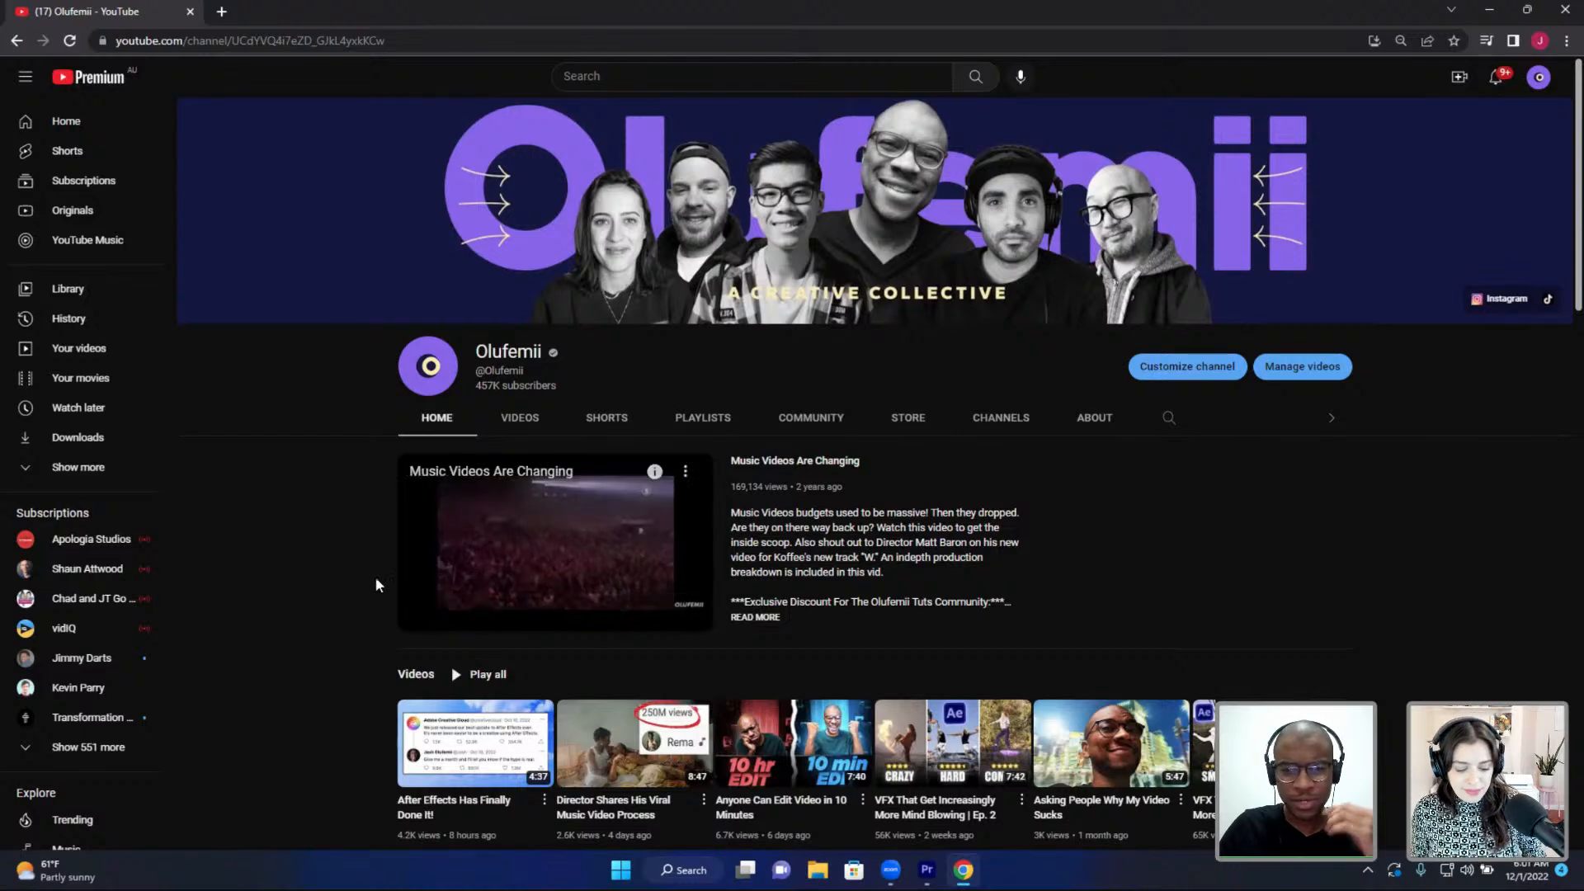
# - Pause the channel trailer "Music Videos Are Changing" on the YouTube channel's home page
pyautogui.moveTo(417, 584)
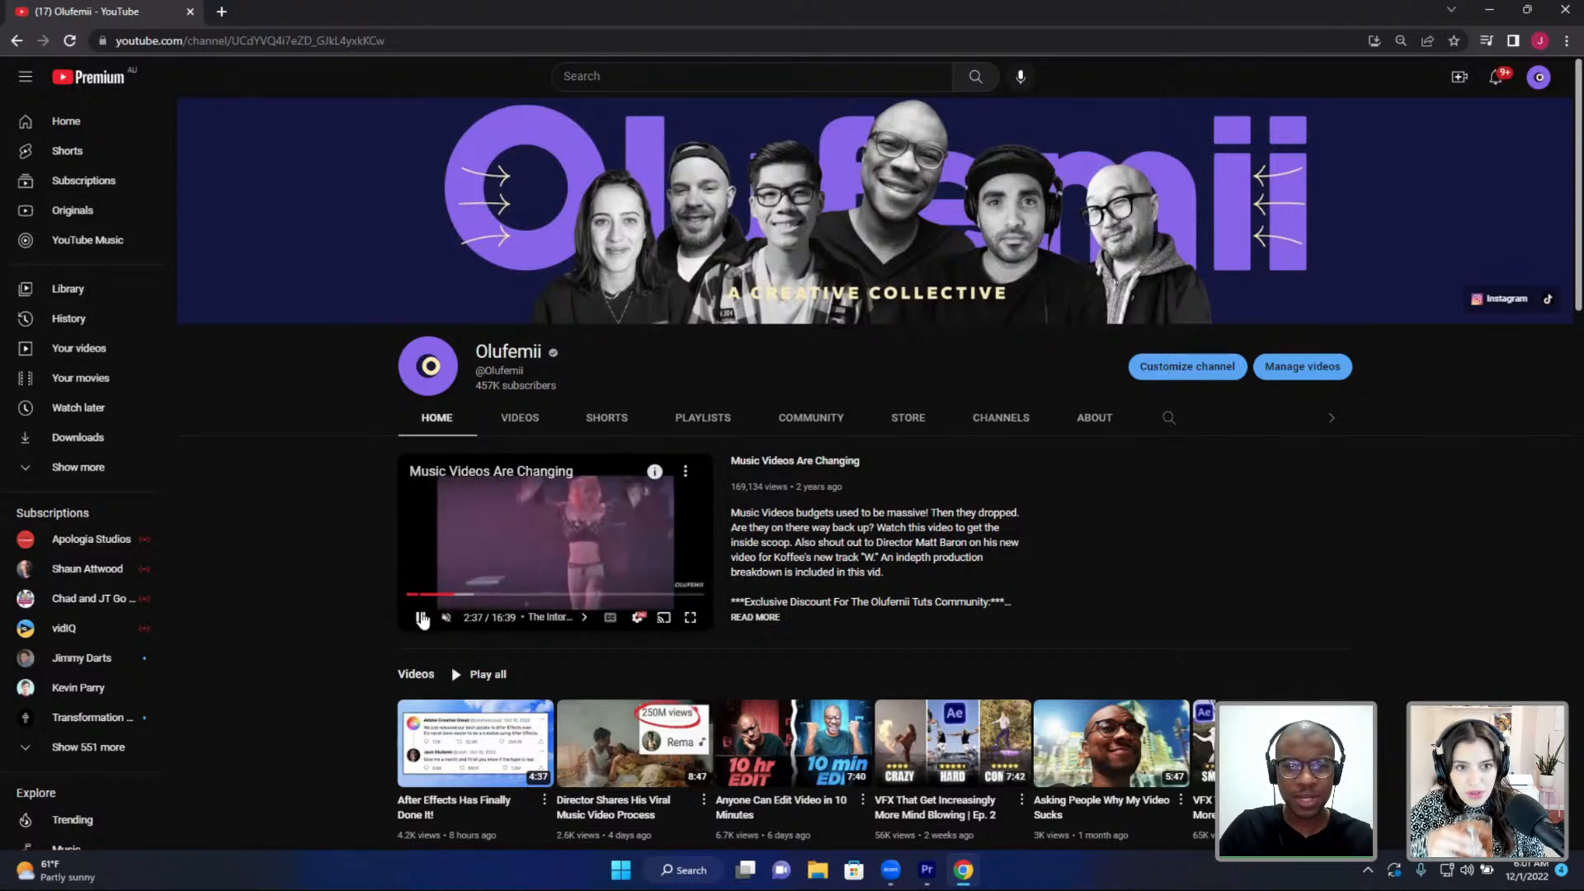
pyautogui.click(421, 619)
pyautogui.moveTo(452, 594); pyautogui.dragTo(443, 596)
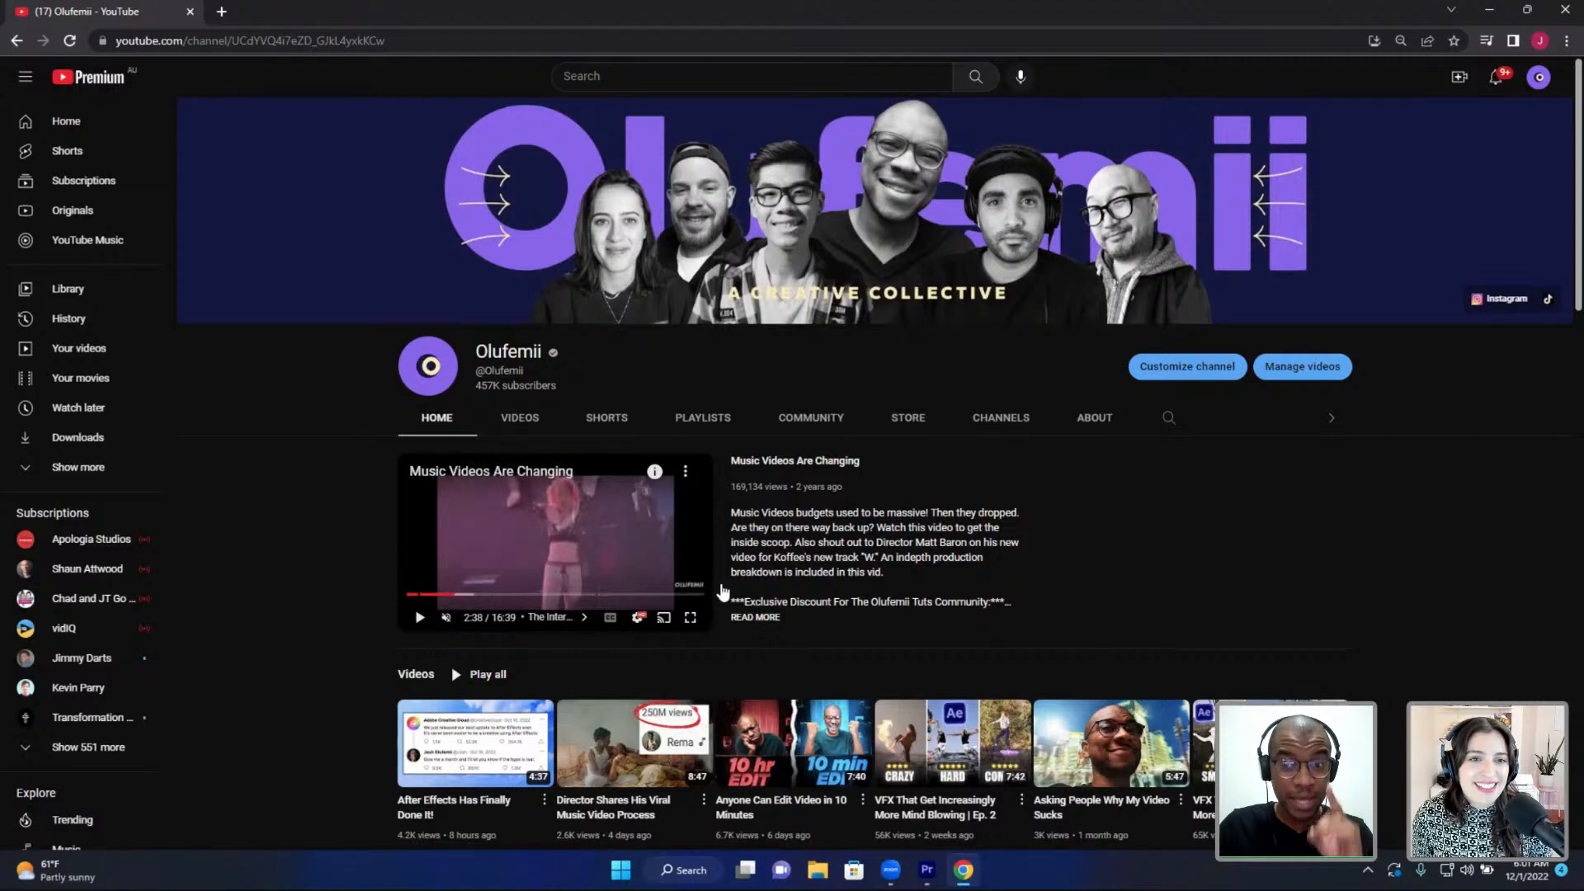
# - Switch to Premiere Pro and play the toddler scene of the VFX source clip, replaying it from 00:01:24:10
pyautogui.click(931, 871)
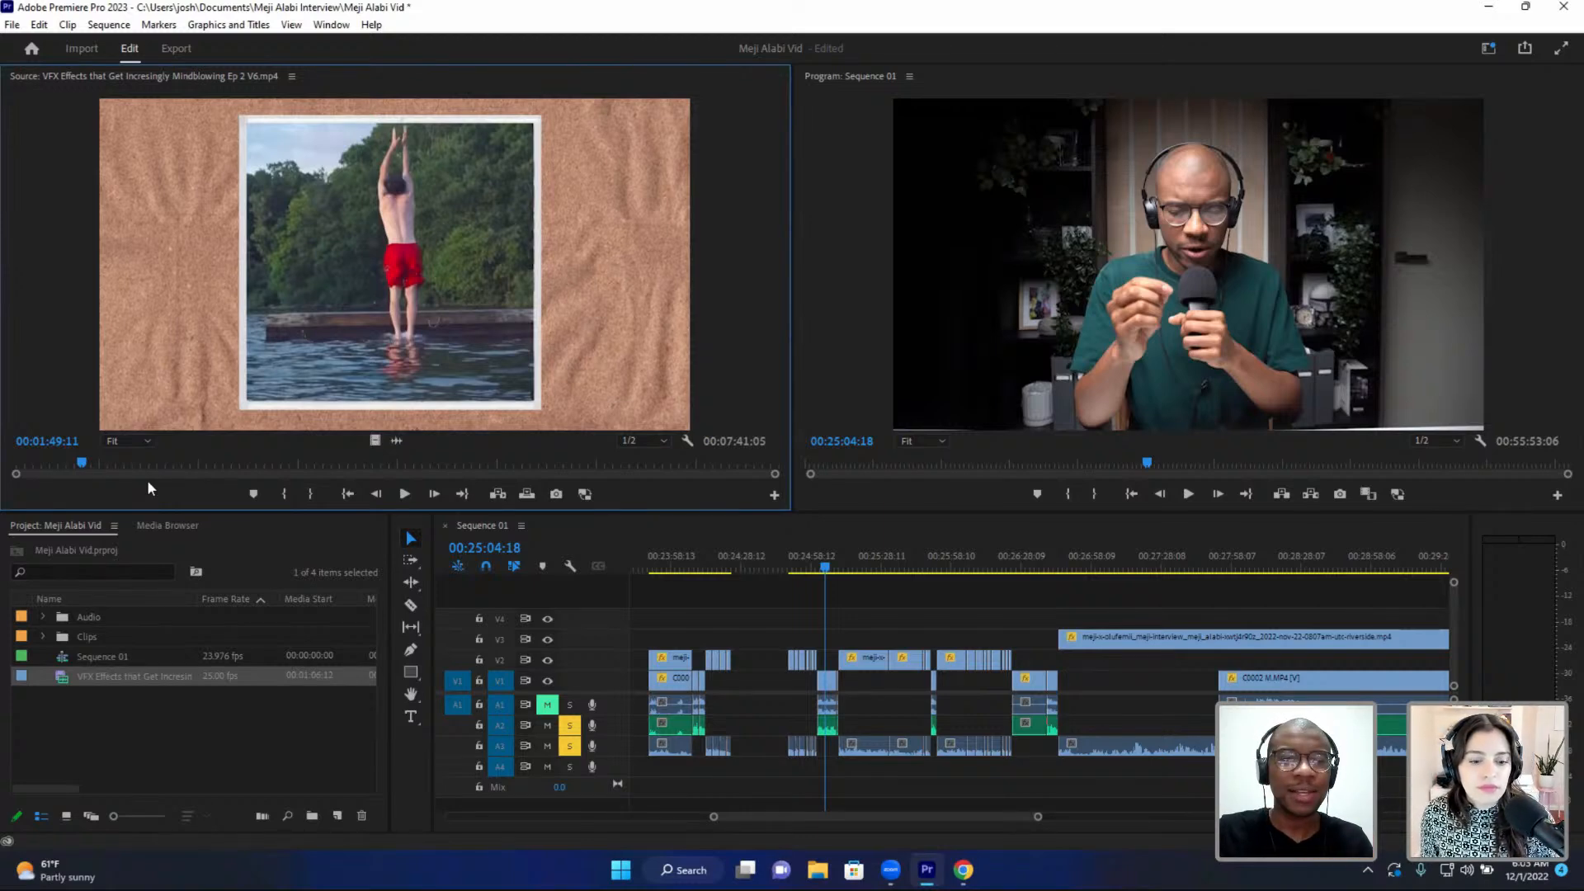
pyautogui.click(71, 464)
pyautogui.moveTo(70, 462); pyautogui.dragTo(47, 462)
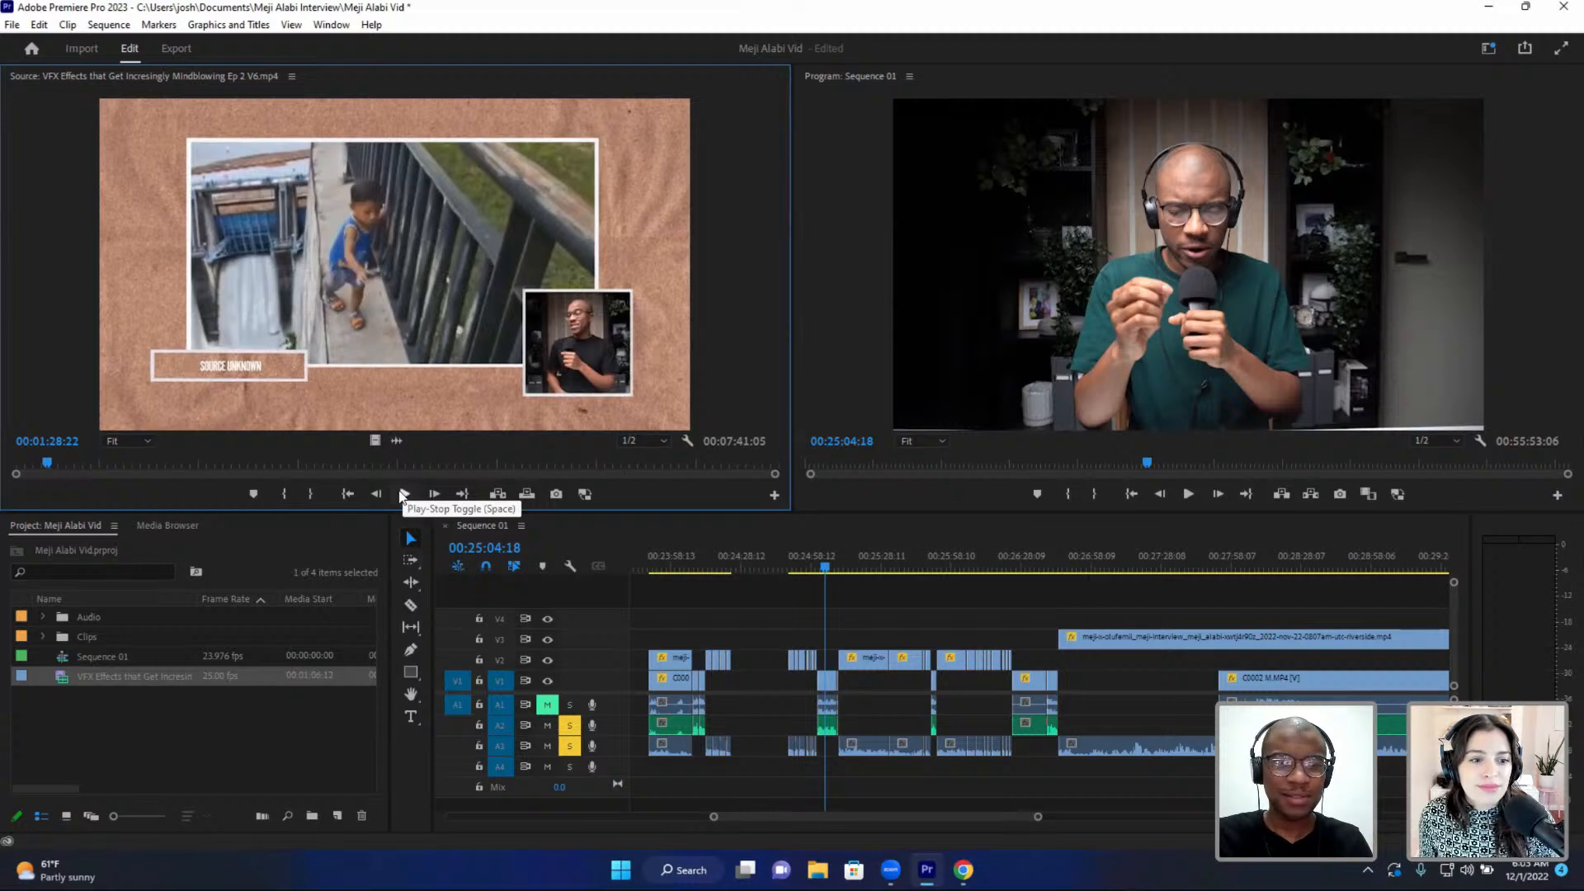
pyautogui.click(404, 494)
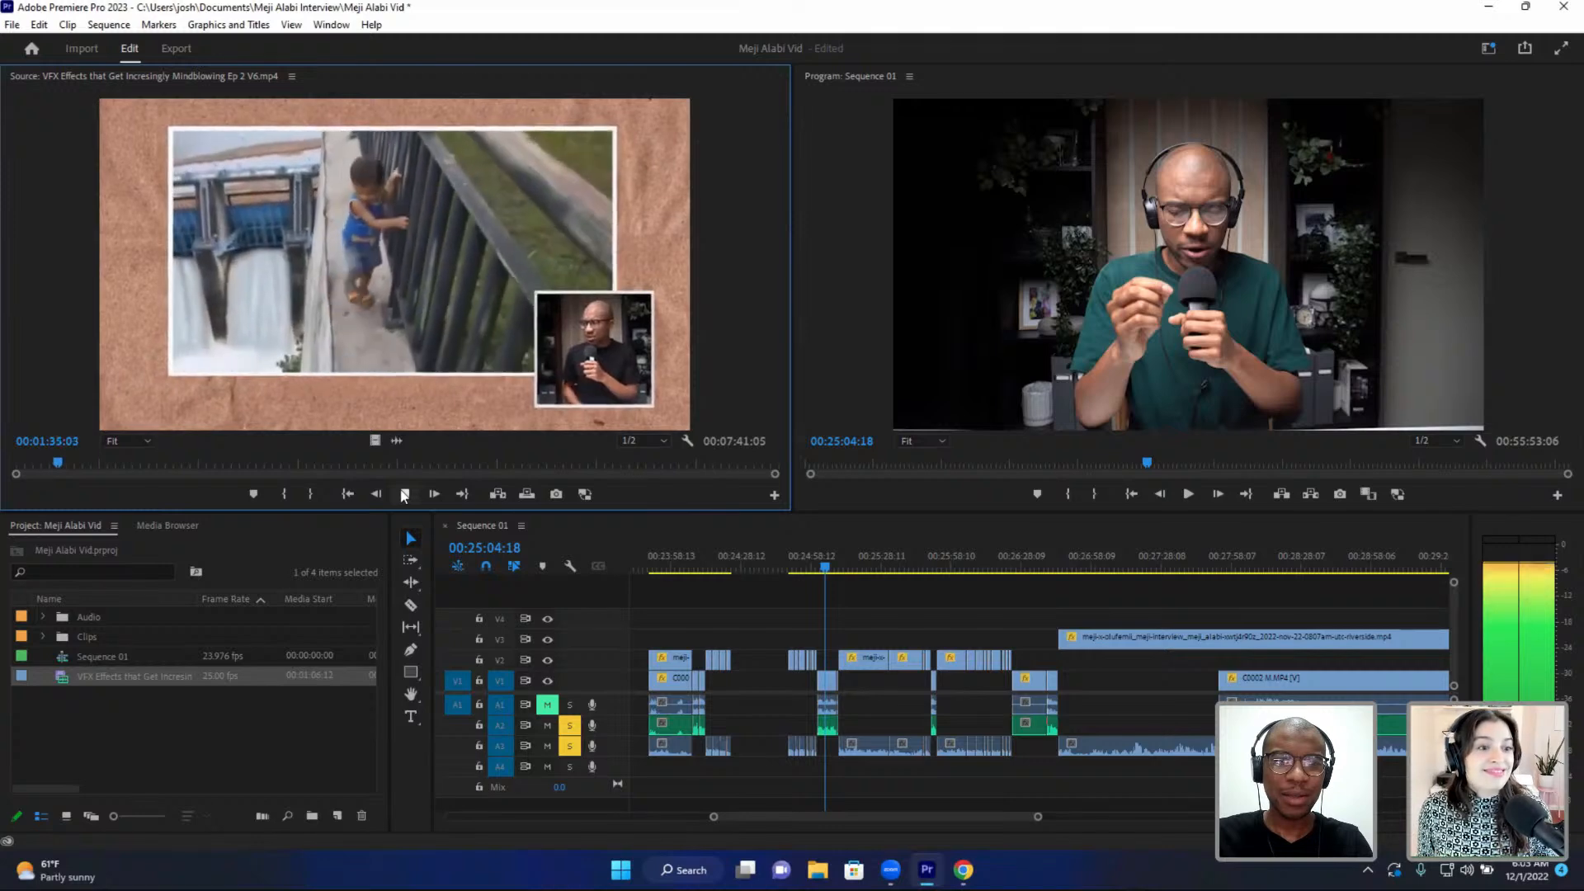
pyautogui.click(40, 460)
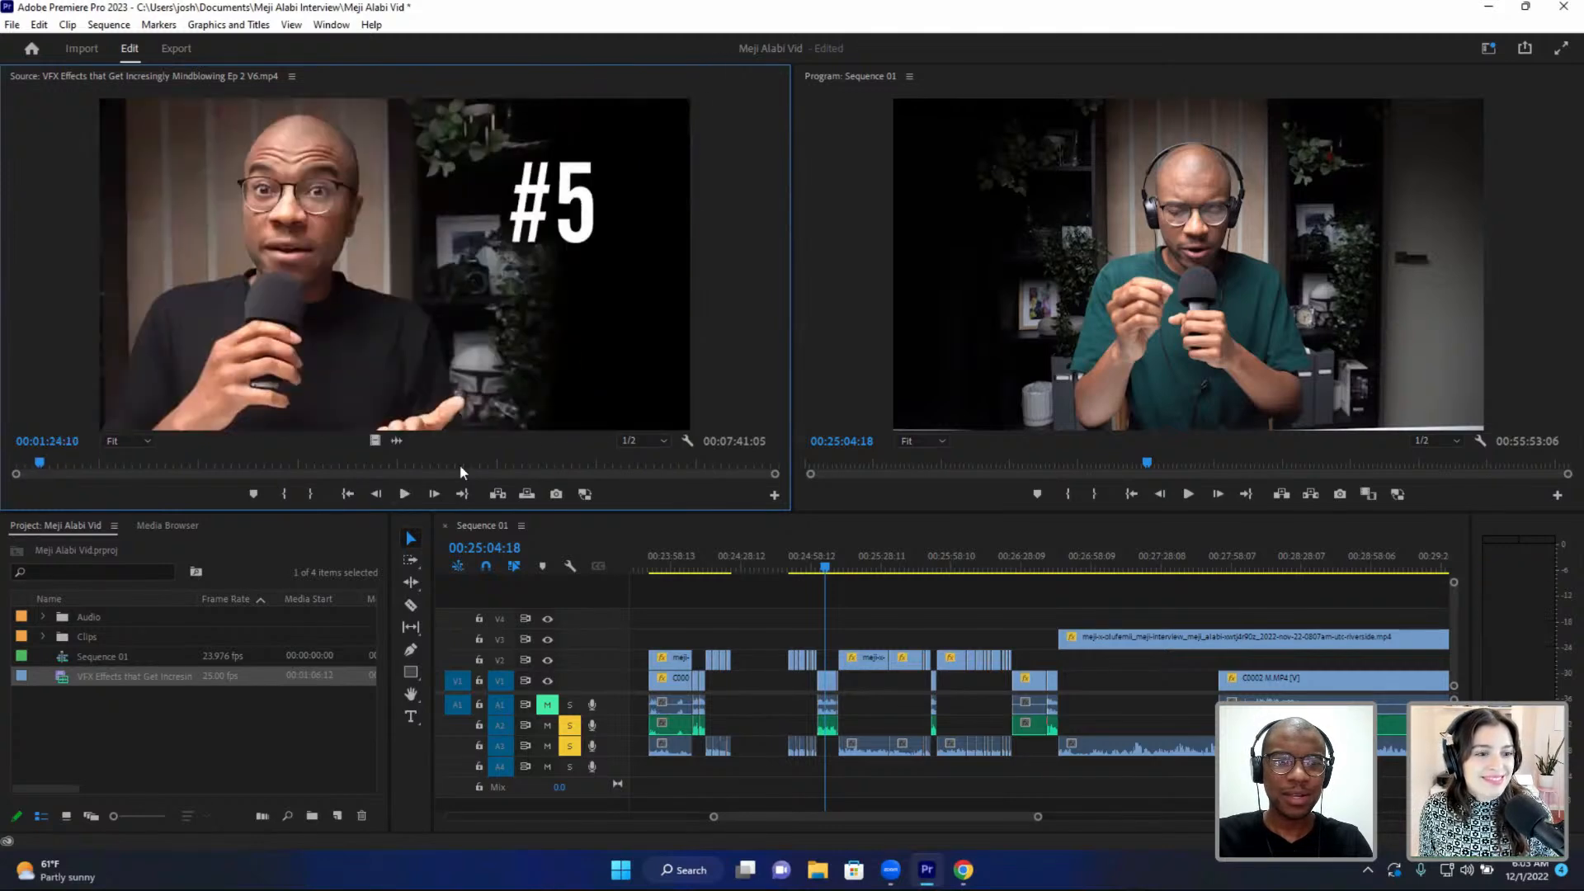
pyautogui.click(405, 494)
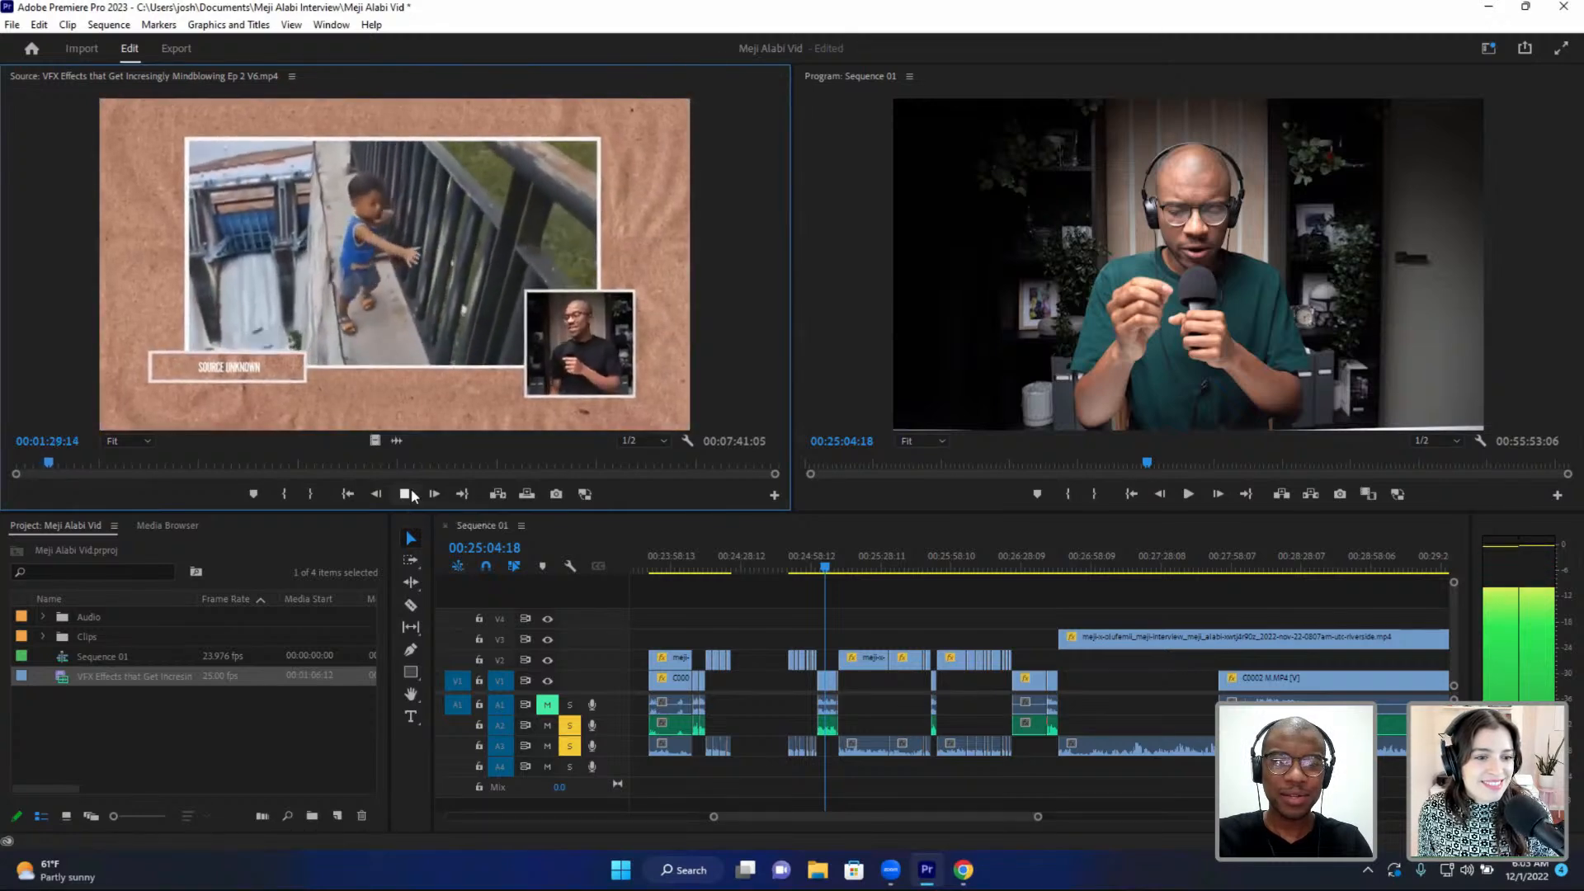
pyautogui.click(402, 493)
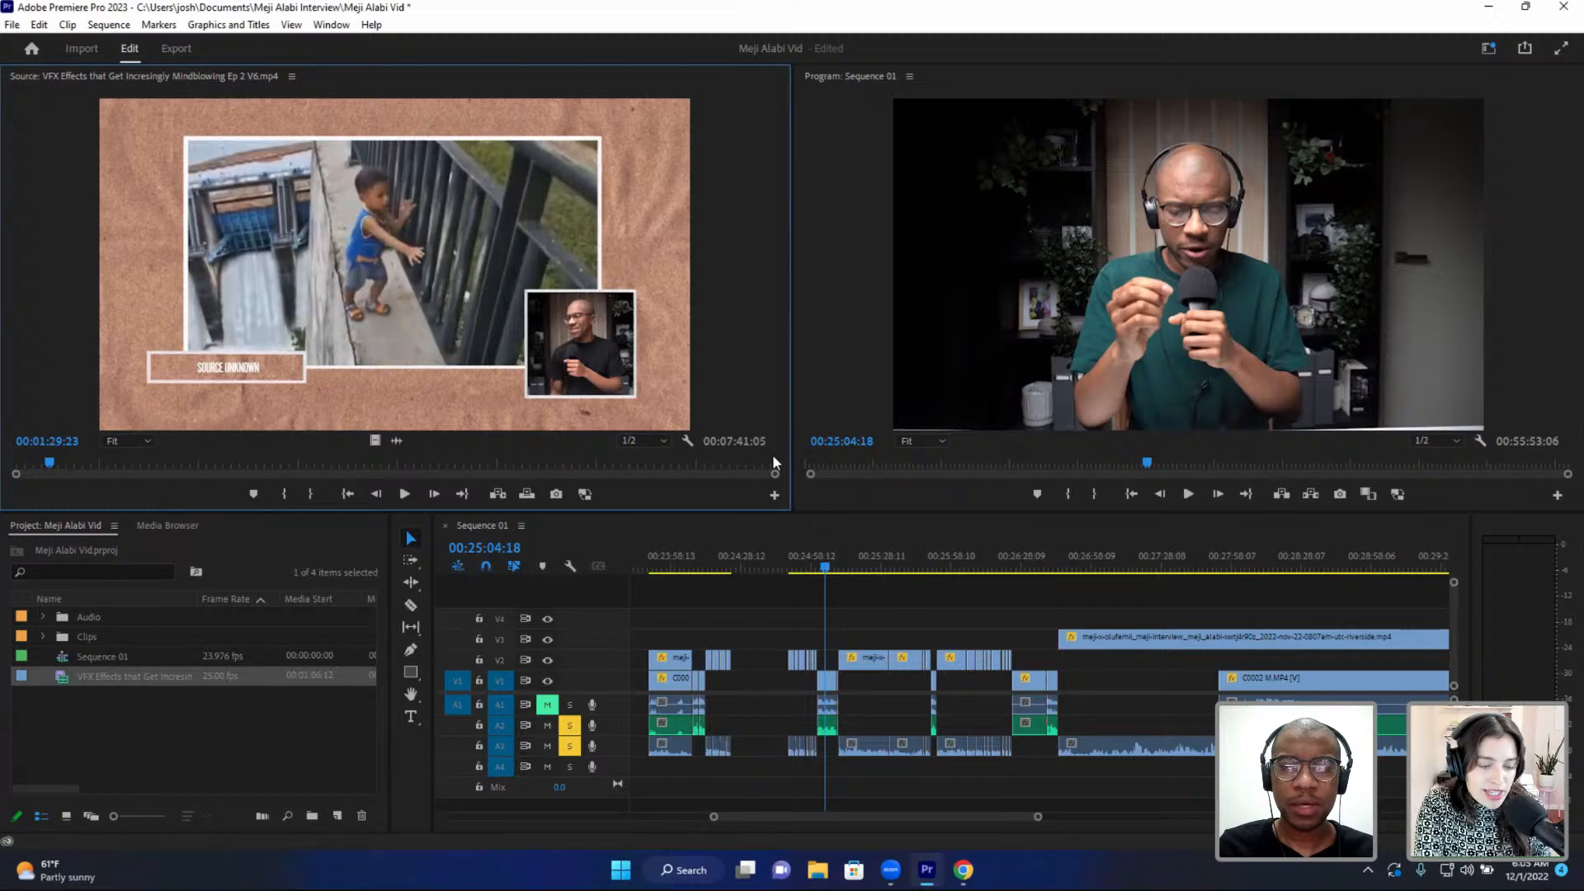
# - Narrow the Source monitor to give the Program monitor more width, and make both monitors slightly taller
pyautogui.moveTo(791, 445); pyautogui.dragTo(589, 478)
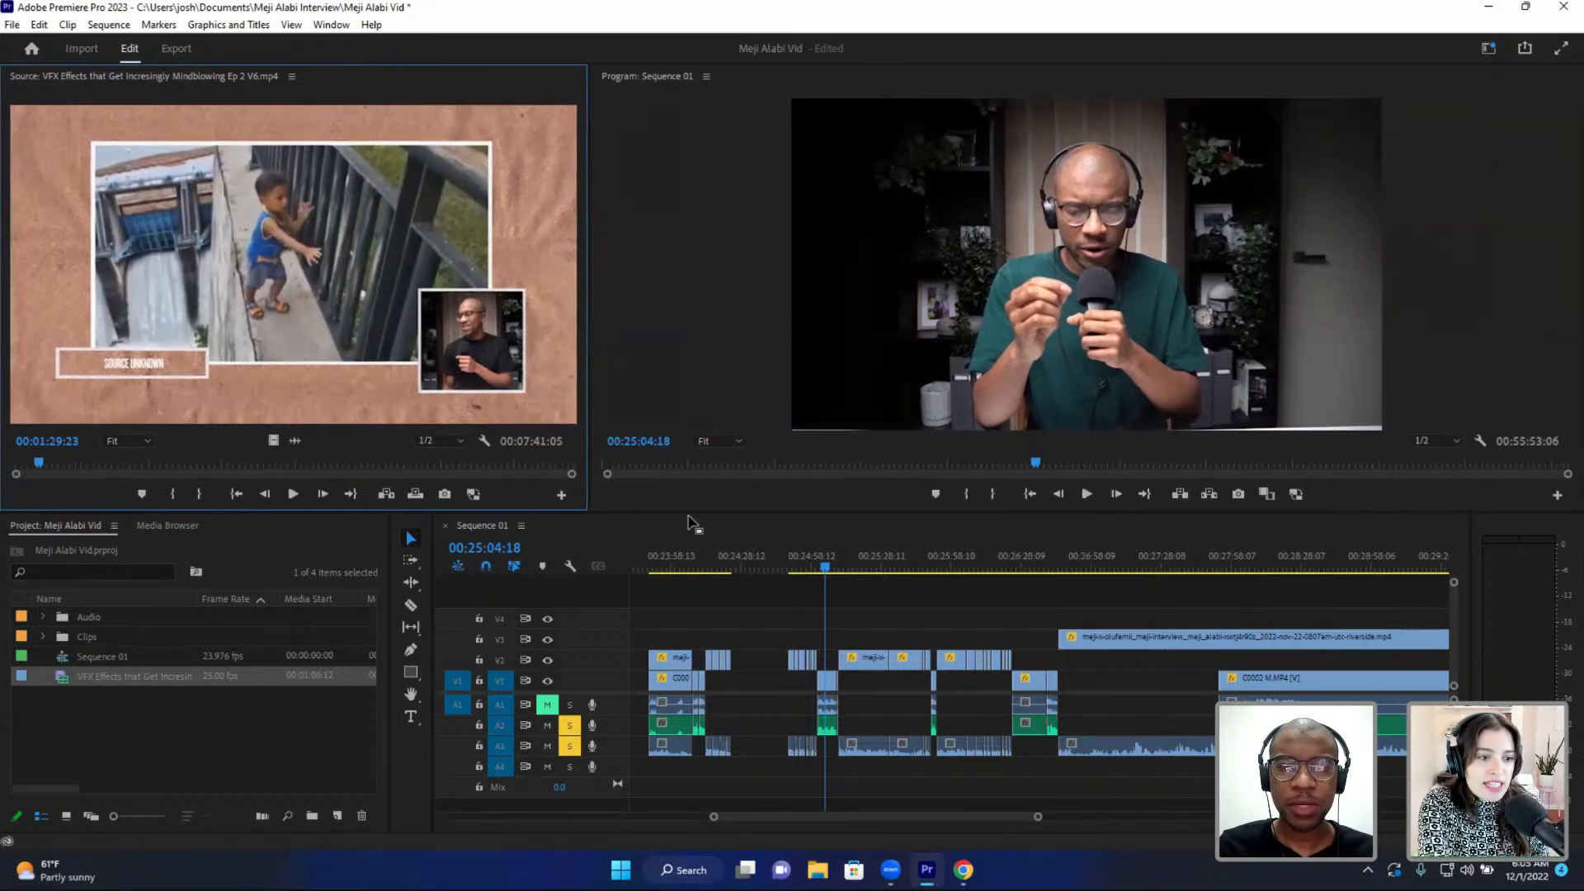
pyautogui.moveTo(696, 513); pyautogui.dragTo(696, 538)
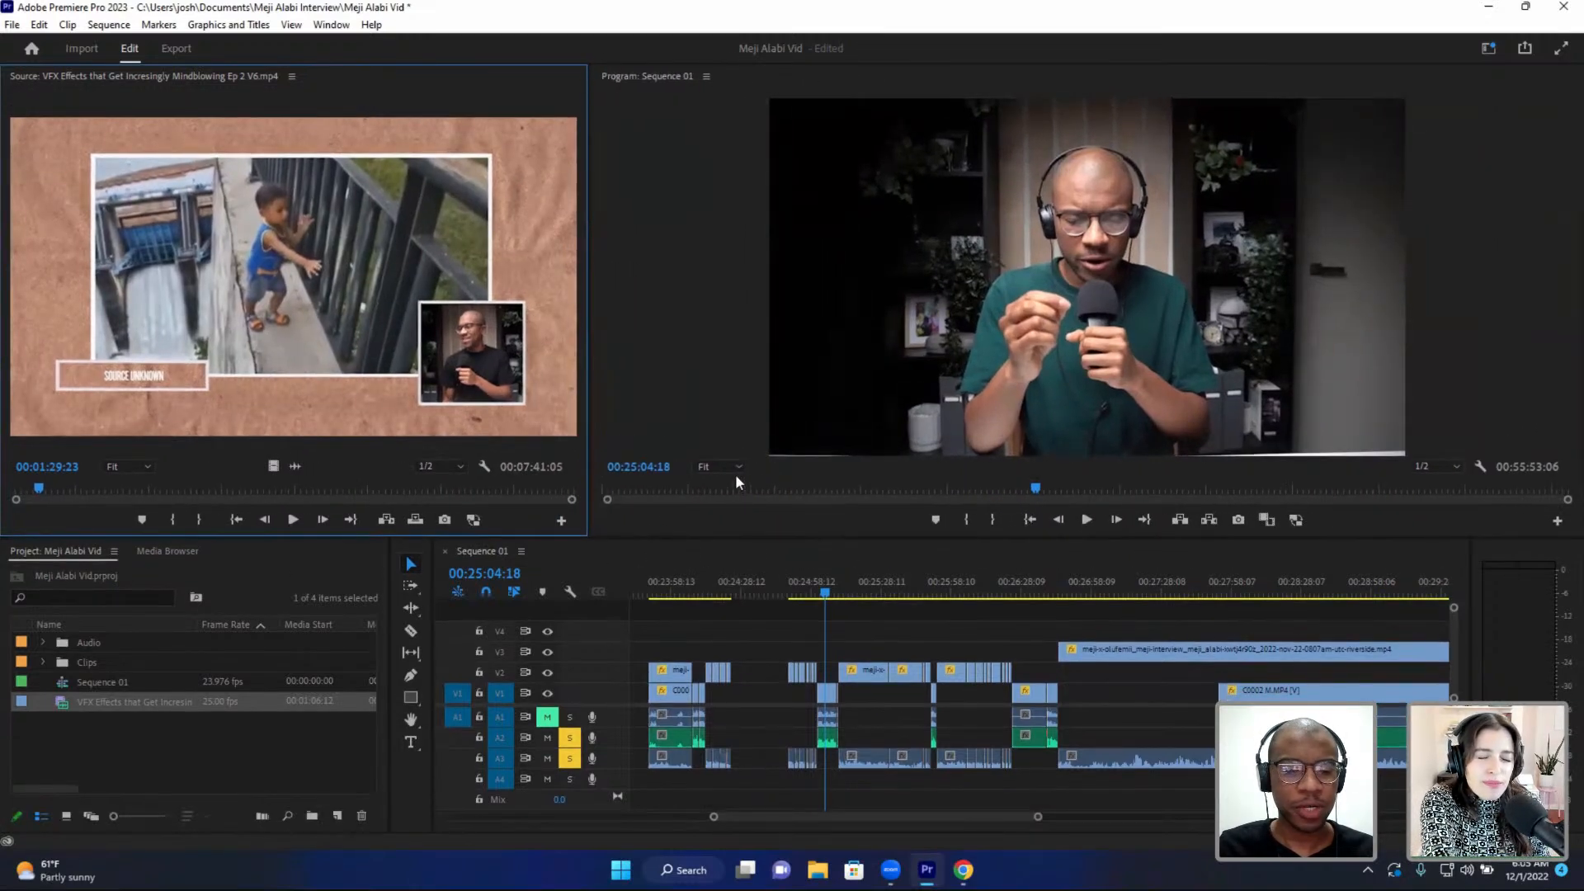
pyautogui.click(735, 473)
pyautogui.press('z')
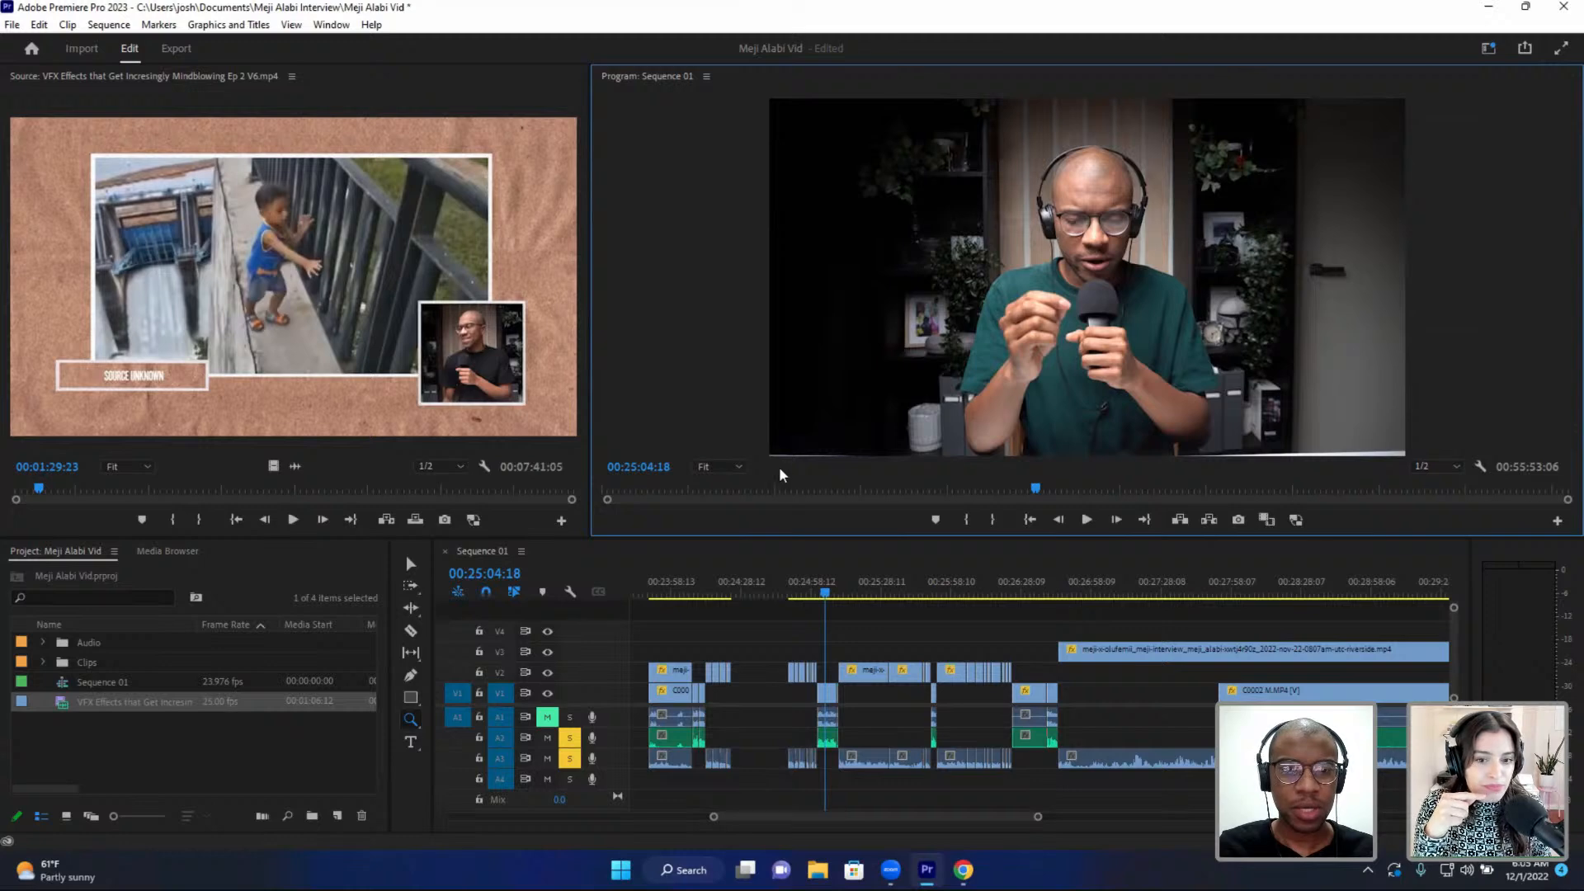
# - Maximize the Source monitor to fill the workspace and restore the normal layout
pyautogui.click(315, 458)
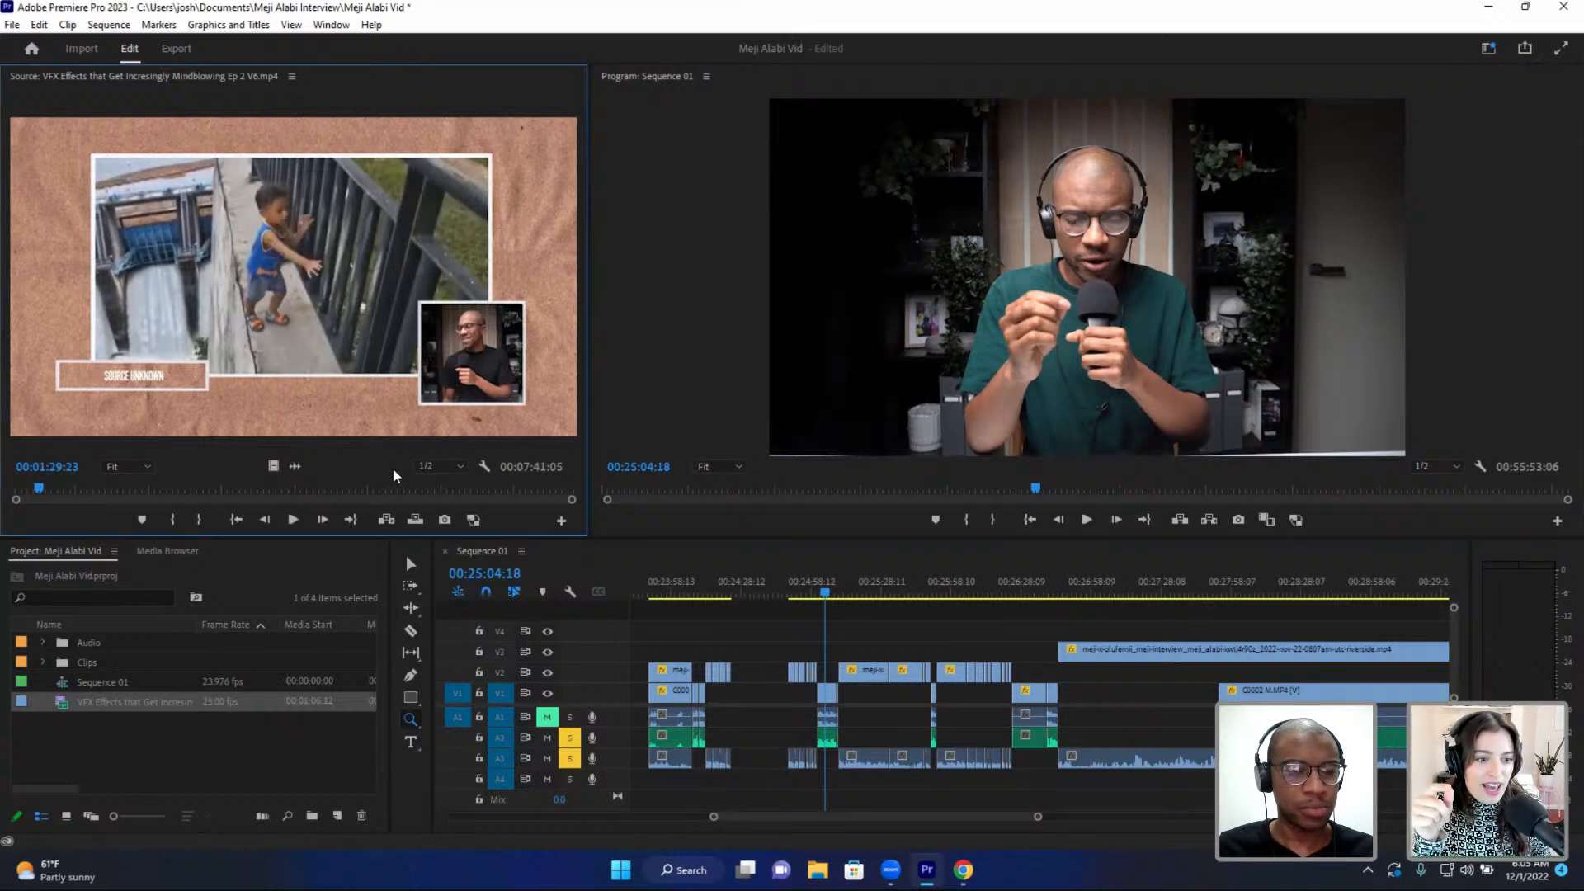
pyautogui.press('`')
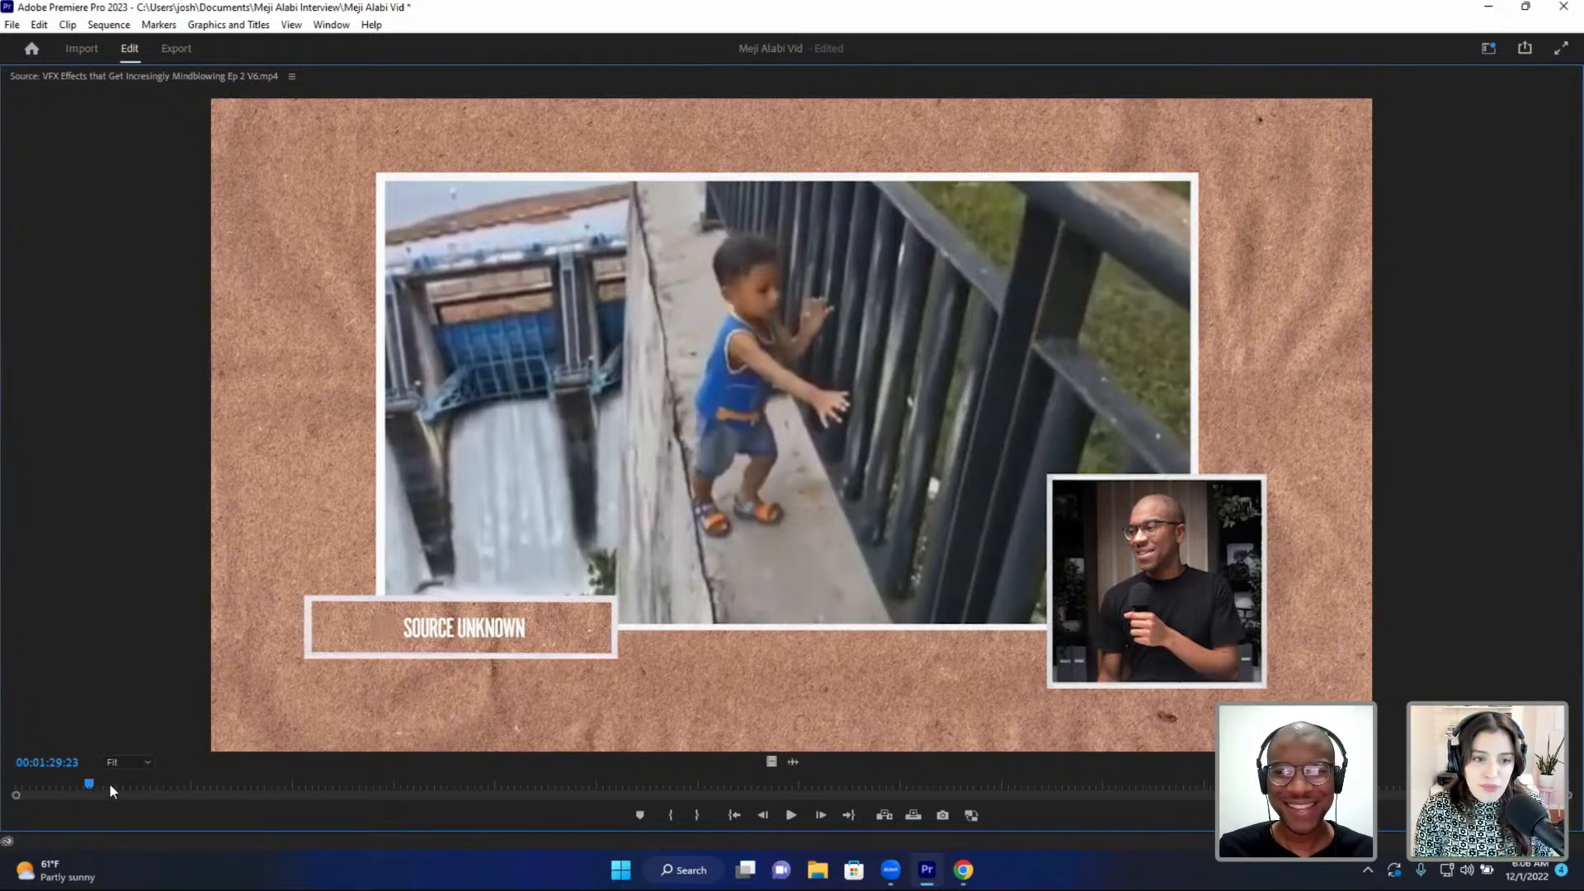
pyautogui.press('`')
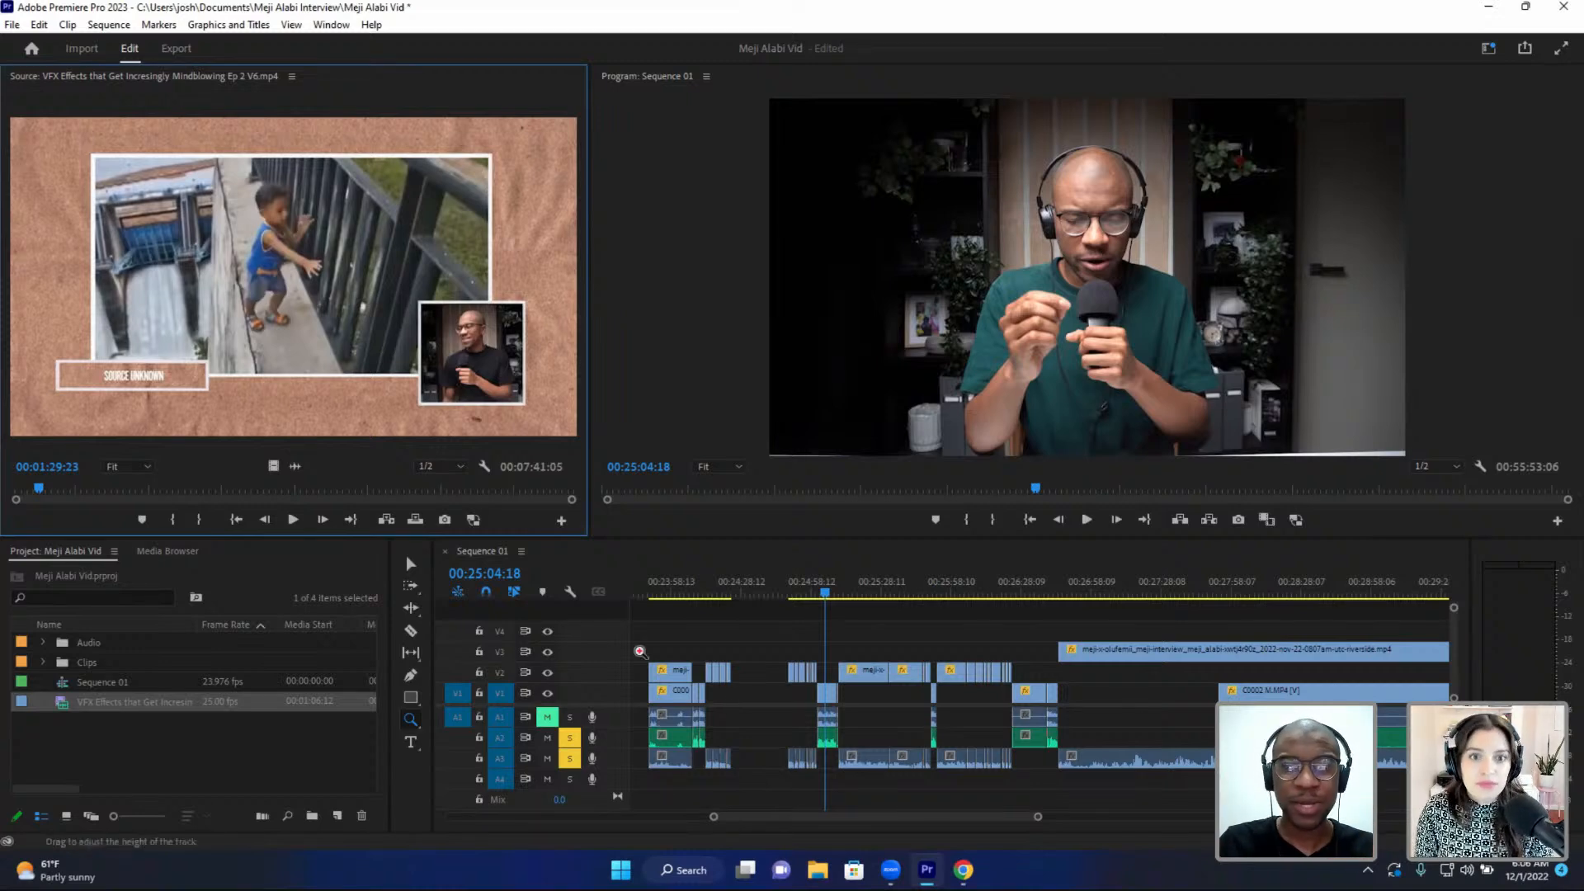
# - Play Sequence 01 from 00:23:50:06, near the start of the long interview clip that opens the edited section
pyautogui.click(709, 596)
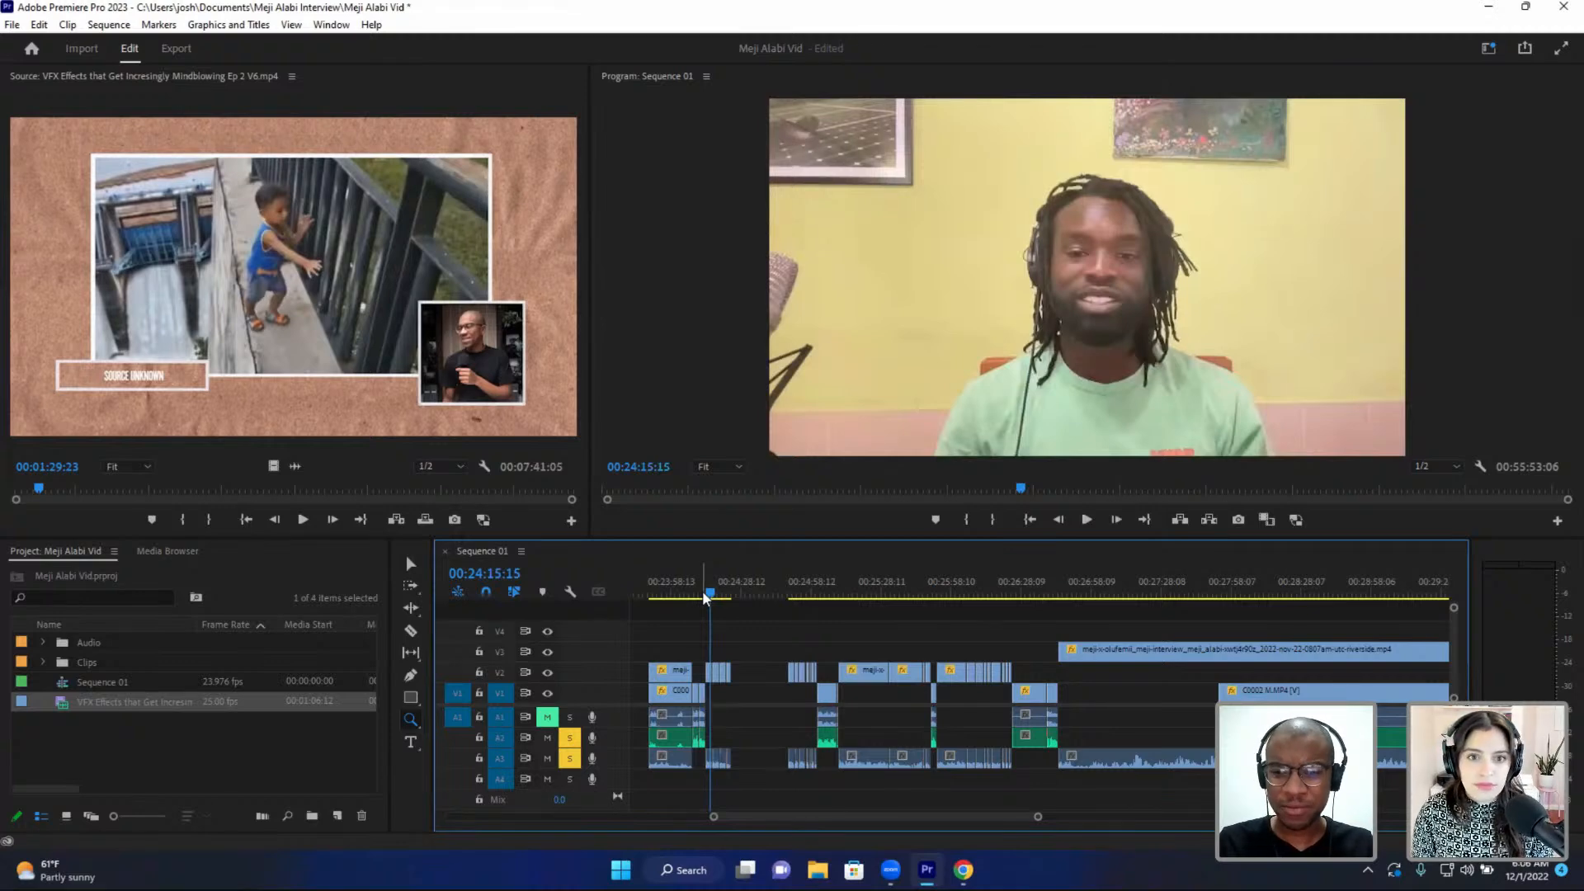
pyautogui.press('=')
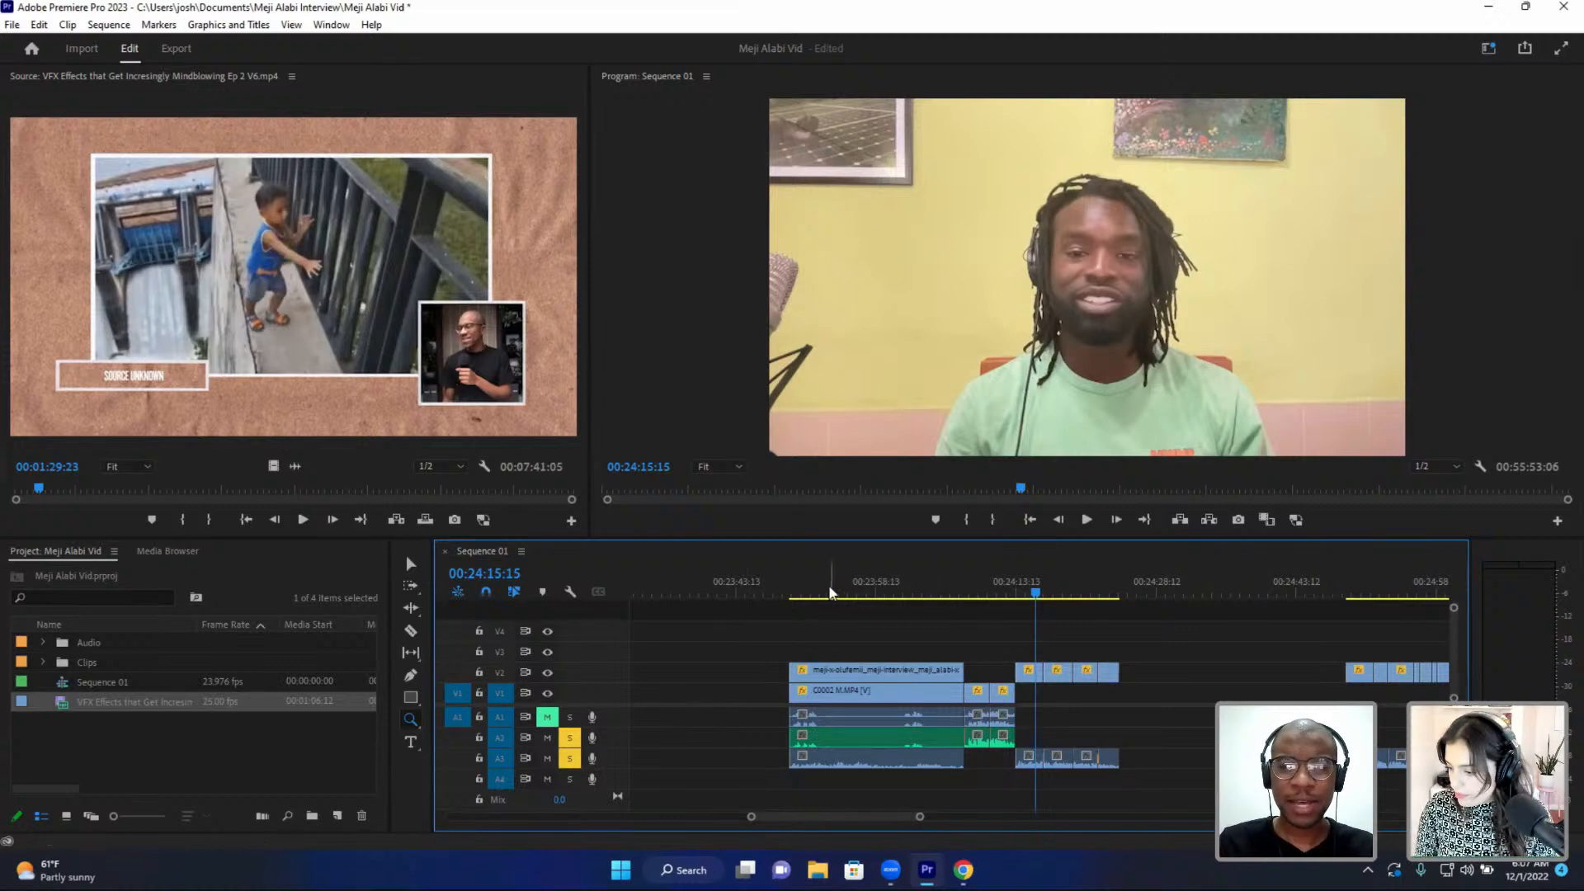
pyautogui.click(798, 584)
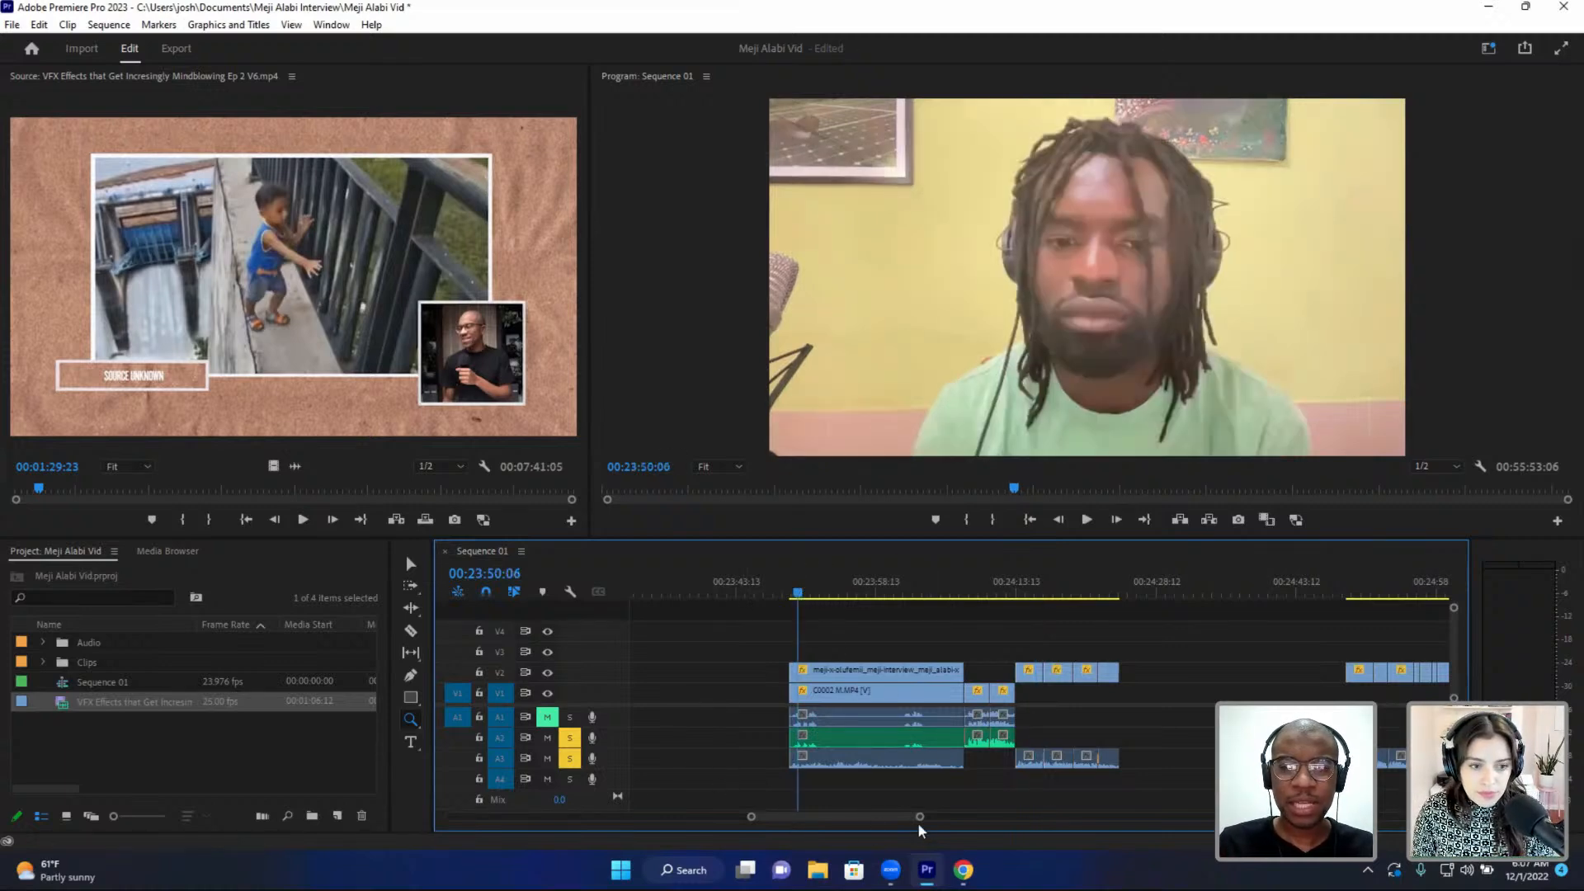
pyautogui.moveTo(920, 816); pyautogui.dragTo(1009, 835)
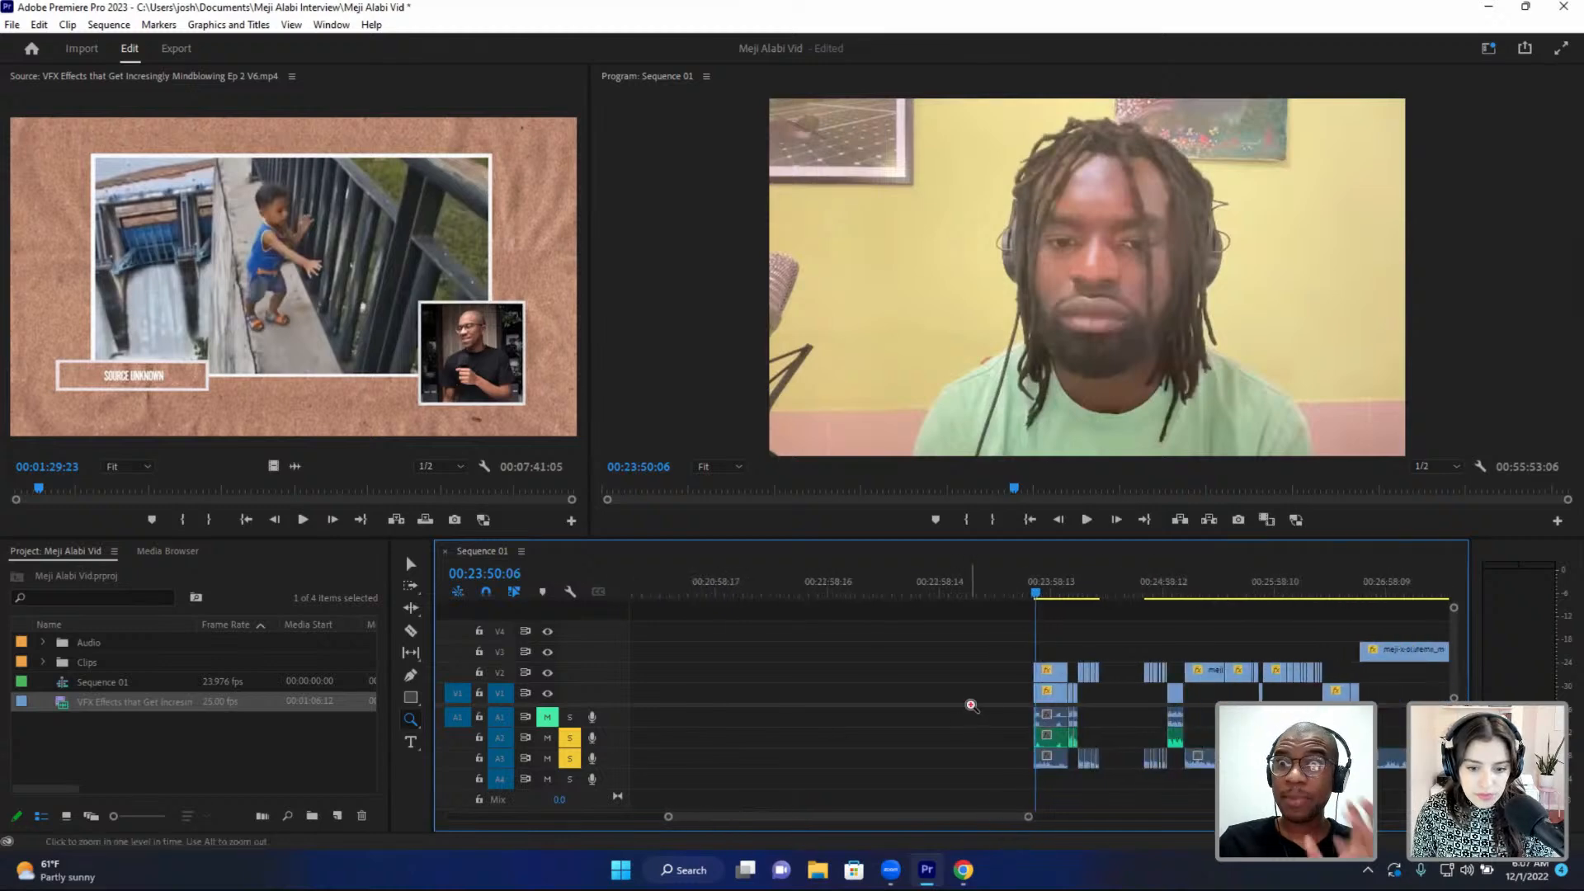
pyautogui.scroll(-3, 970, 703)
pyautogui.scroll(-2, 949, 688)
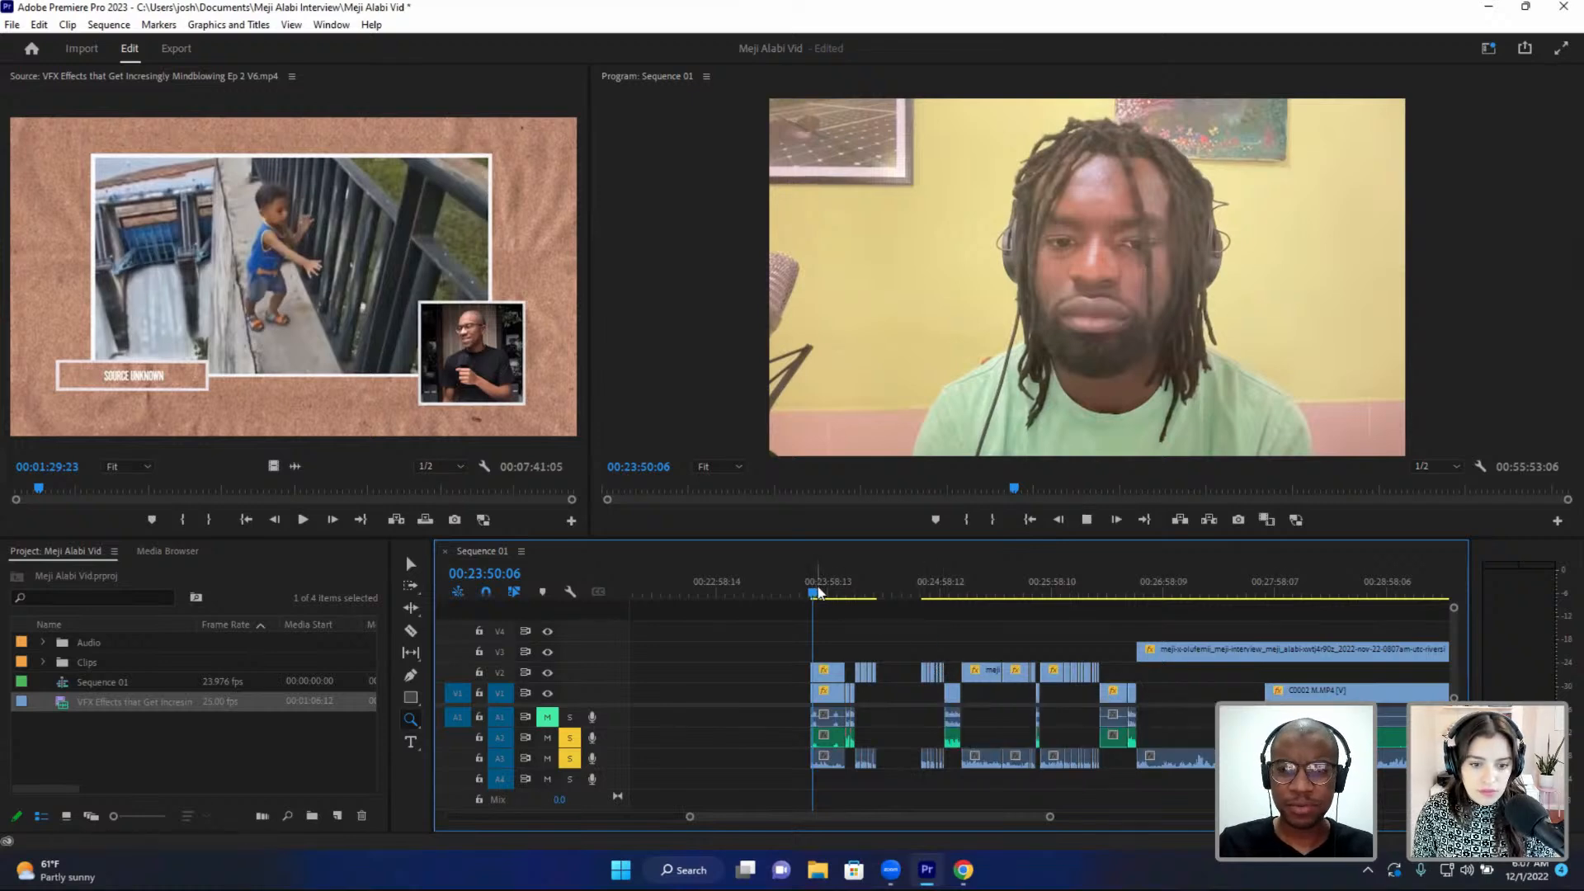
pyautogui.press('space')
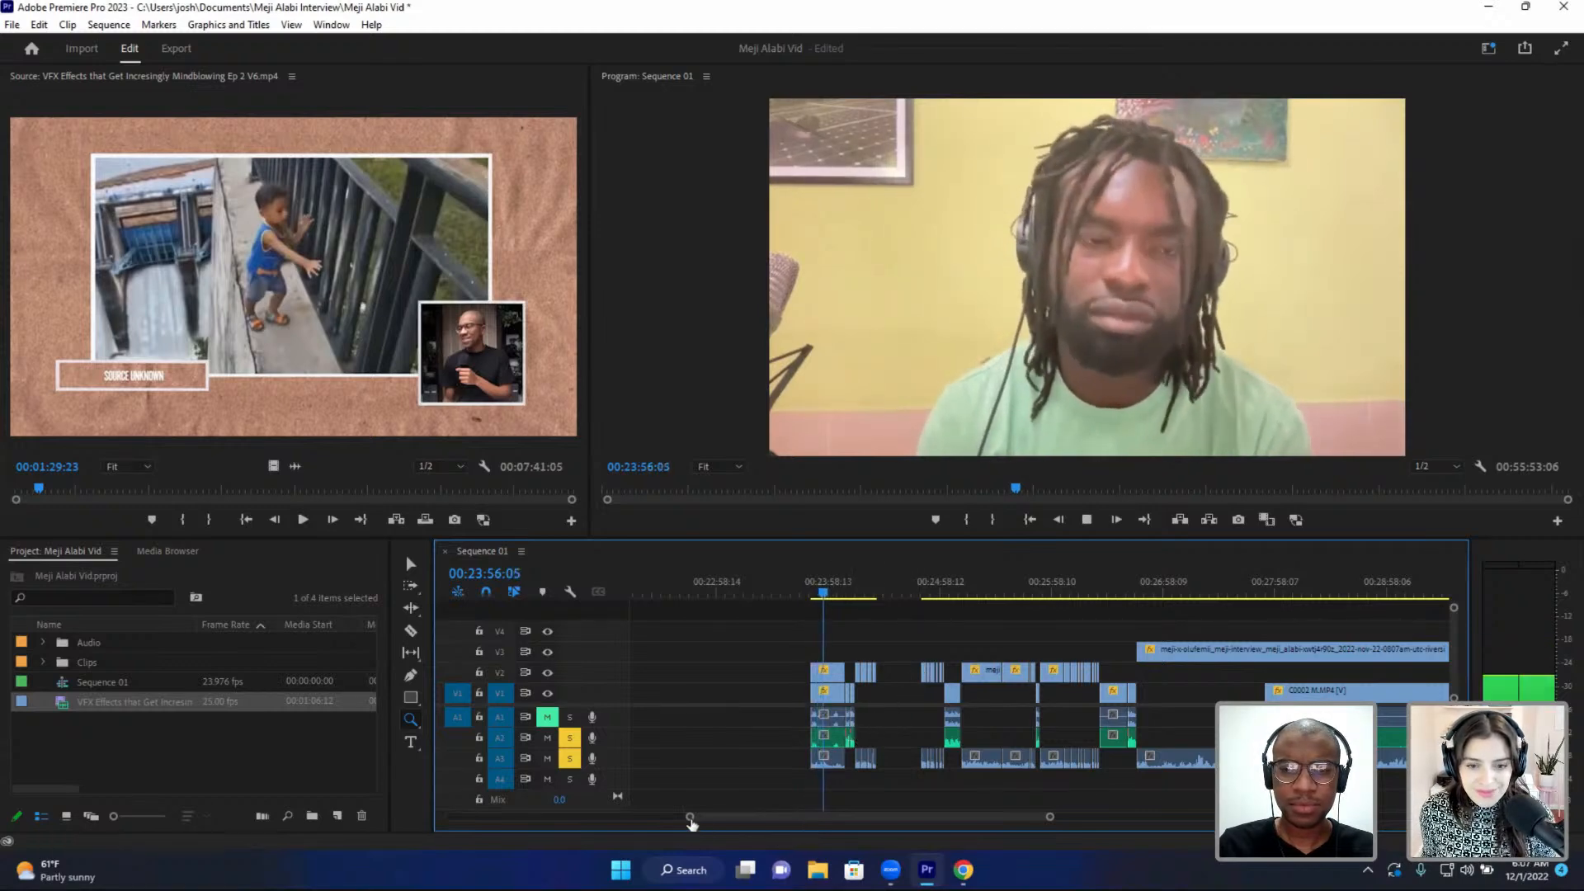
pyautogui.moveTo(688, 818); pyautogui.dragTo(664, 818)
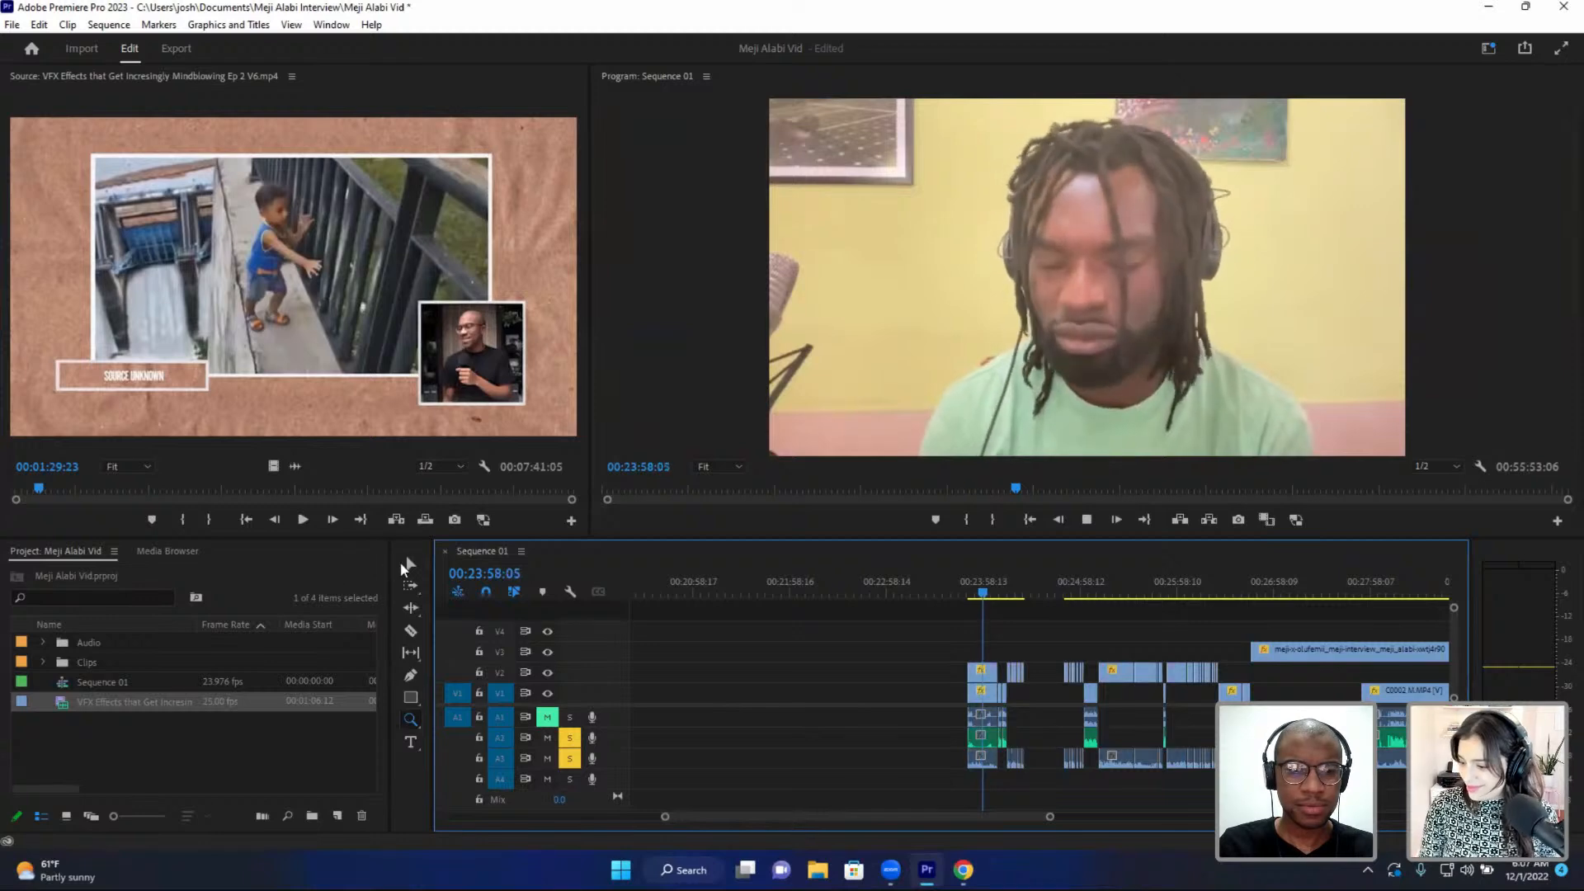
# - Return to the Selection tool and play the long interview clip in short stretches from 00:24:00:01
pyautogui.click(410, 564)
pyautogui.moveTo(1051, 817); pyautogui.dragTo(1086, 817)
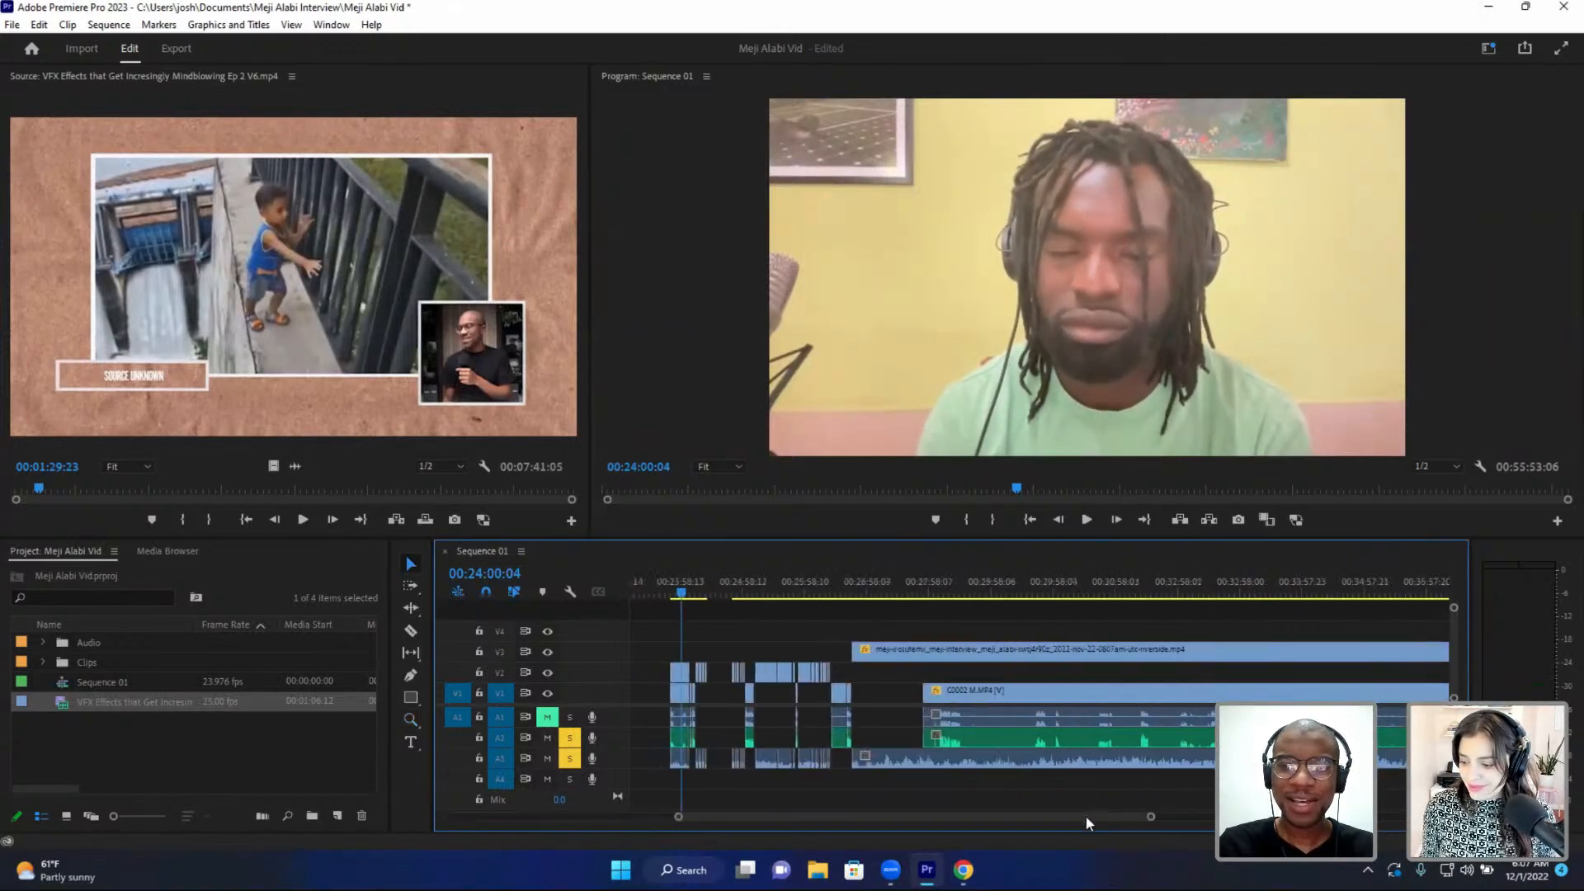
pyautogui.click(792, 594)
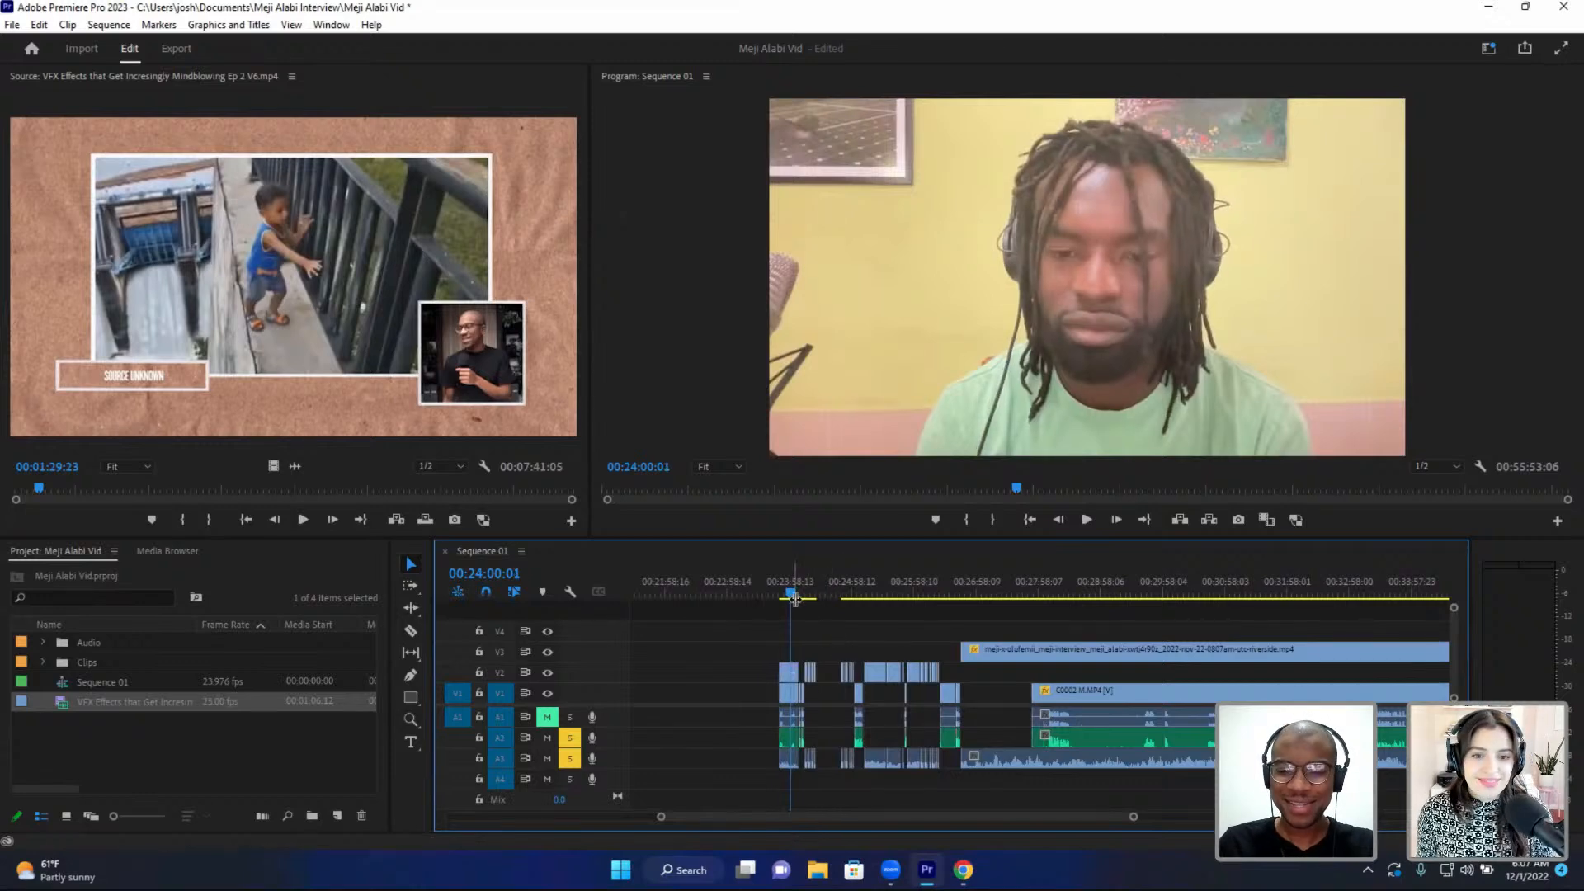
pyautogui.press('=')
pyautogui.press('=')
pyautogui.press('=')
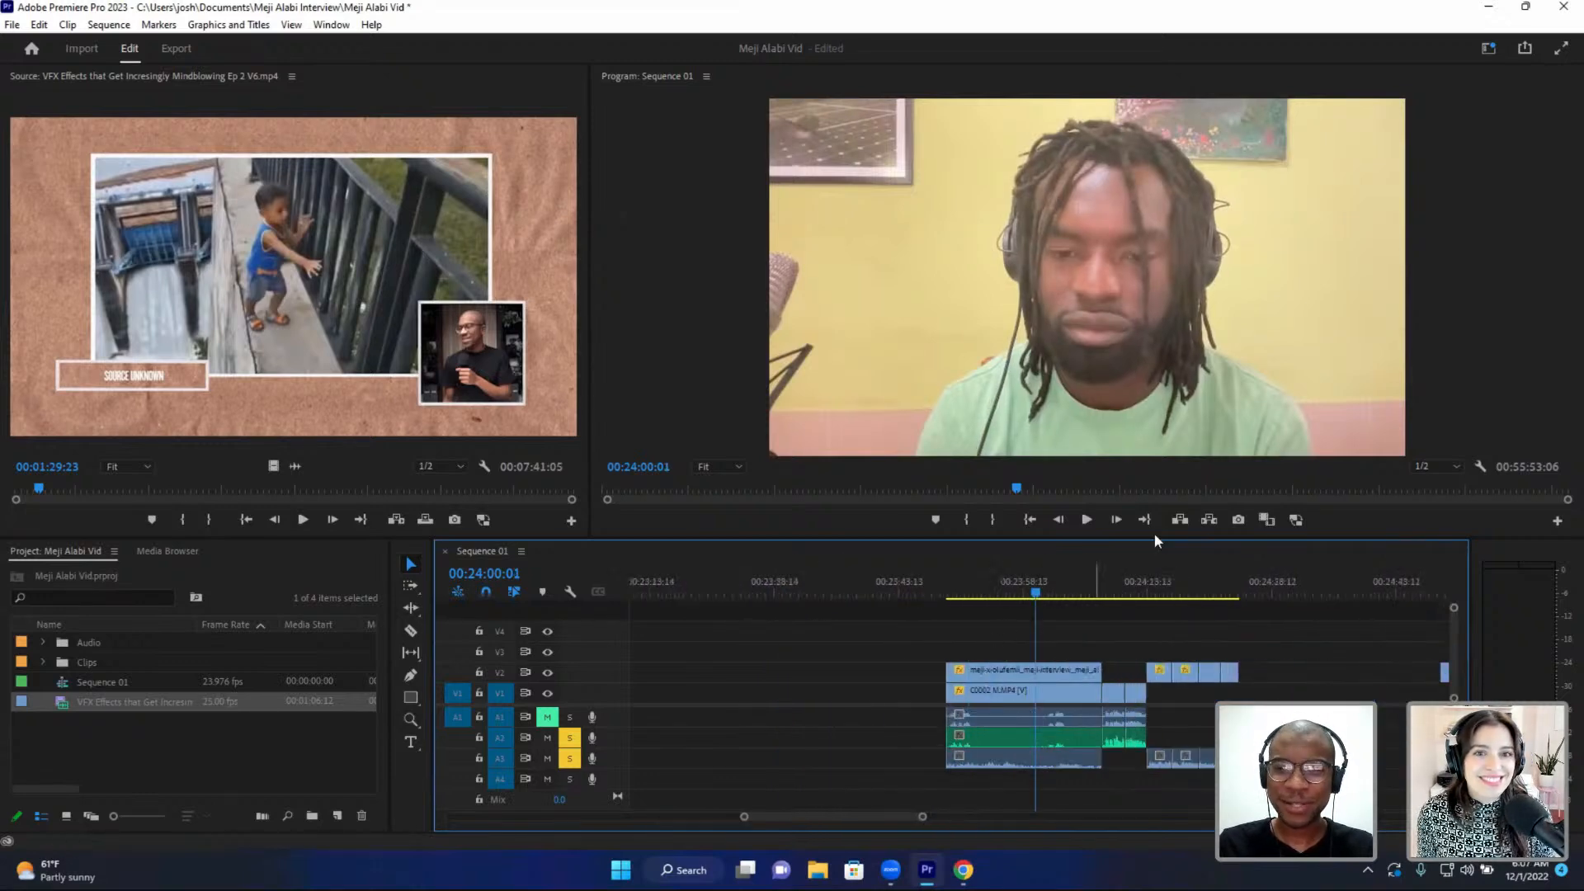
pyautogui.press('space')
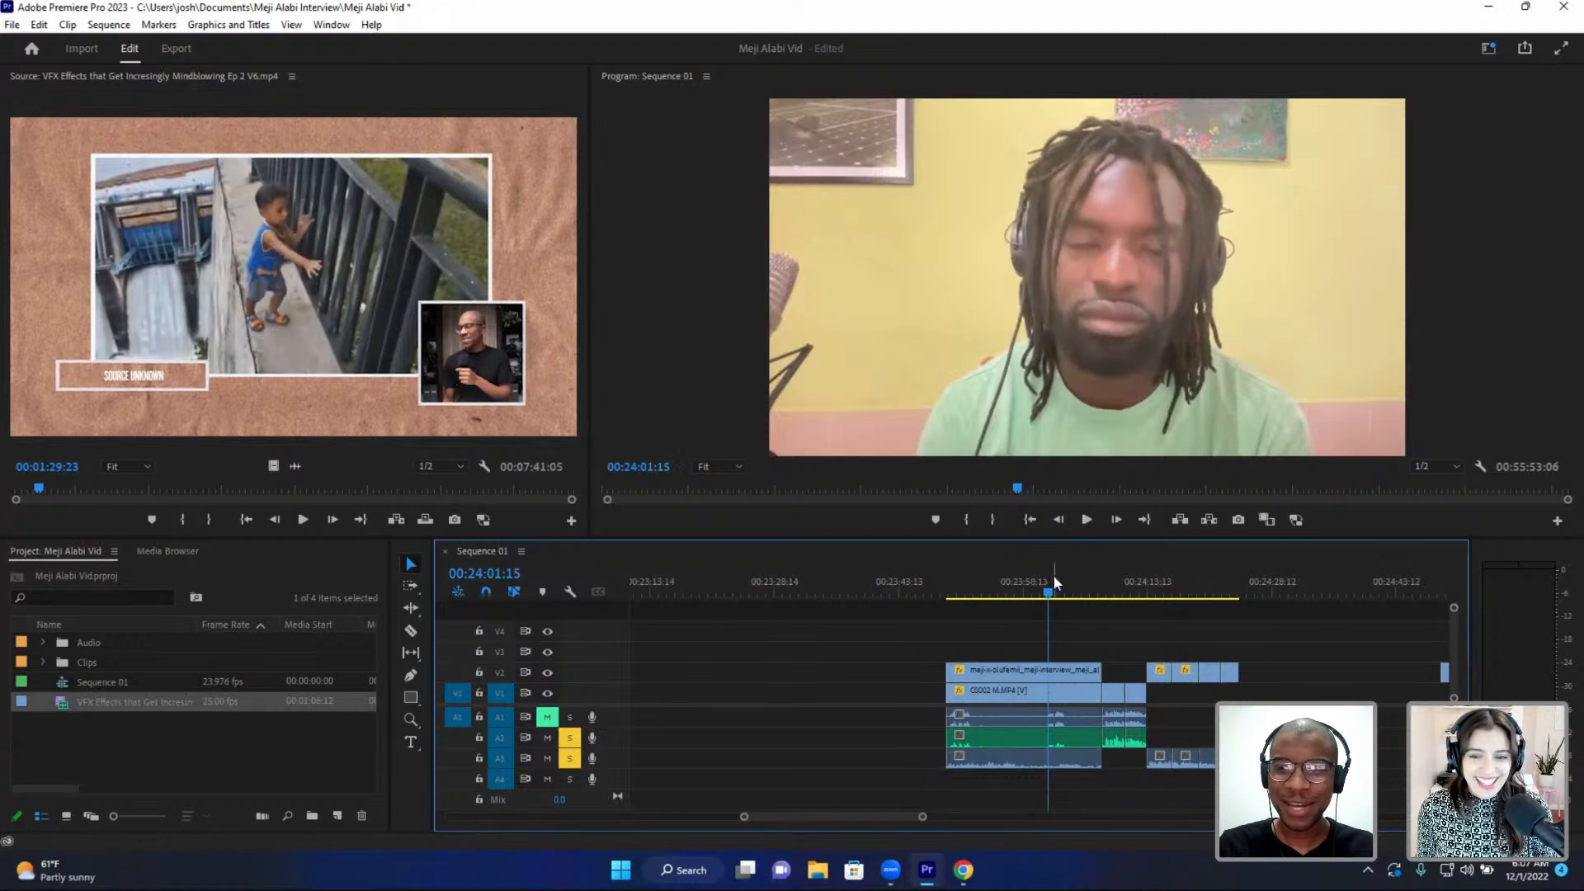
pyautogui.press('space')
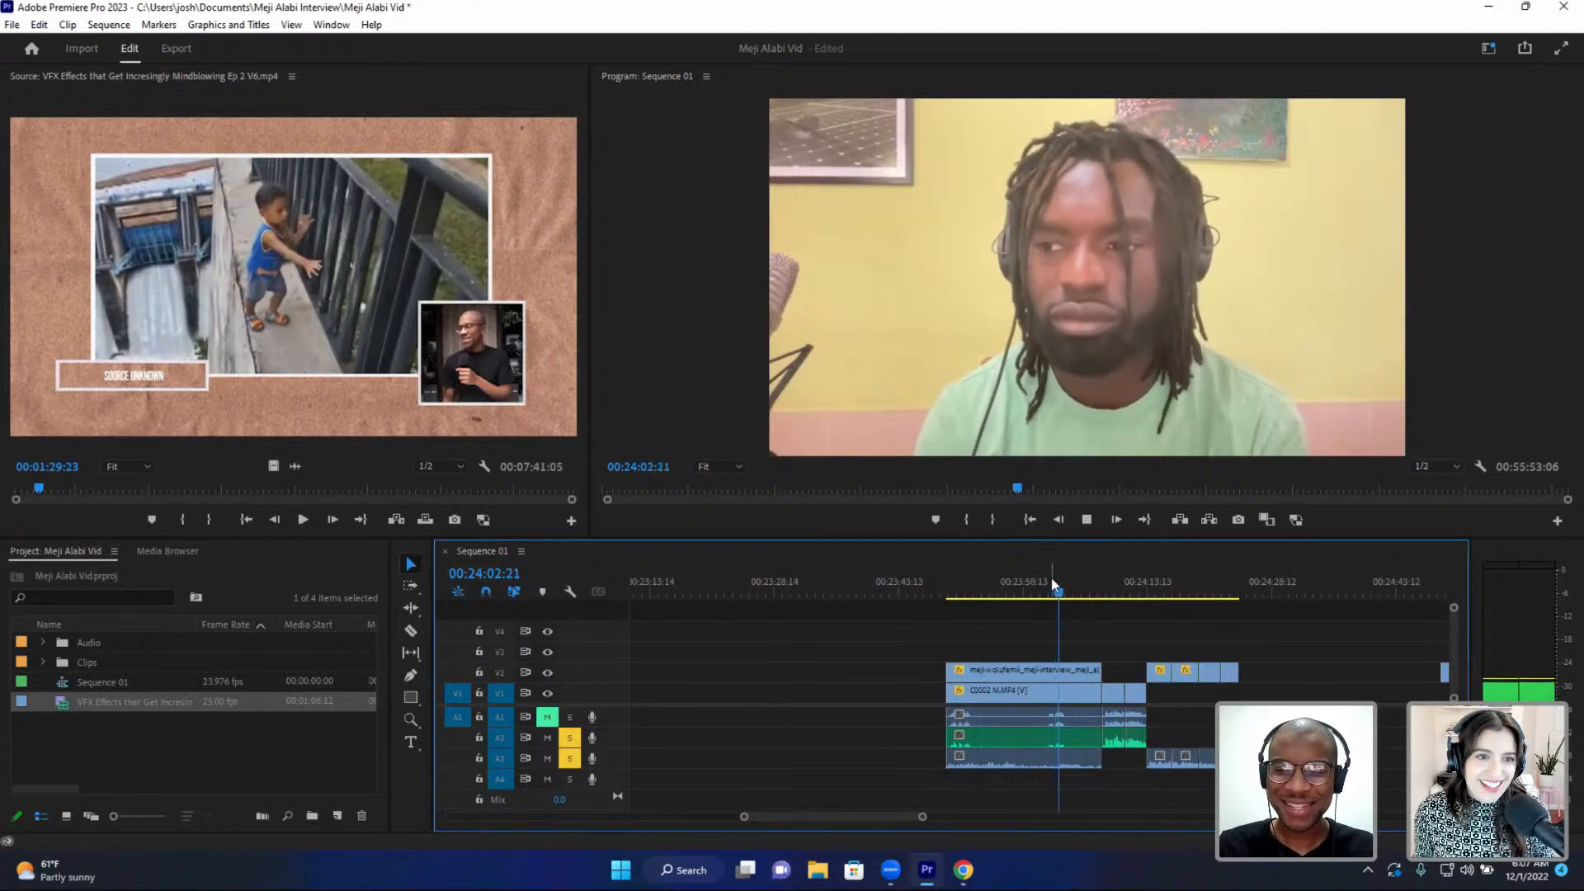
pyautogui.press('space')
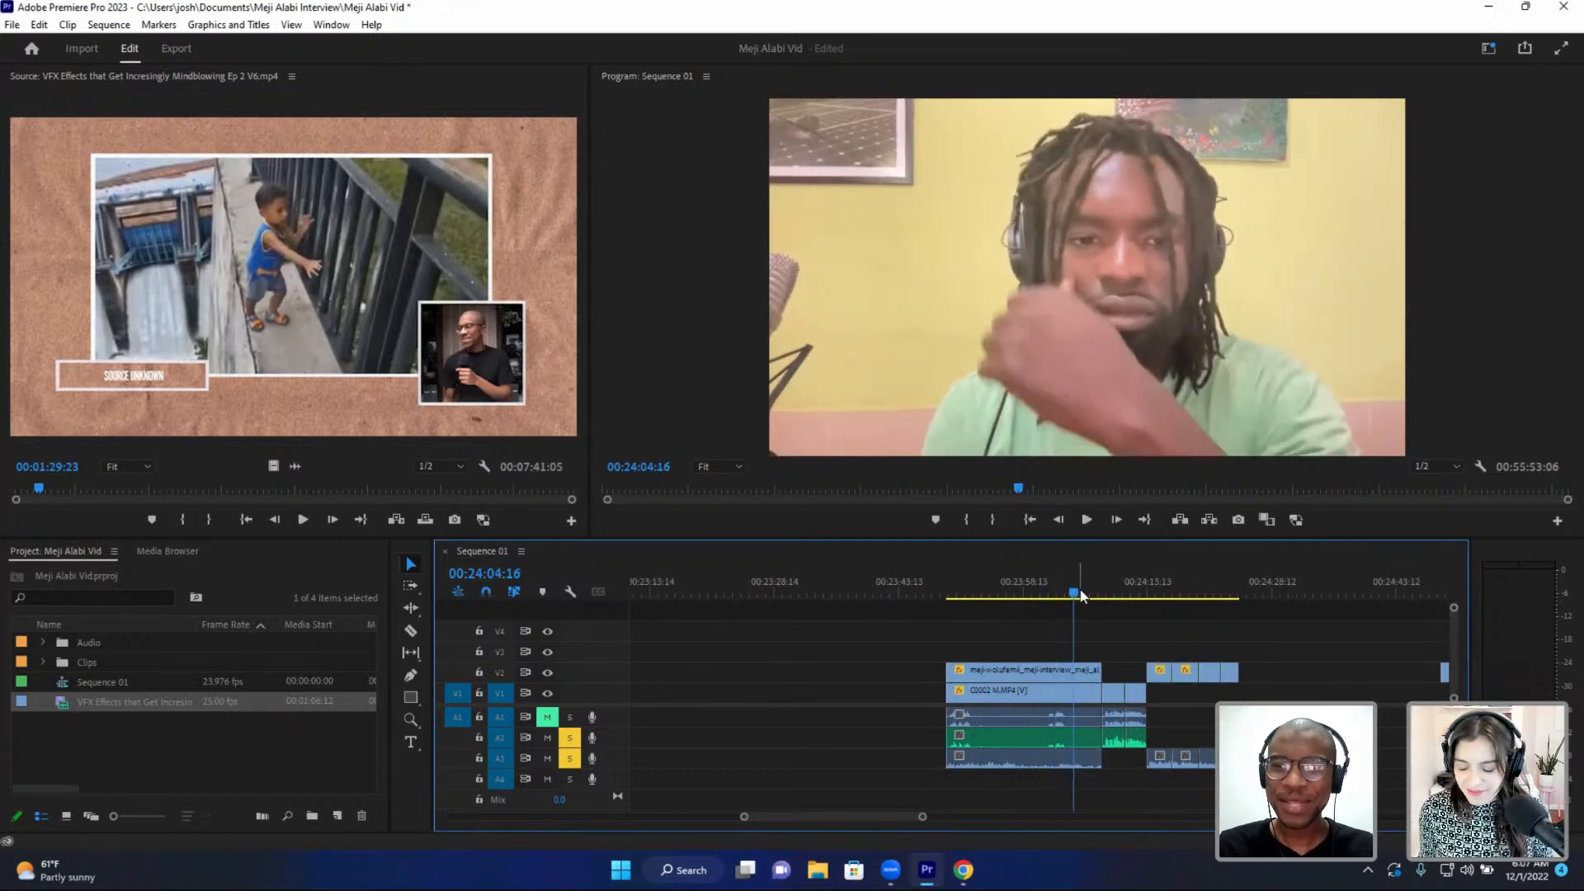
# - Play the sequence from the end of the long interview clip through the host's short clips, stopping at 00:24:13:00
pyautogui.scroll(-1, 1084, 600)
pyautogui.scroll(-1, 1084, 599)
pyautogui.click(1003, 588)
pyautogui.press('space')
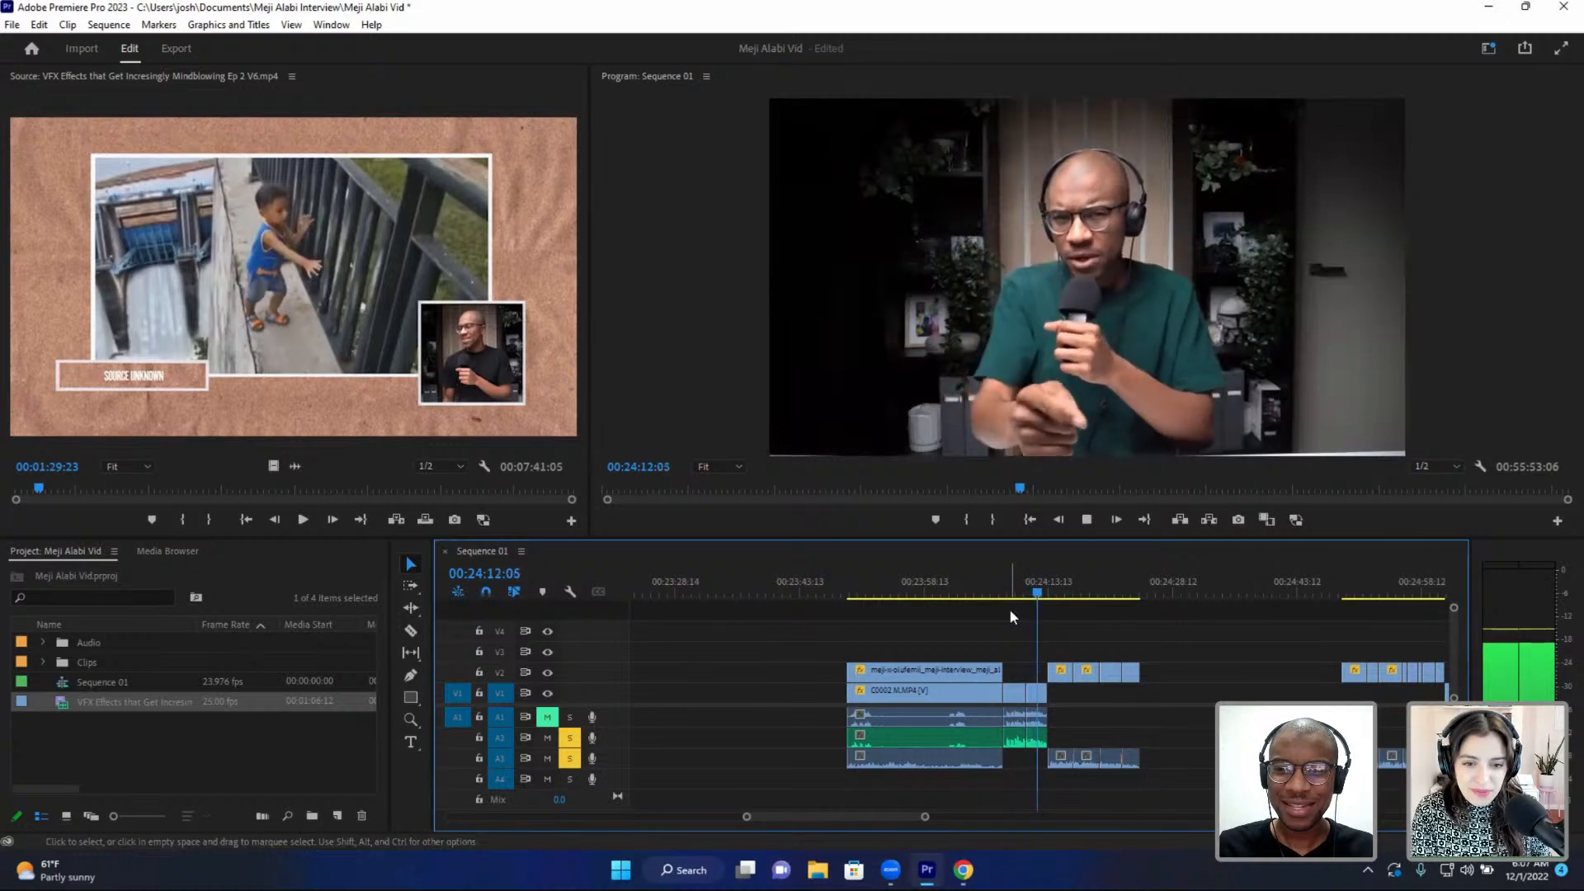
pyautogui.press('space')
# - Select the long opening interview clips on all tracks and move them earlier, to about 00:21:15:09, away from the other clips
pyautogui.moveTo(948, 630); pyautogui.dragTo(720, 746)
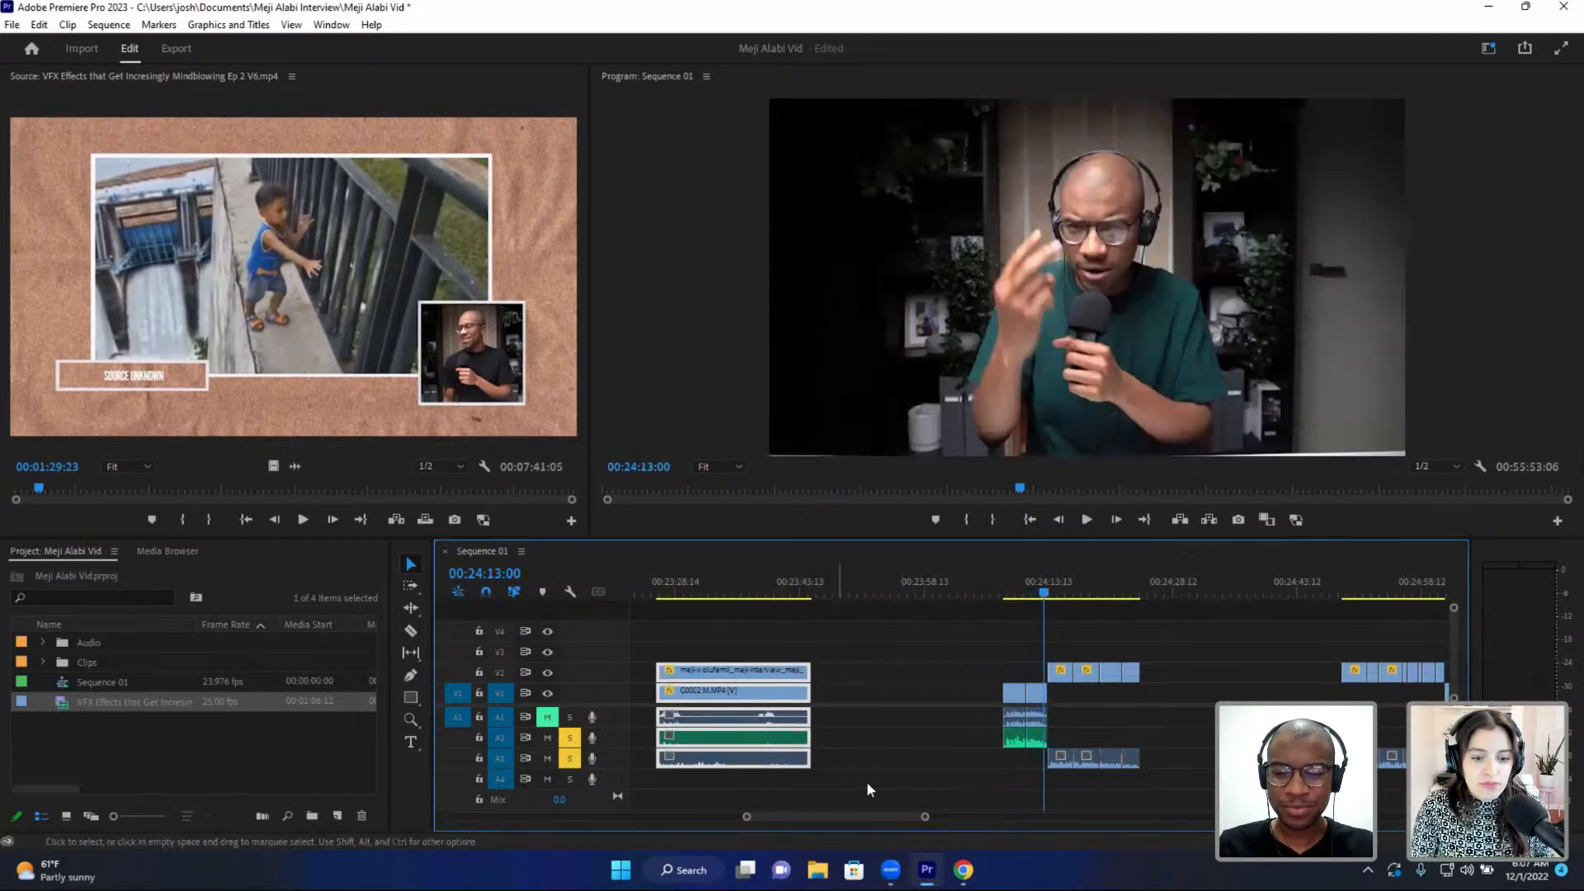
pyautogui.press('-')
pyautogui.press('-')
pyautogui.moveTo(966, 675); pyautogui.dragTo(695, 682)
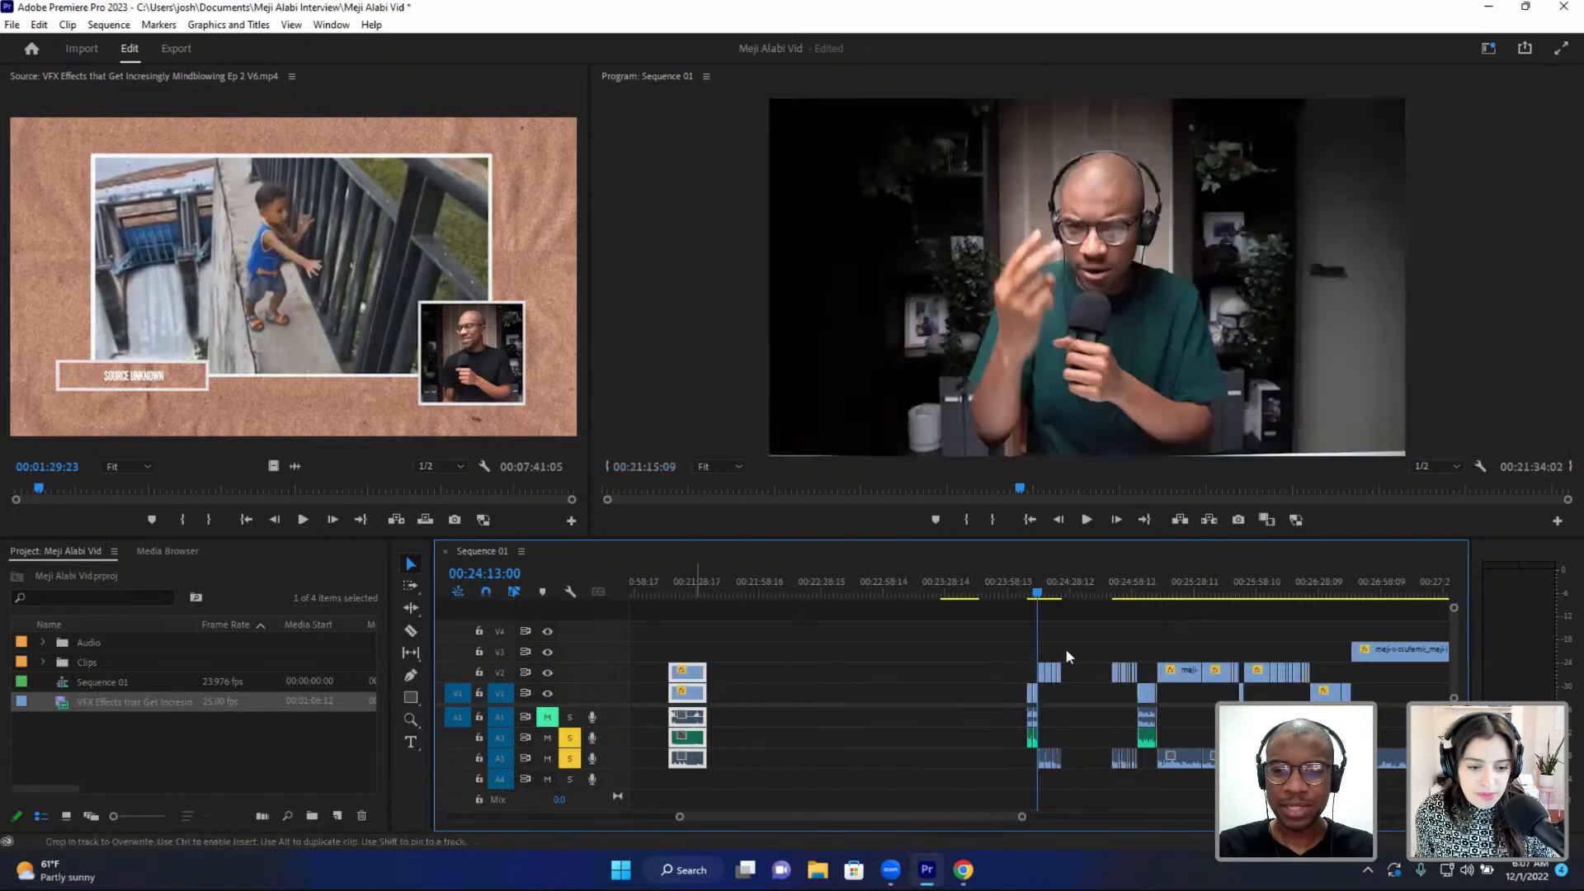
# - Place the playhead at 00:24:07:05, just before the two short C0002 M.MP4 clips that open the remaining edit
pyautogui.click(1030, 593)
pyautogui.press('=')
pyautogui.press('=')
pyautogui.press('=')
pyautogui.press('=')
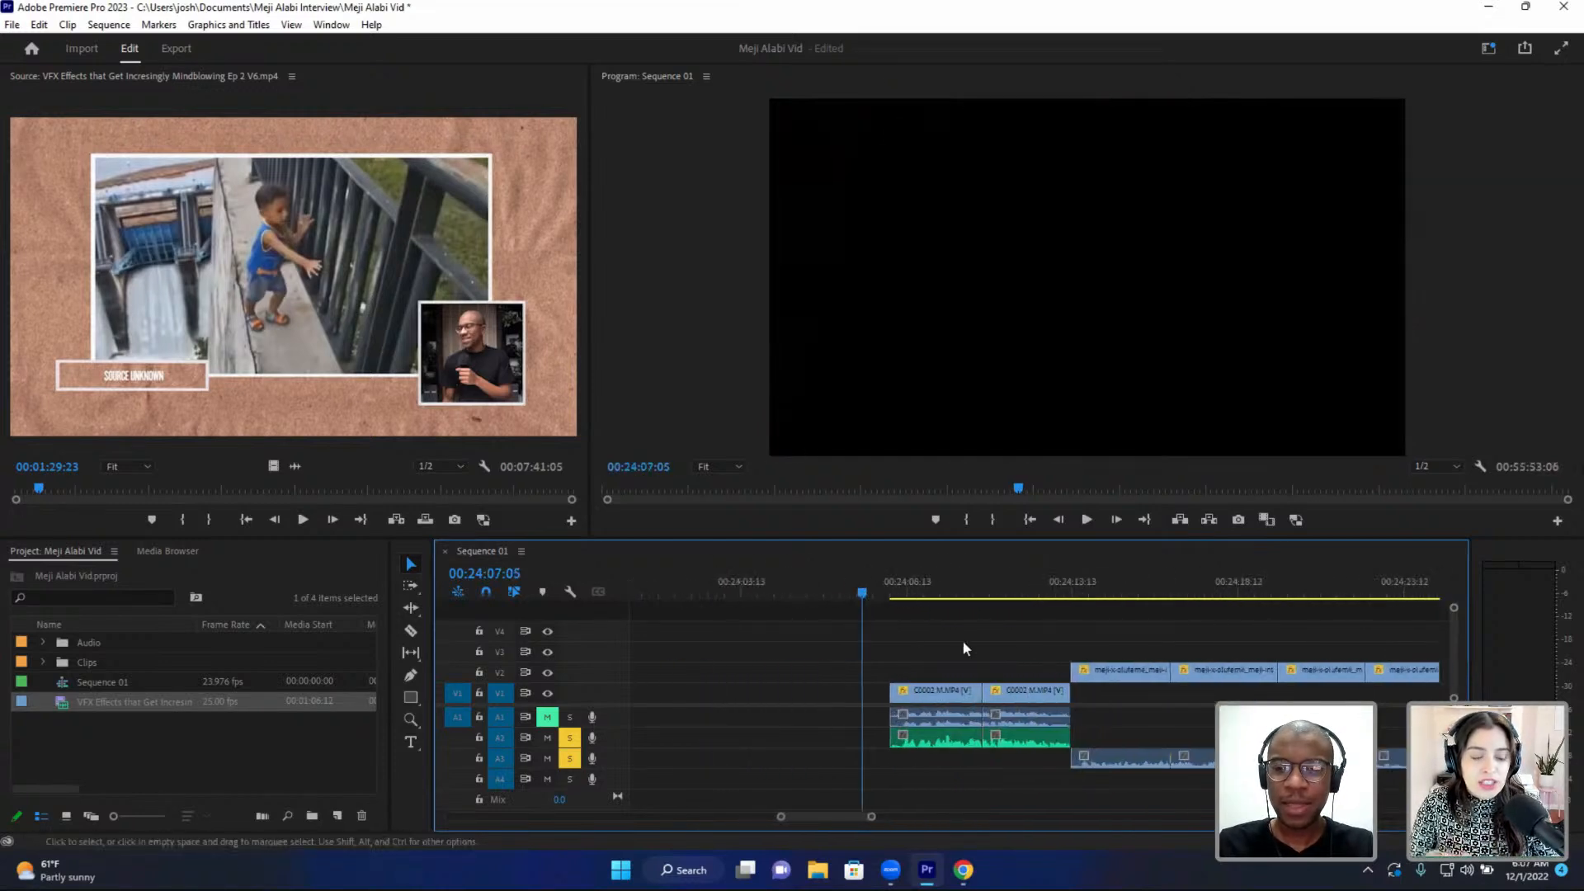
pyautogui.hscroll(3, 854, 609)
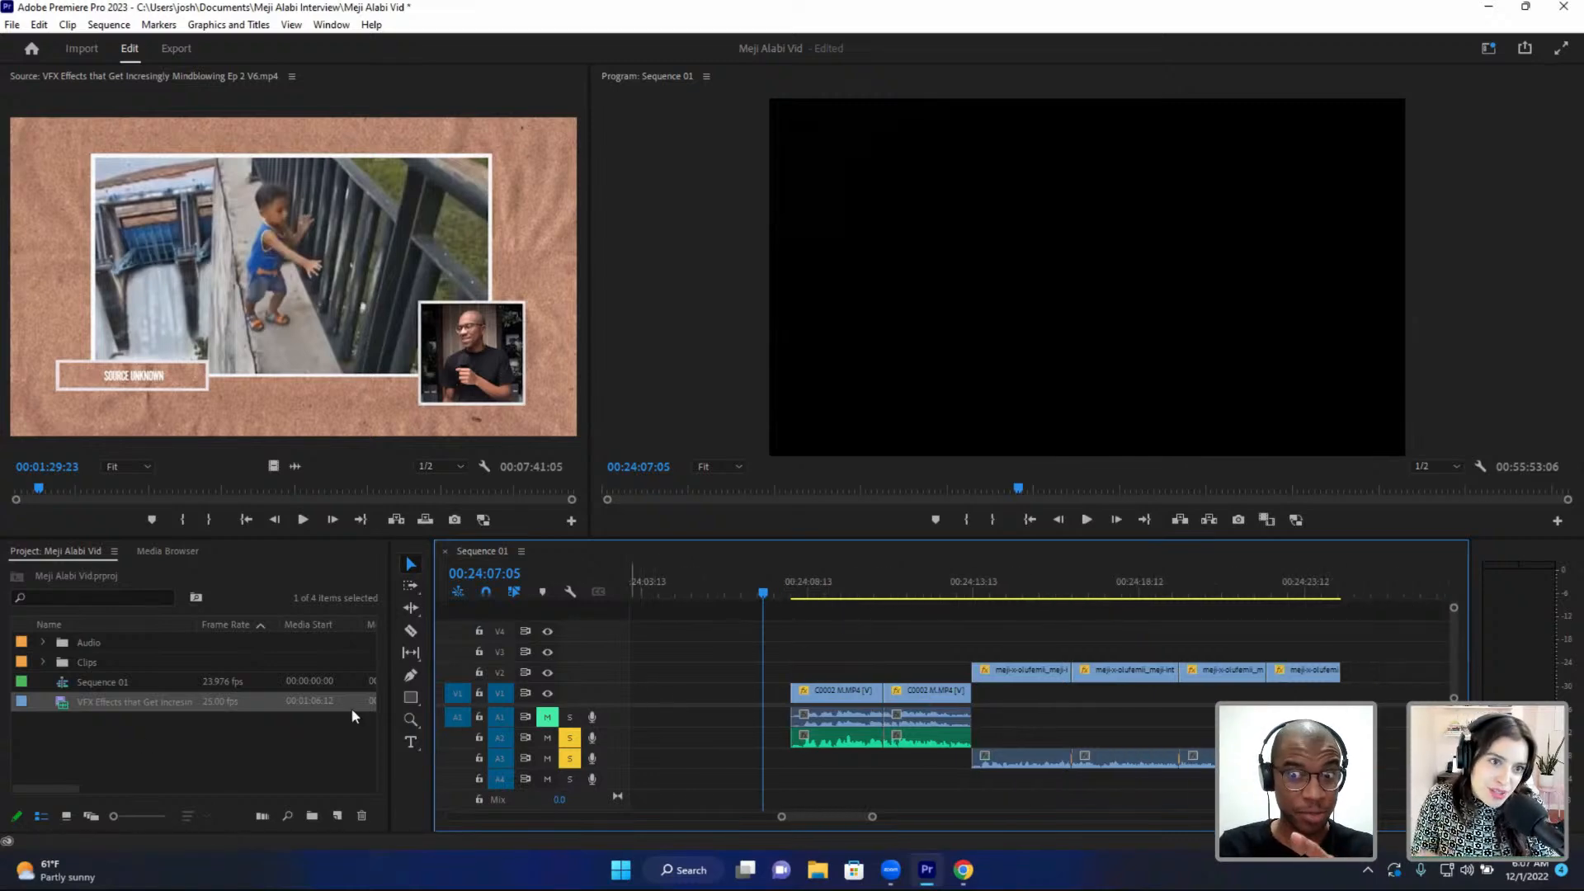
# - Expand the Clips bin in the project and browse the footage files it contains
pyautogui.click(43, 663)
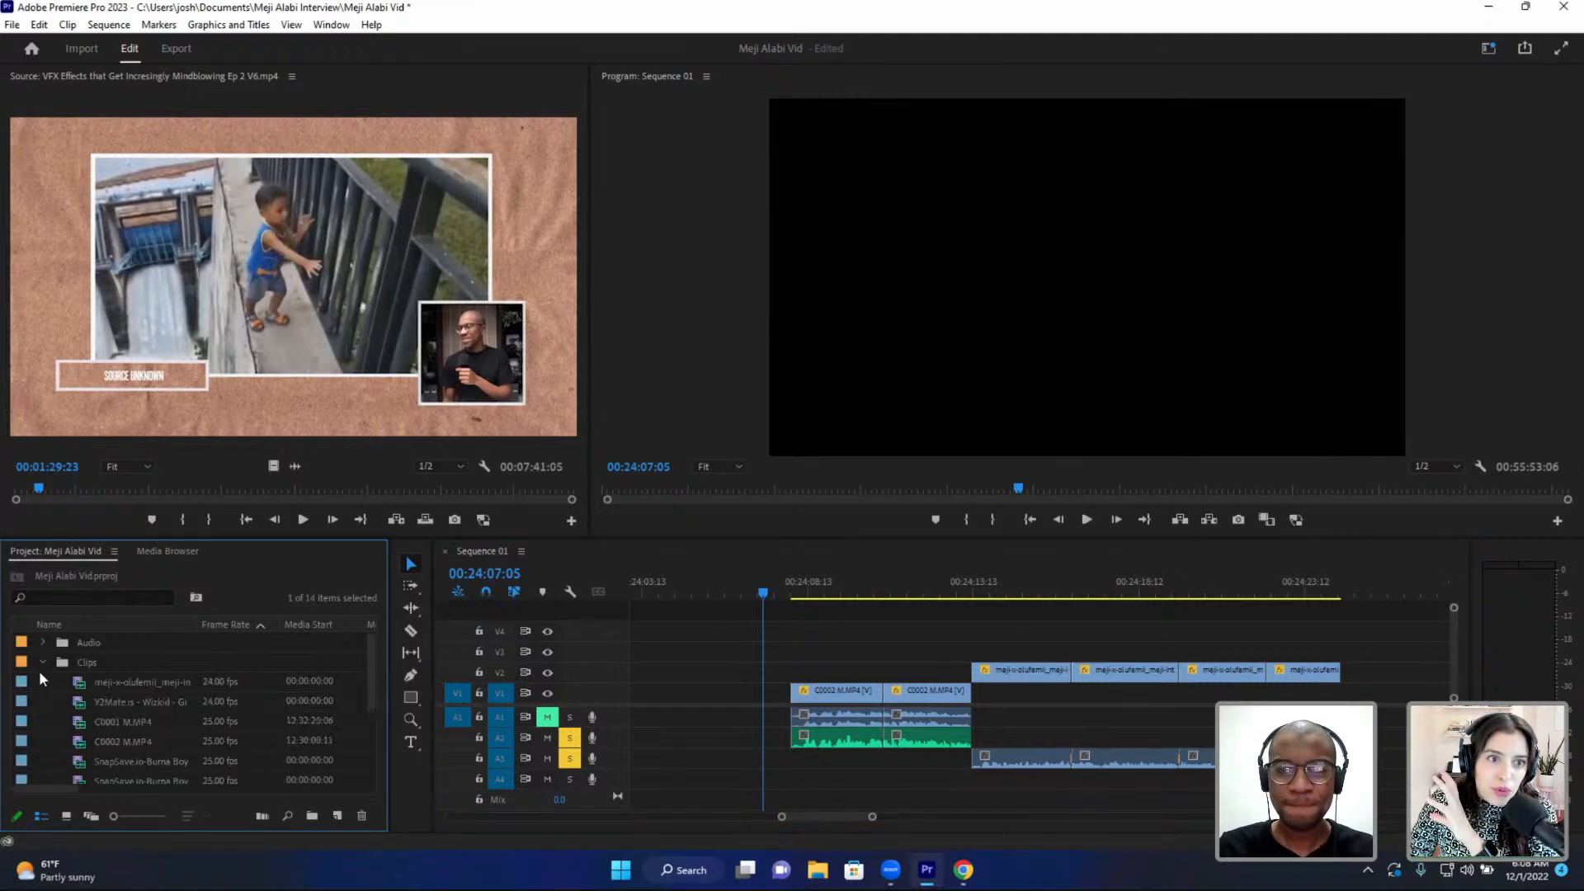
pyautogui.click(42, 663)
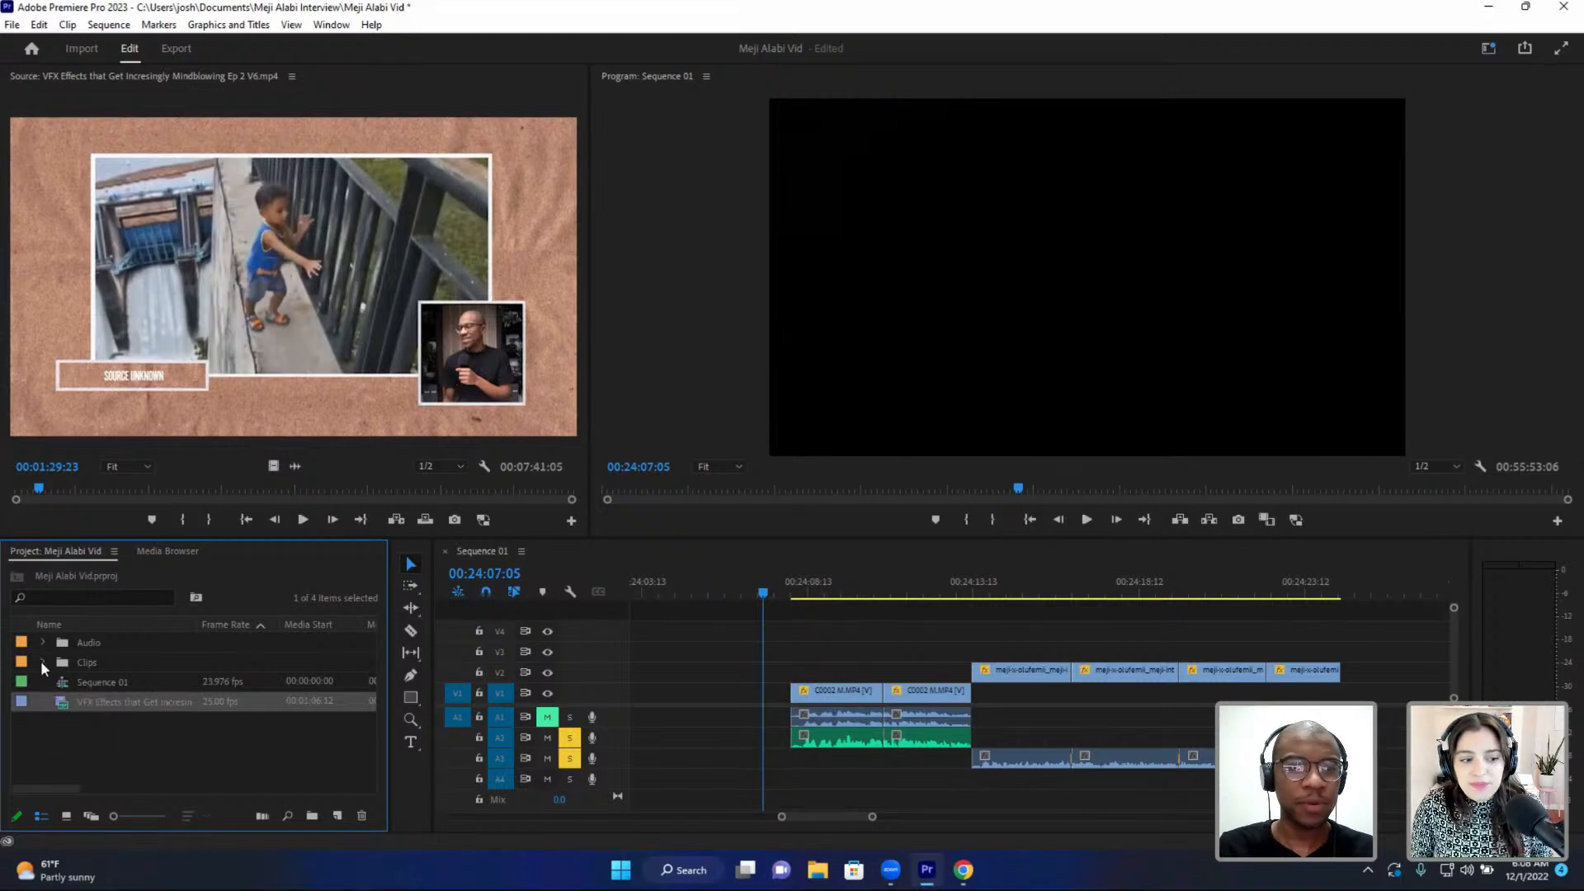
pyautogui.click(42, 662)
pyautogui.scroll(-1, 51, 698)
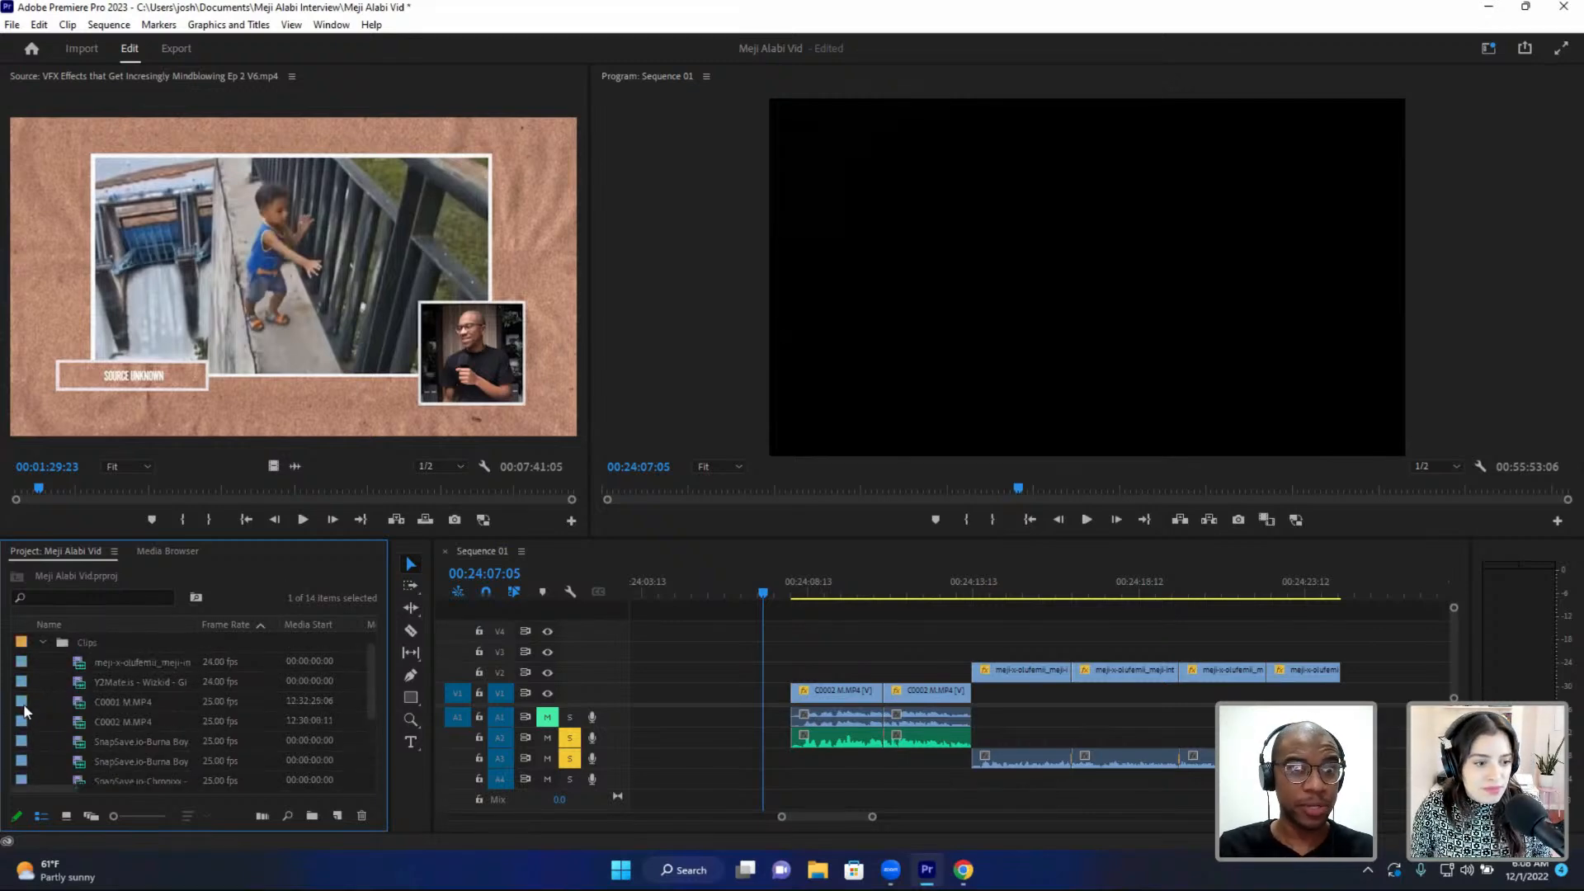
# - Create a bin named Sequence, move Sequence 01 into it, and file the VFX Effects video in the Clips bin
pyautogui.click(41, 641)
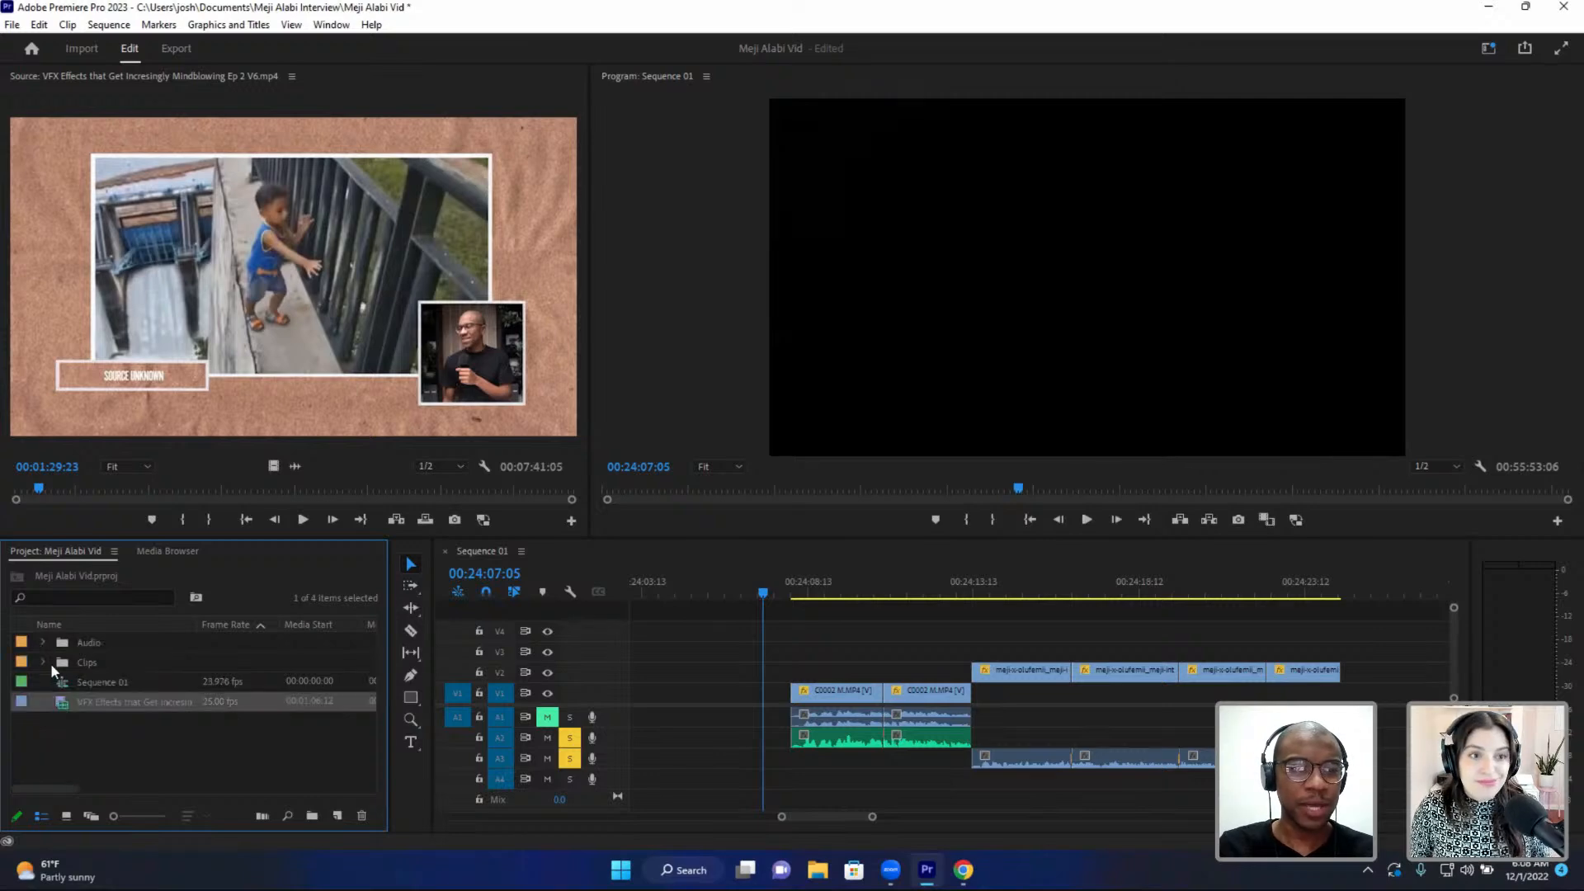
pyautogui.rightClick(80, 742)
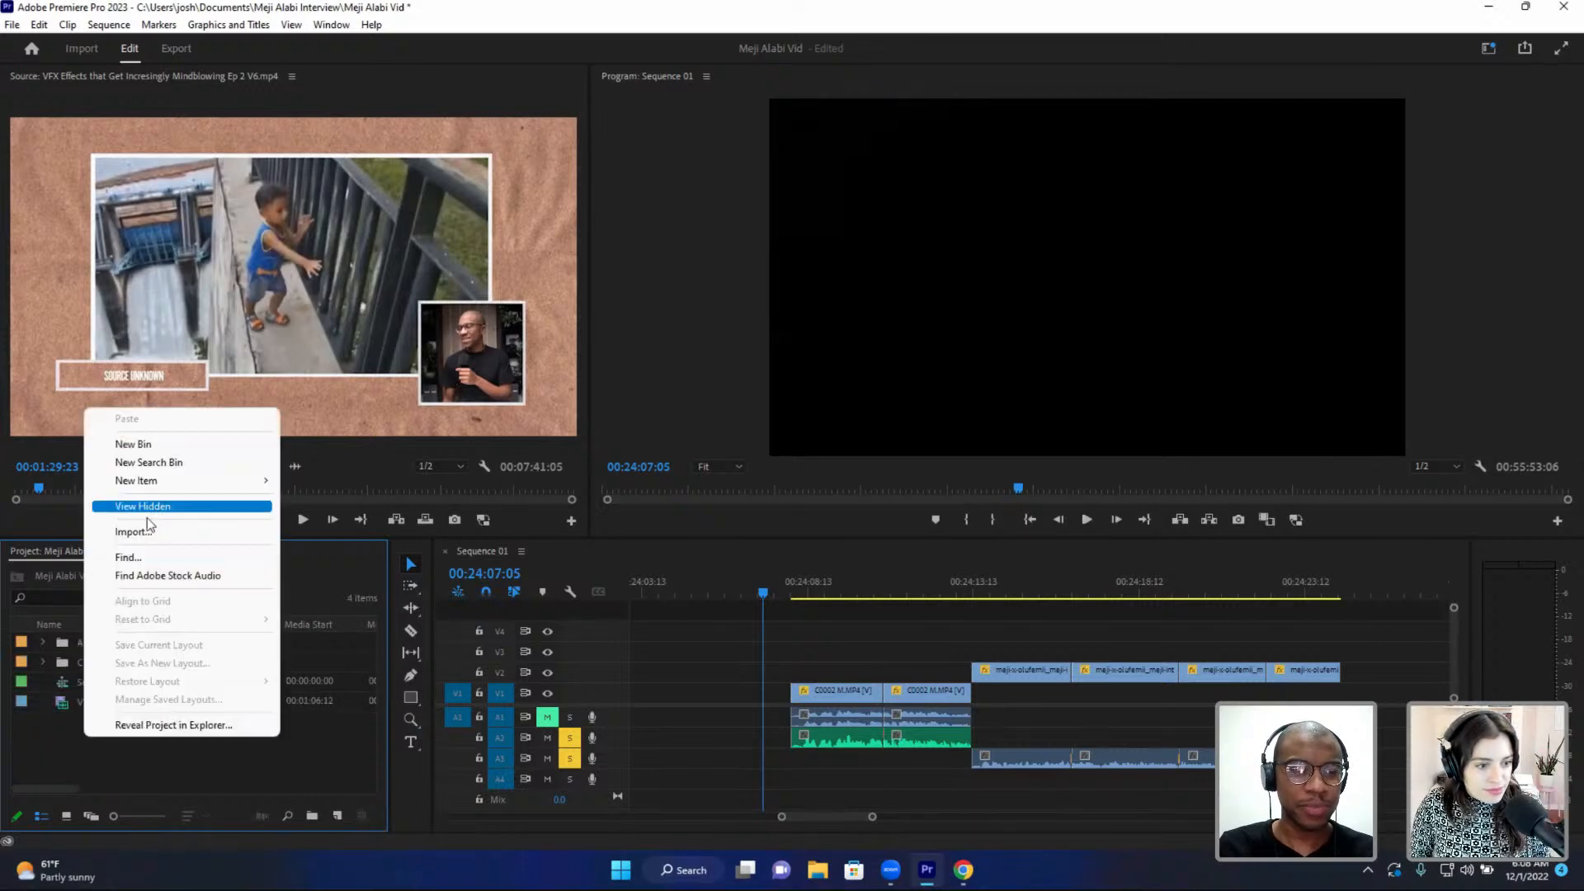
pyautogui.click(165, 444)
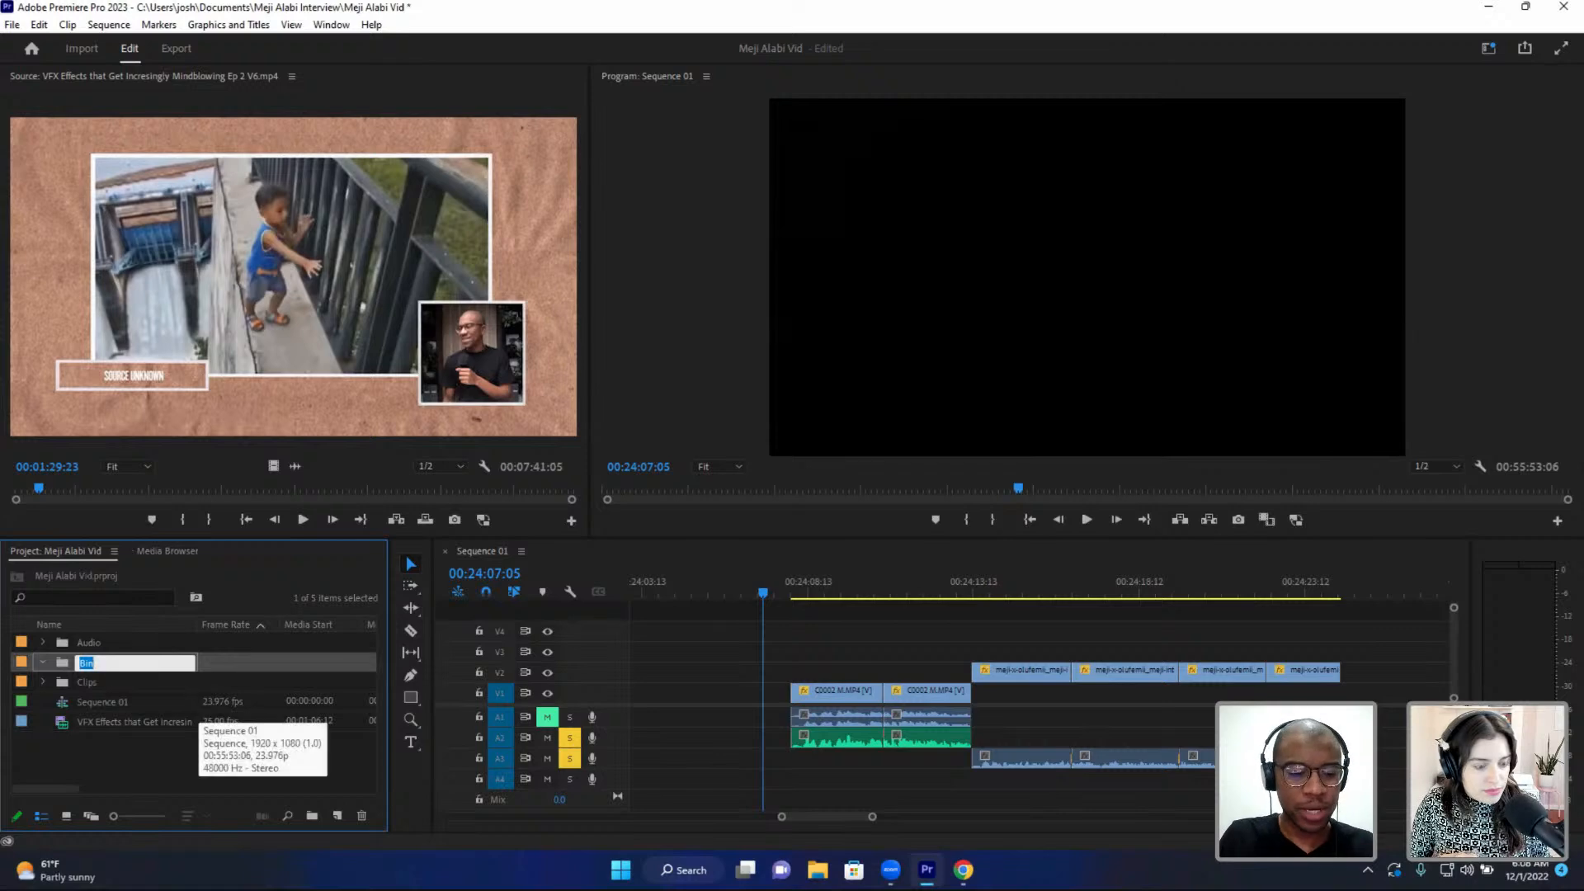
pyautogui.write('Sequence')
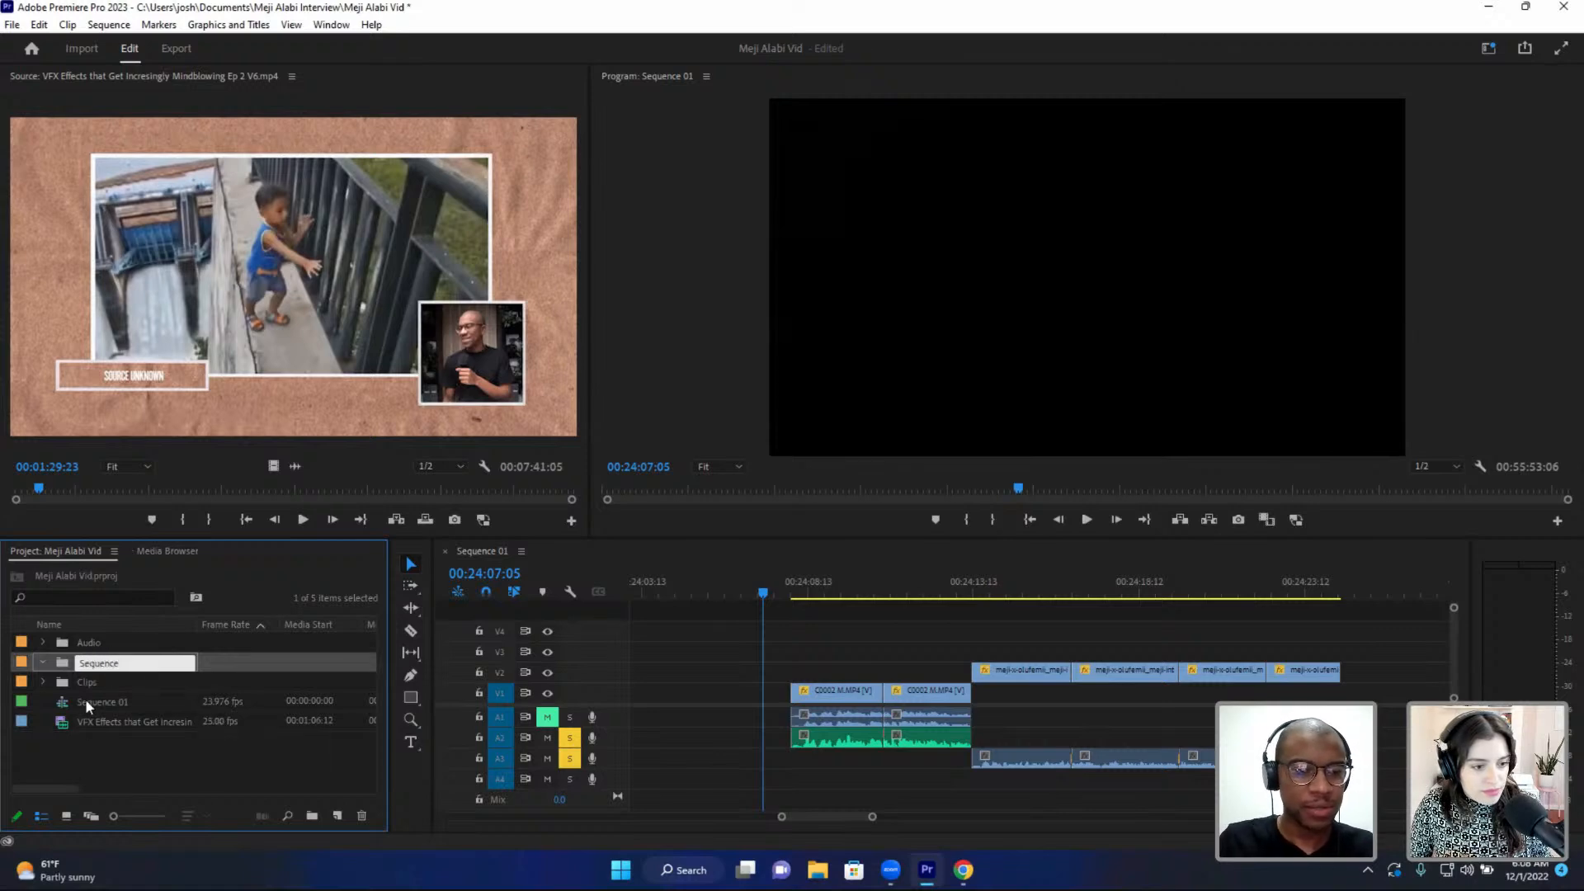
pyautogui.press('Return')
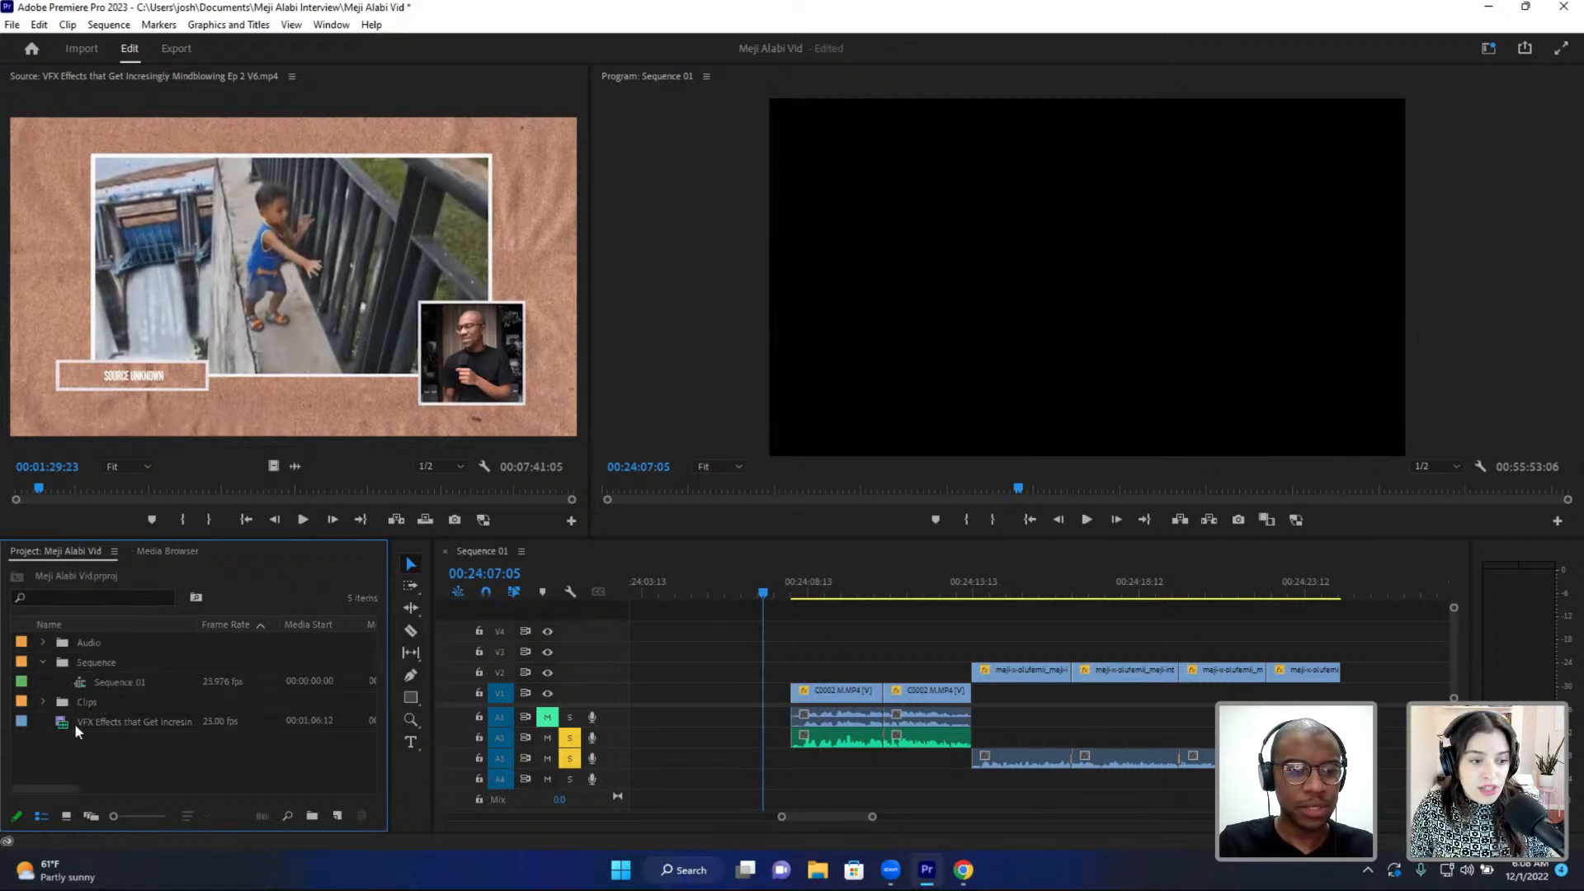
pyautogui.moveTo(74, 722)
pyautogui.mouseDown()
pyautogui.moveTo(88, 717)
pyautogui.moveTo(79, 669)
pyautogui.moveTo(82, 696)
pyautogui.mouseUp()
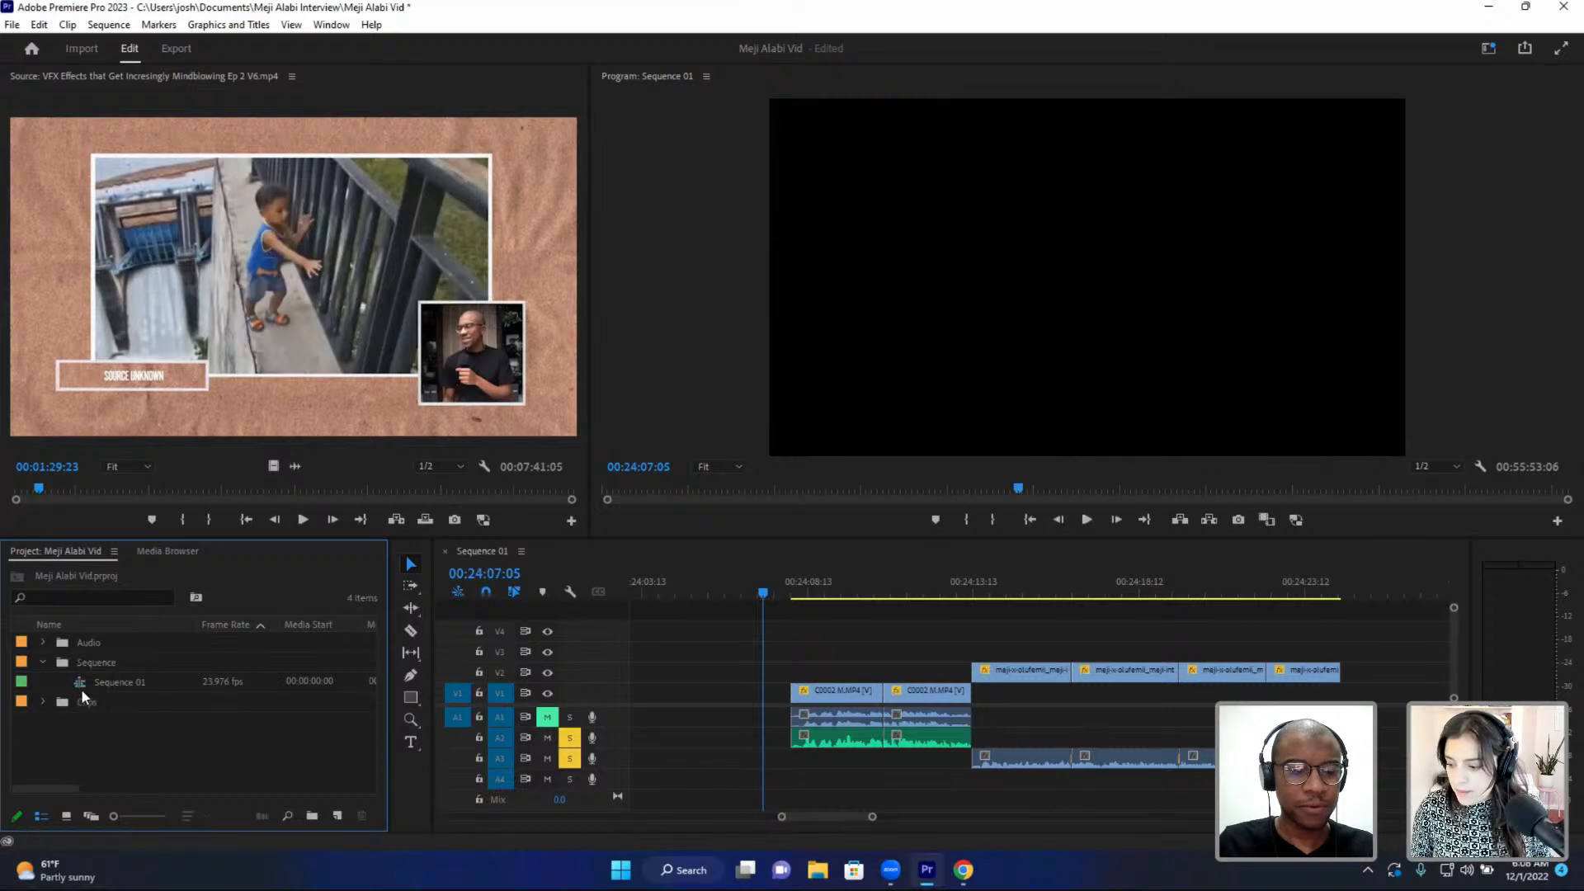
pyautogui.click(42, 662)
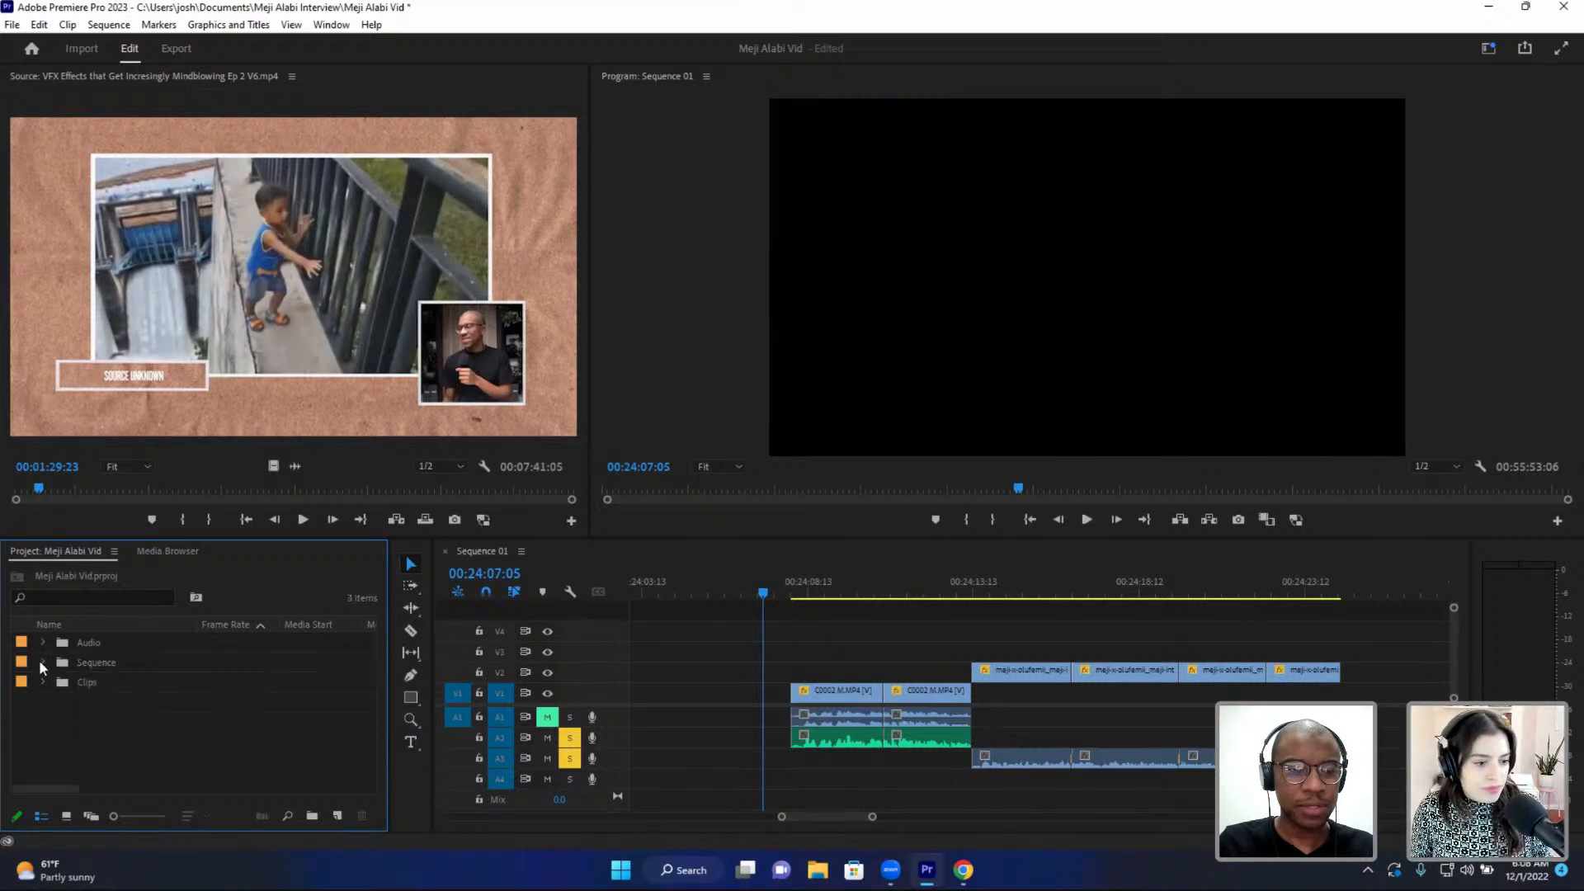
# - Create a new bin named Solid at the project's root level
pyautogui.rightClick(76, 721)
pyautogui.click(152, 428)
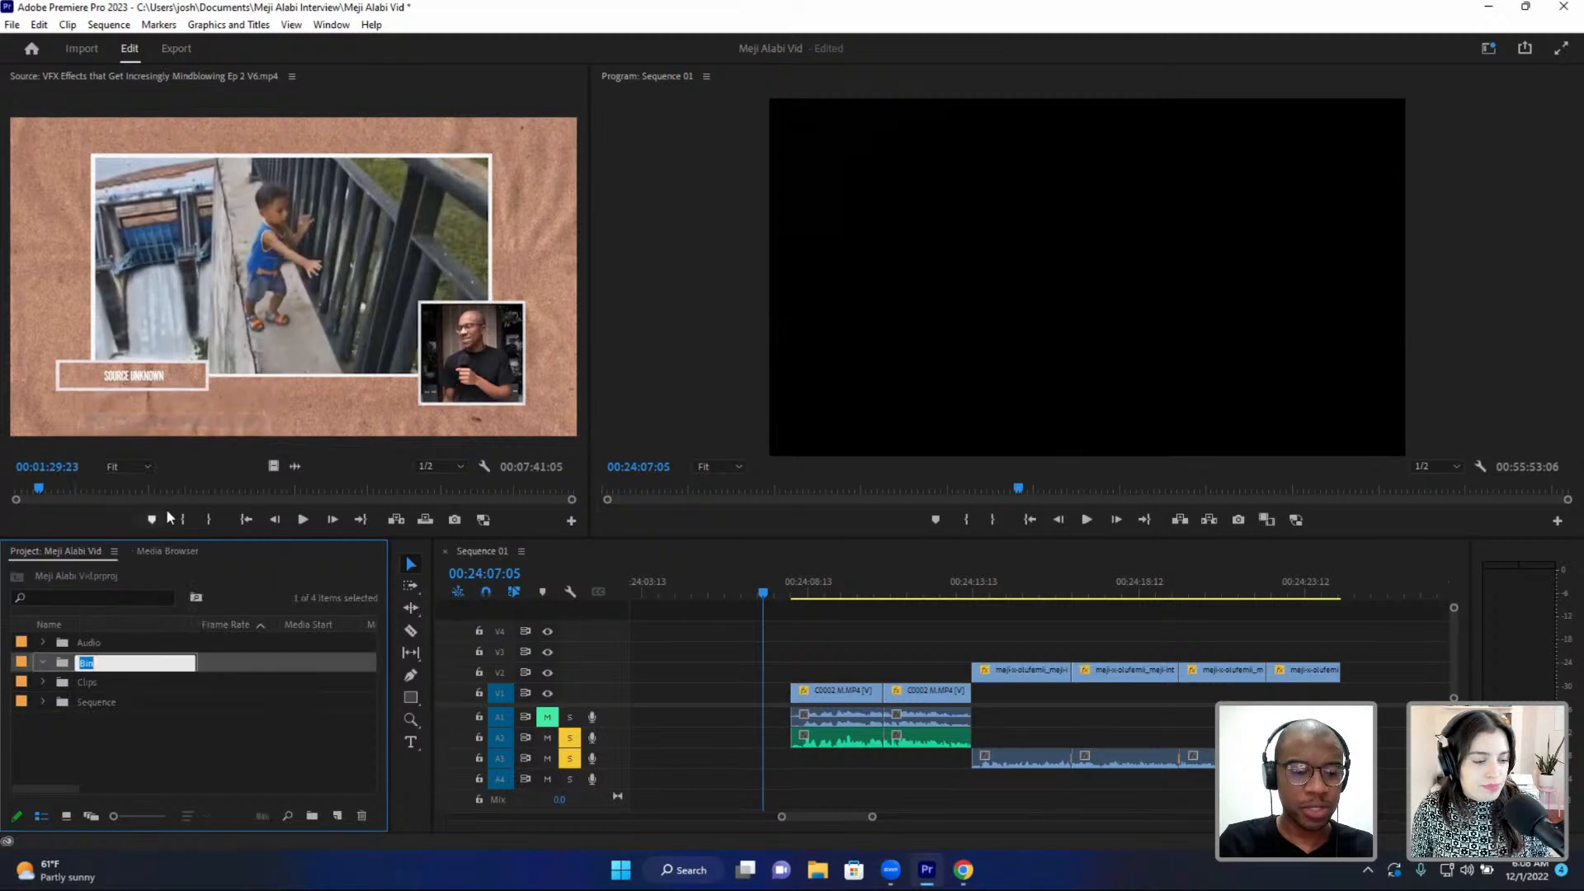
pyautogui.write('Solid')
pyautogui.press('Return')
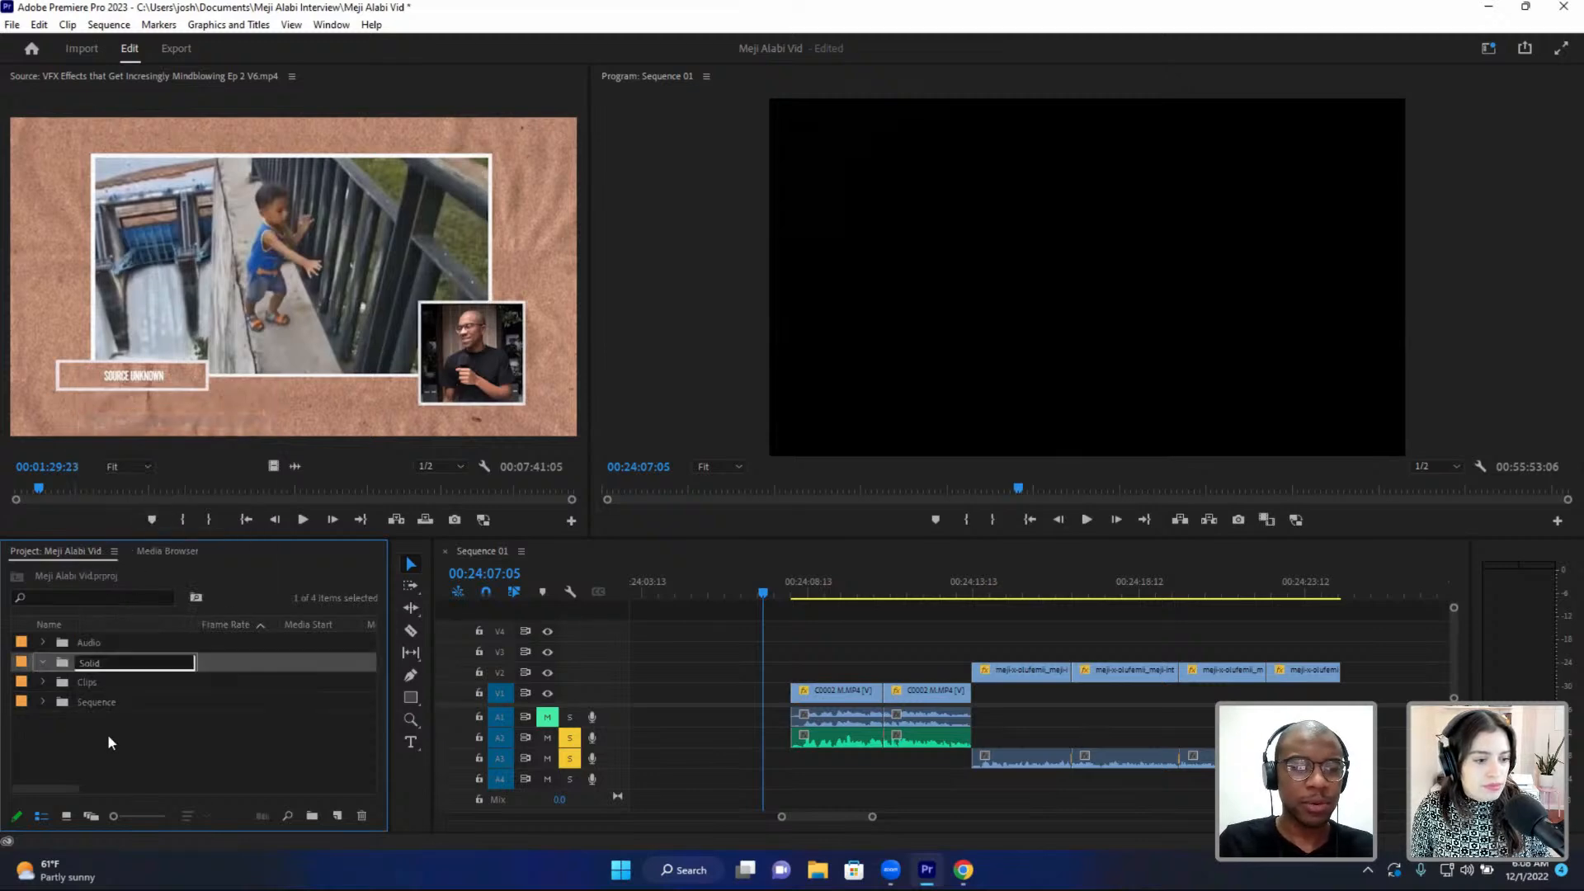
pyautogui.click(107, 734)
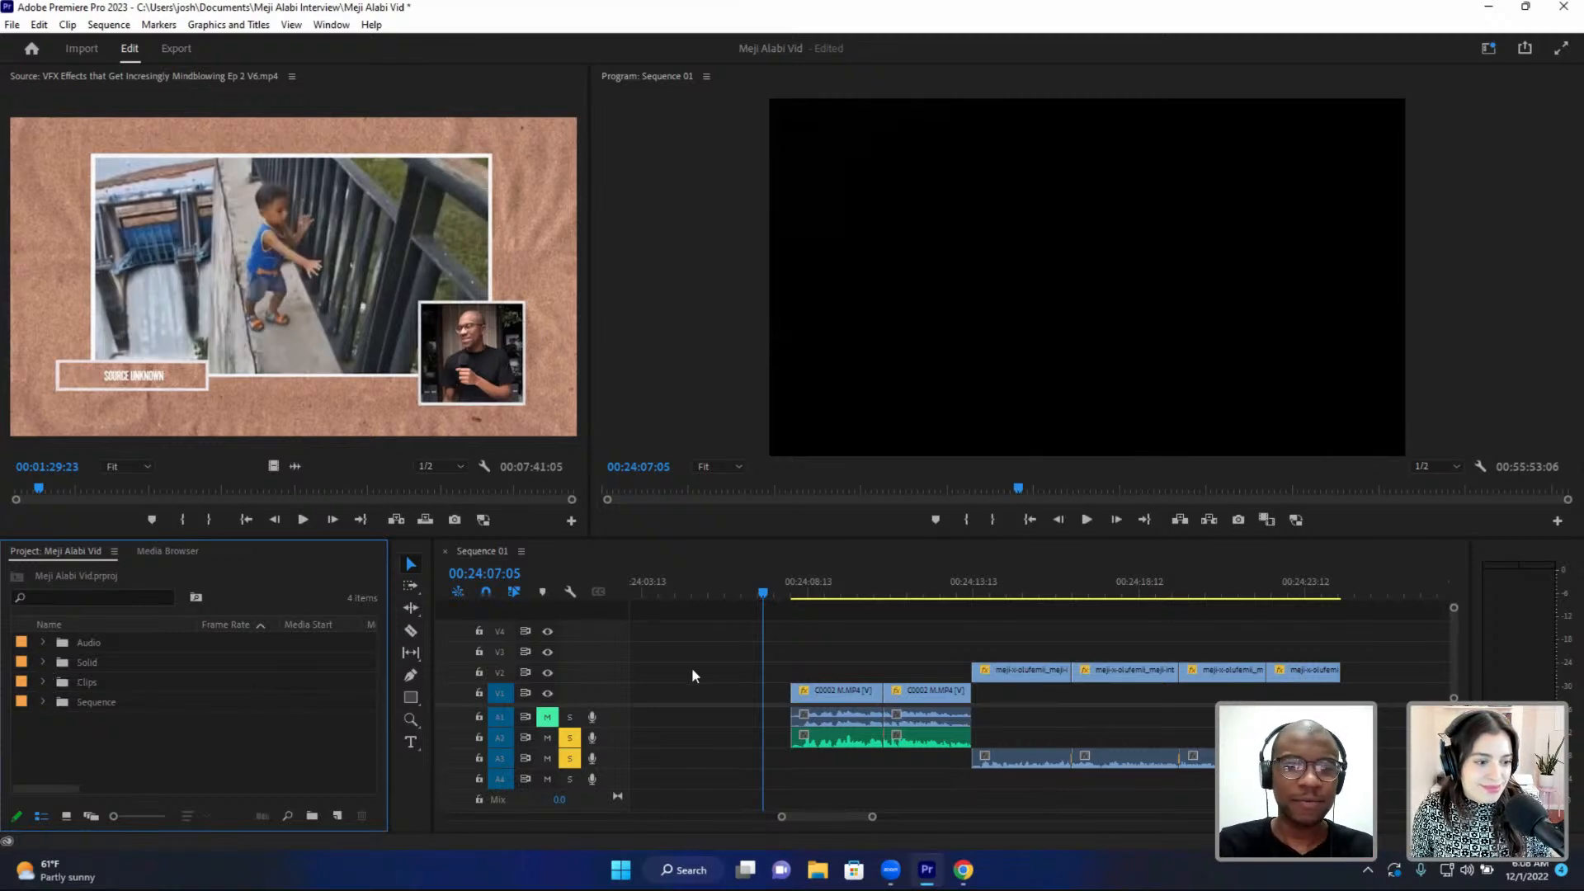
# - Place the playhead at 00:24:08:04, near the beginning of the first short C0002 M.MP4 clip
pyautogui.click(797, 584)
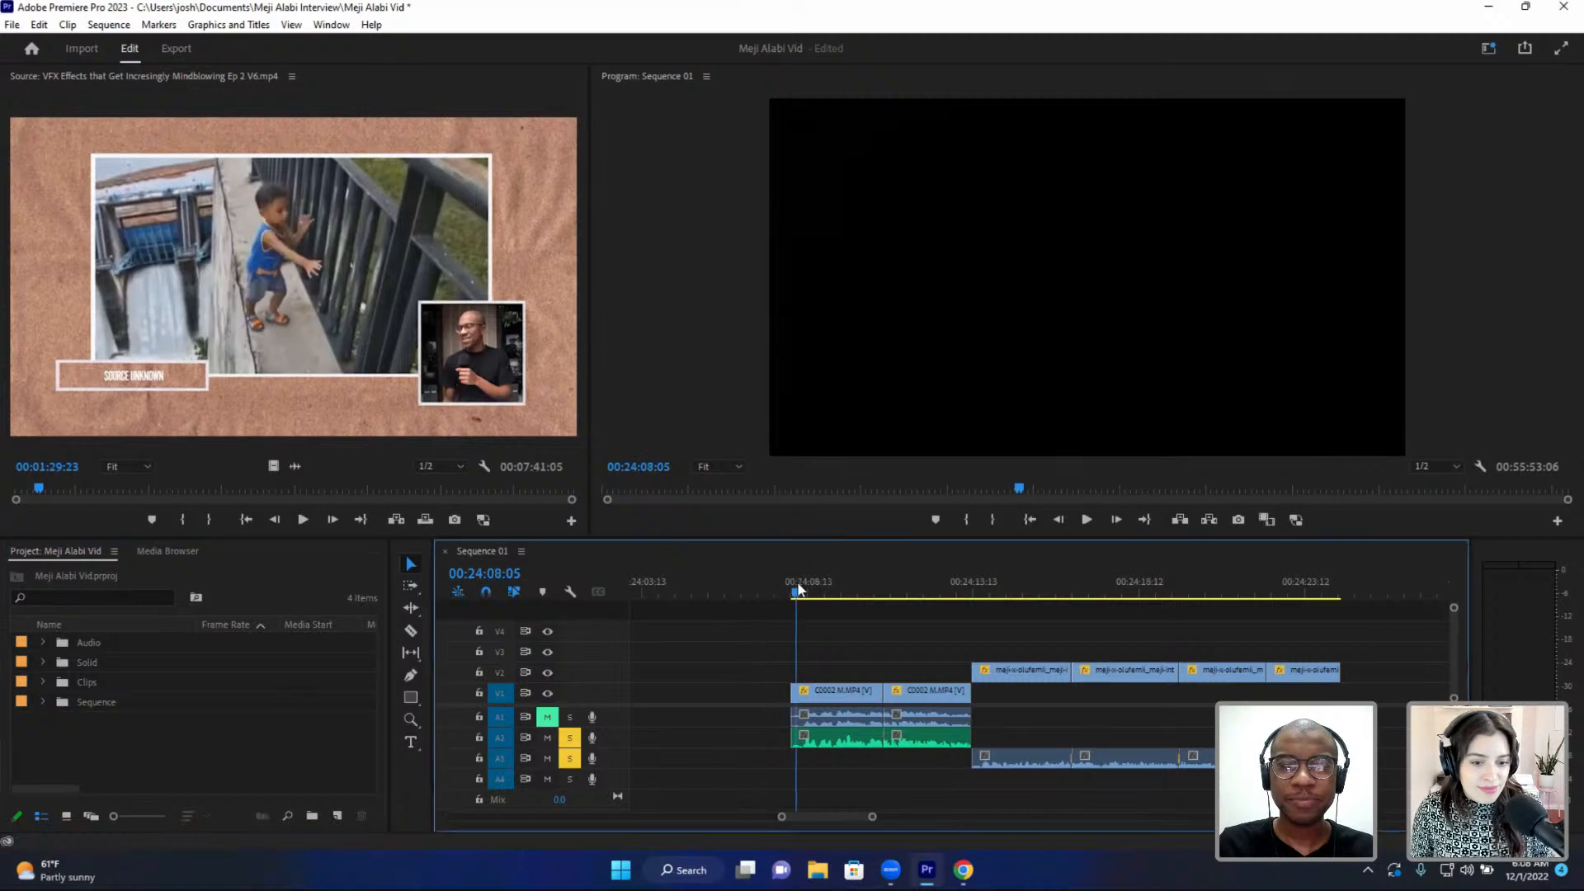
pyautogui.press('Left')
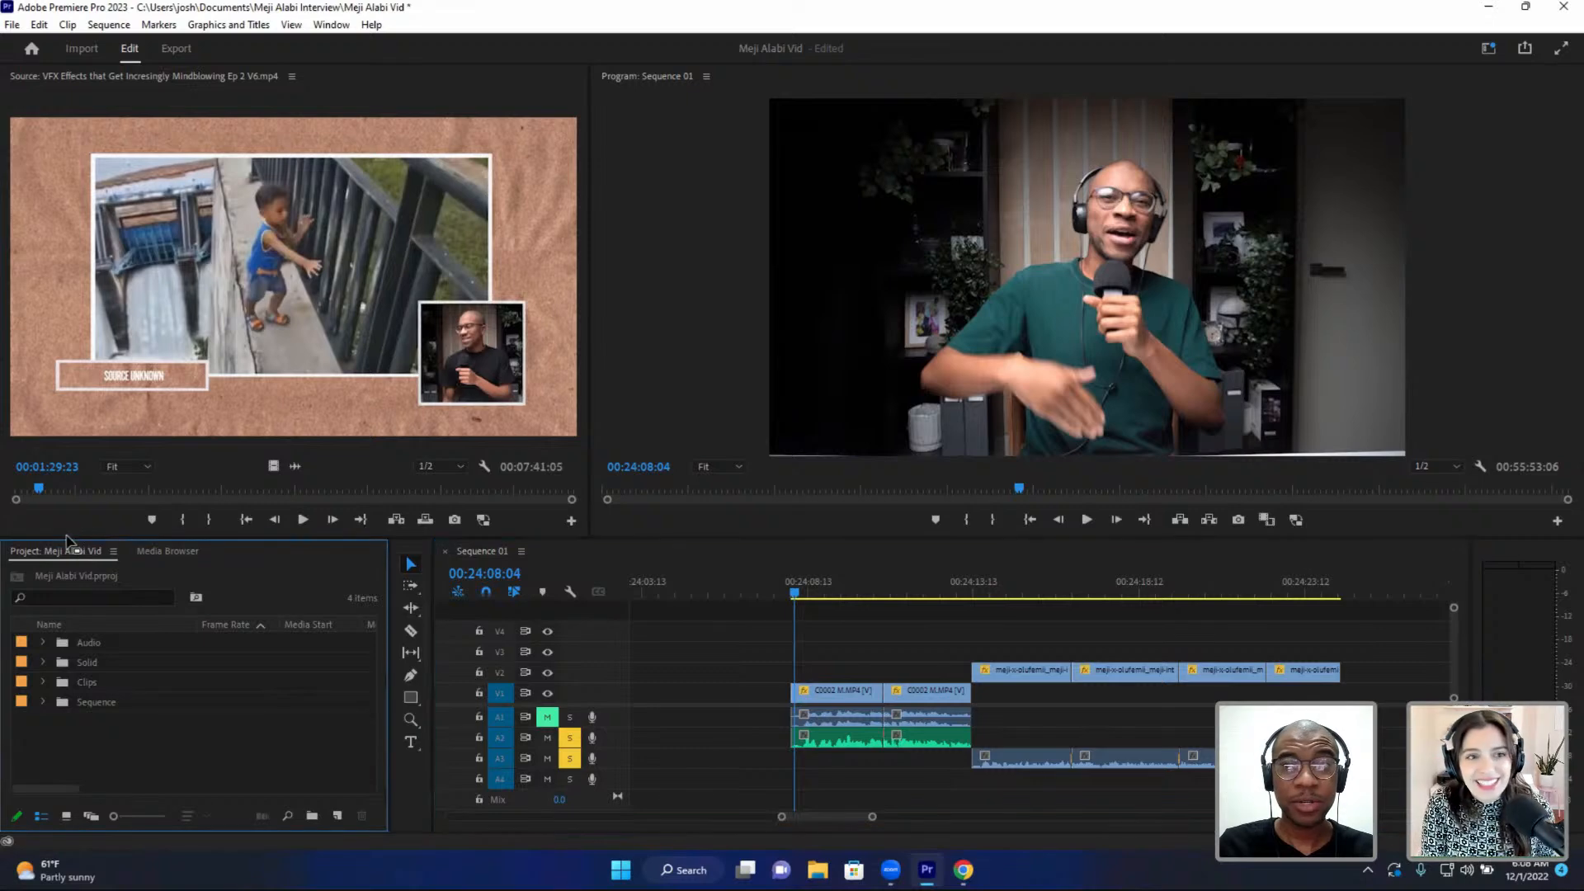
# - Dock the Project panel as a narrow full-height column beside the Program monitor, and widen the timeline to fill the remaining space
pyautogui.moveTo(78, 553); pyautogui.dragTo(190, 551)
pyautogui.moveTo(953, 353); pyautogui.dragTo(1546, 195)
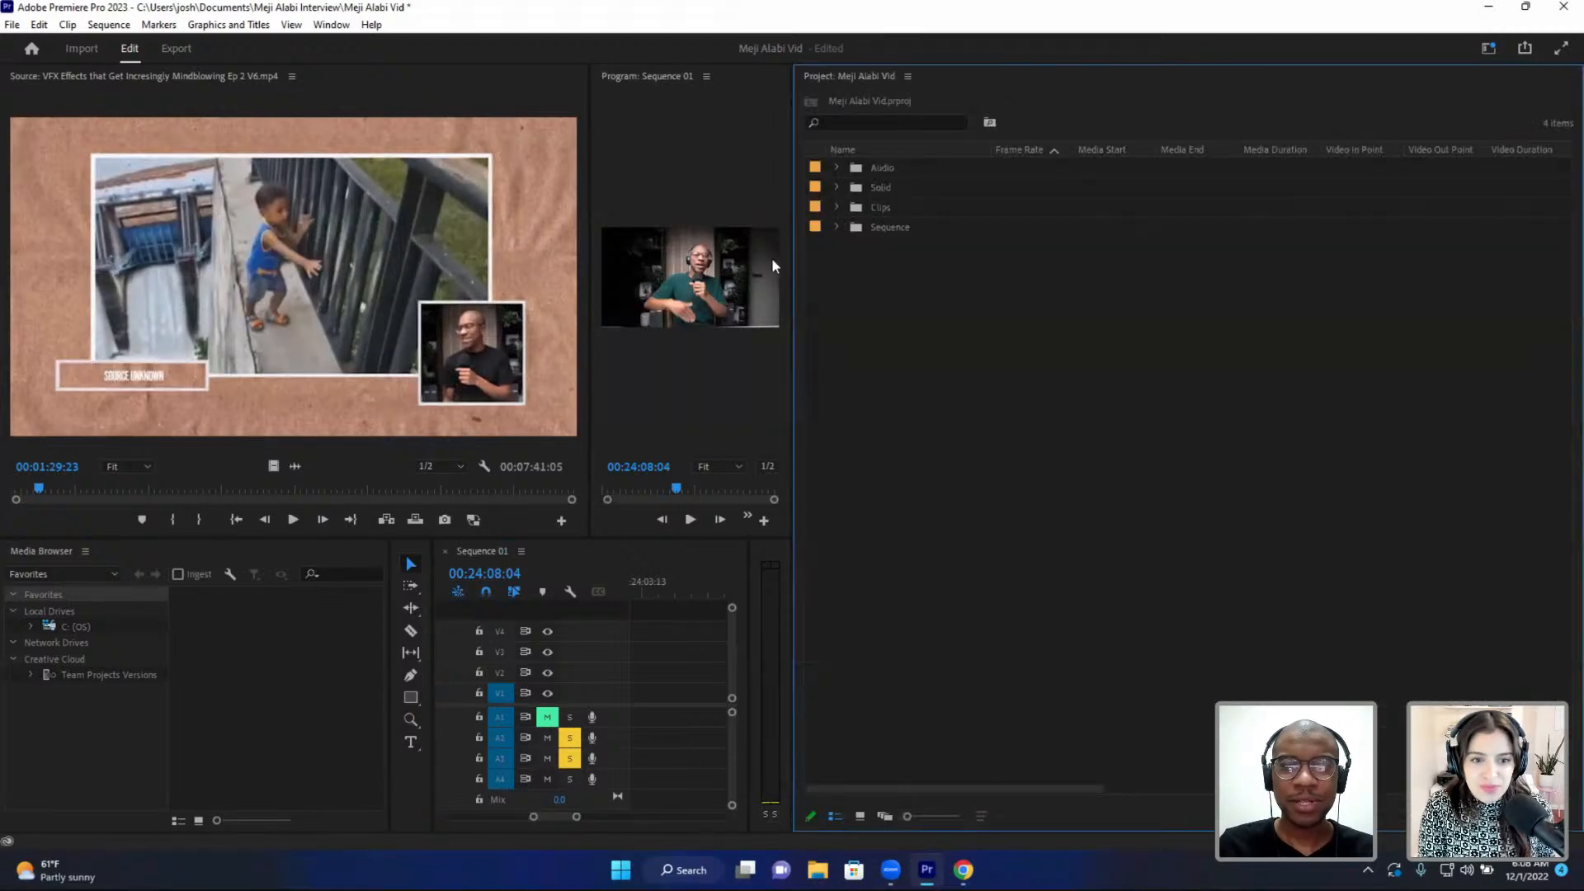
pyautogui.moveTo(795, 263); pyautogui.dragTo(1093, 287)
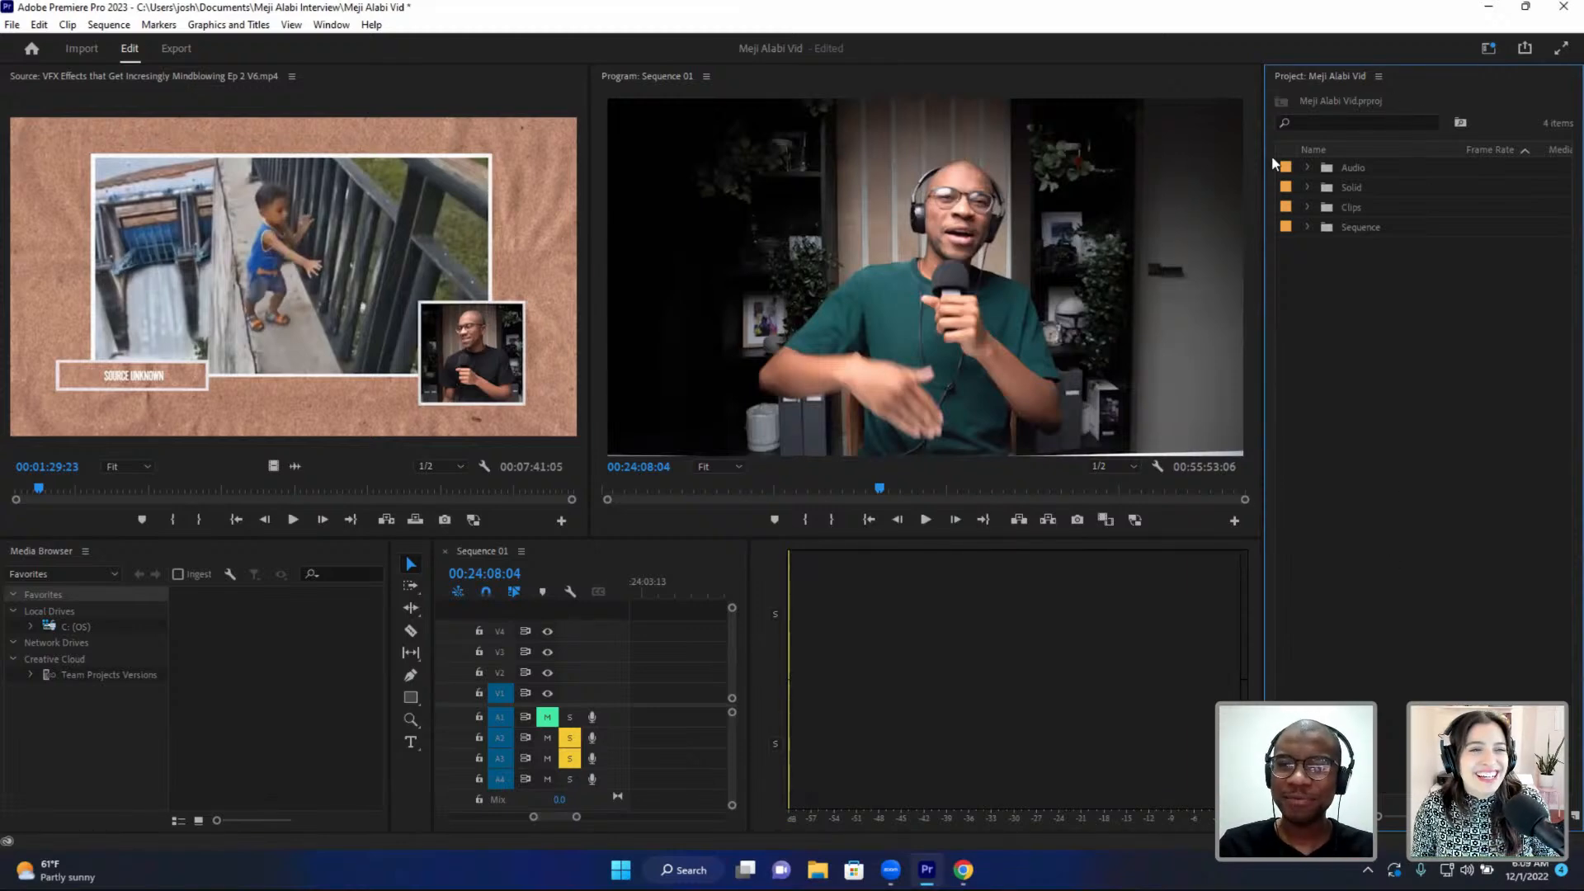
pyautogui.moveTo(1265, 147); pyautogui.dragTo(1358, 147)
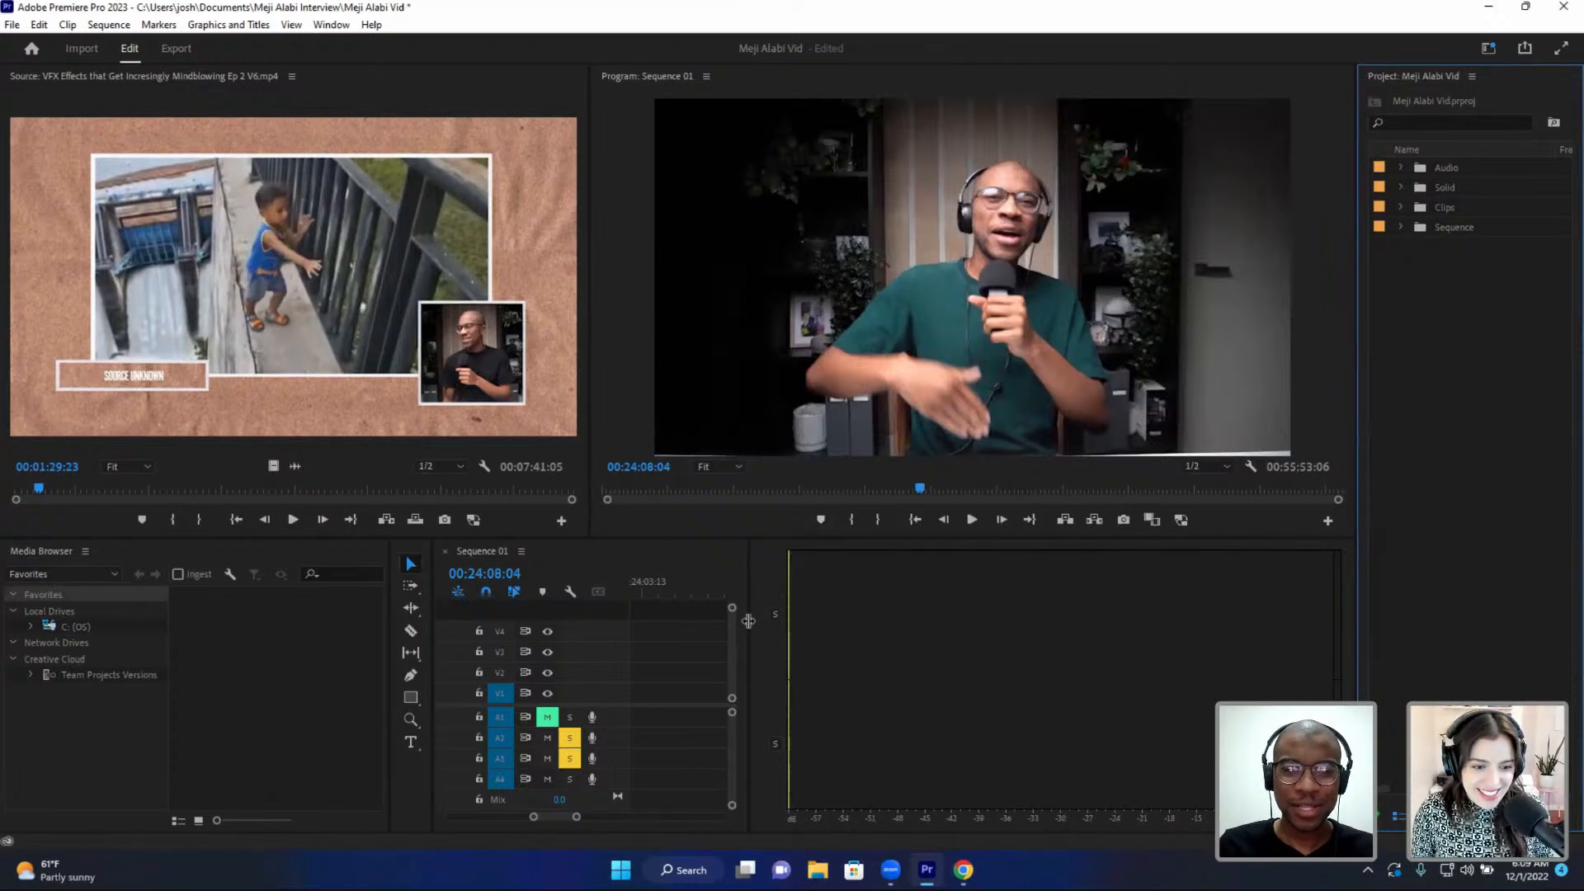
pyautogui.moveTo(749, 624); pyautogui.dragTo(1320, 675)
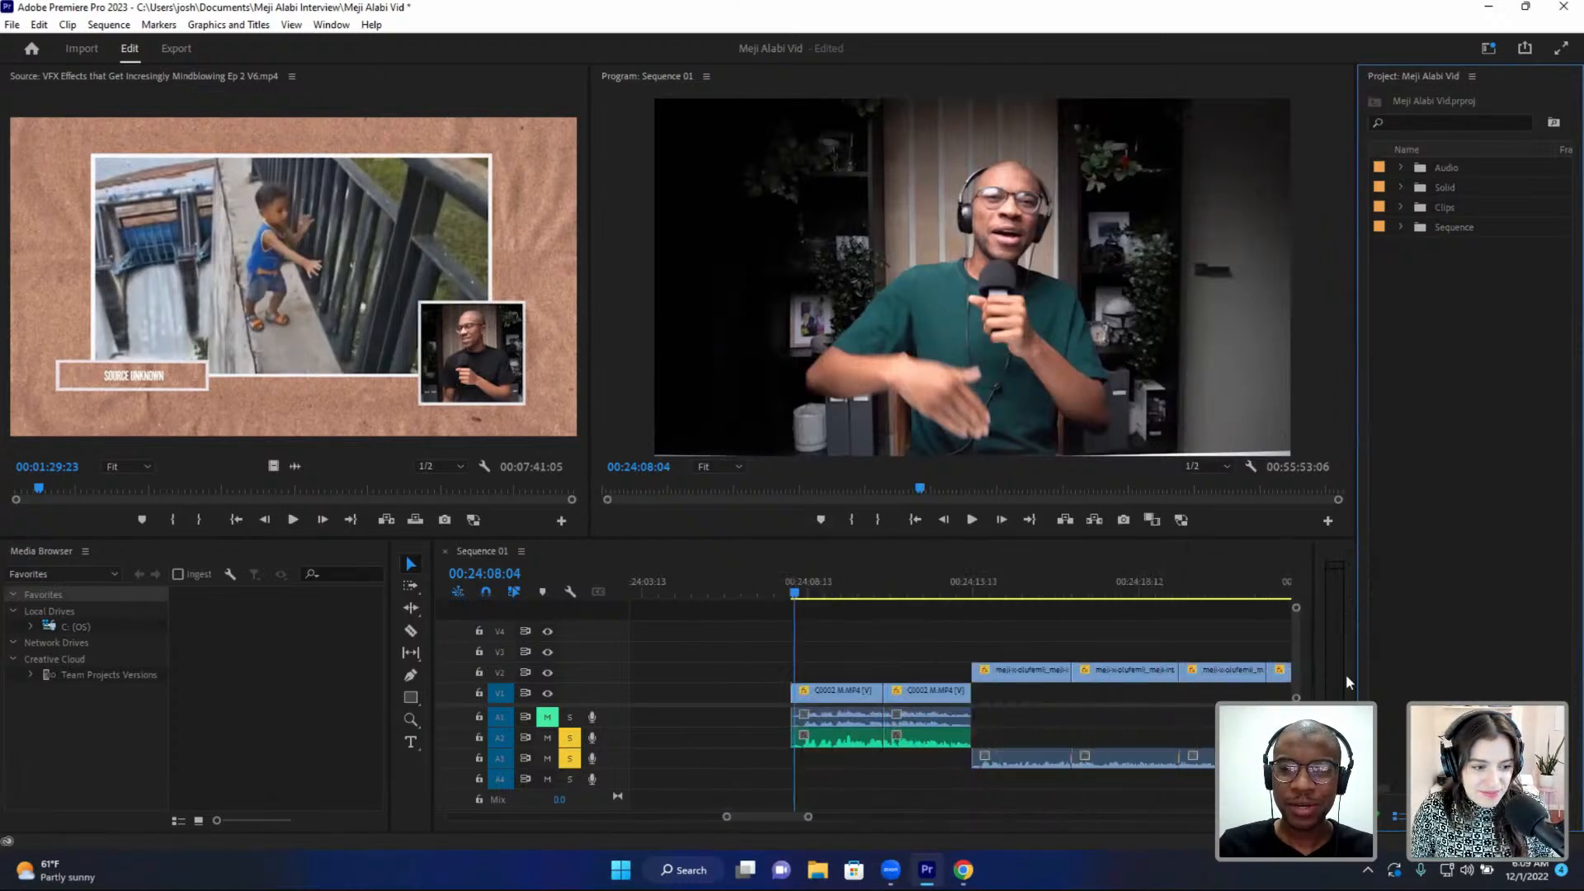
# - Play the two short C0002 M.MP4 clips from 00:24:08:04, stopping at 00:24:12:23
pyautogui.click(796, 596)
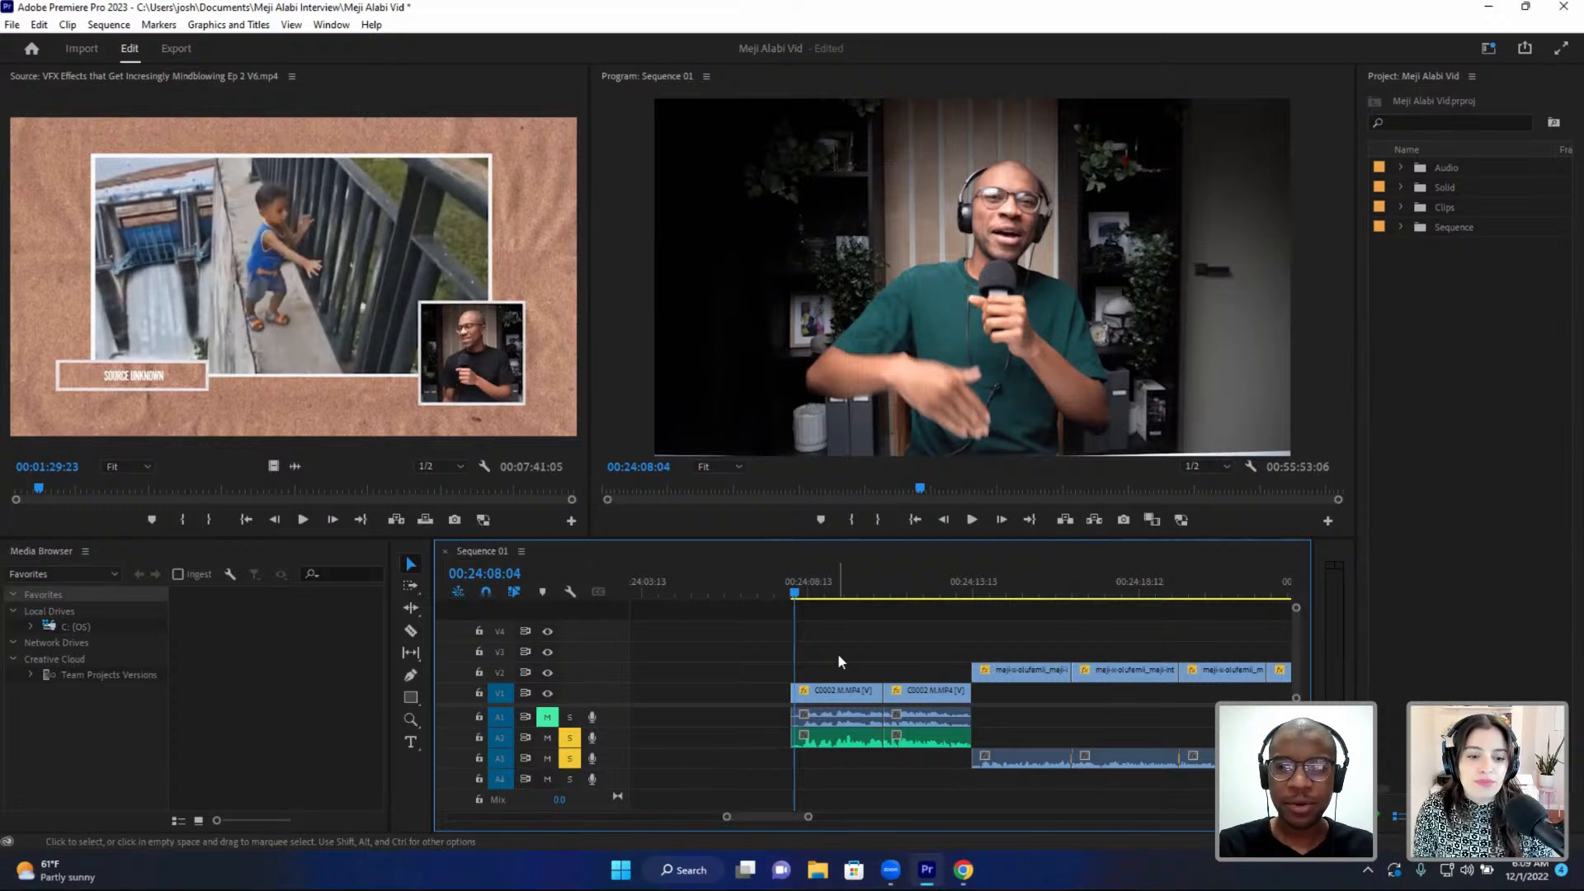
pyautogui.press('space')
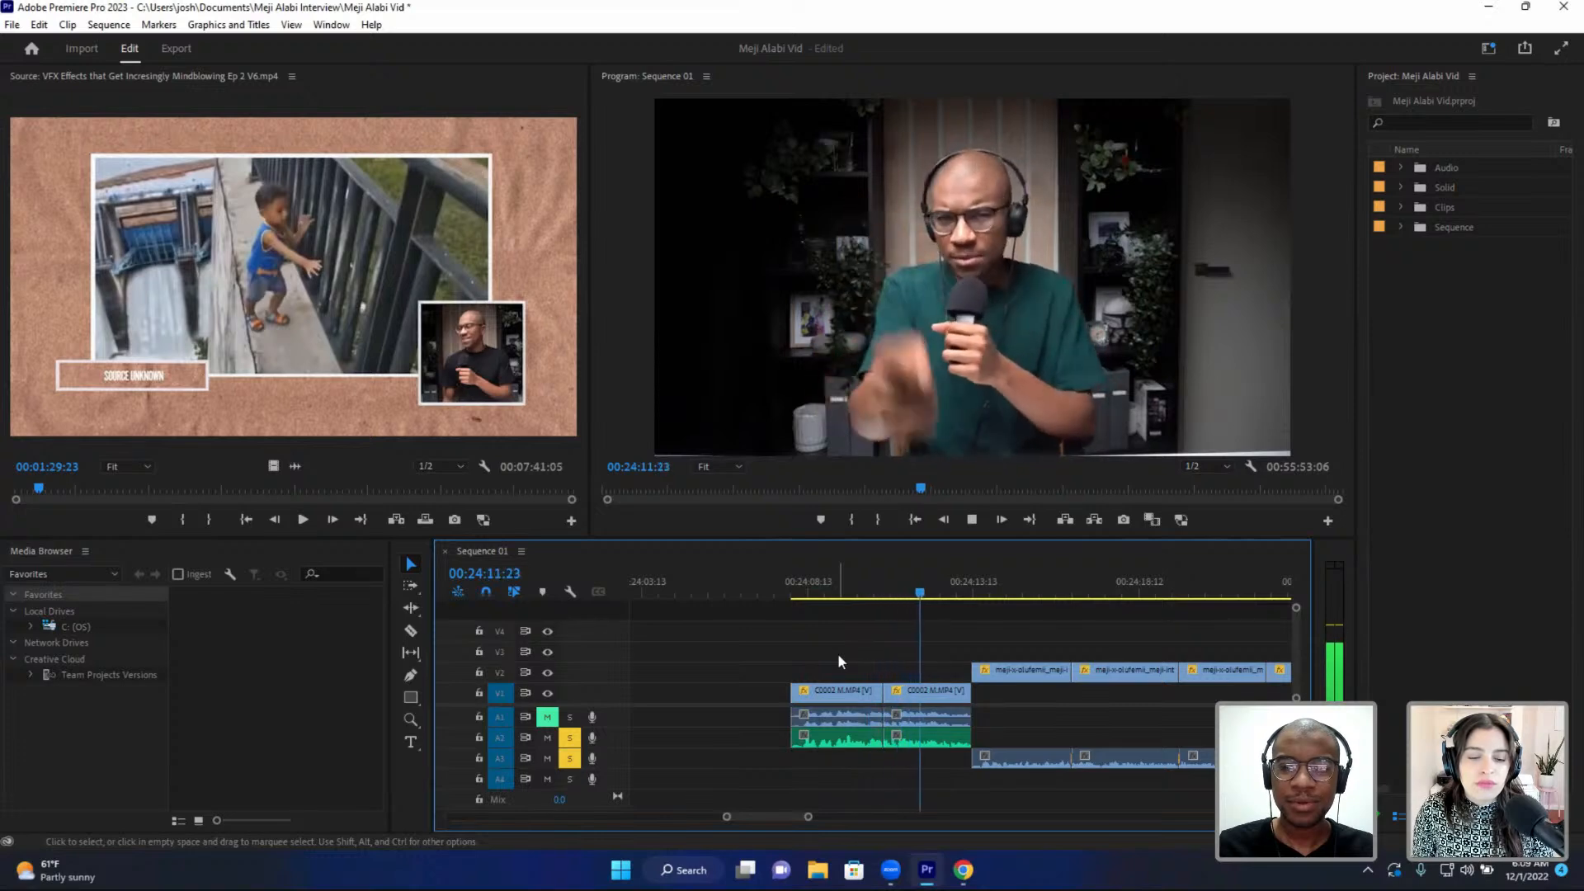
pyautogui.press('space')
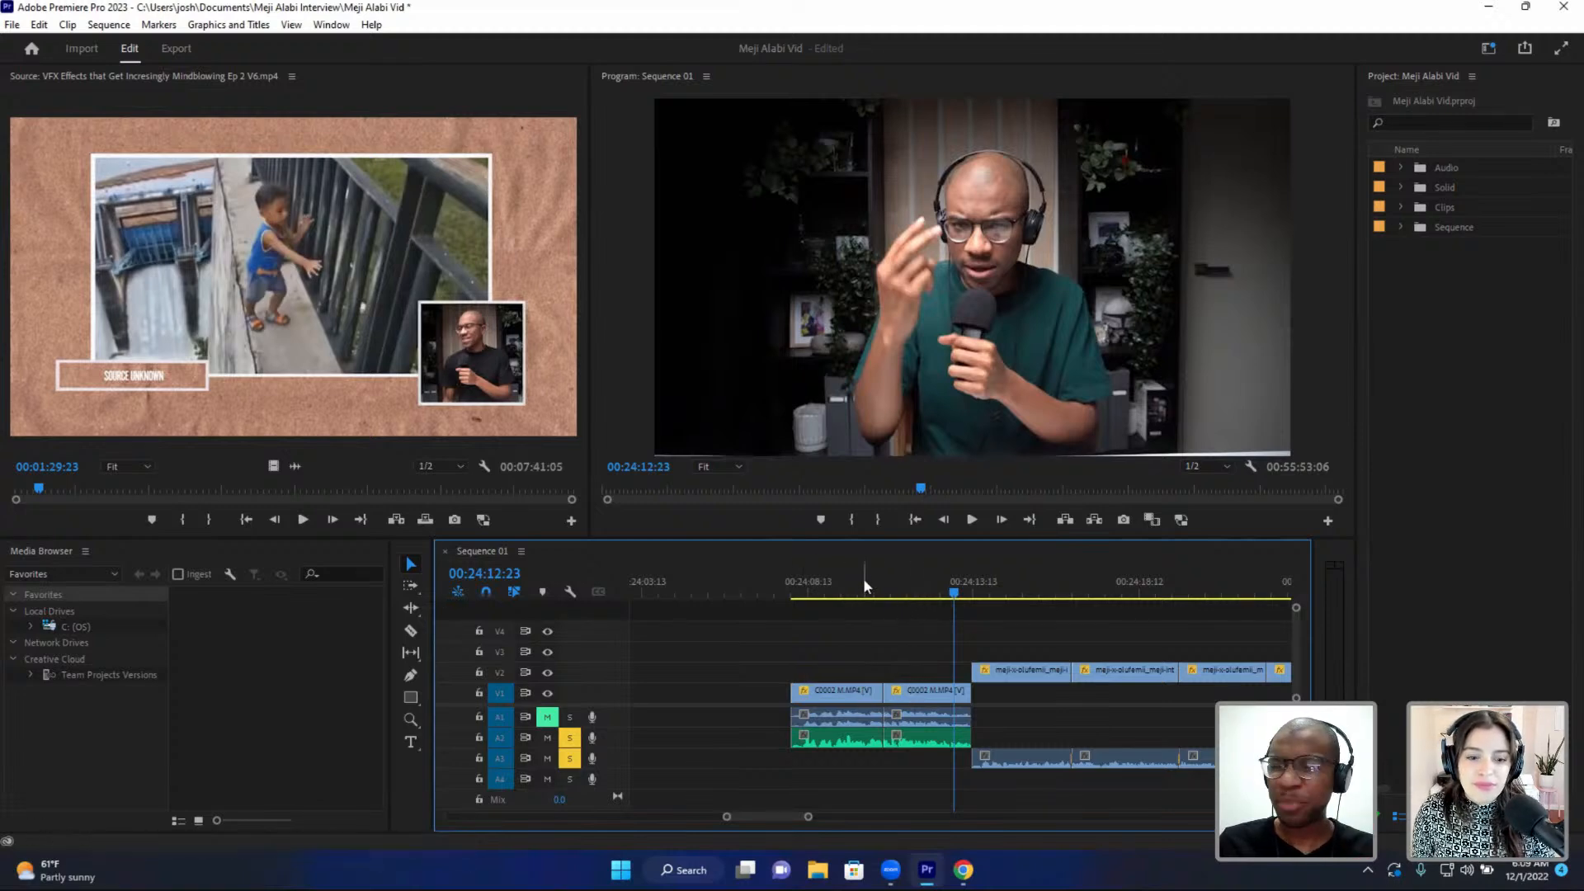
# - Select the first C0002 M.MP4 clip with its audio and nudge it slightly earlier, keeping its end against the second clip
pyautogui.click(876, 594)
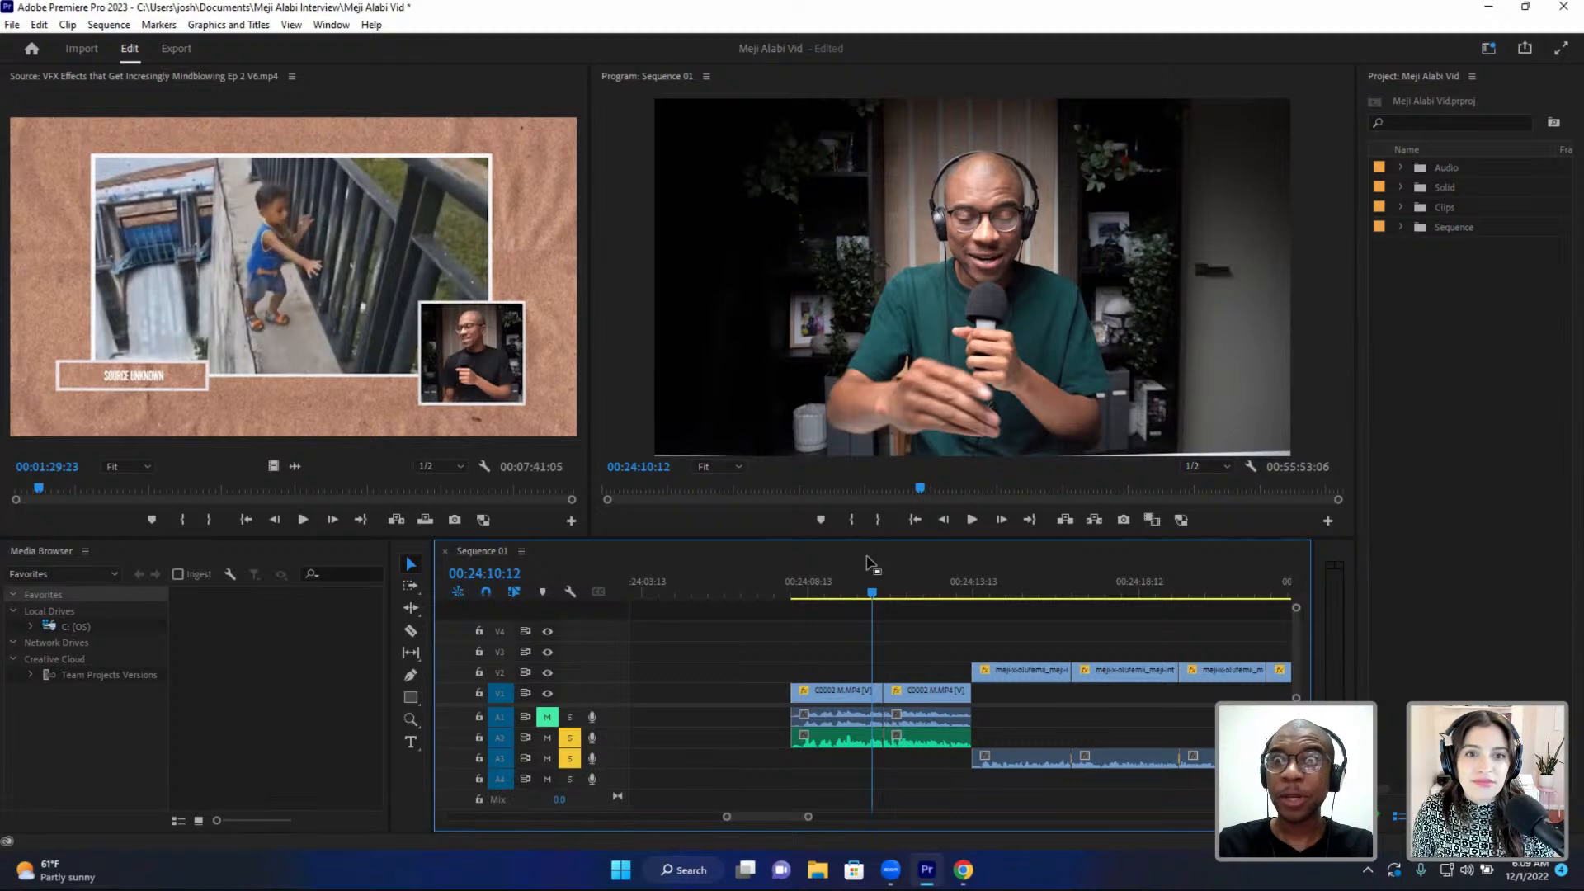
pyautogui.press('=')
pyautogui.press('=')
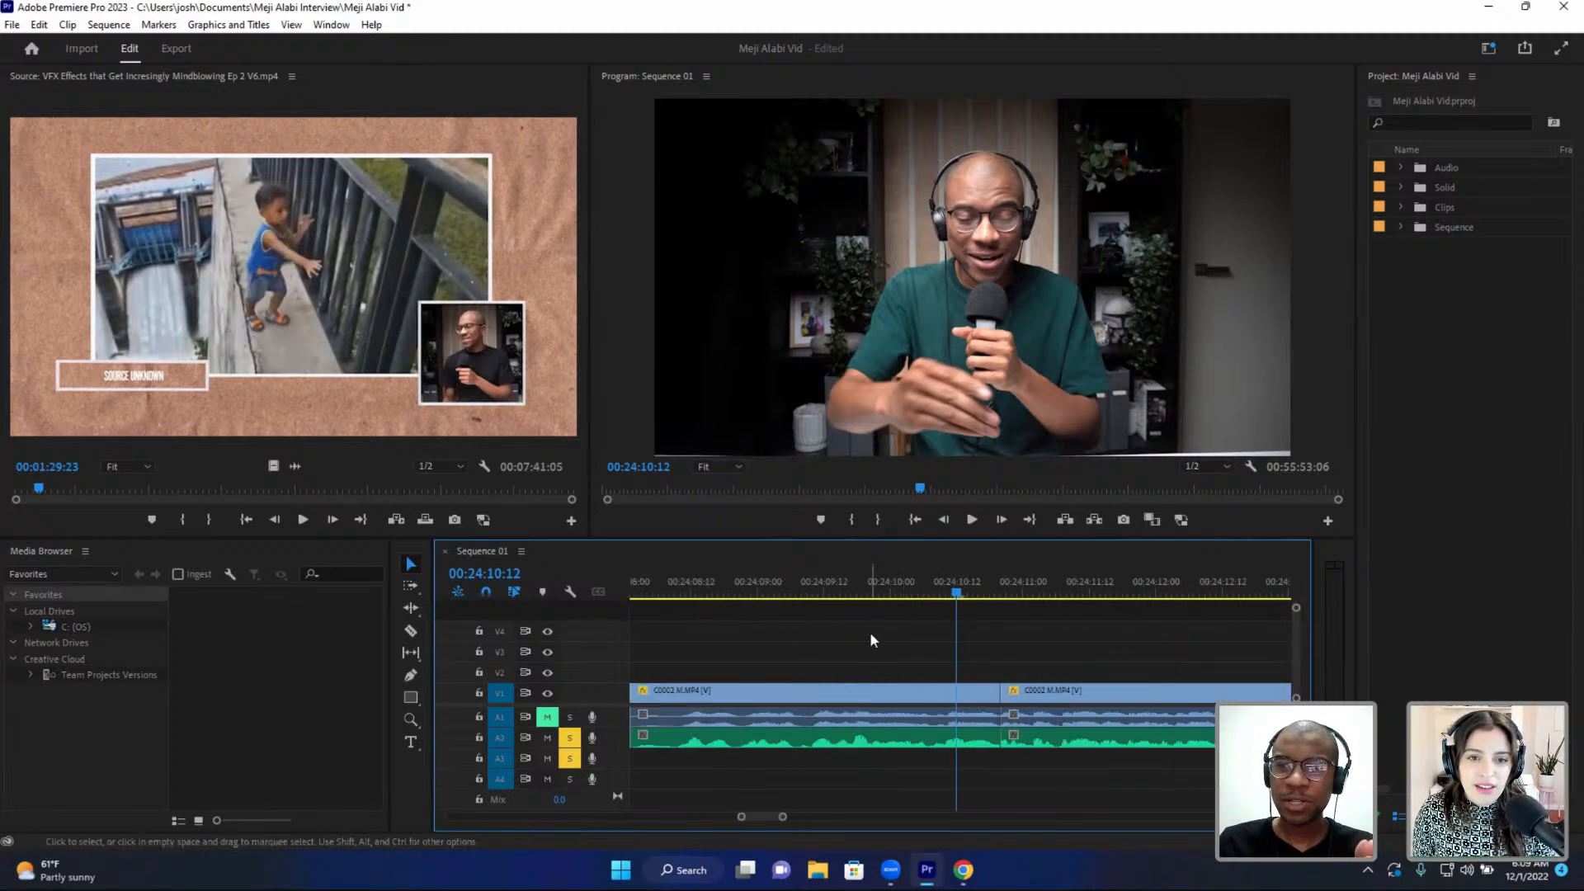
pyautogui.moveTo(869, 660); pyautogui.dragTo(896, 745)
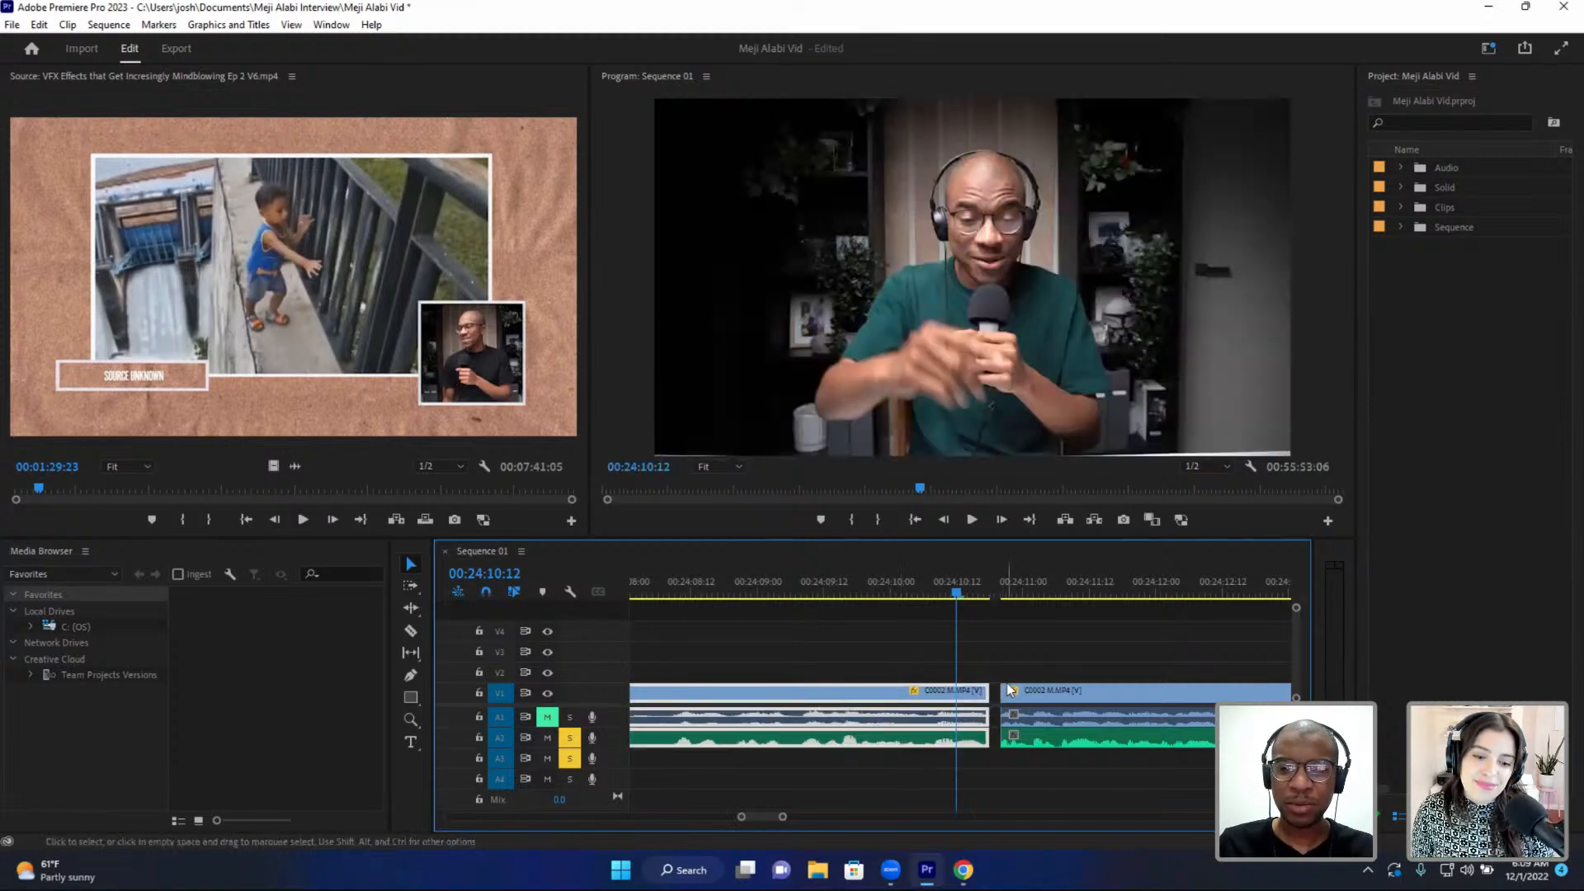
pyautogui.press('=')
pyautogui.moveTo(908, 647); pyautogui.dragTo(860, 746)
pyautogui.moveTo(888, 691); pyautogui.dragTo(880, 693)
# - Check the cut between 00:24:10:08 and 00:24:10:18, and move the second C0002 M.MP4 clip with its audio about two frames earlier
pyautogui.click(686, 579)
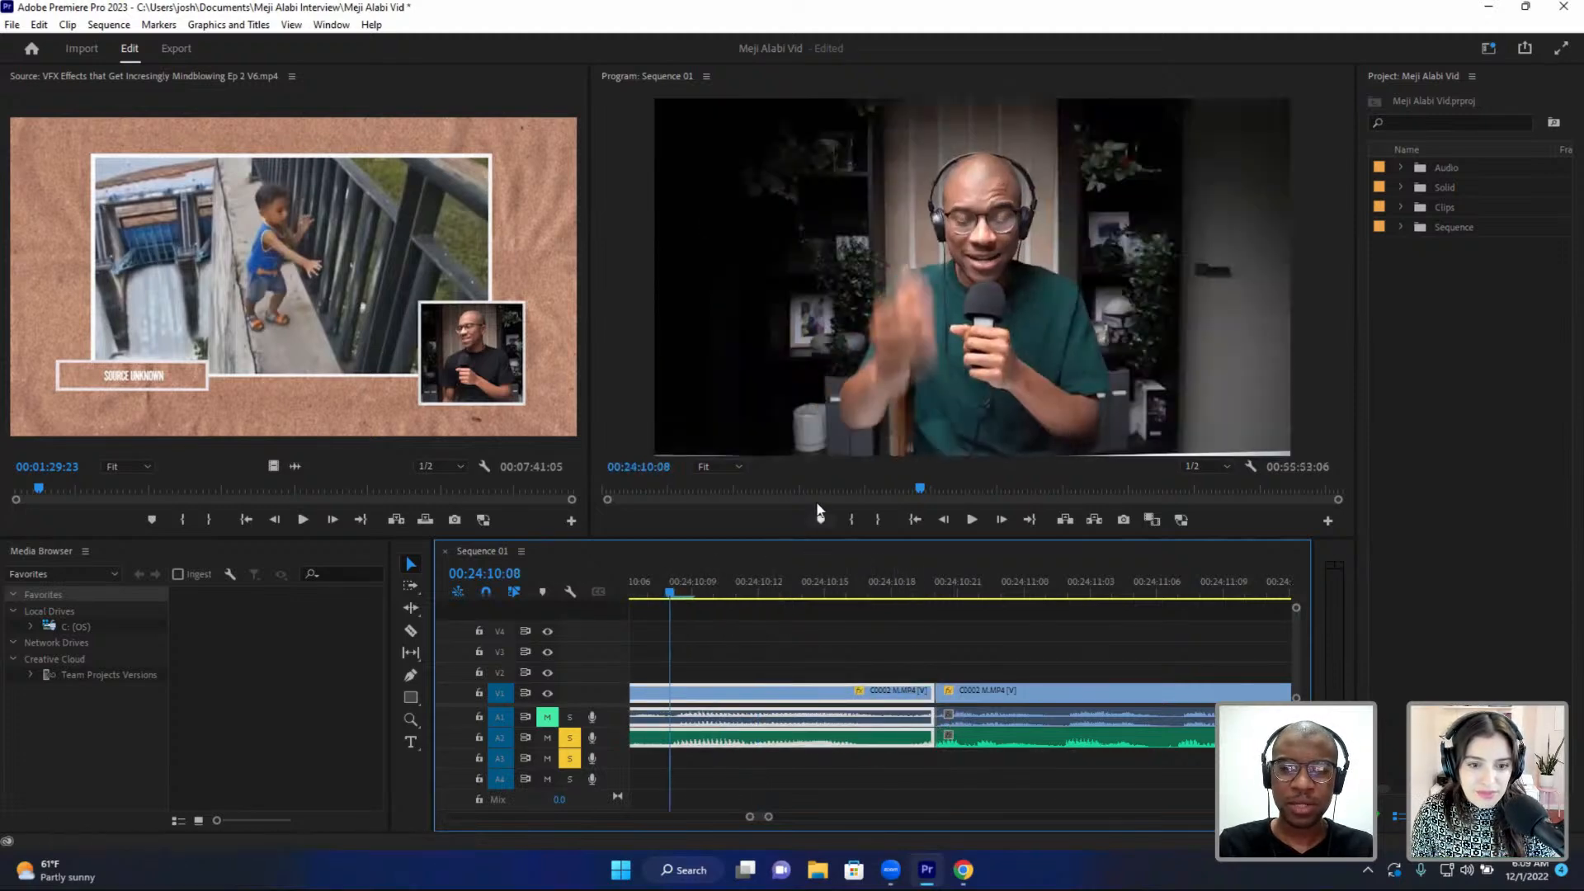
pyautogui.press('space')
pyautogui.press('space')
pyautogui.click(898, 583)
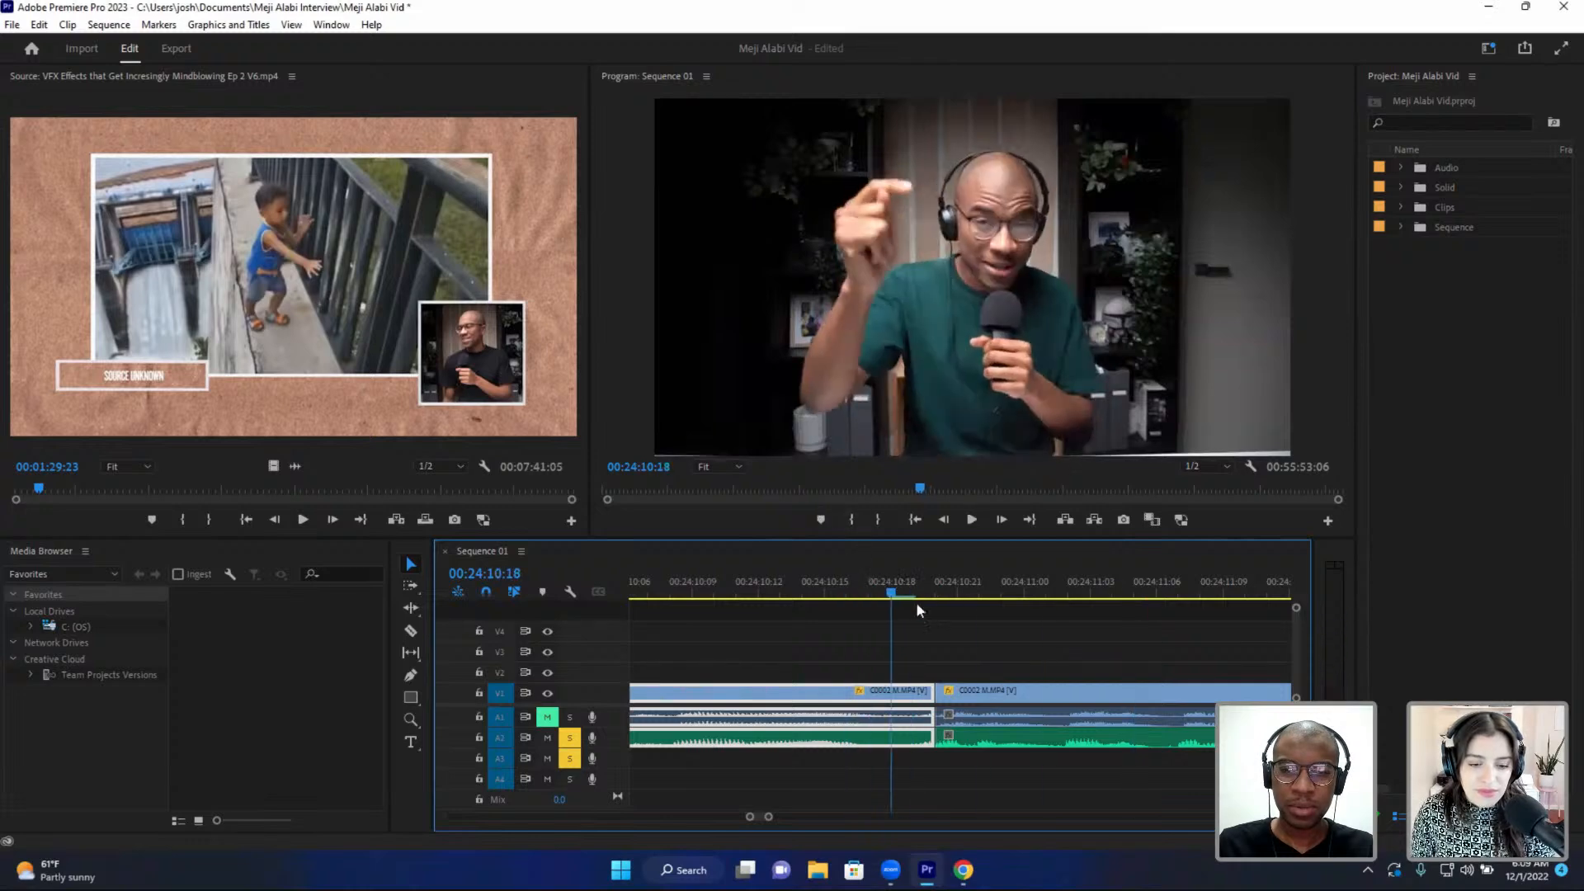
pyautogui.moveTo(973, 640); pyautogui.dragTo(1023, 641)
pyautogui.moveTo(1020, 742); pyautogui.dragTo(988, 748)
# - Play across the cut between the two C0002 M.MP4 clips and park the playhead on it at 00:24:10:18
pyautogui.click(730, 593)
pyautogui.press('-')
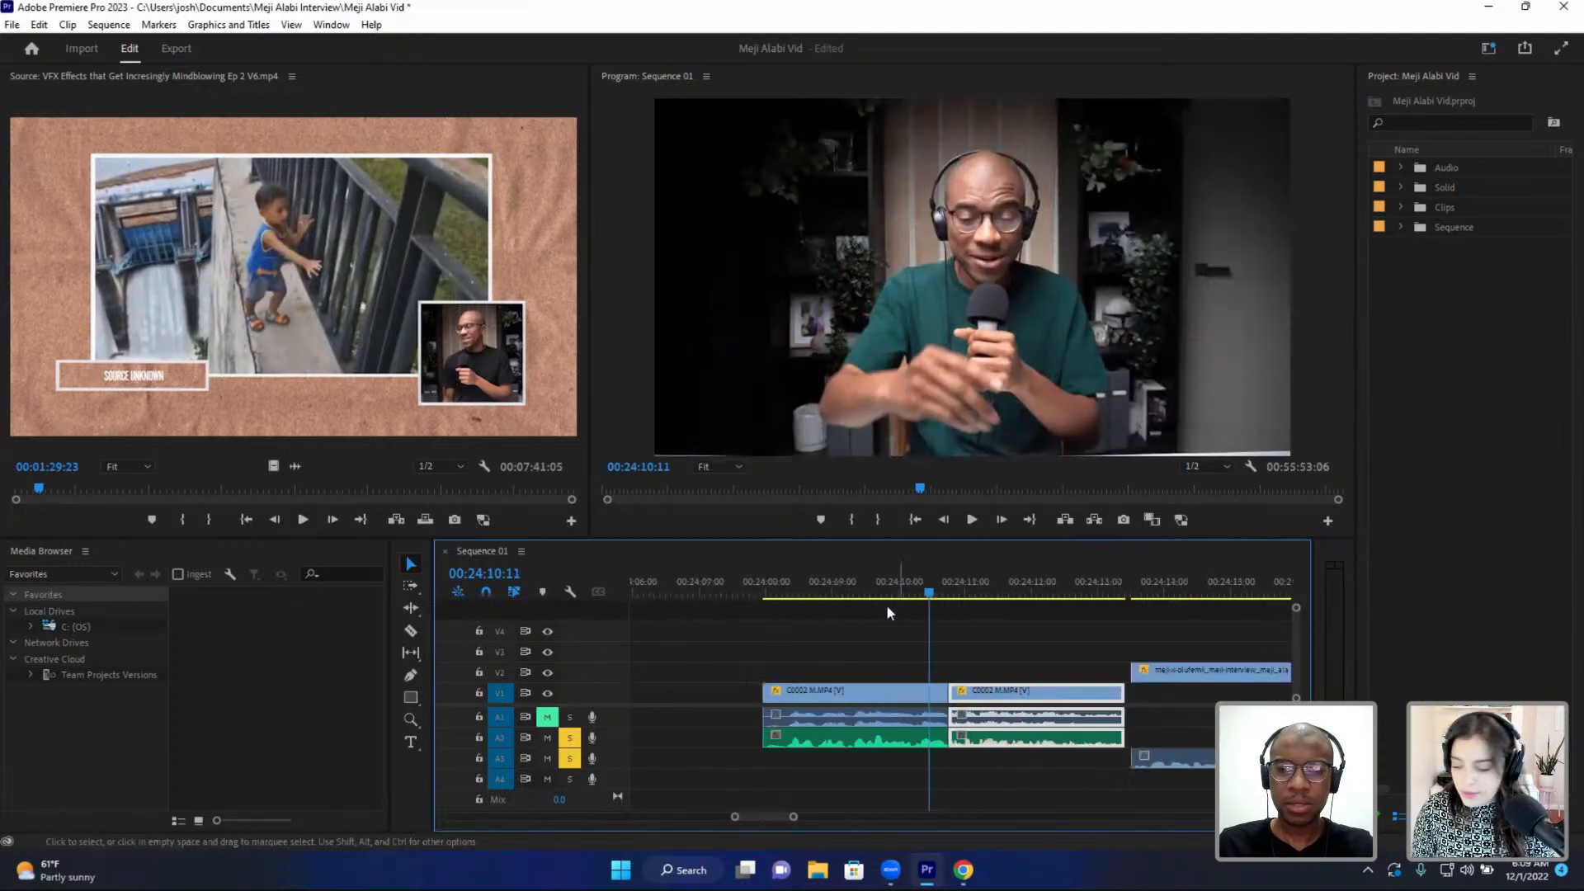
pyautogui.click(886, 596)
pyautogui.press('space')
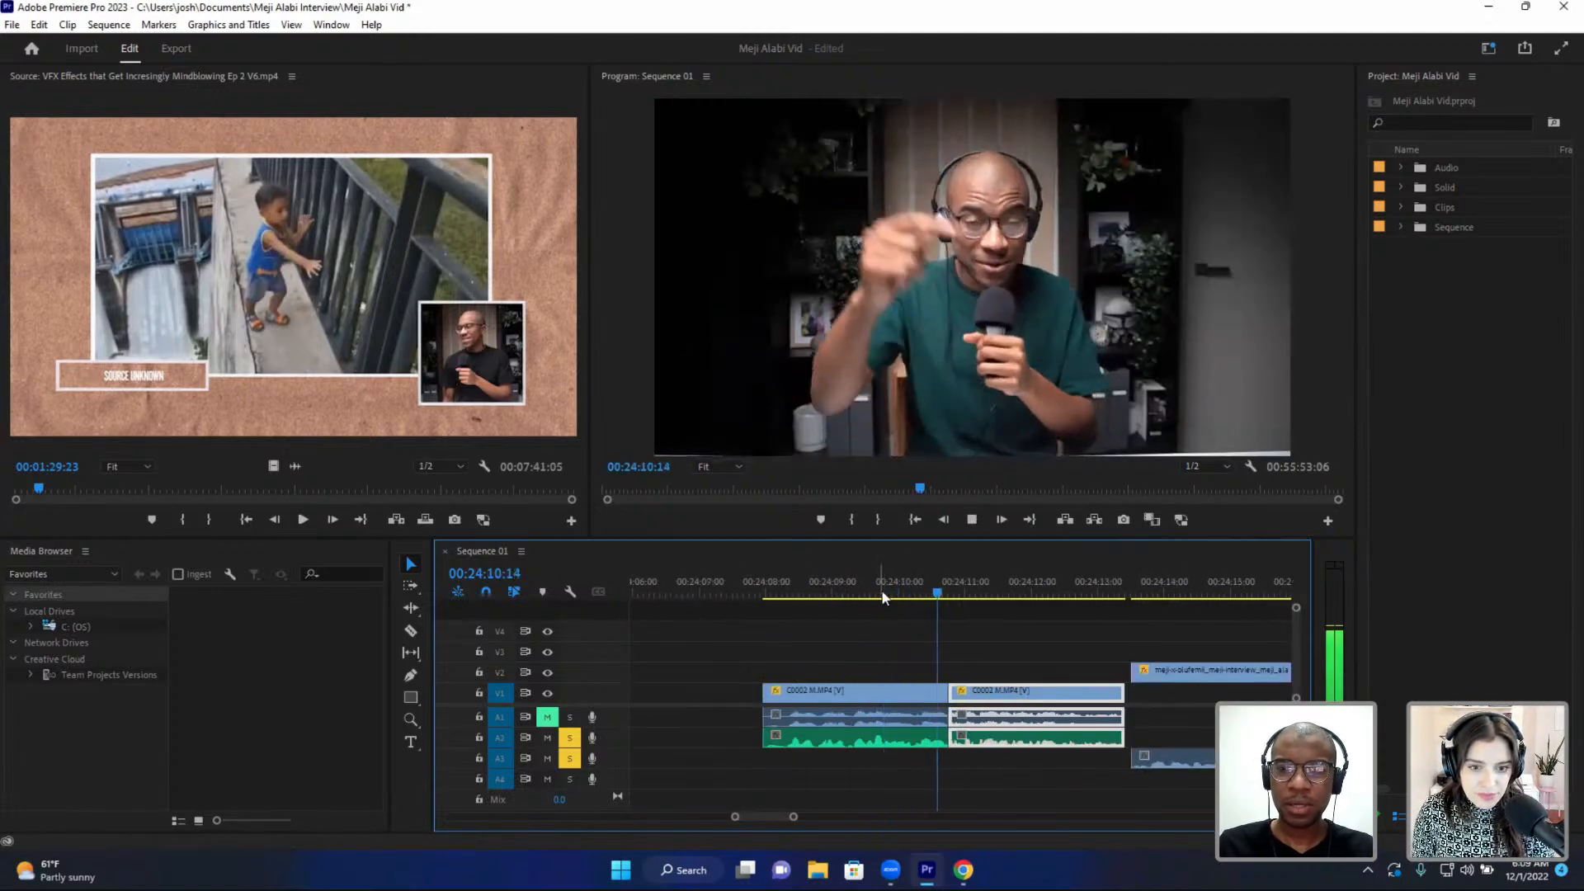
pyautogui.click(942, 588)
pyautogui.press('=')
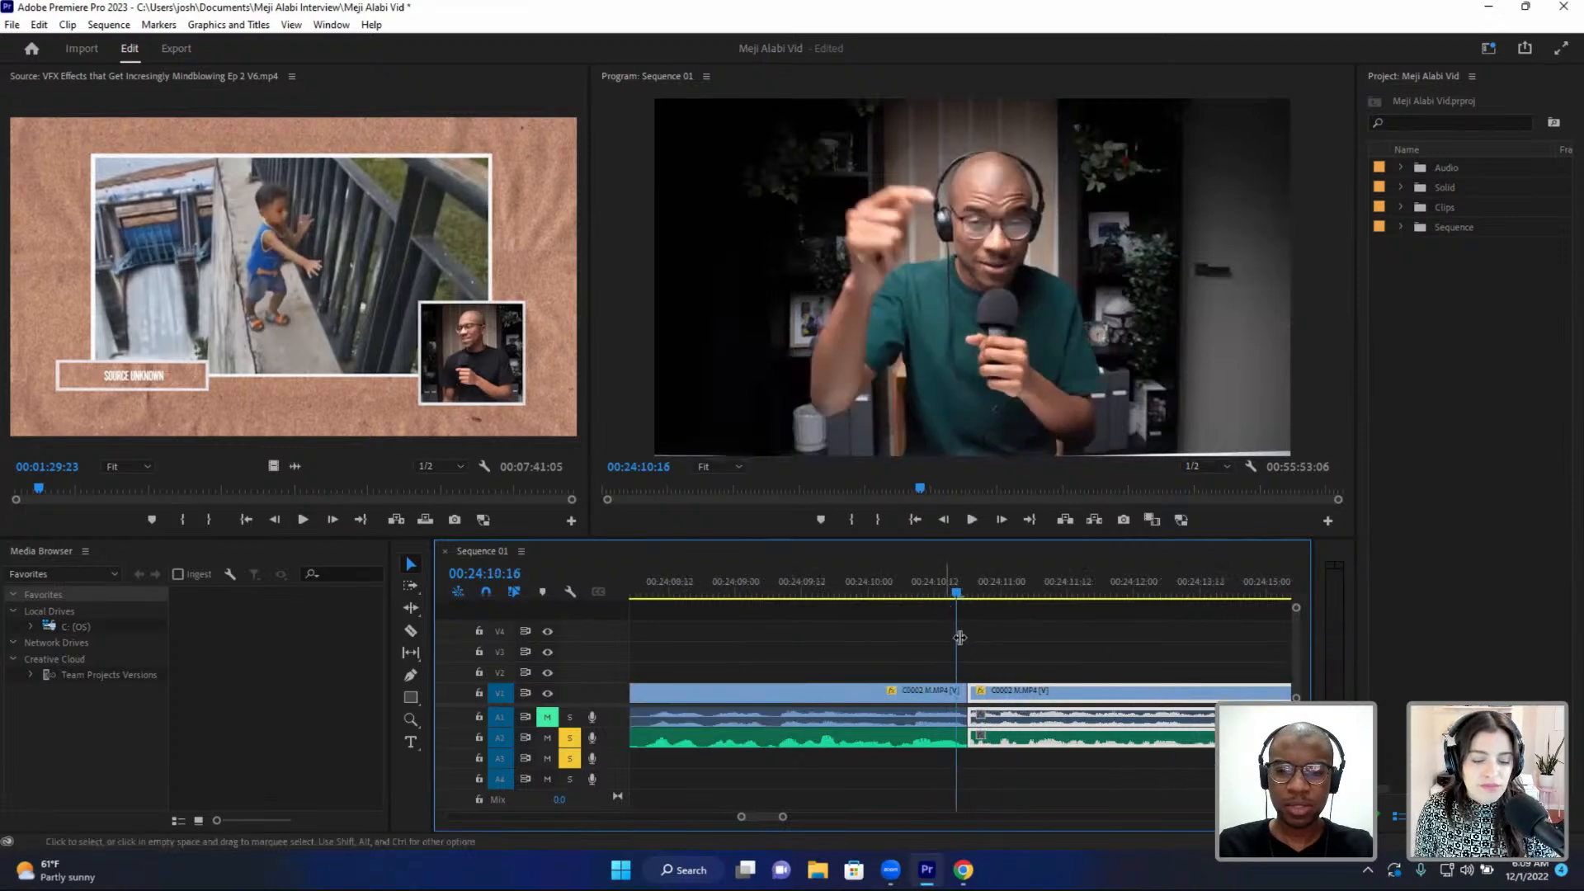
pyautogui.click(1007, 575)
pyautogui.press('space')
pyautogui.click(1007, 576)
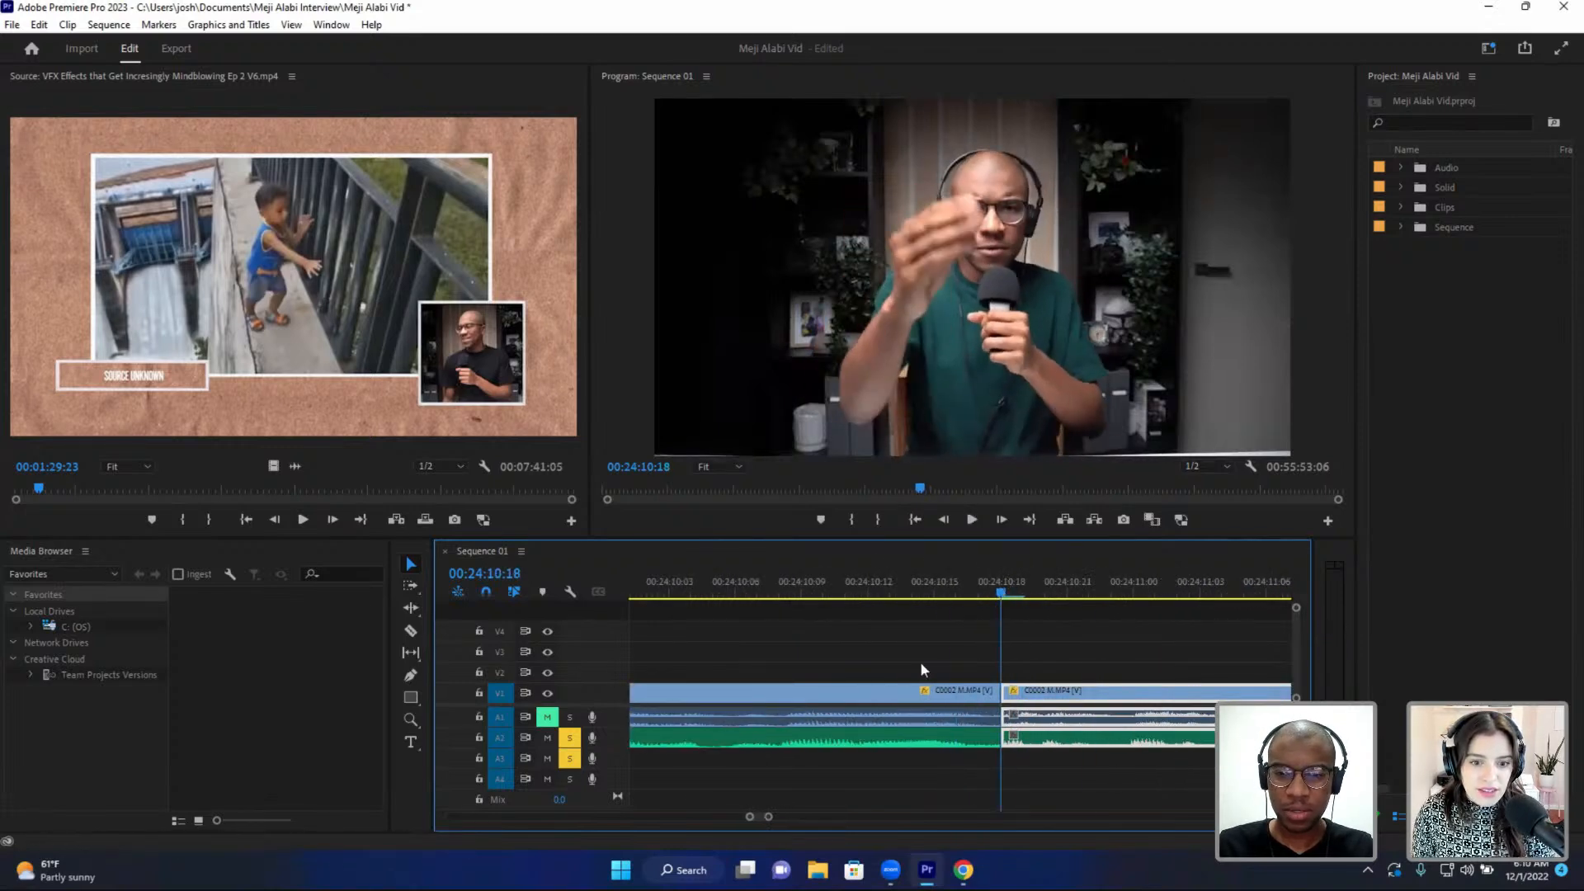
# - Move the first C0002 M.MP4 clip about two frames earlier and extend the start of the second one to 00:24:10:17
pyautogui.moveTo(886, 643); pyautogui.dragTo(922, 748)
pyautogui.moveTo(939, 739); pyautogui.dragTo(902, 742)
pyautogui.moveTo(1031, 651); pyautogui.dragTo(1039, 760)
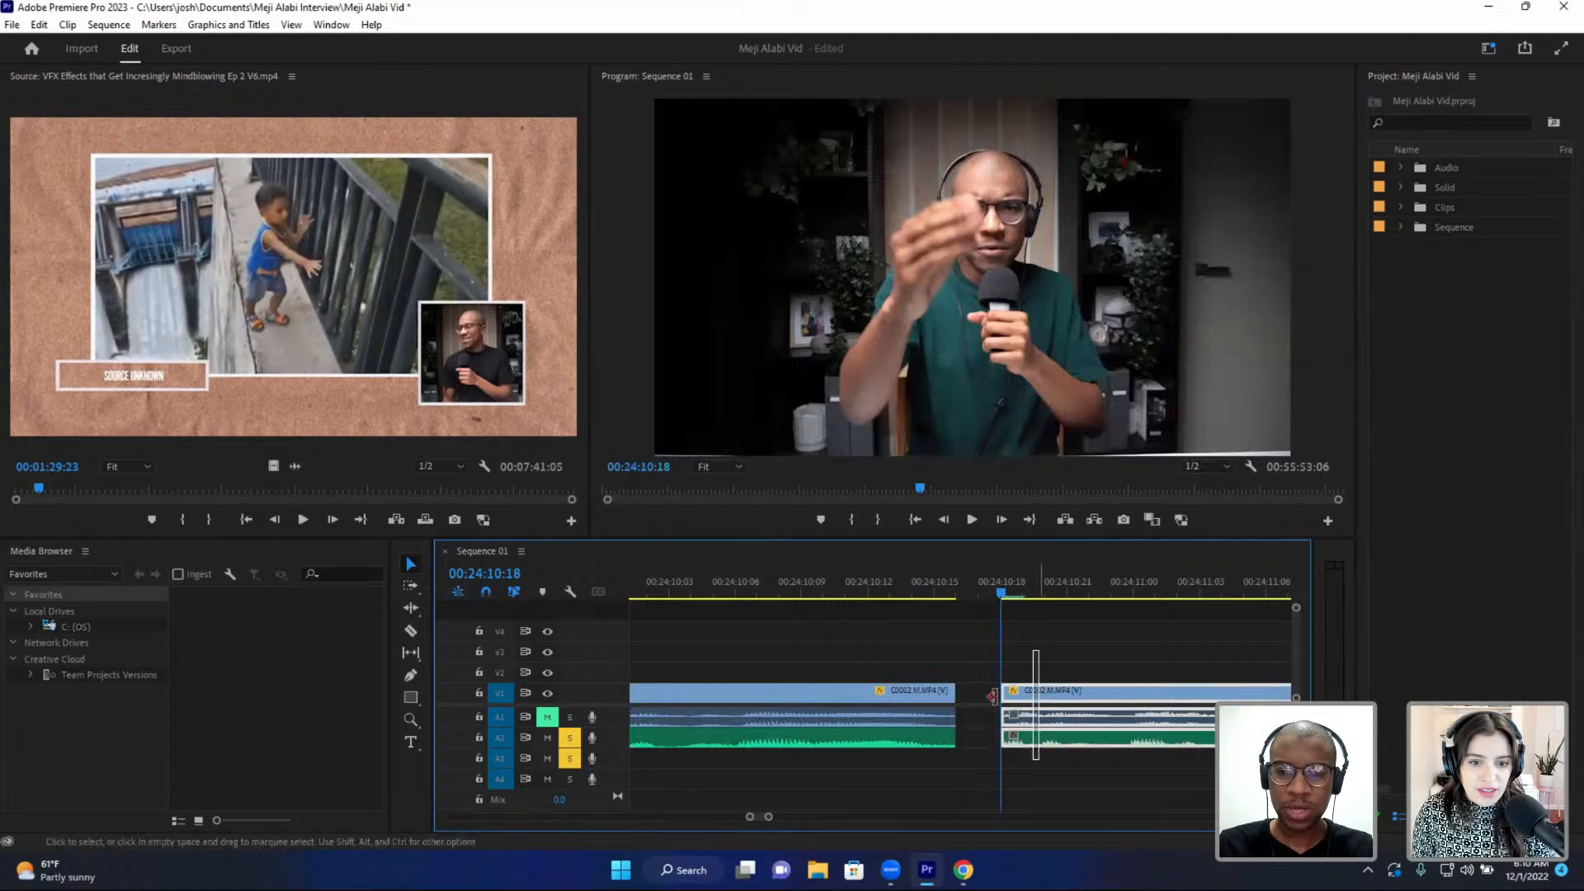
pyautogui.moveTo(1000, 698); pyautogui.dragTo(971, 699)
# - Play from 00:24:10:17, and move the first C0002 M.MP4 clip with its audio later to close the gap before the second
pyautogui.click(976, 594)
pyautogui.press('space')
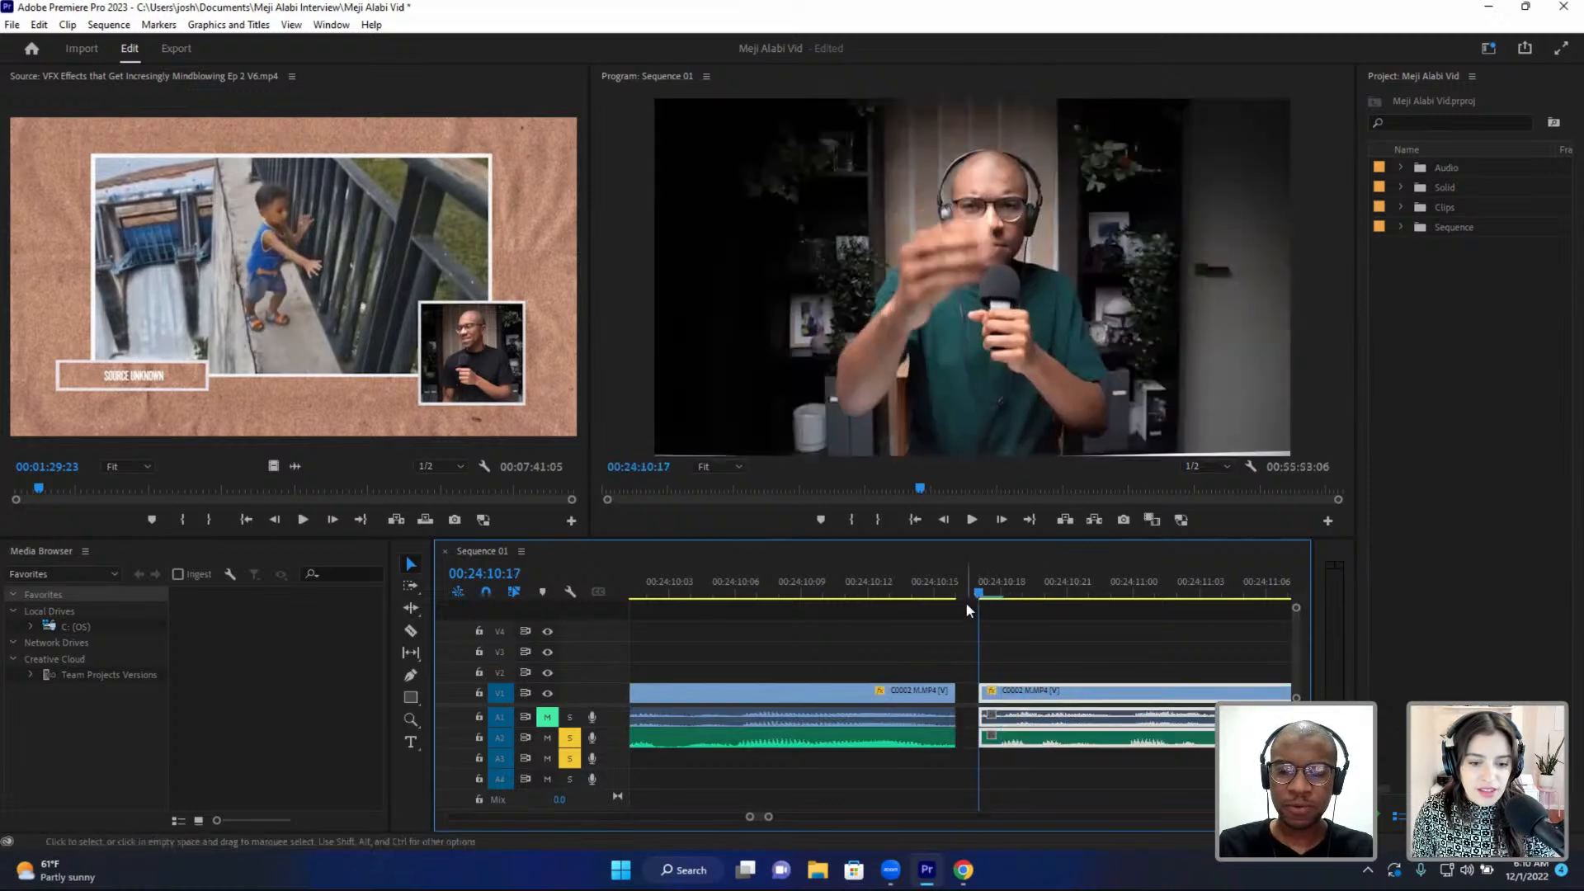
pyautogui.press('space')
pyautogui.click(891, 742)
pyautogui.moveTo(893, 744); pyautogui.dragTo(916, 745)
# - Play the rejoined C0002 M.MP4 clips from 00:24:09:18, and place the playhead at 00:24:10:19, just past the cut
pyautogui.click(806, 589)
pyautogui.press('-')
pyautogui.press('-')
pyautogui.click(835, 588)
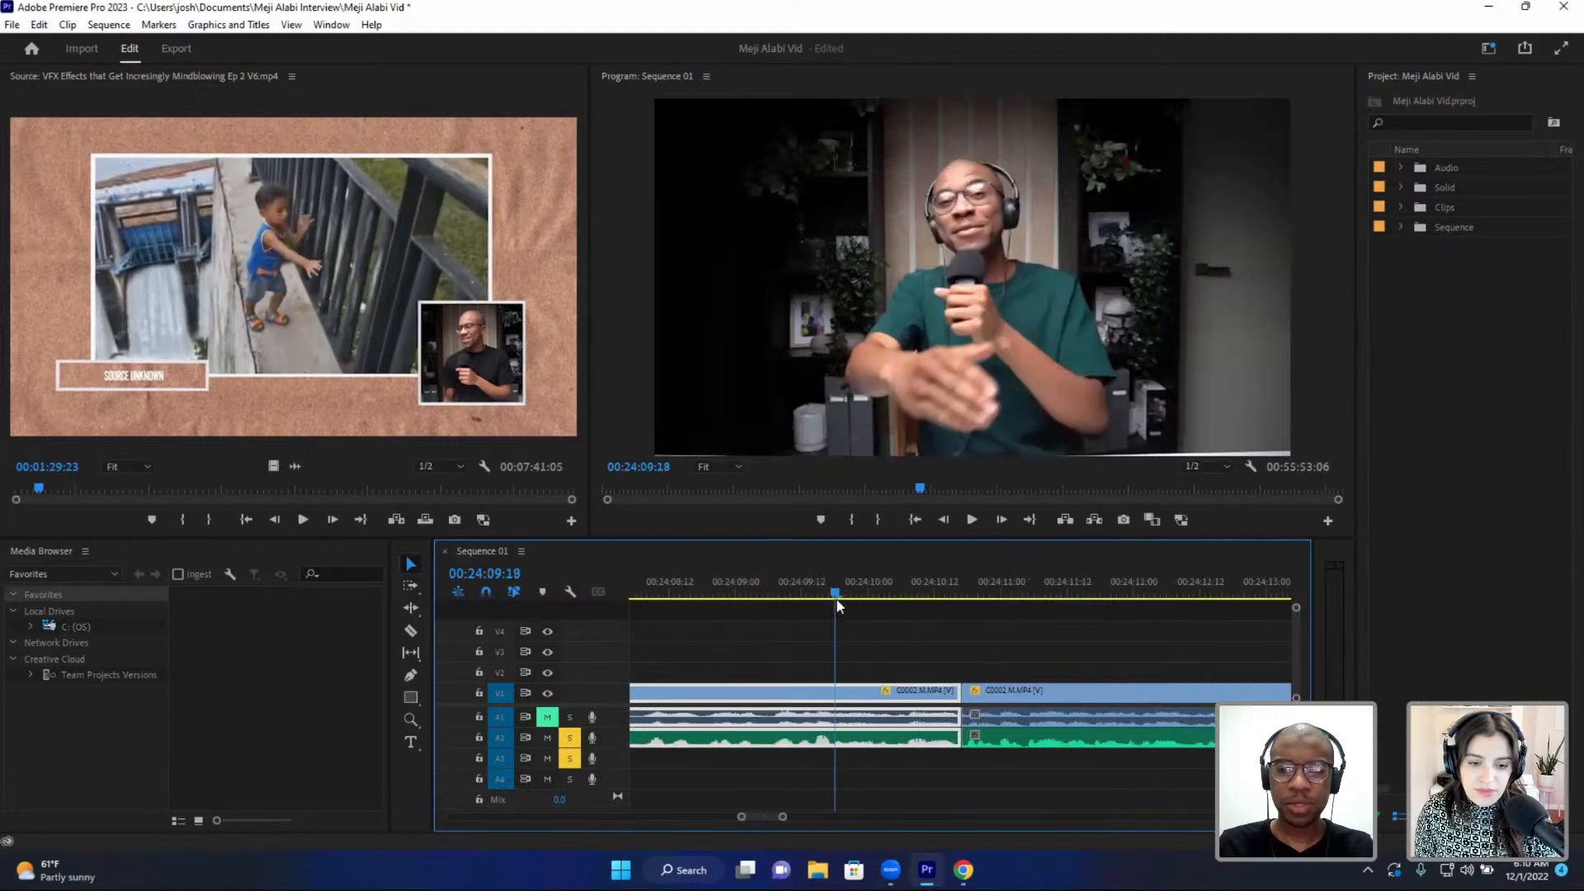
pyautogui.press('space')
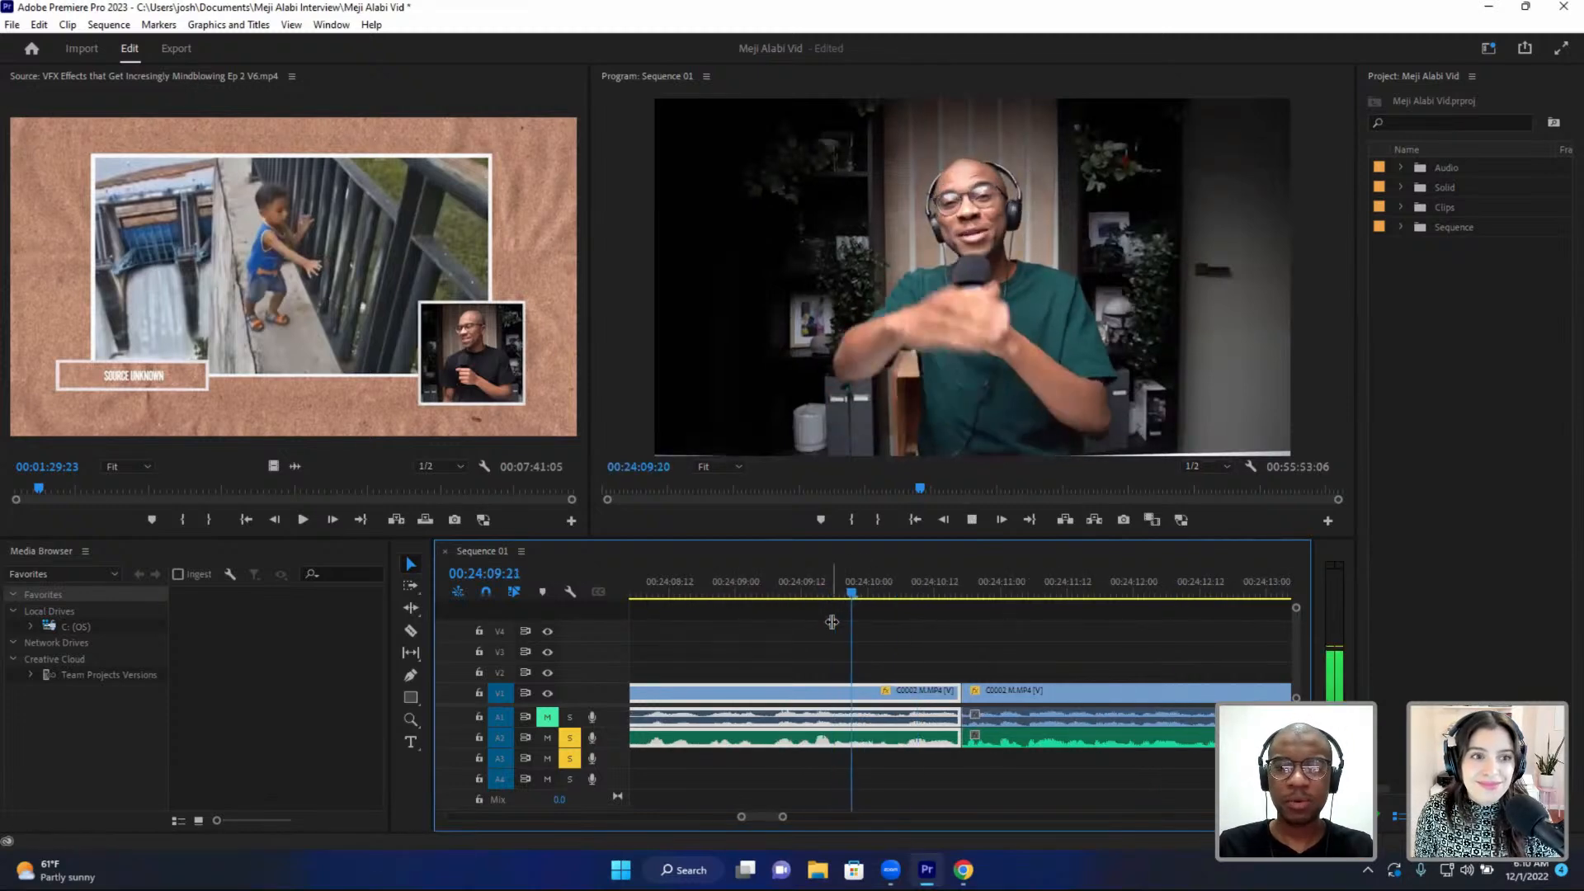
pyautogui.click(974, 590)
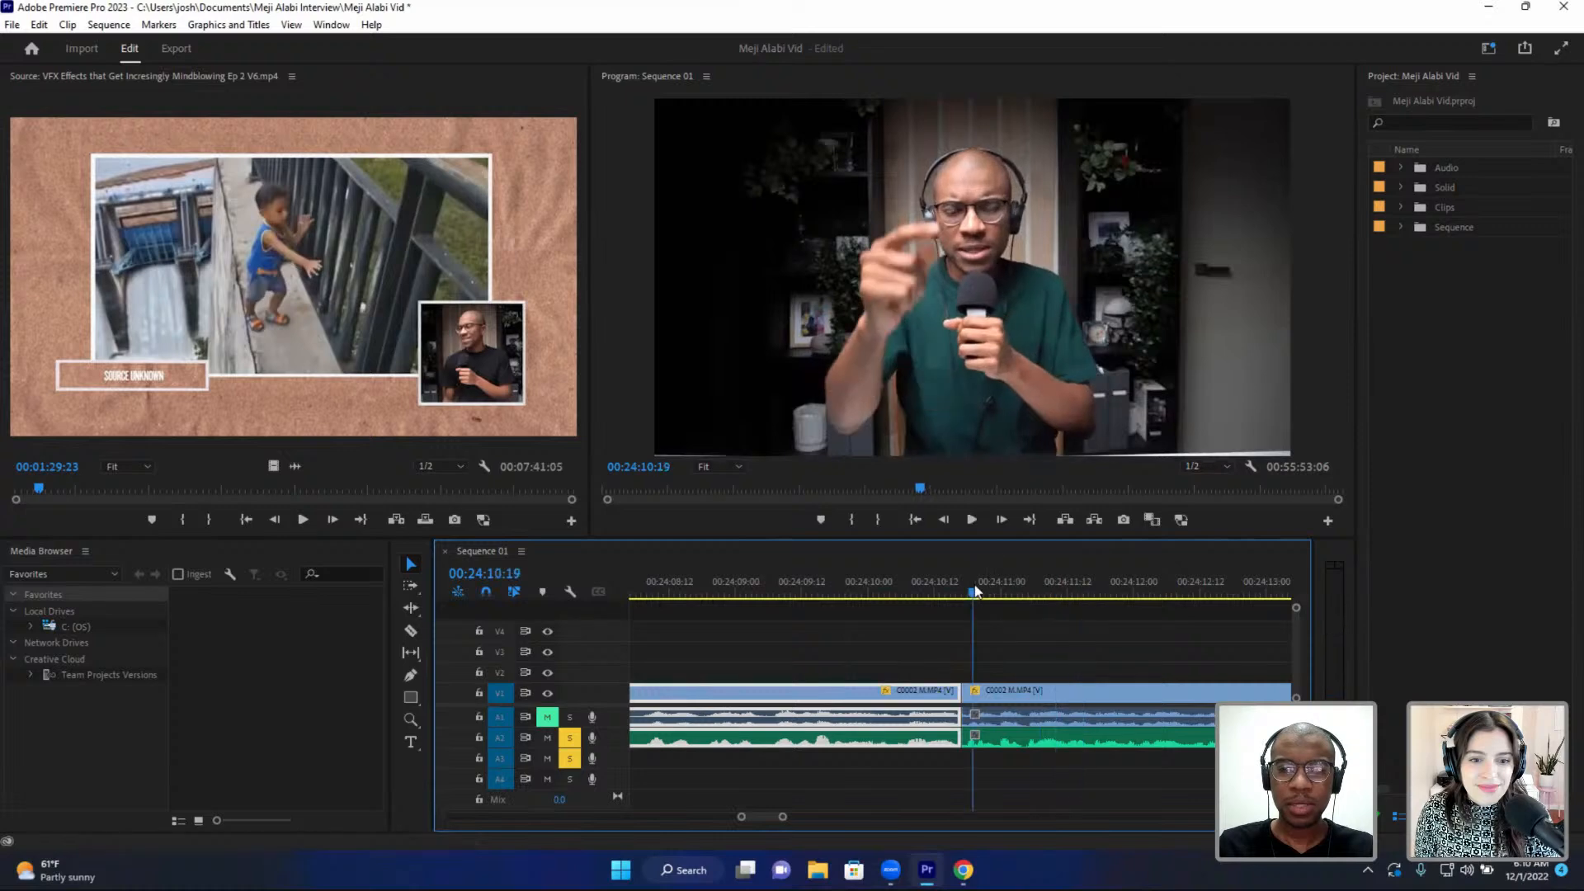
# - Apply the default Constant Power transition to the A2 audio cut between the two C0002 M.MP4 clips and shorten it to about four frames
pyautogui.press('=')
pyautogui.press('=')
pyautogui.click(901, 769)
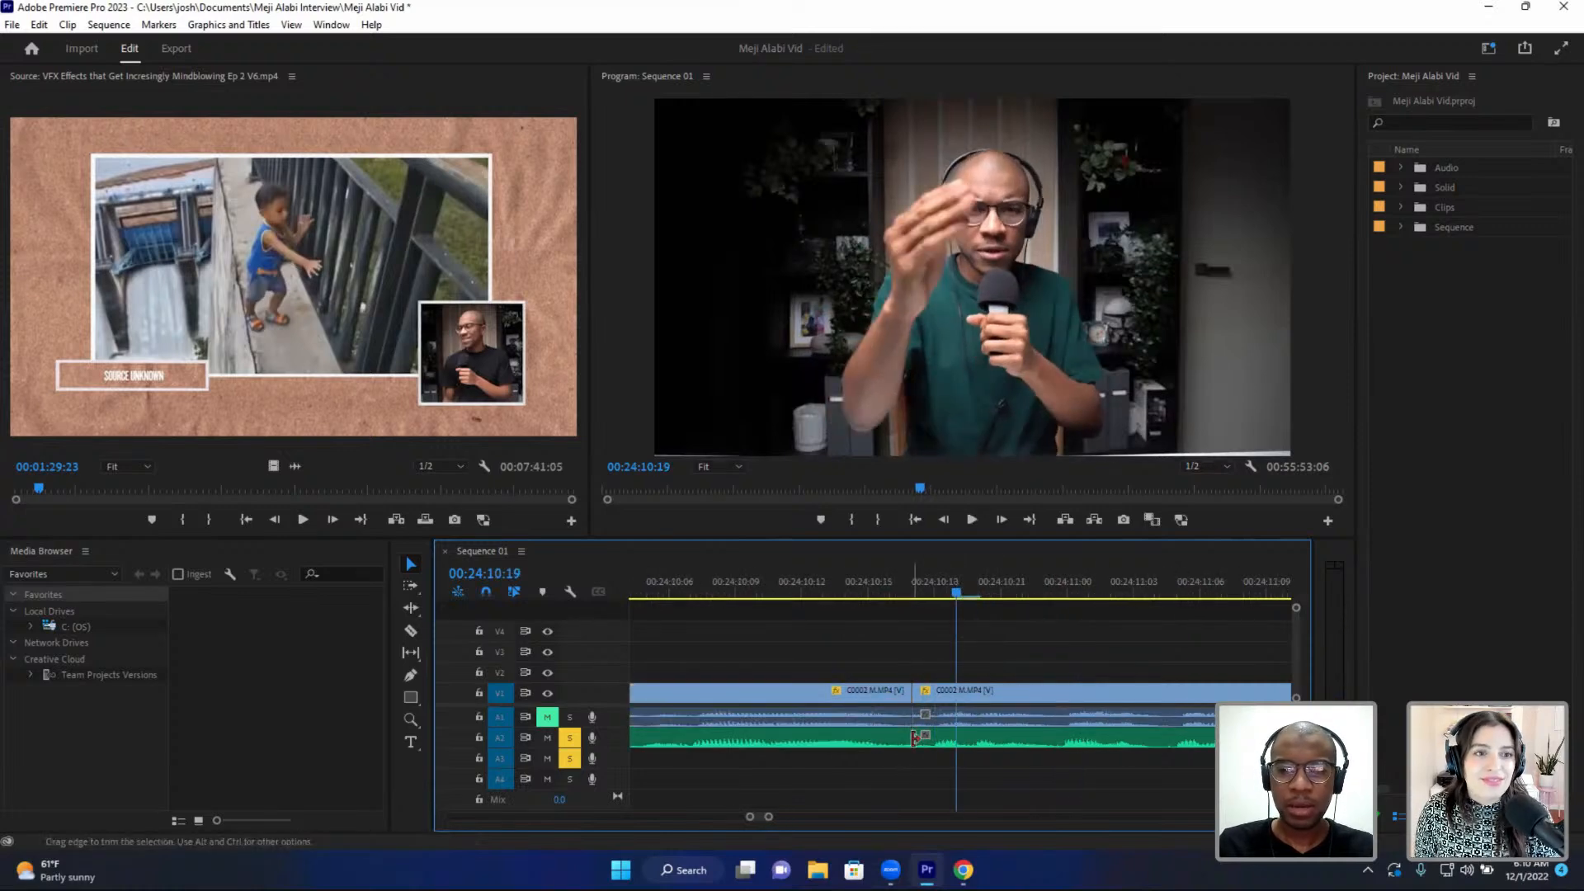
pyautogui.rightClick(910, 740)
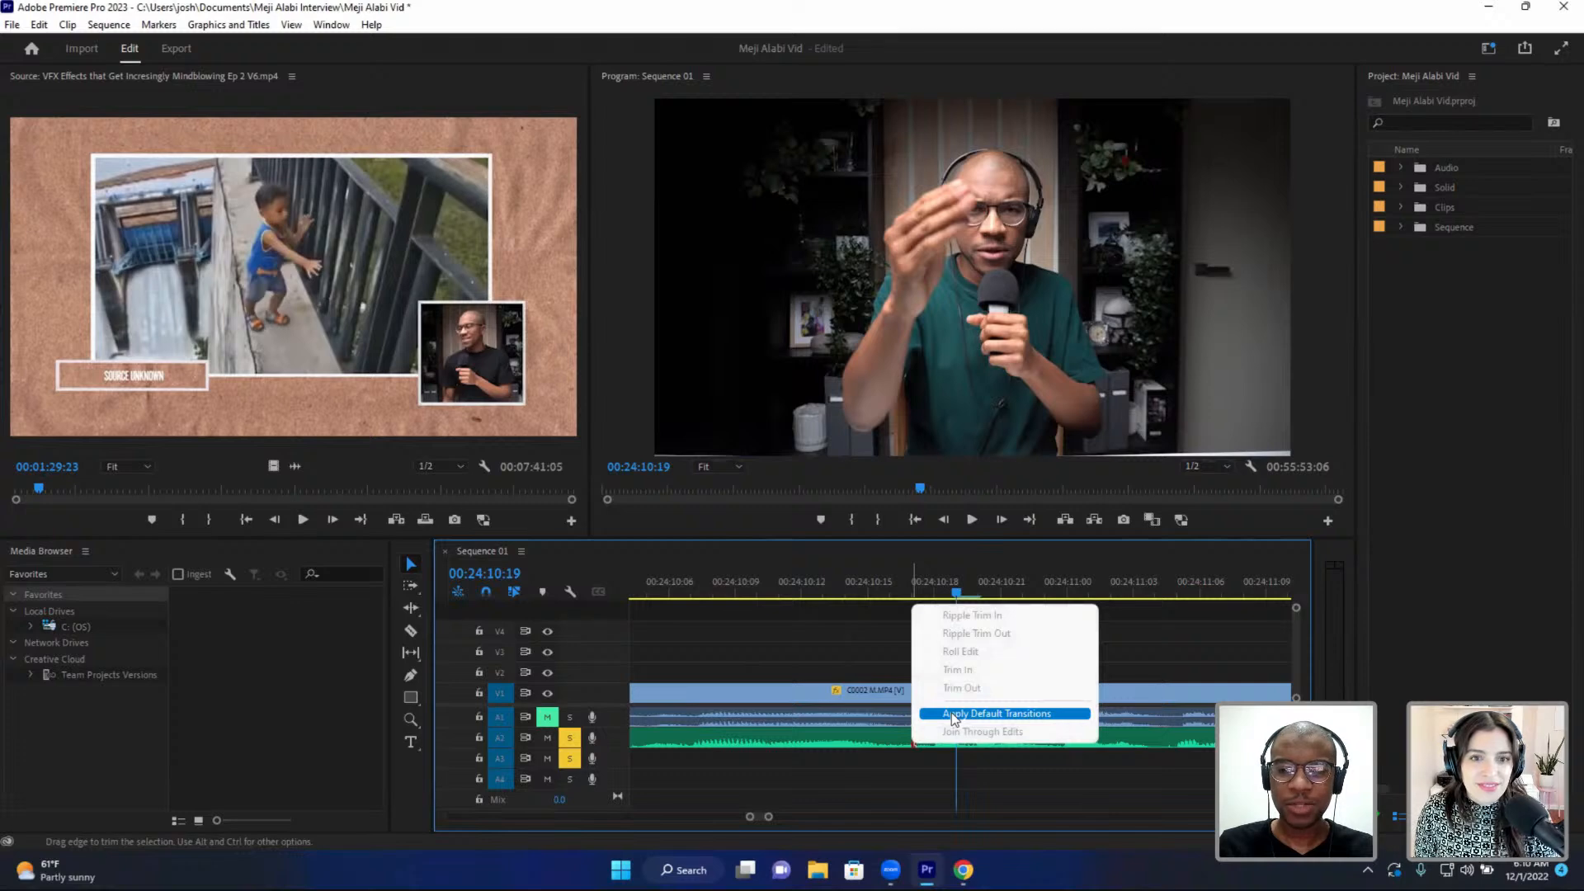
pyautogui.click(952, 715)
pyautogui.moveTo(652, 739); pyautogui.dragTo(869, 732)
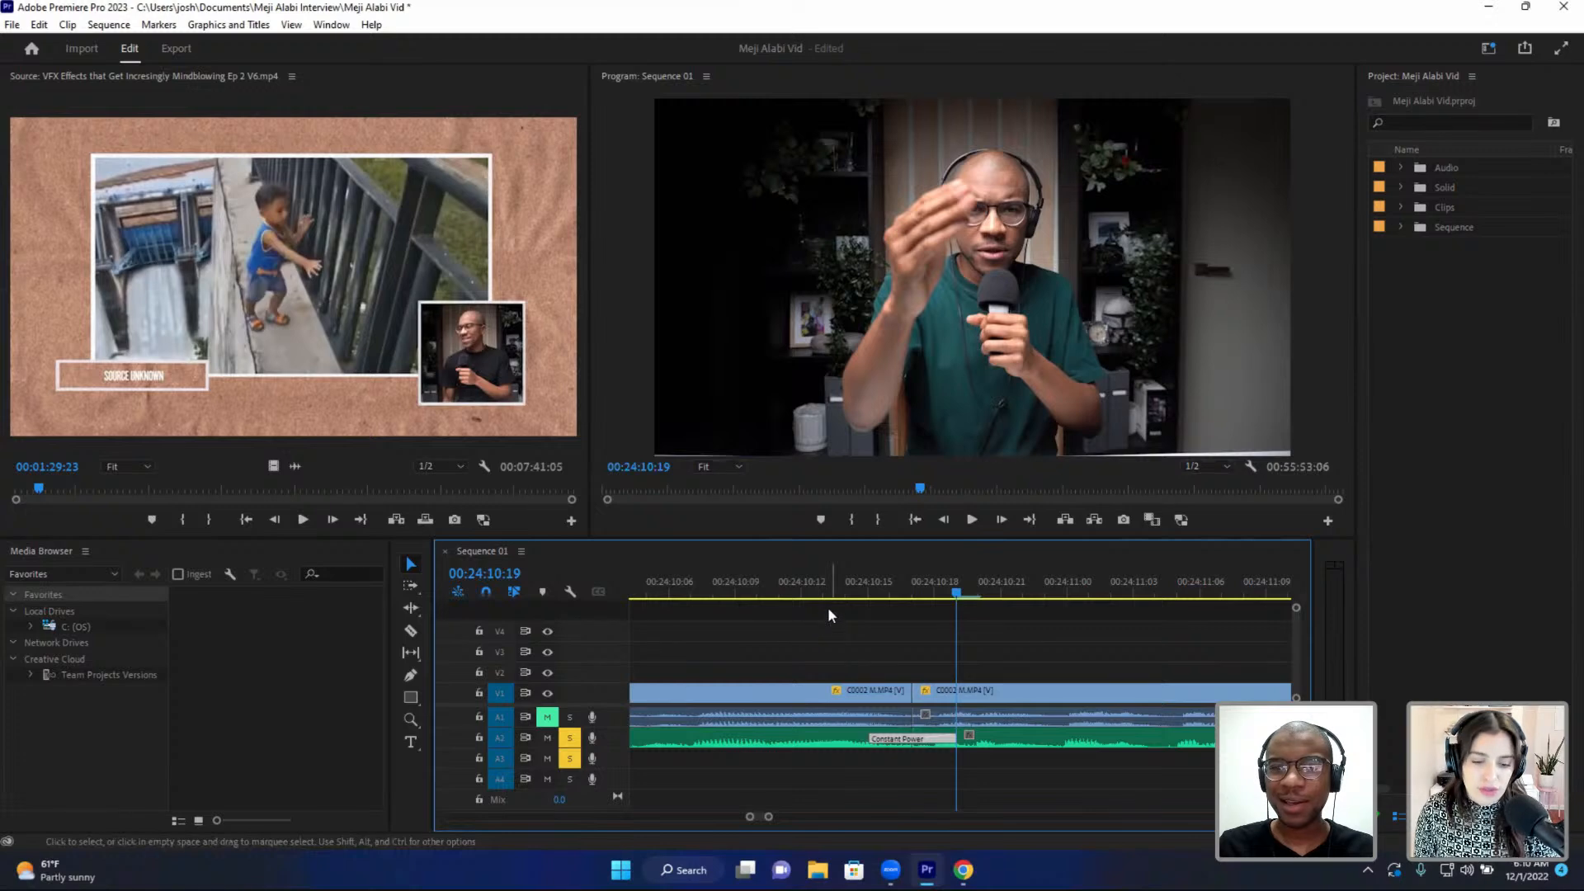
# - Play the two C0002 M.MP4 clips from just before the cut, through the Constant Power transition and on into the guest clips on V2
pyautogui.click(807, 584)
pyautogui.press('-')
pyautogui.press('-')
pyautogui.press('space')
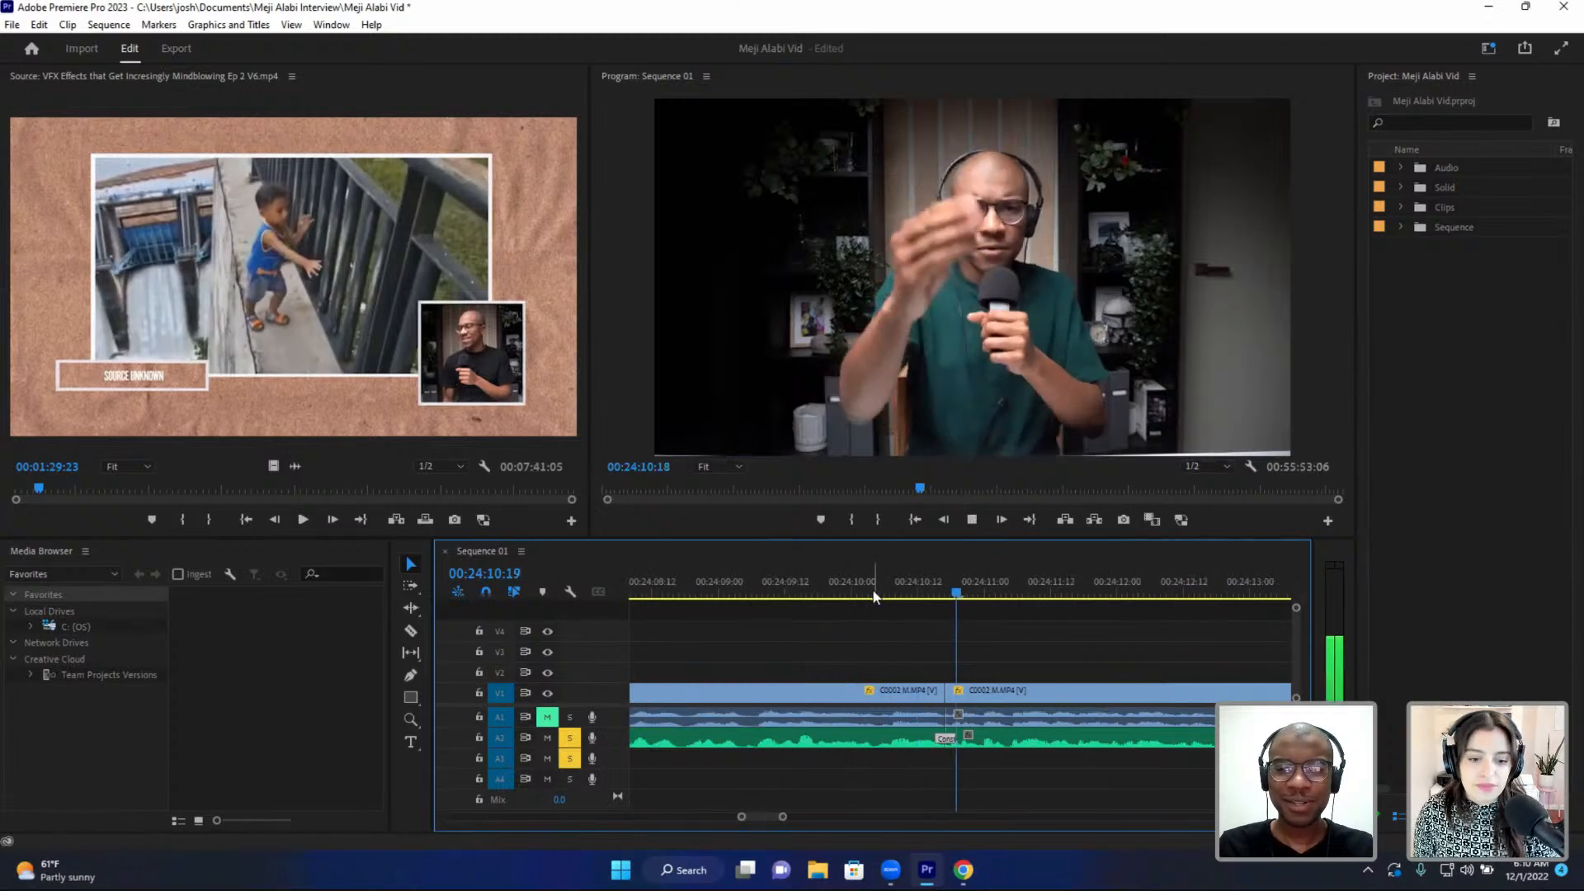
pyautogui.press('-')
pyautogui.press('-')
pyautogui.press('-')
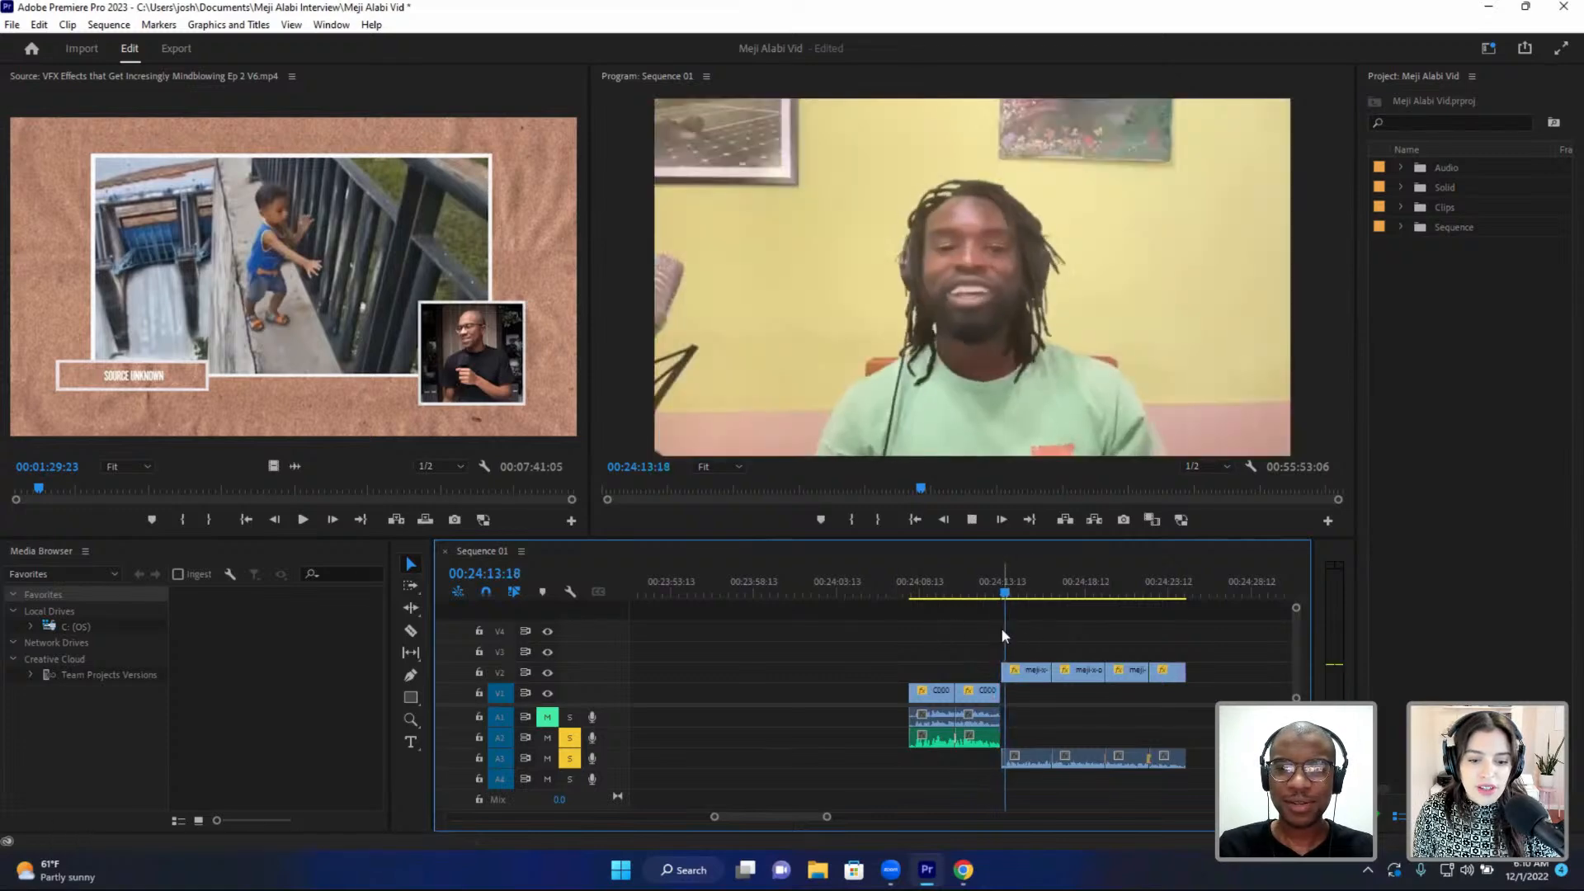
# - Stop playback and move both C0002 M.MP4 clips with their audio about 1.7 seconds earlier, leaving a gap before the guest clips
pyautogui.scroll(-3, 990, 639)
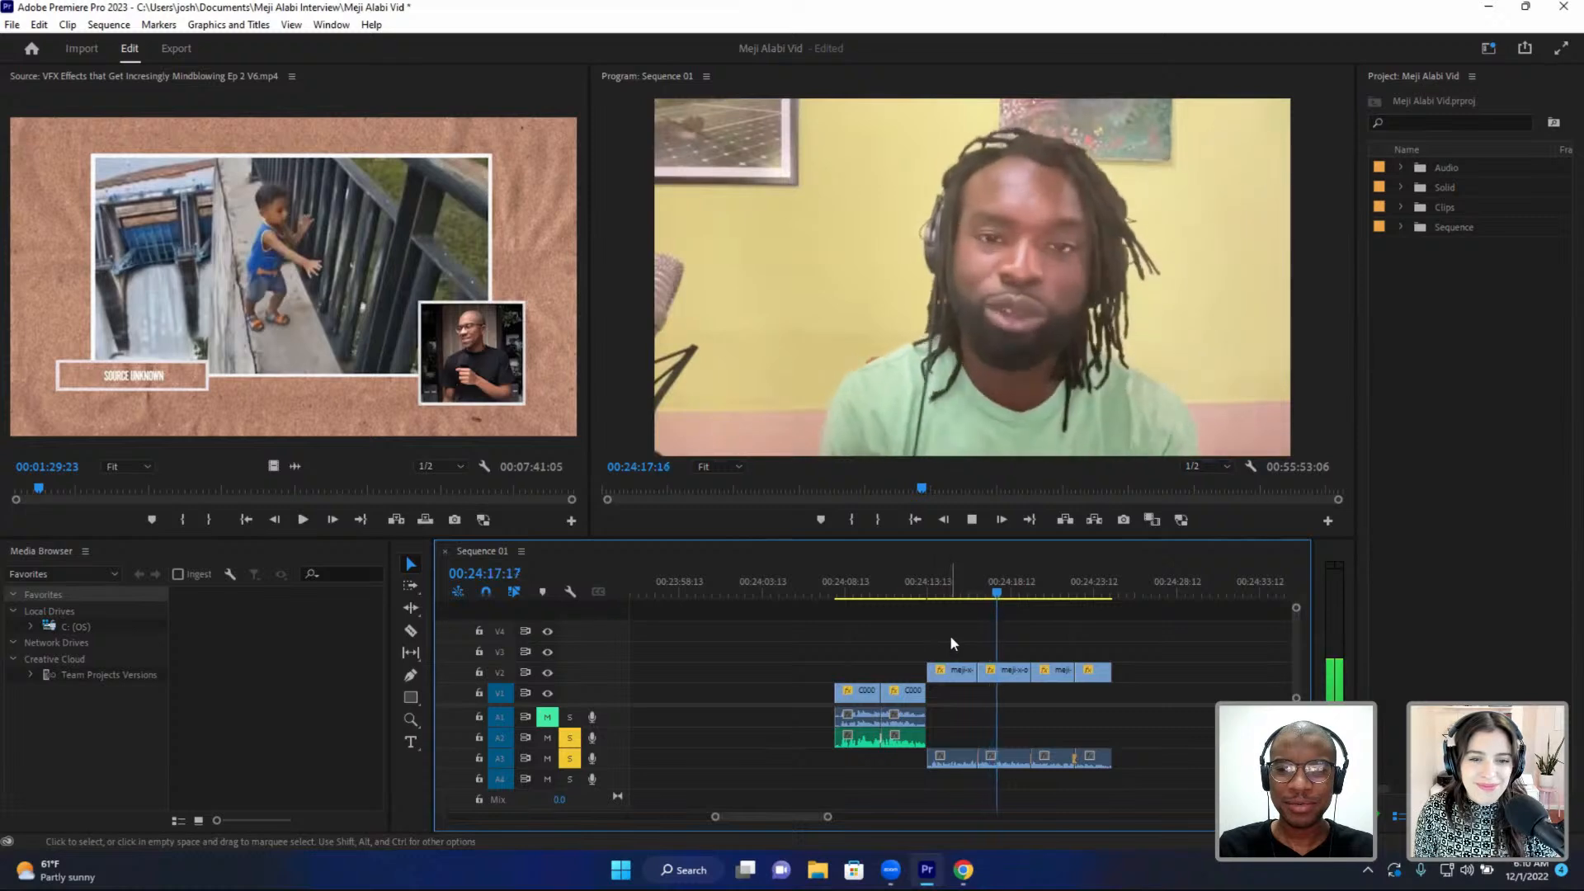
pyautogui.press('space')
pyautogui.moveTo(823, 620); pyautogui.dragTo(883, 743)
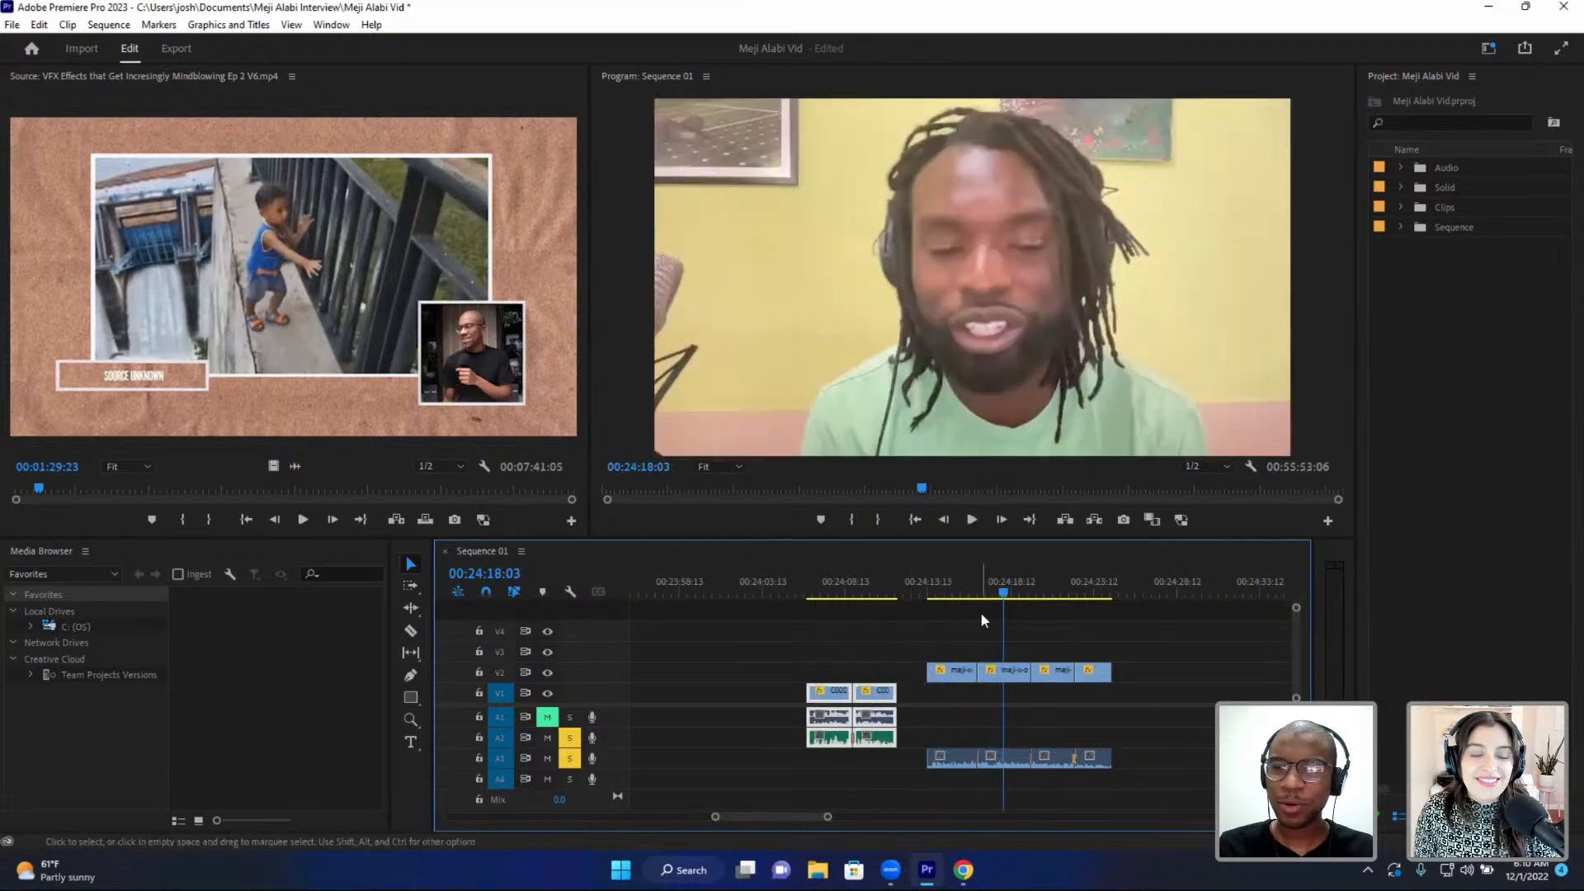
# - Place the playhead at 00:24:15:12 and play across the cut between the first two guest clips on V2 to 00:24:16:19
pyautogui.click(978, 612)
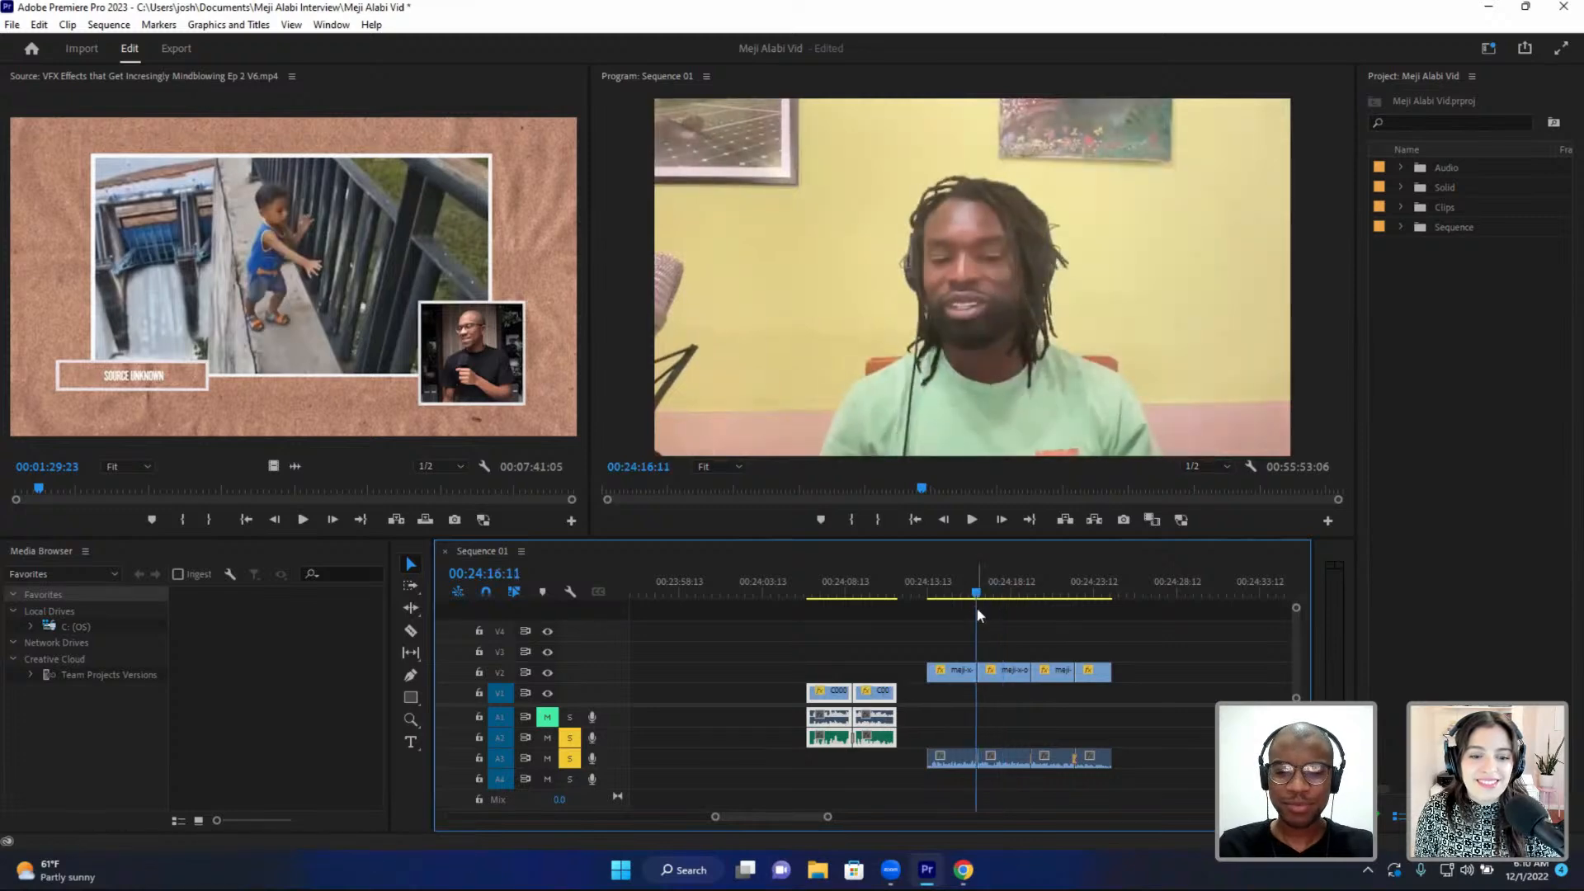
pyautogui.press('=')
pyautogui.press('=')
pyautogui.click(926, 583)
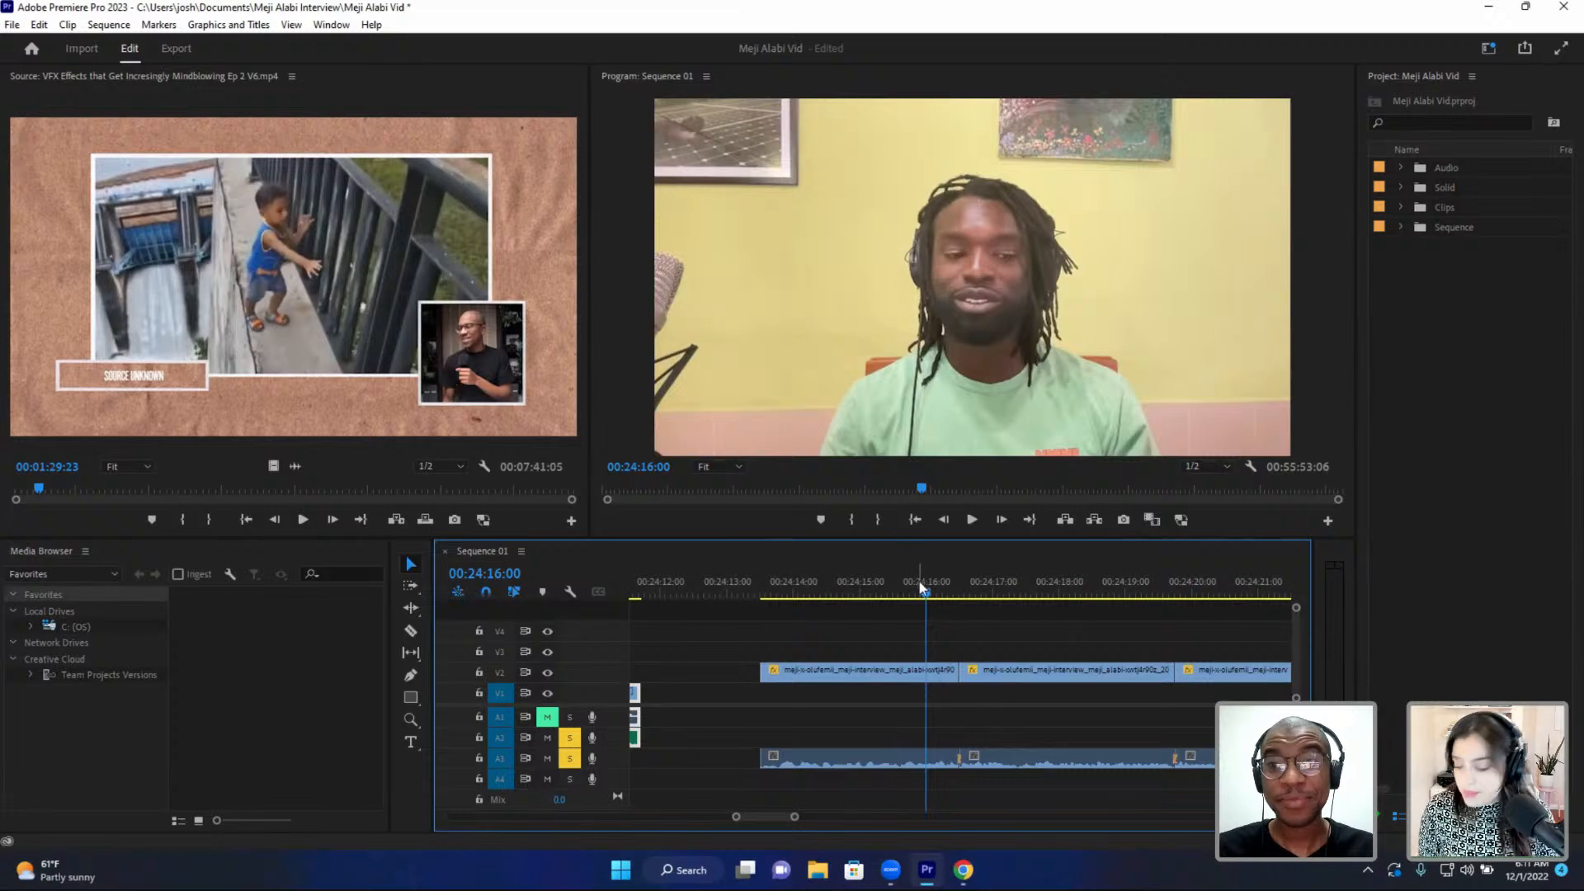
pyautogui.moveTo(923, 587); pyautogui.dragTo(910, 590)
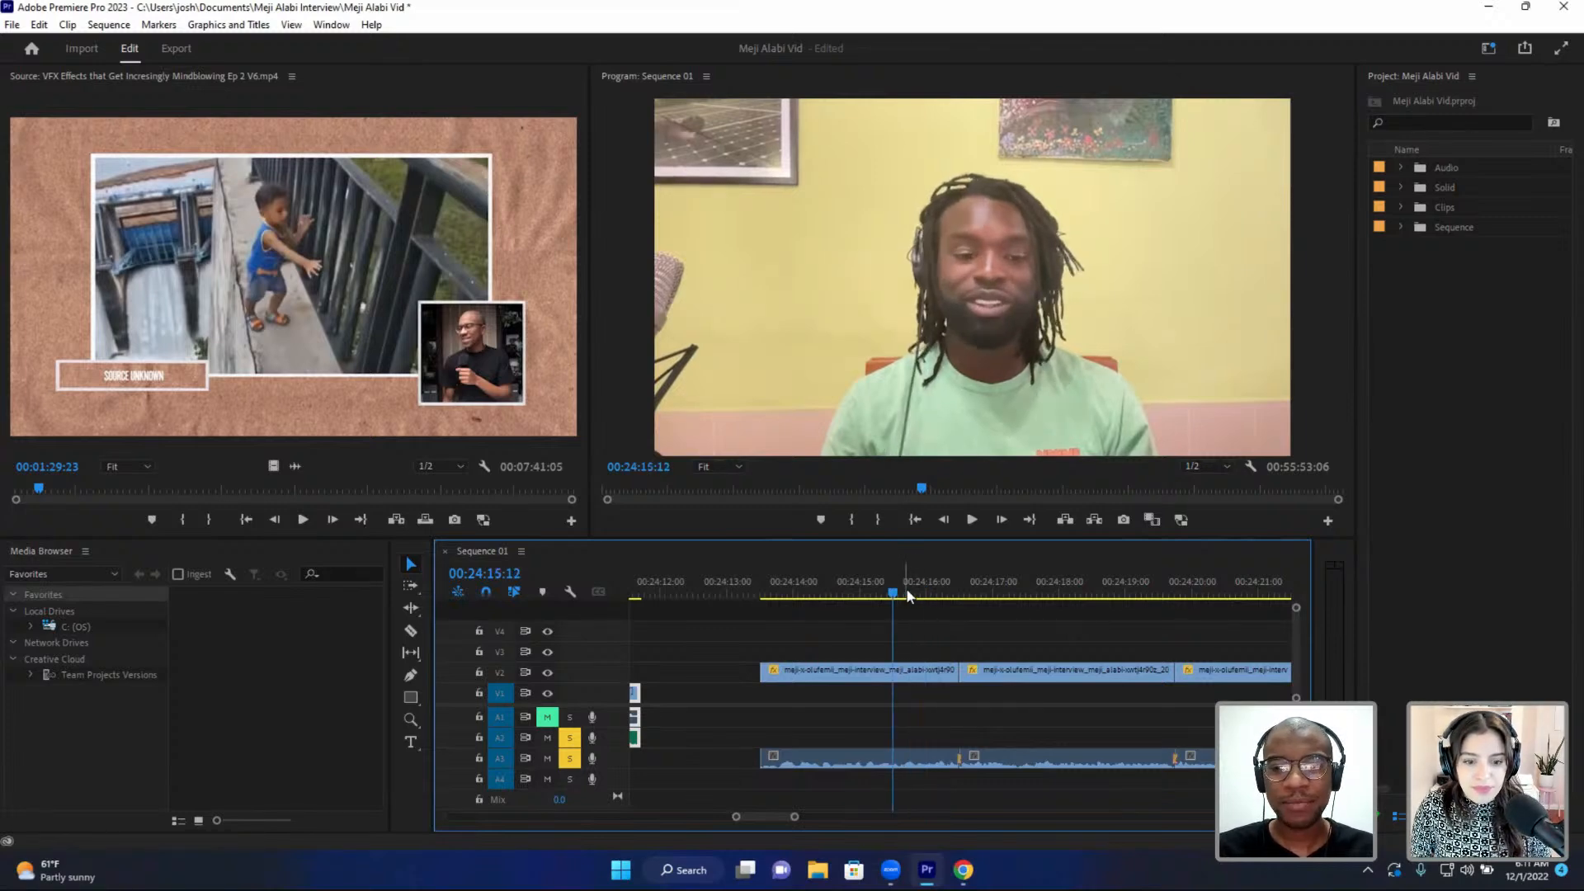
pyautogui.press('space')
pyautogui.press('space')
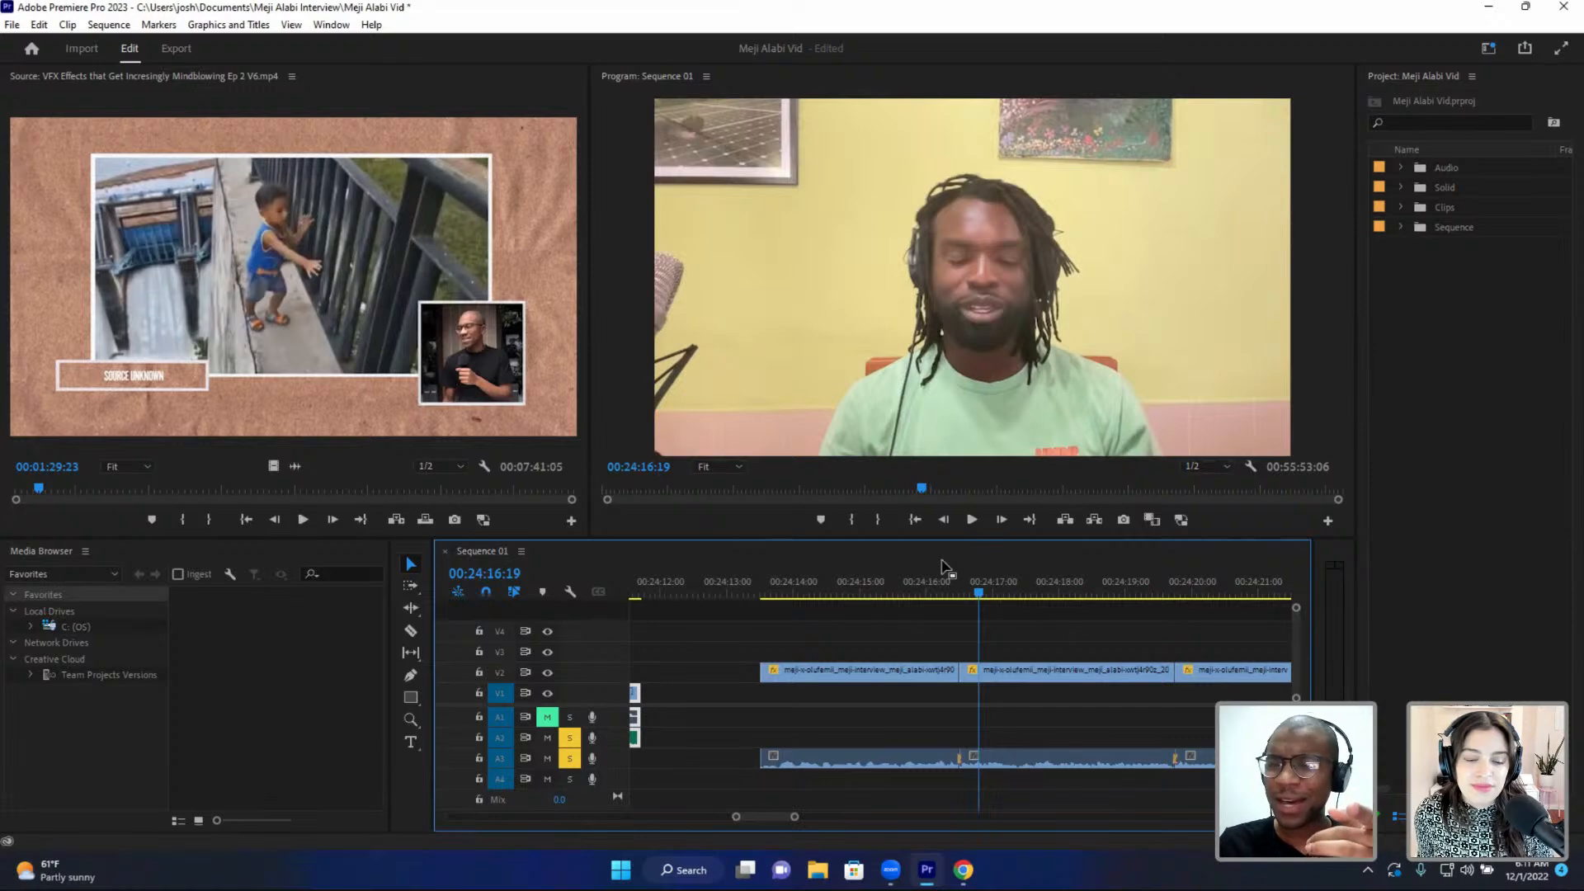
# - Replay the cut between the first two guest clips from 00:24:15:14 to 00:24:16:23
pyautogui.click(935, 591)
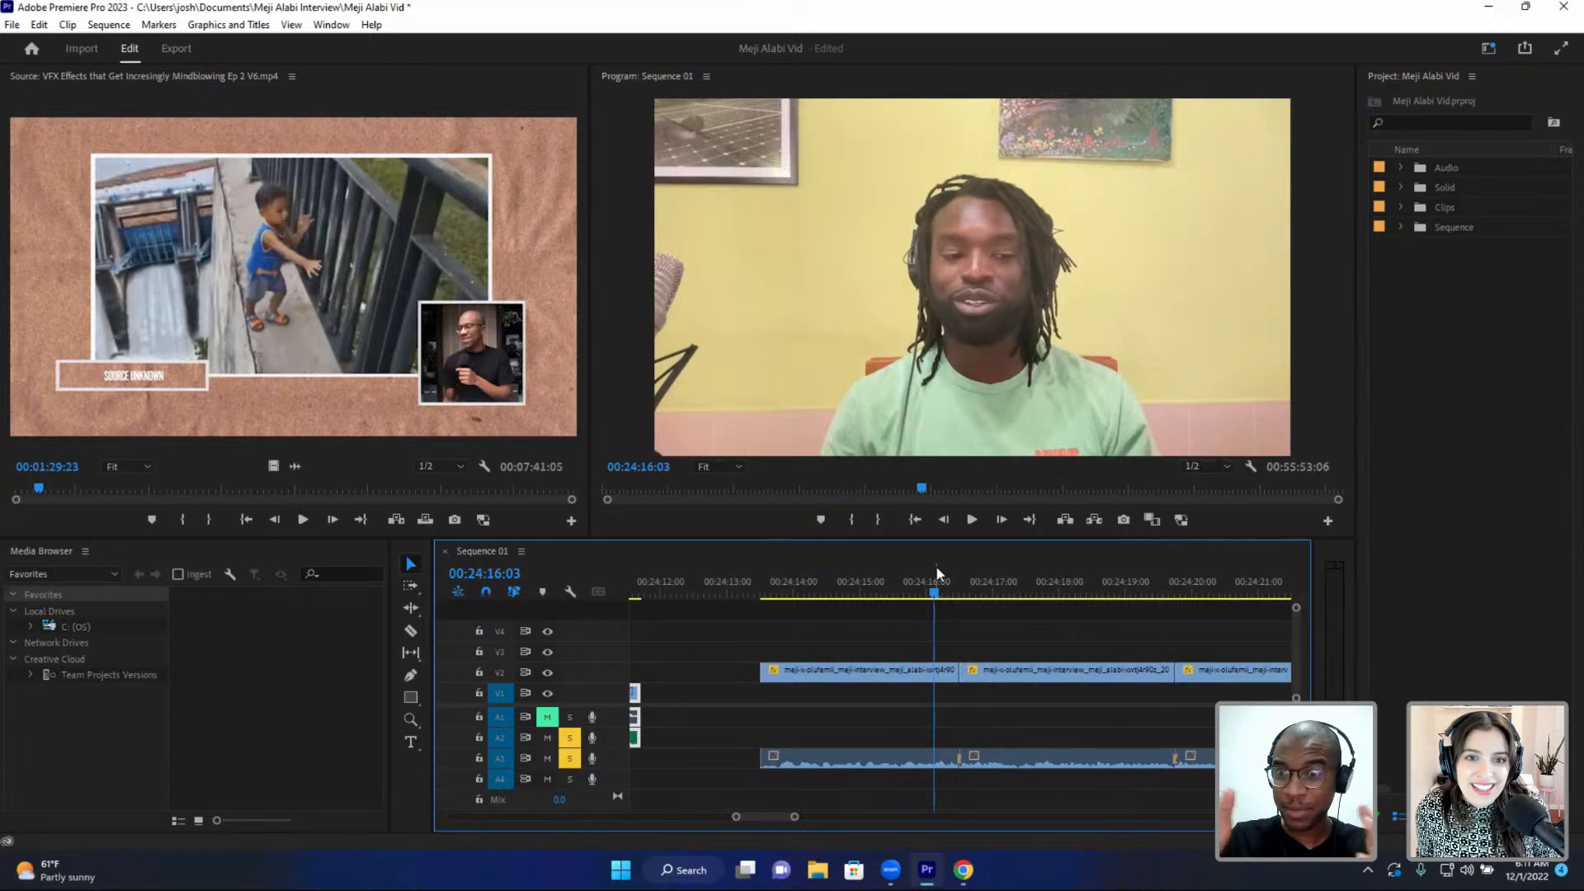
pyautogui.click(899, 594)
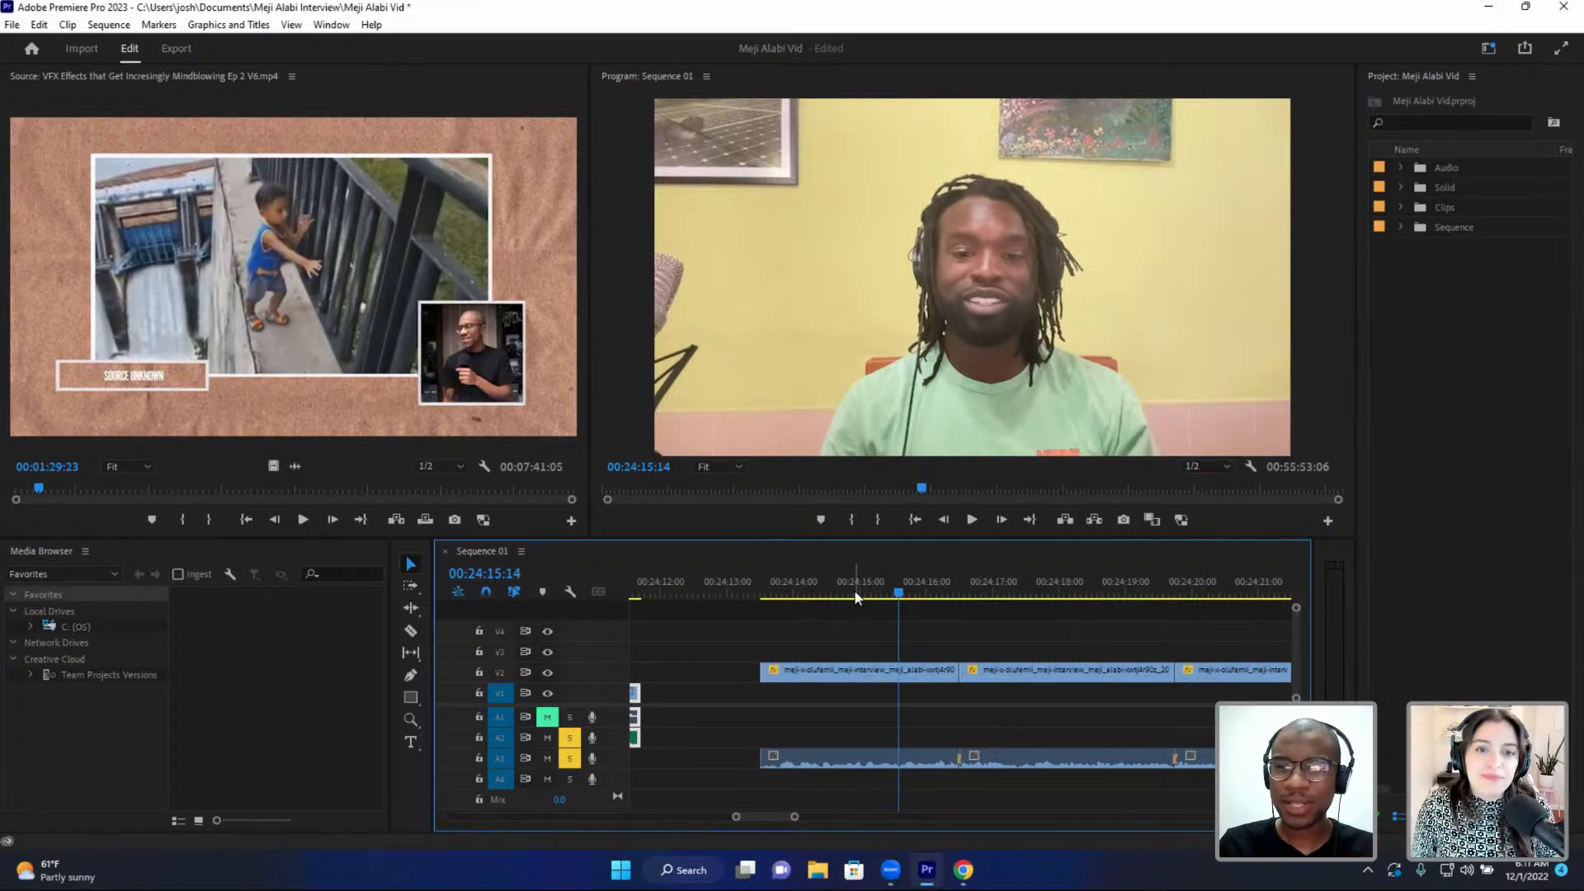
pyautogui.press('space')
pyautogui.press('space')
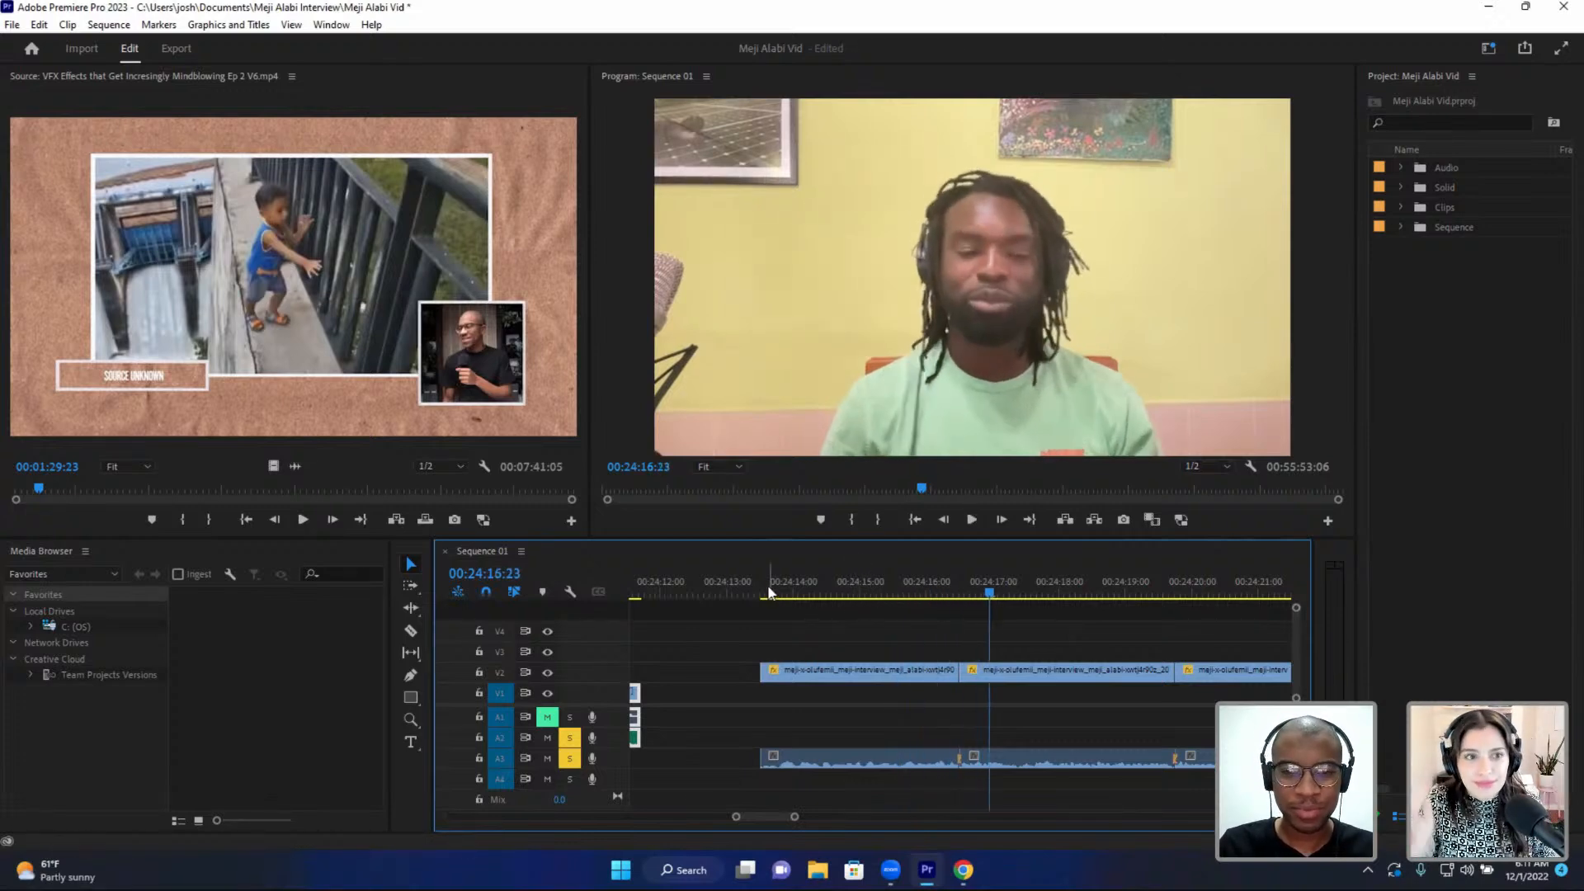
# - Play all four guest clips on V2 from the start of the first one through to the end
pyautogui.click(767, 587)
pyautogui.press('-')
pyautogui.press('space')
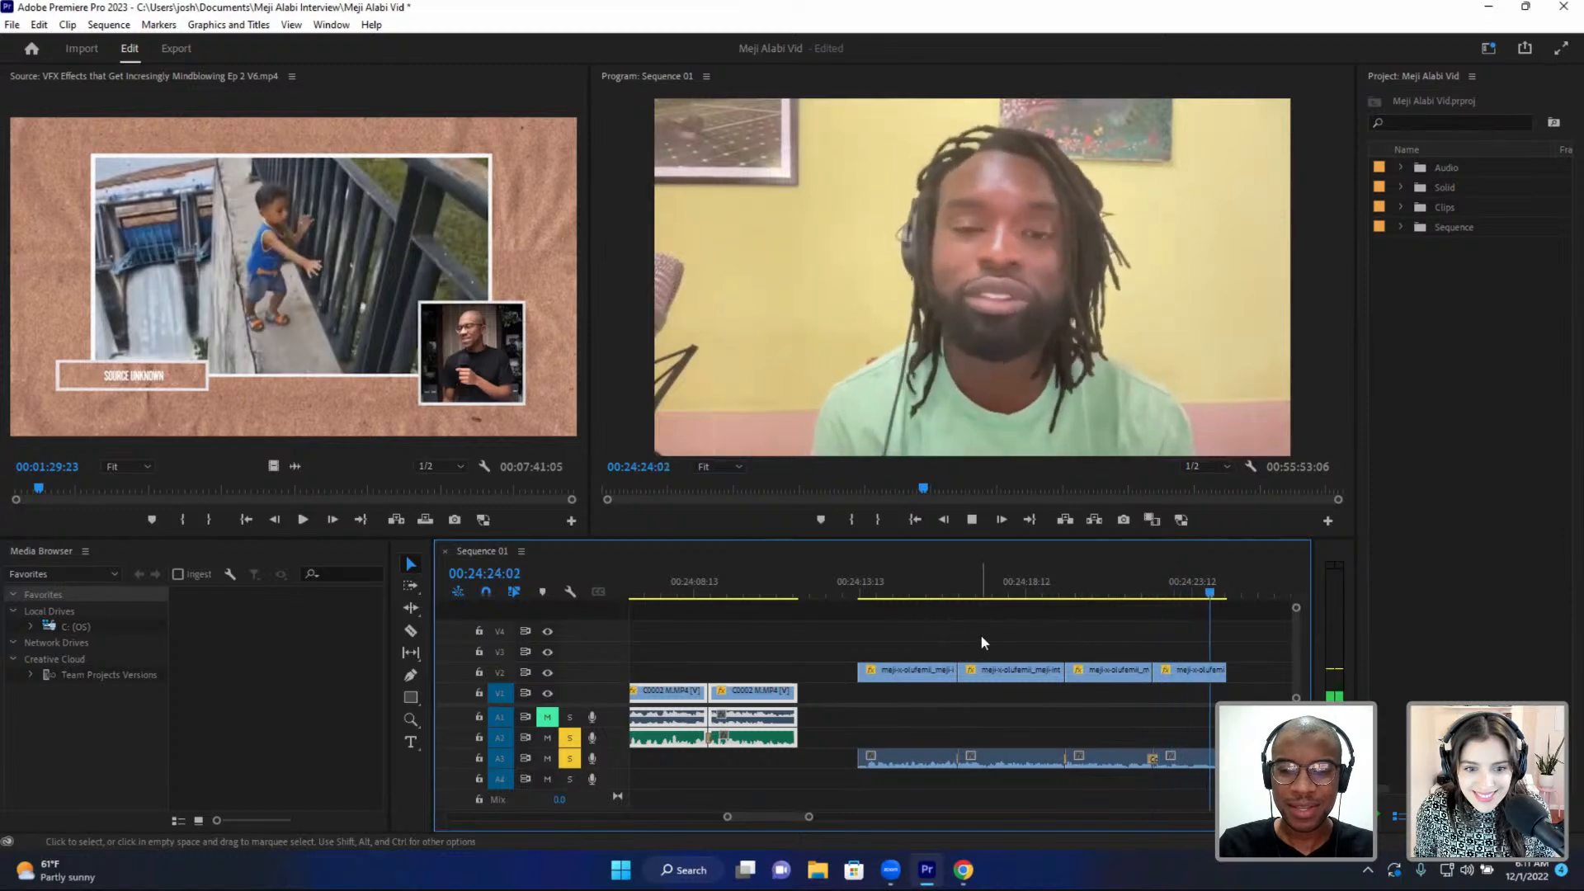
pyautogui.press('space')
# - Move the four guest clips on V2 with their A3 audio earlier to close the gap after the second C0002 M.MP4 clip
pyautogui.press('-')
pyautogui.moveTo(937, 631); pyautogui.dragTo(1181, 759)
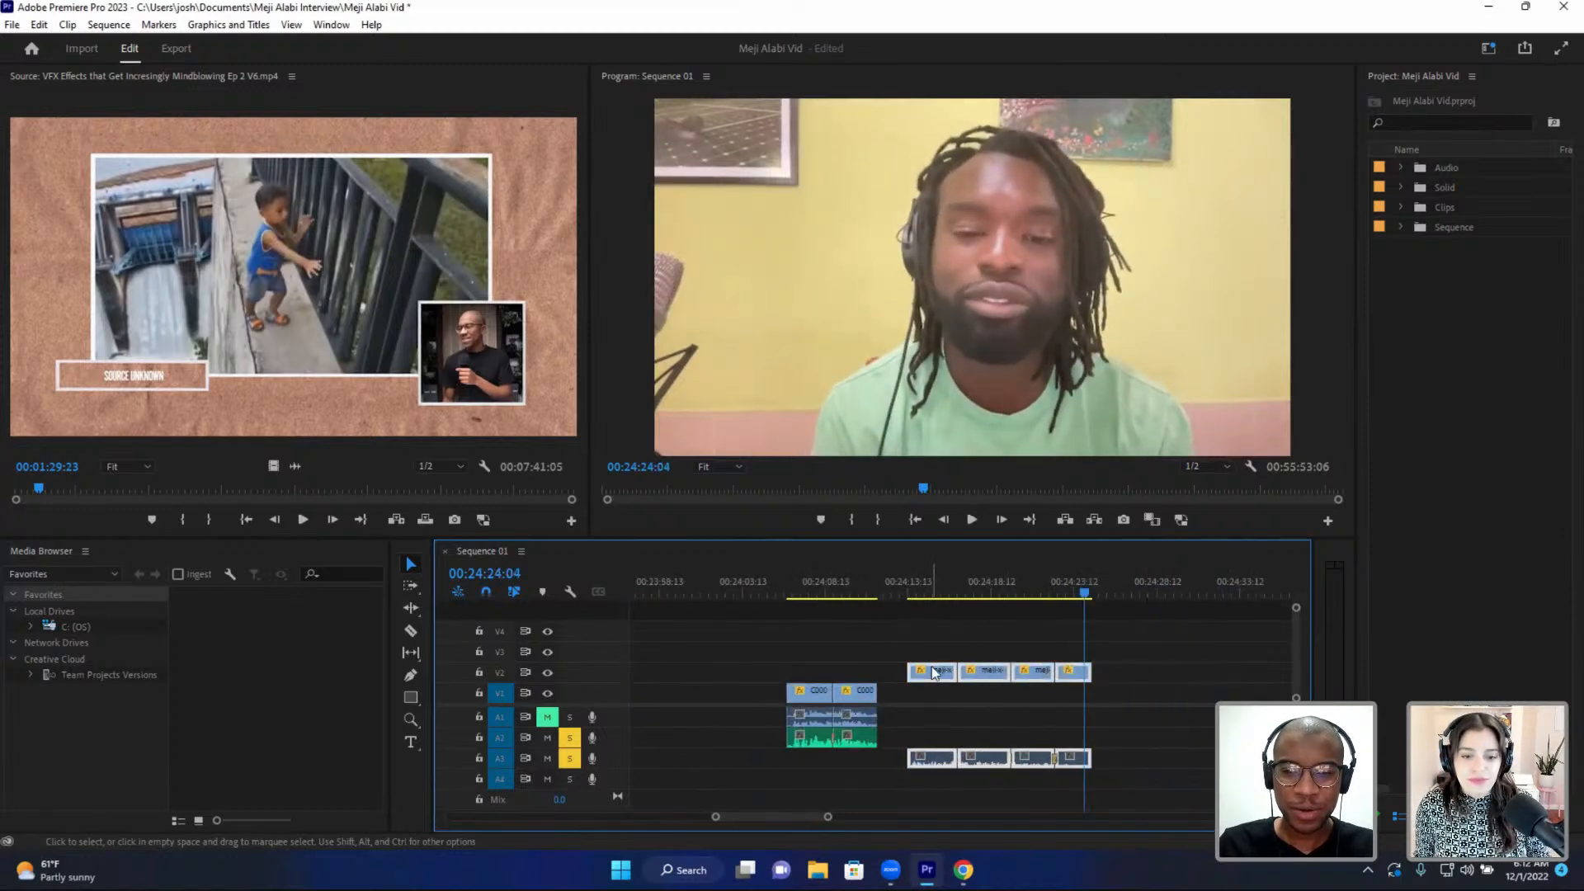
pyautogui.moveTo(941, 675); pyautogui.dragTo(912, 684)
# - Play the joined section from 00:24:06:02 across the change from host to guest, stopping at 00:24:13:01
pyautogui.click(785, 593)
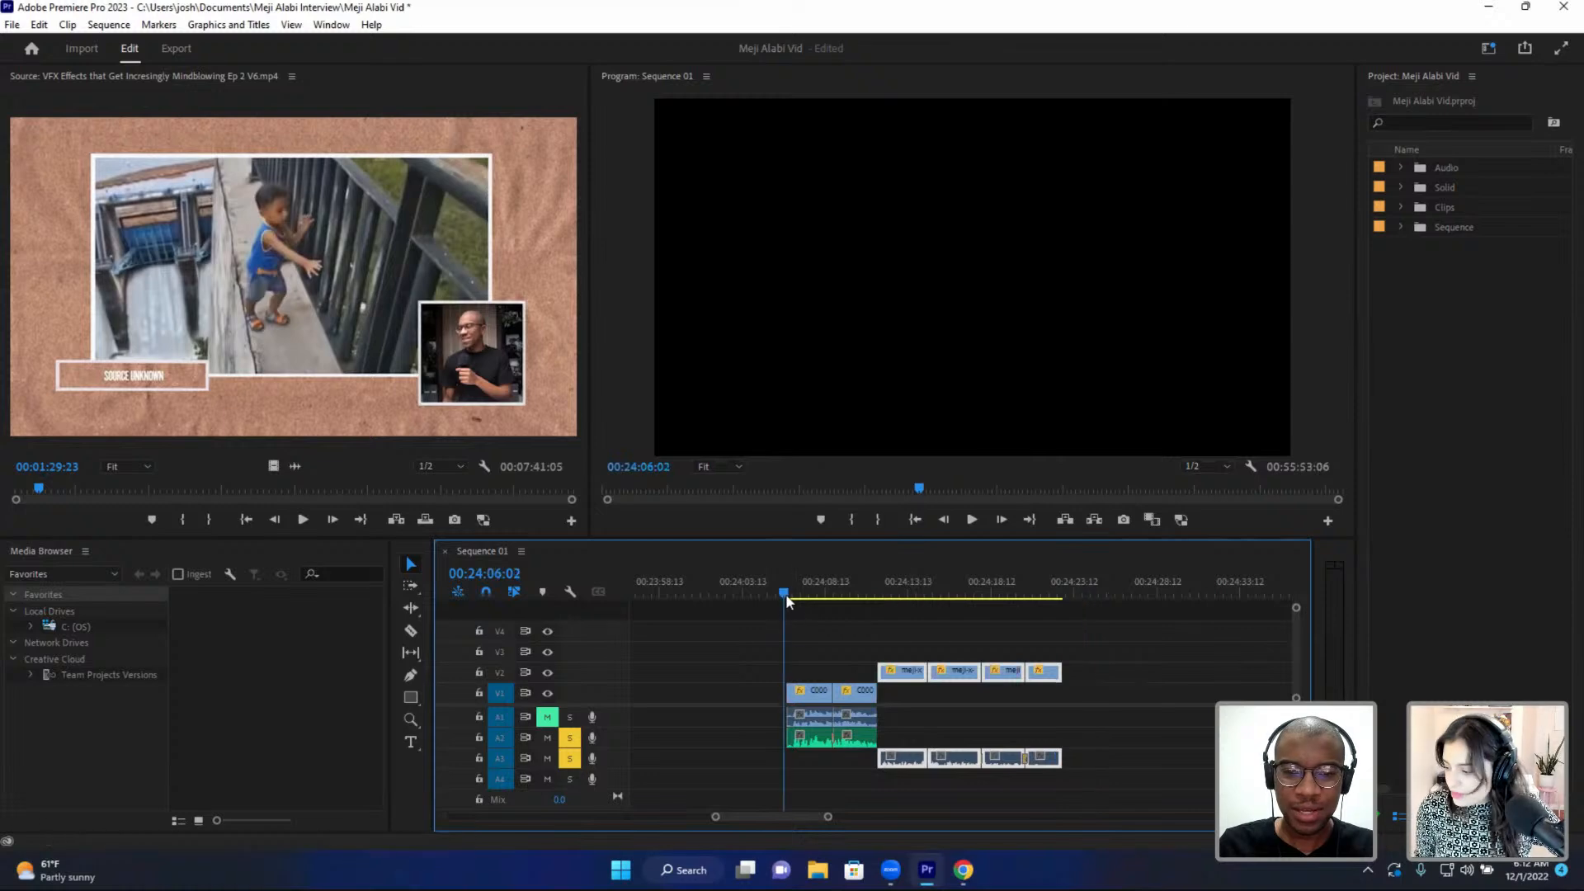
pyautogui.press('space')
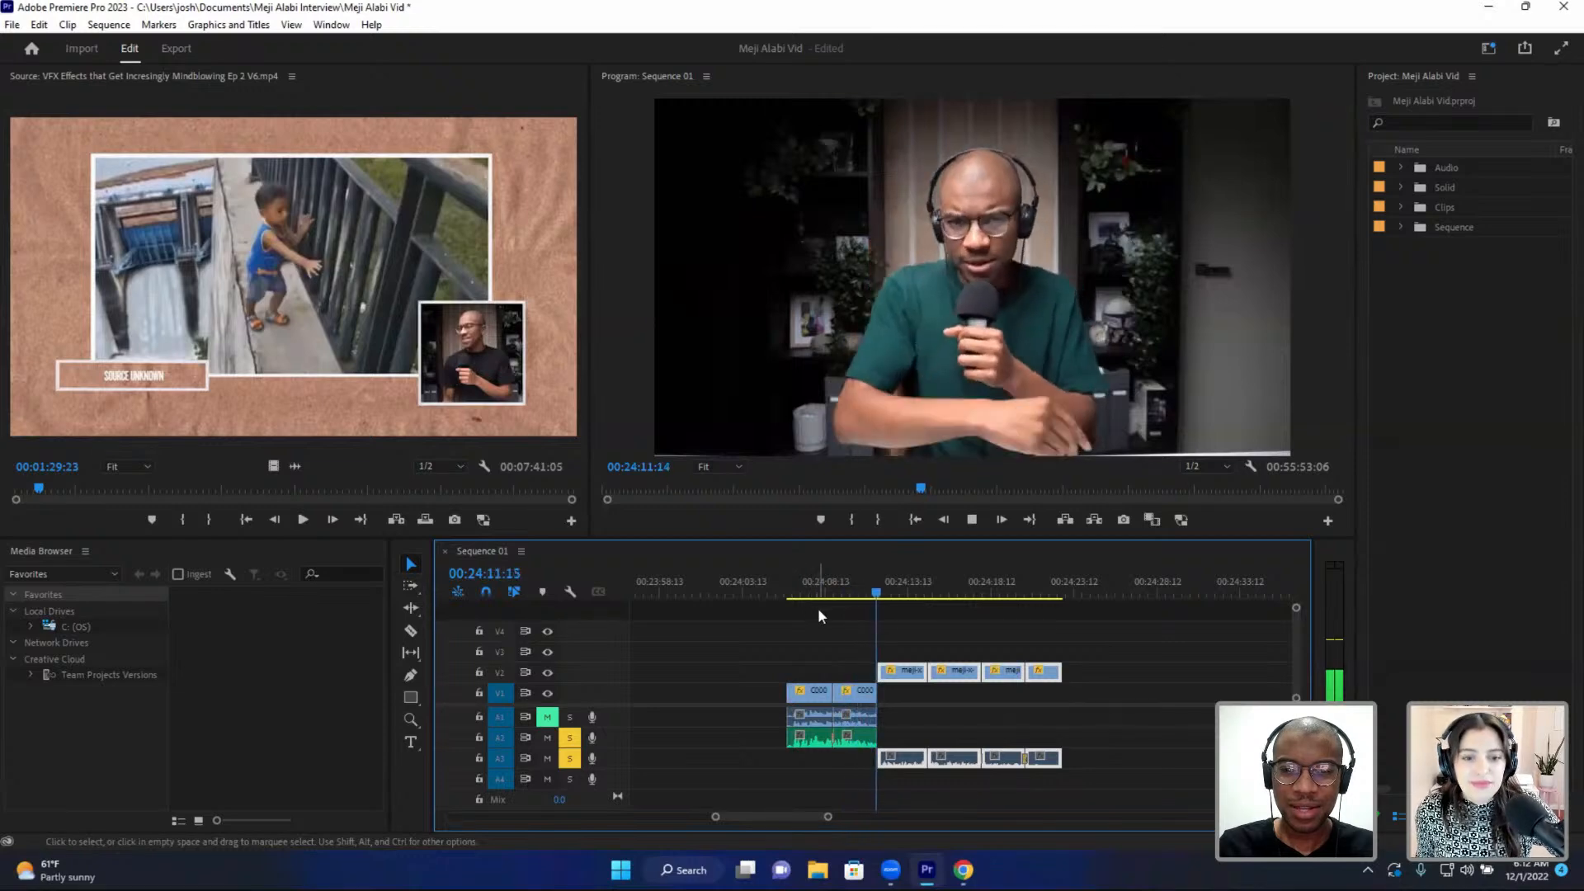
pyautogui.press('space')
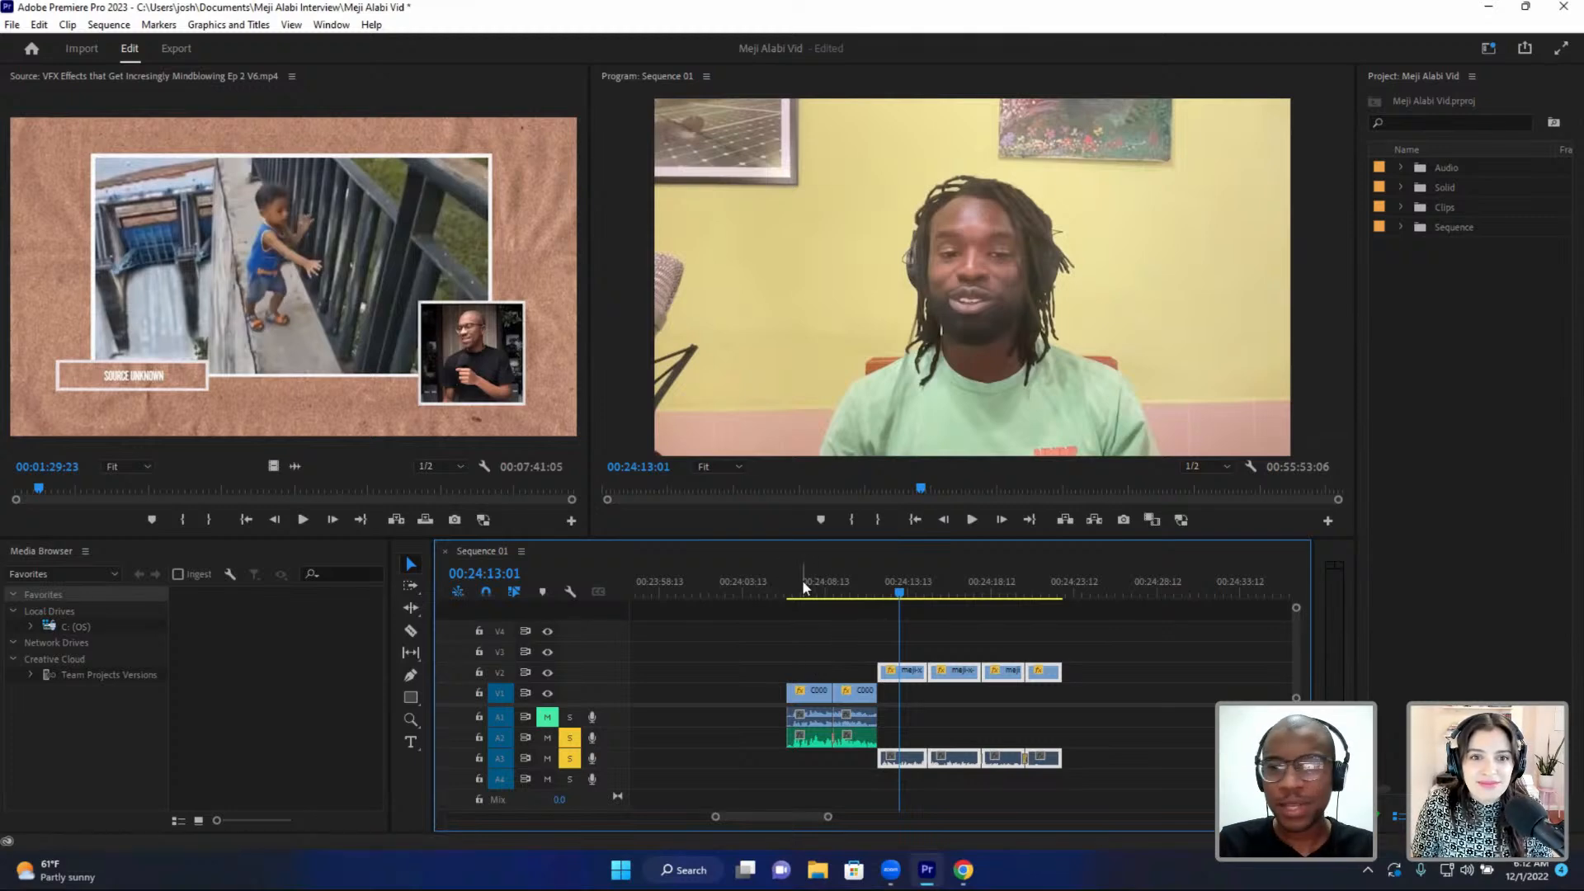
# - Examine the gap between the guest clips and the next group of clips, and park the playhead at 00:24:06:12
pyautogui.scroll(-3, 970, 635)
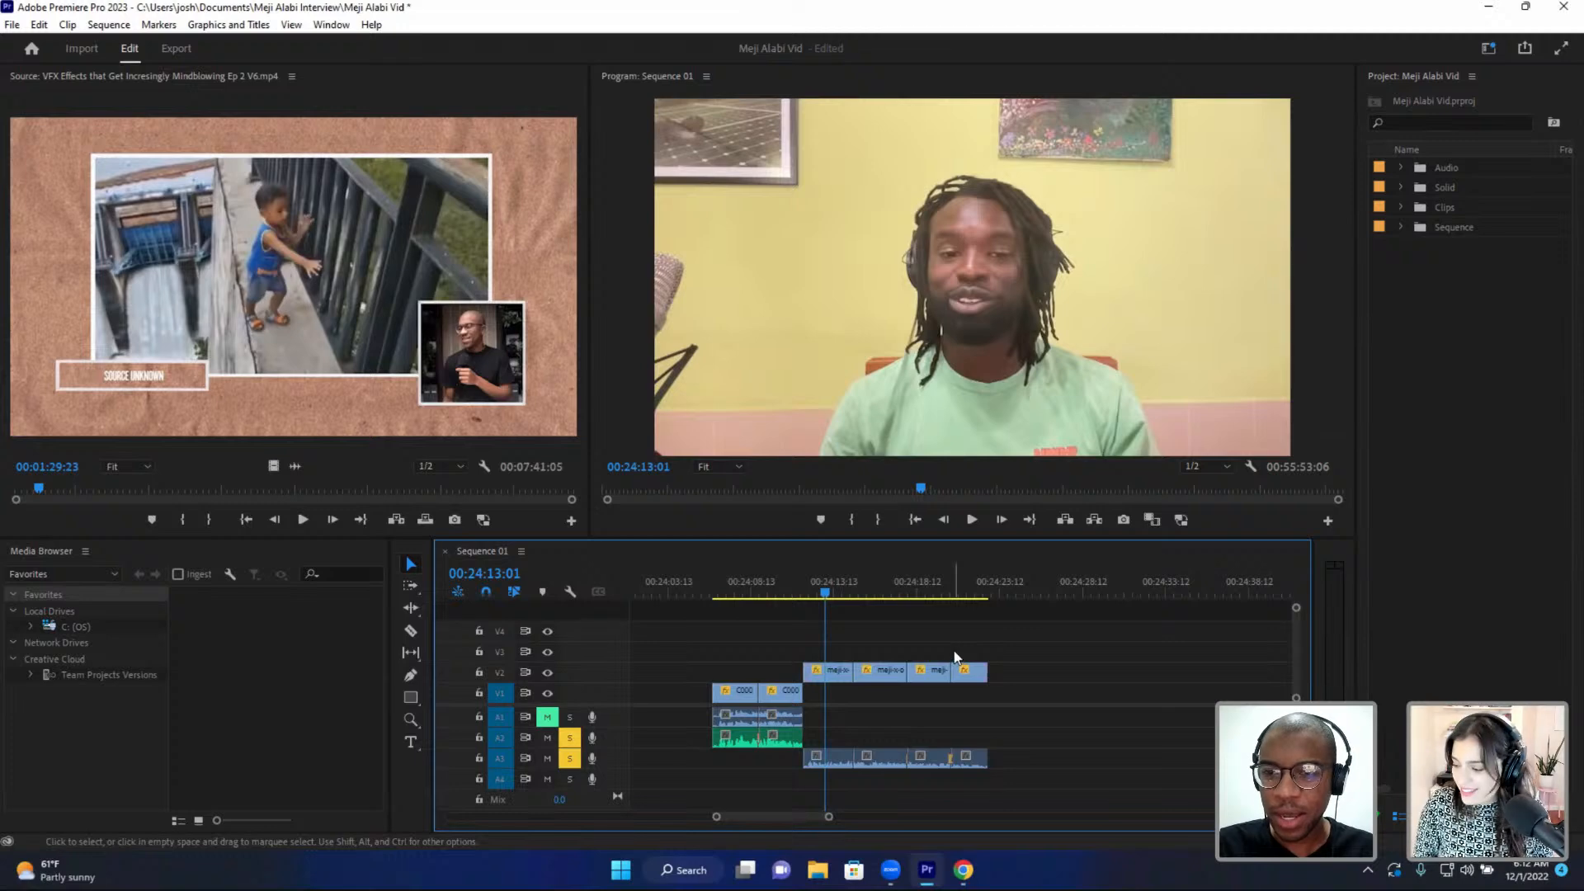
pyautogui.click(974, 577)
pyautogui.press('-')
pyautogui.press('-')
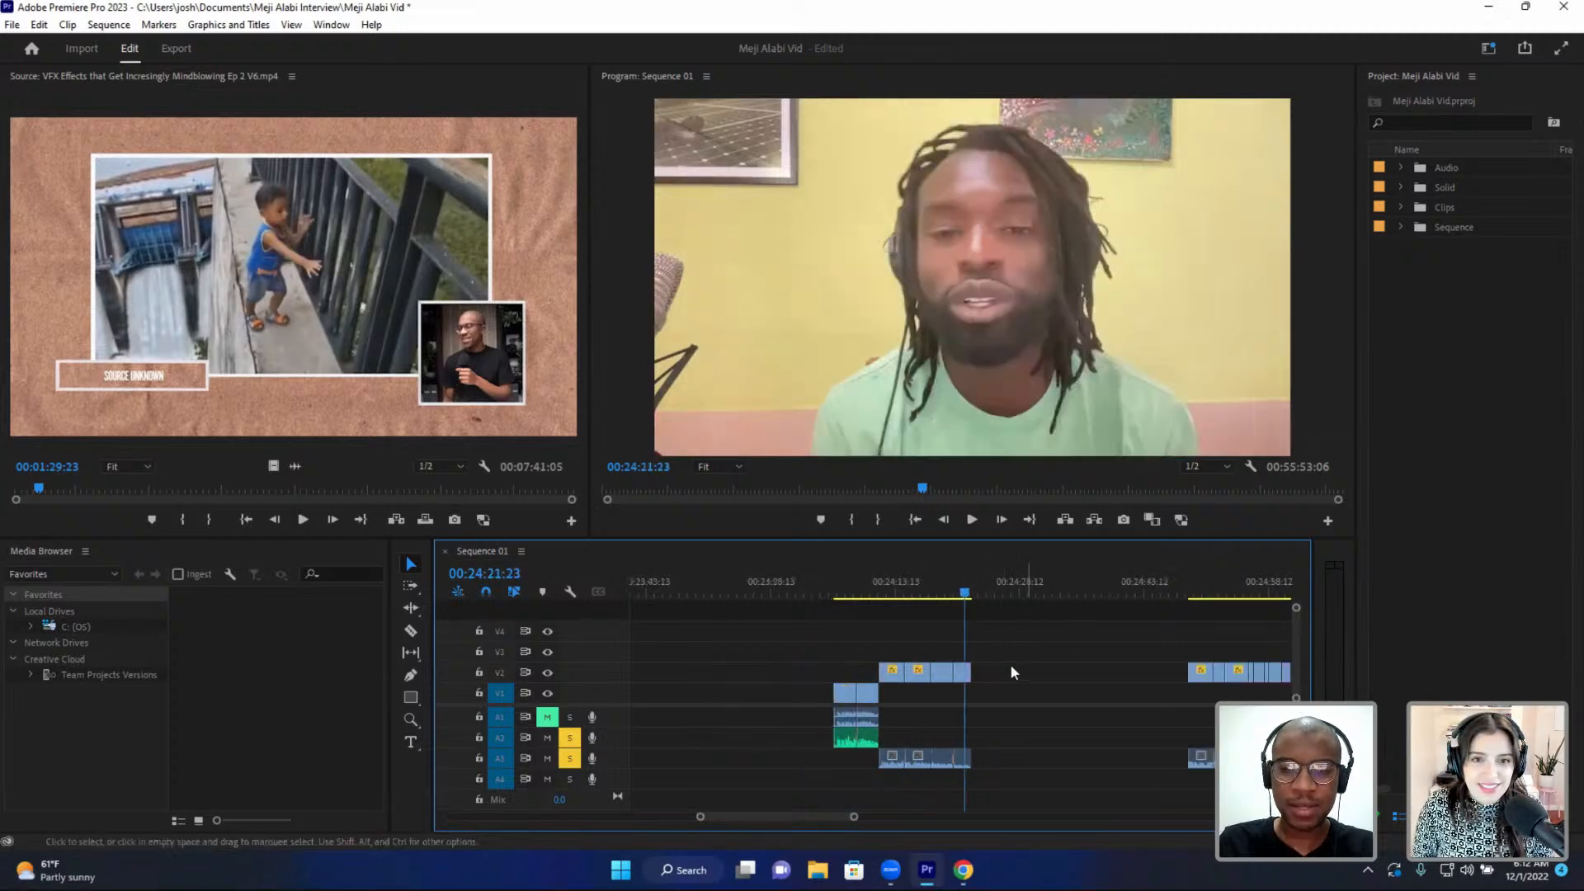
pyautogui.click(881, 587)
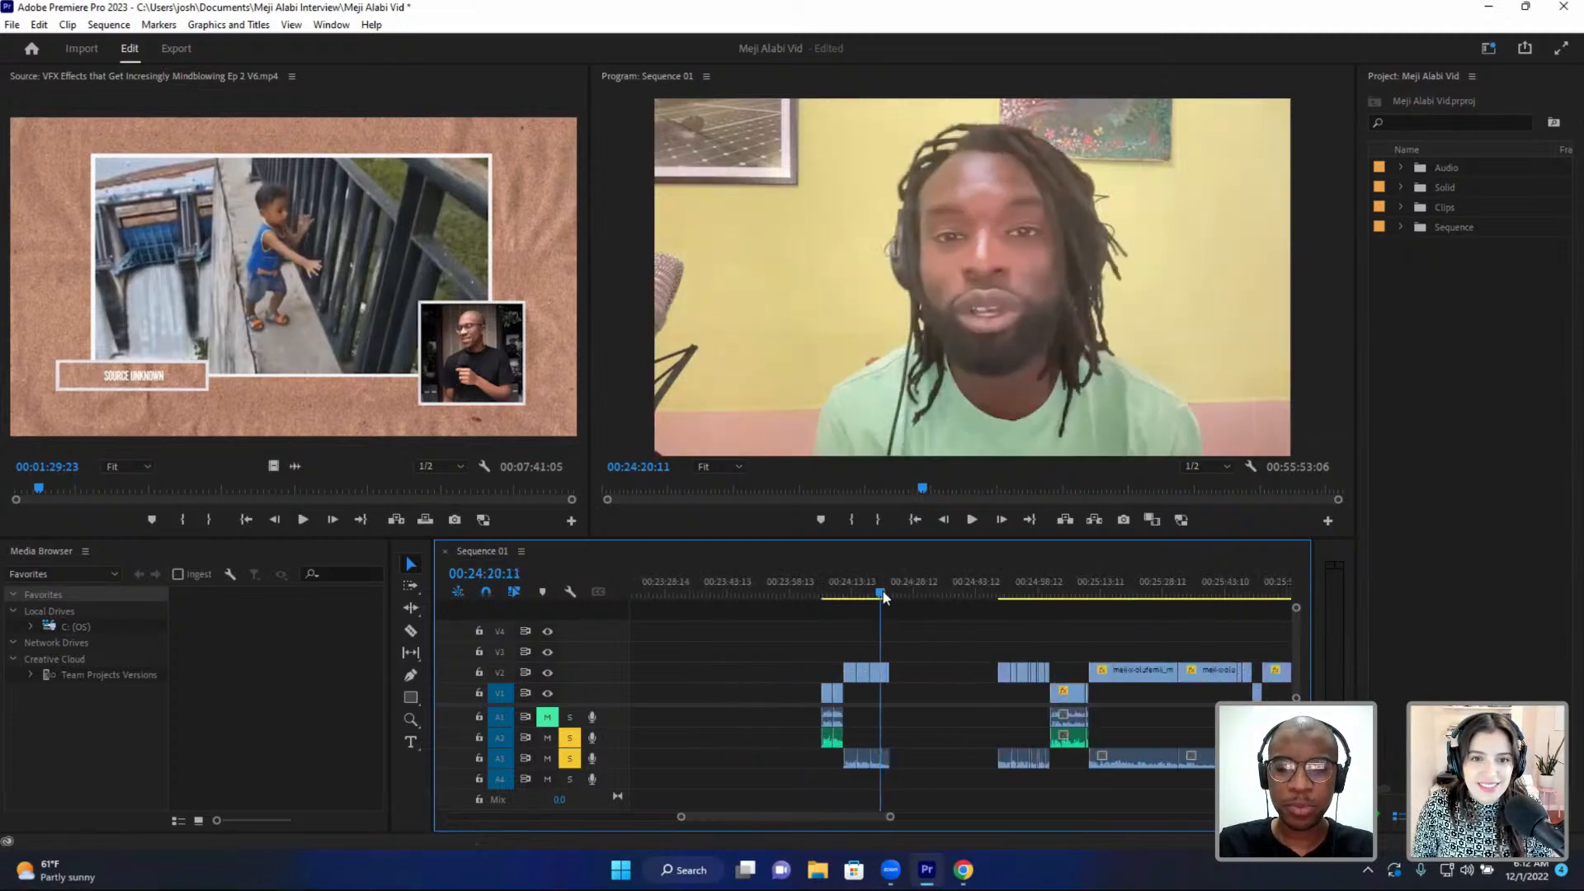
pyautogui.press('=')
pyautogui.press('=')
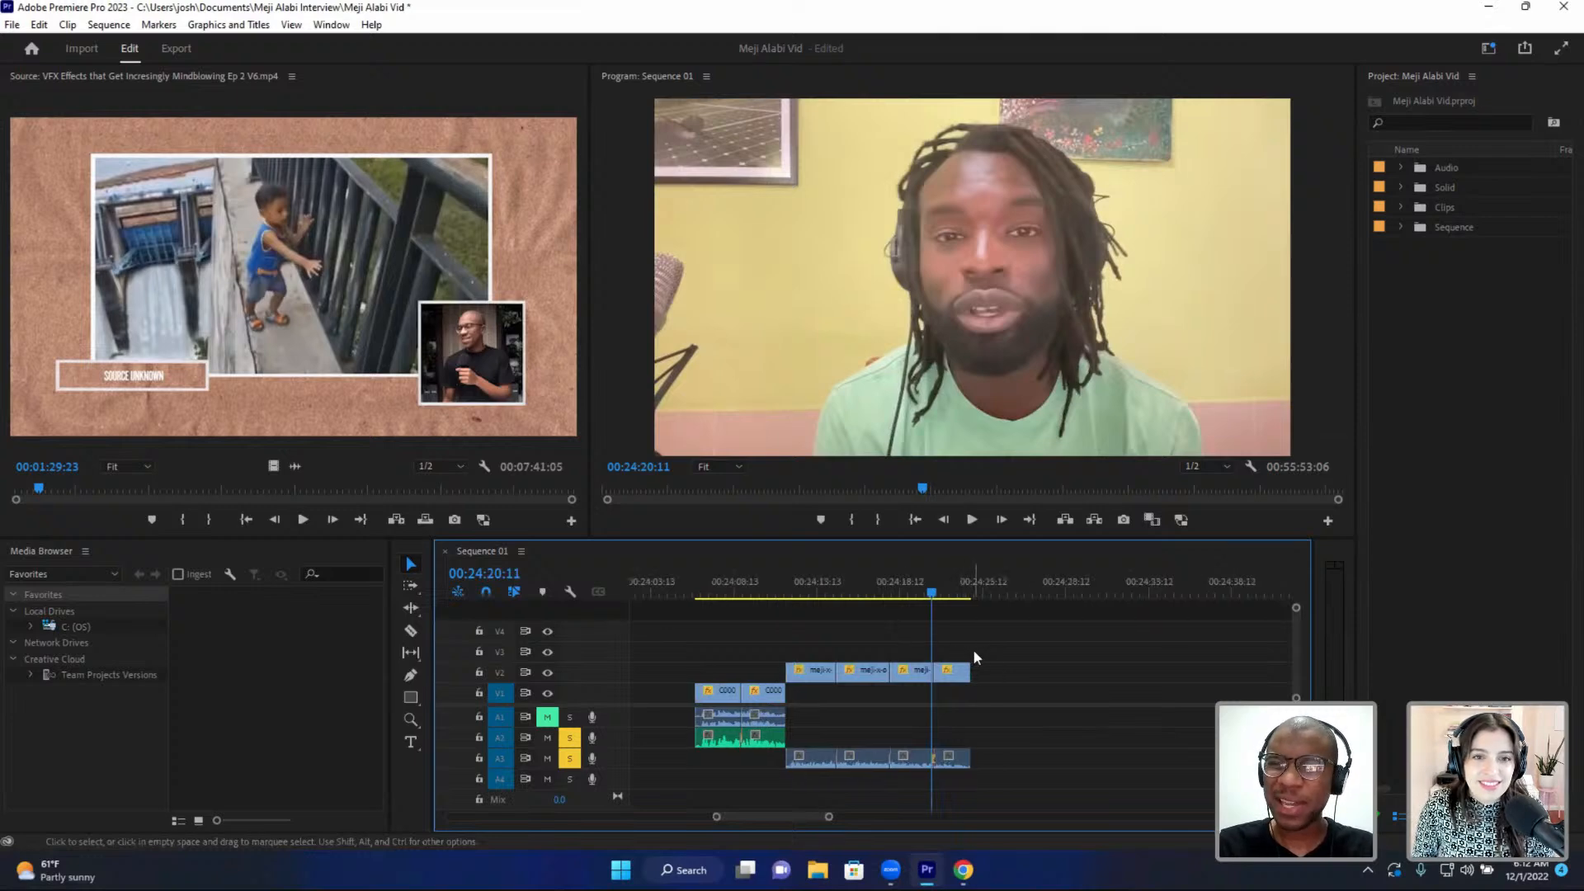
pyautogui.press('-')
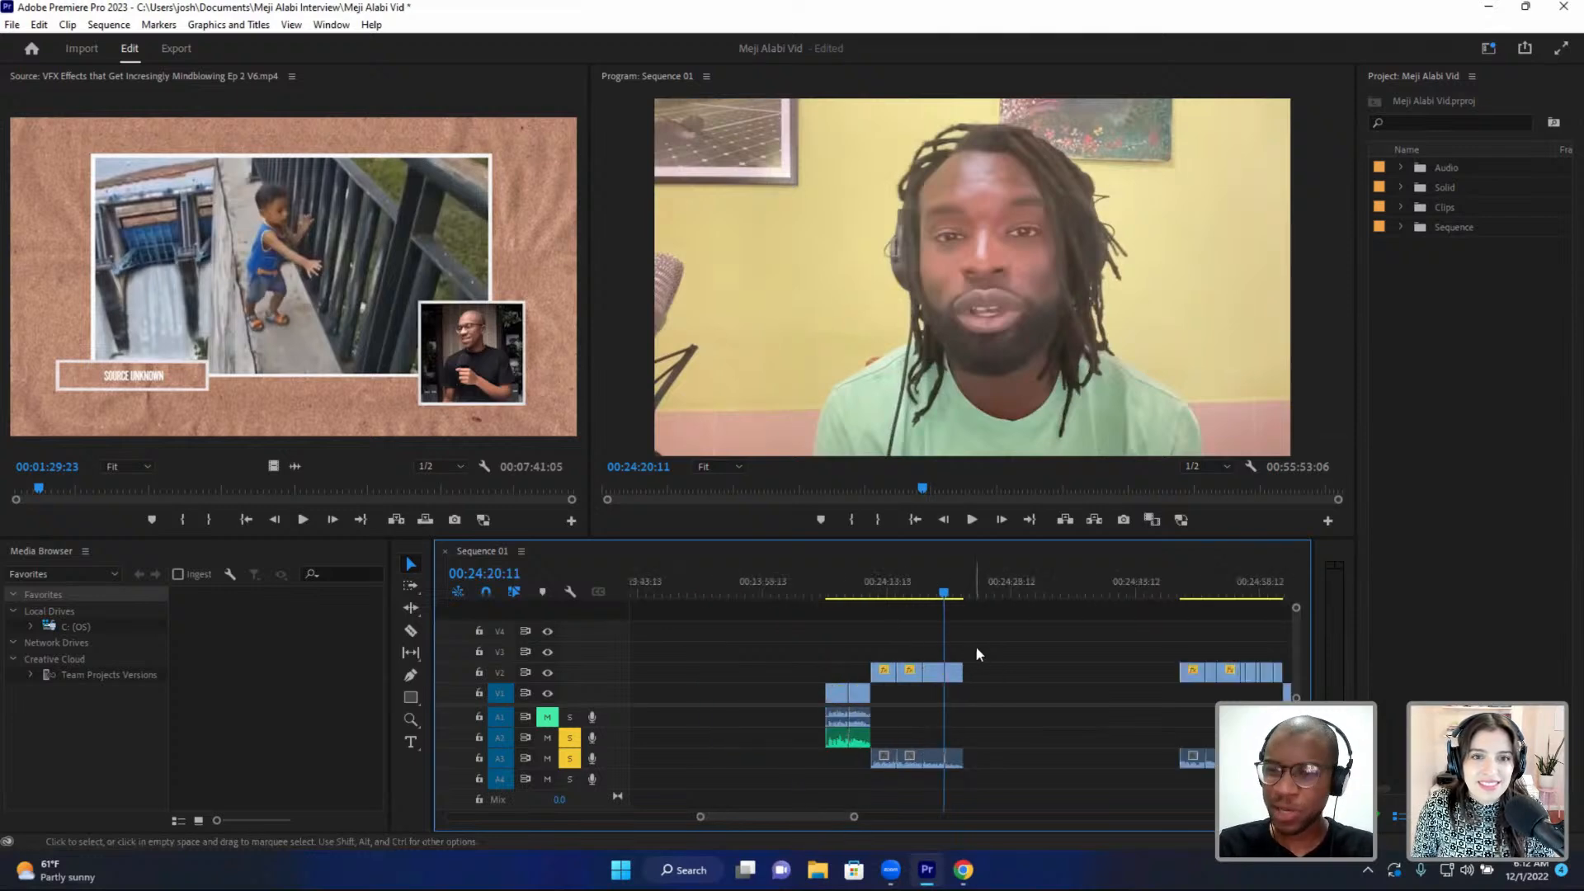
pyautogui.click(830, 591)
pyautogui.click(830, 593)
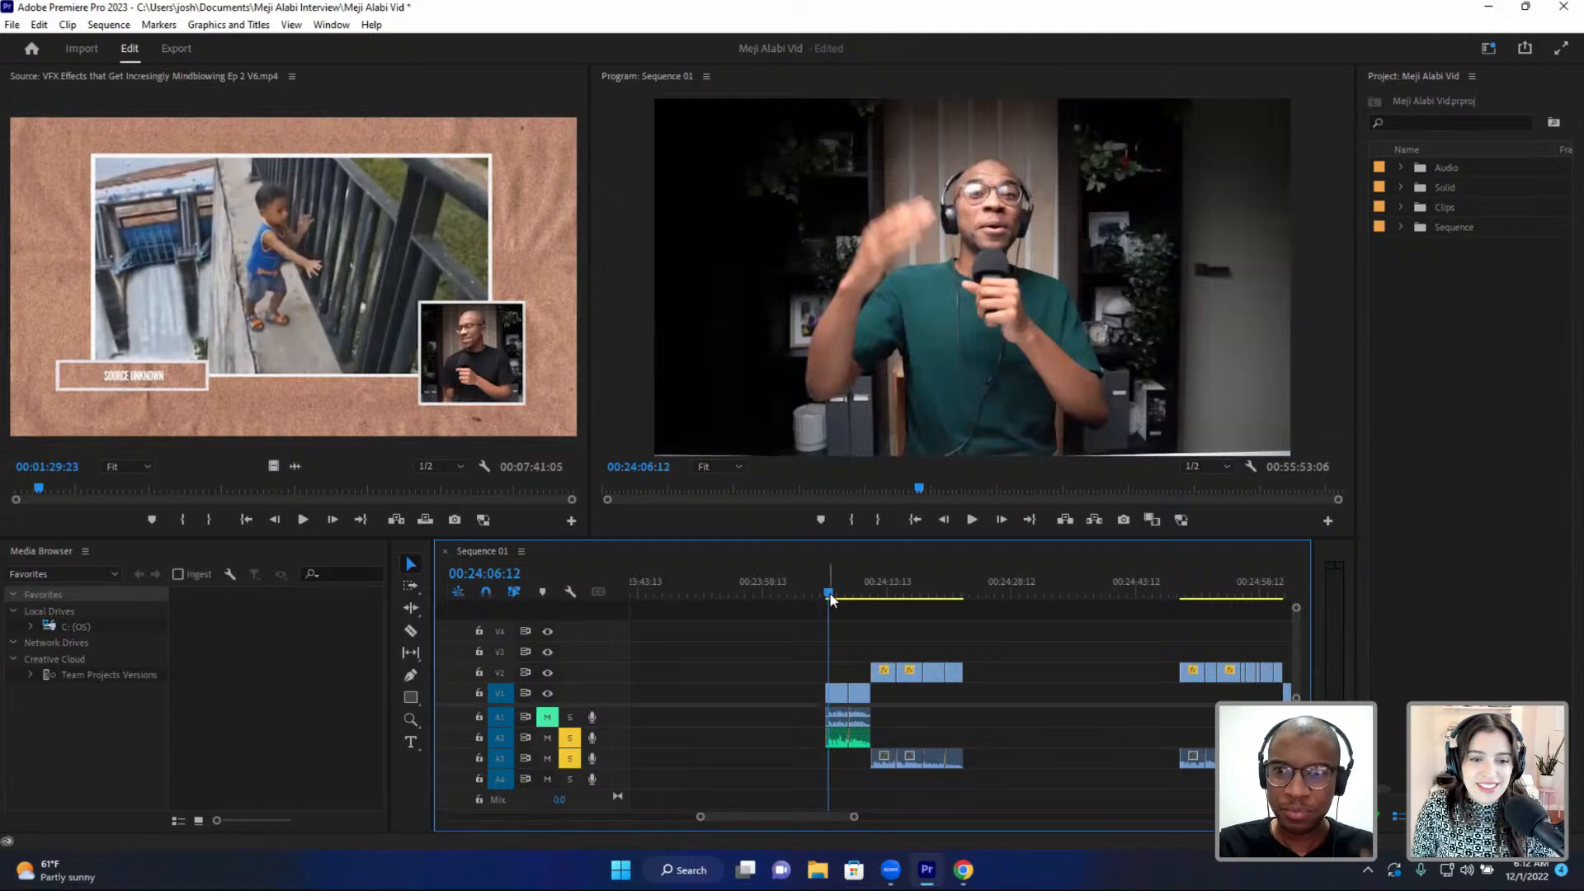
pyautogui.scroll(-3, 957, 615)
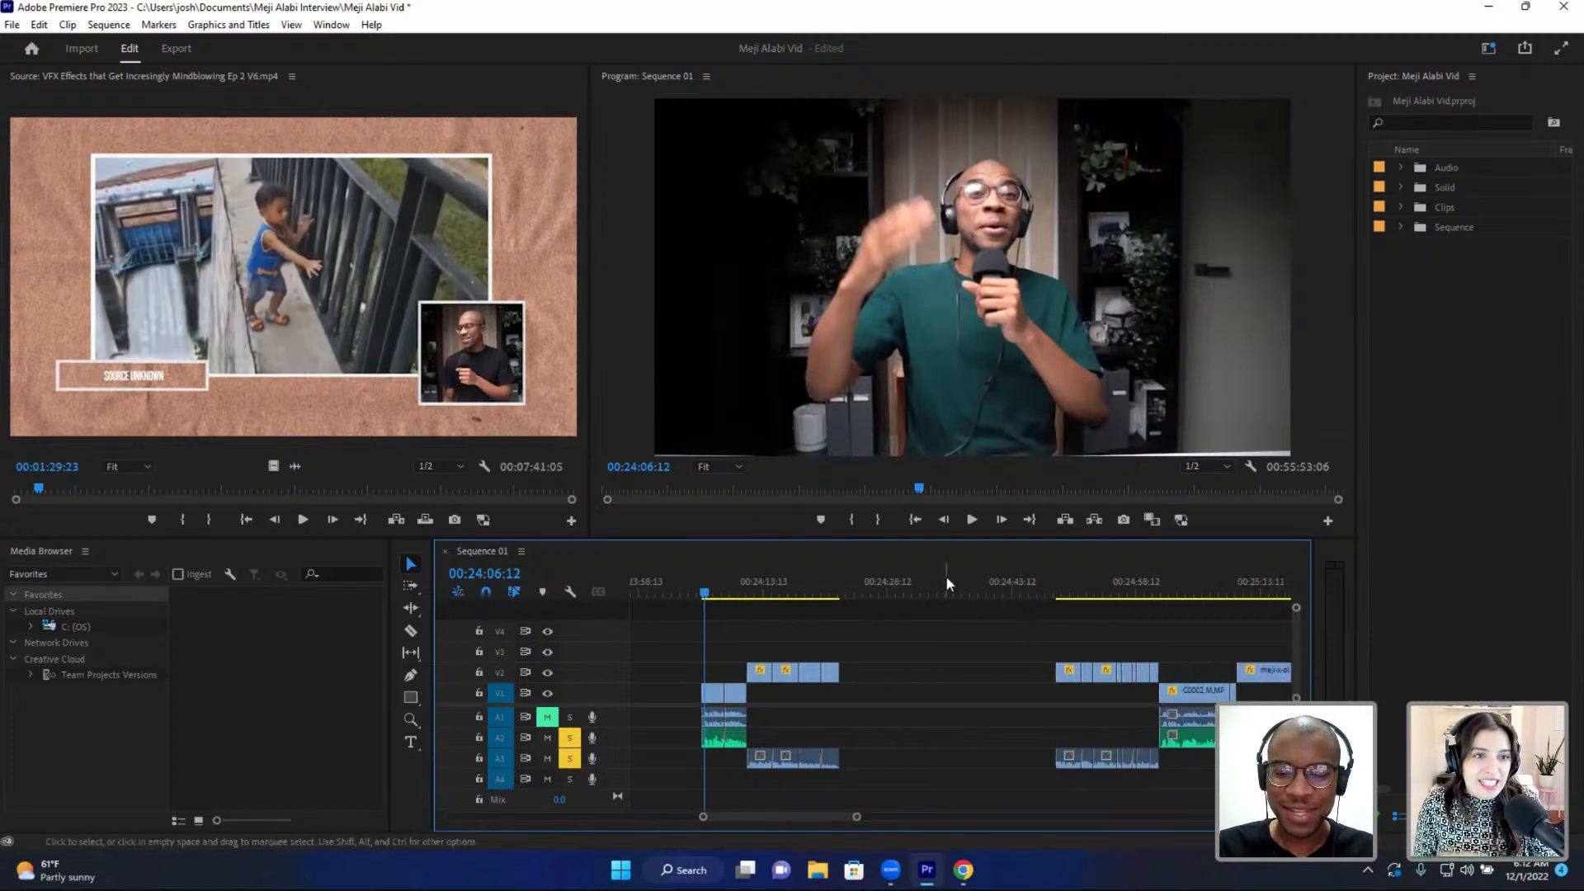
# - Play the guest clips into the following gap, check its end at 00:24:48:14, and replay the section, stopping at 00:24:22:06
pyautogui.click(825, 592)
pyautogui.press('space')
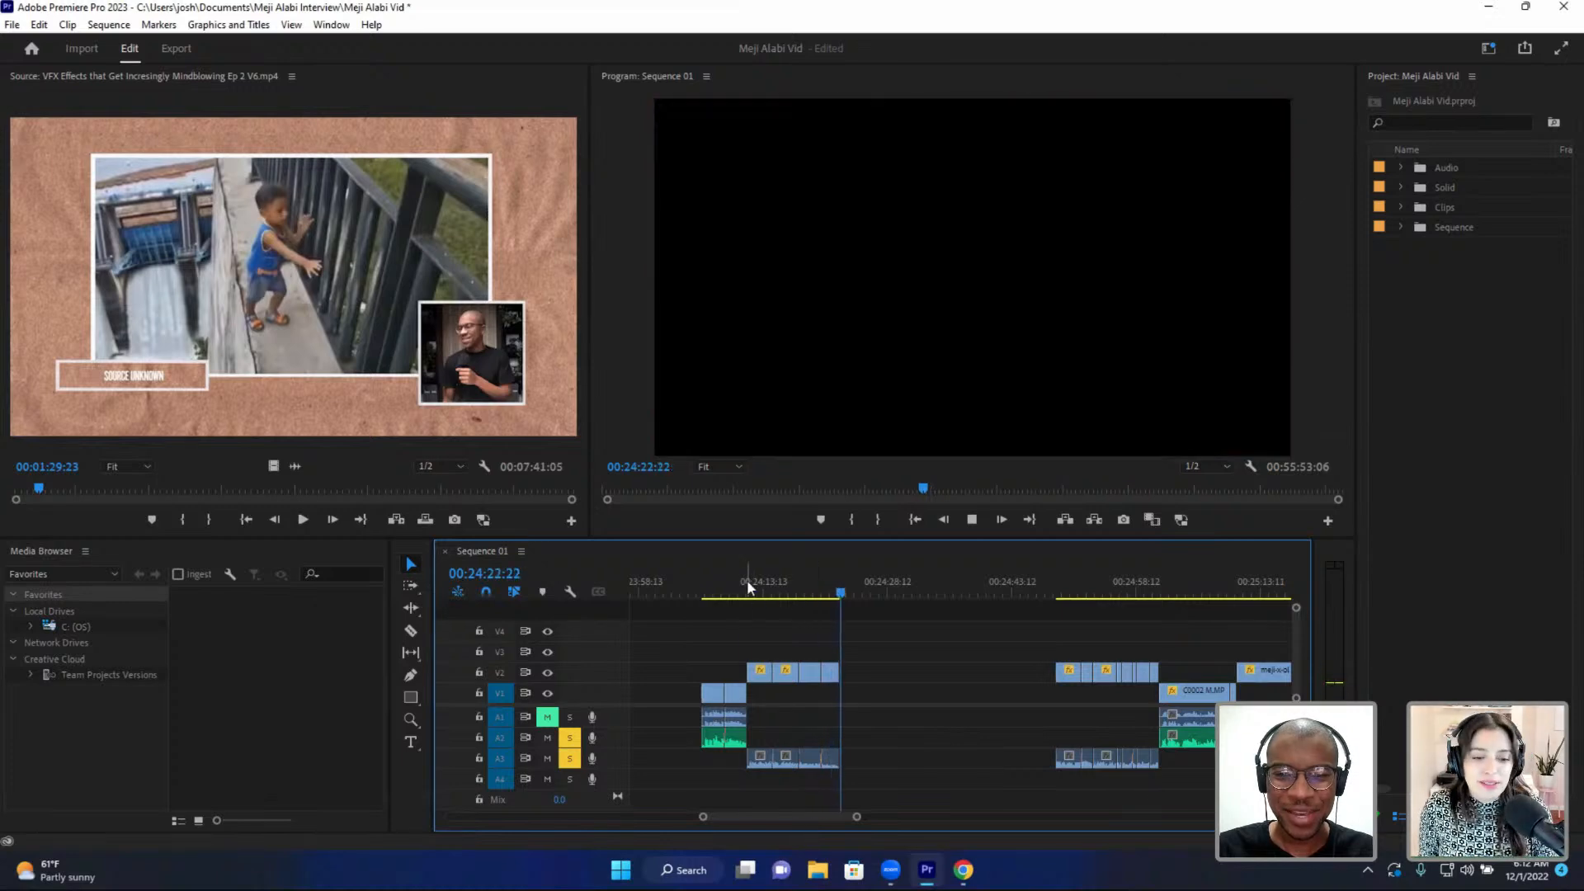
pyautogui.click(749, 587)
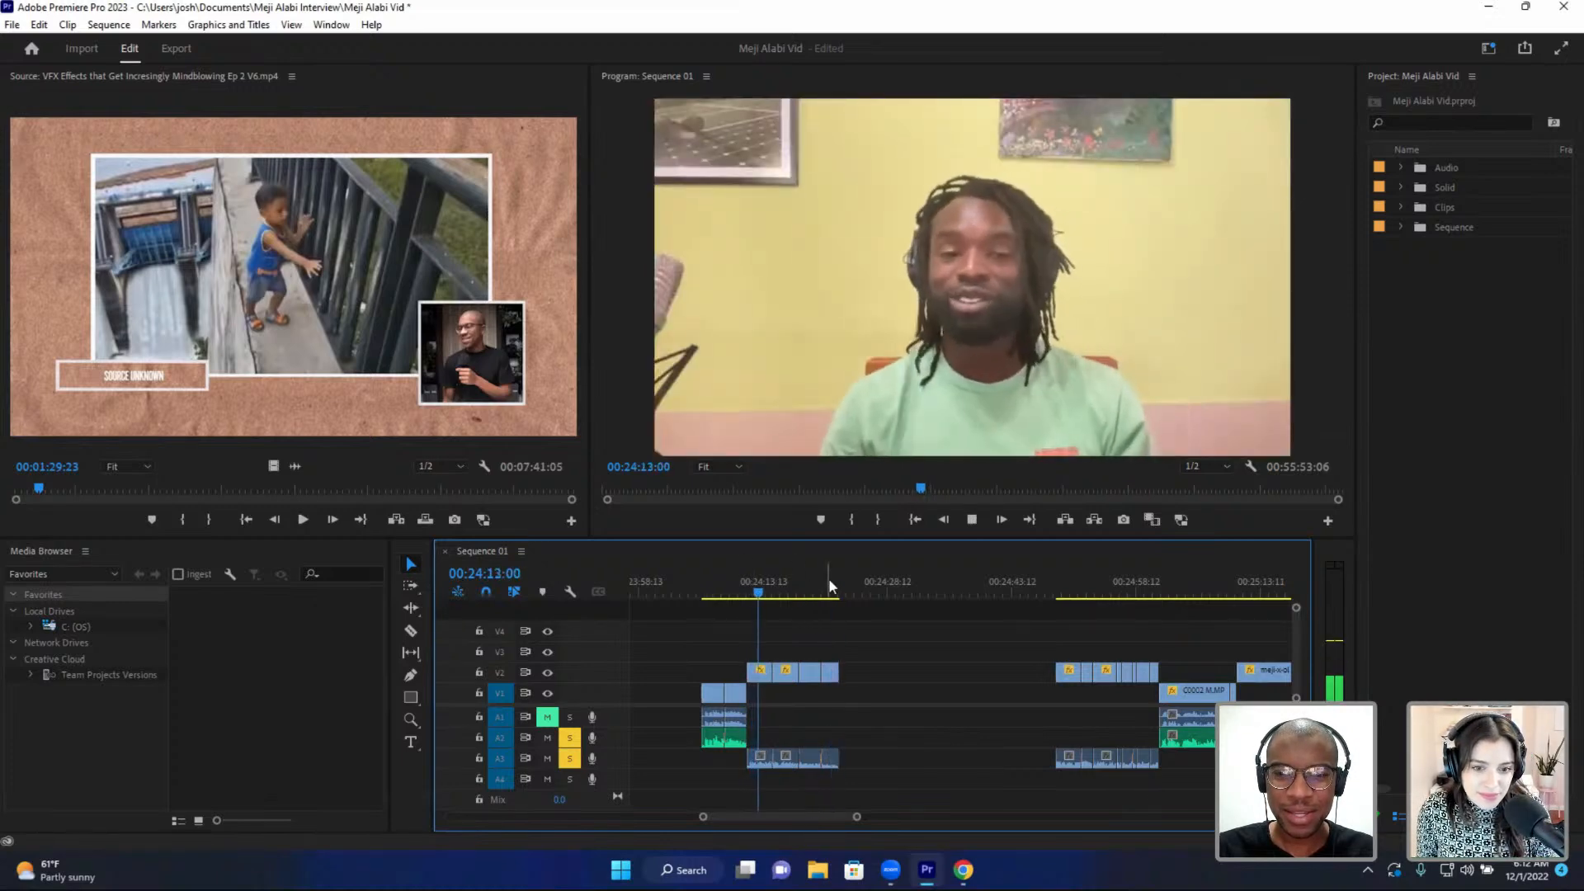
pyautogui.click(1056, 582)
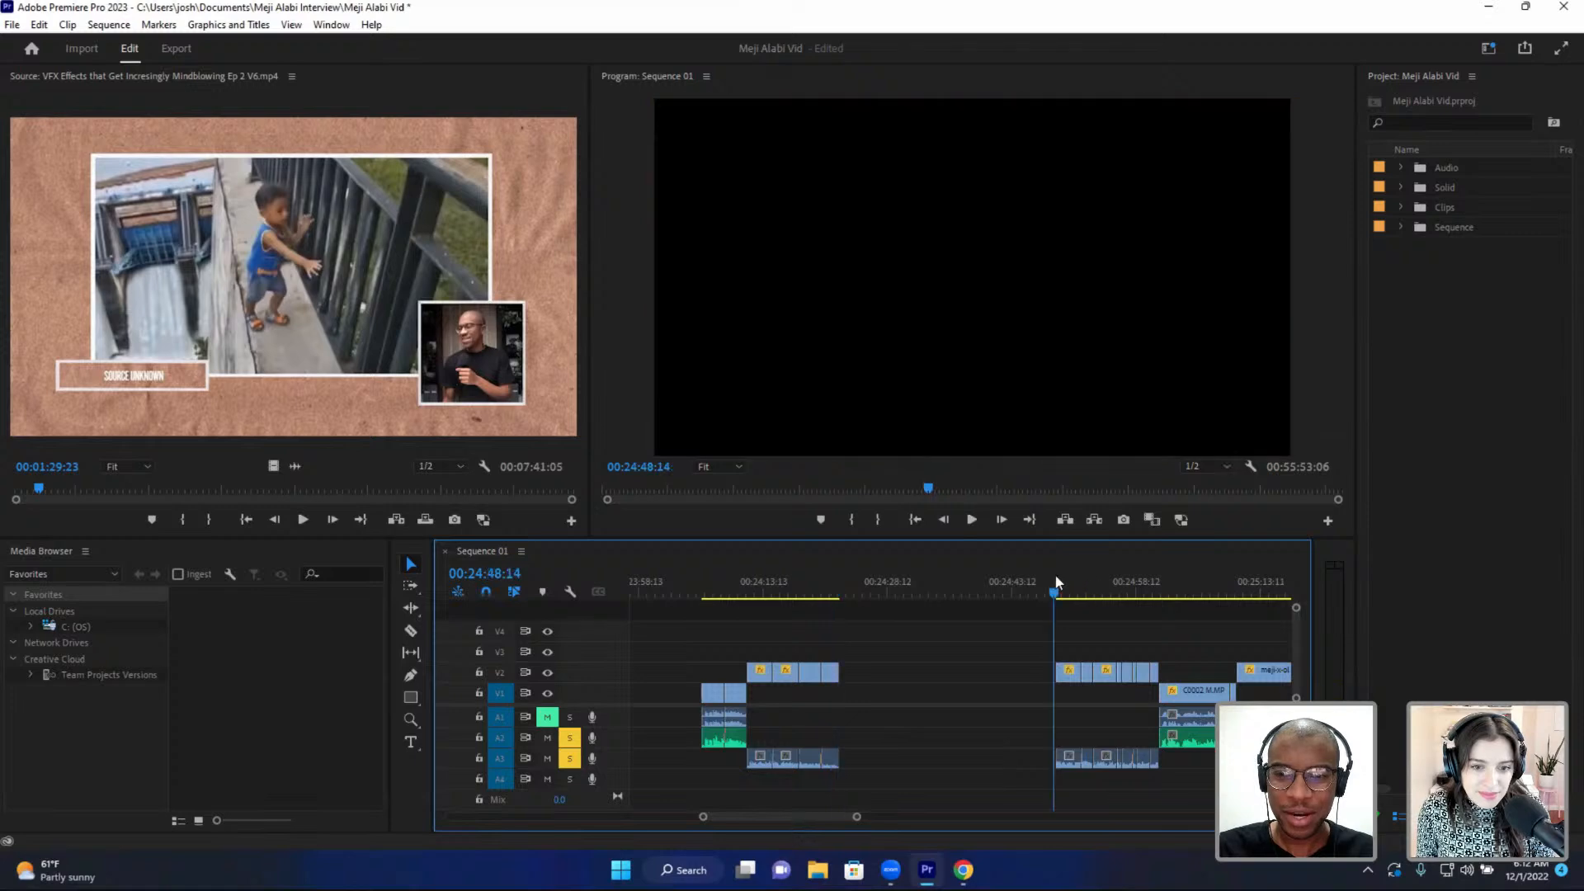
pyautogui.moveTo(1057, 582); pyautogui.dragTo(723, 609)
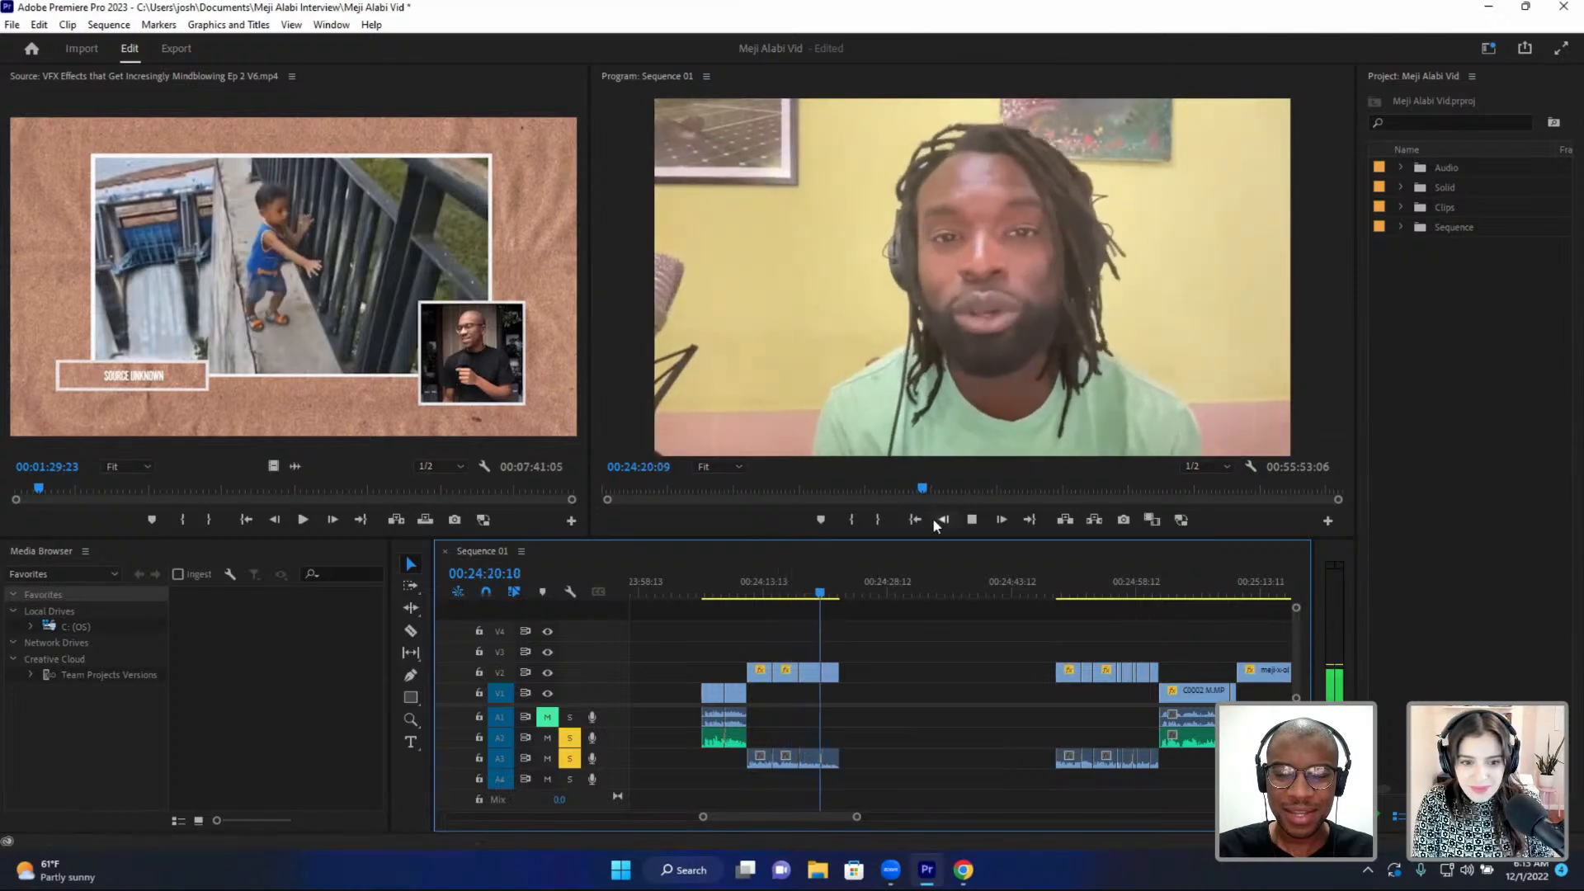
pyautogui.press('space')
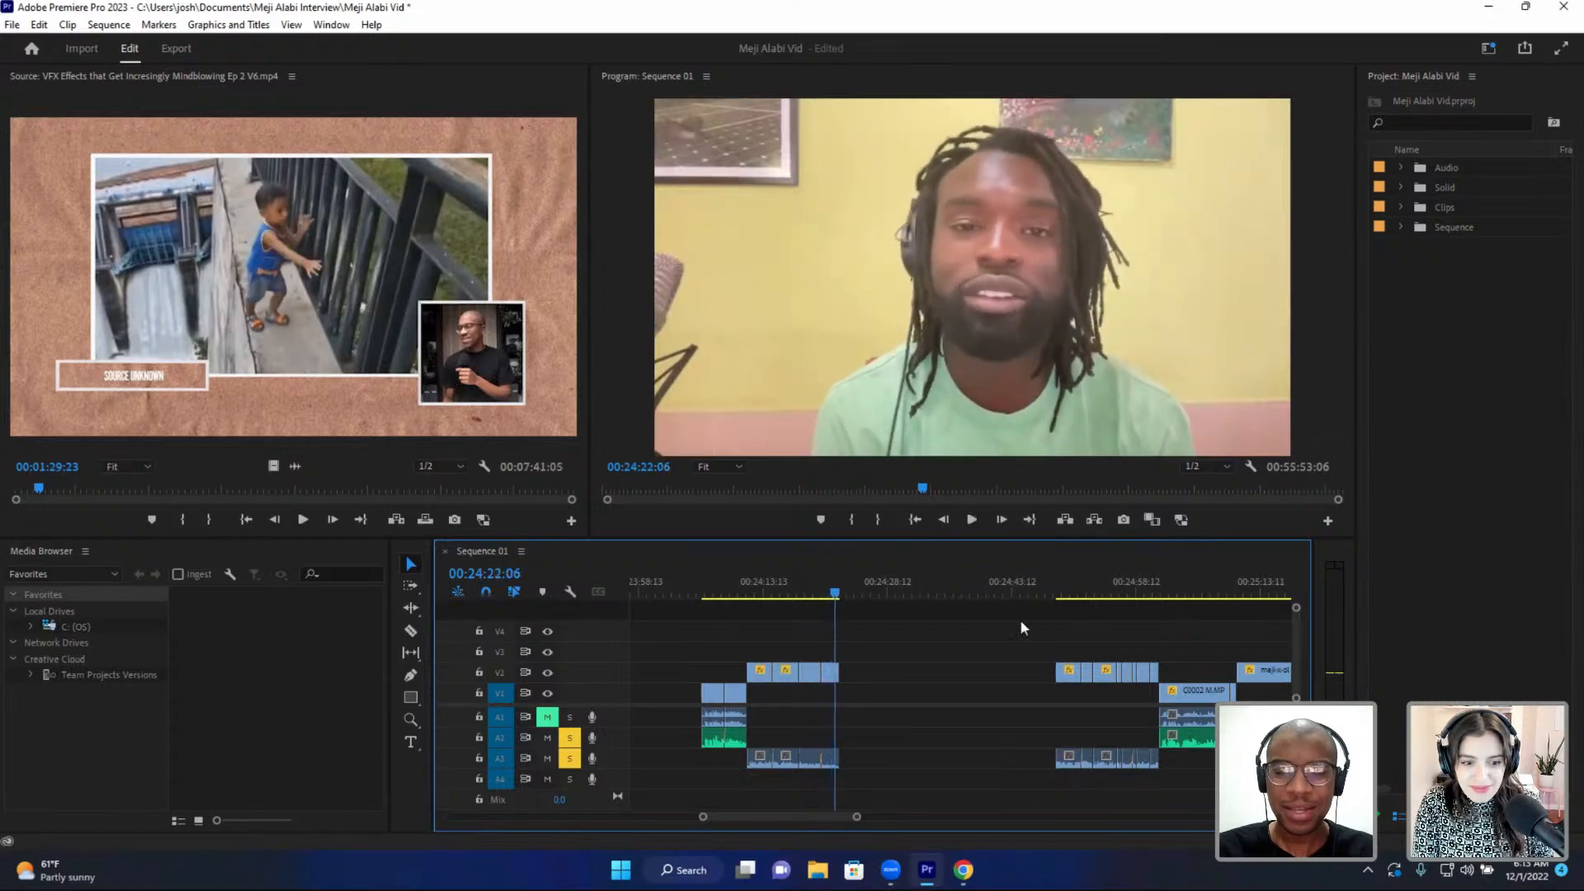
# - Expand the Clips bin and open the Maleek Berry video, followed by the Burna Boy "Real Life feat. Stormzy" video, in the Source Monitor
pyautogui.click(1399, 210)
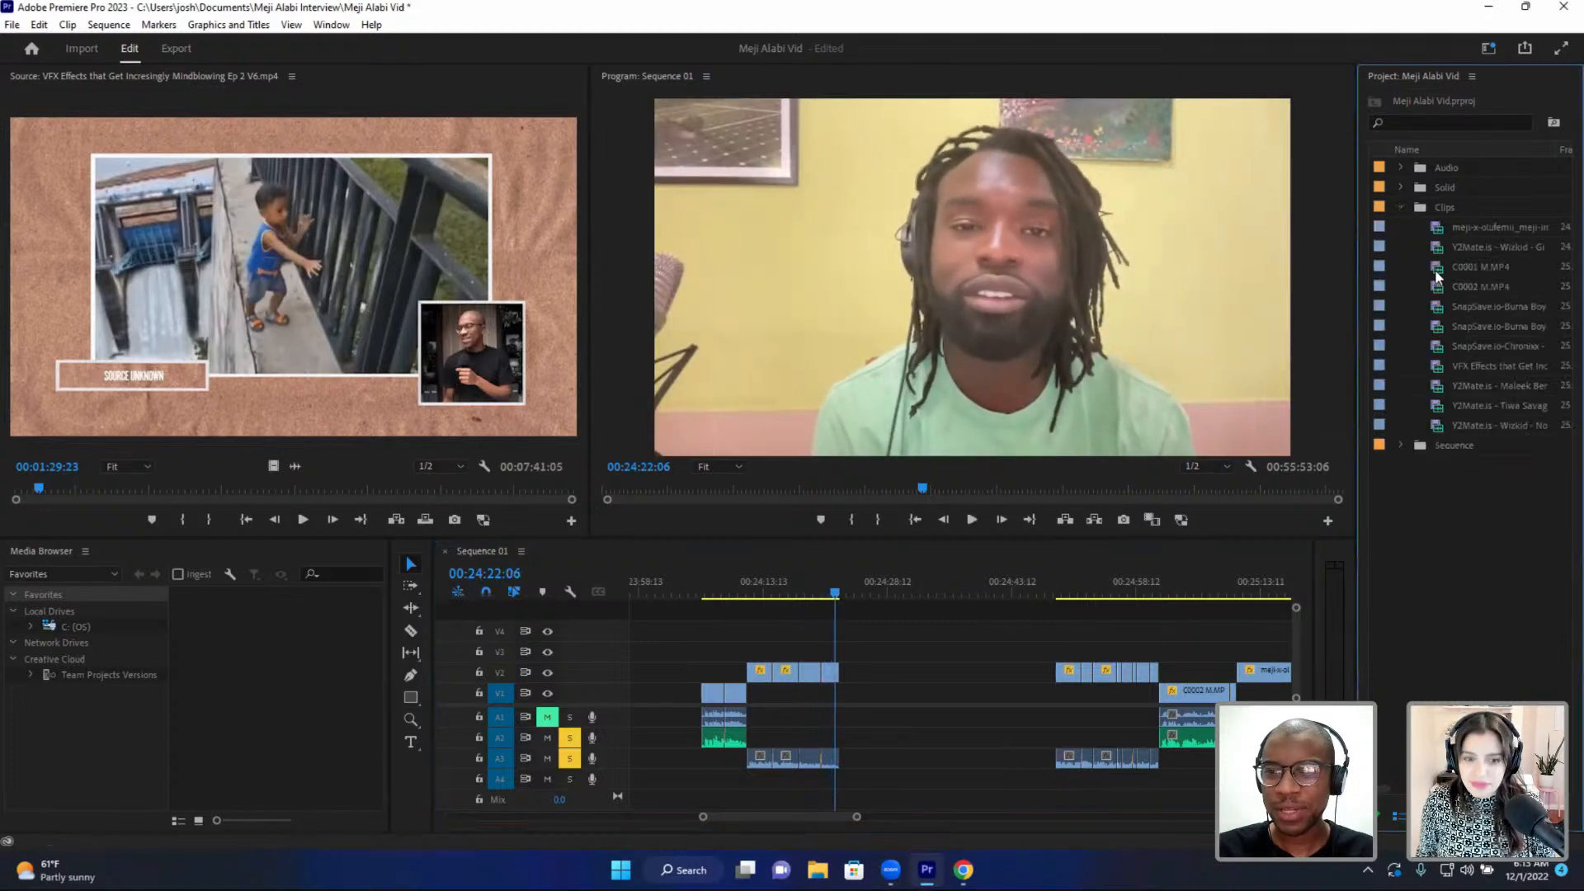
pyautogui.doubleClick(1433, 387)
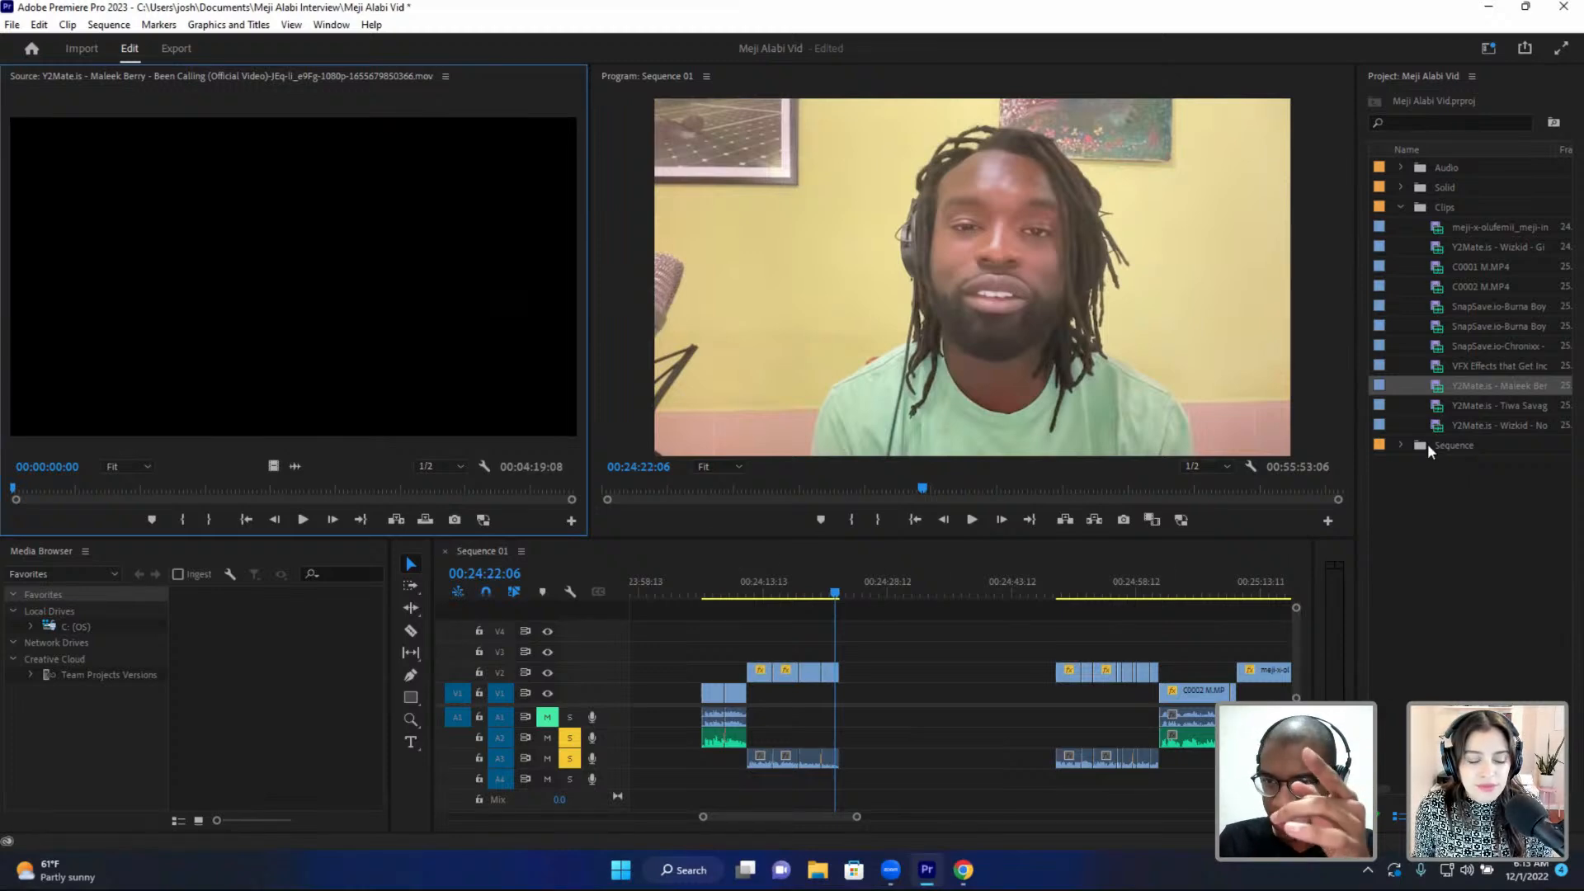
pyautogui.doubleClick(1436, 391)
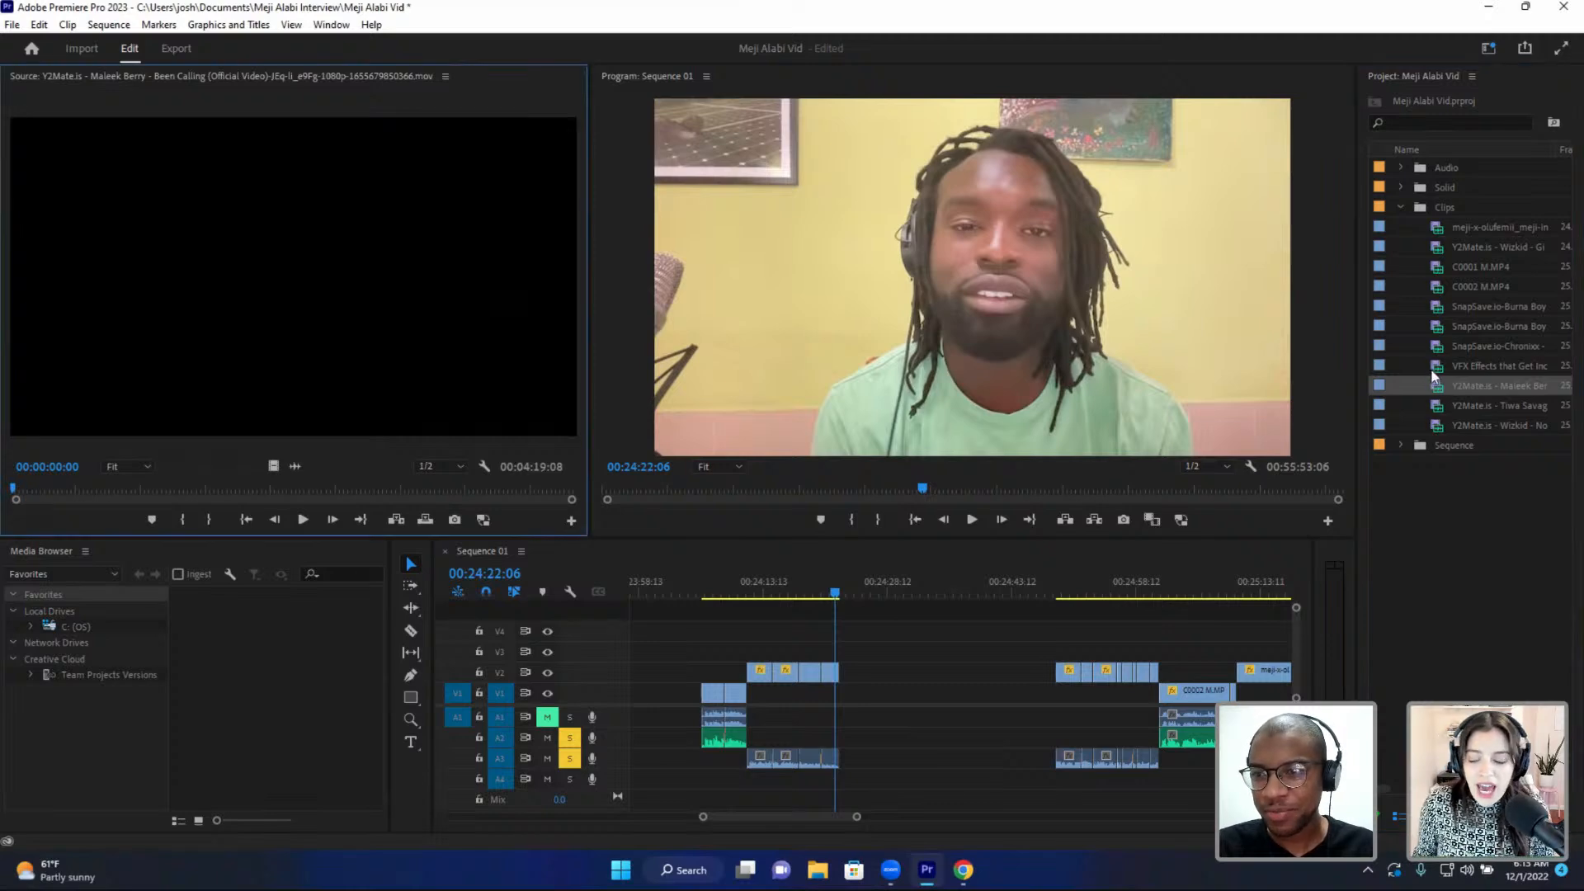
pyautogui.doubleClick(1438, 328)
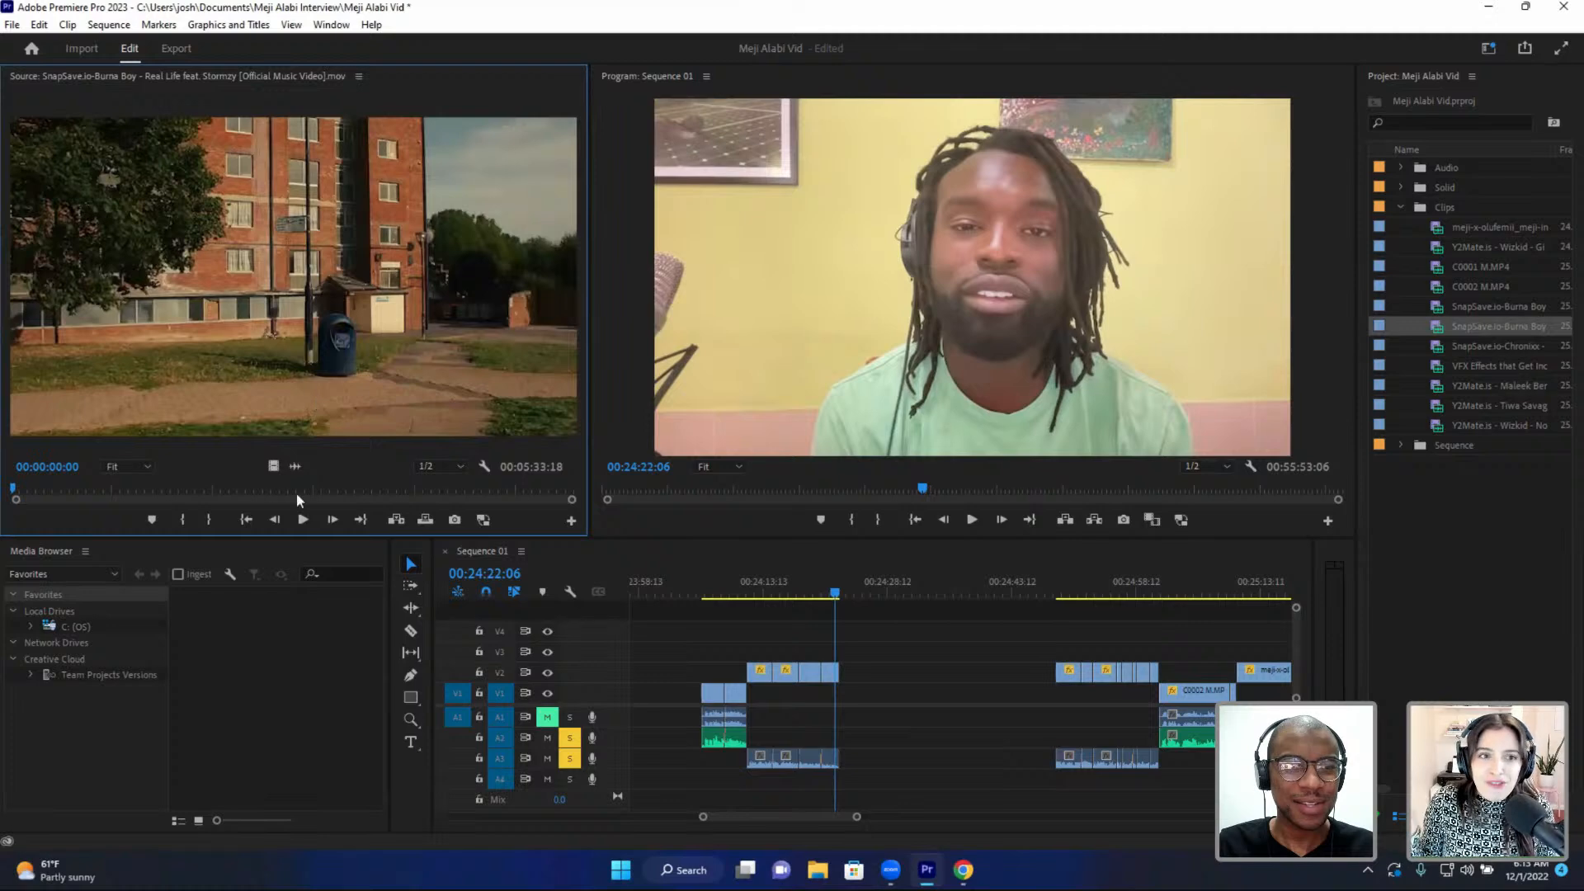
# - Move the joined host and guest clips together to an earlier point in the timeline, starting at about 00:23:29:11
pyautogui.moveTo(701, 819); pyautogui.dragTo(684, 817)
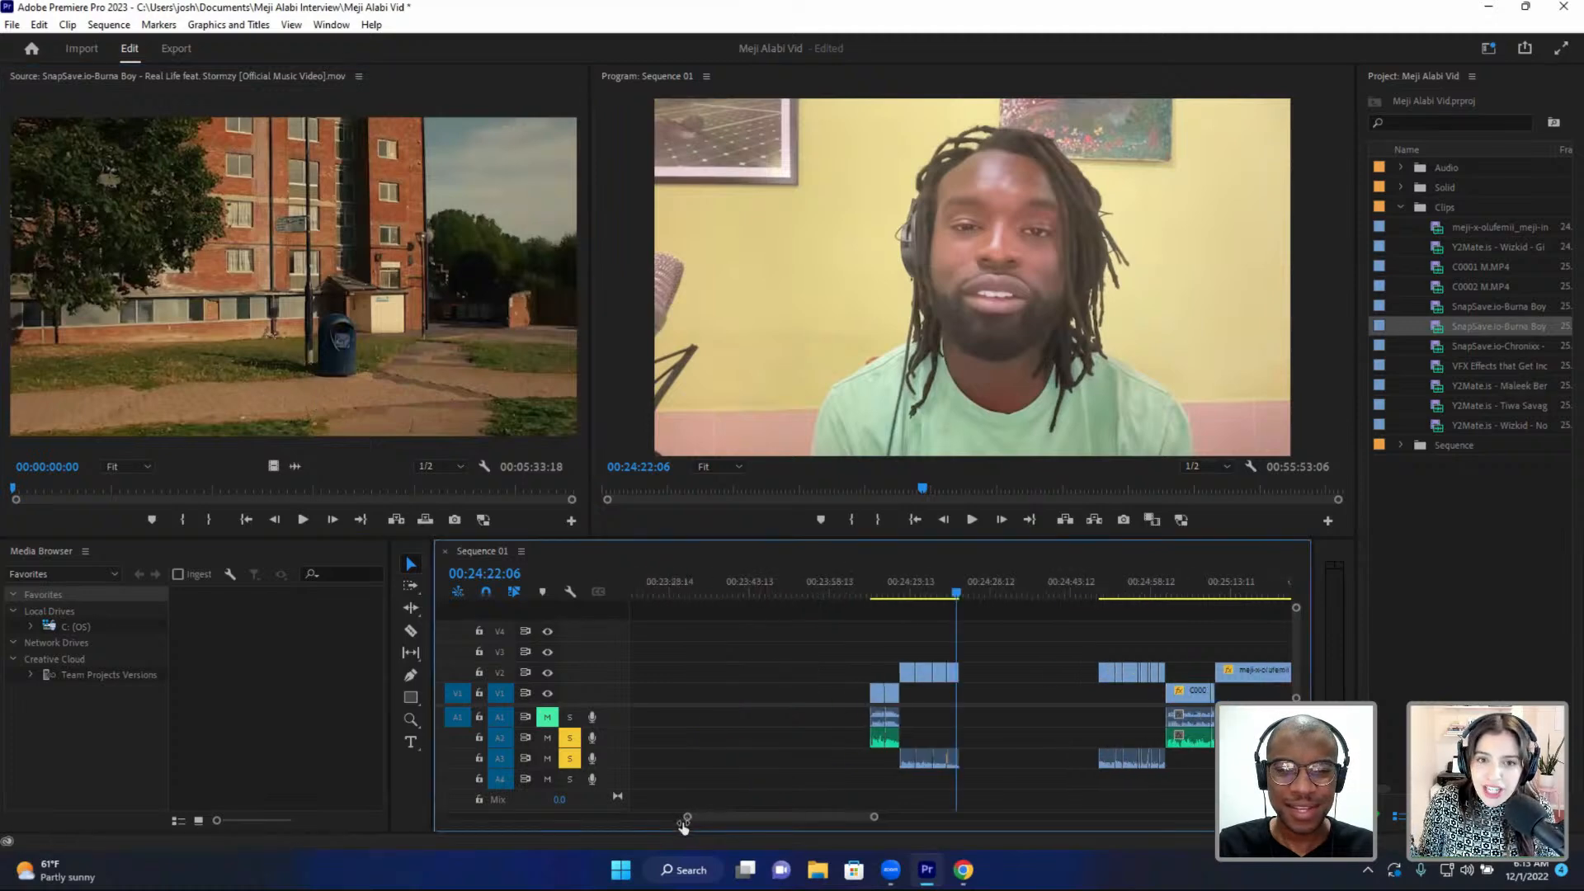
pyautogui.moveTo(774, 651); pyautogui.dragTo(1005, 812)
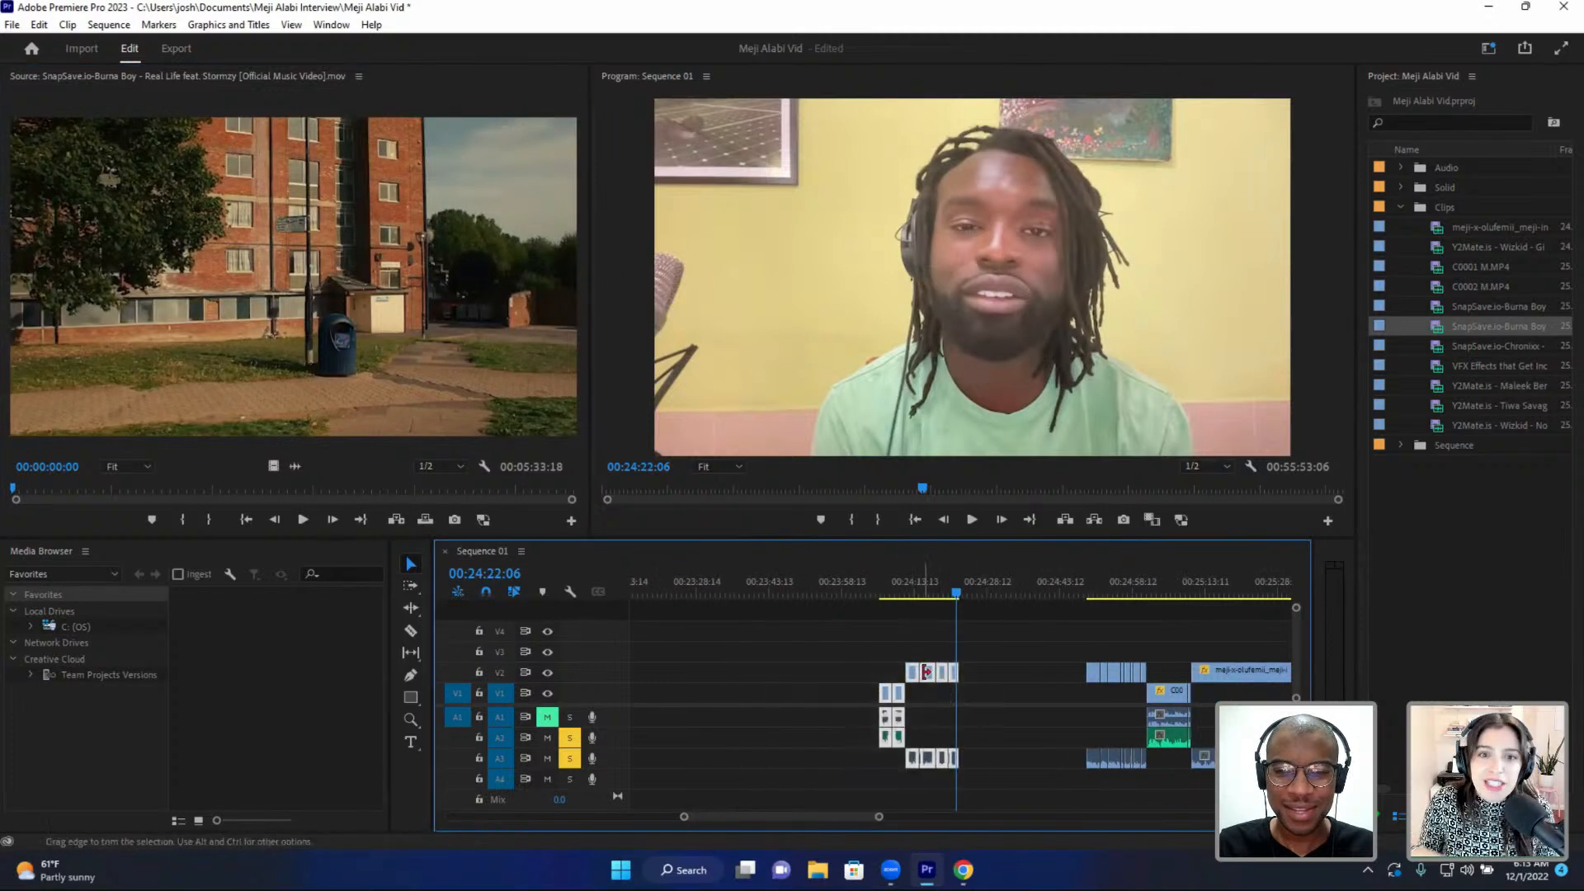
pyautogui.moveTo(924, 674); pyautogui.dragTo(753, 681)
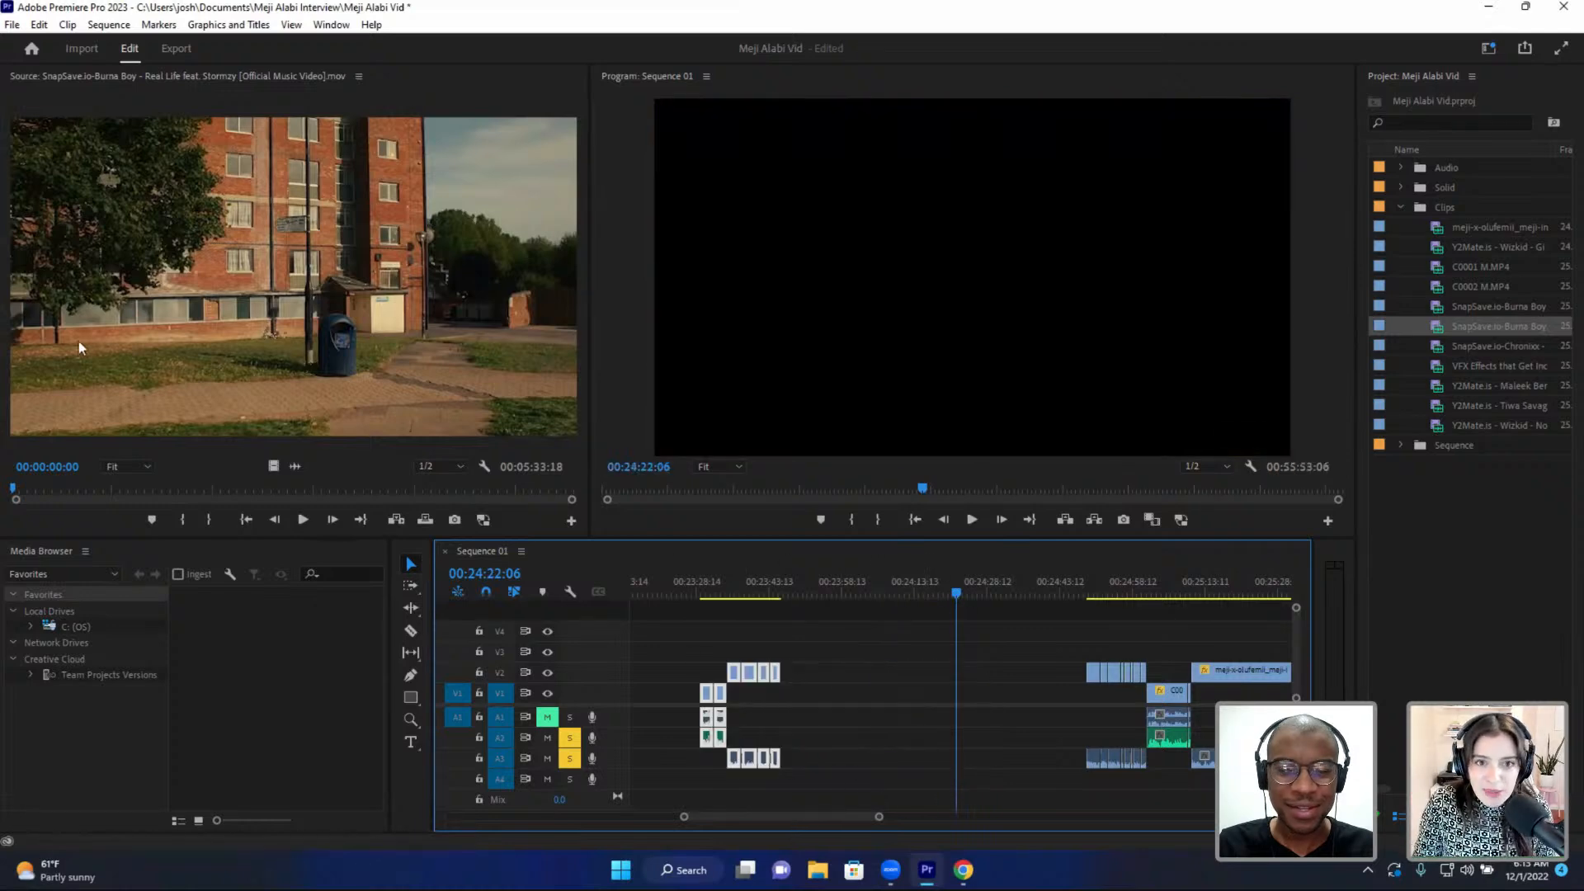
# - Mark a B-roll section of the "Real Life feat. Stormzy" source video, from in point 00:00:23:14 to out point 00:00:38:07
pyautogui.click(226, 328)
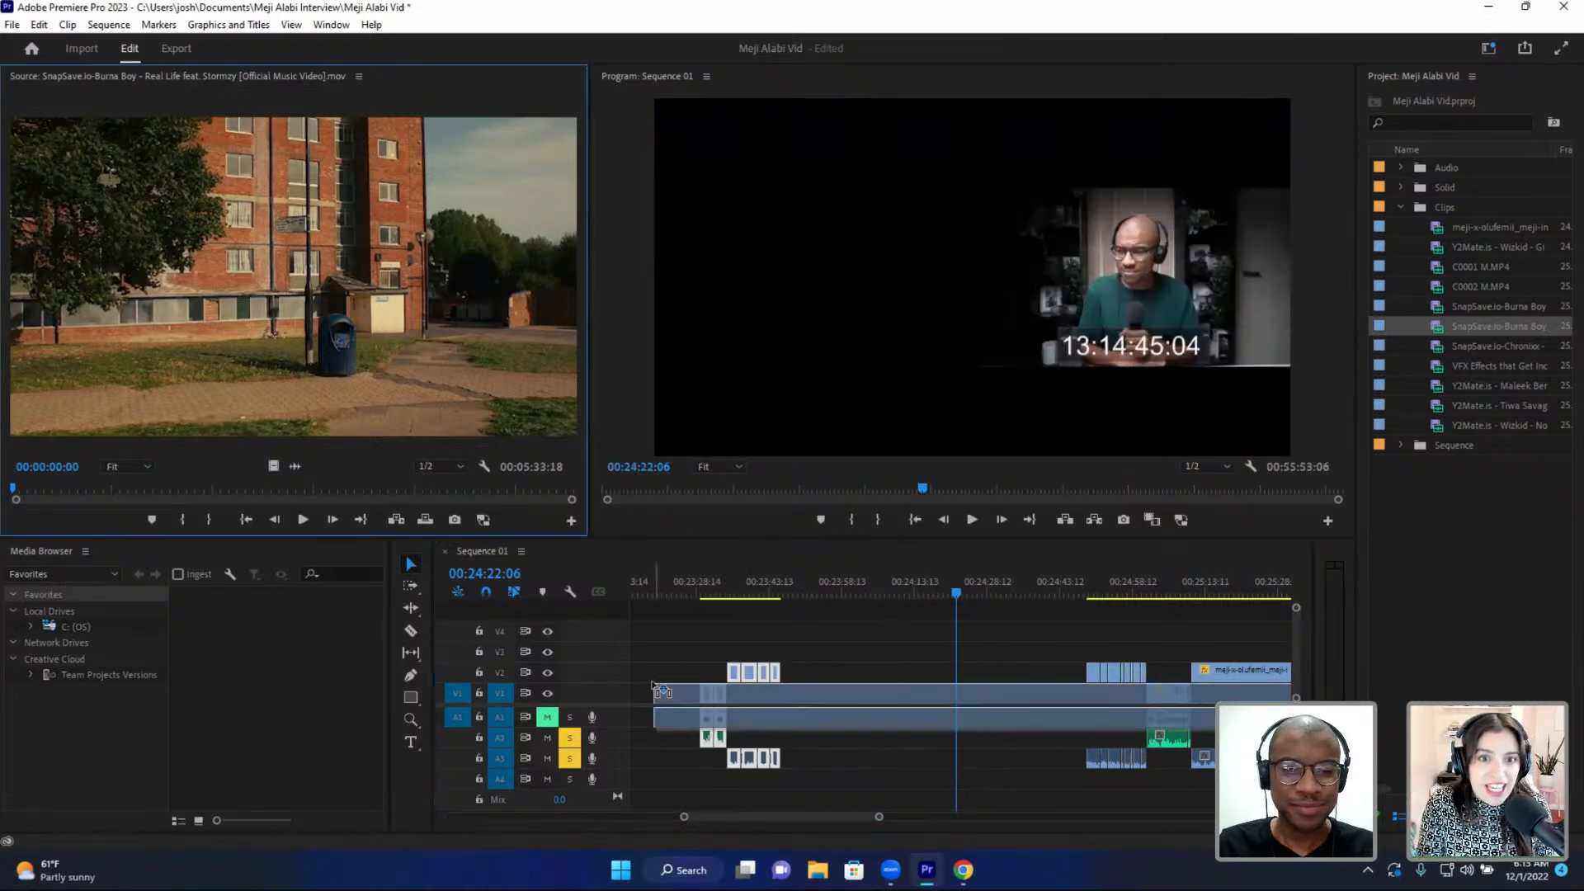
pyautogui.click(25, 487)
pyautogui.press('space')
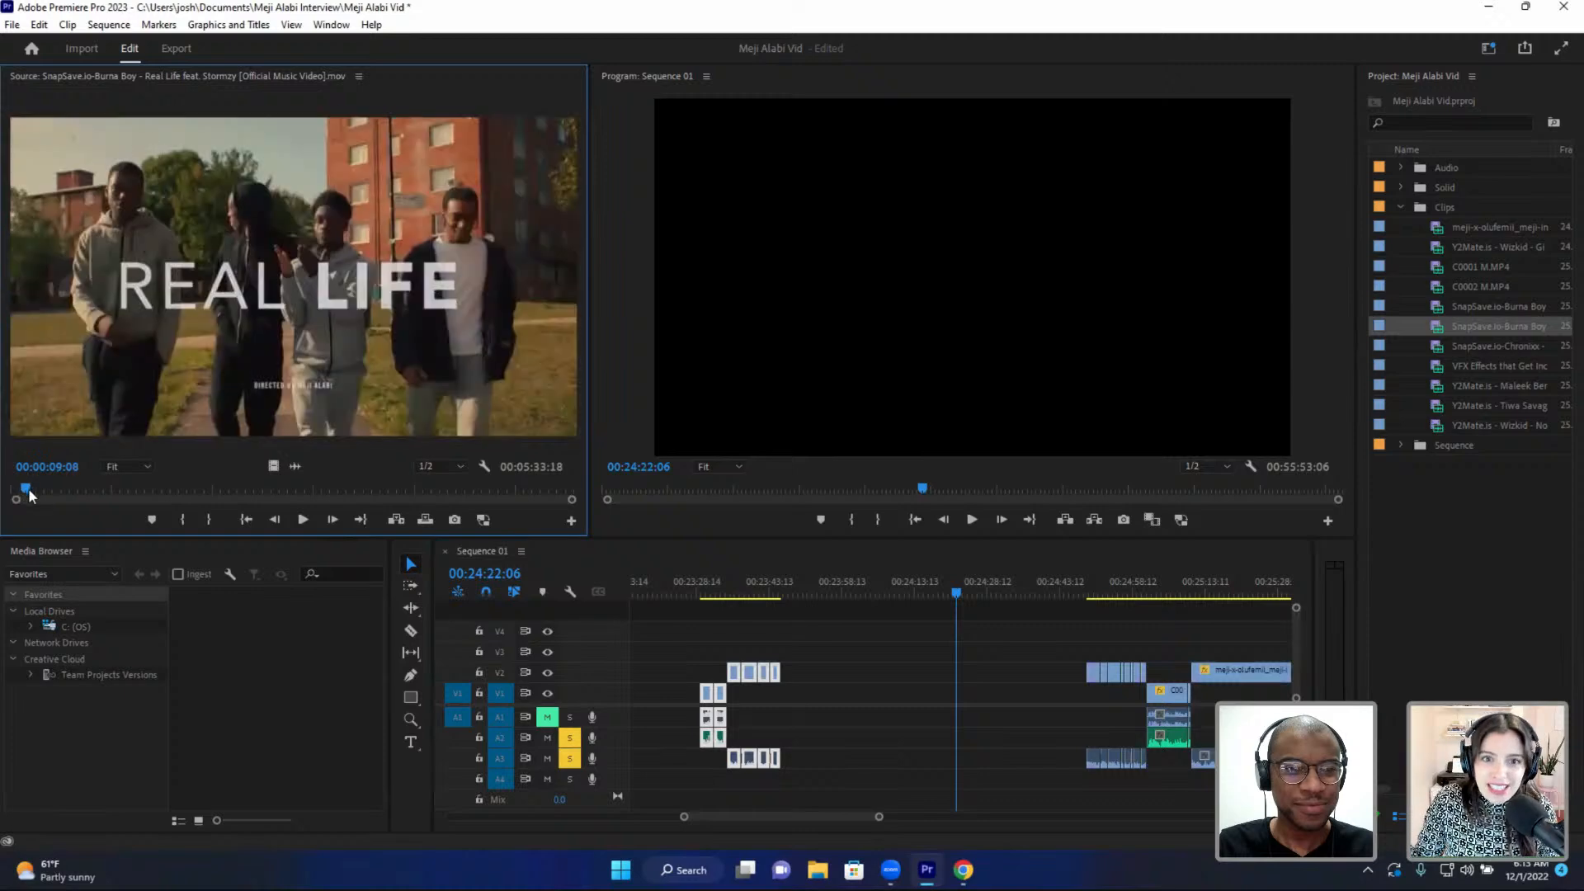
pyautogui.click(51, 495)
pyautogui.press('i')
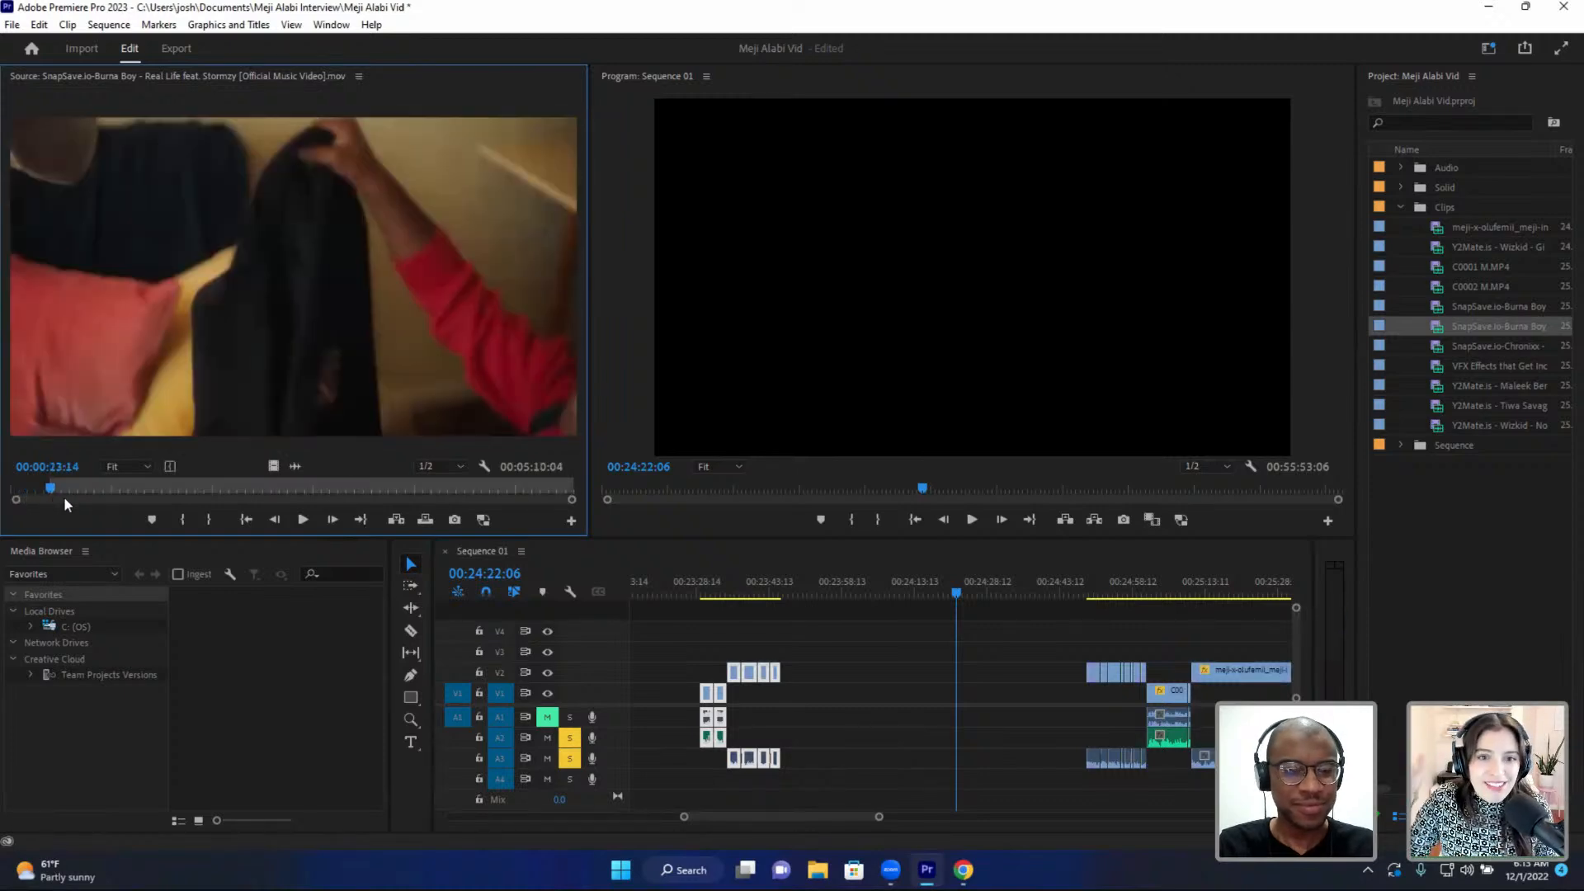
pyautogui.click(75, 493)
pyautogui.press('o')
# - Place the marked "Real Life" section in the sequence and align it on V3 directly after the last guest clip
pyautogui.moveTo(865, 808); pyautogui.dragTo(804, 737)
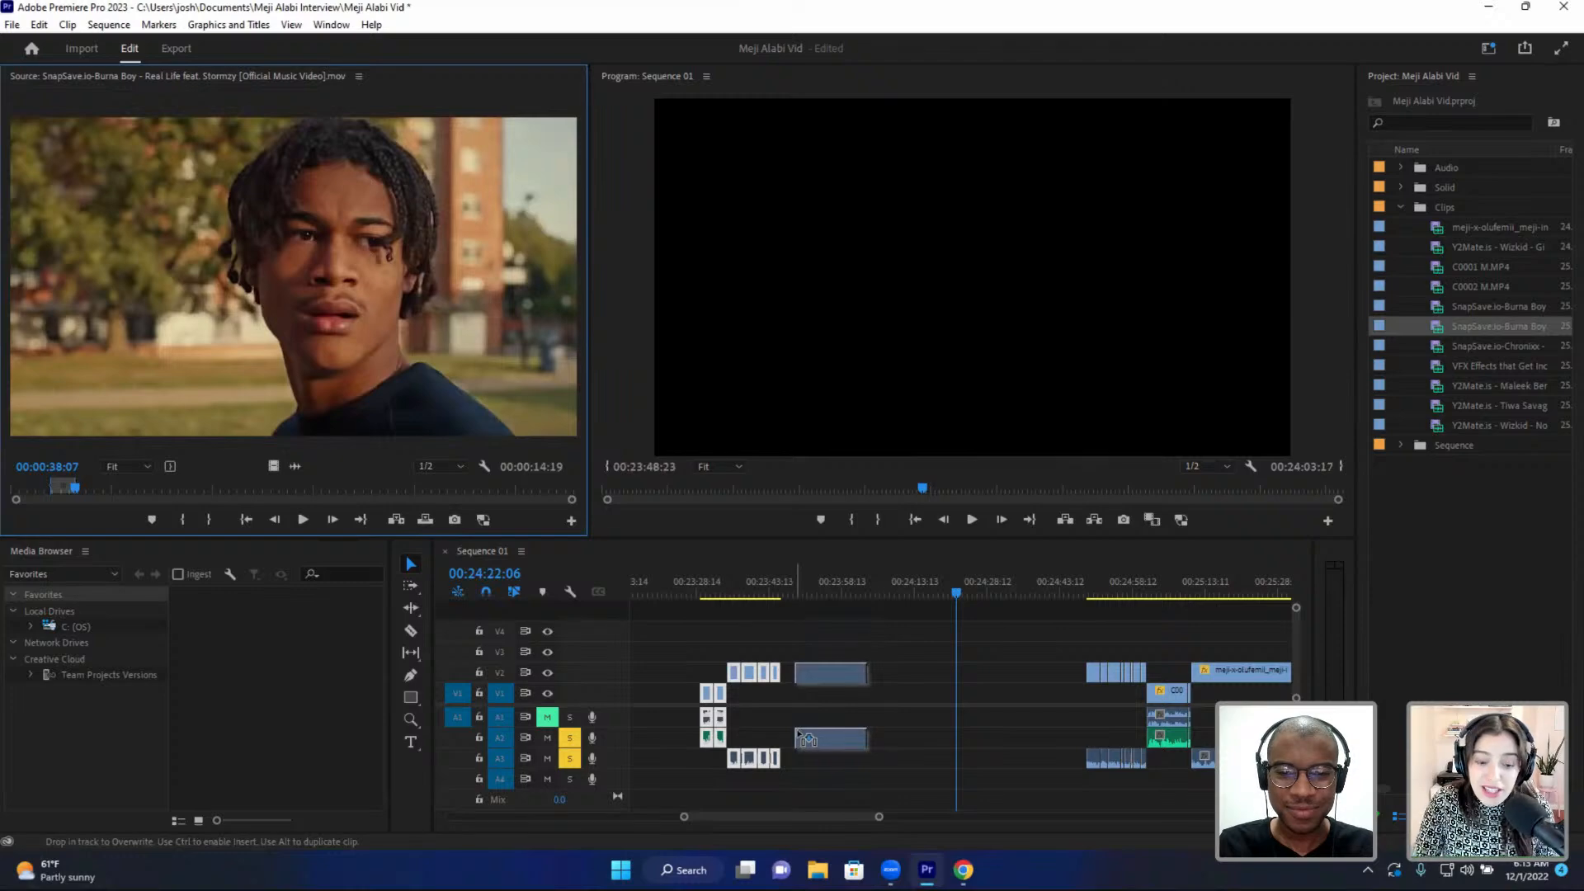
pyautogui.click(800, 592)
pyautogui.press('=')
pyautogui.press('=')
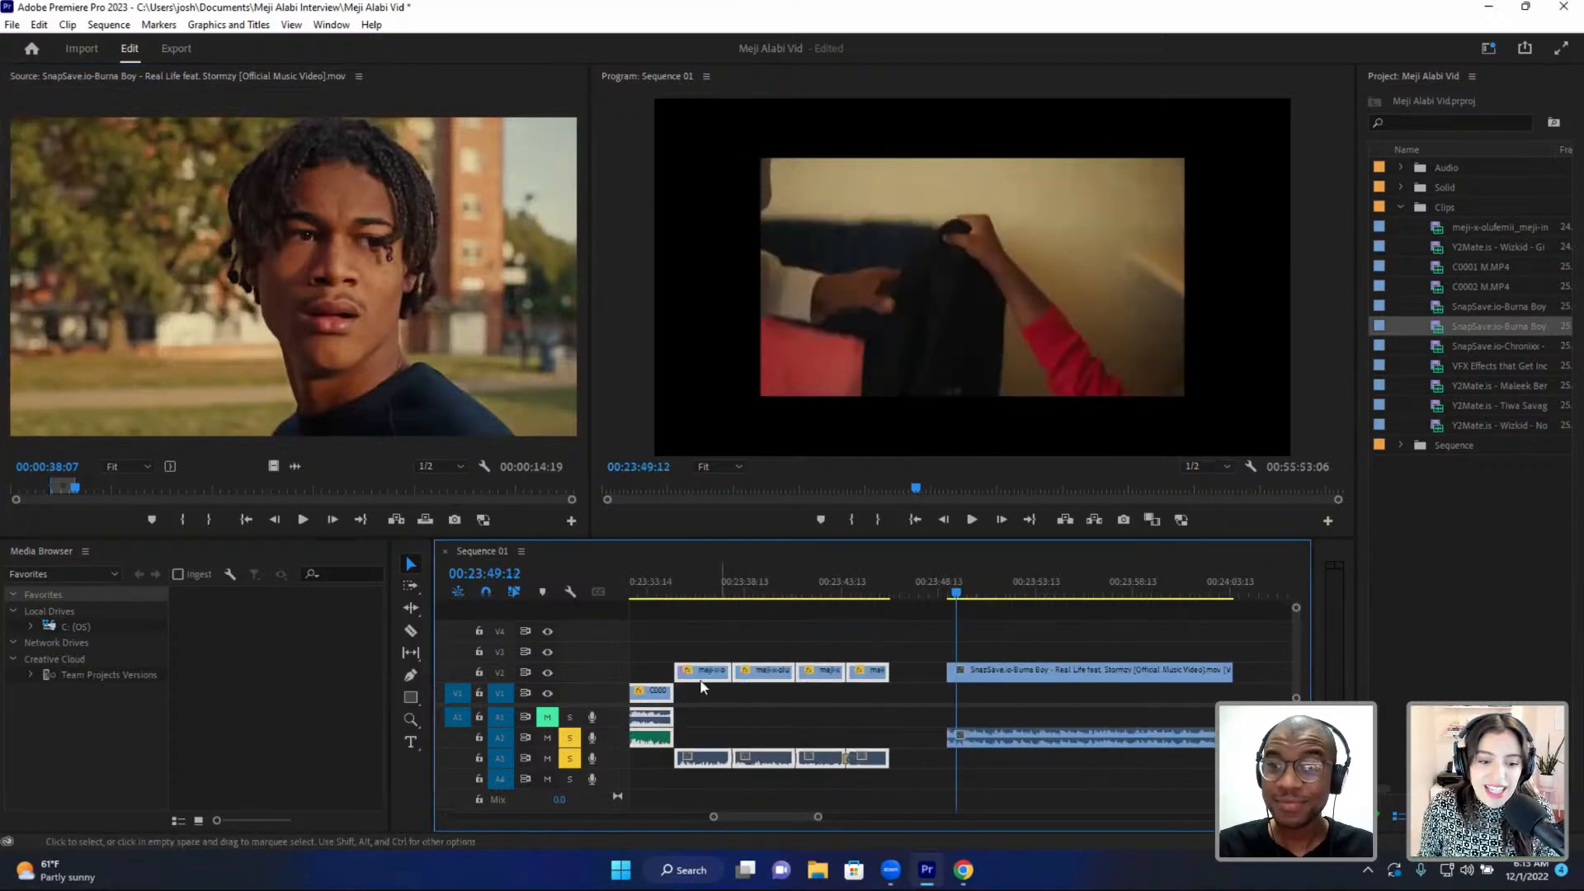
pyautogui.moveTo(1009, 675); pyautogui.dragTo(954, 648)
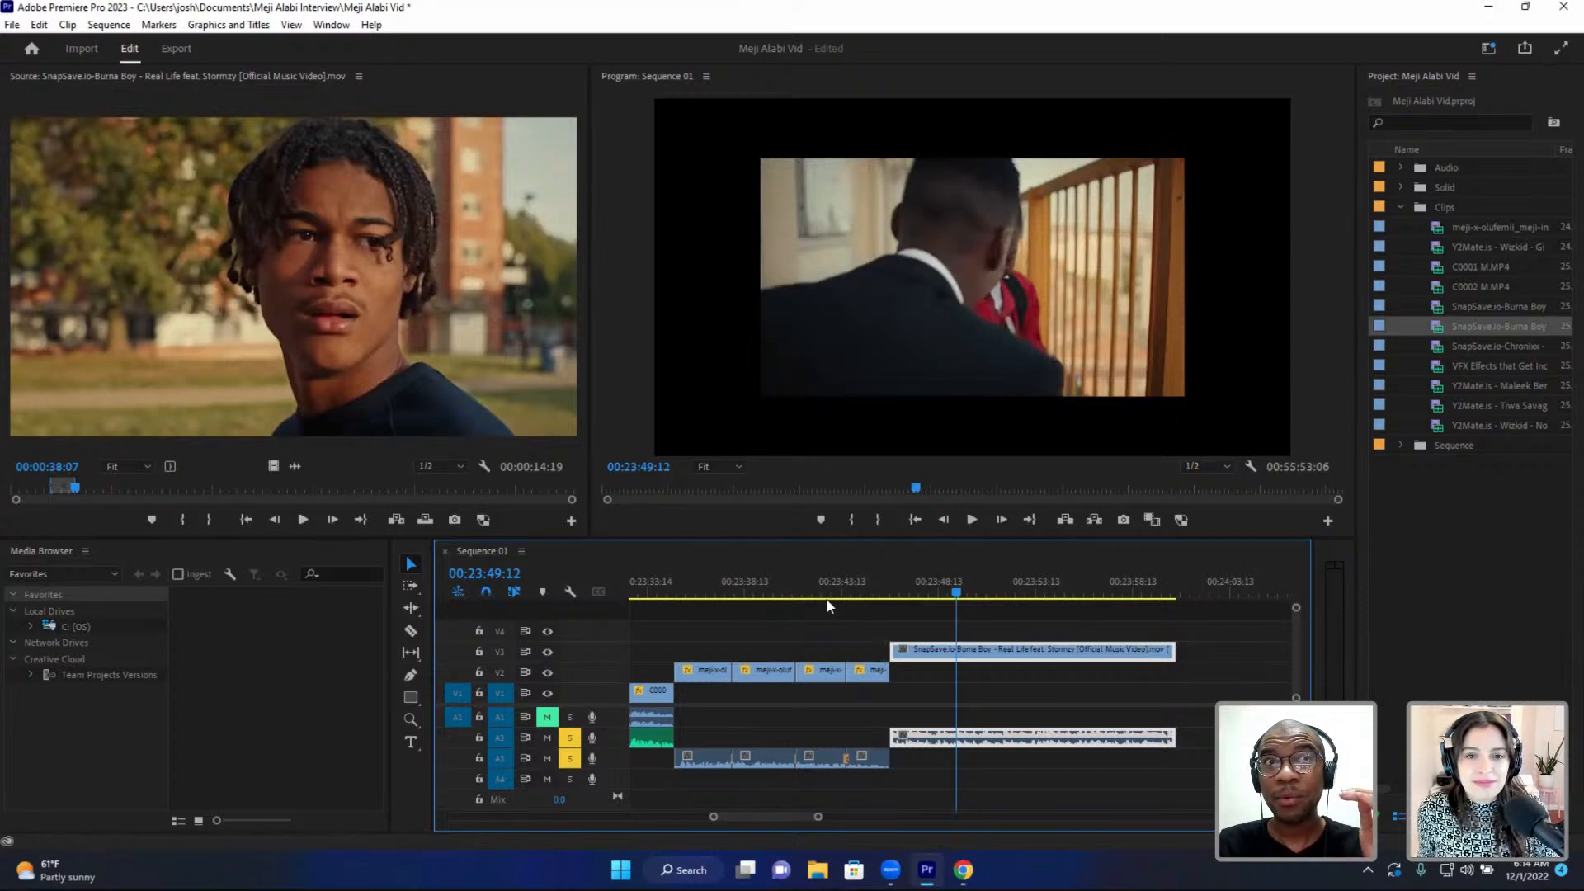
# - Play the cut from the last guest clip into the music-video B-roll, and return the playhead to 00:23:45:06
pyautogui.click(873, 585)
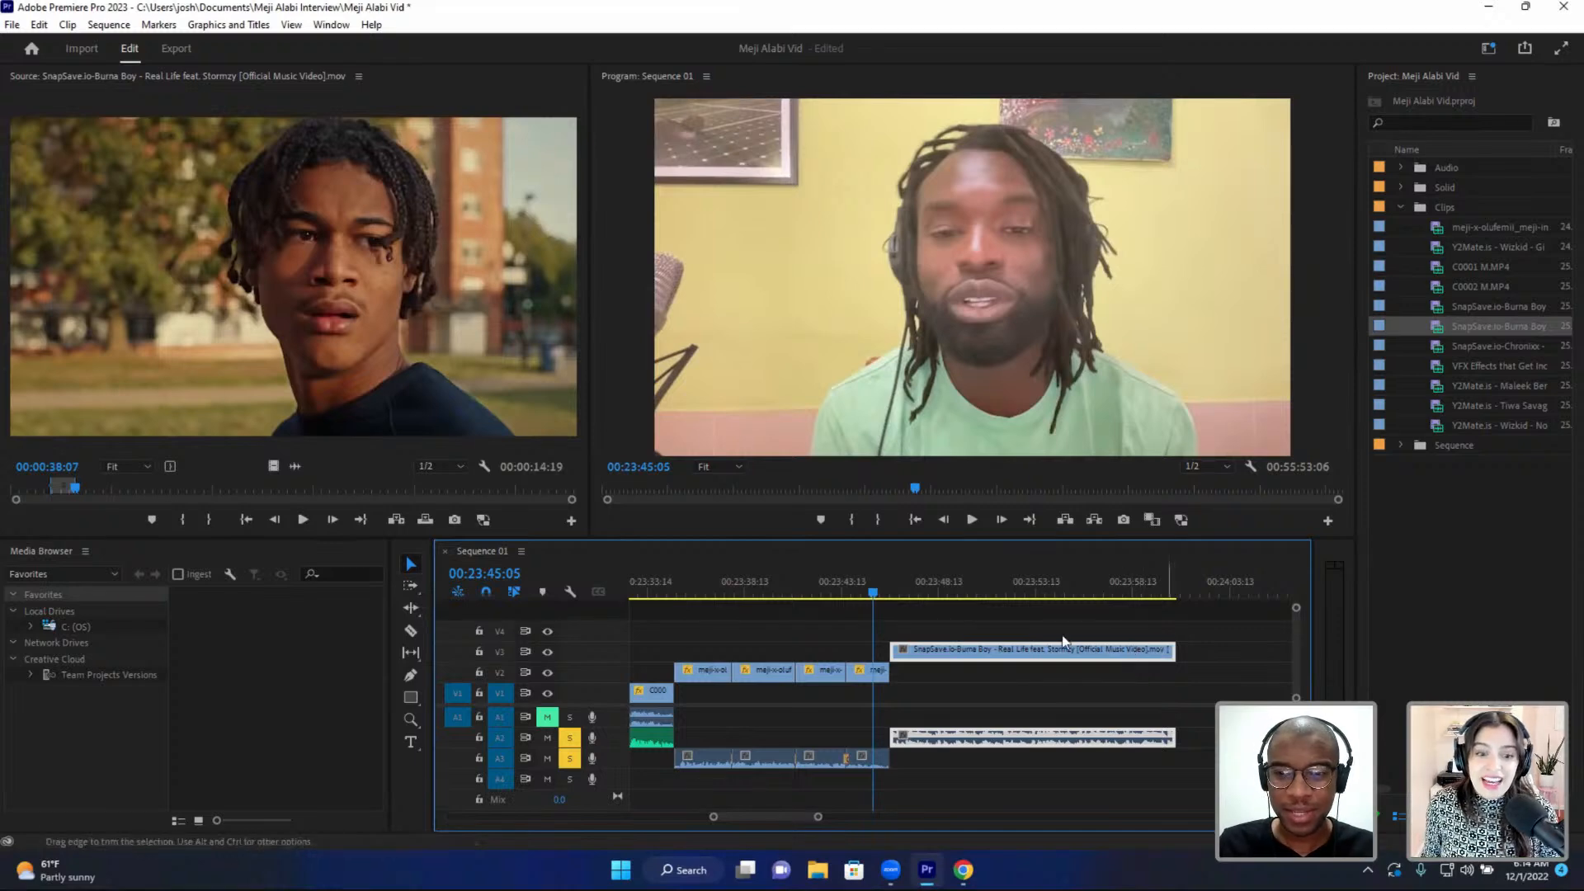
pyautogui.moveTo(873, 586); pyautogui.dragTo(881, 586)
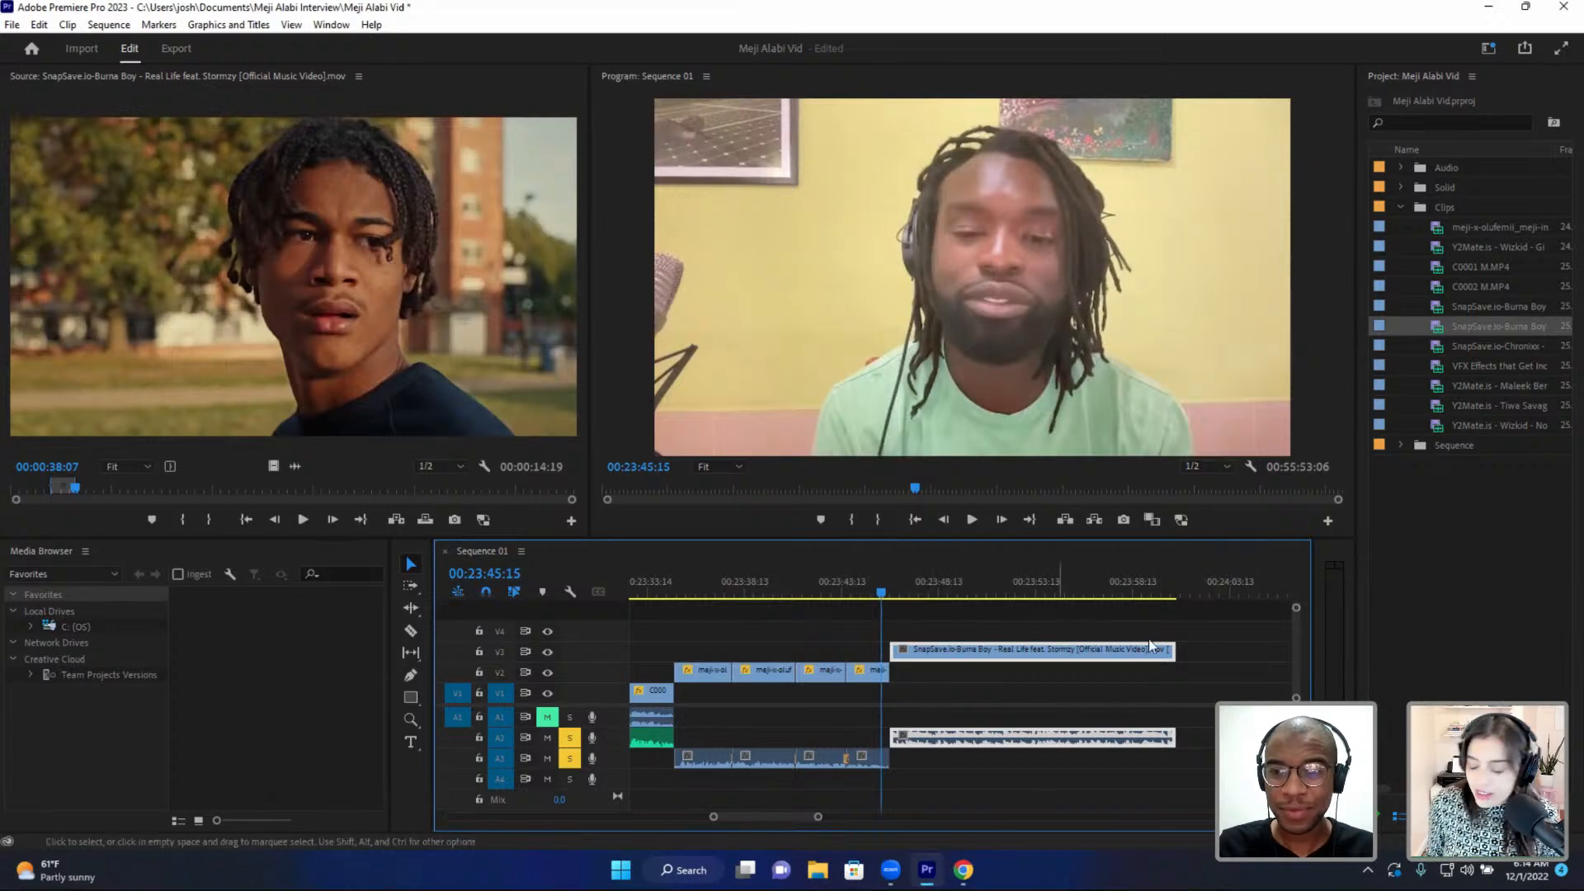
pyautogui.moveTo(1415, 304); pyautogui.dragTo(1485, 346)
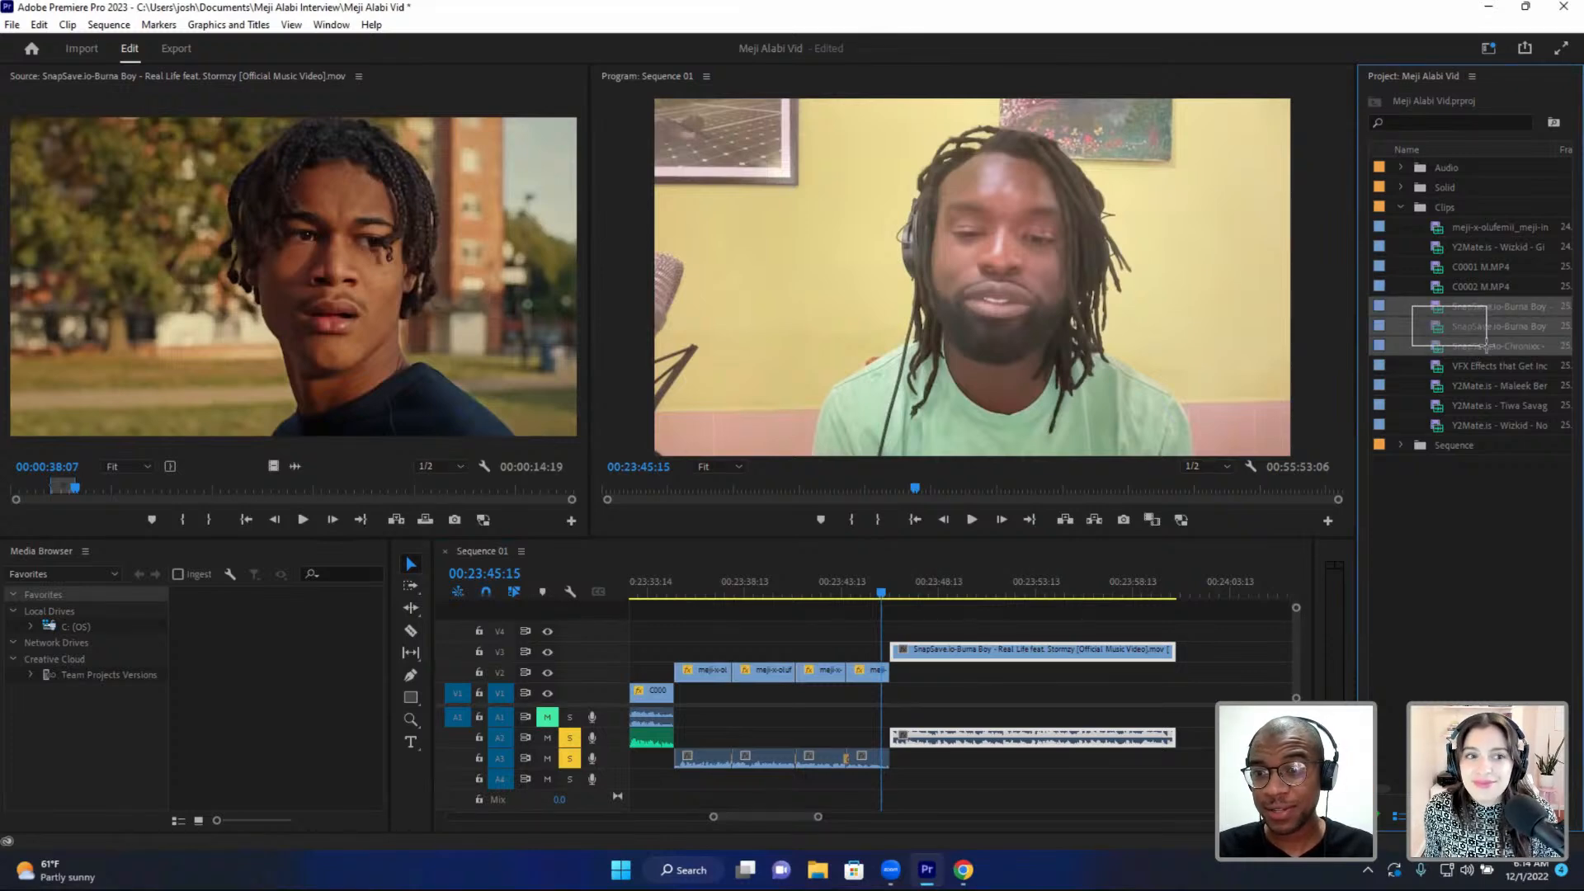
pyautogui.click(887, 591)
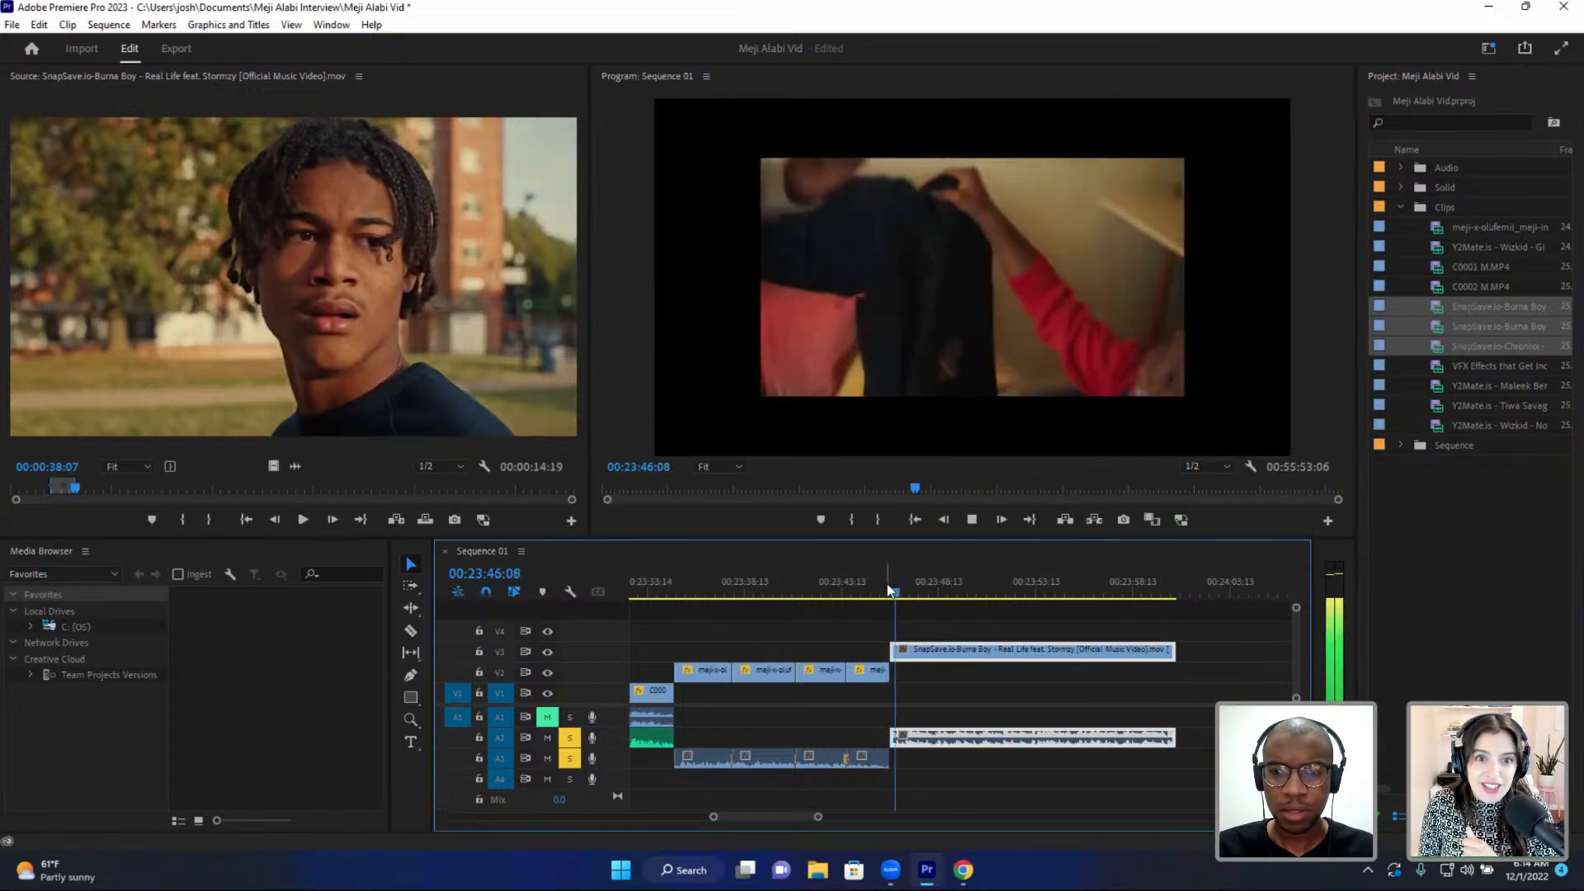
pyautogui.click(875, 592)
# - Delete the "Real Life" music-video clip and its audio from the sequence
pyautogui.scroll(1, 936, 647)
pyautogui.scroll(1, 936, 647)
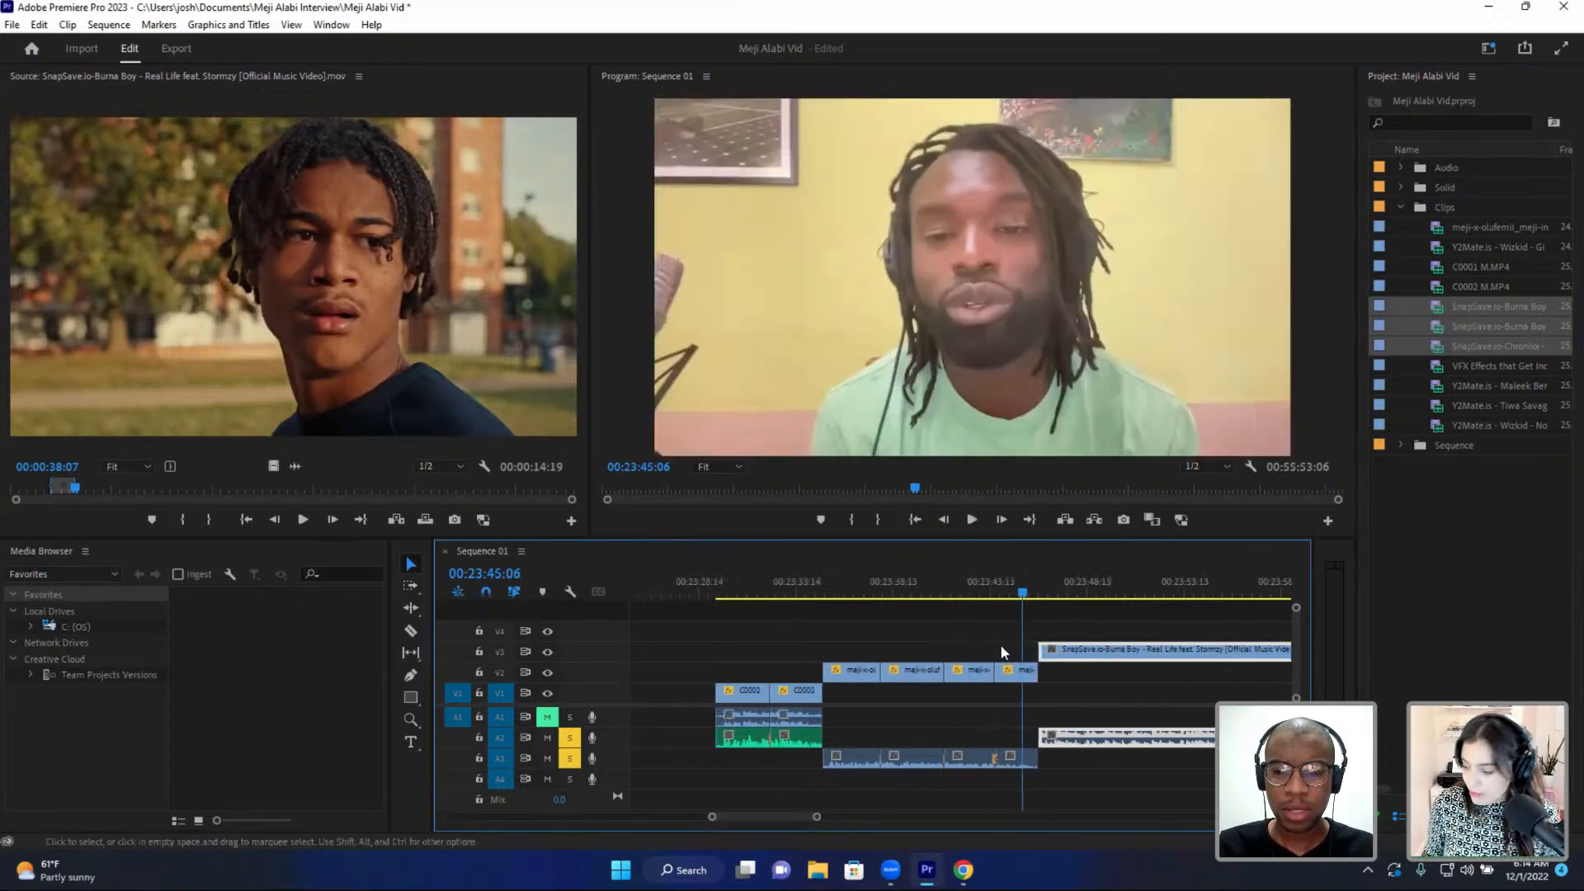
pyautogui.moveTo(1065, 618); pyautogui.dragTo(1115, 732)
pyautogui.press('Delete')
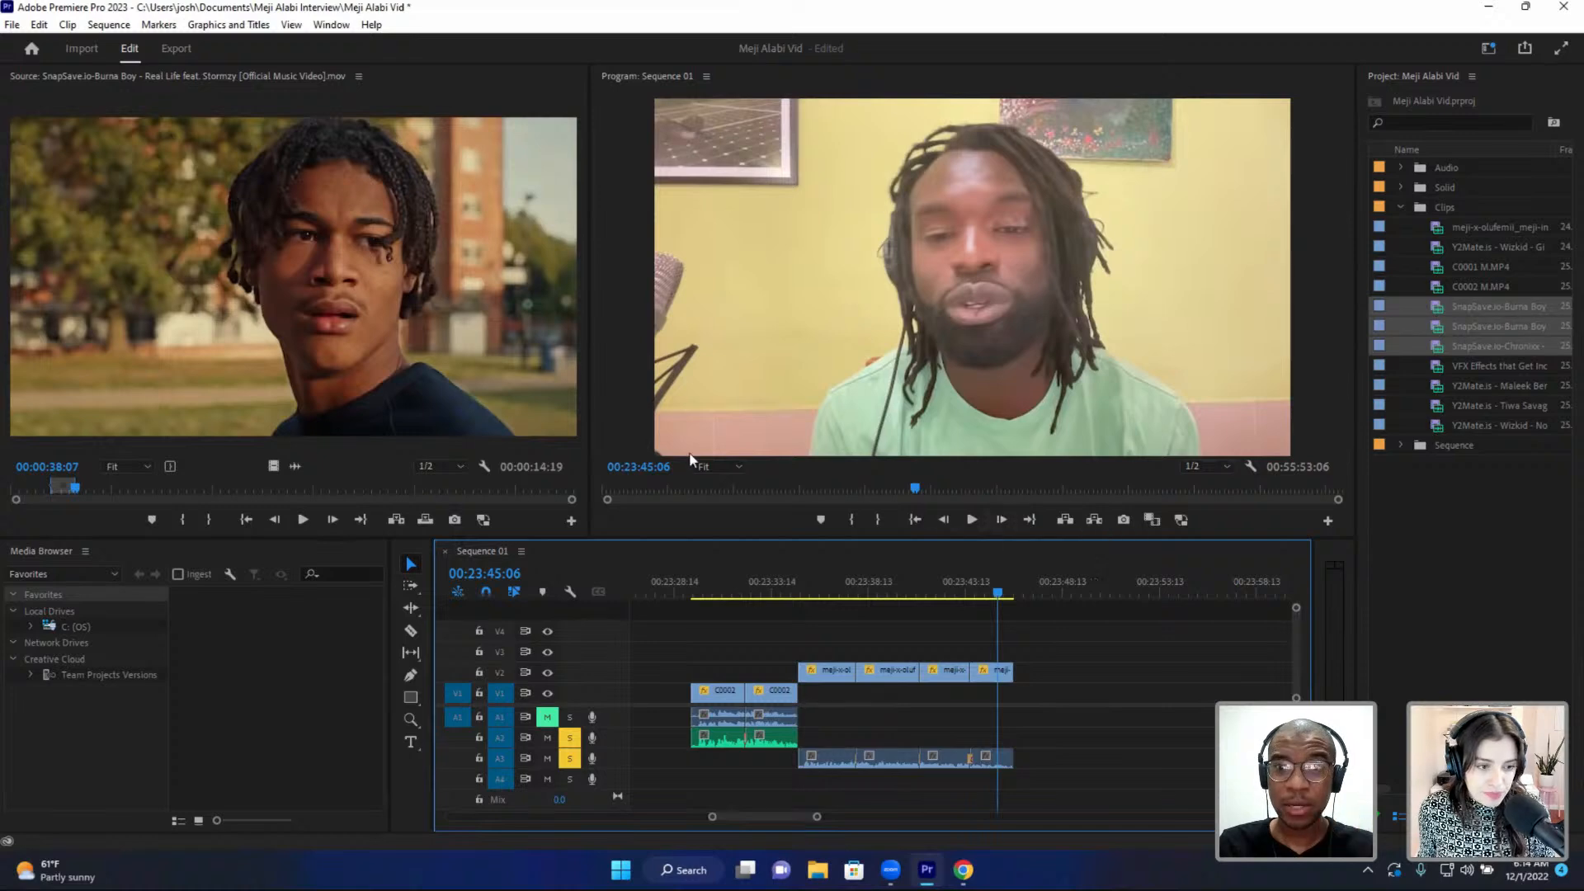
# - Play the host clips from 00:23:30:17 to 00:23:32:14, and return the playhead to 00:23:30:18
pyautogui.click(715, 581)
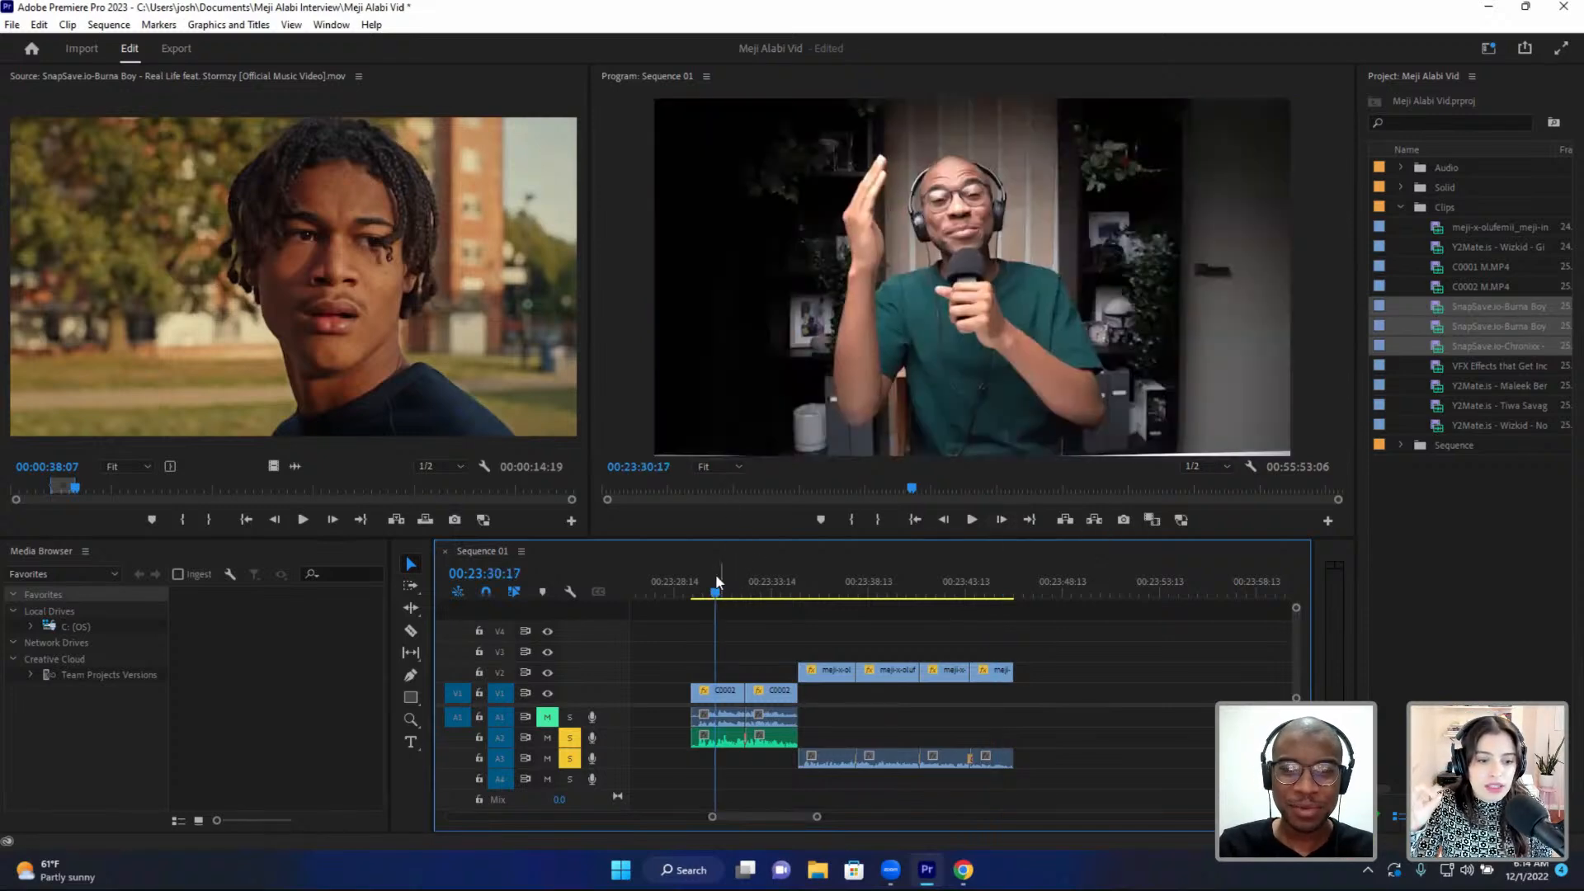
pyautogui.press('space')
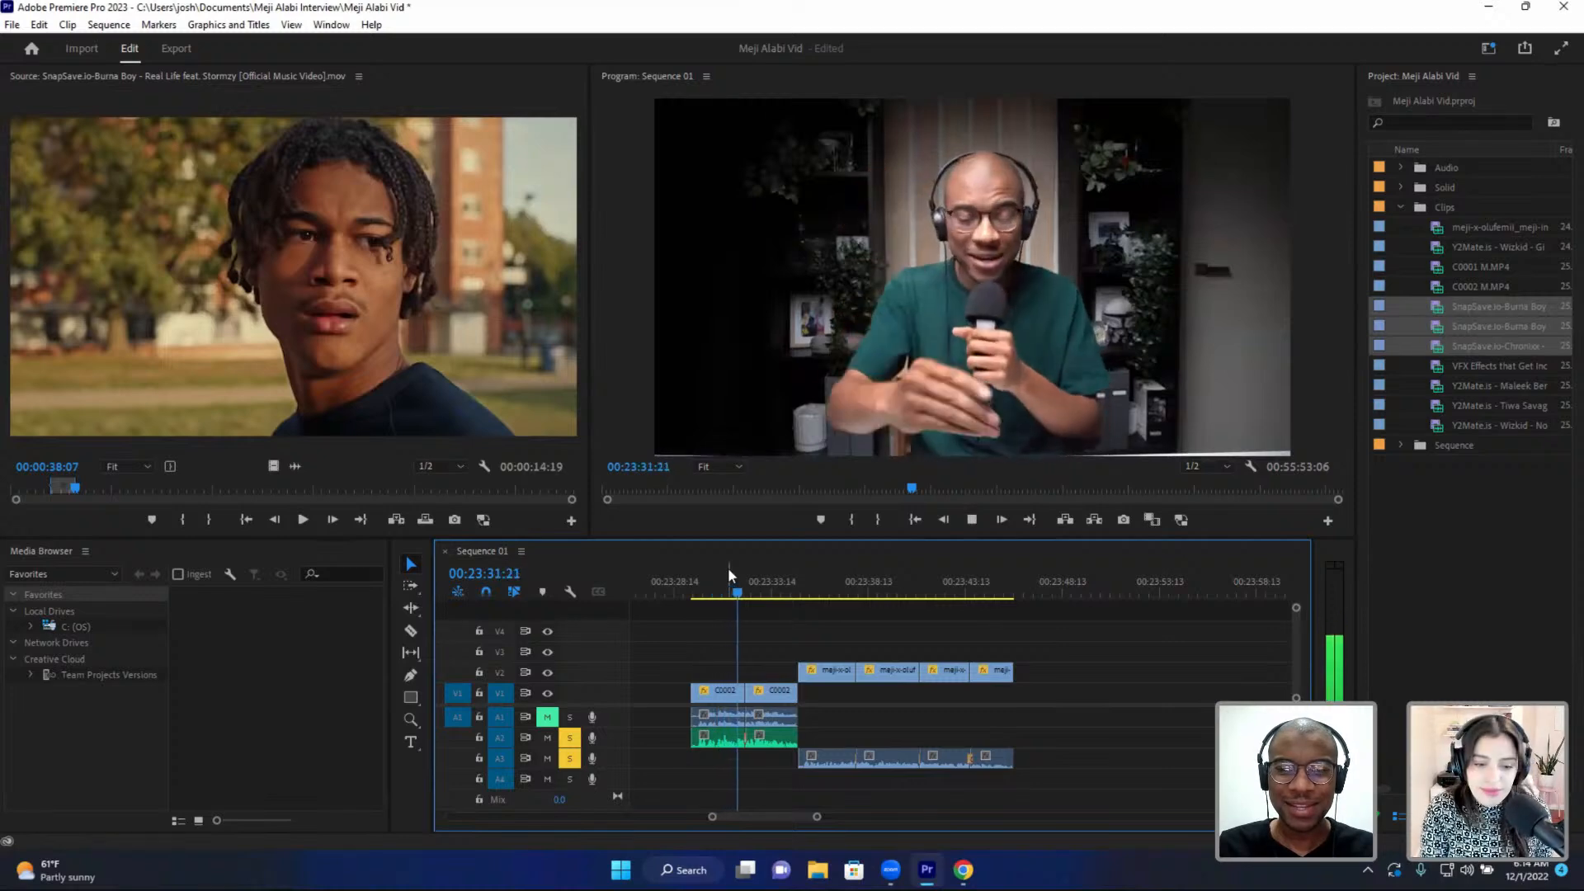
pyautogui.press('space')
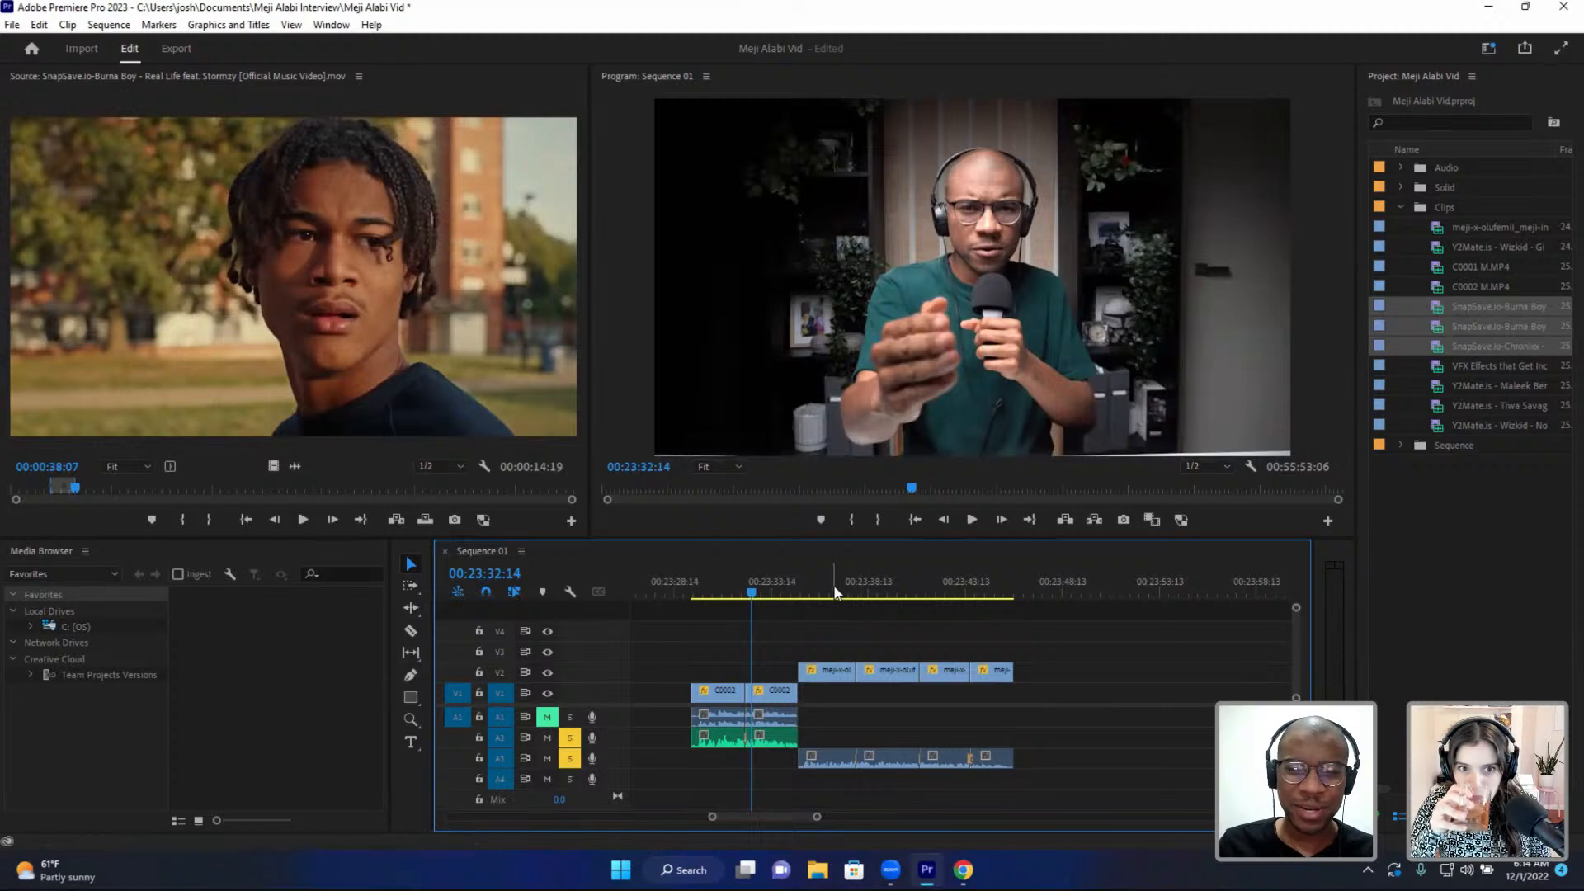
pyautogui.click(717, 582)
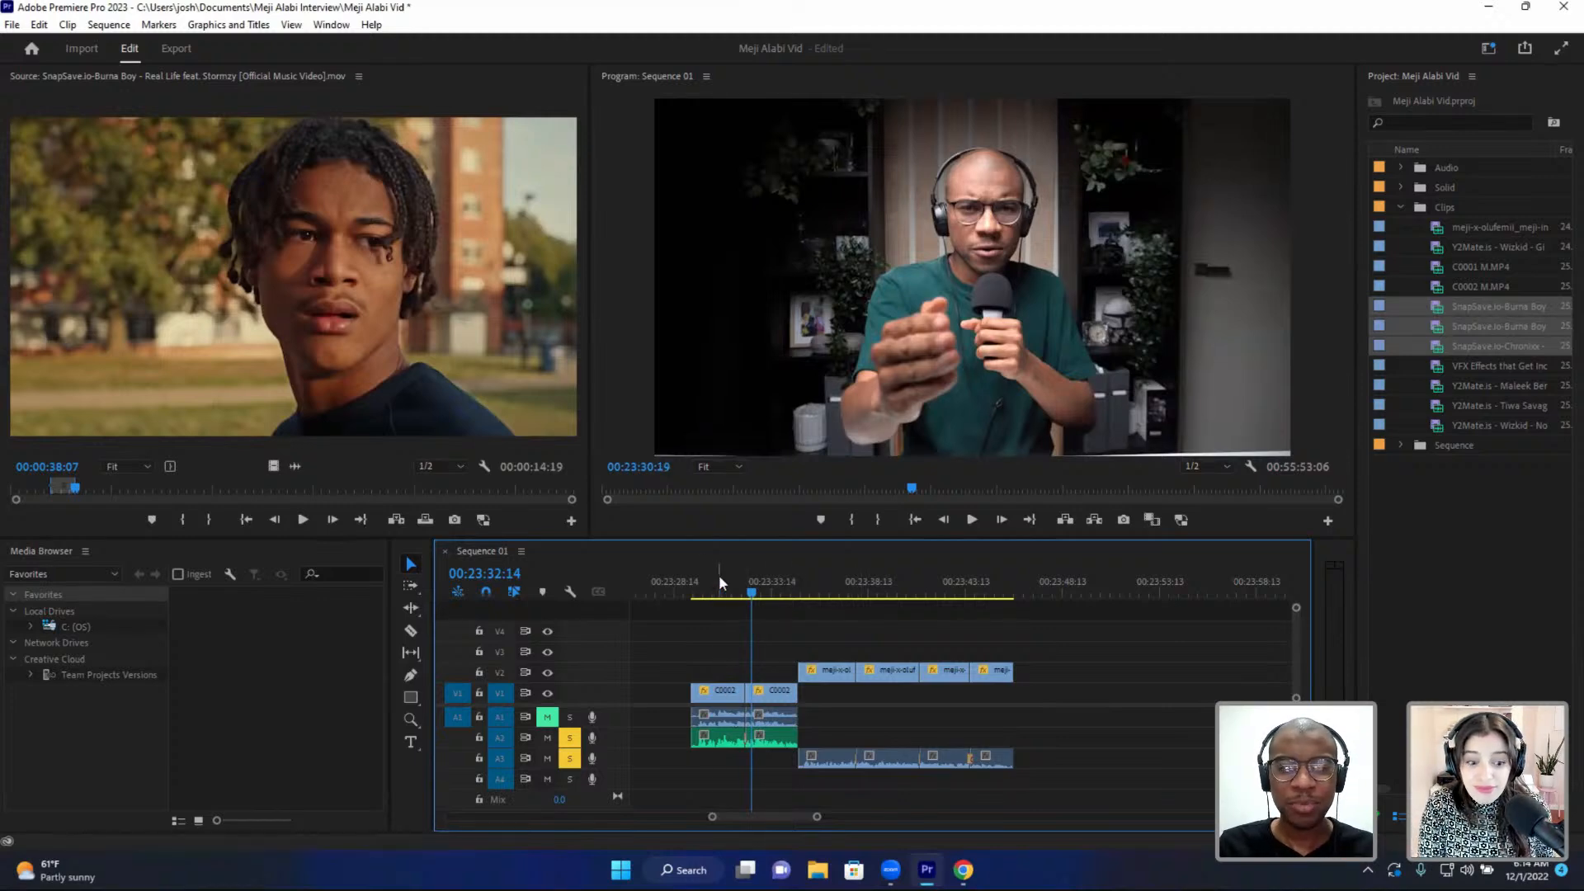
# - Show the Effect Controls of the first ZOOM0031.WAV clip on A2 and expand its Volume settings
pyautogui.click(721, 739)
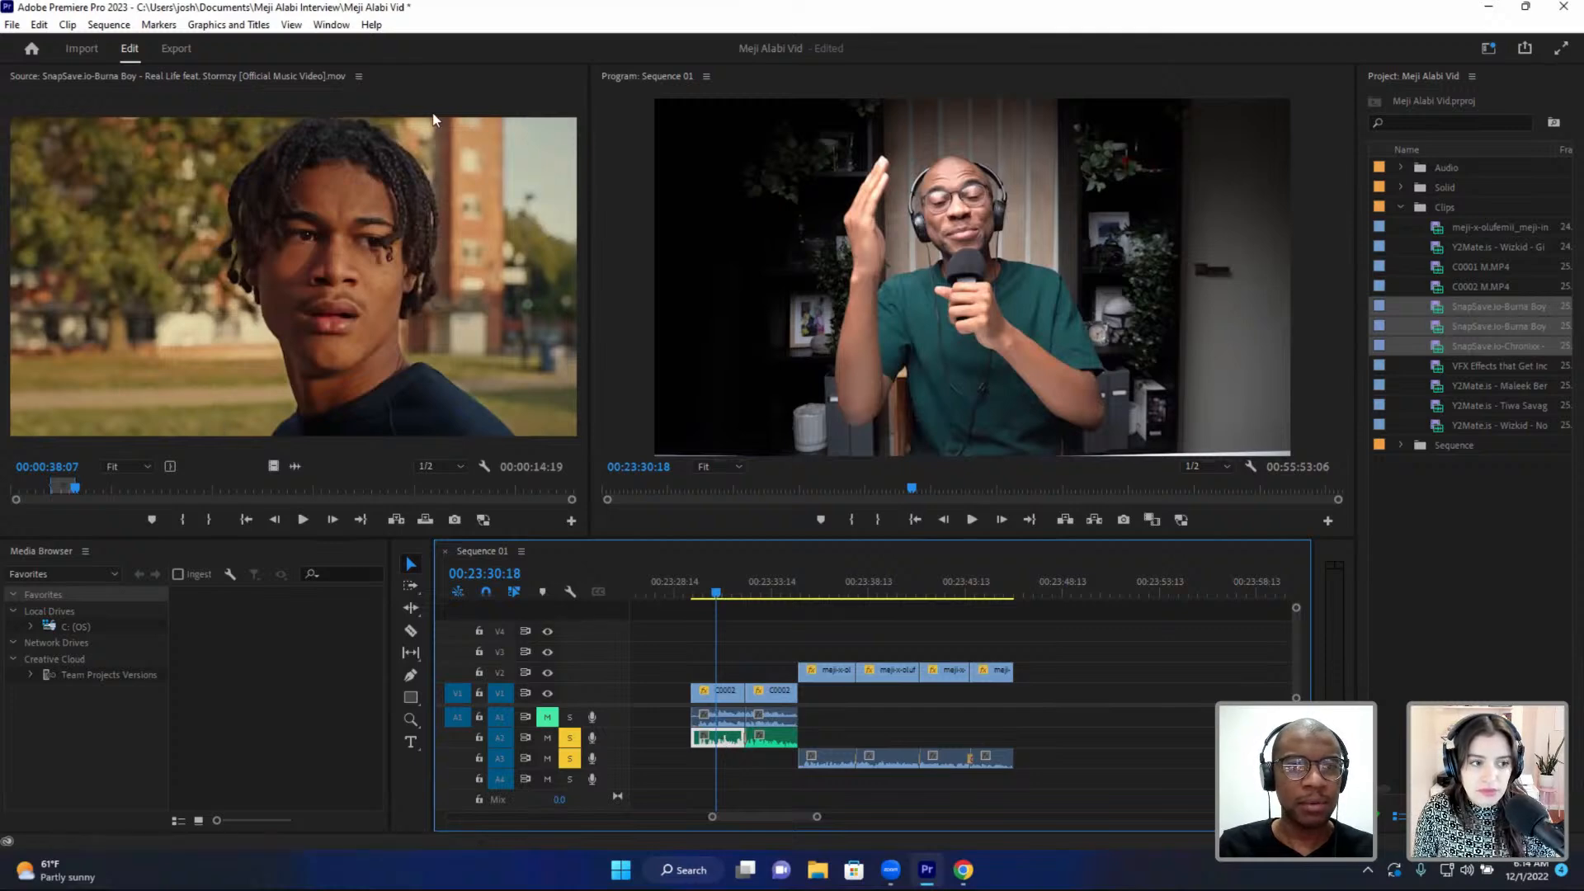
pyautogui.click(331, 25)
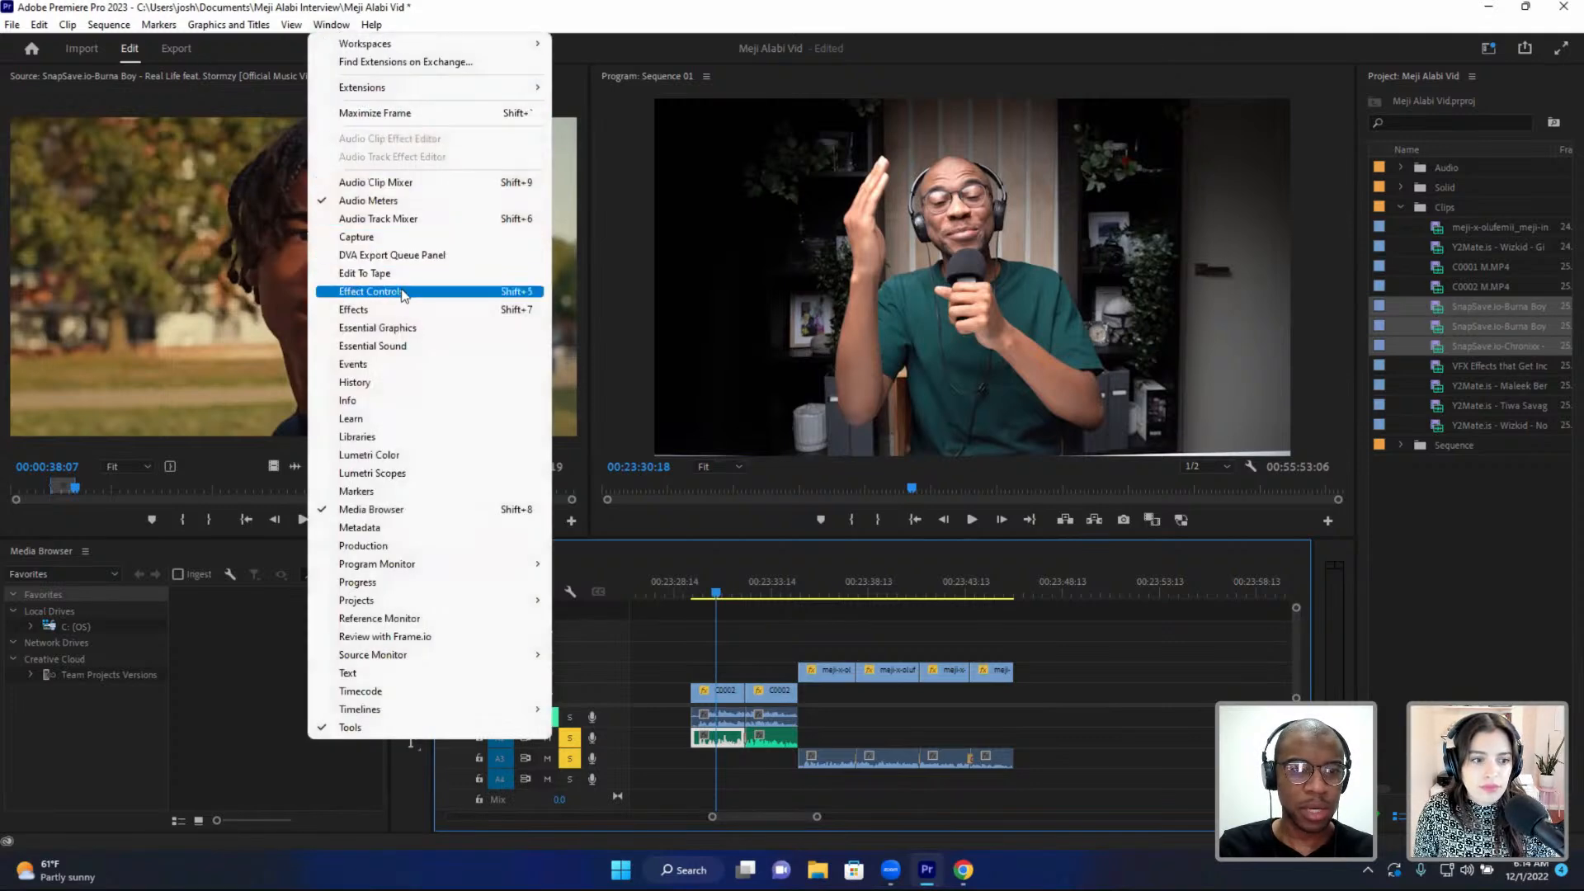
pyautogui.click(338, 286)
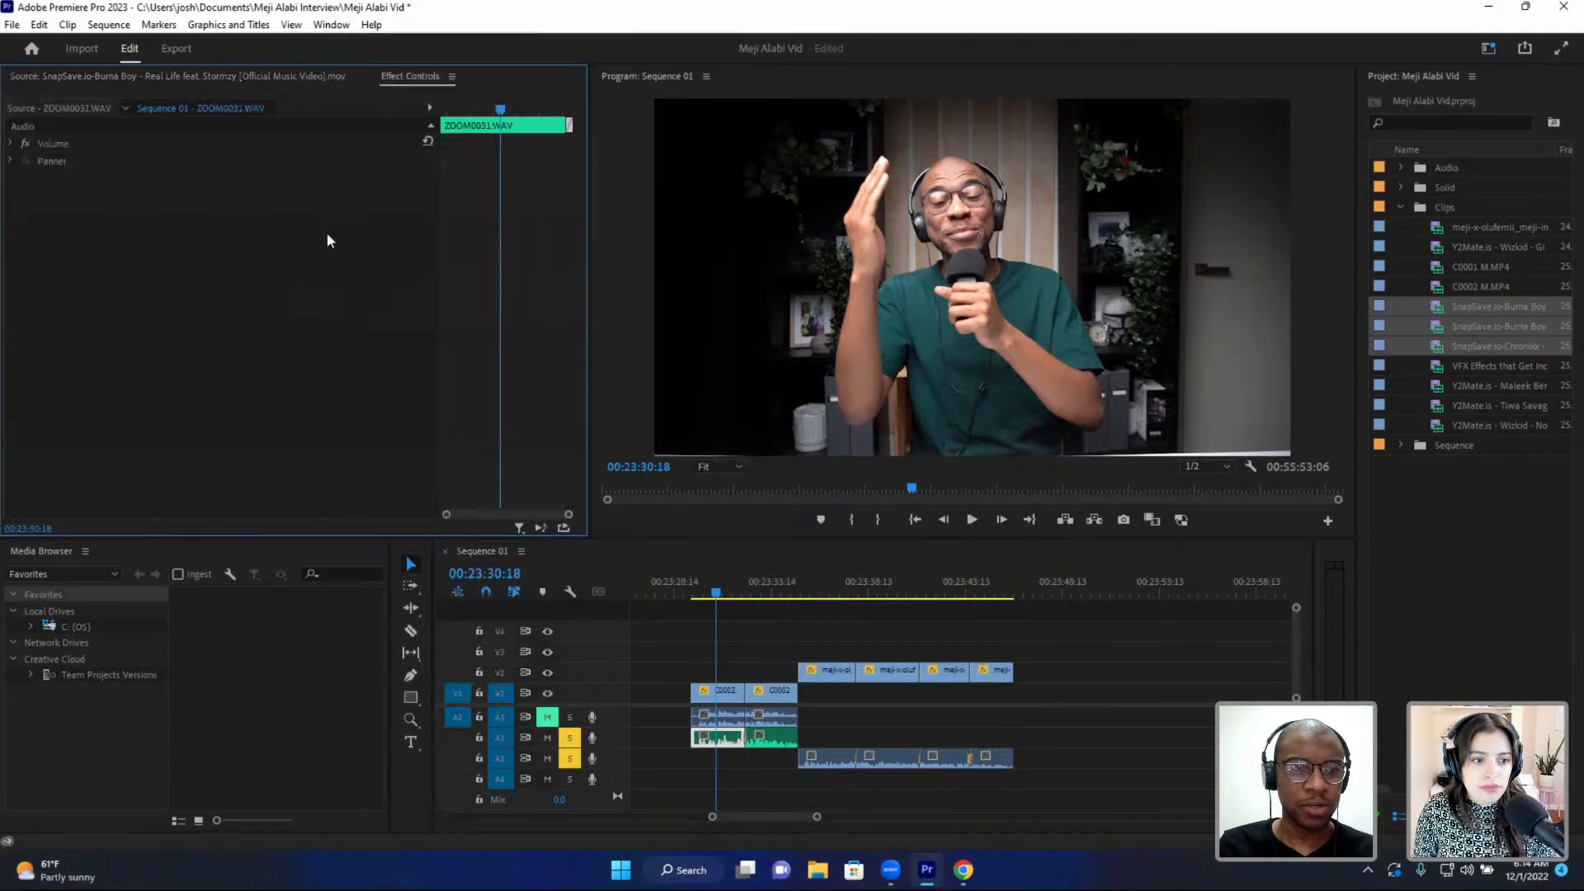
pyautogui.click(730, 783)
pyautogui.click(726, 740)
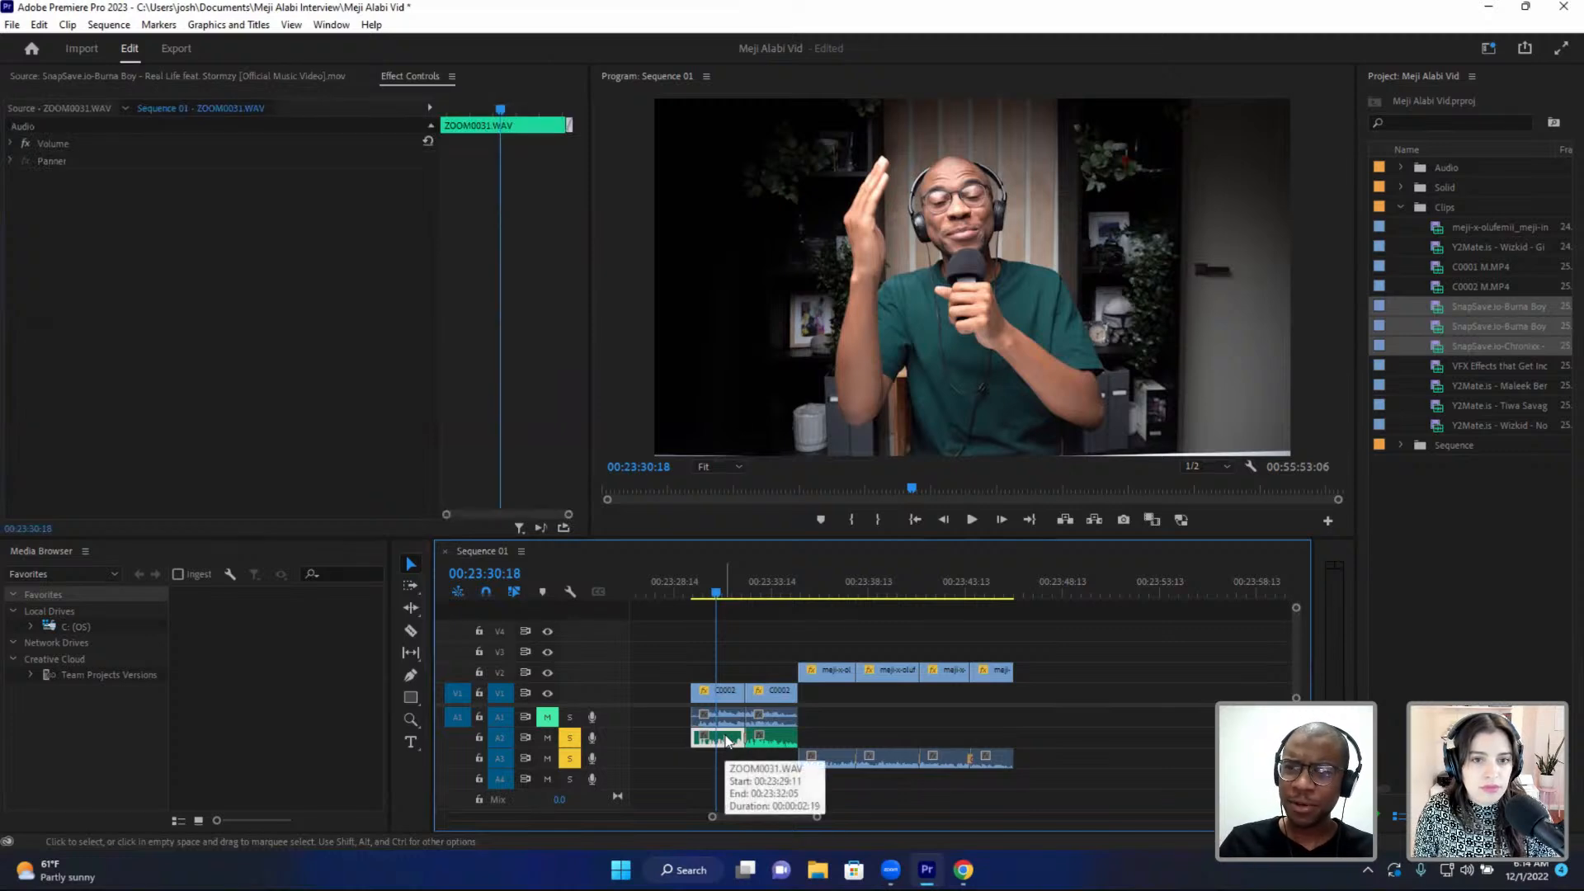
pyautogui.click(11, 145)
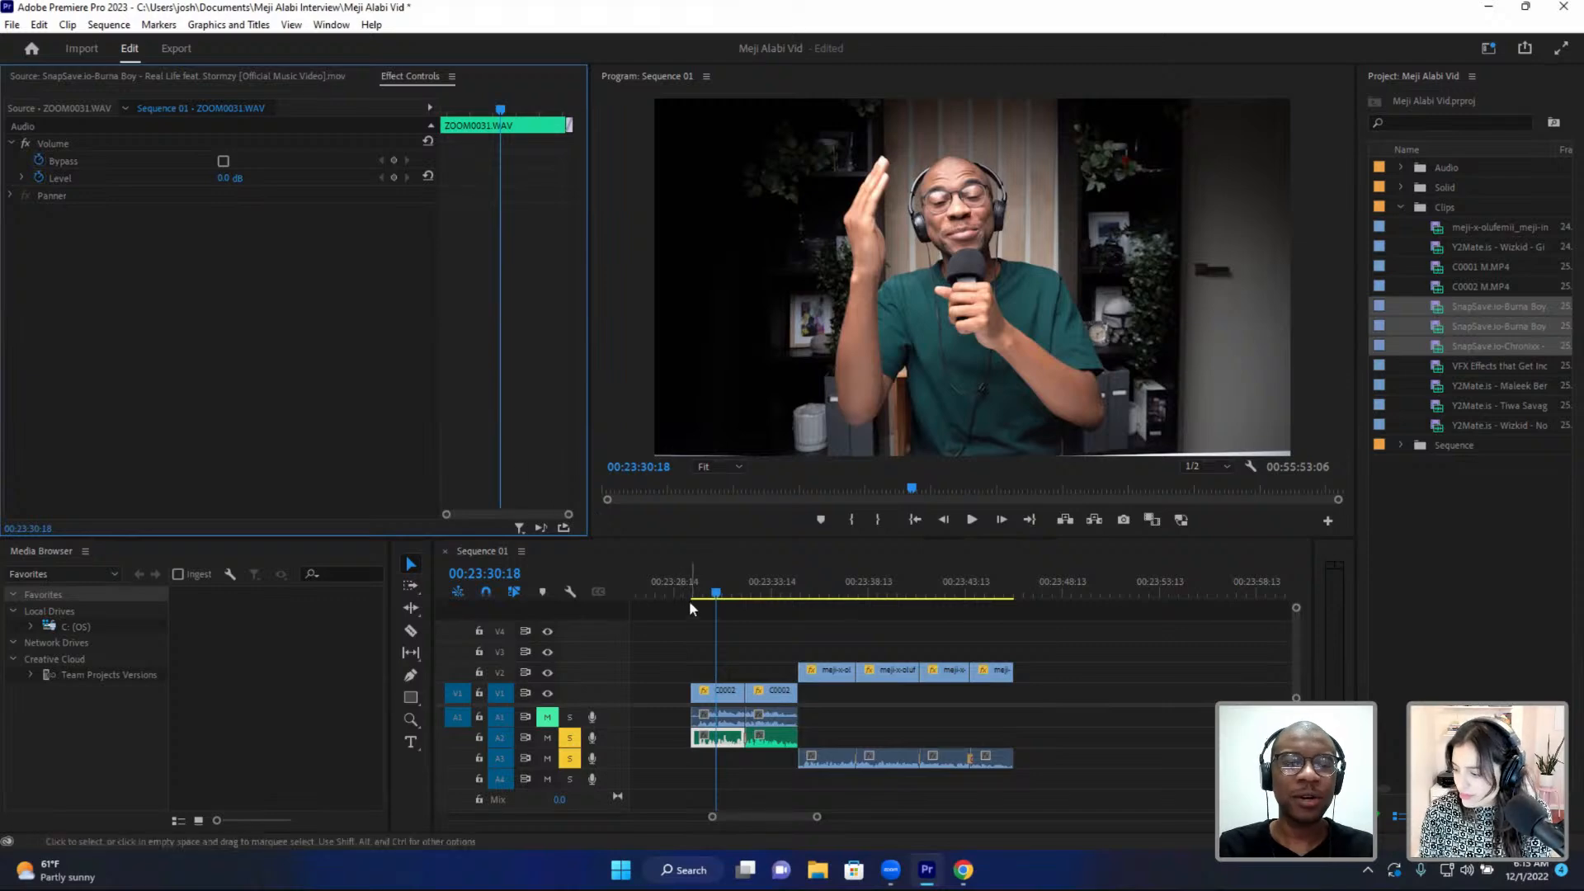
# - Open the Audio Track Mixer for Sequence 01 and reveal the effects and sends slots of its tracks
pyautogui.click(332, 26)
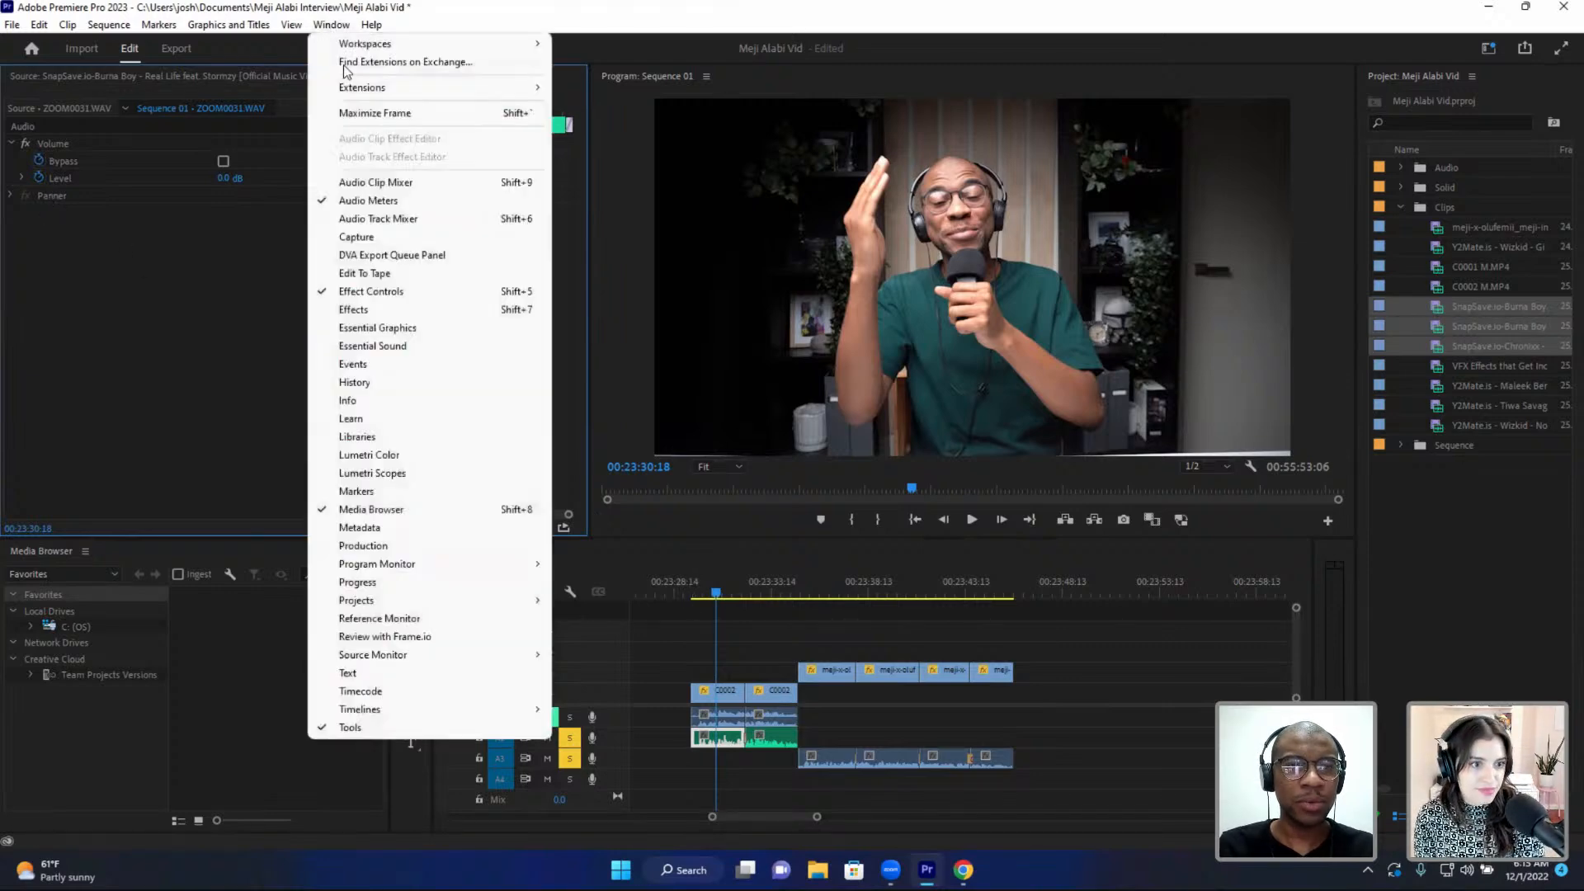
pyautogui.click(368, 221)
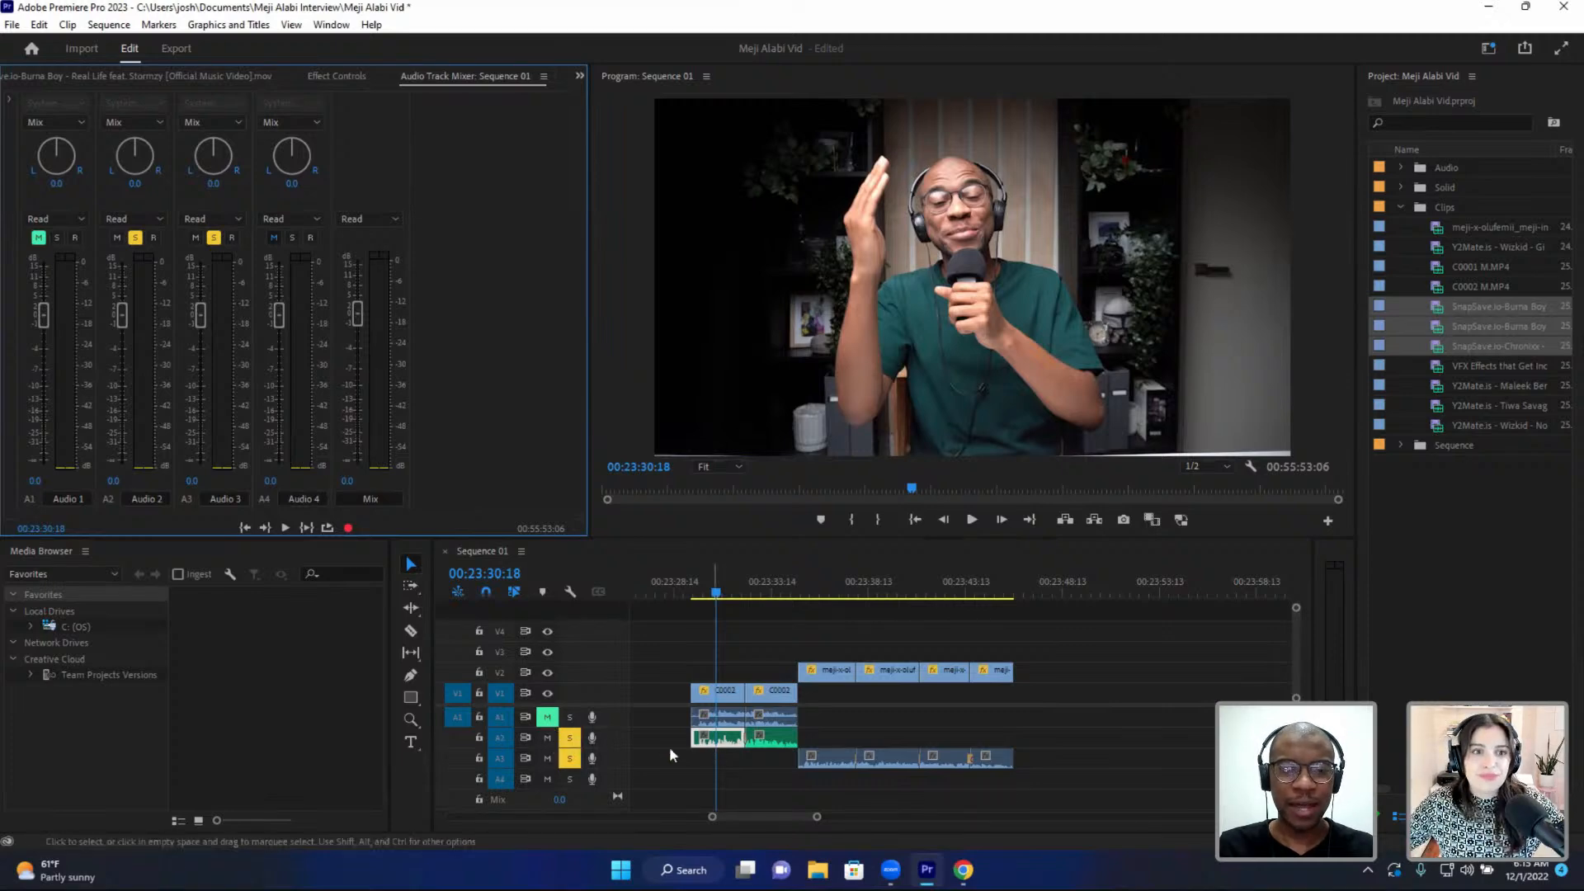
pyautogui.click(11, 101)
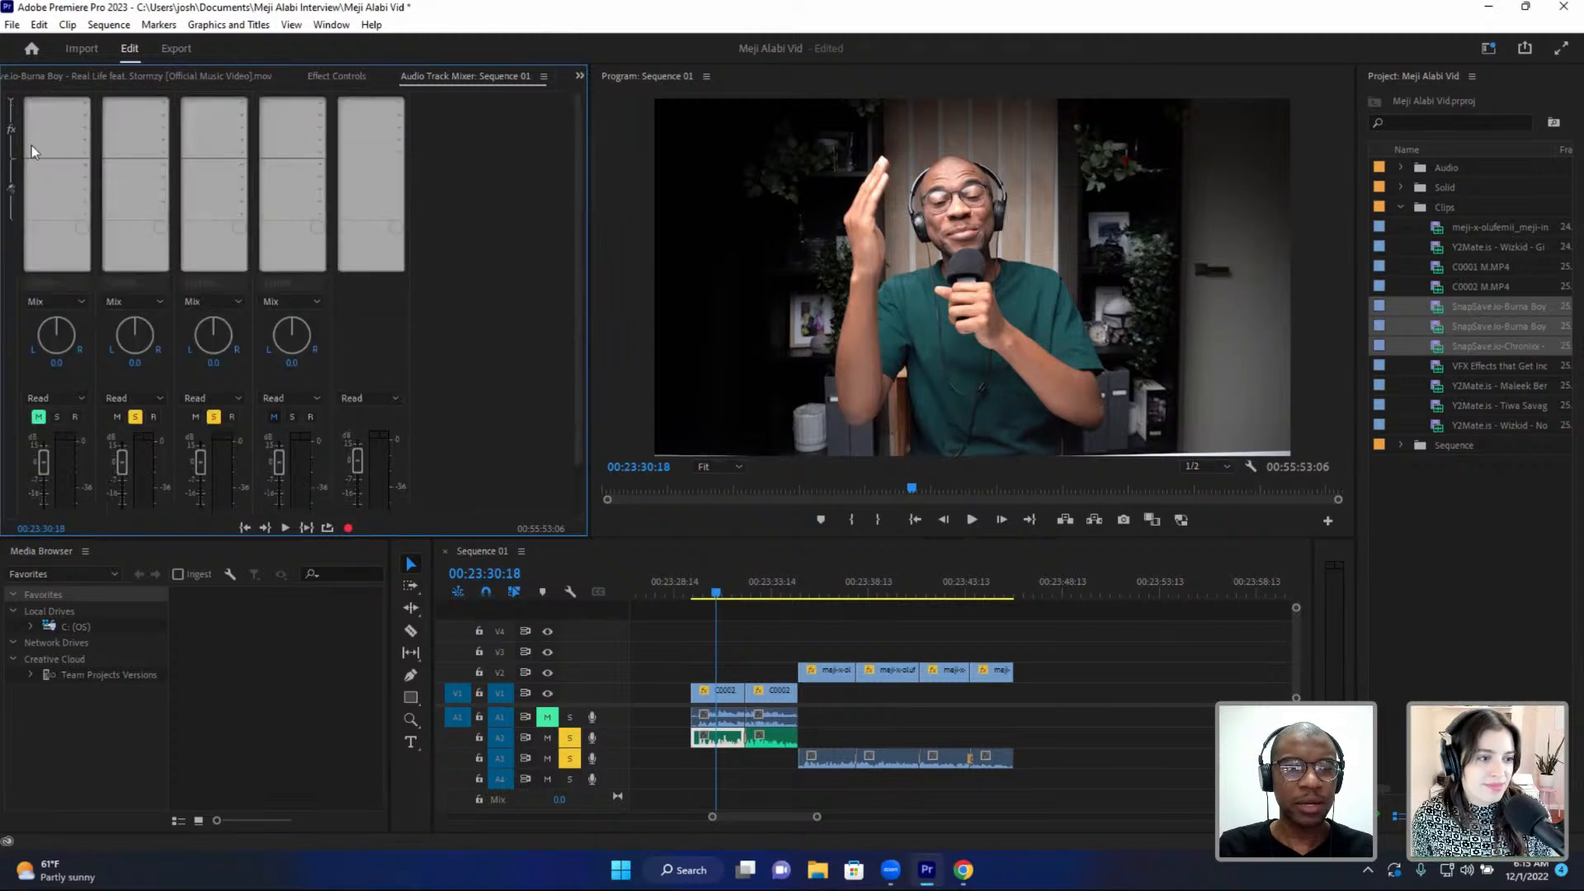
pyautogui.moveTo(579, 350); pyautogui.dragTo(594, 465)
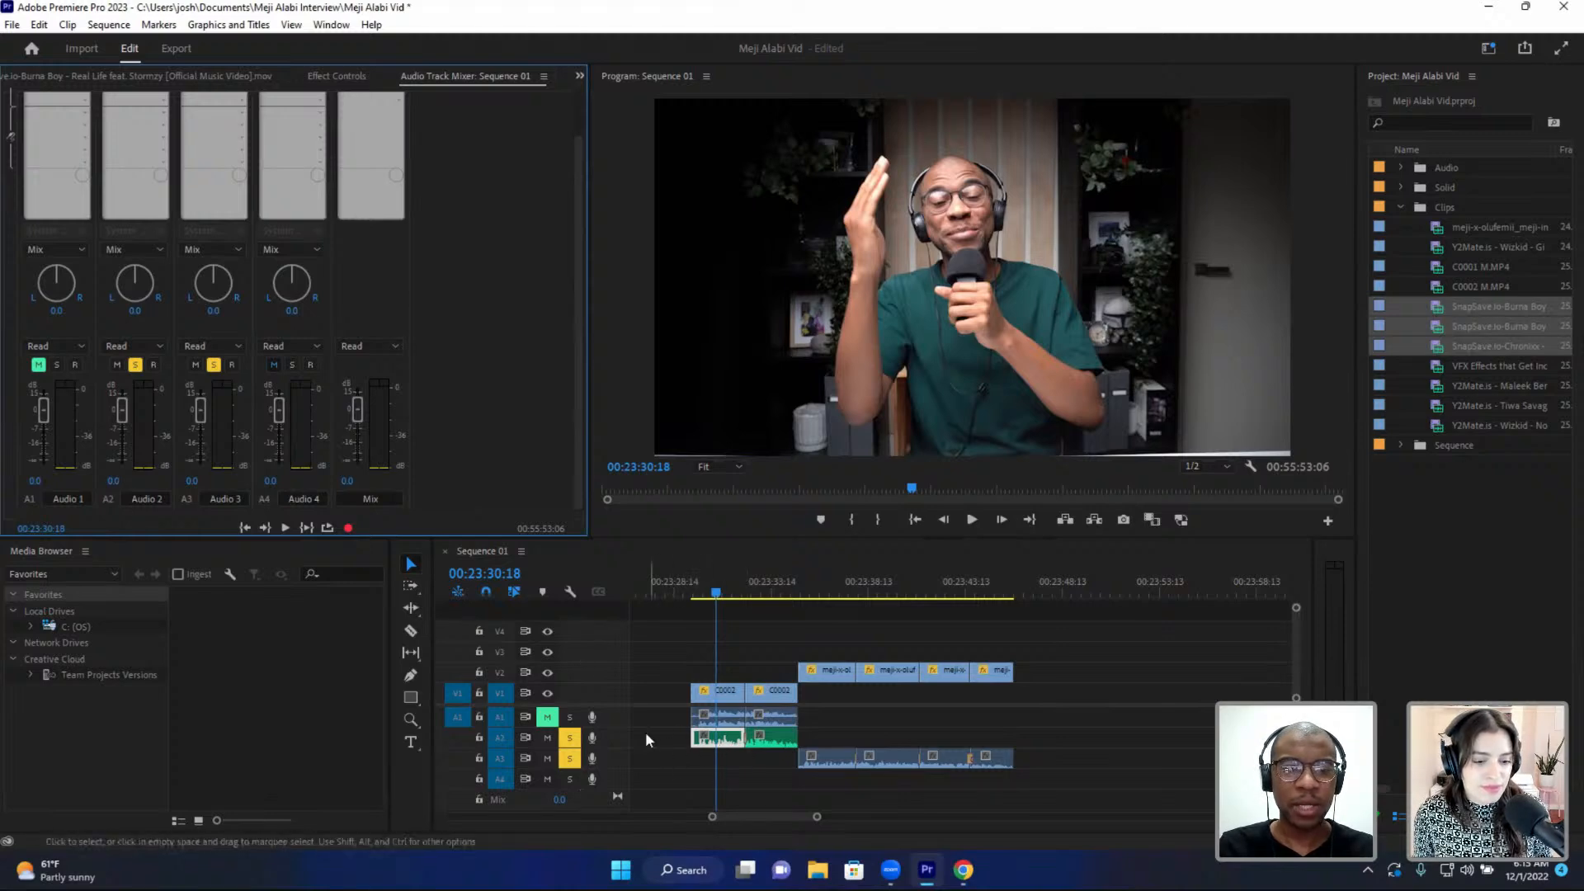
pyautogui.scroll(2, 158, 122)
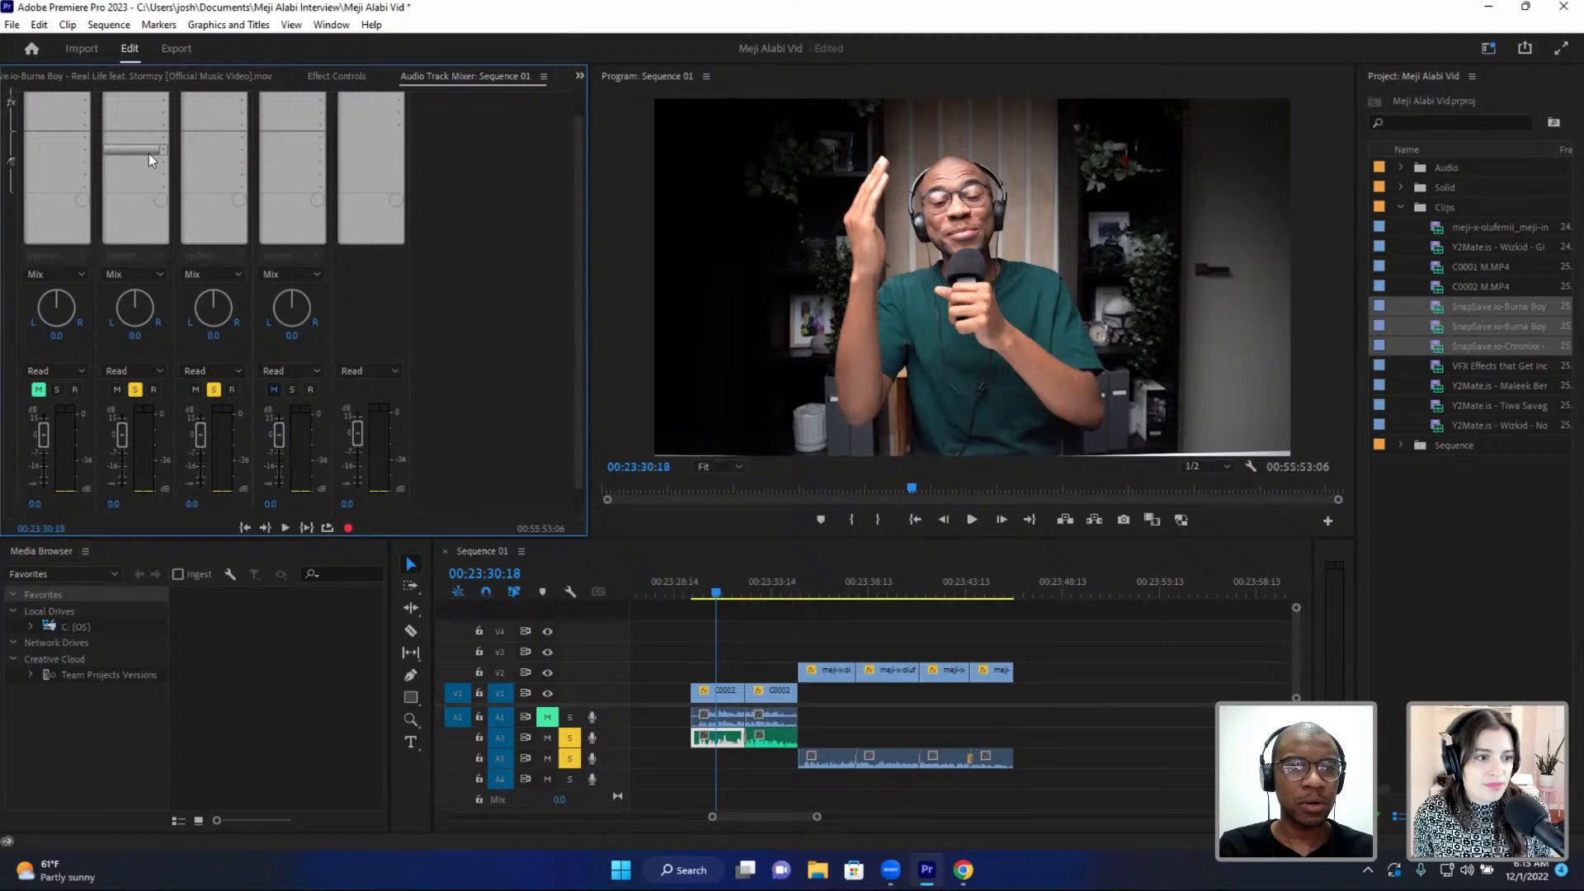
# - Add the Multiband Compressor from Amplitude and Compression to the first effect slot of the Audio 2 track
pyautogui.click(162, 104)
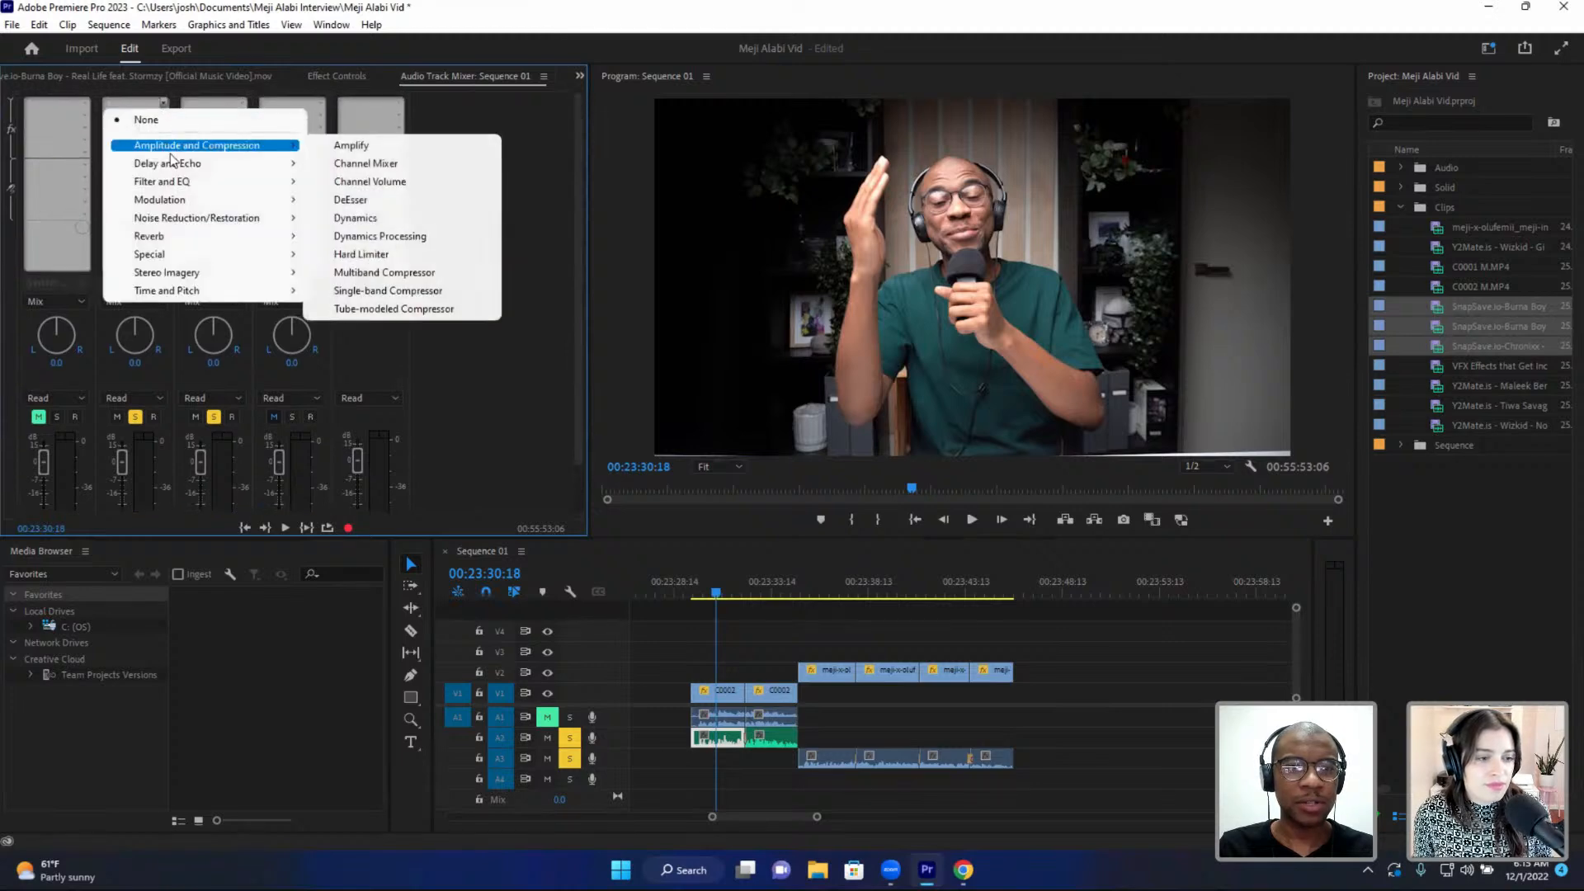
pyautogui.click(162, 108)
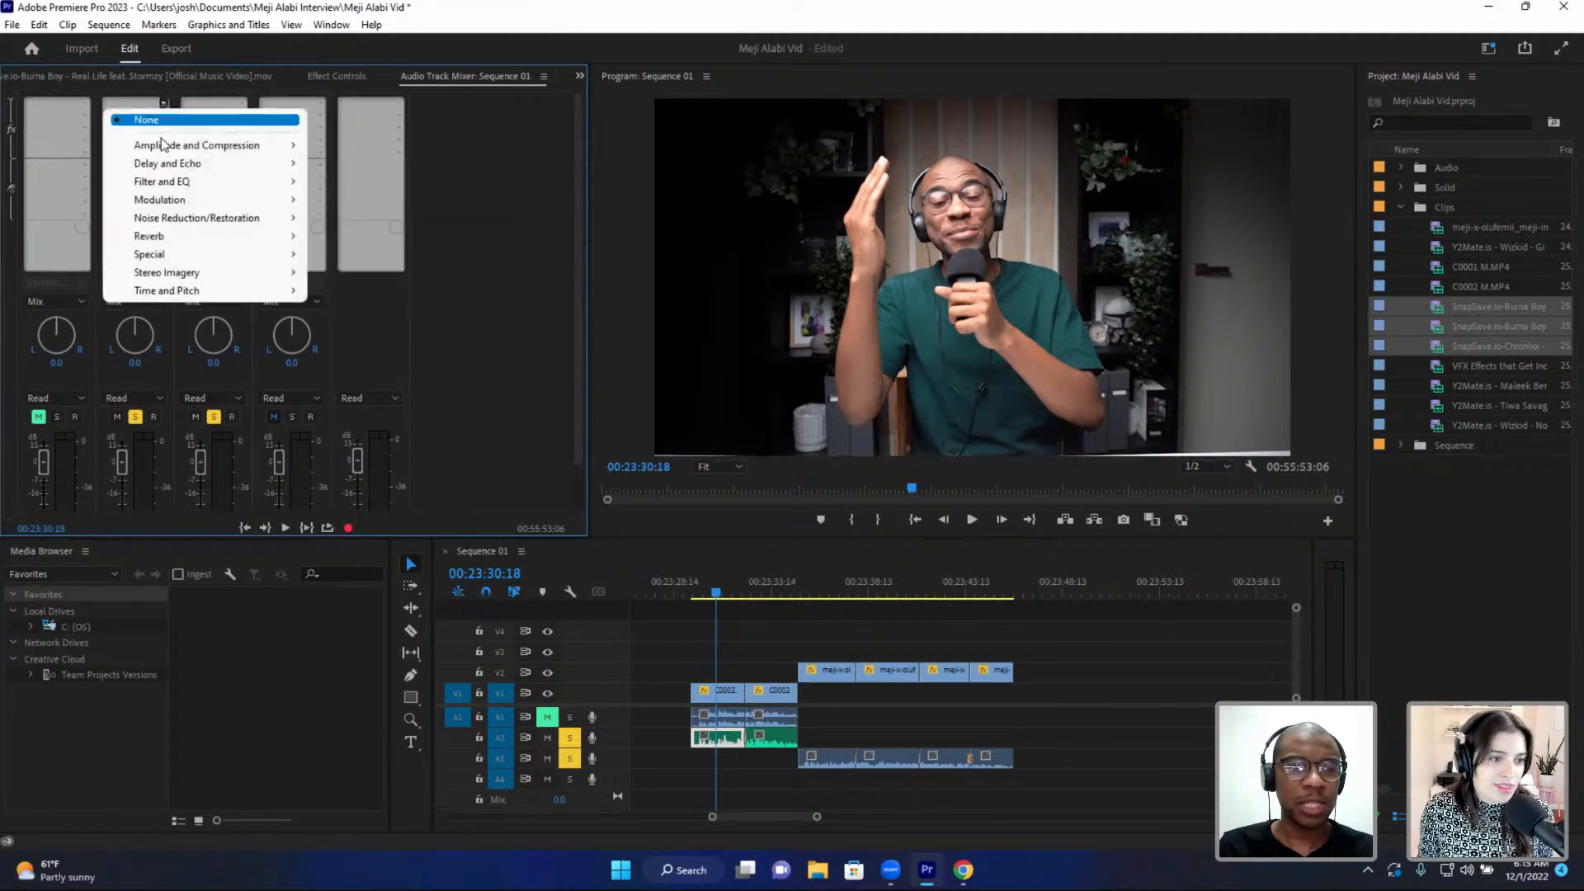
pyautogui.moveTo(165, 147)
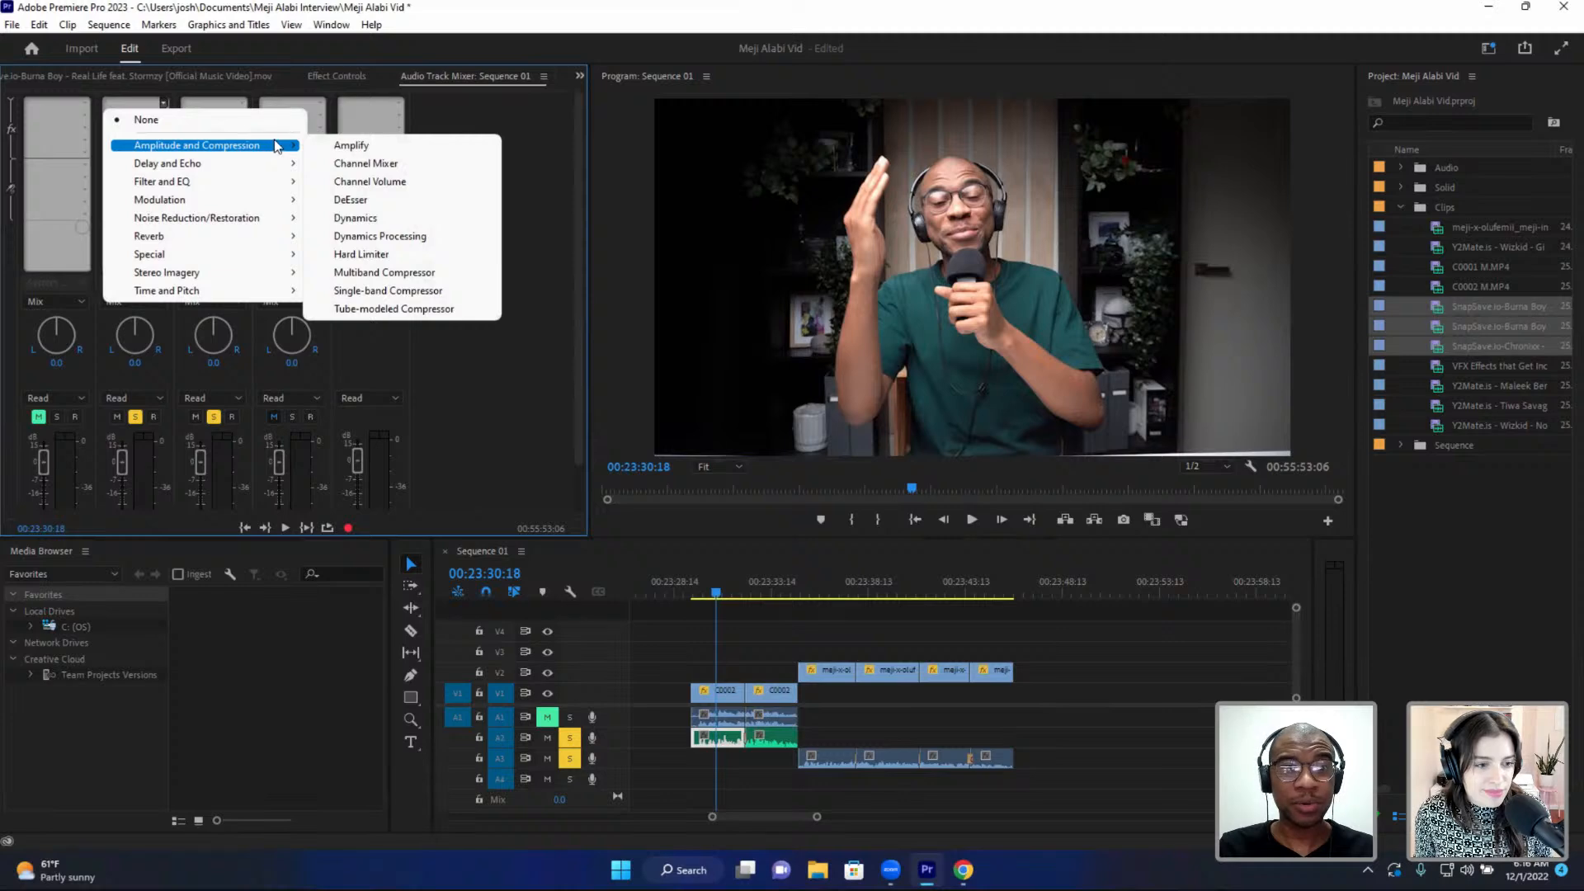
pyautogui.click(394, 272)
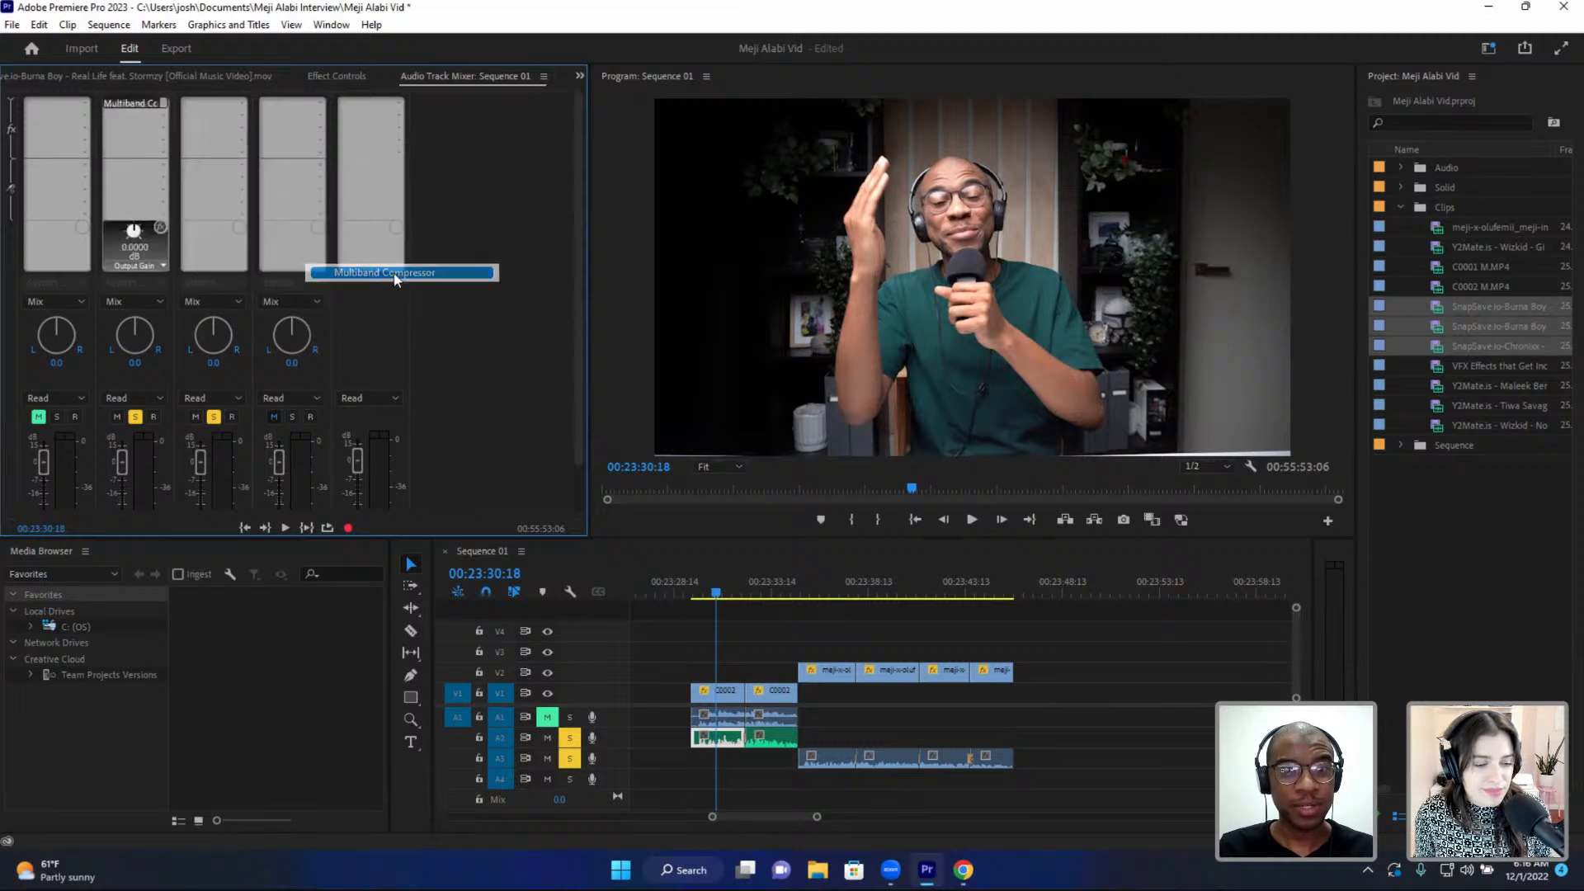
# - Apply the Broadcast preset to Audio 2's Multiband Compressor, with a limiter margin of -3 dB and an output gain of 7 dB
pyautogui.doubleClick(132, 104)
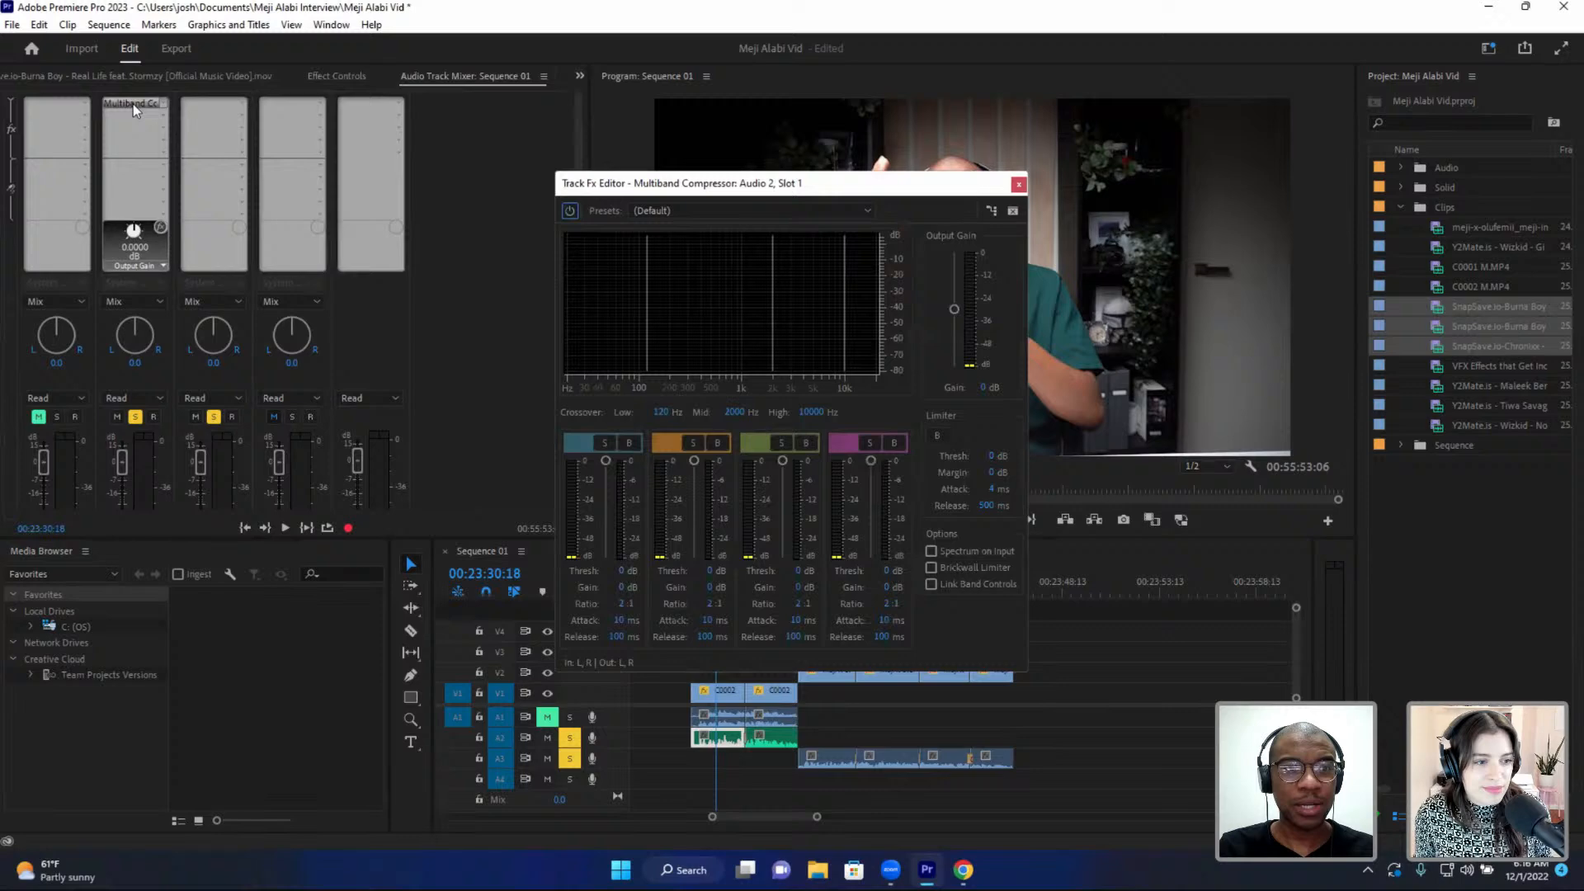
pyautogui.click(688, 214)
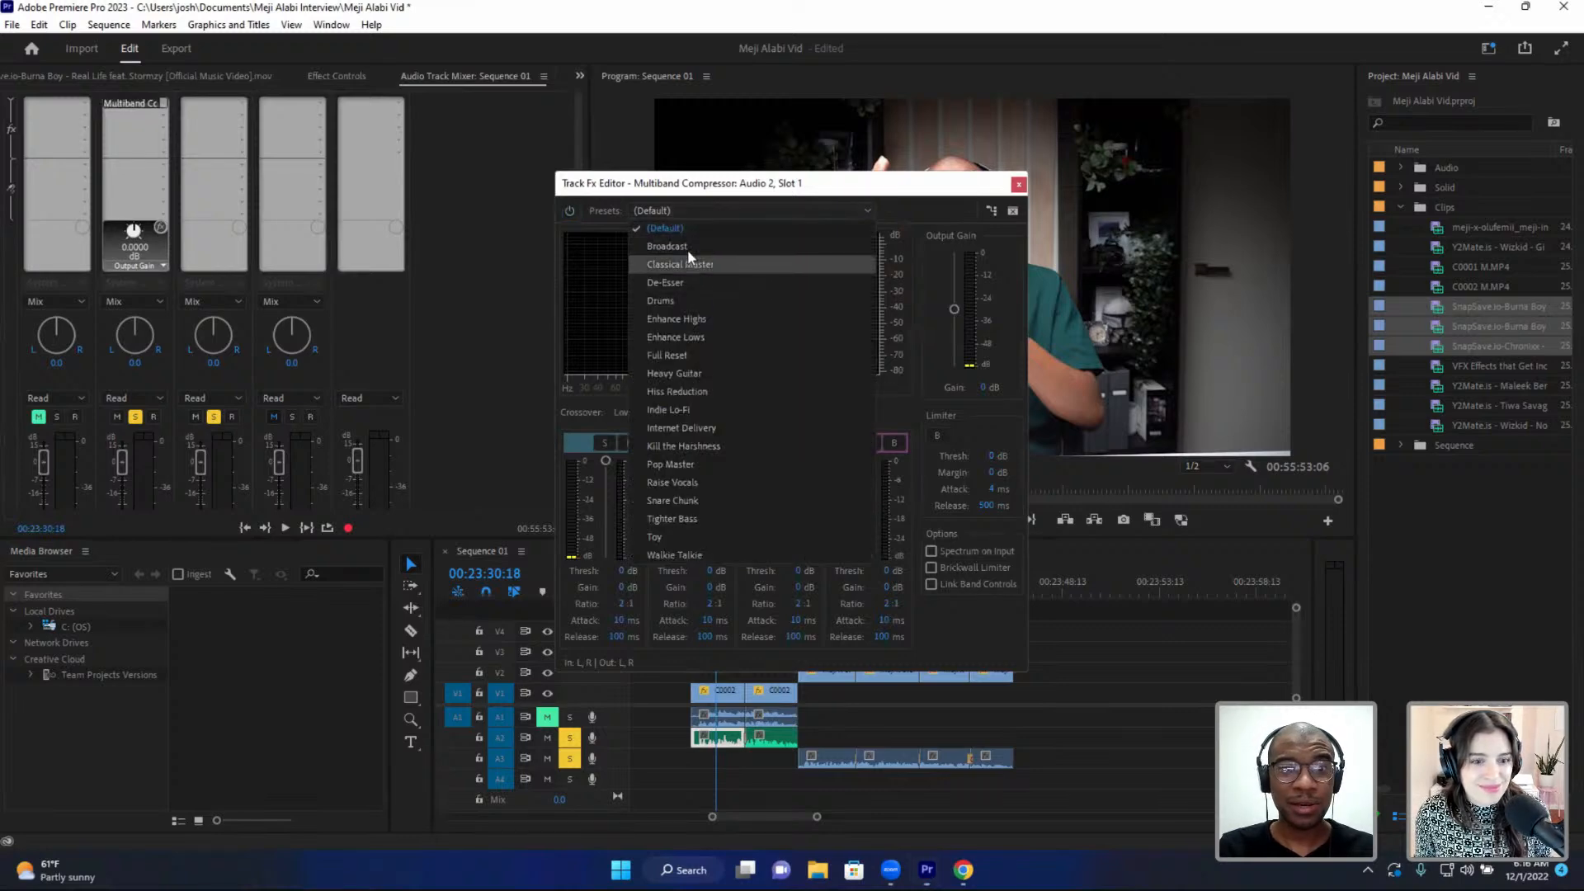
pyautogui.click(689, 248)
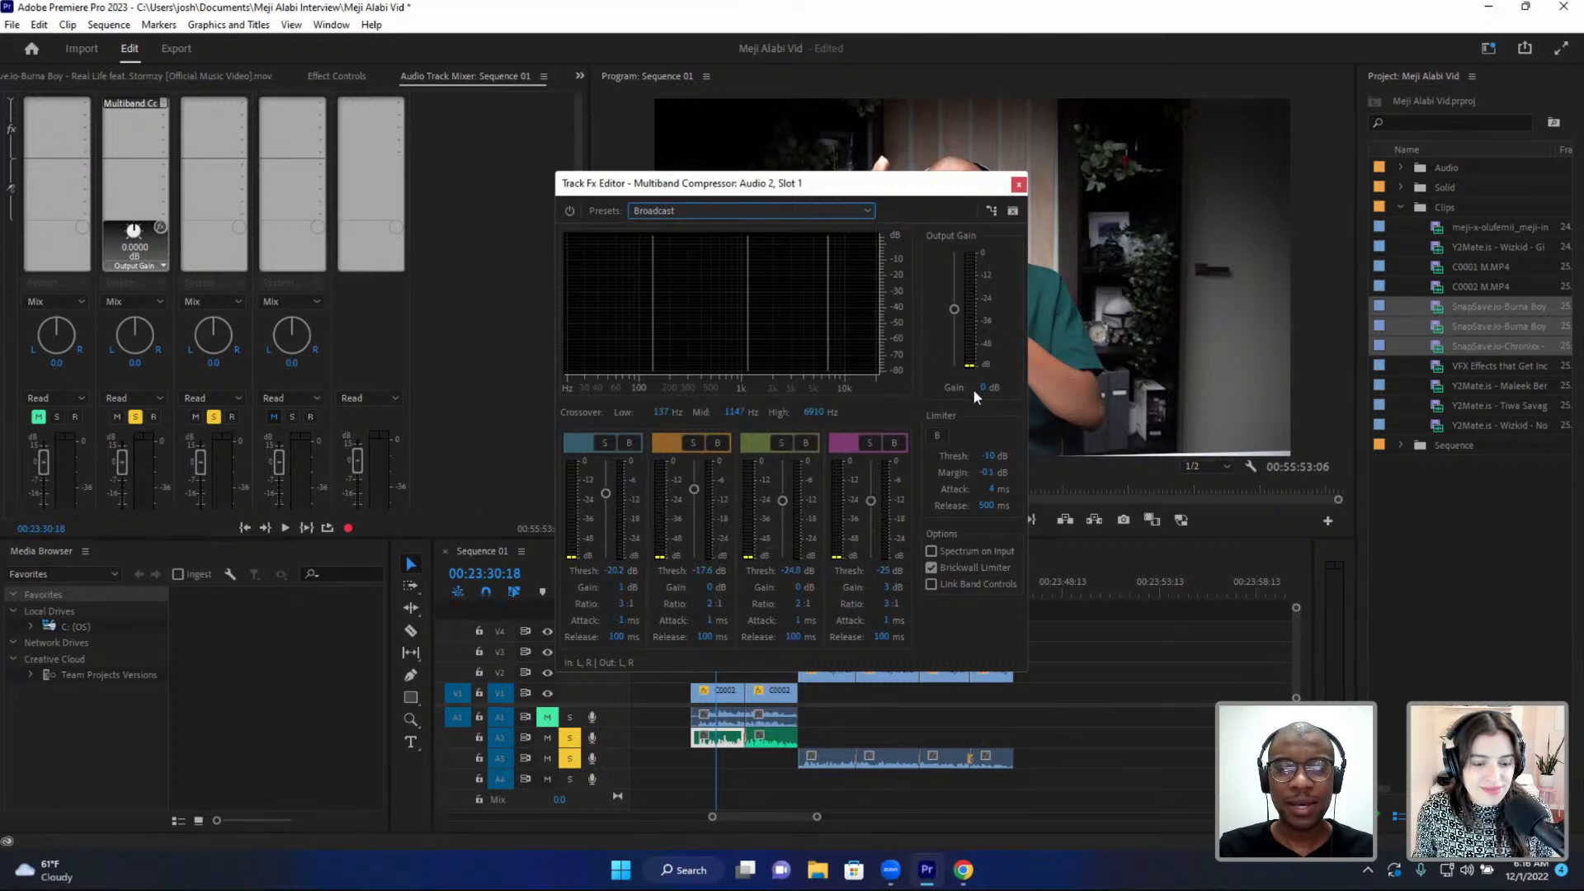
pyautogui.click(986, 472)
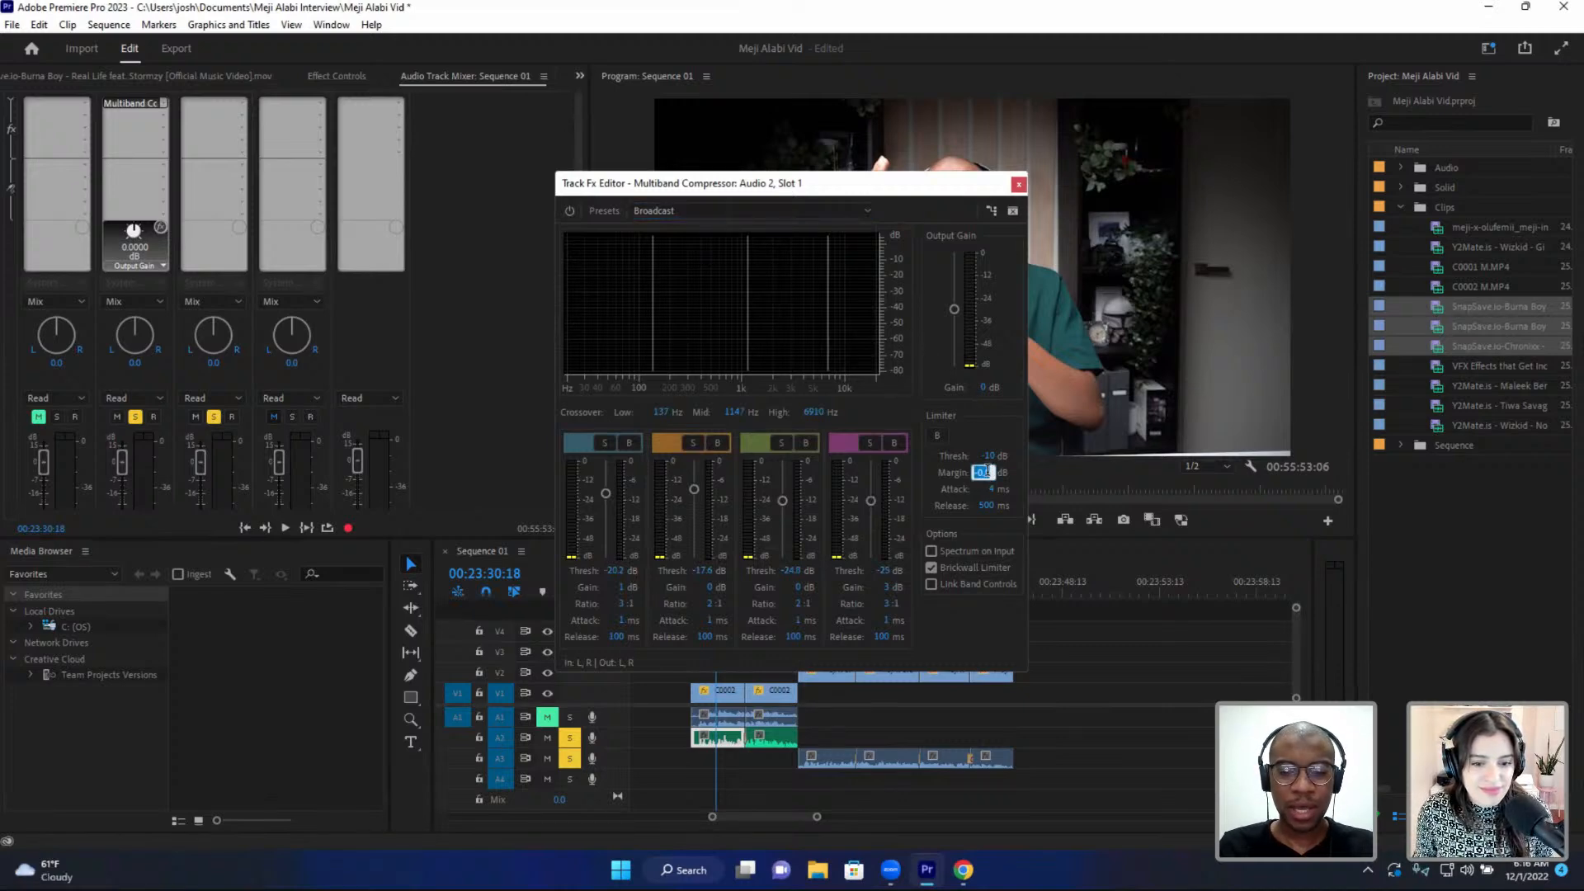
pyautogui.write('-3')
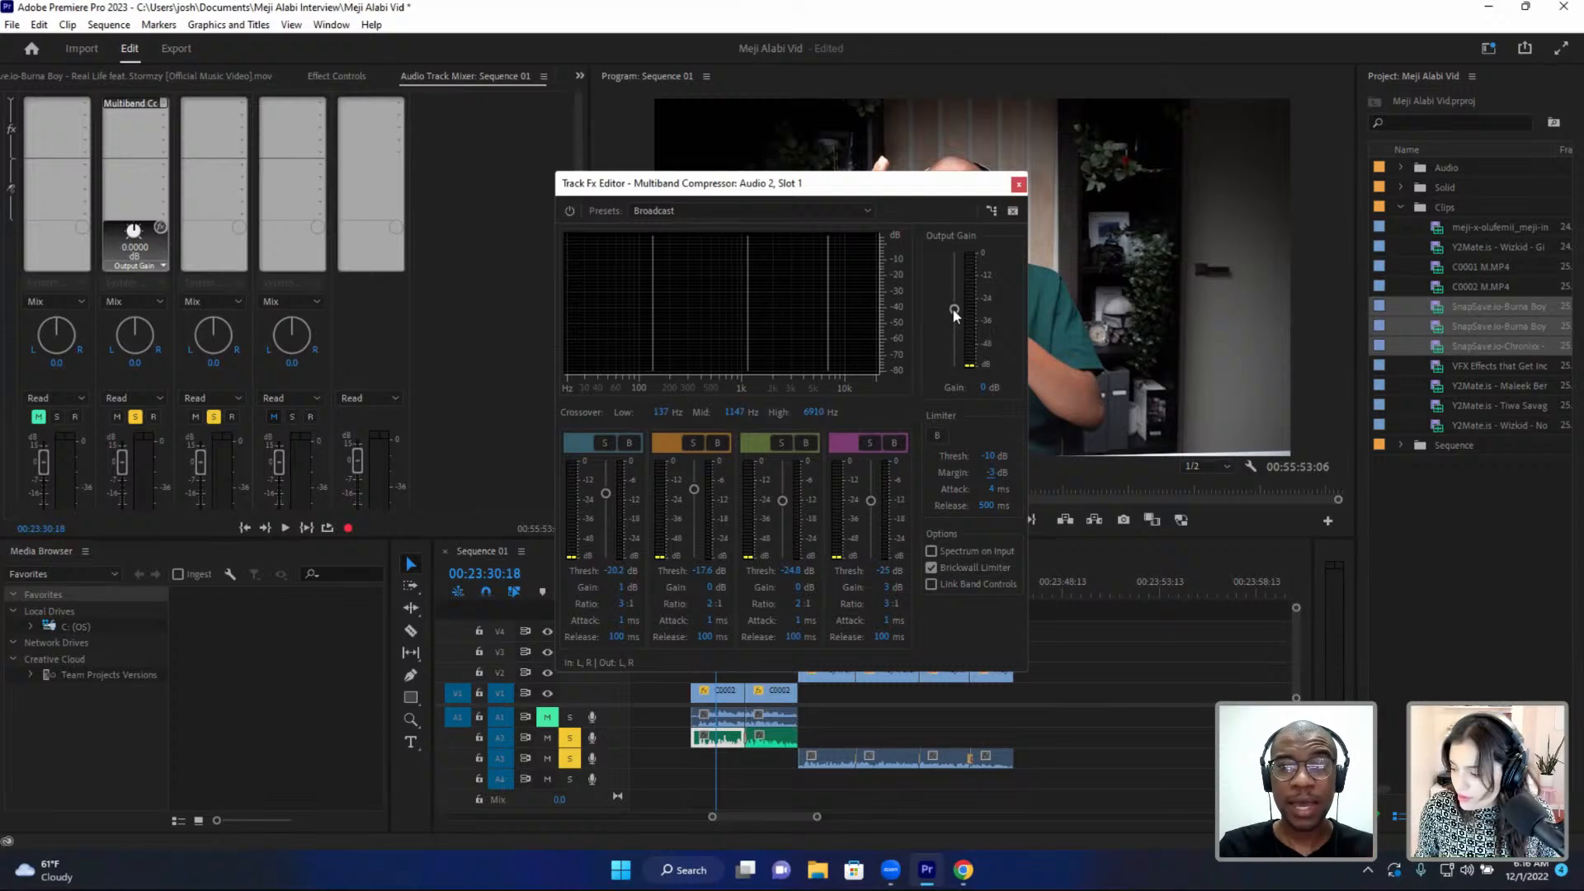
pyautogui.moveTo(953, 309); pyautogui.dragTo(954, 289)
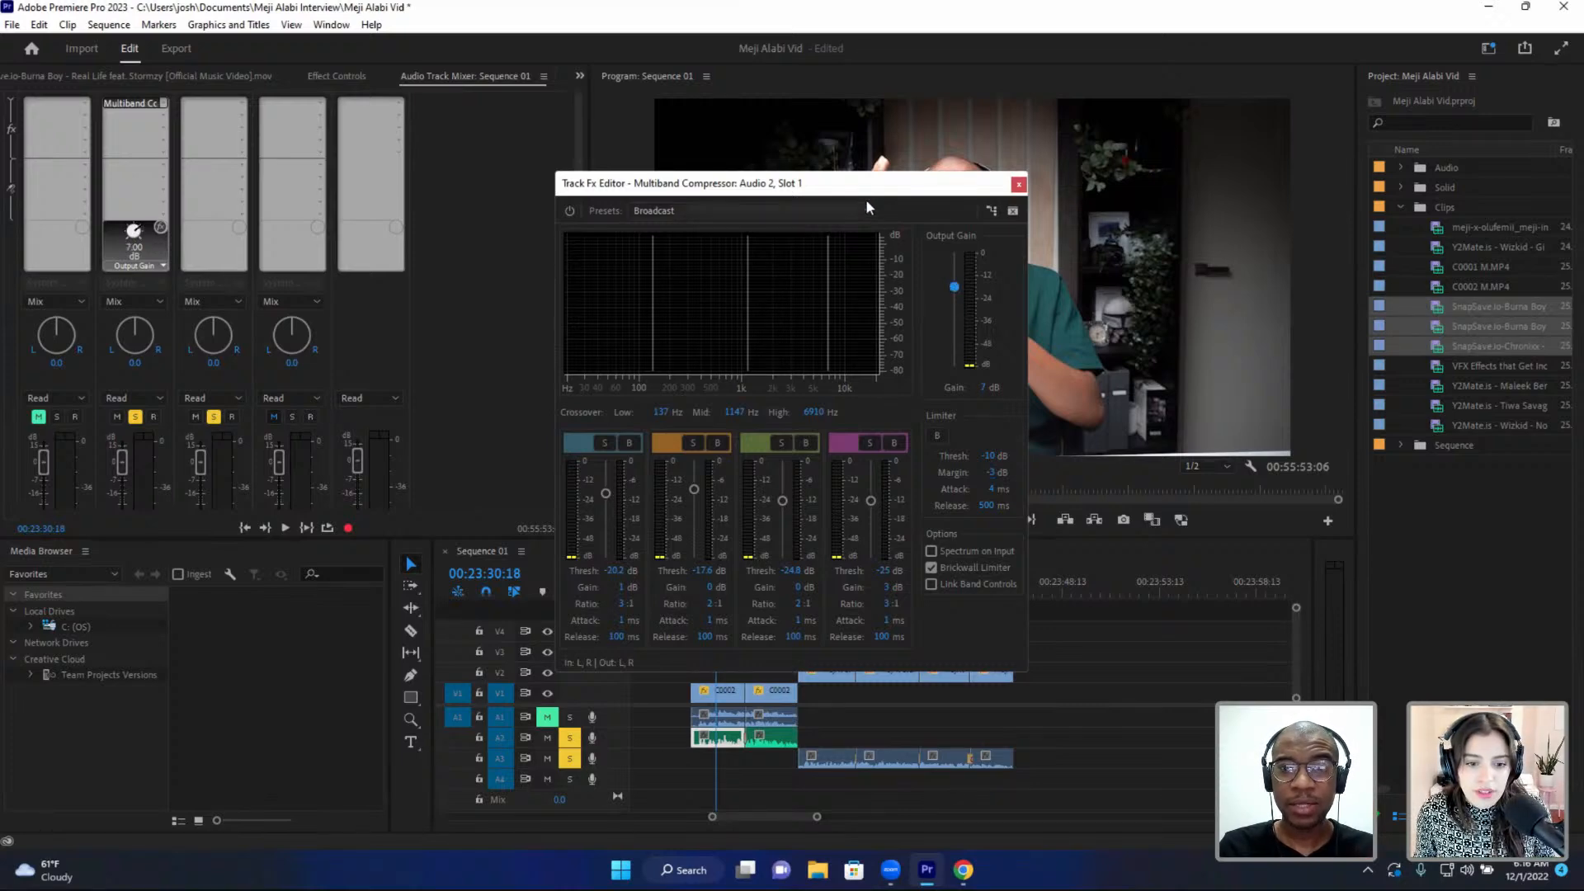
# - Move the compressor editor clear of the timeline and play the host clips twice from their beginning to hear the compressed voice
pyautogui.moveTo(866, 183); pyautogui.dragTo(402, 109)
pyautogui.click(702, 590)
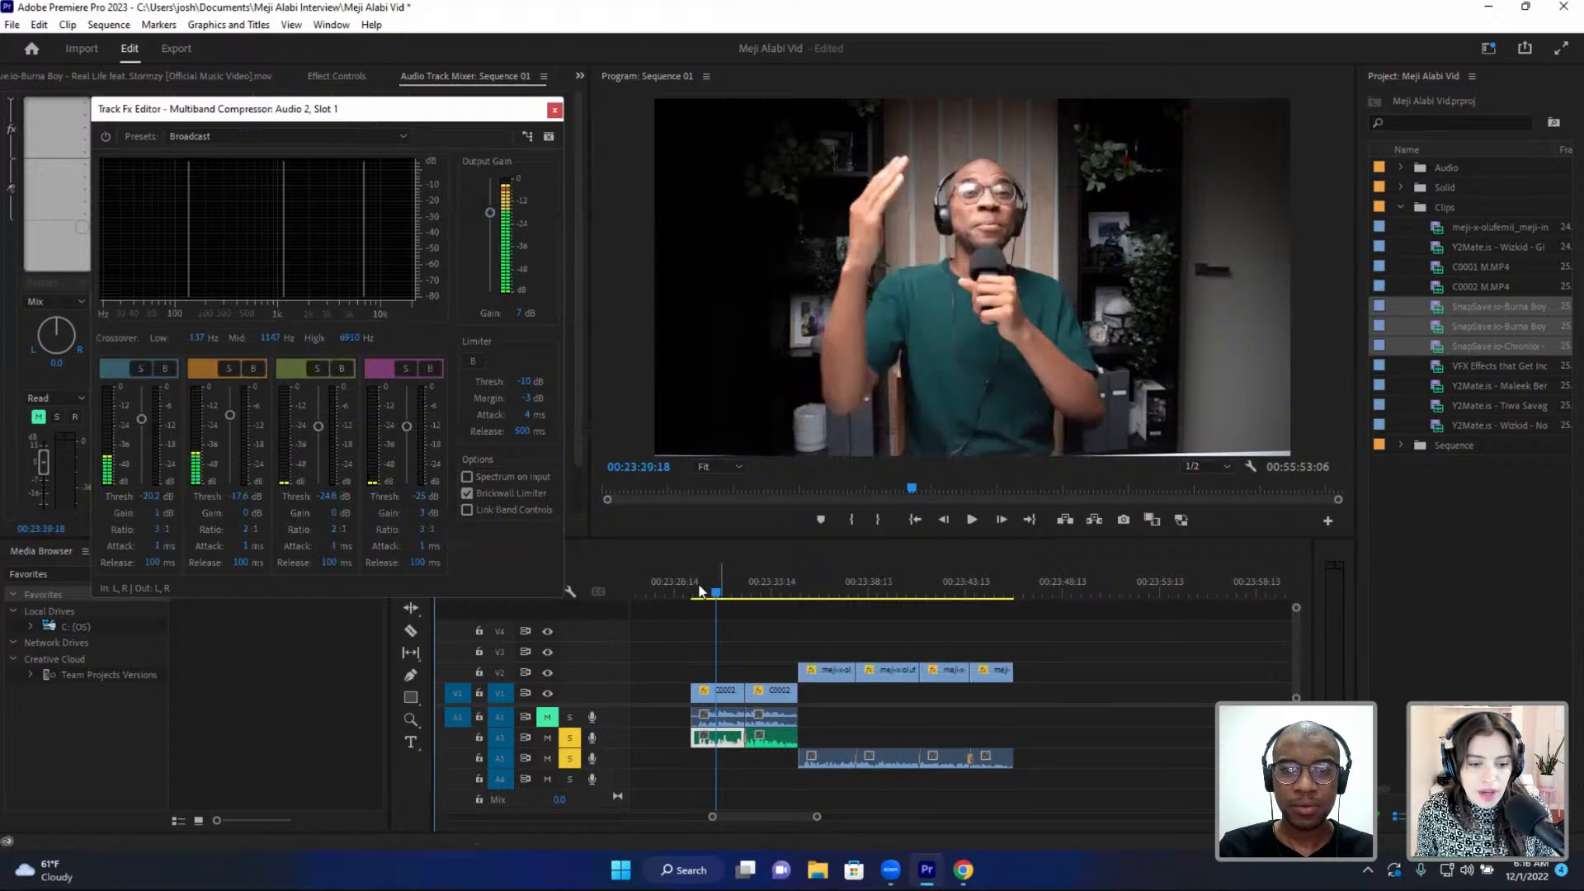
pyautogui.press('space')
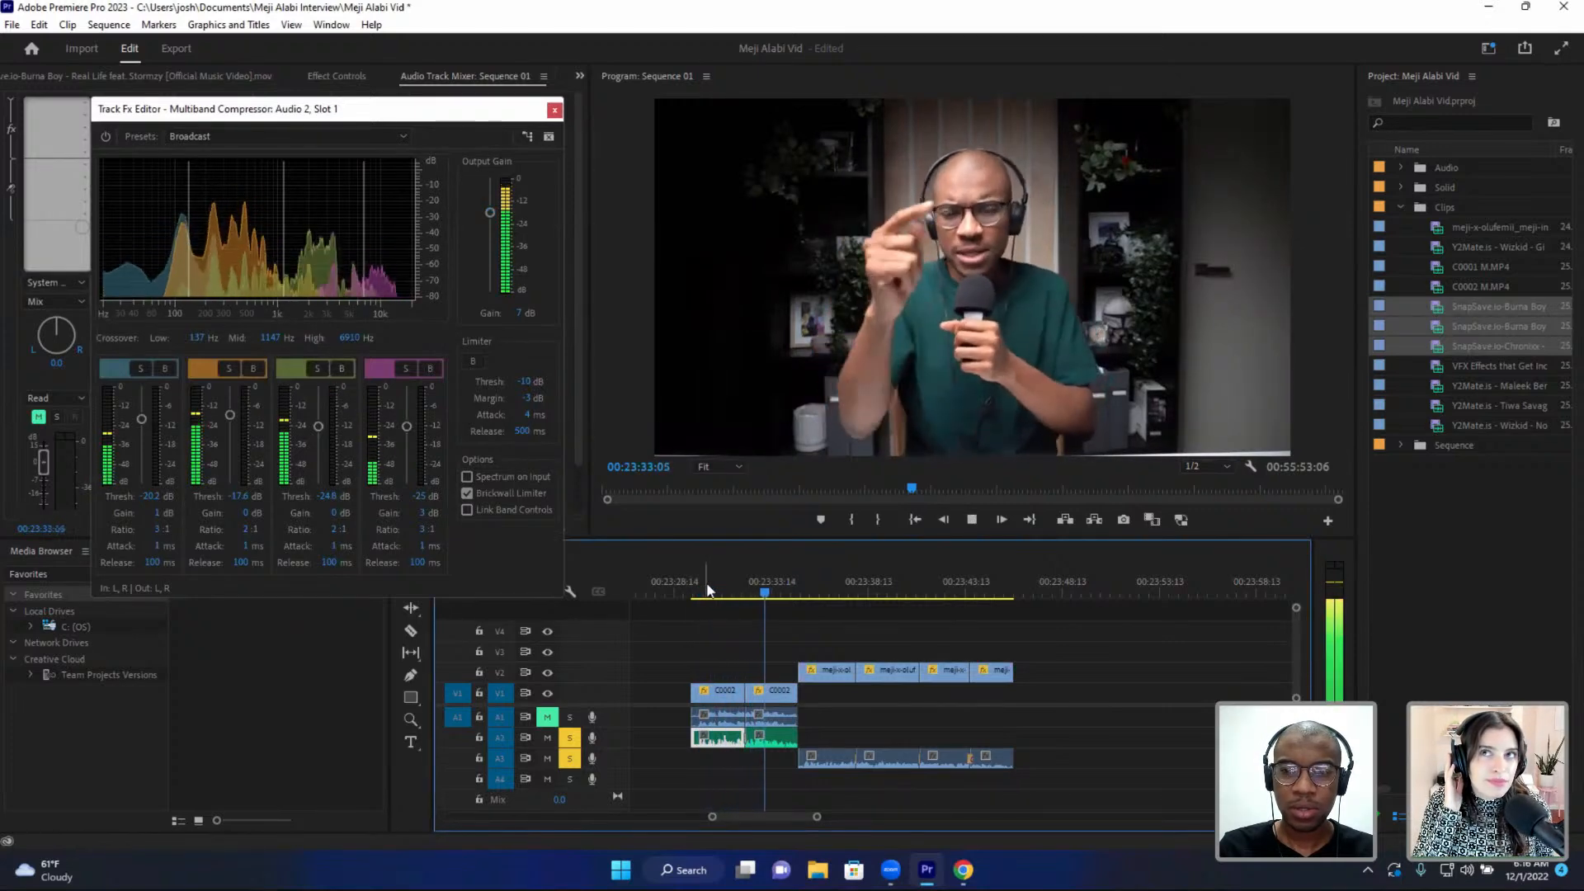
pyautogui.press('space')
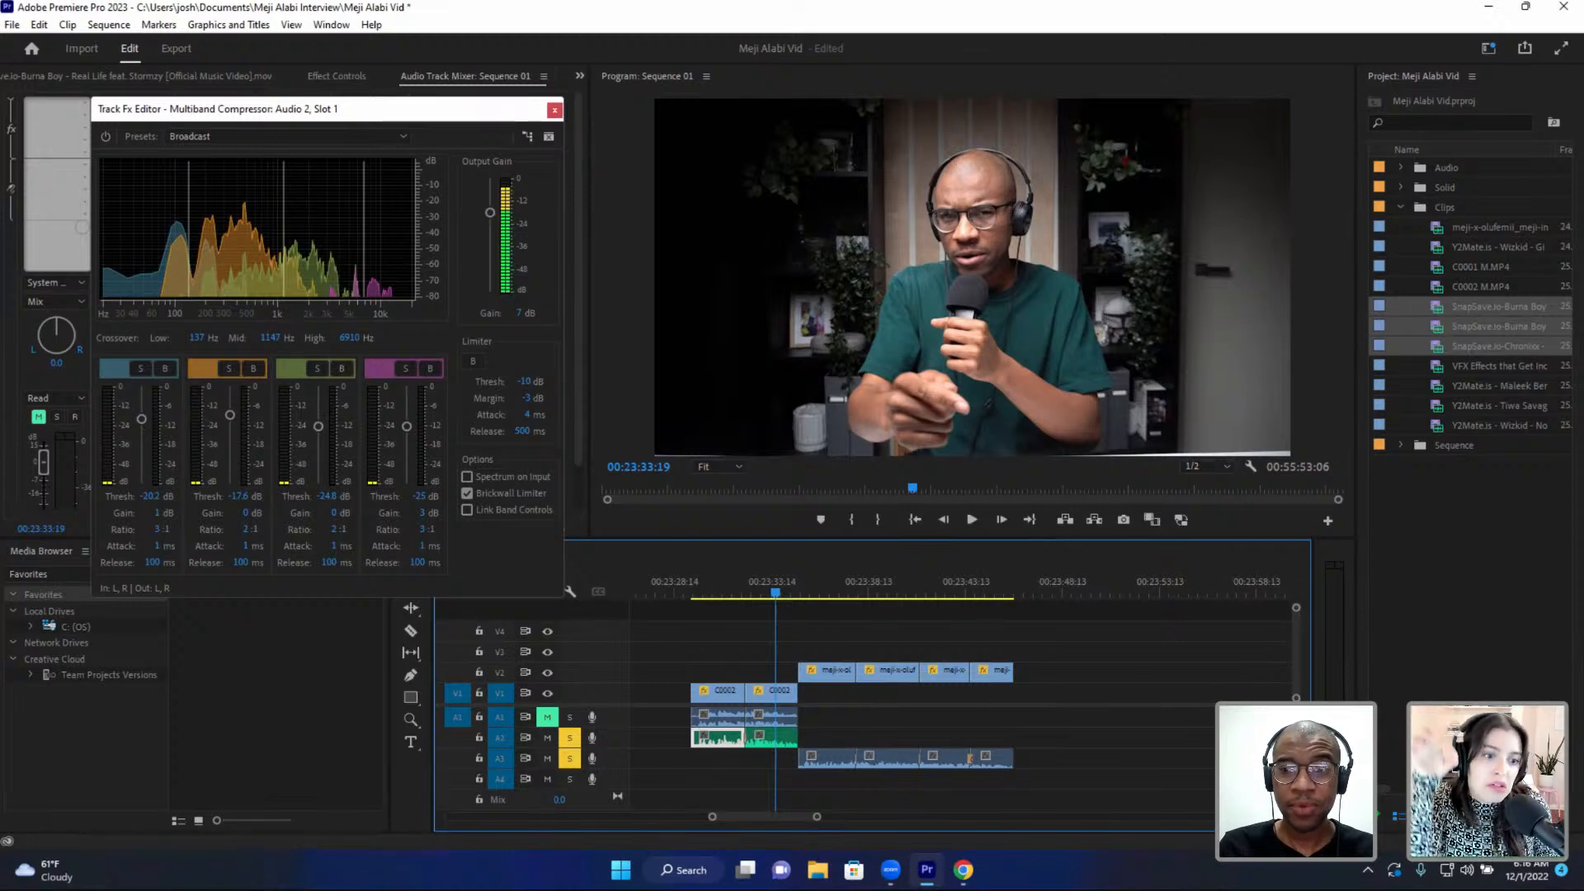
pyautogui.click(701, 585)
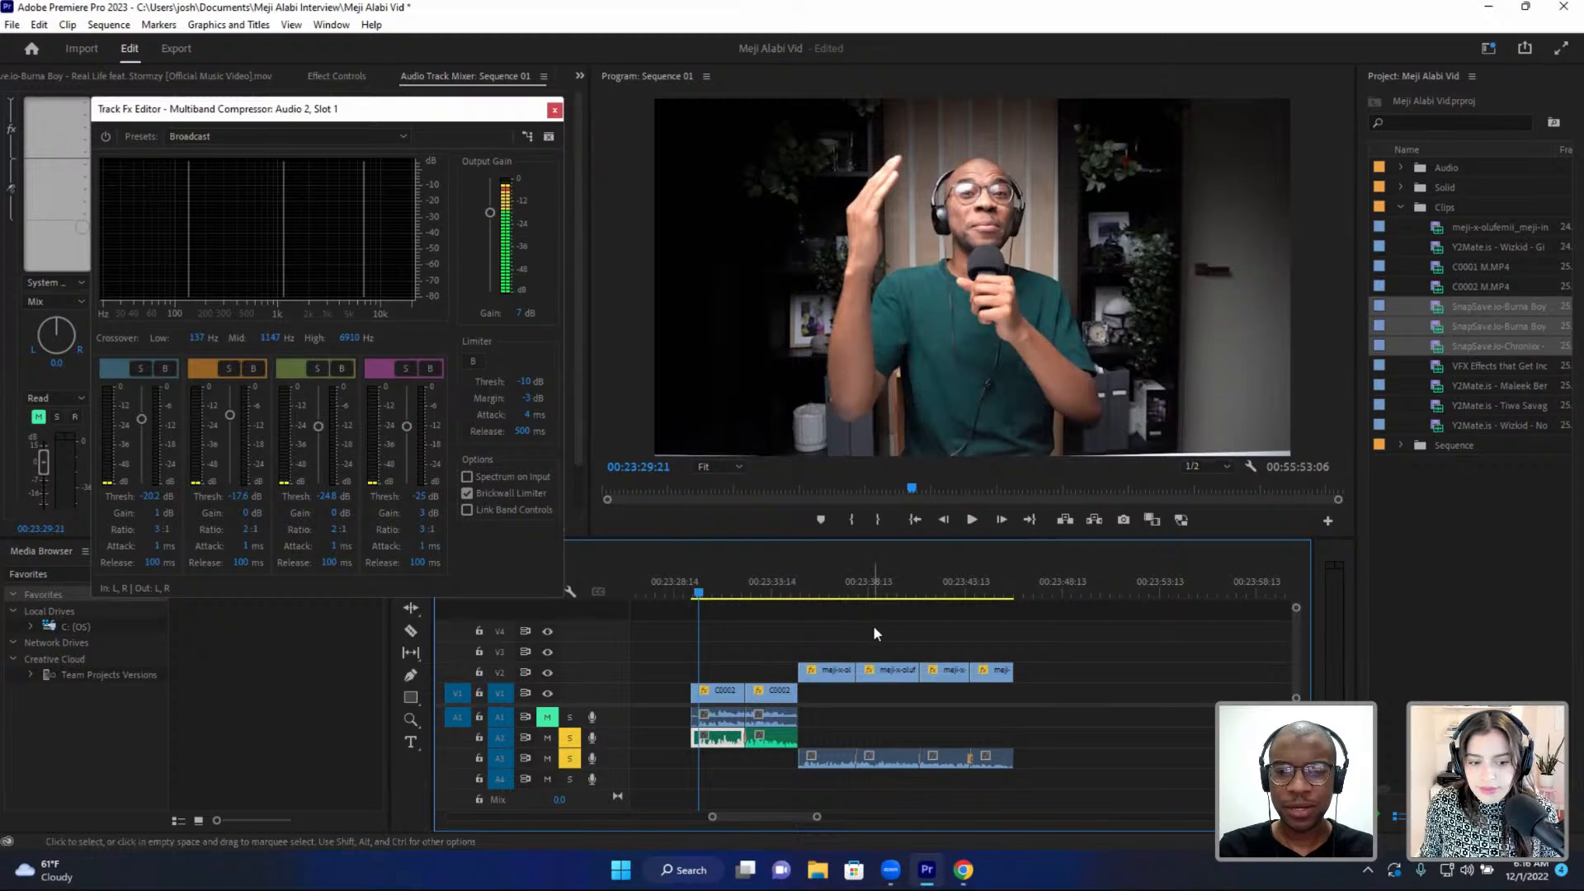
pyautogui.press('space')
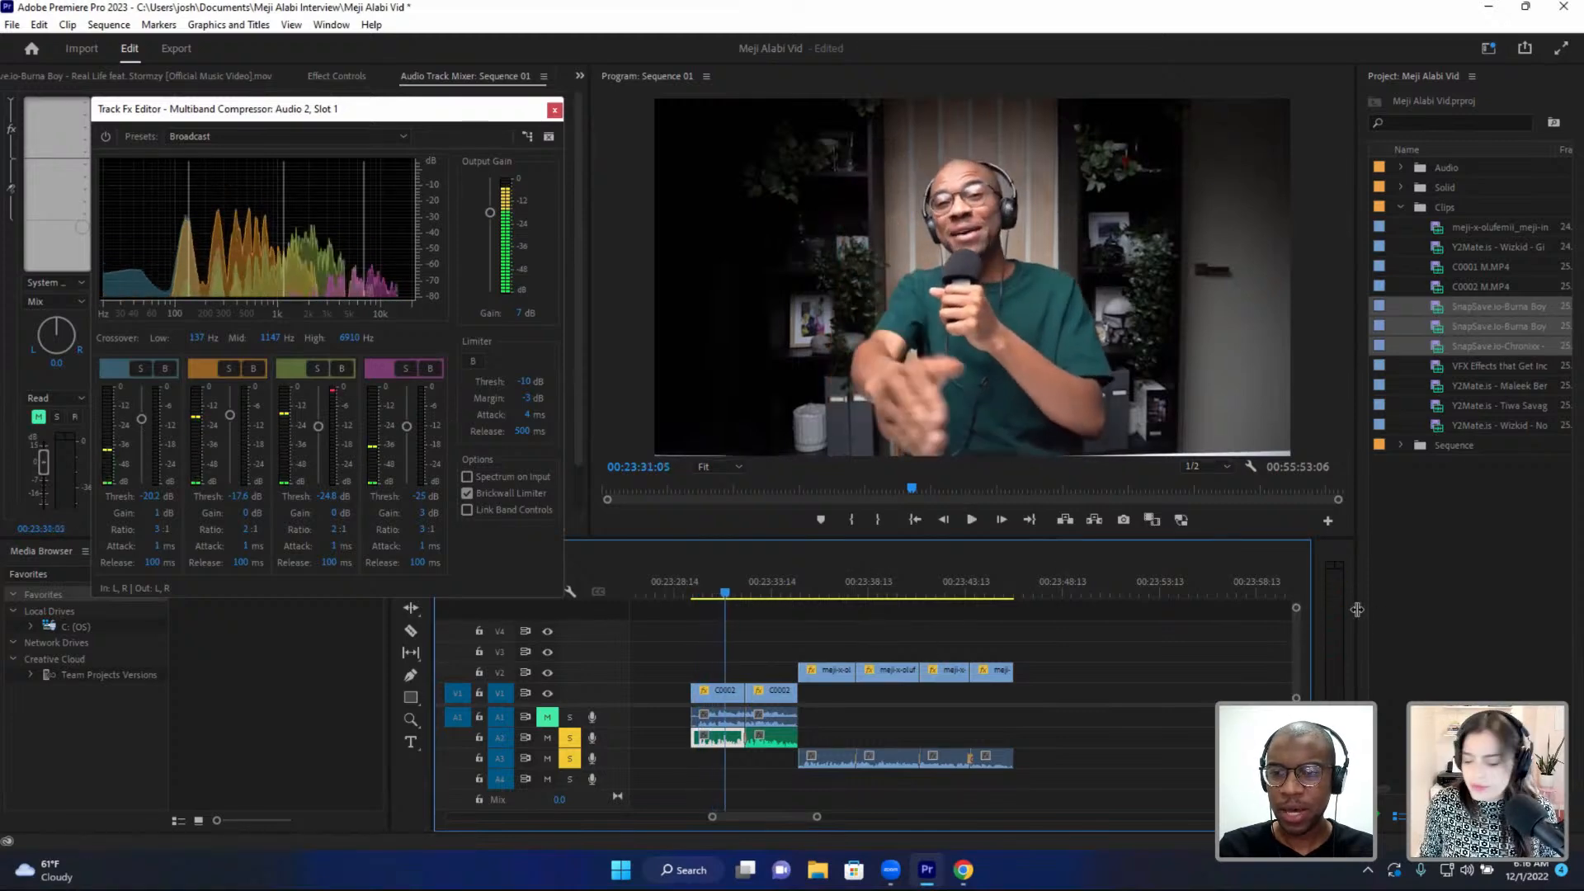
# - Widen the audio meters and replay the host clips at lower system volume to check their levels, finishing by closing the compressor editor
pyautogui.moveTo(1355, 611); pyautogui.dragTo(1469, 613)
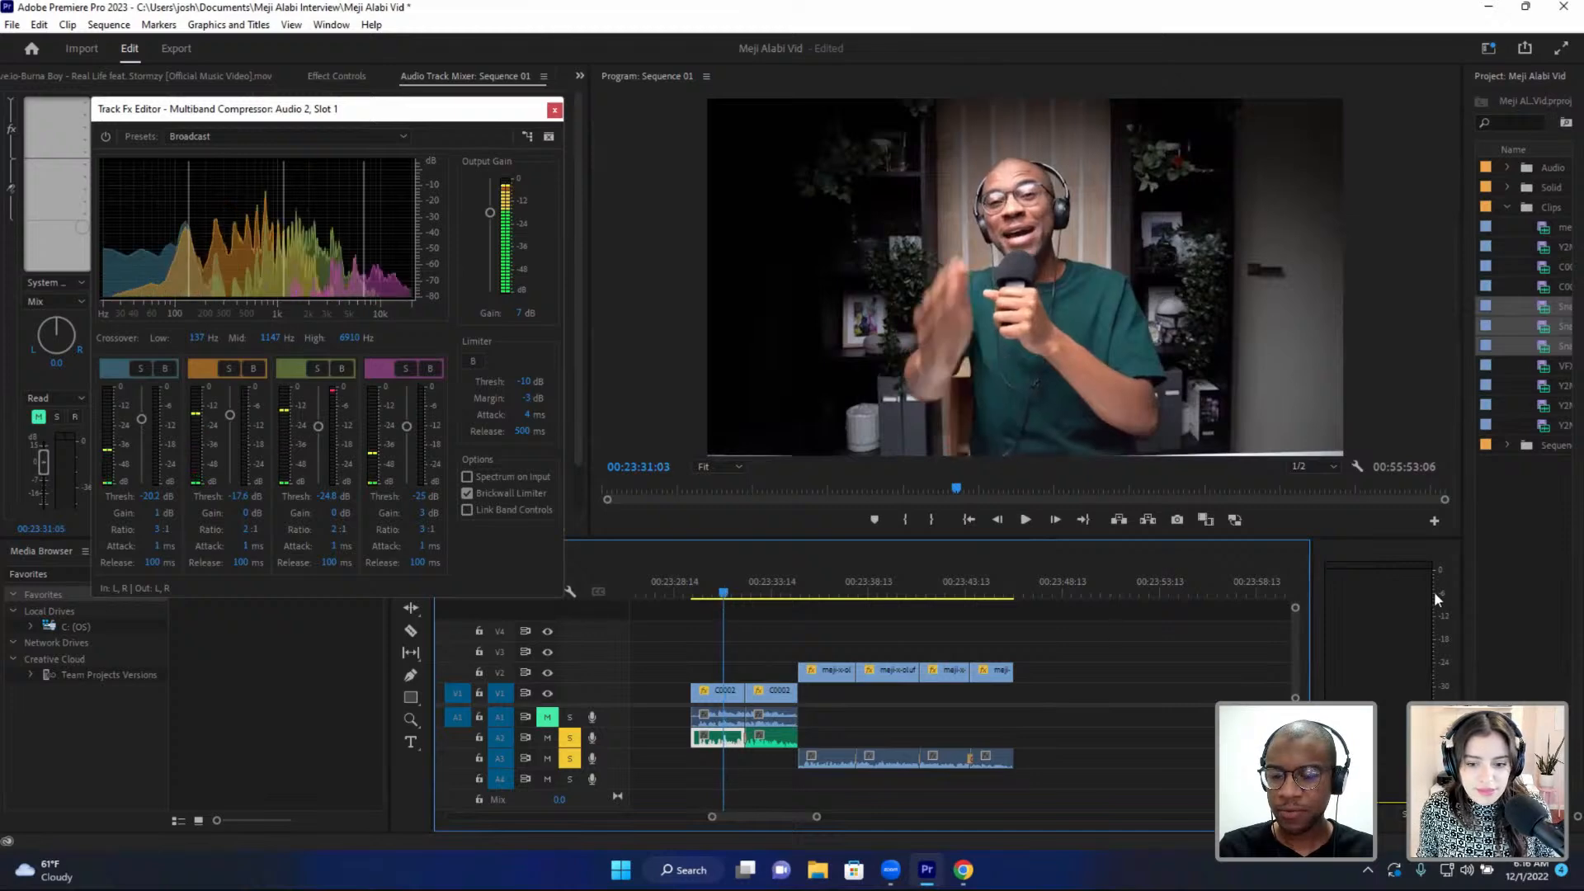
pyautogui.press('space')
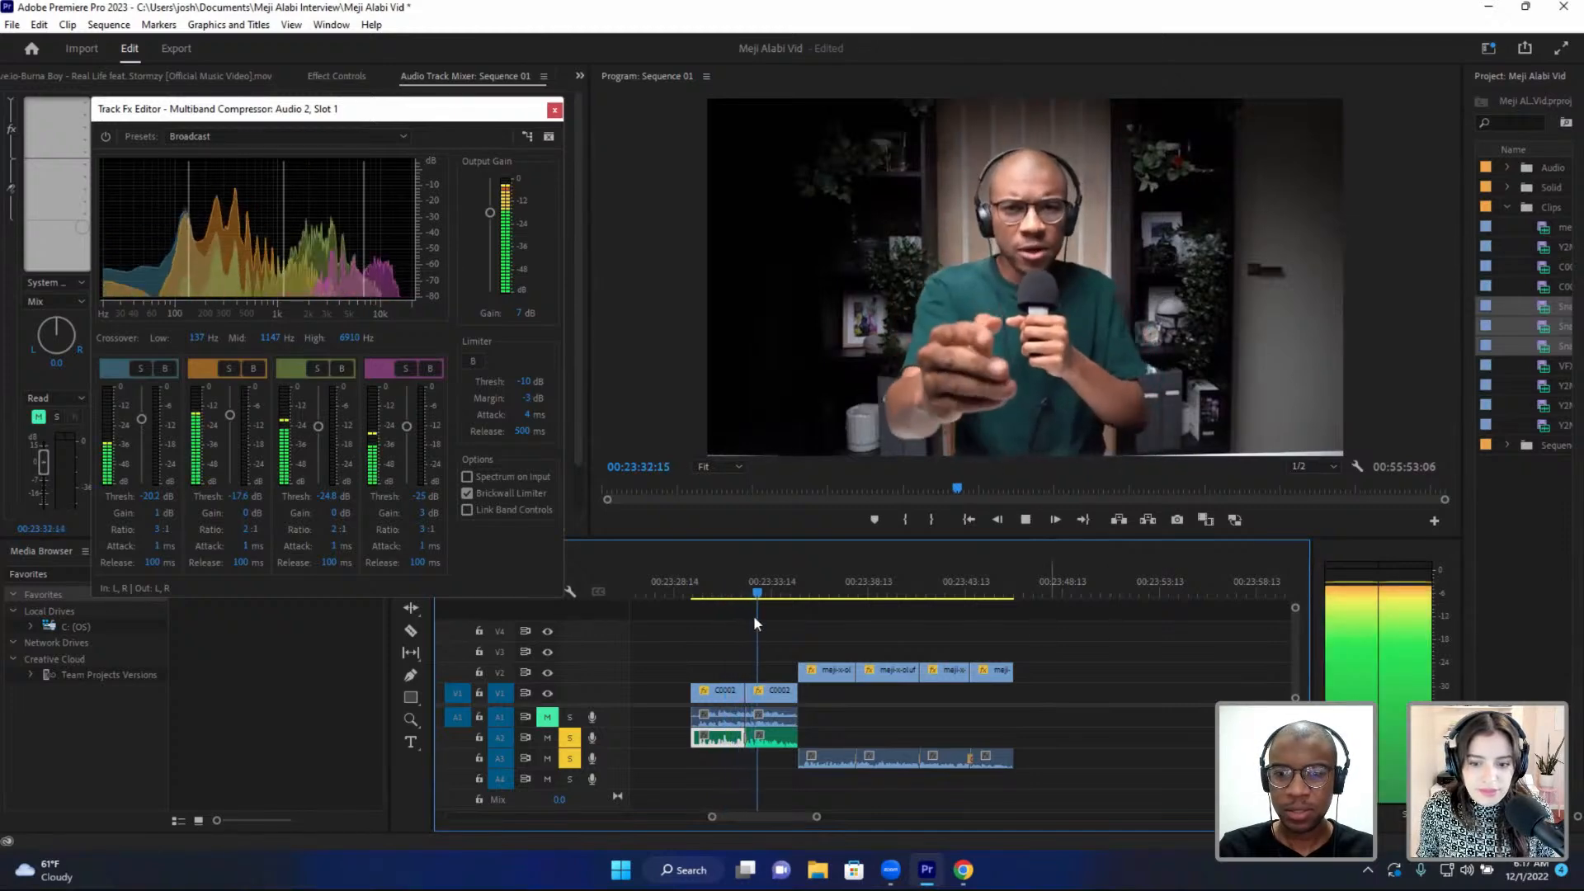
pyautogui.press('space')
pyautogui.press('XF86AudioLowerVolume')
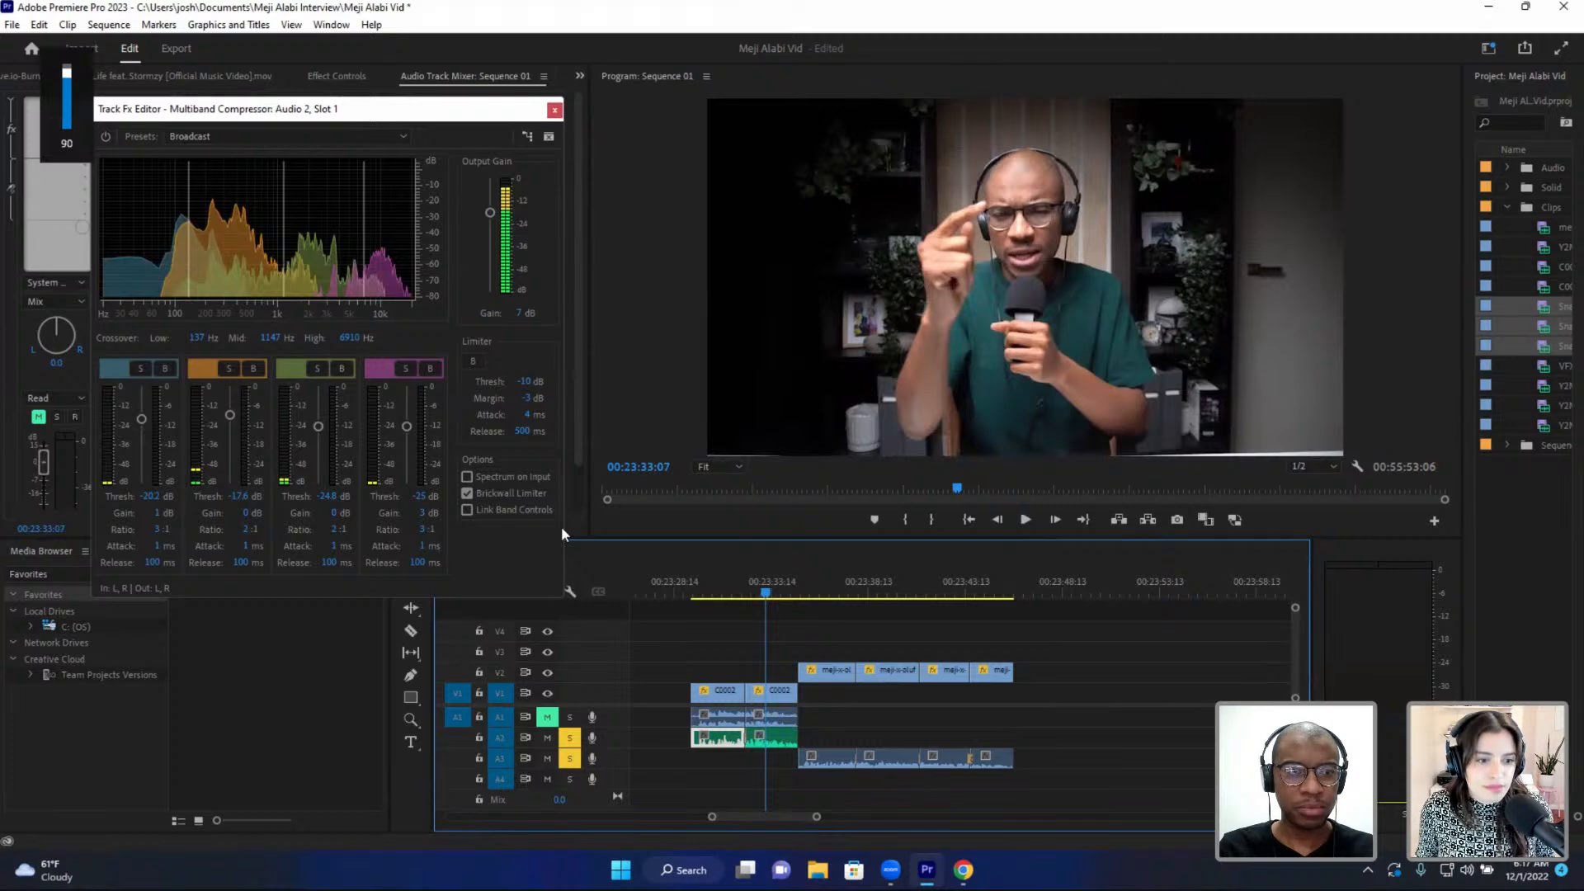
pyautogui.click(718, 587)
pyautogui.press('space')
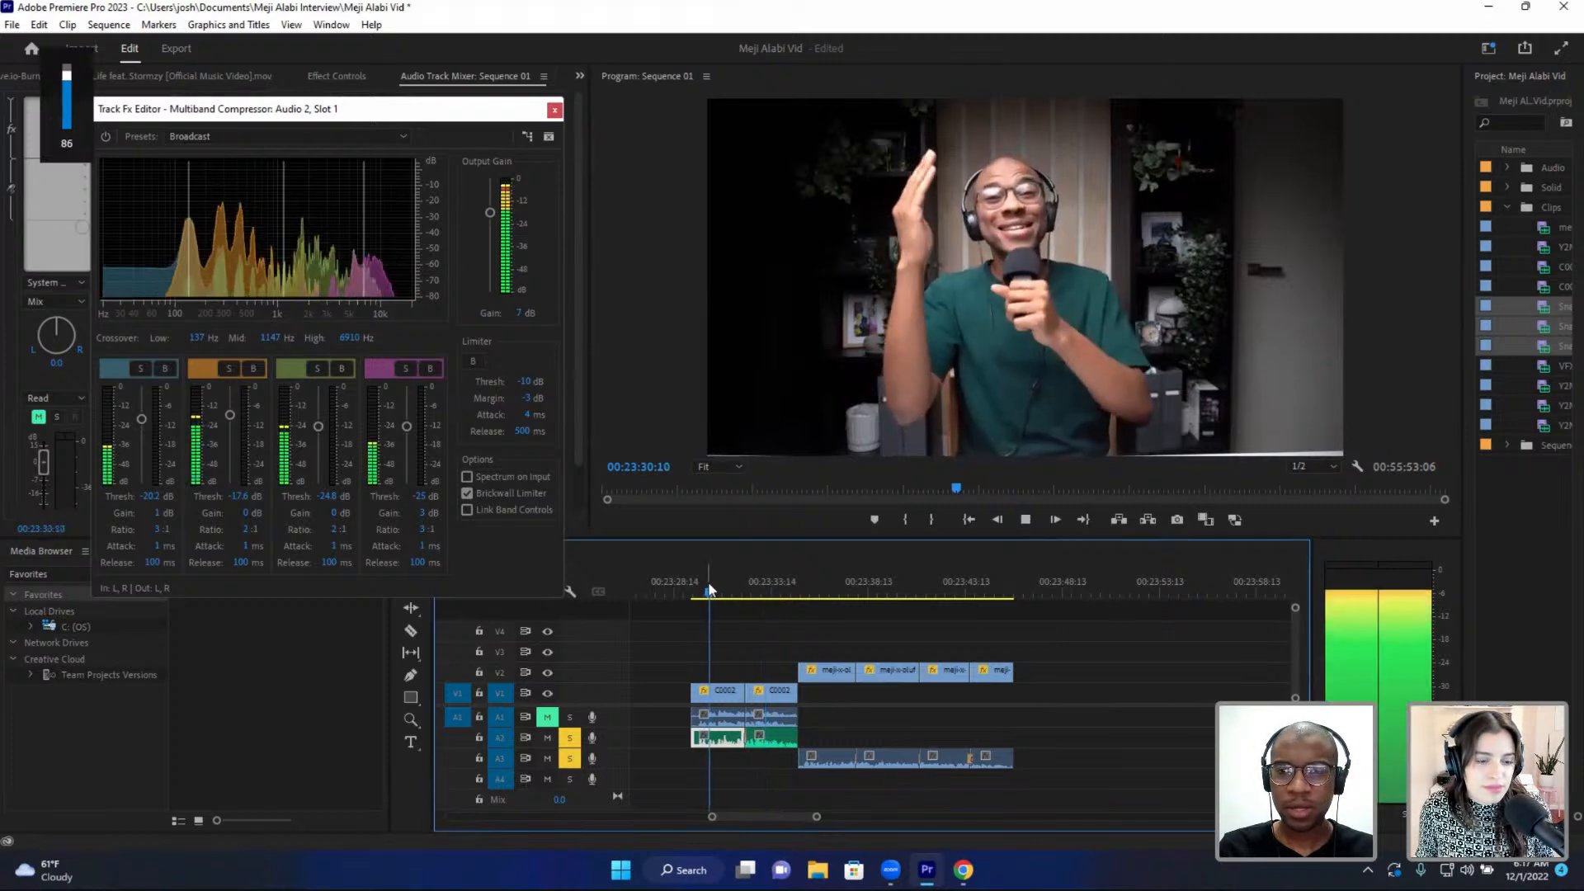
pyautogui.press('space')
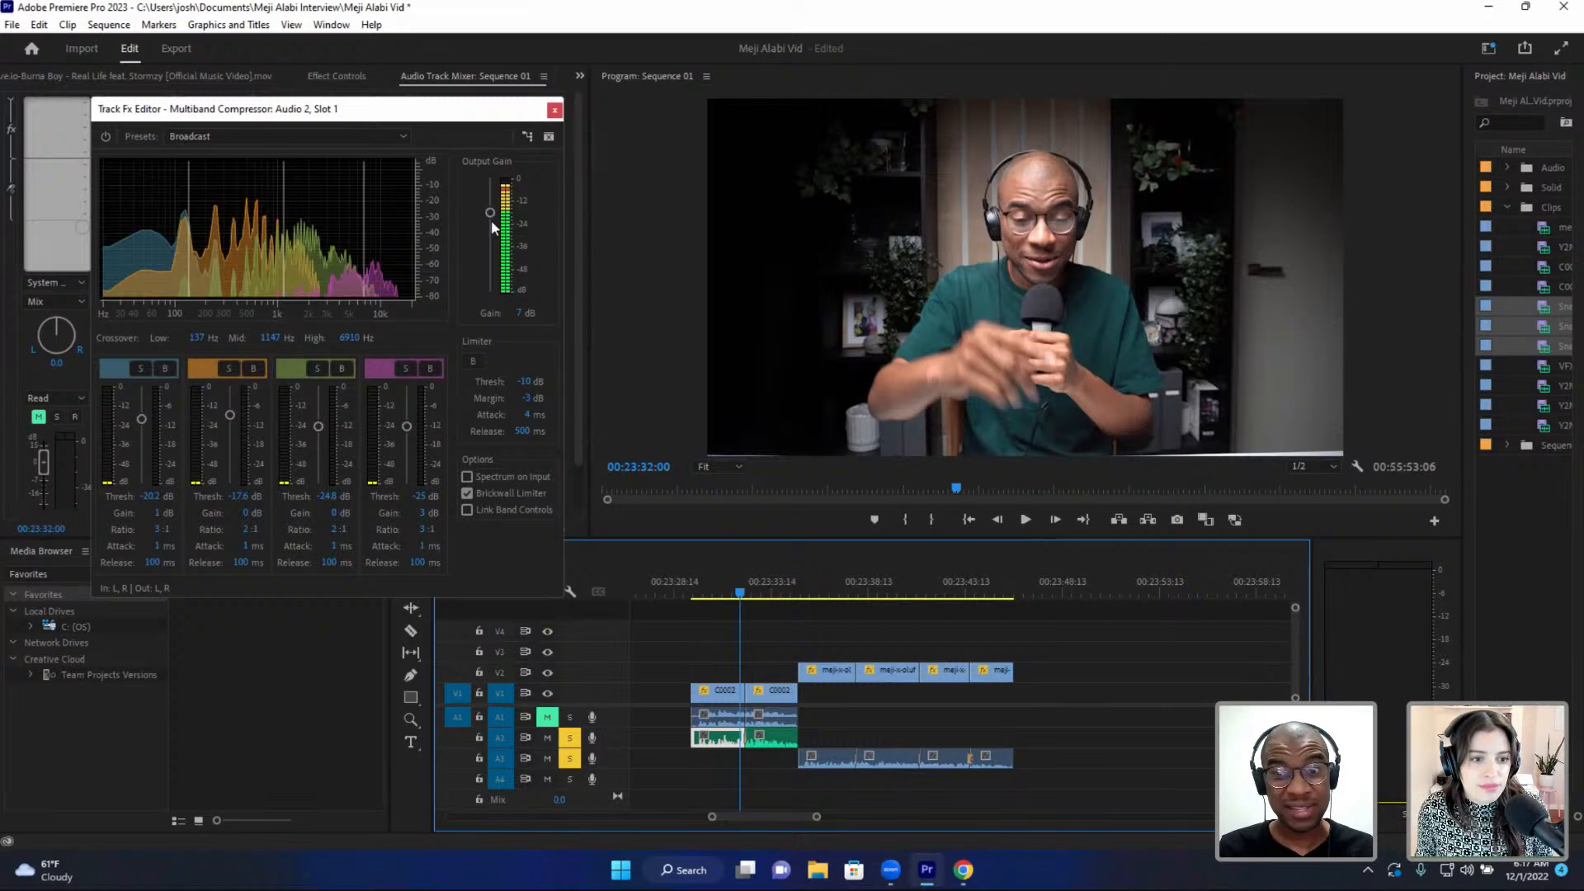
pyautogui.click(554, 110)
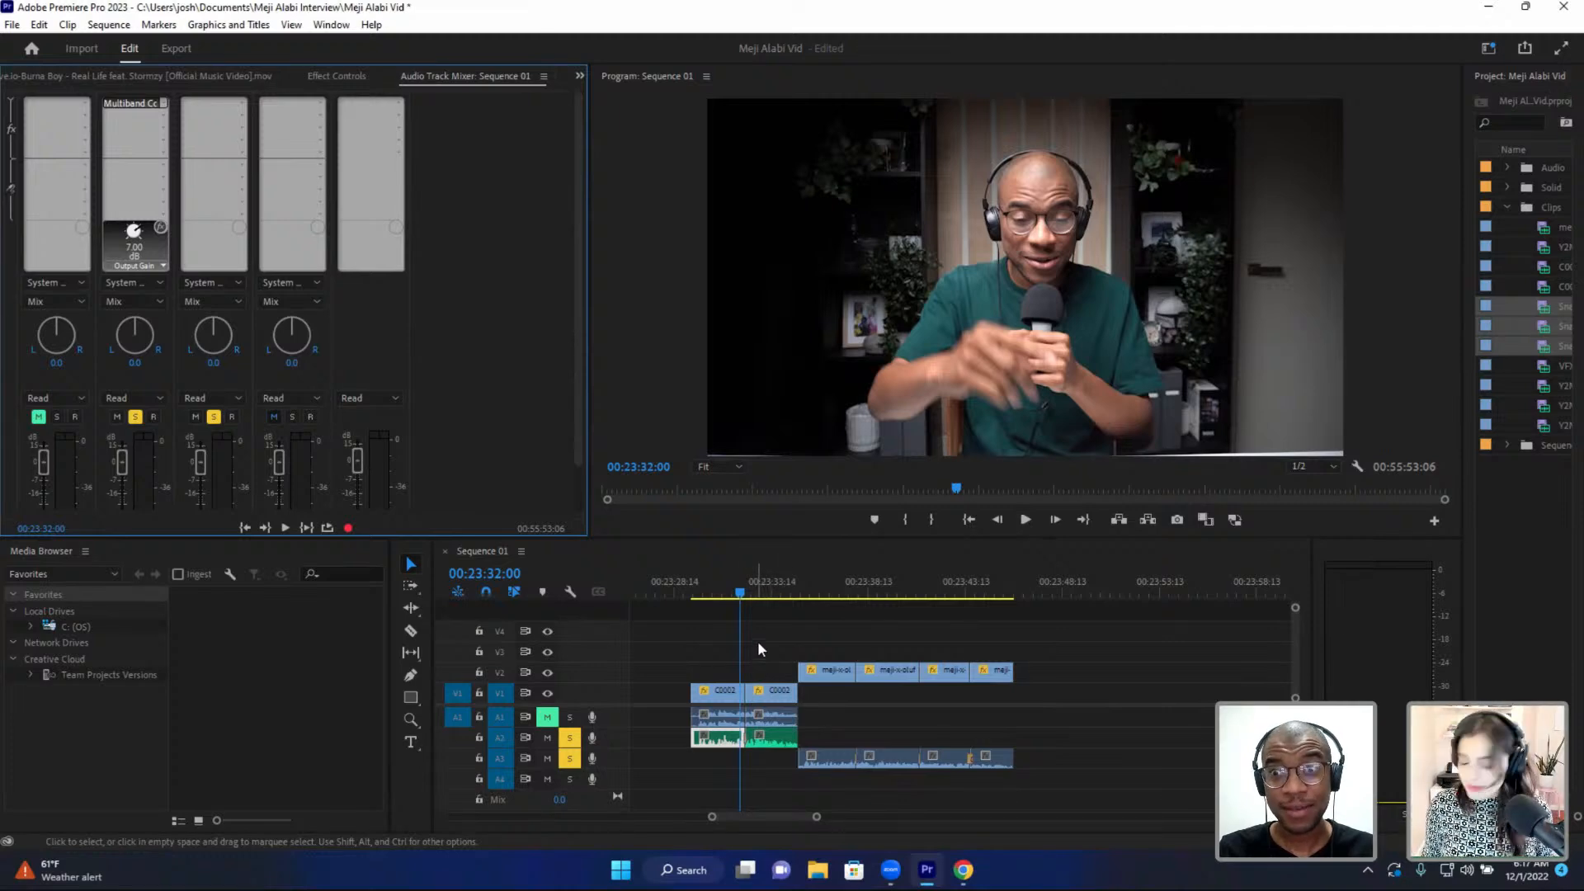
# - Play across the cut from the host clips to the first guest clip, stopping at 00:23:36:03, to compare their loudness
pyautogui.click(729, 592)
pyautogui.press('space')
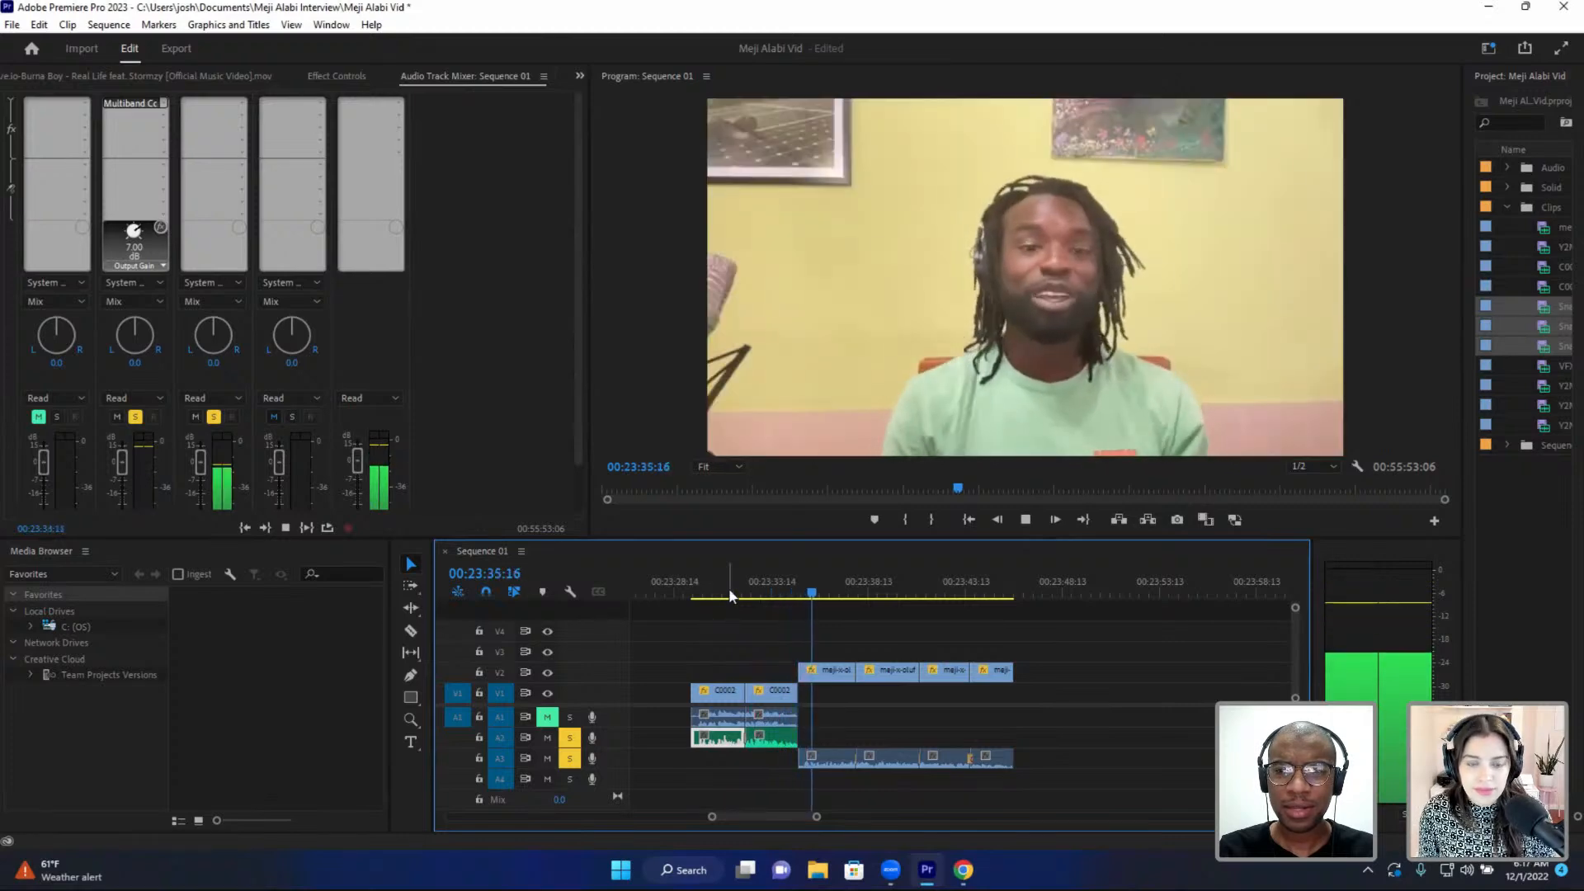
pyautogui.press('space')
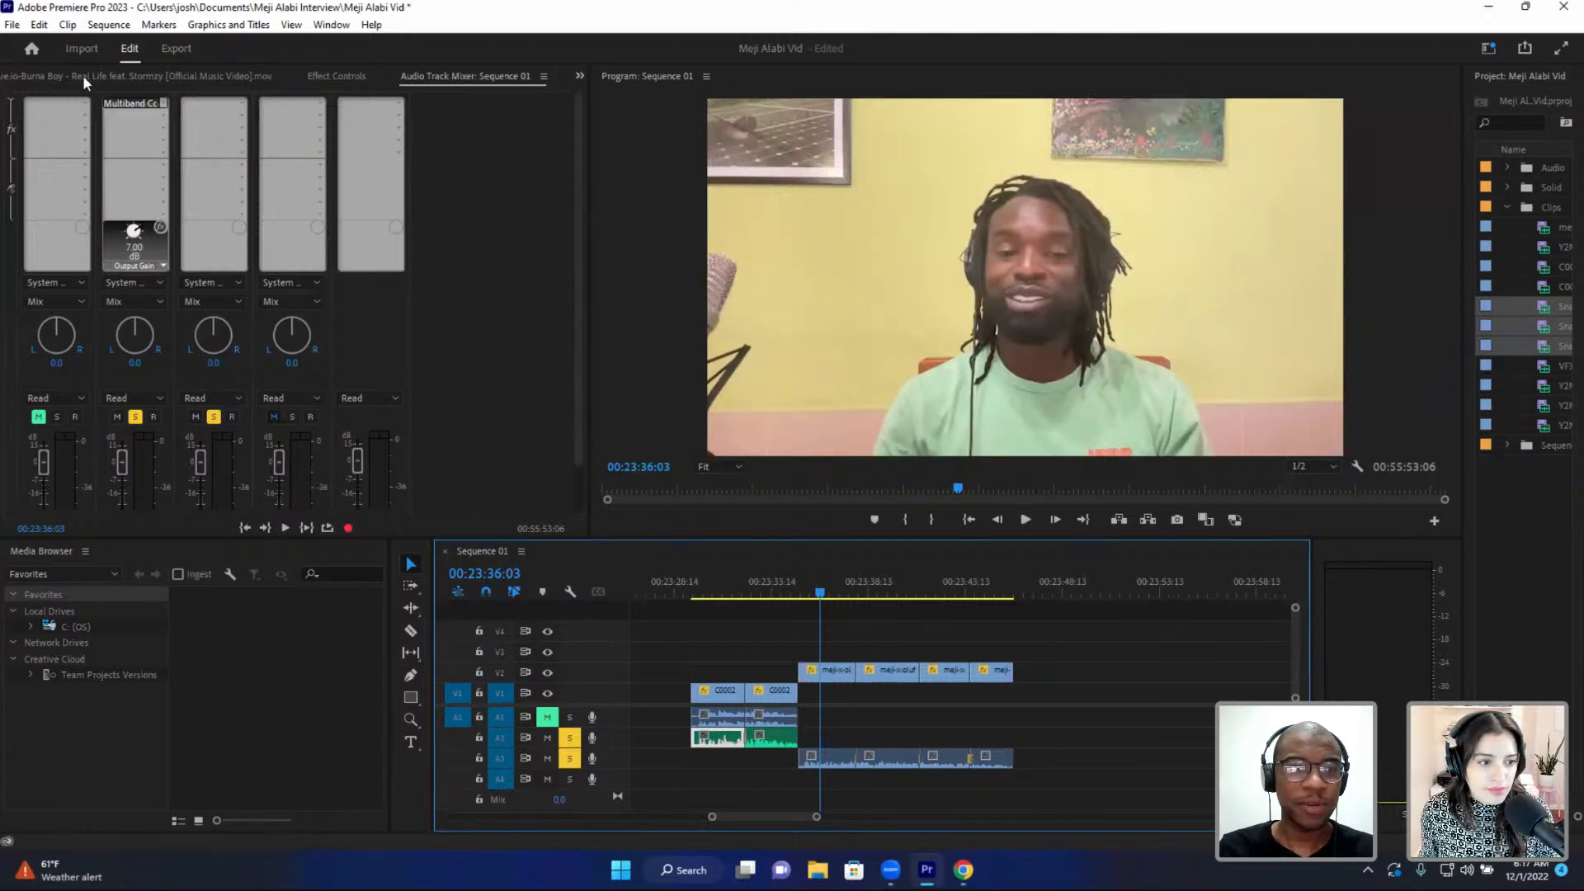
# - Copy the Multiband Compressor from the Audio 2 track to the first effect slot of the Audio 3 track
pyautogui.click(132, 102)
pyautogui.click(139, 101)
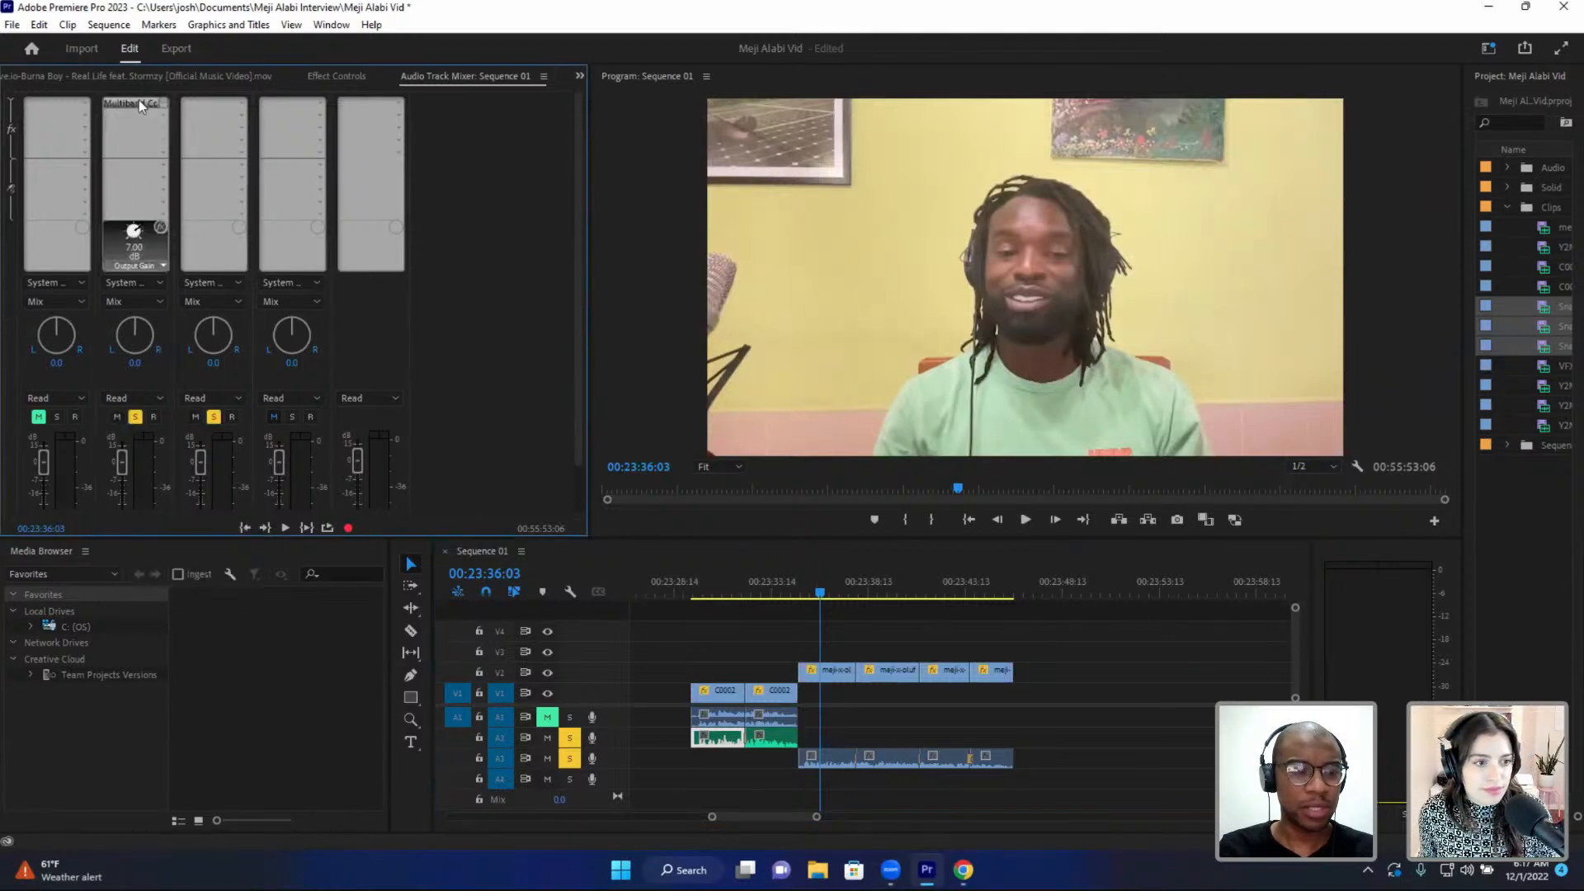
pyautogui.moveTo(139, 101); pyautogui.dragTo(198, 105)
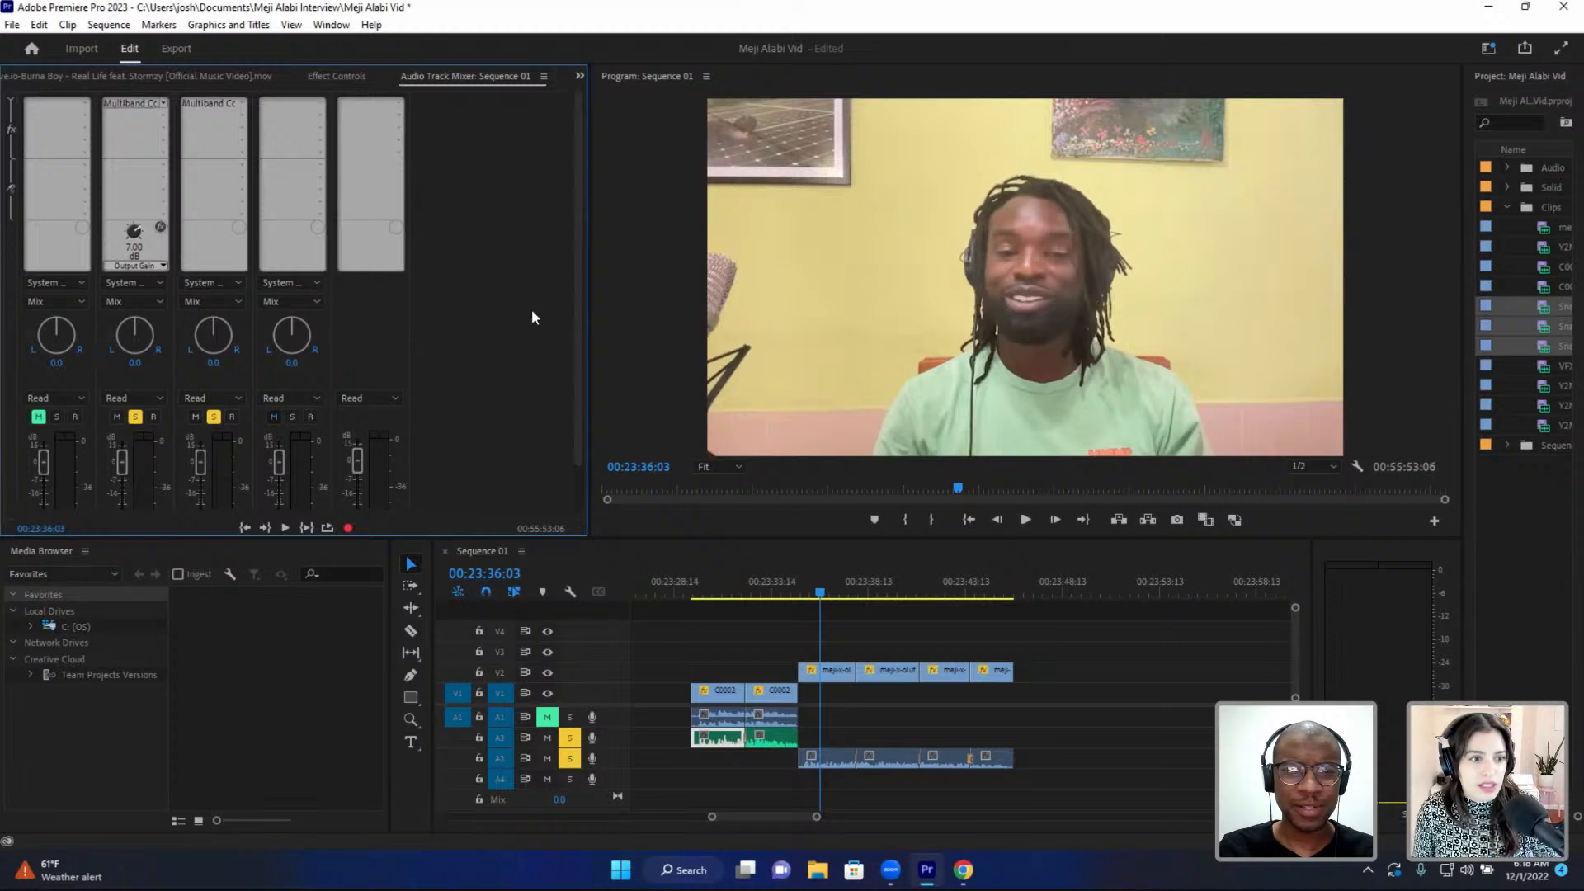
# - Play the guest clips from 00:23:35:11 to 00:23:44:23, and replay their opening up to 00:23:36:03 to check the compressed audio
pyautogui.click(807, 582)
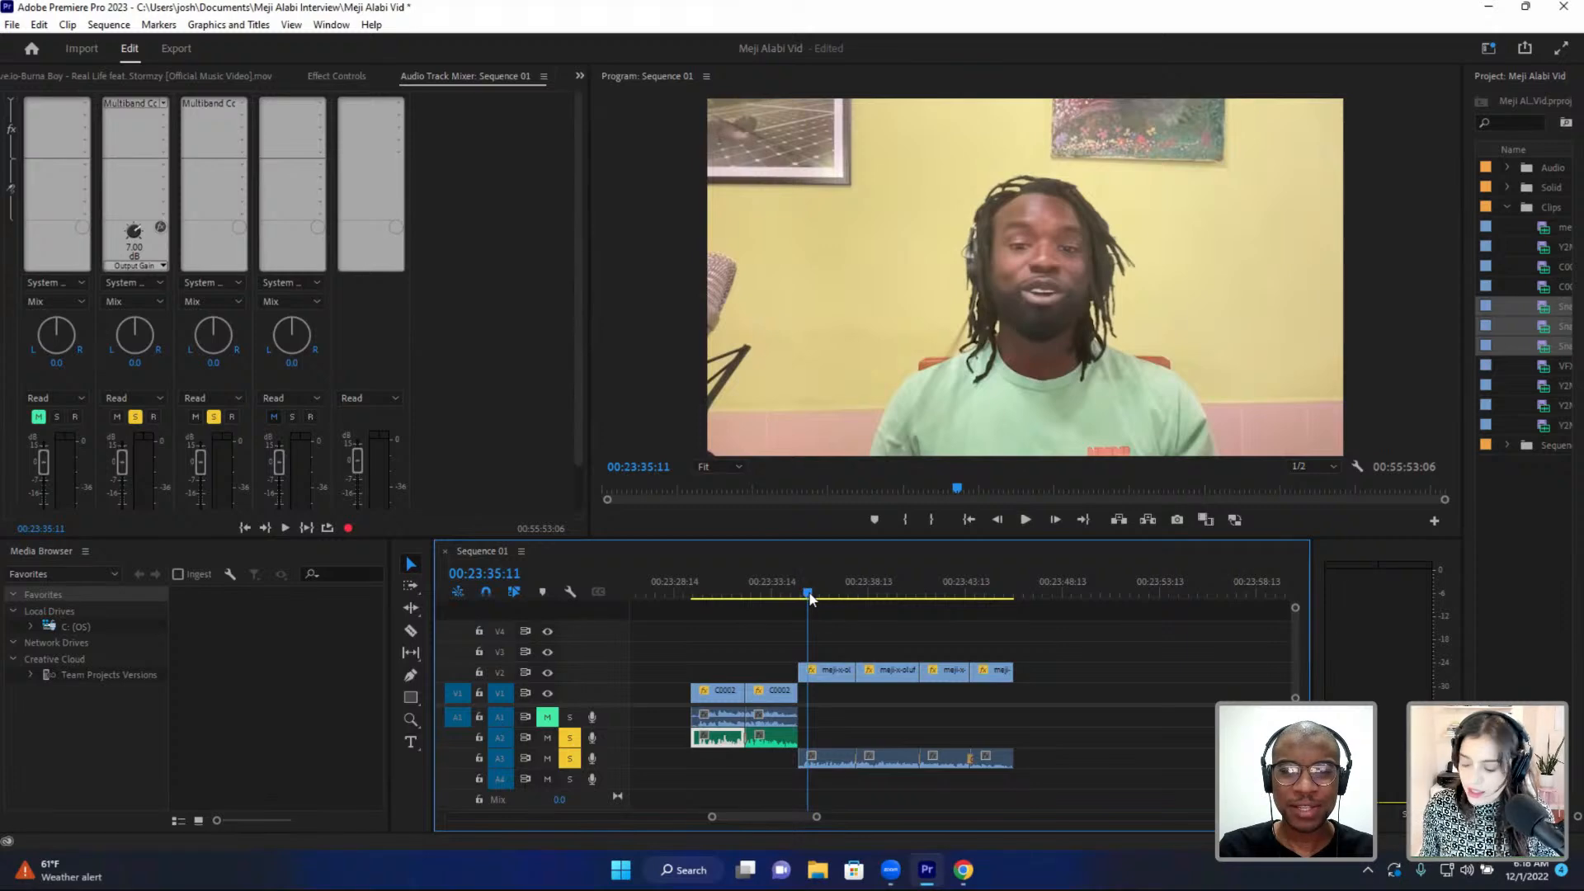
pyautogui.press('space')
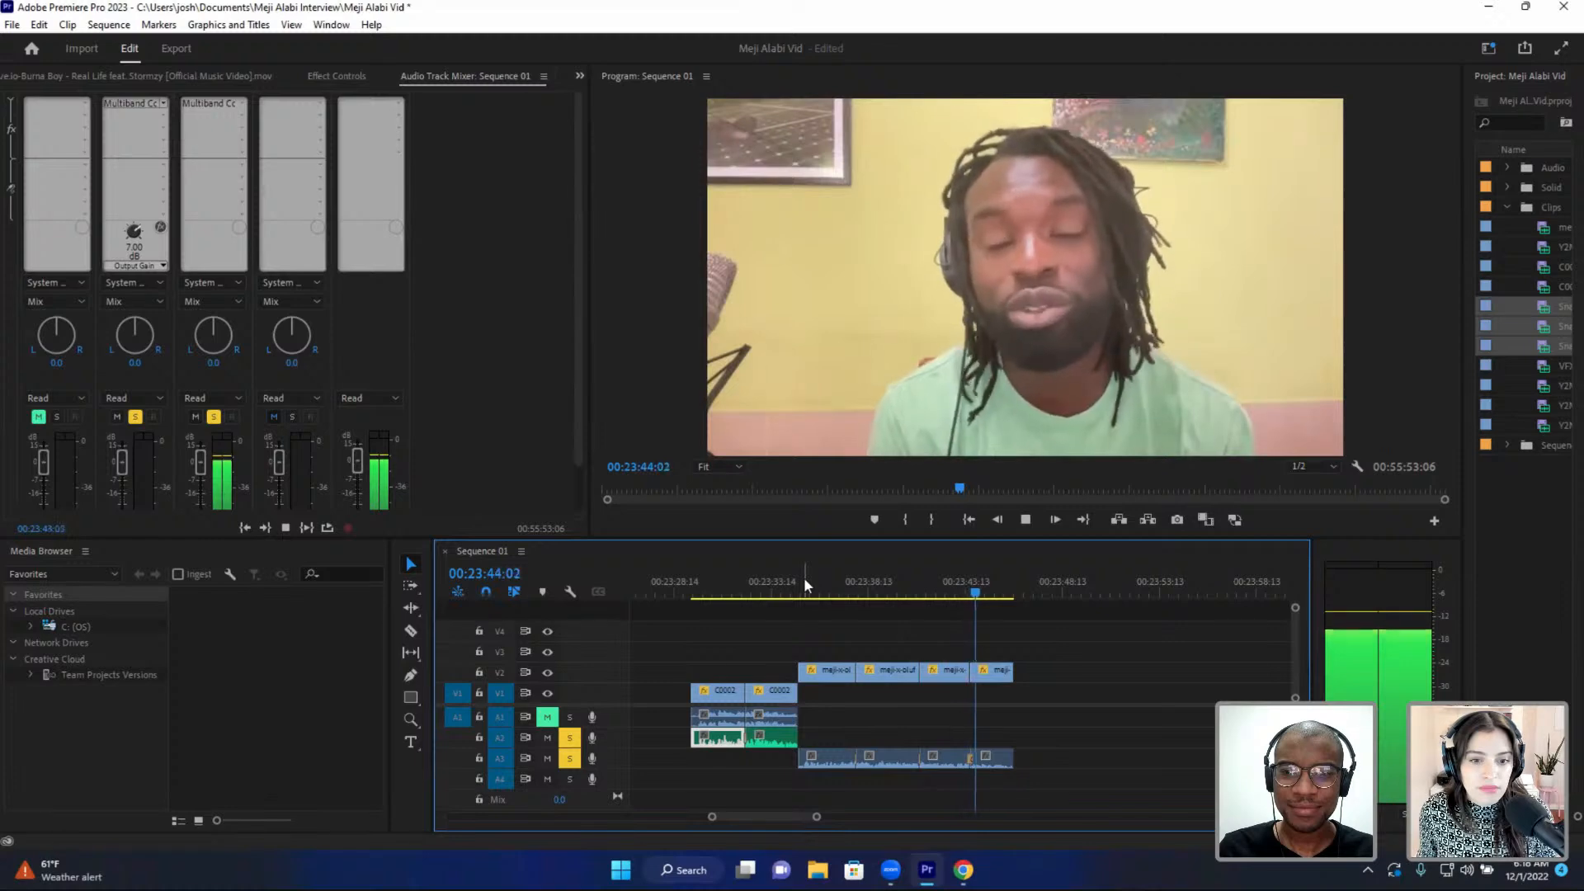
pyautogui.press('space')
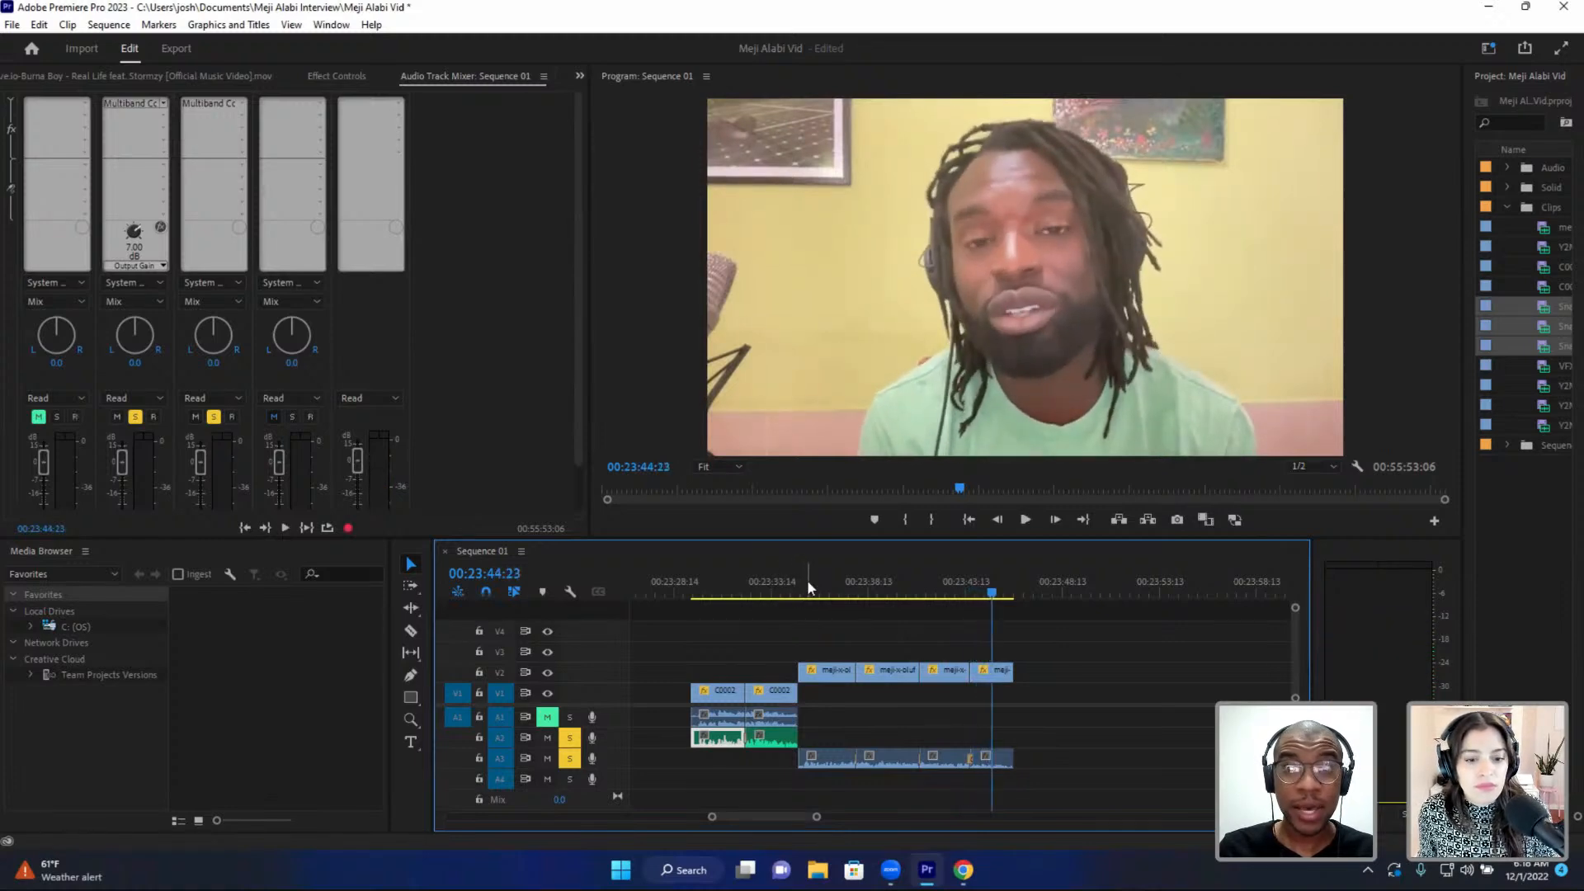
pyautogui.click(809, 588)
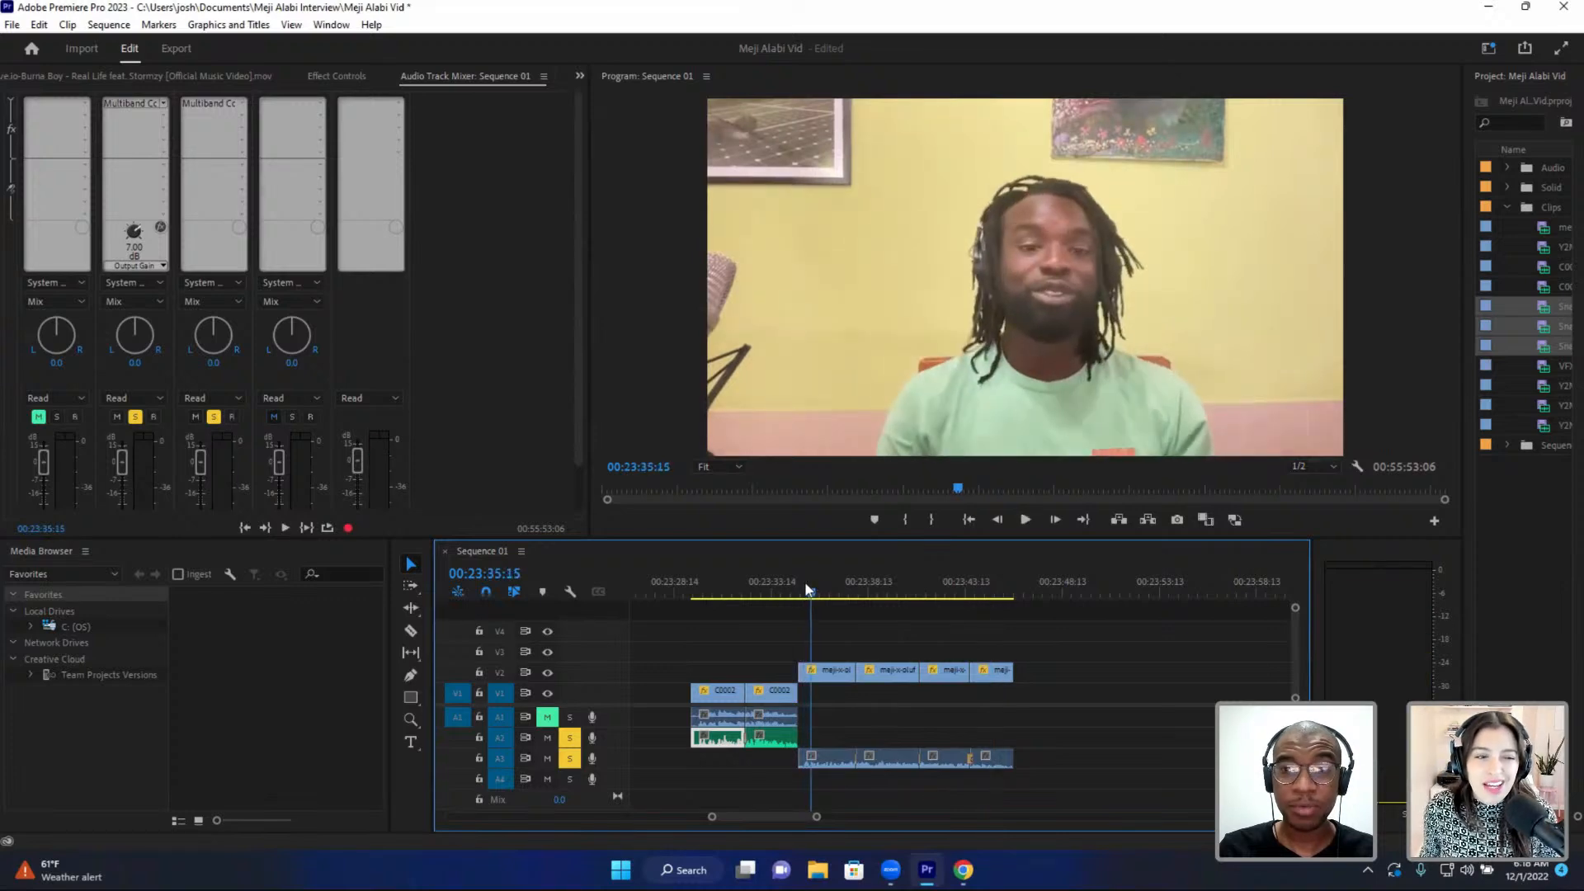
pyautogui.press('space')
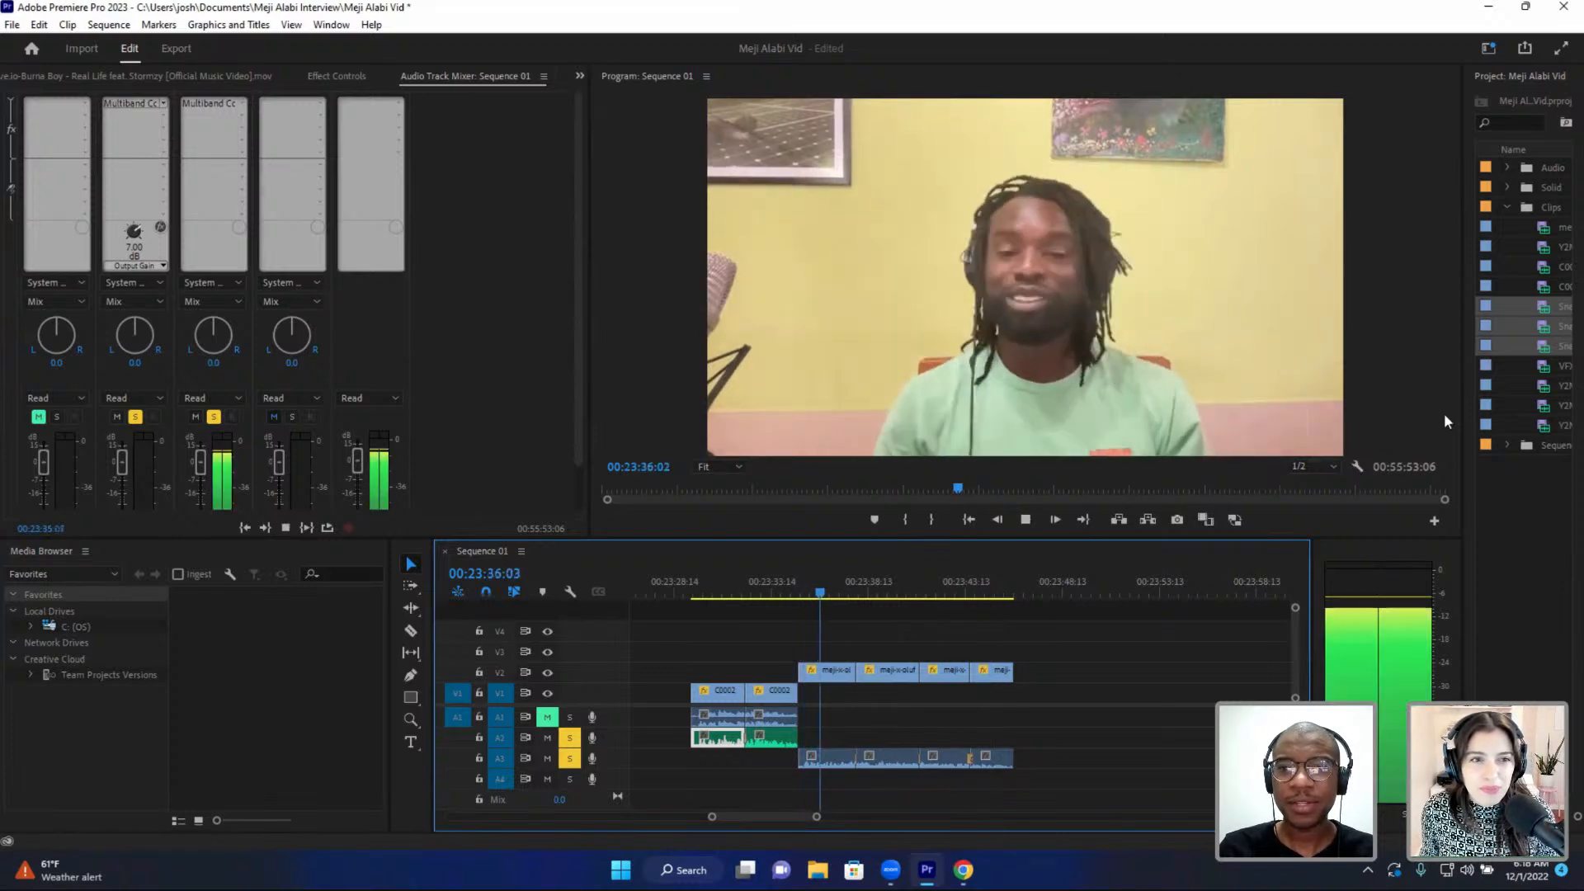
pyautogui.press('space')
# - Narrow the audio meters to give the project bin more room, and open Essential Sound with a wider area
pyautogui.moveTo(1462, 413); pyautogui.dragTo(1380, 432)
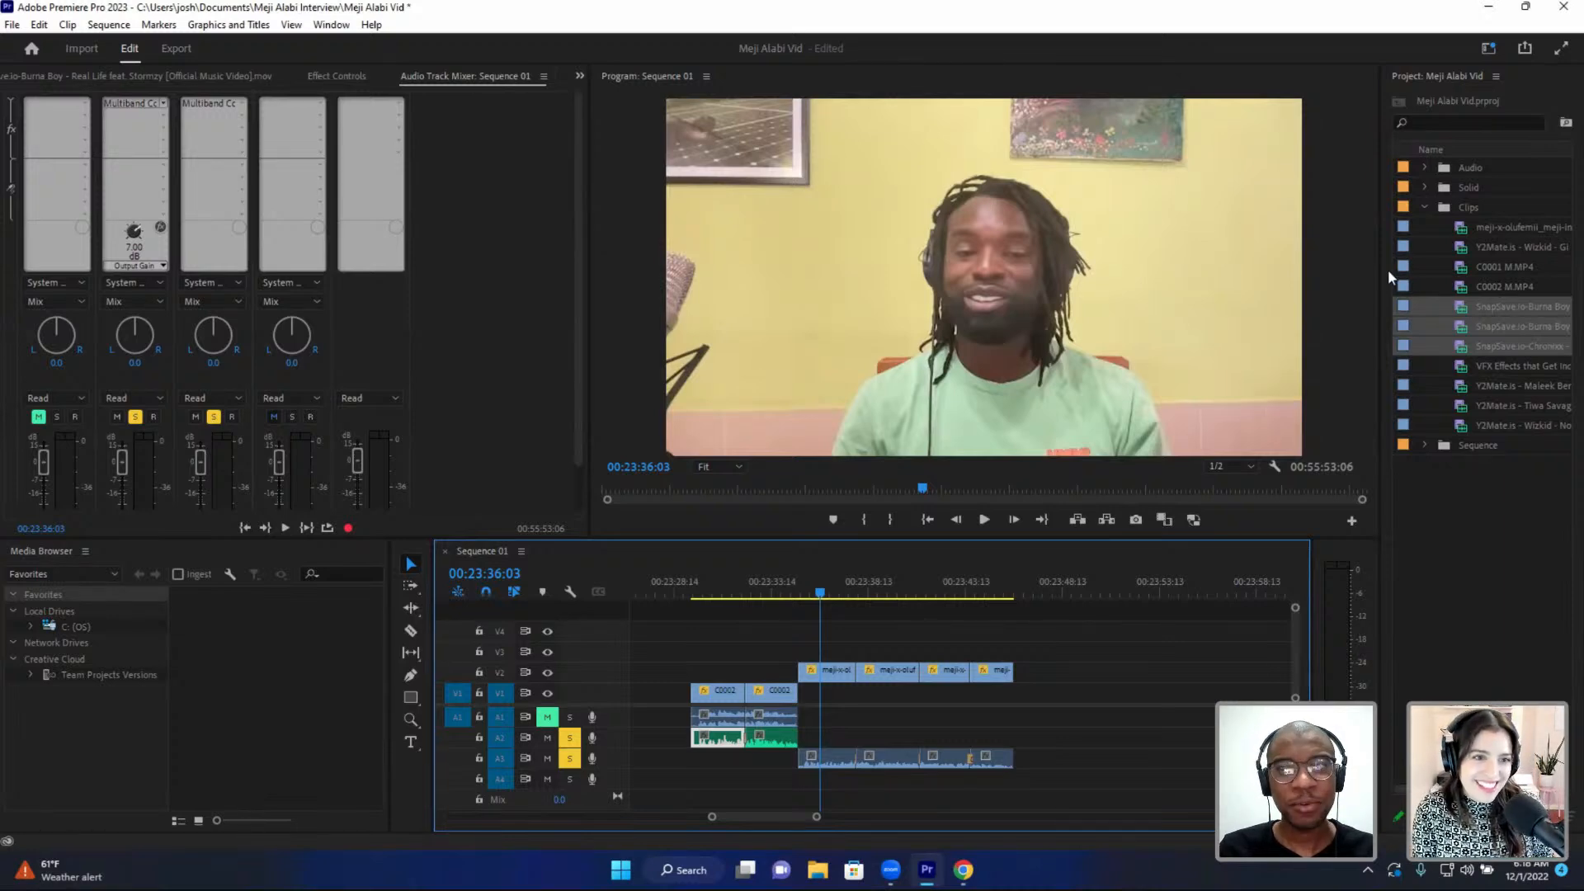
pyautogui.moveTo(1377, 275); pyautogui.dragTo(1364, 282)
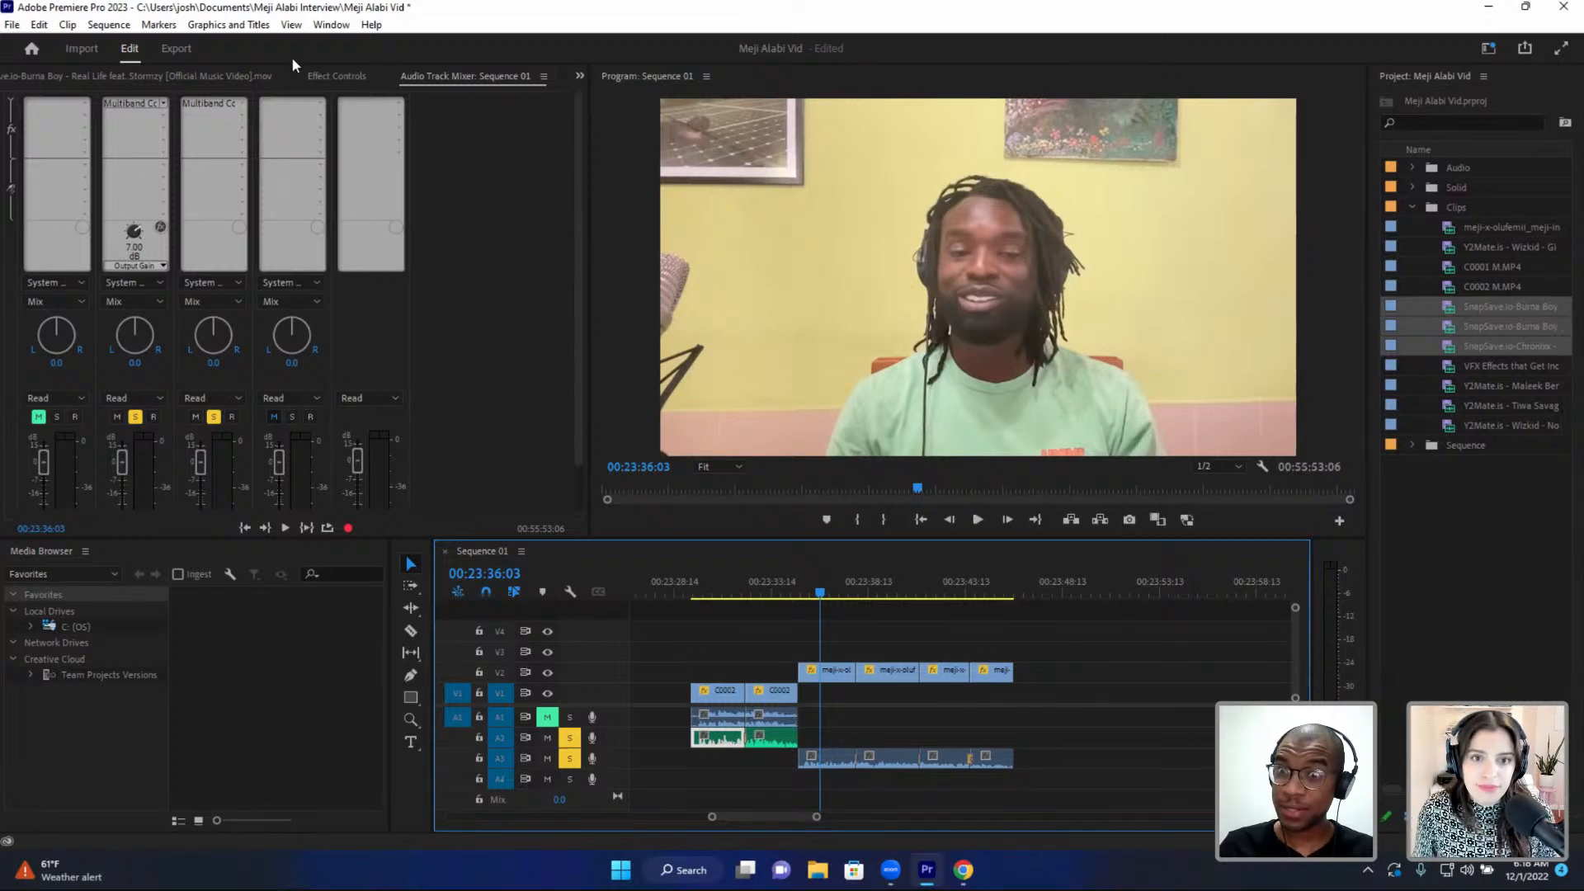
pyautogui.click(329, 28)
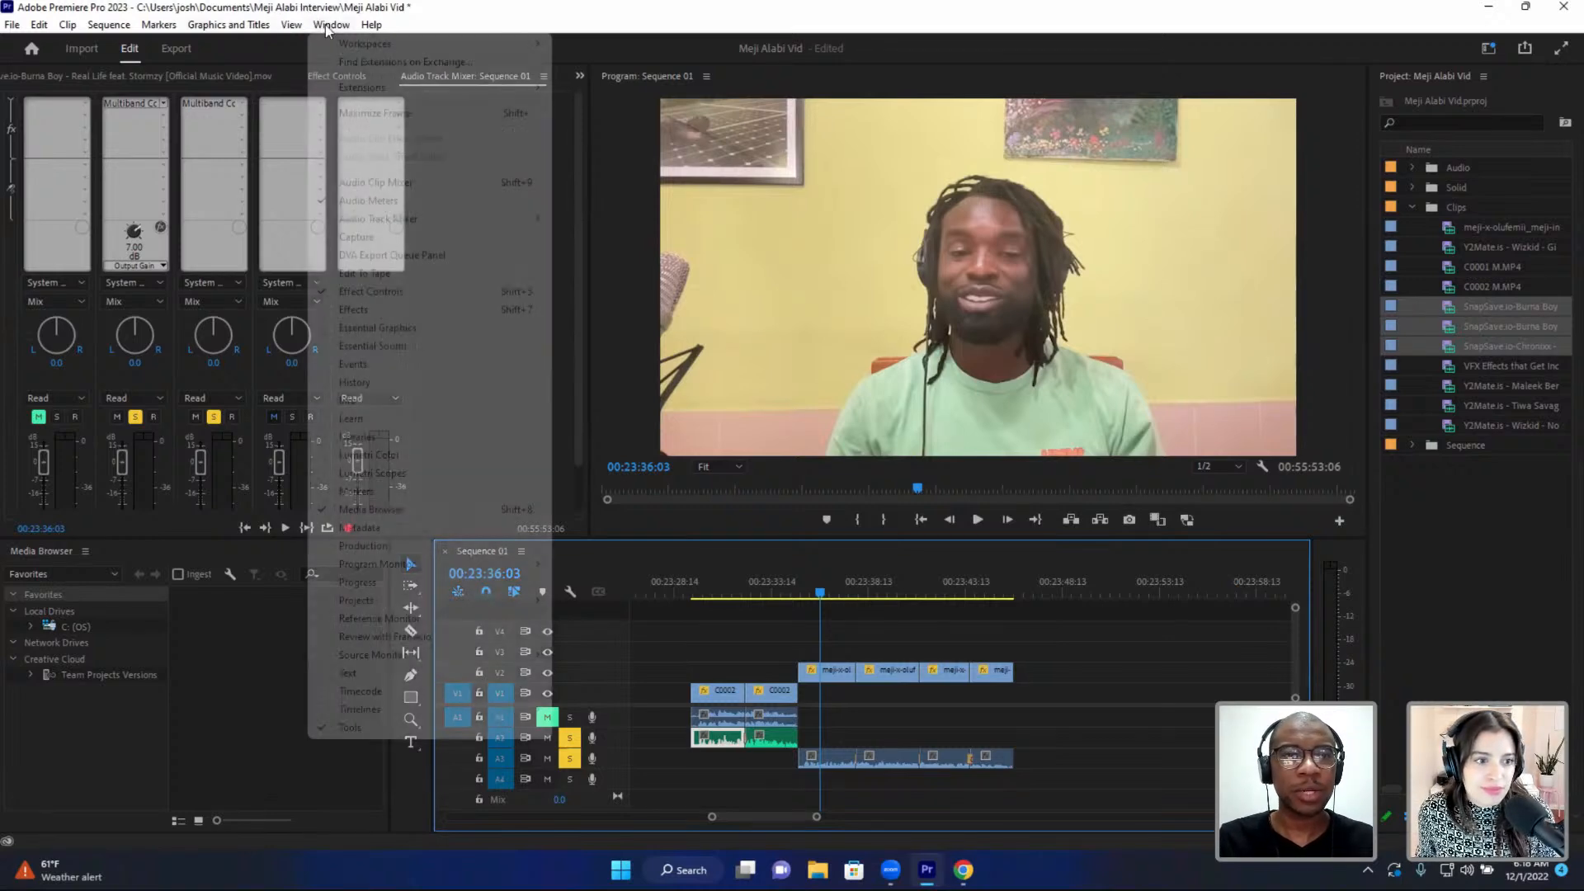
pyautogui.click(367, 345)
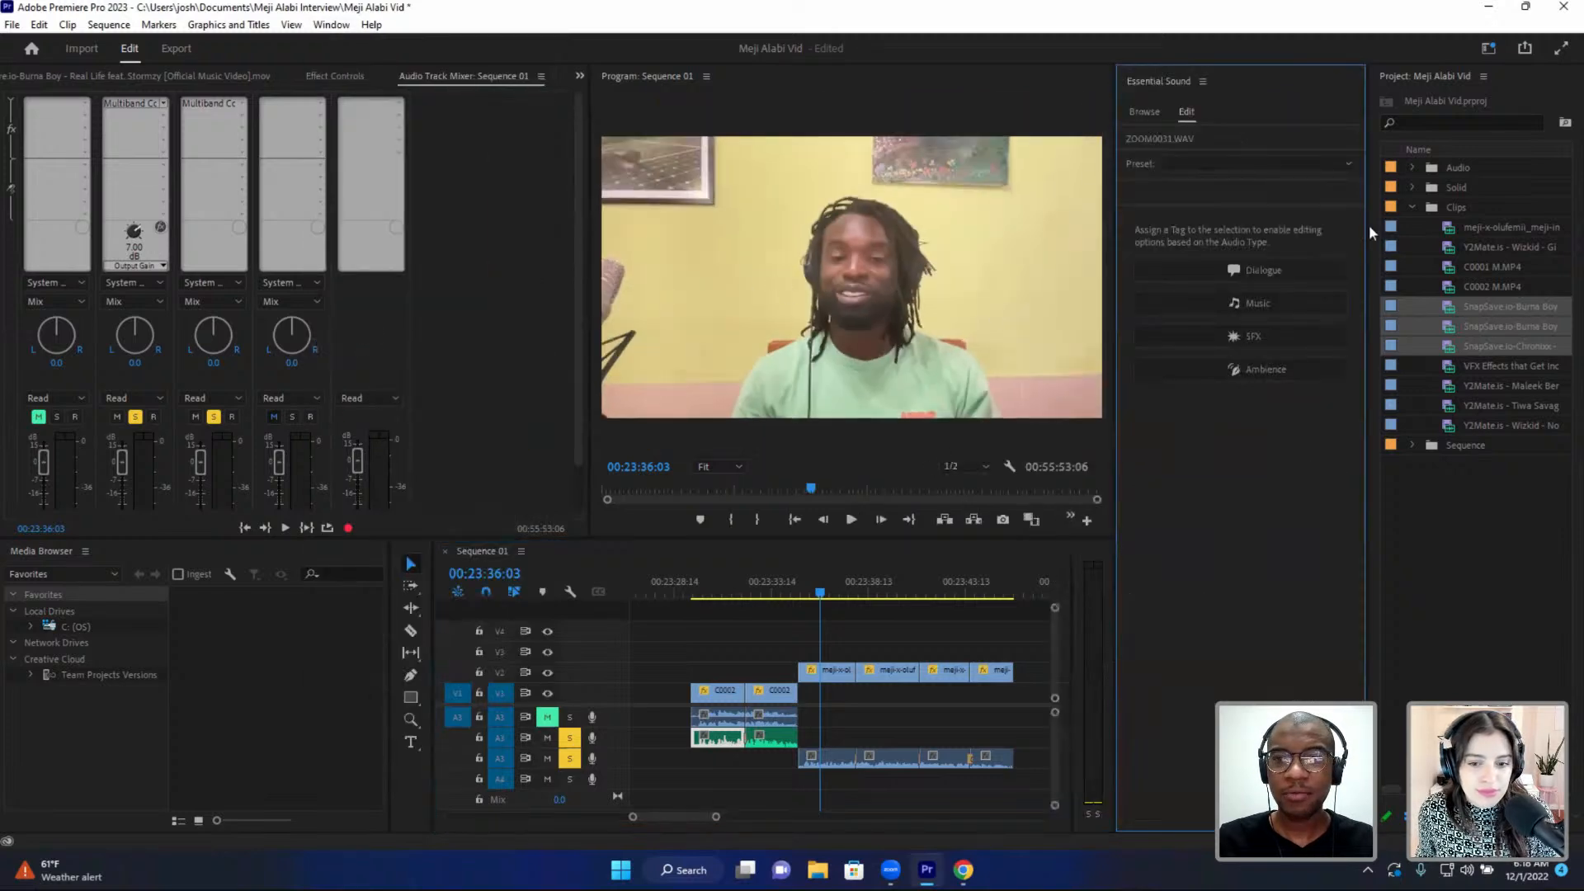
pyautogui.moveTo(1369, 224); pyautogui.dragTo(1454, 229)
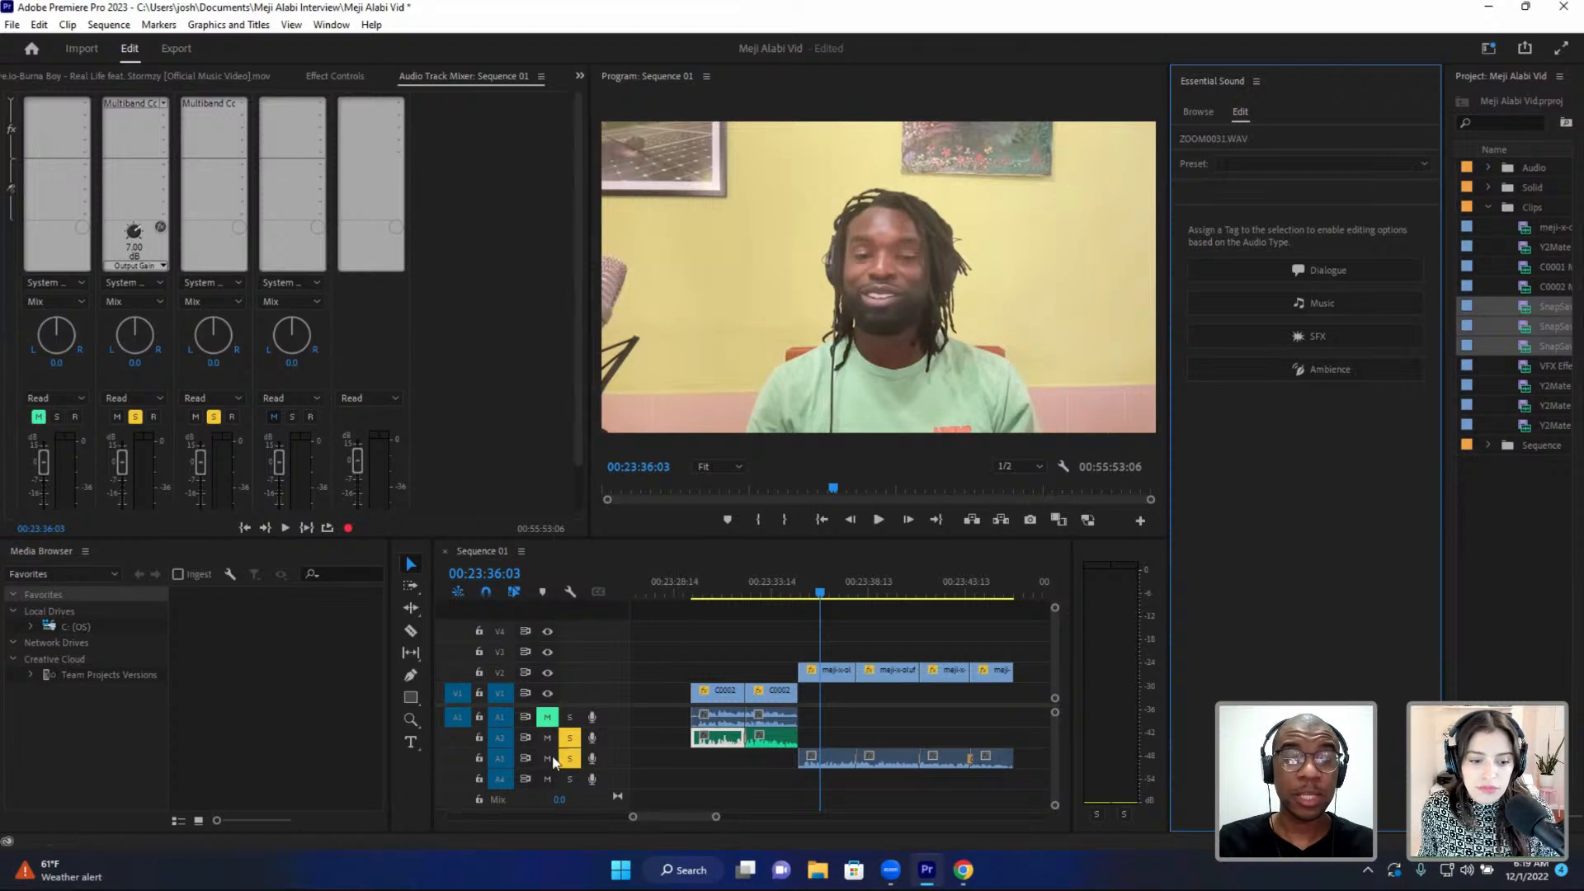
# - Tag the first guest audio clip on A3 as Dialogue and enable Reduce Reverb at 5.0 in its Repair settings
pyautogui.click(831, 760)
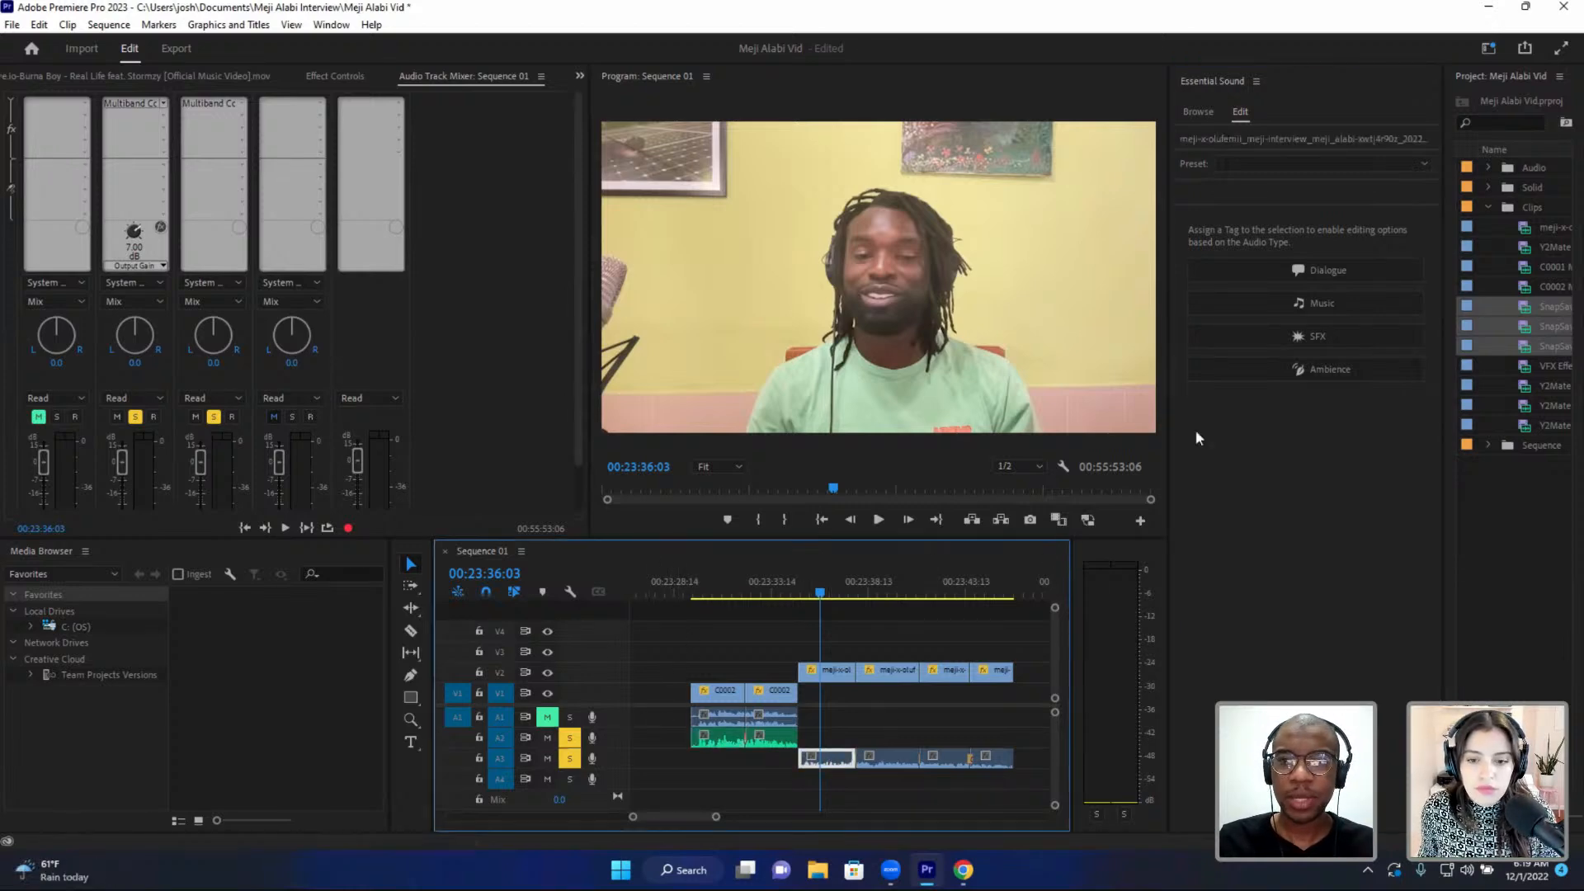
pyautogui.click(1260, 270)
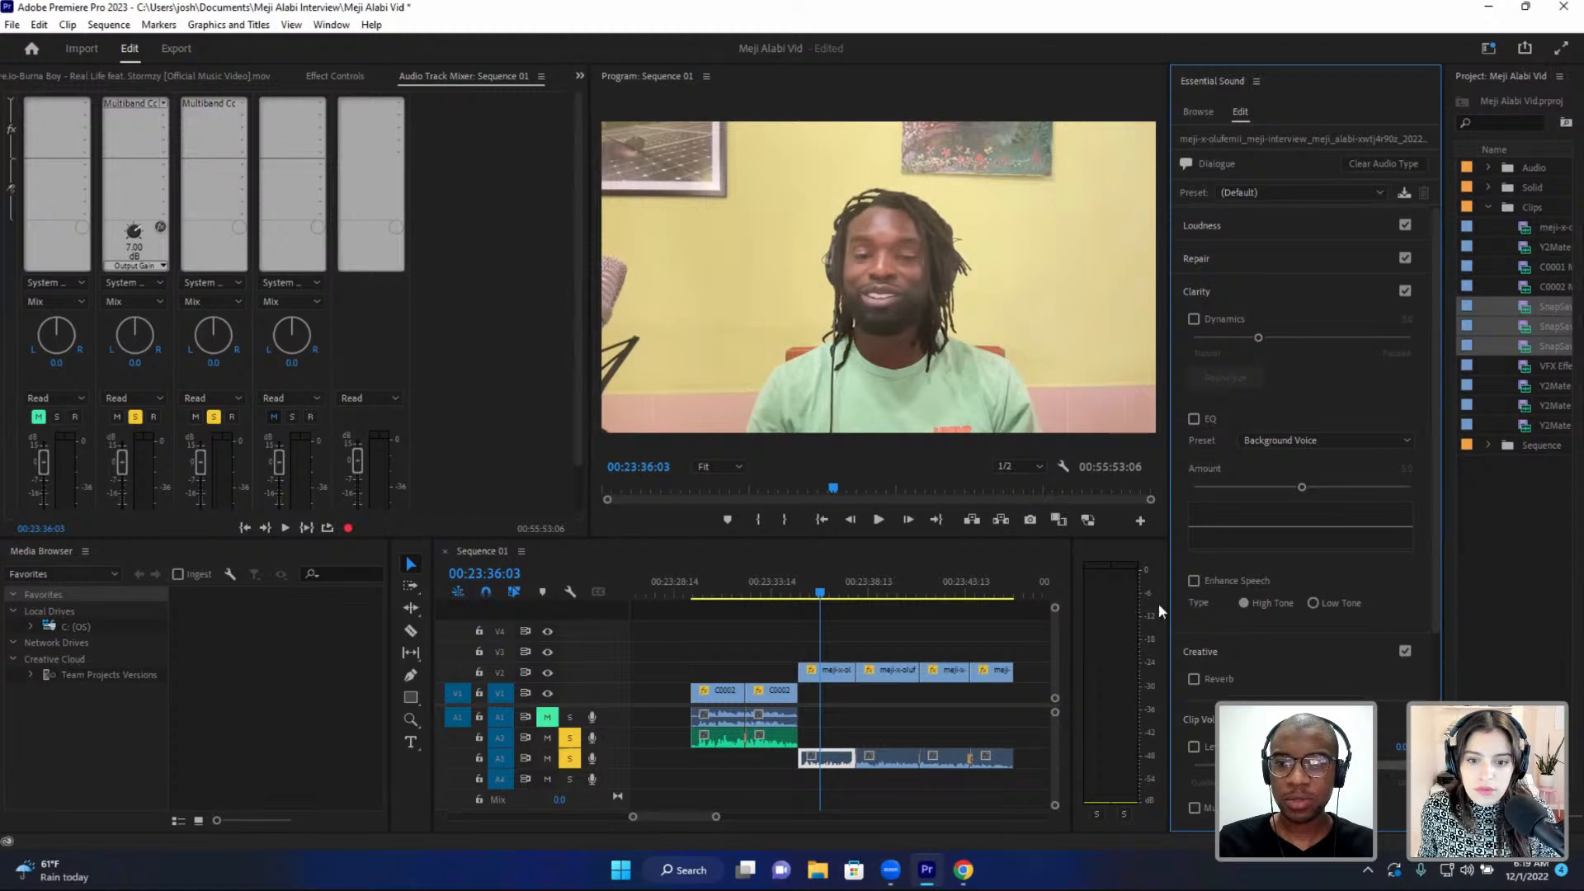
pyautogui.click(1204, 259)
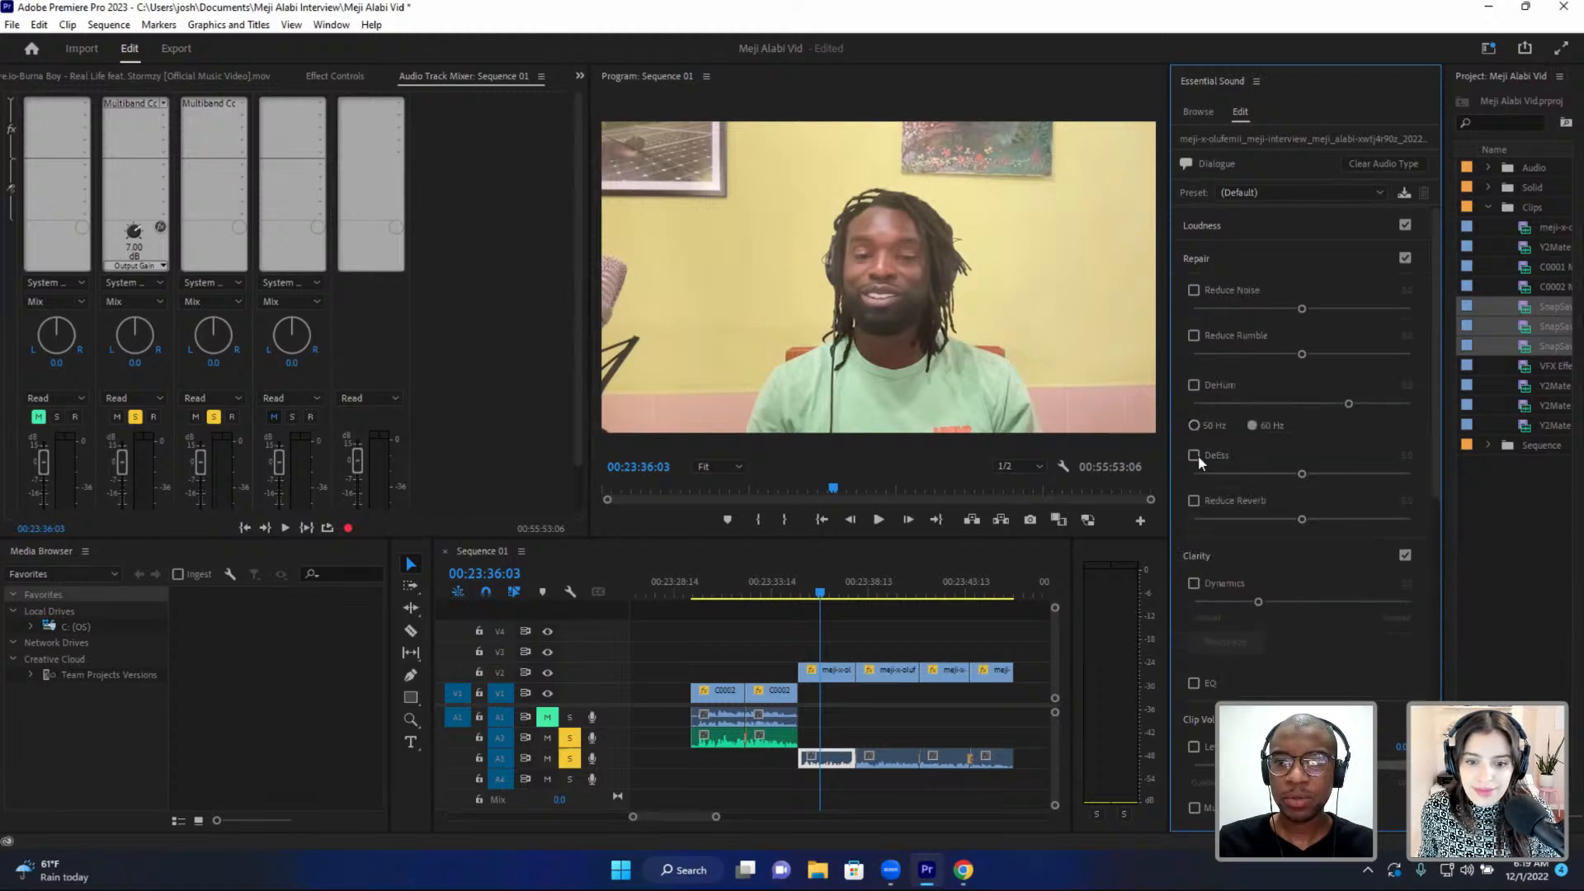
pyautogui.click(1193, 500)
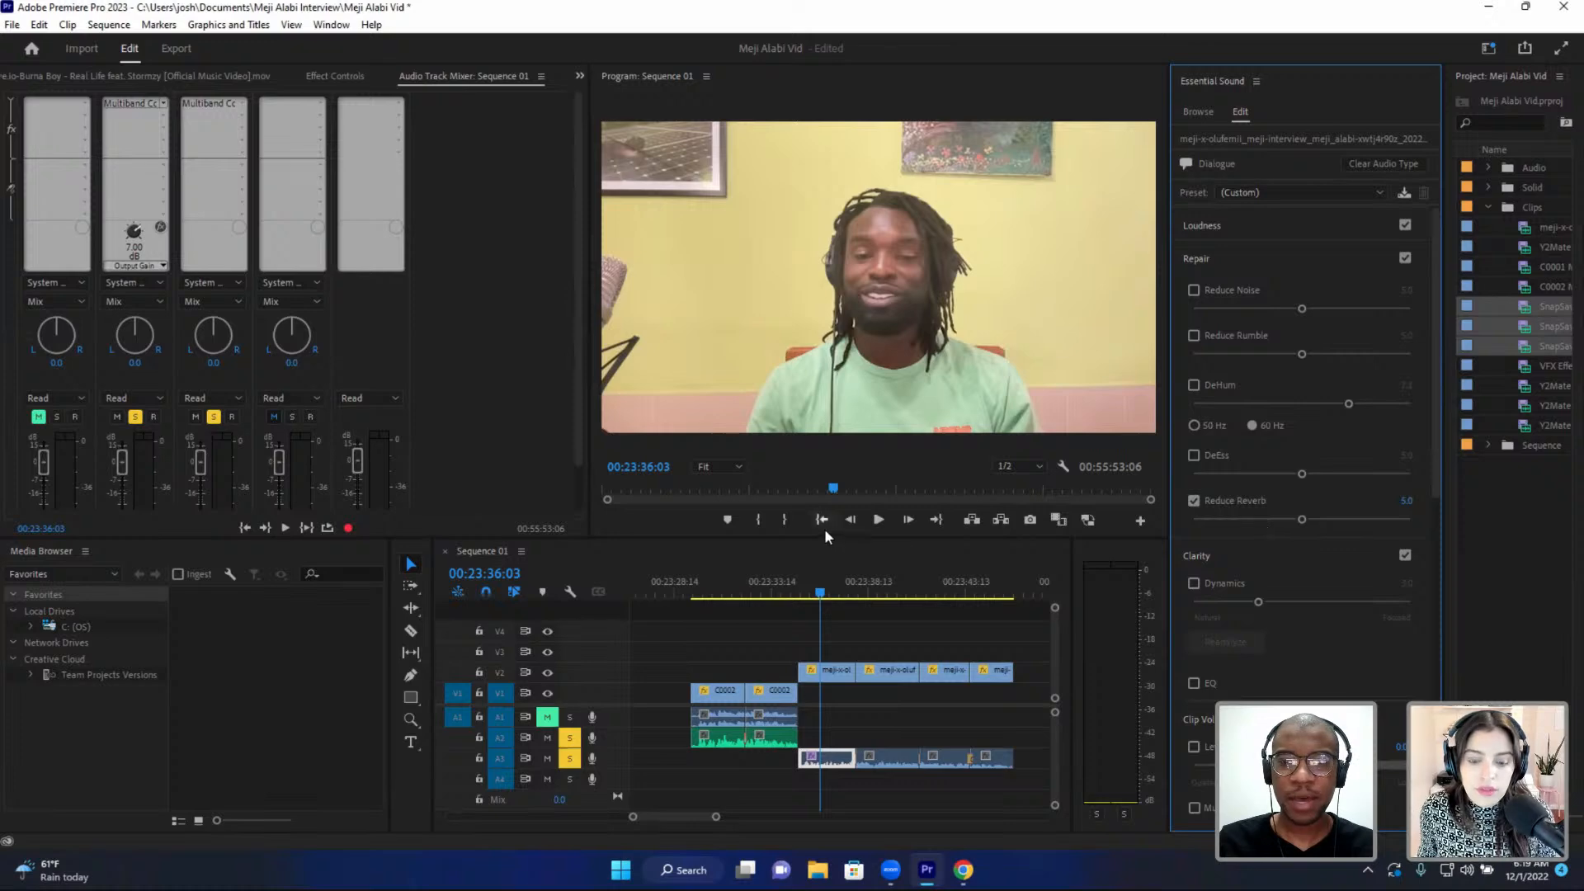
# - Play the first guest clip from about 00:23:35 into the start of the second to check the reverb reduction
pyautogui.click(816, 588)
pyautogui.press('space')
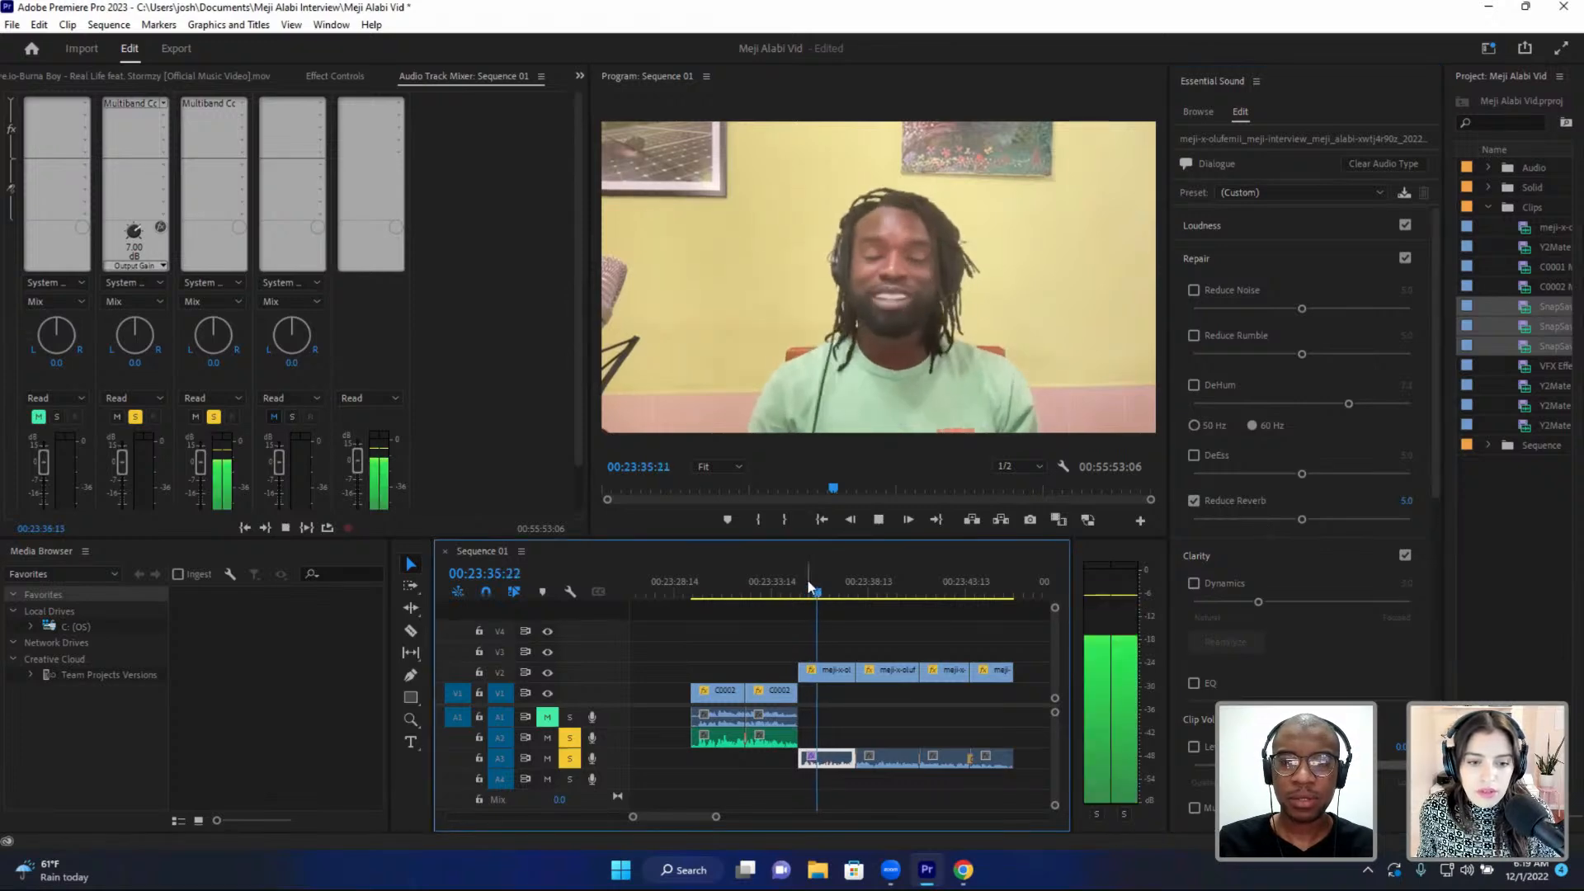
pyautogui.press('space')
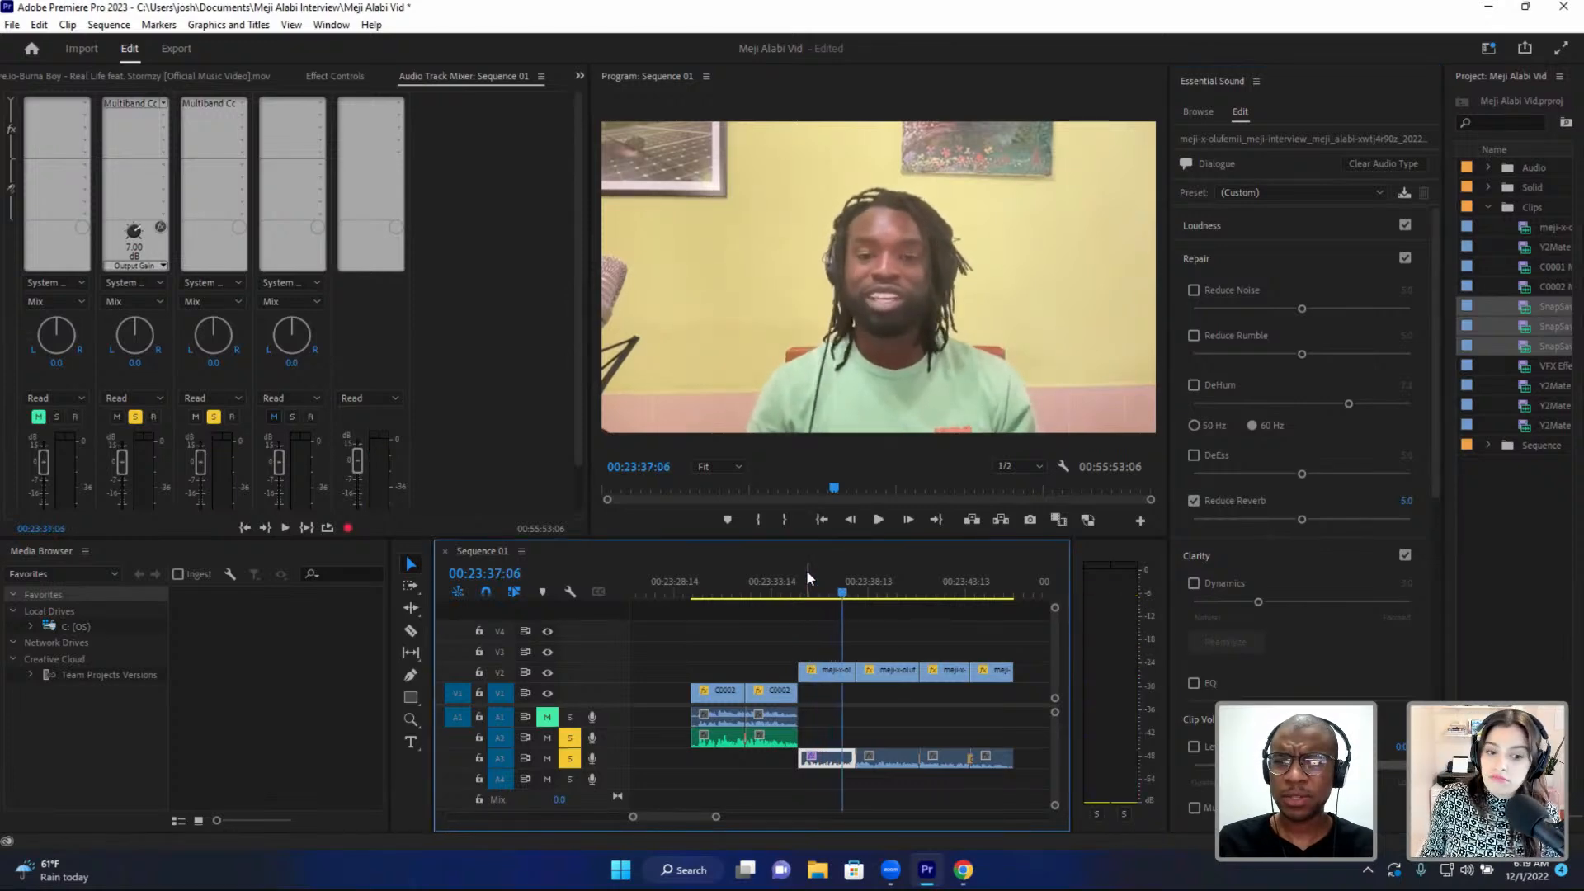
pyautogui.click(812, 577)
pyautogui.press('space')
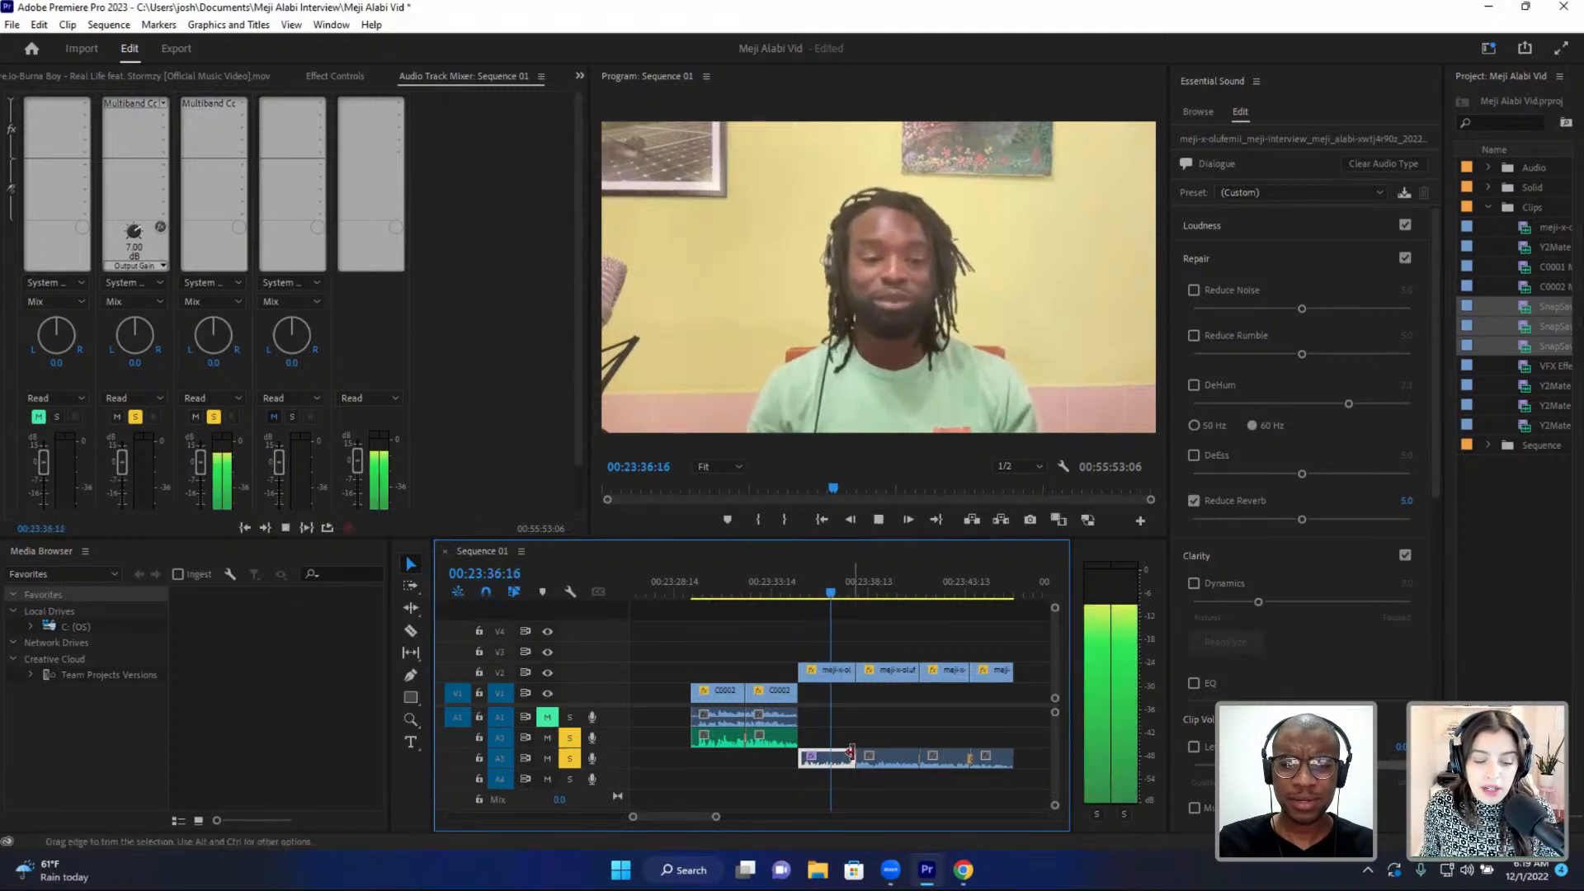
pyautogui.press('space')
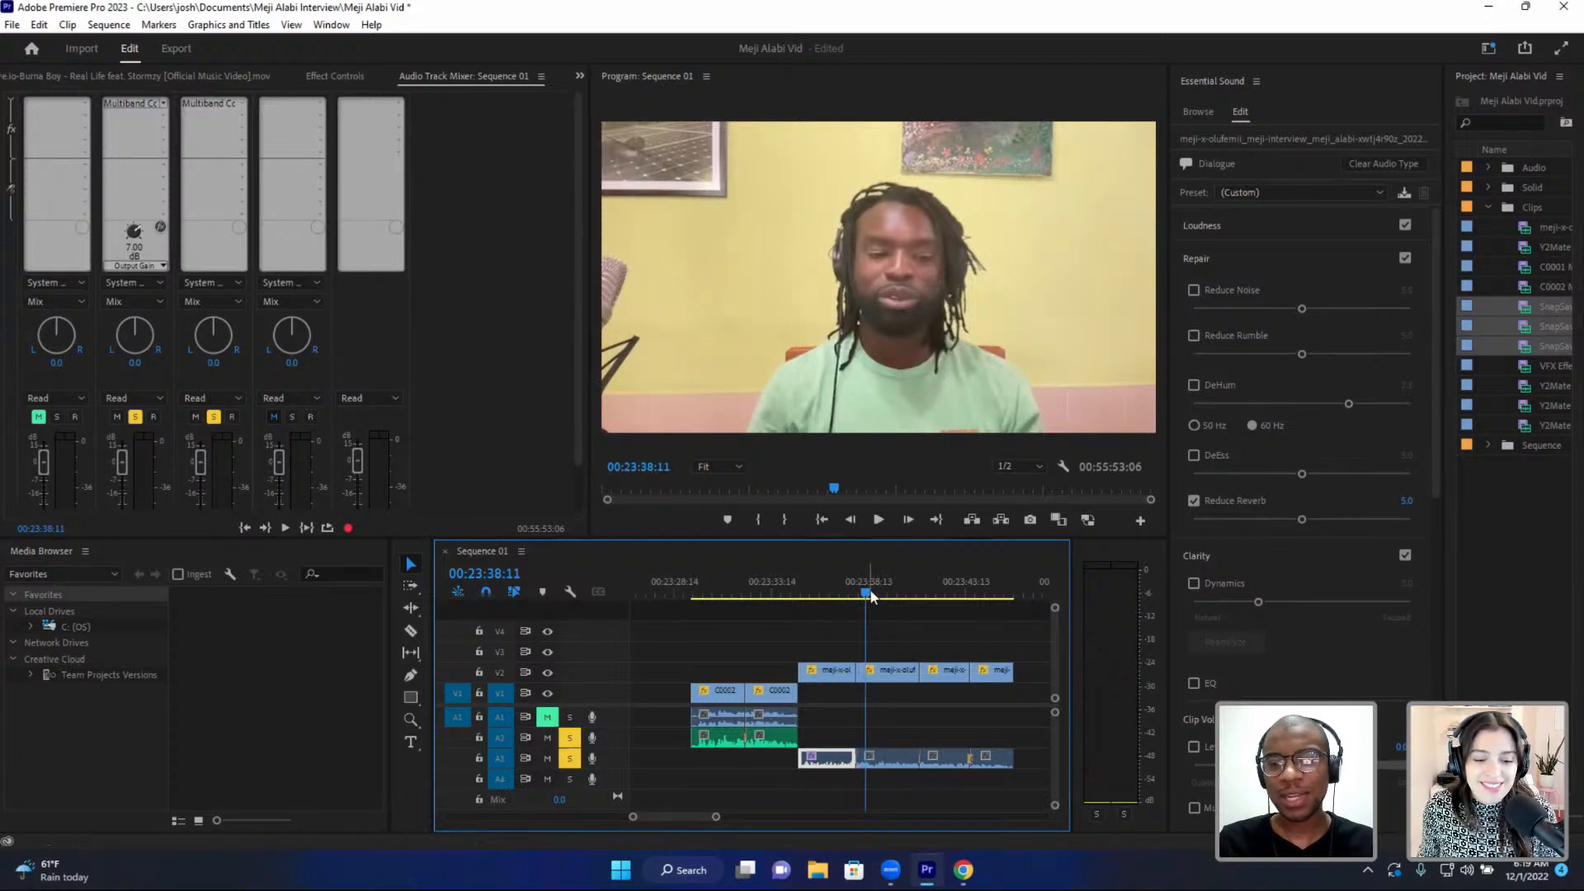
pyautogui.press('space')
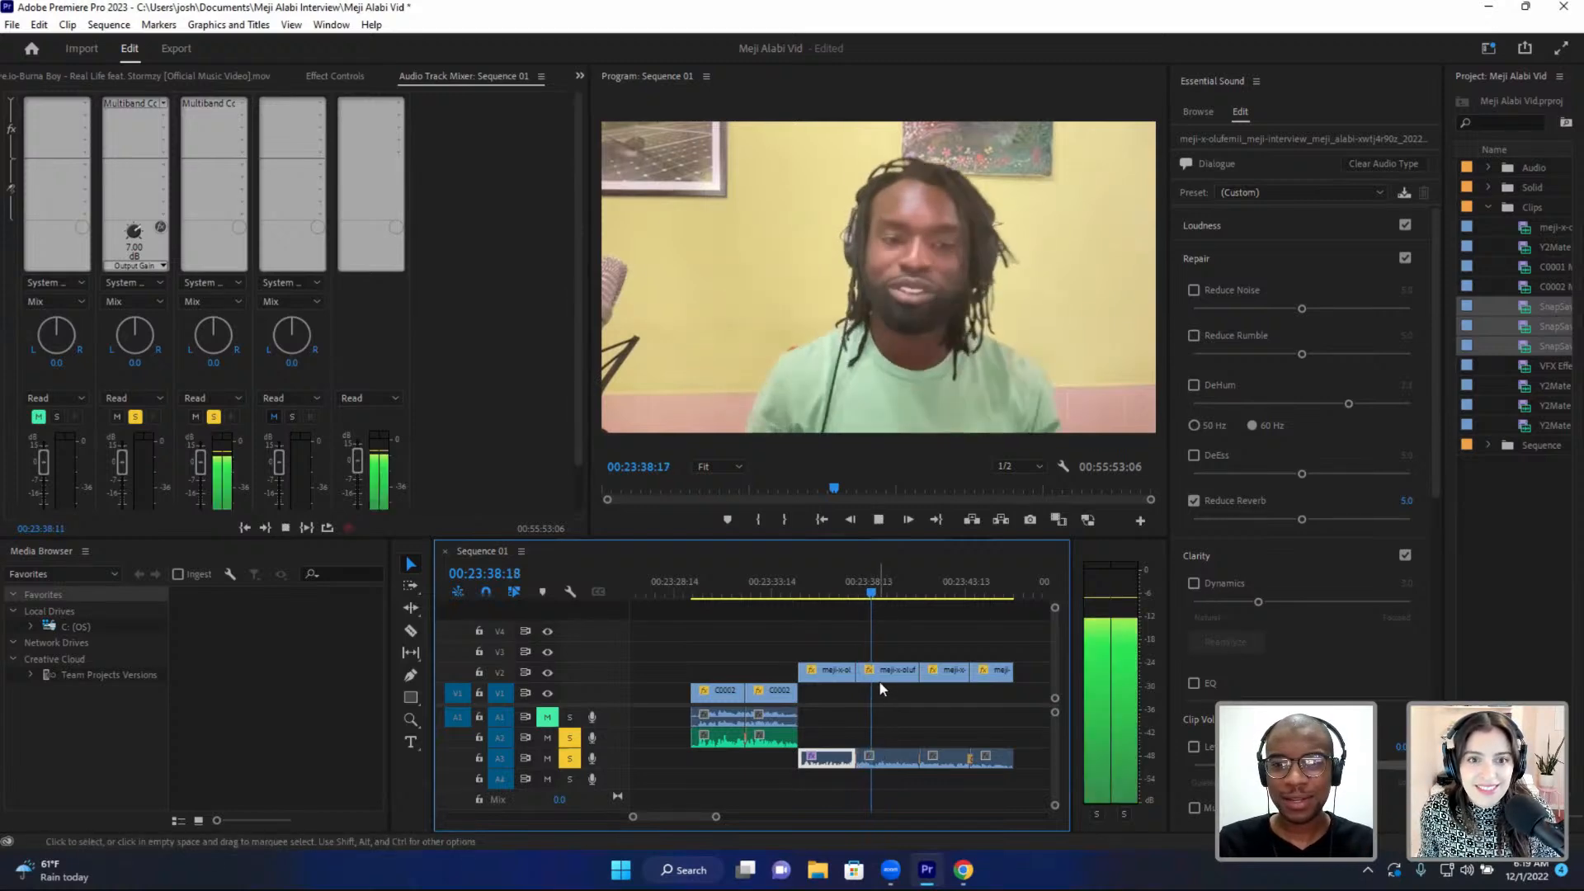
# - Replay the guest section from about 00:23:36, continuing to 00:23:40:00, to compare the treated first clip with the untreated second clip
pyautogui.click(823, 592)
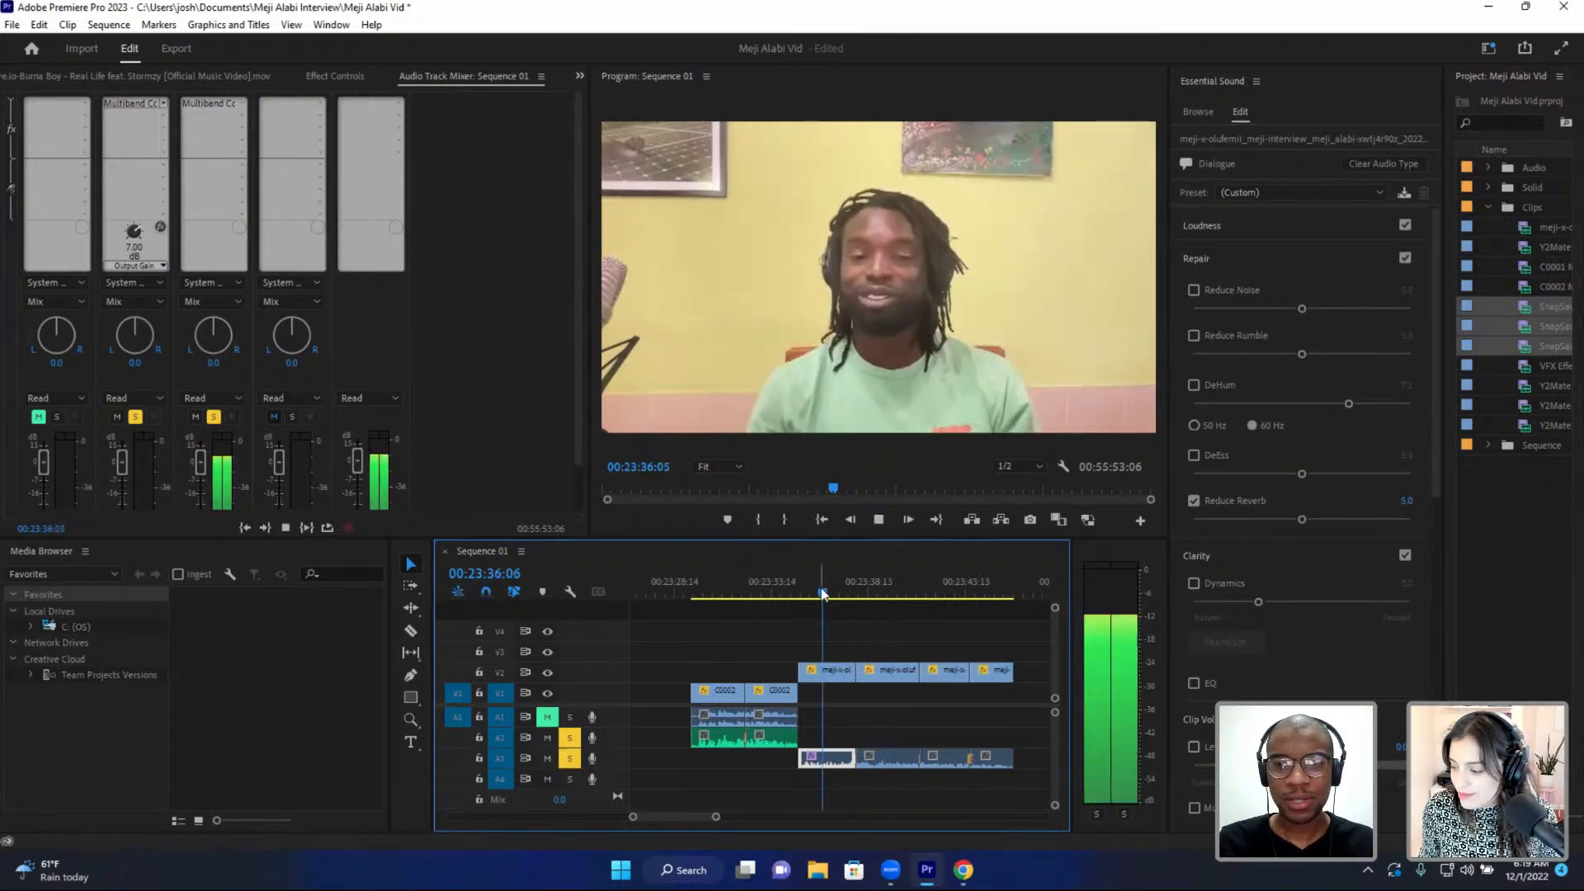
pyautogui.press('space')
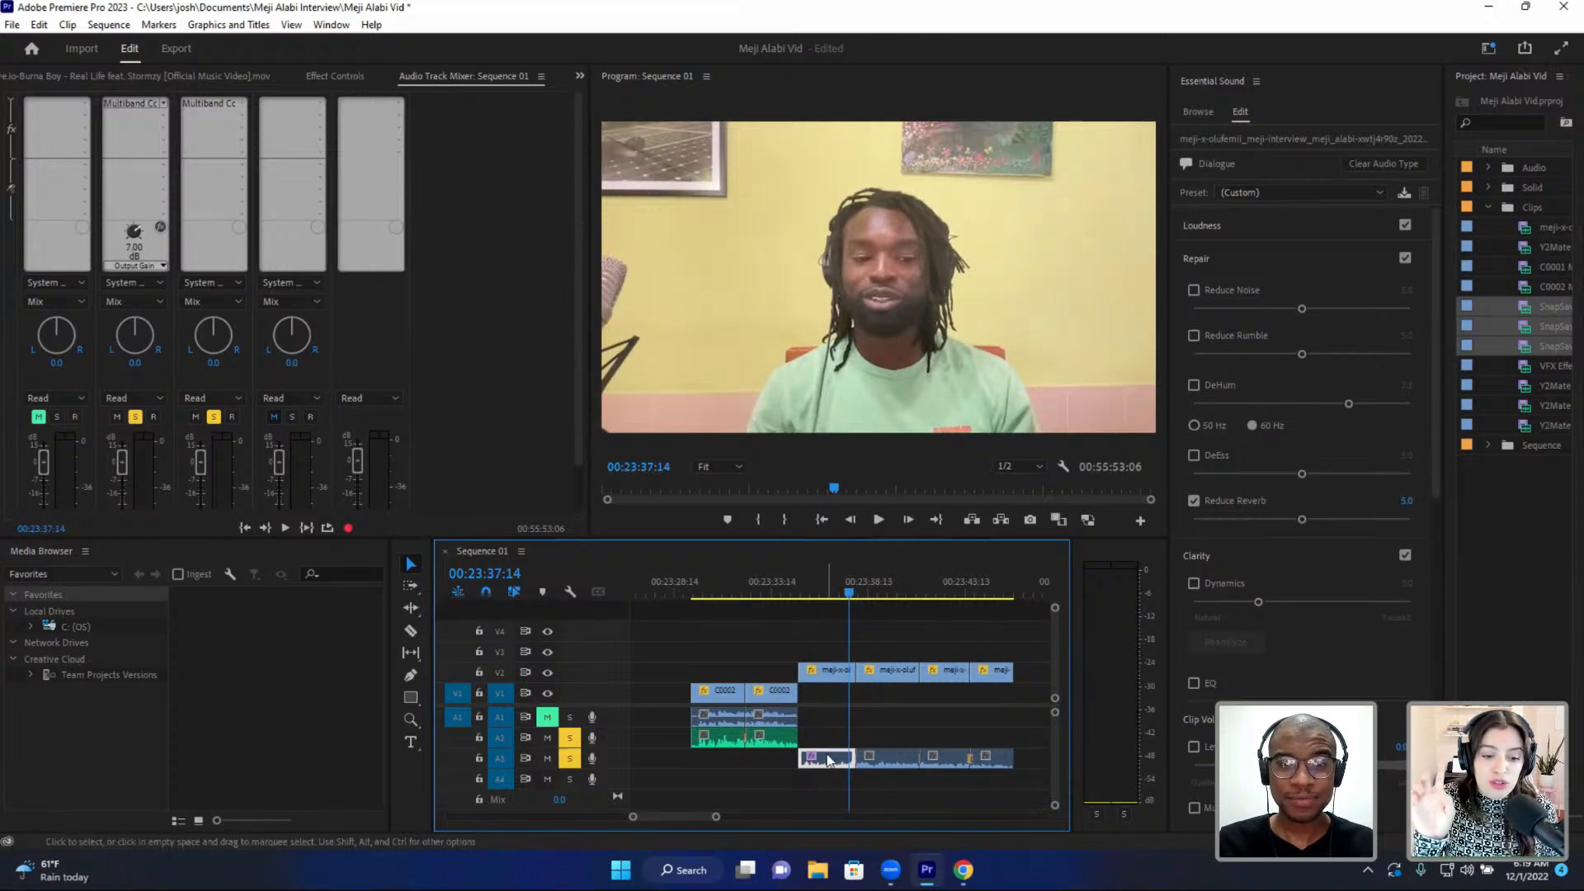
pyautogui.click(832, 590)
pyautogui.press('space')
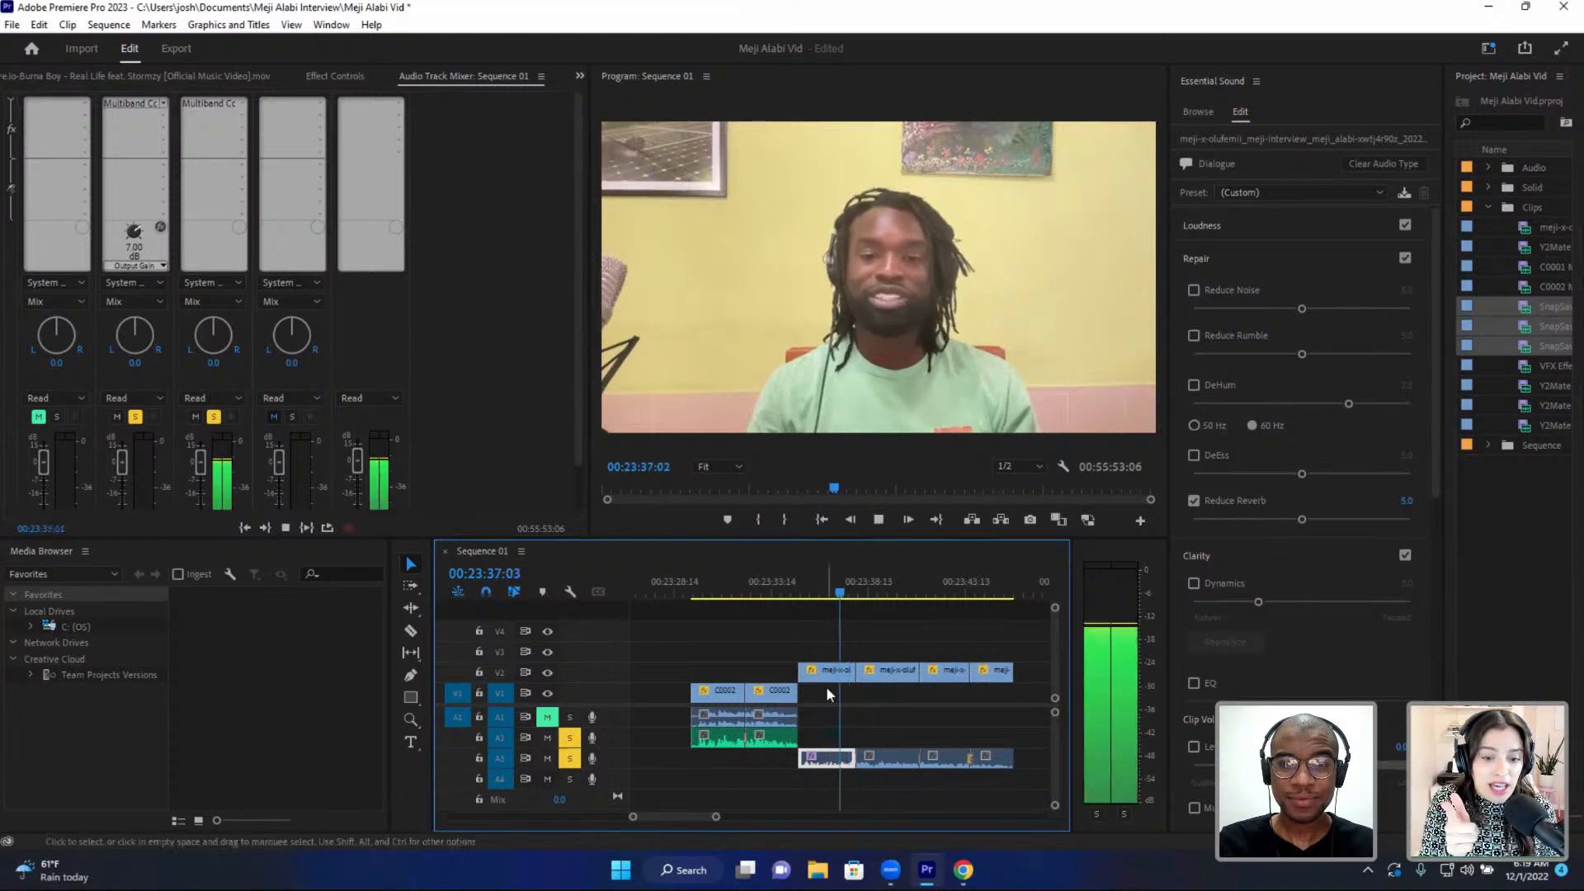
pyautogui.press('space')
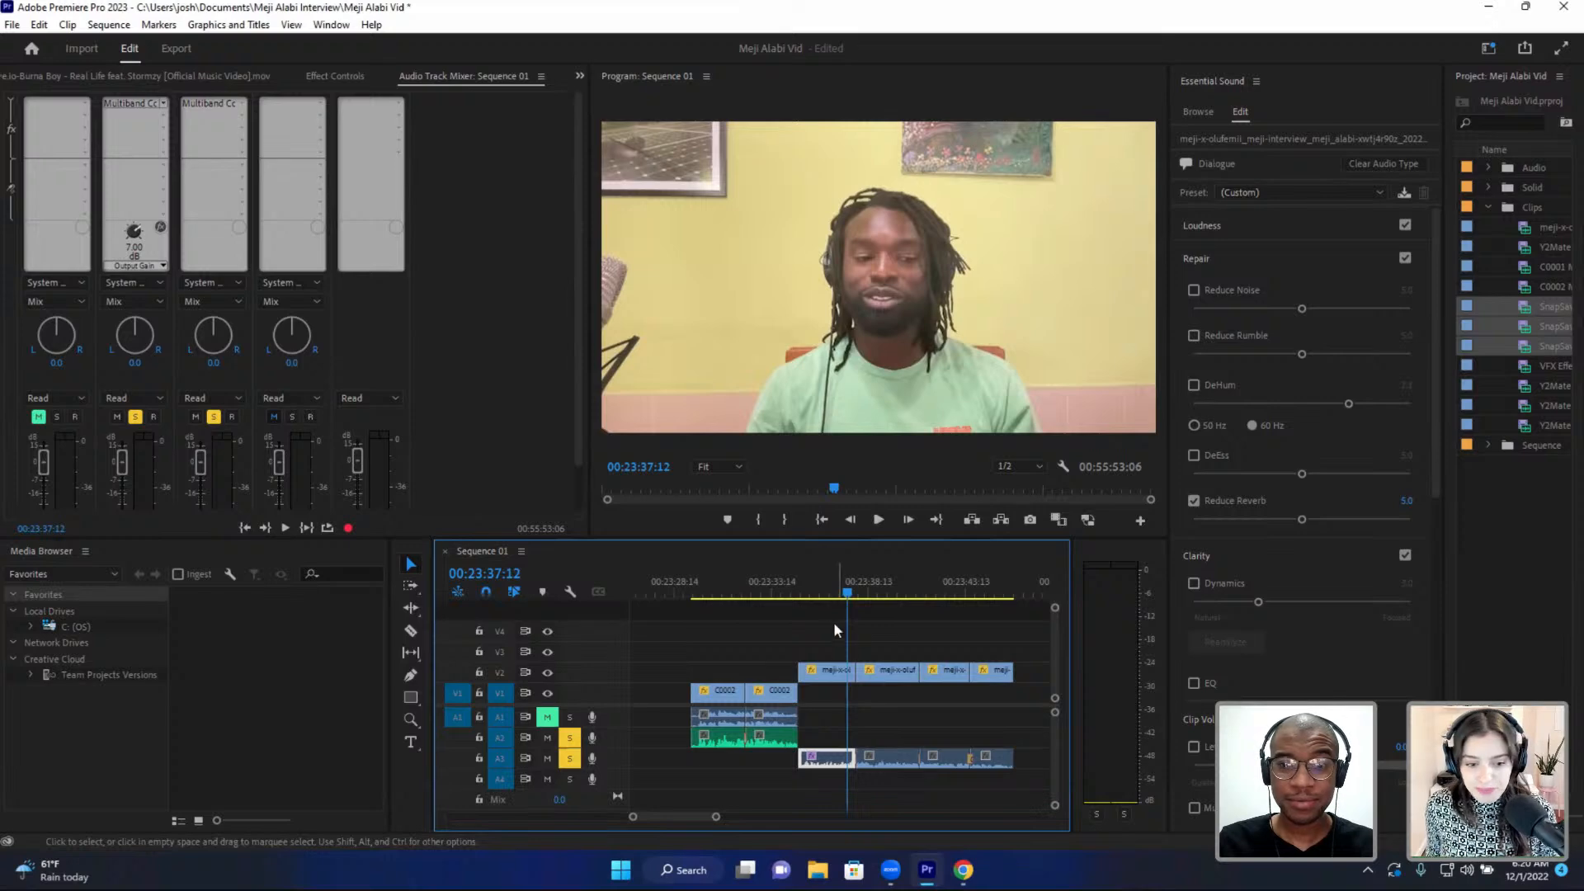
pyautogui.click(821, 592)
pyautogui.press('space')
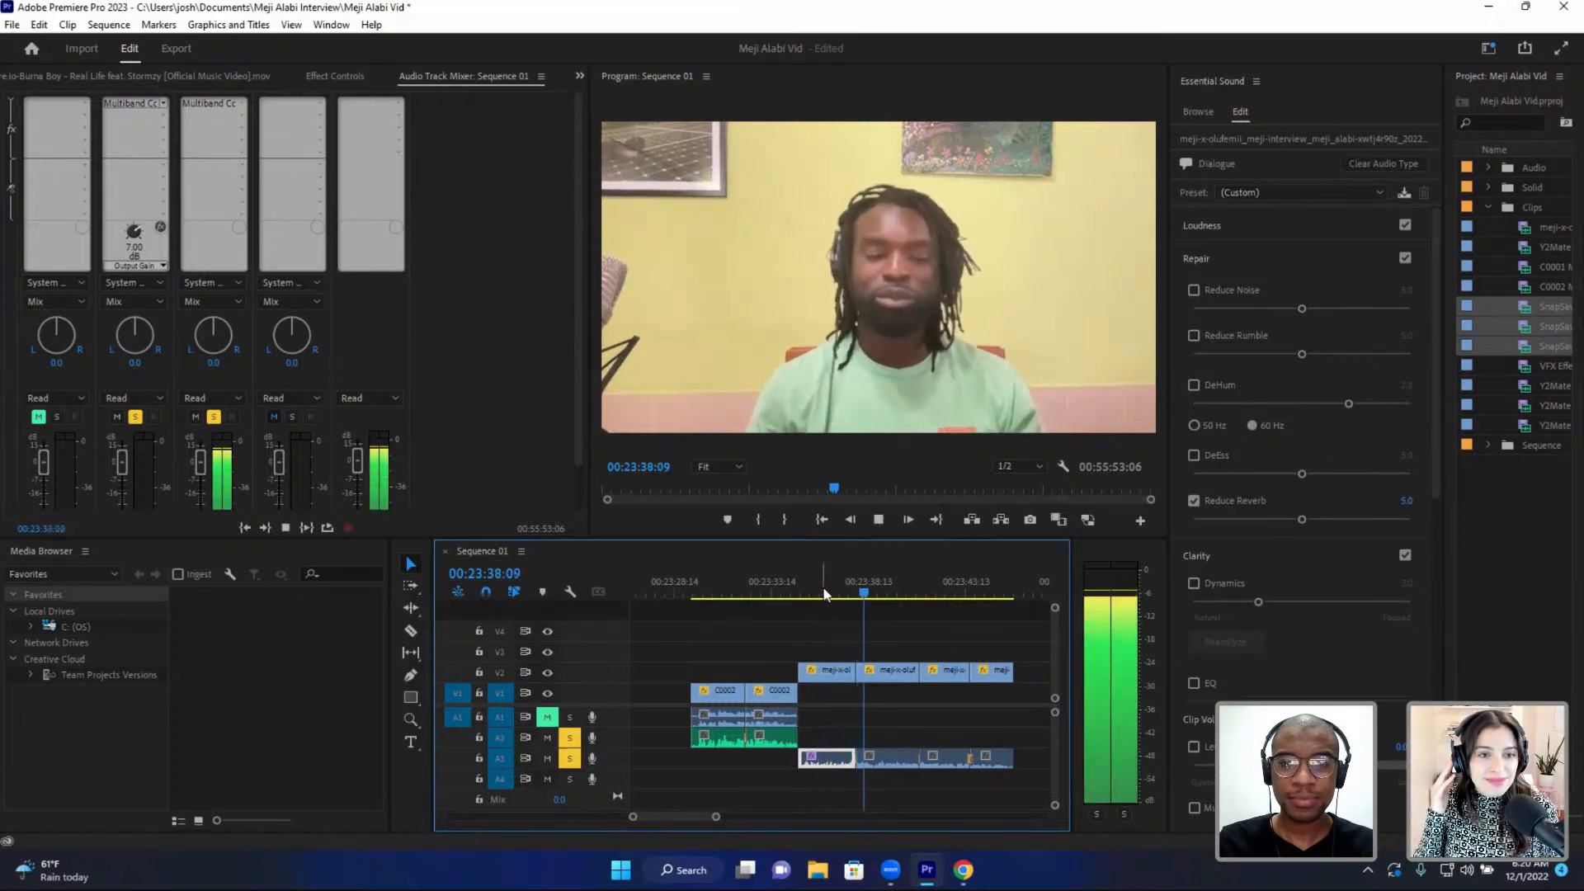
pyautogui.press('space')
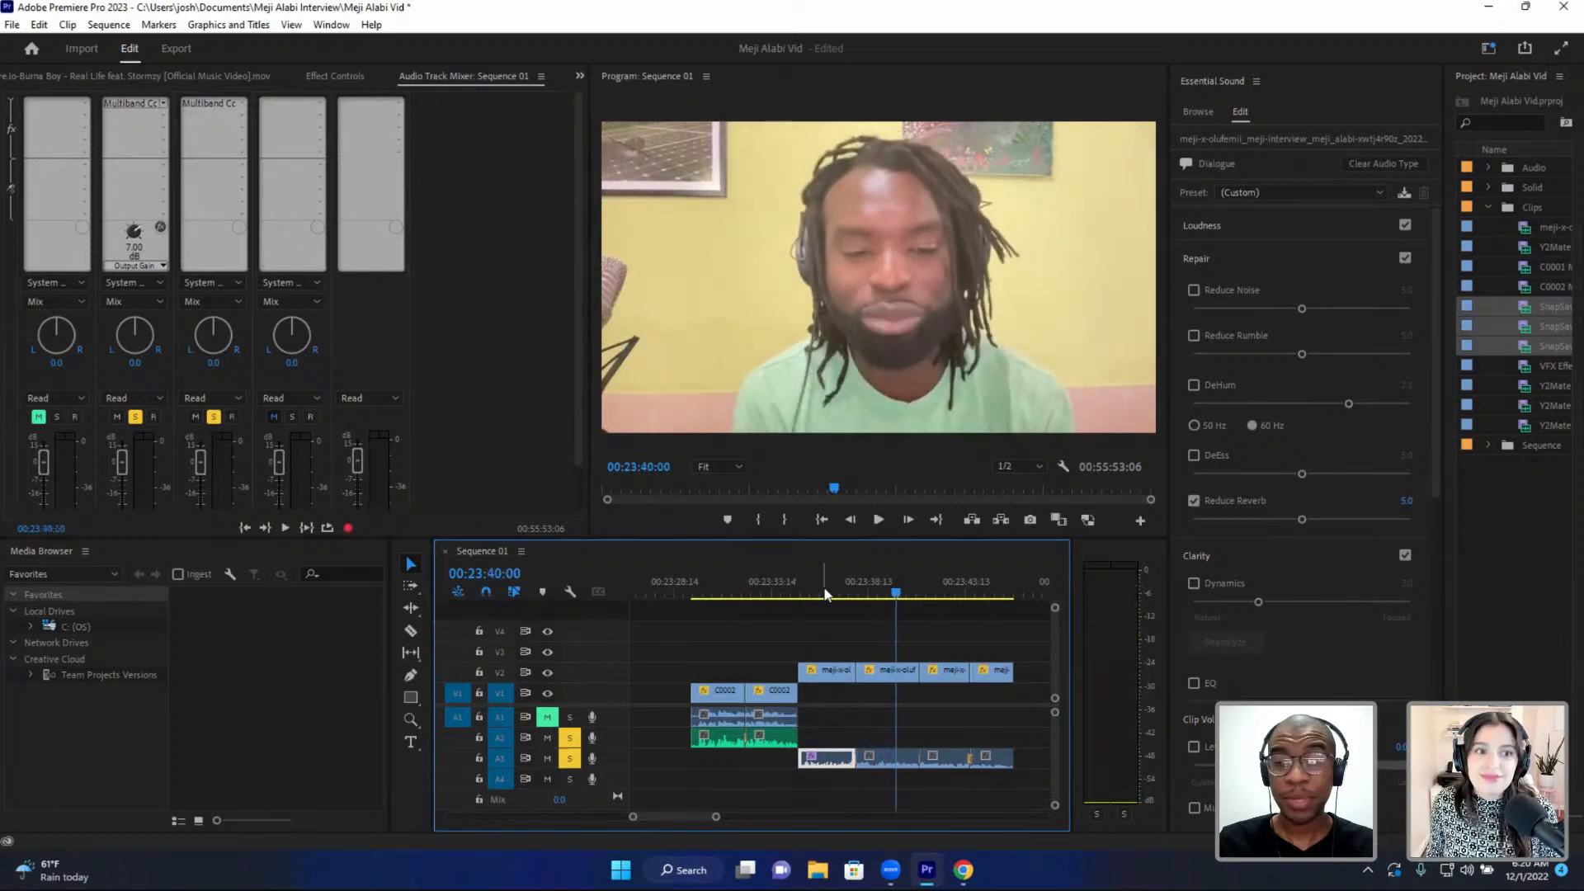
# - Display the effect settings of the first guest audio clip on A3 to examine the DeReverb effect
pyautogui.click(819, 591)
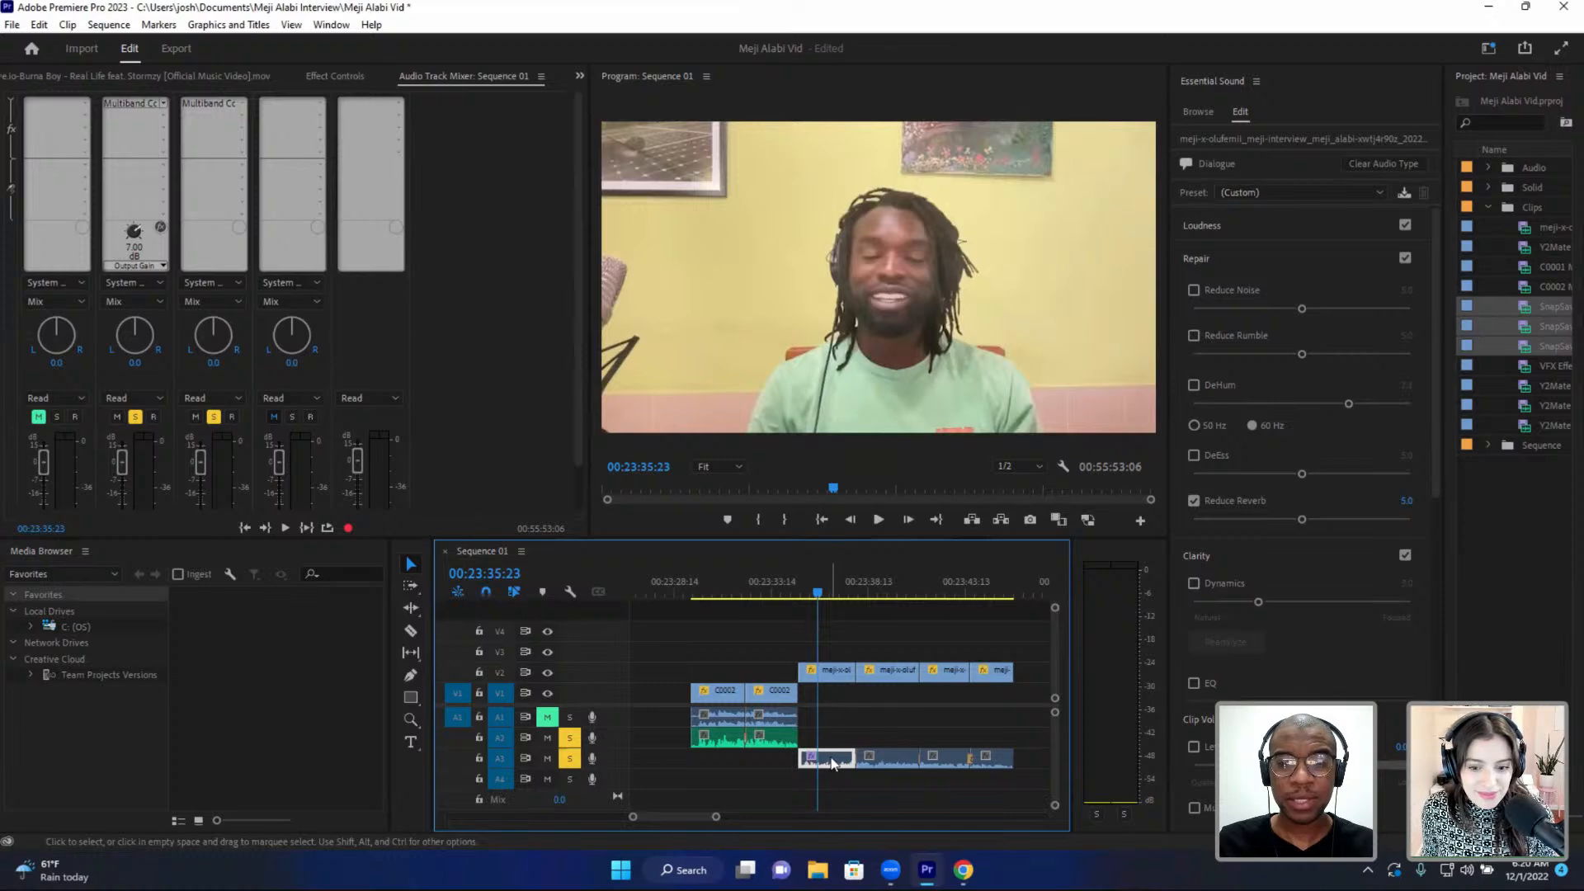
pyautogui.rightClick(833, 763)
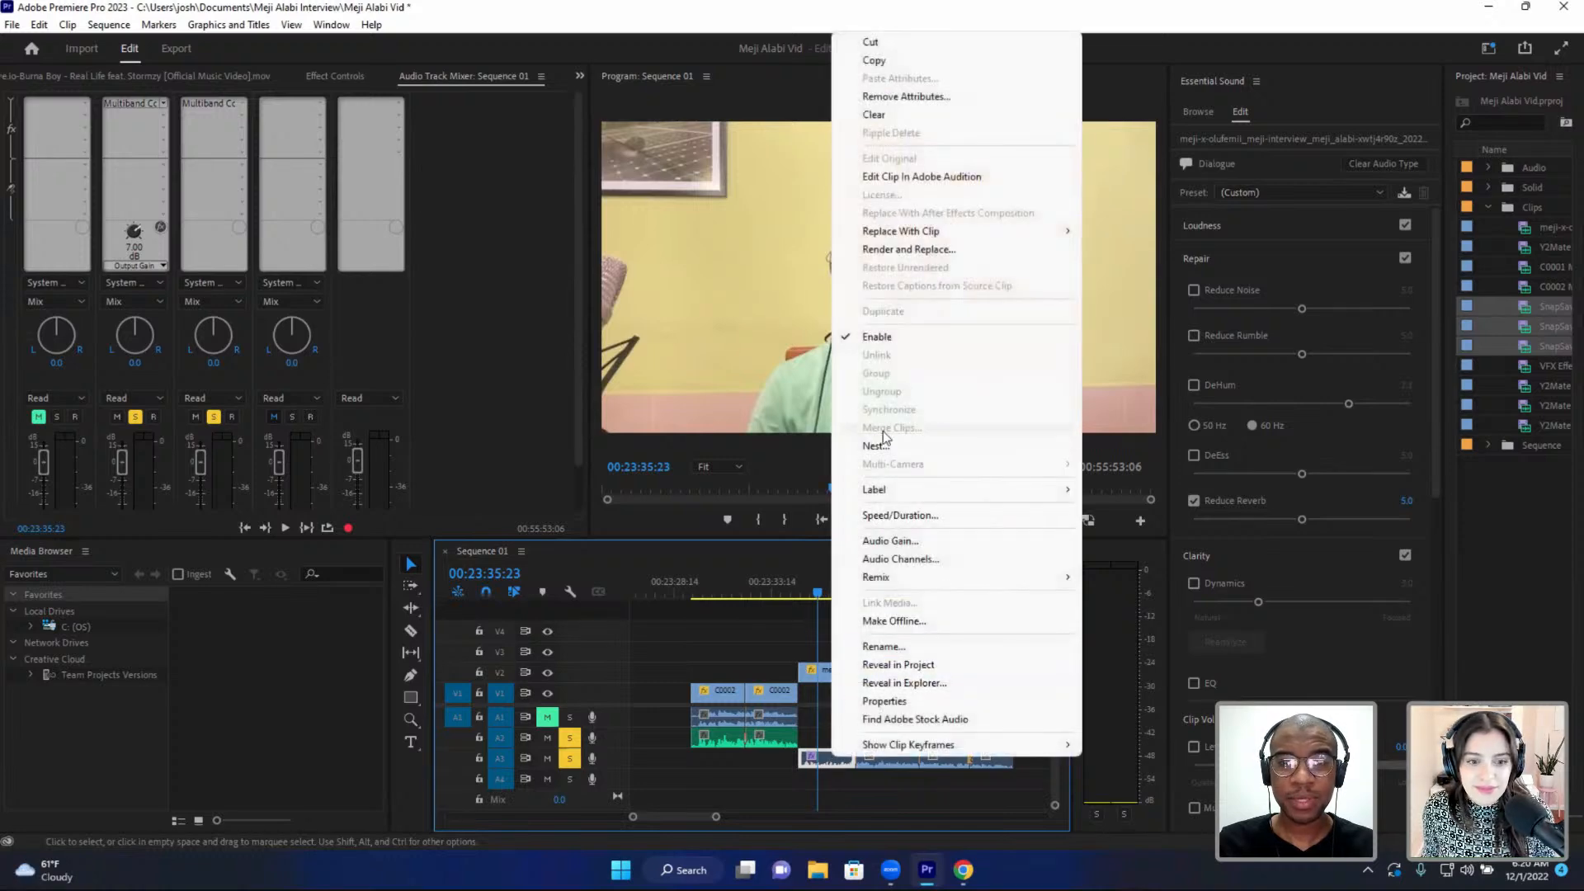
pyautogui.click(815, 754)
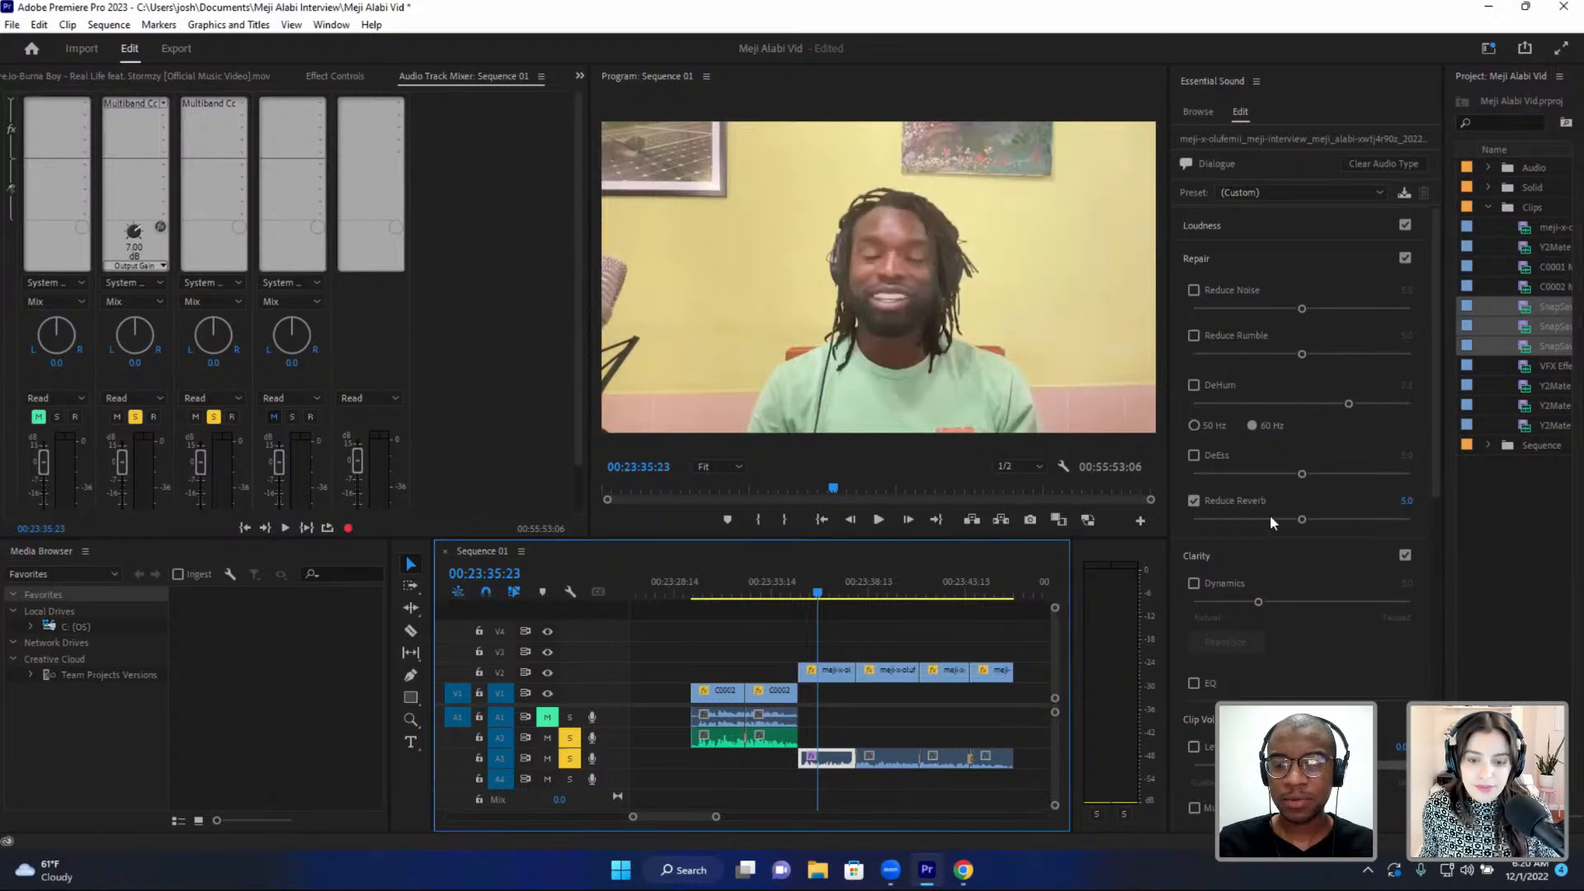
pyautogui.click(319, 76)
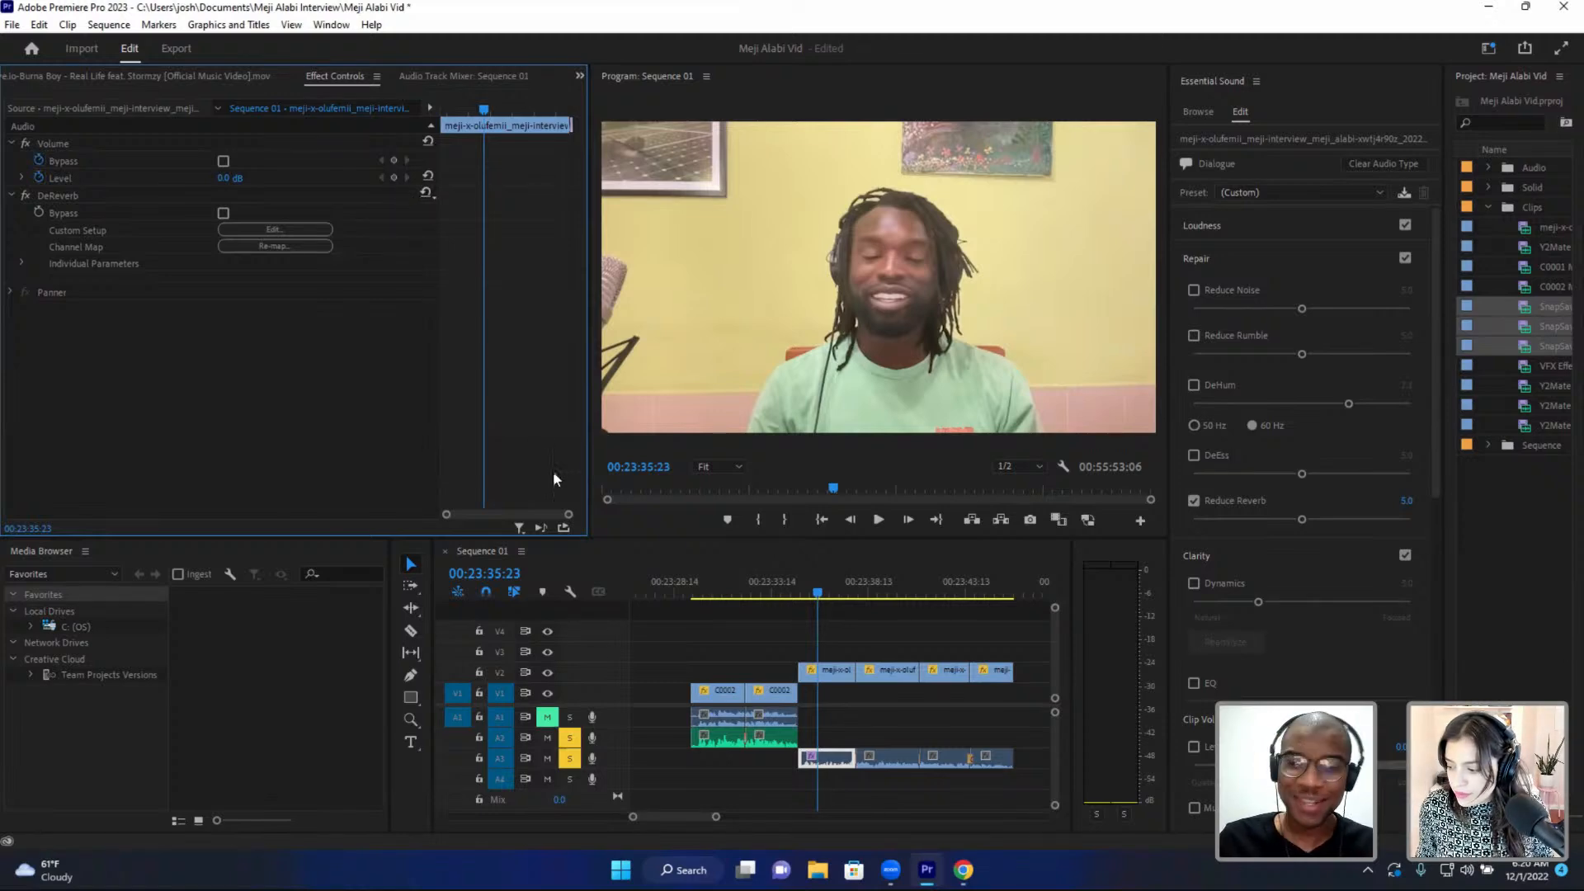
# - Copy the first guest audio clip on A3 and paste its audio attributes, including all Essential Sound Dialogue sections, onto the second guest clip
pyautogui.click(839, 760)
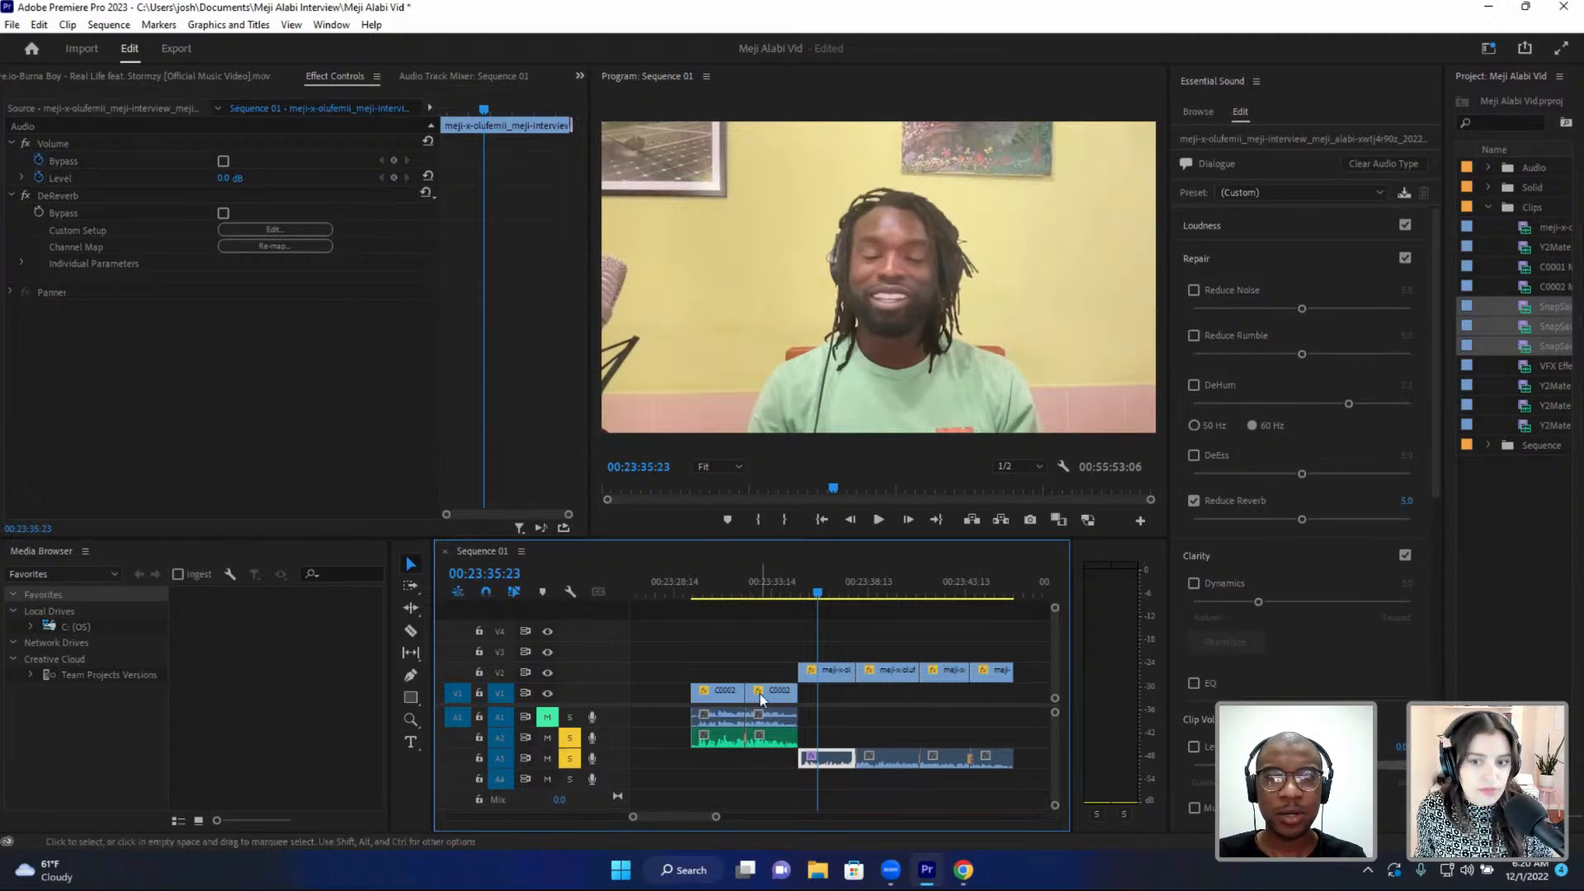
pyautogui.rightClick(834, 768)
pyautogui.click(928, 68)
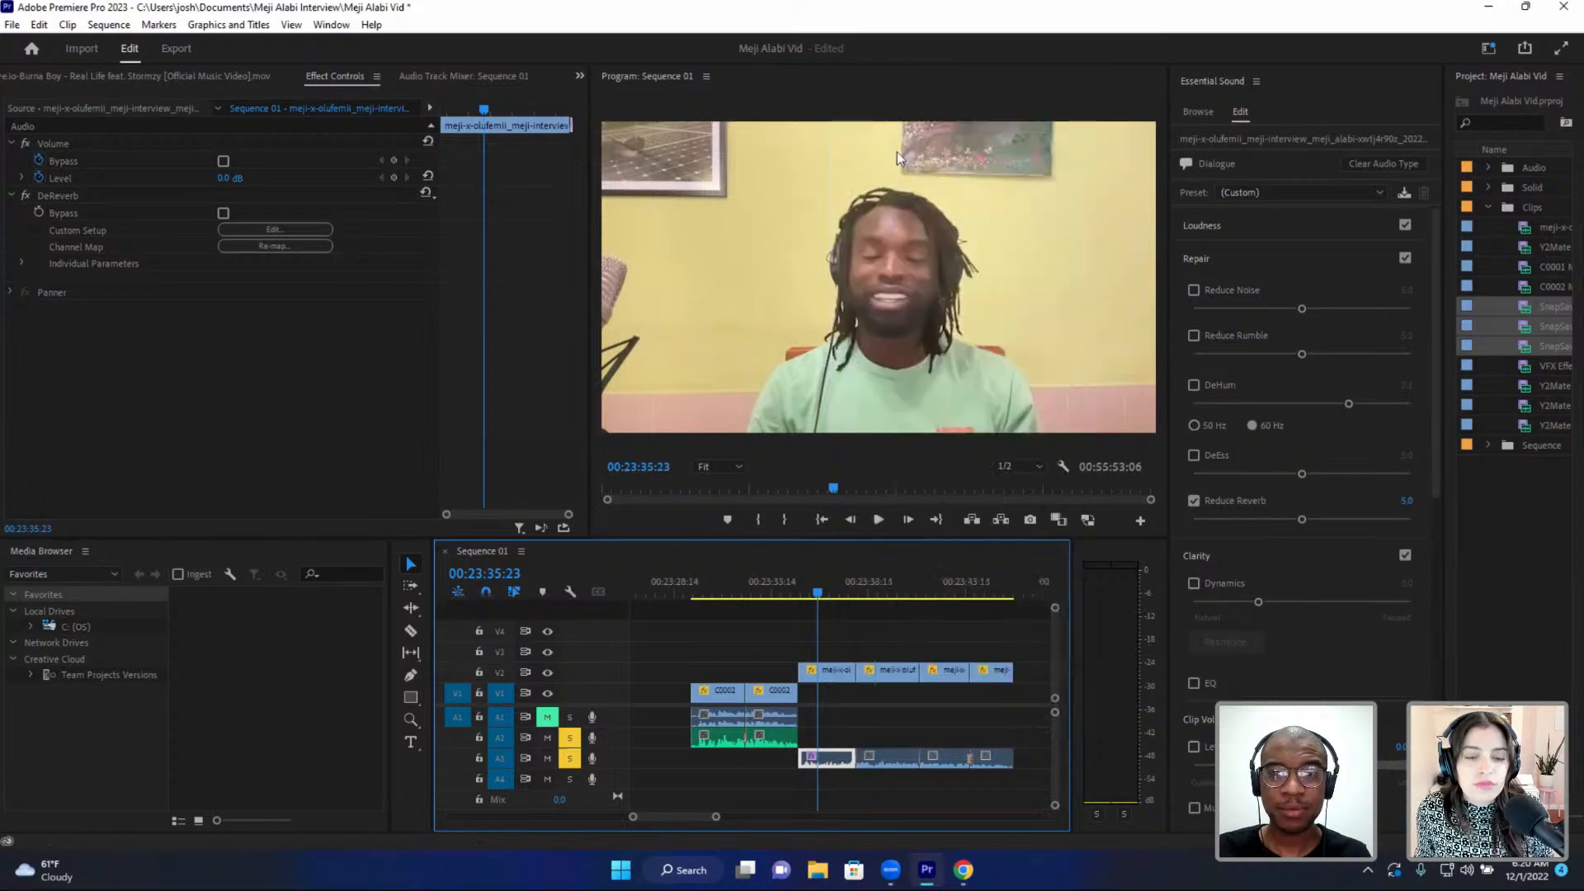
pyautogui.click(884, 591)
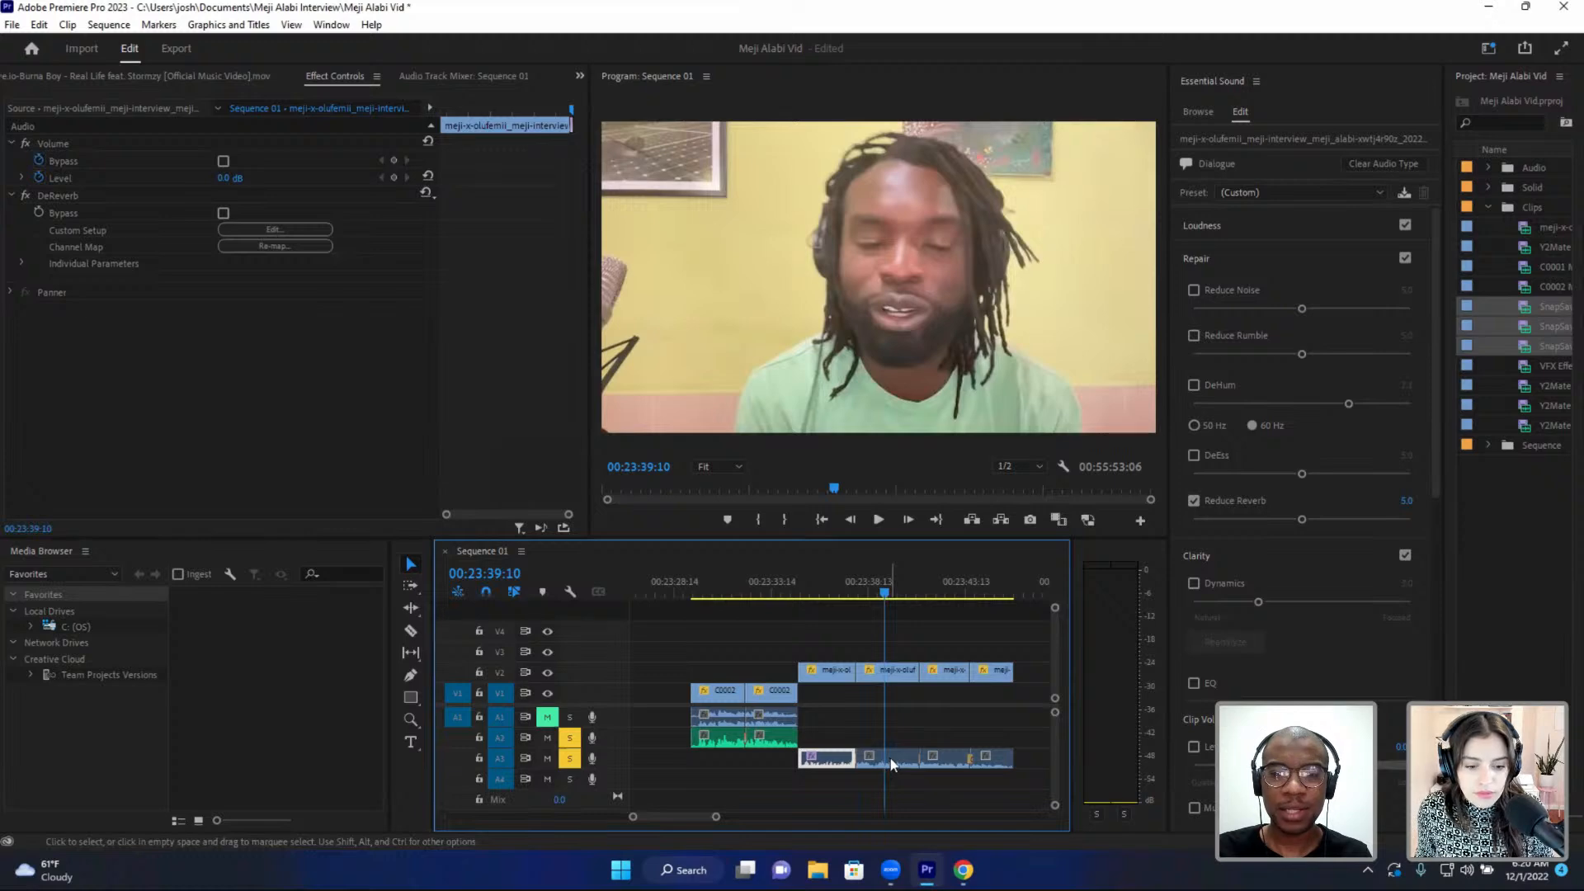
pyautogui.rightClick(891, 764)
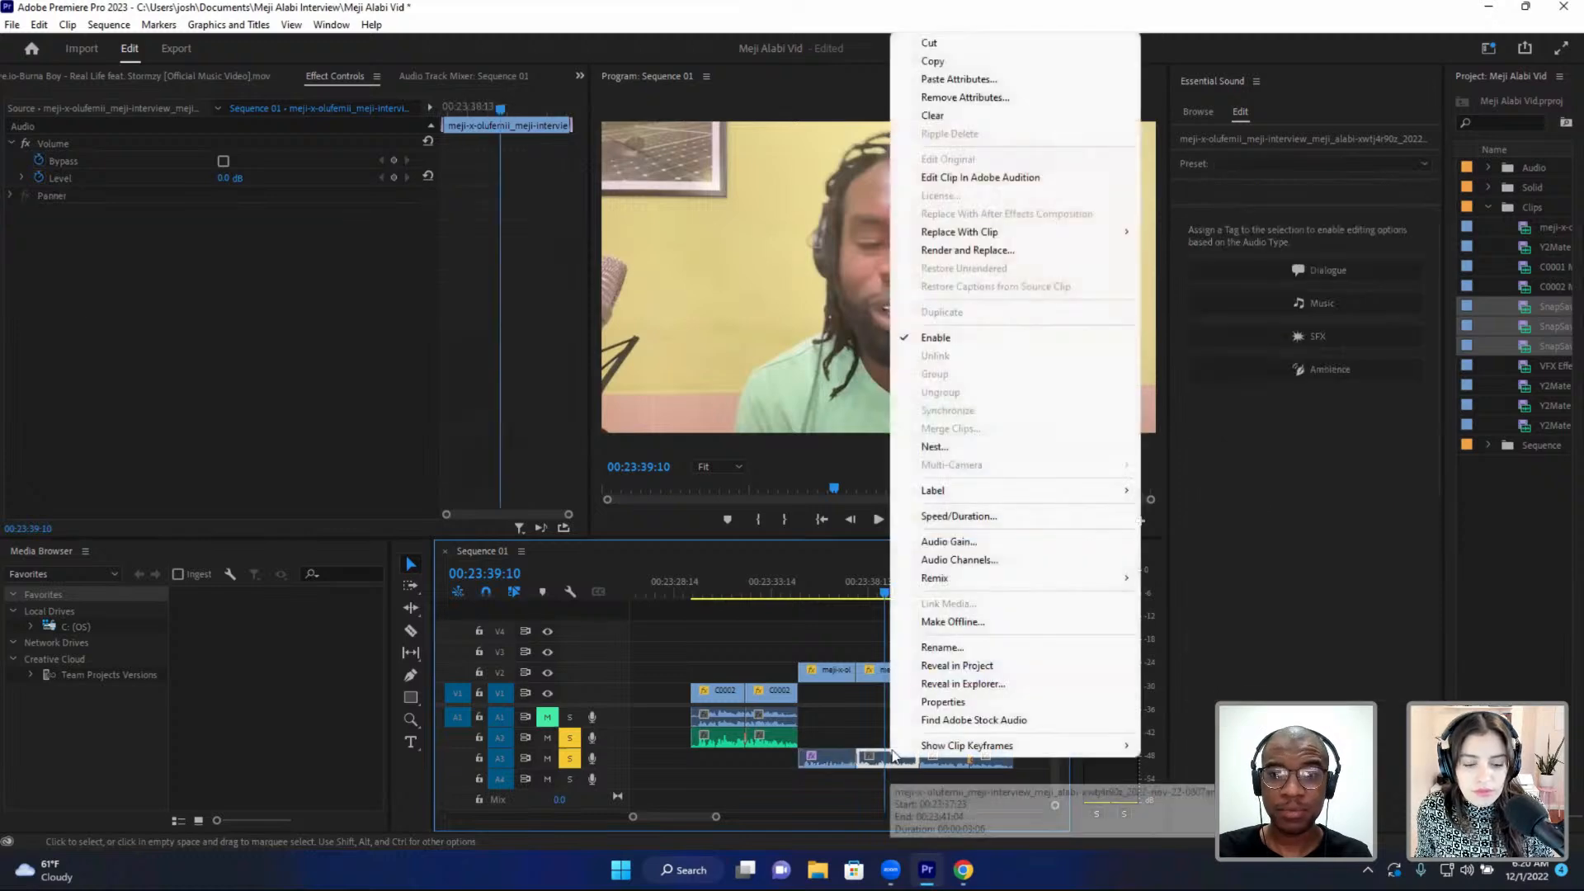
pyautogui.click(980, 82)
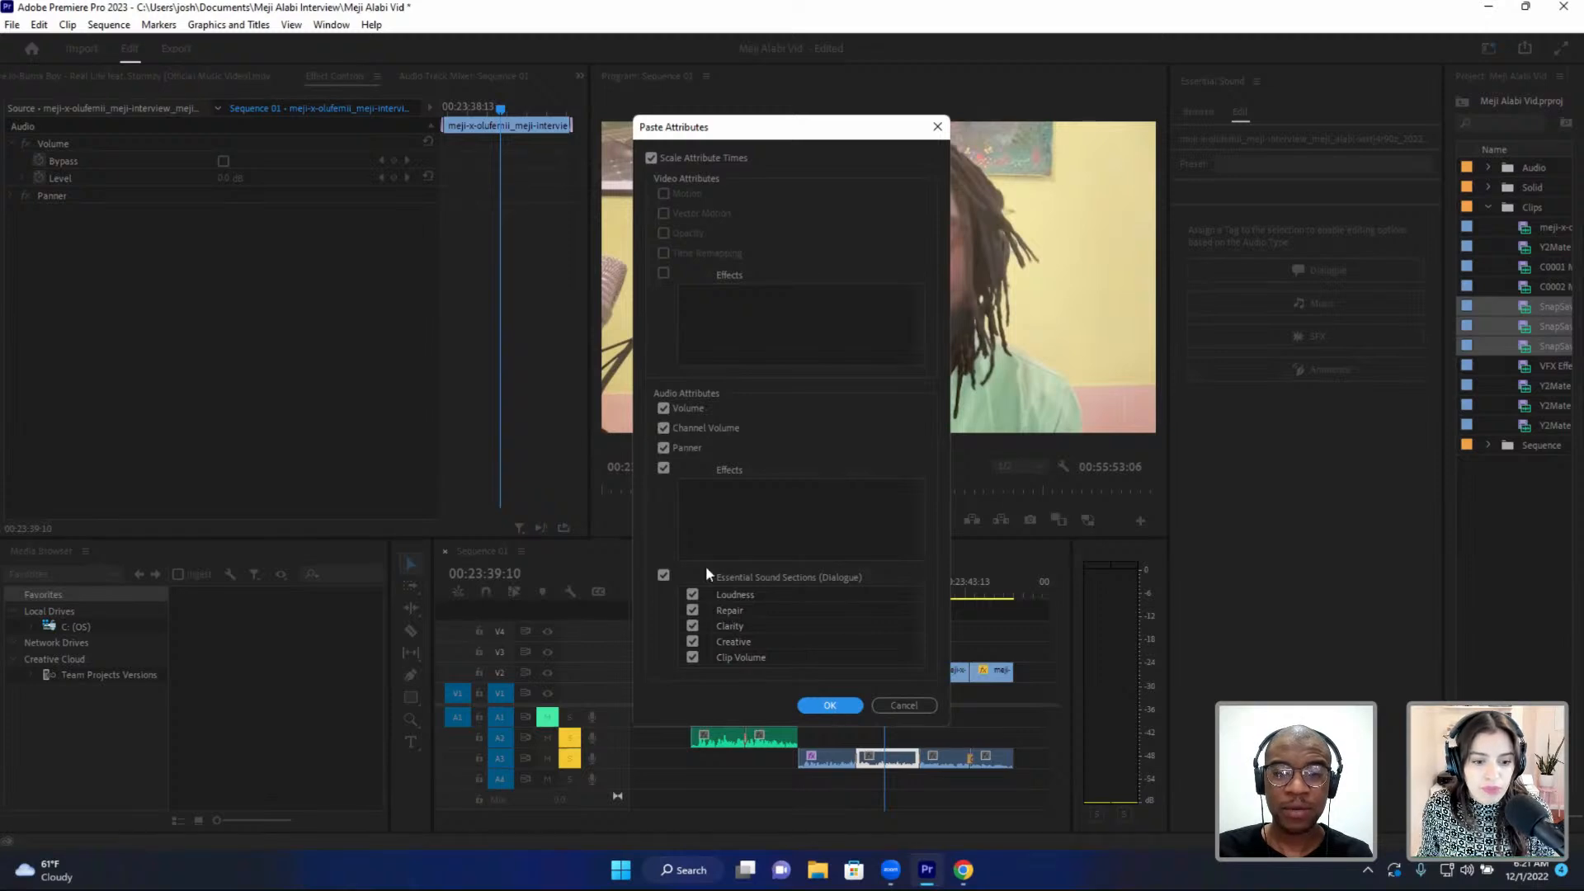
pyautogui.click(830, 706)
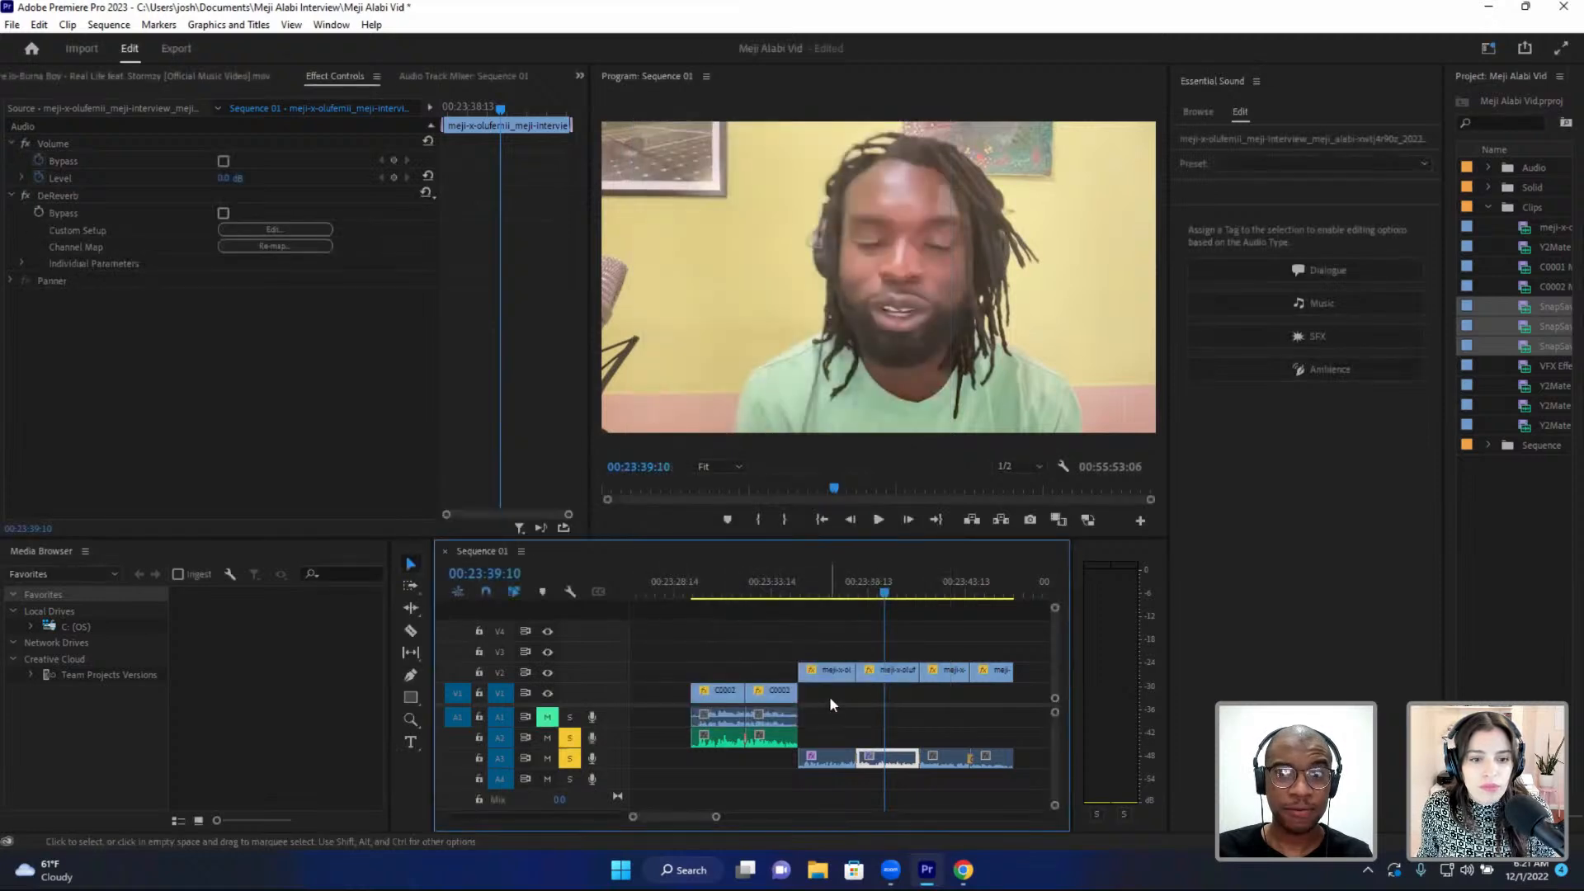
# - Play the second guest clip through to 00:23:41:04 to check its pasted reverb reduction
pyautogui.press('space')
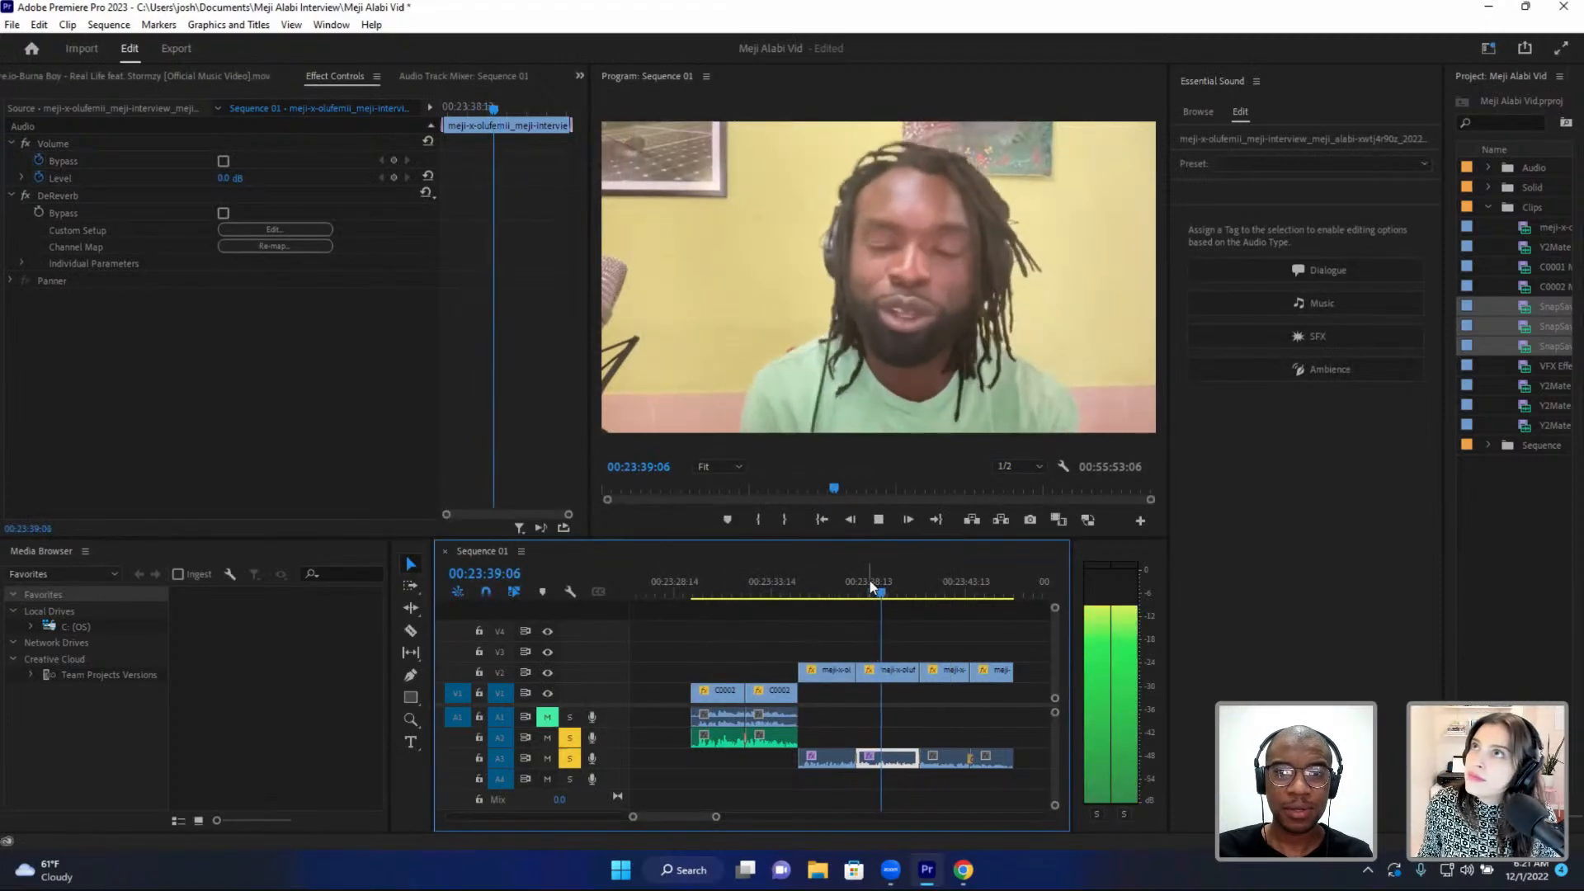
pyautogui.click(835, 582)
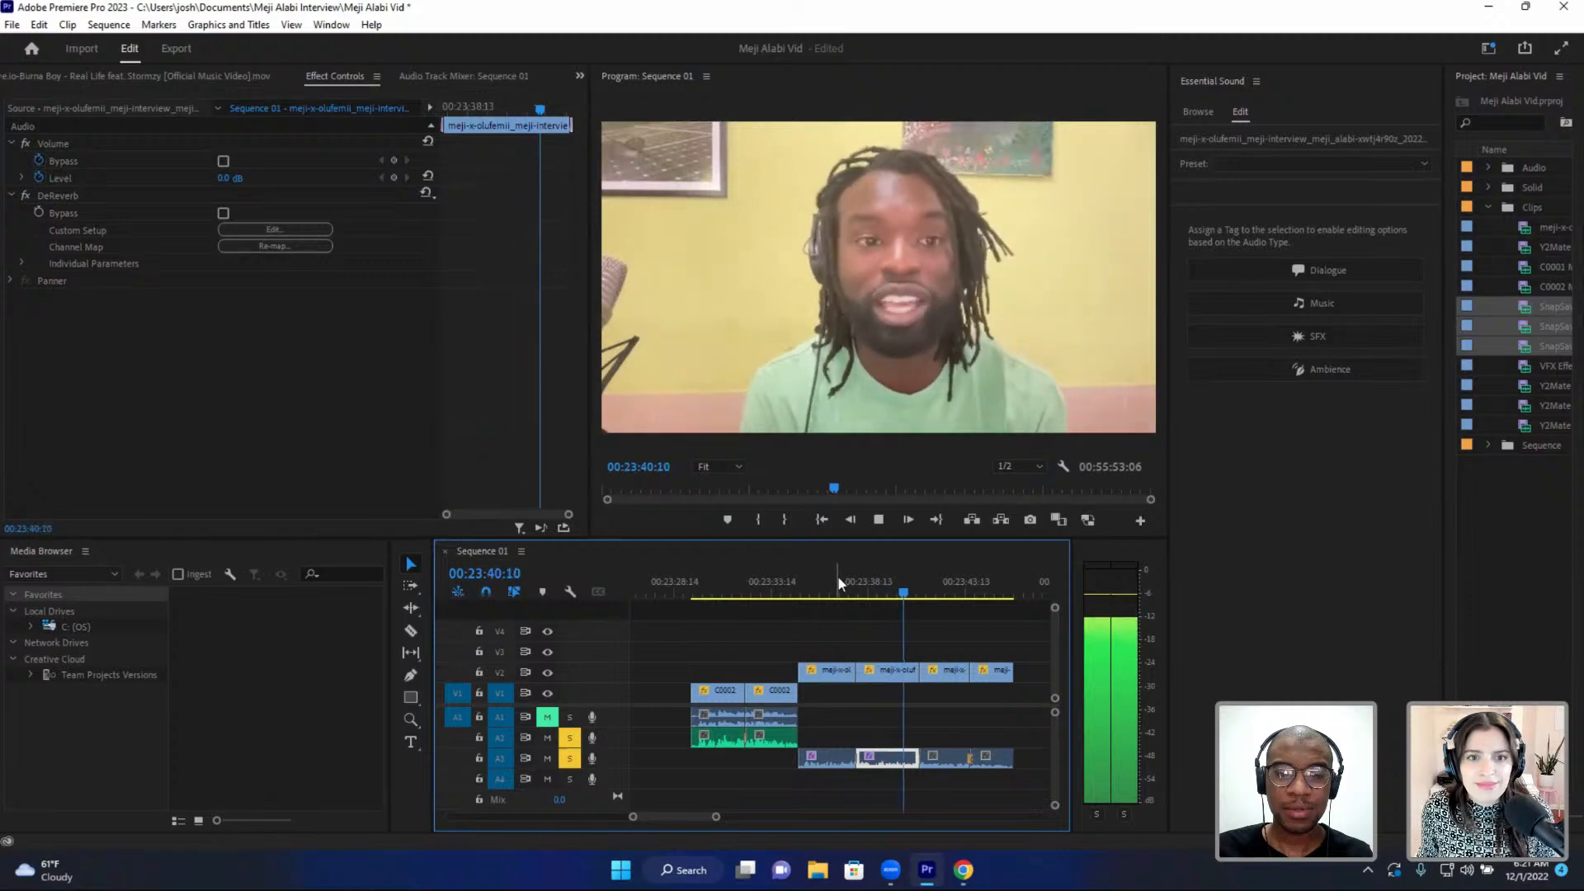
pyautogui.press('space')
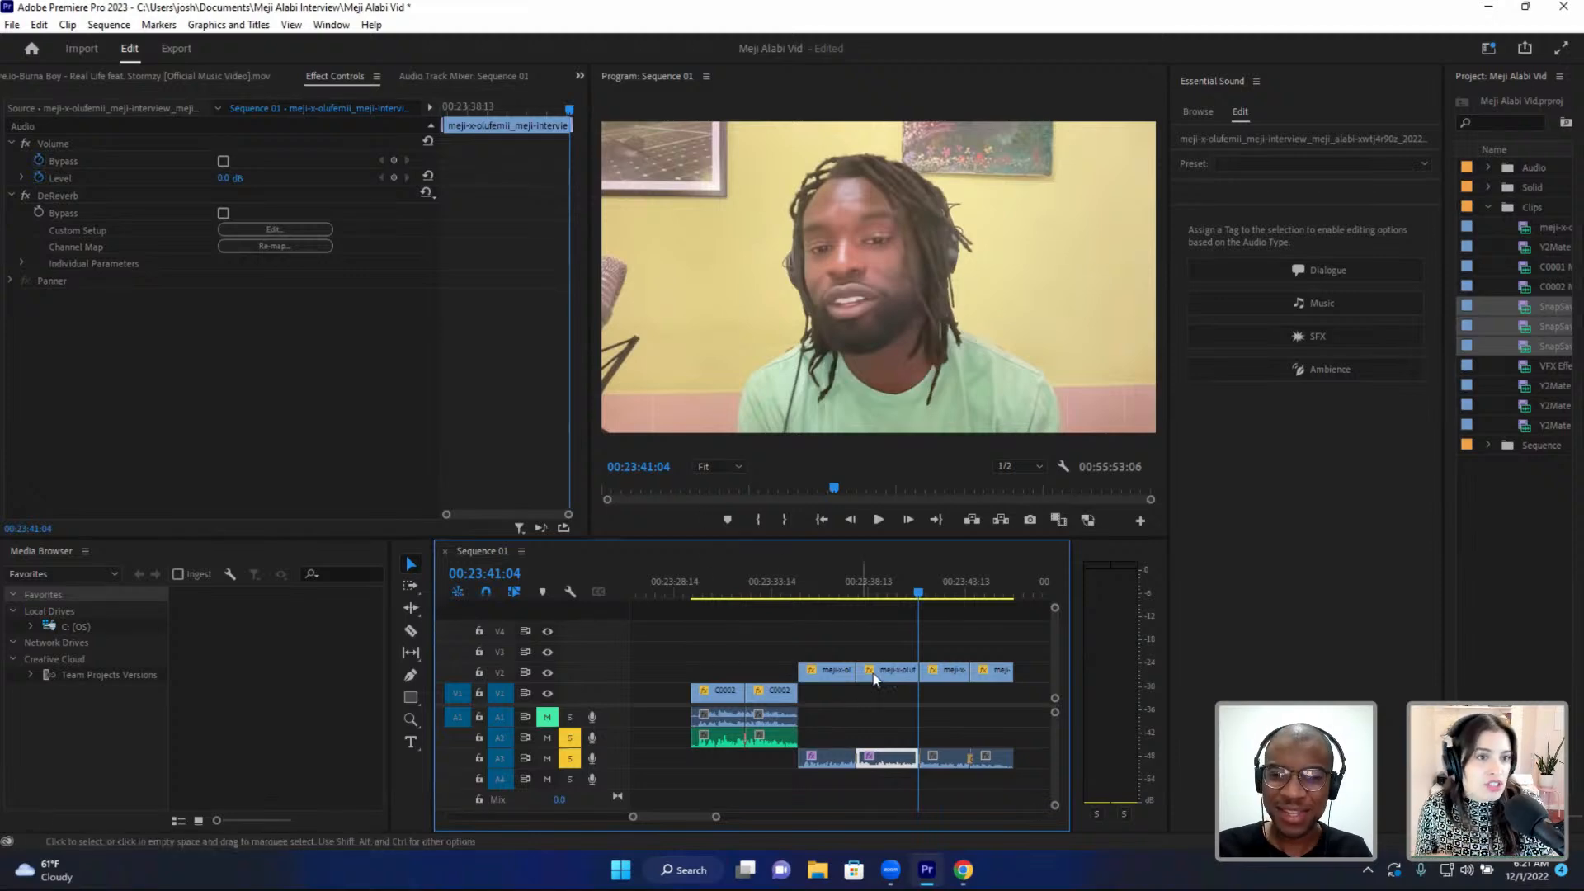
# - Paste the copied audio attributes, with all Essential Sound Dialogue sections, onto the last two guest audio clips on A3
pyautogui.hscroll(3, 811, 602)
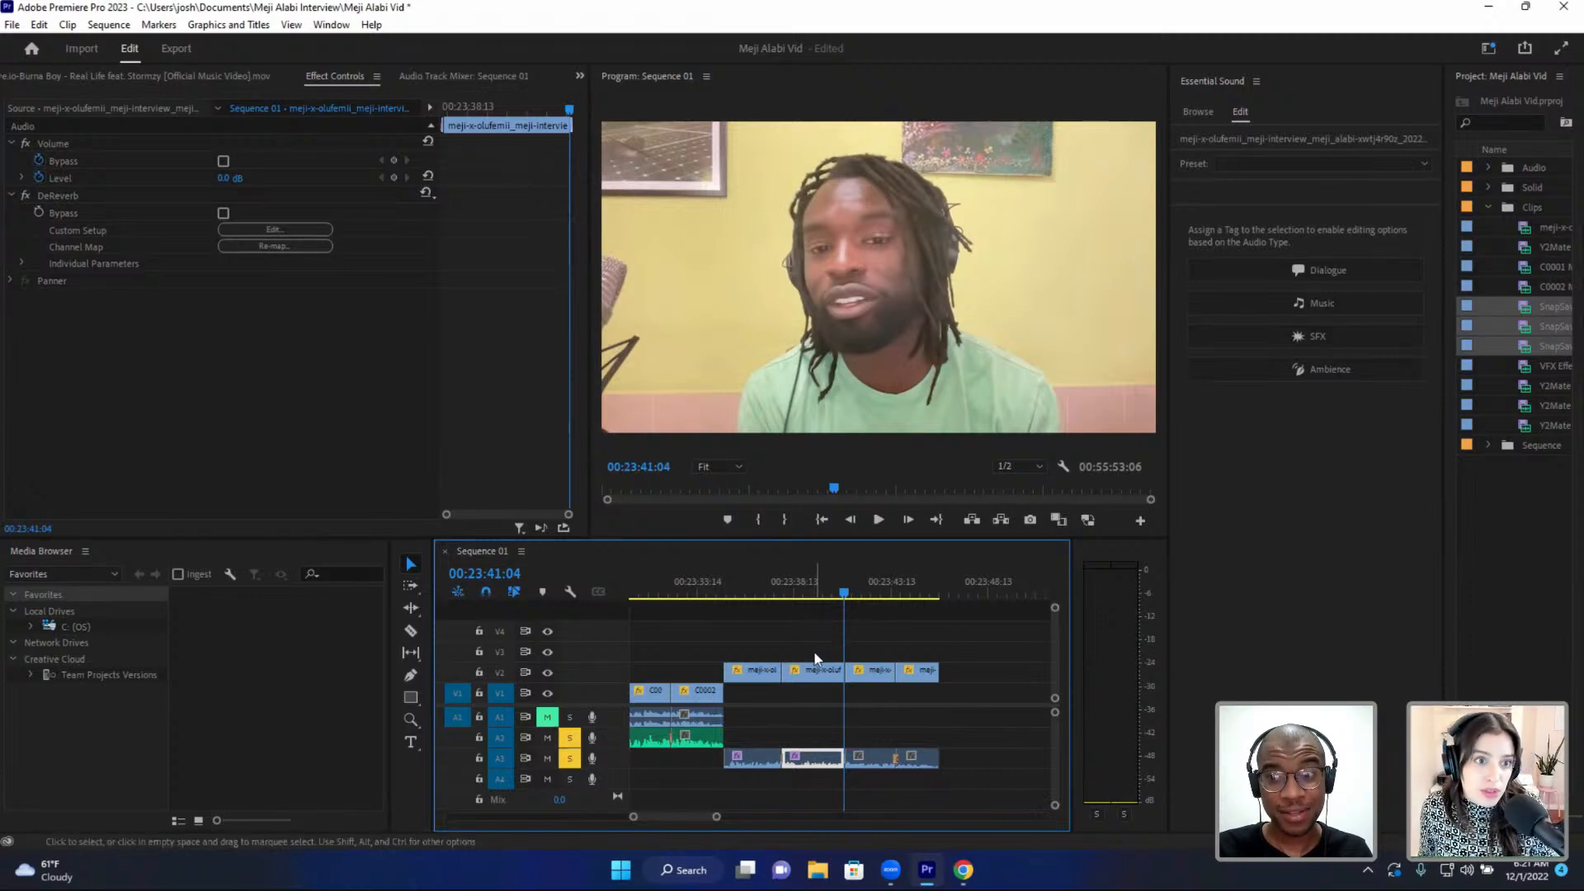
pyautogui.moveTo(865, 720); pyautogui.dragTo(922, 765)
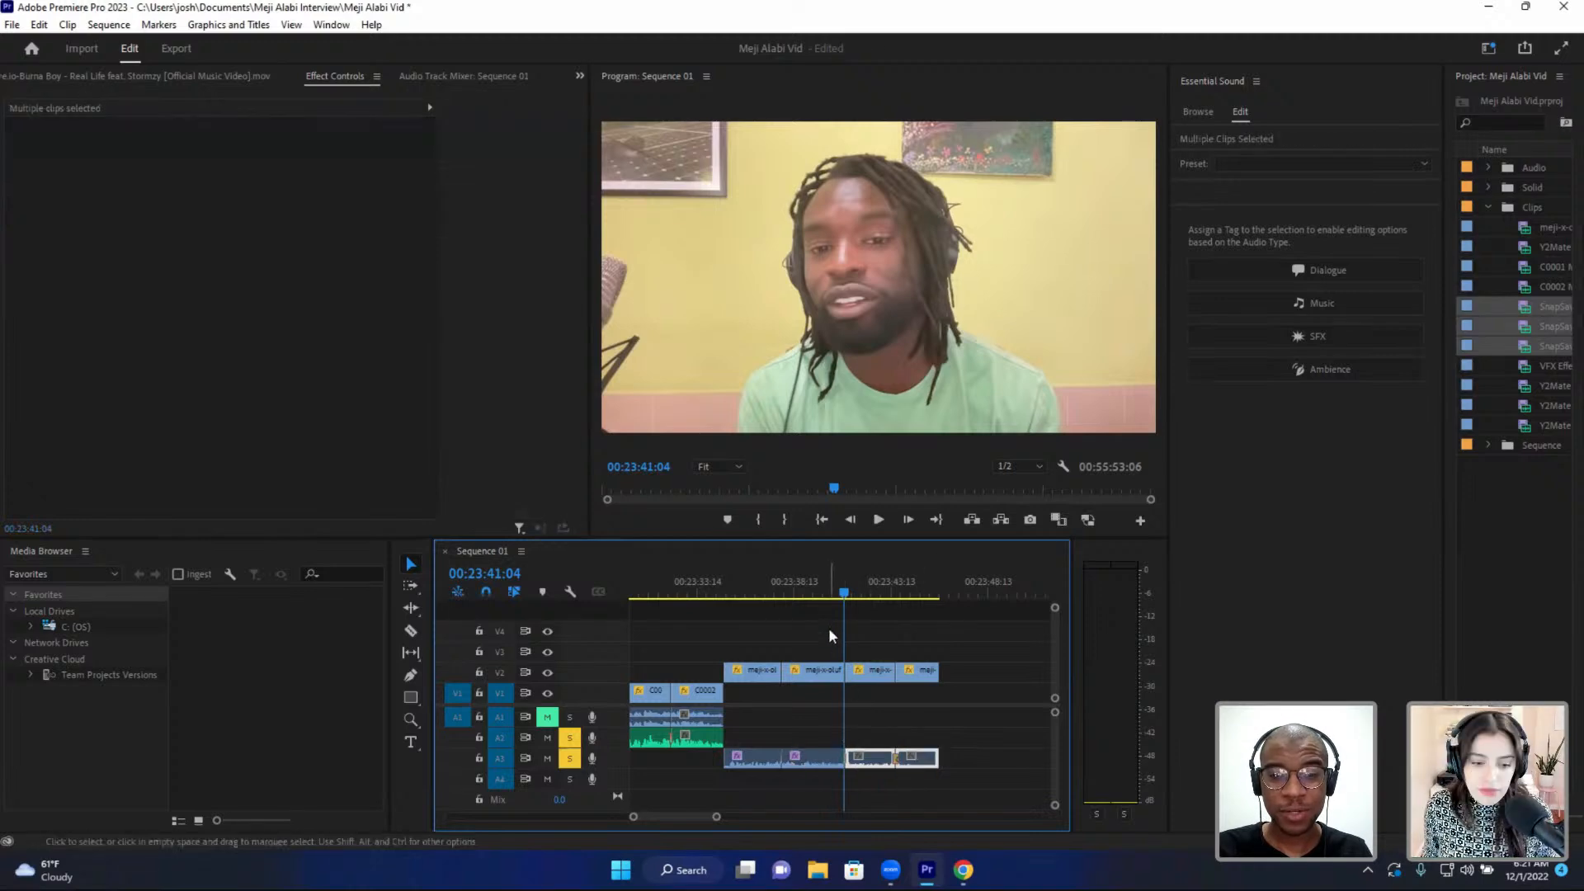
pyautogui.click(822, 592)
pyautogui.press('space')
pyautogui.press('space')
pyautogui.rightClick(873, 764)
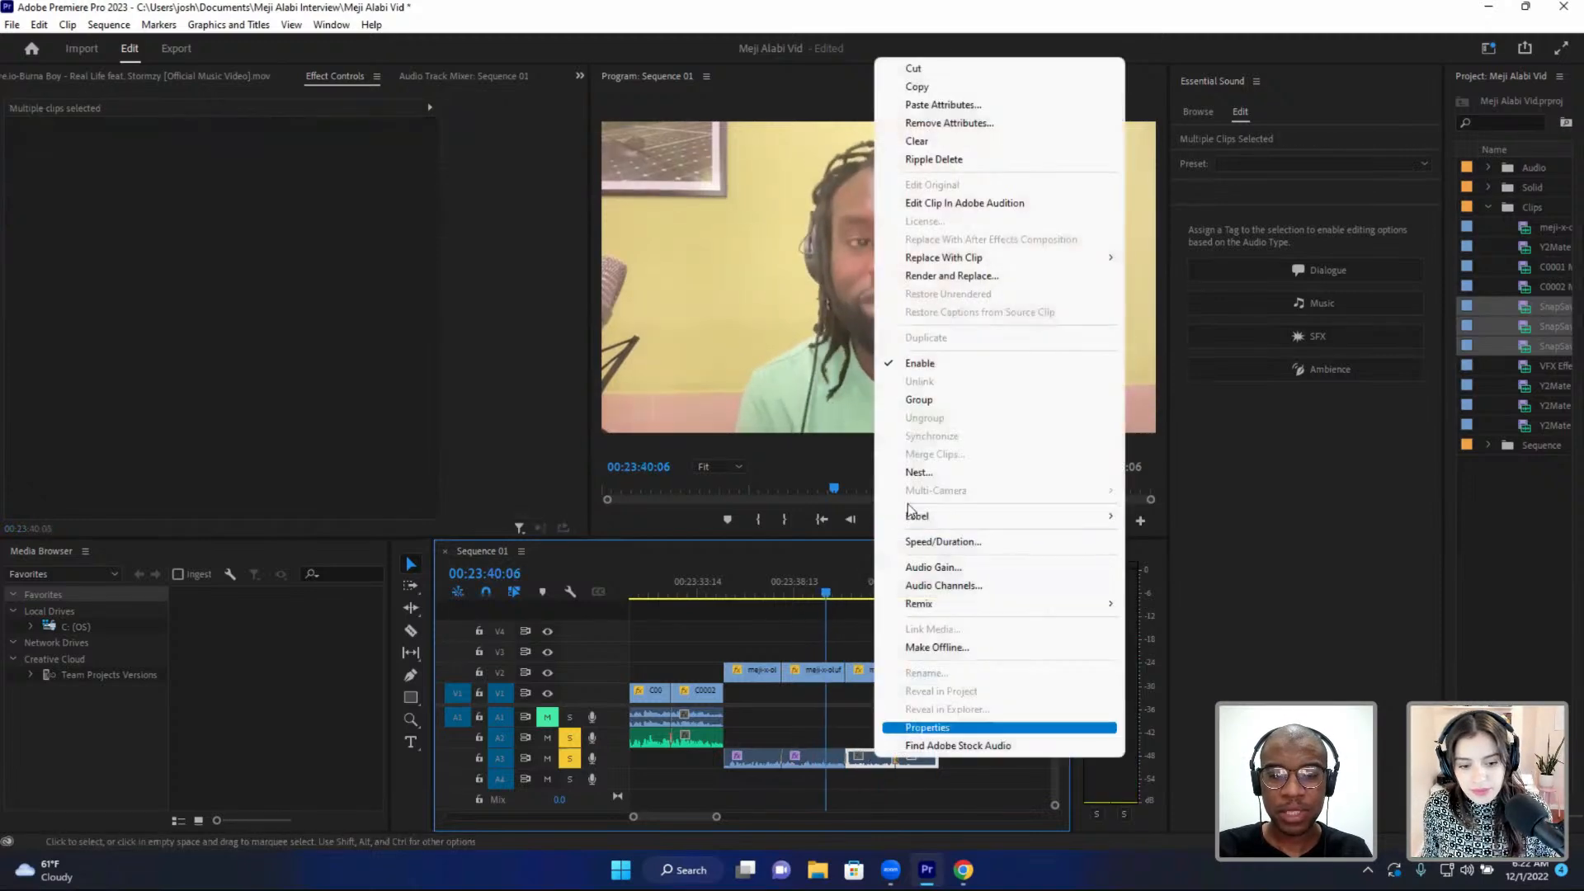
pyautogui.click(943, 104)
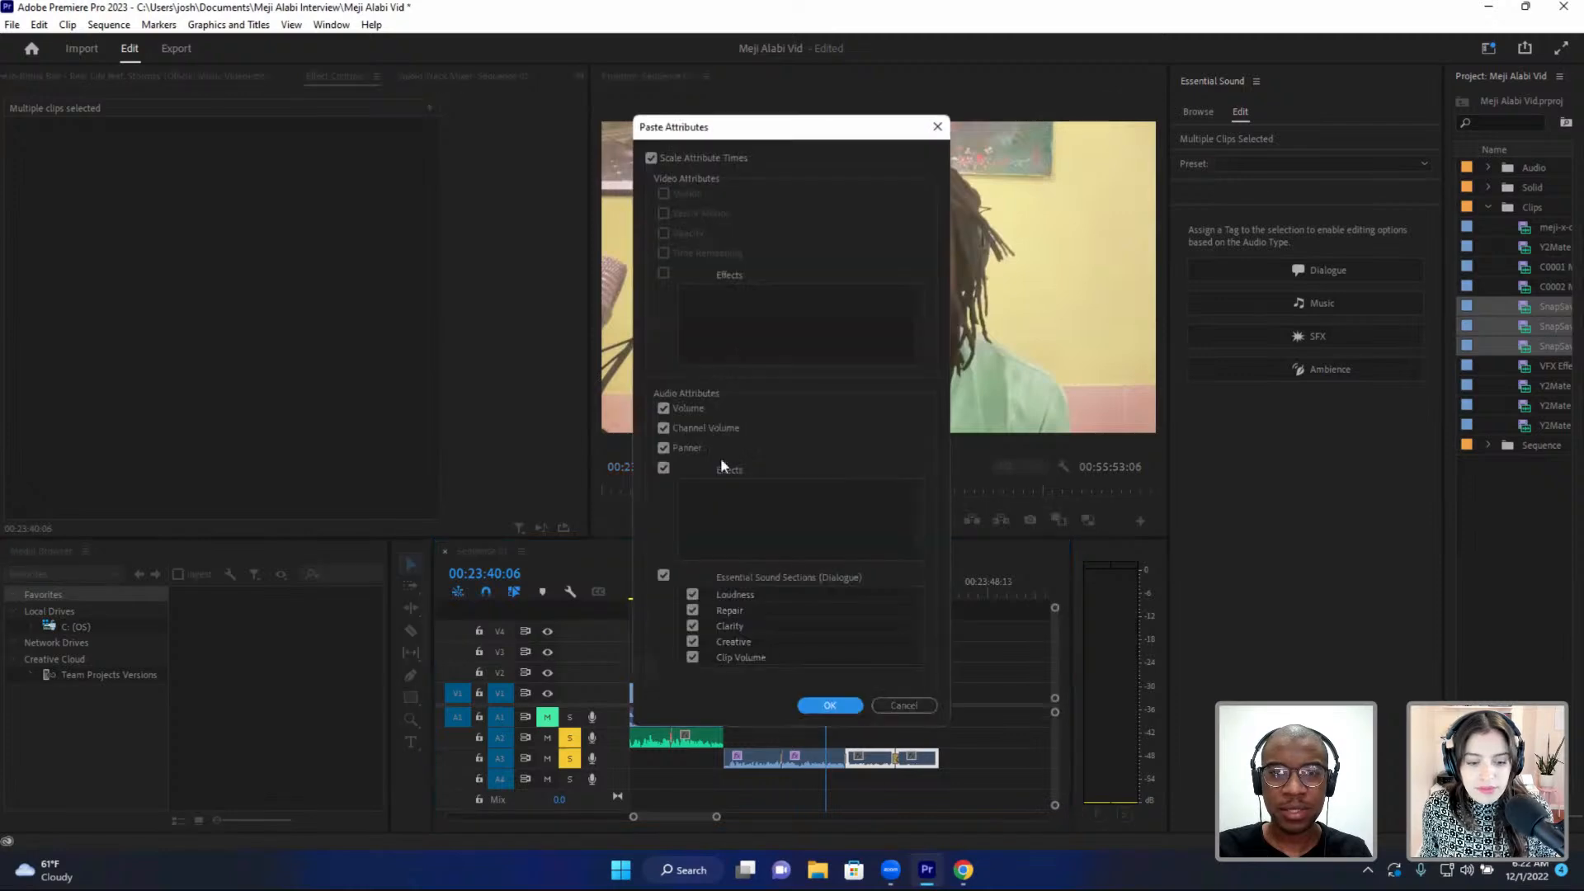
pyautogui.click(830, 707)
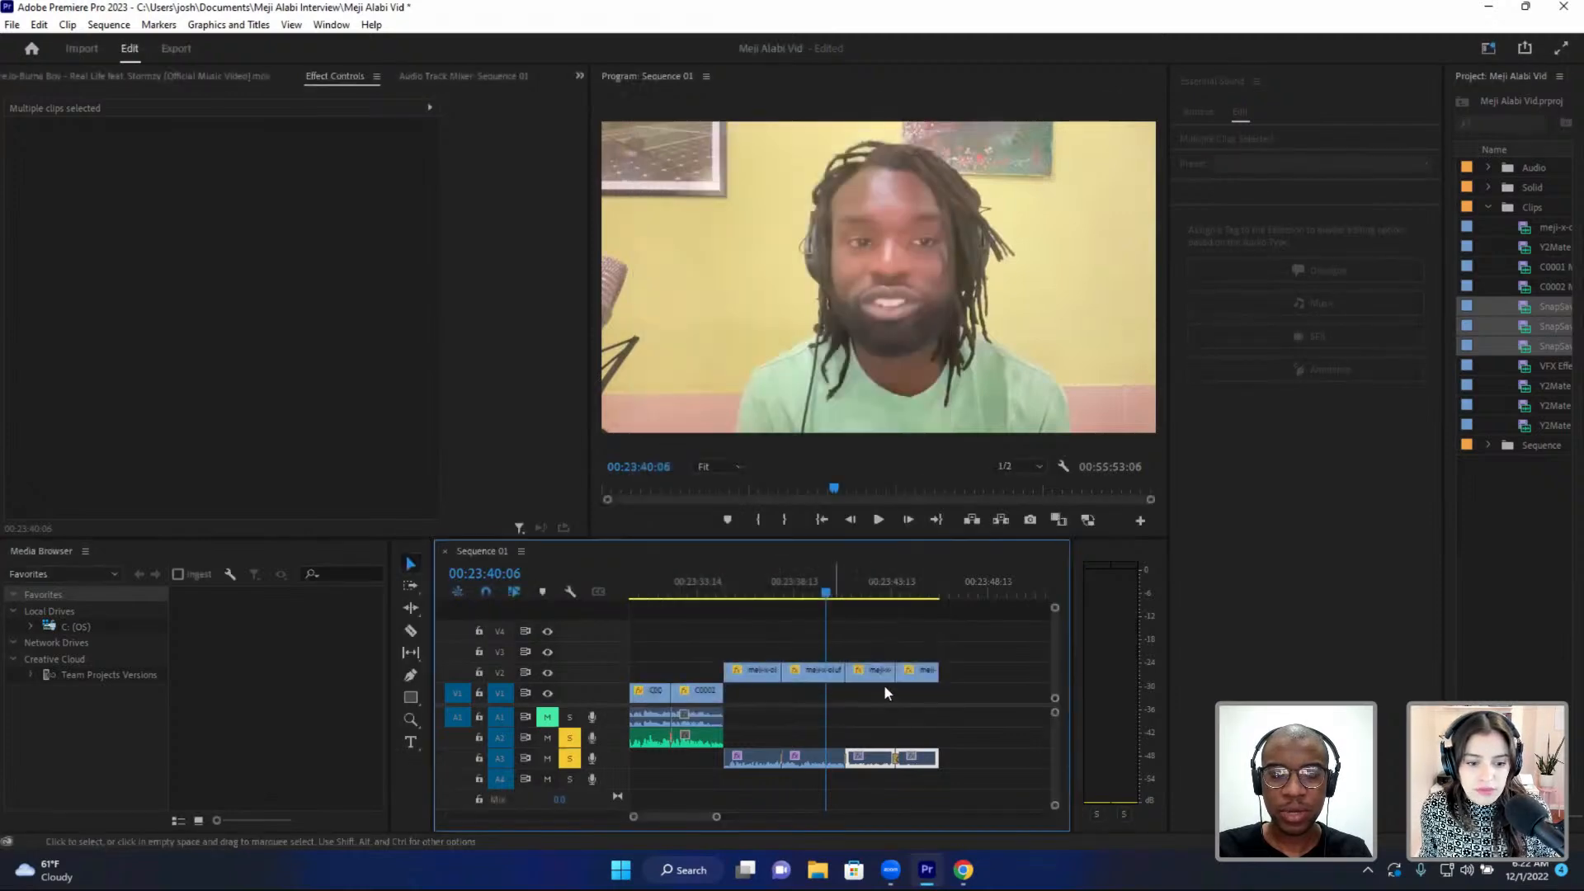
# - Play all the guest clips from the first one through to 00:23:45:17 to check the consistent audio
pyautogui.click(872, 591)
pyautogui.click(760, 594)
pyautogui.press('space')
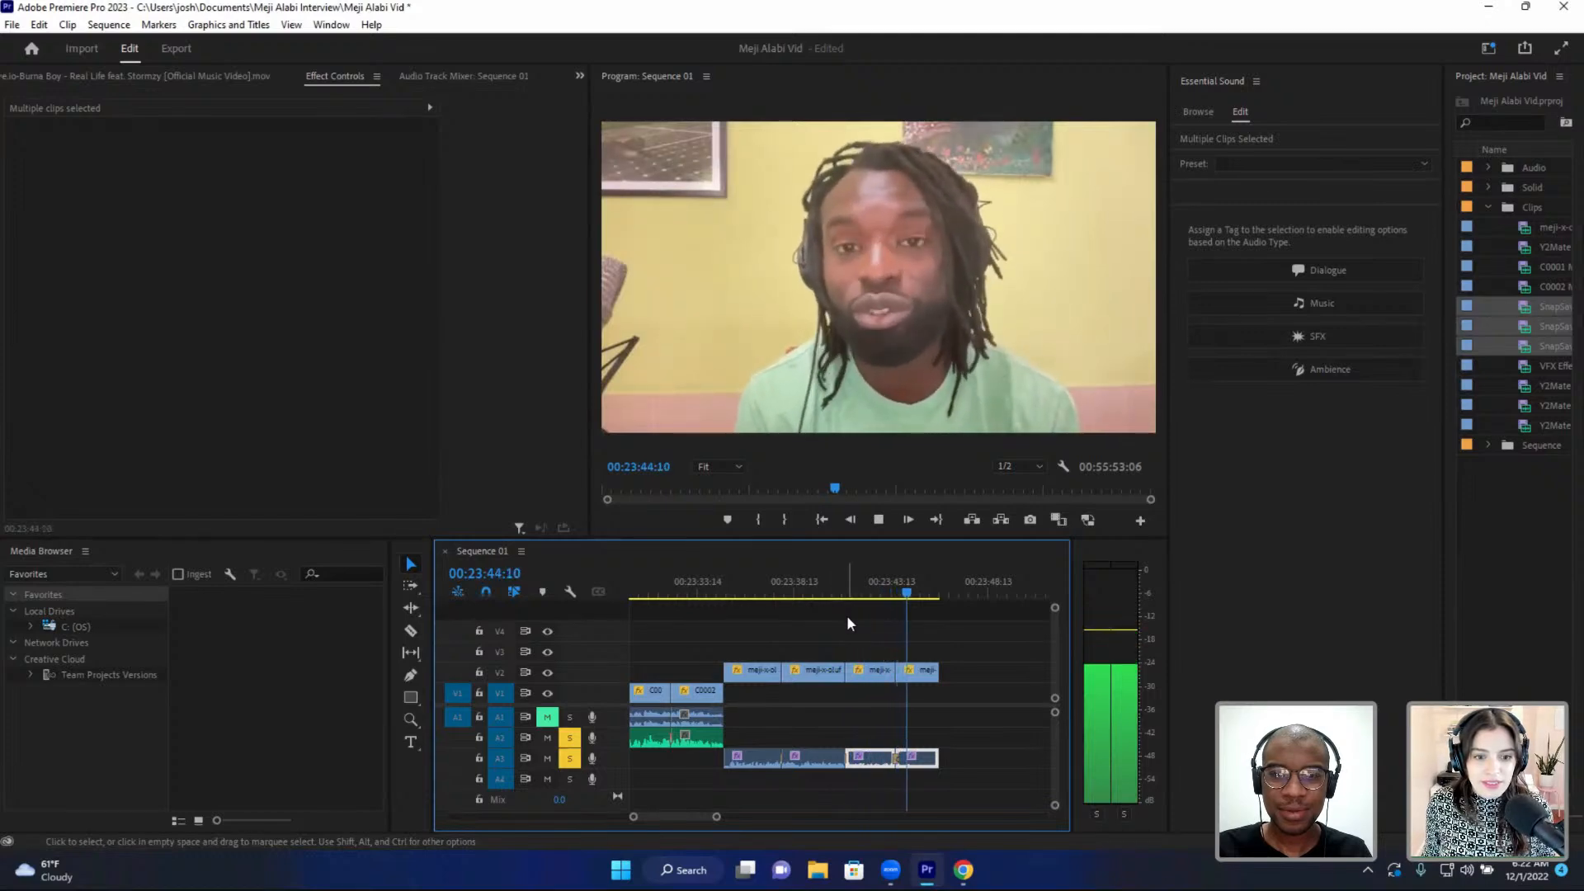
pyautogui.press('space')
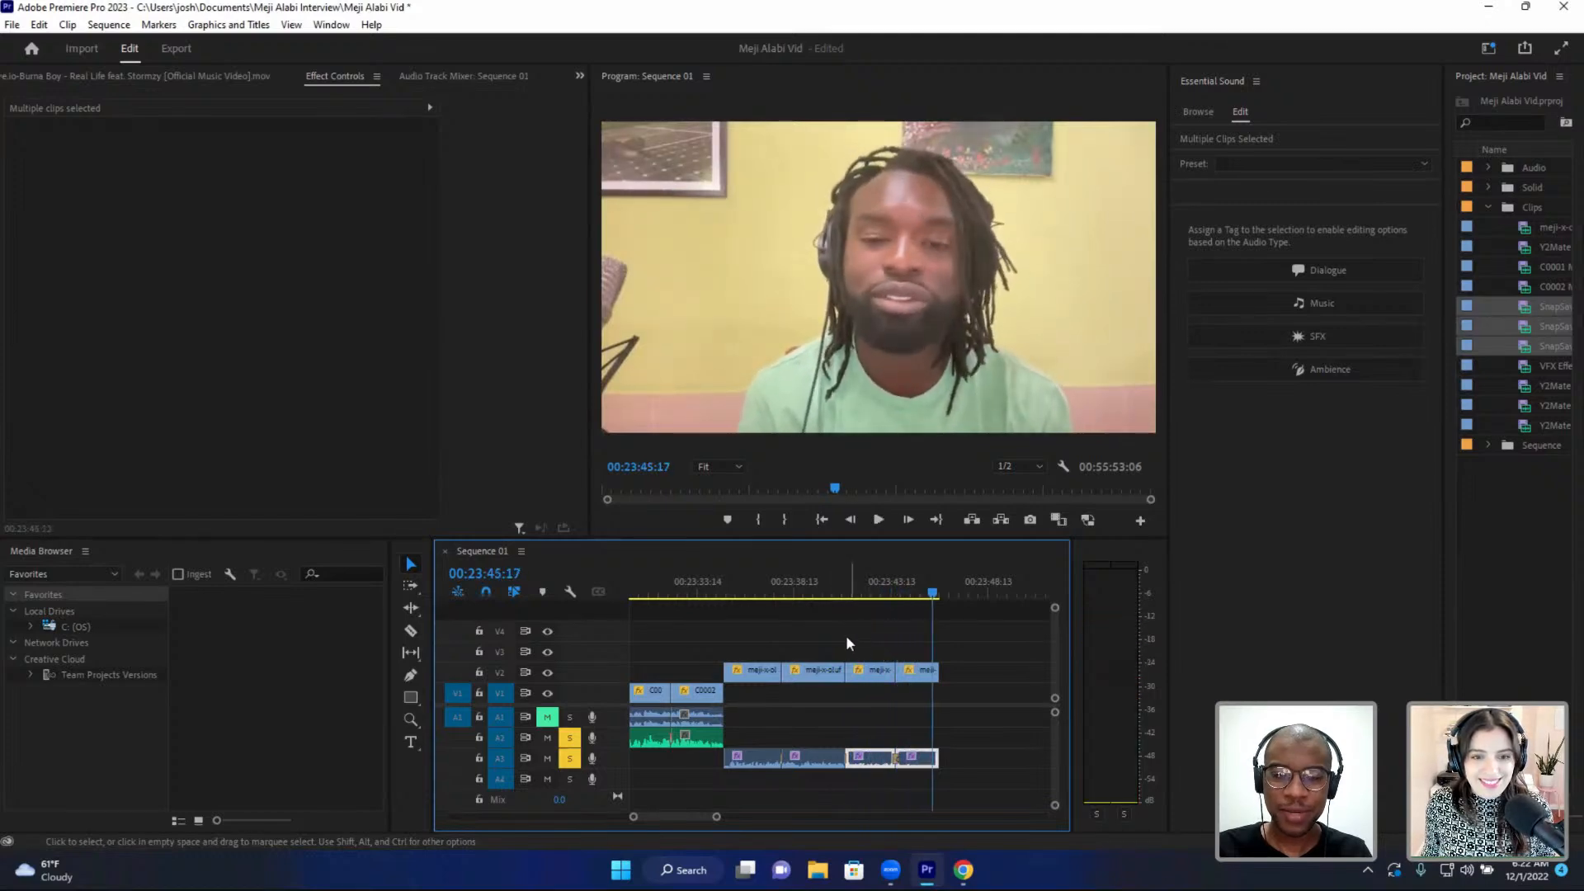
# - Widen the project bin so the clip names are readable, and place the playhead at 00:23:35:17 with more of the sequence in view
pyautogui.moveTo(716, 816)
pyautogui.mouseDown()
pyautogui.moveTo(791, 825)
pyautogui.moveTo(737, 822)
pyautogui.mouseUp()
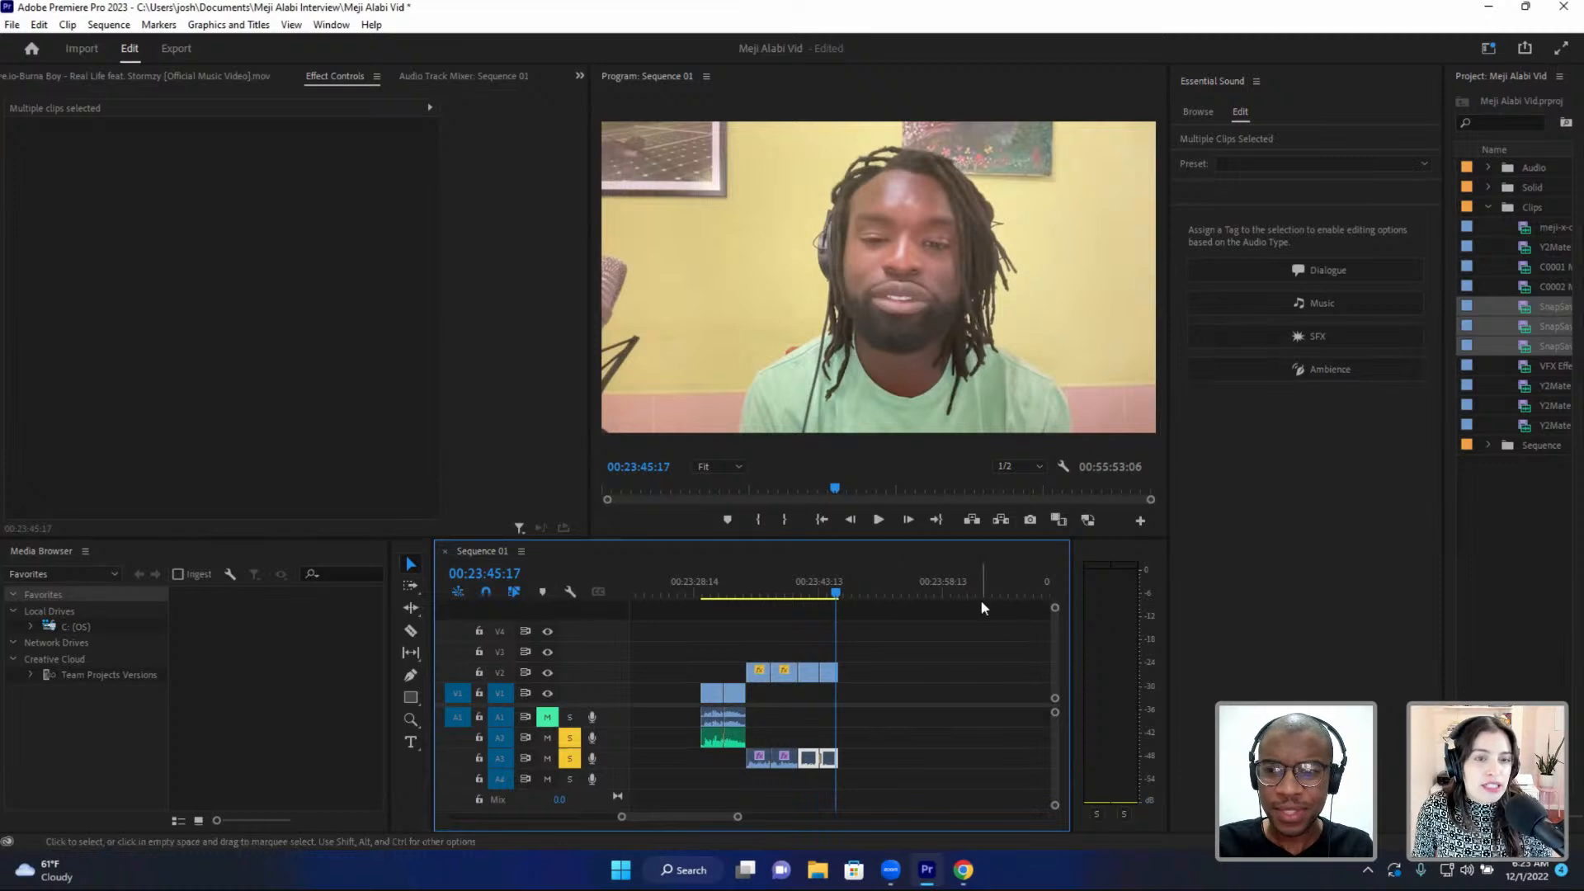
pyautogui.moveTo(1442, 488); pyautogui.dragTo(1330, 500)
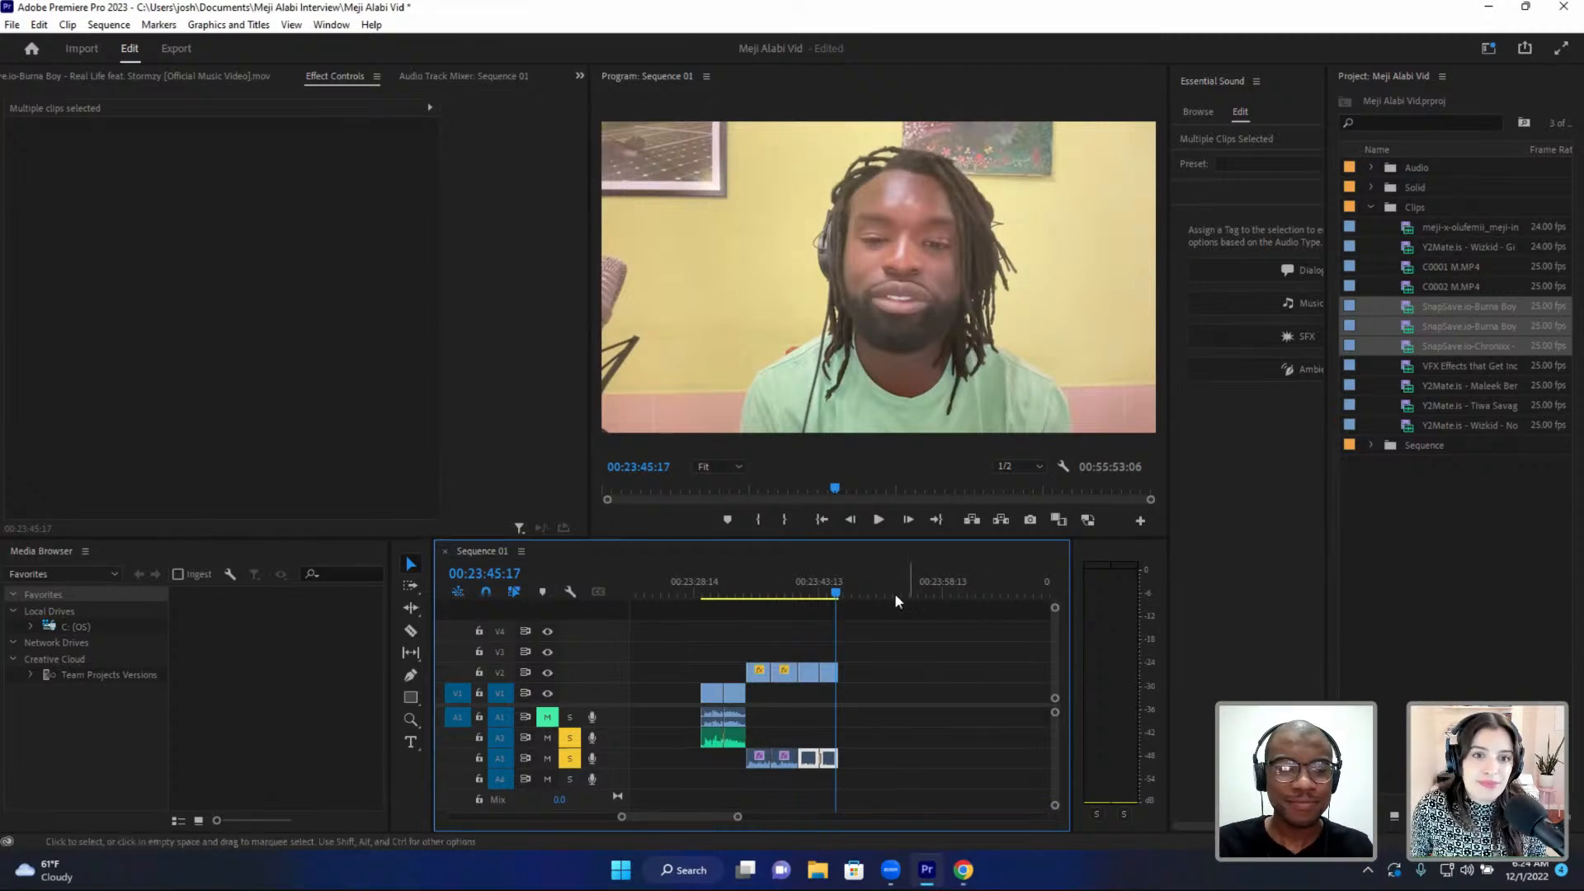
pyautogui.click(757, 591)
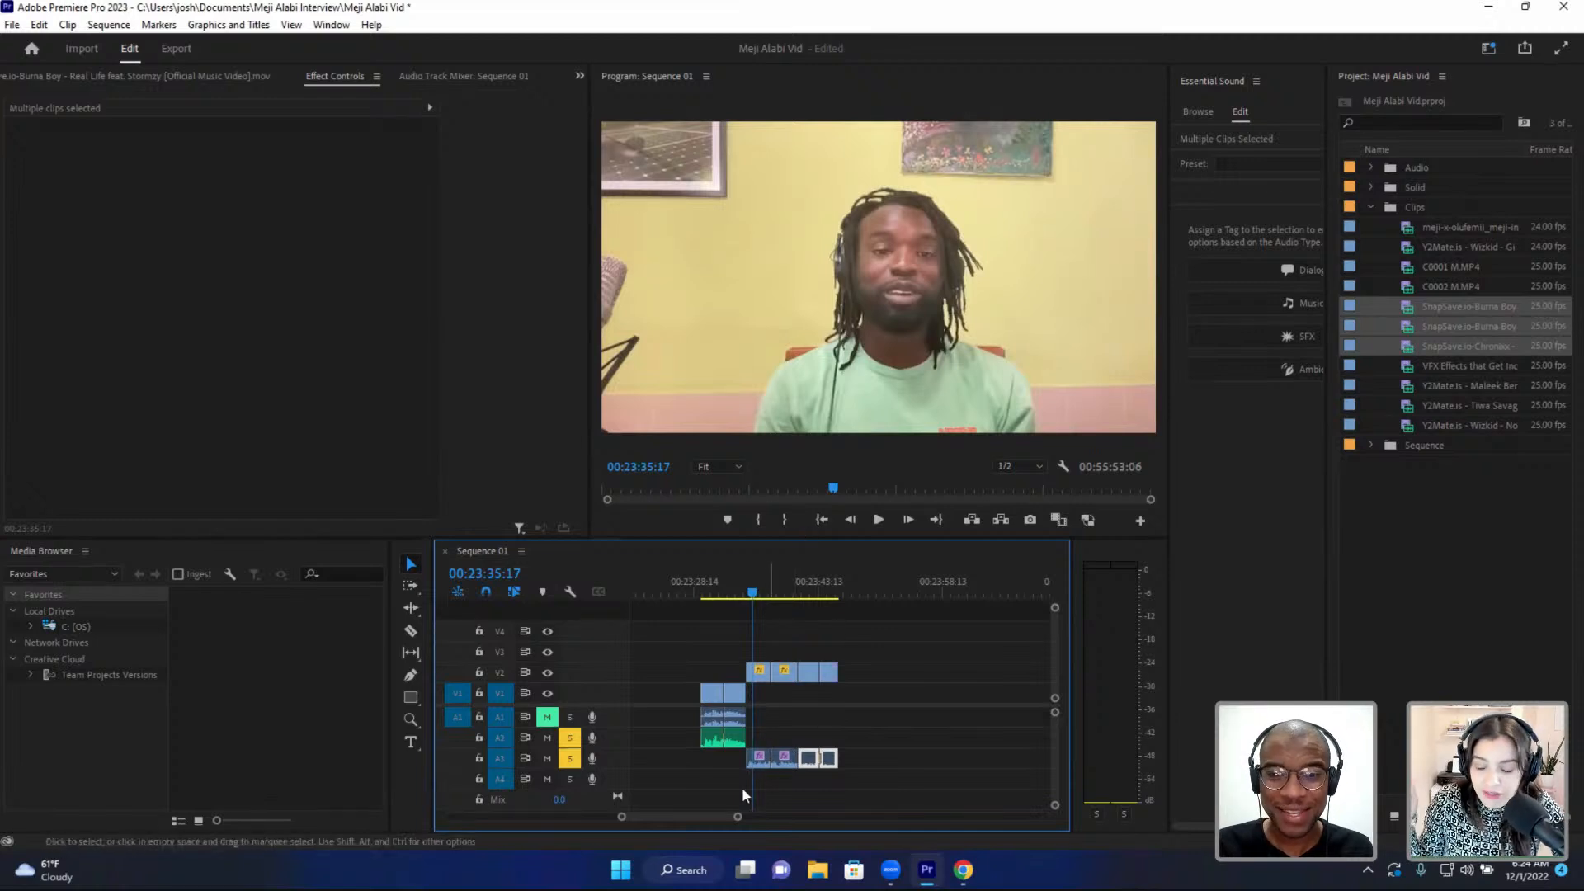
pyautogui.hscroll(-2, 737, 815)
pyautogui.moveTo(739, 816)
pyautogui.mouseDown()
pyautogui.moveTo(772, 816)
pyautogui.moveTo(745, 820)
pyautogui.mouseUp()
pyautogui.hscroll(1, 834, 712)
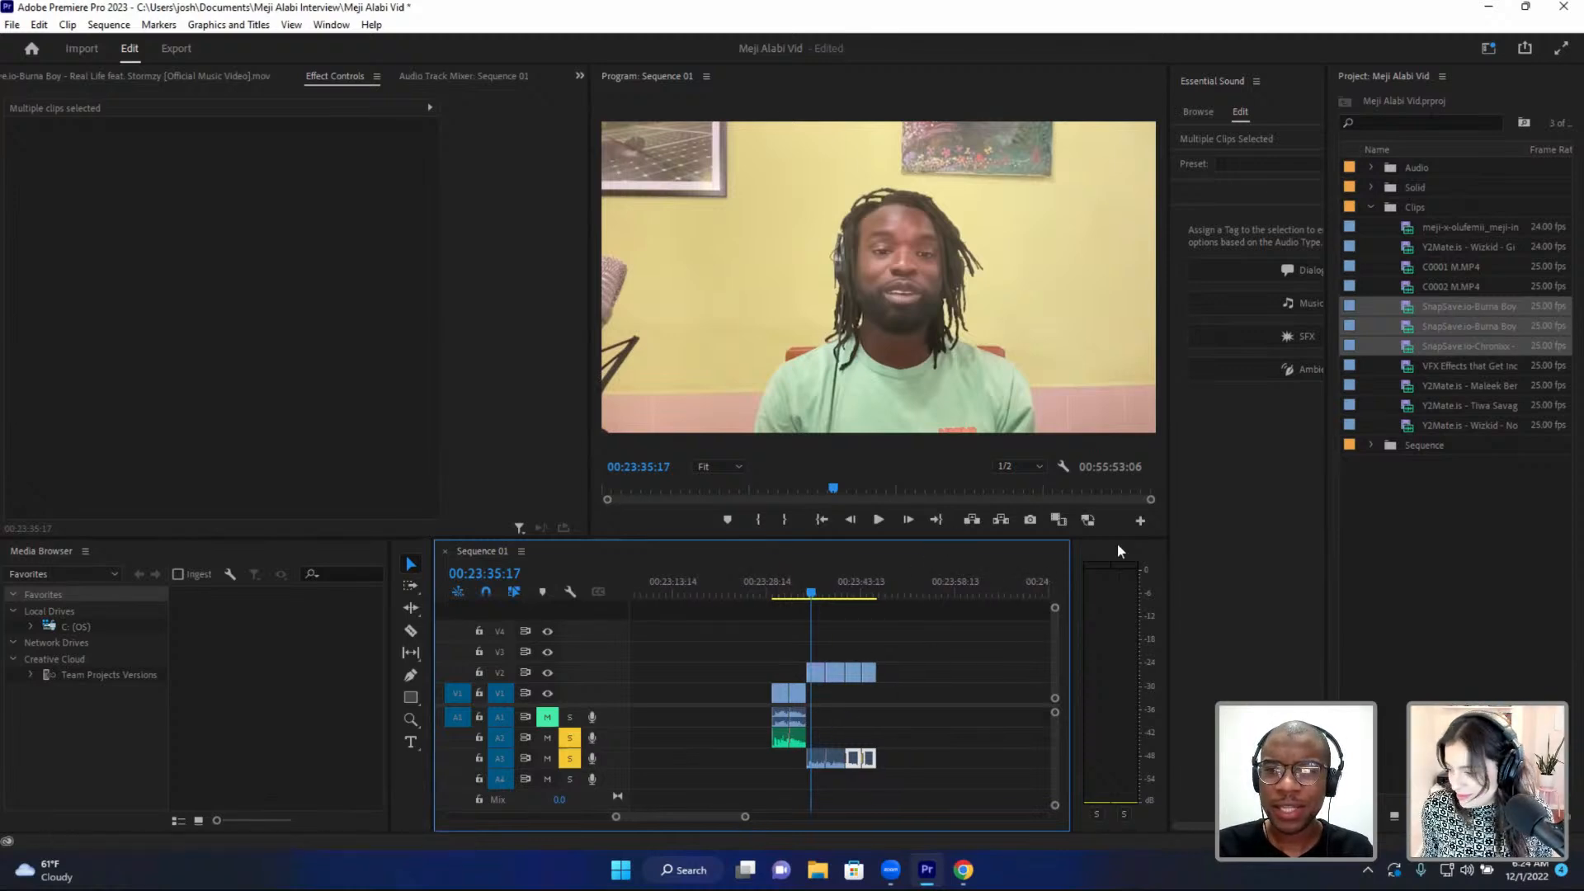
# - Place the marked section of the Burna Boy Real Life music video right after the last guest clip, on V1 and A1
pyautogui.click(1410, 346)
pyautogui.doubleClick(1413, 309)
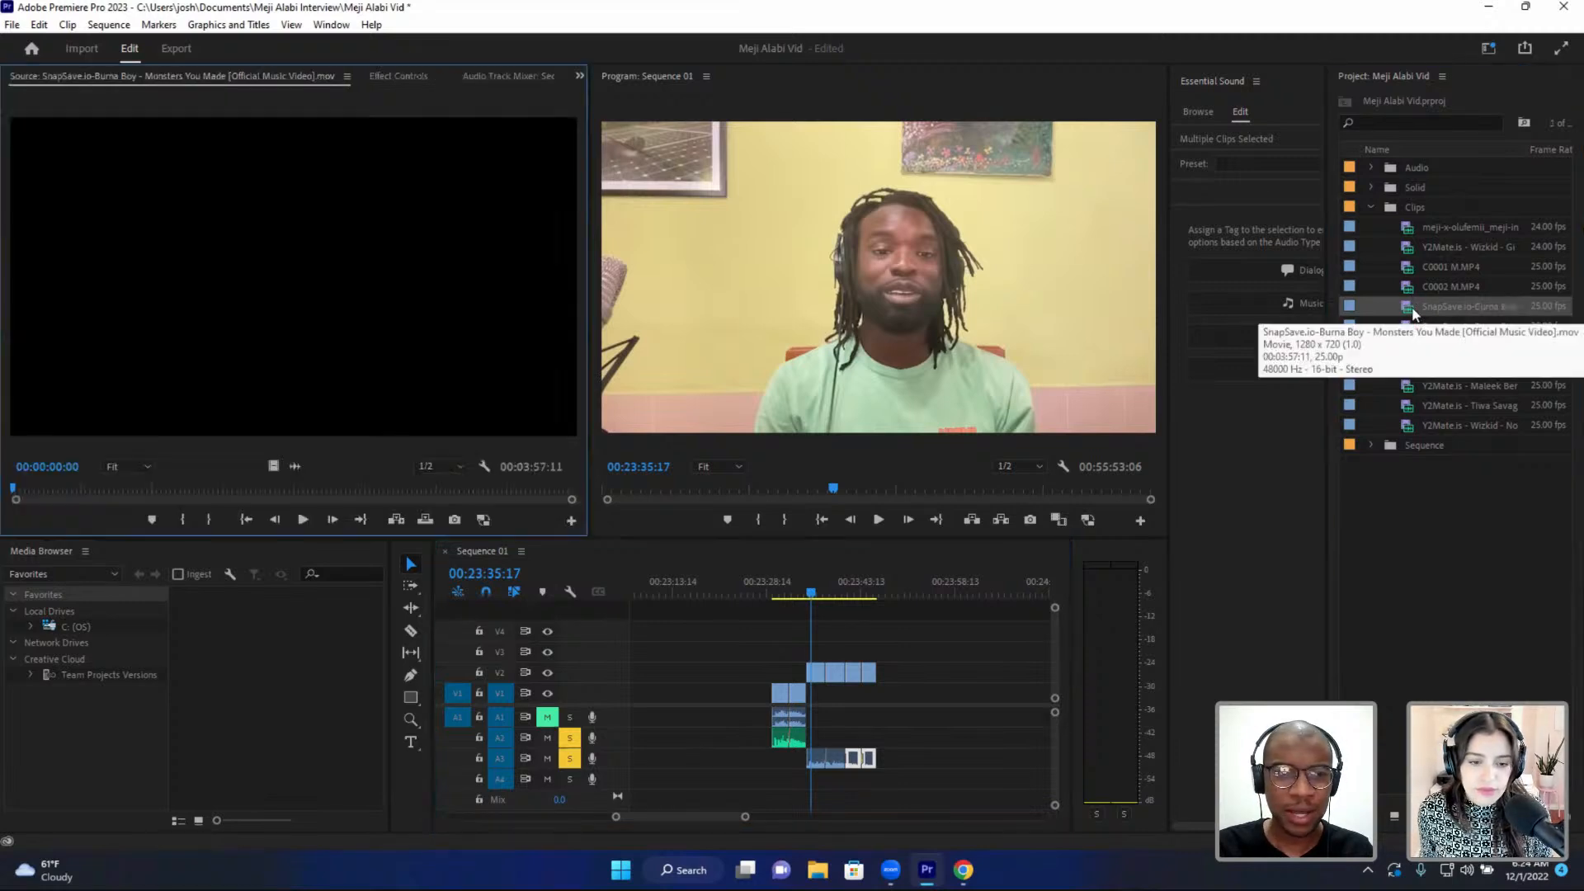
pyautogui.doubleClick(1410, 323)
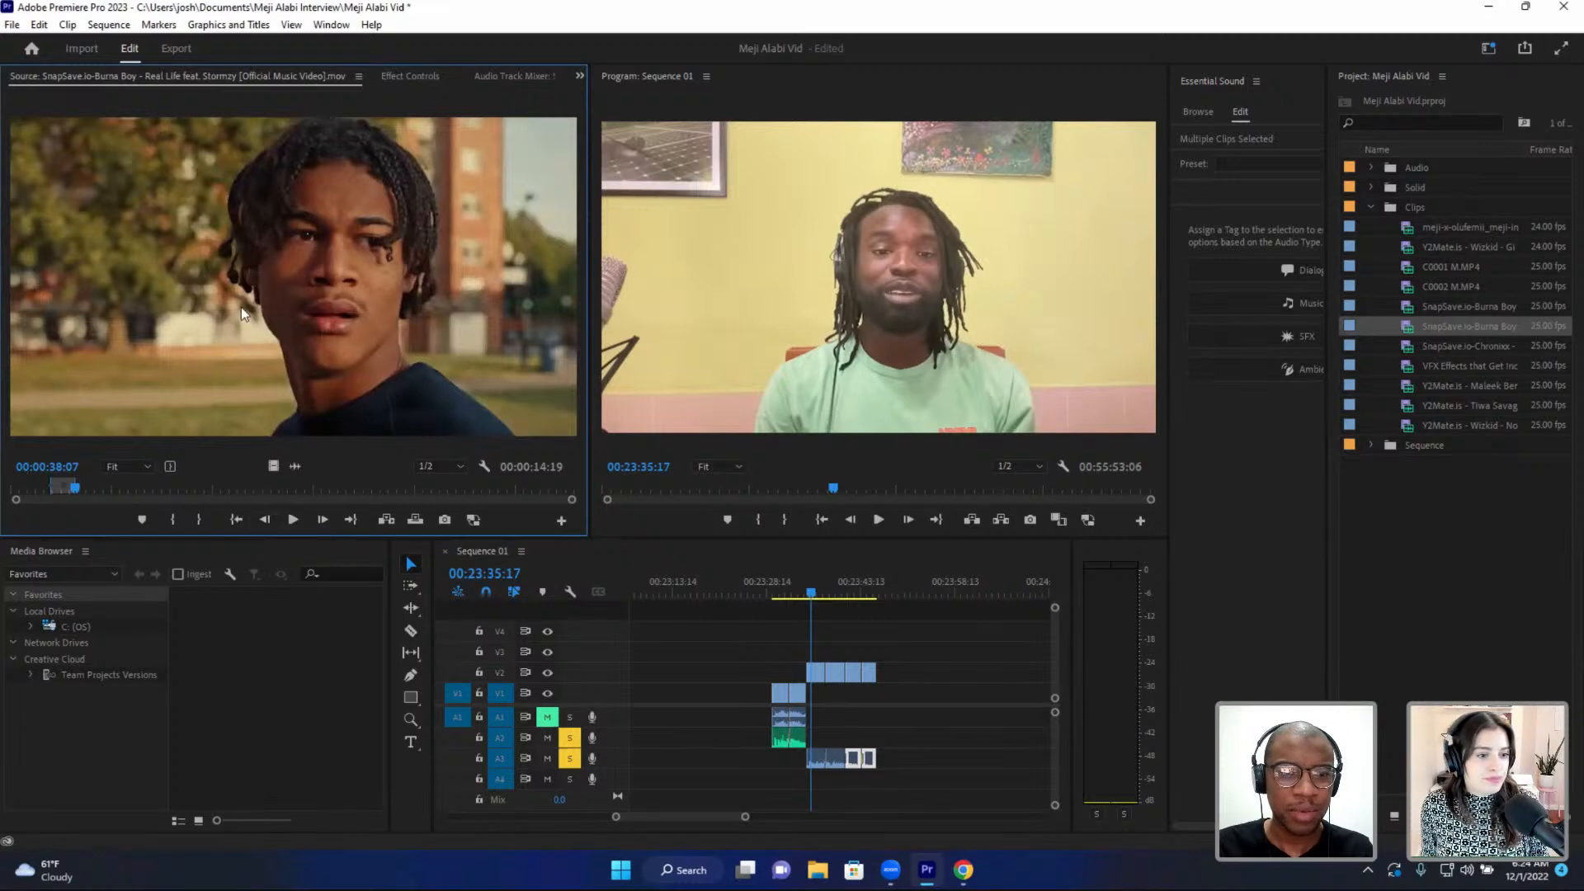
pyautogui.moveTo(241, 307); pyautogui.dragTo(888, 717)
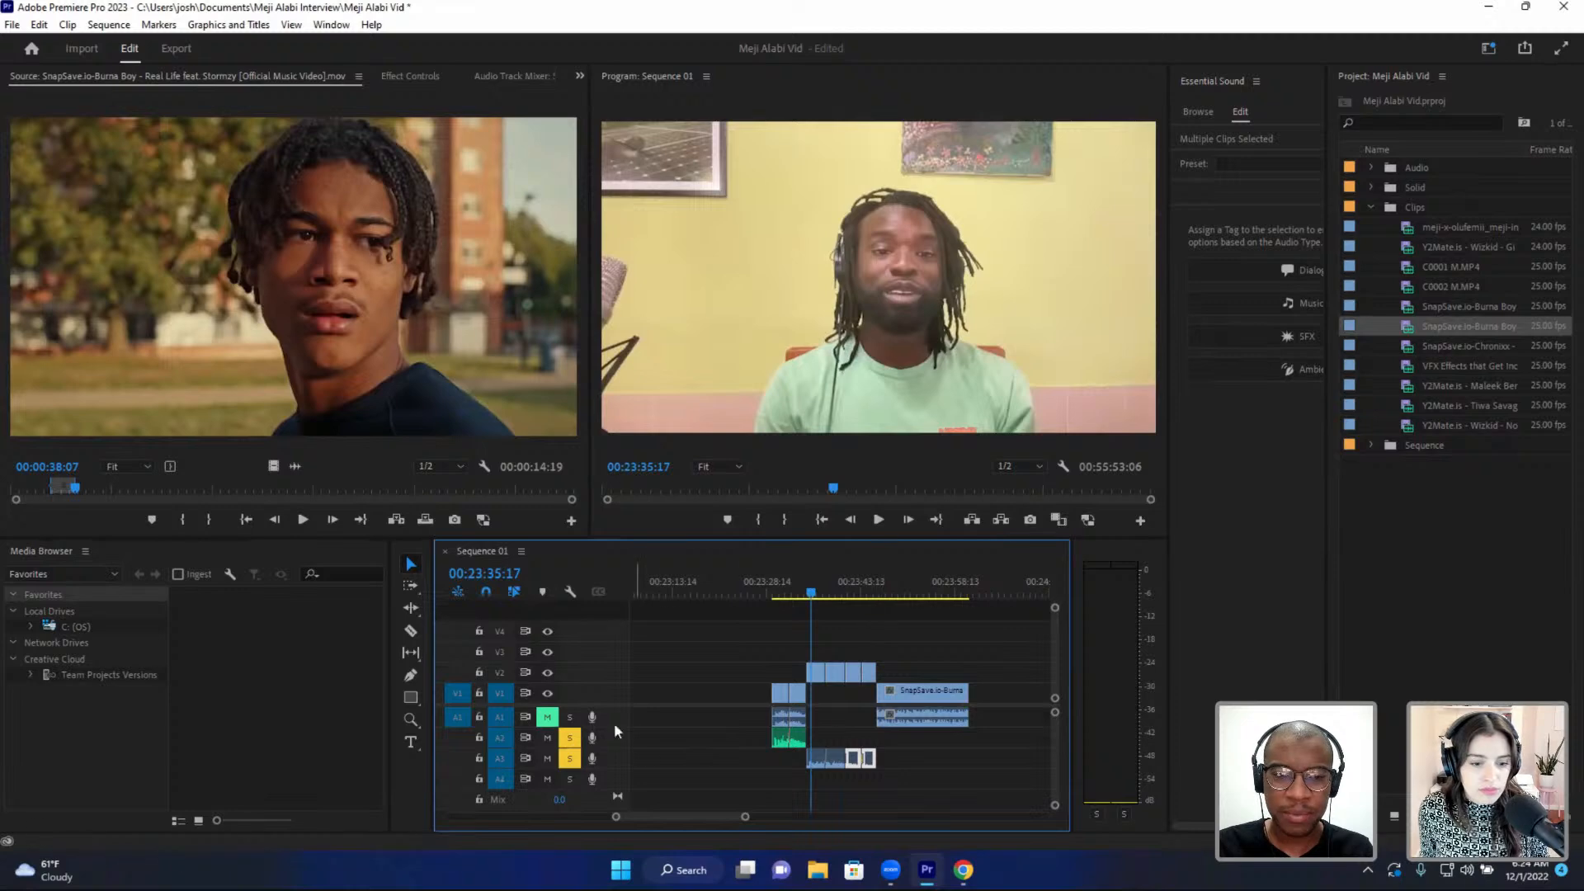
# - Play the newly placed Real Life clip and its transition from the last guest clip, stopping at 00:23:47:06
pyautogui.click(905, 721)
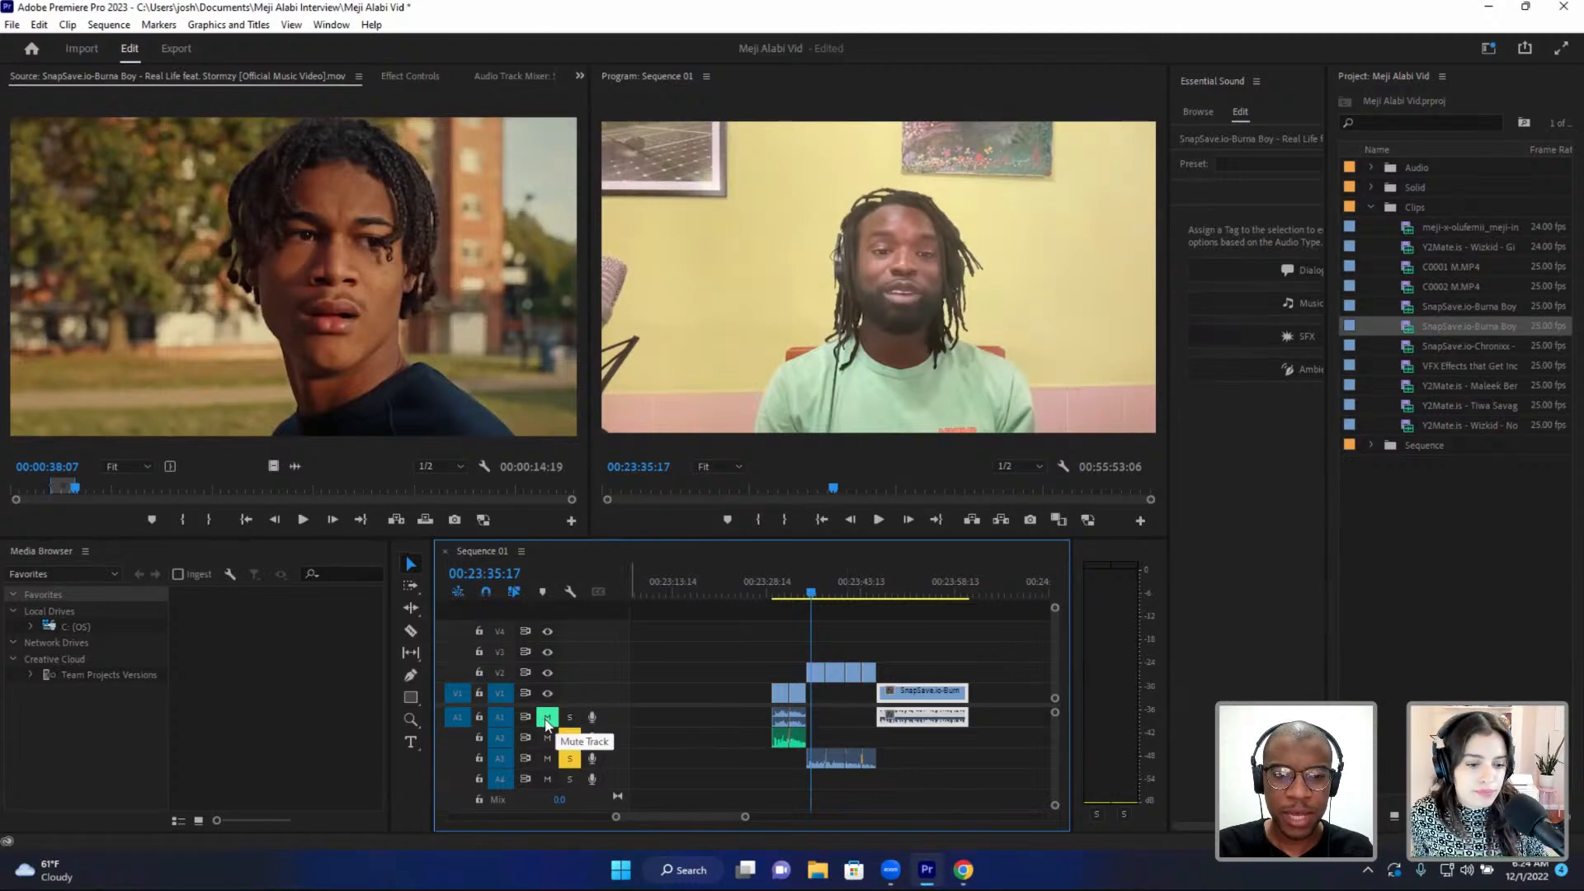
pyautogui.click(881, 587)
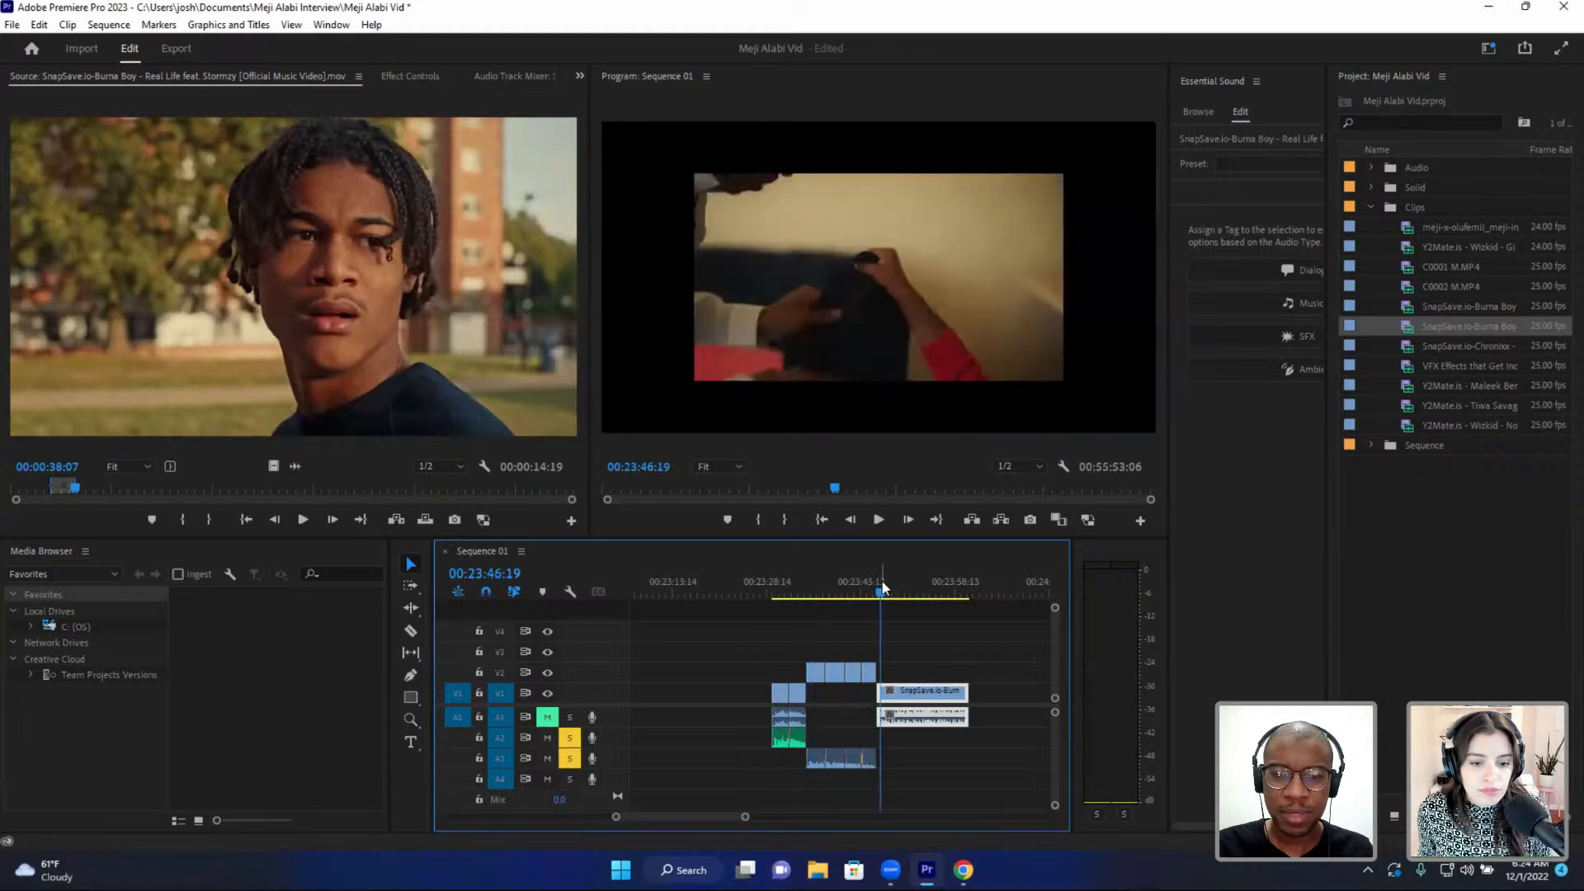
pyautogui.press('space')
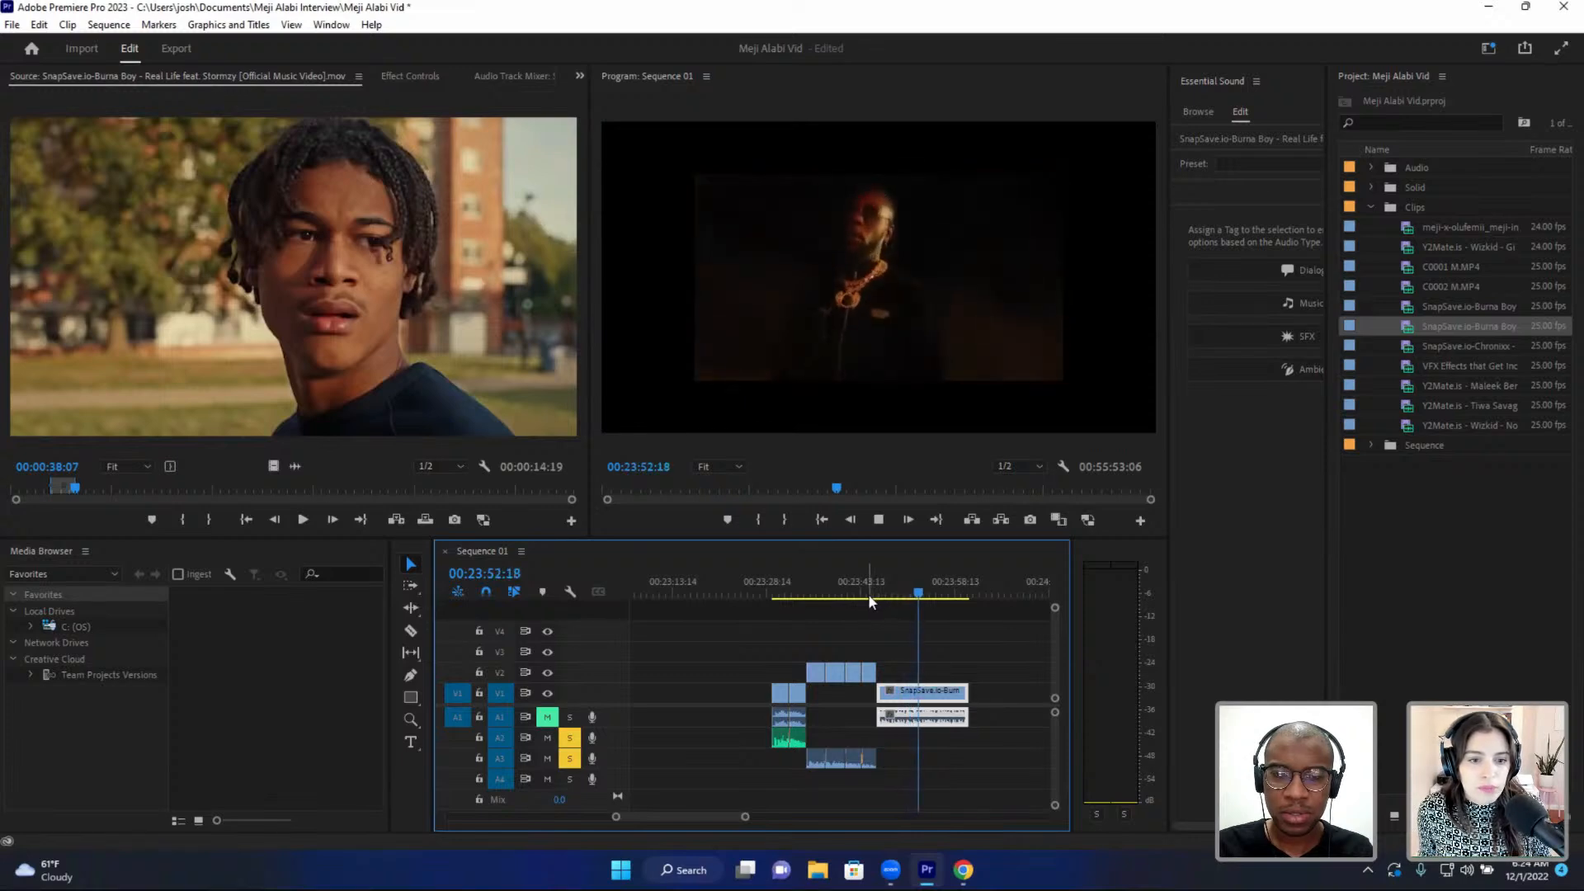
pyautogui.click(873, 593)
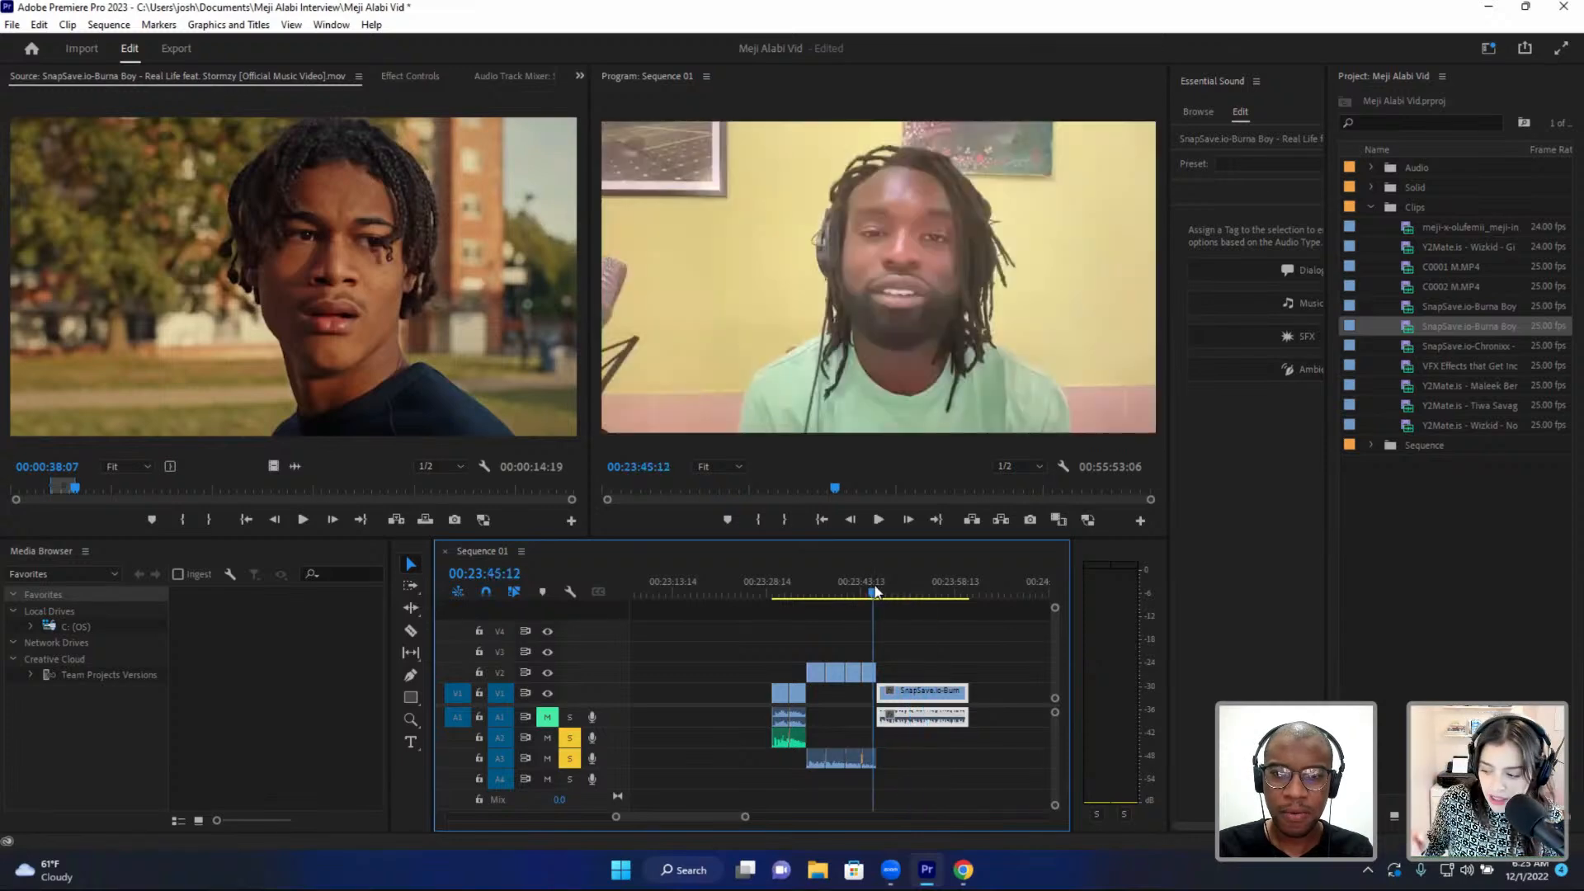
pyautogui.scroll(2, 913, 696)
pyautogui.press('space')
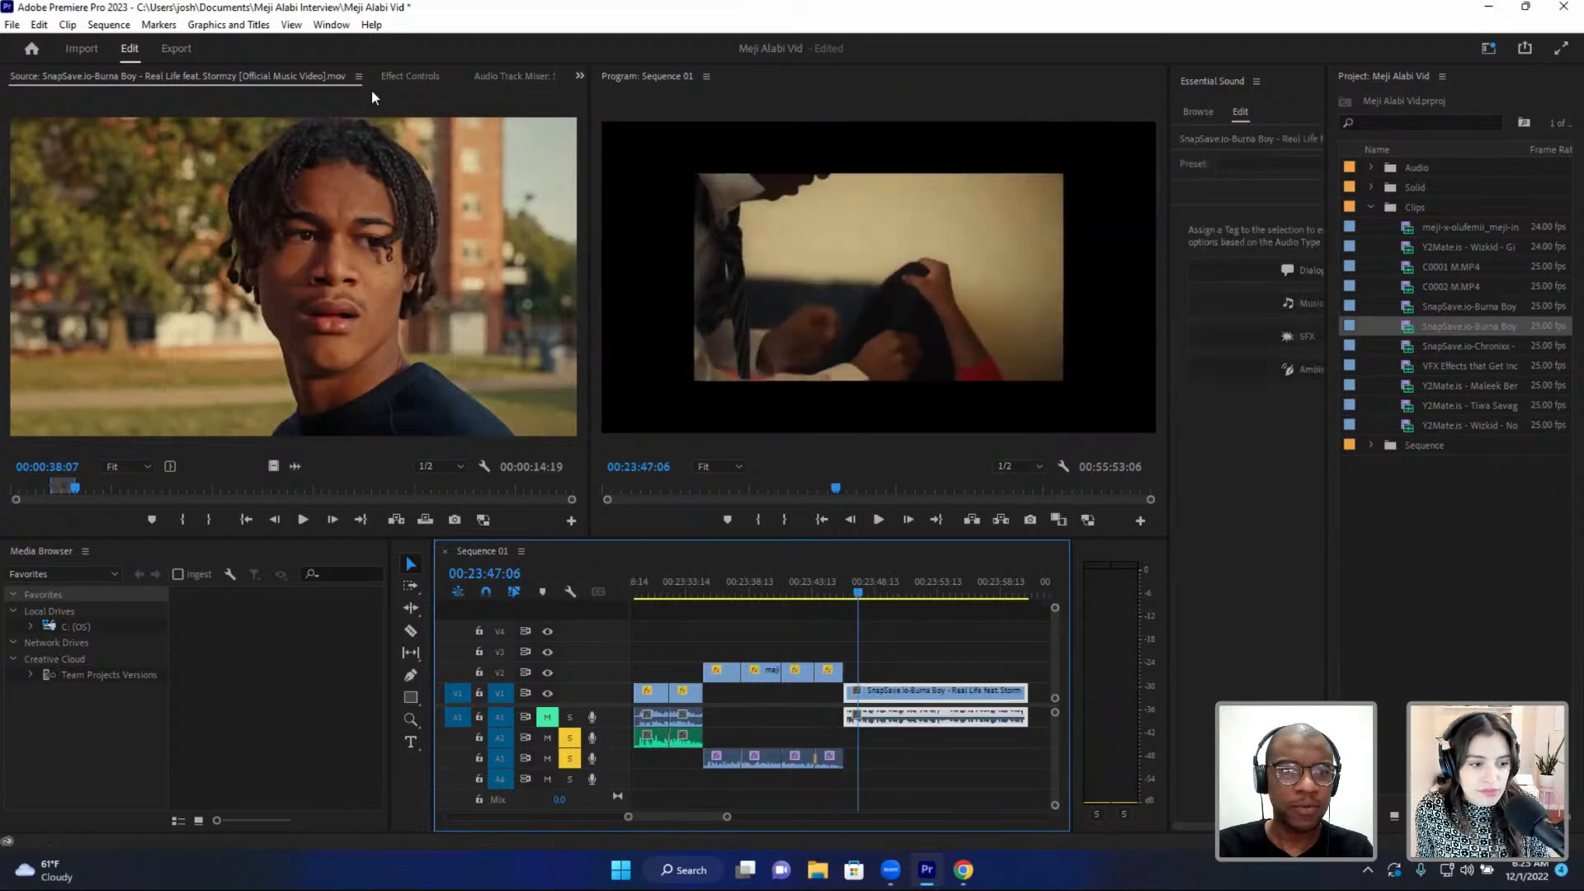
# - Show the Real Life clip's Motion settings and fit the clip to the sequence with Set to Frame Size
pyautogui.click(410, 76)
pyautogui.click(10, 145)
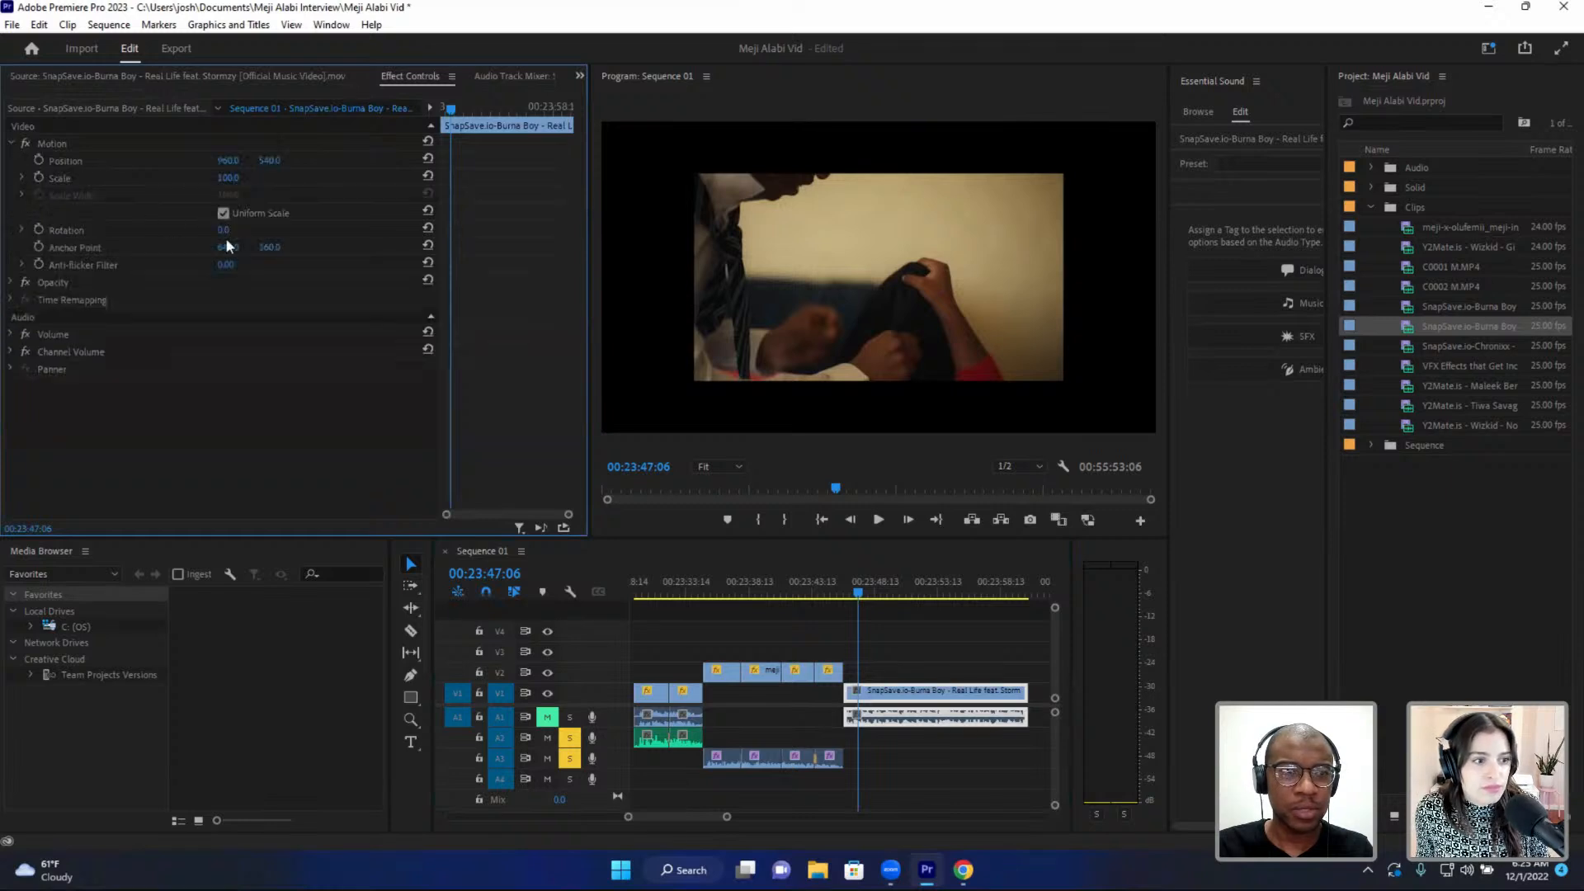
pyautogui.rightClick(901, 694)
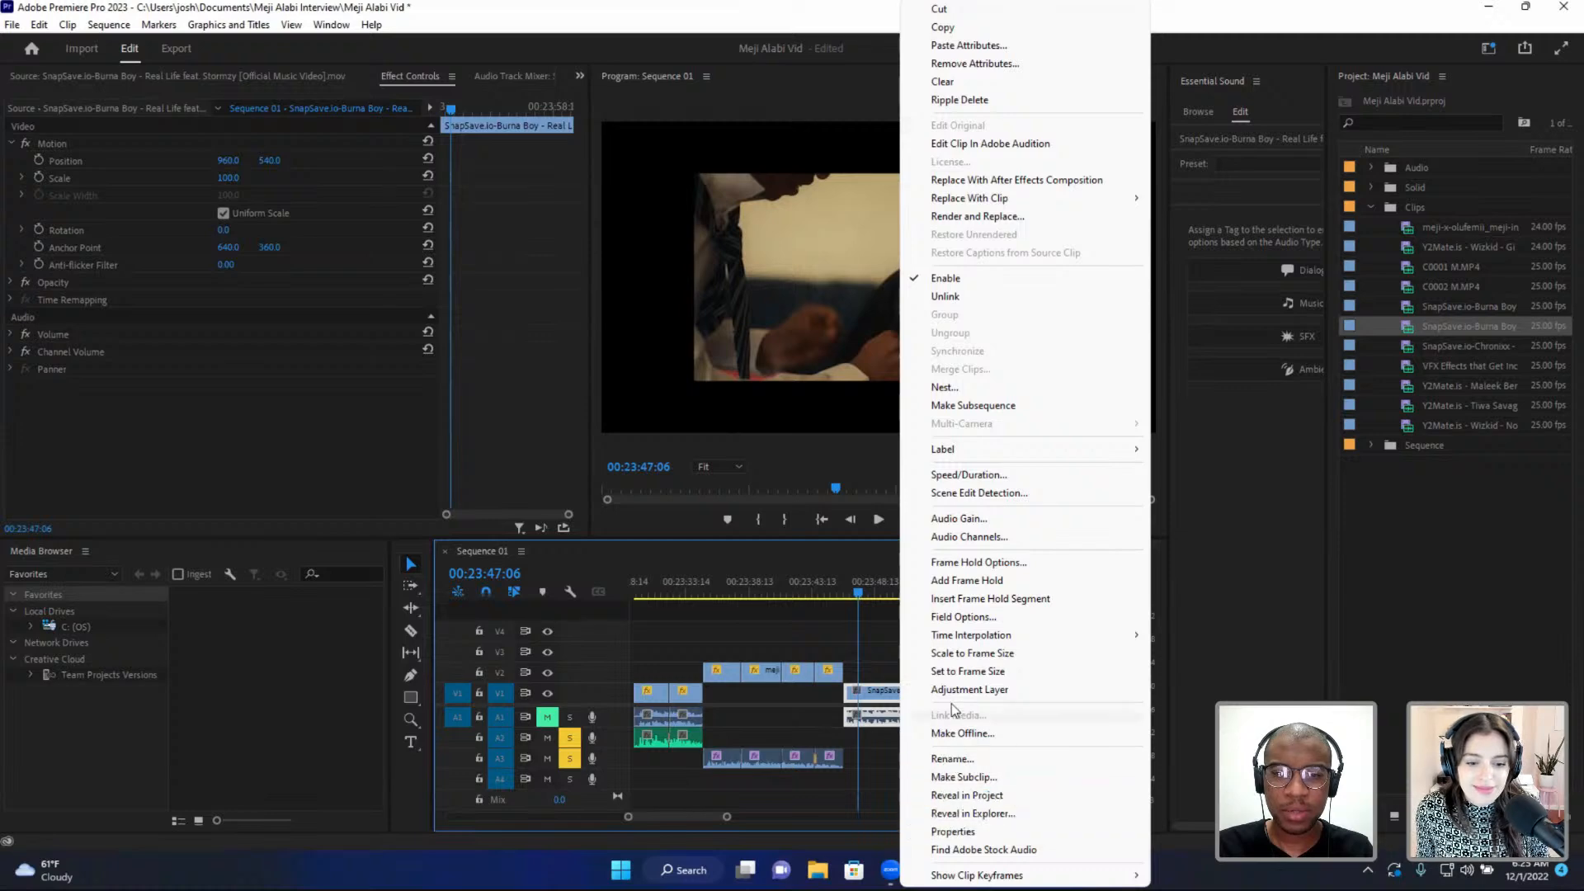
pyautogui.click(955, 673)
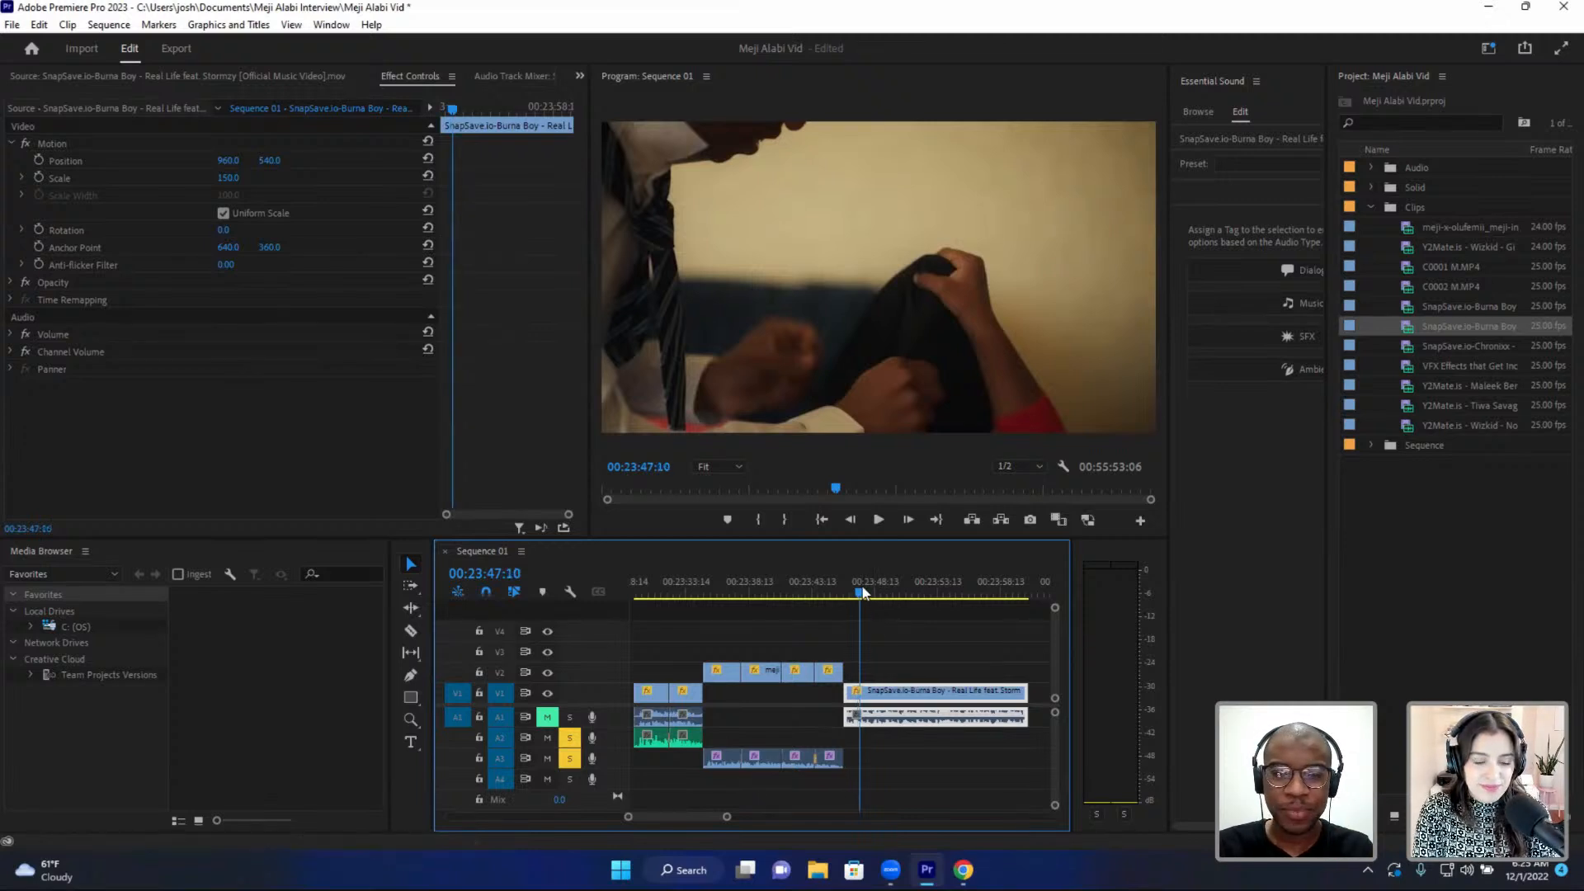
# - Play the cut from the last guest clip into the Real Life clip to check the full-frame picture
pyautogui.press('space')
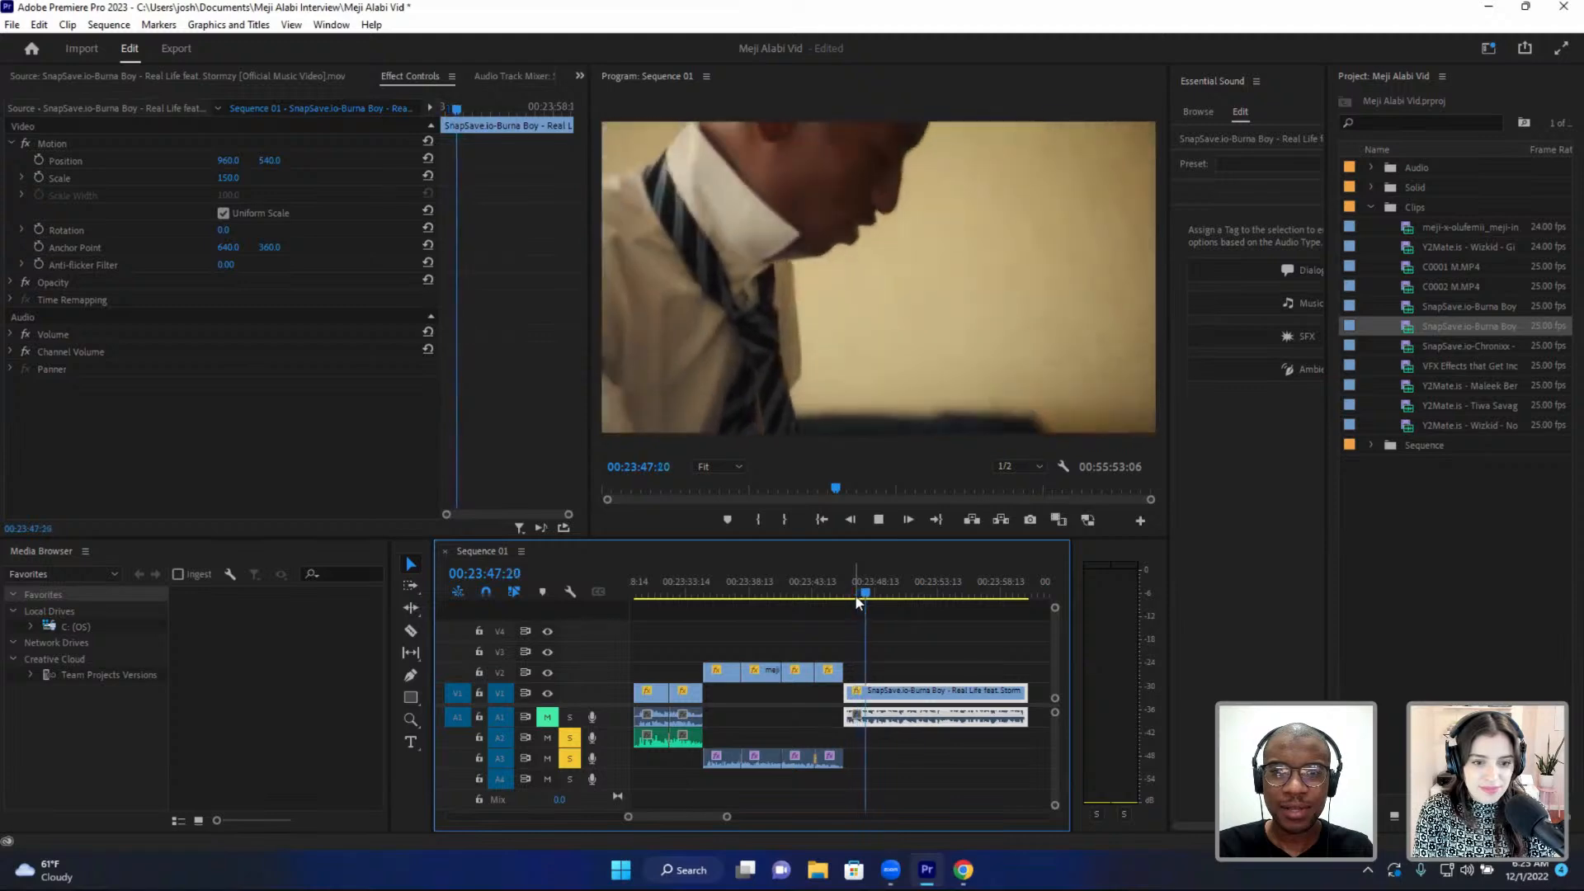
pyautogui.click(846, 594)
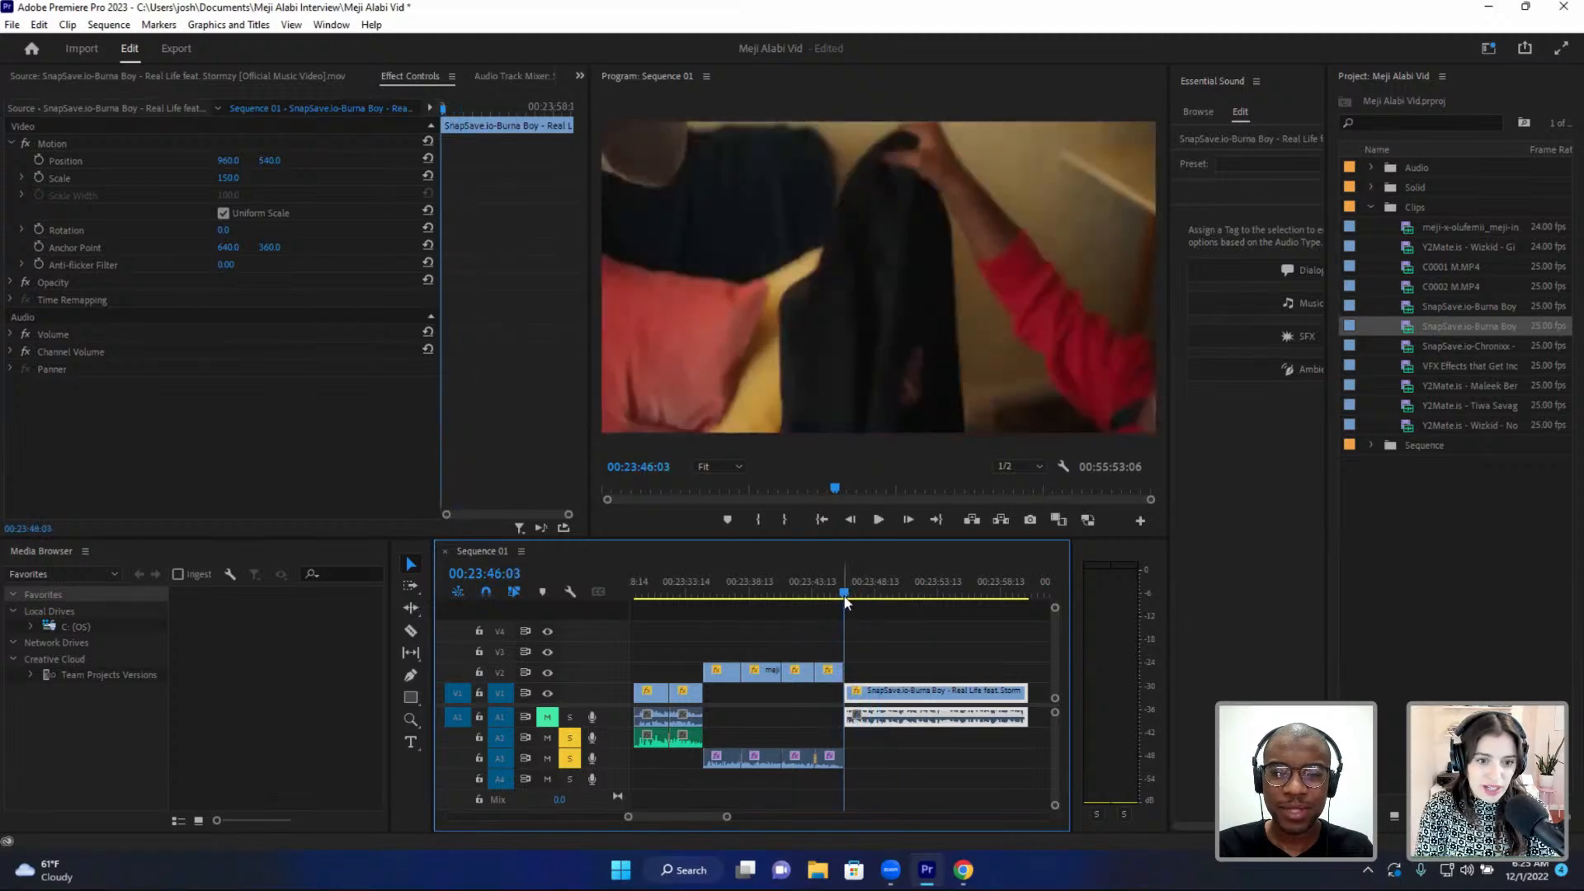
pyautogui.moveTo(846, 593); pyautogui.dragTo(836, 596)
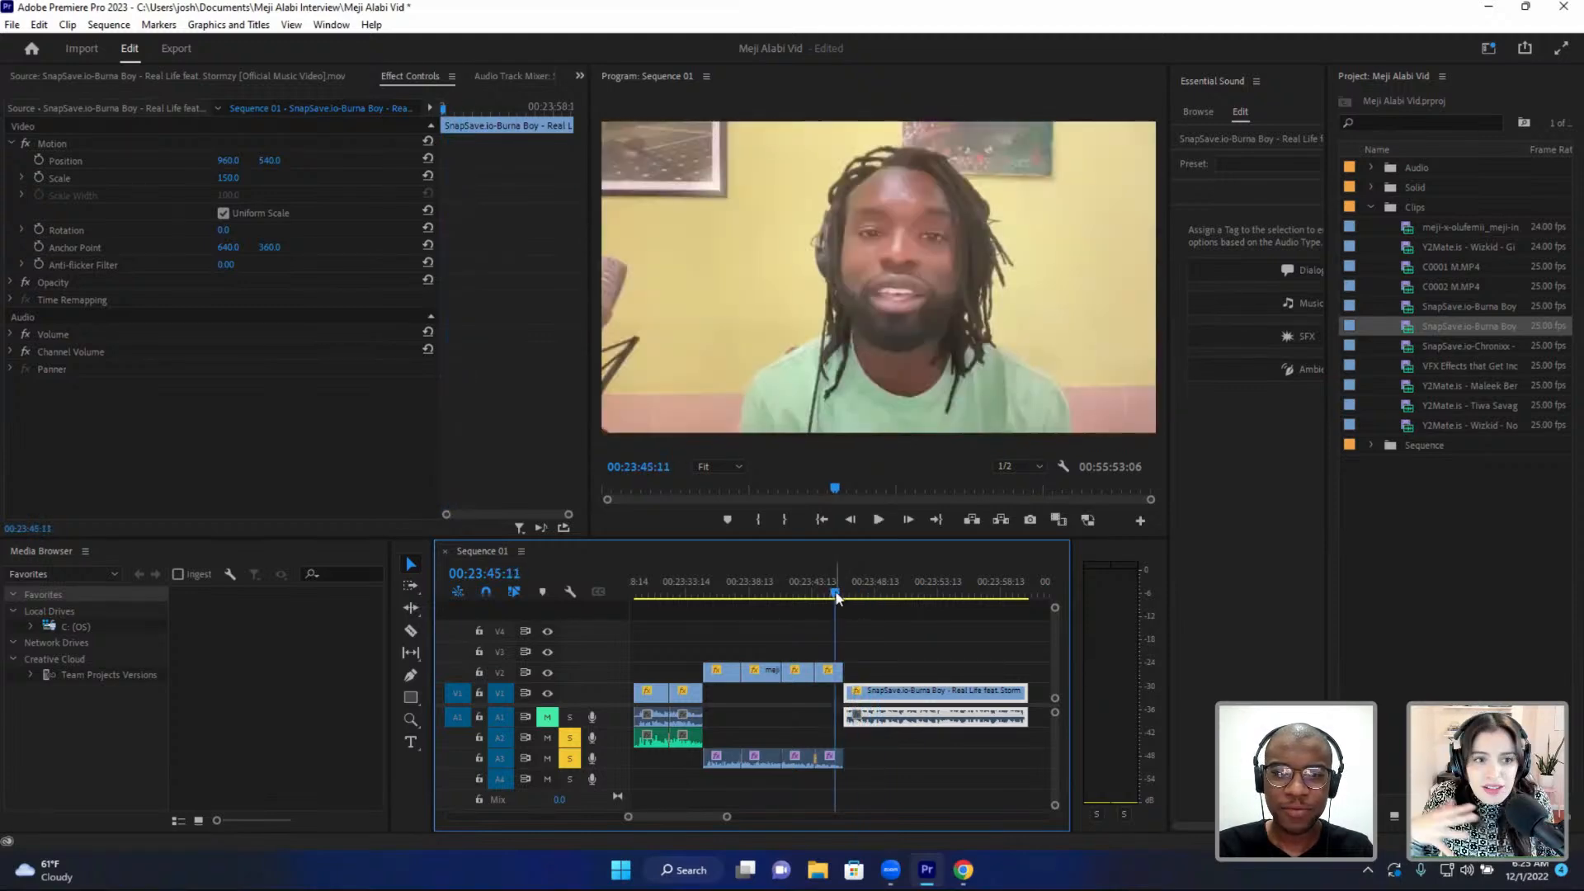
pyautogui.press('space')
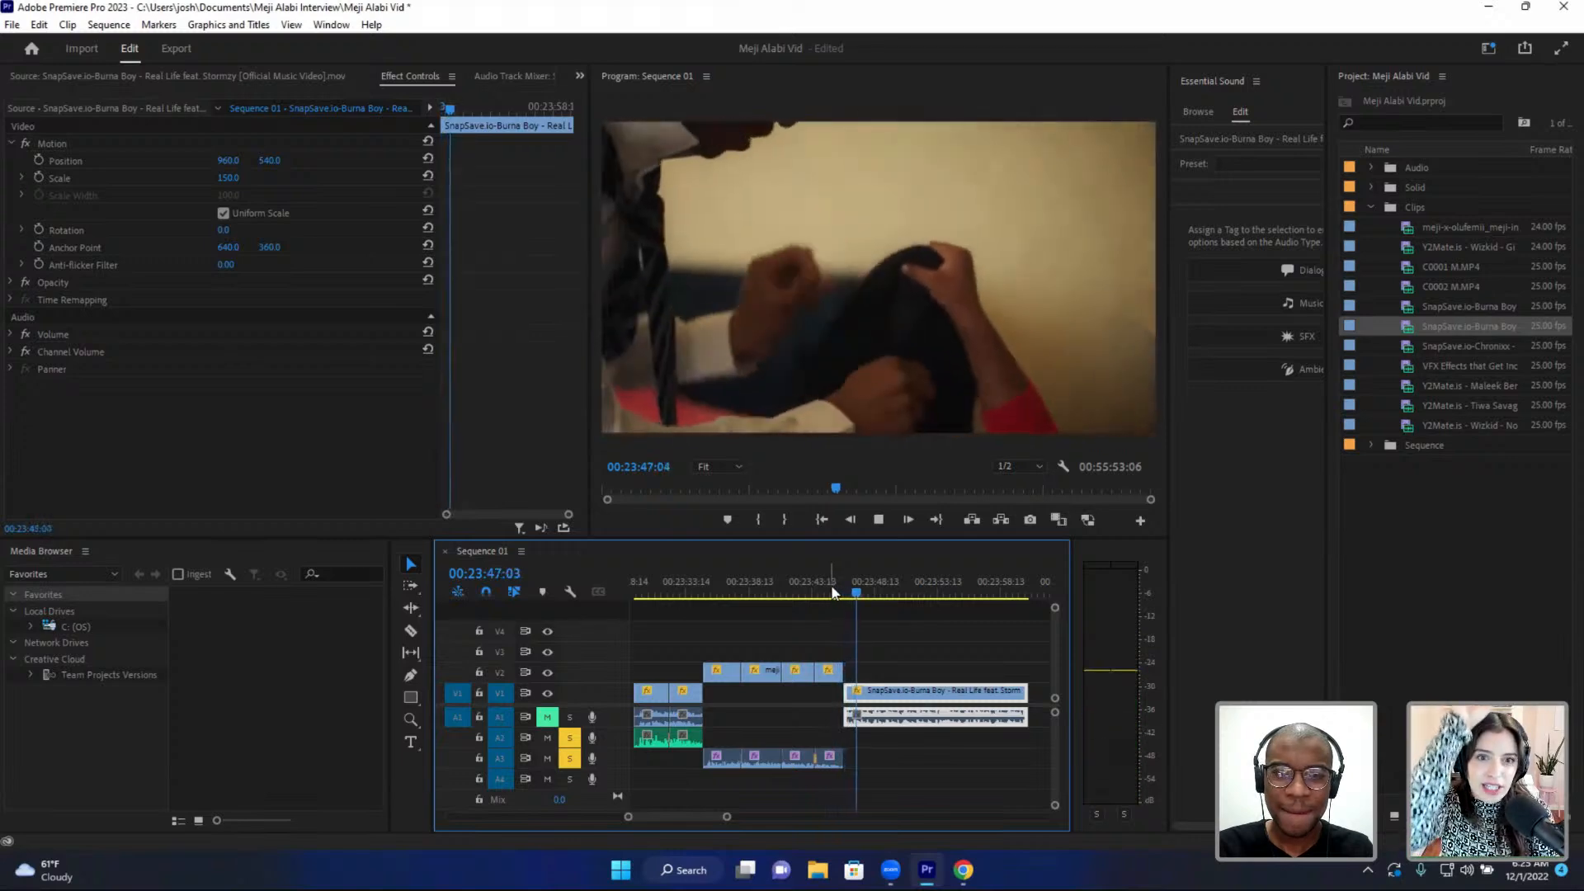
pyautogui.click(781, 592)
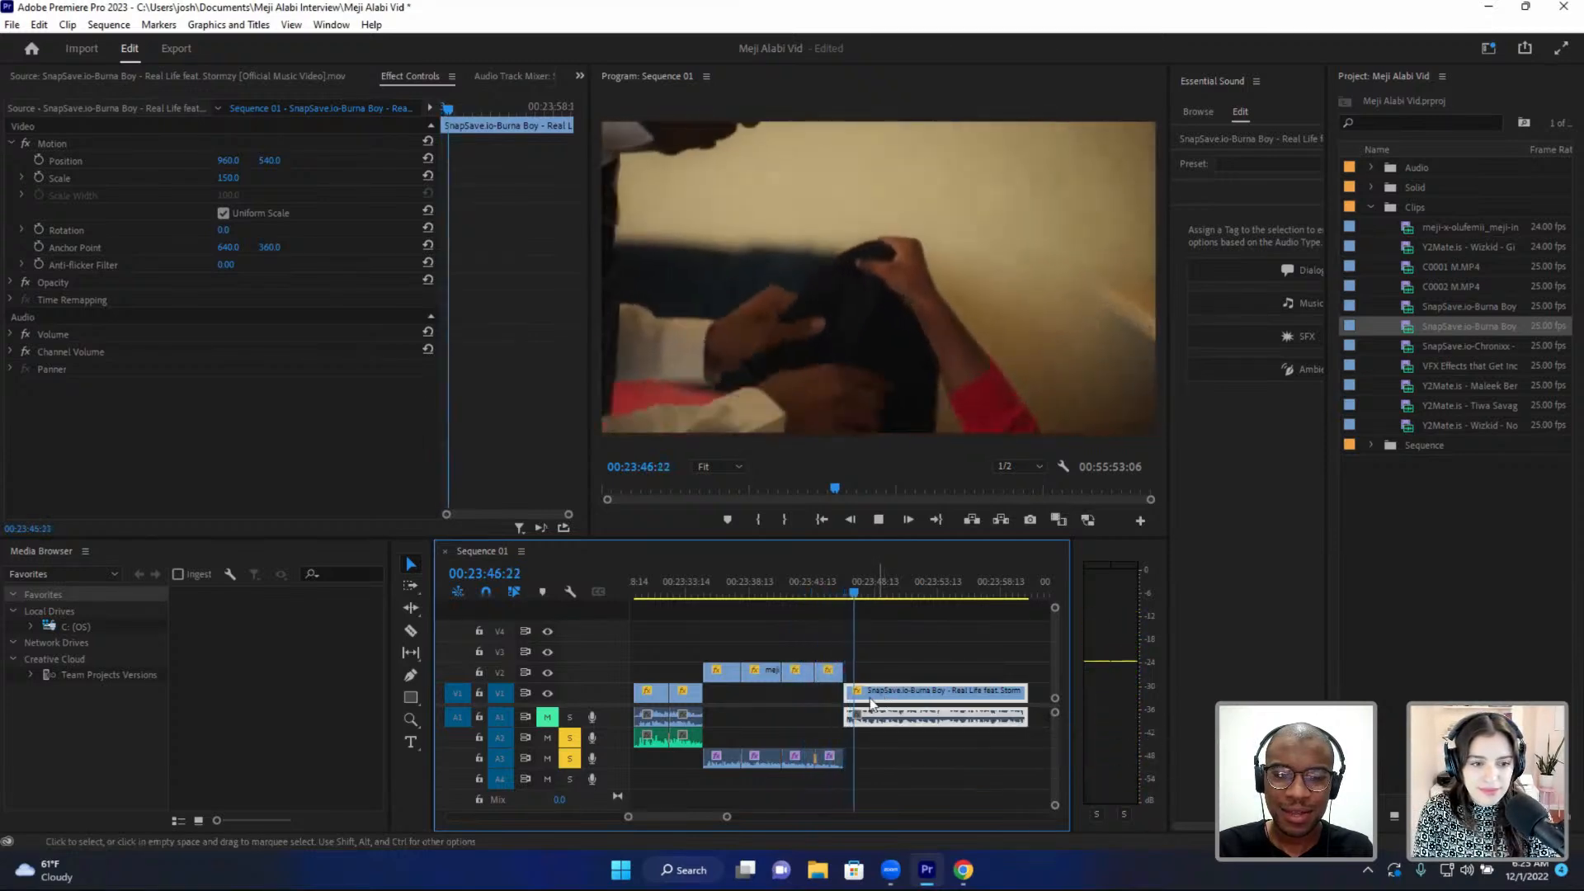
pyautogui.scroll(-2, 907, 726)
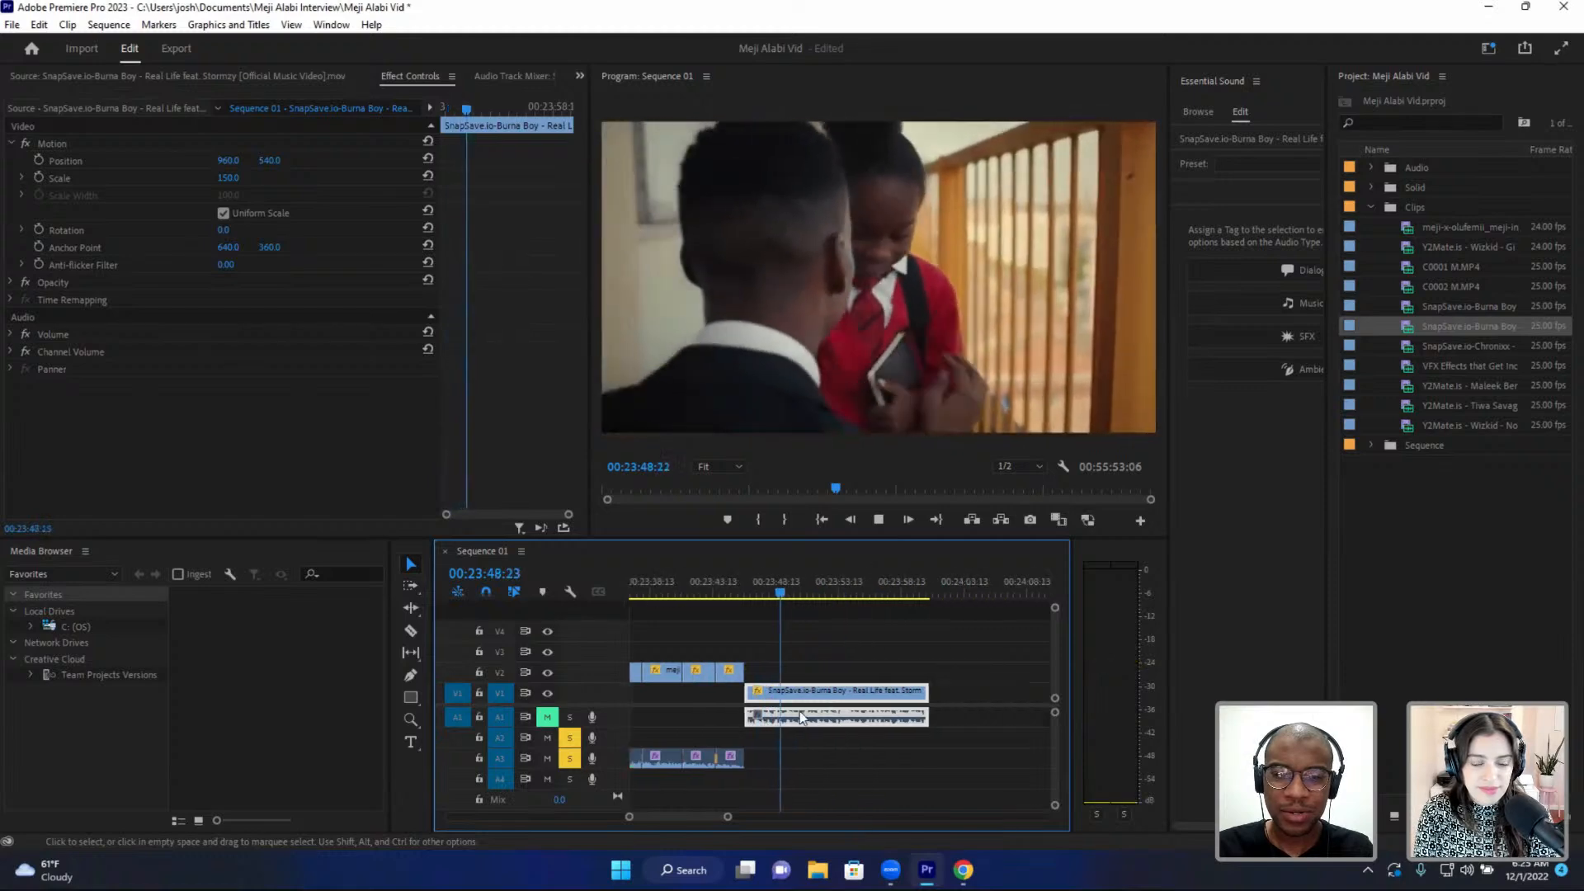
# - Extend the end of the Real Life clip, trim off its opening section and move it back against the last guest clip
pyautogui.click(887, 588)
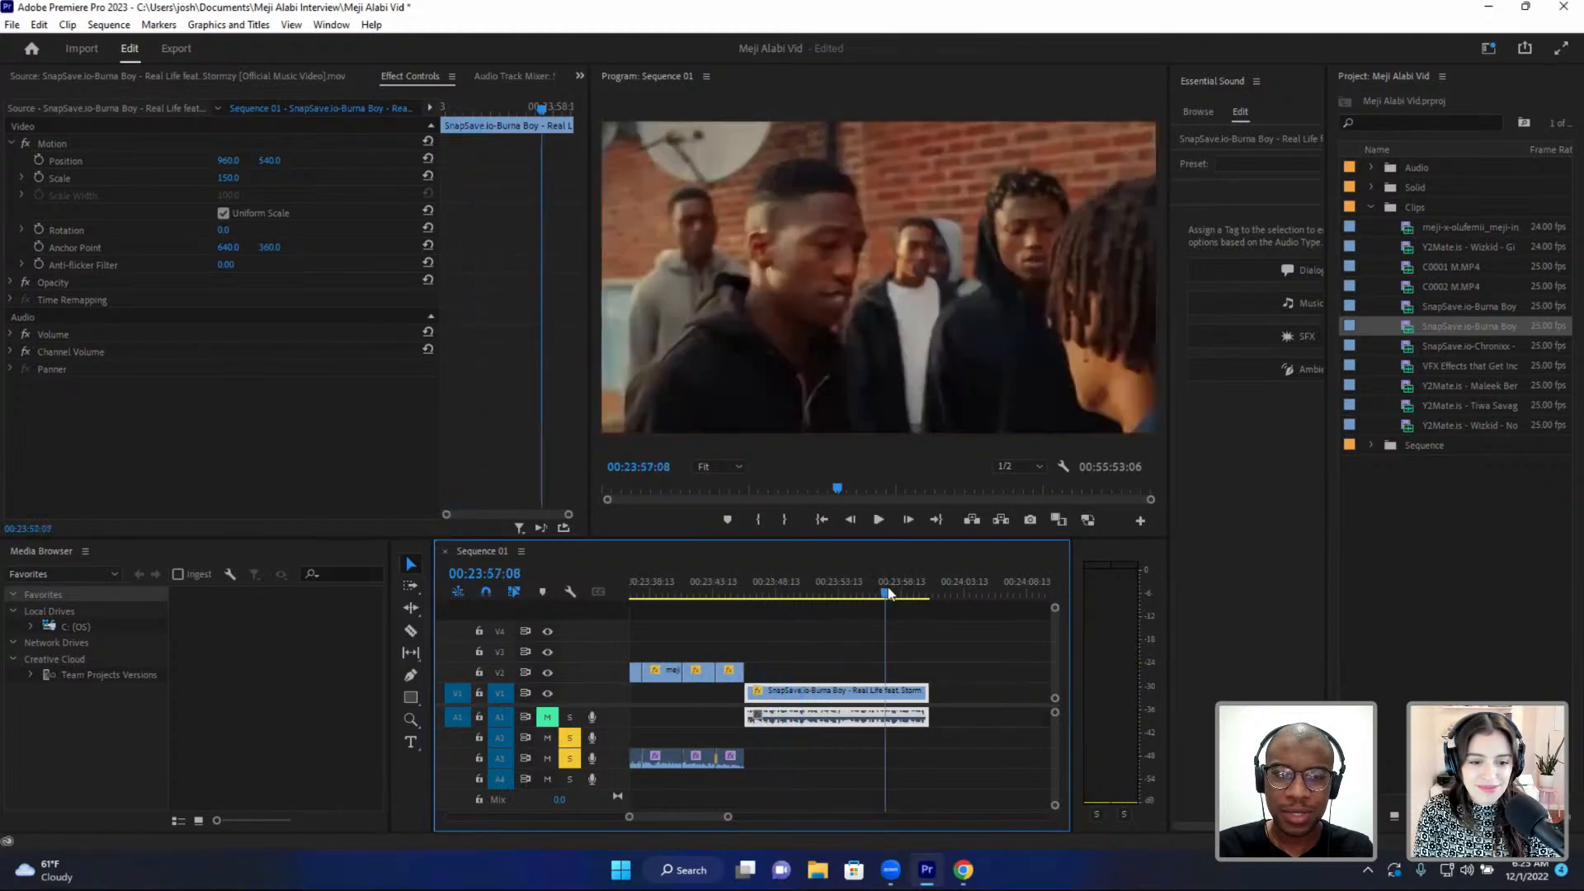
pyautogui.press('-')
pyautogui.press('space')
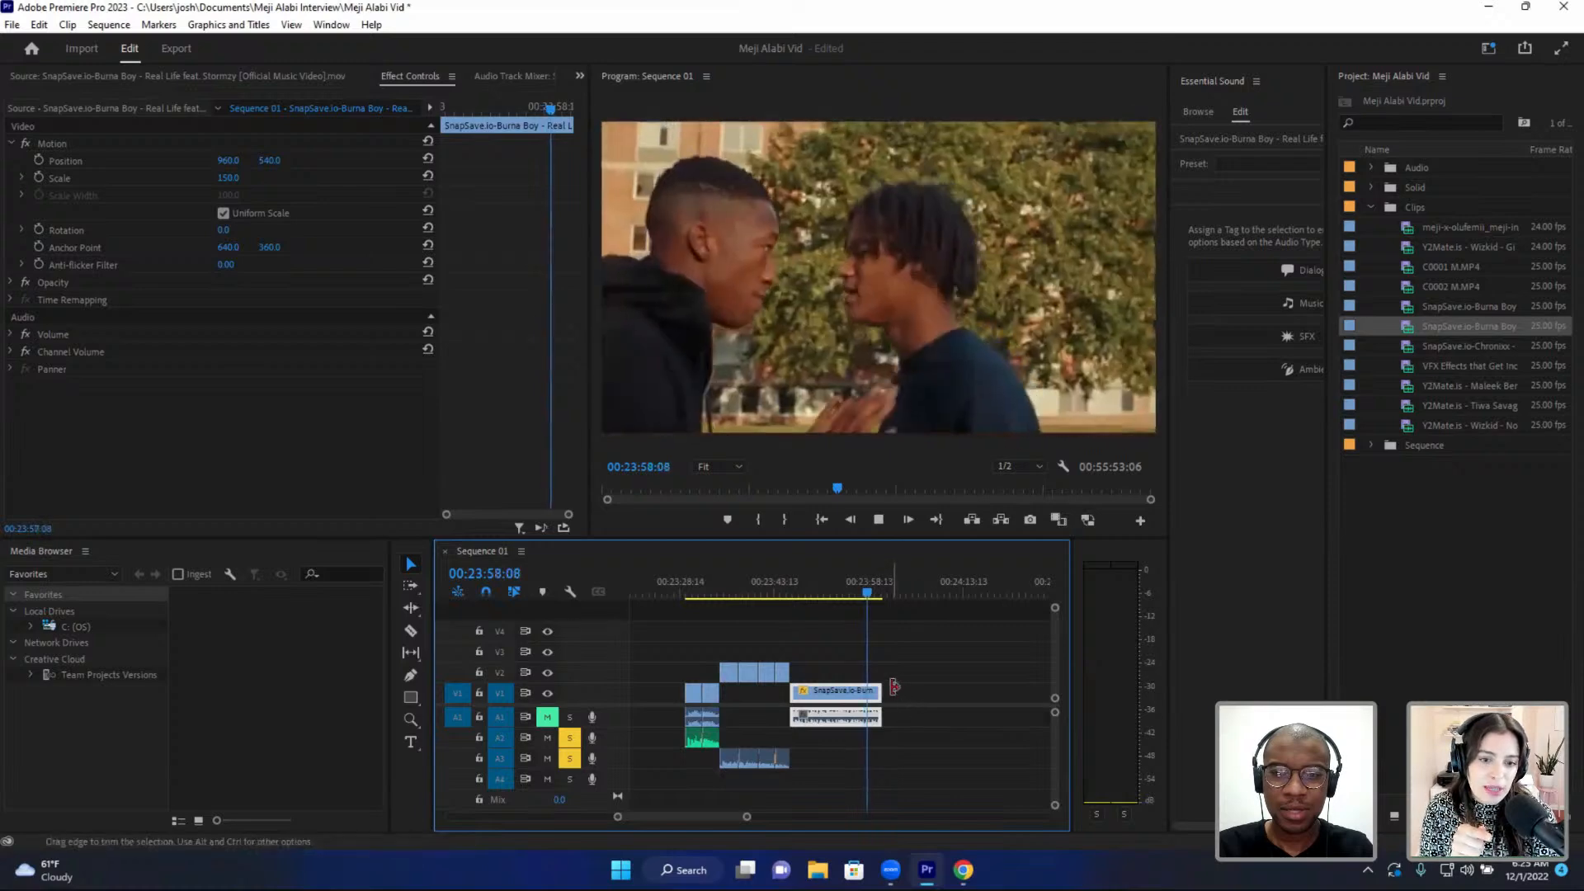
pyautogui.moveTo(894, 688); pyautogui.dragTo(911, 689)
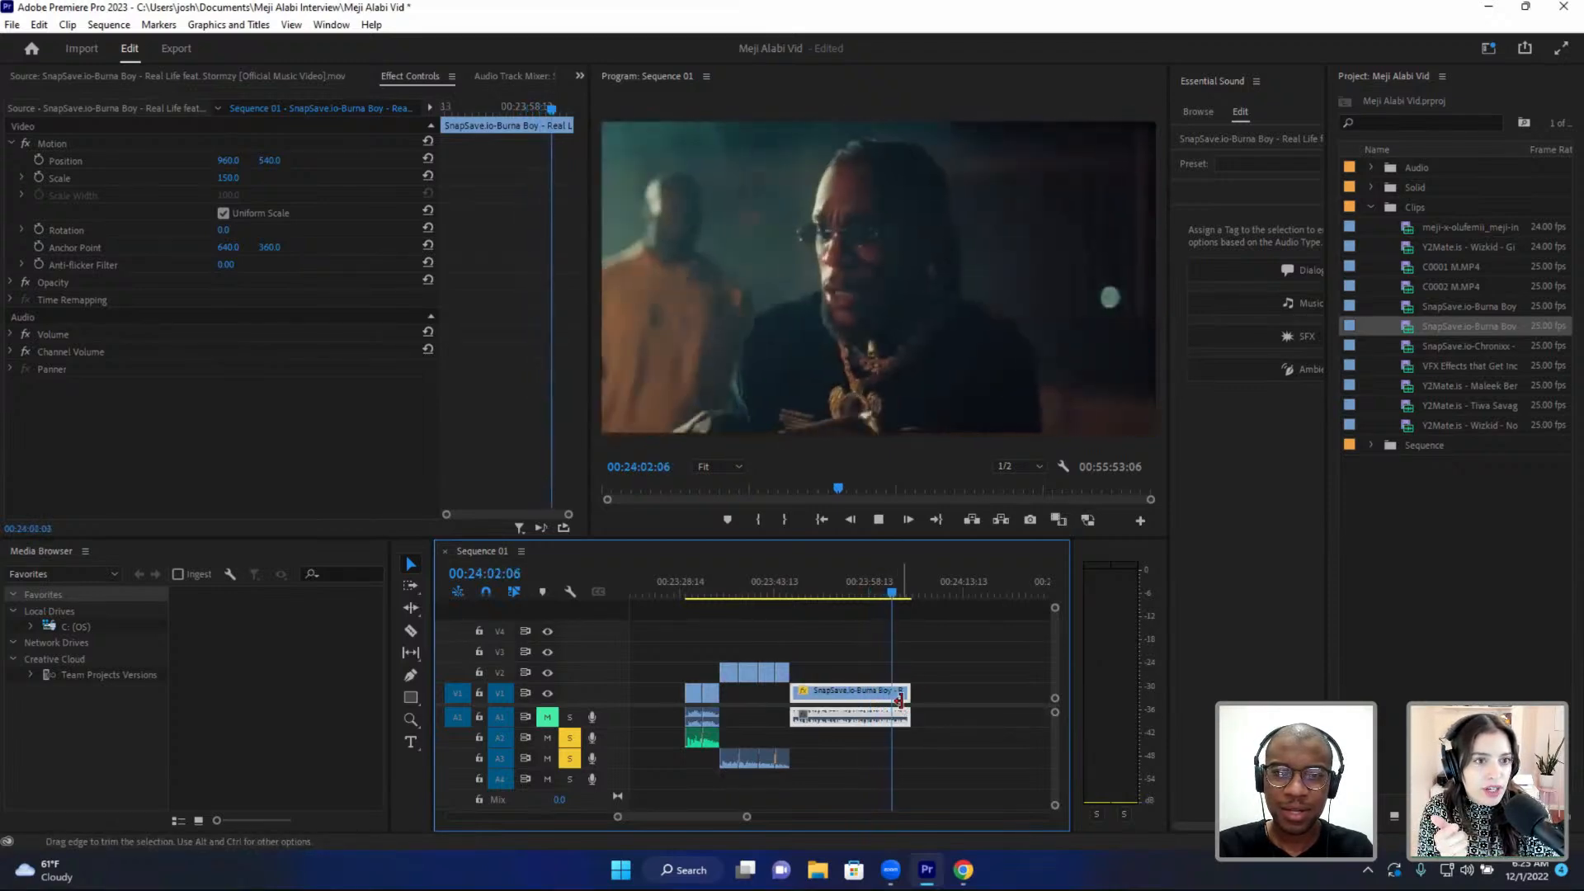
pyautogui.press('space')
pyautogui.moveTo(793, 693); pyautogui.dragTo(881, 693)
pyautogui.moveTo(889, 694); pyautogui.dragTo(790, 695)
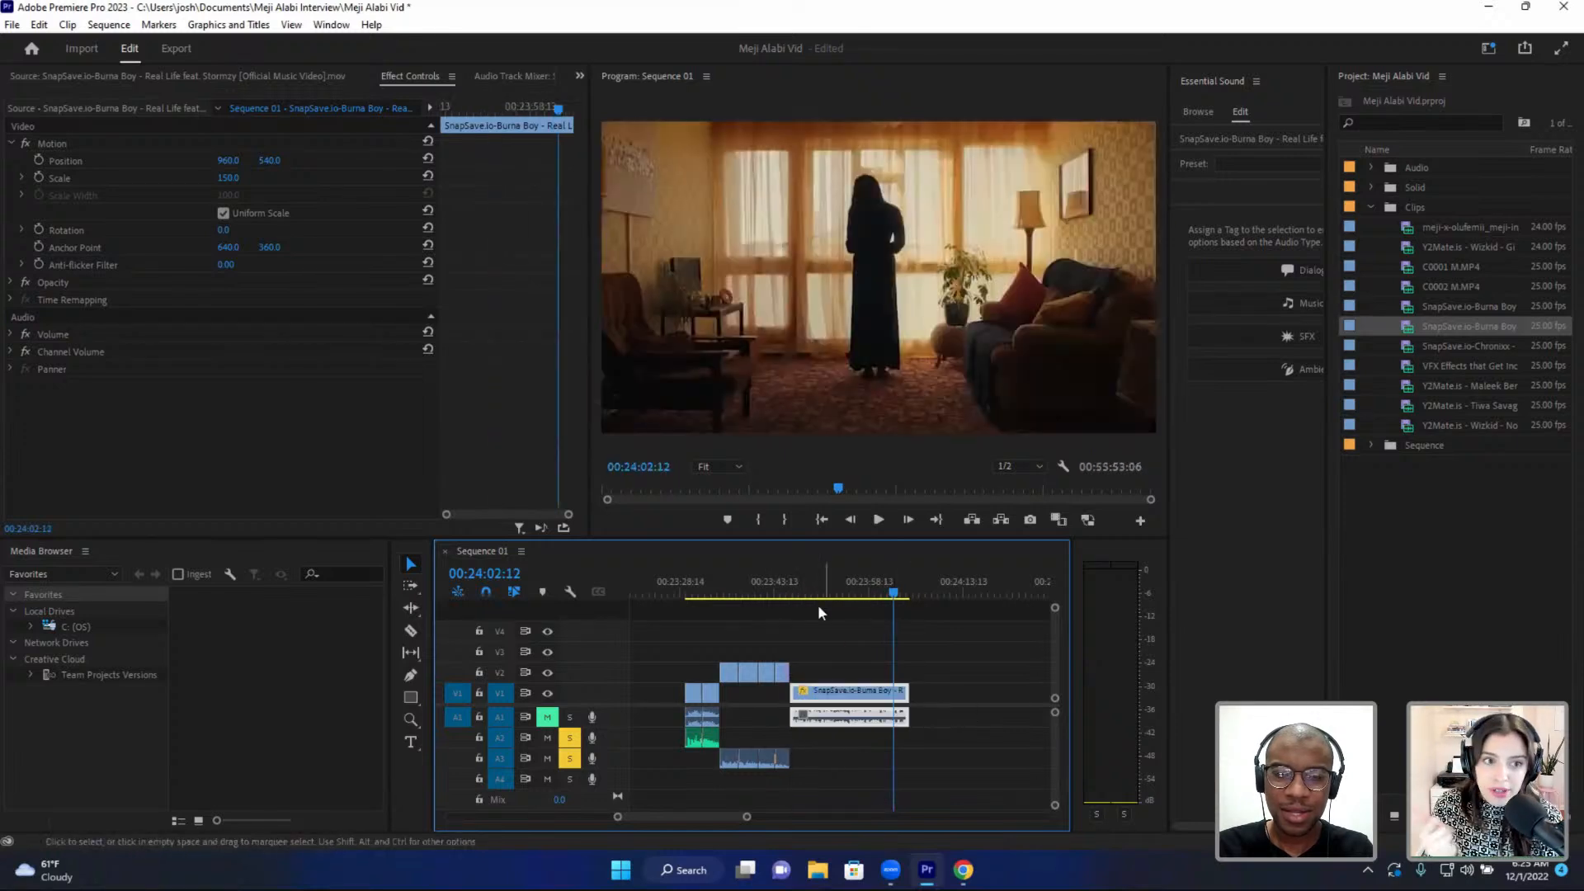
# - Extend the Real Life clip's end, trim its start to 00:23:59:19 and move it against the last guest clip with its audio on A2
pyautogui.click(804, 593)
pyautogui.press('space')
pyautogui.press('-')
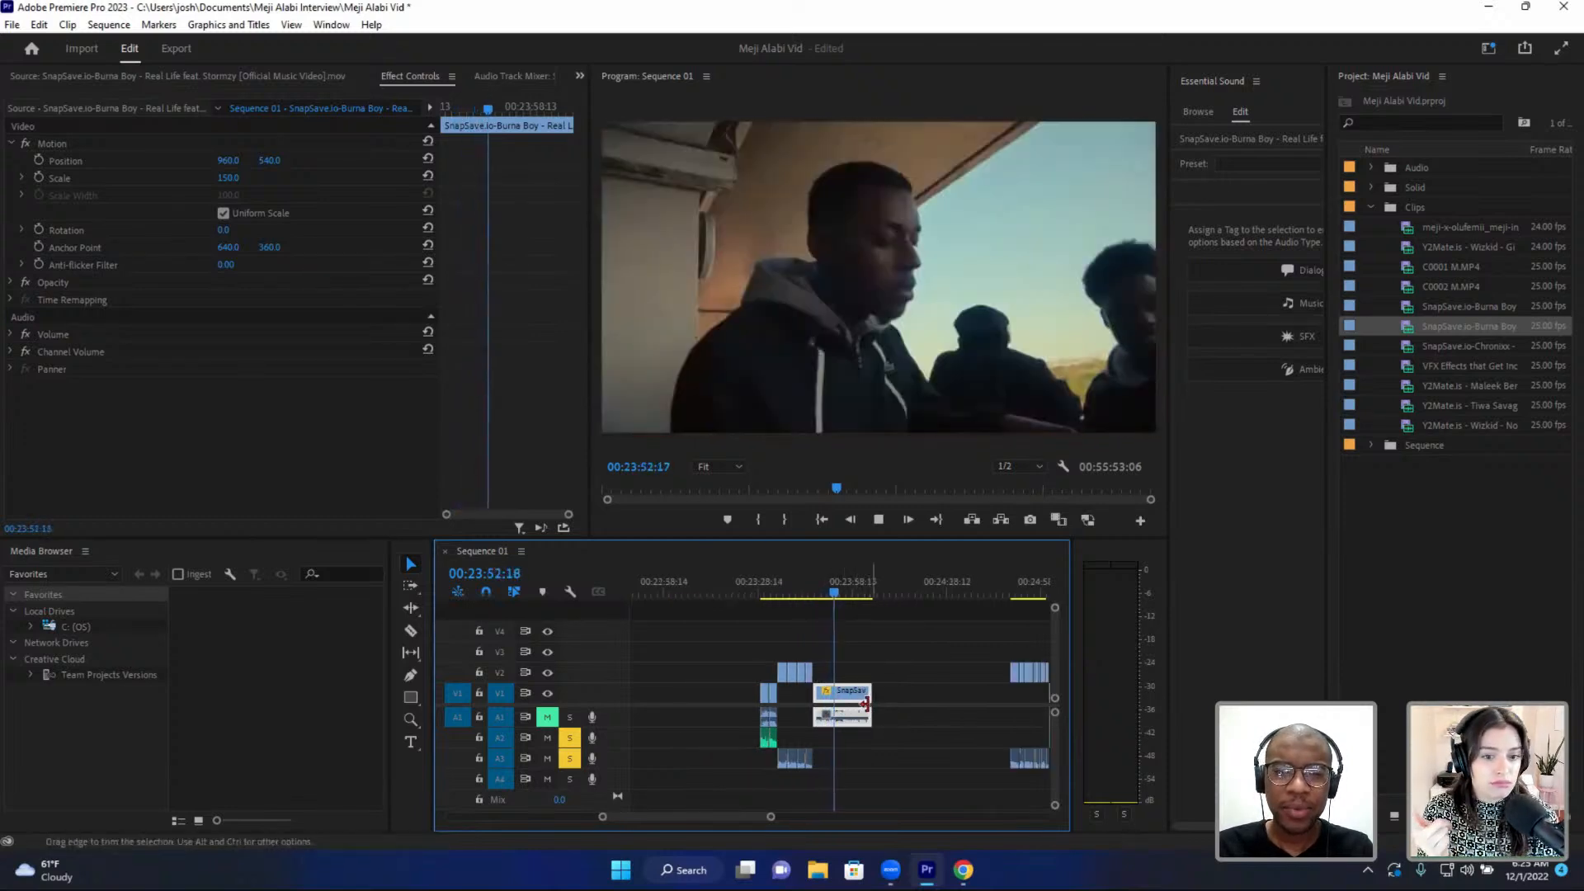
pyautogui.moveTo(863, 704); pyautogui.dragTo(917, 688)
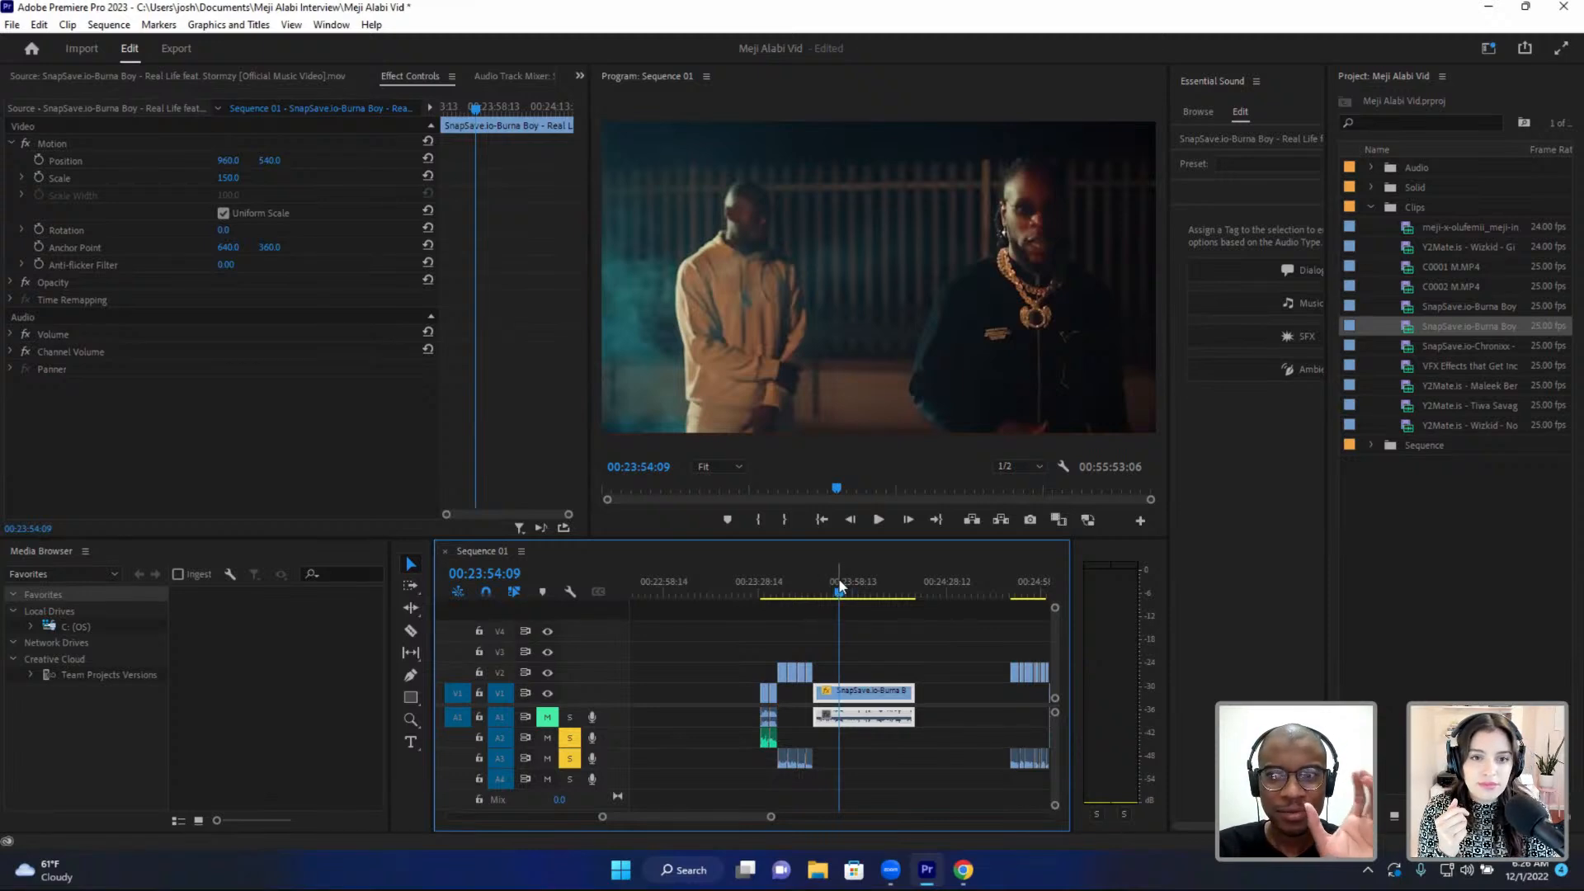
pyautogui.moveTo(846, 592); pyautogui.dragTo(860, 589)
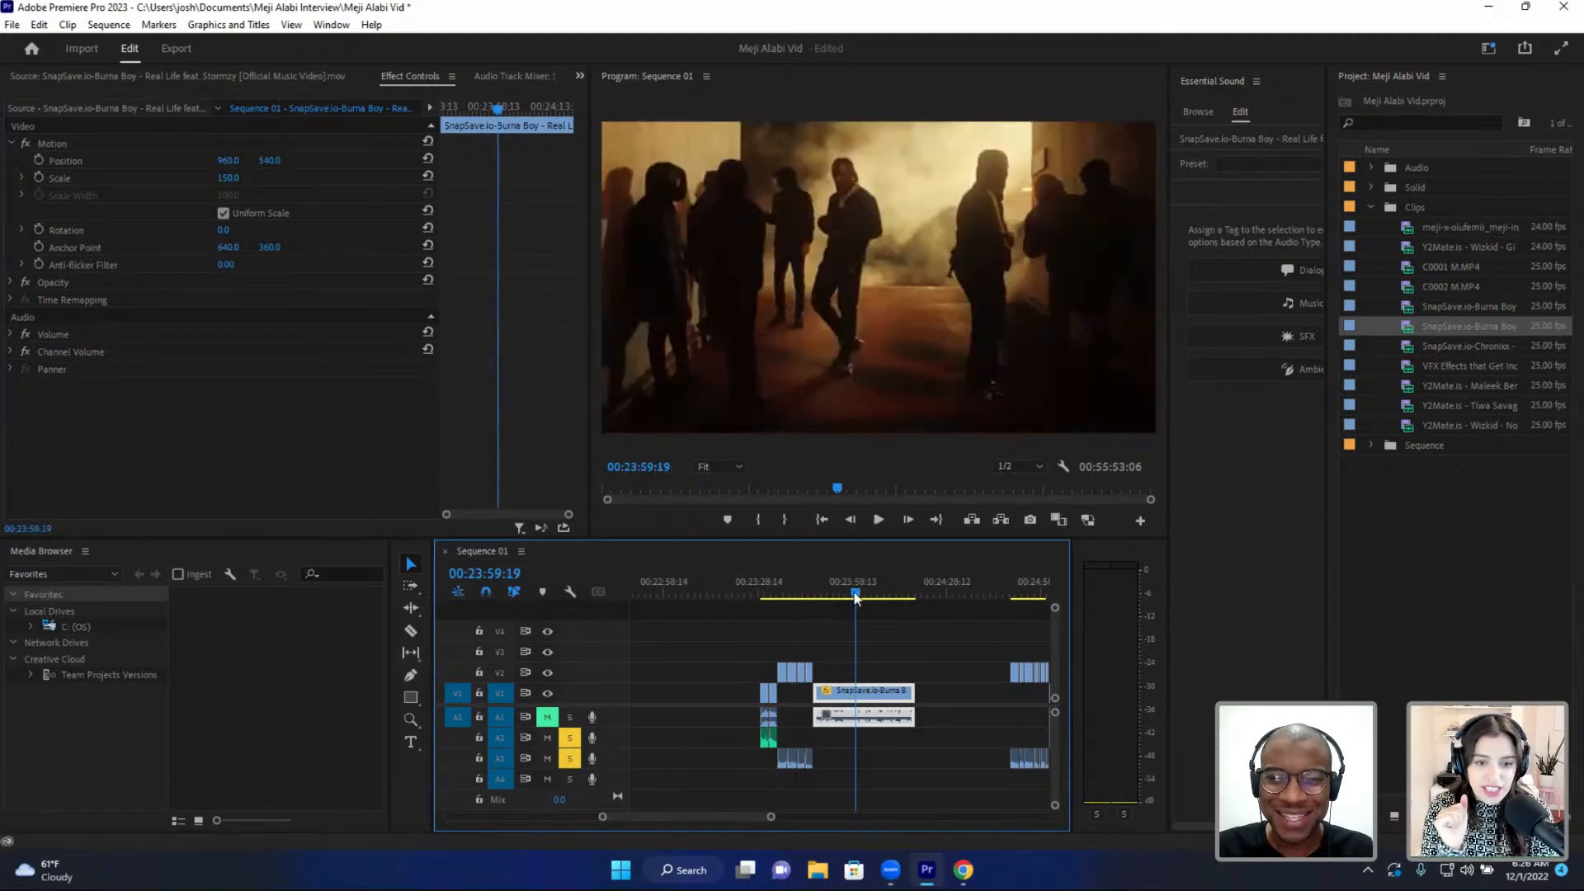
pyautogui.moveTo(817, 697); pyautogui.dragTo(855, 699)
pyautogui.moveTo(904, 702); pyautogui.dragTo(840, 738)
# - Play from 00:23:45:09 to 00:23:46:20 to check the transition into the re-trimmed Real Life clip
pyautogui.click(813, 591)
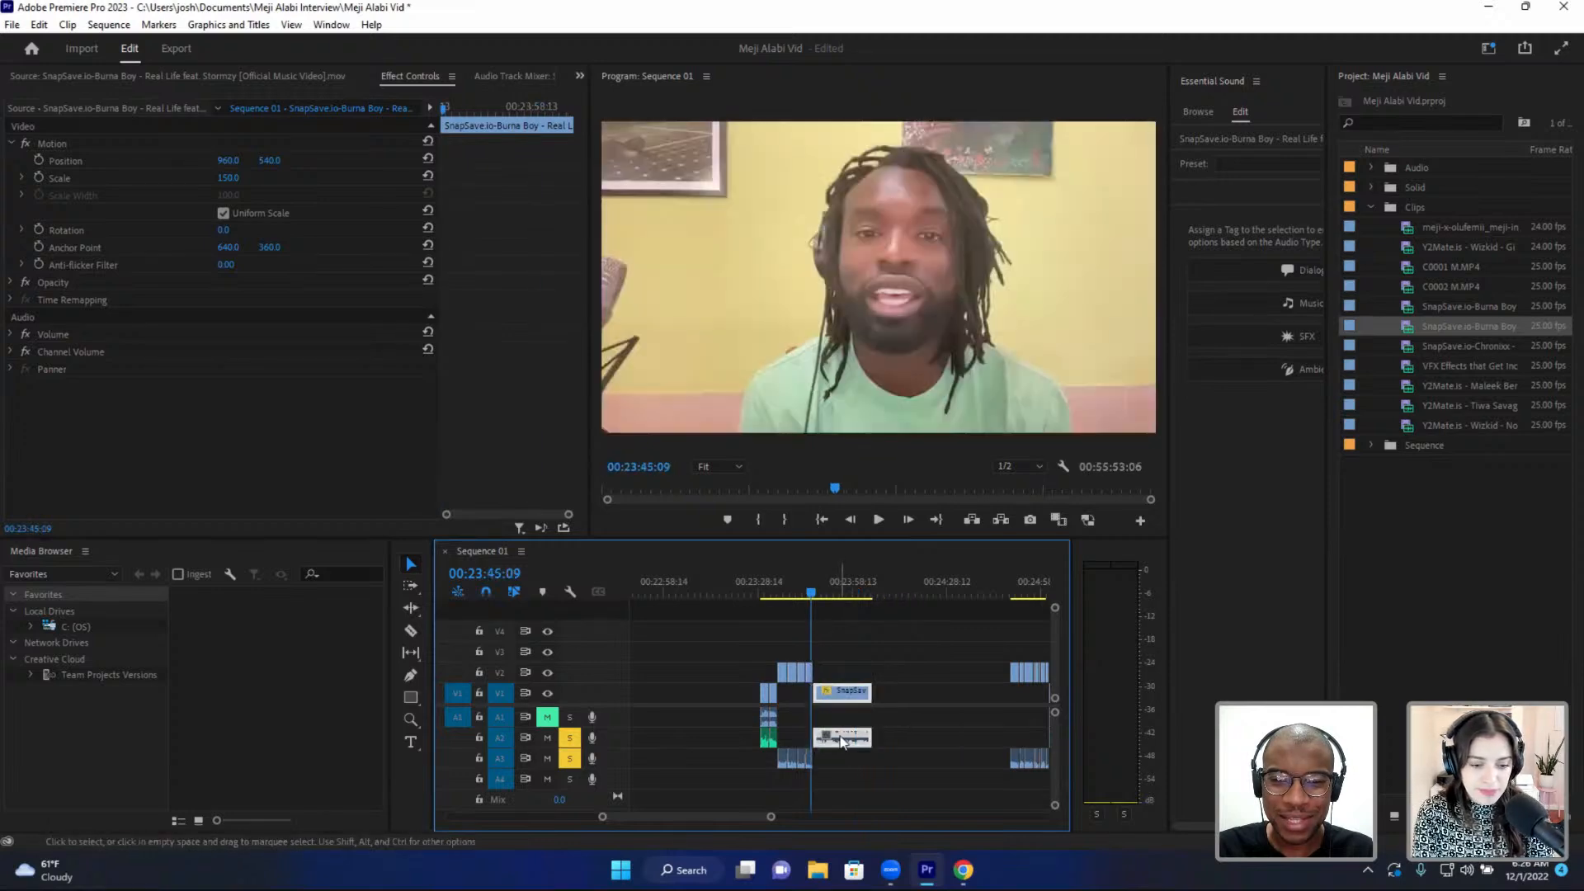
pyautogui.press('space')
pyautogui.press('space')
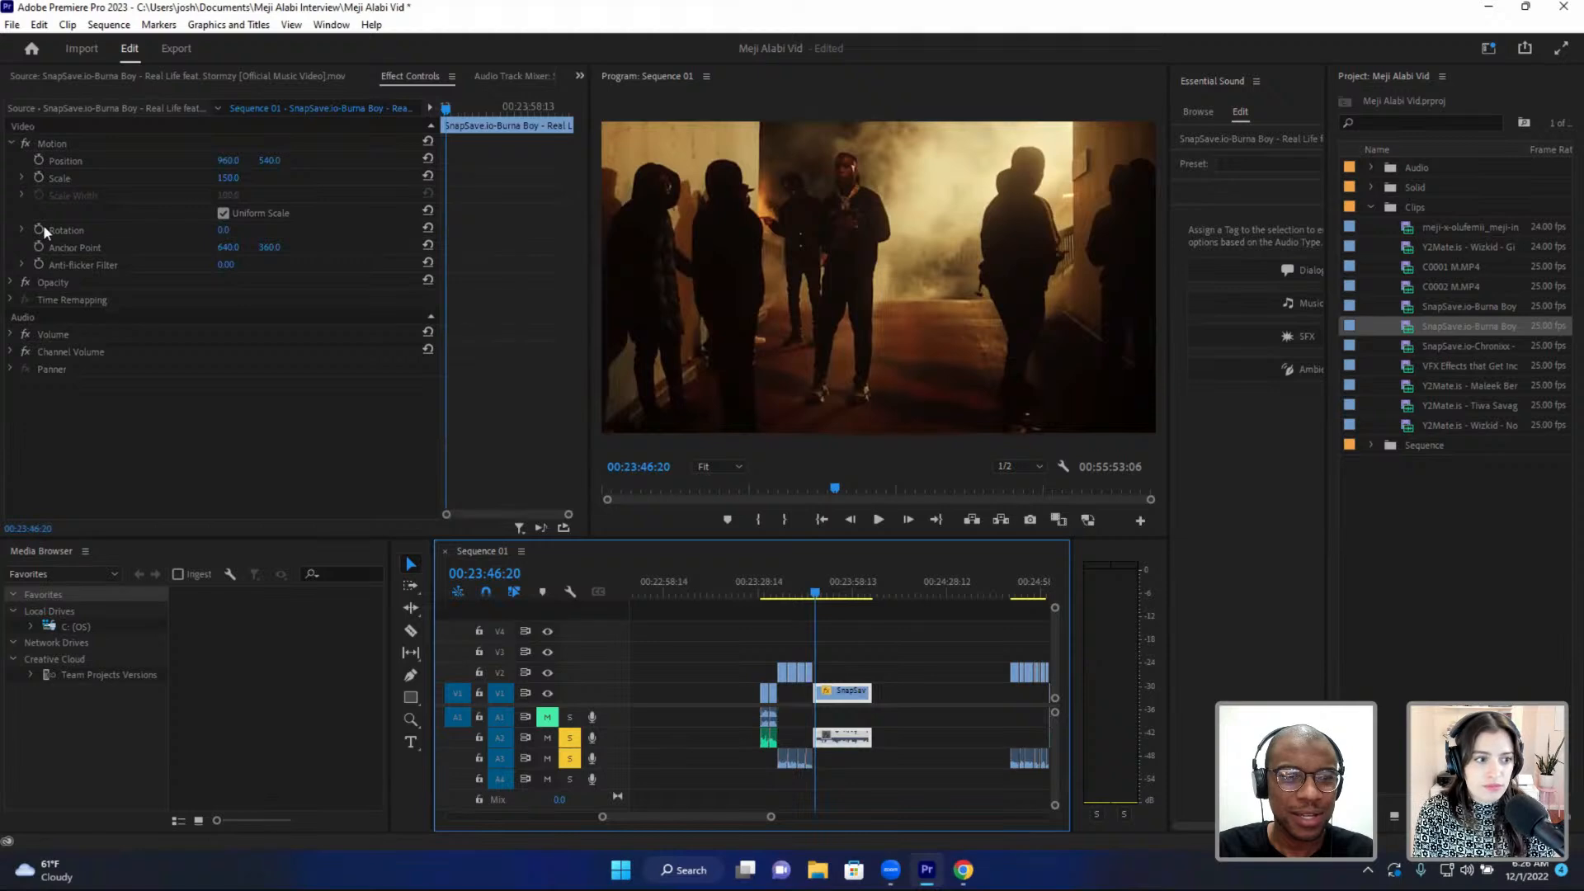
# - Set the Real Life clip's volume level to -10 dB
pyautogui.click(12, 335)
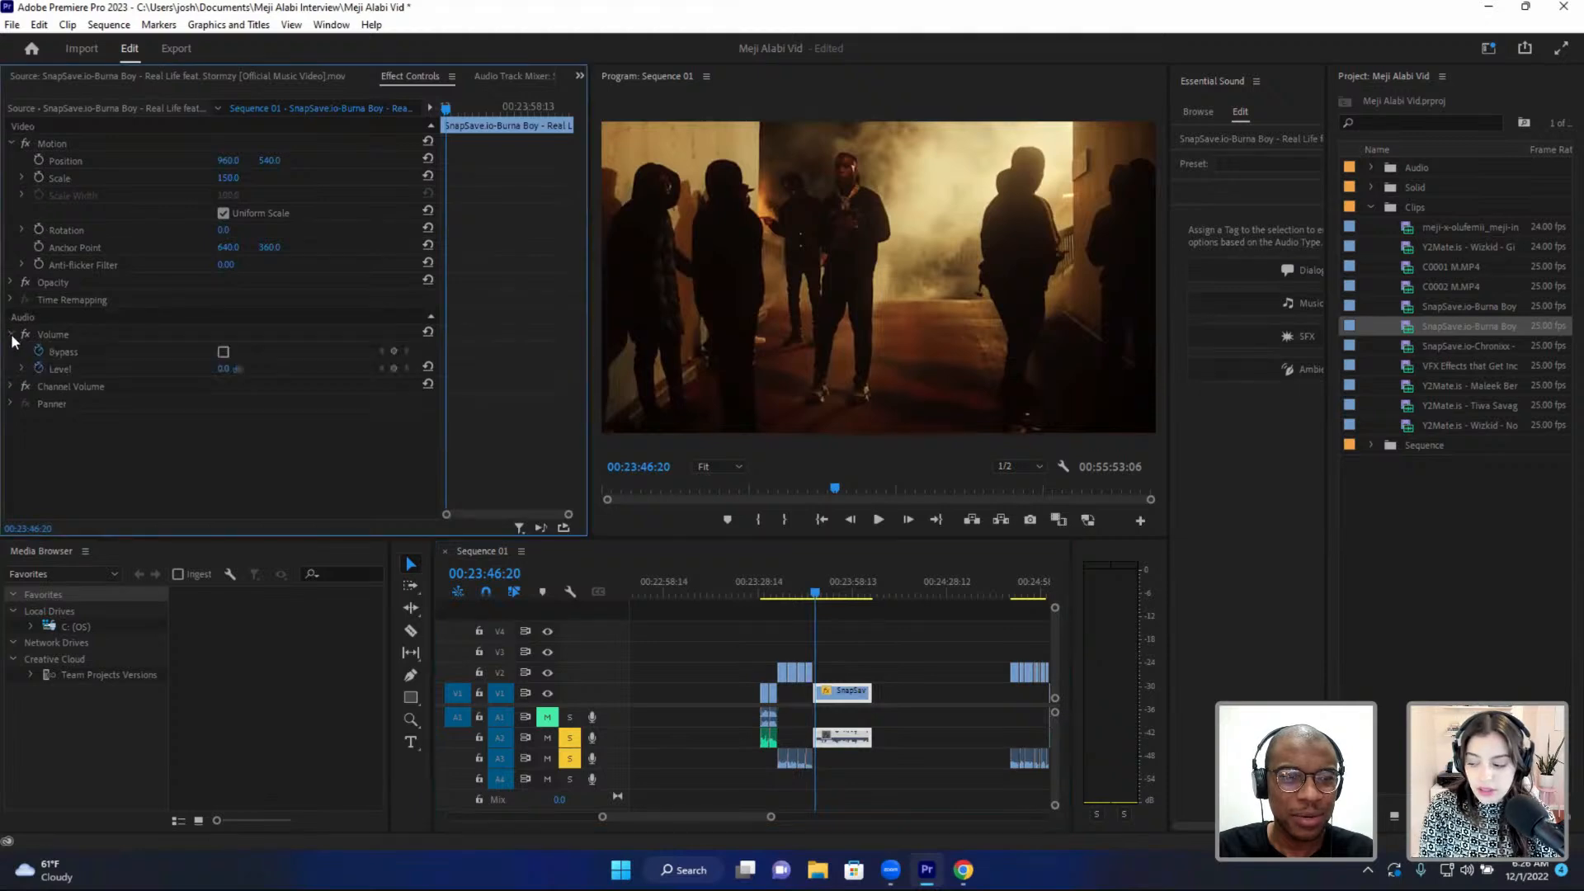
pyautogui.click(169, 373)
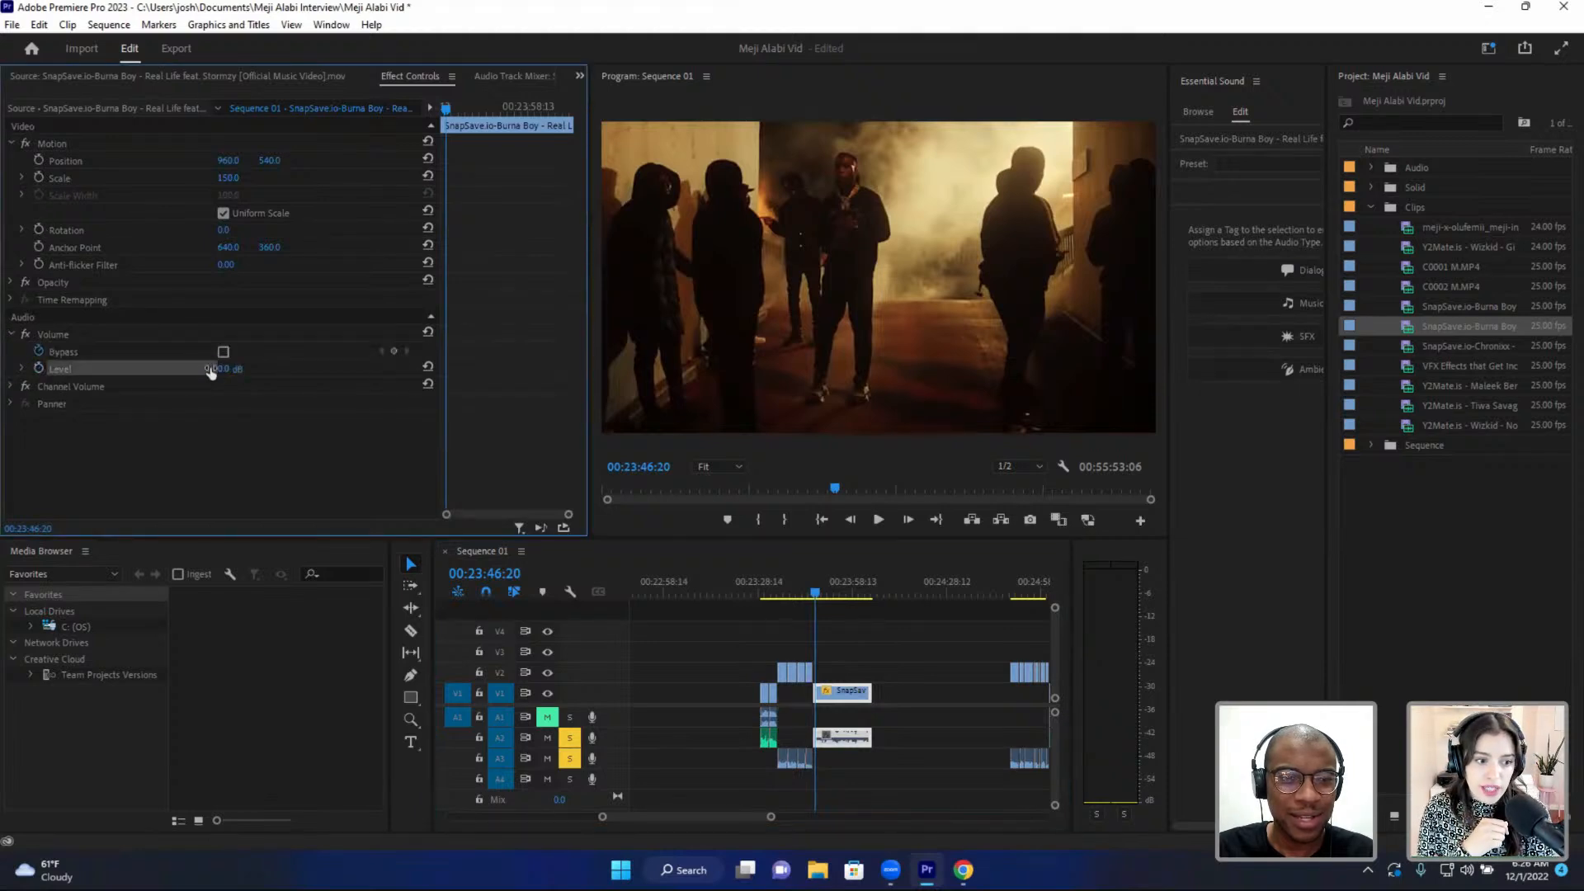
pyautogui.click(242, 367)
pyautogui.write('-10')
pyautogui.press('Return')
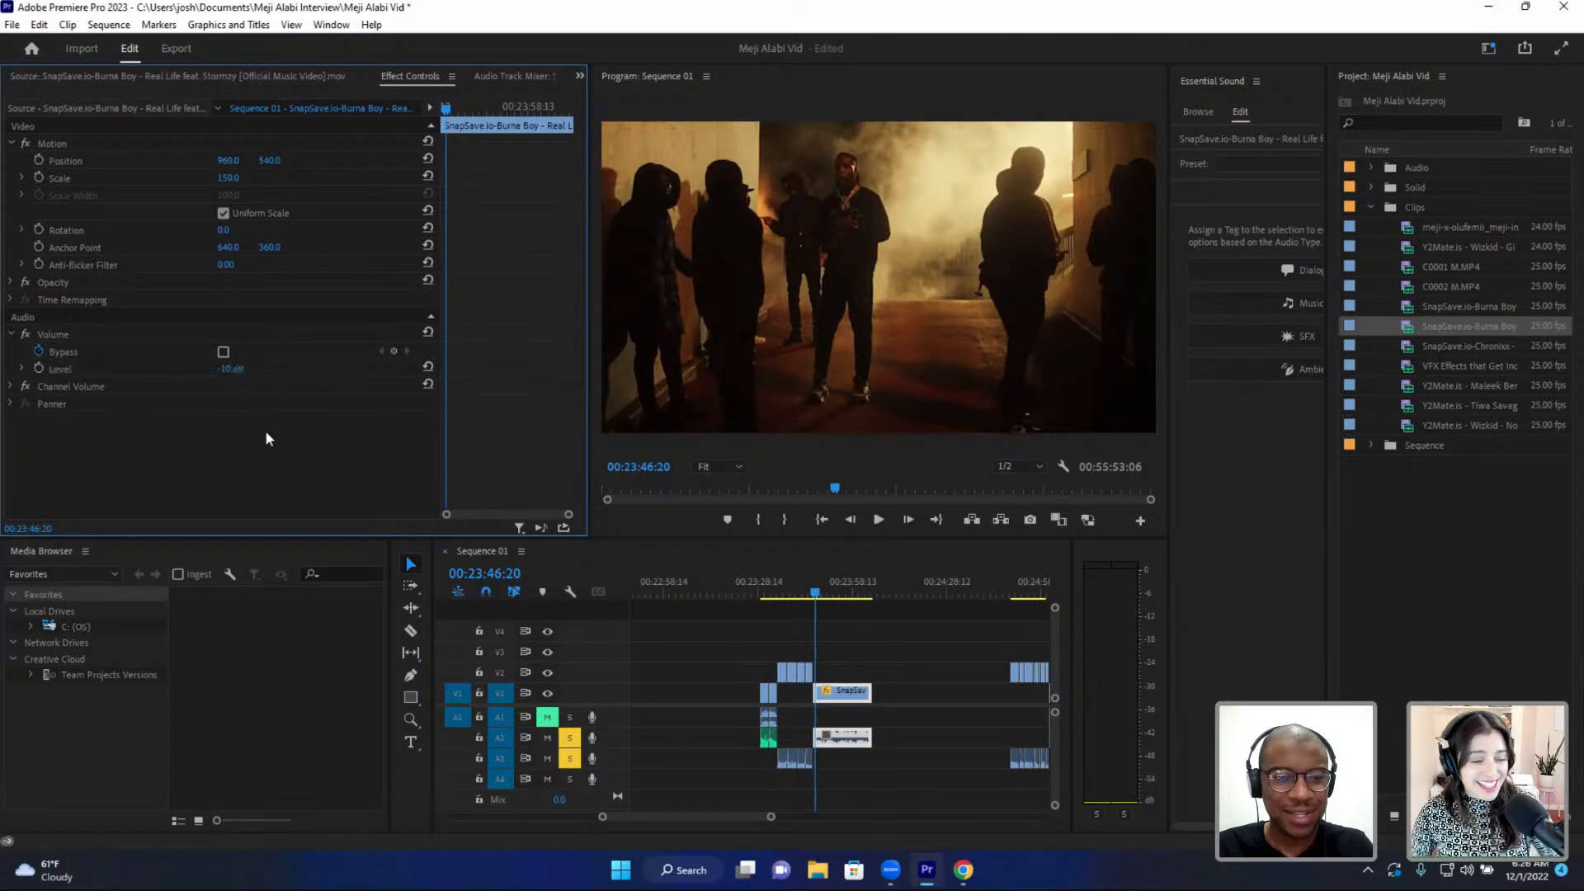
# - Play the start of the Real Life clip, with the timeline enlarged, to check its lowered volume
pyautogui.click(819, 589)
pyautogui.press('=')
pyautogui.press('=')
pyautogui.press('space')
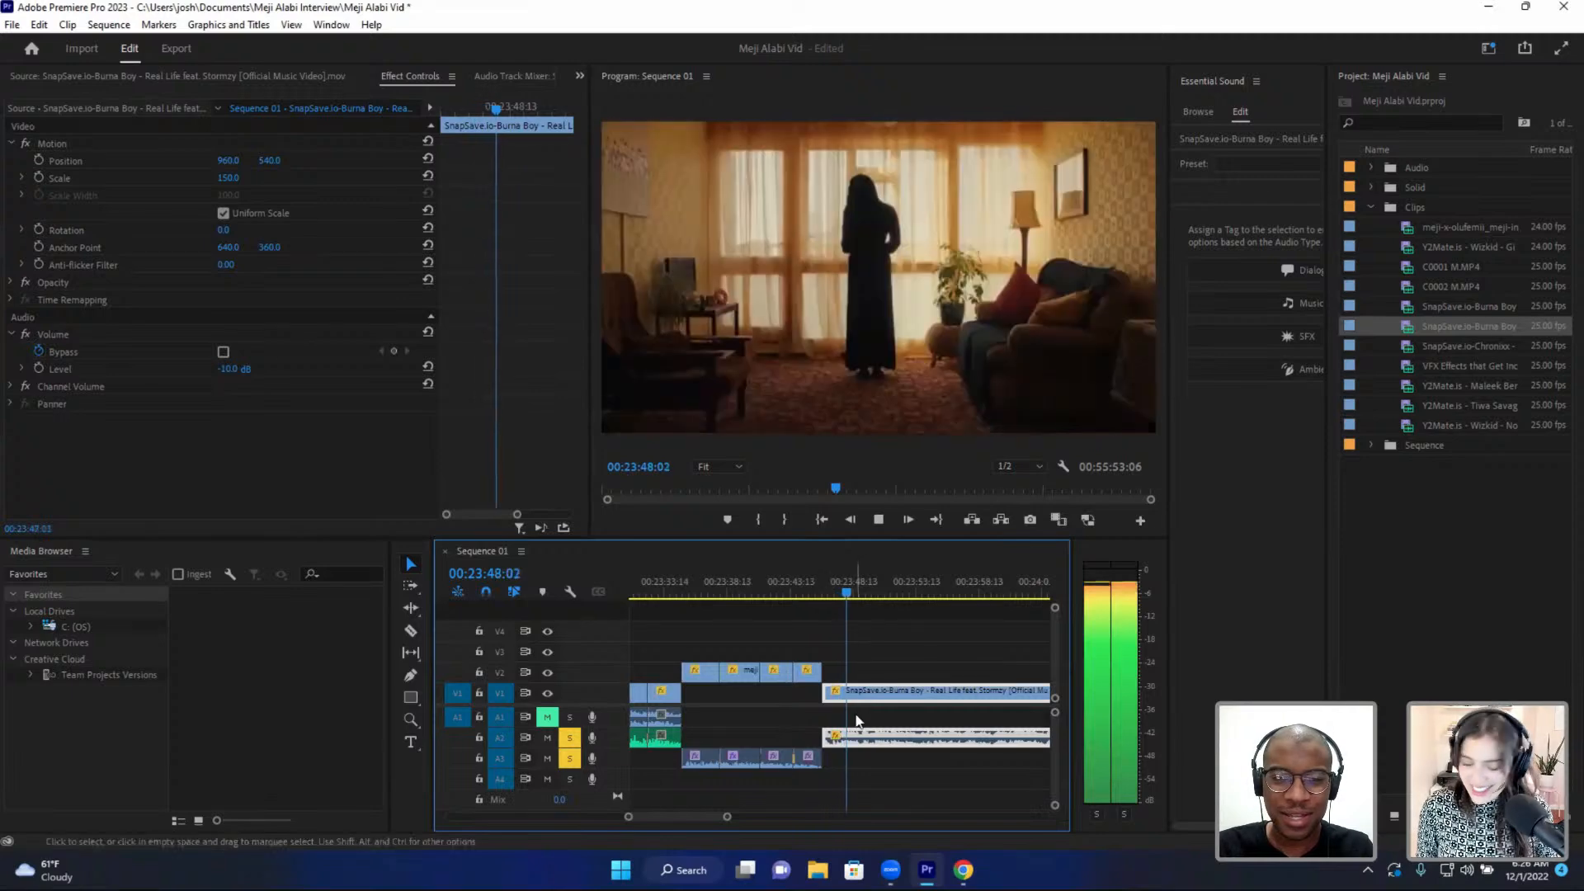
pyautogui.press('space')
# - Lower the Real Life clip's volume level further to -16.9 dB and return to its opening at 00:23:46:08
pyautogui.click(858, 721)
pyautogui.click(862, 741)
pyautogui.click(226, 378)
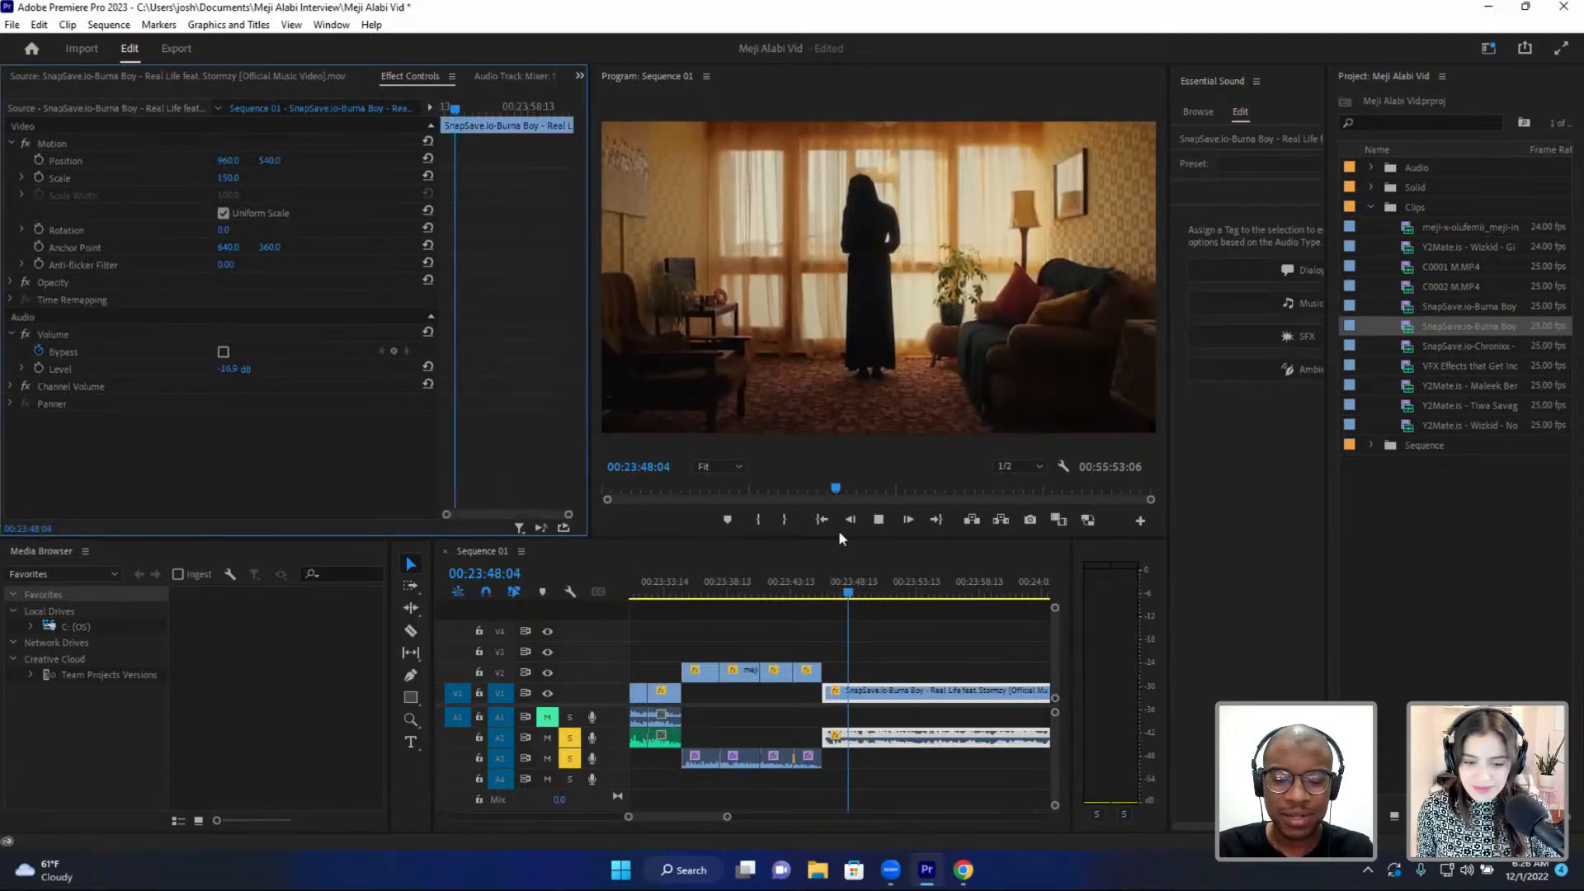
pyautogui.click(825, 592)
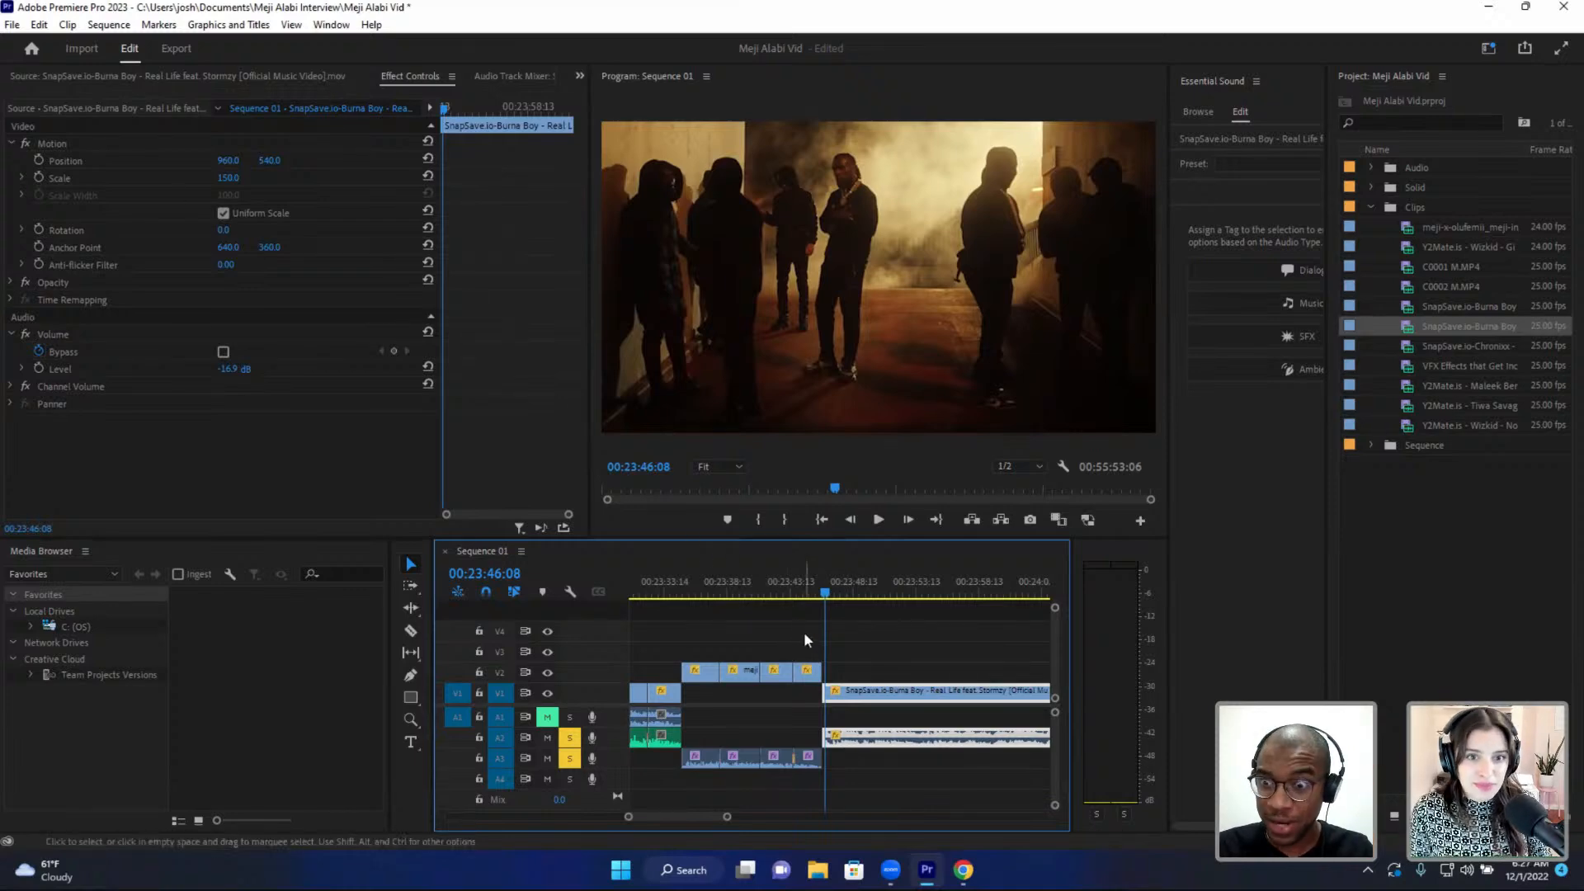
# - Move the Real Life clip's audio from A2 to A4, leaving its video on V1
pyautogui.click(853, 723)
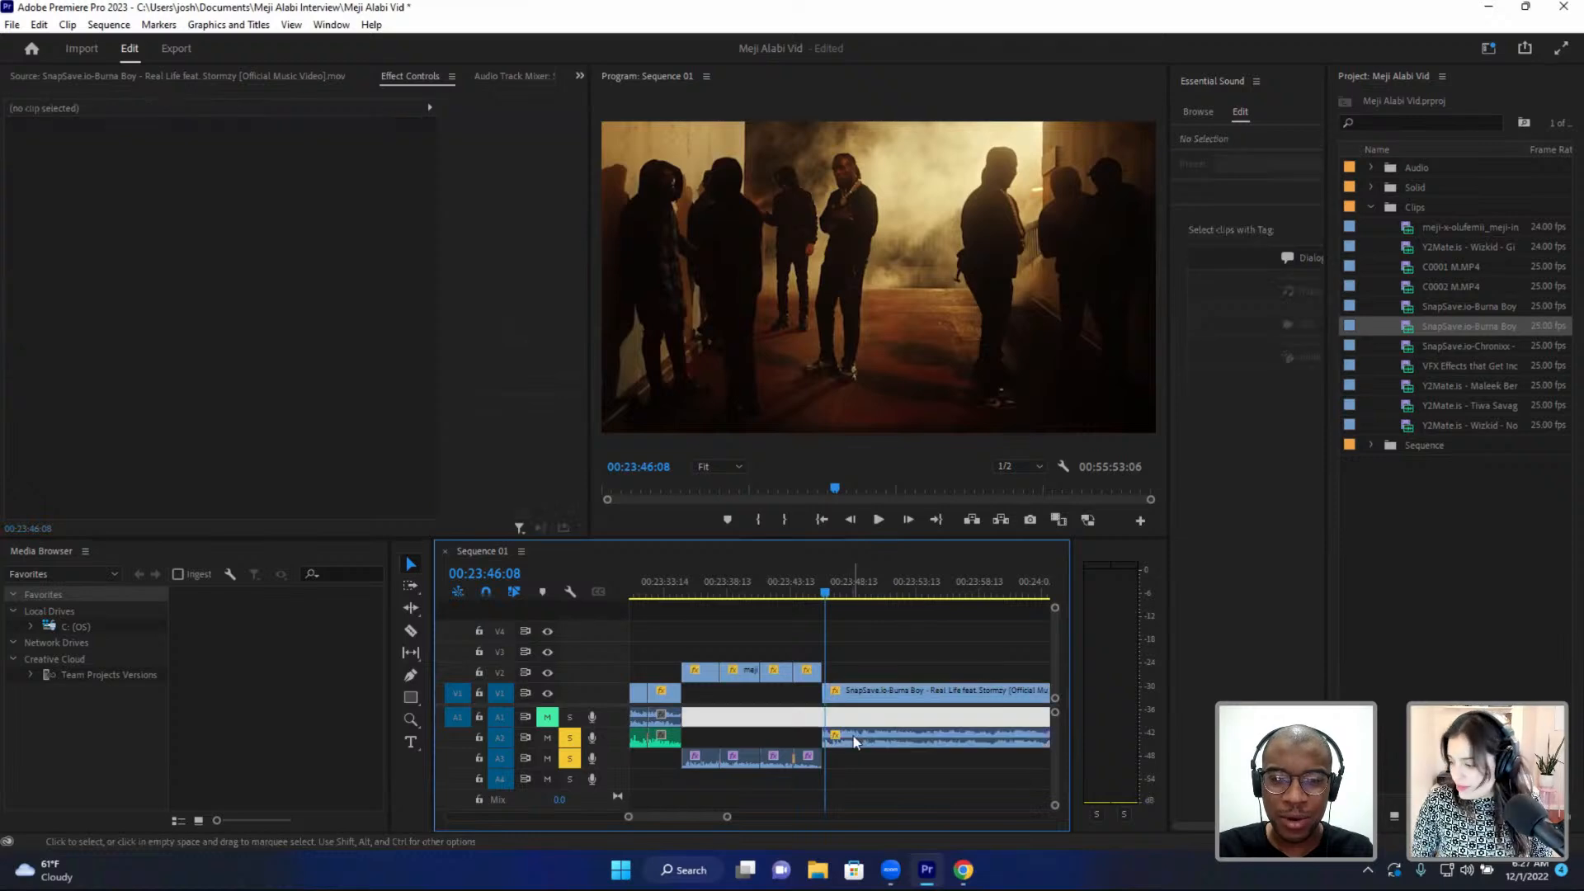
pyautogui.click(852, 731)
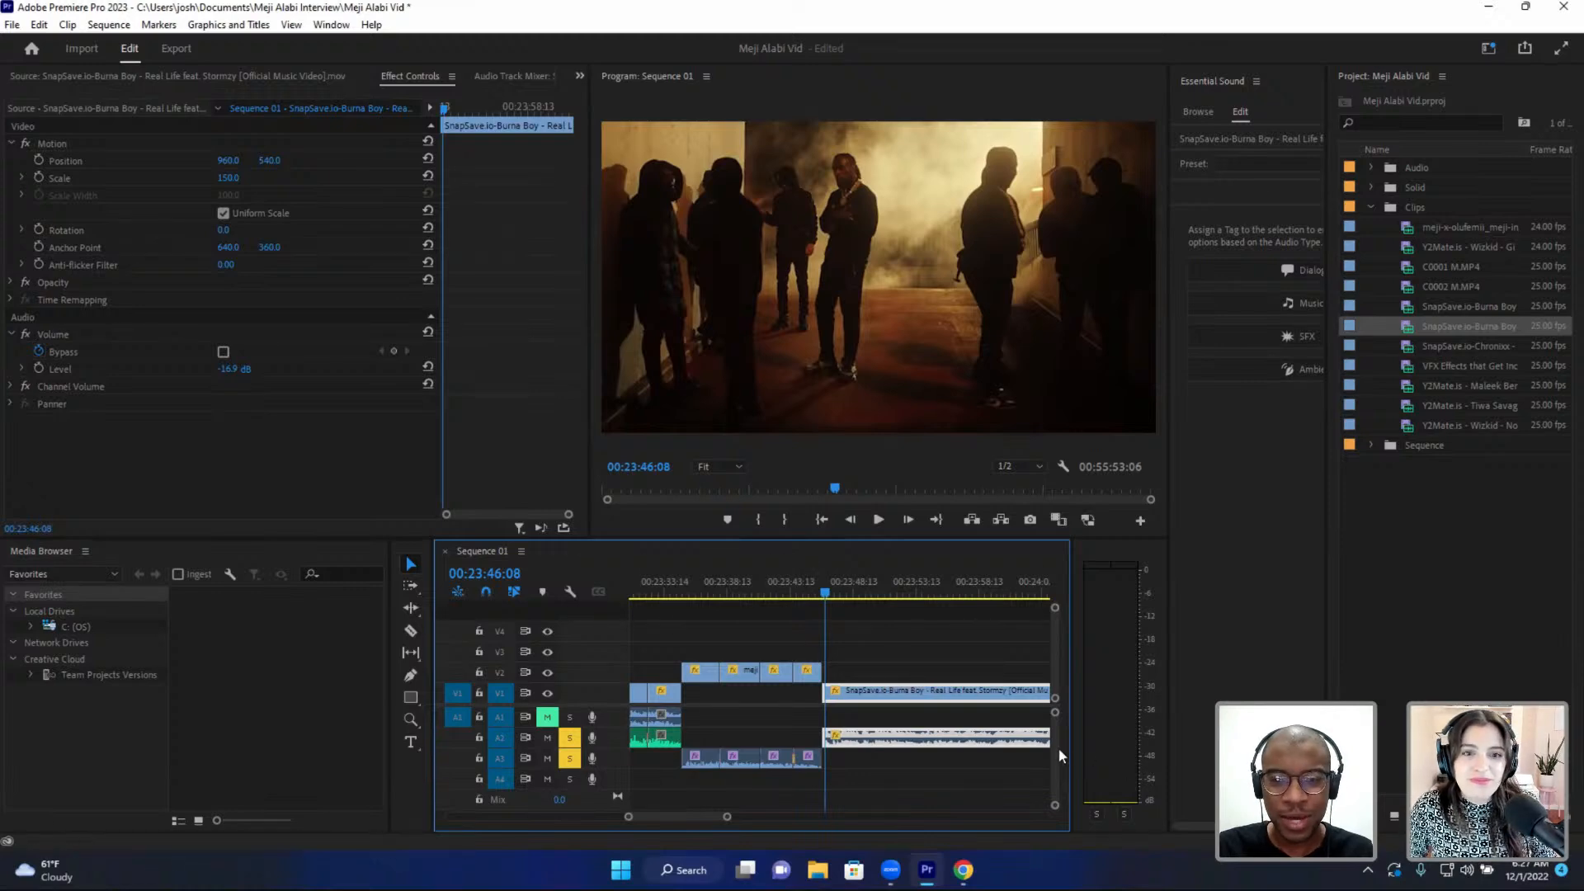
pyautogui.click(887, 773)
pyautogui.moveTo(893, 742); pyautogui.dragTo(891, 784)
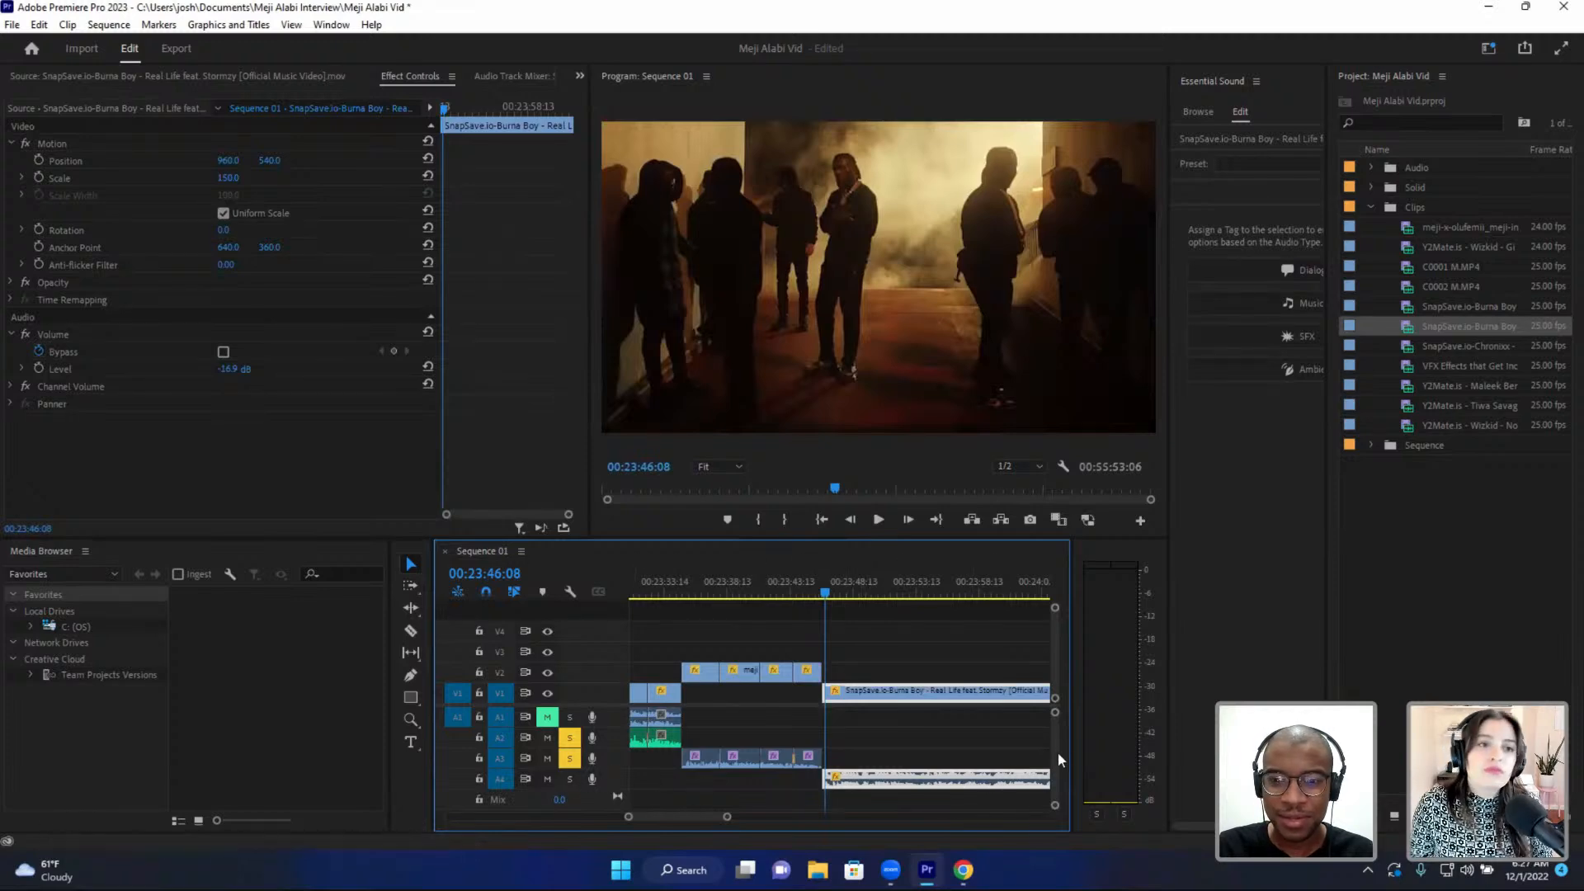
# - Solo track A4 and play the opening of the Real Life clip to check its volume
pyautogui.scroll(-1, 1057, 749)
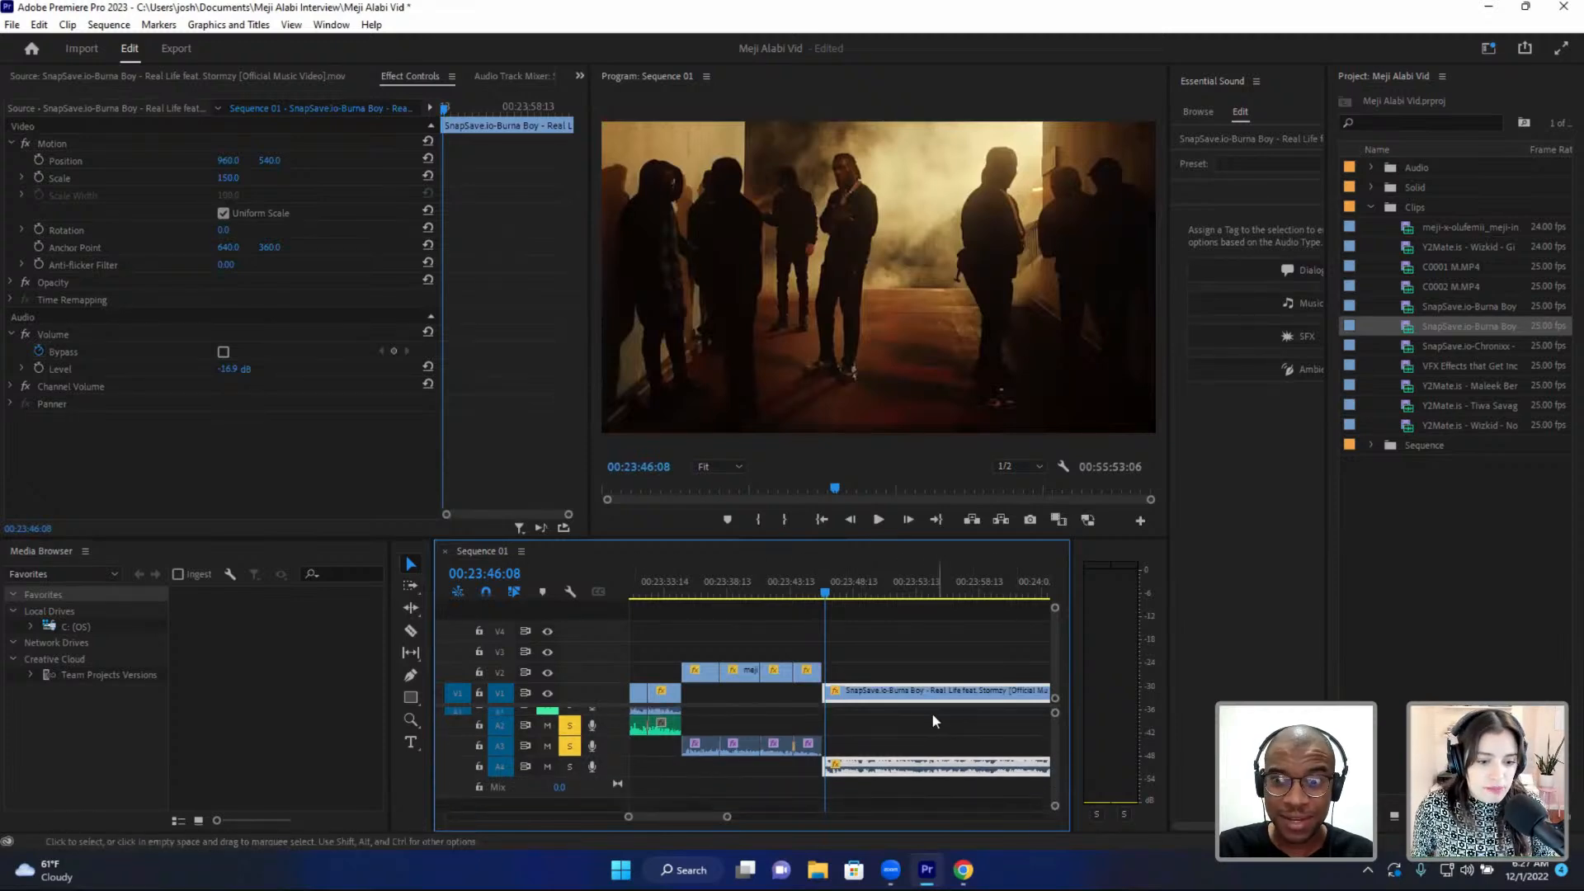
pyautogui.press('space')
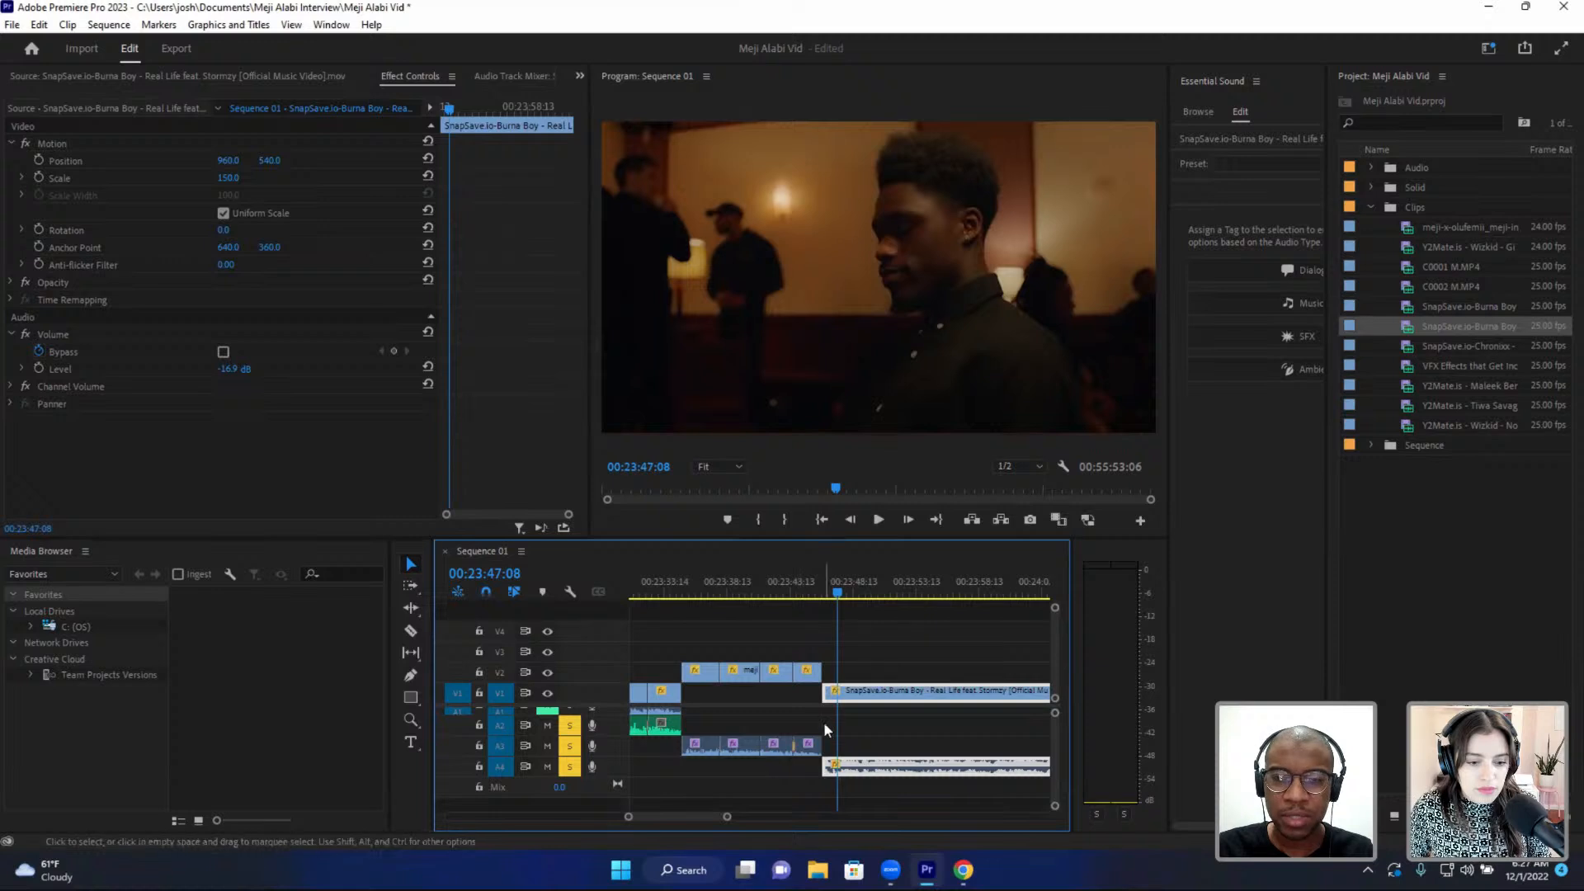
pyautogui.press('space')
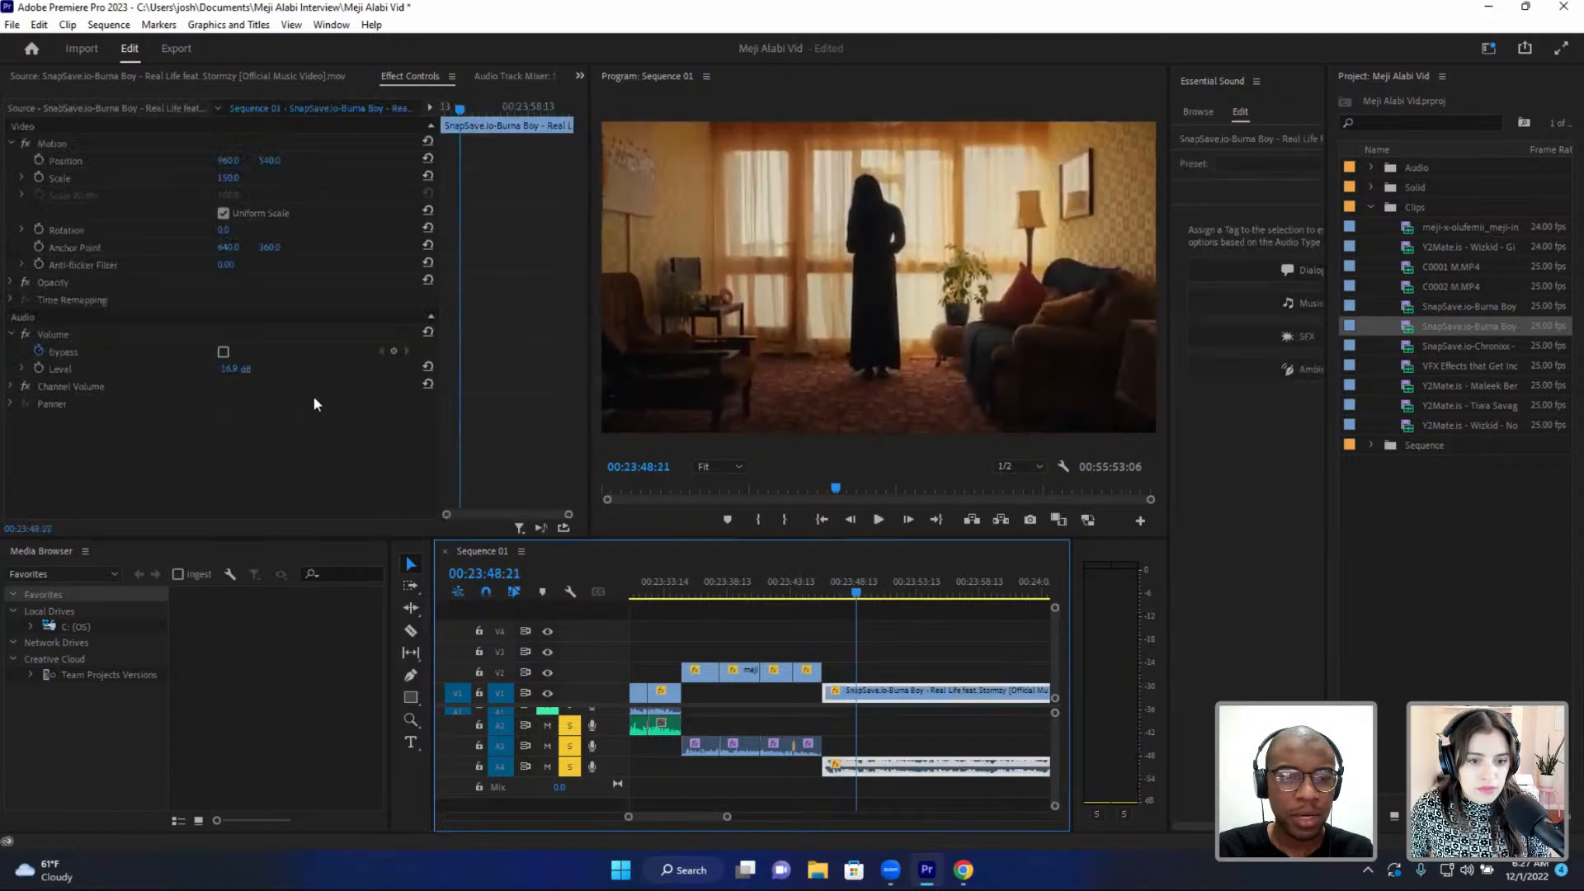
# - Set the Real Life clip's volume level to -25 dB and replay it from its opening
pyautogui.click(225, 369)
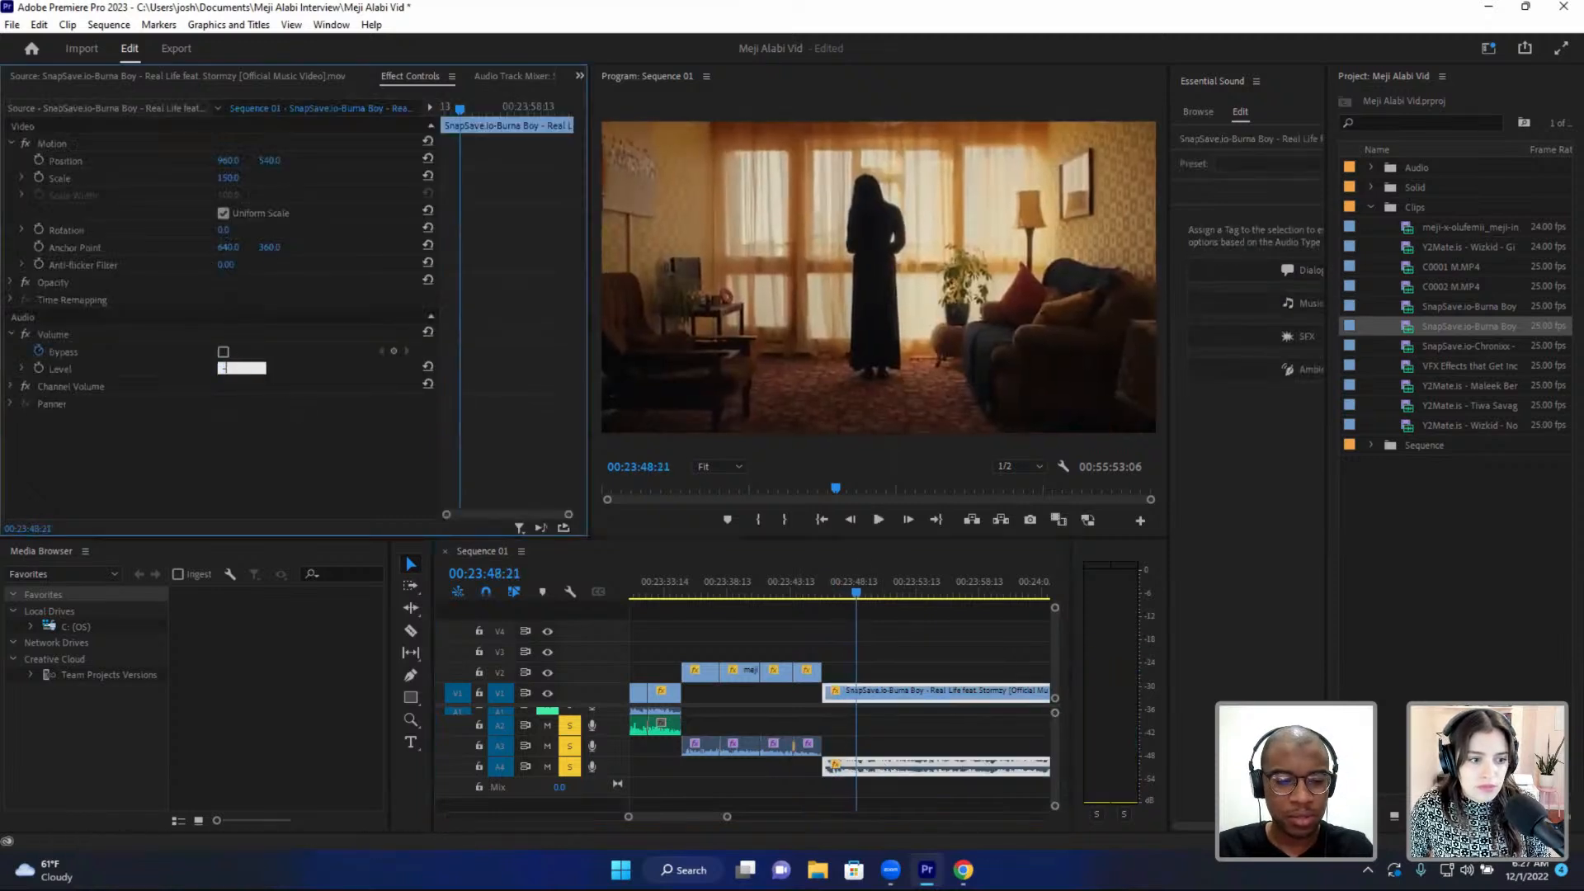
pyautogui.press('space')
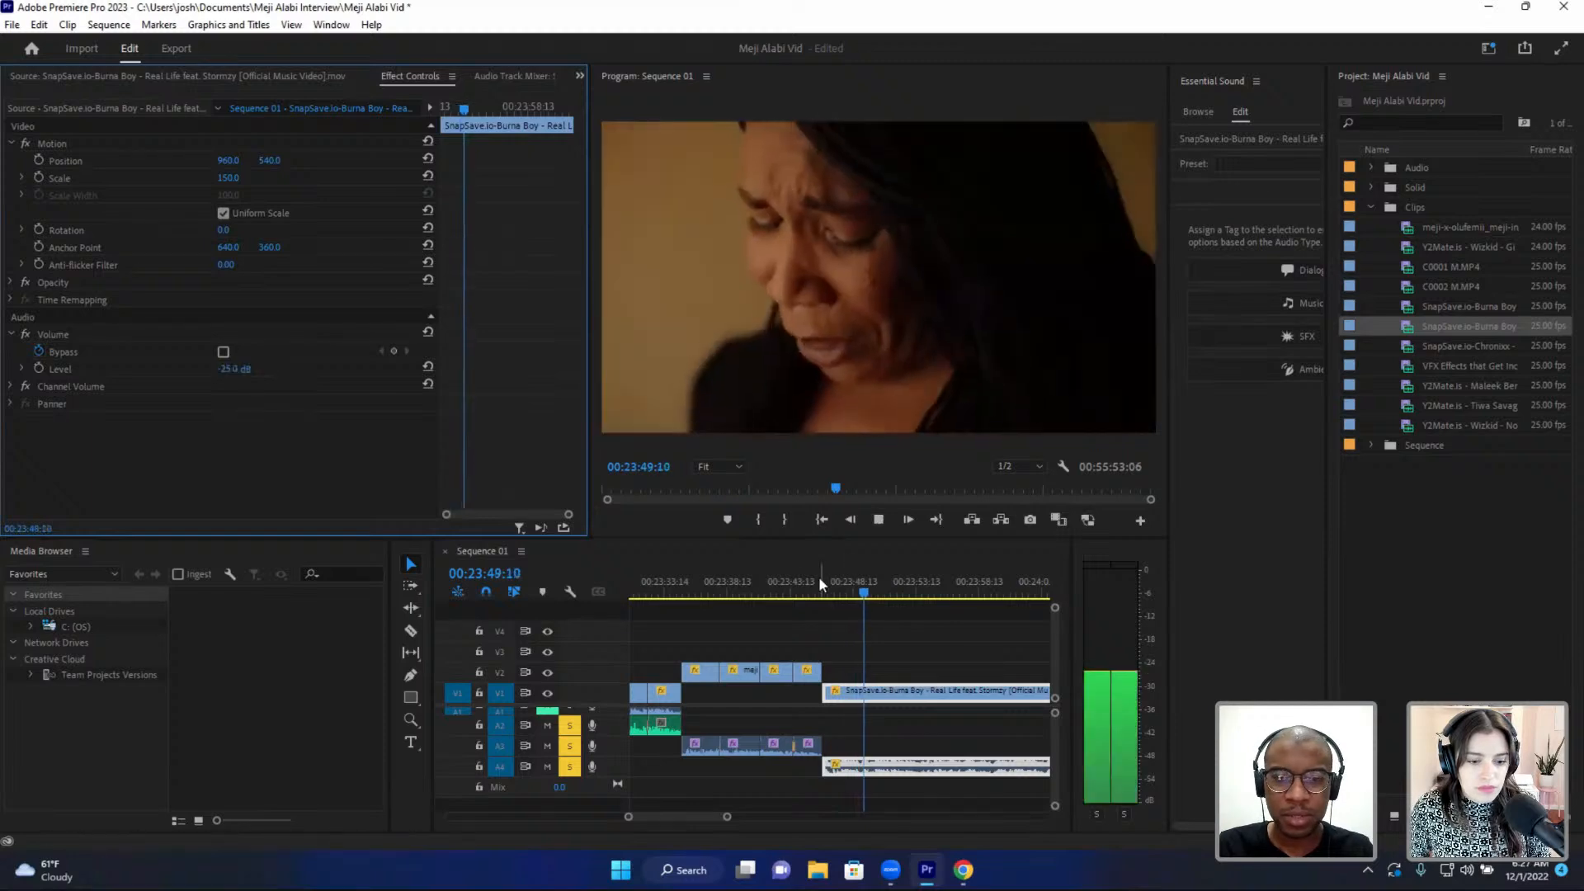
pyautogui.click(806, 582)
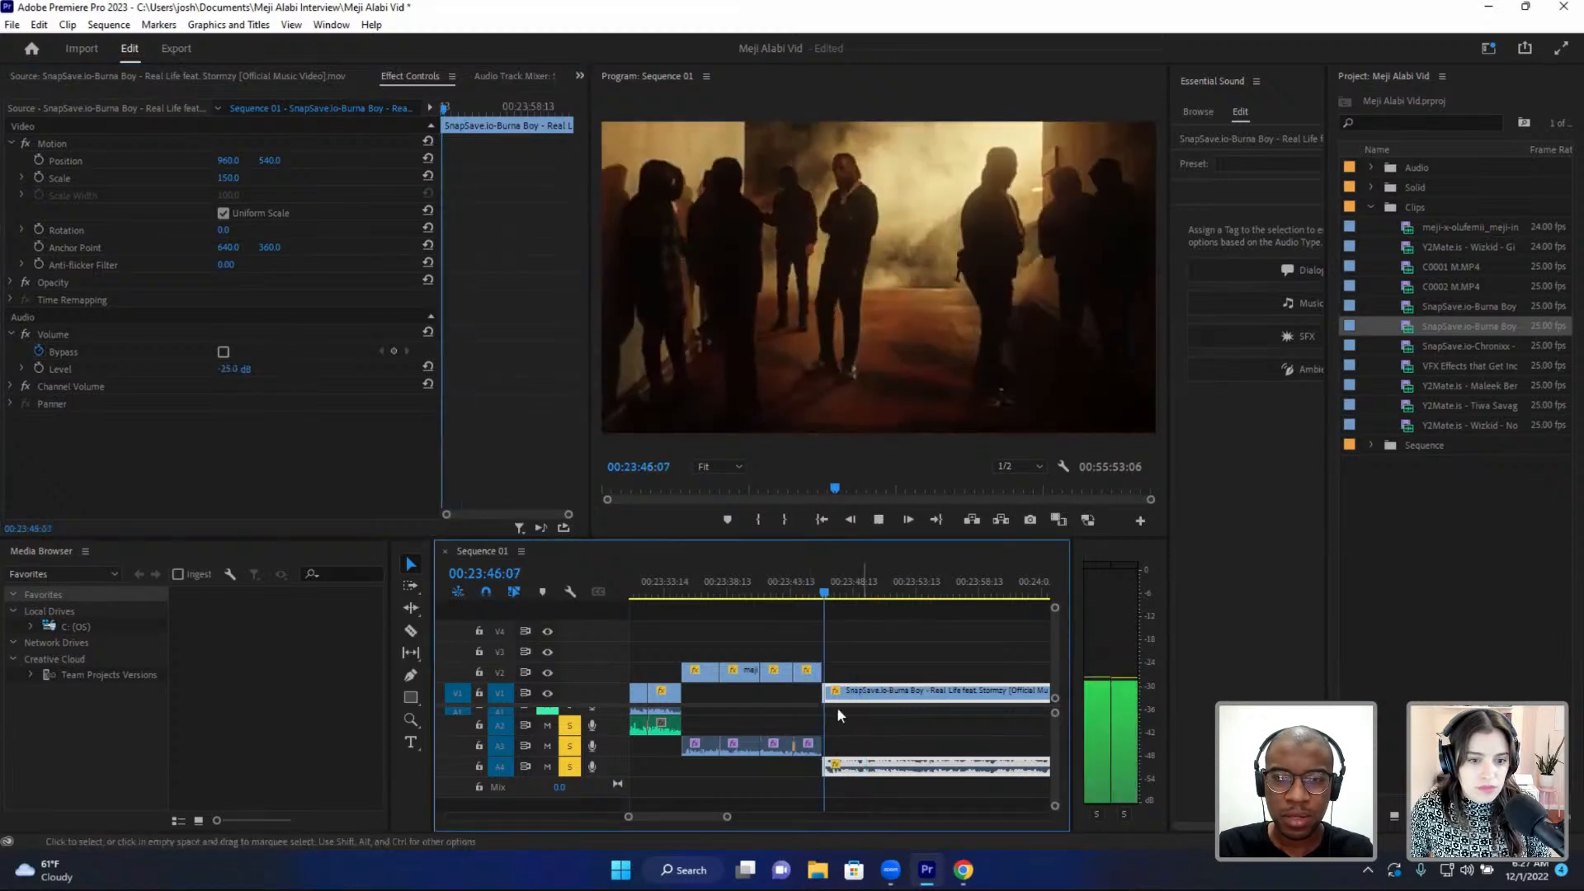
pyautogui.click(795, 590)
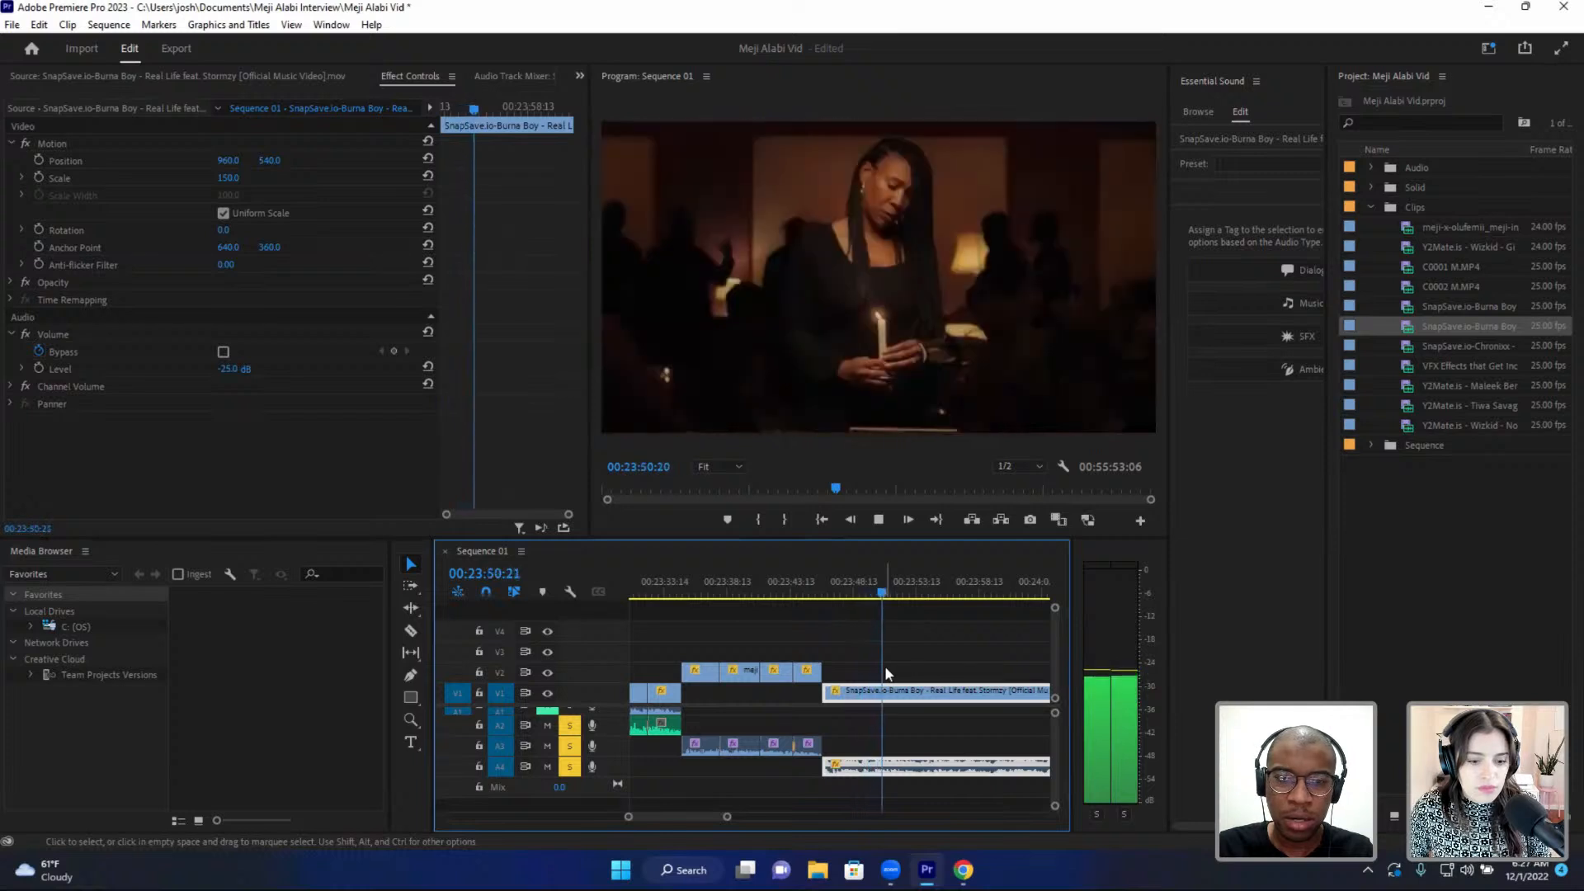
pyautogui.press('space')
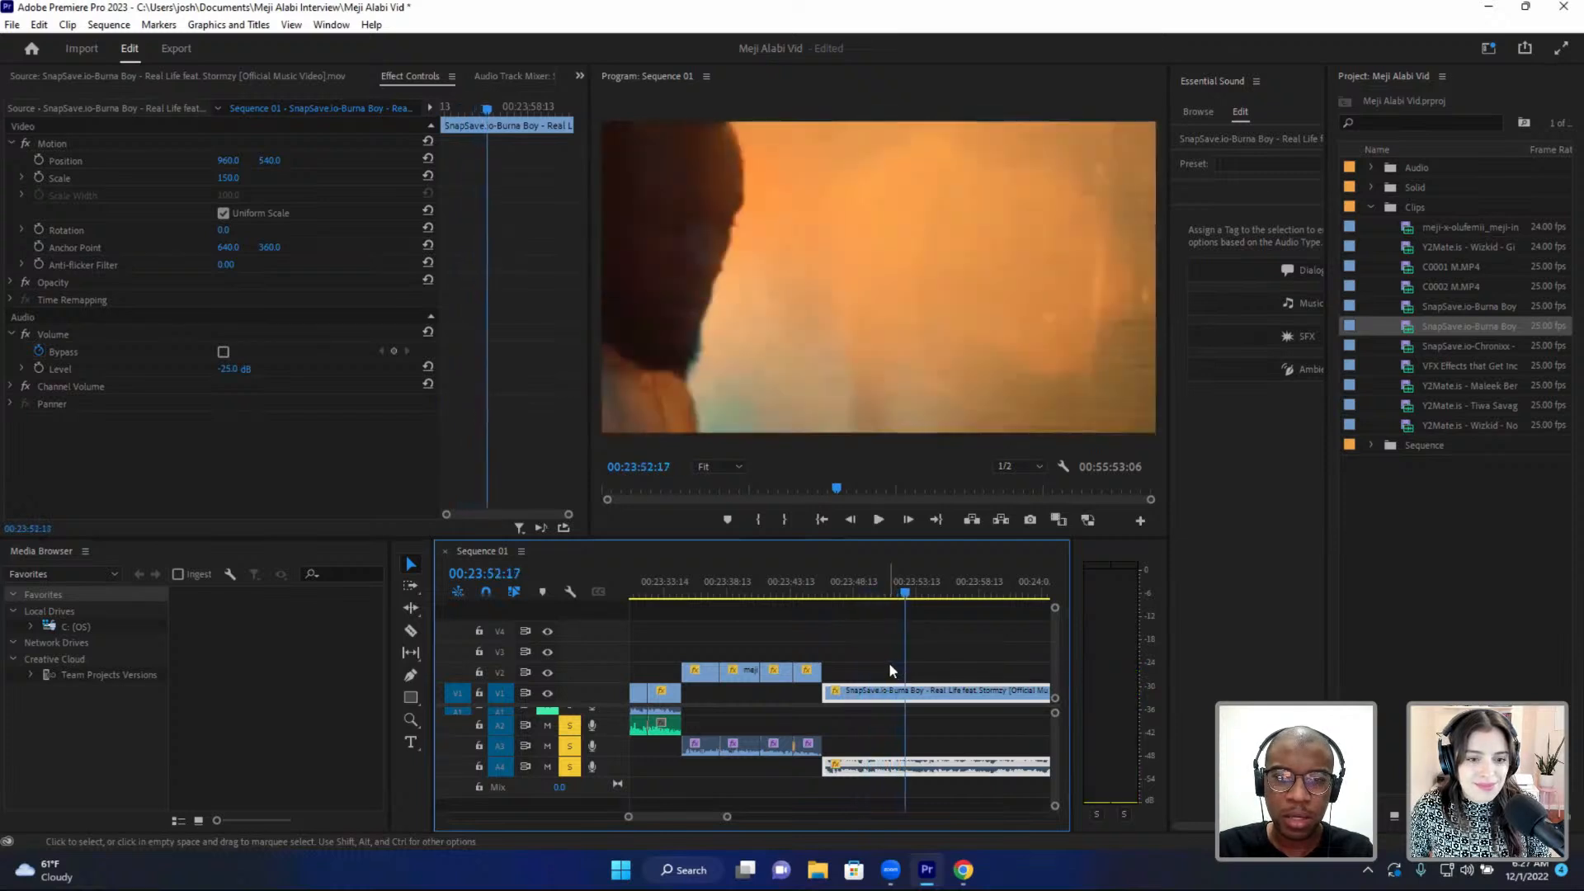
# - Cut the Real Life clip at 00:23:52:17 and delete the part after the cut
pyautogui.press('c')
pyautogui.click(908, 691)
pyautogui.press('v')
pyautogui.click(929, 698)
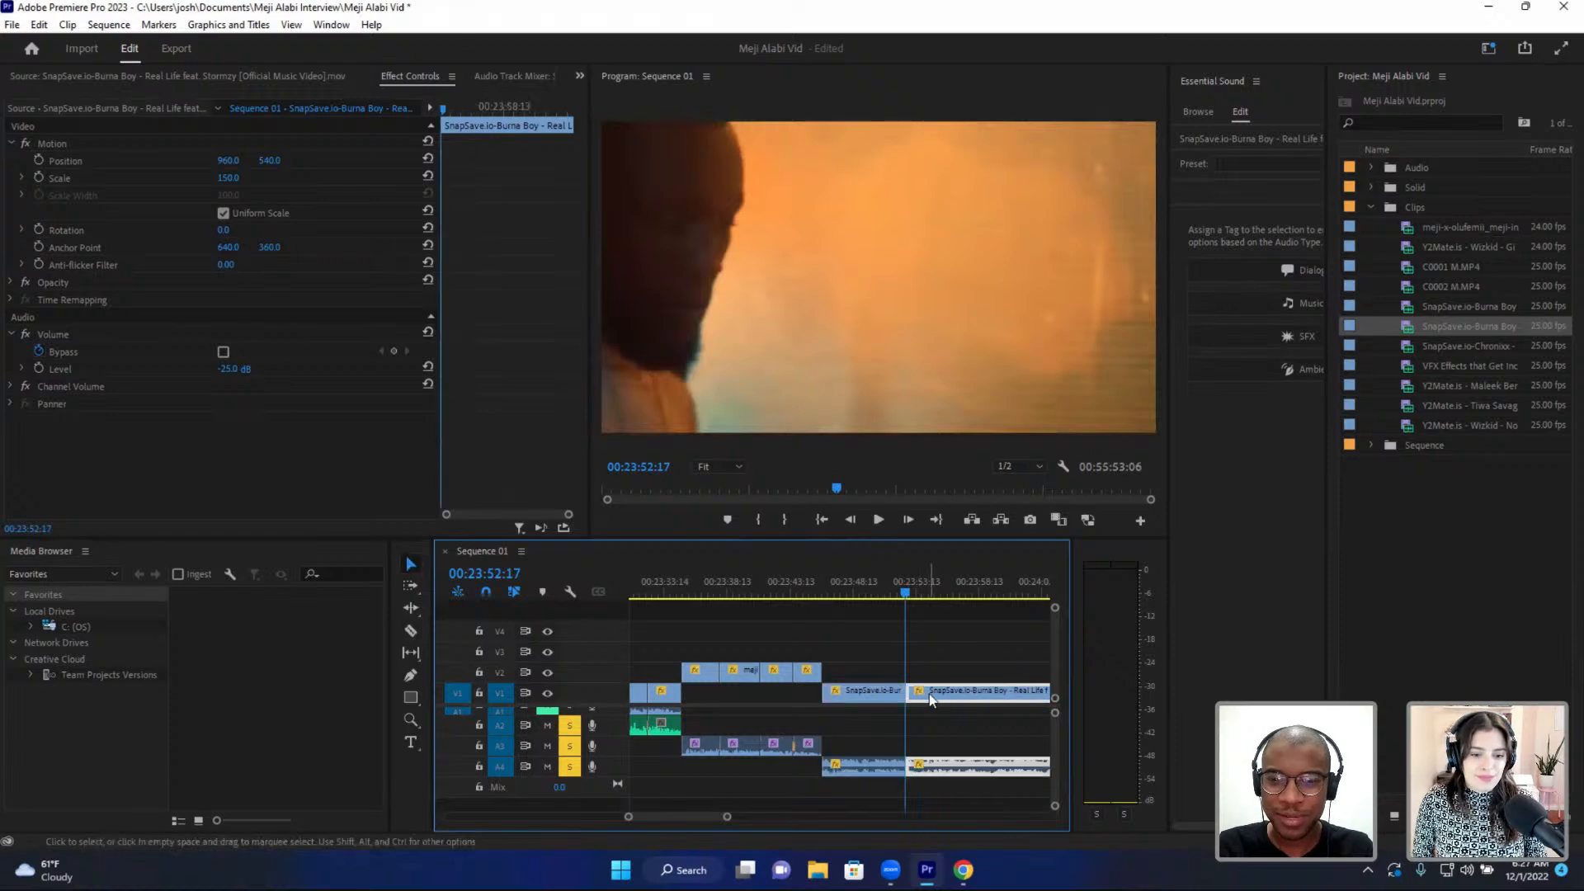
pyautogui.press('Delete')
pyautogui.click(735, 589)
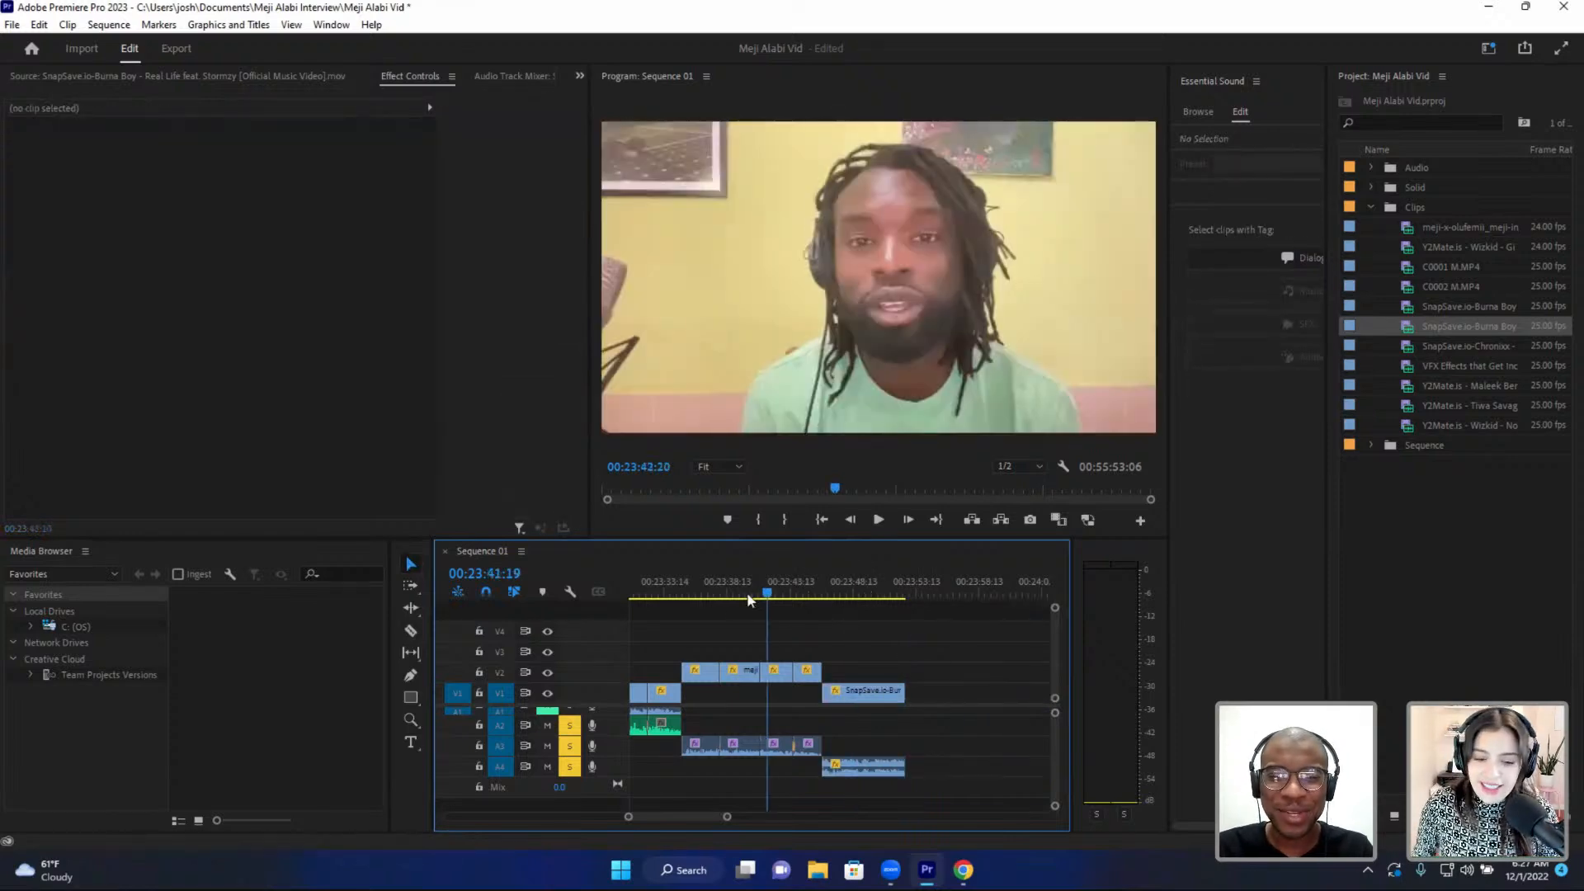
pyautogui.scroll(2, 732, 595)
pyautogui.moveTo(754, 581); pyautogui.dragTo(906, 589)
pyautogui.press('-')
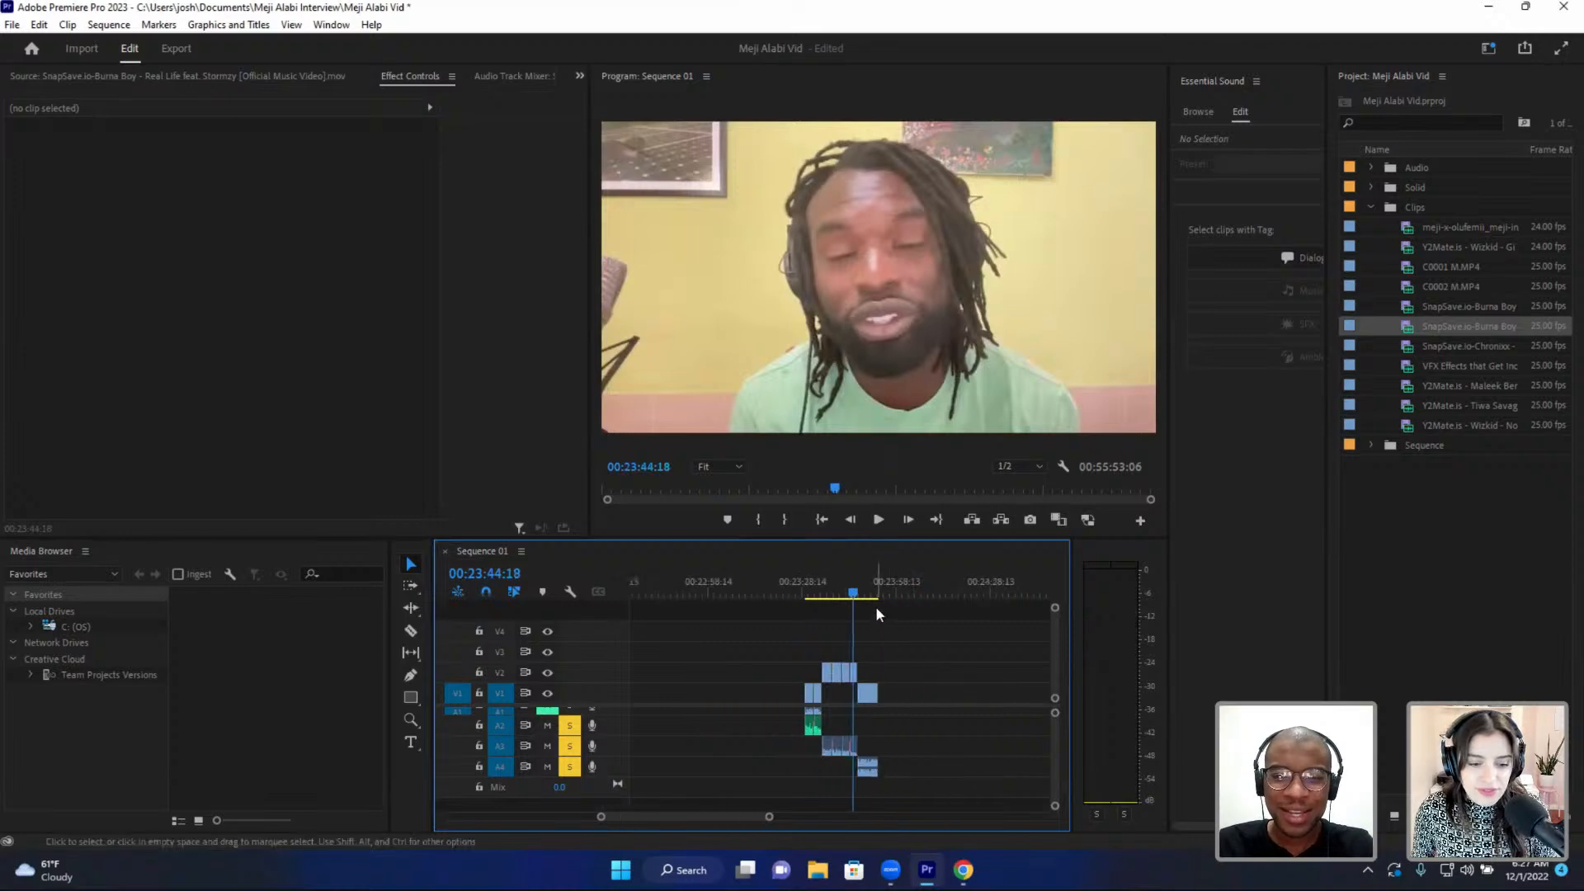
pyautogui.press('=')
pyautogui.scroll(1, 823, 660)
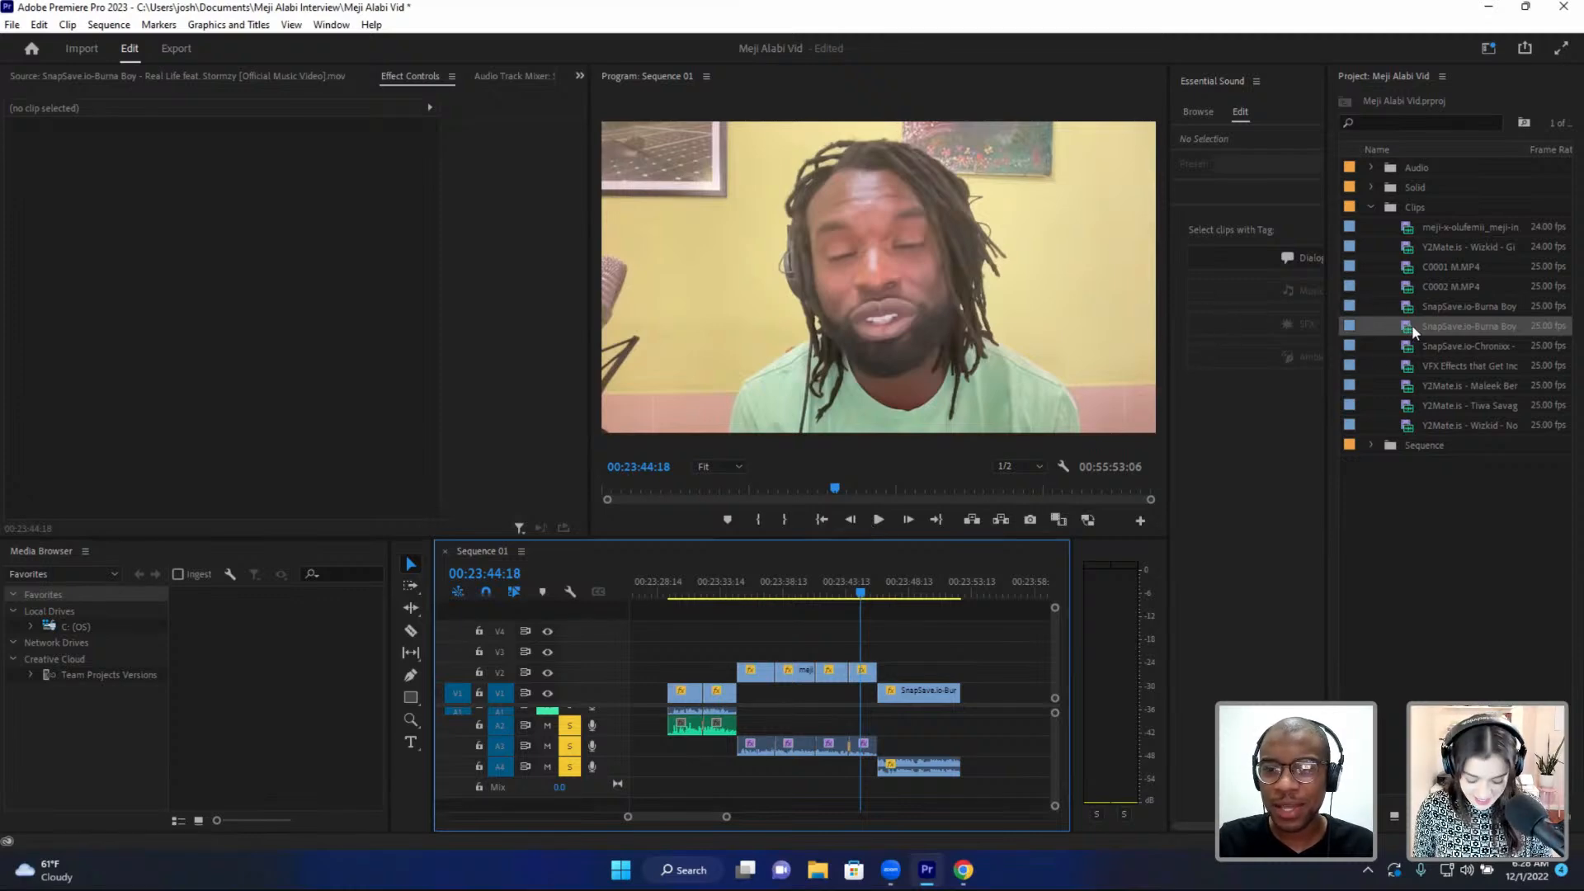
pyautogui.click(904, 588)
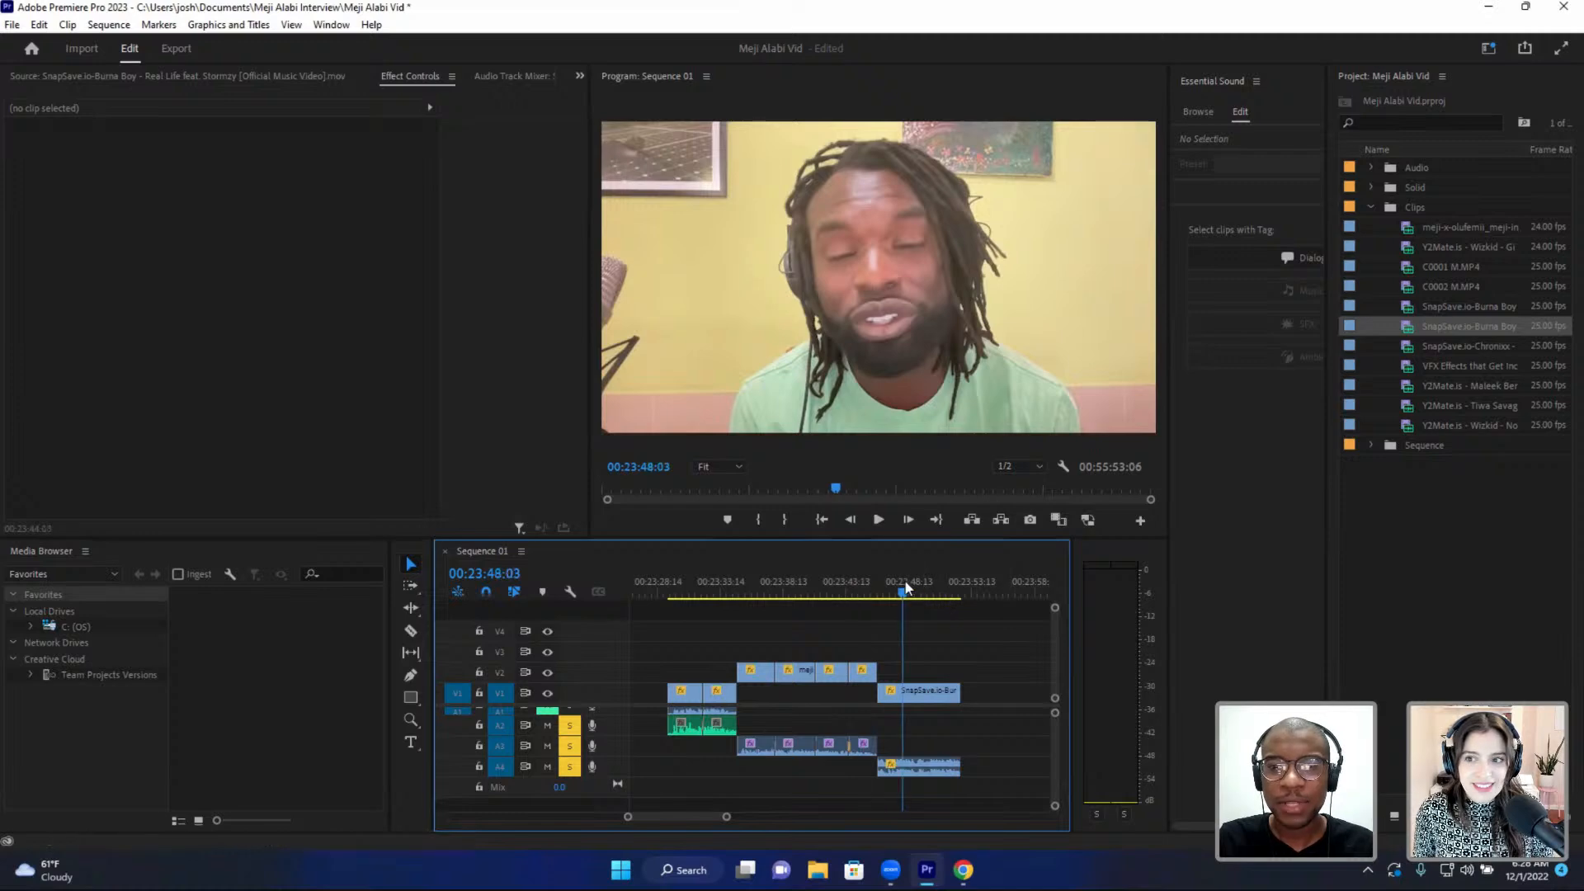
# - Change the Real Life source clip's audio channel format to Mono and accept the change for future edits
pyautogui.doubleClick(1407, 326)
pyautogui.rightClick(1408, 327)
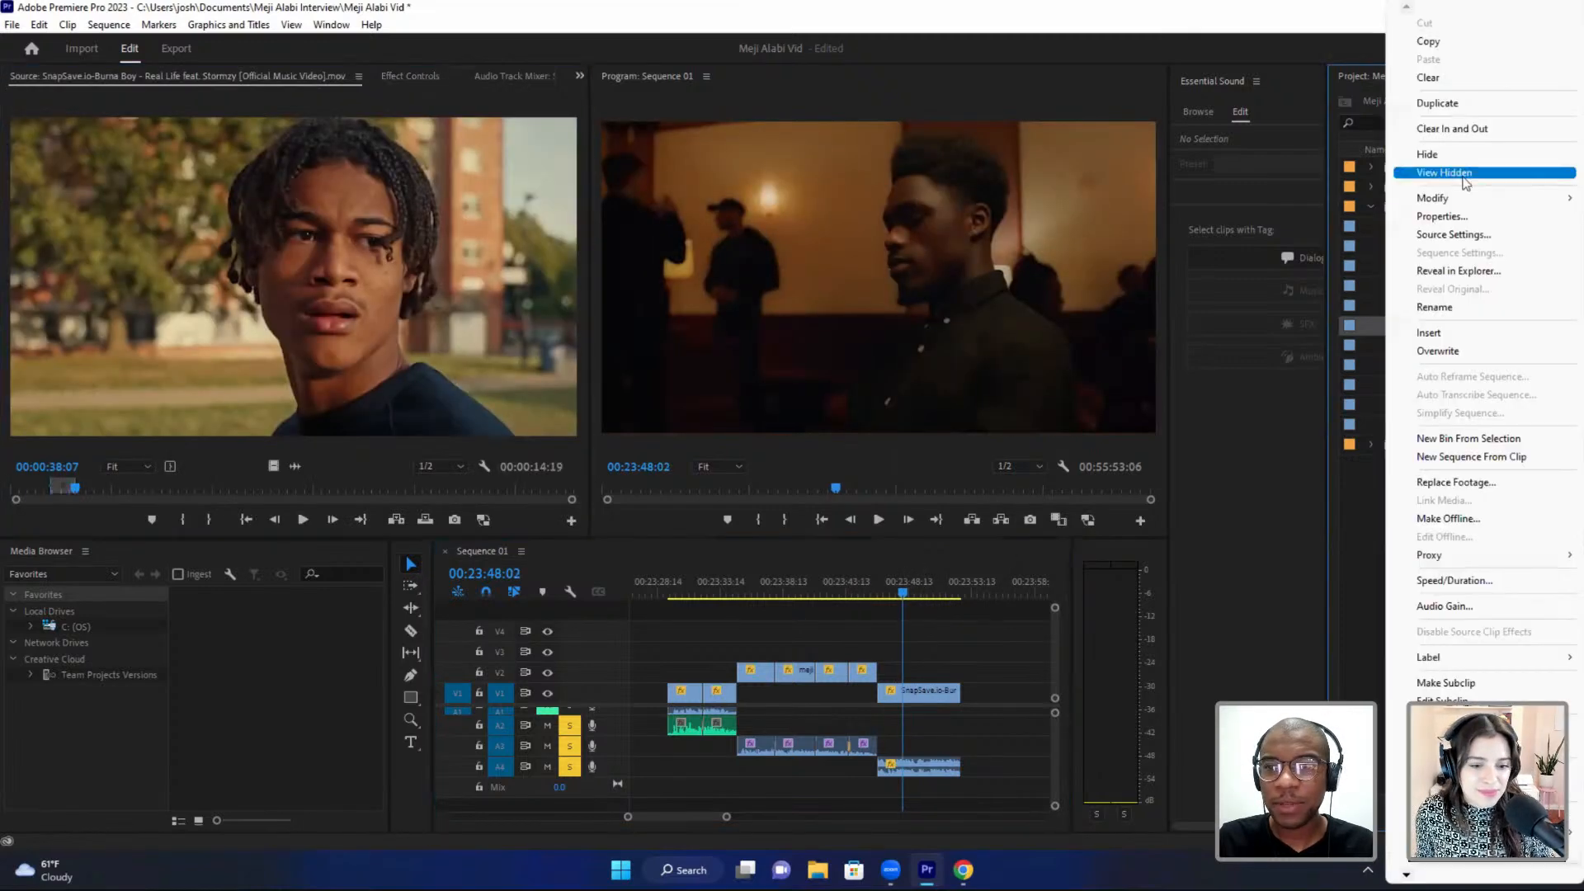
pyautogui.moveTo(1483, 200)
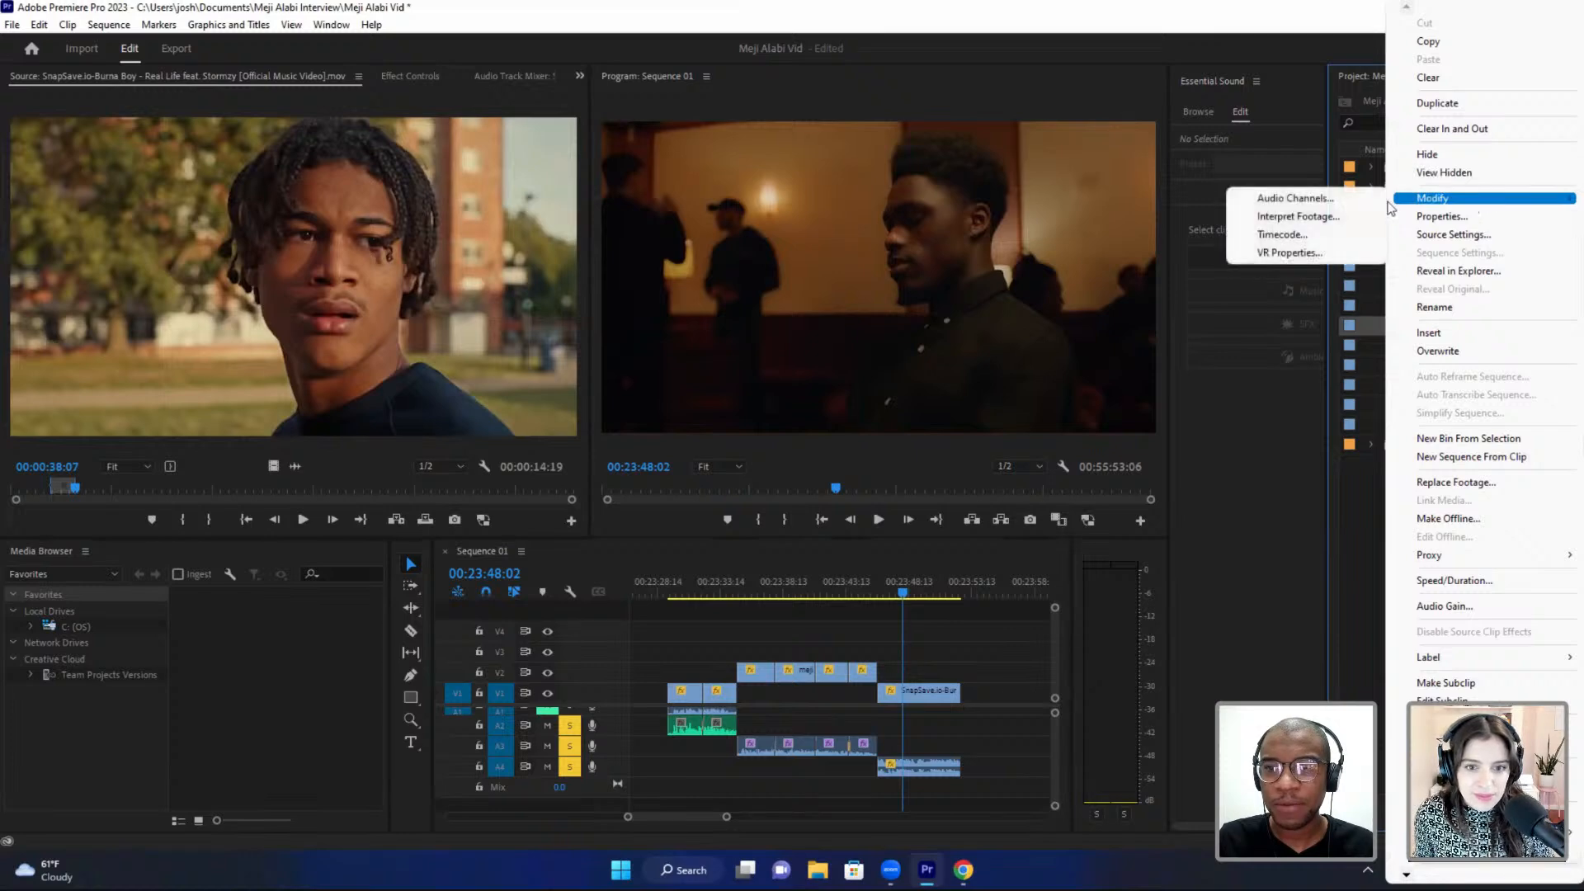
pyautogui.click(1338, 219)
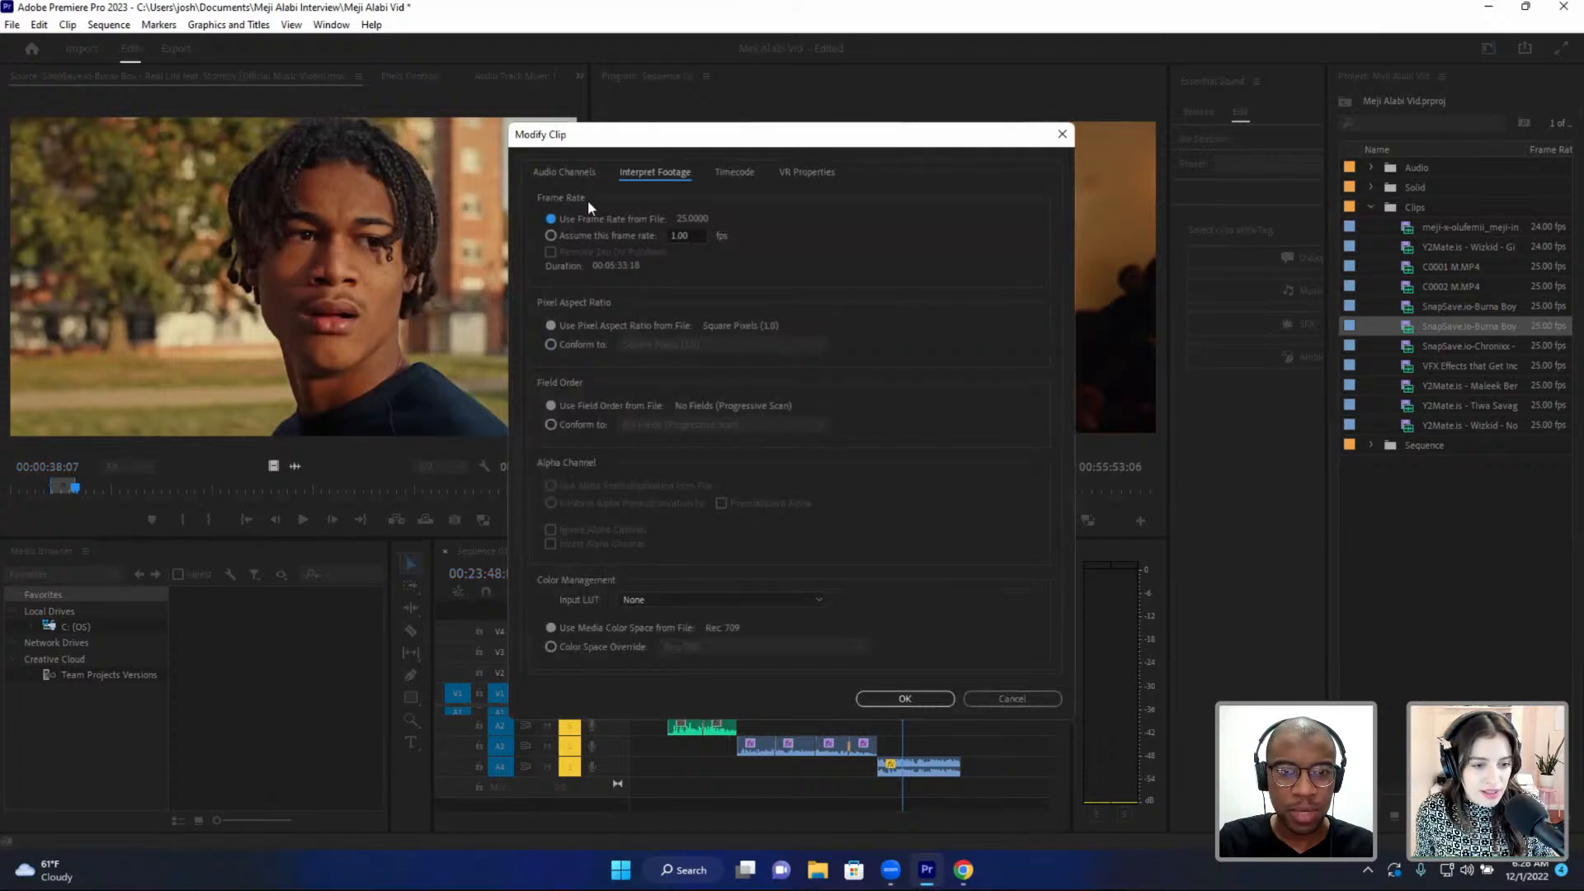
pyautogui.click(576, 173)
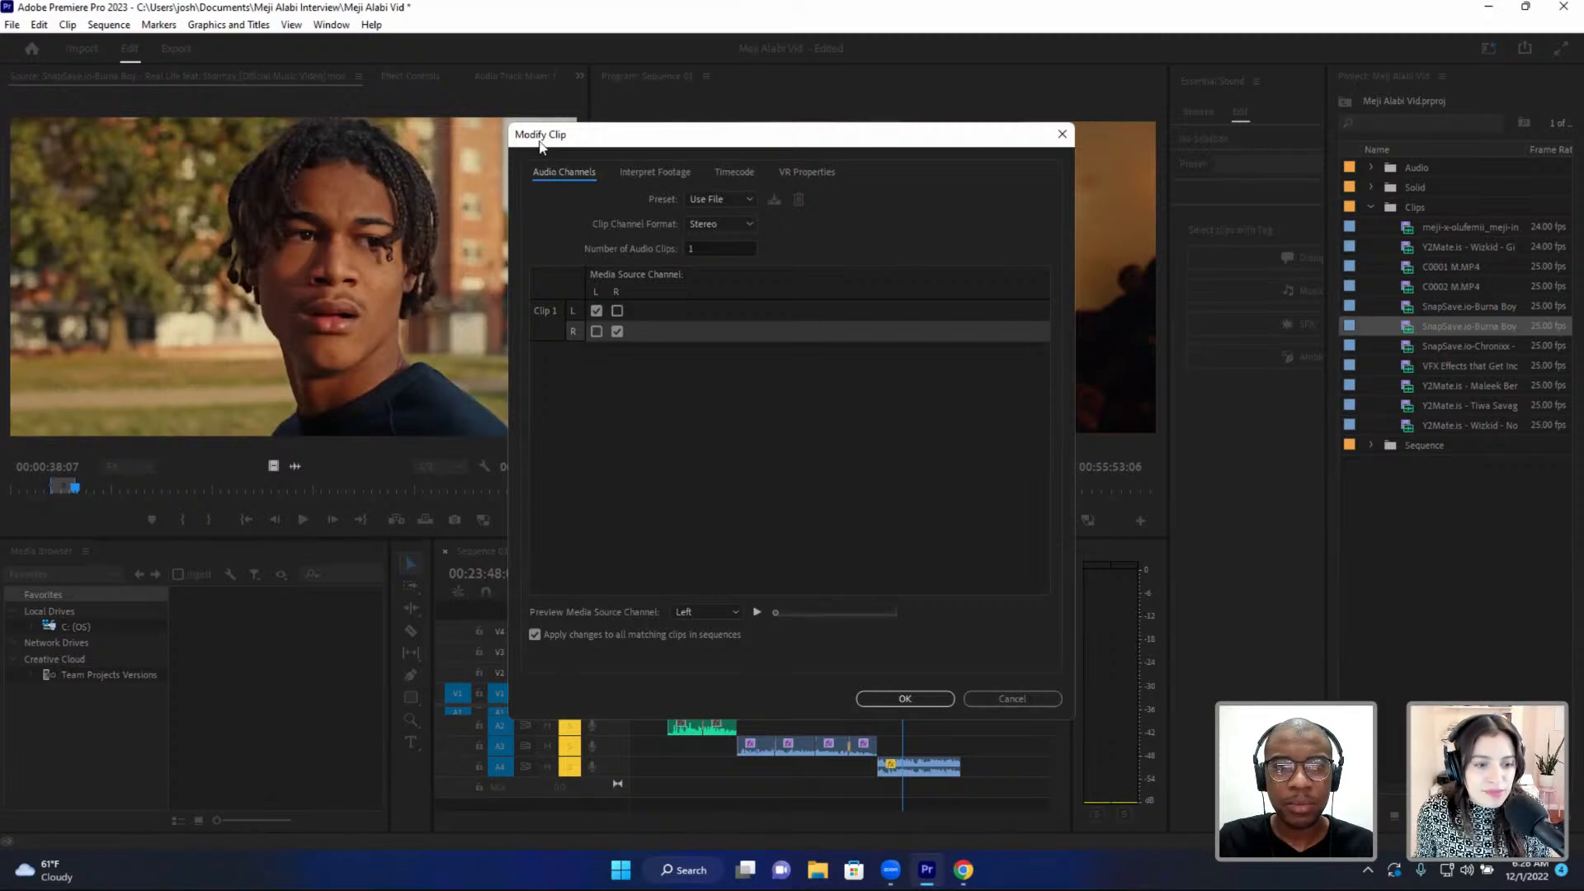
pyautogui.click(705, 225)
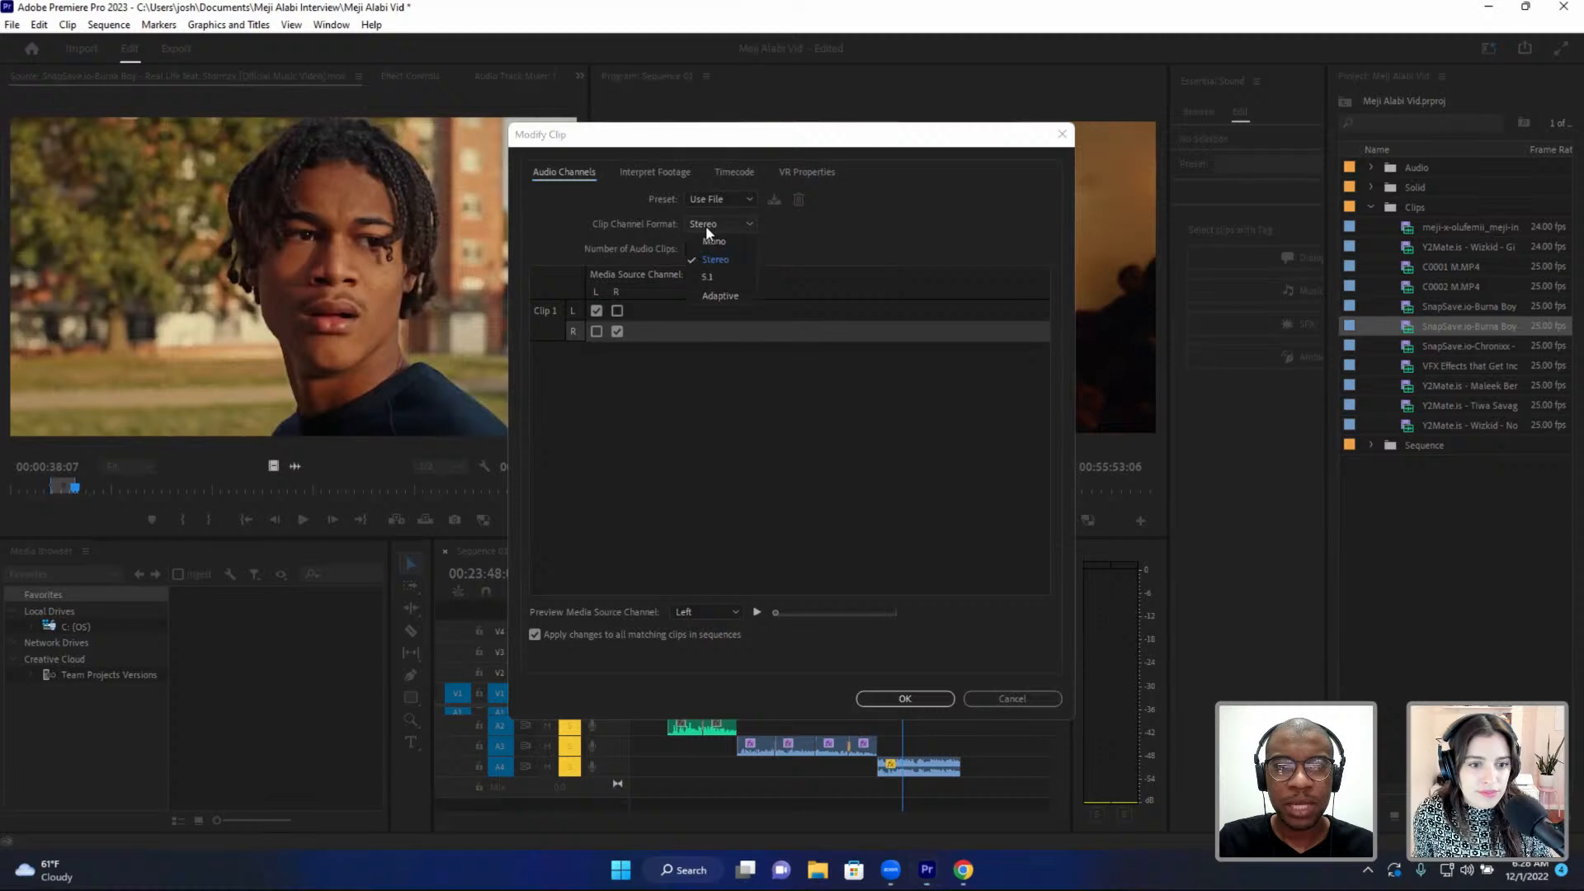
pyautogui.click(710, 239)
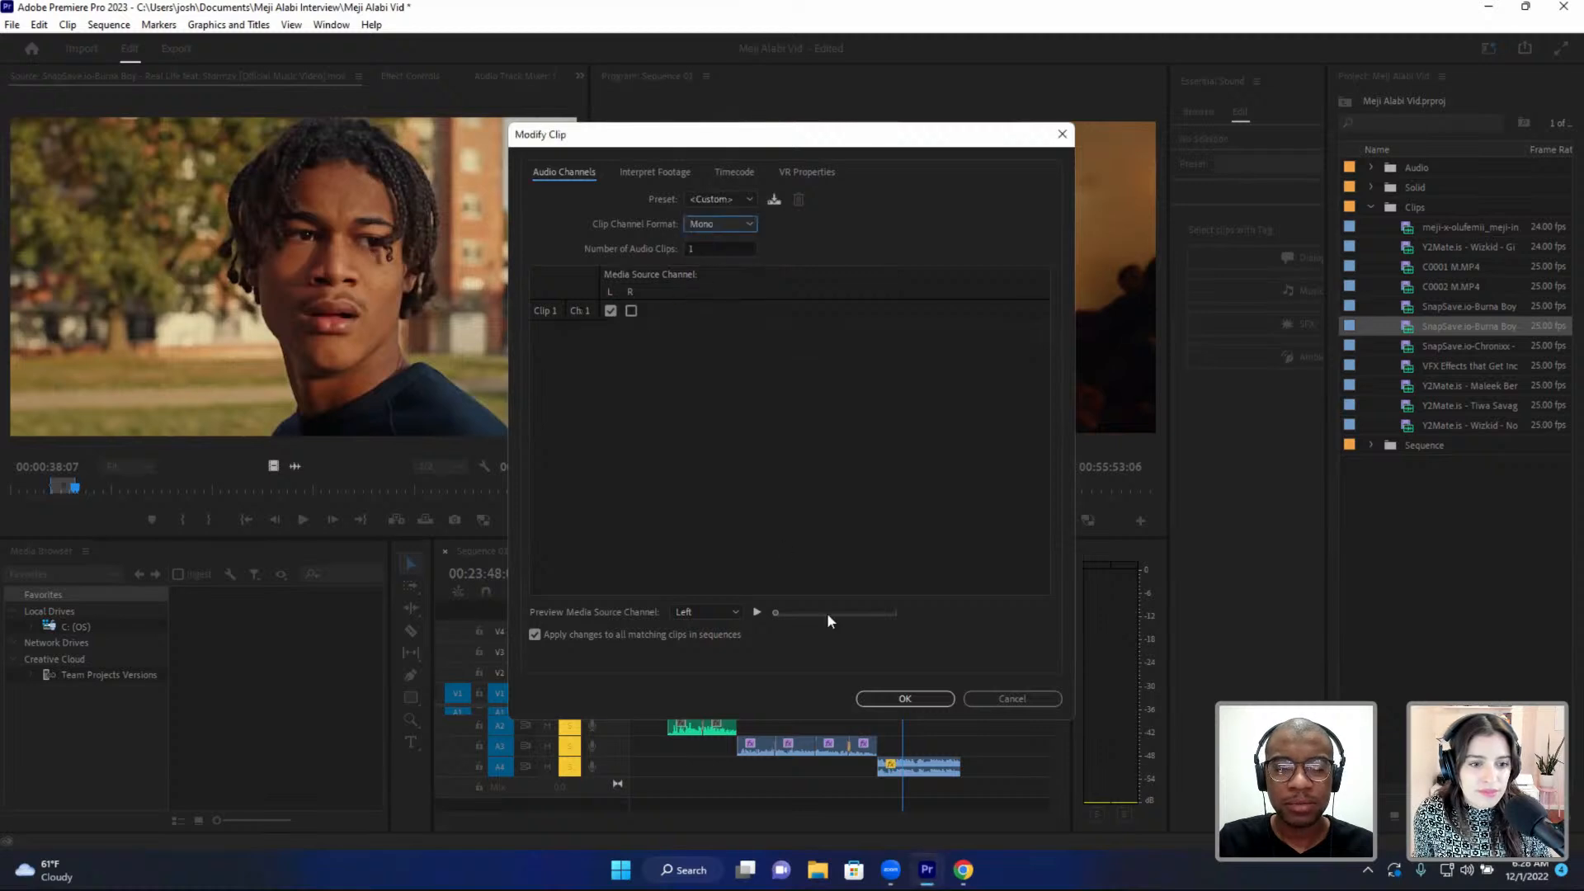
pyautogui.click(891, 695)
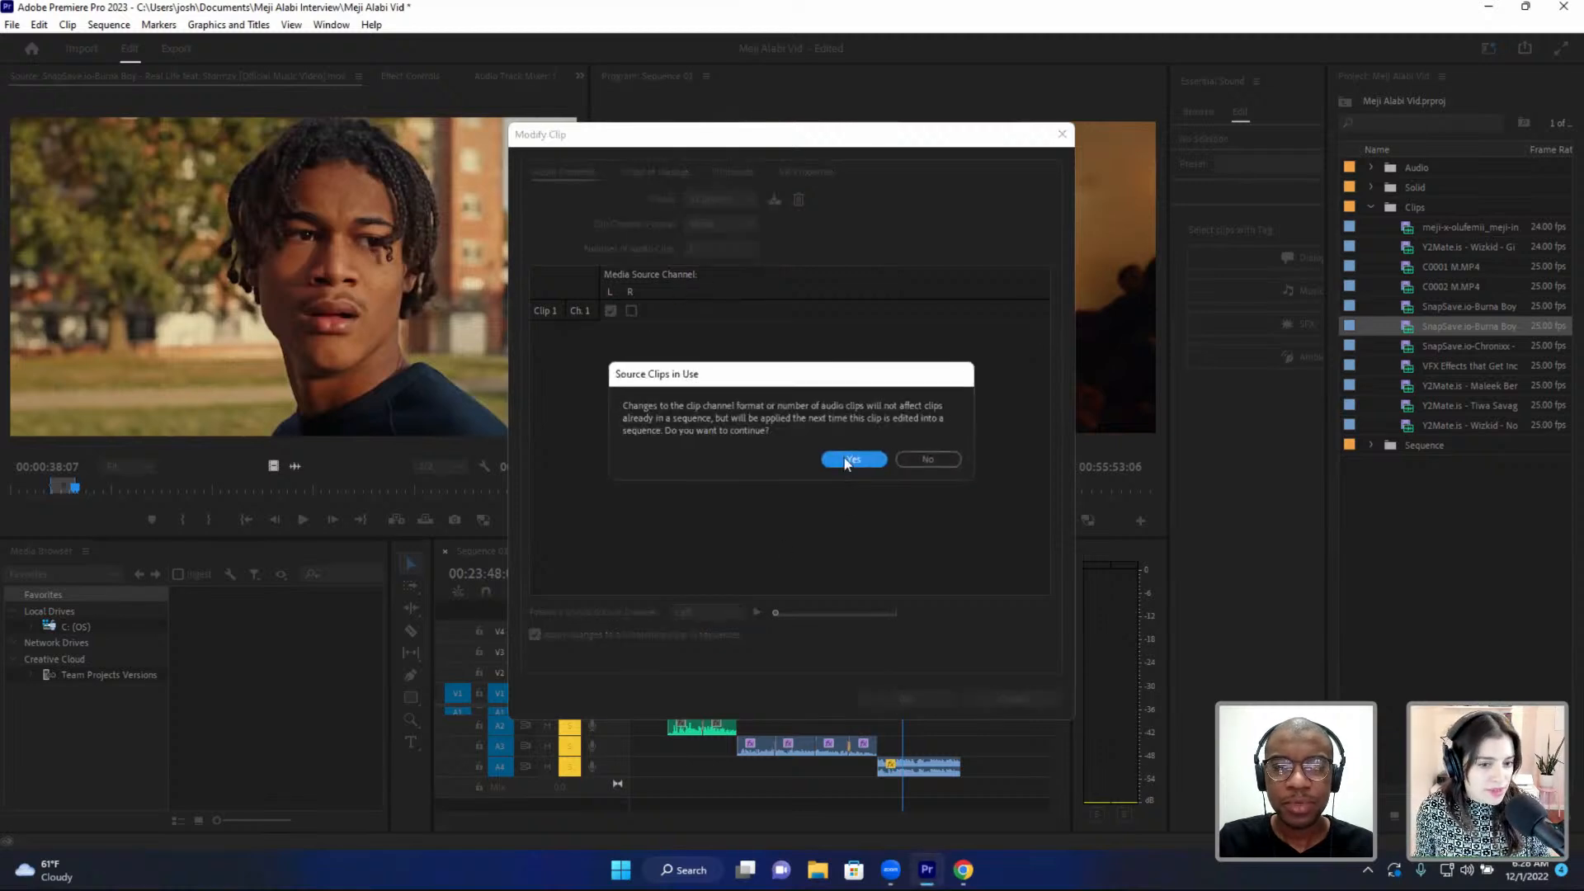
pyautogui.click(847, 462)
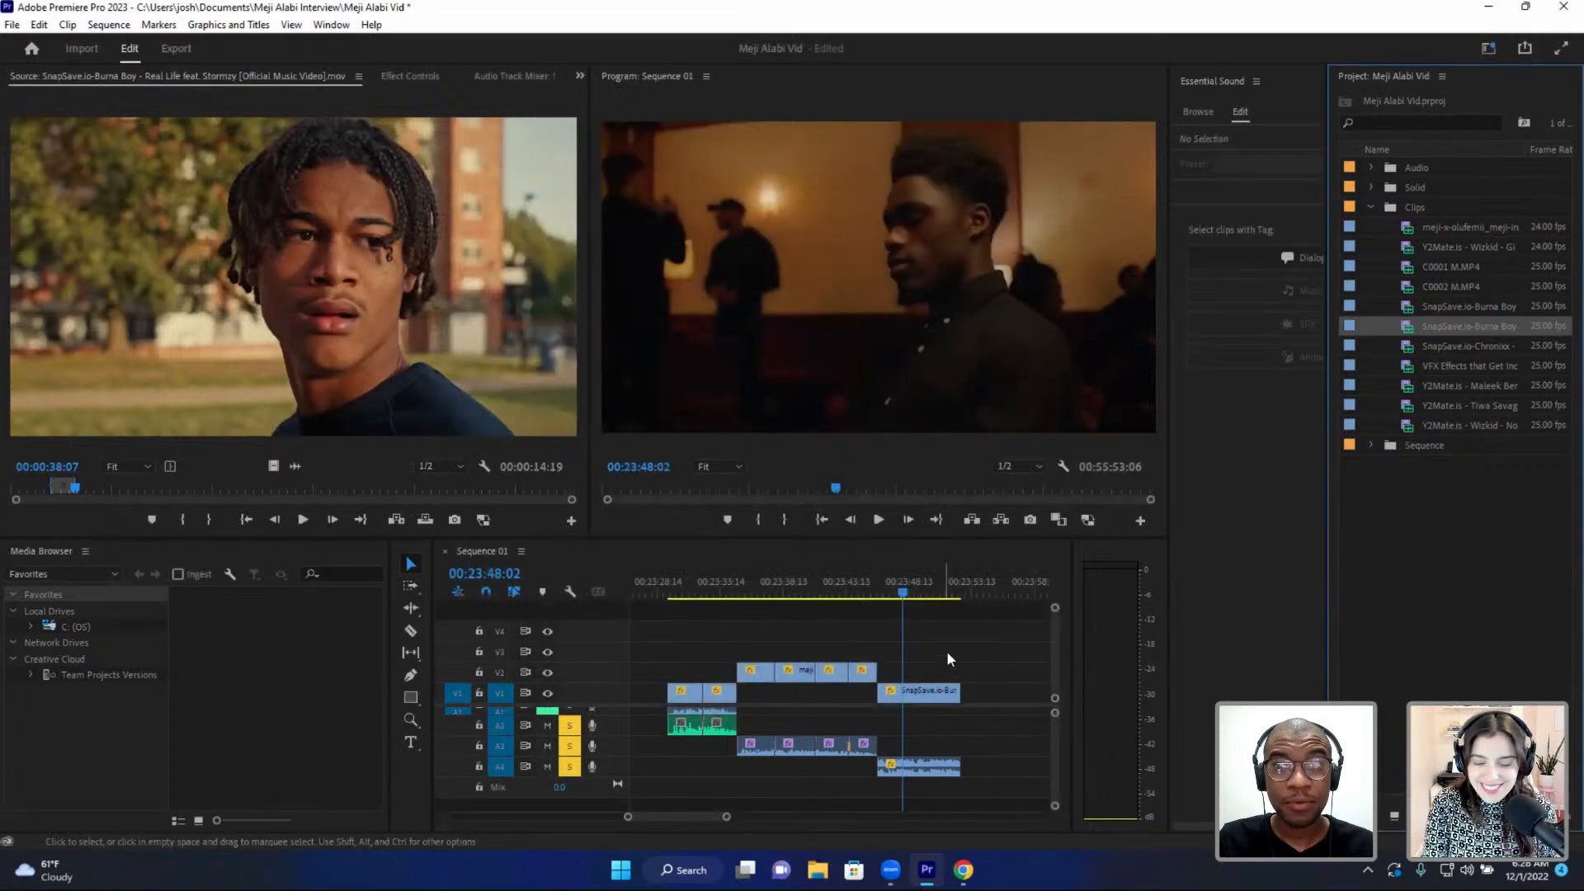
# - Delete the trimmed Real Life clip, video and audio, from V1 and A4 in the sequence
pyautogui.moveTo(948, 650); pyautogui.dragTo(874, 779)
pyautogui.press('Delete')
pyautogui.click(825, 581)
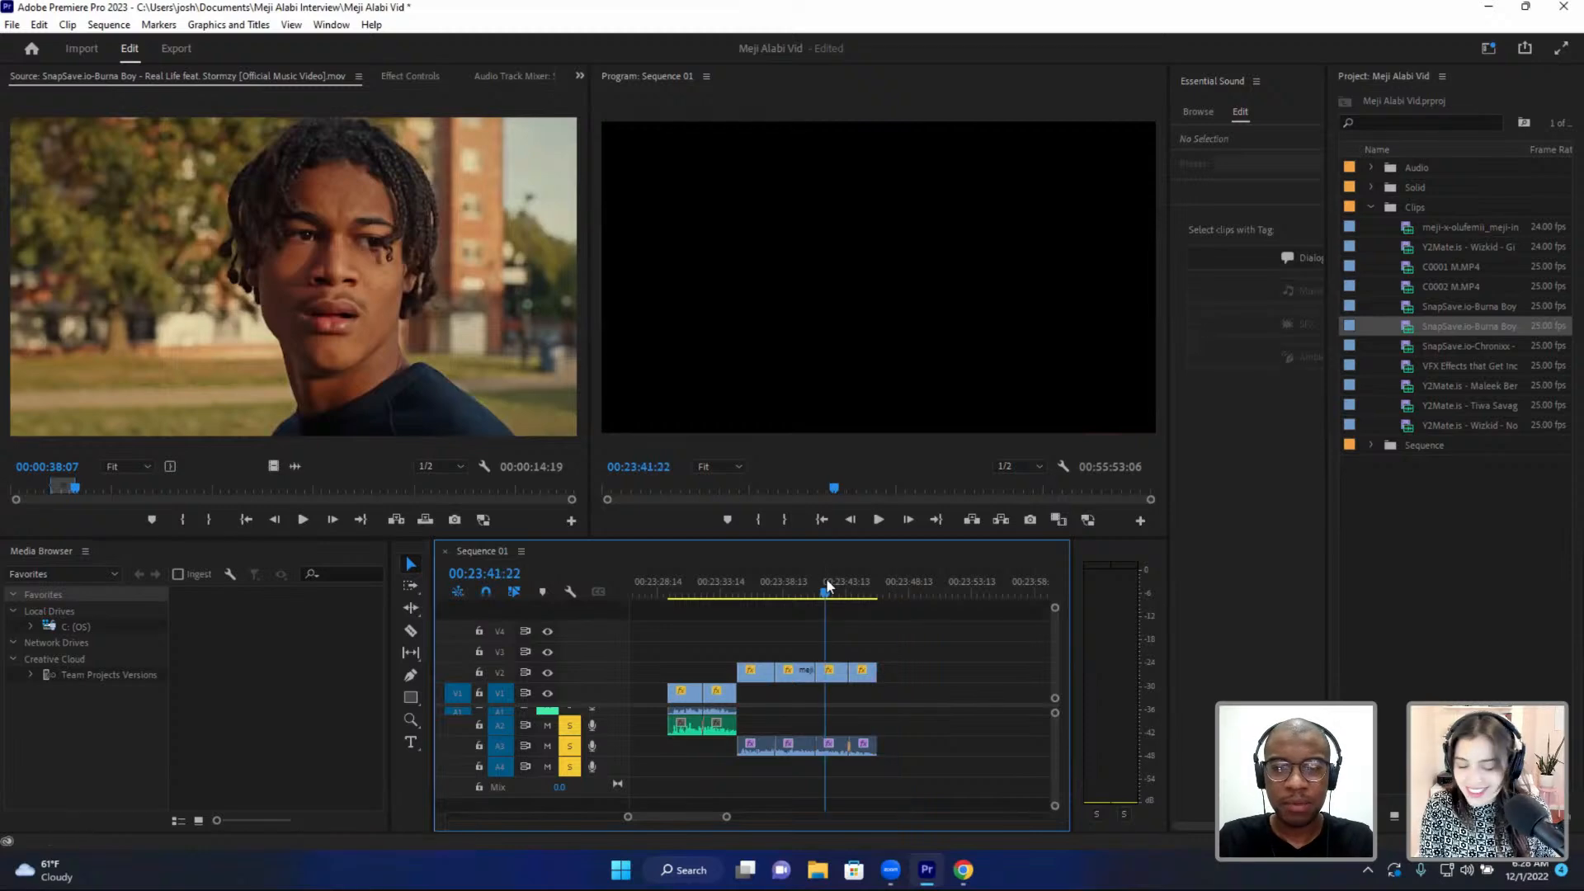
# - Look over the interviewer and guest clips in the sequence between 00:23:33:06 and 00:23:44:08
pyautogui.press('=')
pyautogui.press('=')
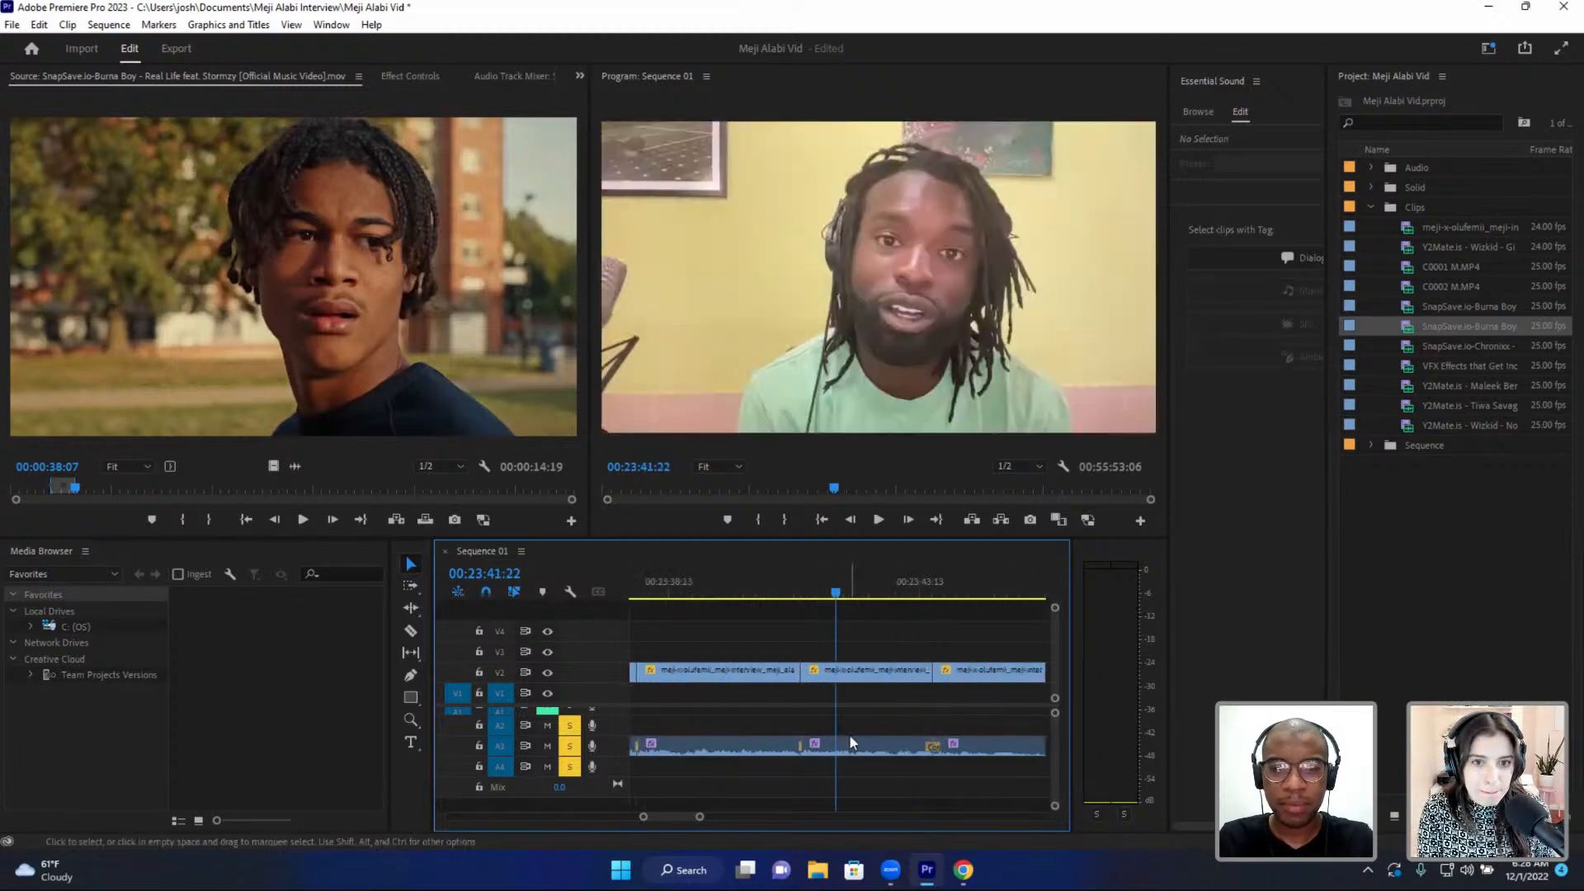
pyautogui.press('-')
pyautogui.scroll(1, 700, 663)
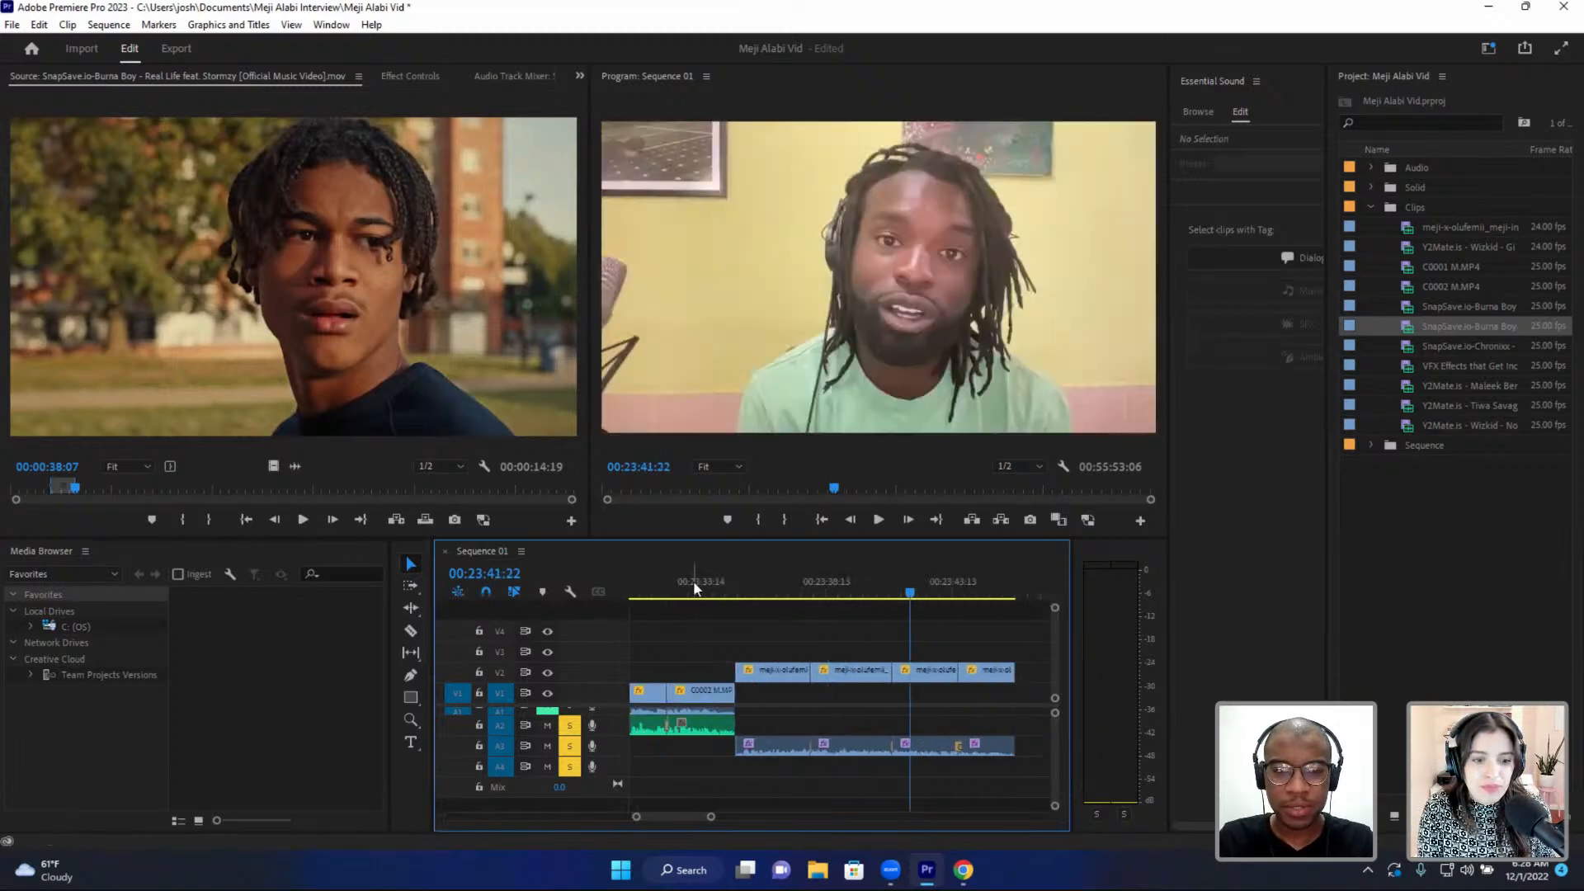
pyautogui.click(691, 604)
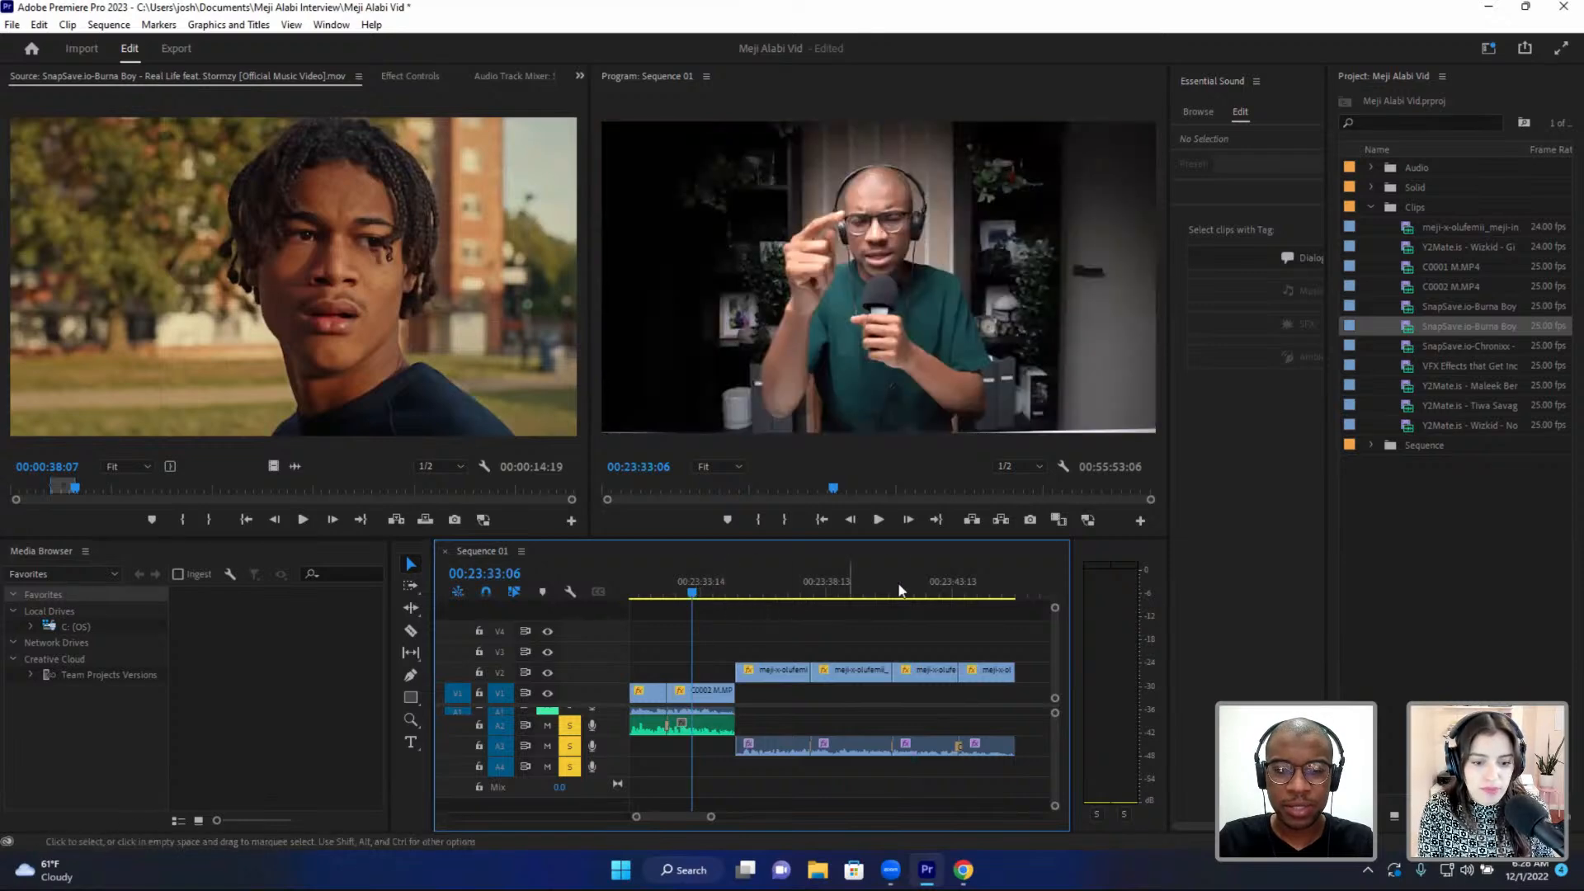
pyautogui.click(974, 583)
pyautogui.scroll(-2, 963, 630)
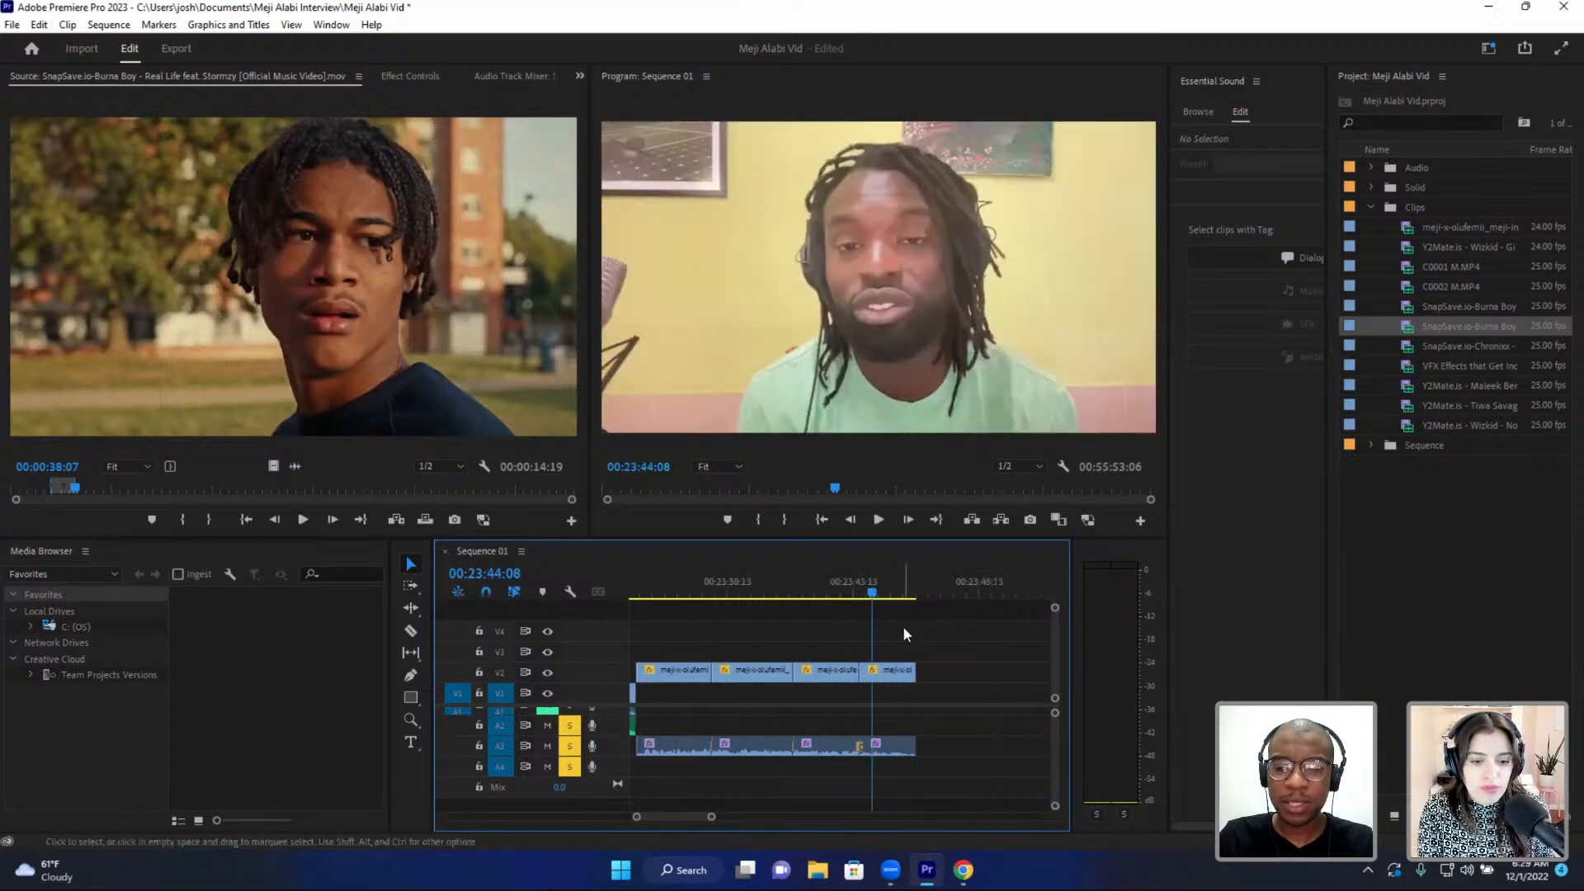
pyautogui.press('-')
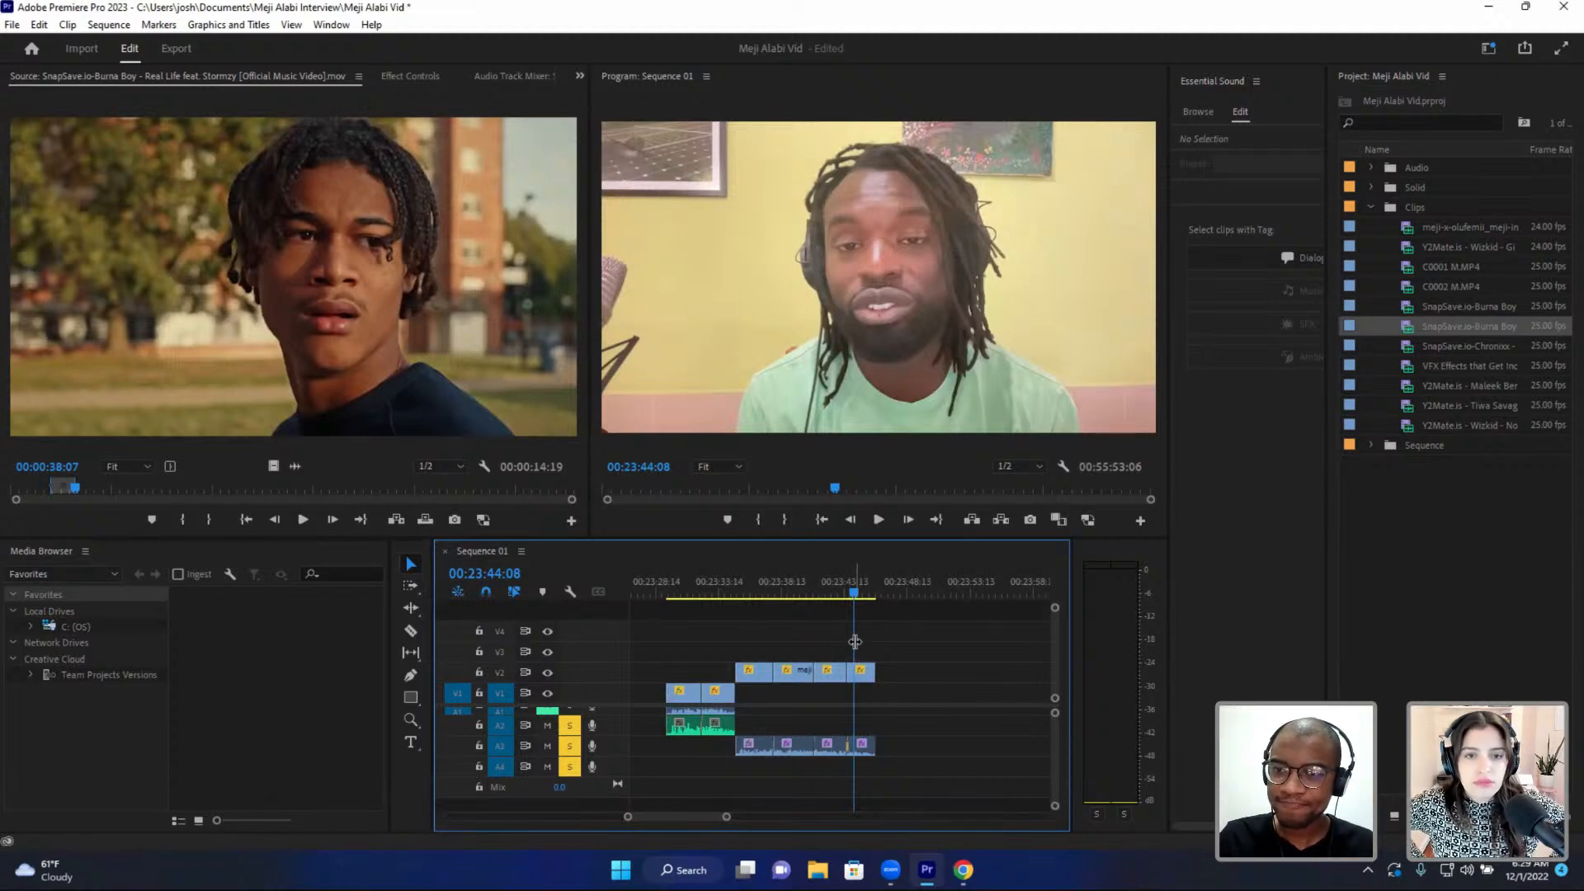
# - Place the Real Life clip right after the last guest clip, video on V1 and audio on A4, and go to its start
pyautogui.doubleClick(1408, 330)
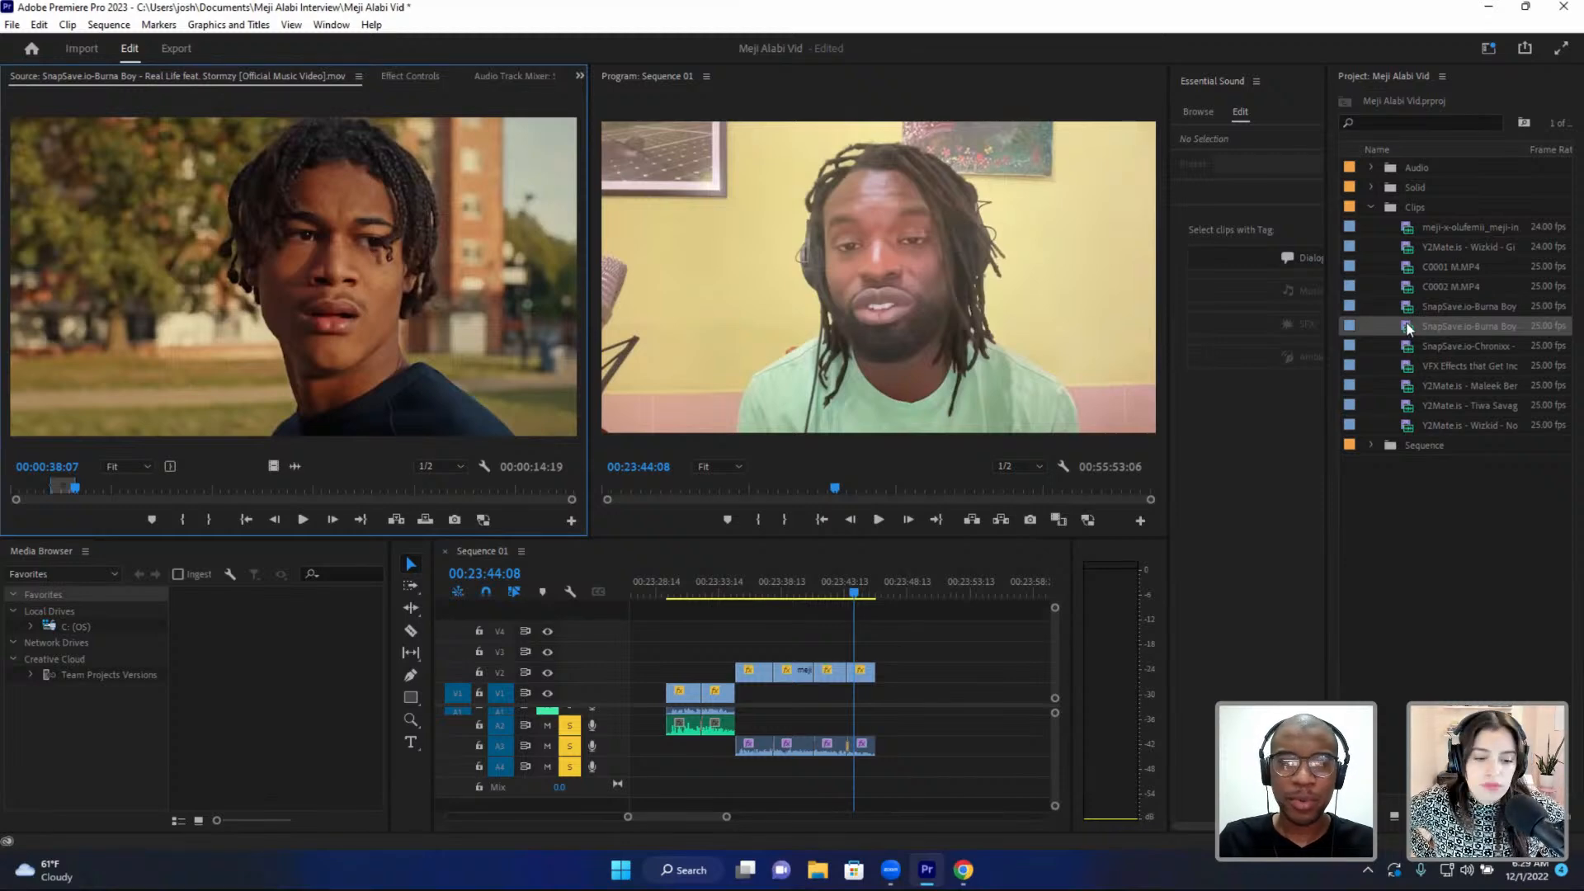
pyautogui.click(1406, 321)
pyautogui.moveTo(1334, 363); pyautogui.dragTo(928, 771)
pyautogui.press('-')
pyautogui.press('-')
pyautogui.press('=')
pyautogui.press('=')
pyautogui.press('=')
pyautogui.press('-')
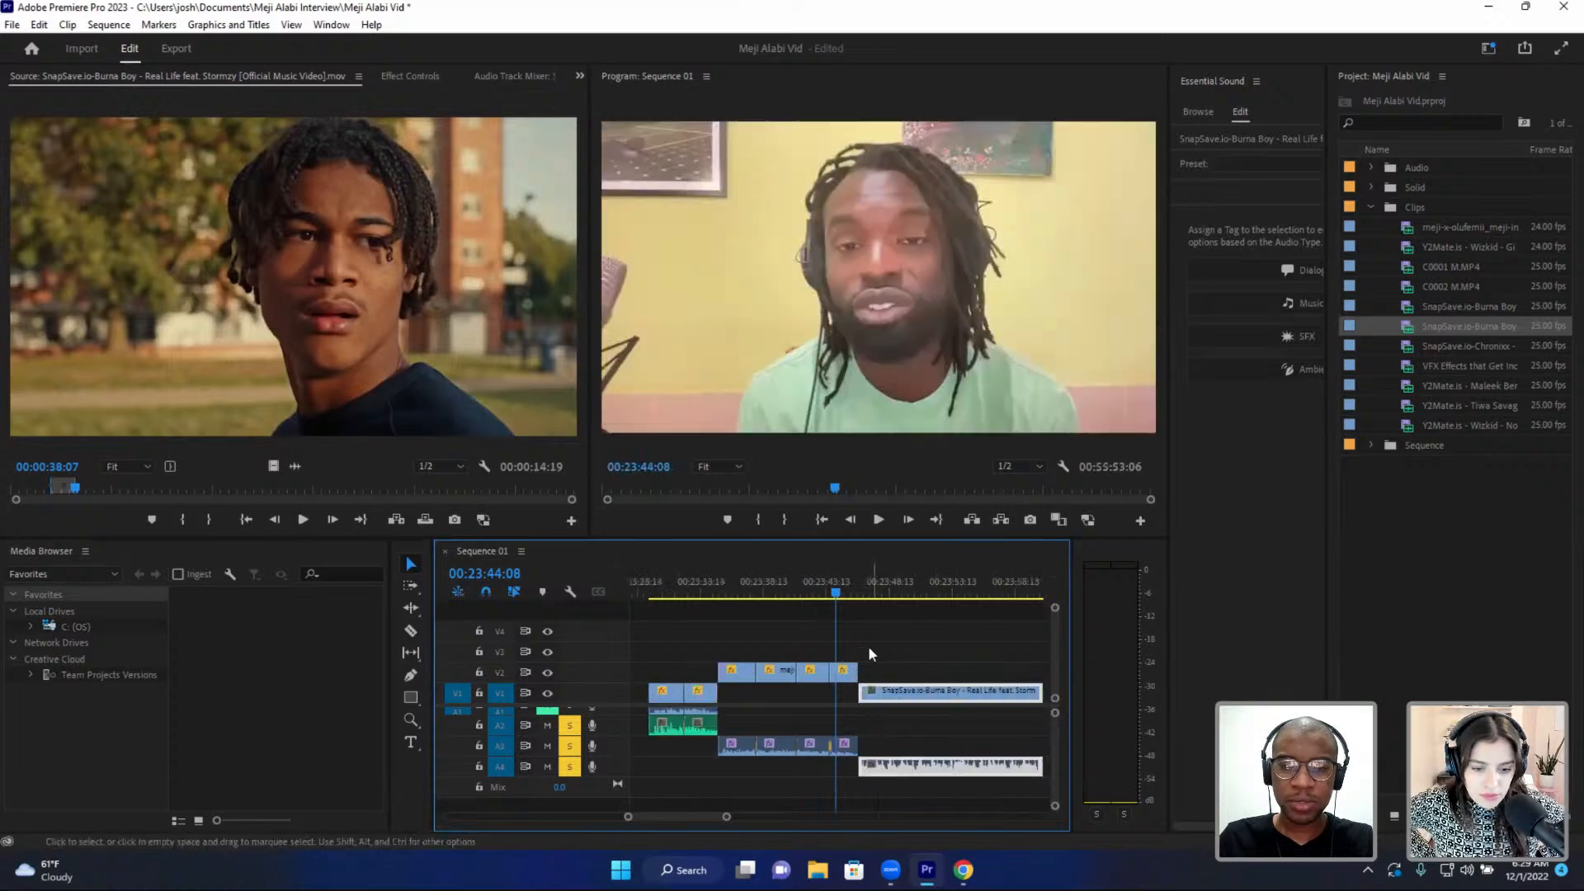
pyautogui.click(860, 590)
pyautogui.click(862, 586)
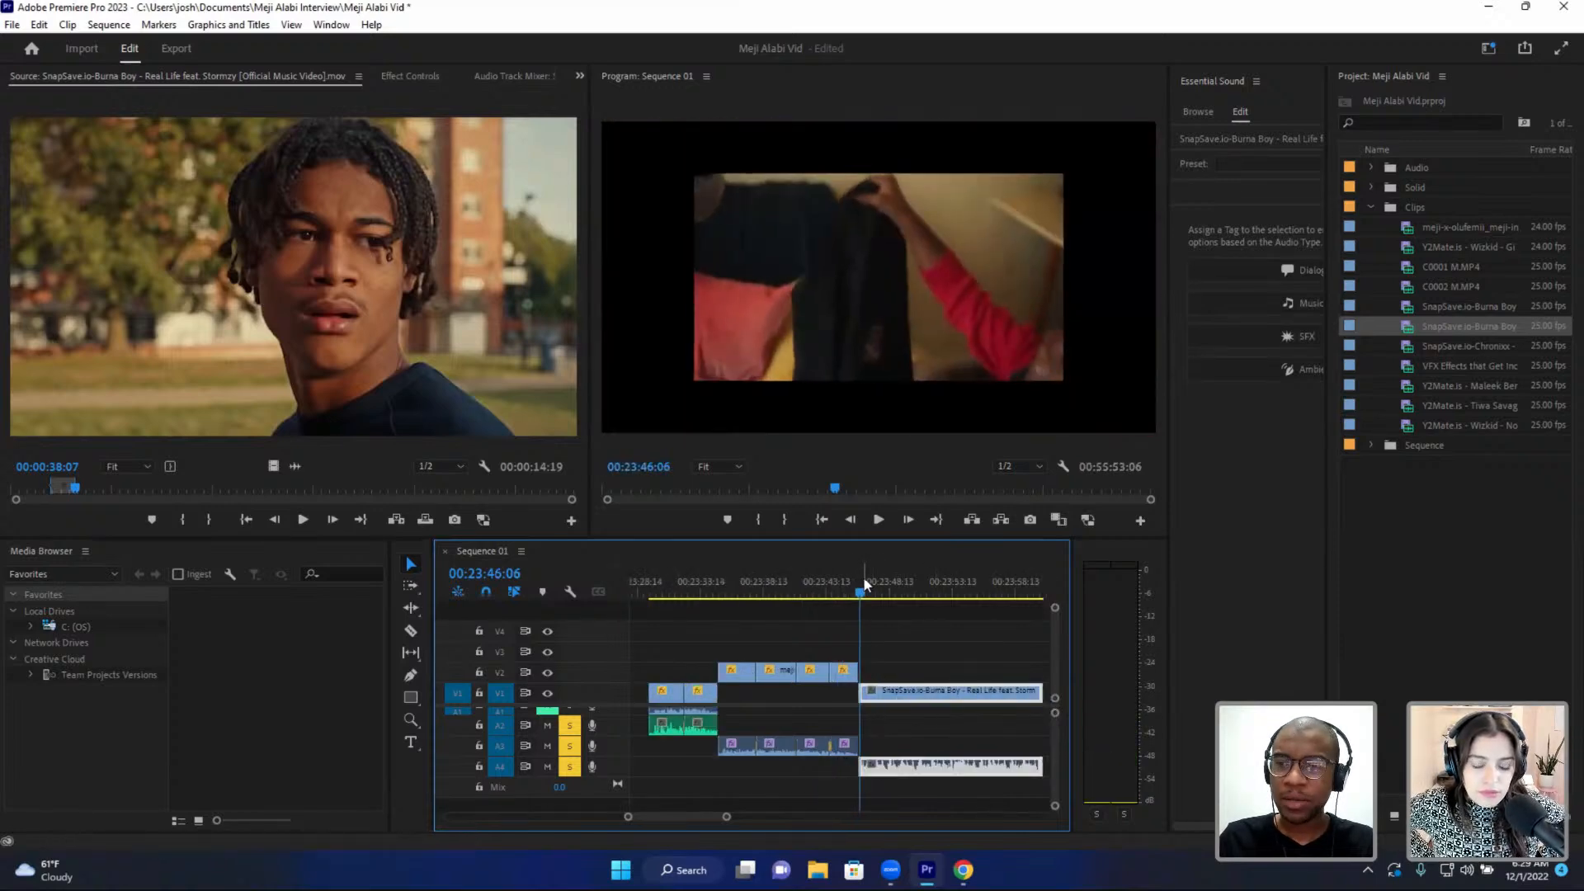
# - Import the whole Music folder from Documents into the project and dismiss the unsupported files
pyautogui.rightClick(1399, 472)
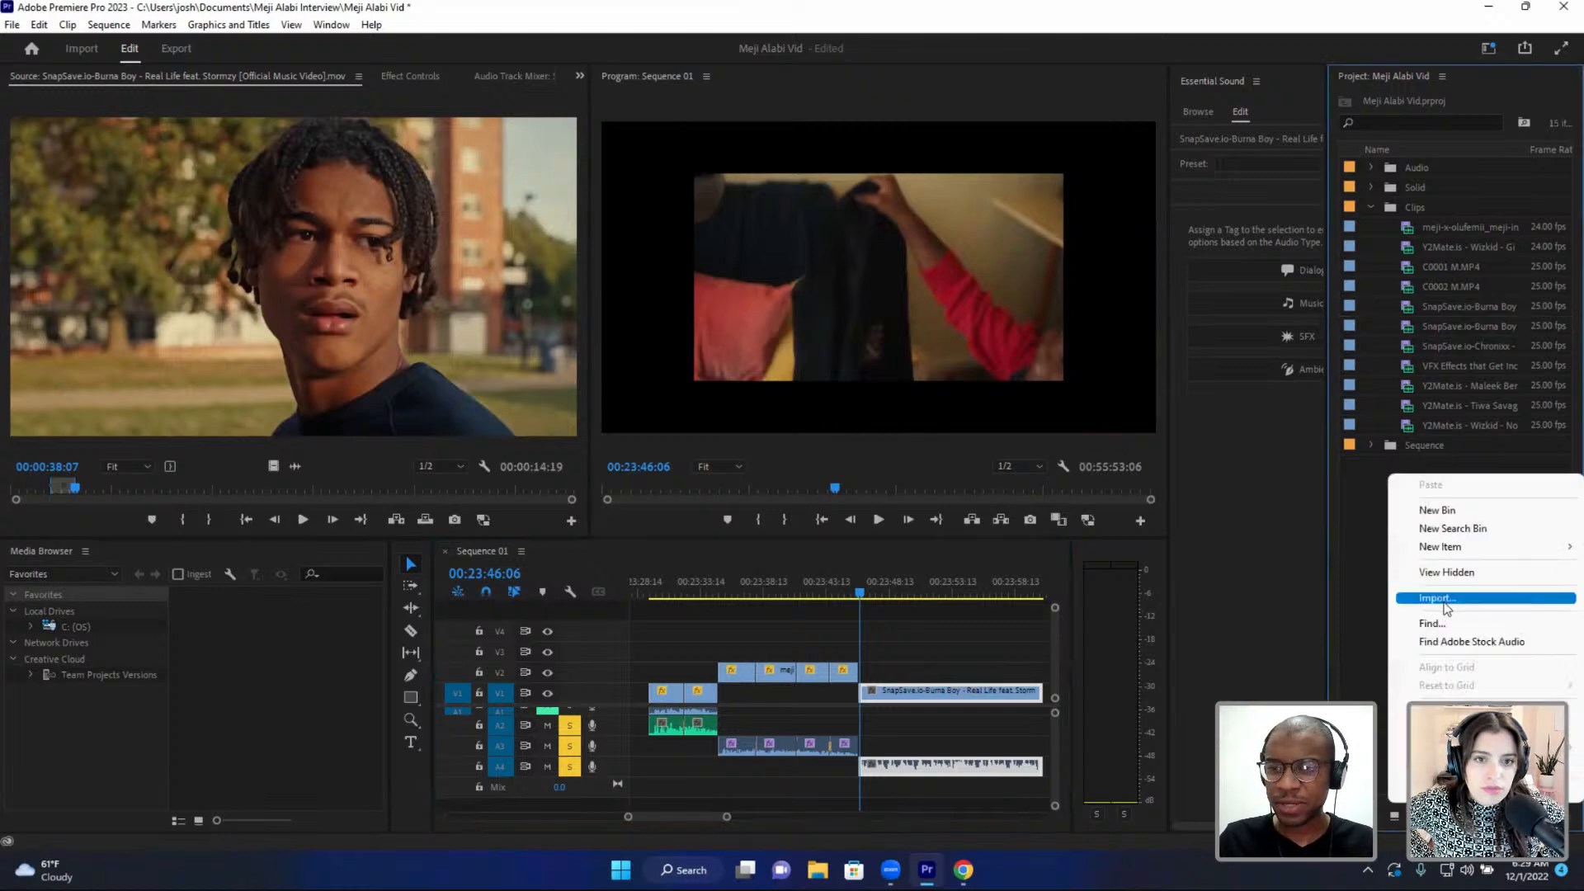
pyautogui.press('Return')
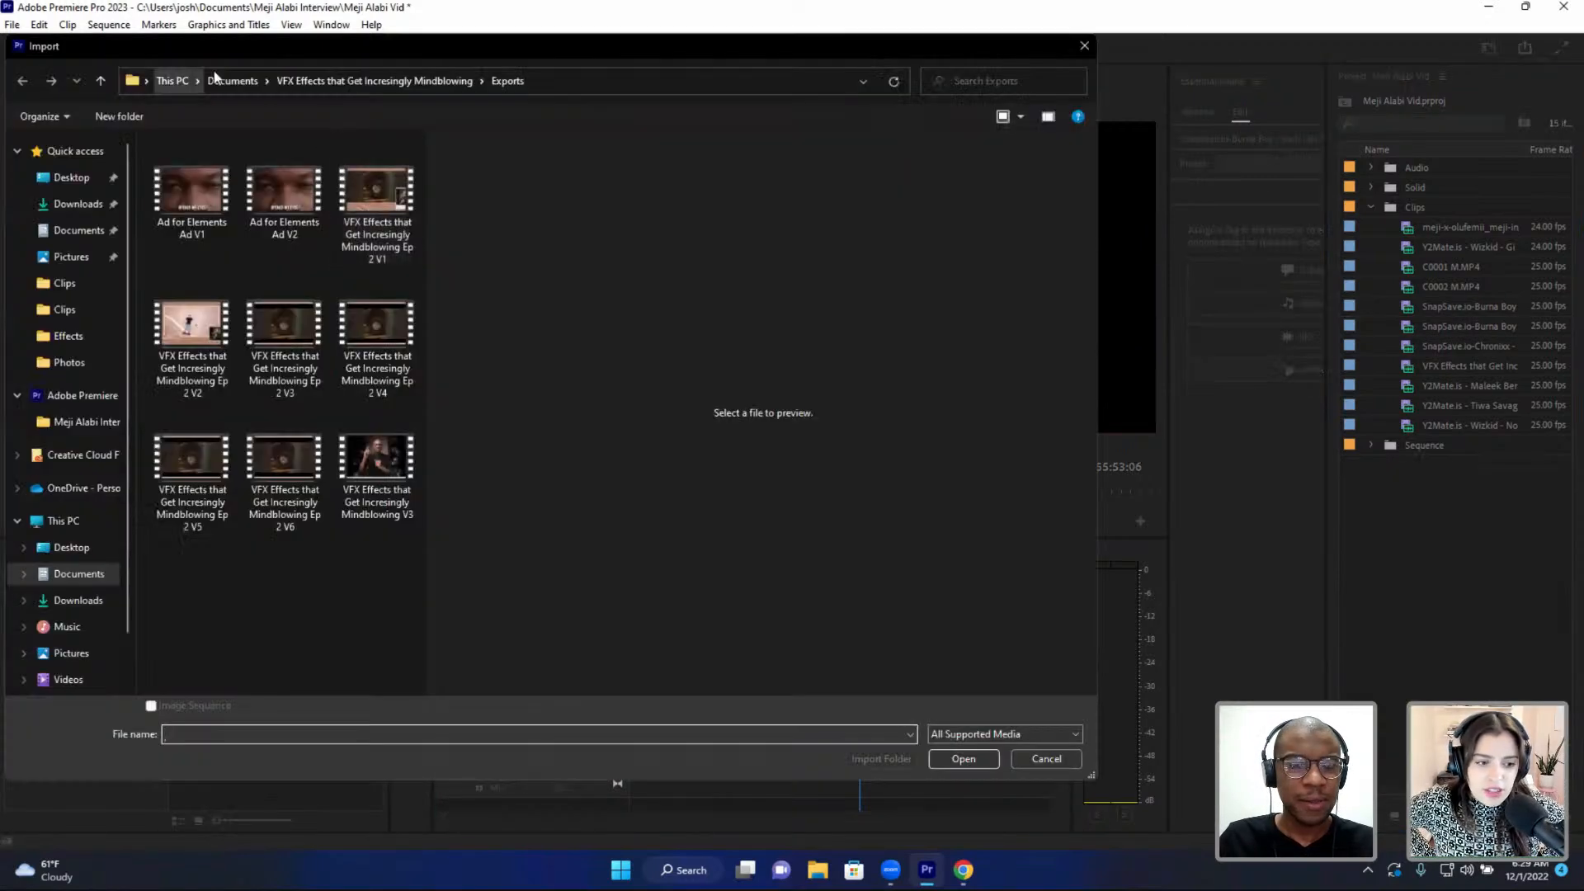
pyautogui.click(232, 80)
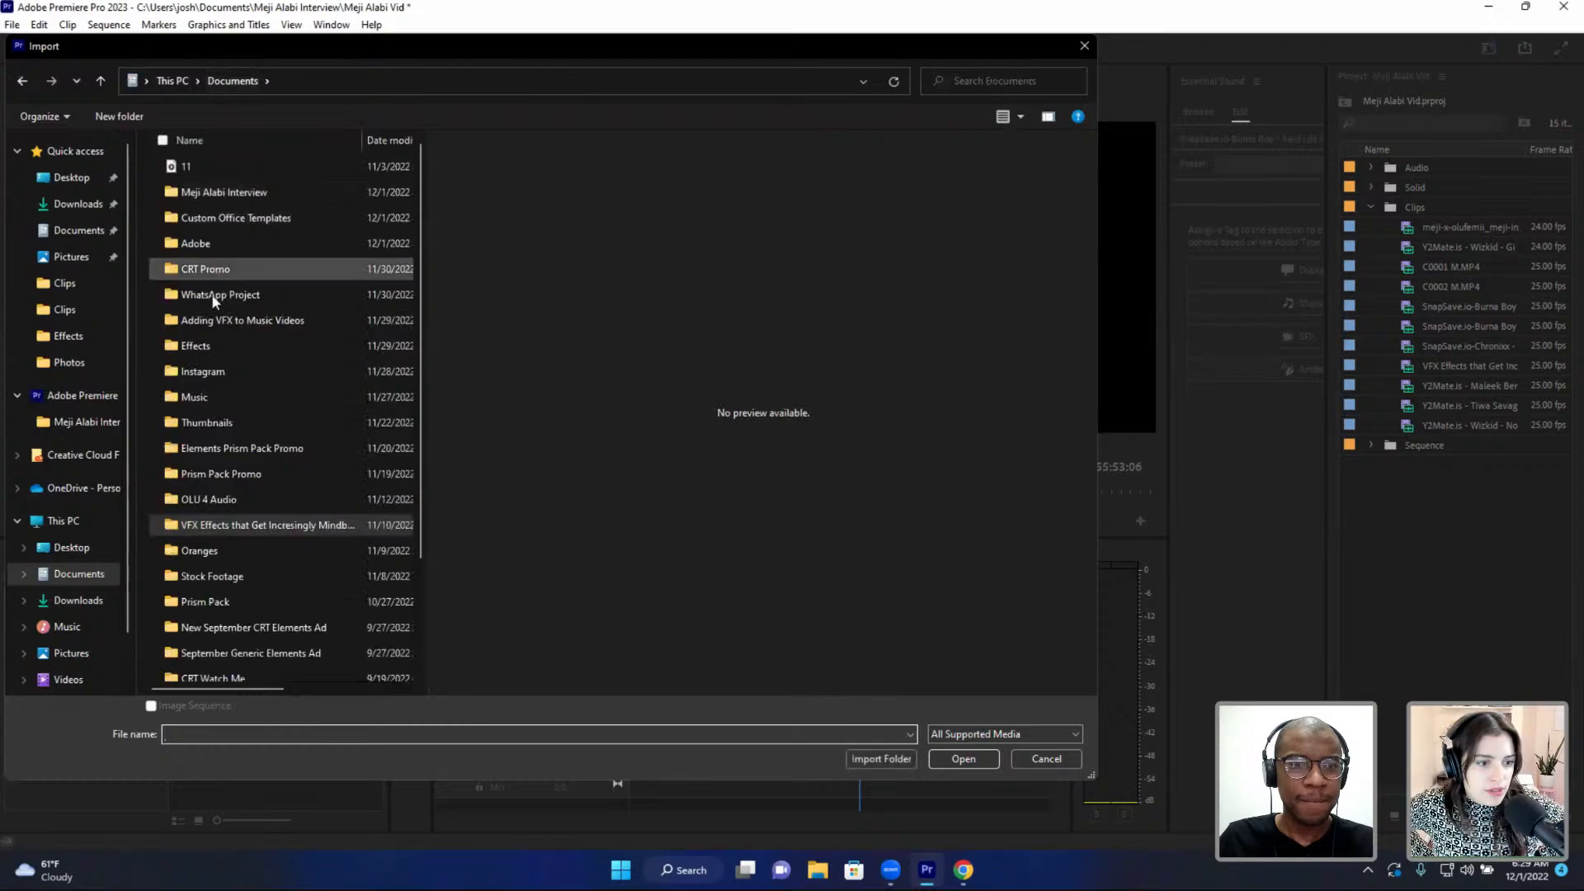
pyautogui.click(198, 397)
pyautogui.click(880, 759)
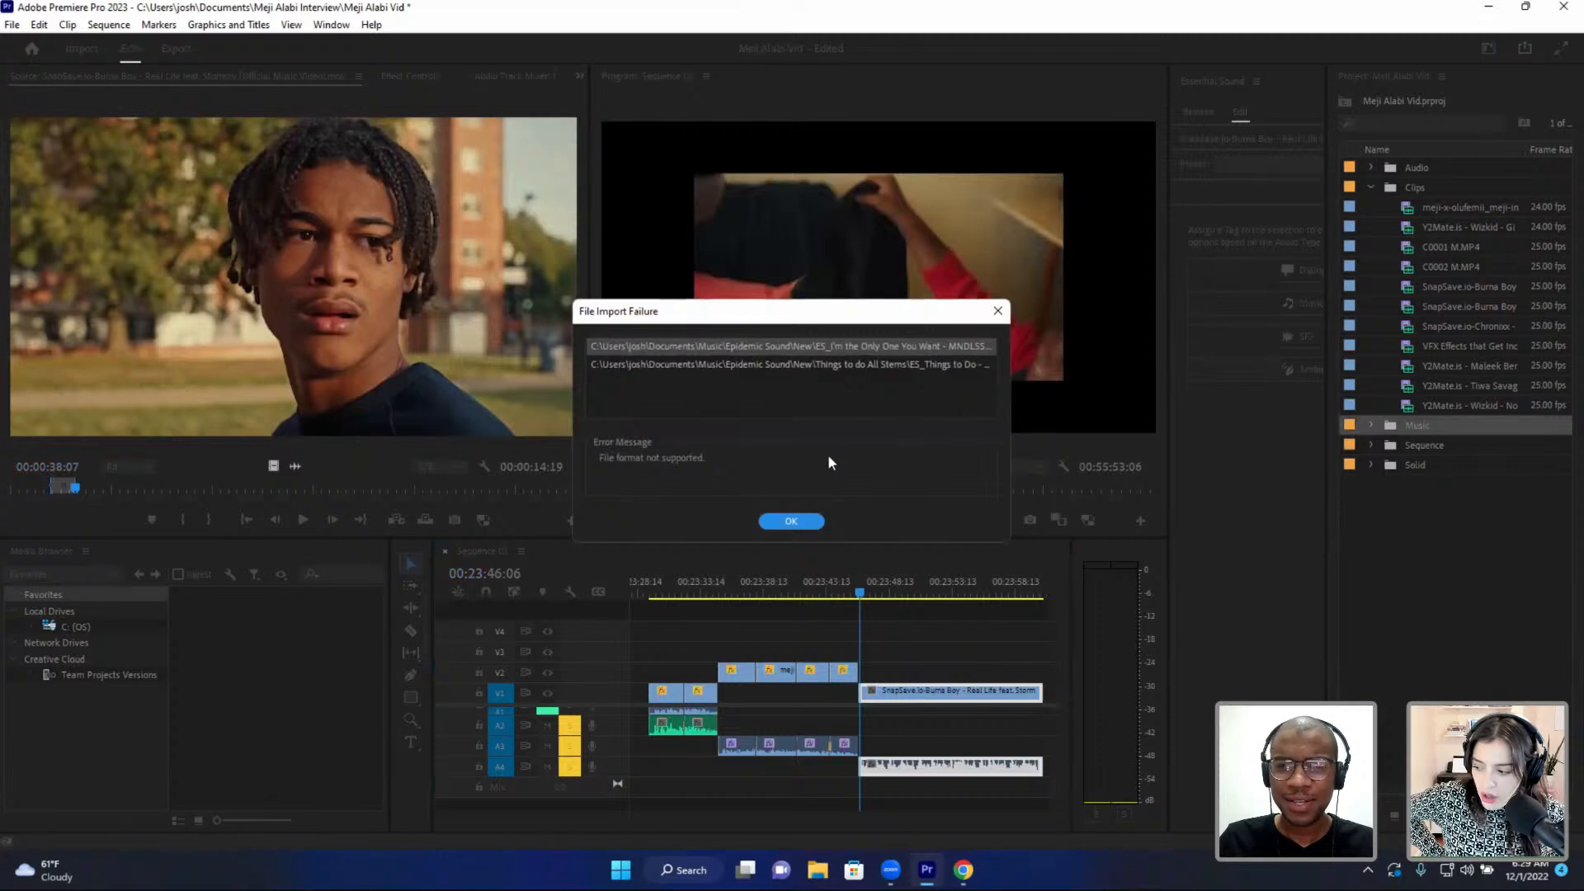
pyautogui.click(790, 513)
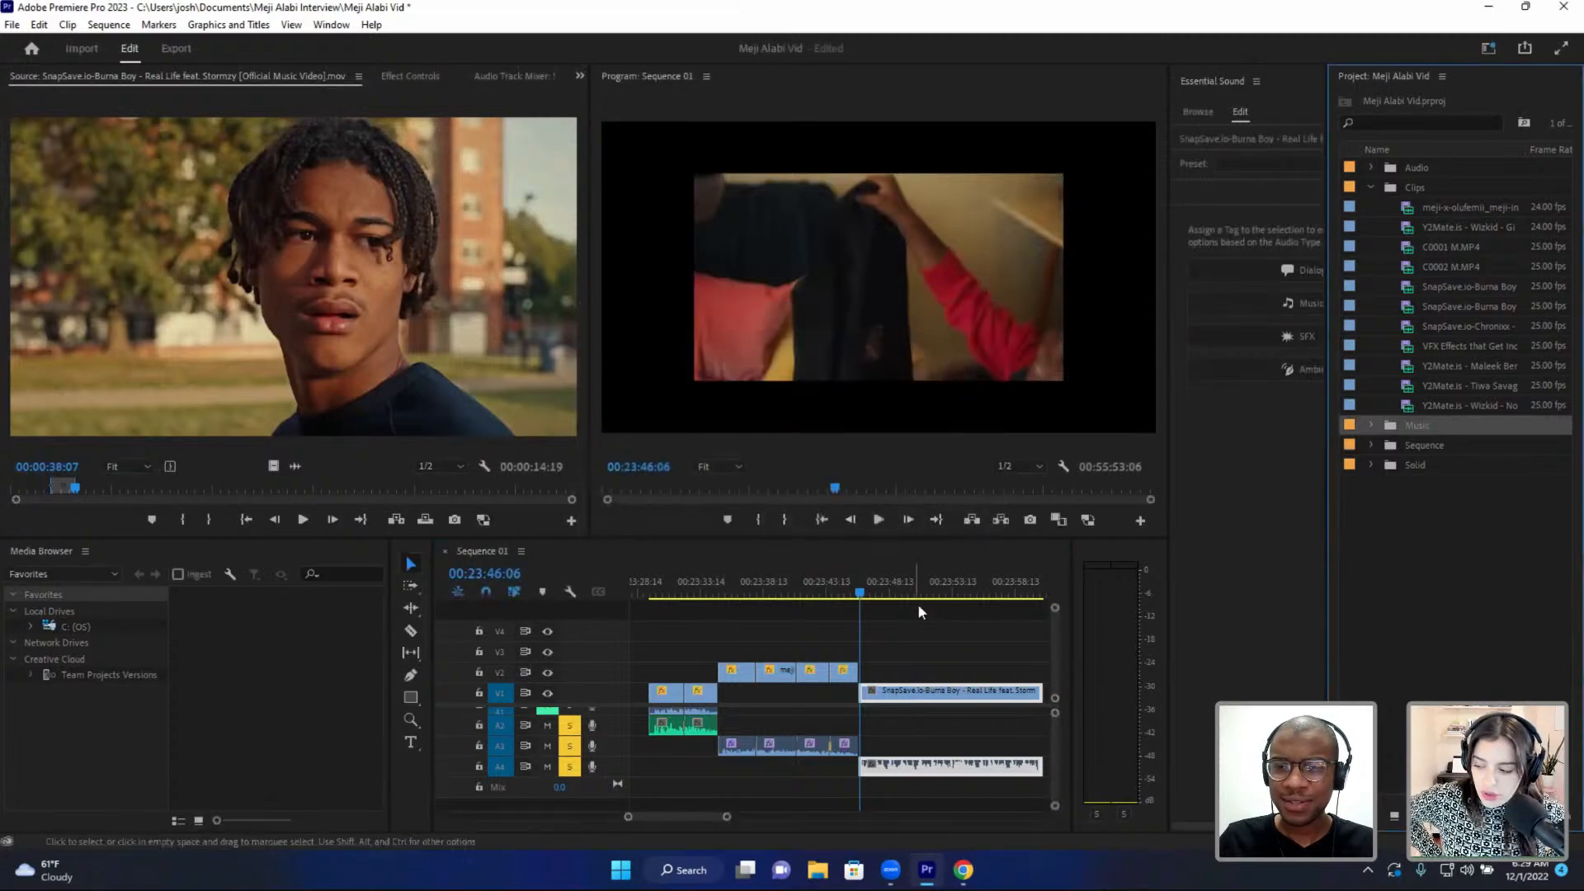
# - Delete the Real Life clip's video and audio after the last guest clip, and go to 00:23:31:19 in the sequence
pyautogui.moveTo(880, 632); pyautogui.dragTo(925, 757)
pyautogui.press('Delete')
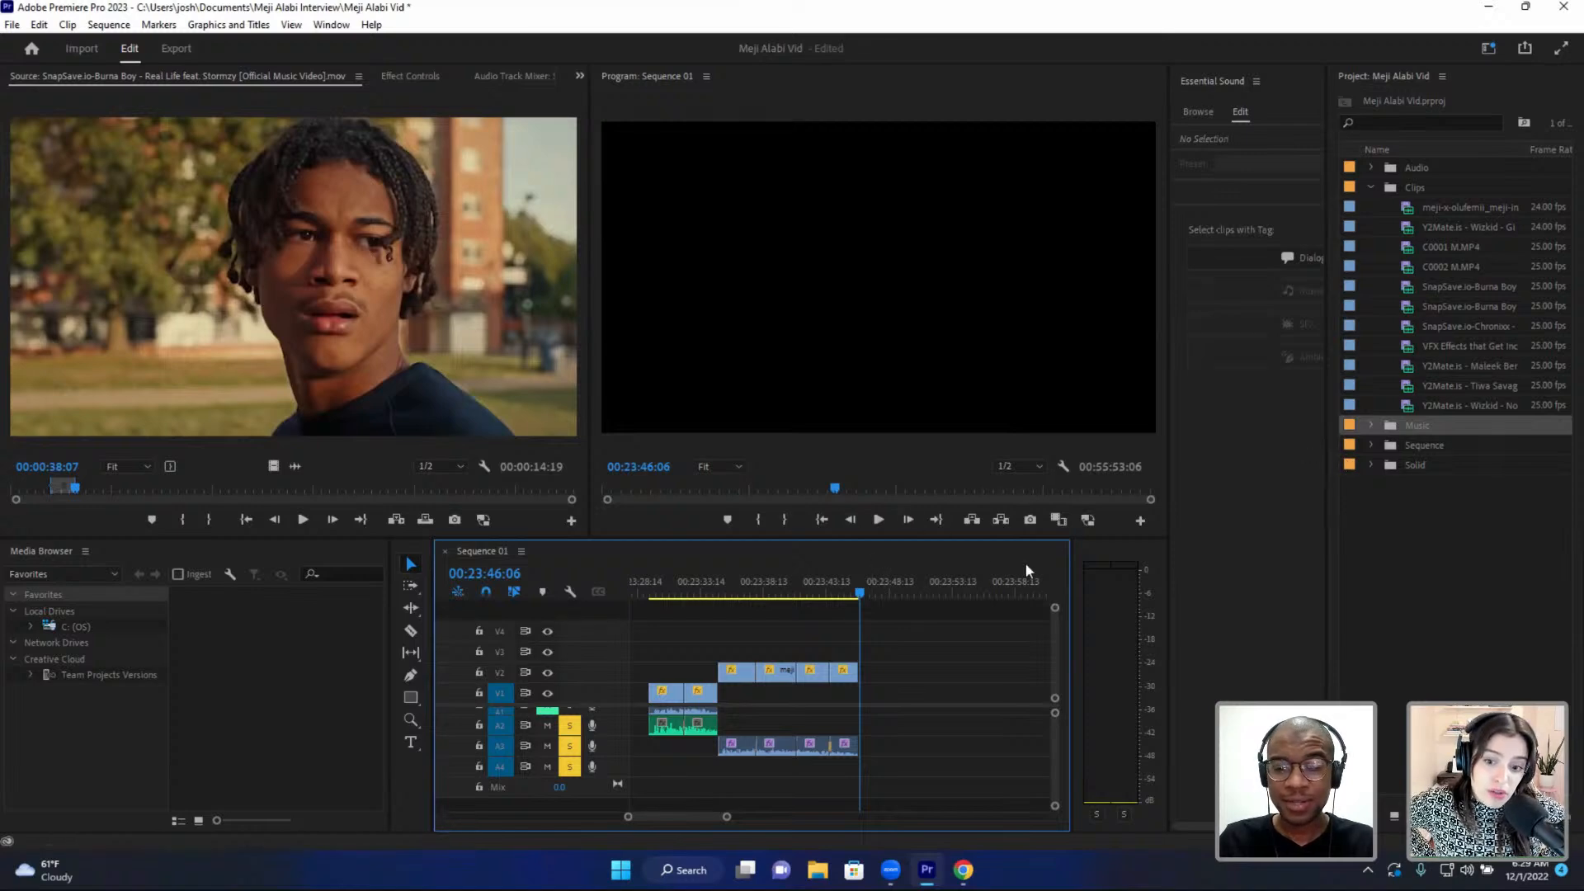
pyautogui.scroll(3, 863, 619)
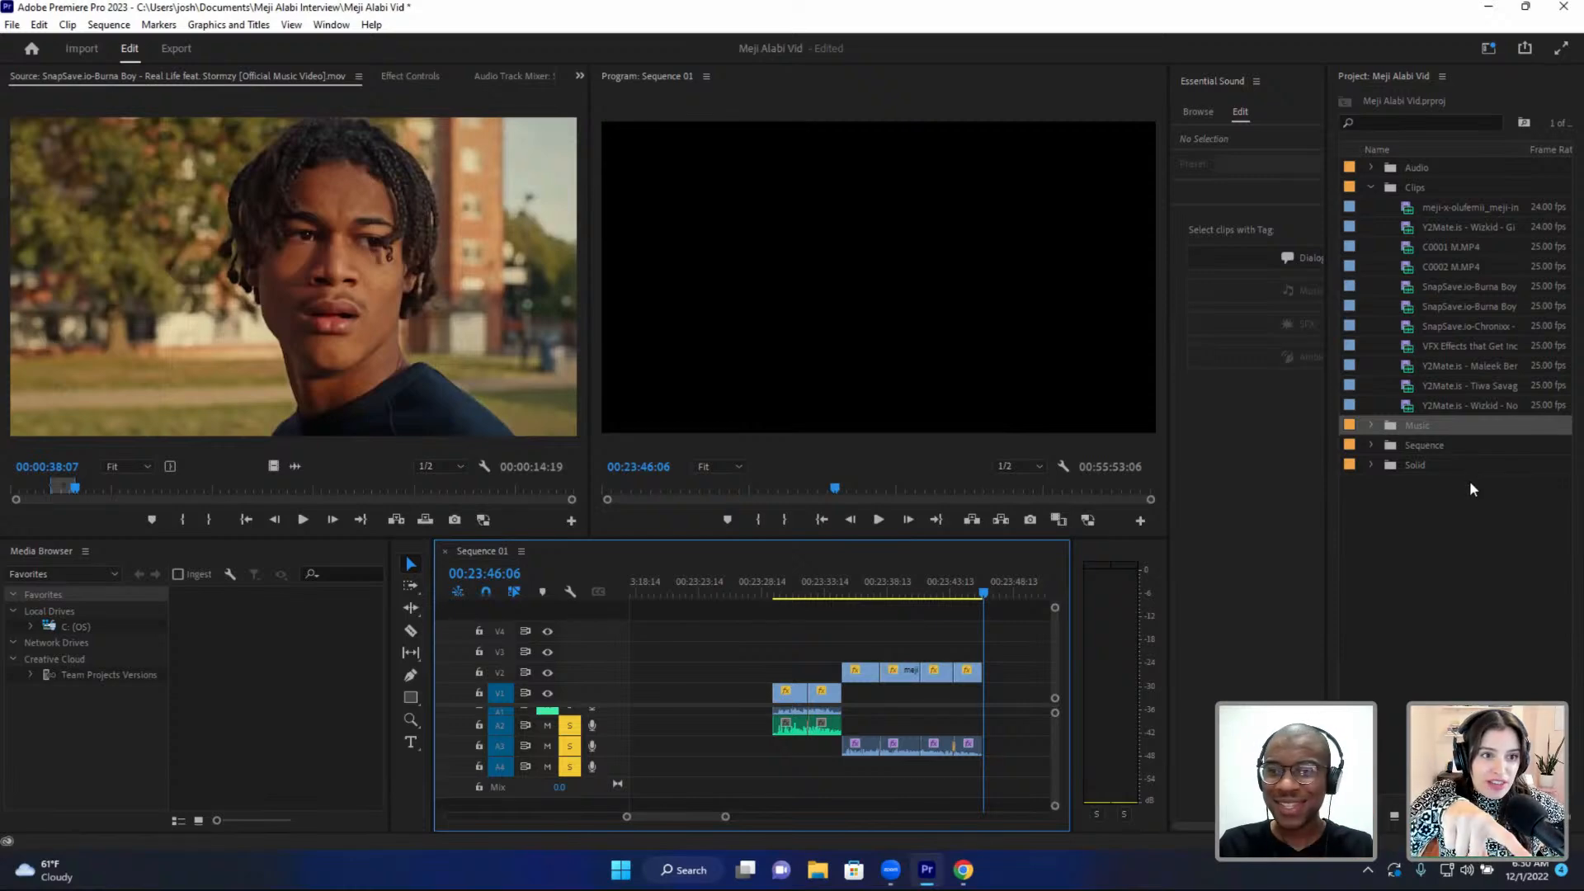
pyautogui.click(804, 587)
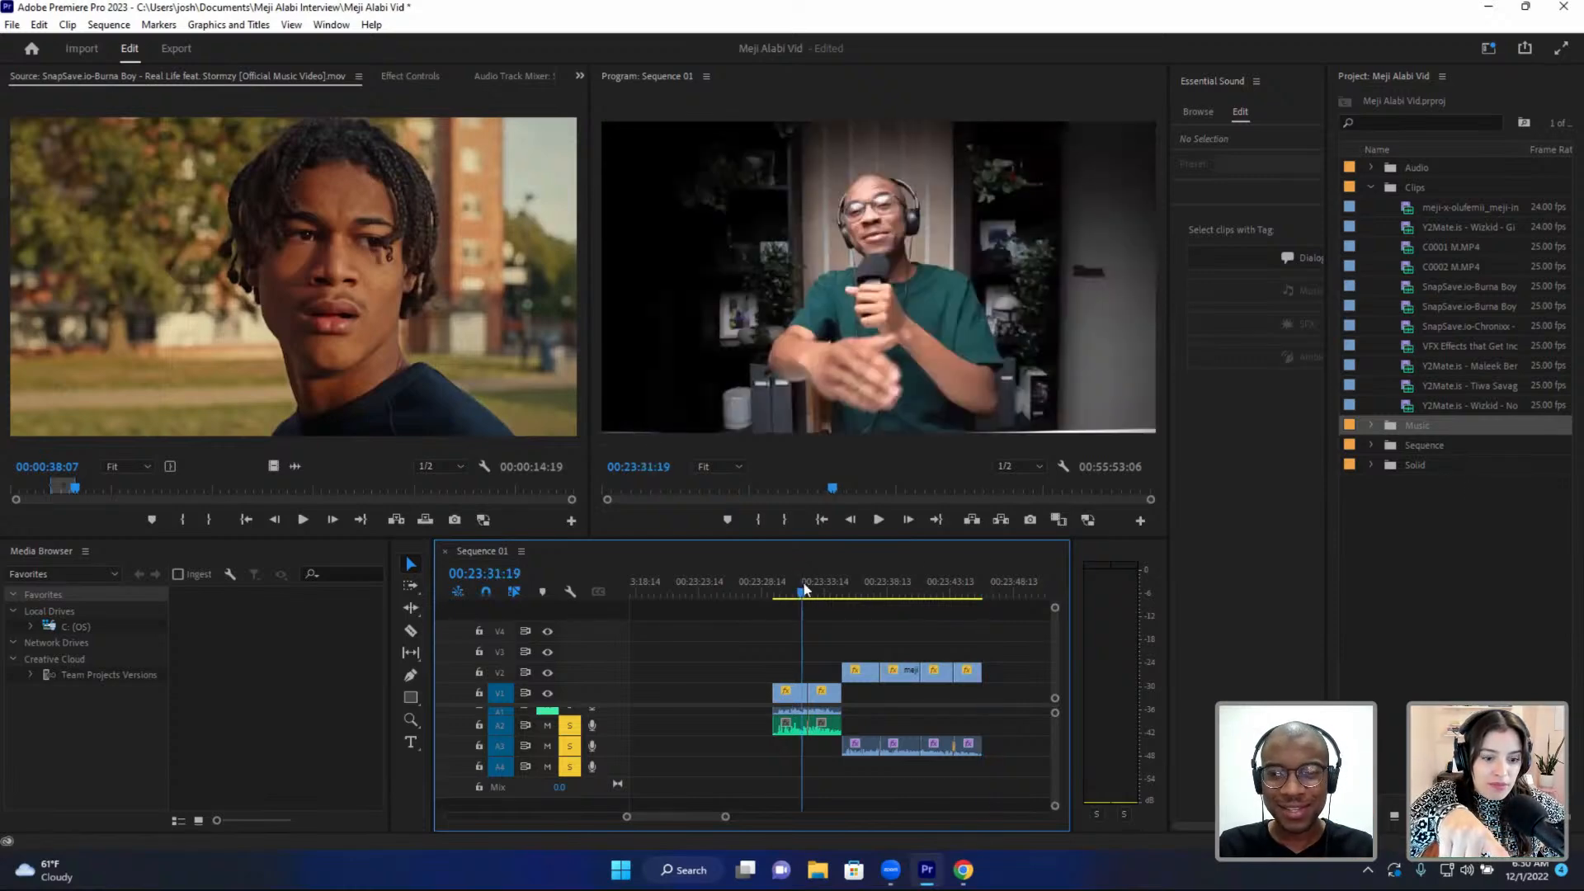
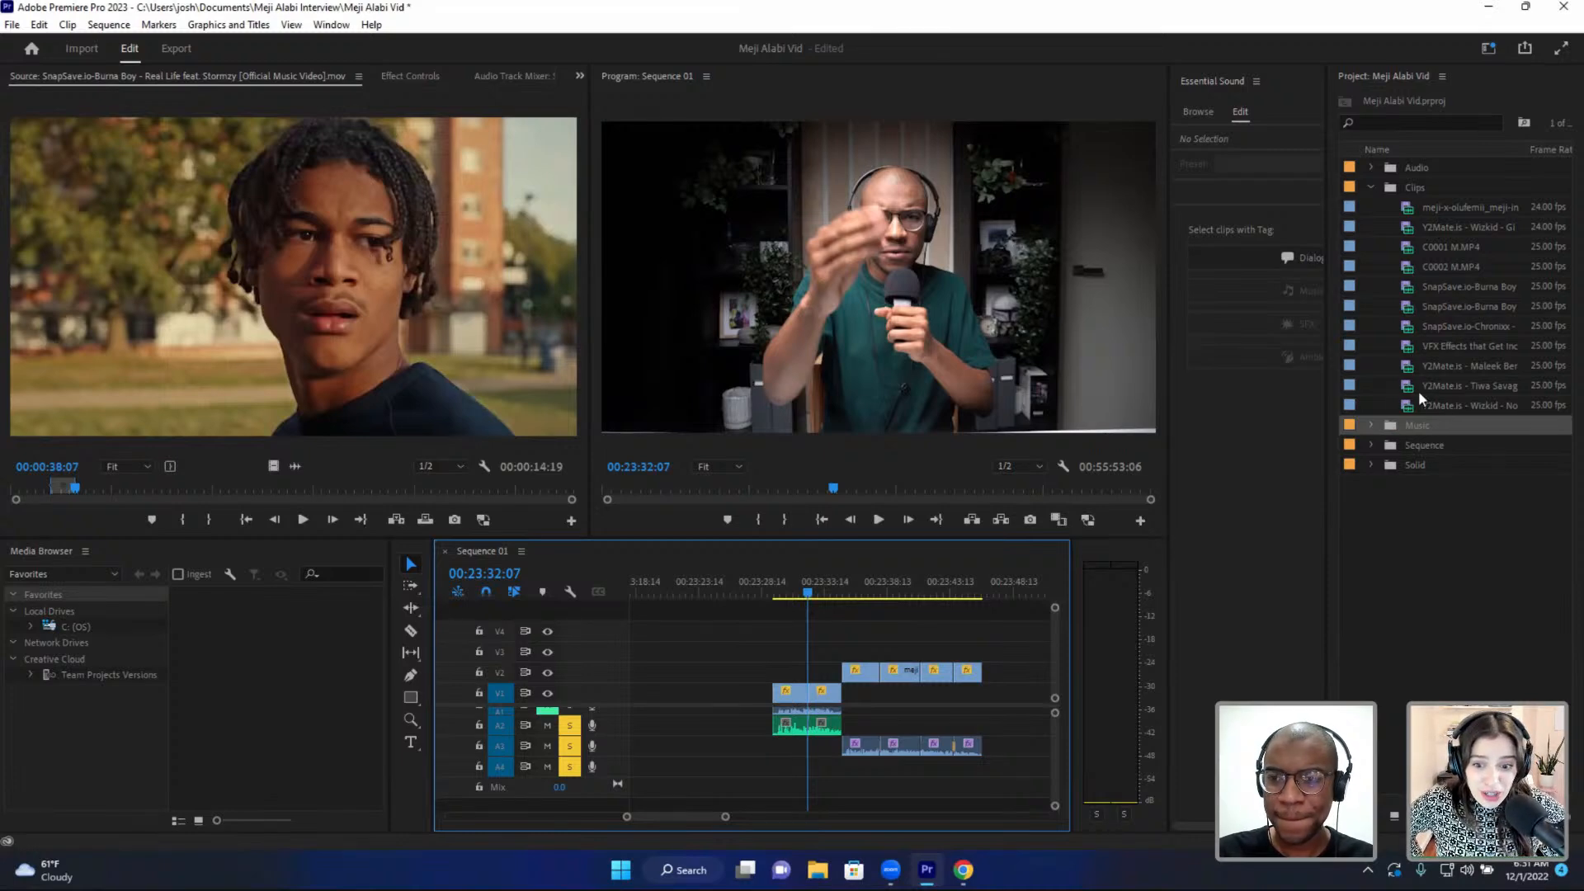
# - Expand the Music, Epidemic Sound and New bins and load the ES_I Used to Be Free track in the Source Monitor
pyautogui.click(1371, 425)
pyautogui.scroll(-1, 1418, 464)
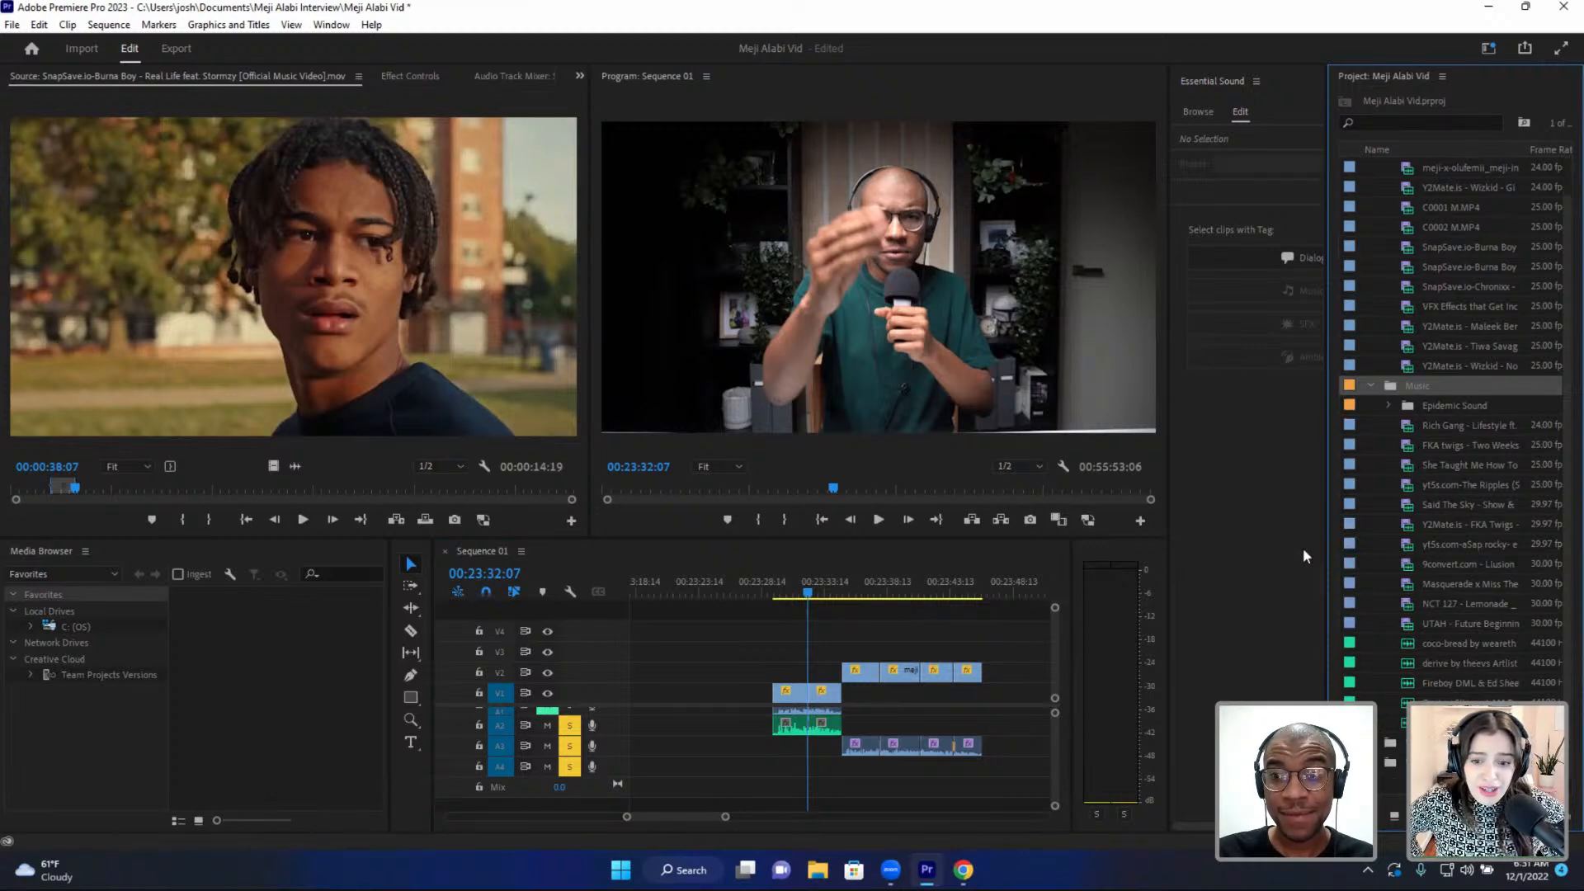
pyautogui.click(1387, 405)
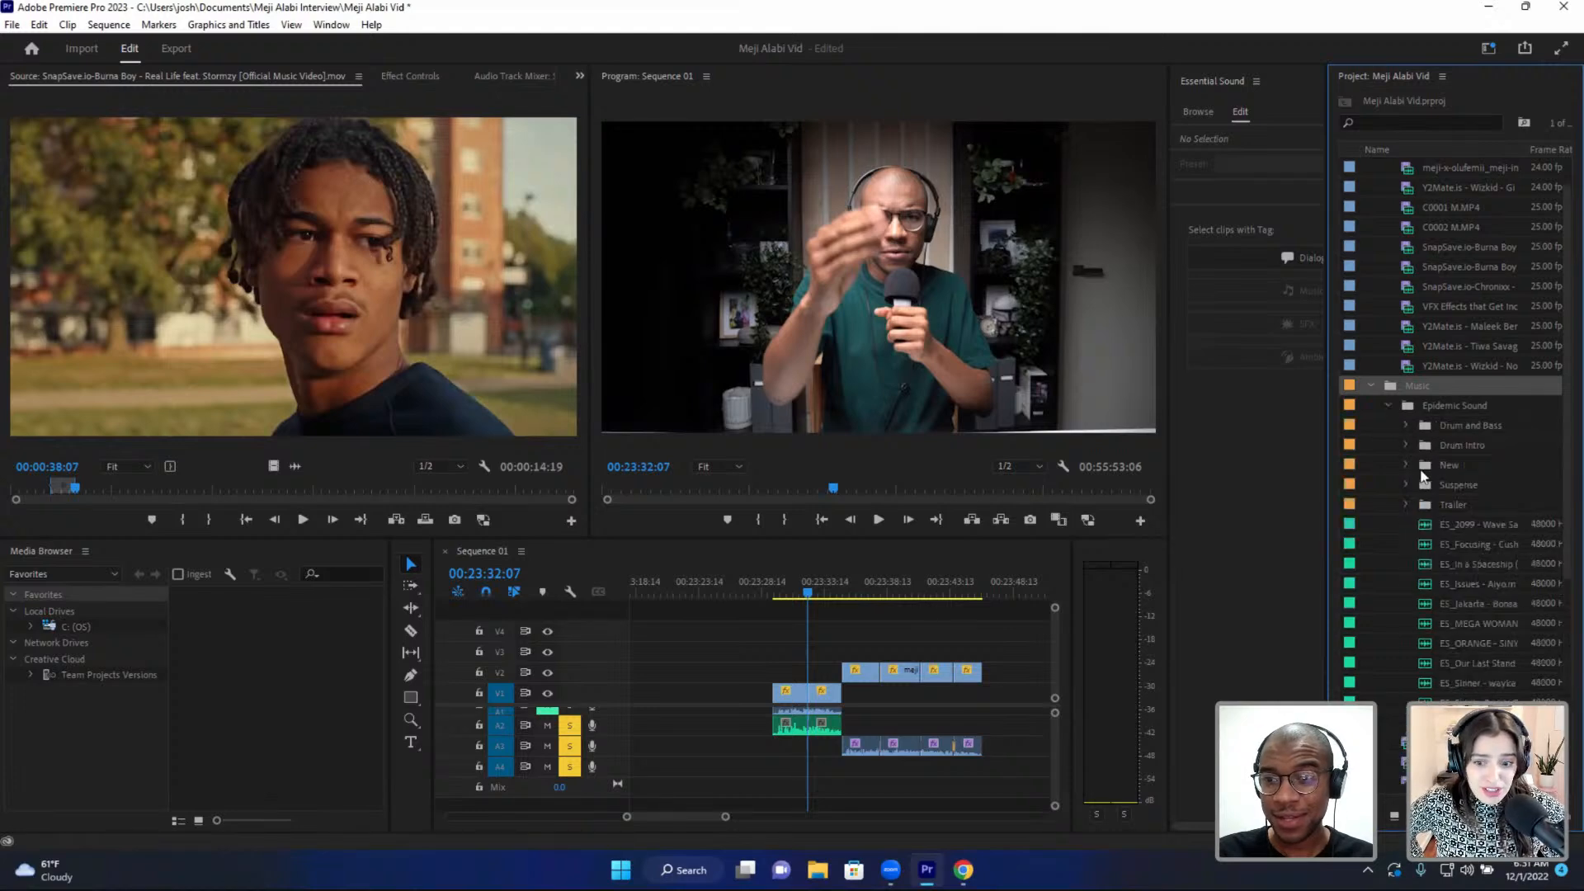
pyautogui.click(1405, 464)
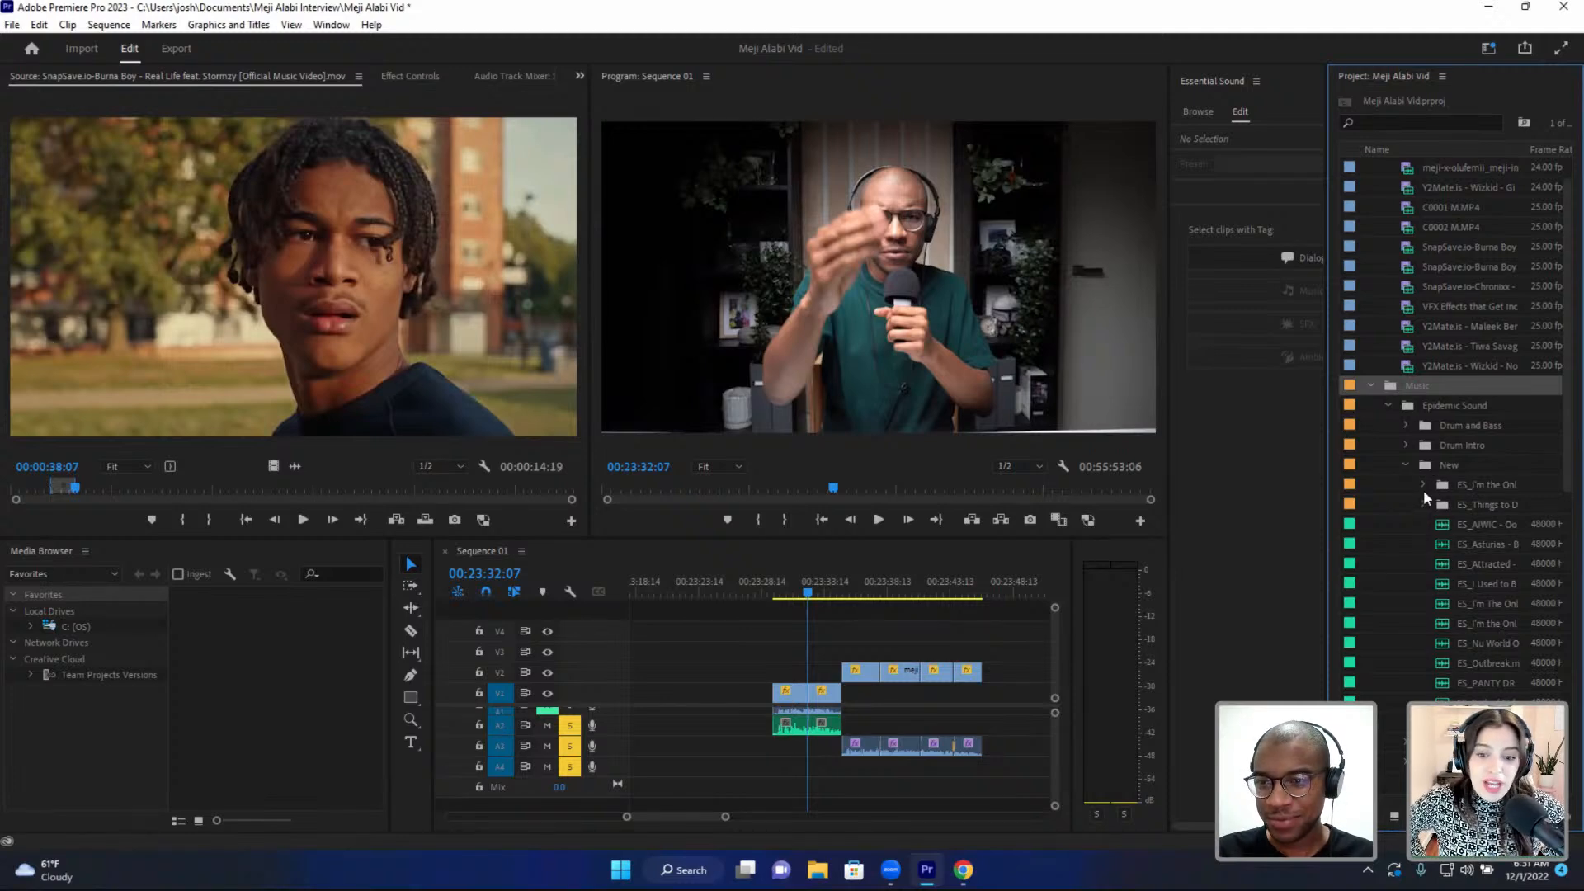
pyautogui.doubleClick(1420, 583)
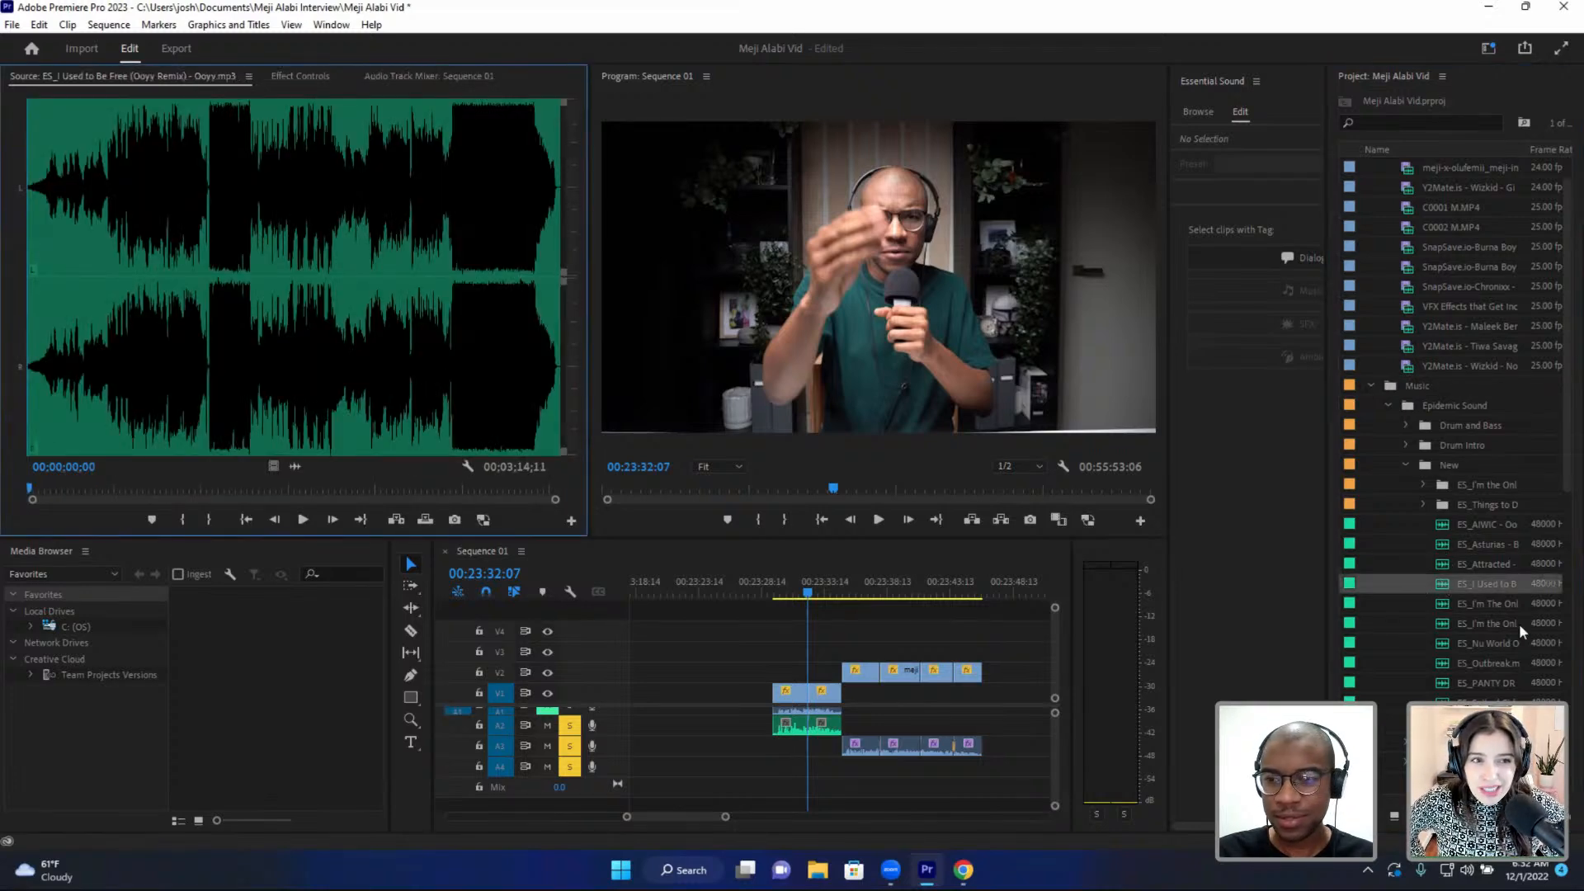
# - Set the clip channel format of all loose tracks in the New bin to Mono
pyautogui.moveTo(1420, 529); pyautogui.dragTo(1477, 720)
pyautogui.rightClick(1477, 720)
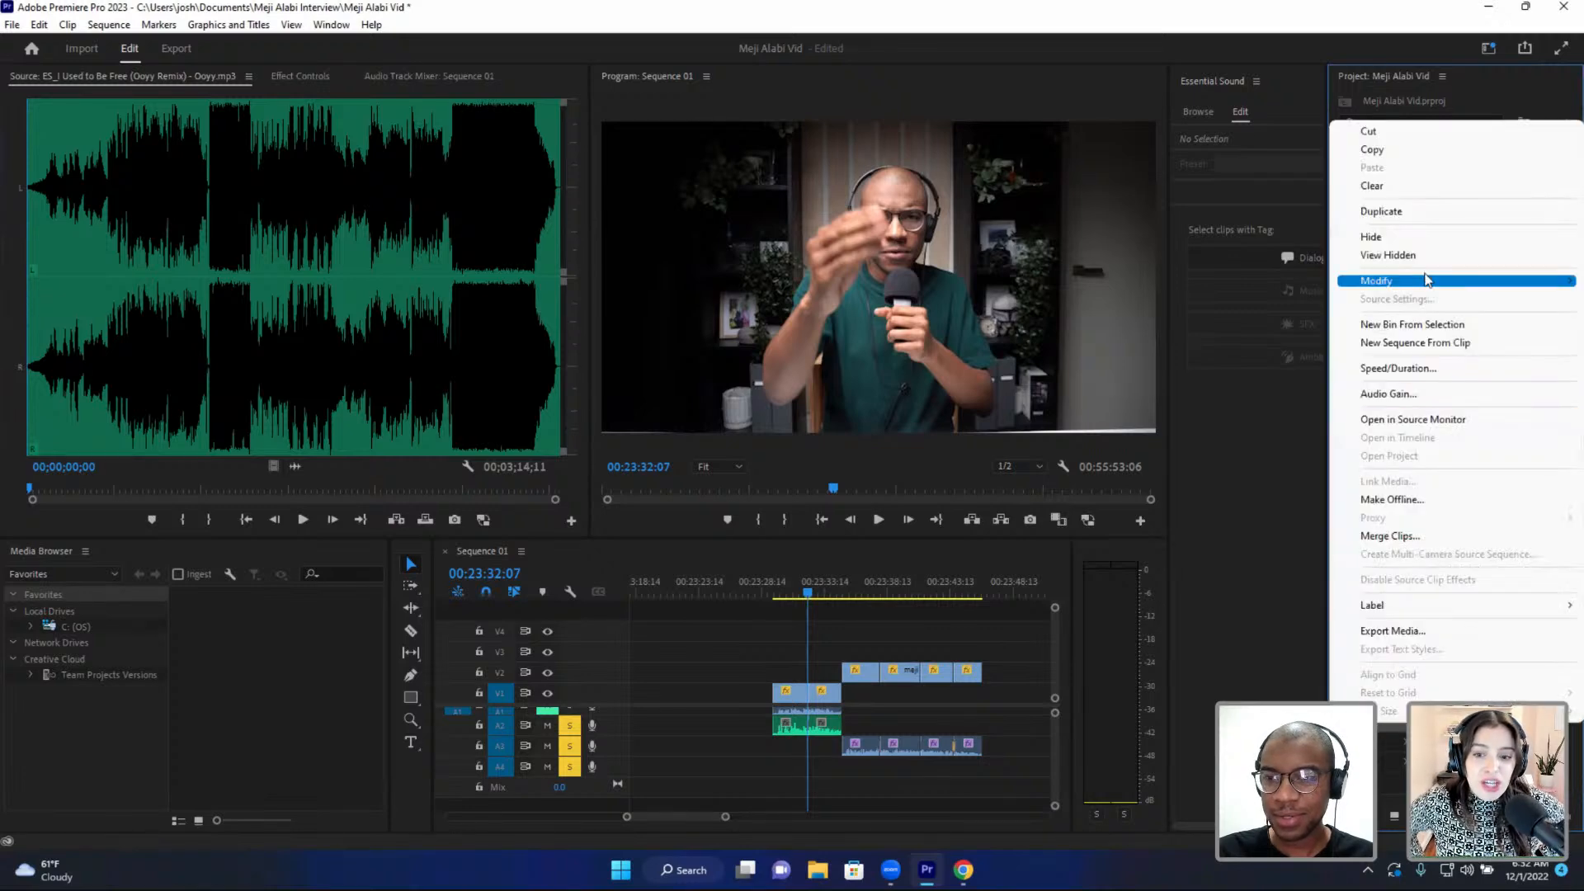
pyautogui.moveTo(1402, 281)
pyautogui.click(1287, 281)
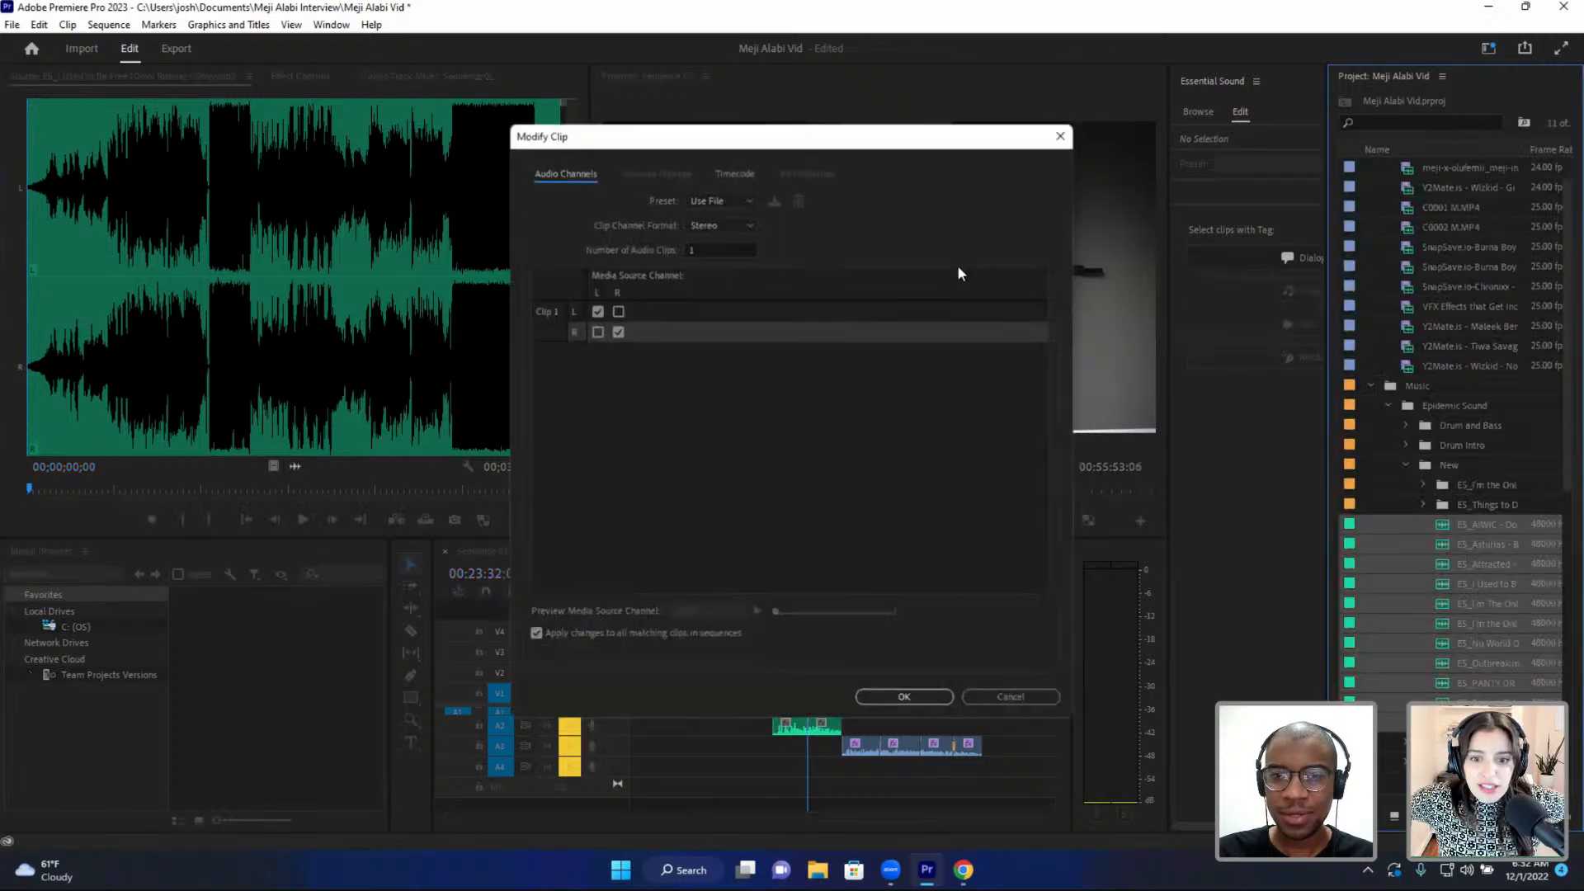
pyautogui.click(720, 231)
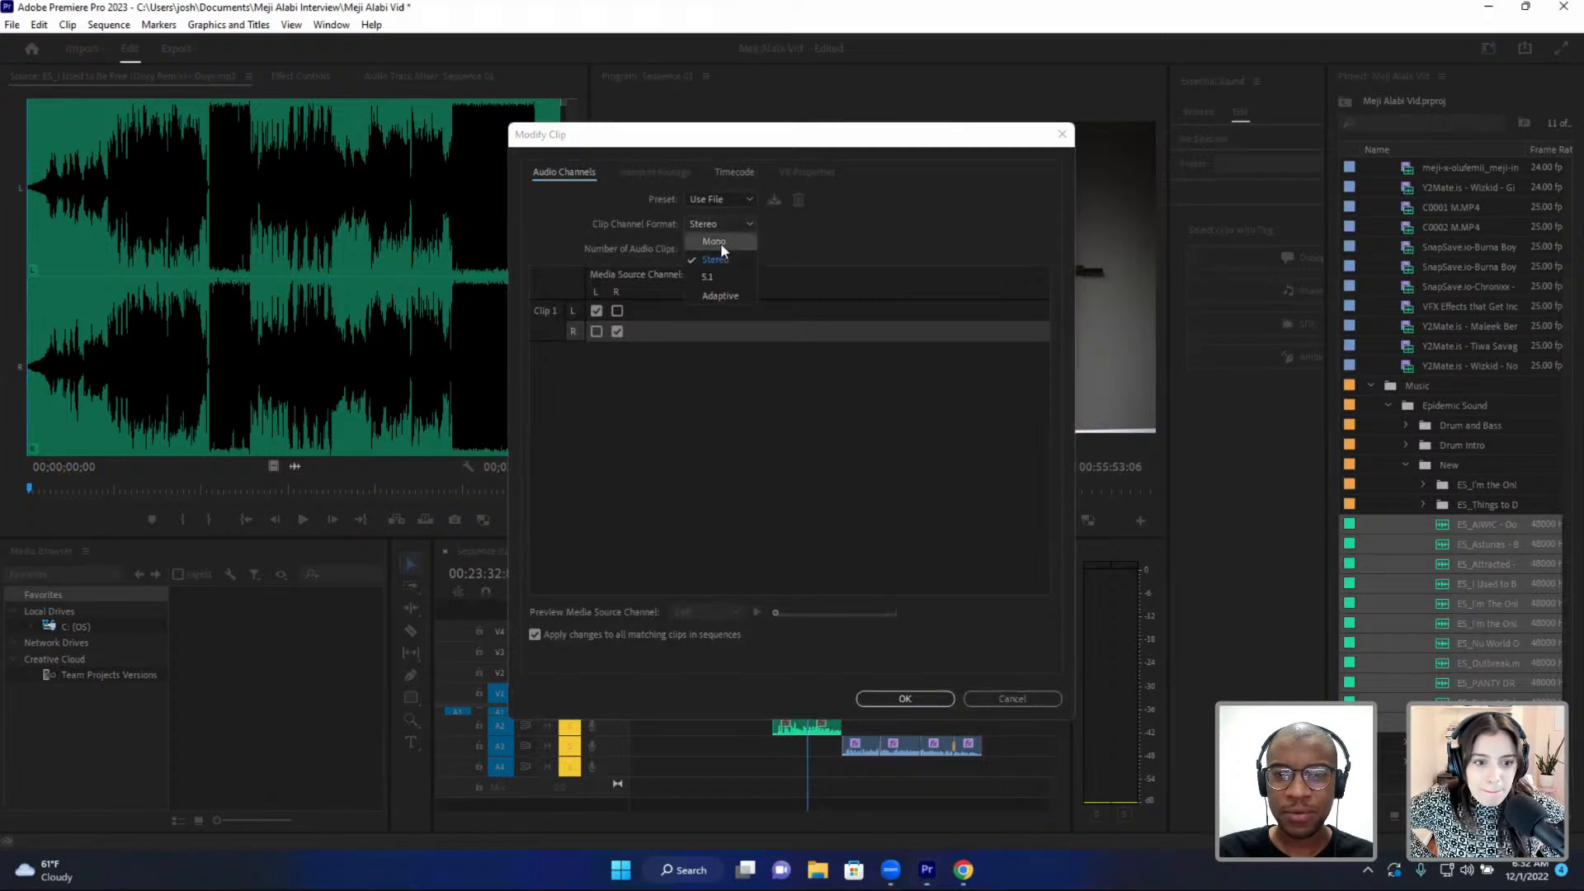
pyautogui.click(720, 243)
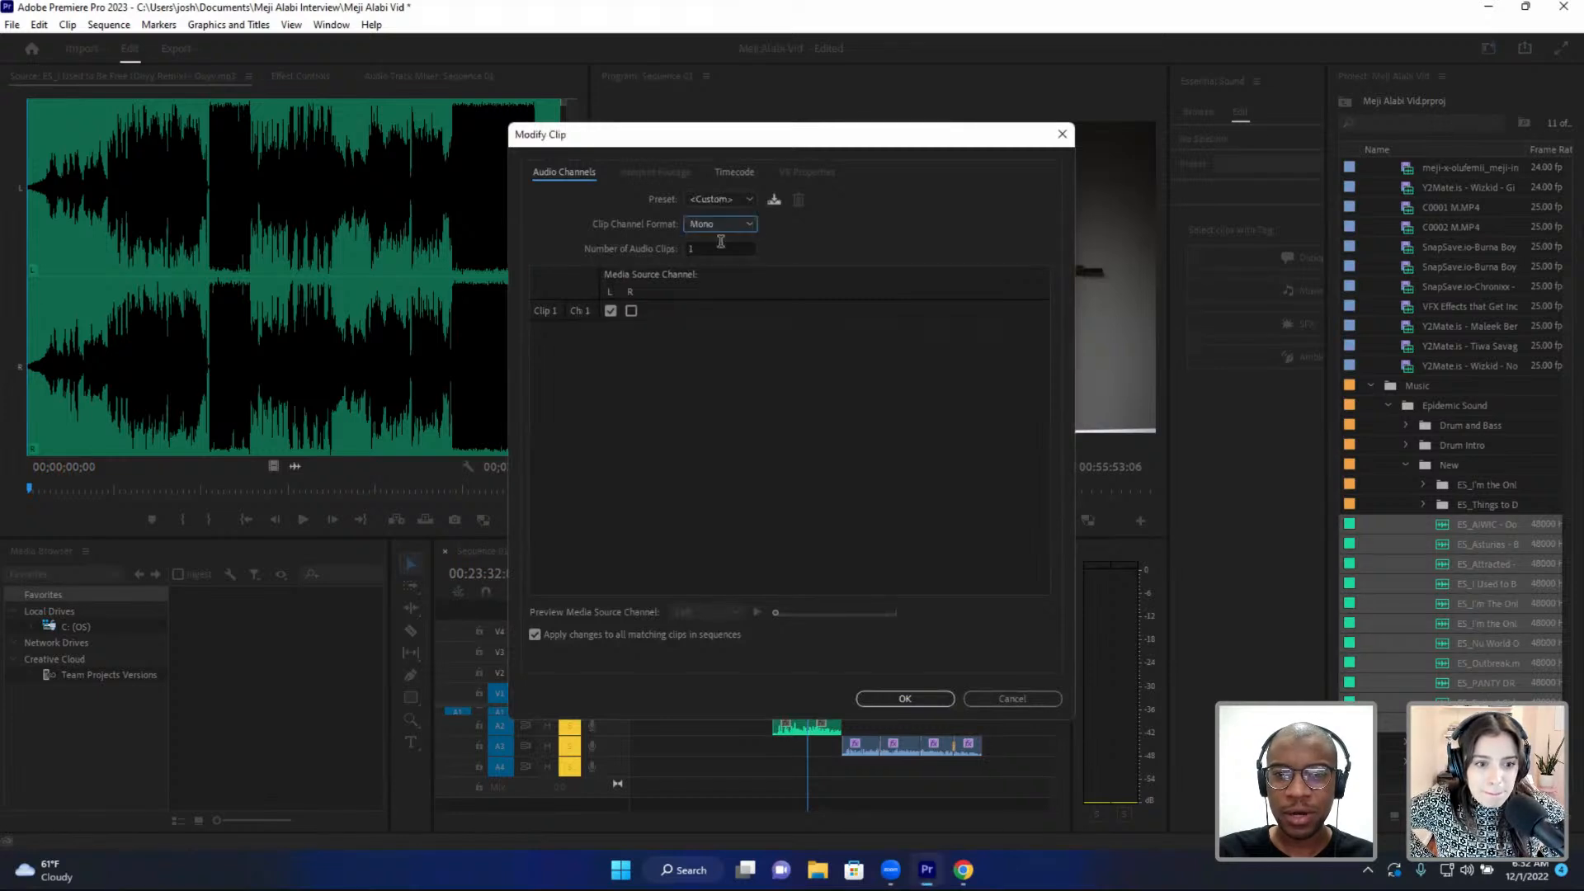
pyautogui.click(905, 701)
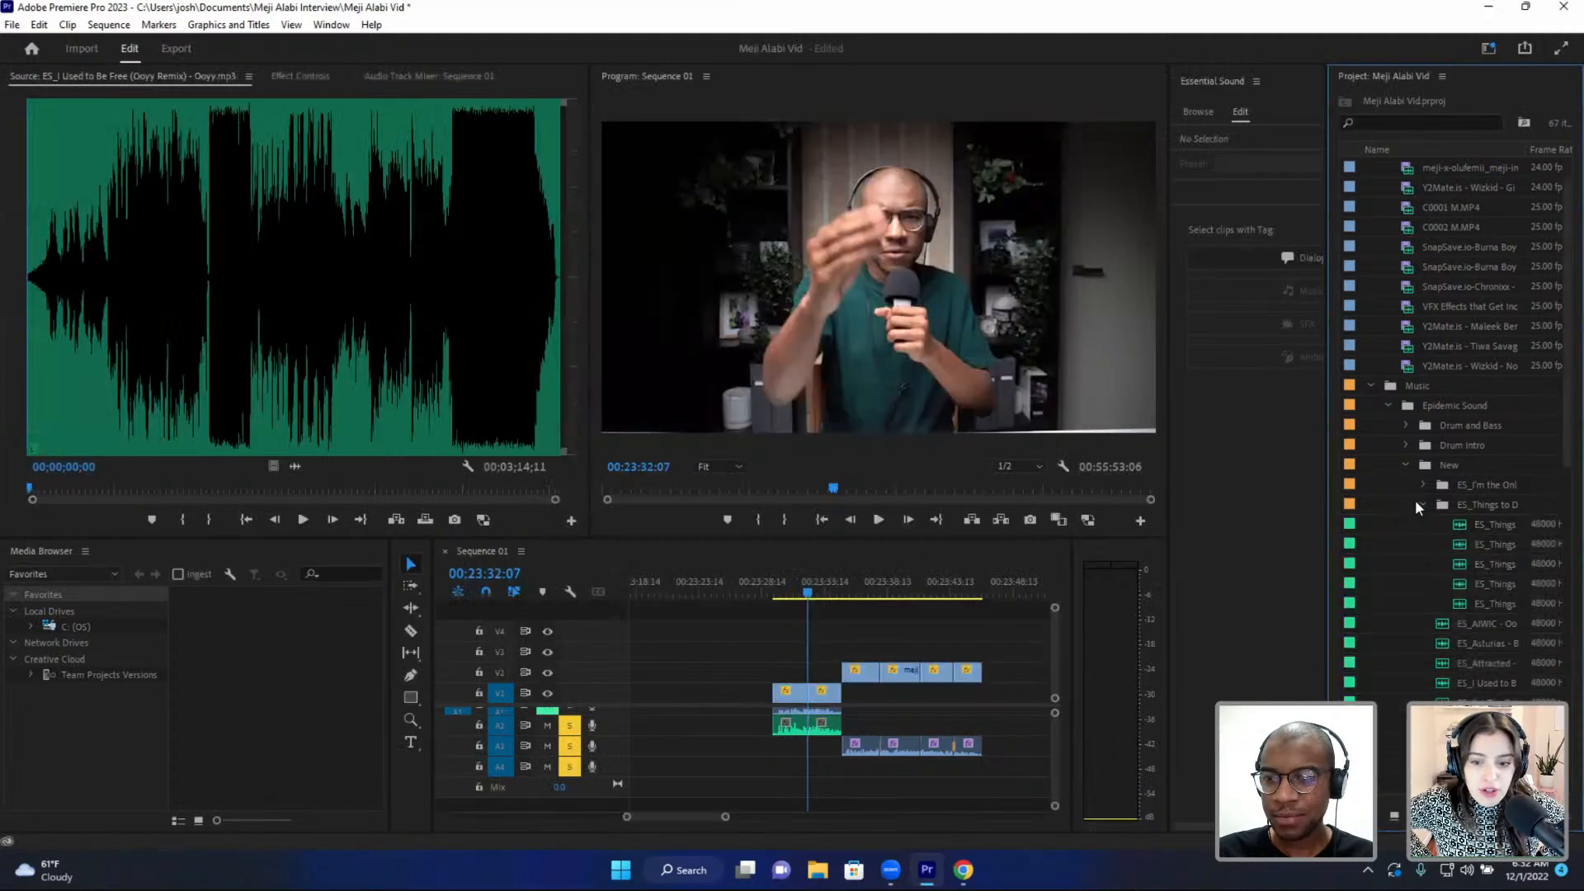
# - Expand the Suspense bin and set the clip channel format of all its tracks to Mono
pyautogui.scroll(-1, 1423, 577)
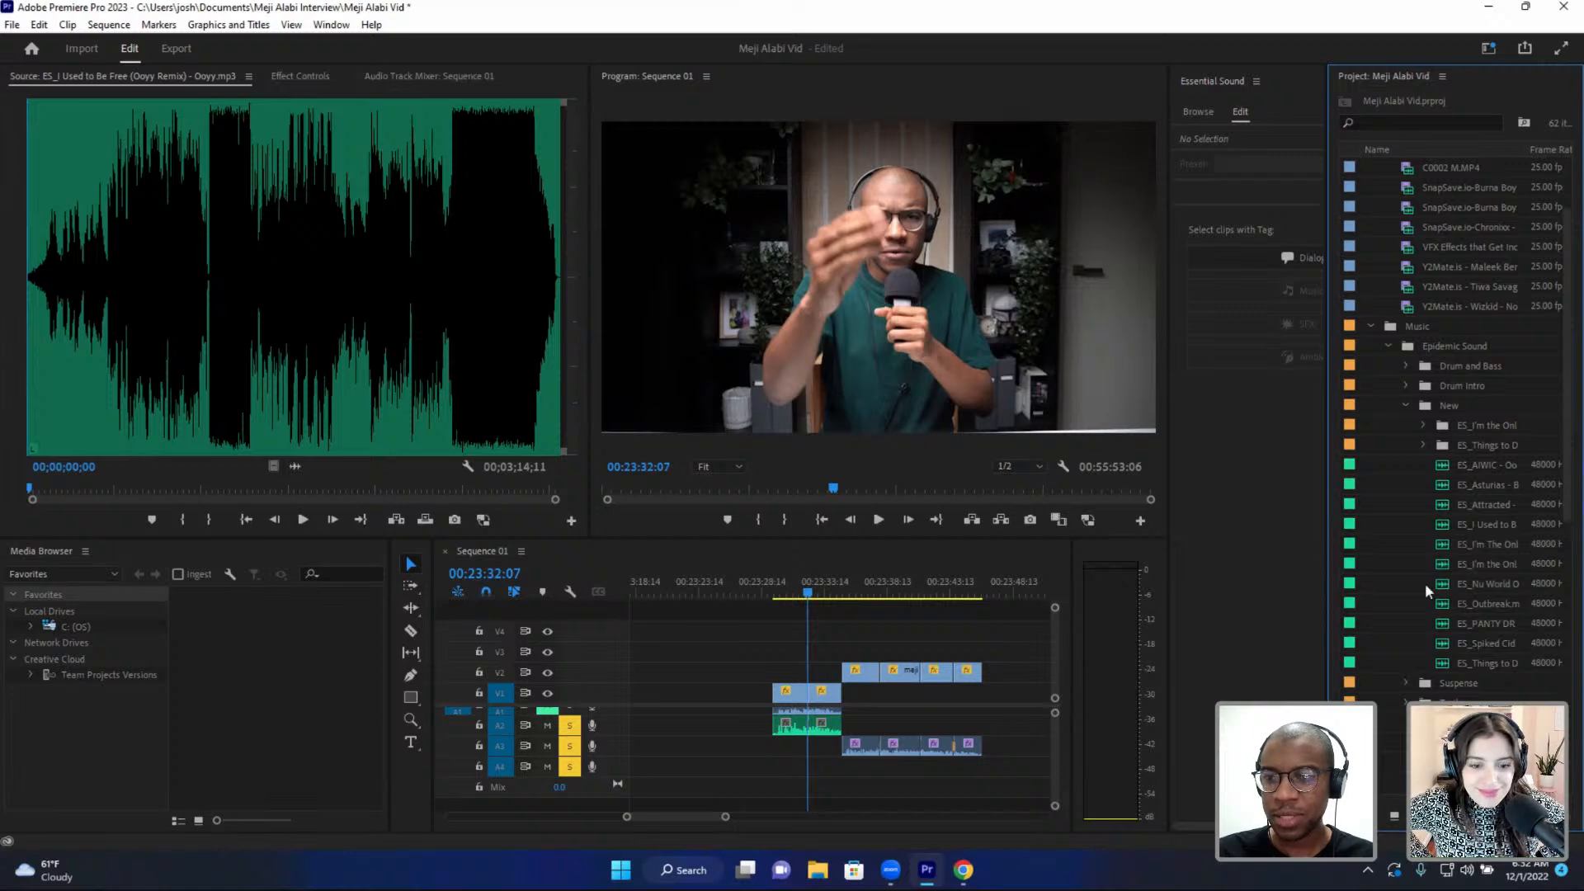
pyautogui.scroll(-1, 1417, 648)
pyautogui.click(1406, 623)
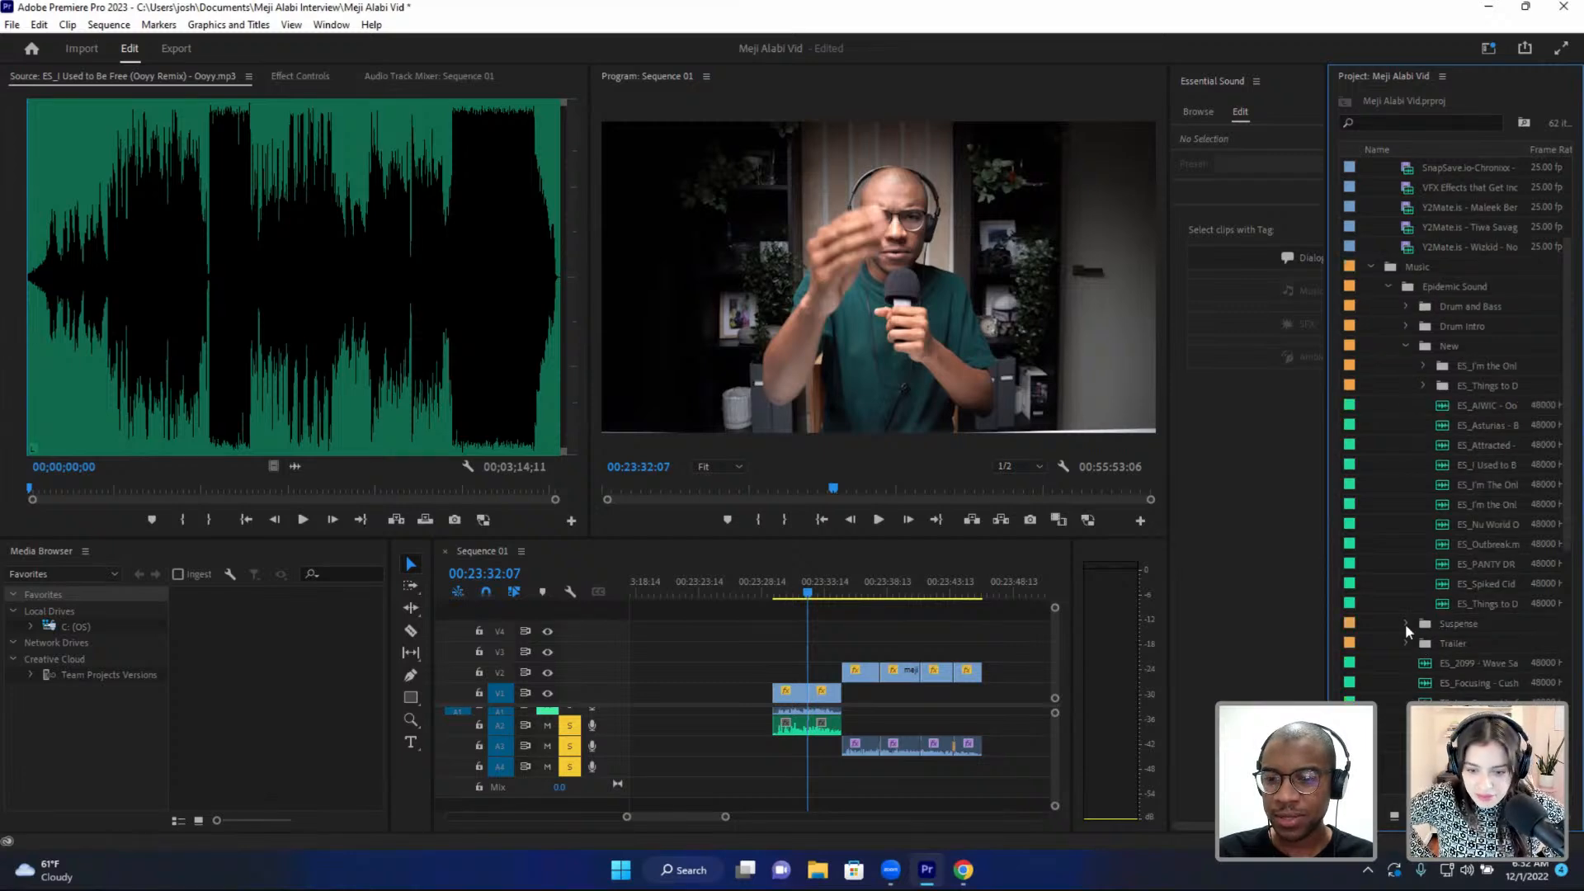
pyautogui.scroll(-2, 1408, 632)
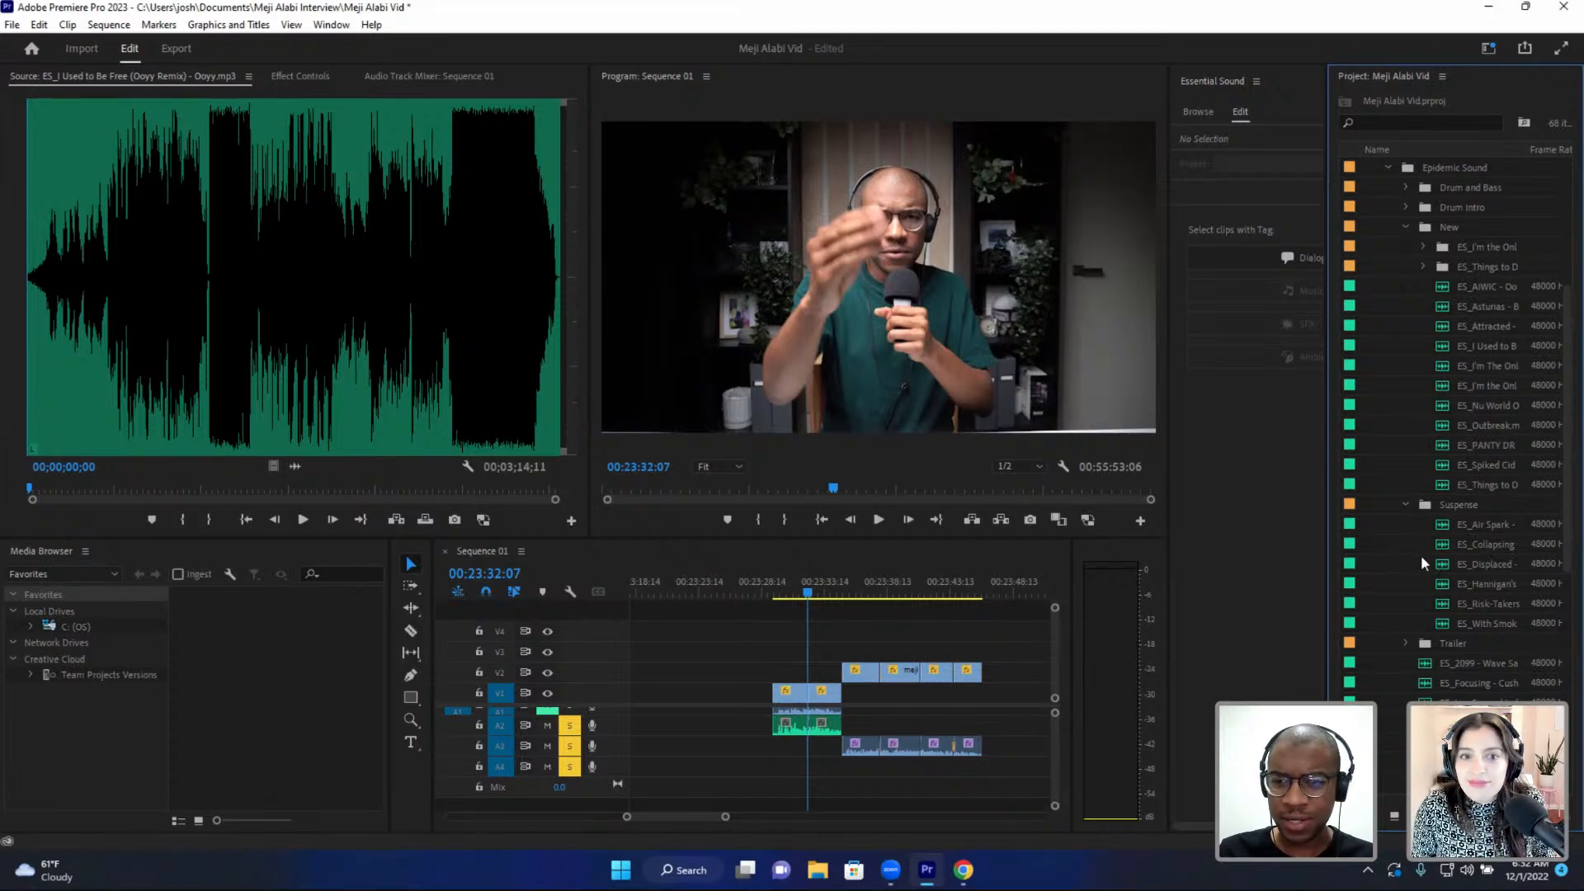
pyautogui.moveTo(1418, 522); pyautogui.dragTo(1445, 625)
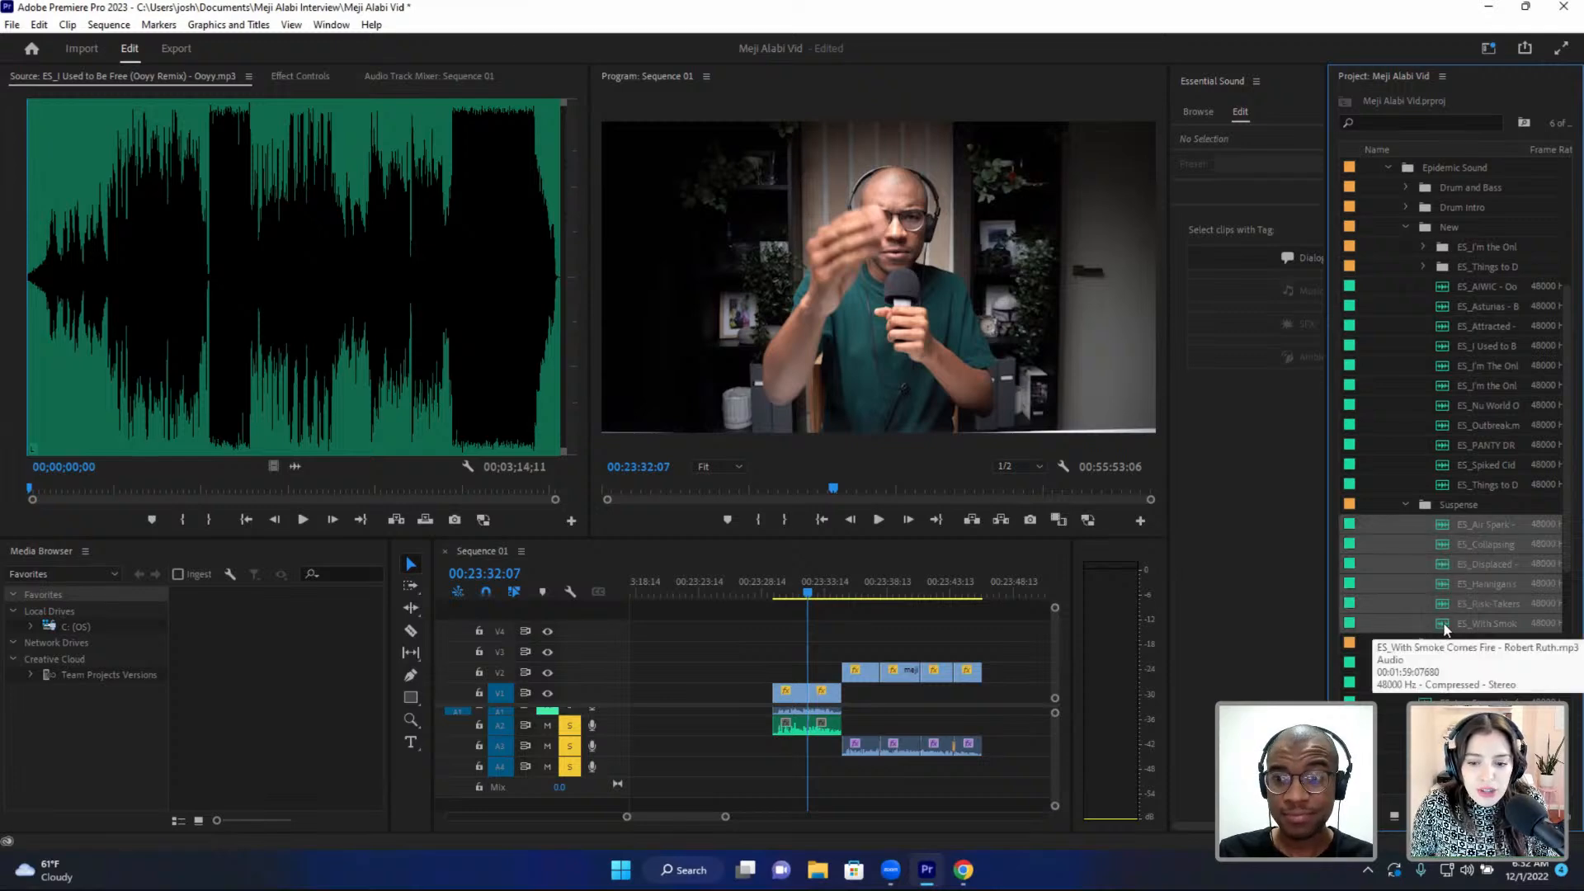
pyautogui.rightClick(1444, 623)
pyautogui.moveTo(1397, 190)
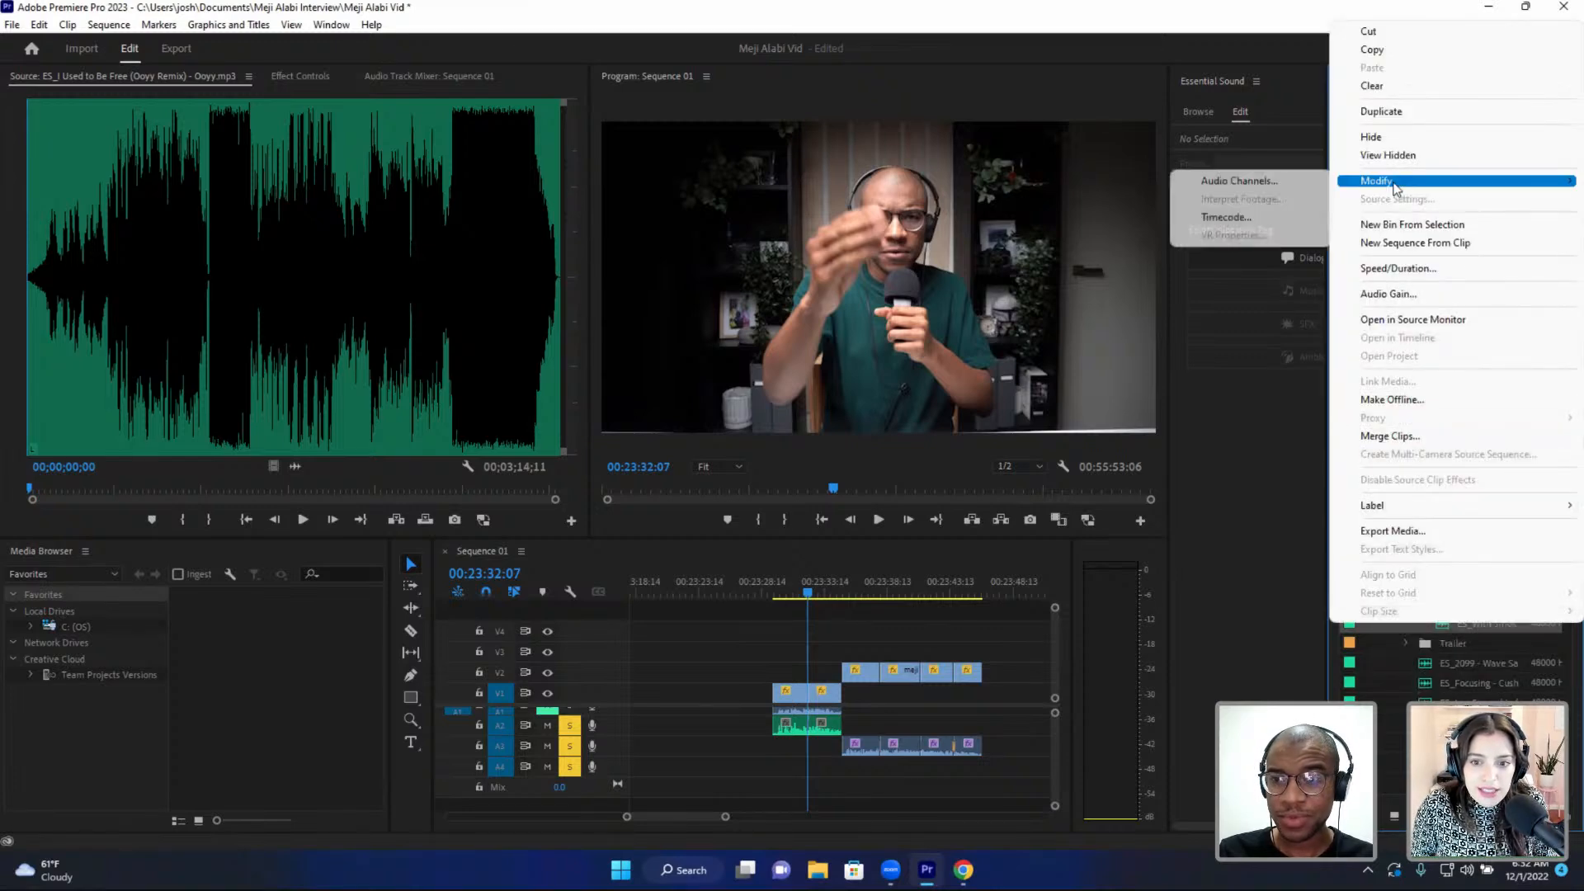
pyautogui.click(1280, 184)
pyautogui.click(741, 228)
pyautogui.click(739, 245)
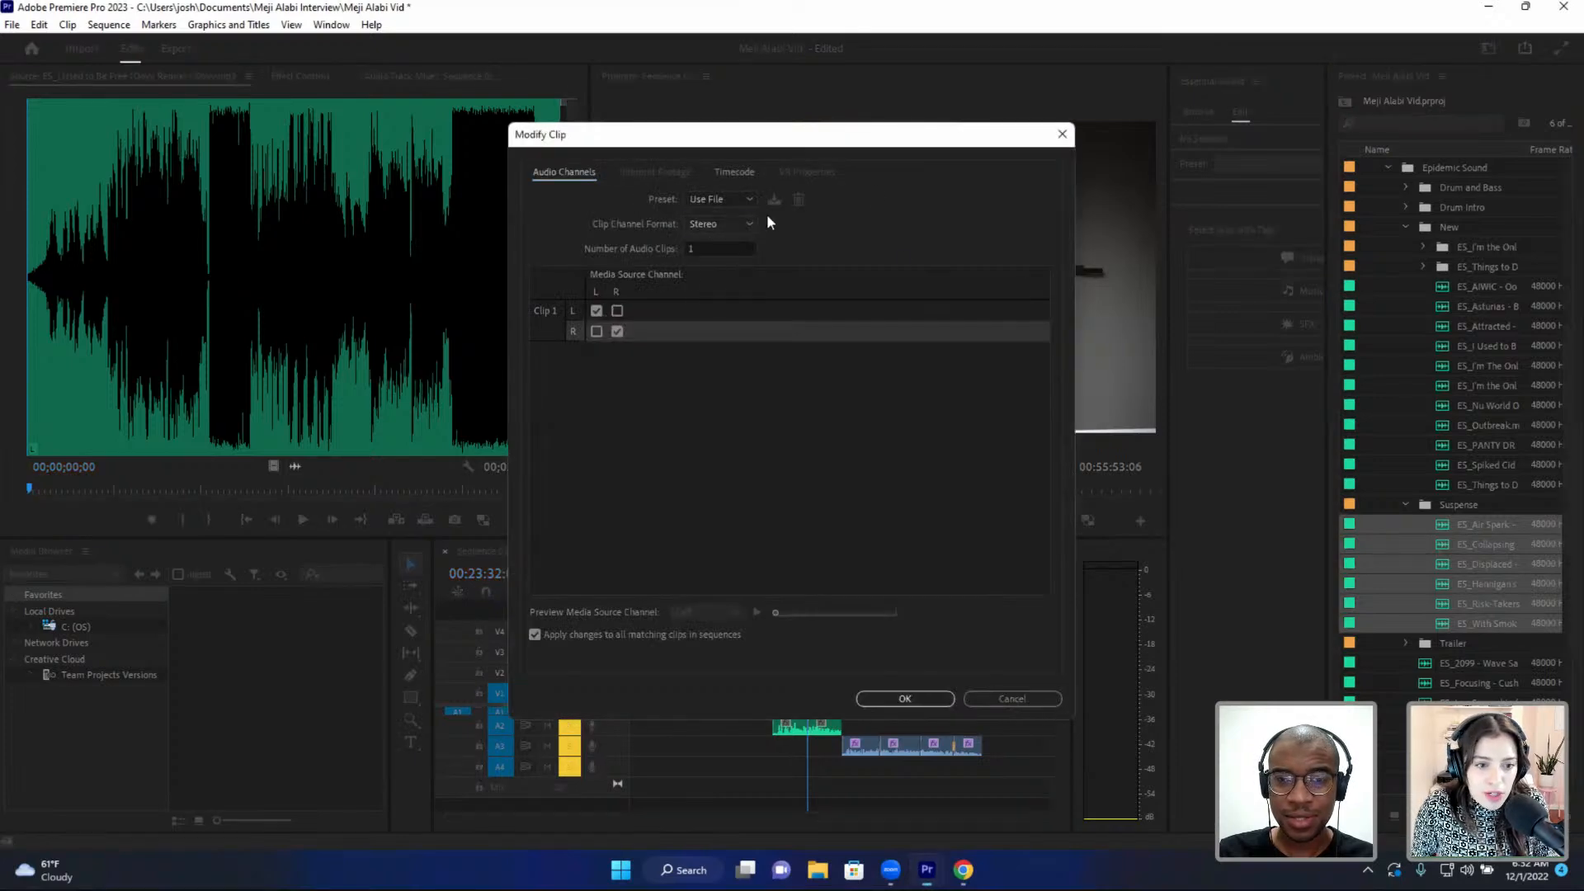
pyautogui.click(906, 698)
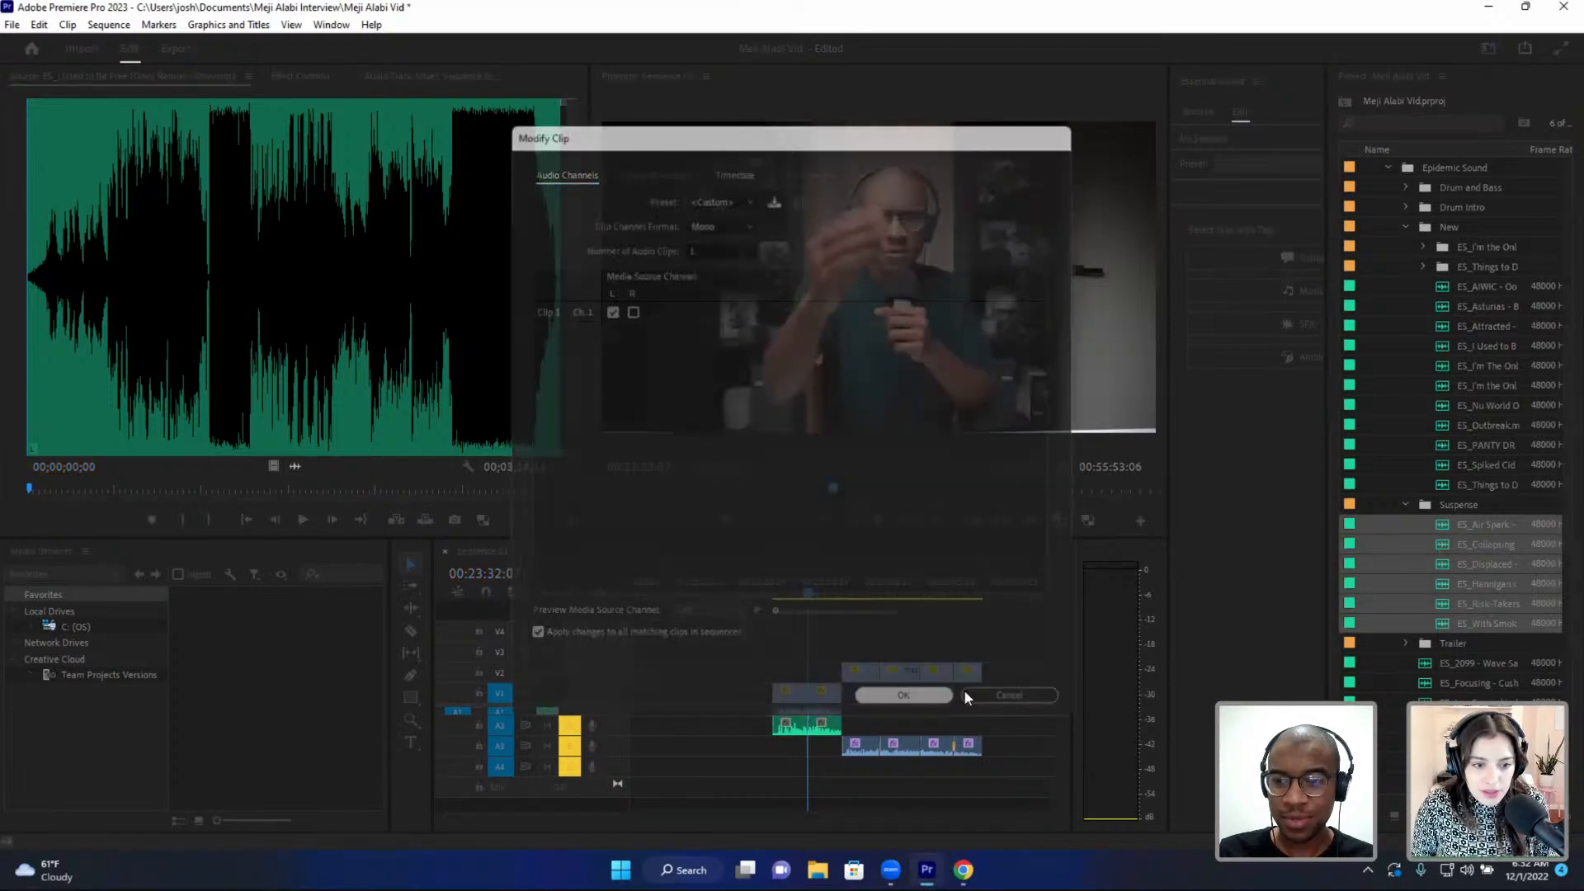
# - Set the clip channel format of the loose Epidemic Sound tracks below the Trailer bin, from ES_2099 to ES_Wander, to Mono
pyautogui.scroll(-1, 1413, 492)
pyautogui.scroll(-1, 1412, 492)
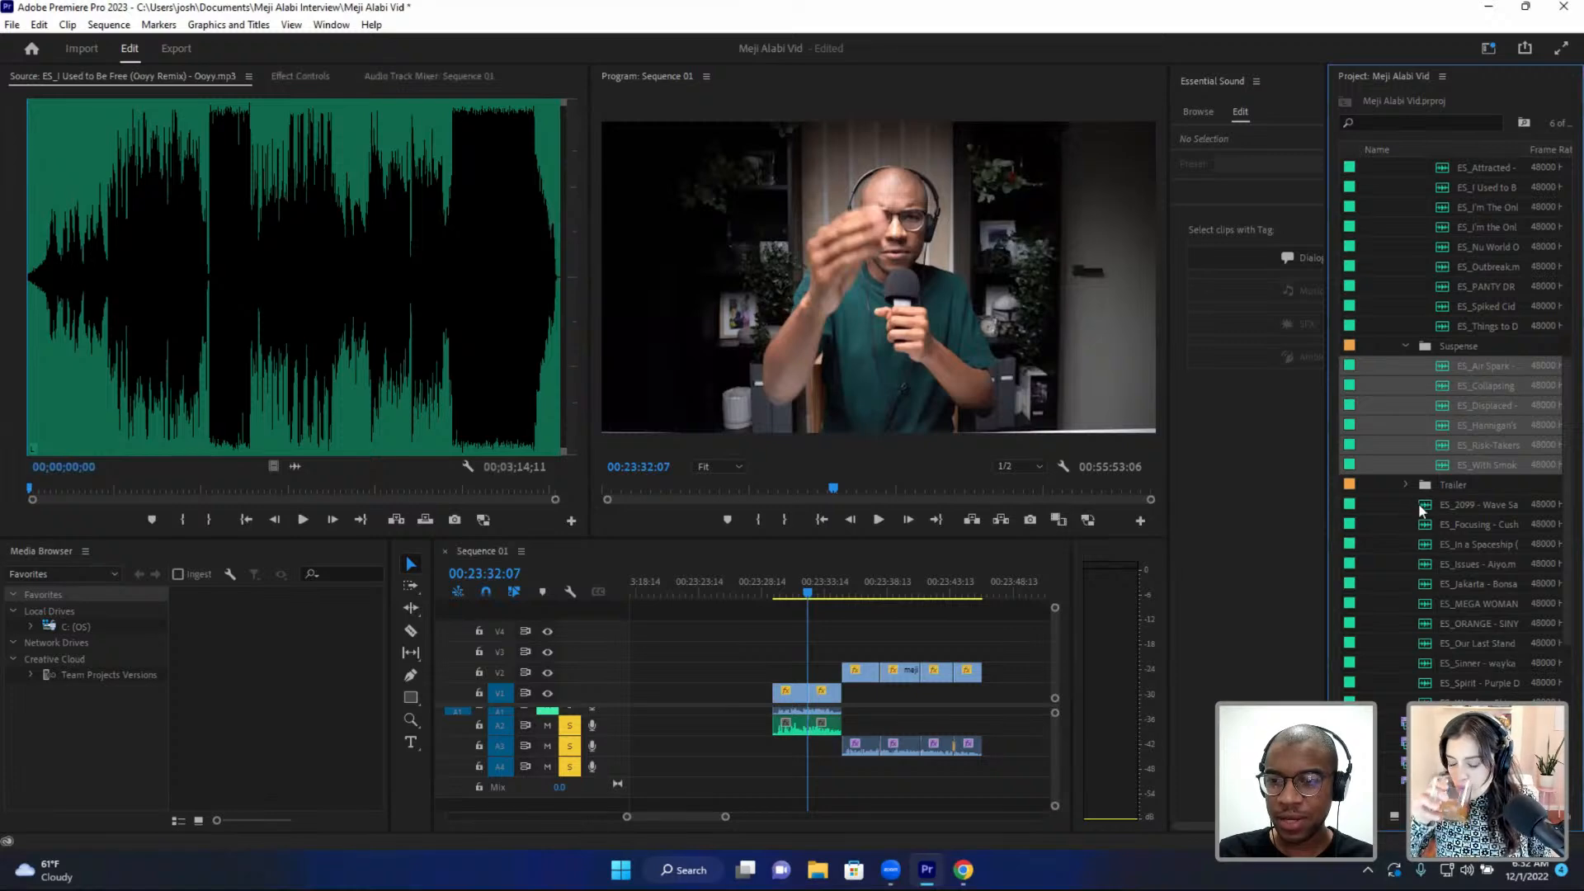
pyautogui.moveTo(1398, 505); pyautogui.dragTo(1474, 704)
pyautogui.rightClick(1474, 701)
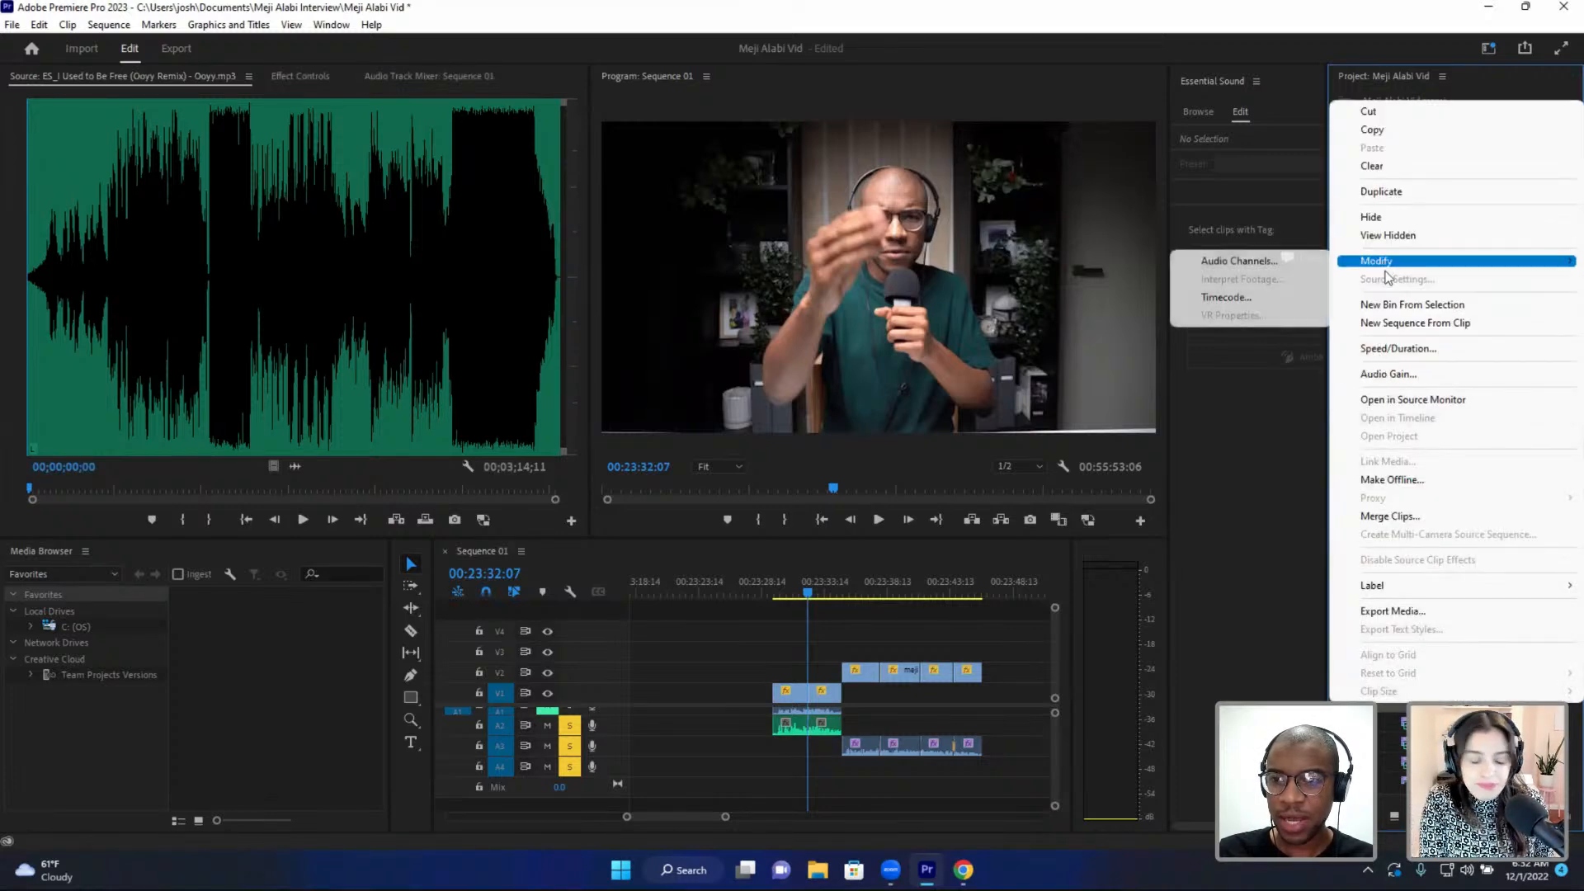
pyautogui.moveTo(1386, 270)
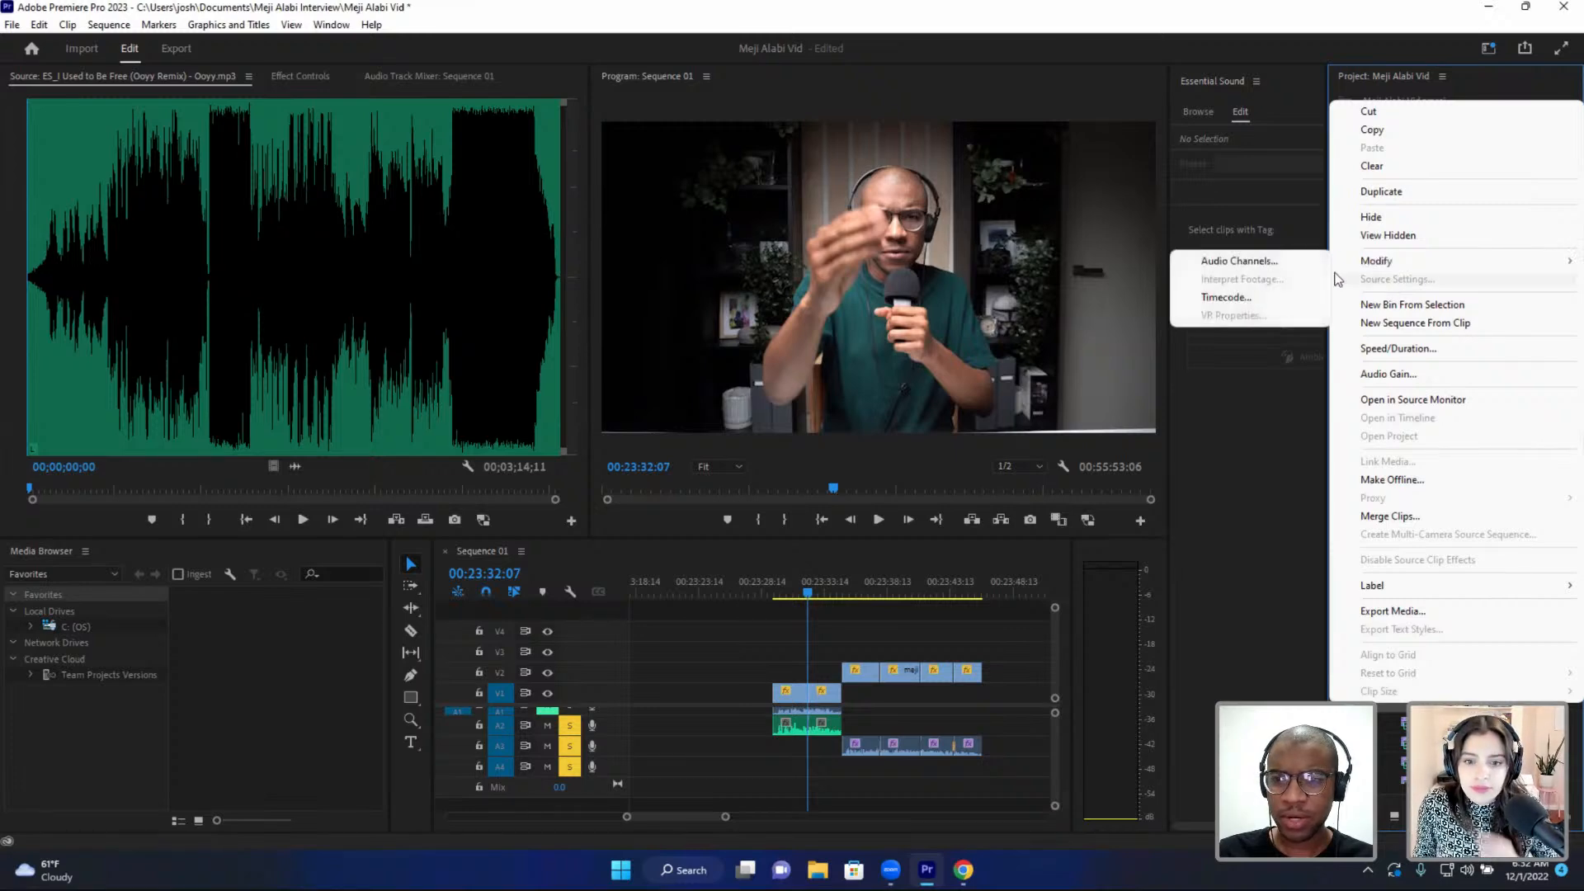
pyautogui.click(1221, 258)
pyautogui.click(751, 222)
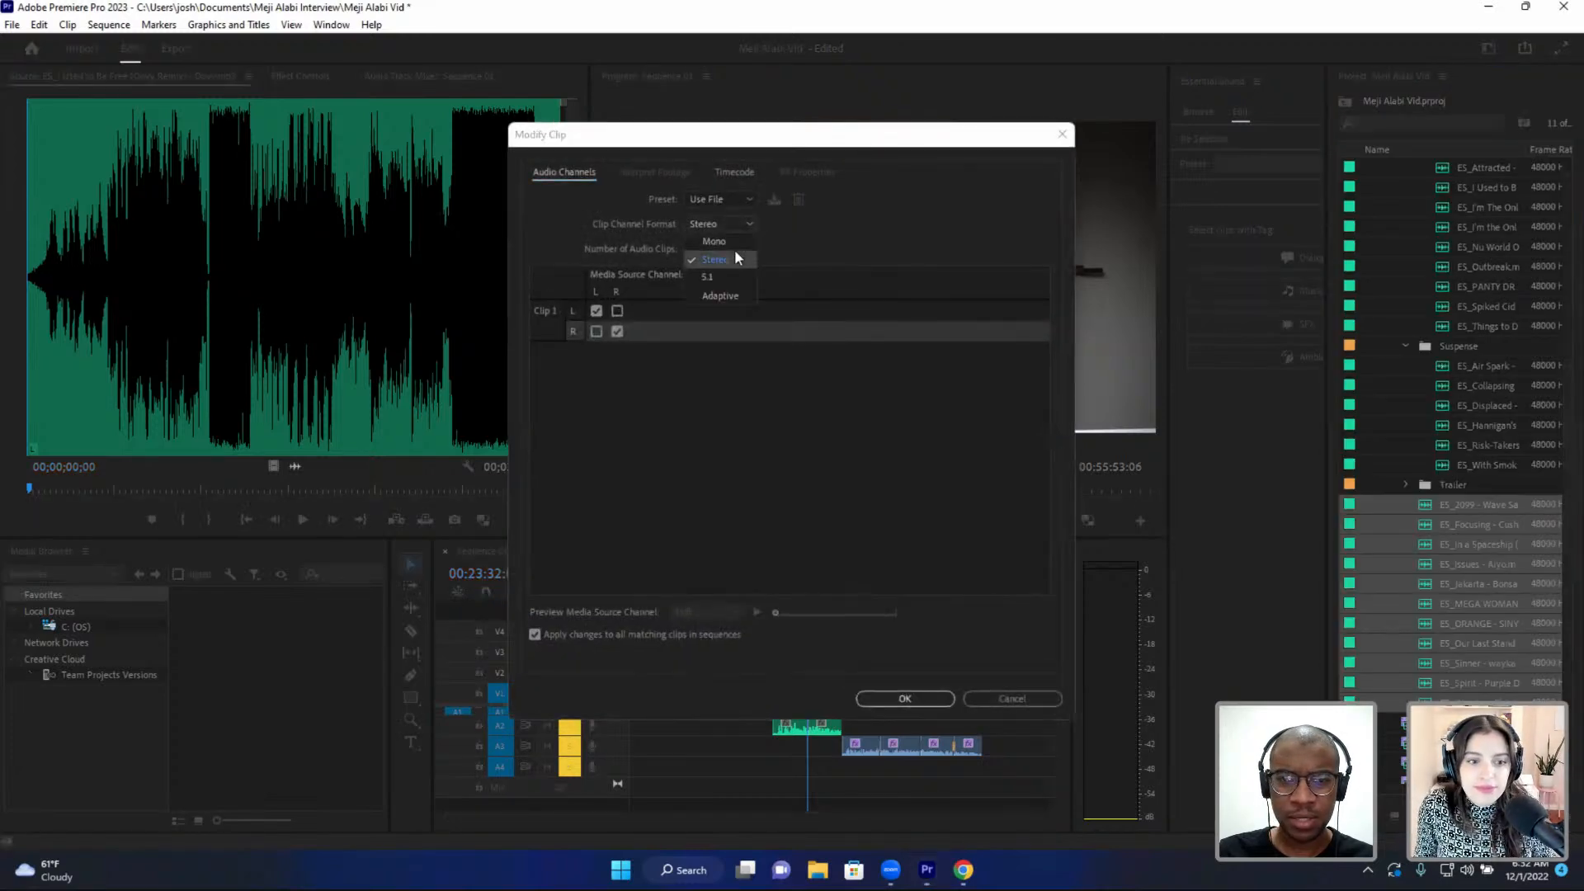
pyautogui.click(734, 242)
pyautogui.click(731, 229)
pyautogui.click(731, 234)
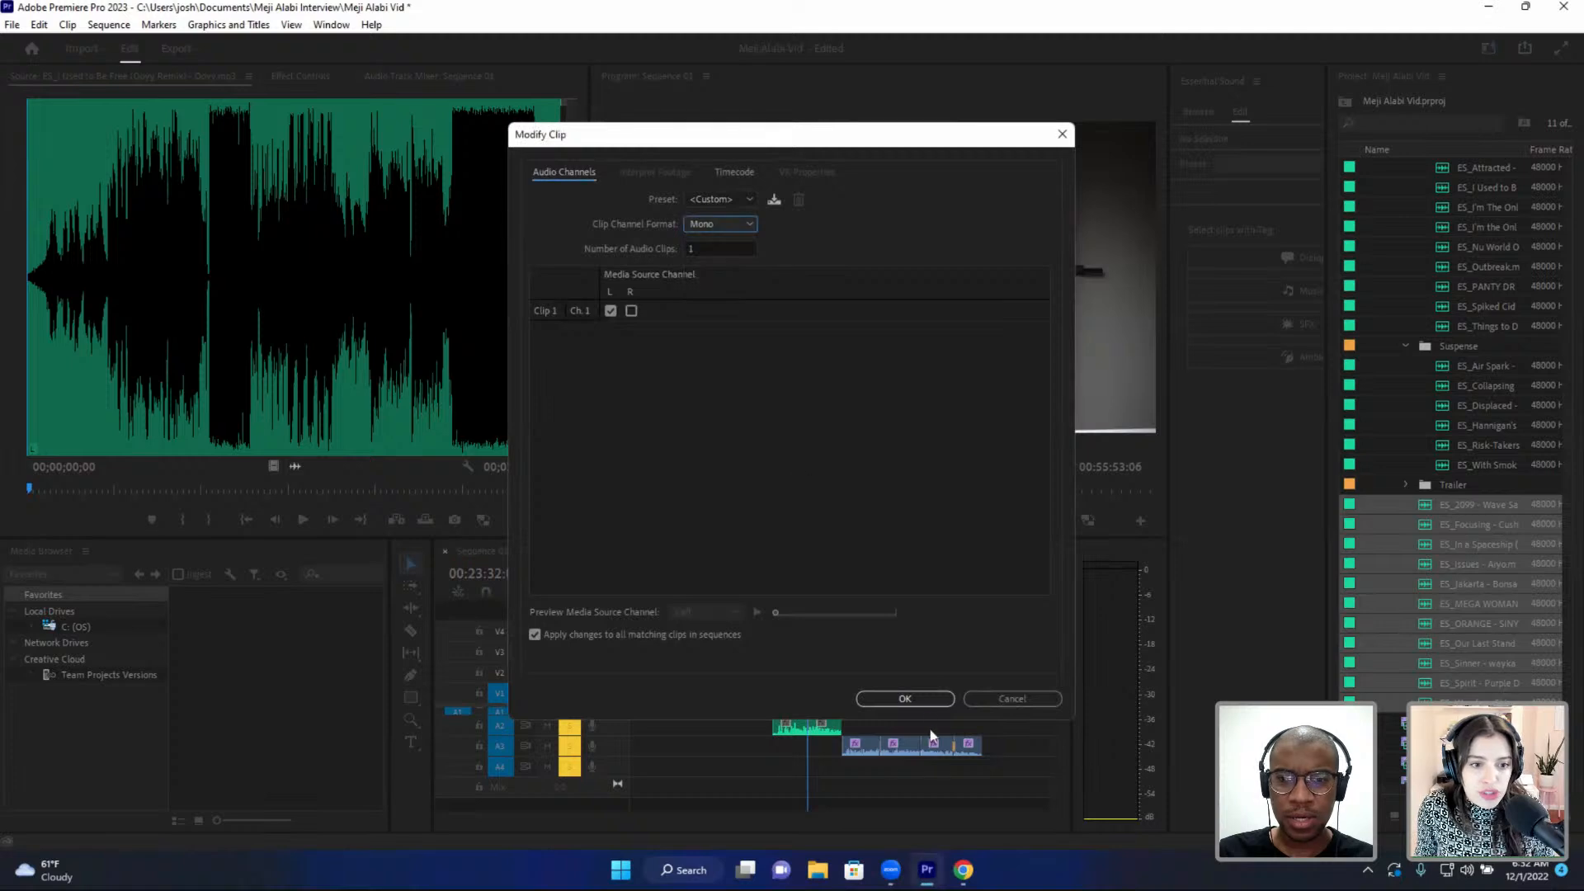
pyautogui.click(1008, 698)
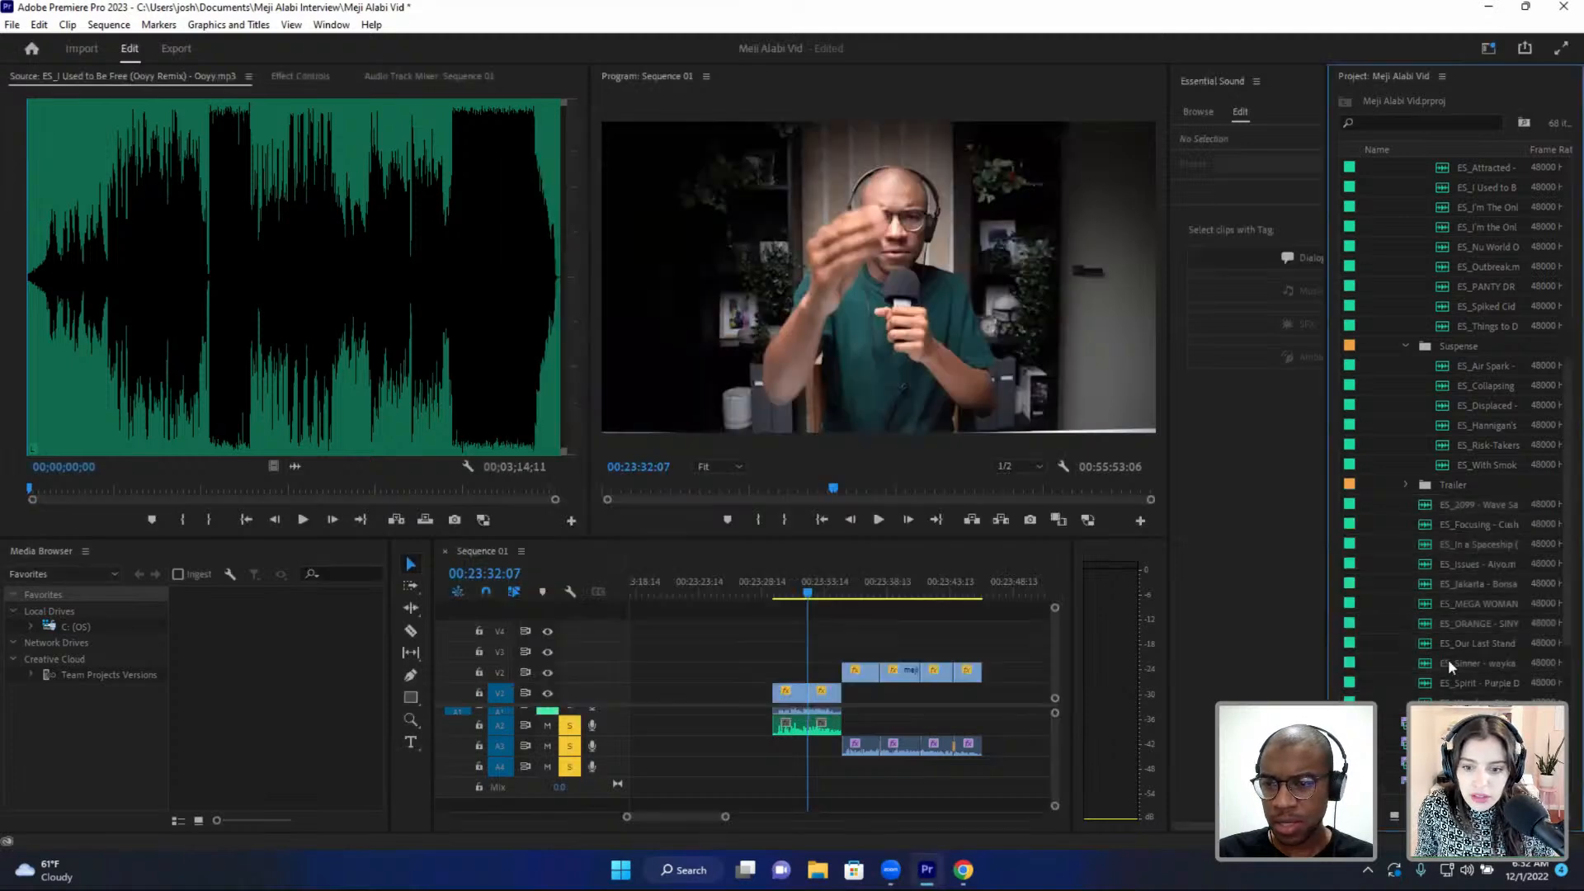
# - Preview ES_Wander, mark its out point at 00;00;18;17, and place that audio on A4 starting with the first interviewer clip
pyautogui.doubleClick(1413, 700)
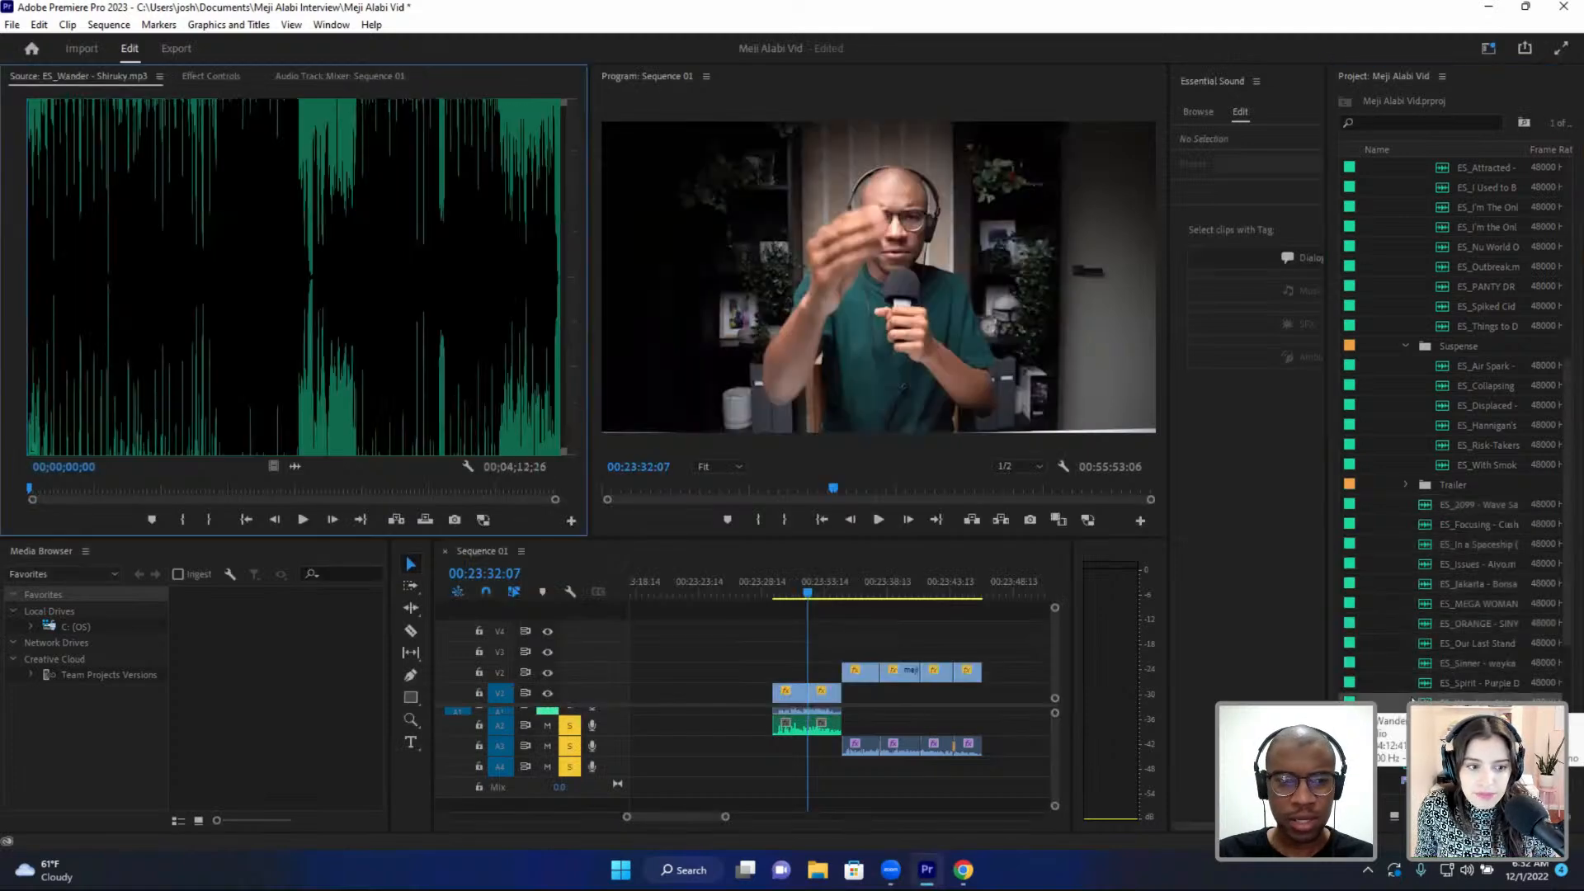
pyautogui.press('space')
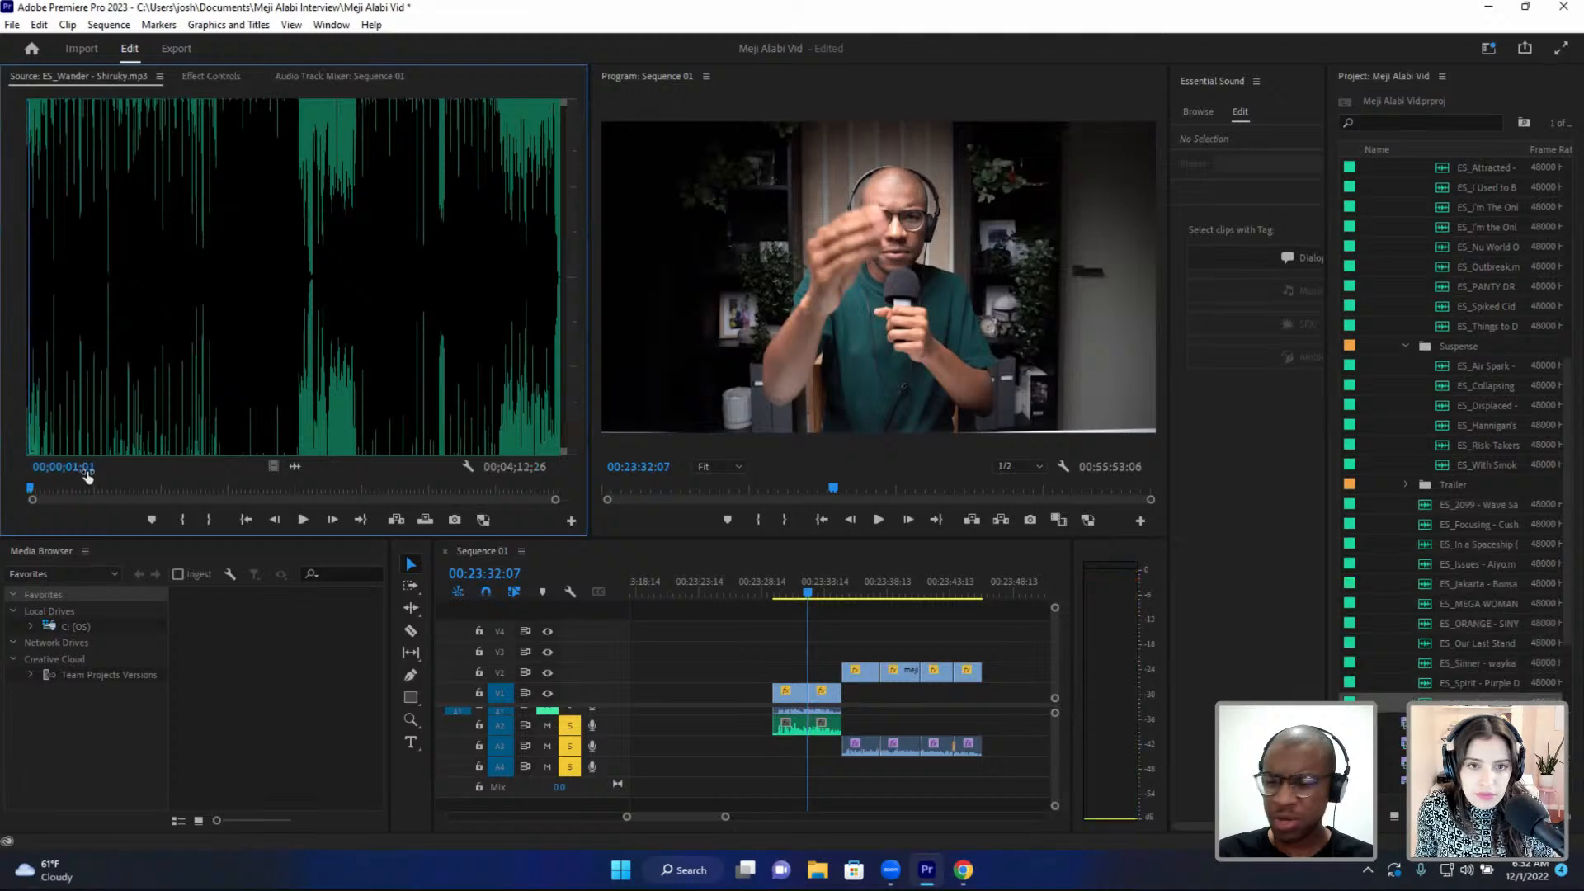
pyautogui.moveTo(30, 489); pyautogui.dragTo(23, 490)
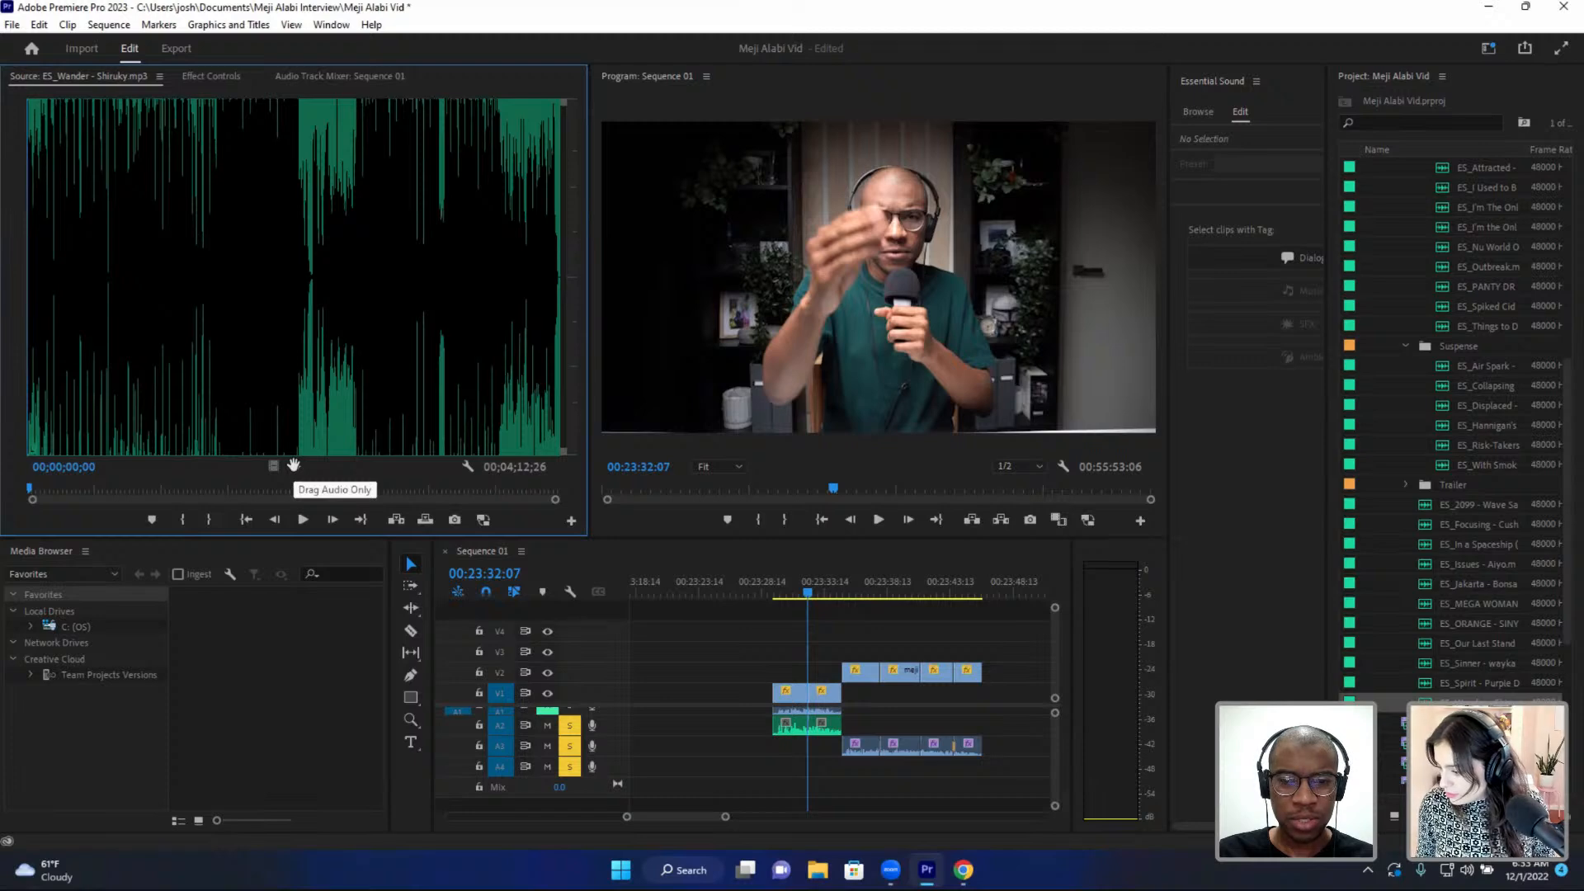
pyautogui.click(67, 487)
pyautogui.press('o')
pyautogui.moveTo(295, 467); pyautogui.dragTo(773, 773)
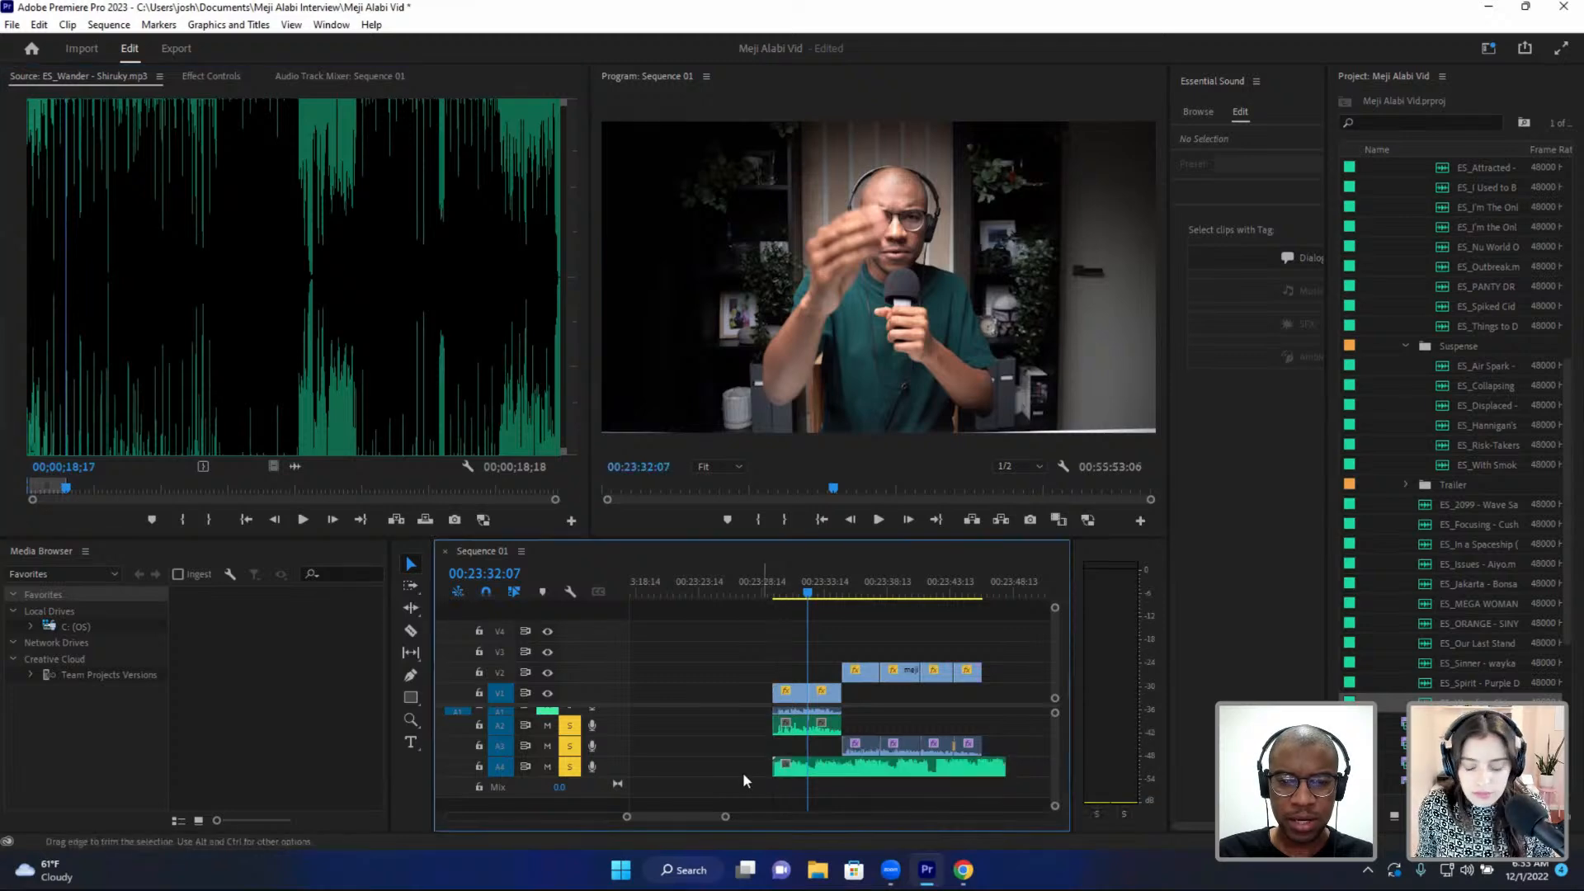
# - Open the effect controls of the ES_Wander music clip on A4 and play the mix from near its start
pyautogui.scroll(-2, 1046, 761)
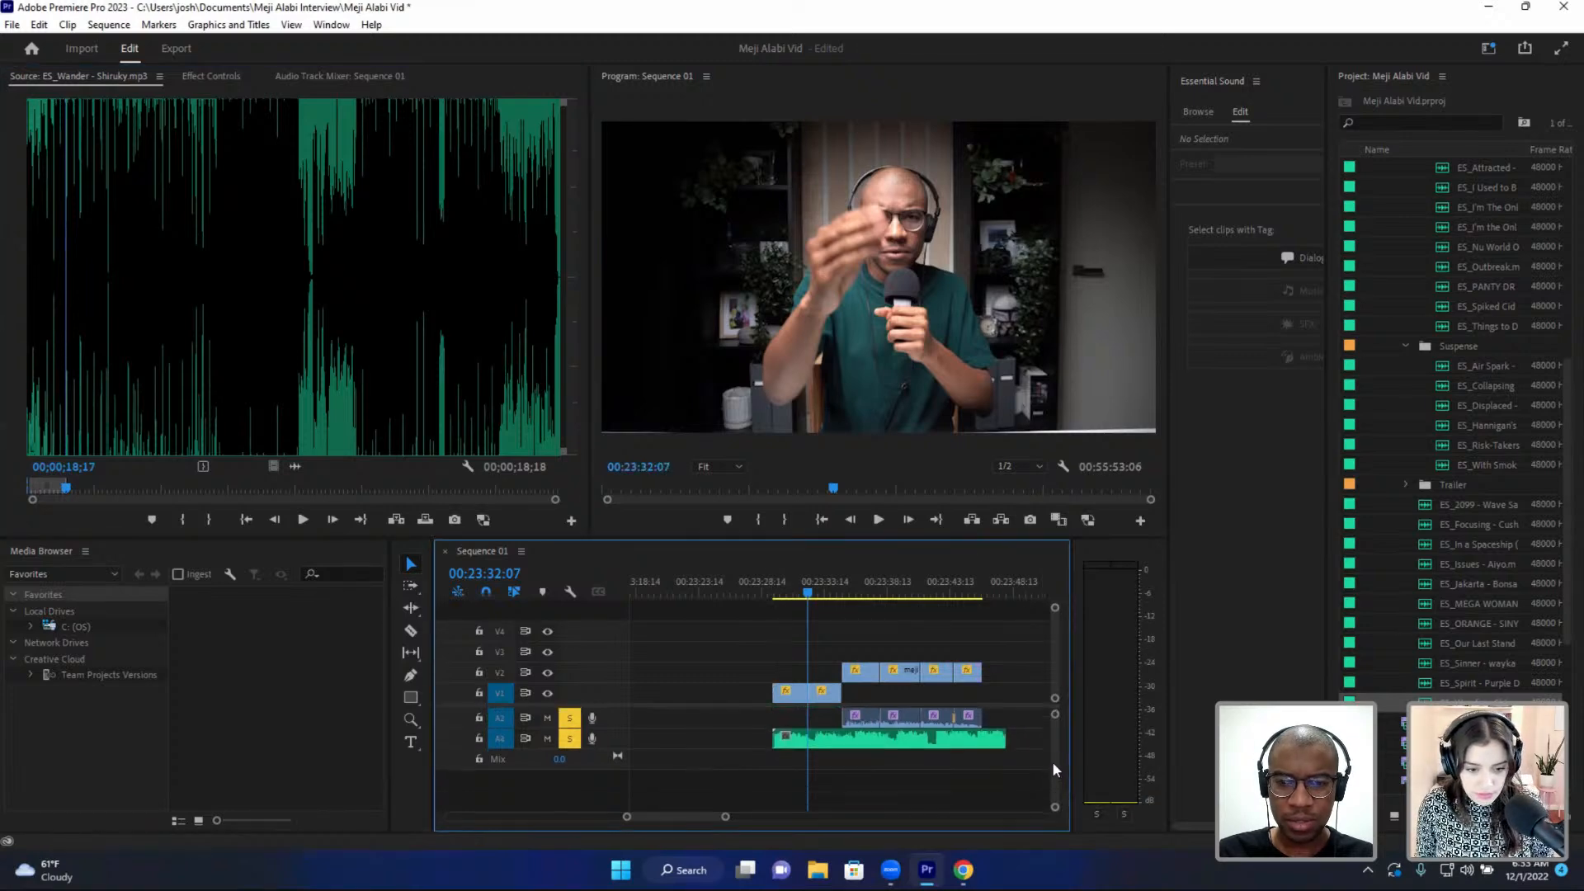
pyautogui.scroll(2, 1056, 764)
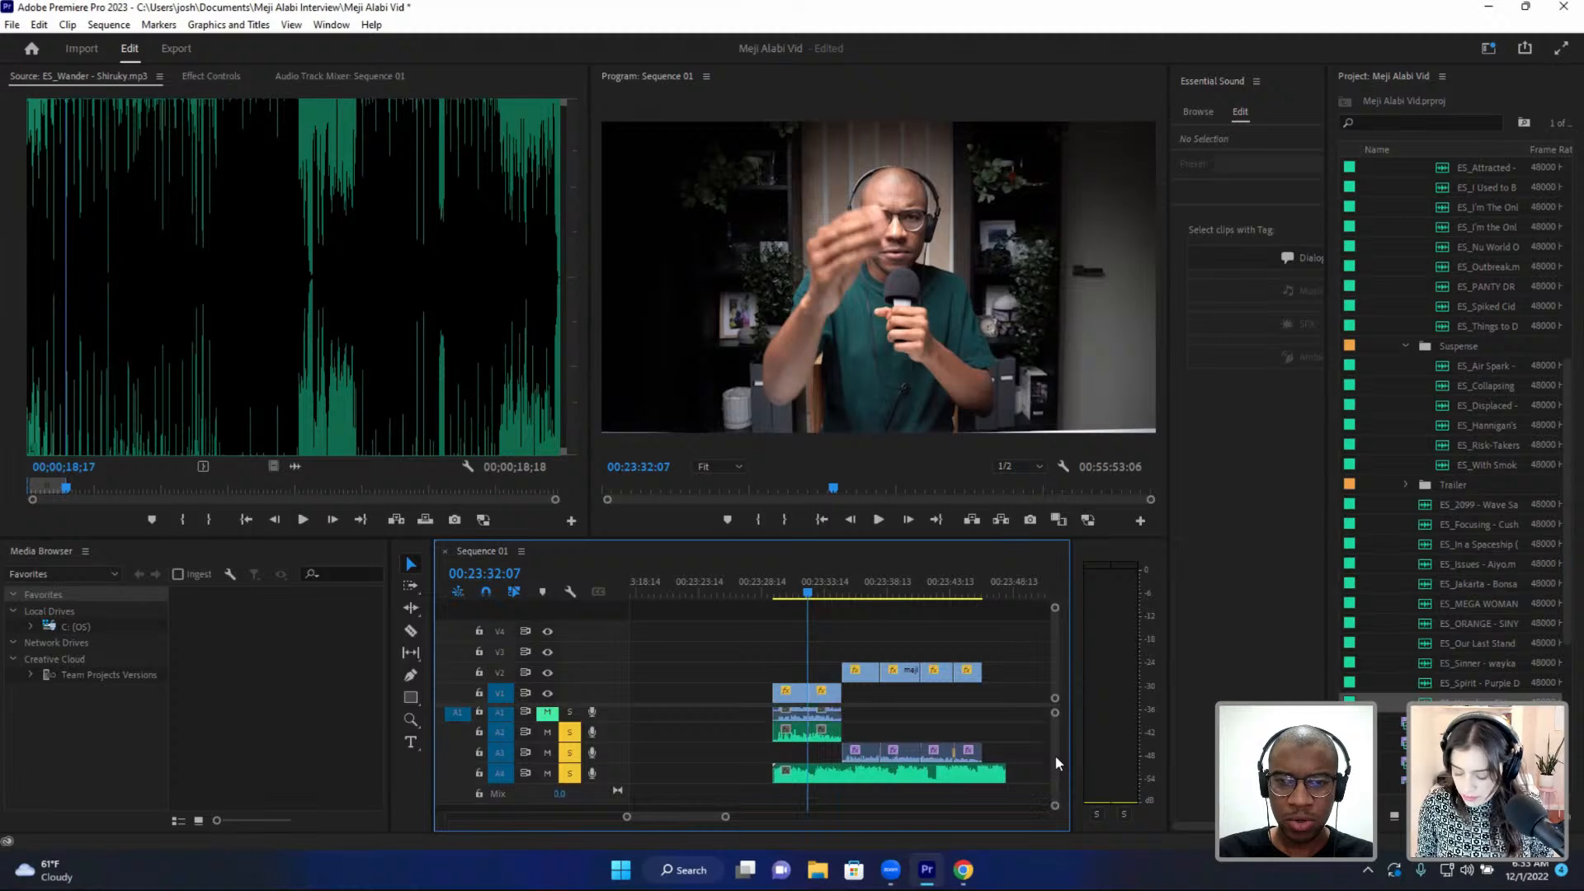
pyautogui.scroll(-2, 825, 660)
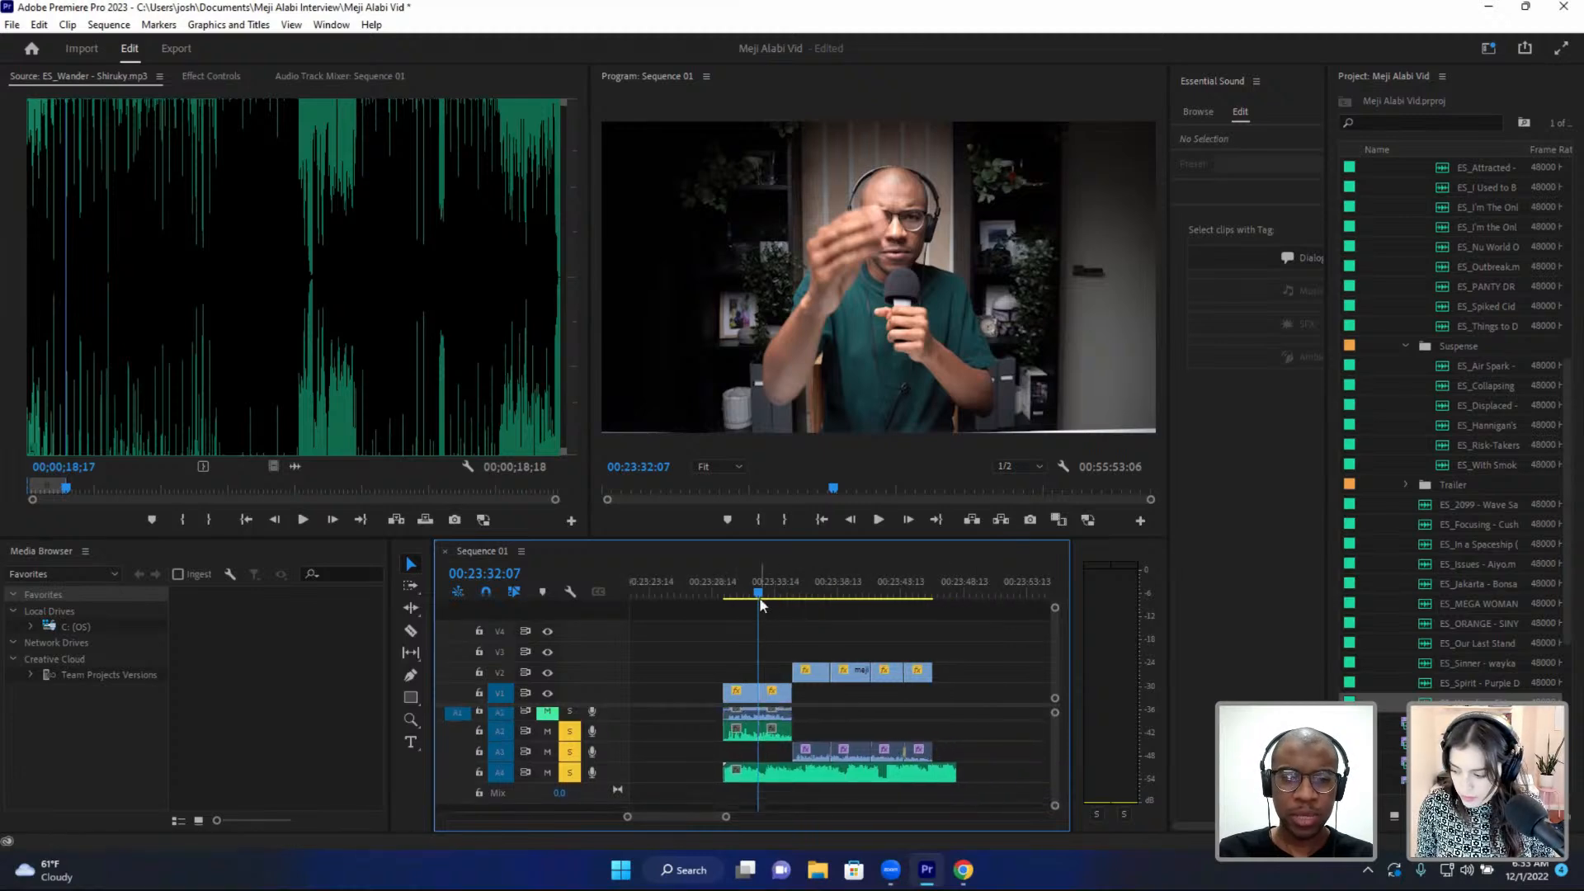
pyautogui.click(768, 778)
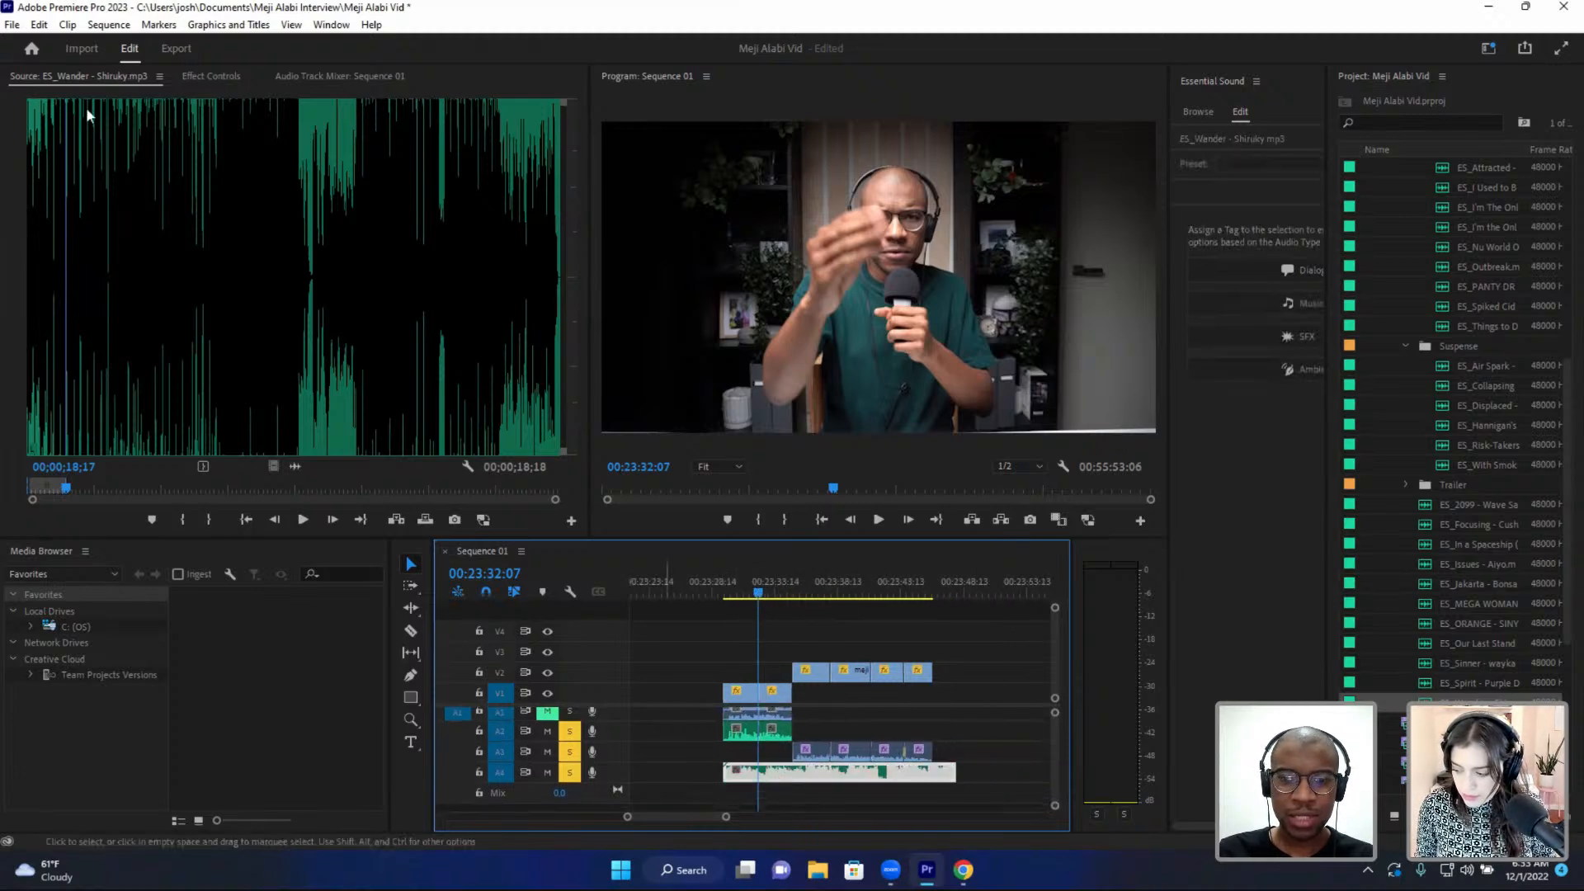
pyautogui.click(202, 76)
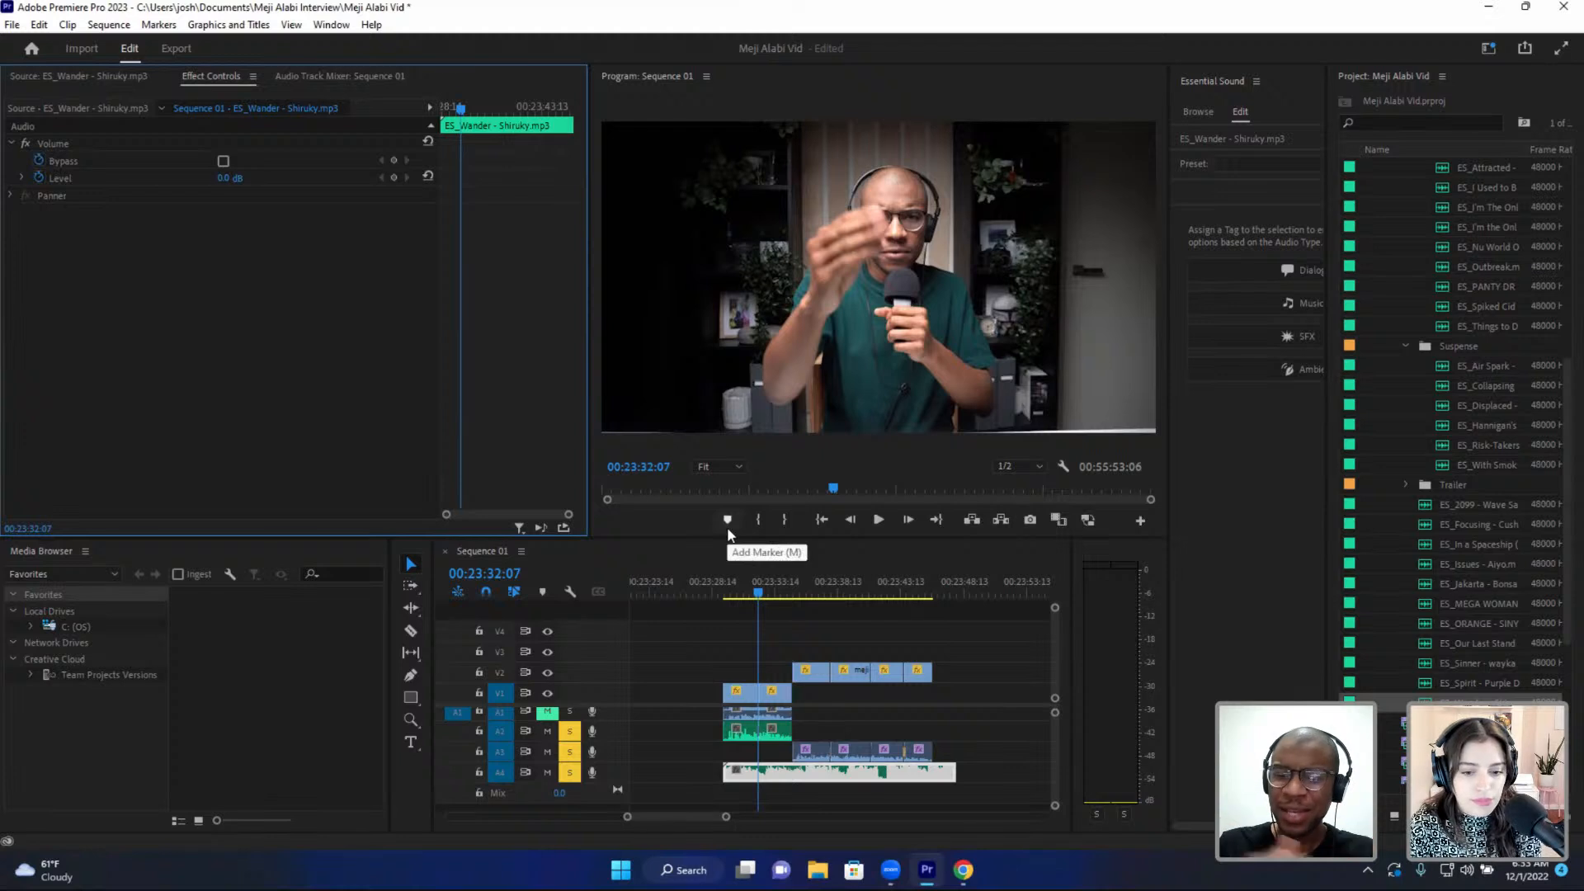
pyautogui.click(740, 585)
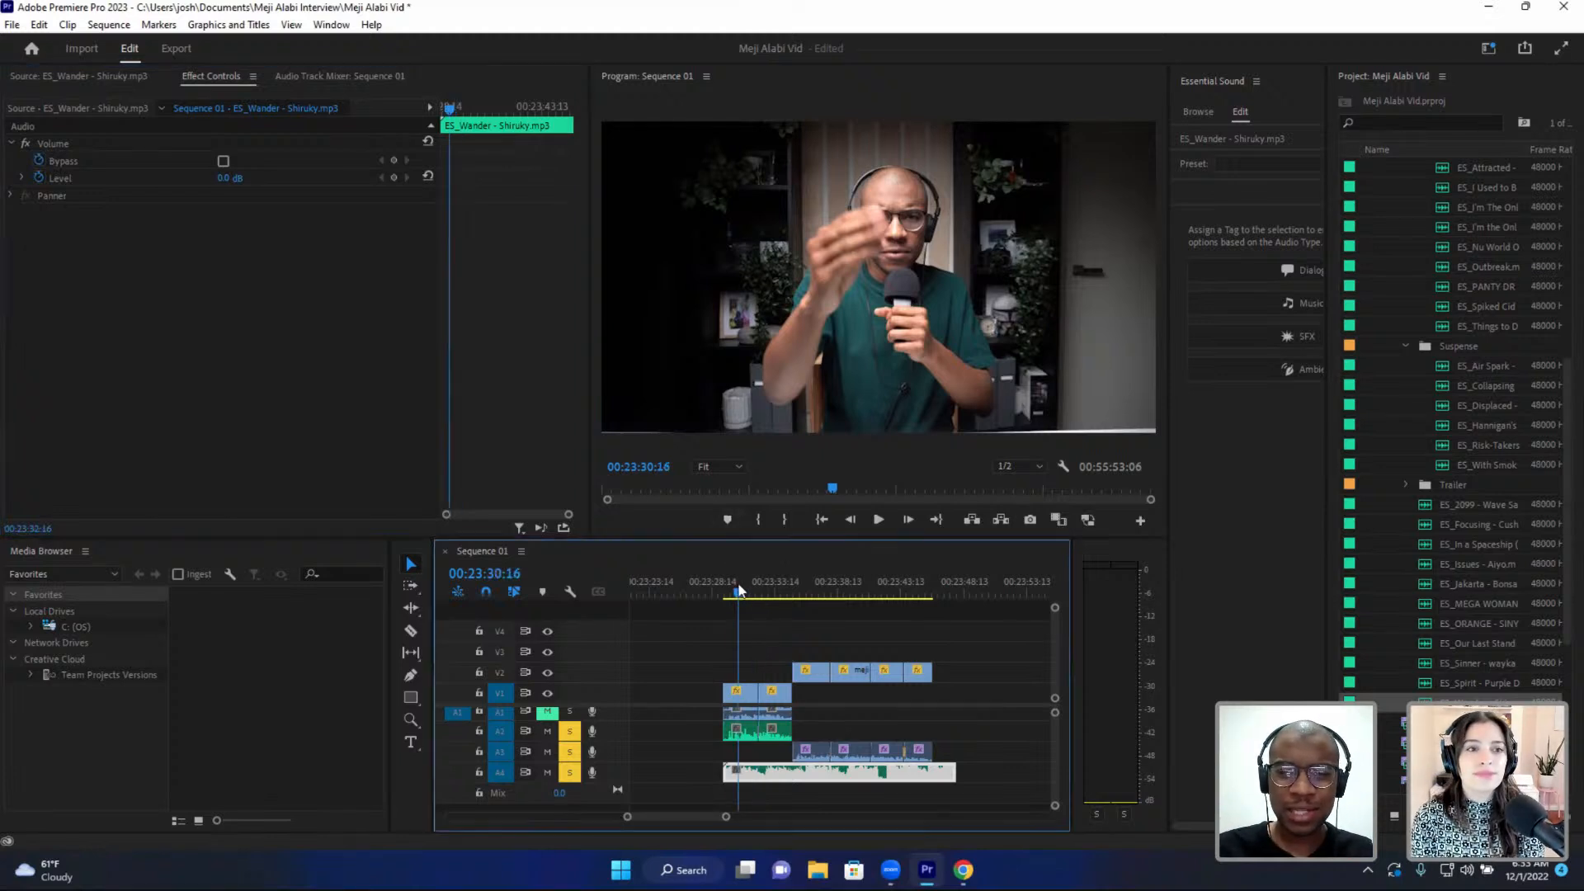
pyautogui.press('space')
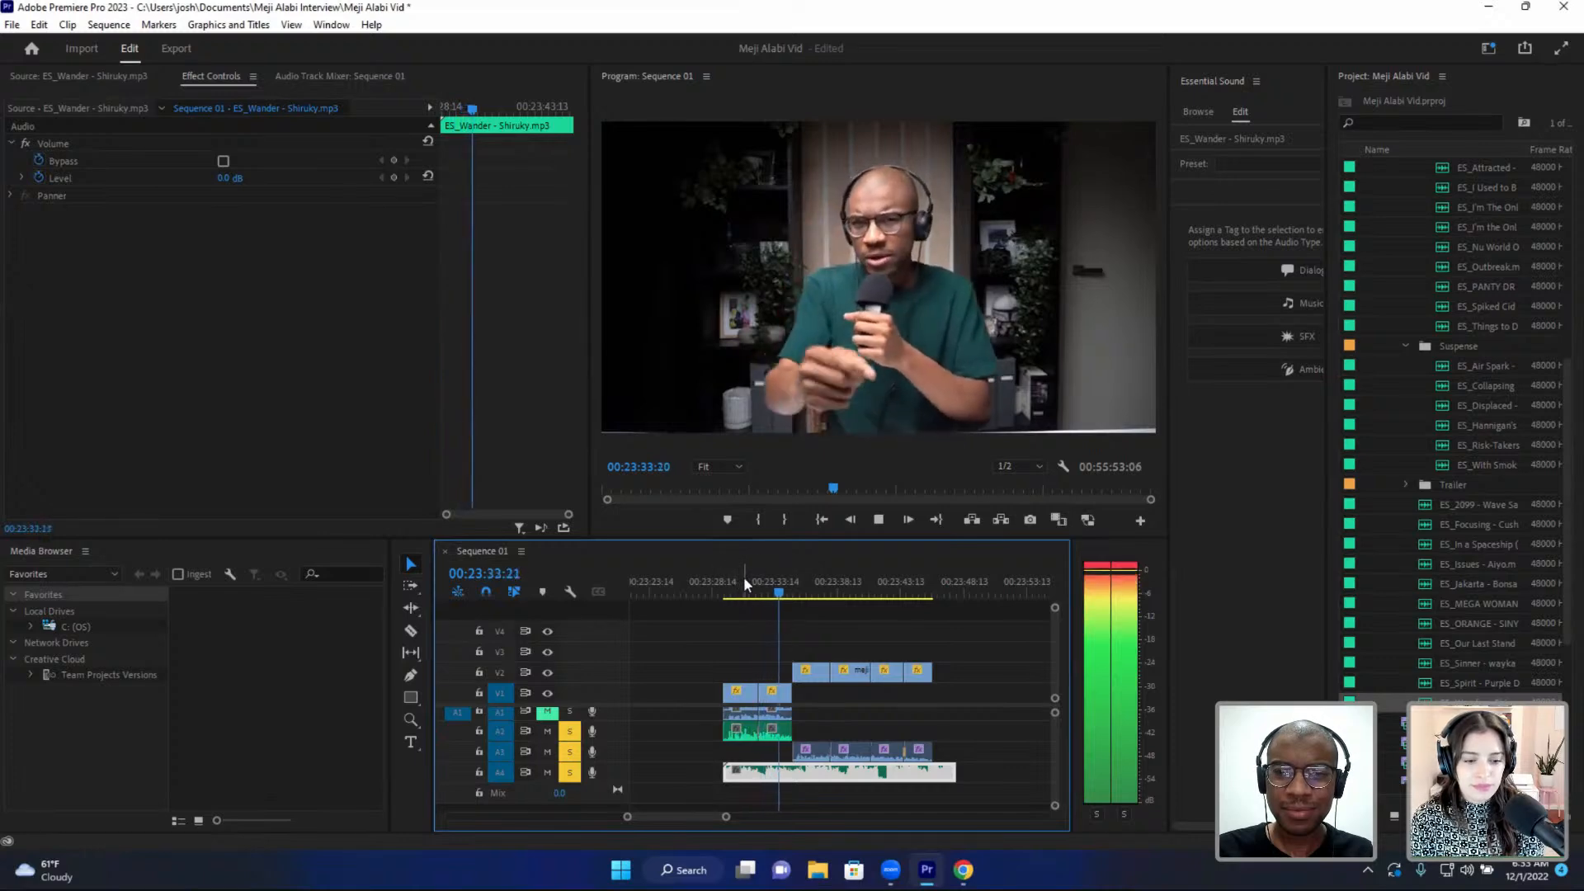
pyautogui.press('space')
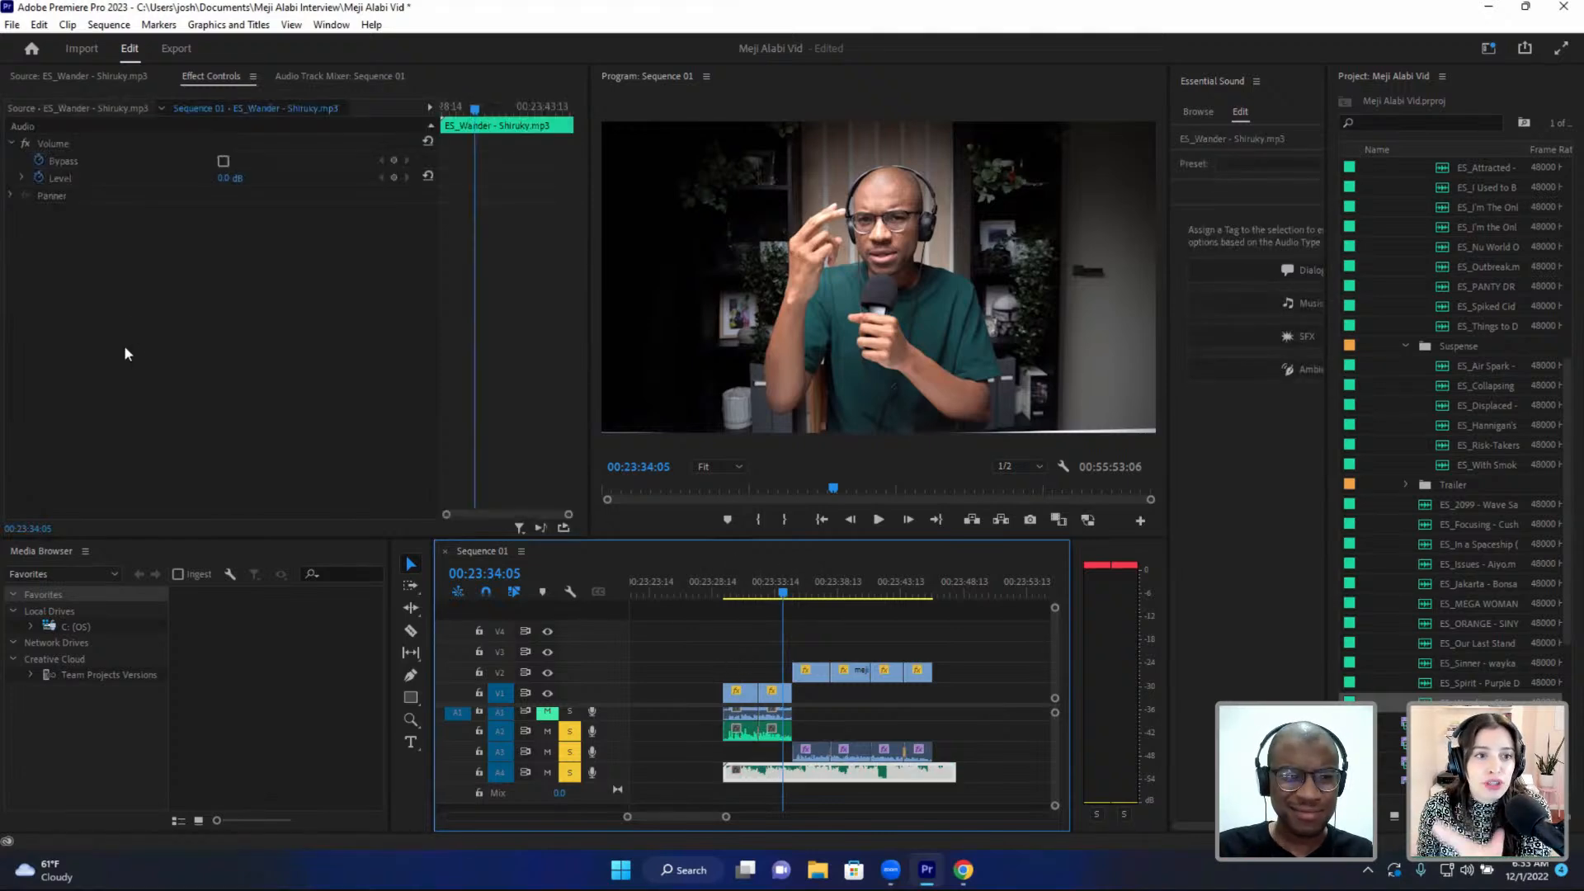
# - Turn off keyframing for the ES_Wander clip's volume level and set the level to -20 dB
pyautogui.click(20, 183)
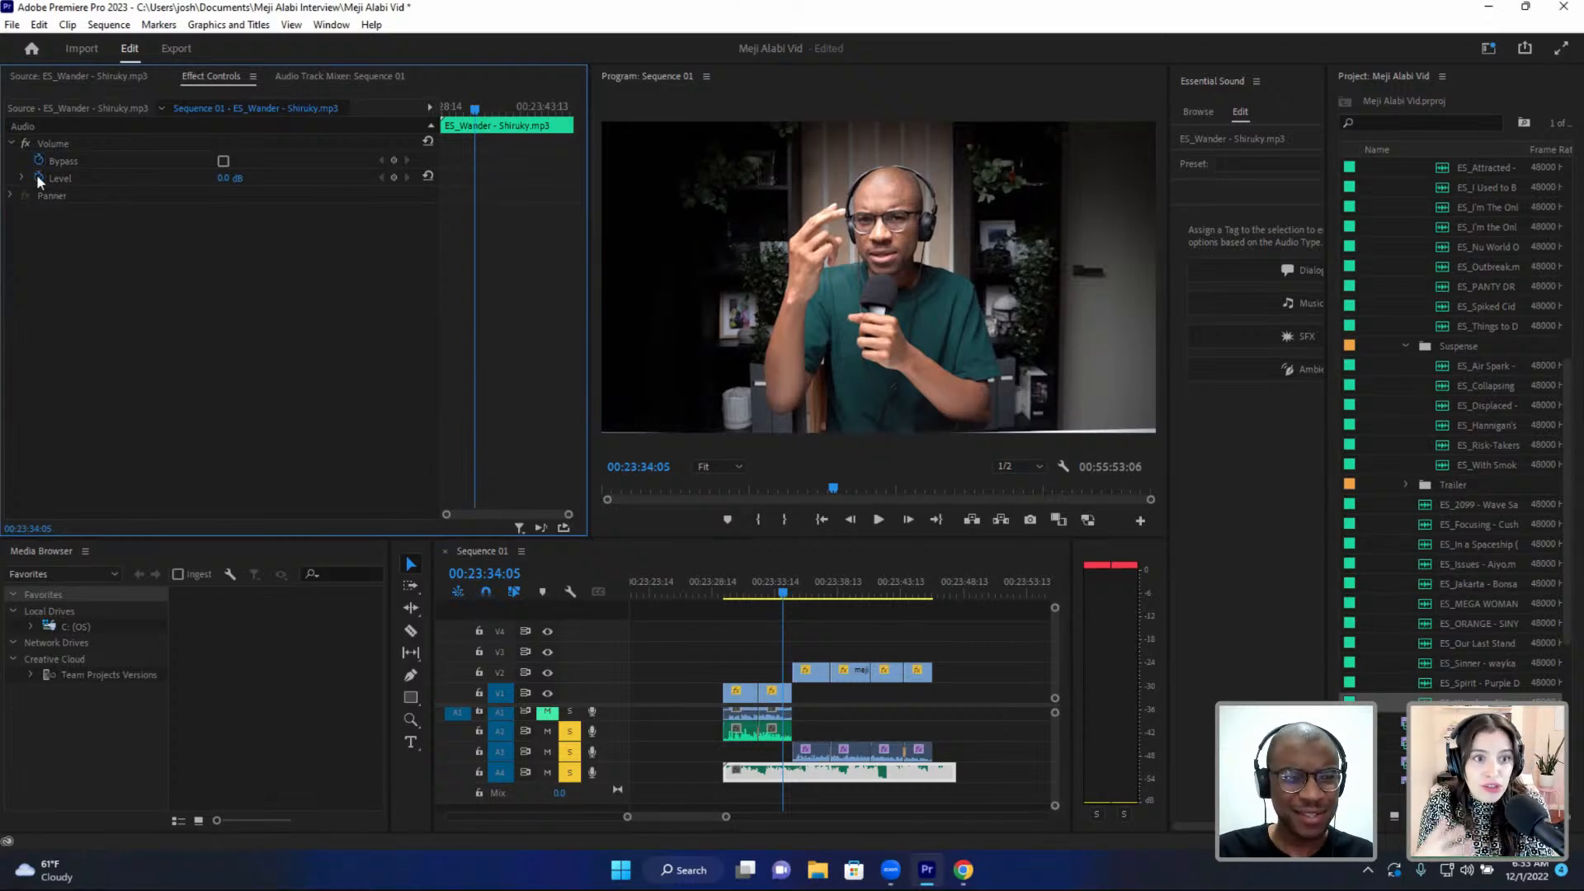
pyautogui.click(37, 176)
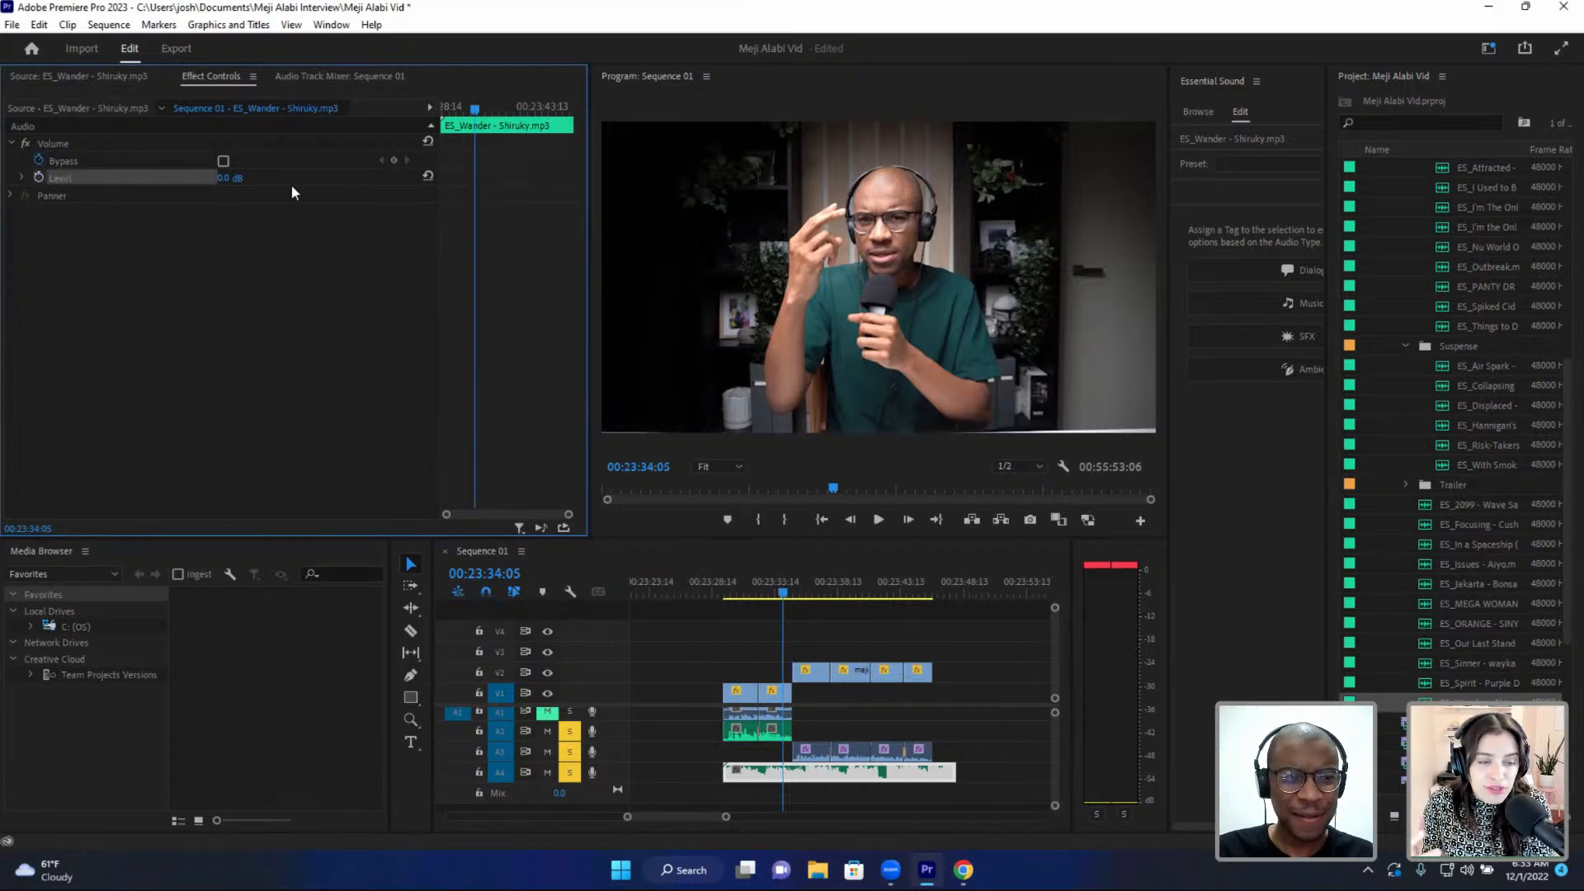
pyautogui.click(239, 177)
pyautogui.write('-')
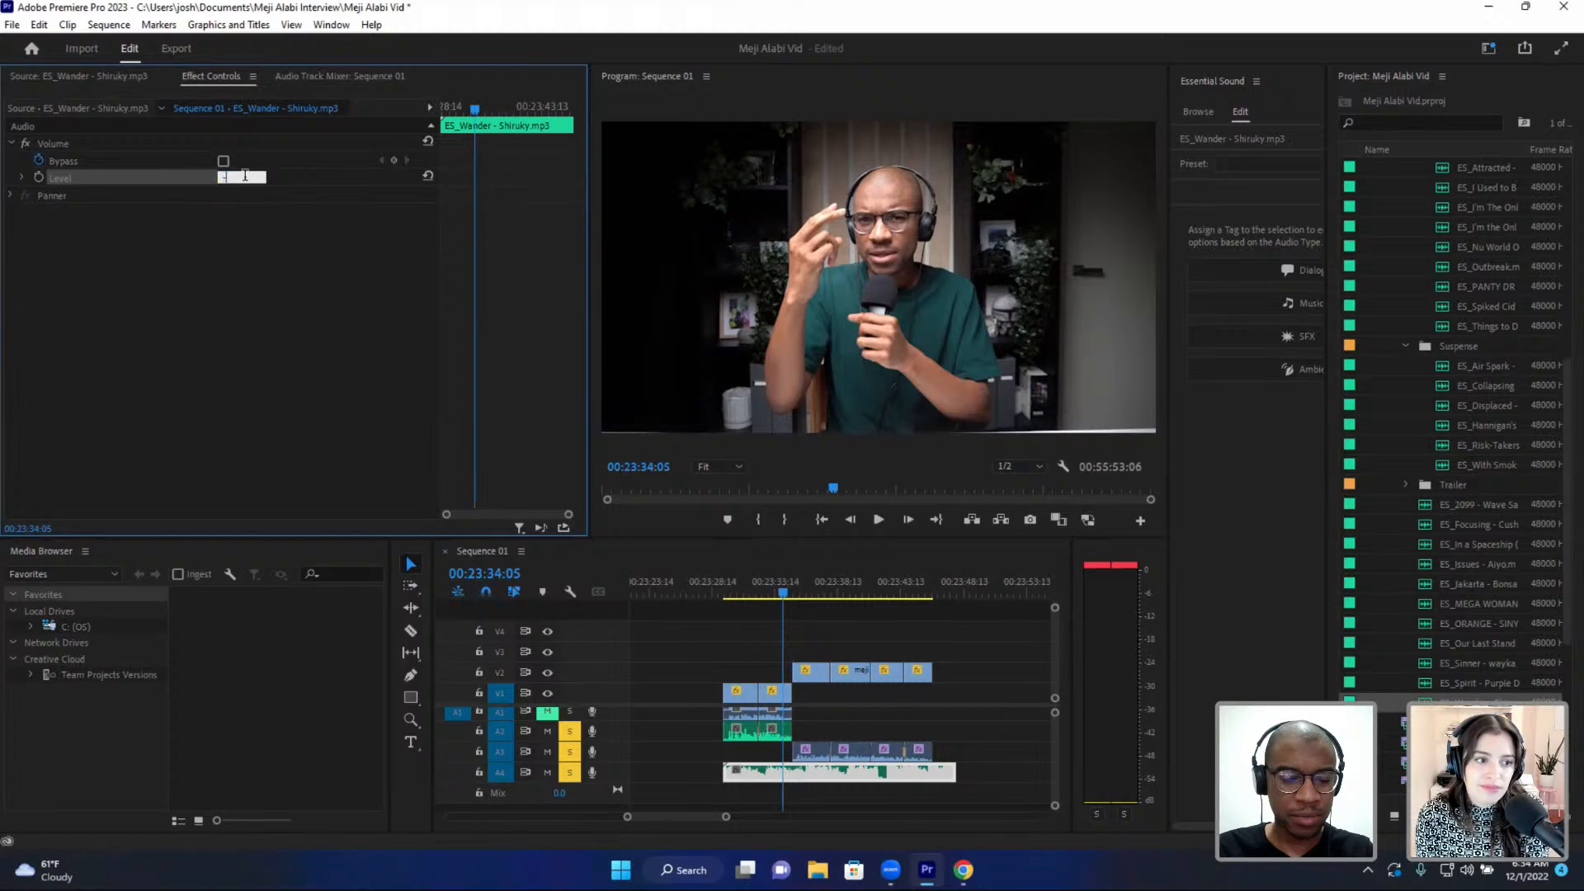
pyautogui.write('20')
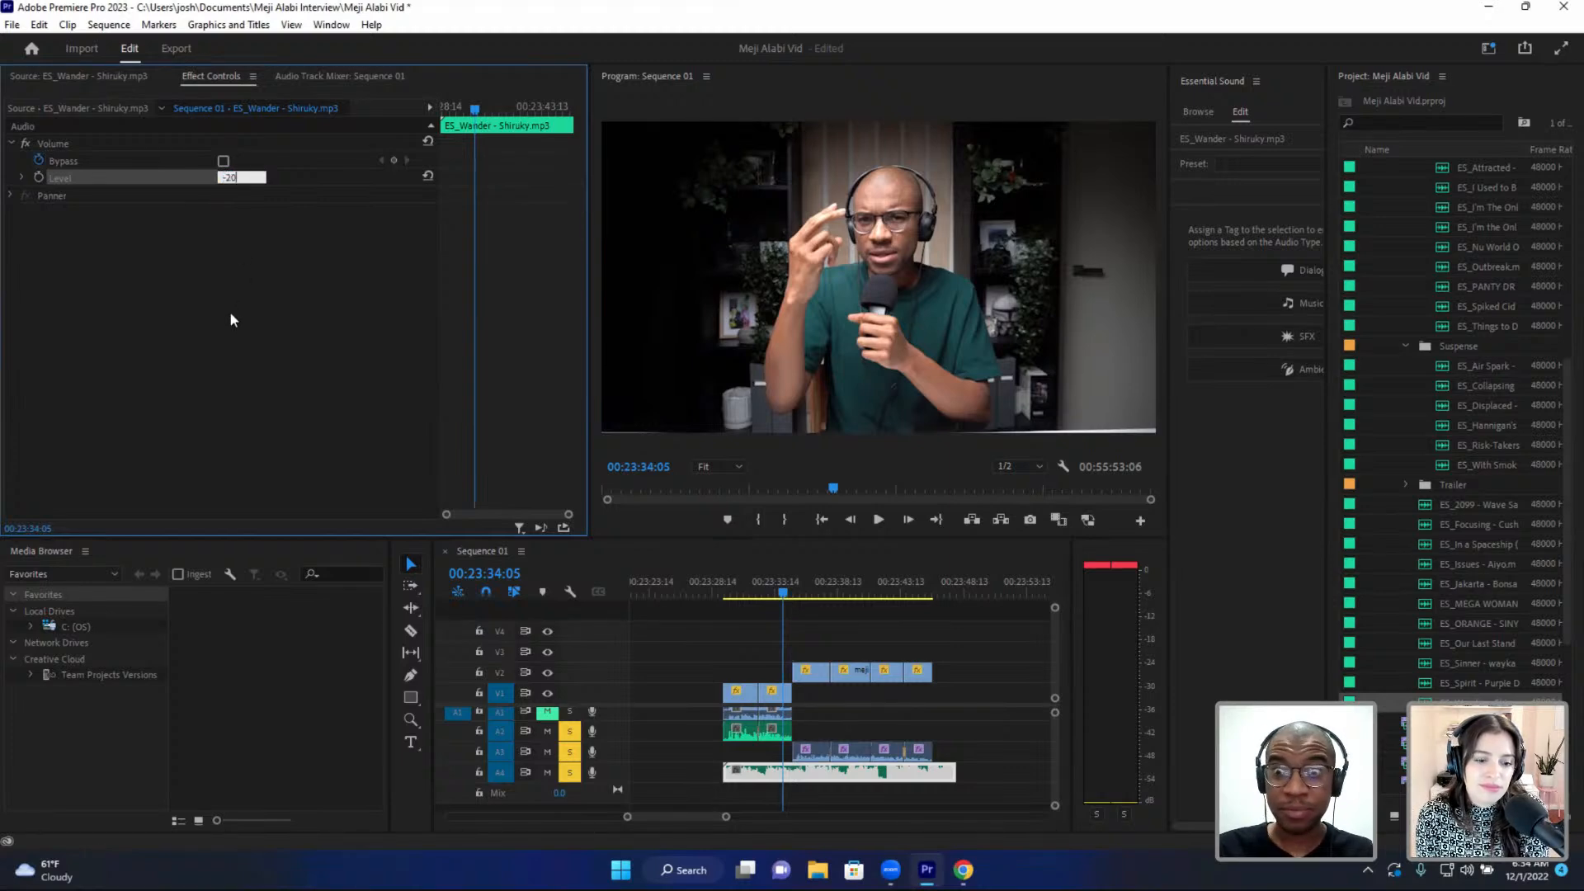
pyautogui.press('Return')
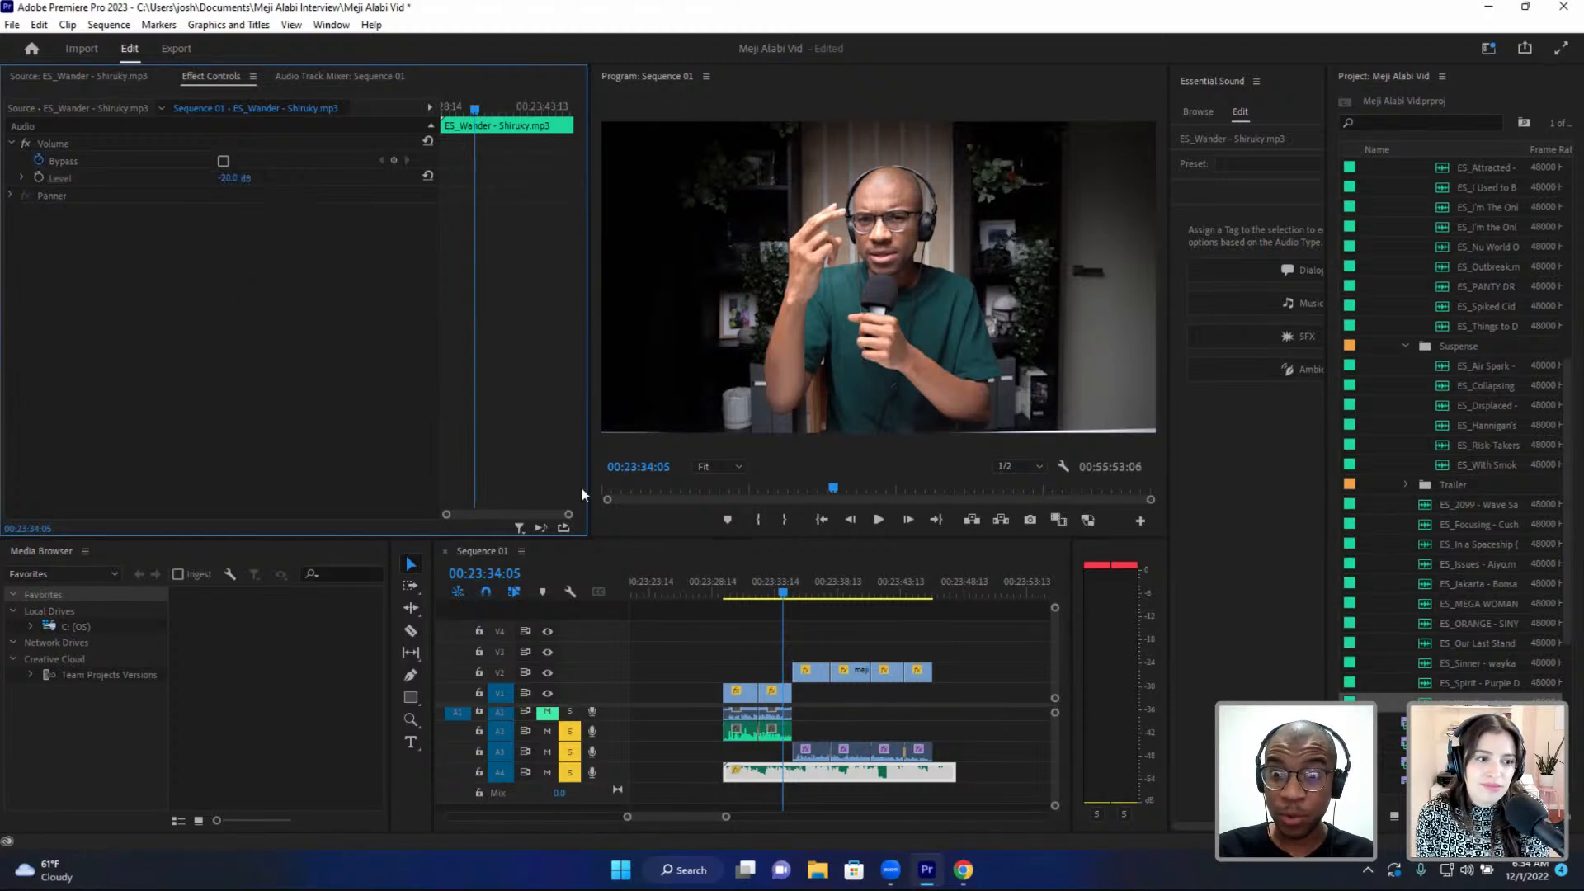
# - Play the opening interviewer section twice to judge the reduced music level under the voice
pyautogui.click(736, 587)
pyautogui.press('space')
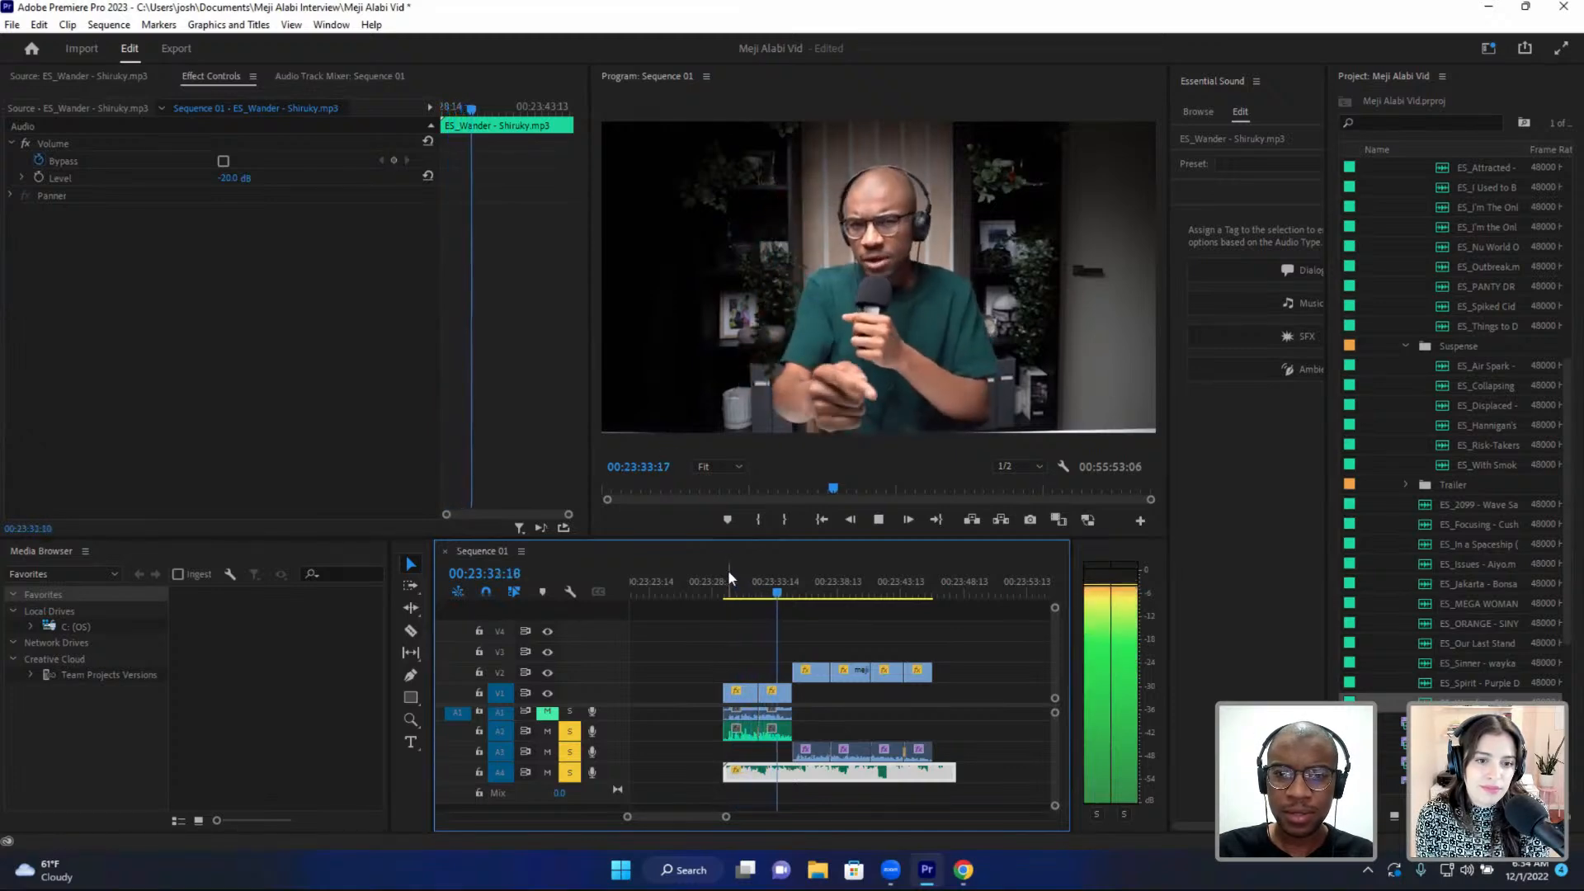
pyautogui.press('space')
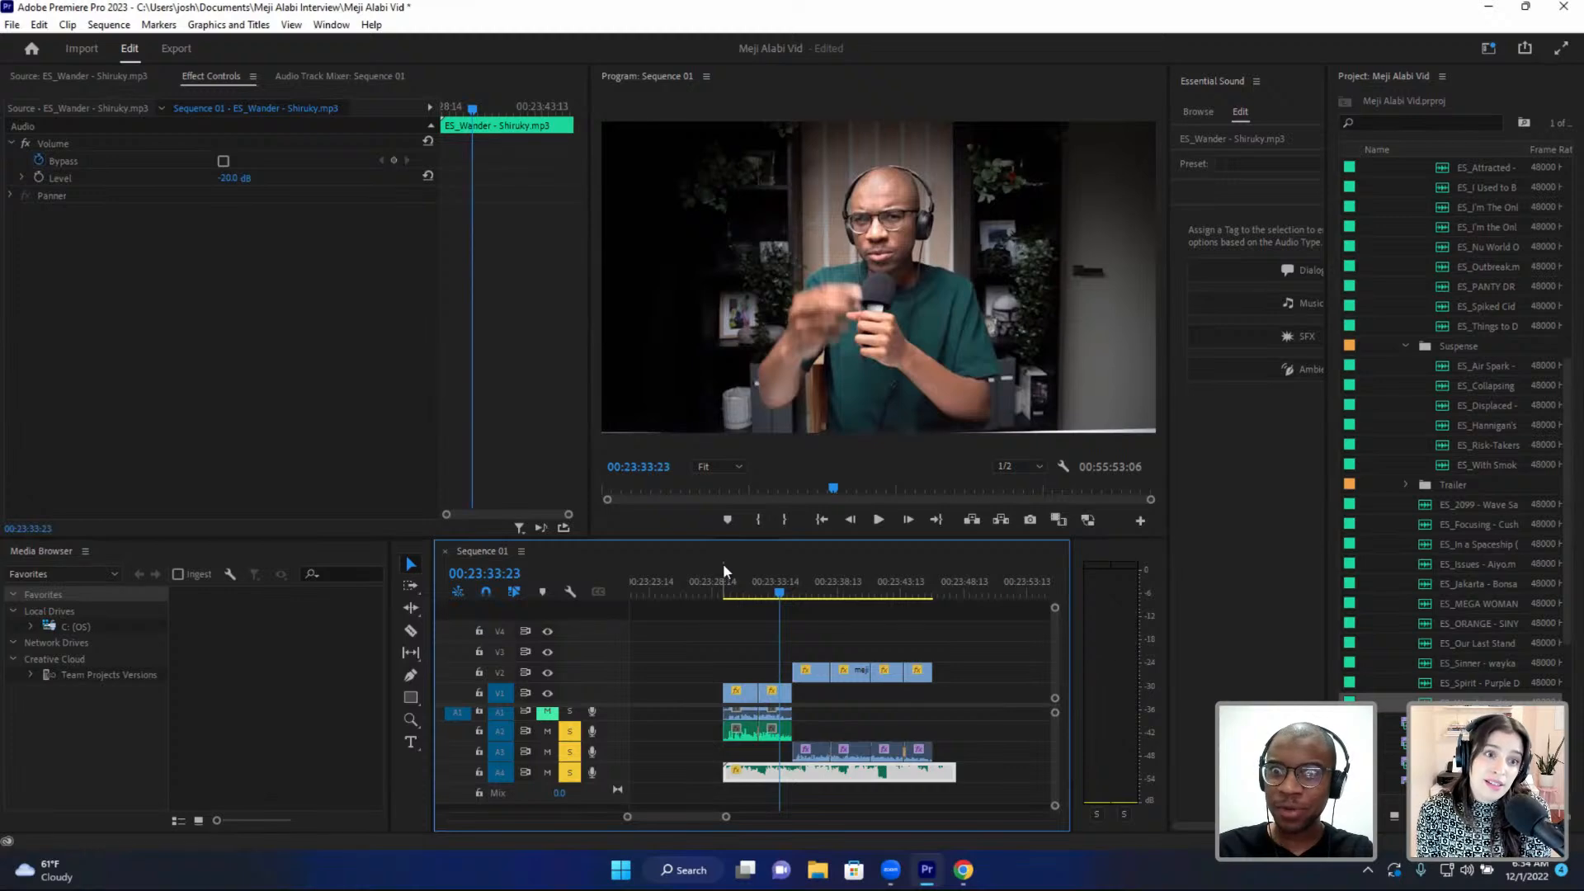
pyautogui.click(724, 571)
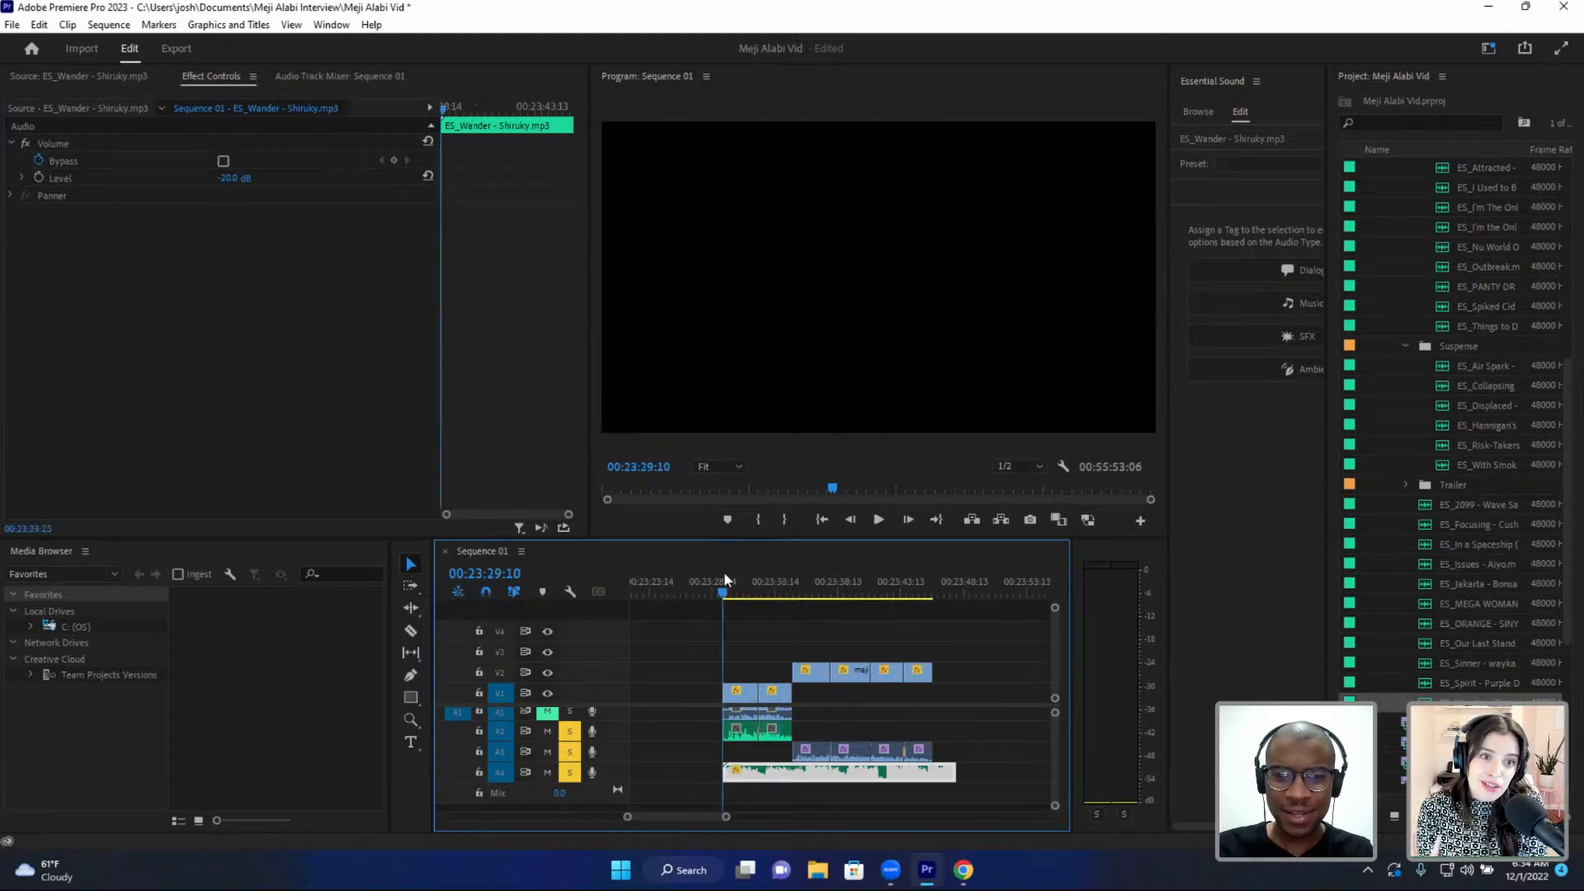
pyautogui.press('space')
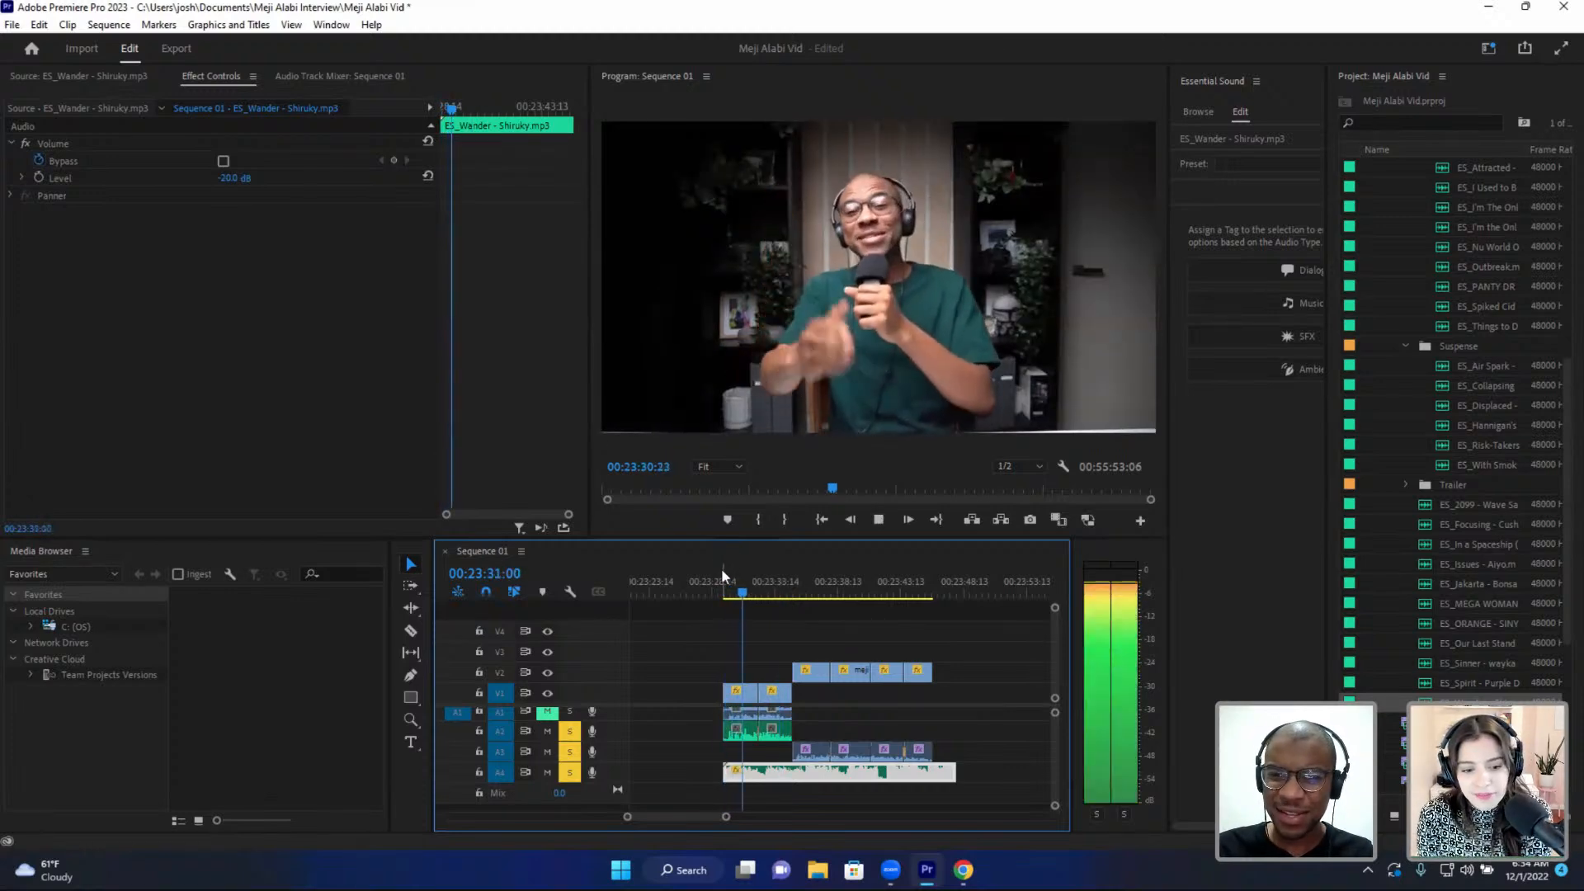
pyautogui.press('space')
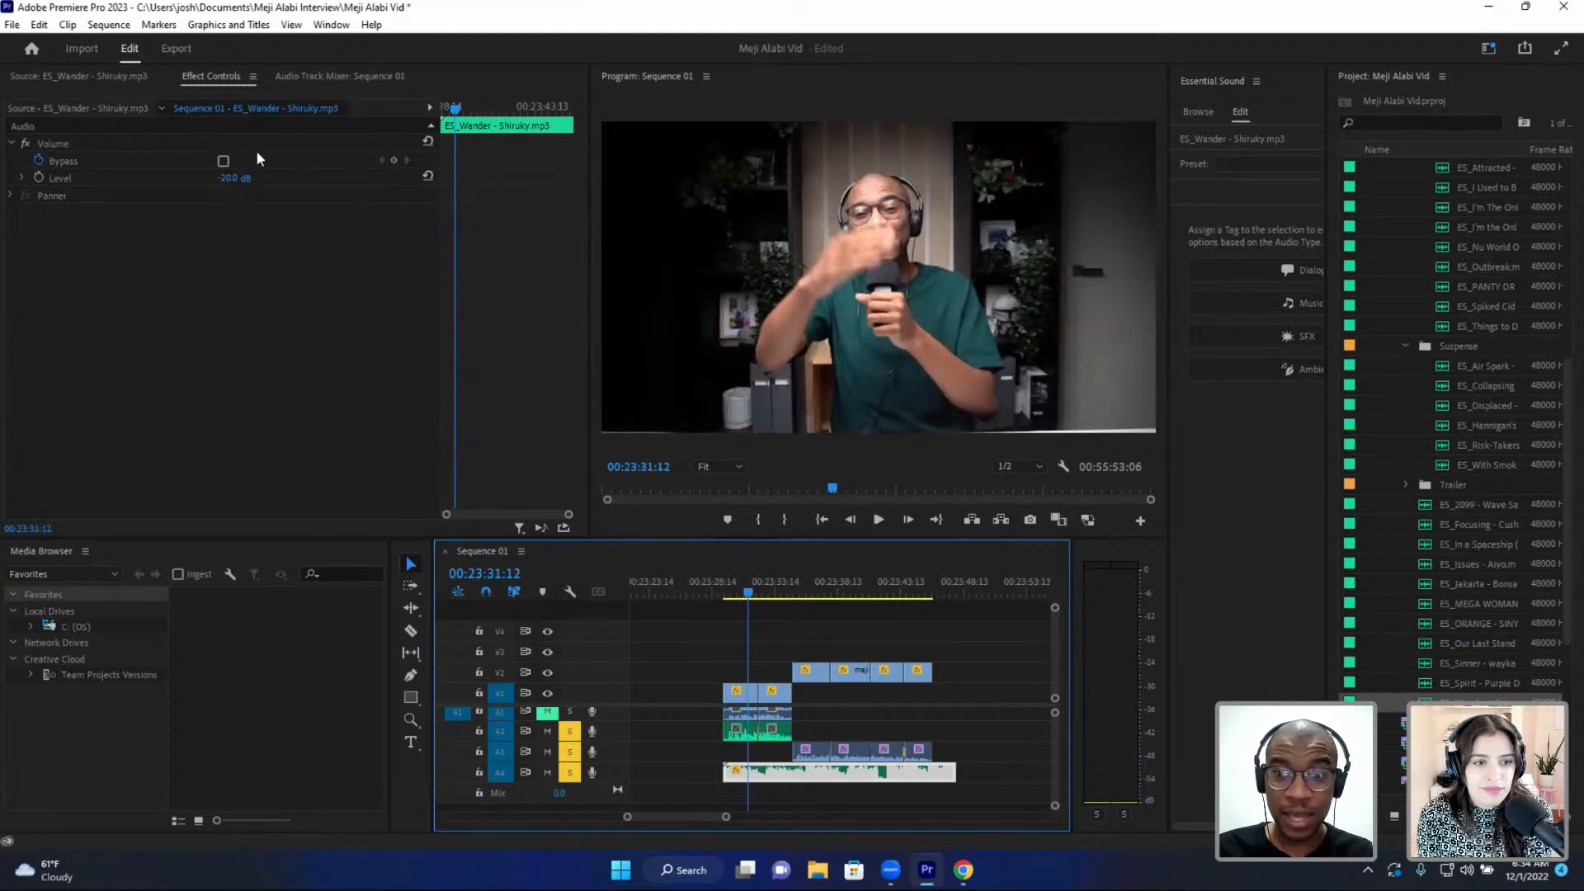
# - Set the ES_Wander clip's volume level to 0 dB
pyautogui.click(224, 177)
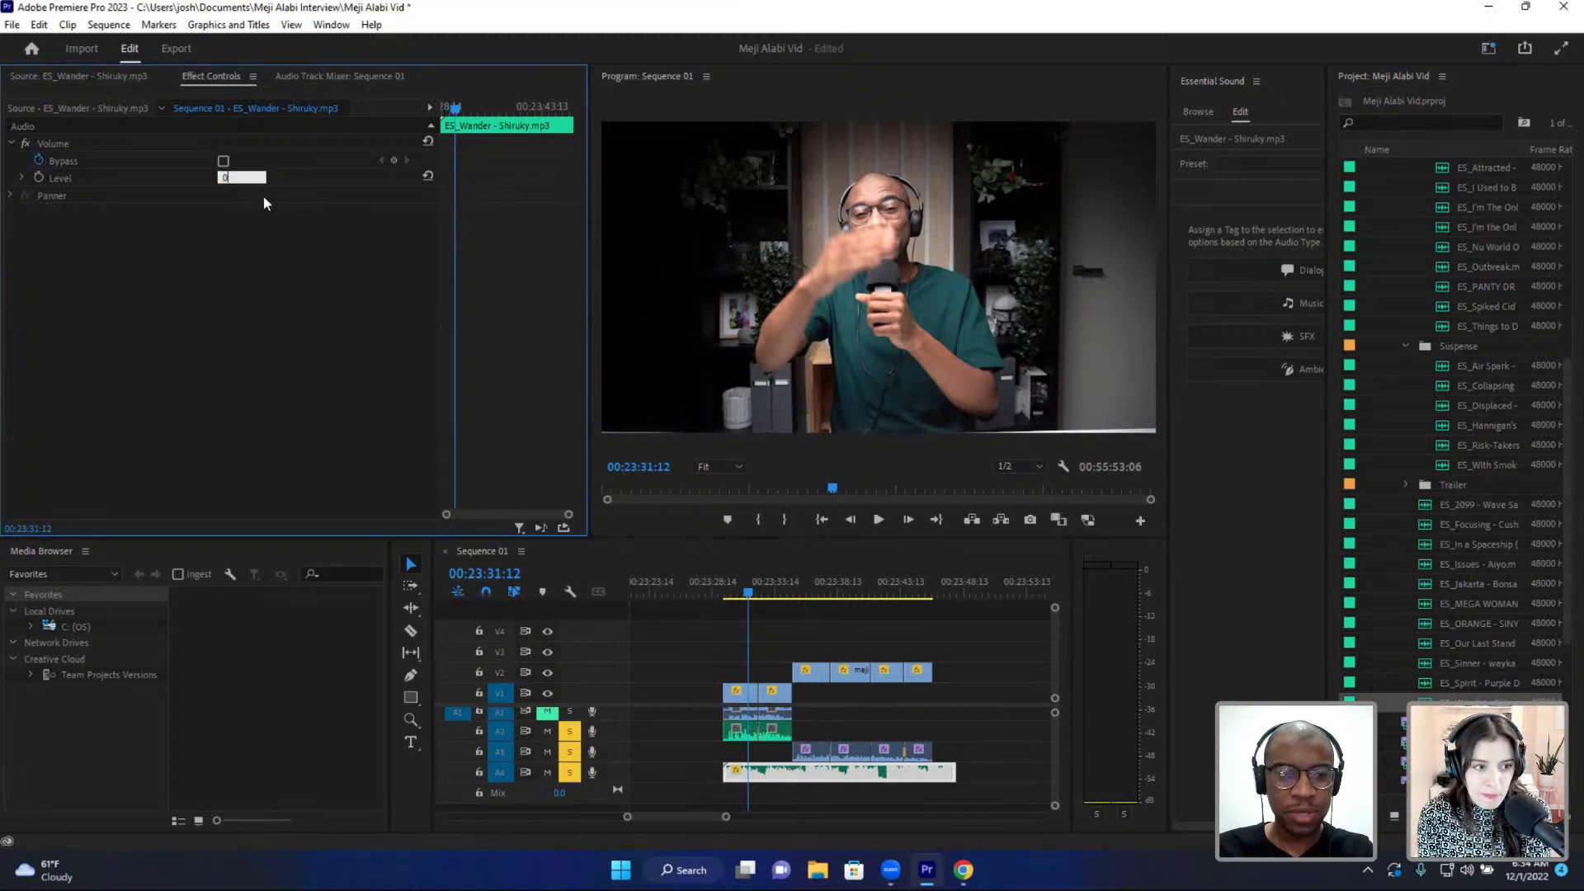
pyautogui.write('0')
pyautogui.press('Return')
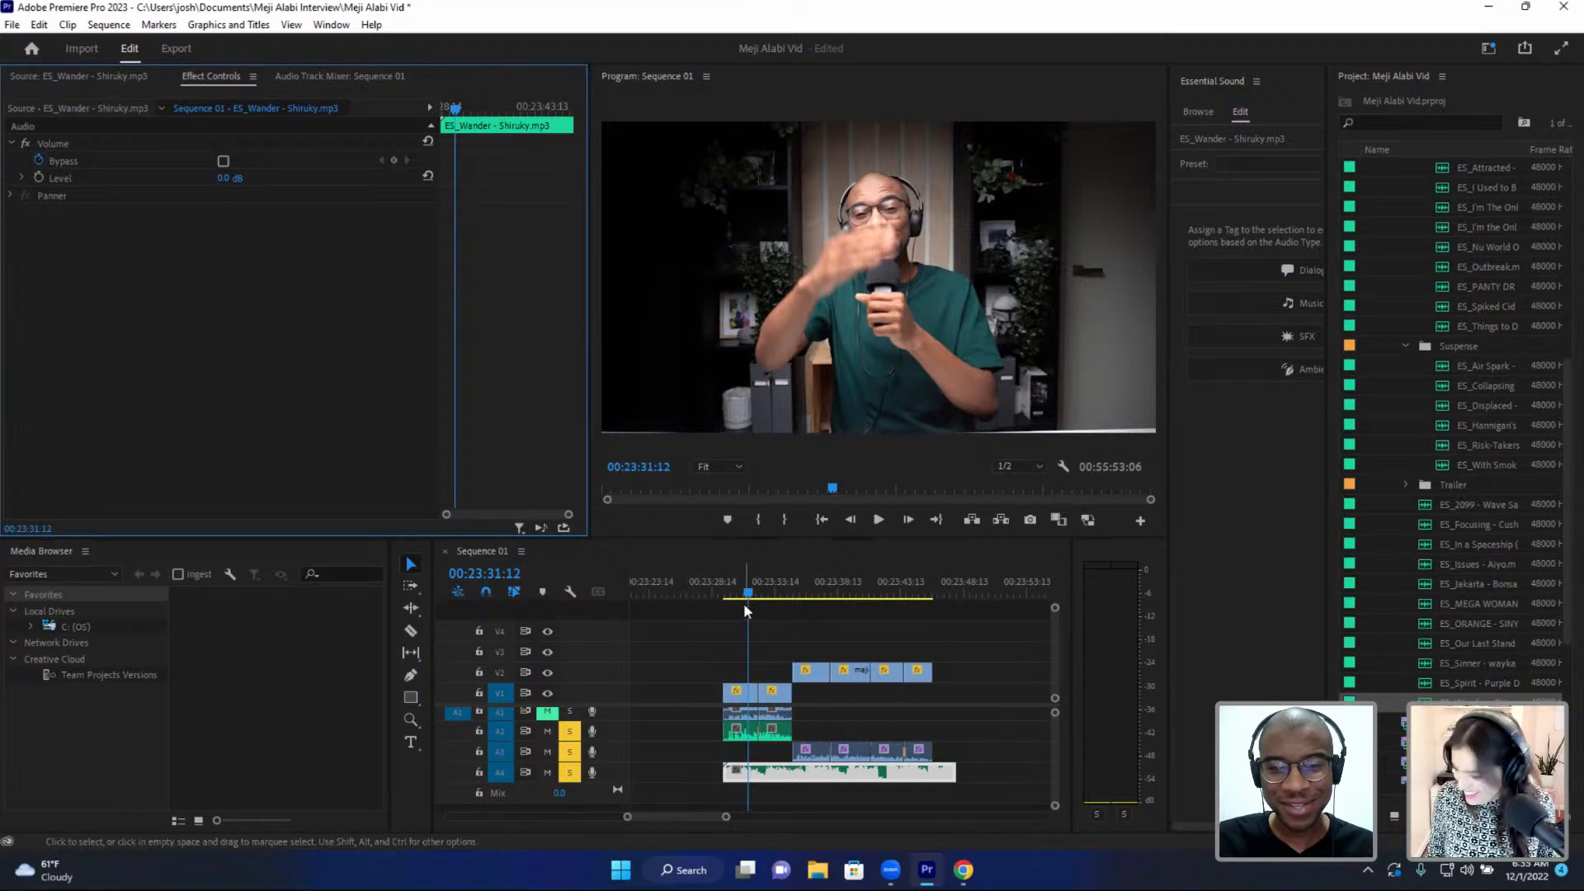
# - Search the effects for "dees" and apply the DeEsser to the first ZOOM0031.WAV interviewer clip on A2
pyautogui.moveTo(747, 591); pyautogui.dragTo(740, 591)
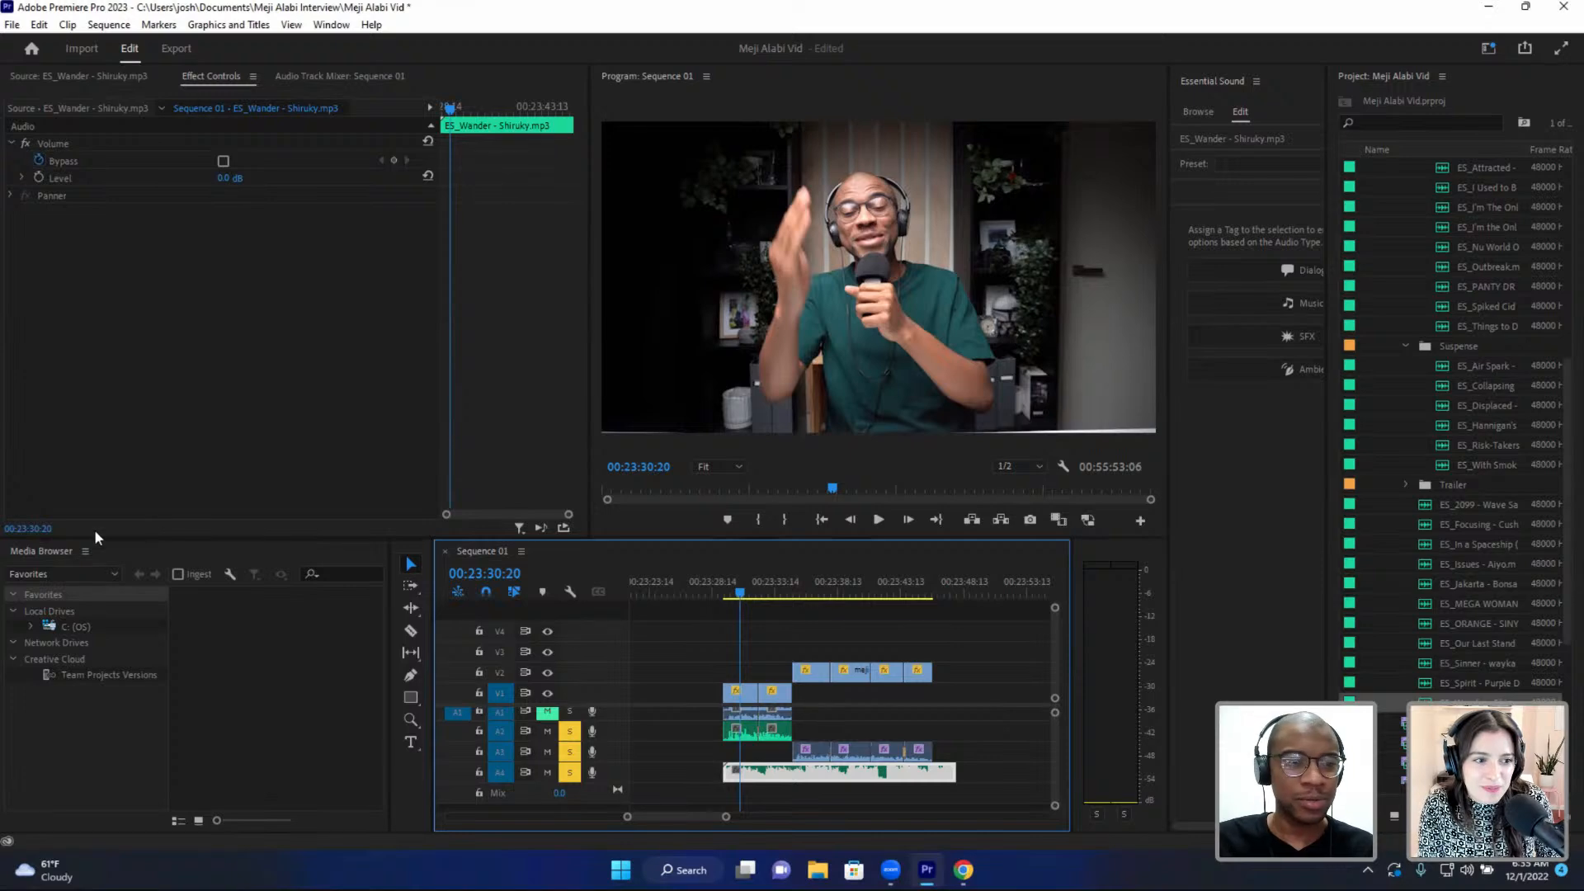
pyautogui.click(334, 25)
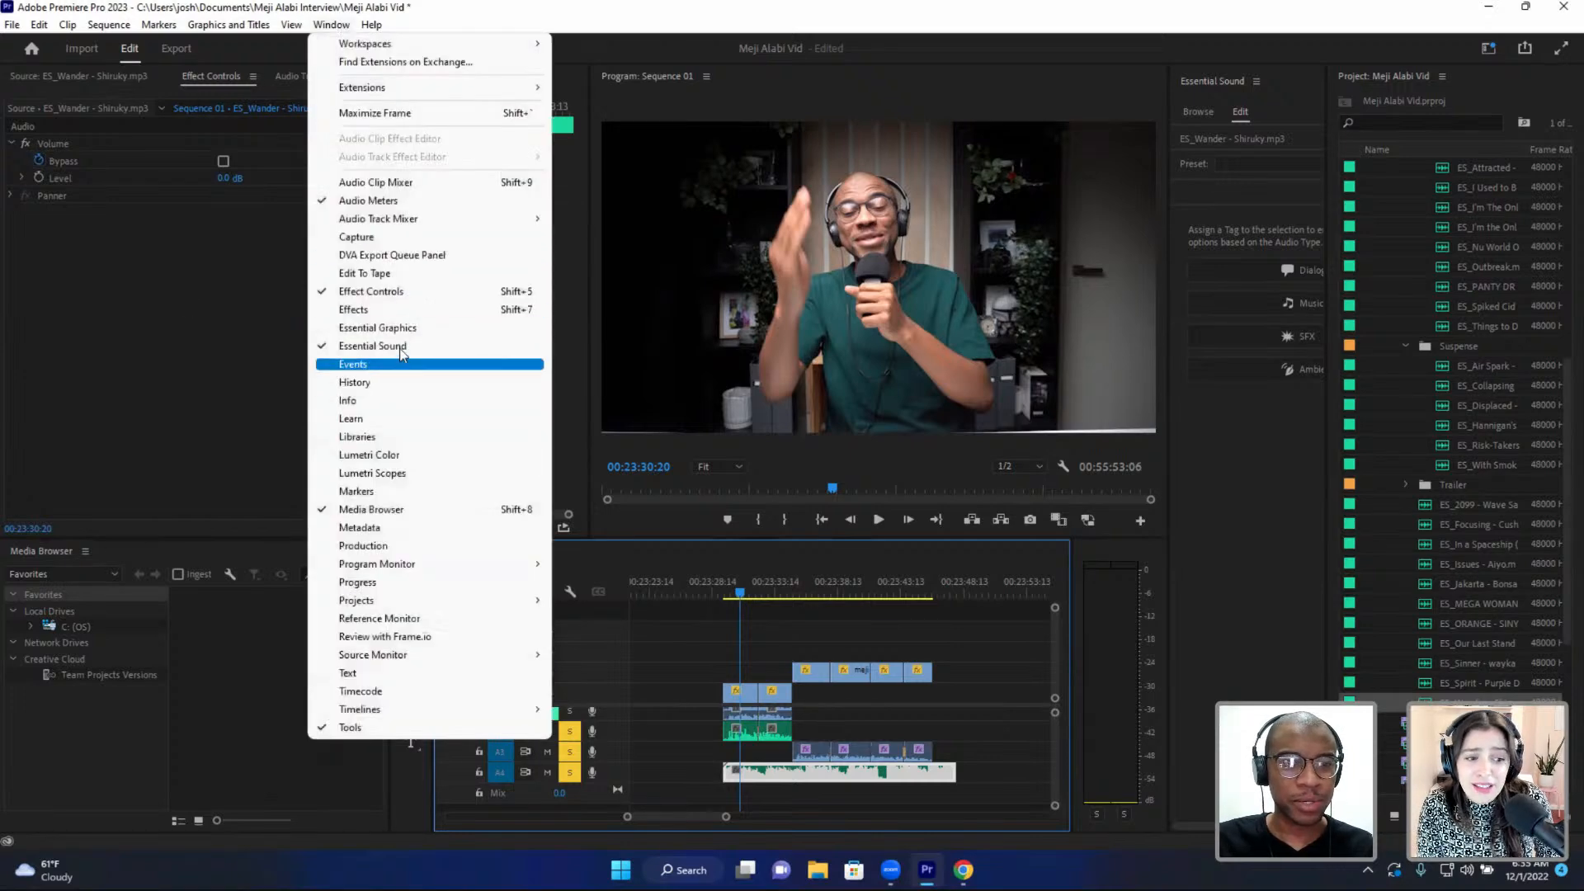
pyautogui.click(388, 310)
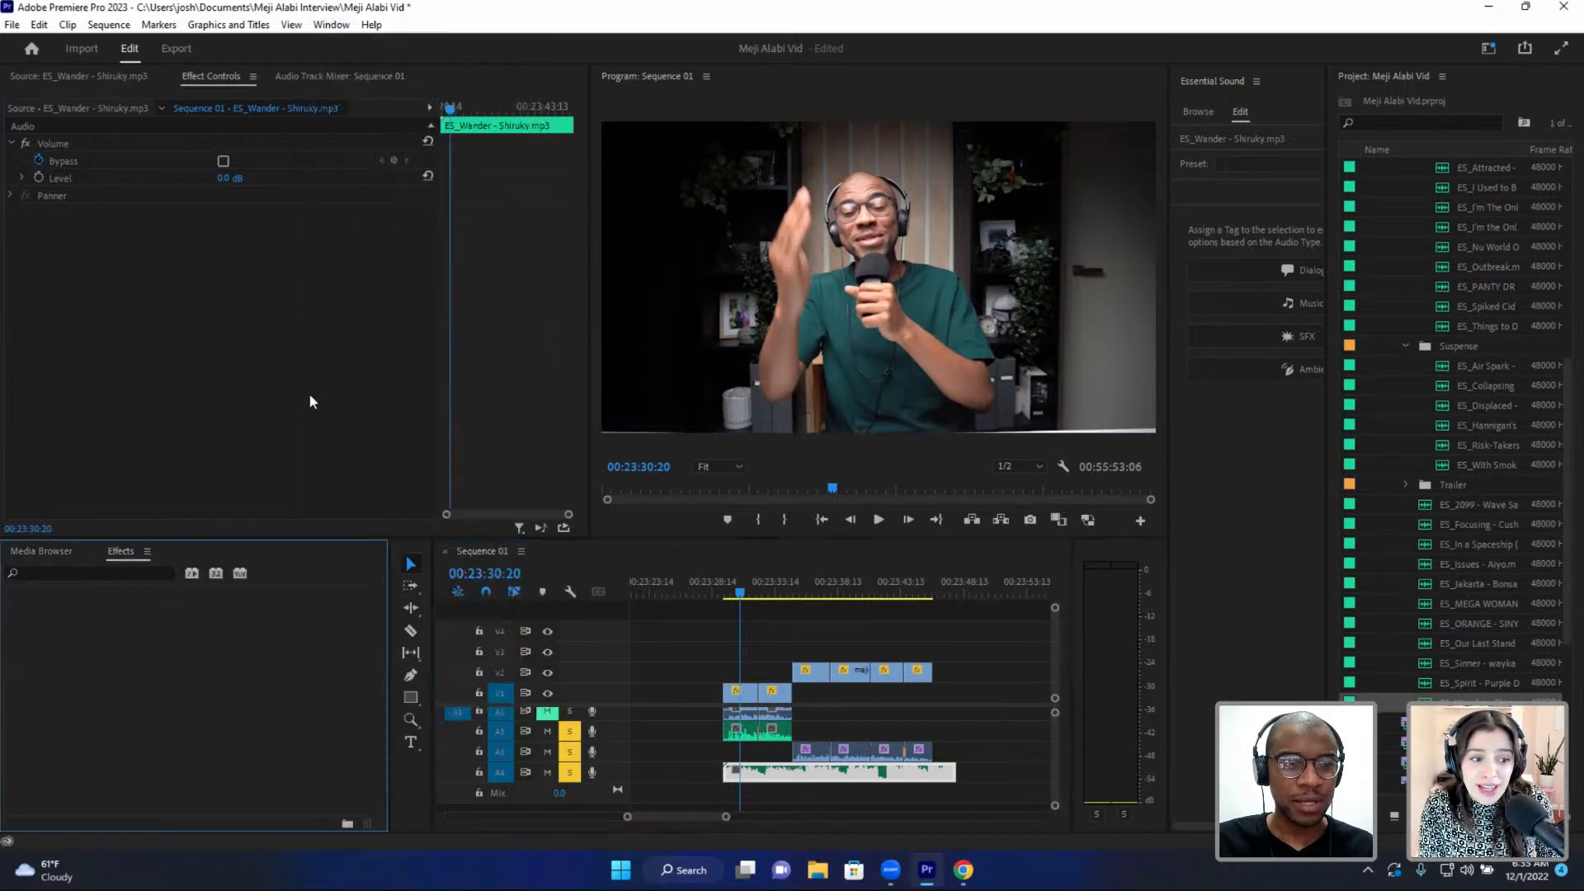
pyautogui.click(104, 573)
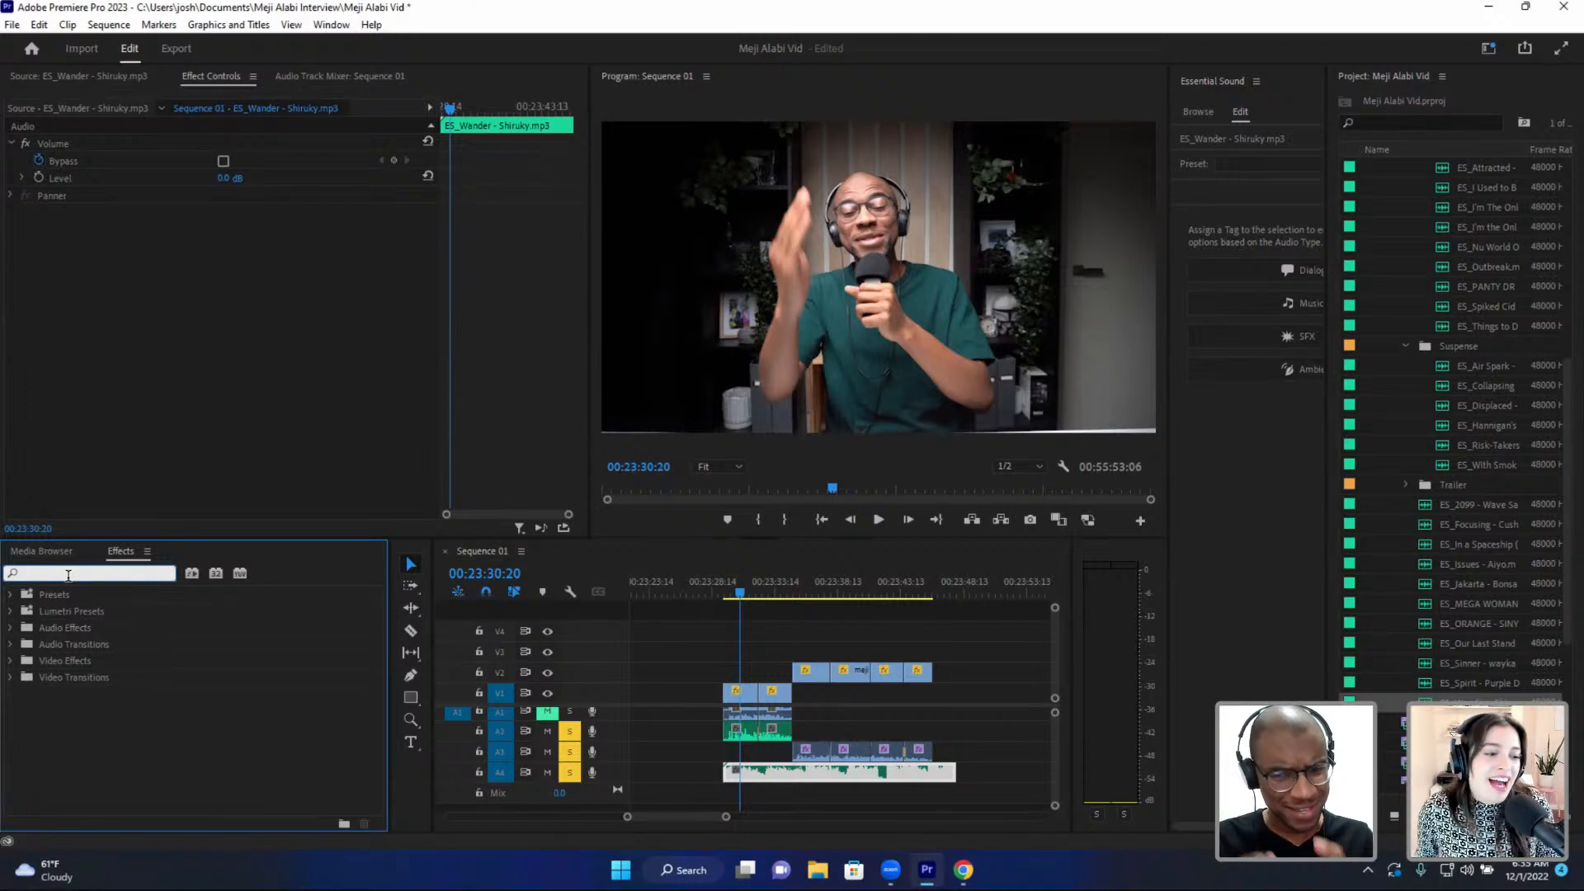
pyautogui.write('dees')
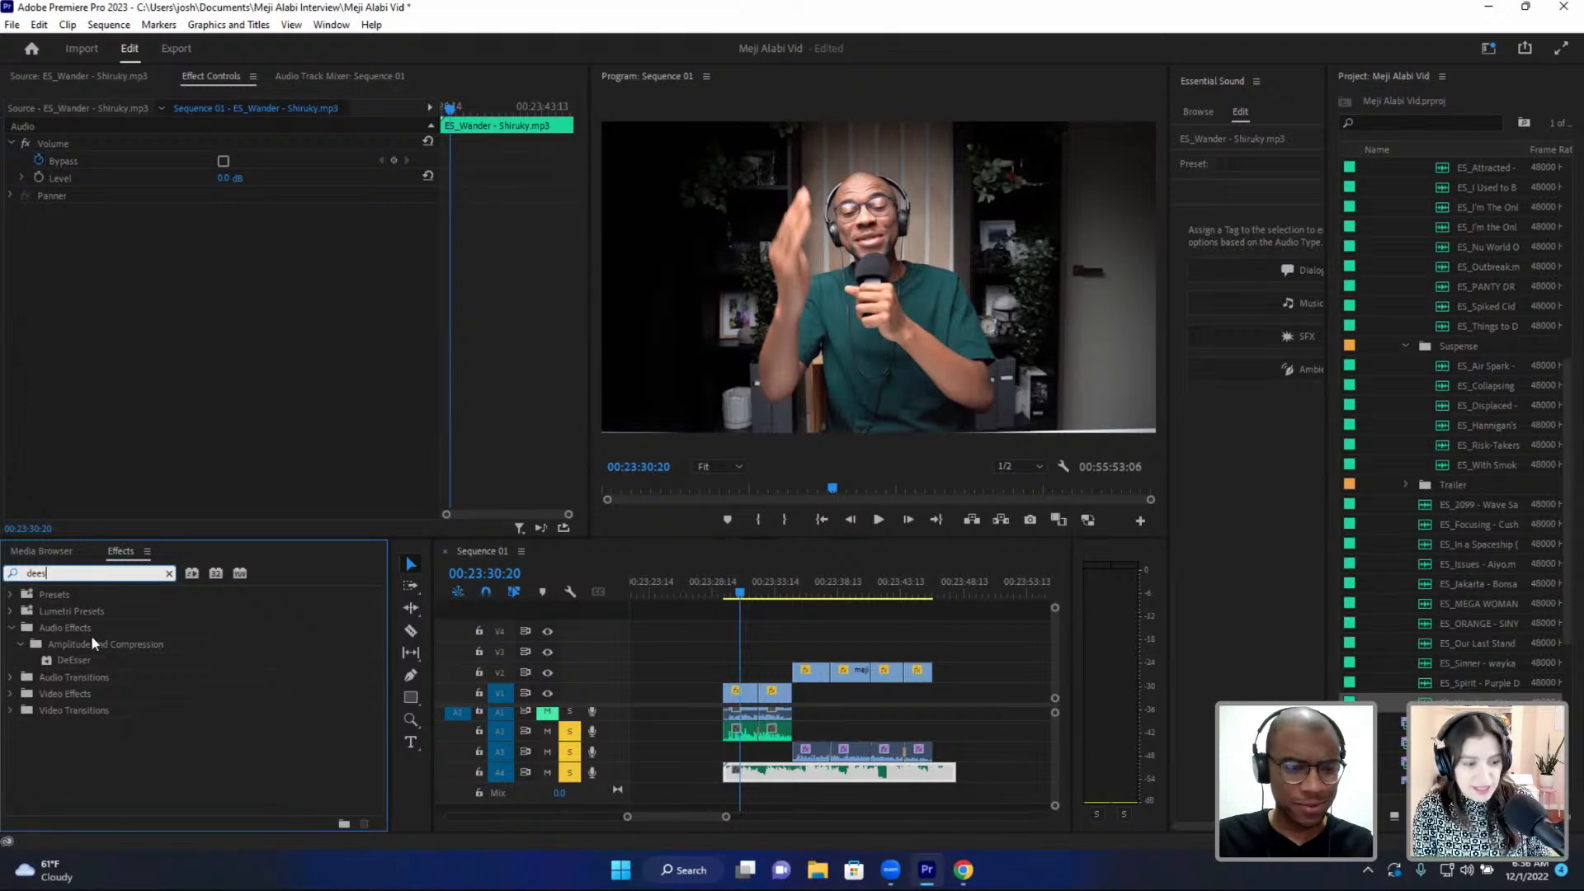
pyautogui.moveTo(71, 663); pyautogui.dragTo(740, 734)
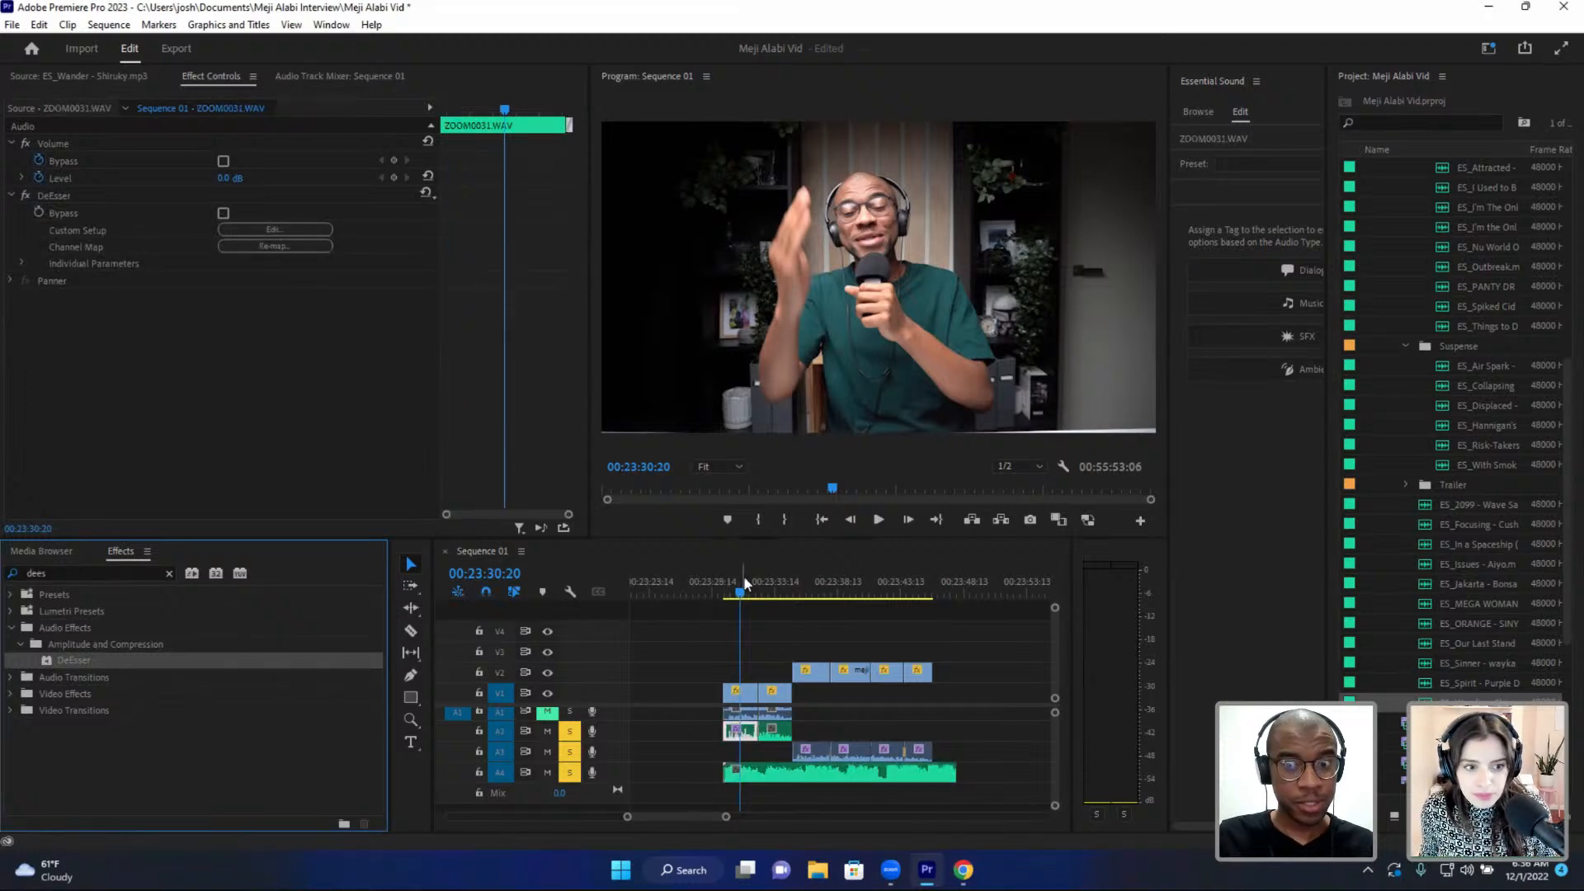
# - Play the de-essed clip, and in the DeEsser's custom setup widen the band to center frequency about 3289 Hz and bandwidth about 6421 Hz
pyautogui.moveTo(741, 593); pyautogui.dragTo(732, 593)
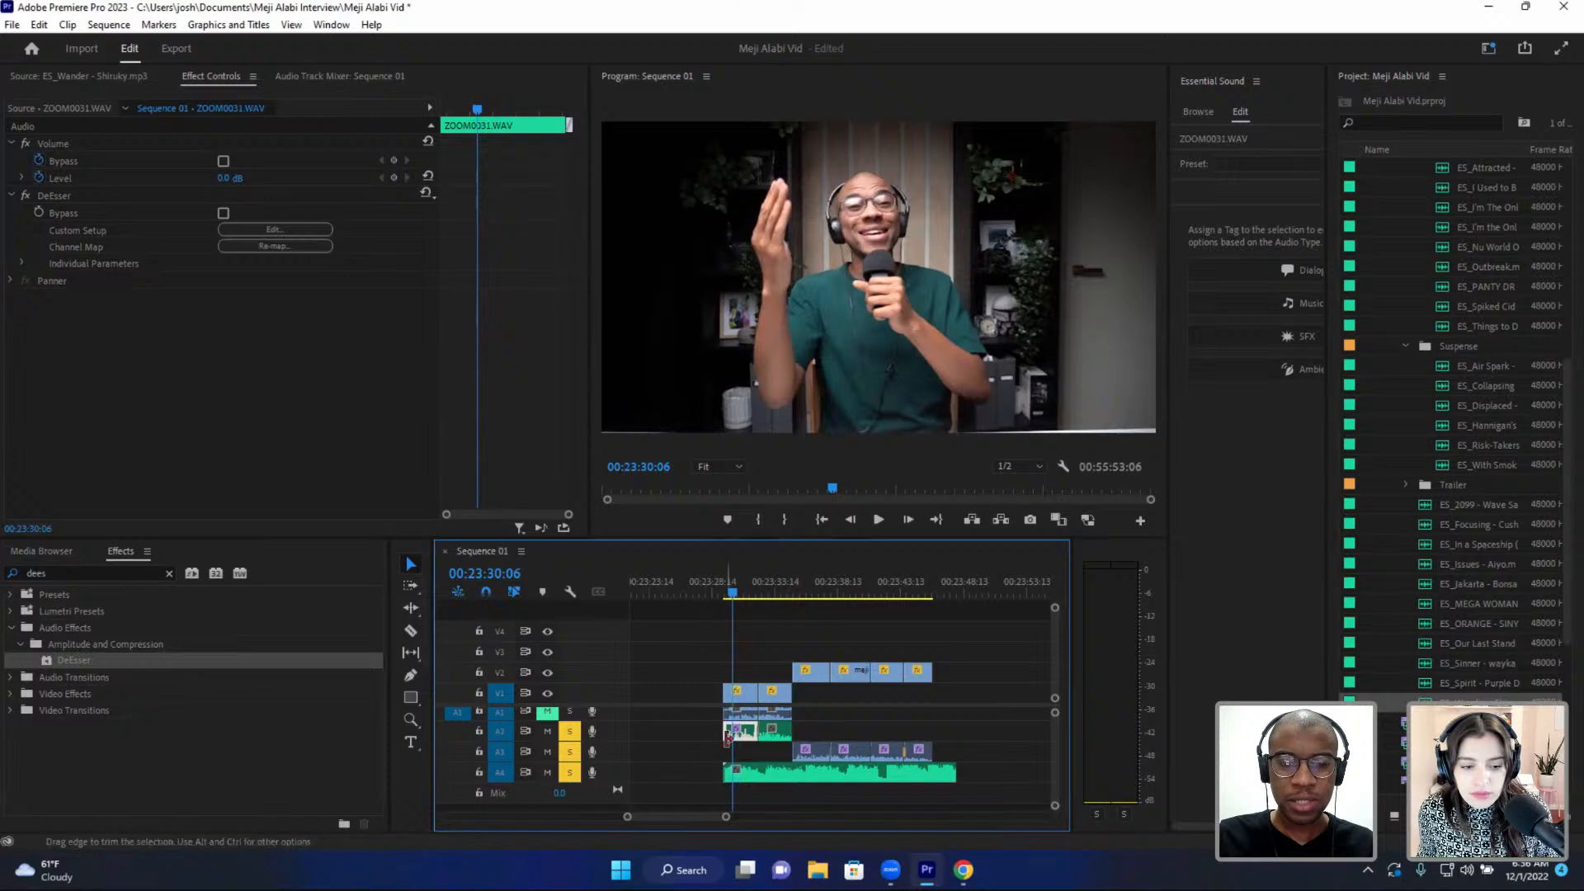
pyautogui.click(91, 195)
pyautogui.press('space')
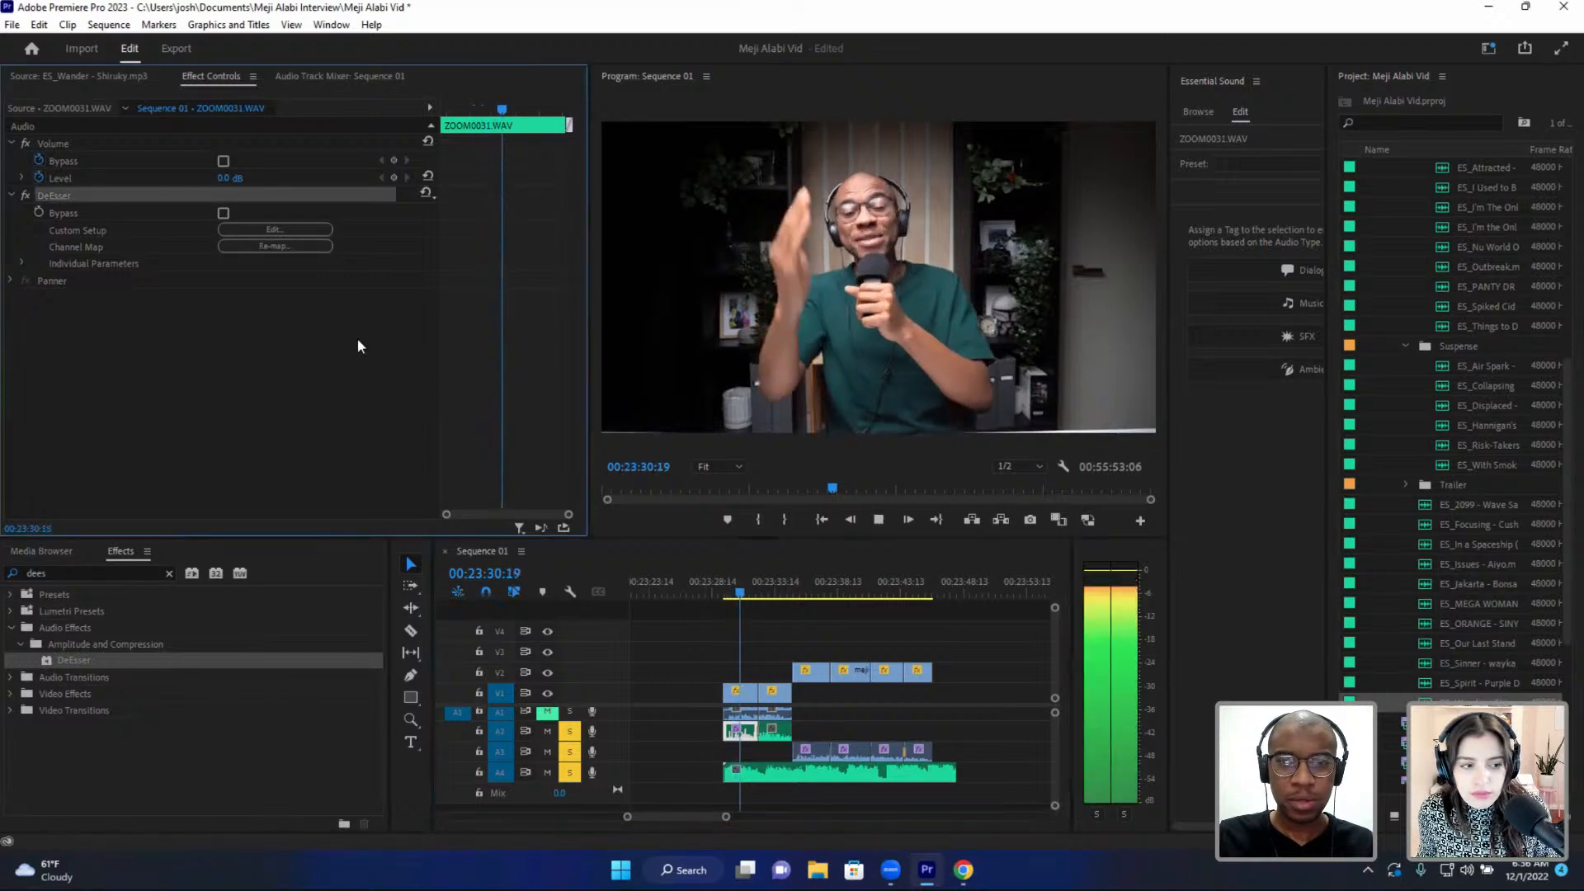
pyautogui.press('space')
pyautogui.click(269, 230)
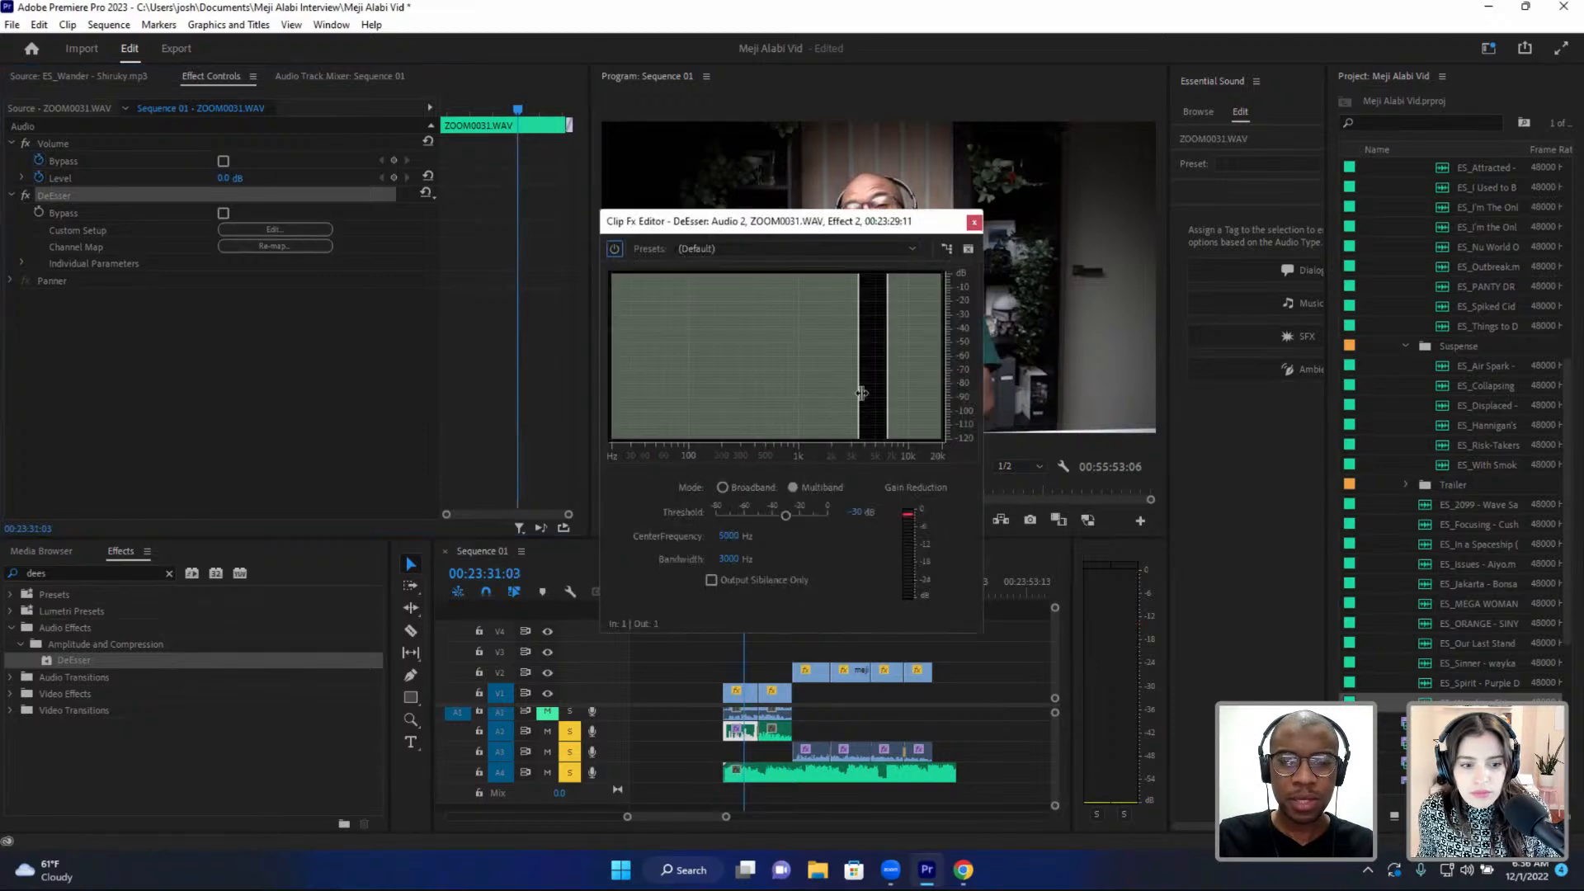
pyautogui.moveTo(858, 390); pyautogui.dragTo(676, 394)
pyautogui.moveTo(691, 221); pyautogui.dragTo(224, 180)
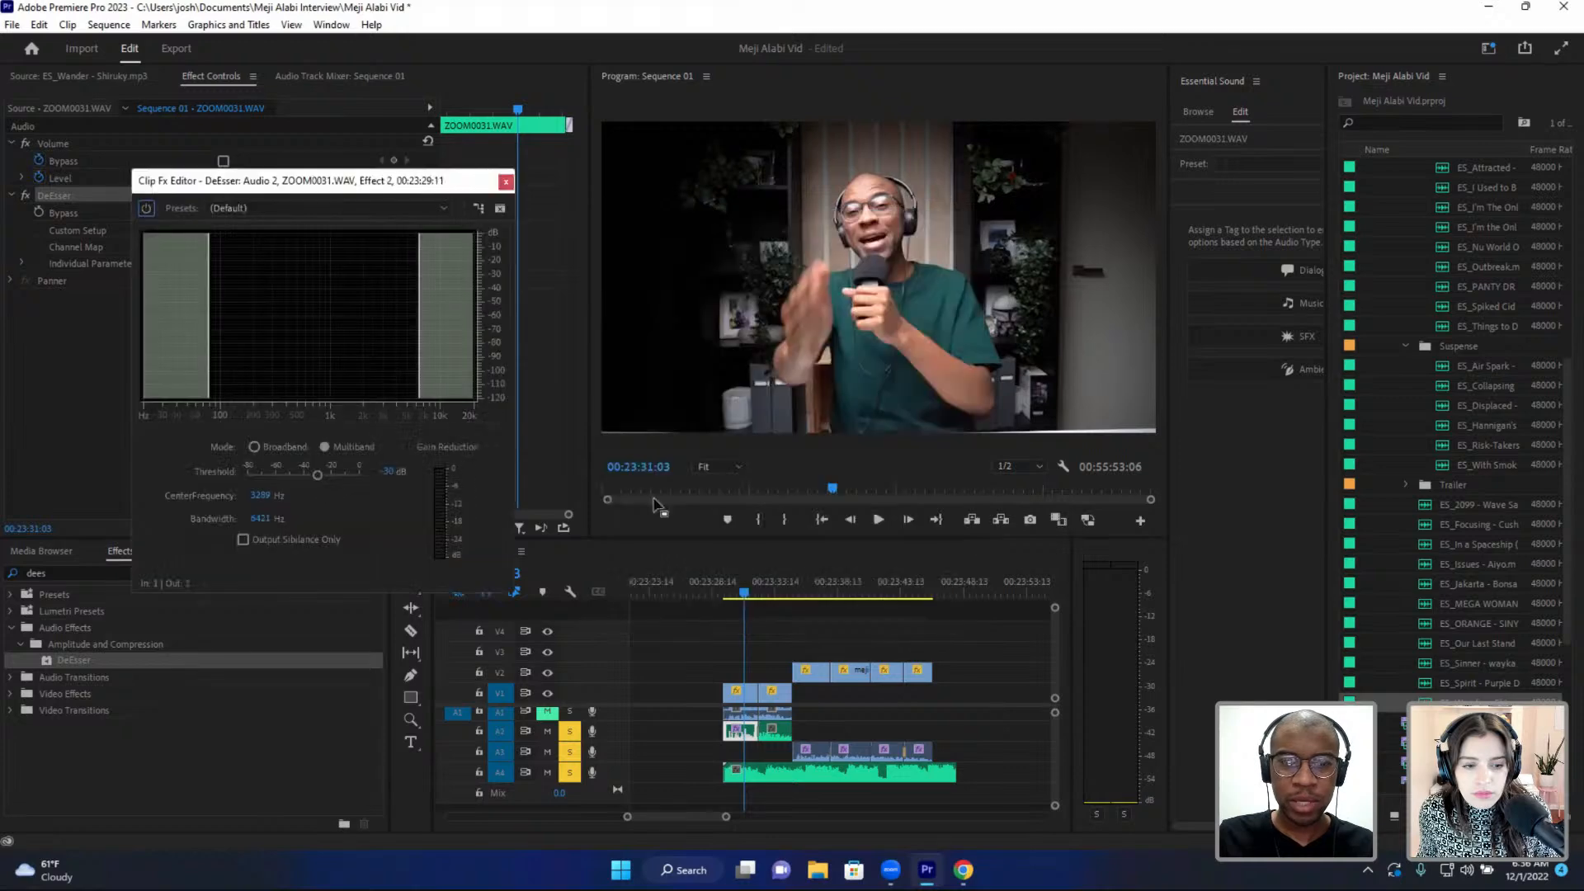
# - Mute A4 and extend the DeEsser band's upper edge, giving a center frequency of about 3829 Hz and a bandwidth of about 7500 Hz
pyautogui.click(723, 593)
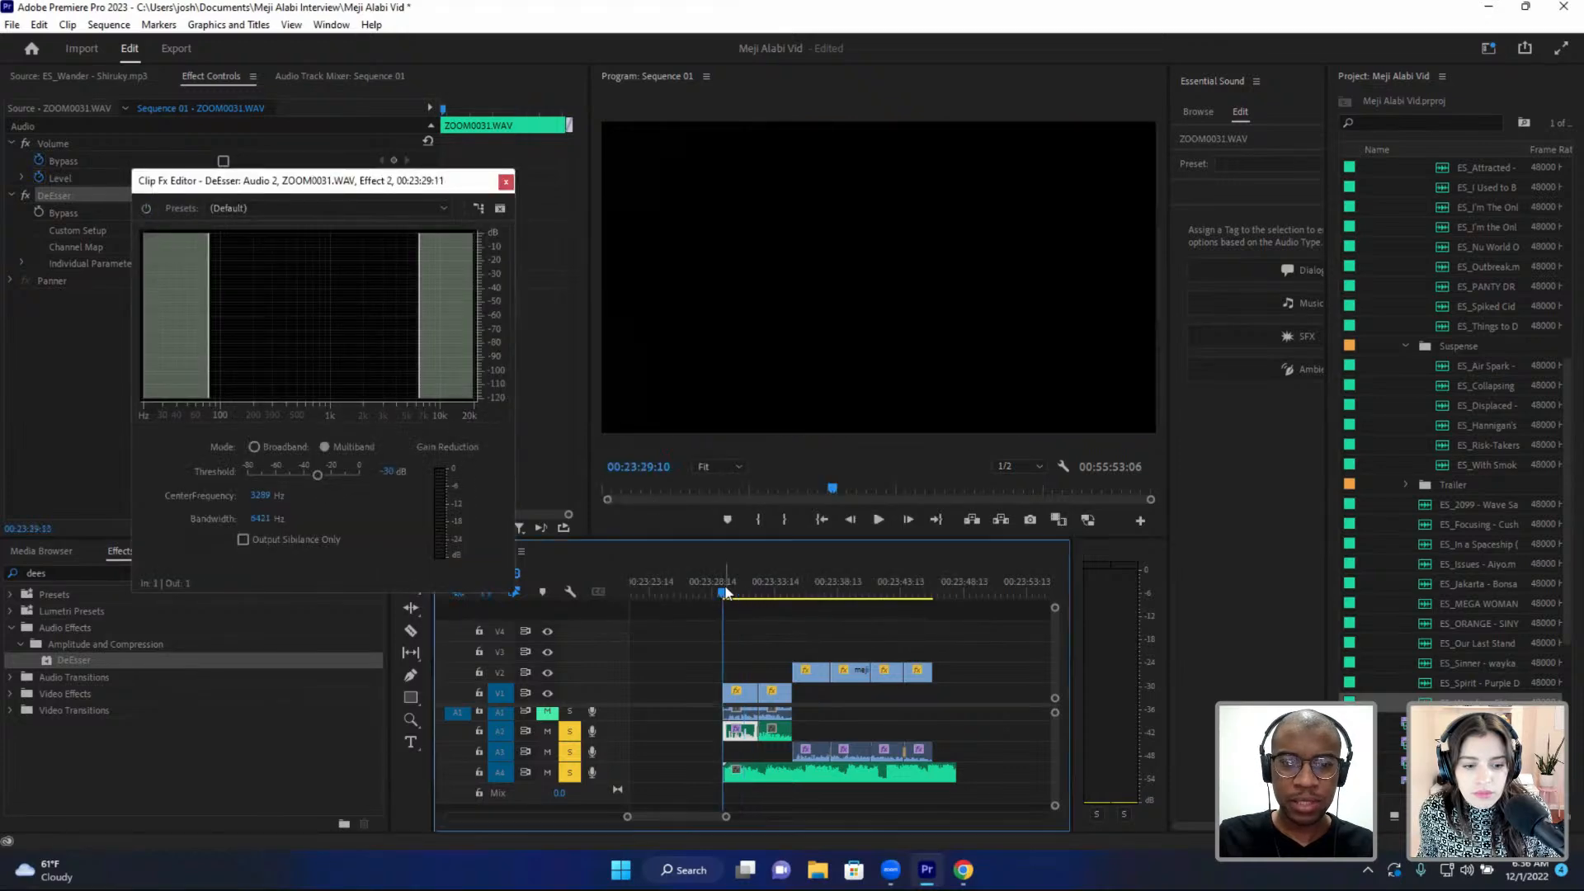
pyautogui.click(549, 773)
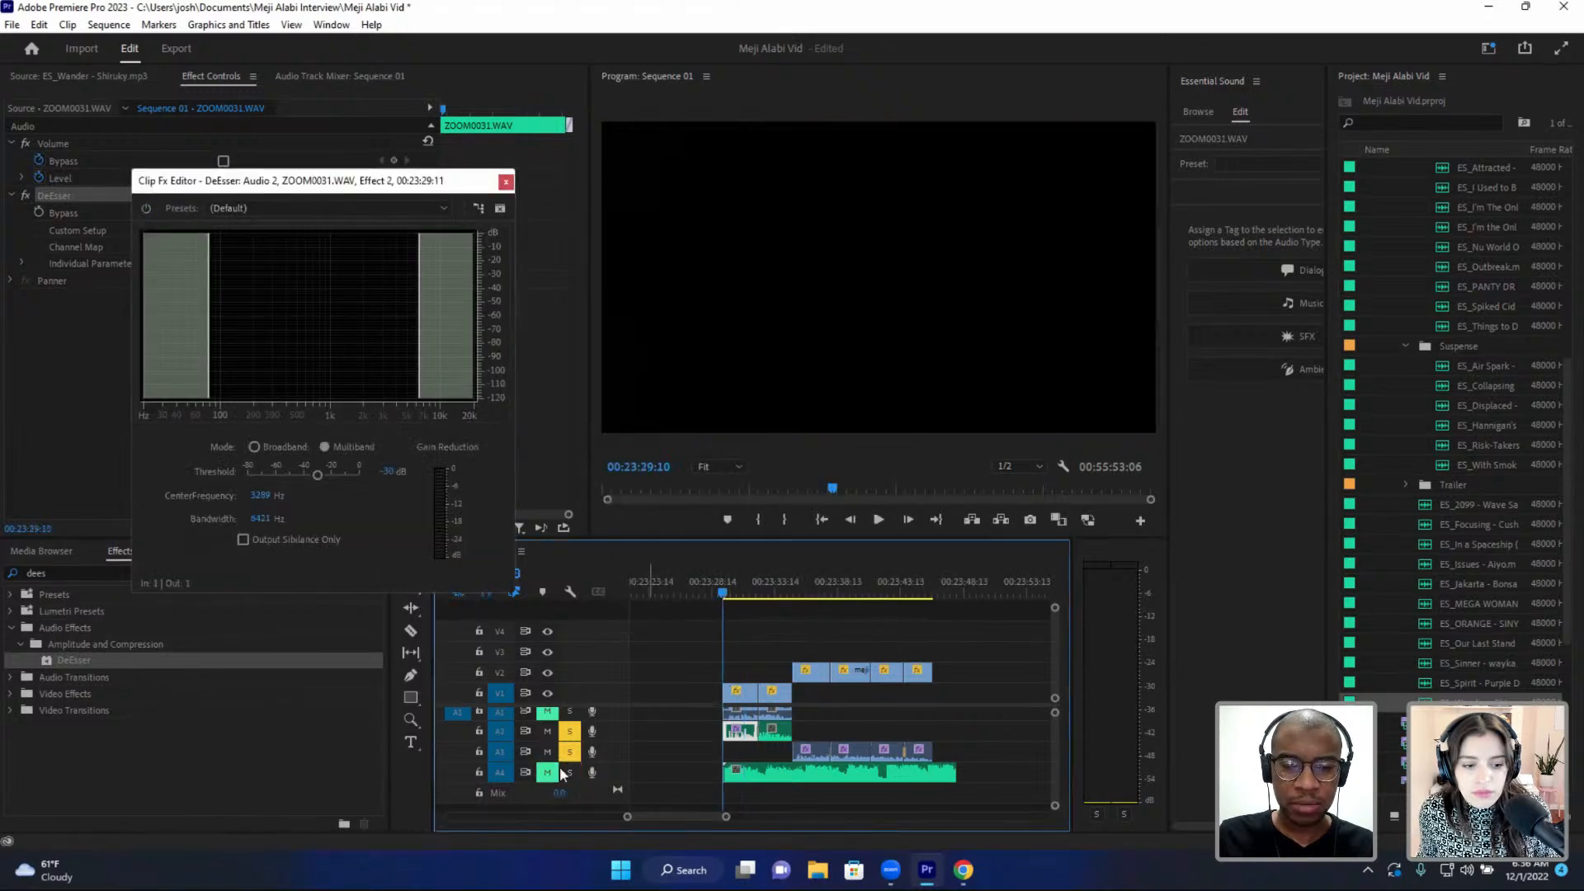
pyautogui.click(728, 589)
pyautogui.press('space')
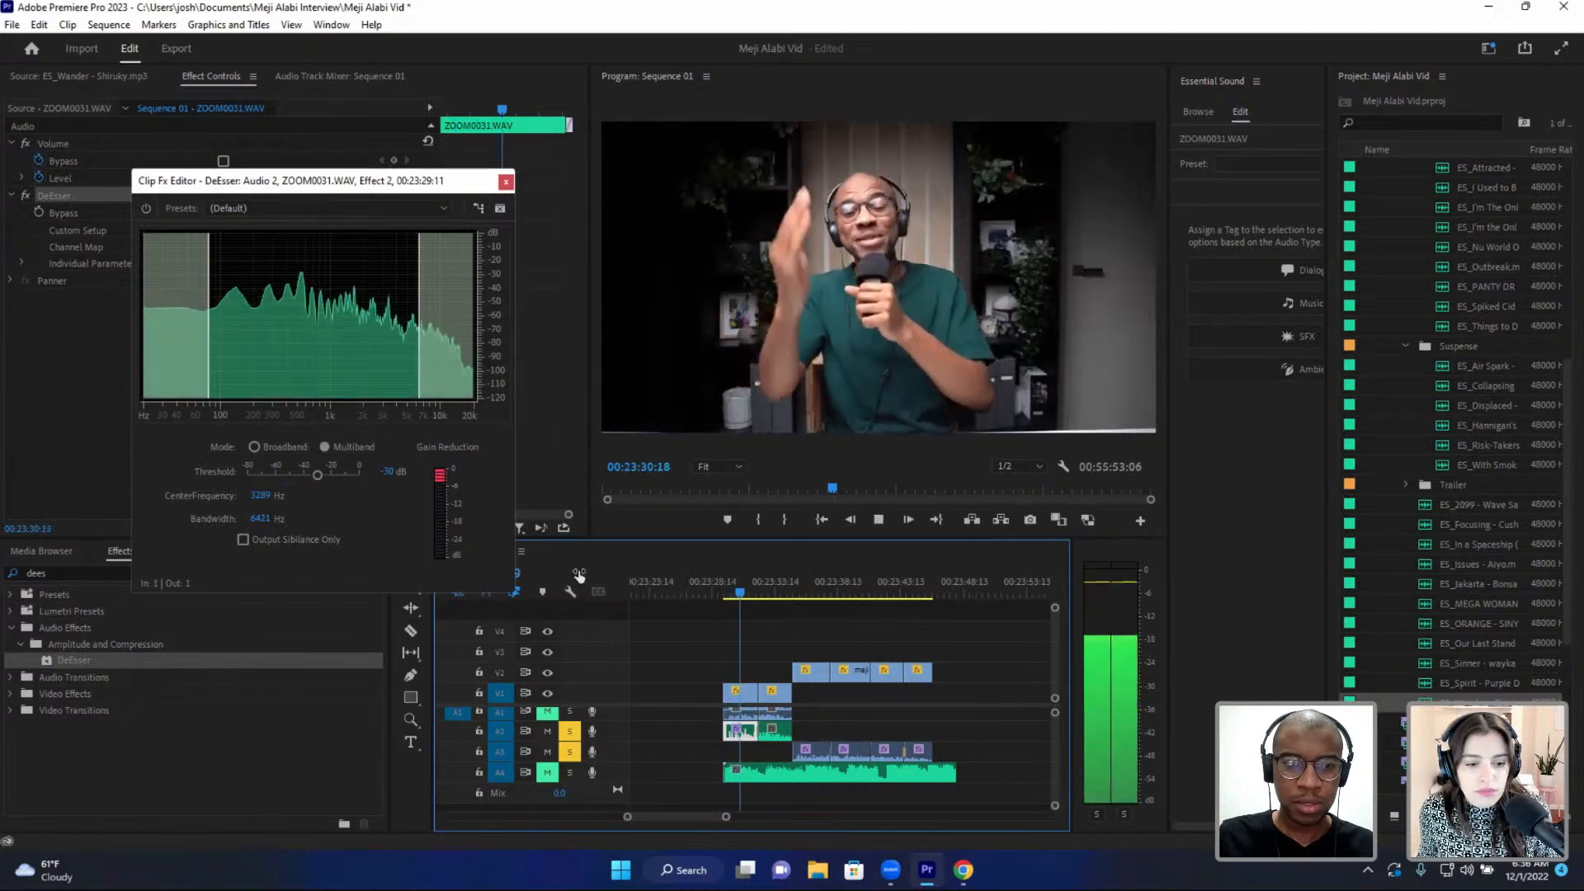
pyautogui.press('space')
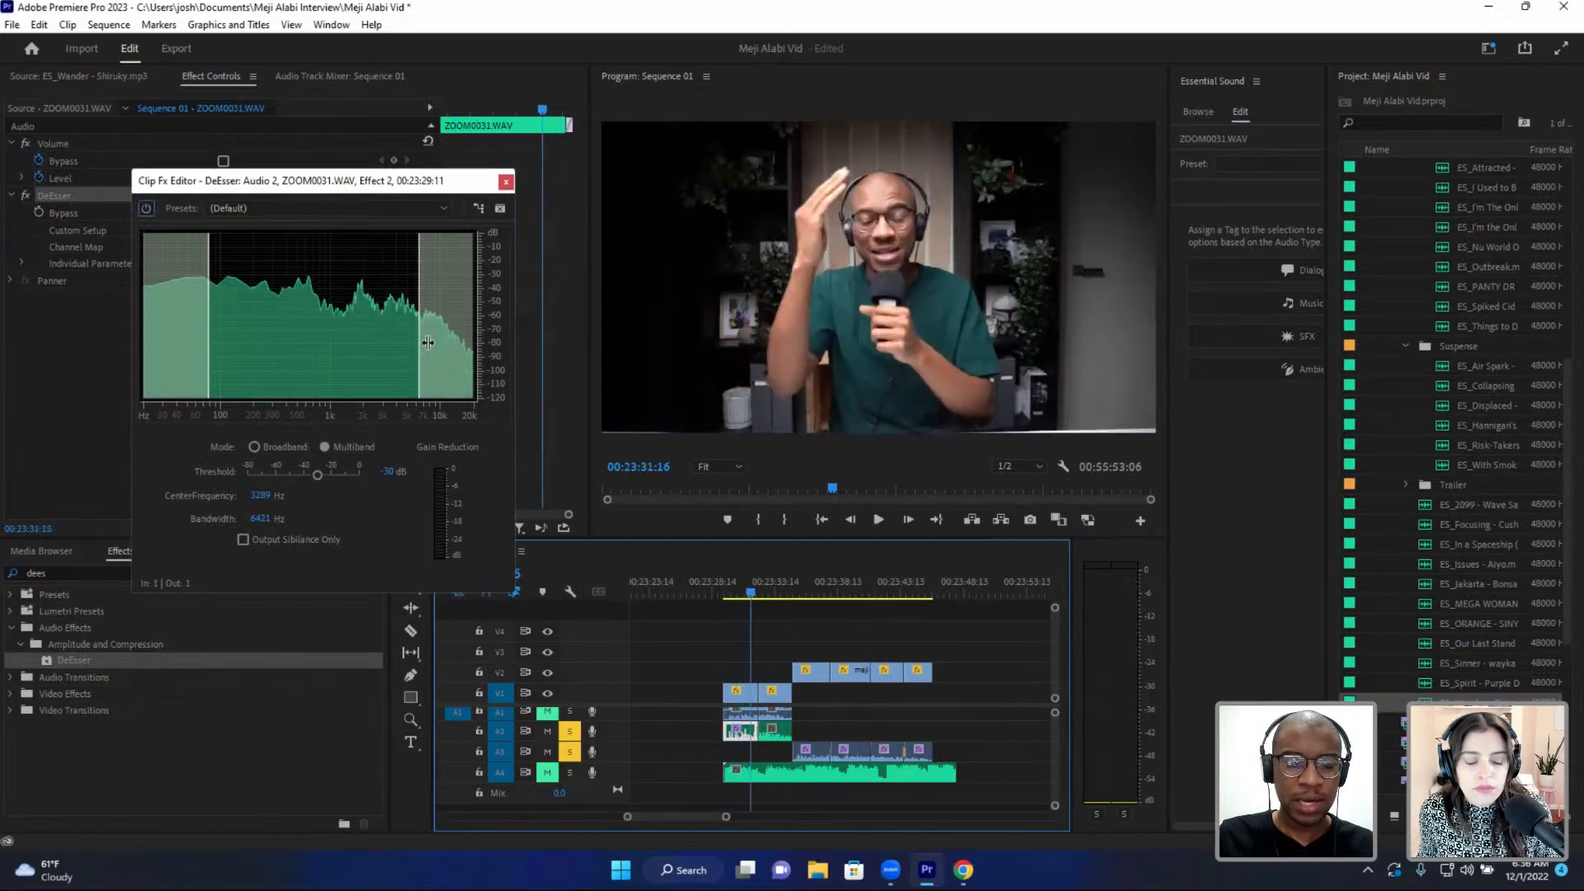
pyautogui.moveTo(423, 345); pyautogui.dragTo(457, 356)
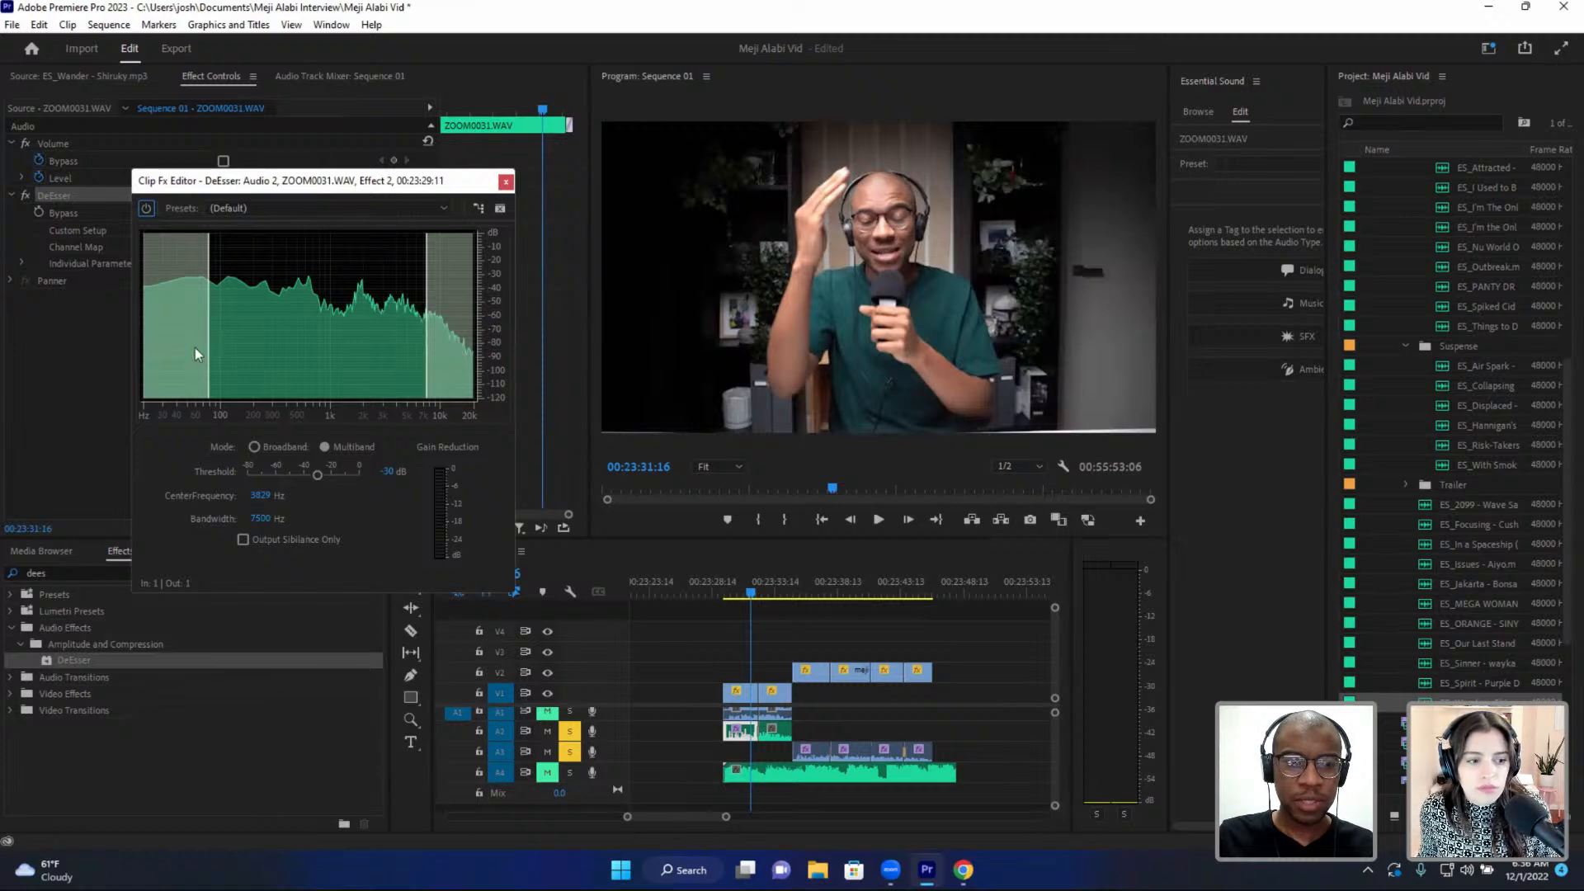
# - Play the interviewer's first clip from its start with the DeEsser's widened band applied
pyautogui.click(721, 592)
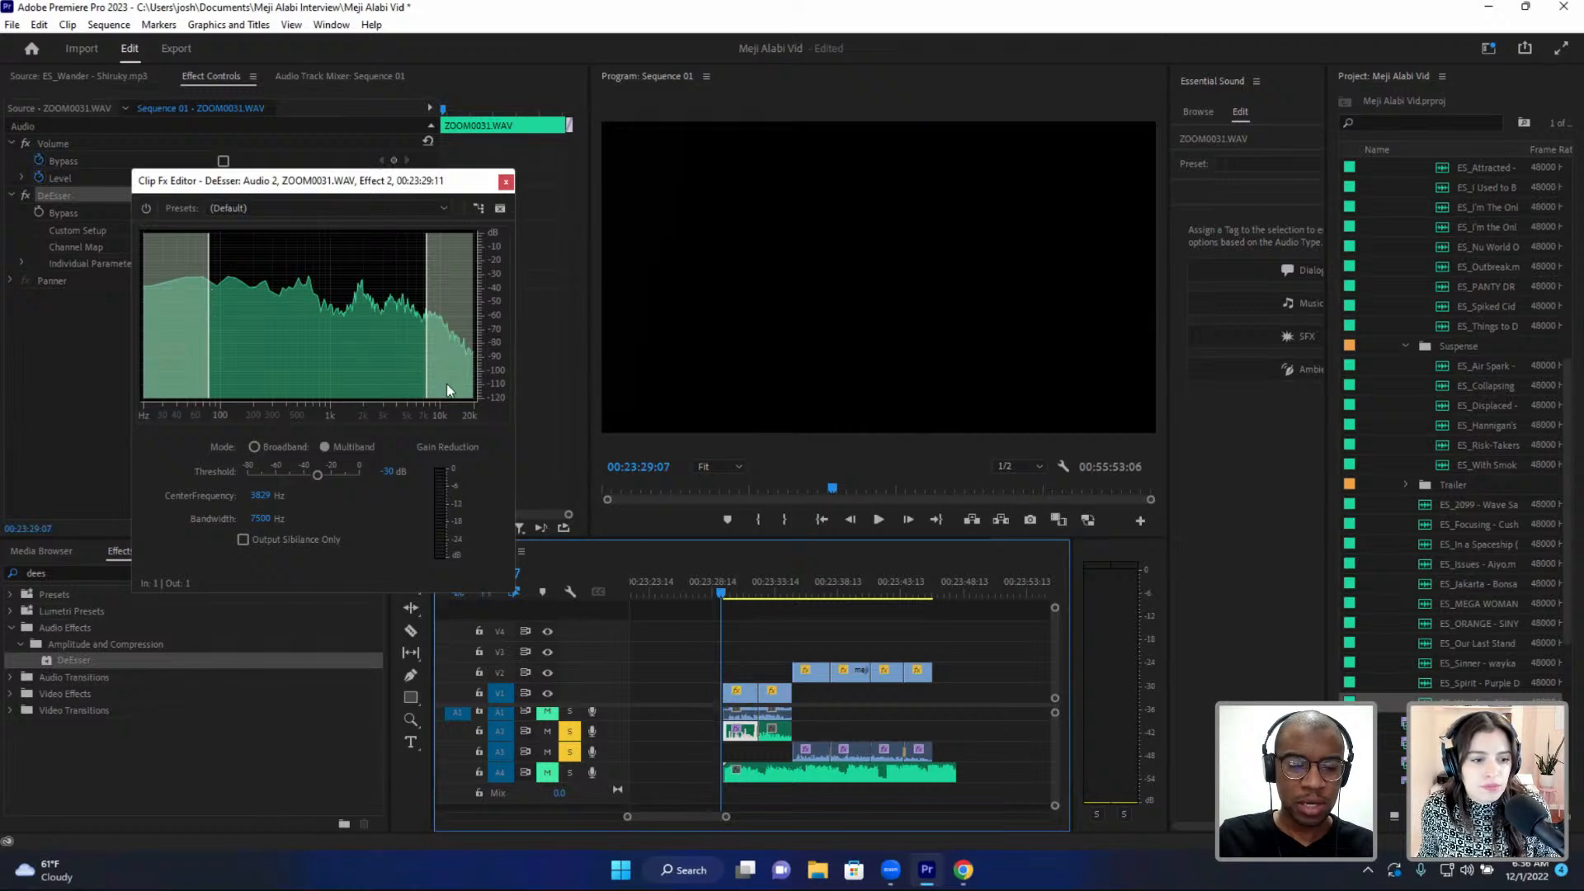
pyautogui.press('space')
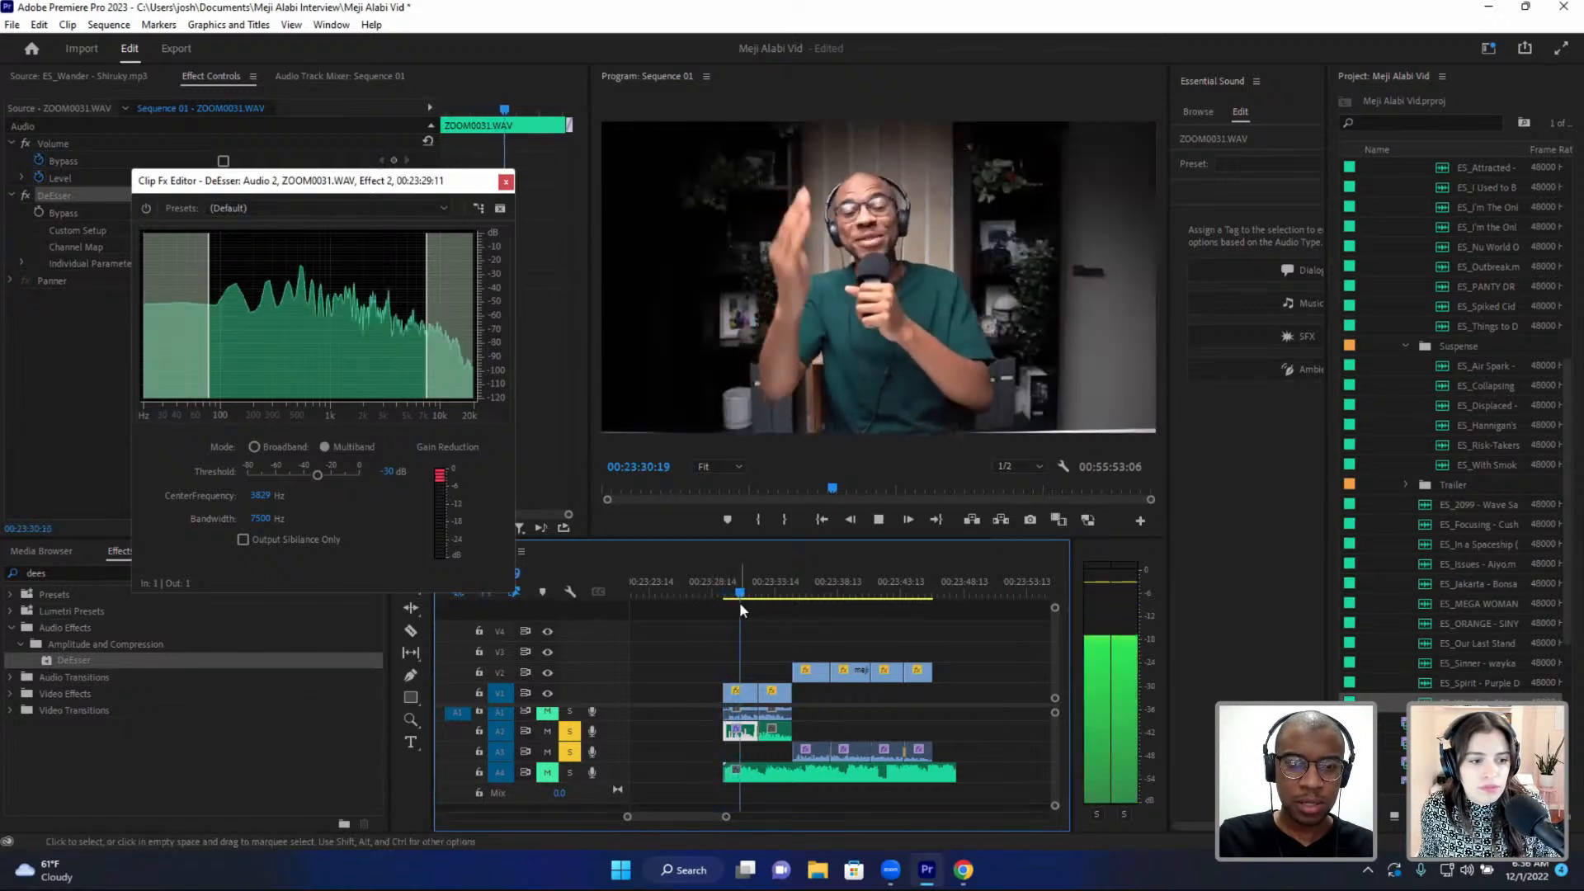
pyautogui.press('space')
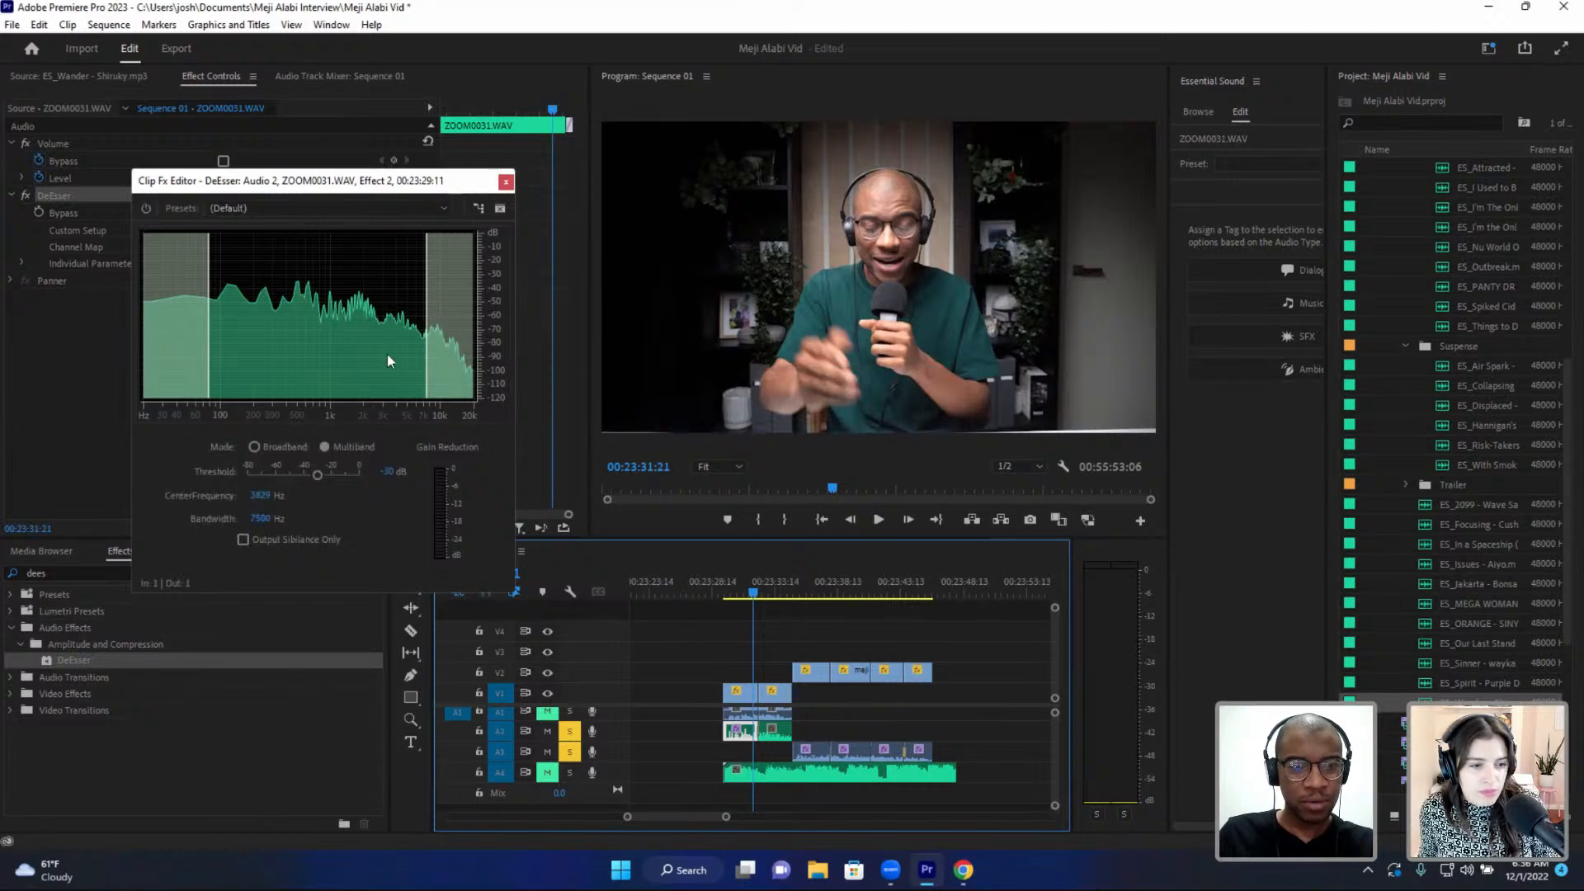
# - Close the DeEsser setup and move the effect from the ZOOM0031.WAV clip to the ES_Wander music clip on A4
pyautogui.click(505, 183)
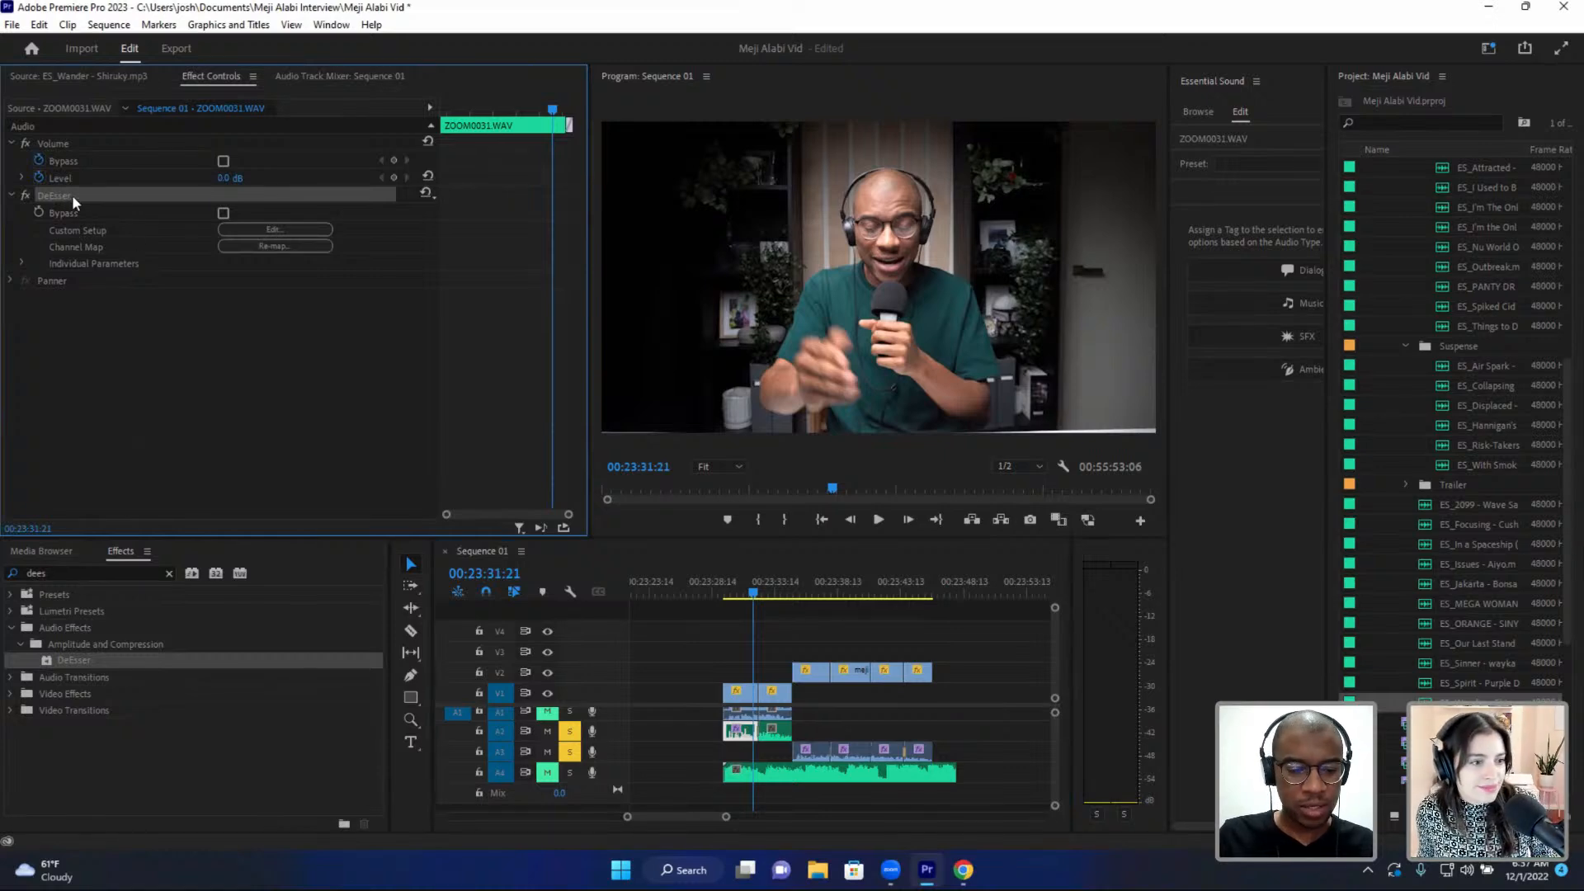
pyautogui.press('Delete')
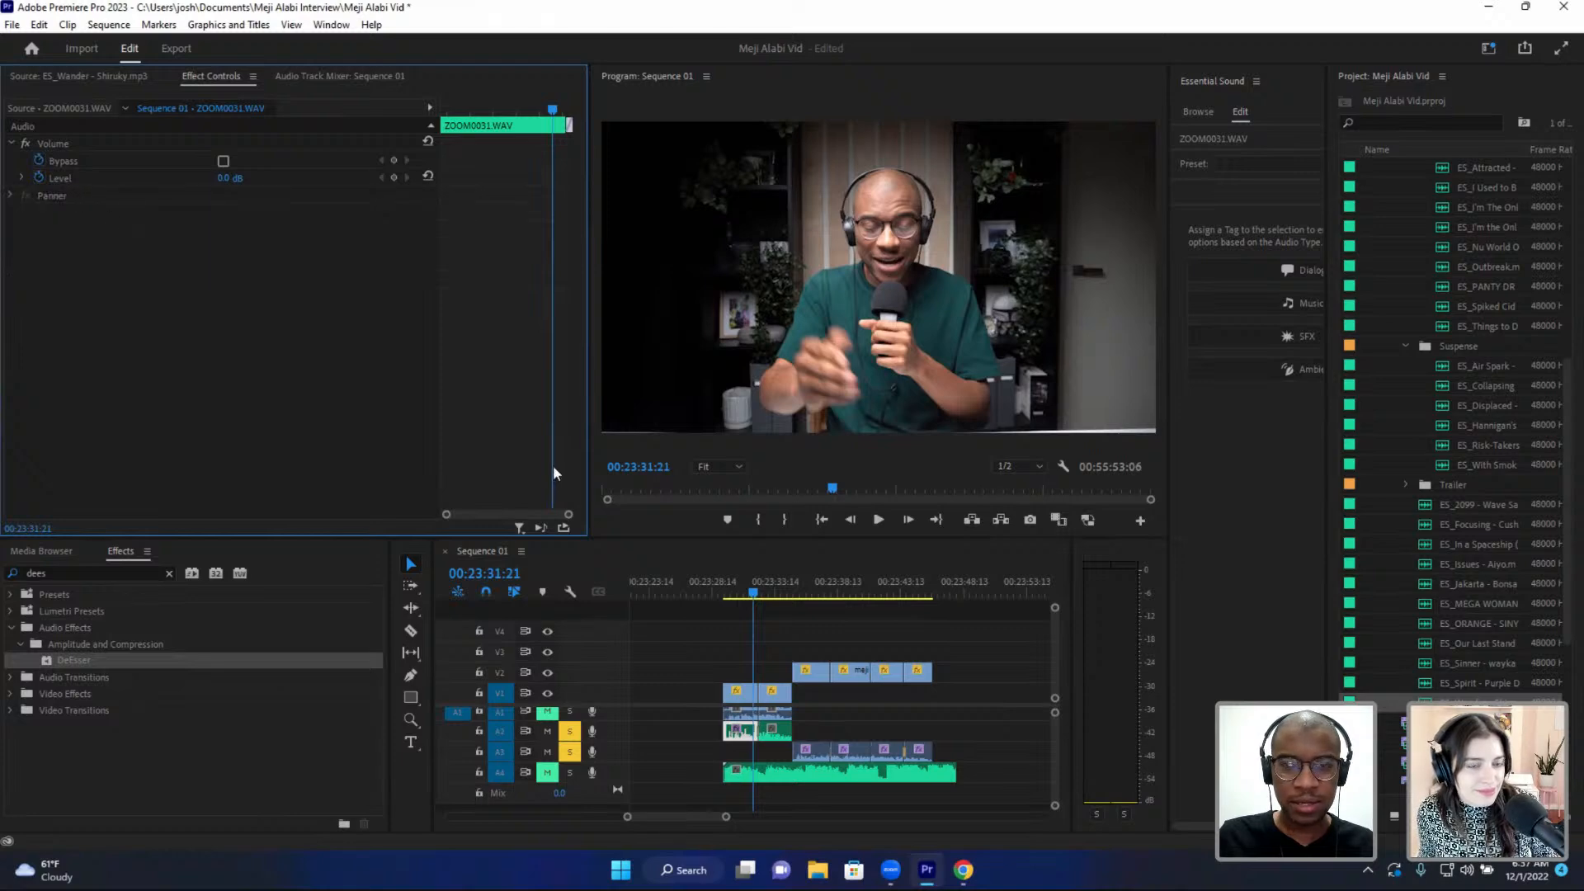
pyautogui.click(749, 589)
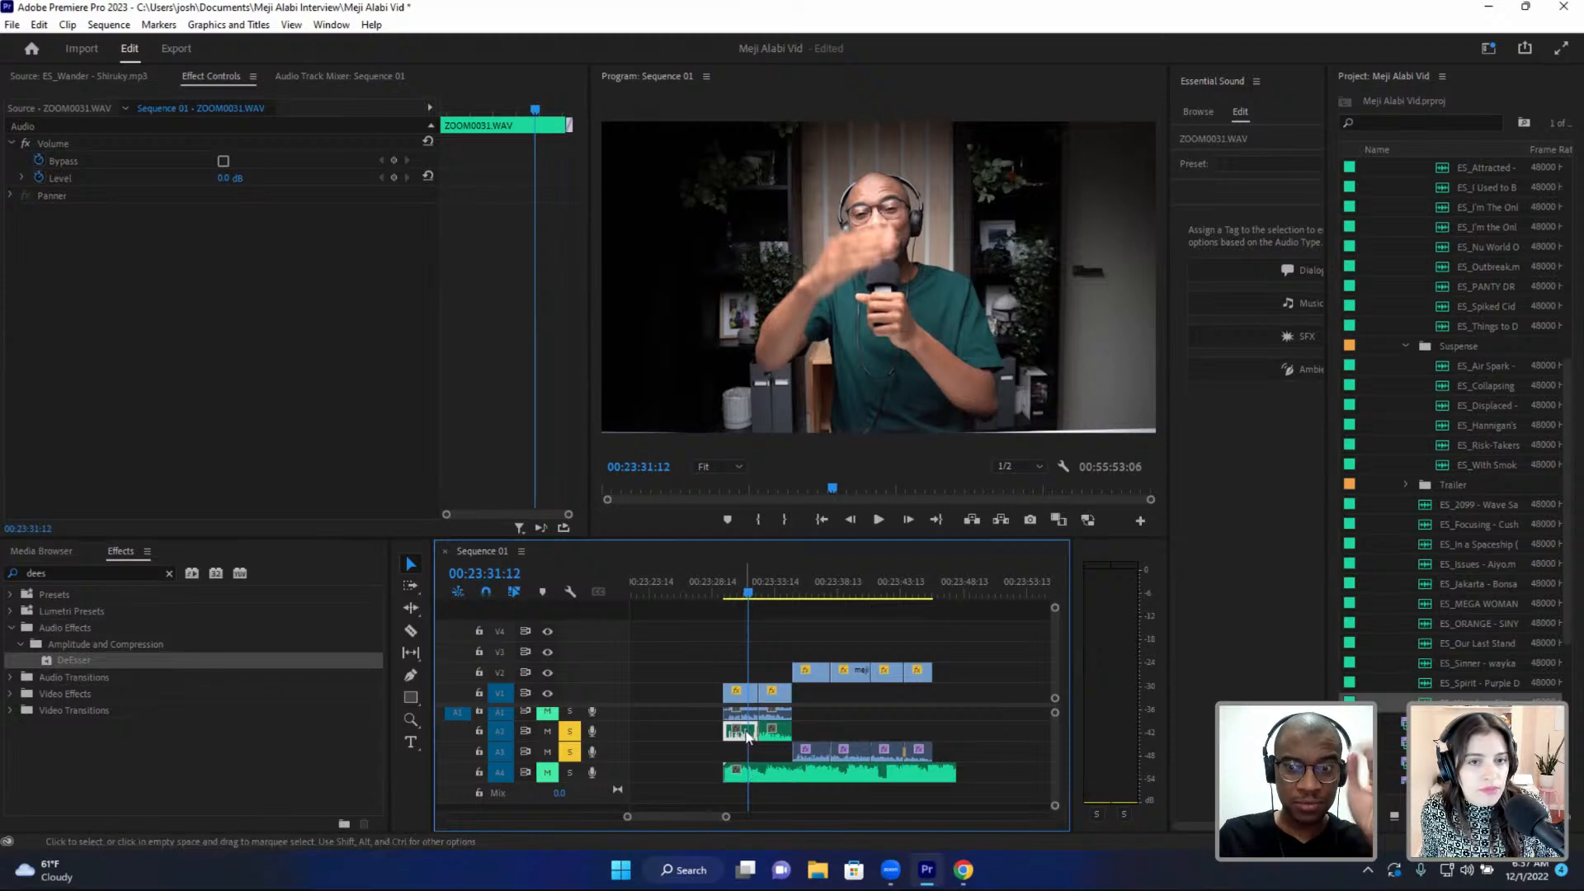
pyautogui.click(752, 782)
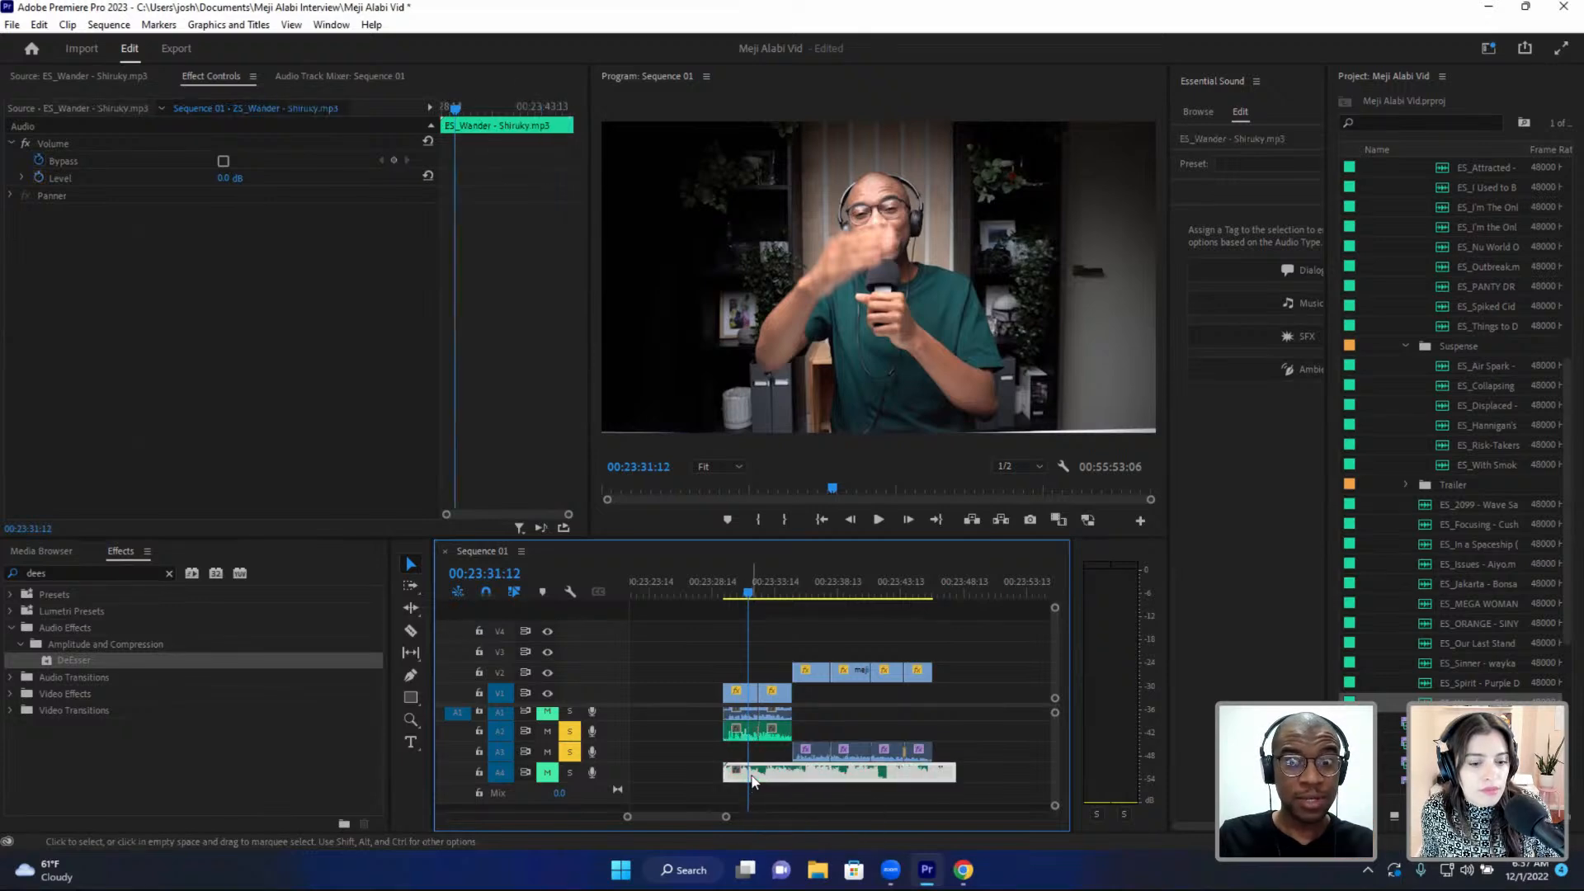
pyautogui.click(173, 334)
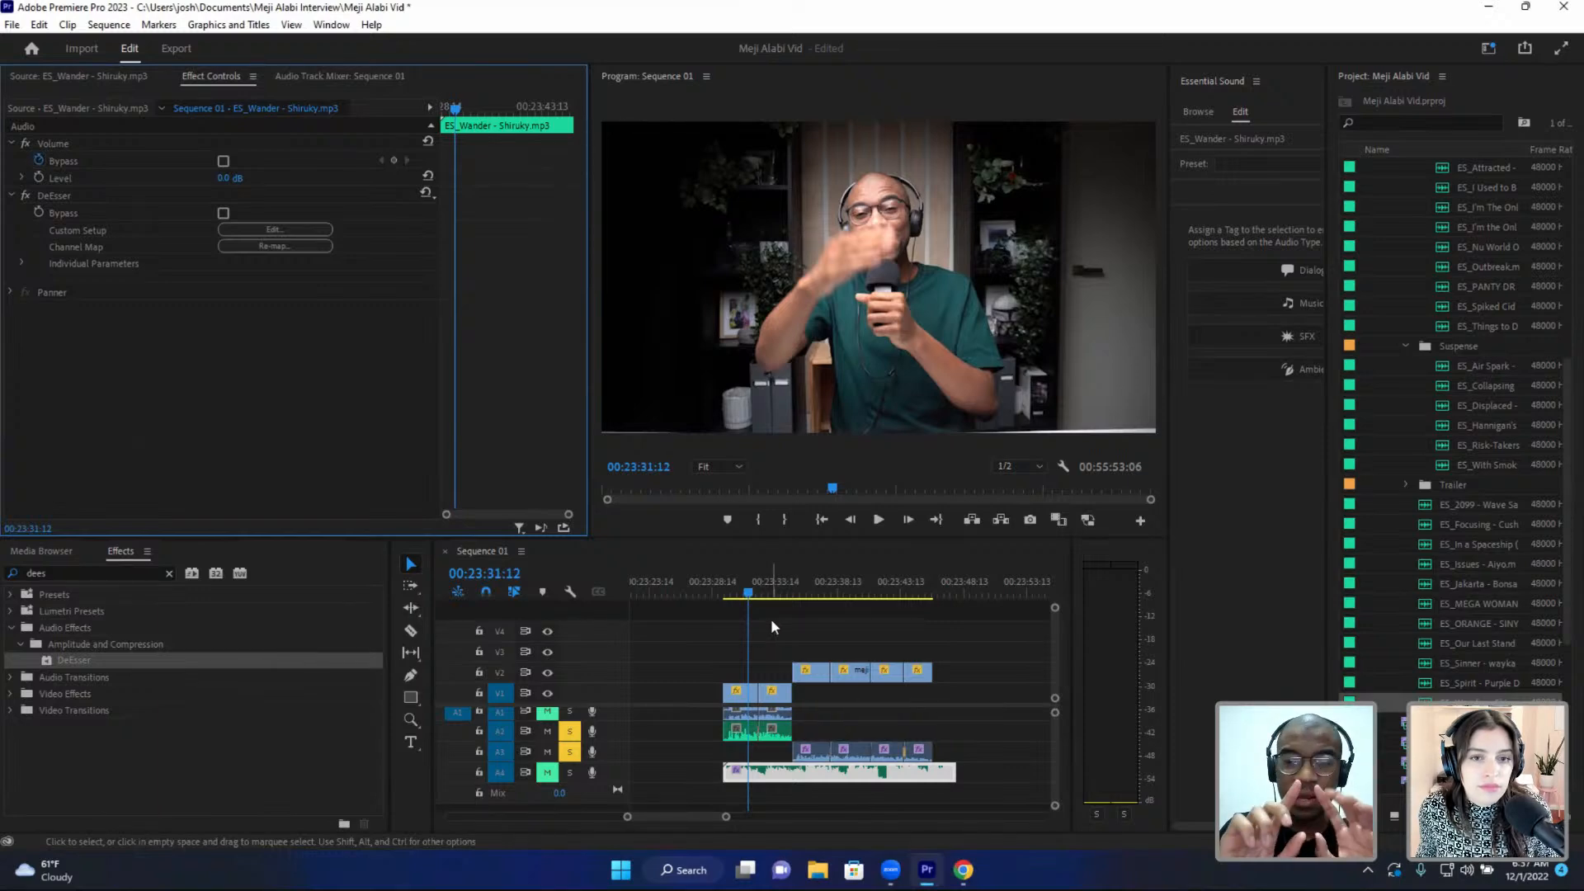
pyautogui.click(764, 766)
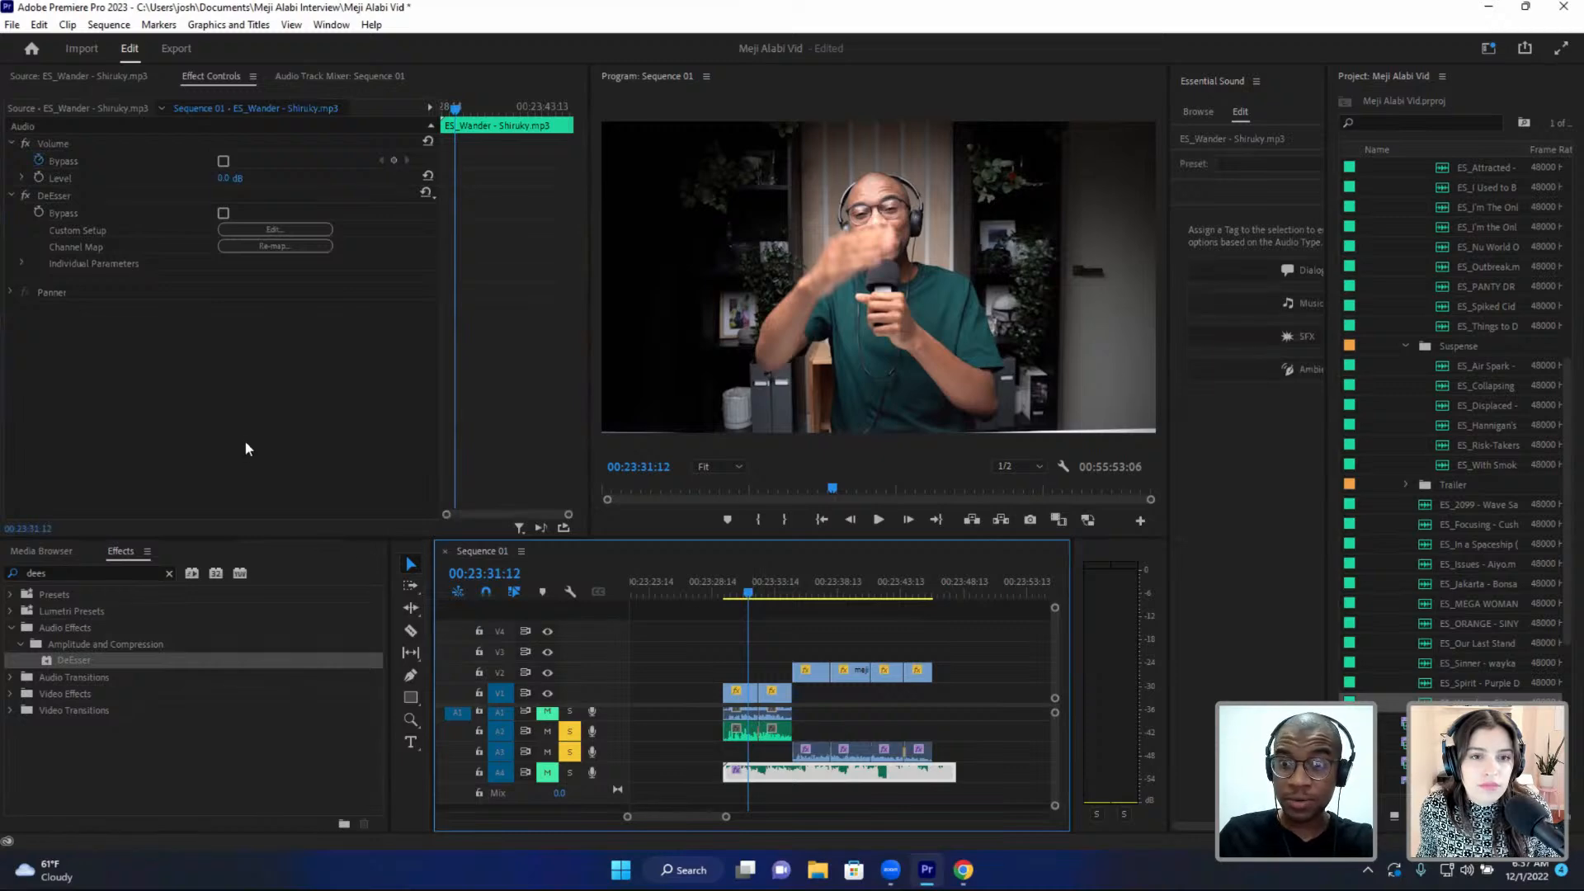
# - Unmute and solo the A4 music track, and play the interviewer's section from near its start
pyautogui.click(740, 731)
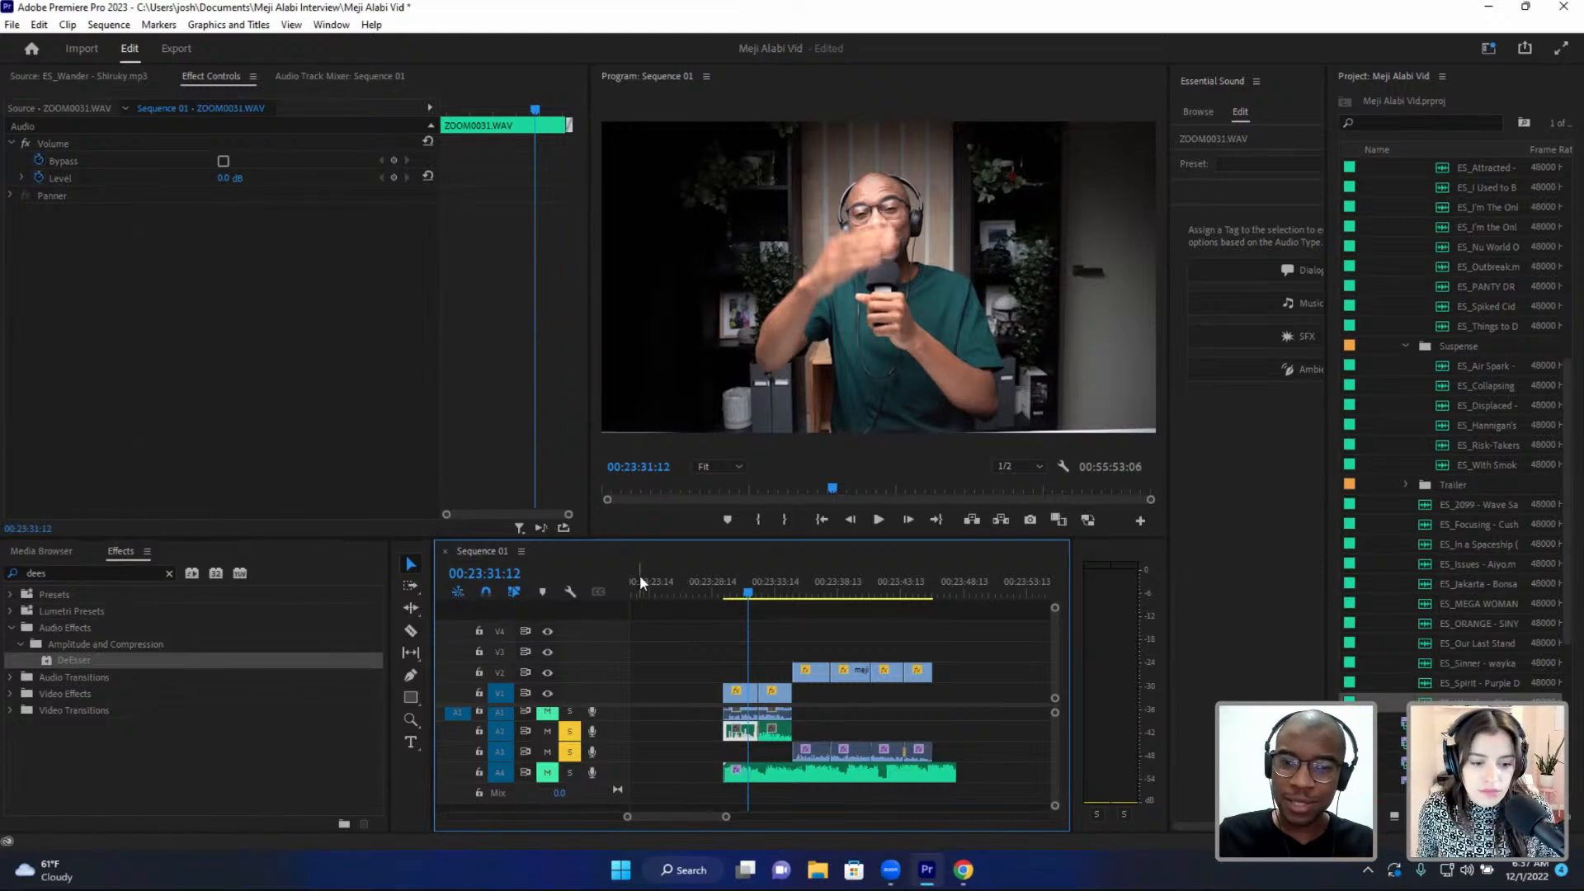
pyautogui.click(730, 591)
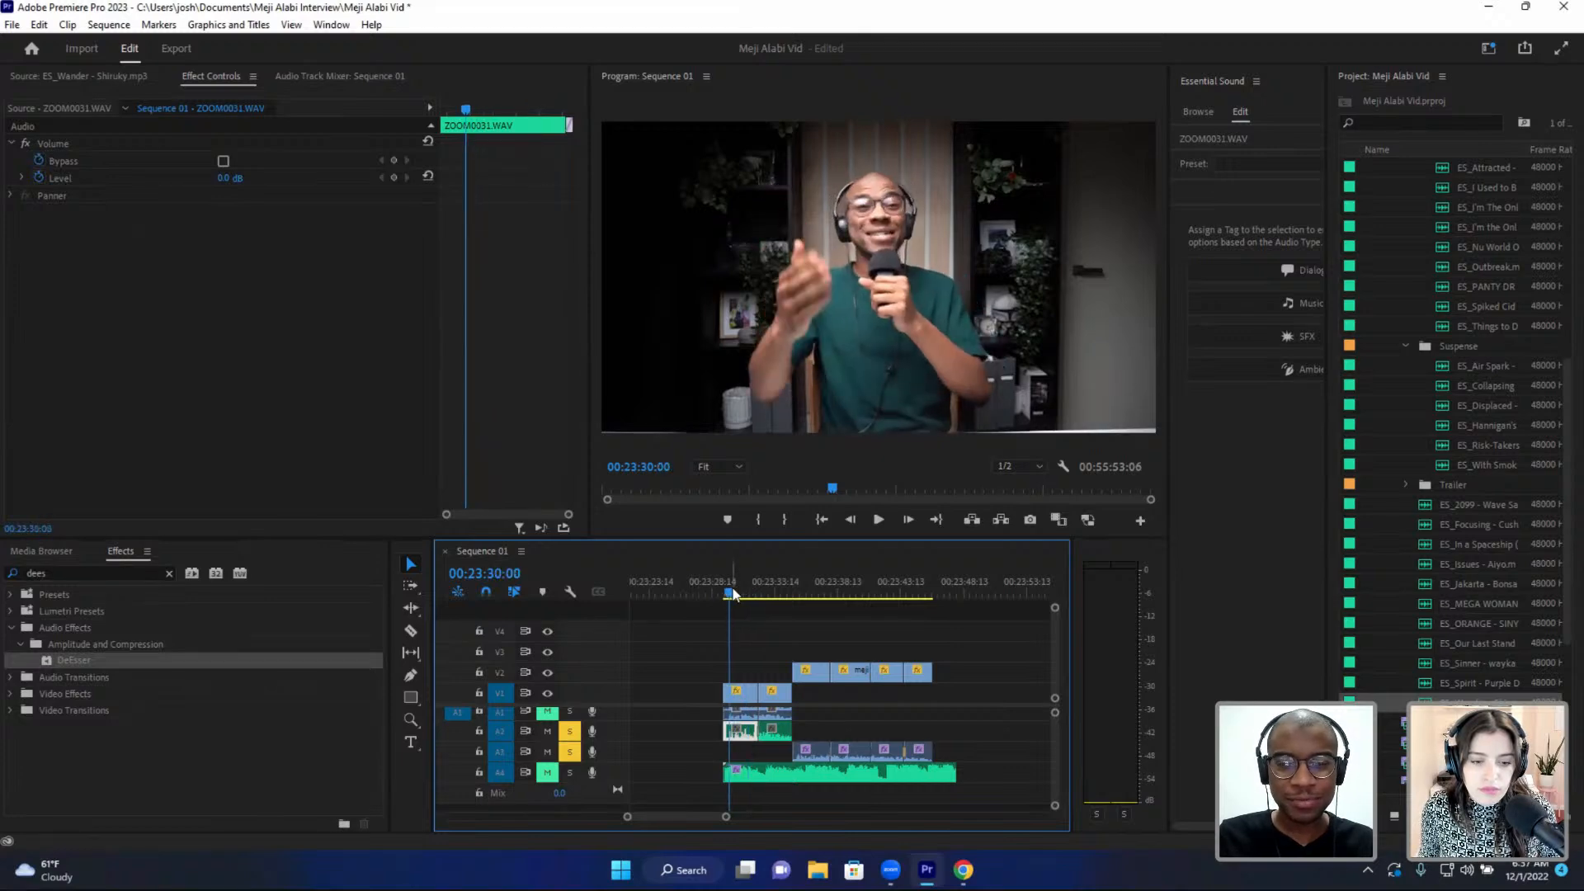
pyautogui.press('space')
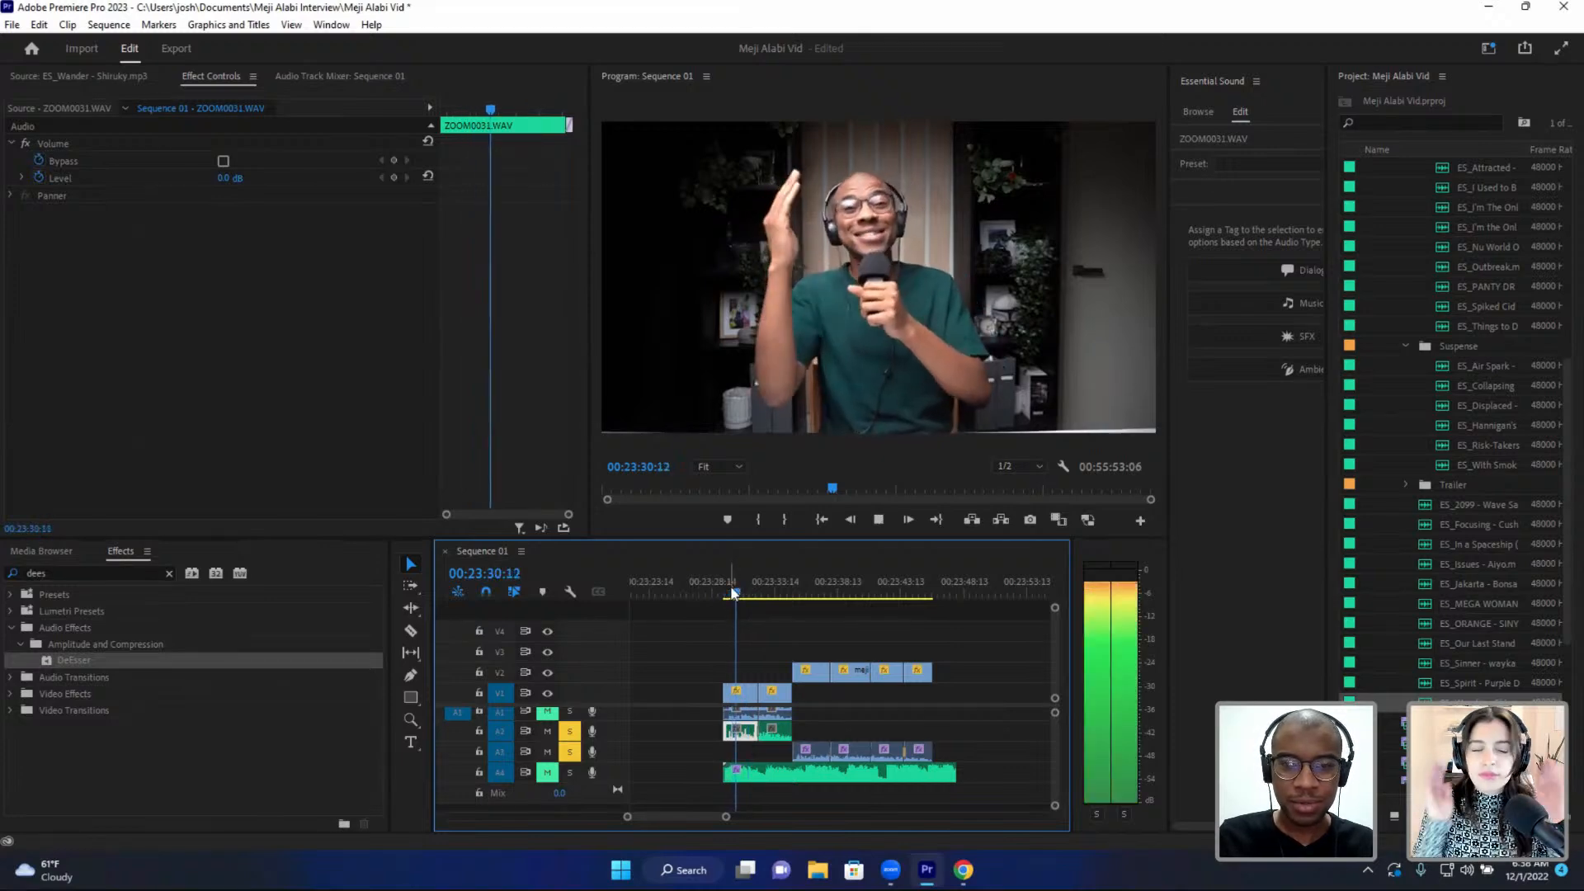
pyautogui.press('space')
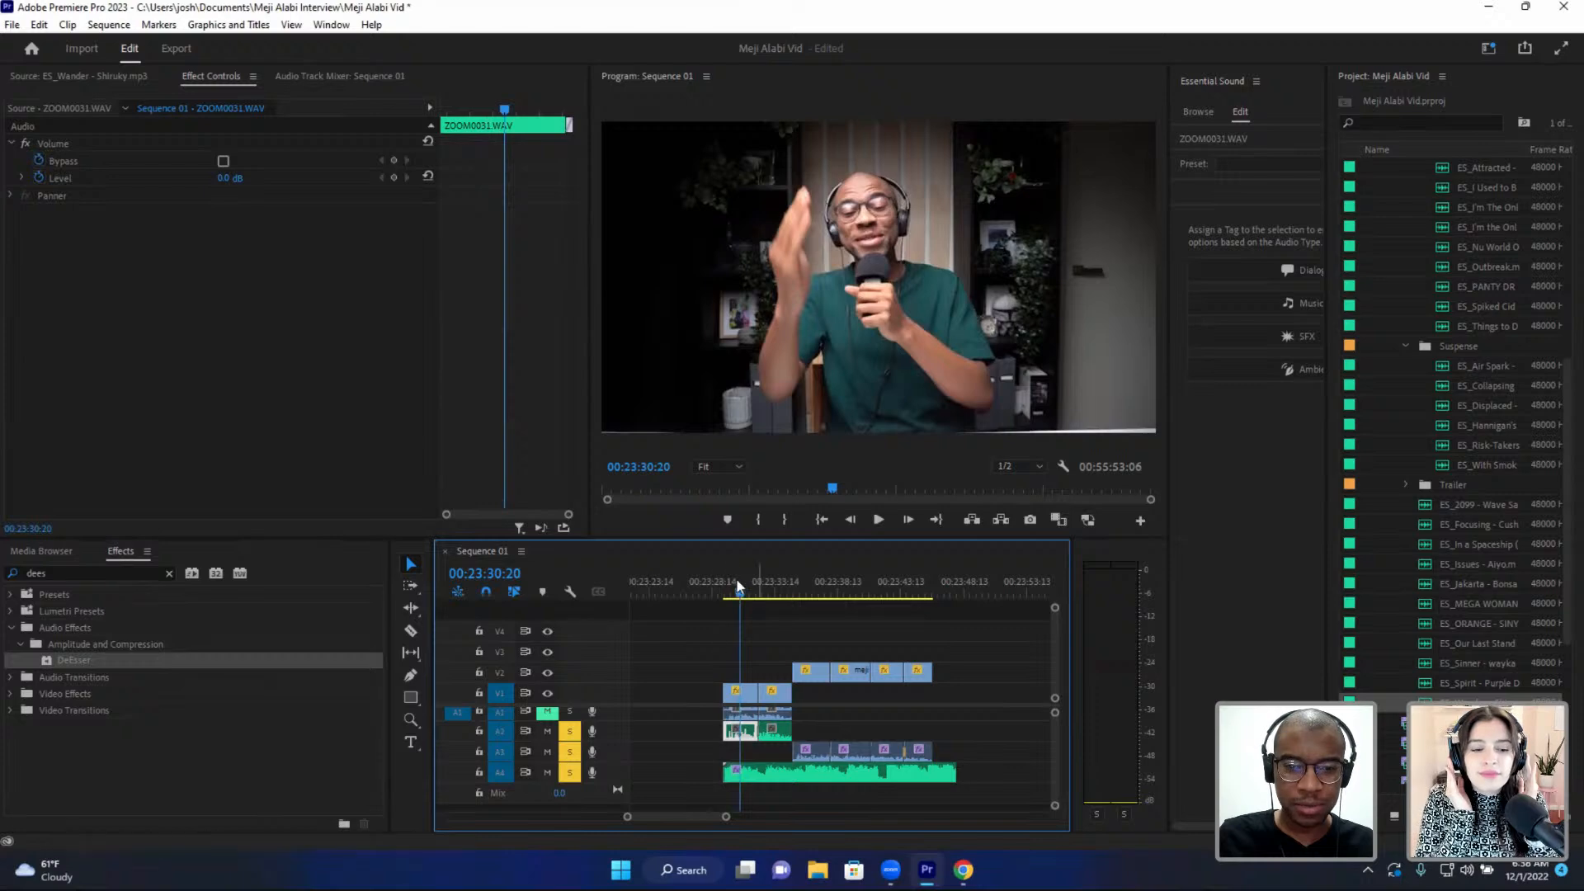
pyautogui.moveTo(734, 592); pyautogui.dragTo(729, 592)
pyautogui.press('space')
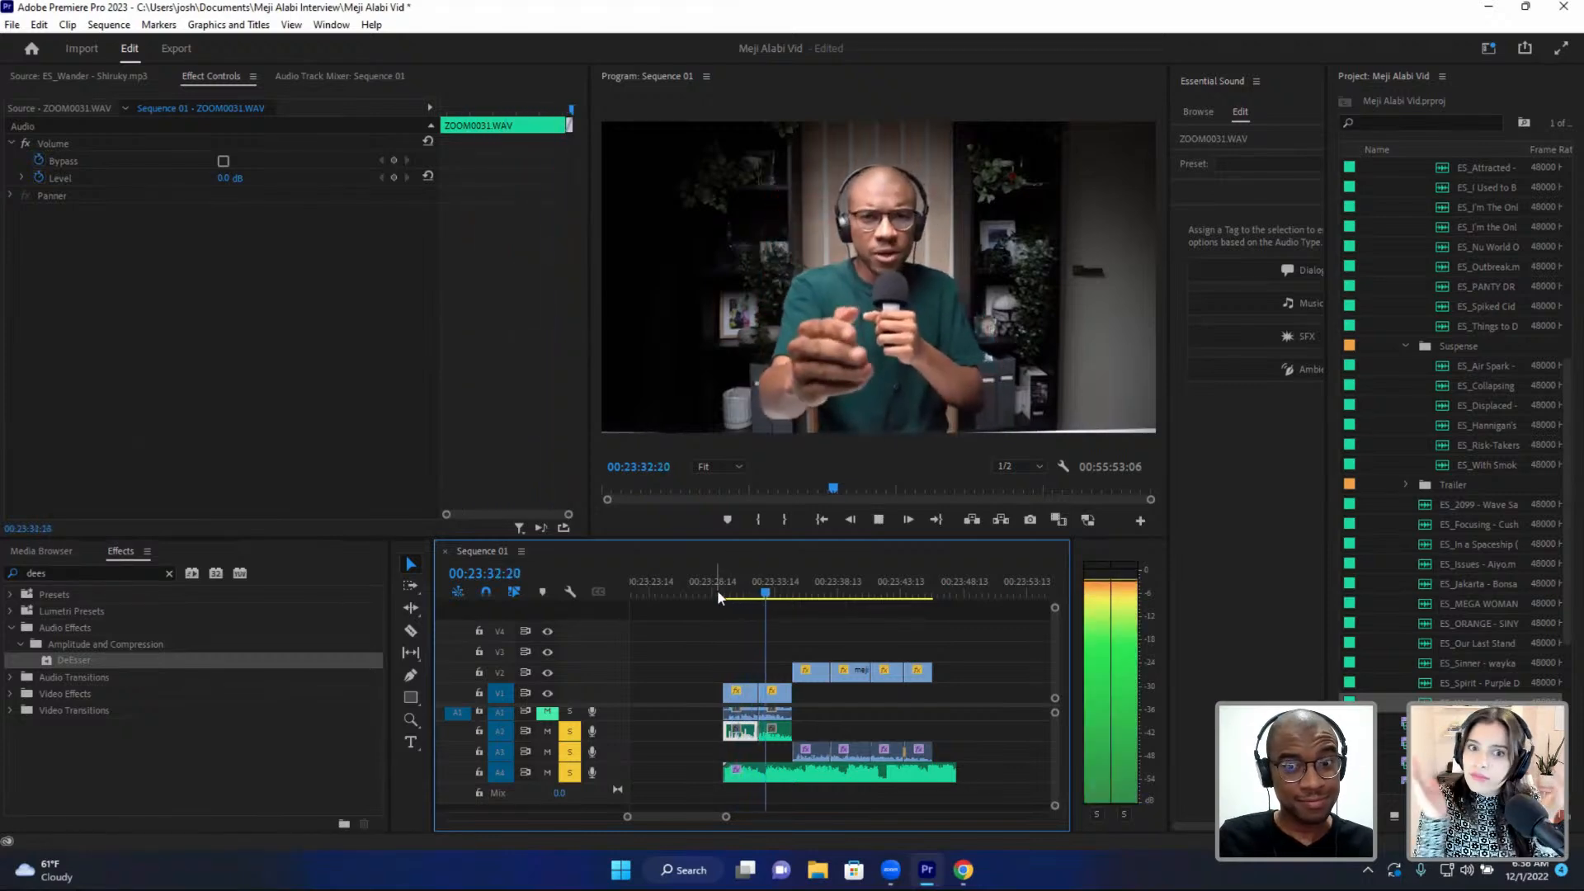
# - Replay the interviewer's opening clips several times to judge the voice against the de-essed music
pyautogui.press('space')
pyautogui.click(728, 580)
pyautogui.press('space')
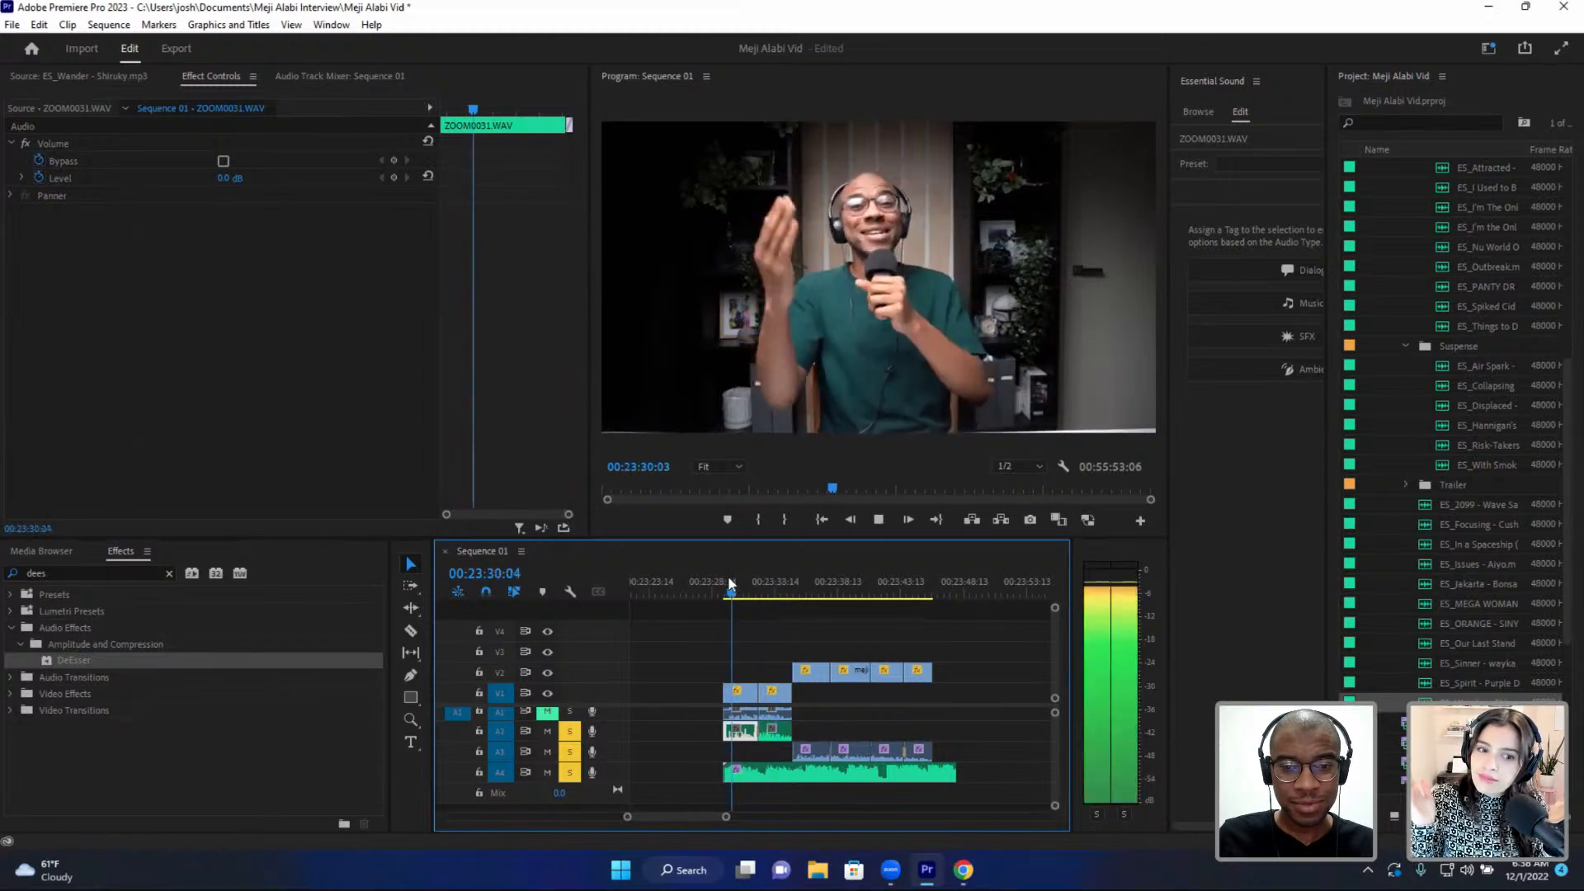
pyautogui.press('space')
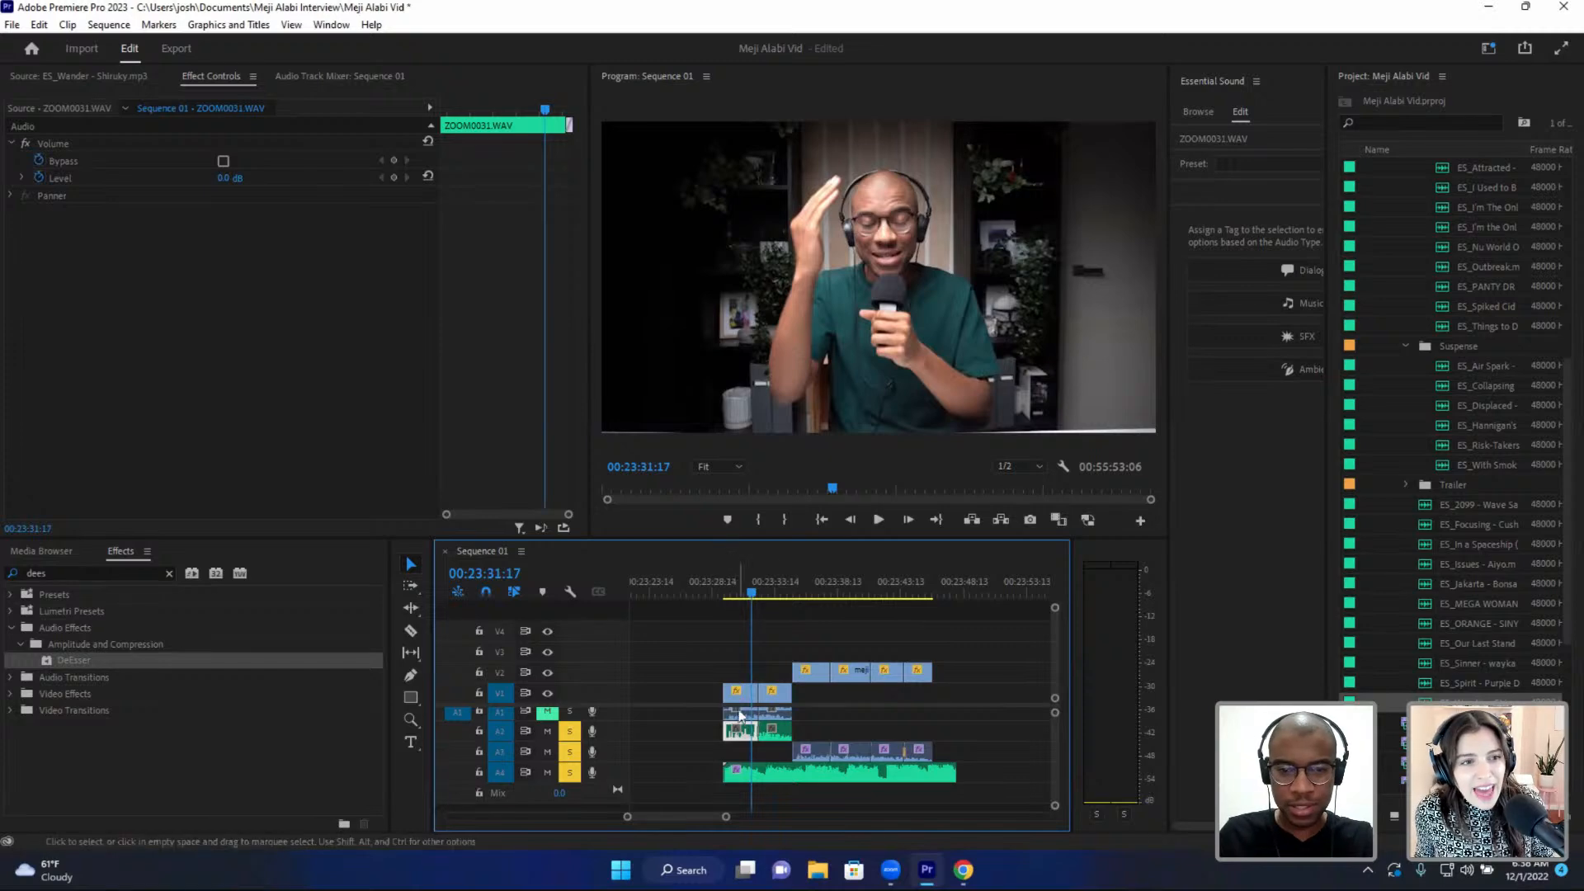
pyautogui.click(733, 594)
pyautogui.press('space')
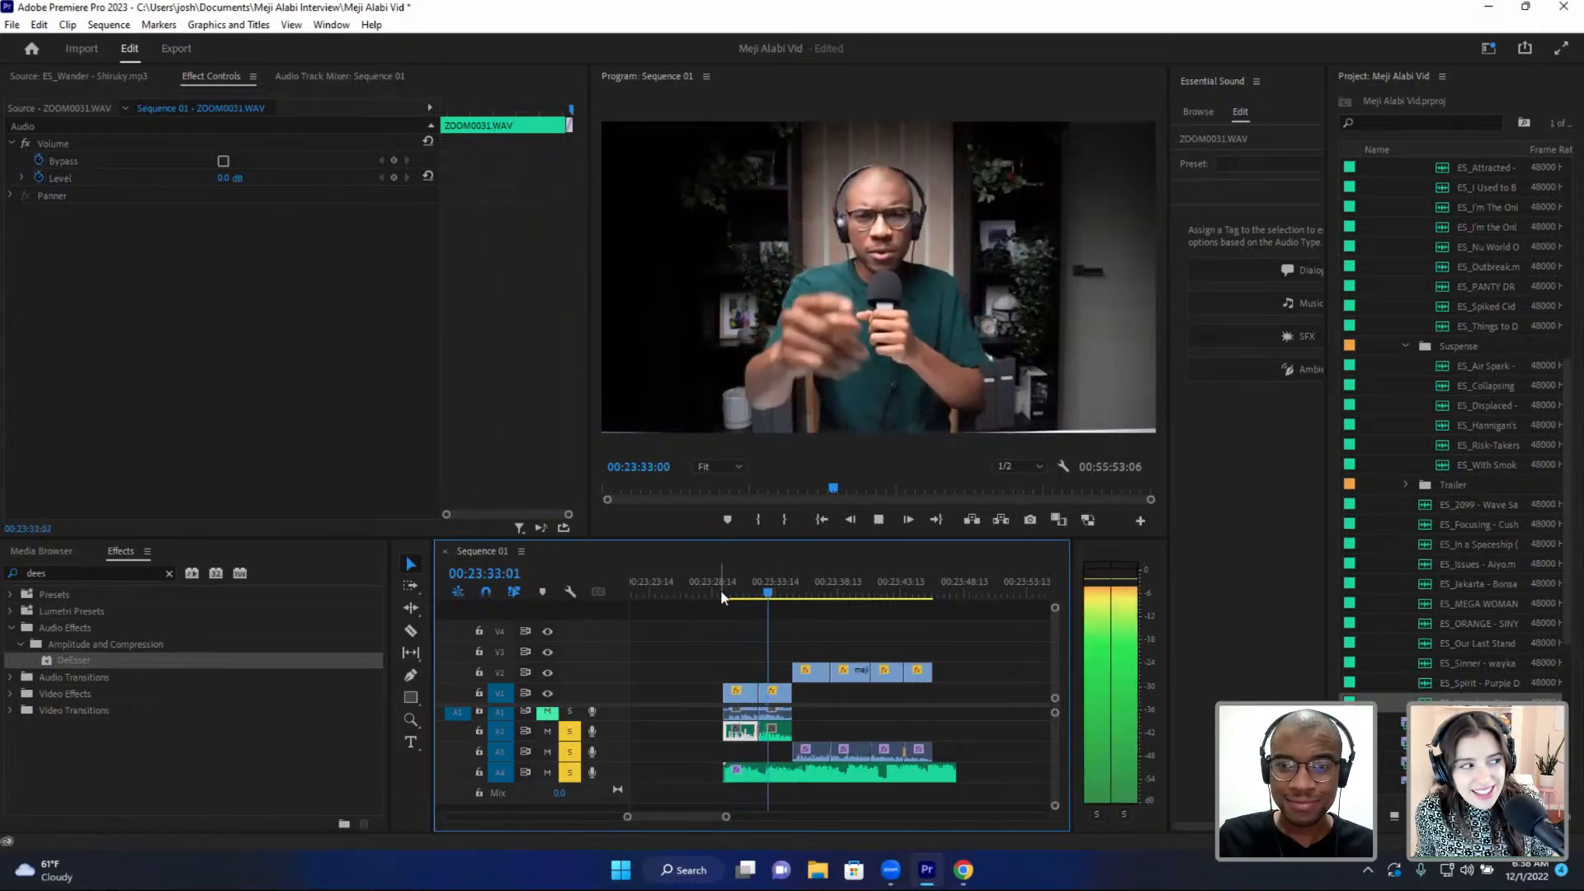
pyautogui.press('space')
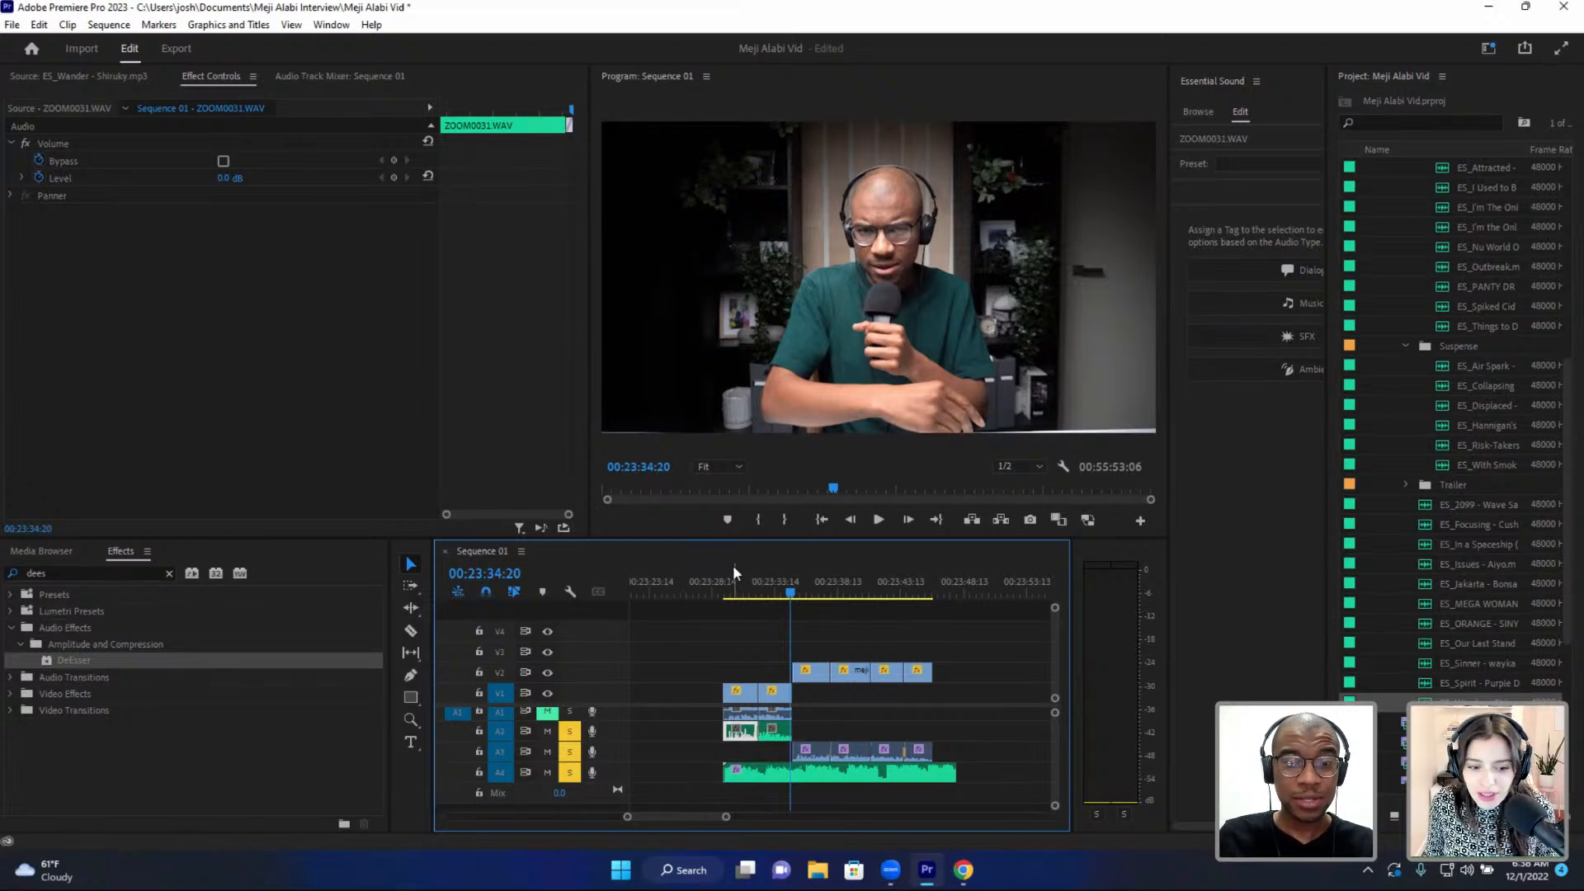
# - Compare the ES_Wander clip with its DeEsser switched off and back on, playing the interviewer's section each way
pyautogui.click(731, 579)
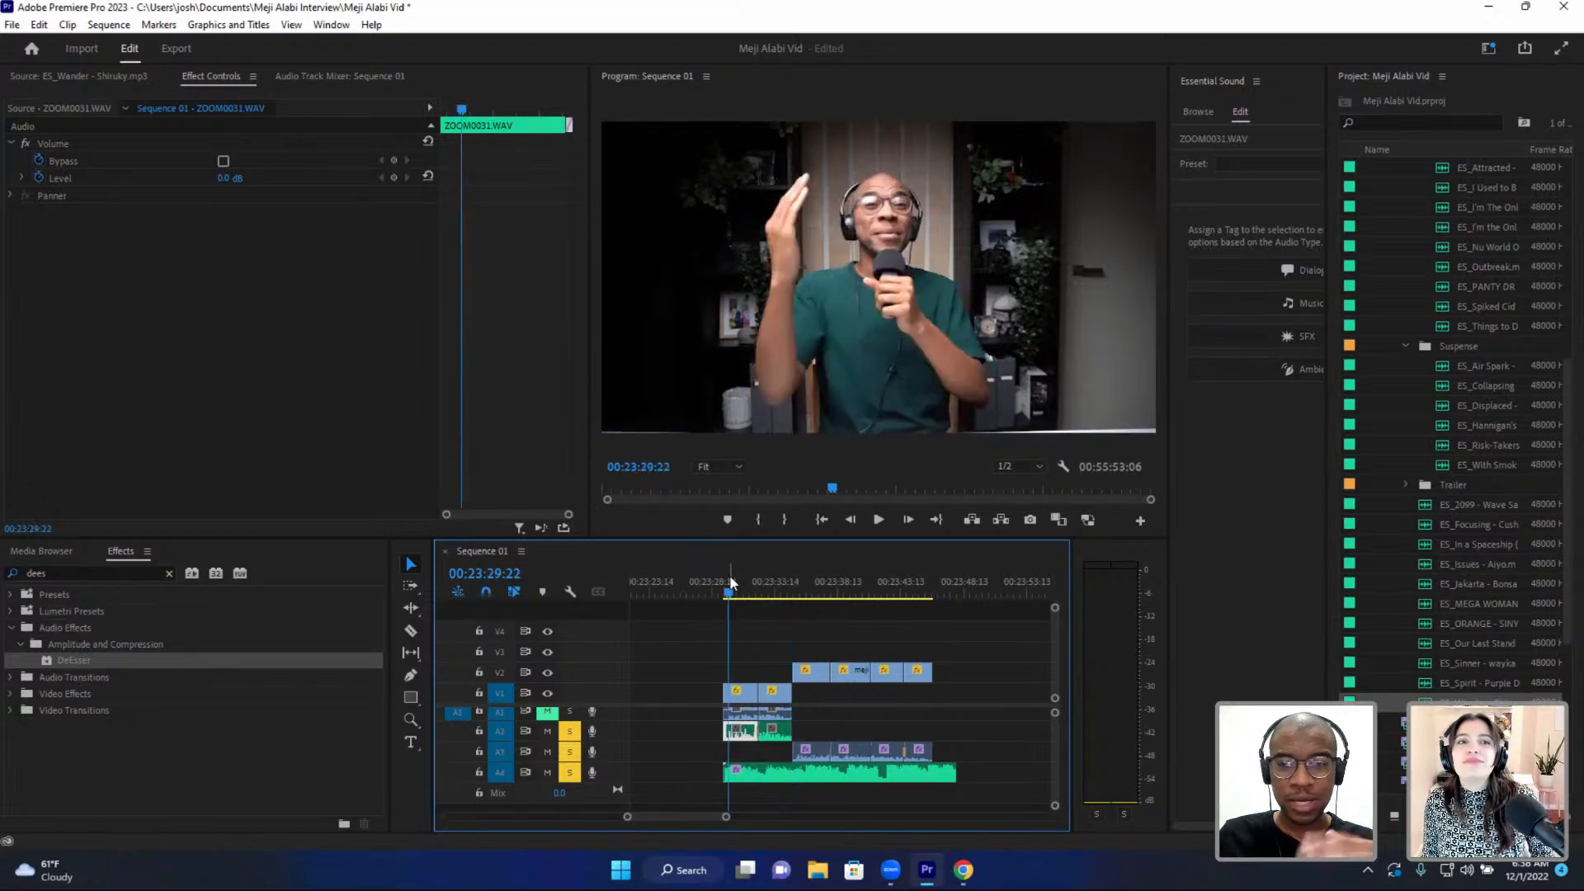
pyautogui.click(753, 774)
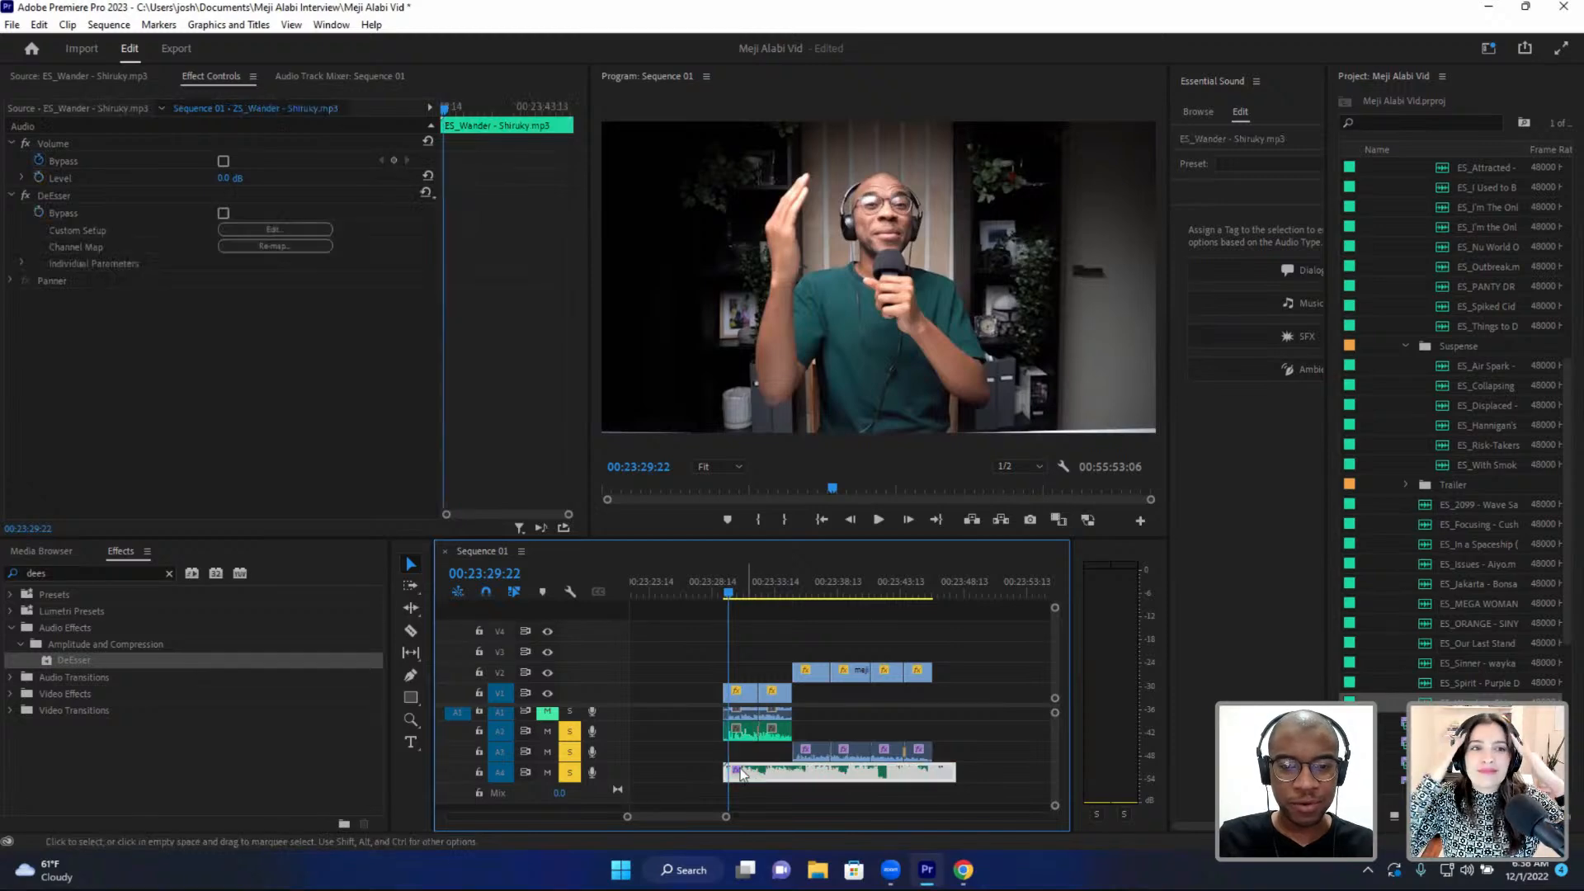
pyautogui.click(26, 201)
pyautogui.click(729, 584)
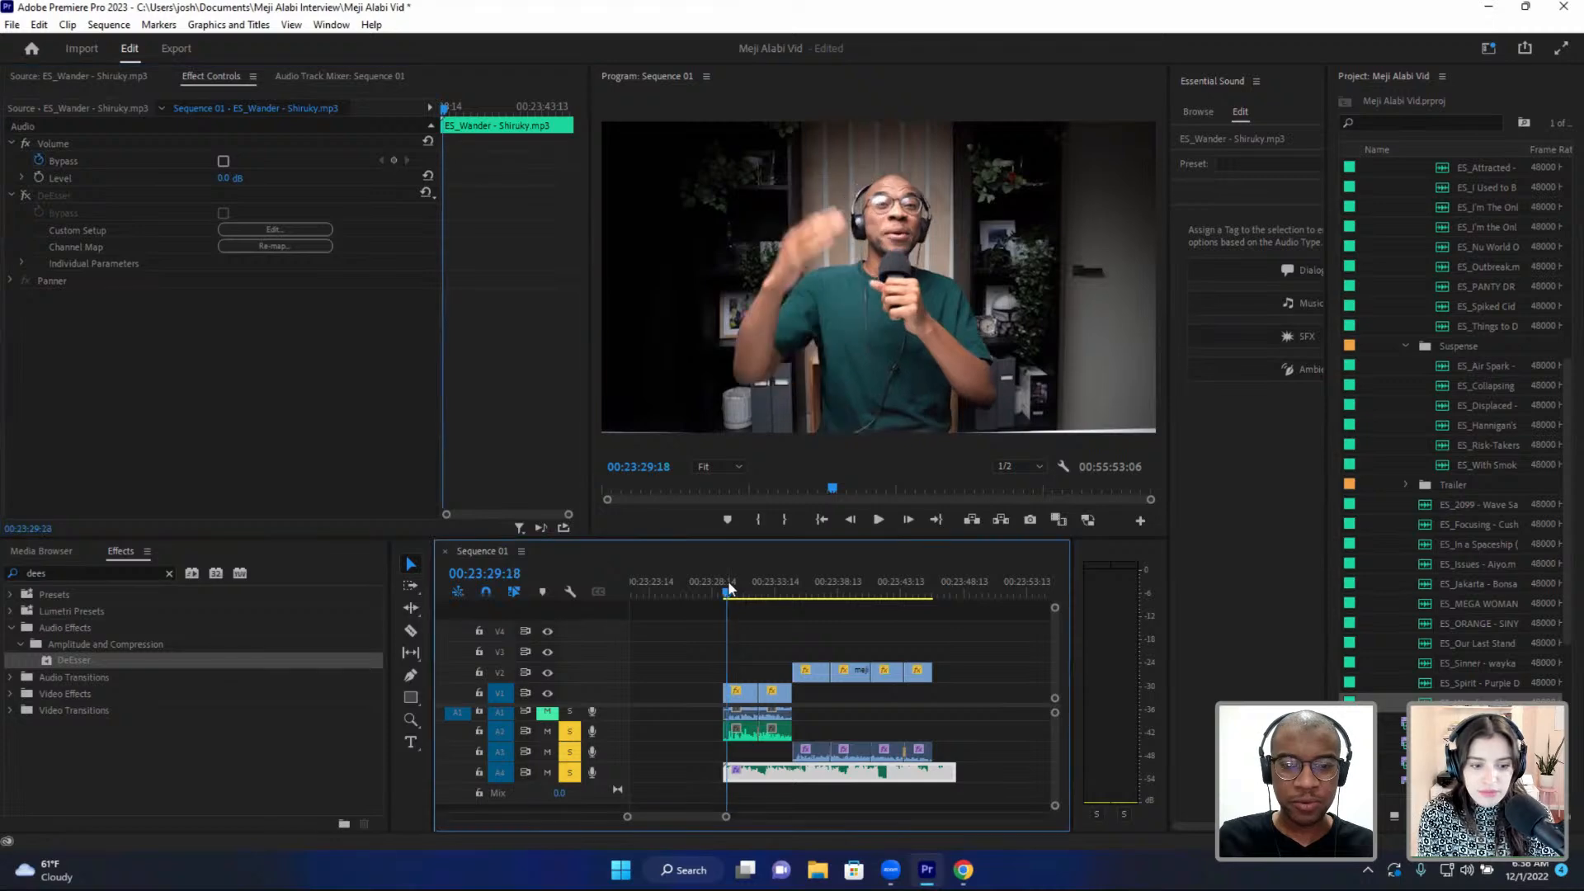
pyautogui.press('space')
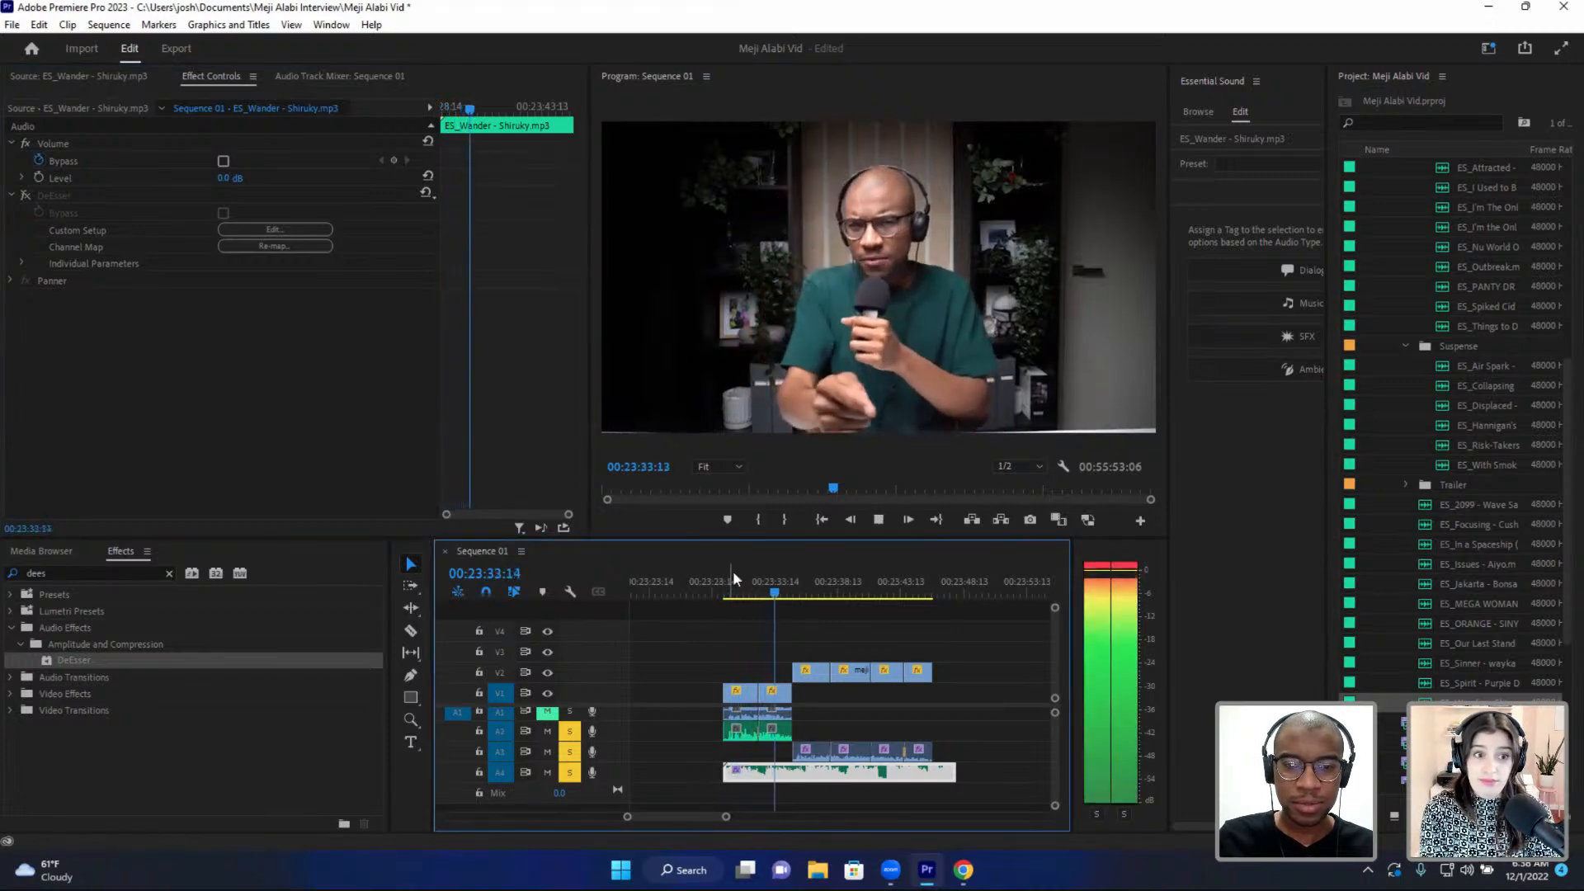
pyautogui.click(734, 572)
pyautogui.click(25, 196)
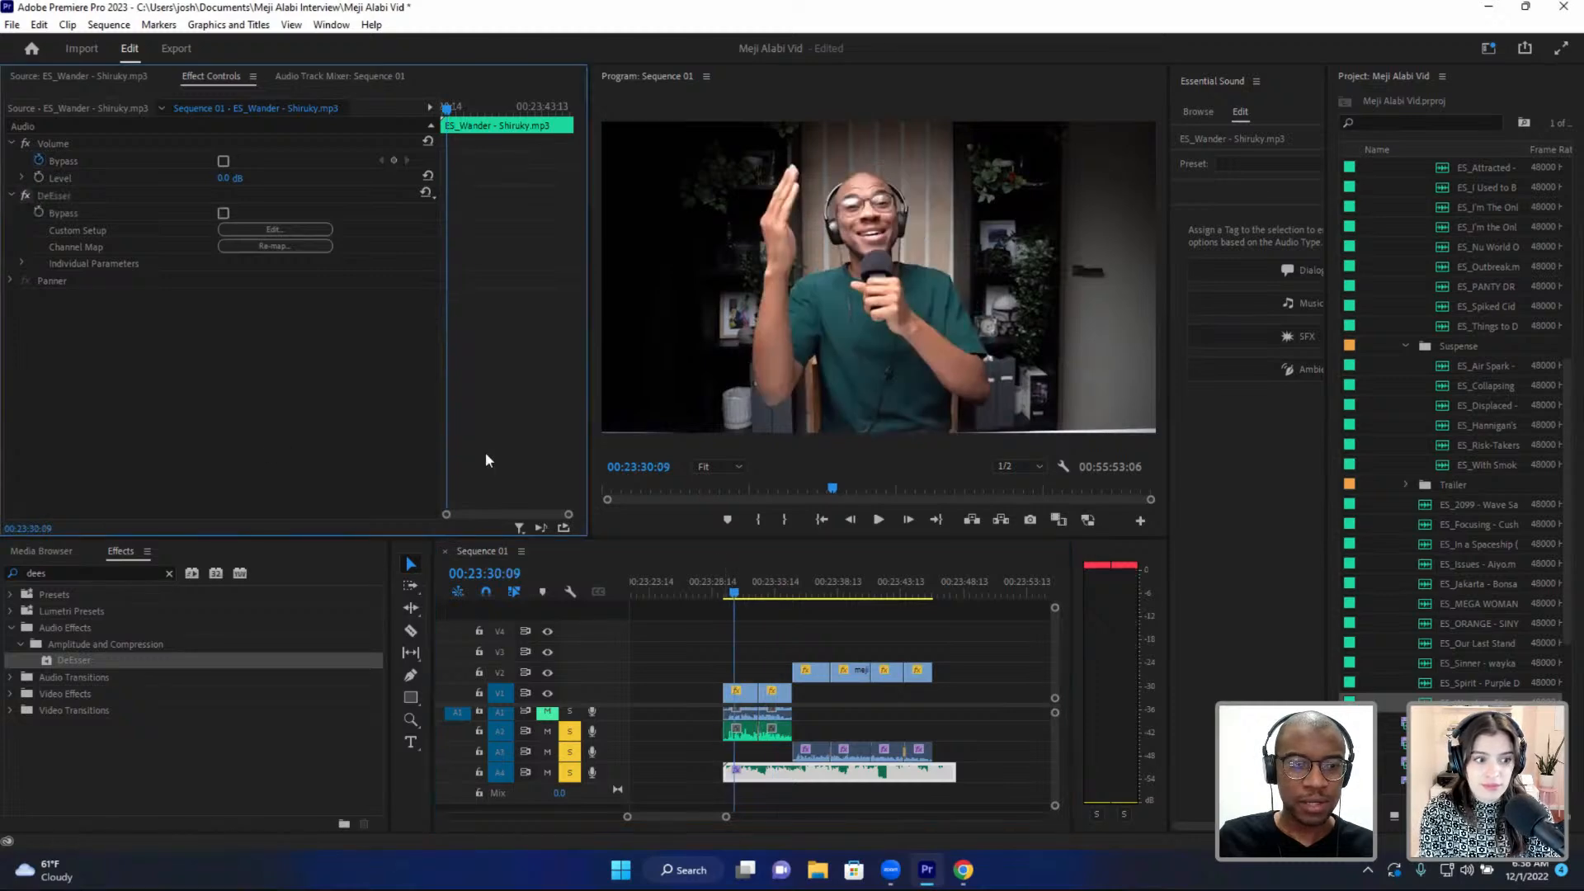
pyautogui.click(726, 566)
pyautogui.press('space')
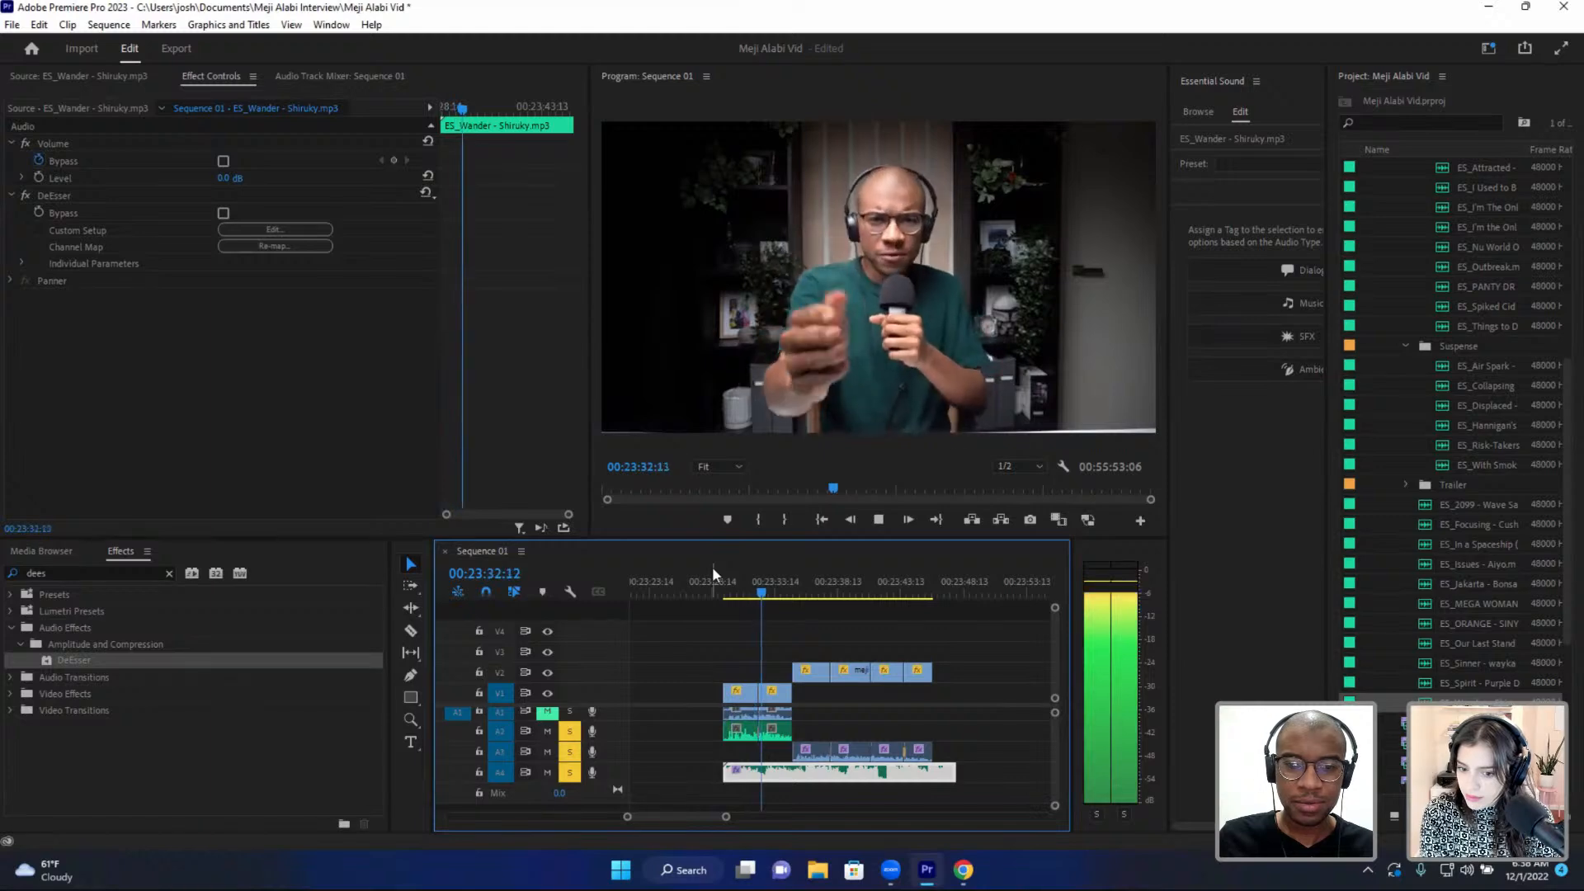
pyautogui.press('space')
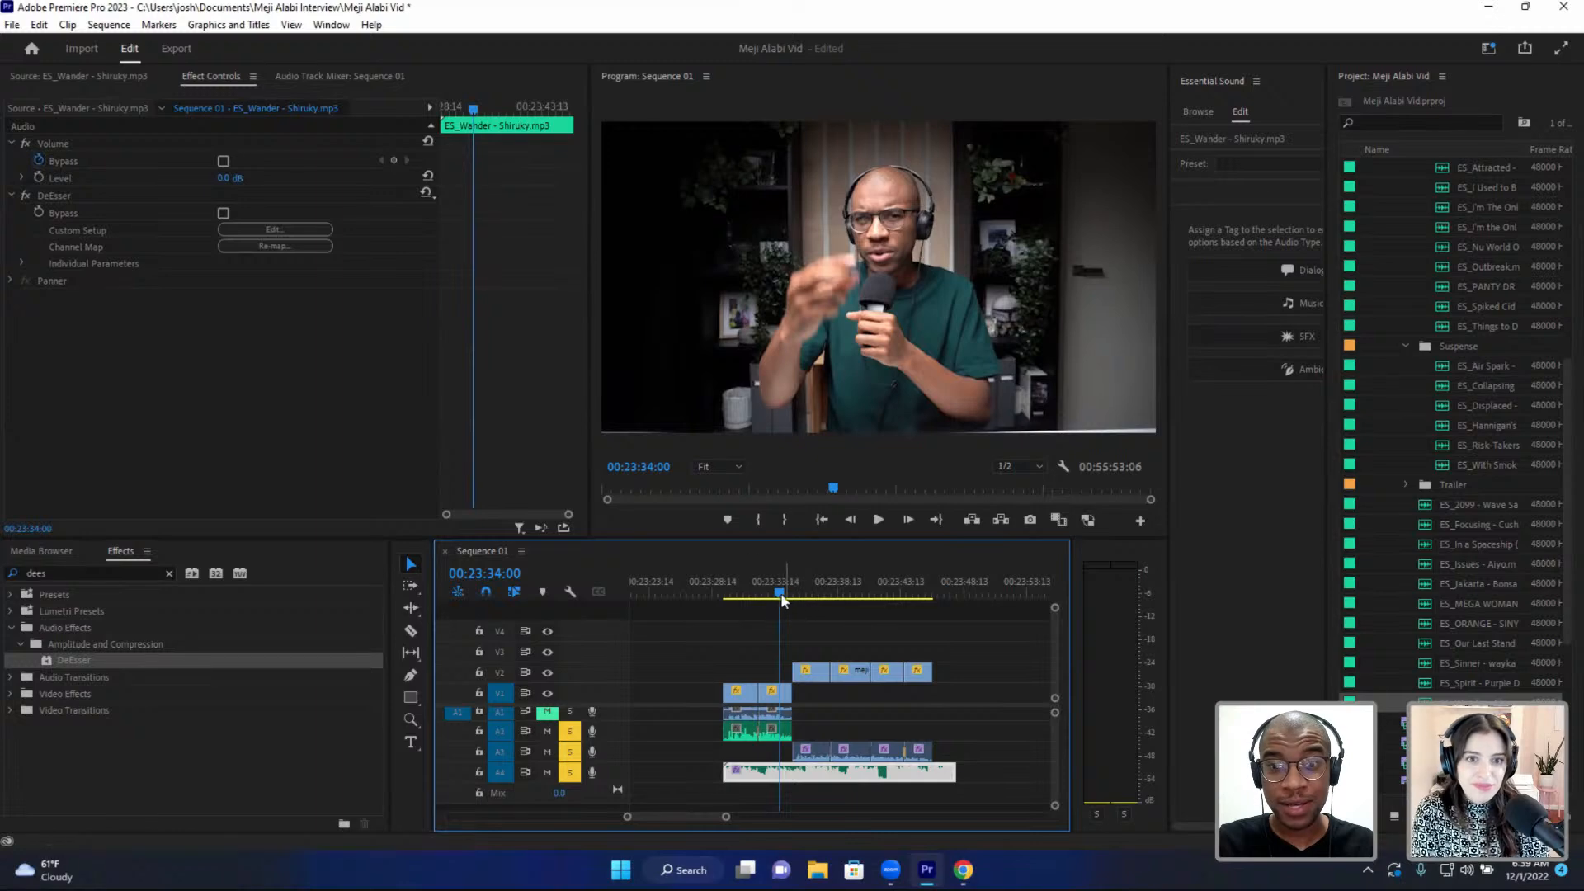
pyautogui.moveTo(775, 584); pyautogui.dragTo(745, 591)
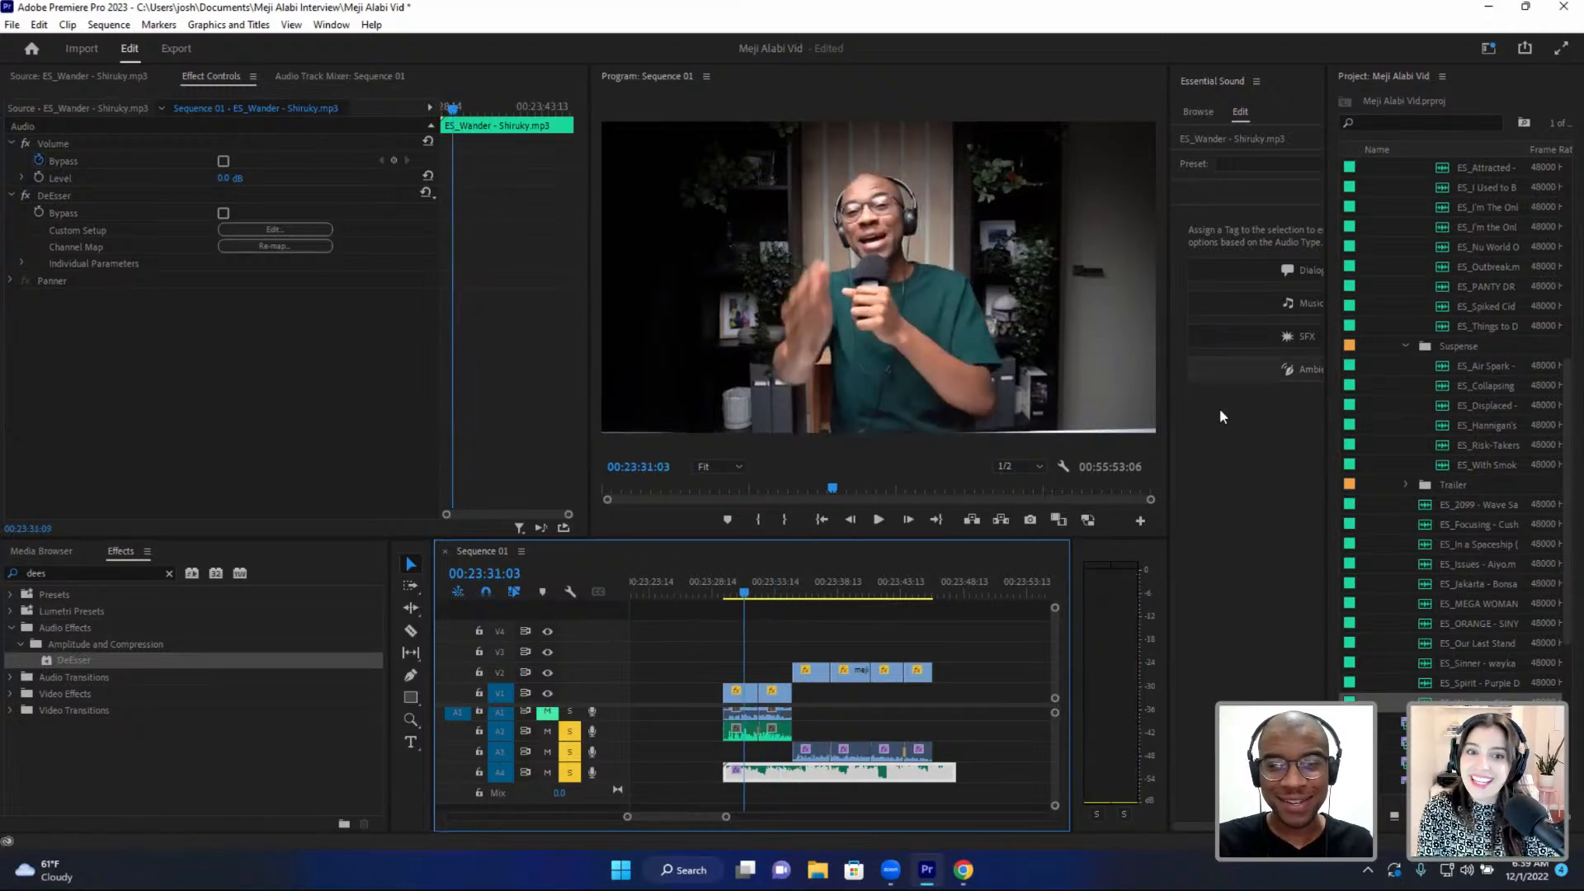
pyautogui.click(747, 584)
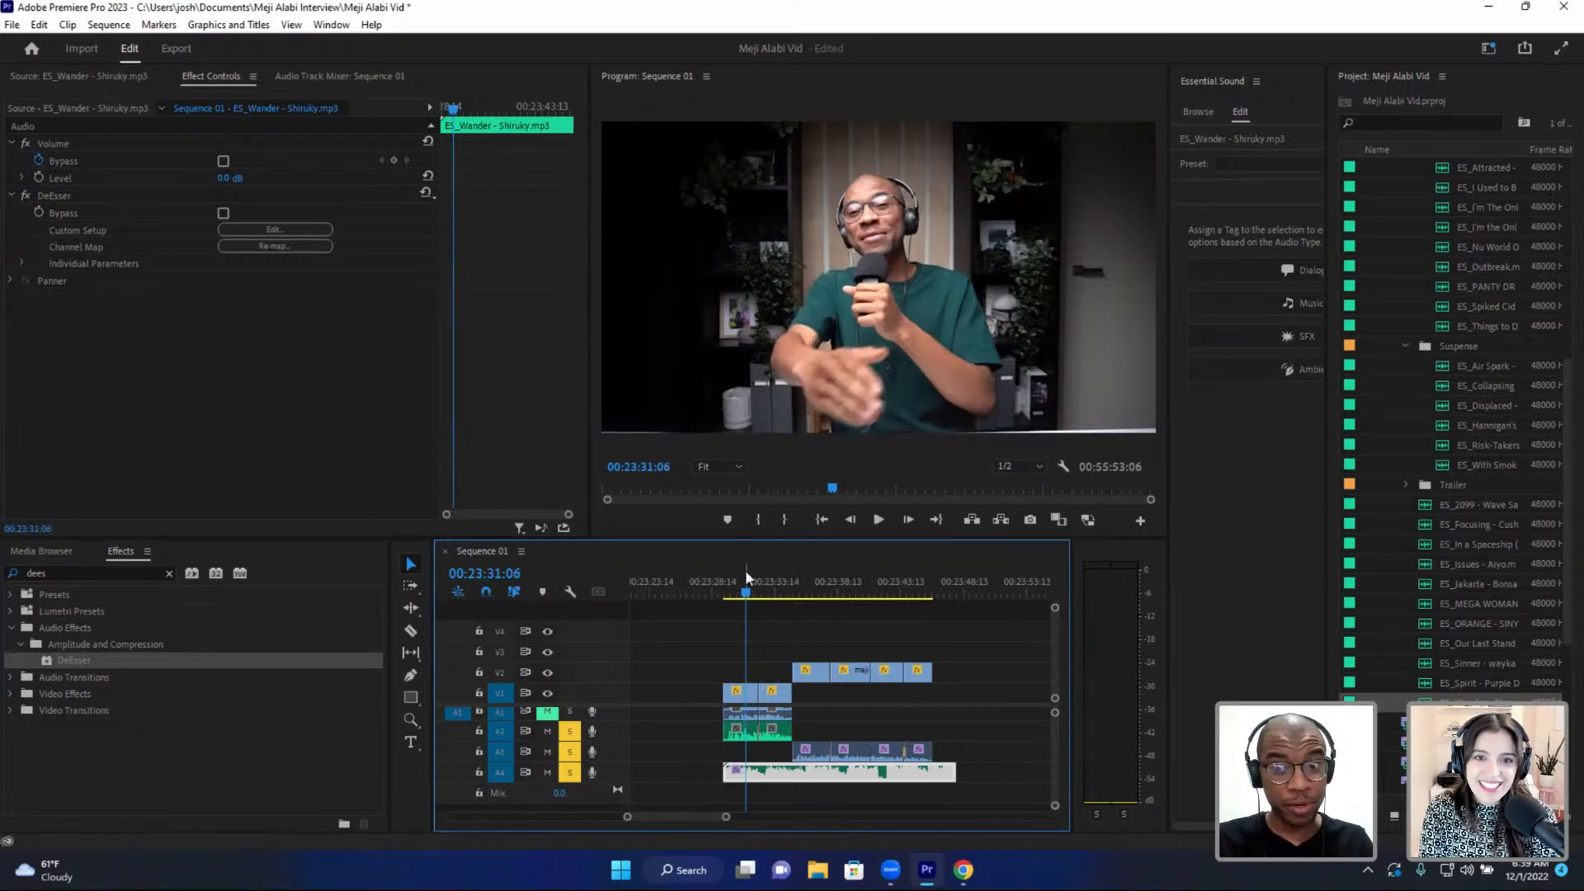
pyautogui.moveTo(746, 569); pyautogui.dragTo(789, 576)
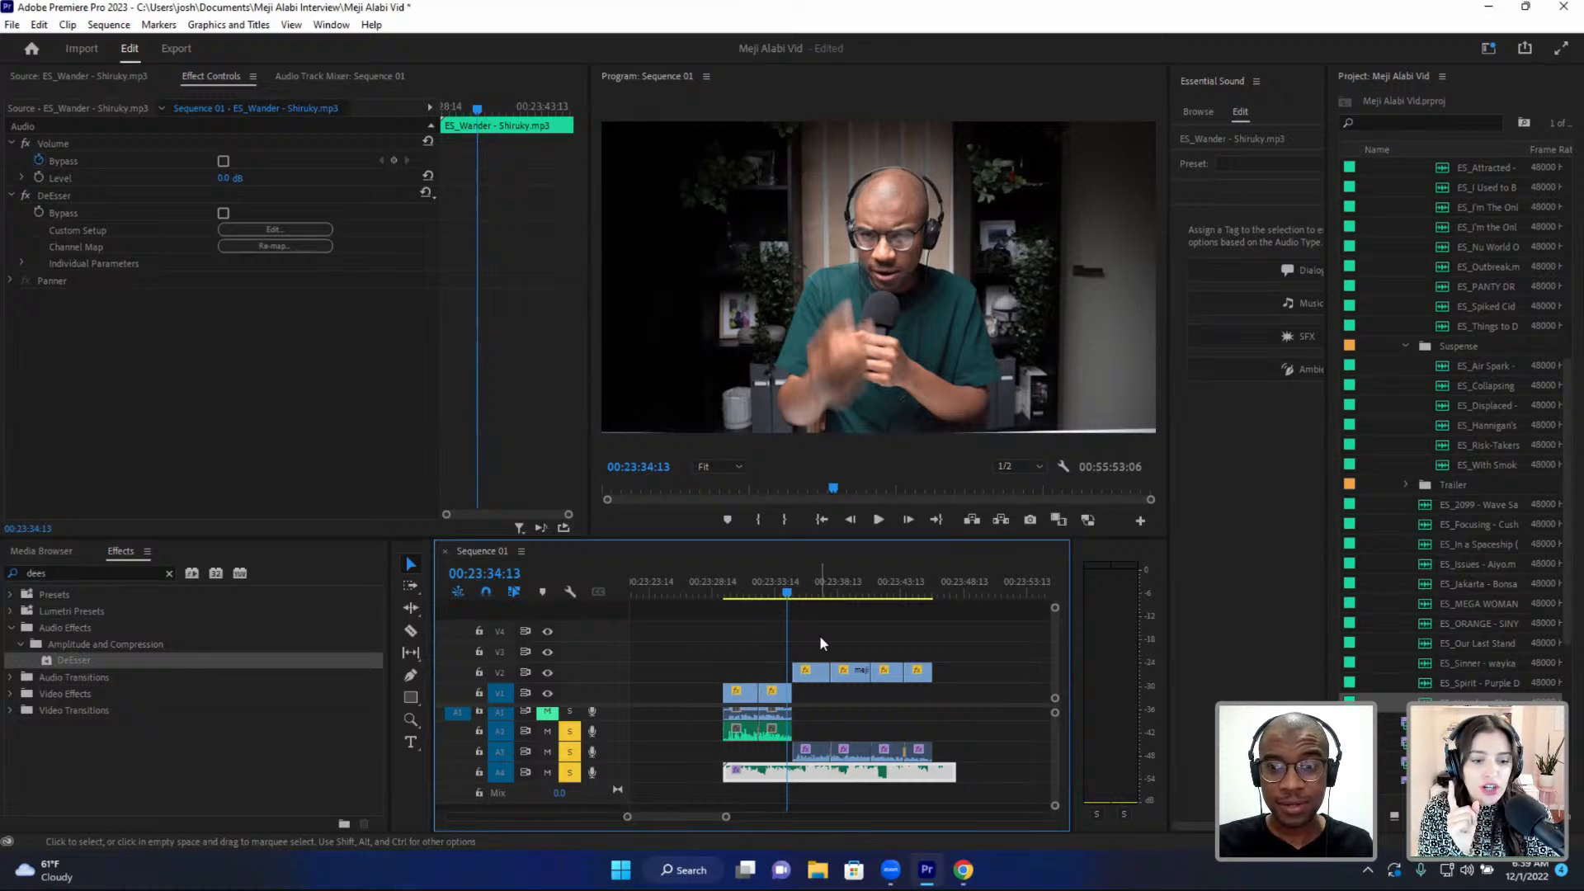
pyautogui.click(750, 582)
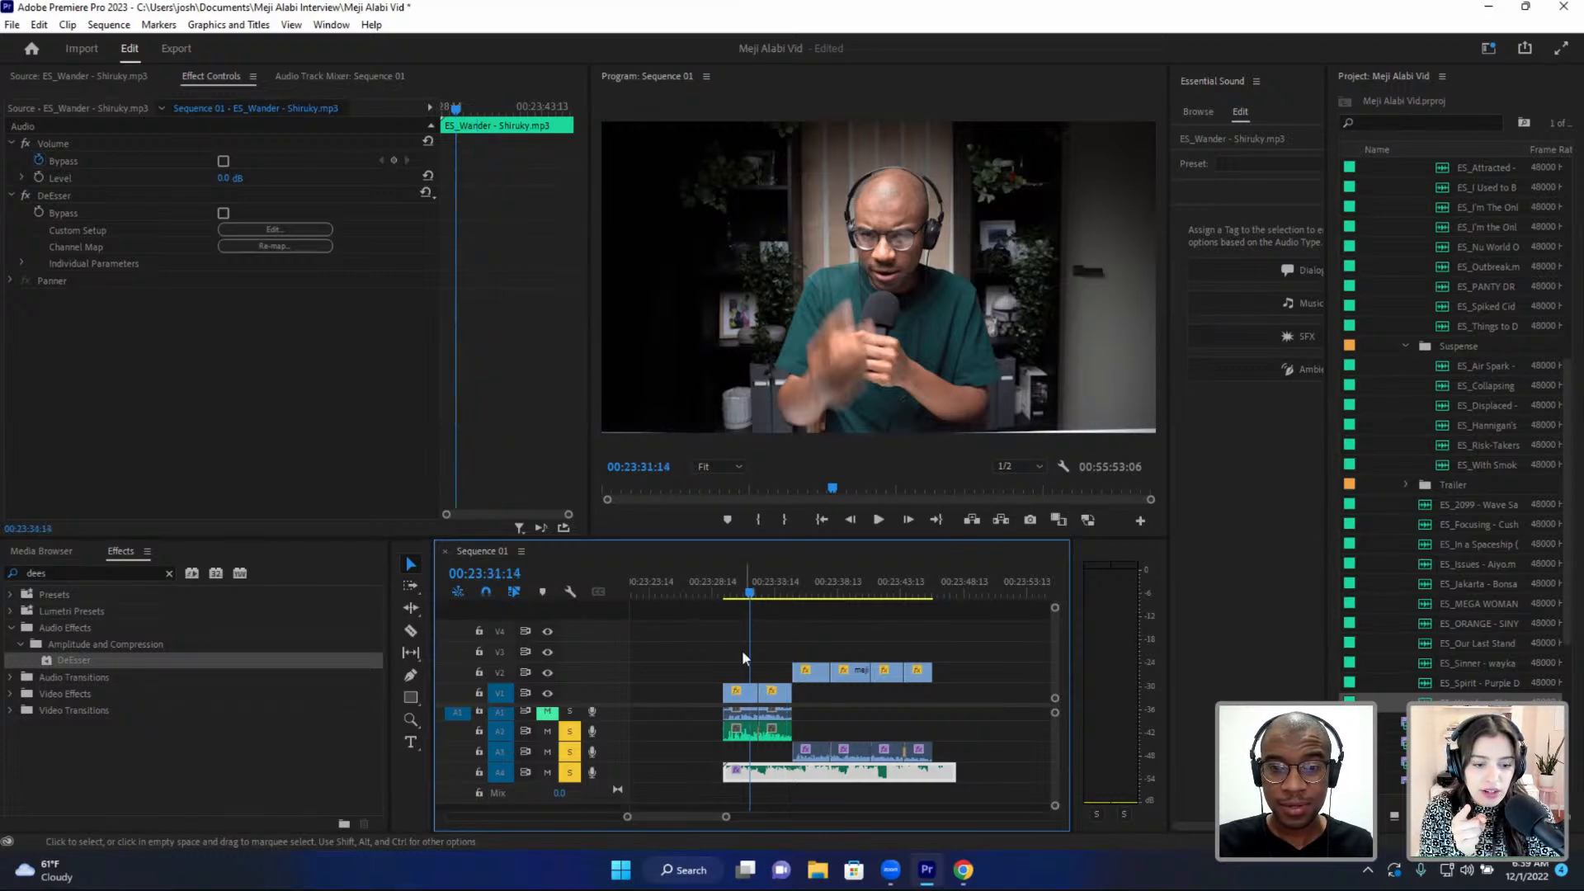
pyautogui.click(734, 735)
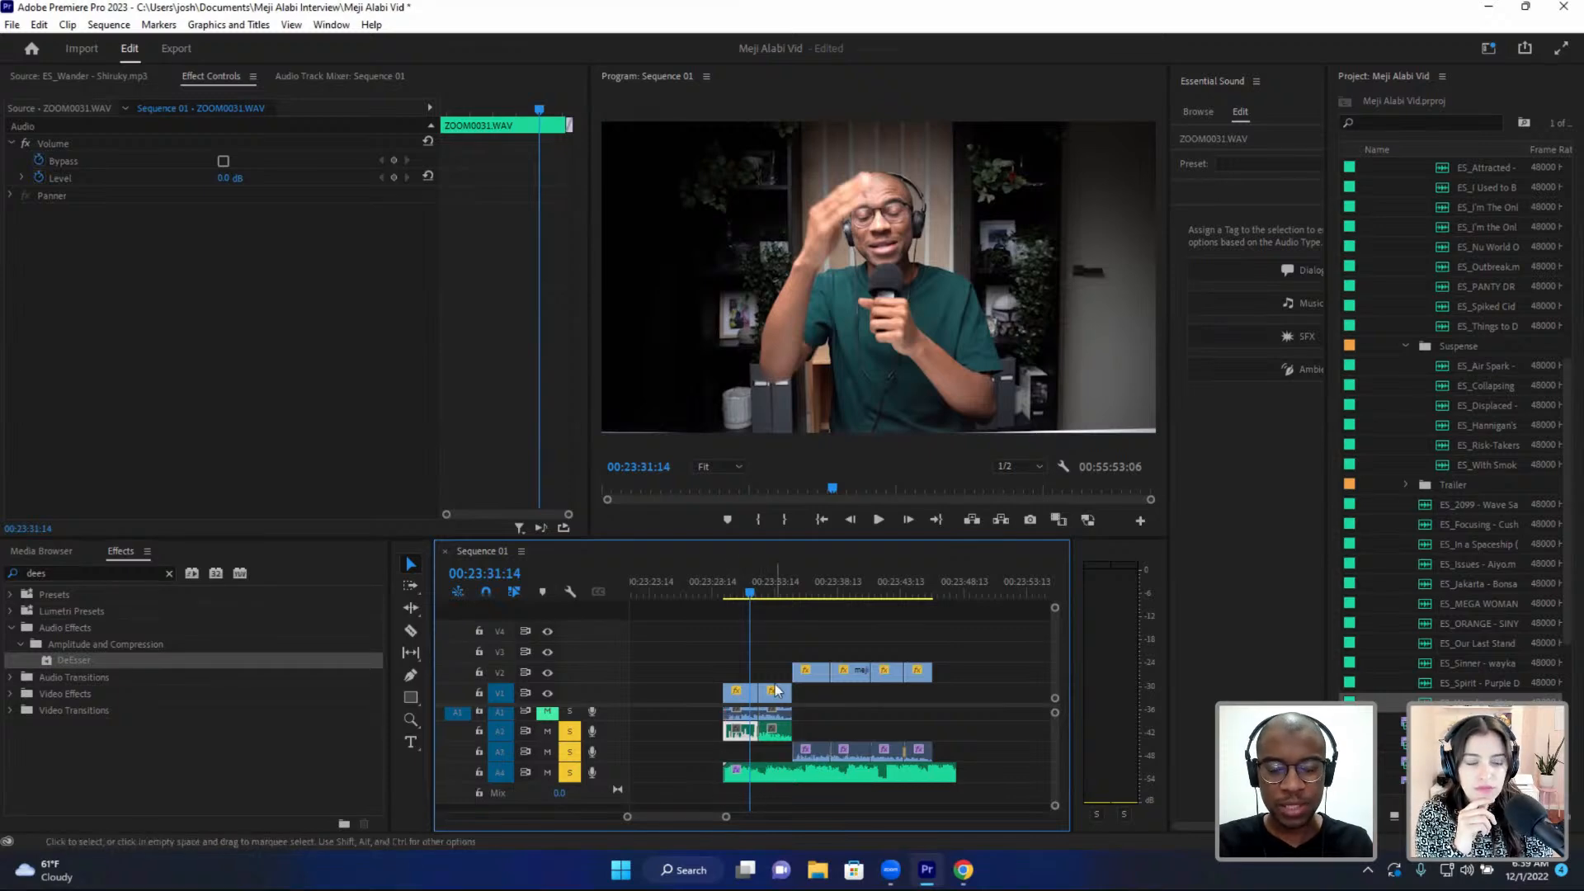
# - Play from 00:23:34:02 across the cut from the interviewer into the guest's footage
pyautogui.click(779, 587)
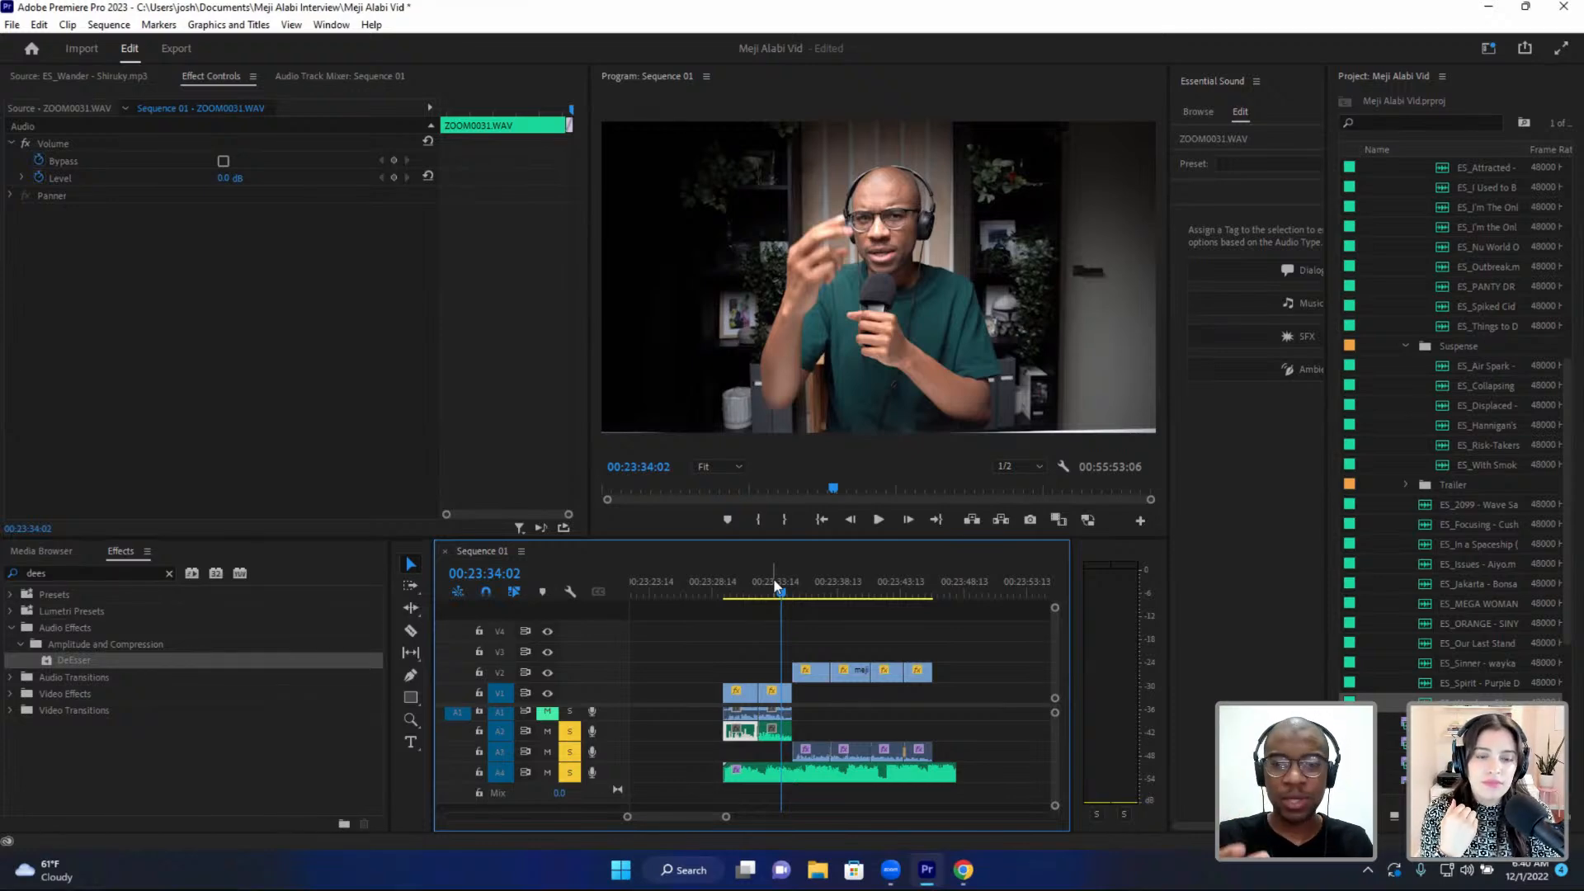
pyautogui.press('space')
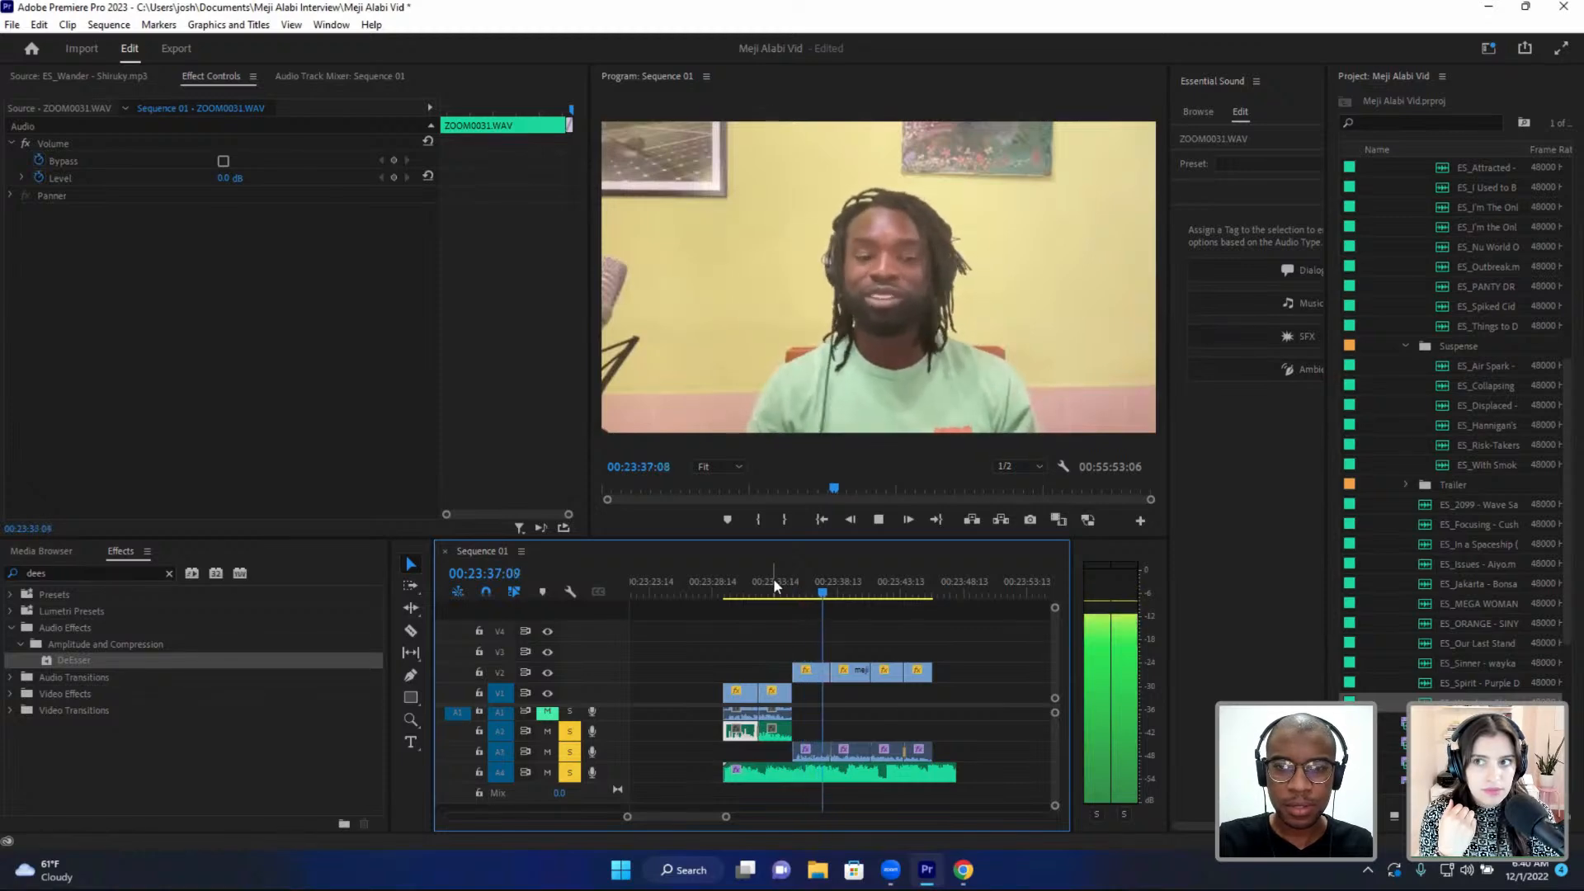
pyautogui.press('space')
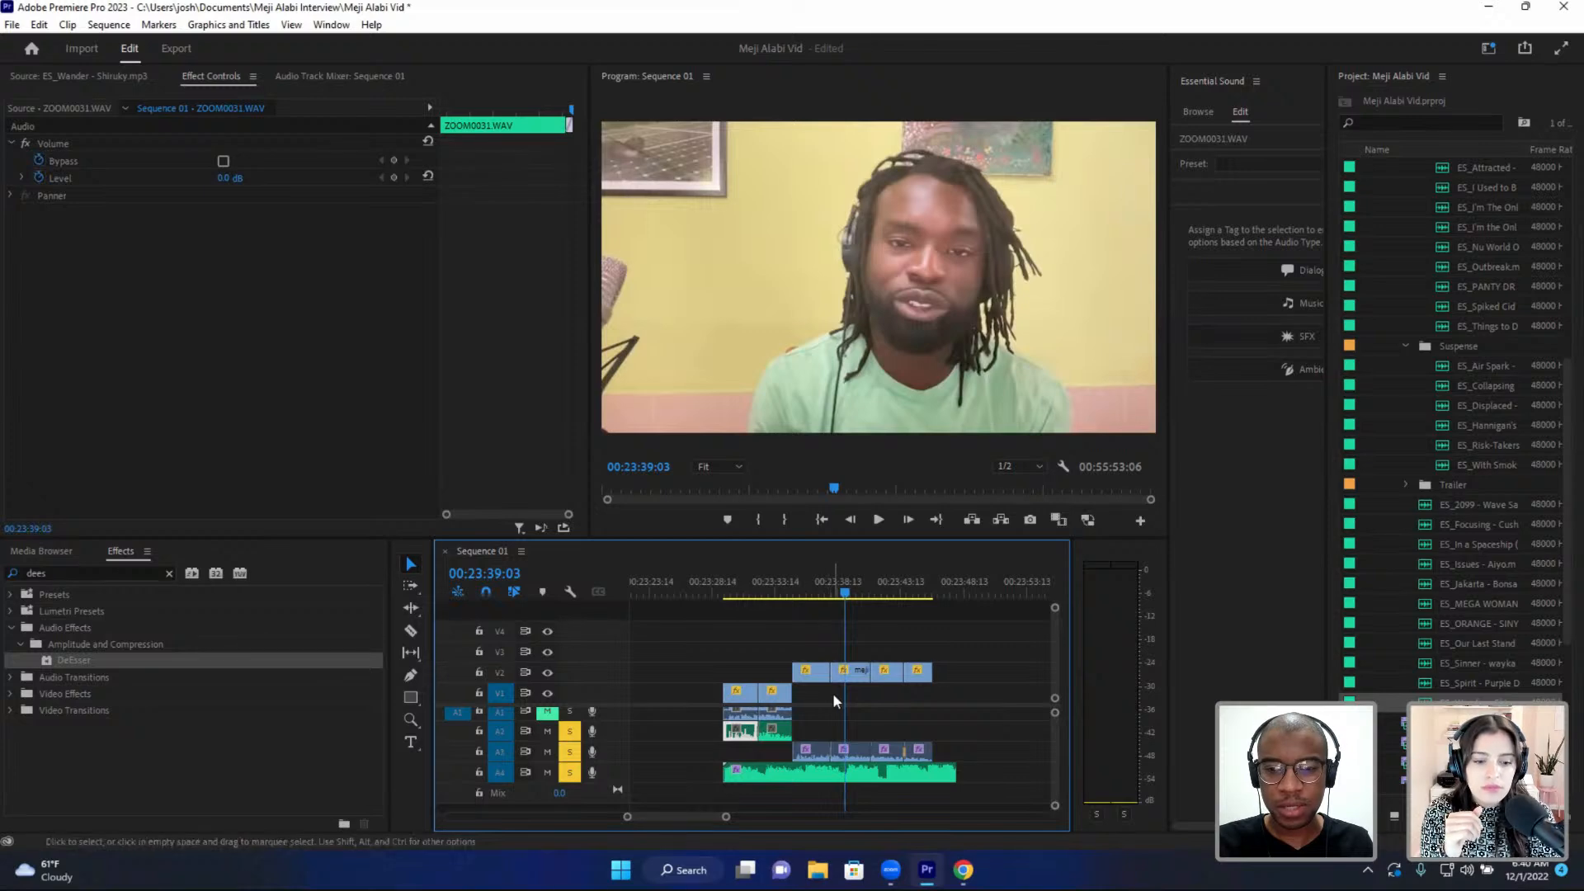
# - Split the ES_Wander music clip on A4 where the guest's footage begins, and select its second part
pyautogui.press('c')
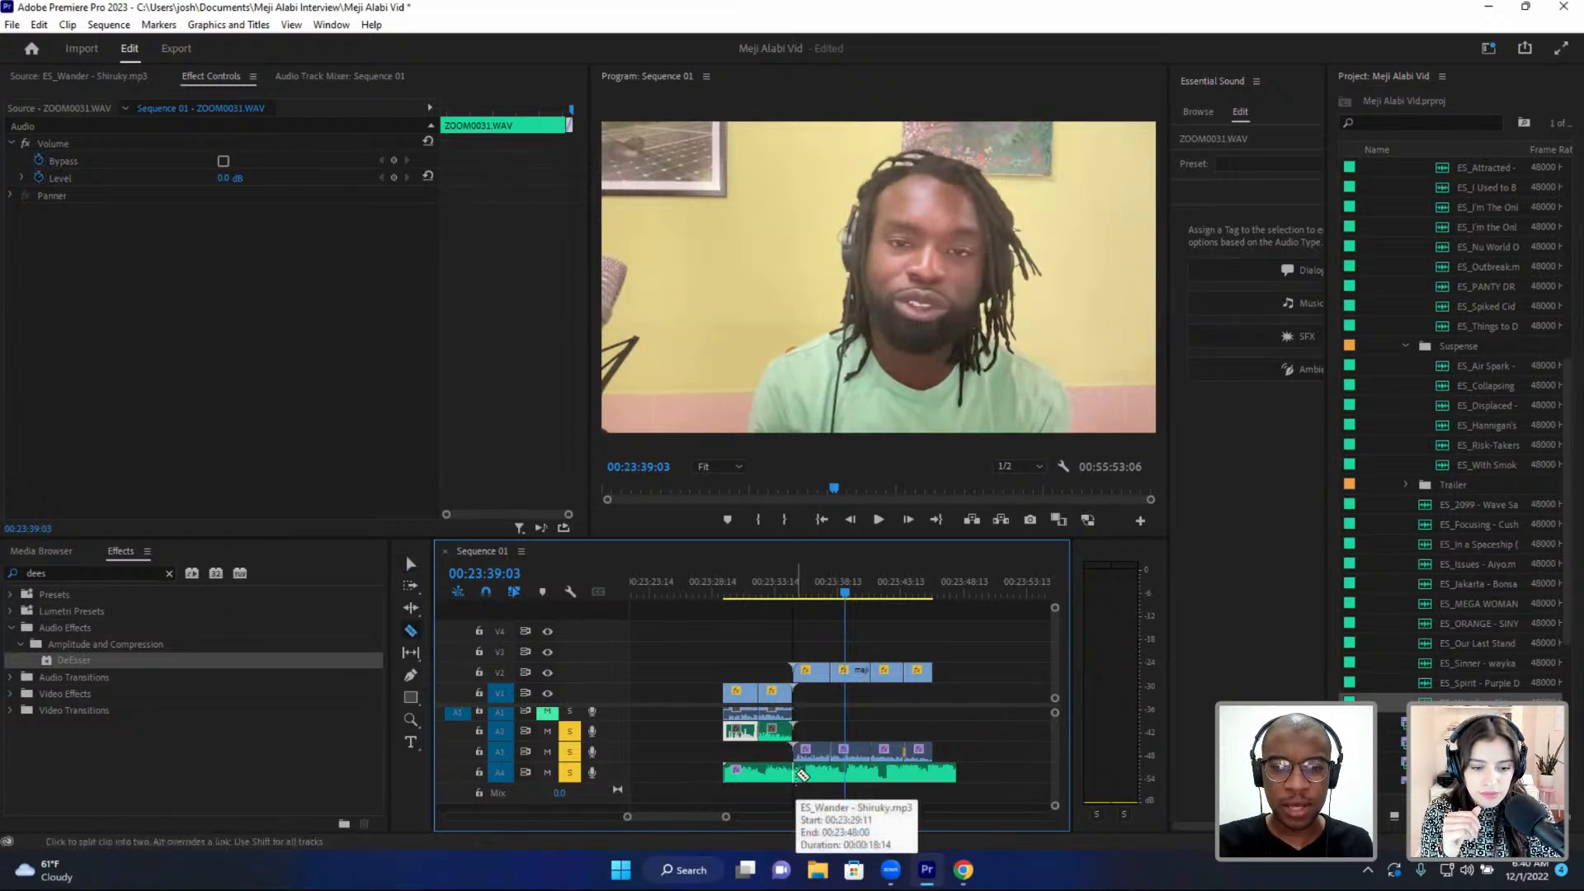
pyautogui.click(800, 773)
pyautogui.press('v')
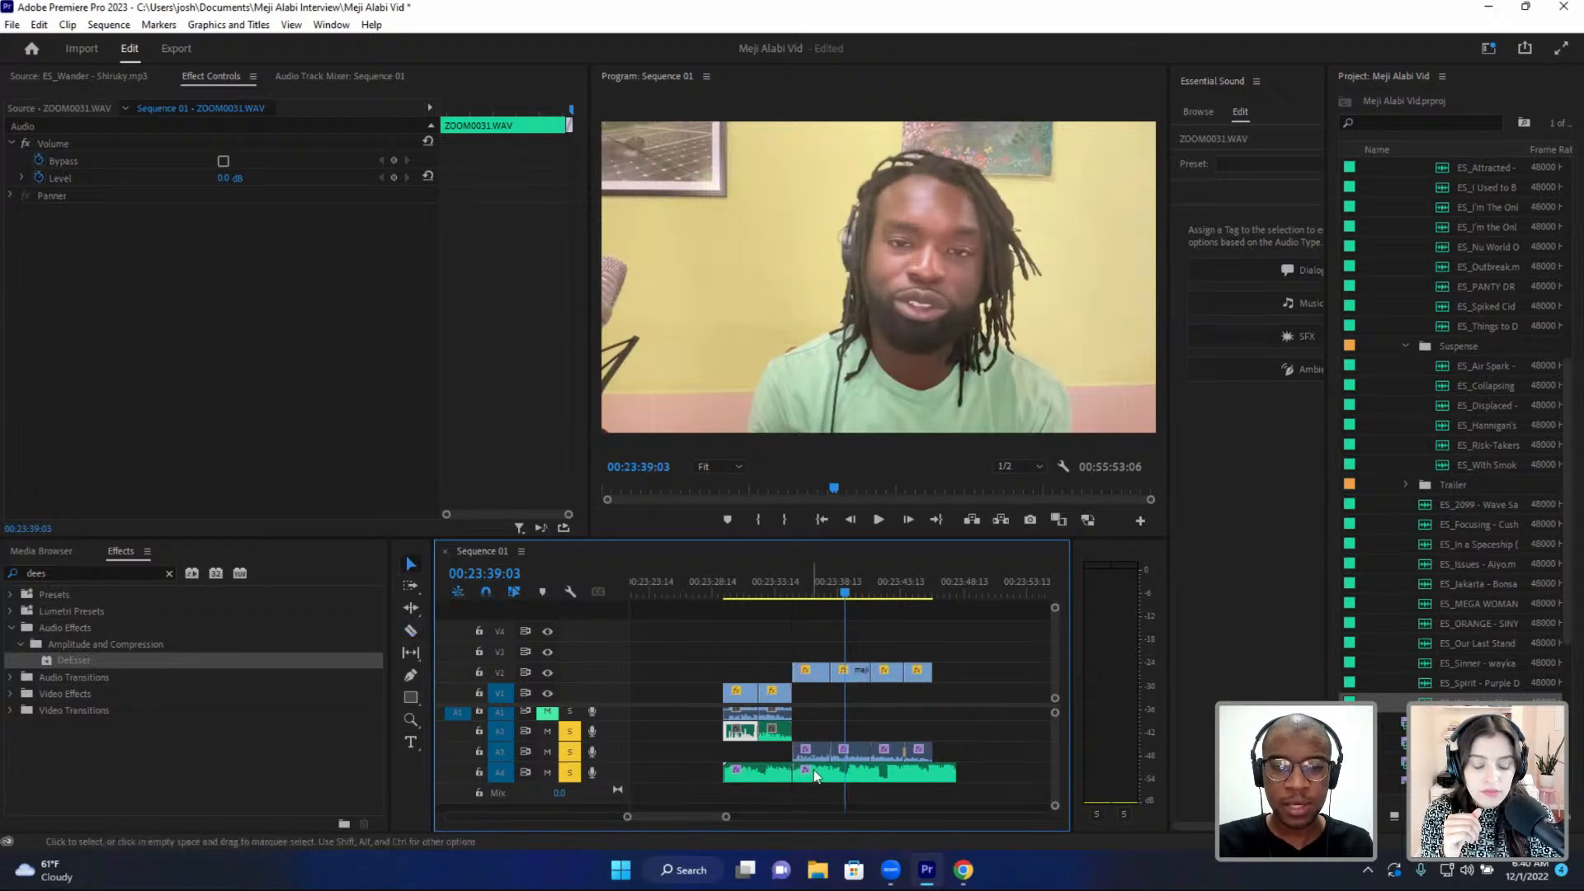
pyautogui.click(820, 768)
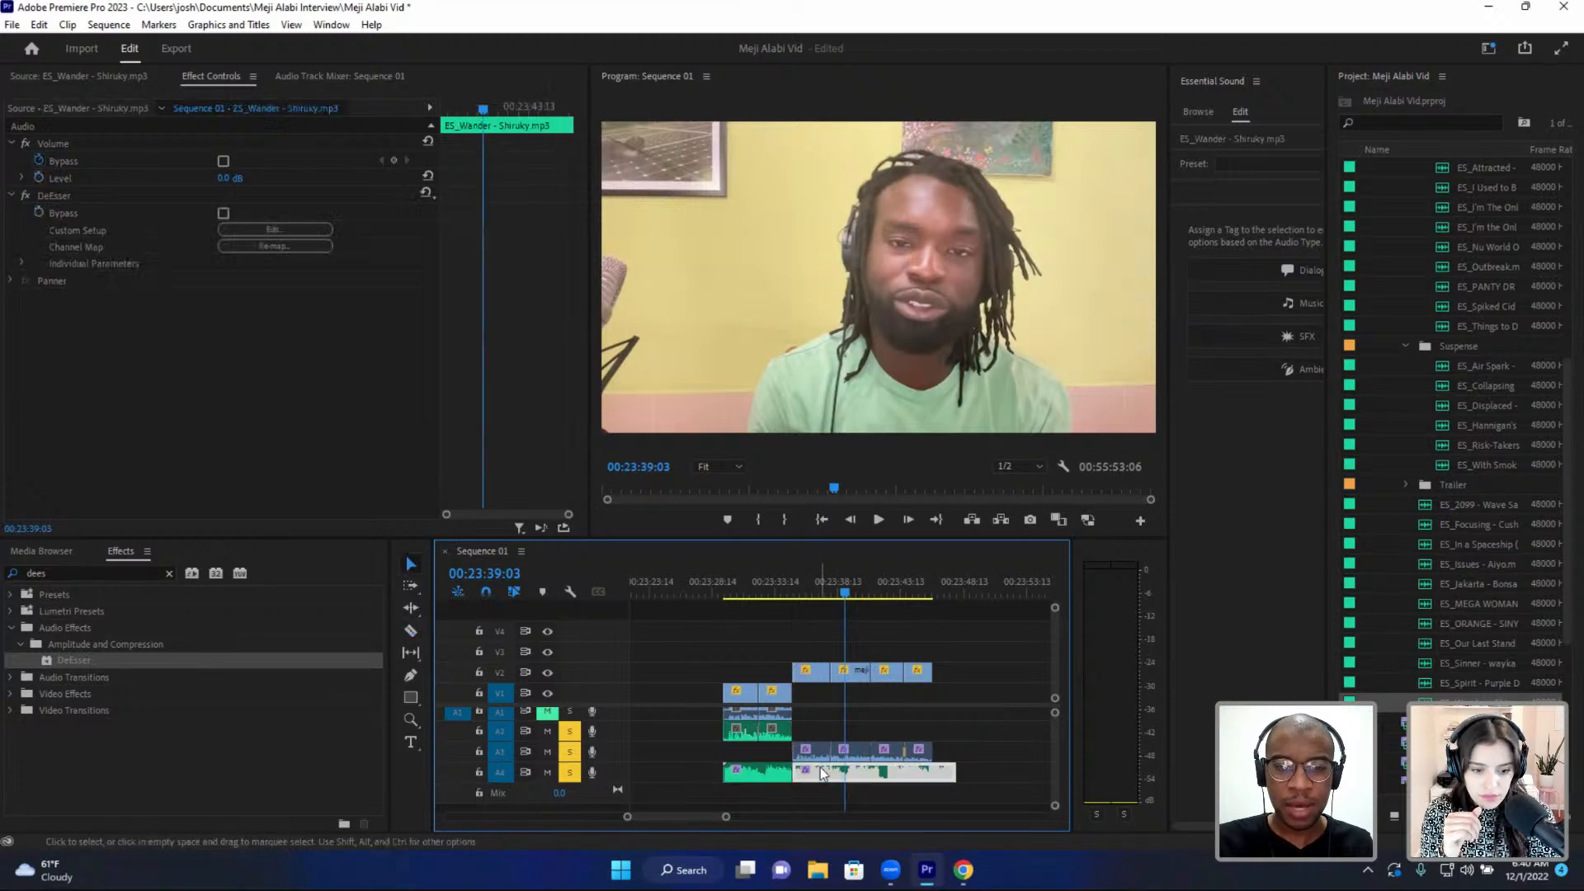
# - Remove the DeEsser from the ES_Wander music clip and apply it to the first interview audio clip on track A3
pyautogui.click(68, 197)
pyautogui.press('Delete')
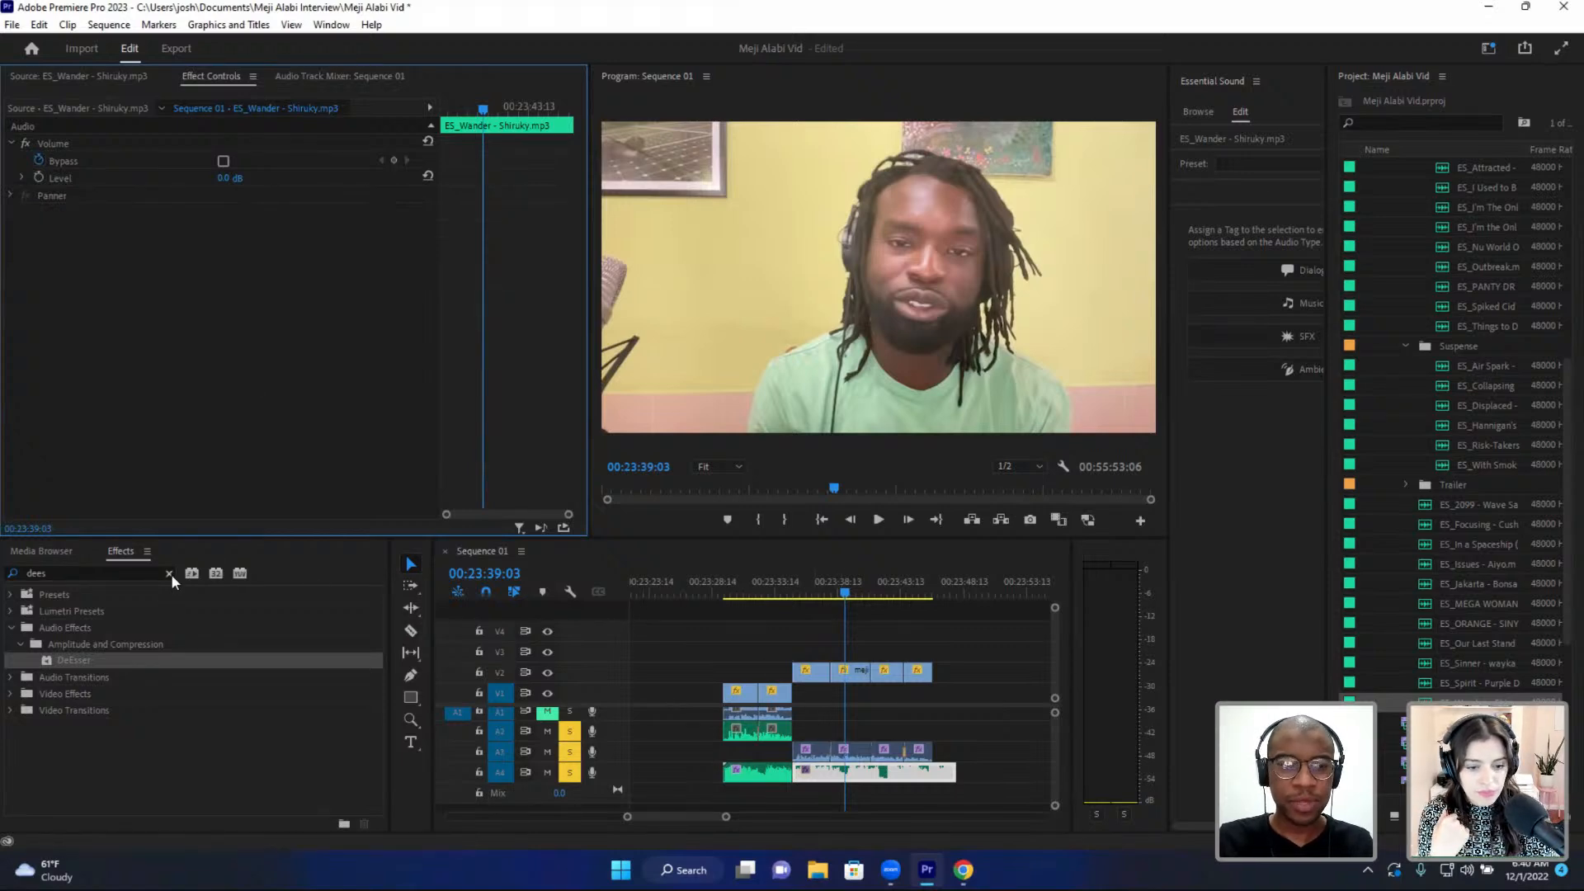
pyautogui.moveTo(71, 658); pyautogui.dragTo(797, 763)
# - Play the first interview clip from its start, with the music track A4 muted and no longer soloed
pyautogui.click(790, 584)
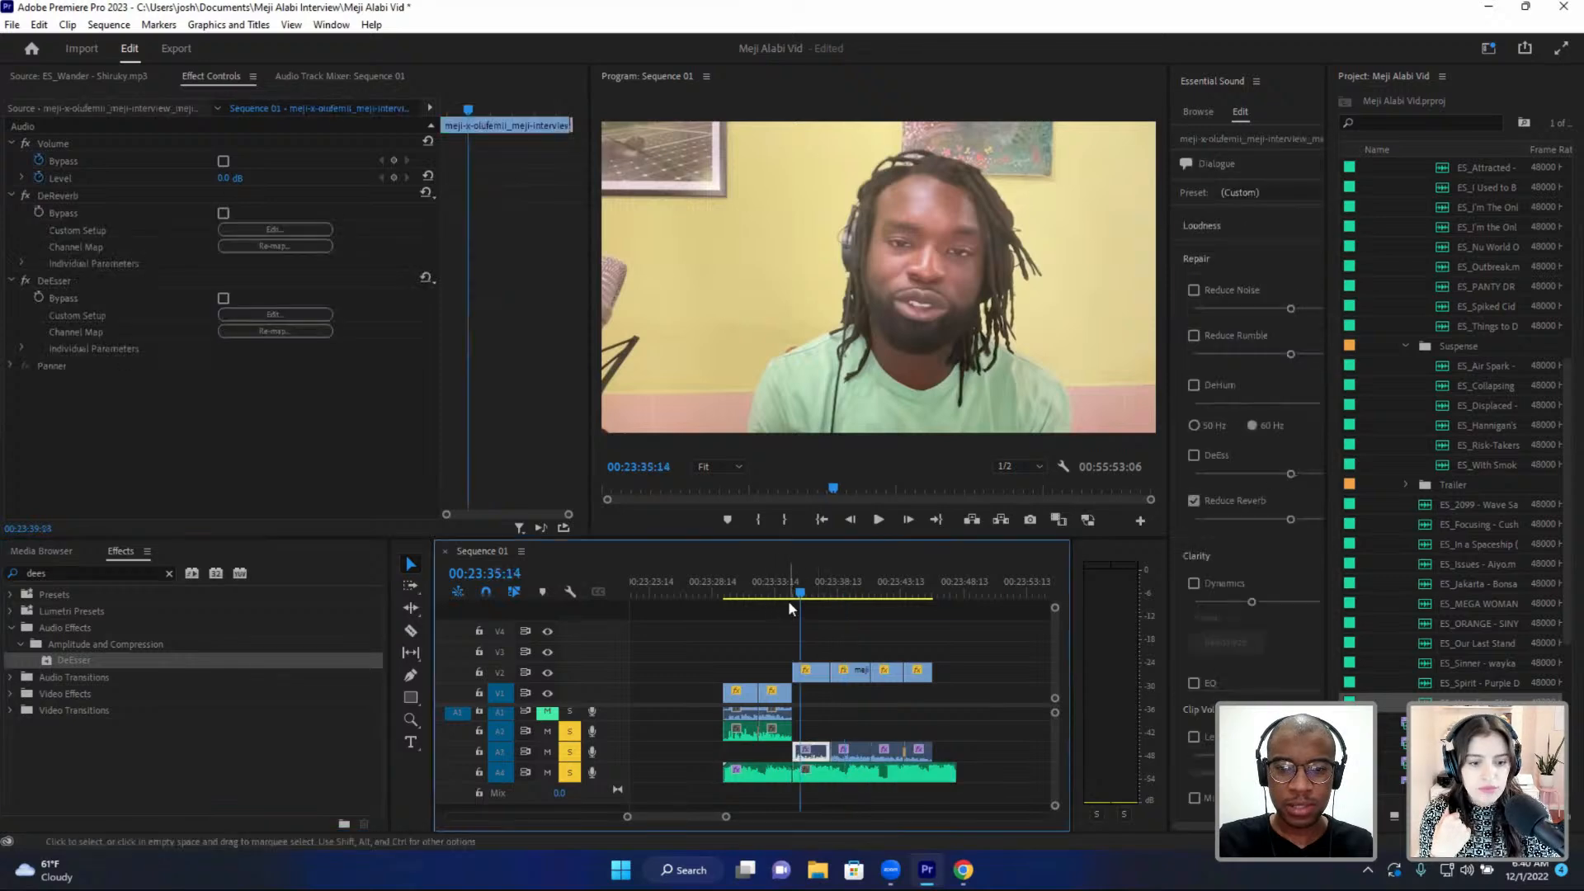
pyautogui.press('space')
pyautogui.press('space')
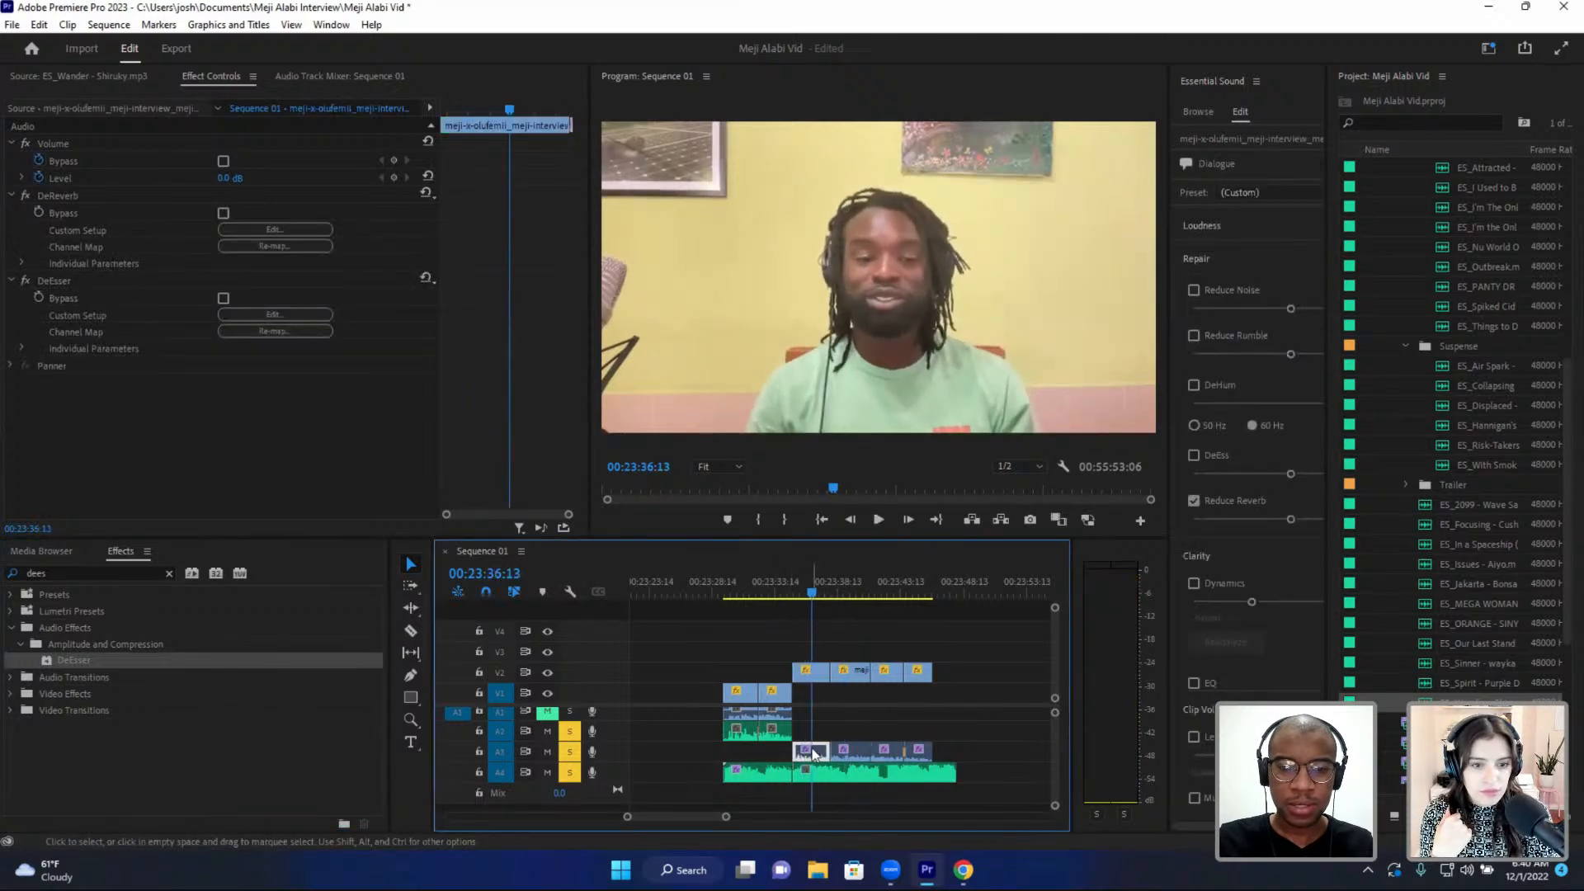
pyautogui.click(569, 773)
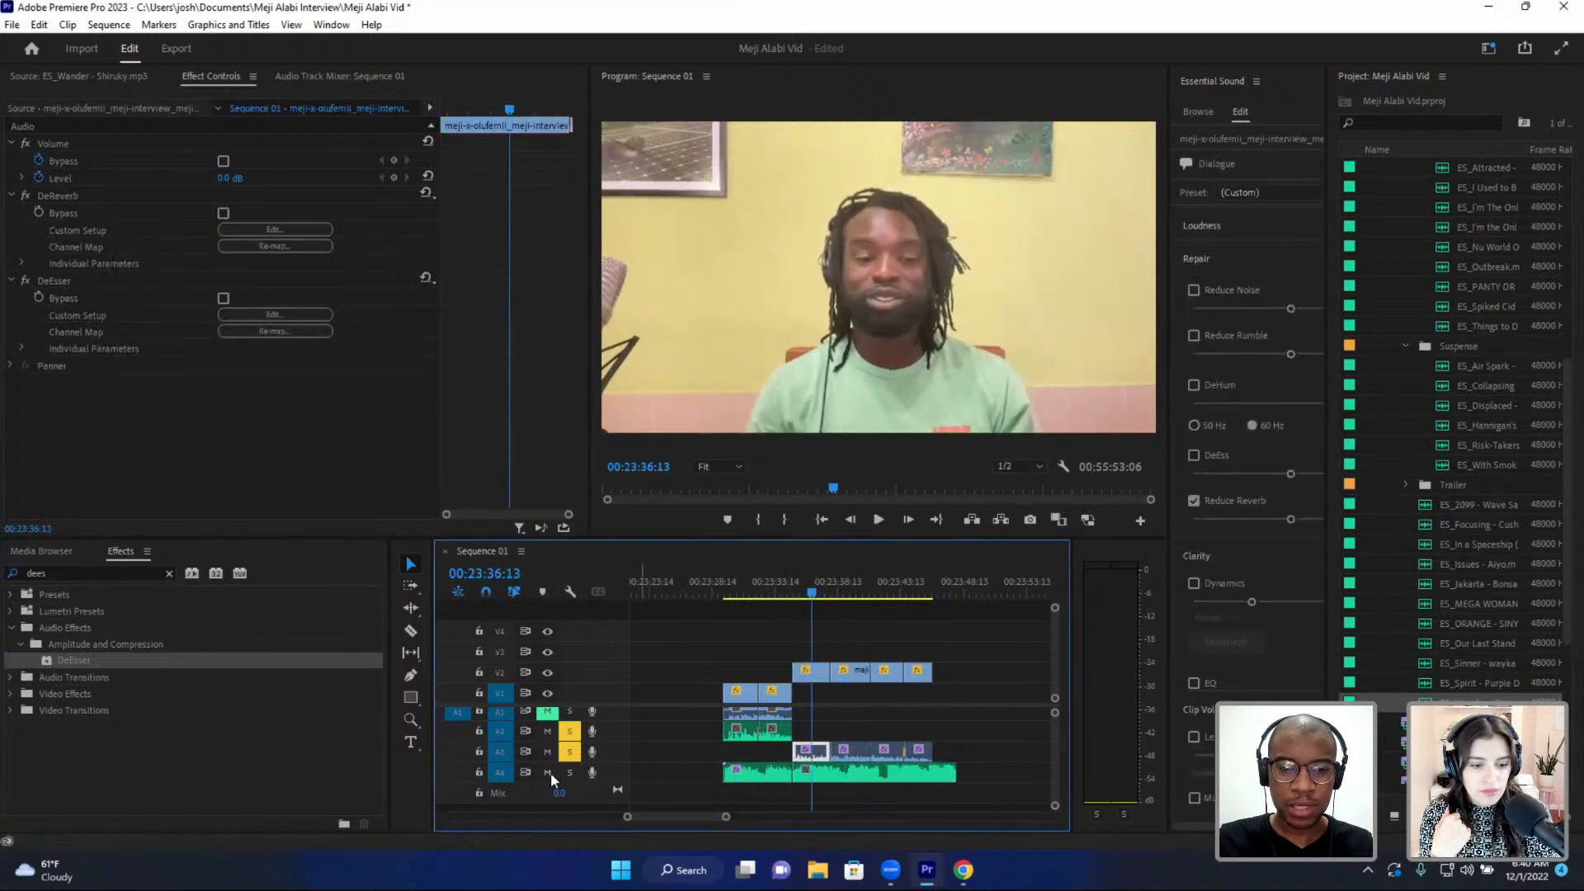
pyautogui.click(804, 587)
pyautogui.press('space')
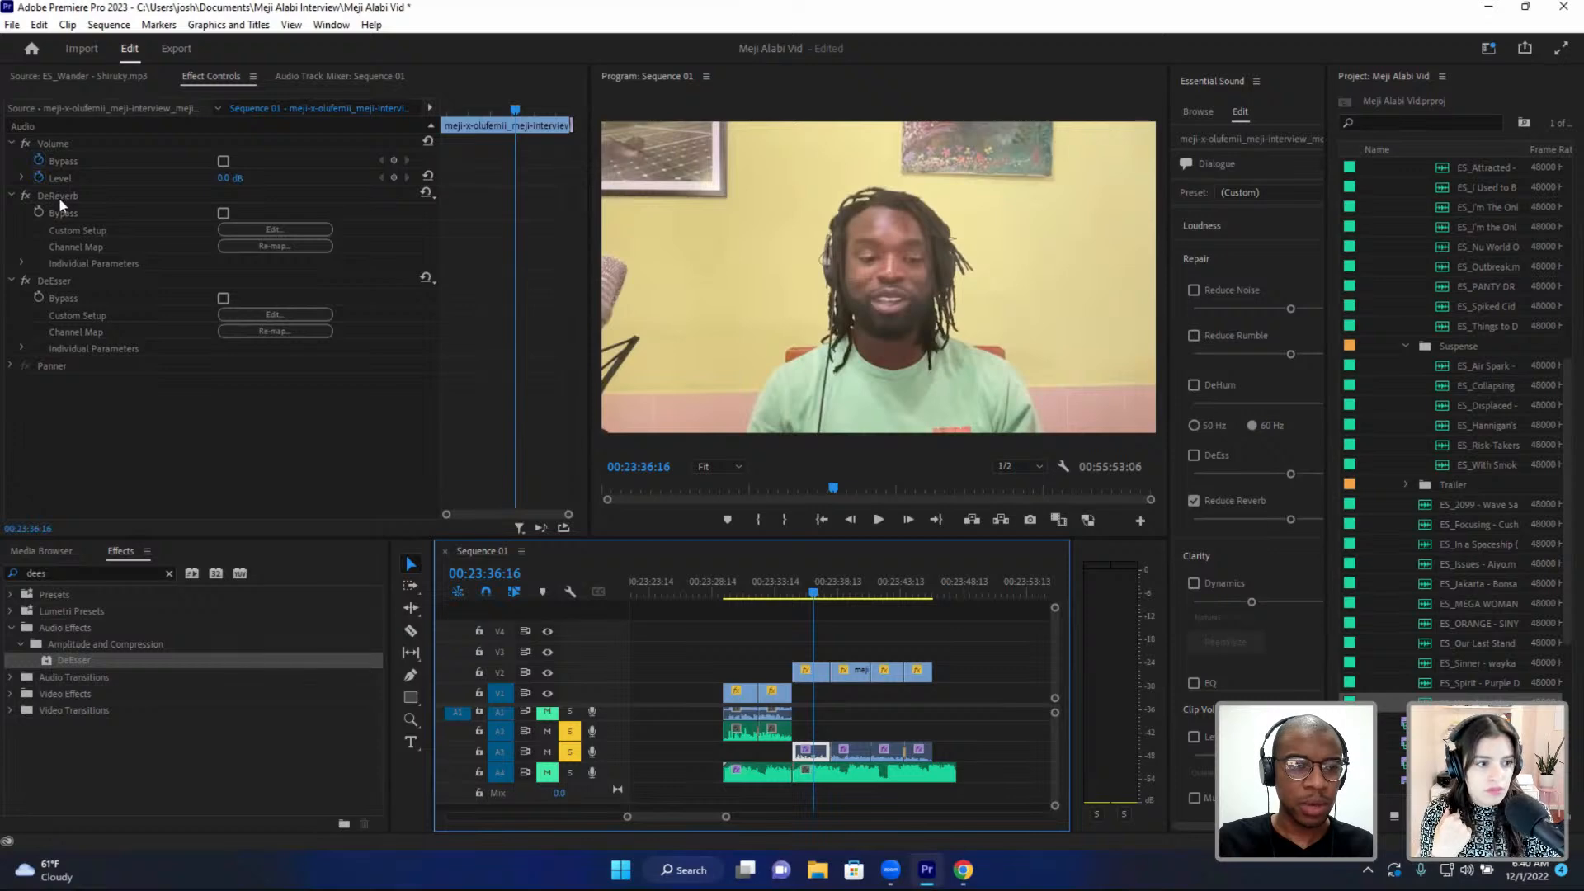
# - Widen the interview clip's DeEsser band to a center frequency of about 3808 Hz and a bandwidth of about 7457 Hz
pyautogui.click(66, 280)
pyautogui.click(284, 315)
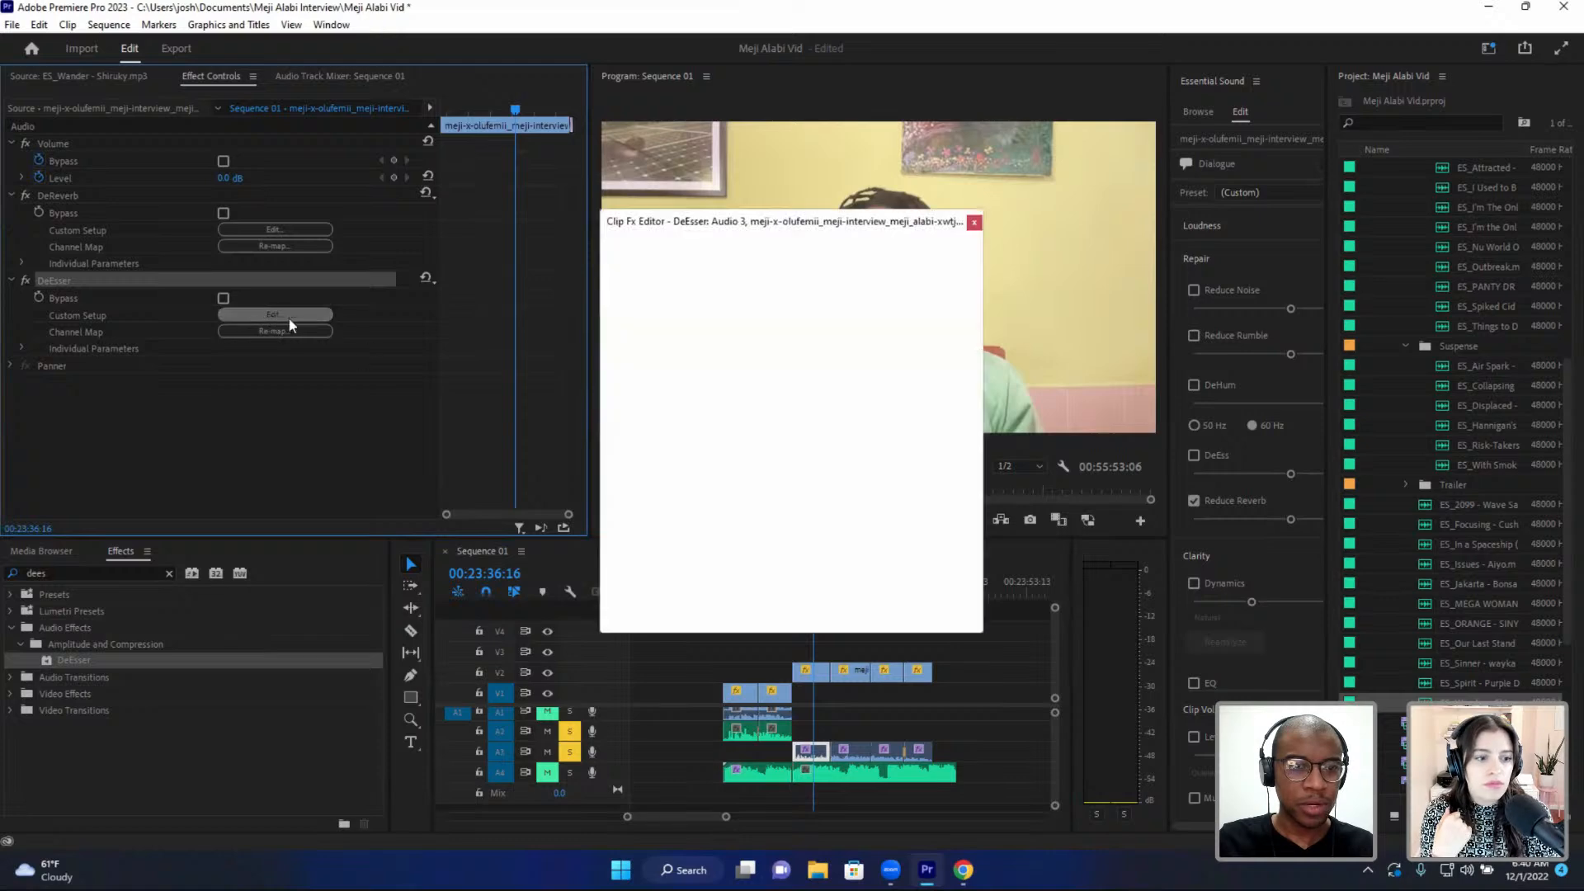
pyautogui.moveTo(812, 396); pyautogui.dragTo(641, 404)
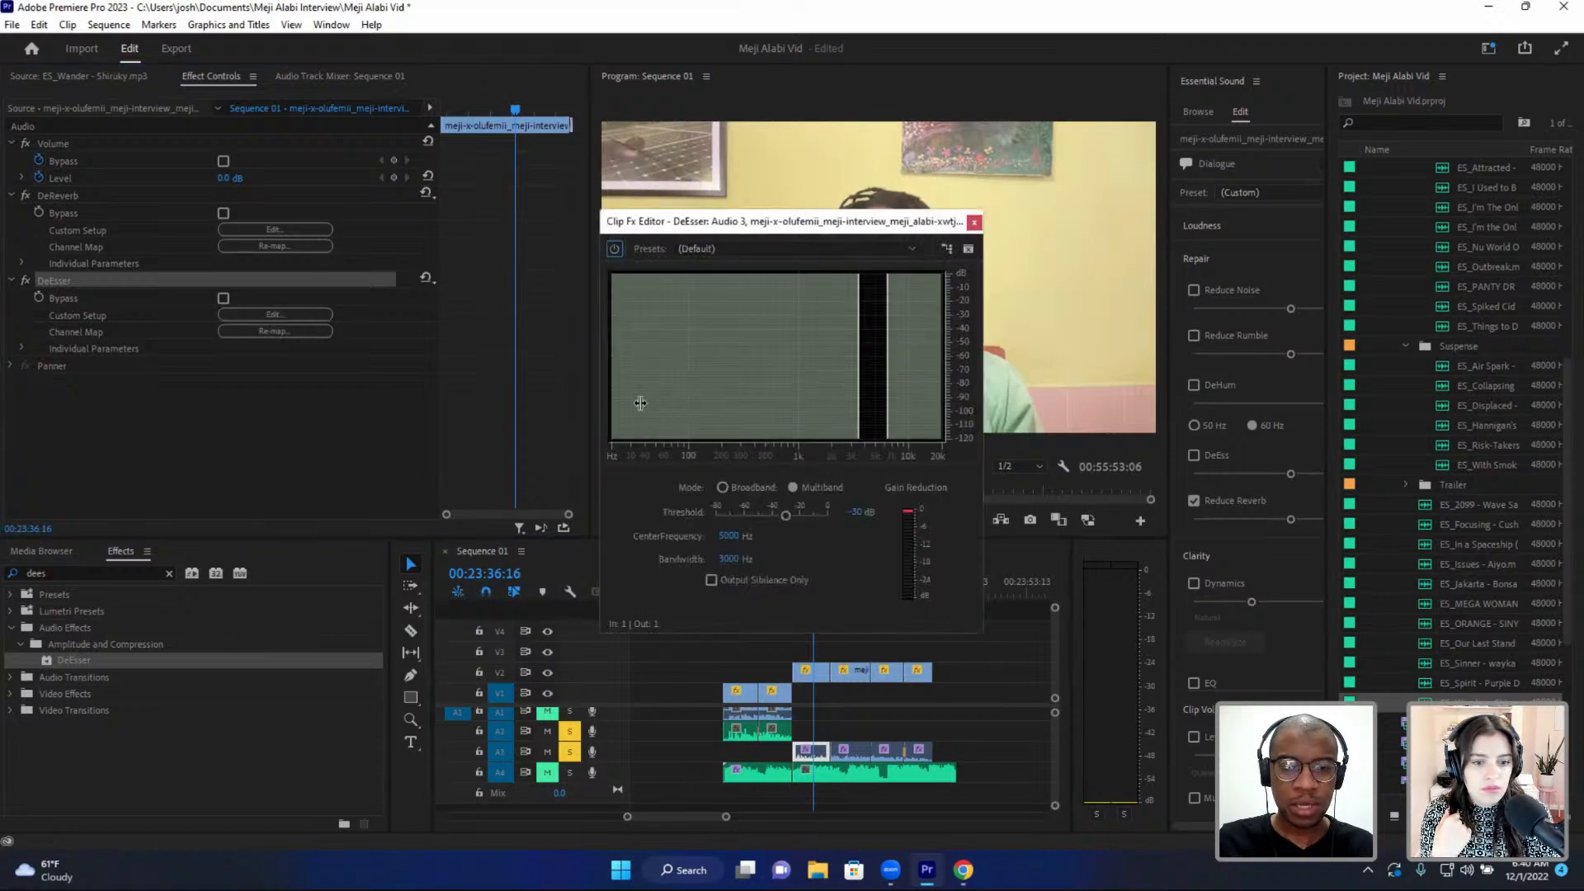
pyautogui.press('space')
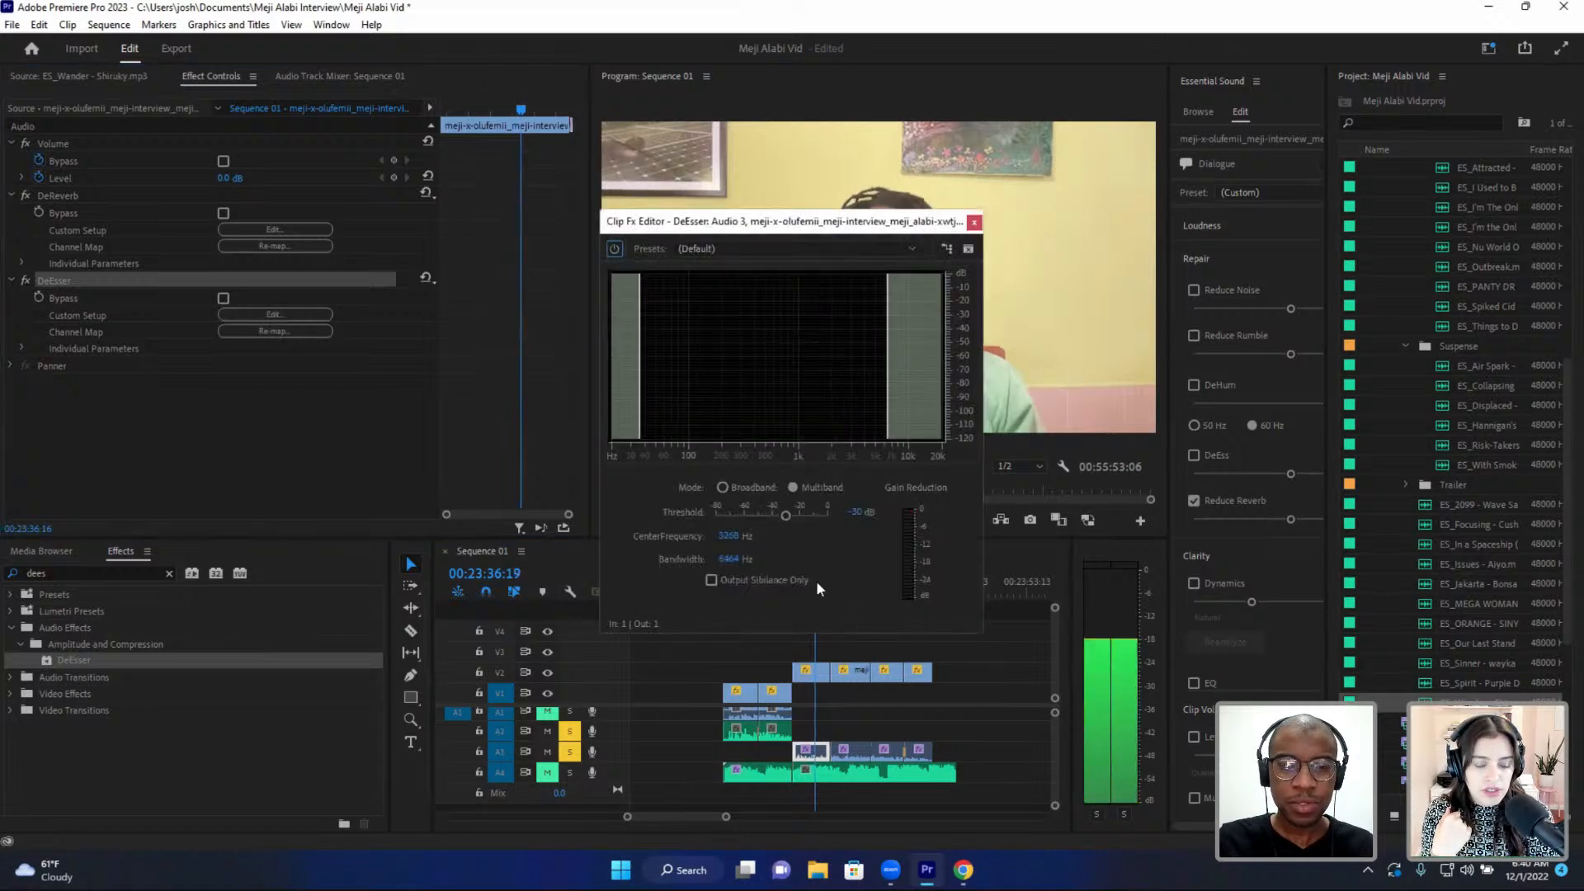
pyautogui.moveTo(888, 344); pyautogui.dragTo(947, 345)
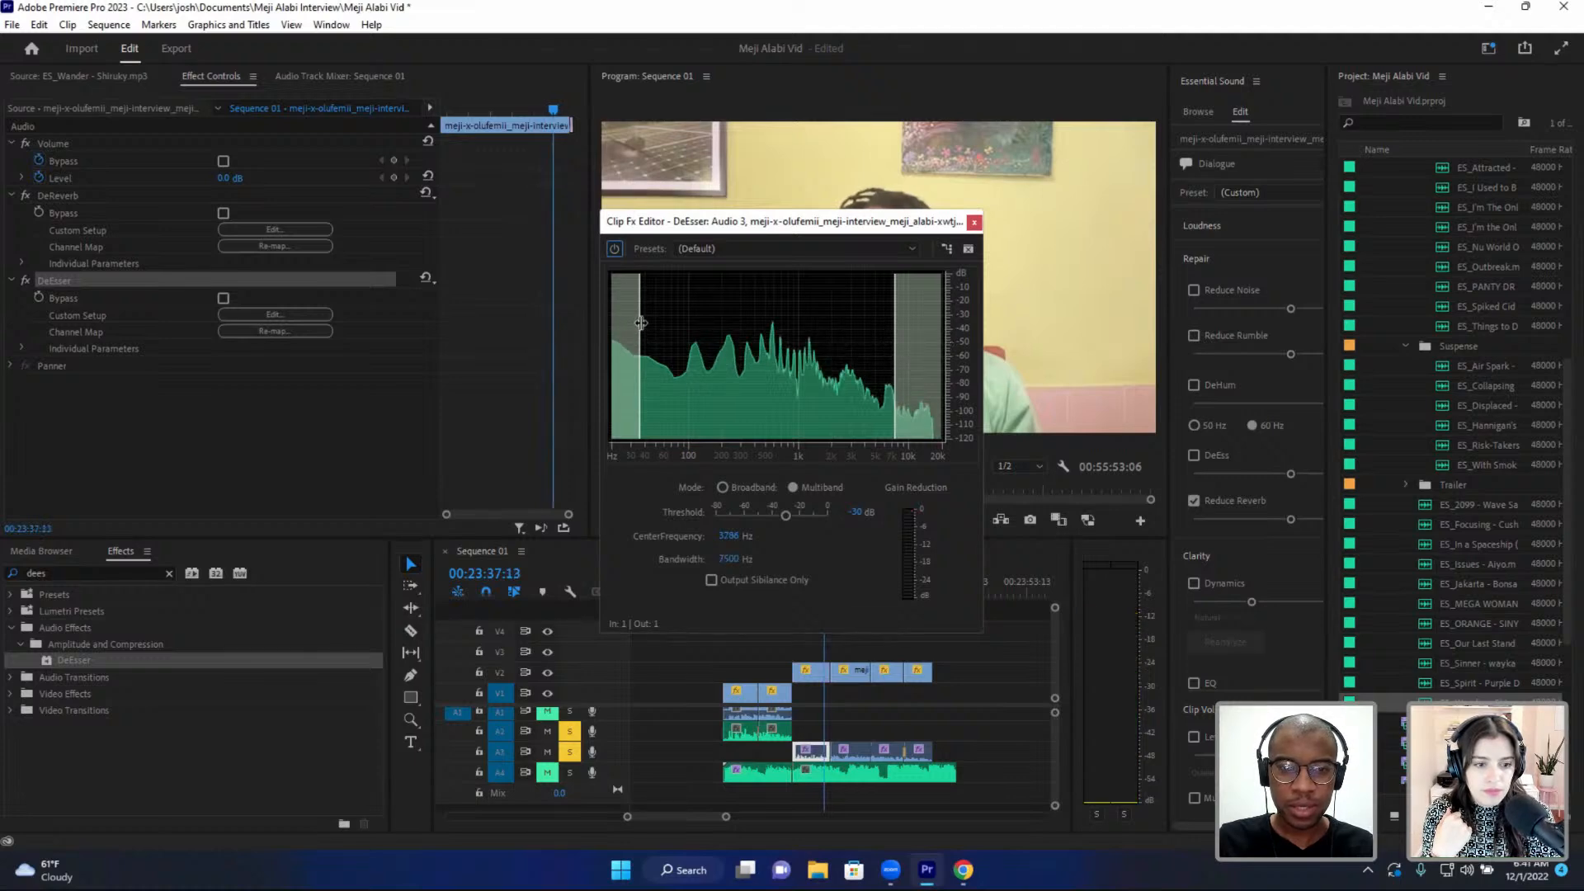
pyautogui.moveTo(641, 324); pyautogui.dragTo(678, 317)
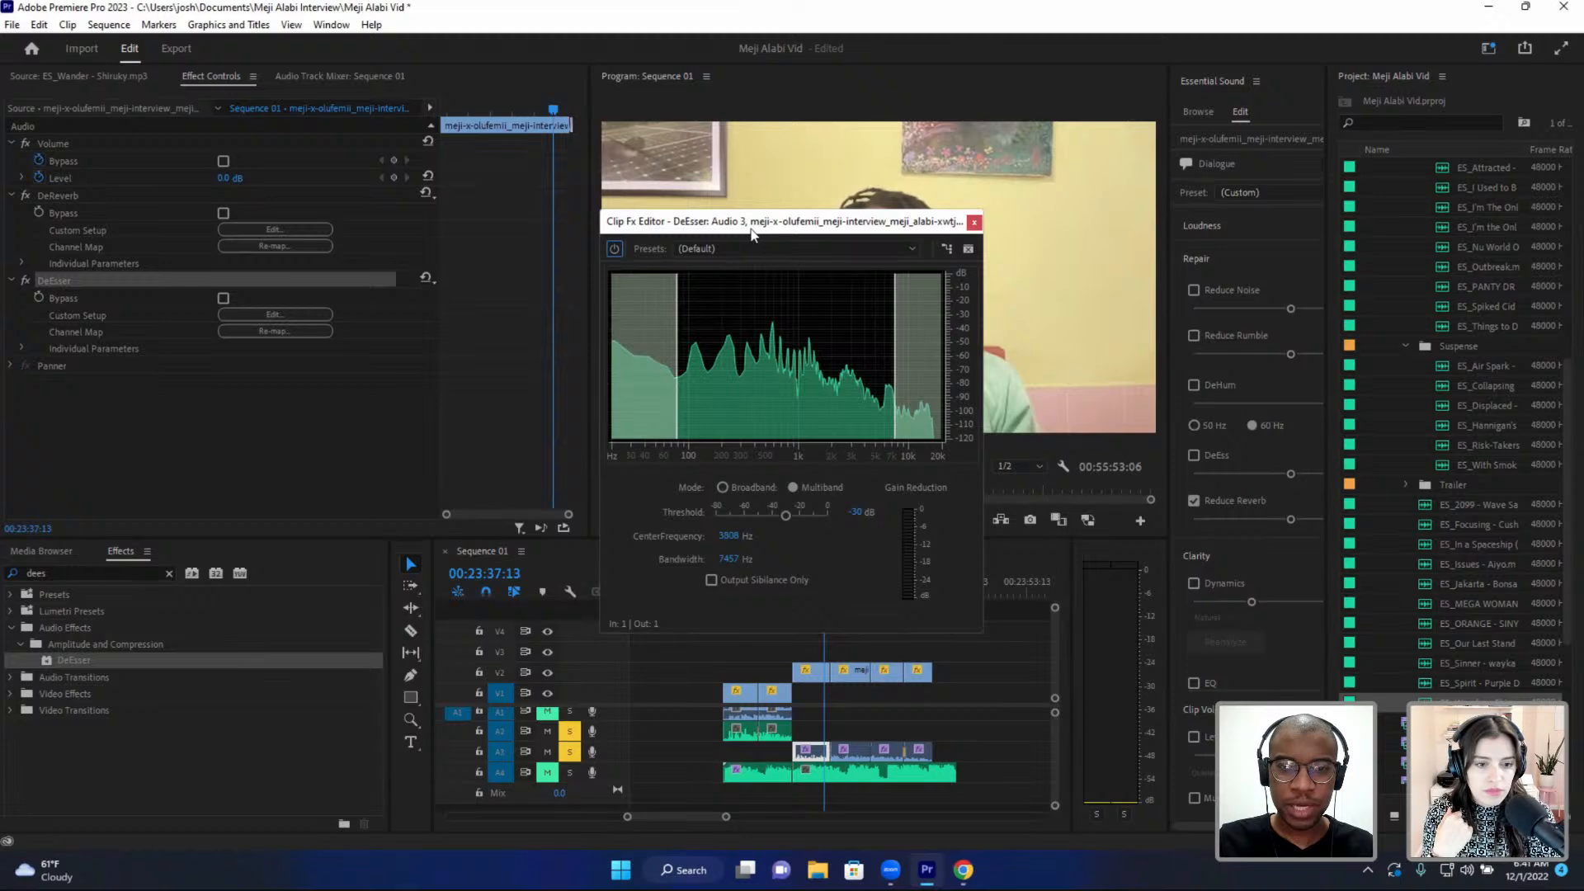
# - Audition the interview clip and adjust its DeEsser band to about 3832 Hz center frequency and 7500 Hz bandwidth
pyautogui.moveTo(752, 223); pyautogui.dragTo(459, 174)
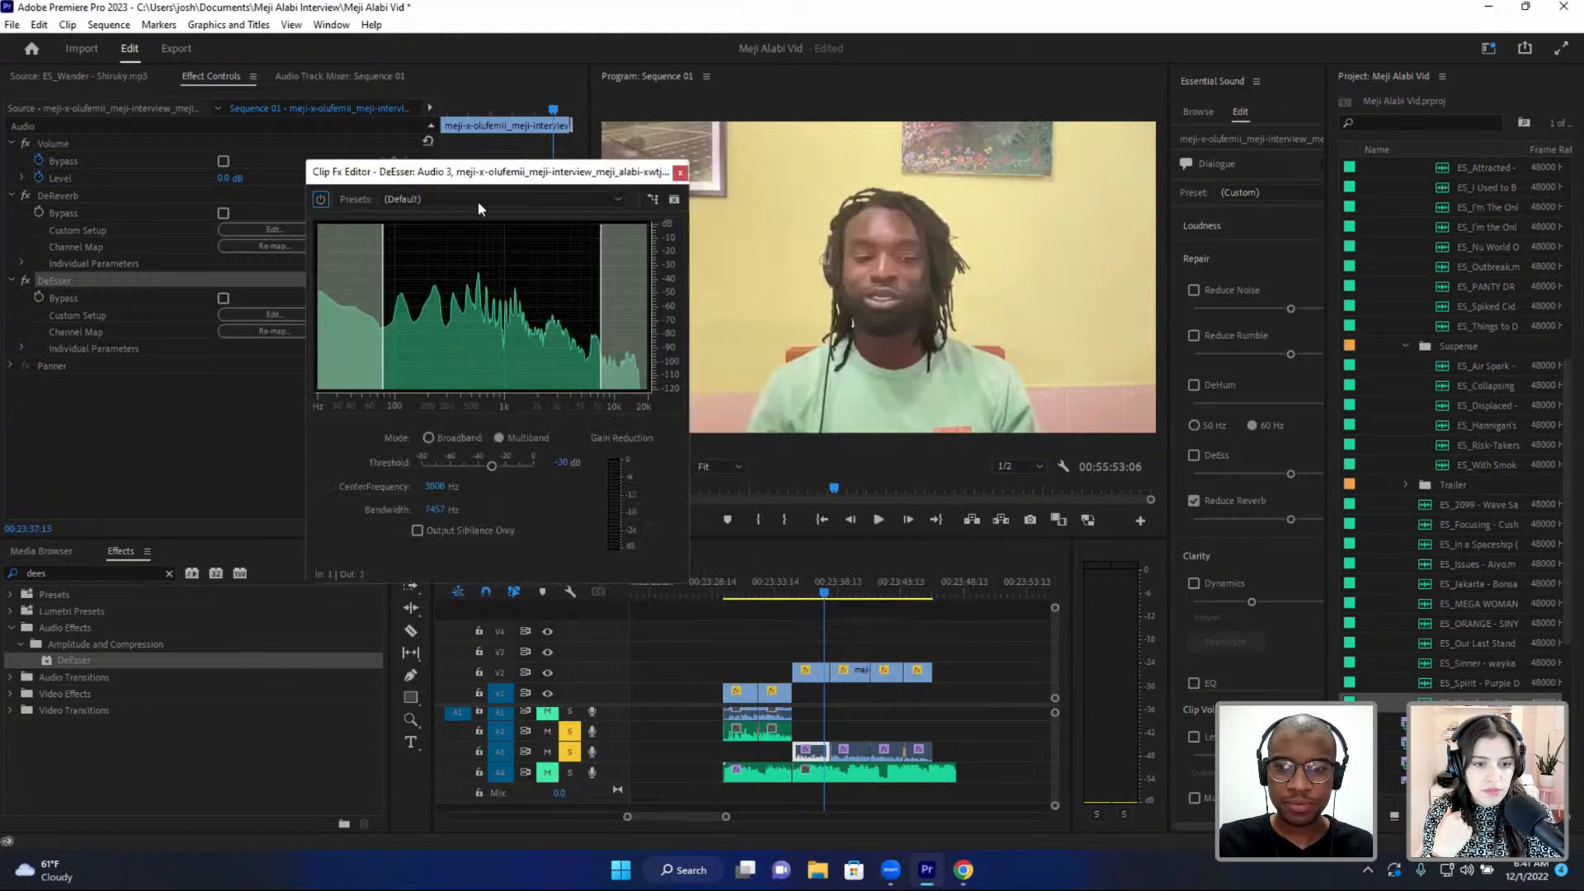
pyautogui.click(799, 589)
pyautogui.press('space')
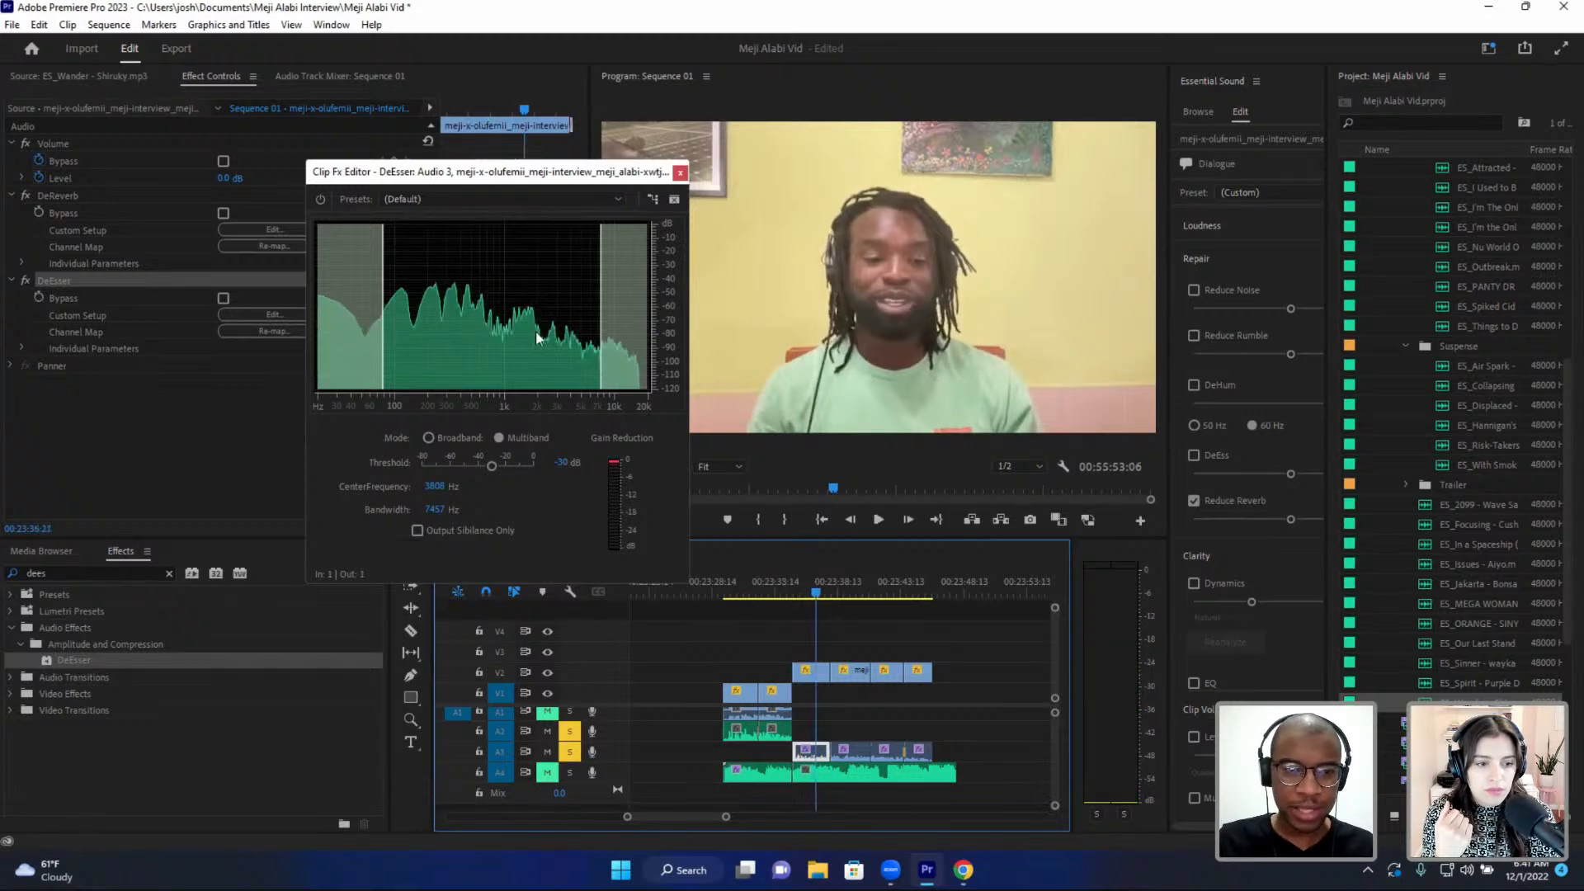
pyautogui.press('space')
pyautogui.press('space')
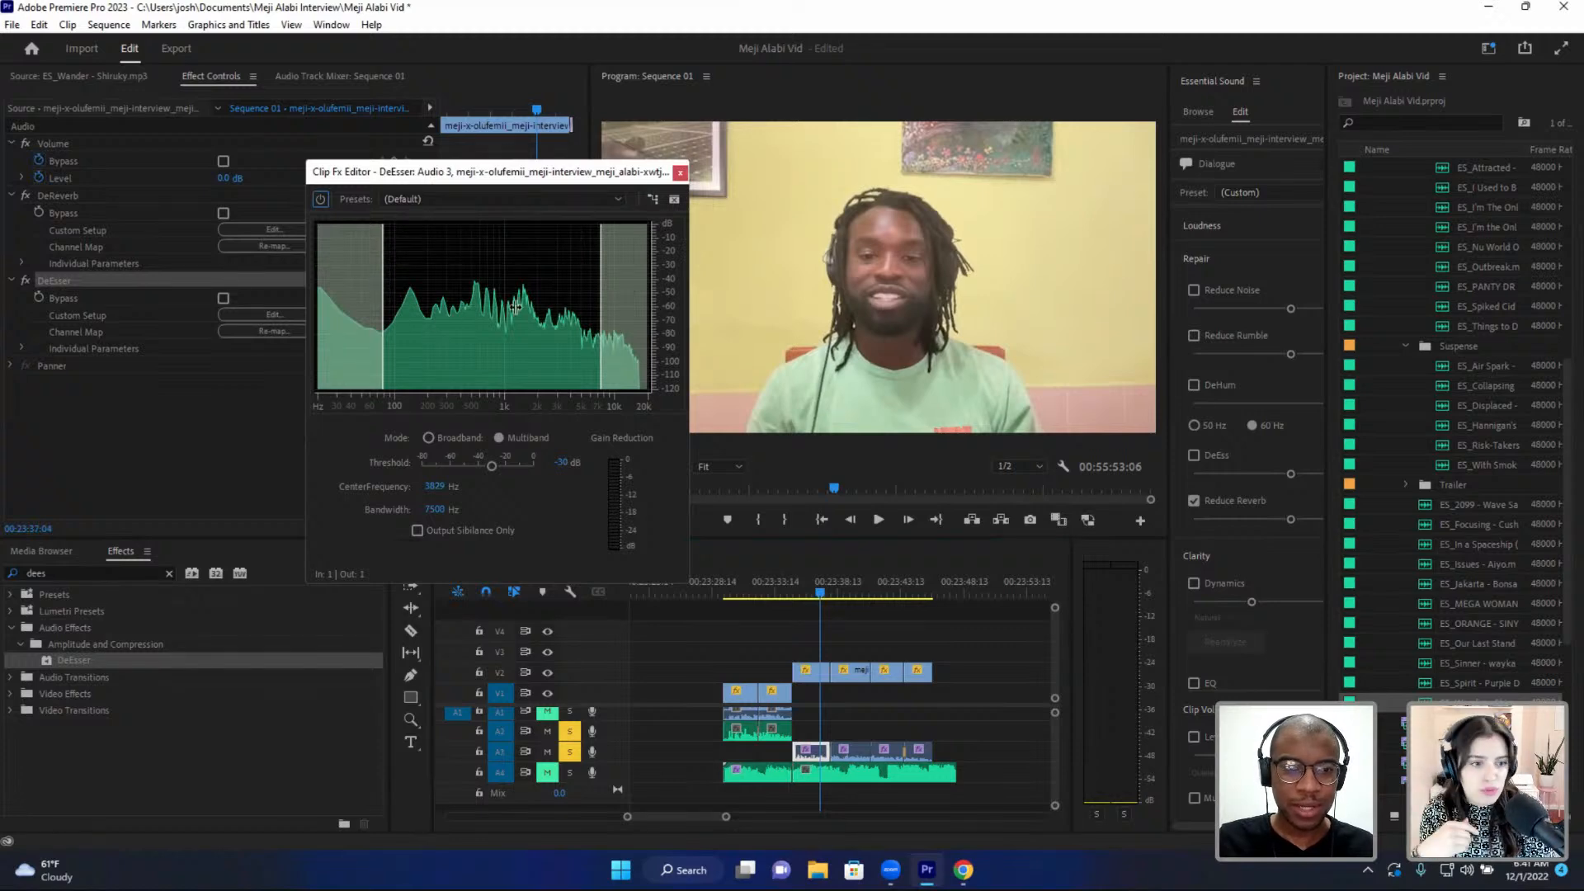
pyautogui.moveTo(383, 306); pyautogui.dragTo(384, 306)
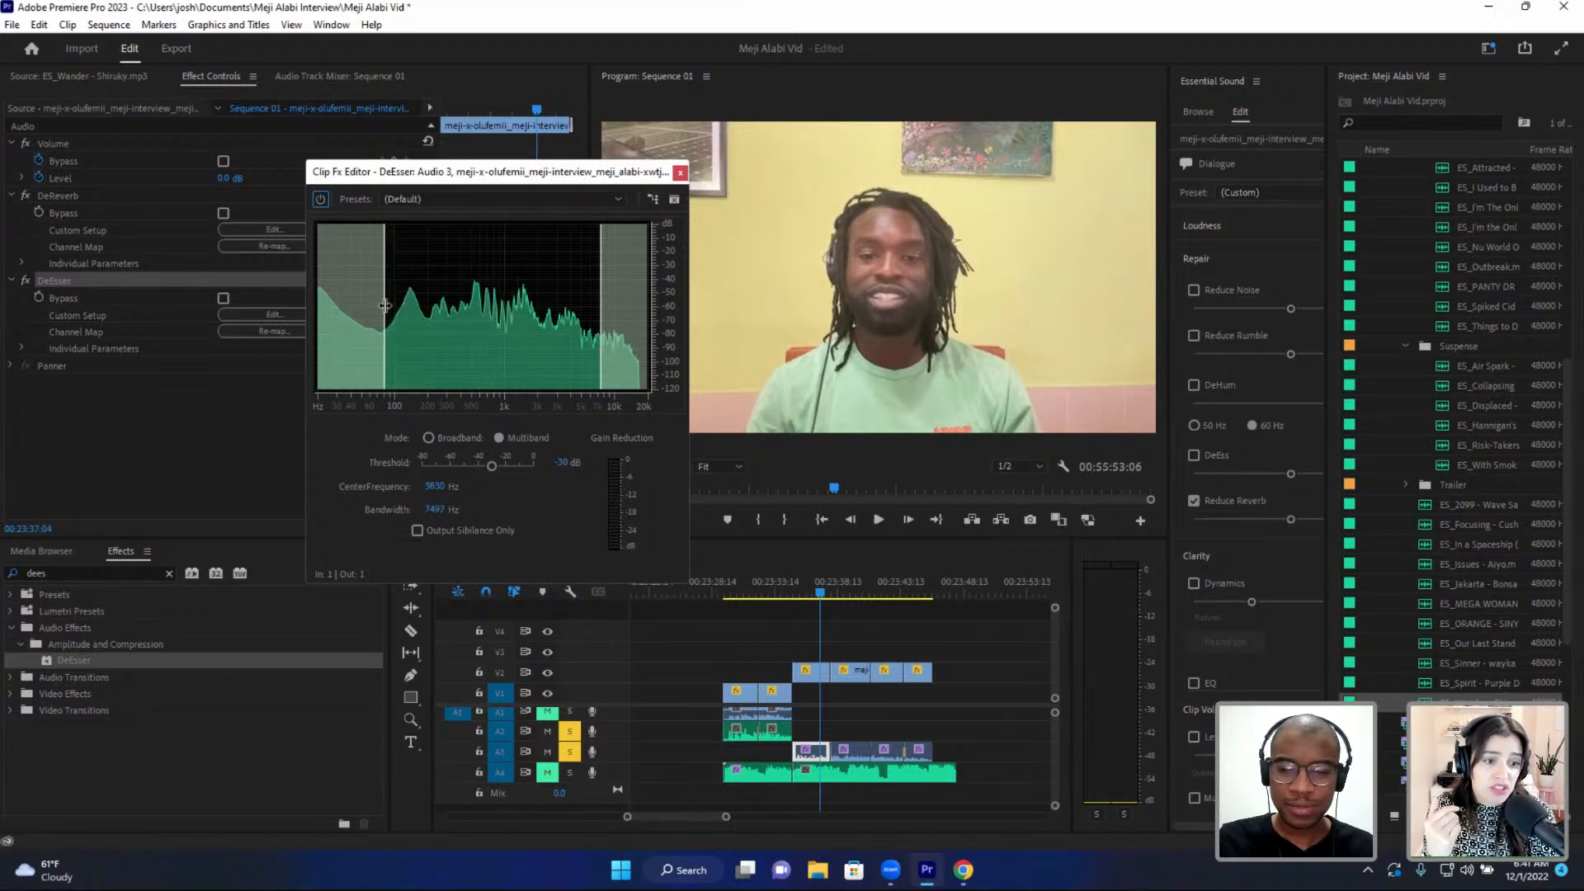
pyautogui.moveTo(599, 311); pyautogui.dragTo(647, 326)
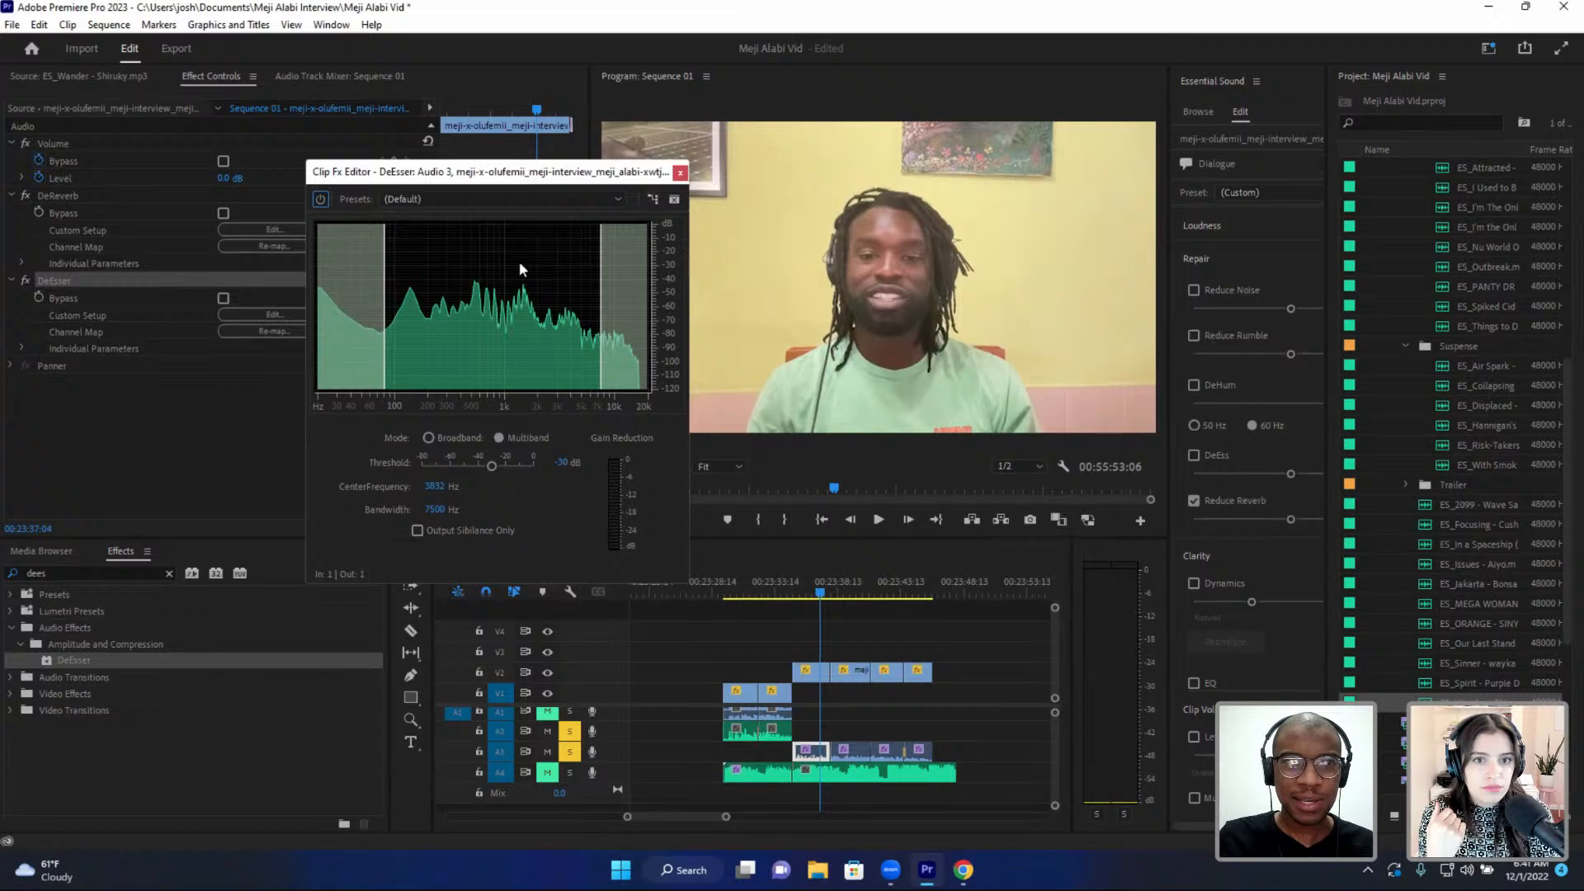
pyautogui.click(679, 173)
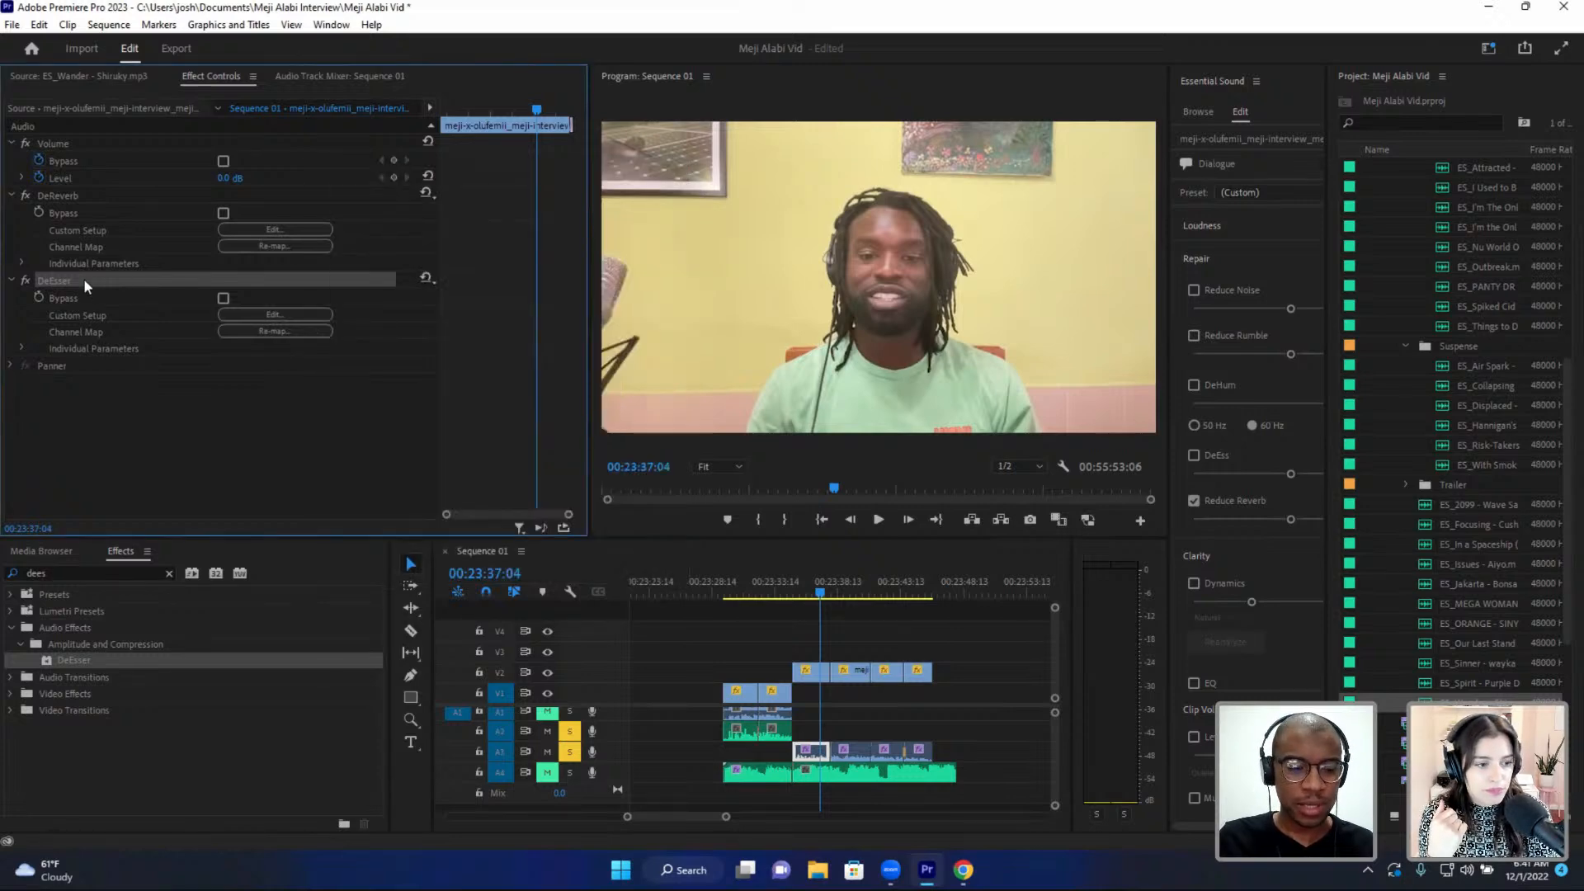
# - Apply the DeEsser to the ES_Wander music clip and play the interview section with track A4 unmuted and soloed
pyautogui.click(809, 774)
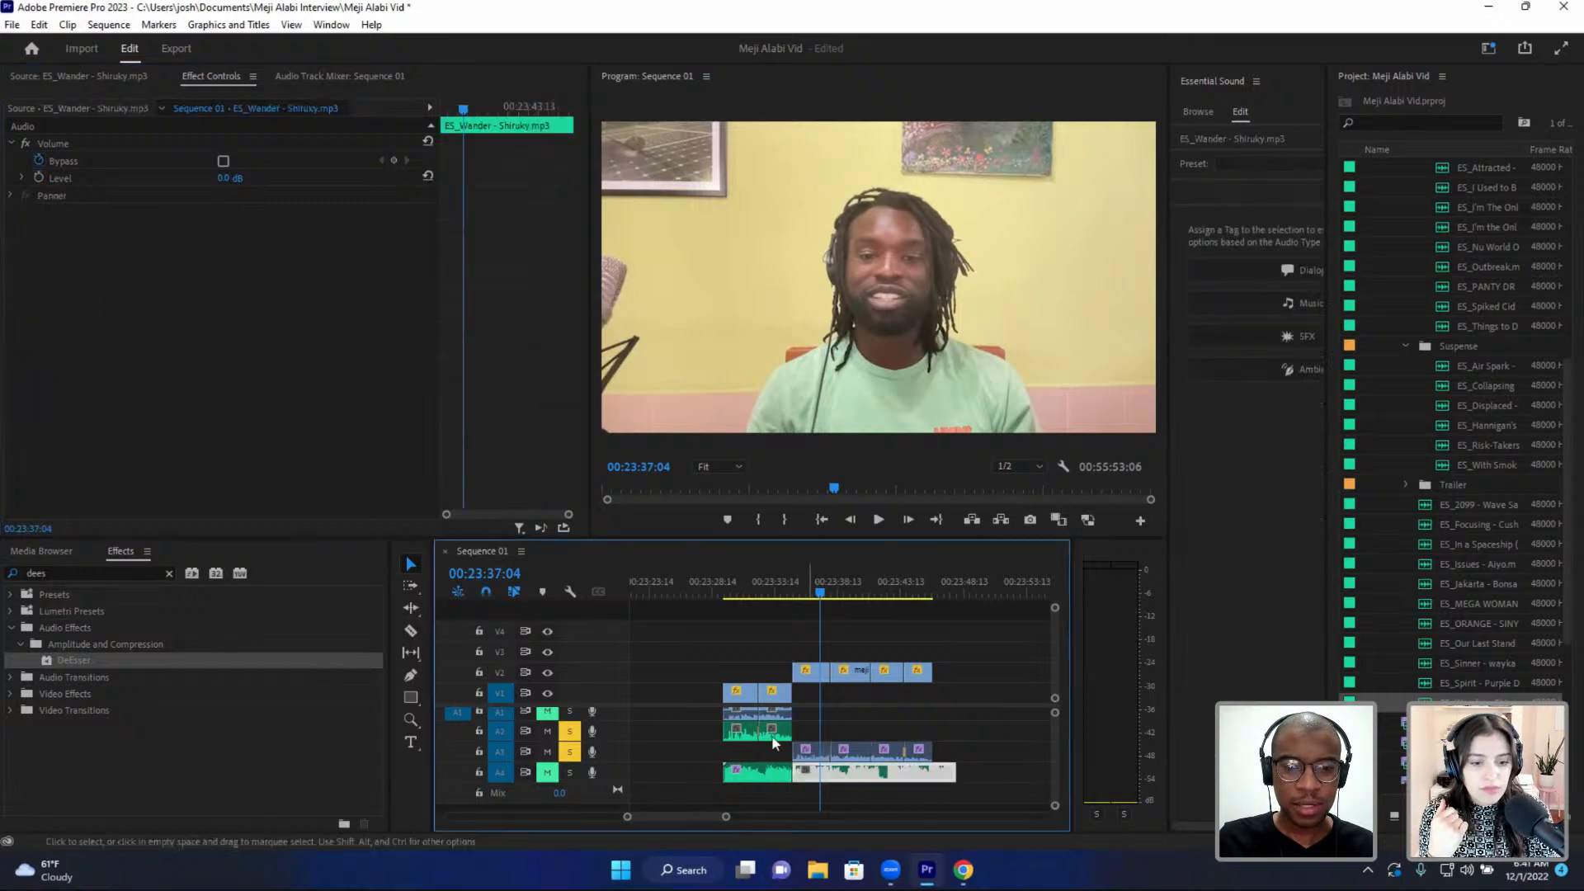
pyautogui.moveTo(73, 660); pyautogui.dragTo(241, 358)
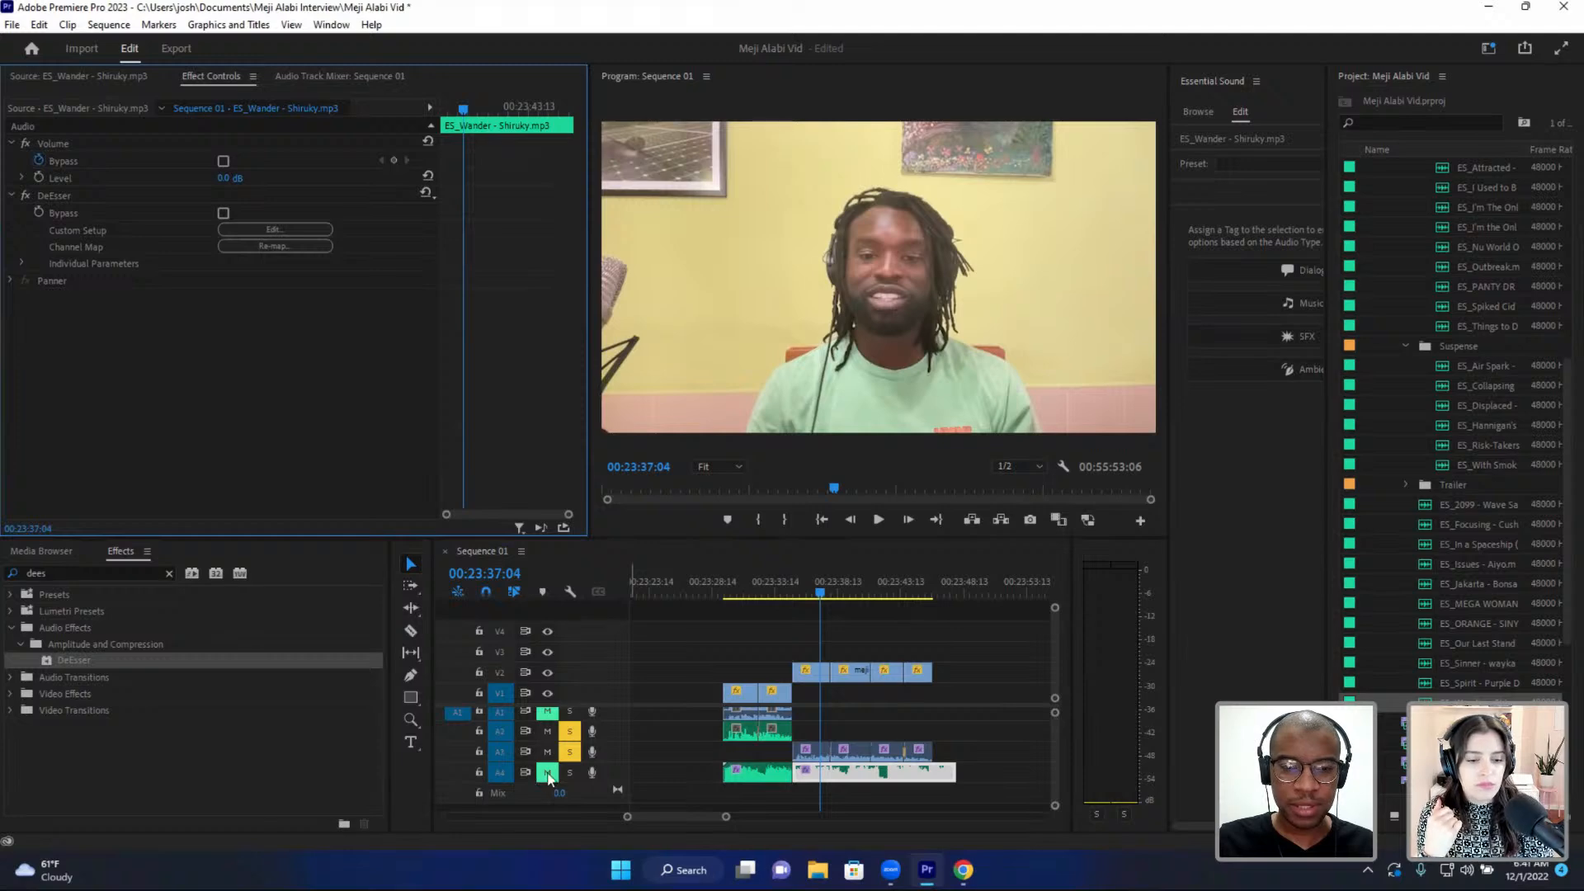
pyautogui.click(548, 775)
pyautogui.click(808, 587)
pyautogui.press('space')
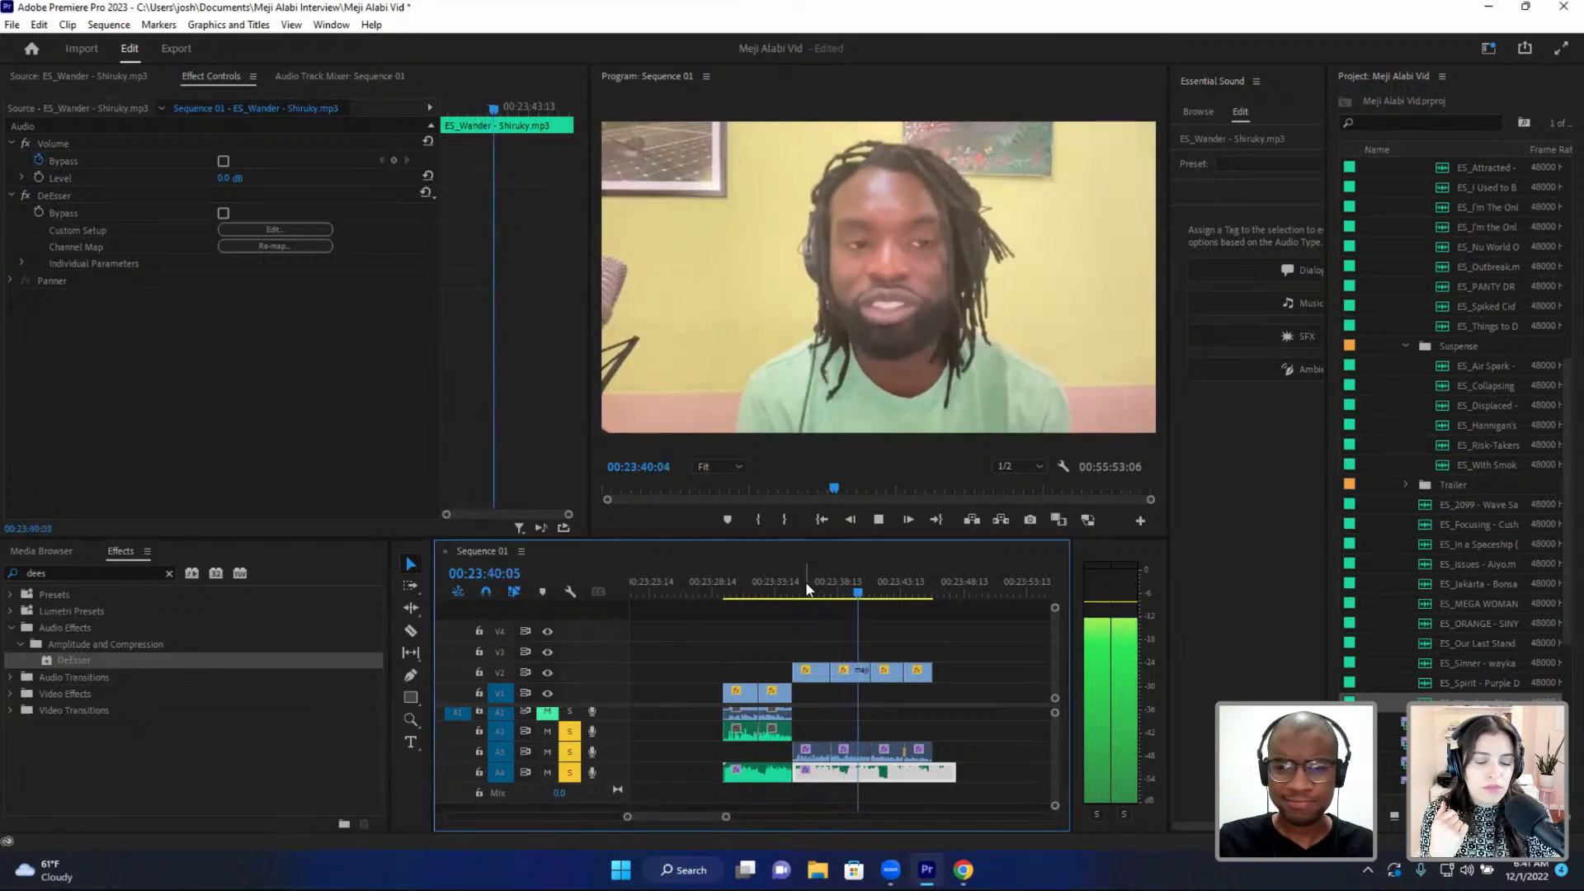
pyautogui.click(804, 587)
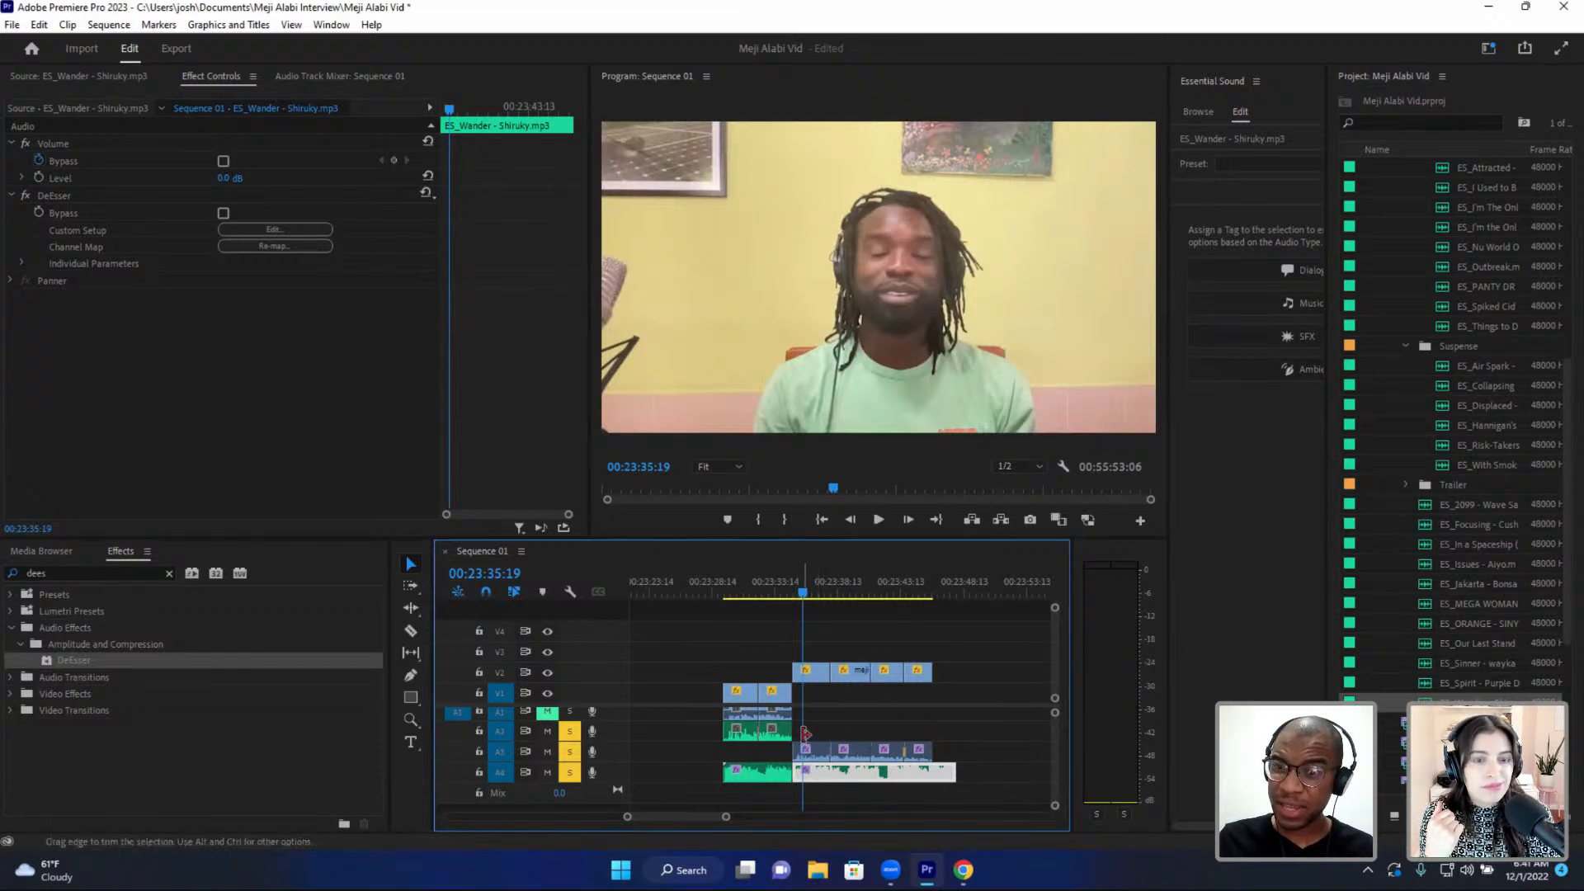
# - Examine the DeEsser frequency band on the ES_Wander music clip and play the mix from the interview clip's start
pyautogui.click(828, 793)
pyautogui.click(835, 775)
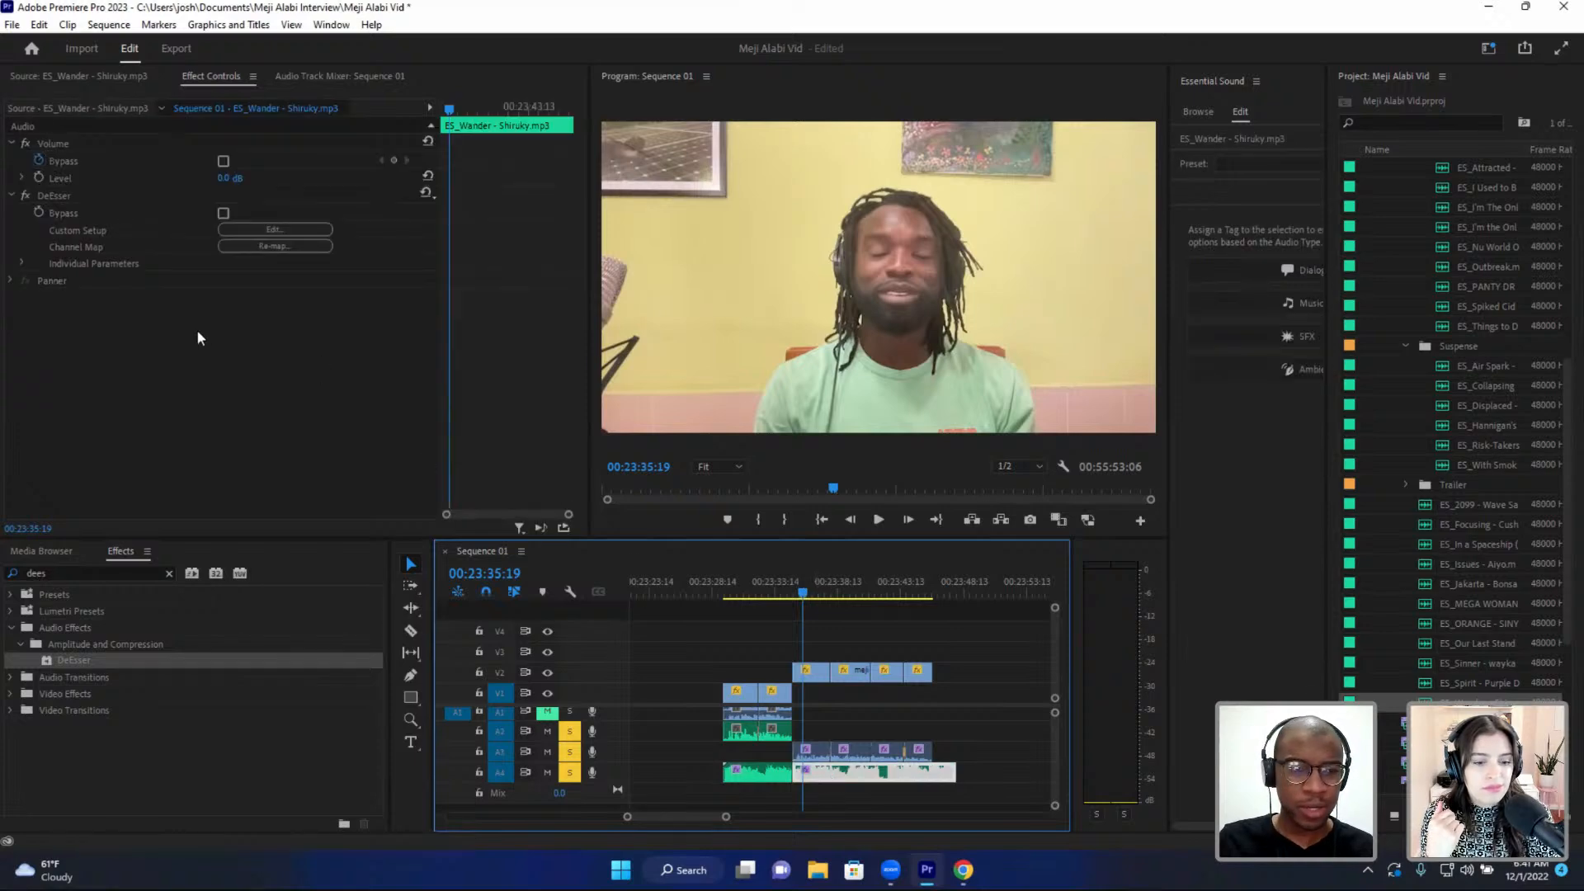
pyautogui.click(227, 234)
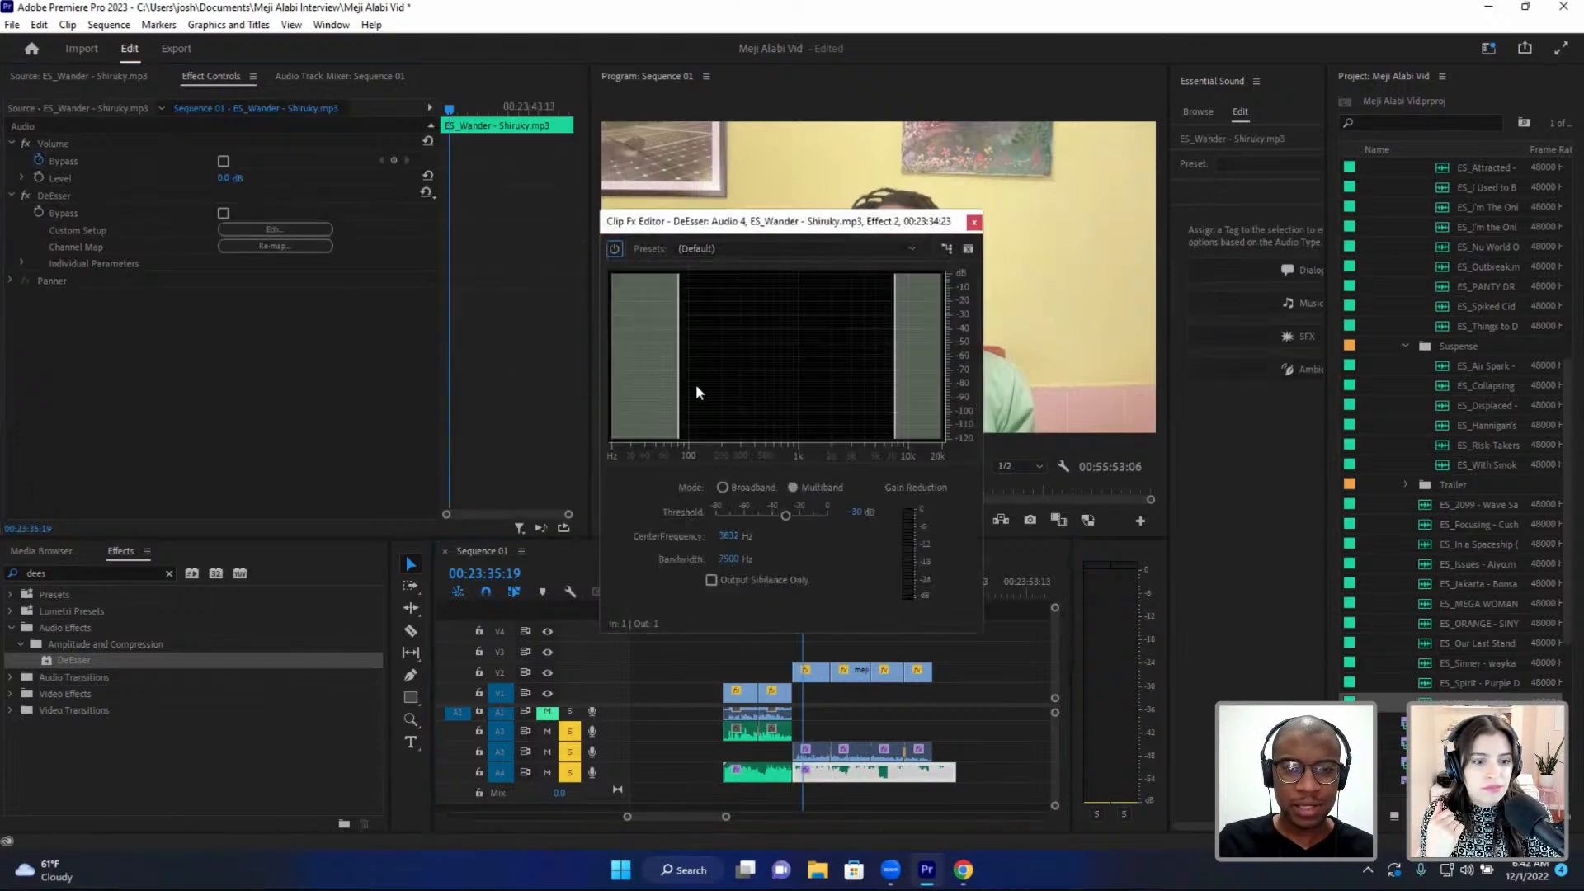
pyautogui.moveTo(679, 381)
pyautogui.mouseDown()
pyautogui.moveTo(715, 383)
pyautogui.moveTo(676, 390)
pyautogui.mouseUp()
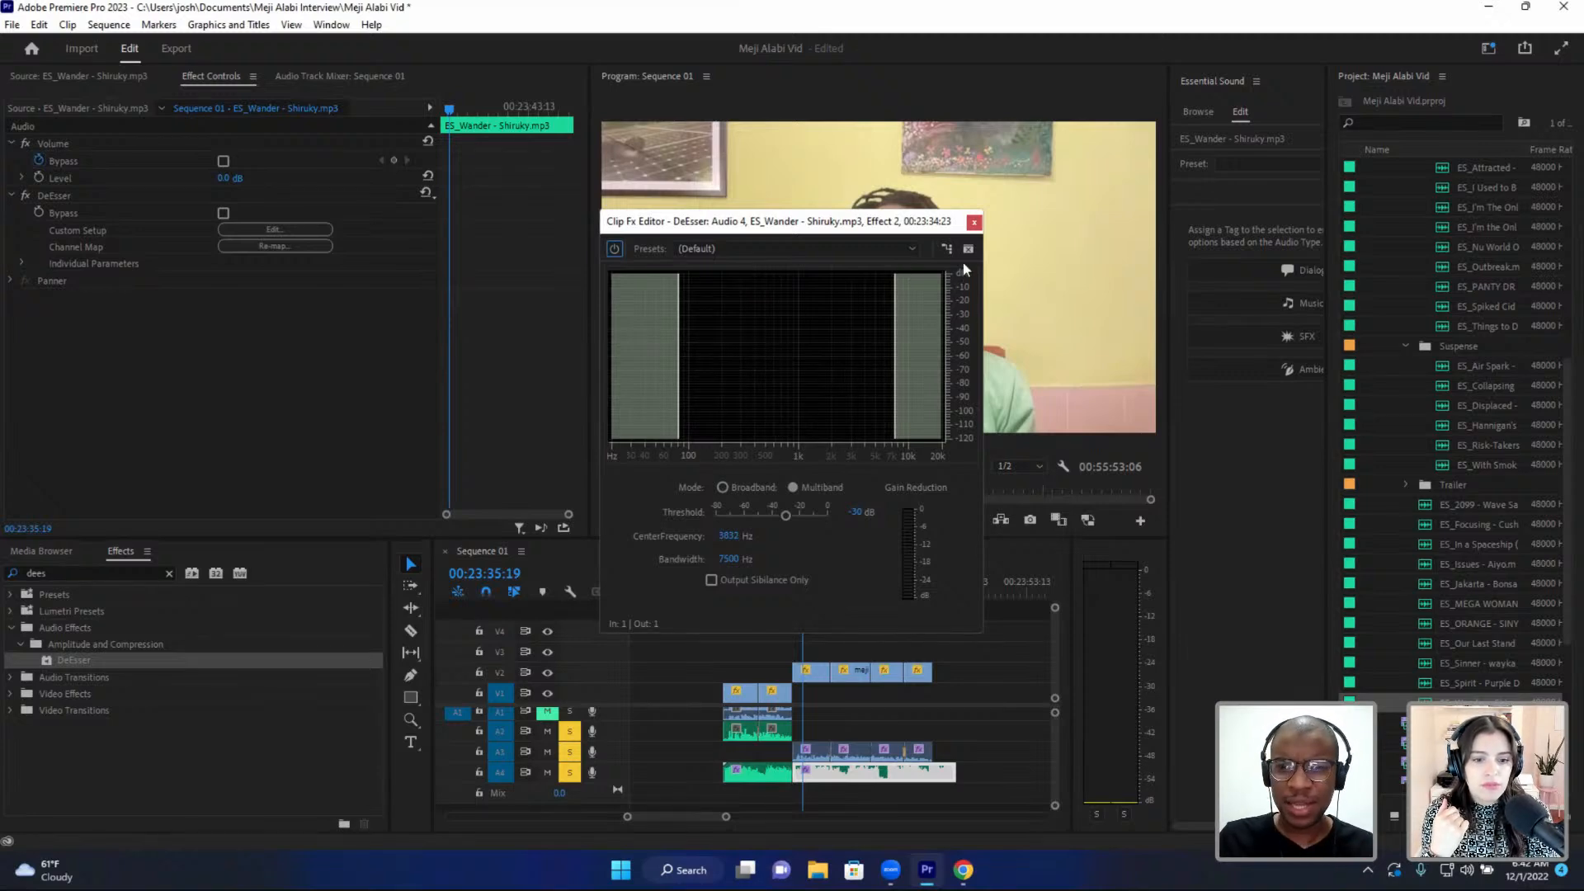
pyautogui.click(973, 221)
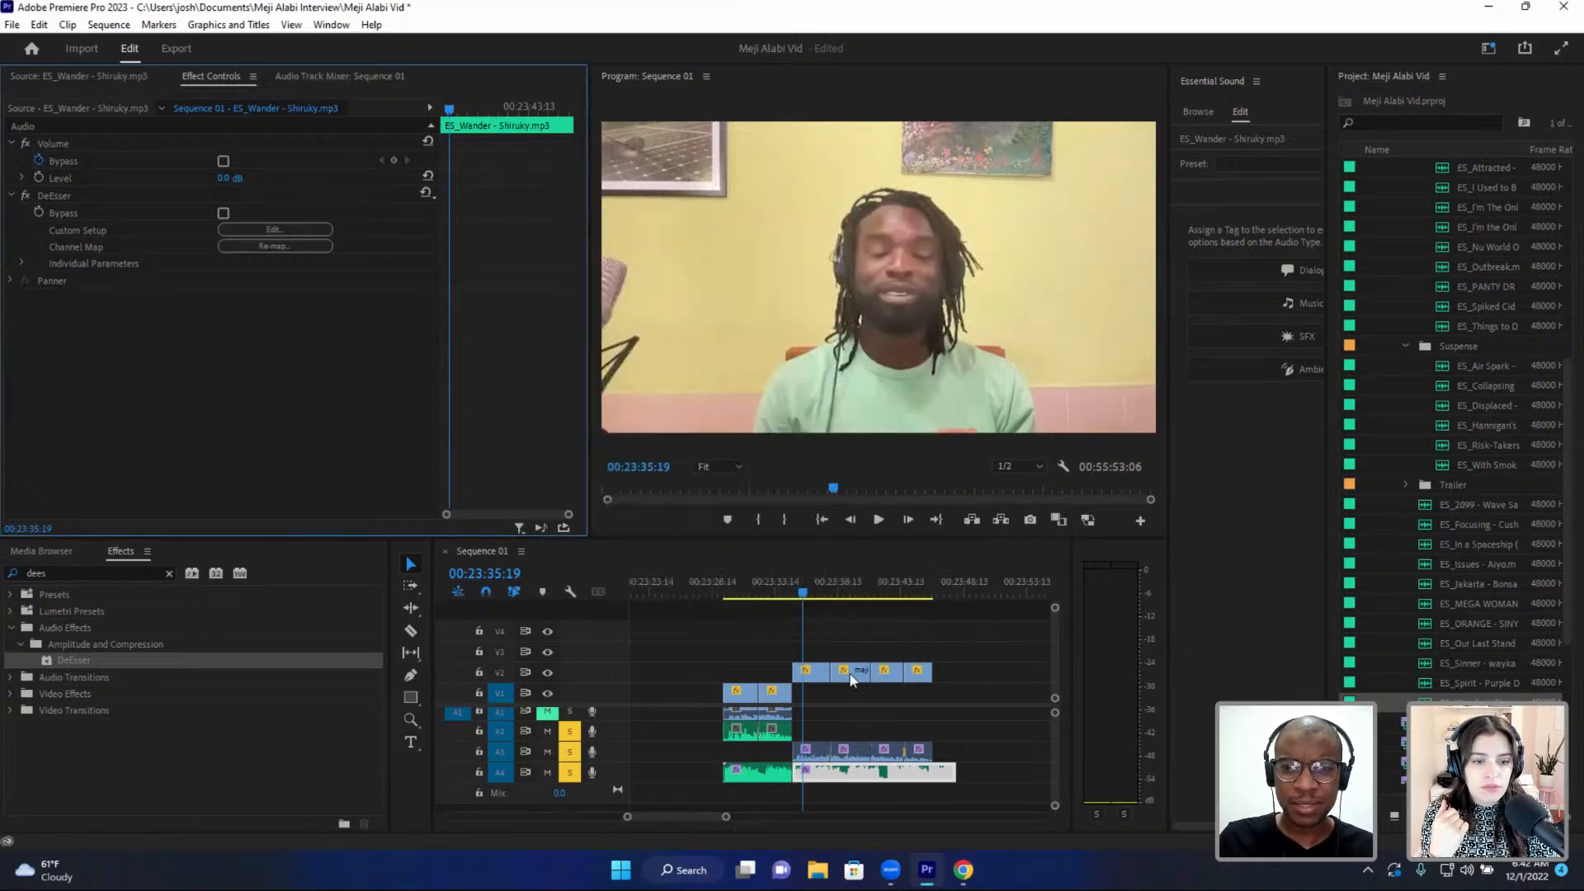
pyautogui.click(797, 589)
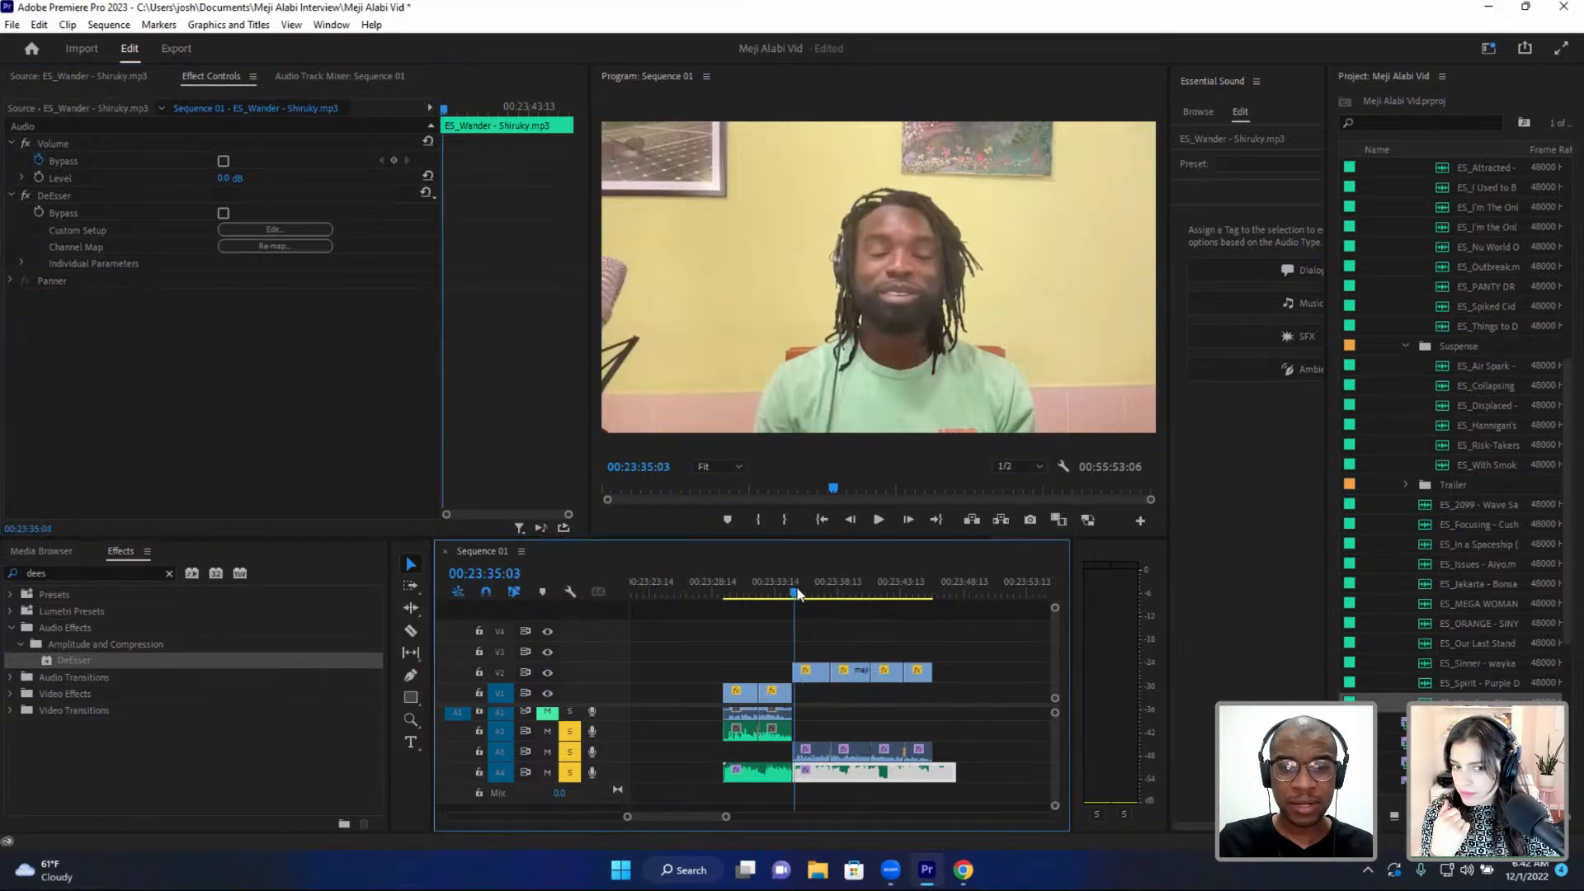
pyautogui.press('space')
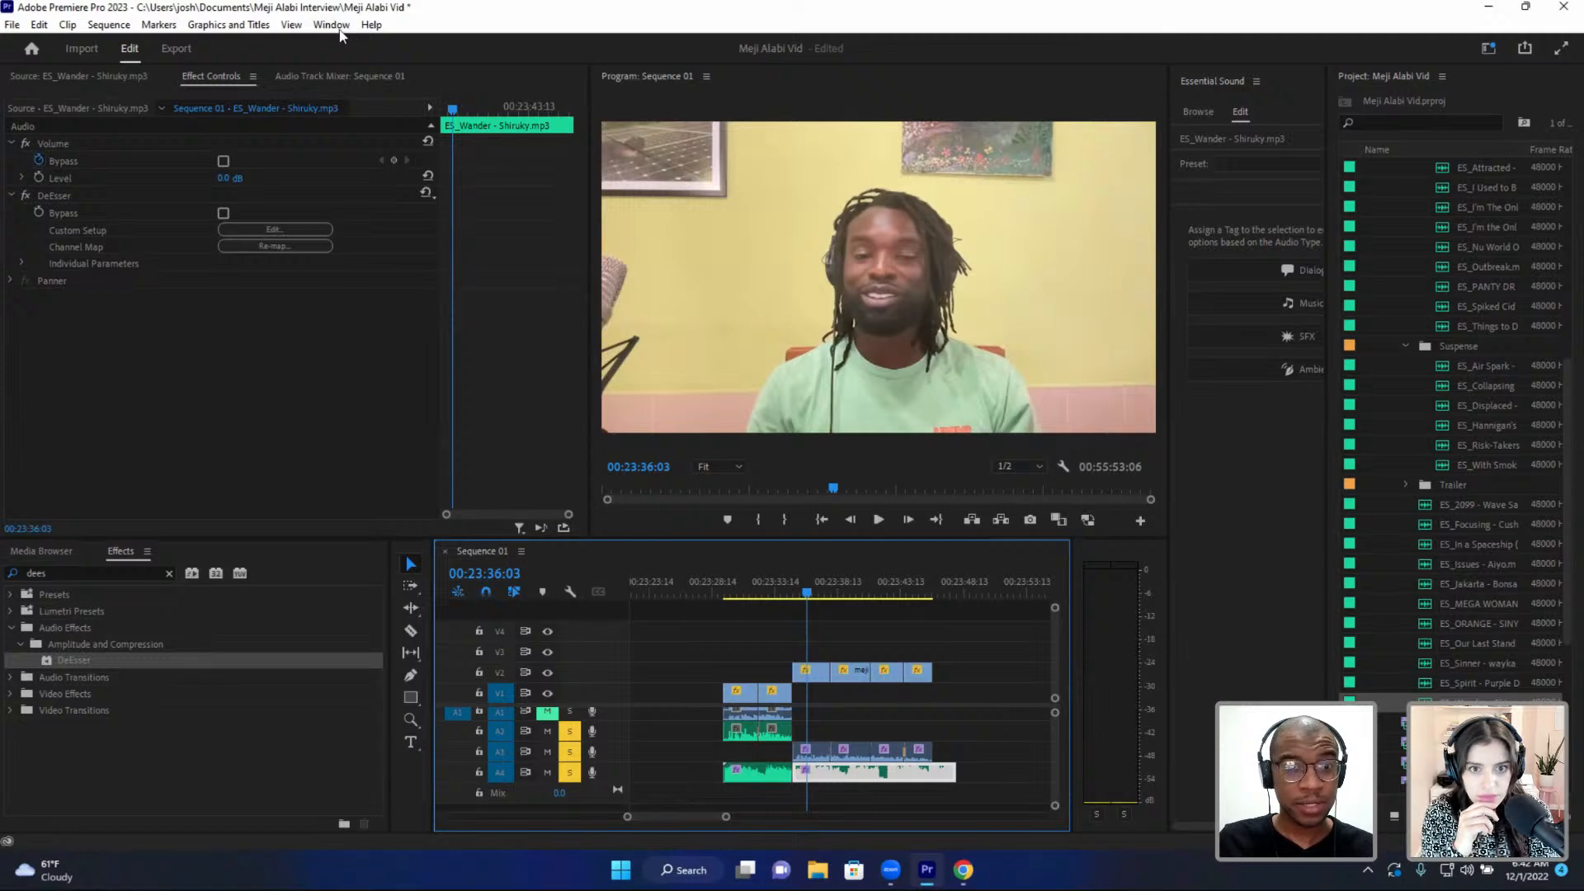
# - Show the Audio Track Mixer for Sequence 01 and set the Audio 3 Multiband Compressor's output gain to 10 dB
pyautogui.click(340, 31)
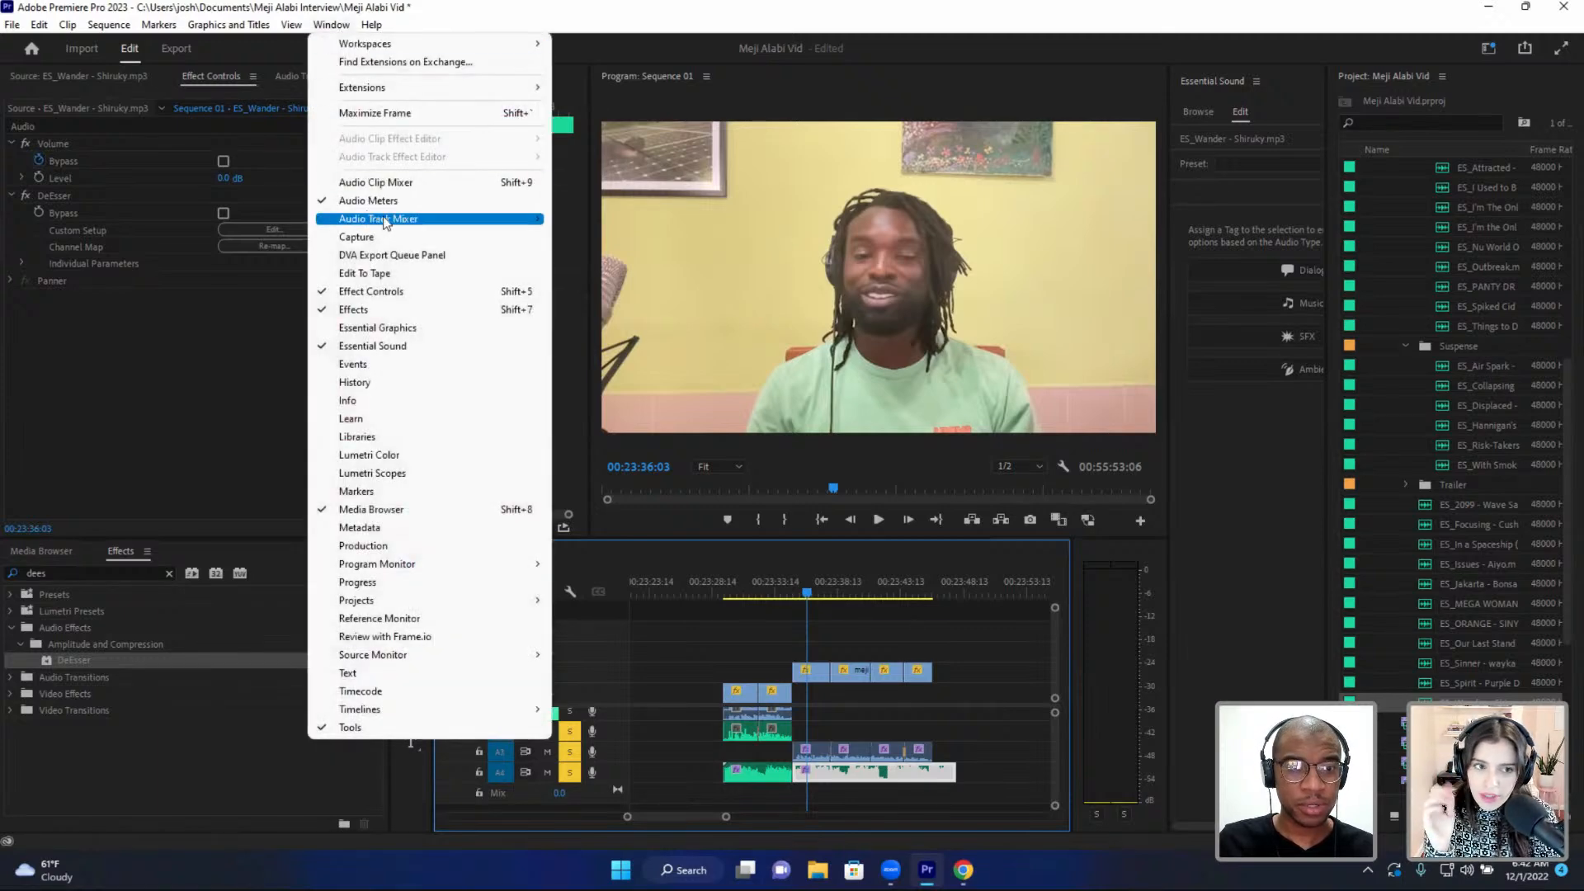
pyautogui.moveTo(454, 219)
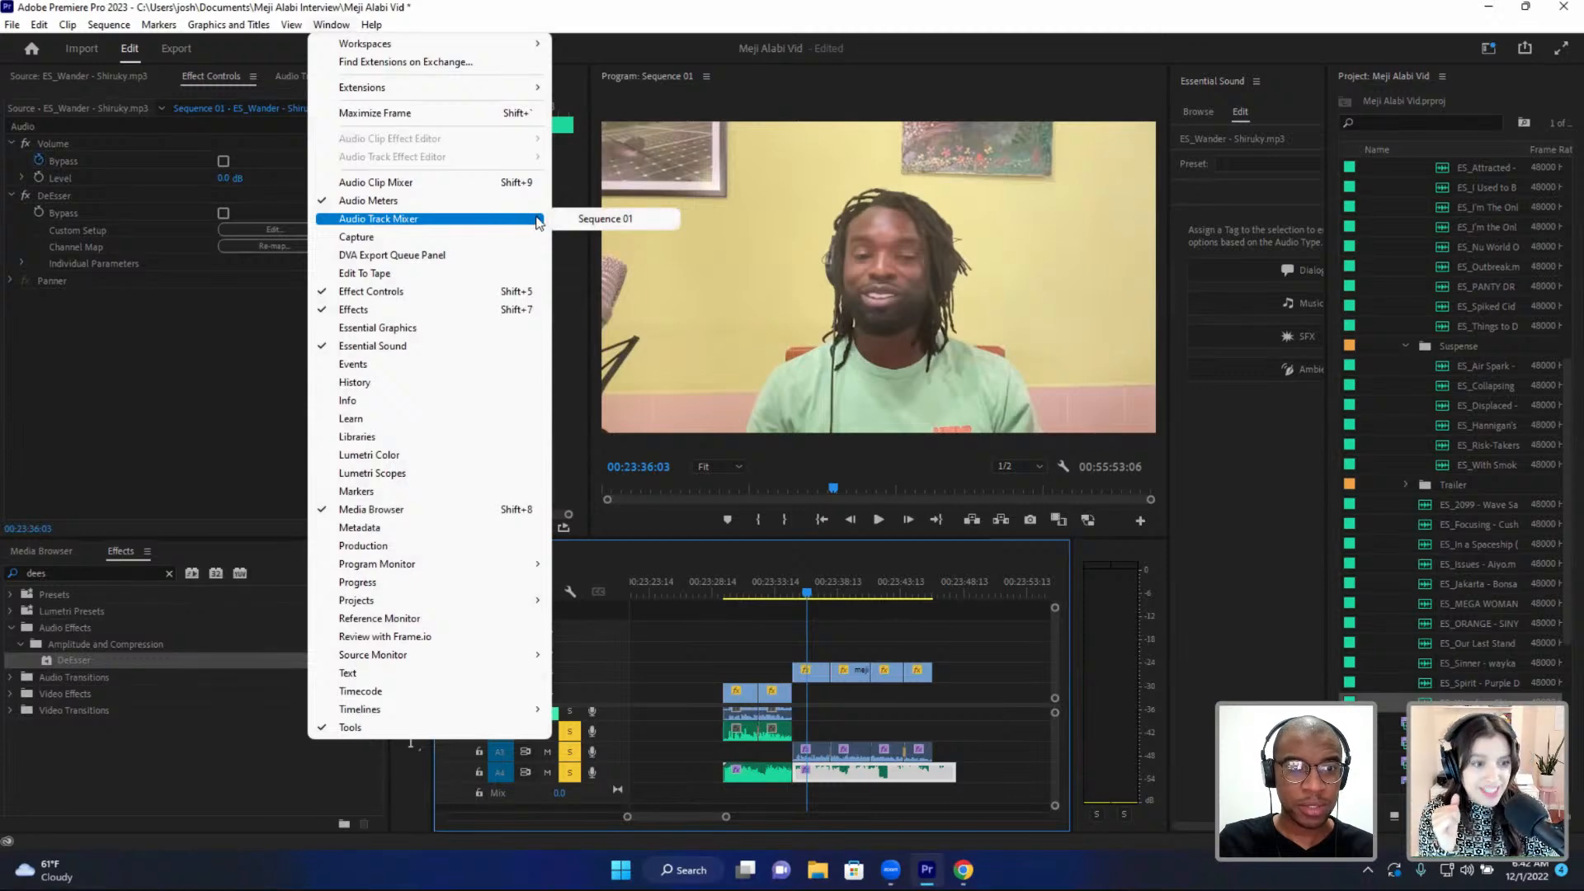
pyautogui.click(586, 219)
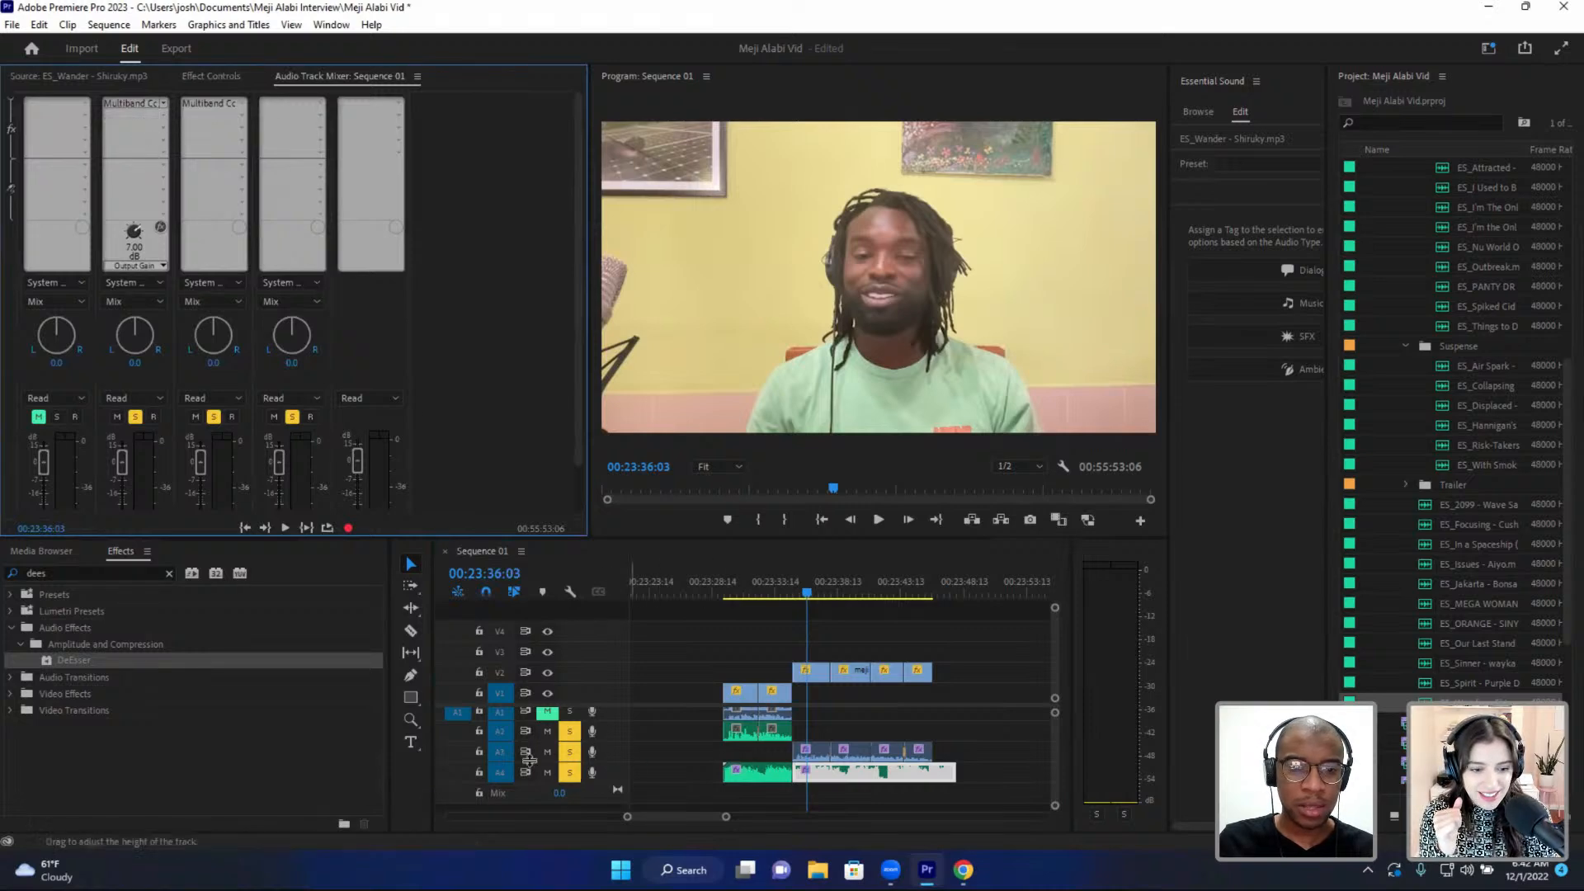
pyautogui.click(203, 107)
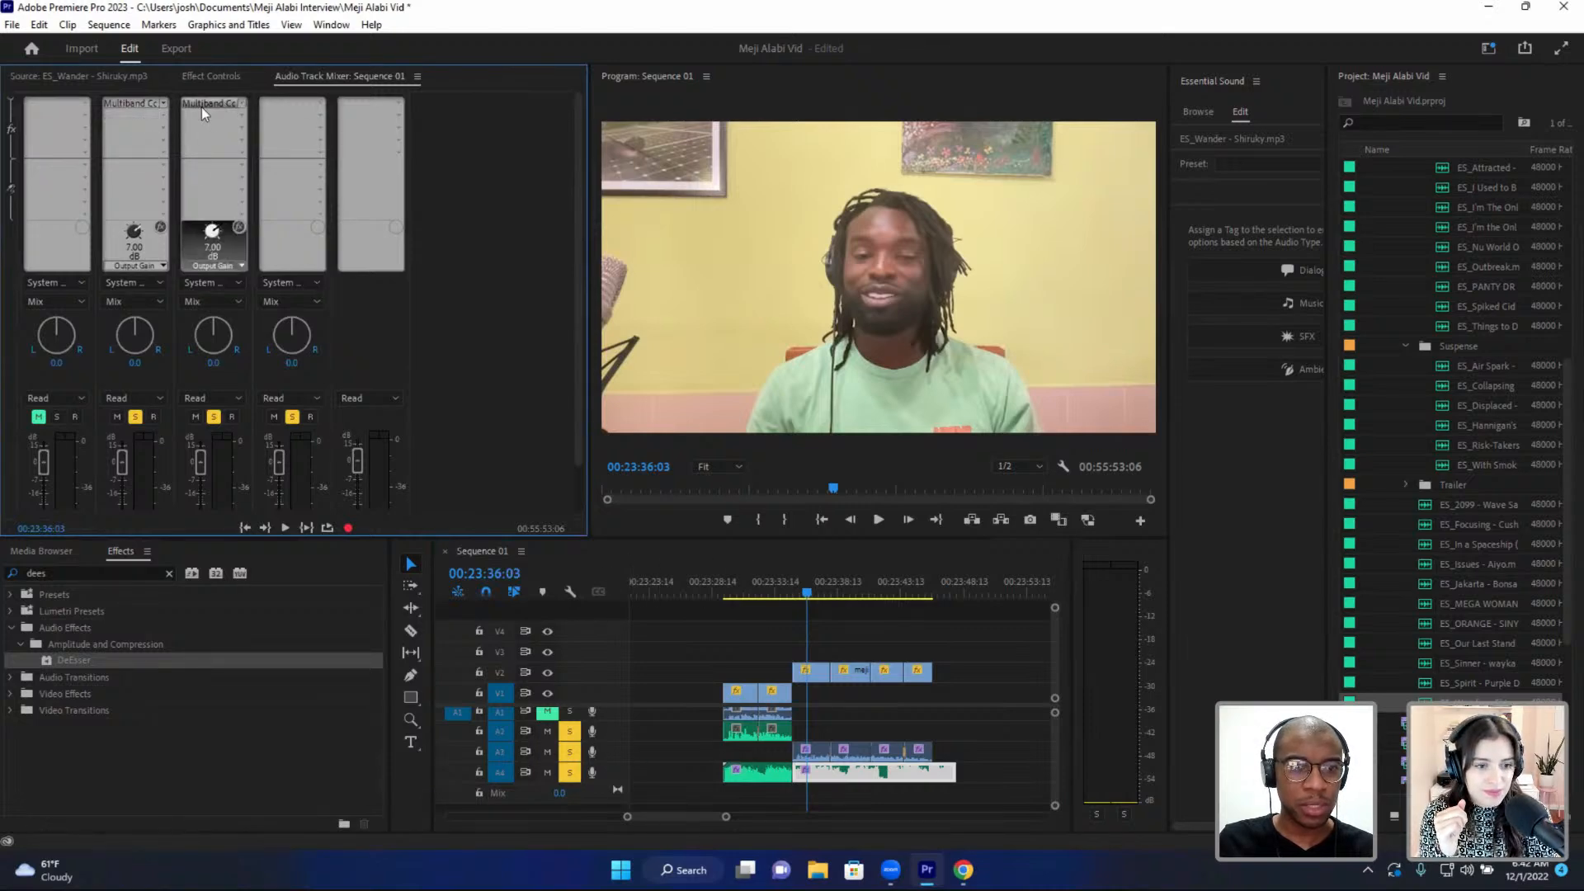
pyautogui.doubleClick(205, 104)
pyautogui.moveTo(953, 283); pyautogui.dragTo(956, 278)
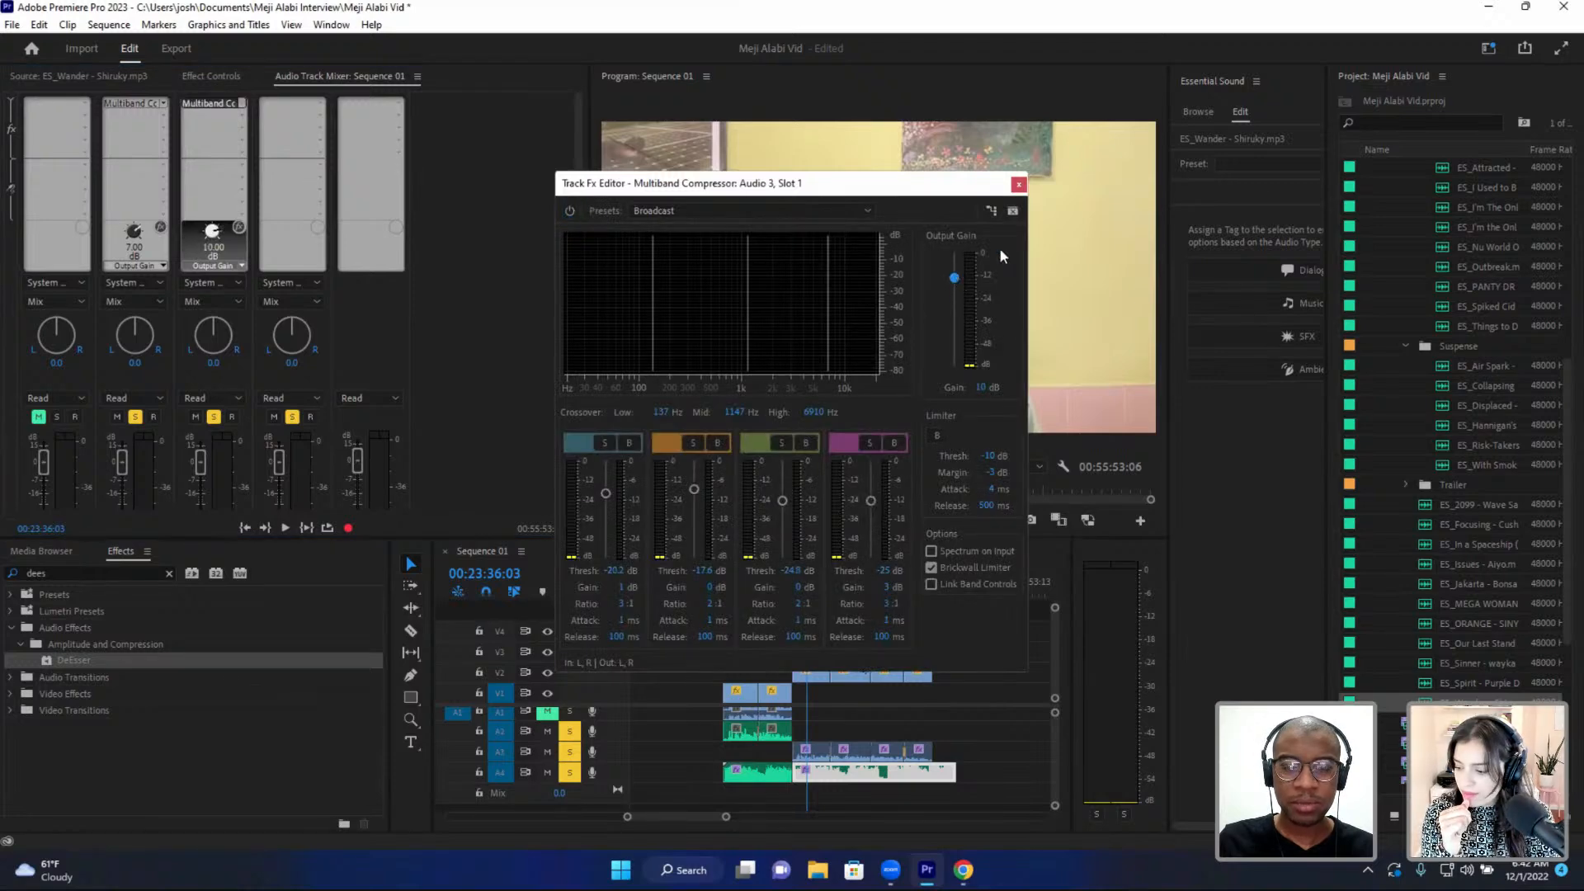
# - Play the start of the interview section to audition the Audio 3 compressor, and close its editor
pyautogui.moveTo(935, 176); pyautogui.dragTo(603, 159)
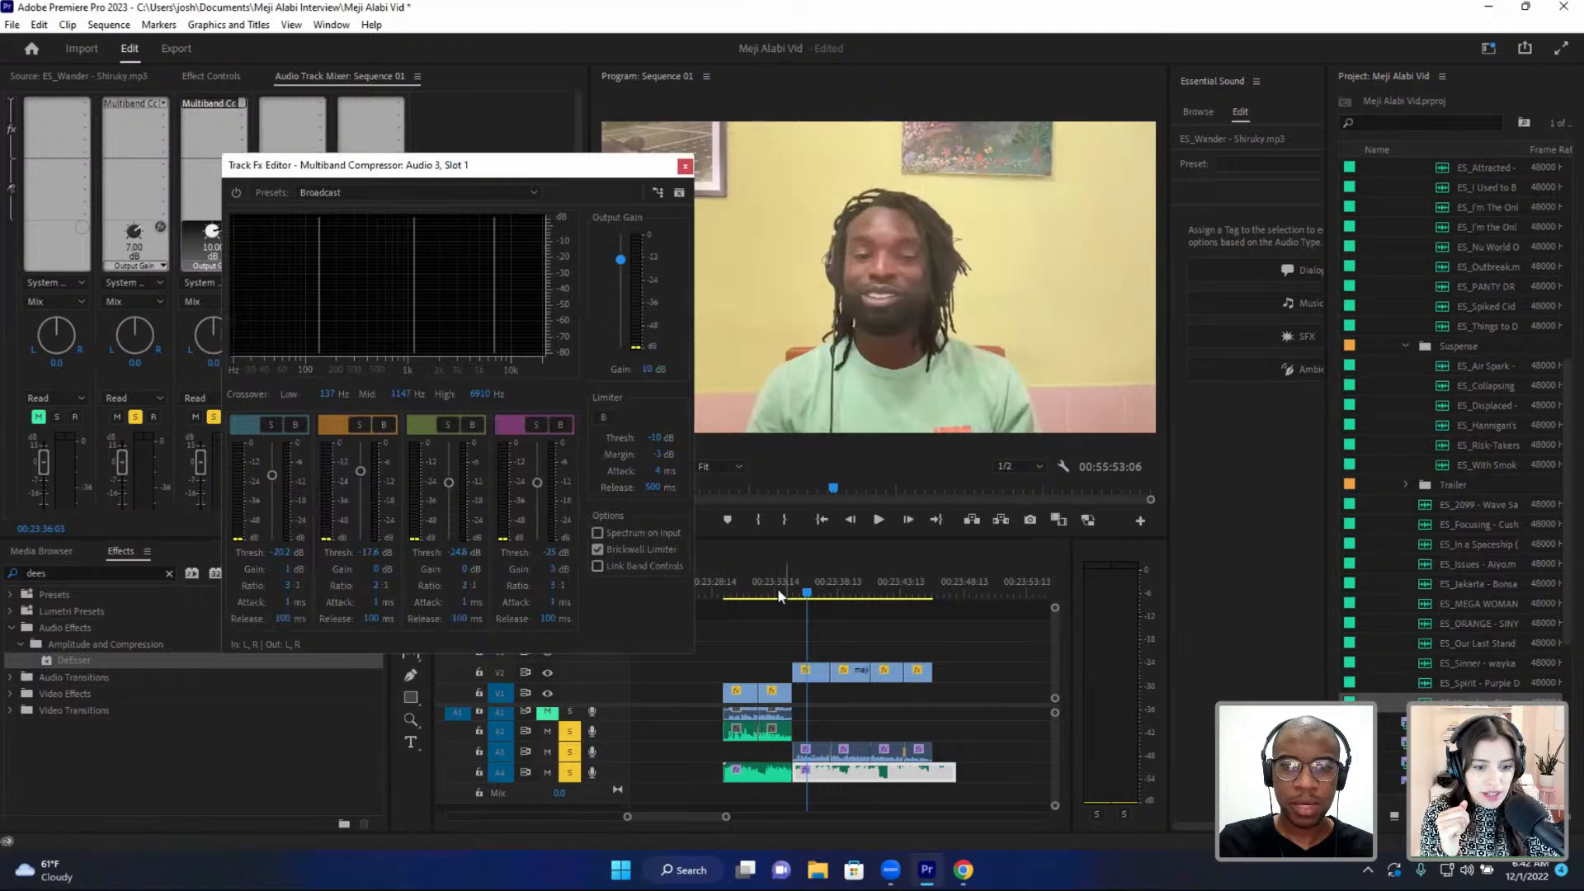
pyautogui.click(775, 586)
pyautogui.press('space')
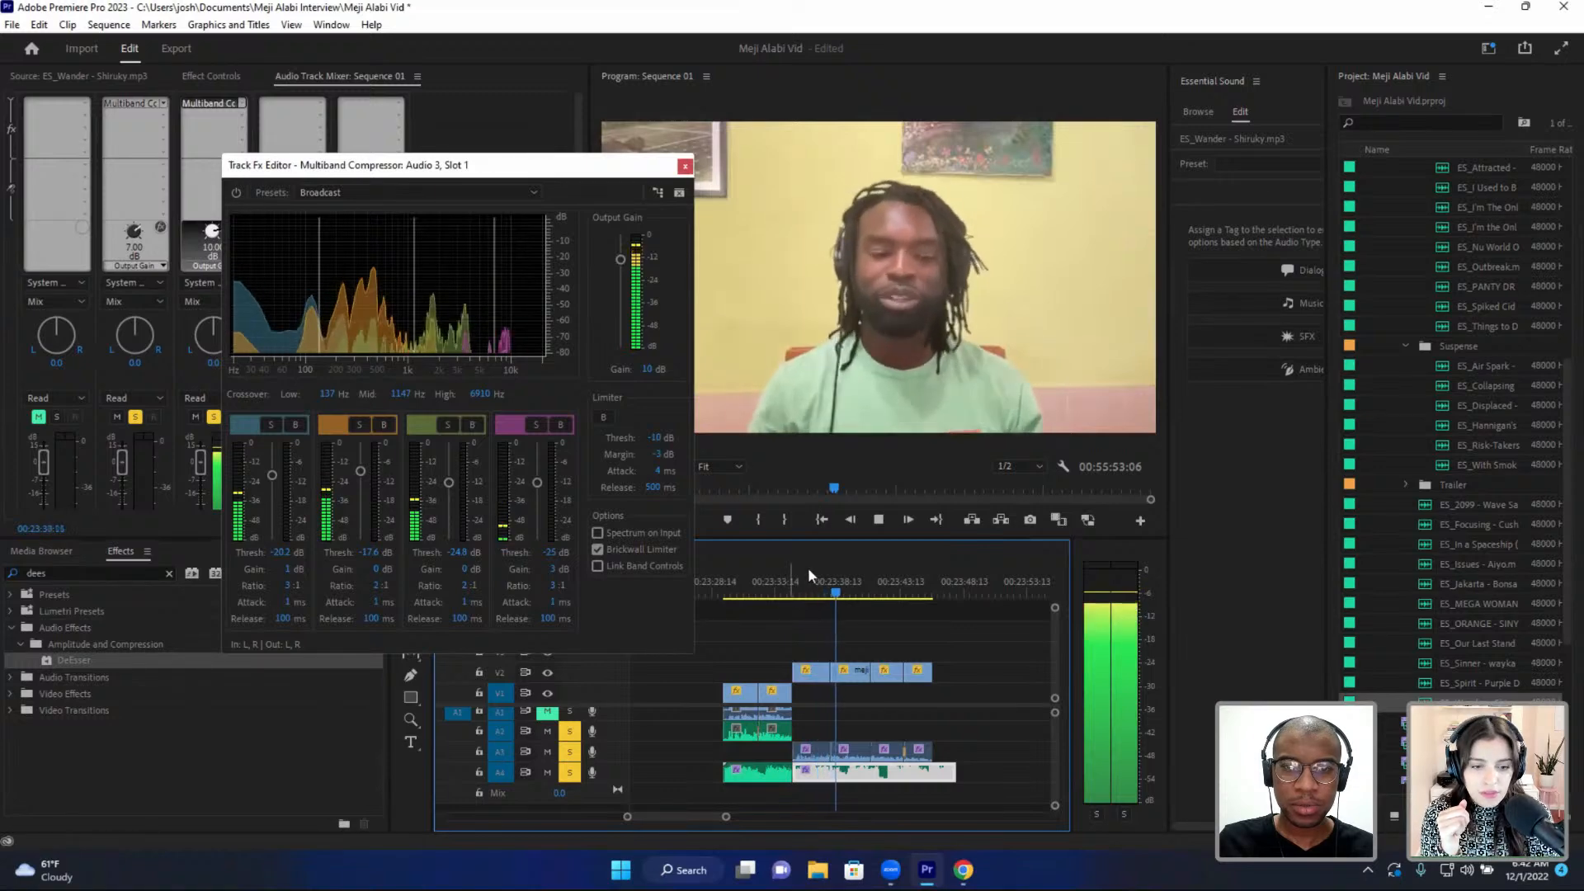
pyautogui.press('space')
pyautogui.click(684, 166)
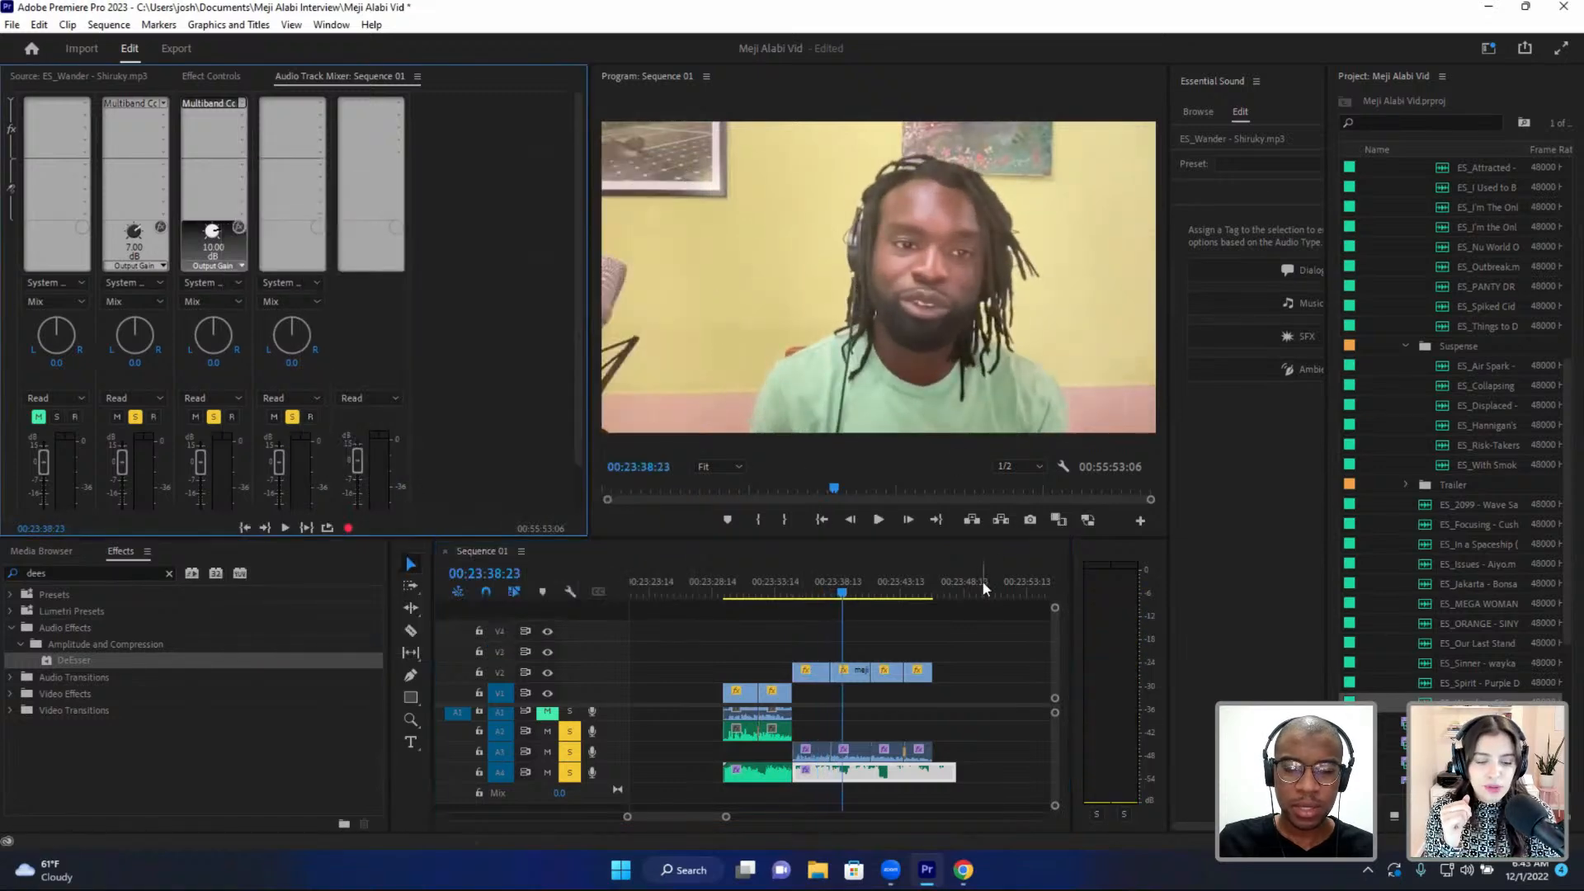
# - Play the cut from the presenter's clip into the interview to audition the music and dialogue levels
pyautogui.click(785, 577)
pyautogui.press('=')
pyautogui.press('=')
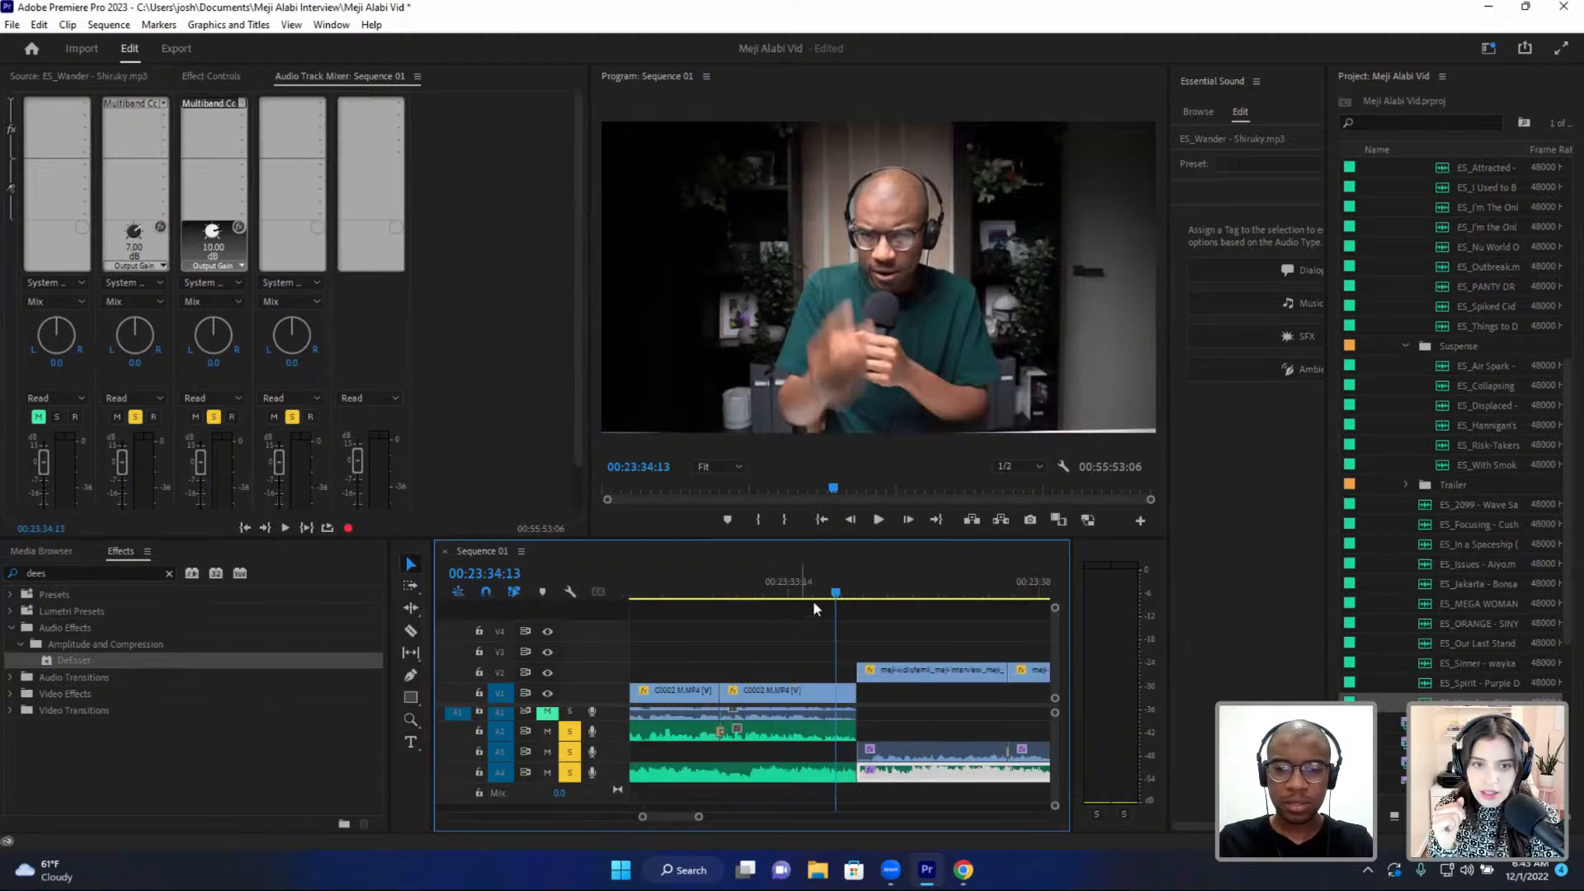
pyautogui.press('space')
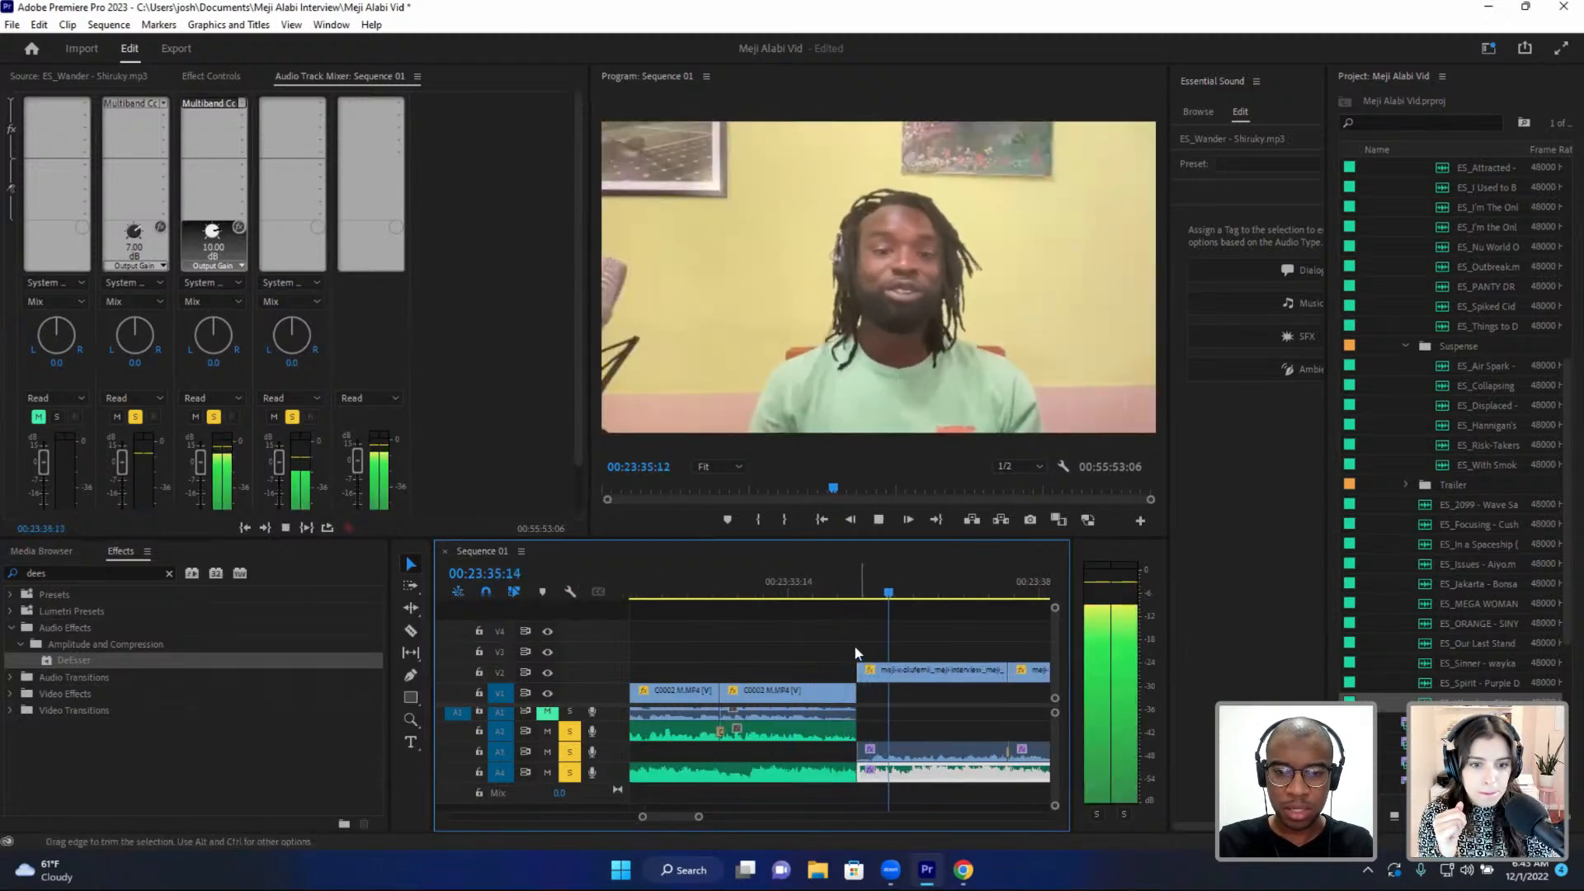
pyautogui.click(856, 589)
pyautogui.click(825, 578)
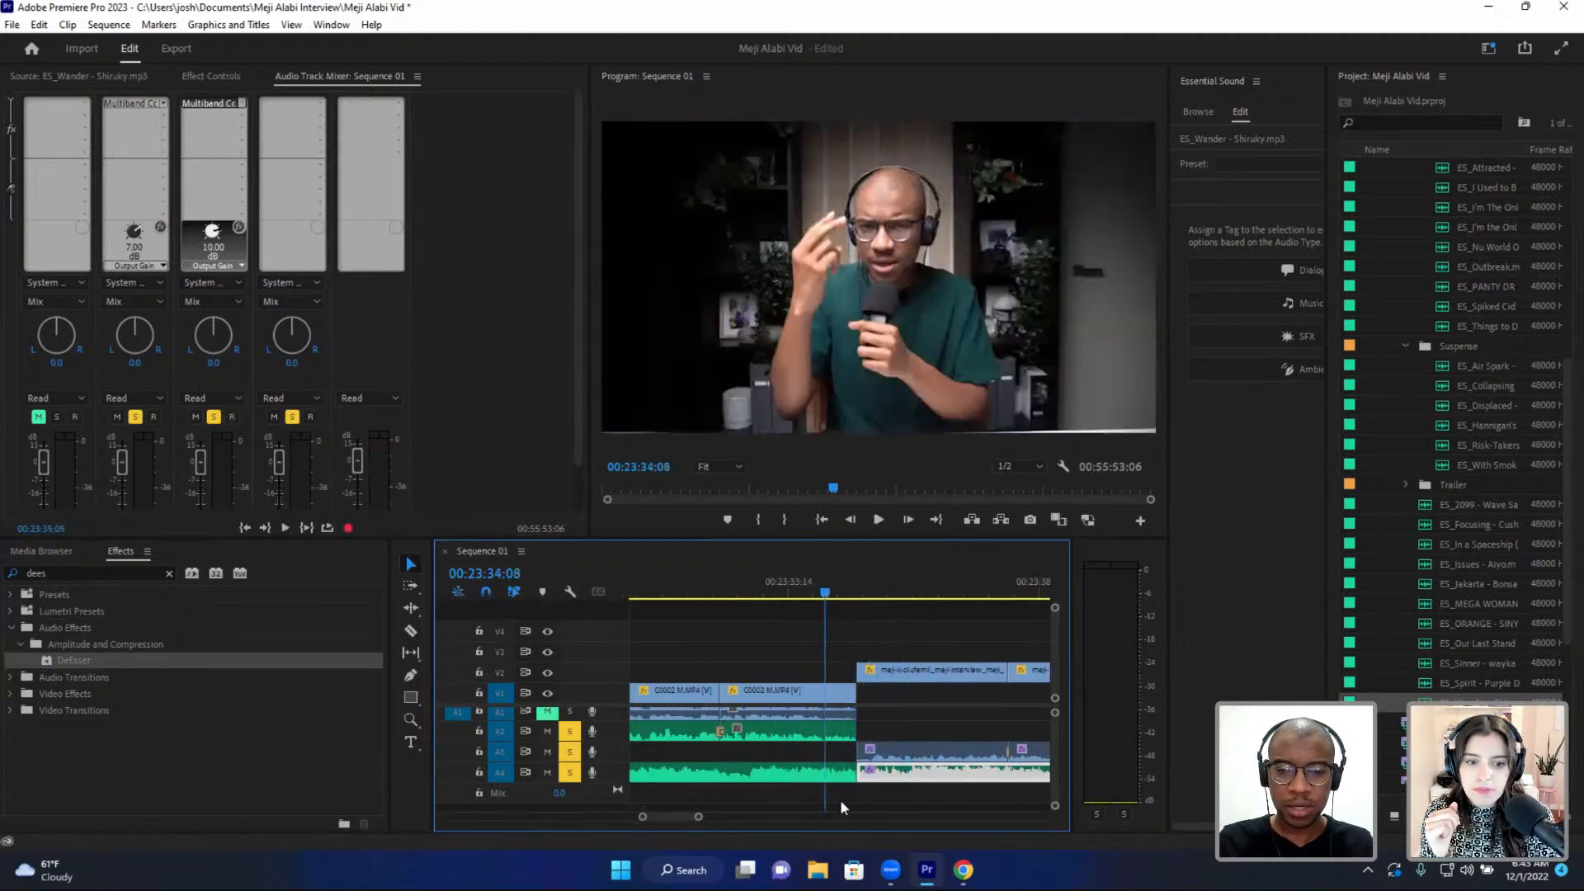
# - Compare the effects on the two adjoining ES_Wander music clips on A4 and play the cut between them
pyautogui.click(829, 779)
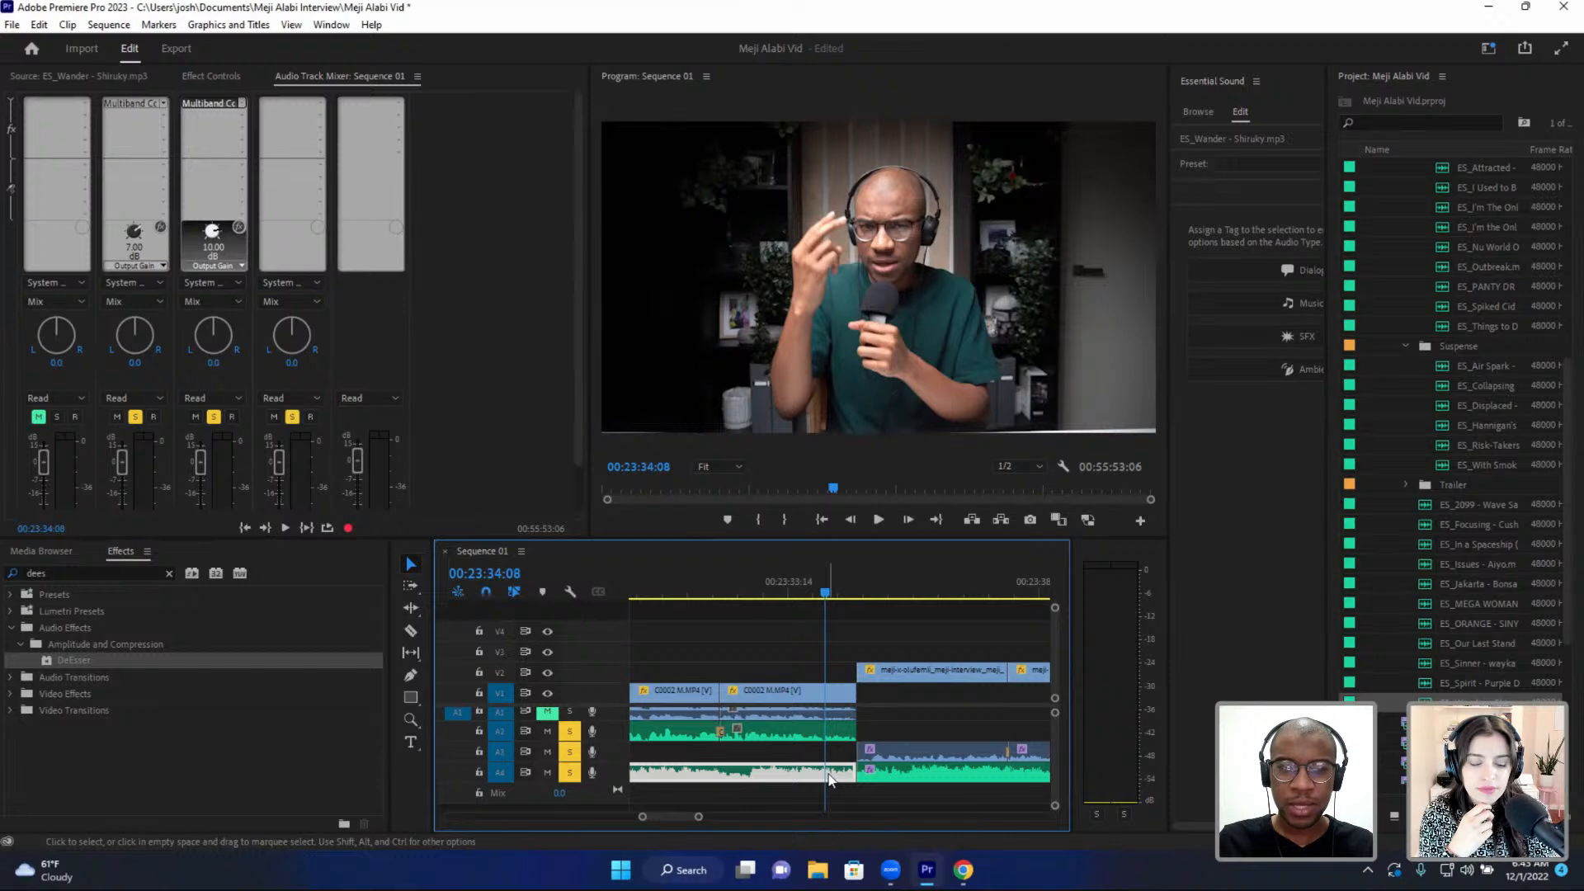
pyautogui.click(211, 76)
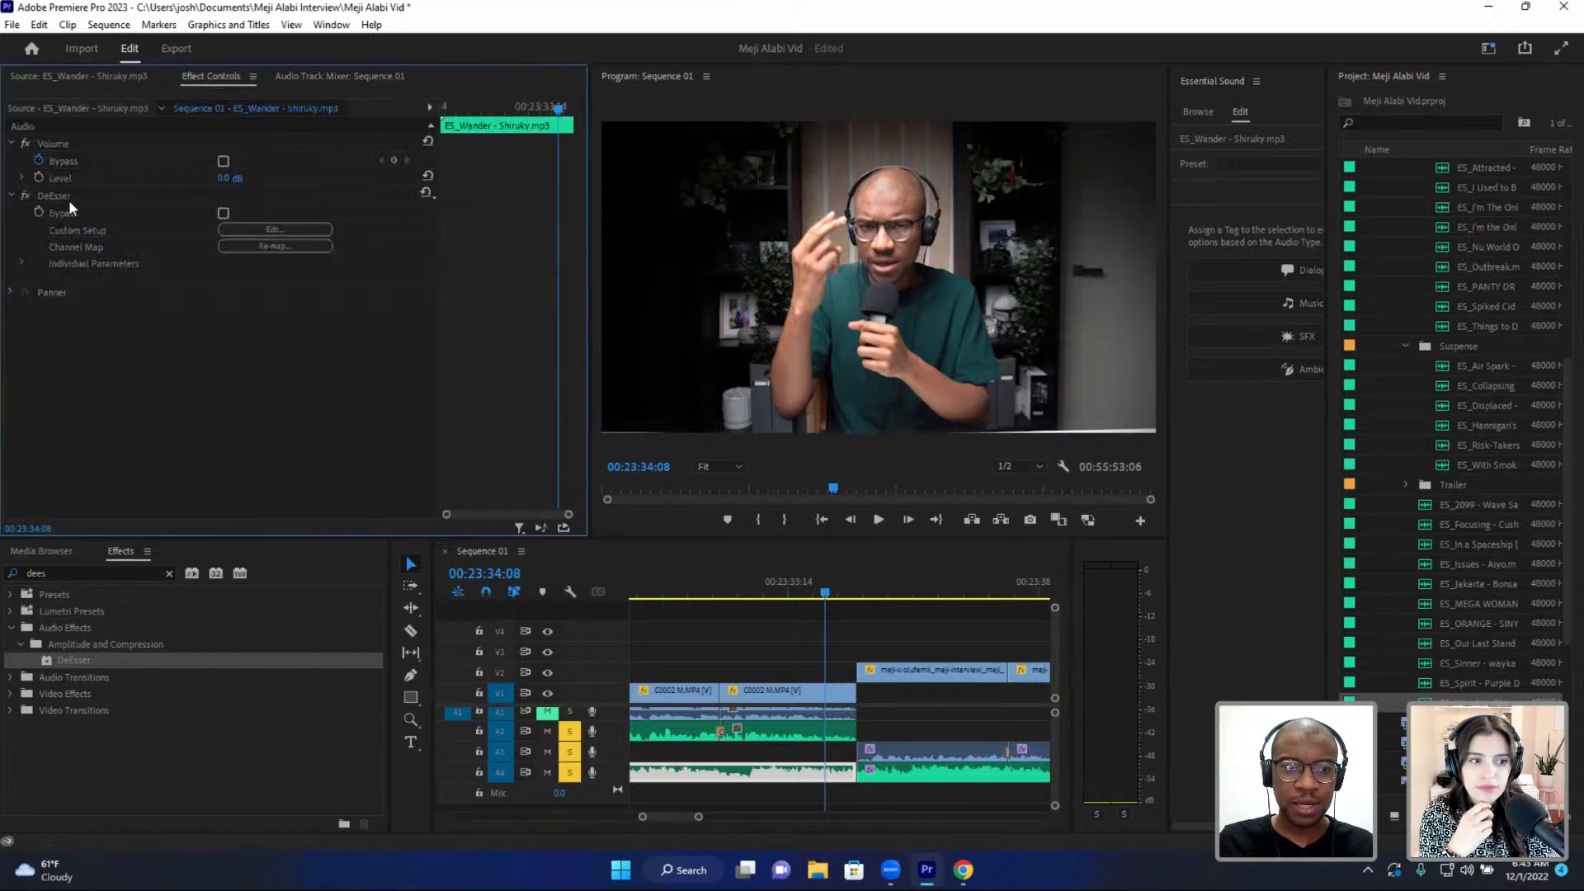
pyautogui.click(892, 775)
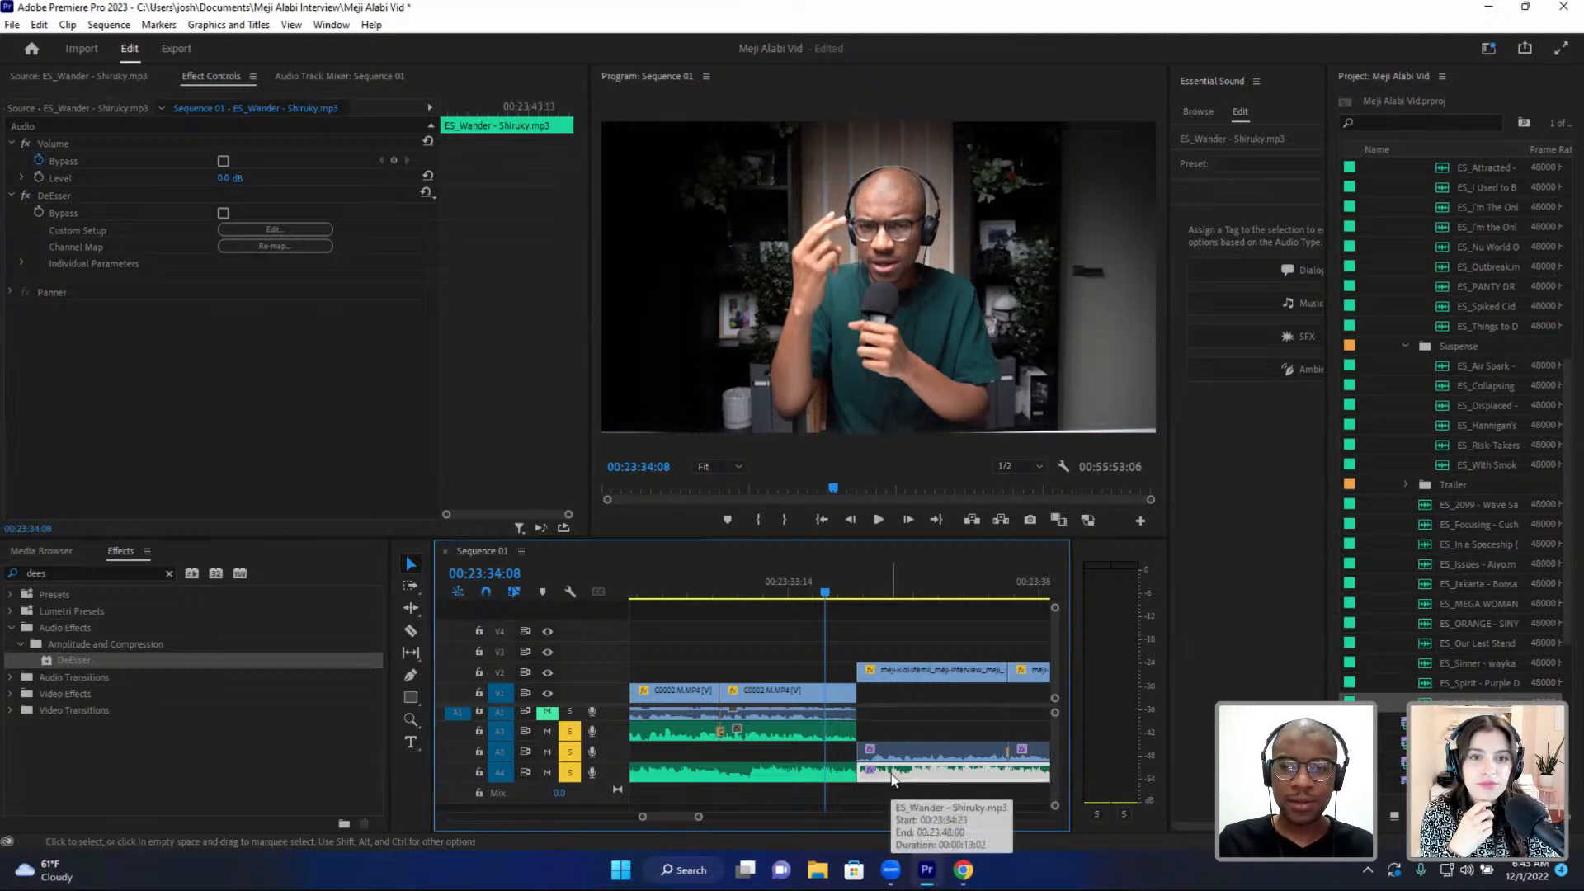
pyautogui.click(794, 592)
pyautogui.press('space')
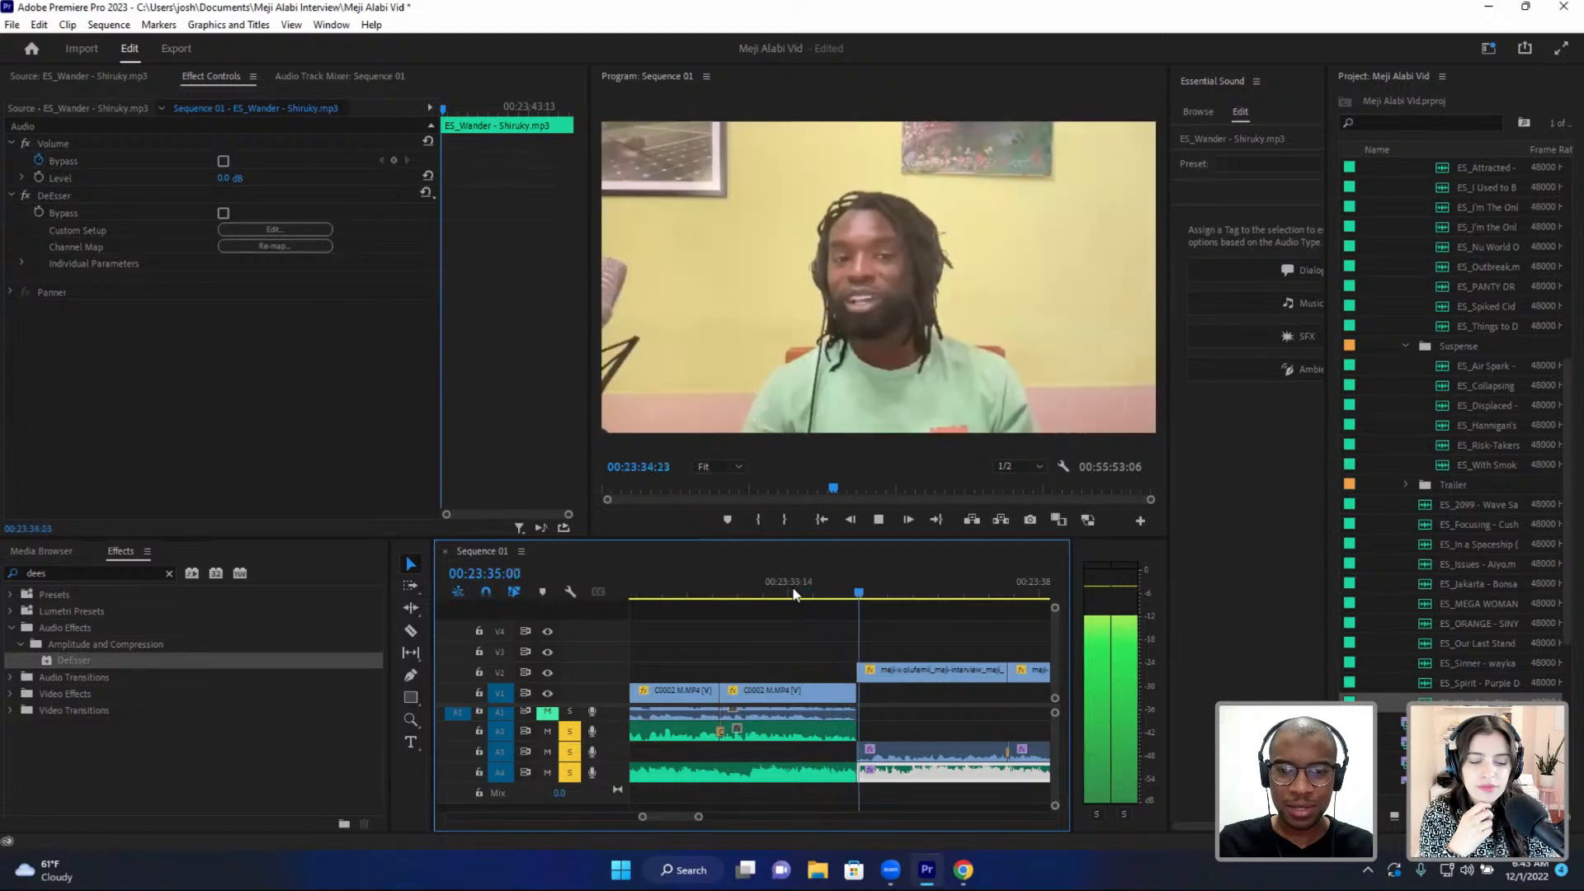
pyautogui.press('space')
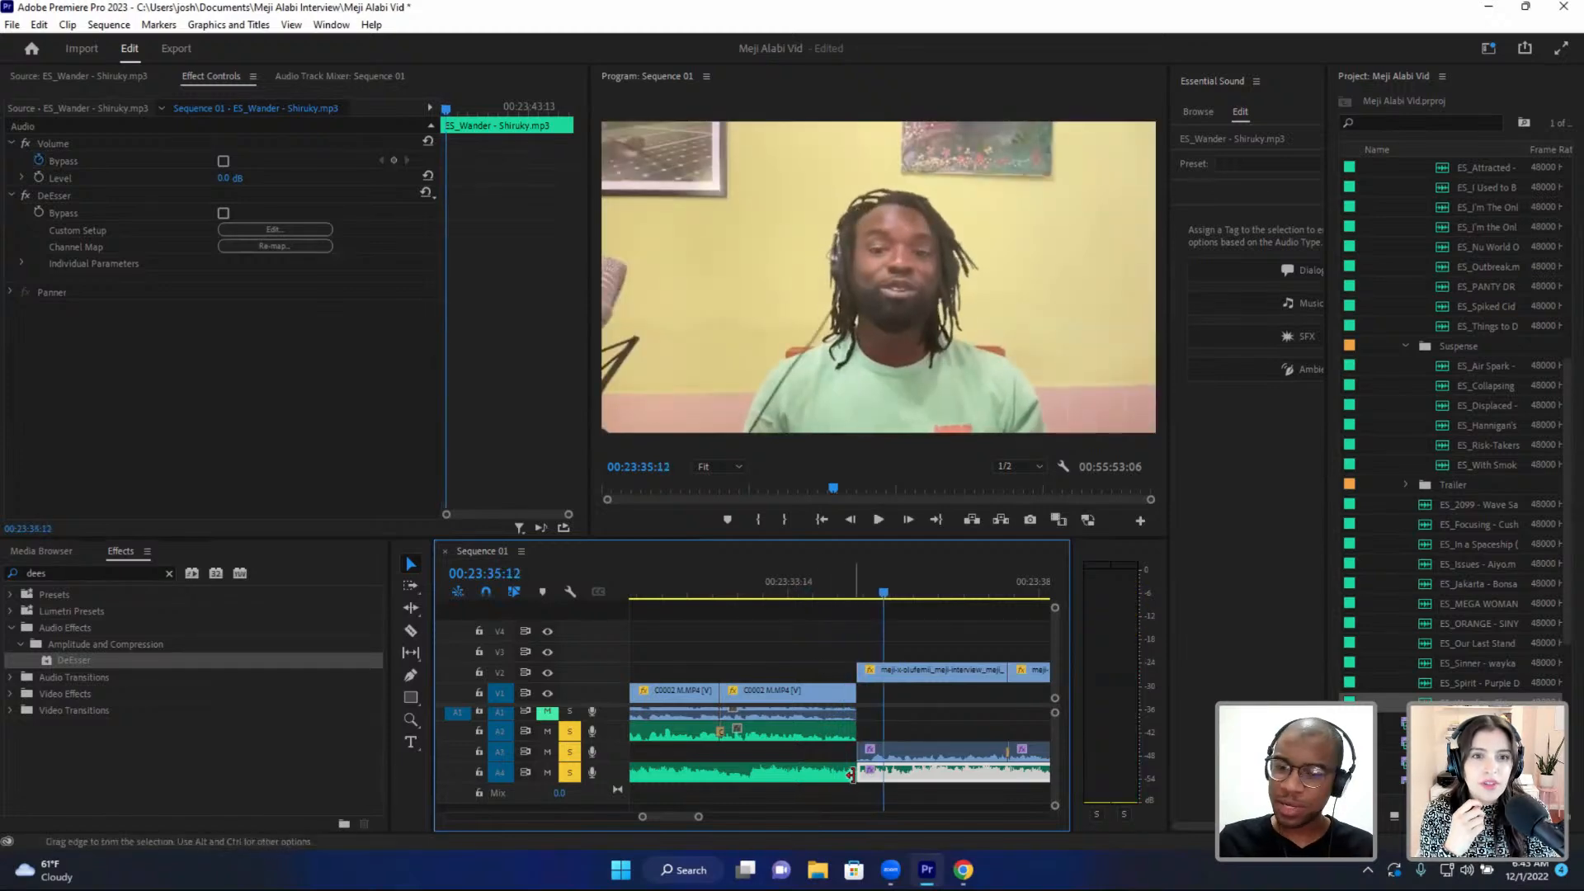
# - Apply the default Constant Power transition between the two ES_Wander clips on A4, play it, and adjust its duration to 20 frames
pyautogui.rightClick(858, 774)
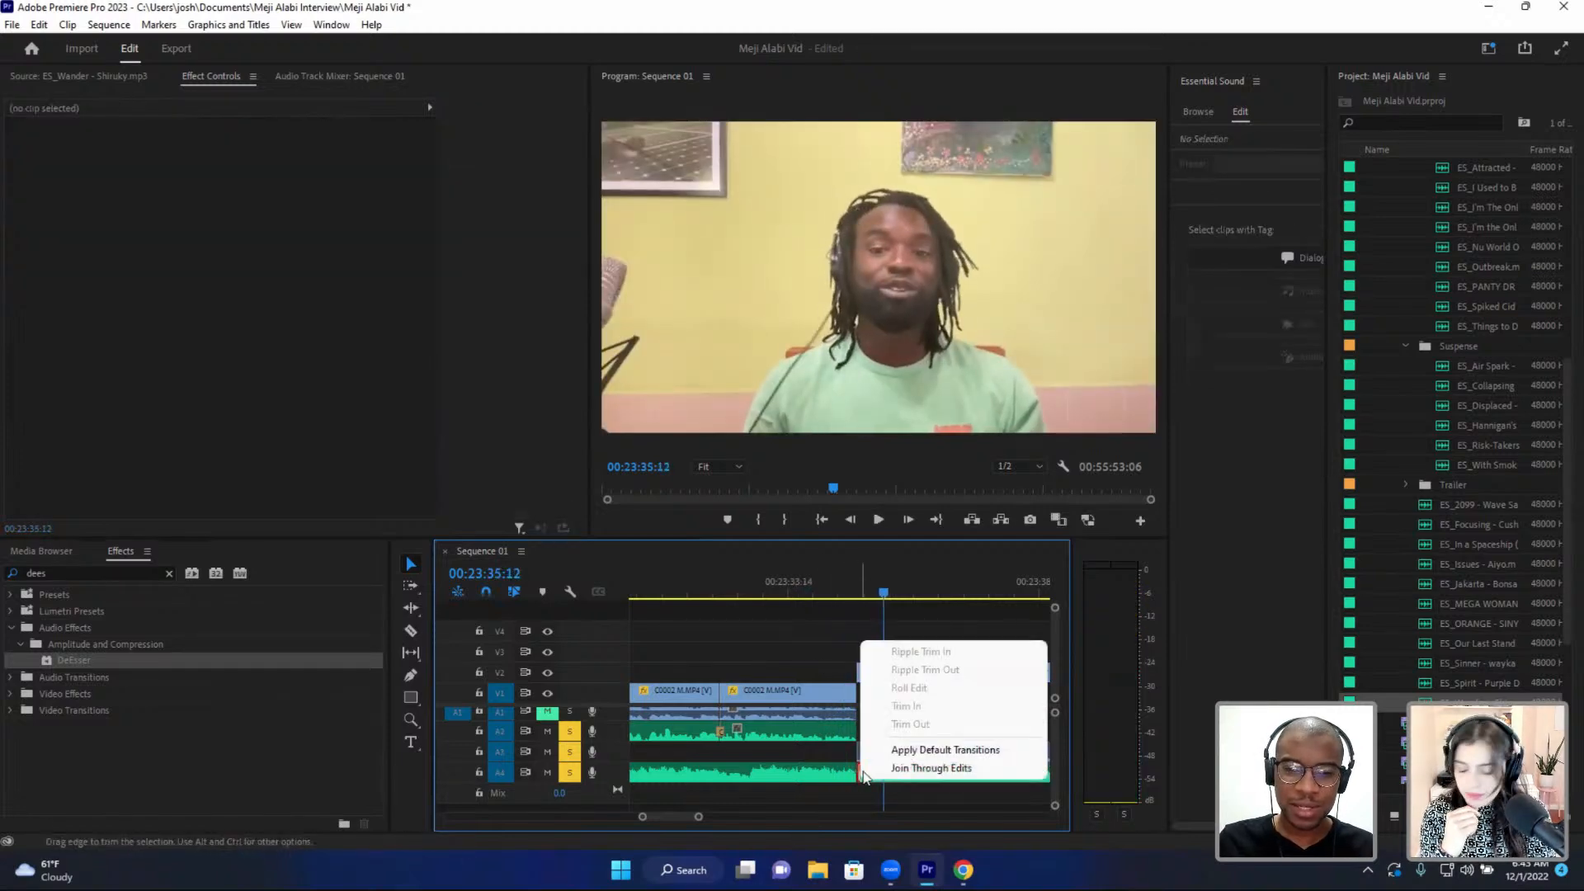
pyautogui.click(881, 751)
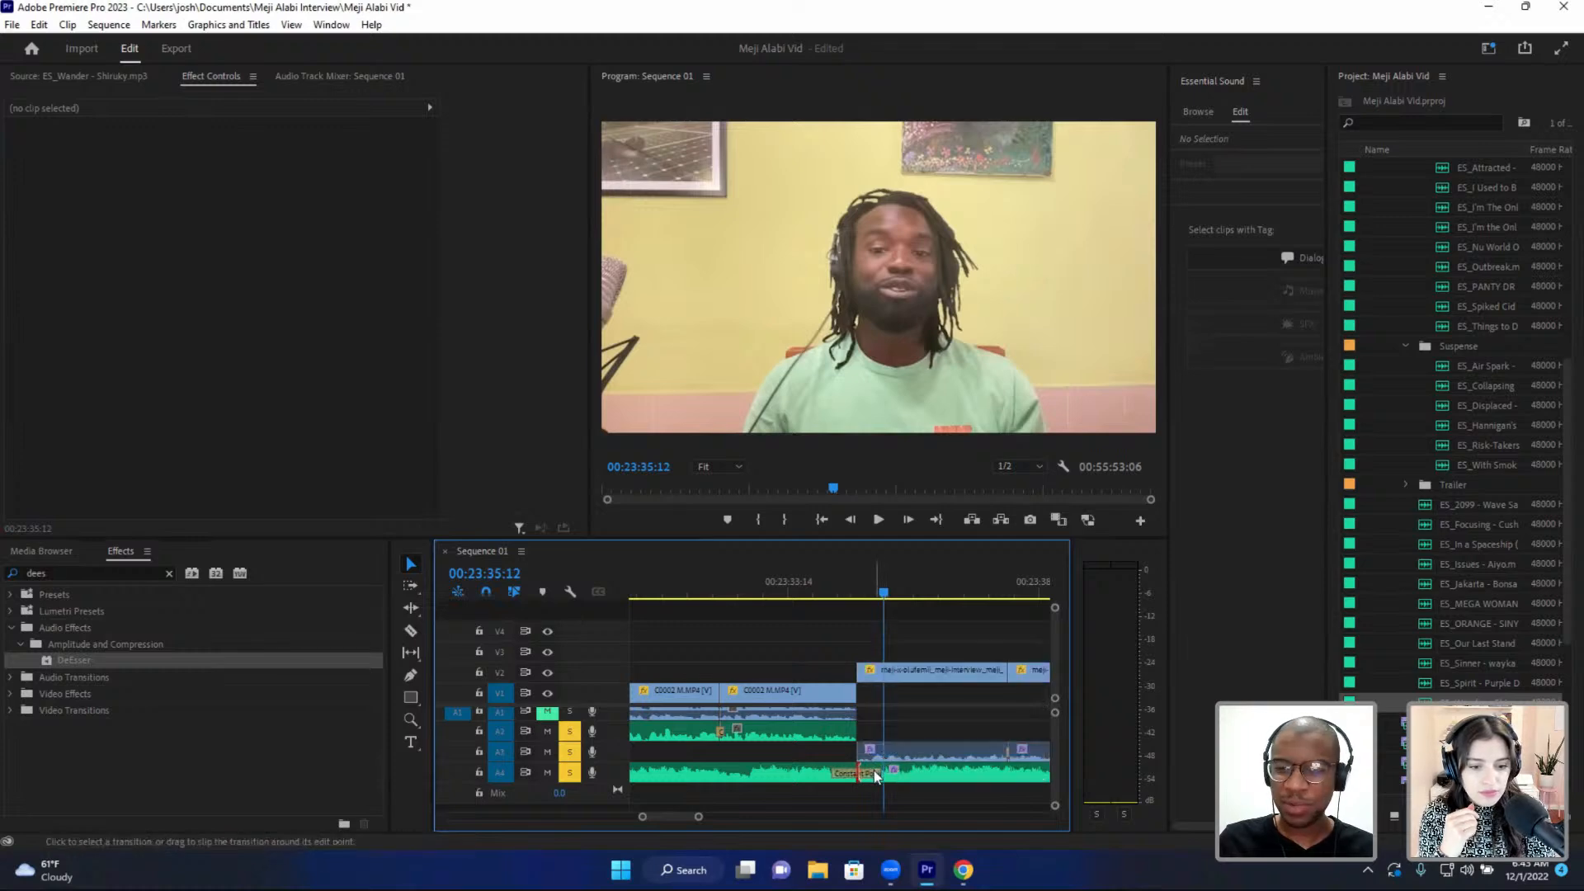
pyautogui.click(815, 590)
pyautogui.press('space')
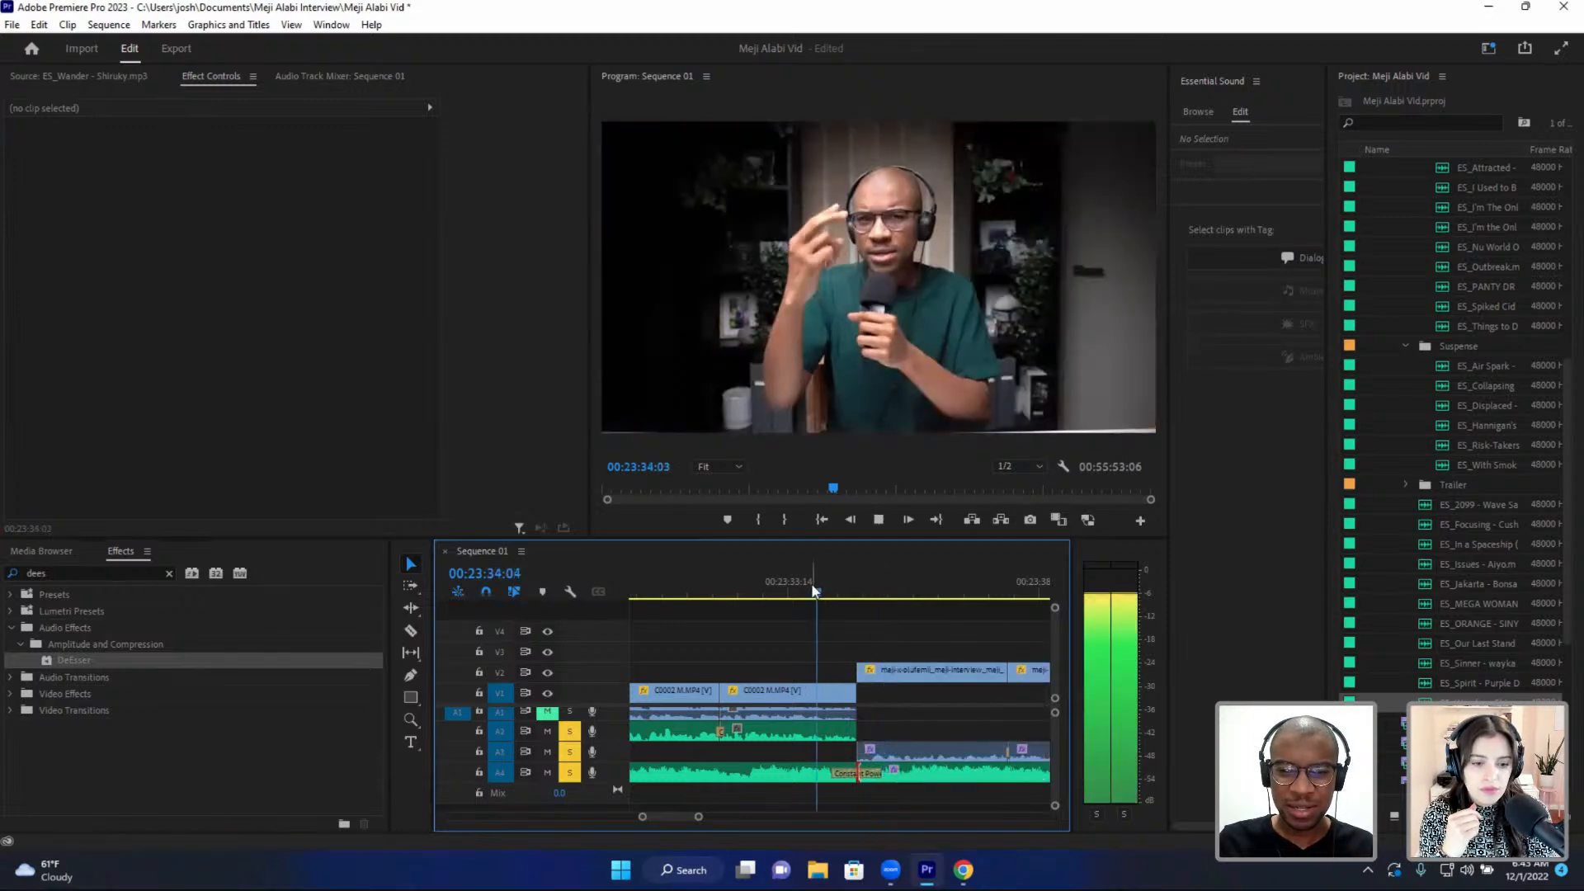
pyautogui.press('space')
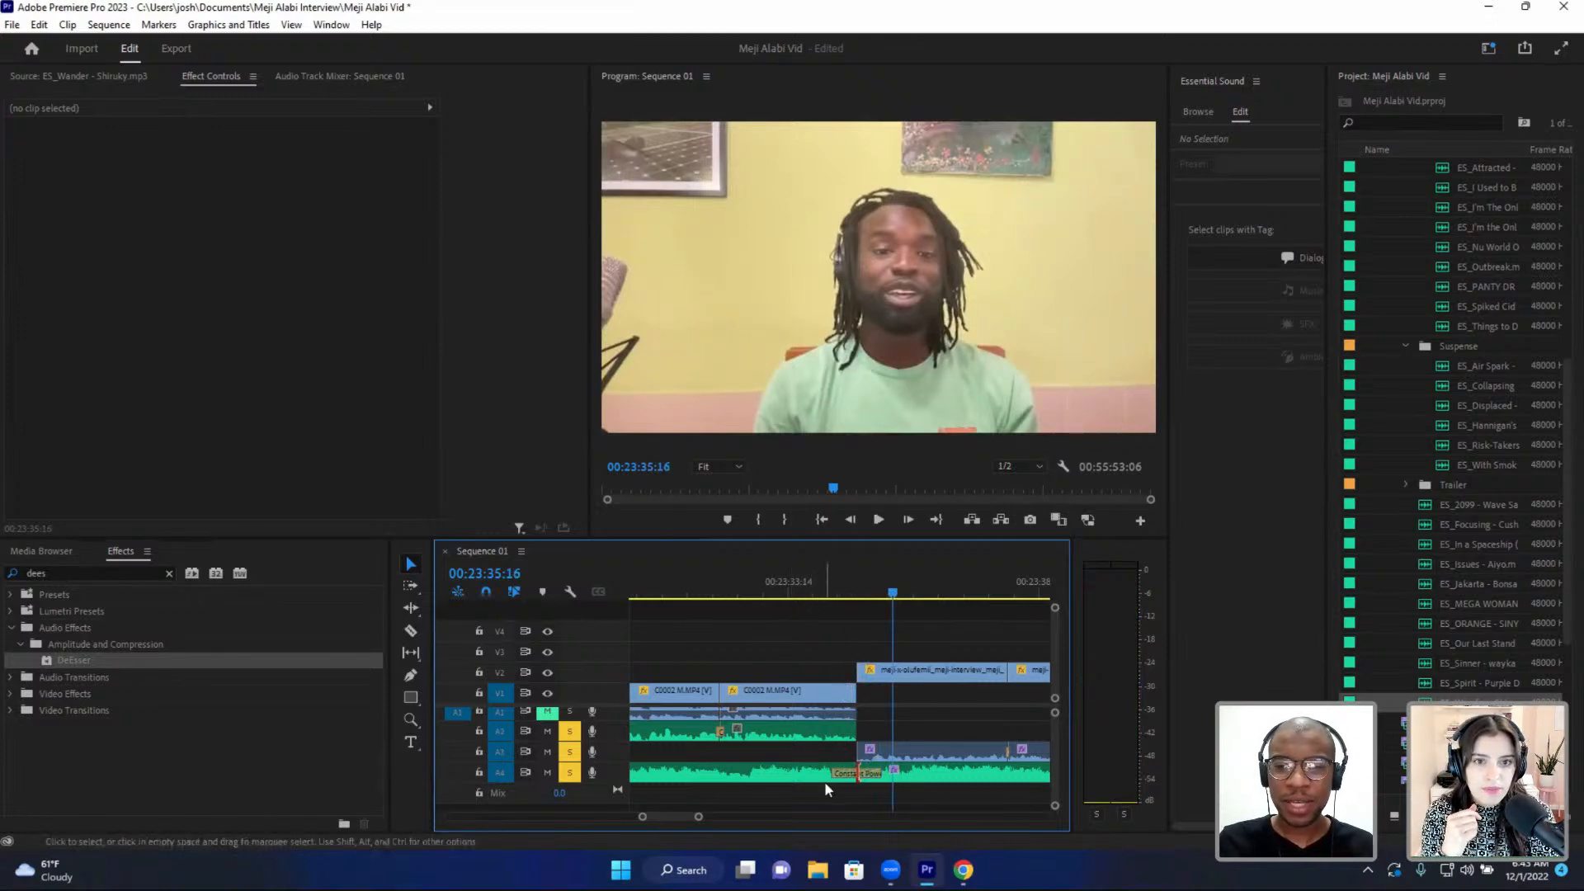
pyautogui.moveTo(835, 773); pyautogui.dragTo(841, 767)
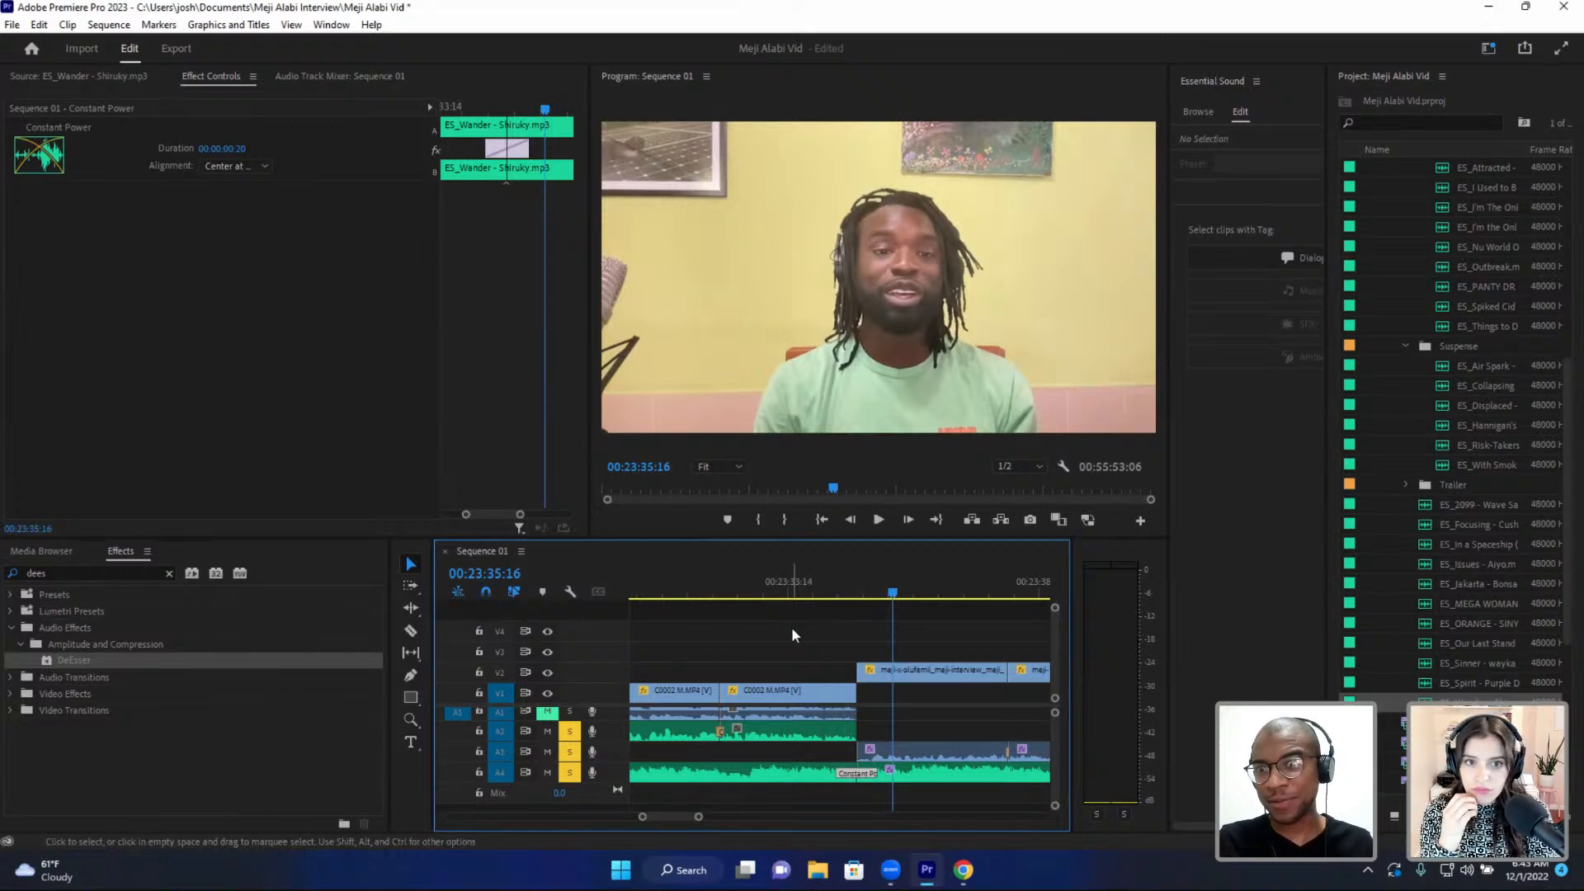
pyautogui.click(770, 582)
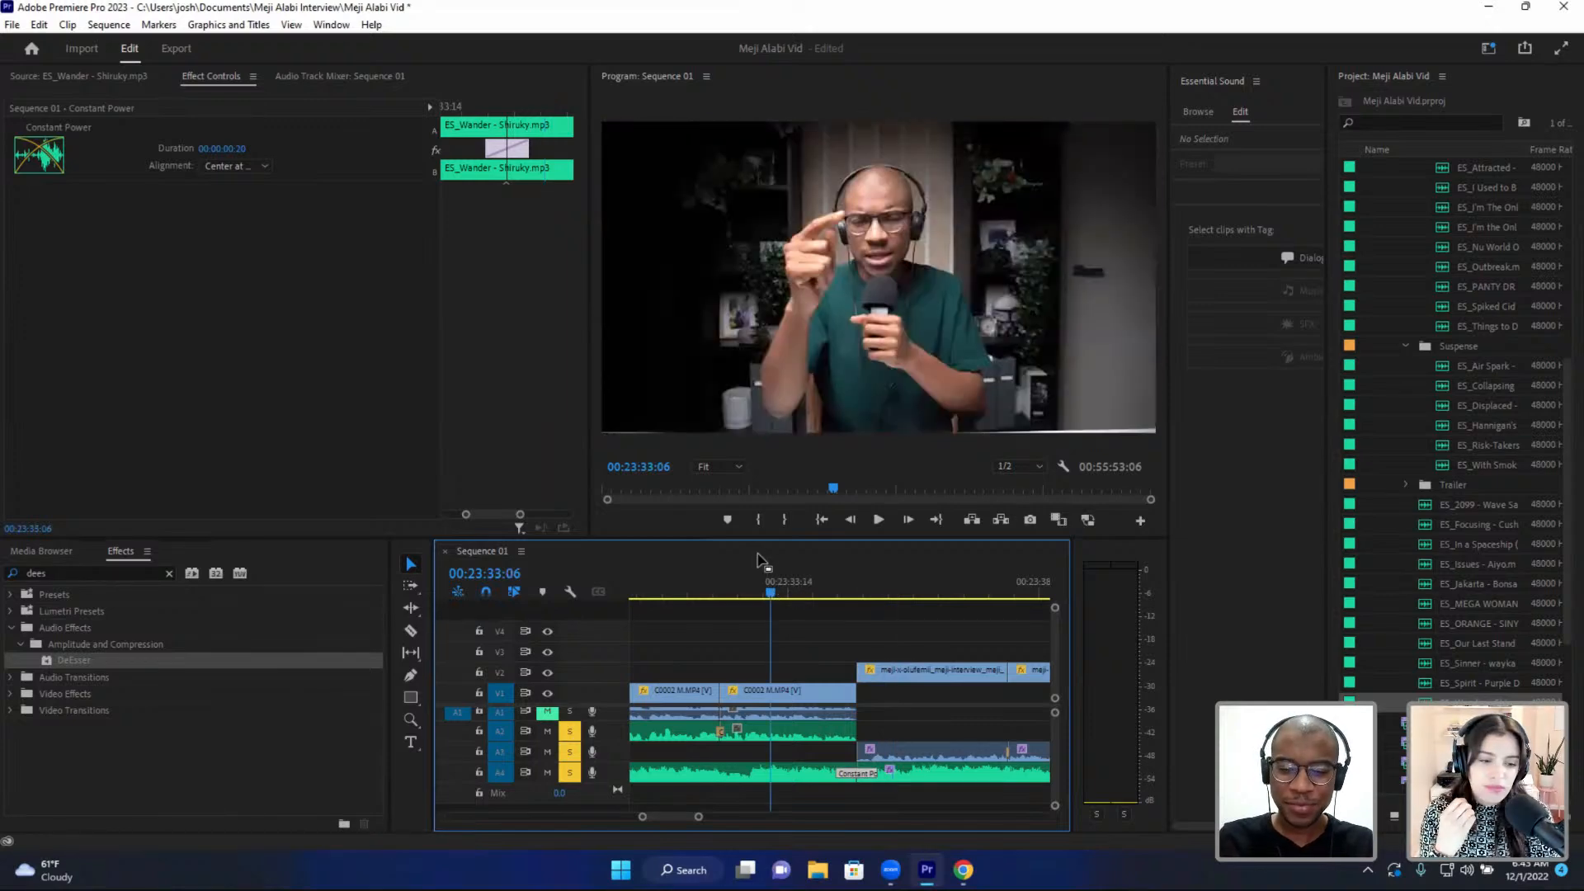
# - Trim the end of the ES_Wander music on A4 back to the end of the last interview clip
pyautogui.press('-')
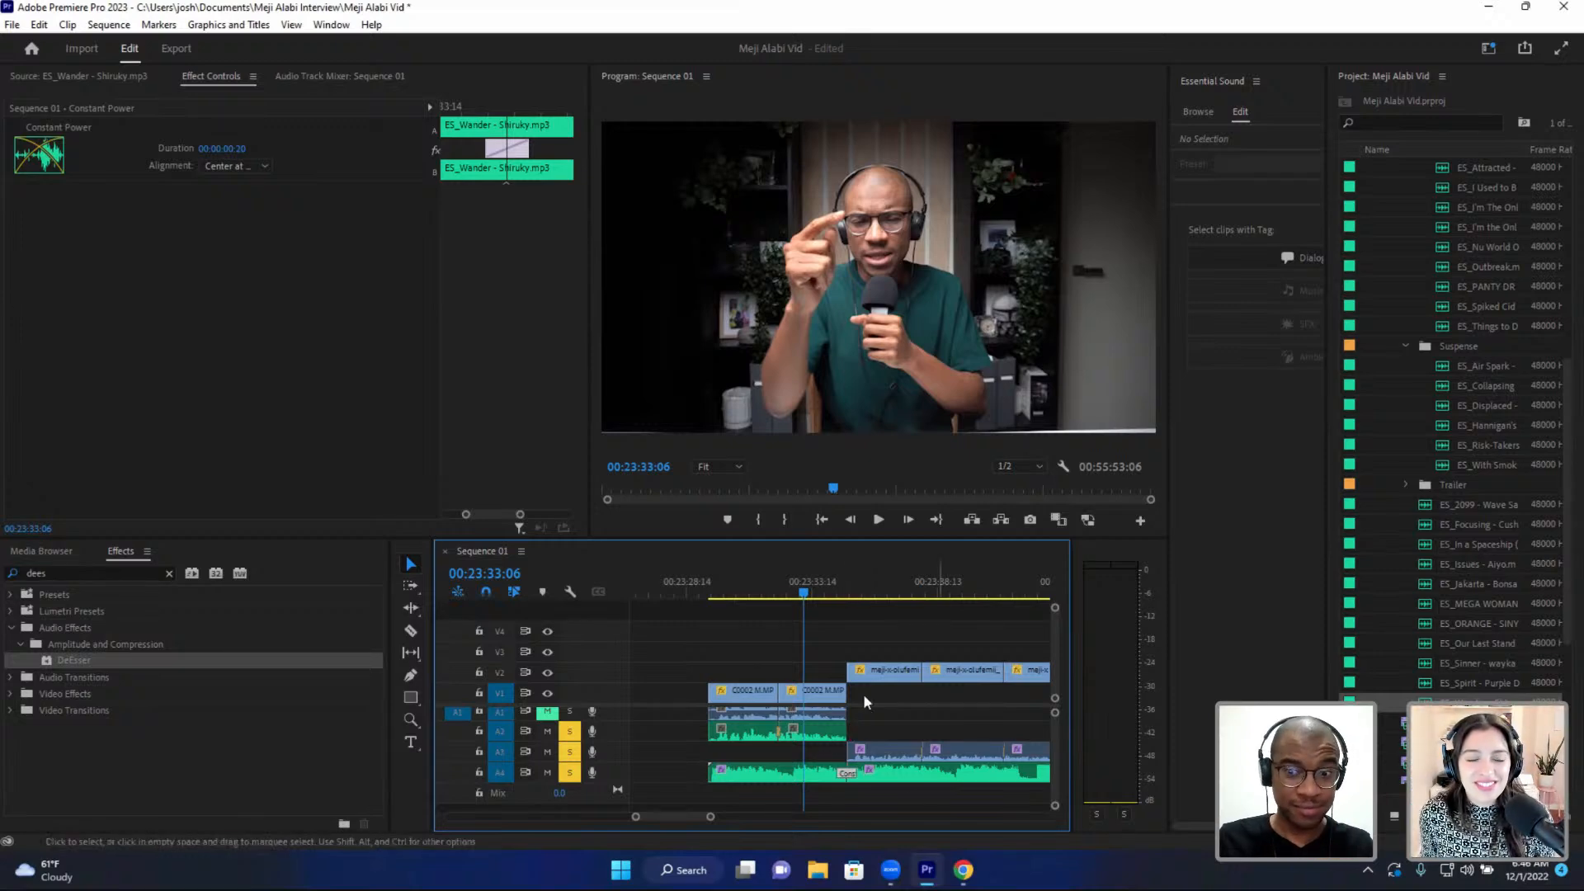
pyautogui.scroll(-3, 858, 697)
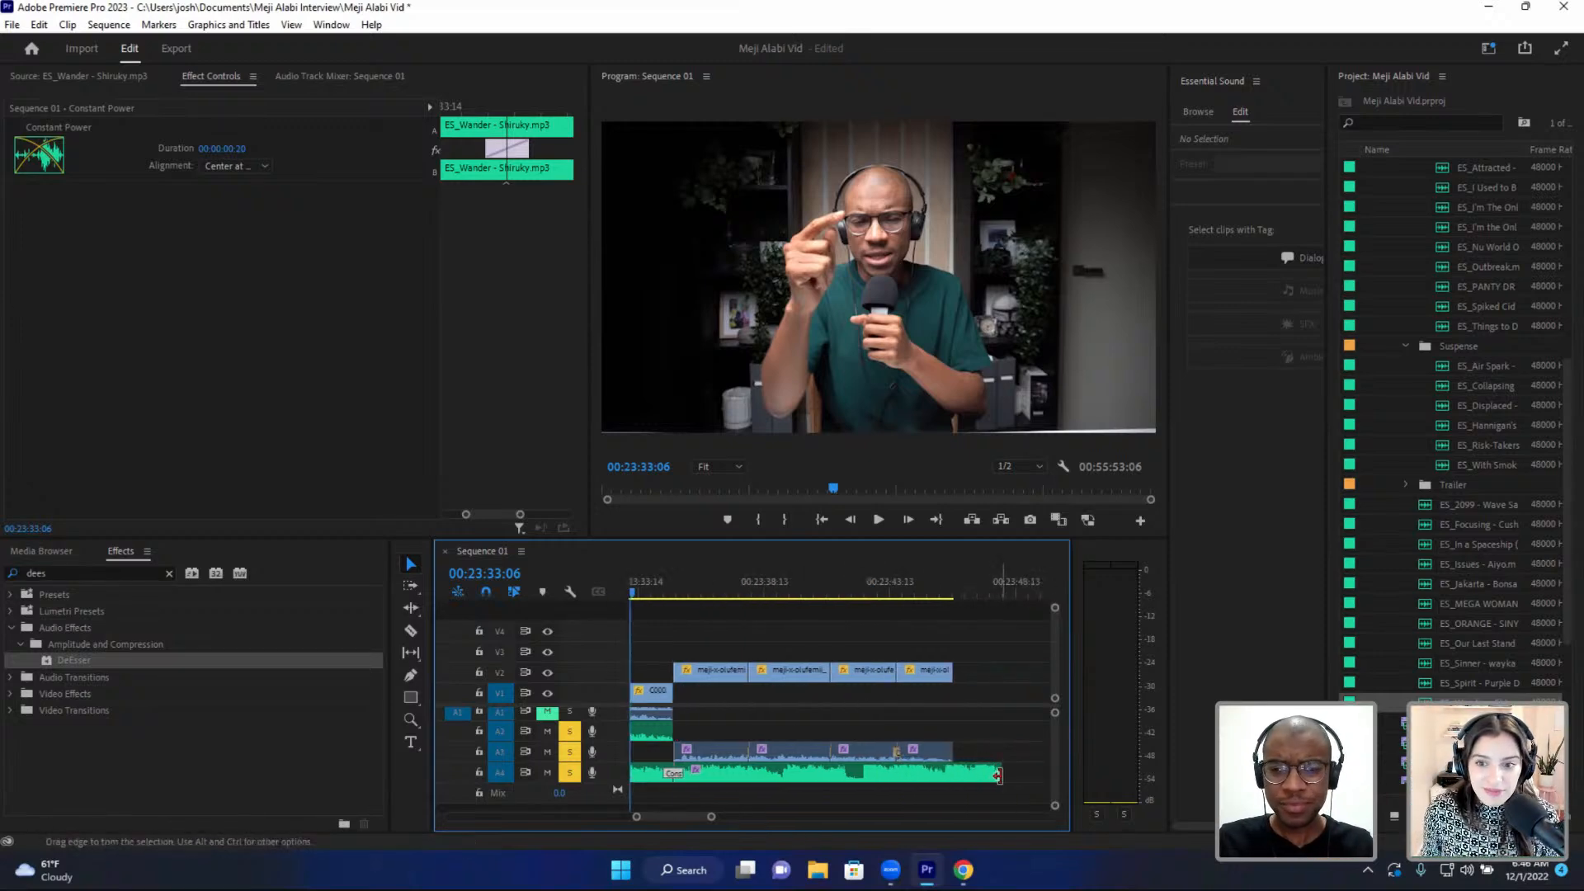
pyautogui.moveTo(1000, 773); pyautogui.dragTo(947, 761)
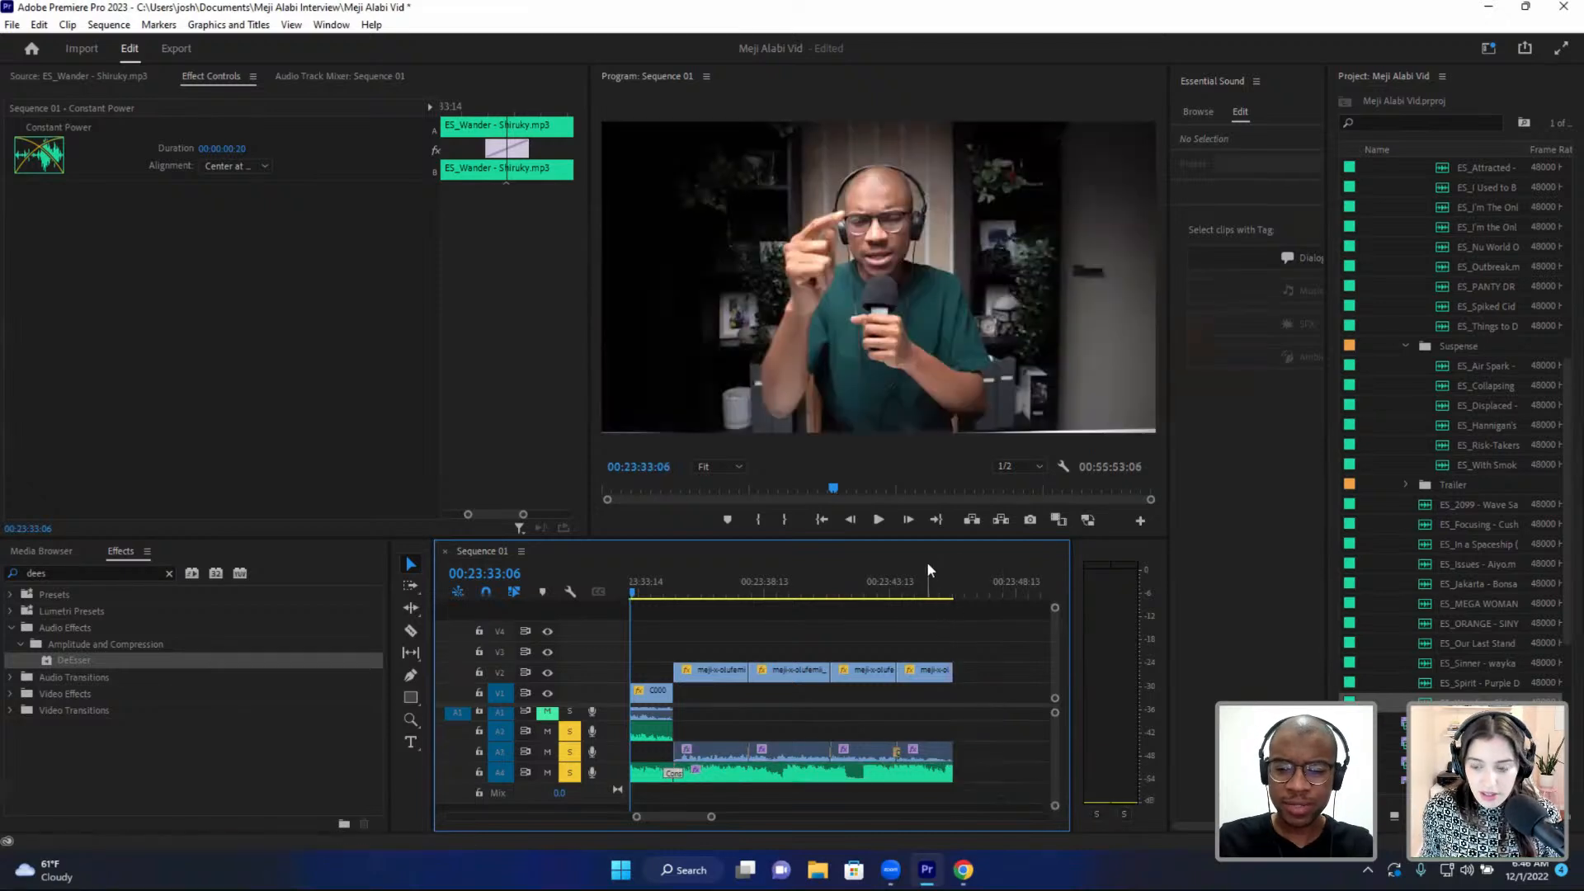
# - Load the SnapSave.io-Burna Boy - Real Life feat. Stormzy clip from the Clips bin and place it on V1 after the last interview clip
pyautogui.click(926, 591)
pyautogui.press('-')
pyautogui.press('-')
pyautogui.scroll(-3, 948, 682)
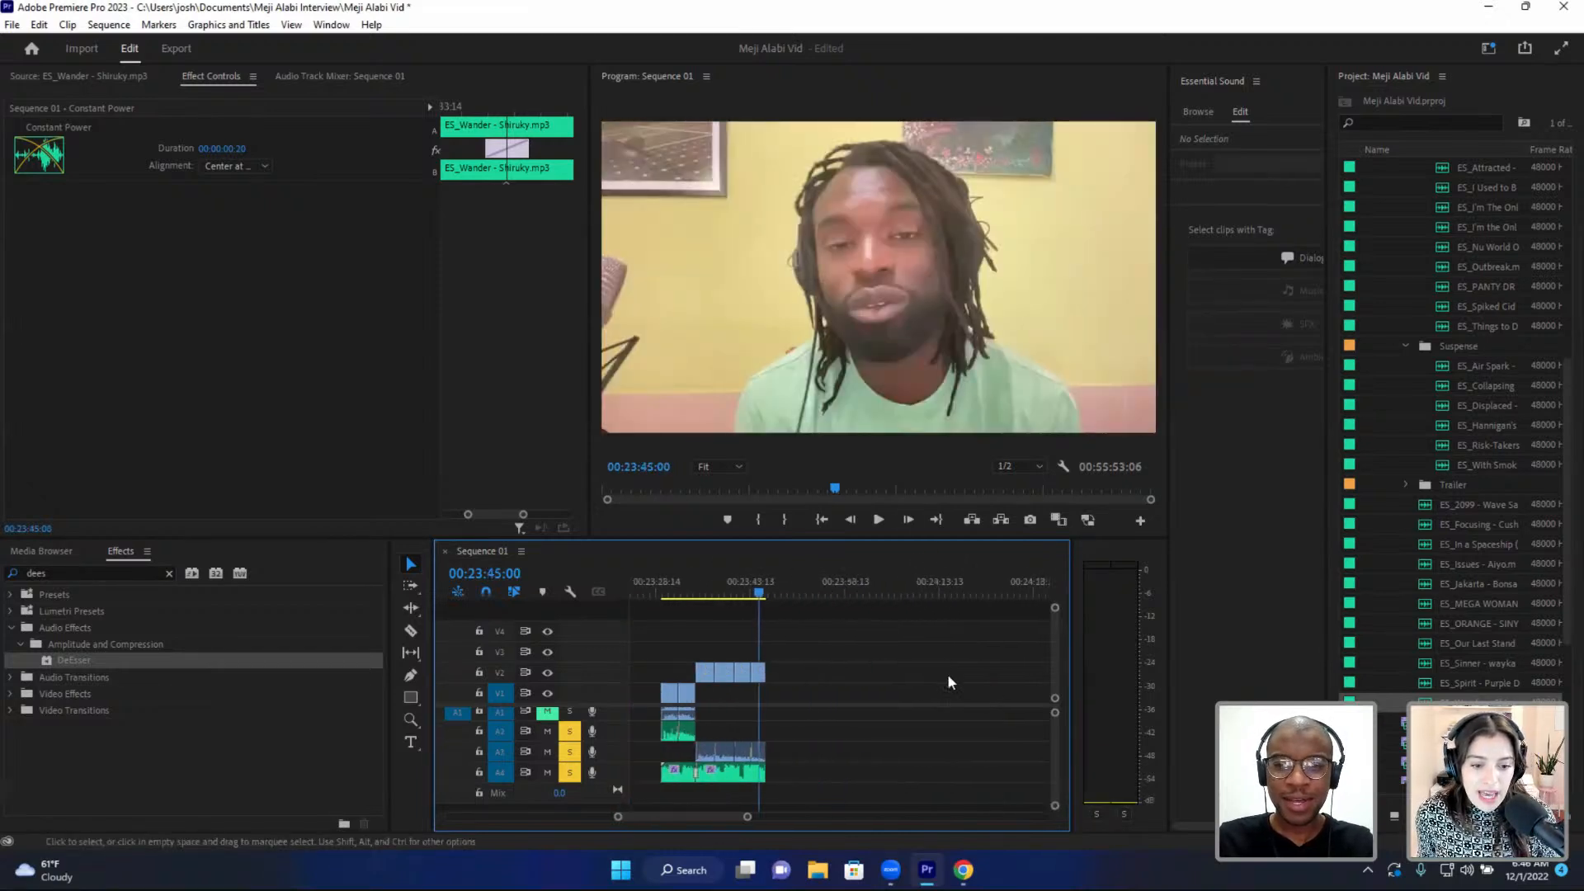
pyautogui.press('-')
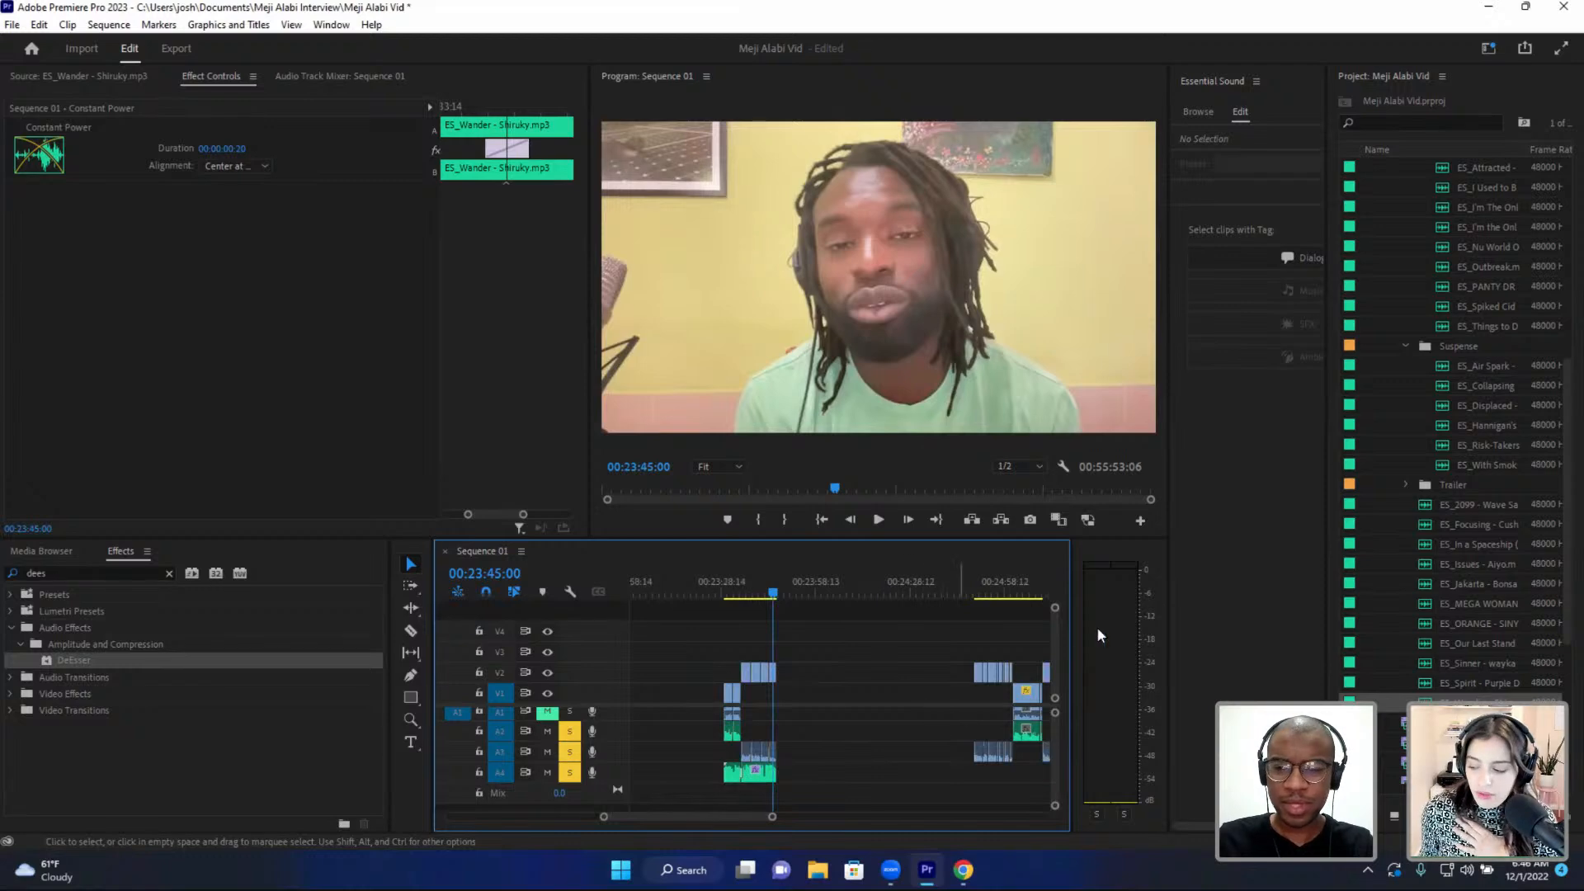
pyautogui.scroll(-2, 920, 701)
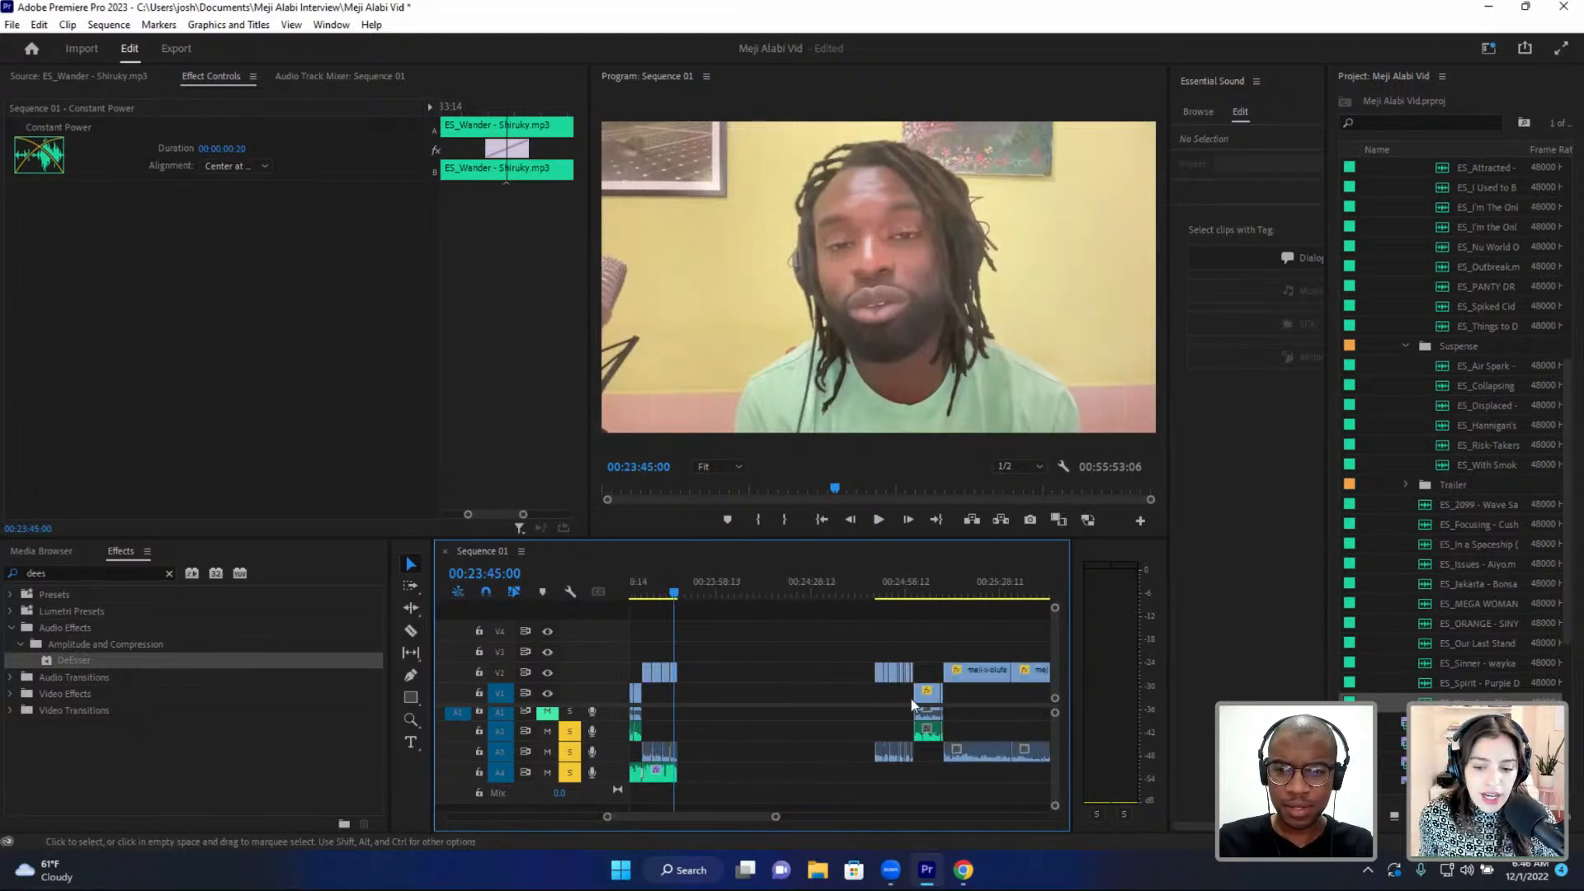
pyautogui.scroll(3, 918, 702)
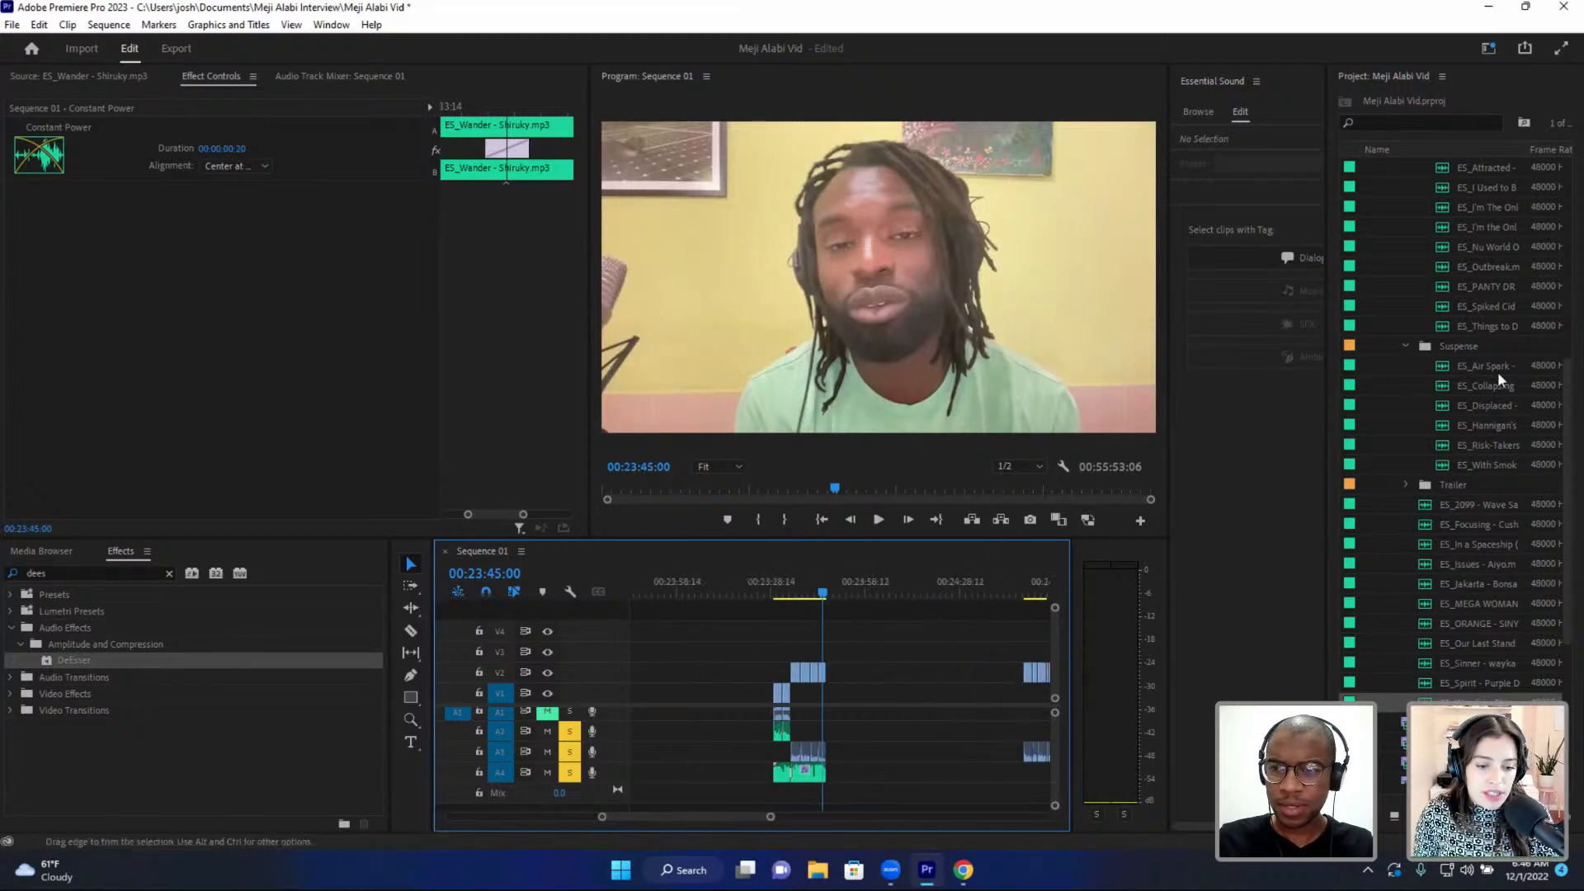
pyautogui.scroll(6, 1407, 314)
pyautogui.scroll(1, 1381, 316)
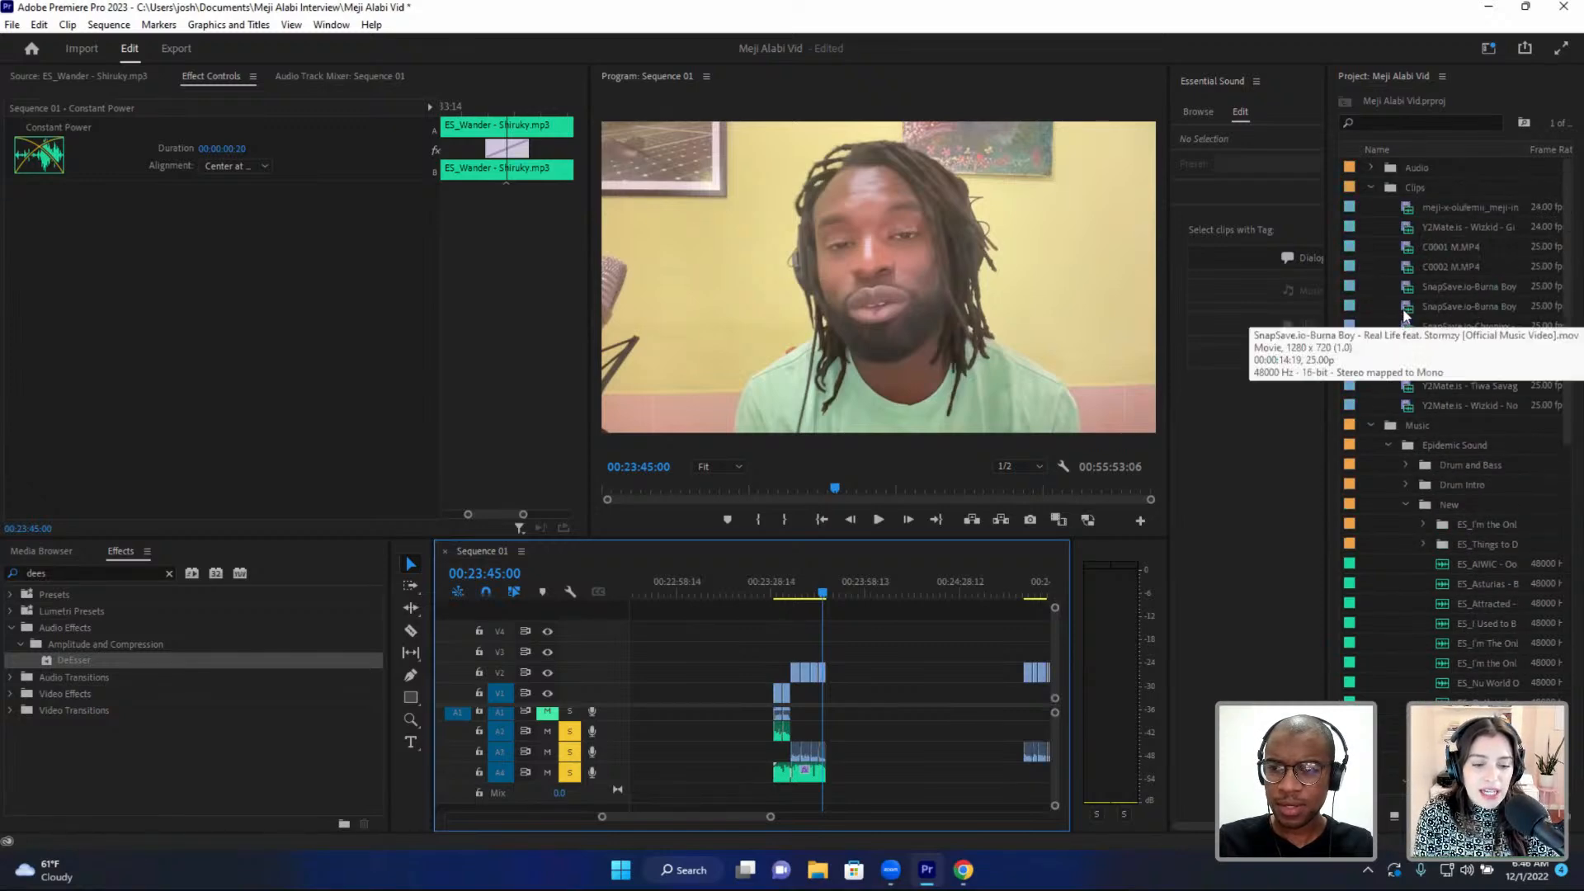
pyautogui.click(1405, 309)
pyautogui.doubleClick(1405, 308)
pyautogui.moveTo(263, 318); pyautogui.dragTo(828, 707)
# - Play the join between the last interview clip and the Burna Boy music video clip
pyautogui.click(824, 591)
pyautogui.press('=')
pyautogui.press('=')
pyautogui.press('=')
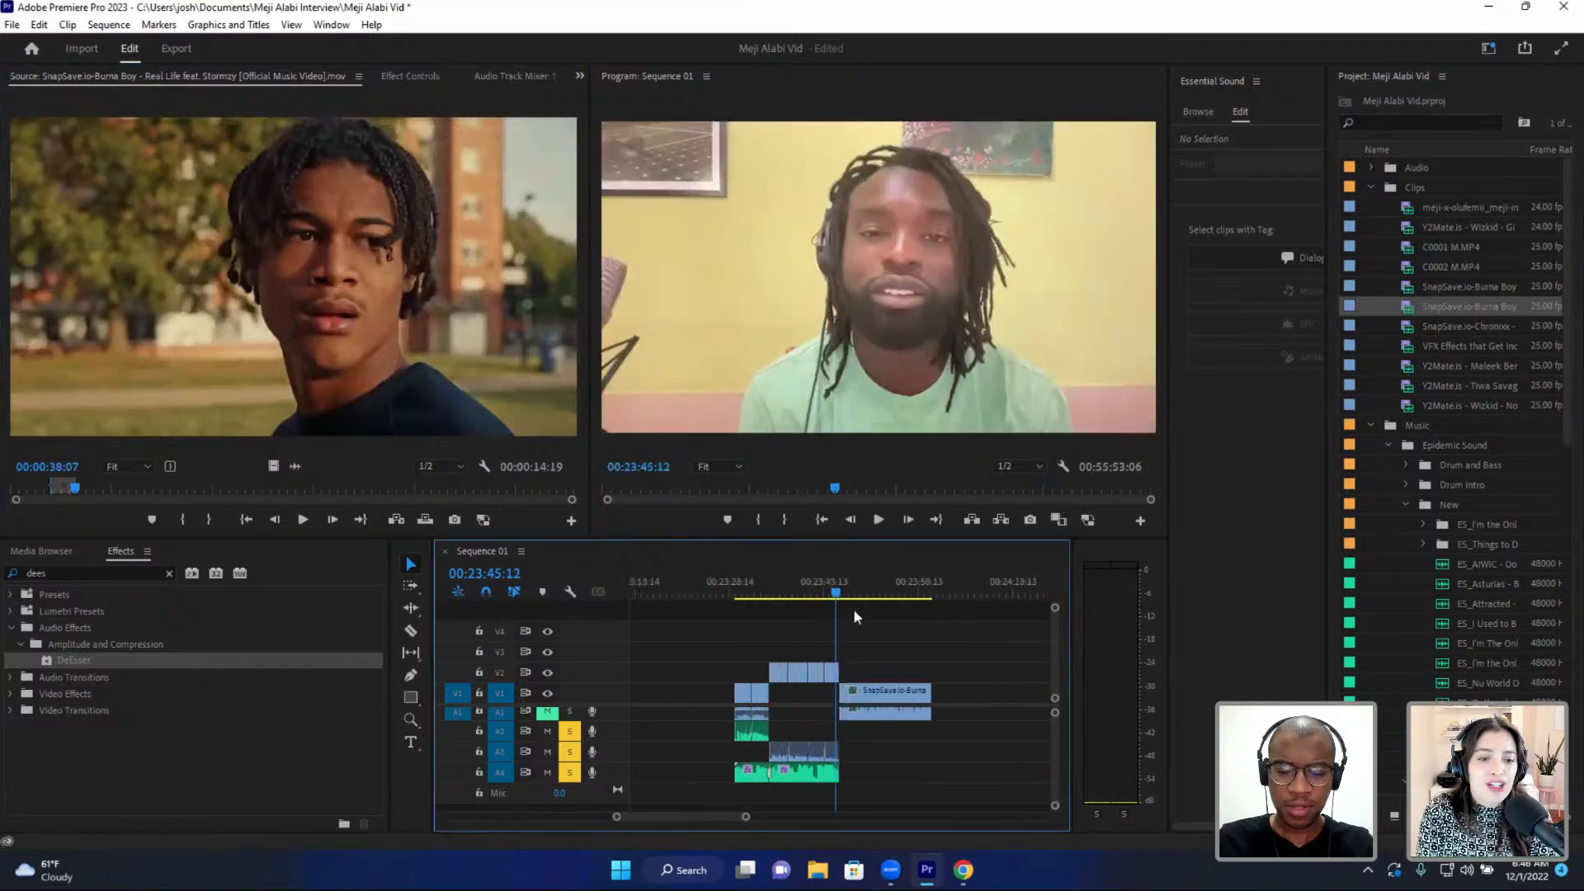
pyautogui.press('=')
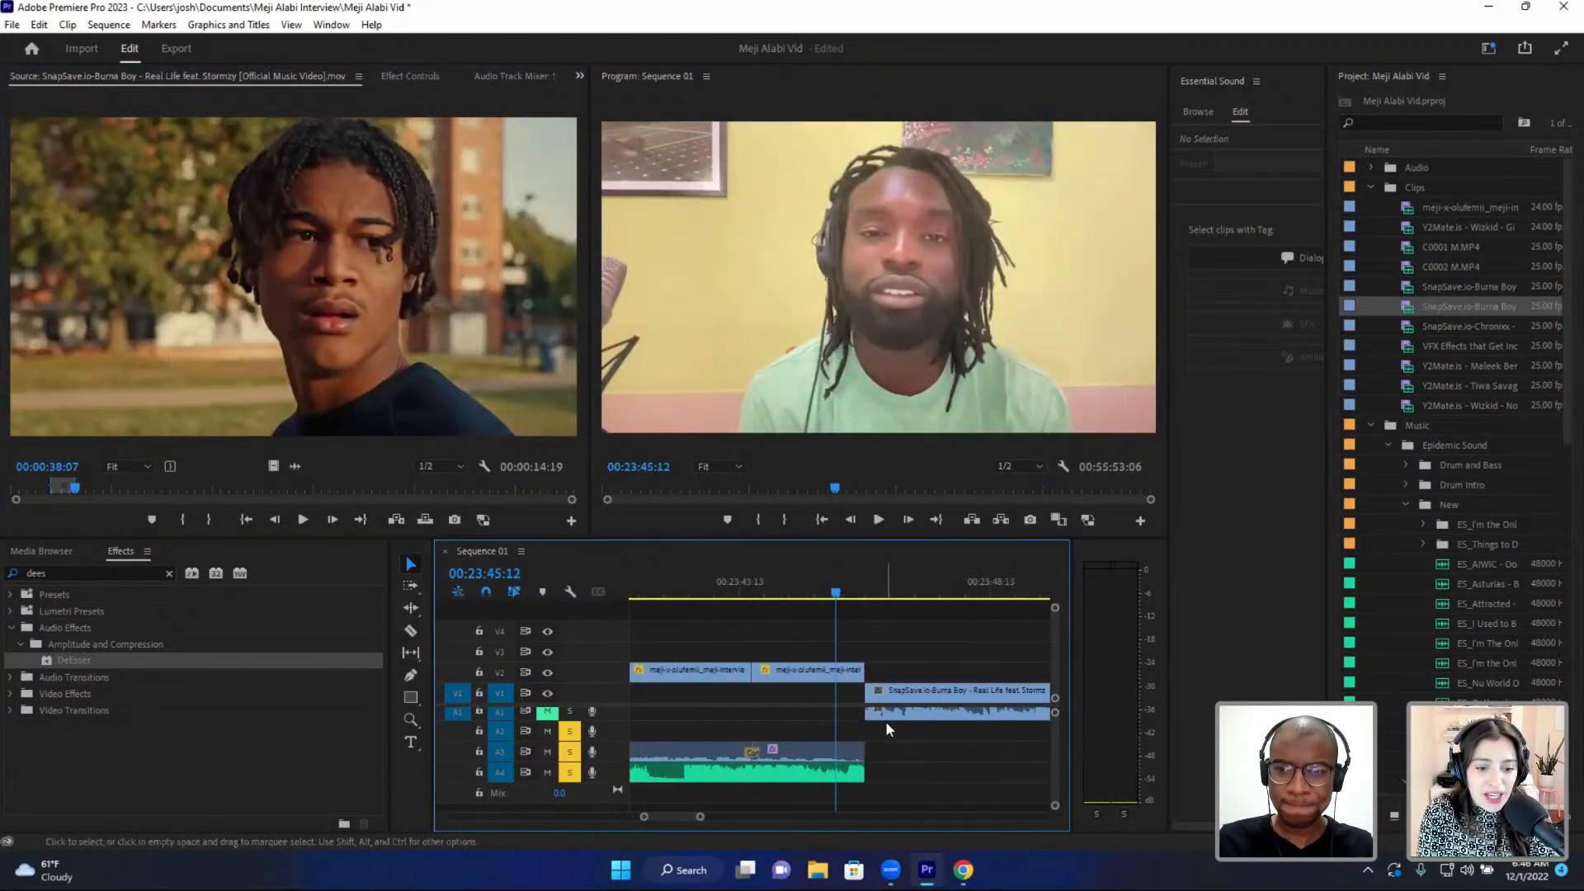
pyautogui.click(766, 592)
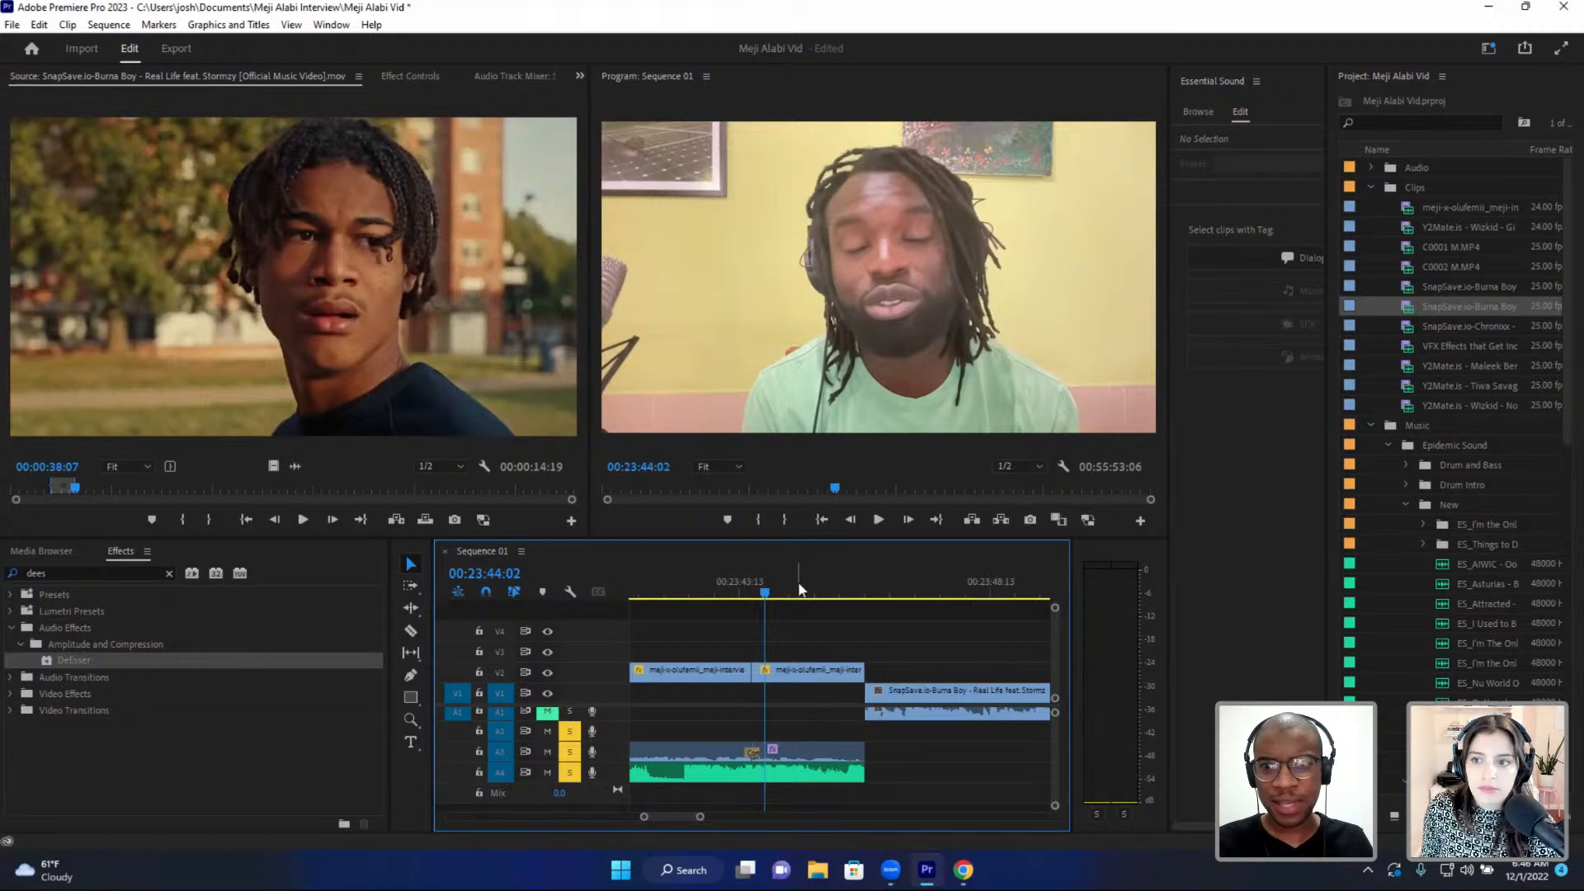
pyautogui.press('space')
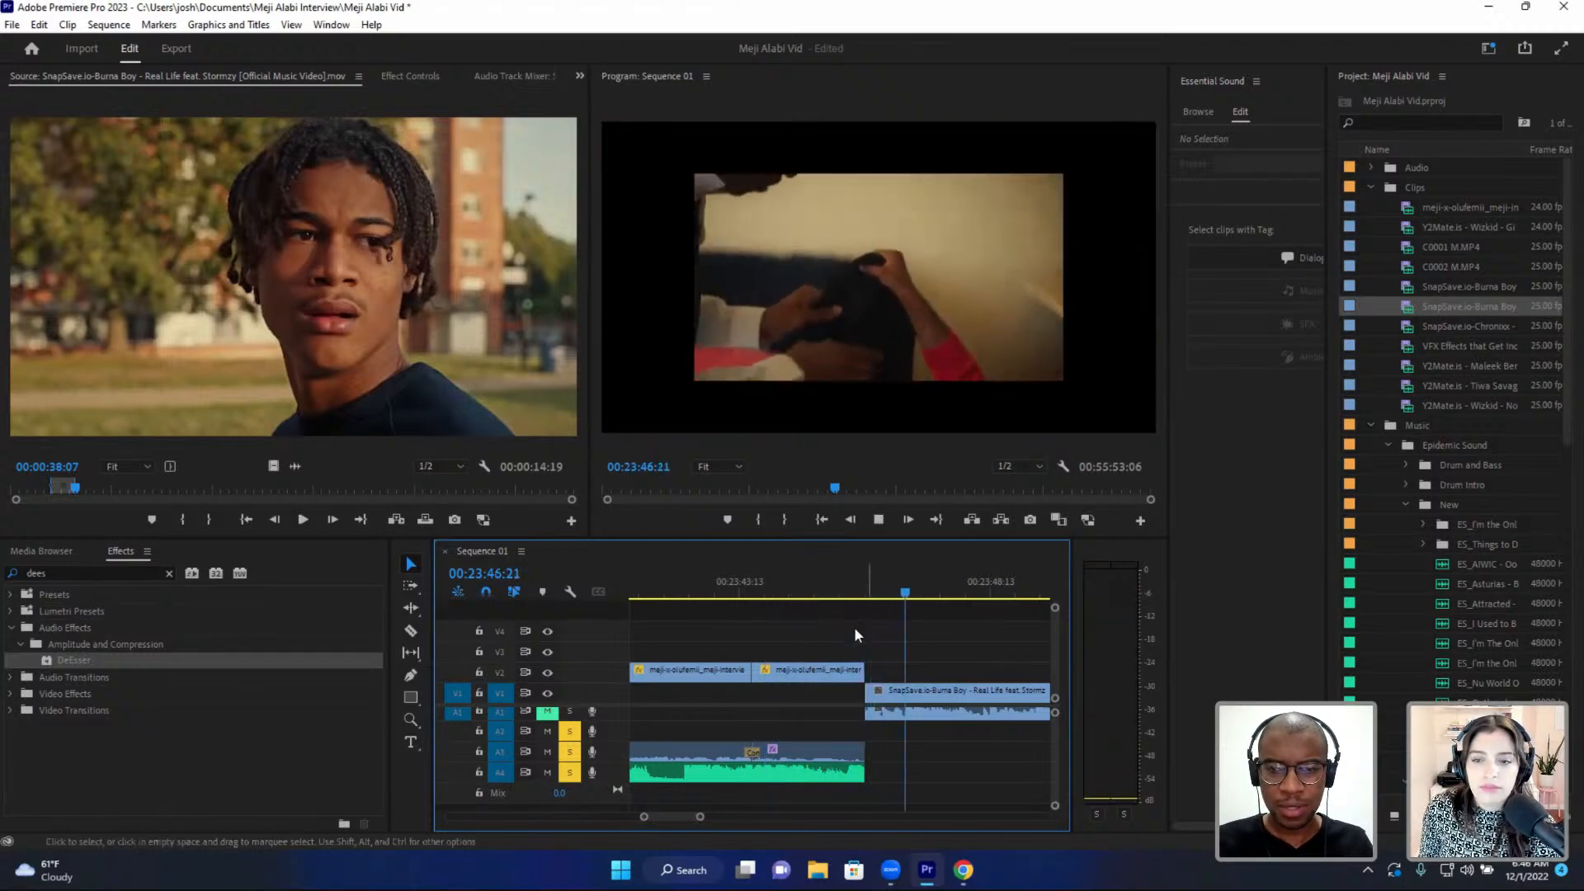
pyautogui.click(667, 579)
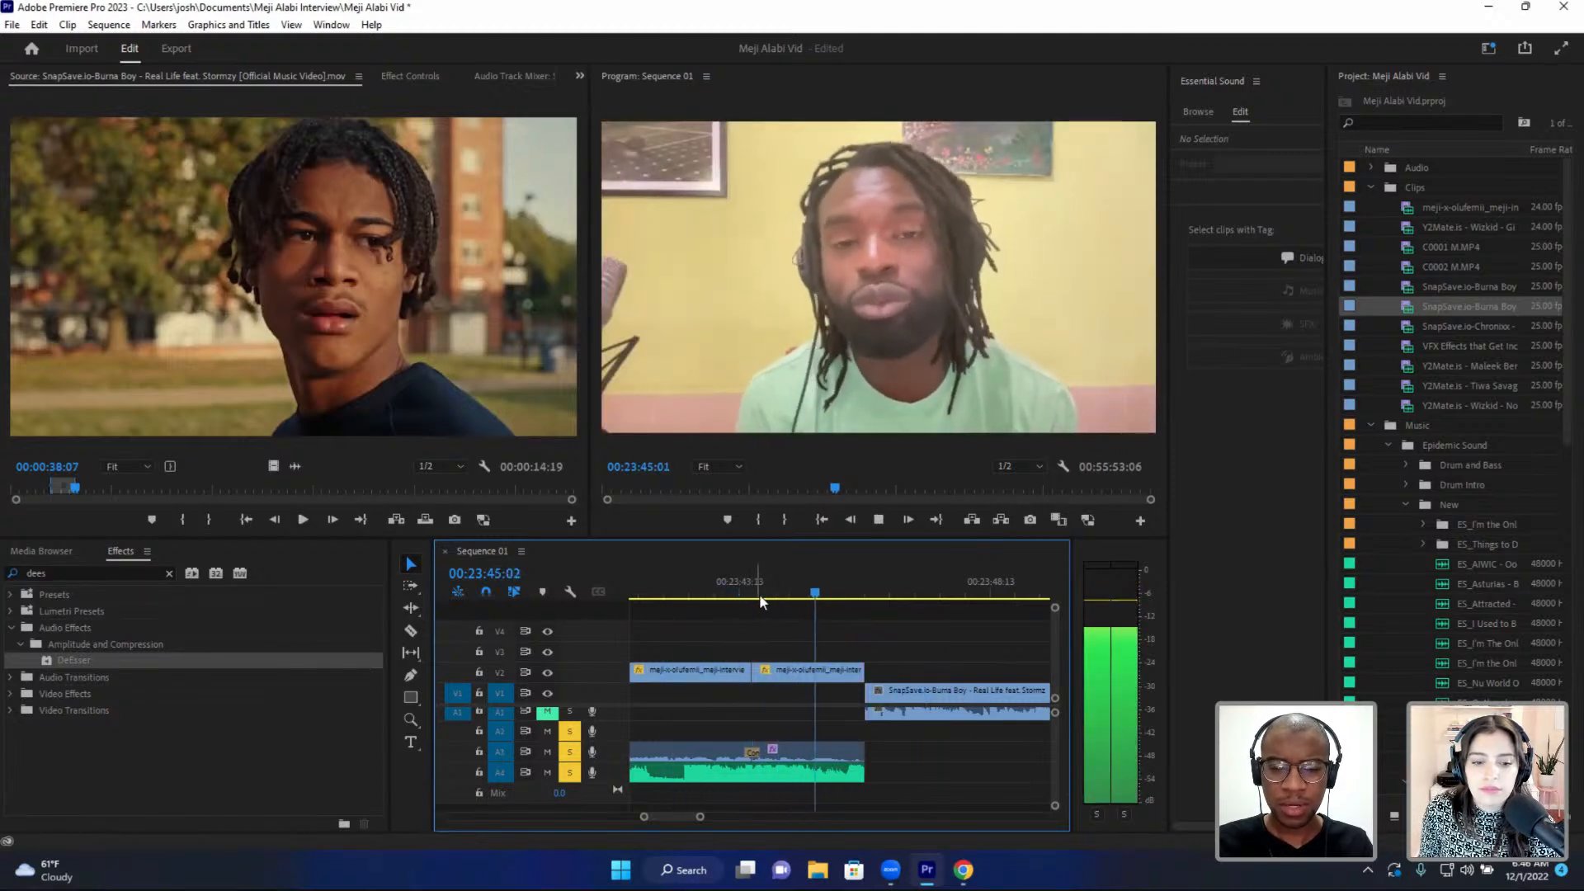
pyautogui.press('space')
# - Move the Burna Boy clip's audio from muted track A1 down to a new track, A5
pyautogui.scroll(-3, 813, 656)
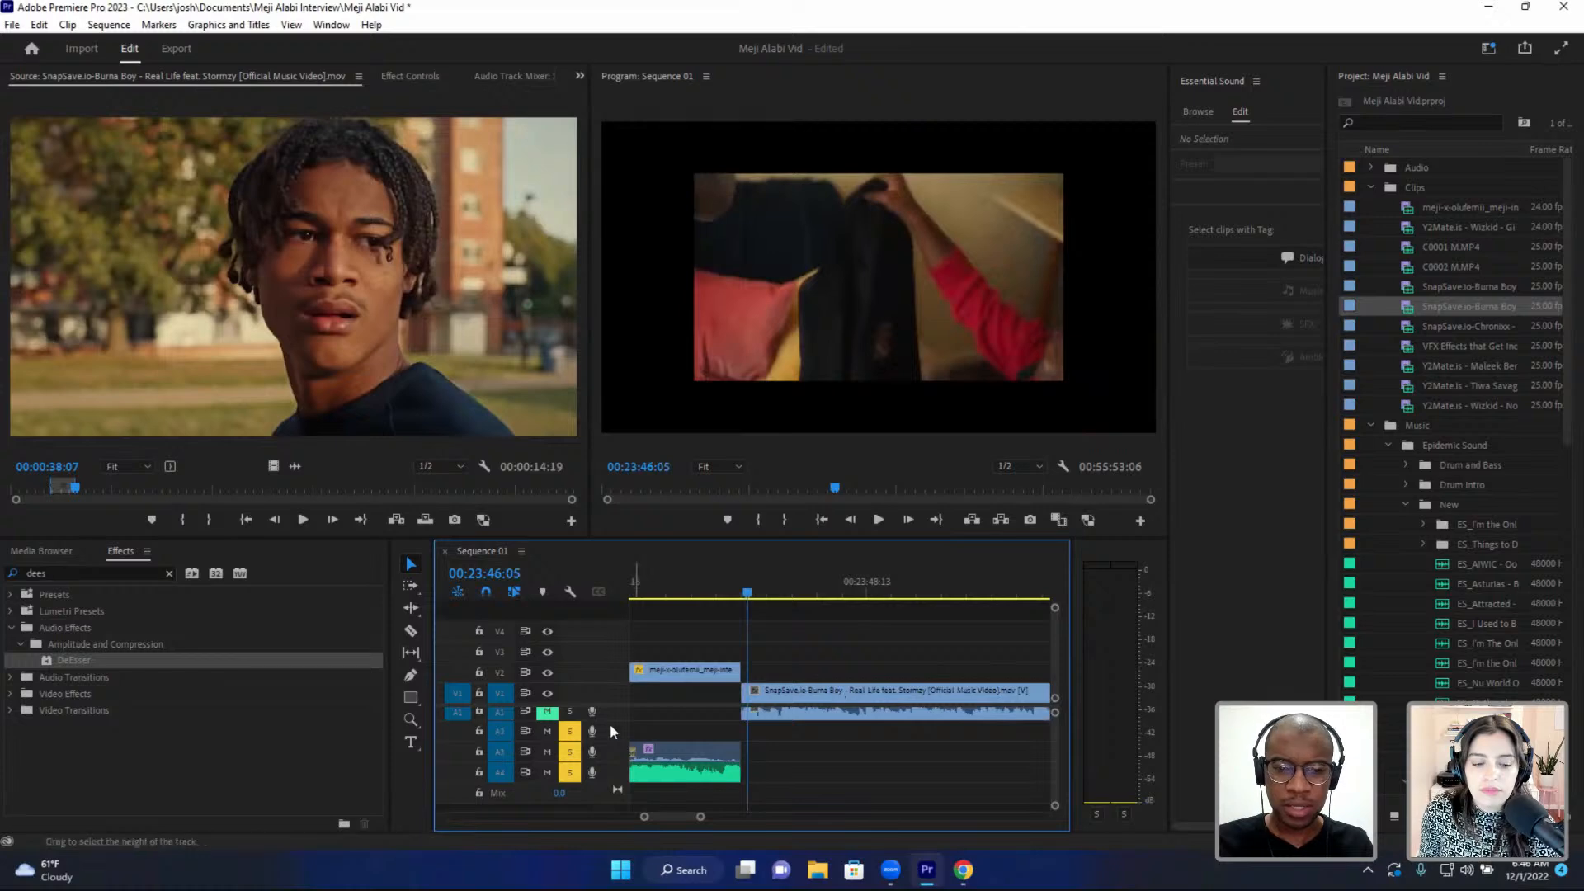
pyautogui.moveTo(786, 728); pyautogui.dragTo(784, 819)
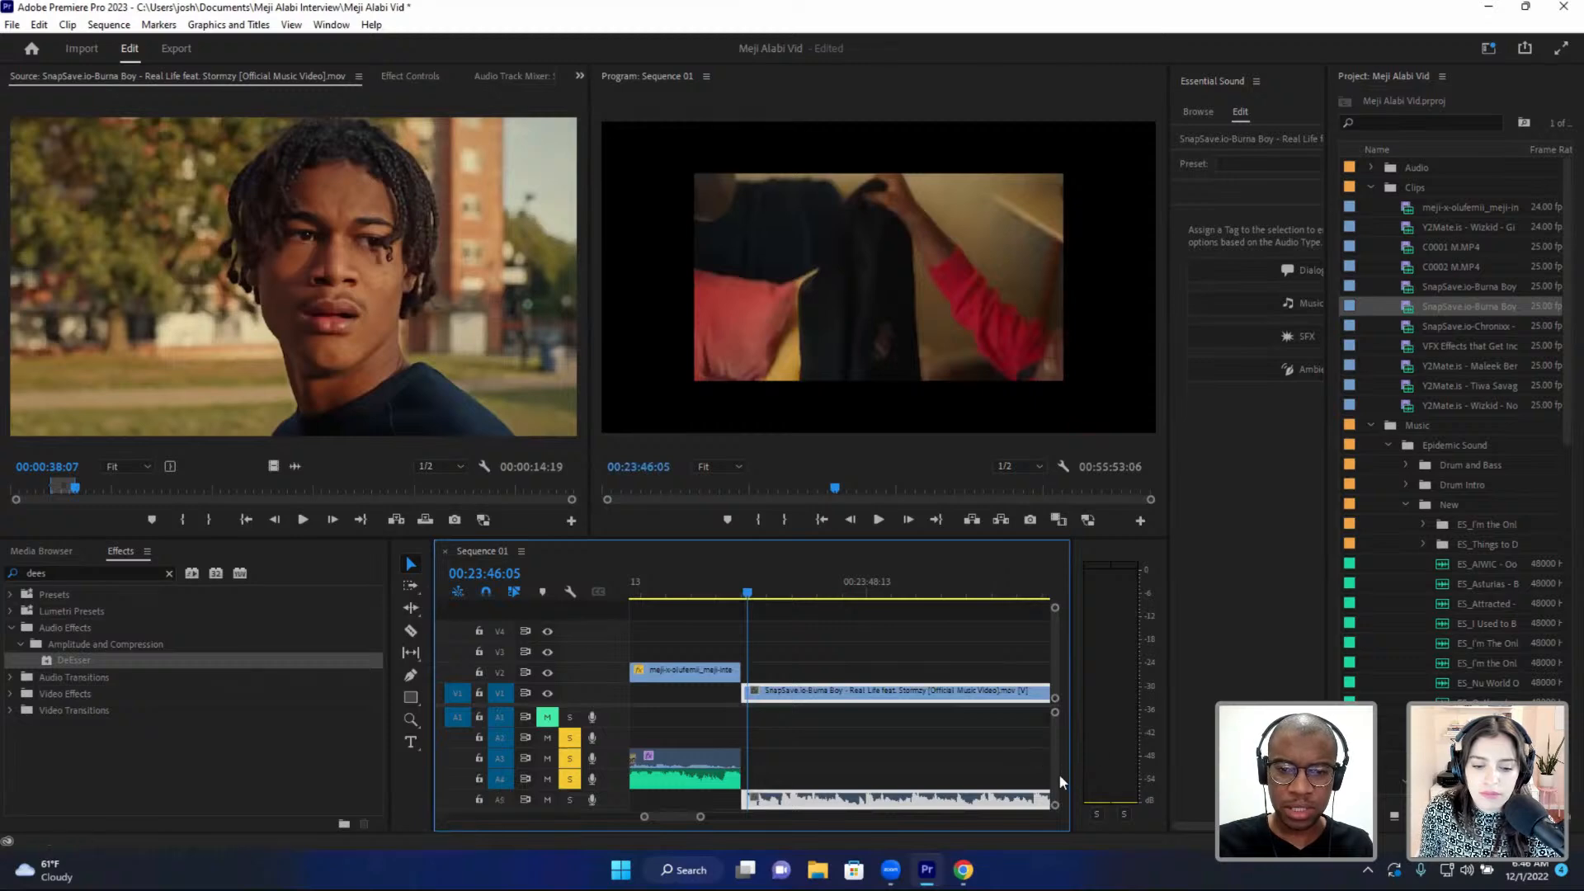
pyautogui.scroll(2, 785, 749)
# - Play the end of the interview to audition the change from ES_Wander music to the Burna Boy clip's audio
pyautogui.click(807, 594)
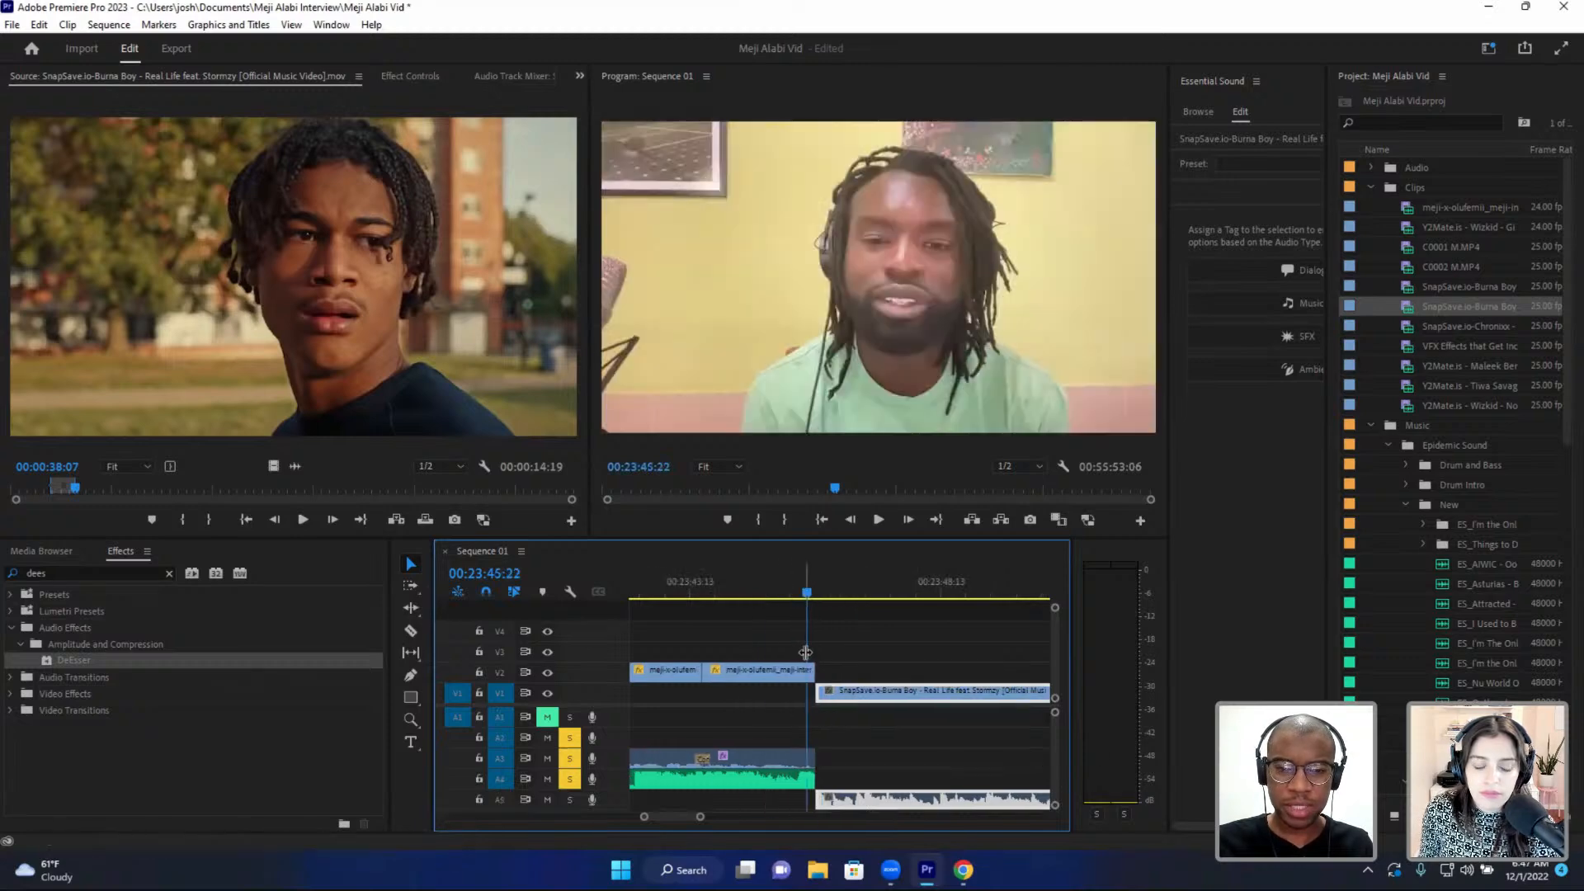
pyautogui.press('space')
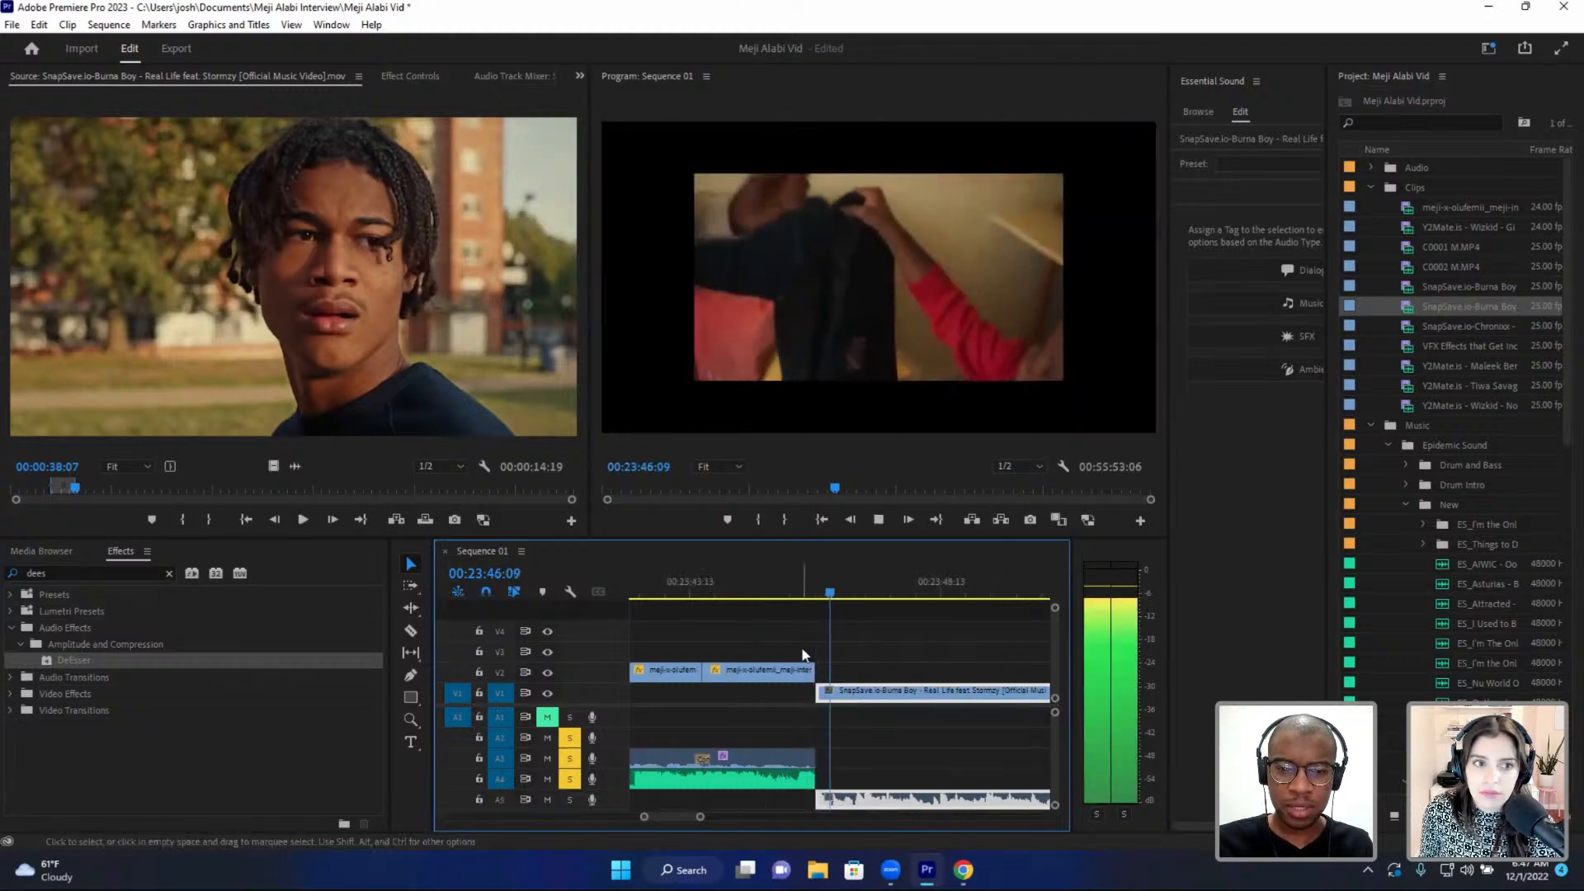
pyautogui.click(748, 575)
pyautogui.moveTo(747, 576); pyautogui.dragTo(674, 581)
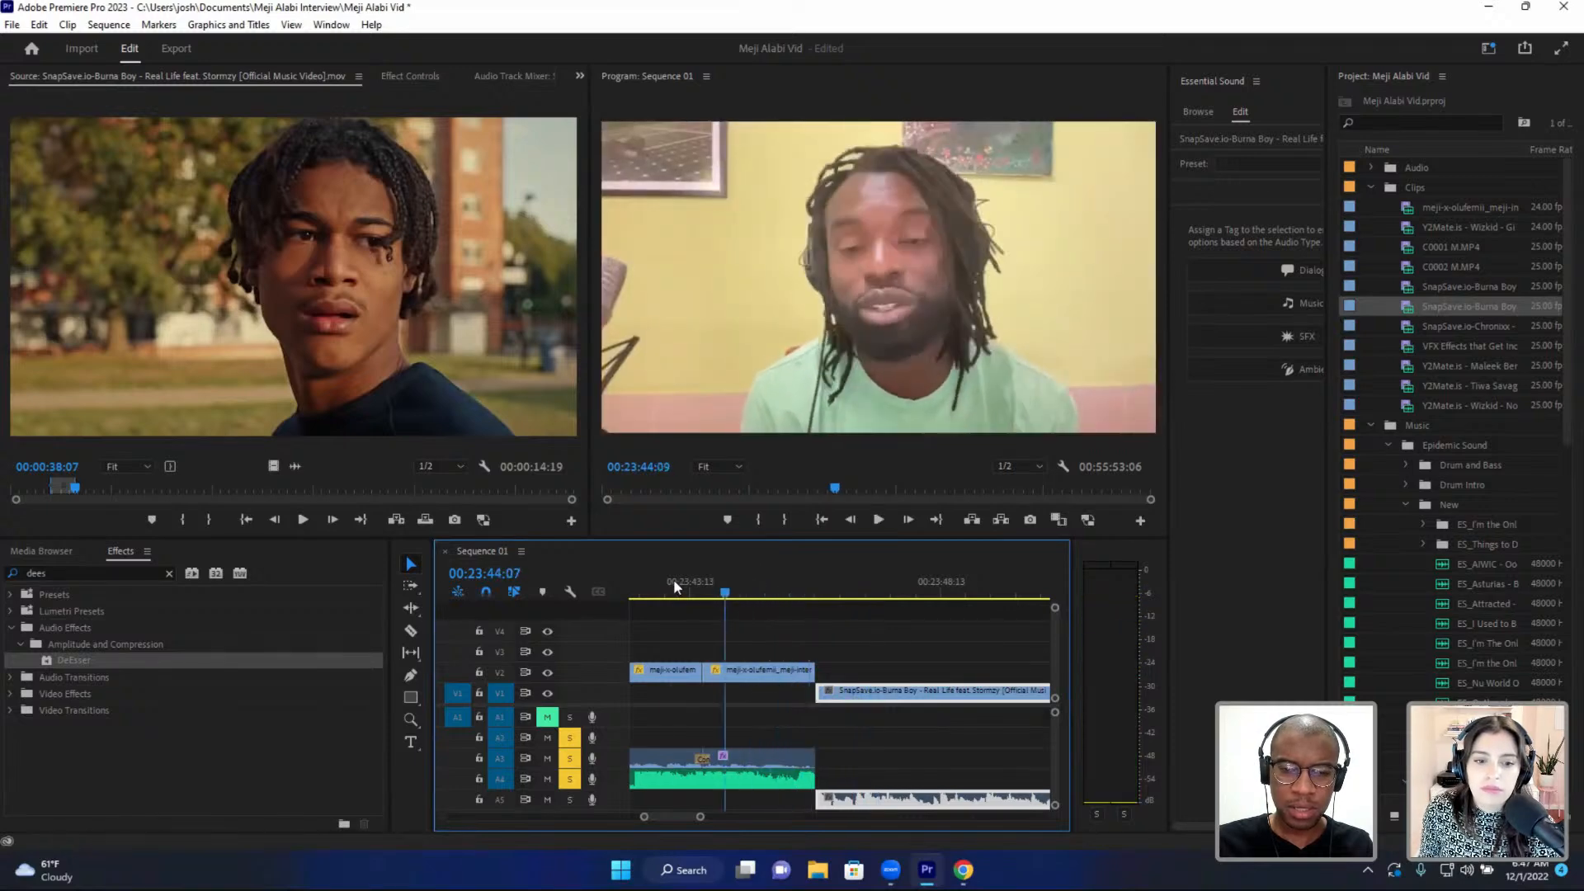
pyautogui.press('space')
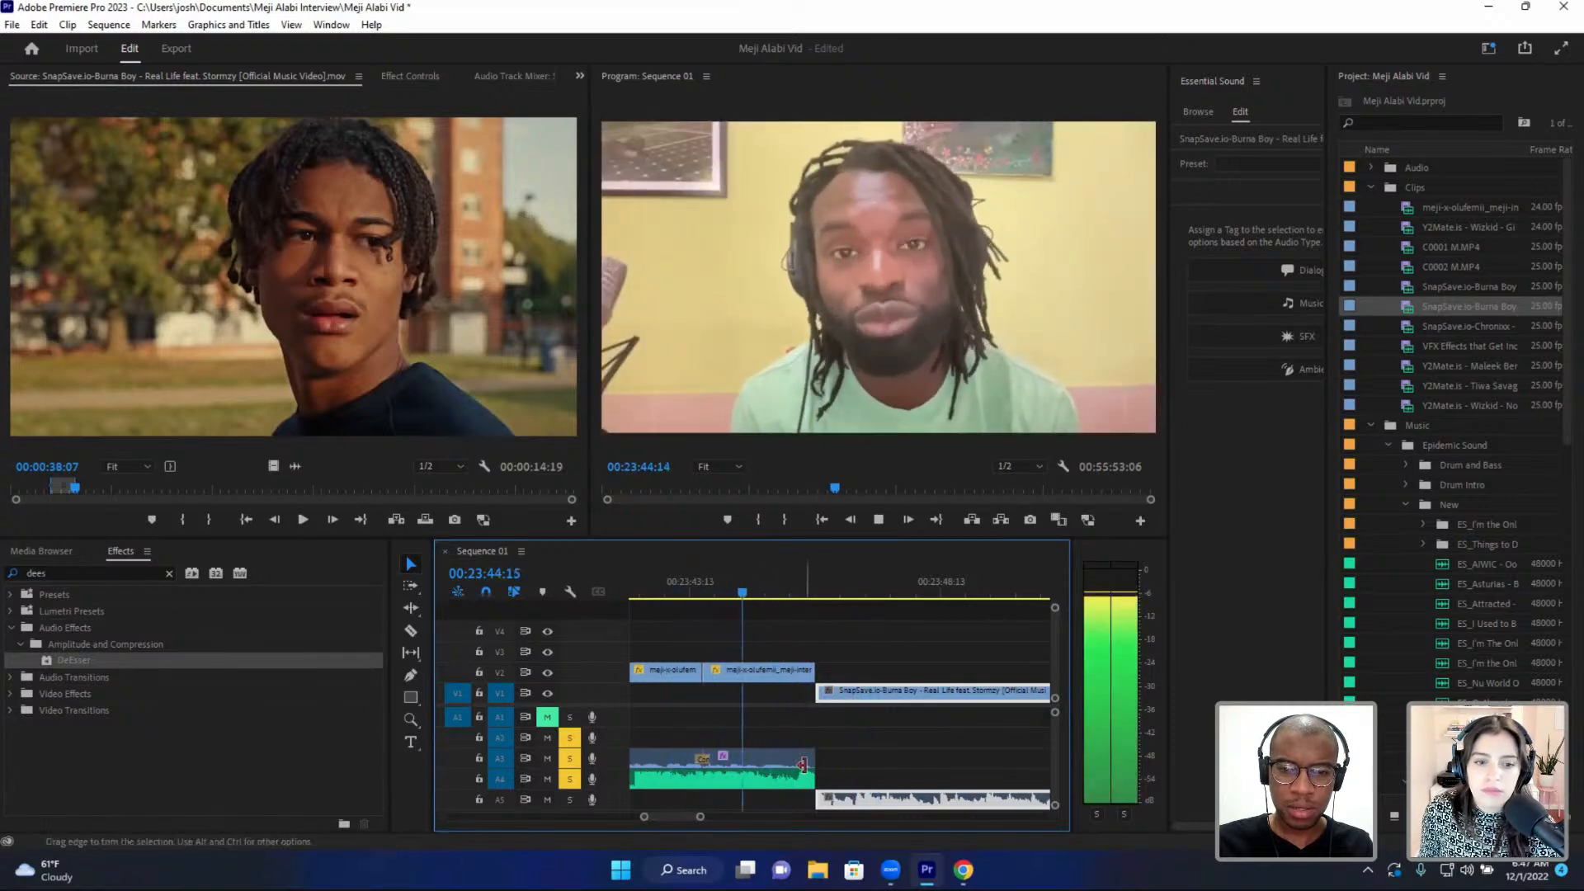
pyautogui.press('space')
# - Trim the end of the ES_Wander music on A4 back to the start of the last interview clip
pyautogui.scroll(2, 809, 721)
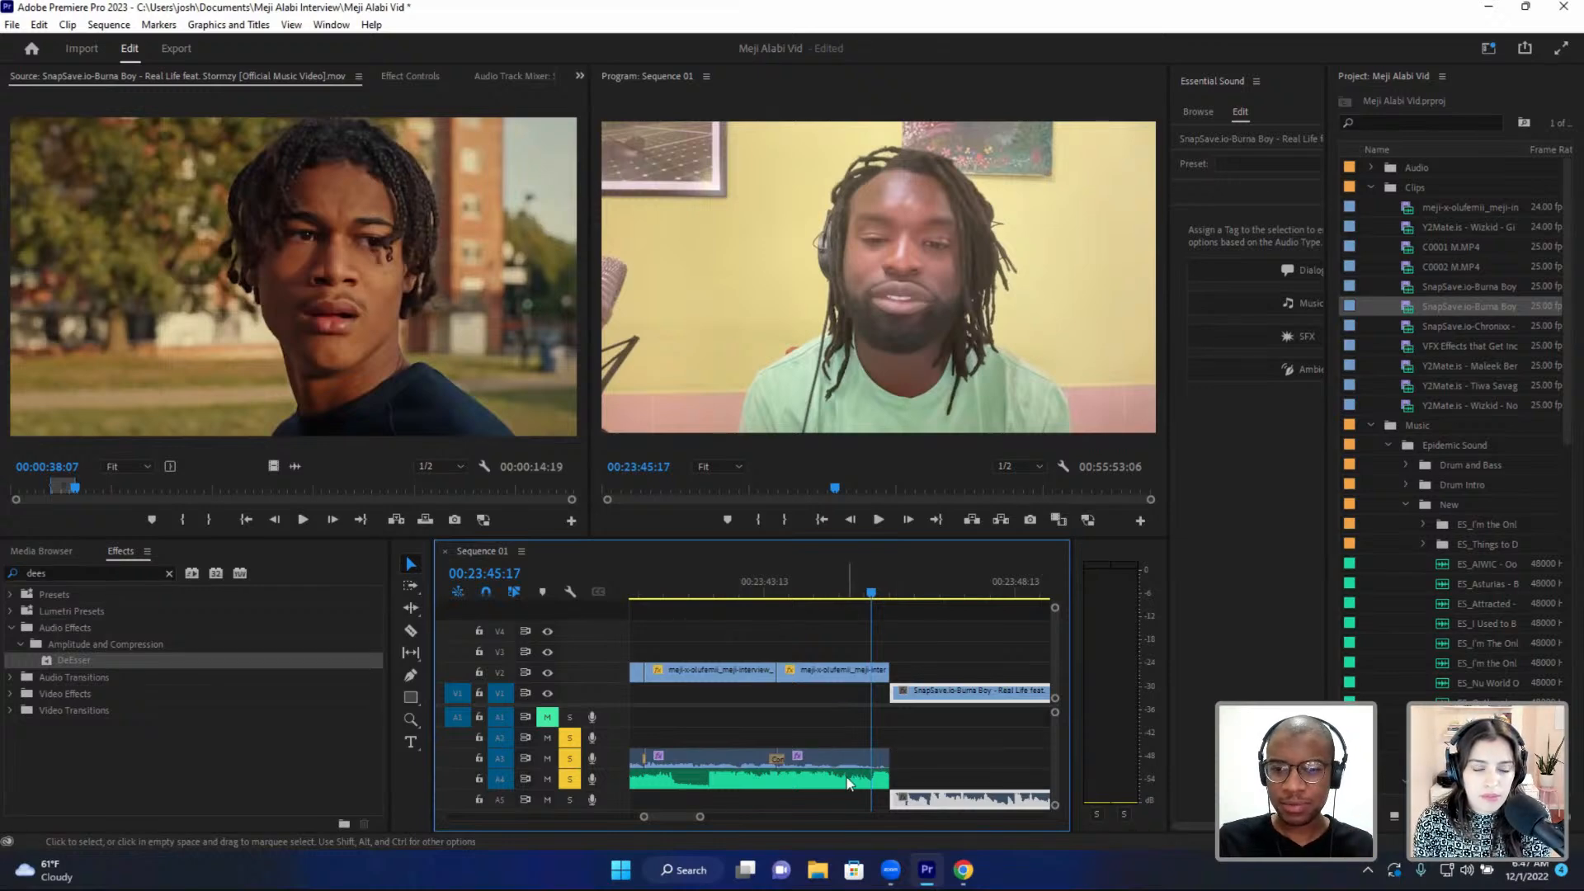
pyautogui.click(874, 775)
pyautogui.moveTo(876, 780); pyautogui.dragTo(763, 775)
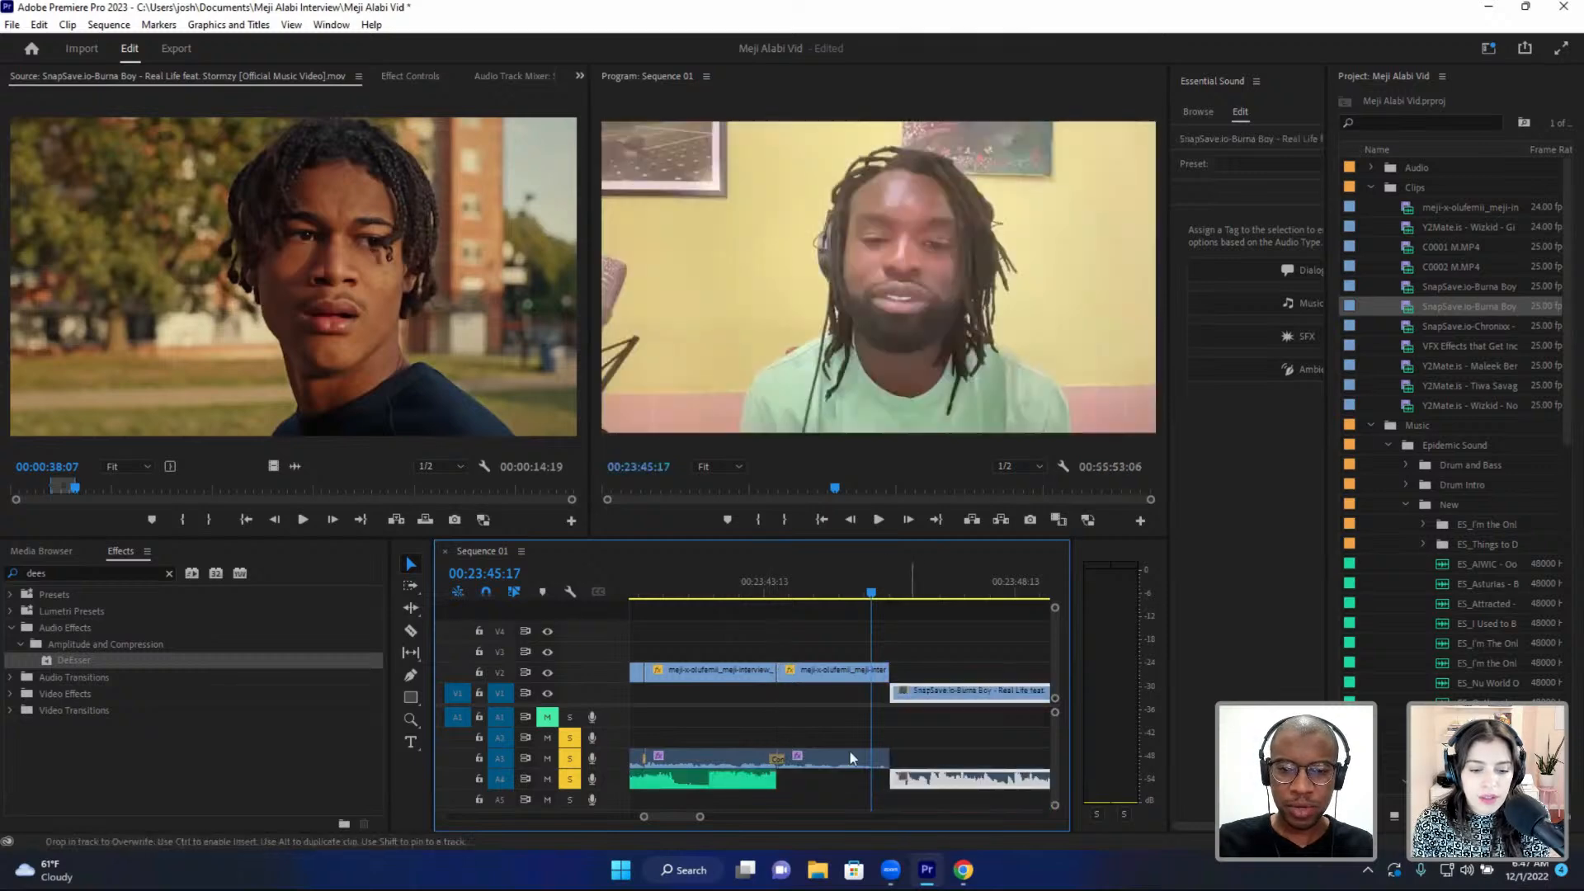
# - Unlink the Burna Boy music video clip's picture from its audio
pyautogui.rightClick(936, 700)
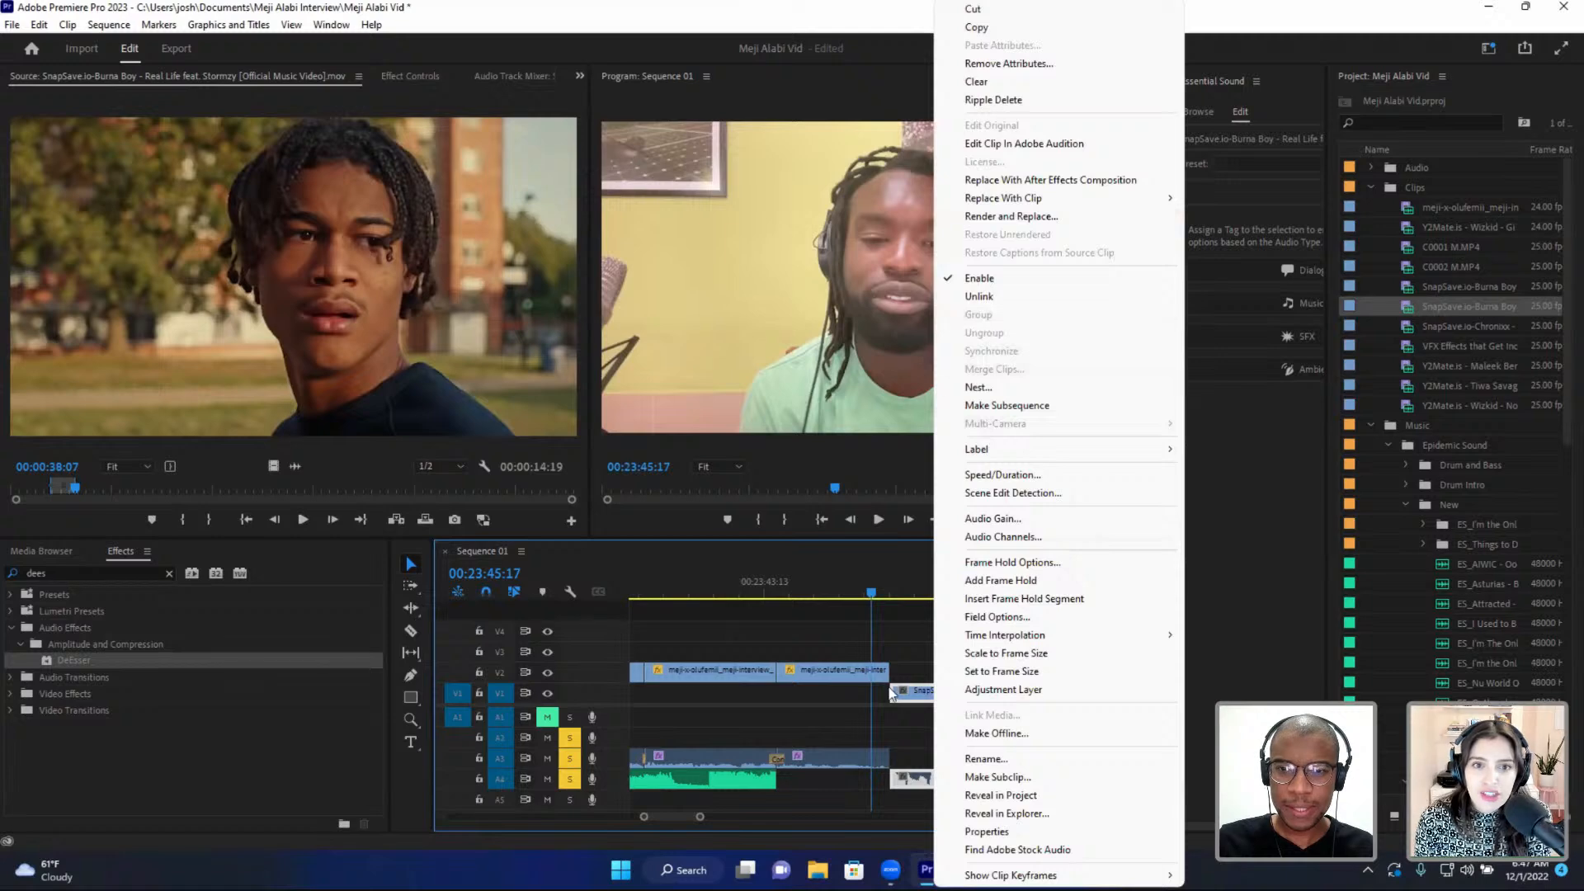
pyautogui.click(900, 658)
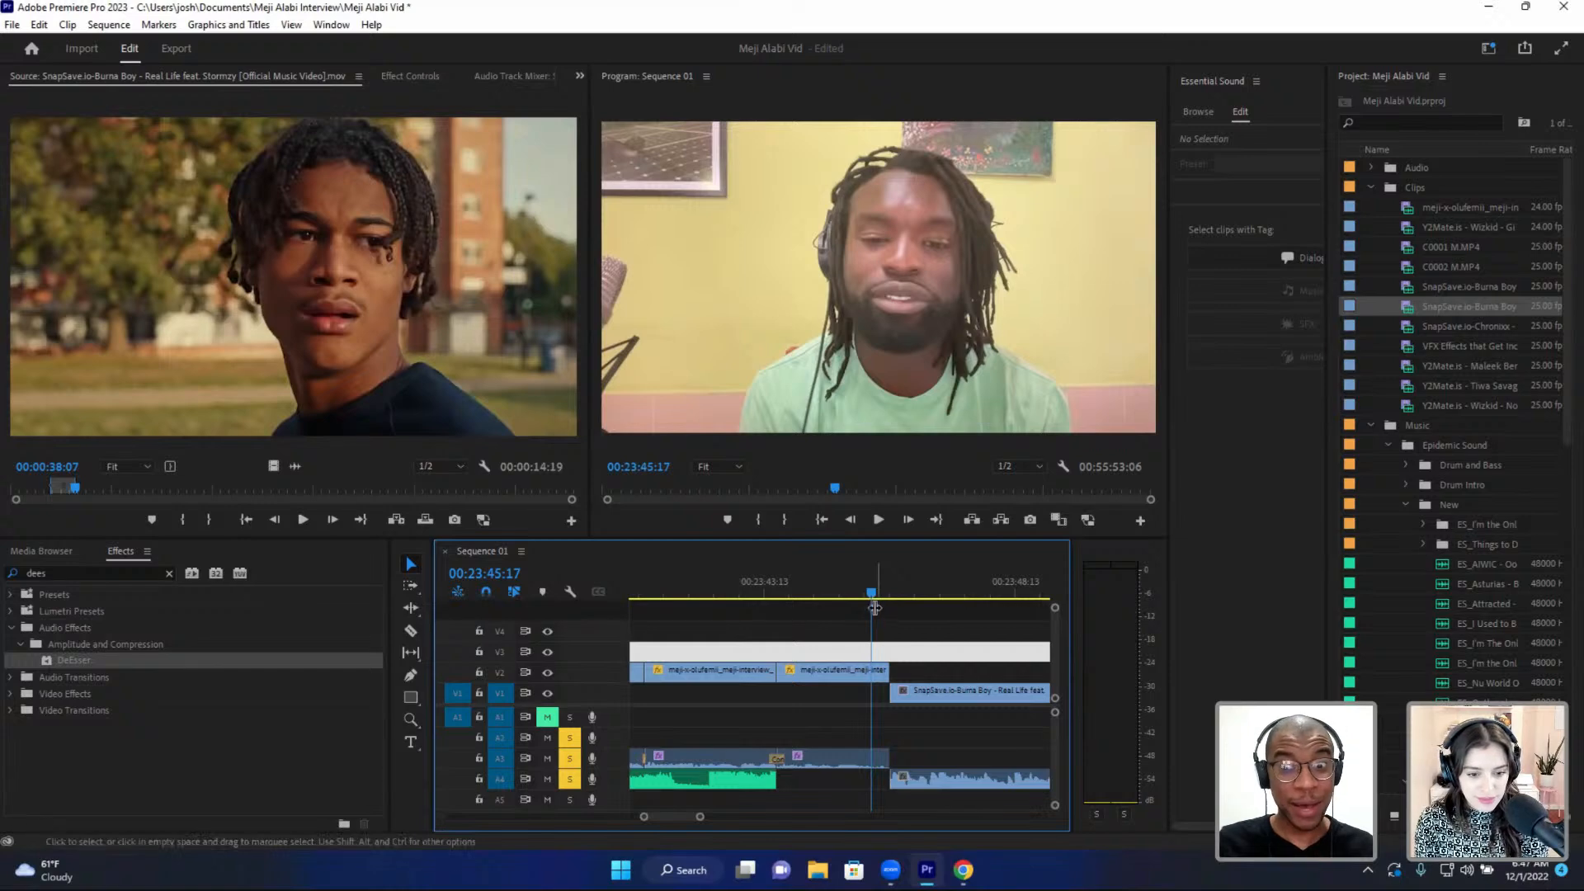
pyautogui.click(905, 579)
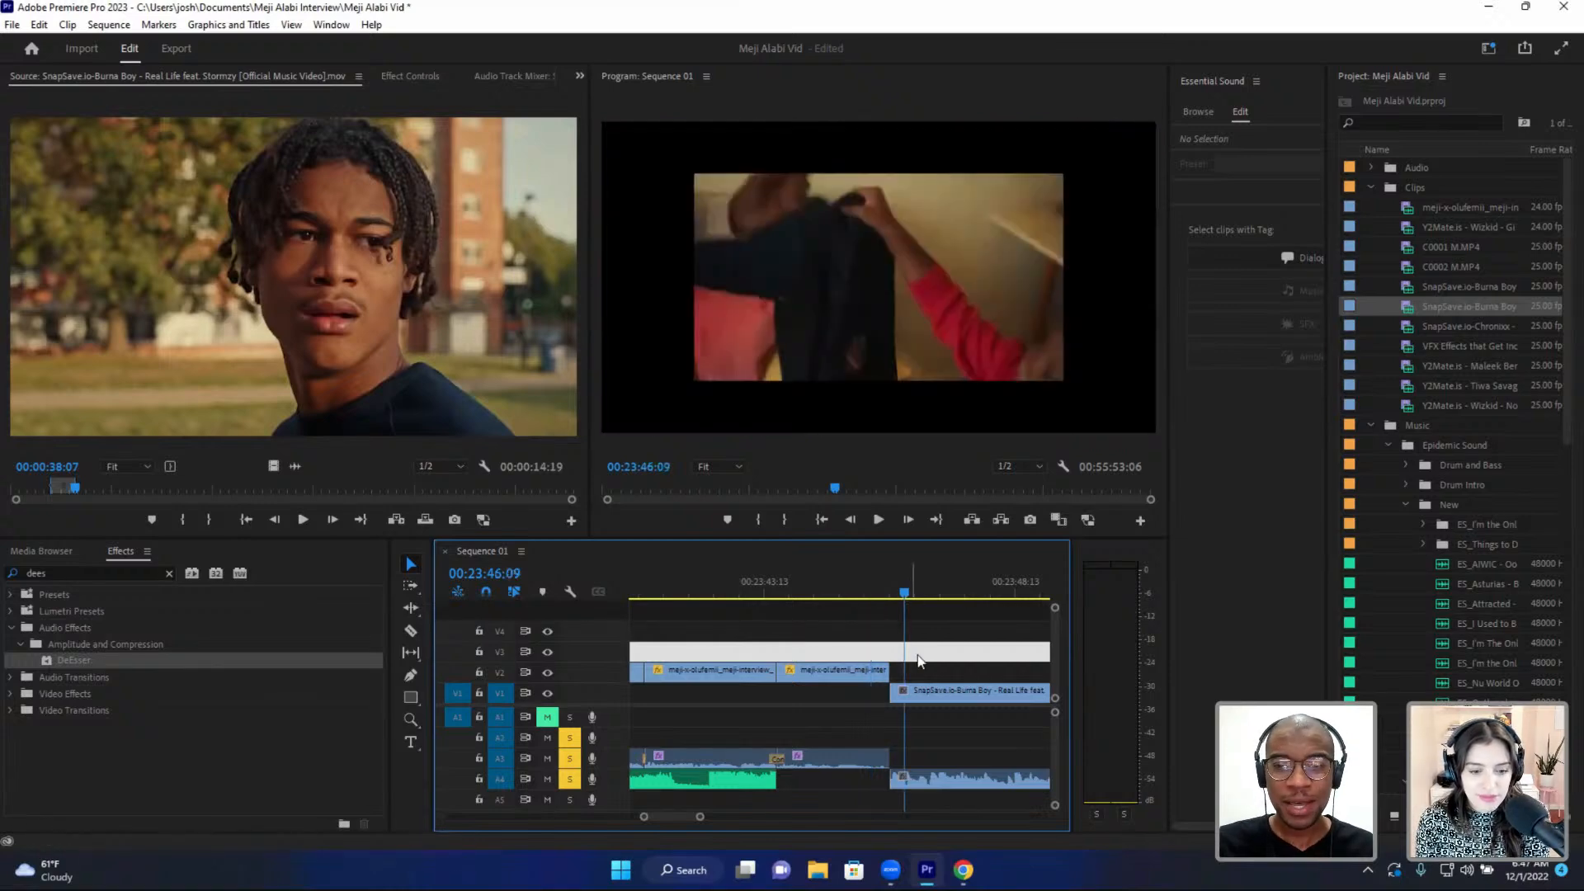
pyautogui.click(933, 689)
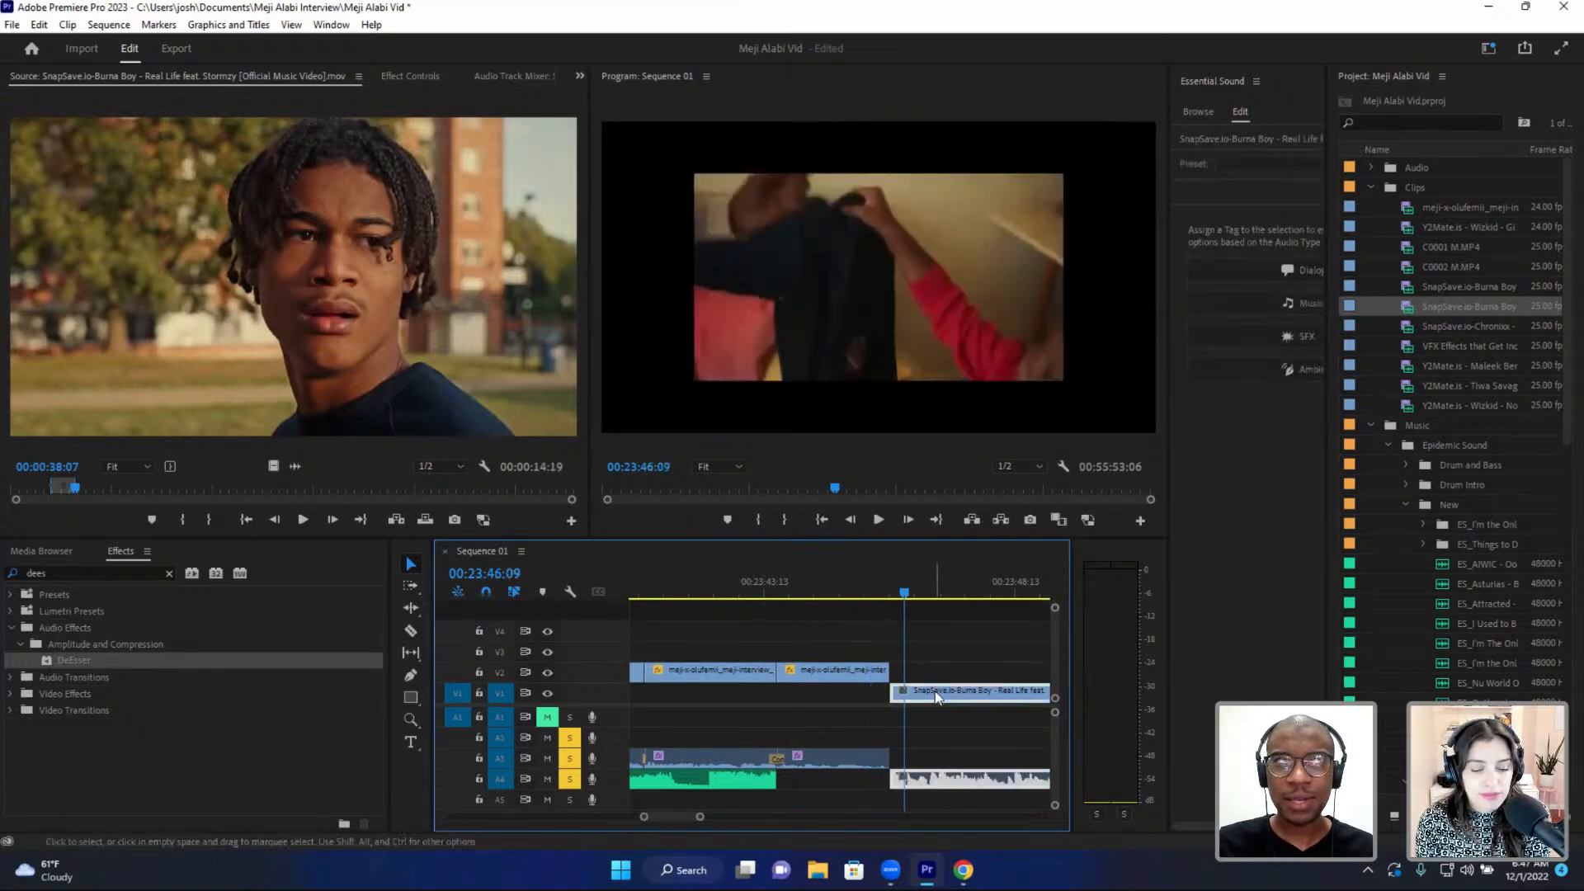
pyautogui.rightClick(937, 697)
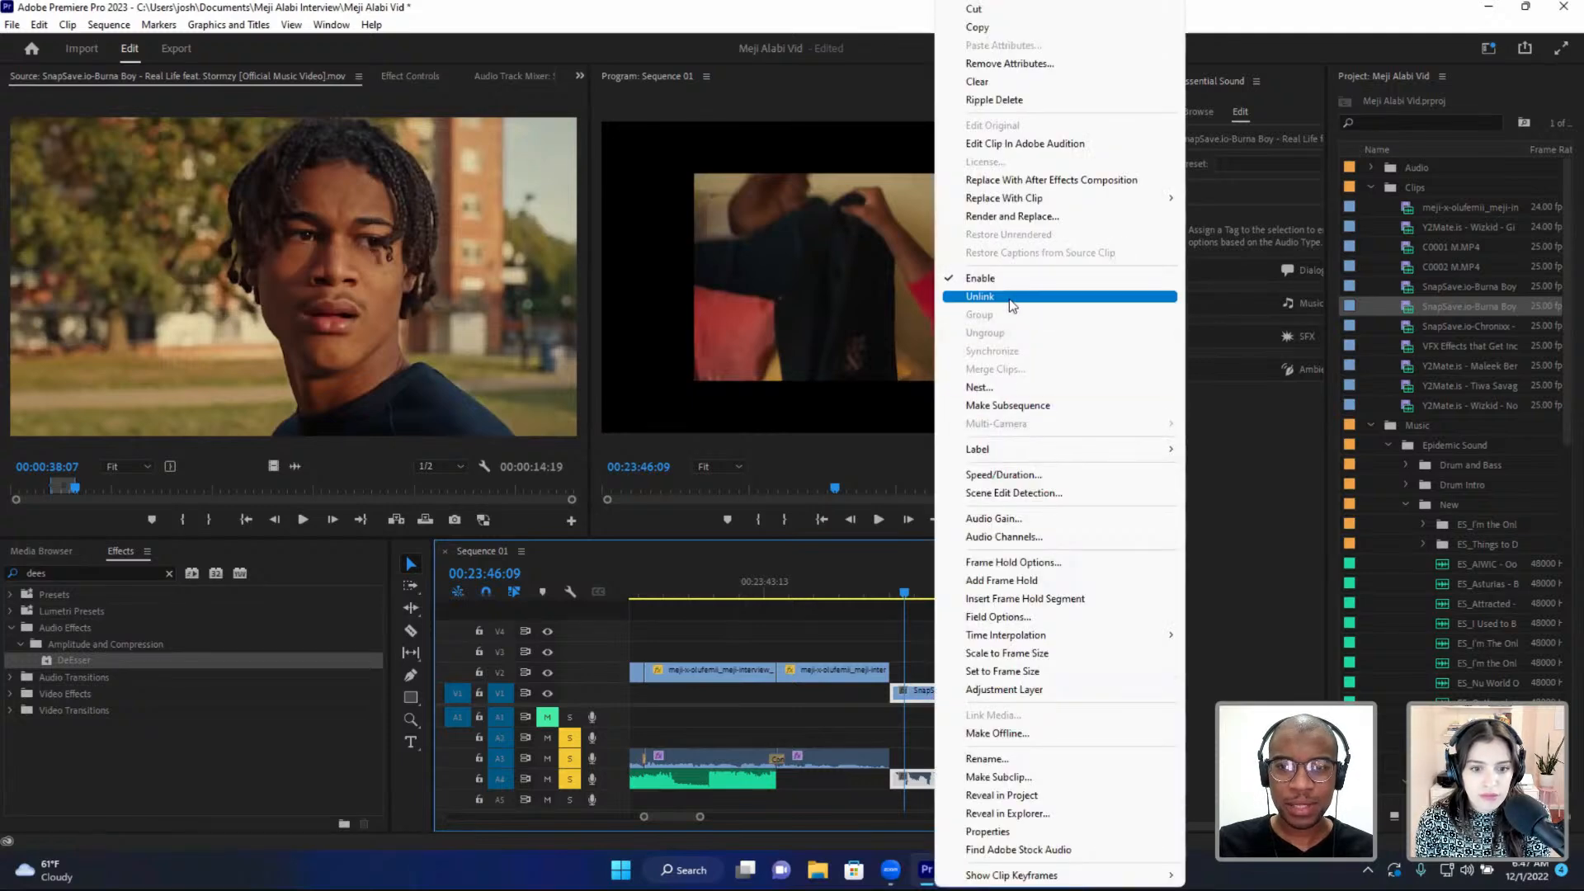
pyautogui.click(1011, 299)
# - Extend the start of the Burna Boy audio on A4 back to the end of the ES_Wander music and play the join
pyautogui.click(918, 786)
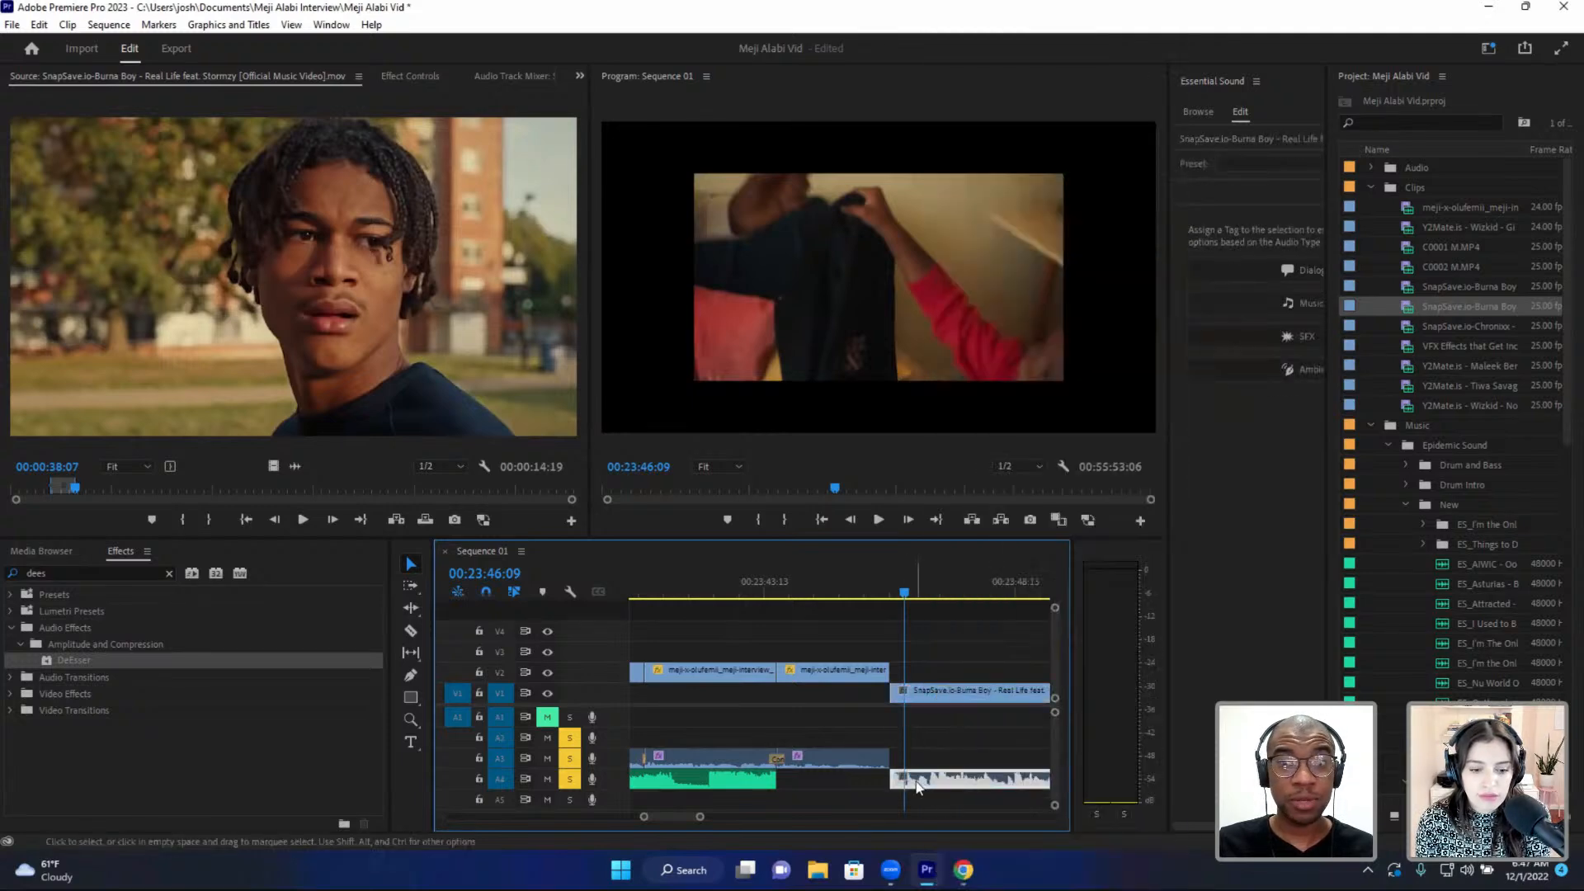
pyautogui.moveTo(1073, 700); pyautogui.dragTo(1093, 699)
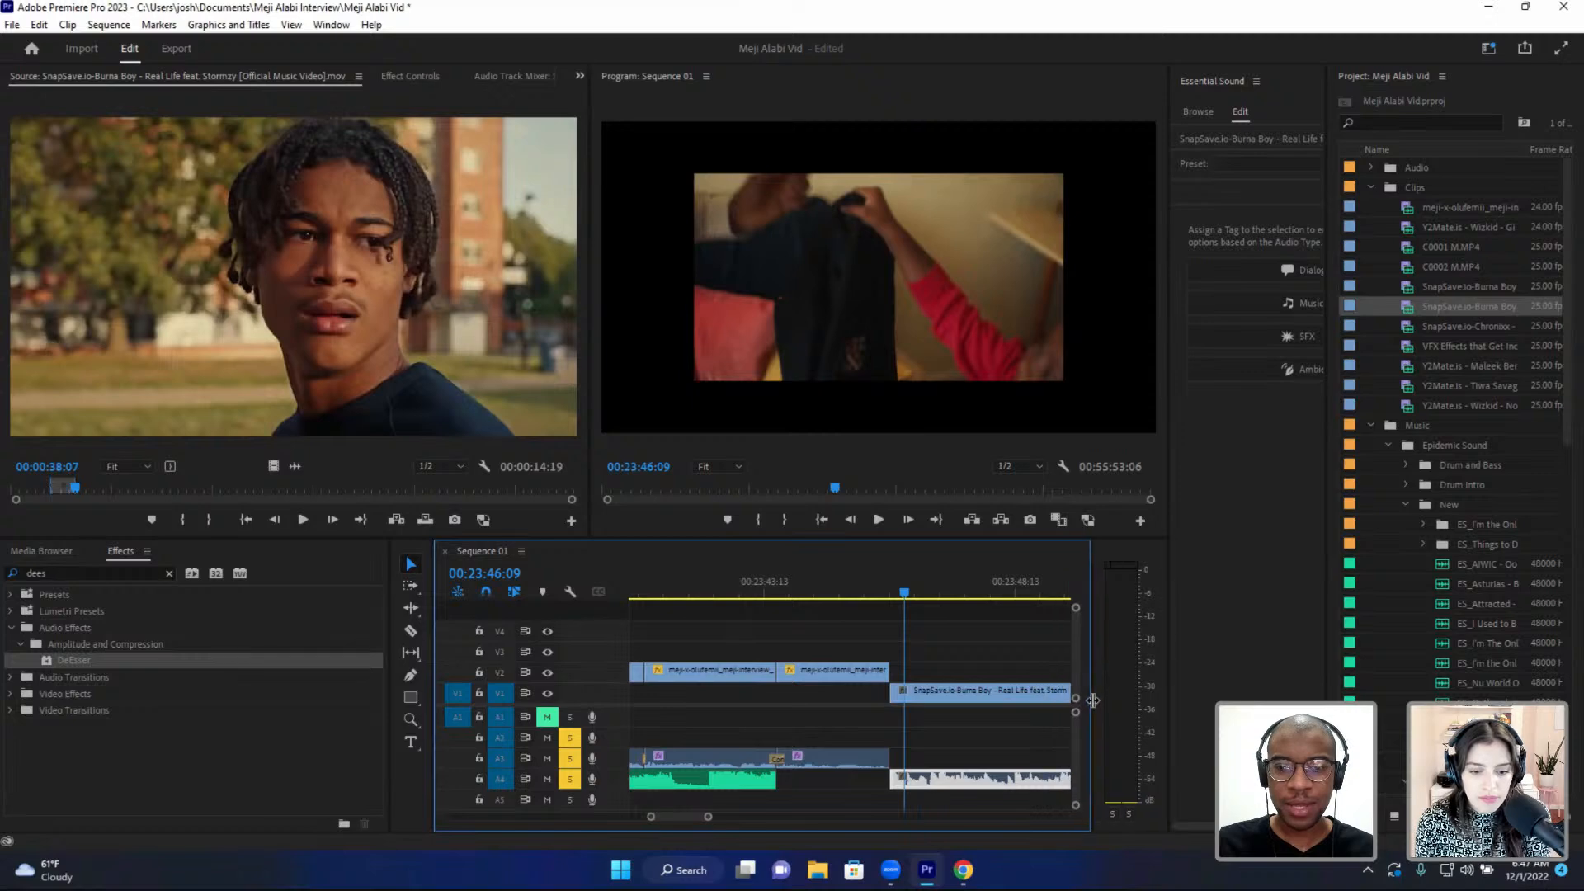
pyautogui.moveTo(891, 782); pyautogui.dragTo(776, 781)
pyautogui.click(818, 581)
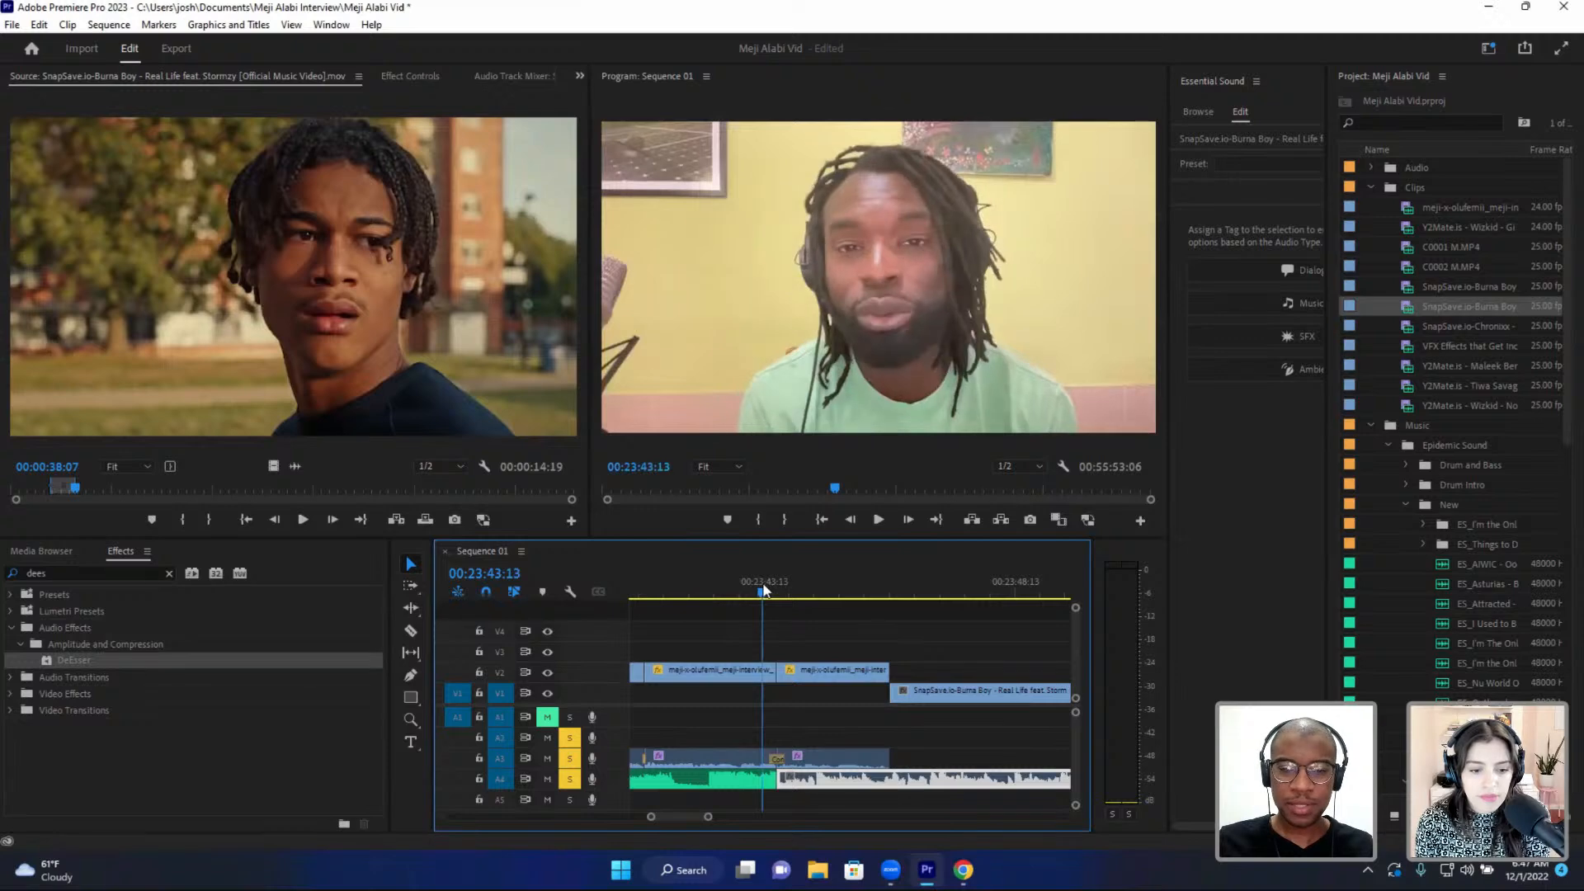
pyautogui.press('space')
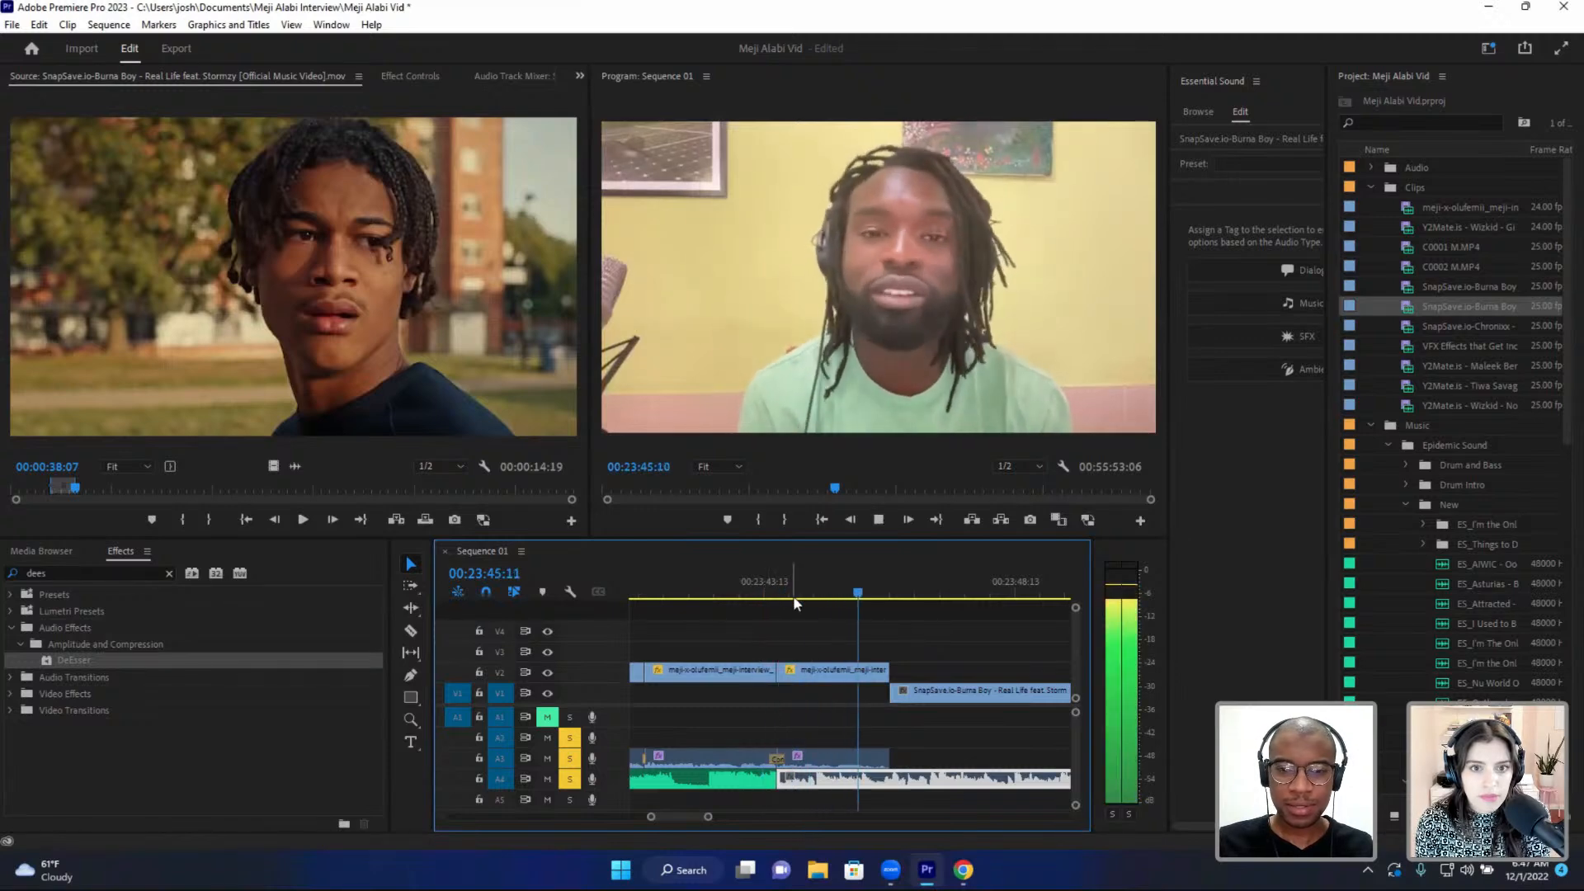
pyautogui.press('space')
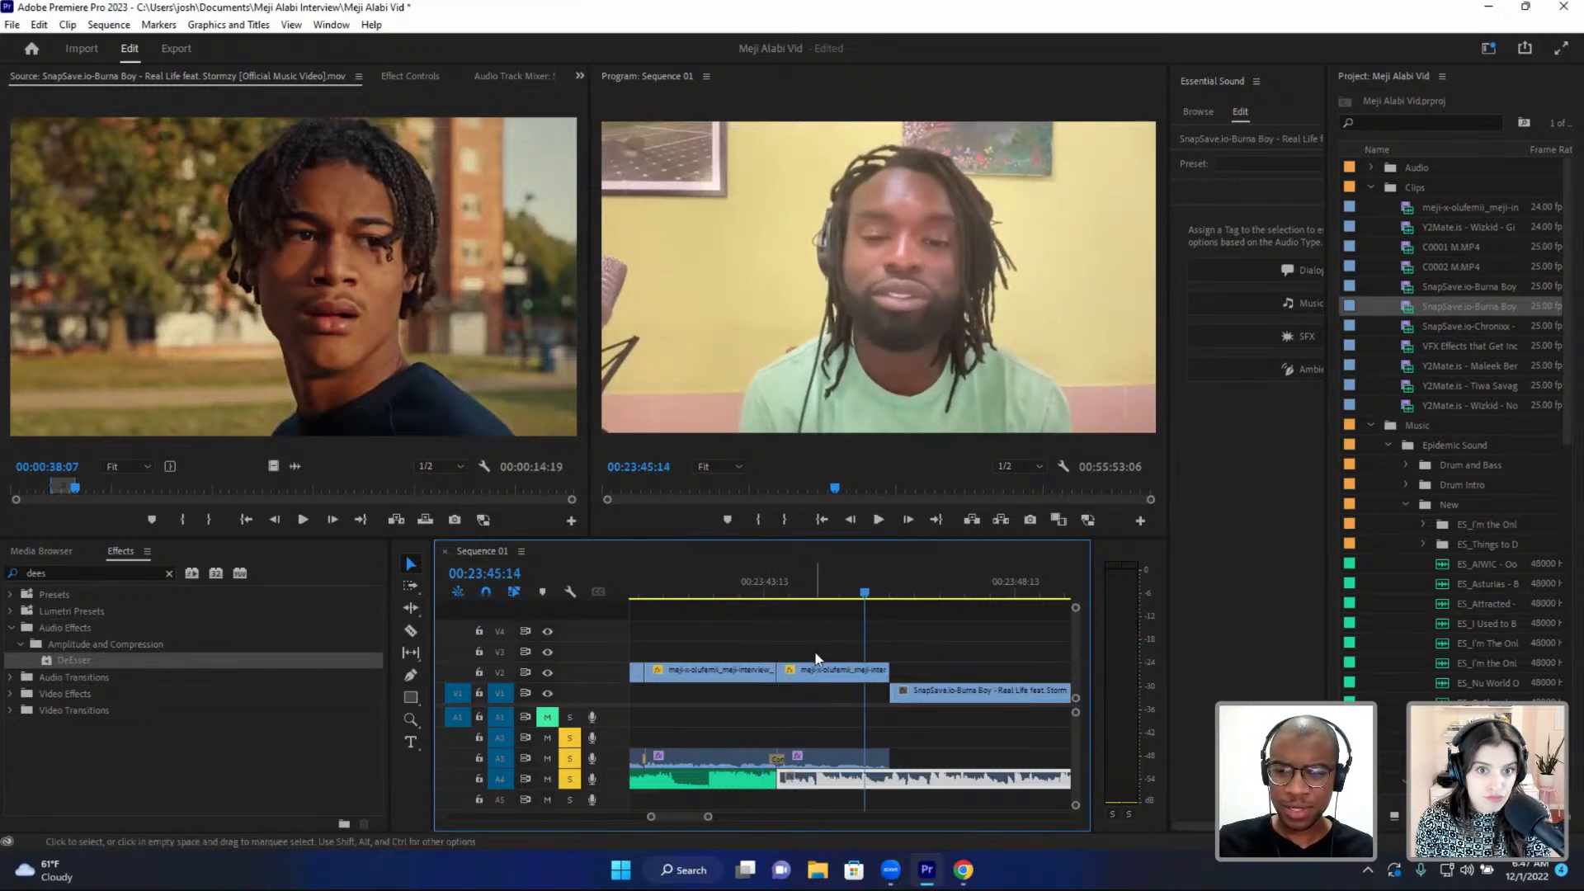
# - Split the Burna Boy audio on A4 where the last interview clip ends
pyautogui.press('c')
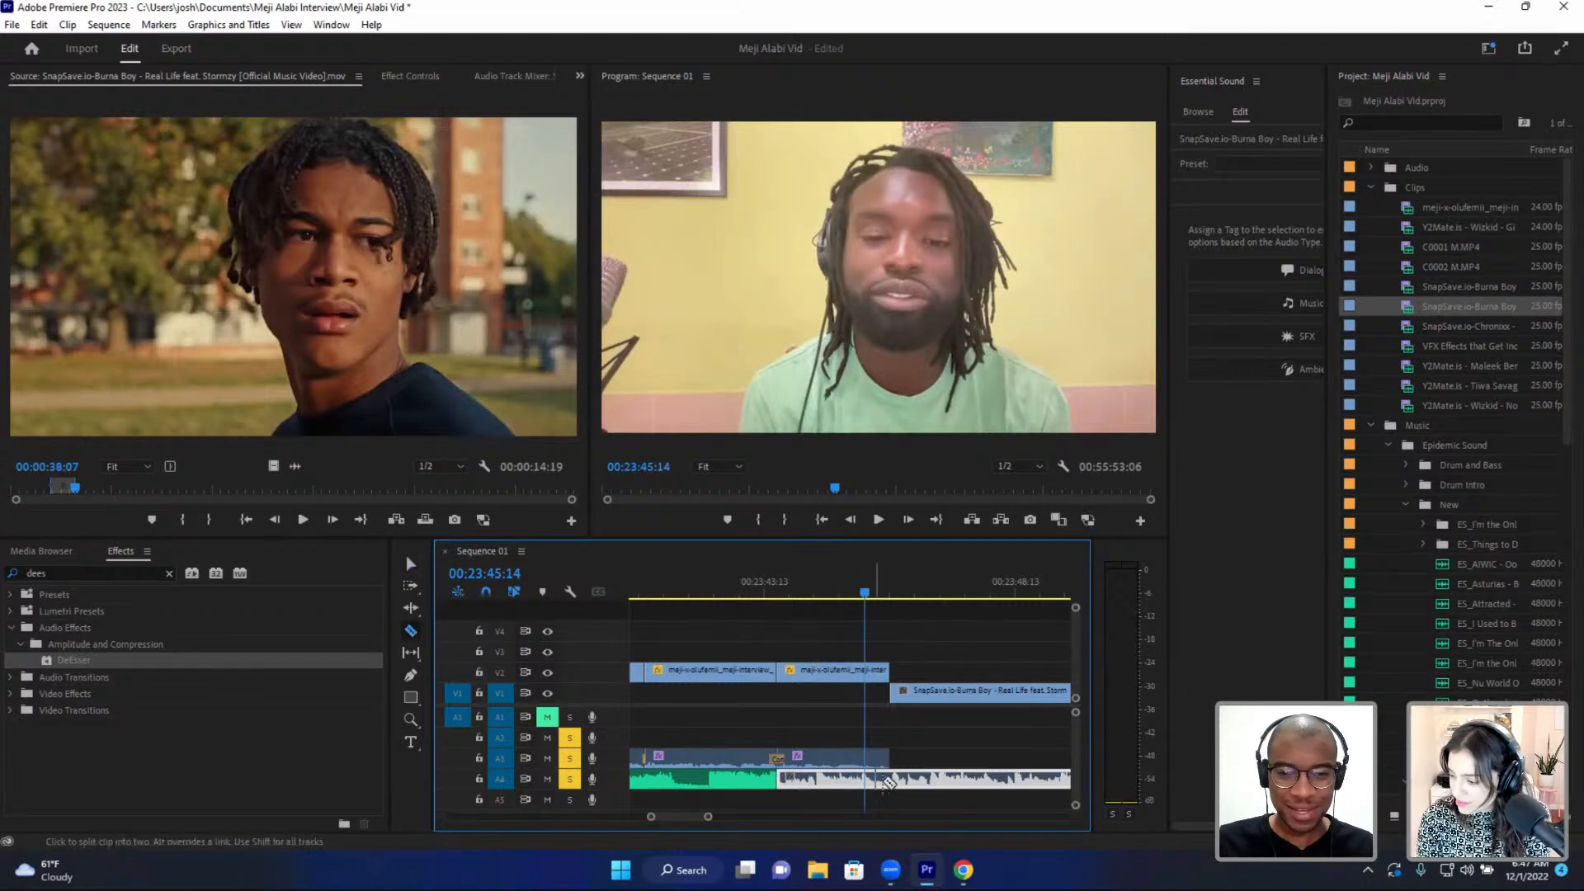
pyautogui.click(891, 778)
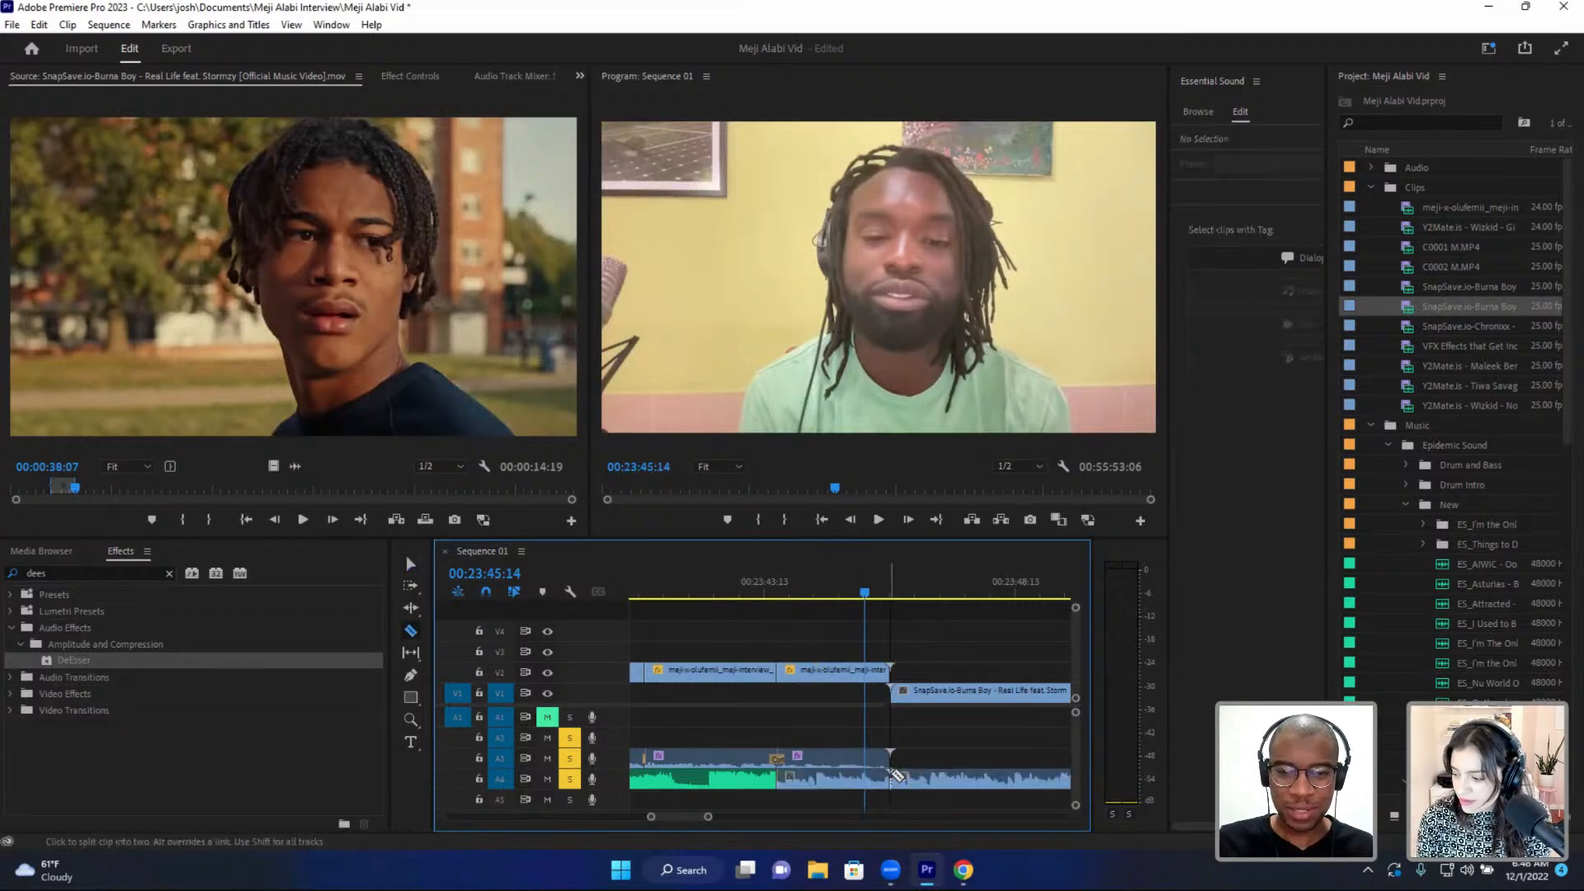
pyautogui.press('v')
# - Set the Burna Boy video clip on V1 to frame size so it fills the picture
pyautogui.click(930, 594)
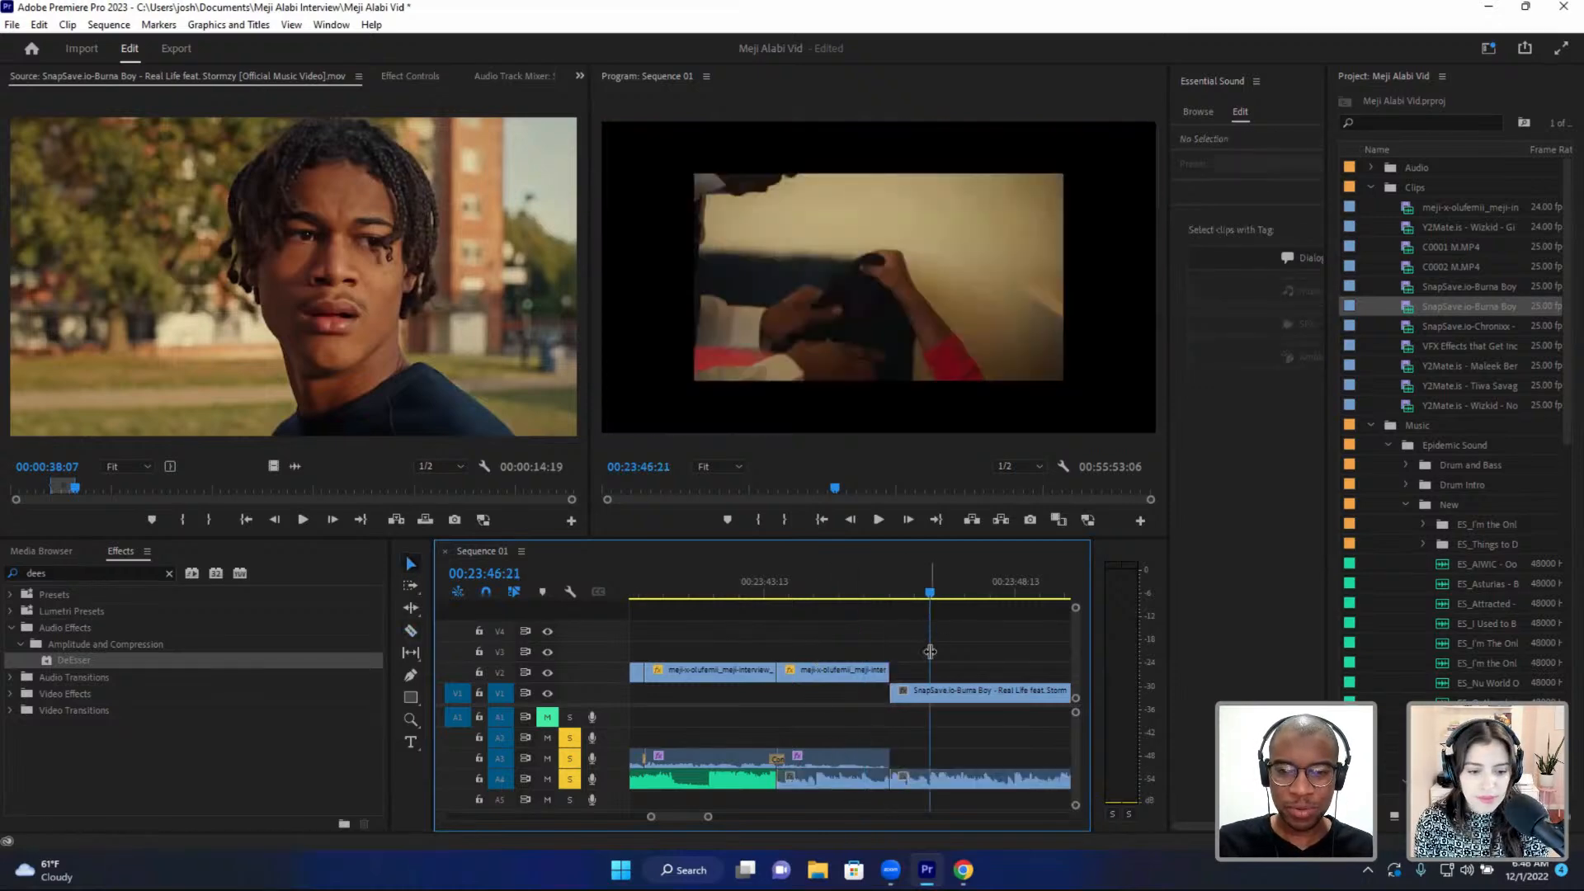
pyautogui.rightClick(949, 690)
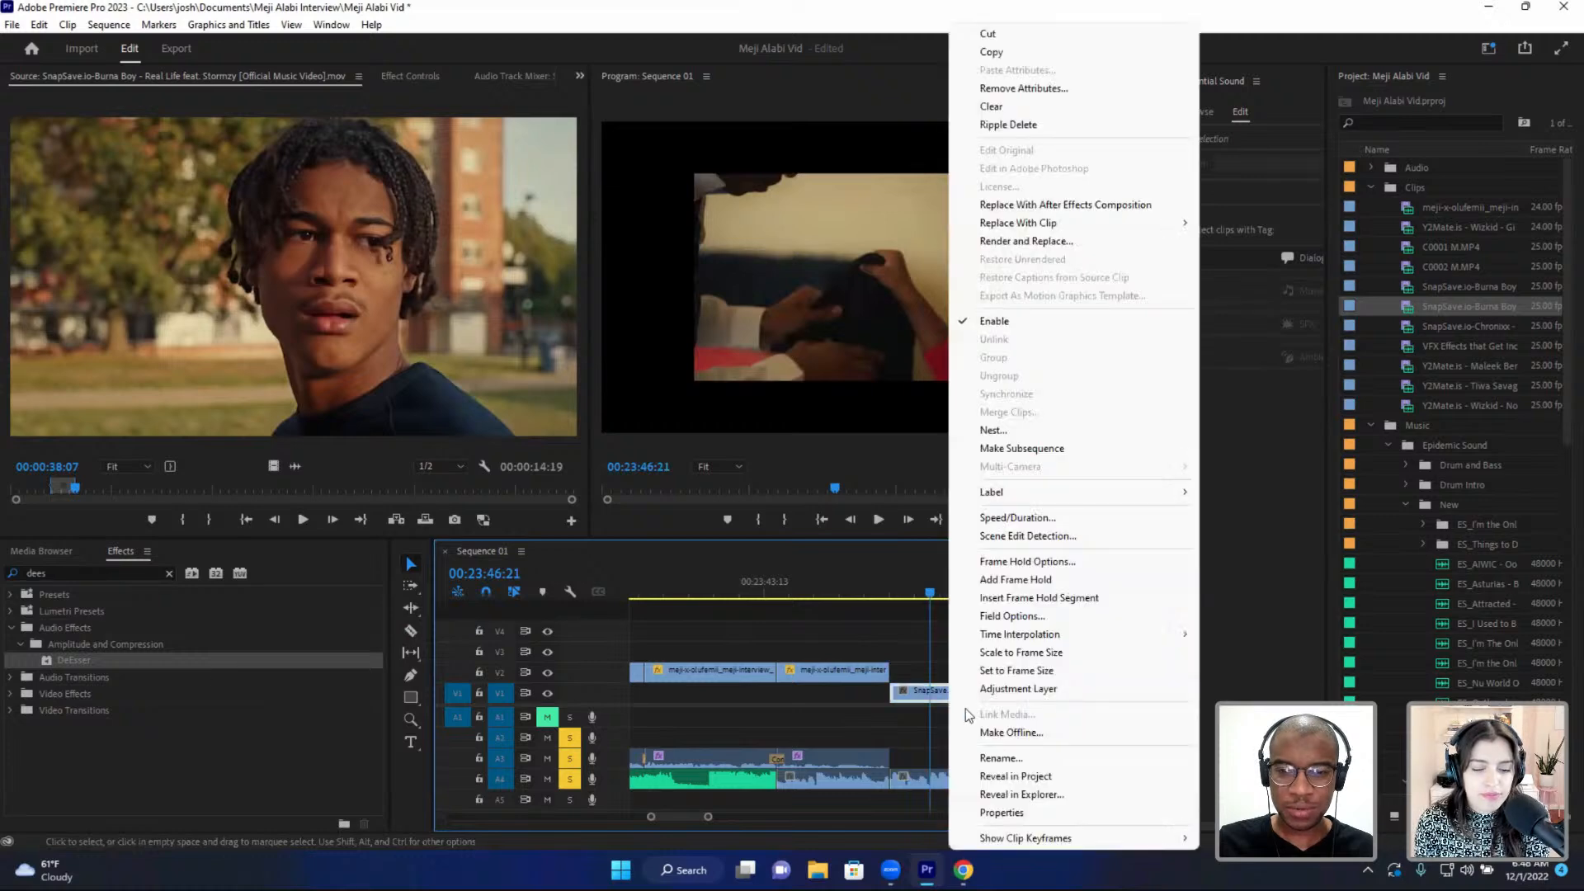
pyautogui.click(1004, 674)
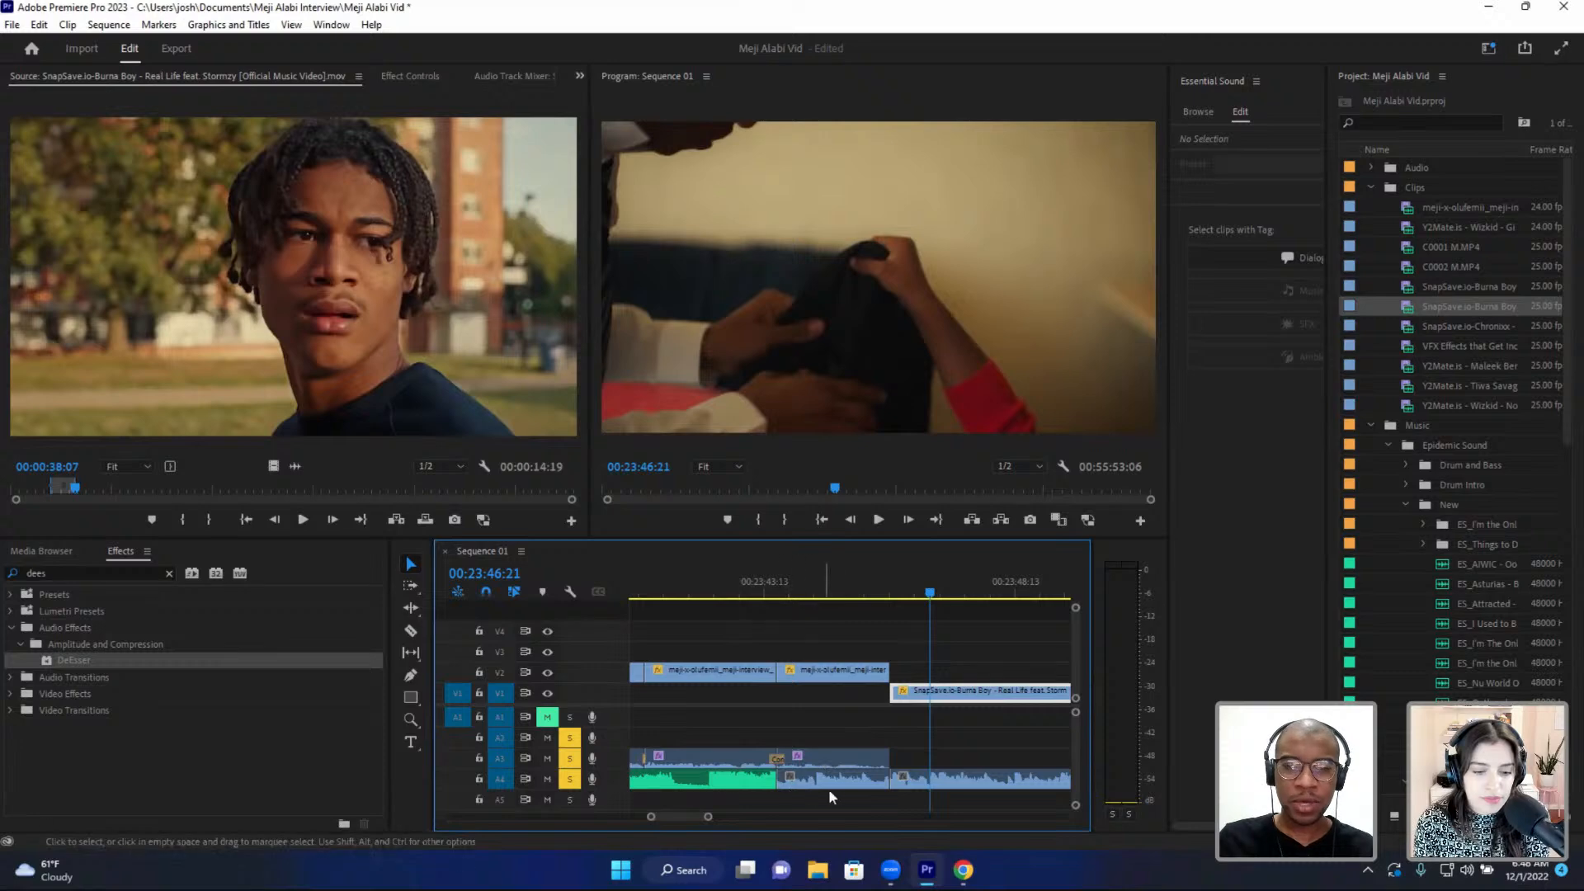
# - Copy the DeEsser effect from the ES_Wander music to the Burna Boy audio segment beneath the last interview clip
pyautogui.click(842, 588)
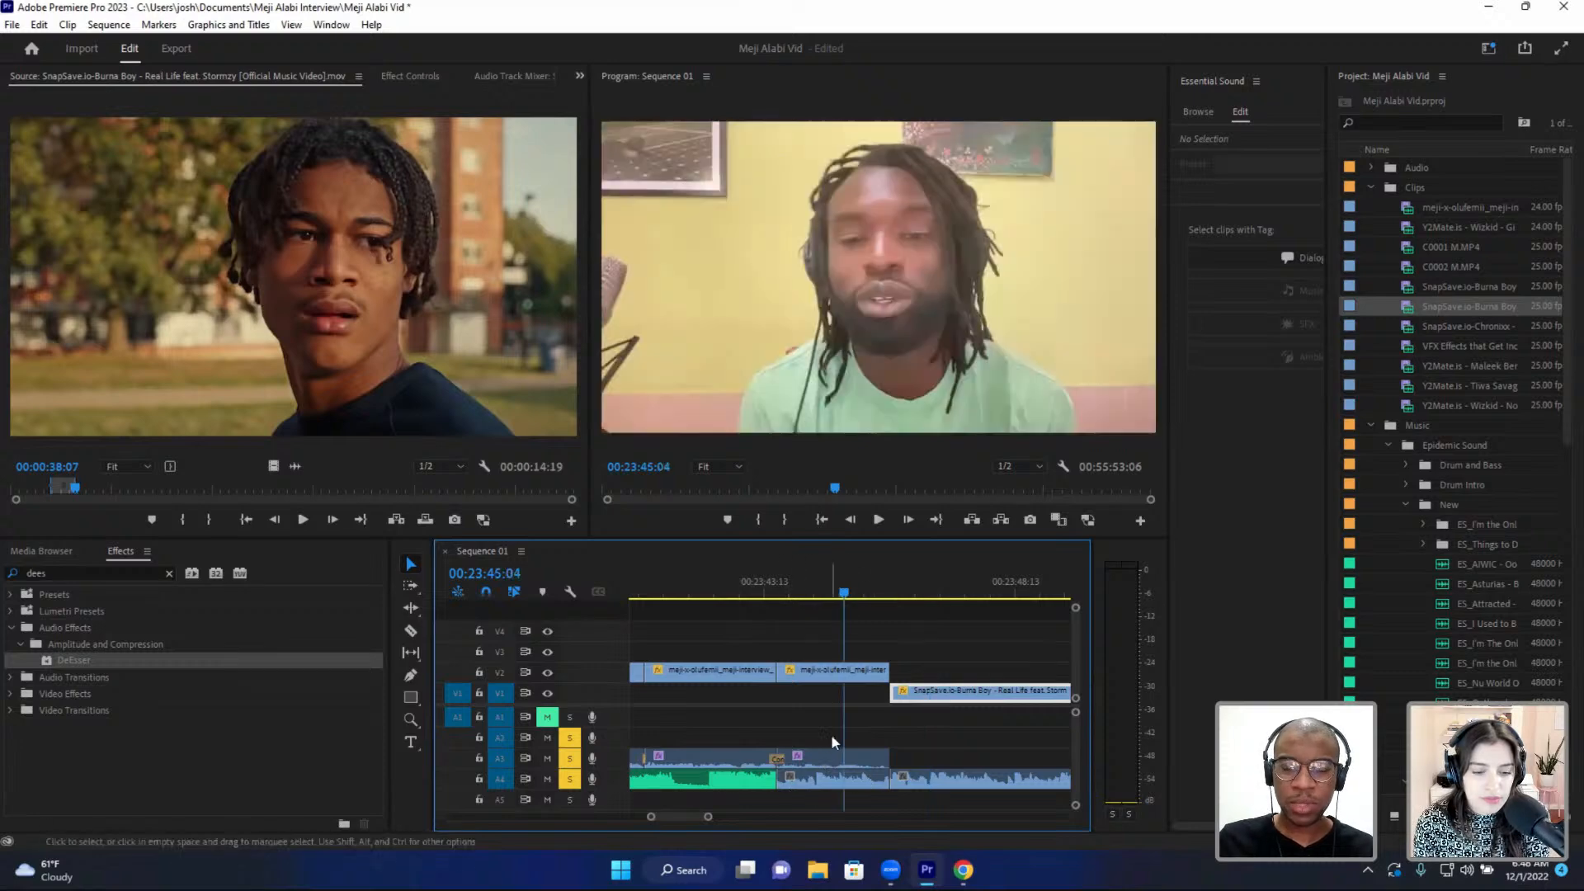
pyautogui.click(827, 778)
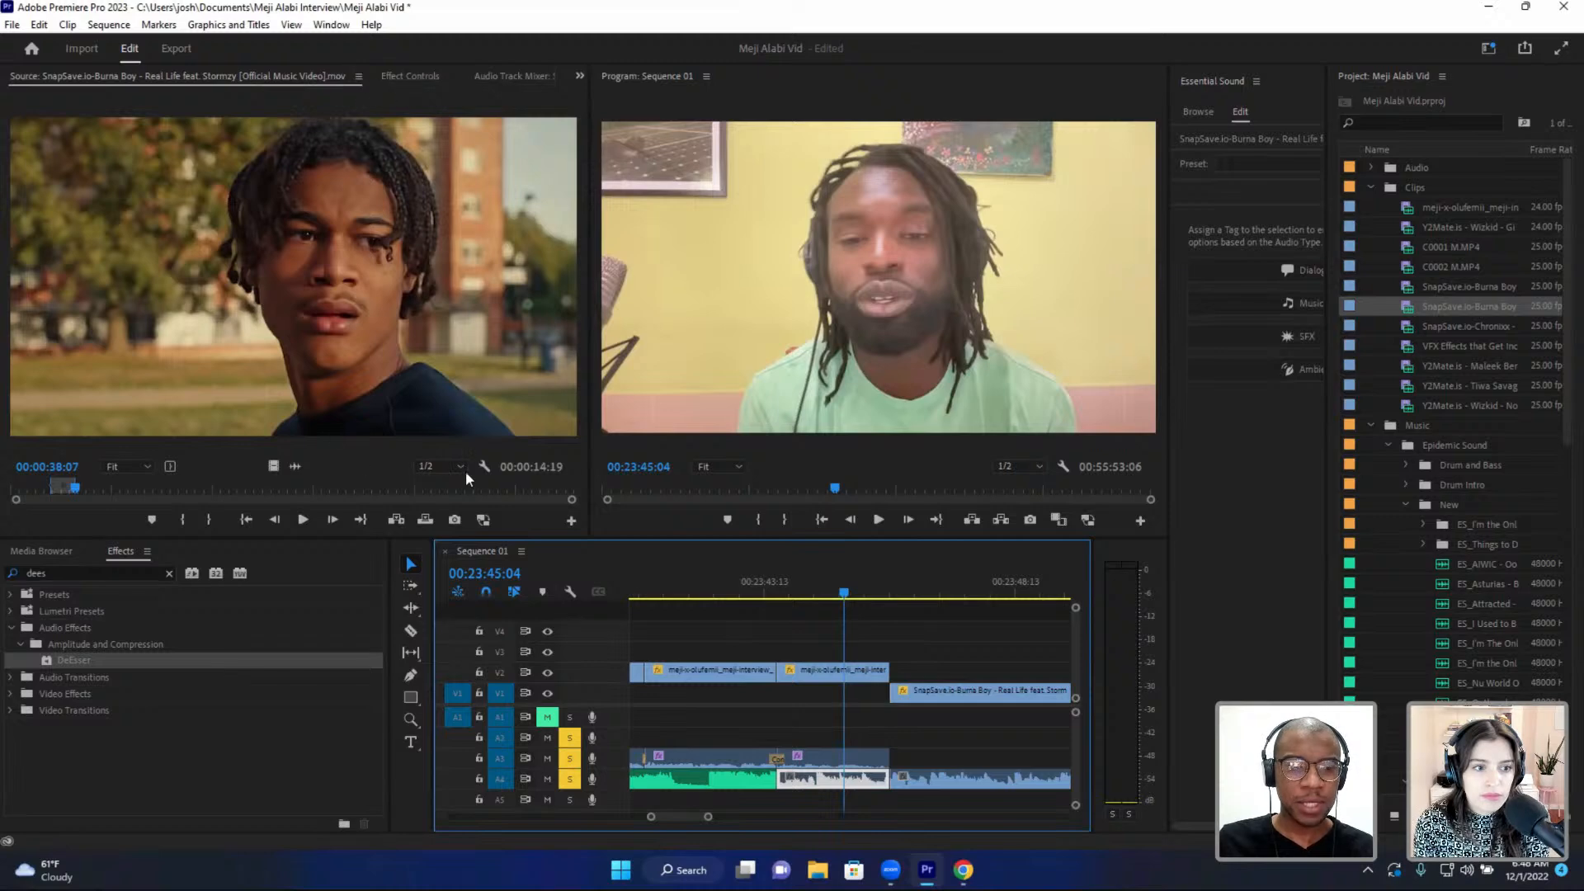
pyautogui.click(735, 784)
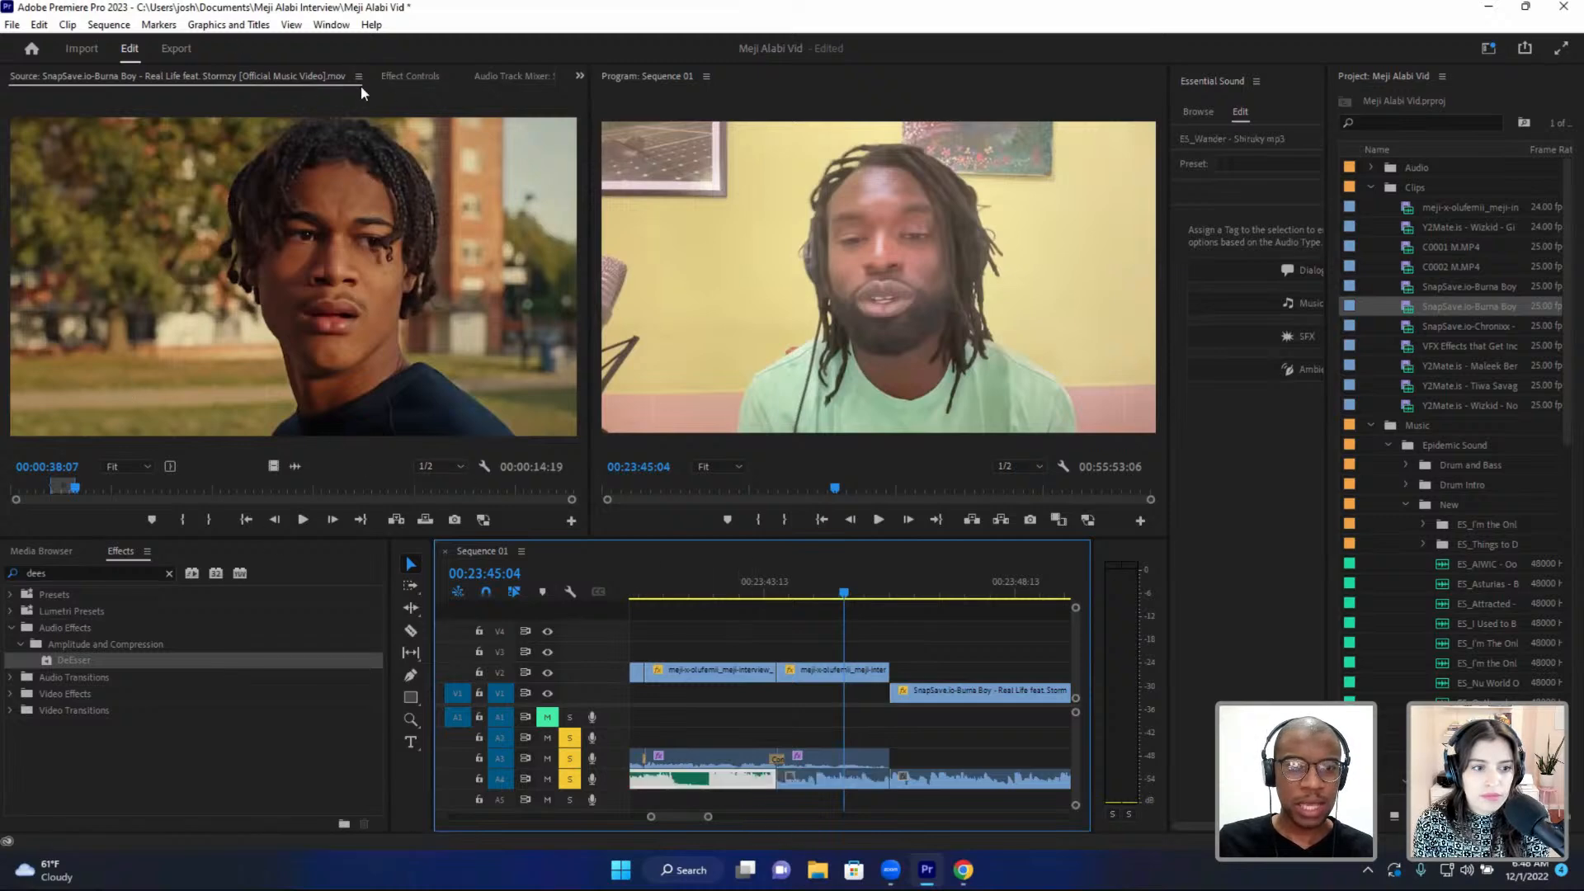
pyautogui.click(410, 75)
pyautogui.click(57, 197)
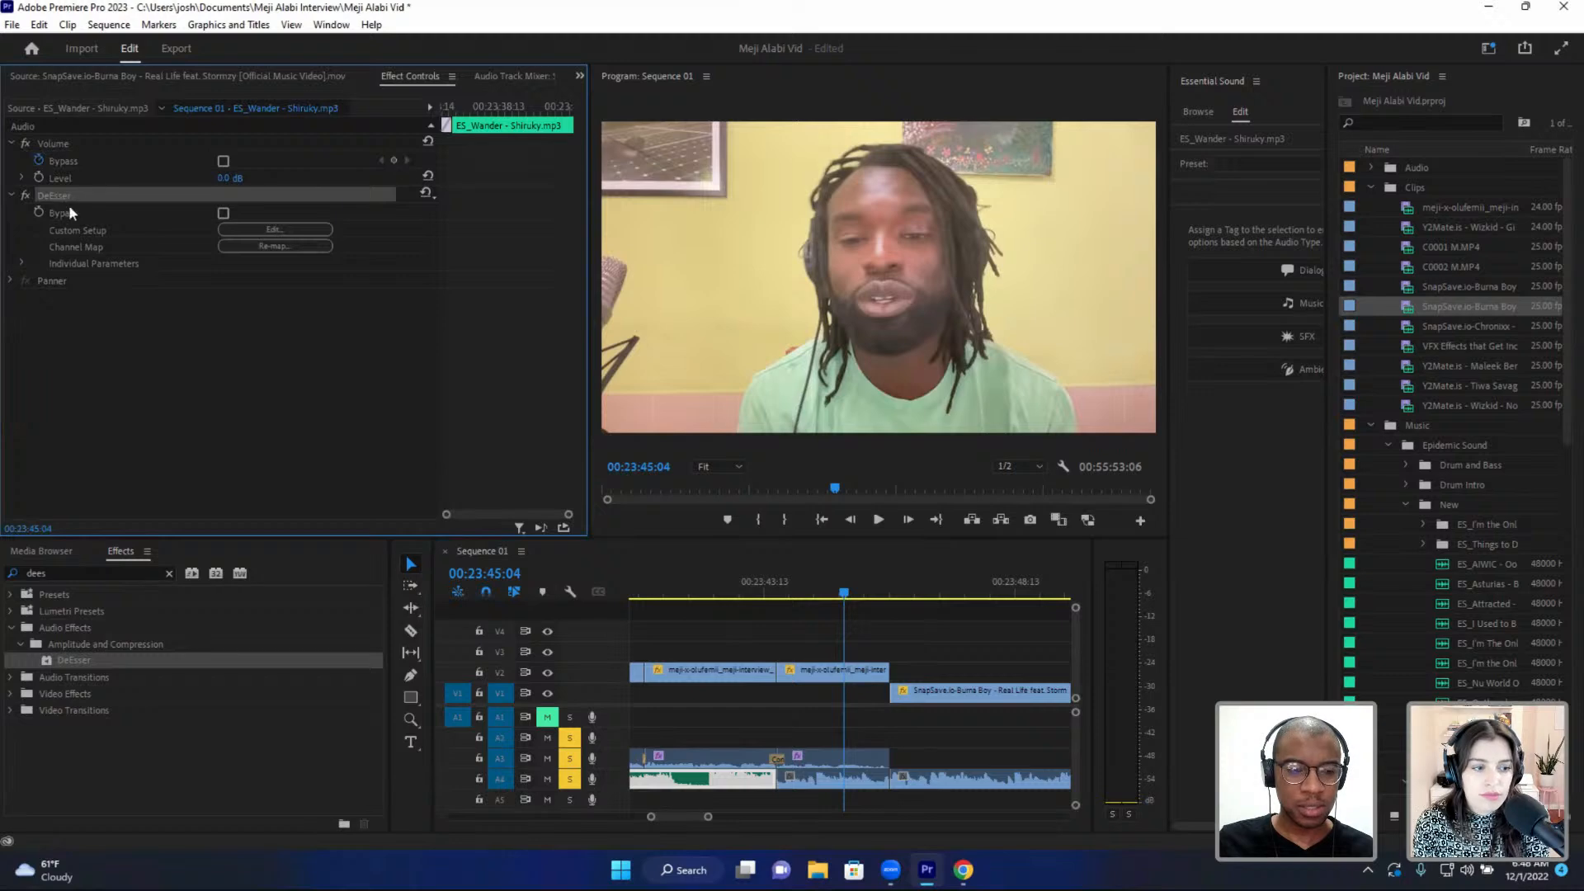
pyautogui.click(809, 777)
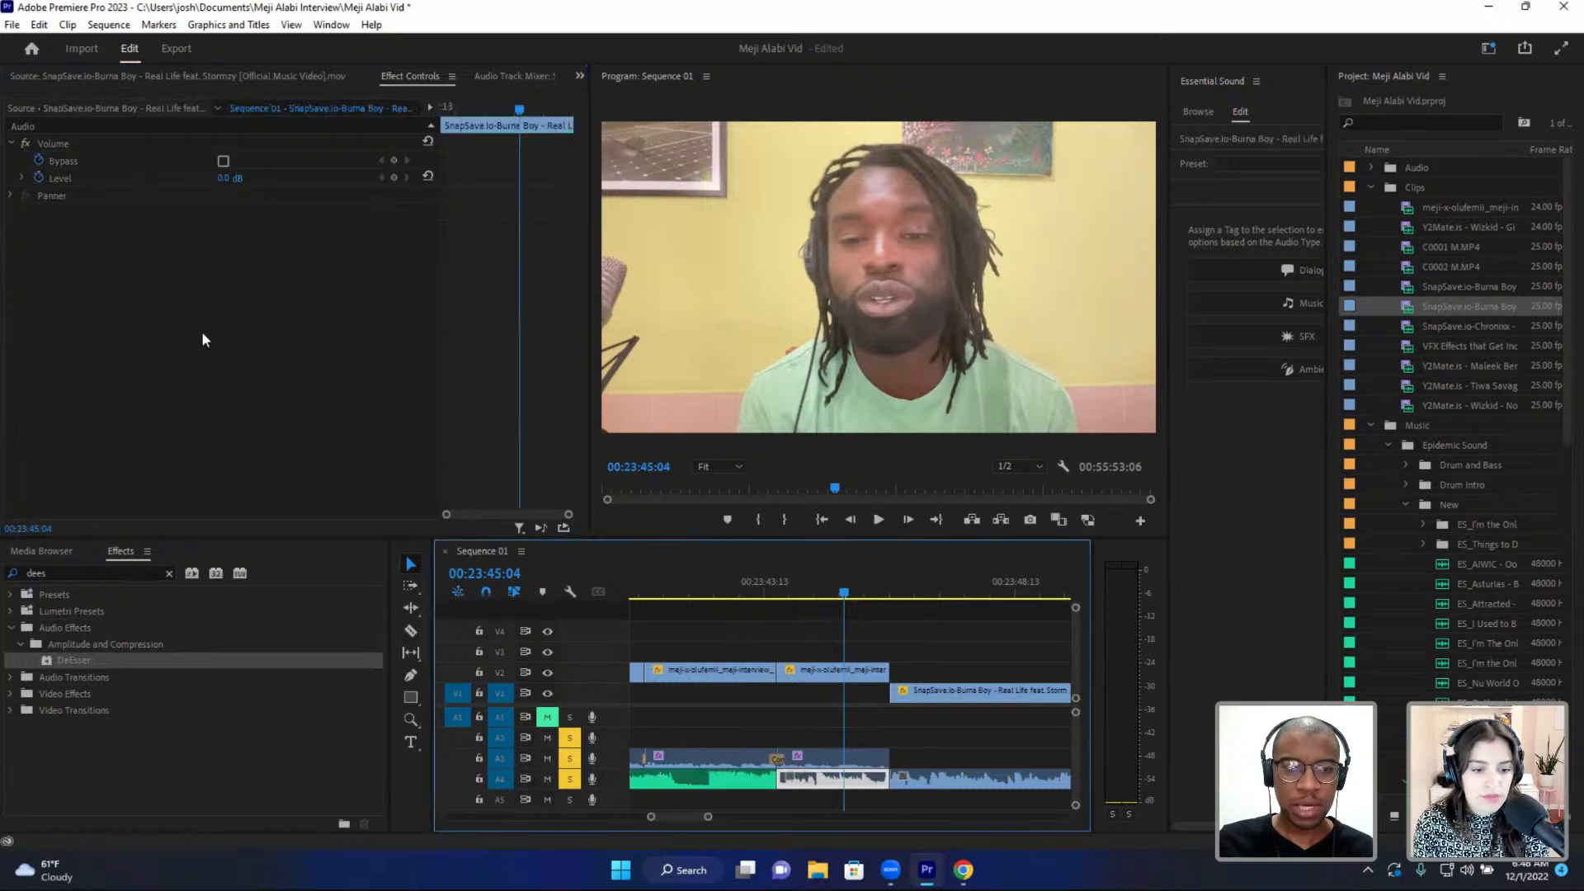
pyautogui.click(203, 334)
pyautogui.hotkey('ctrl', 'v')
# - Play the last interview clip into the music video to audition the Burna Boy audio with the DeEsser applied
pyautogui.click(797, 579)
pyautogui.press('space')
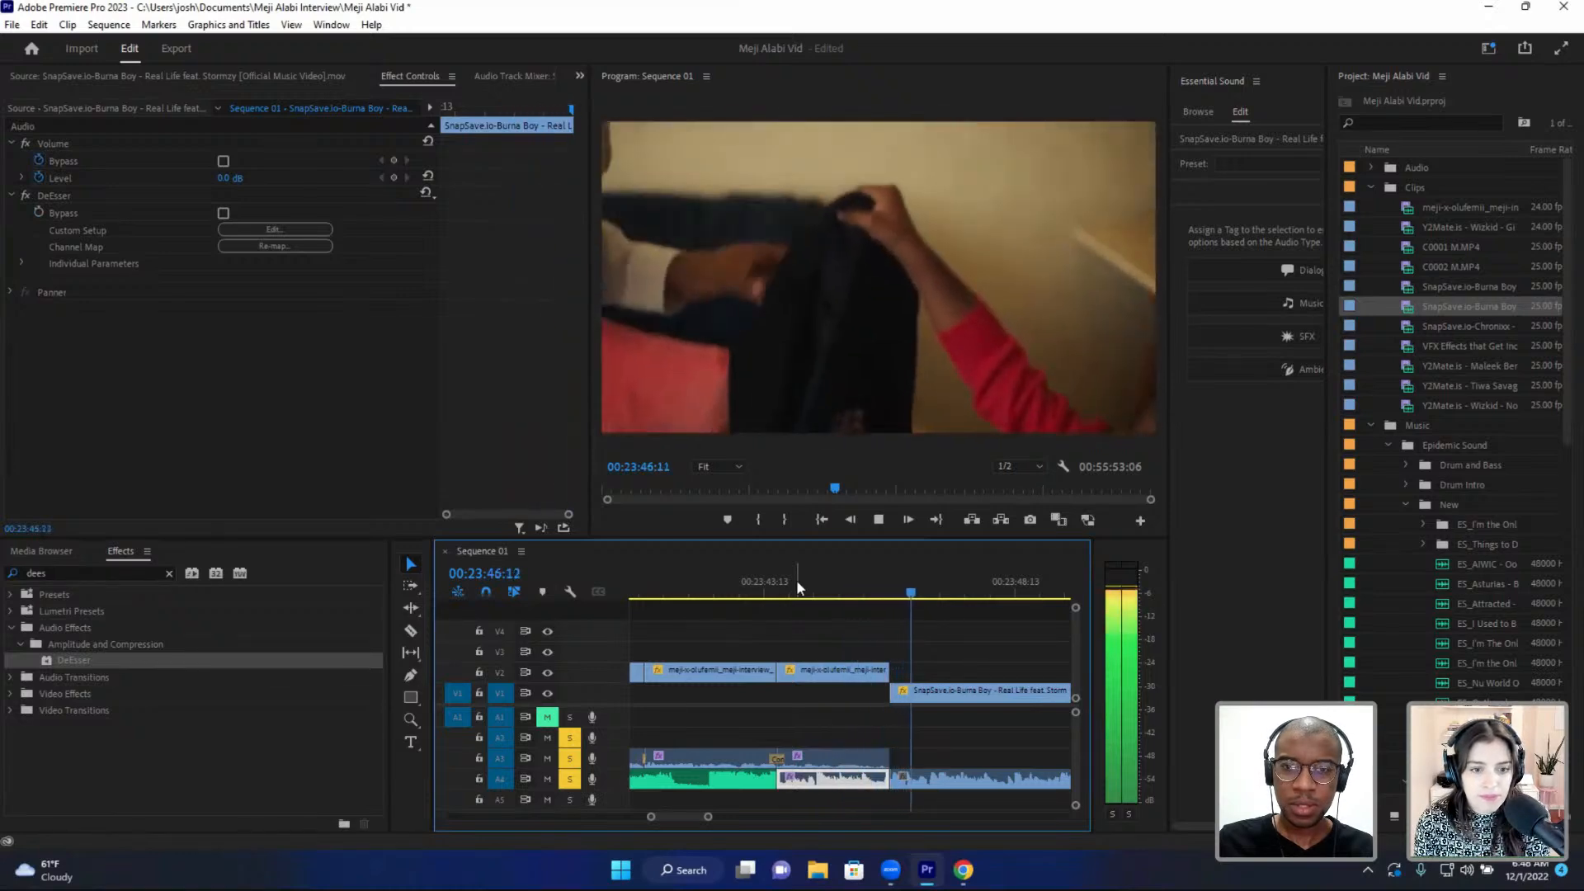
pyautogui.press('space')
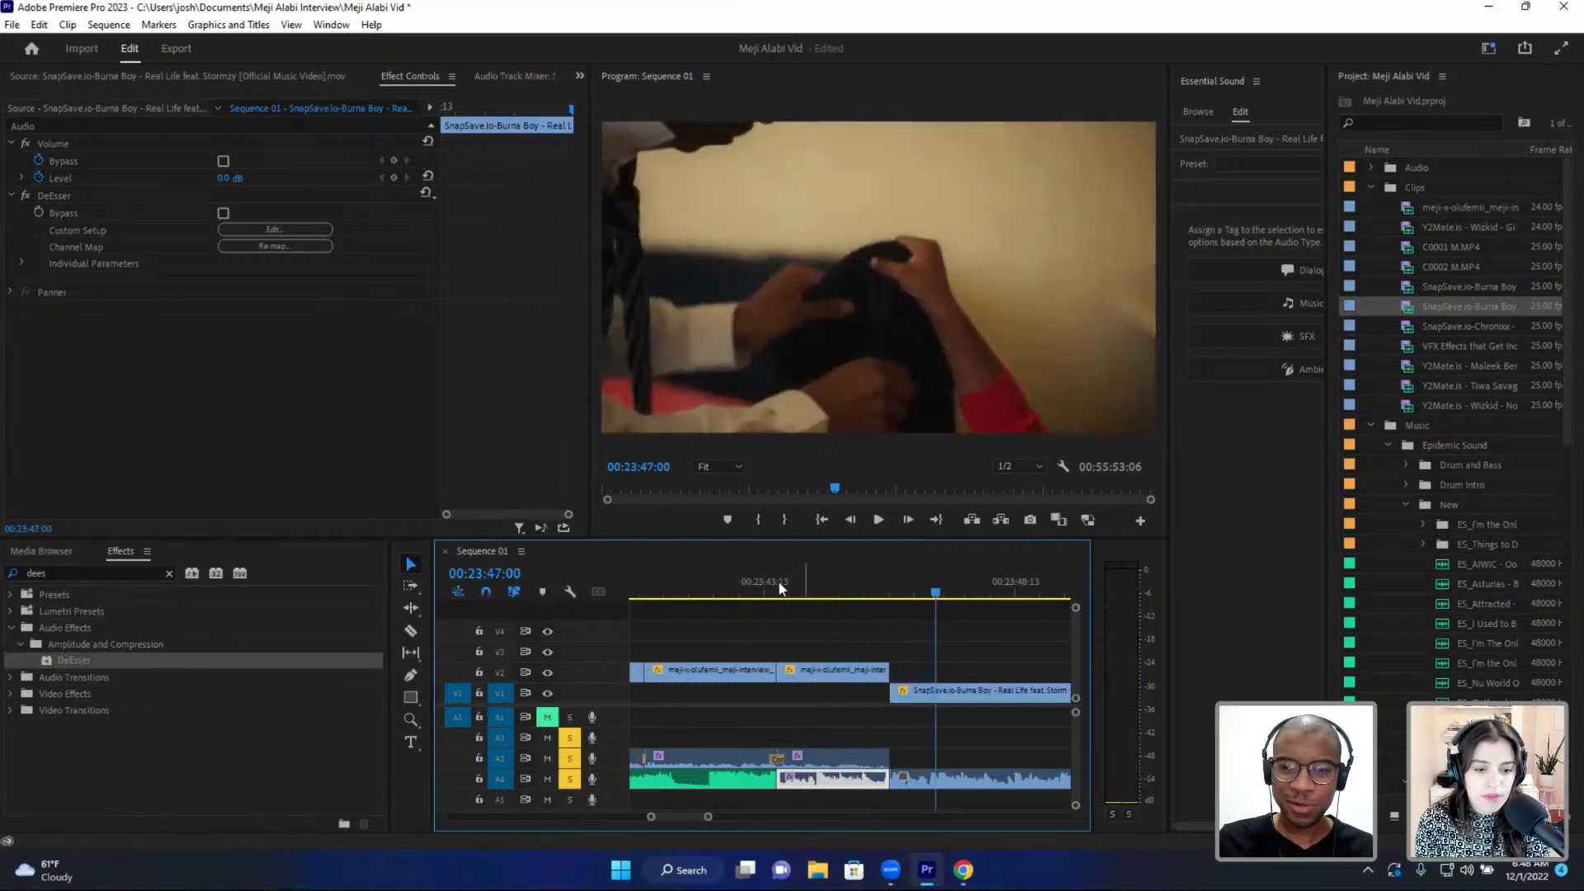
pyautogui.click(748, 571)
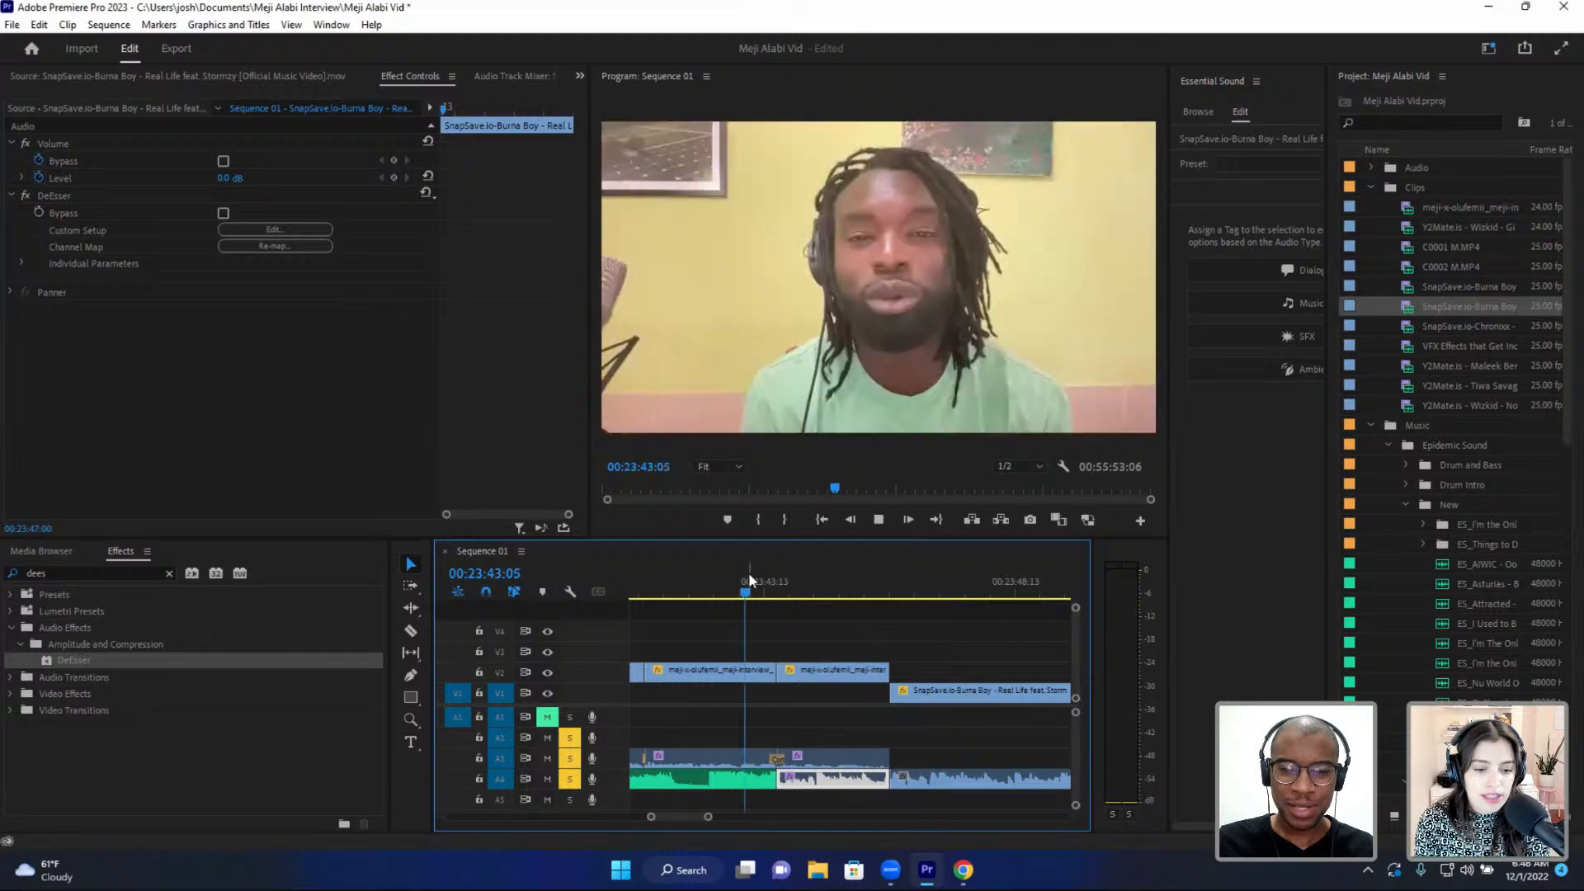
pyautogui.press('space')
pyautogui.press('space')
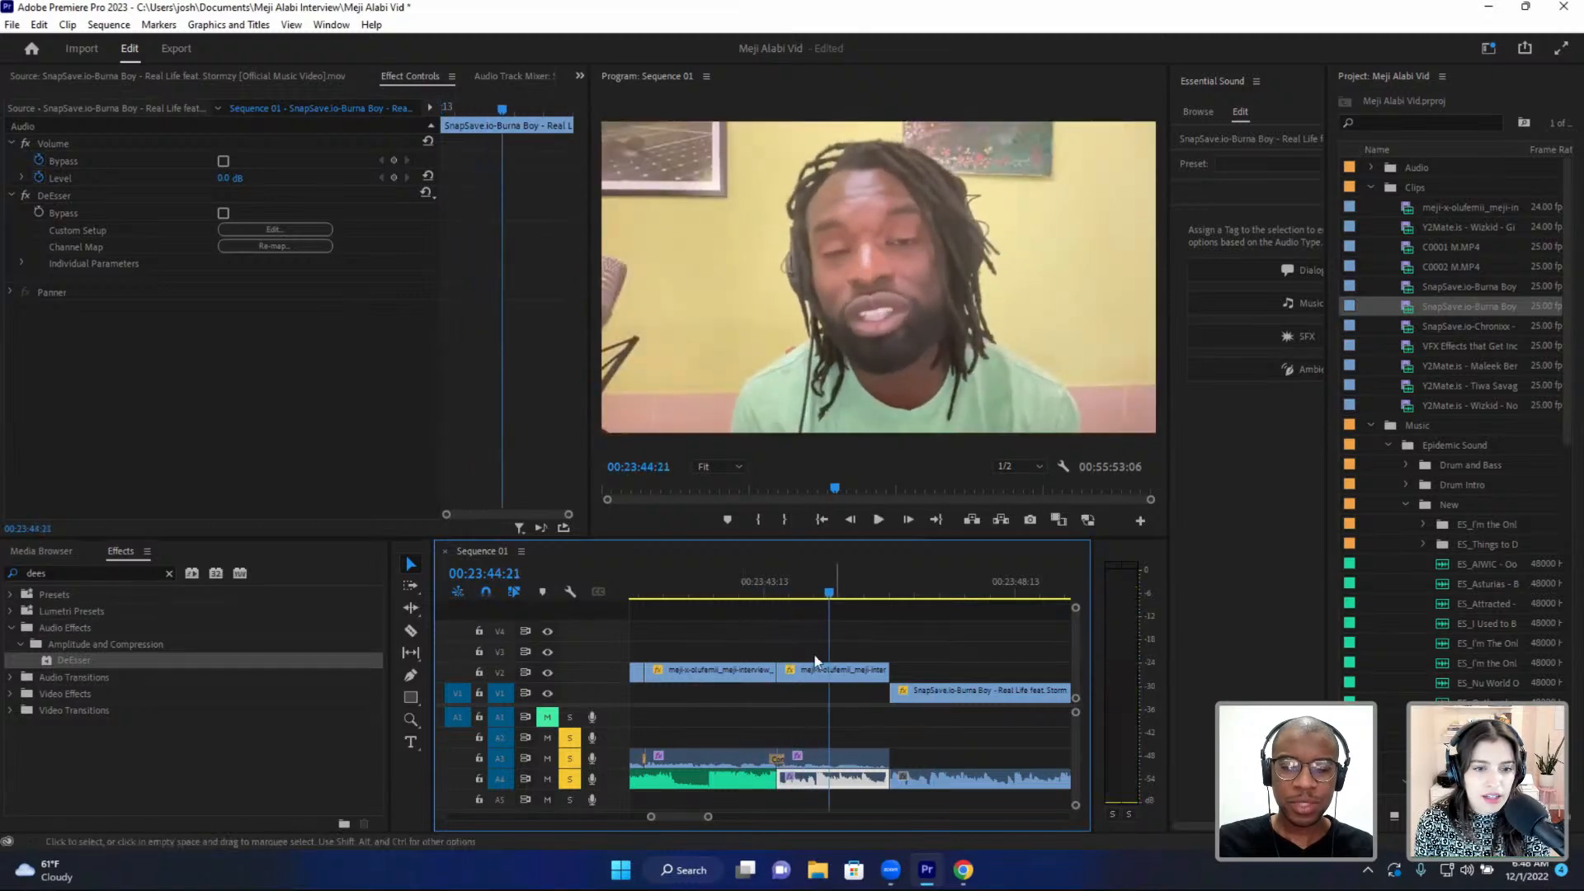
# - Apply the default audio transition at the cut between the two Burna Boy audio segments on A4
pyautogui.rightClick(898, 760)
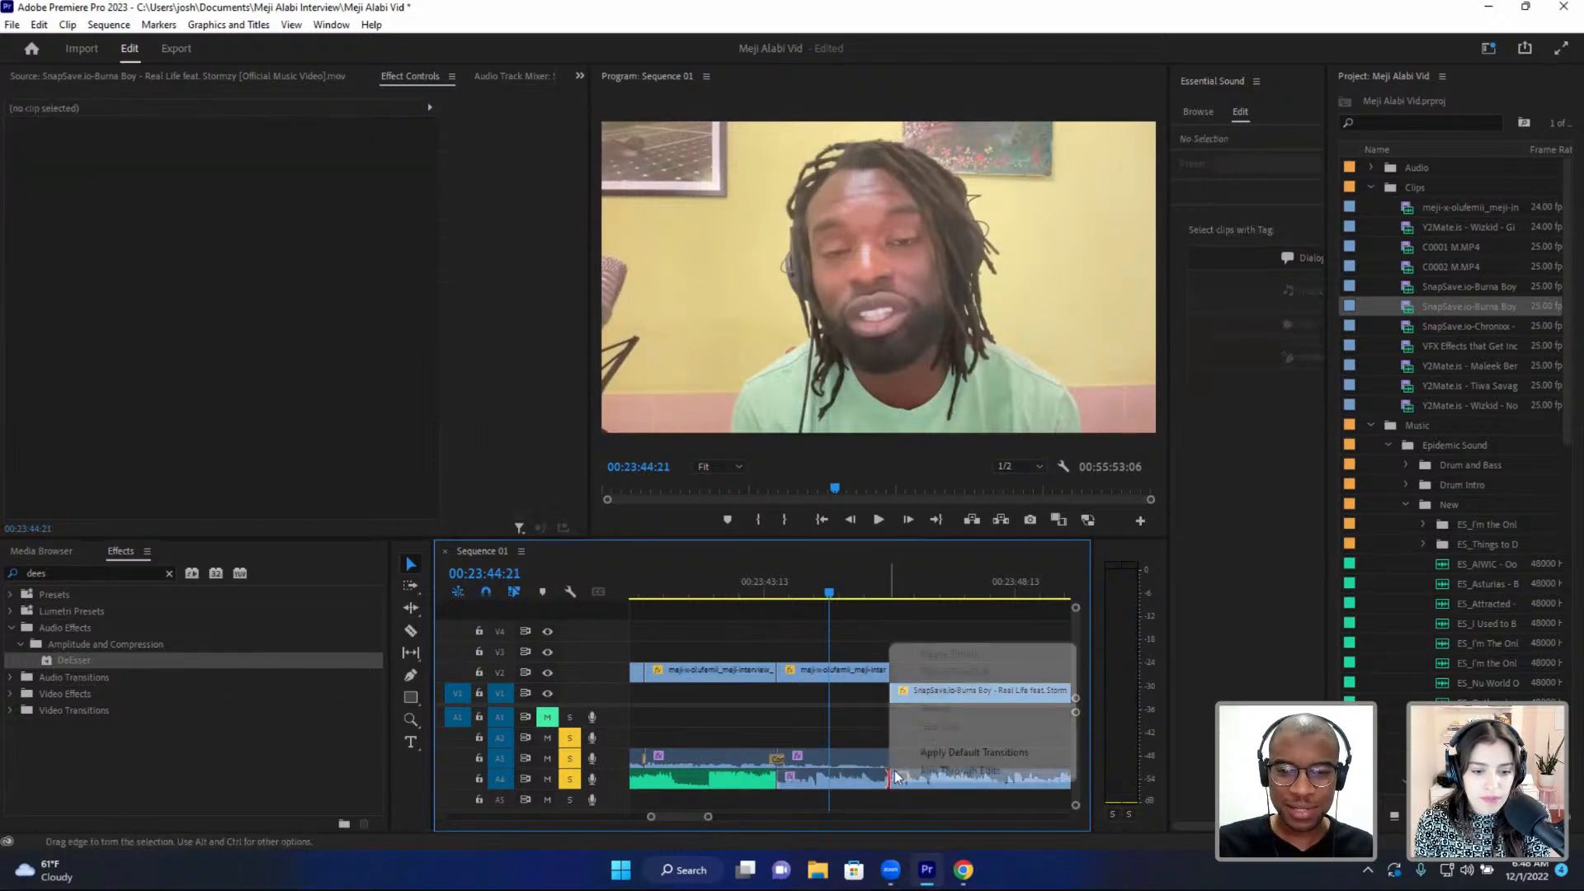
pyautogui.click(917, 754)
pyautogui.scroll(3, 849, 763)
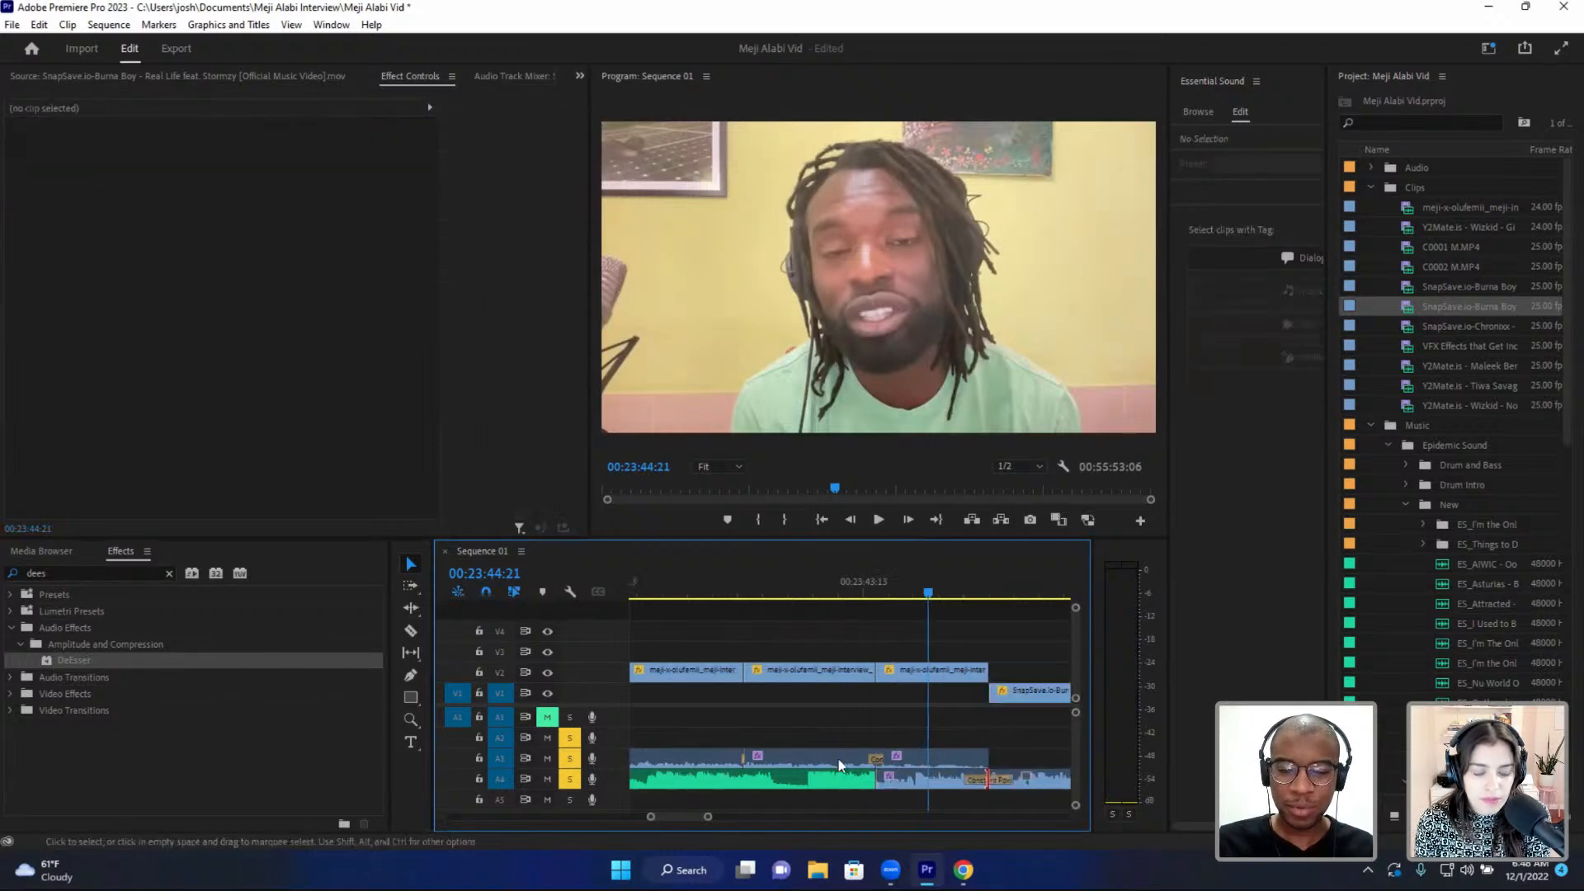
# - Play the interview from 00:23:39:05 to find an earlier point for bringing in the Burna Boy audio
pyautogui.click(693, 590)
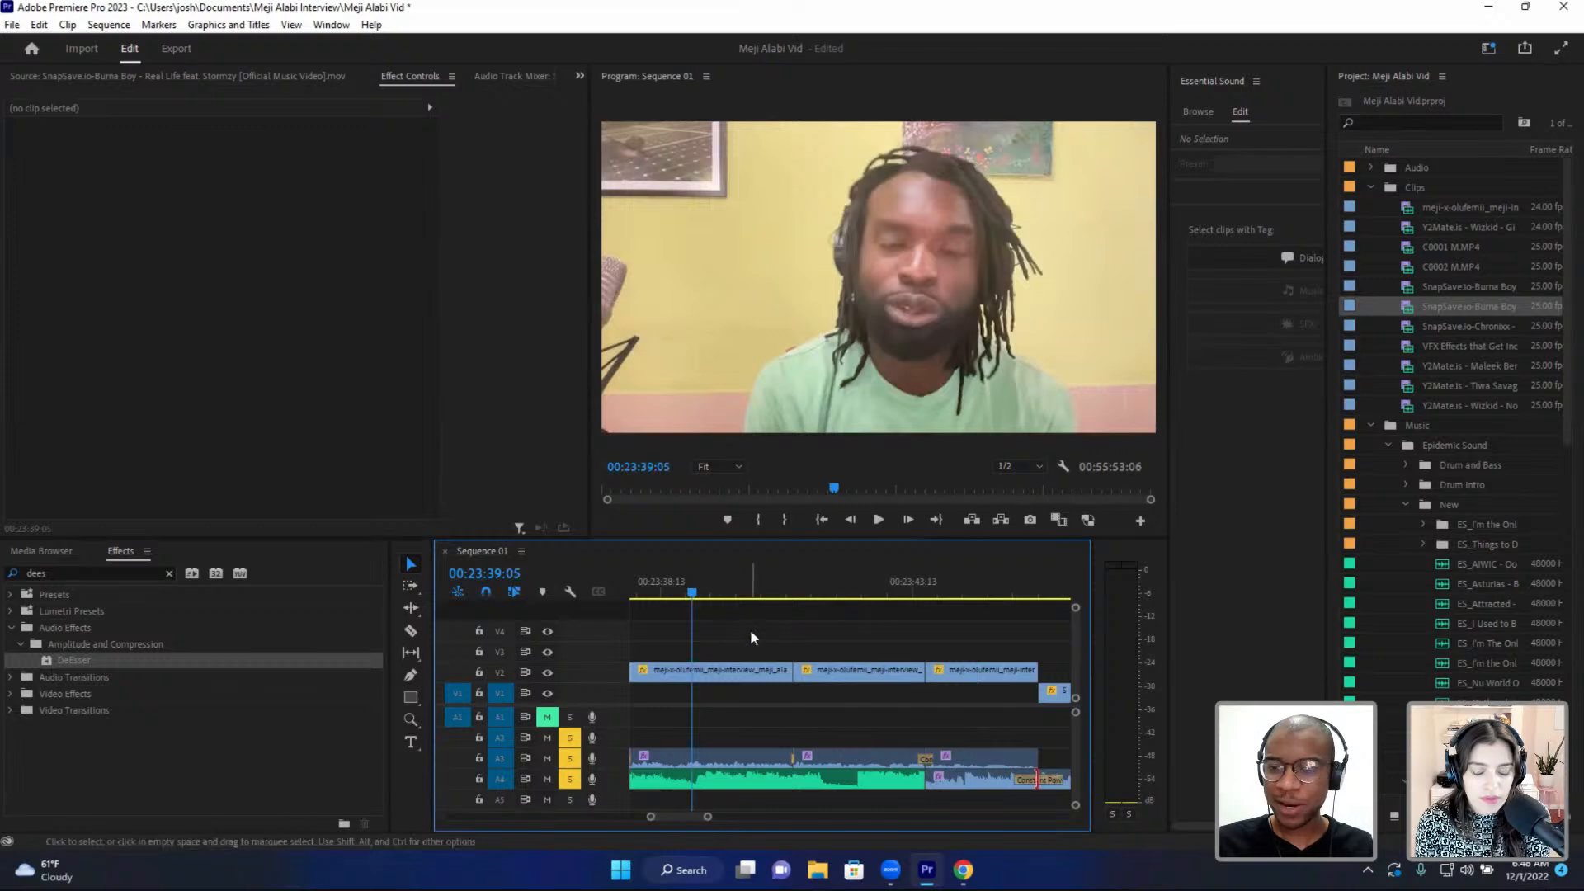
pyautogui.press('space')
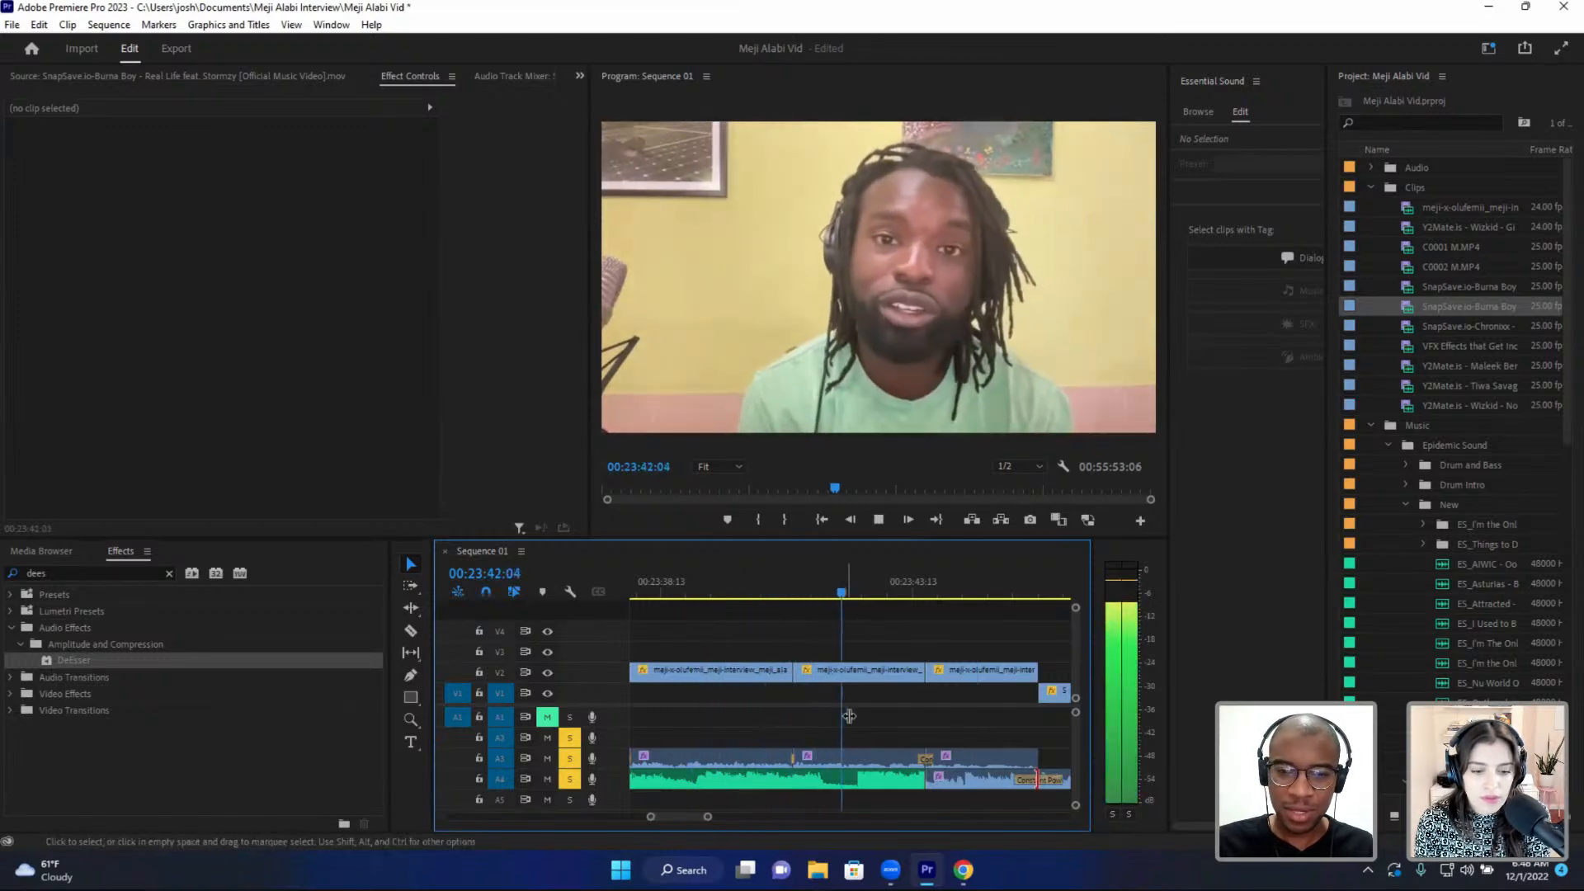
pyautogui.press('space')
# - Roll the ES_Wander to Burna Boy audio cut earlier, beneath the second-to-last interview clip, and crossfade it with a 00:00:01:14 Constant Power transition
pyautogui.moveTo(919, 781); pyautogui.dragTo(840, 779)
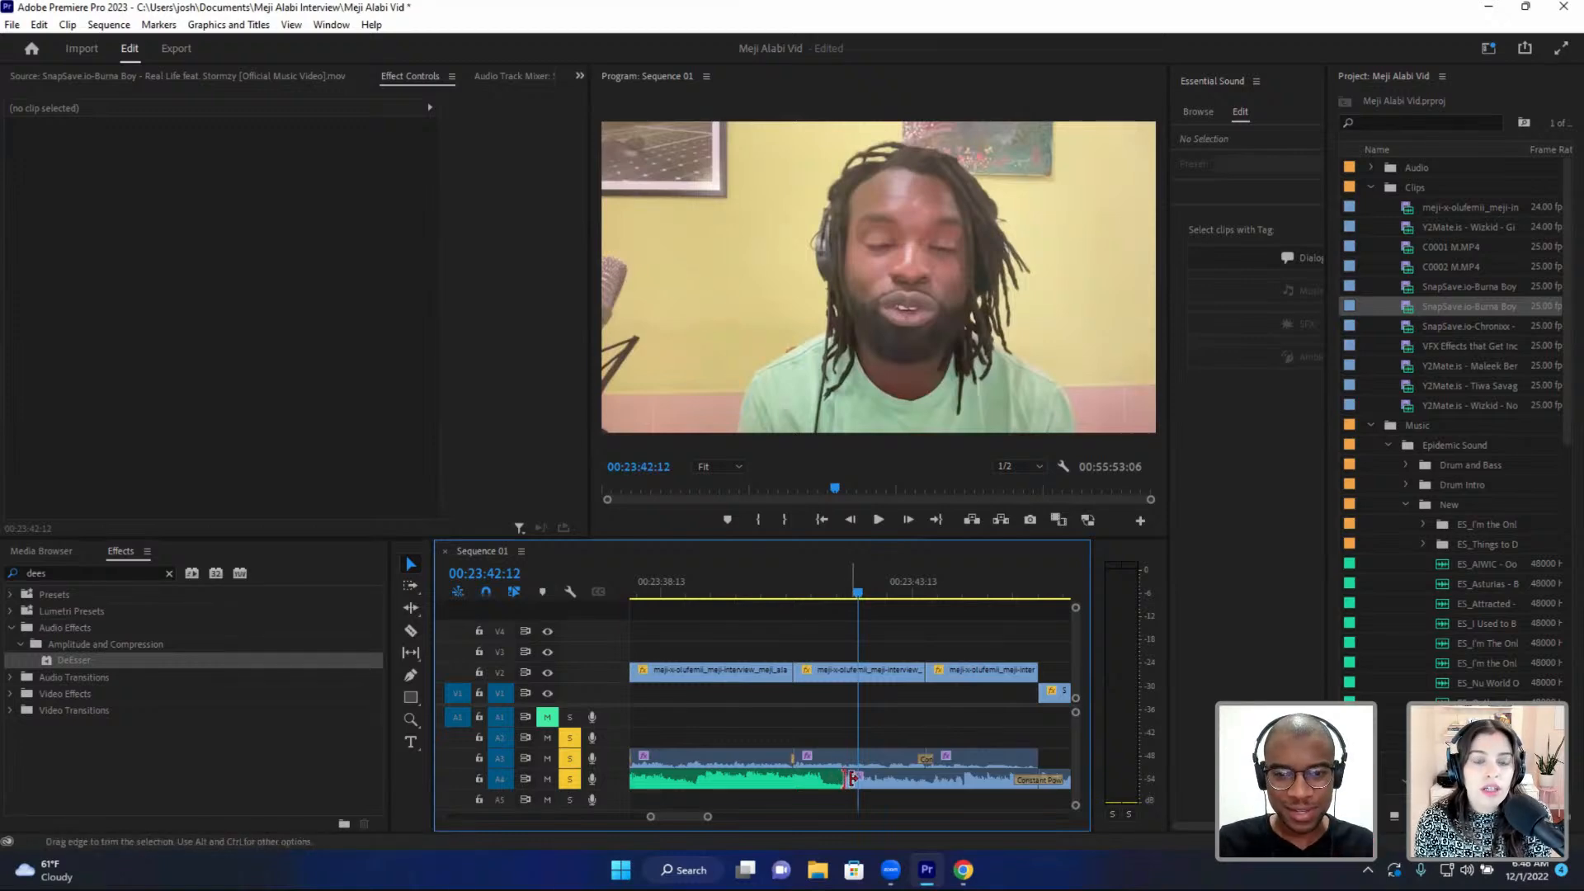
pyautogui.rightClick(847, 777)
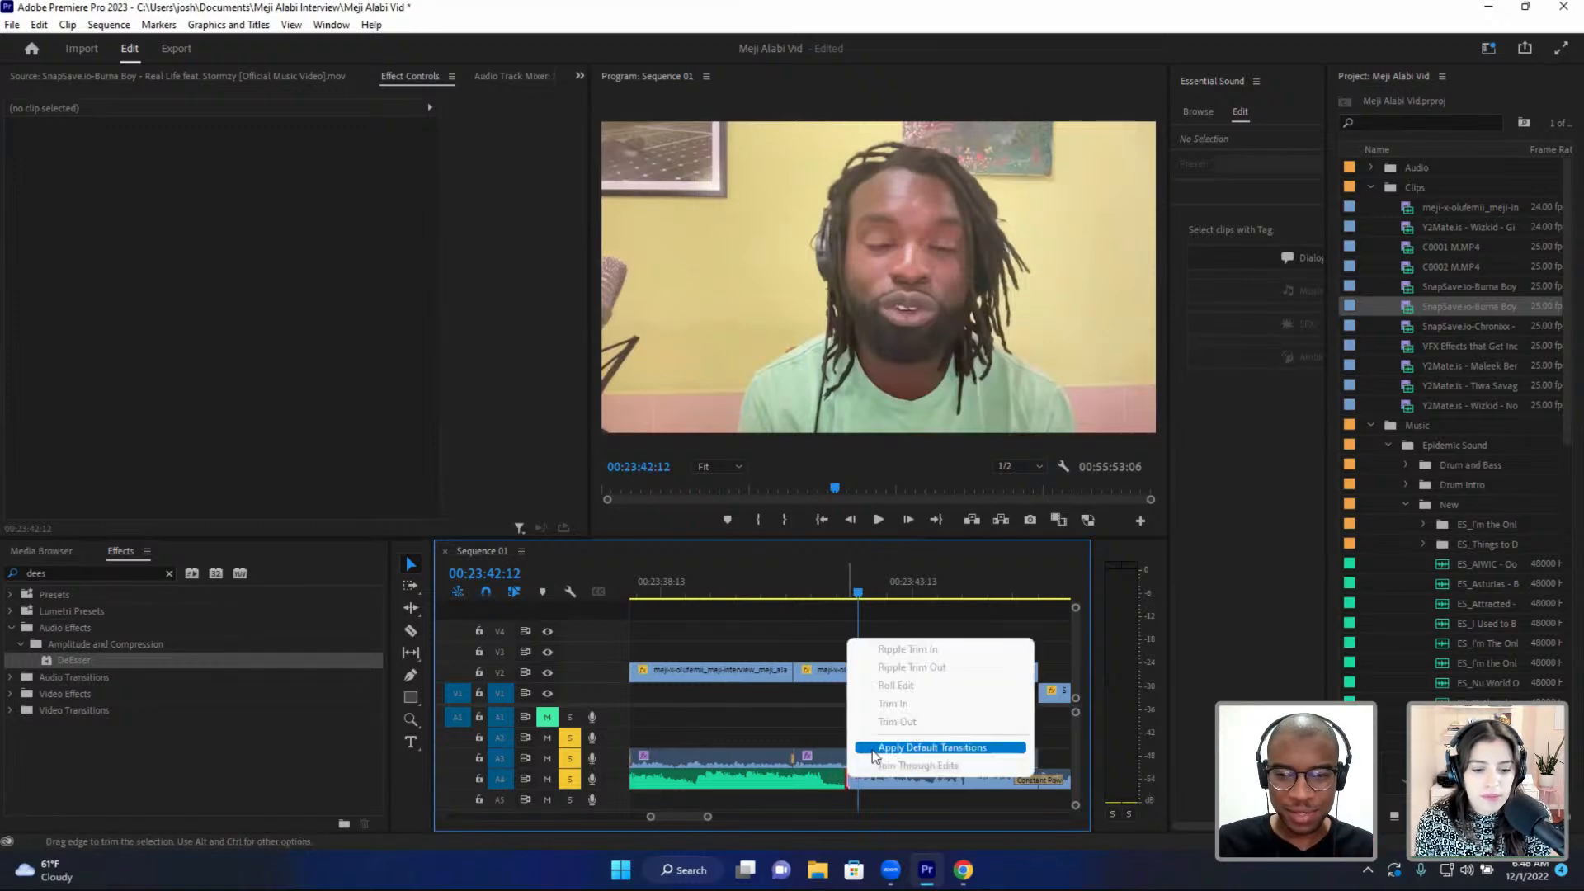
pyautogui.click(874, 749)
pyautogui.moveTo(871, 778); pyautogui.dragTo(878, 778)
# - Play through both crossfades into the music video clip and return the playhead to just before the first crossfade
pyautogui.click(778, 590)
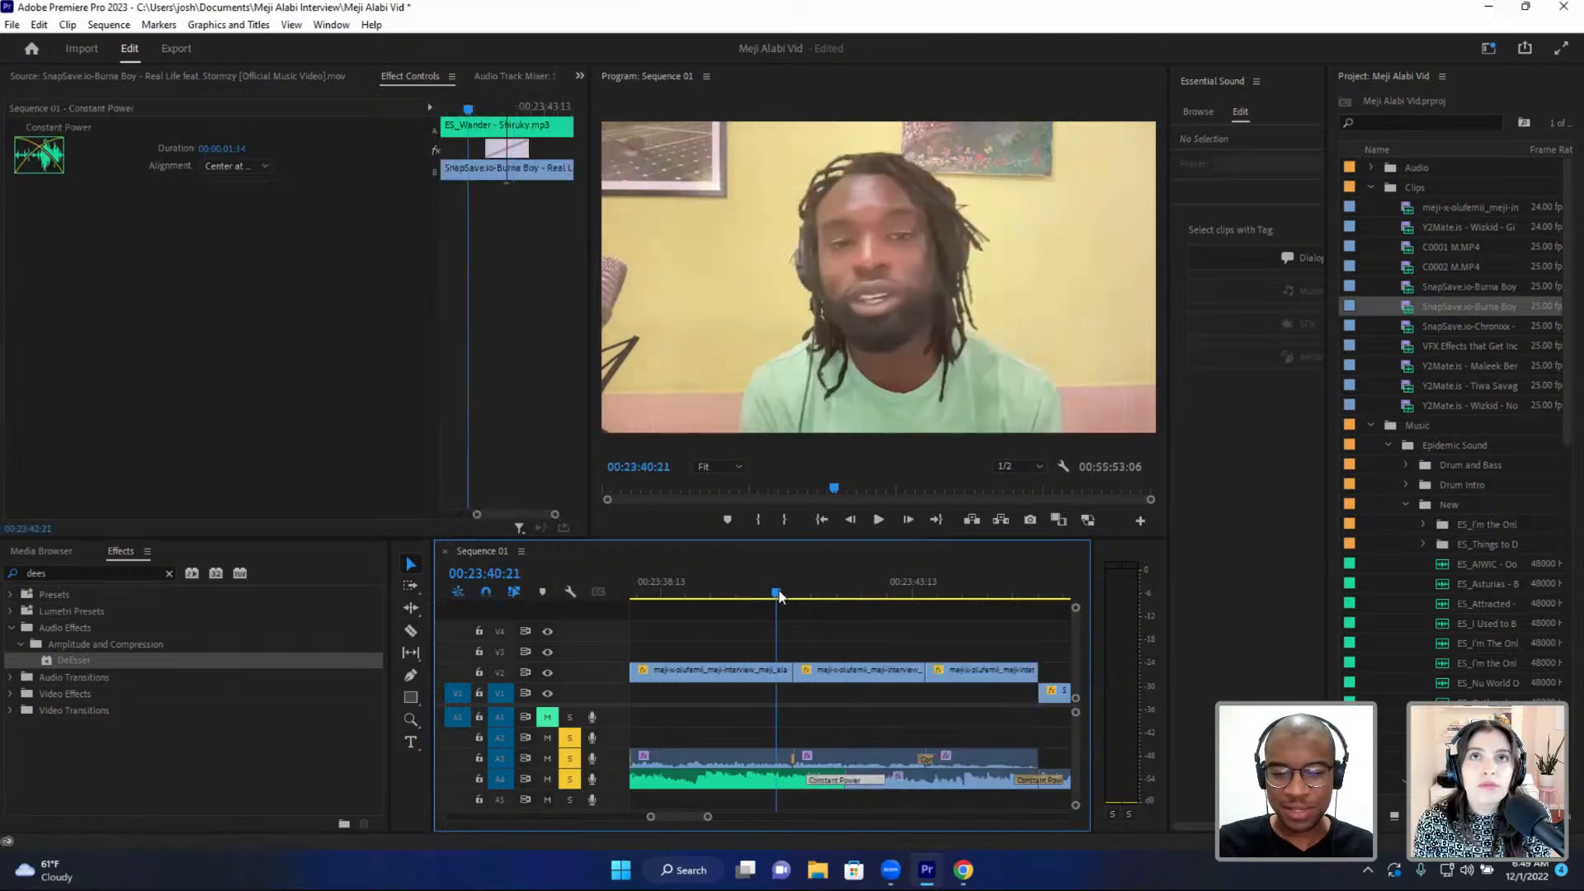
pyautogui.press('space')
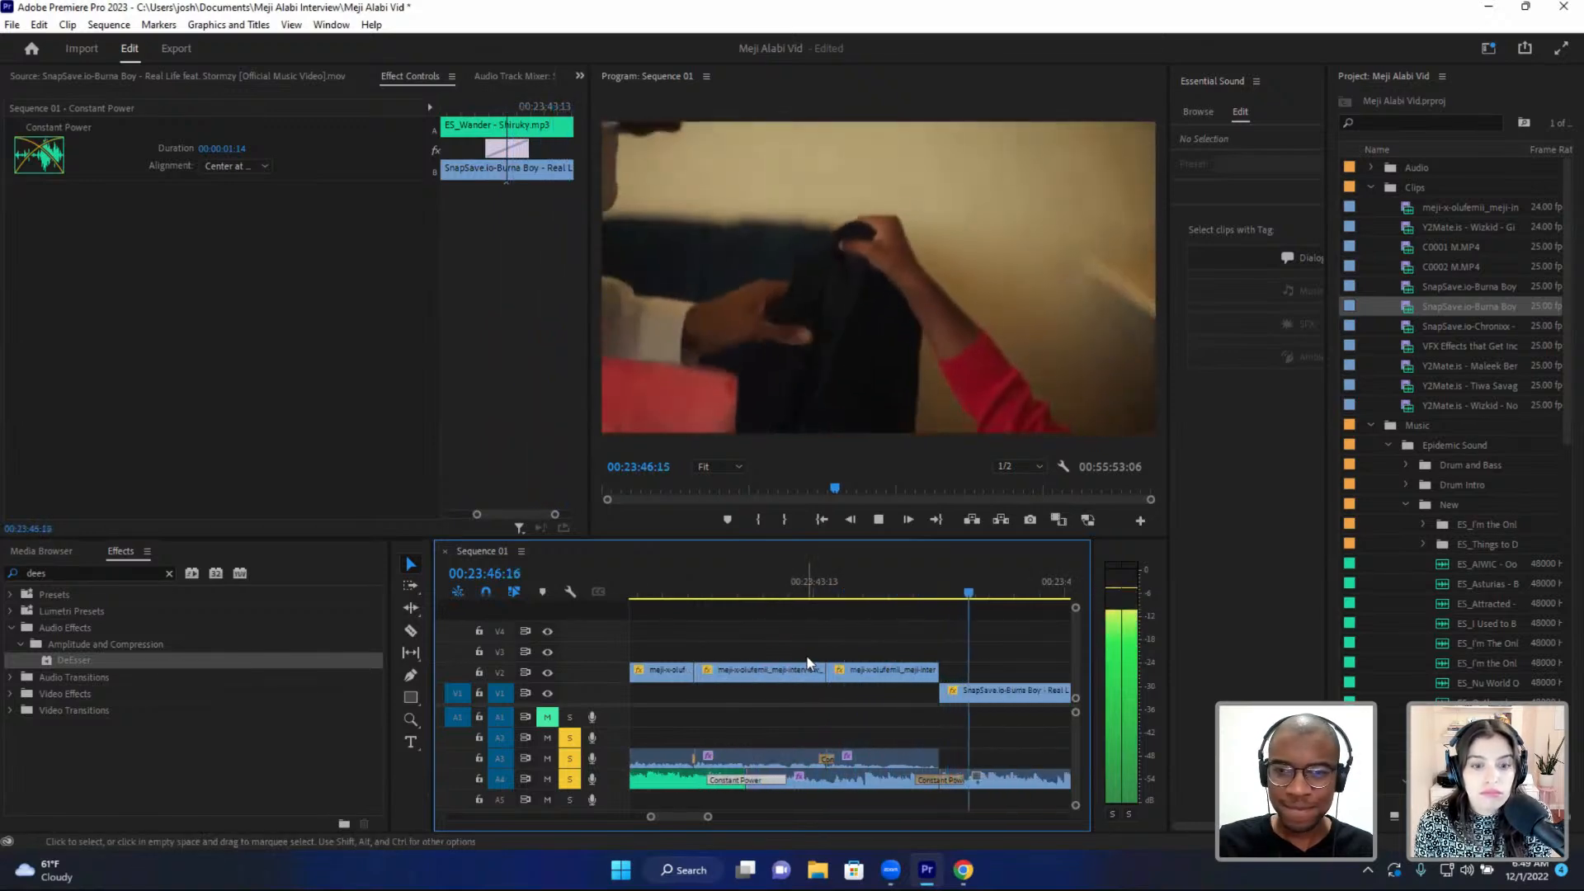
pyautogui.press('space')
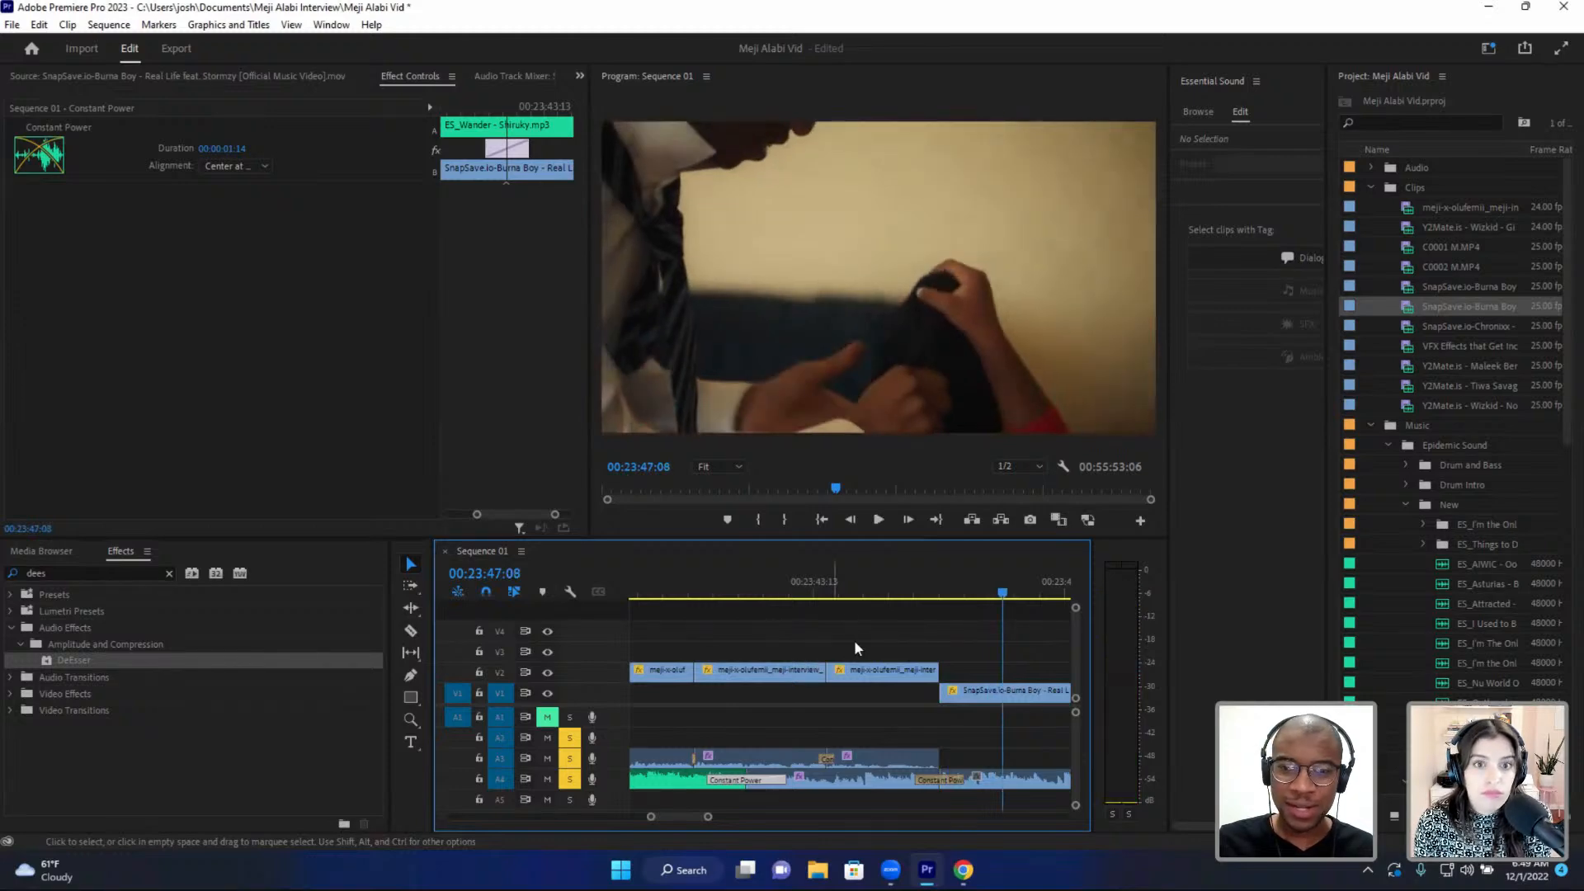
pyautogui.click(838, 581)
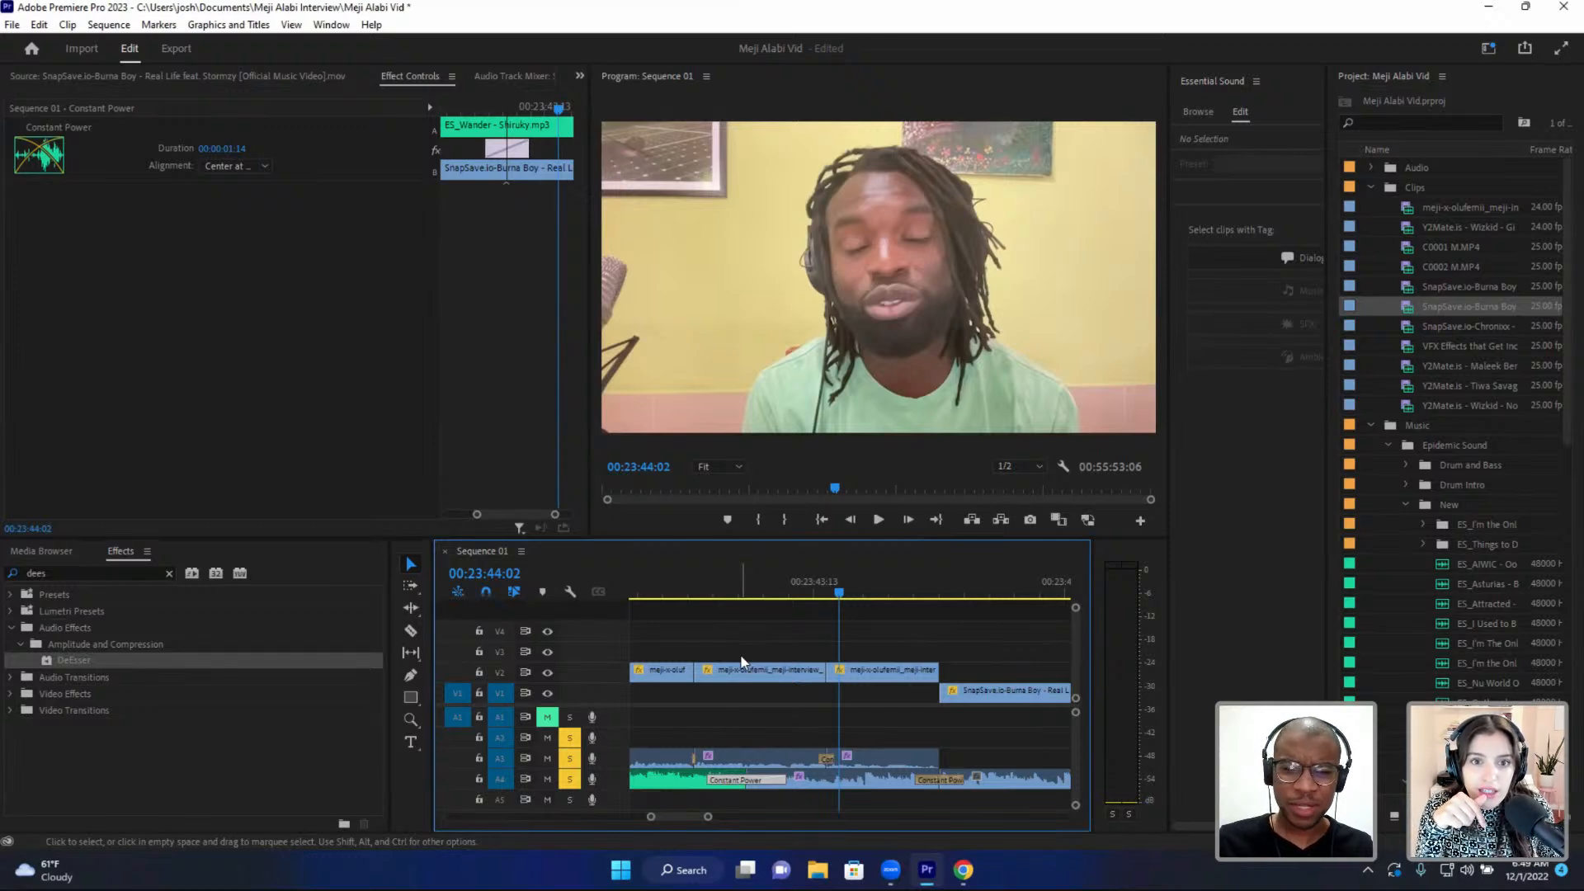
pyautogui.click(682, 588)
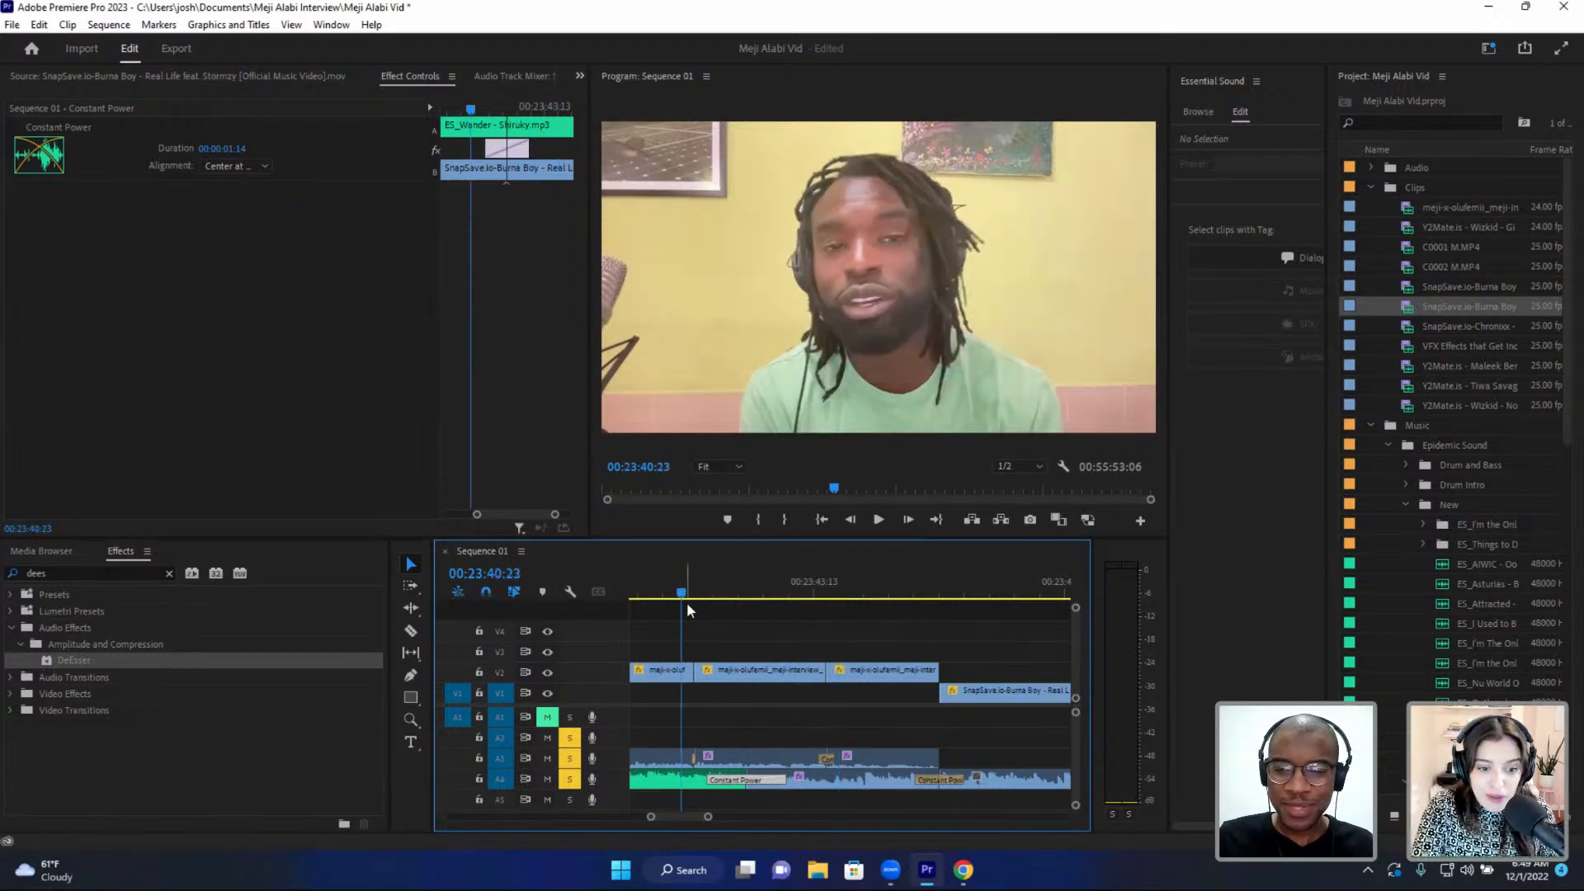
# - Play the sequence from 00:23:40:23 through the first music crossfade beneath the interview
pyautogui.press('-')
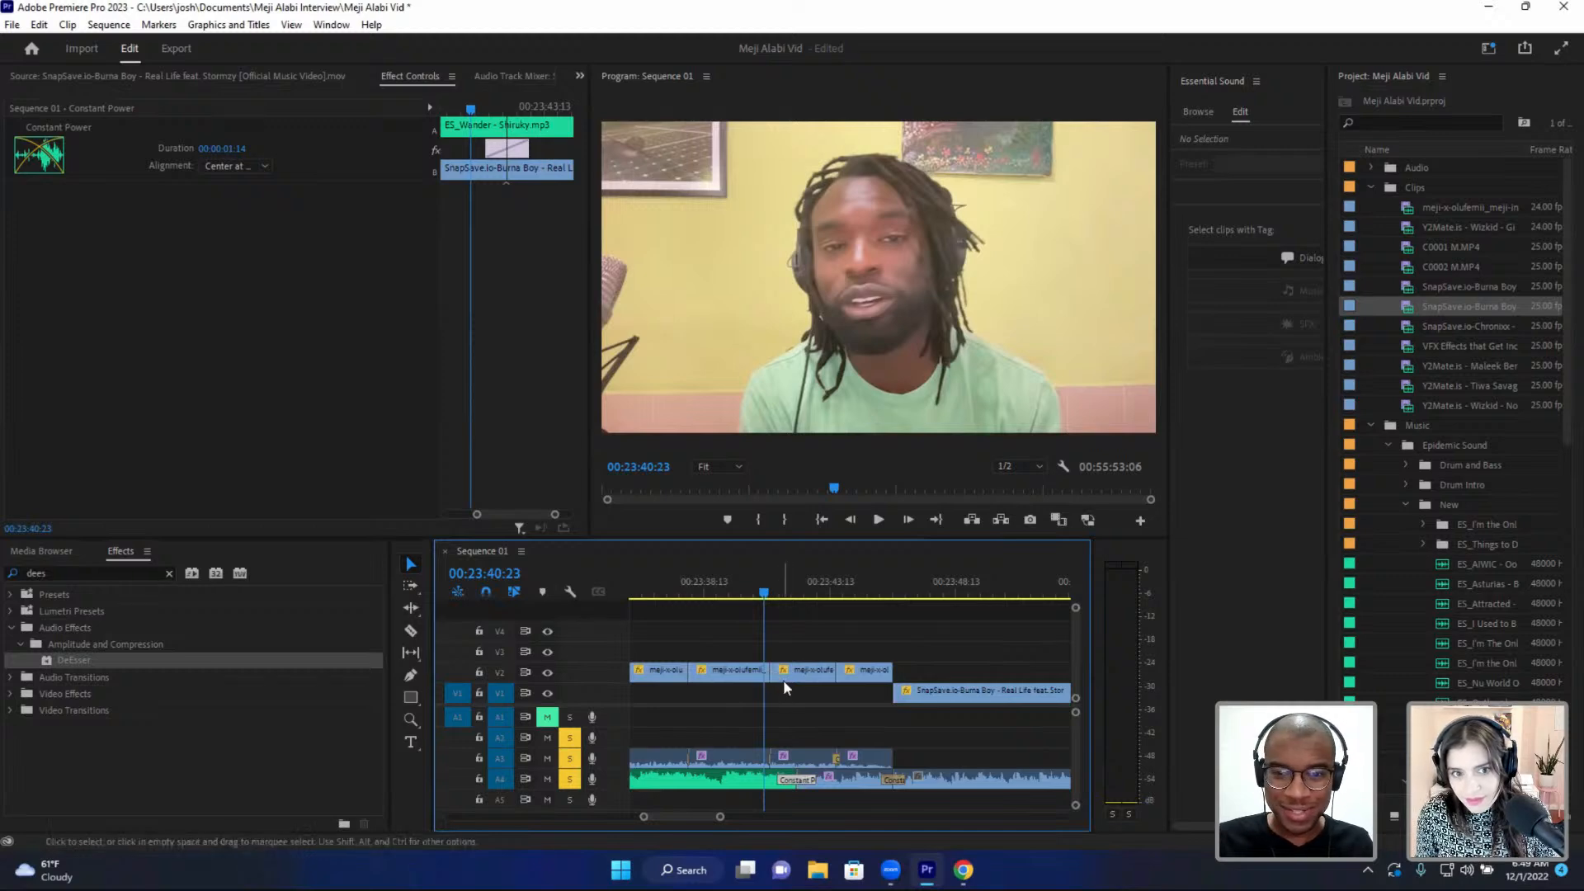
pyautogui.press('space')
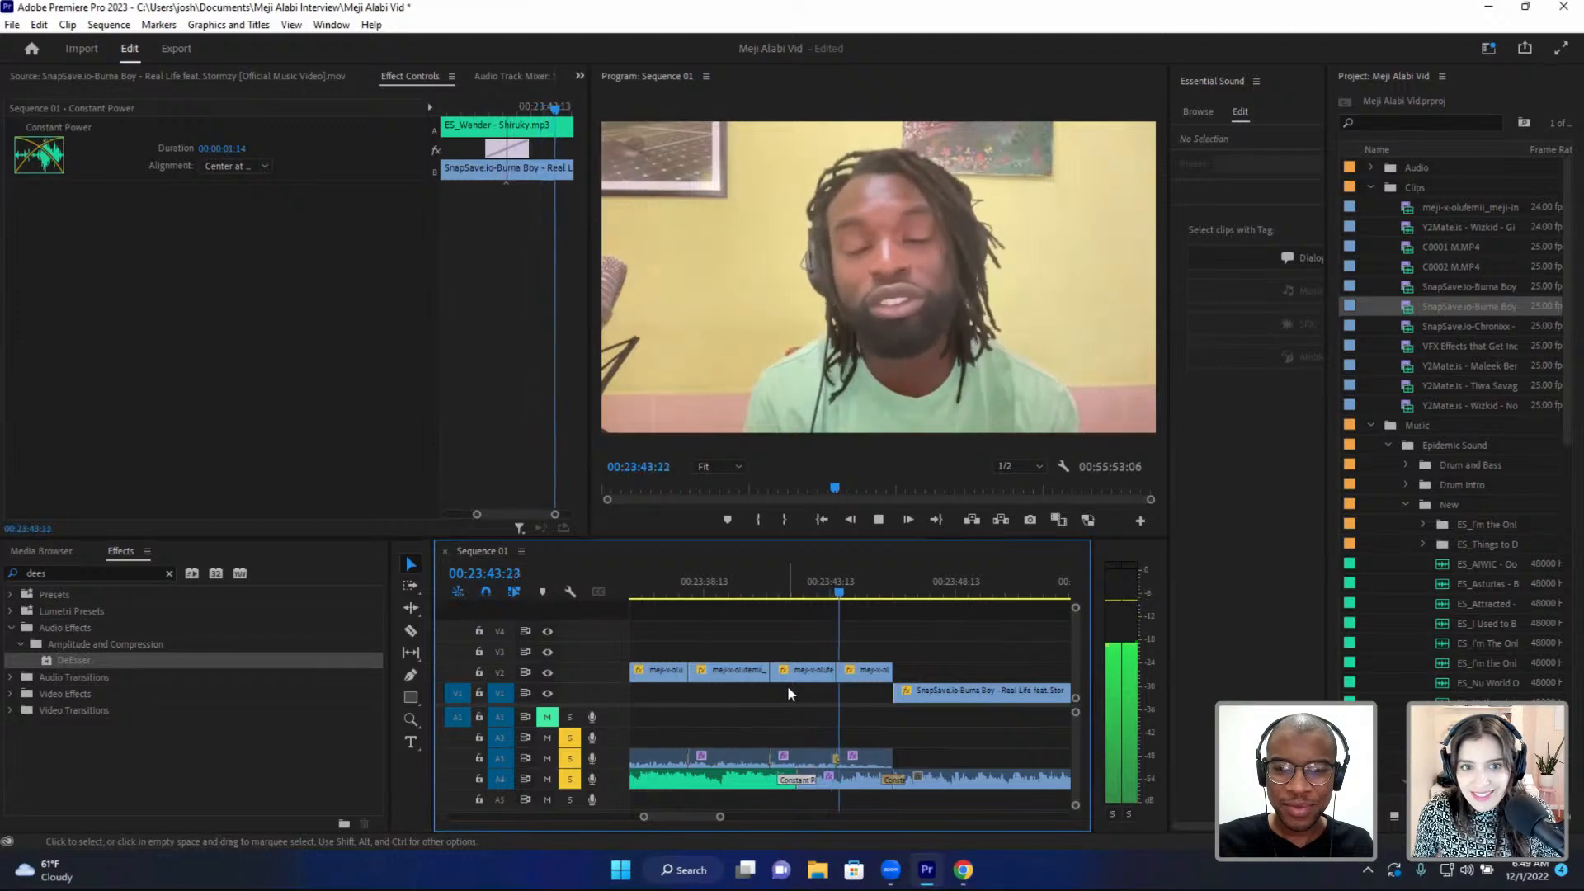
pyautogui.press('space')
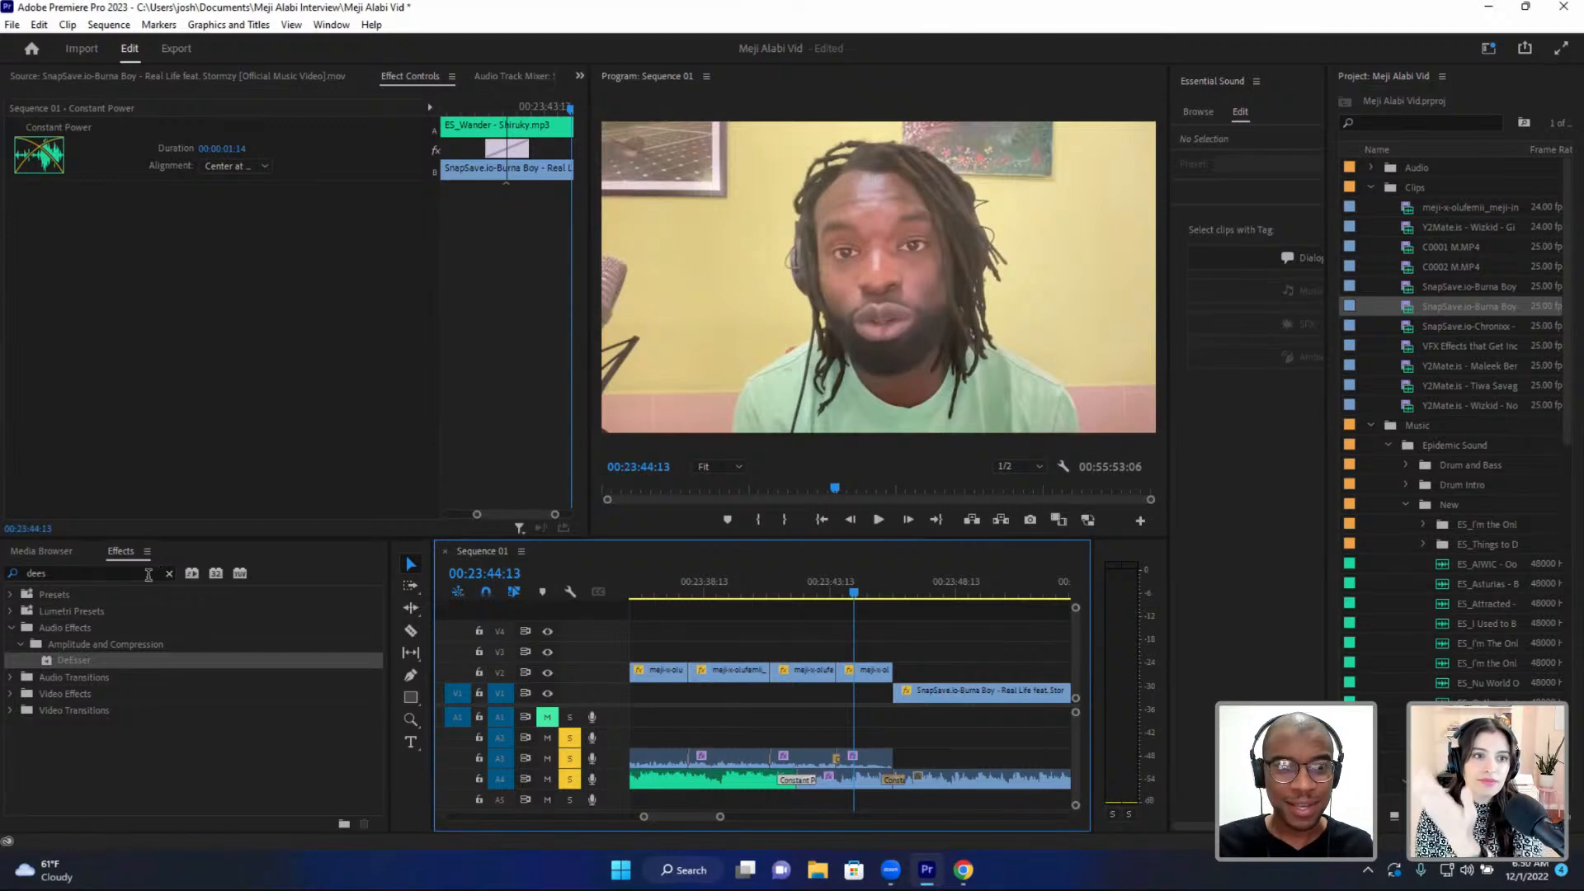
# - Find the Lowpass audio effect and apply it to the short Burna Boy audio segment between the two crossfades on A4
pyautogui.click(154, 573)
pyautogui.write('low')
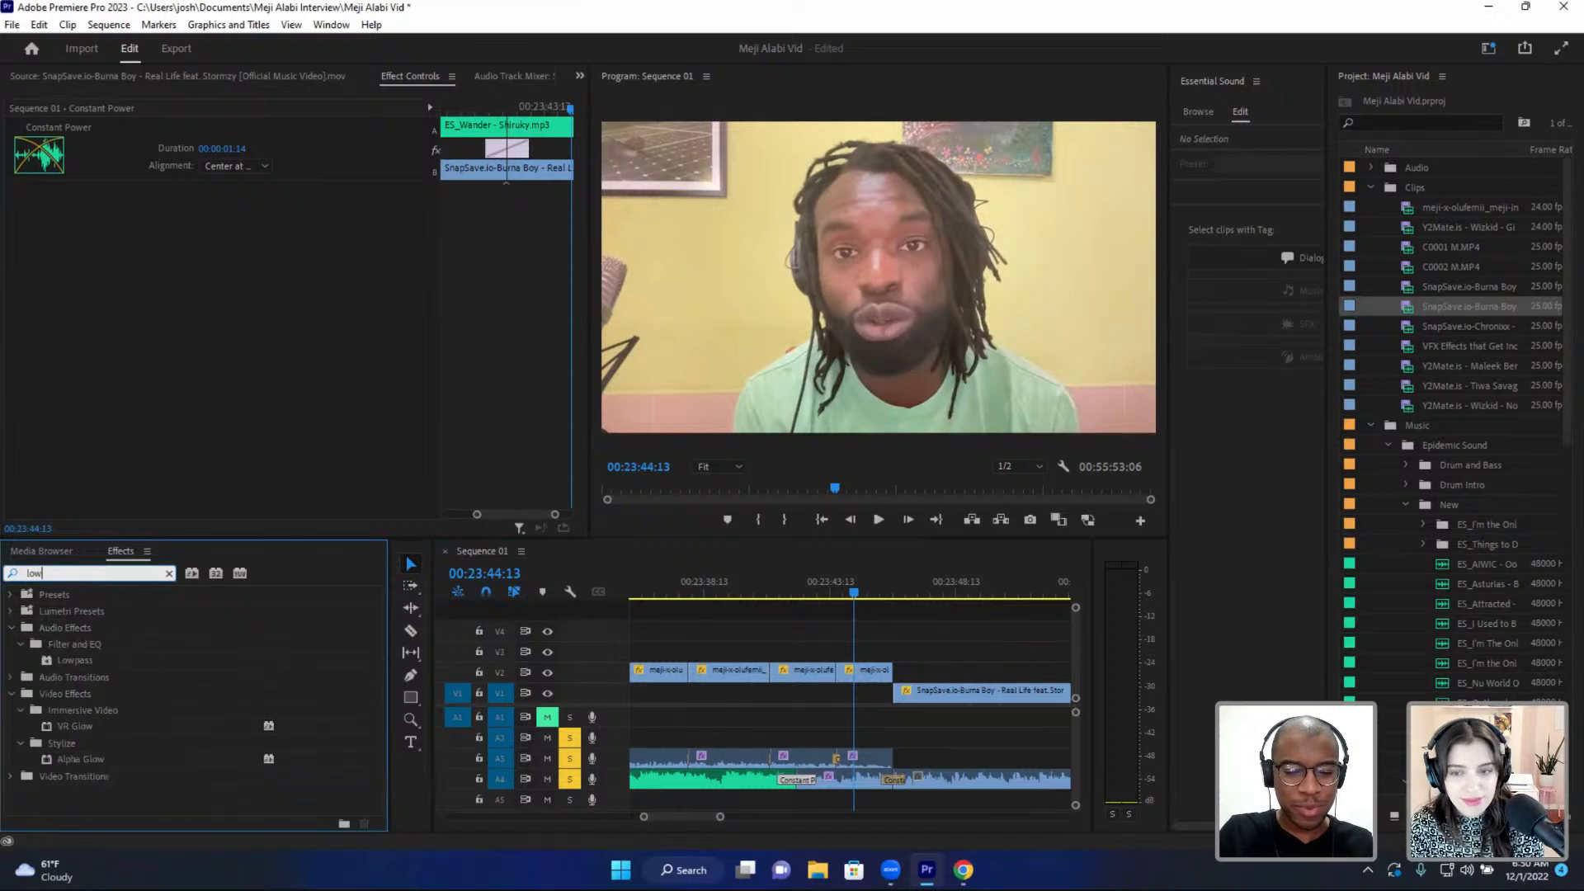
pyautogui.write('pass')
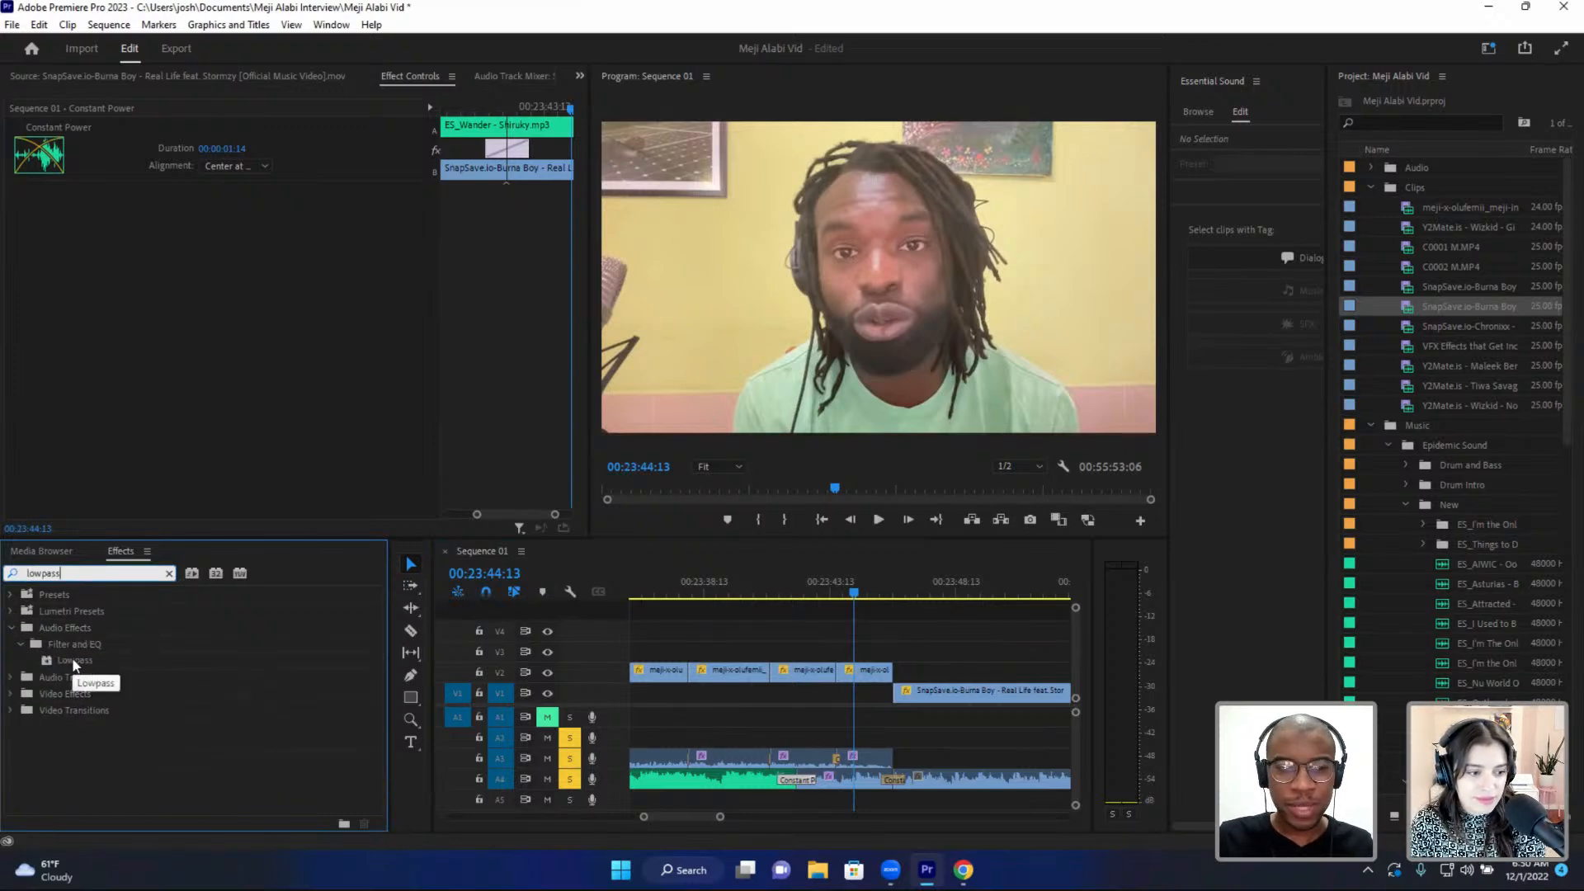
pyautogui.moveTo(75, 662); pyautogui.dragTo(852, 784)
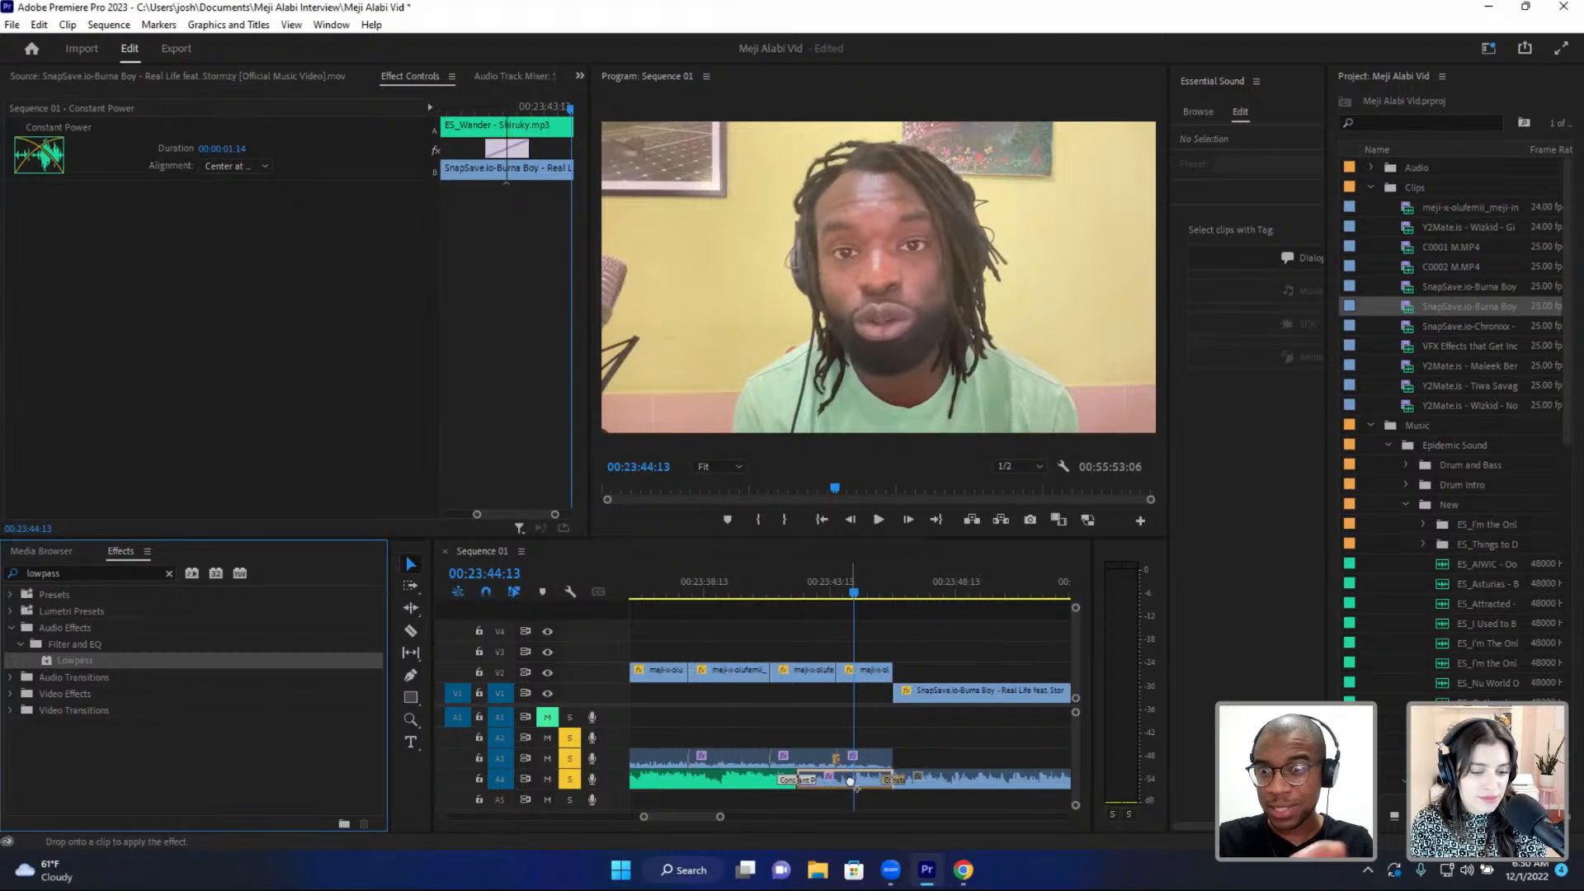
pyautogui.moveTo(850, 782); pyautogui.dragTo(99, 688)
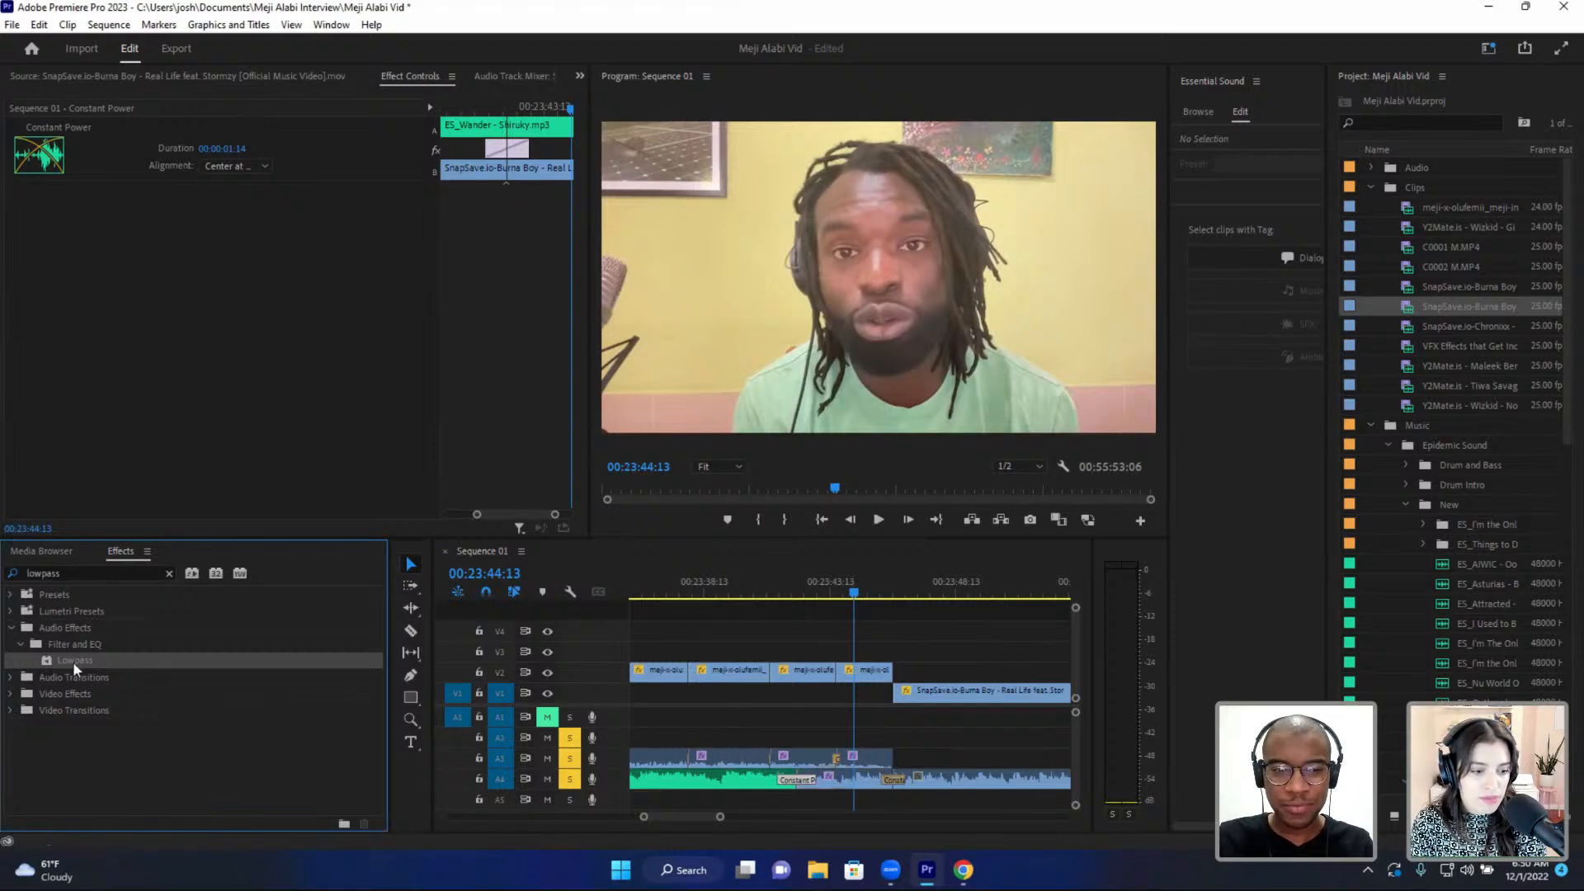
pyautogui.click(708, 781)
pyautogui.click(851, 781)
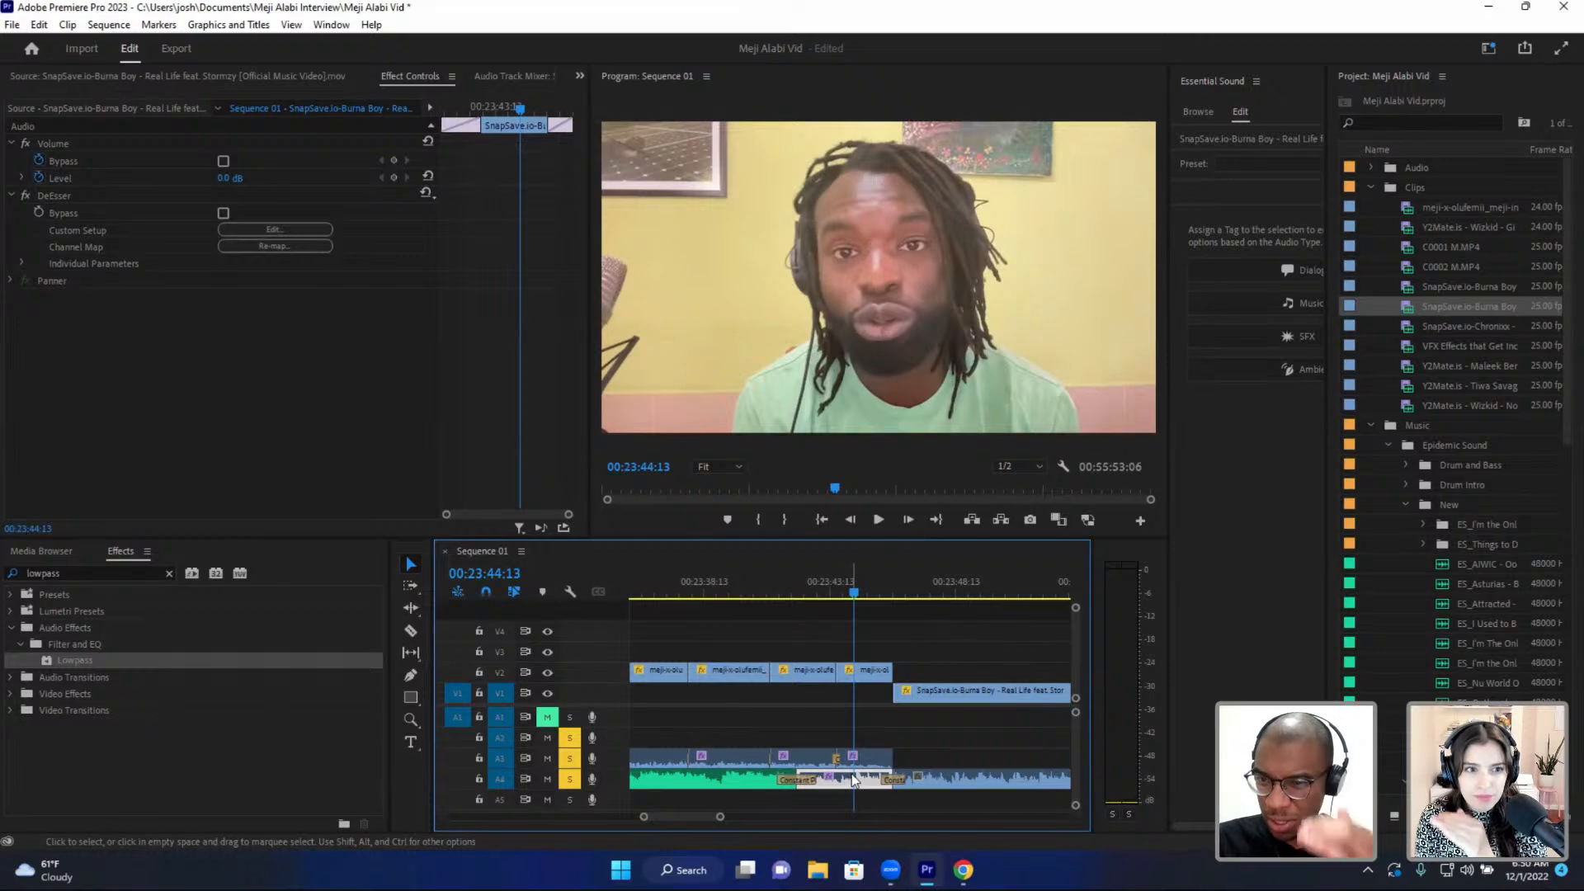
pyautogui.click(932, 593)
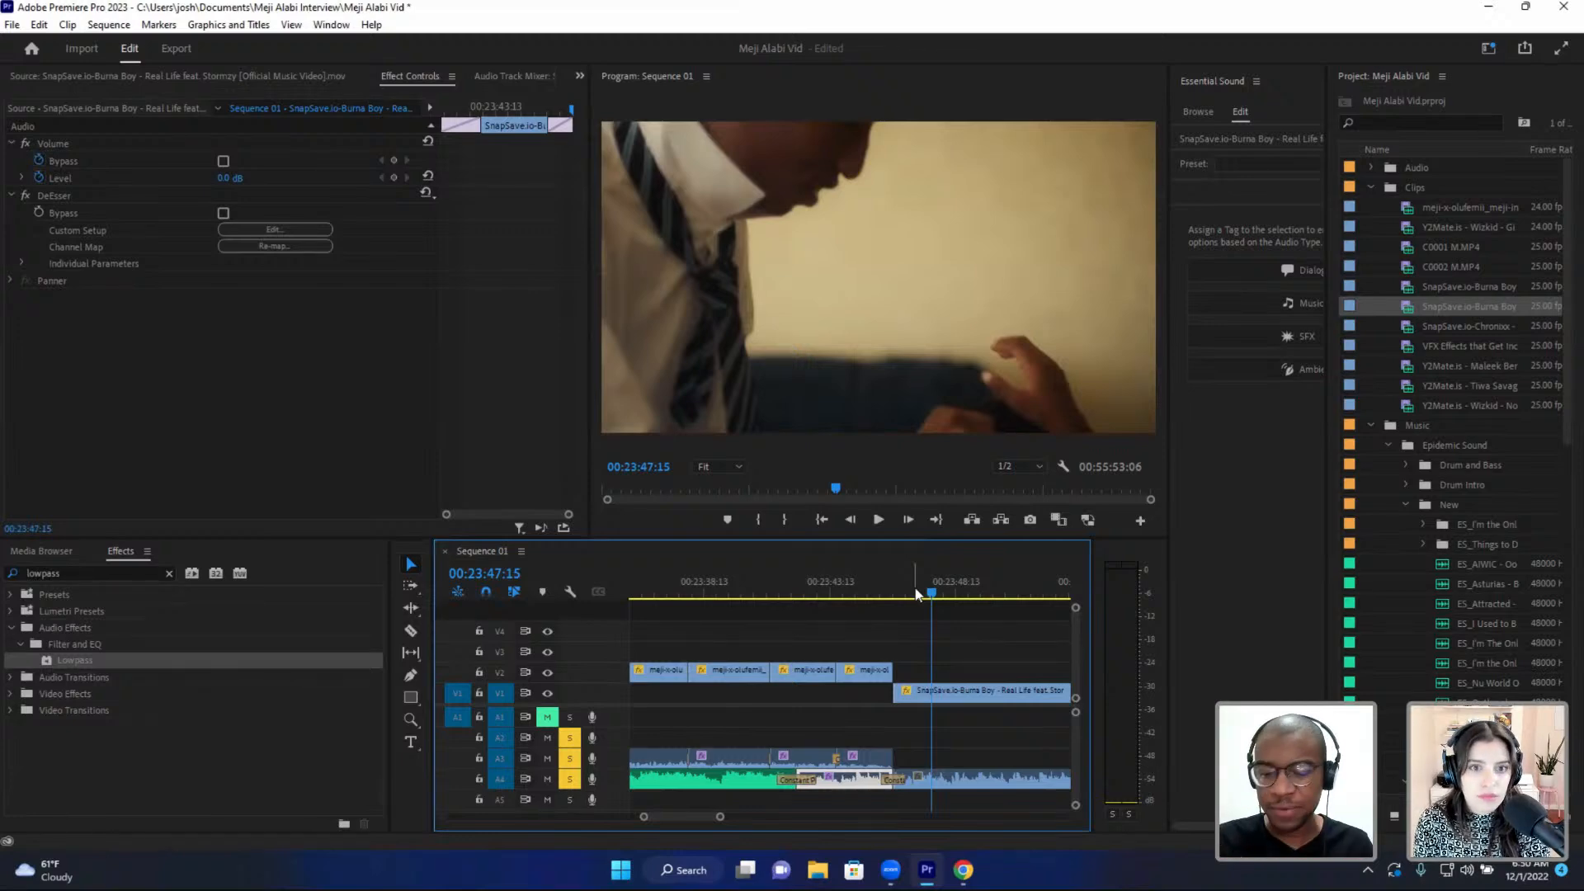
pyautogui.click(839, 592)
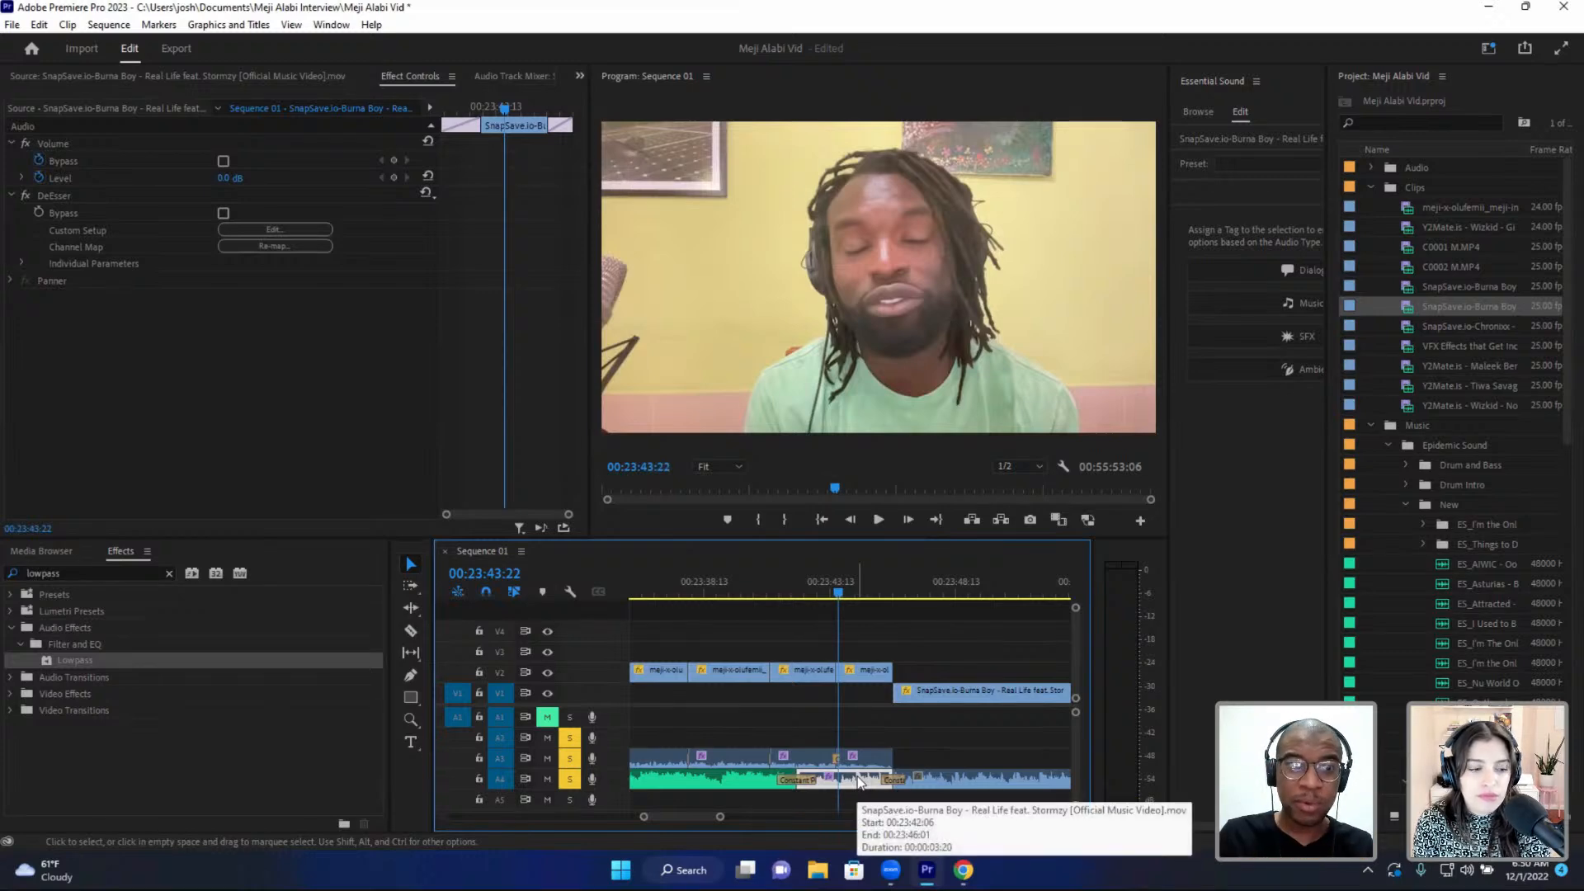
pyautogui.moveTo(66, 659); pyautogui.dragTo(859, 788)
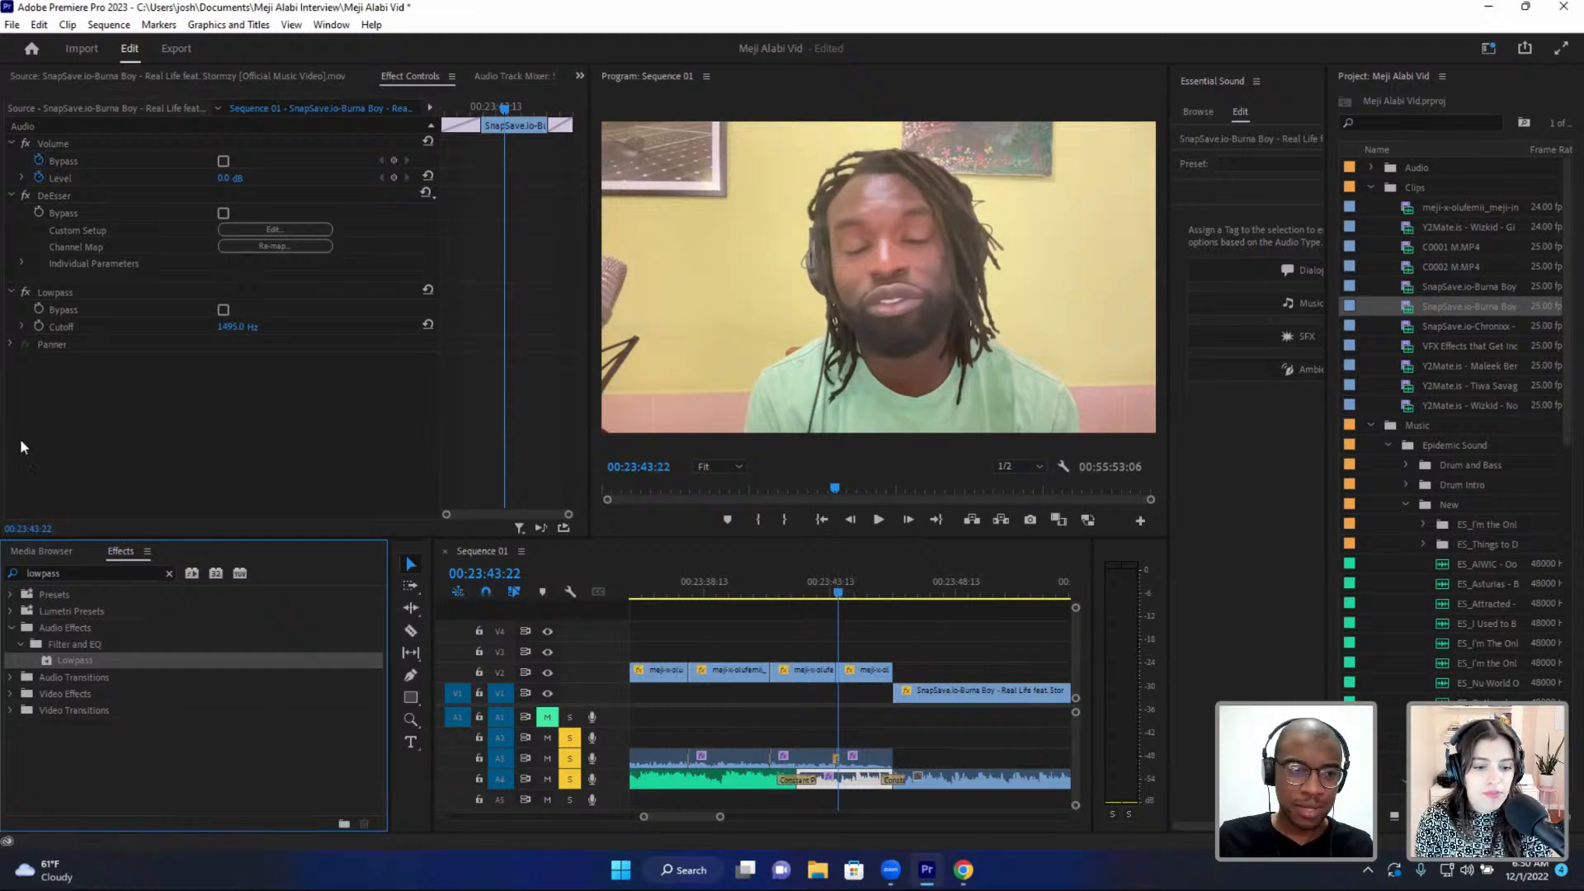
# - Play the transition from the interview into the Burna Boy music video twice to check the Lowpass effect
pyautogui.click(770, 588)
pyautogui.press('space')
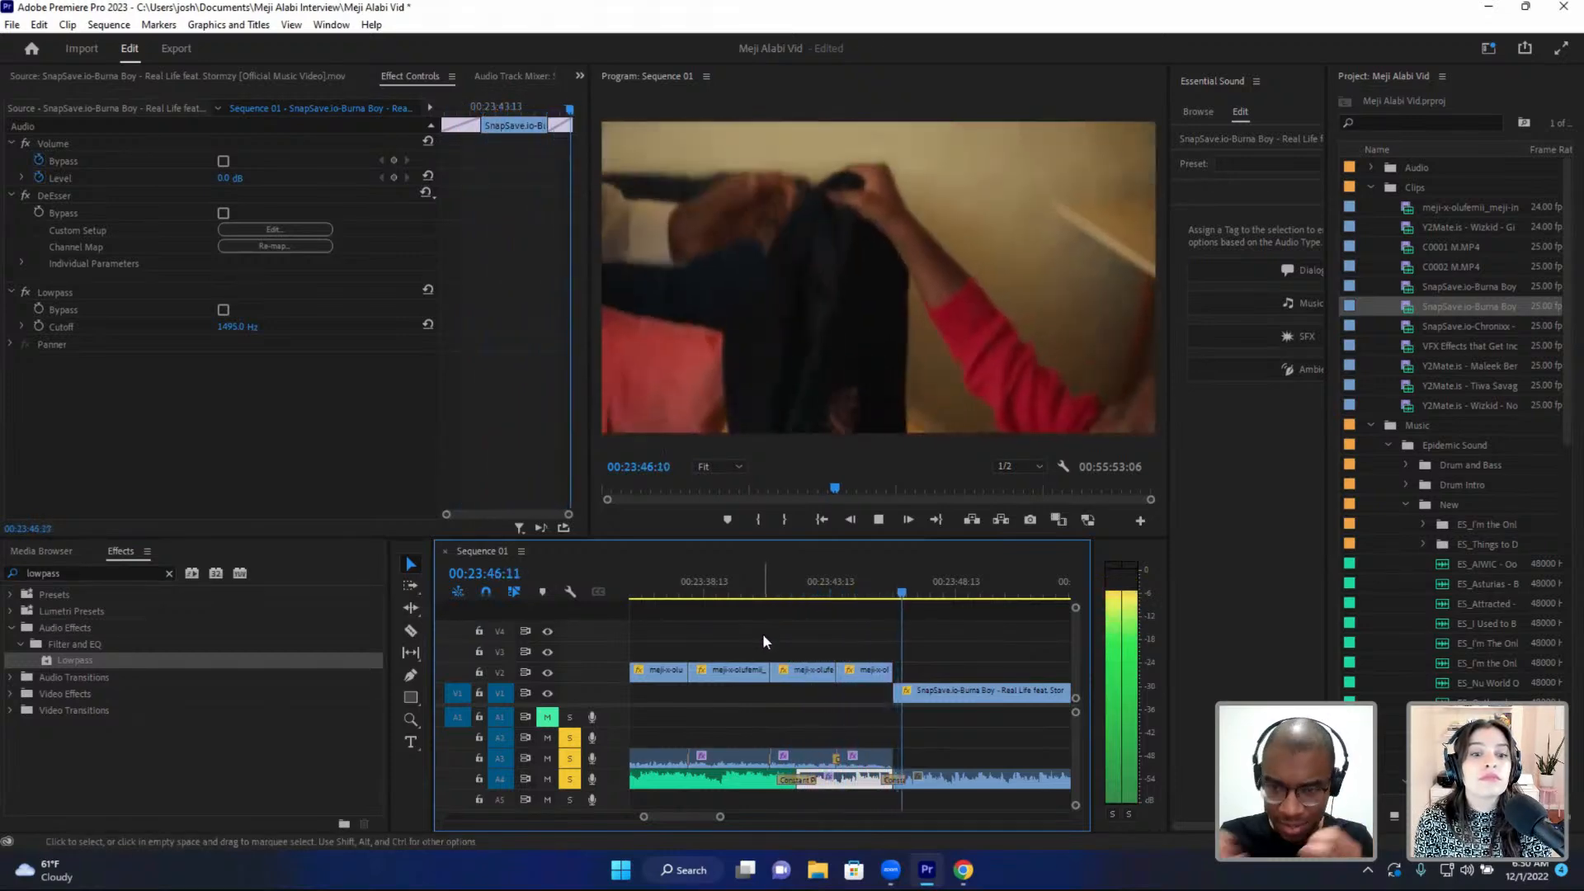
pyautogui.press('space')
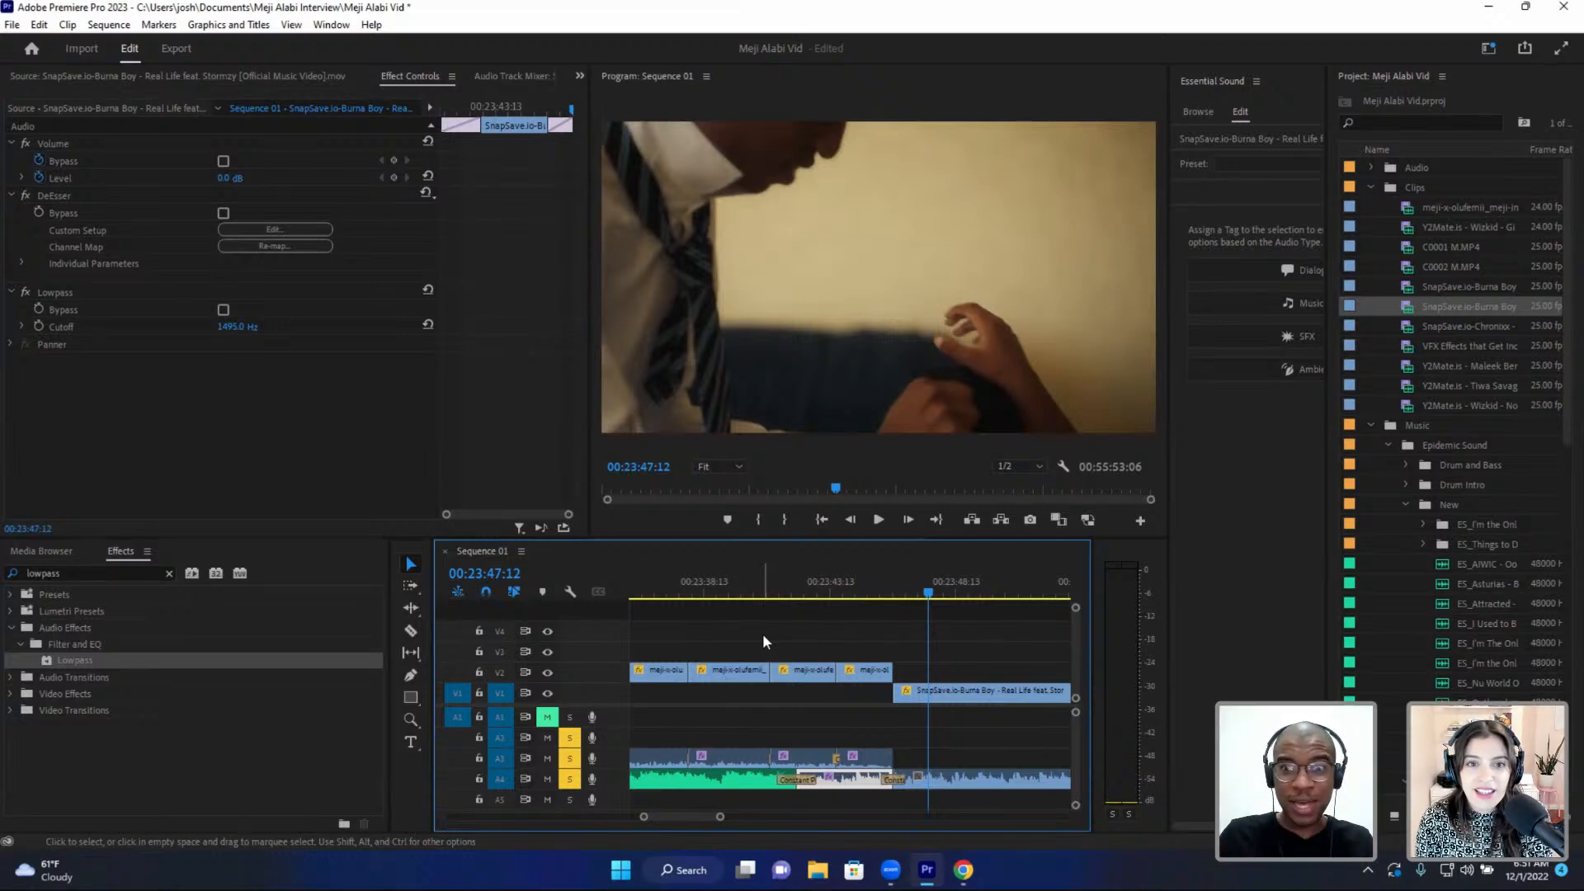
pyautogui.click(706, 587)
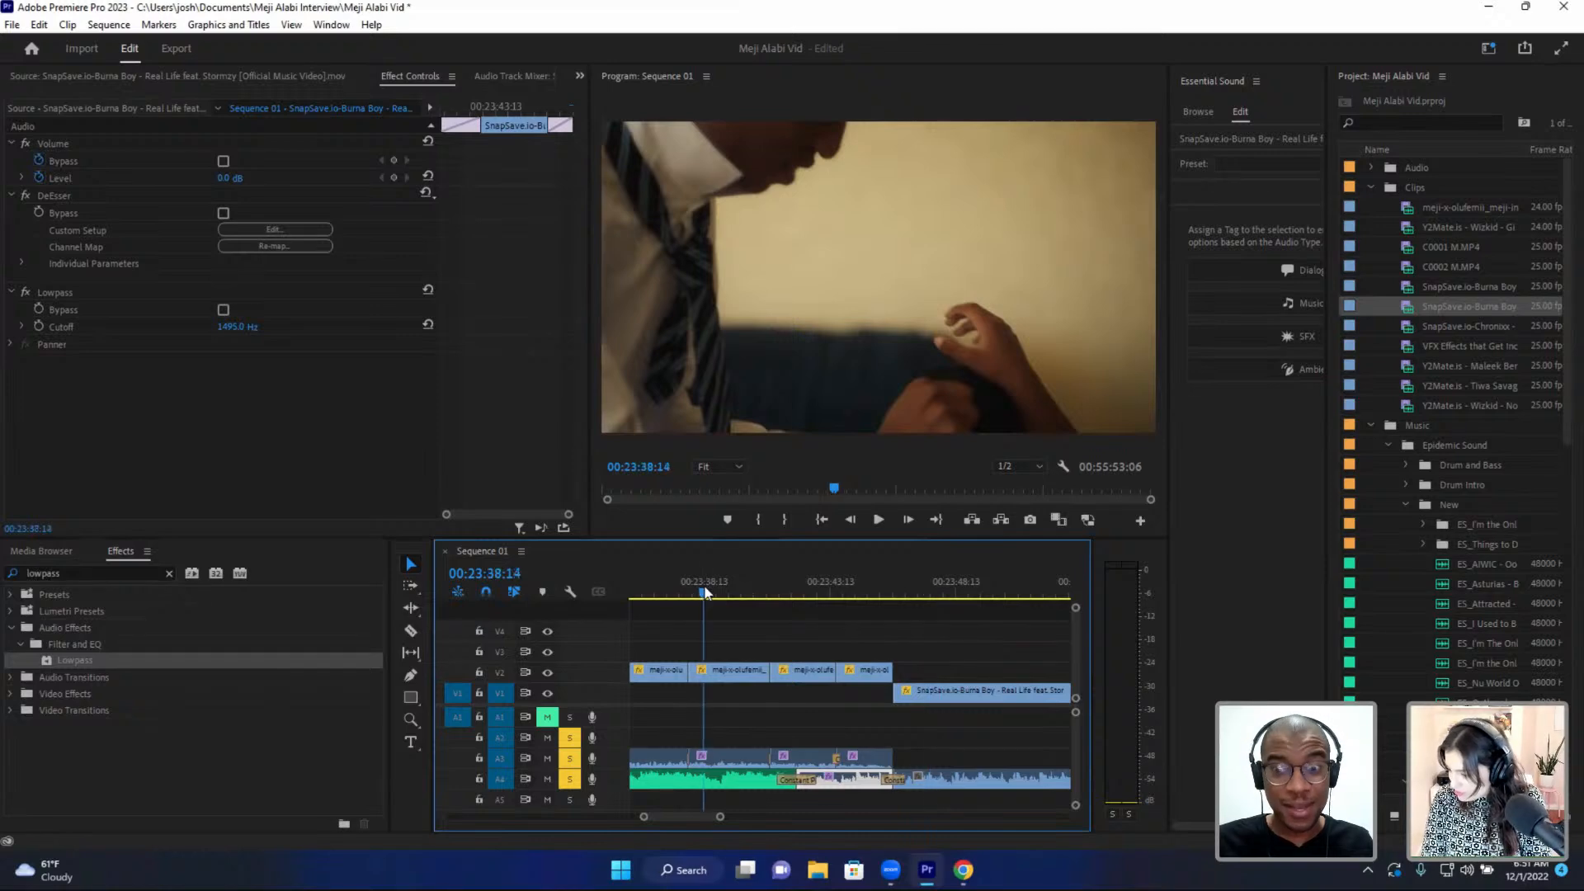
pyautogui.press('space')
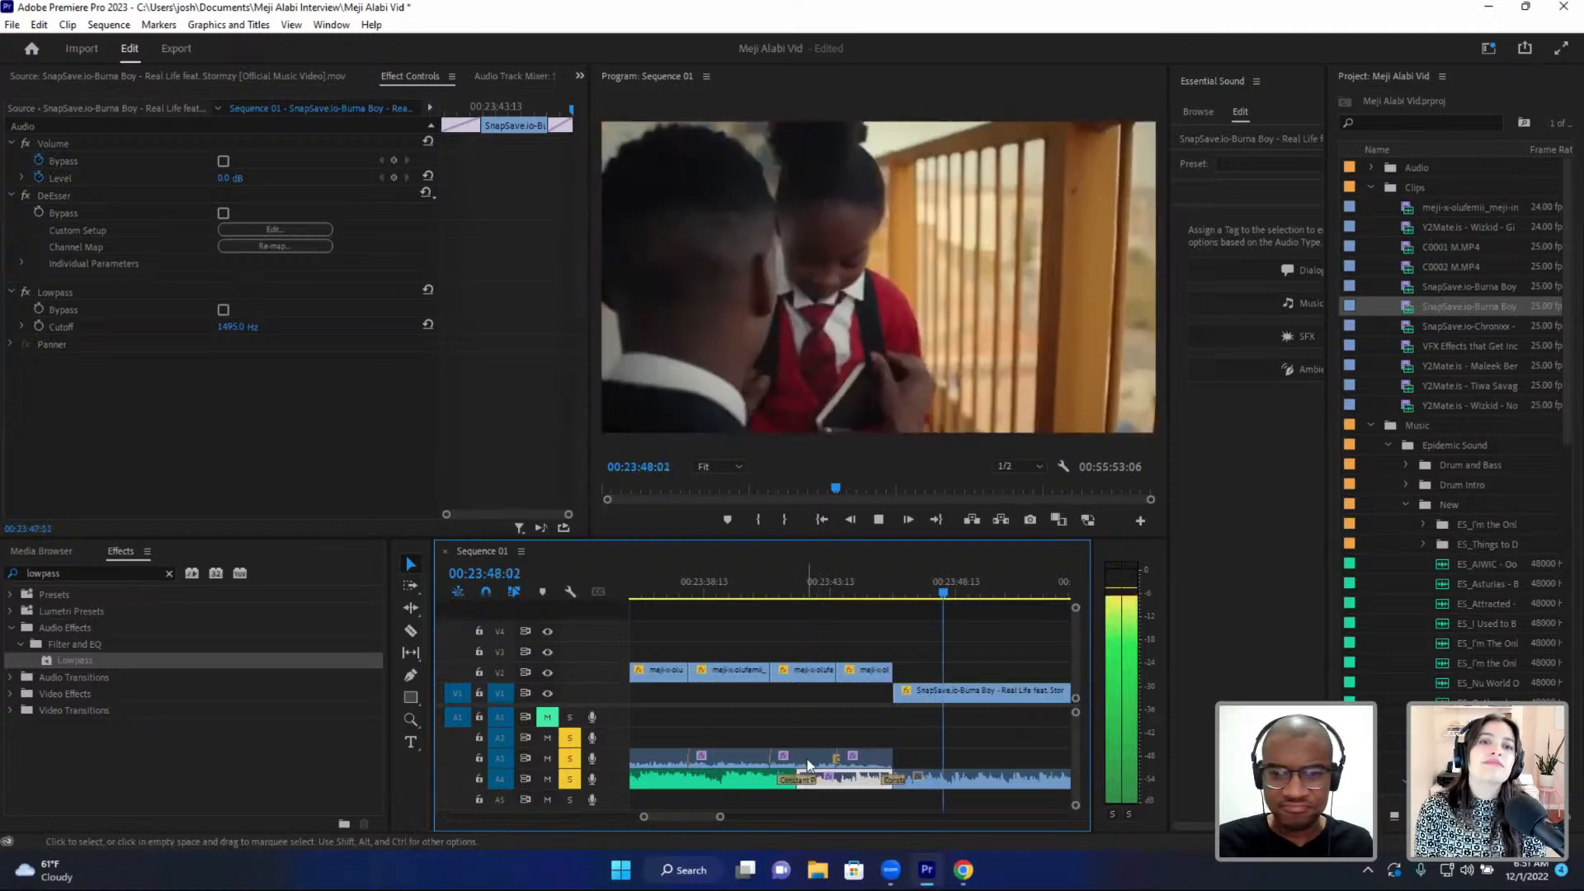
pyautogui.press('space')
# - Play the rest of the Burna Boy music video clip and trim its video and A4 audio to end at 00:23:59:06
pyautogui.press('-')
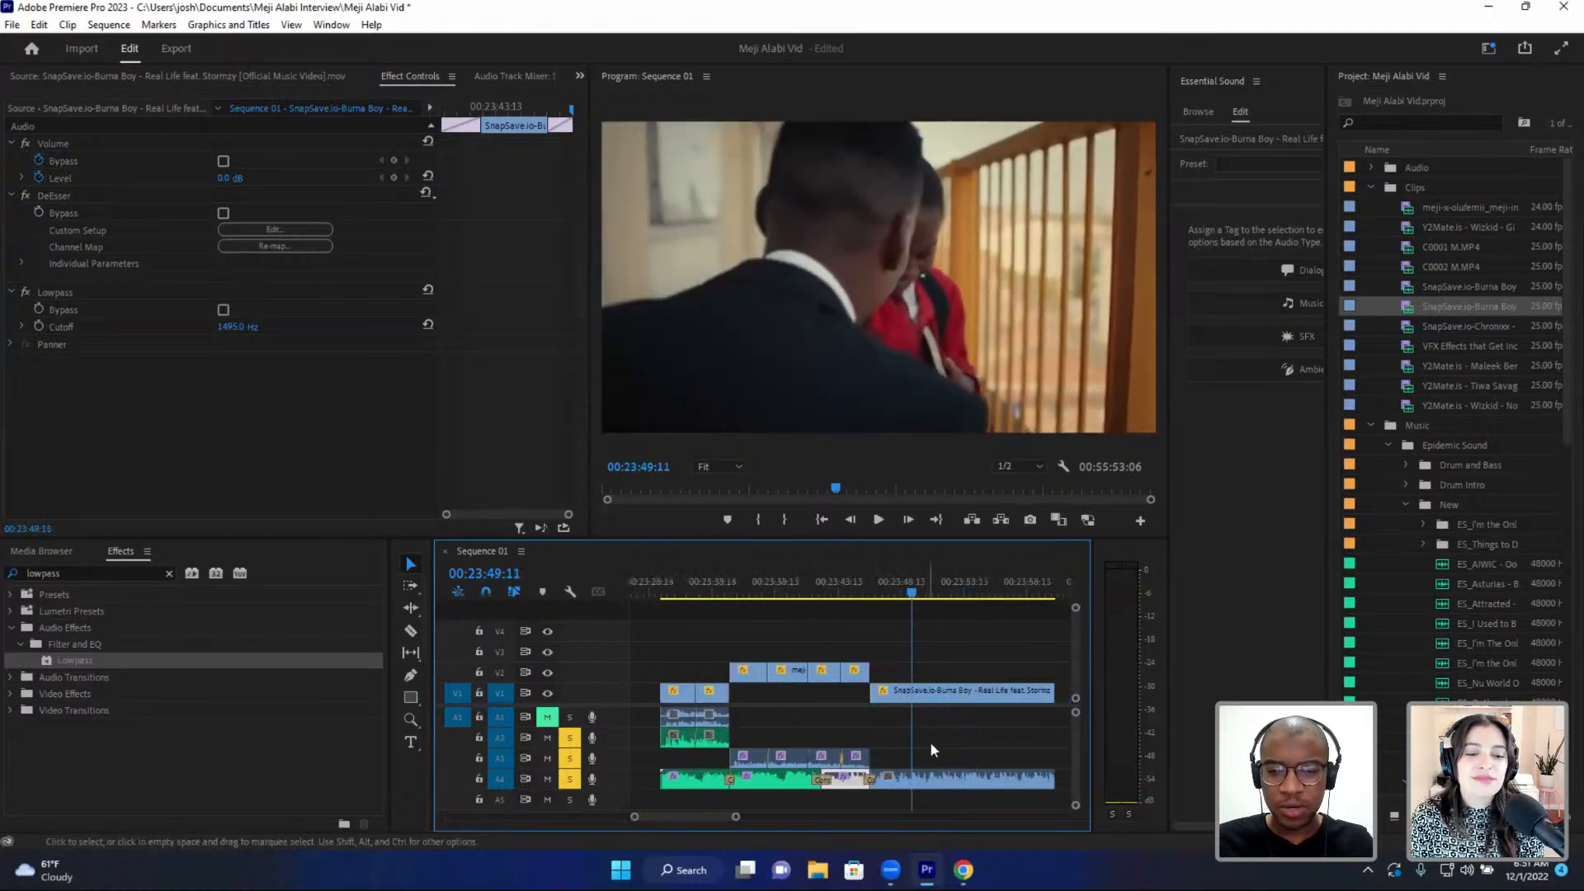
pyautogui.scroll(-3, 929, 741)
pyautogui.moveTo(815, 577); pyautogui.dragTo(869, 578)
pyautogui.press('space')
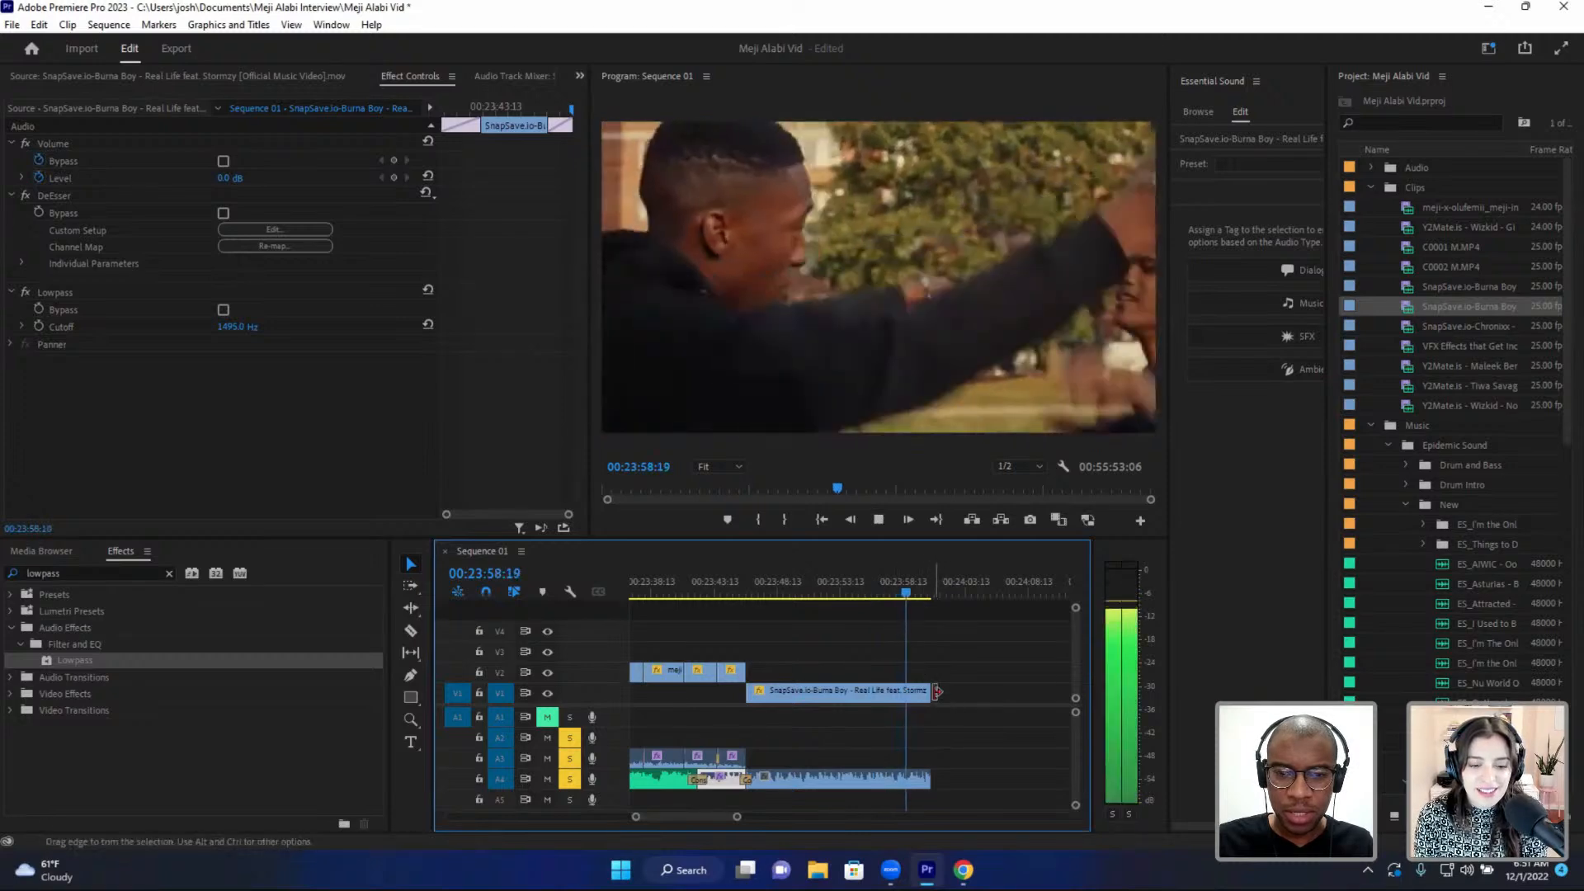
pyautogui.press('space')
pyautogui.moveTo(931, 695); pyautogui.dragTo(914, 698)
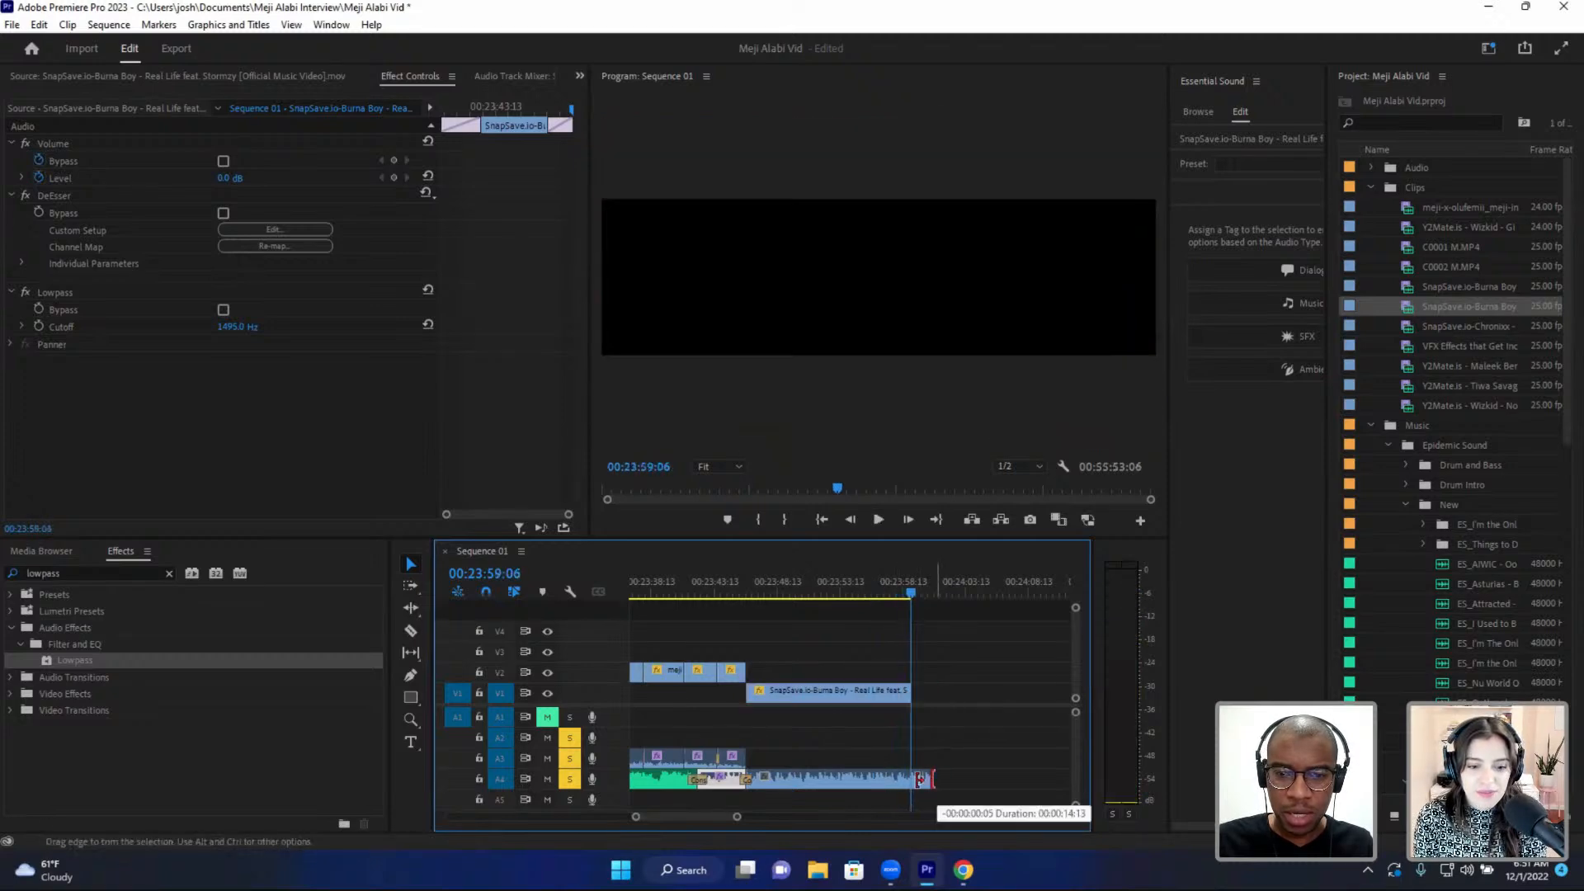
# - Move the group of interview clips starting near 00:24:49 on V2 and A3 to directly after the Burna Boy clip
pyautogui.press('-')
pyautogui.press('-')
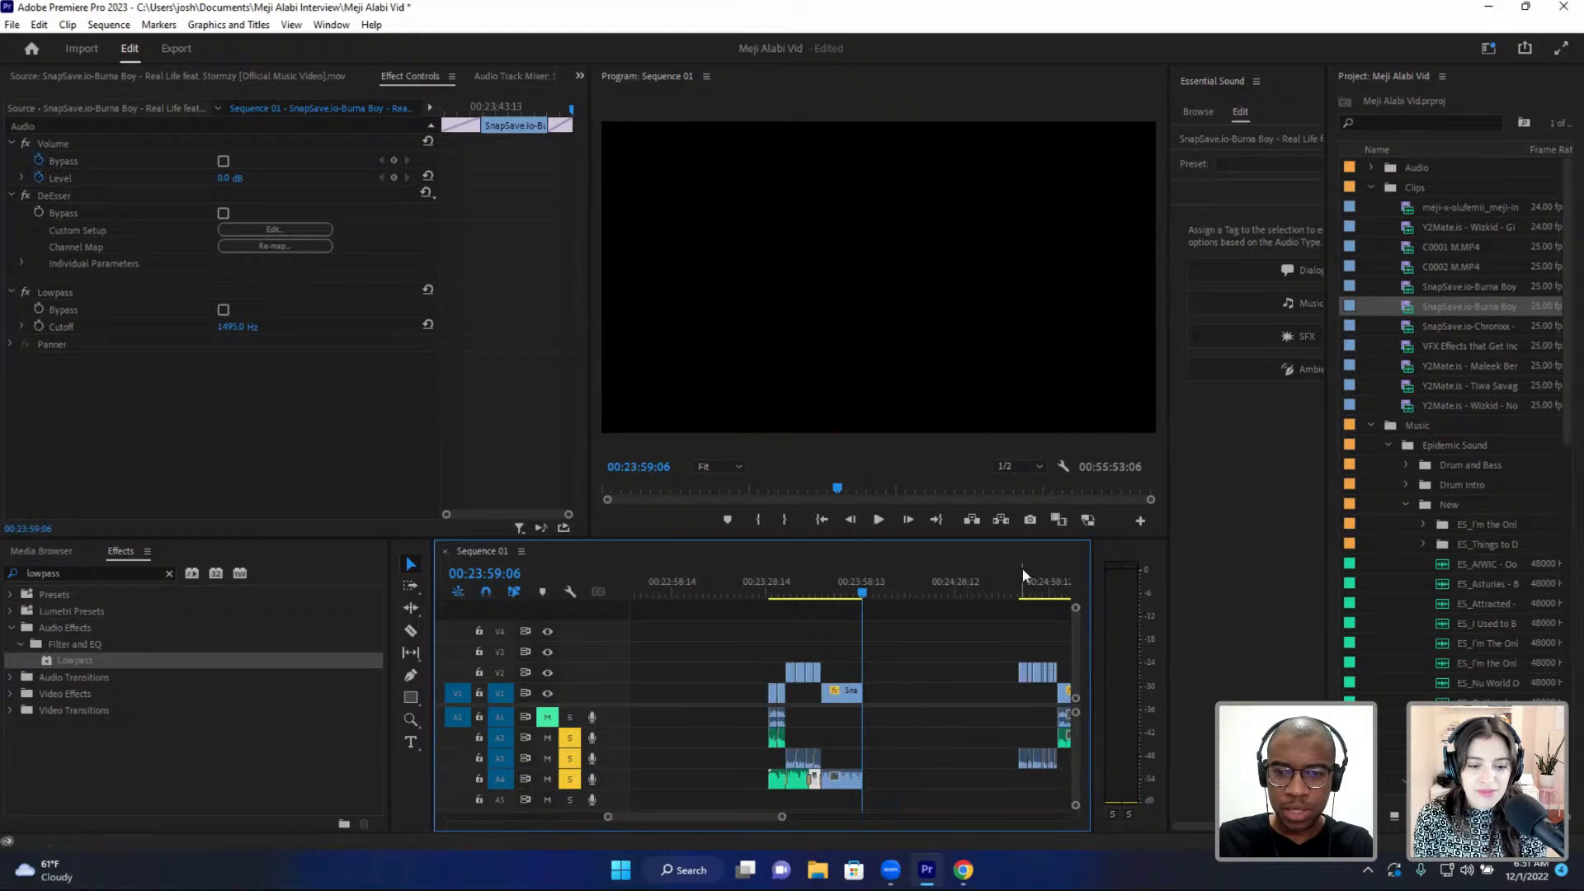
pyautogui.click(1020, 592)
pyautogui.press('space')
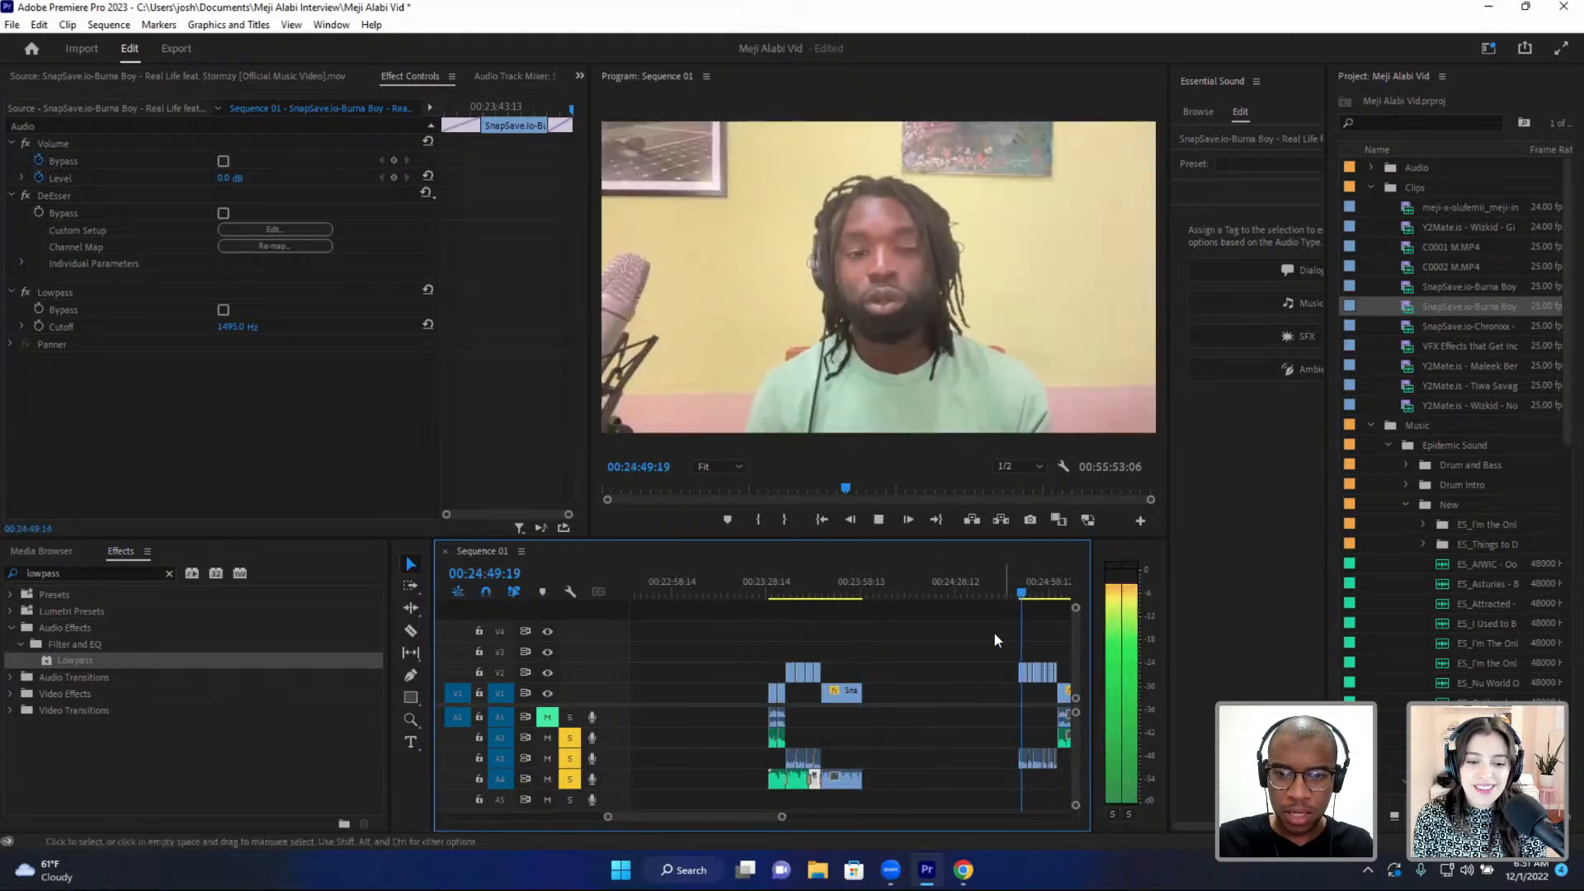
pyautogui.moveTo(988, 628); pyautogui.dragTo(1061, 773)
pyautogui.moveTo(994, 682); pyautogui.dragTo(836, 681)
# - Look through the remaining interview and B-roll sections further along the sequence
pyautogui.press('=')
pyautogui.press('=')
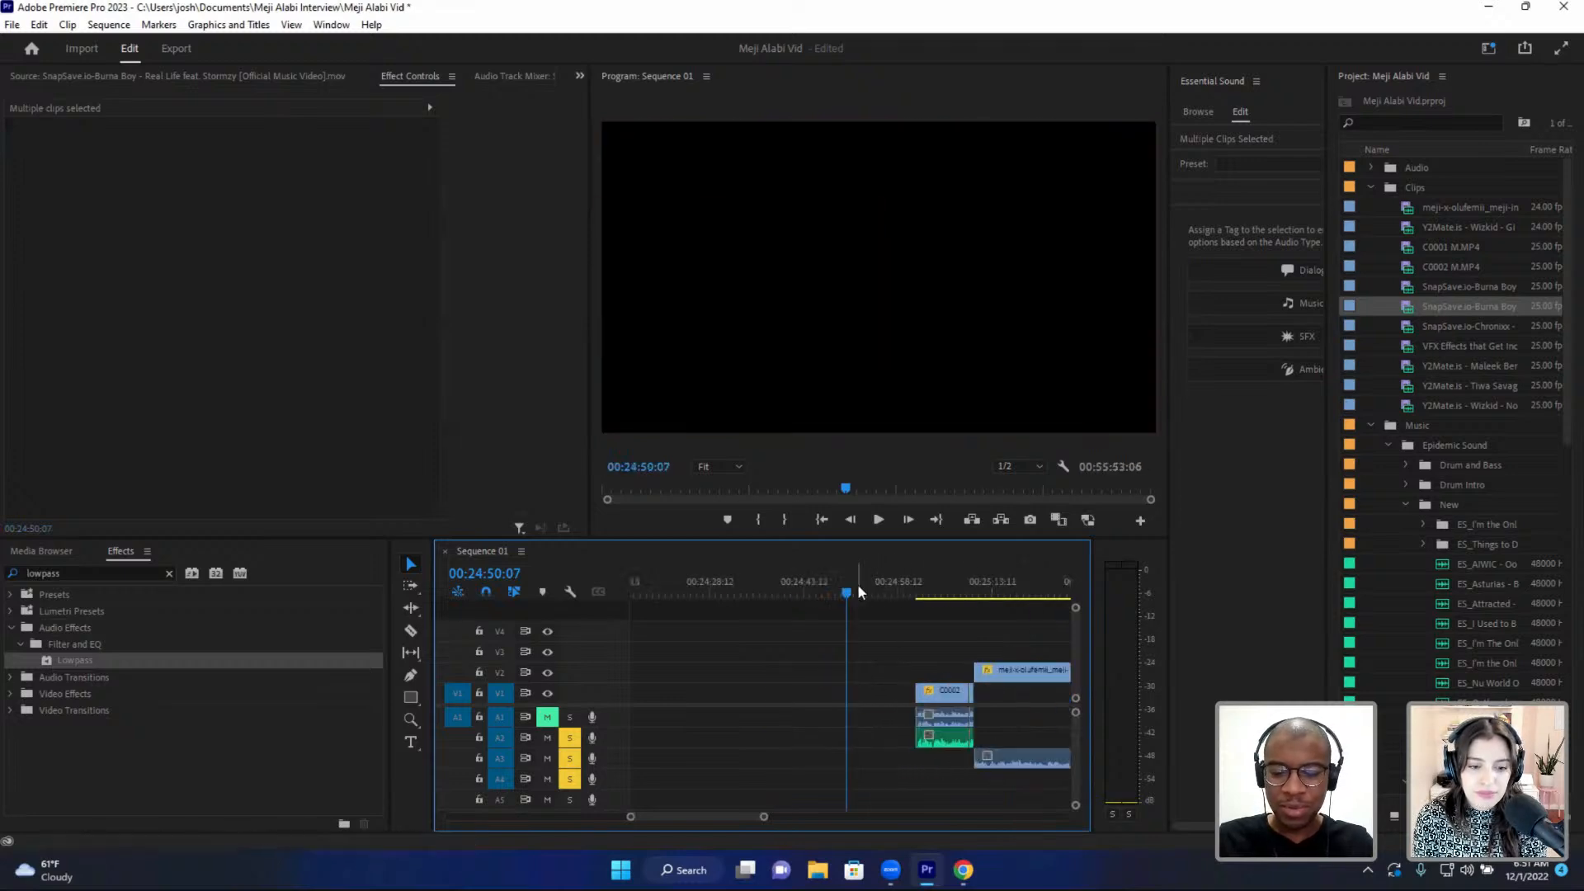
pyautogui.scroll(-8, 957, 680)
pyautogui.scroll(-2, 947, 669)
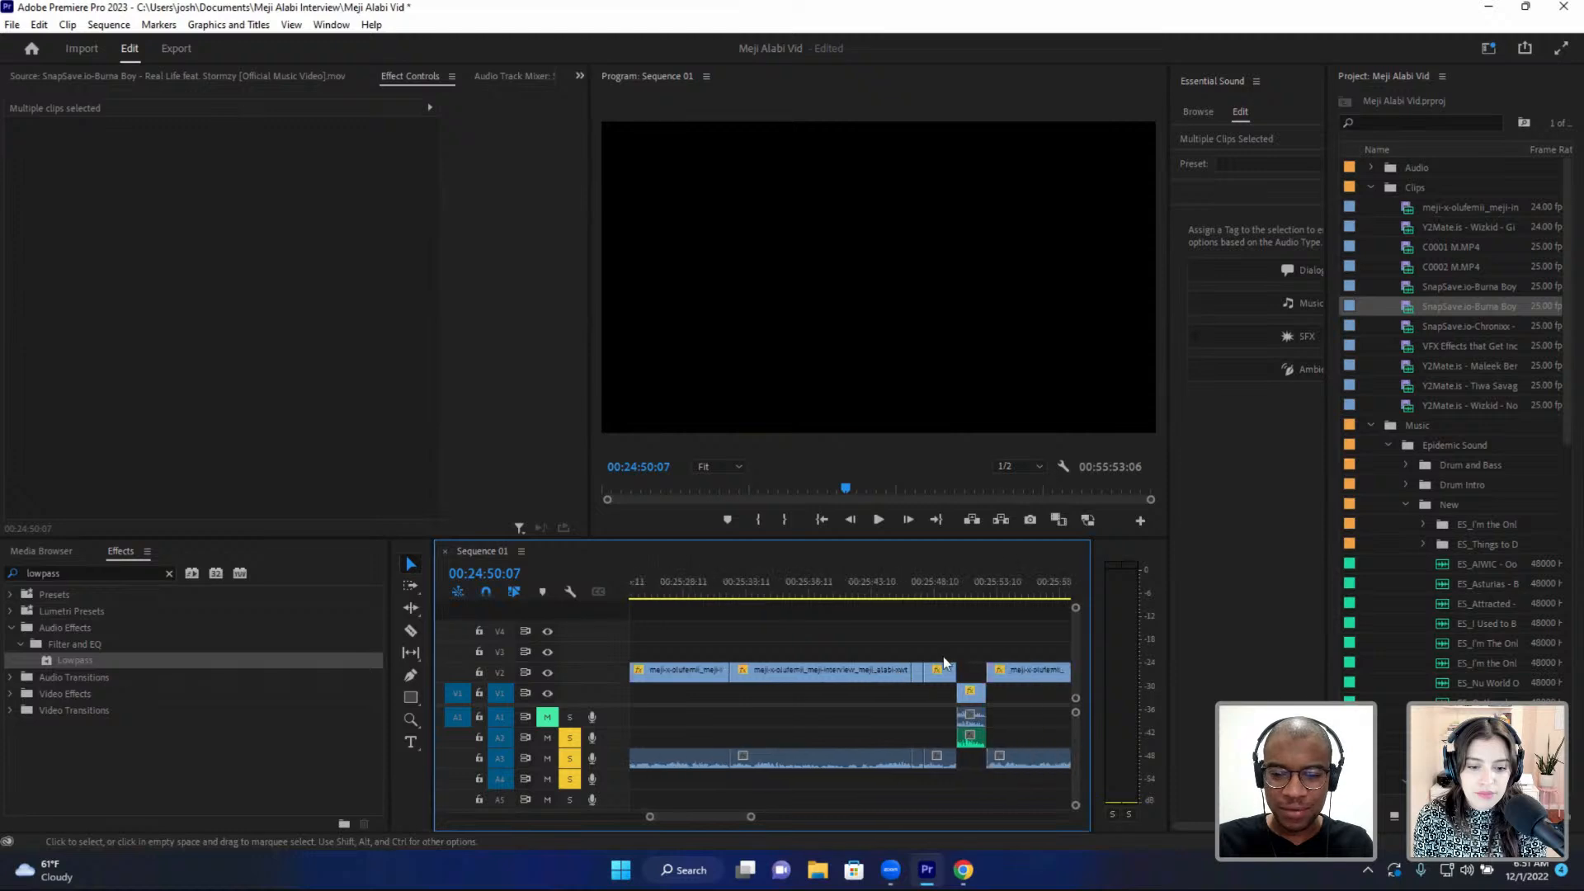
pyautogui.press('-')
pyautogui.press('-')
pyautogui.scroll(-6, 949, 660)
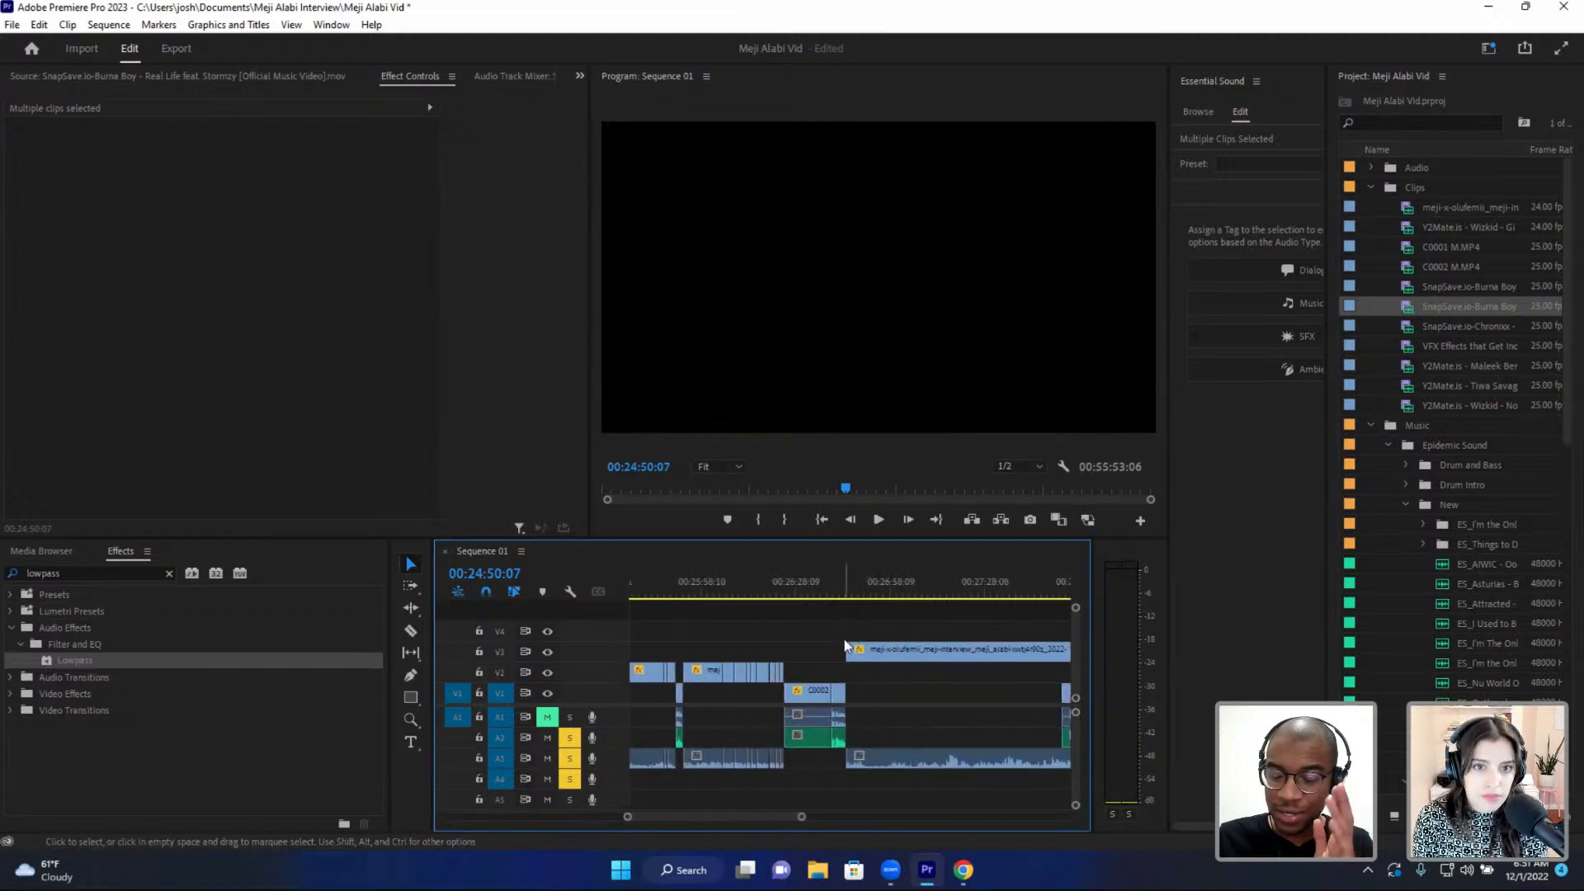
pyautogui.scroll(8, 753, 636)
pyautogui.scroll(4, 750, 631)
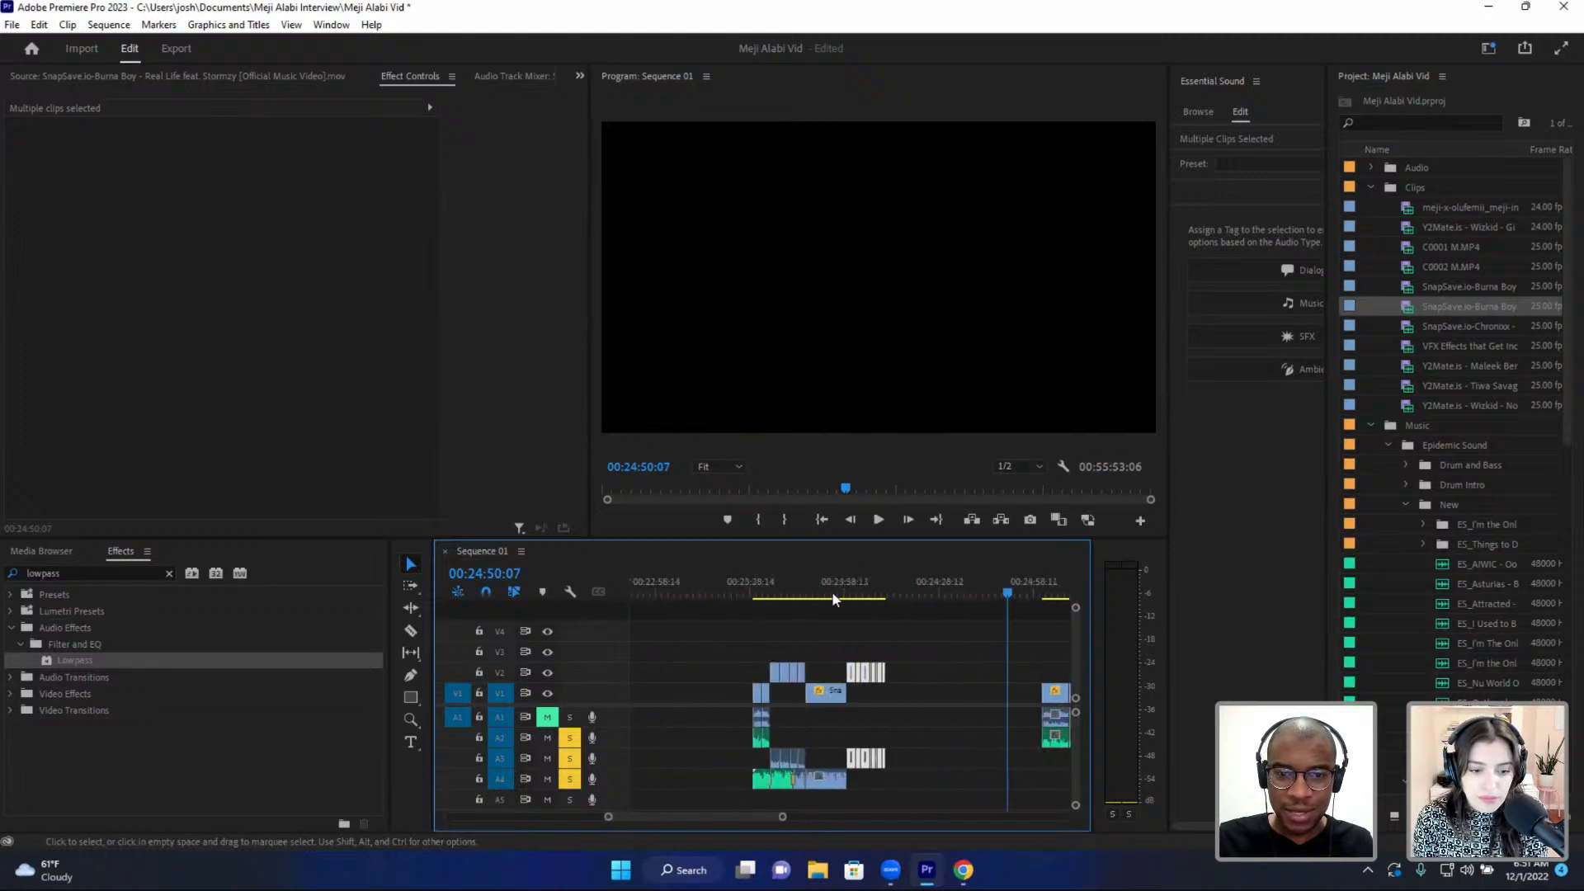
# - Play the Burna Boy clip from 00:23:54:03 and trim its video and A4 audio to end at 00:23:58:00
pyautogui.click(831, 592)
pyautogui.press('=')
pyautogui.press('=')
pyautogui.press('=')
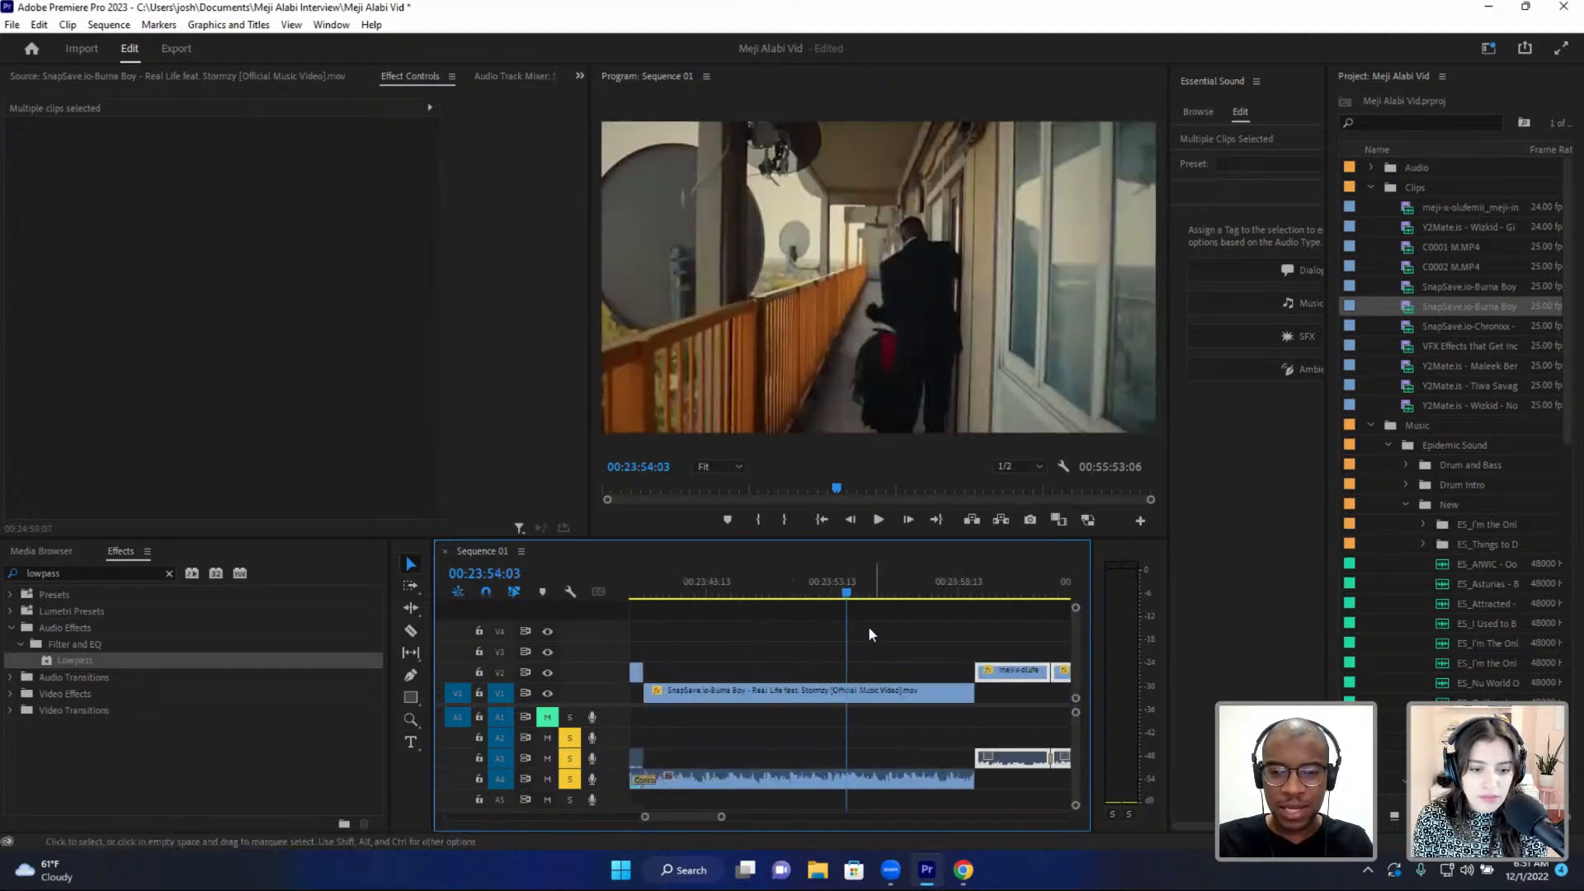
pyautogui.press('-')
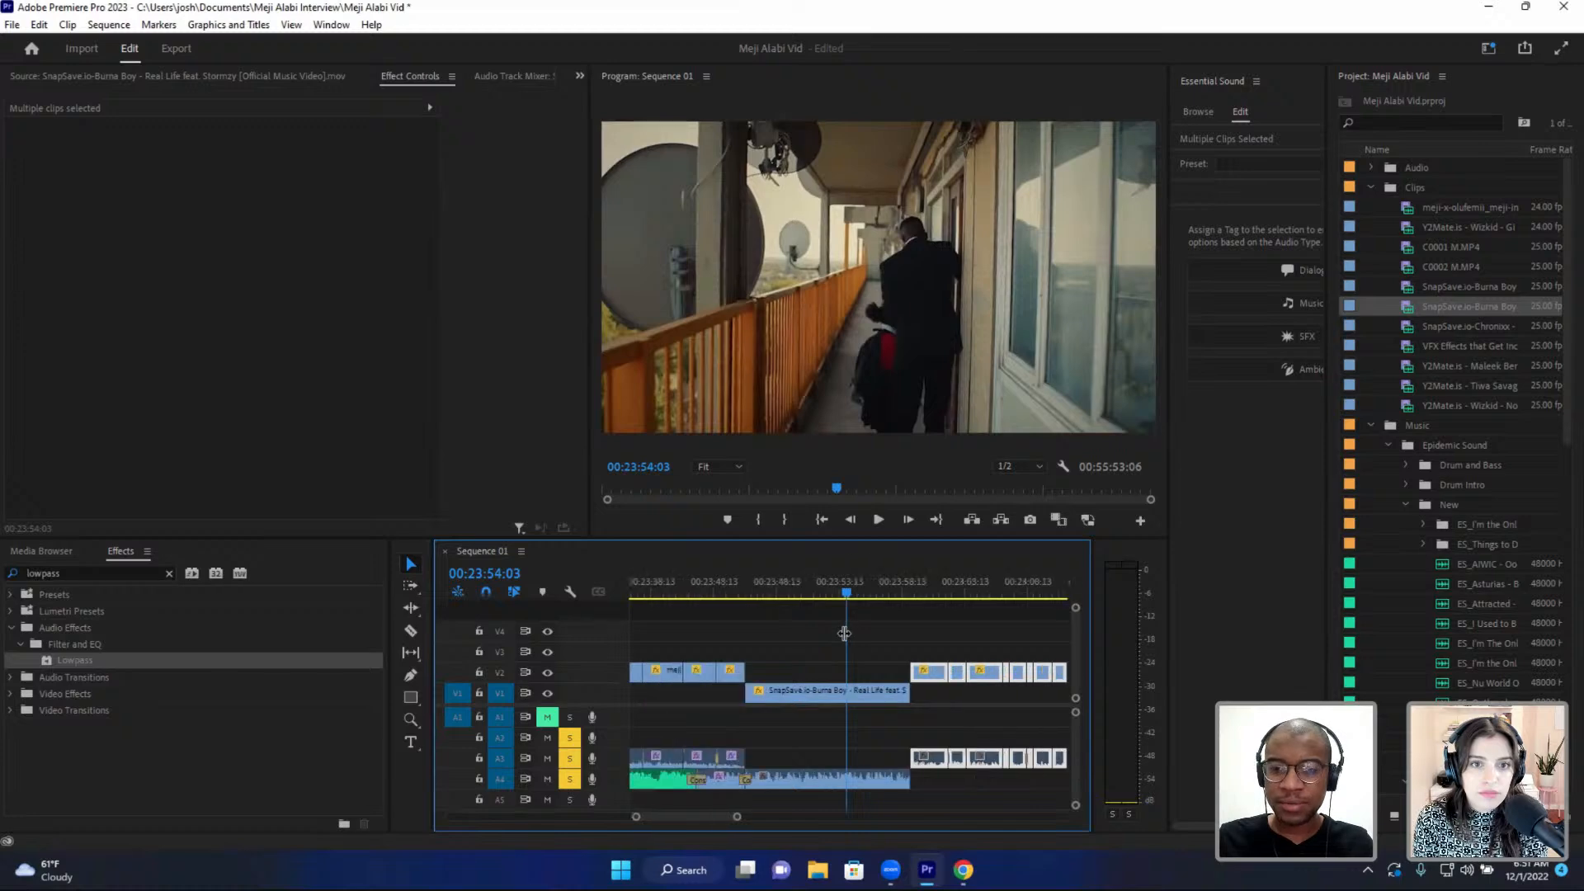
pyautogui.press('-')
pyautogui.press('=')
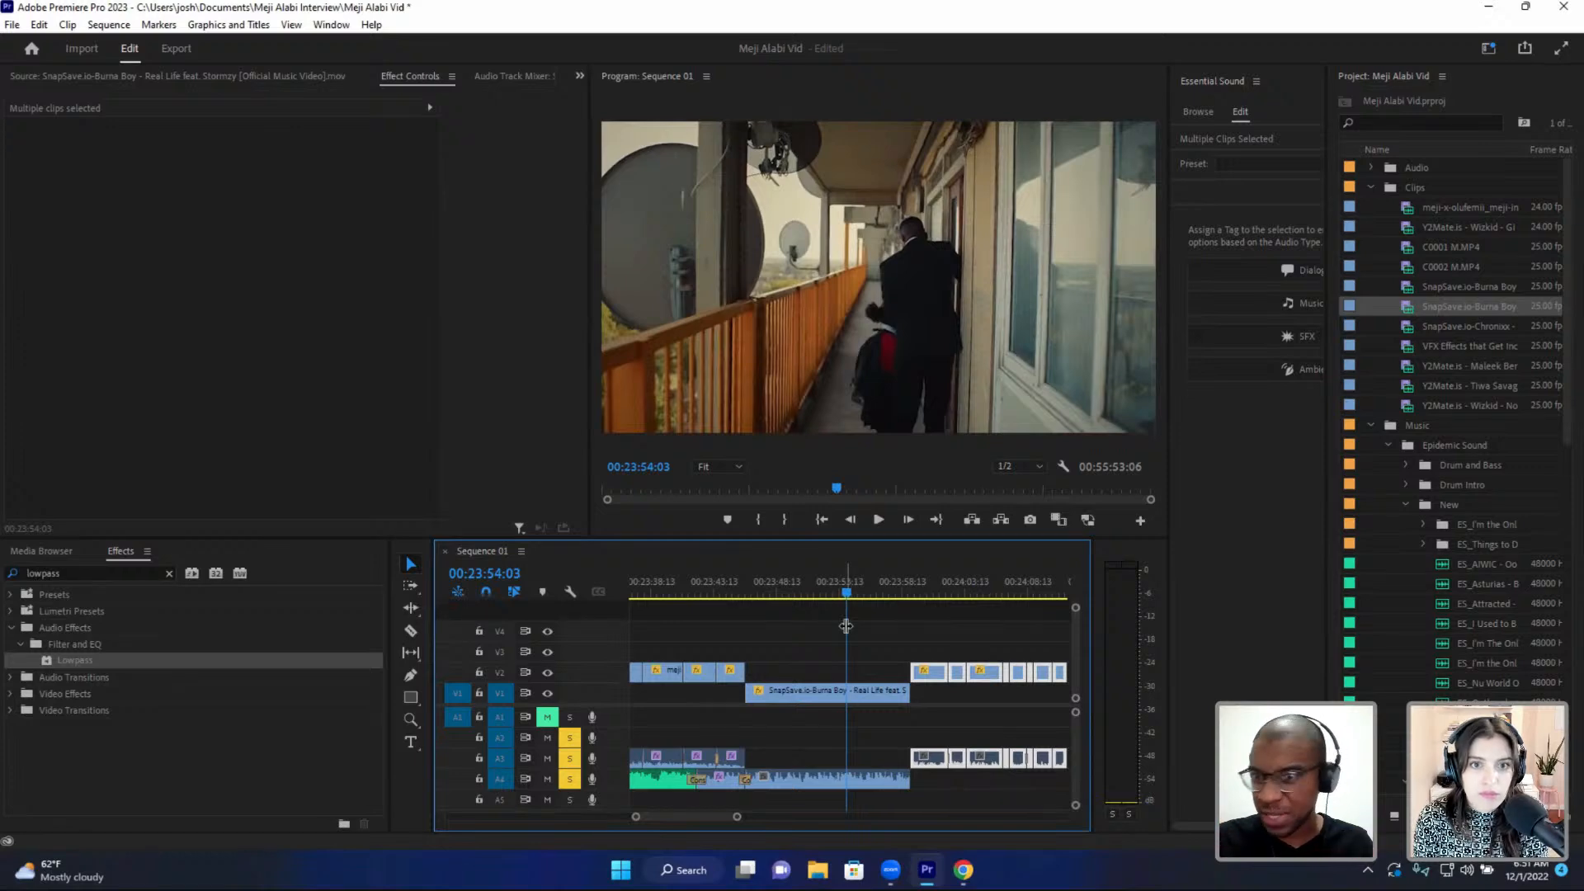
pyautogui.press('space')
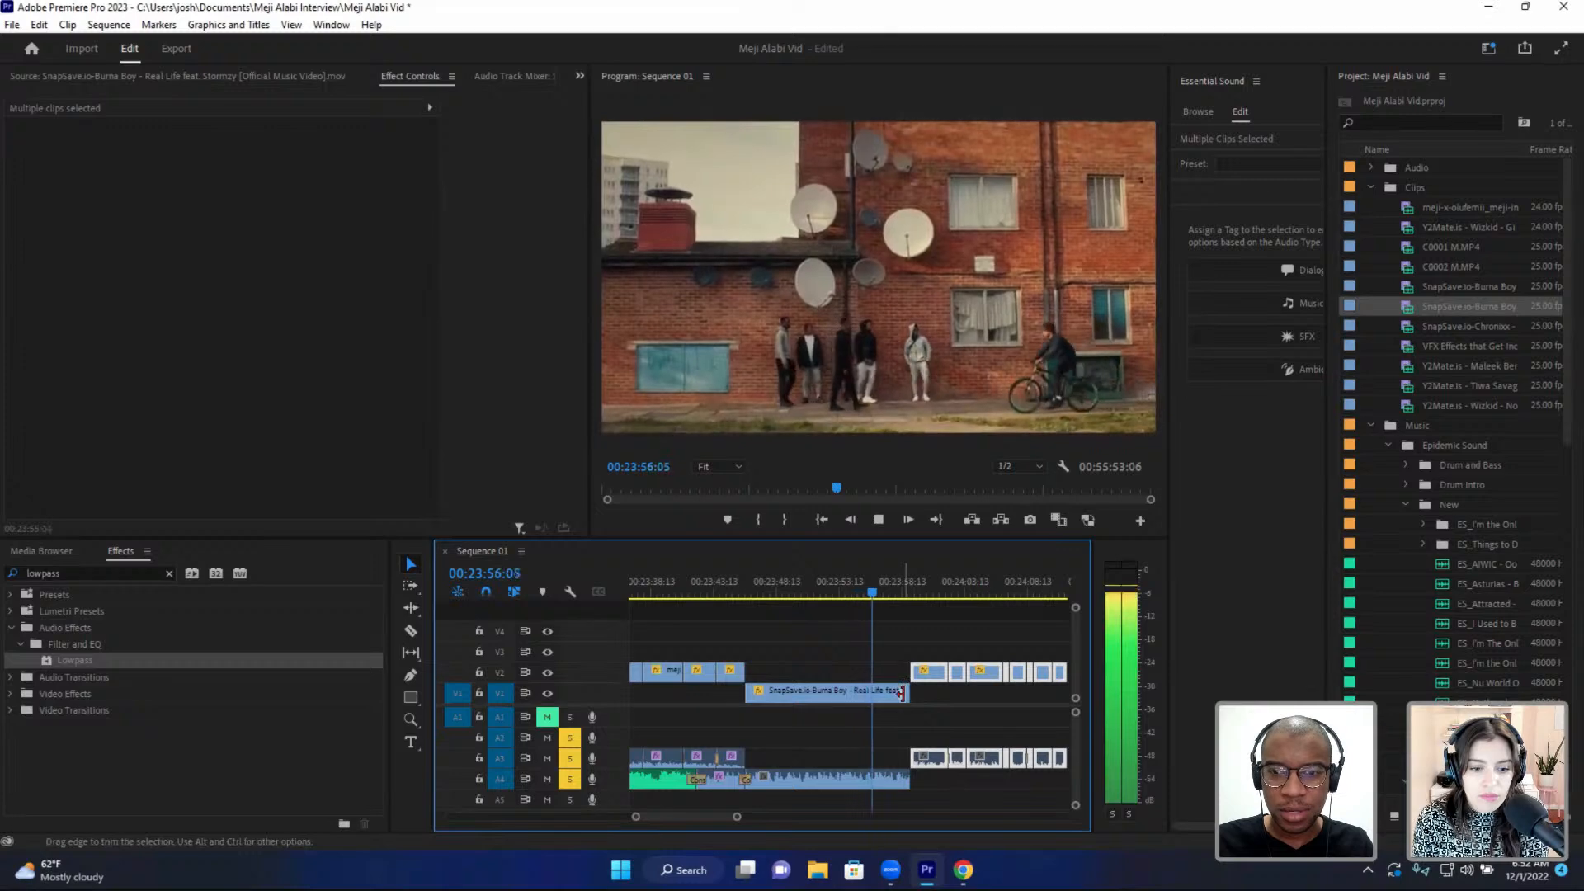
pyautogui.moveTo(900, 696); pyautogui.dragTo(893, 695)
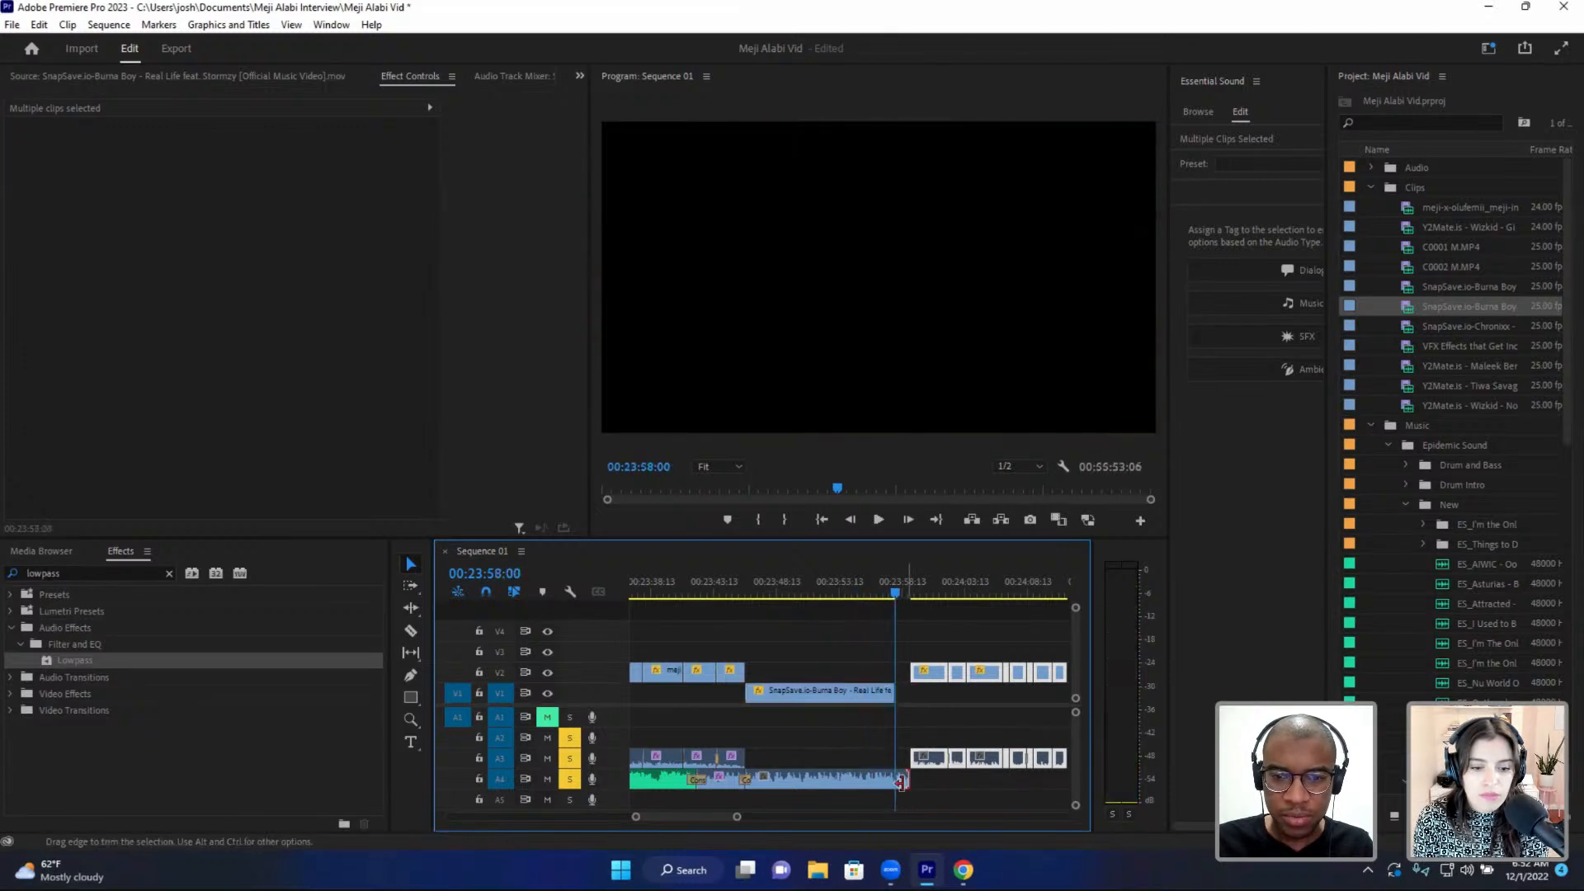
pyautogui.moveTo(908, 778); pyautogui.dragTo(894, 778)
# - Play the shortened Burna Boy clip from near its start to review its pacing and ending
pyautogui.click(753, 592)
pyautogui.press('space')
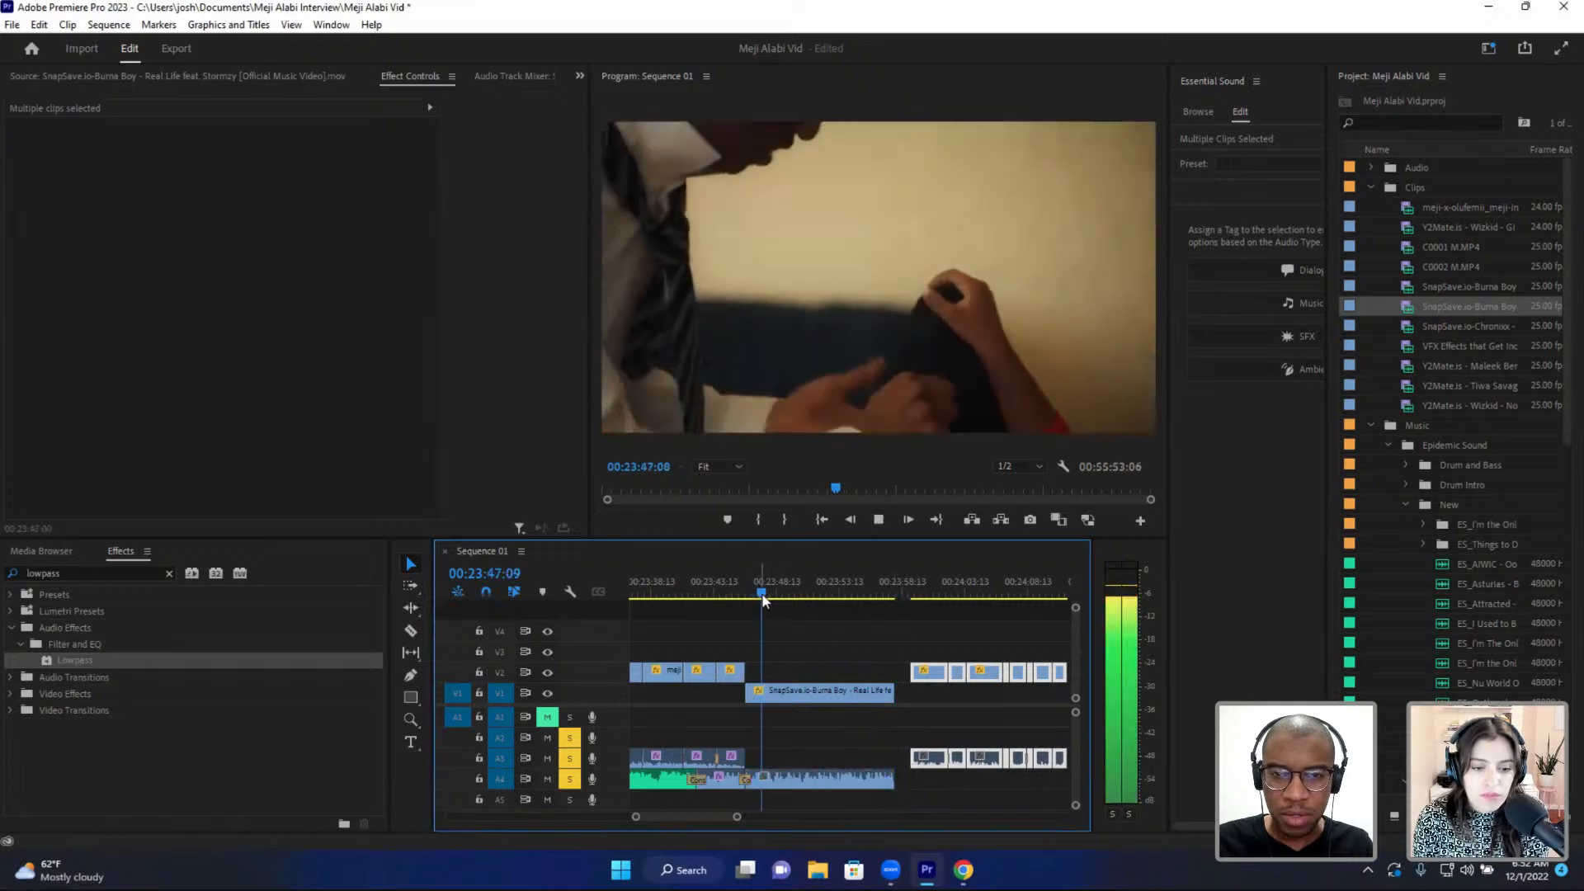
pyautogui.press('space')
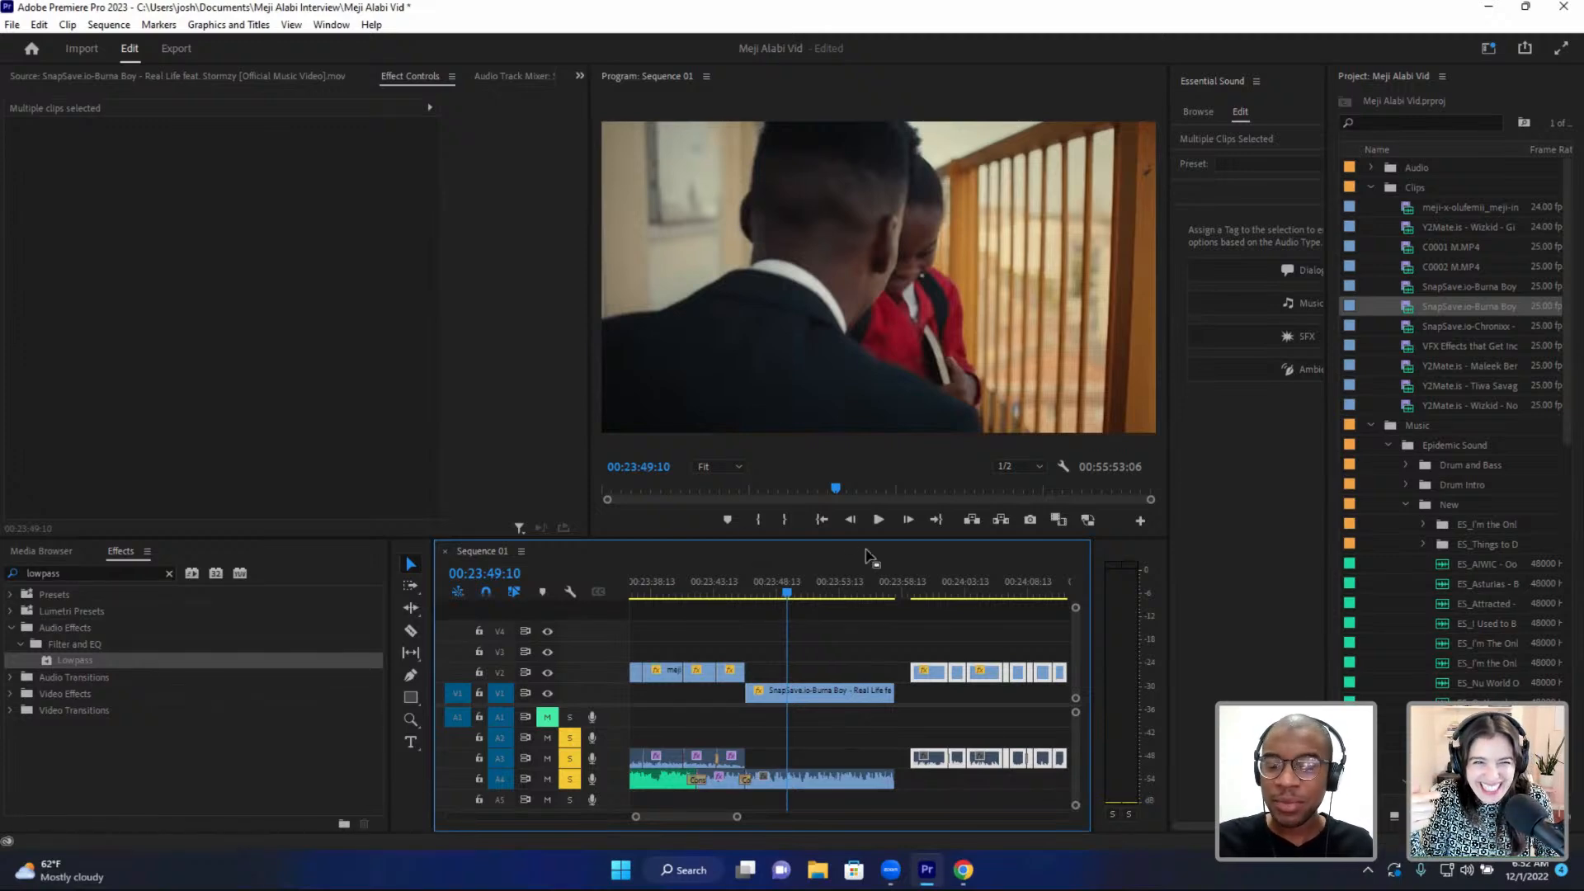
pyautogui.click(771, 587)
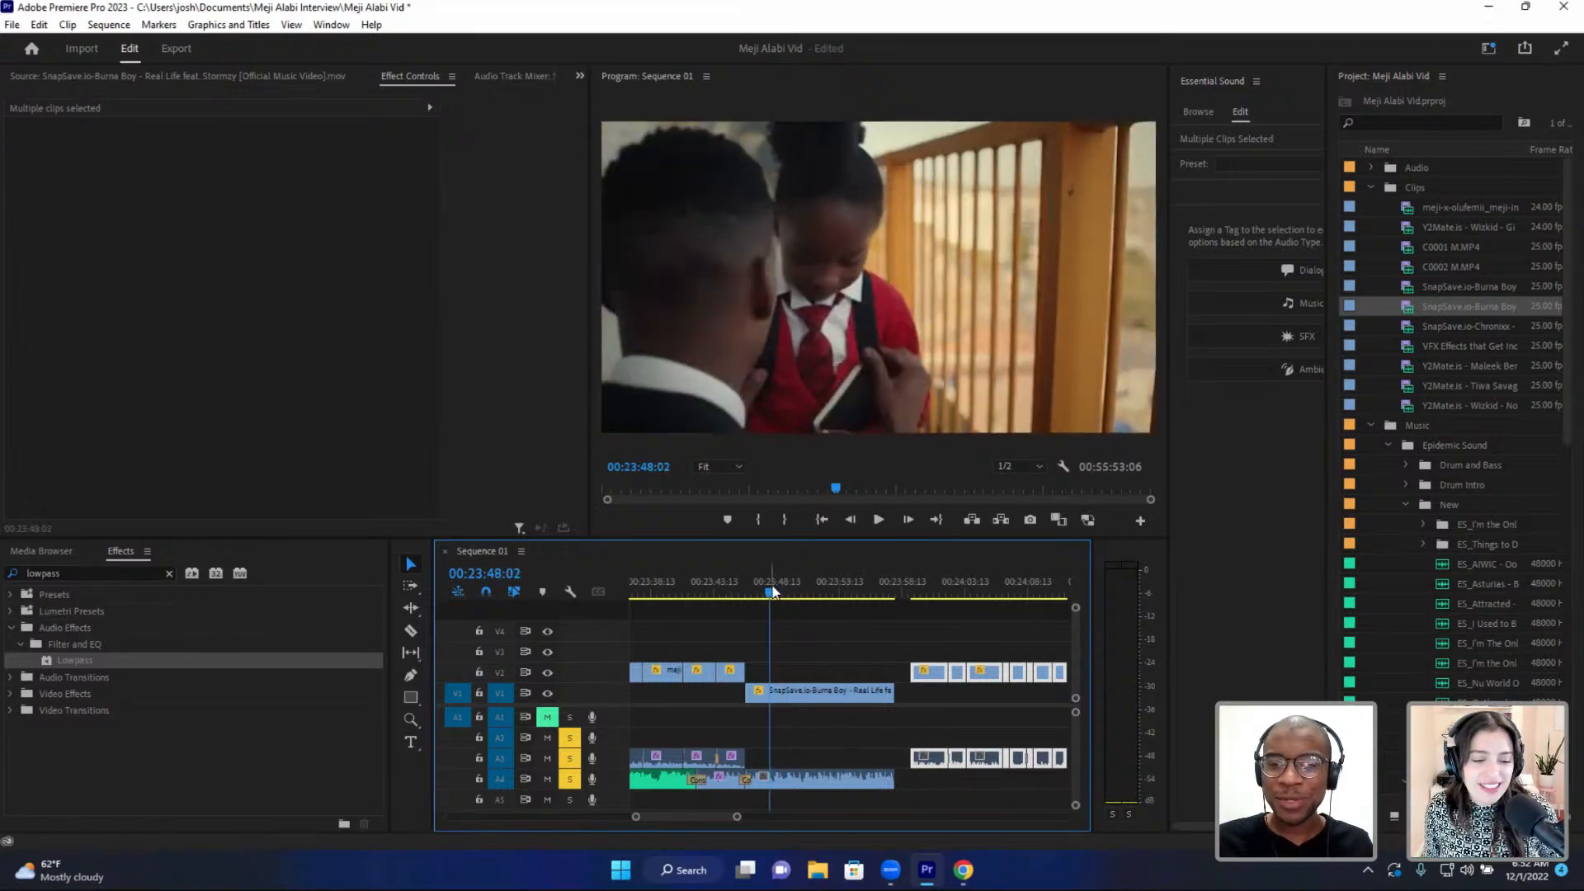
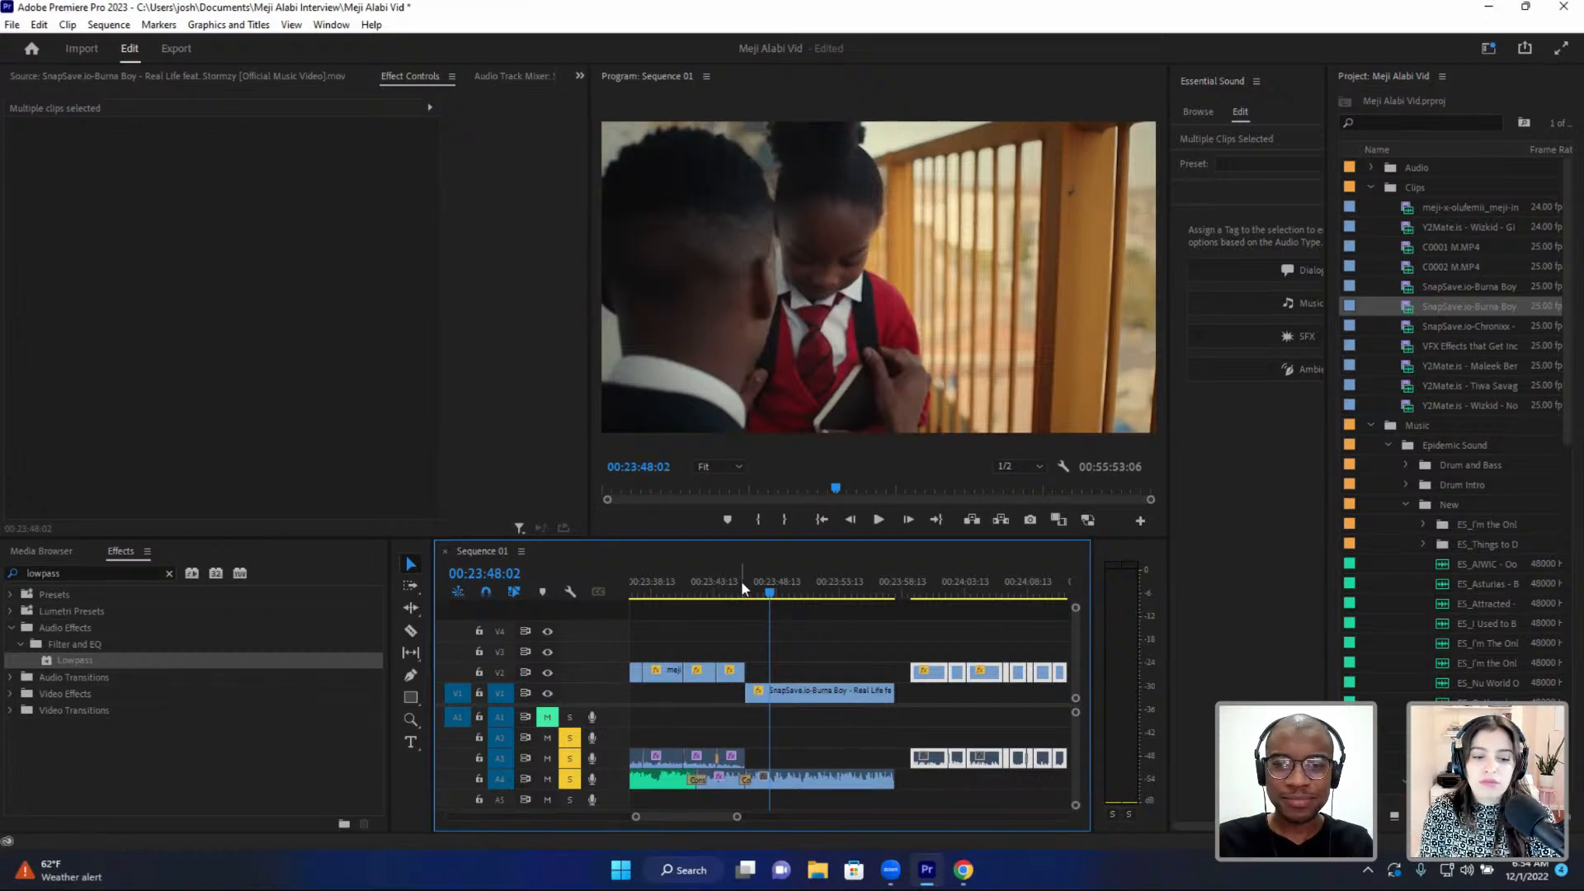
pyautogui.click(745, 588)
pyautogui.press('space')
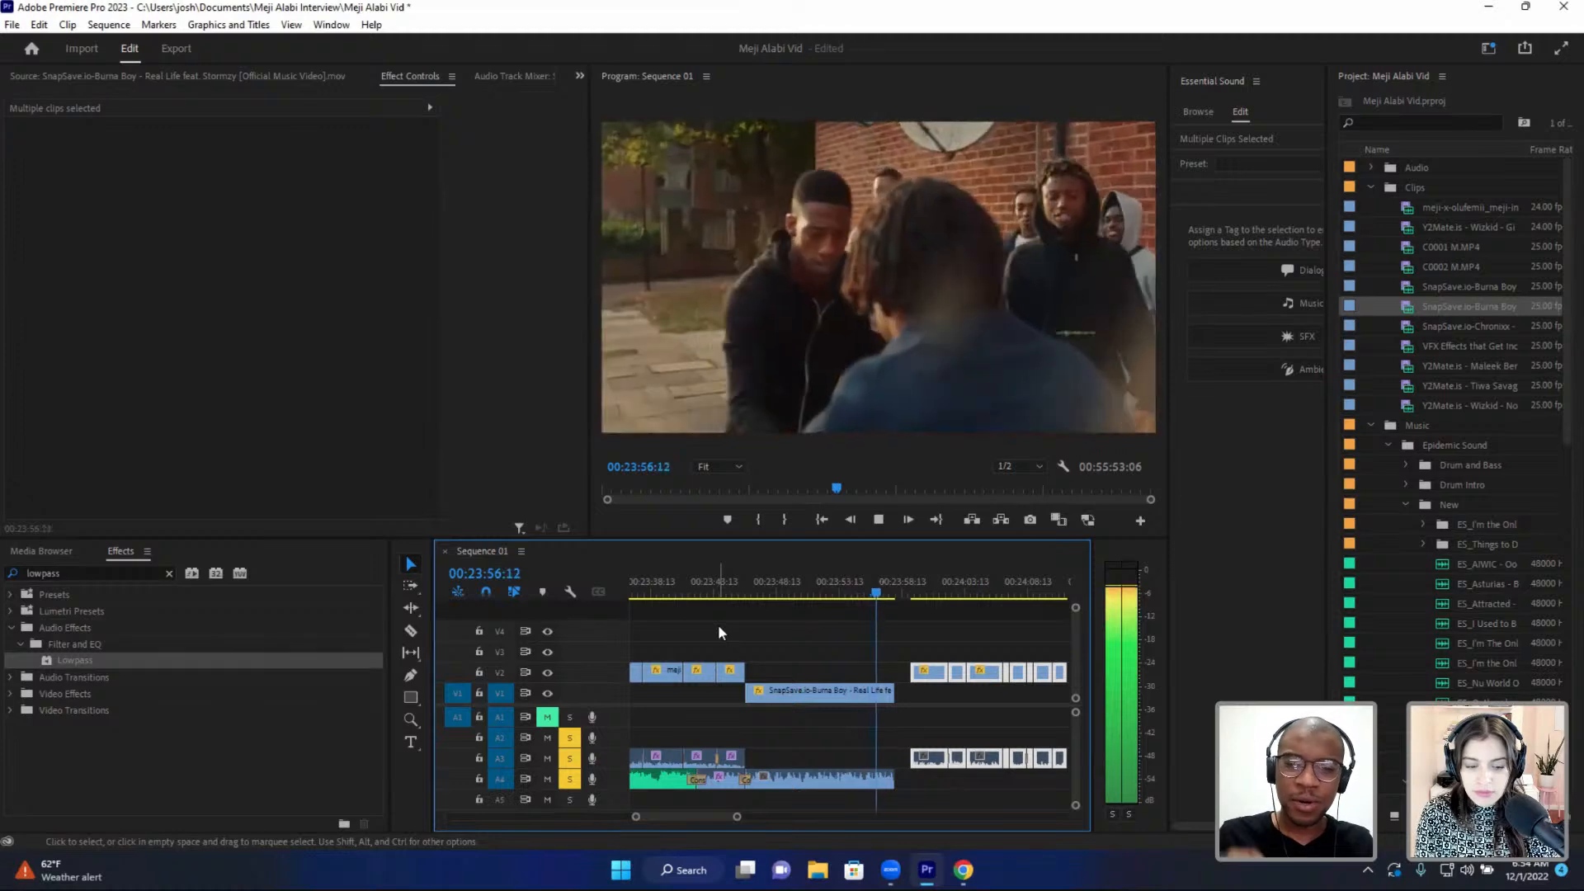
pyautogui.press('space')
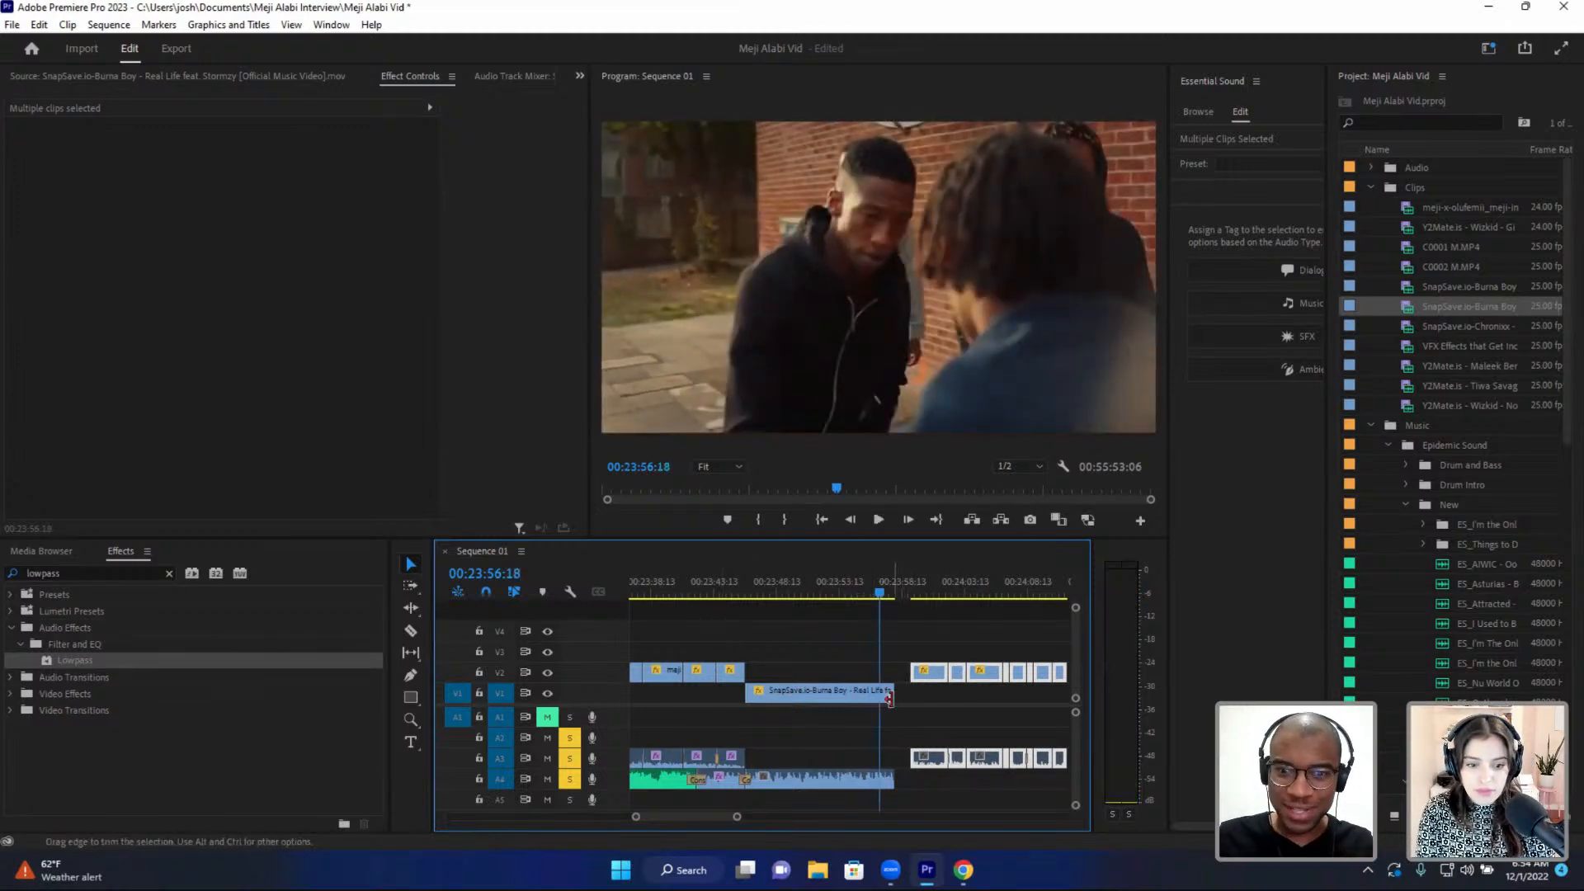
# - Trim the Burna Boy video and its A4 audio to end at 00:23:56:18 and move the following interview clips up against it
pyautogui.moveTo(907, 693); pyautogui.dragTo(880, 697)
pyautogui.moveTo(881, 786); pyautogui.dragTo(874, 780)
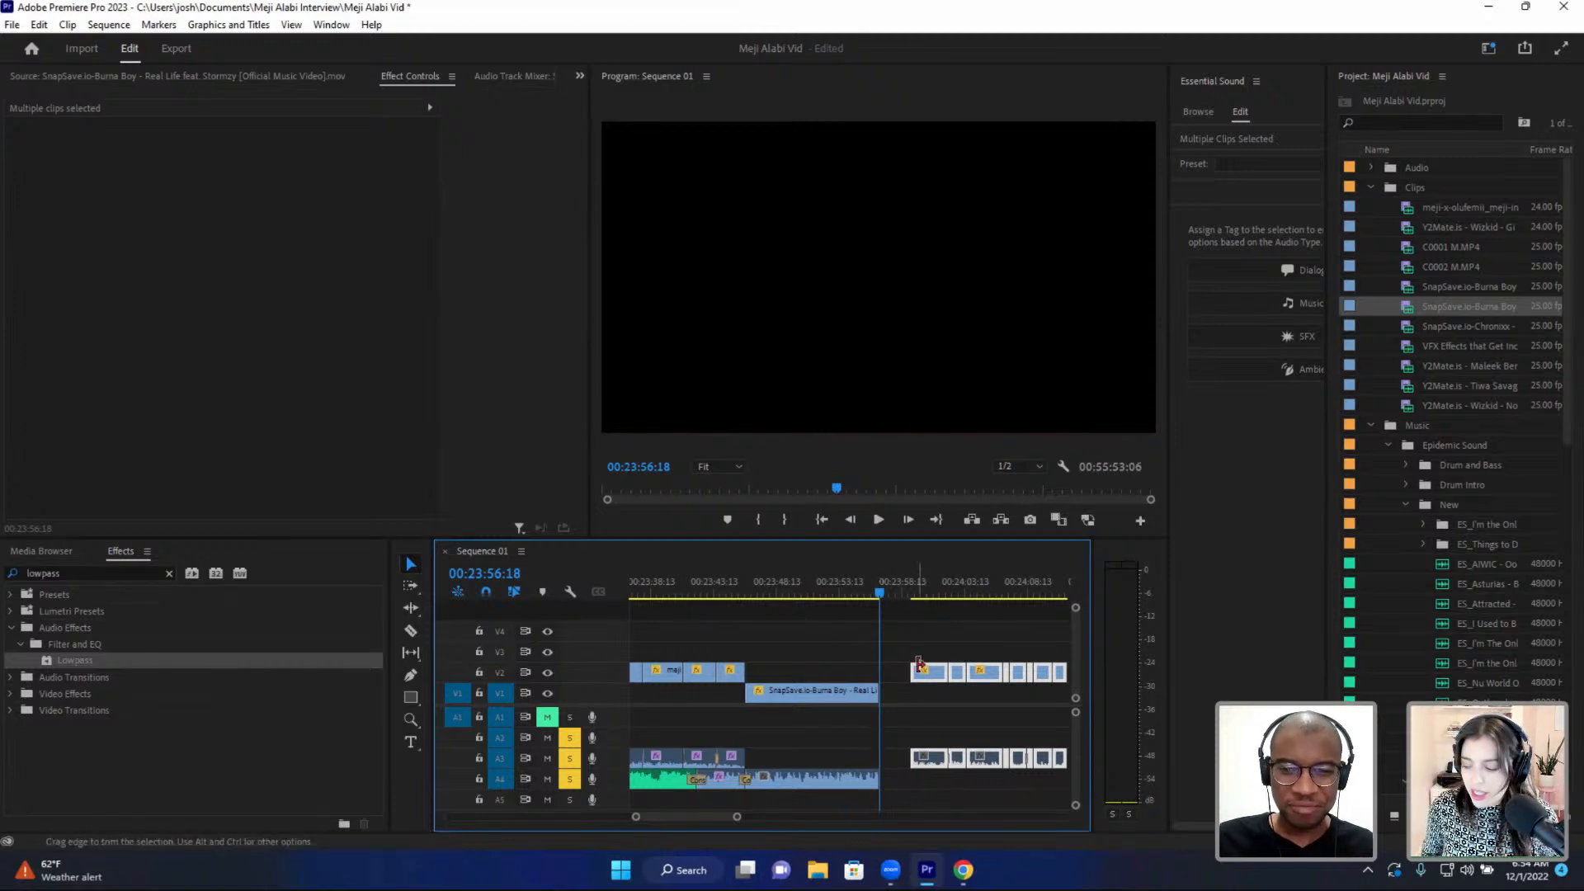
pyautogui.moveTo(905, 627); pyautogui.dragTo(983, 776)
pyautogui.scroll(-1, 981, 774)
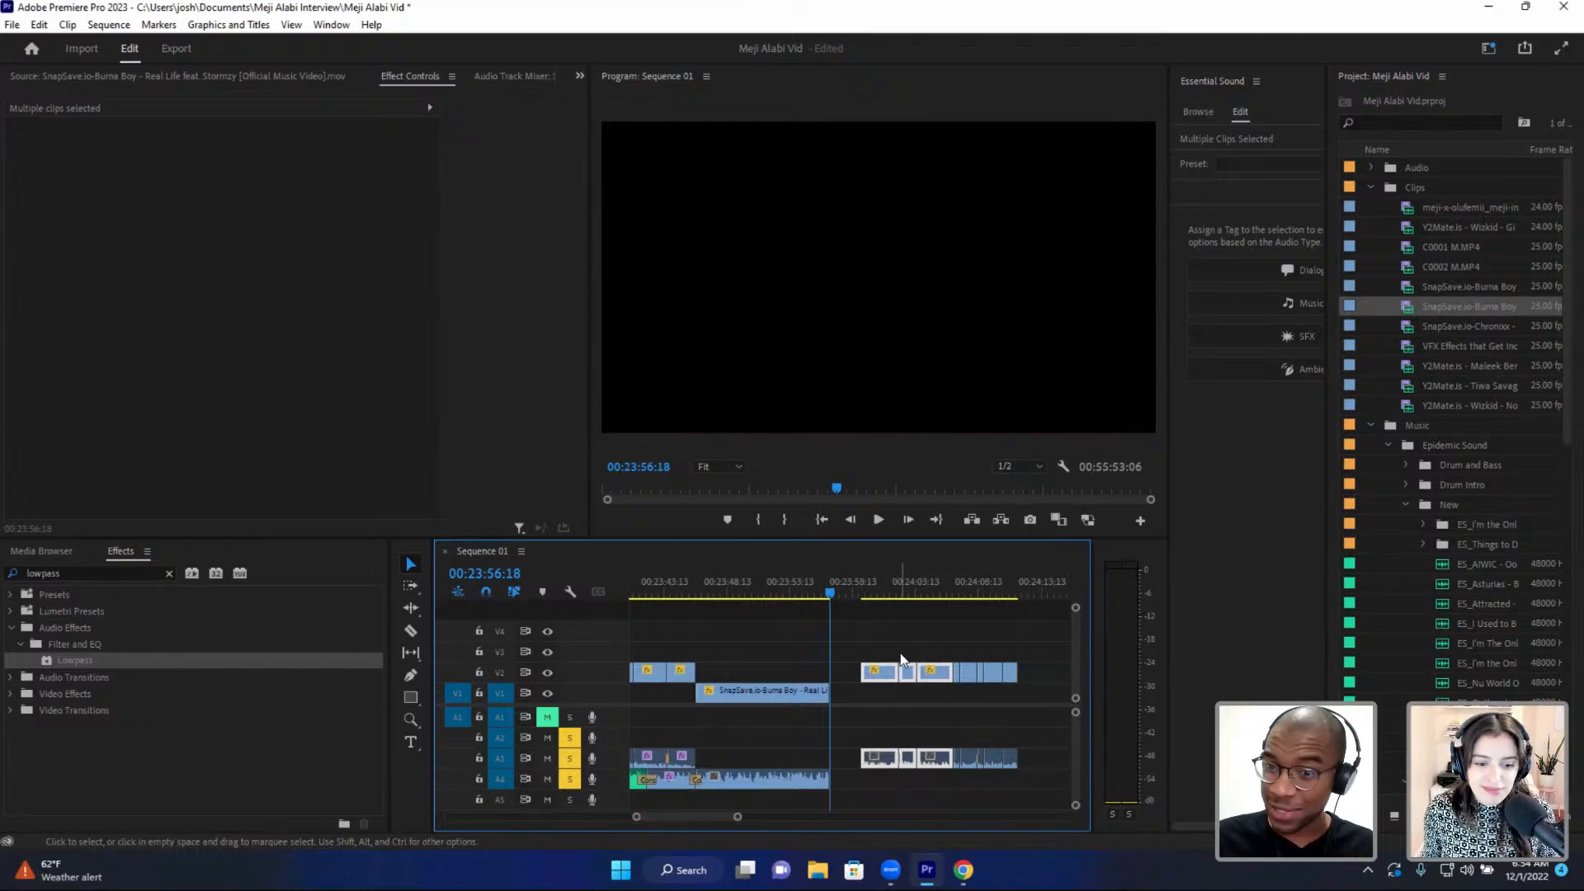
pyautogui.moveTo(862, 629); pyautogui.dragTo(1040, 776)
pyautogui.moveTo(877, 679); pyautogui.dragTo(844, 682)
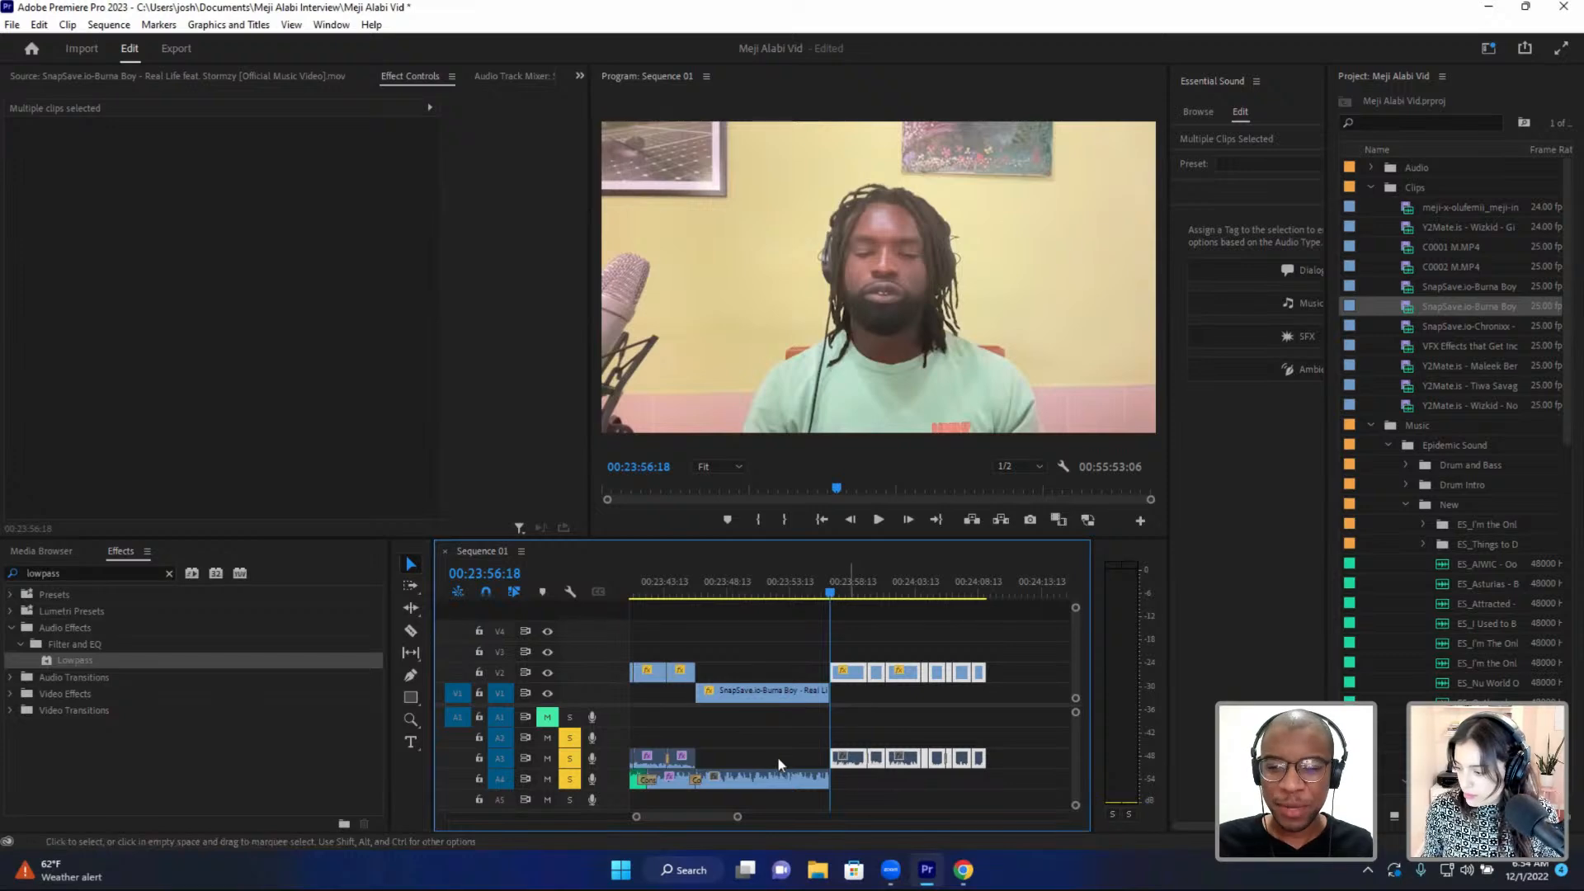
# - Extend the Burna Boy audio on A4 beneath the following interview clips and split it at 00:23:56:18
pyautogui.click(785, 733)
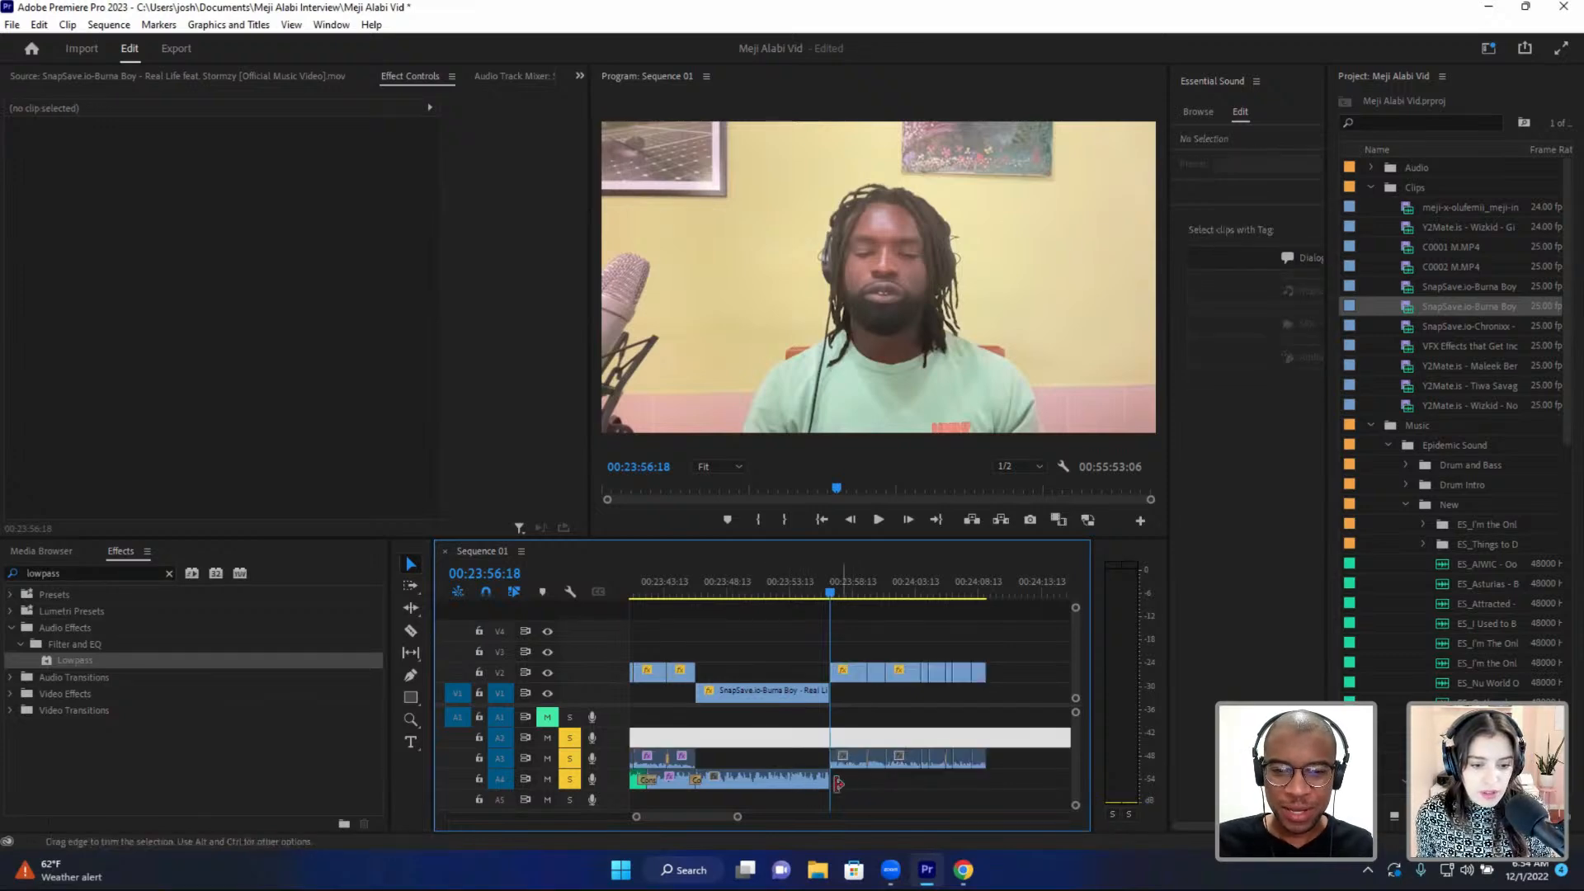
pyautogui.moveTo(835, 782); pyautogui.dragTo(911, 775)
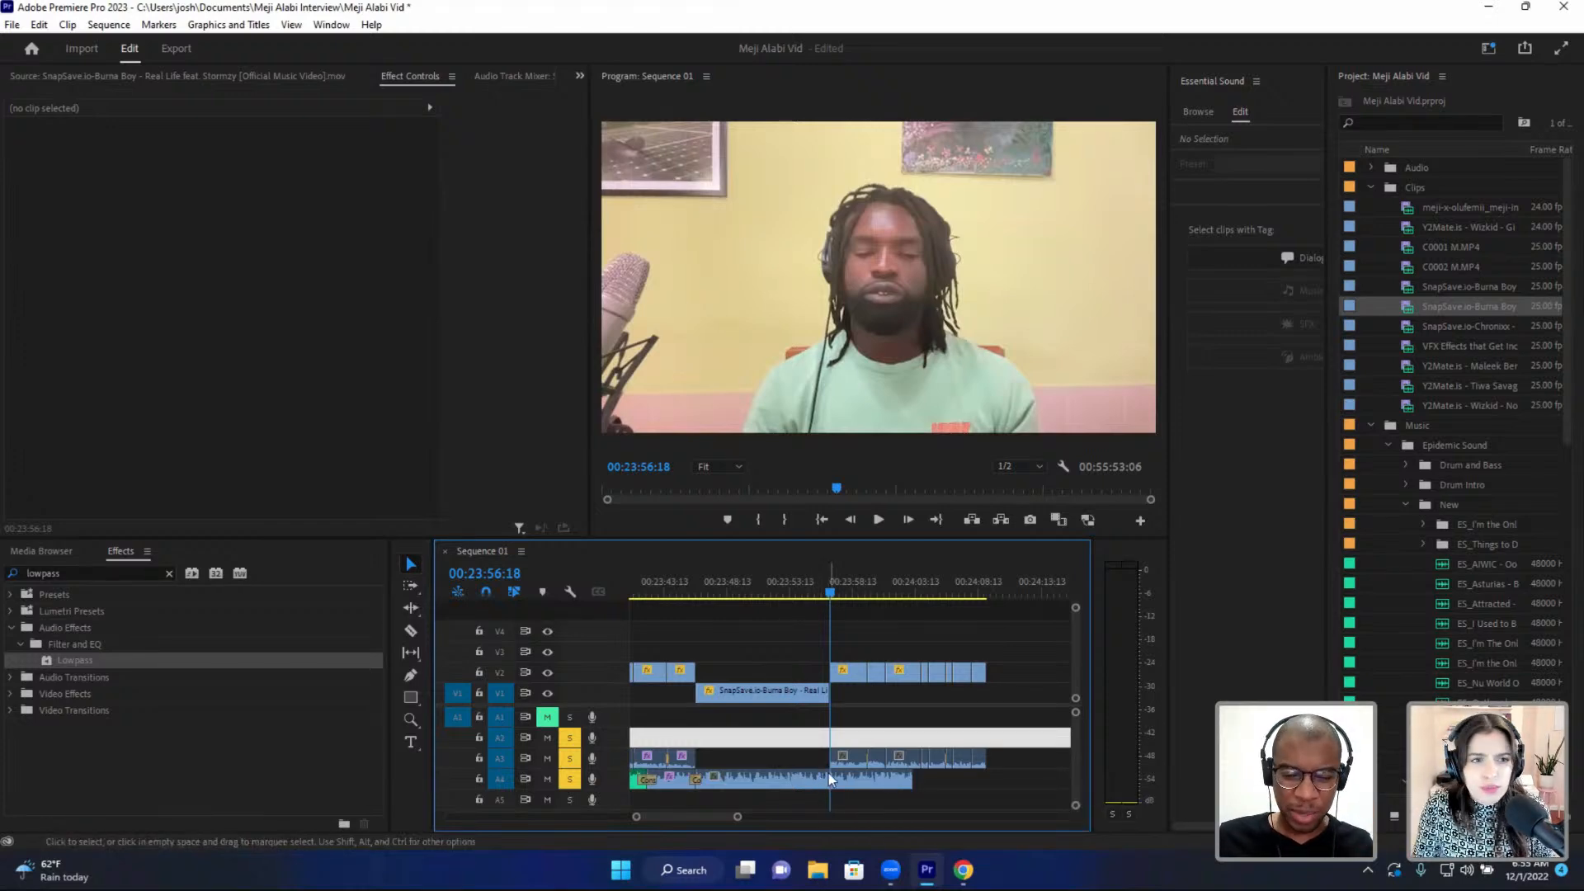
pyautogui.click(833, 779)
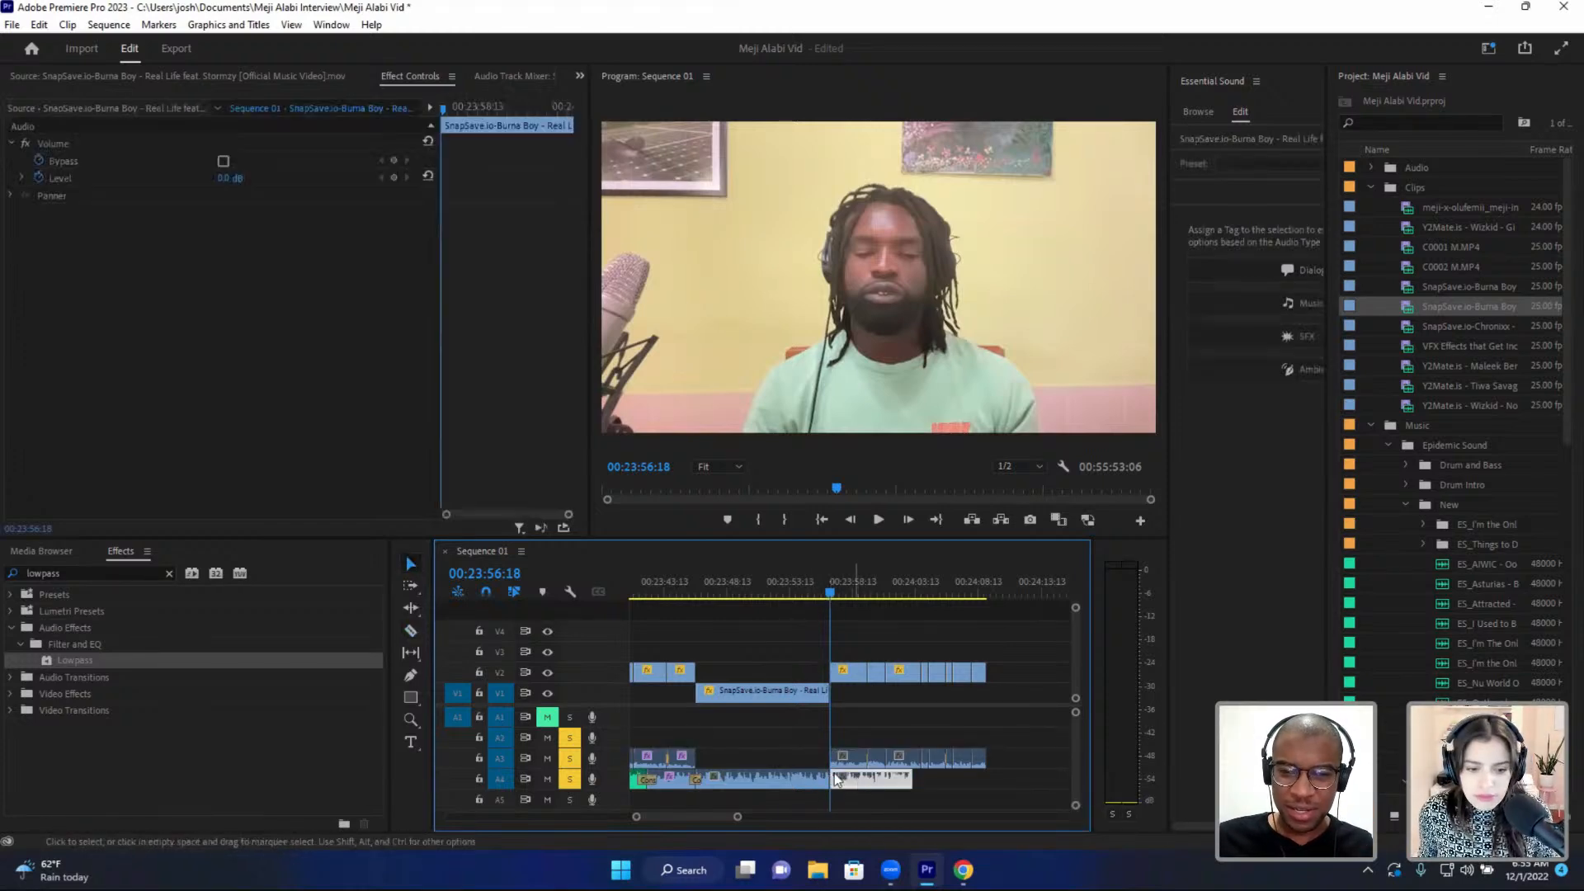
# - Copy the DeEsser effect from the Burna Boy lead-in audio to the split segment and extend that segment to the end of the interview
pyautogui.scroll(2, 825, 771)
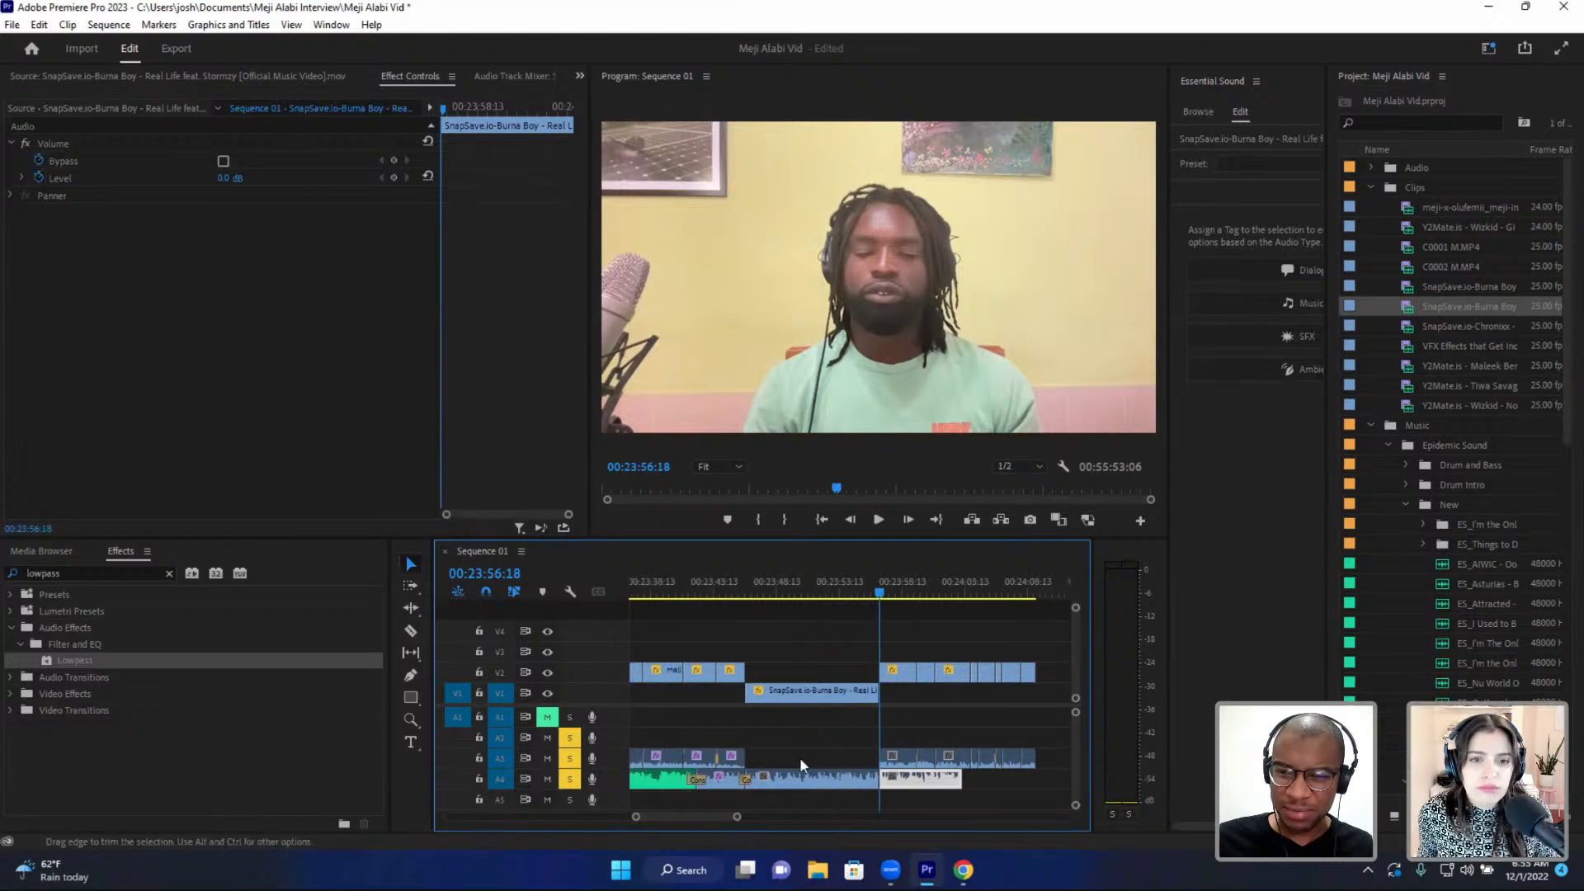
pyautogui.click(731, 779)
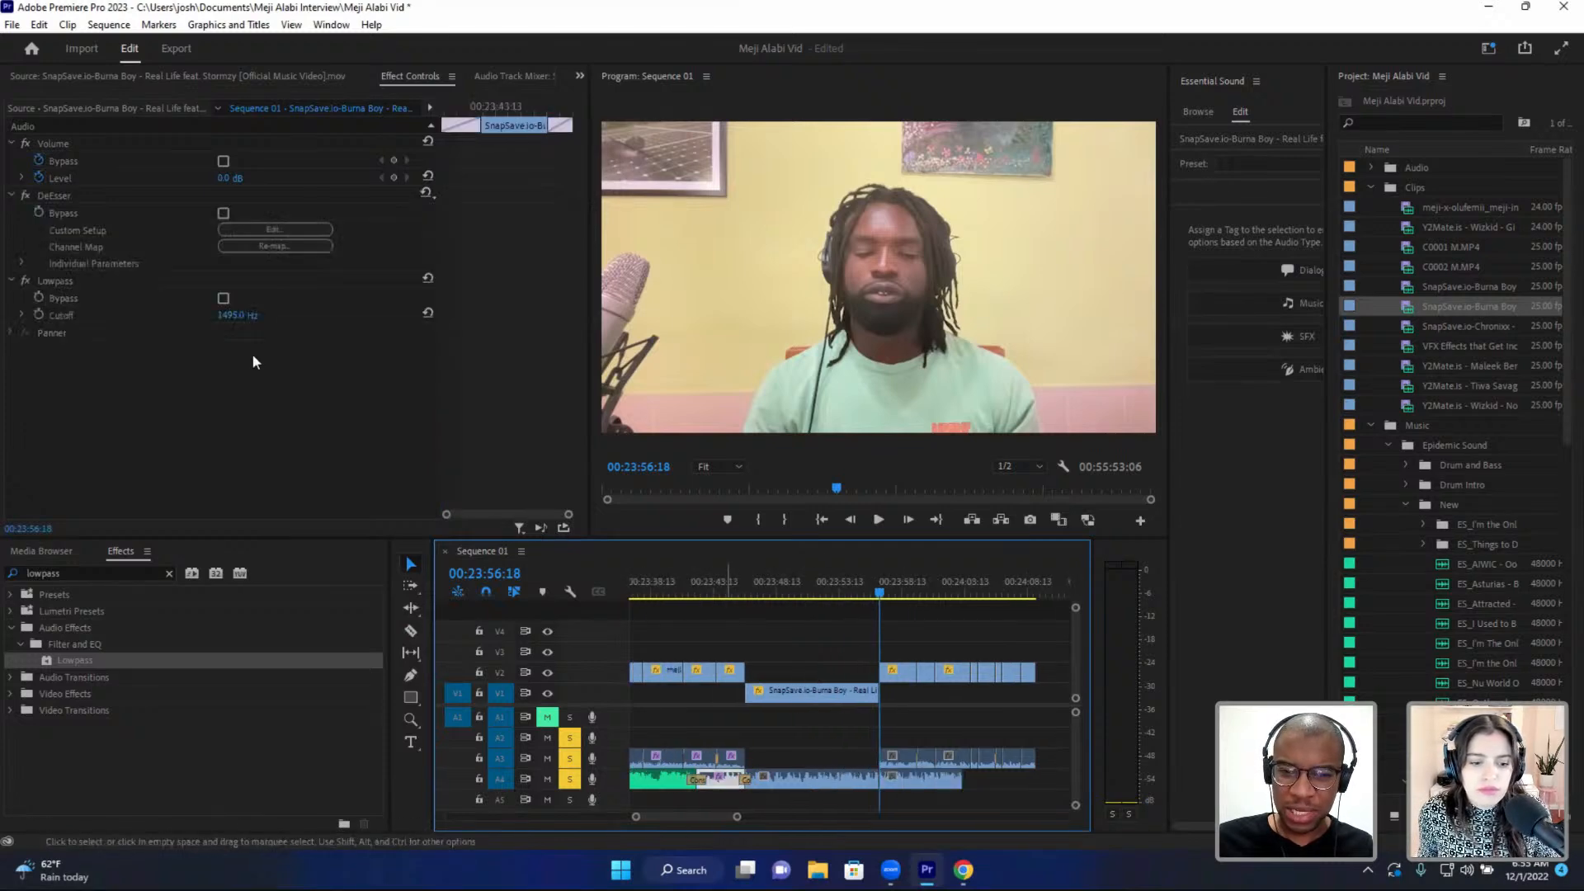
pyautogui.click(77, 194)
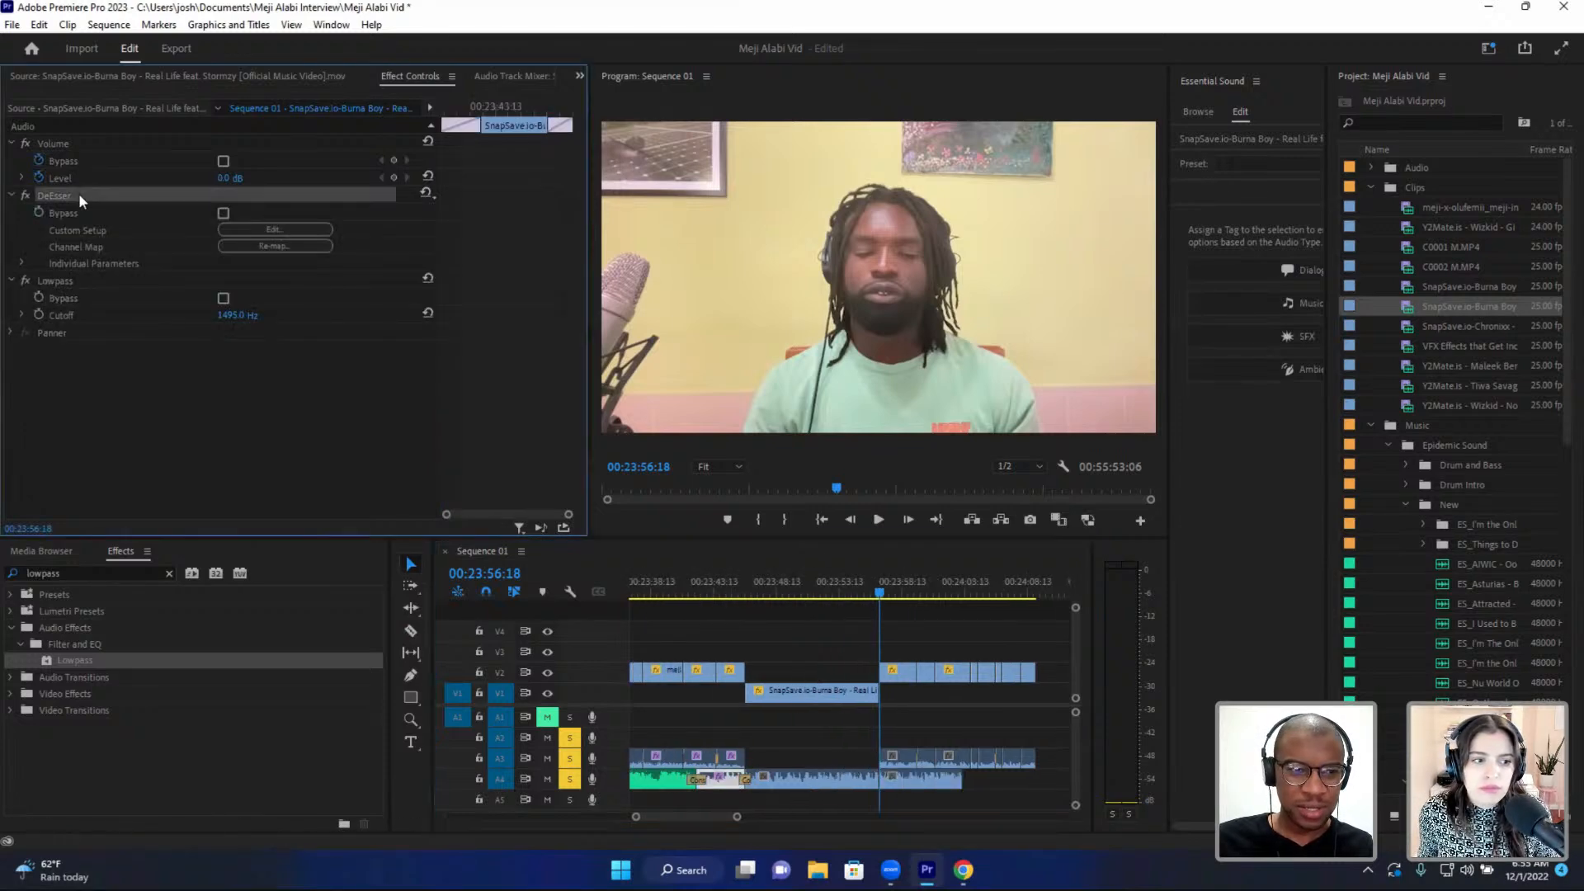
pyautogui.click(908, 775)
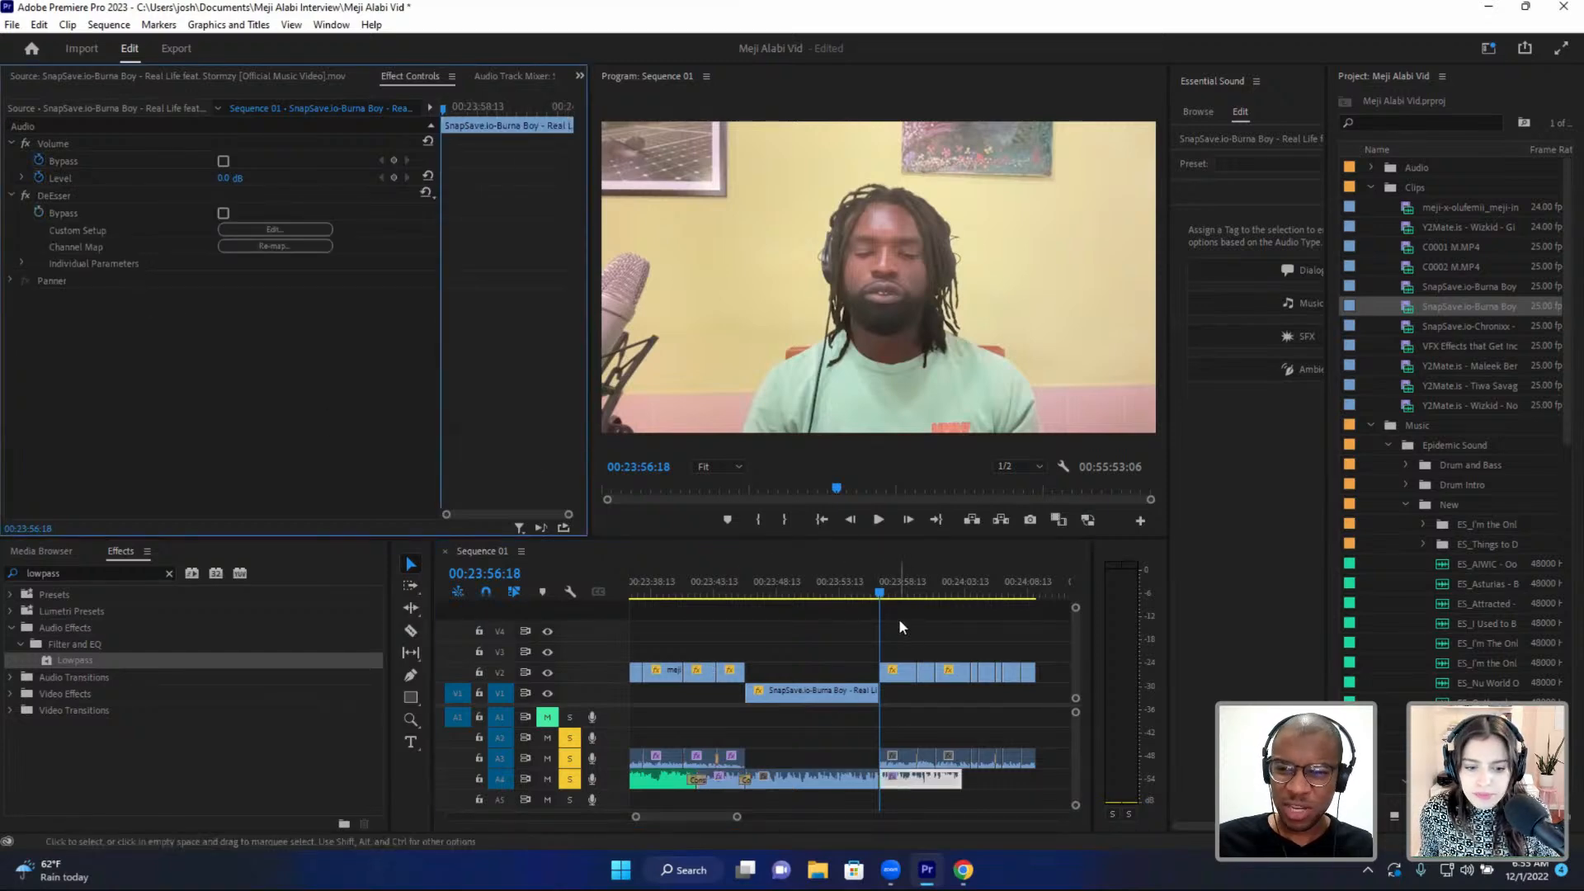
pyautogui.moveTo(970, 796); pyautogui.dragTo(1036, 779)
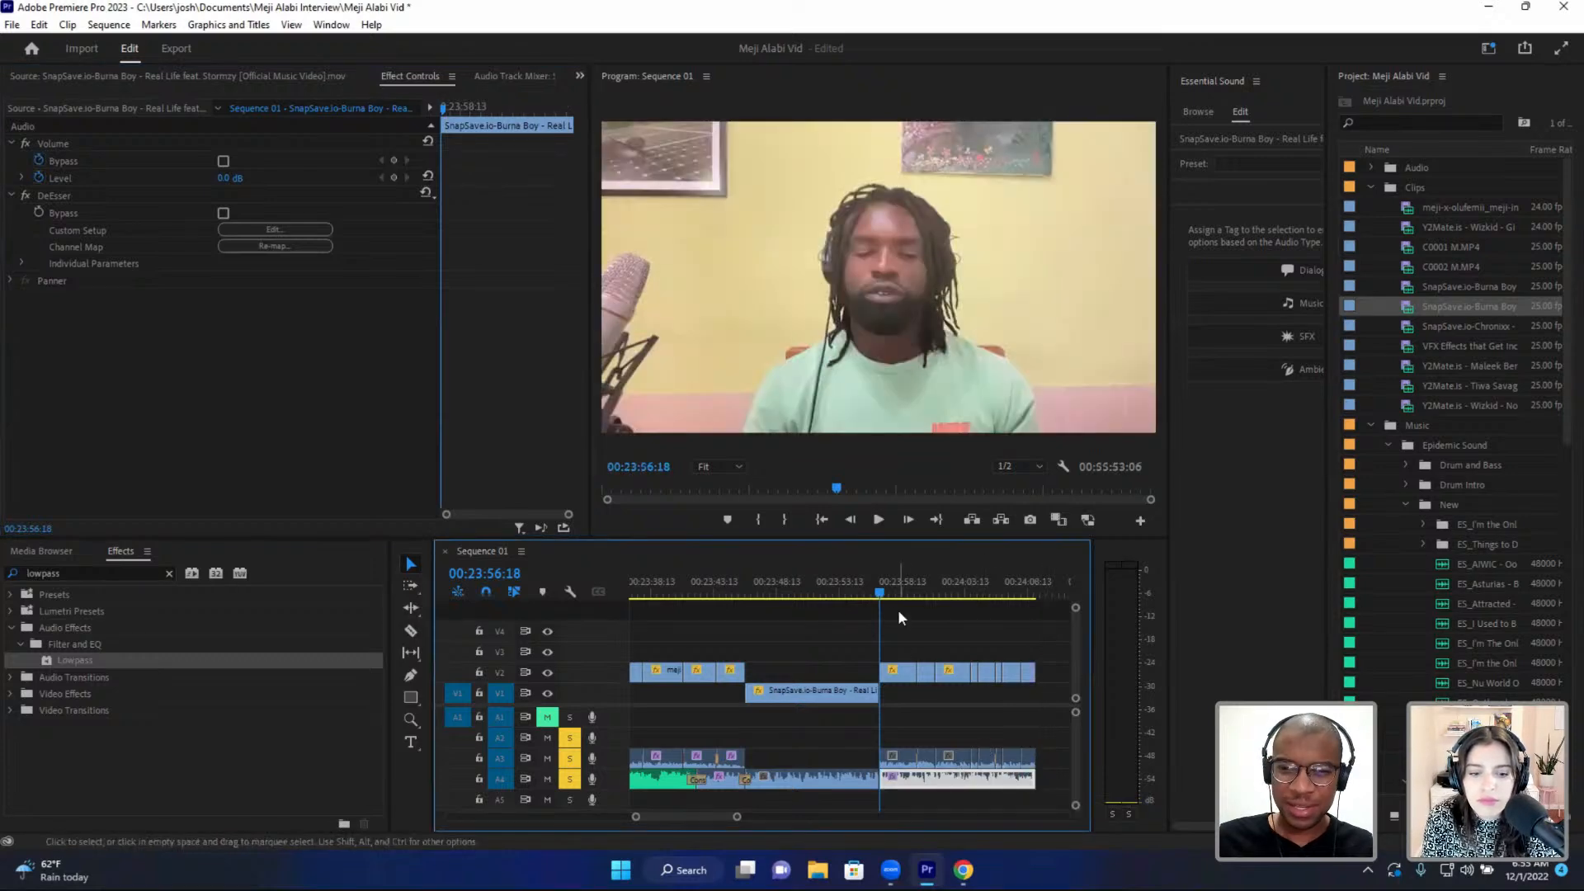
# - Apply the default audio transition at the A4 cut at 00:23:56:18 and play the Burna Boy music under the interview
pyautogui.rightClick(878, 783)
pyautogui.click(920, 749)
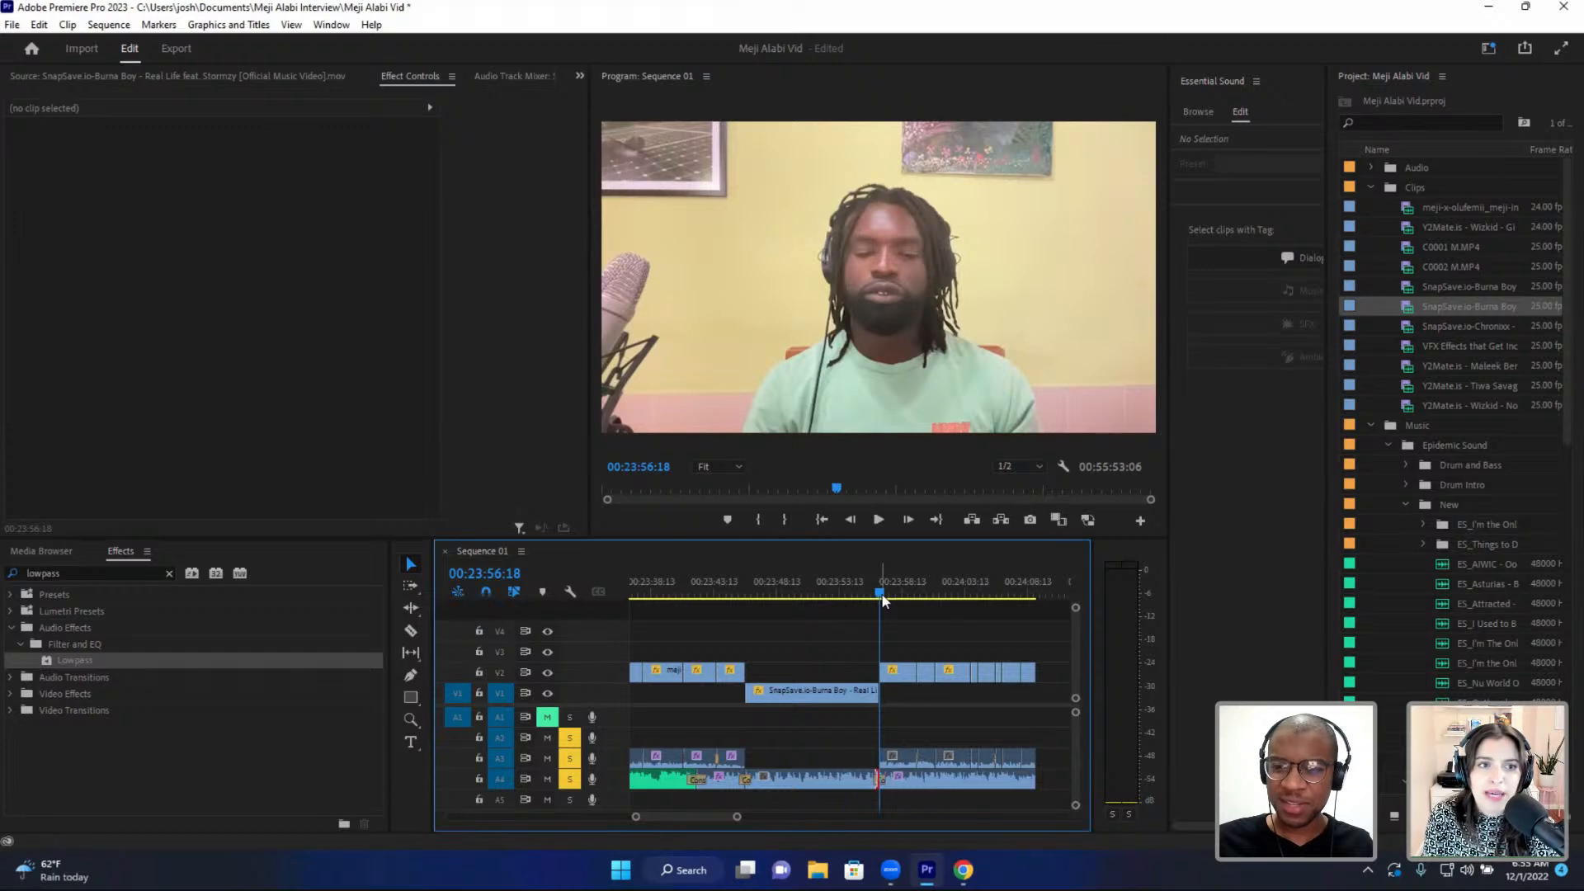
pyautogui.press('space')
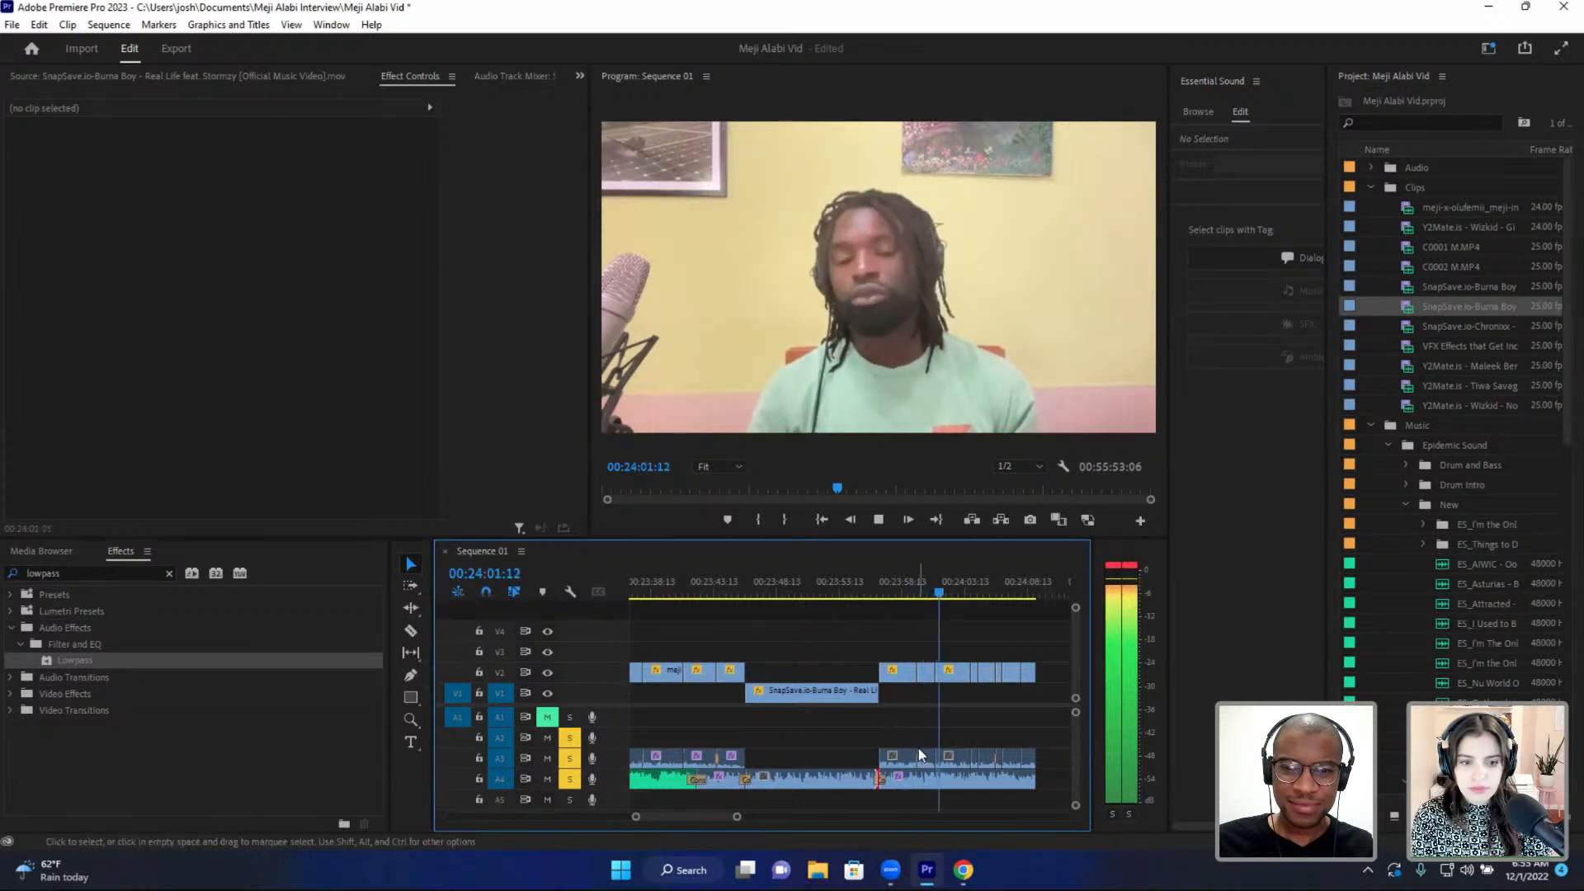
pyautogui.press('space')
# - Replace the Burna Boy audio under the interview after 00:23:56:18 with a copy of the first ES_Wander - Shiruky.mp3 clip on A4
pyautogui.click(949, 781)
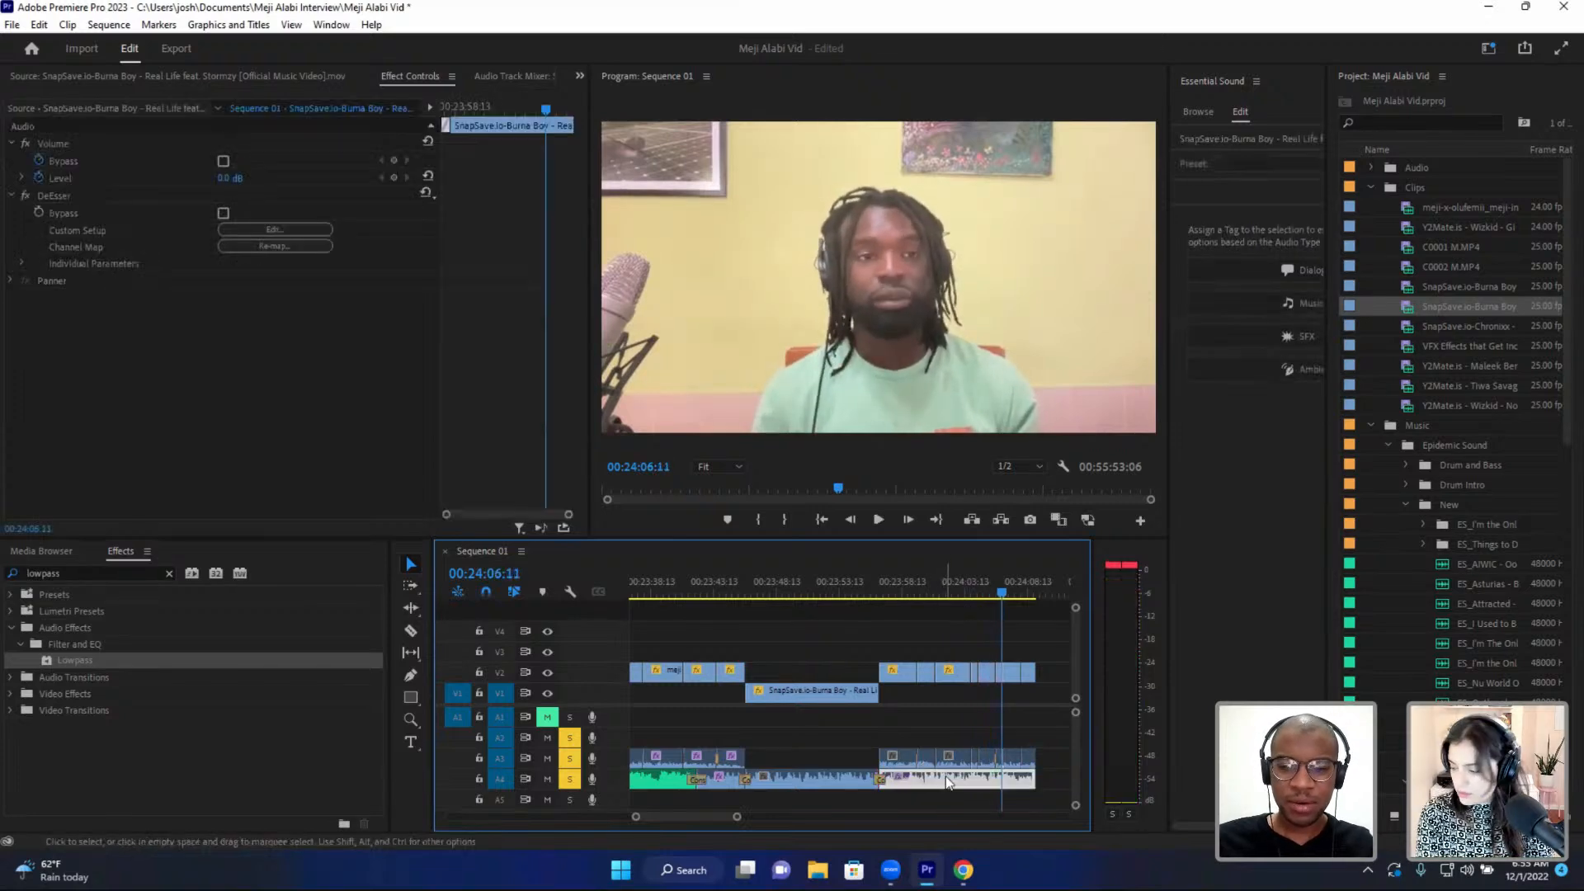
pyautogui.click(977, 731)
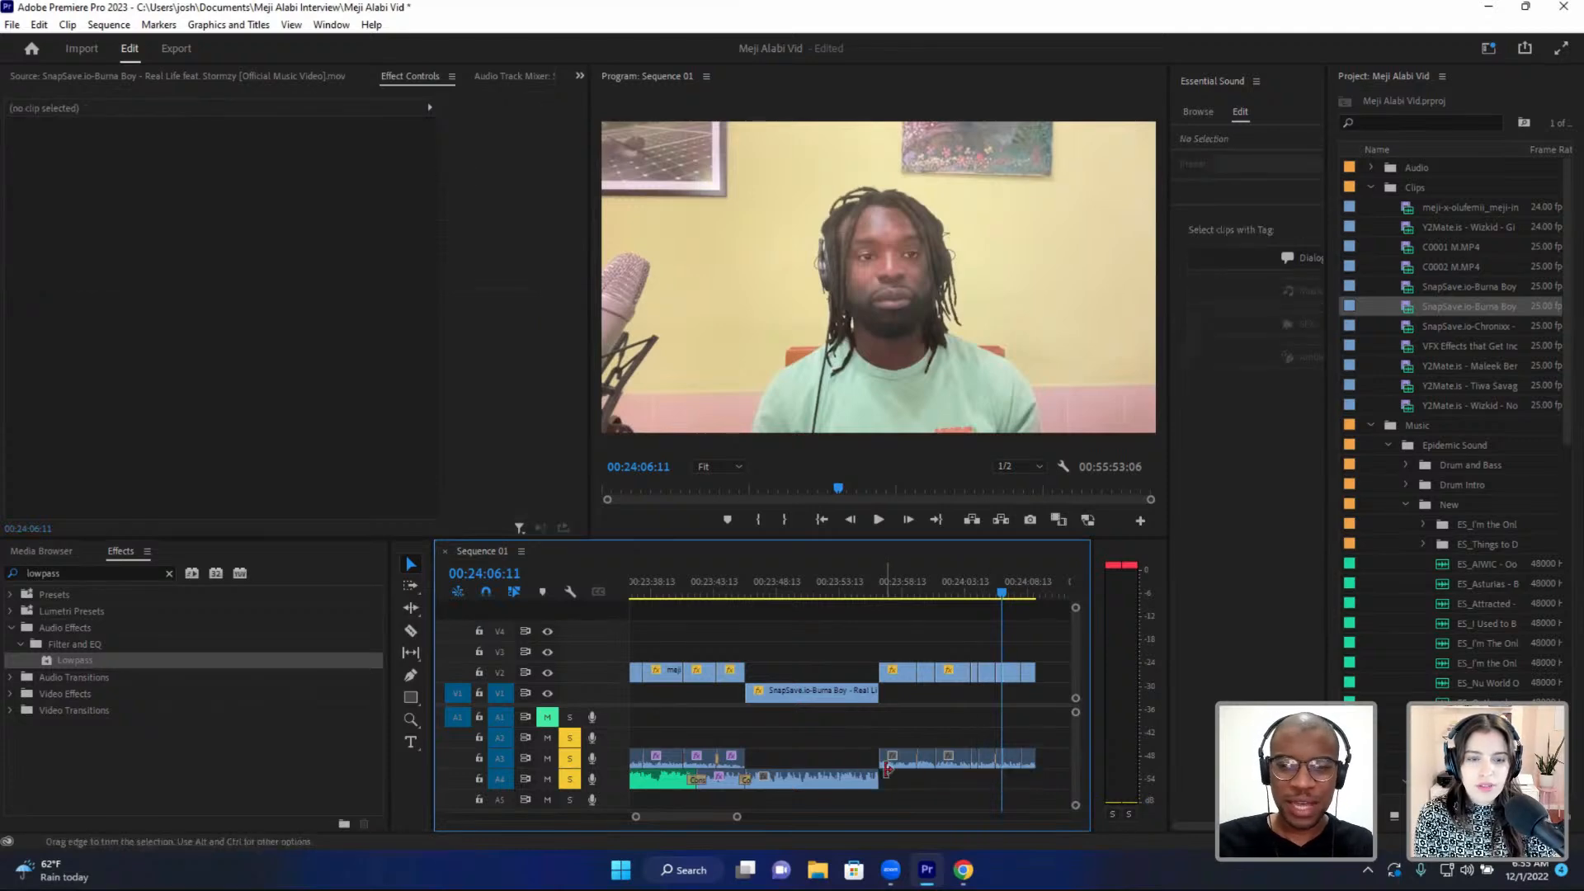
pyautogui.scroll(2, 714, 784)
pyautogui.press('-')
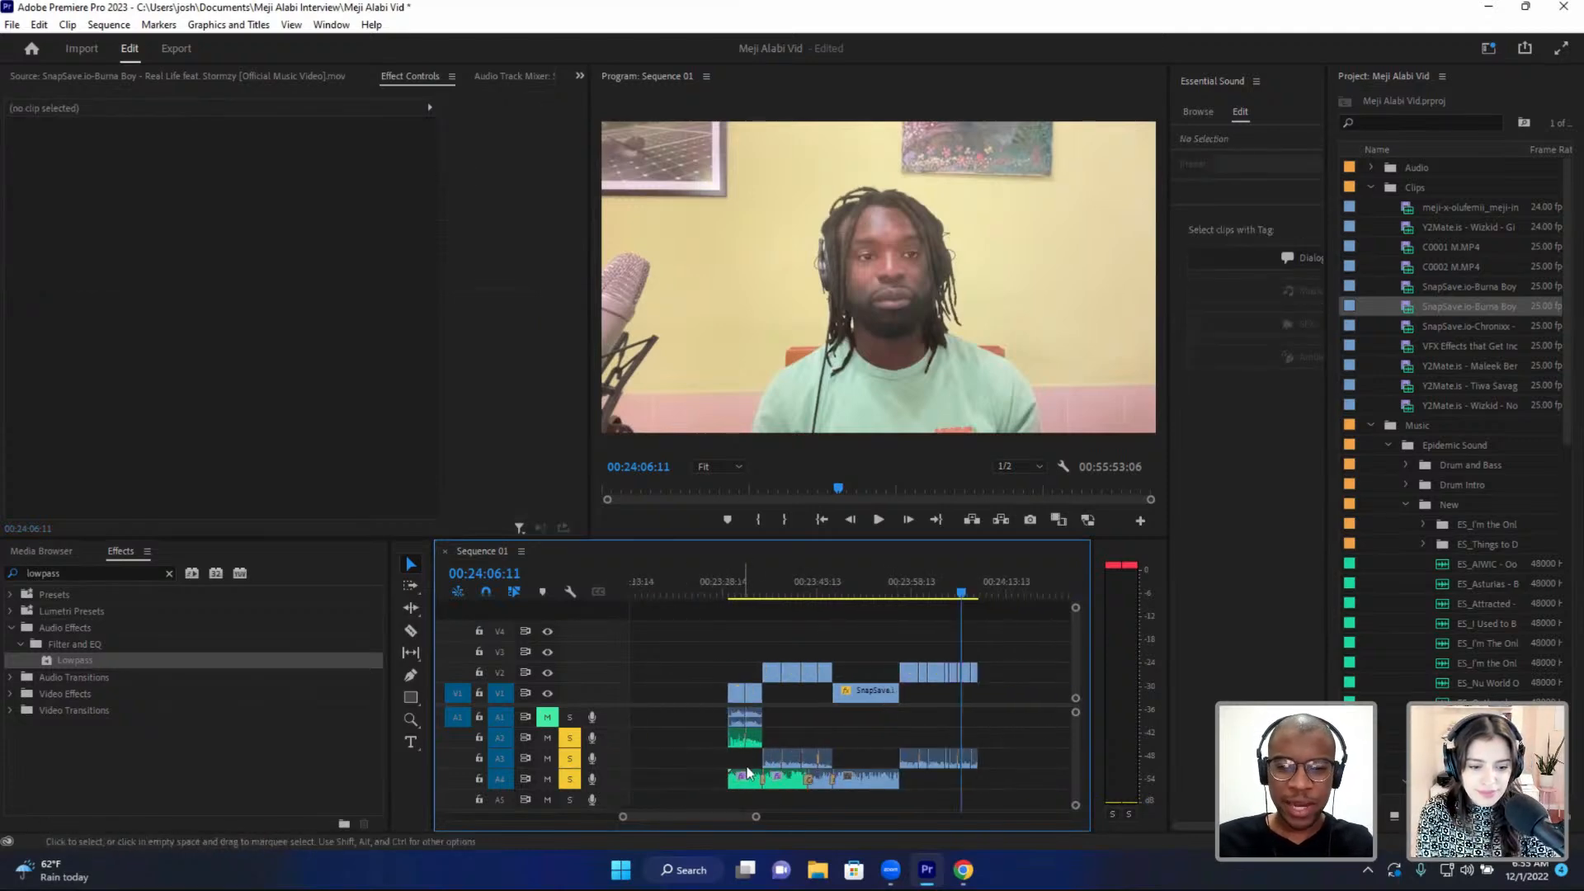
pyautogui.click(747, 780)
pyautogui.moveTo(748, 785); pyautogui.dragTo(979, 777)
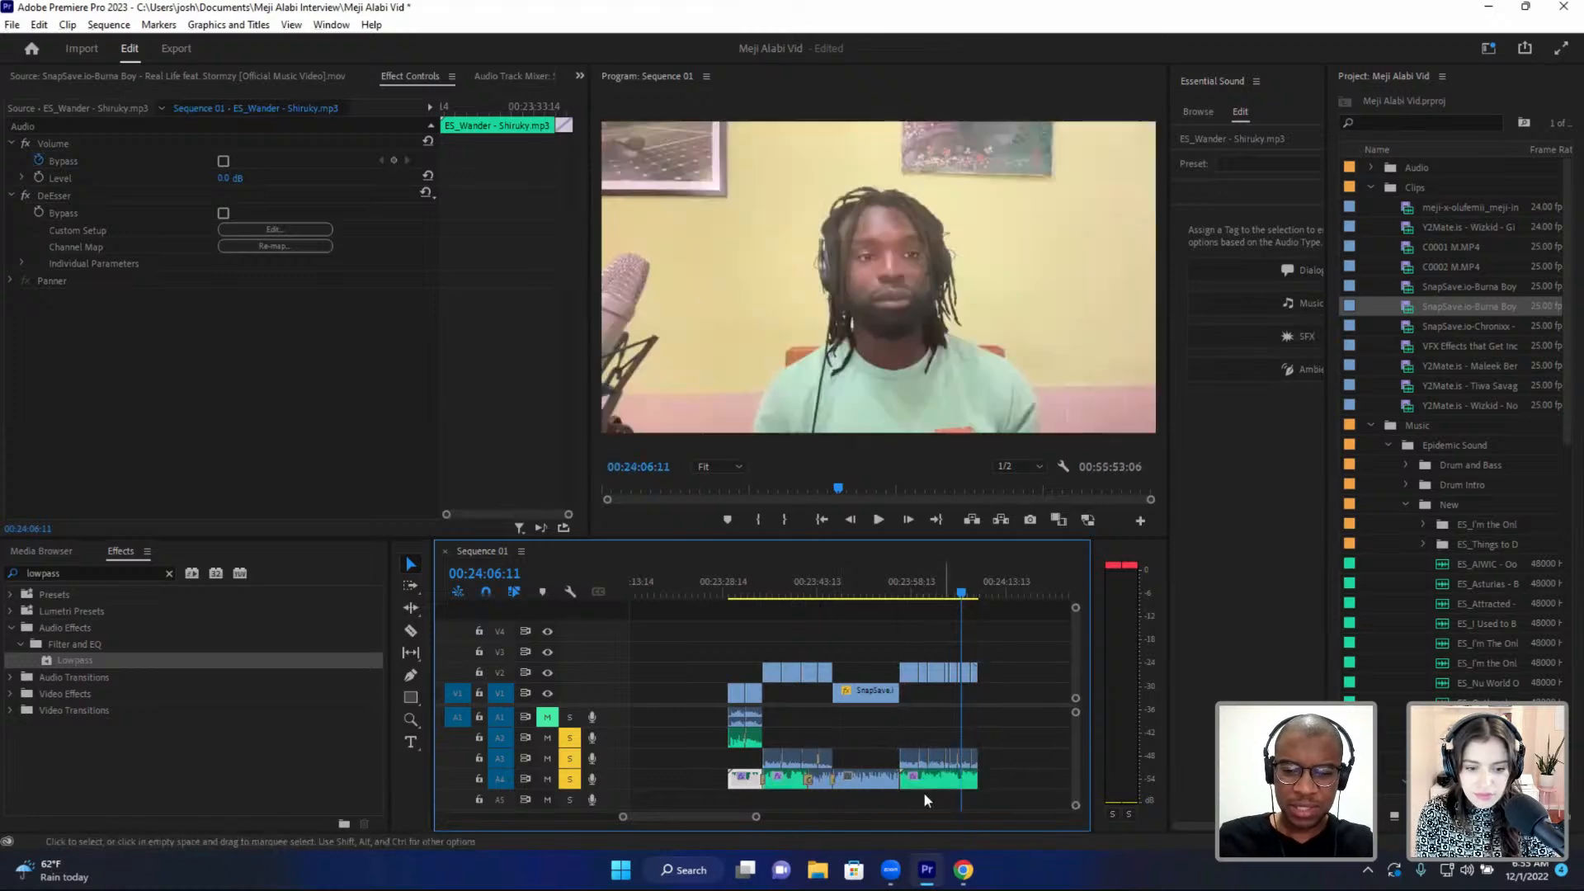
# - Trim the start of the copied ES_Wander music, place it against the Burna Boy audio and apply the default transition at the cut
pyautogui.press('=')
pyautogui.press('=')
pyautogui.scroll(4, 723, 777)
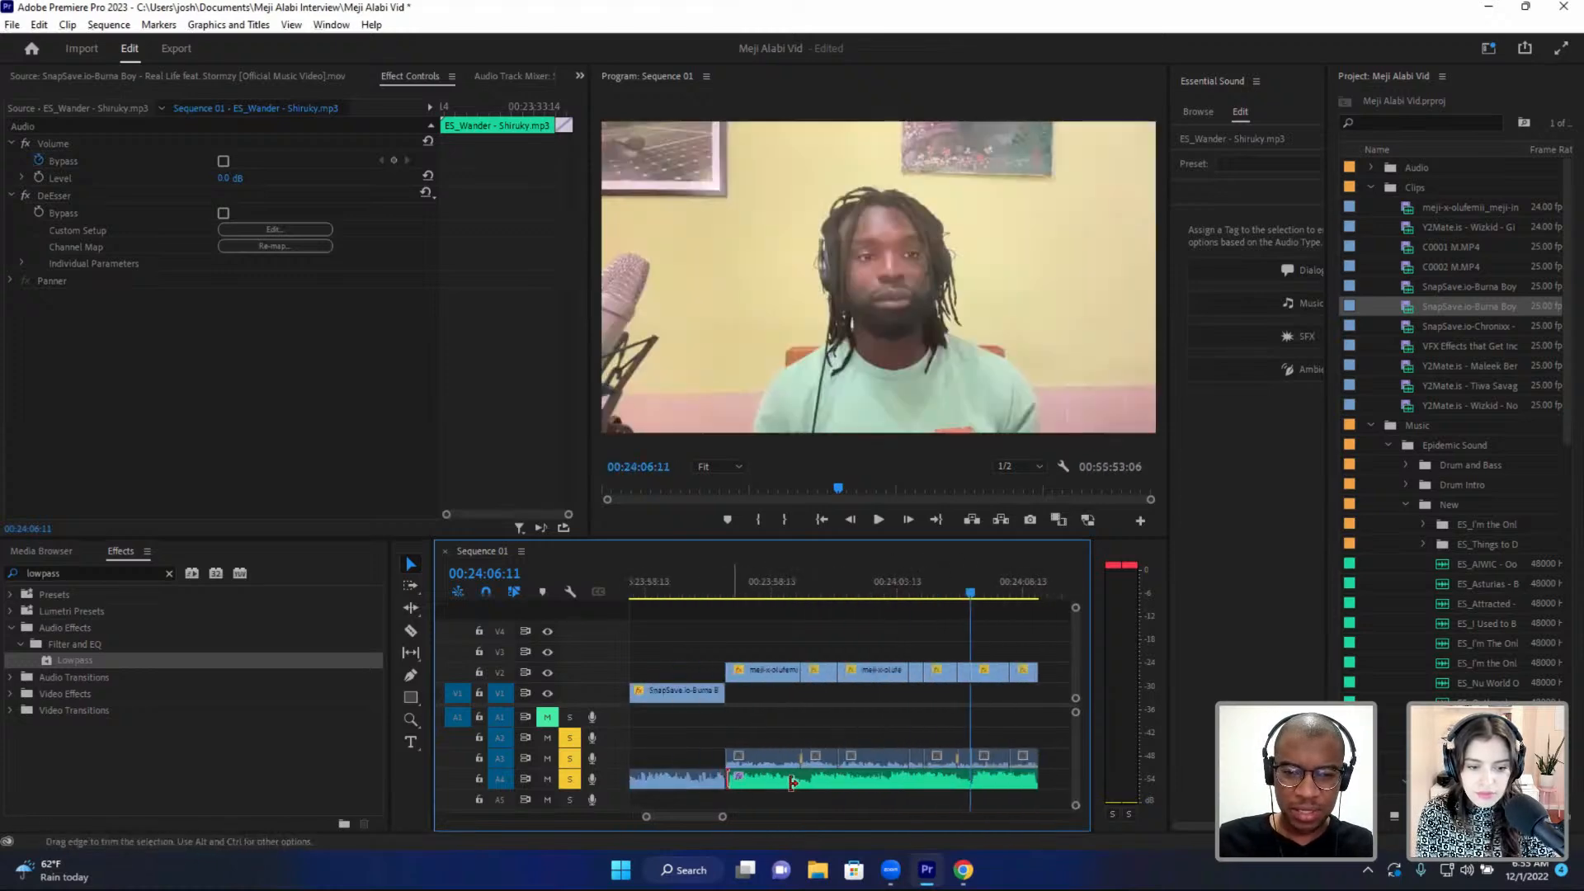
pyautogui.moveTo(734, 783)
pyautogui.mouseDown()
pyautogui.moveTo(807, 782)
pyautogui.moveTo(753, 779)
pyautogui.mouseUp()
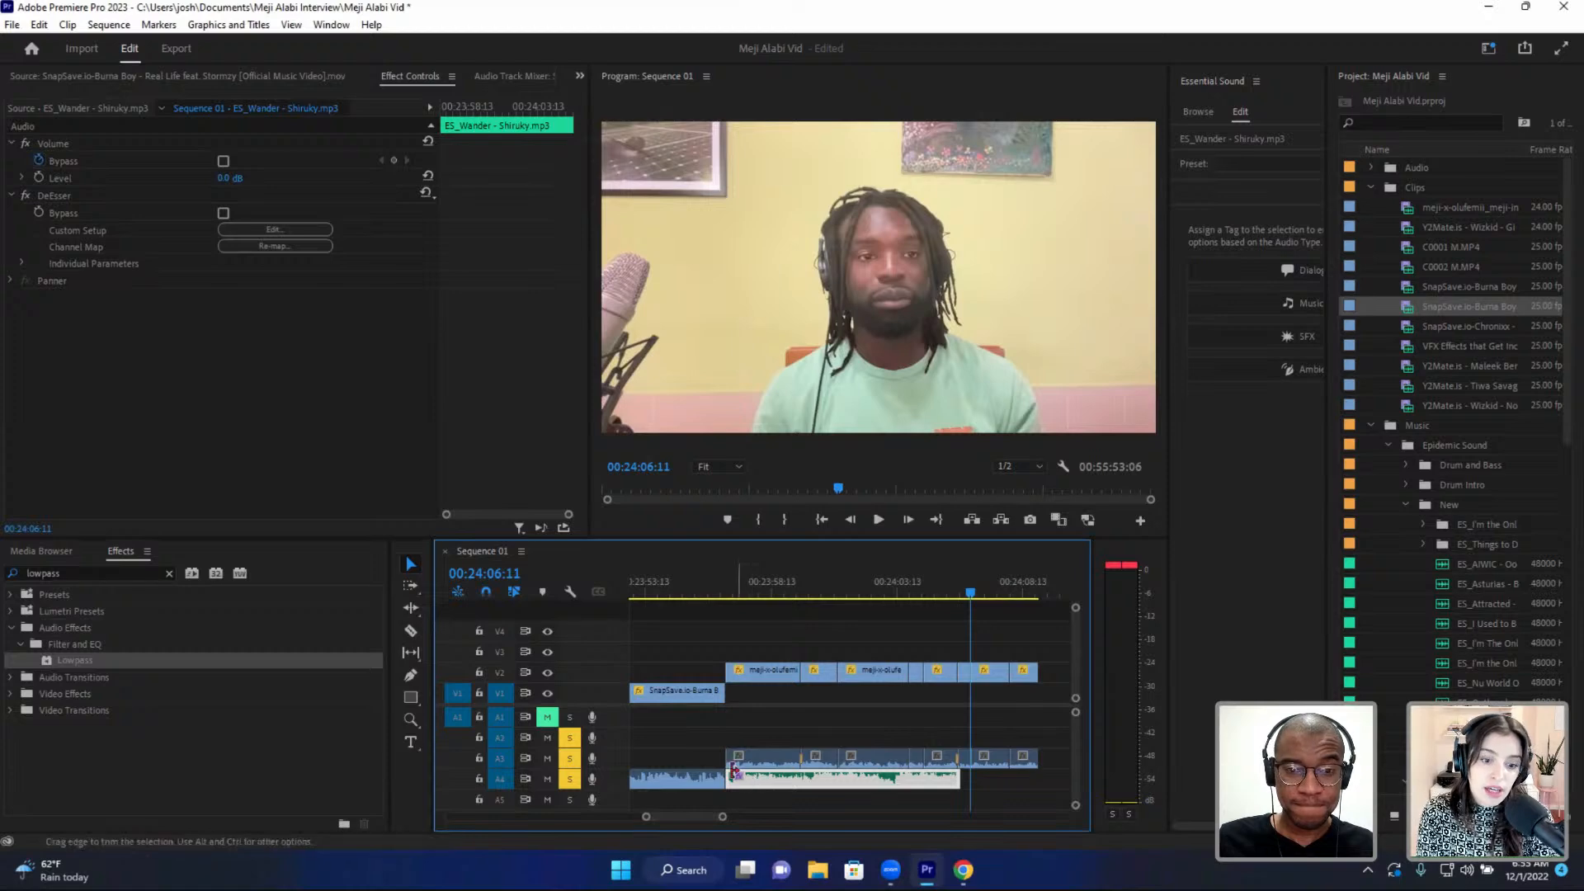
pyautogui.rightClick(727, 780)
pyautogui.click(757, 753)
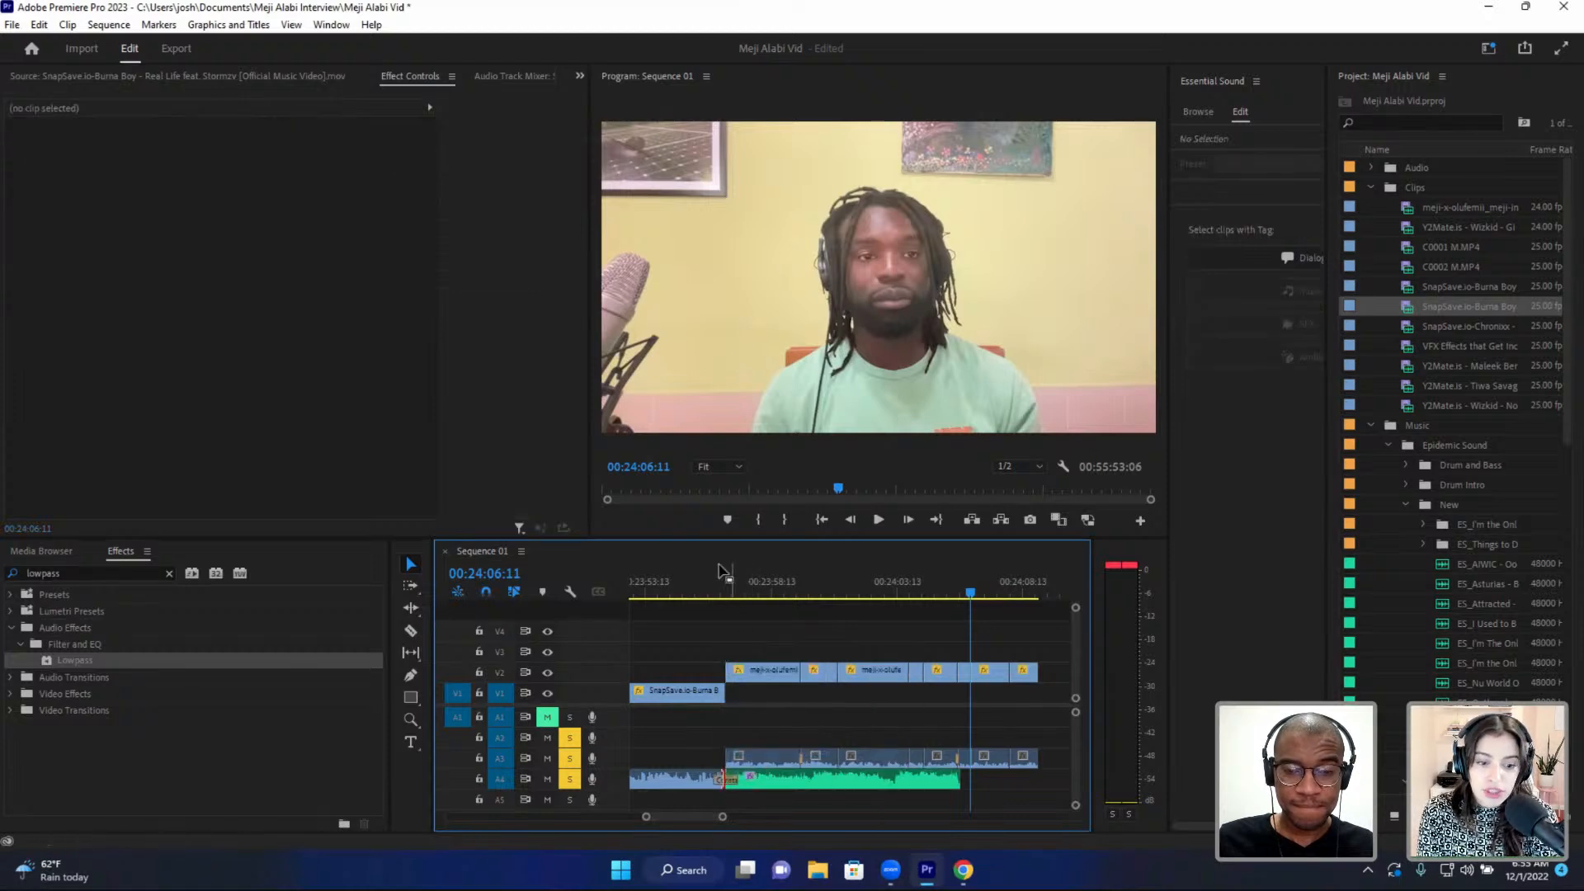
# - Play from 00:23:55:22 into the interview to review how the Burna Boy audio hands over to the ES_Wander music
pyautogui.click(707, 590)
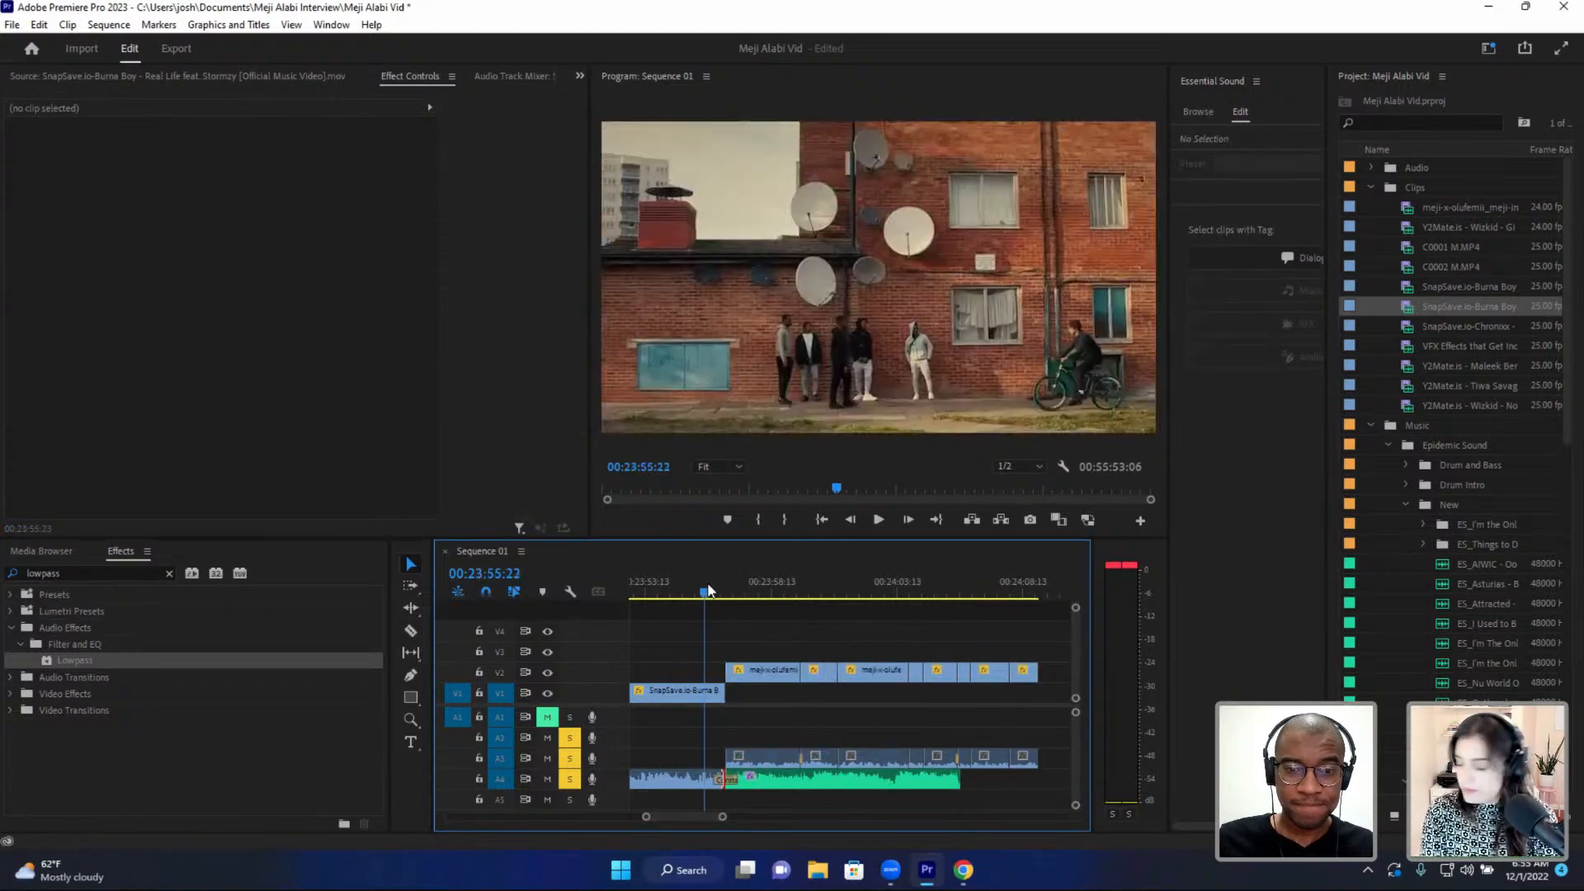
pyautogui.press('space')
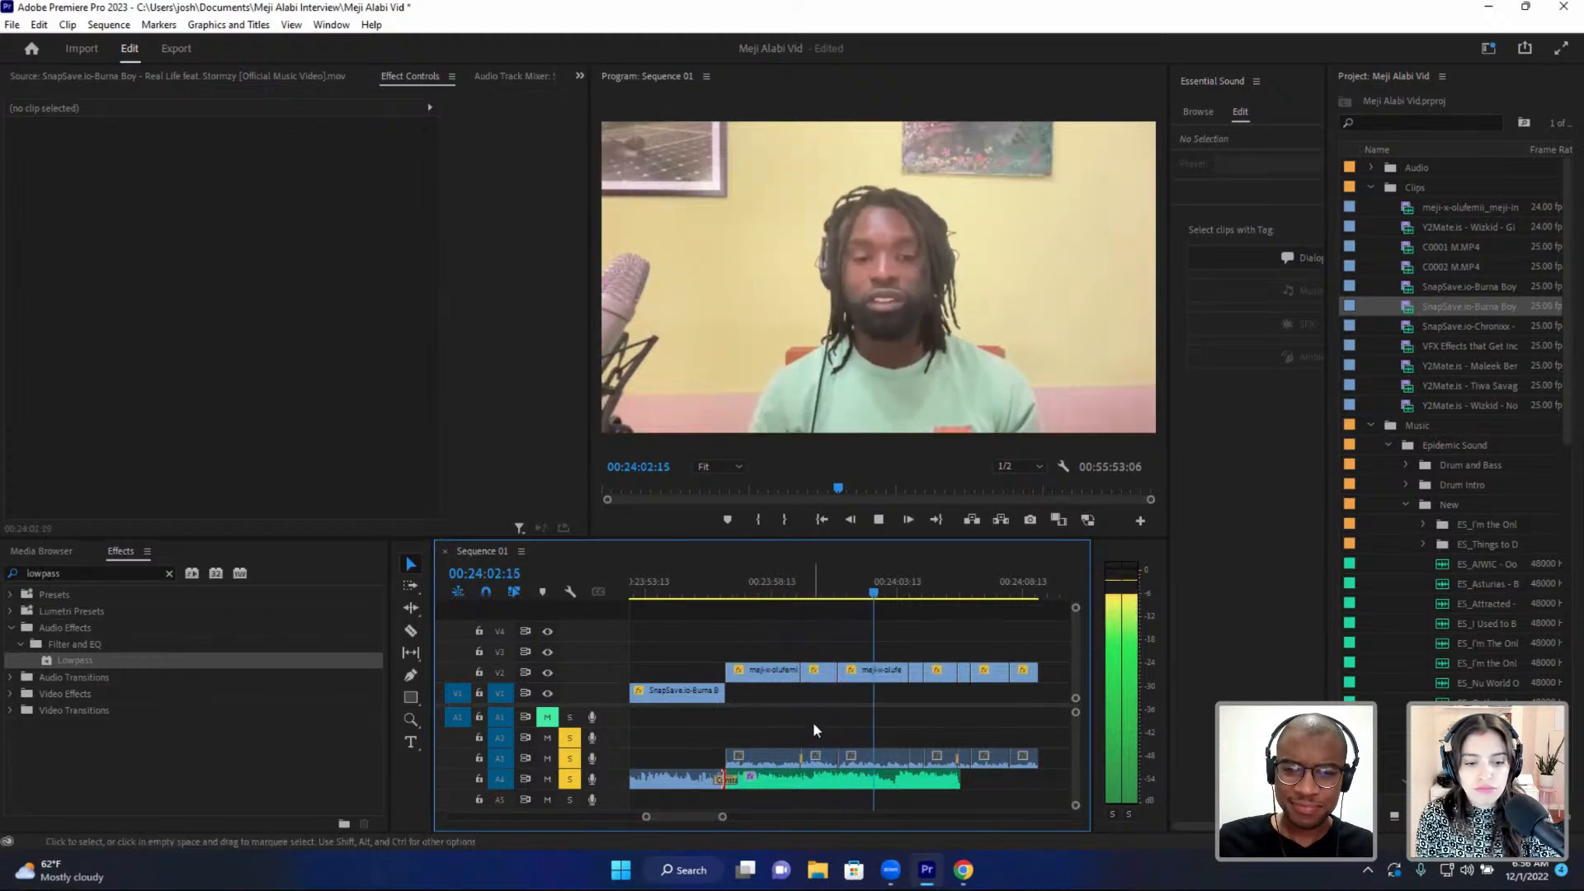
pyautogui.click(745, 591)
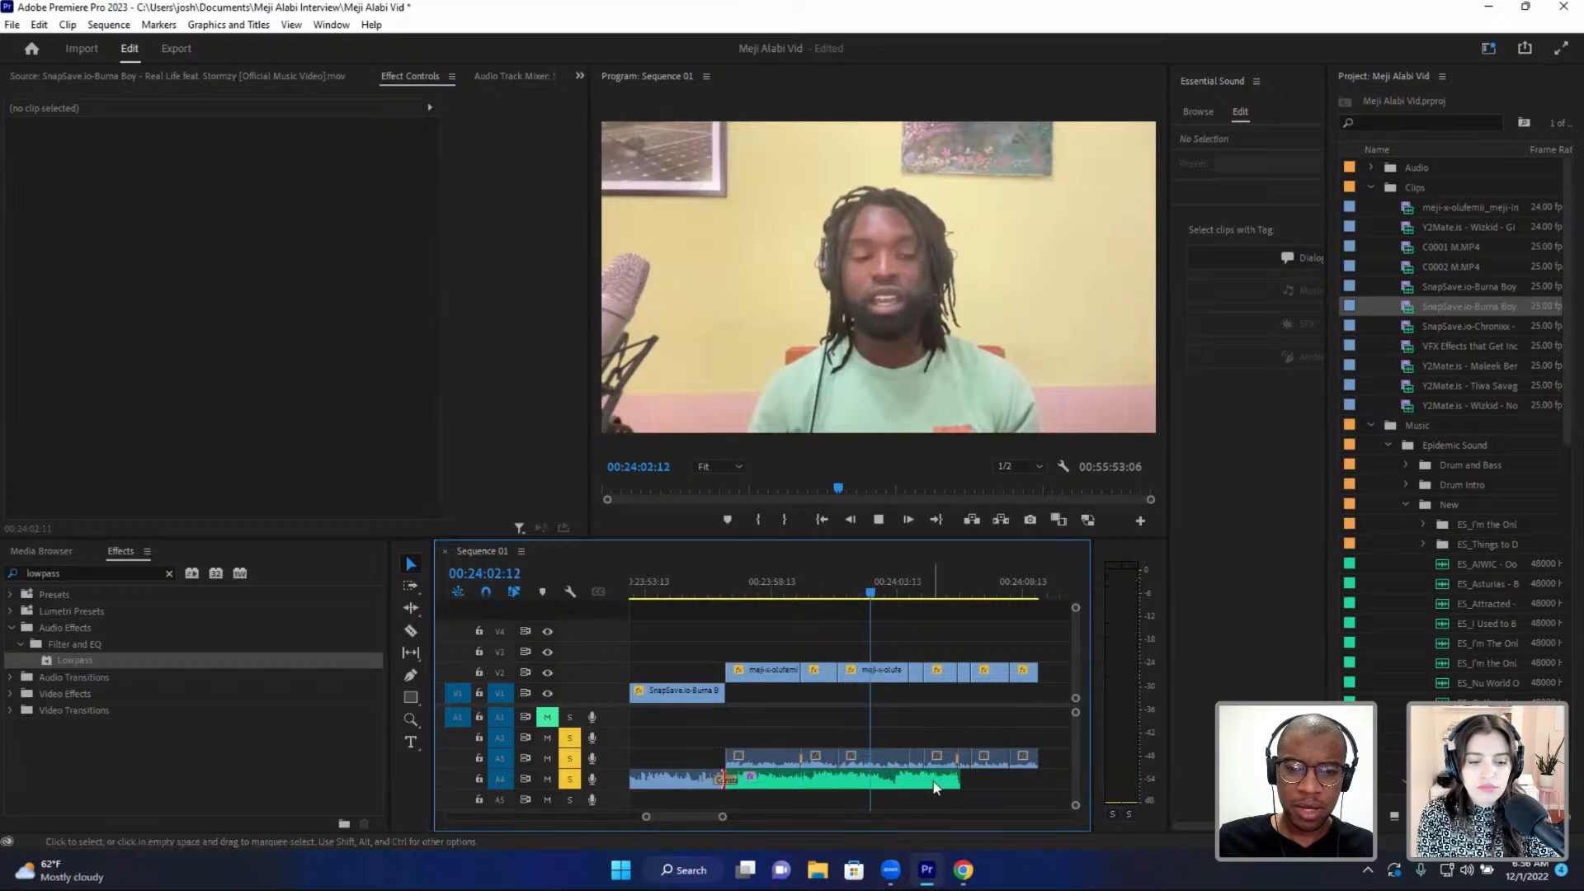
pyautogui.press('space')
# - Extend the end of the copied ES_Wander music, trim more off its start and place it directly after the Burna Boy audio
pyautogui.moveTo(889, 781); pyautogui.dragTo(1055, 784)
pyautogui.press('-')
pyautogui.moveTo(883, 594); pyautogui.dragTo(928, 594)
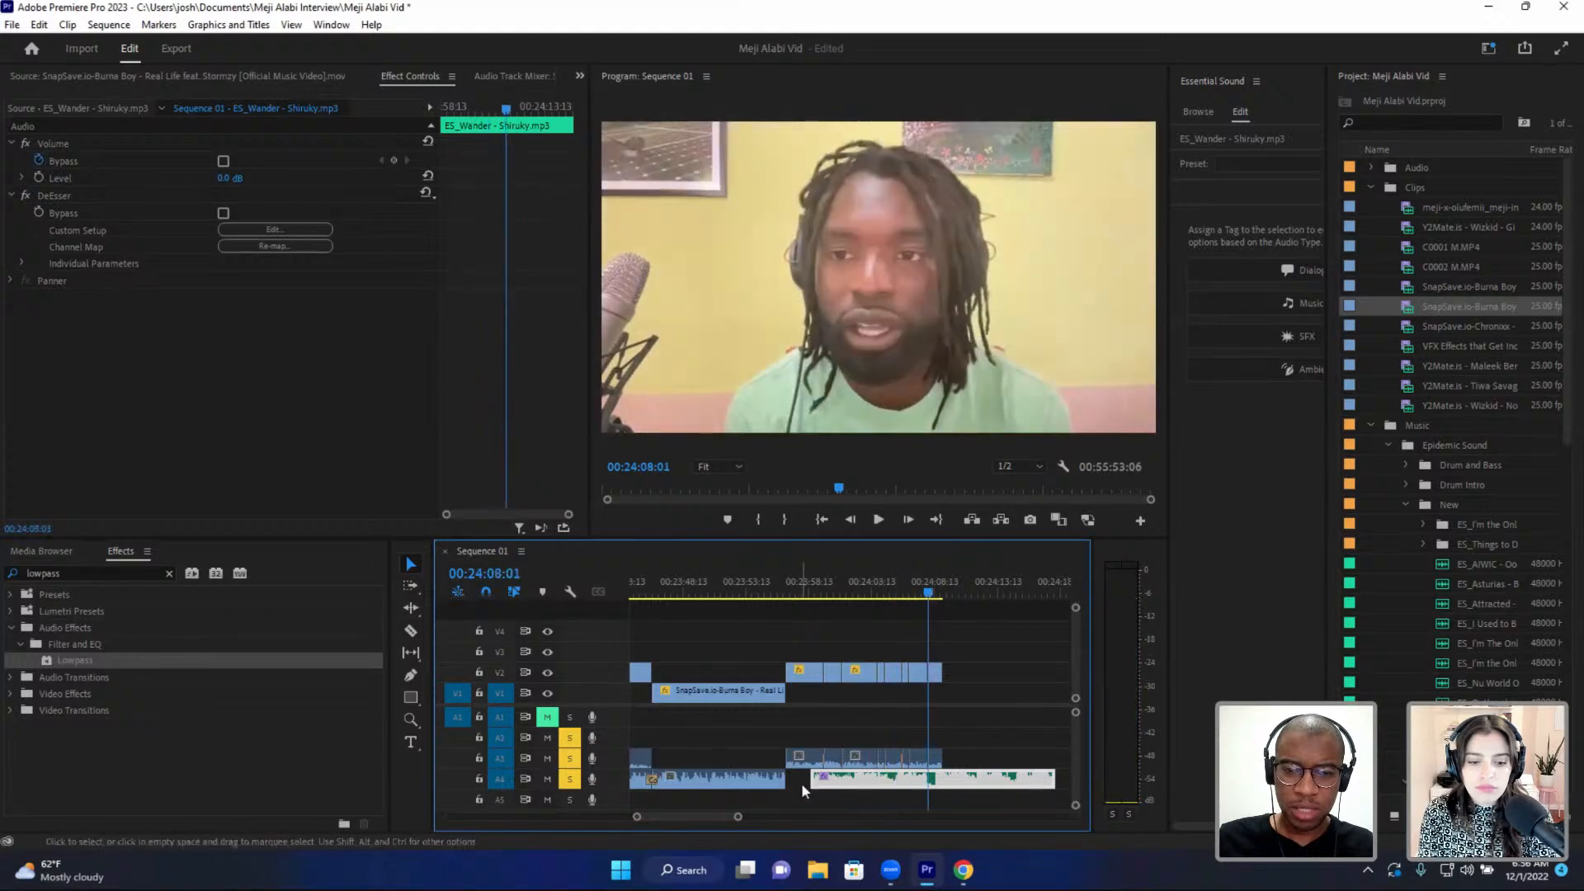
pyautogui.moveTo(815, 783)
pyautogui.mouseDown()
pyautogui.moveTo(933, 780)
pyautogui.moveTo(815, 781)
pyautogui.mouseUp()
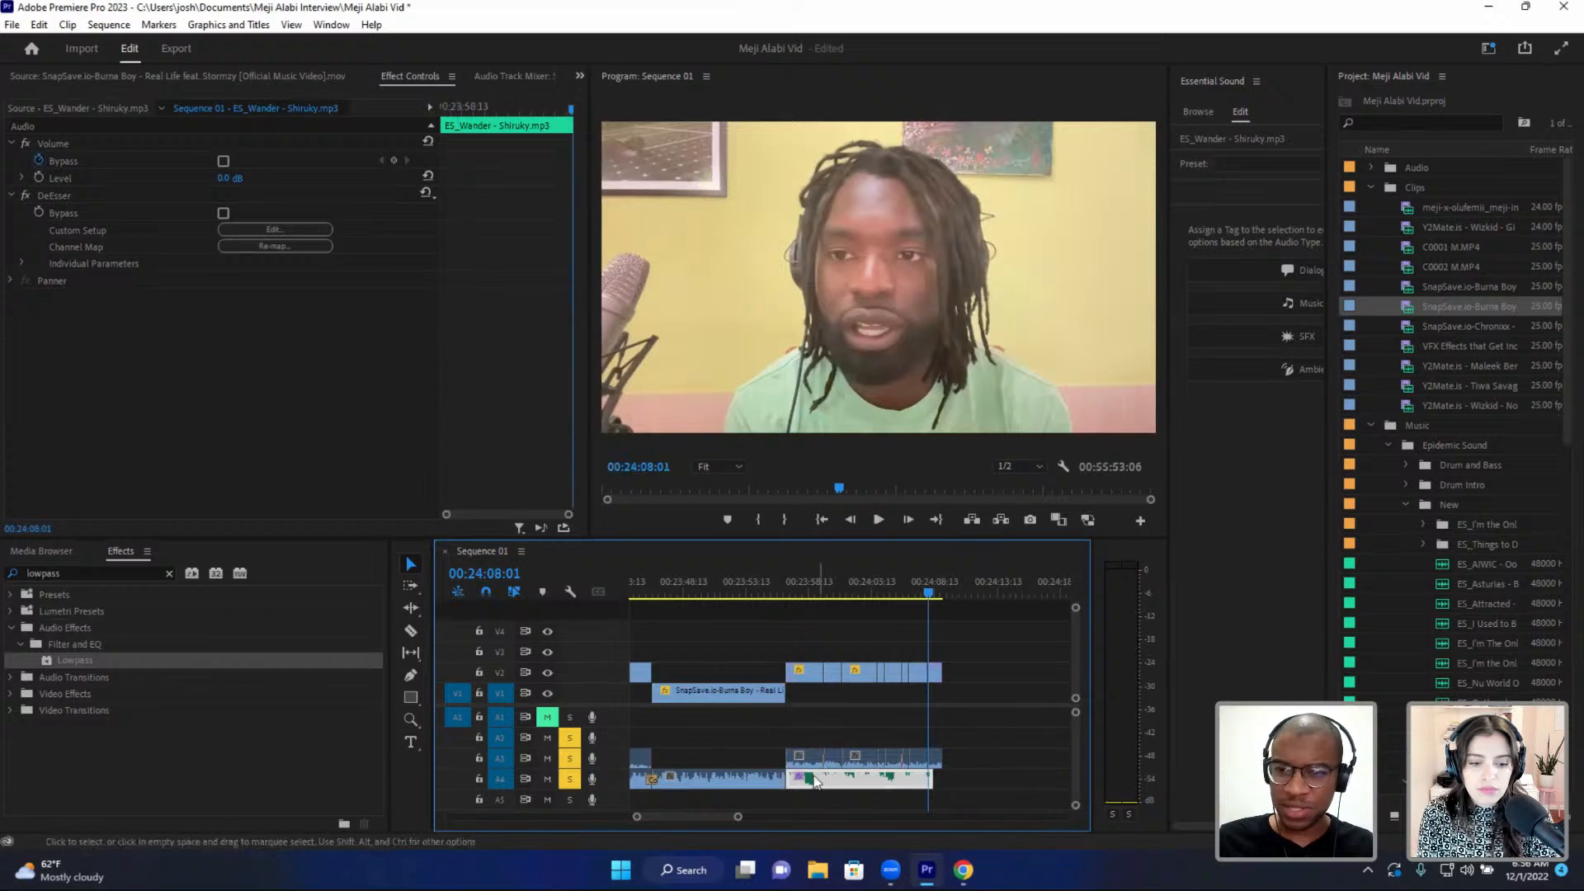
# - Play the start of the second interview section to check the new ES_Wander music entry
pyautogui.click(789, 597)
pyautogui.press('space')
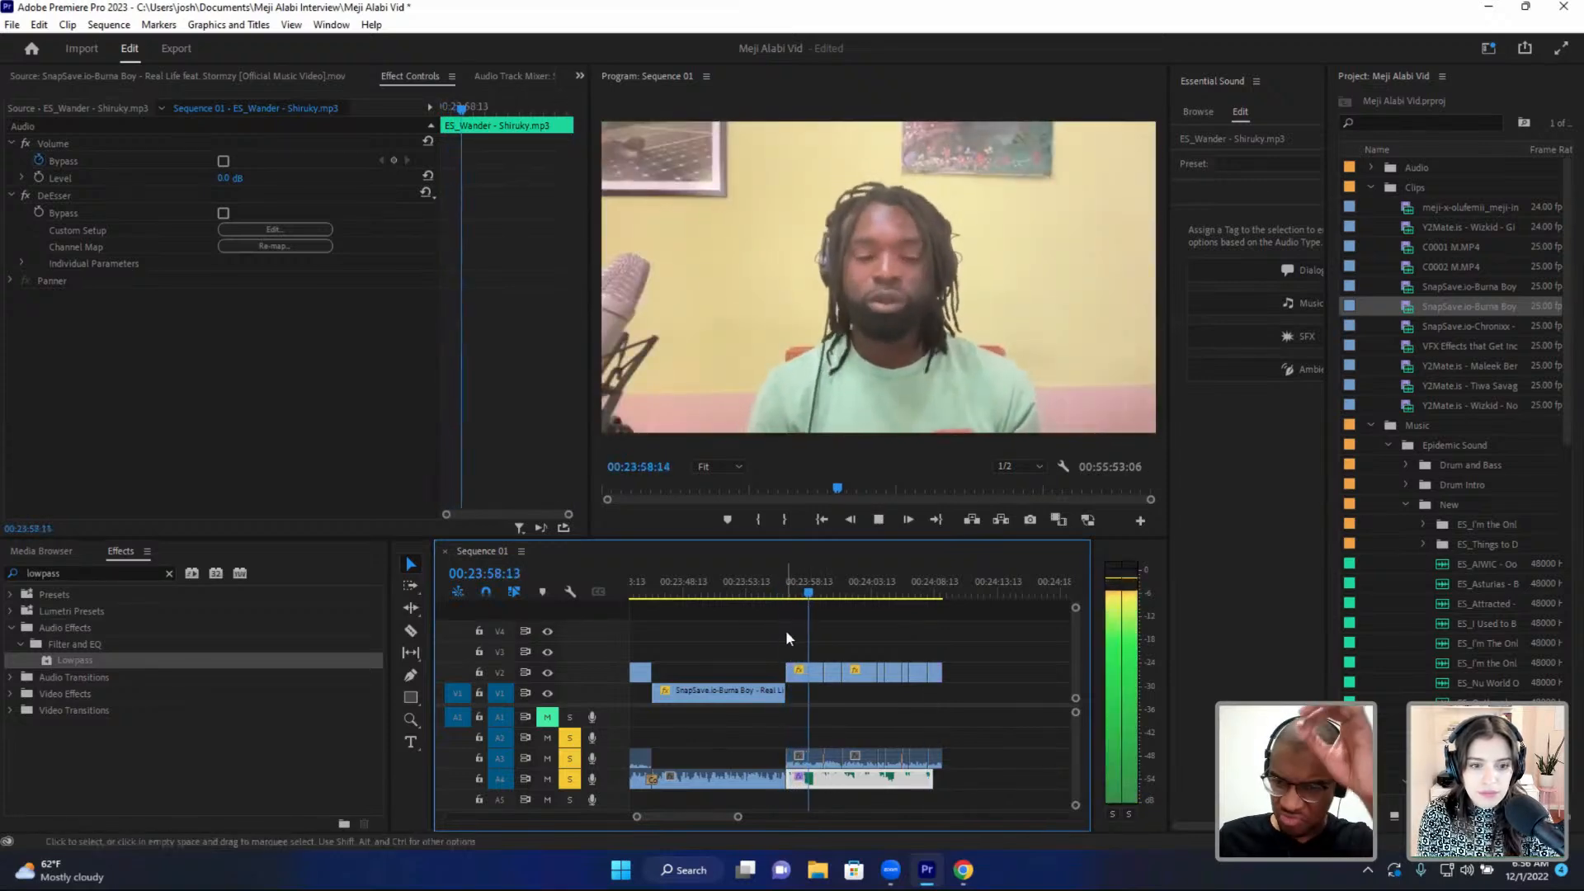
pyautogui.press('-')
pyautogui.press('space')
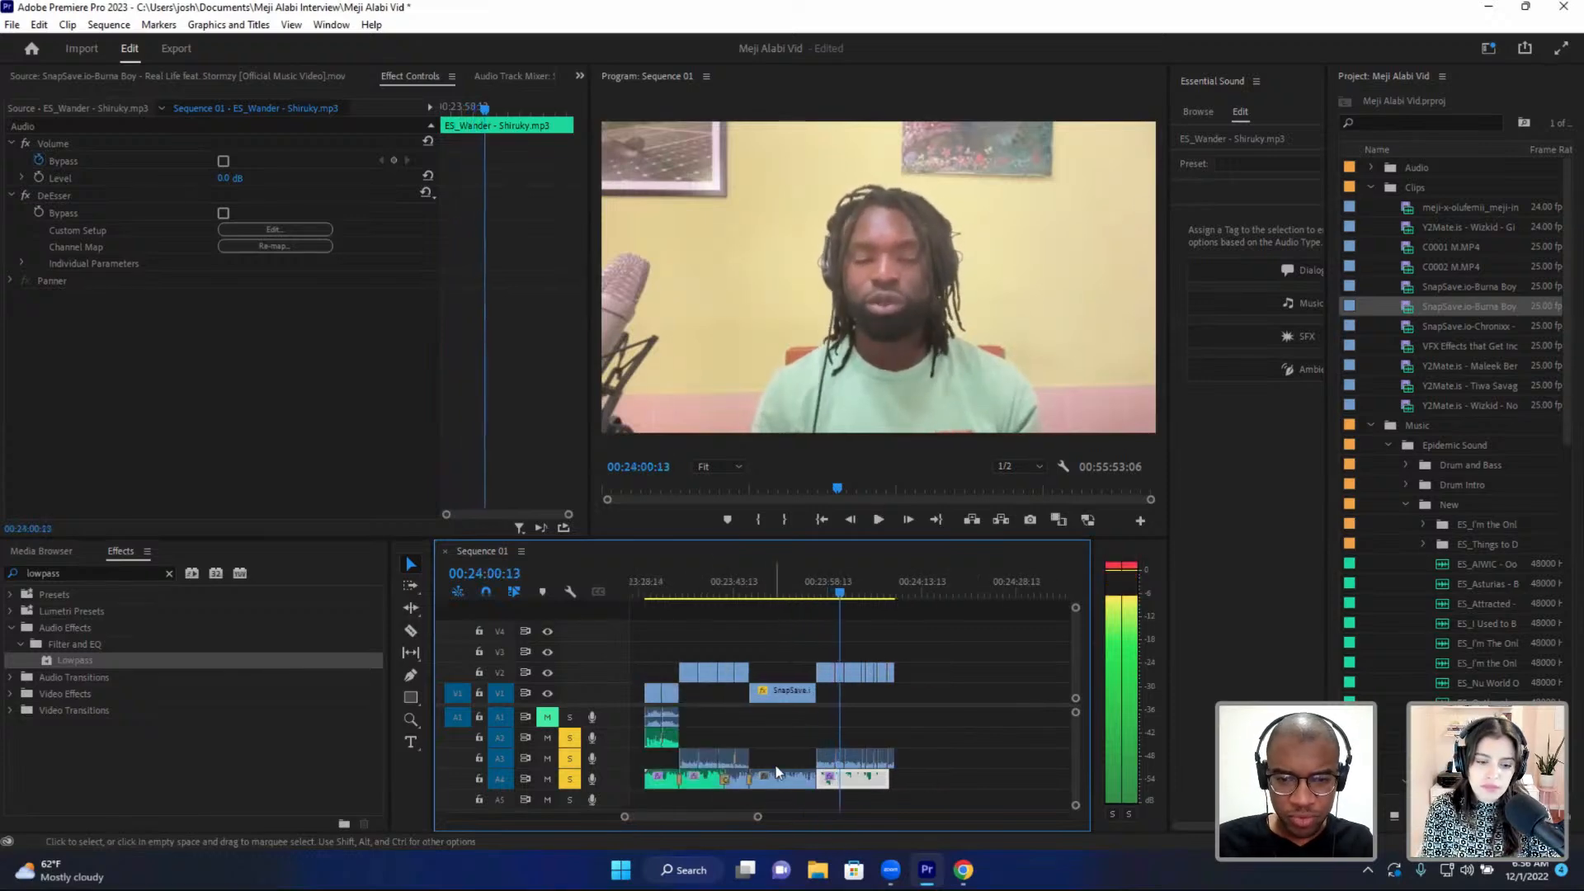
# - Trim about one second more off the copied ES_Wander music's start, place it against the Burna Boy audio and play the transition
pyautogui.press('=')
pyautogui.press('=')
pyautogui.press('=')
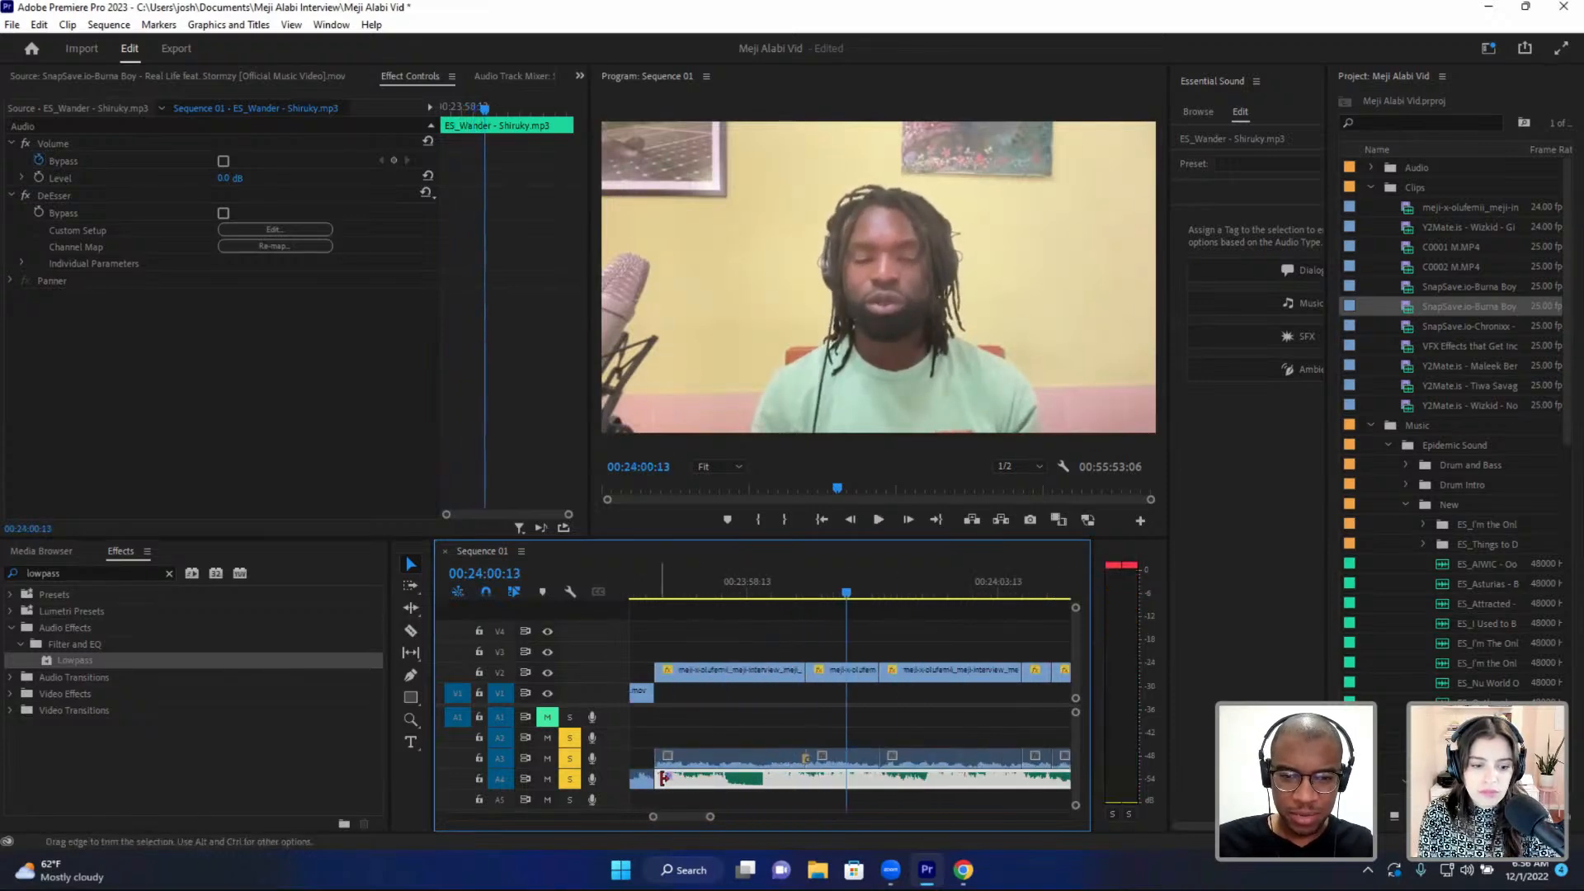
pyautogui.moveTo(733, 784); pyautogui.dragTo(698, 788)
pyautogui.scroll(4, 716, 597)
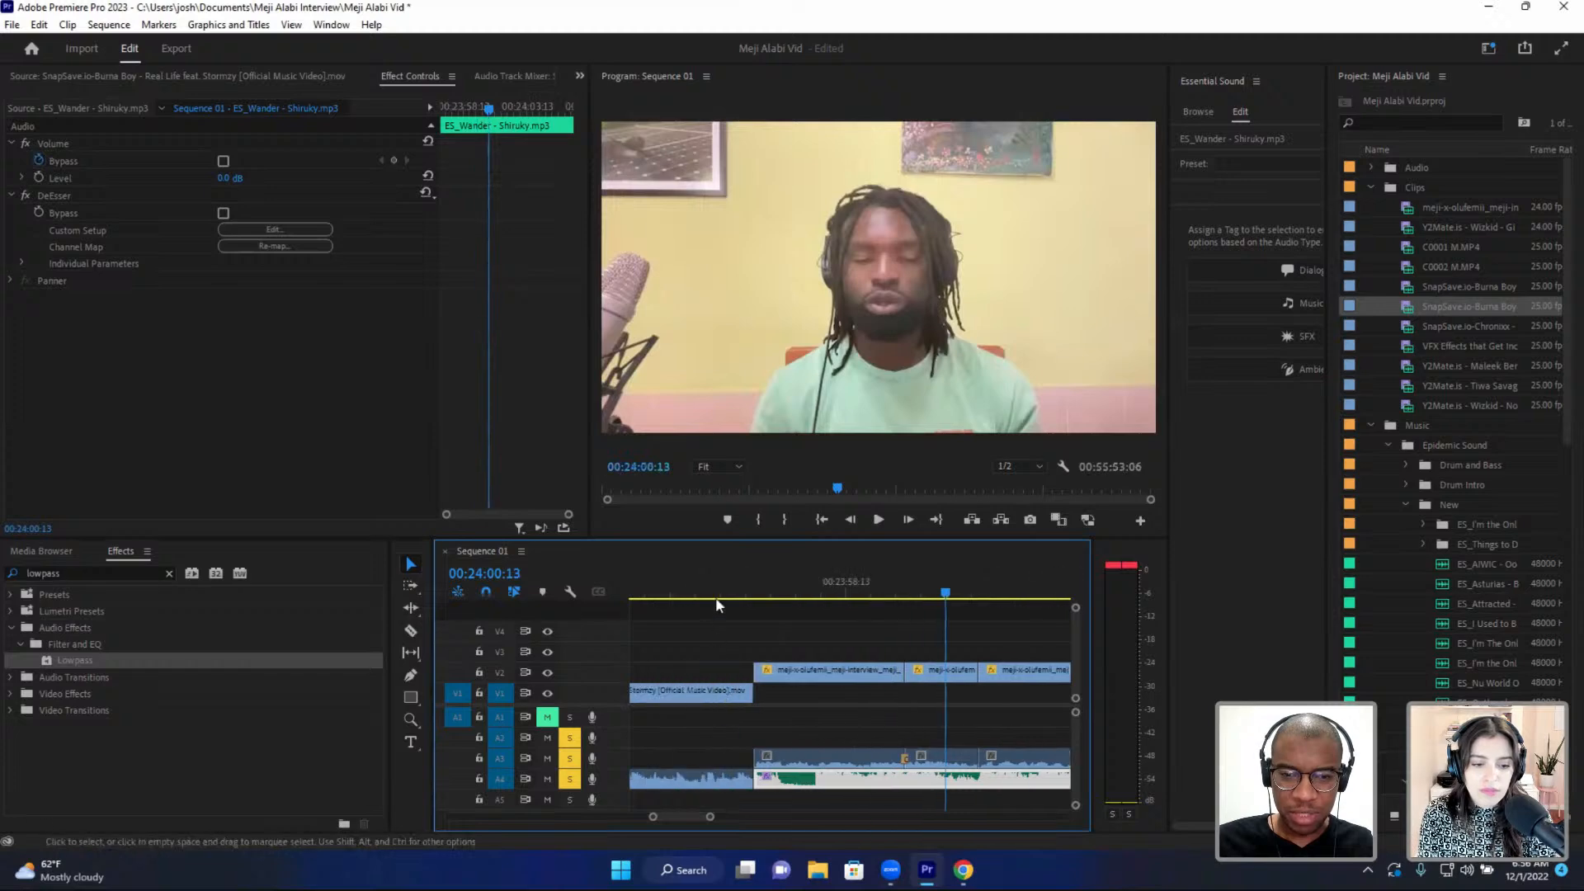
pyautogui.click(702, 589)
pyautogui.press('space')
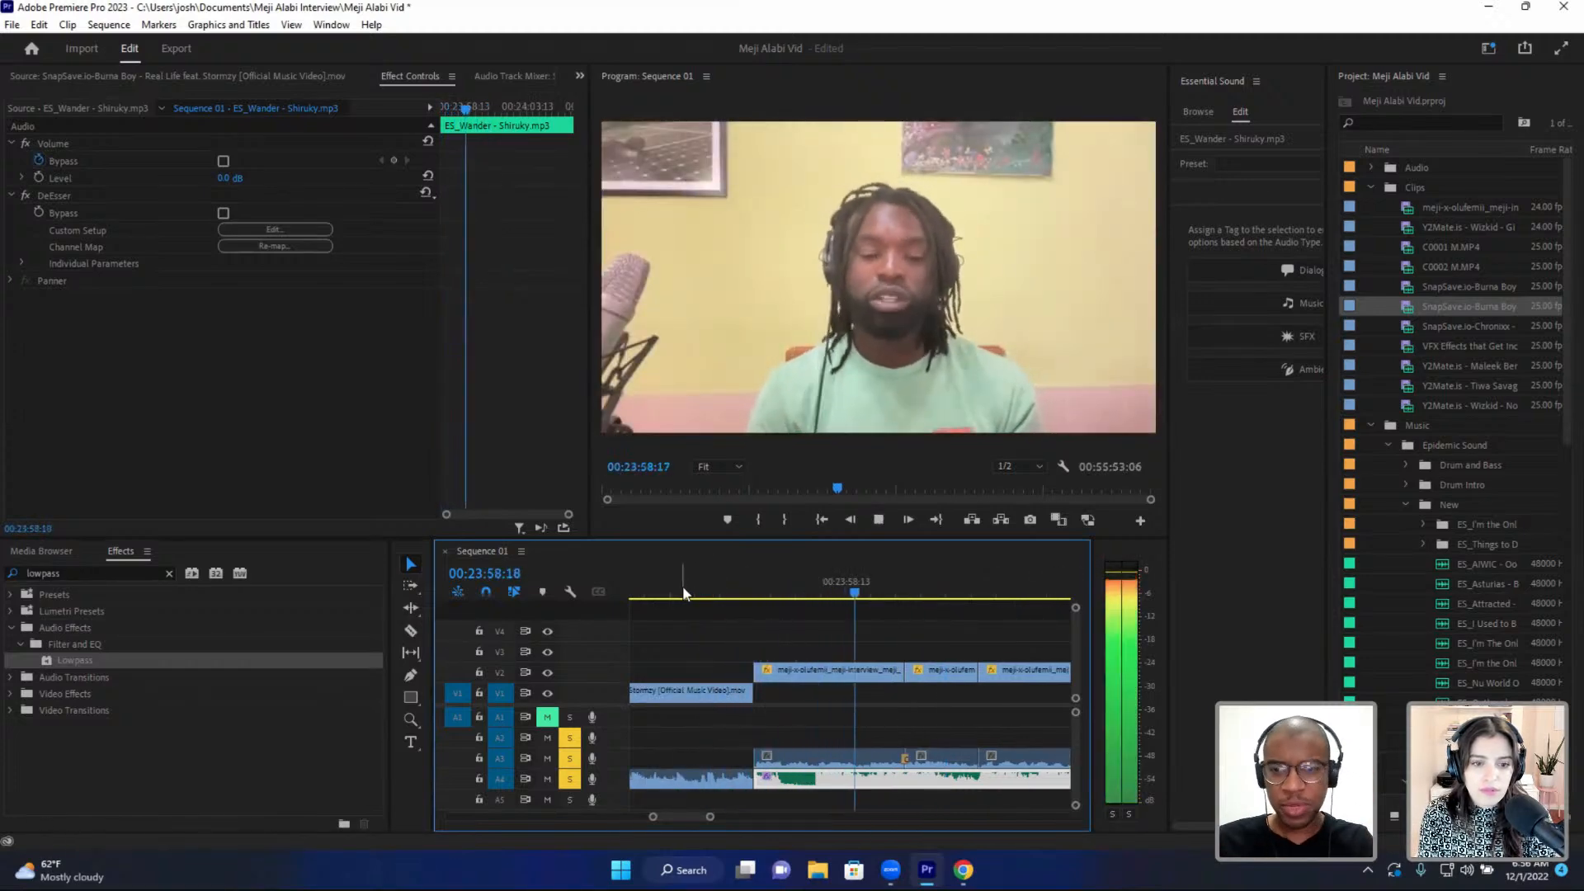
pyautogui.press('space')
# - Apply the default audio transition at the A4 cut between the Burna Boy audio and the ES_Wander music
pyautogui.click(746, 784)
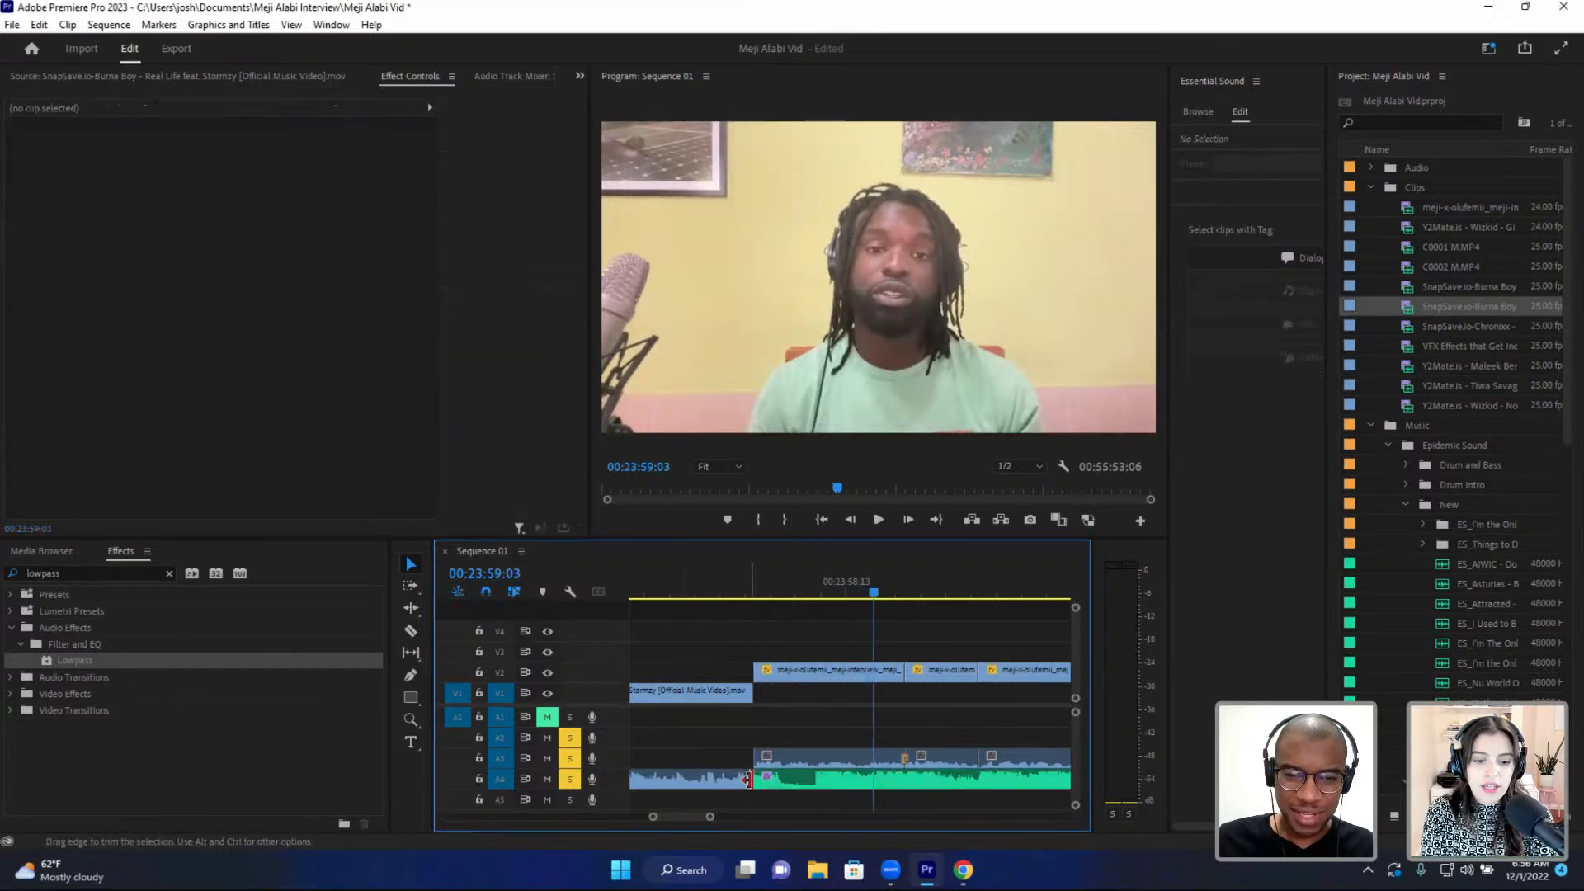
pyautogui.rightClick(747, 784)
pyautogui.click(842, 749)
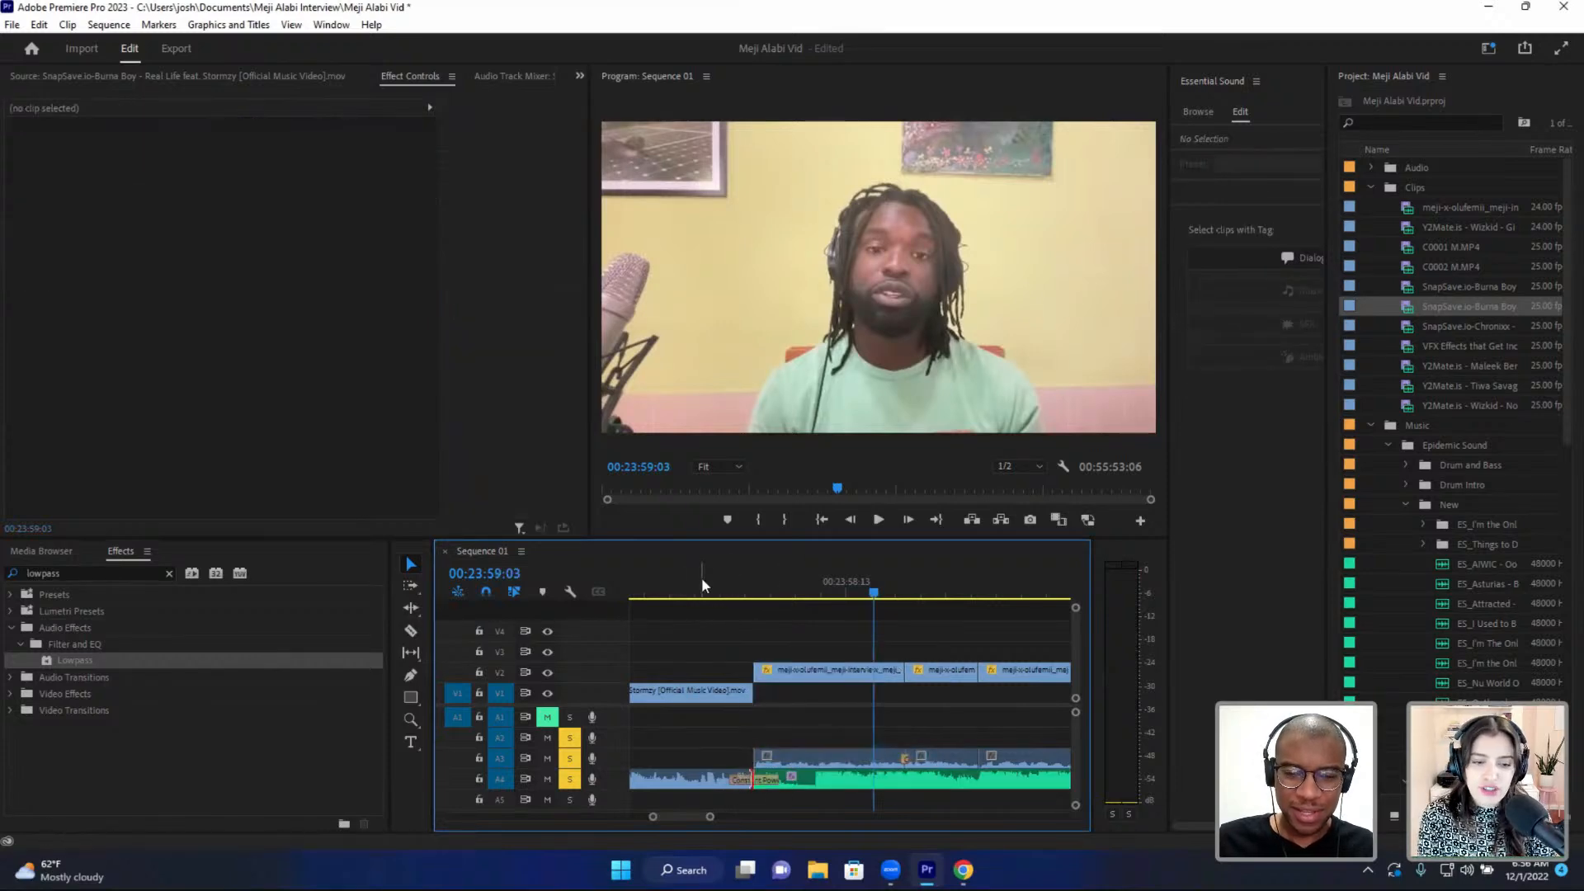
# - Play from 00:23:55:15 into the interview to review the crossfade between the Burna Boy audio and the ES_Wander music
pyautogui.click(701, 584)
pyautogui.press('-')
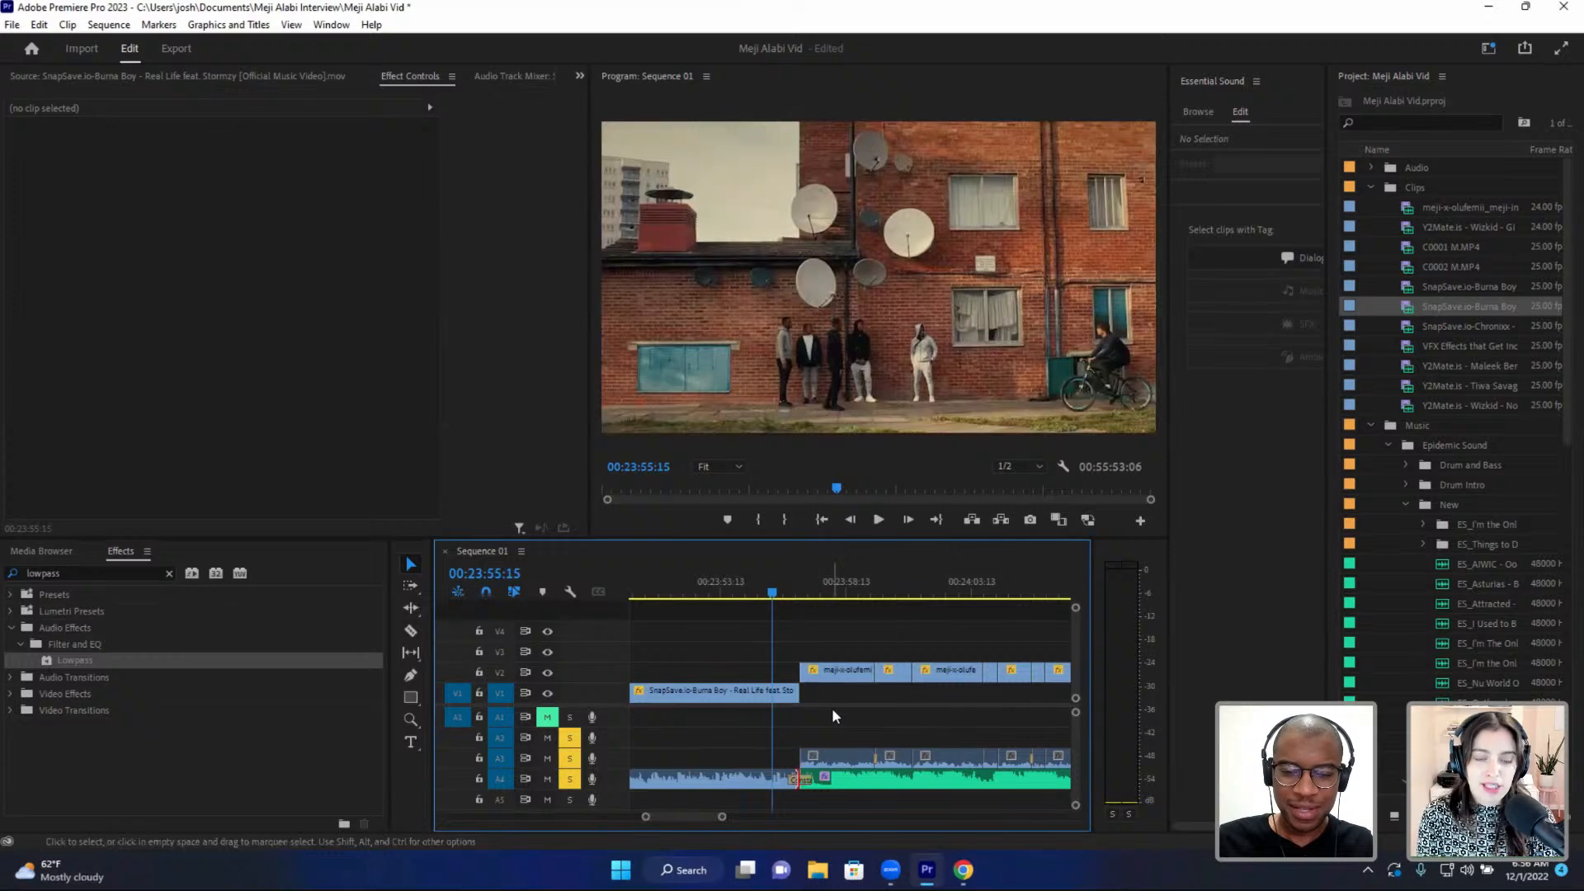
pyautogui.press('space')
pyautogui.press('space')
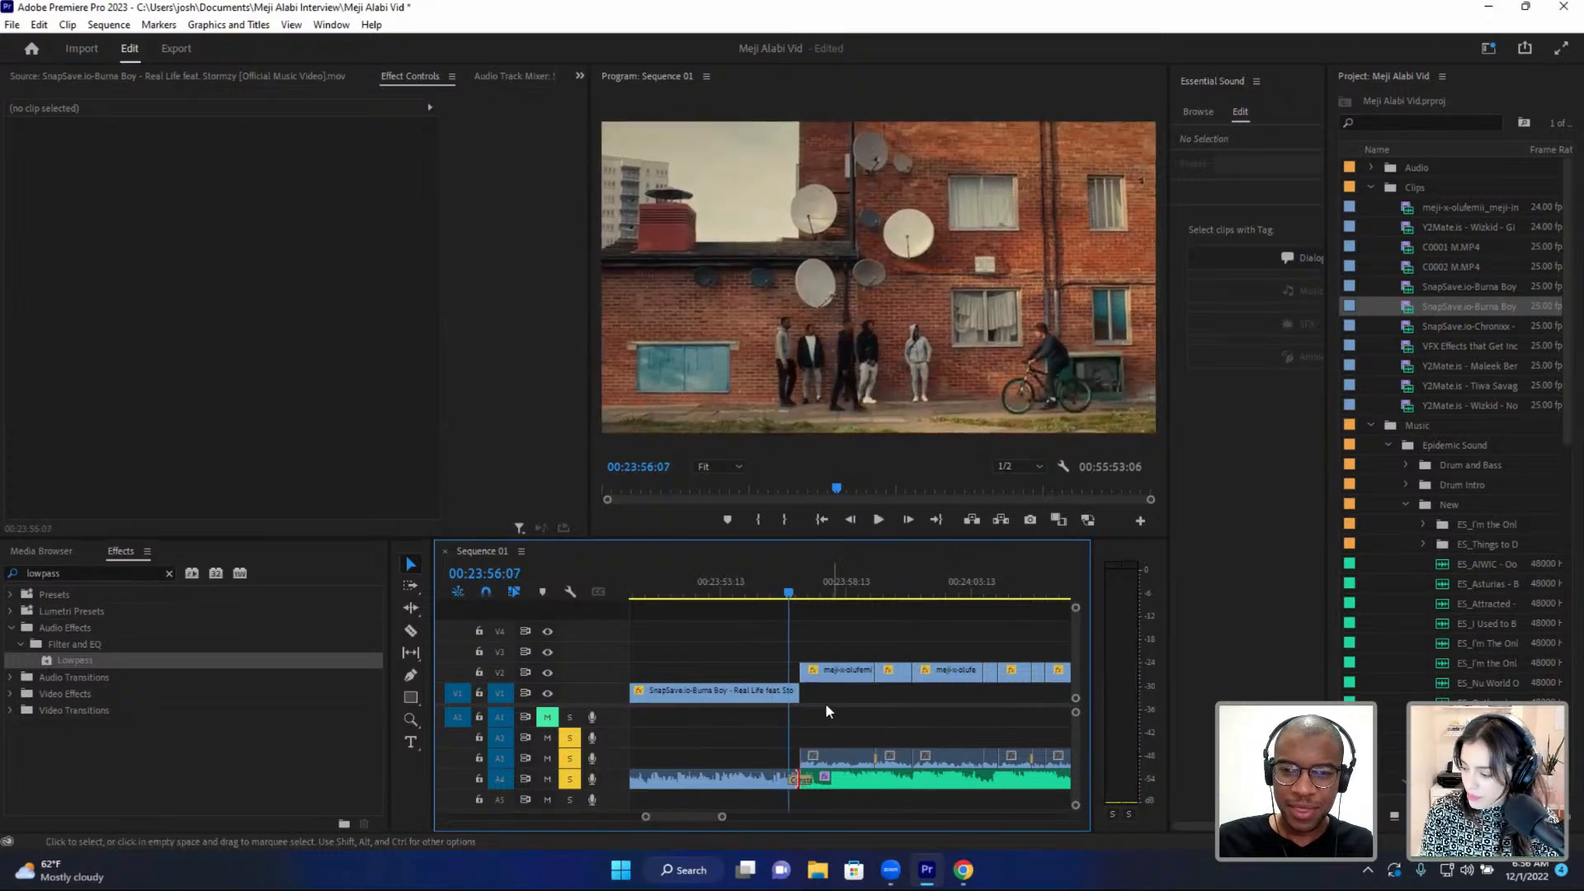
pyautogui.press('space')
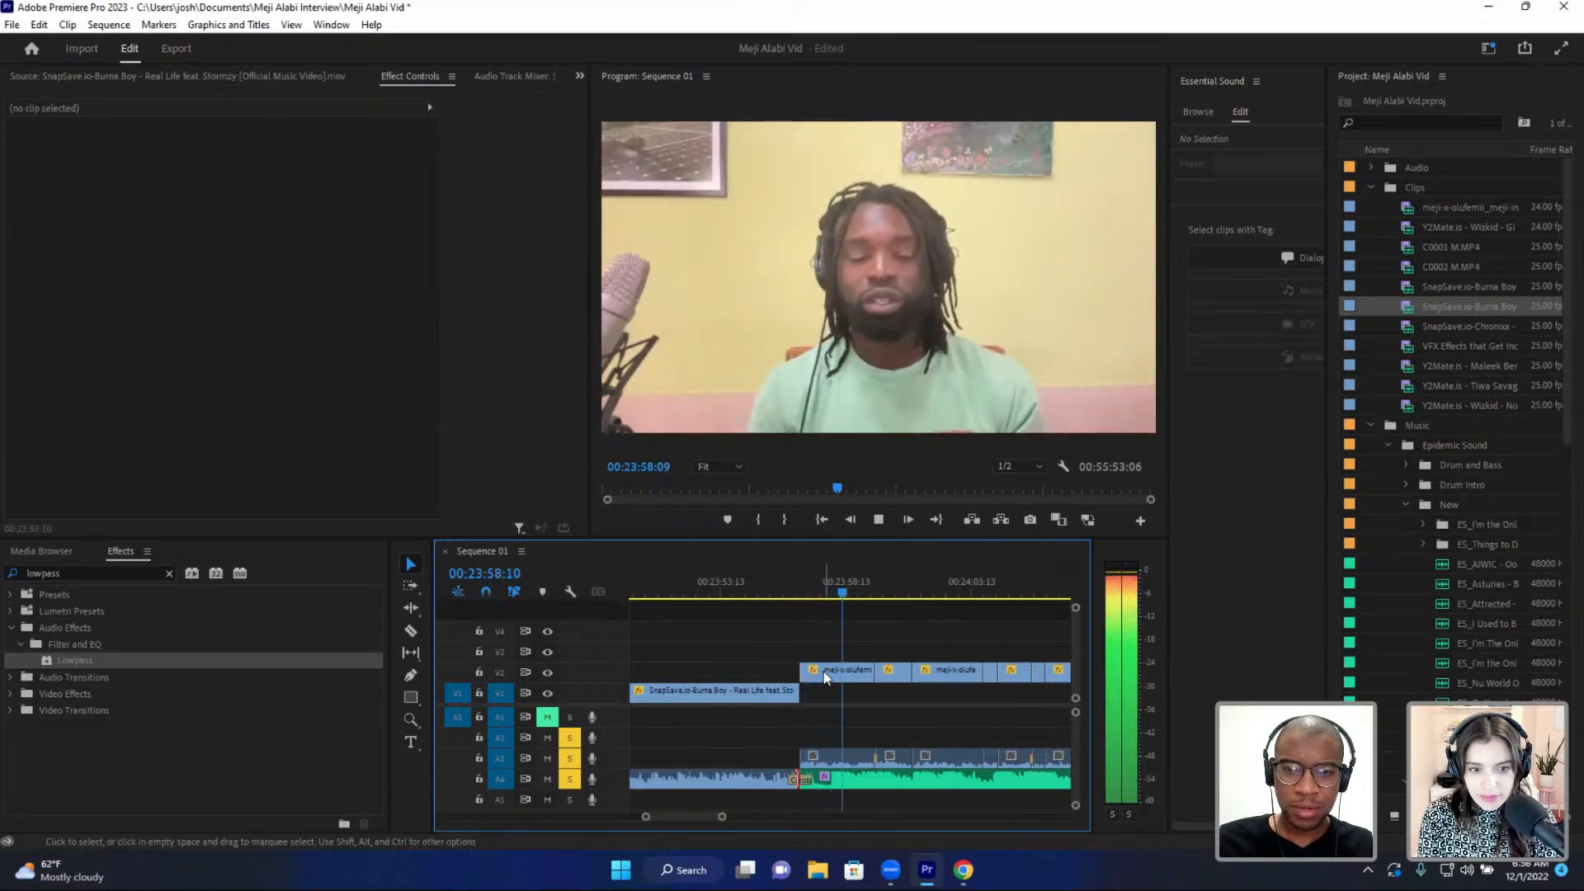
# - Extend the ES_Wander music on A4 to the end of the final interview section's last clip
pyautogui.press('-')
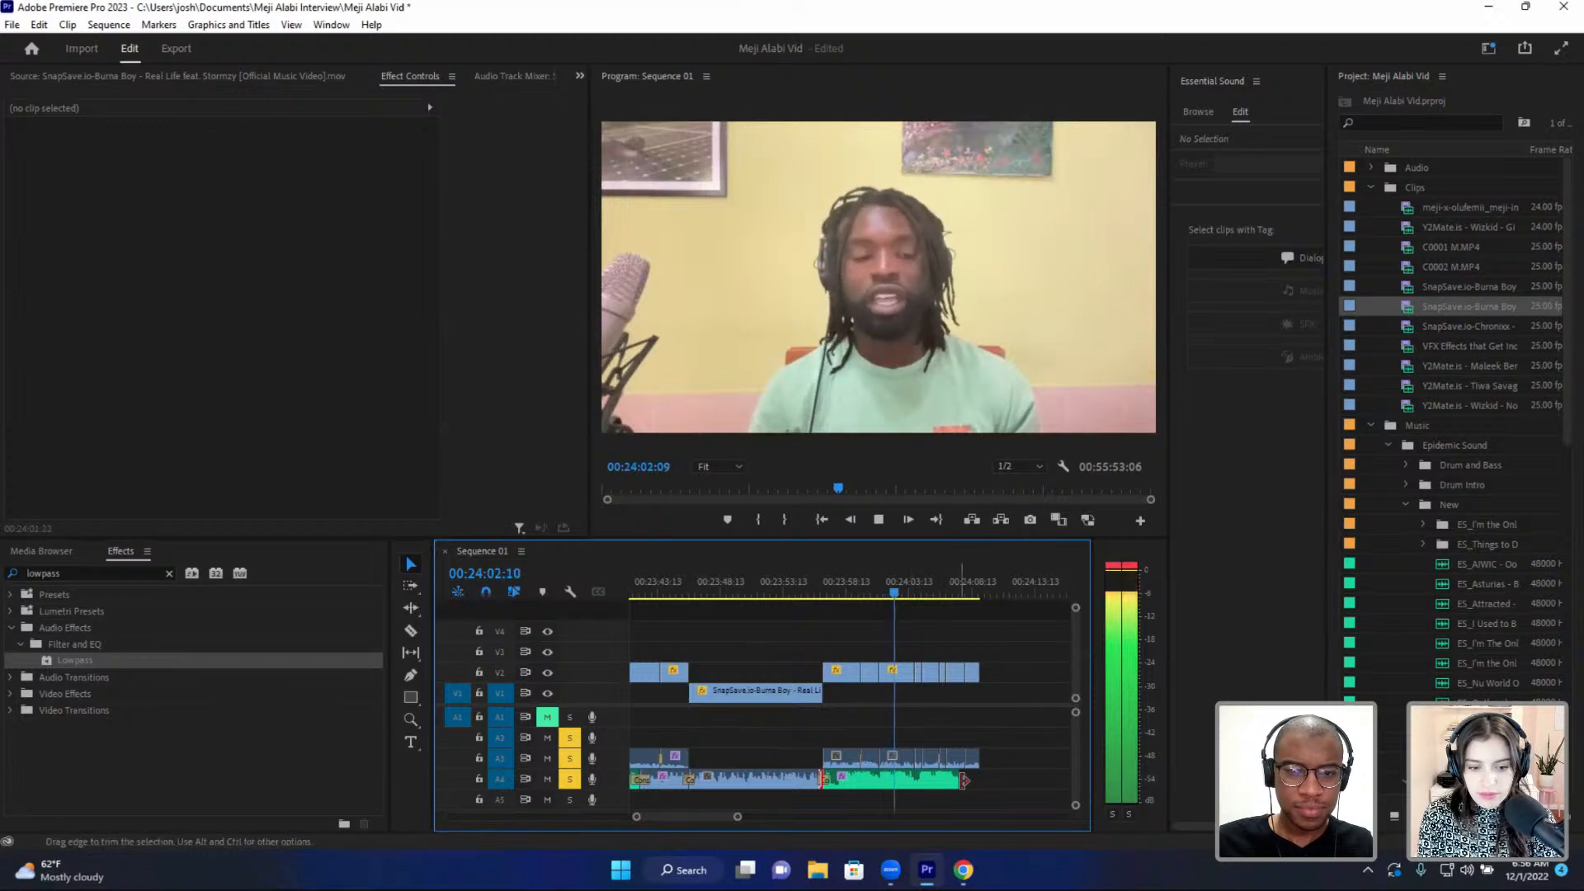
pyautogui.moveTo(958, 779); pyautogui.dragTo(980, 780)
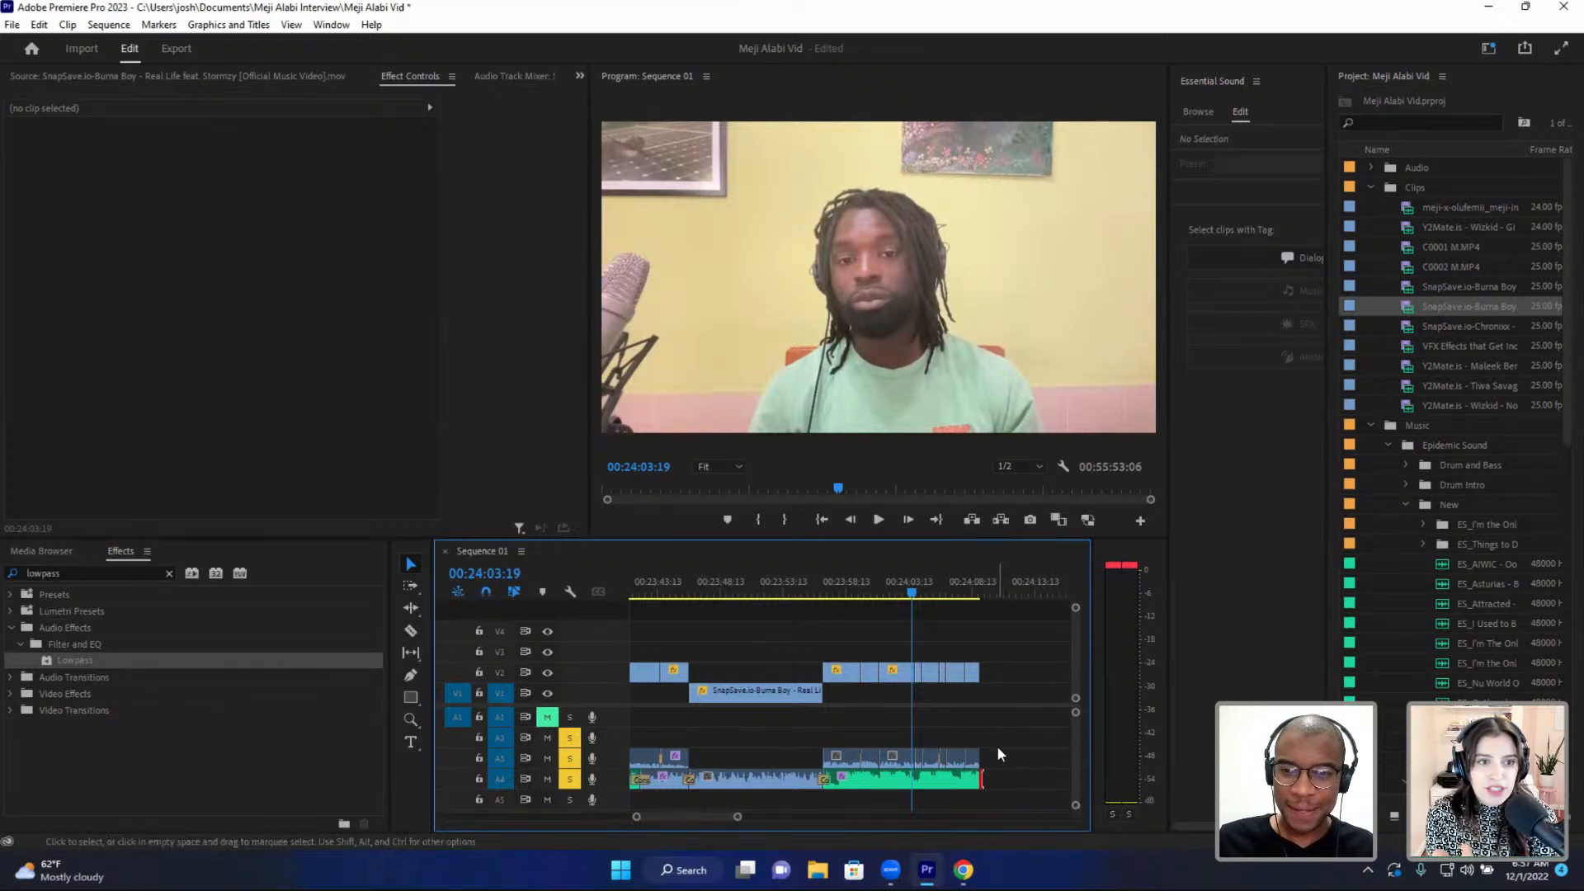
# - Check the interview clips' audio effects and copy the first A3 clip of the preceding interview section, which carries the DeReverb dialogue settings
pyautogui.click(905, 758)
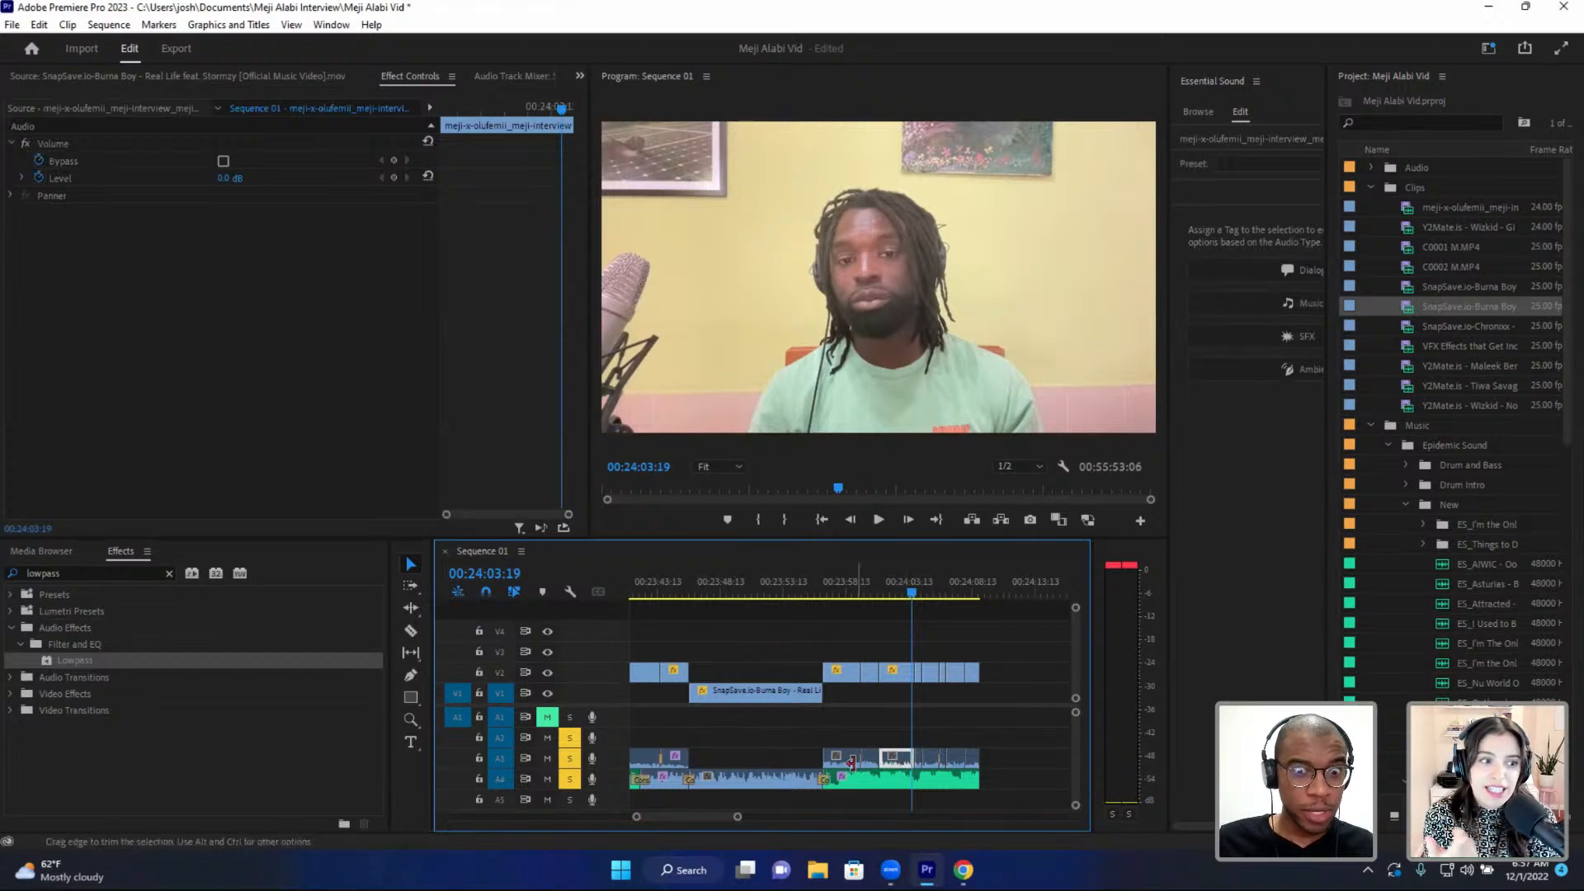
pyautogui.hscroll(-3, 859, 756)
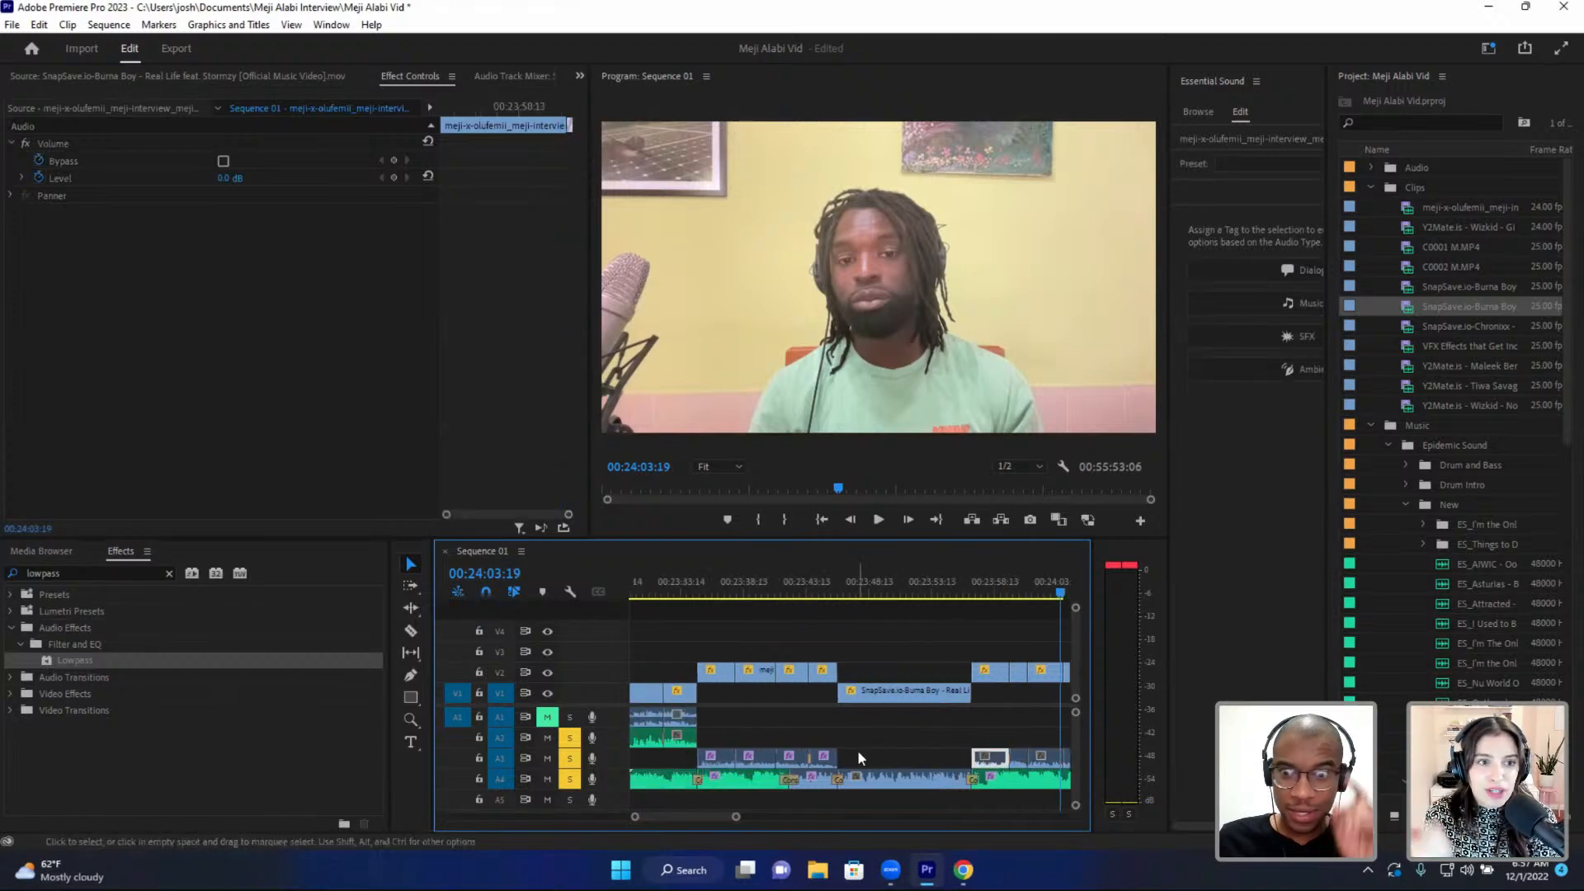
pyautogui.hscroll(1, 854, 748)
pyautogui.hscroll(2, 871, 730)
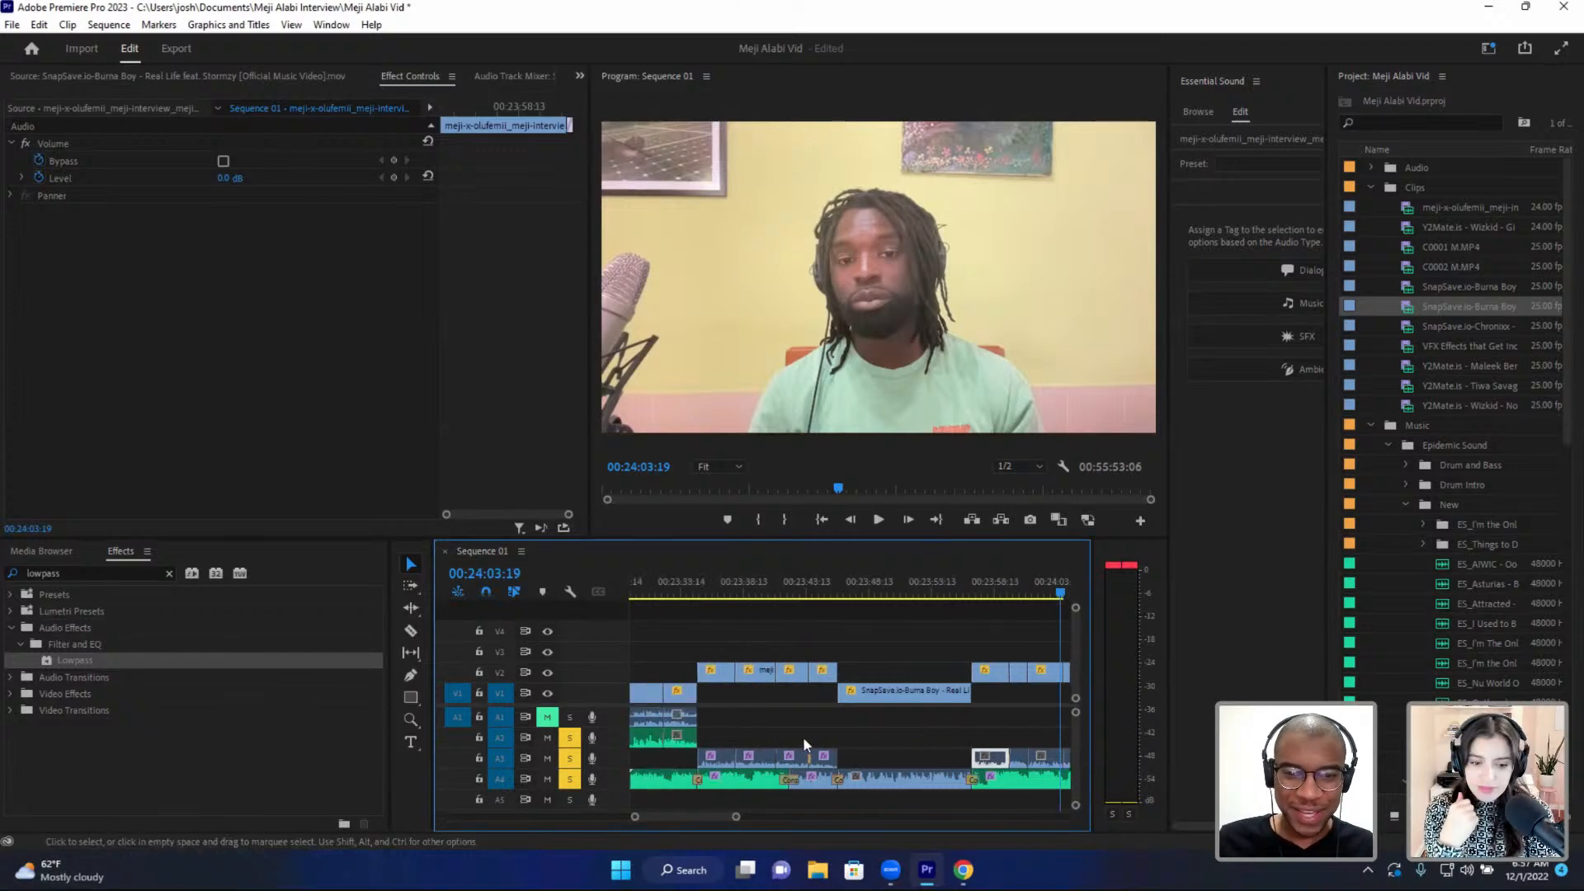
pyautogui.click(911, 610)
pyautogui.hscroll(-3, 888, 711)
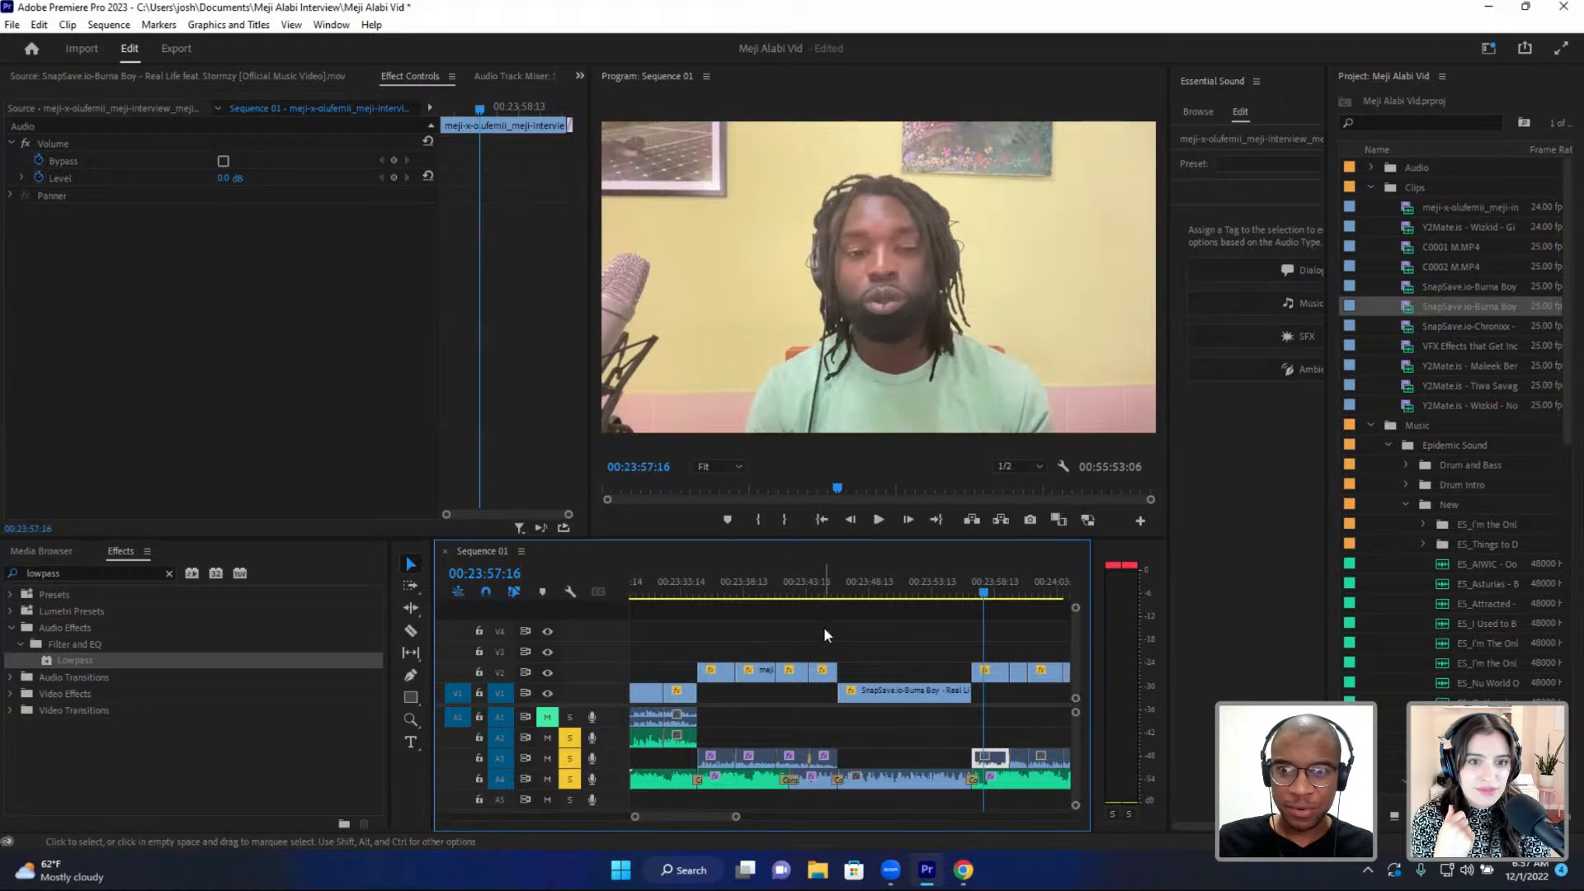
pyautogui.click(723, 765)
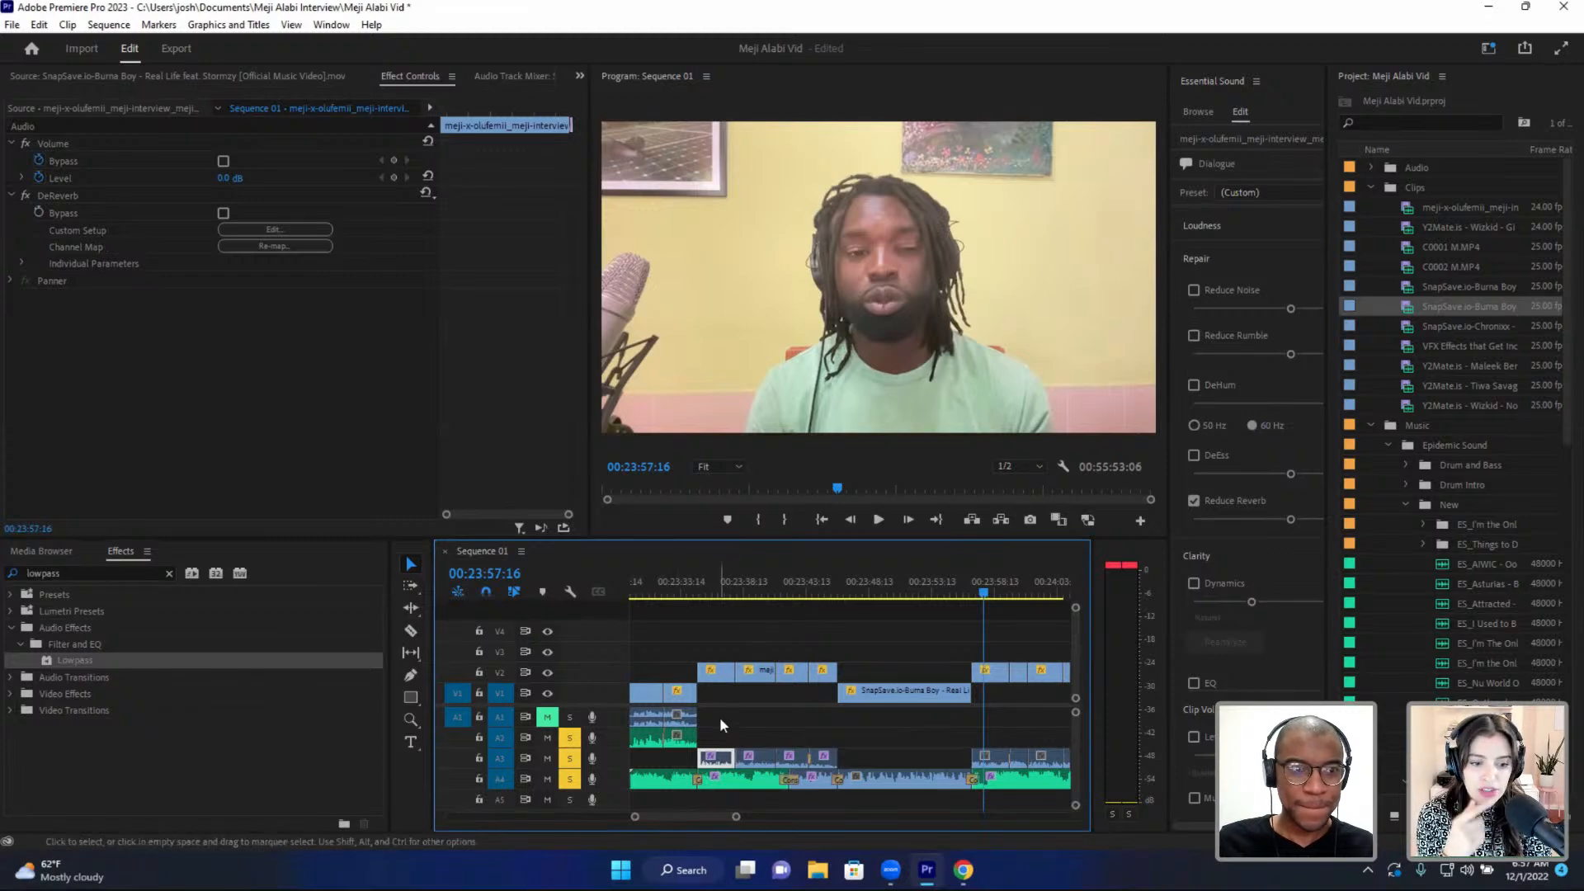
pyautogui.rightClick(721, 768)
pyautogui.click(807, 65)
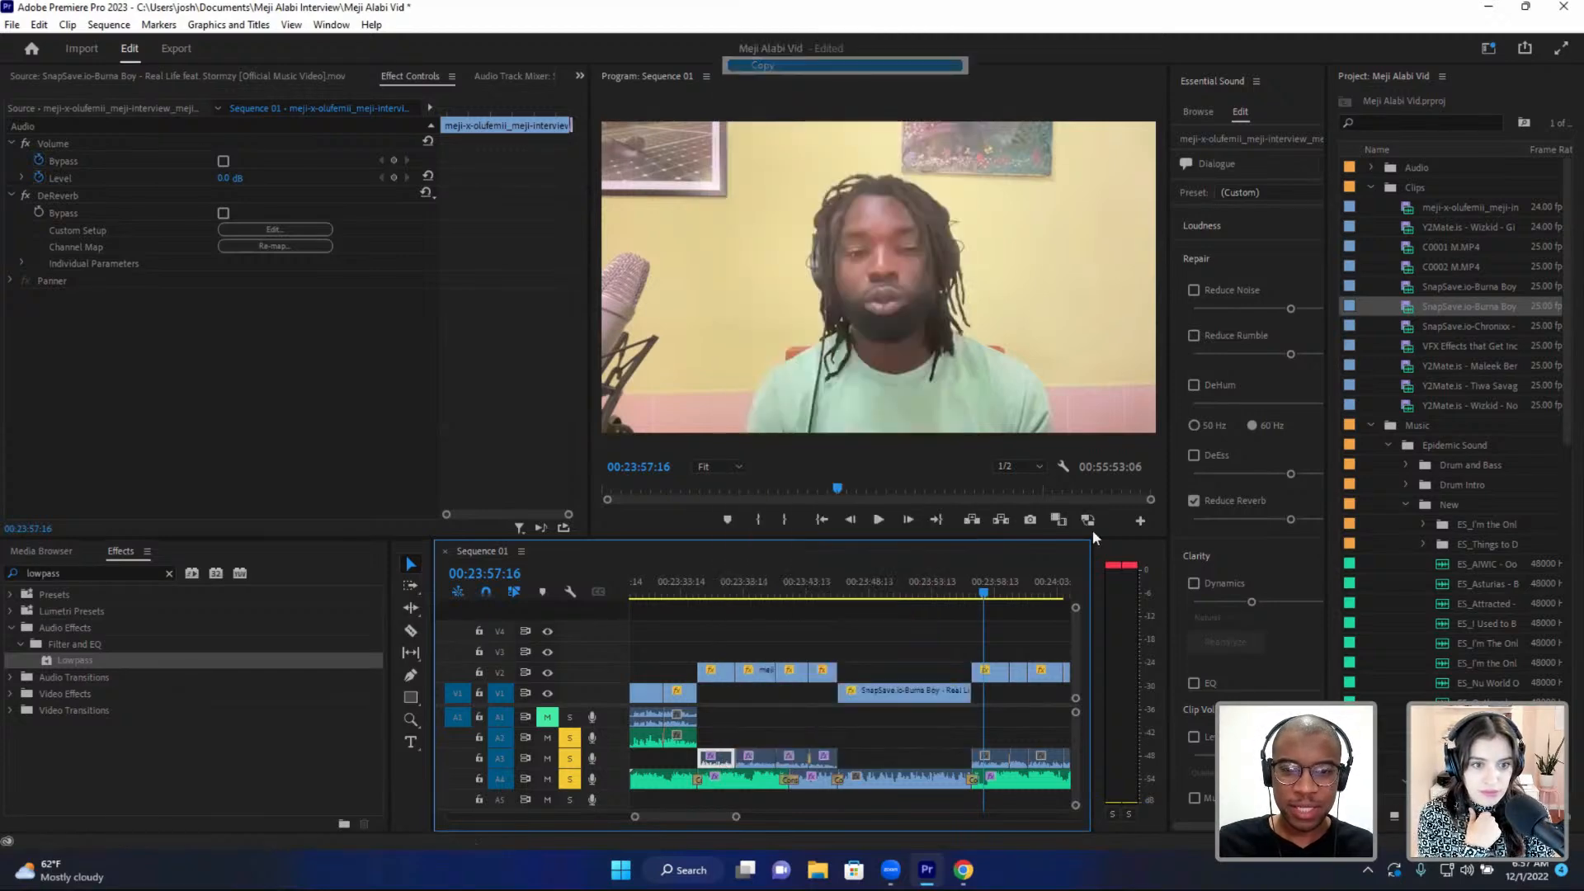
# - Paste the copied volume, panner, effects and Dialogue sound attributes onto all A3 clips of the final interview section
pyautogui.scroll(-3, 957, 746)
pyautogui.click(849, 757)
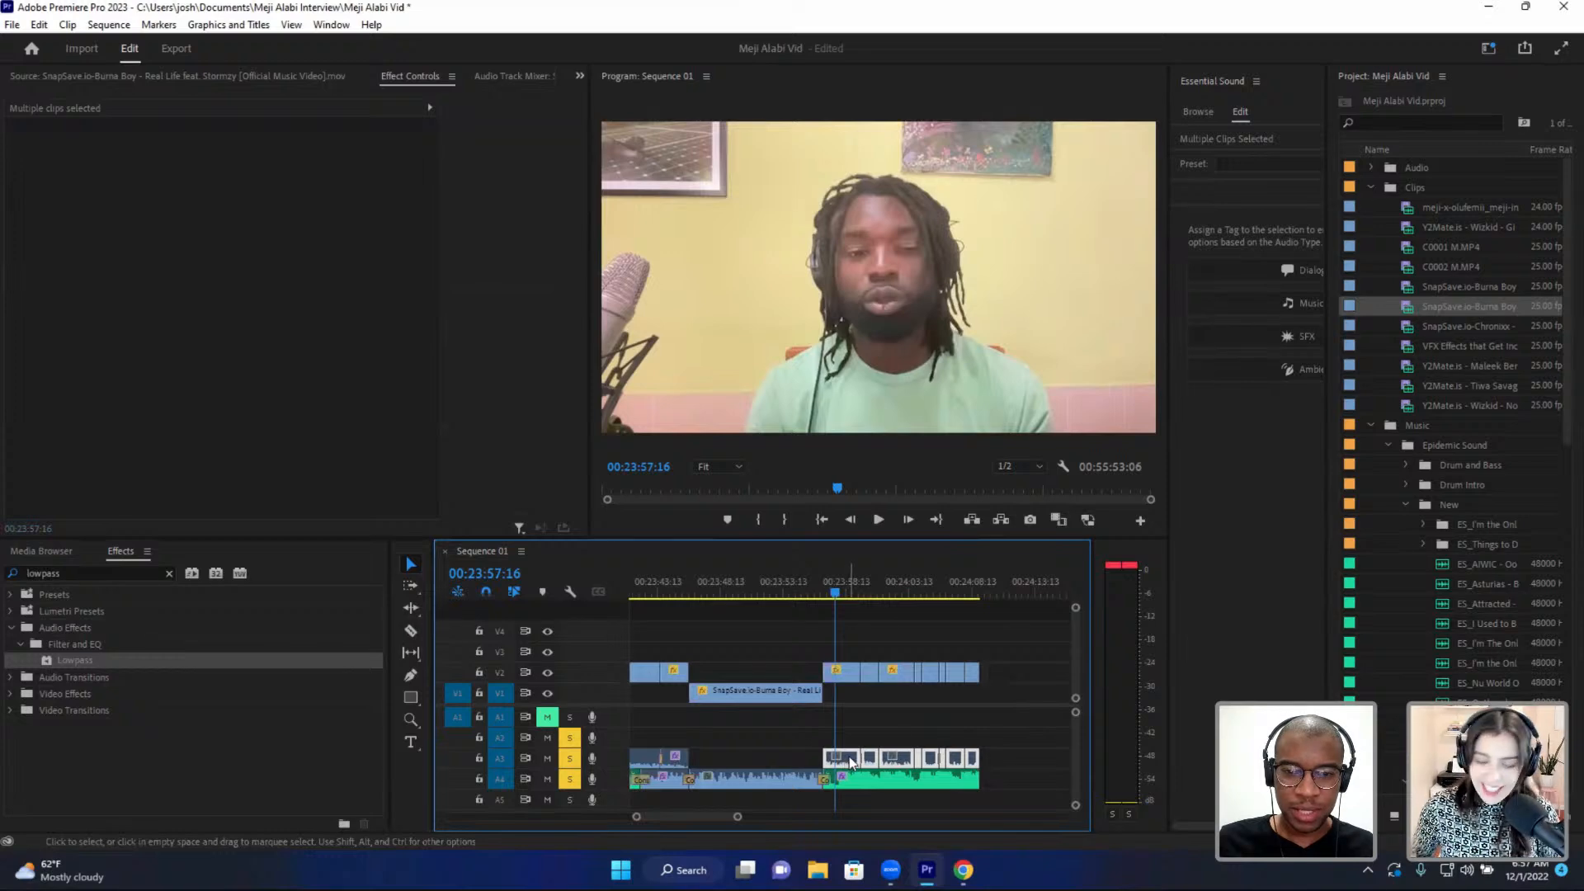
pyautogui.scroll(2, 850, 759)
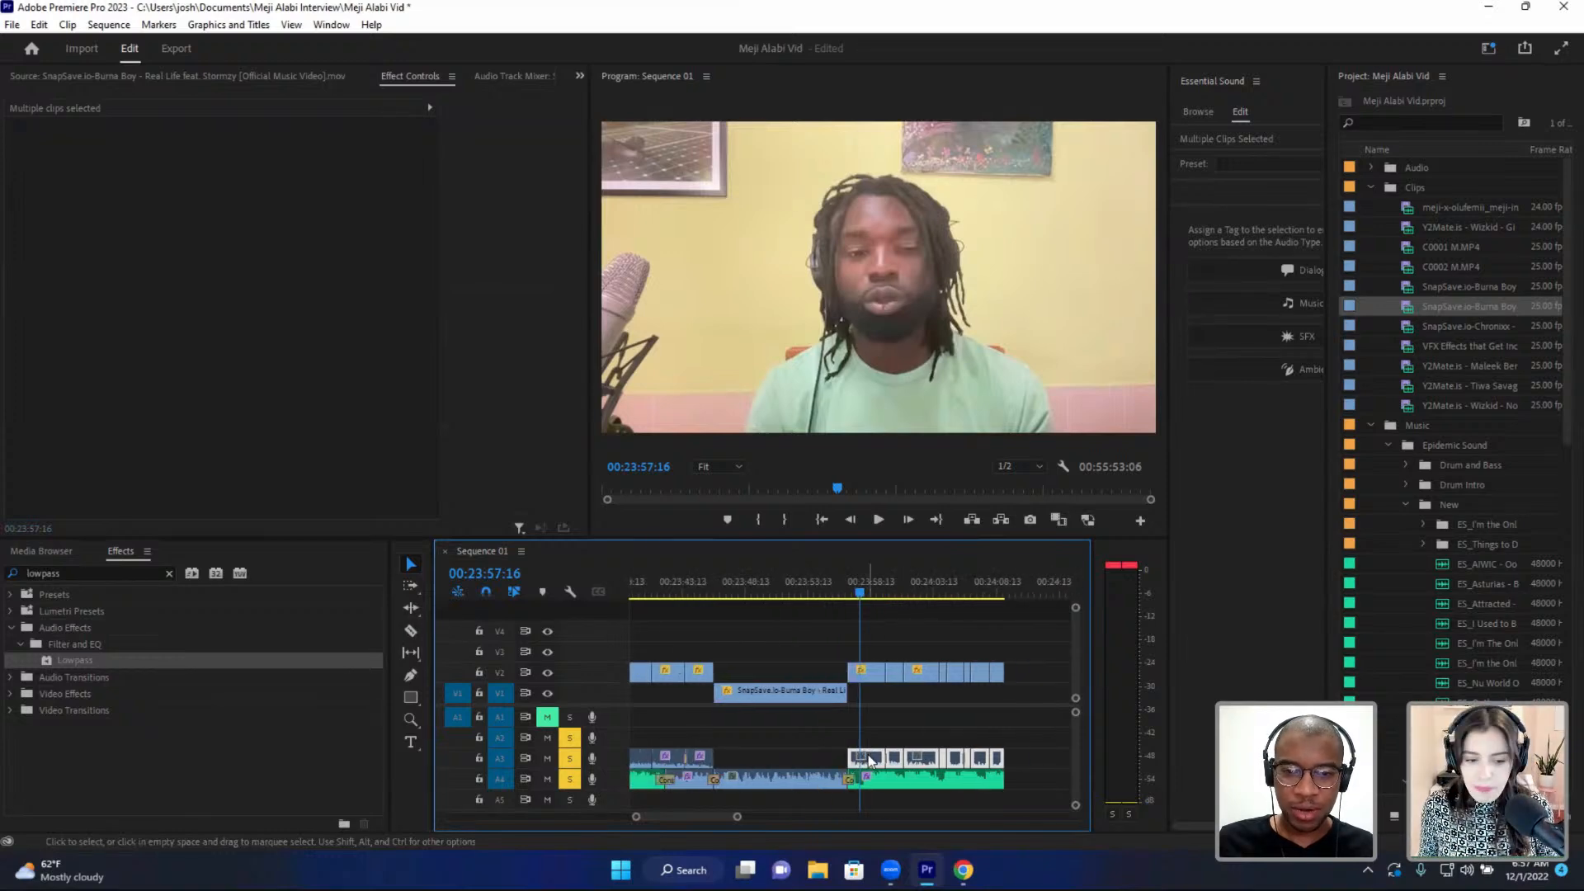
pyautogui.rightClick(873, 759)
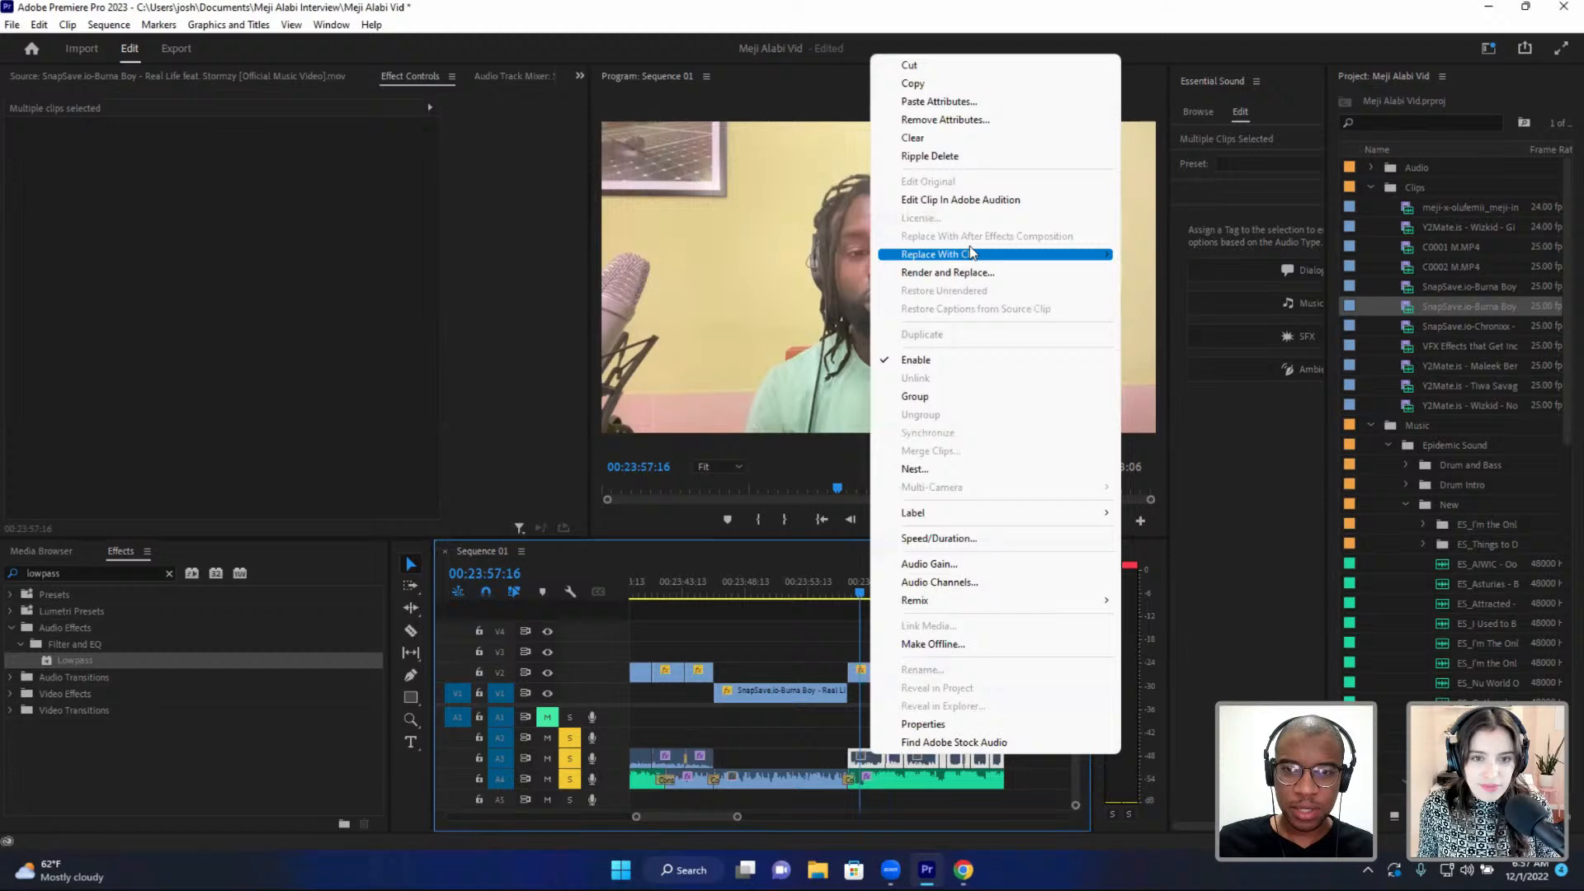
pyautogui.click(942, 102)
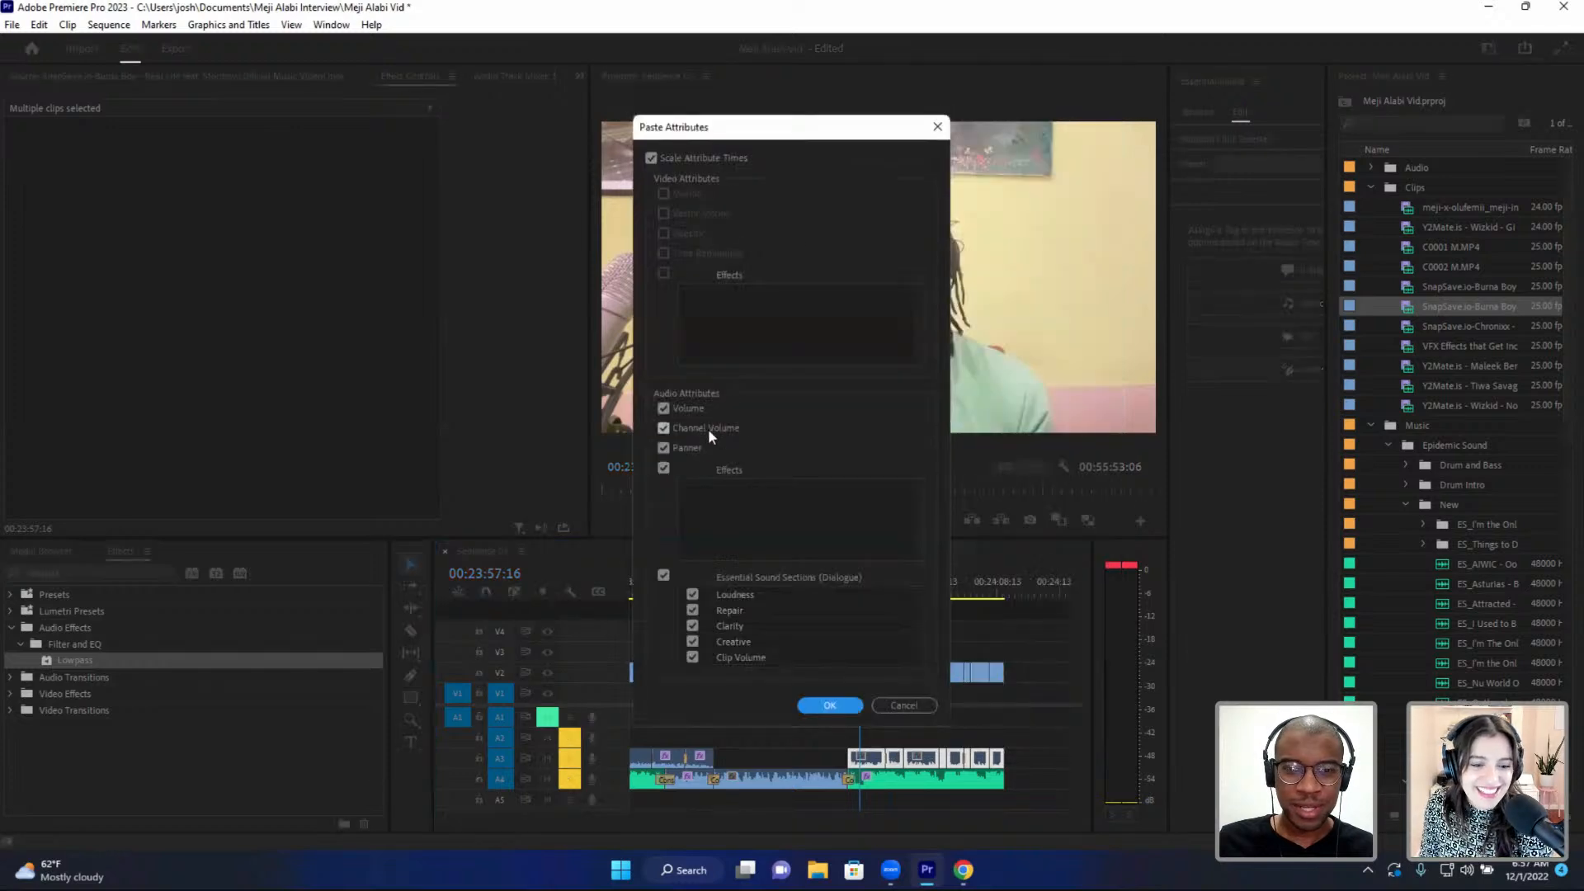
pyautogui.click(831, 705)
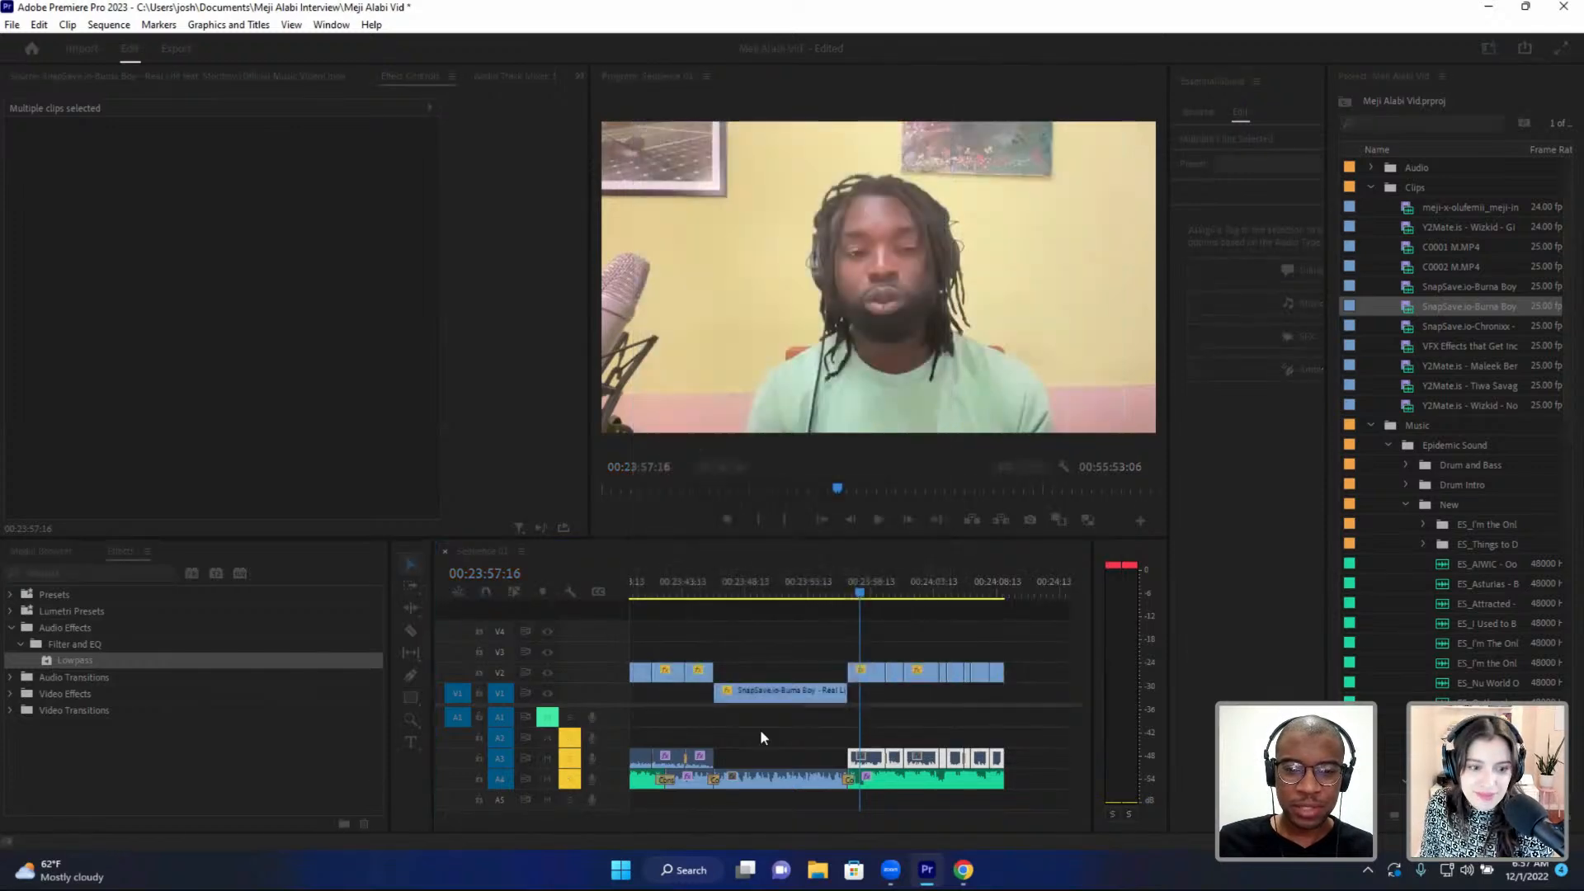
# - Try to copy the earlier interview clip's audio attributes again and reapply them to the final section's A3 clips
pyautogui.scroll(2, 772, 800)
pyautogui.scroll(1, 702, 772)
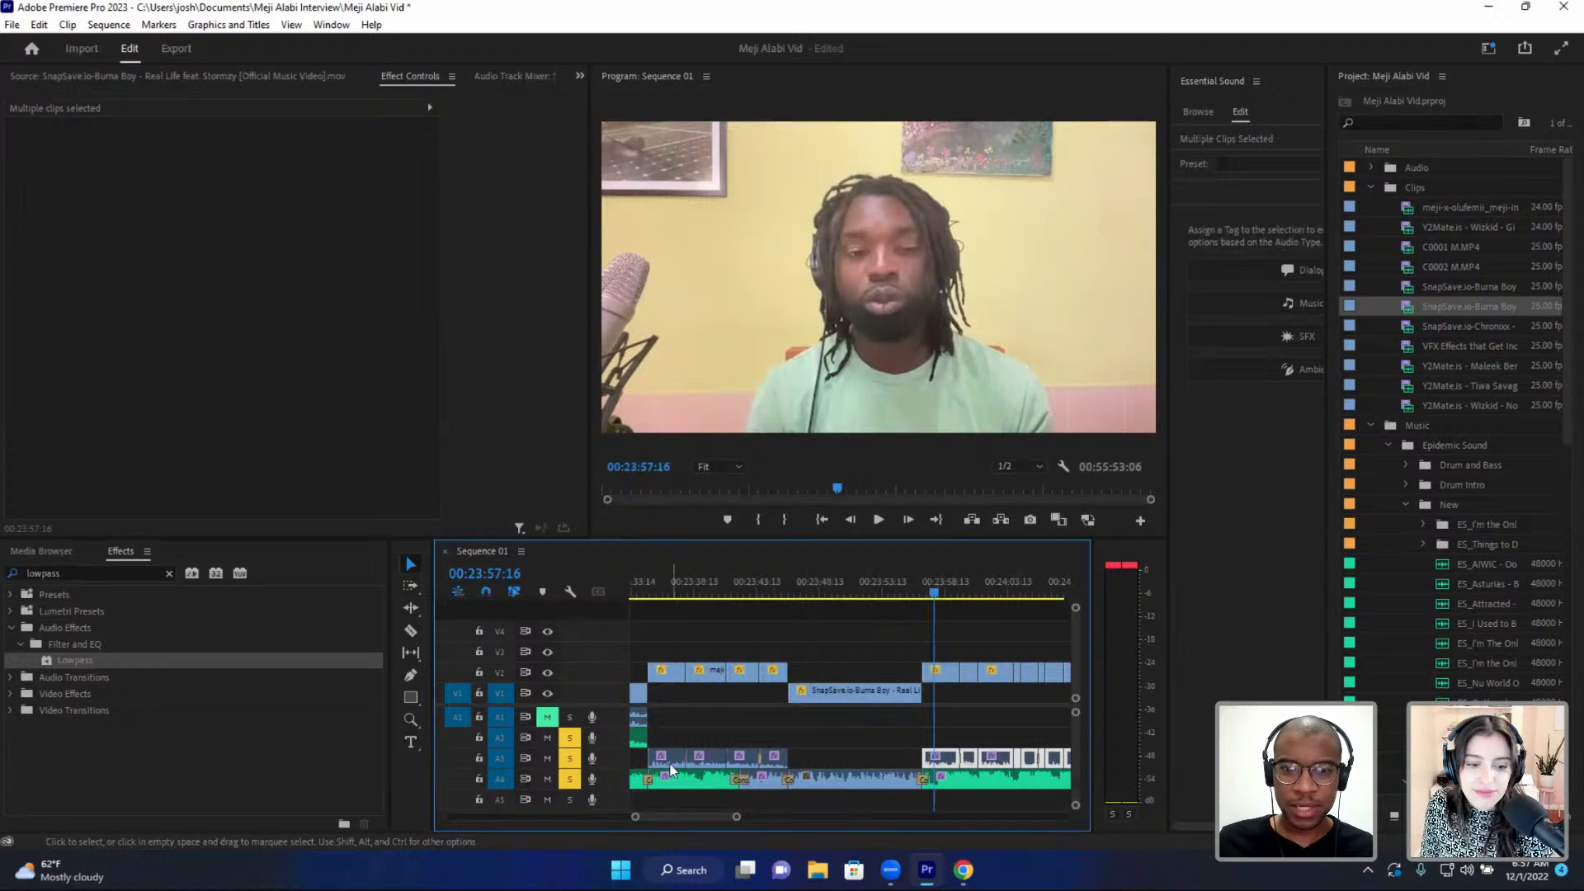
pyautogui.rightClick(669, 769)
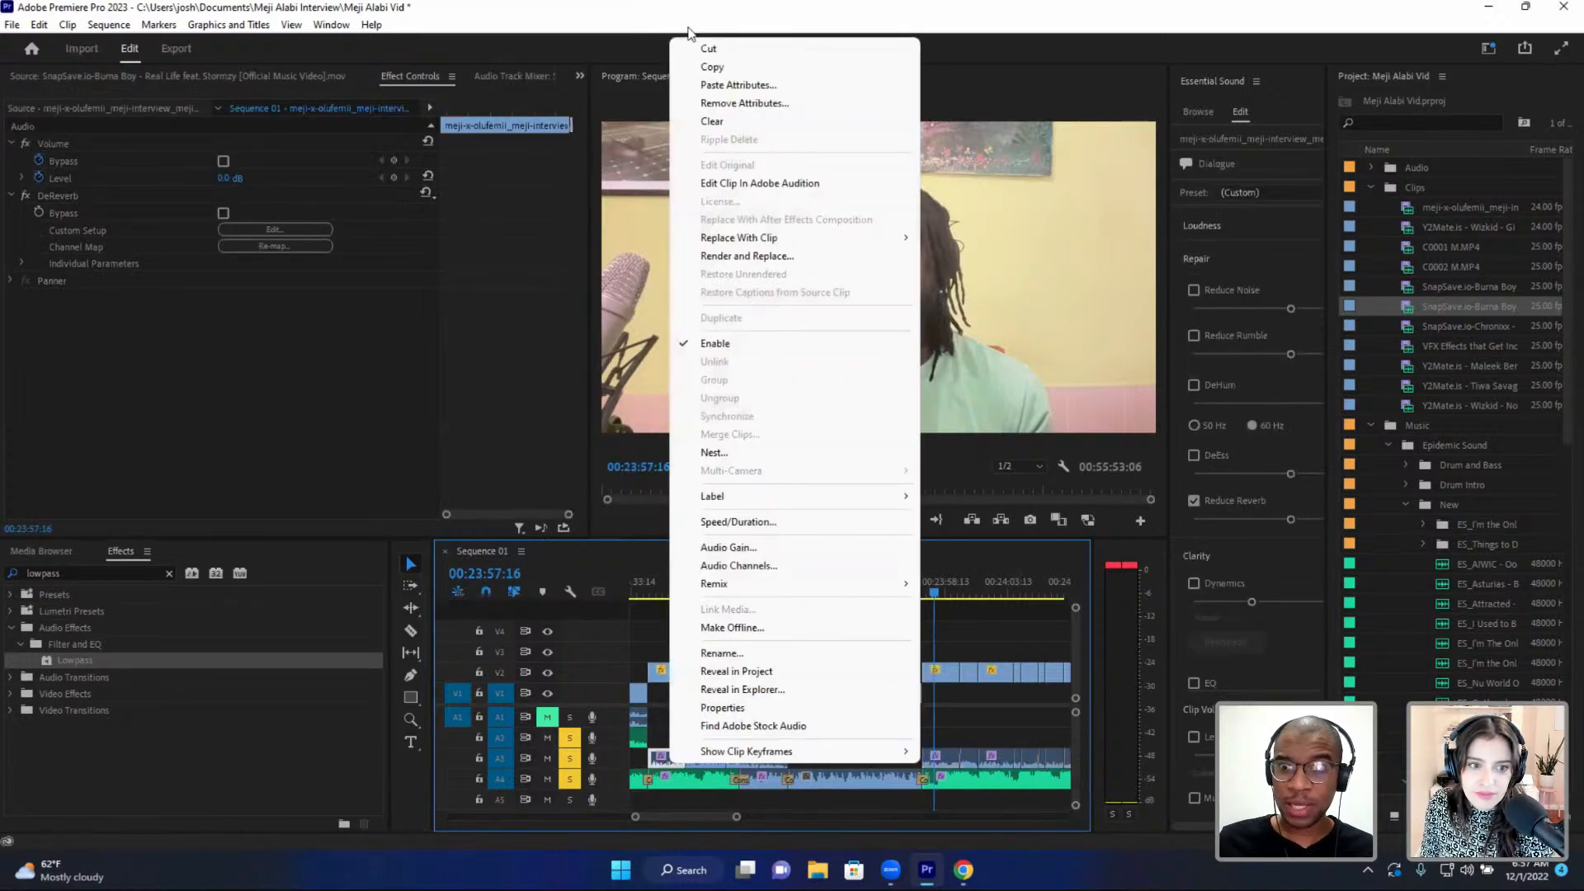
pyautogui.click(960, 716)
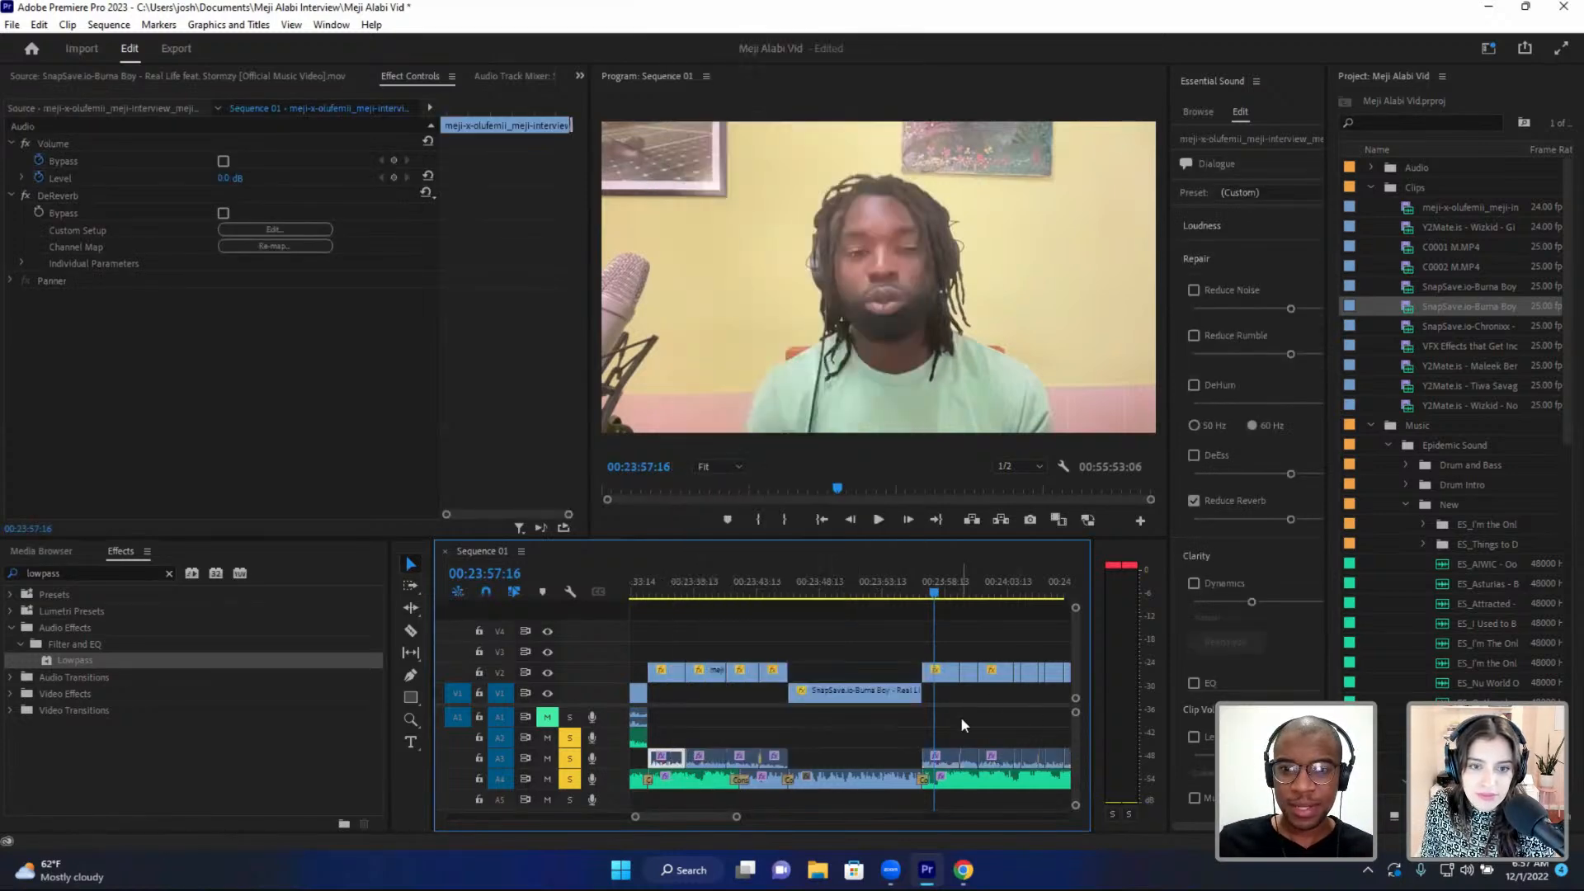
pyautogui.scroll(-3, 869, 739)
pyautogui.moveTo(871, 740); pyautogui.dragTo(987, 757)
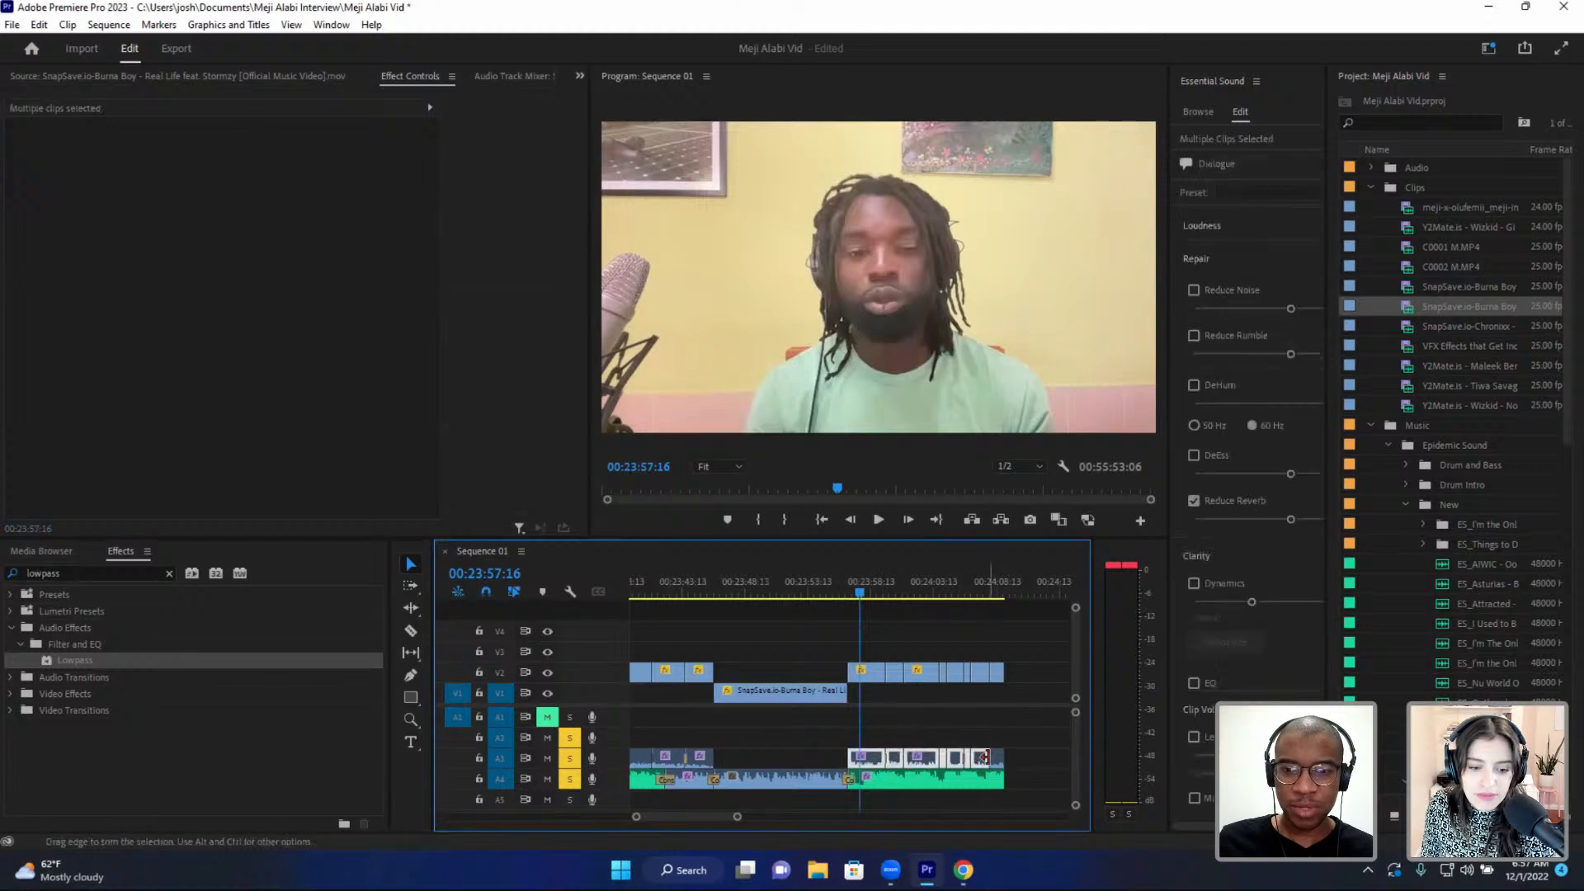
pyautogui.rightClick(873, 761)
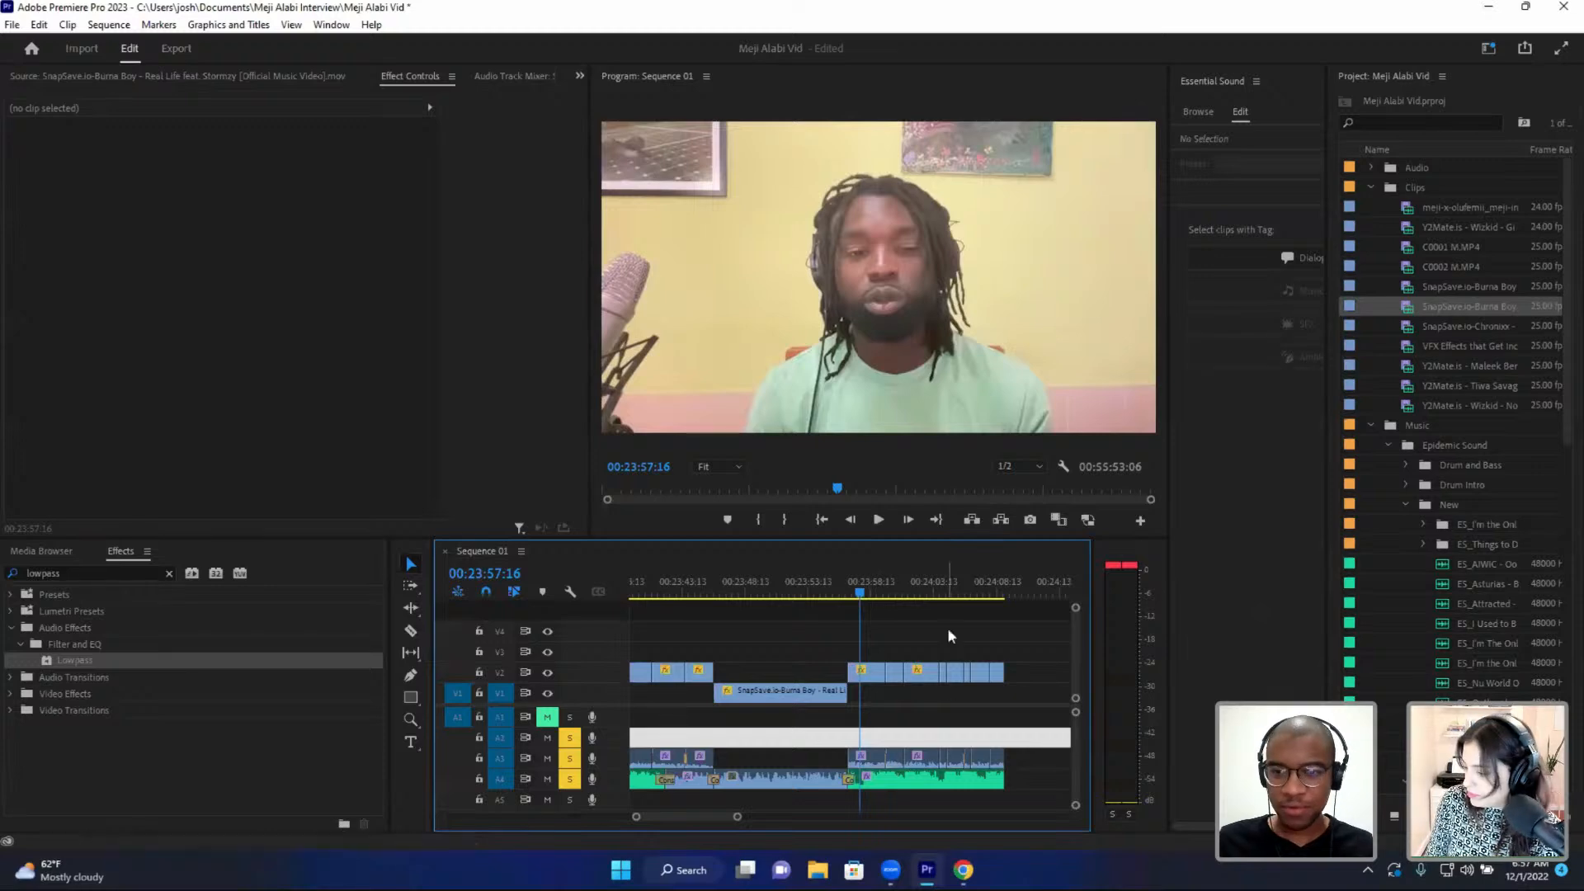
# - Play the final interview section from its start to its end and inspect the cuts between its clips
pyautogui.click(843, 582)
pyautogui.press('space')
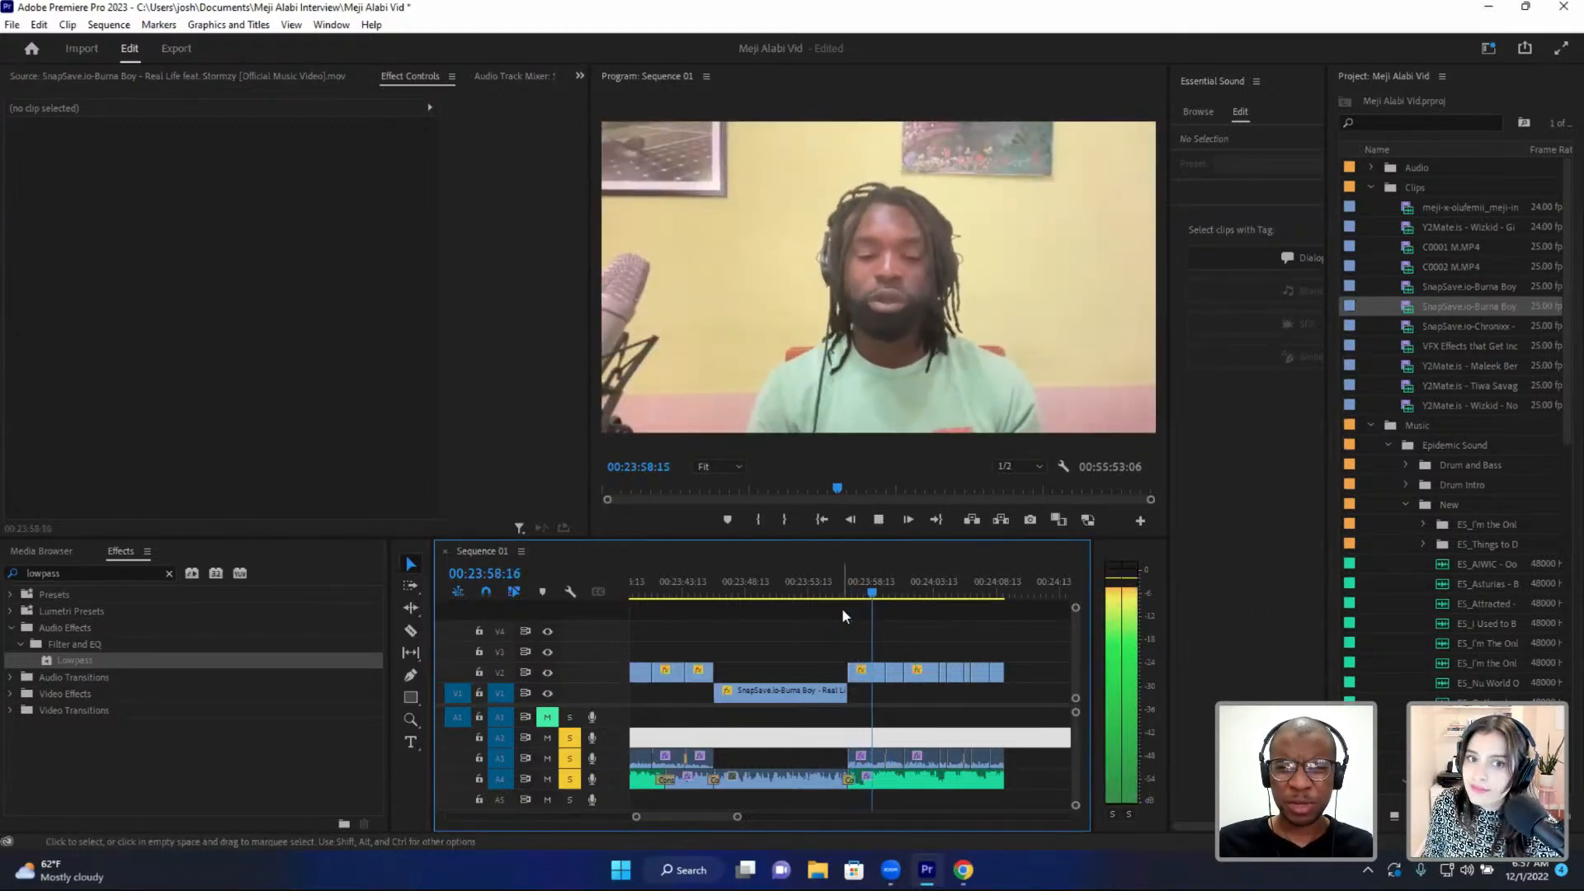
pyautogui.press('space')
pyautogui.press('space')
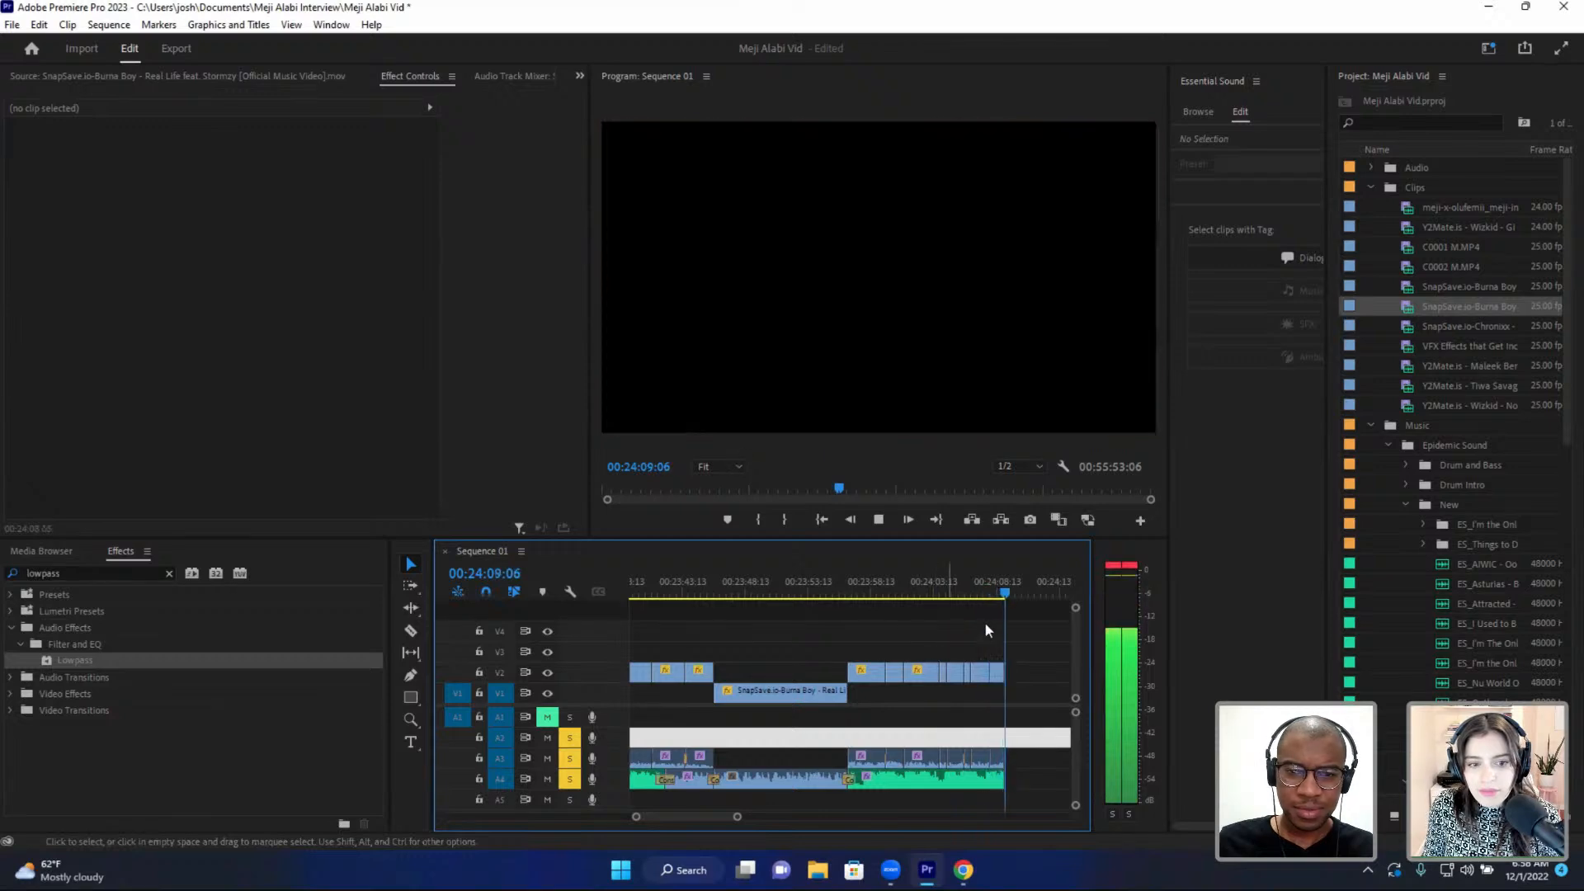
pyautogui.click(984, 591)
pyautogui.press('=')
pyautogui.press('=')
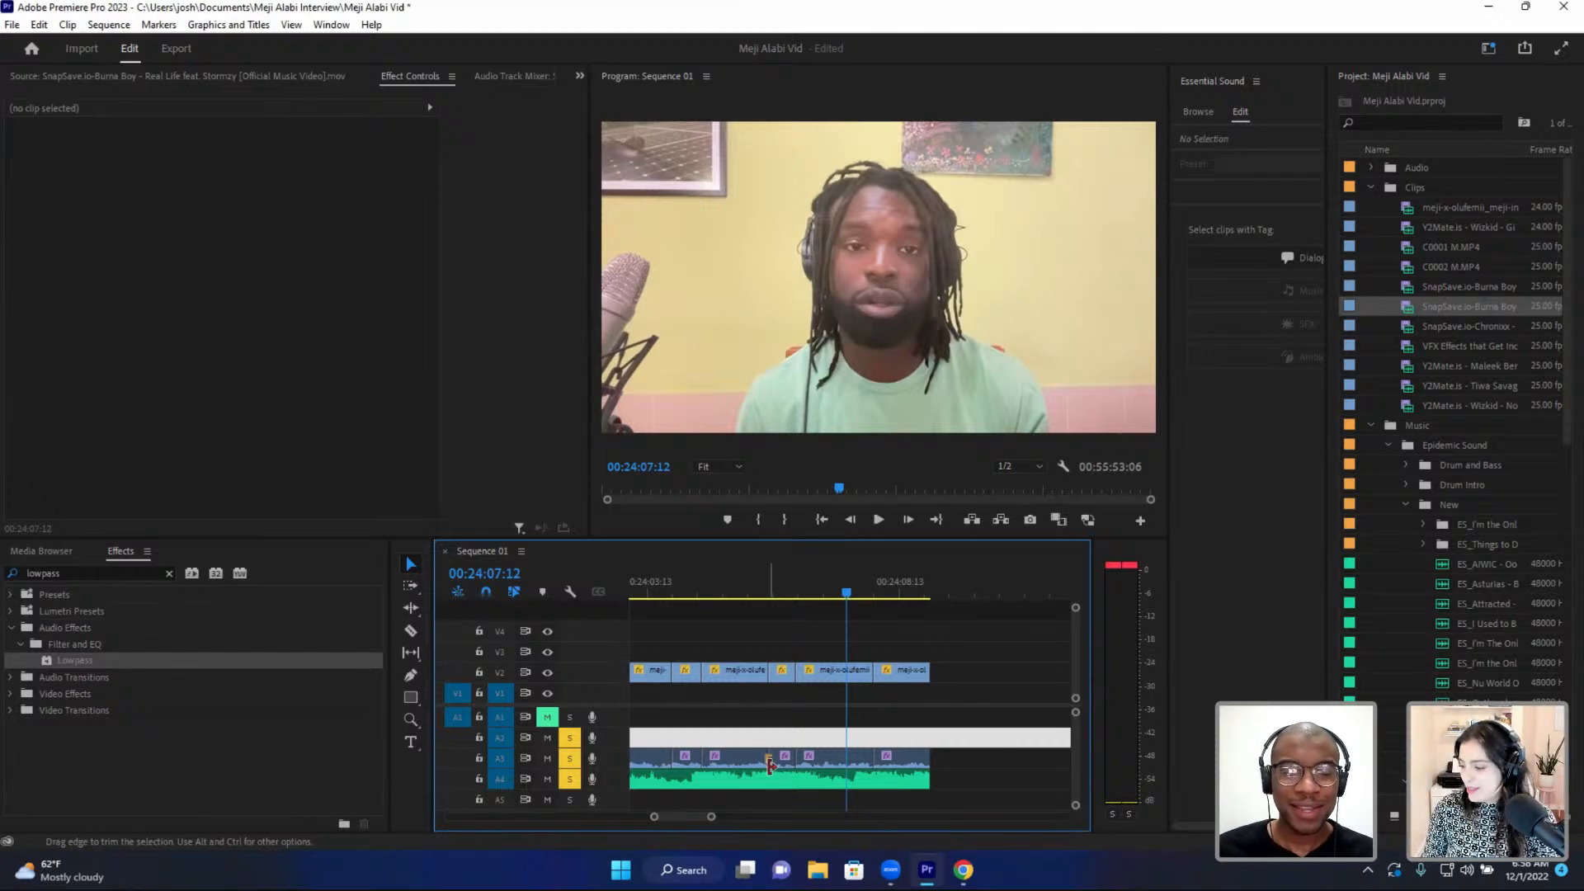
pyautogui.scroll(5, 825, 690)
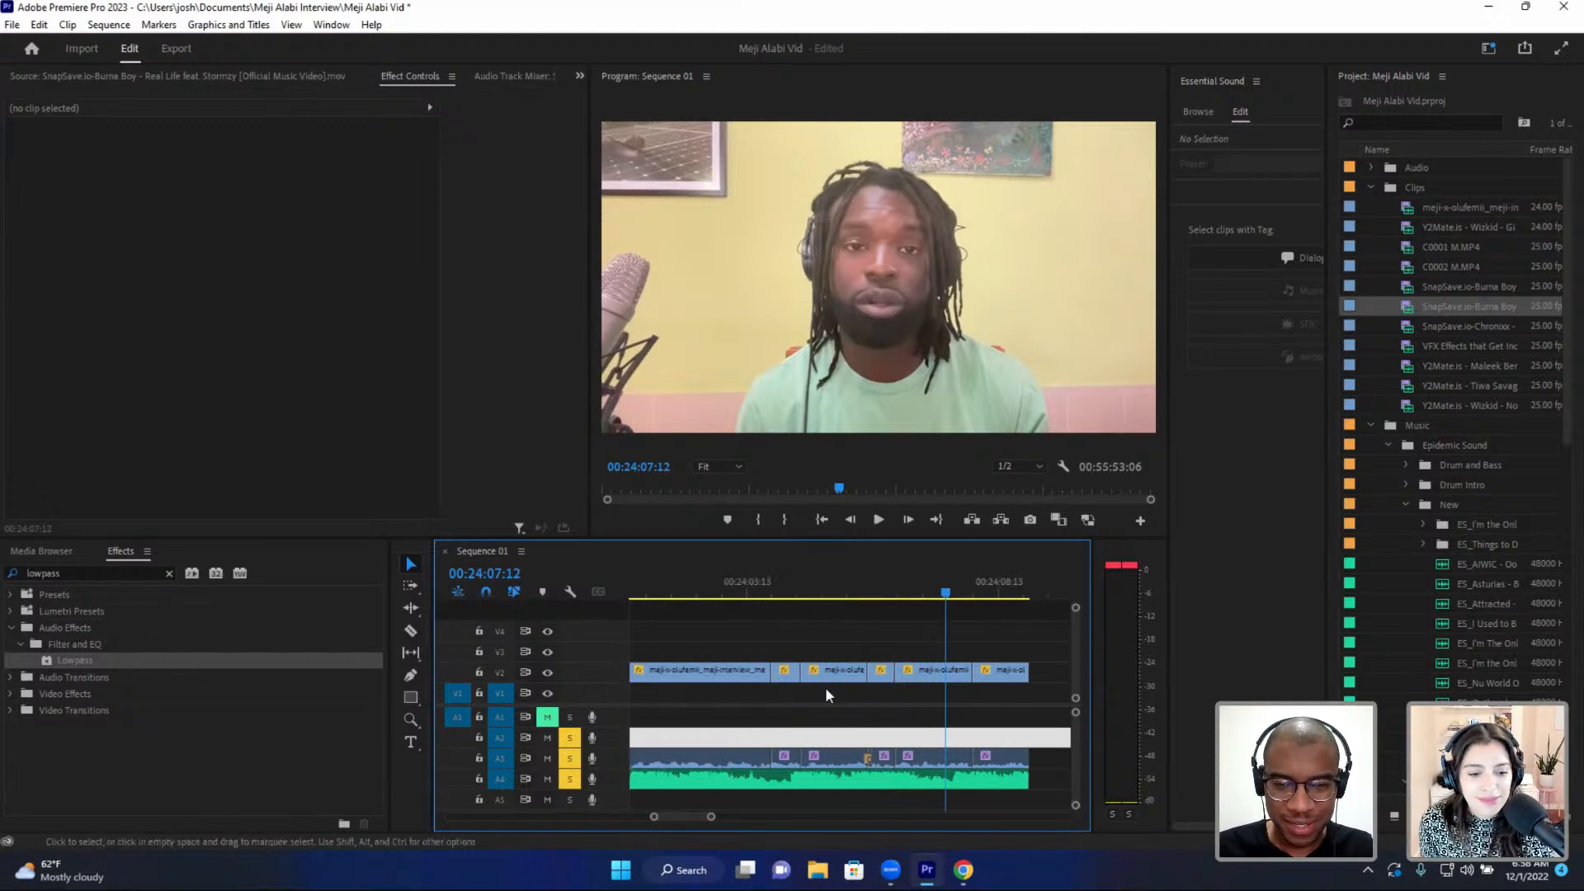
pyautogui.scroll(5, 825, 693)
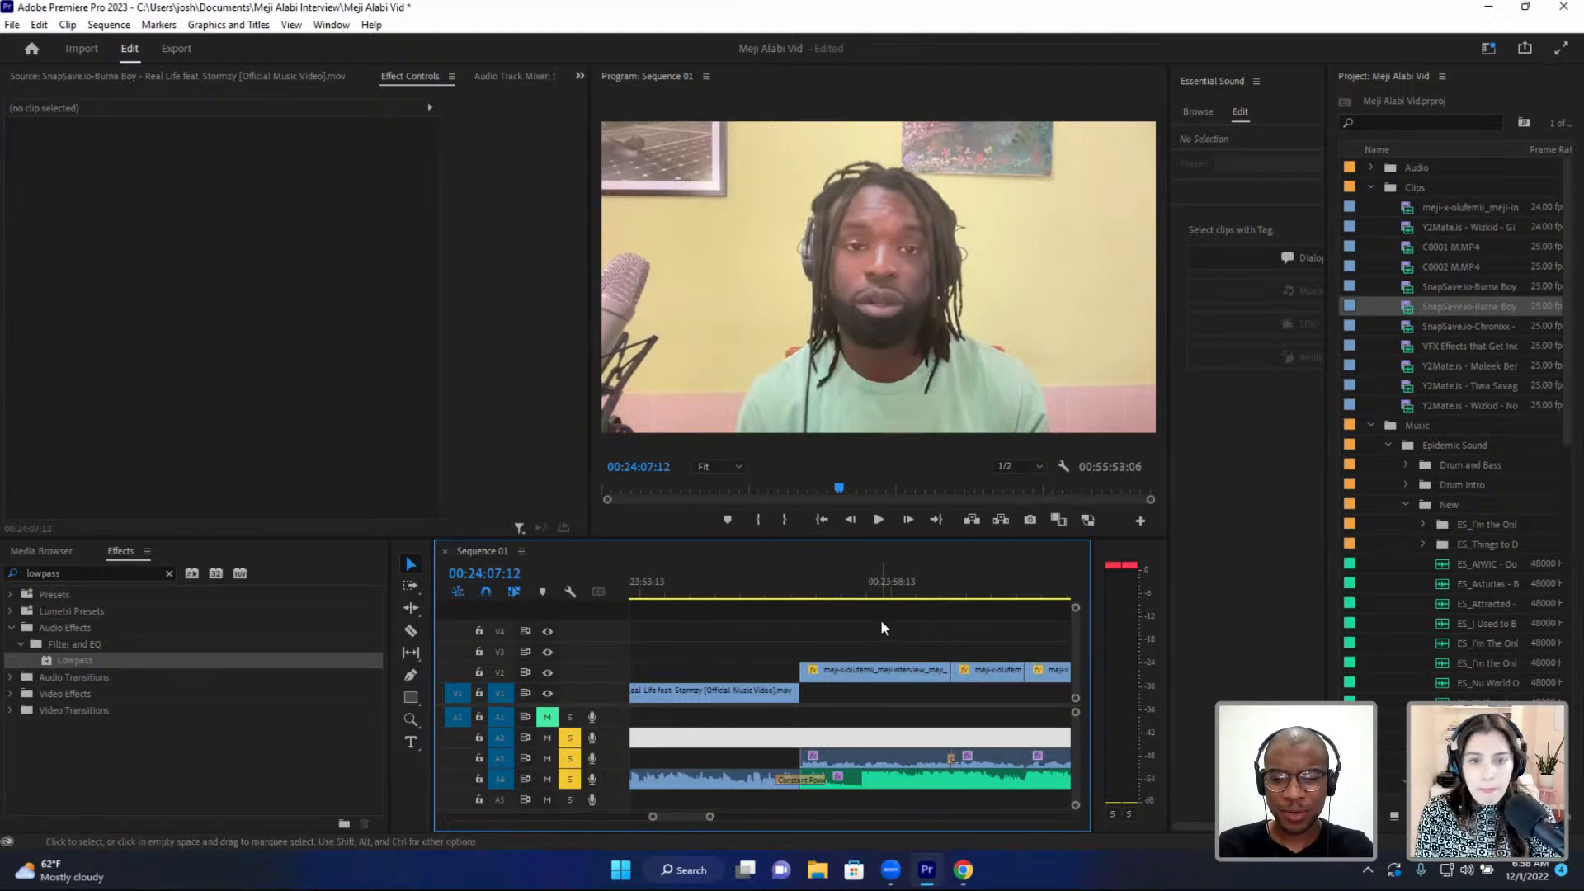
# - Shift the clips following the final section's first interview clip to the right, extend that clip to about 00:24:01, and play it
pyautogui.click(885, 584)
pyautogui.press('-')
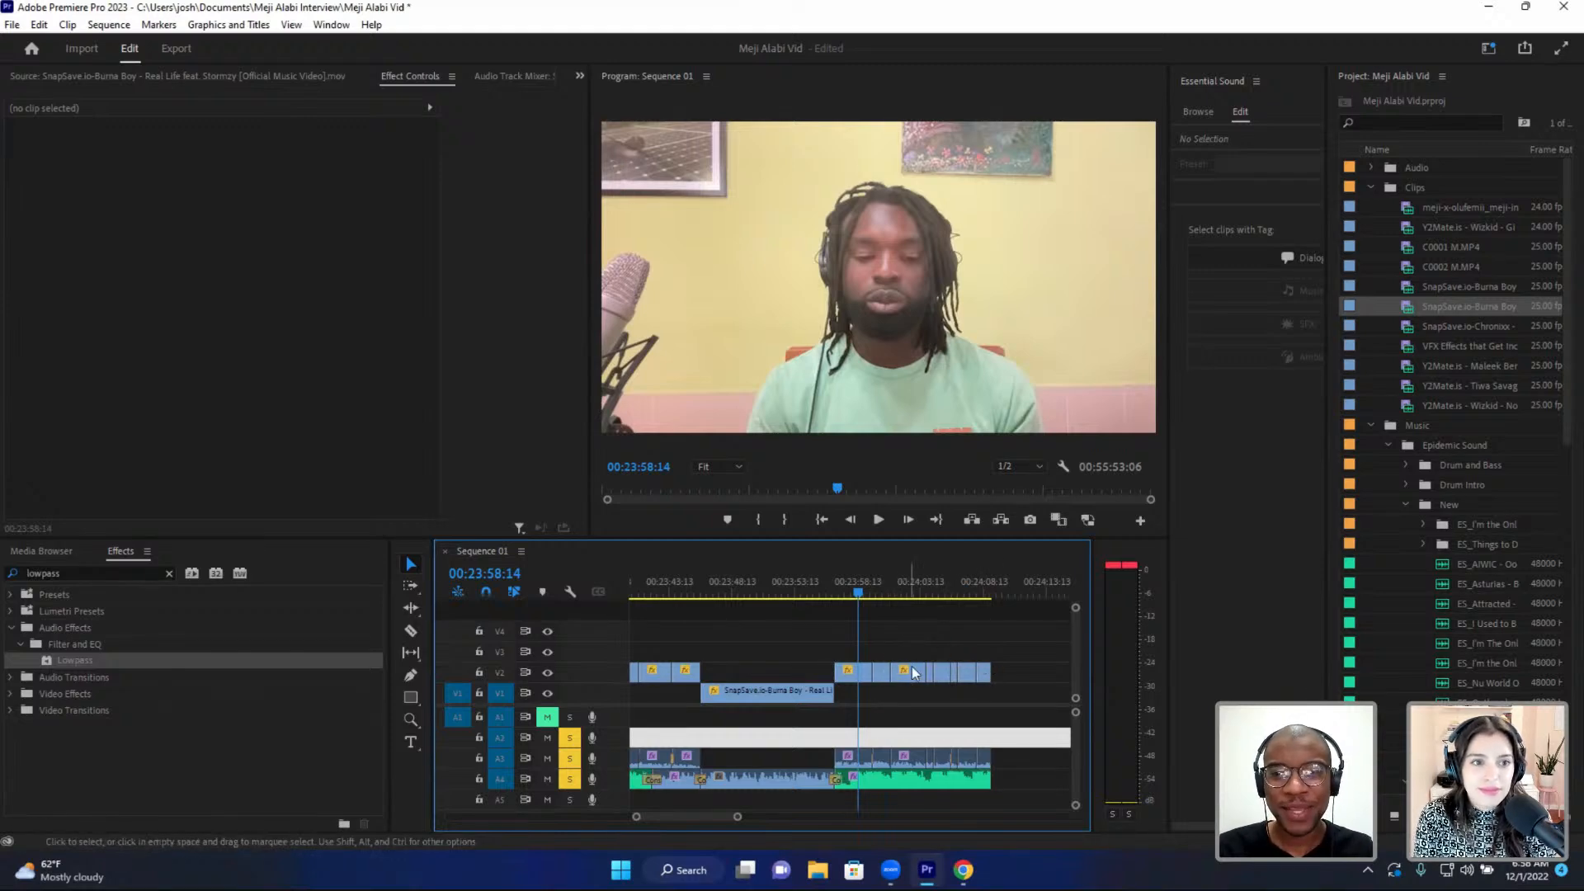
pyautogui.press('=')
pyautogui.scroll(-3, 957, 652)
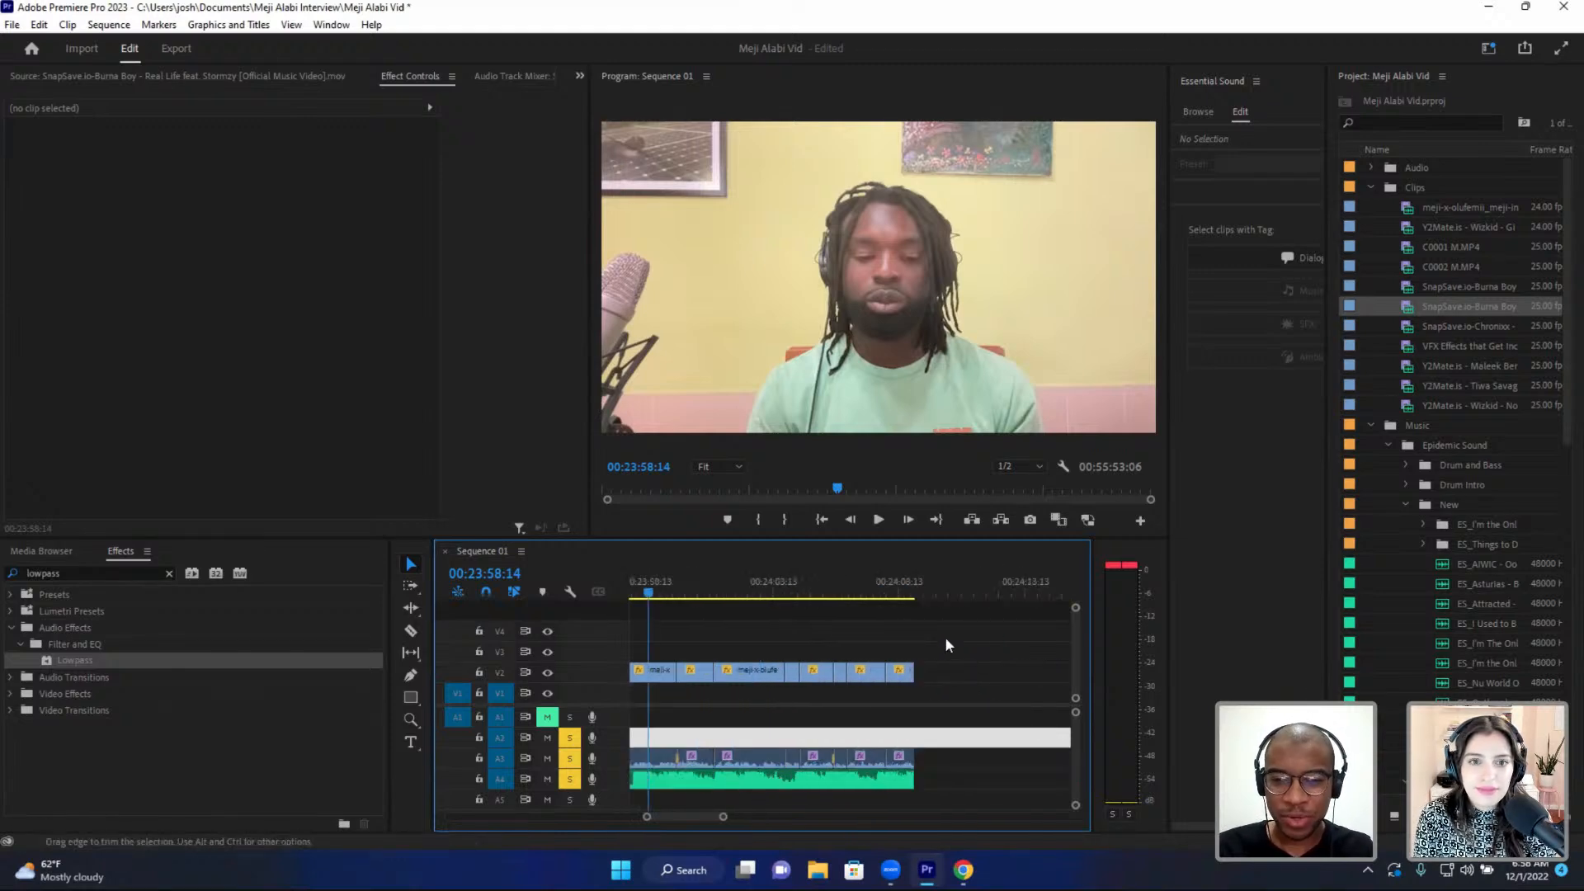
pyautogui.moveTo(1012, 627); pyautogui.dragTo(827, 764)
pyautogui.moveTo(747, 664); pyautogui.dragTo(788, 668)
pyautogui.moveTo(761, 757); pyautogui.dragTo(788, 757)
pyautogui.press('space')
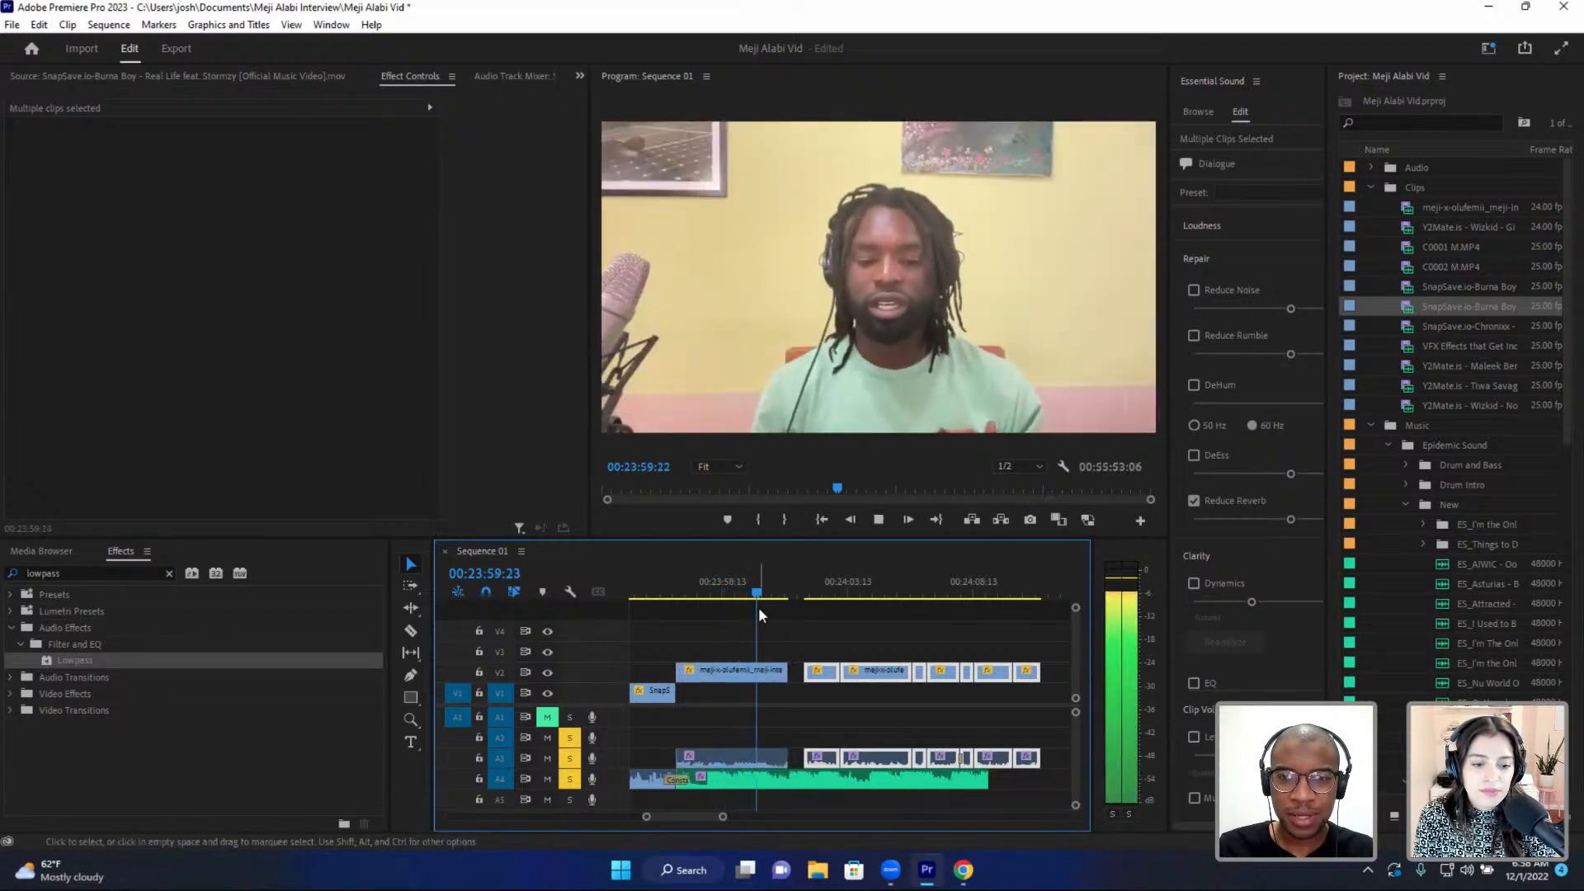
pyautogui.press('space')
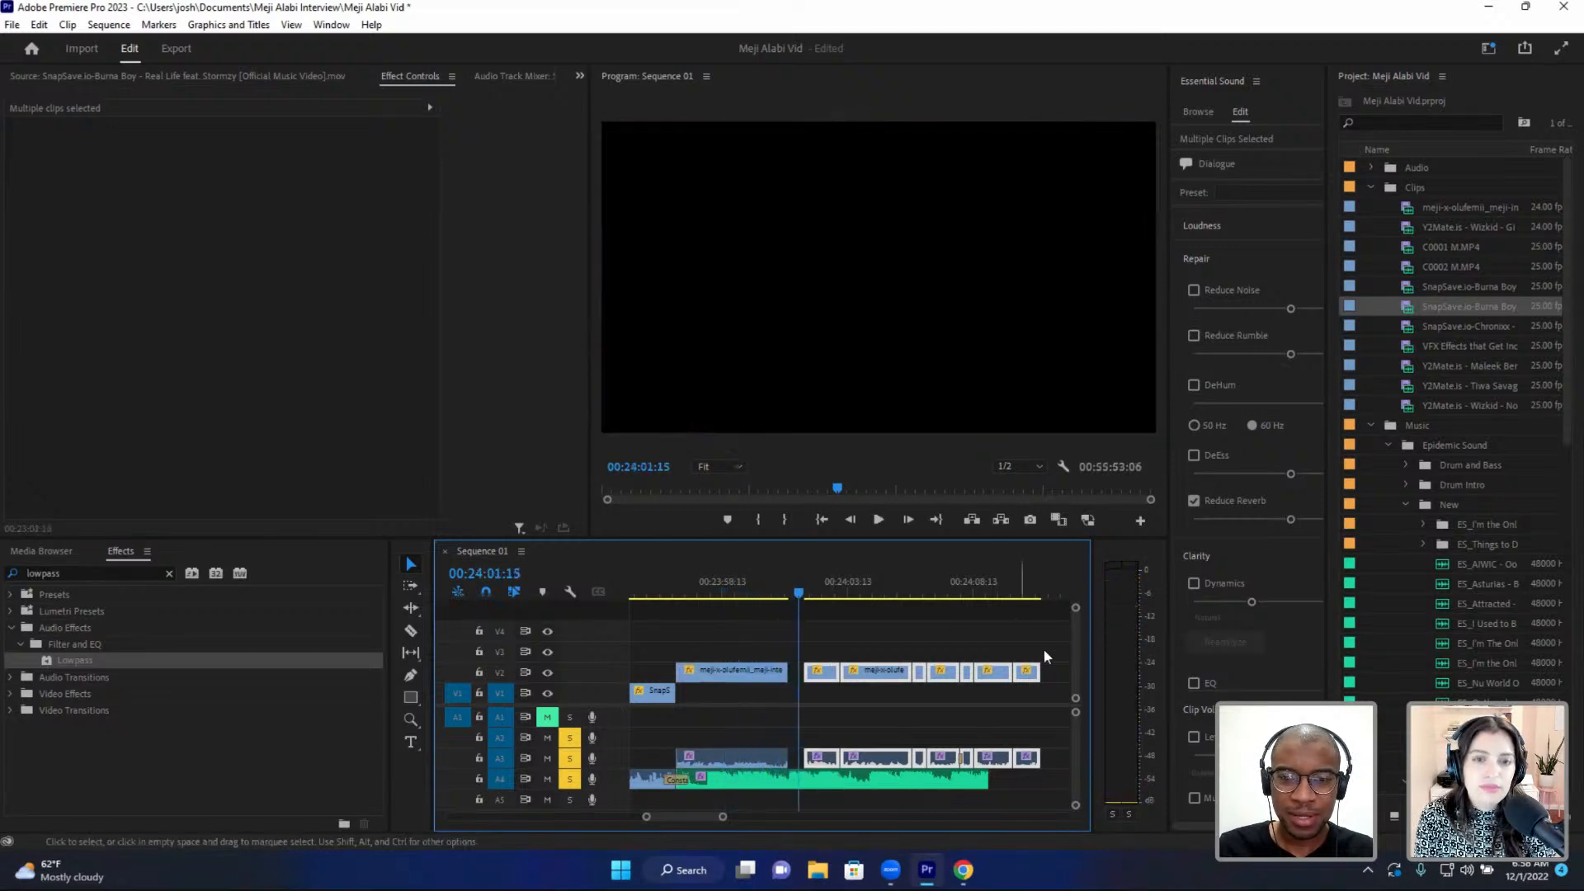
# - Move the following interview clips further along the timeline and extend the first clip to about 00:24:04 to meet them
pyautogui.moveTo(1051, 636); pyautogui.dragTo(893, 756)
pyautogui.moveTo(834, 647); pyautogui.dragTo(776, 756)
pyautogui.moveTo(799, 758); pyautogui.dragTo(866, 758)
# - Play the lengthened first interview clip several times from around 00:23:58 to judge its untrimmed speech and pauses
pyautogui.click(739, 571)
pyautogui.press('space')
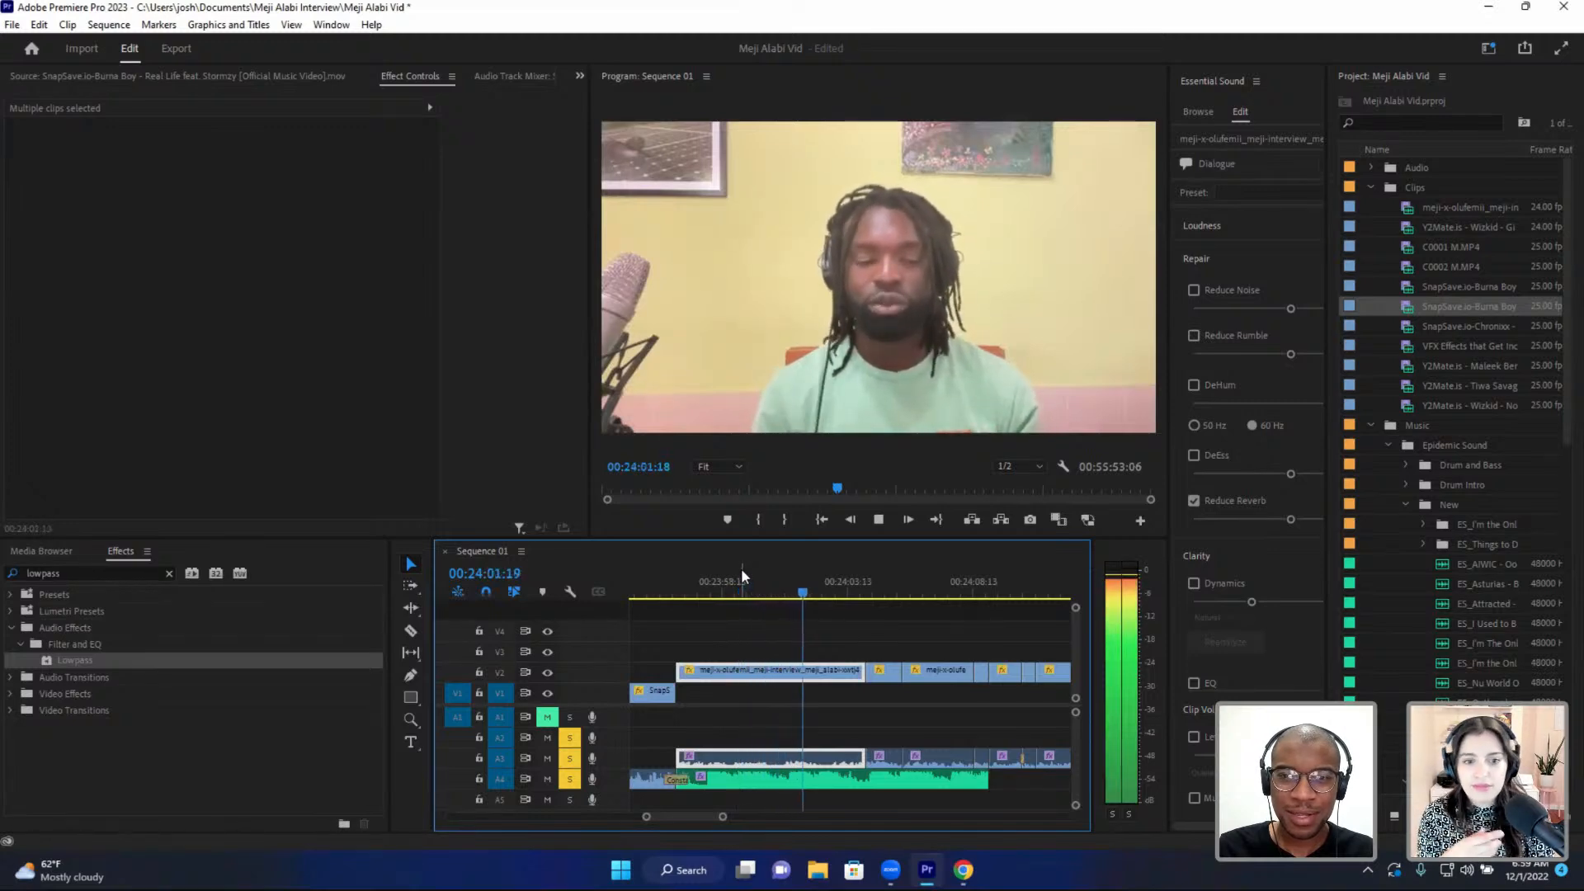
pyautogui.press('space')
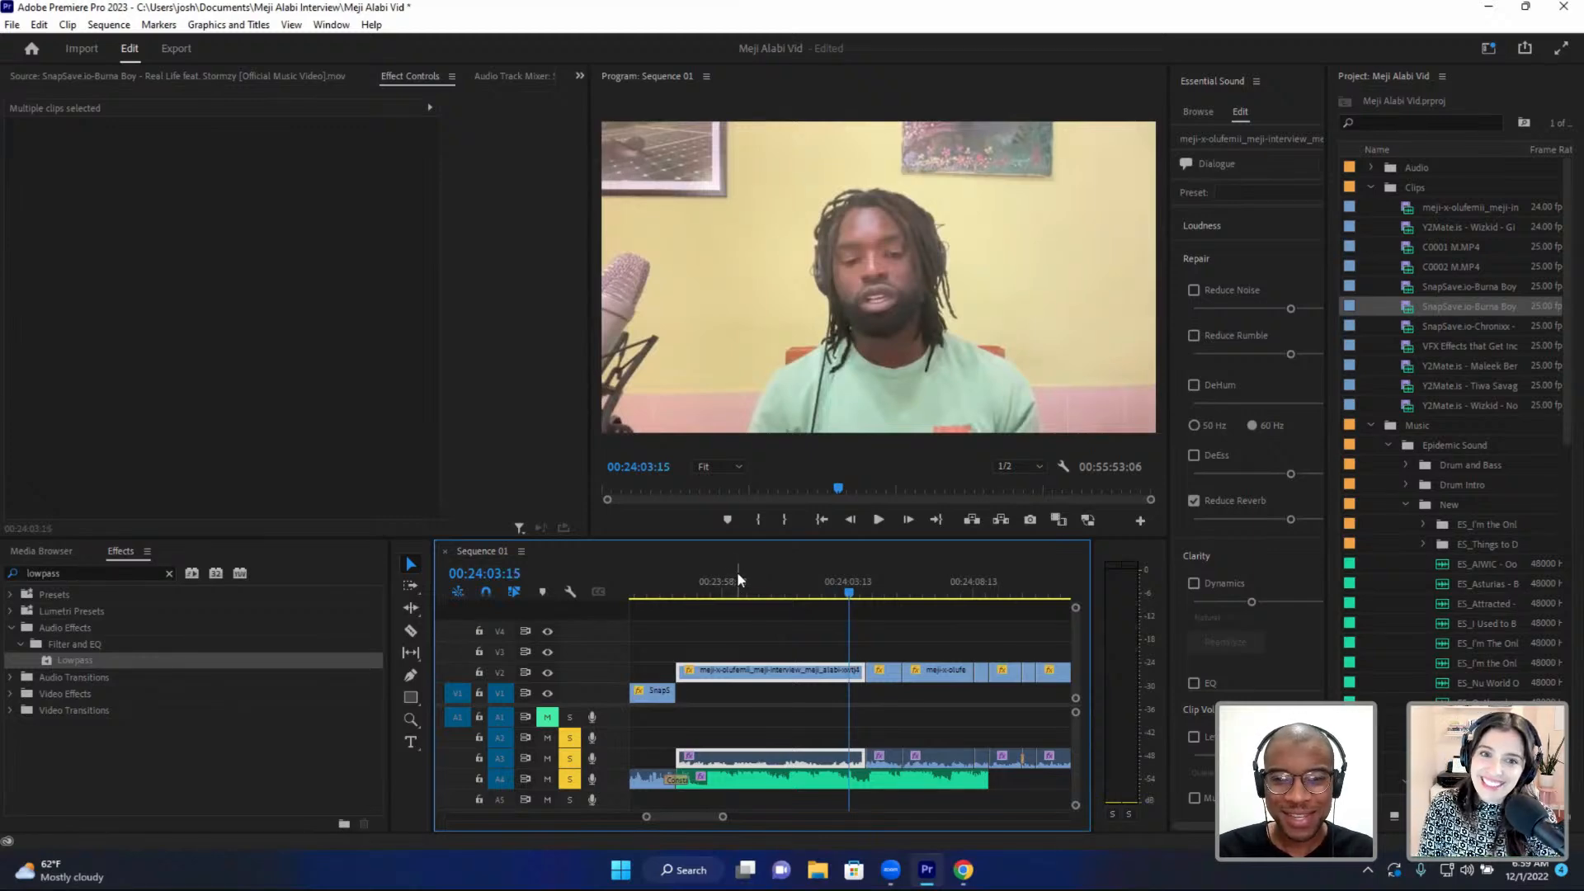
pyautogui.click(753, 593)
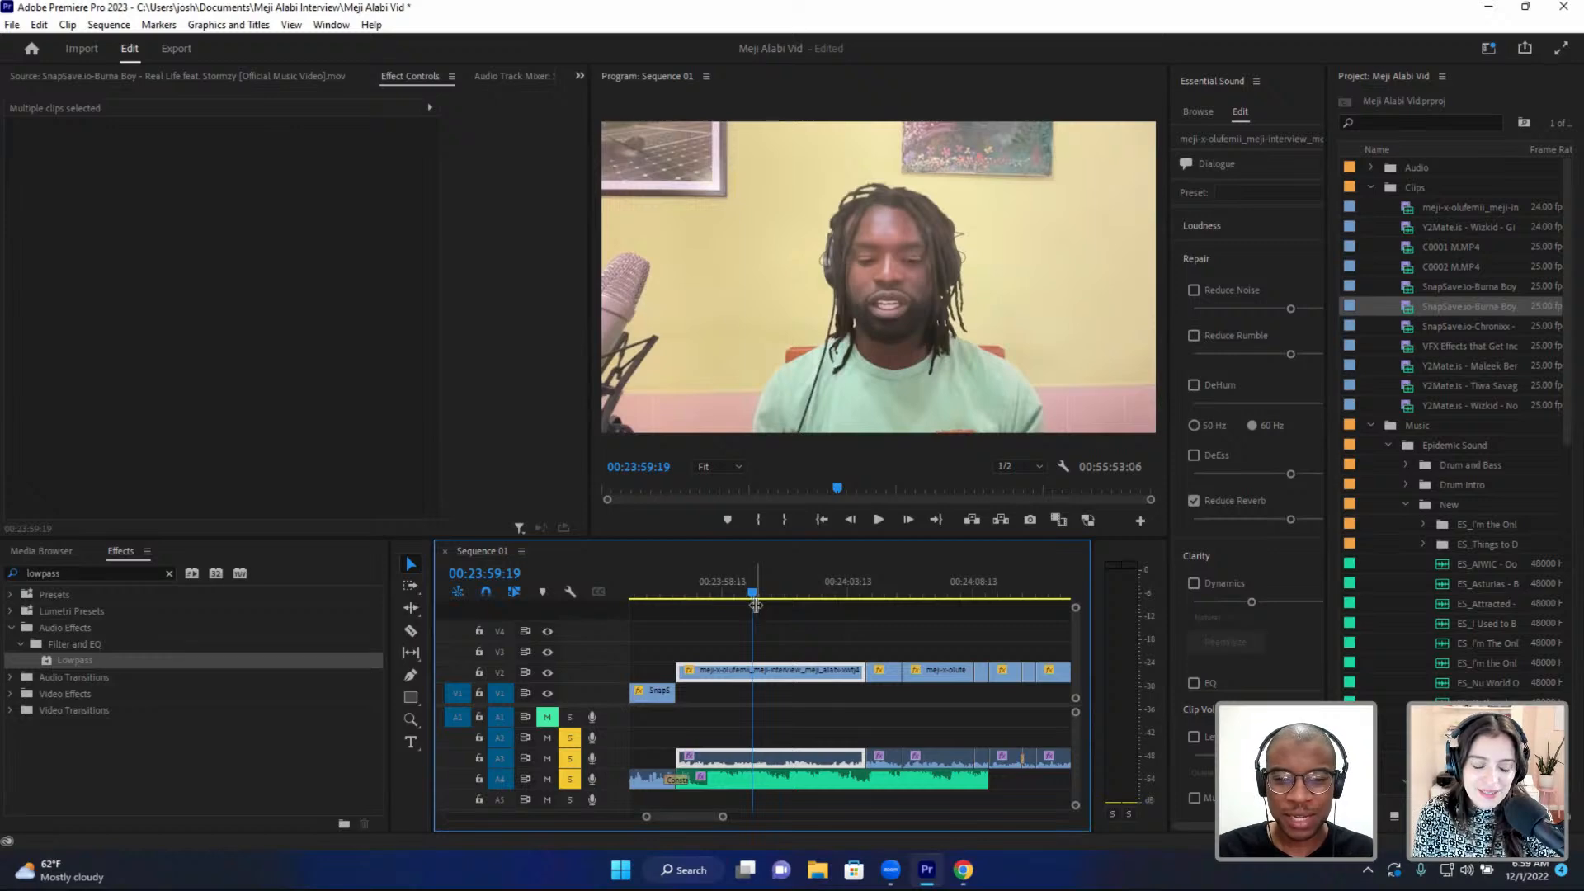
pyautogui.press('space')
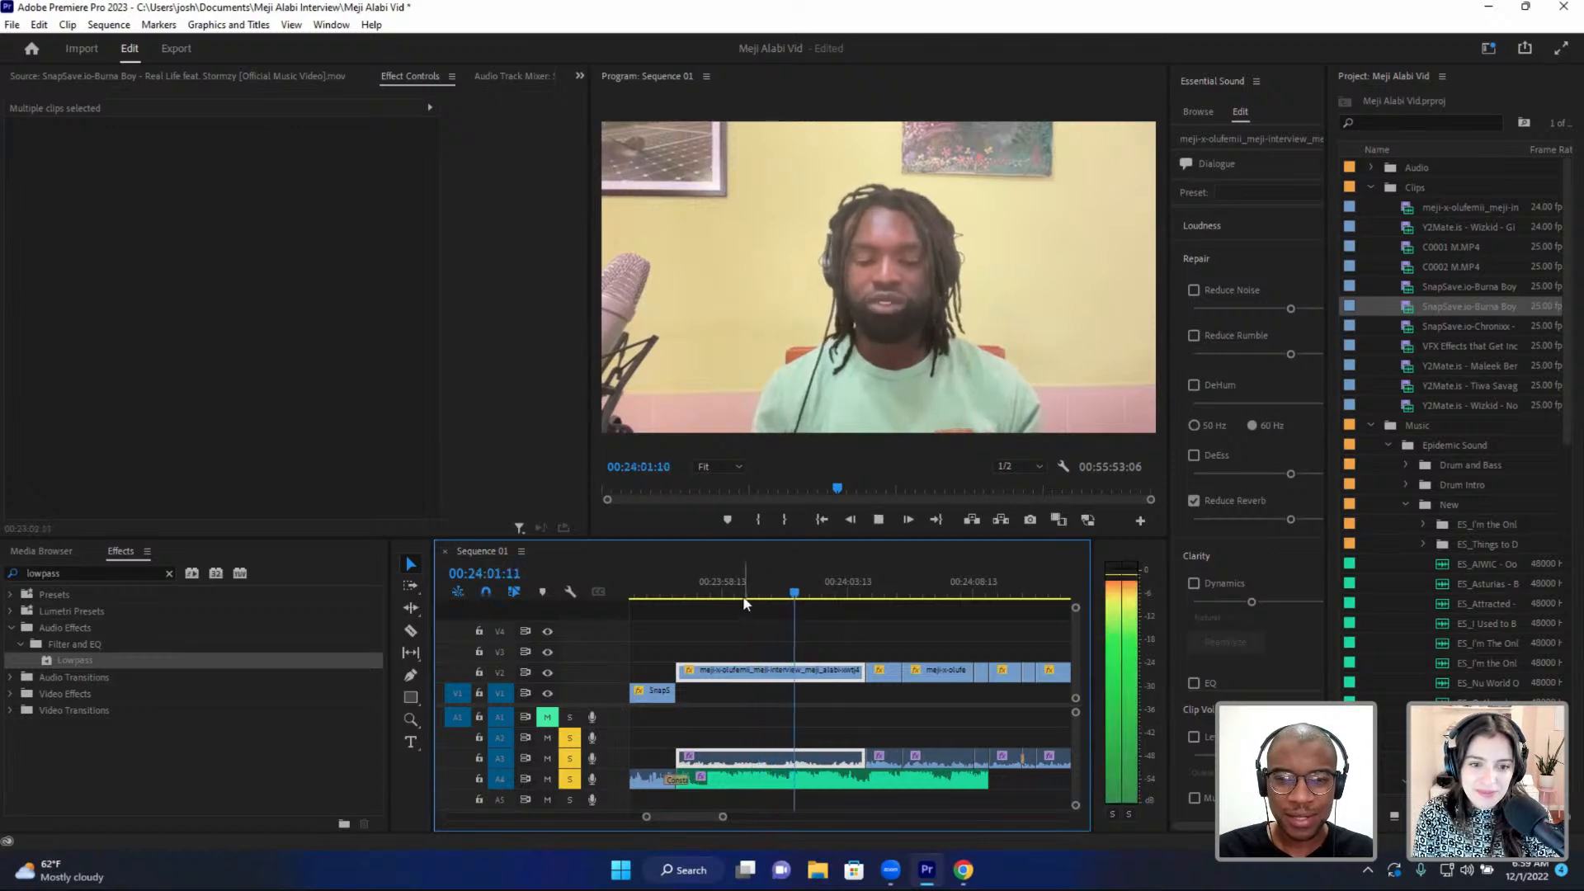
pyautogui.click(742, 590)
pyautogui.press('space')
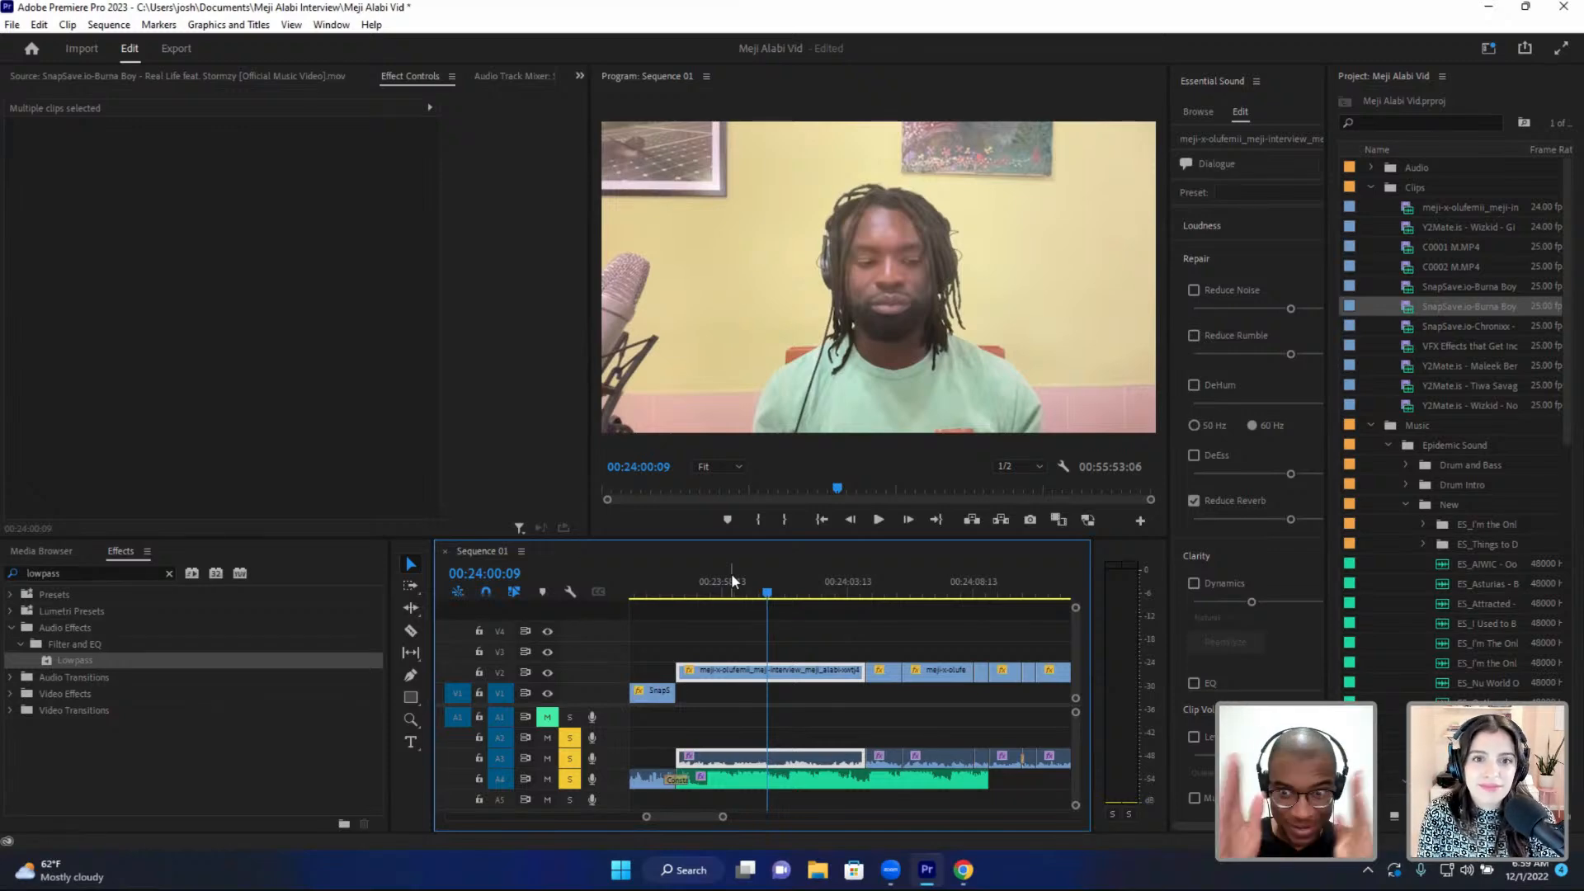
pyautogui.click(709, 579)
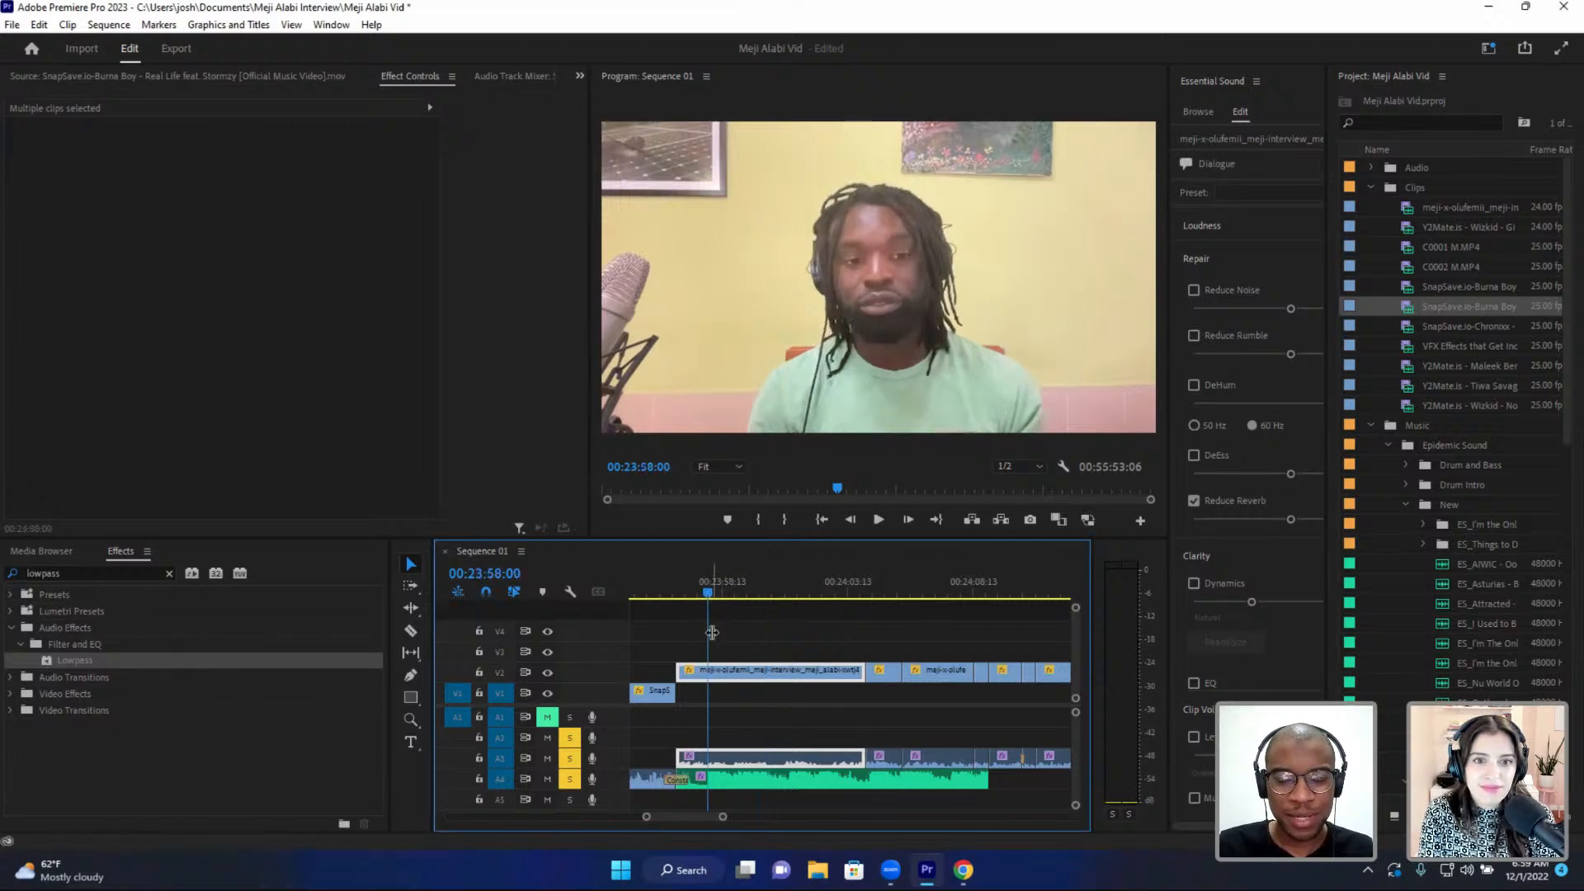
pyautogui.press('space')
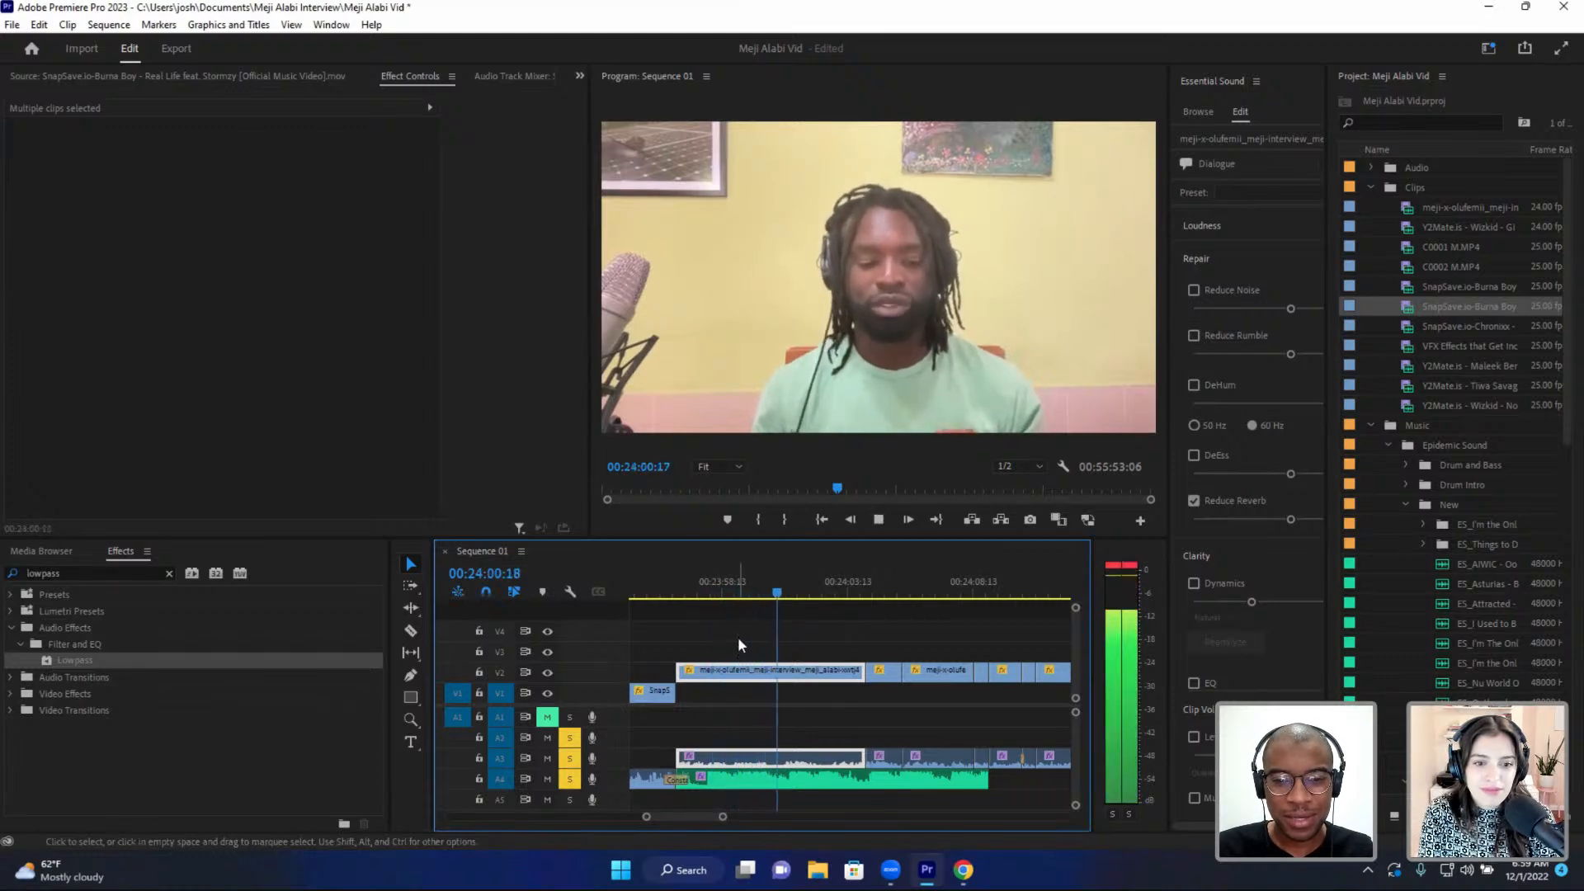
pyautogui.press('space')
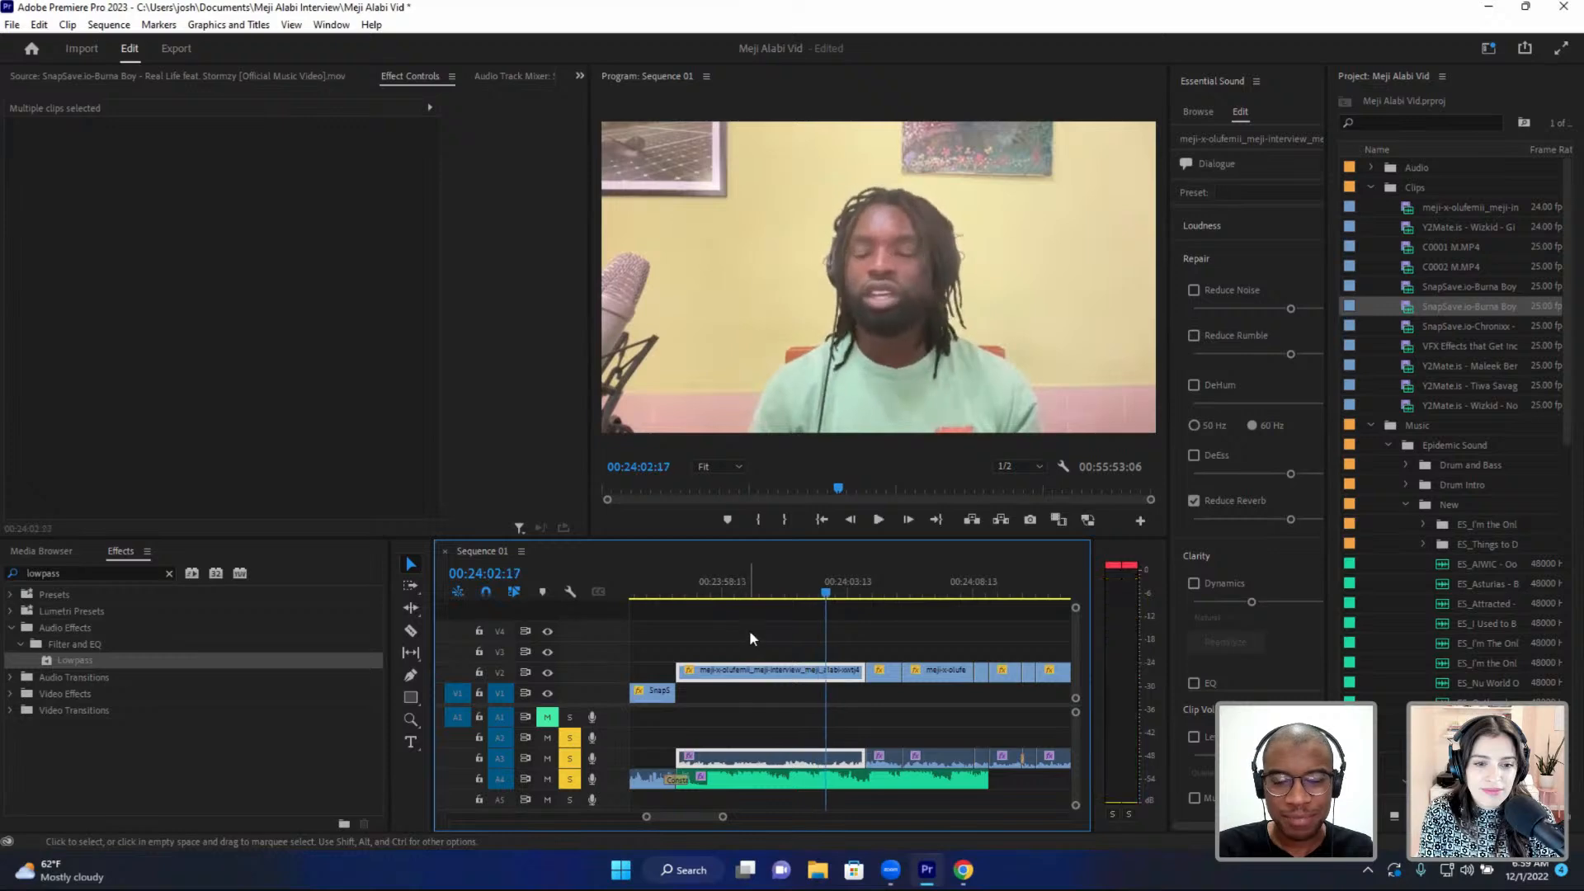
# - Play on past the lengthened first interview clip and undo its extension and the shift of the clips following it
pyautogui.click(891, 596)
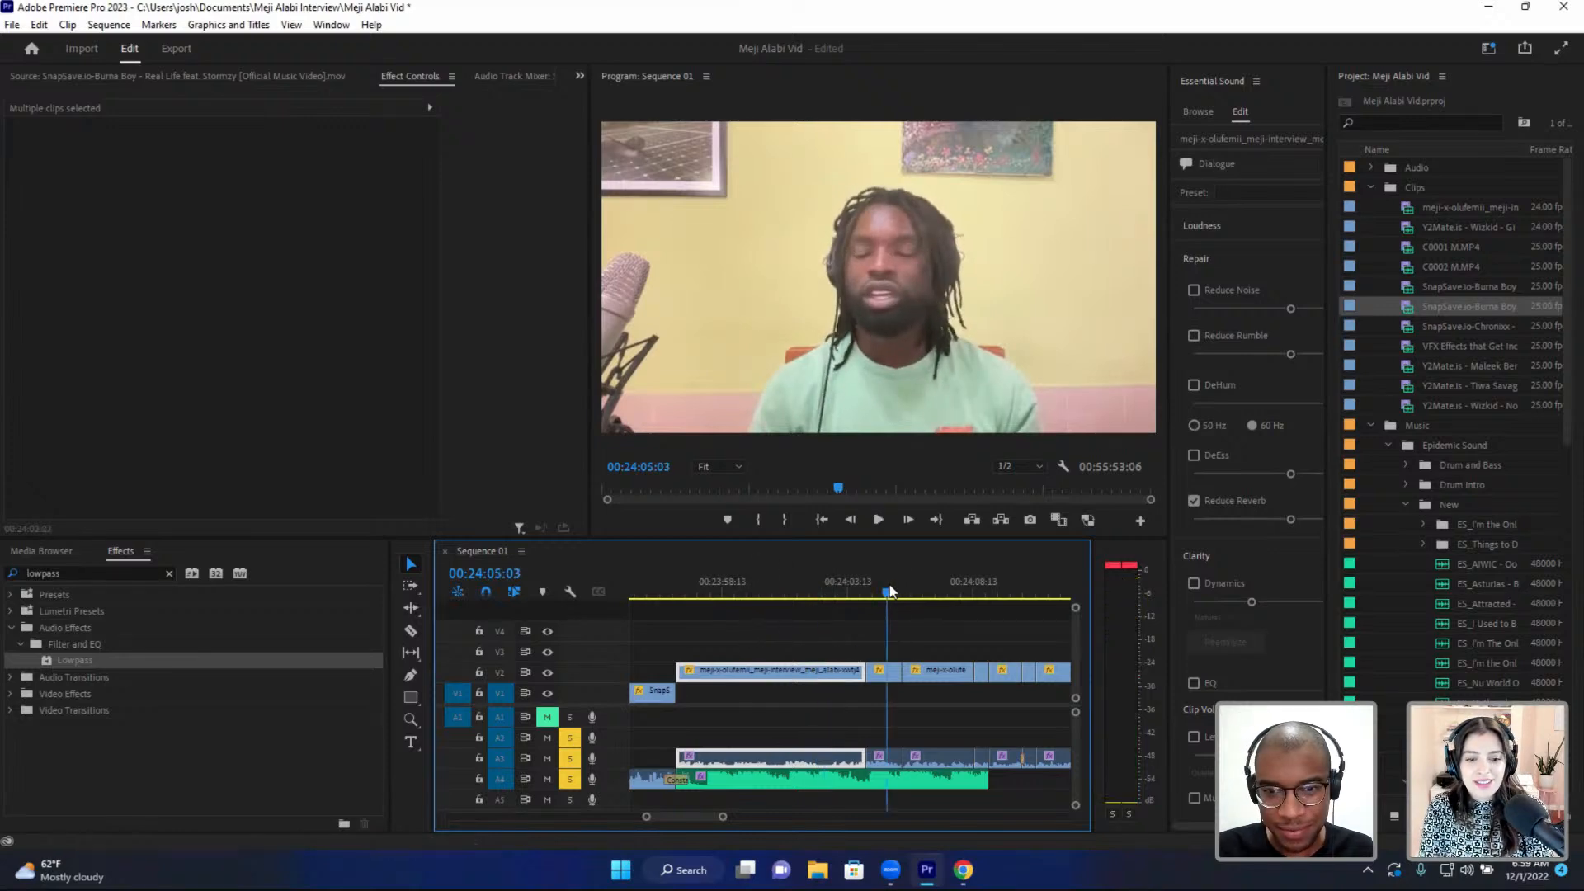
pyautogui.press('space')
pyautogui.press('-')
pyautogui.press('-')
pyautogui.press('space')
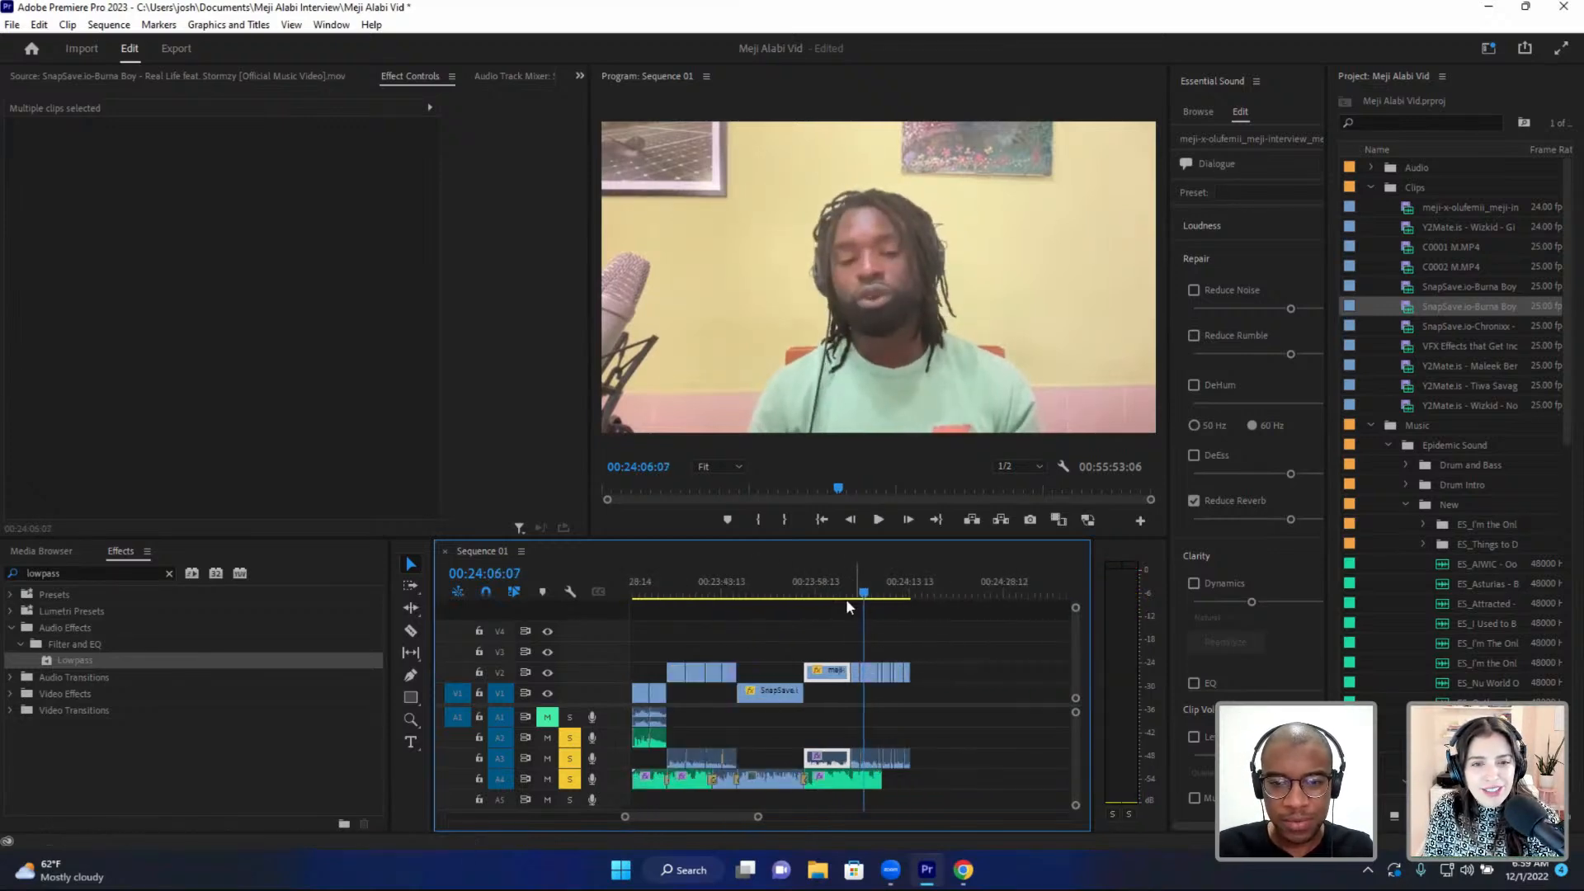
pyautogui.hotkey('ctrl', 'z')
pyautogui.hotkey('ctrl', 'z')
pyautogui.hotkey('ctrl', 'z')
pyautogui.hotkey('ctrl', 'z')
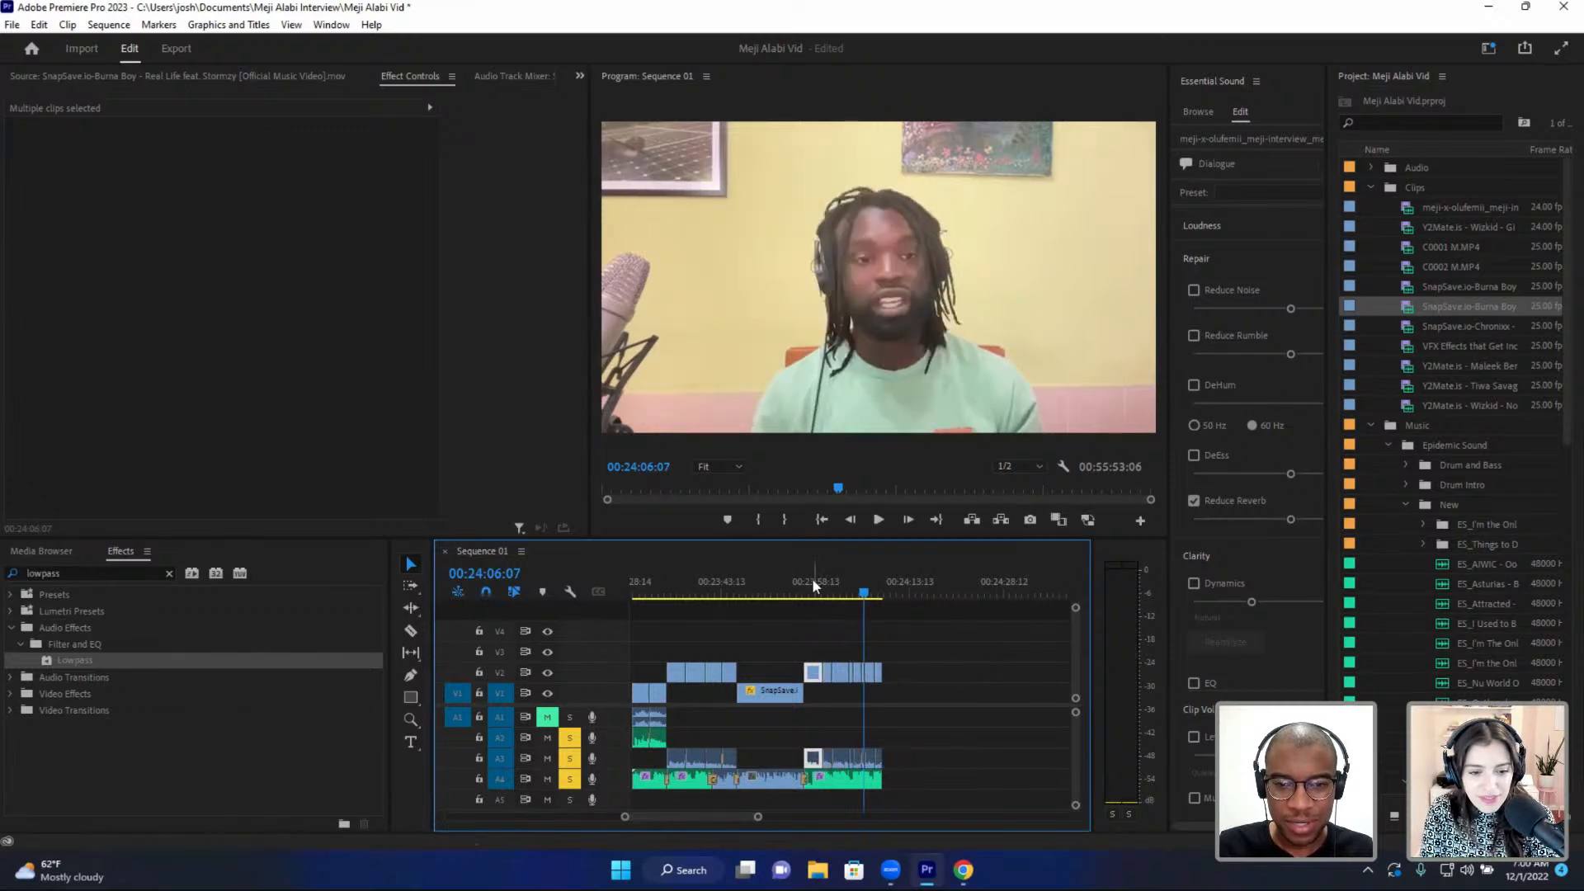
# - Play the final section's first interview clip at its original length from about 00:23:58 to check its end
pyautogui.click(813, 584)
pyautogui.press('space')
pyautogui.press('=')
pyautogui.press('=')
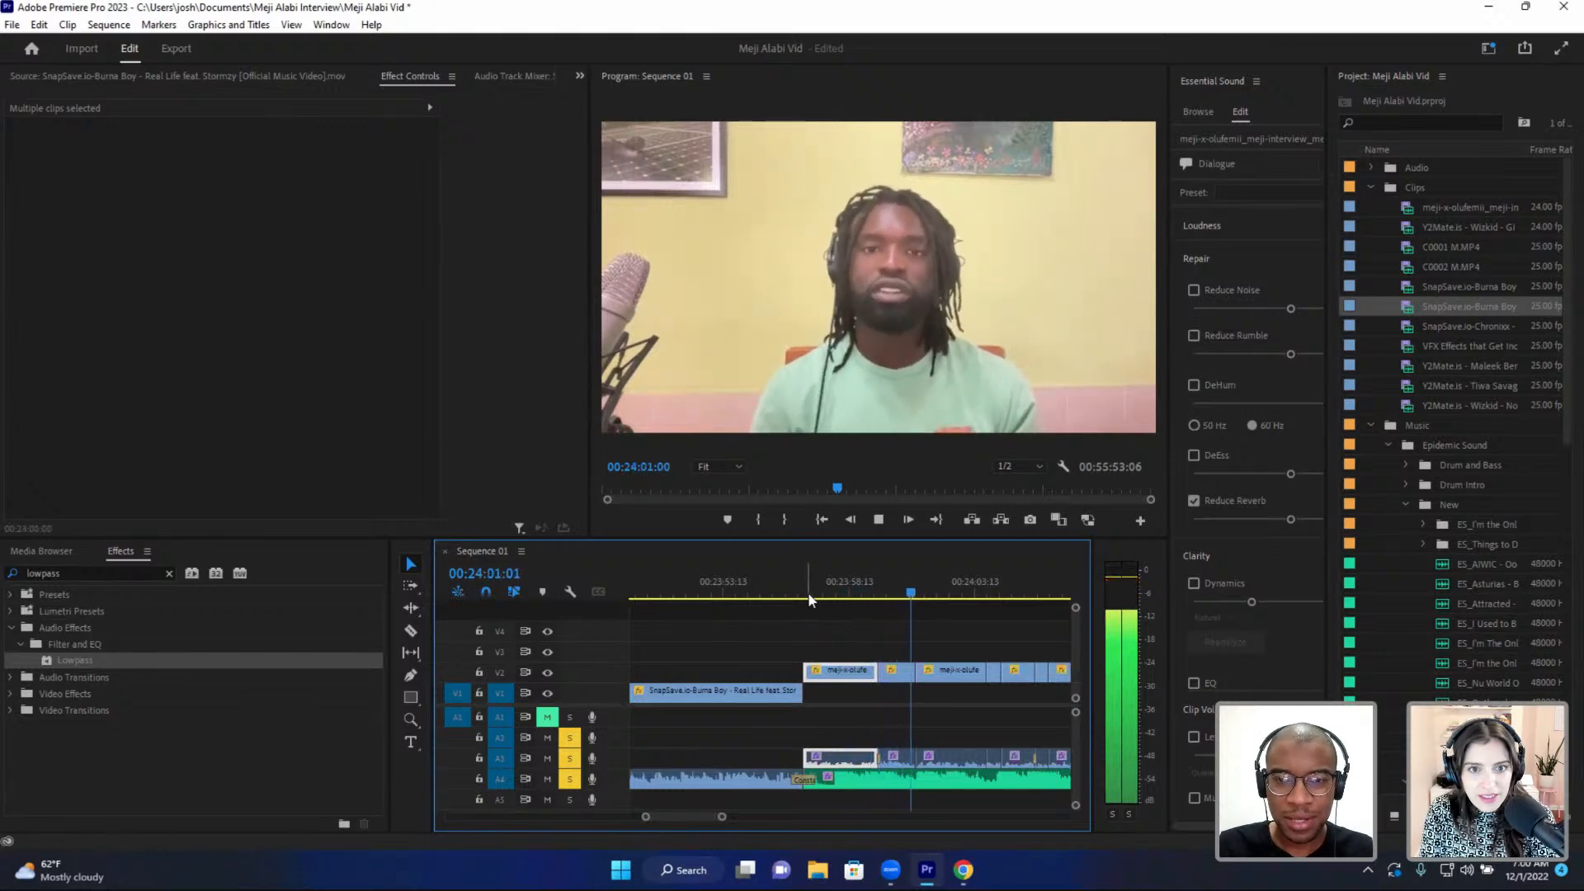
pyautogui.press('space')
pyautogui.click(824, 584)
pyautogui.press('space')
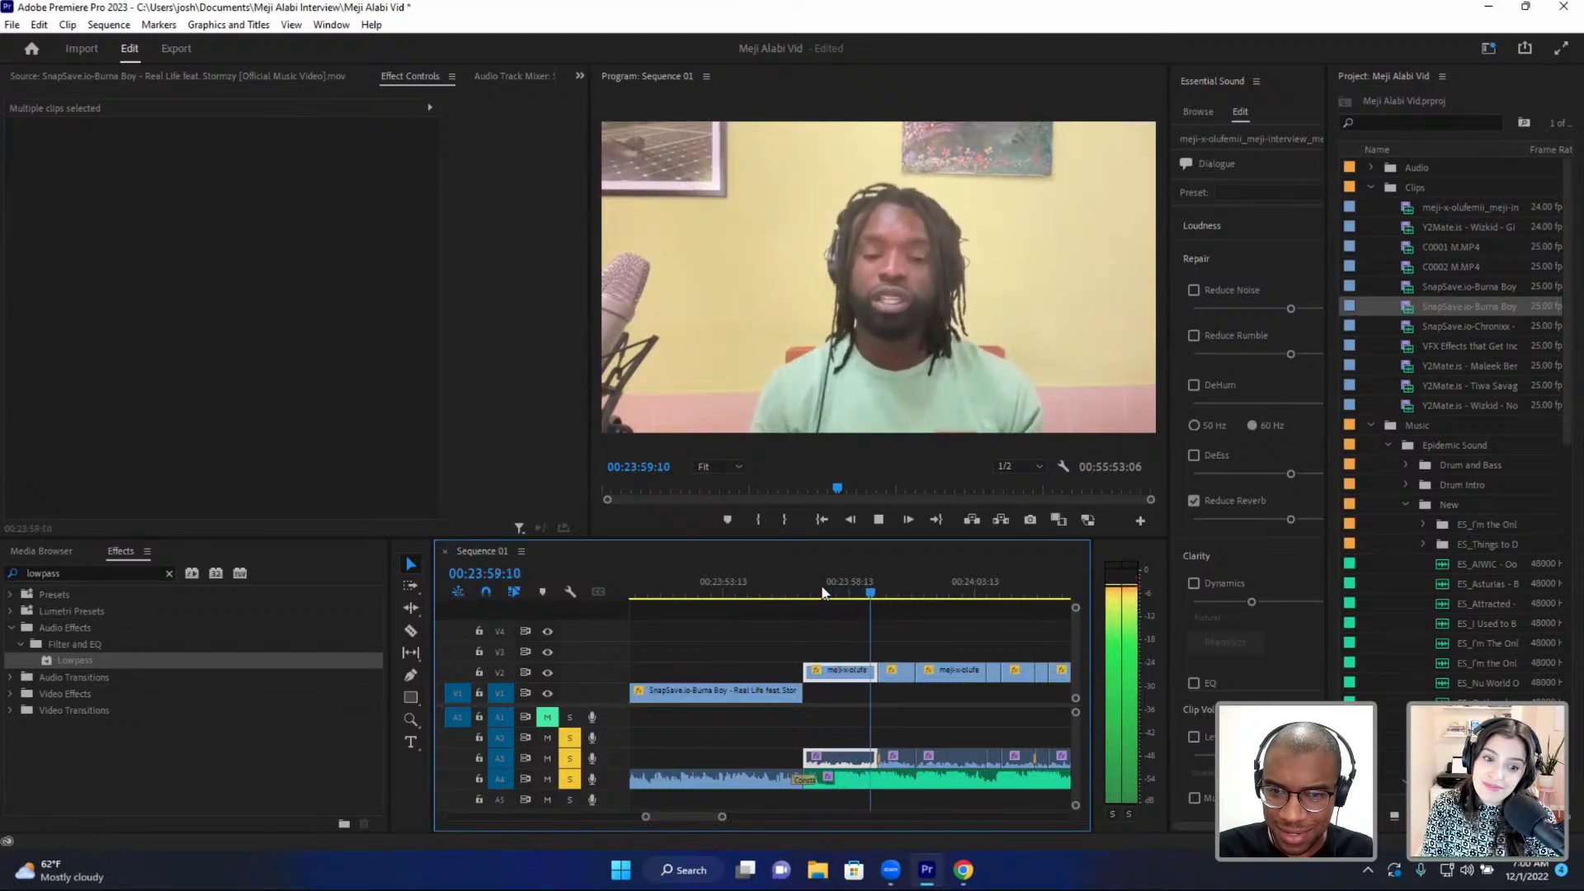
pyautogui.press('space')
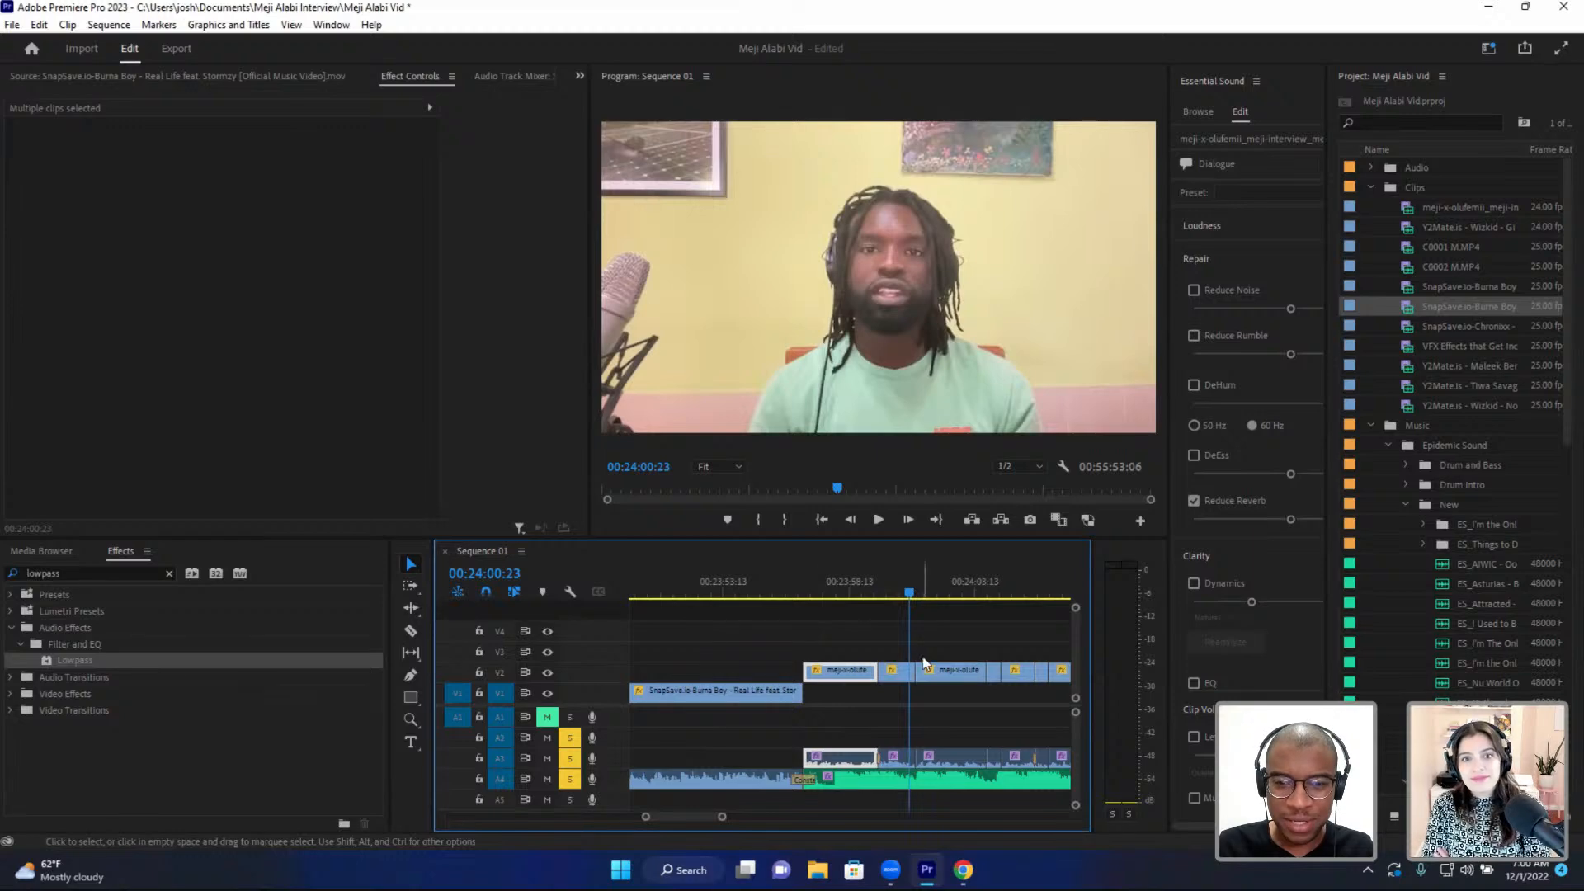
# - Play the following interview clips from about 00:24:00 to 00:24:04 and listen to the cuts between them
pyautogui.hscroll(2, 883, 671)
pyautogui.press('space')
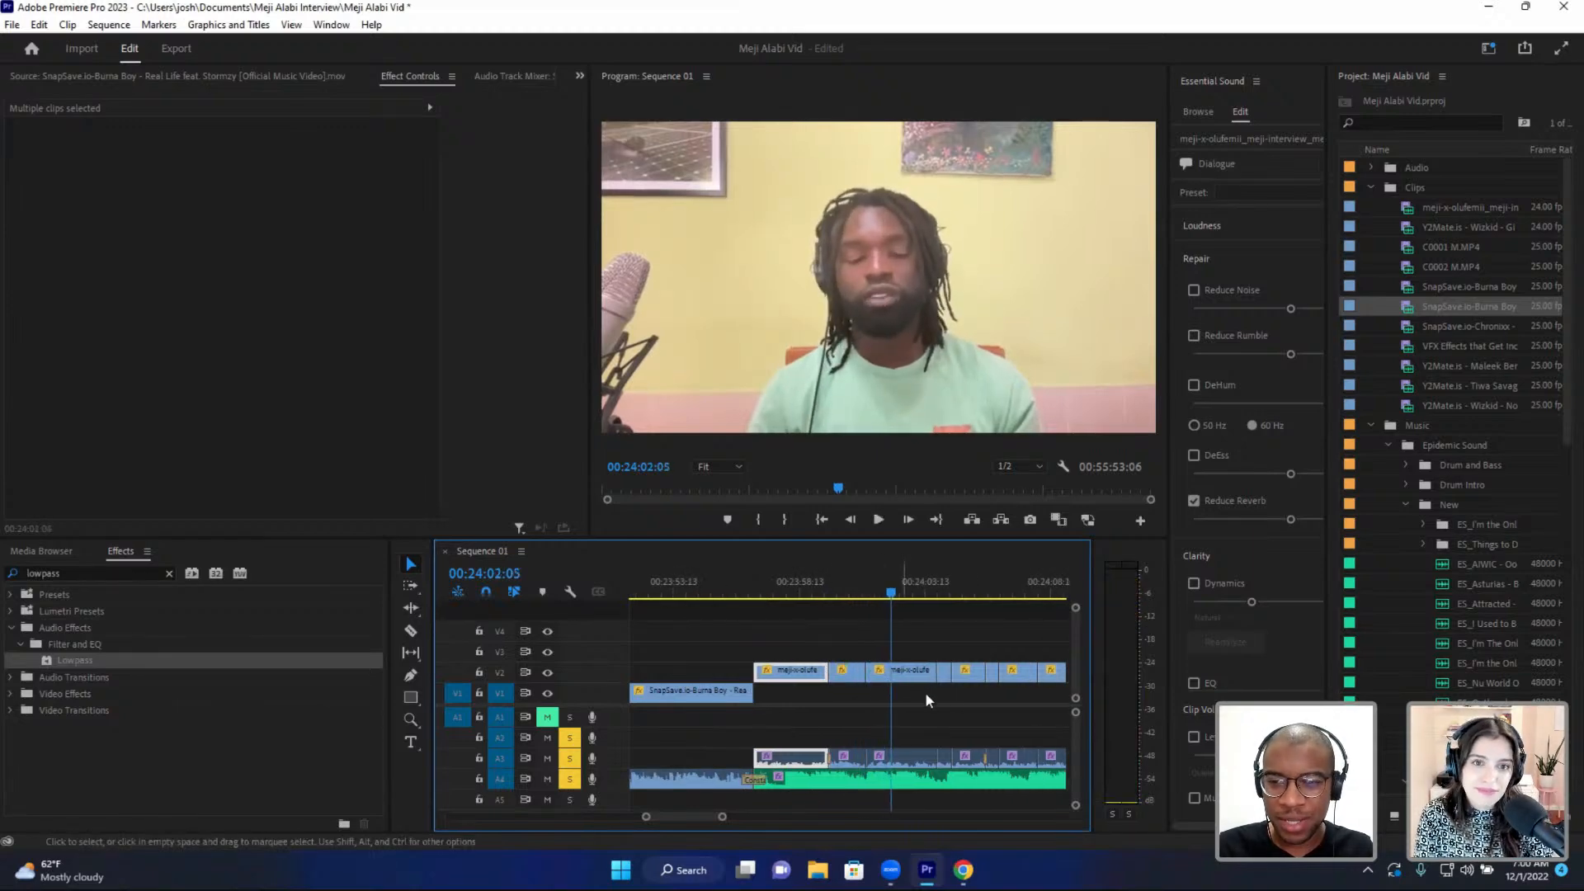
pyautogui.hscroll(2, 928, 666)
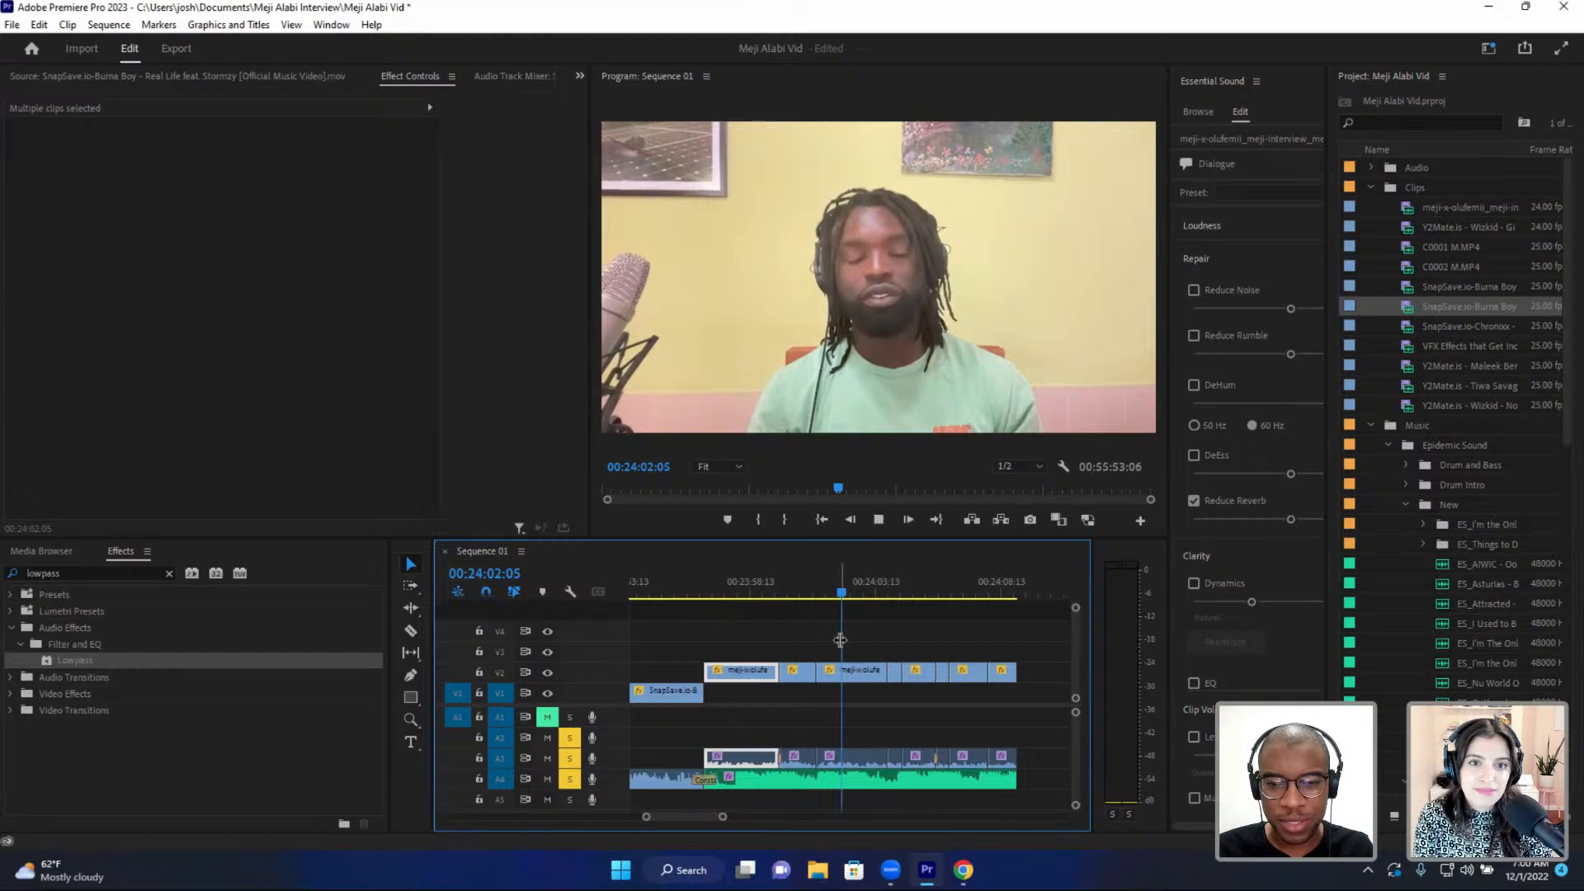
pyautogui.press('space')
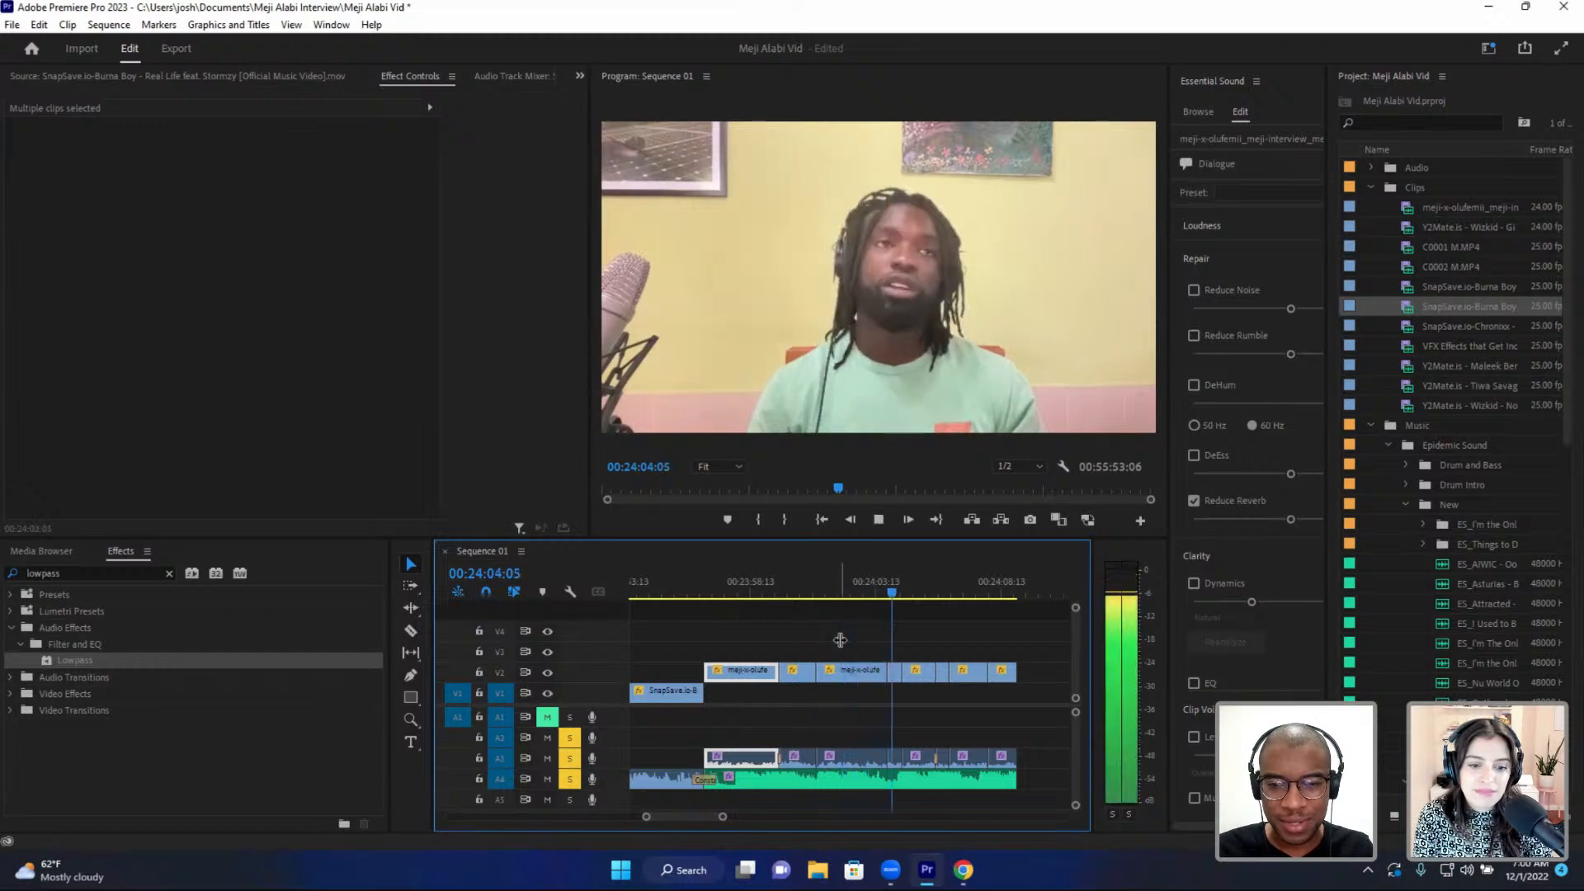
pyautogui.press('space')
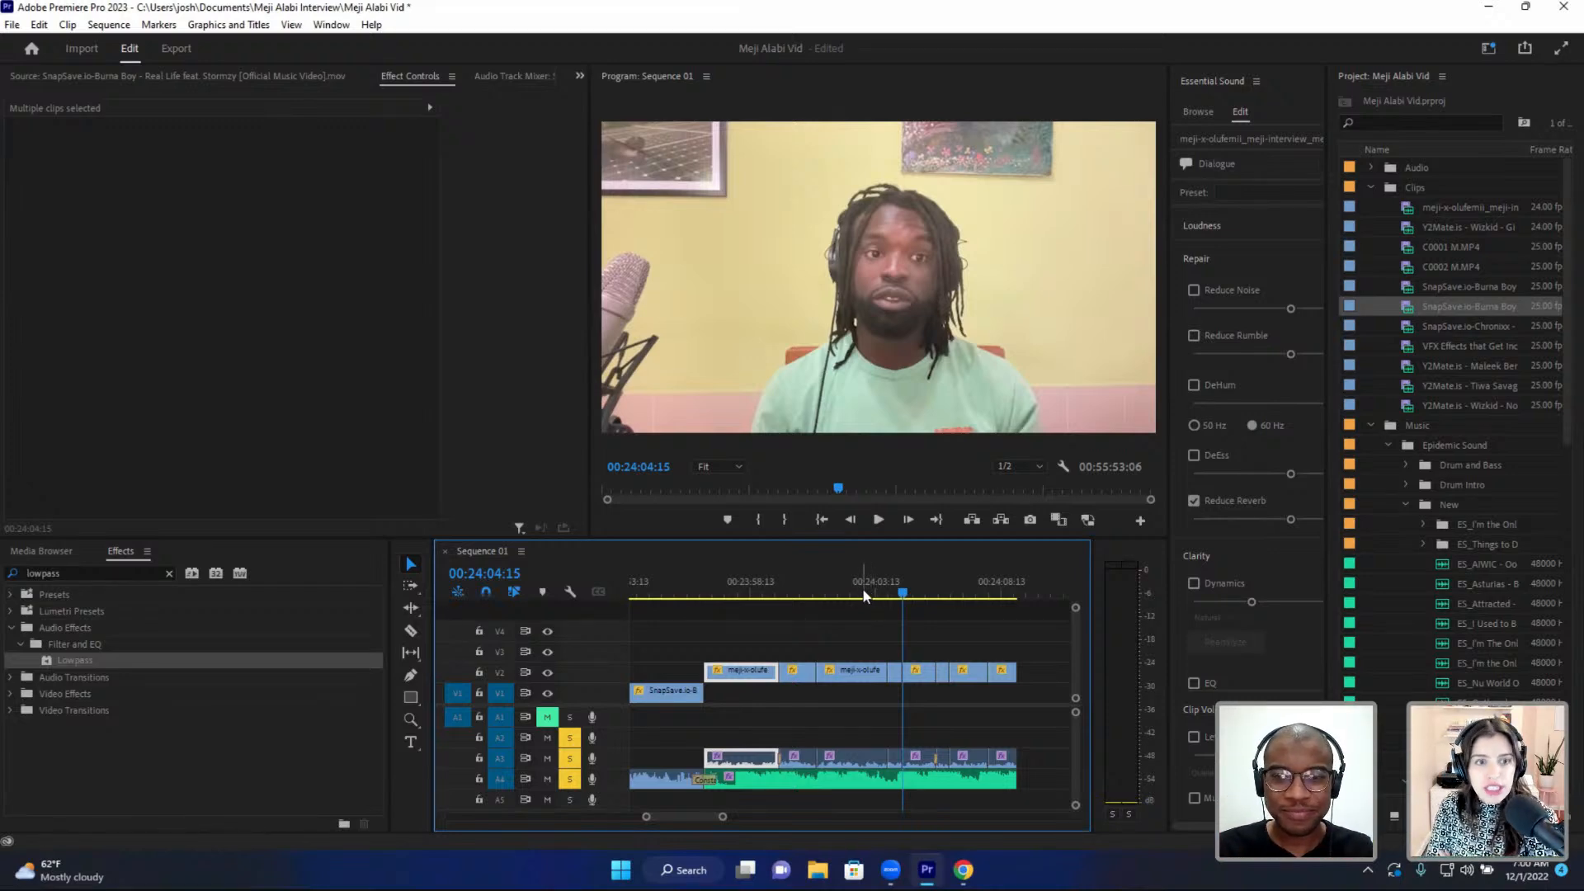
pyautogui.click(805, 589)
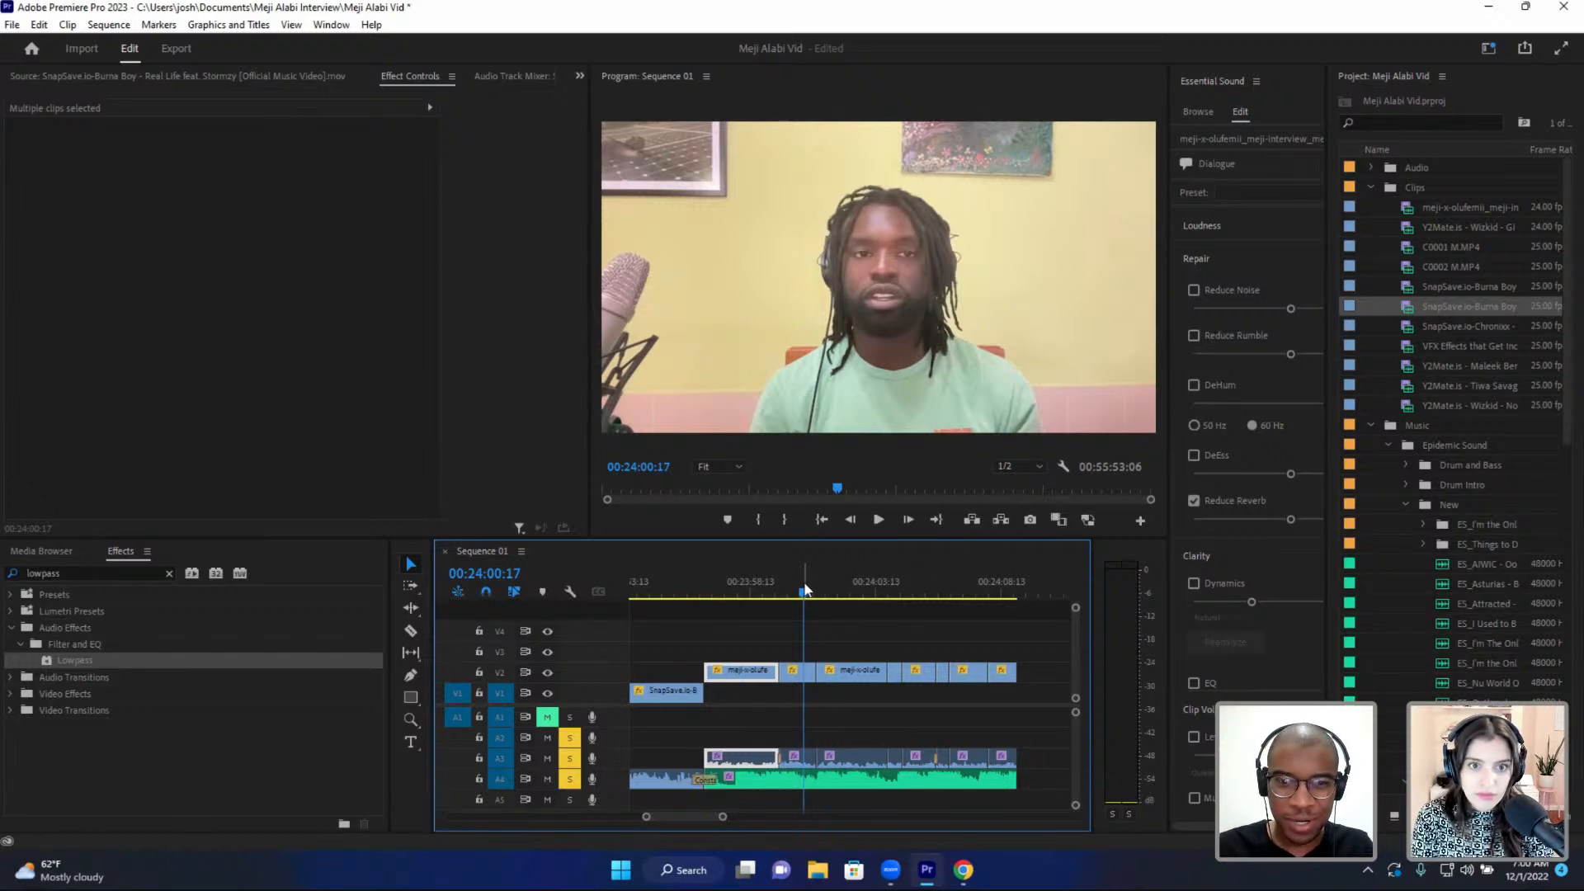
pyautogui.press('space')
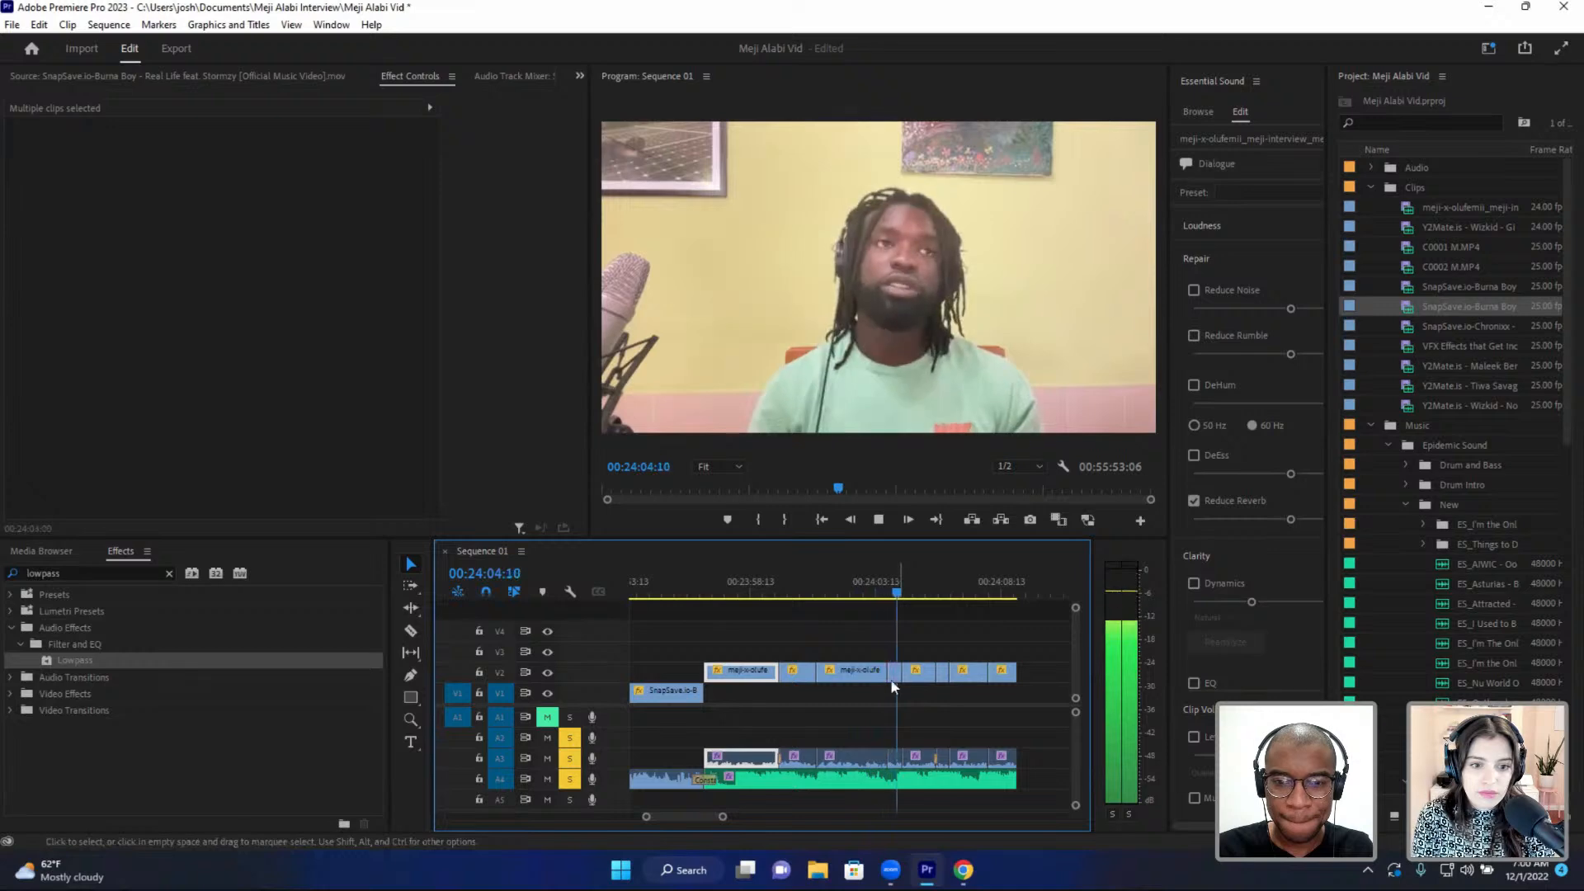
pyautogui.press('space')
# - Add a Constant Power crossfade to the interview audio cut near 00:24:04, shorten it to 6 frames and play it
pyautogui.press('=')
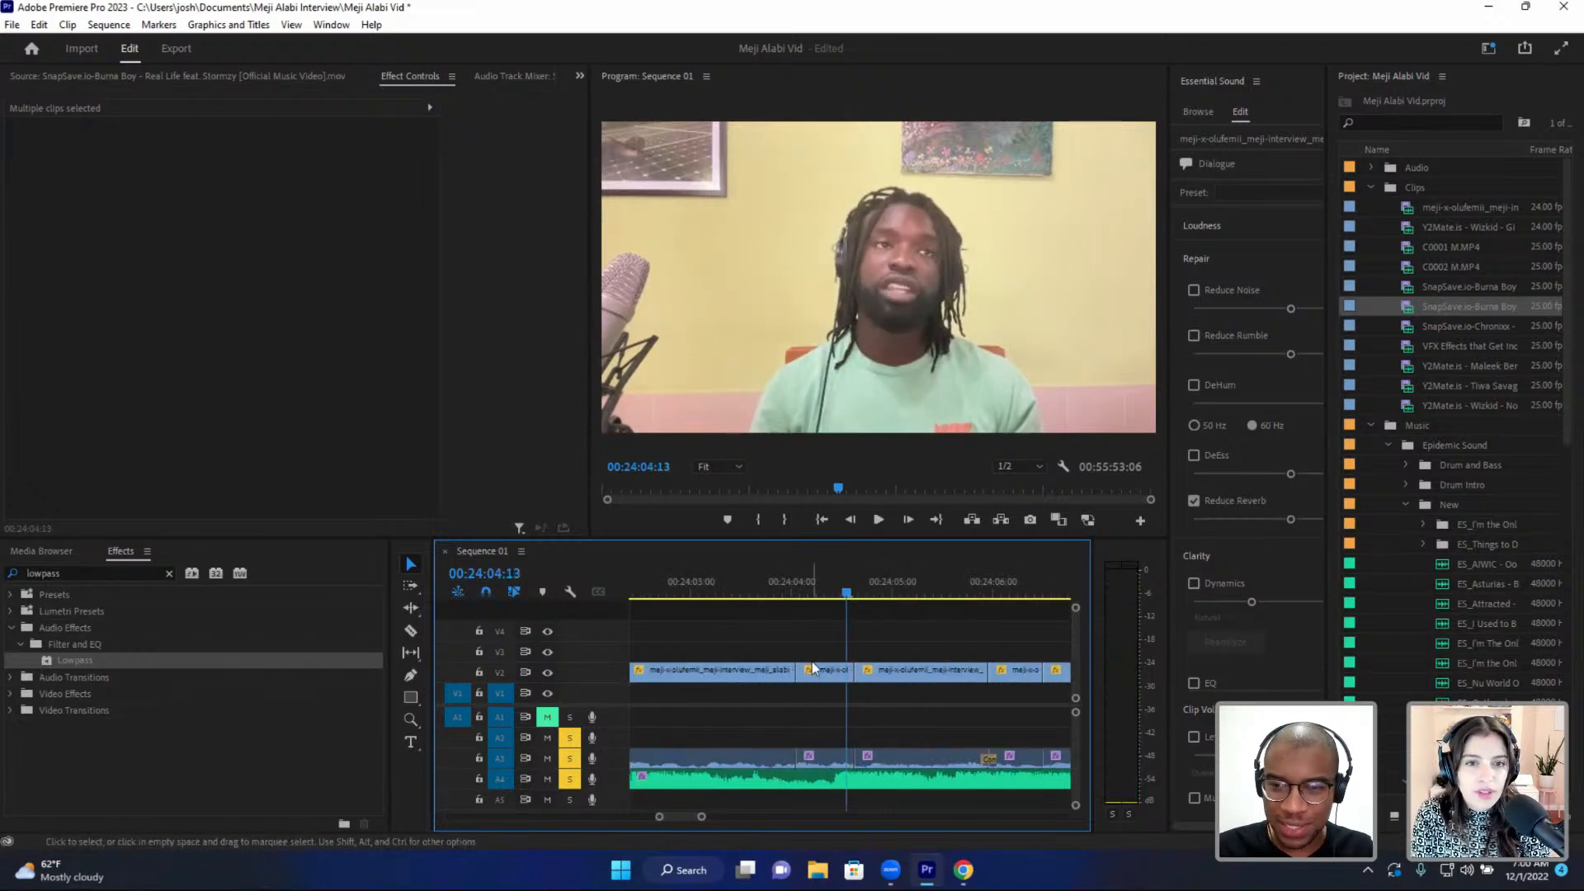
pyautogui.click(766, 594)
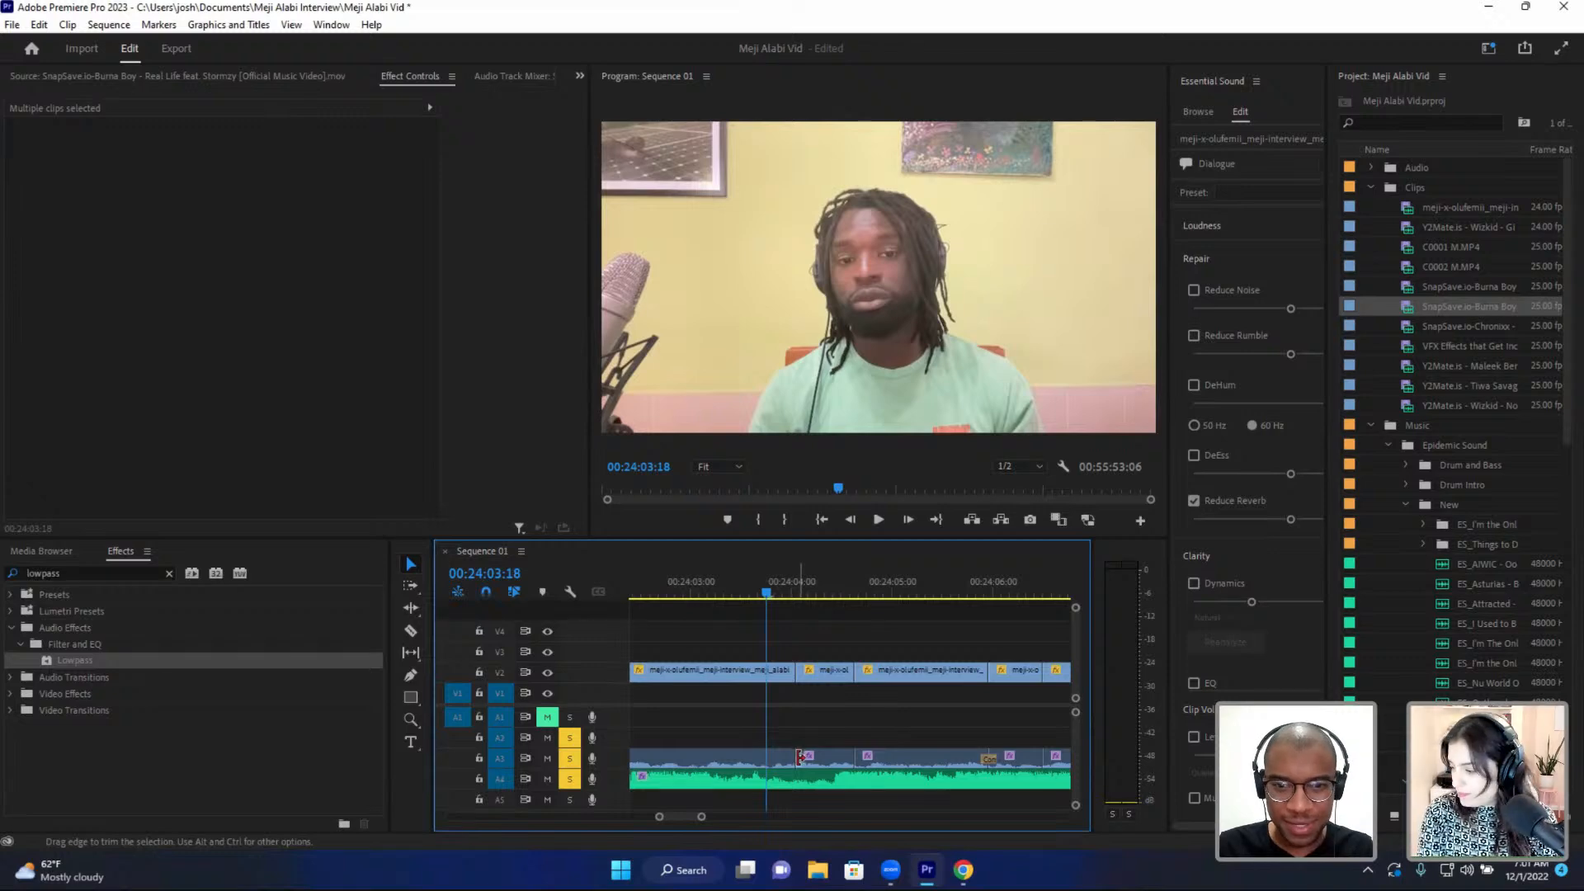
pyautogui.rightClick(799, 752)
pyautogui.click(852, 730)
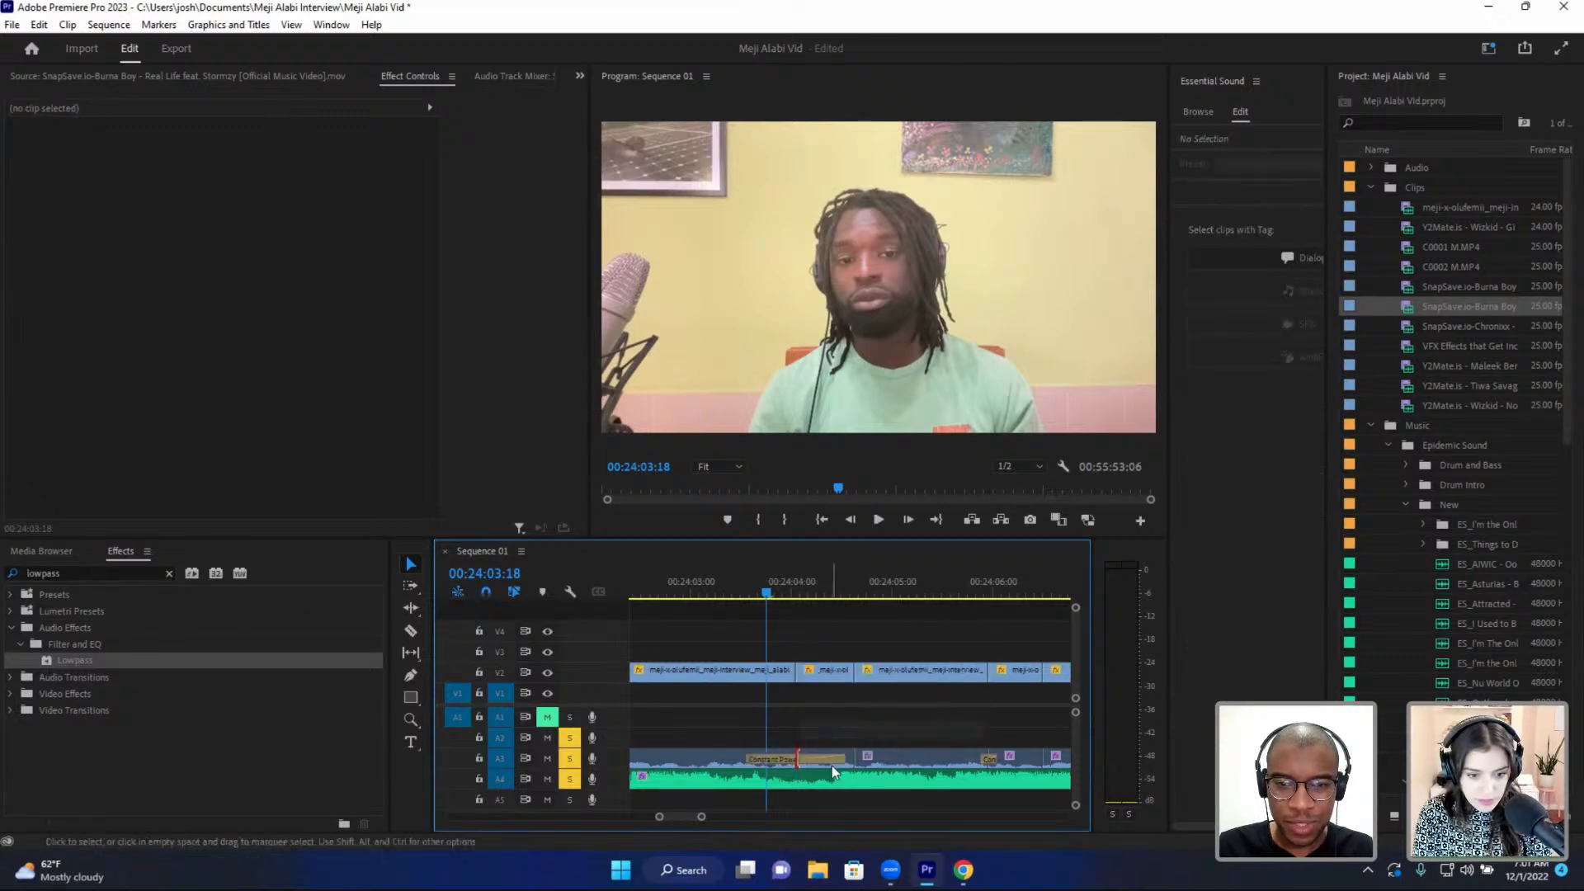
pyautogui.moveTo(846, 762); pyautogui.dragTo(803, 762)
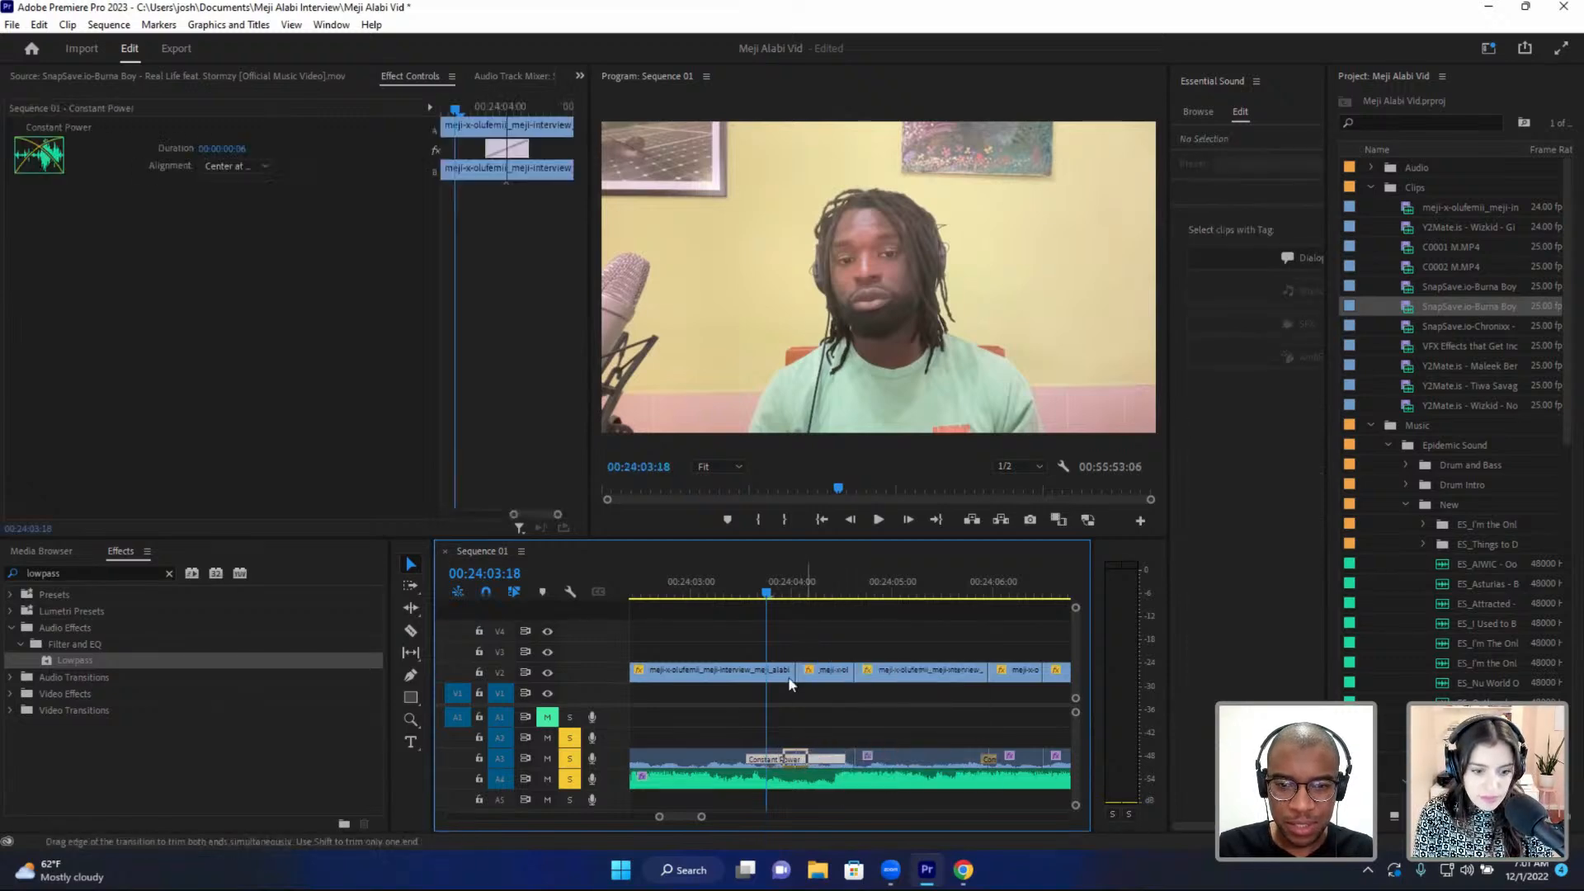
pyautogui.press('space')
pyautogui.press('space')
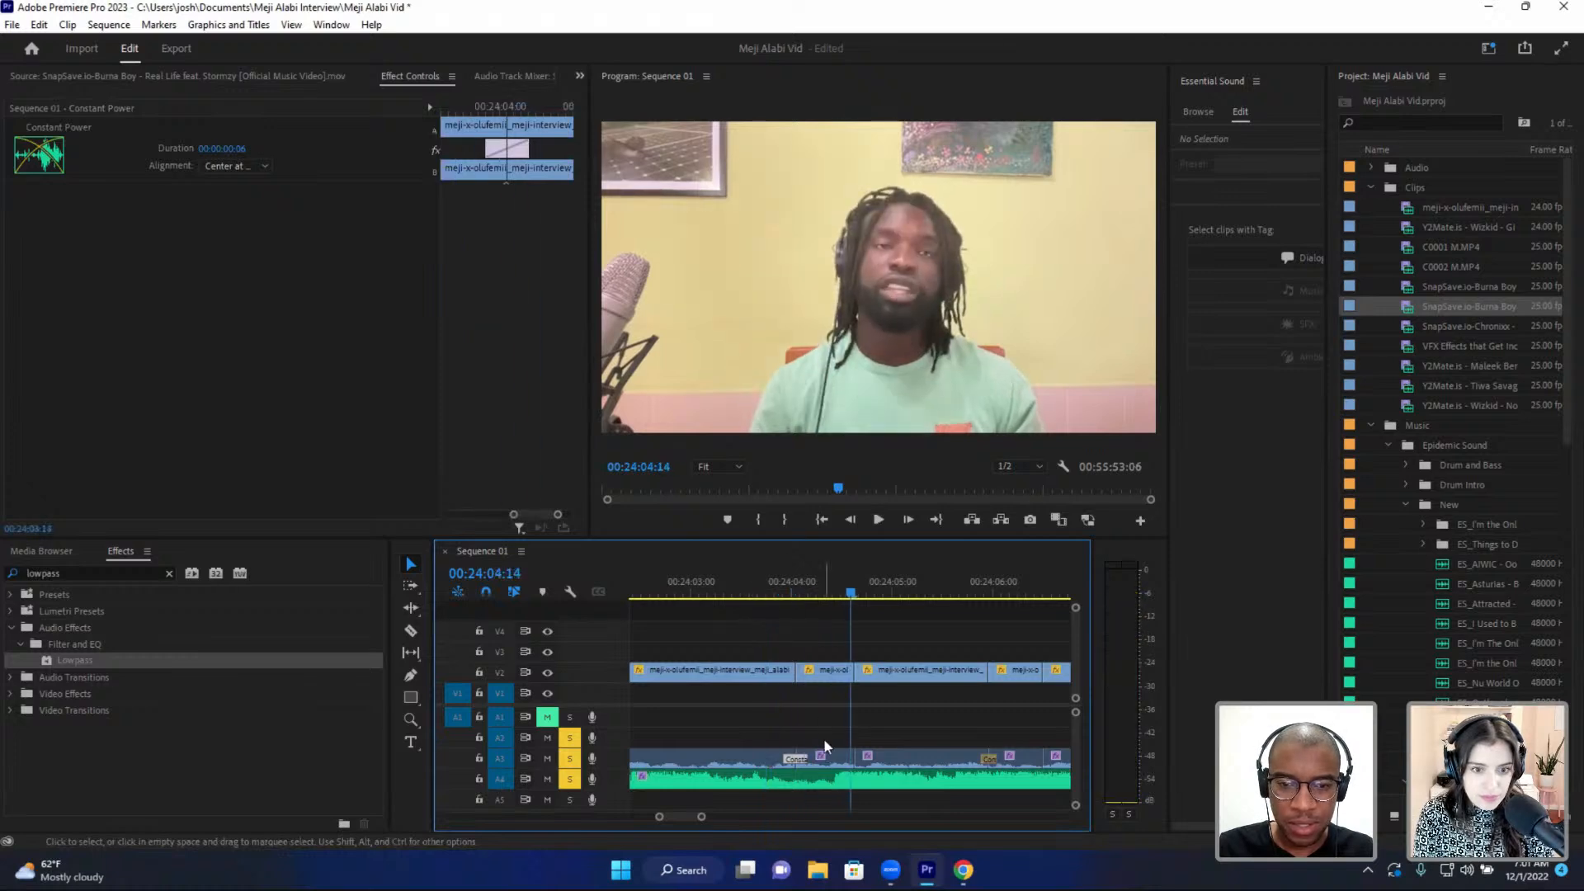
# - Shorten the Constant Power crossfade at the 00:24:04 cut to 2 frames and play across it from about 00:24:03
pyautogui.press('=')
pyautogui.moveTo(757, 760); pyautogui.dragTo(741, 760)
pyautogui.scroll(2, 745, 657)
pyautogui.click(714, 581)
pyautogui.press('space')
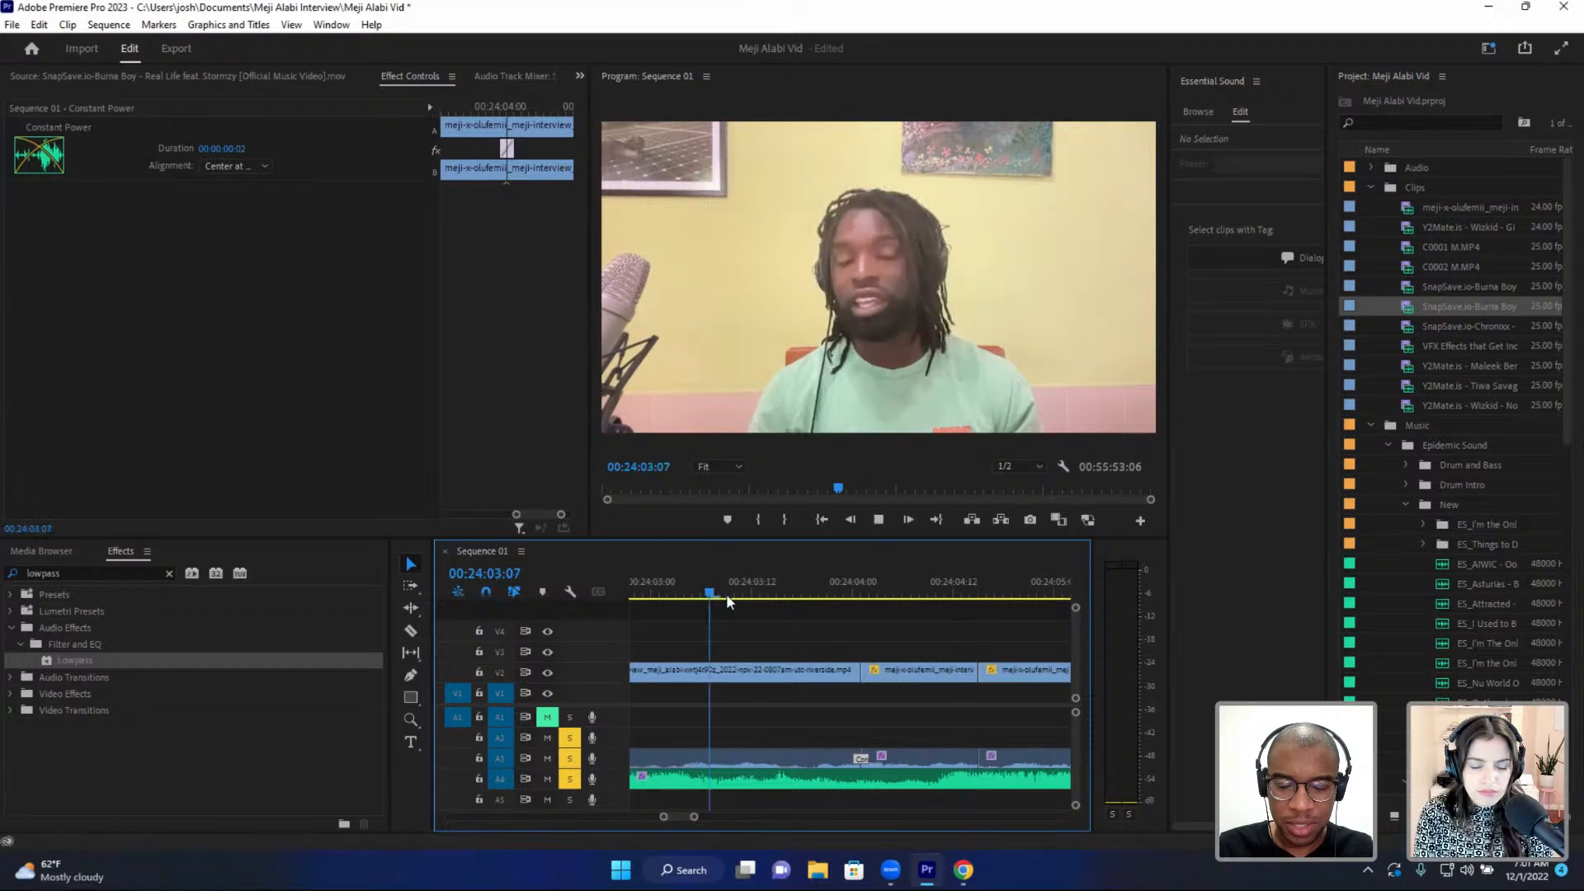
pyautogui.press('space')
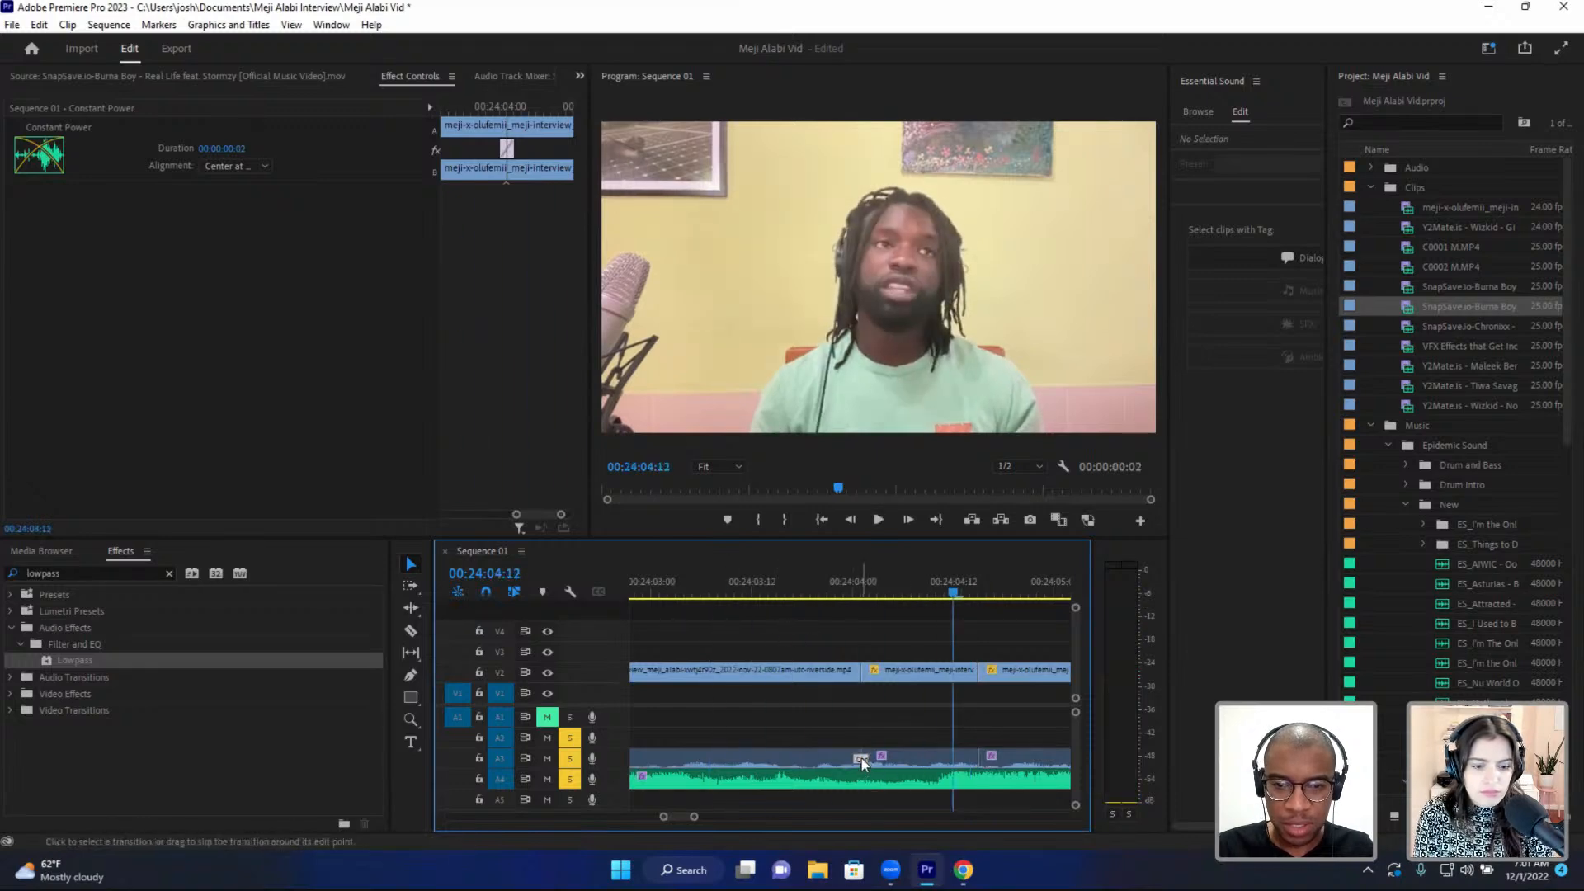
# - Remove the audio crossfade from the 00:24:04 cut and play the plain cut
pyautogui.click(852, 713)
pyautogui.click(760, 581)
pyautogui.press('space')
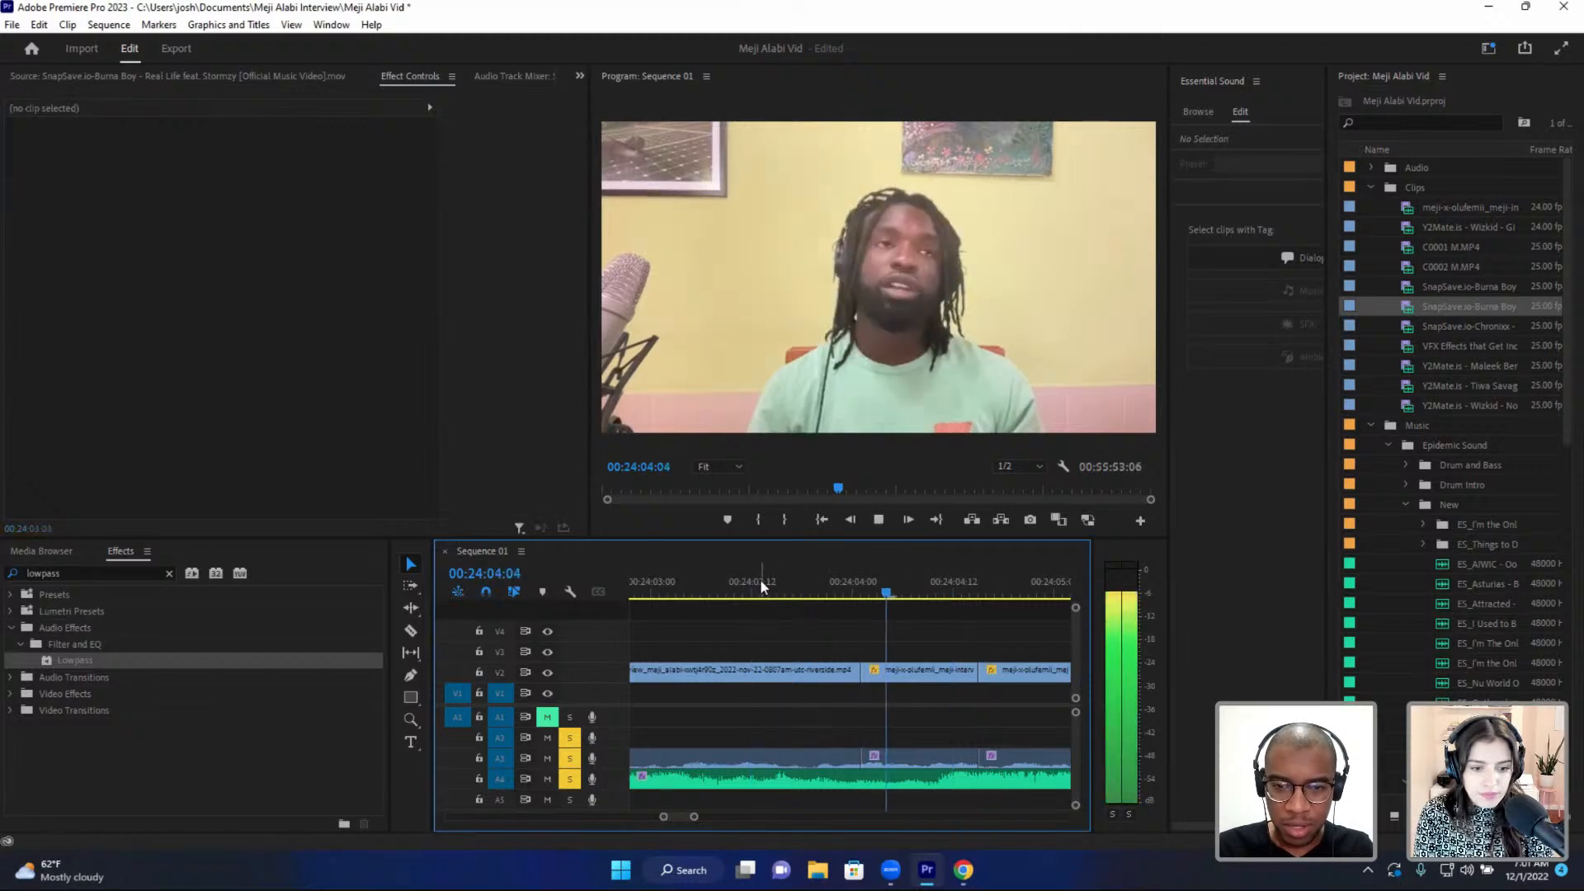
pyautogui.press('space')
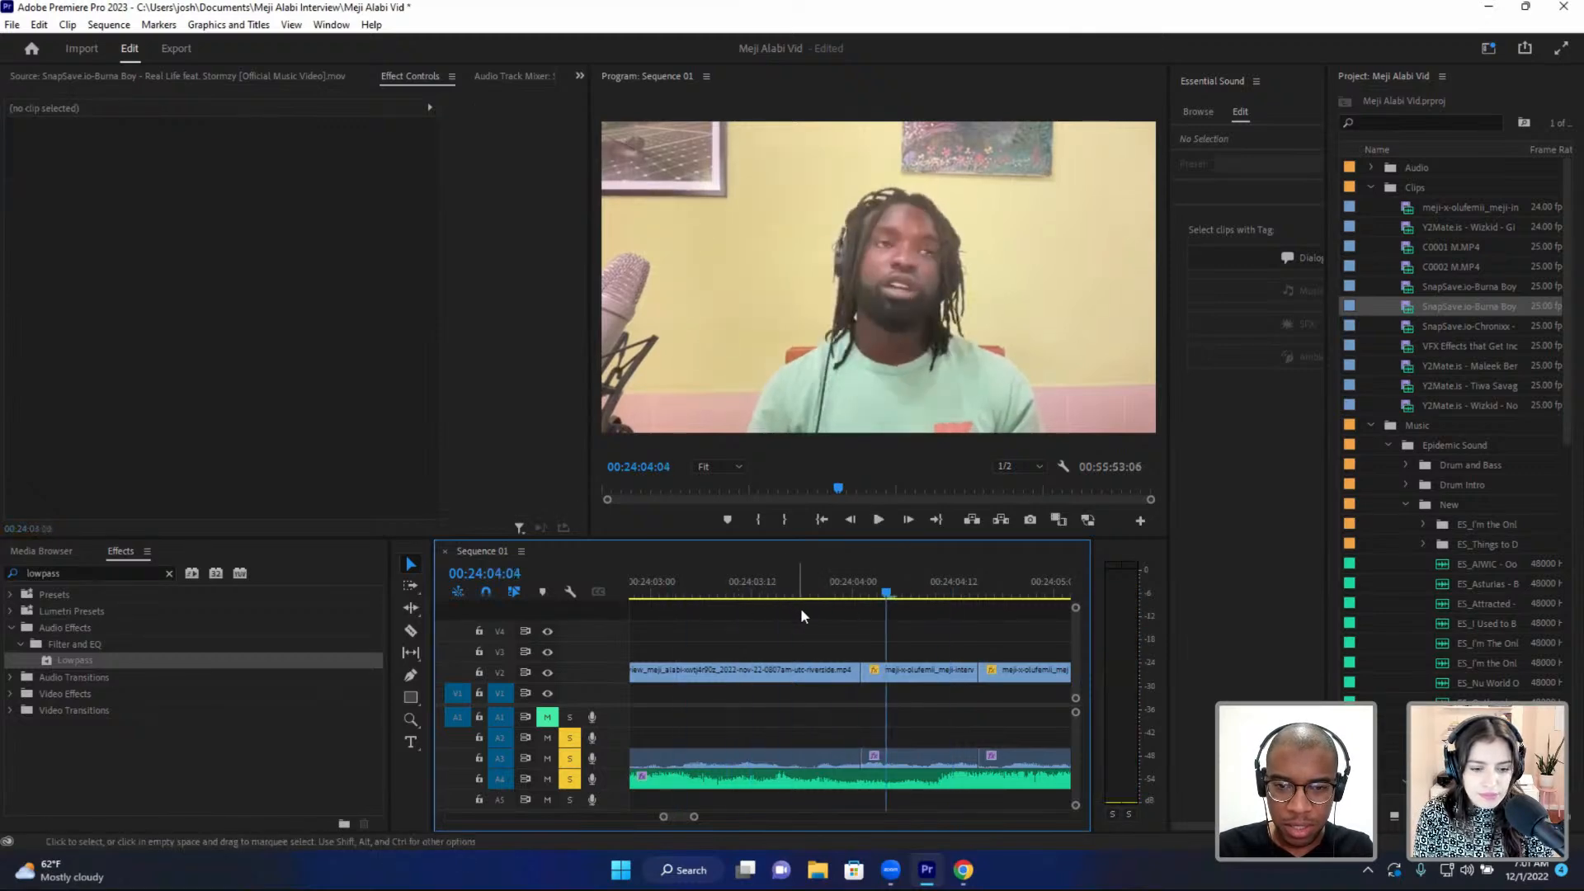
# - Try shifting the clips after the 00:24:04 cut and extending the preceding clip to 00:24:04:14, play it, and undo the extension
pyautogui.press('-')
pyautogui.press('-')
pyautogui.press('-')
pyautogui.moveTo(1009, 639); pyautogui.dragTo(928, 756)
pyautogui.click(843, 591)
pyautogui.press('=')
pyautogui.press('=')
pyautogui.click(860, 673)
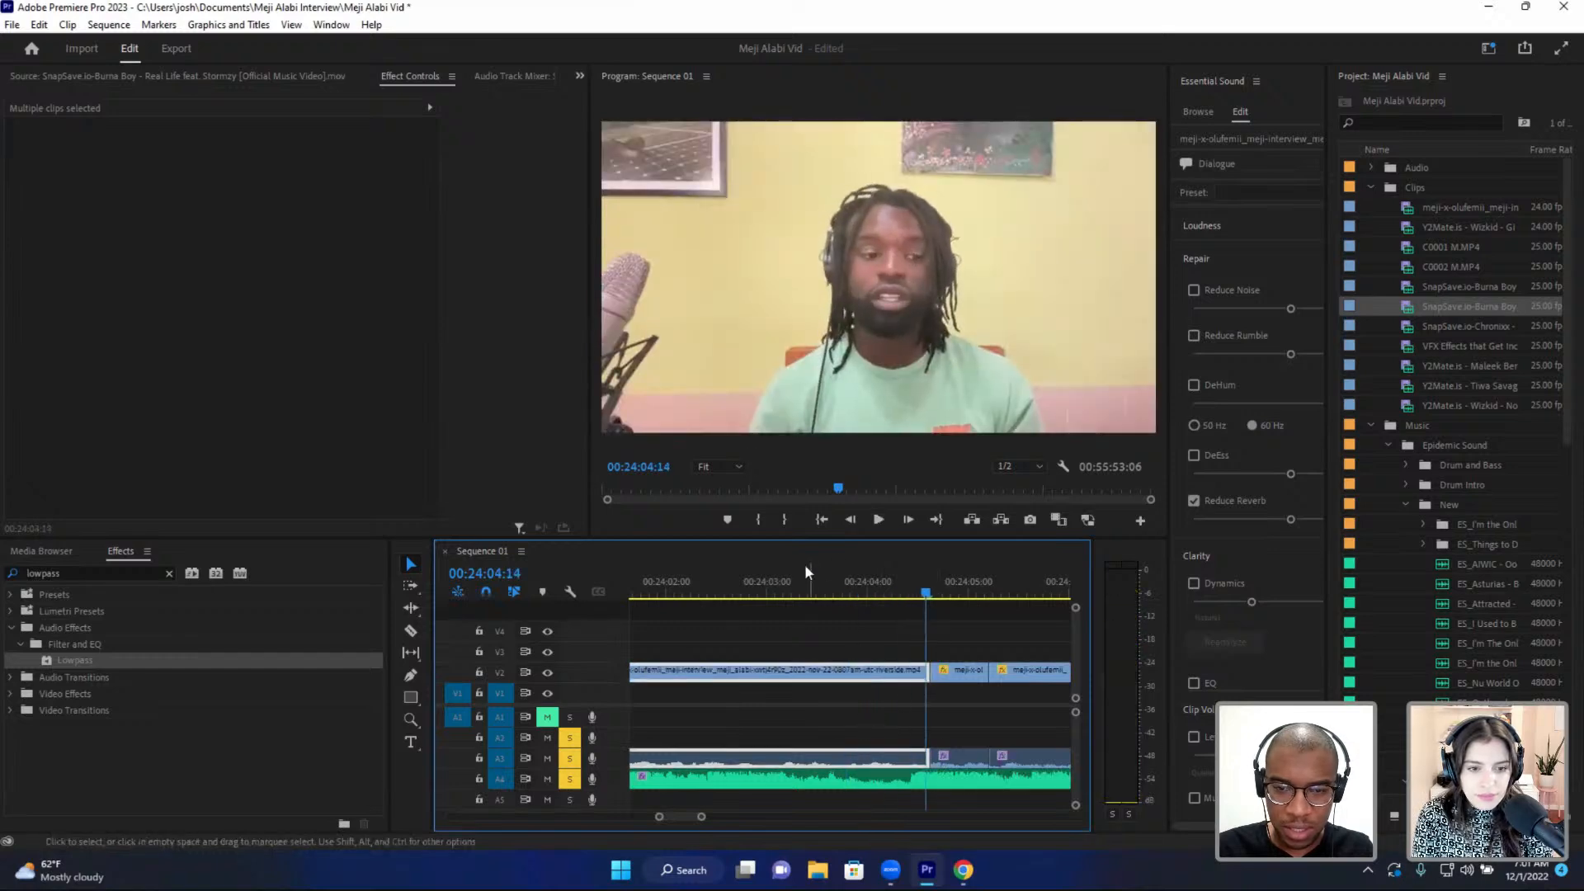
pyautogui.click(796, 585)
pyautogui.press('space')
pyautogui.press('space')
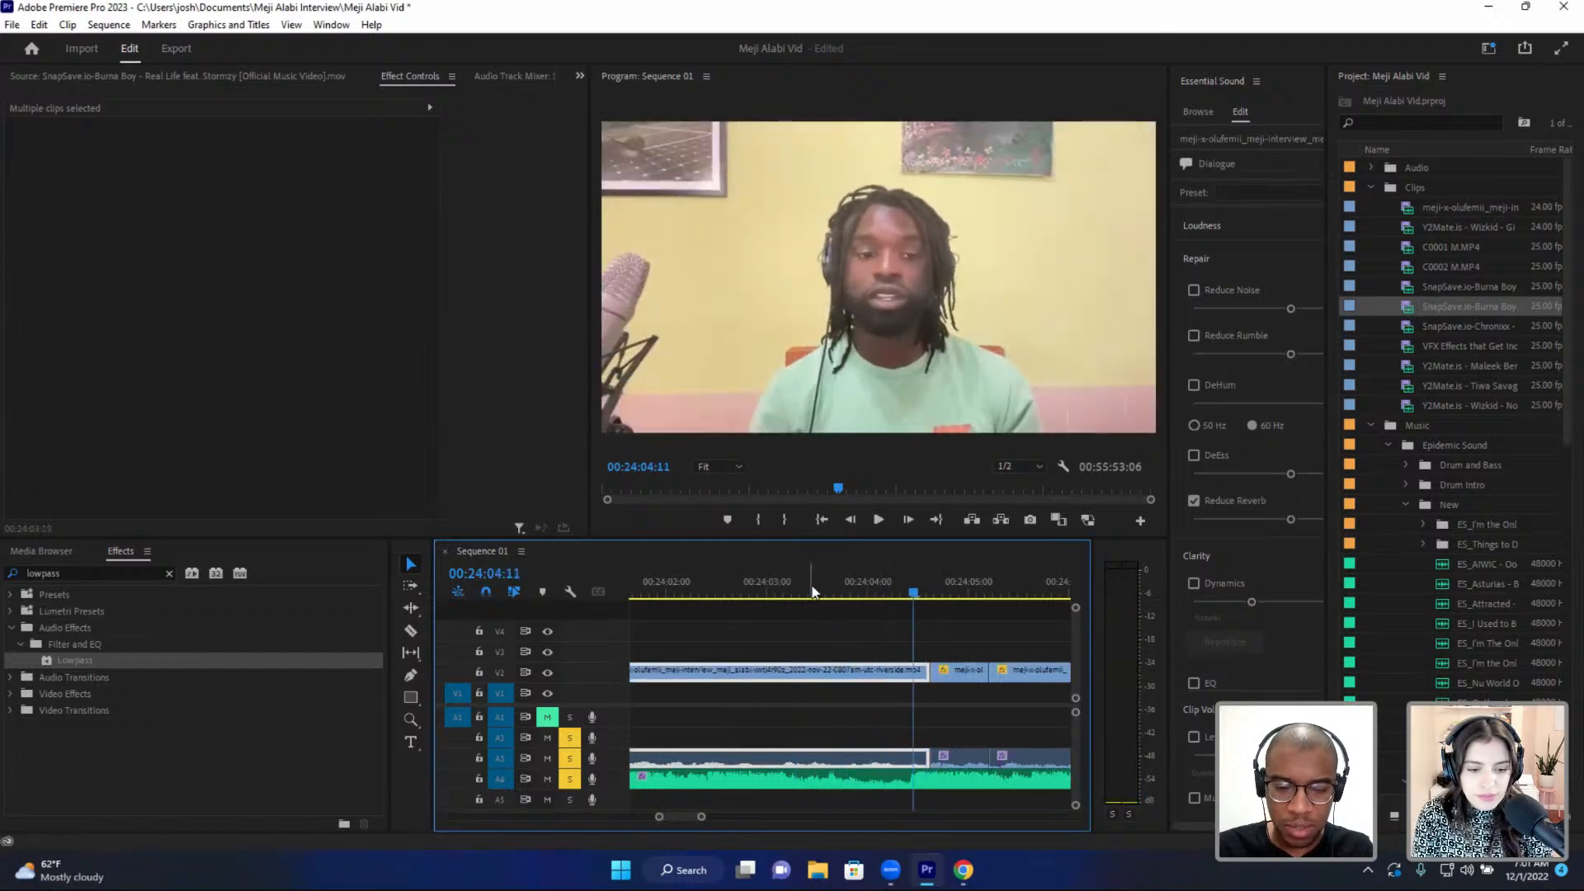
pyautogui.hotkey('ctrl', 'z')
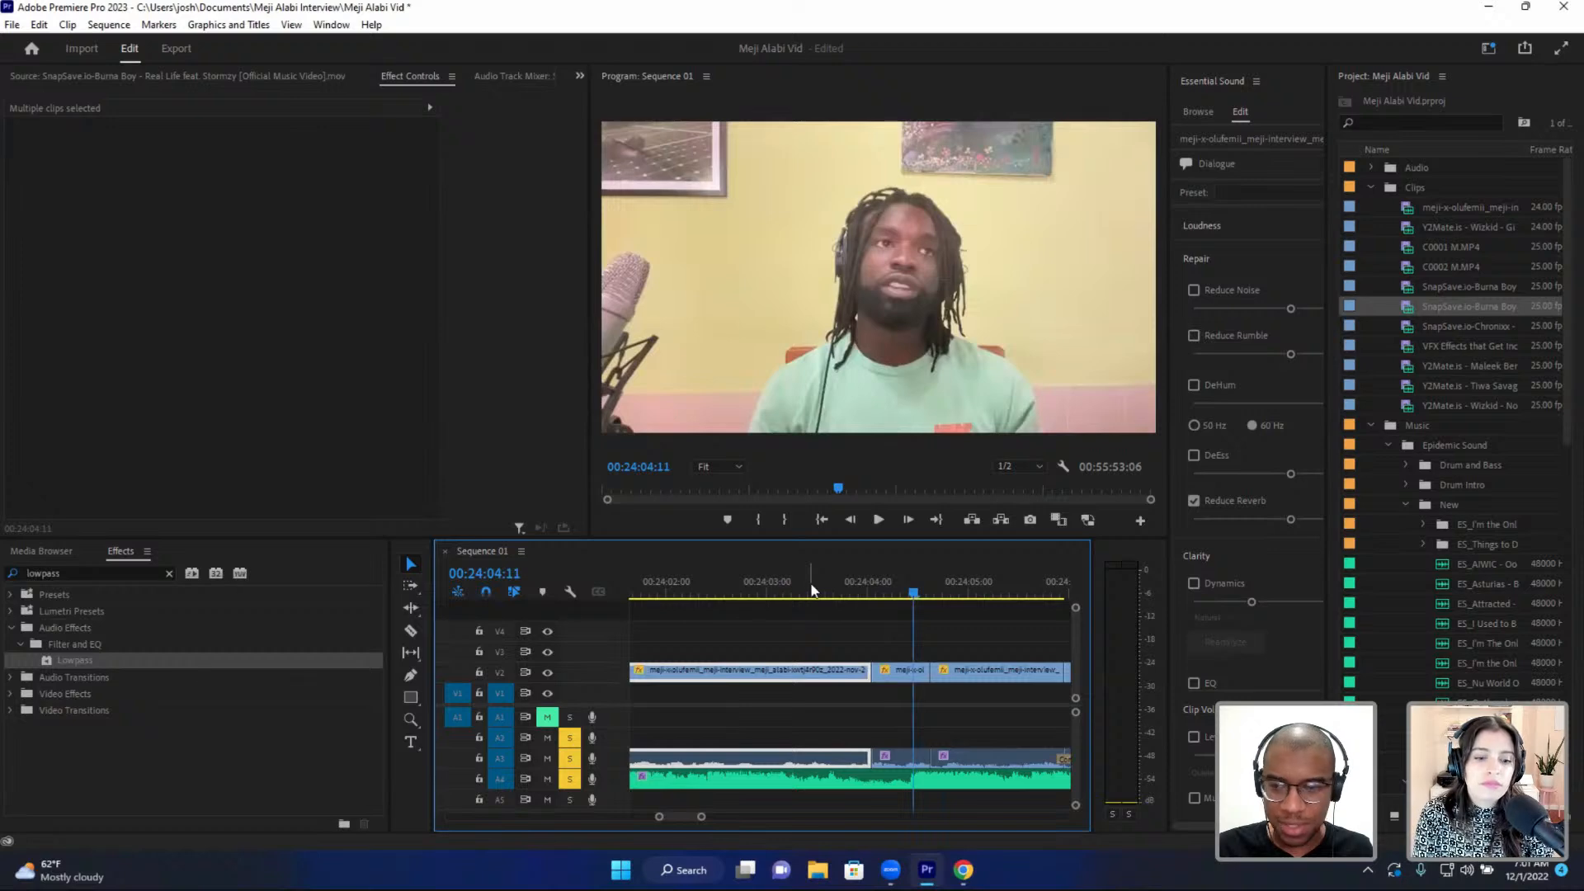
# - Apply default transitions at the 00:24:04 cut, delete the Cross Dissolve, shorten the Constant Power crossfade to 2 frames and play it
pyautogui.click(765, 586)
pyautogui.press('space')
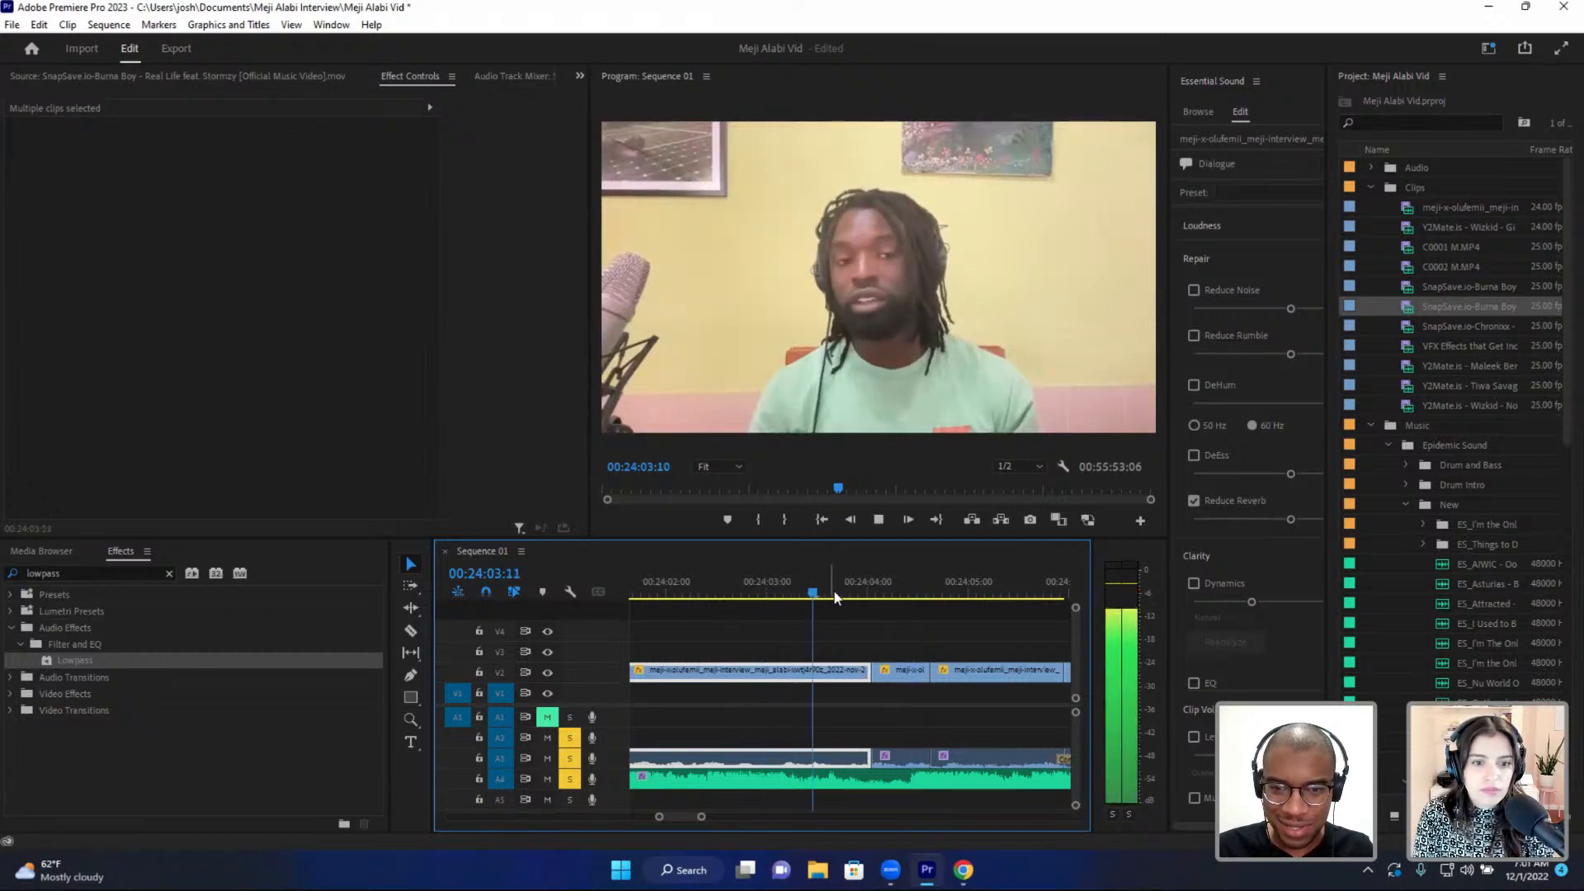
pyautogui.press('space')
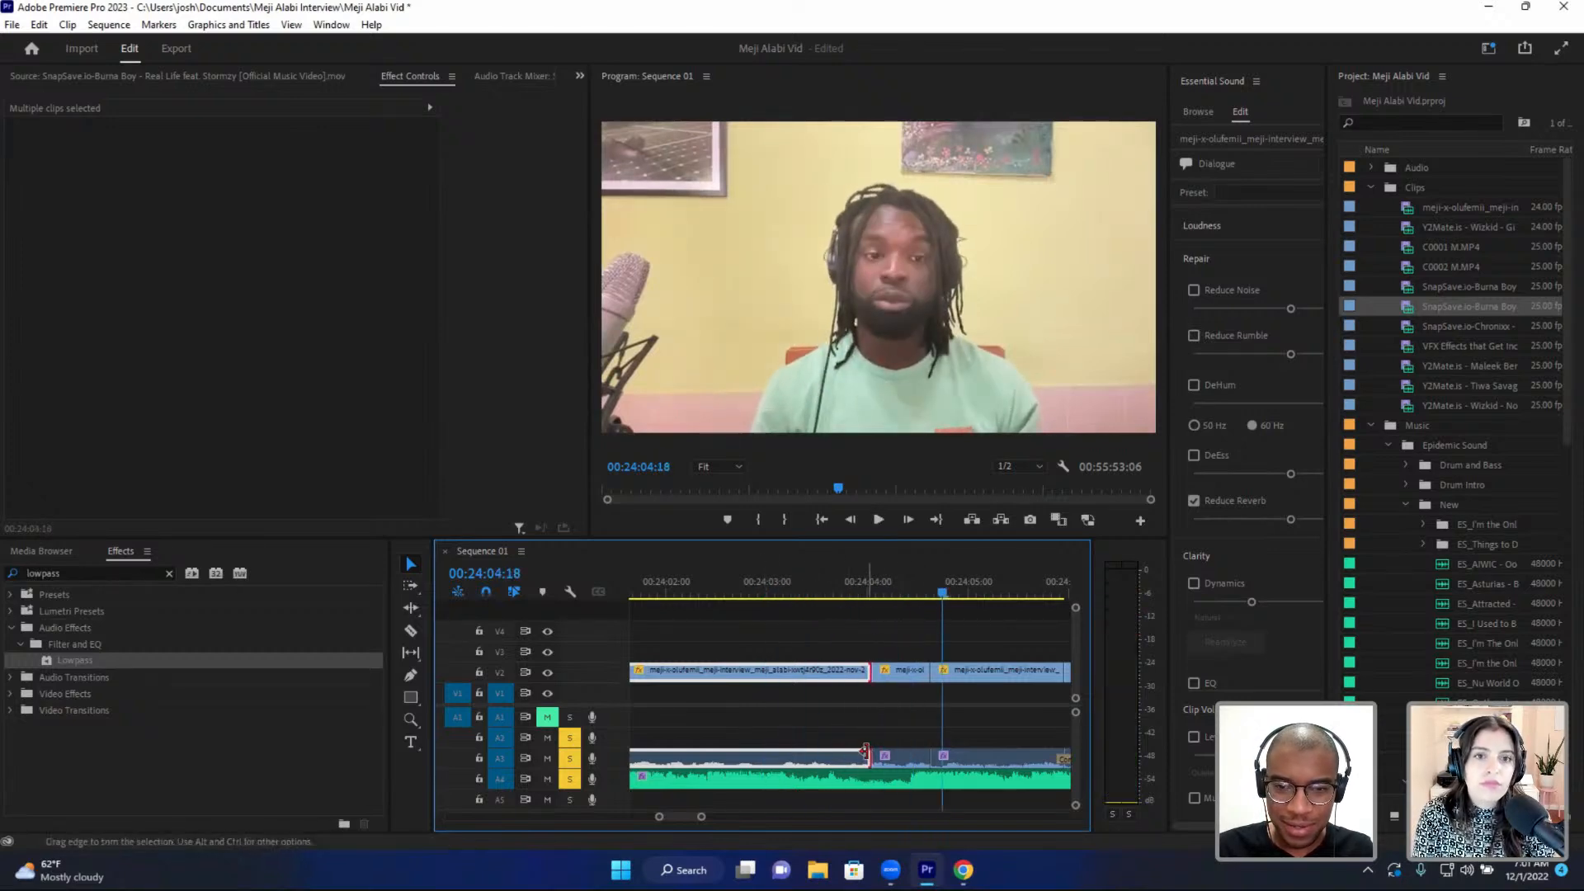
pyautogui.click(865, 756)
pyautogui.rightClick(866, 757)
pyautogui.click(914, 731)
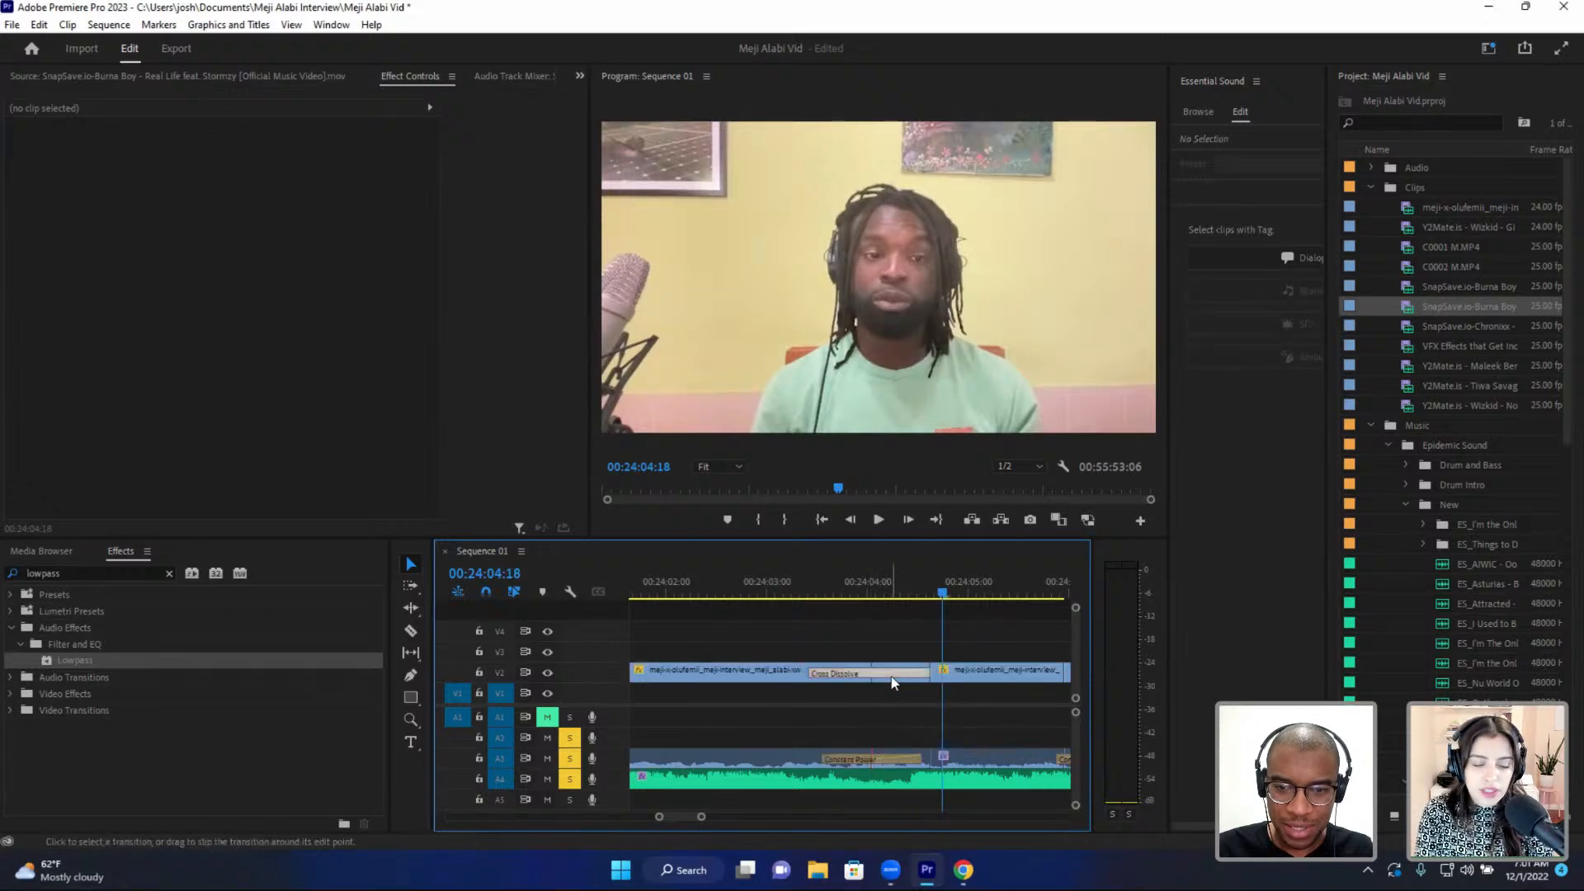
pyautogui.click(891, 681)
pyautogui.press('Delete')
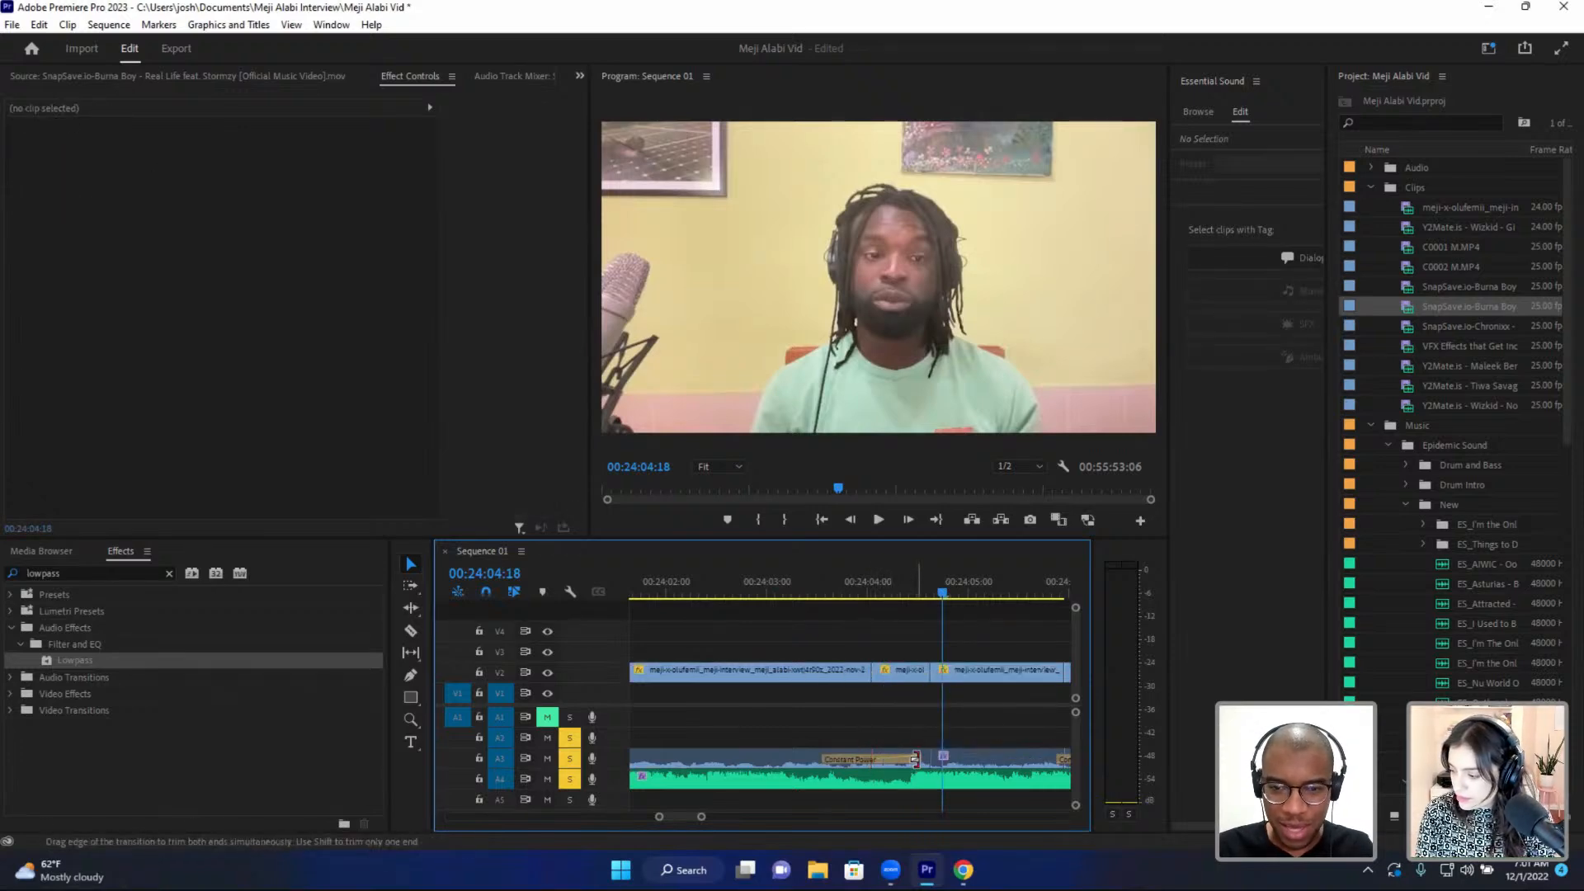
pyautogui.moveTo(918, 759); pyautogui.dragTo(872, 759)
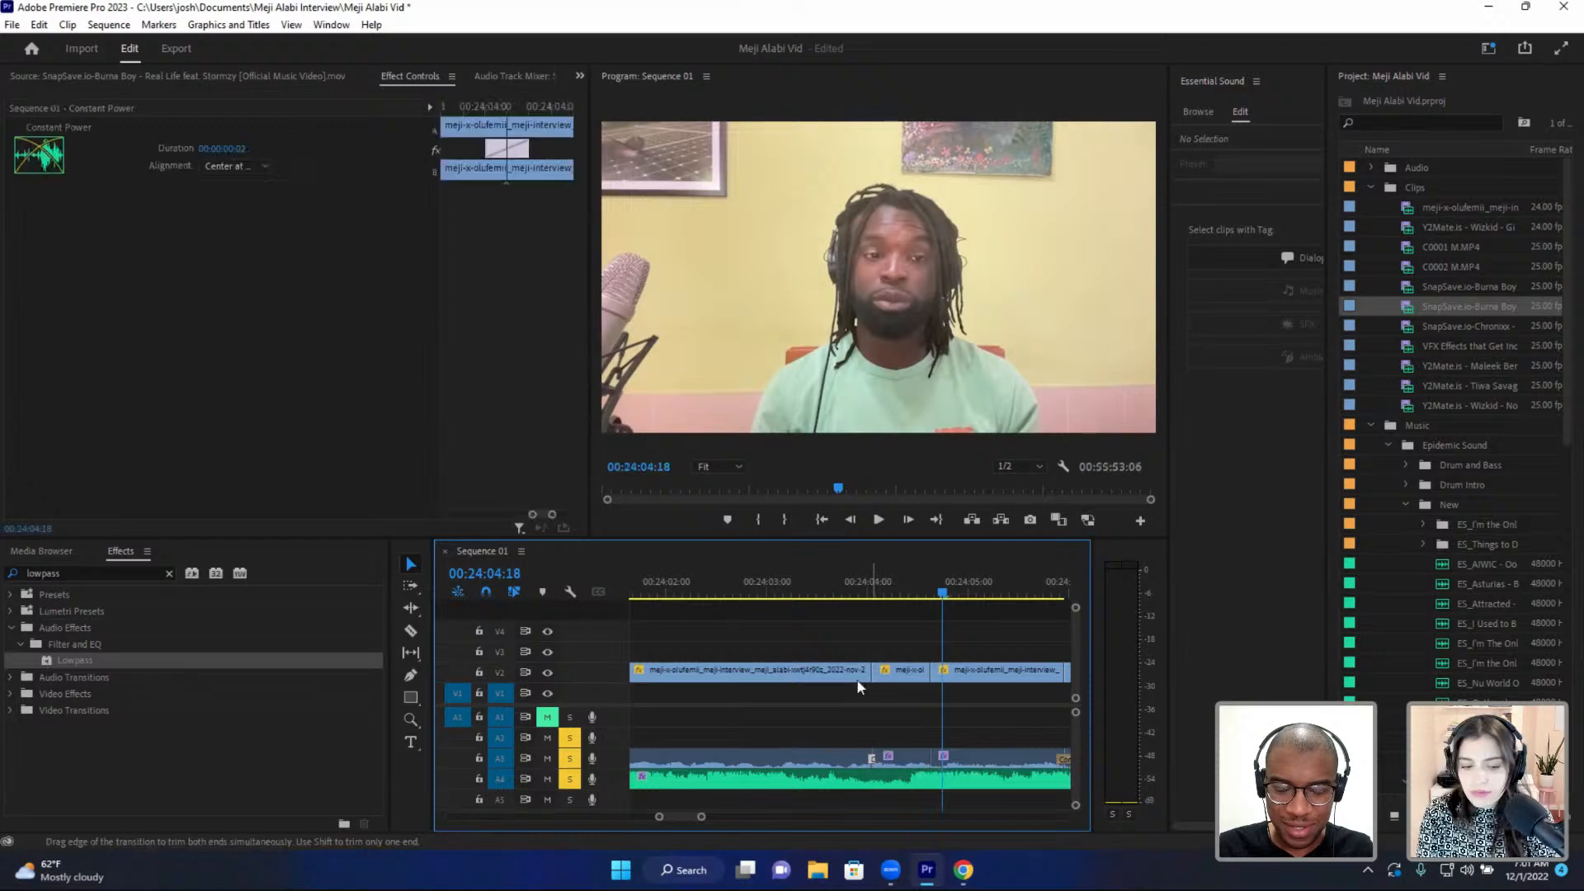
pyautogui.click(776, 588)
pyautogui.press('space')
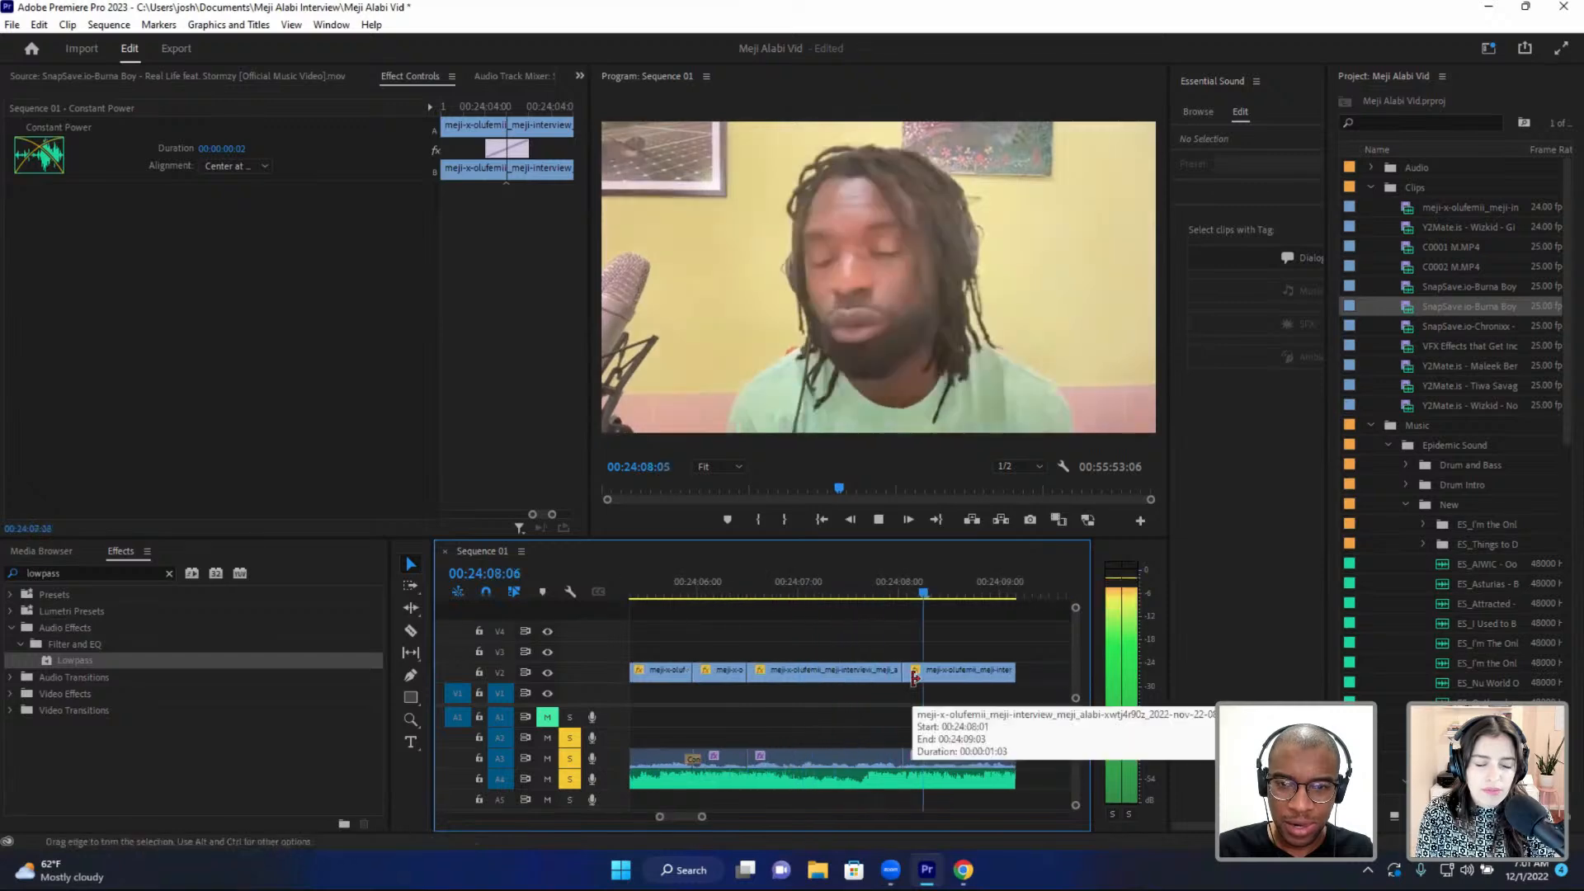
# - Add a Constant Power crossfade to the interview audio cut near 00:24:08 and shorten it to 2 frames
pyautogui.press('space')
pyautogui.click(881, 580)
pyautogui.press('space')
pyautogui.press('space')
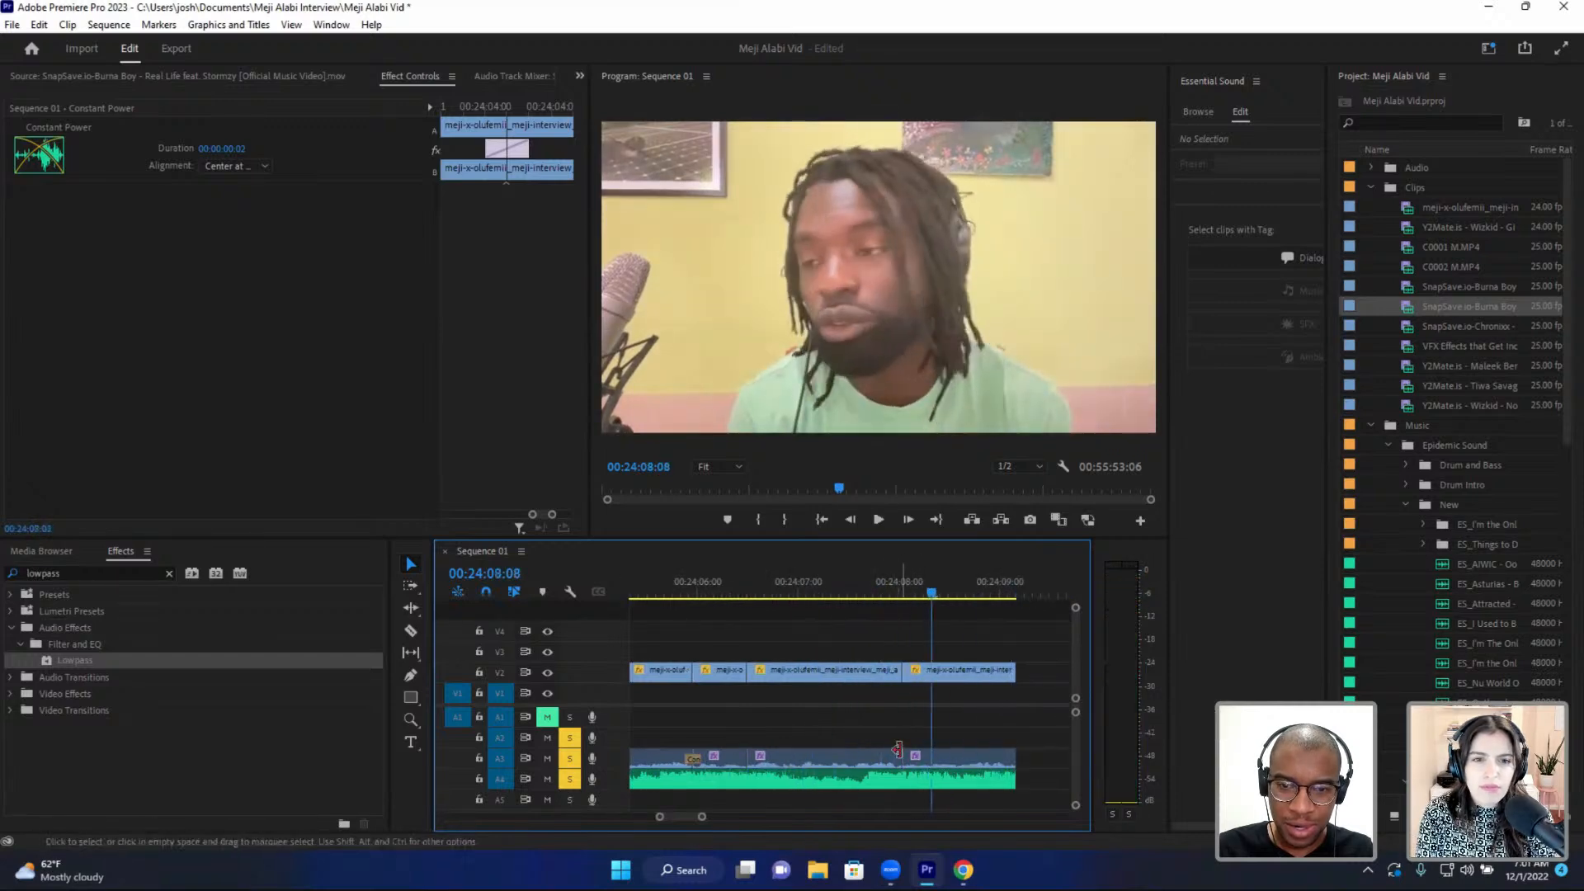
pyautogui.click(898, 756)
pyautogui.rightClick(897, 757)
pyautogui.click(949, 720)
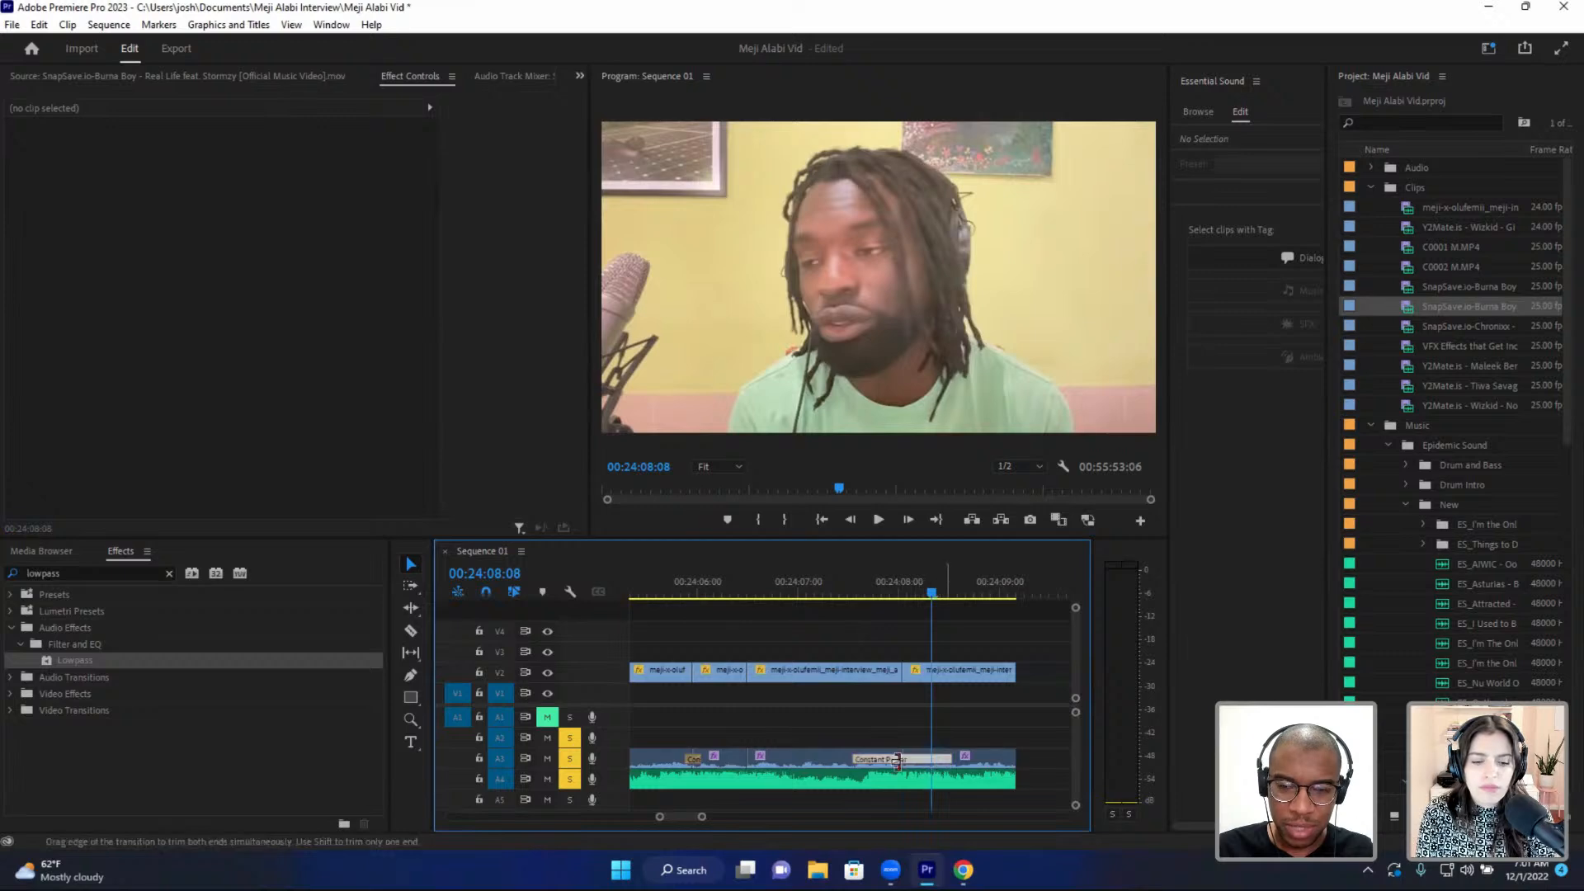
pyautogui.moveTo(898, 761); pyautogui.dragTo(904, 760)
# - Play the 00:24:08 crossfade from 00:24:07:15 through to the end of the last interview clip
pyautogui.click(863, 591)
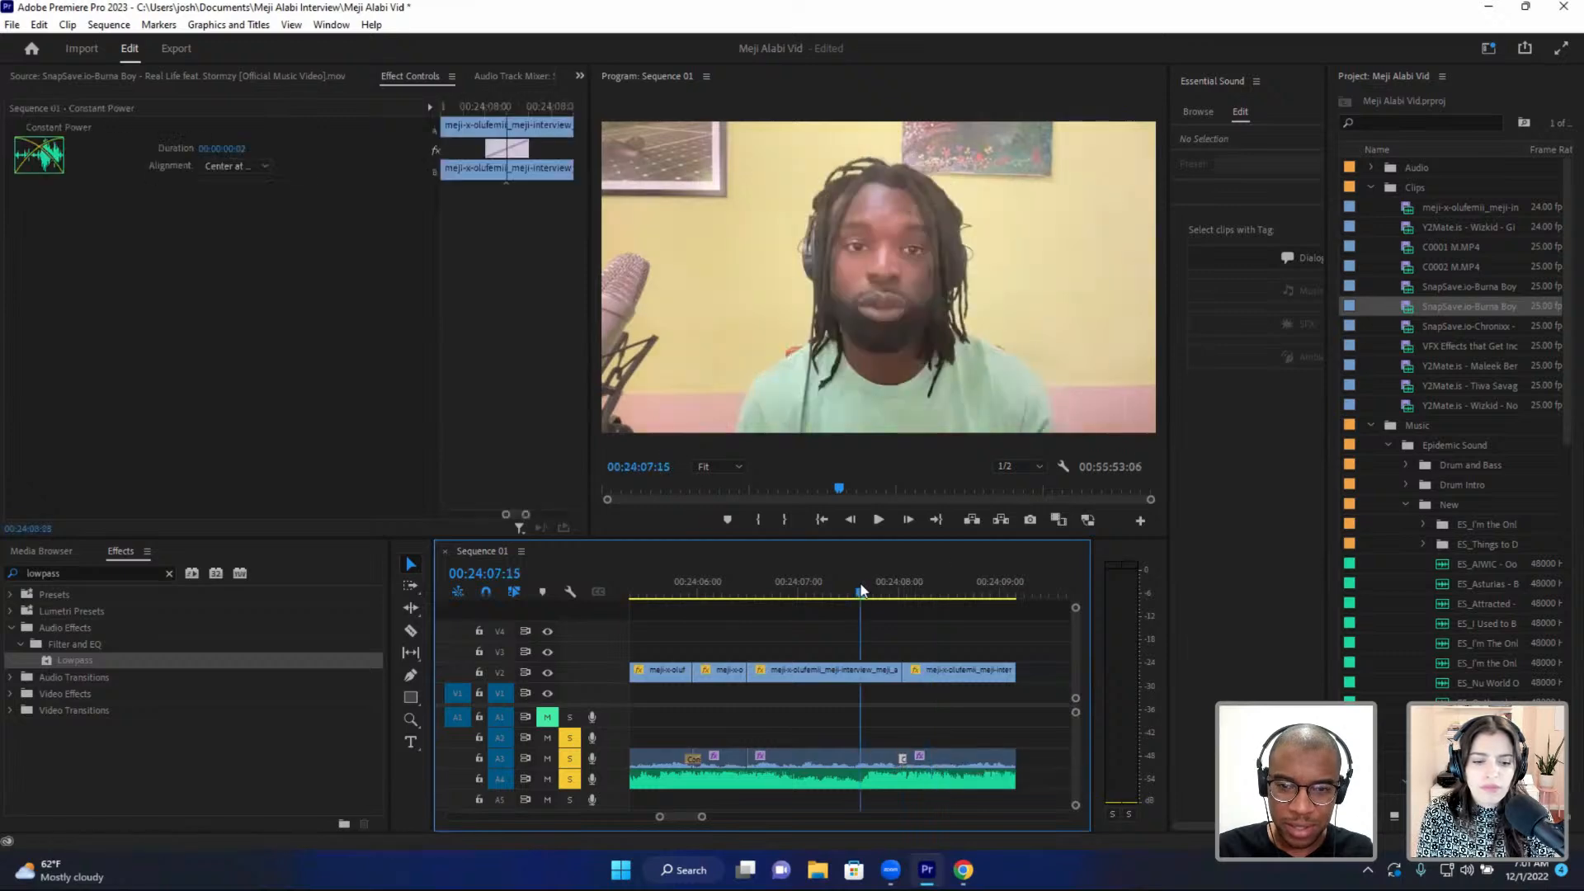
pyautogui.press('space')
pyautogui.press('space')
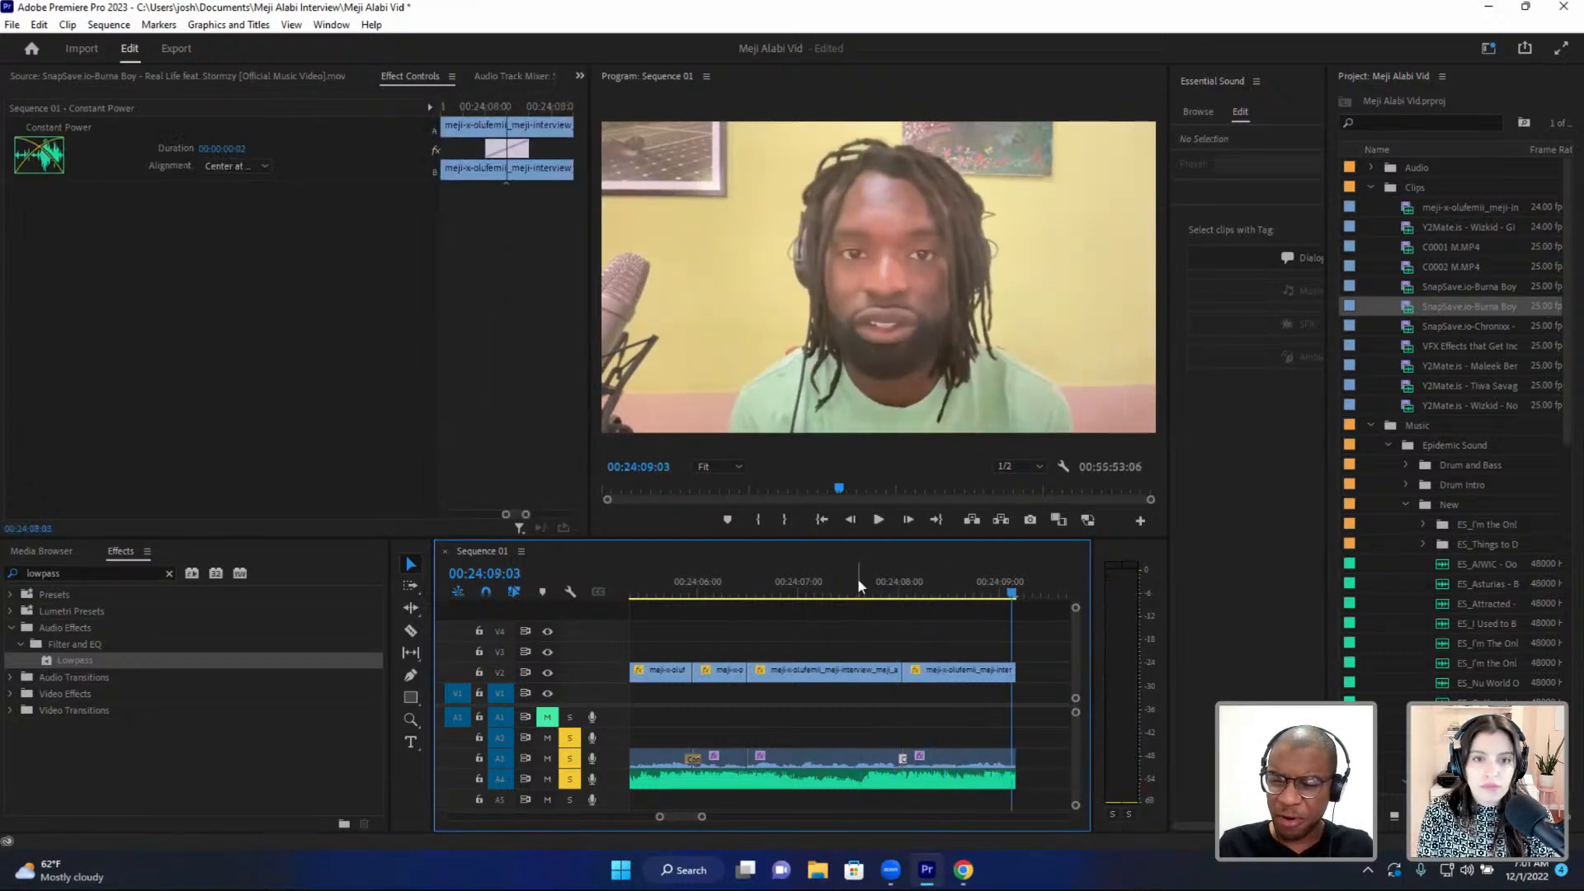
pyautogui.press('-')
pyautogui.press('-')
pyautogui.press('-')
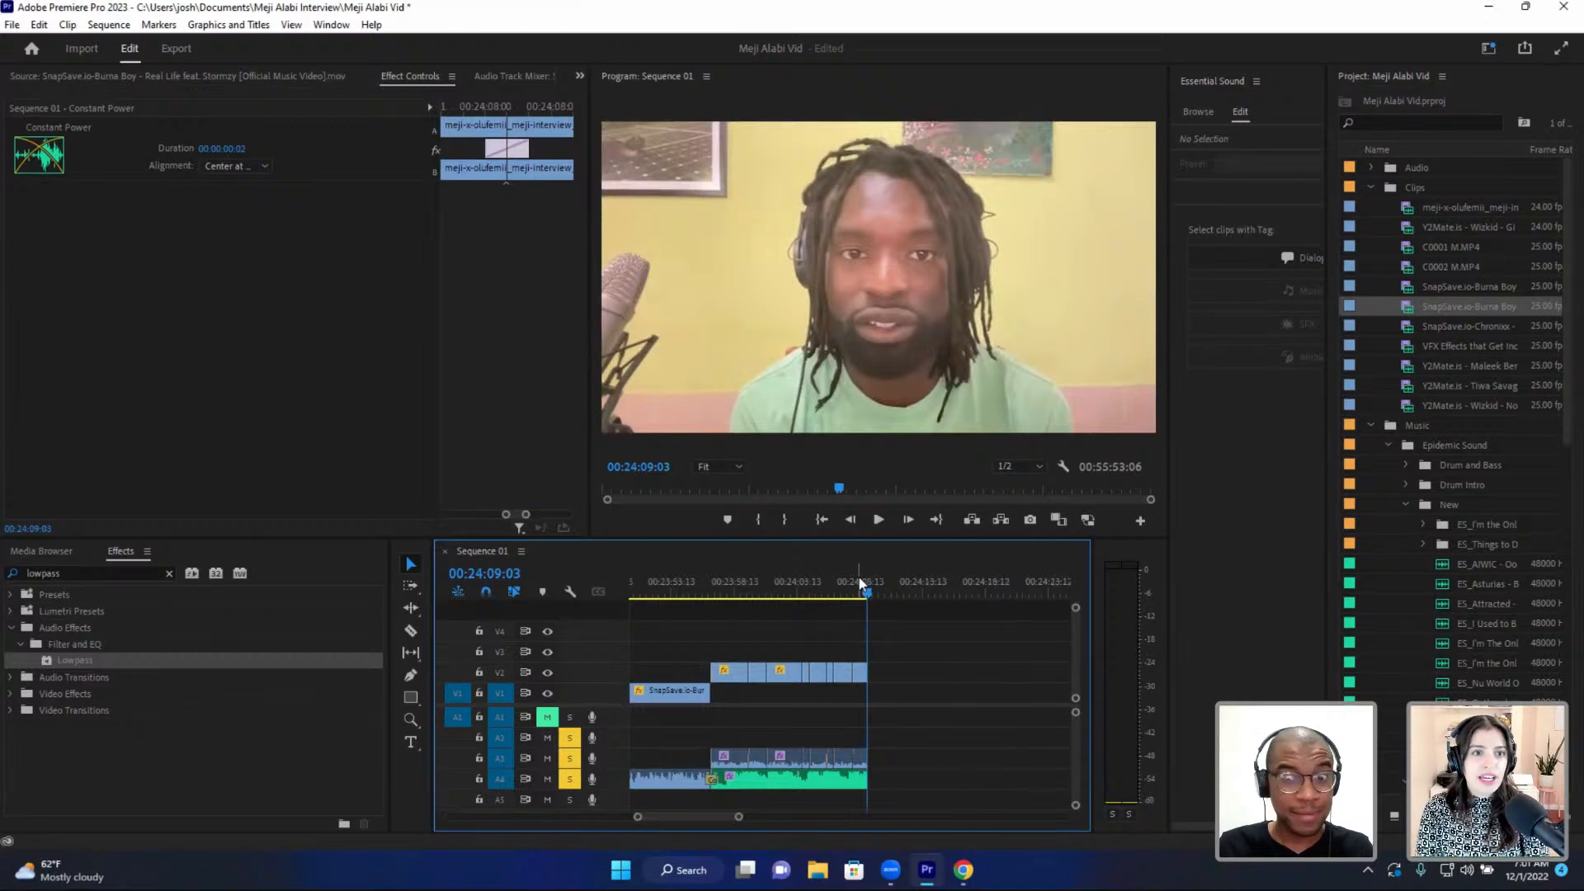
# - Play the end of the interview section from about 00:24:08, and again from about 00:24:03
pyautogui.click(853, 577)
pyautogui.press('space')
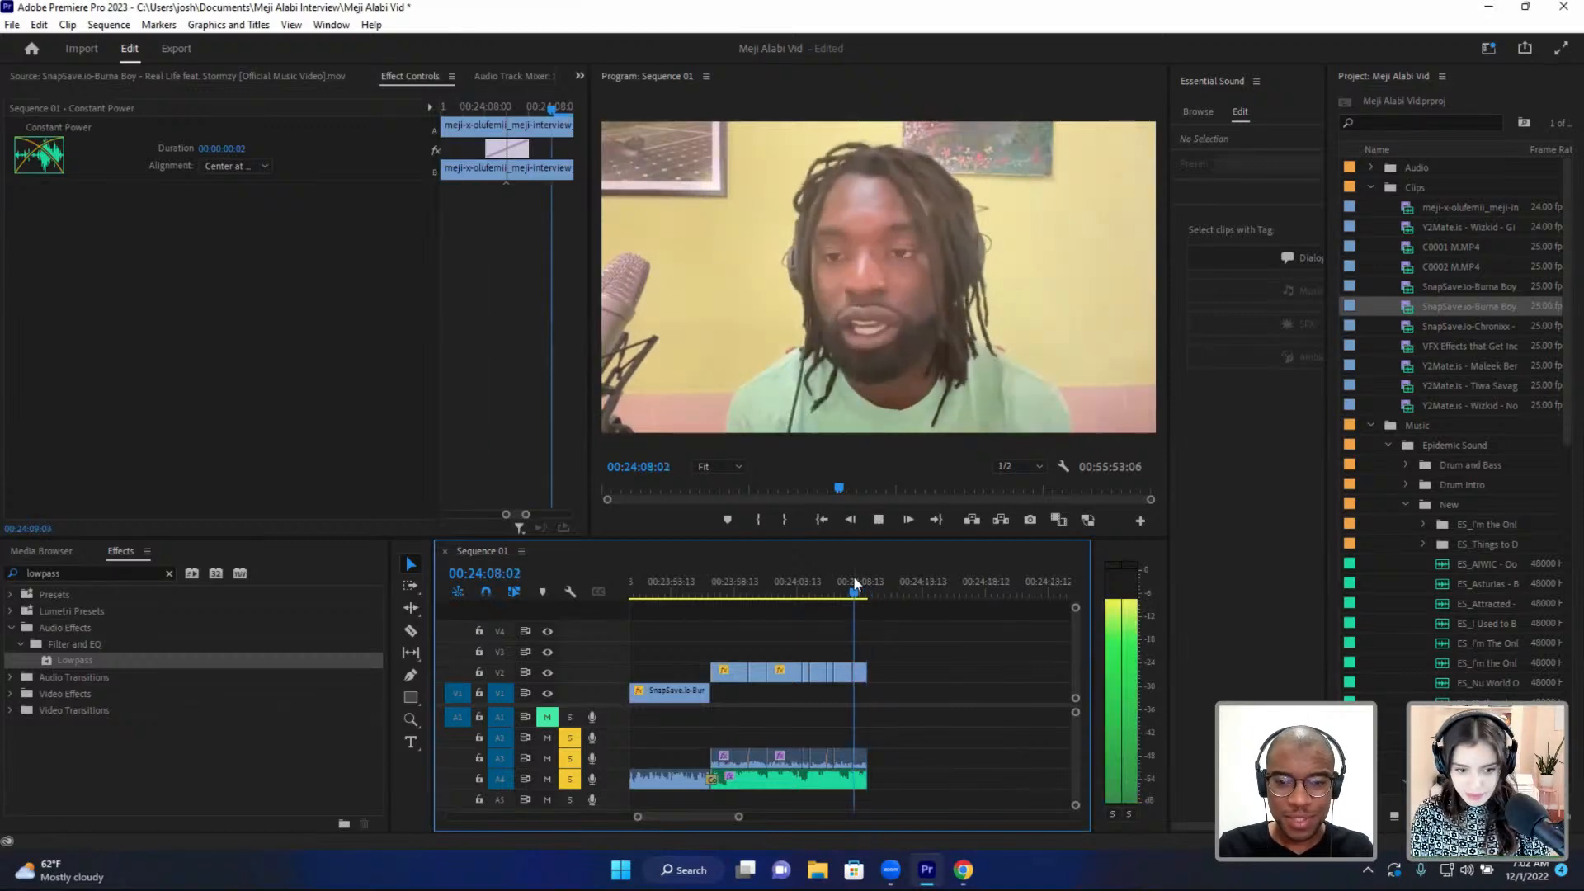
pyautogui.press('space')
pyautogui.click(790, 587)
pyautogui.press('space')
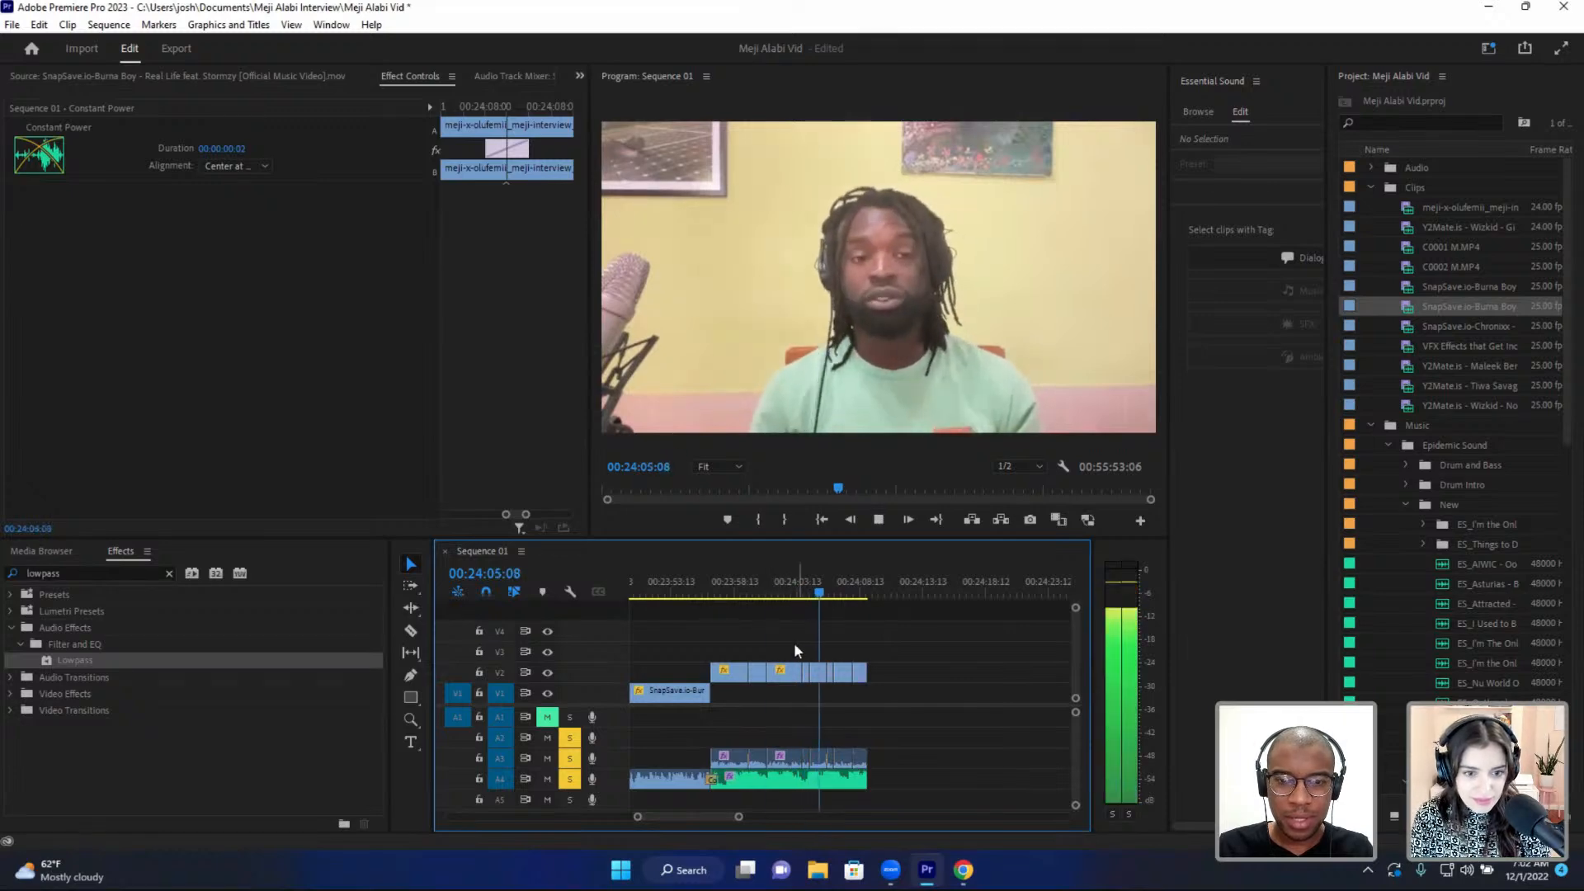
pyautogui.press('space')
# - Set the volume level of the ES_Wander music clip under the interview to -4 dB and play the section through
pyautogui.click(796, 780)
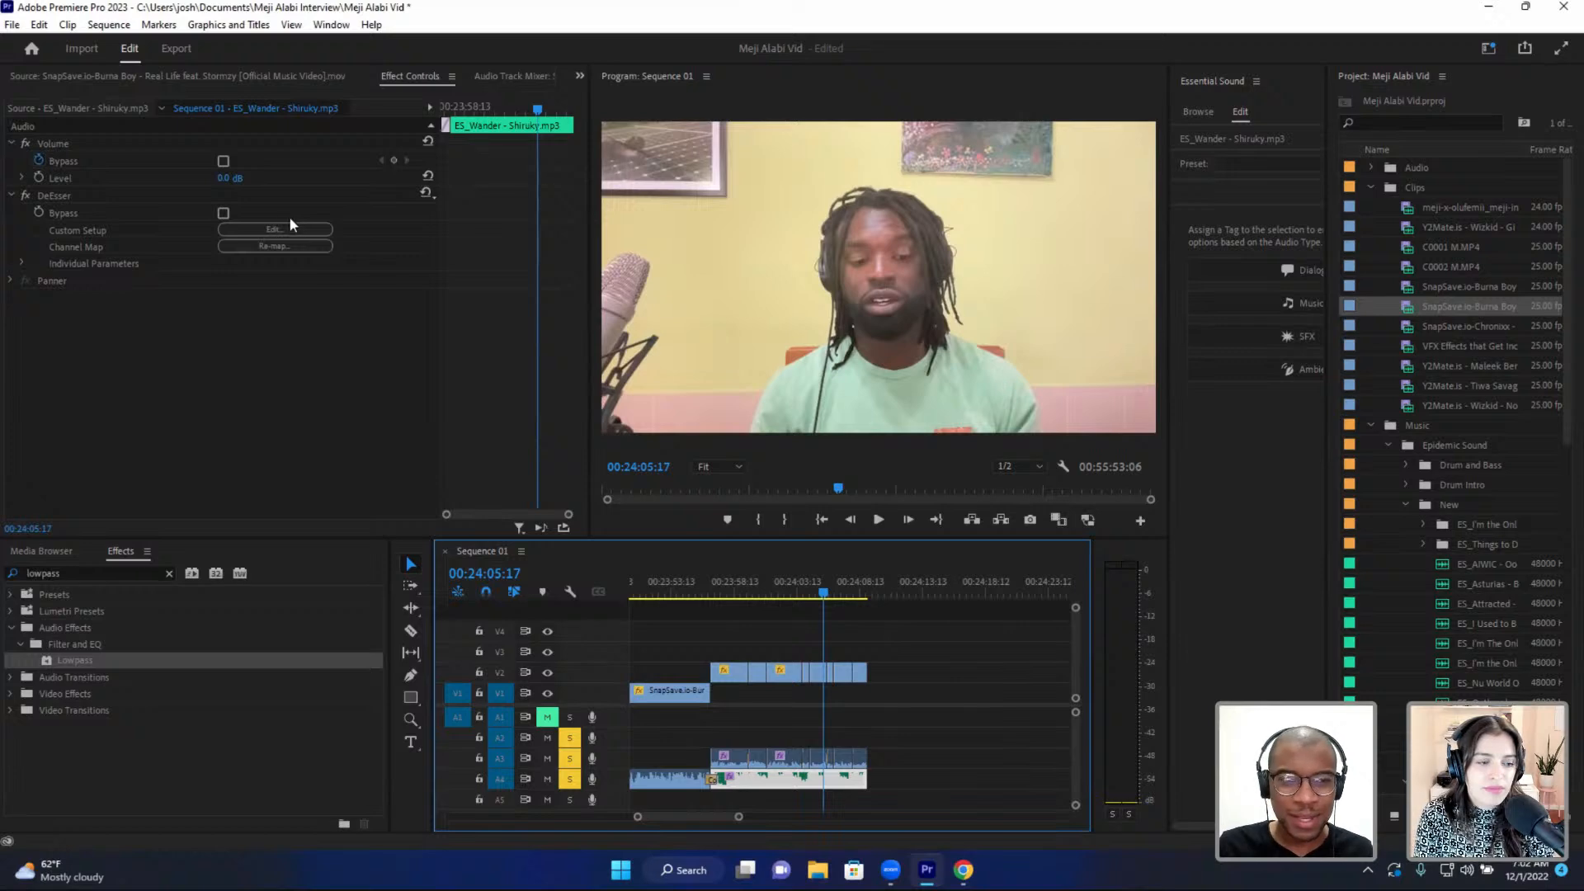
pyautogui.click(222, 179)
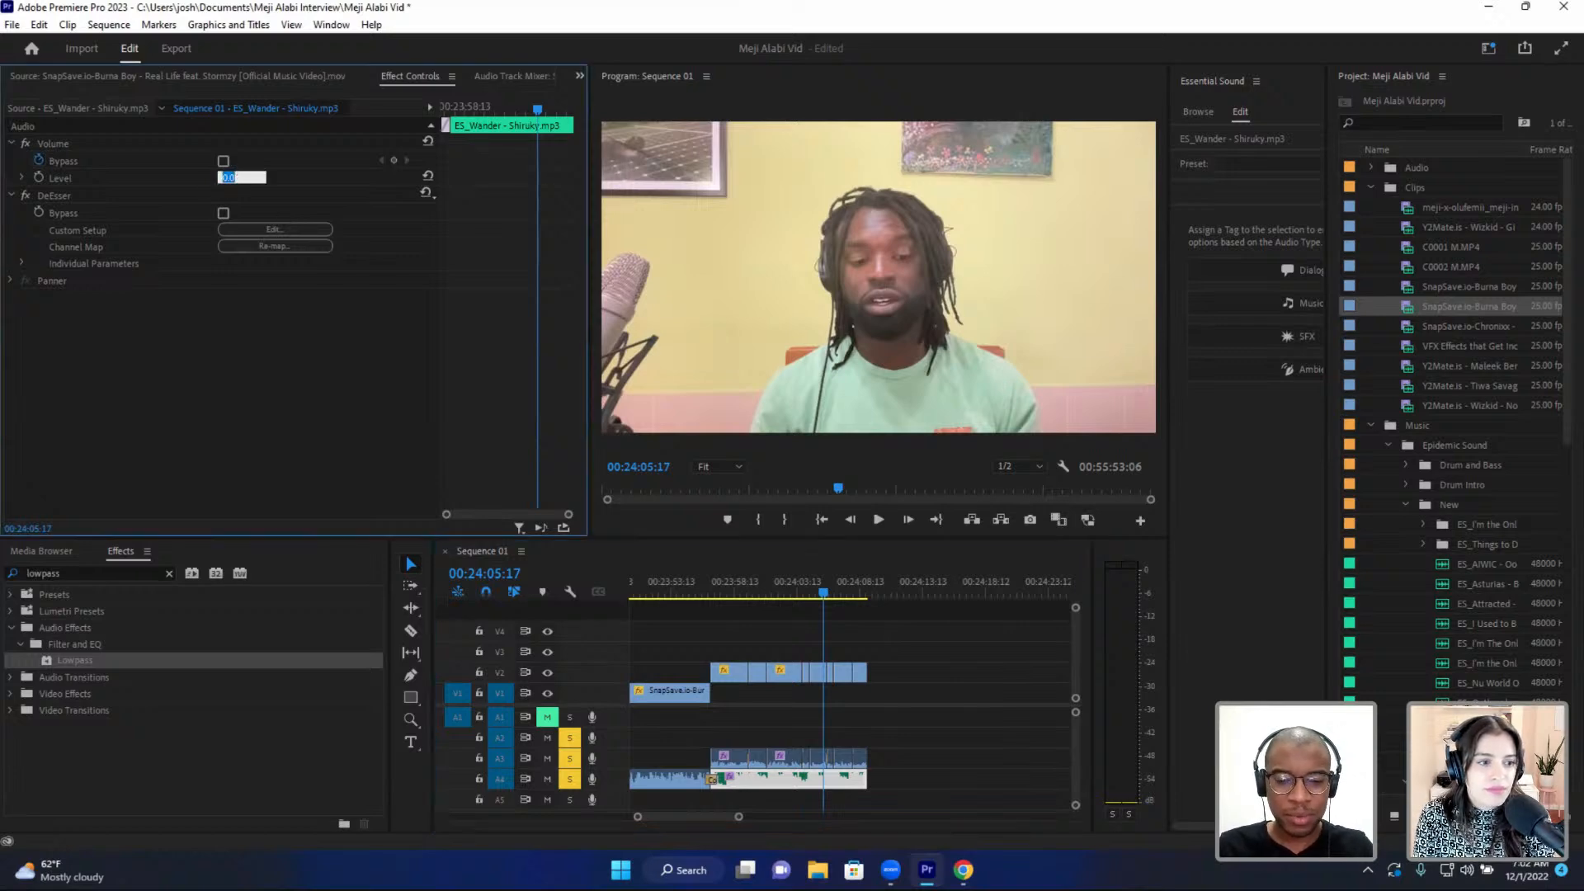
pyautogui.write('-4')
pyautogui.press('Return')
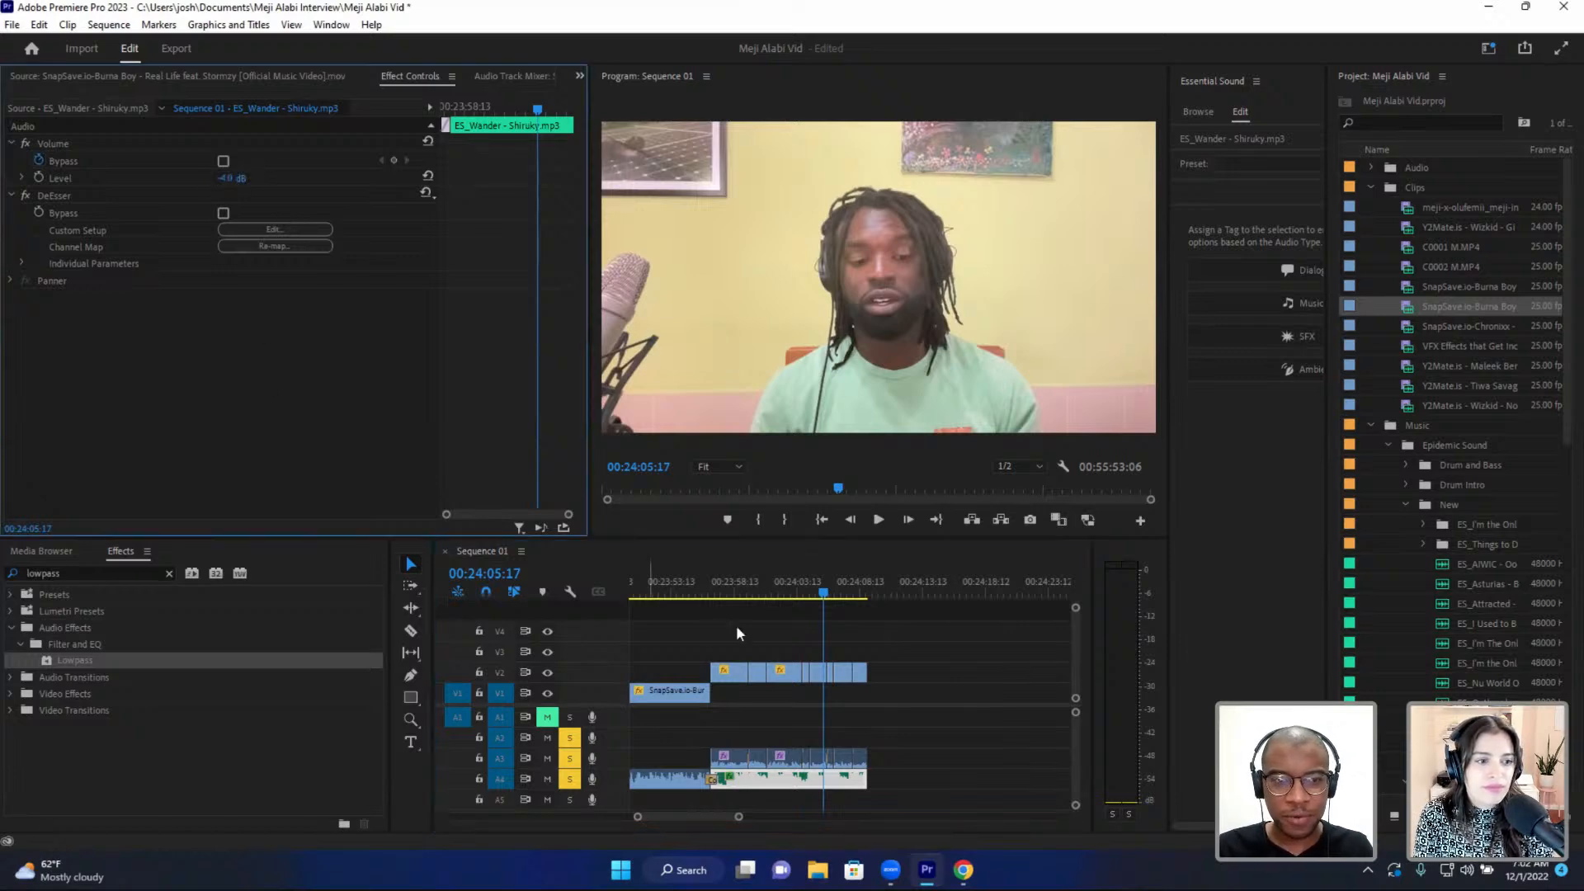
pyautogui.click(720, 577)
pyautogui.press('space')
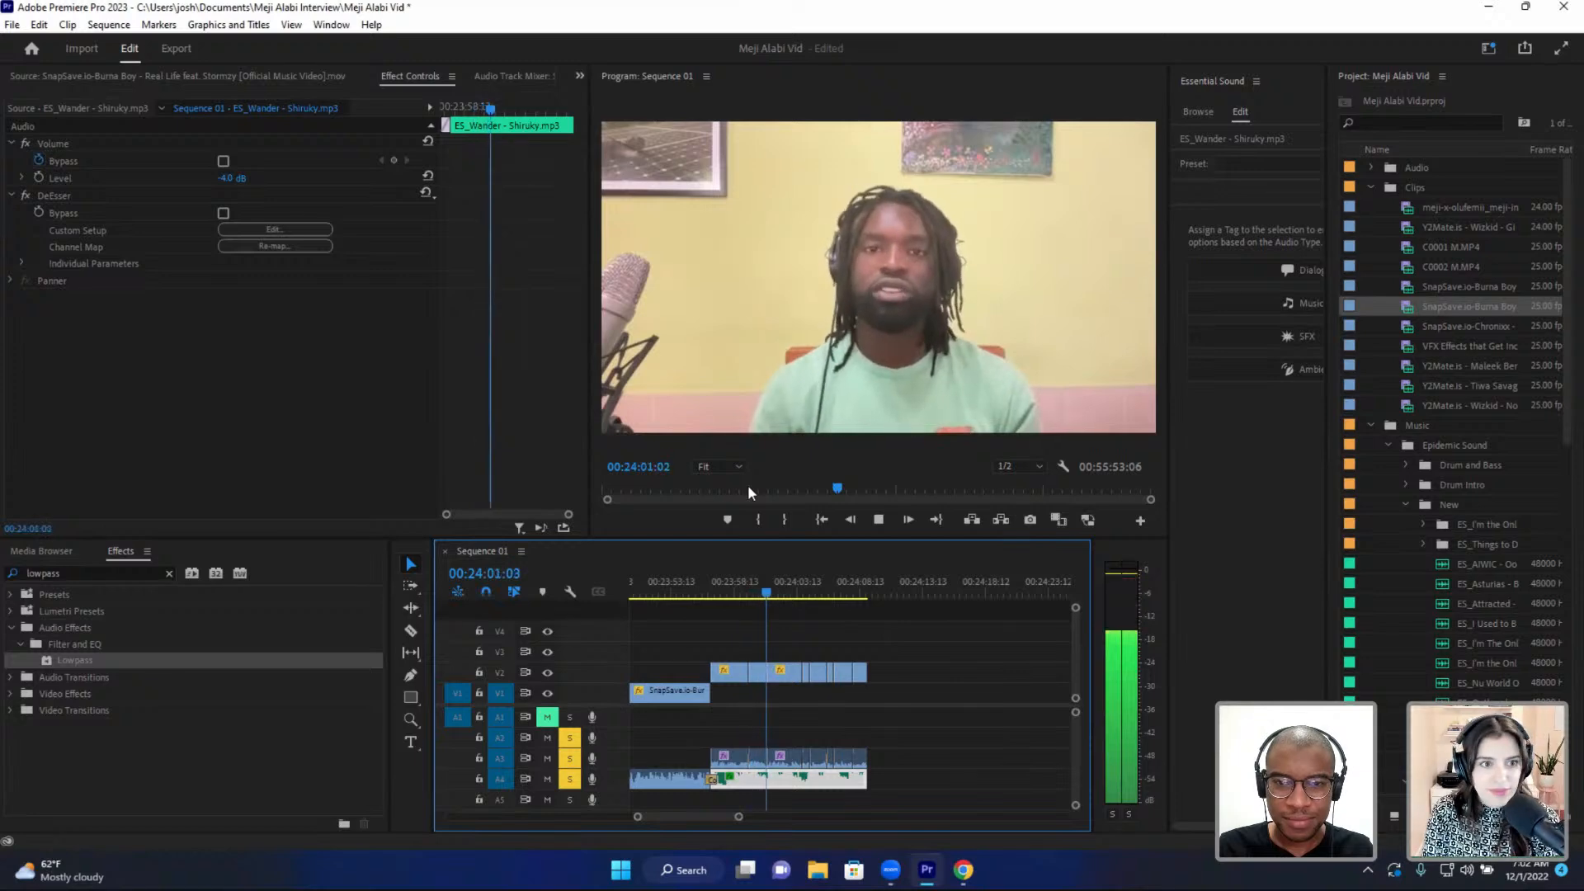
pyautogui.click(757, 757)
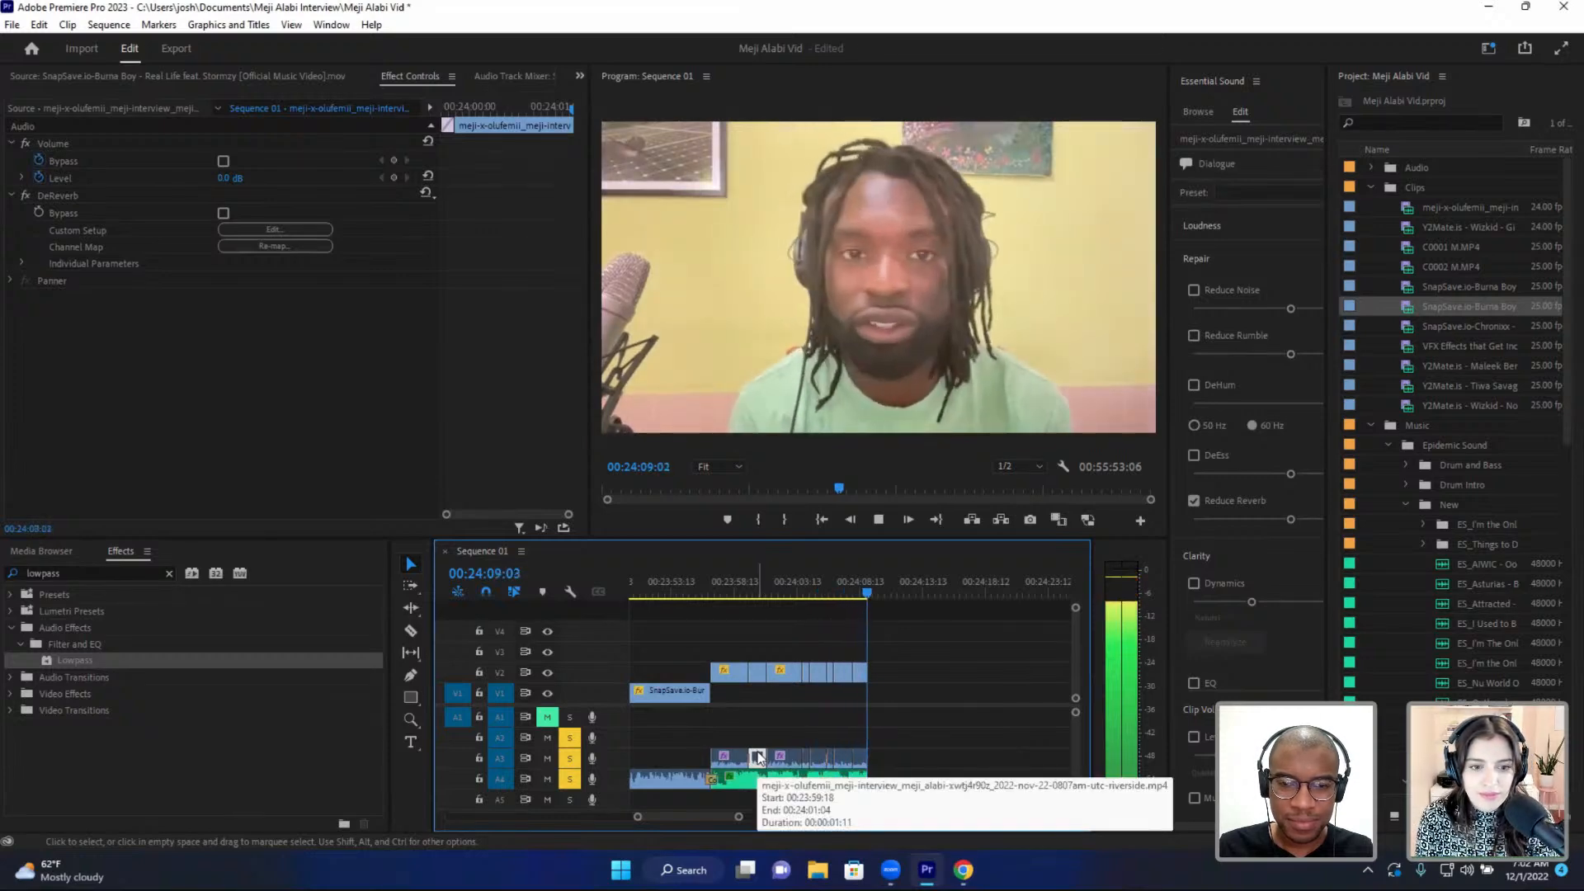
# - Move the following group of C0002 M.MP4 clips back so it starts directly after the last interview clip
pyautogui.click(859, 591)
pyautogui.scroll(-3, 850, 695)
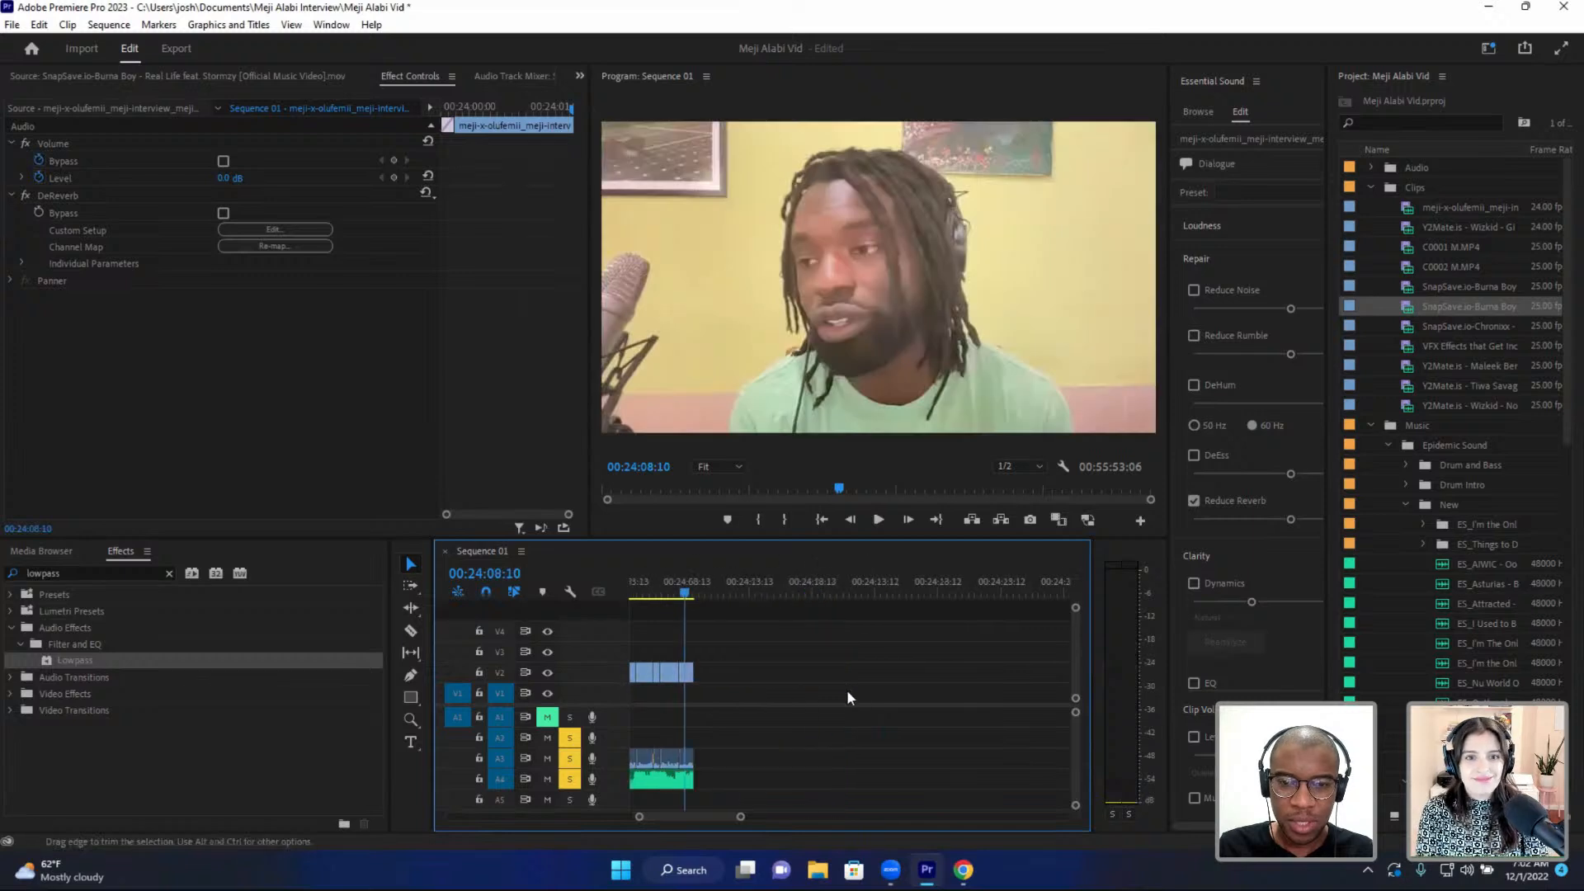
pyautogui.scroll(-2, 923, 730)
pyautogui.moveTo(908, 651); pyautogui.dragTo(834, 698)
pyautogui.press('=')
pyautogui.press('=')
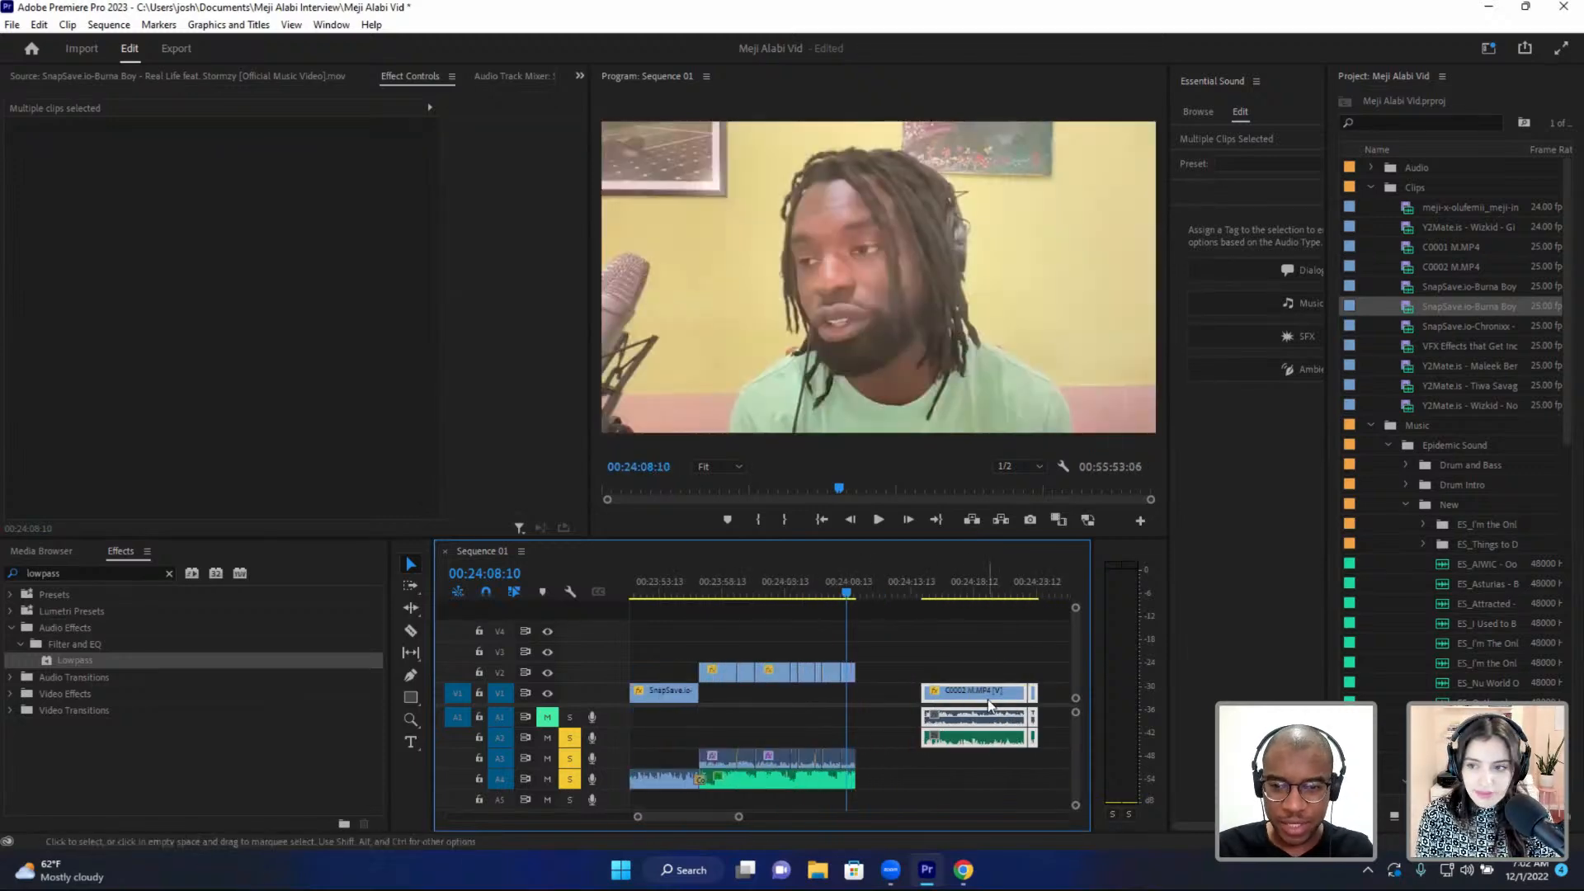
pyautogui.moveTo(985, 703); pyautogui.dragTo(911, 725)
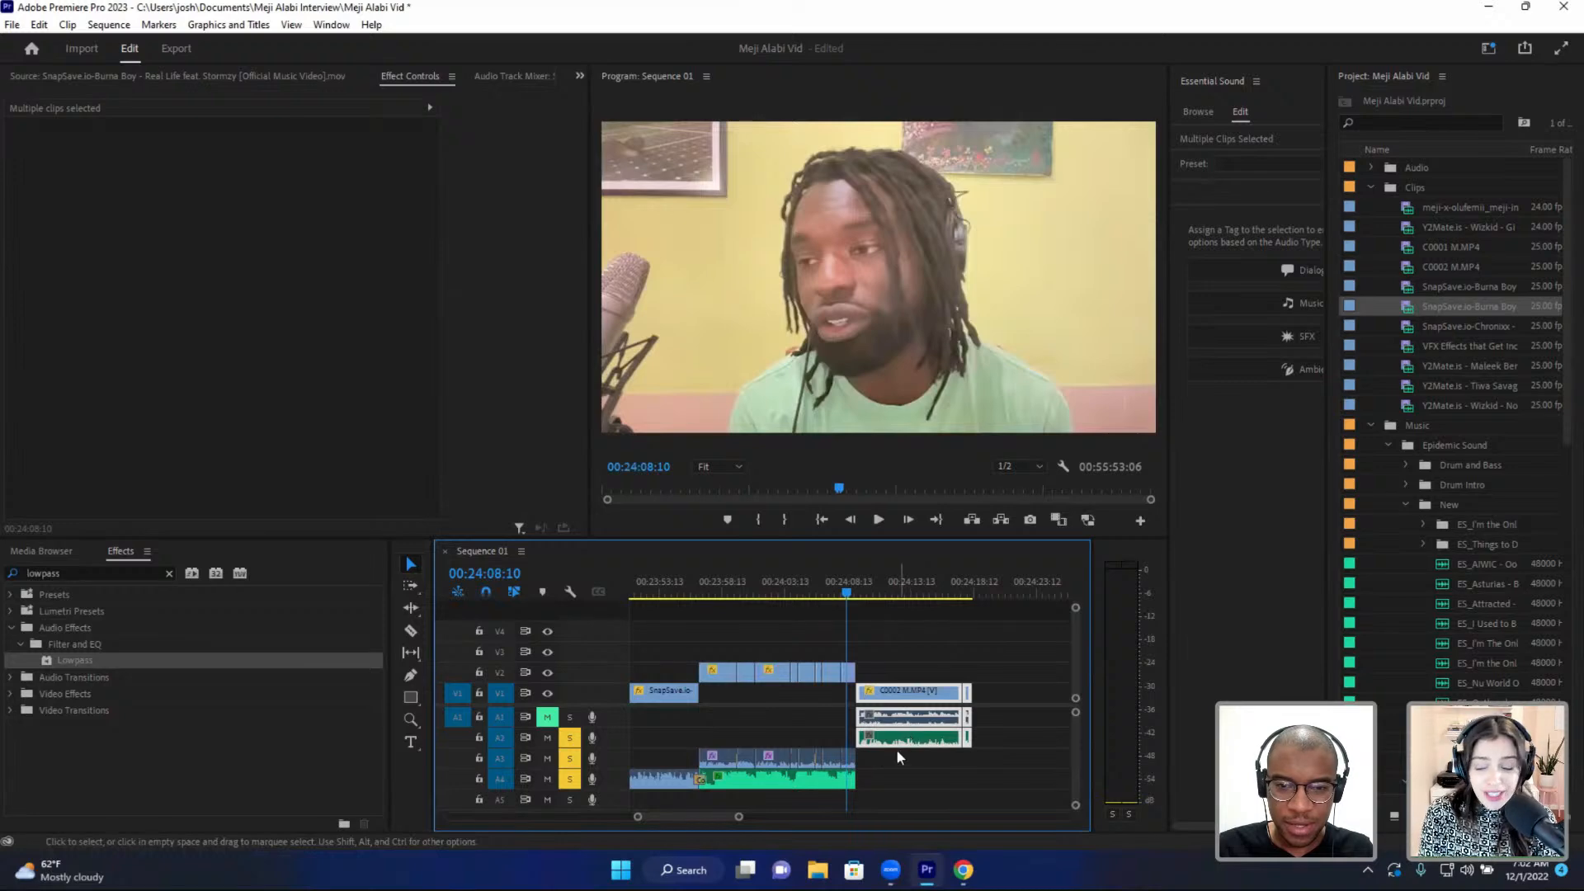
# - Play the transition from the last interview clip into C0002 M.MP4, starting at 00:24:08:15
pyautogui.press('-')
pyautogui.press('-')
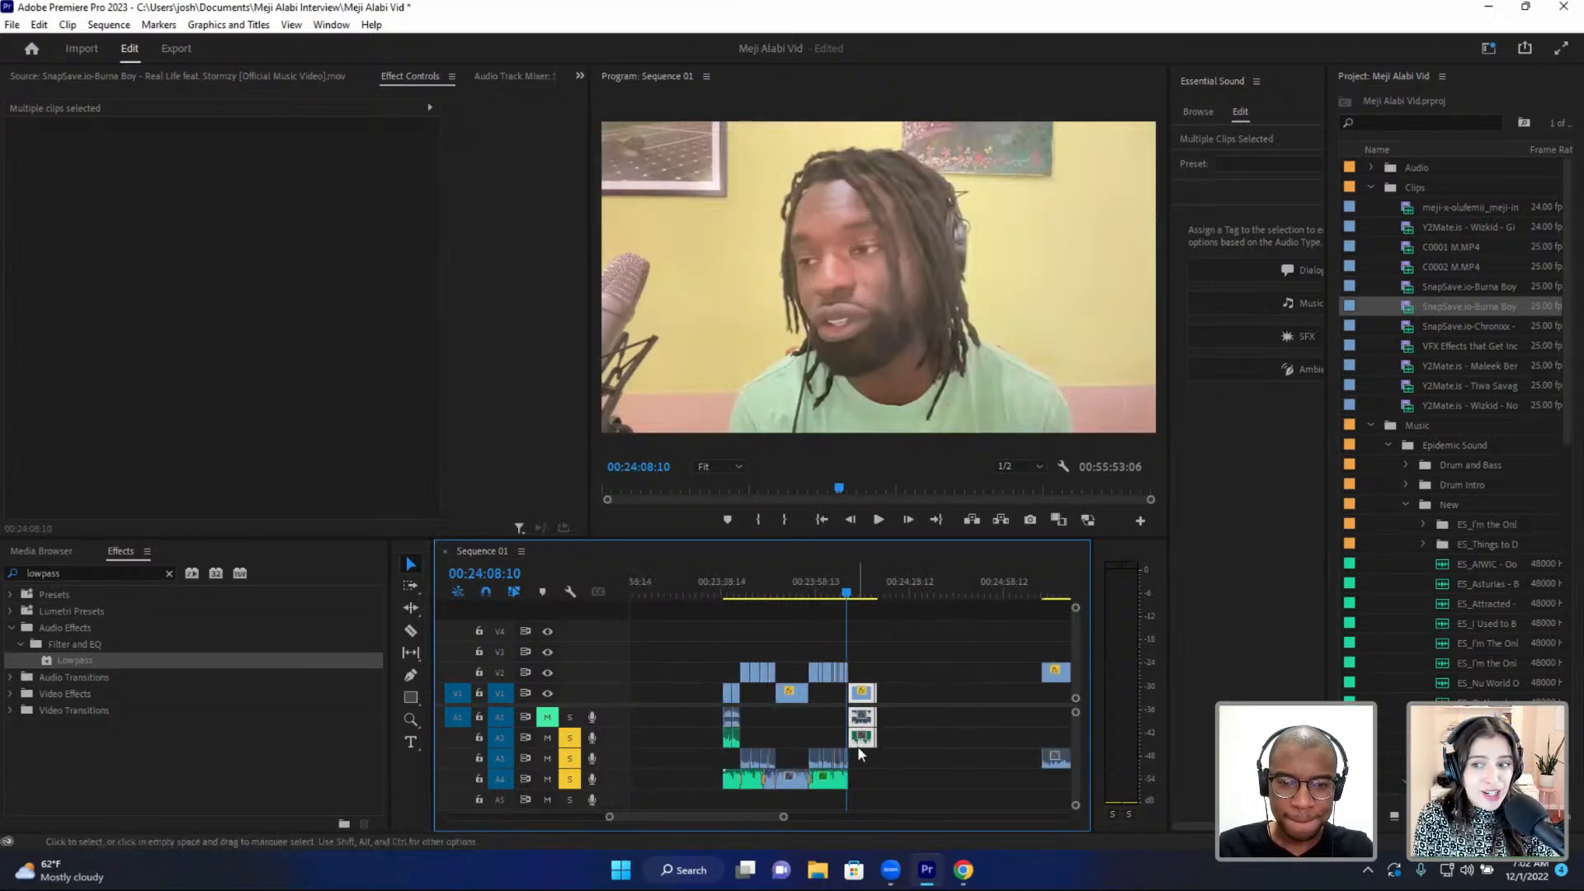
pyautogui.press('=')
pyautogui.press('=')
pyautogui.press('=')
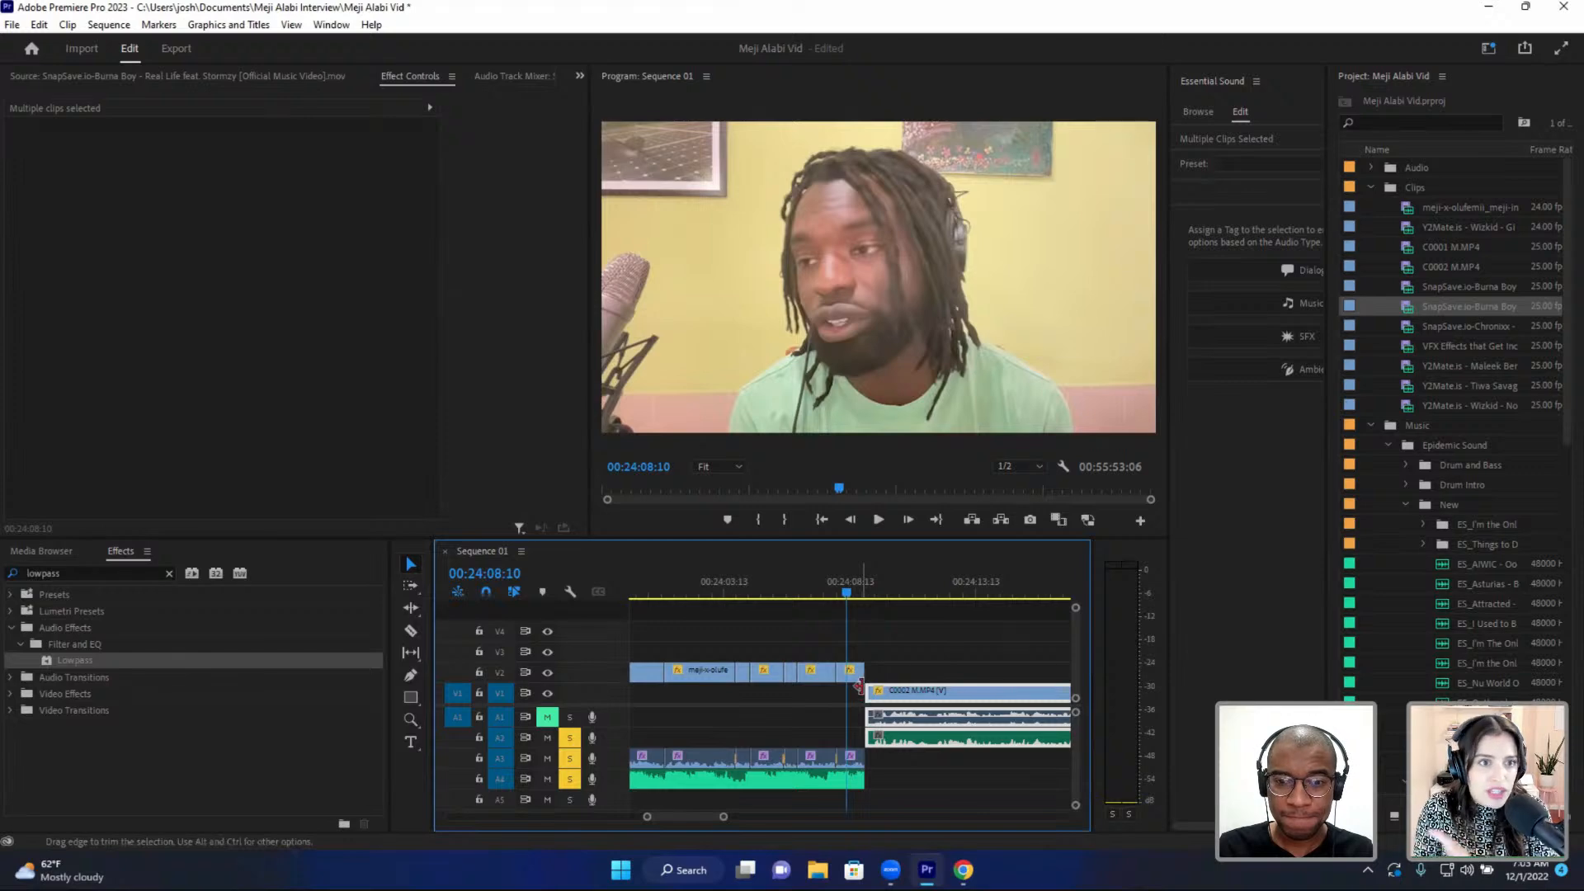
pyautogui.scroll(-2, 874, 684)
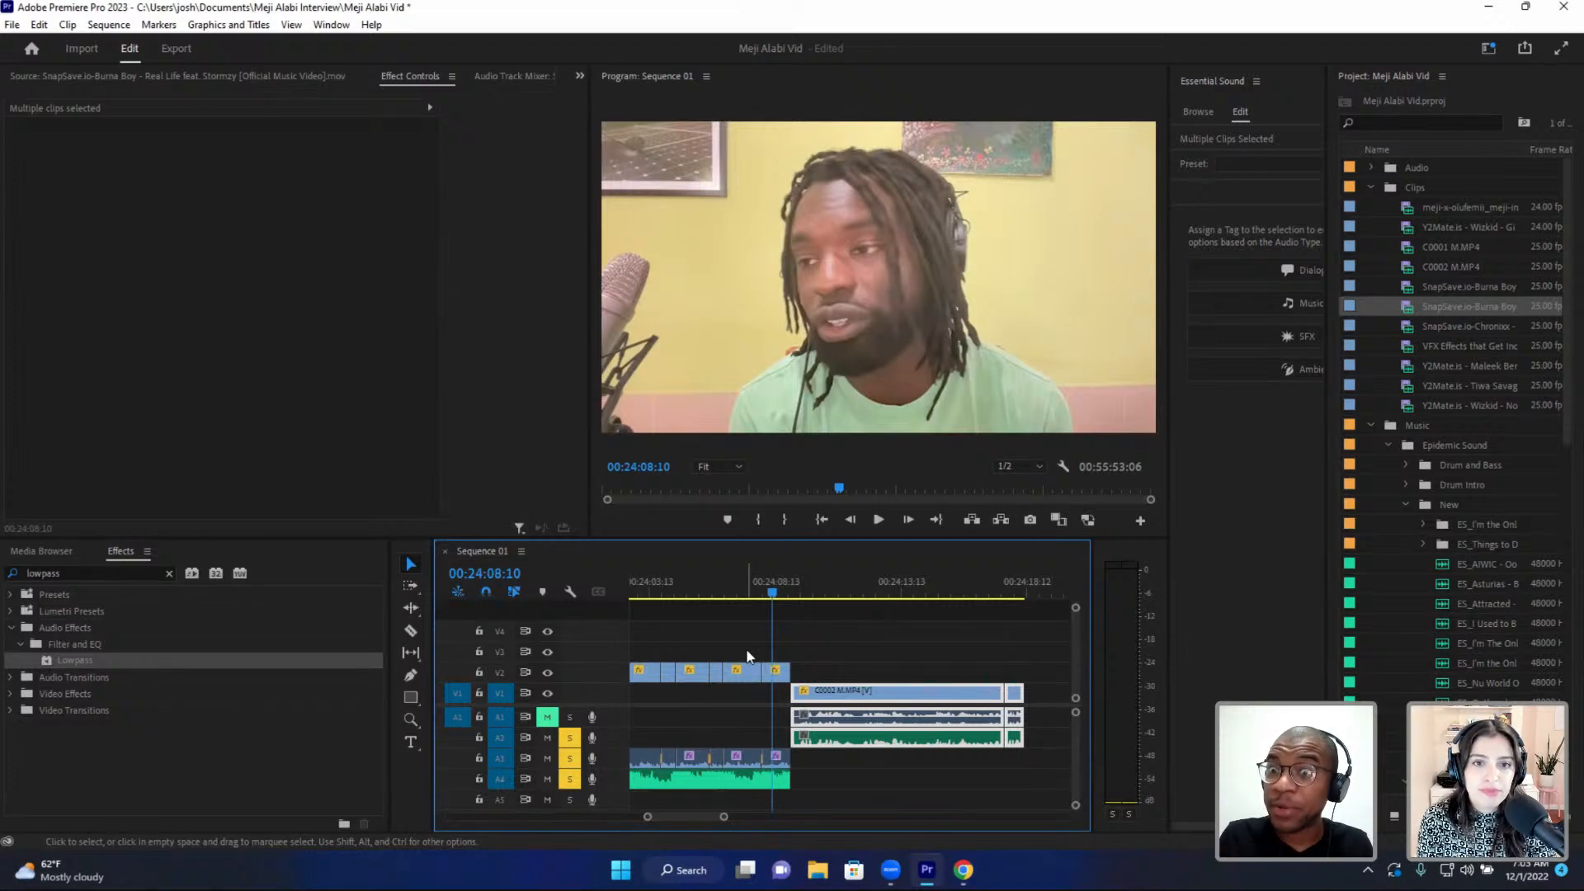
pyautogui.click(788, 590)
pyautogui.click(778, 592)
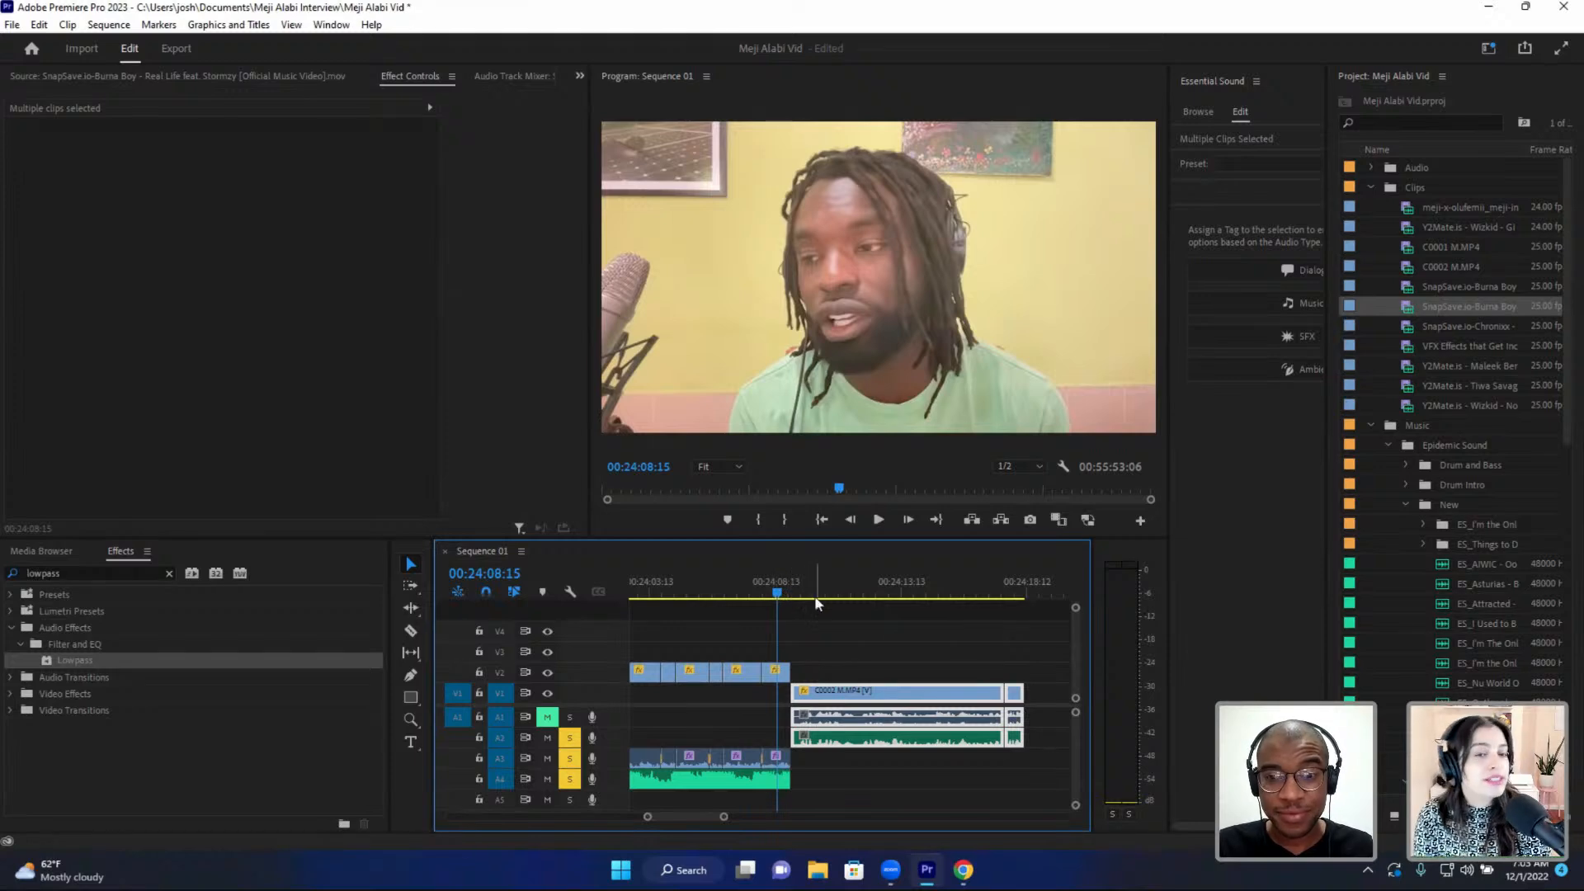
pyautogui.press('space')
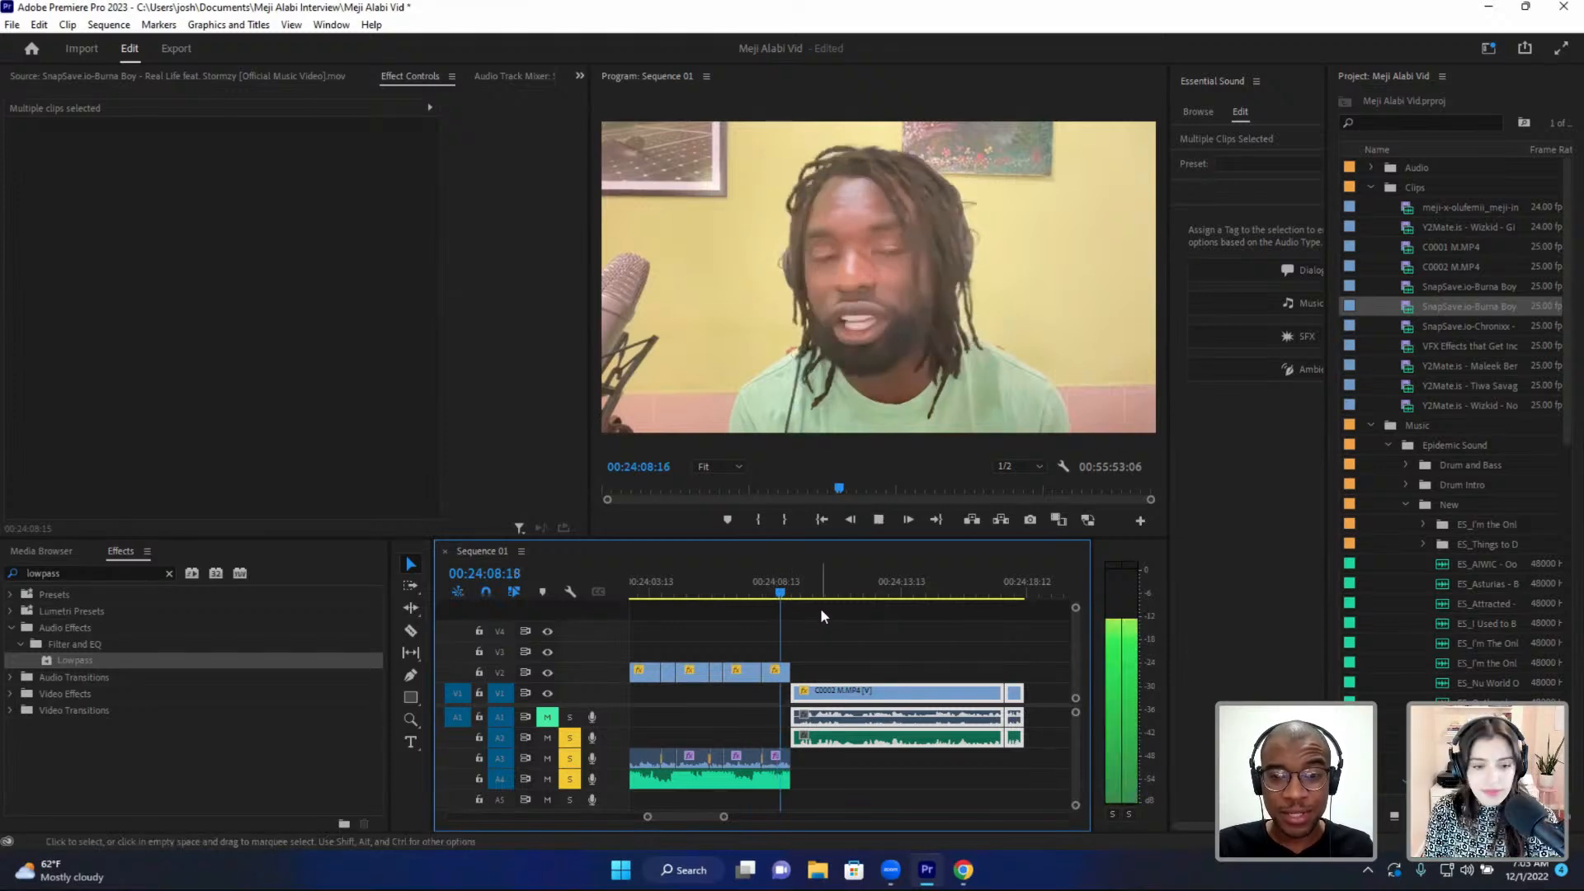
# - Extend the A4 music clip to the end of the C0002 M.MP4 clips and play across the interview cut
pyautogui.moveTo(786, 776); pyautogui.dragTo(1024, 777)
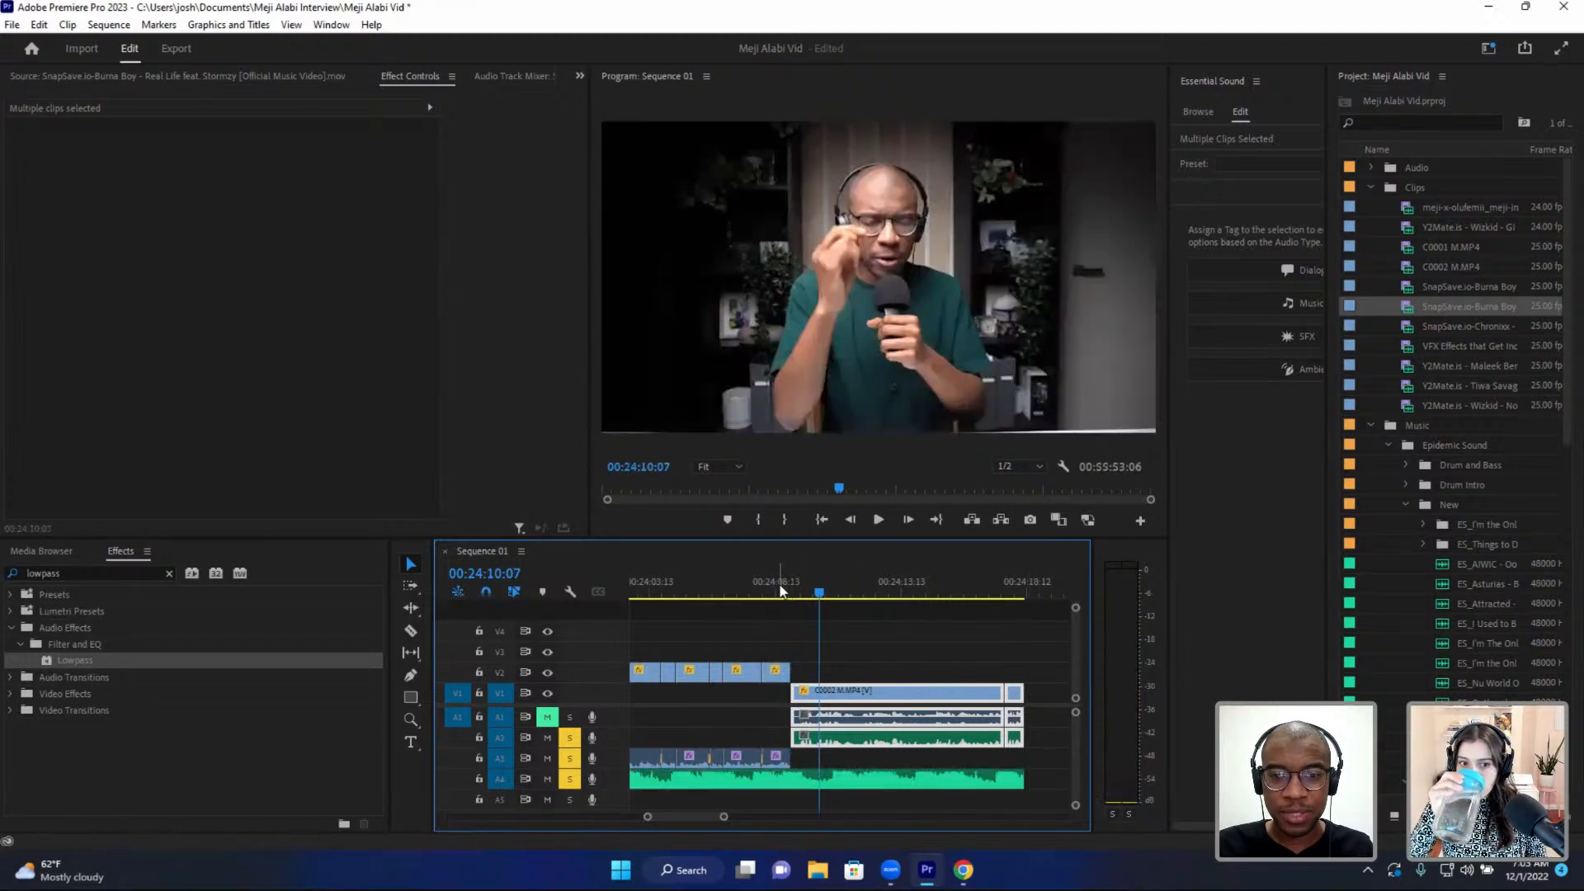
pyautogui.click(778, 591)
pyautogui.press('space')
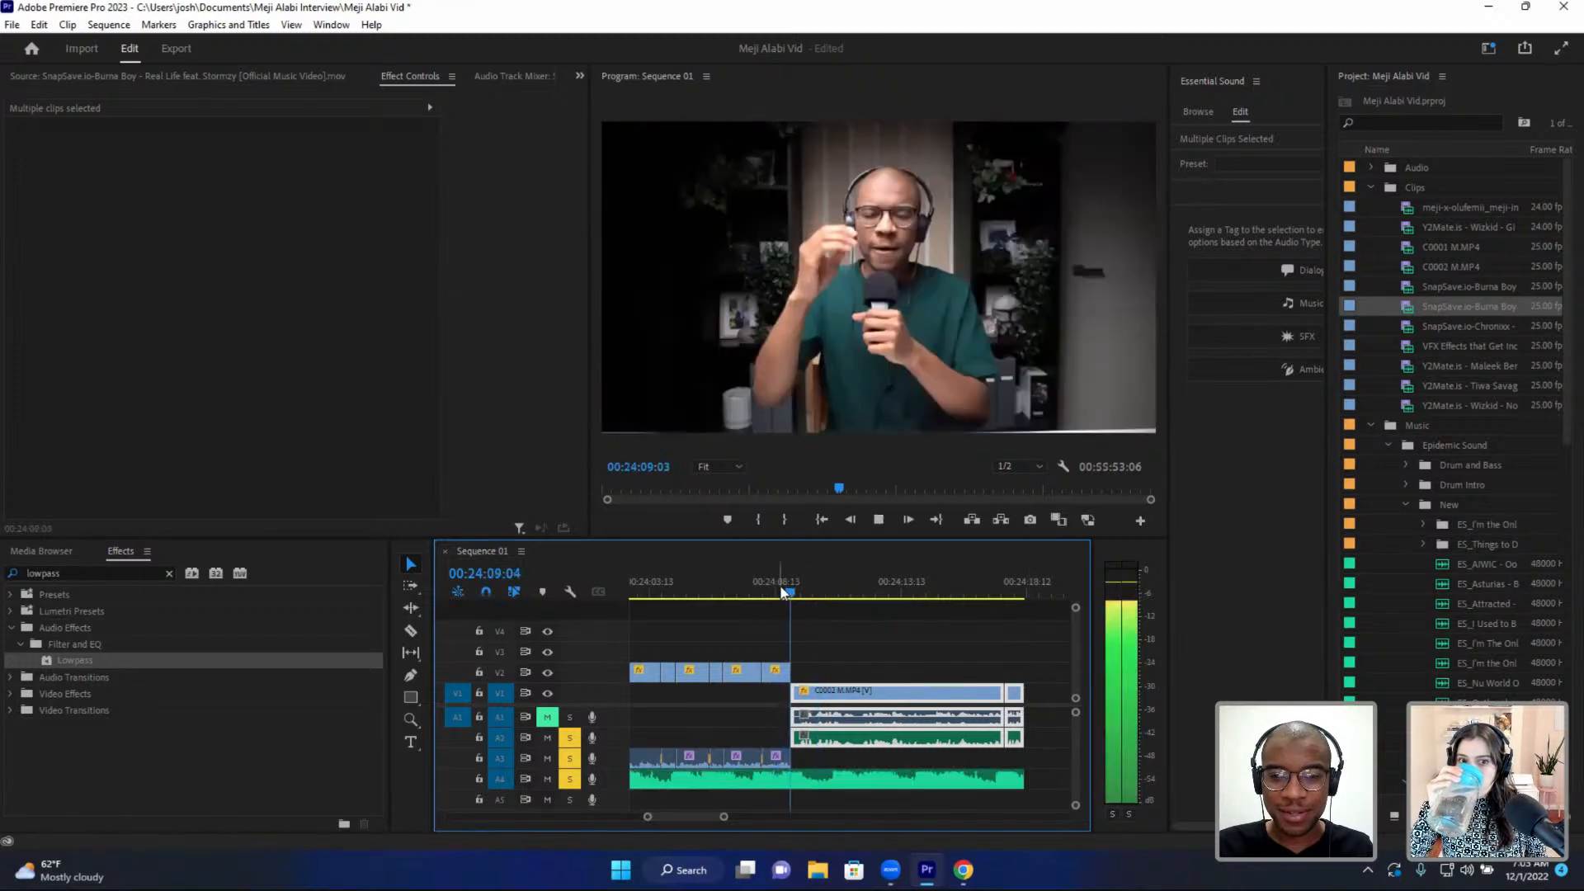
pyautogui.press('space')
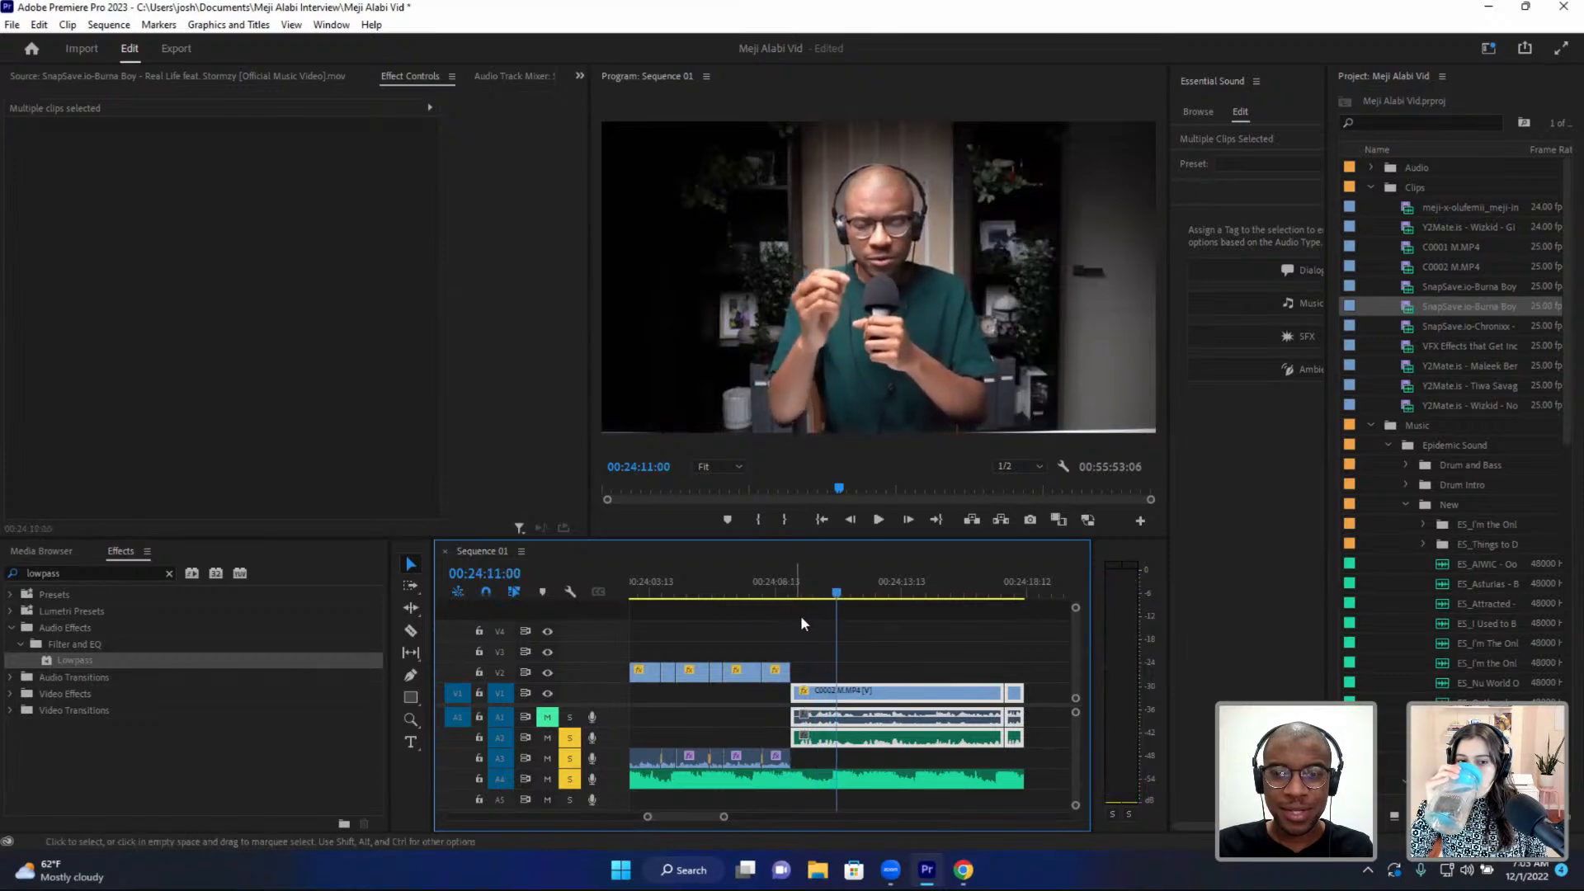
# - Go back to the C0002 M.MP4 clips before the interview section and park the playhead at 00:23:31:22
pyautogui.scroll(3, 800, 615)
pyautogui.press('-')
pyautogui.press('-')
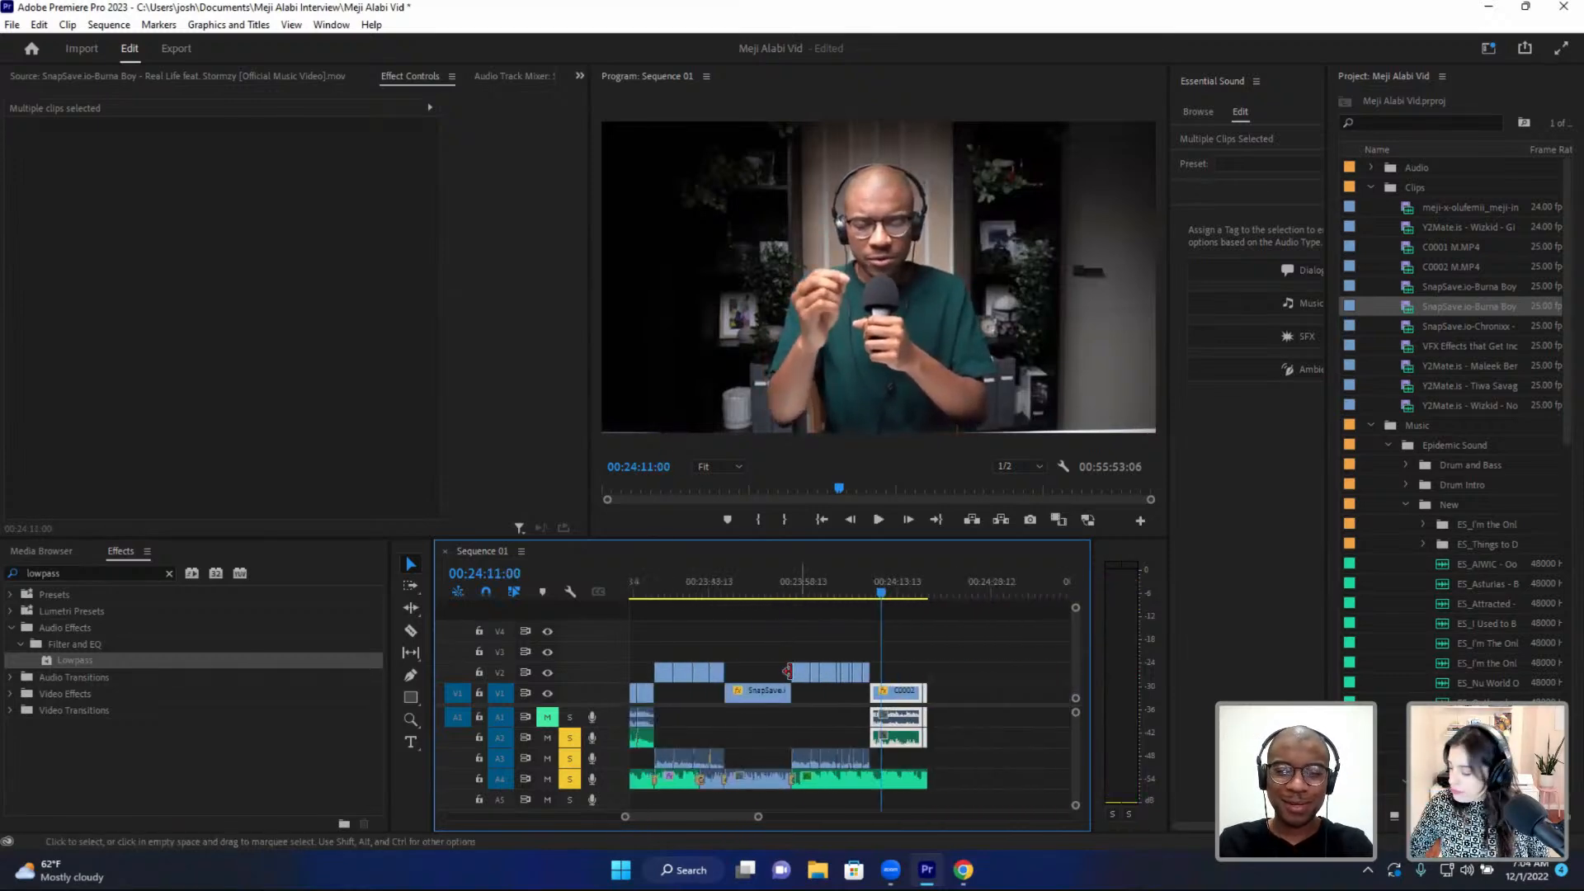
pyautogui.scroll(4, 786, 667)
pyautogui.click(840, 592)
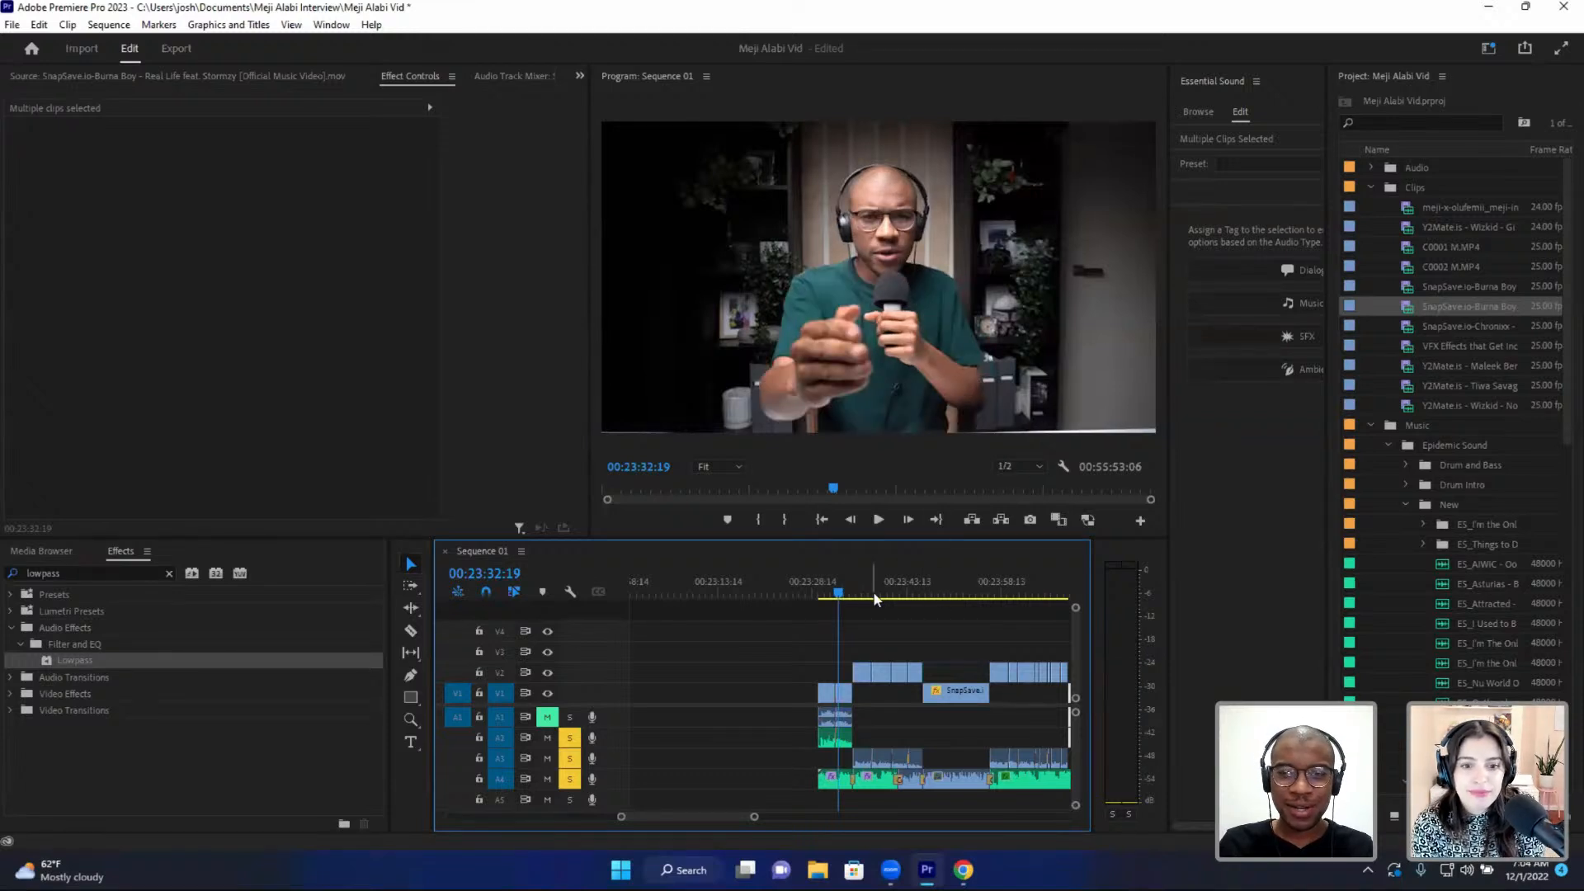
pyautogui.click(843, 591)
pyautogui.press('=')
pyautogui.press('=')
pyautogui.press('=')
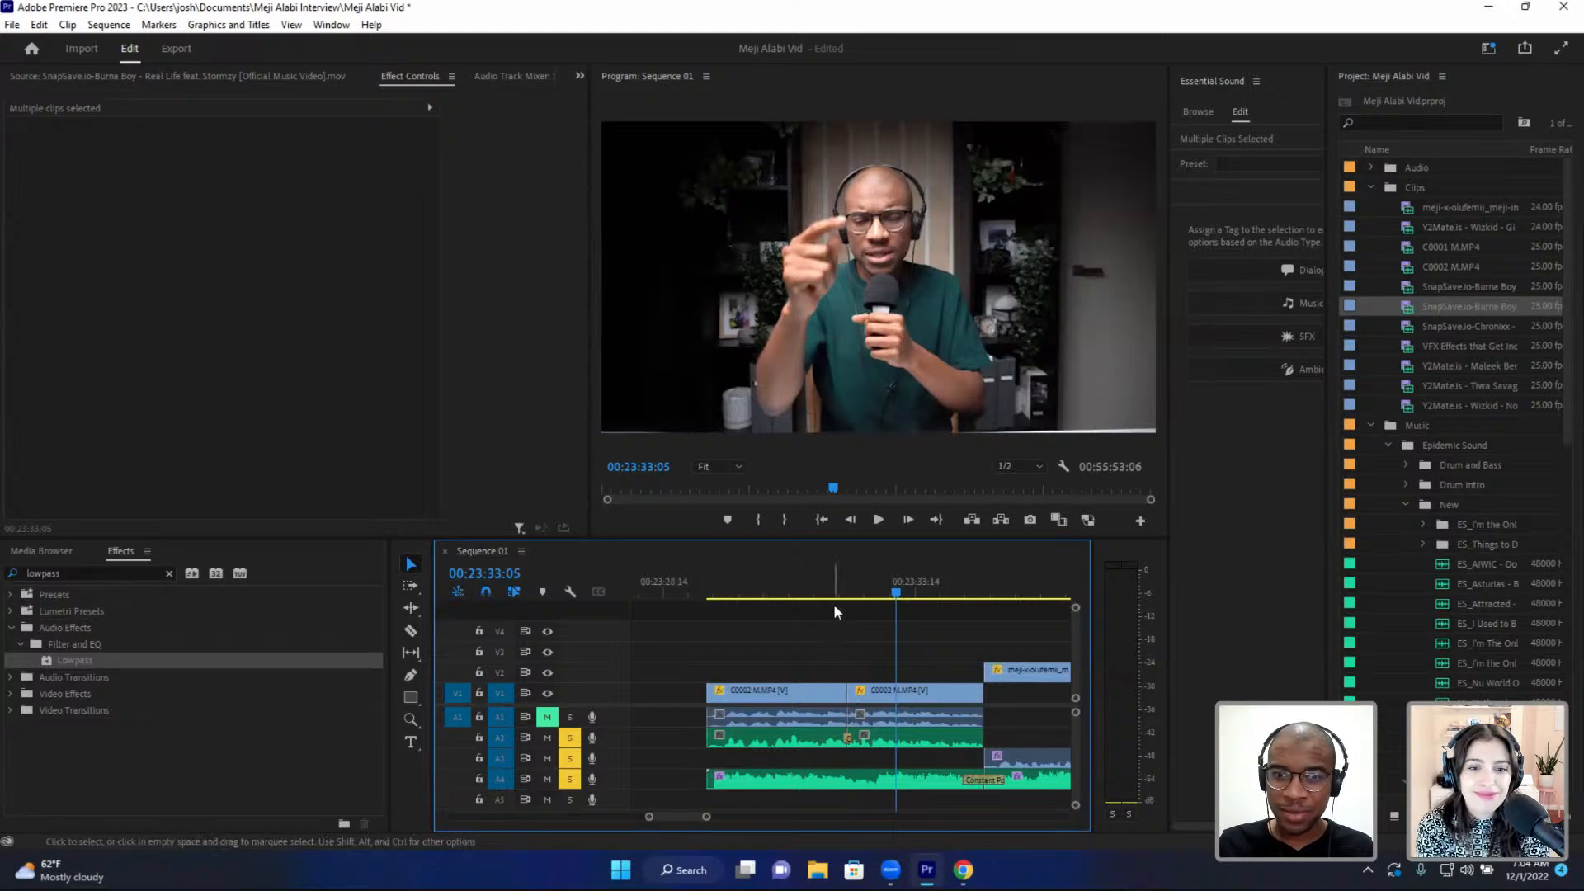
pyautogui.click(832, 593)
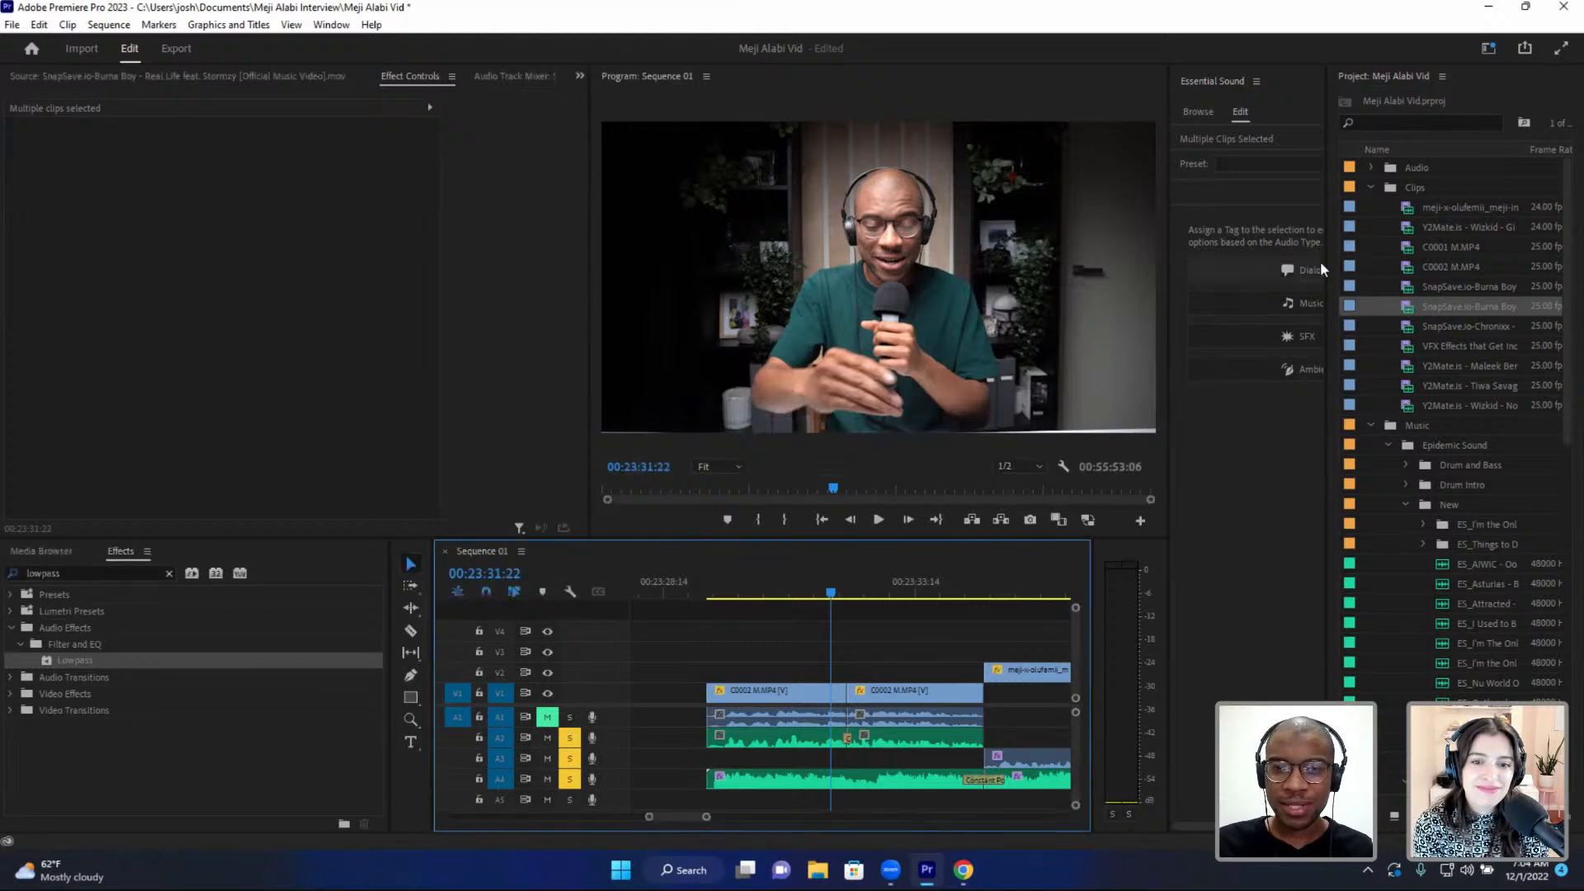
# - Collapse the Clips and Music bins in the project and park the playhead at 00:23:30:22
pyautogui.click(1369, 189)
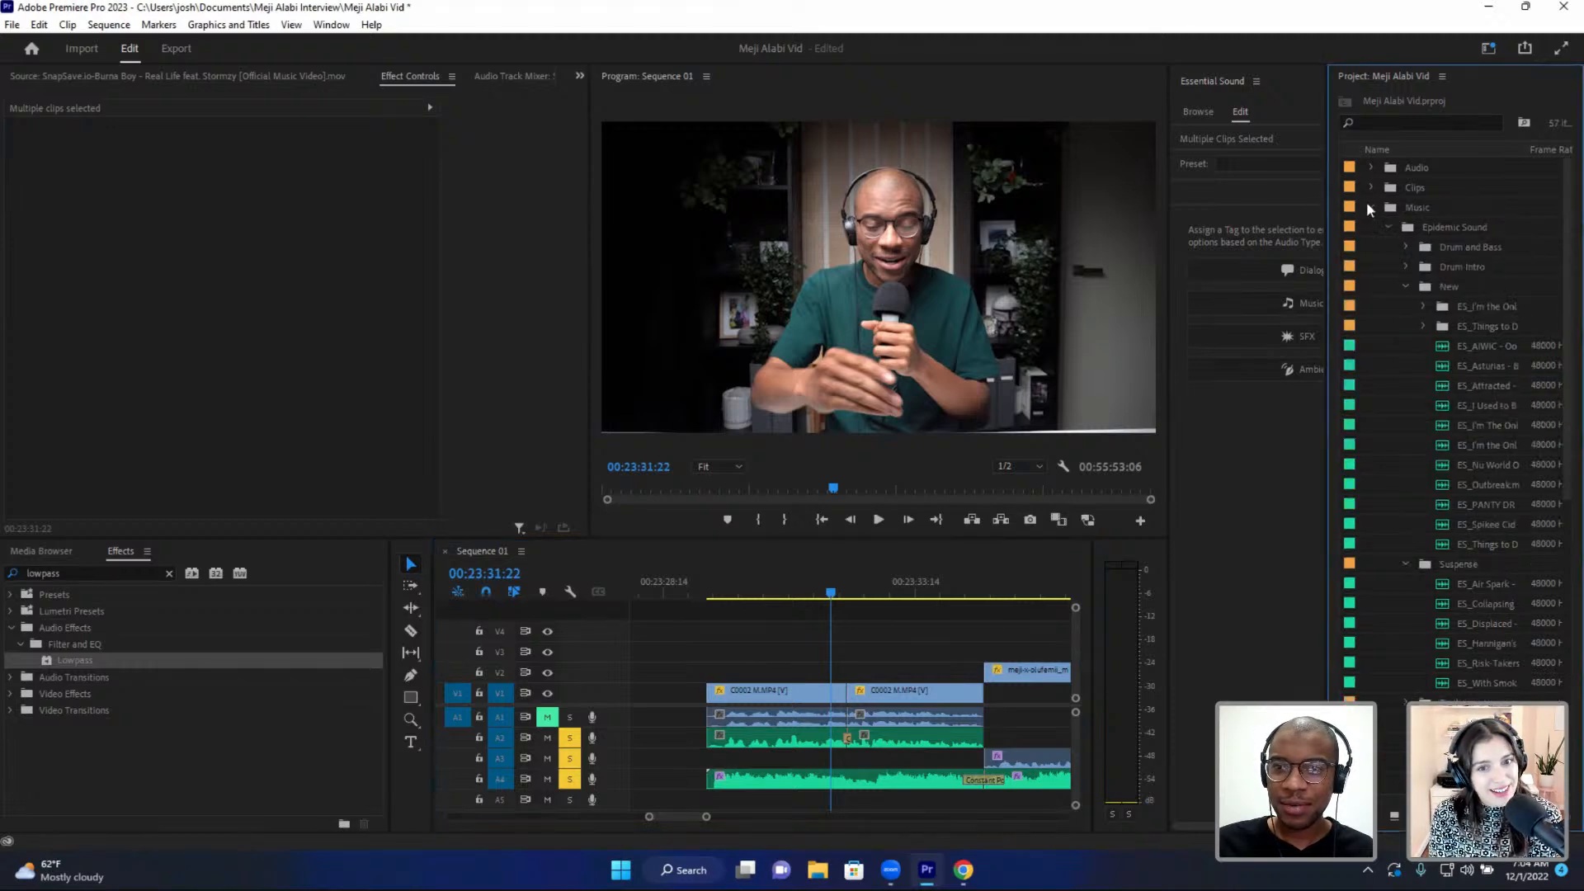
pyautogui.click(1370, 208)
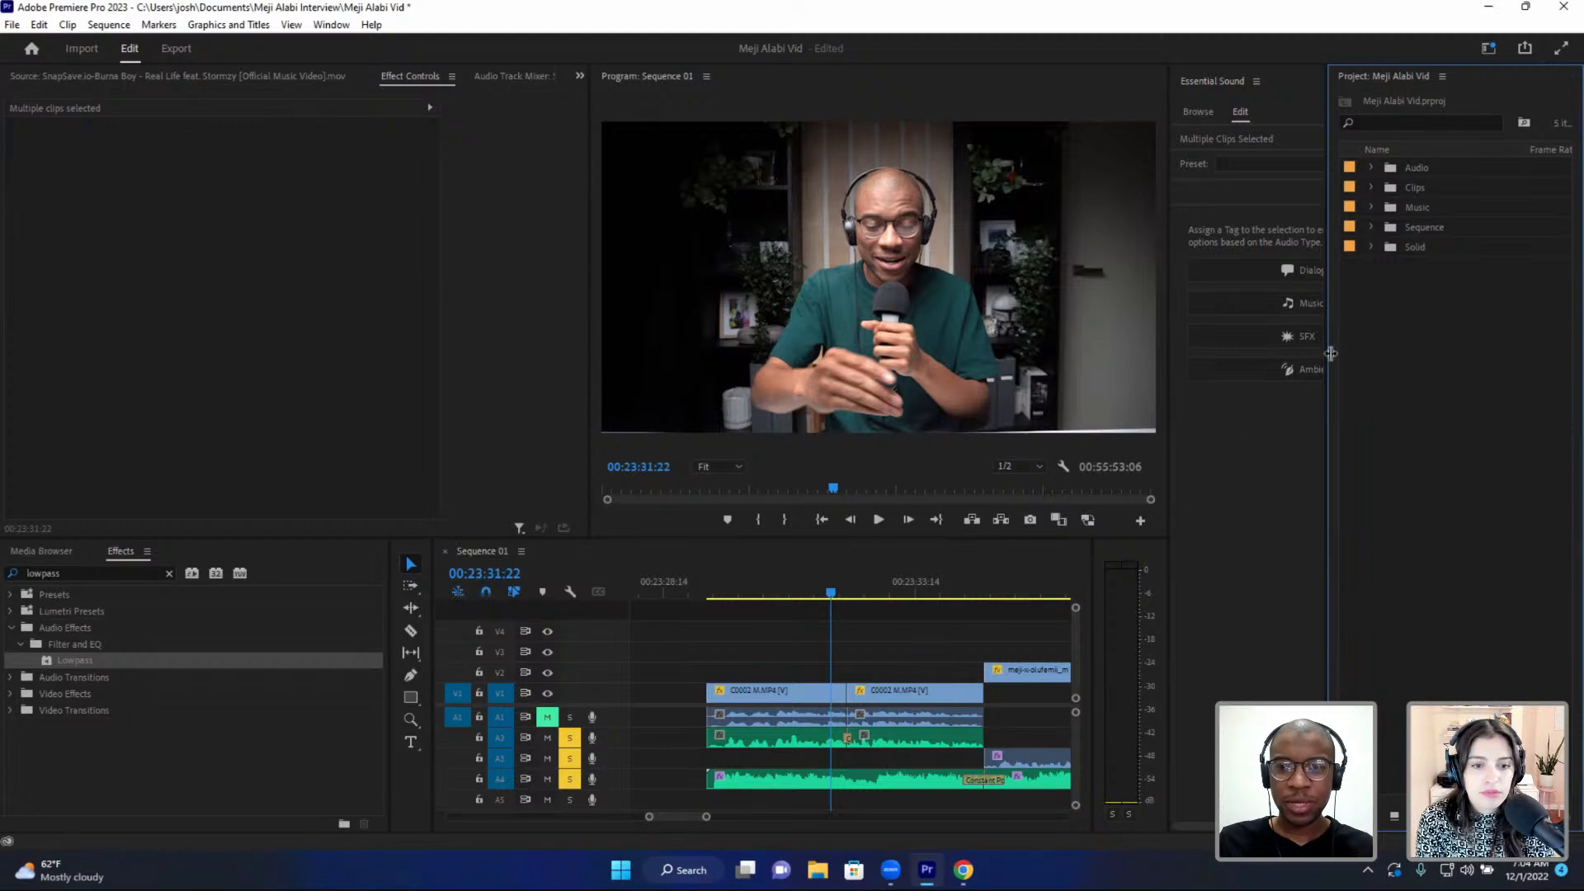
pyautogui.click(781, 591)
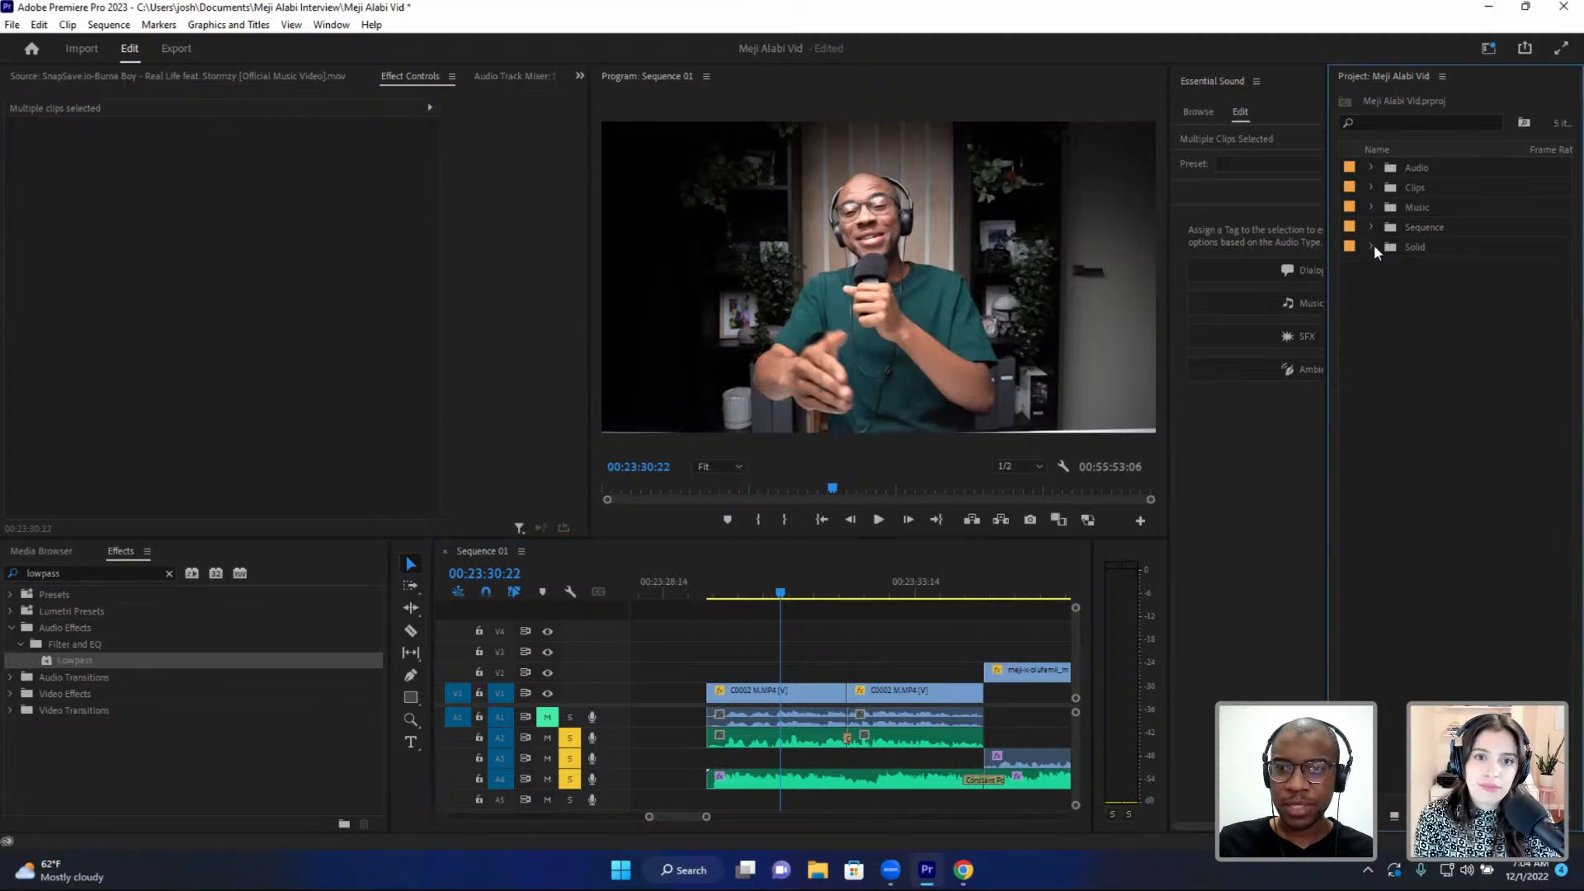
# - Create a Black Video item and place it on V2, spanning the two C0002 M.MP4 clips before the interview
pyautogui.rightClick(1394, 296)
pyautogui.moveTo(1471, 373)
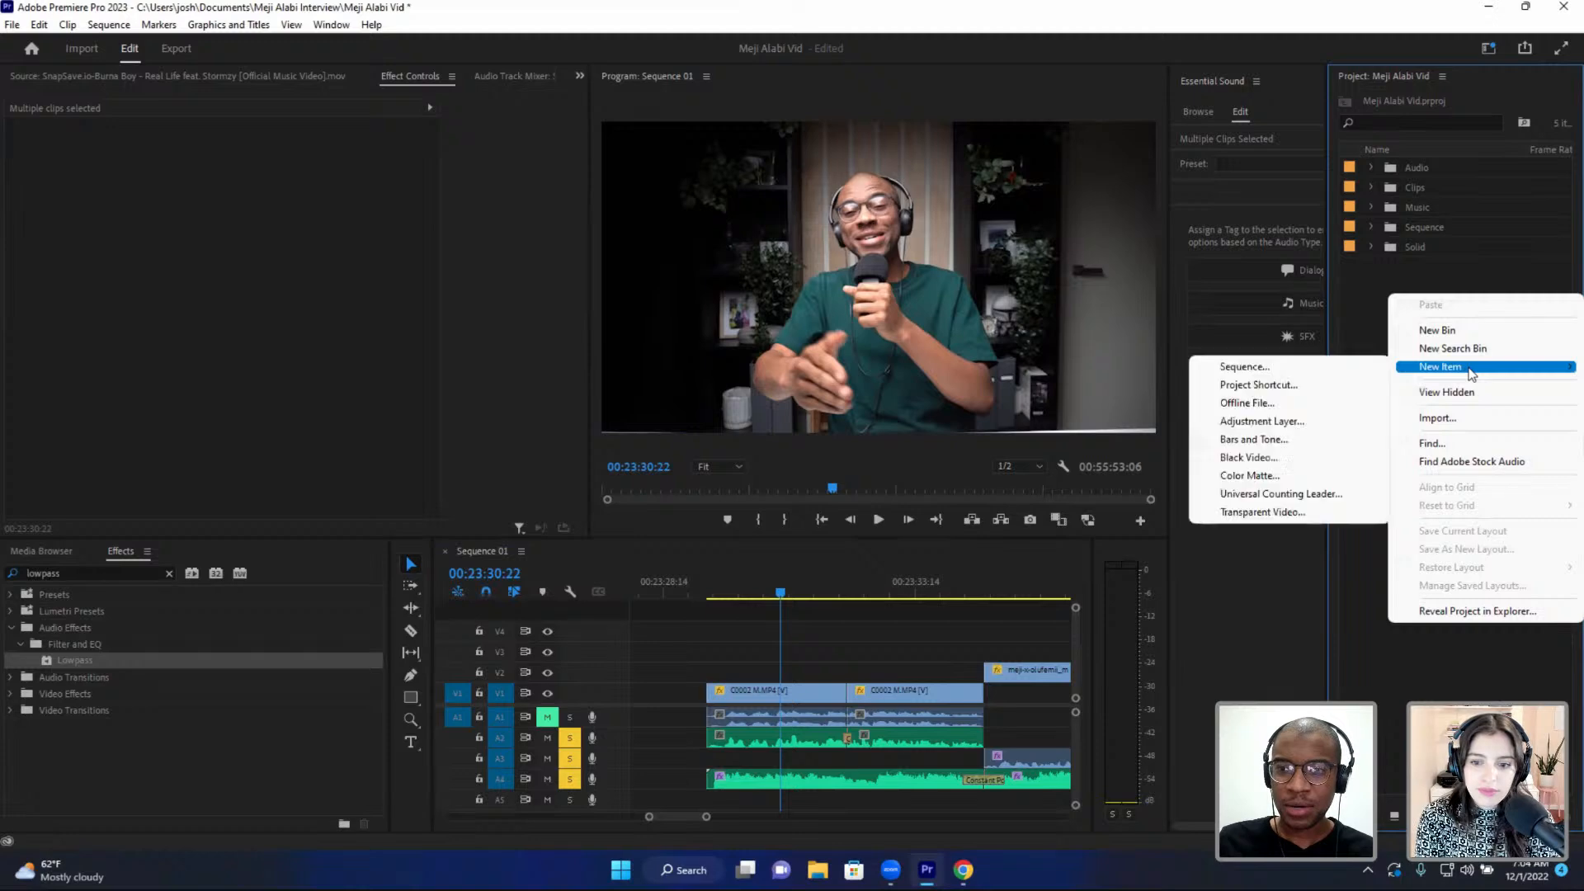
pyautogui.click(1248, 457)
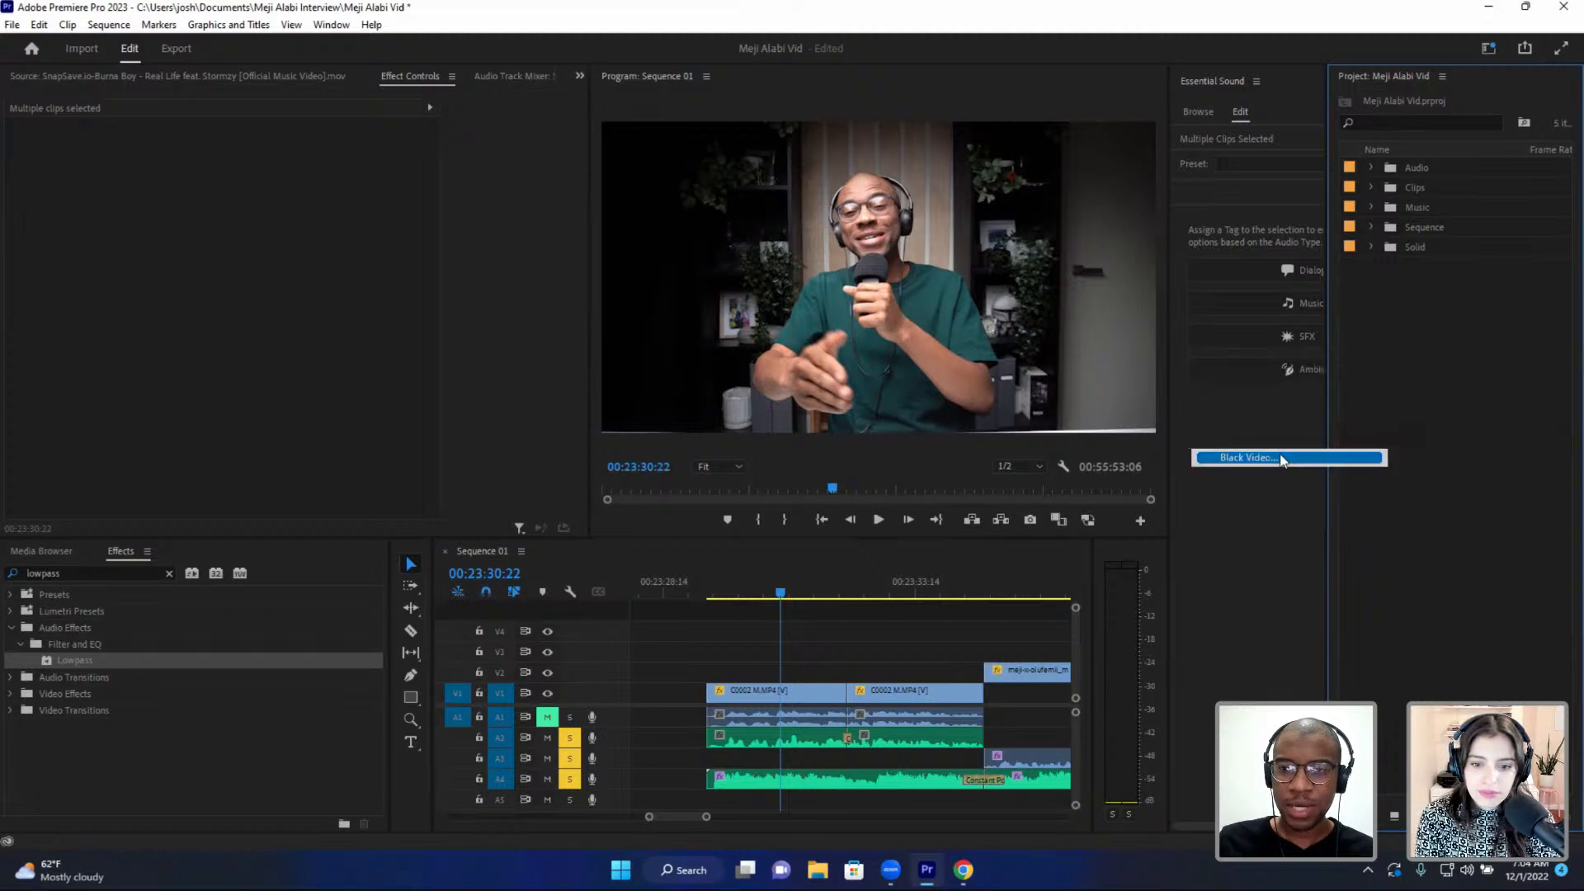
pyautogui.click(807, 490)
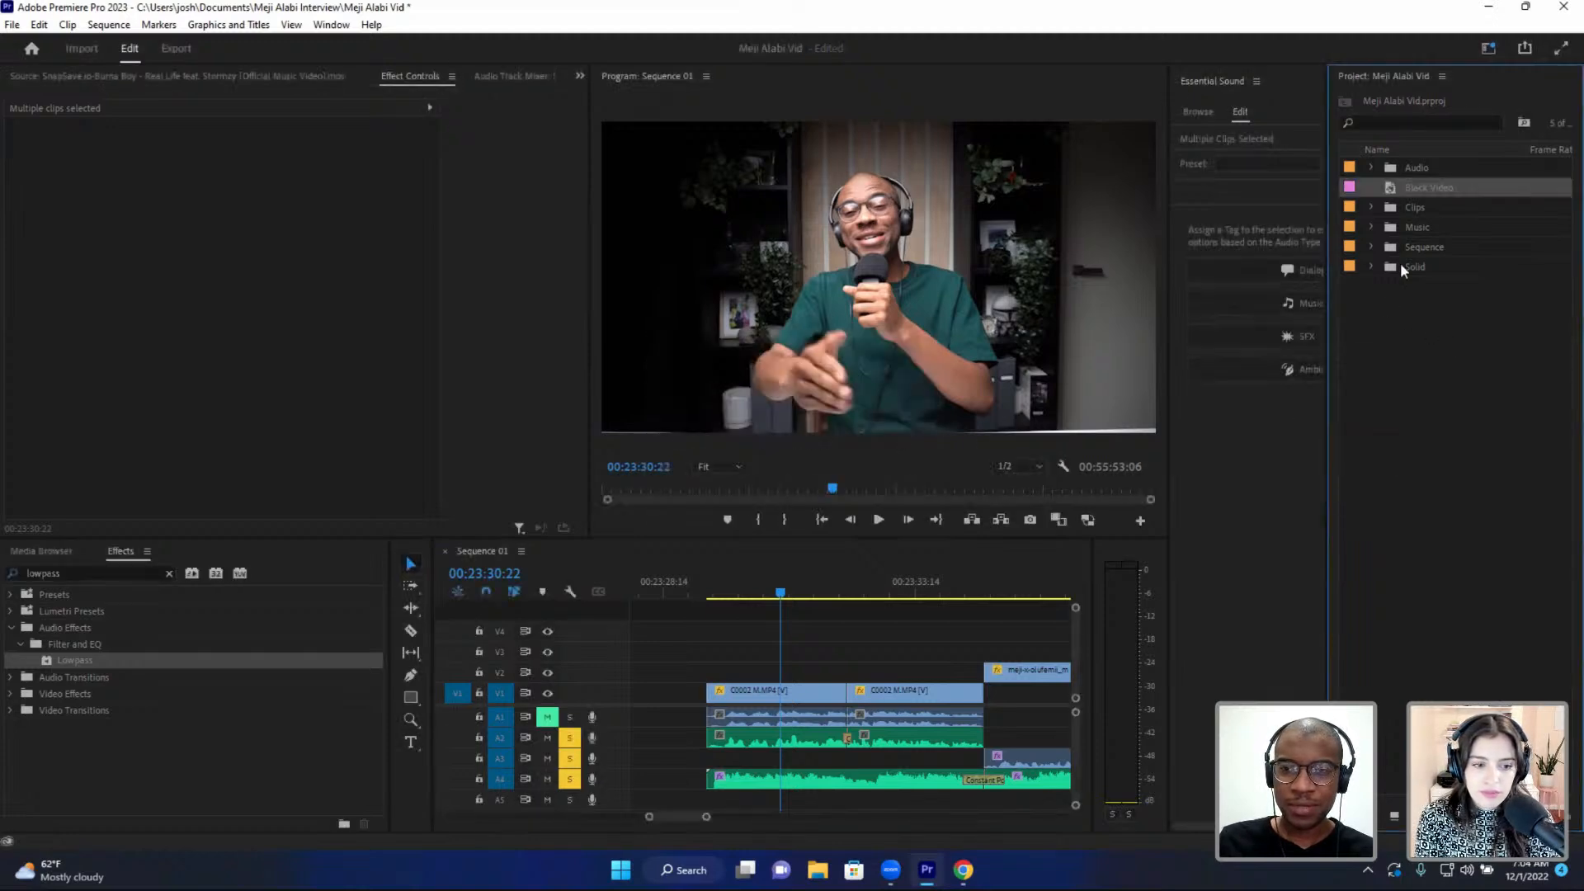
pyautogui.moveTo(1389, 188); pyautogui.dragTo(925, 651)
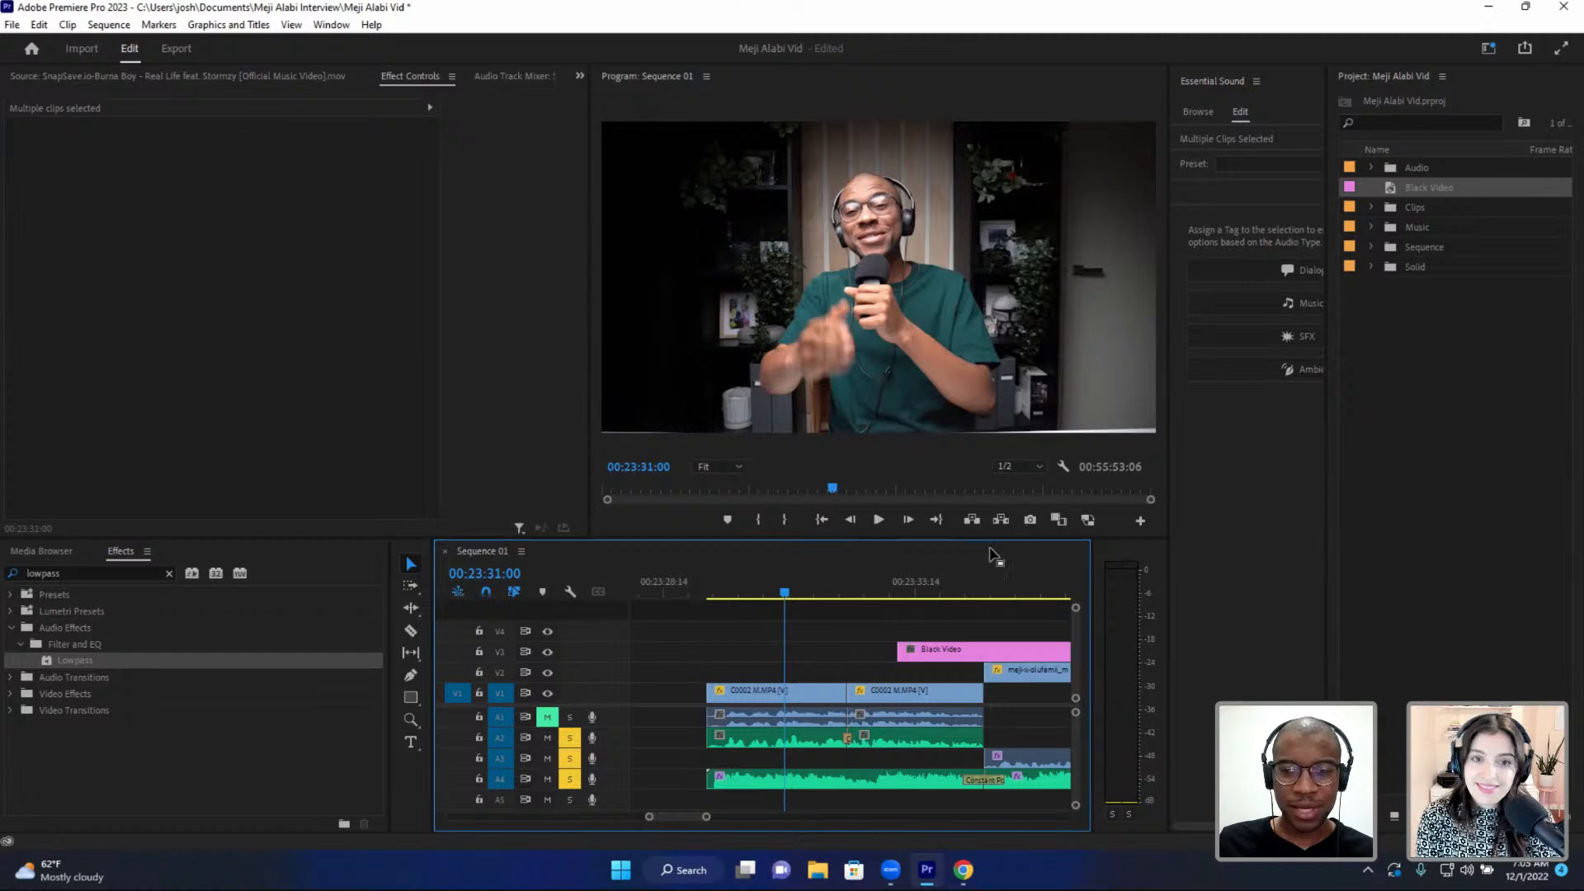
pyautogui.moveTo(977, 650); pyautogui.dragTo(788, 679)
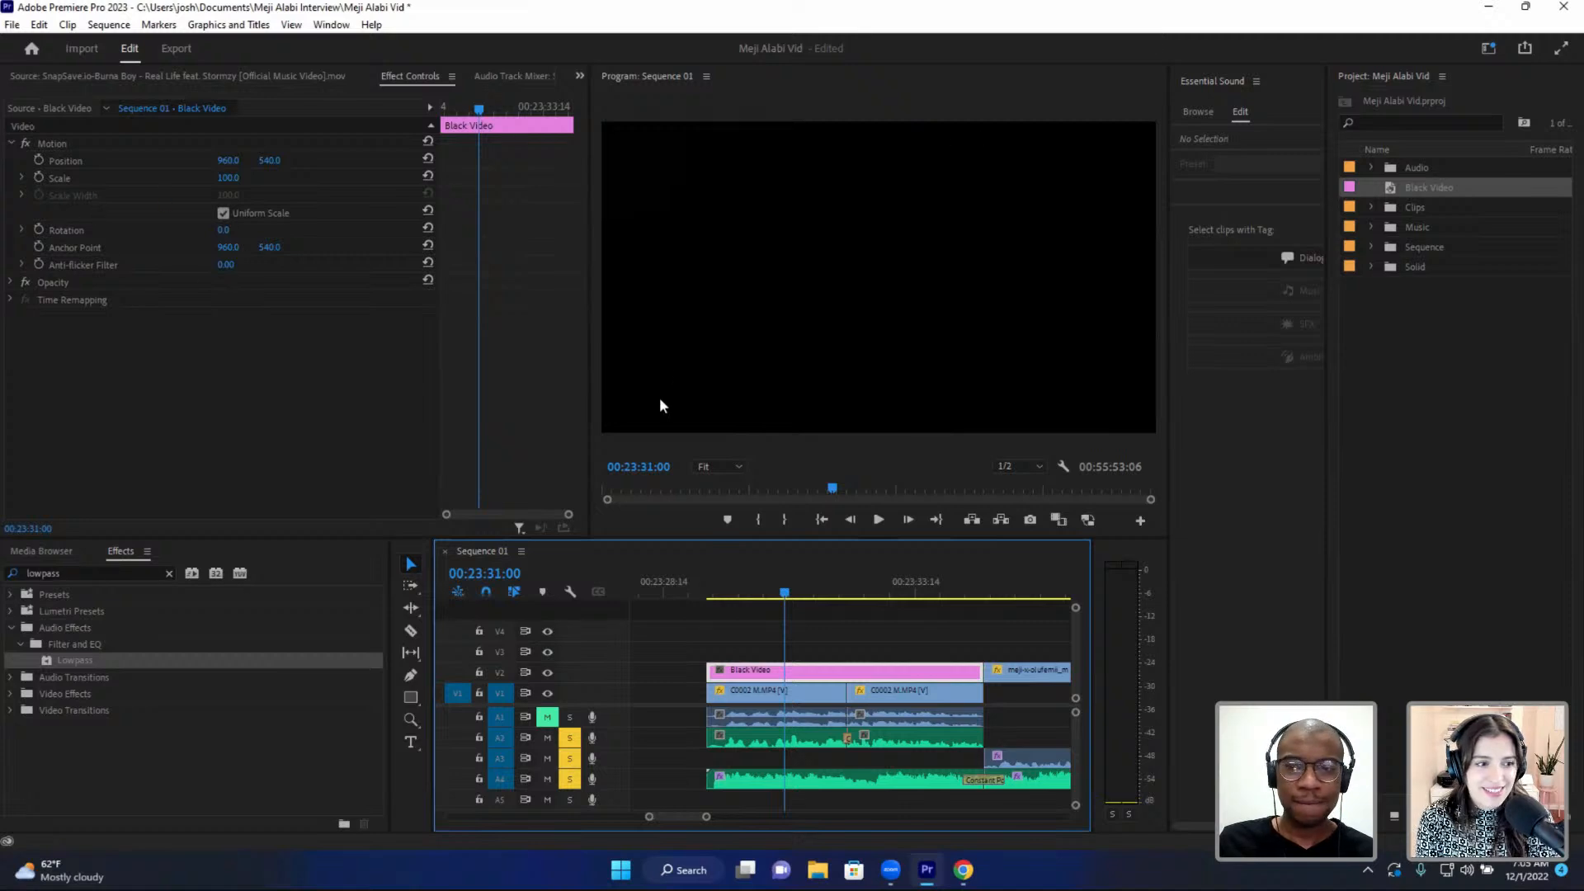
# - Add a rectangular opacity mask to the Black Video clip and move it over the door side of the frame
pyautogui.click(11, 282)
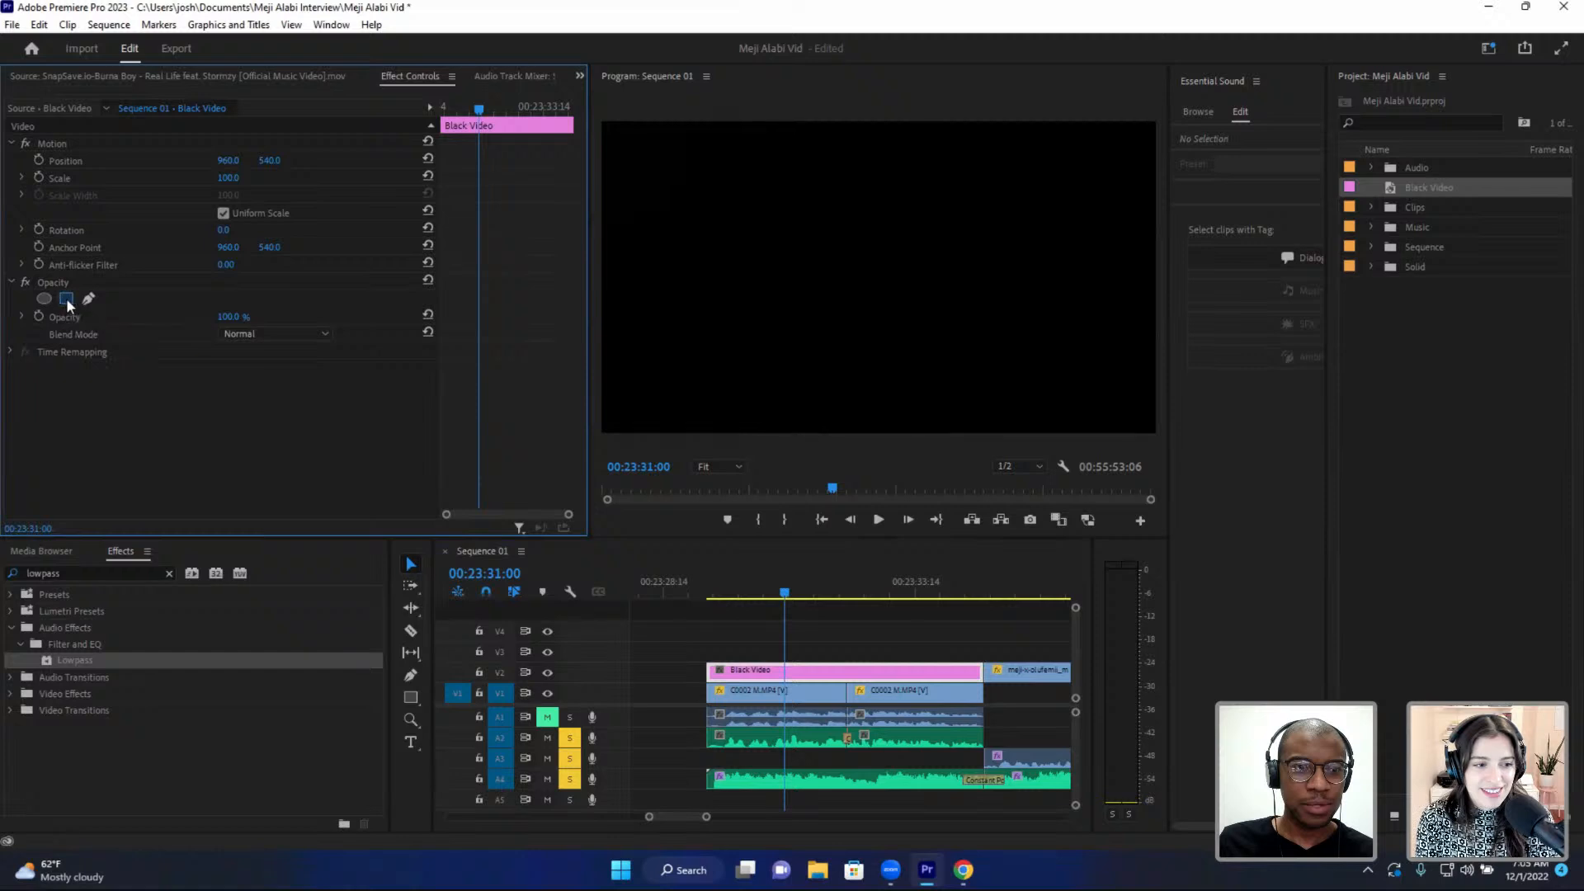
pyautogui.click(66, 299)
pyautogui.moveTo(860, 270); pyautogui.dragTo(1072, 194)
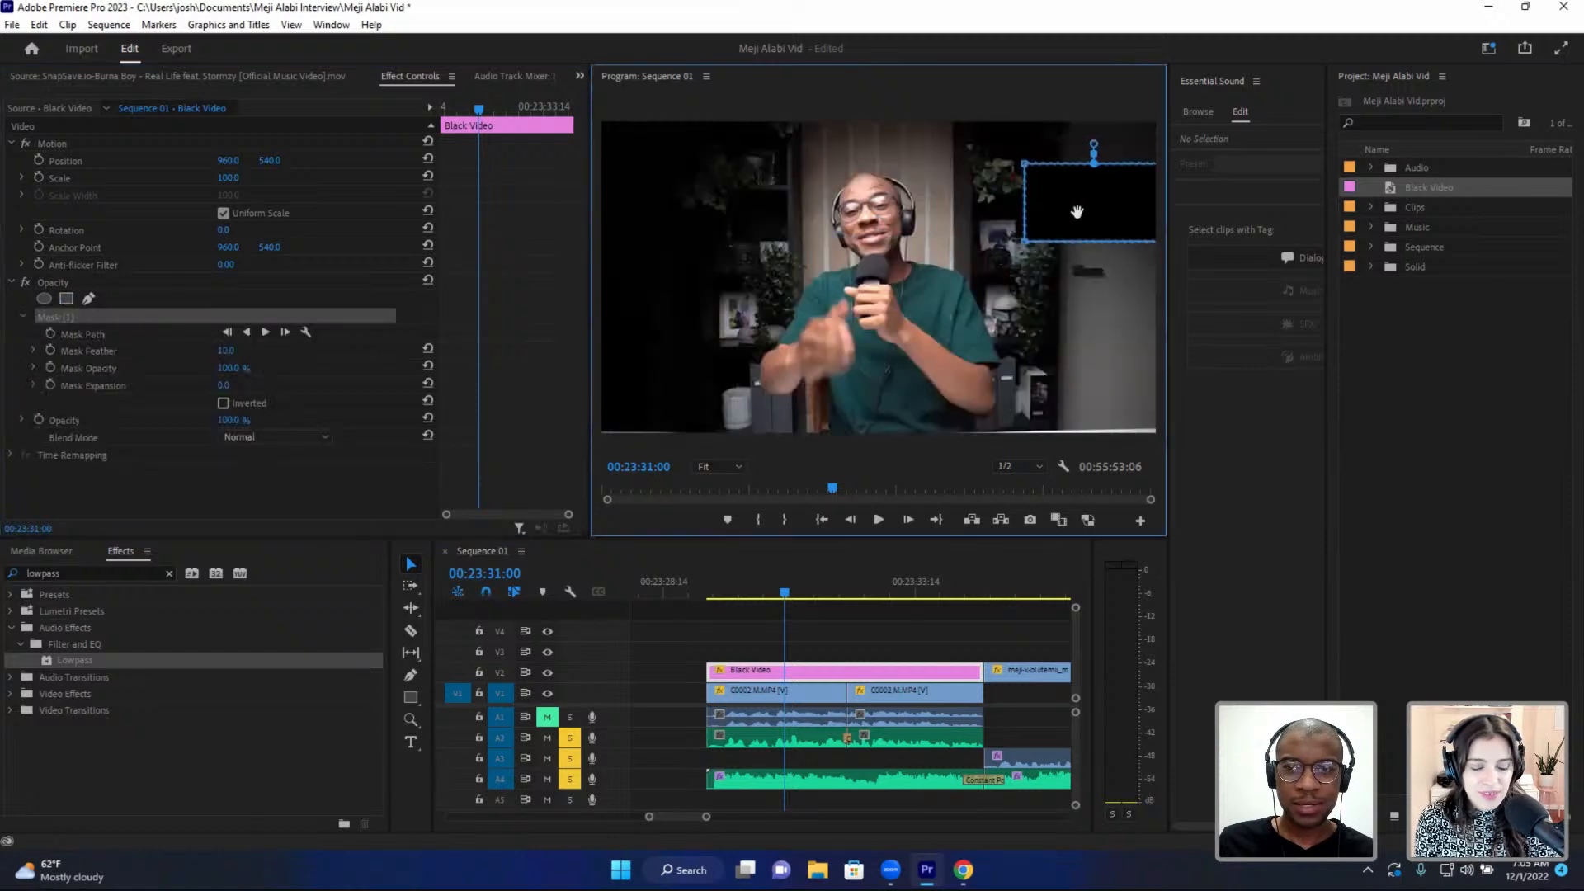
# - Show the program view at 25% and reshape the mask into a full-height strip covering the door side of the frame
pyautogui.click(716, 467)
pyautogui.click(714, 522)
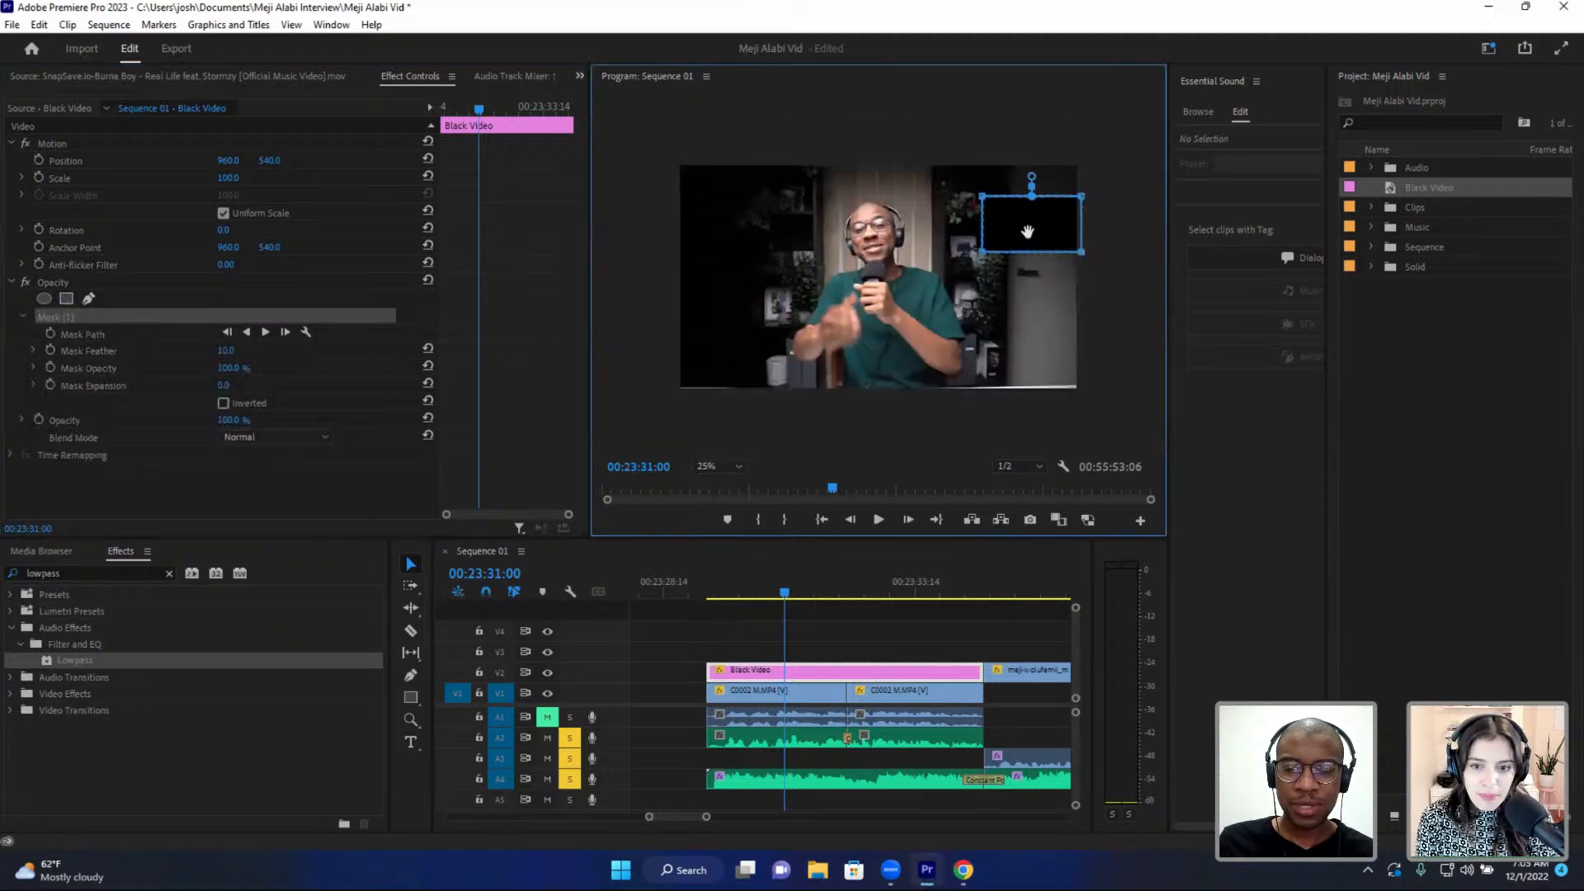
pyautogui.moveTo(1027, 231); pyautogui.dragTo(1050, 174)
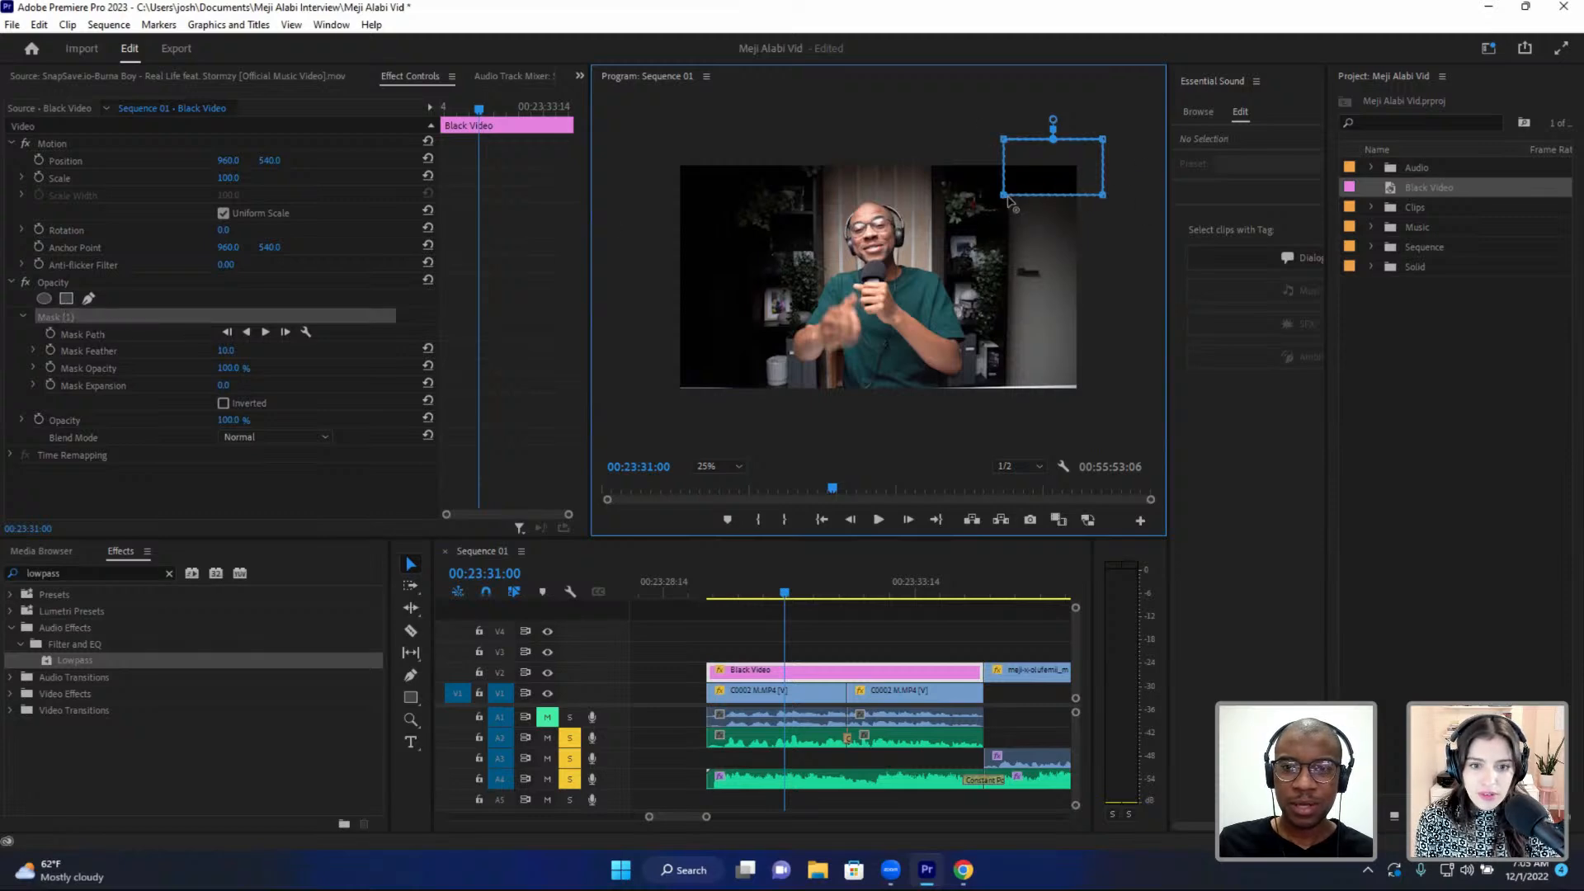
pyautogui.moveTo(1004, 195); pyautogui.dragTo(1005, 275)
pyautogui.moveTo(1010, 352); pyautogui.dragTo(1002, 408)
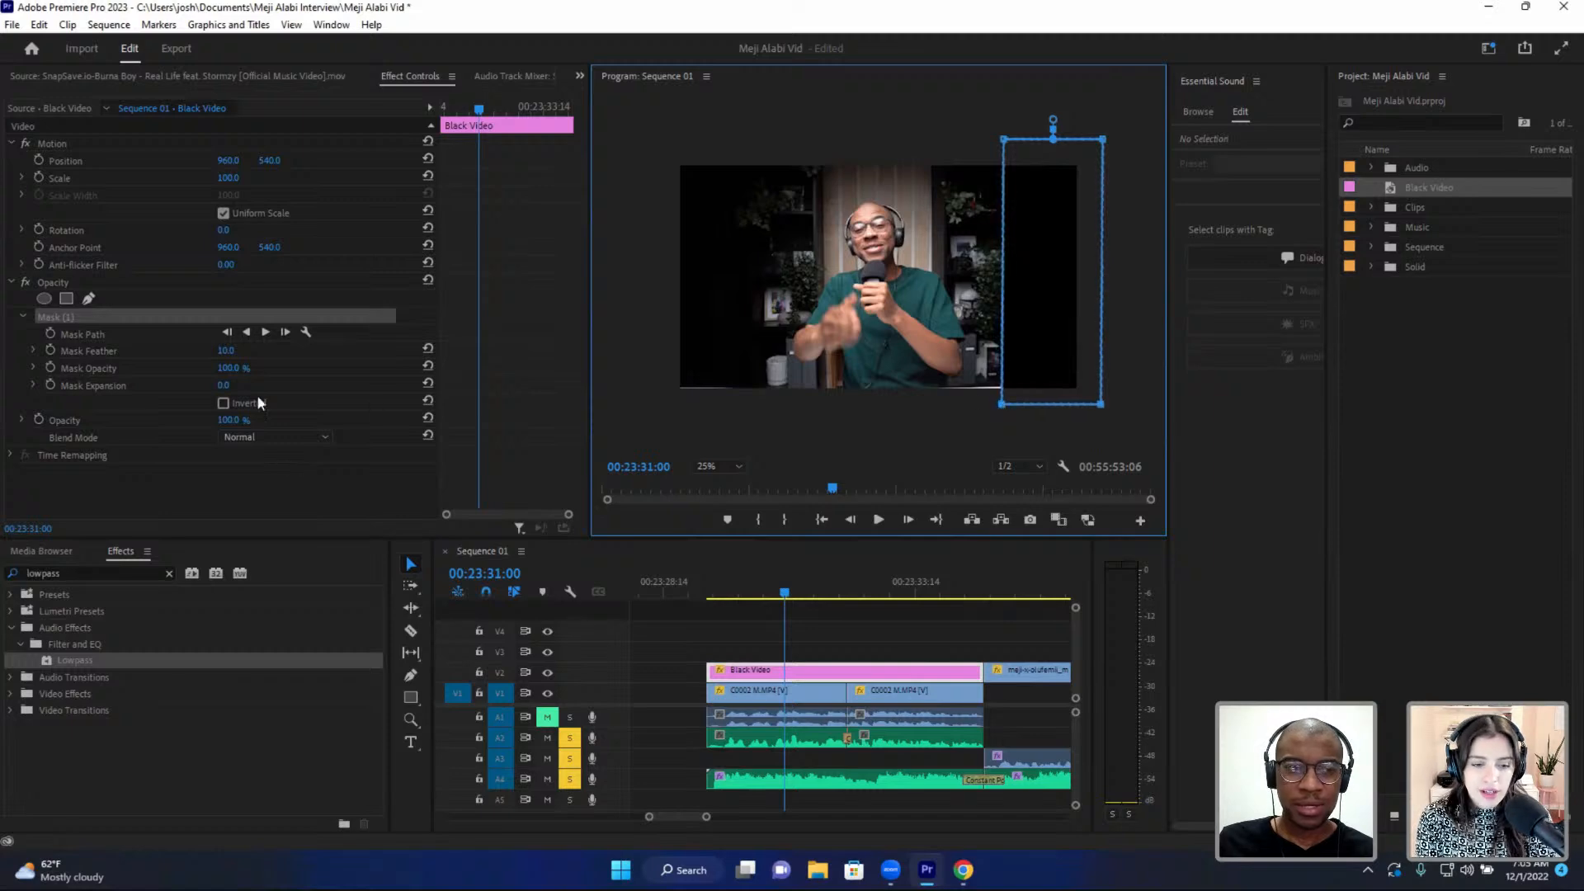
# - Set the mask feather to 81 and the Black Video clip's scale to 131 and position to 725, 367
pyautogui.moveTo(226, 351); pyautogui.dragTo(275, 352)
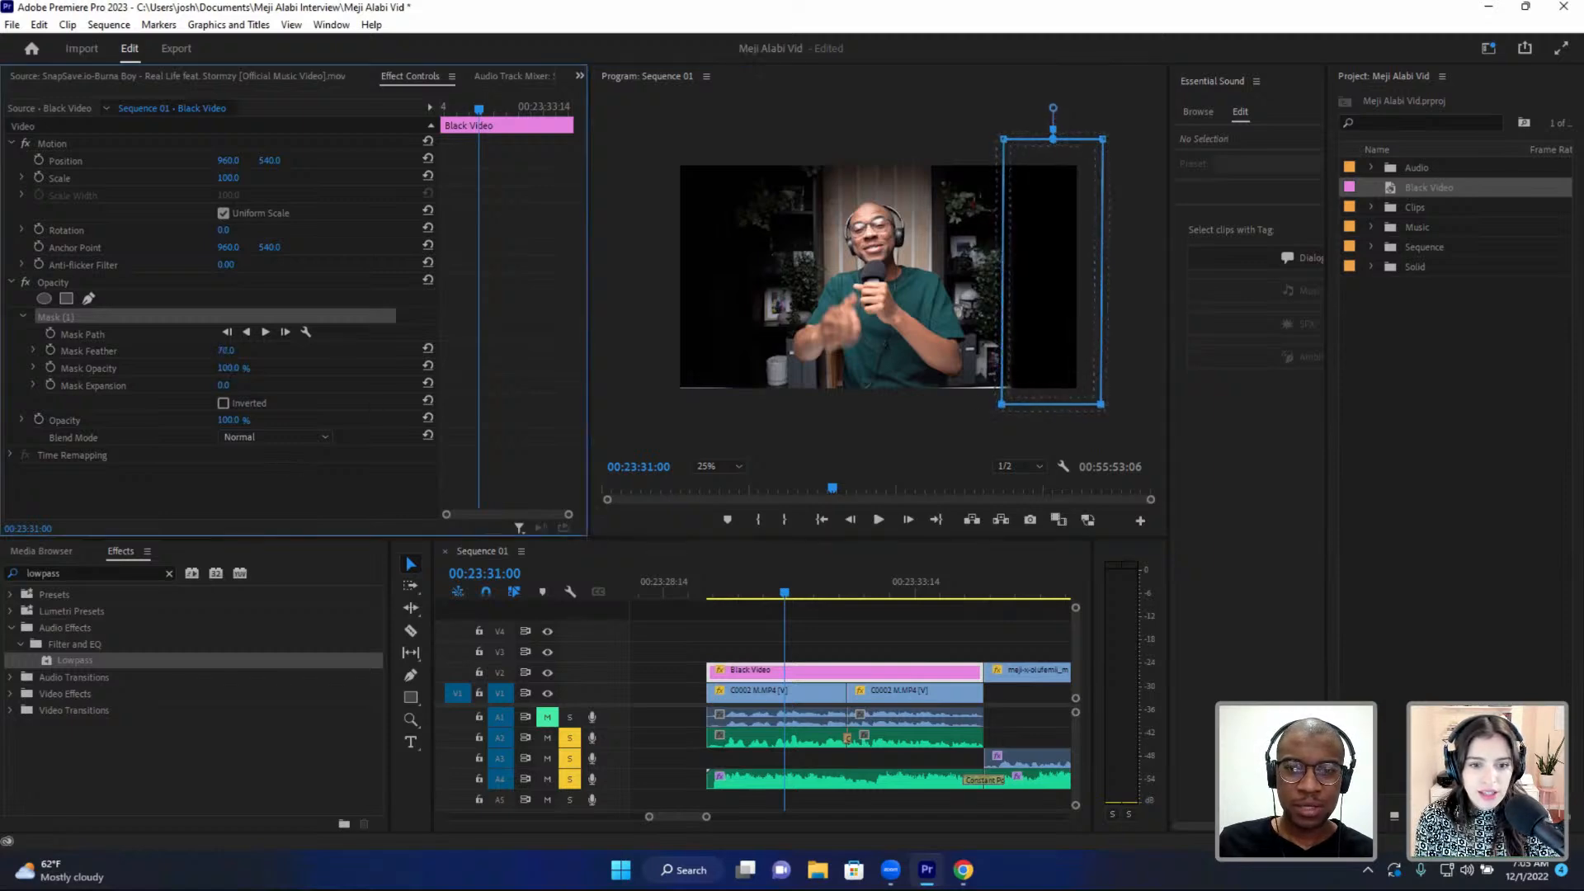
pyautogui.click(818, 642)
pyautogui.click(807, 677)
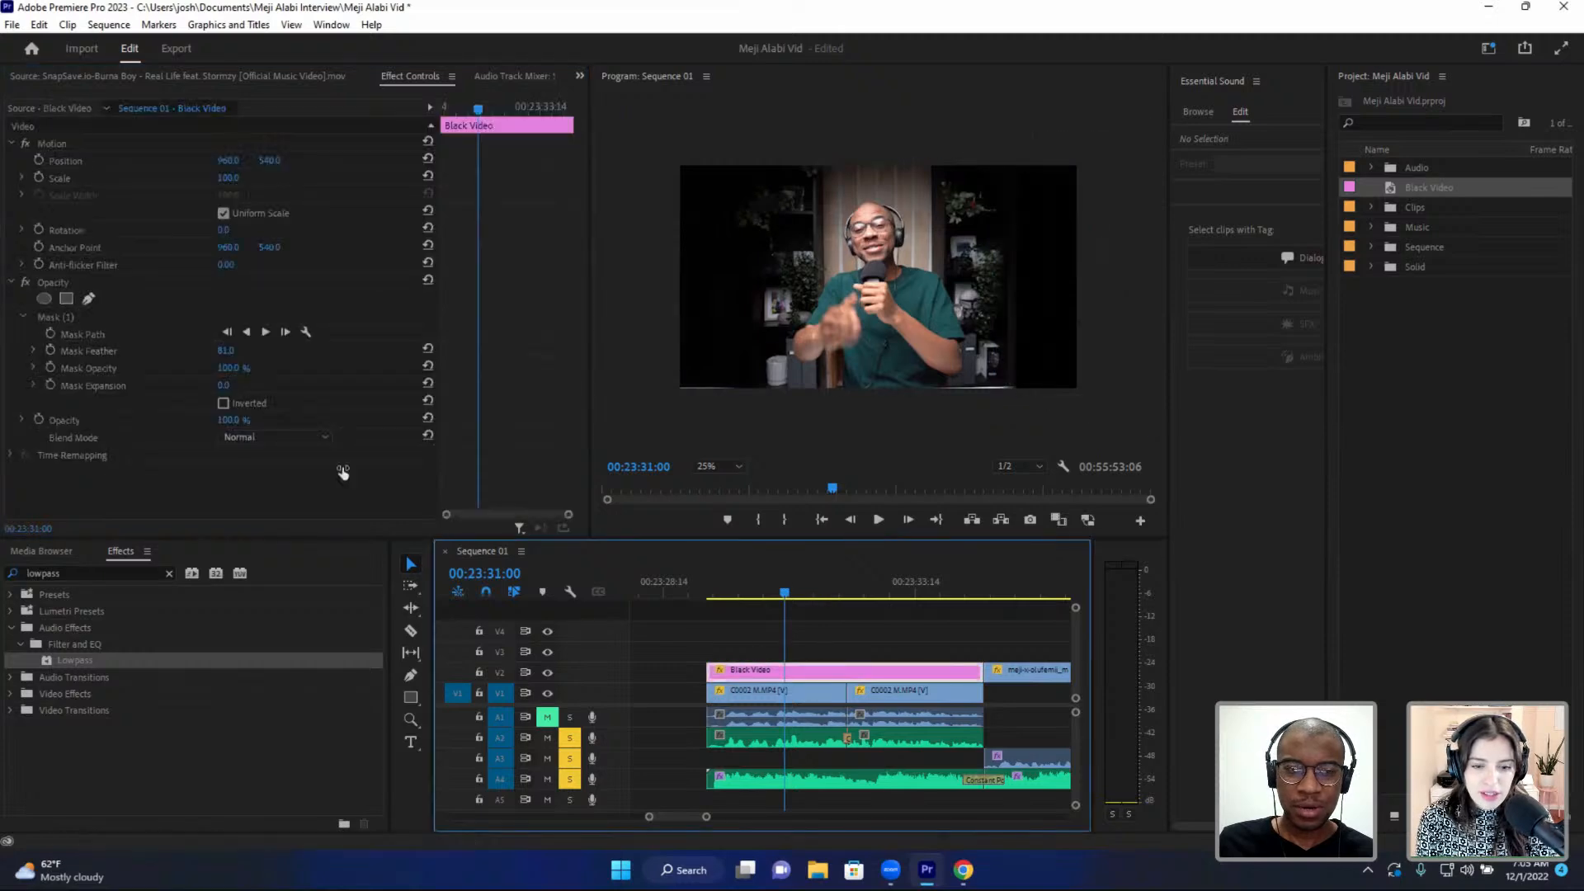
pyautogui.moveTo(270, 160); pyautogui.dragTo(44, 160)
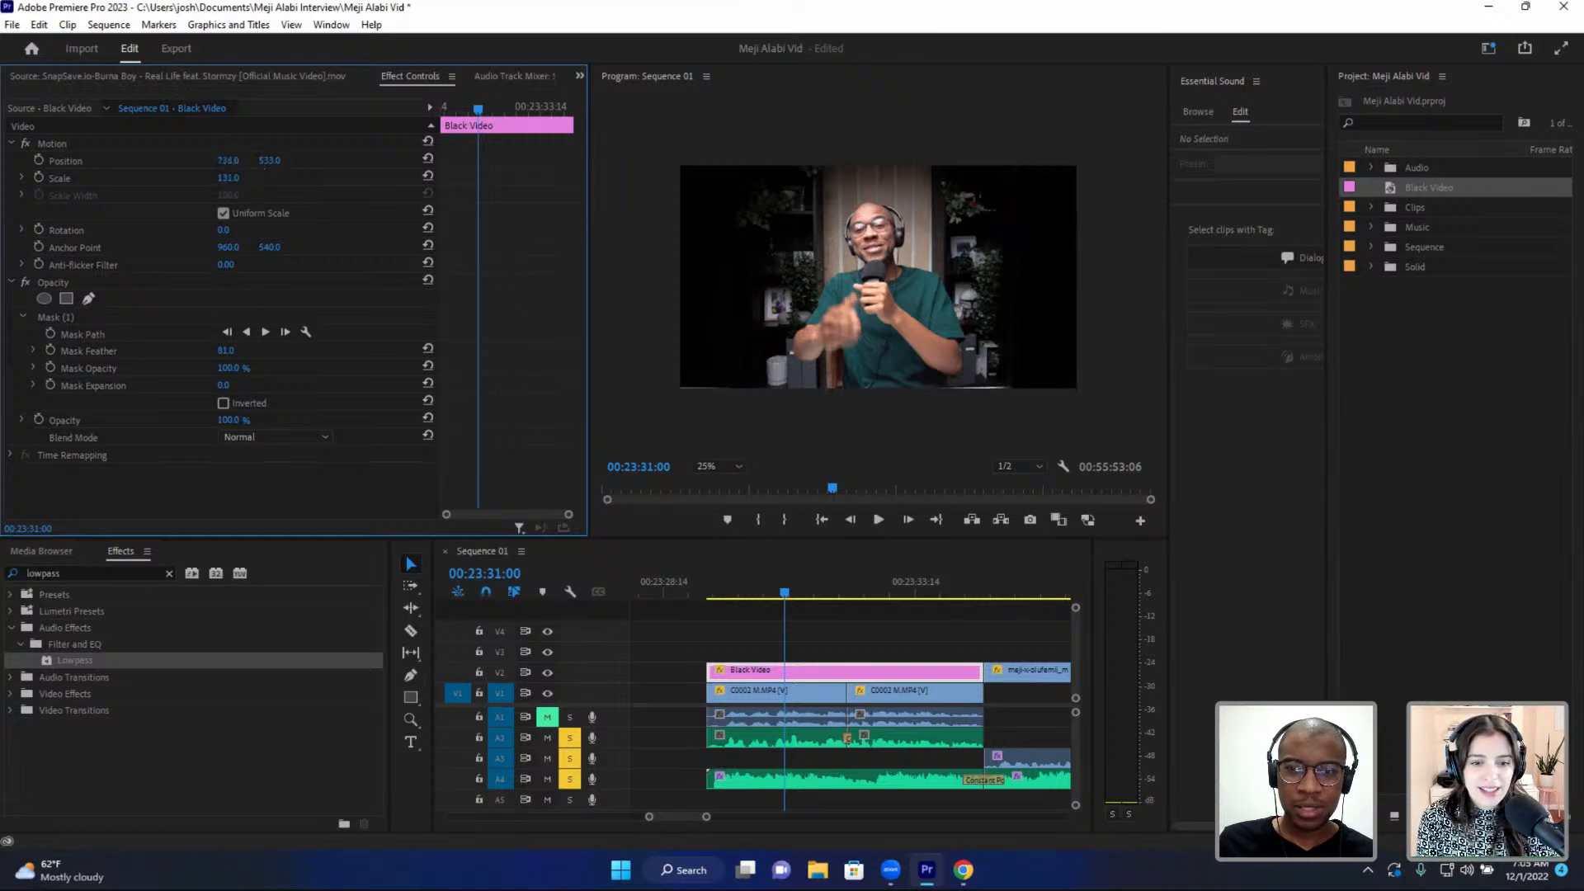
pyautogui.moveTo(270, 160); pyautogui.dragTo(286, 160)
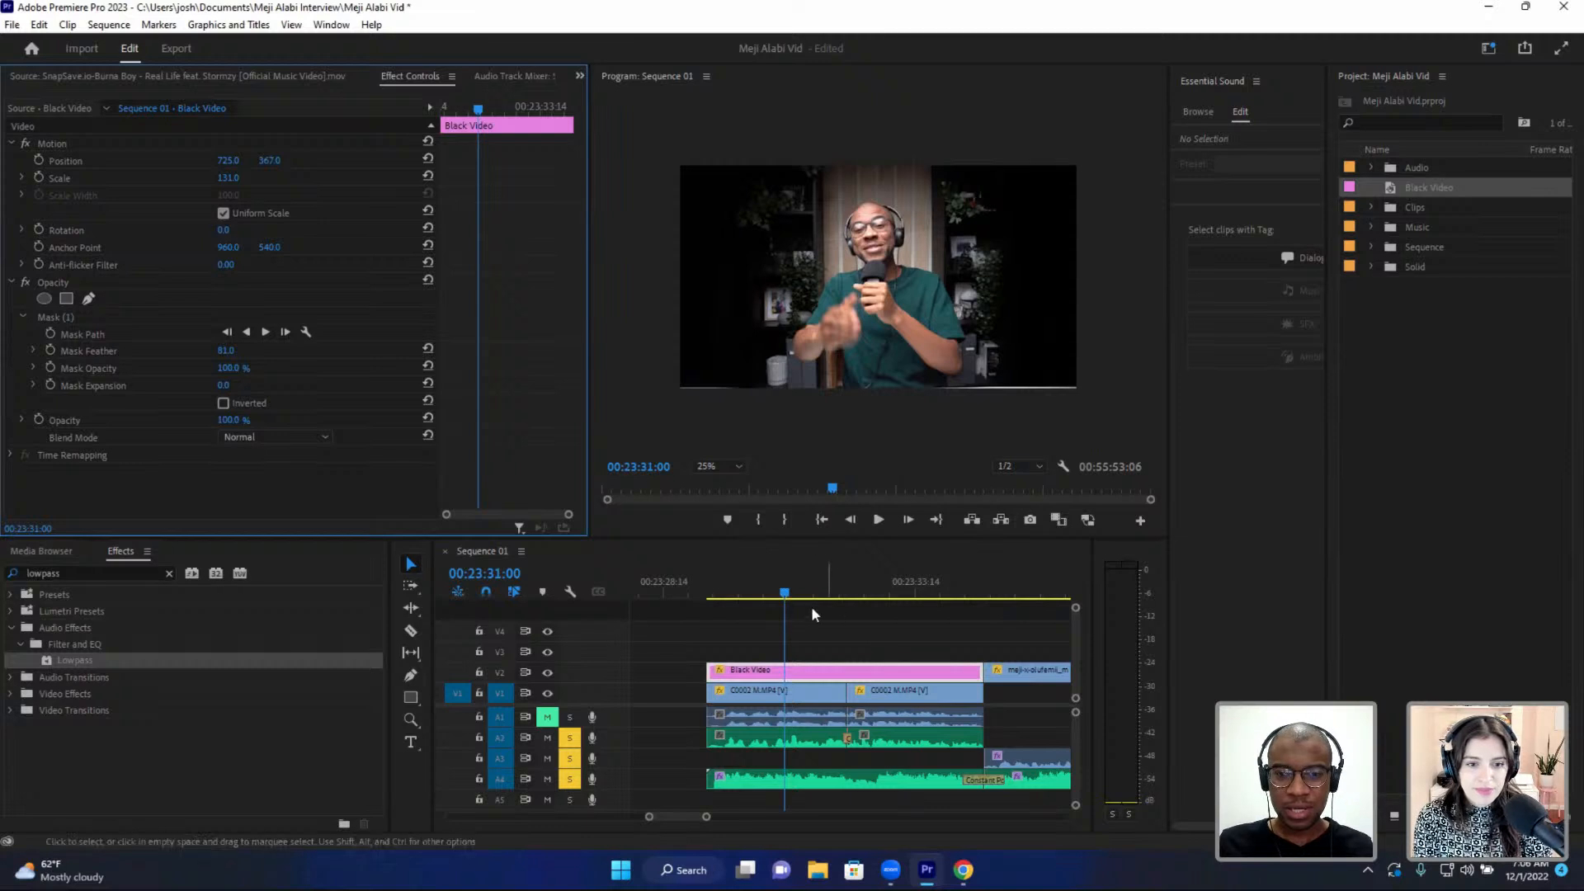
# - Scrub and play the opening of the host shot to check how the darkened sides blend with the background
pyautogui.moveTo(771, 594); pyautogui.dragTo(749, 594)
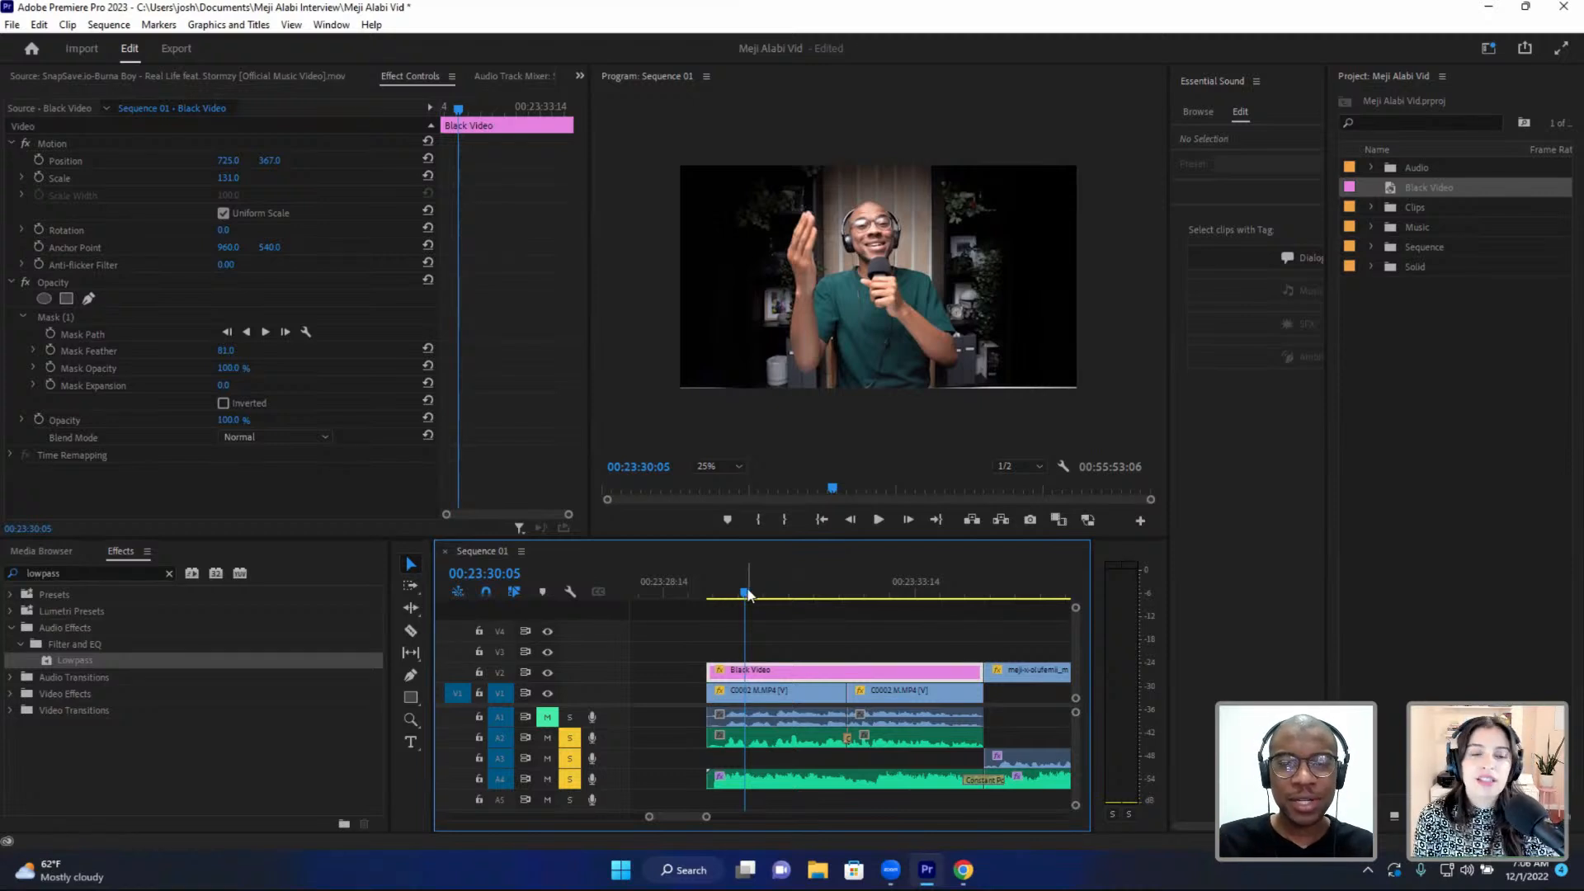
pyautogui.moveTo(745, 592); pyautogui.dragTo(732, 590)
pyautogui.press('space')
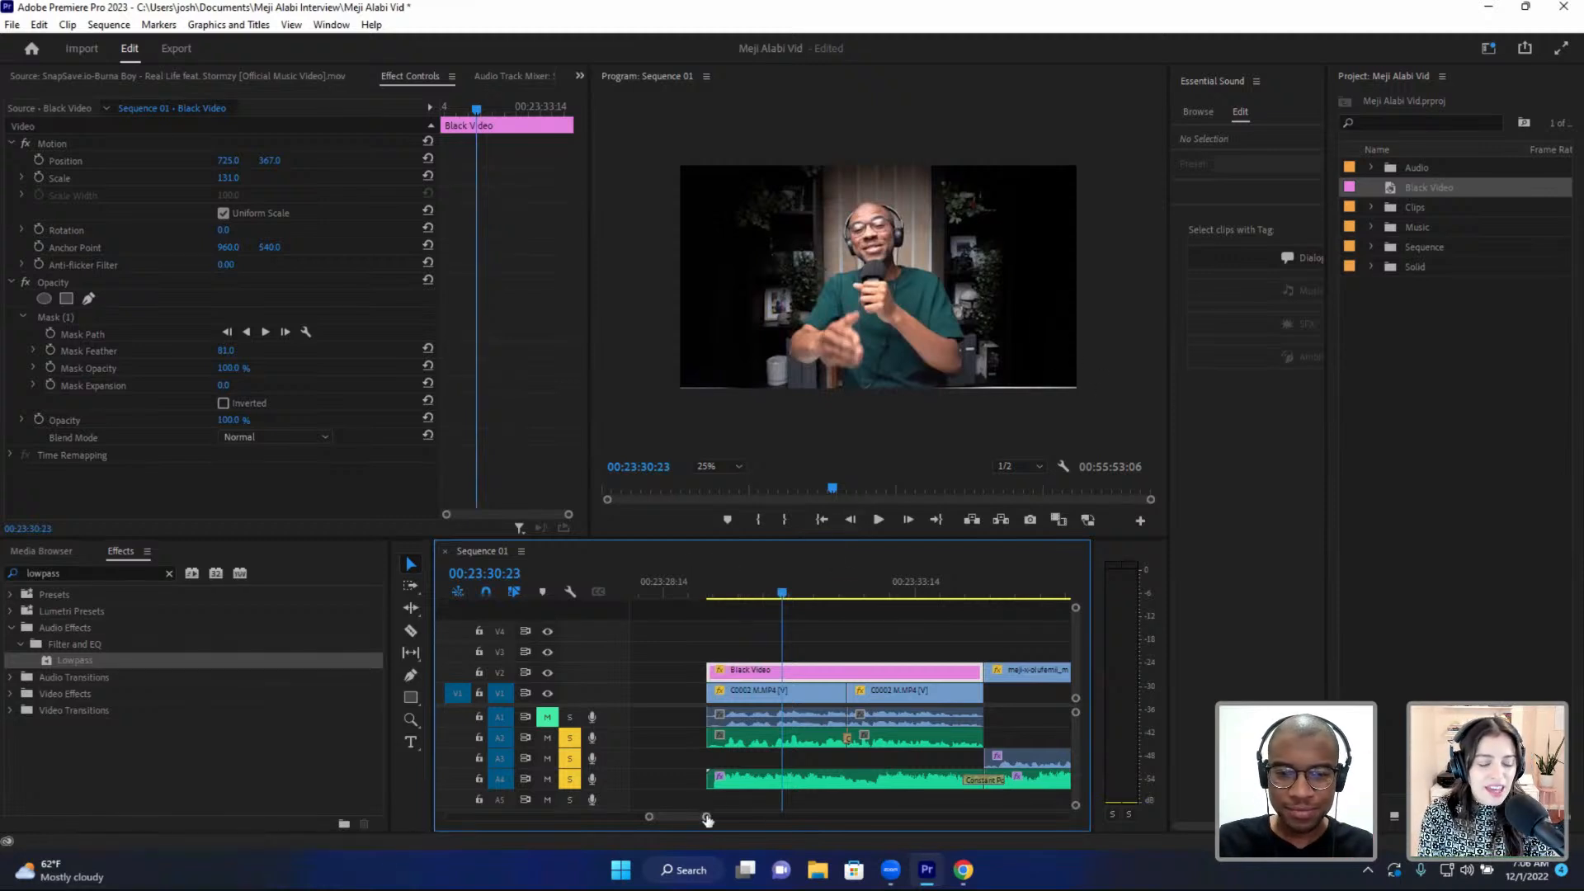
pyautogui.moveTo(707, 819); pyautogui.dragTo(701, 817)
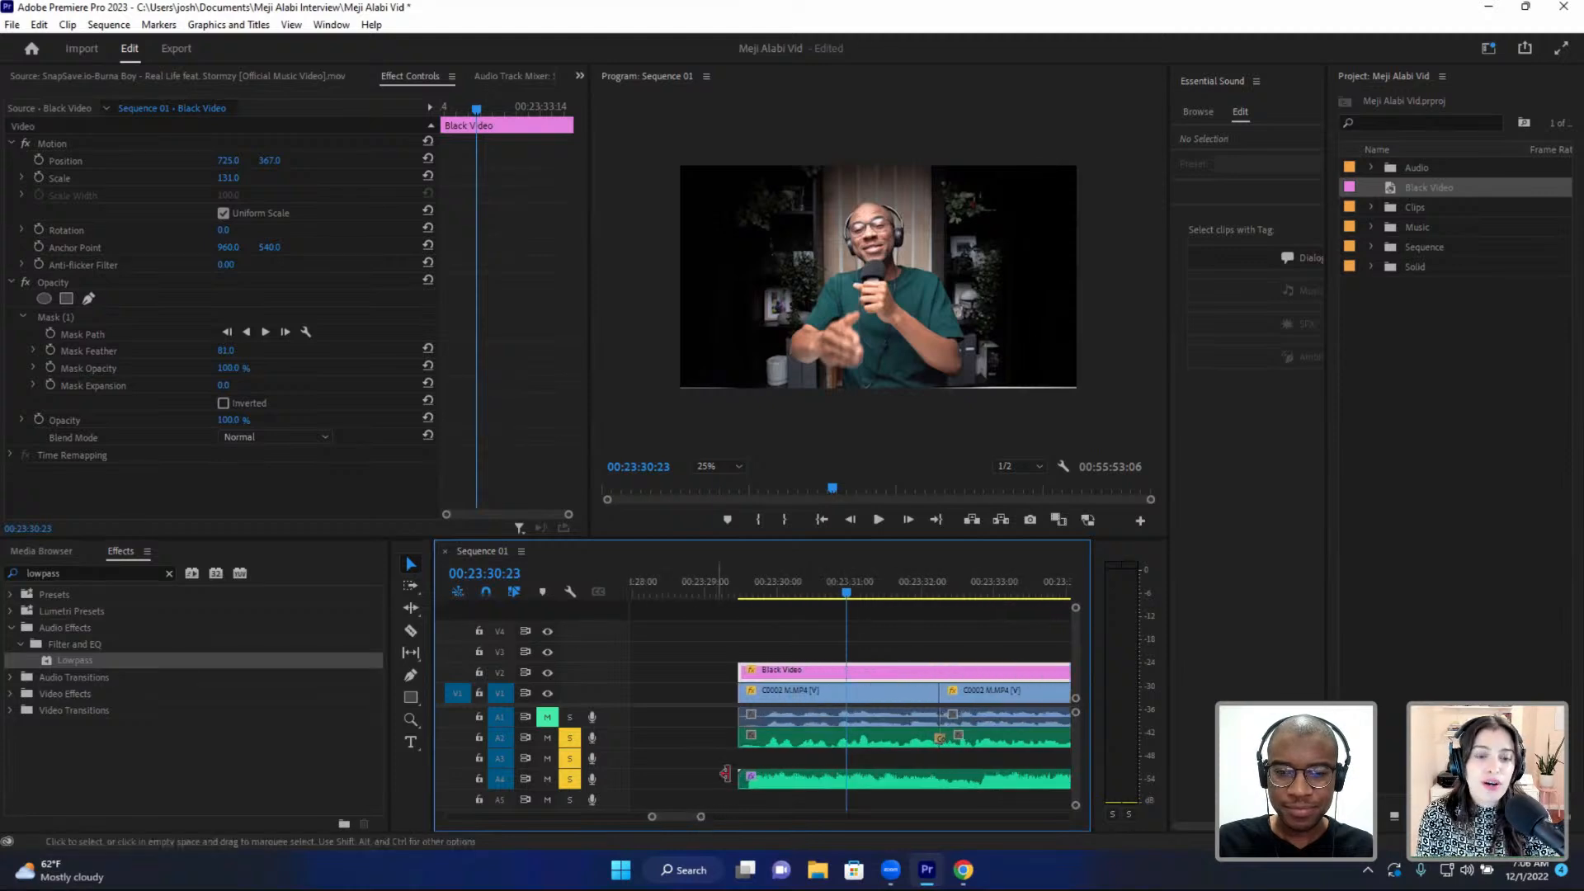
pyautogui.scroll(-4, 726, 773)
pyautogui.scroll(2, 726, 773)
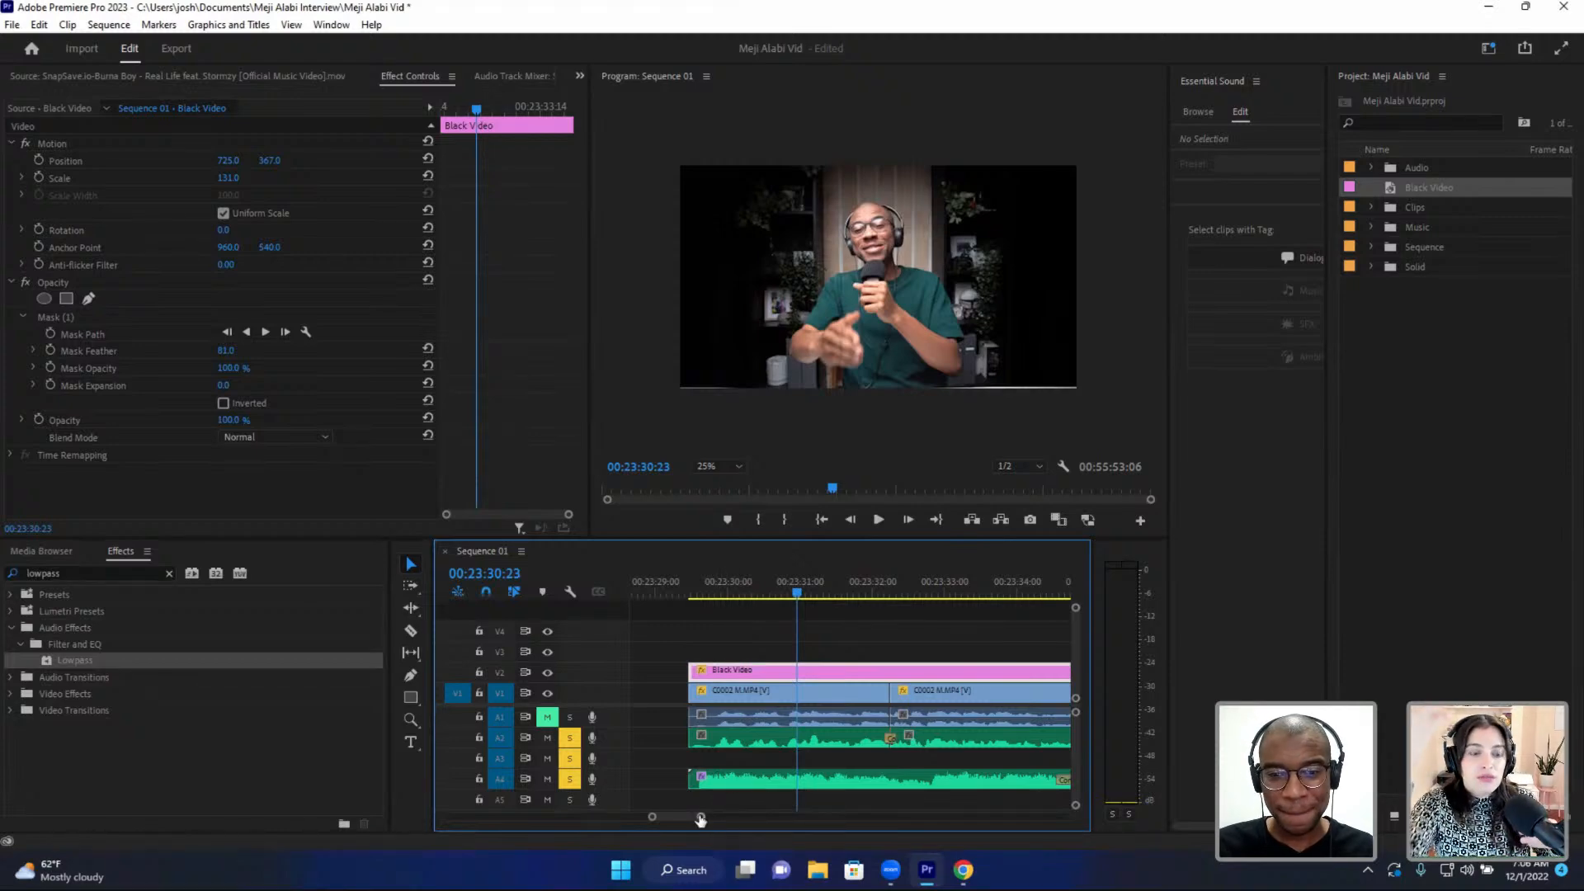
pyautogui.moveTo(700, 818); pyautogui.dragTo(711, 816)
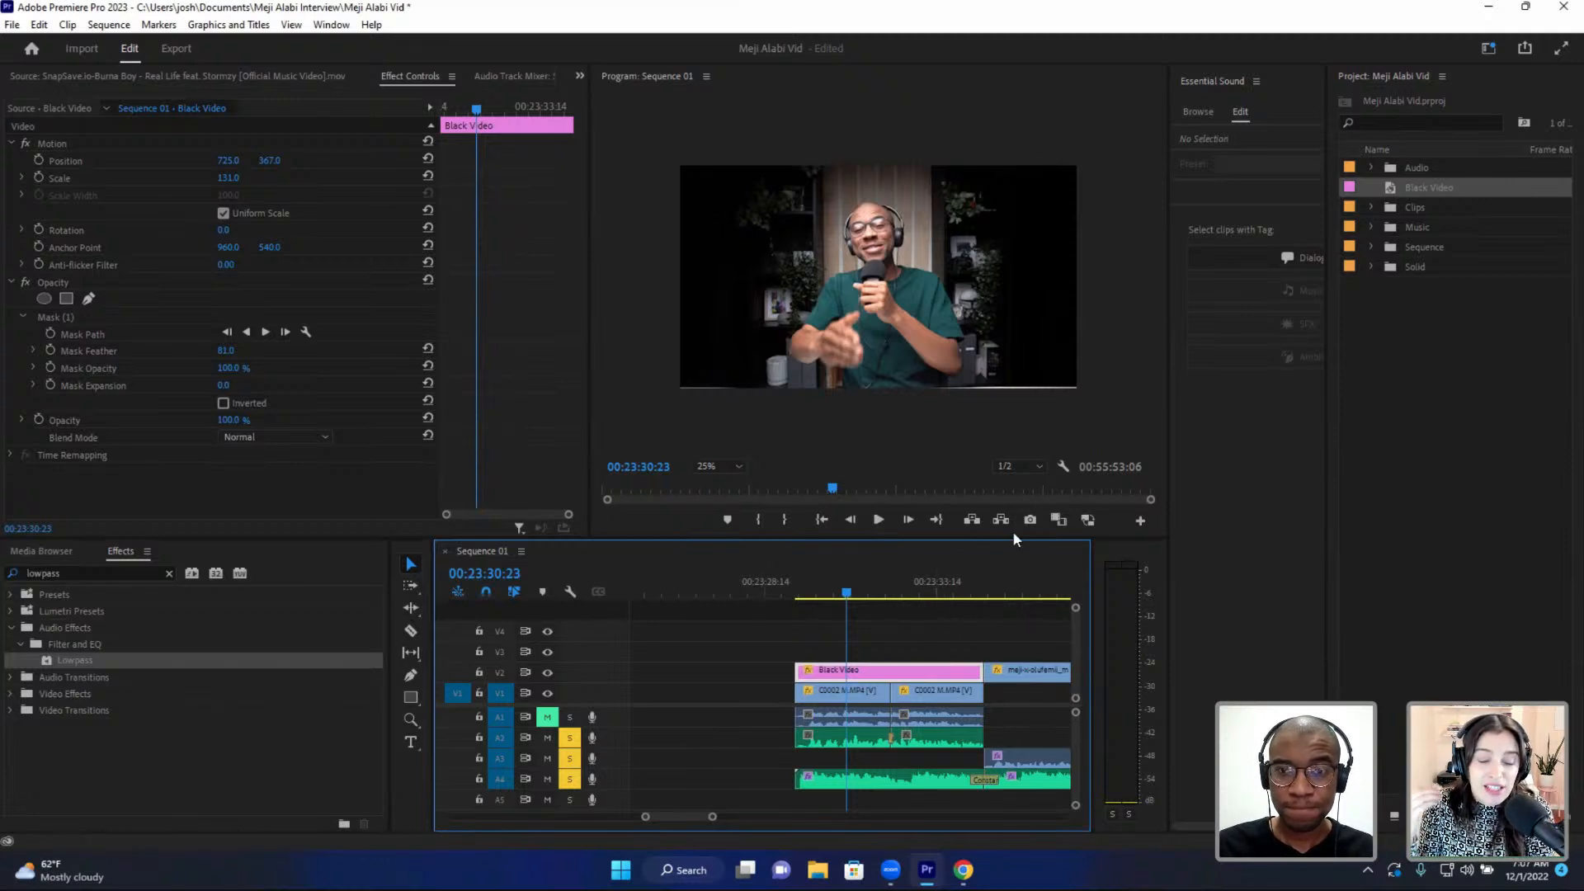
# - Play the host shot from its start through both C0002 M.MP4 clips to review the masked Black Video
pyautogui.click(853, 578)
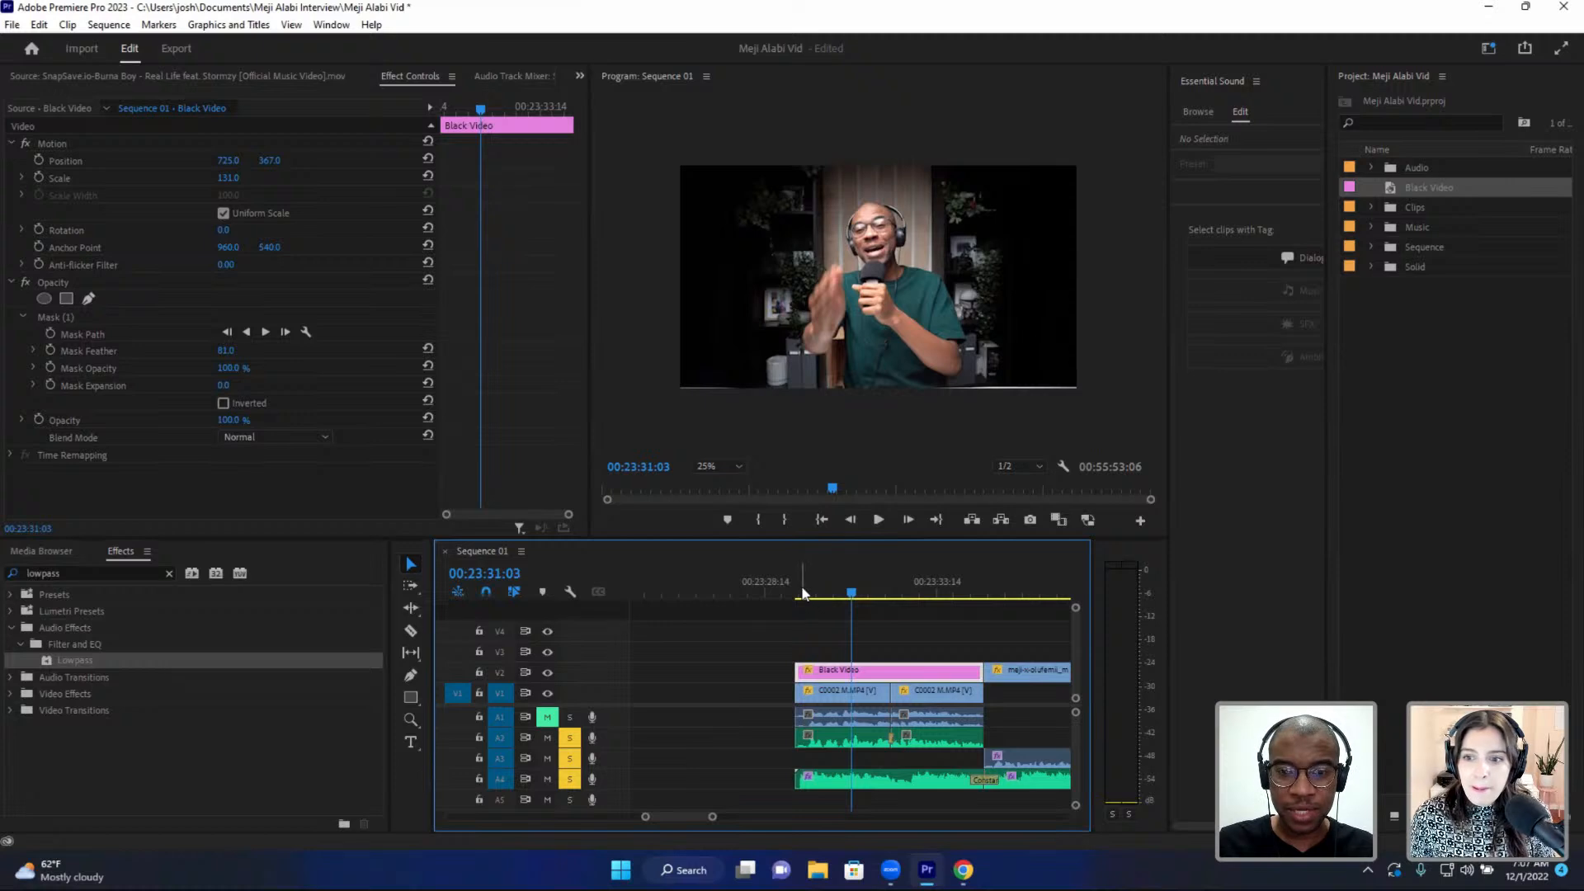
pyautogui.click(801, 586)
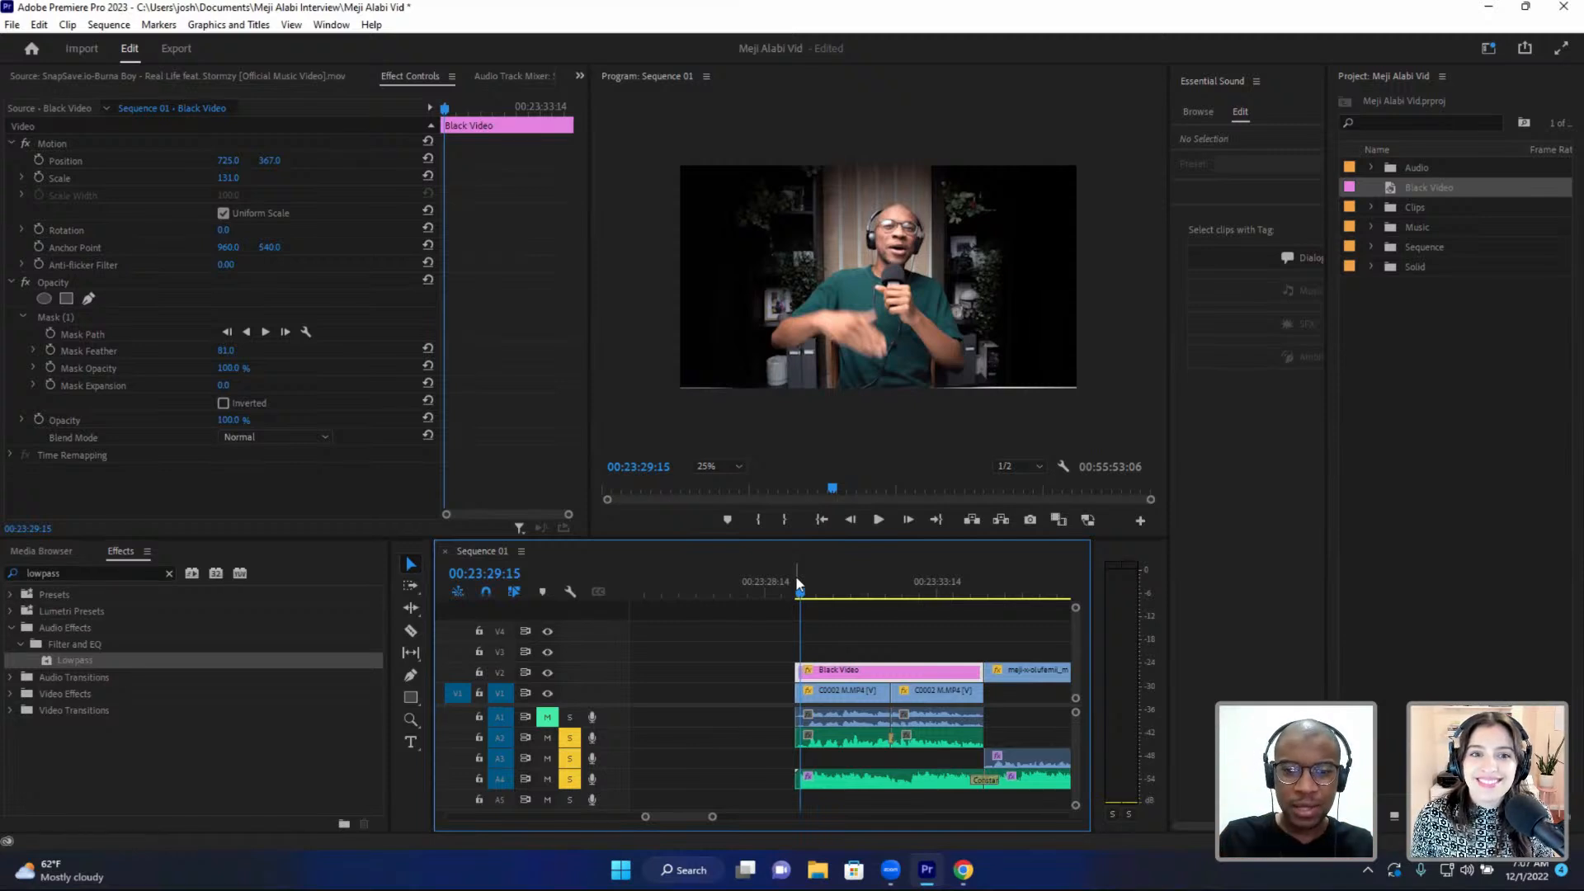
pyautogui.click(798, 584)
pyautogui.click(878, 520)
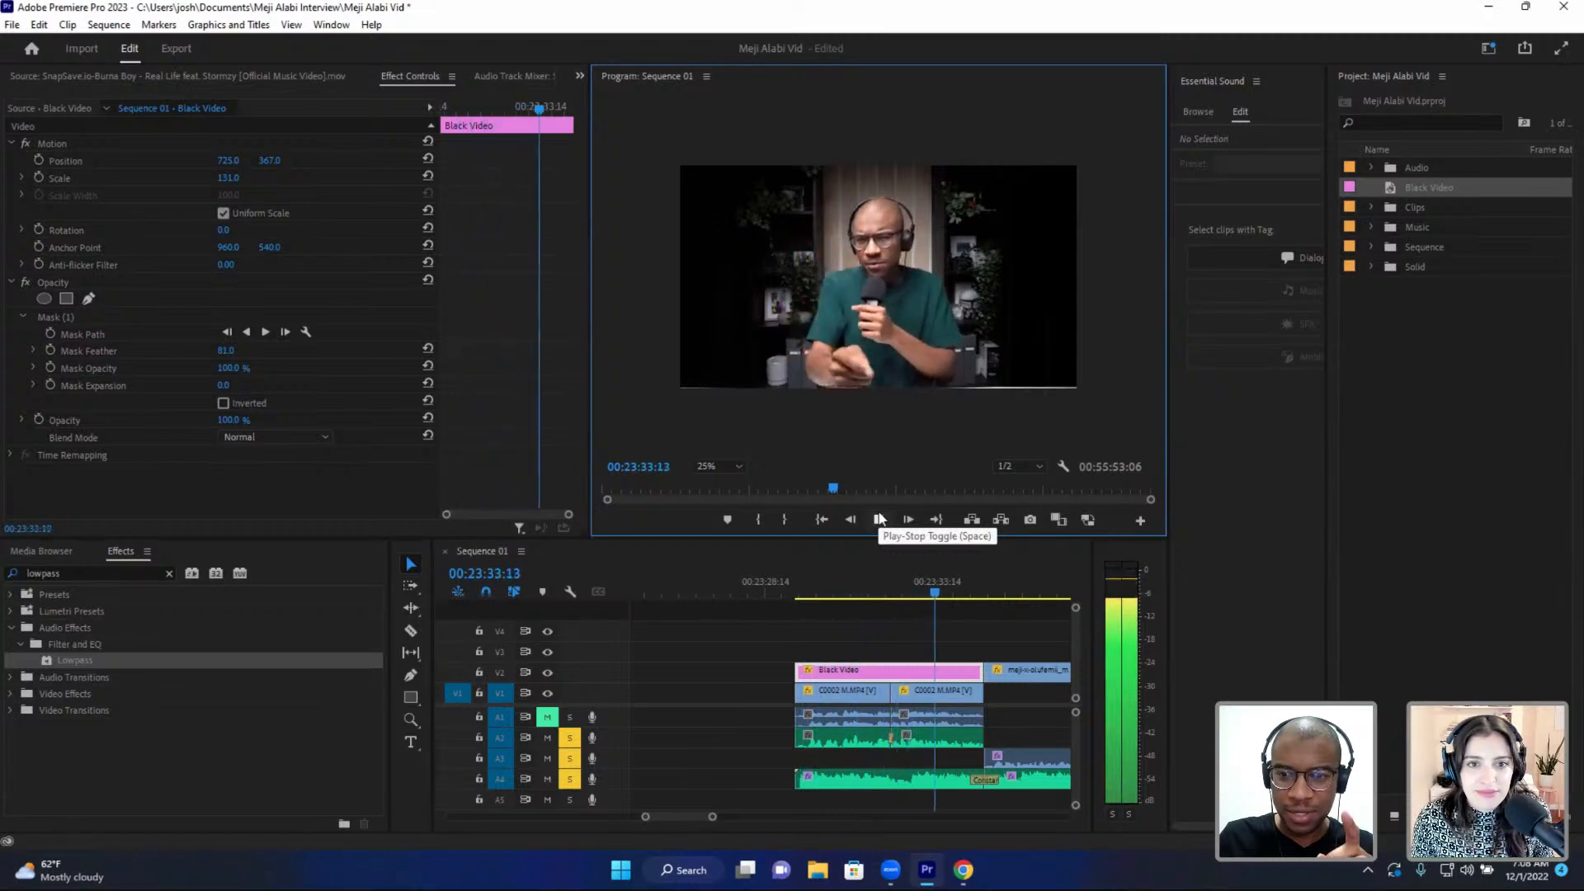
pyautogui.click(880, 518)
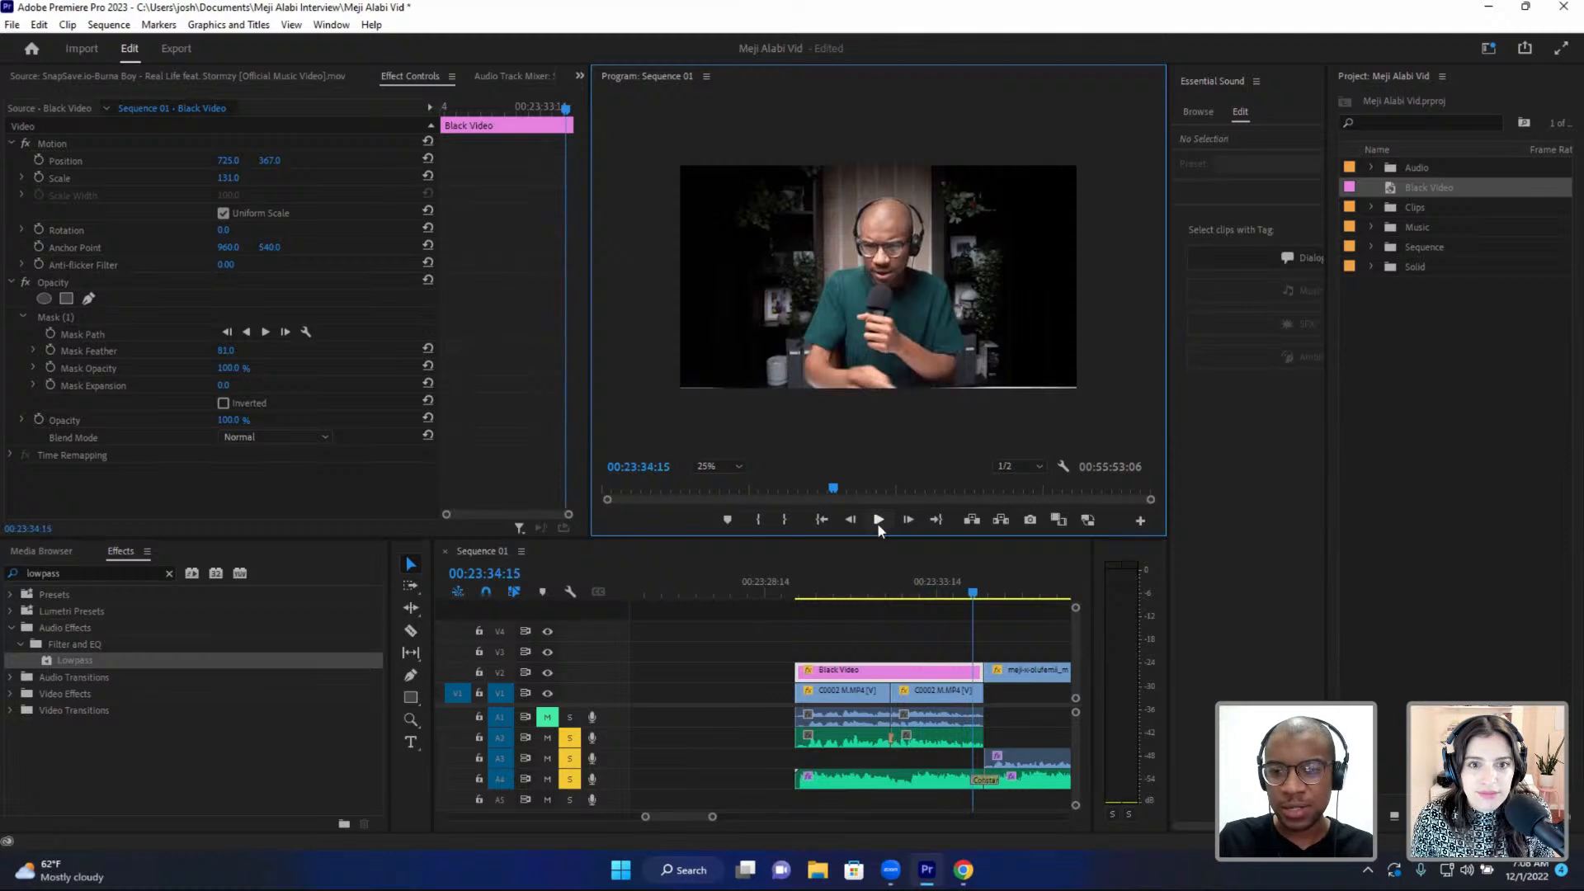
pyautogui.click(798, 577)
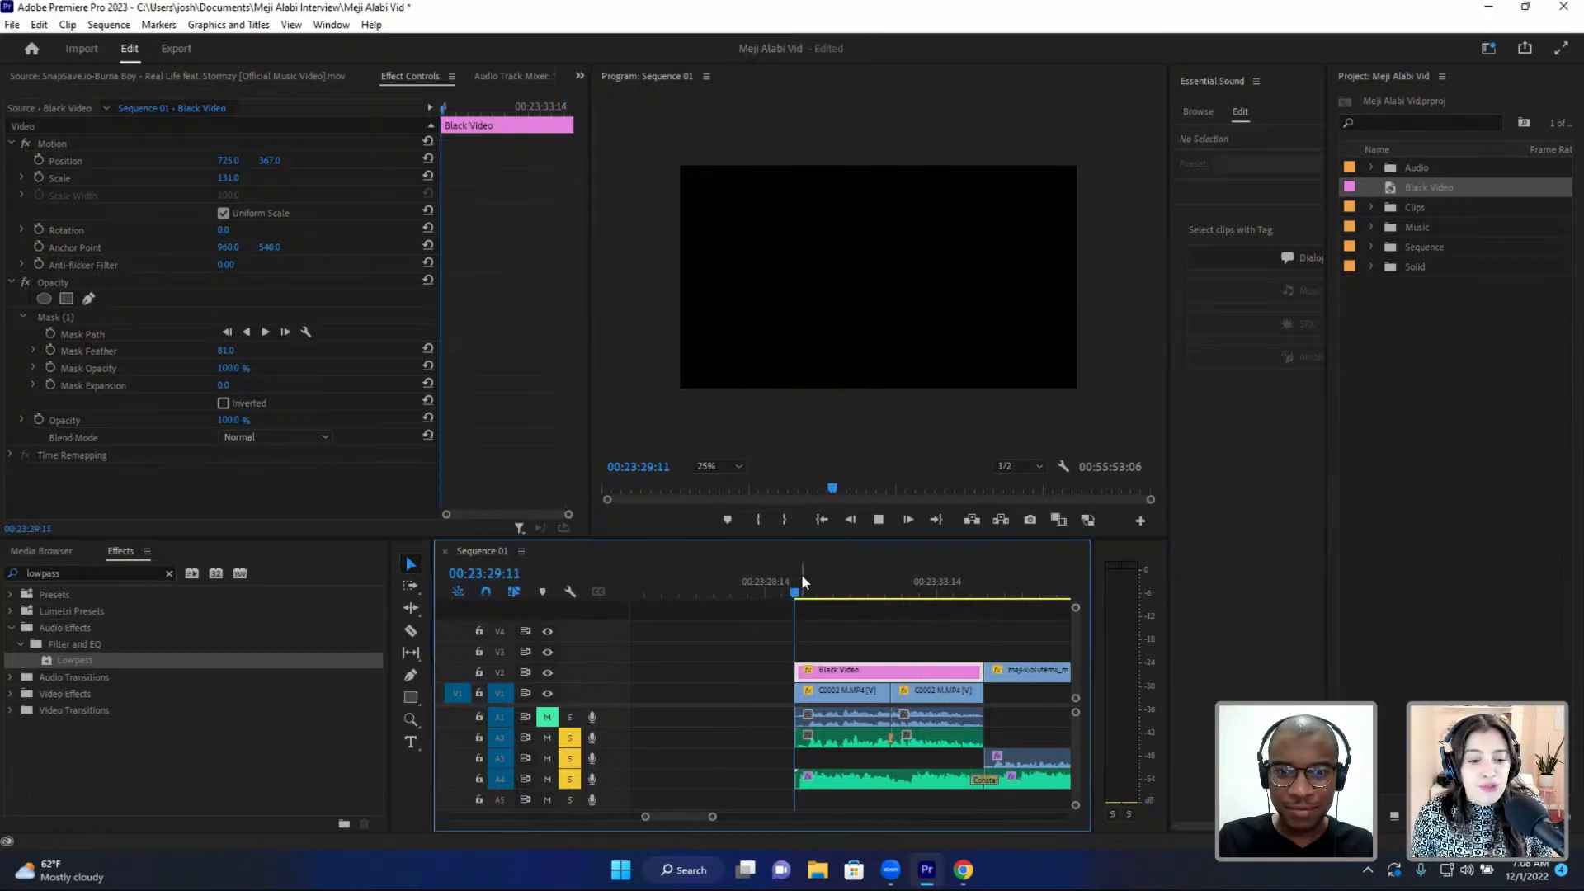
pyautogui.press('space')
pyautogui.press('space')
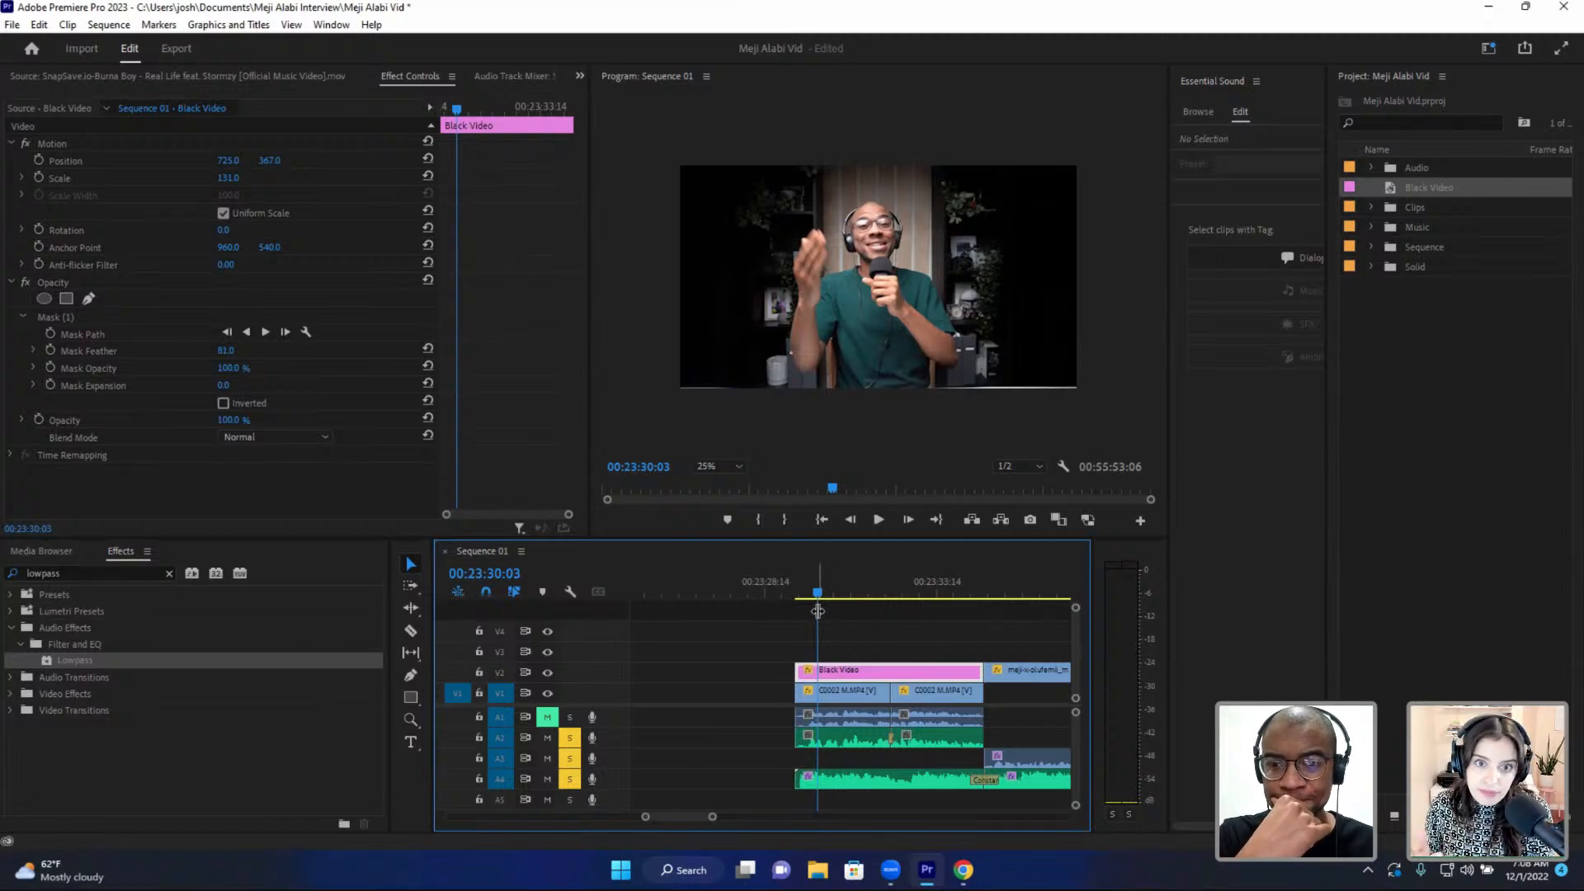
# - Replay the section around the cut between the two C0002 M.MP4 clips to compare the framing
pyautogui.moveTo(817, 598); pyautogui.dragTo(888, 600)
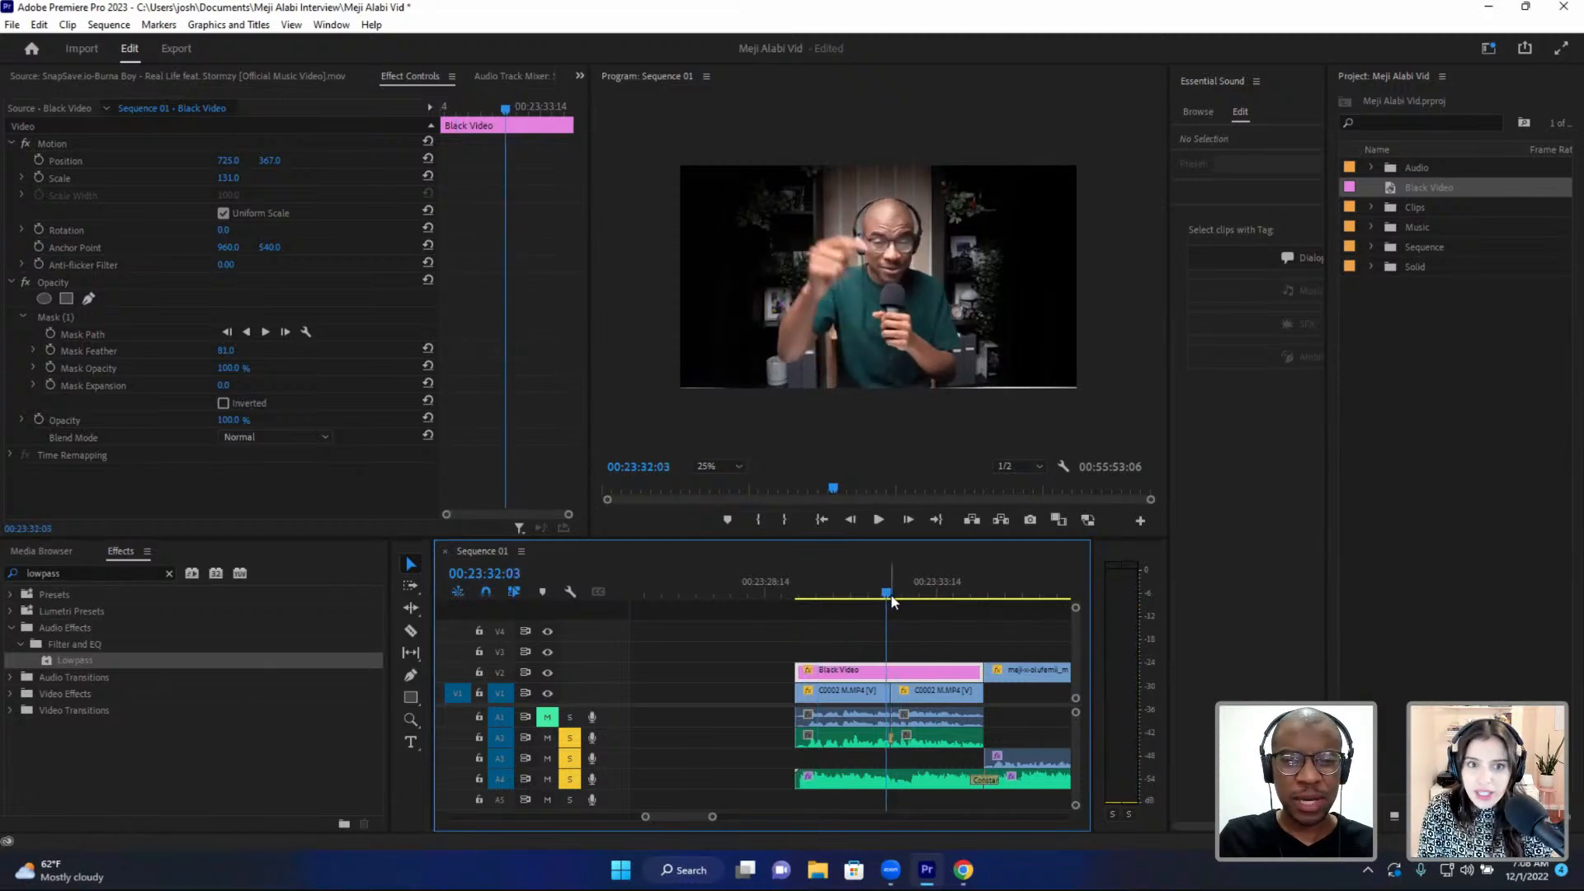
pyautogui.press('space')
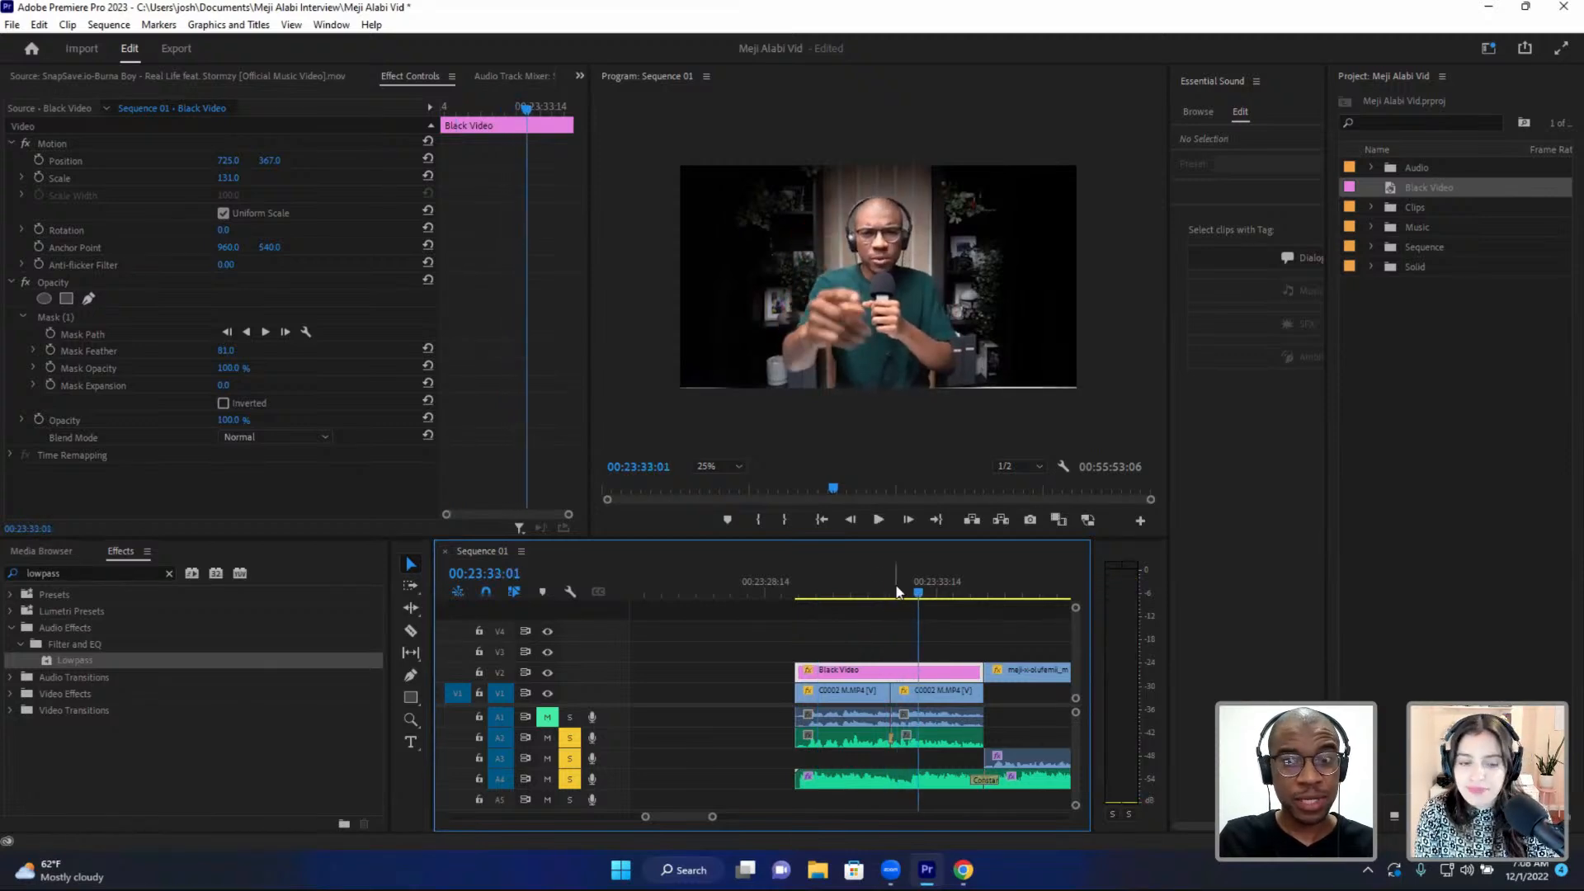
pyautogui.click(875, 575)
pyautogui.press('space')
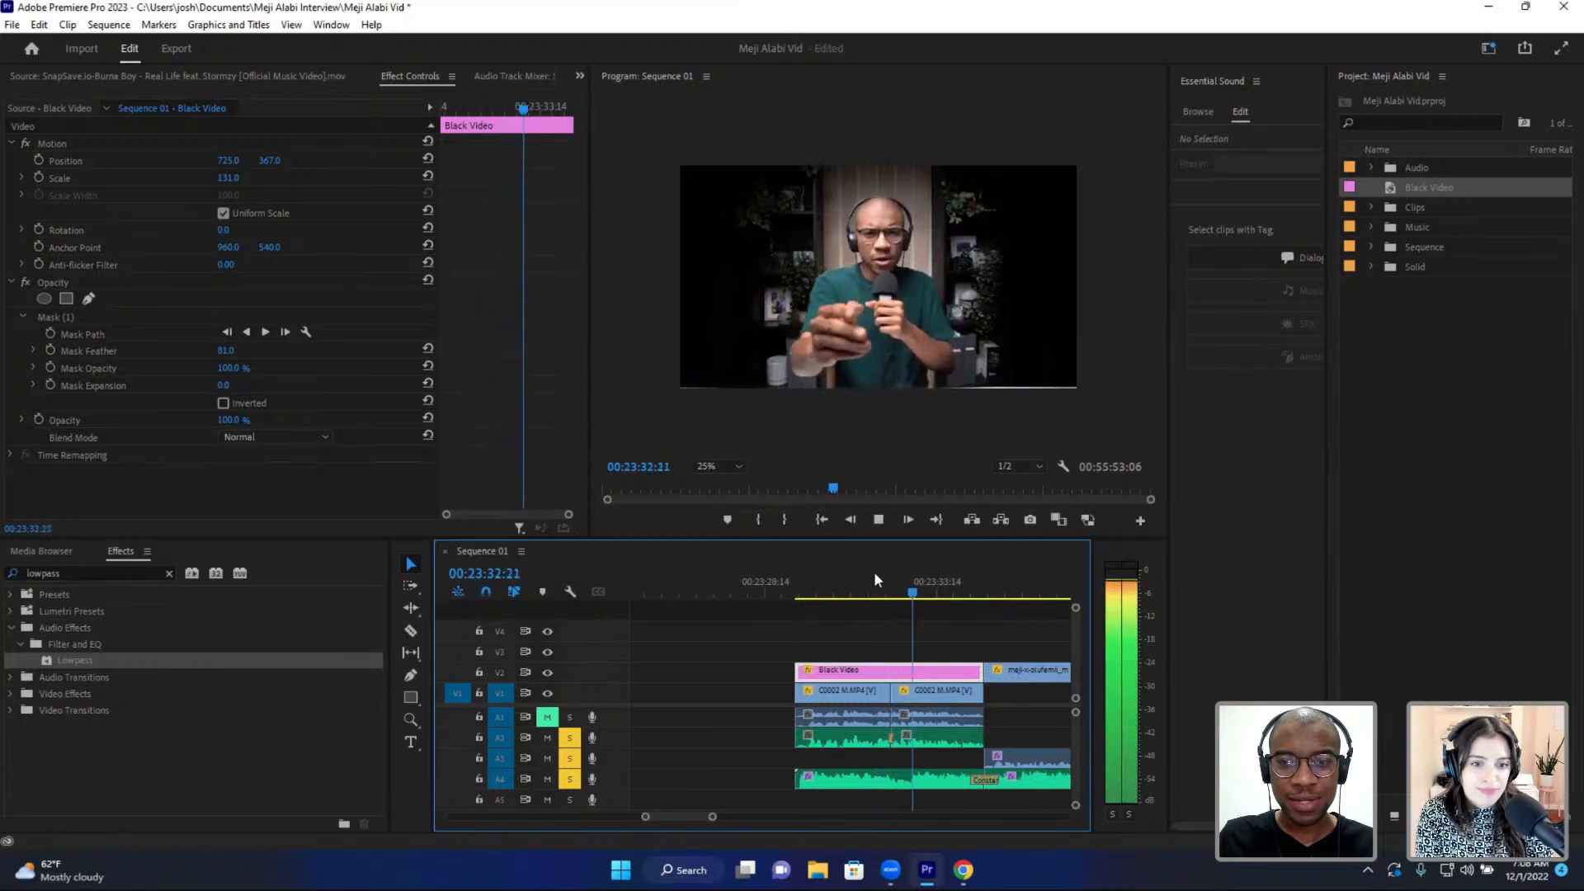
pyautogui.press('space')
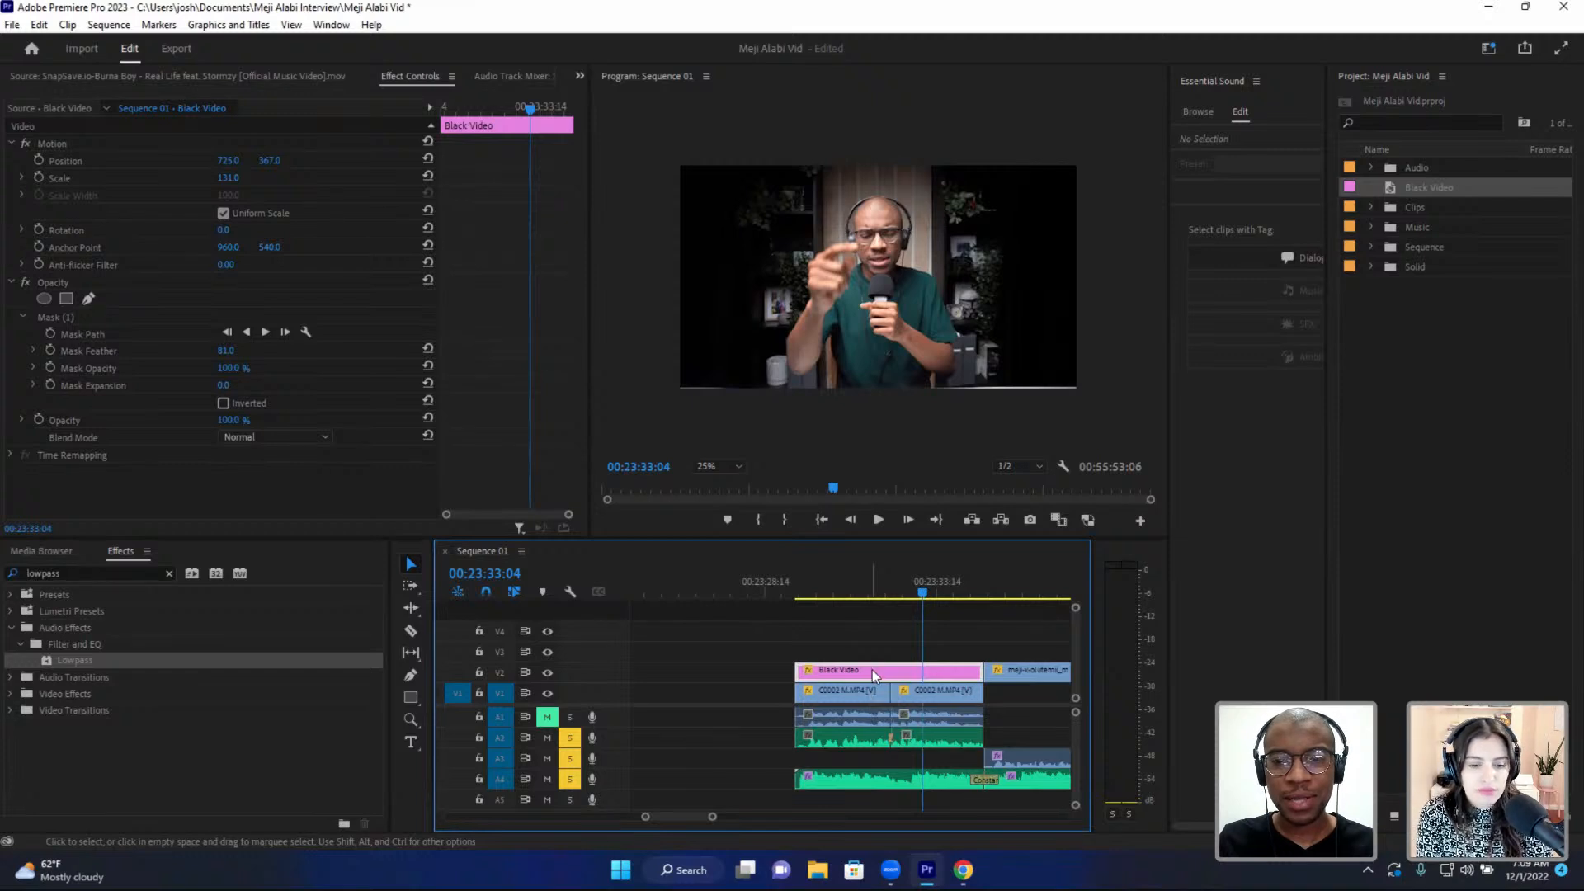
# - Inspect the effect settings of both C0002 M.MP4 clips and the Black Video clip above them
pyautogui.click(909, 693)
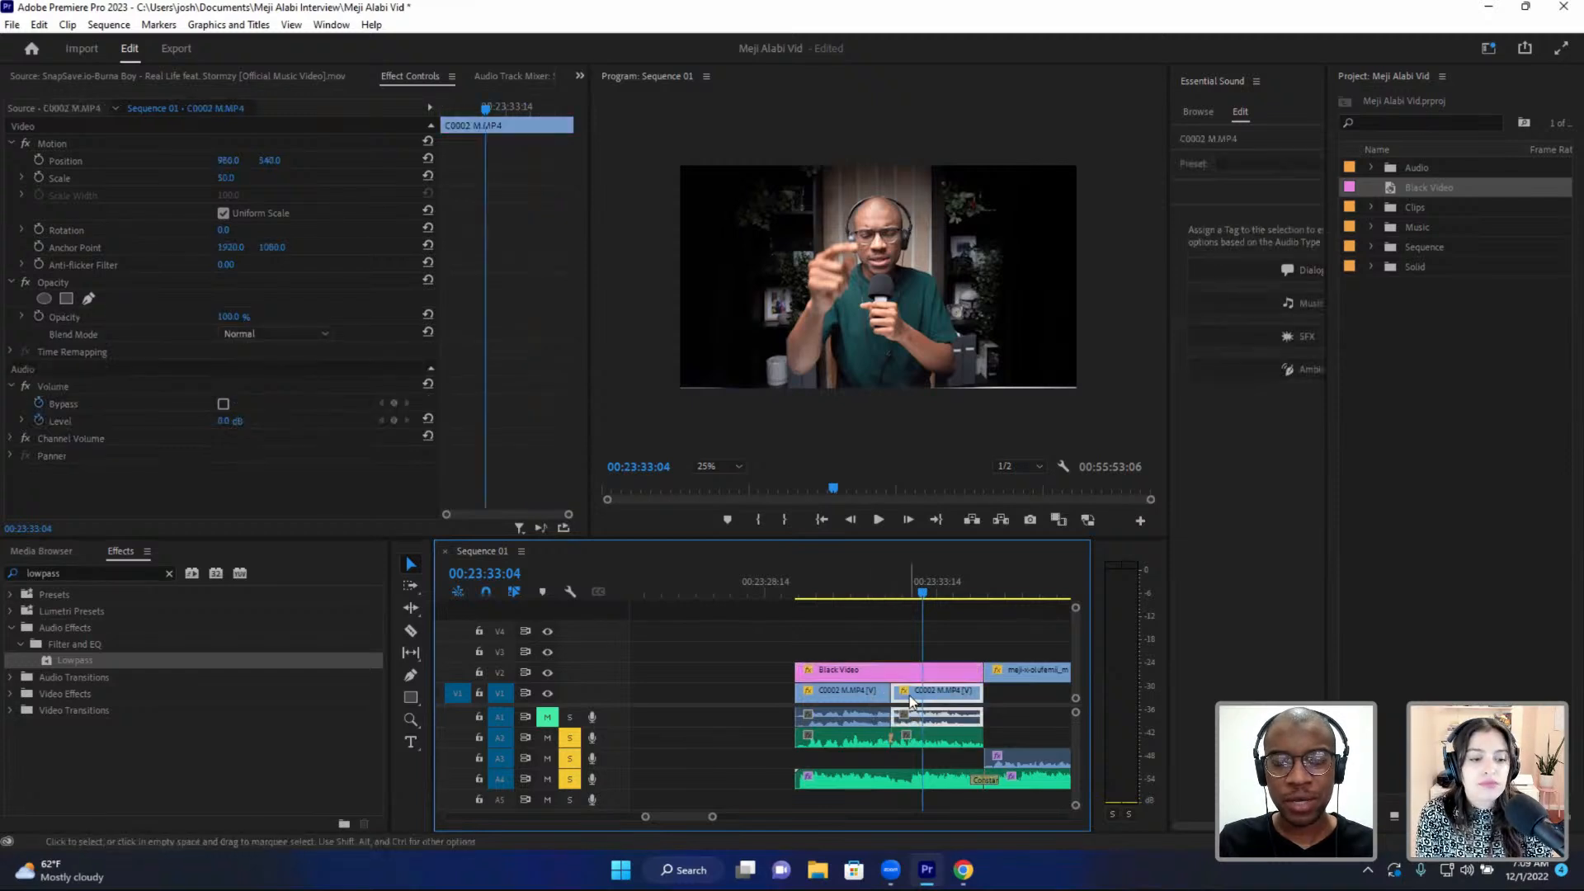
pyautogui.click(857, 592)
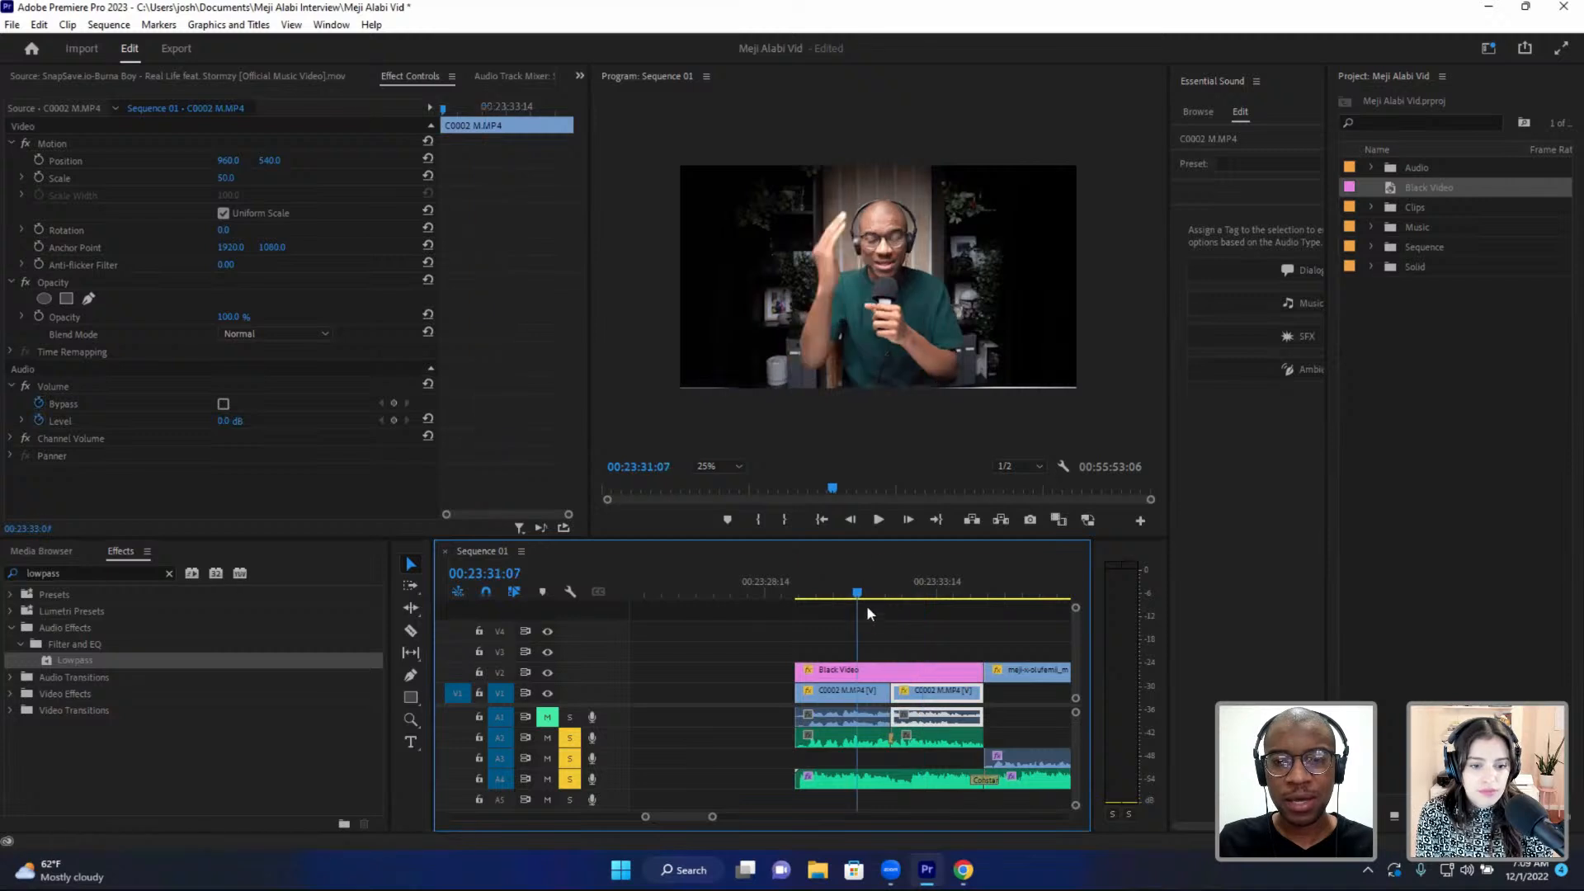
pyautogui.click(878, 663)
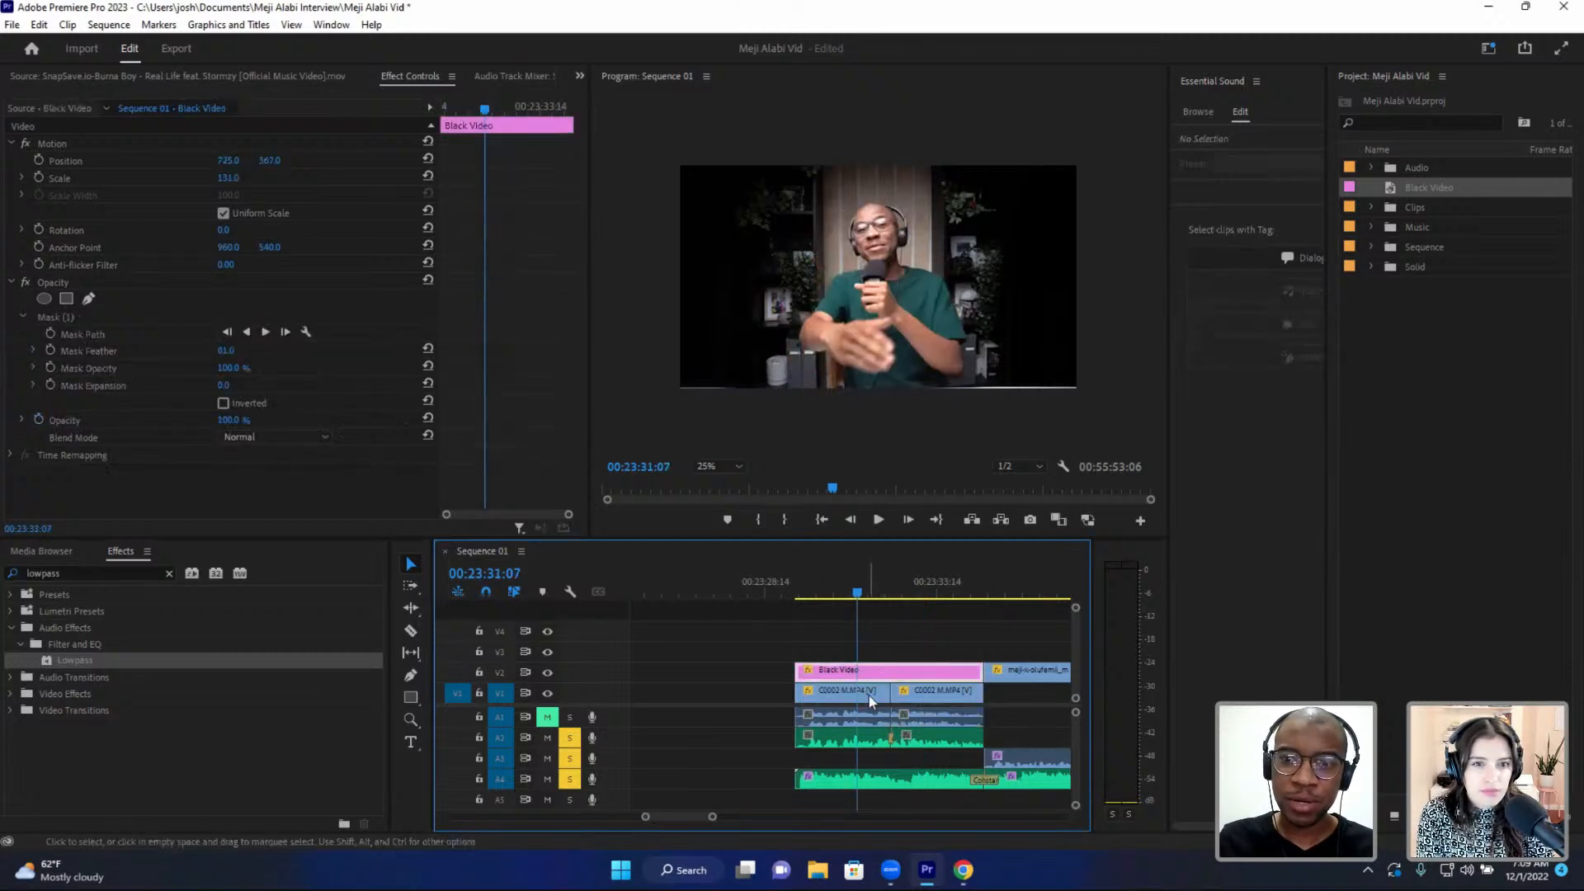
pyautogui.click(869, 696)
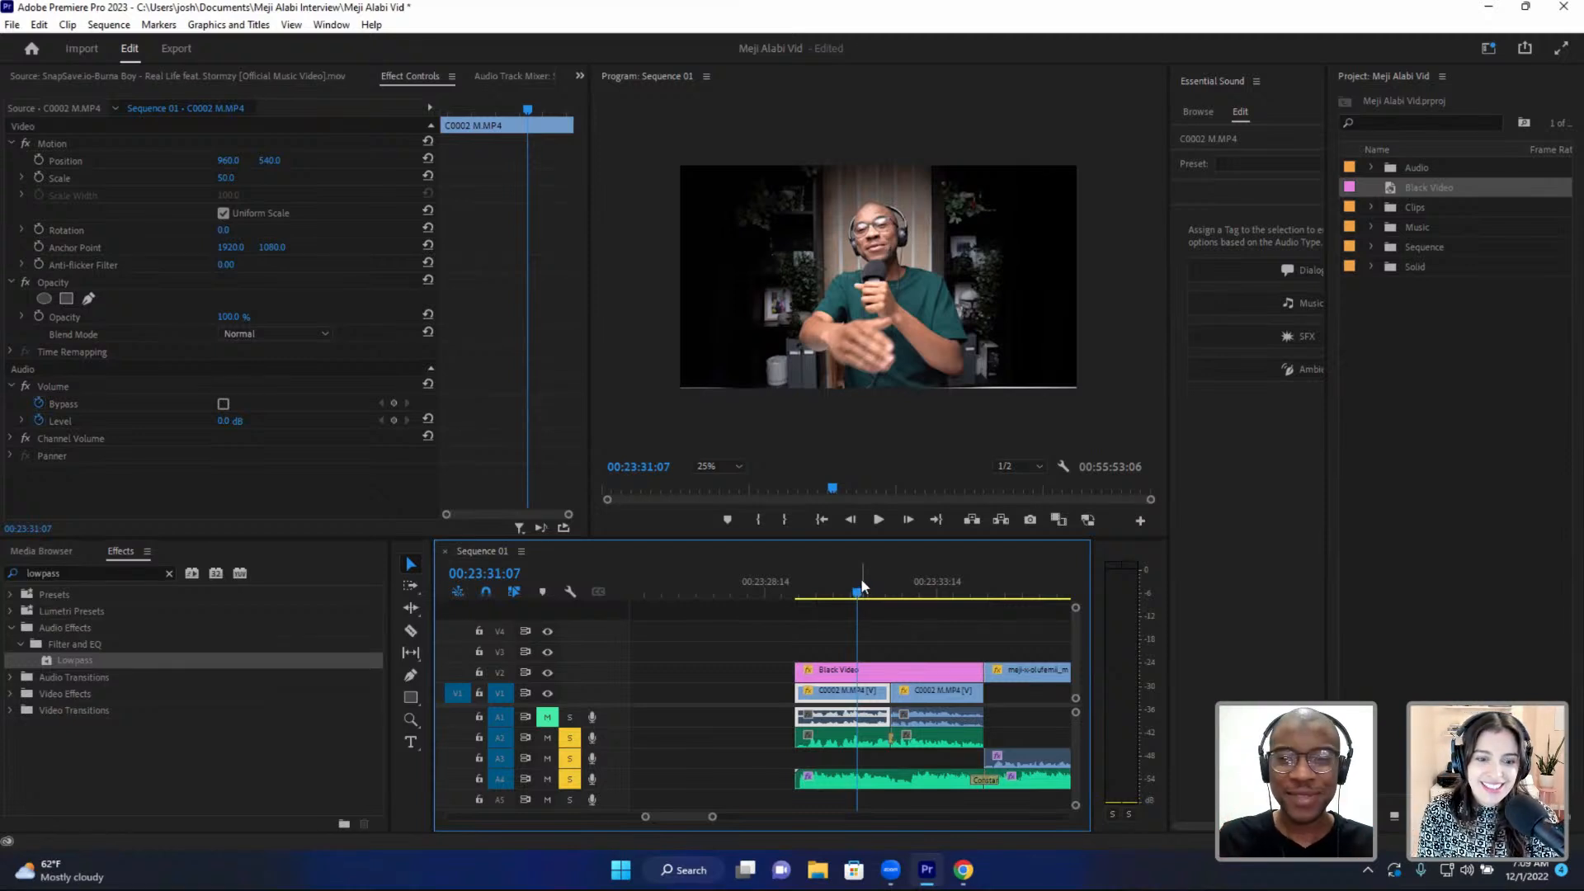
pyautogui.press('Right')
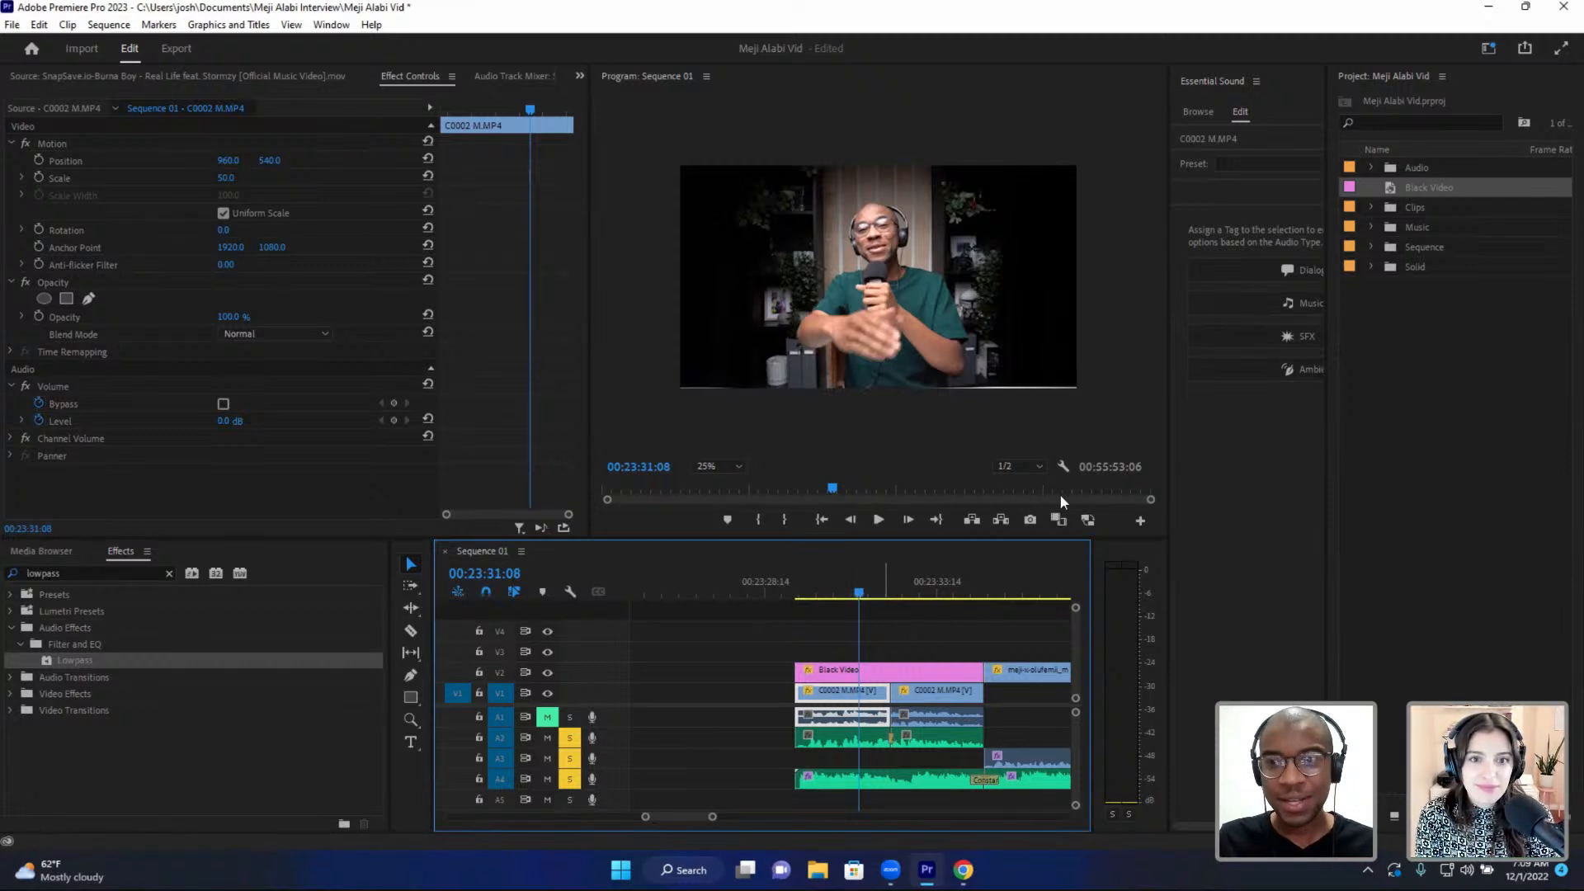
# - Create an Adjustment Layer item in the project with the default settings
pyautogui.rightClick(1428, 345)
pyautogui.click(1426, 330)
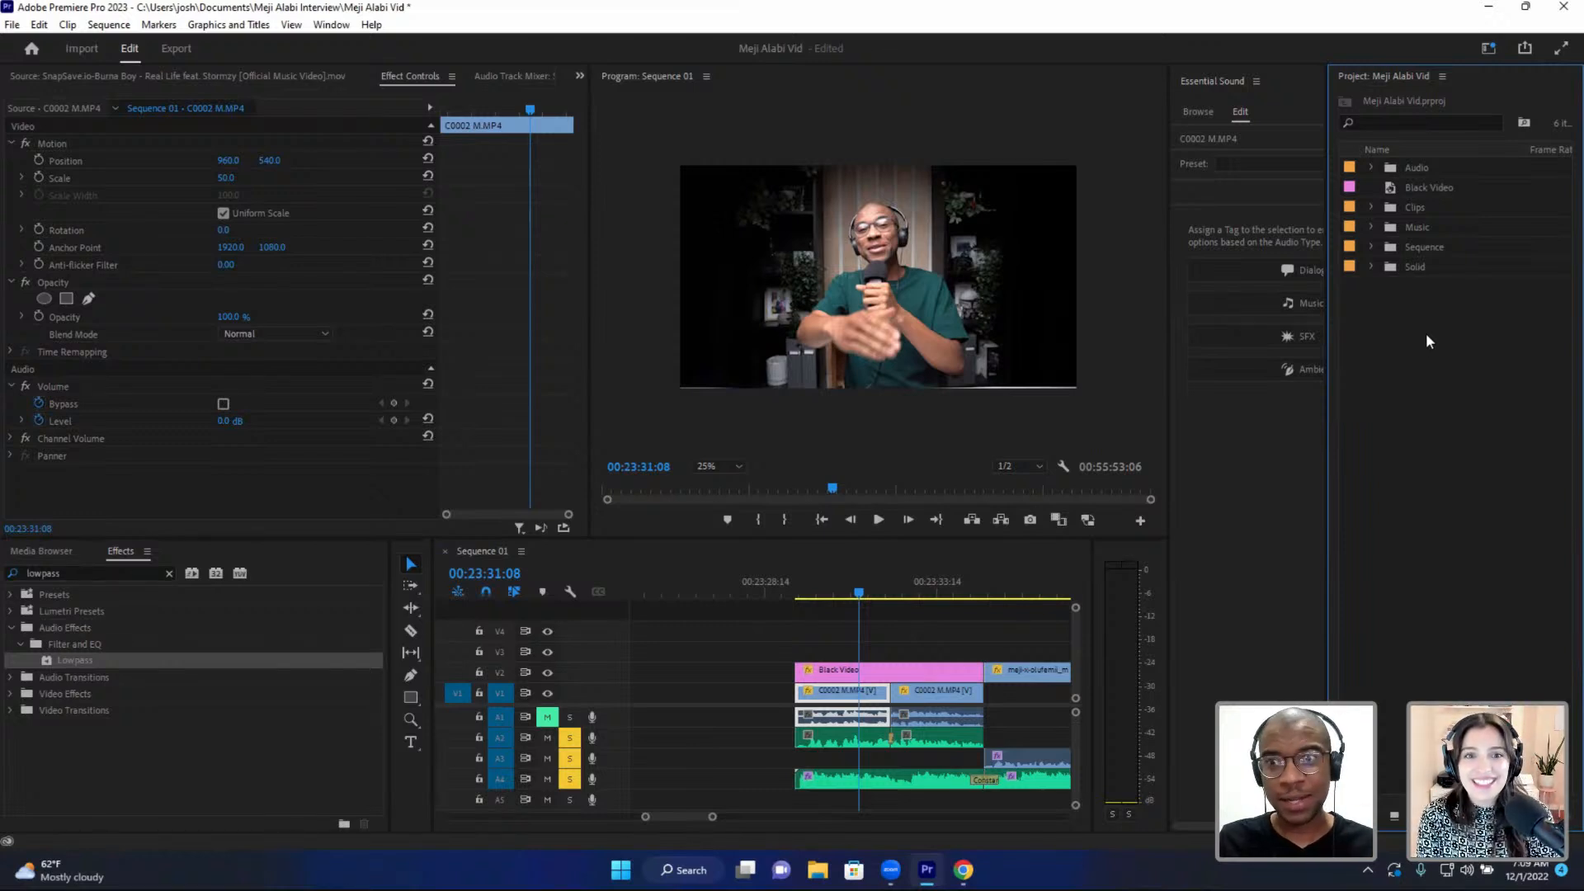
pyautogui.rightClick(1431, 327)
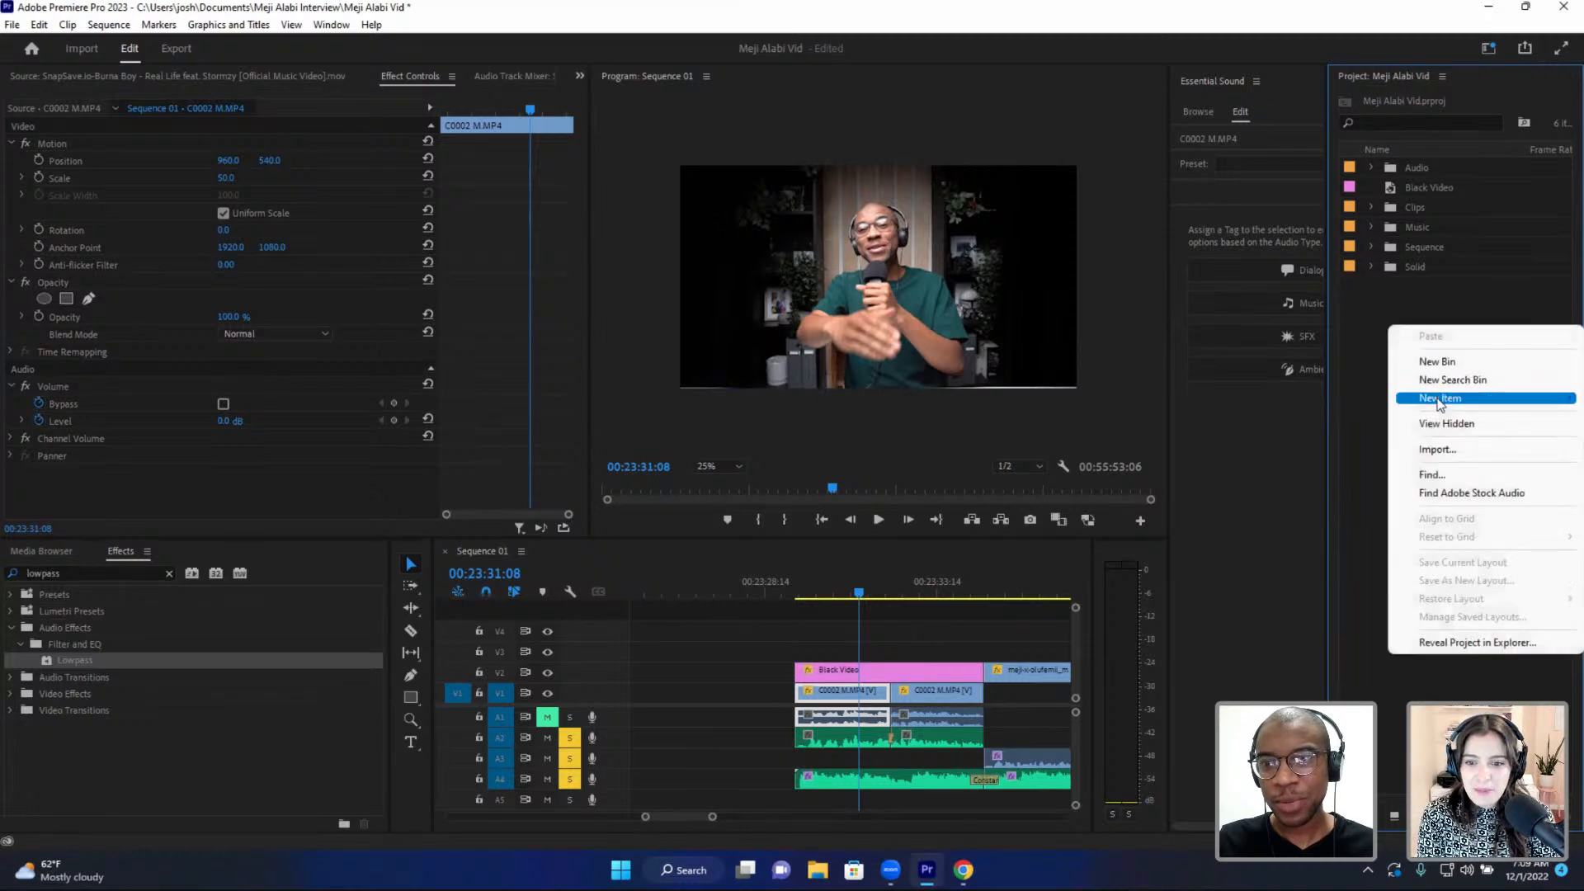
pyautogui.moveTo(1437, 399)
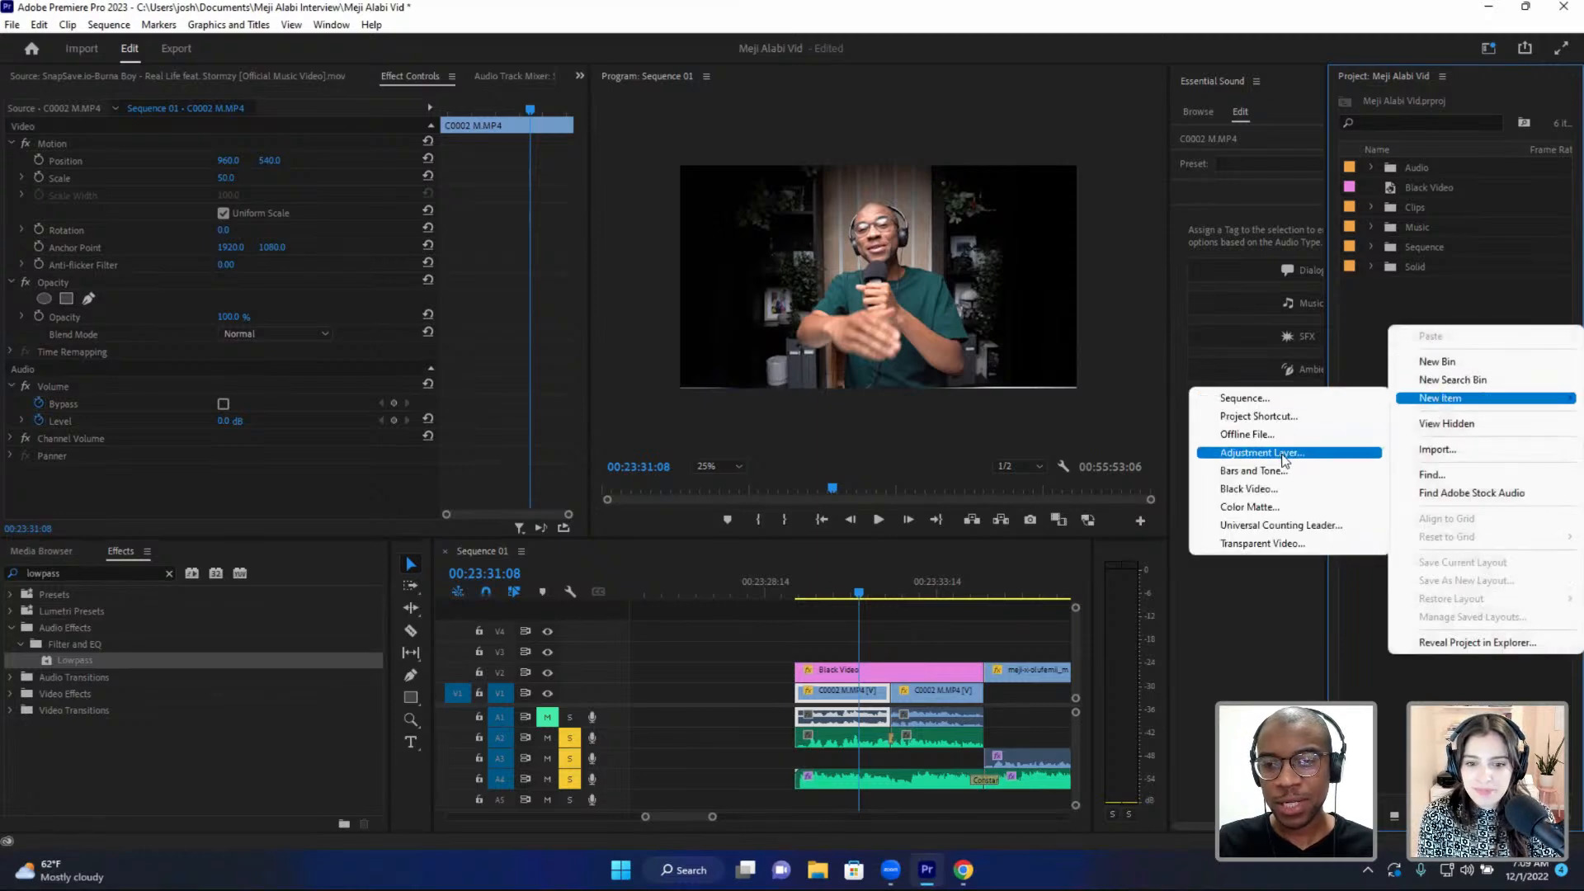
pyautogui.click(1281, 454)
pyautogui.press('Return')
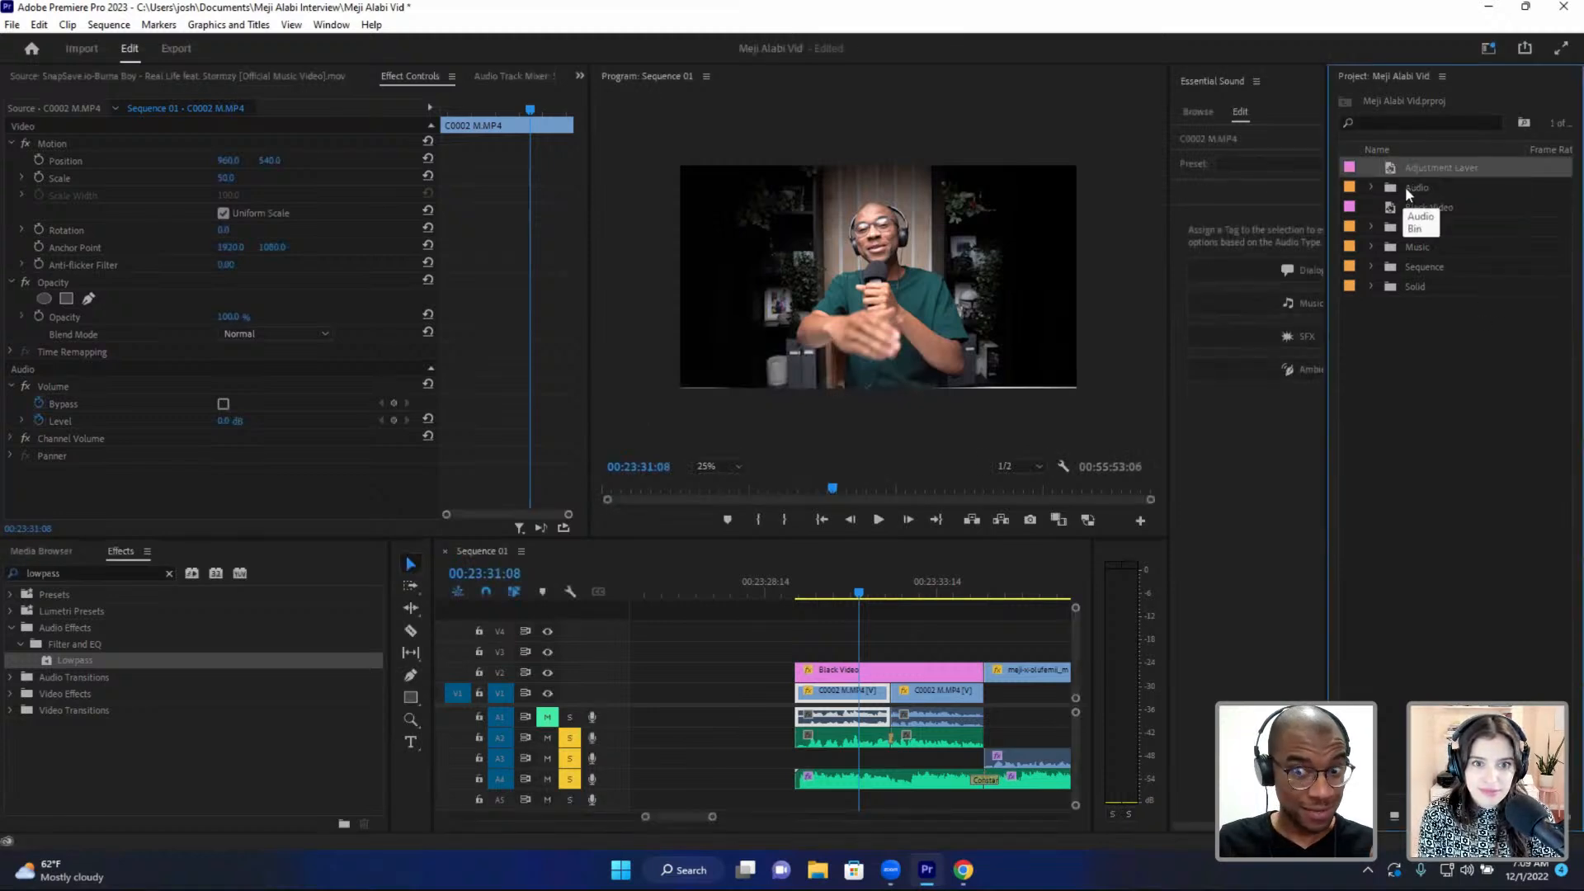
# - Place the Adjustment Layer on V3 above the Black Video clip and trim it to the same length
pyautogui.moveTo(1392, 174); pyautogui.dragTo(795, 654)
pyautogui.moveTo(982, 651); pyautogui.dragTo(984, 652)
pyautogui.click(848, 655)
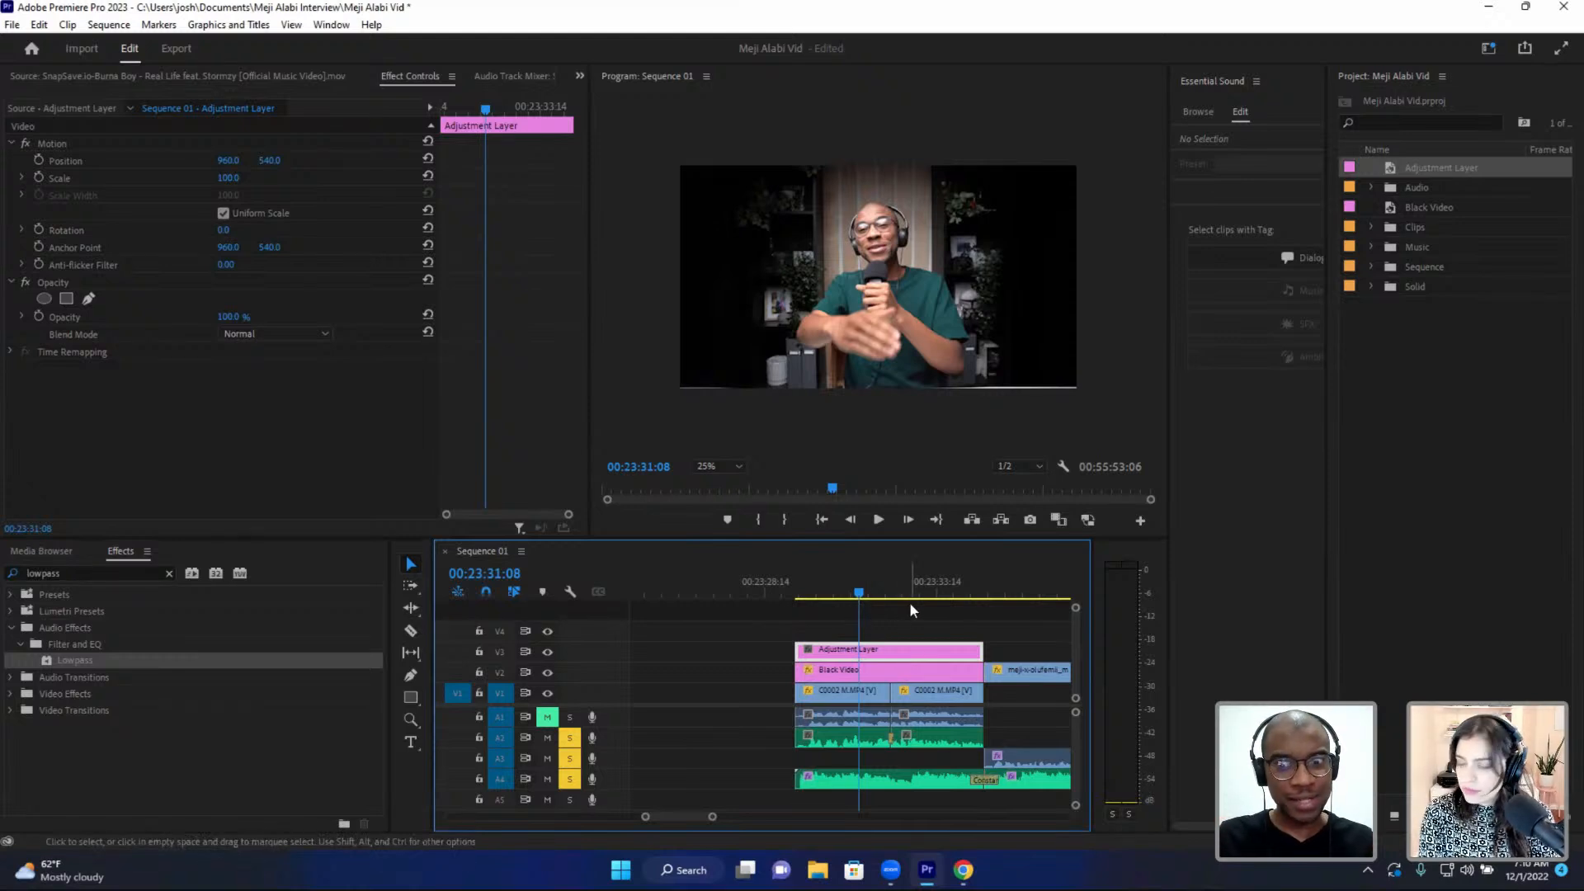
# - Keyframe the Adjustment Layer's Scale at 100 at 00:23:31:01 and 224 at 00:23:33:08
pyautogui.click(846, 596)
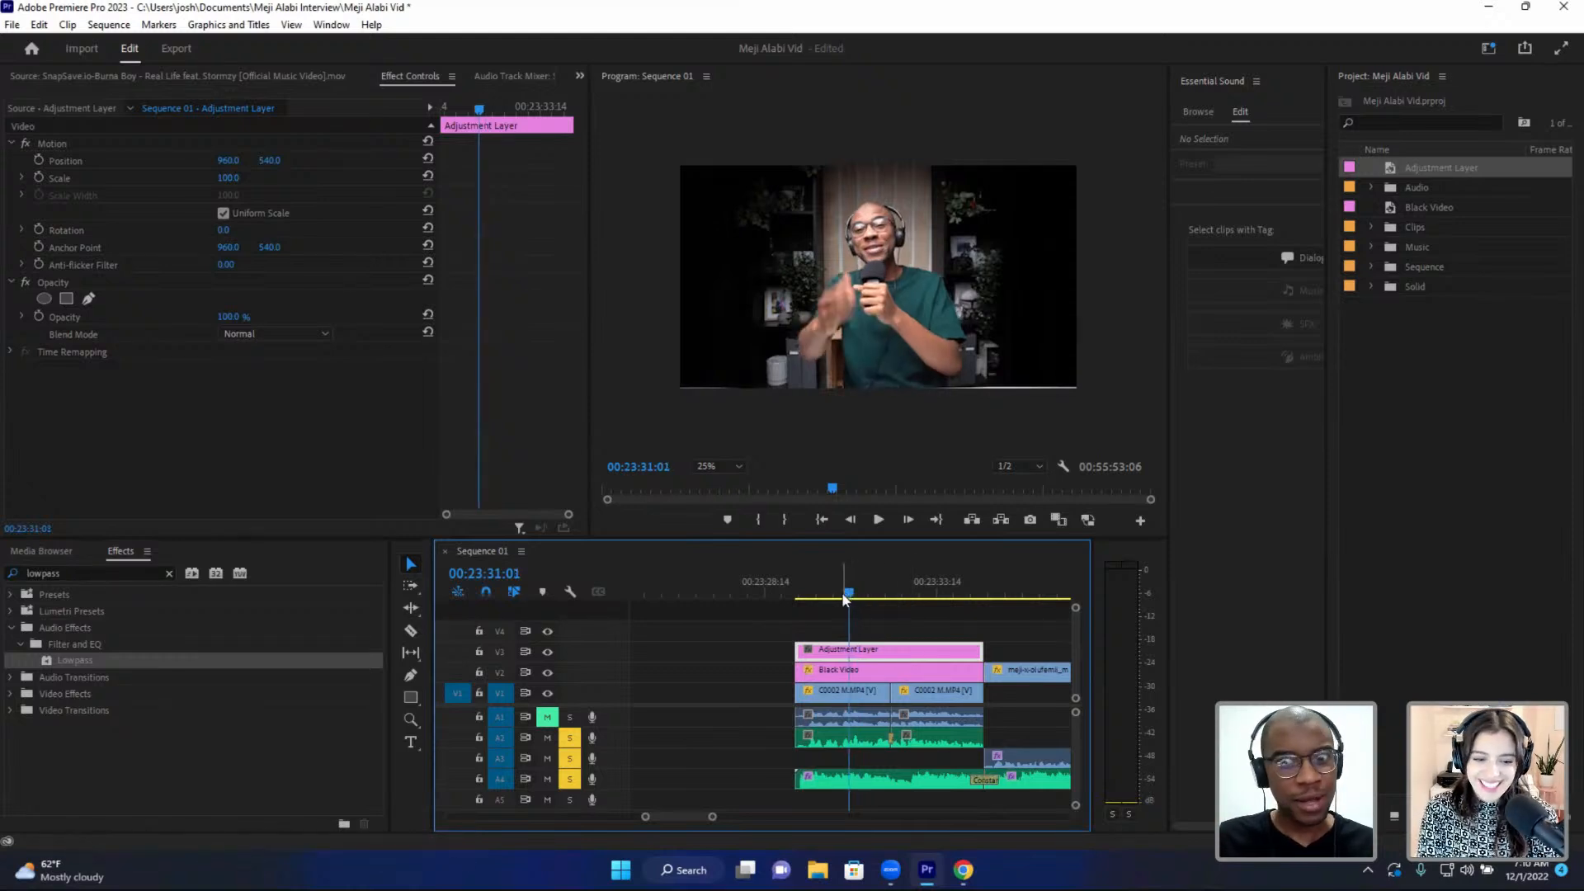
pyautogui.click(863, 648)
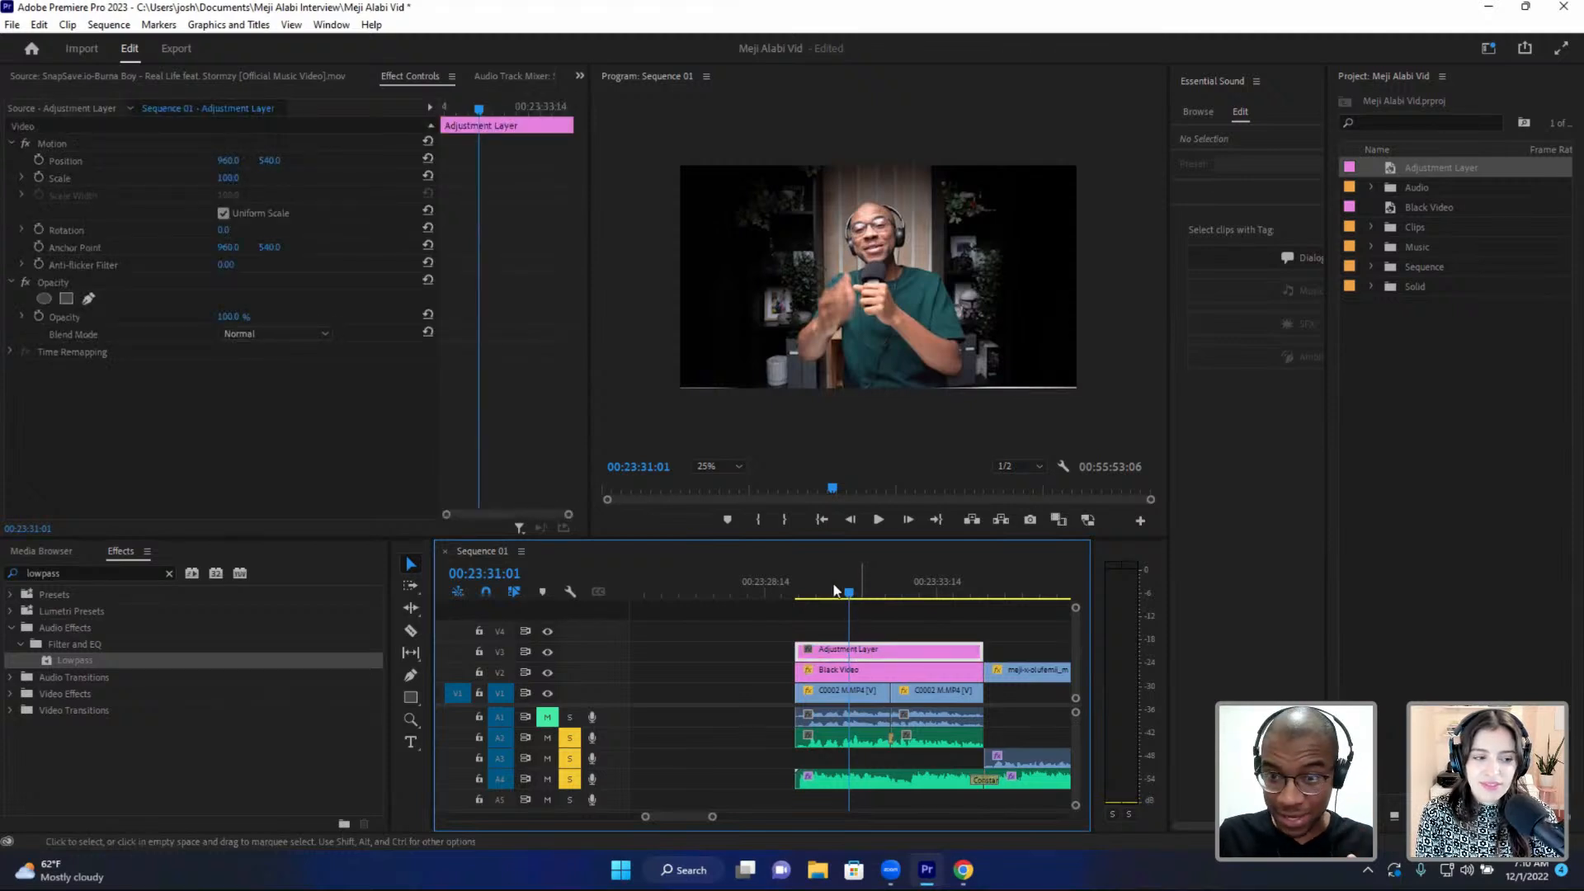
pyautogui.click(38, 173)
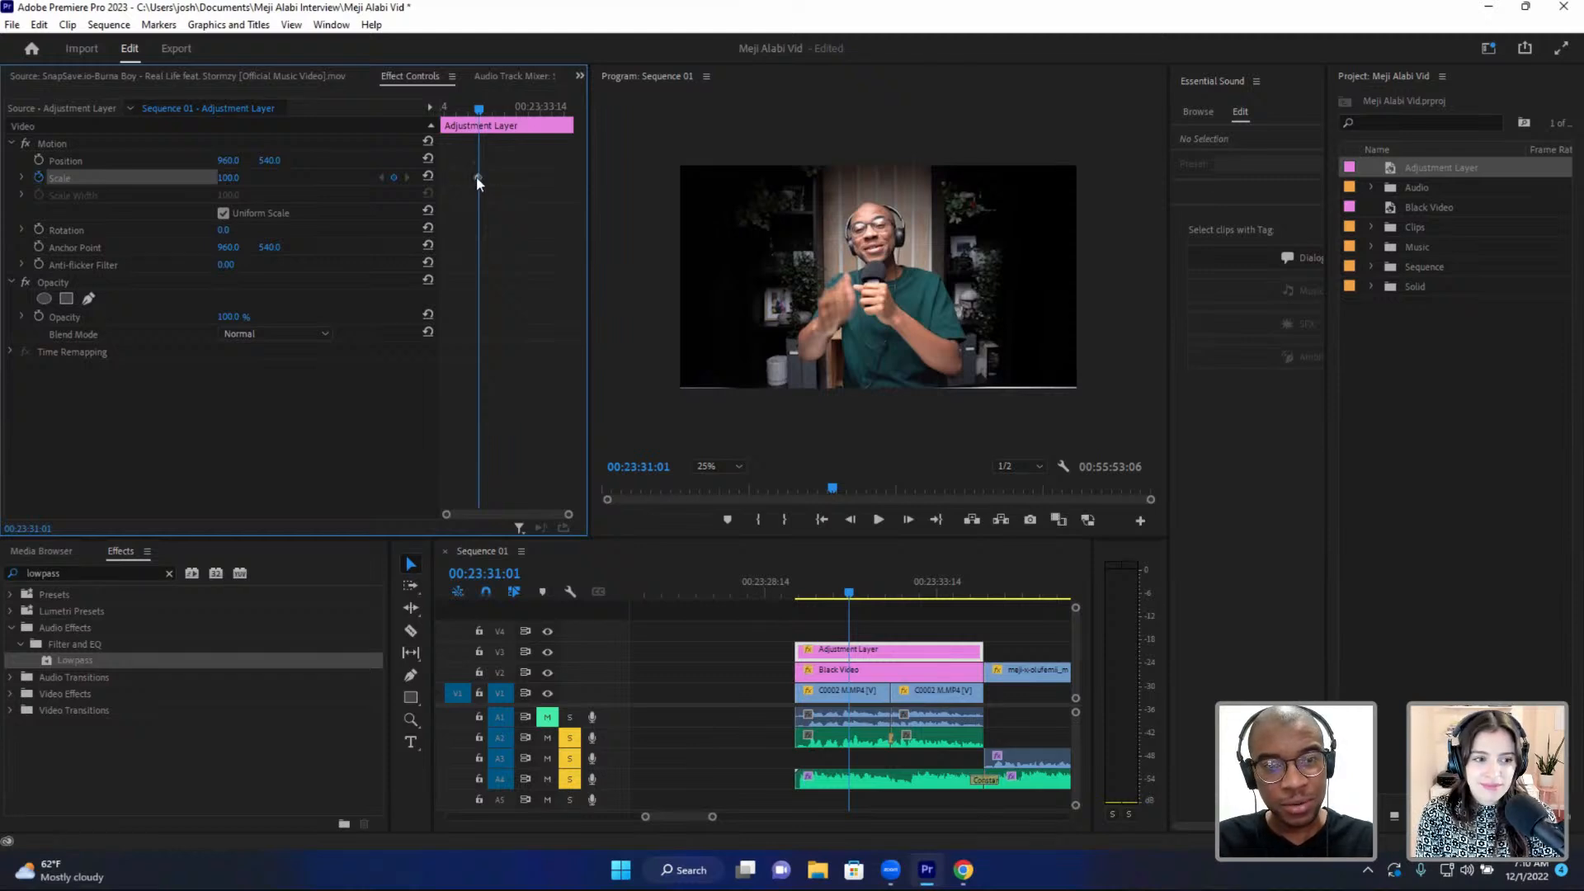
pyautogui.moveTo(479, 108); pyautogui.dragTo(536, 114)
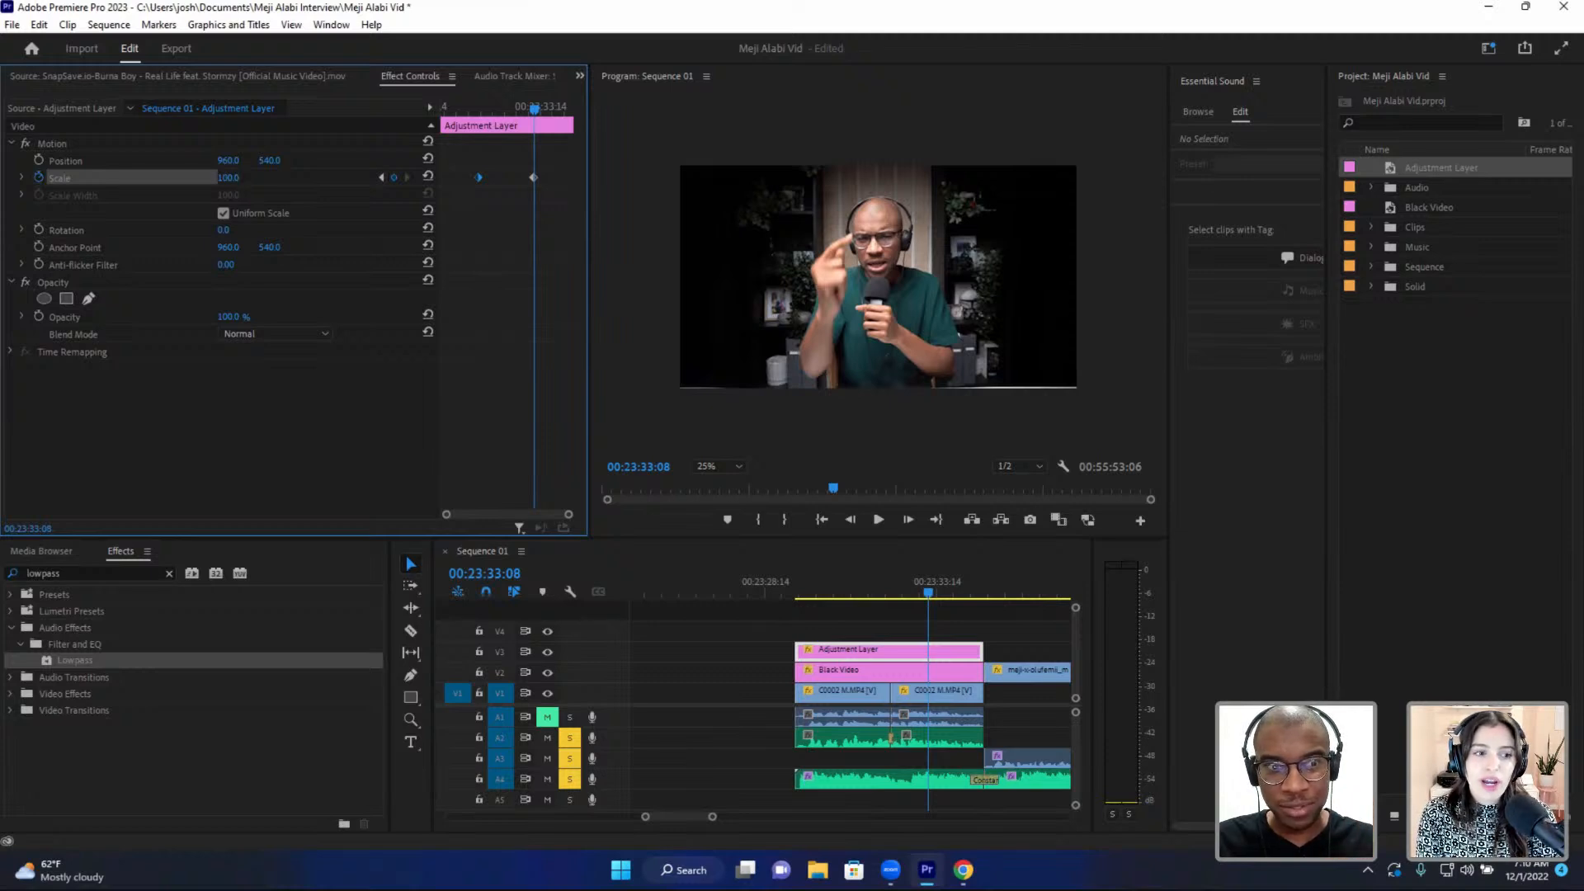
pyautogui.moveTo(229, 178); pyautogui.dragTo(283, 178)
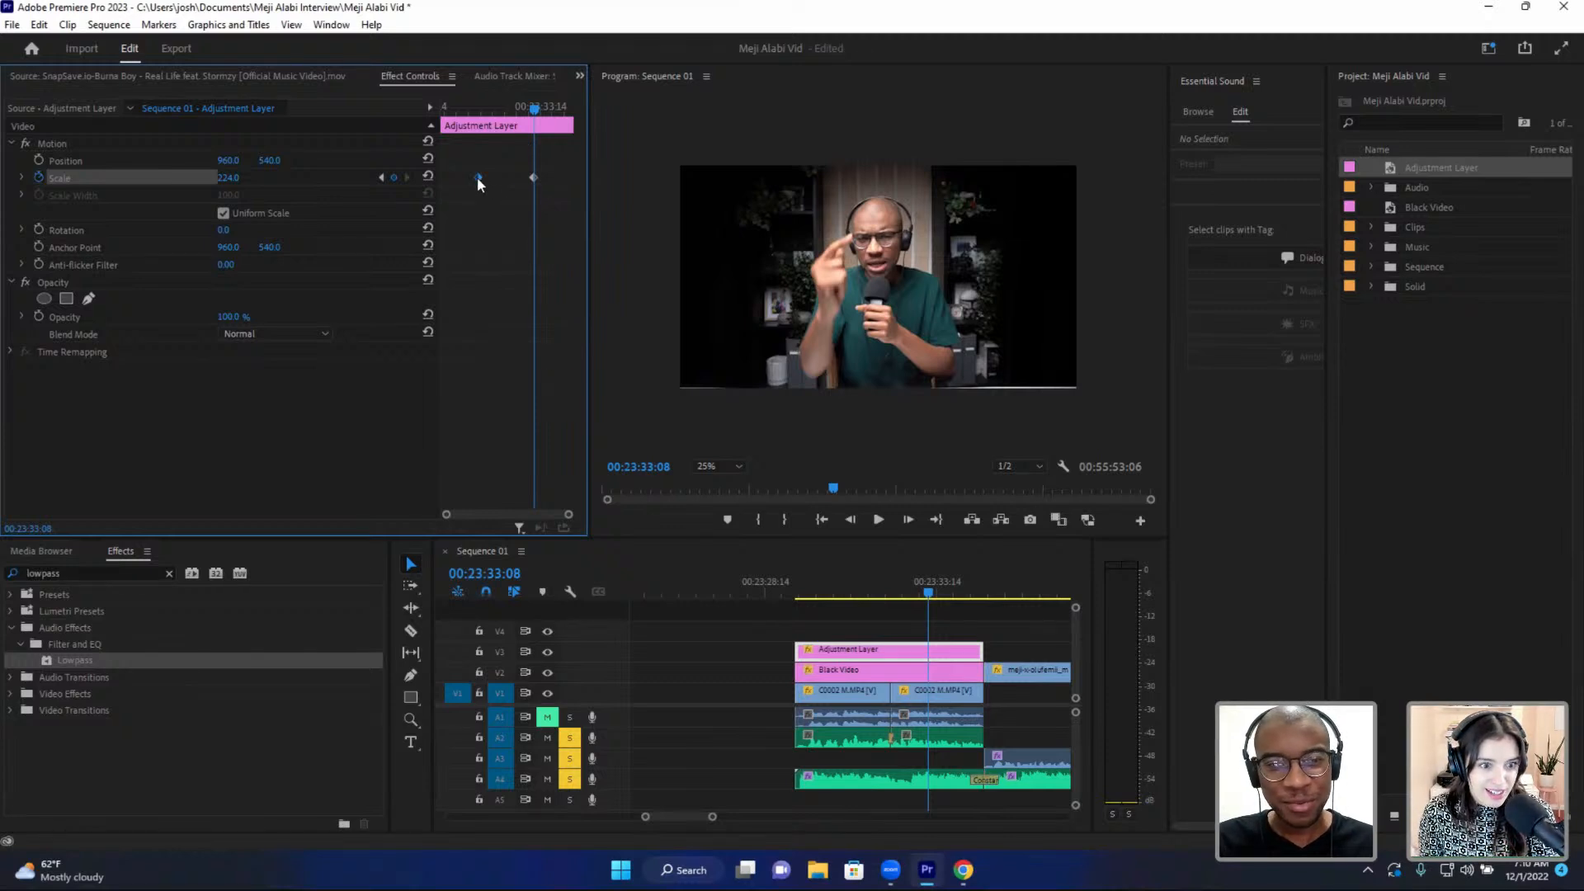
# - Move the two Scale keyframes to the start and end of the Adjustment Layer clip
pyautogui.moveTo(477, 177); pyautogui.dragTo(424, 186)
pyautogui.moveTo(450, 107); pyautogui.dragTo(439, 108)
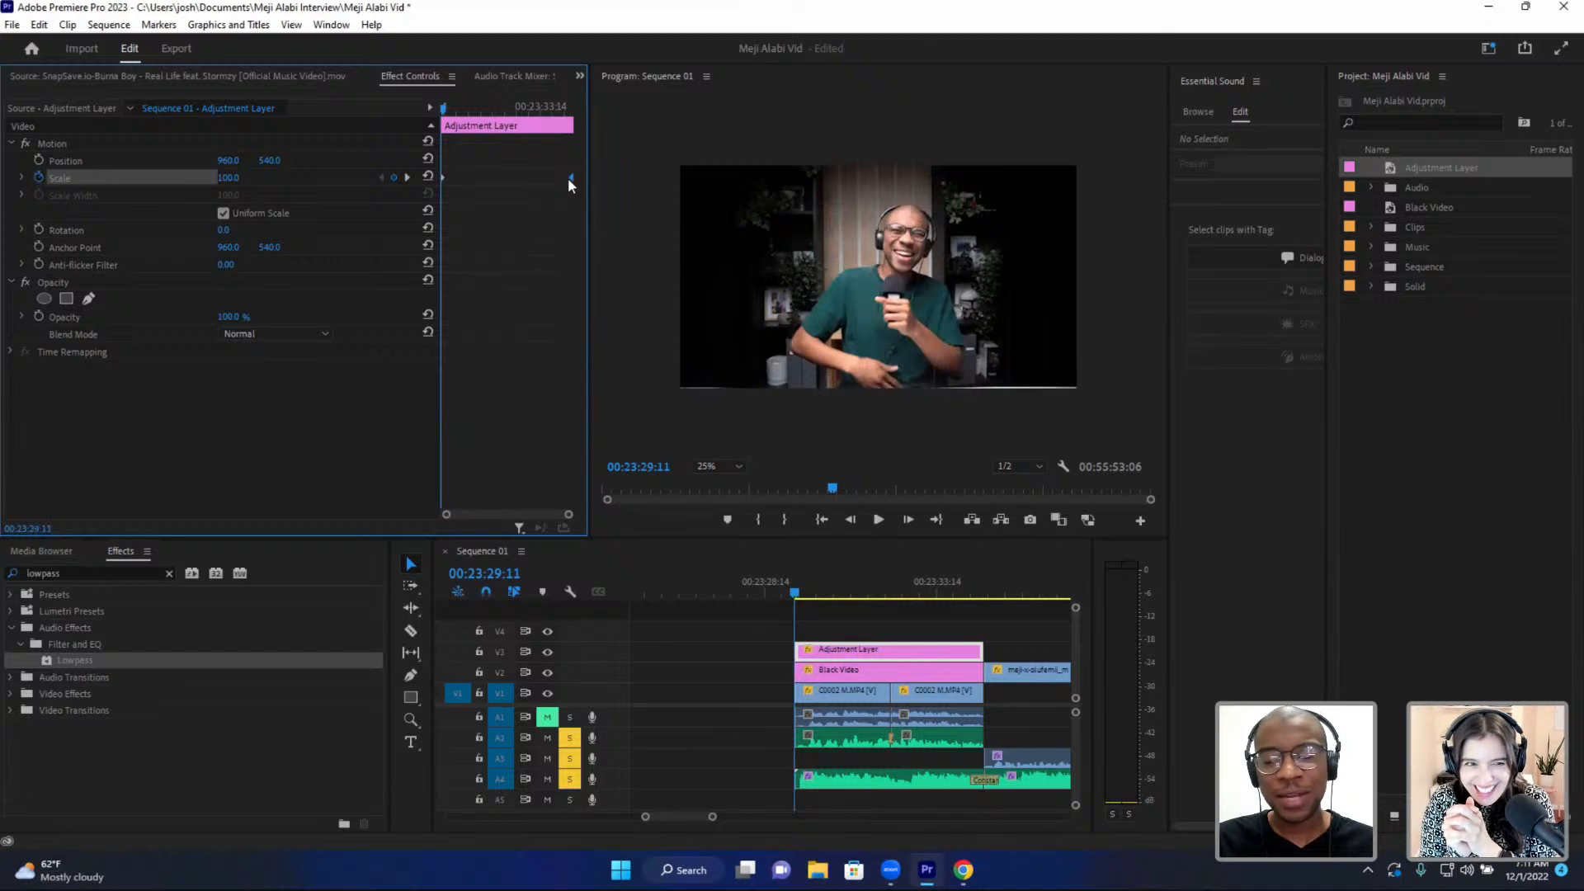
# - Move the Adjustment Layer's ending Motion Scale keyframe earlier, to 00:23:33:15
pyautogui.moveTo(450, 108); pyautogui.dragTo(512, 113)
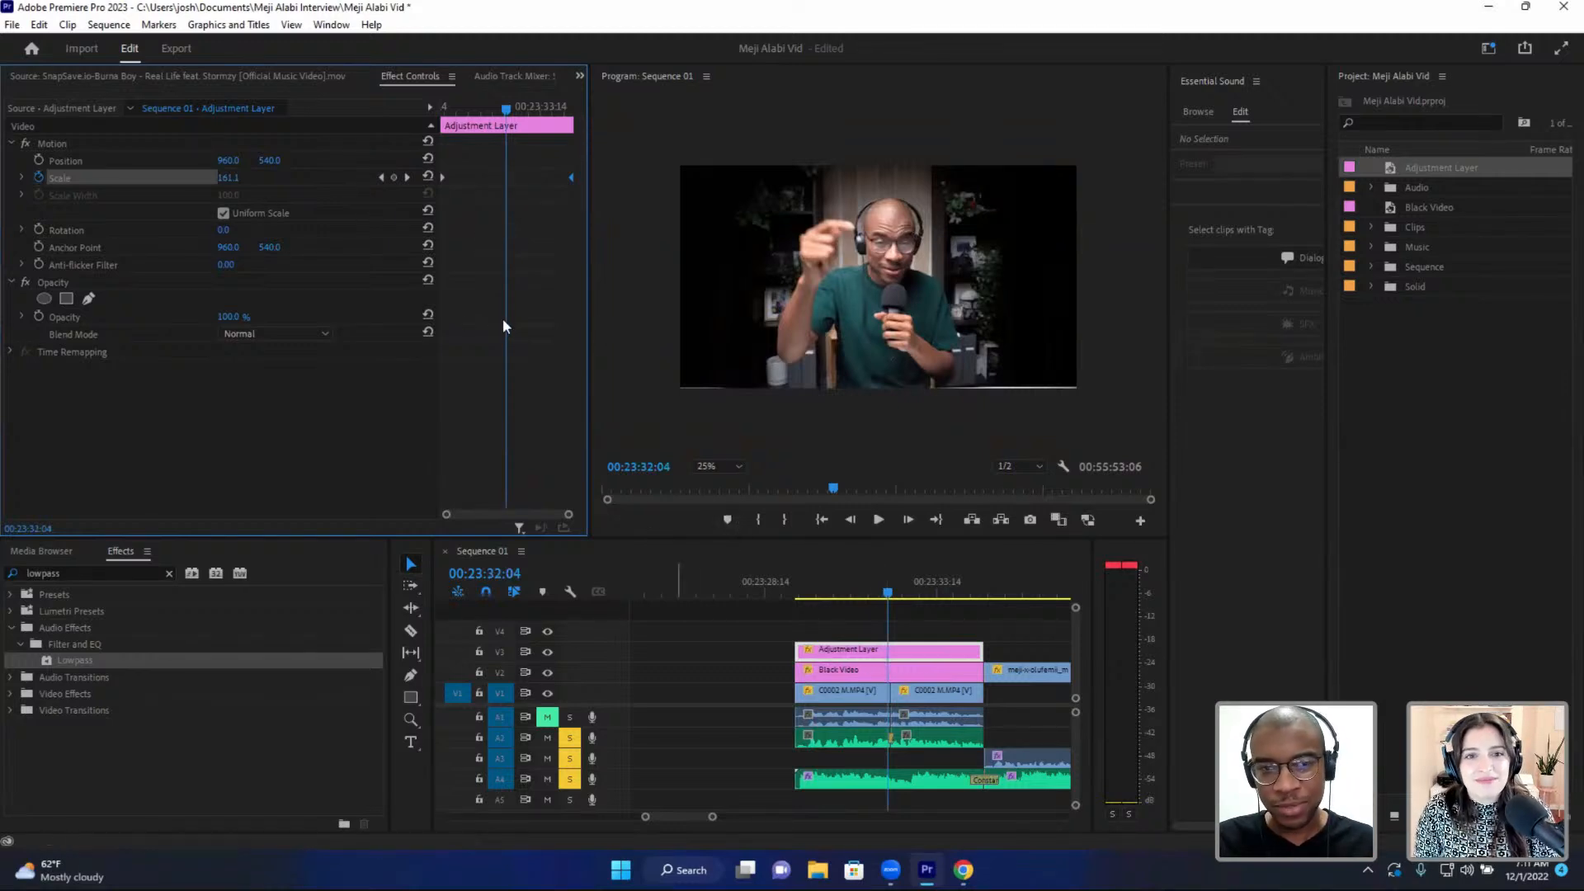
pyautogui.moveTo(530, 116); pyautogui.dragTo(541, 111)
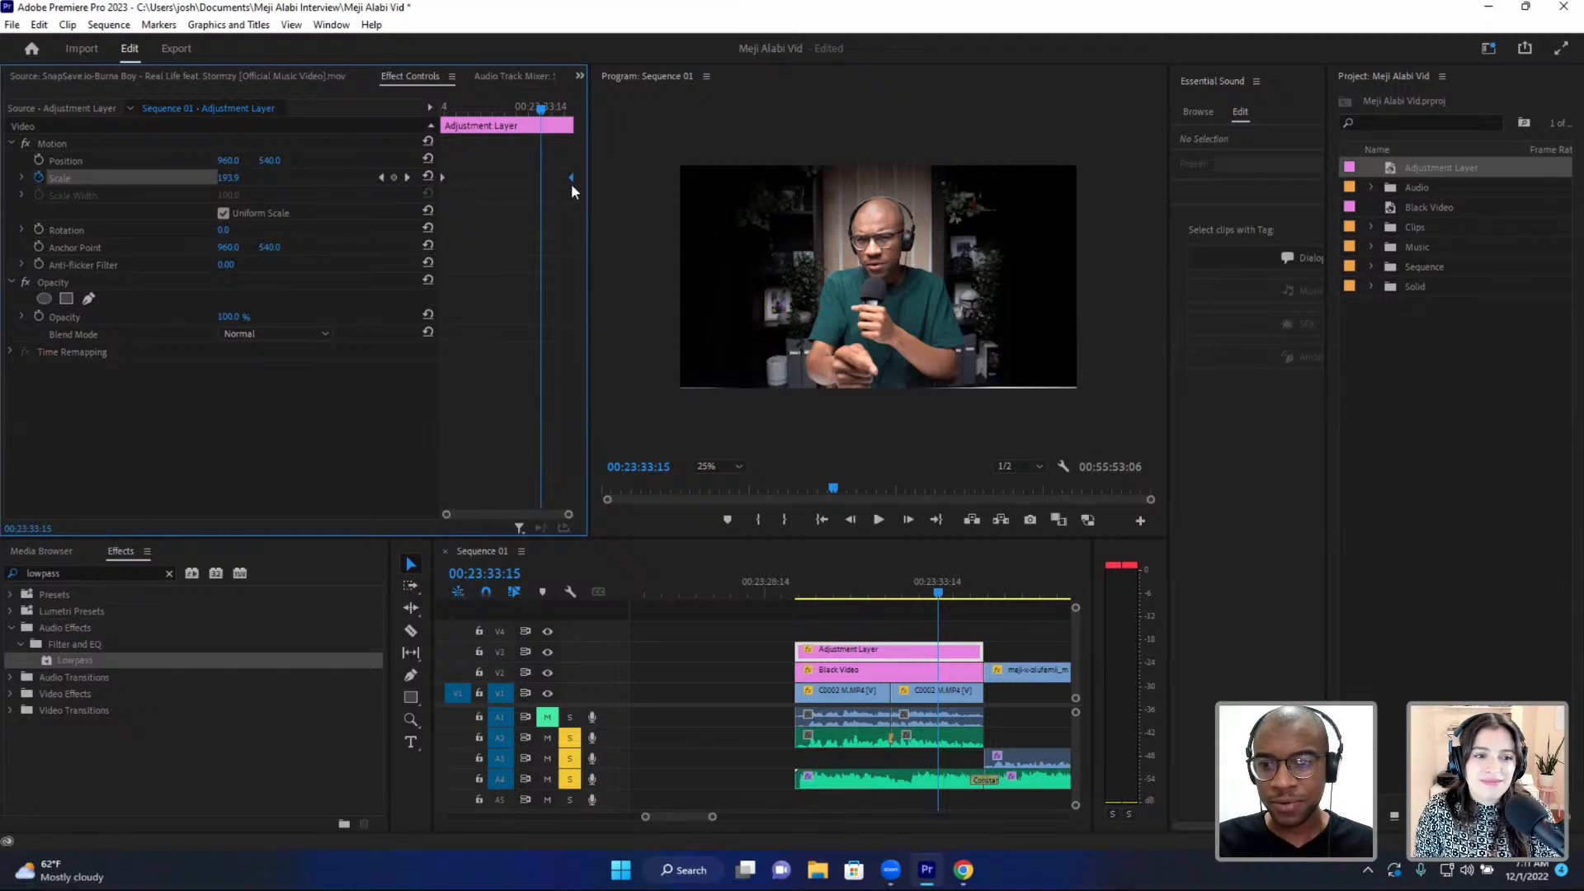
pyautogui.moveTo(571, 178); pyautogui.dragTo(536, 185)
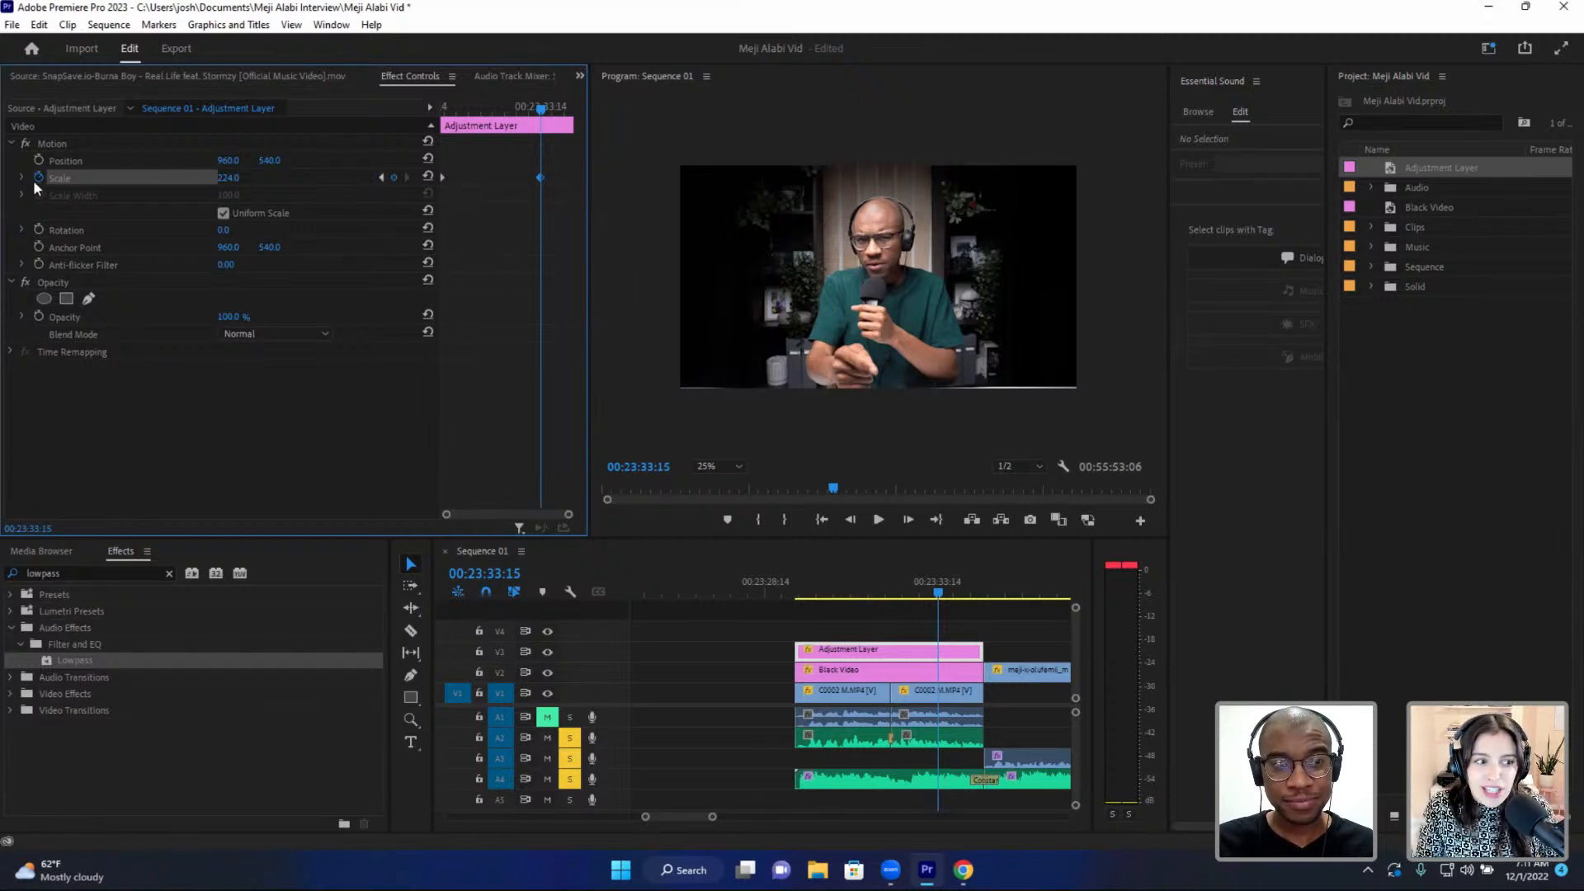
# - Delete both Motion Scale keyframes from the Adjustment Layer clip
pyautogui.click(393, 177)
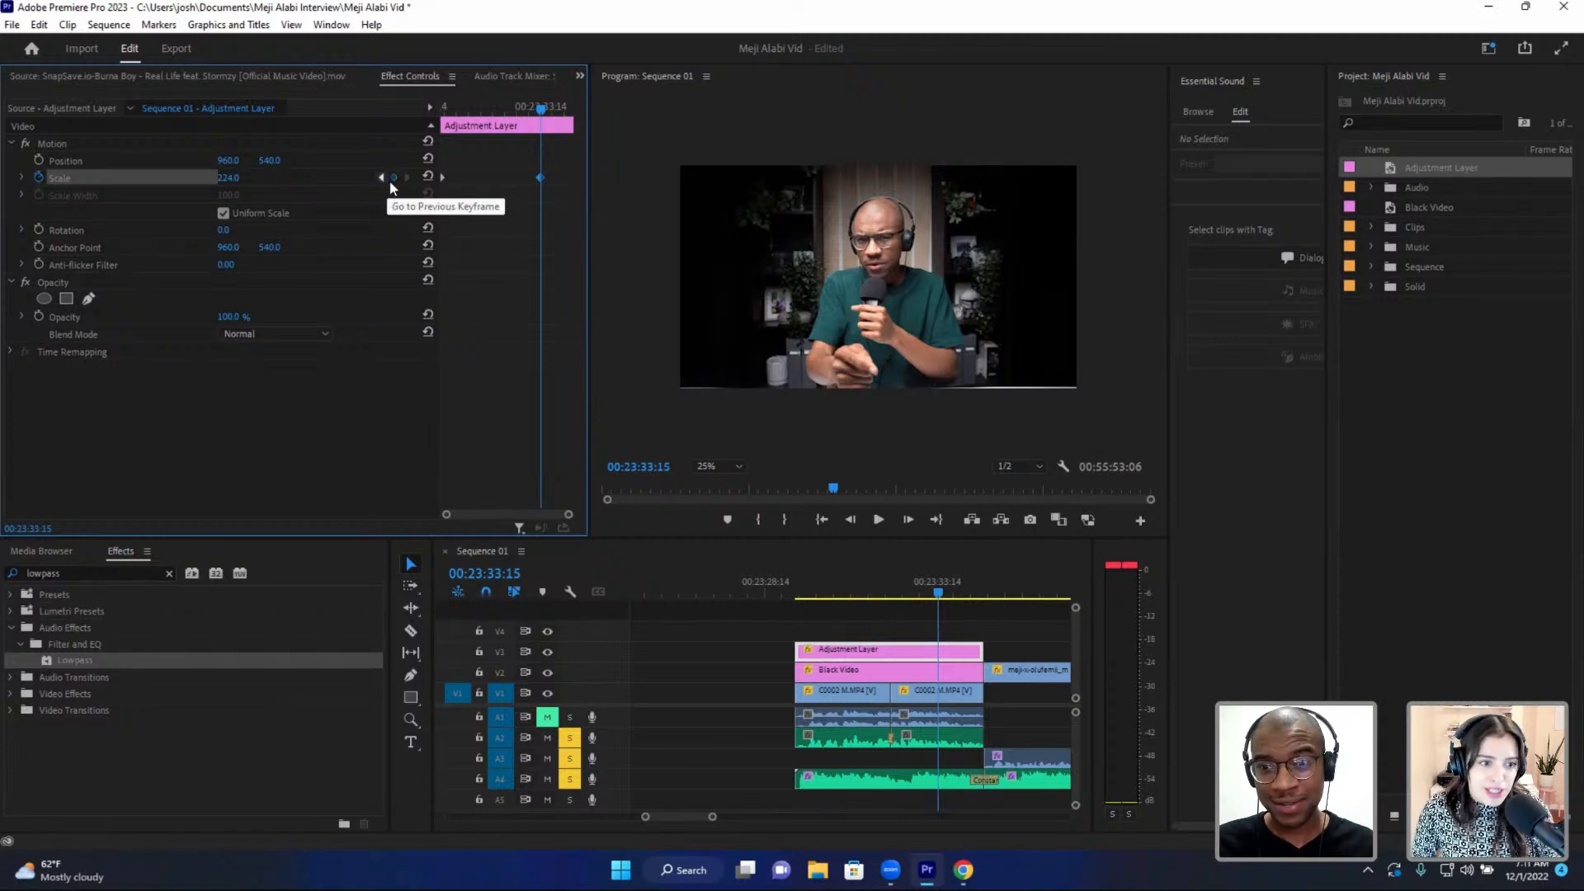
pyautogui.press('Up')
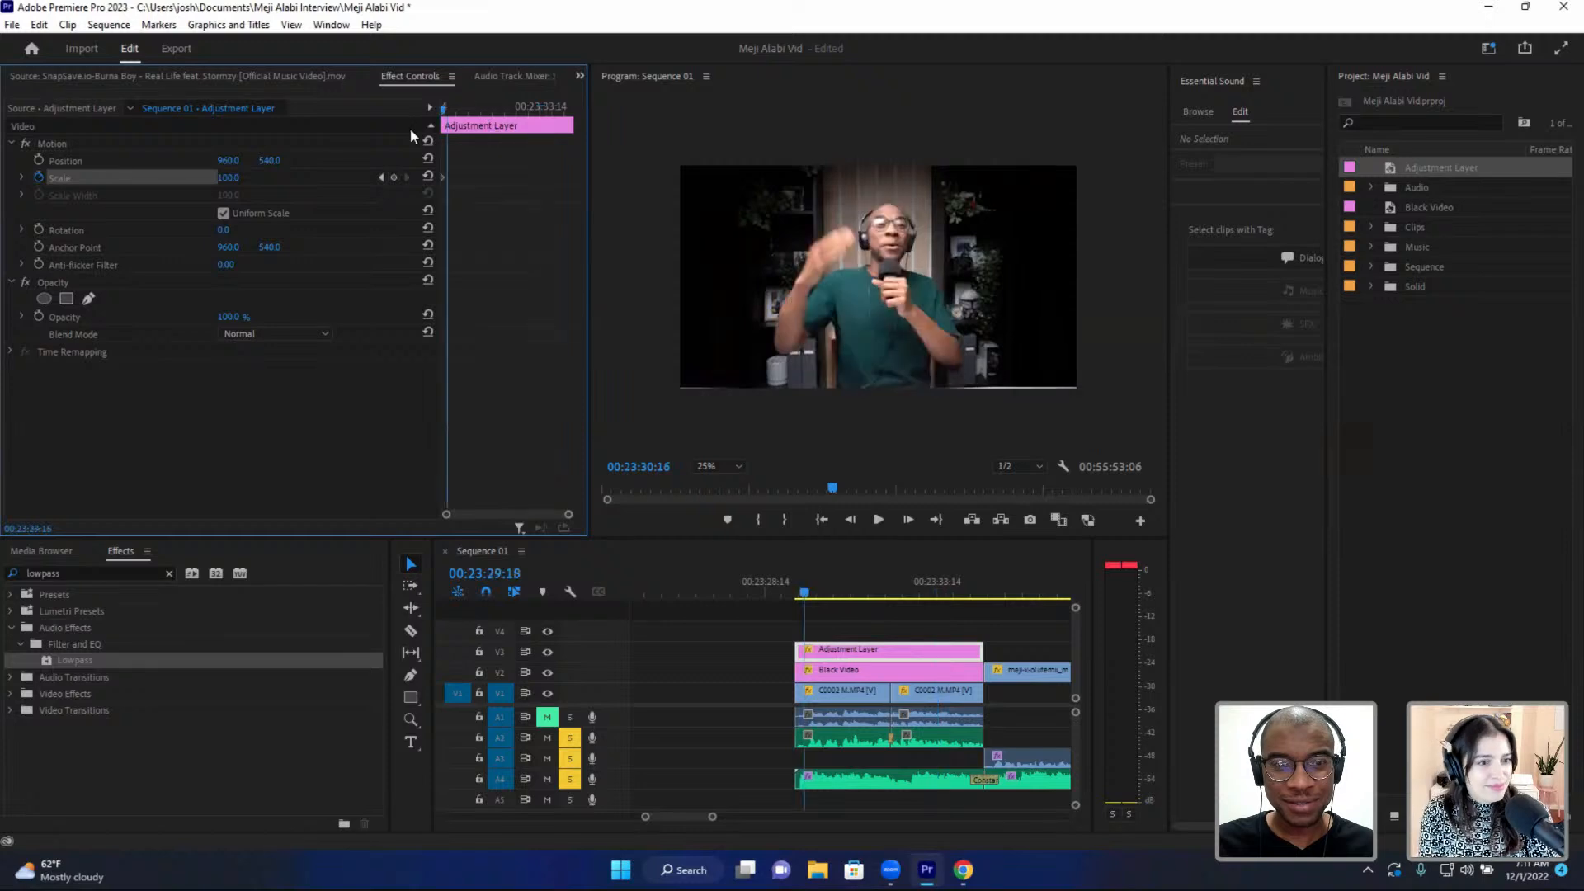
pyautogui.click(443, 179)
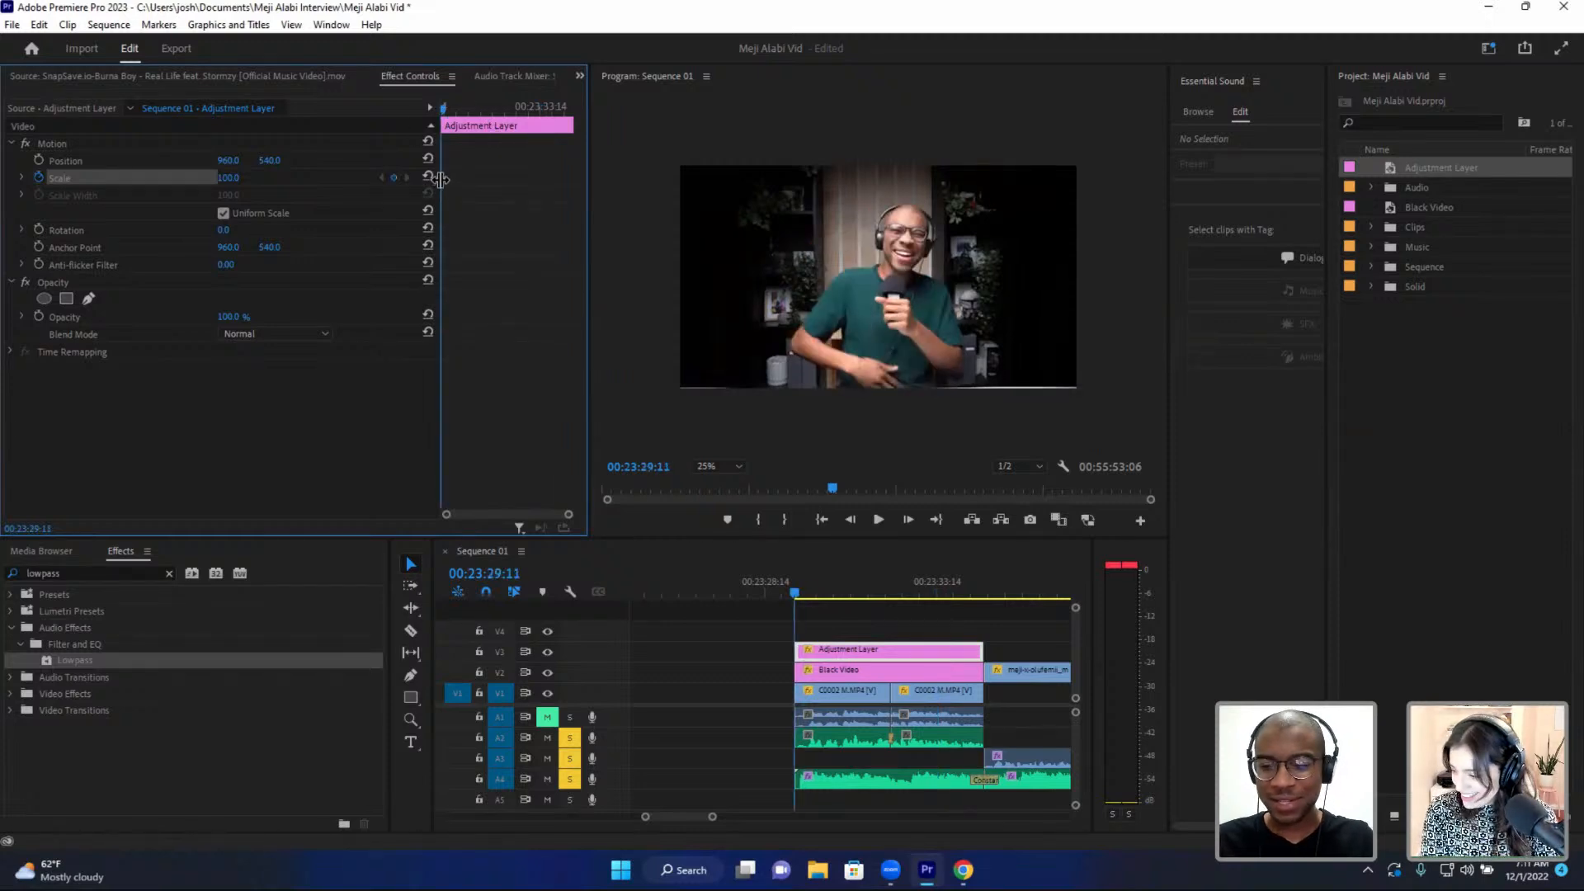
pyautogui.press('Delete')
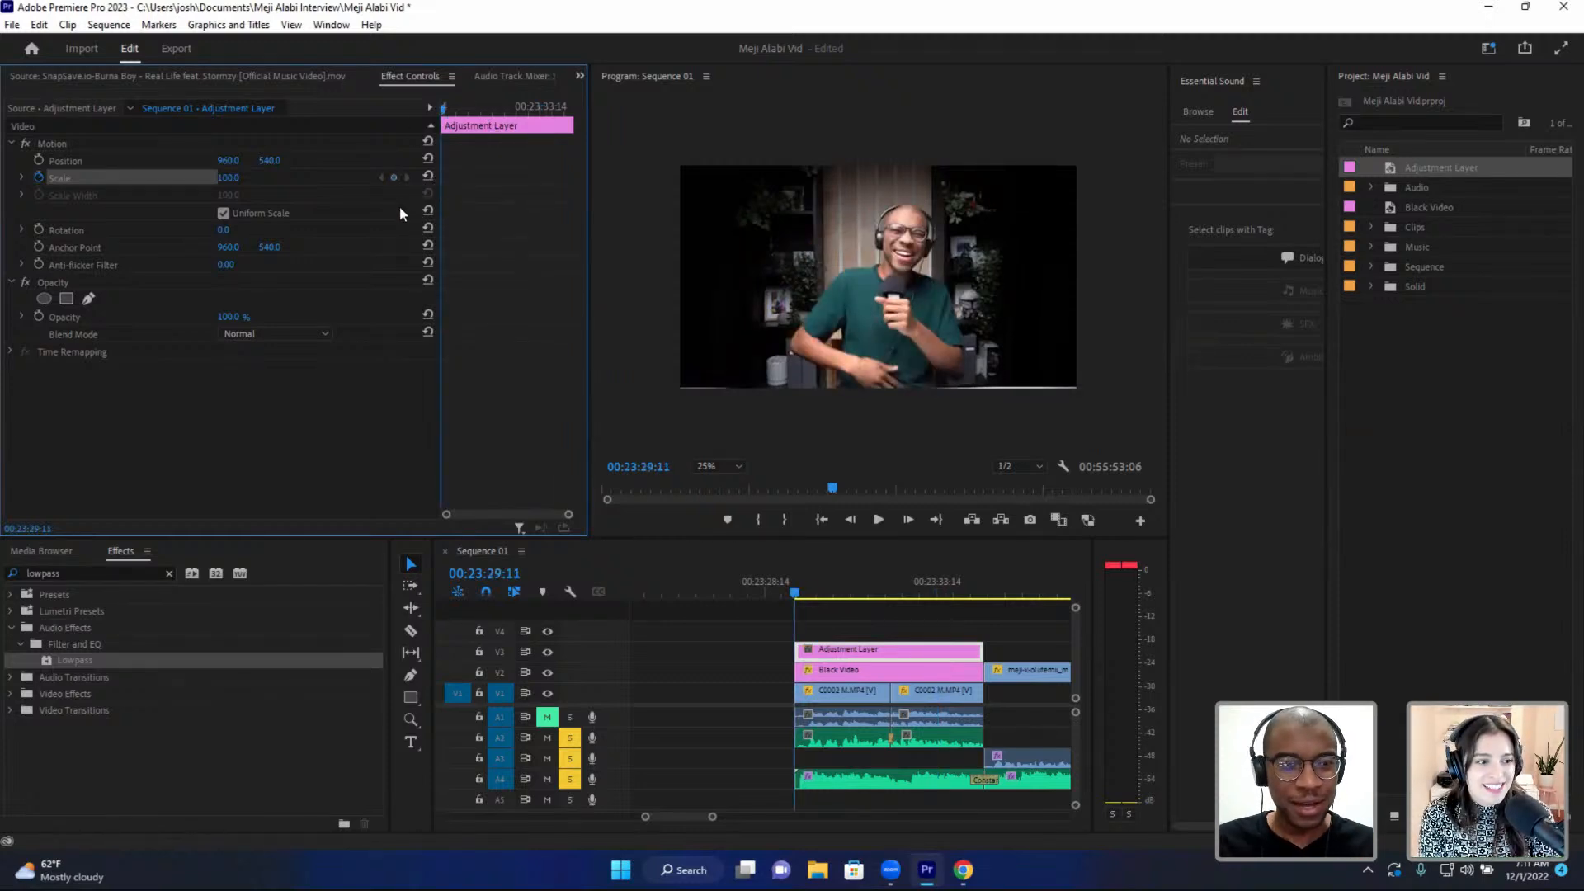
# - Search the effects for "trans" and apply the Distort Transform effect to the Adjustment Layer clip on V3
pyautogui.click(169, 572)
pyautogui.click(105, 574)
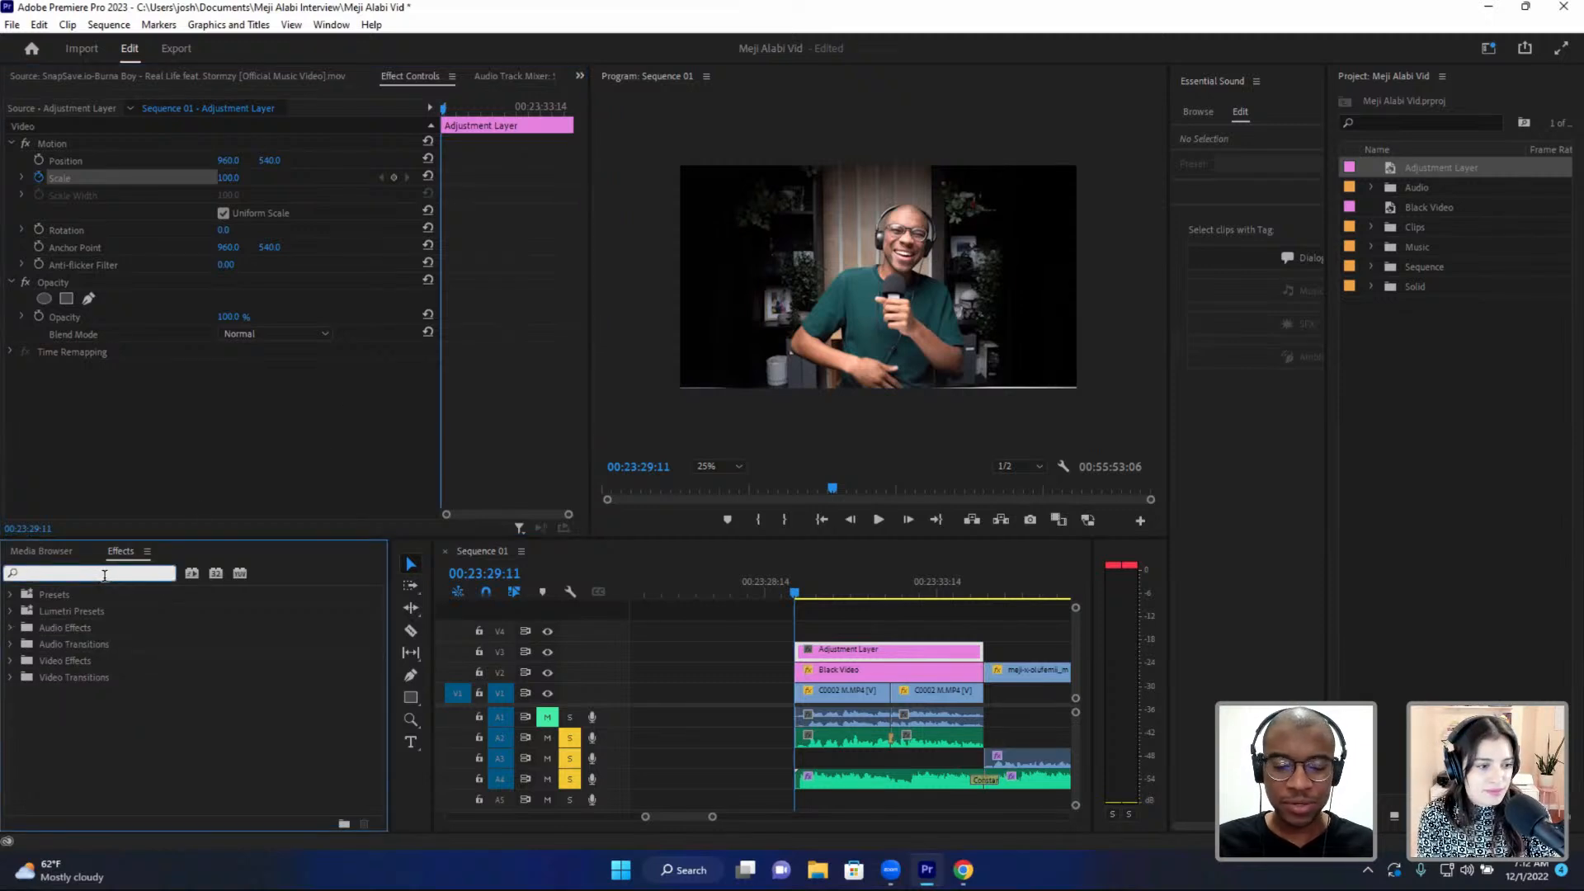
pyautogui.write('trans')
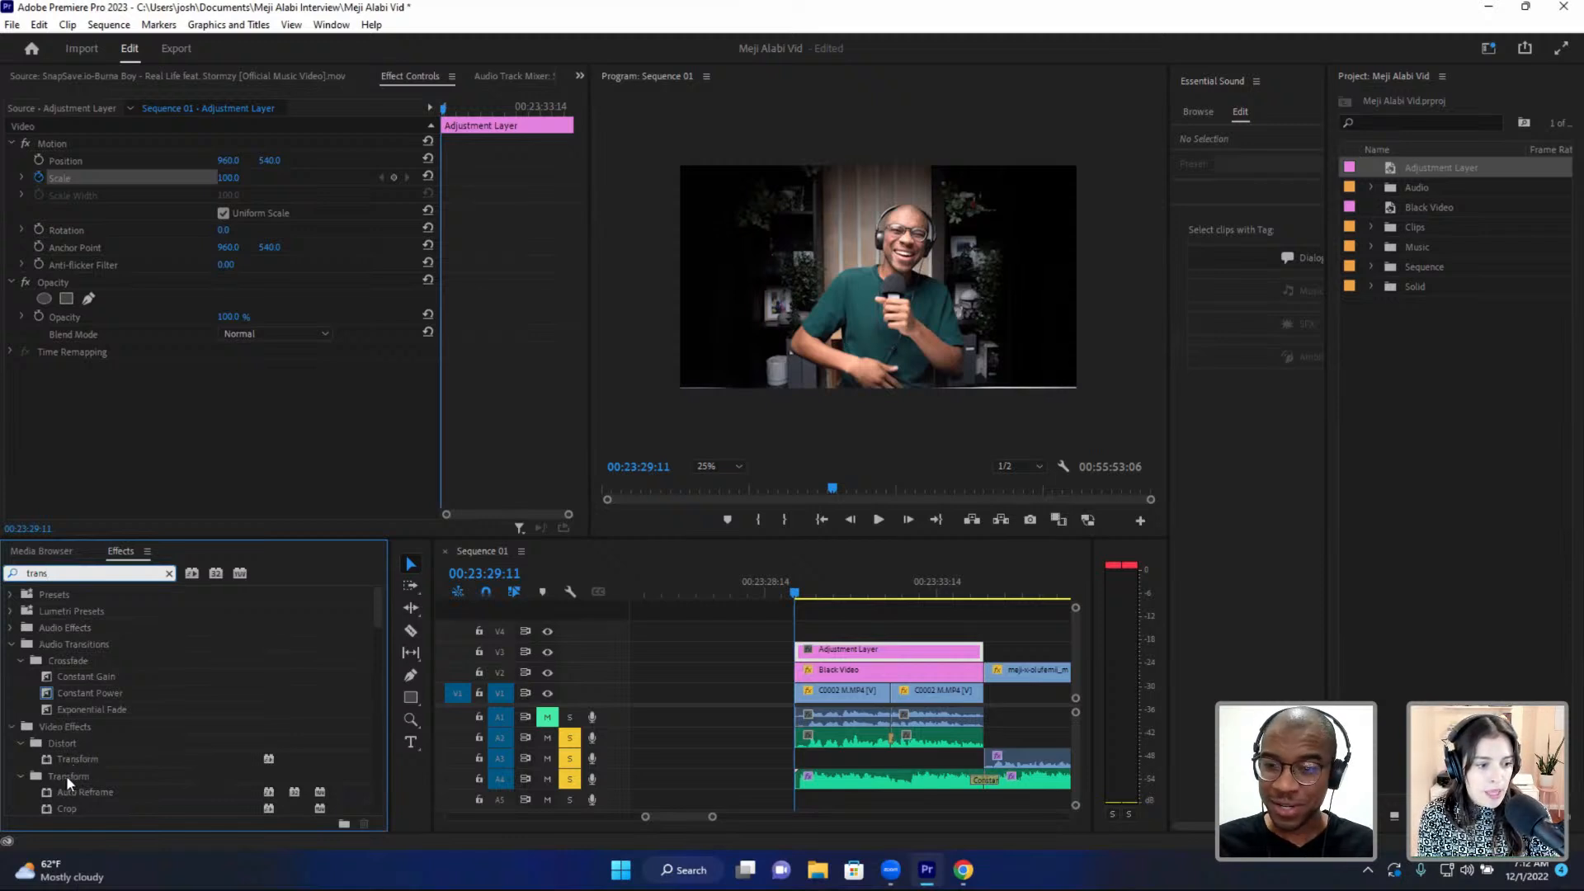
pyautogui.scroll(-3, 63, 775)
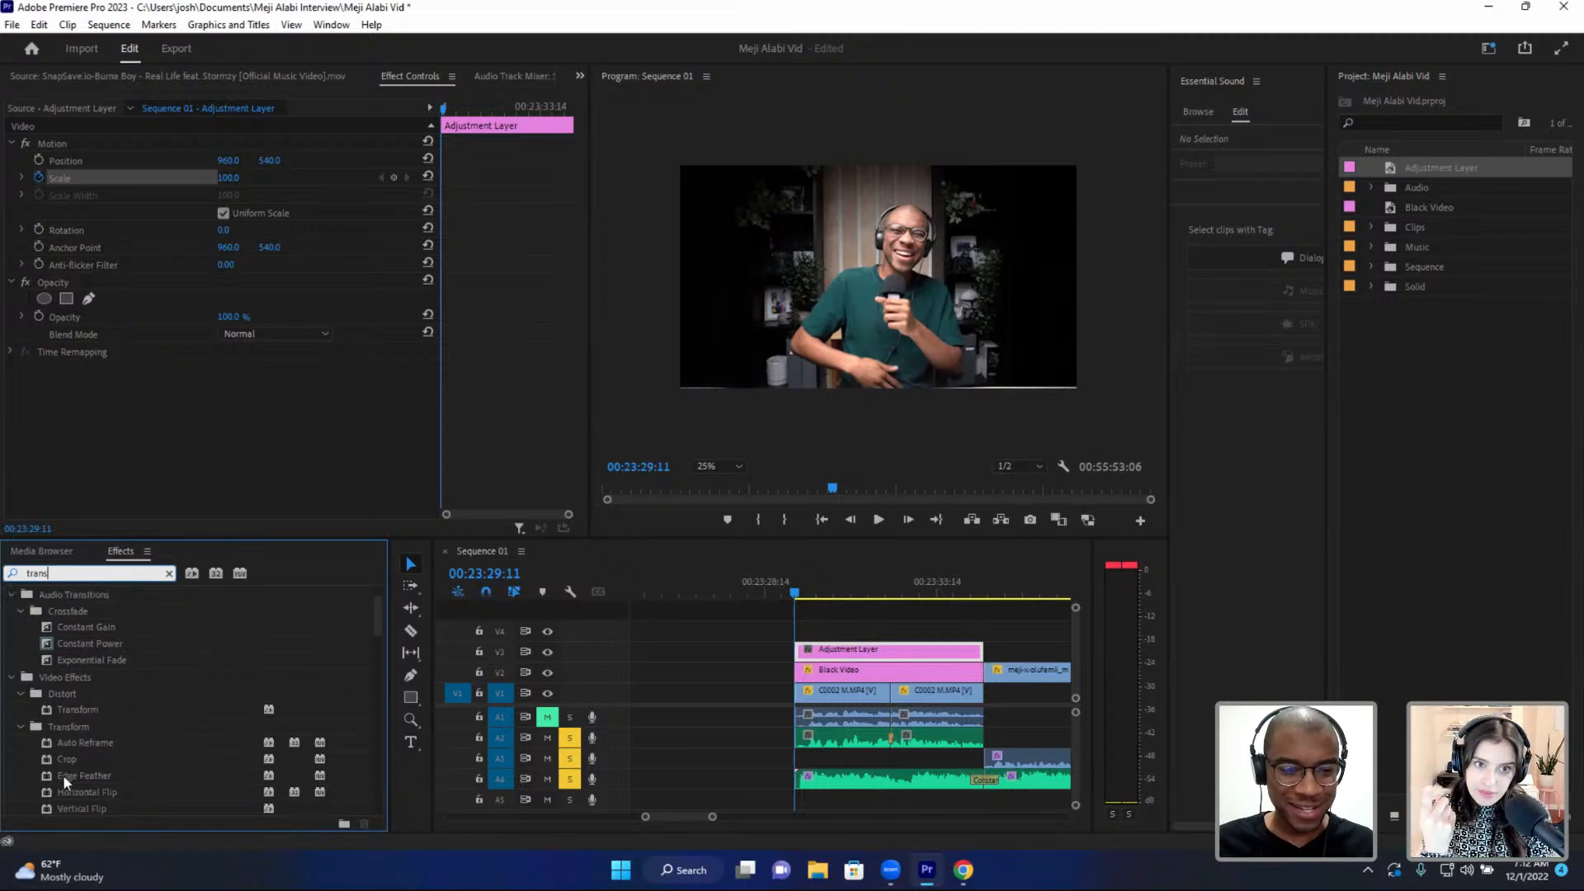
pyautogui.click(64, 709)
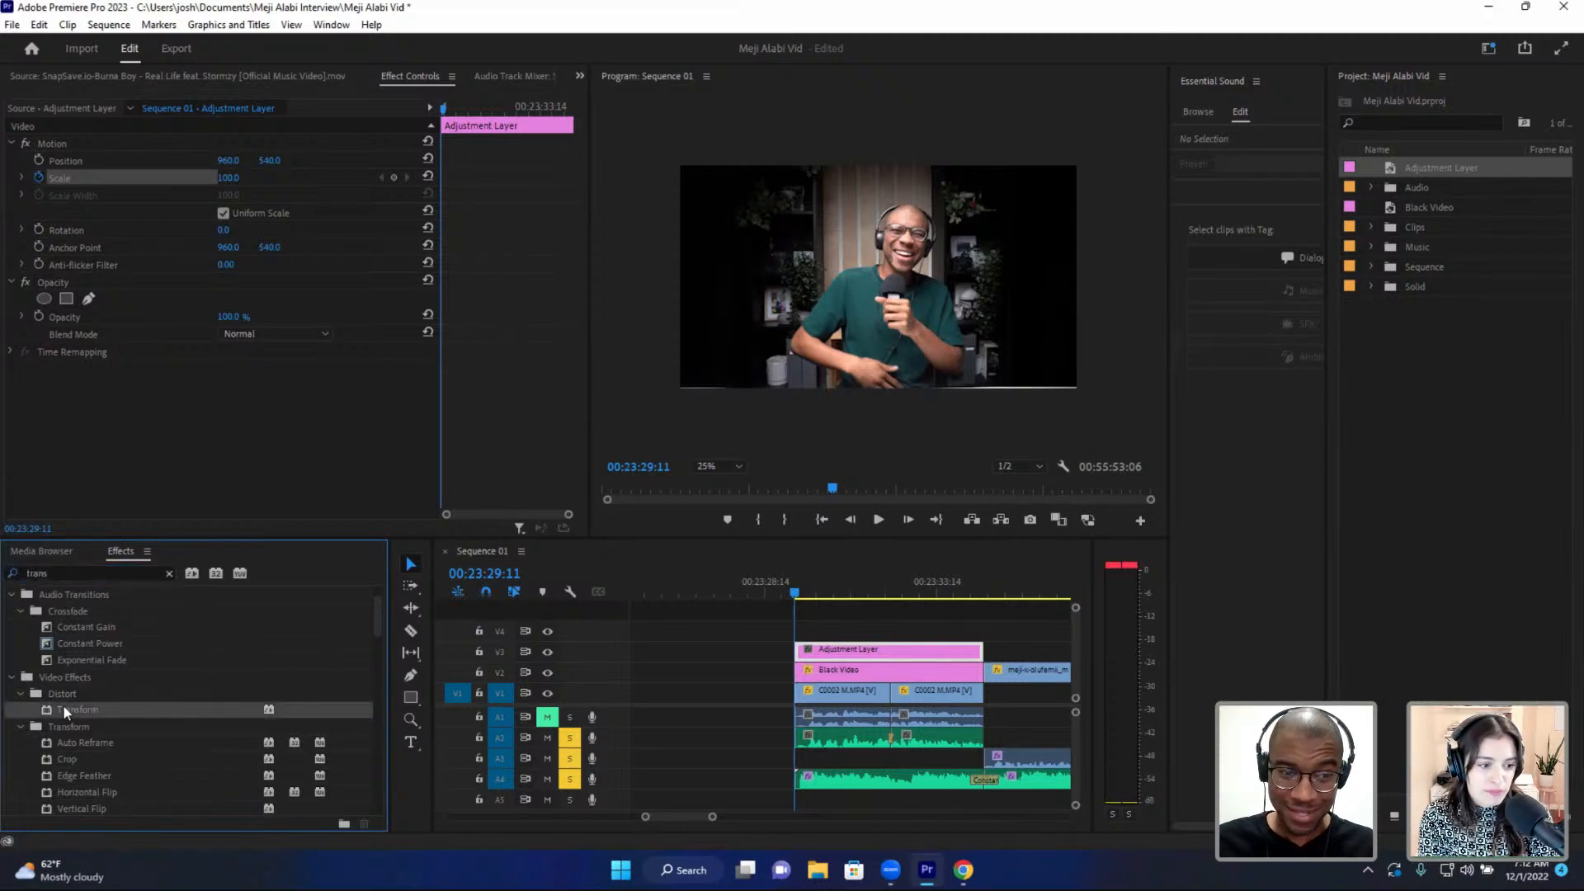
pyautogui.moveTo(63, 704); pyautogui.dragTo(839, 652)
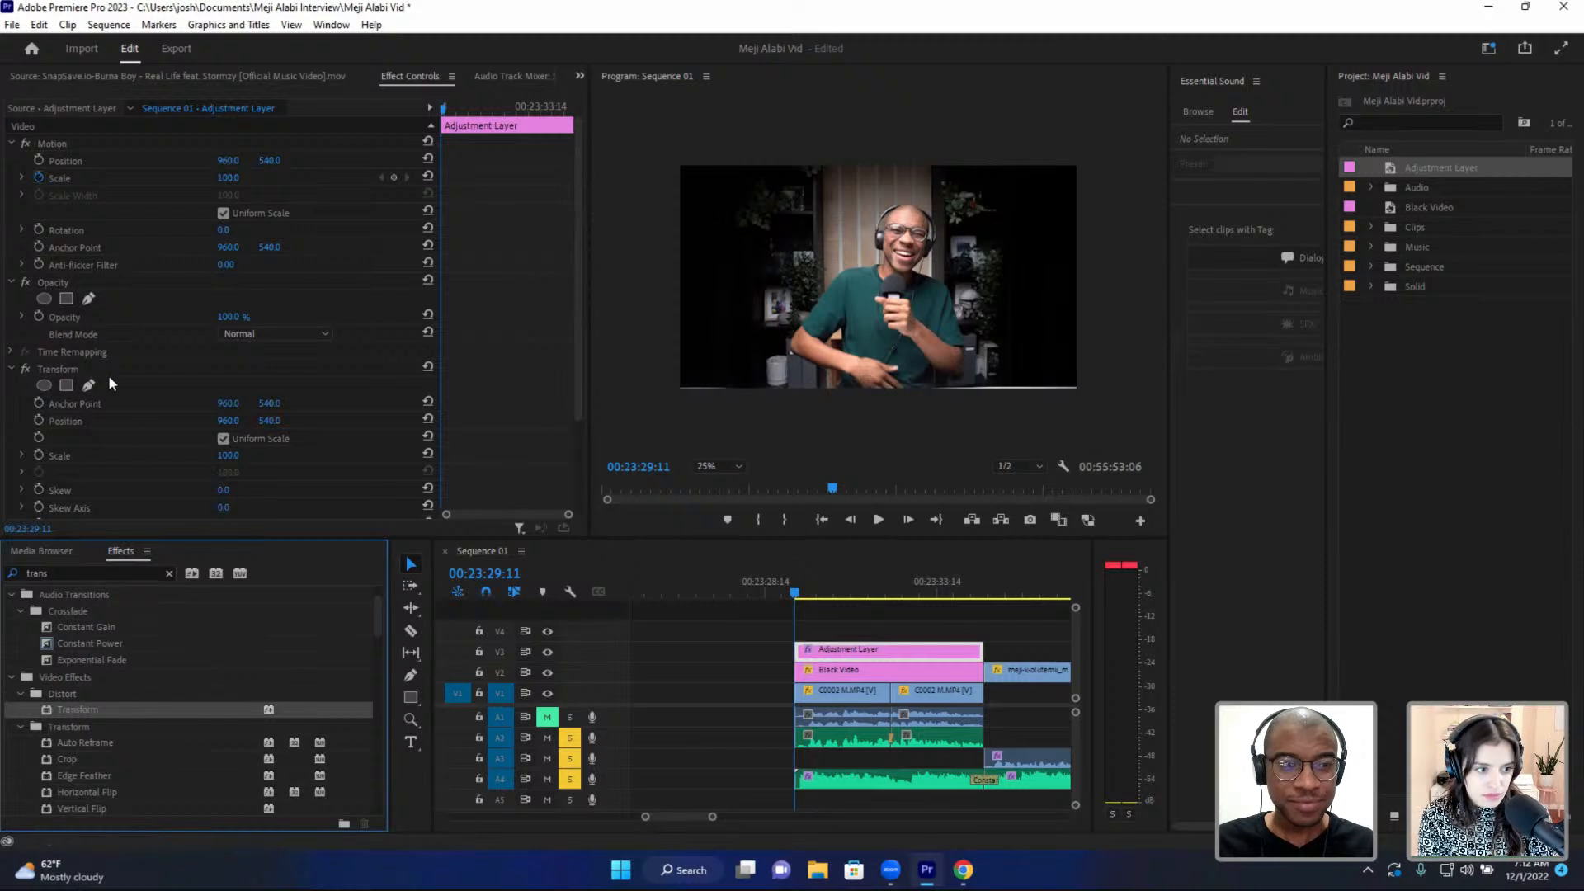
# - Collapse the Adjustment Layer's Motion settings to expose all of the Transform effect's parameters
pyautogui.scroll(-1, 112, 376)
pyautogui.click(67, 335)
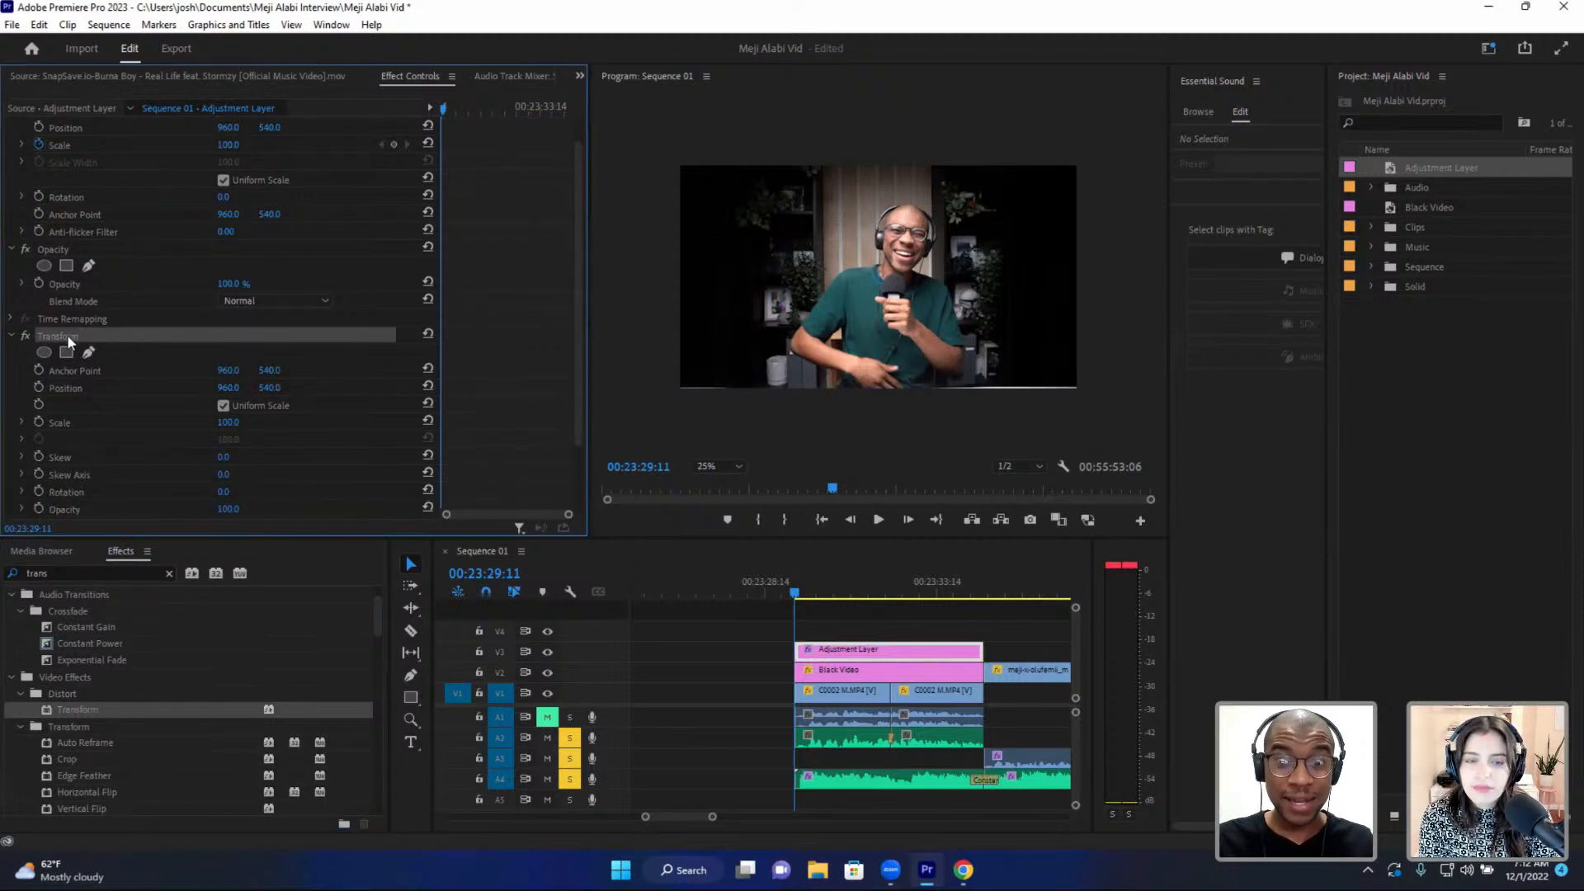
pyautogui.scroll(1, 97, 182)
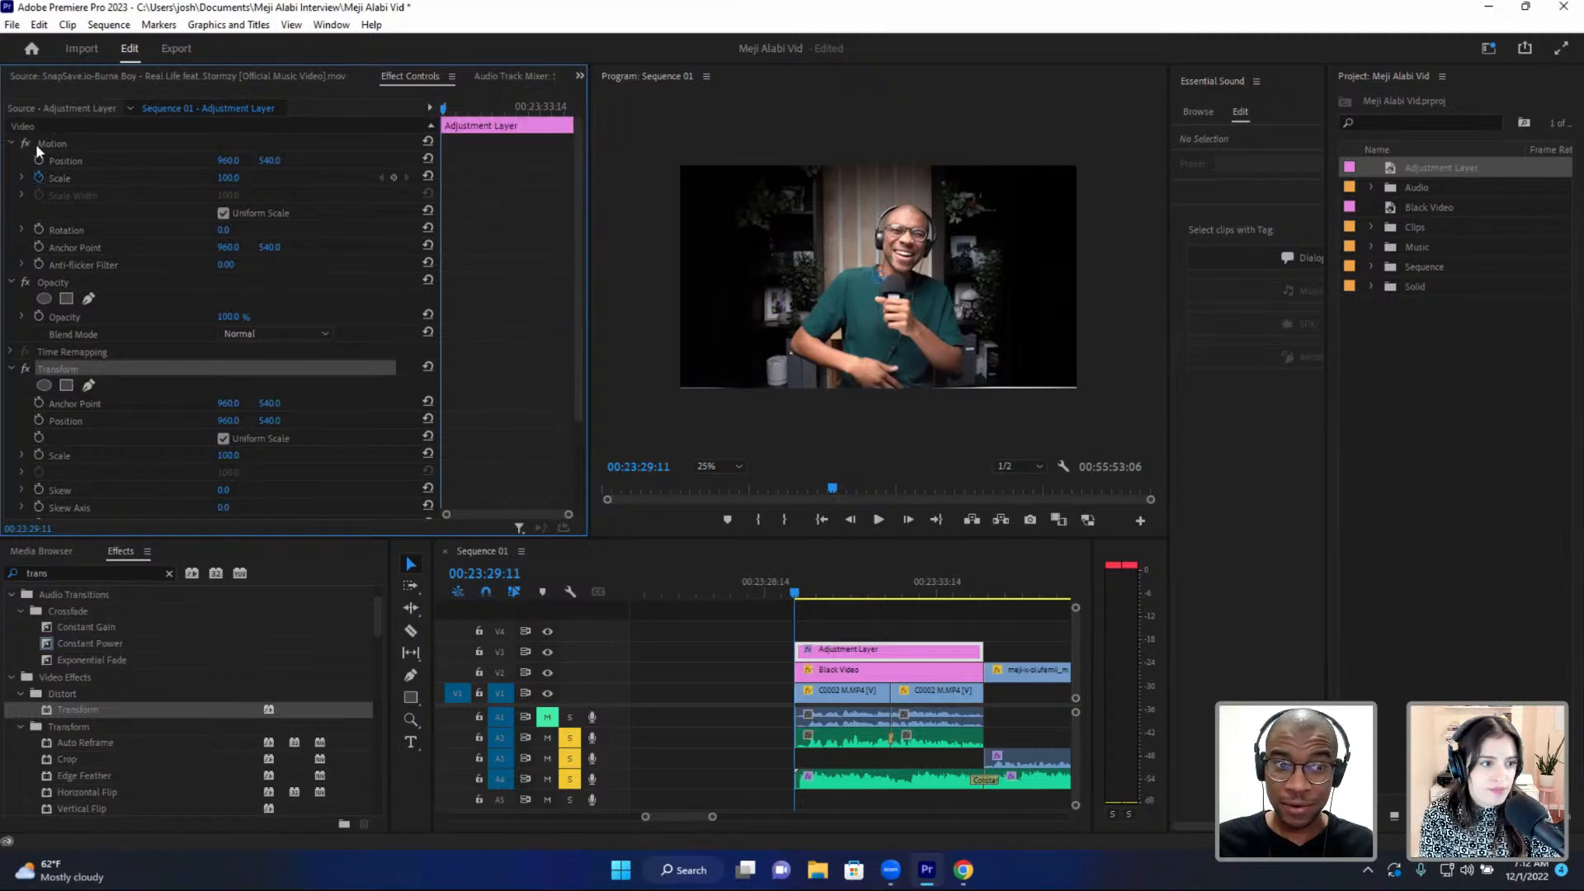
pyautogui.click(12, 145)
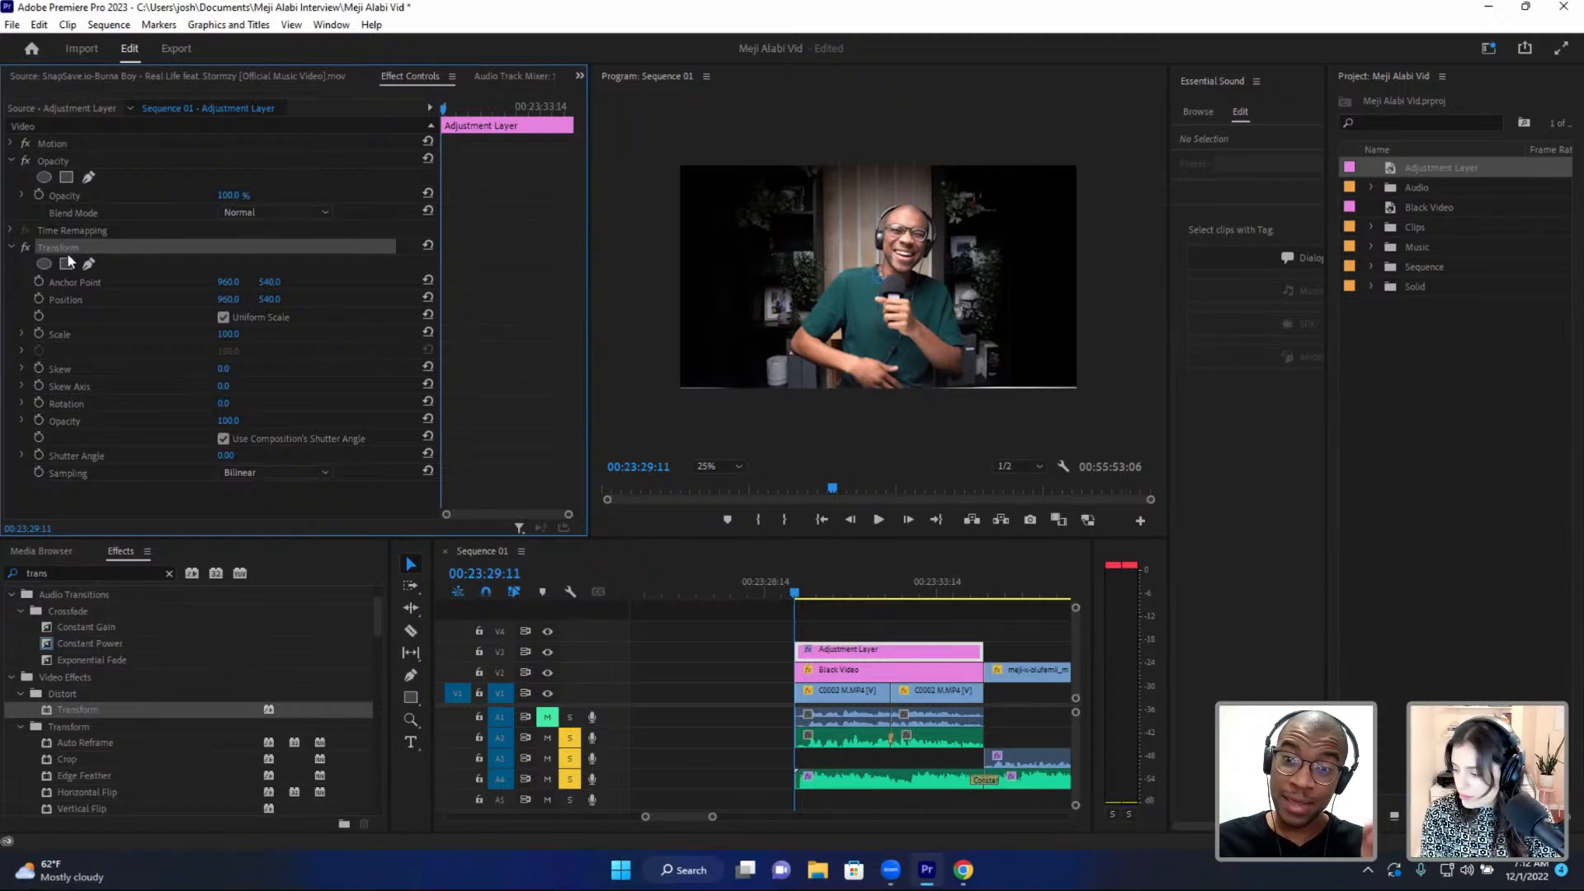
# - Keyframe the Transform effect's Scale at 100 at 00:23:29:11 and 120 at 00:23:32:14
pyautogui.click(65, 300)
pyautogui.click(66, 336)
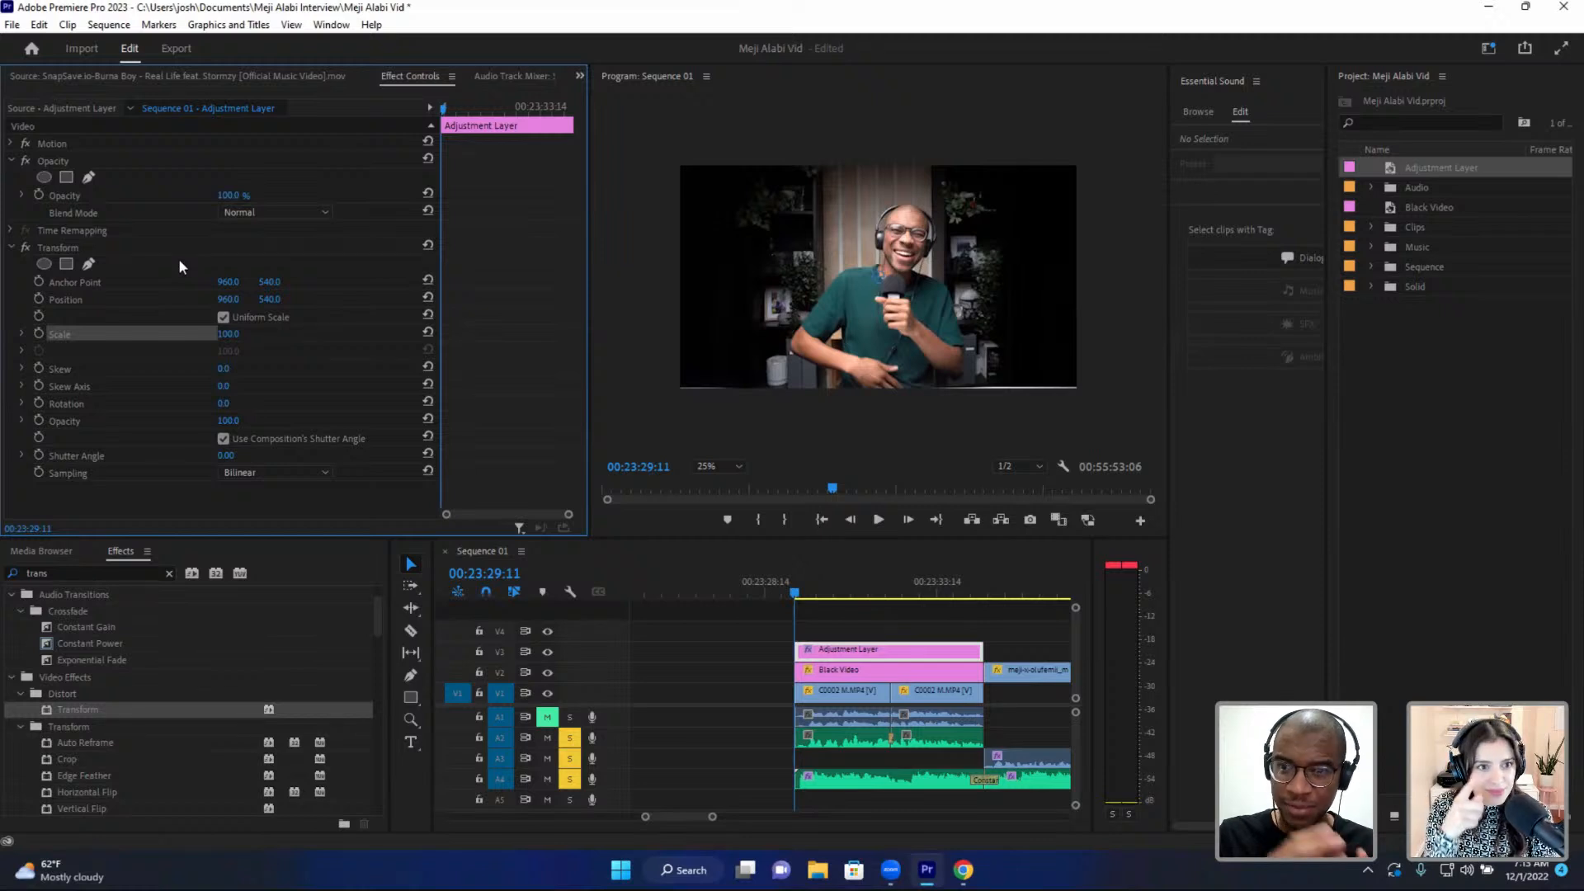
pyautogui.click(39, 334)
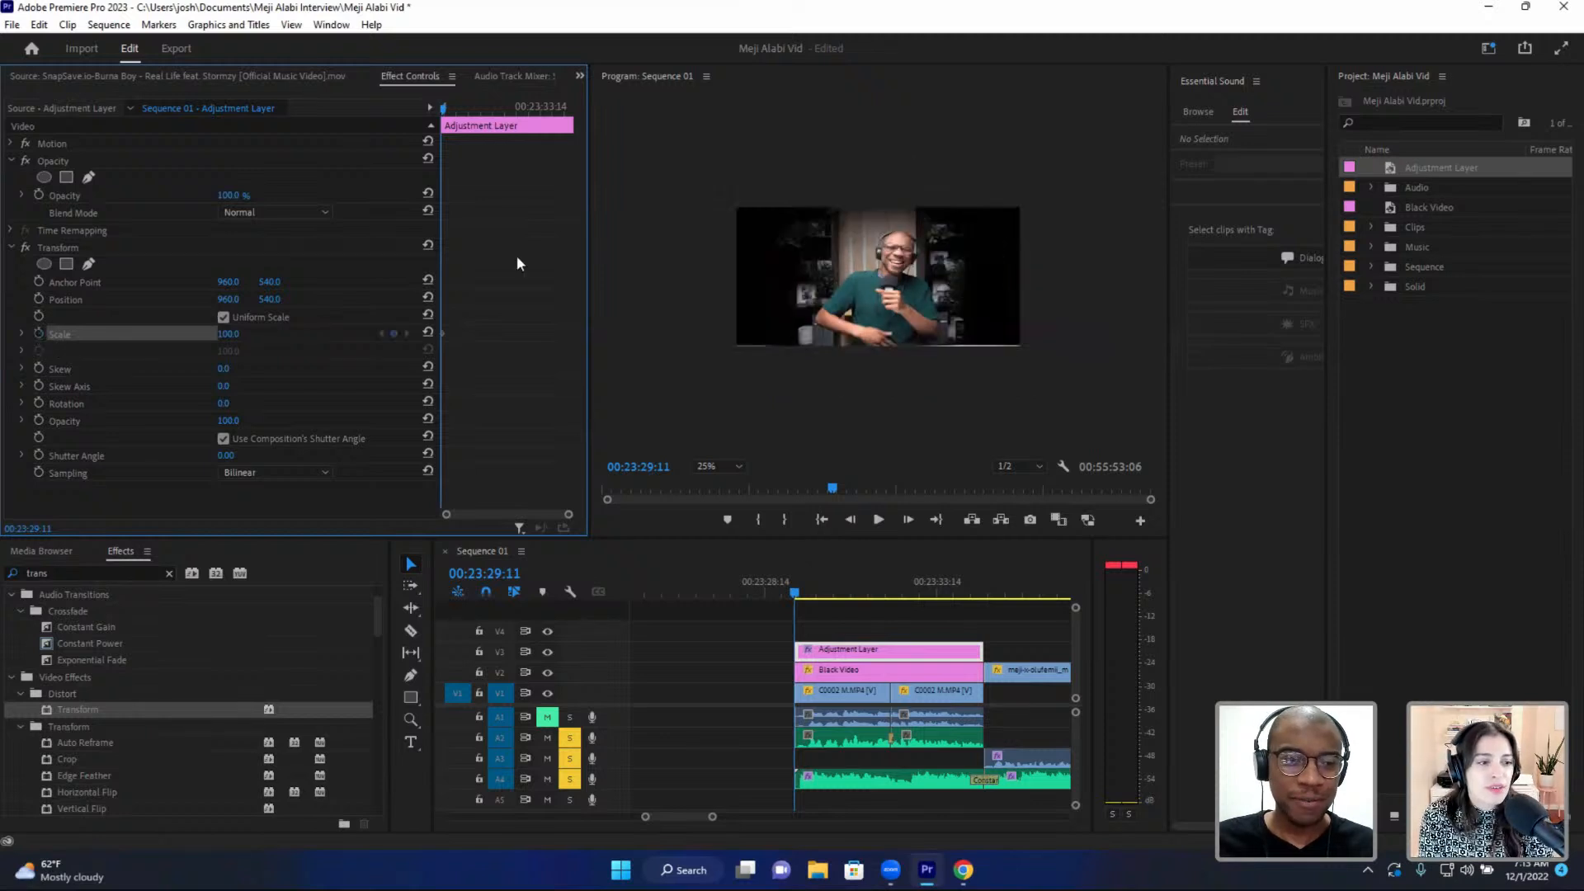
pyautogui.click(515, 108)
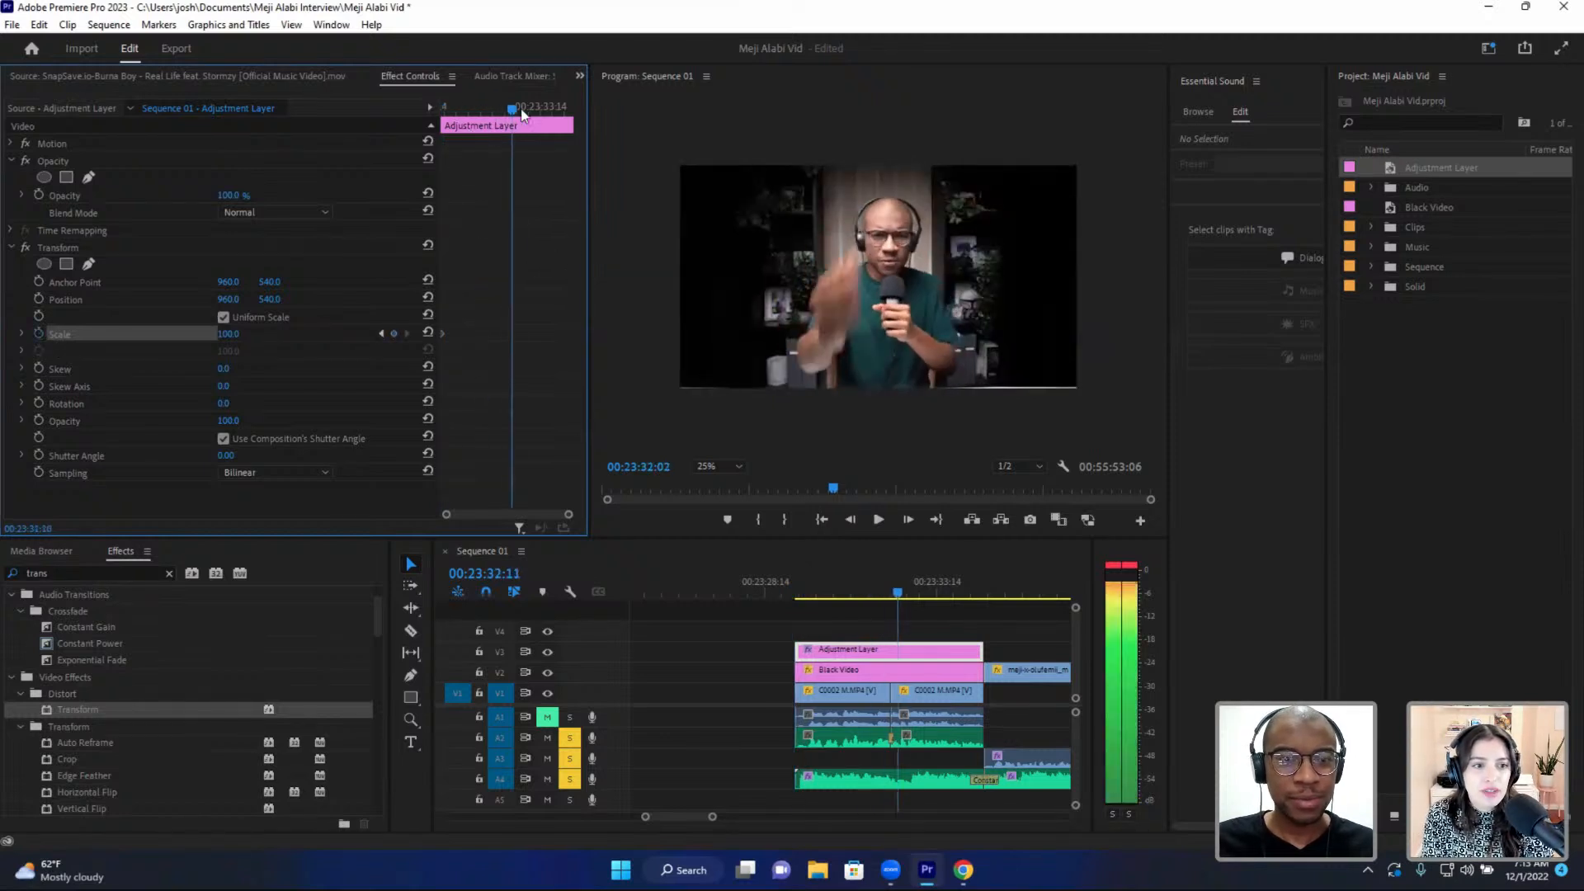
pyautogui.click(238, 332)
pyautogui.write('120')
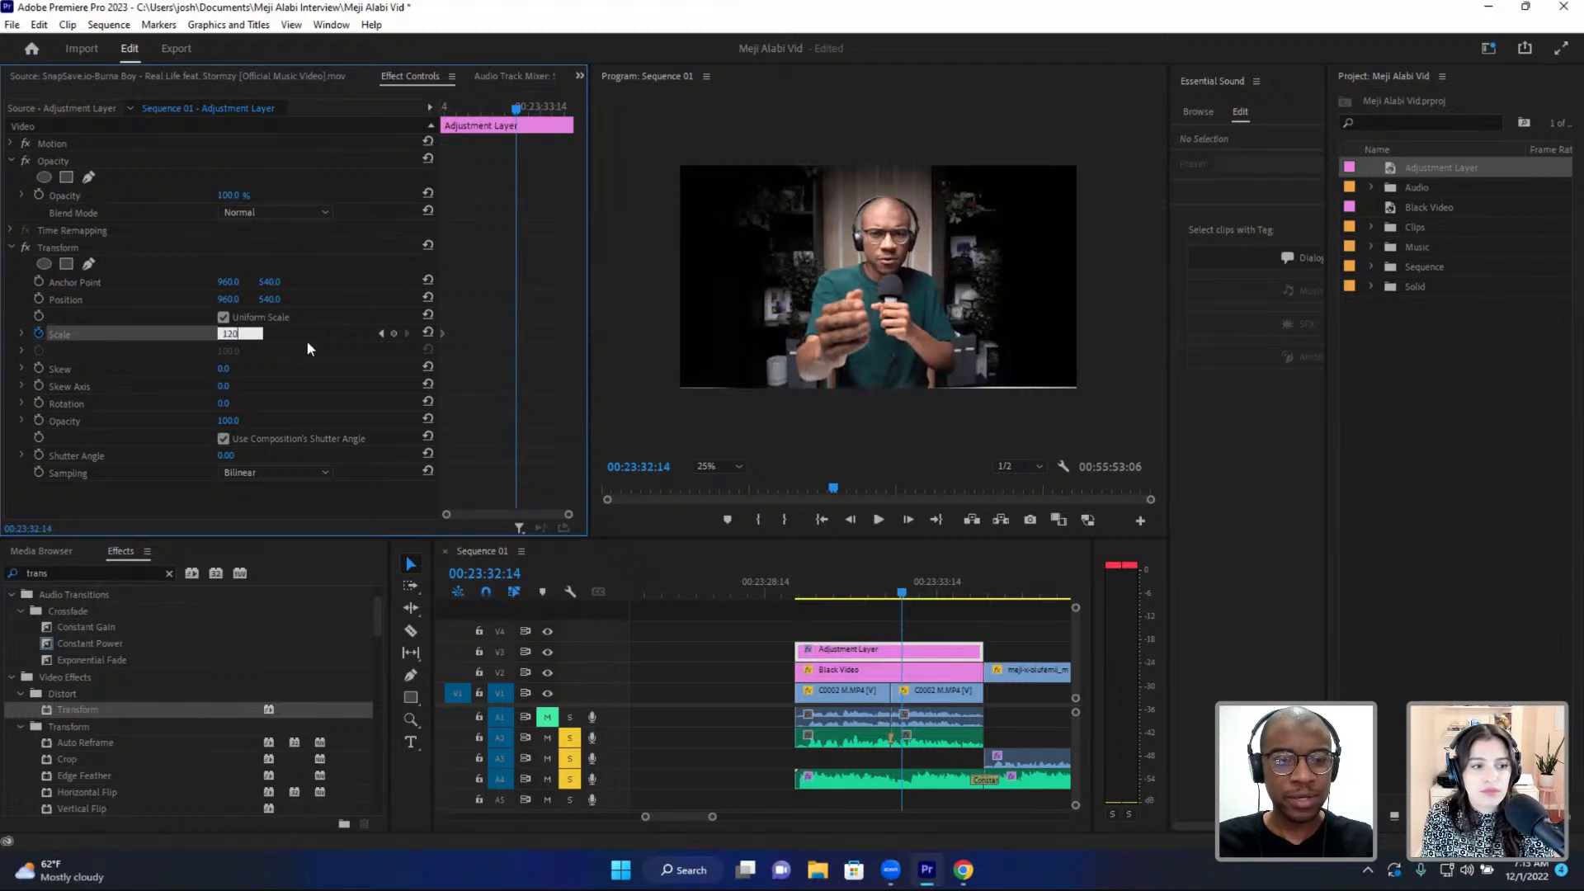
pyautogui.press('Return')
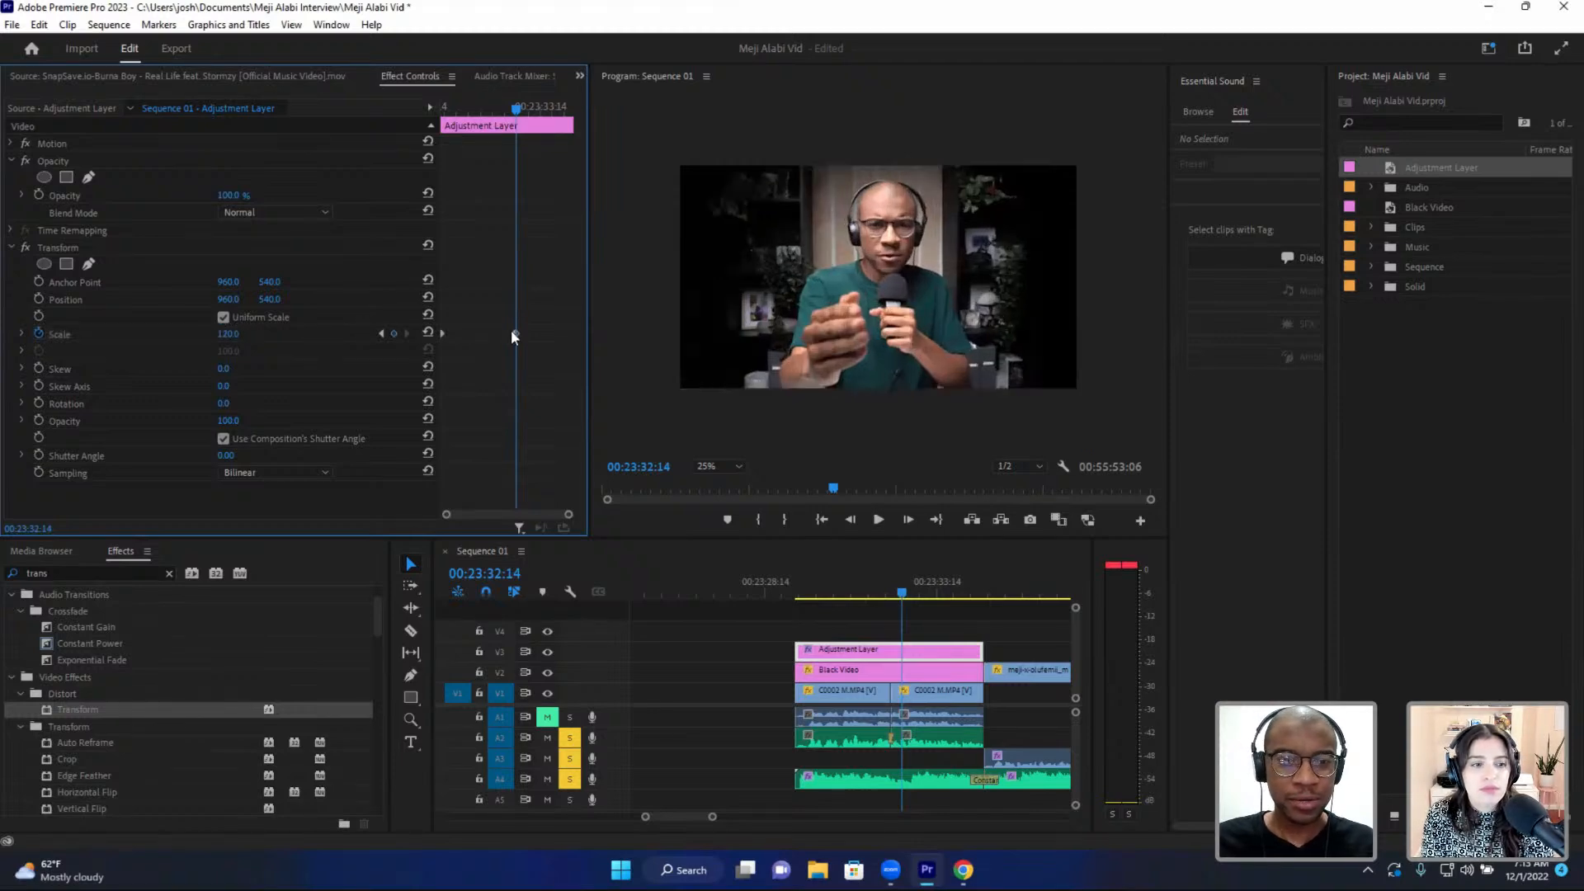
# - Try starting the Transform zoom at 00:23:30:19 by moving its first Scale keyframe, and step between the two keyframes
pyautogui.moveTo(515, 334); pyautogui.dragTo(474, 334)
pyautogui.click(382, 334)
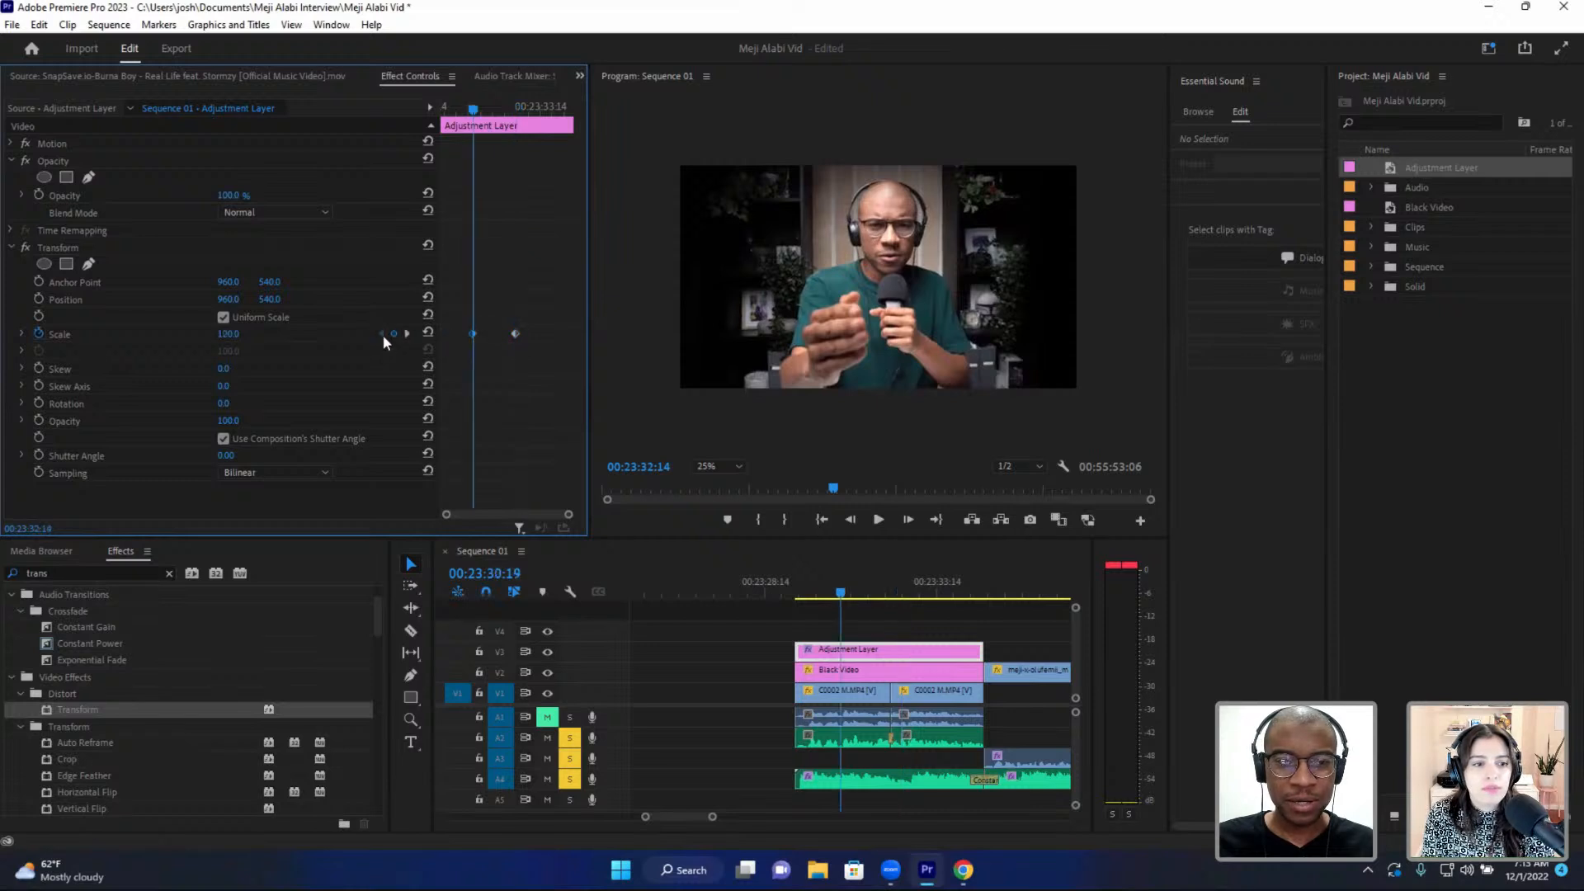
pyautogui.click(407, 334)
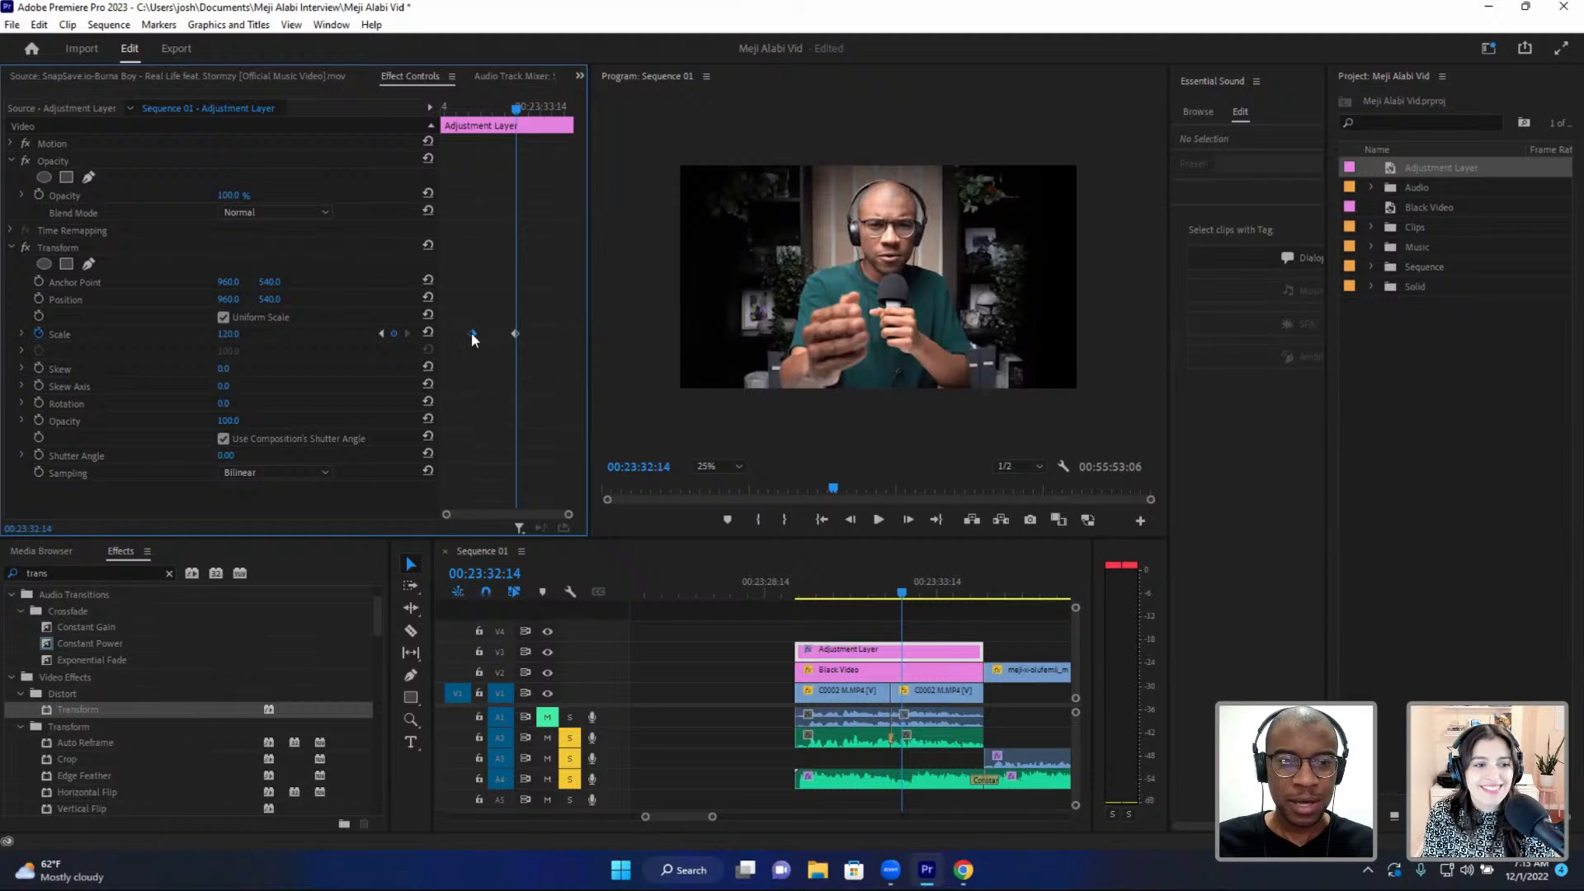
pyautogui.click(382, 334)
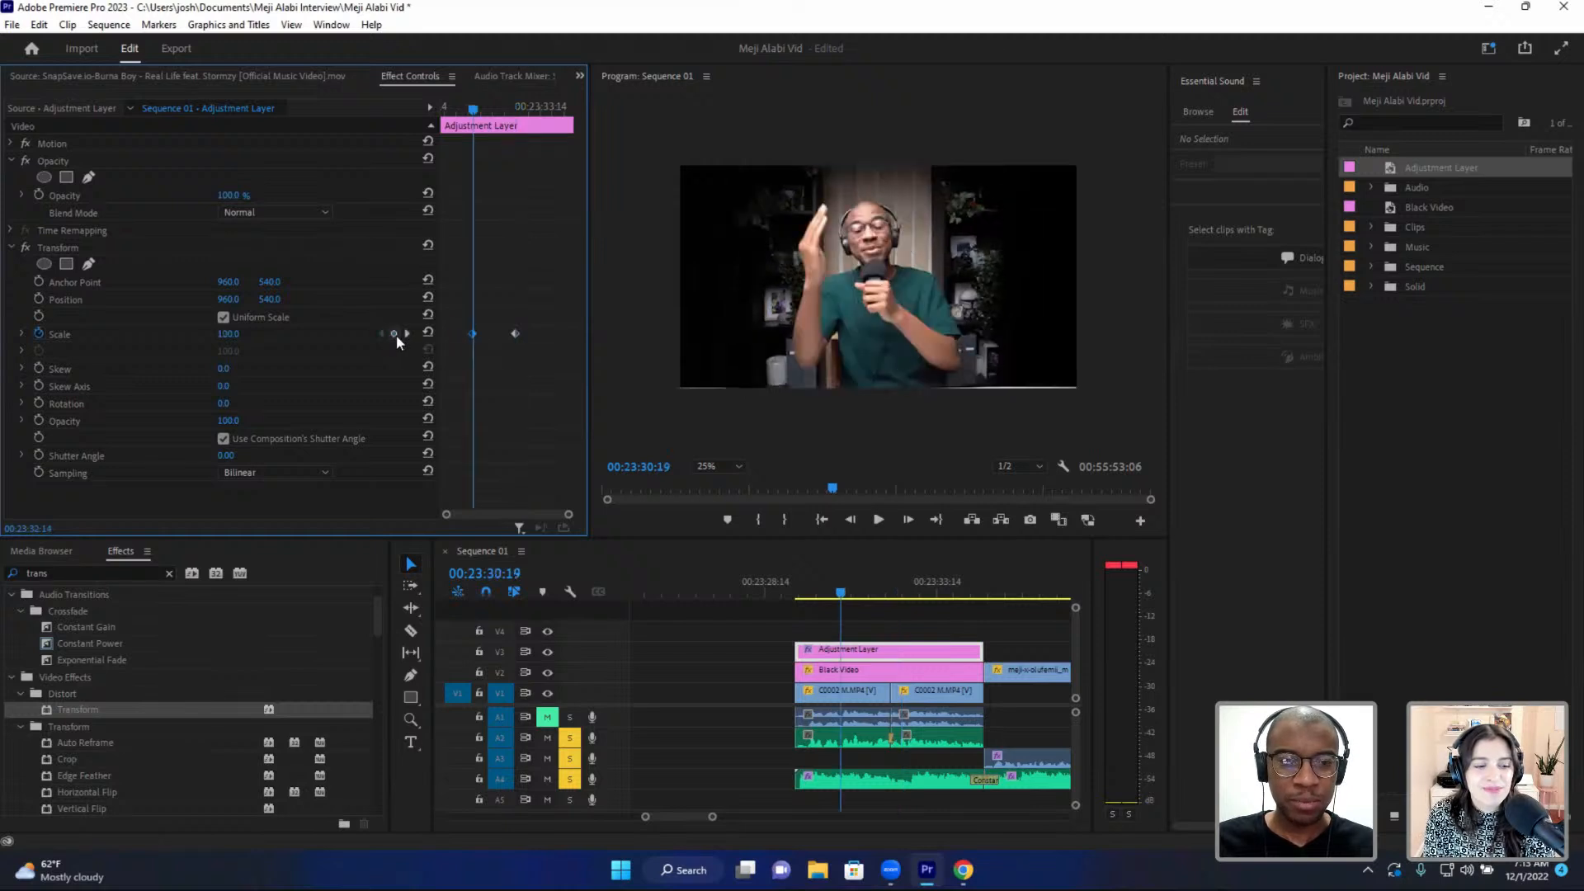
pyautogui.click(407, 334)
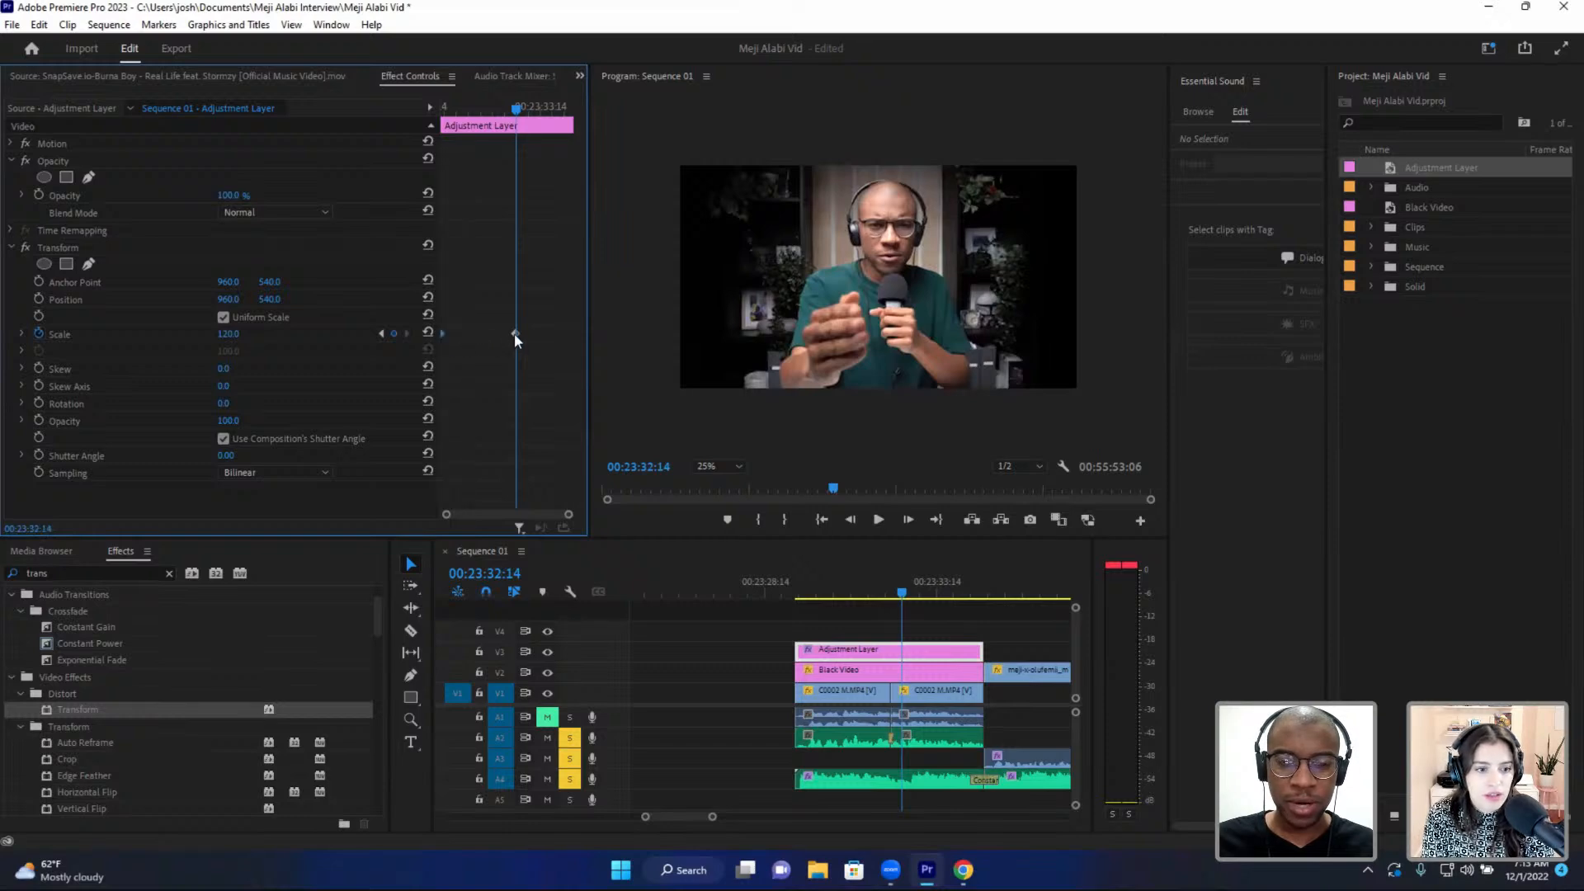
# - Move the second Transform Scale keyframe to the end of the Adjustment Layer clip and play back the zoom
pyautogui.moveTo(513, 333); pyautogui.dragTo(596, 338)
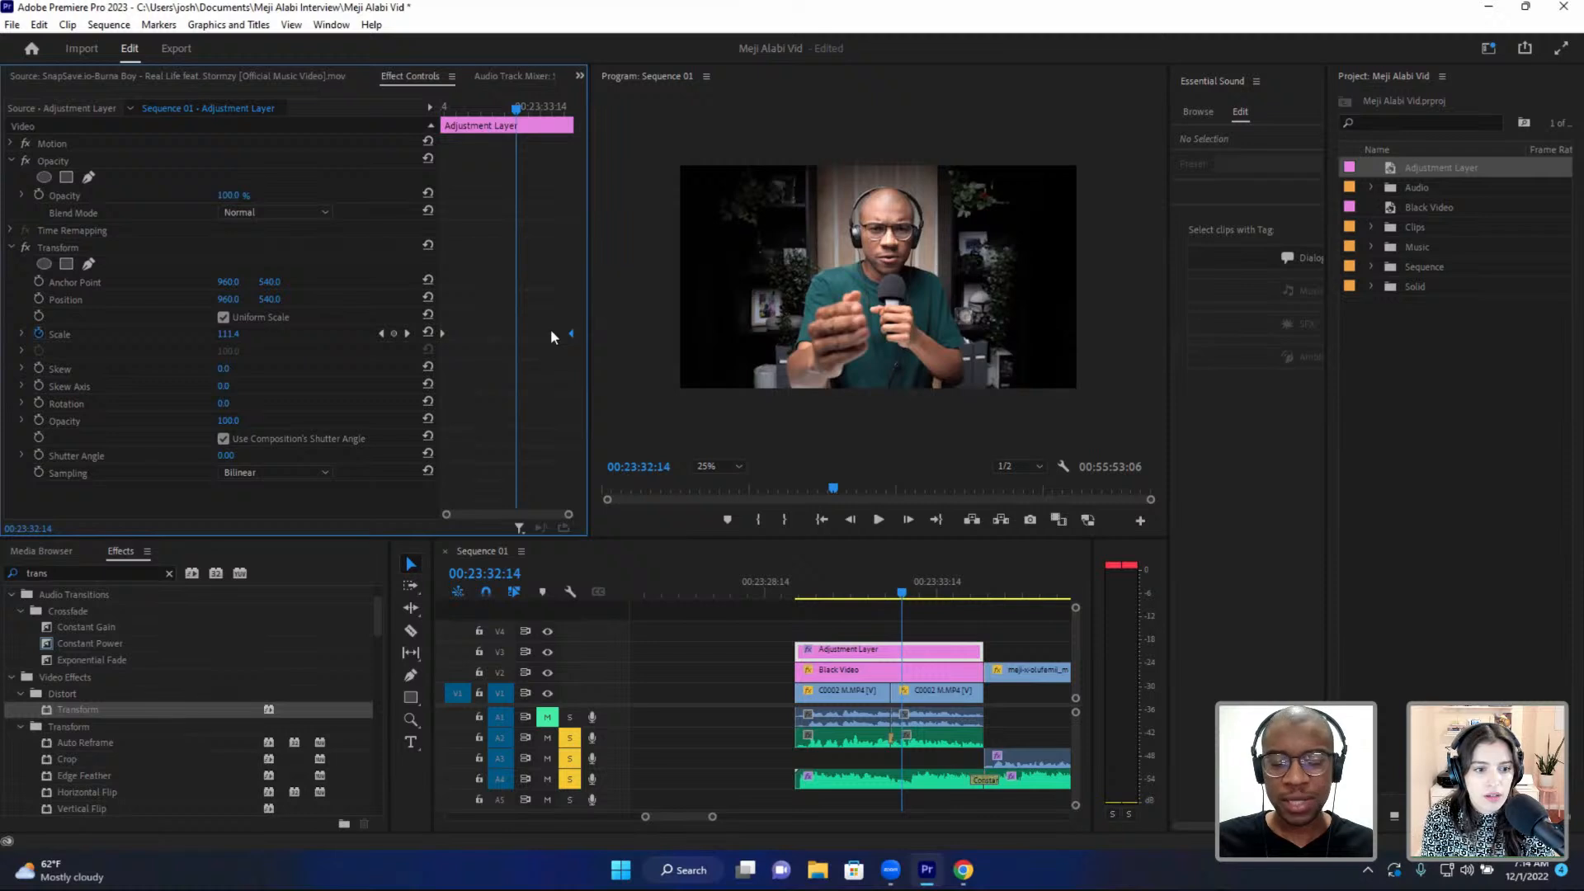
pyautogui.click(799, 592)
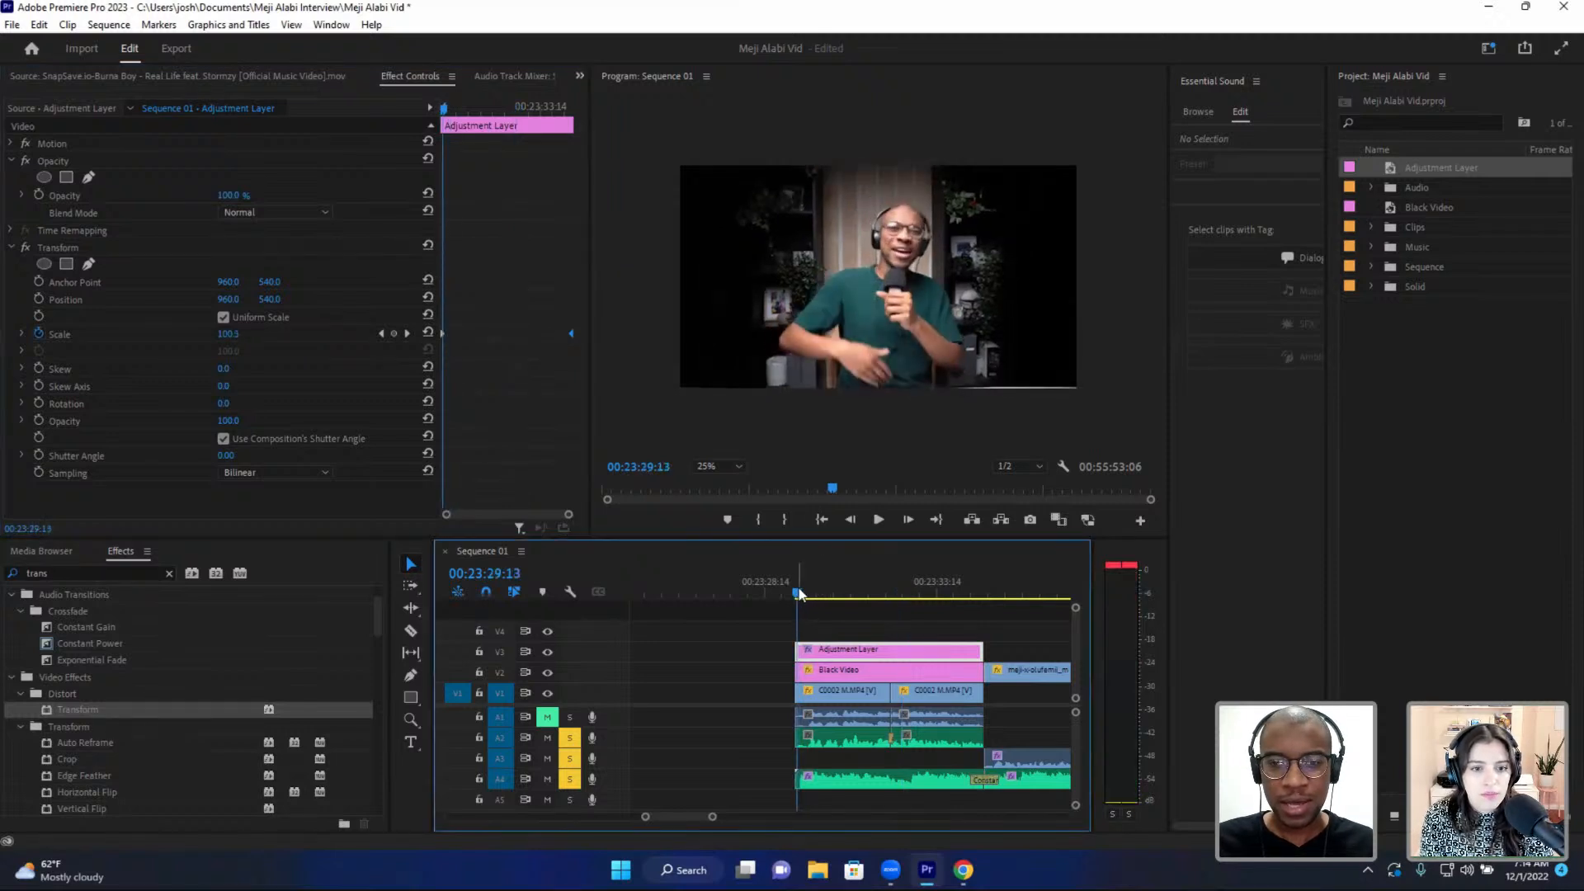
pyautogui.press('space')
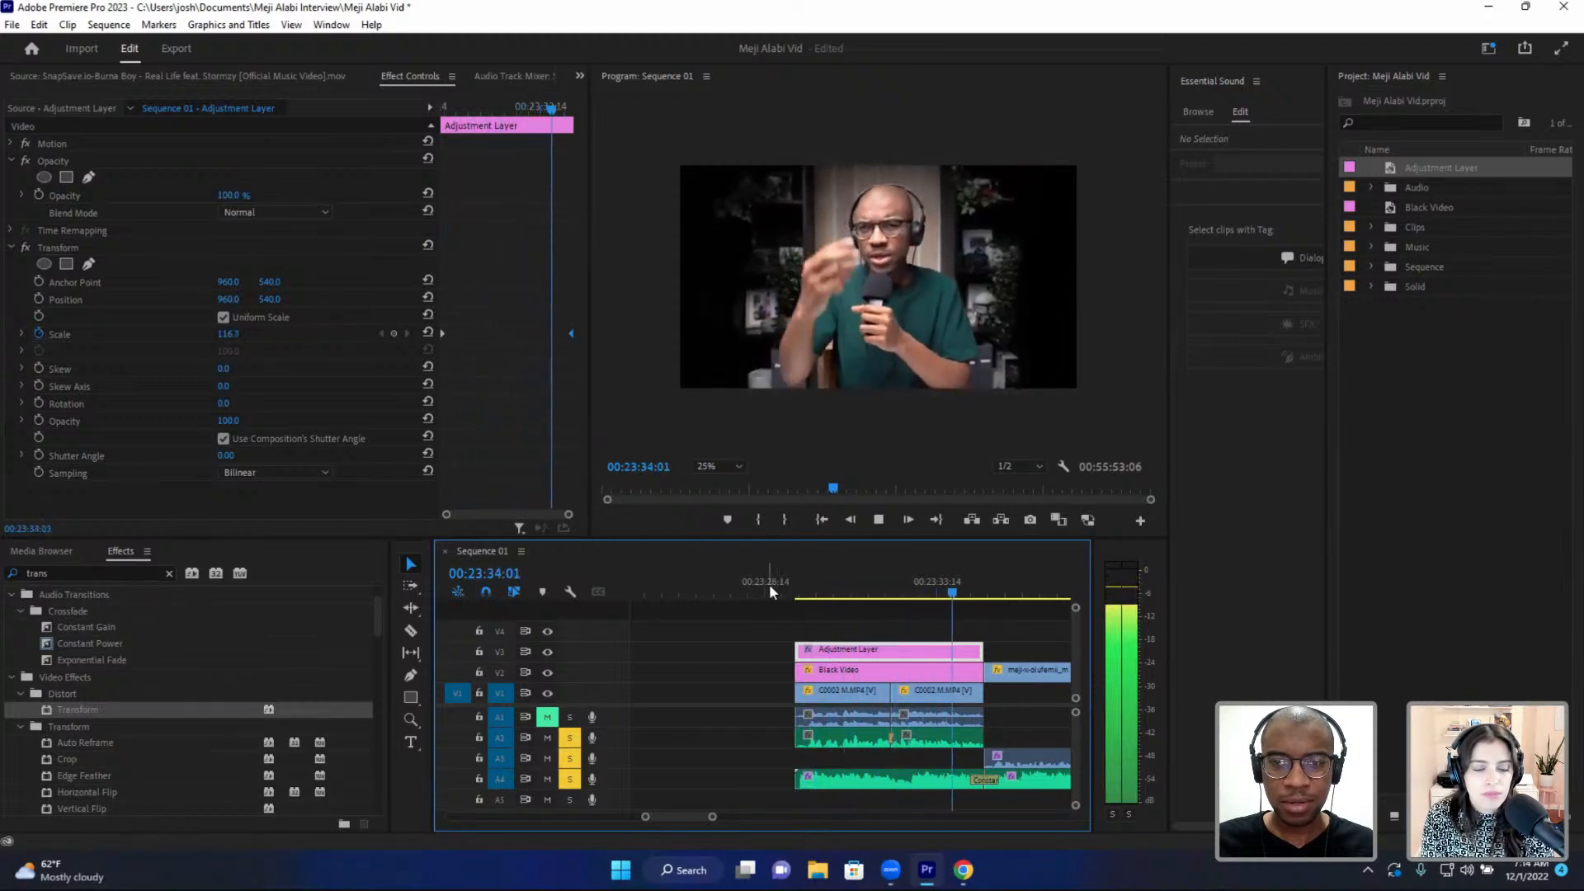
pyautogui.press('space')
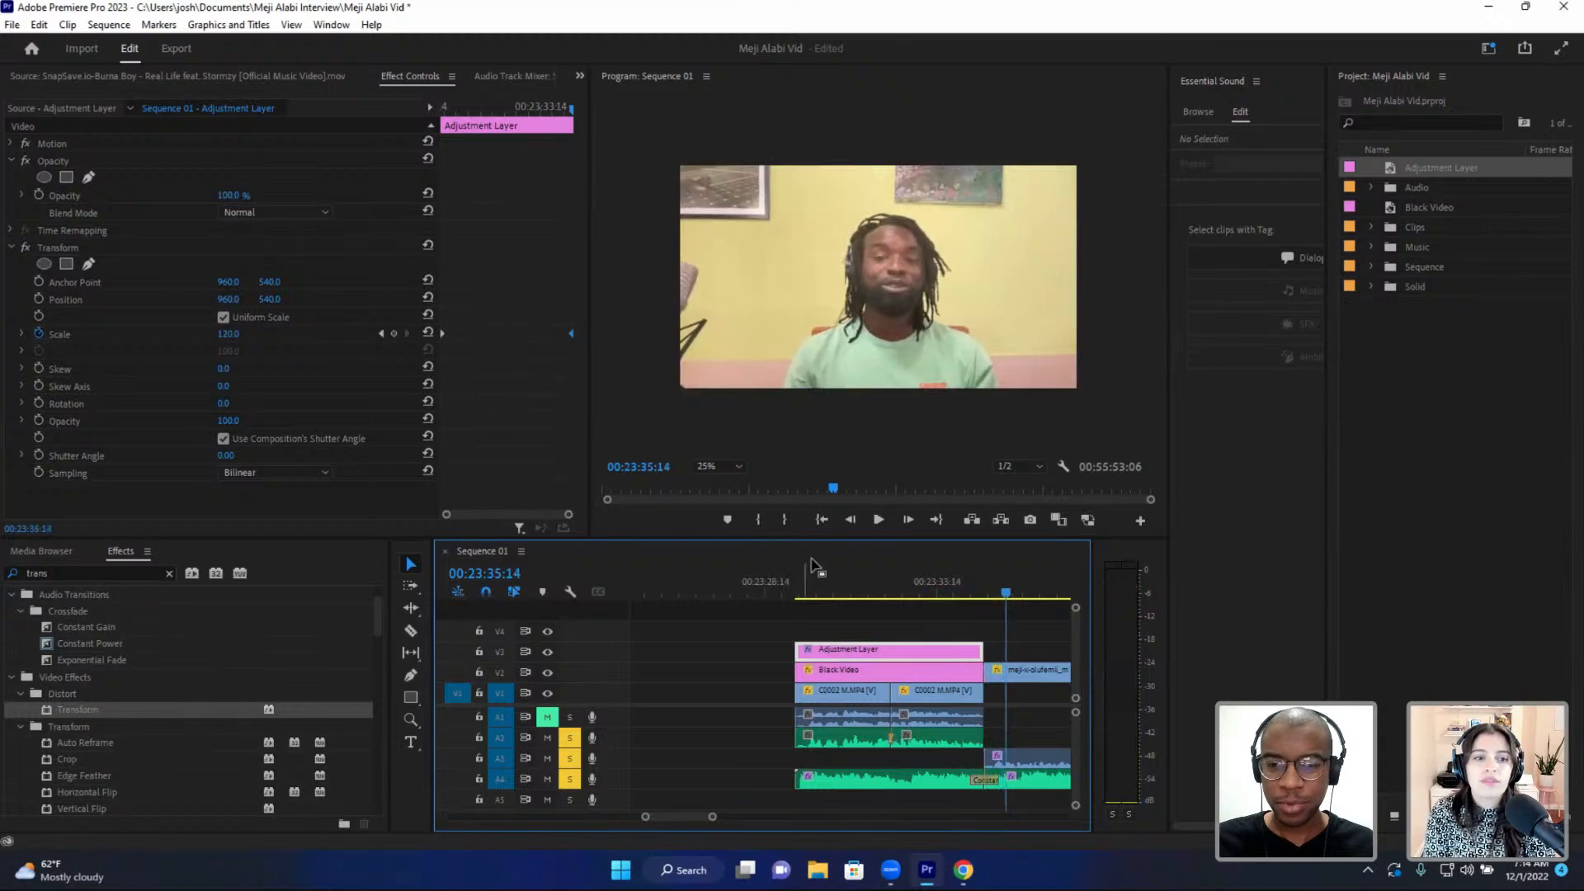
pyautogui.click(853, 582)
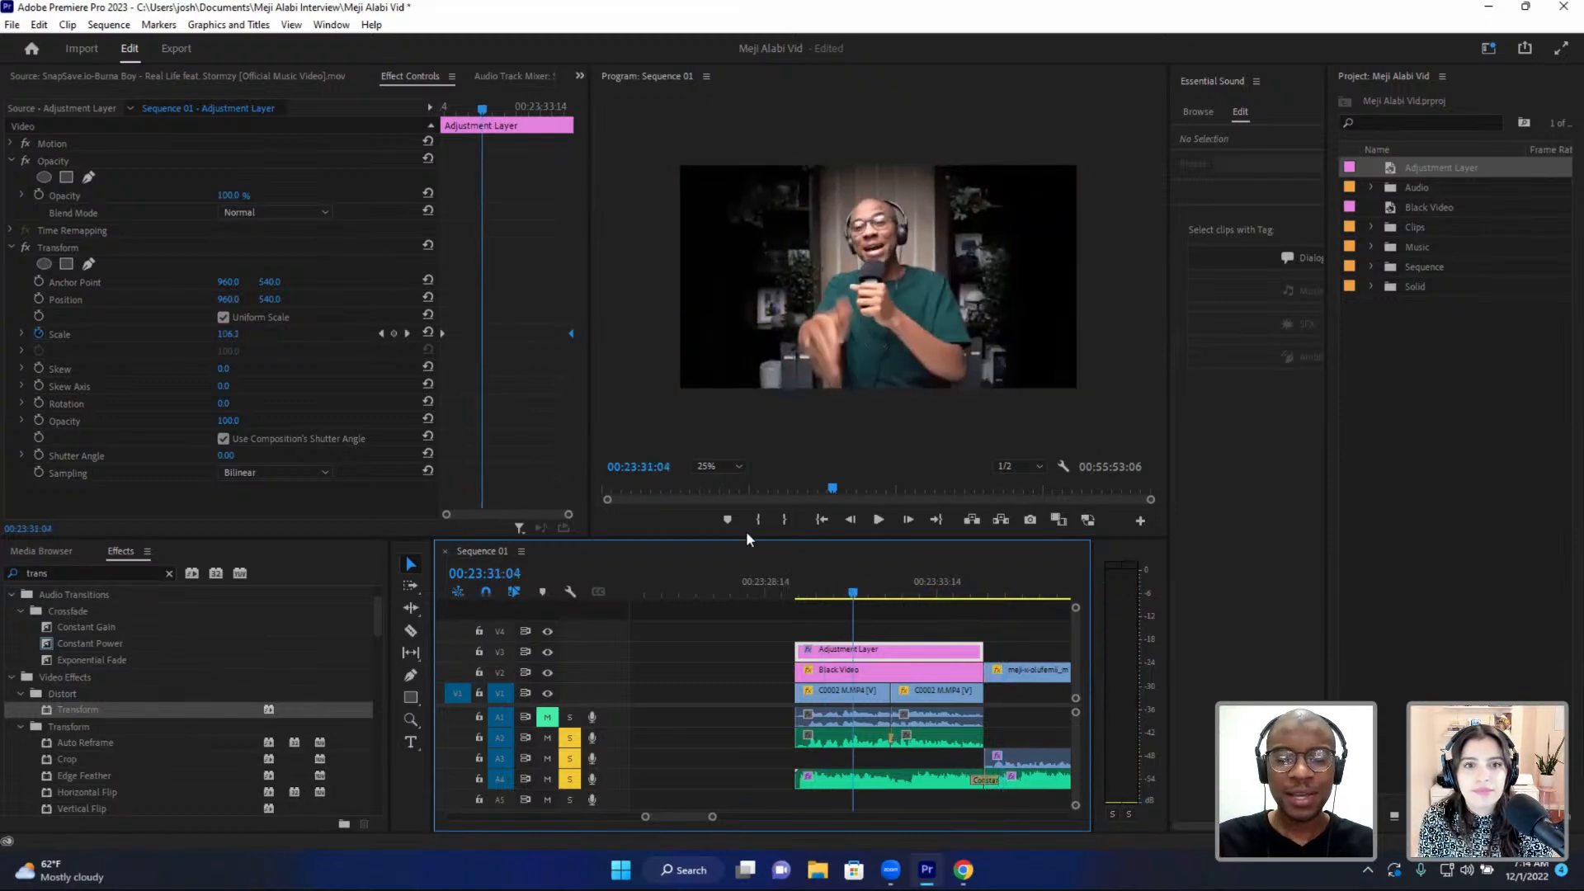
# - Change the ending Transform Scale keyframe to 160 and place it at the end of the Adjustment Layer clip
pyautogui.moveTo(570, 333); pyautogui.dragTo(534, 340)
pyautogui.click(407, 334)
pyautogui.click(229, 334)
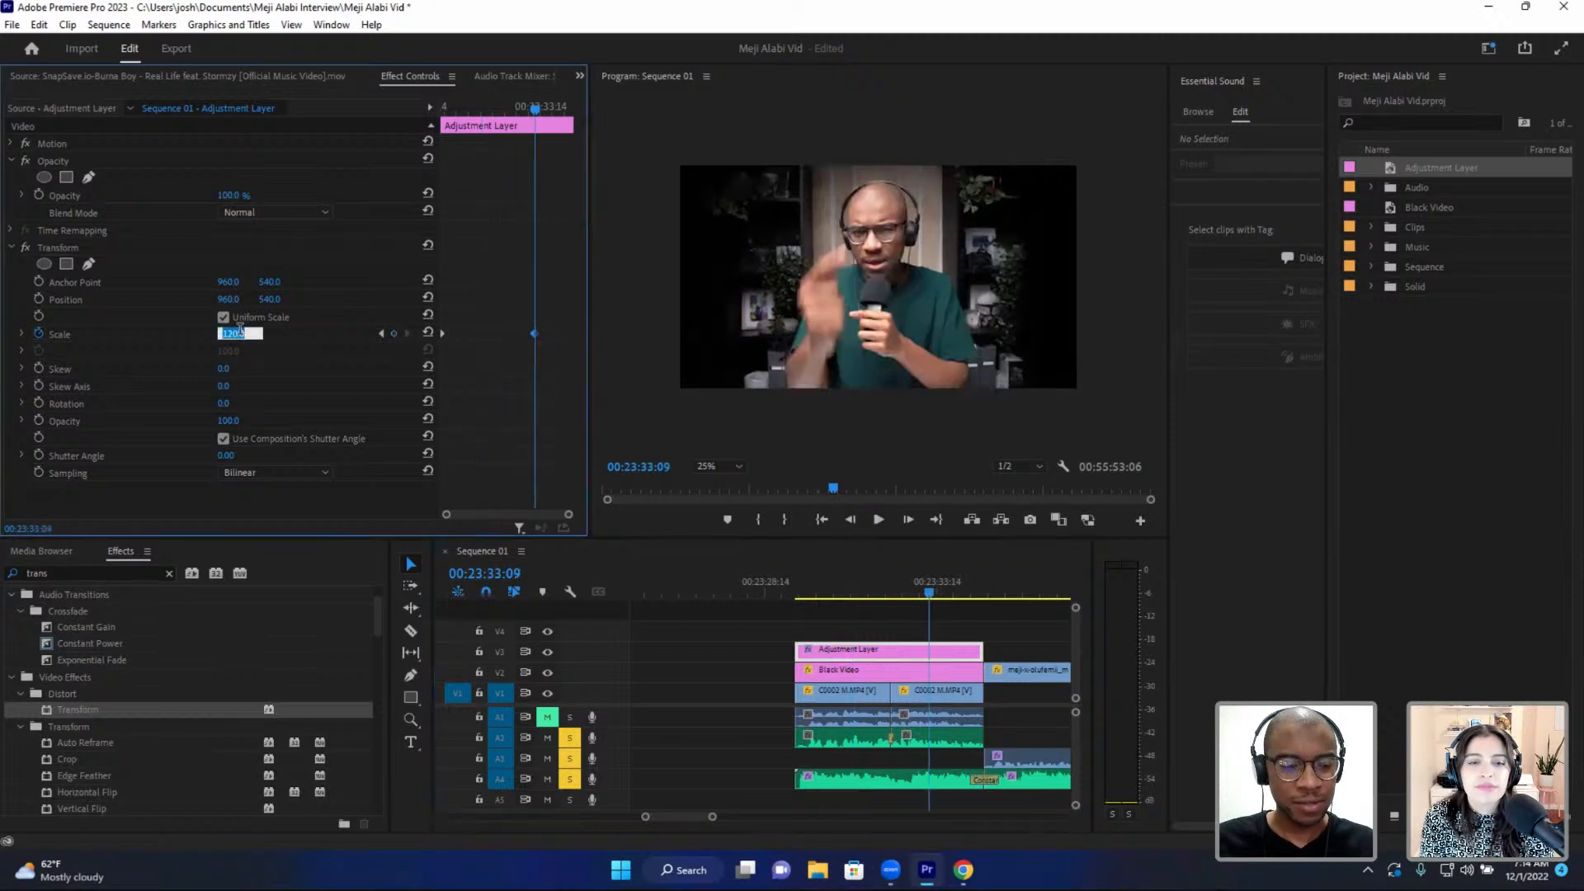
pyautogui.write('160')
pyautogui.press('Return')
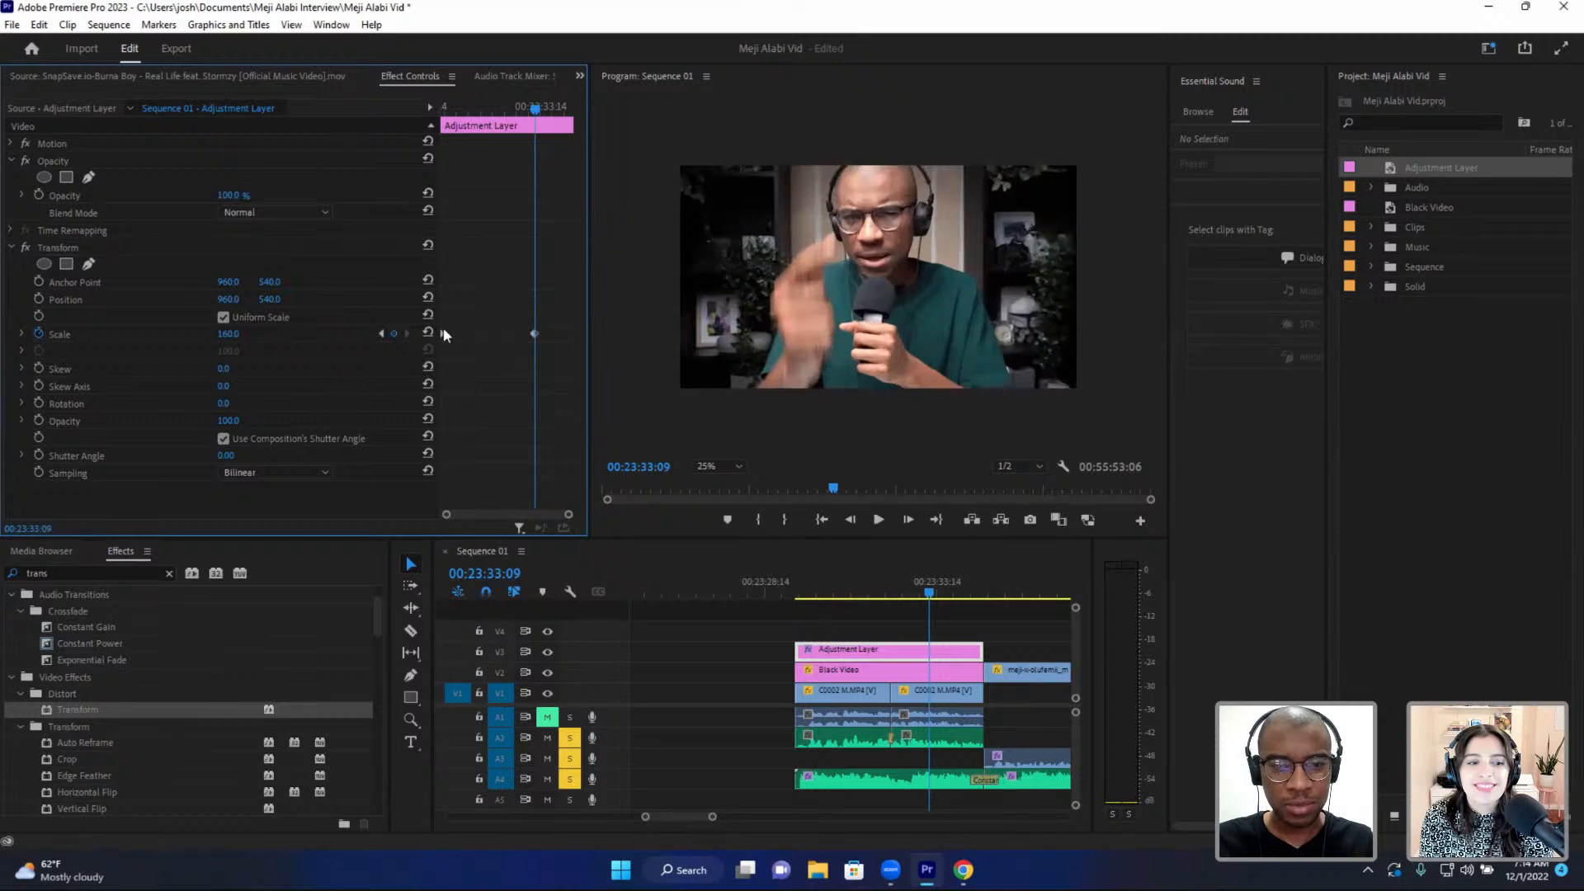
pyautogui.moveTo(533, 335); pyautogui.dragTo(571, 335)
# - Play the host shot from the start of the Adjustment Layer clip to review the stronger zoom
pyautogui.click(800, 582)
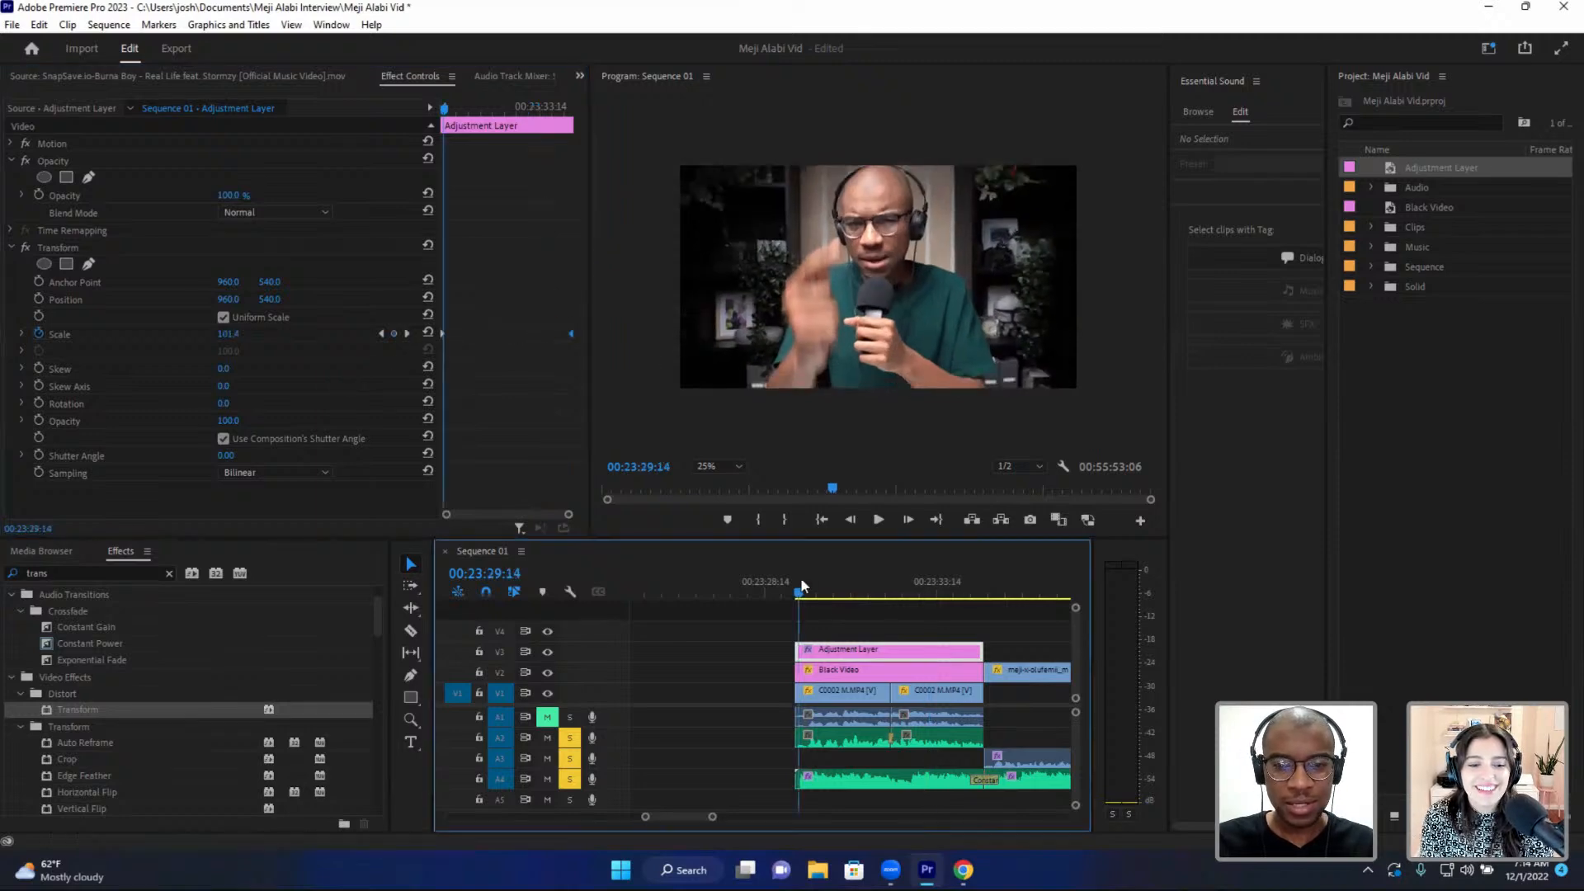
pyautogui.press('space')
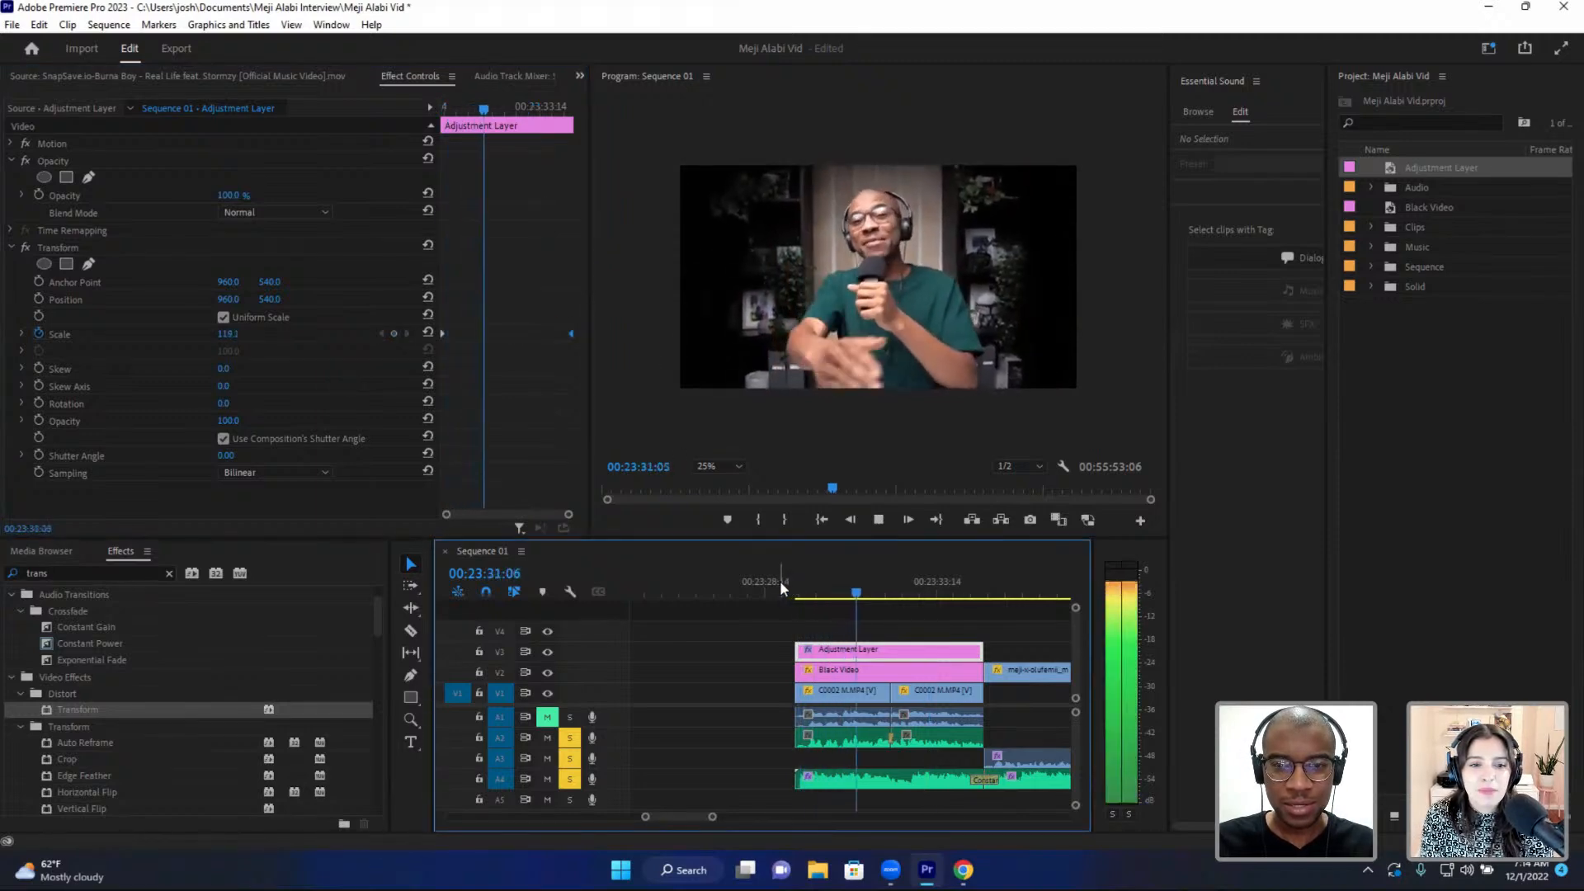
pyautogui.press('space')
pyautogui.press('space')
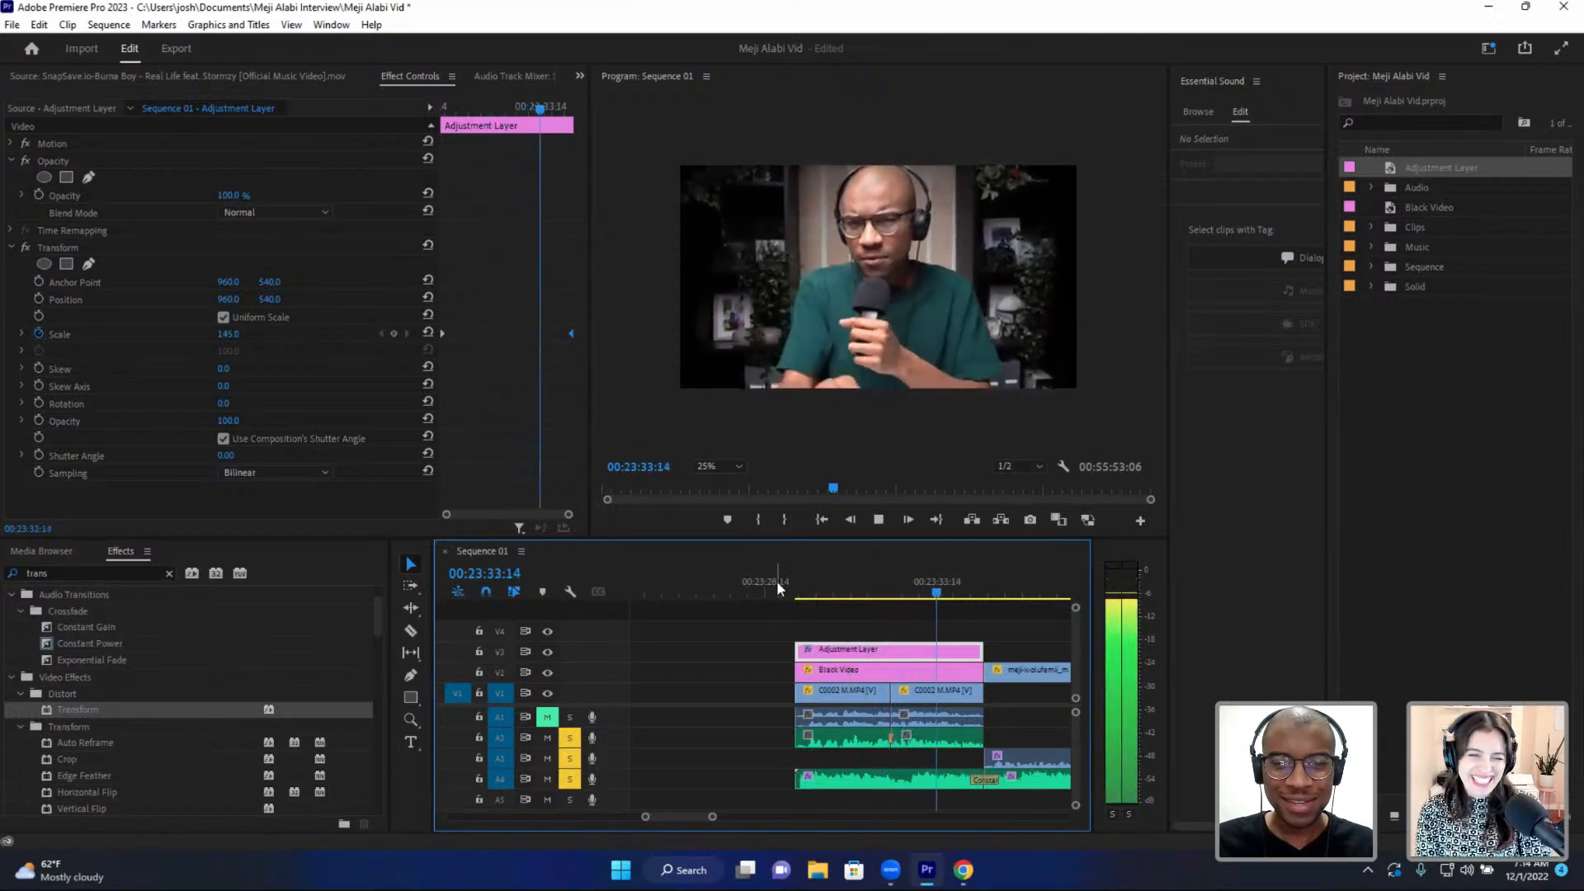
pyautogui.press('space')
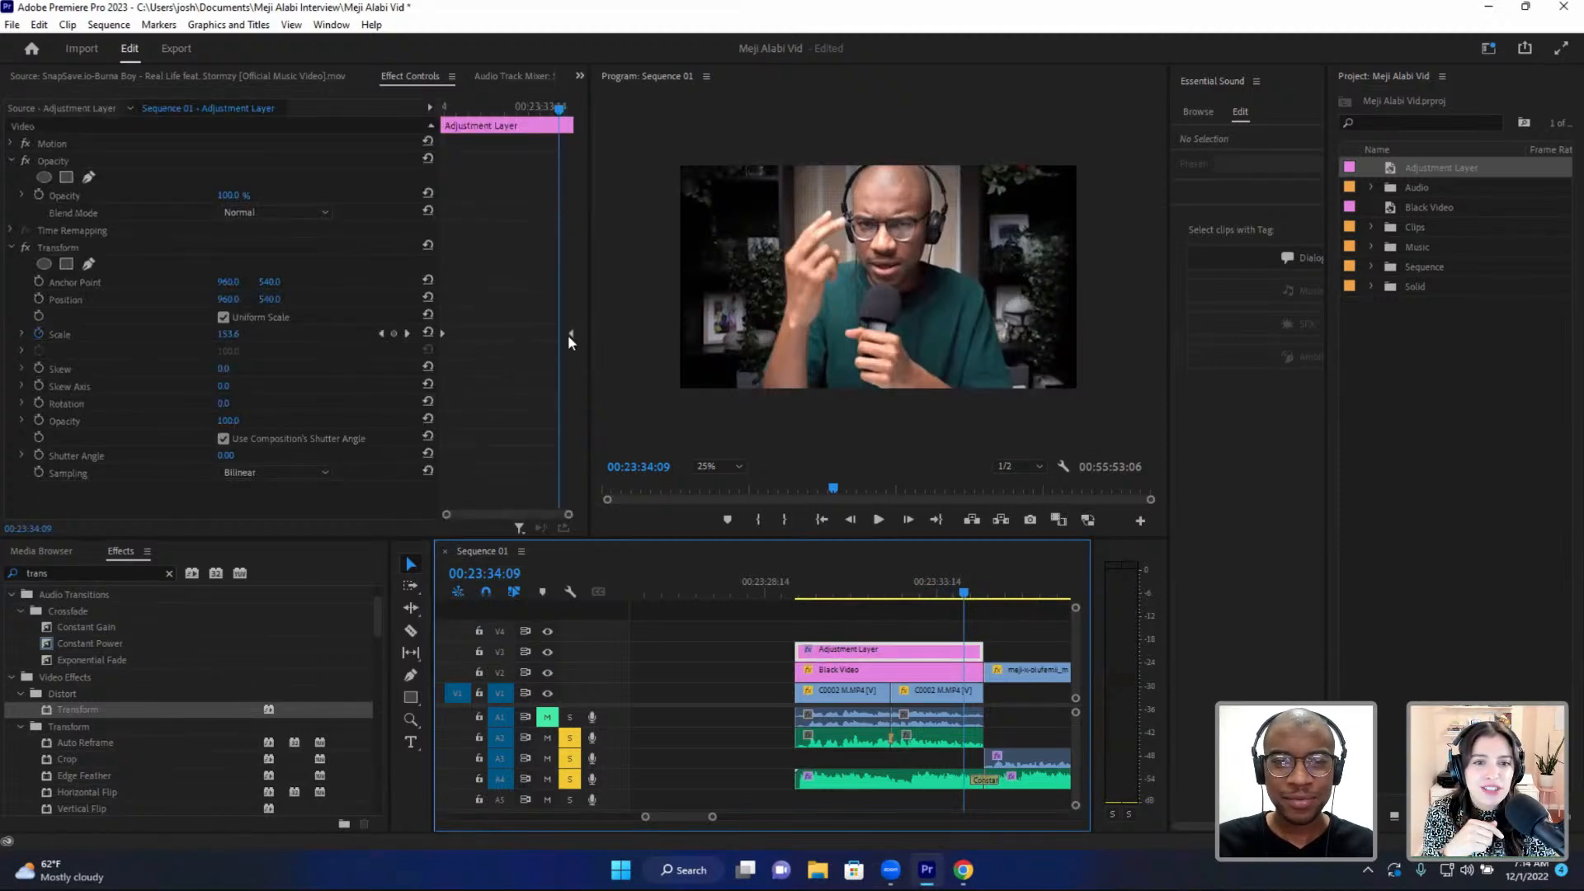
# - Try setting the ending Transform Scale keyframe to 300 at the Adjustment Layer clip's end, and play back the zoom
pyautogui.moveTo(568, 334); pyautogui.dragTo(521, 332)
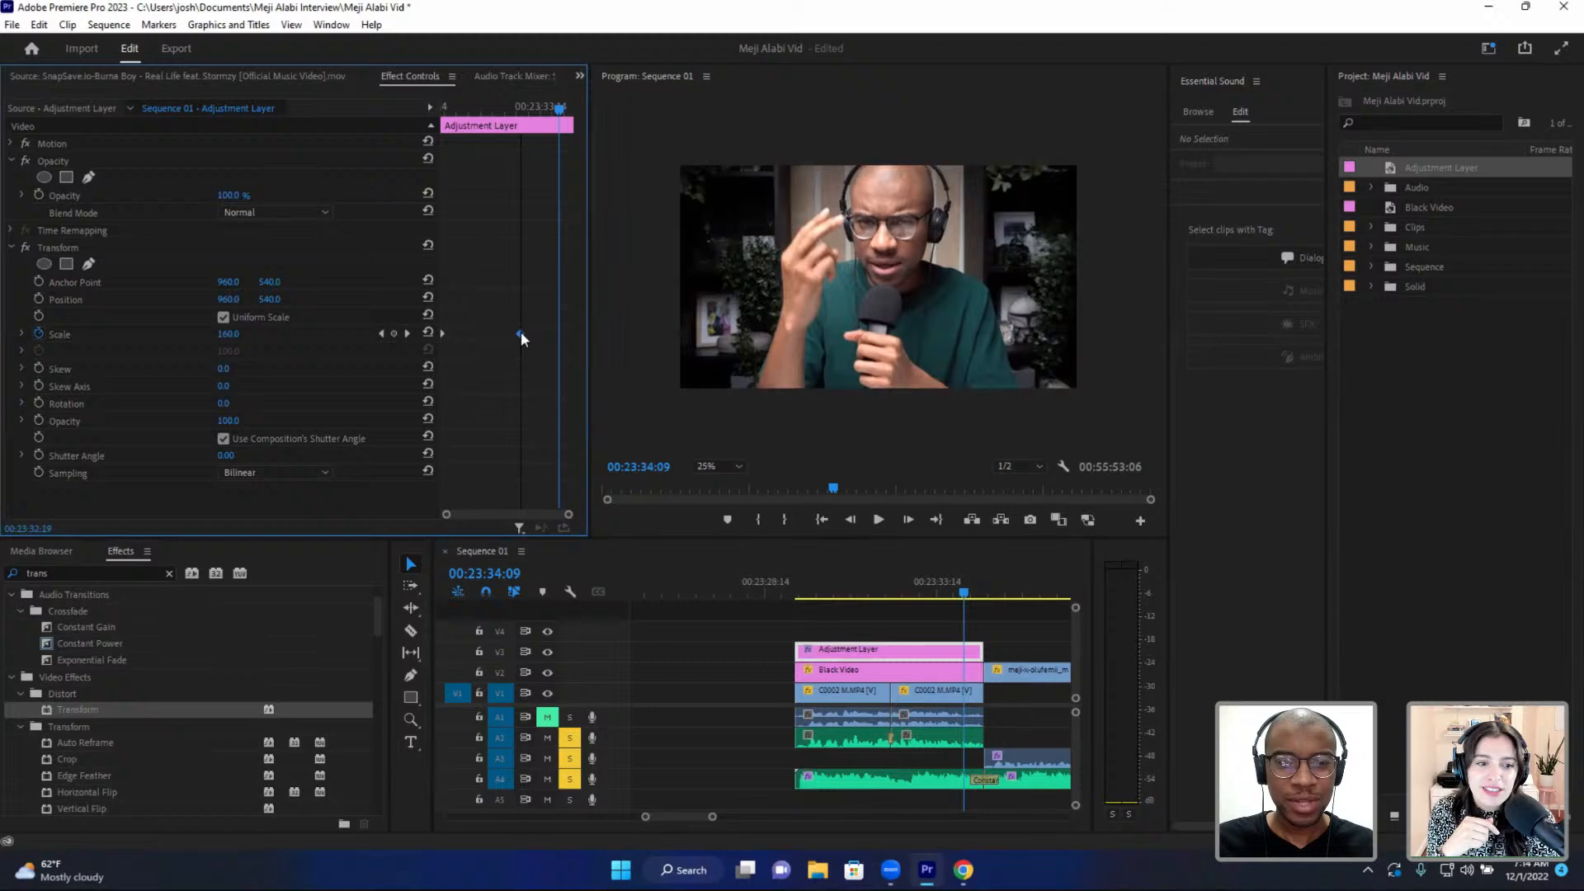
pyautogui.click(393, 334)
pyautogui.click(235, 334)
pyautogui.write('300')
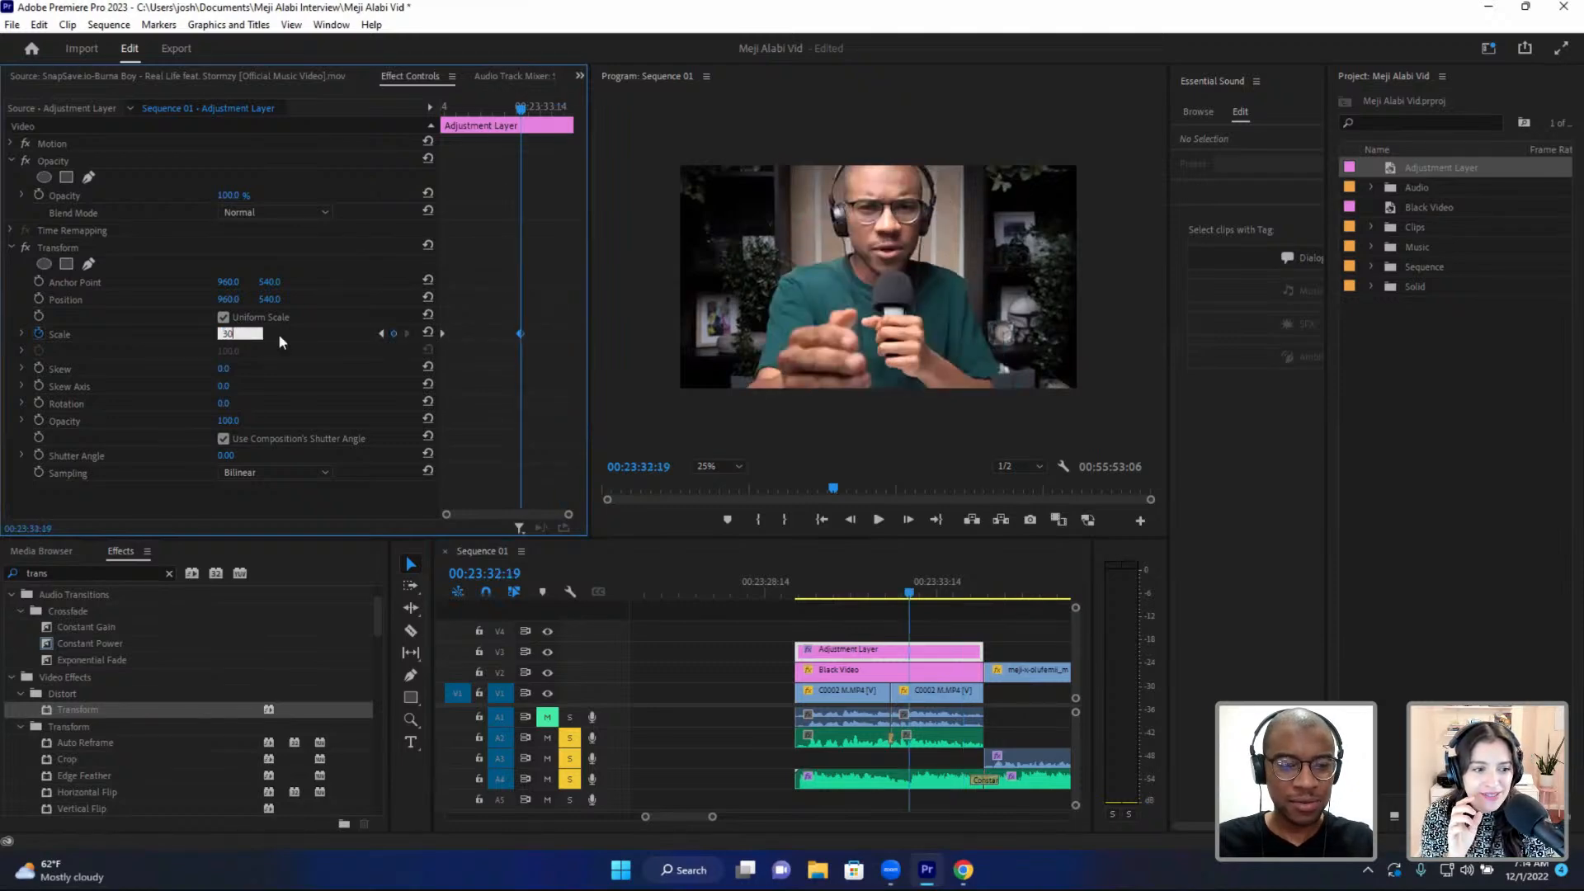
pyautogui.press('Return')
pyautogui.moveTo(519, 333); pyautogui.dragTo(571, 335)
pyautogui.click(800, 587)
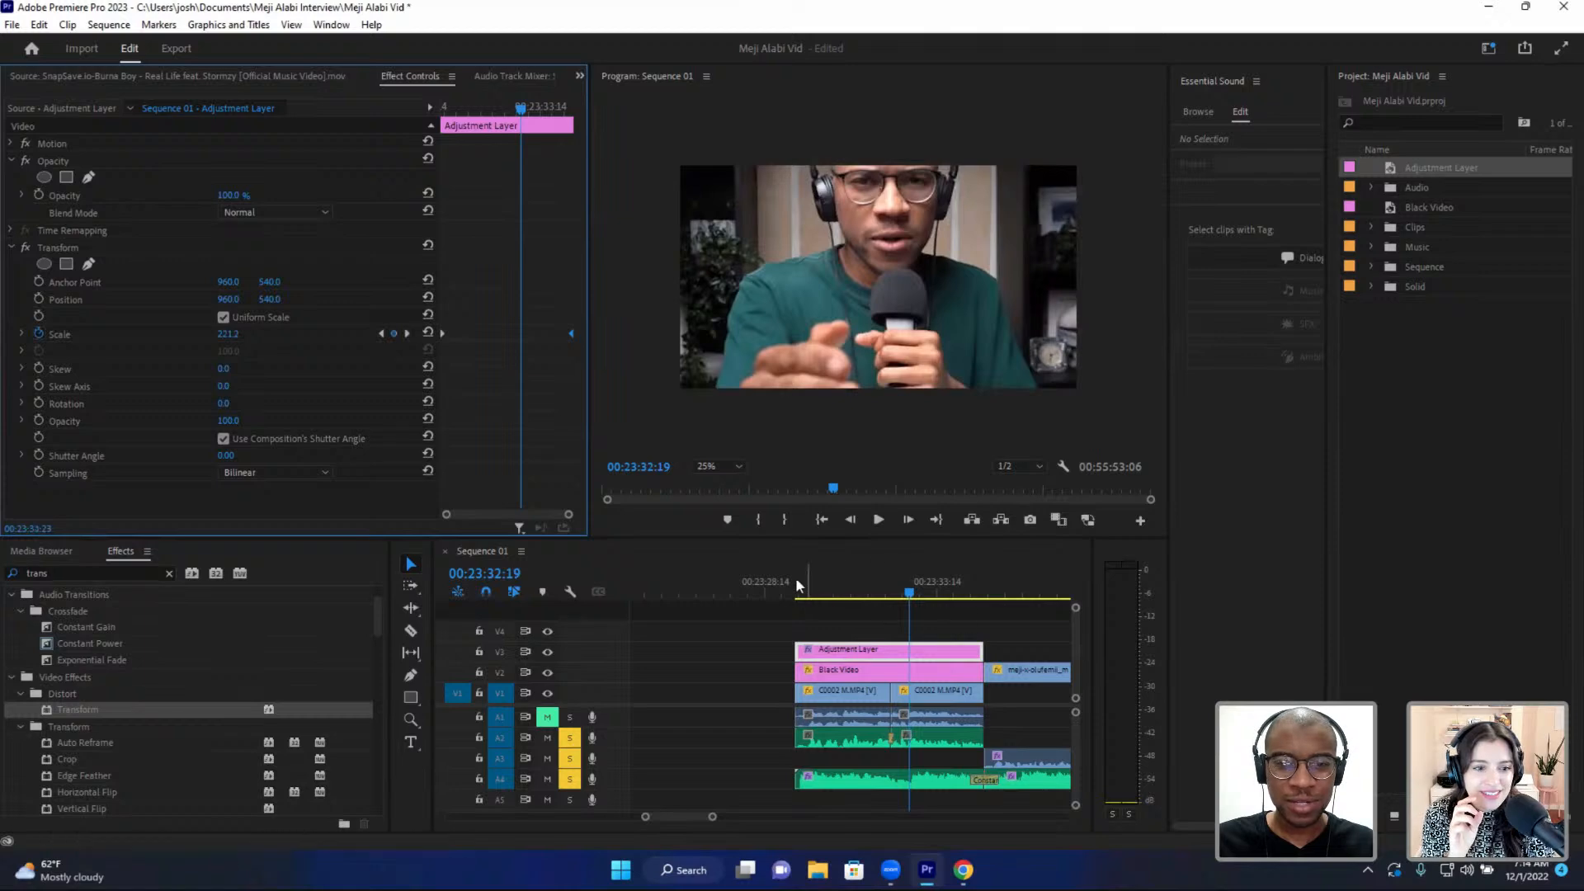
pyautogui.press('space')
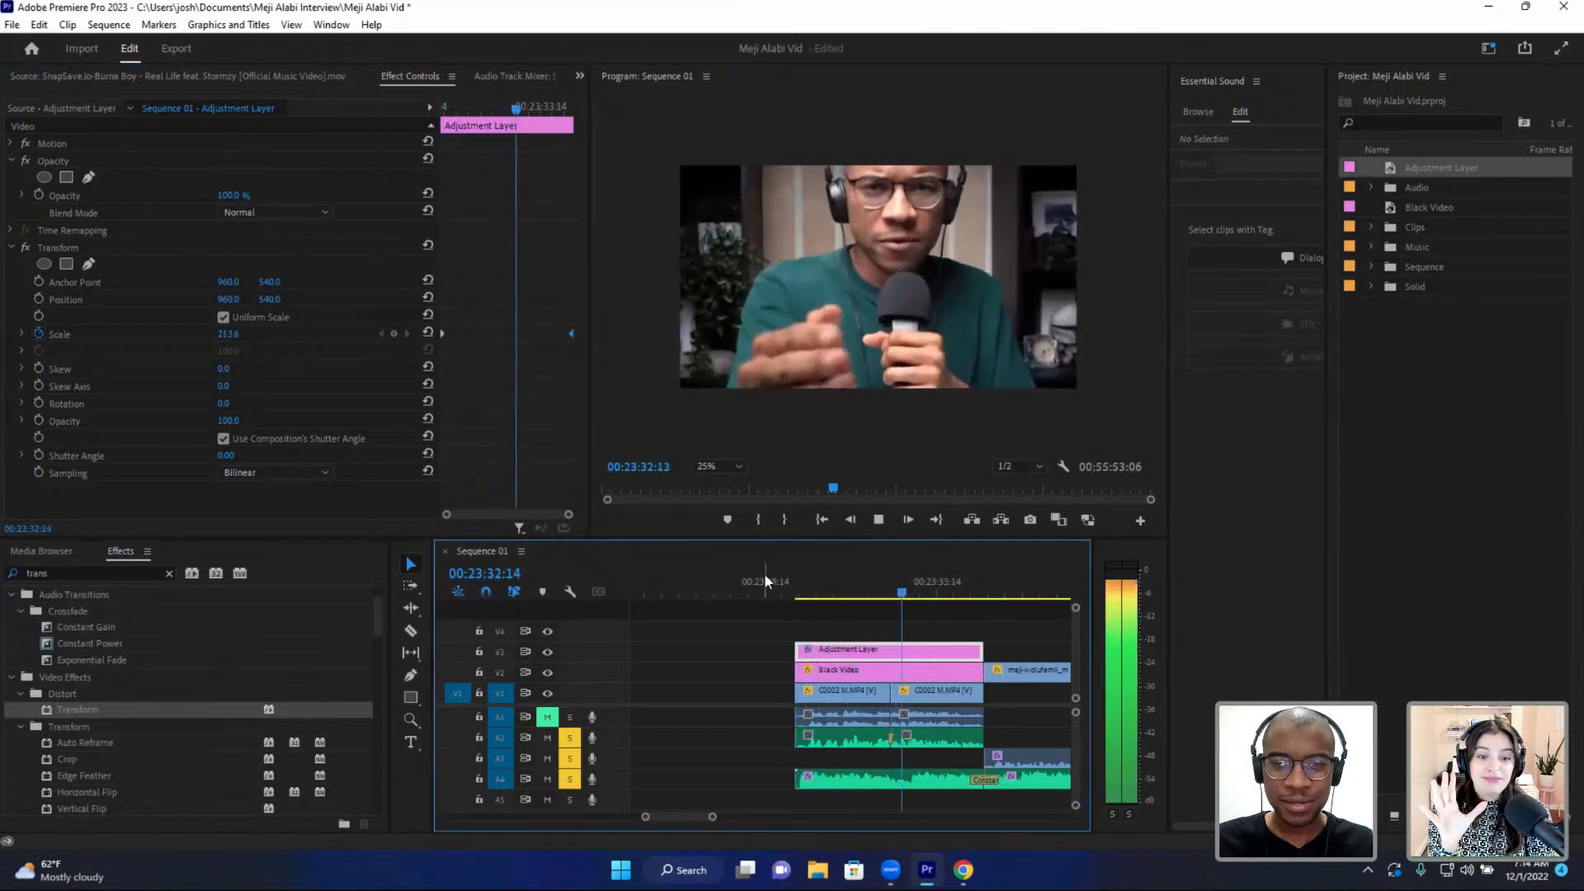
pyautogui.press('space')
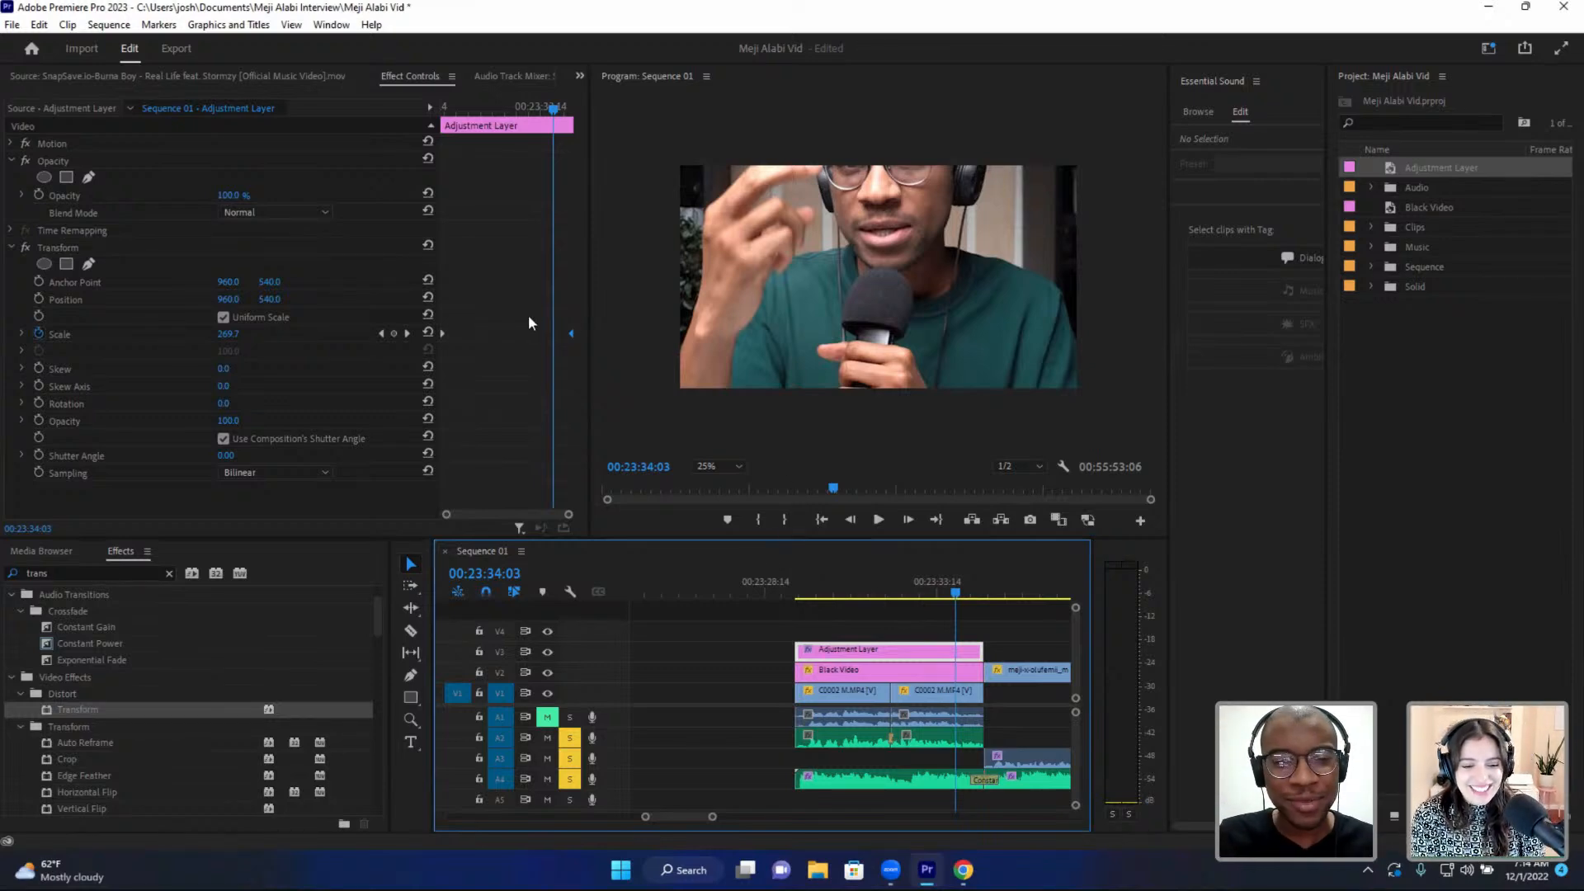
# - Undo the last Scale keyframe move and the 300 Scale value
pyautogui.hotkey('ctrl', 'z')
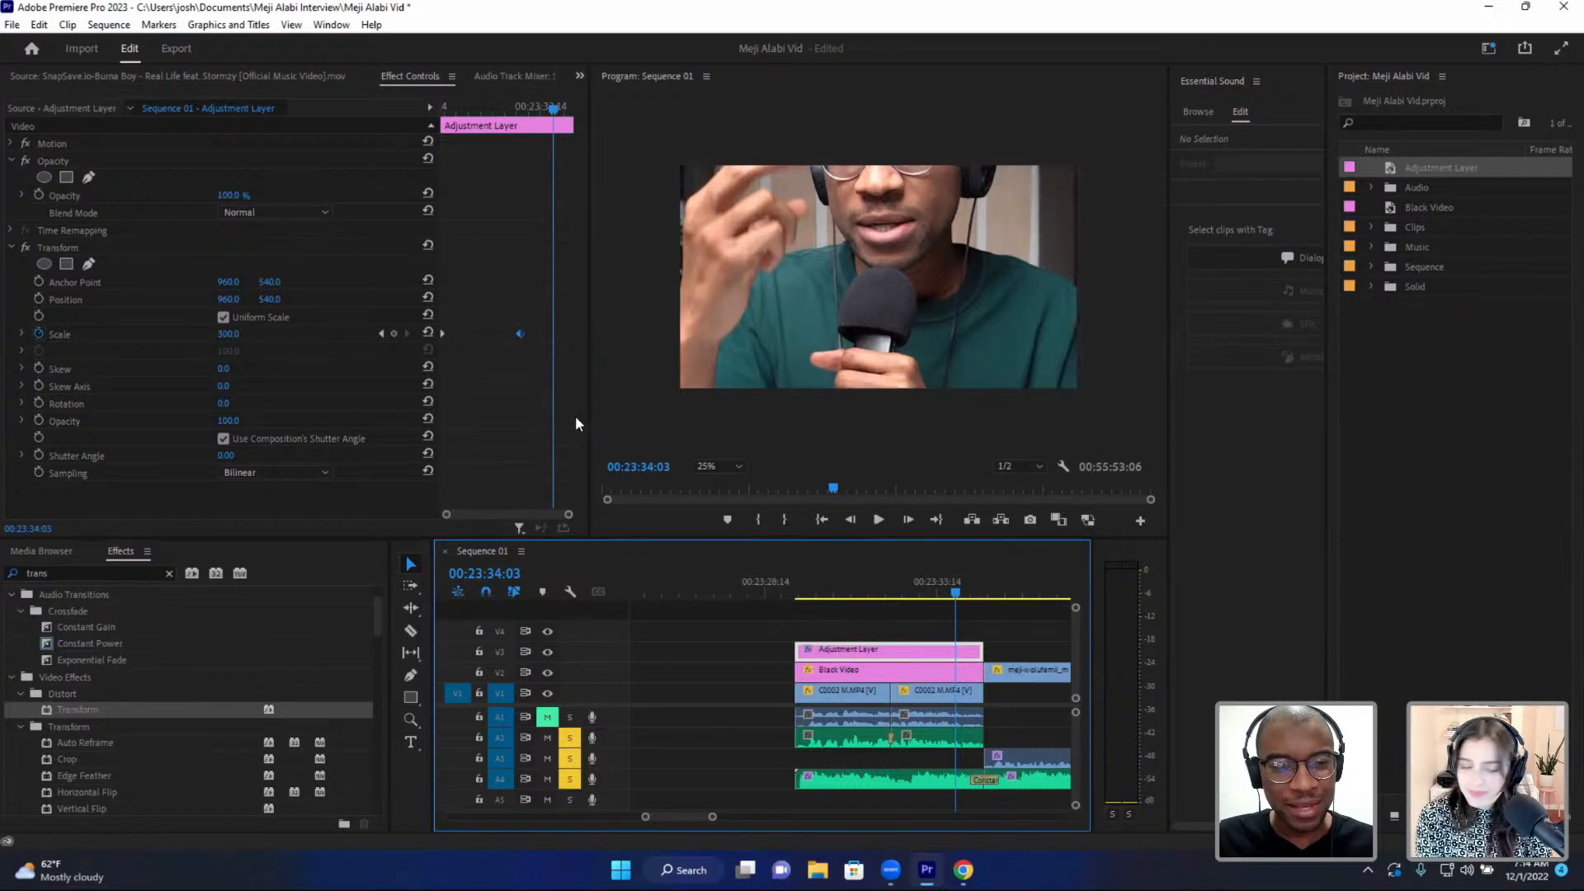
pyautogui.hotkey('ctrl', 'z')
# - Add Transform Position keyframes at the ending Scale keyframe and at the start of the Adjustment Layer clip
pyautogui.click(381, 333)
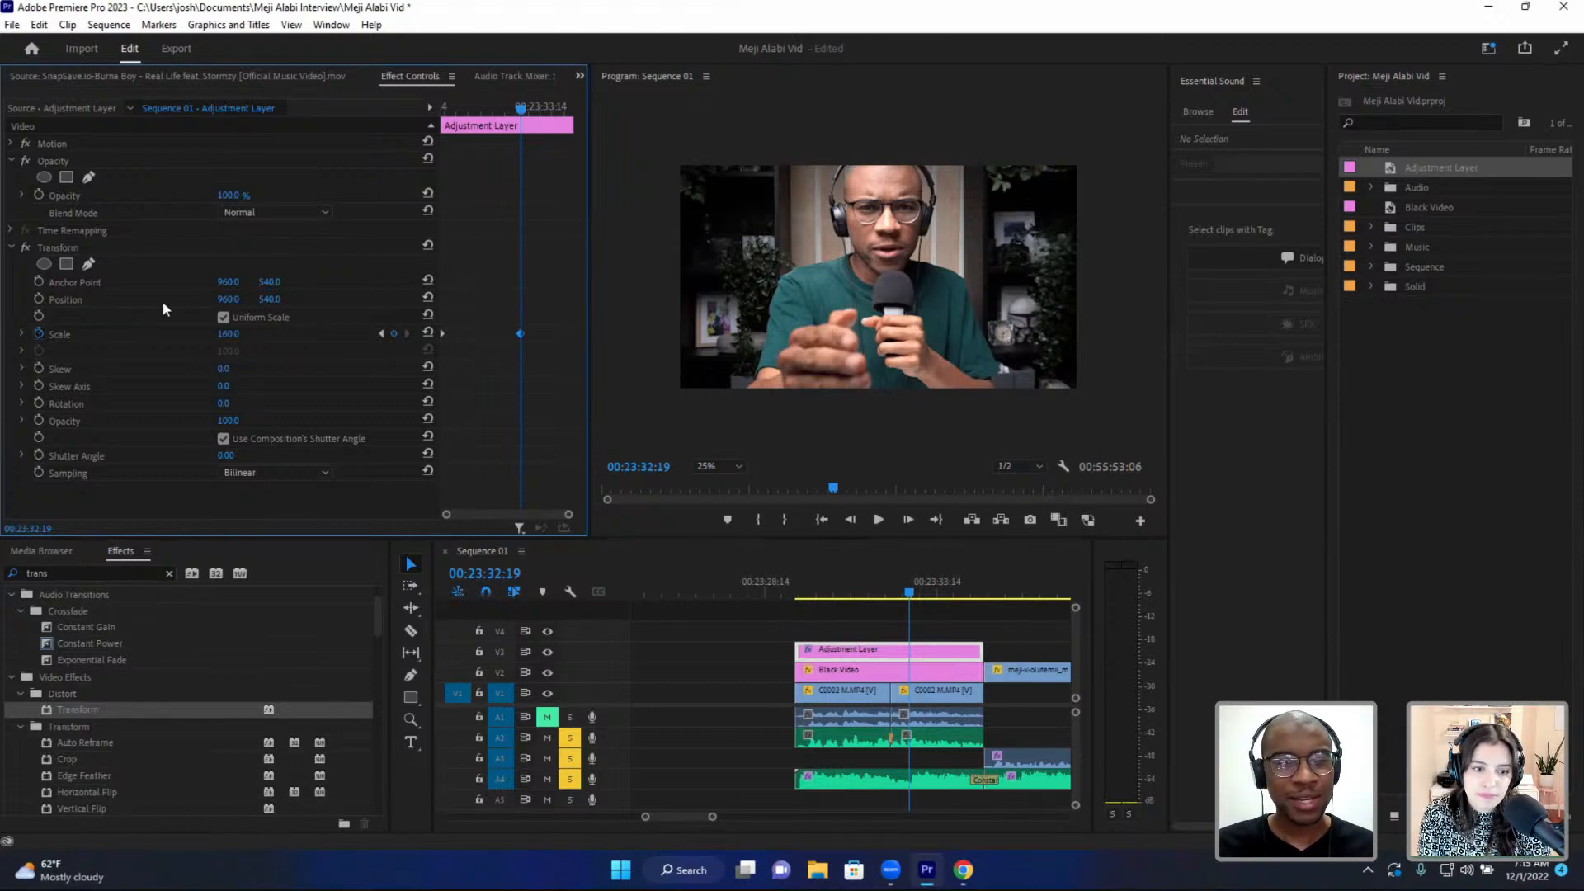
pyautogui.click(38, 298)
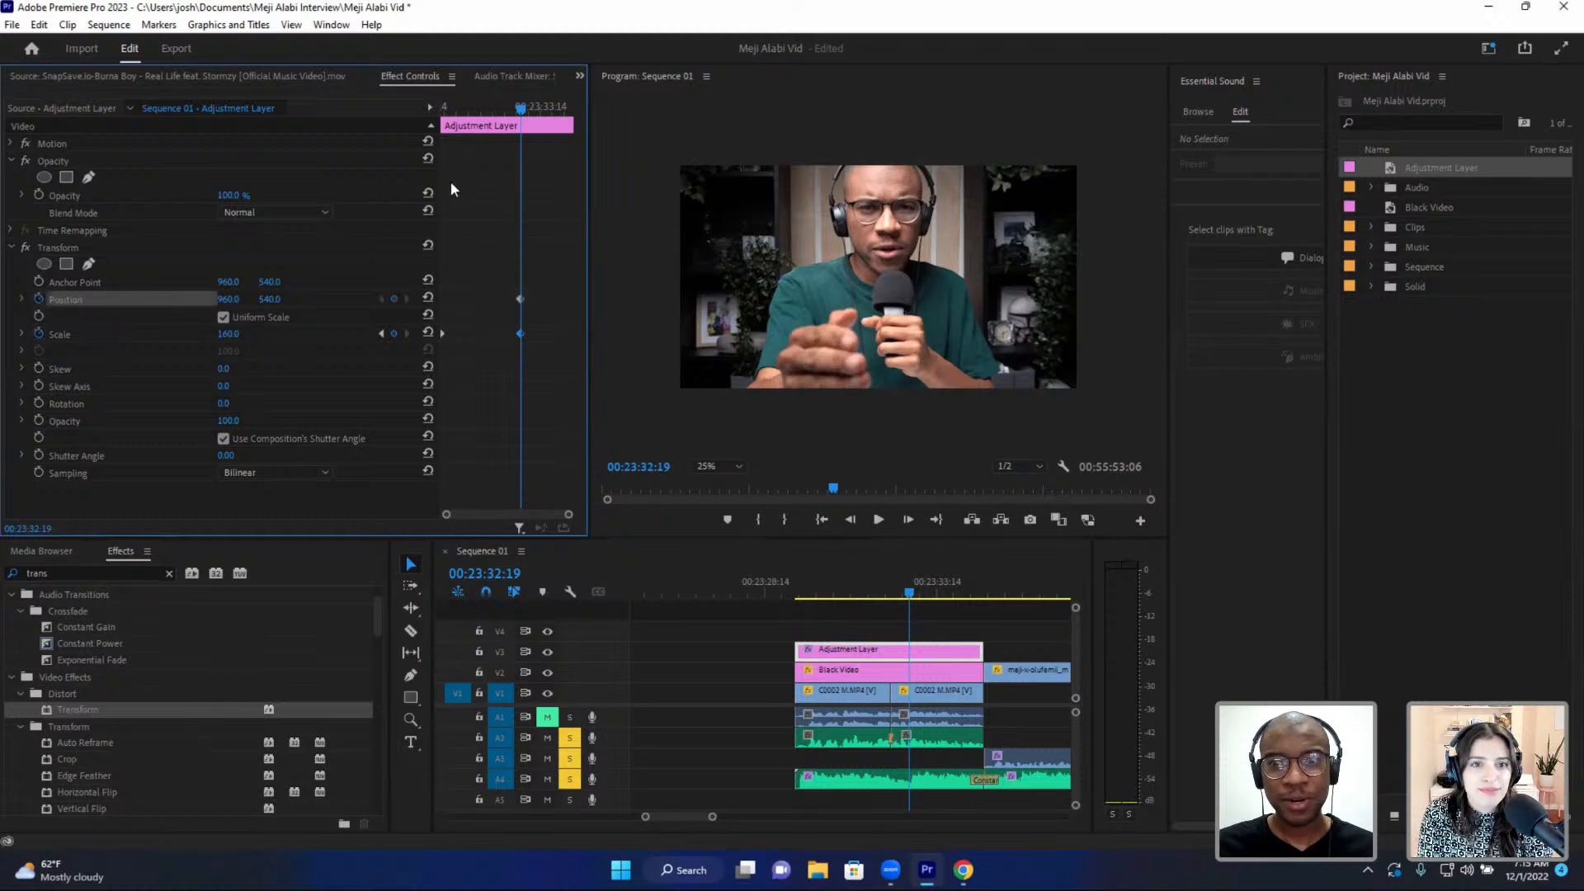
pyautogui.moveTo(521, 109); pyautogui.dragTo(350, 157)
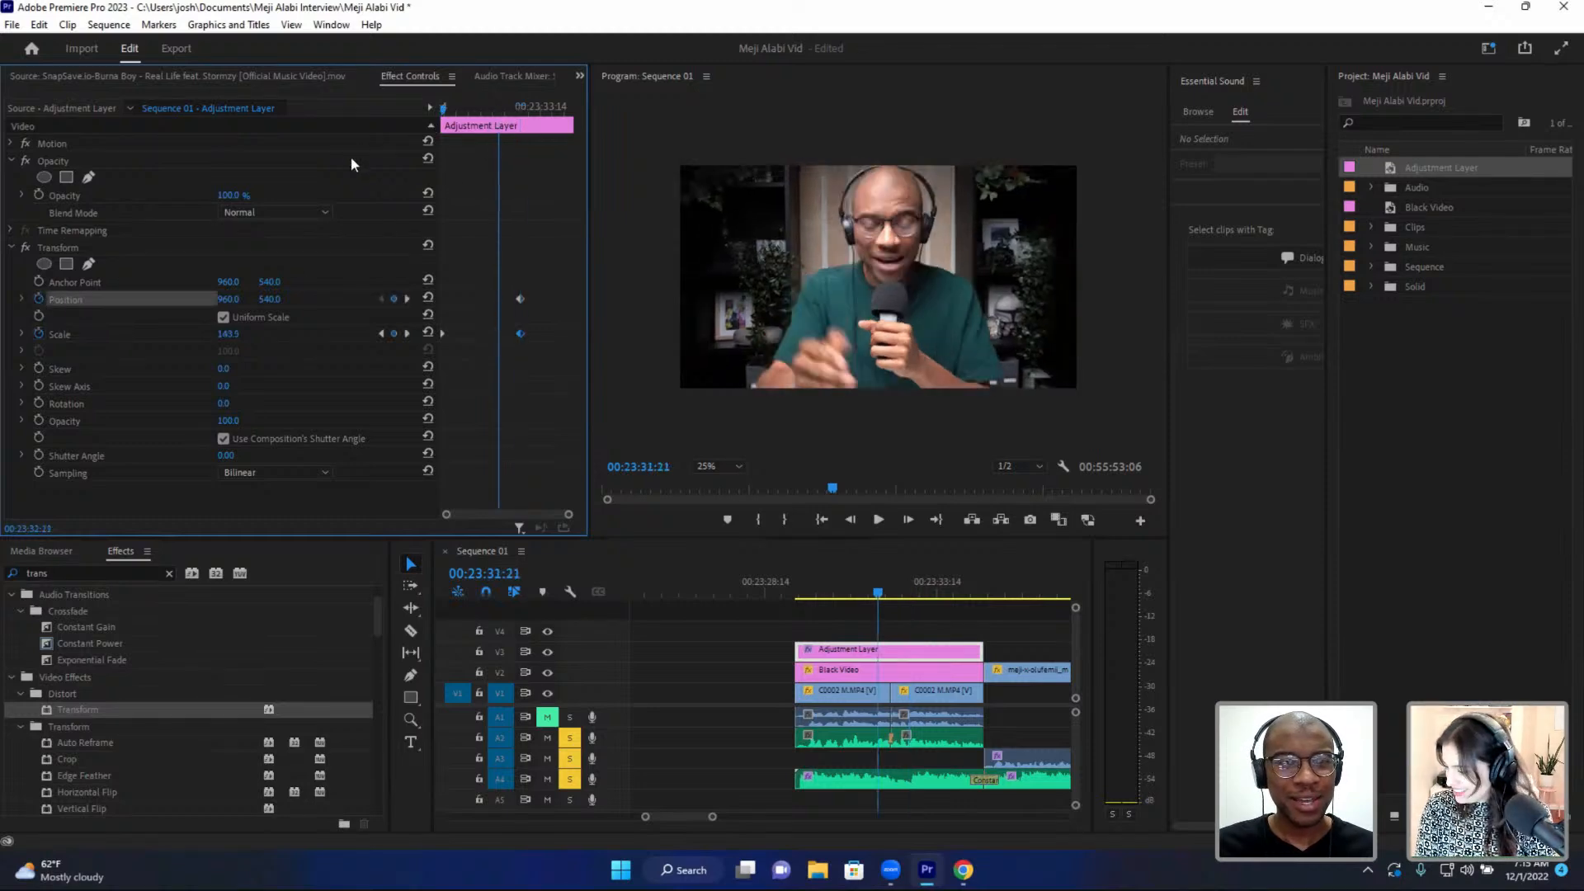
pyautogui.click(394, 299)
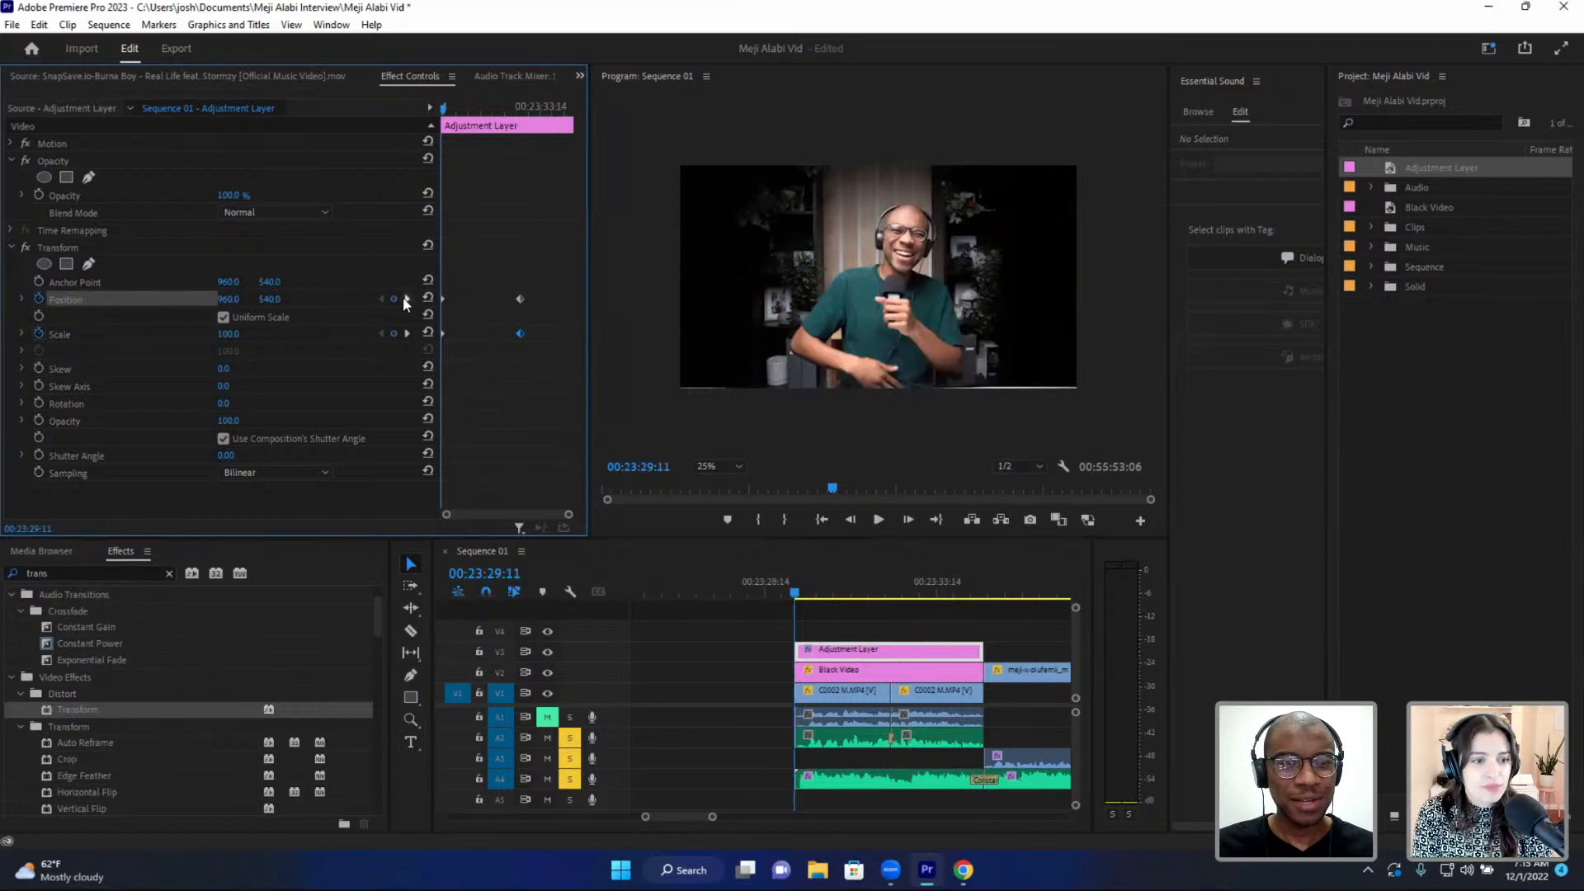
# - Set the ending Transform Position to 960, 695 and move the ending Position and Scale keyframes to the end of the clip
pyautogui.click(407, 300)
pyautogui.moveTo(268, 300); pyautogui.dragTo(466, 299)
pyautogui.moveTo(564, 289); pyautogui.dragTo(681, 425)
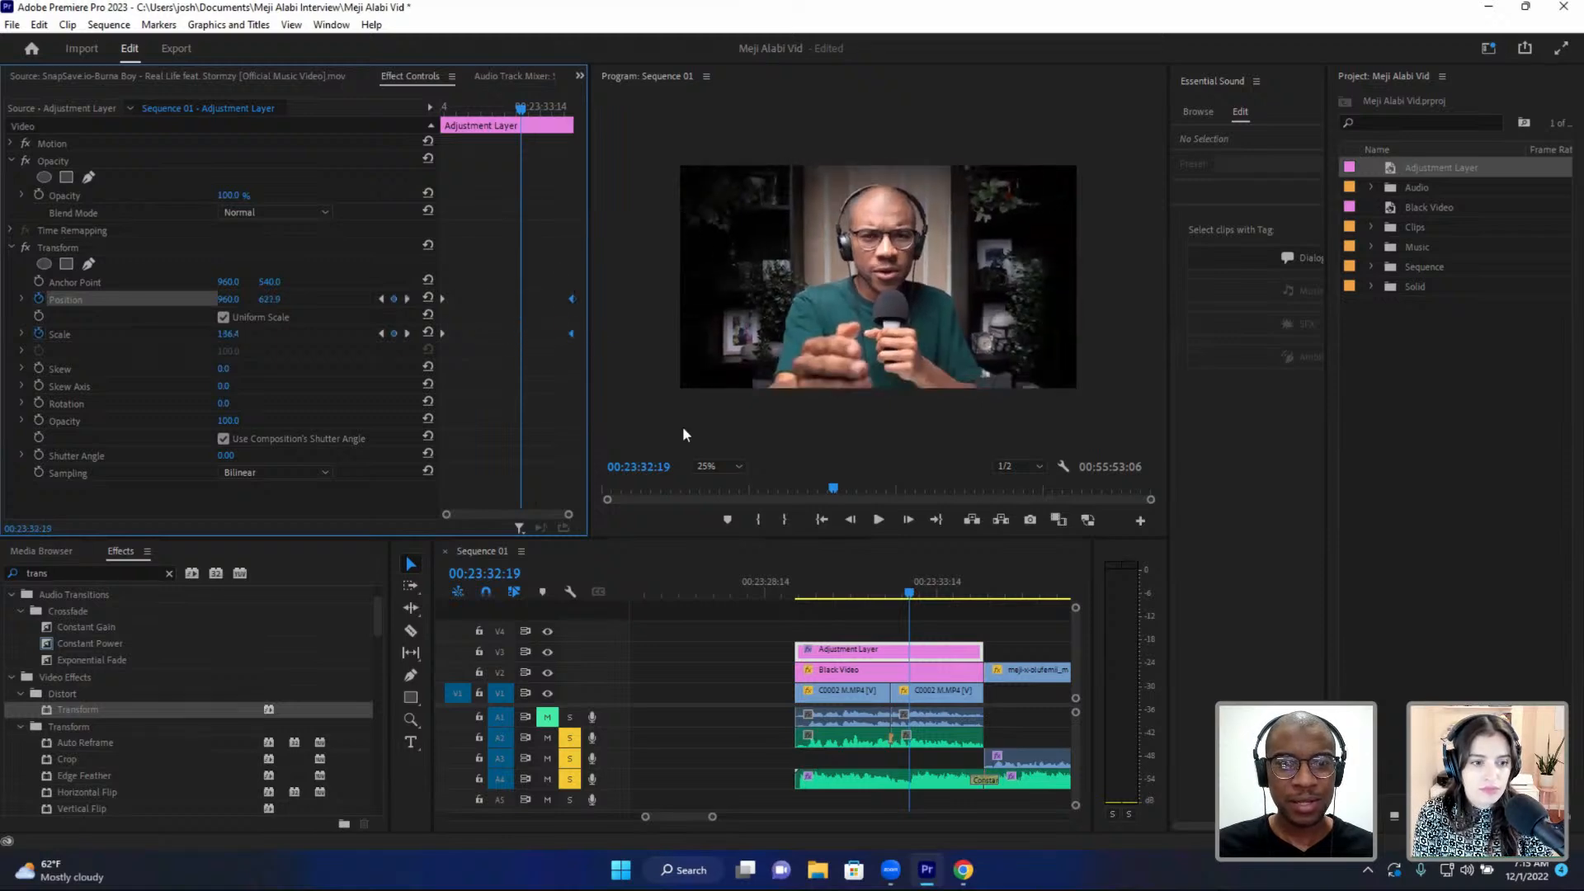
# - Play the host shot from its start and replay its middle section to review the zoom with the animated Position
pyautogui.click(799, 581)
pyautogui.press('space')
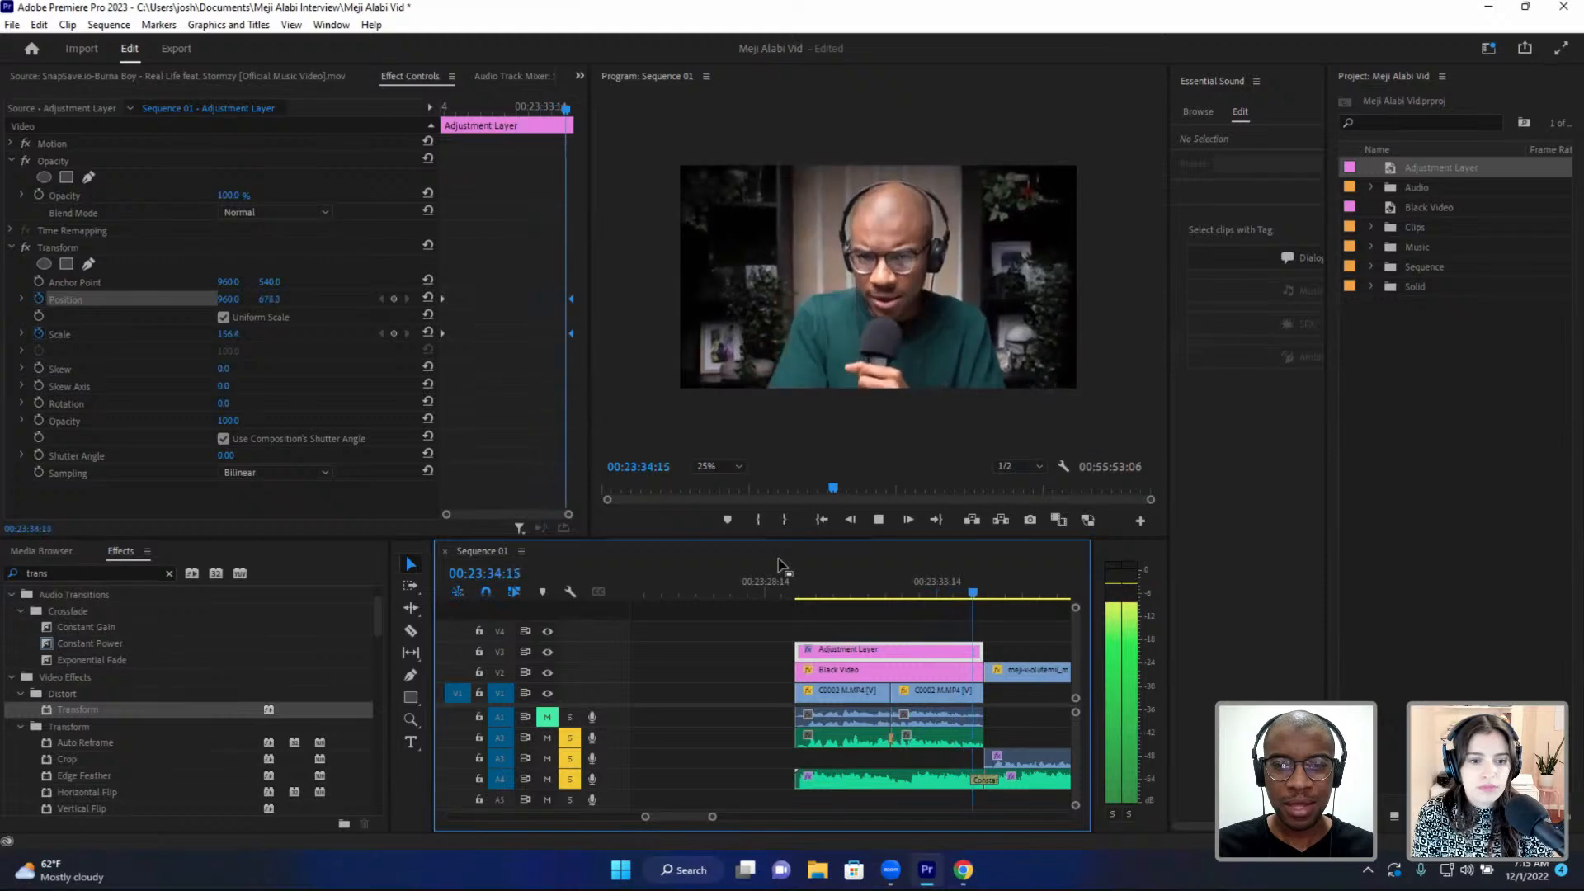
pyautogui.press('space')
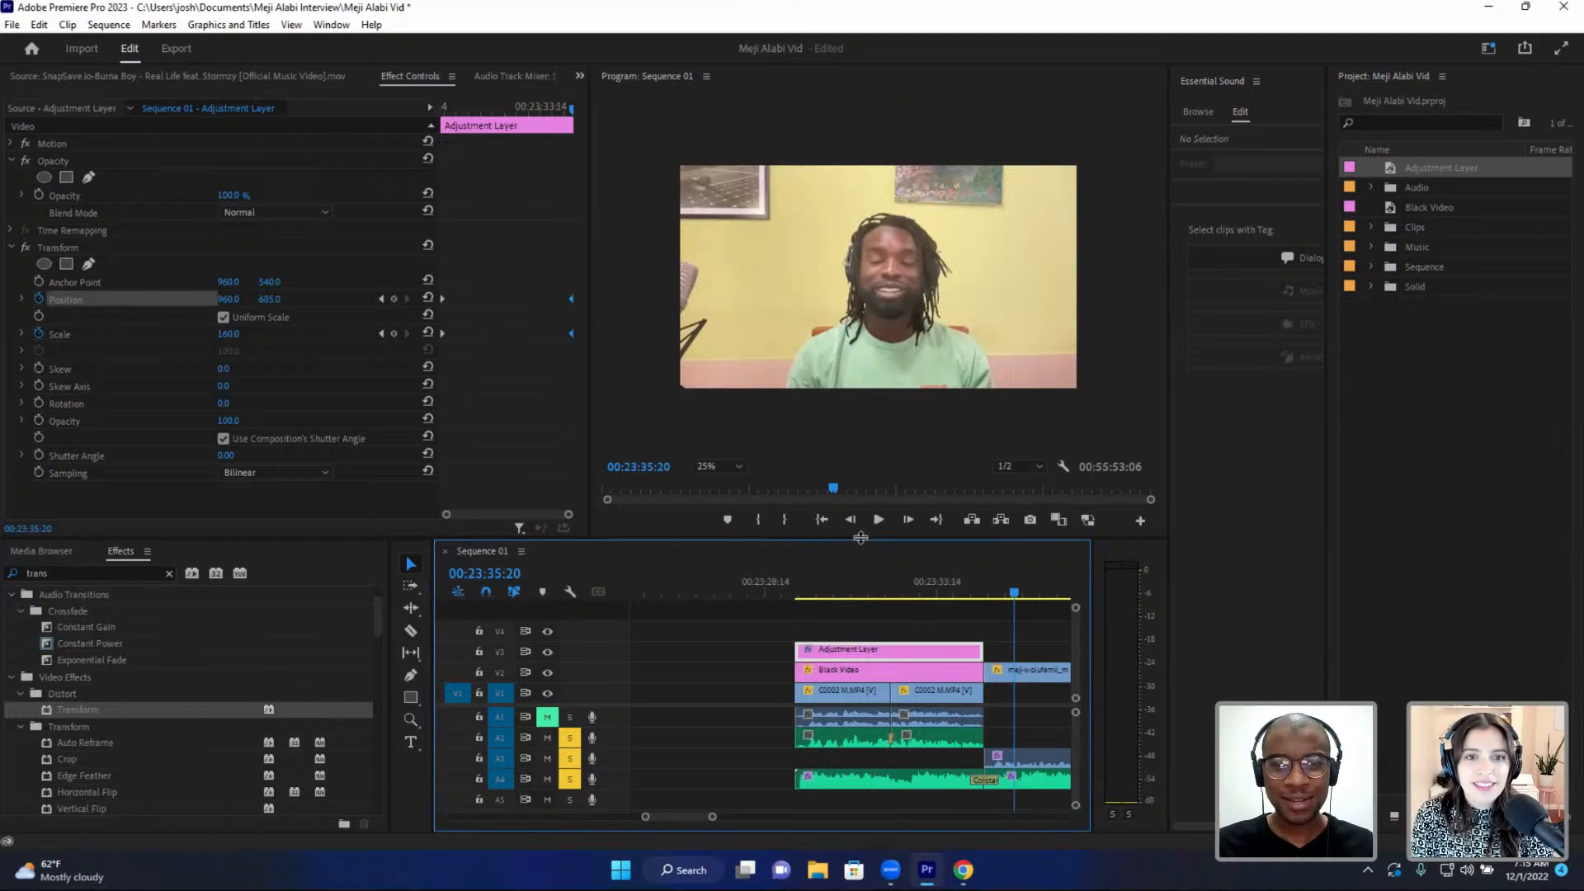
pyautogui.click(796, 587)
pyautogui.press('space')
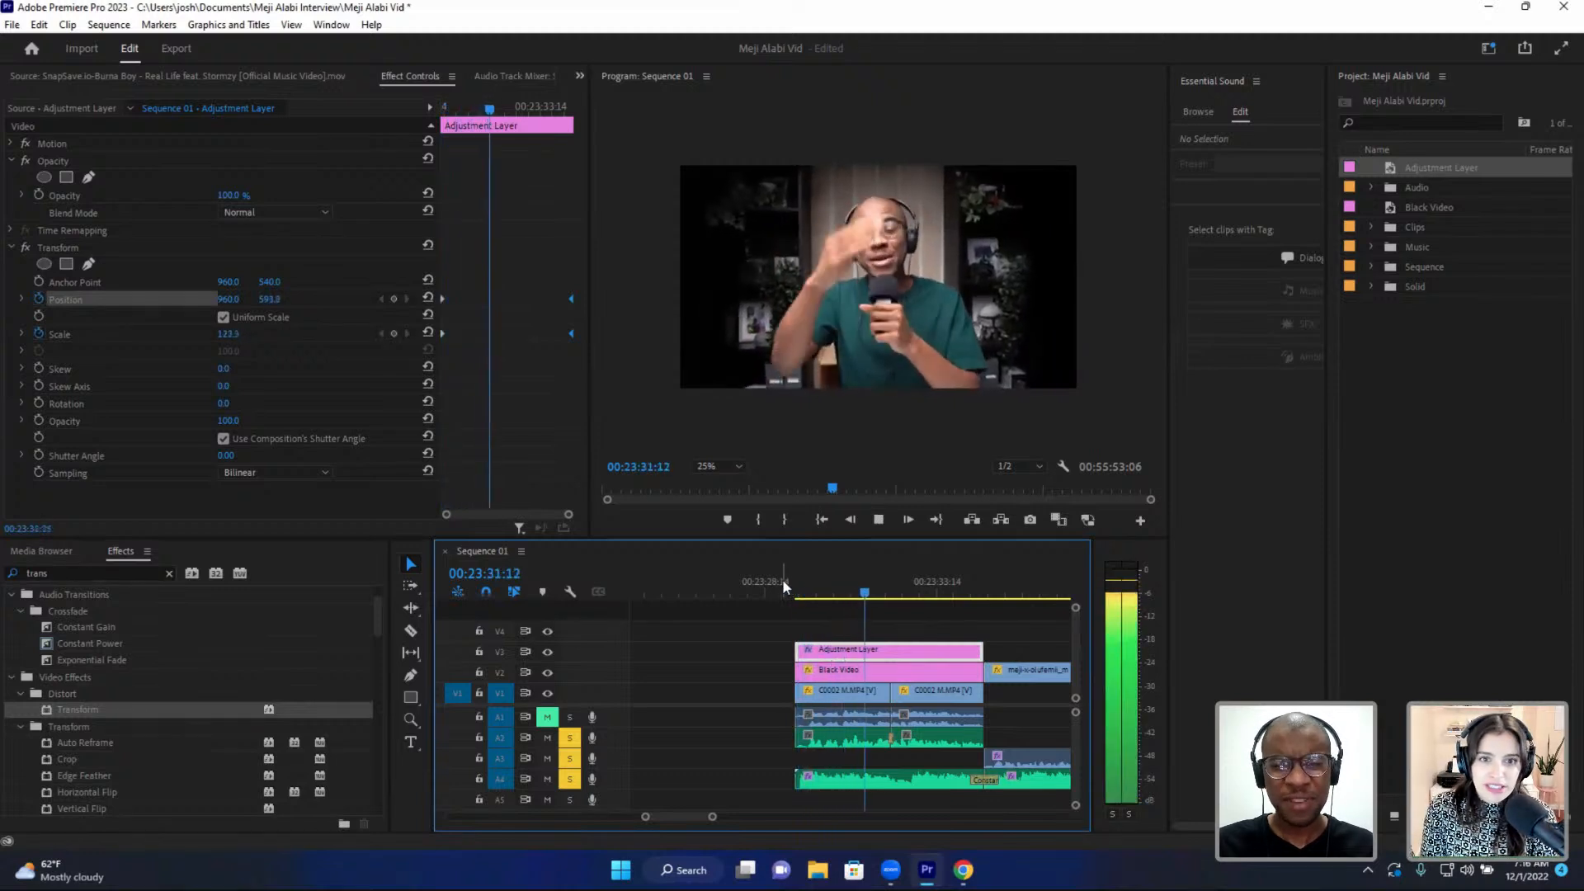
pyautogui.press('space')
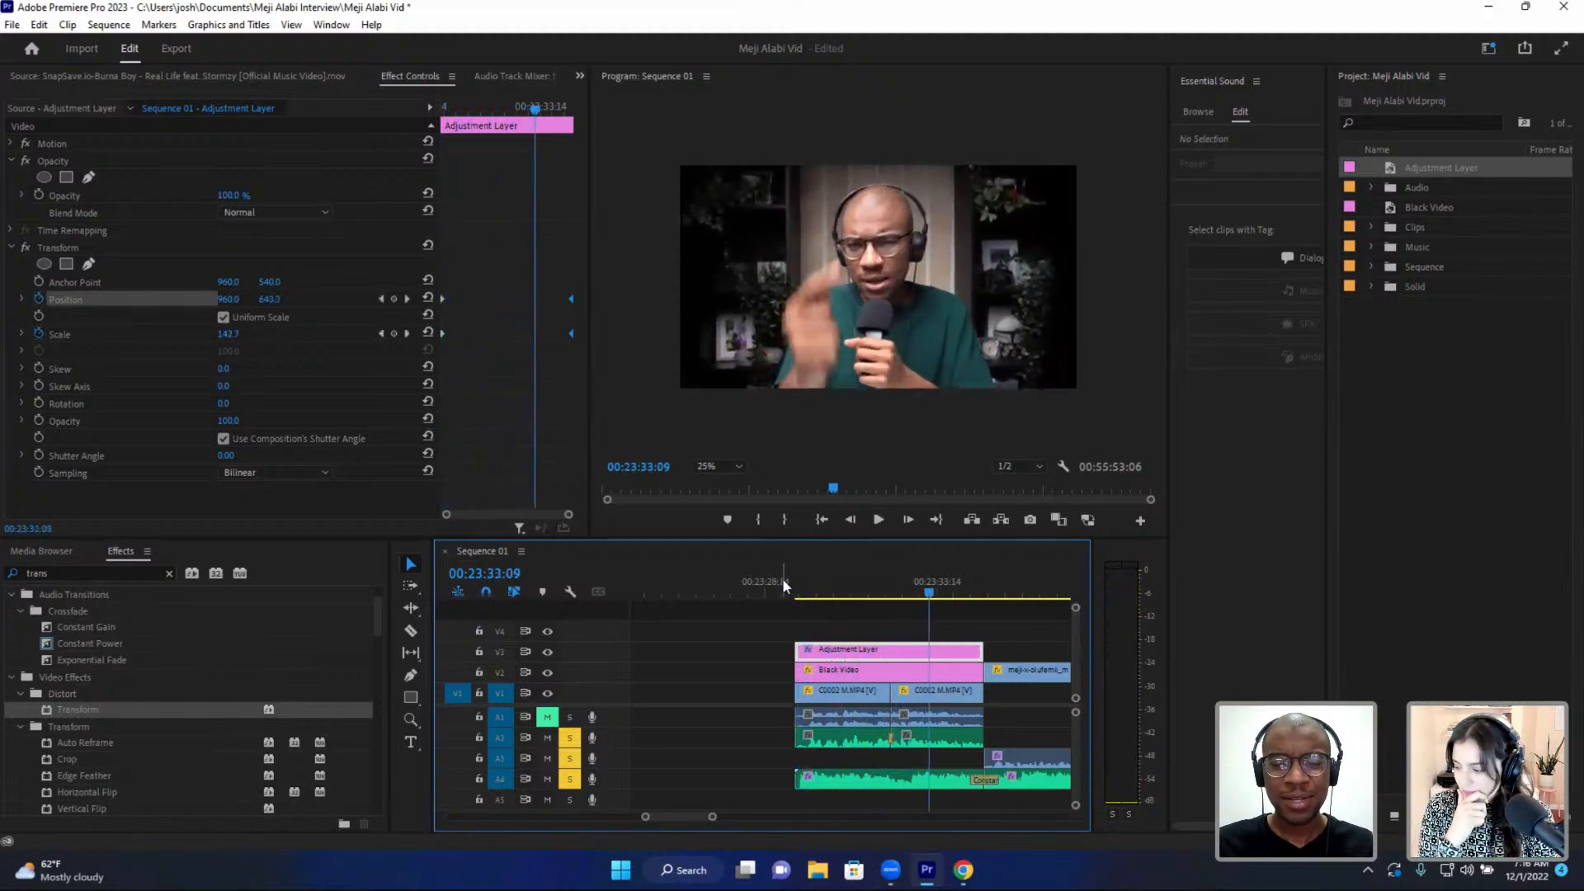
pyautogui.click(864, 589)
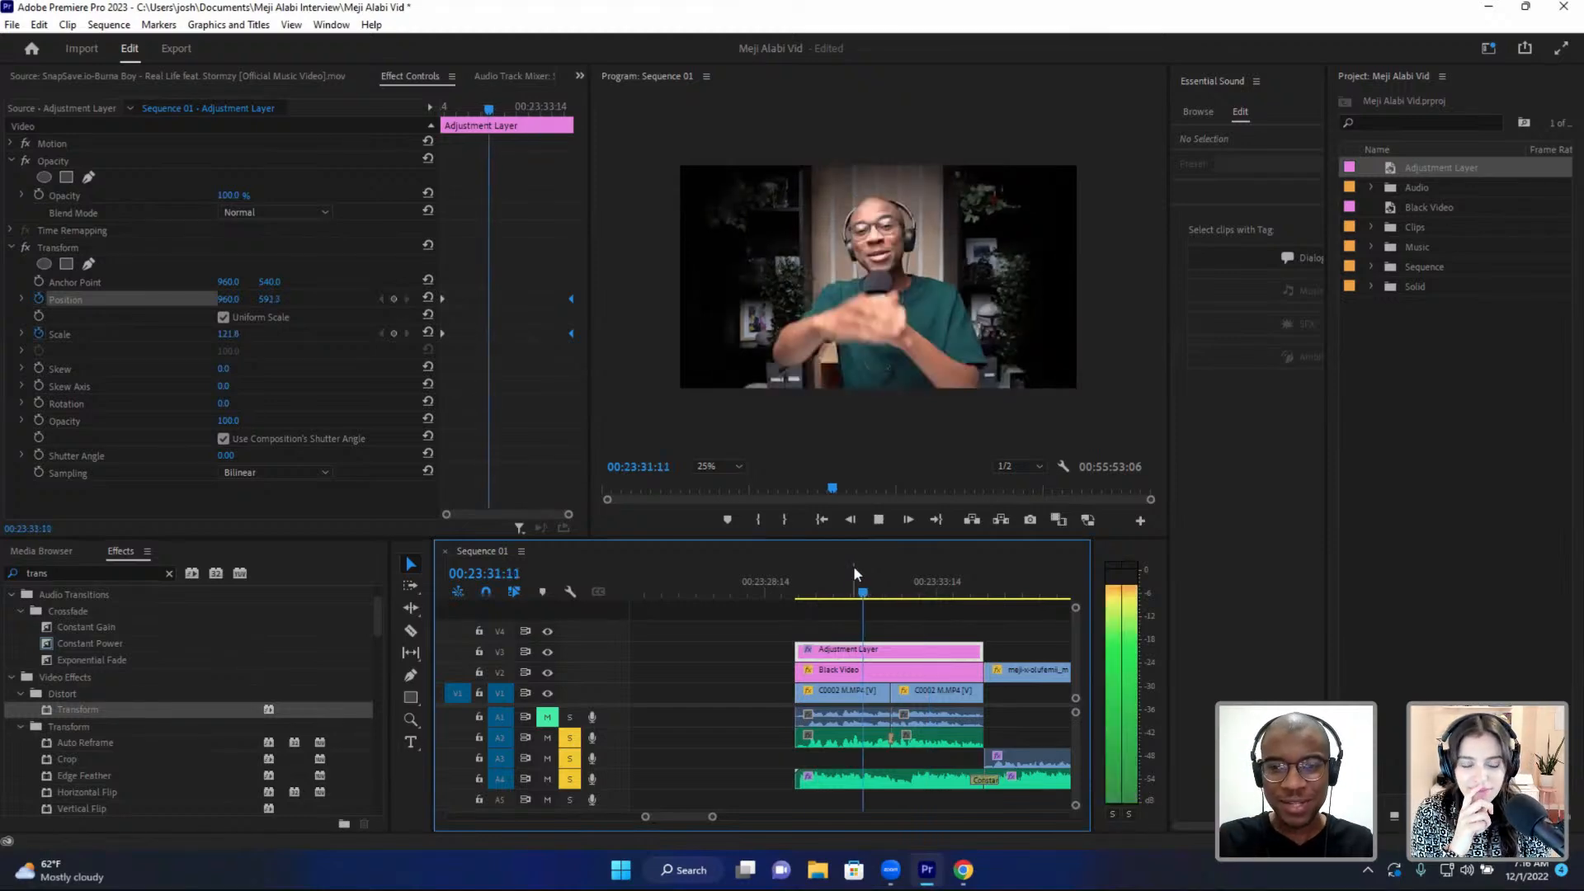
pyautogui.press('space')
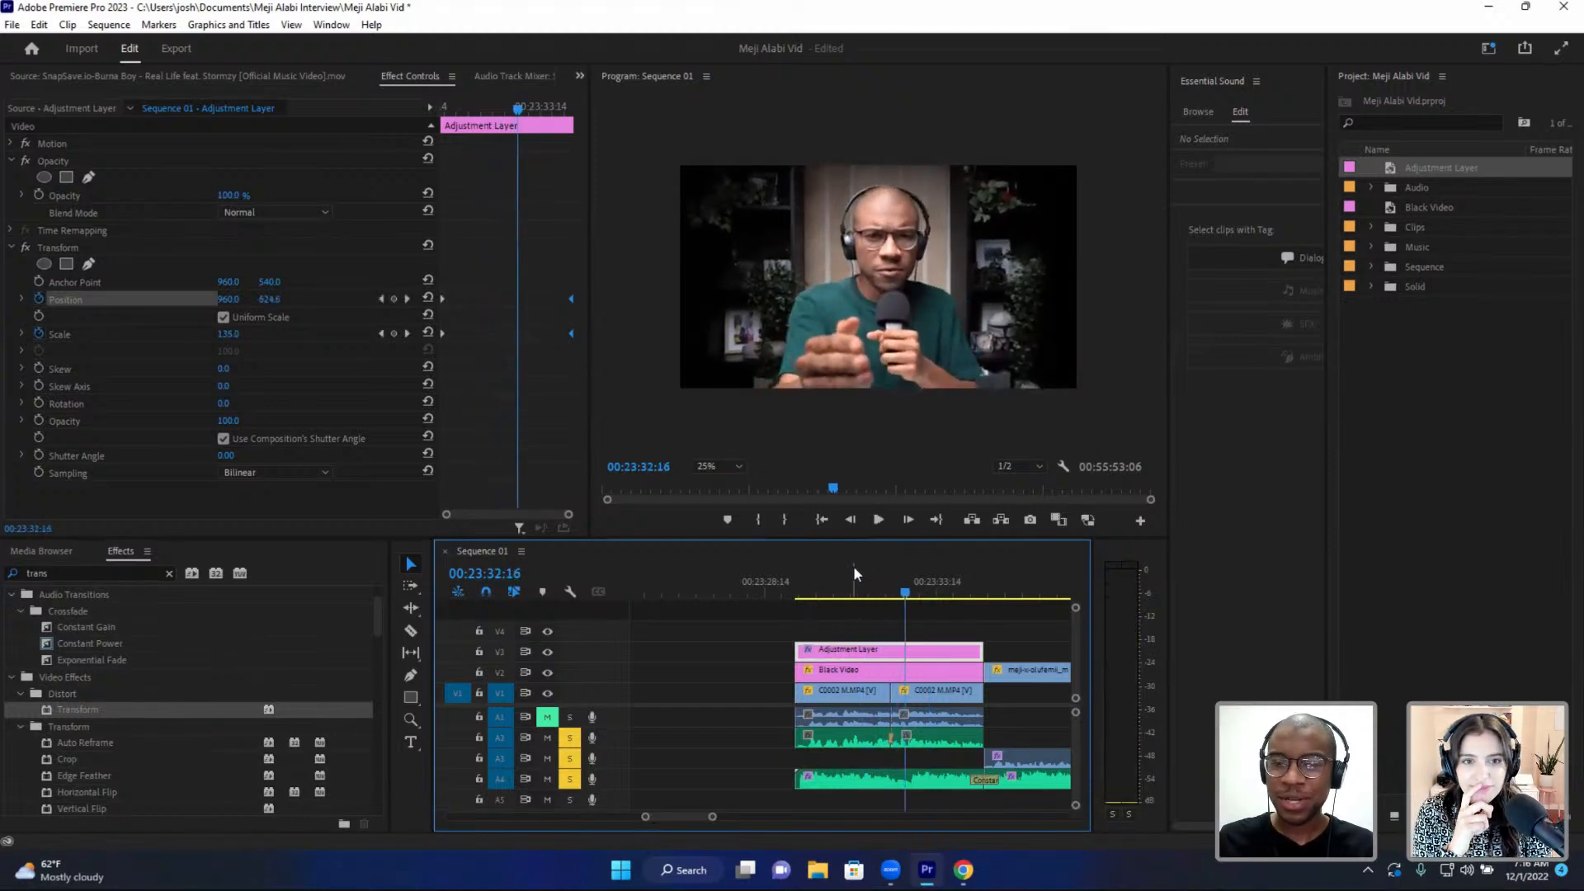
pyautogui.click(862, 587)
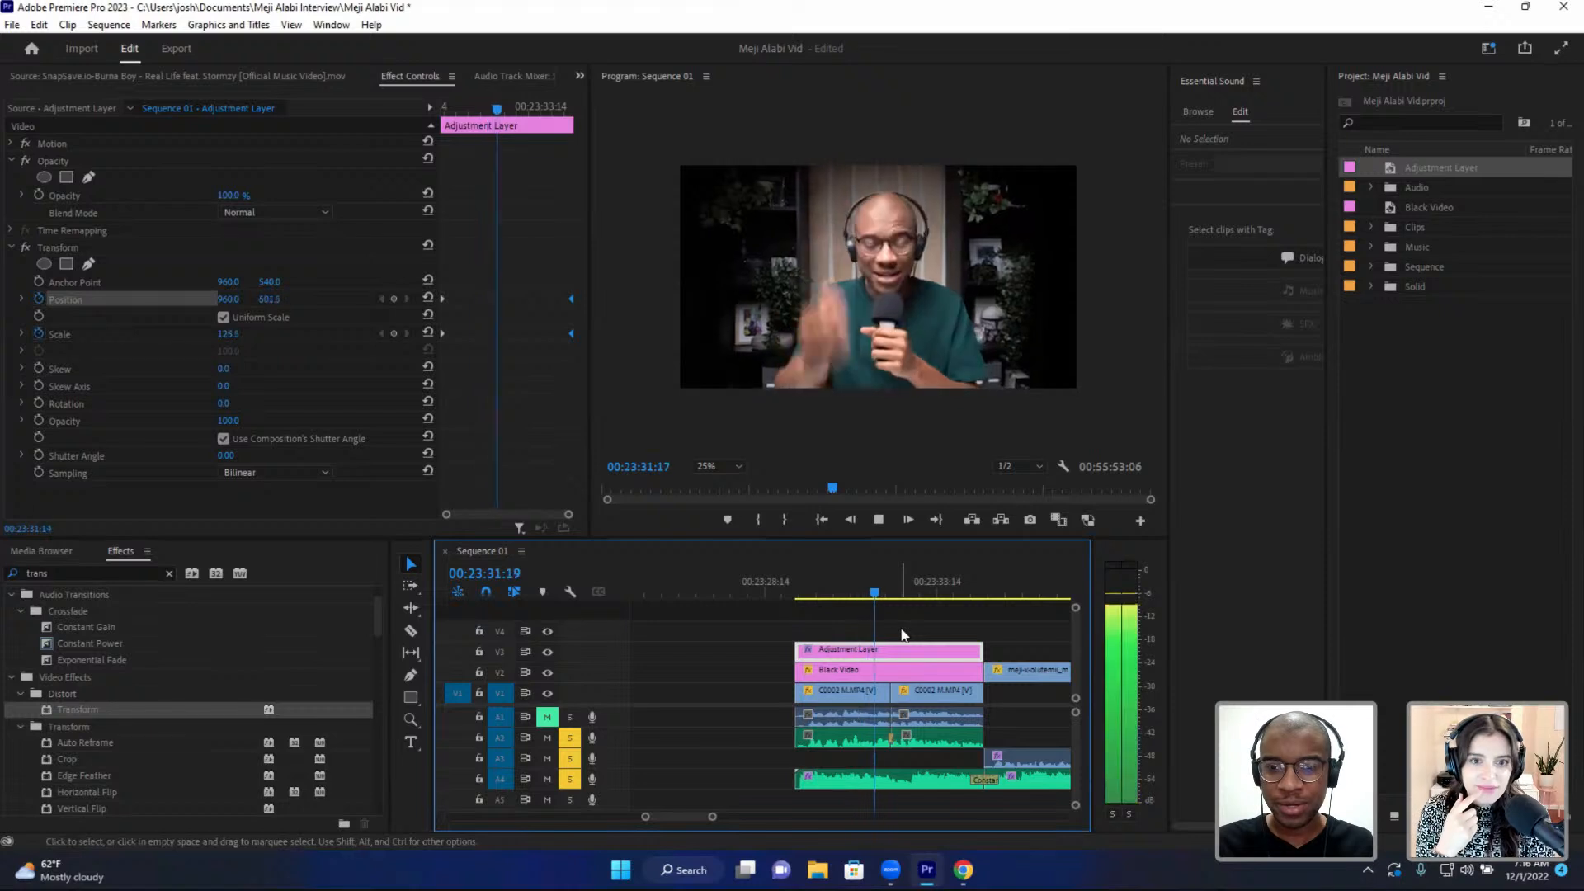
pyautogui.press('space')
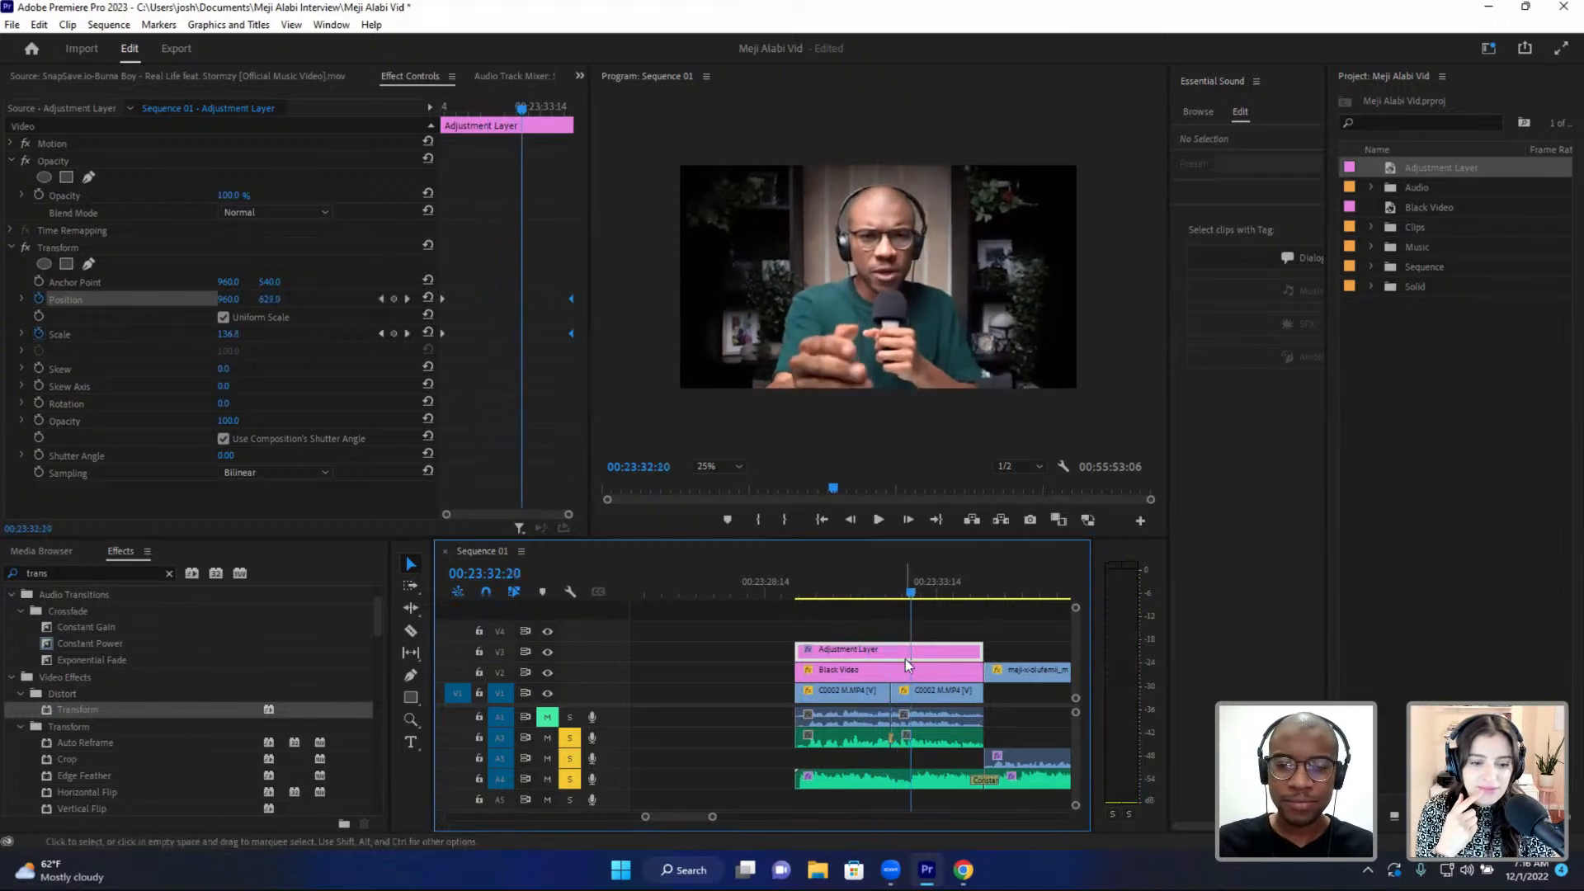
# - Move the zoom Adjustment Layer up to V4 and place another Adjustment Layer on V3 above the second host clip
pyautogui.moveTo(909, 651); pyautogui.dragTo(907, 634)
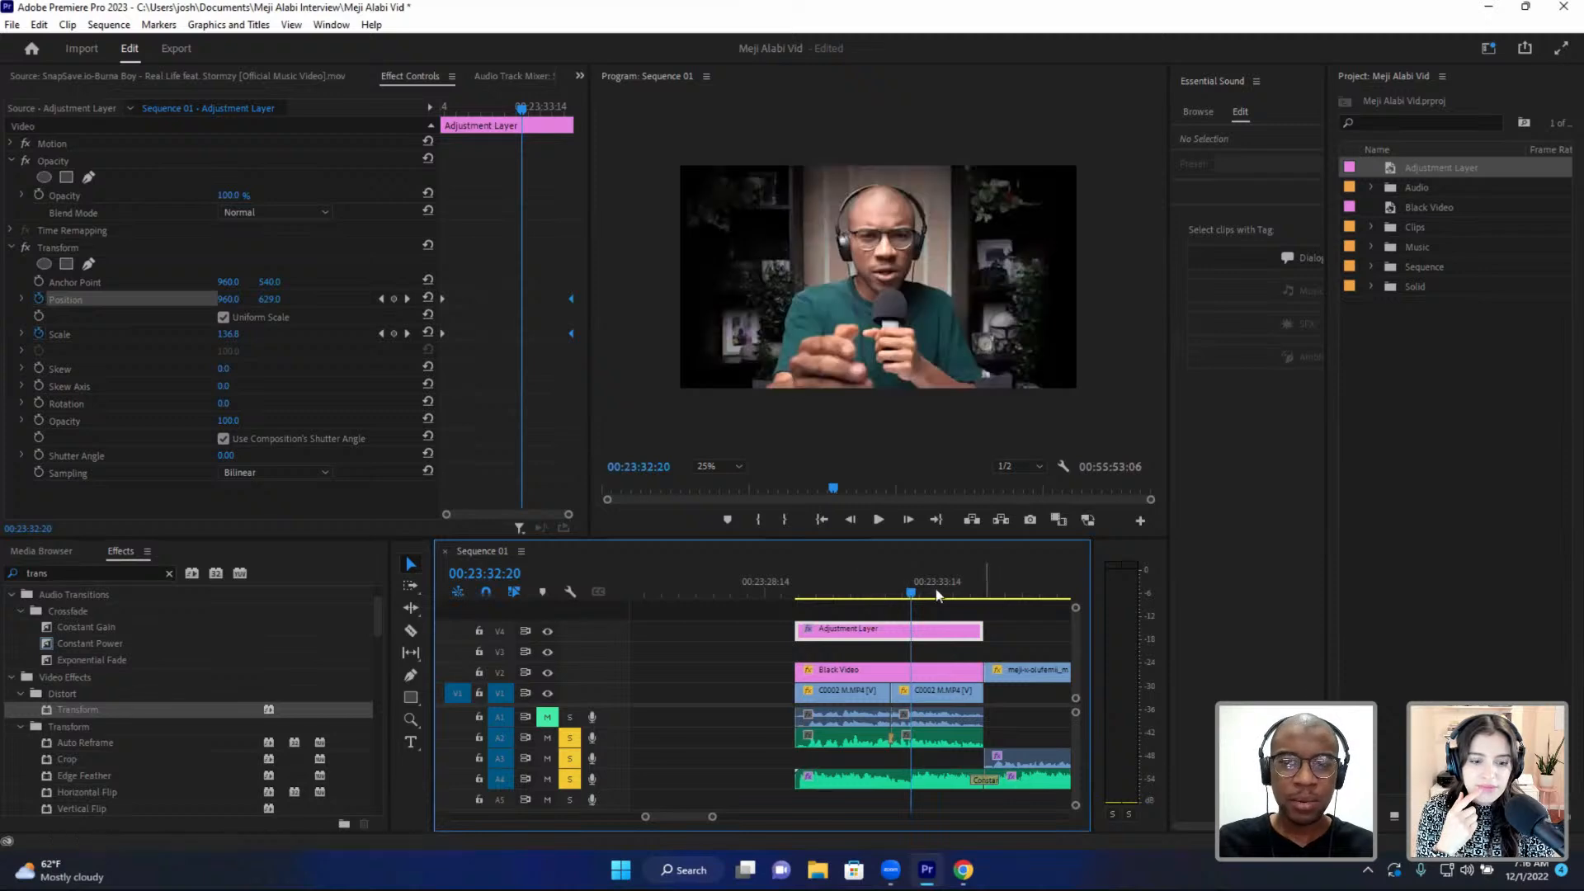
pyautogui.moveTo(1394, 169); pyautogui.dragTo(892, 650)
pyautogui.click(915, 654)
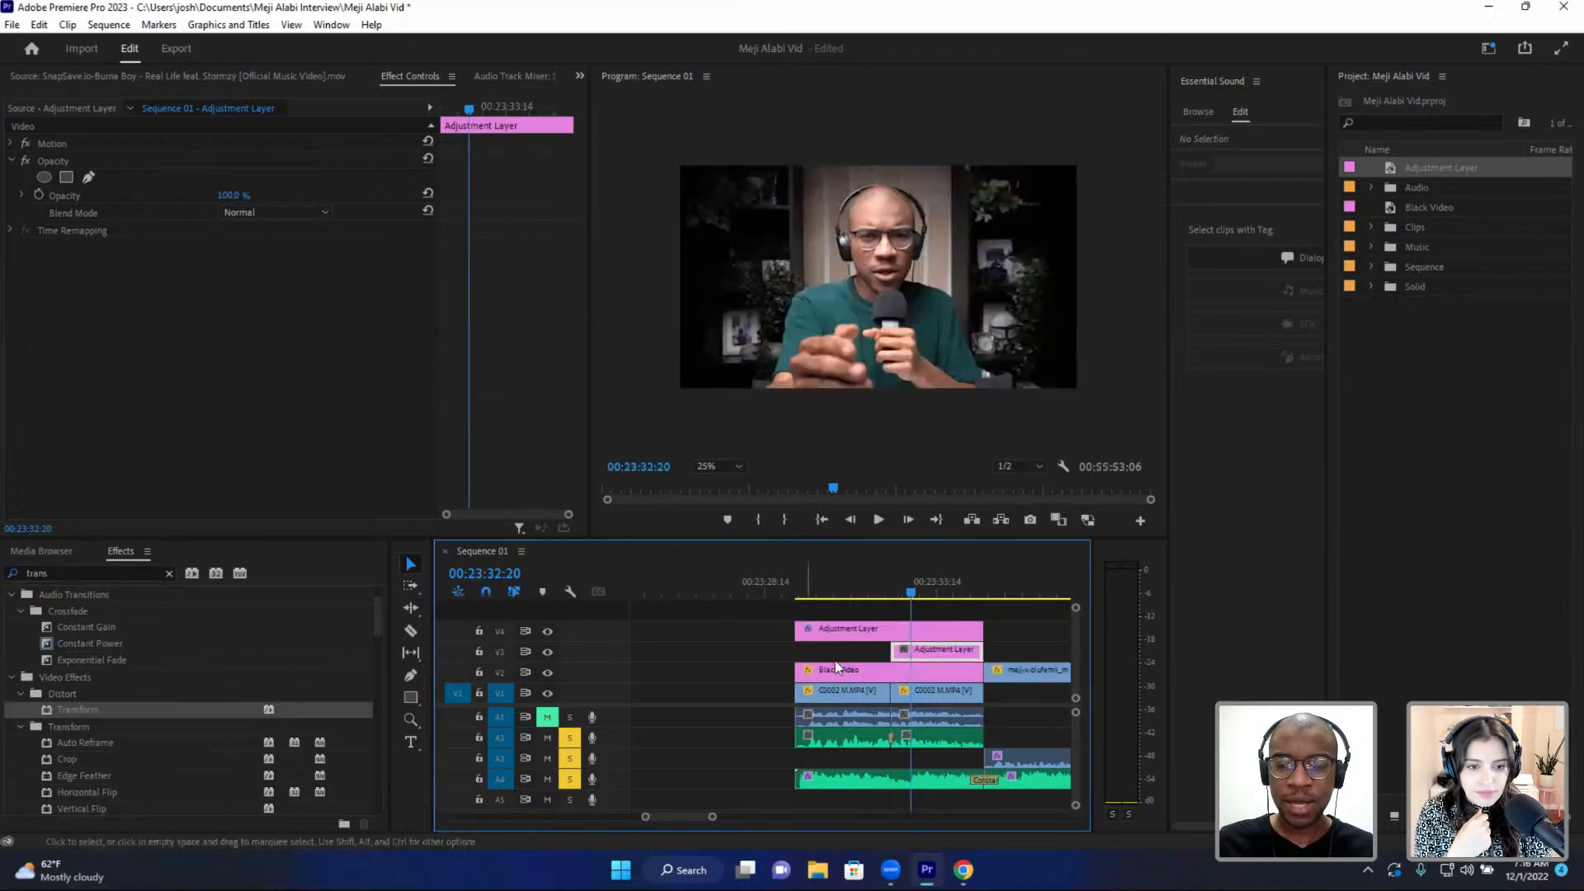
# - Rename the Adjustment Layer clip on V4 as Slow Zoom In
pyautogui.click(855, 639)
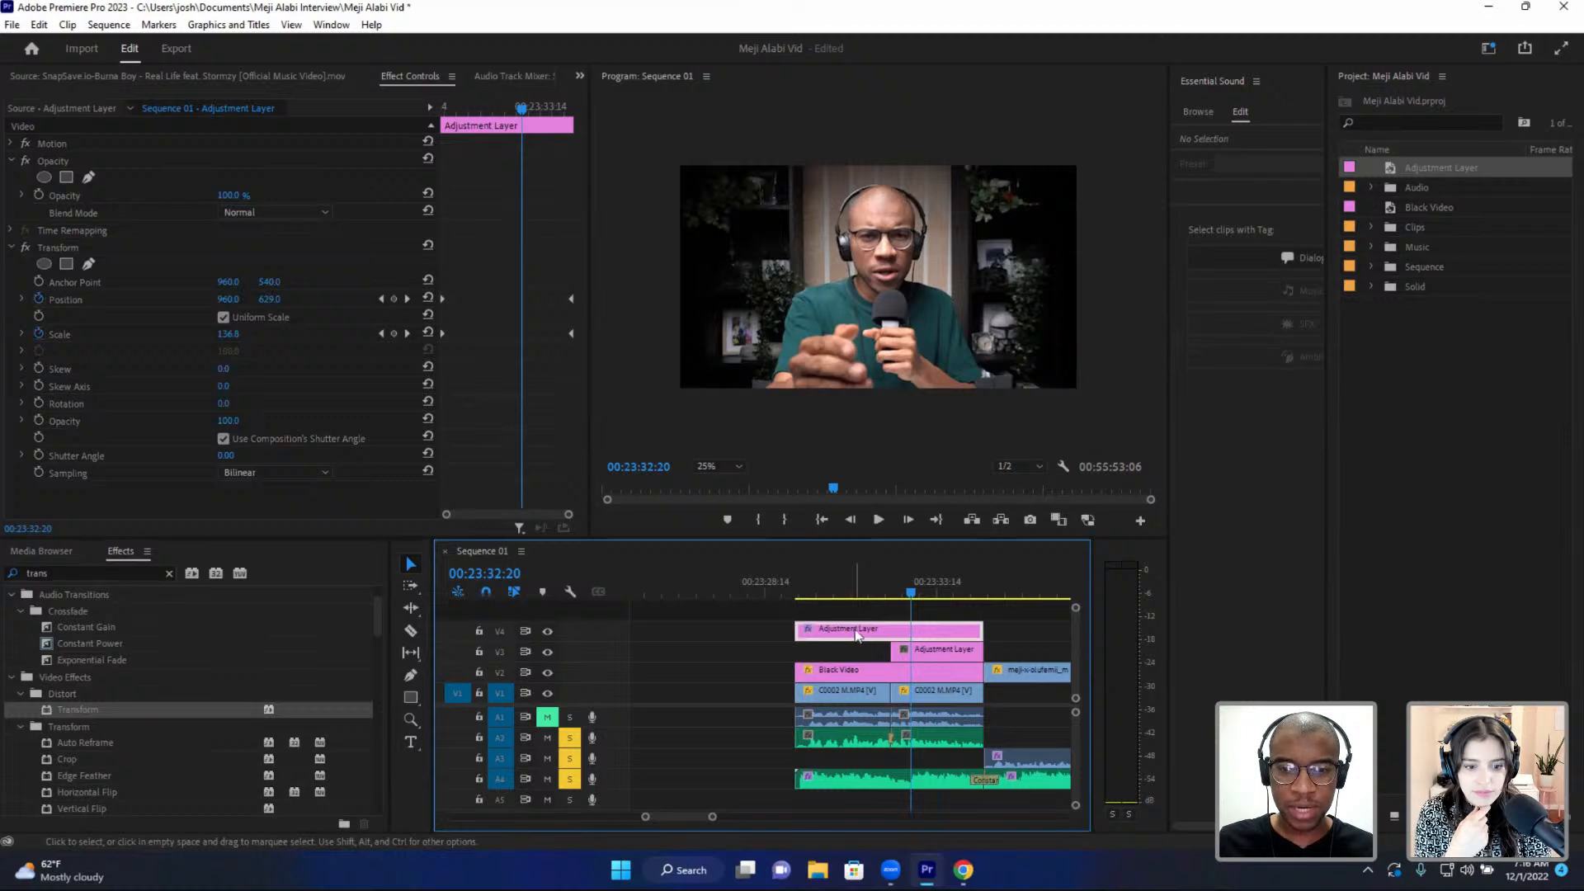
pyautogui.rightClick(856, 634)
pyautogui.moveTo(909, 498)
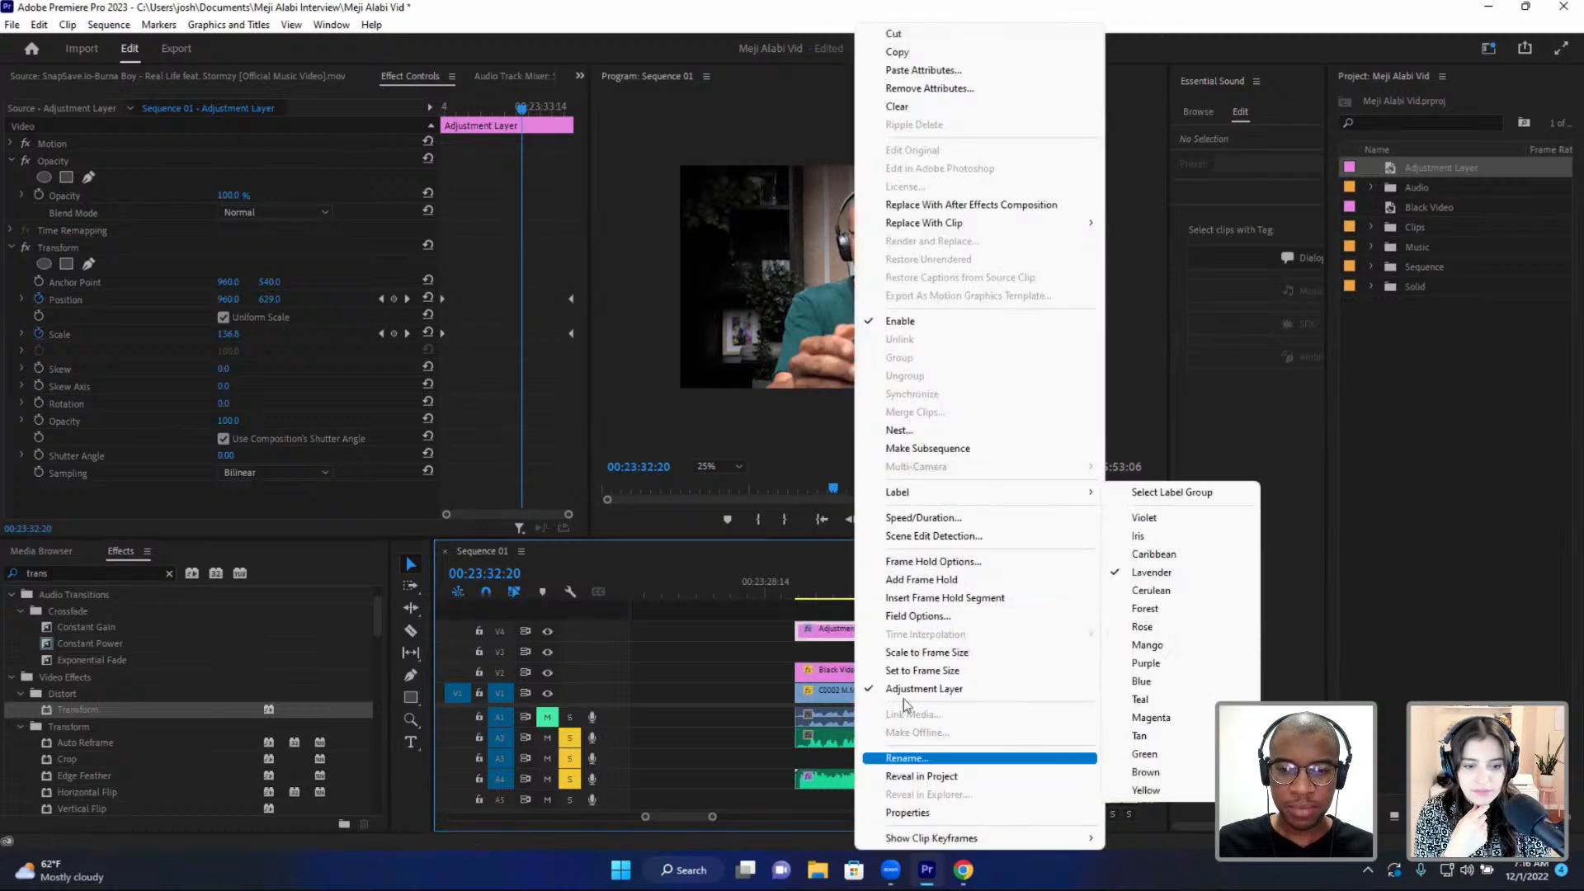
pyautogui.press('Return')
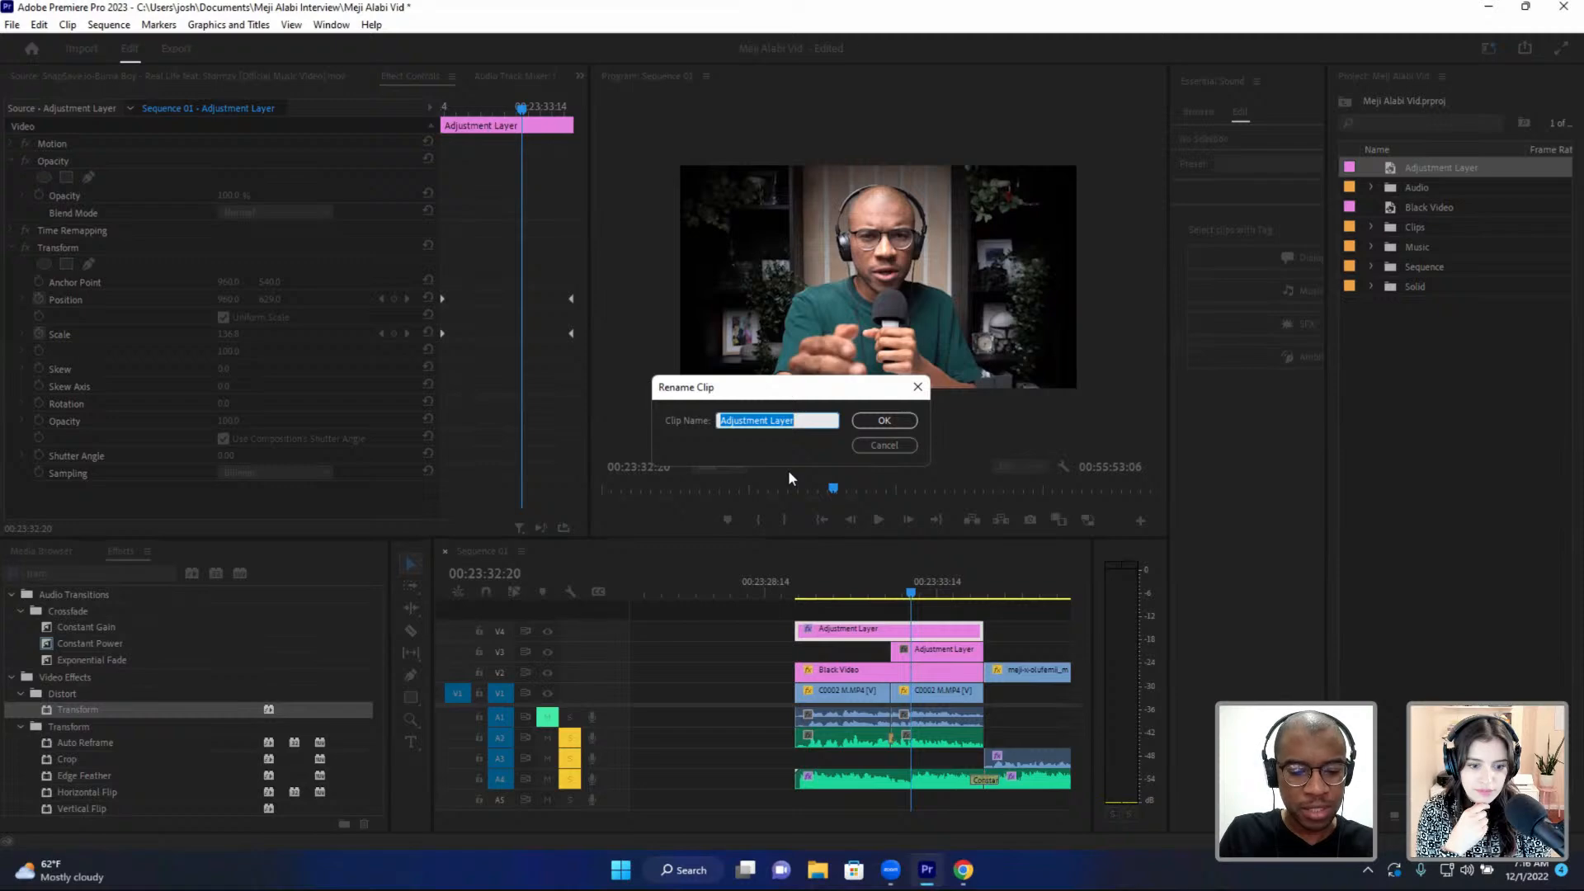
pyautogui.write('Slow Zoom In')
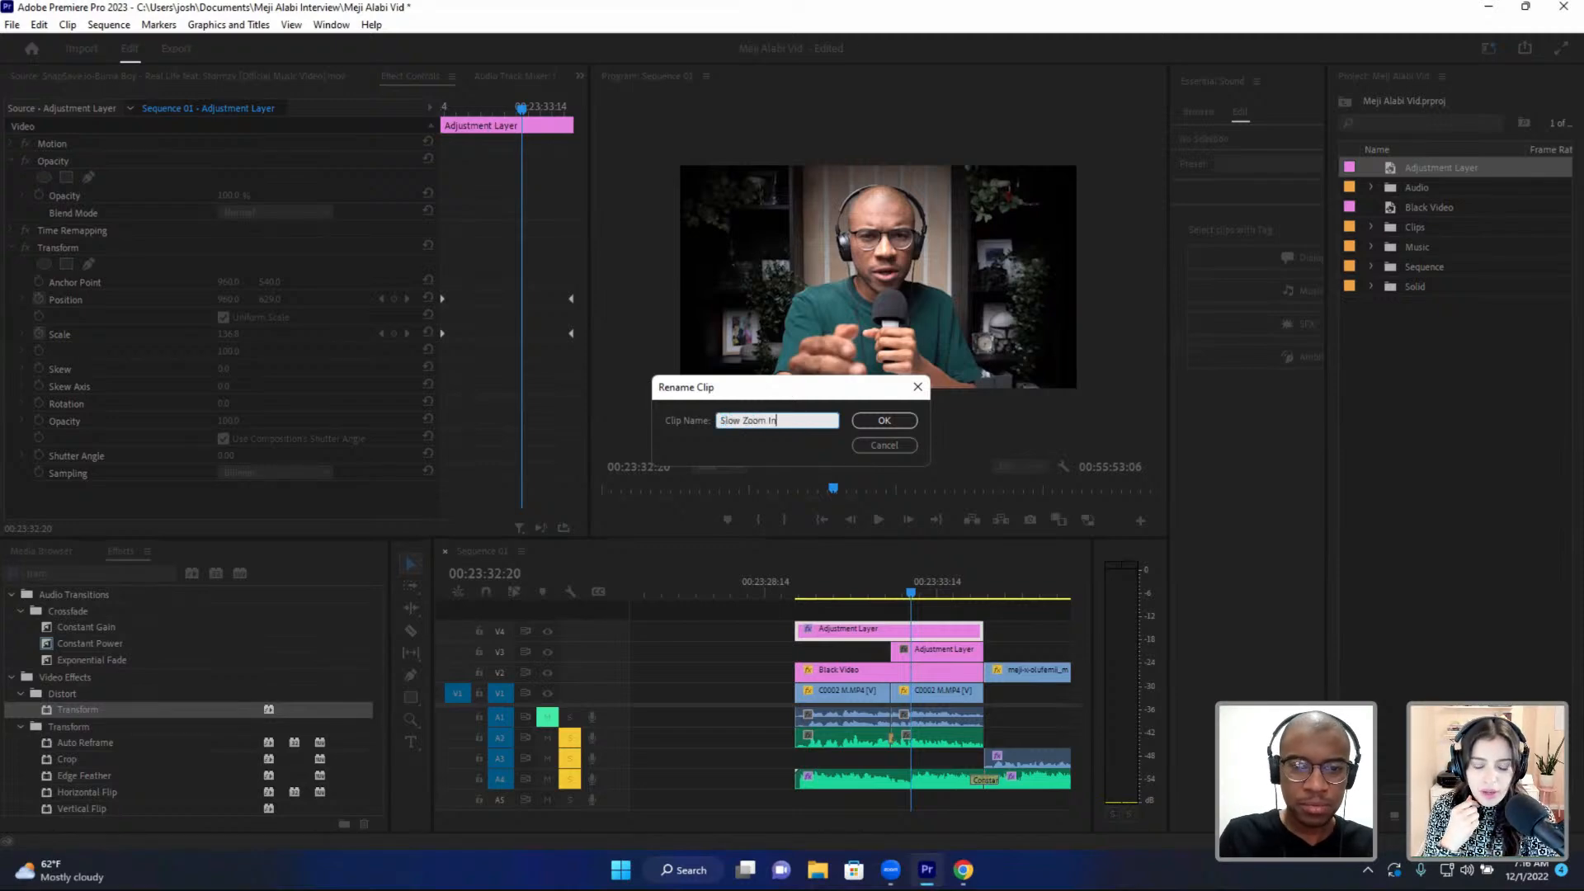
pyautogui.click(884, 420)
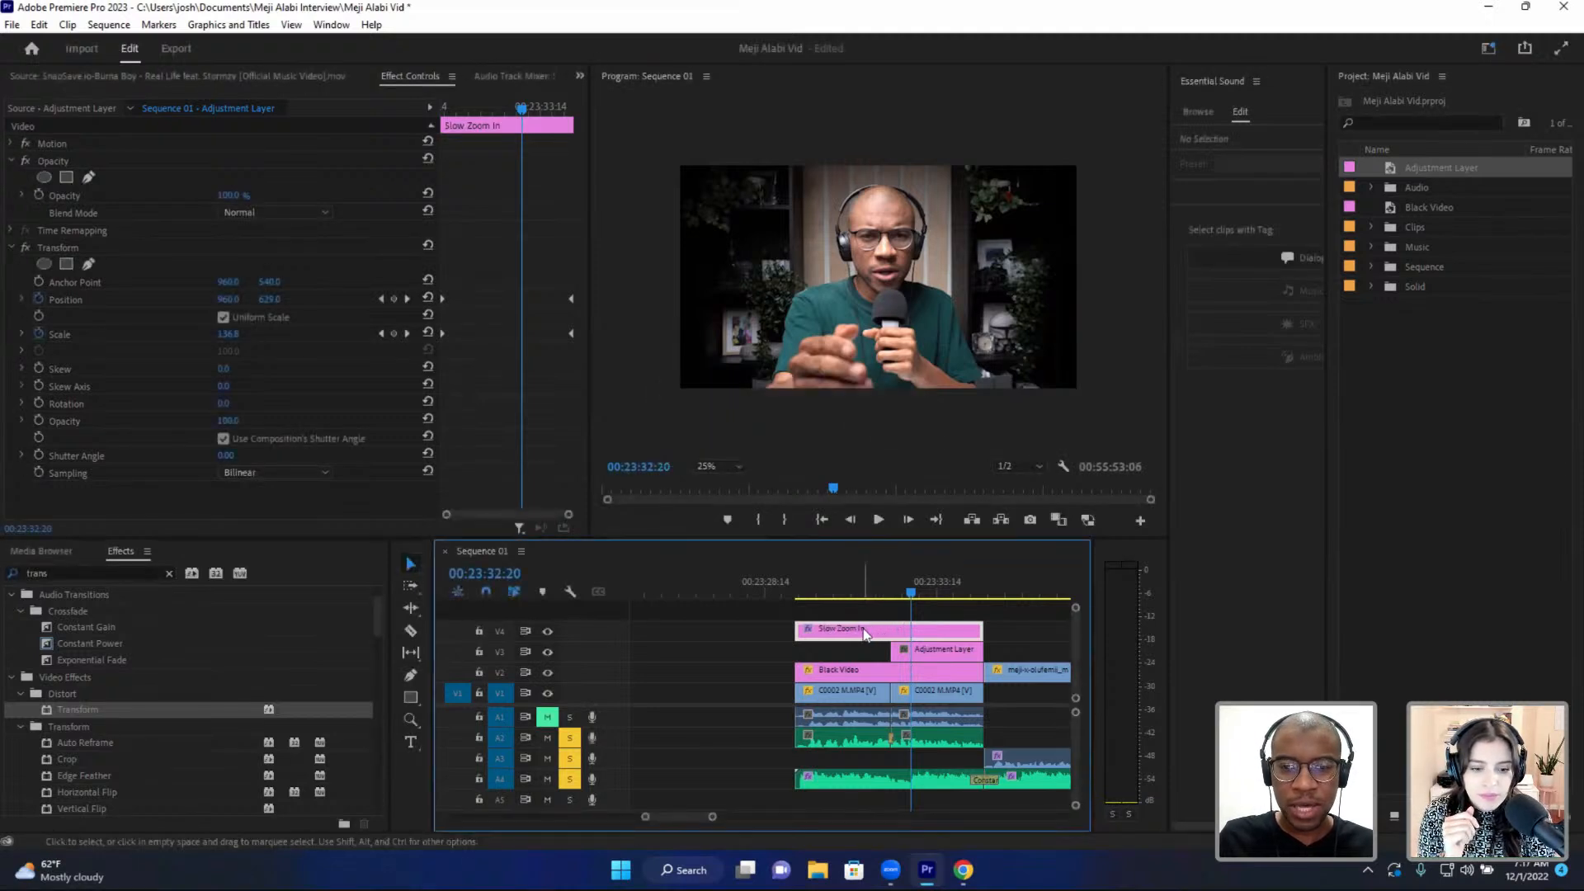
# - Paste a copy of the Slow Zoom In clip on V4 in the empty space before the host shot
pyautogui.scroll(5, 896, 619)
pyautogui.scroll(-4, 926, 630)
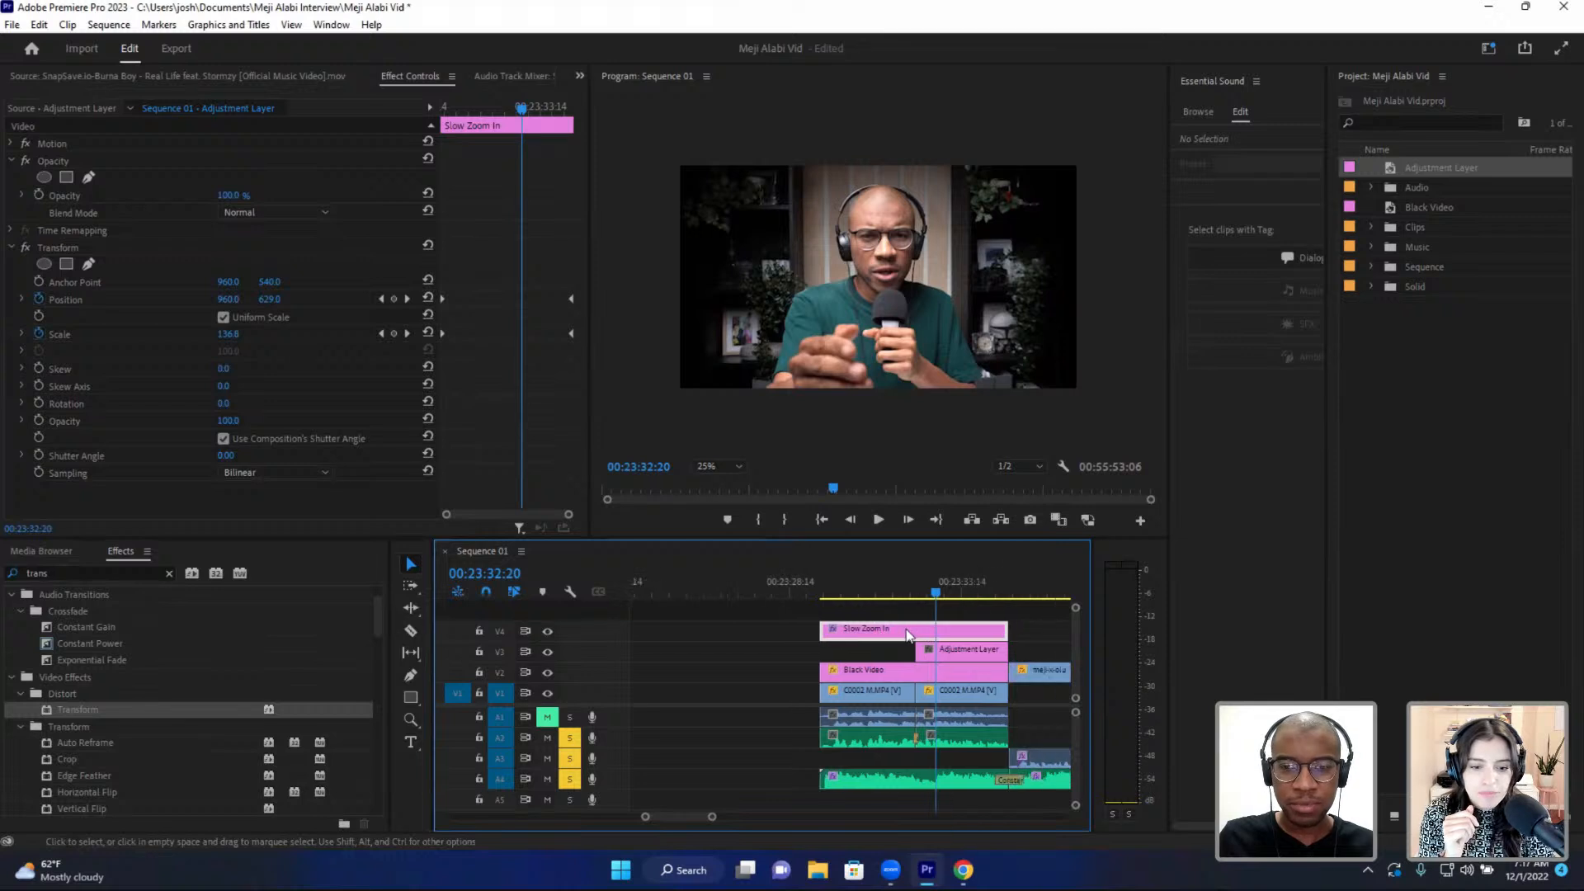
pyautogui.moveTo(676, 594)
pyautogui.mouseDown()
pyautogui.moveTo(638, 594)
pyautogui.moveTo(672, 597)
pyautogui.mouseUp()
pyautogui.scroll(4, 652, 593)
pyautogui.click(676, 594)
pyautogui.hotkey('ctrl', 'v')
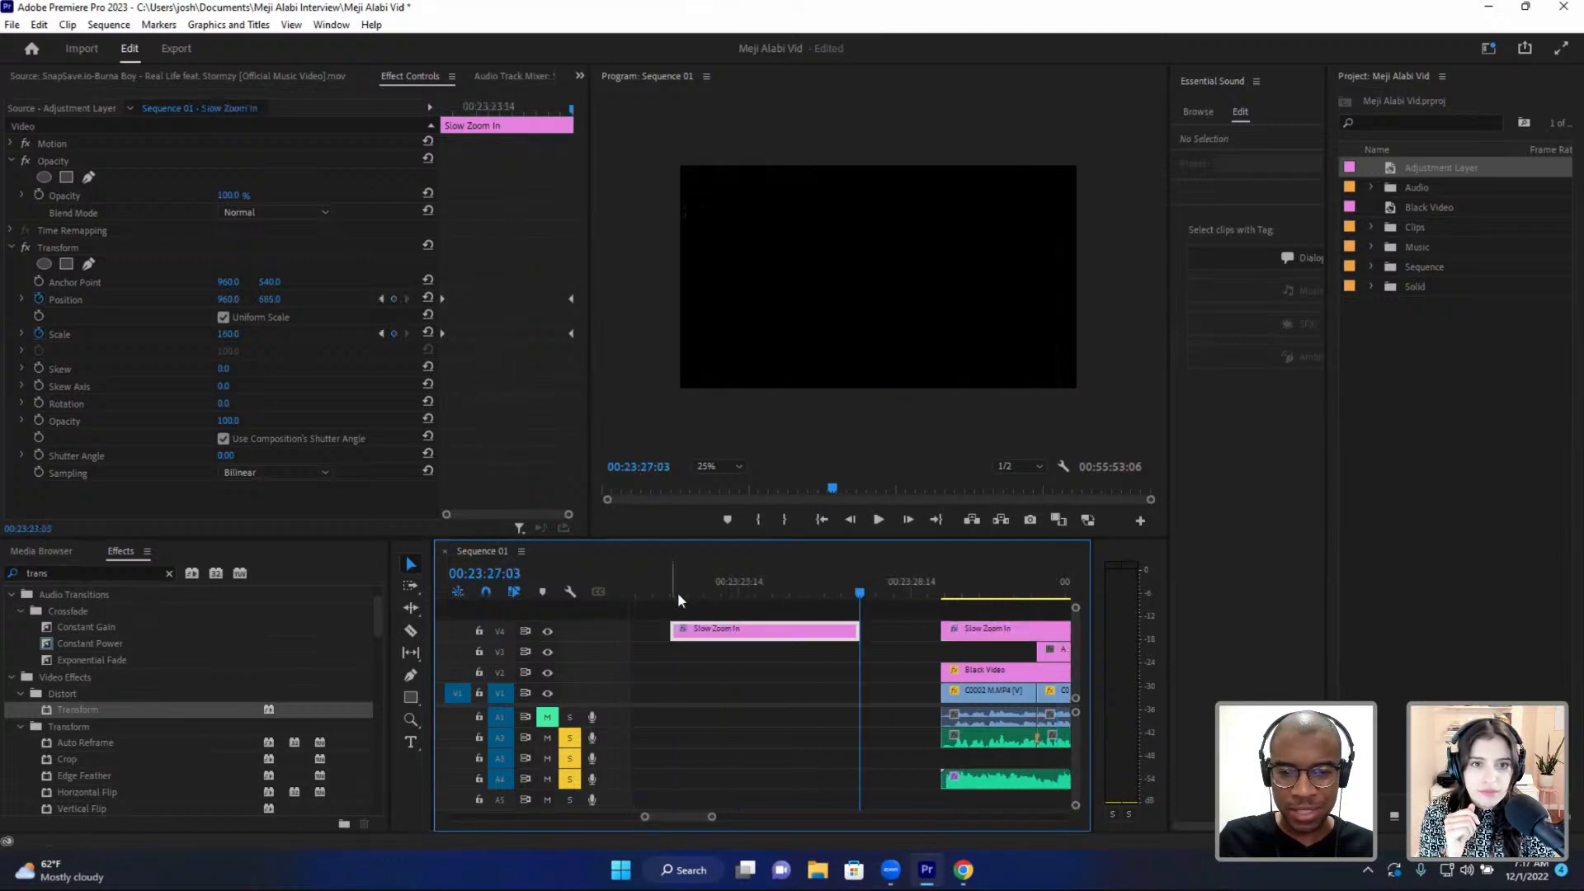
pyautogui.scroll(-6, 660, 631)
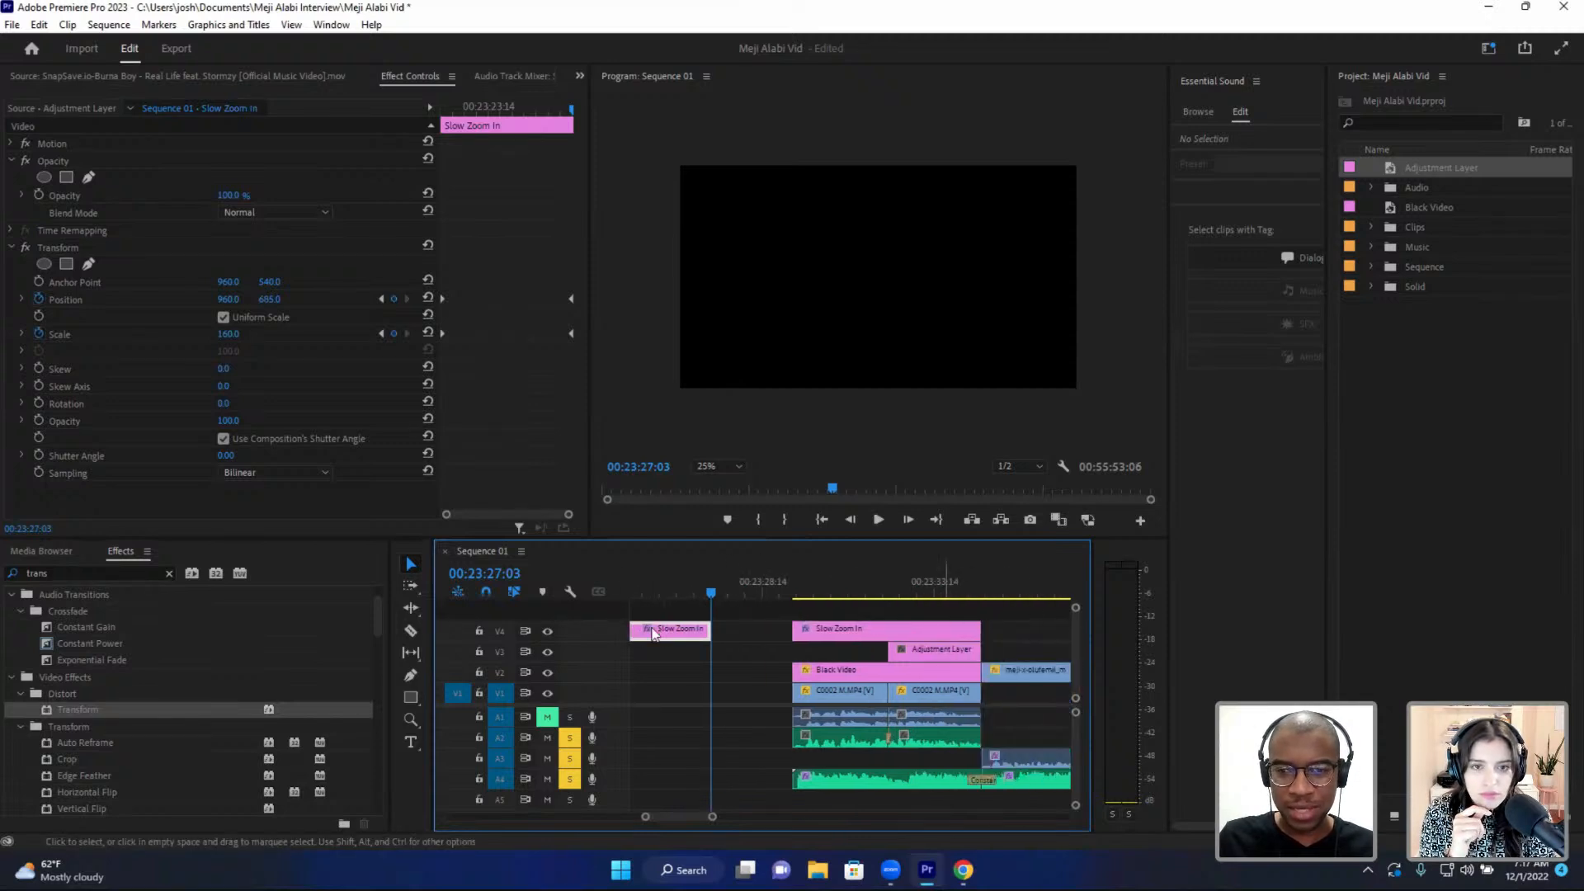
# - Delete the stray Slow Zoom In clip lying before the edited section on track V4
pyautogui.scroll(3, 718, 642)
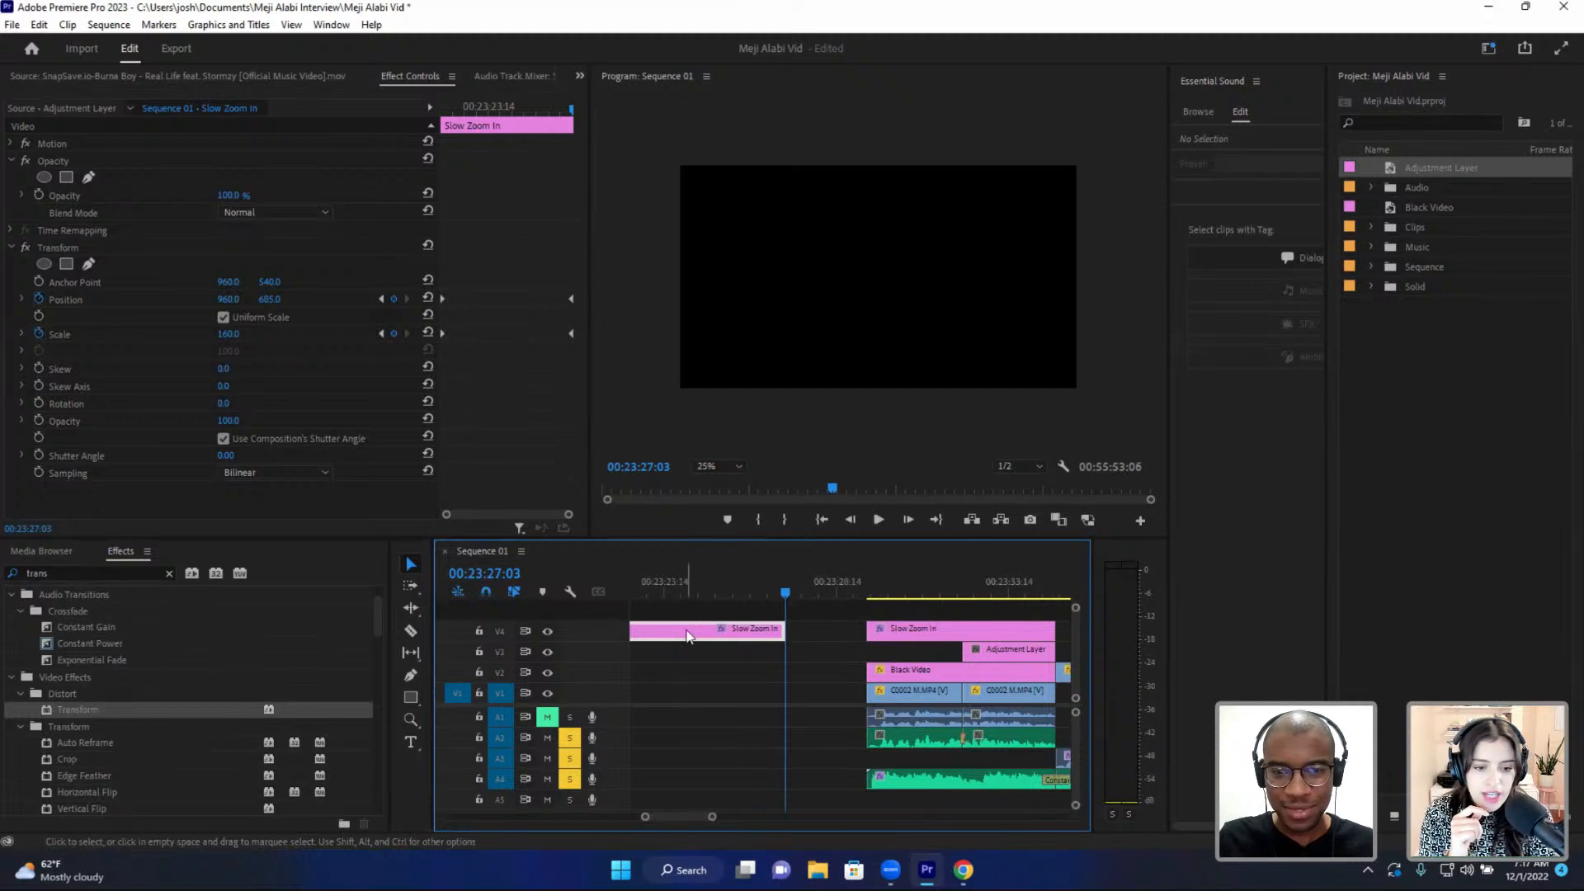
pyautogui.press('Delete')
pyautogui.scroll(-6, 718, 627)
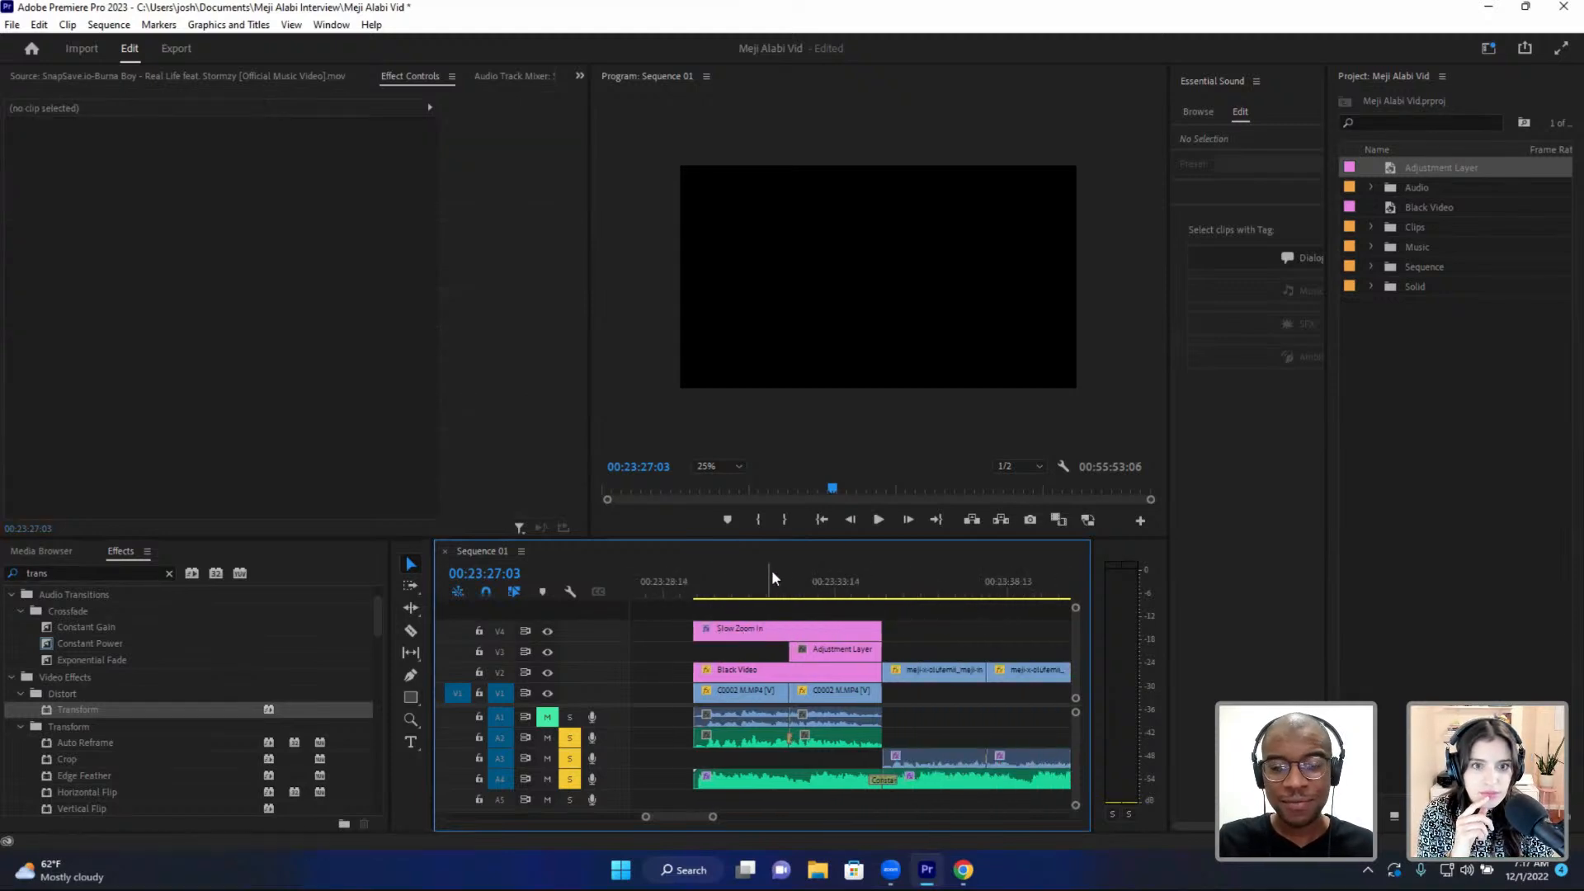
# - Apply the Transform effect to the Adjustment Layer clip on V3, with scale 148 and position 960, 697
pyautogui.click(829, 581)
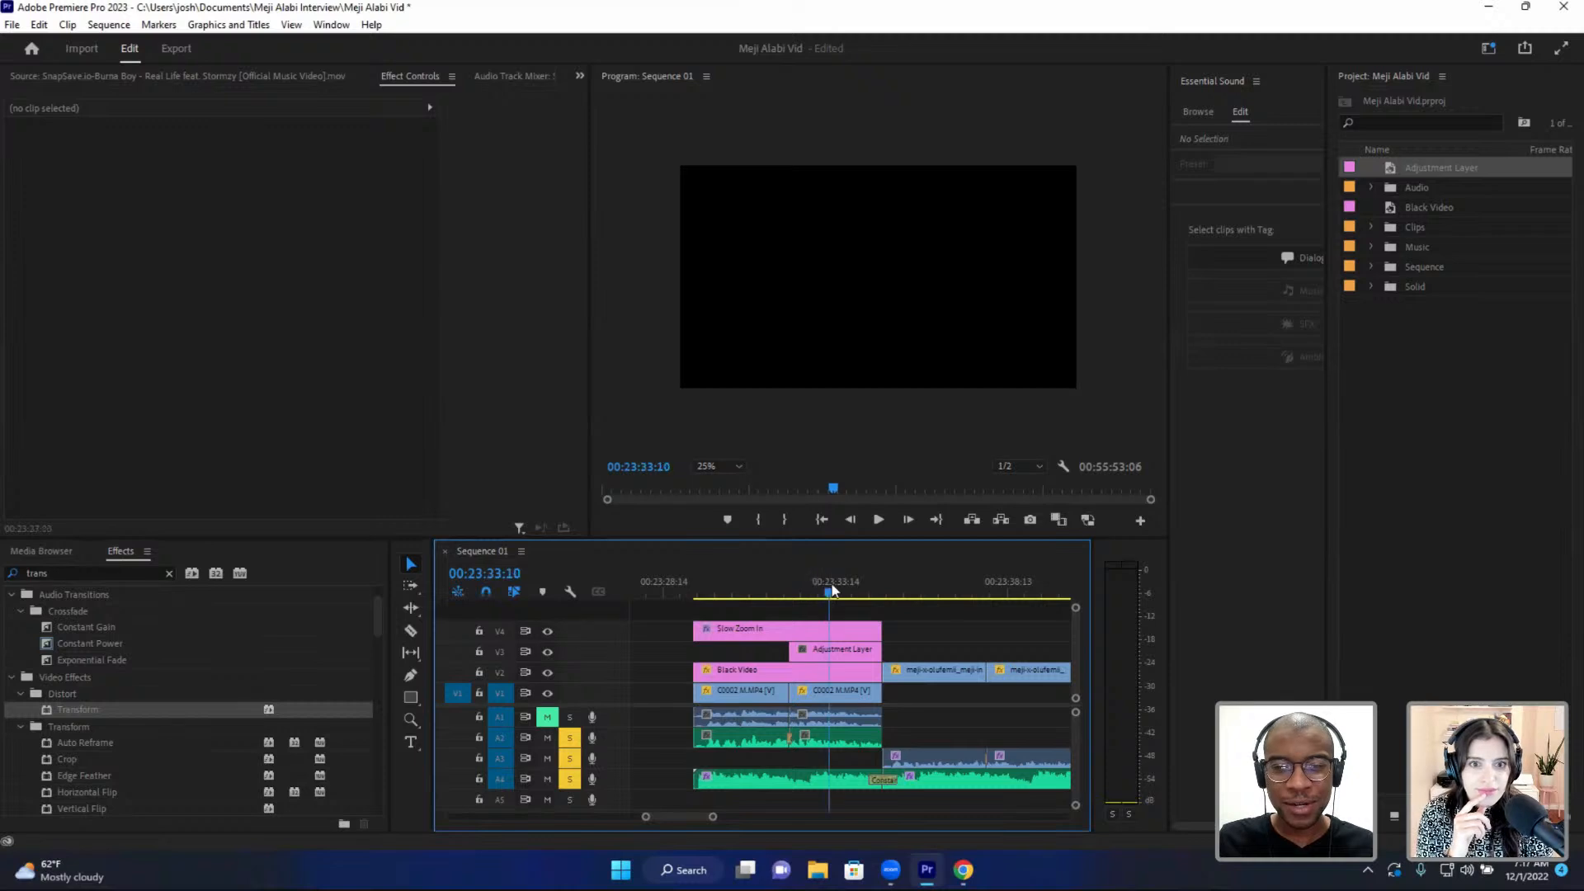
pyautogui.click(842, 652)
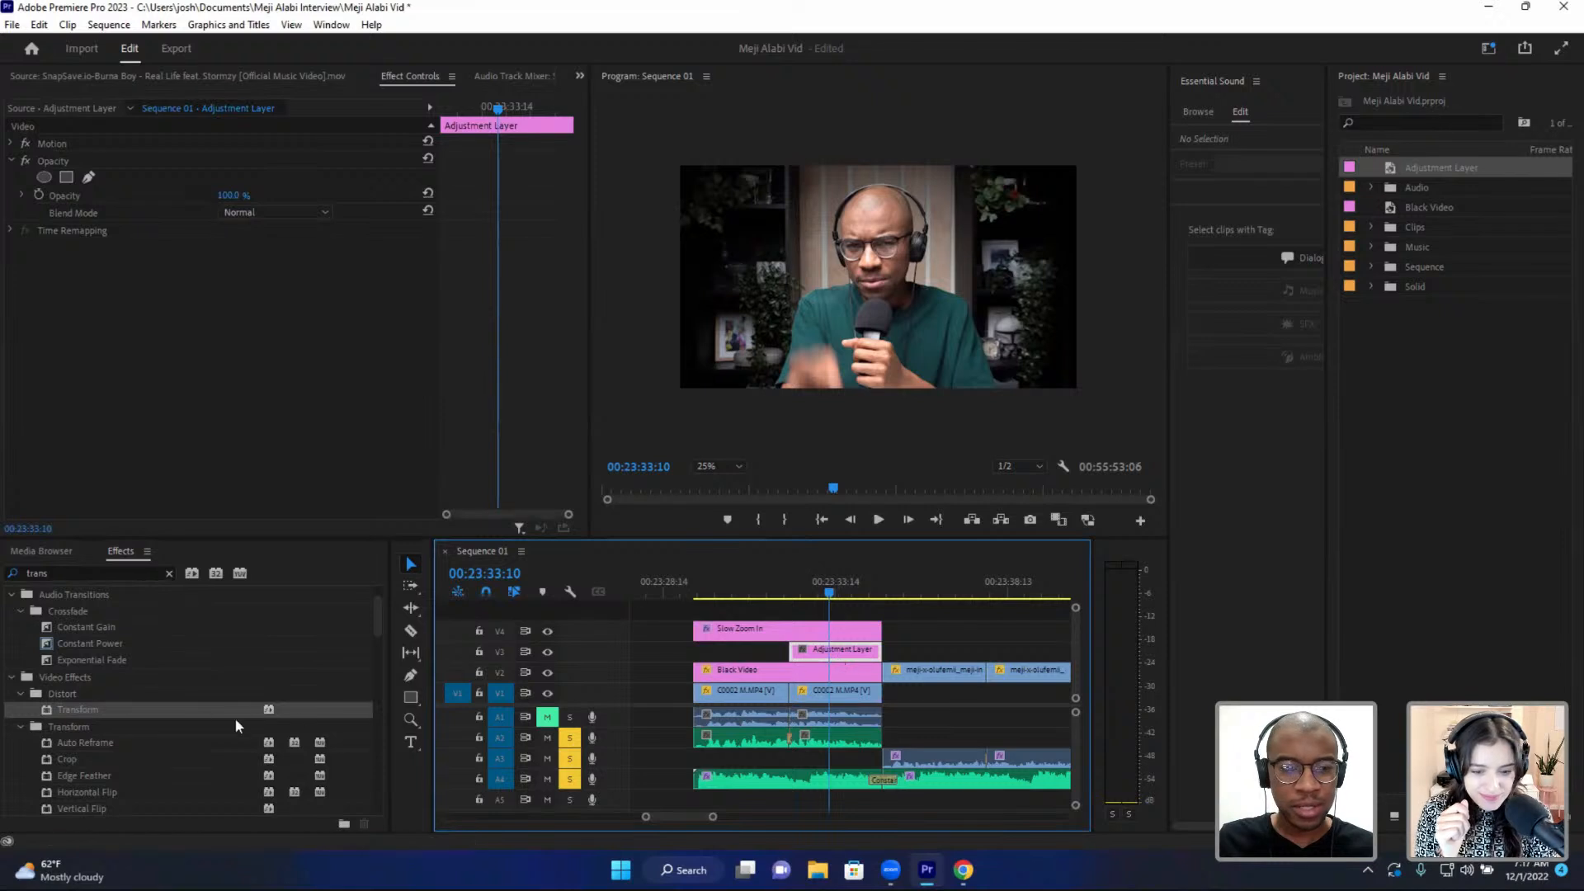
pyautogui.moveTo(78, 709); pyautogui.dragTo(93, 415)
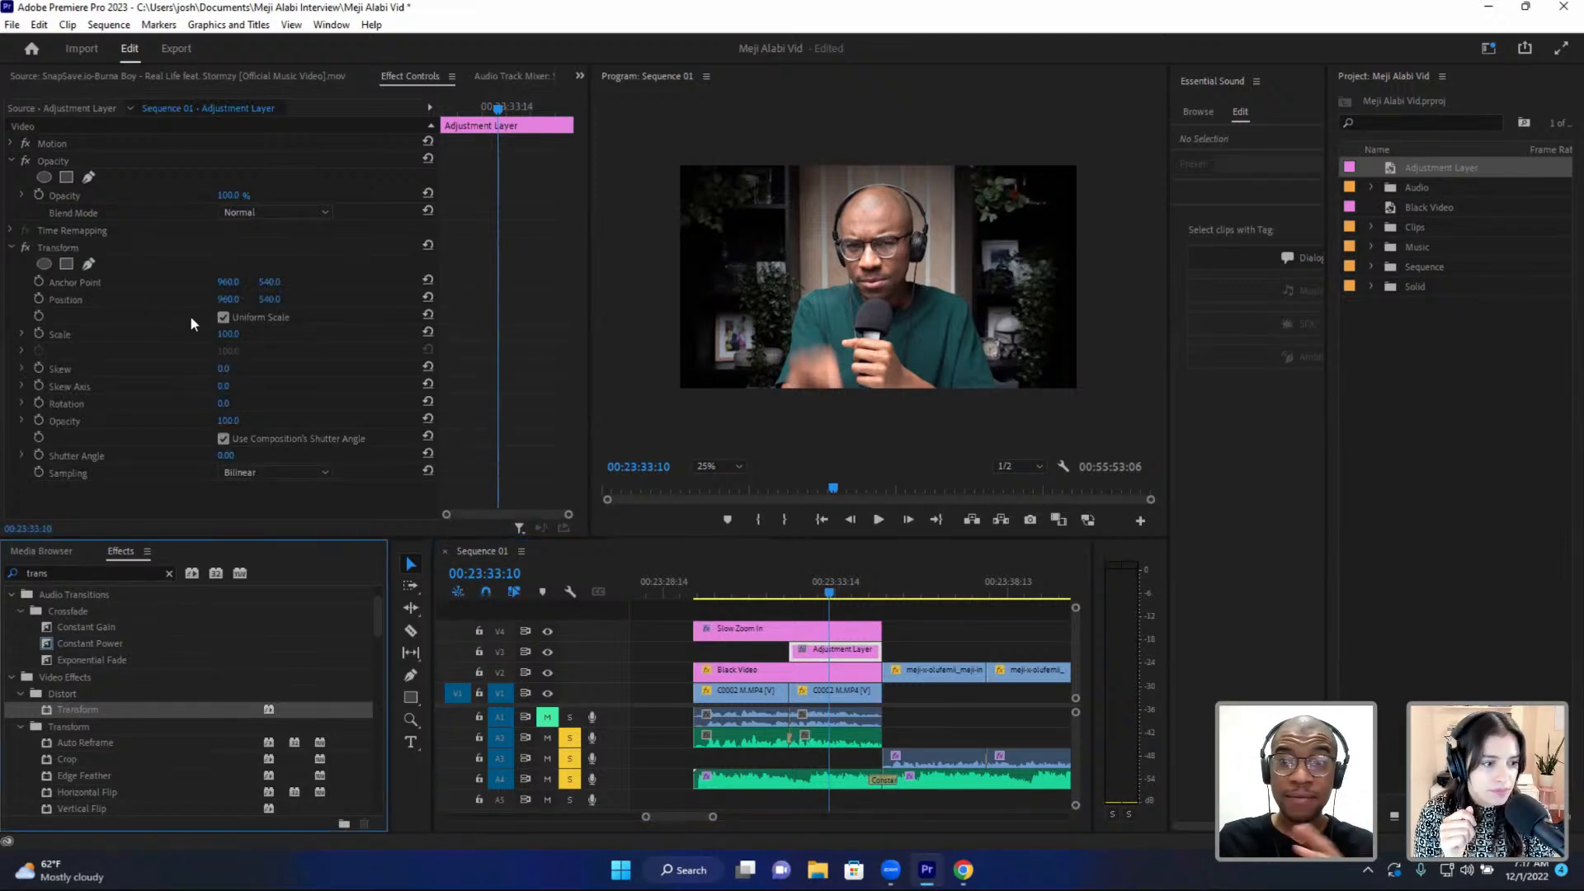
pyautogui.click(228, 334)
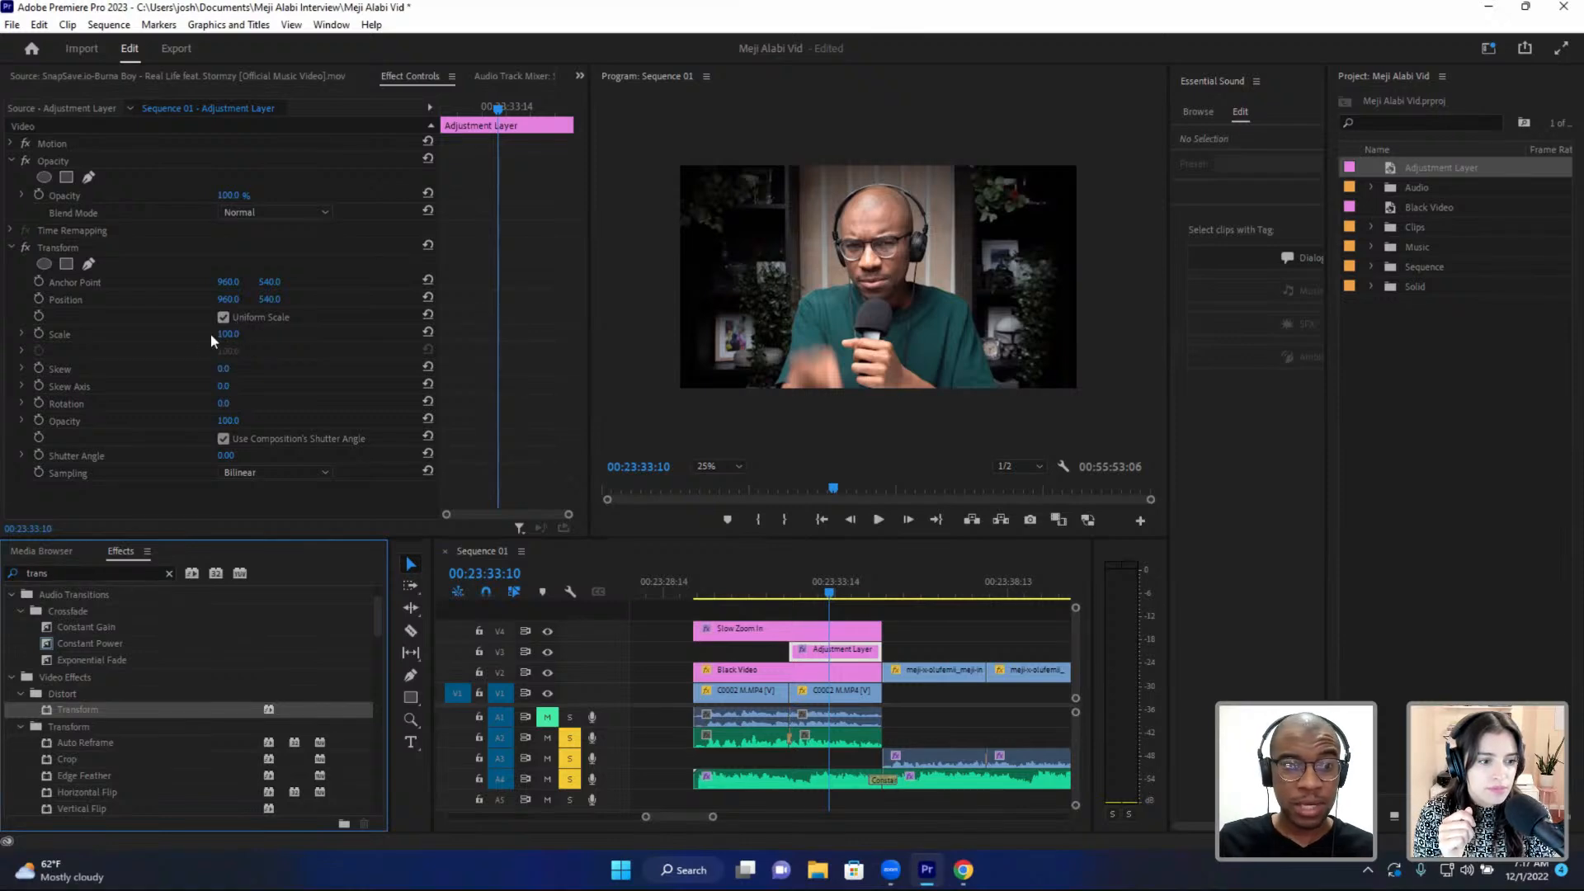
pyautogui.write('136')
pyautogui.press('Return')
pyautogui.moveTo(228, 335); pyautogui.dragTo(399, 299)
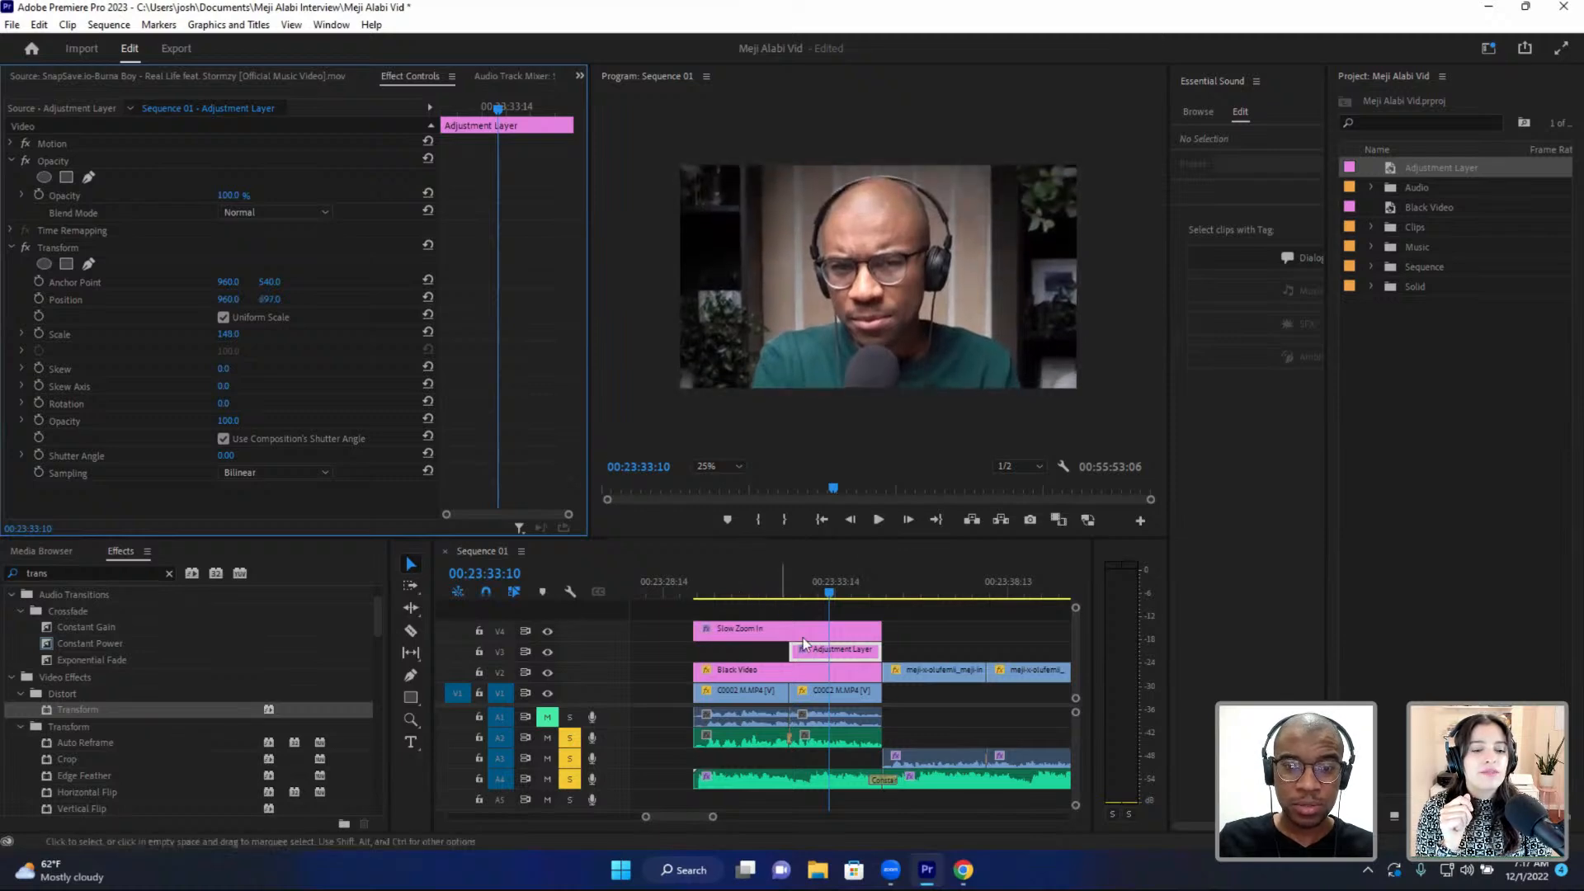
# - Rename the adjustment layer clip on V3 as "Punch In"
pyautogui.click(834, 656)
pyautogui.rightClick(834, 658)
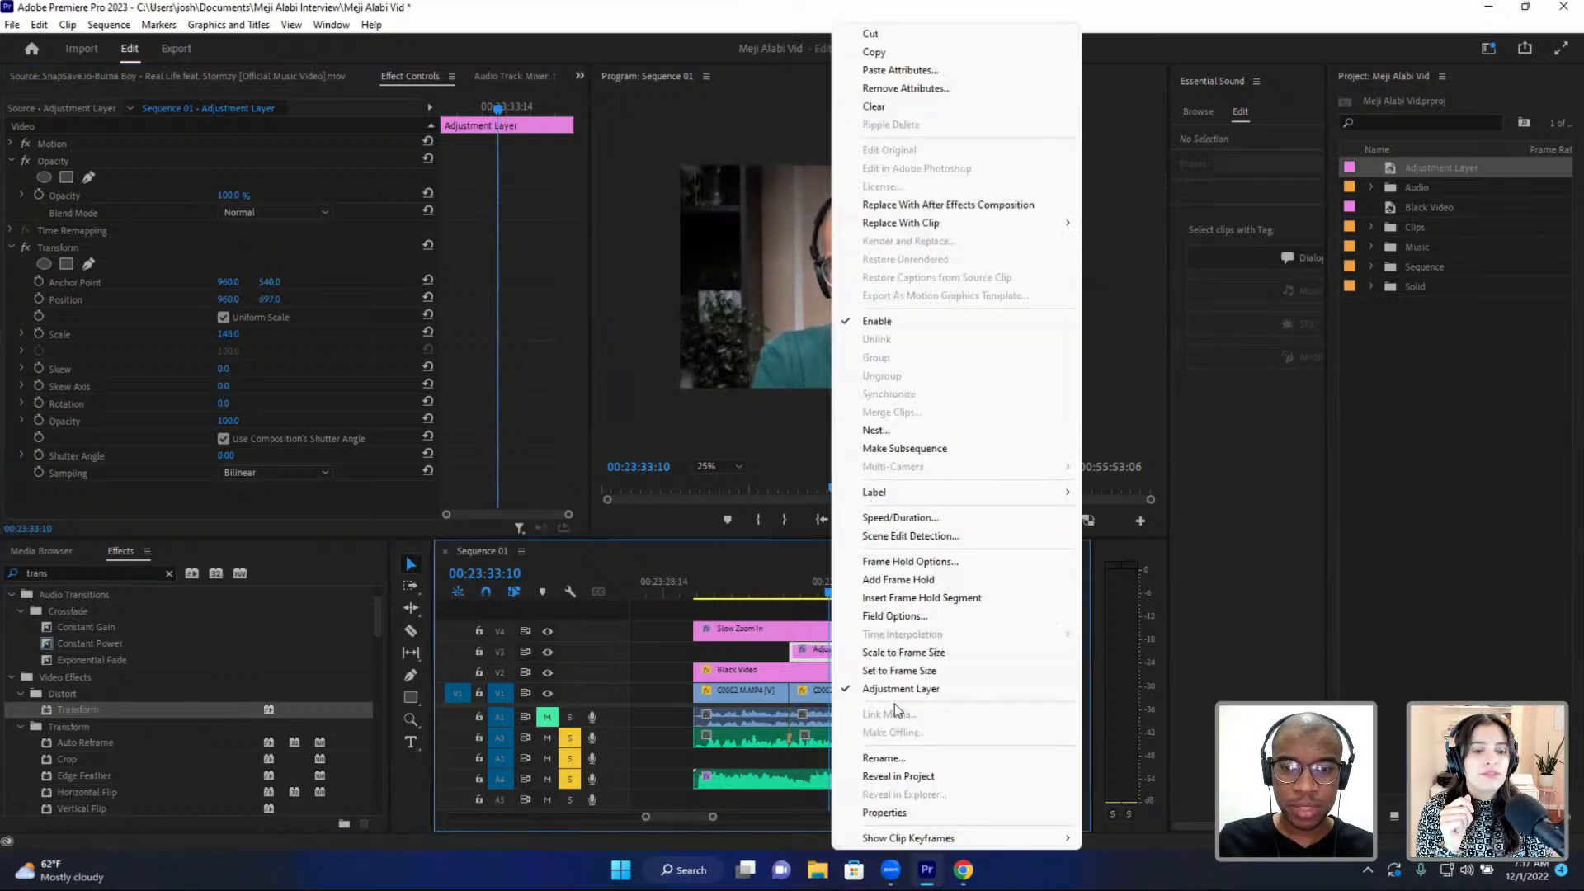
pyautogui.click(882, 758)
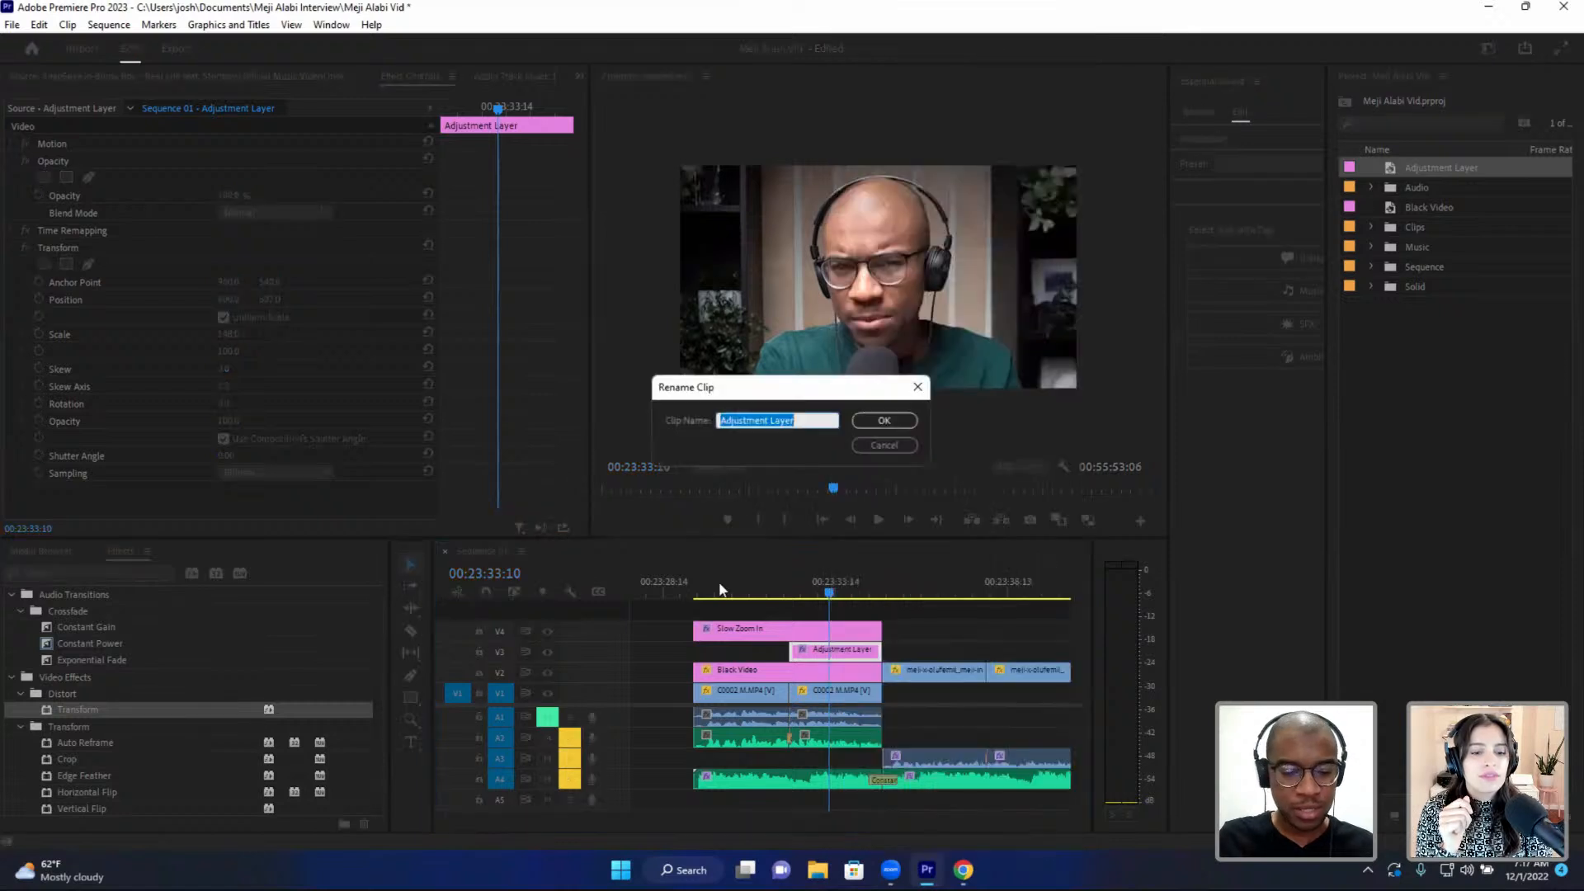
pyautogui.write('Punch In')
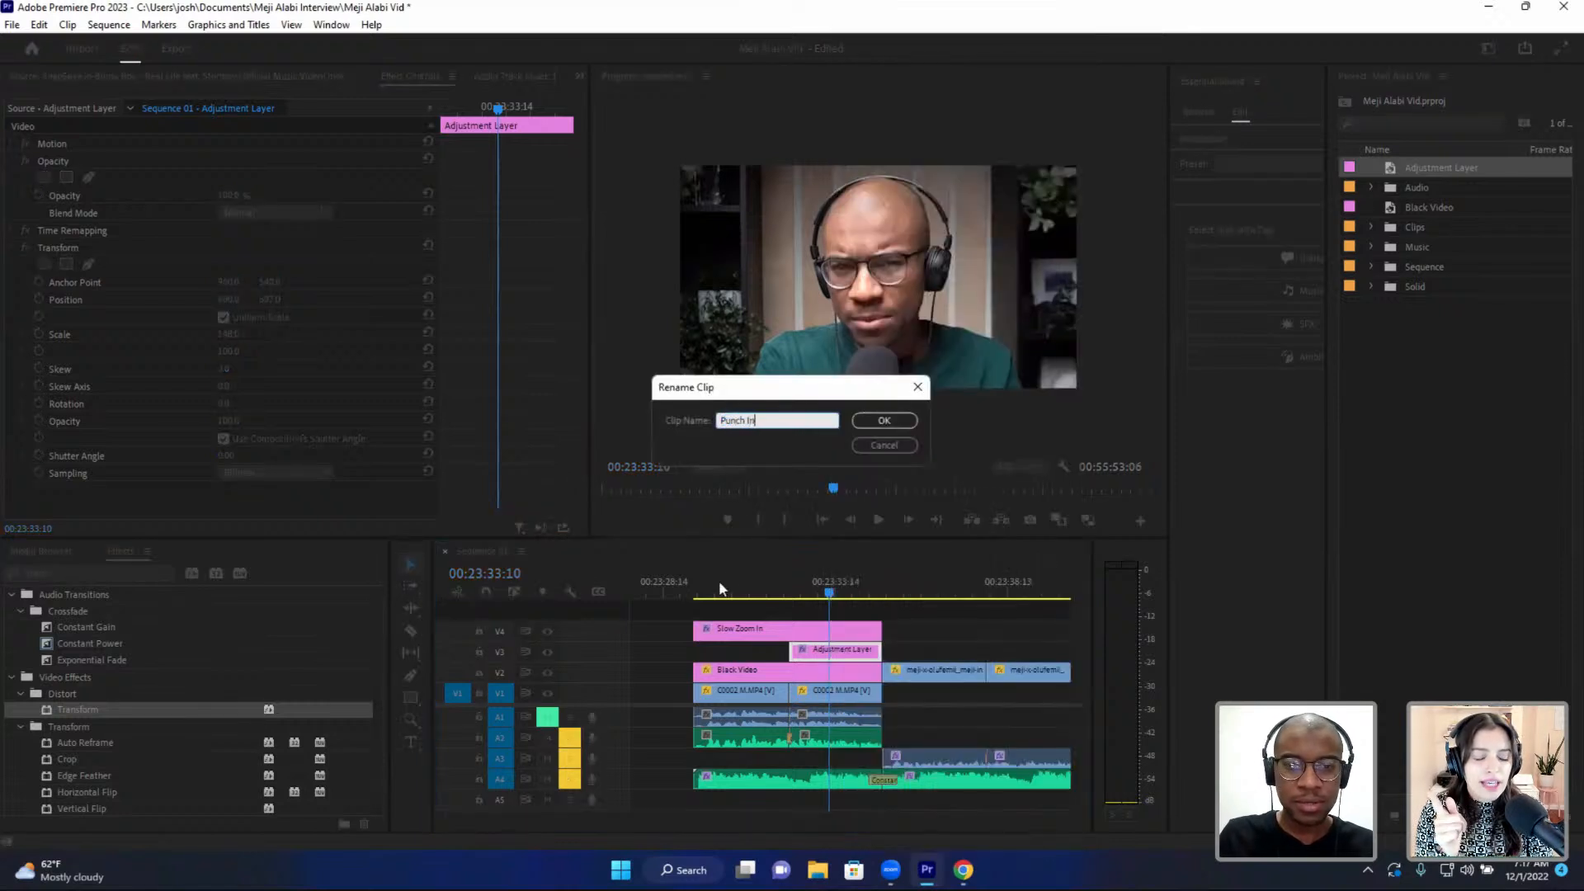
pyautogui.click(896, 424)
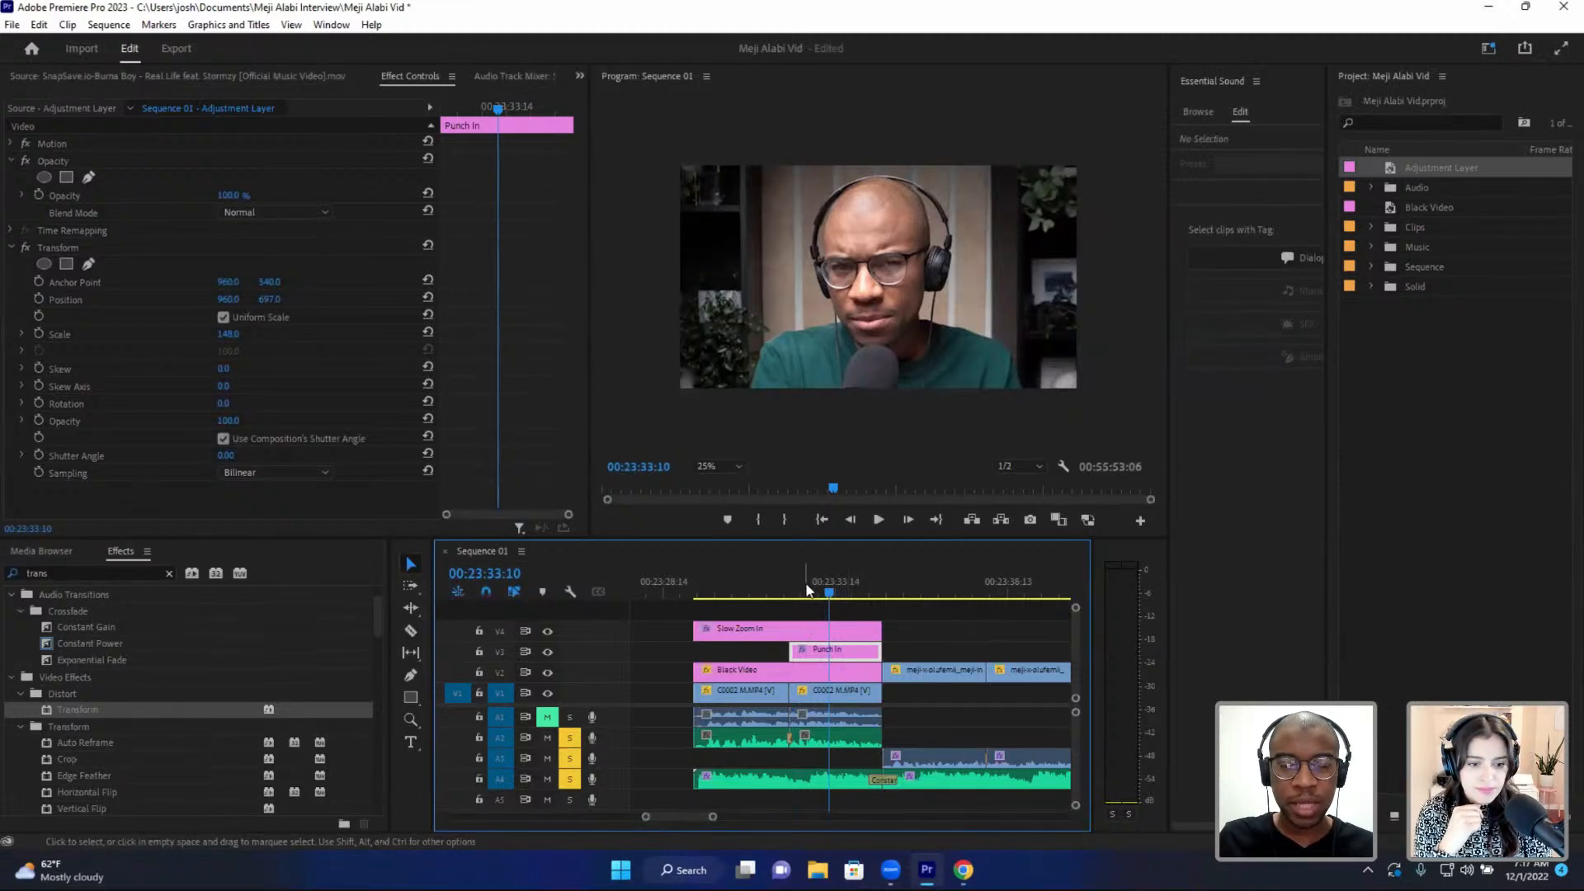
pyautogui.rightClick(845, 660)
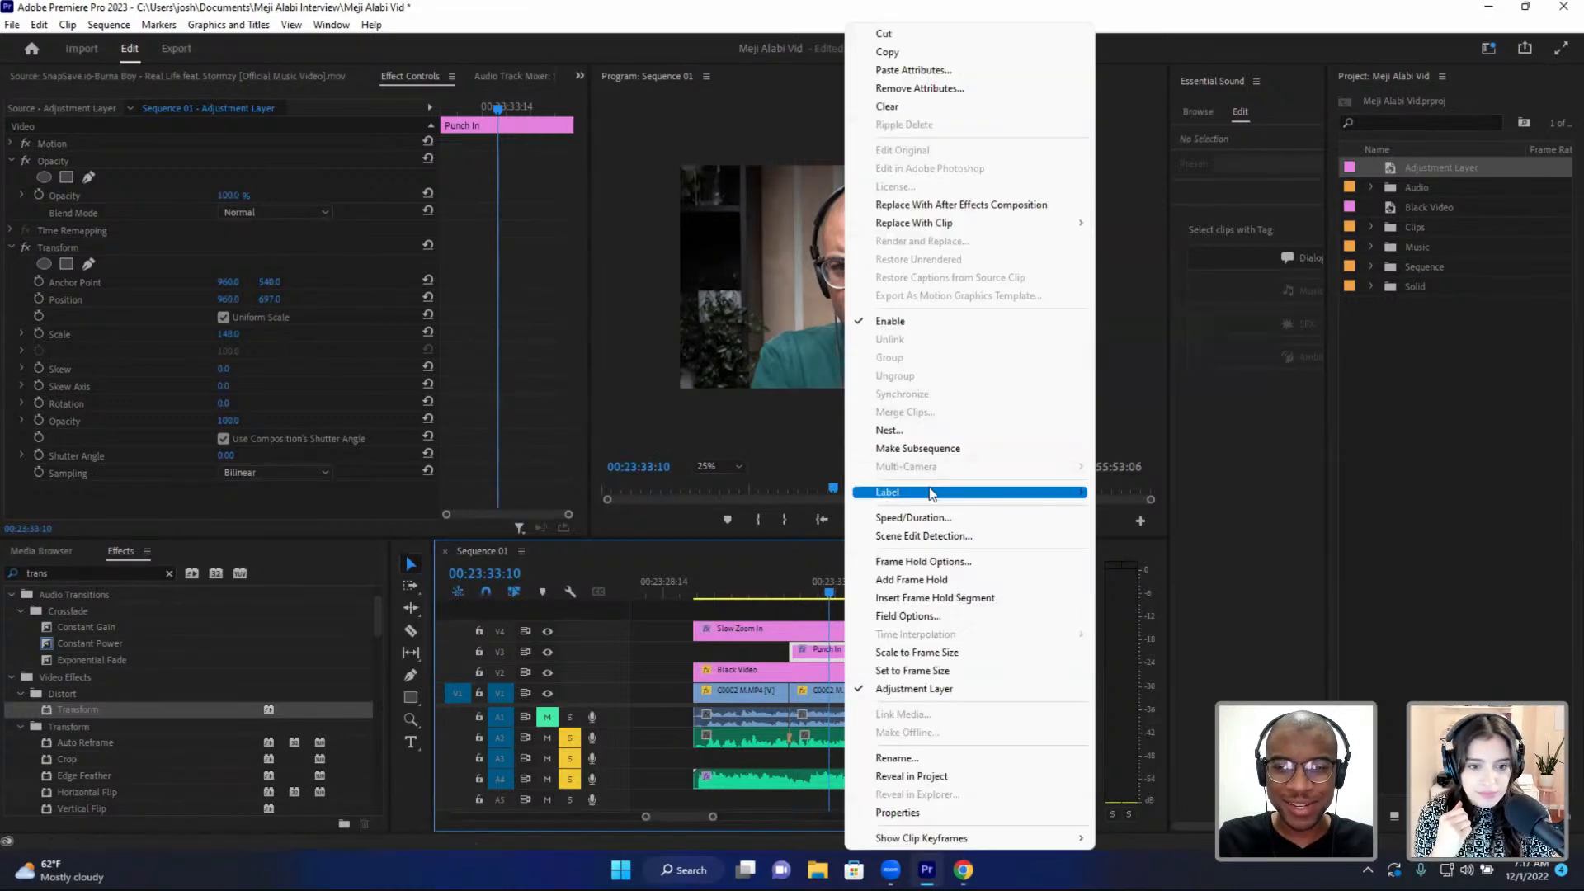
pyautogui.moveTo(949, 495)
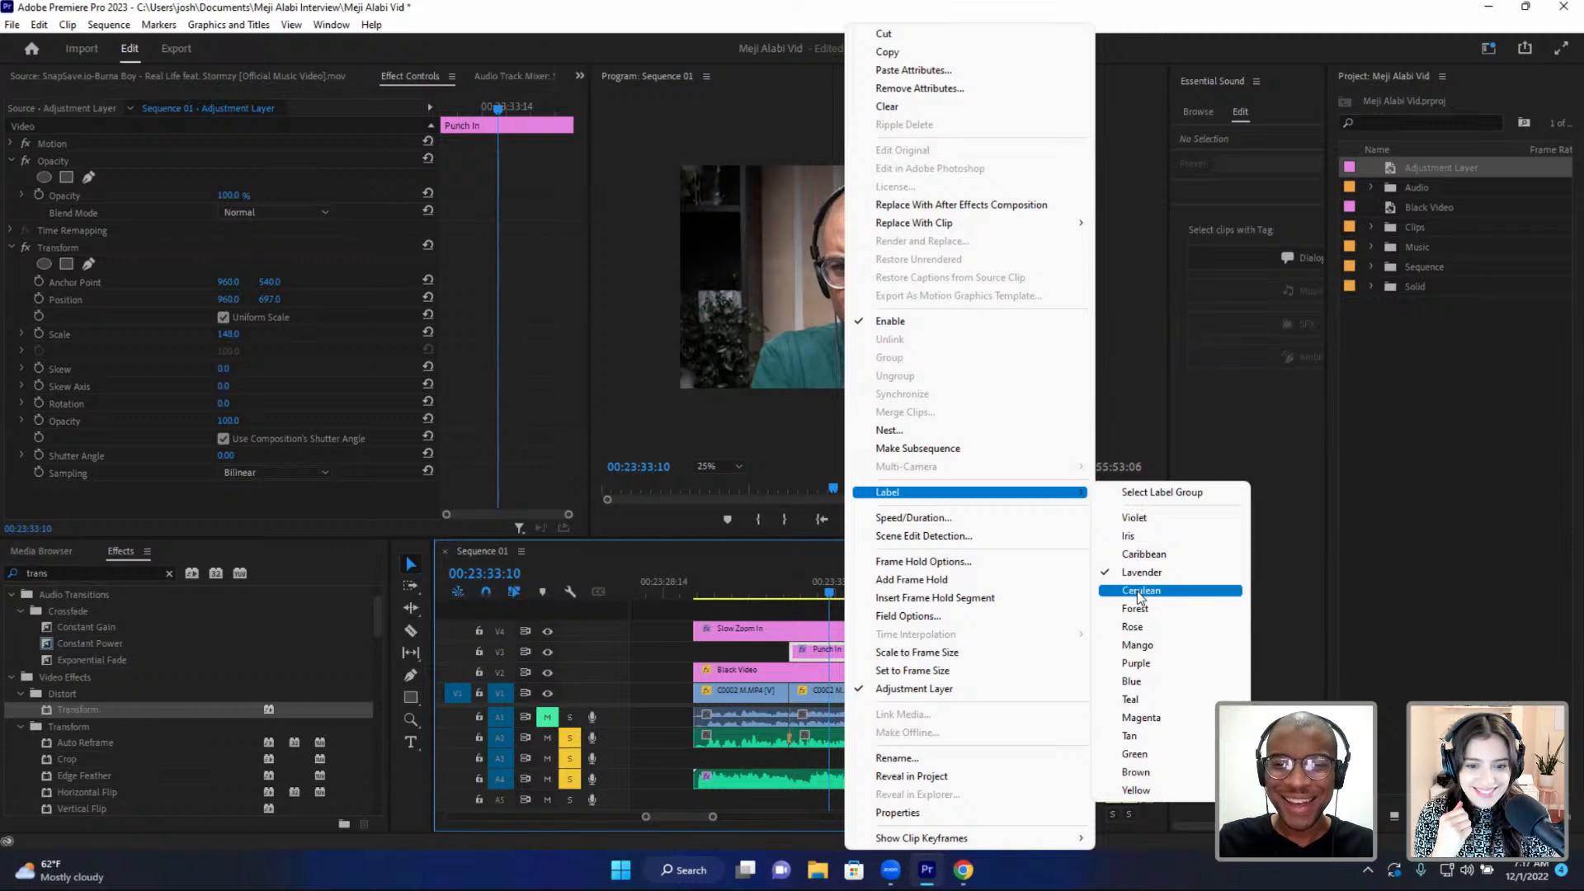
pyautogui.click(776, 568)
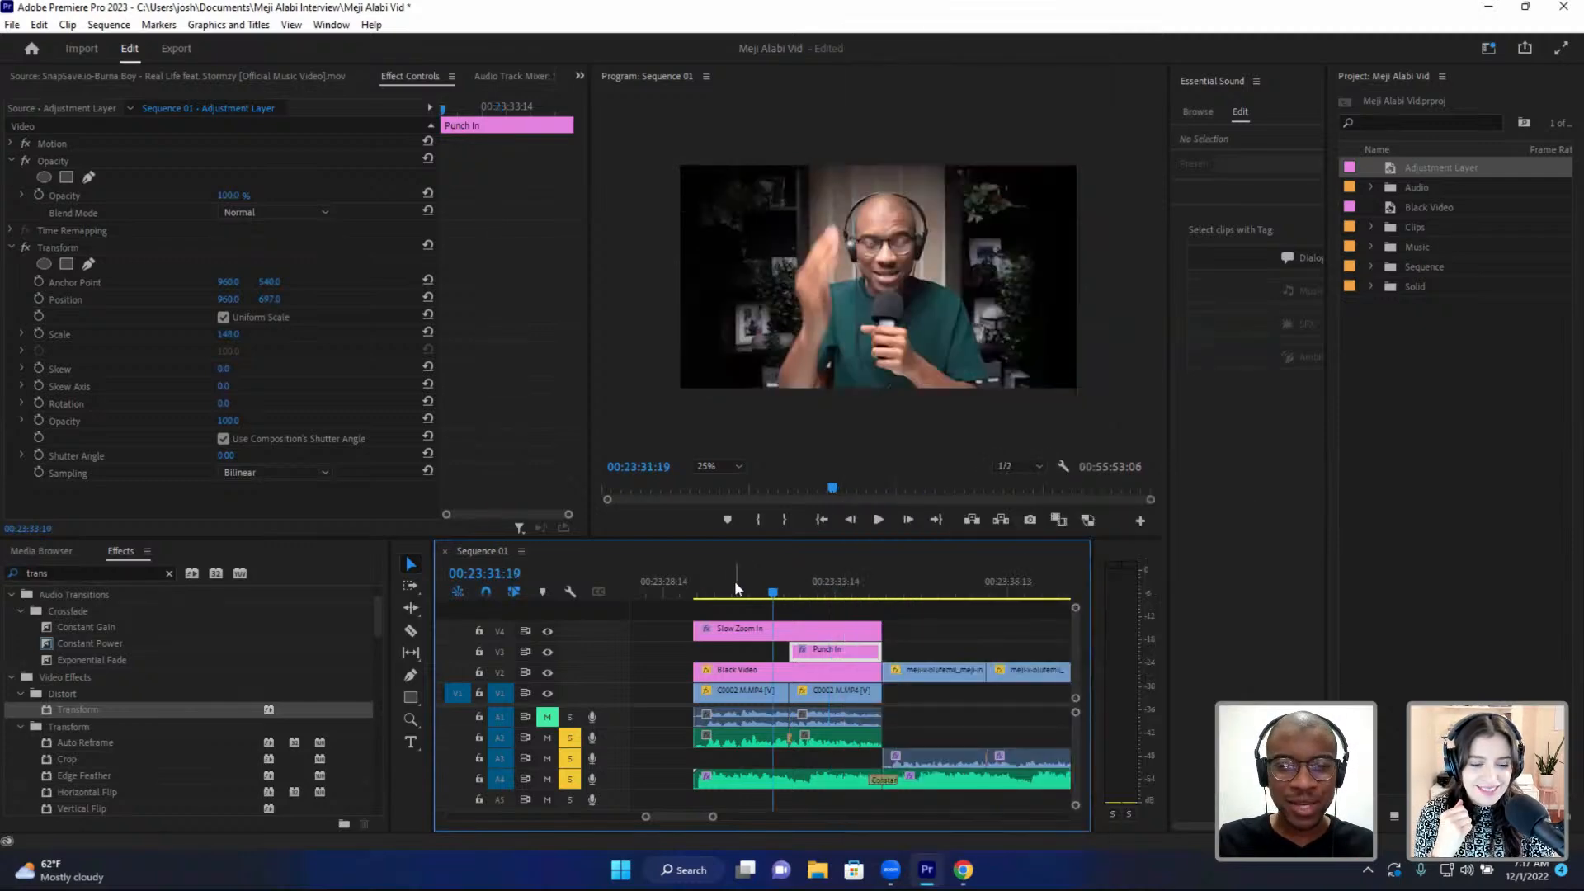
# - Play back the cut into the Punch In clip and reduce its Transform to scale 114 and position 960, 566
pyautogui.click(720, 587)
pyautogui.press('space')
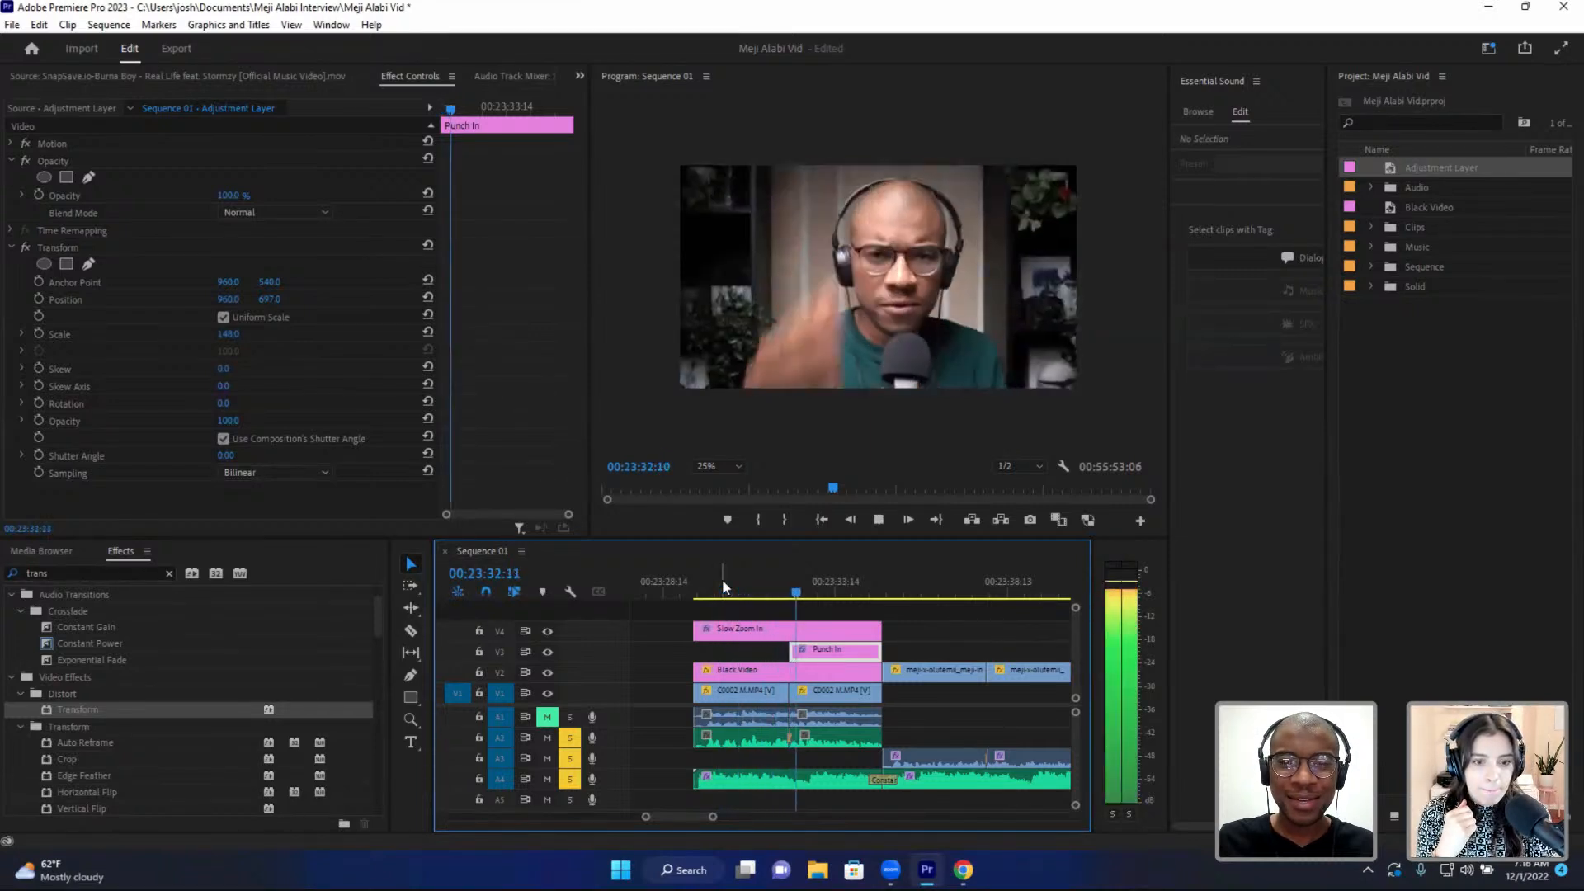
pyautogui.press('space')
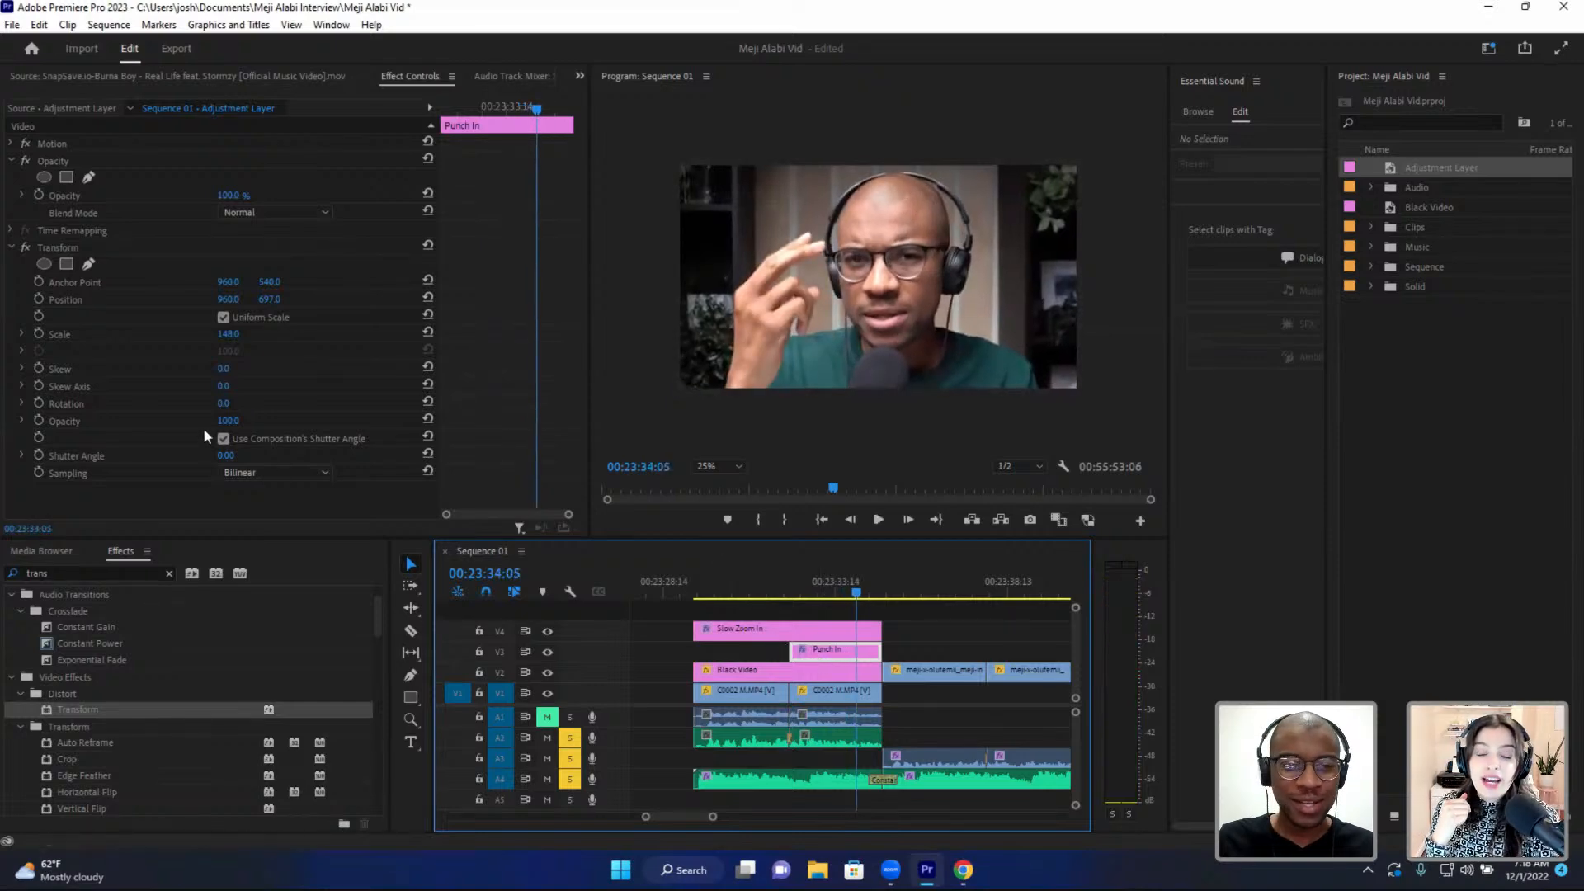
pyautogui.moveTo(229, 334); pyautogui.dragTo(206, 300)
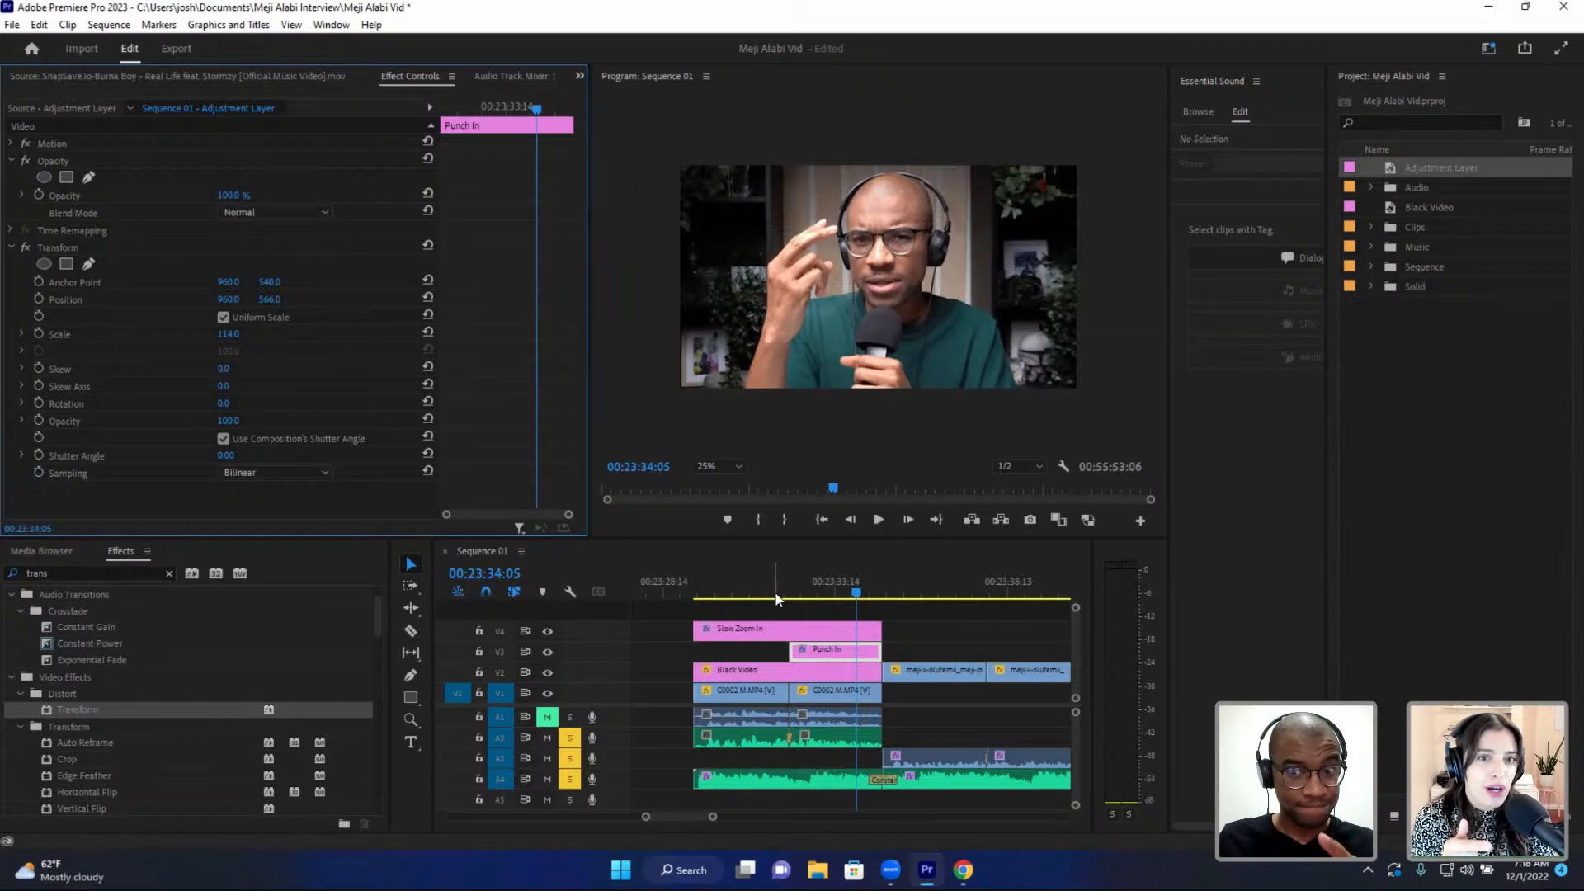
# - Play the section from 00:23:29:14 in a maximised Program monitor with the zoom level set to Fit, and restore the layout
pyautogui.scroll(2, 754, 603)
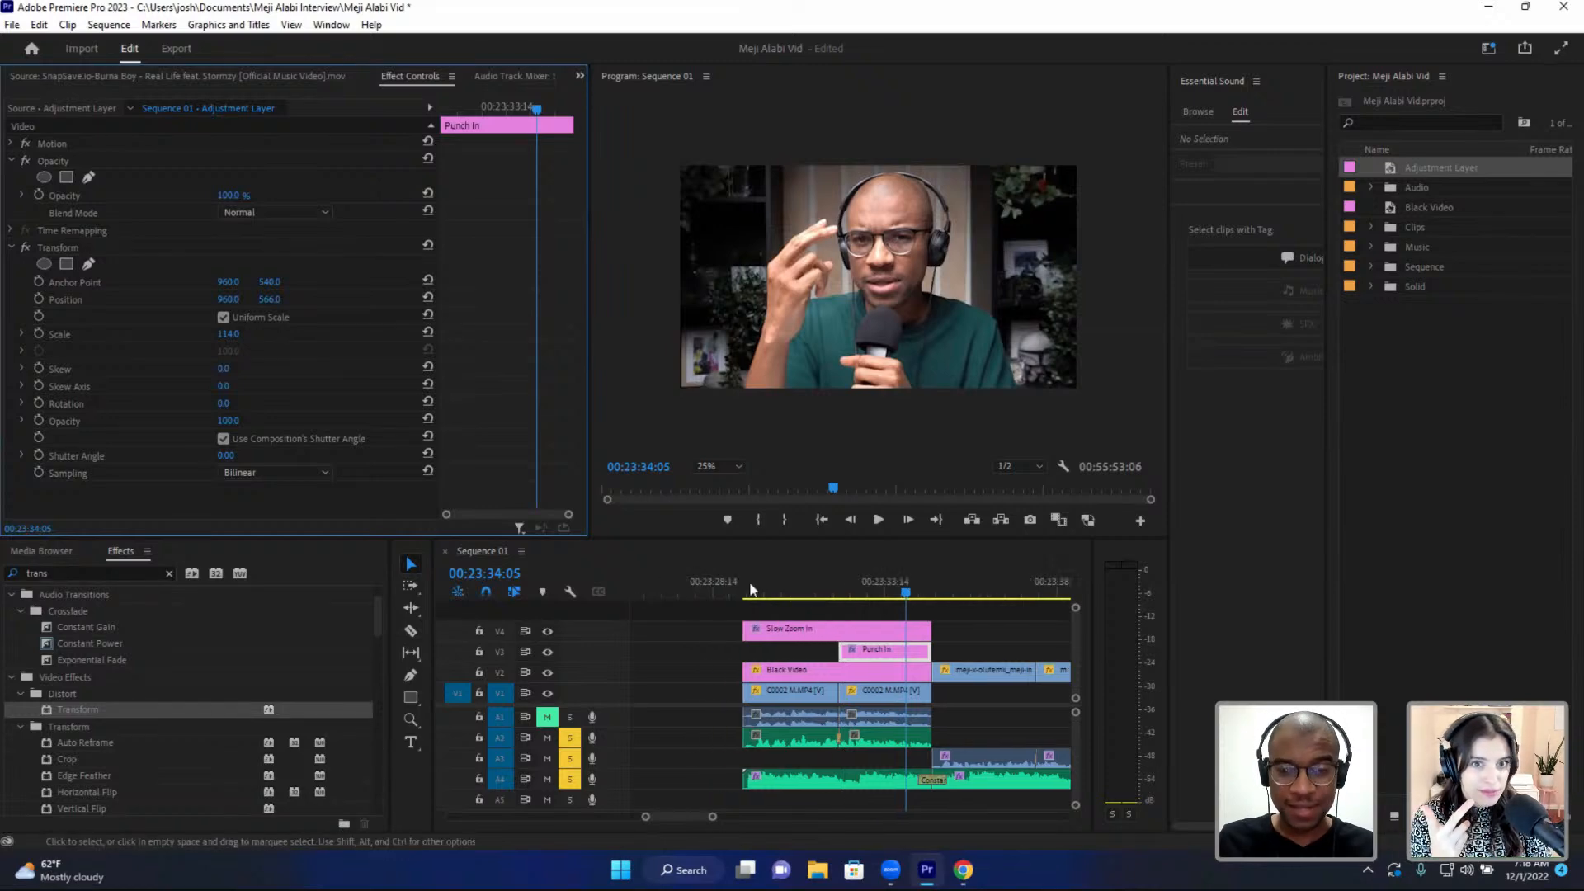
pyautogui.click(749, 584)
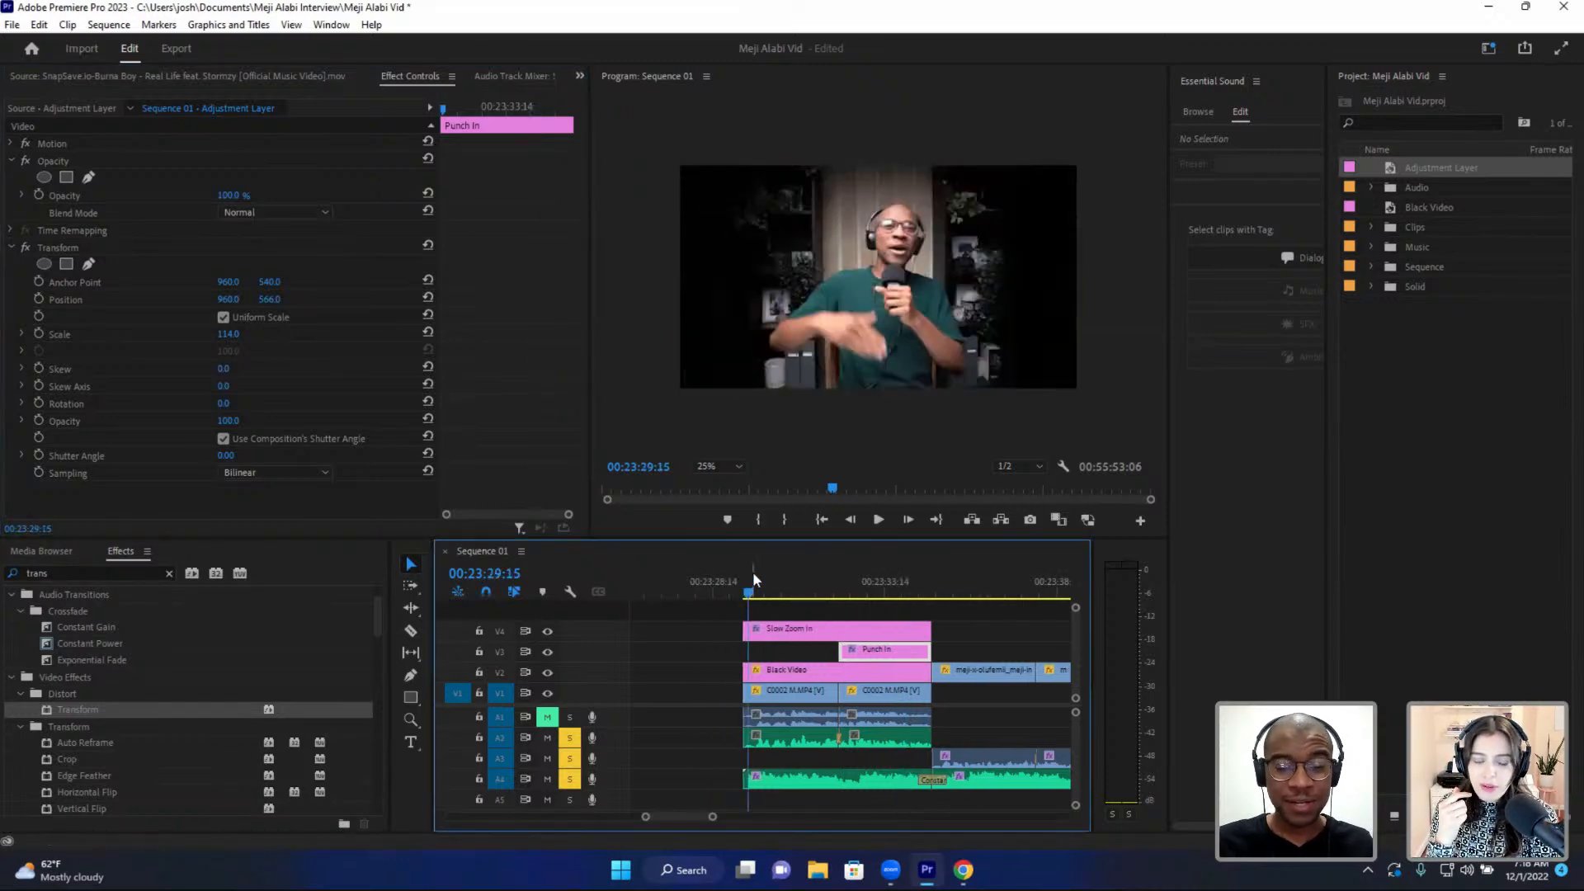
pyautogui.press('Left')
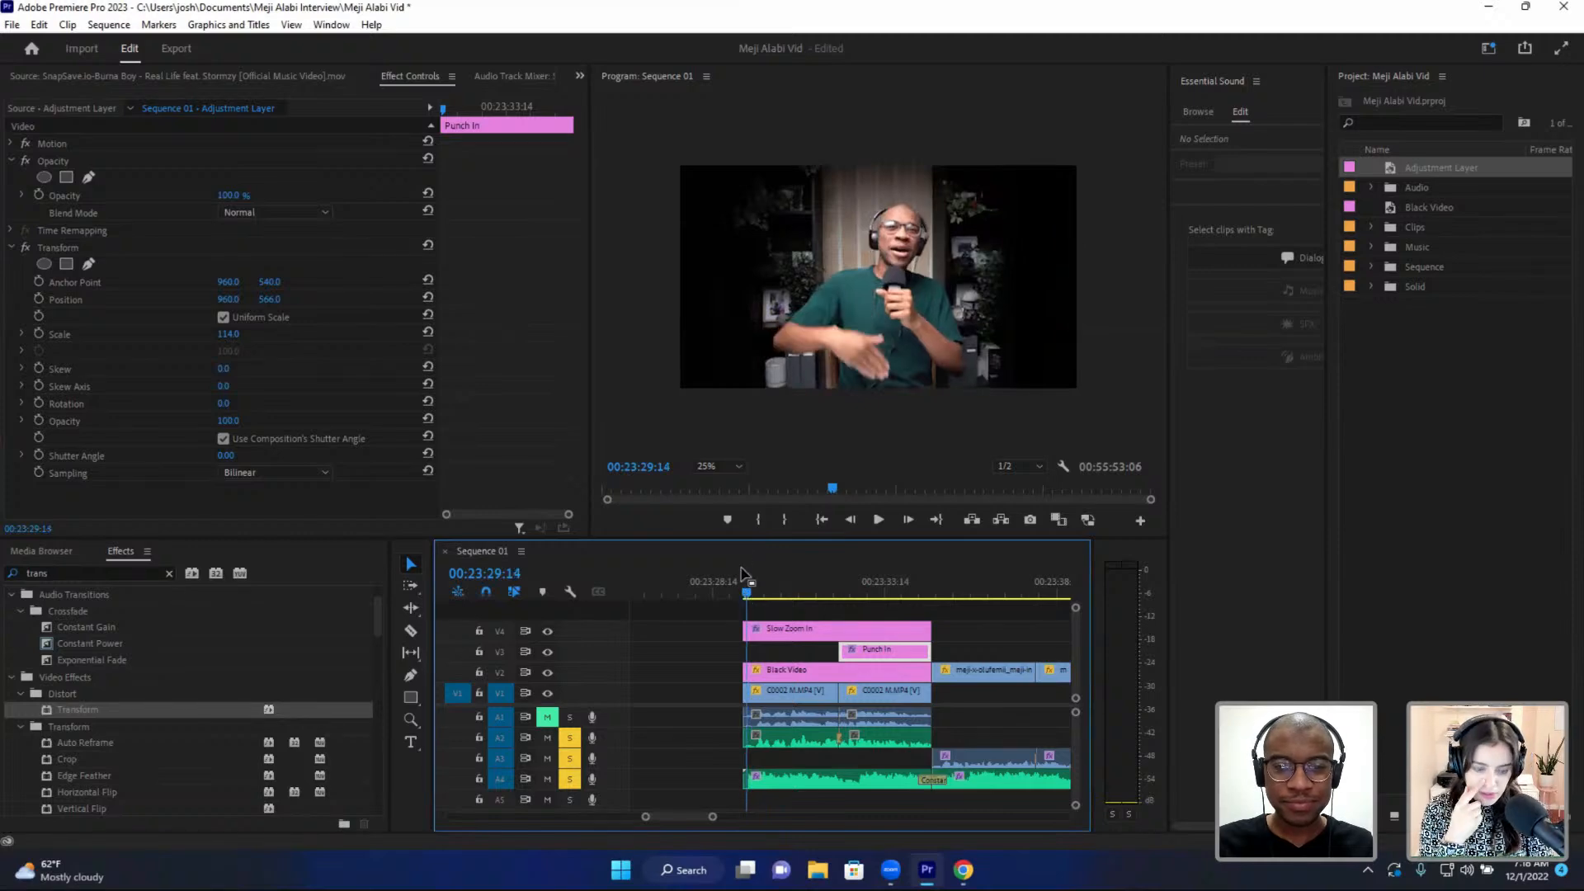
pyautogui.click(676, 433)
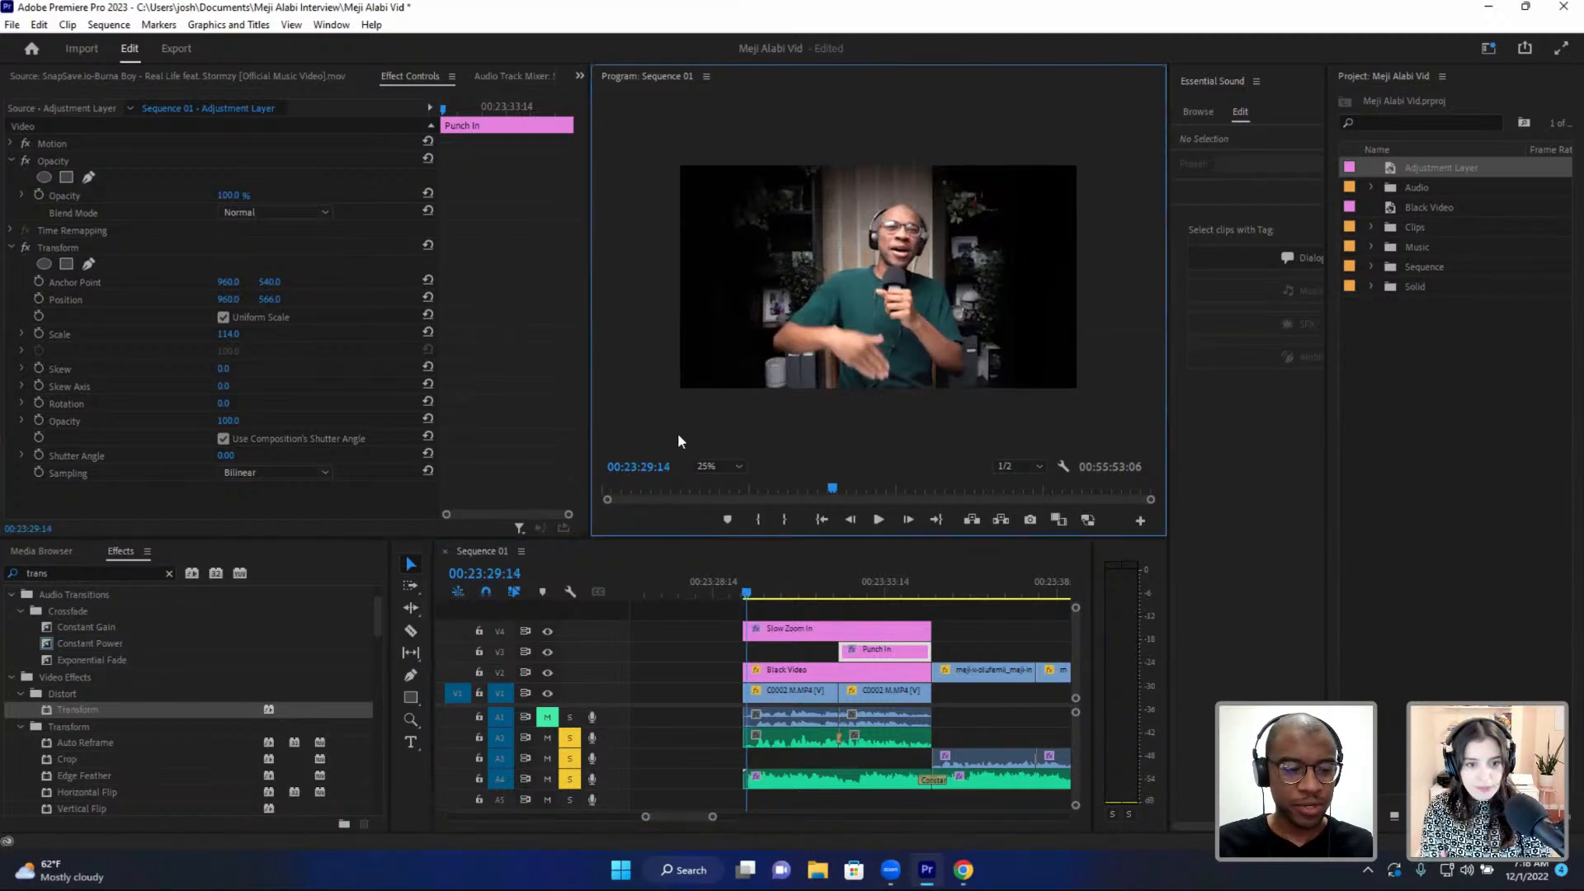
pyautogui.press('`')
pyautogui.click(140, 764)
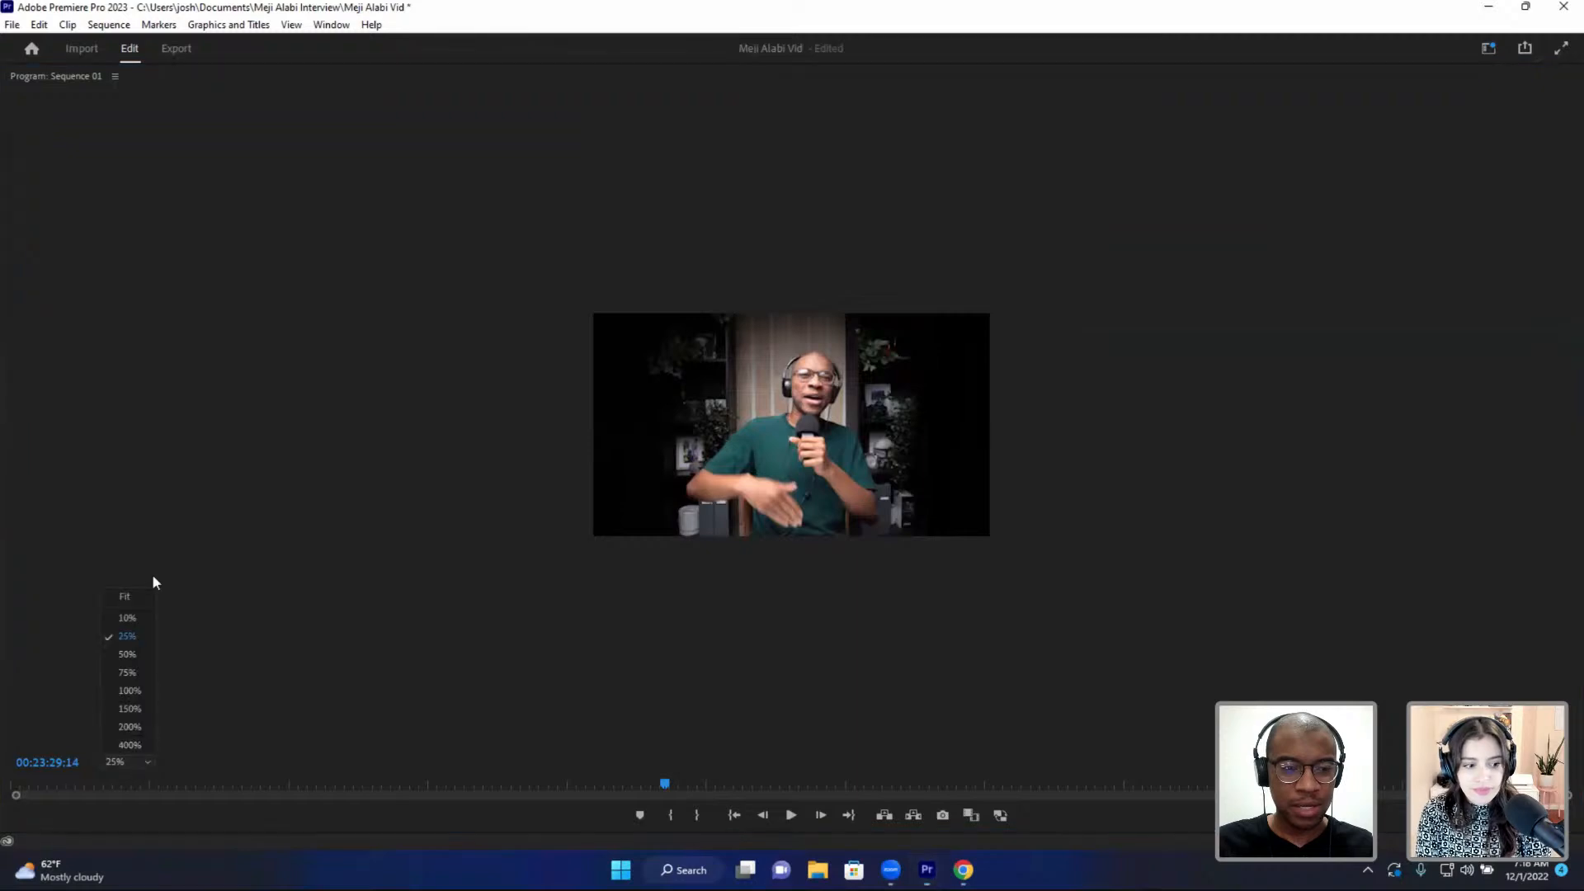
pyautogui.click(130, 596)
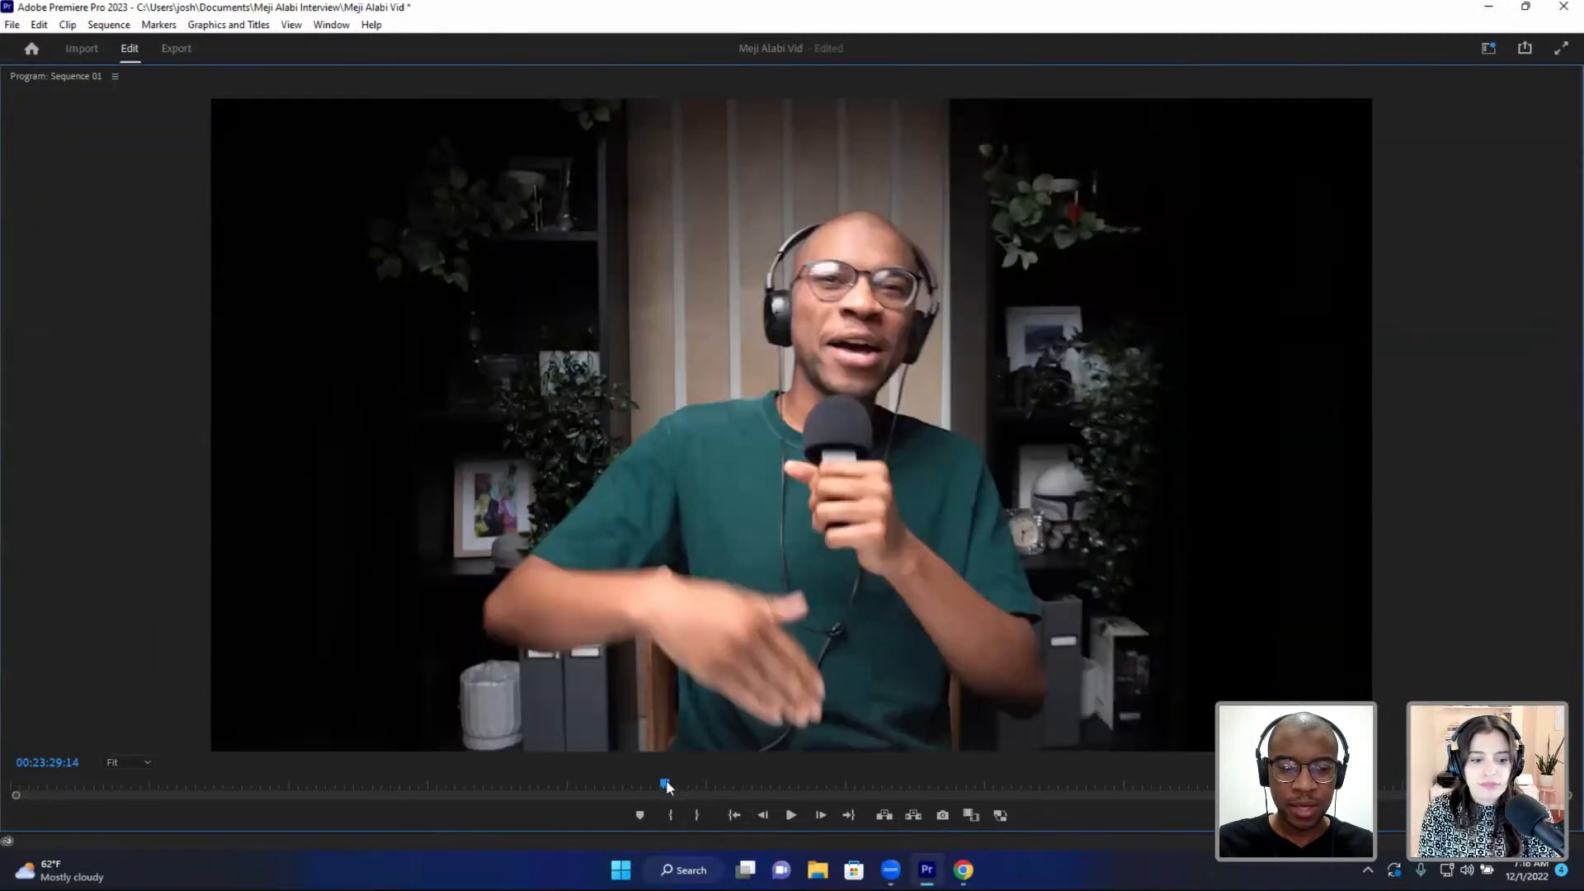
pyautogui.press('space')
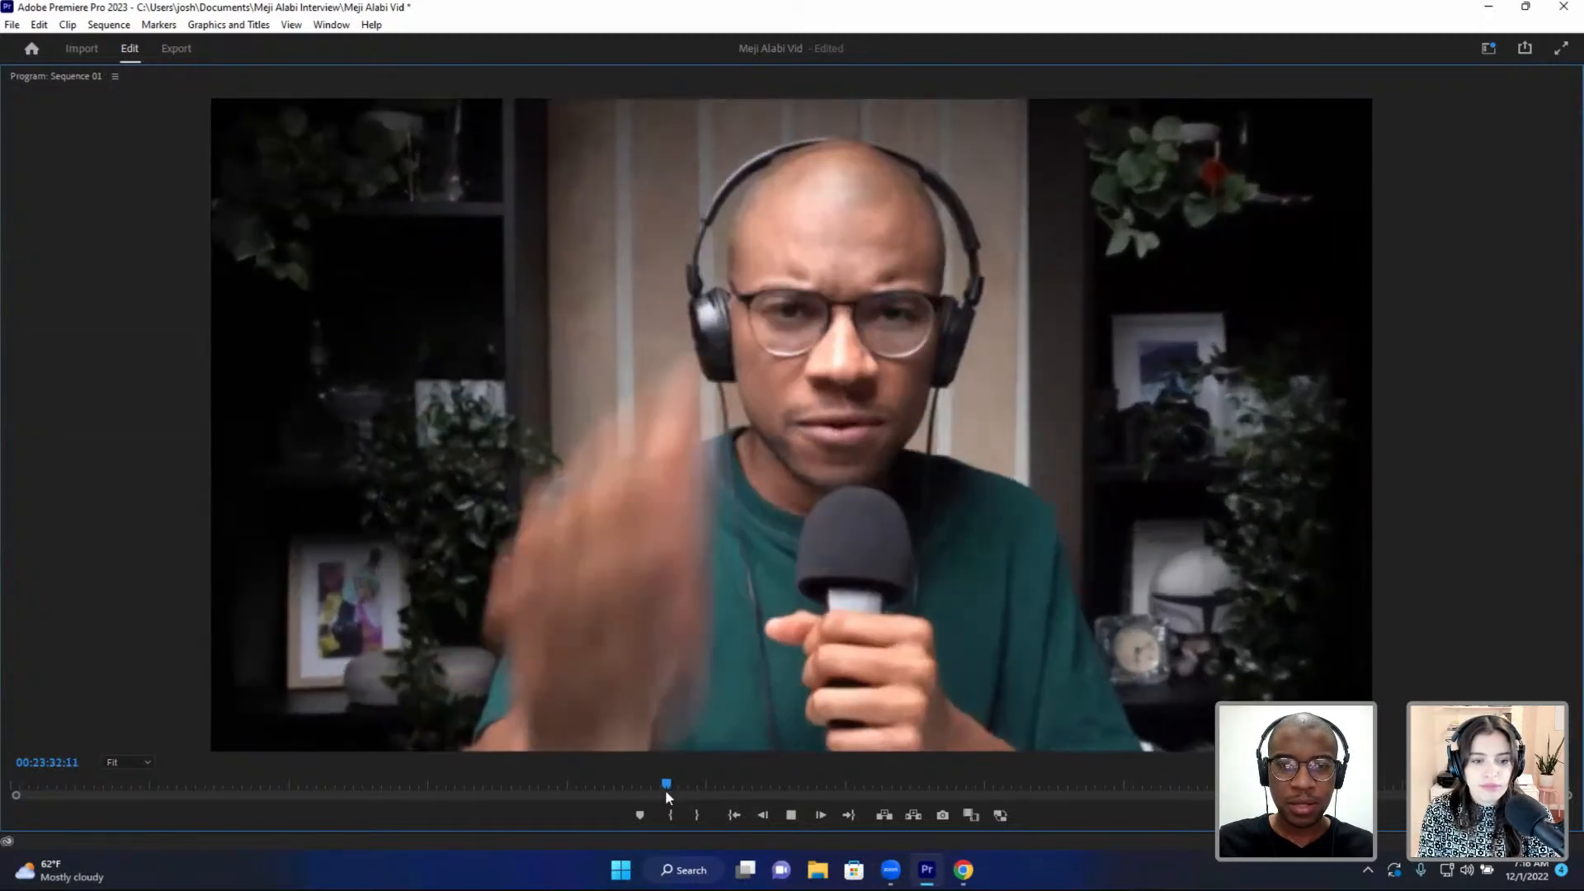
pyautogui.press('space')
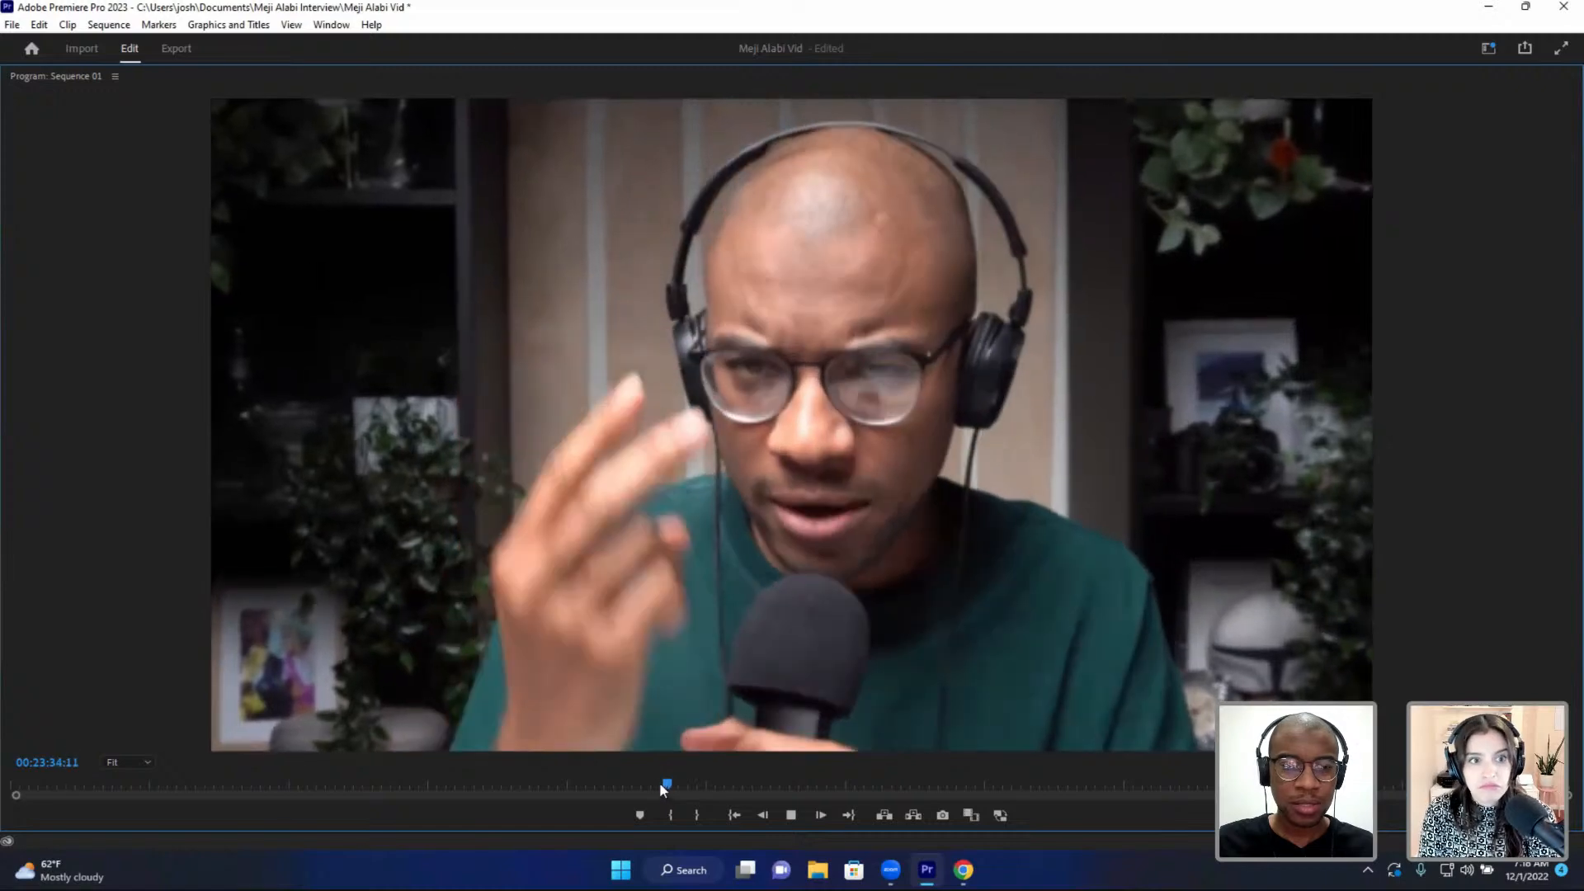
pyautogui.press('`')
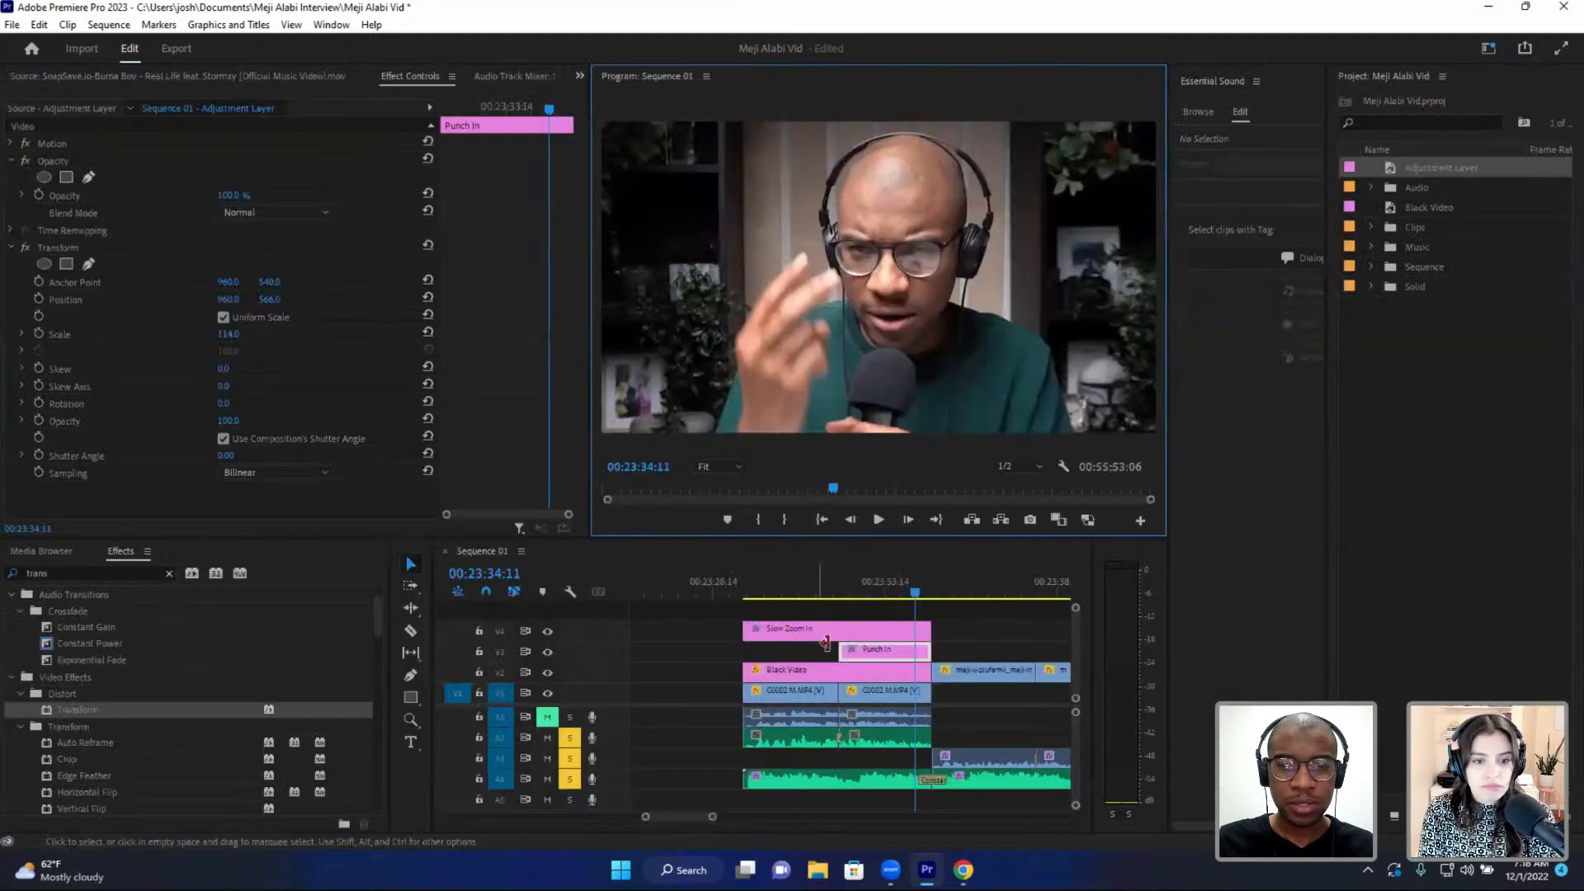
# - At 00:23:32:14, set the Punch In clip's Transform to scale 172 and position 960, 777
pyautogui.click(814, 596)
pyautogui.moveTo(815, 595); pyautogui.dragTo(817, 596)
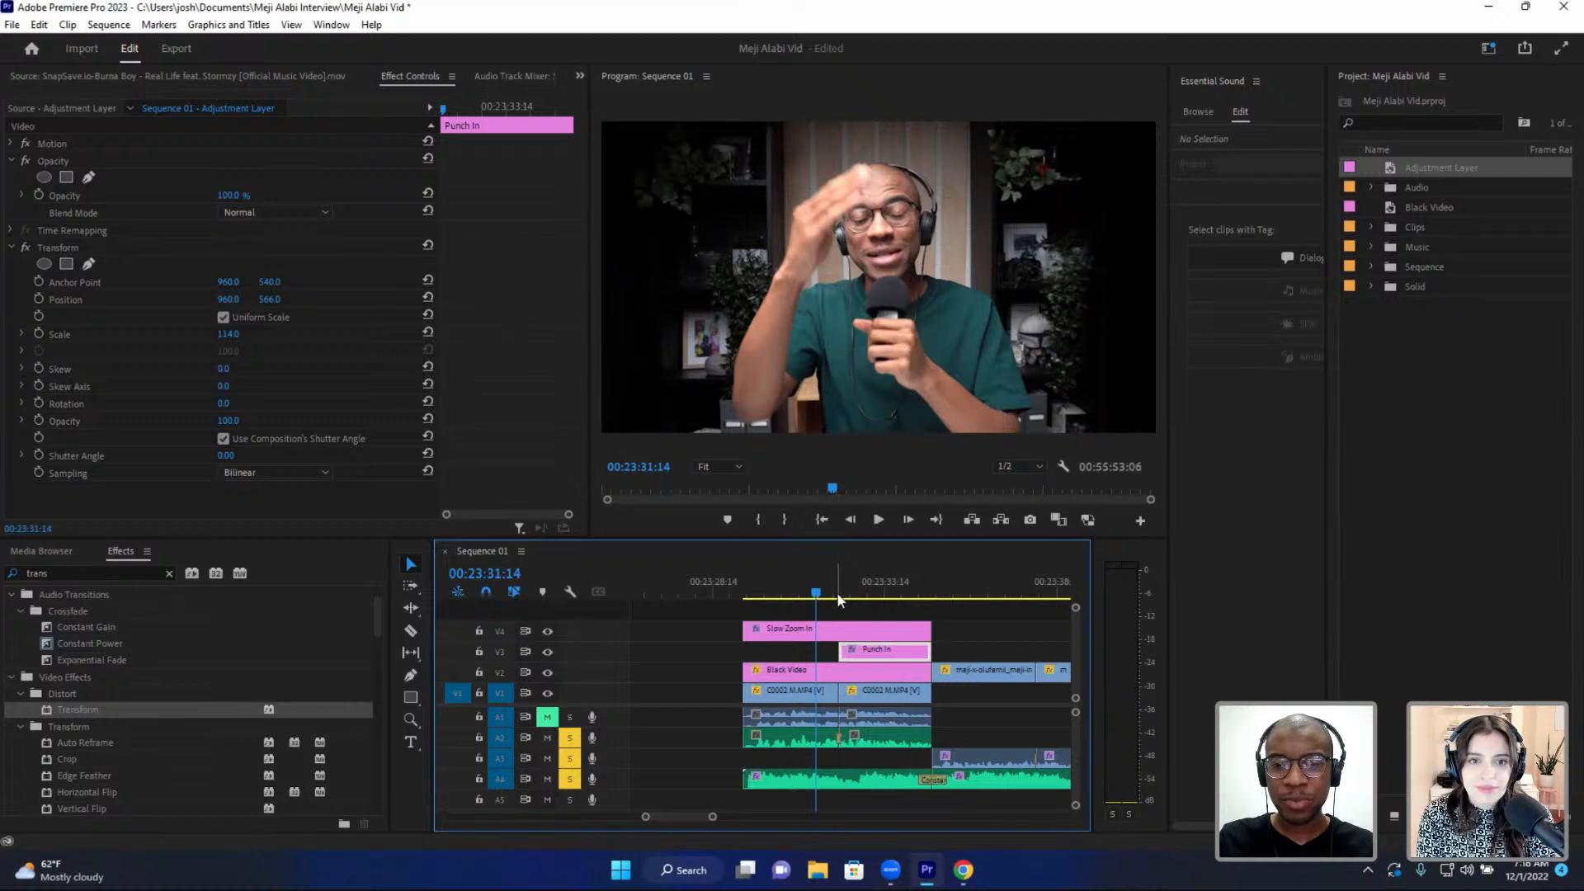
pyautogui.moveTo(817, 592); pyautogui.dragTo(850, 592)
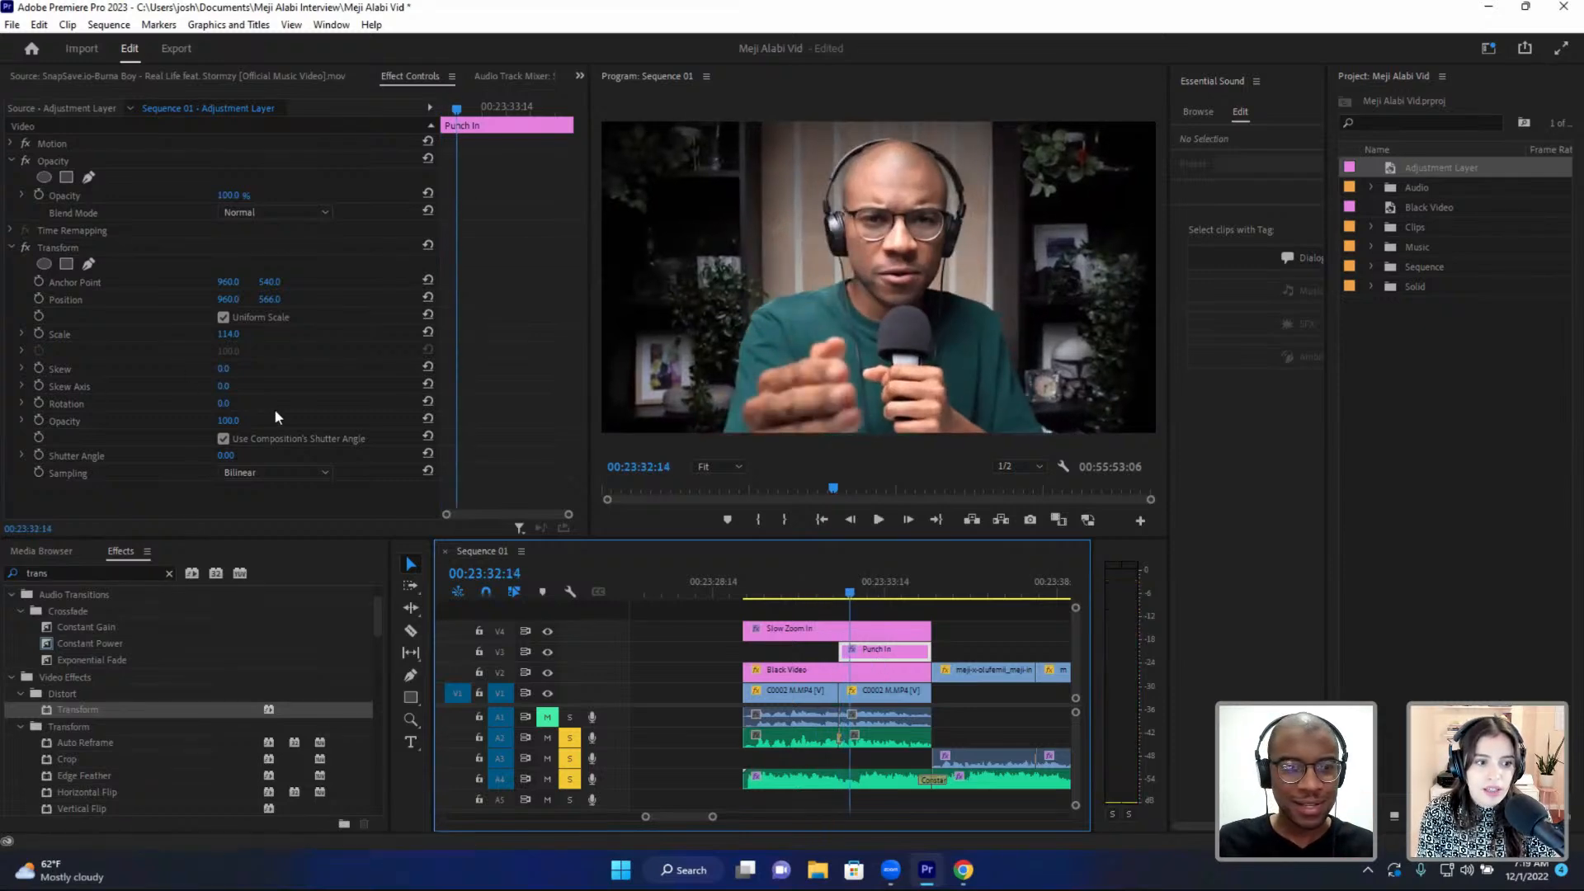
pyautogui.moveTo(219, 338); pyautogui.dragTo(327, 298)
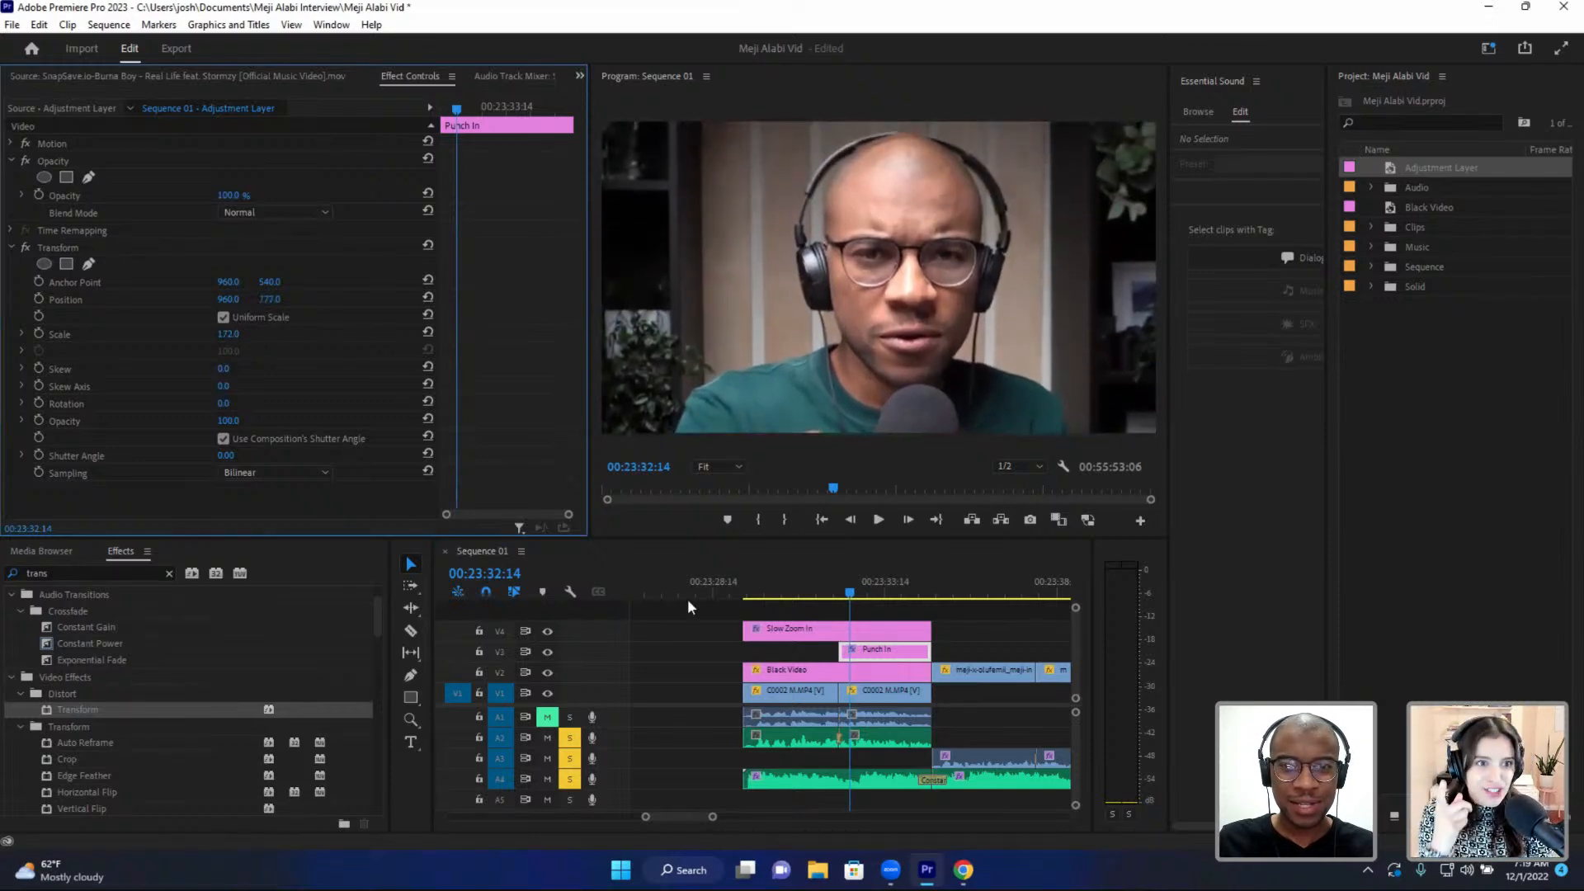
# - Play back the punch-in from 00:23:31:06 and set the Program monitor's playback resolution to Full
pyautogui.click(805, 591)
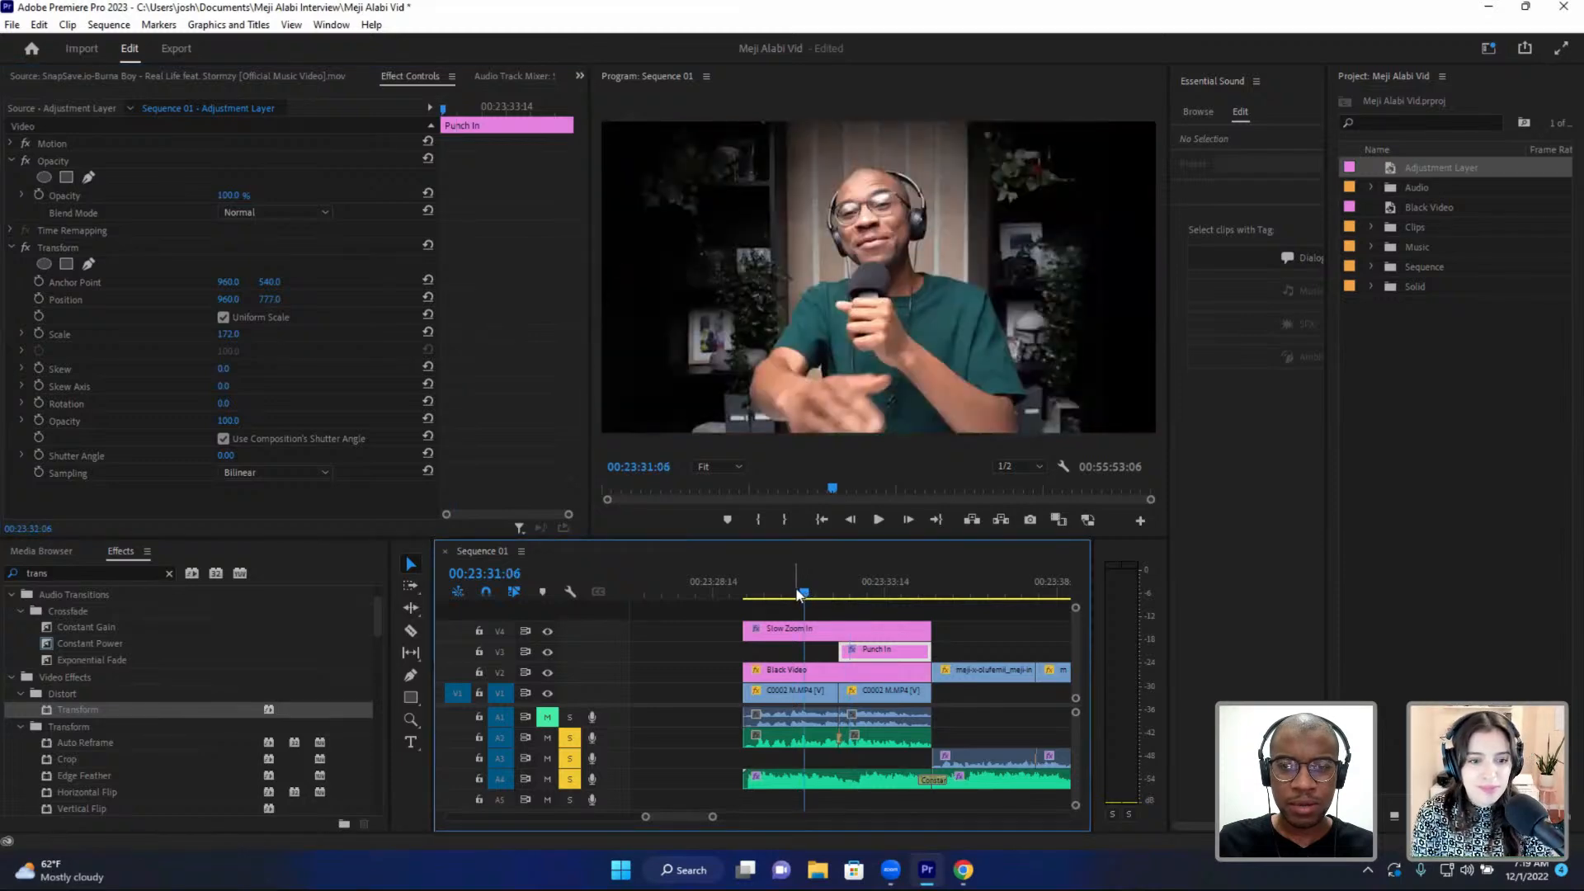
pyautogui.press('space')
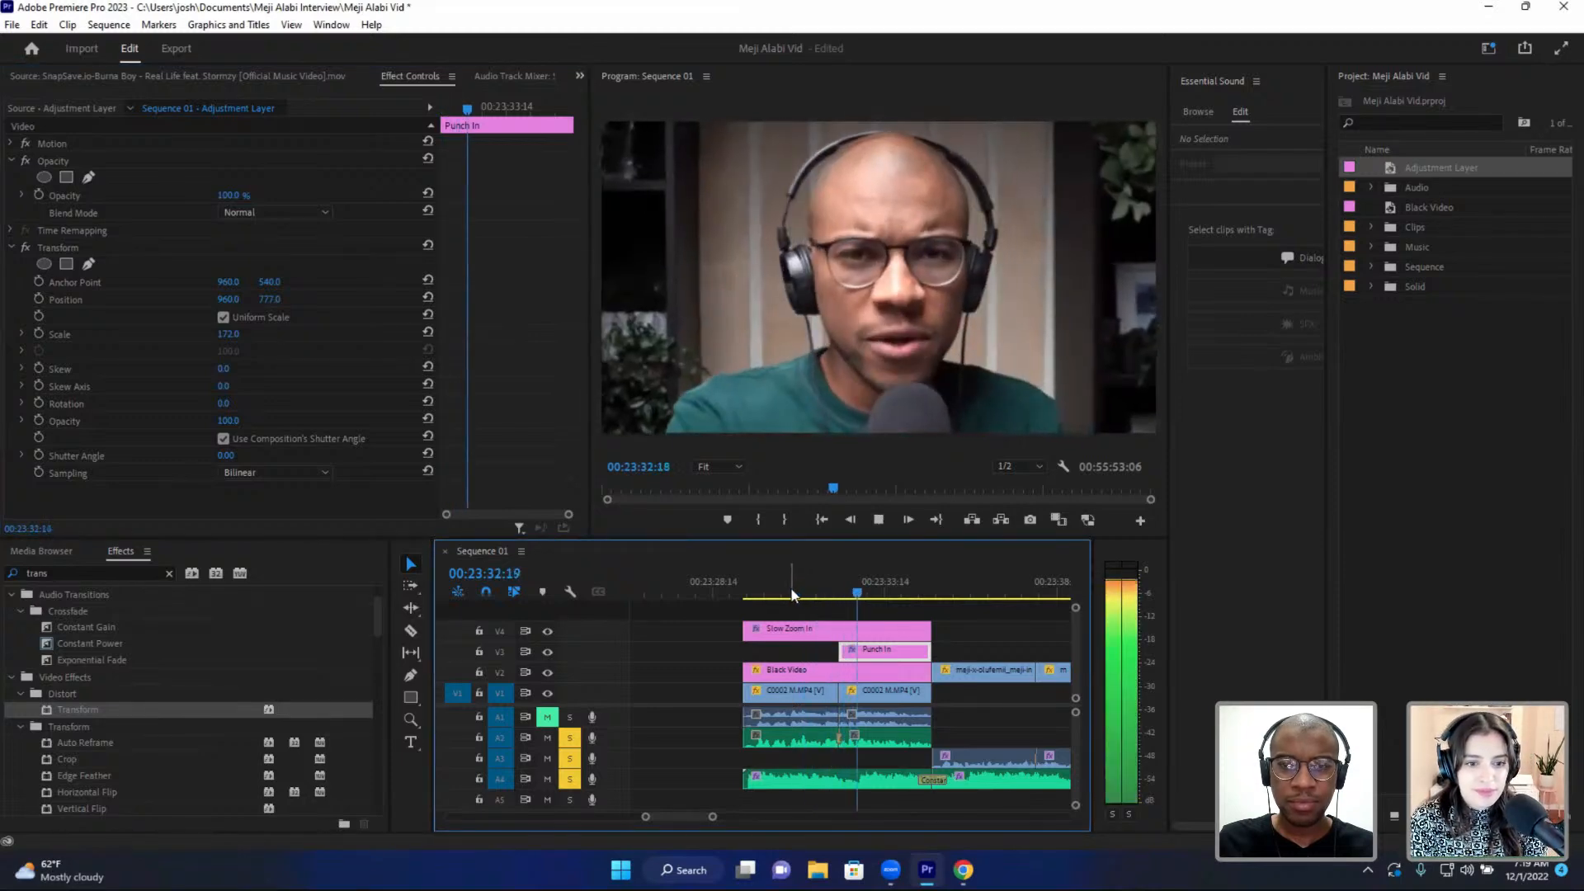
pyautogui.press('space')
pyautogui.click(1007, 468)
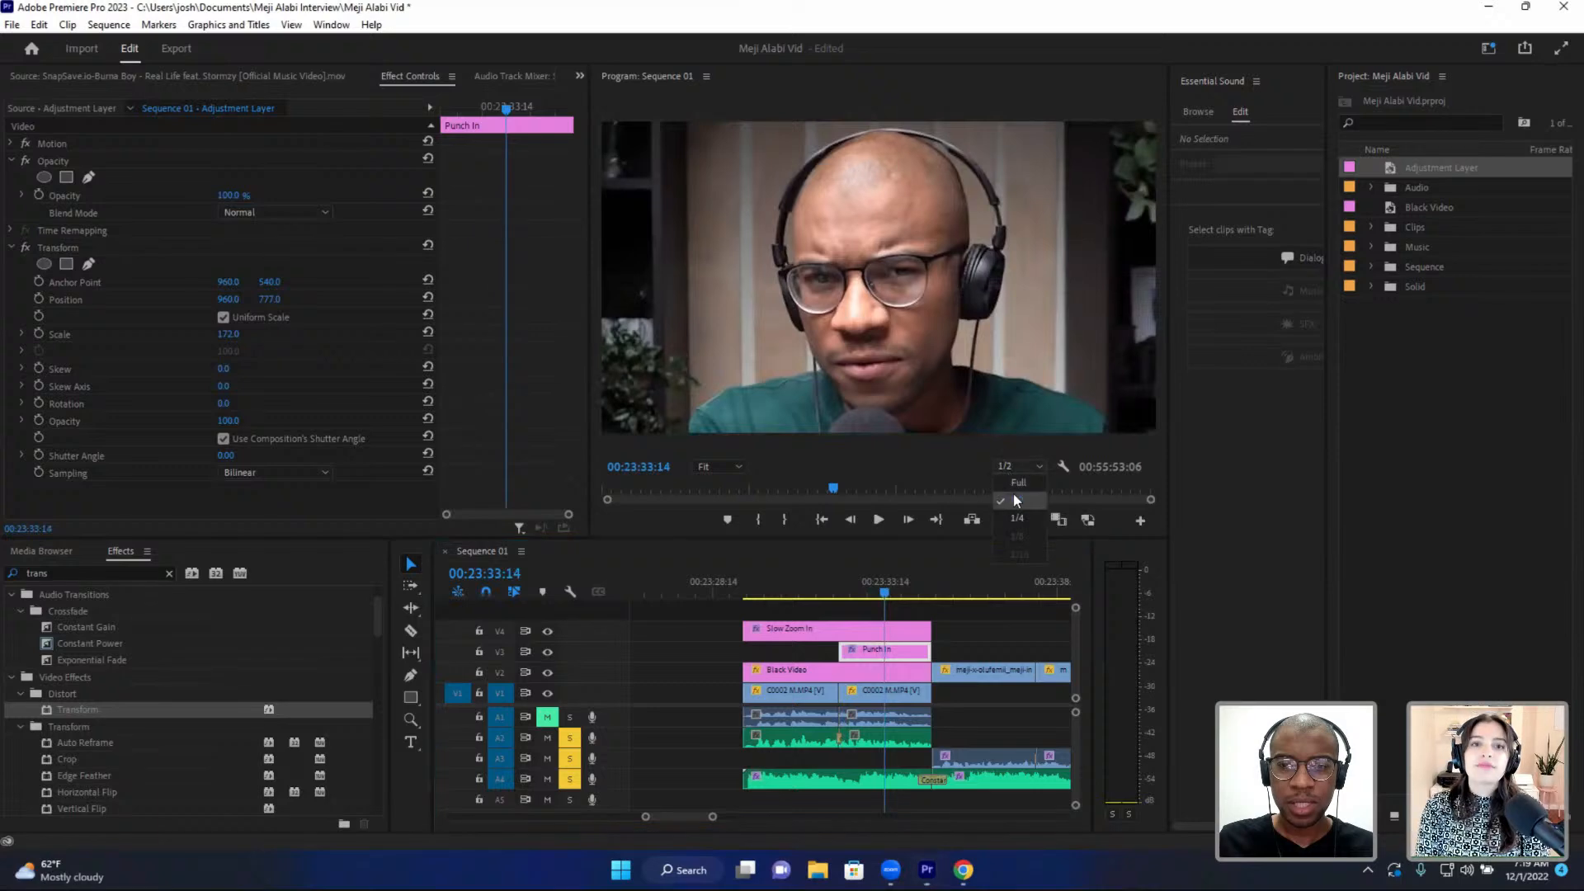
# - Mark in at 00:23:29:11 and out at 00:23:36:05, and render the sequence between these points
pyautogui.click(745, 586)
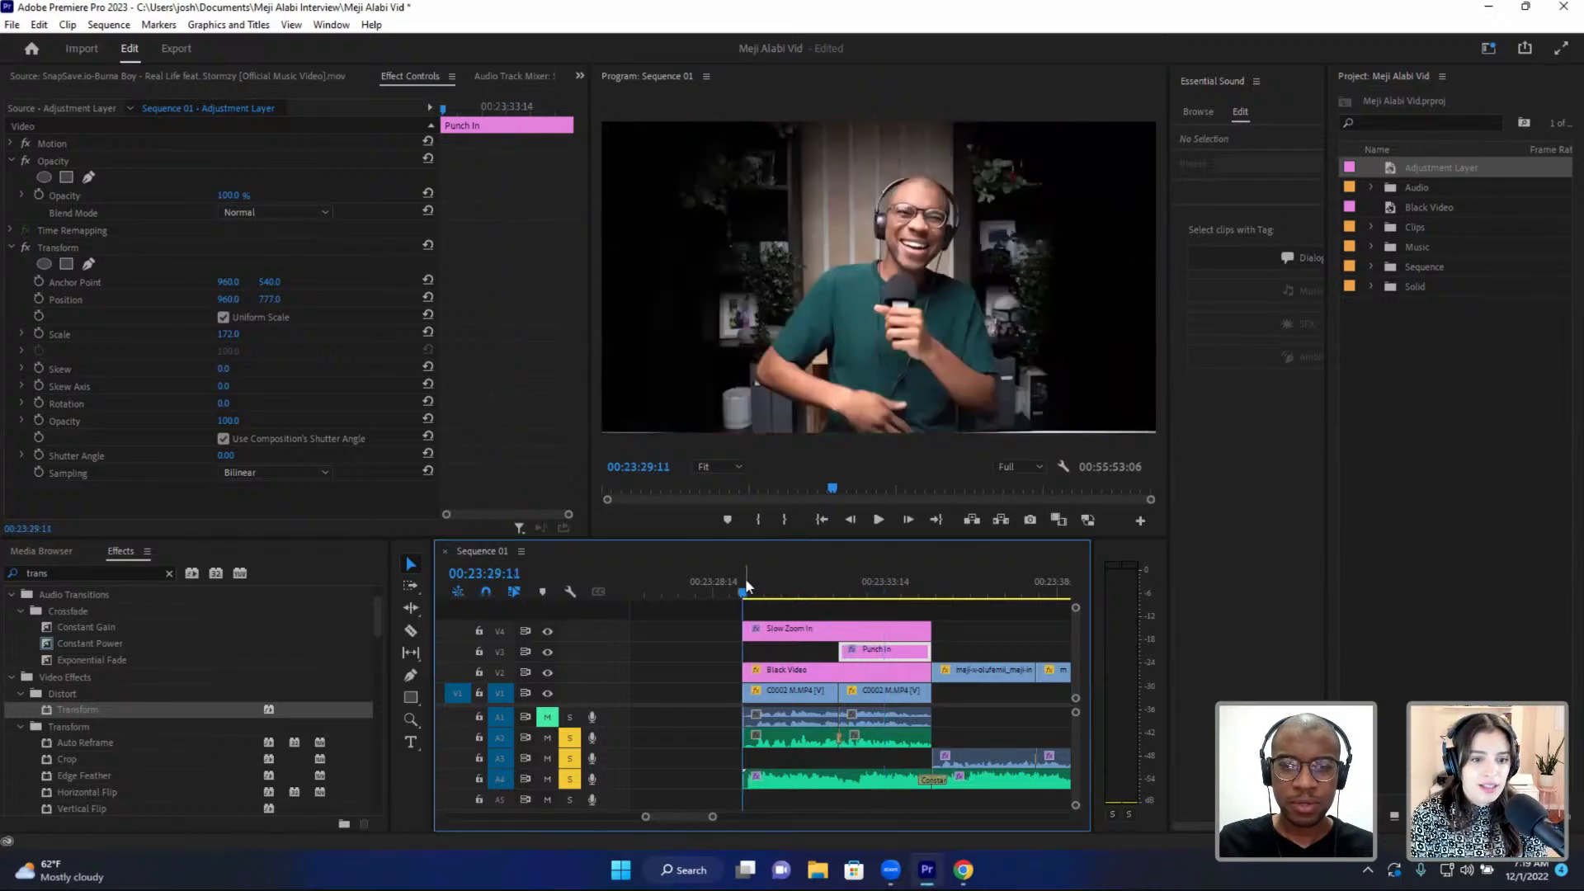
pyautogui.press('i')
pyautogui.click(973, 576)
pyautogui.press('o')
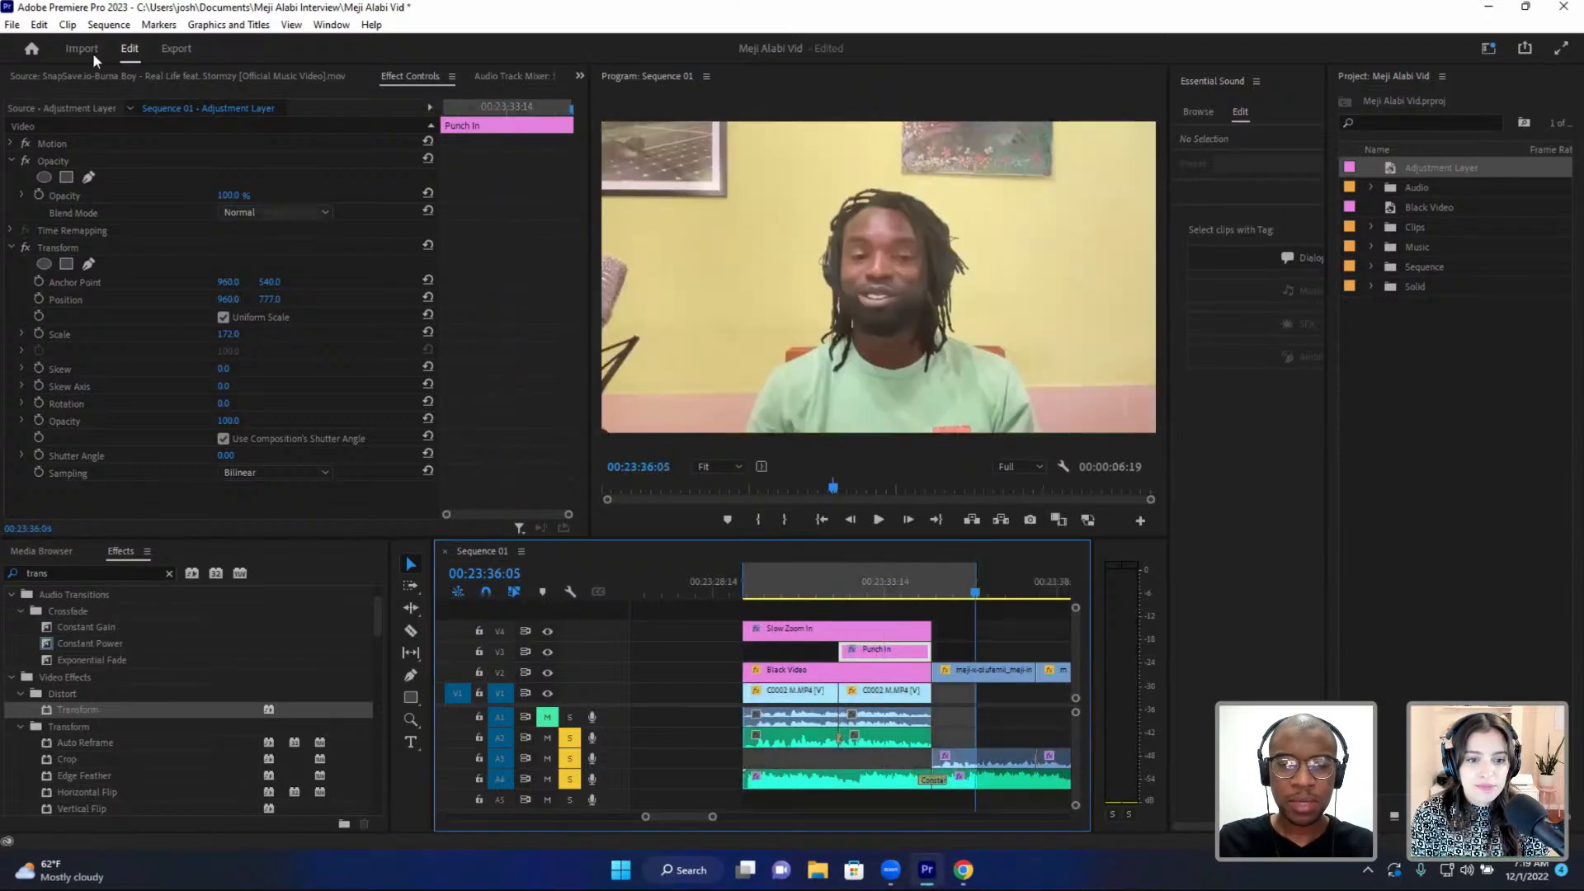
pyautogui.click(109, 25)
pyautogui.click(136, 87)
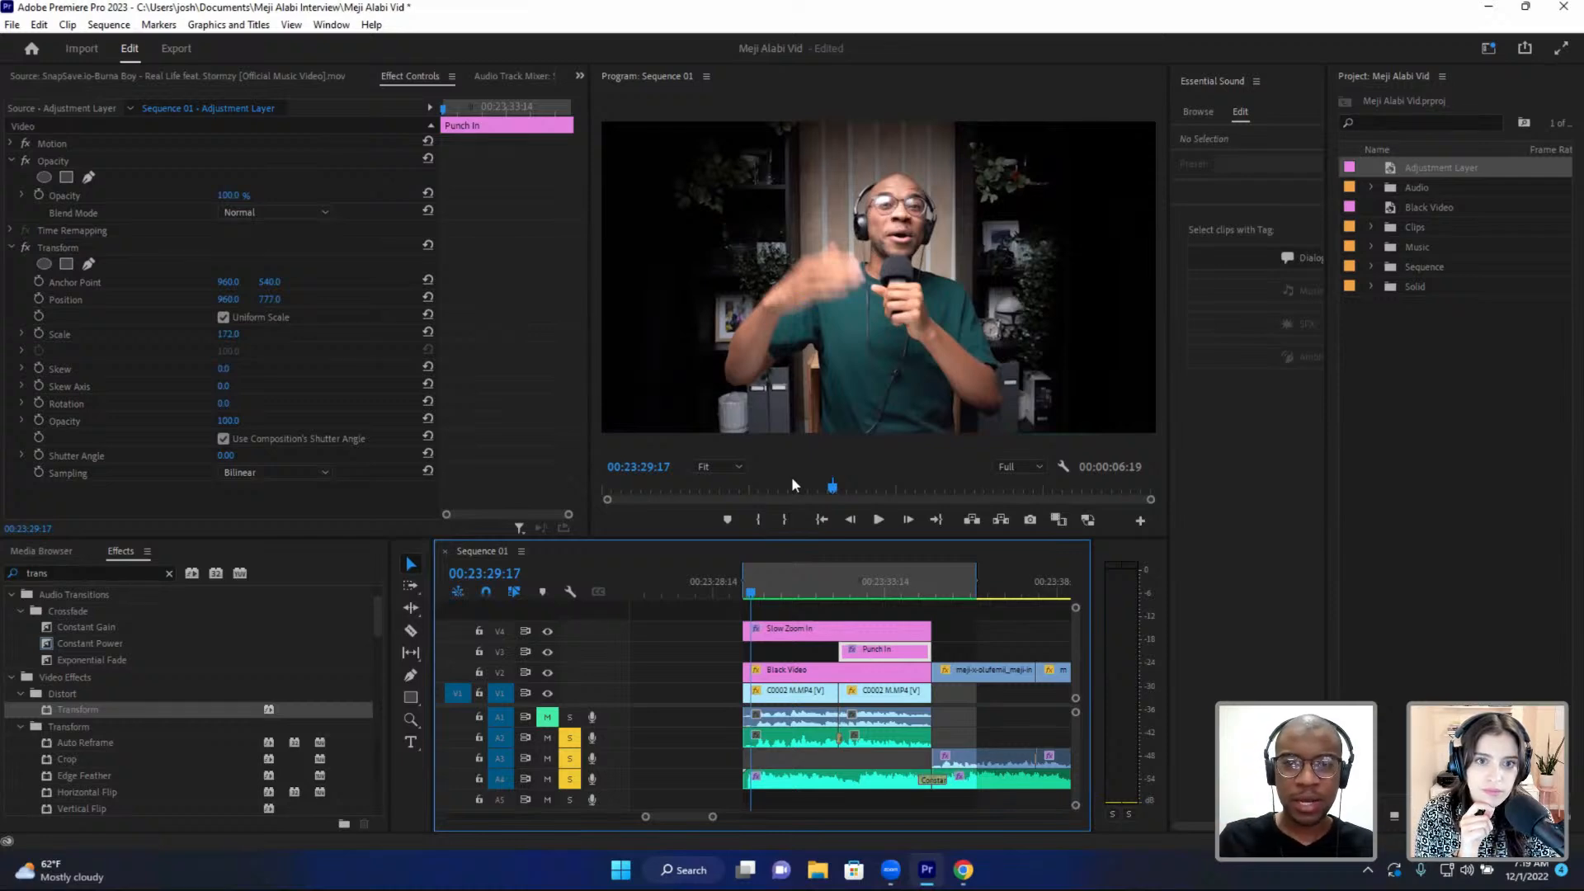
# - Play the rendered section from 00:23:29:17 and extend the sequence's out point to the last V2 interview clip's end, for a 00:00:16:15 range
pyautogui.press('space')
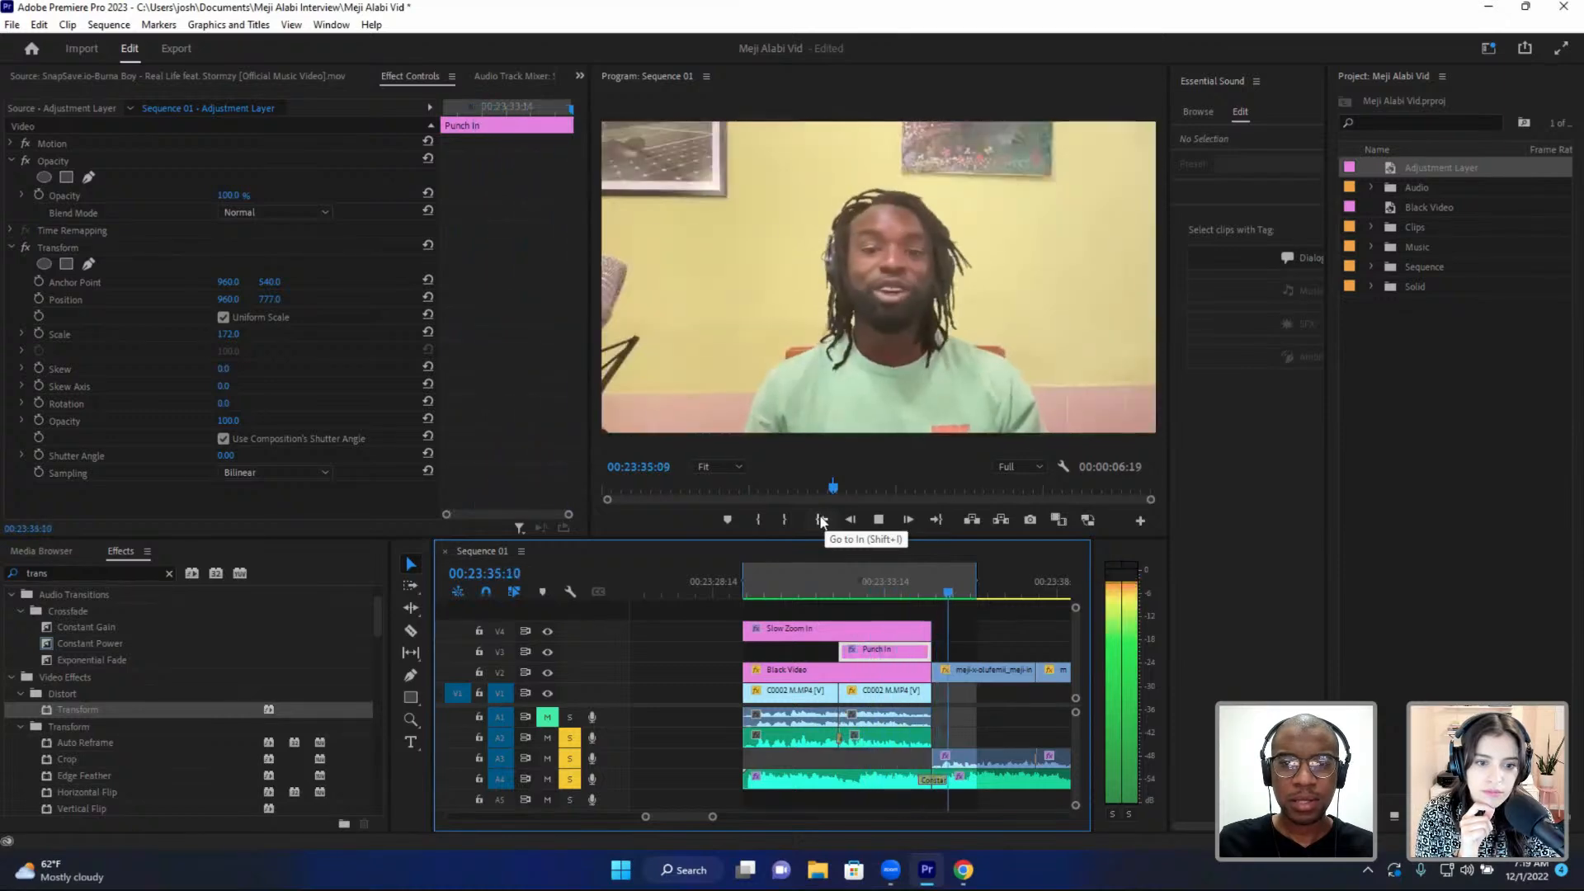
pyautogui.press('space')
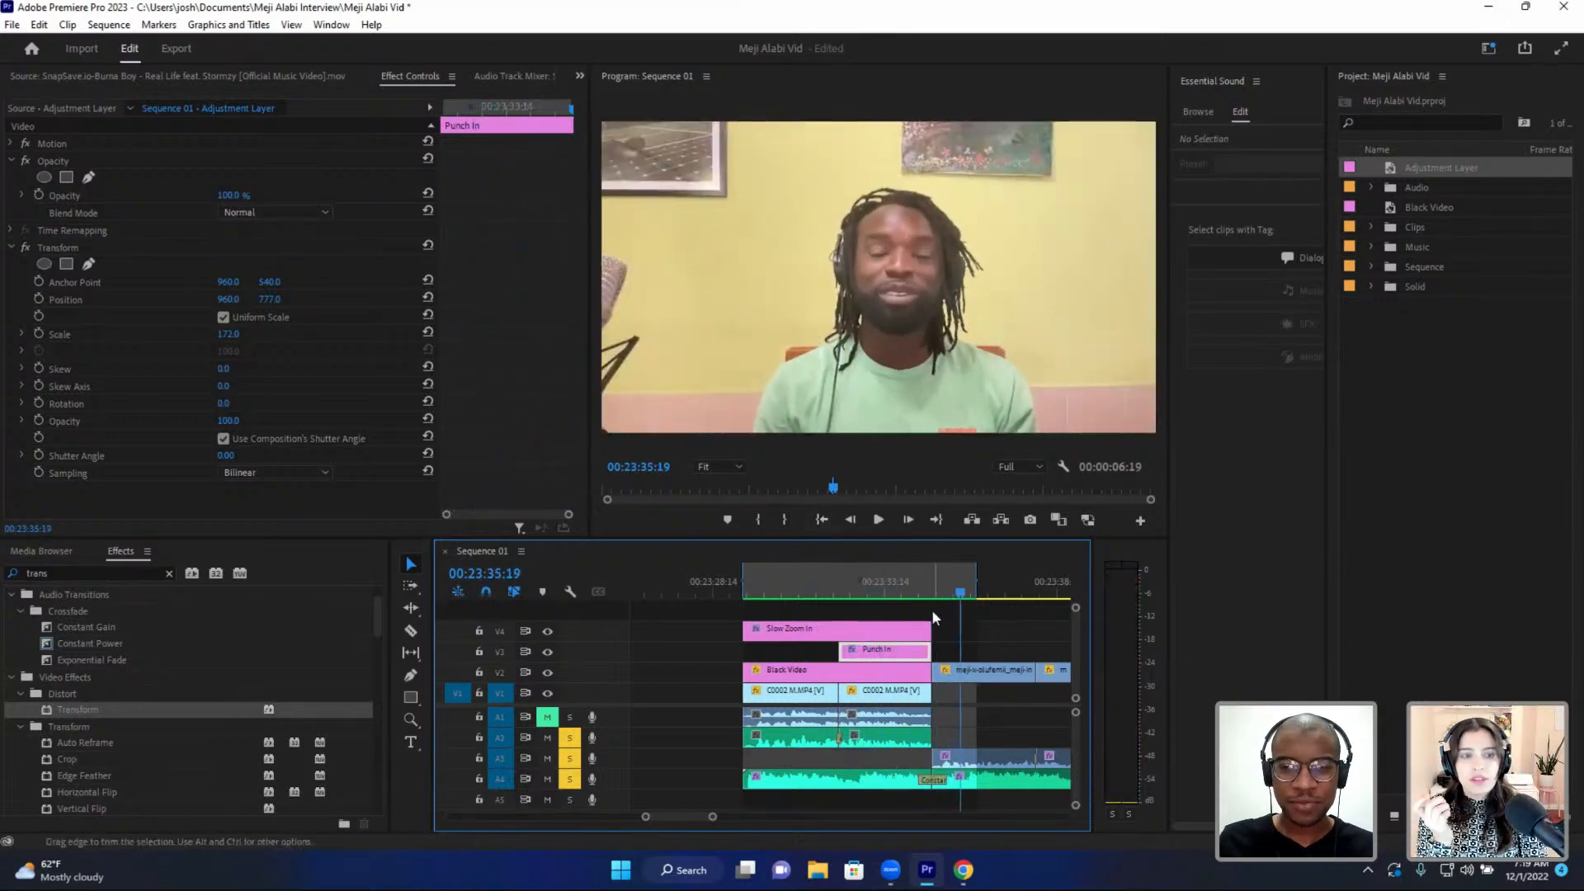
pyautogui.hscroll(2, 812, 629)
pyautogui.moveTo(712, 817)
pyautogui.mouseDown()
pyautogui.moveTo(743, 818)
pyautogui.moveTo(725, 817)
pyautogui.mouseUp()
pyautogui.moveTo(854, 593); pyautogui.dragTo(1033, 609)
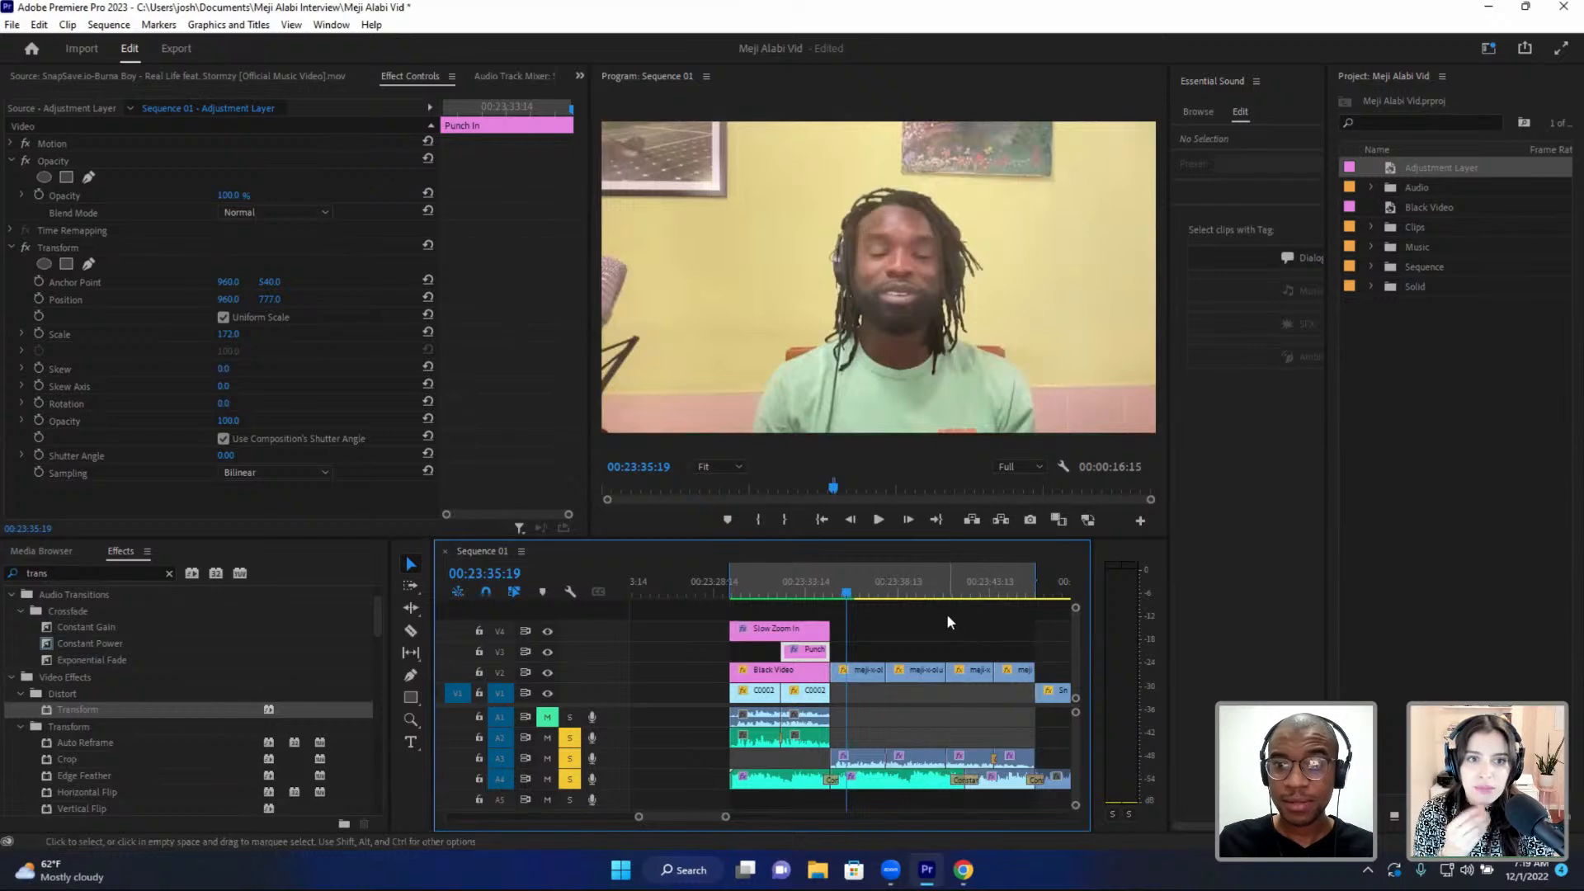
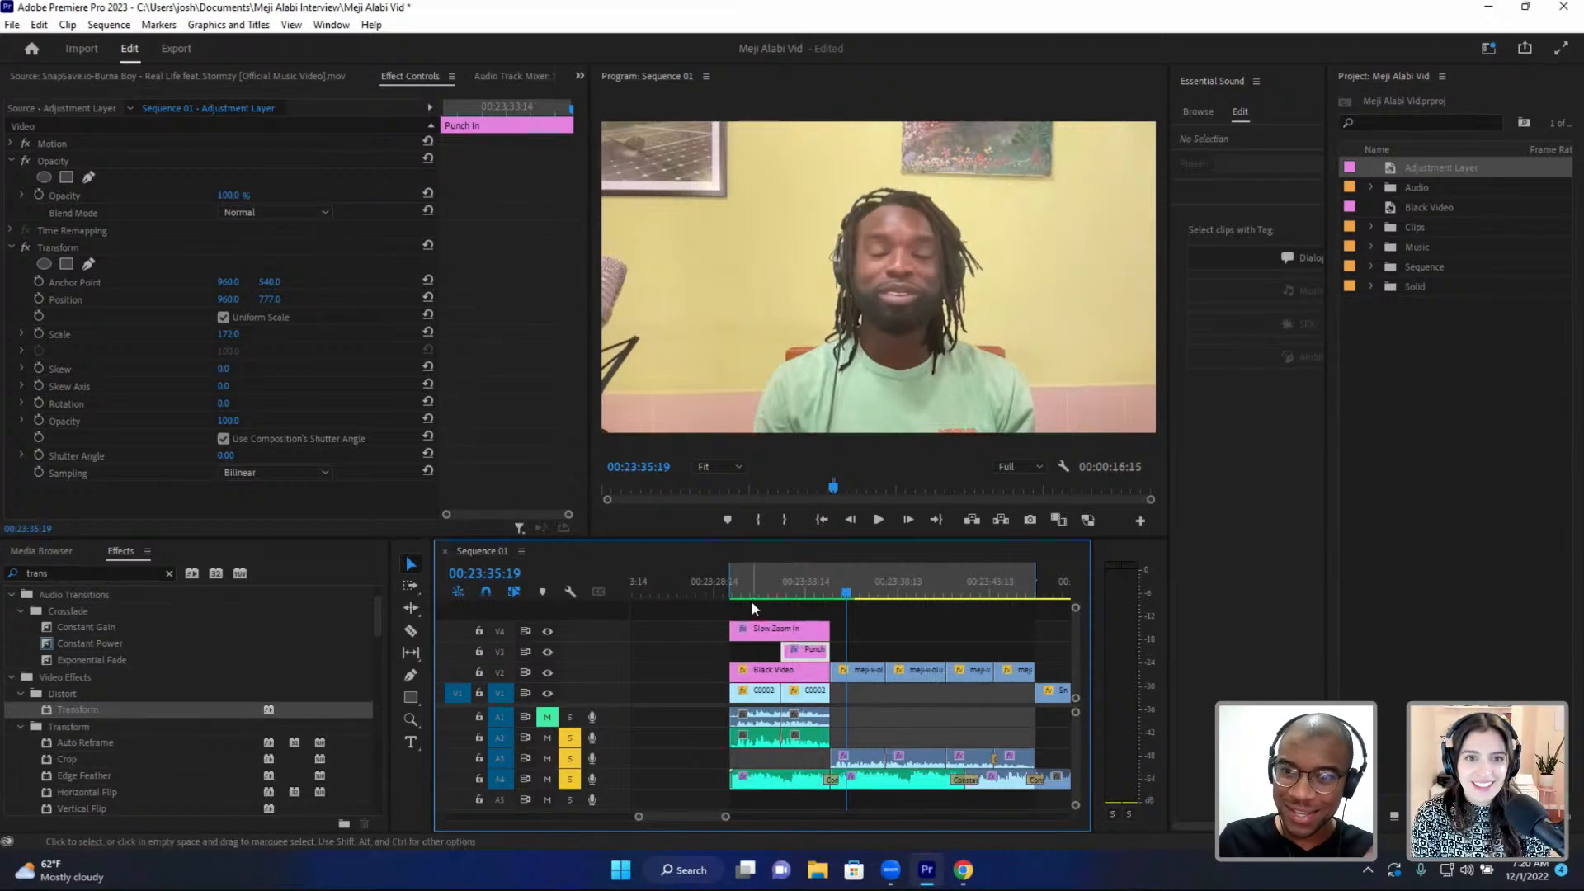
# - Play the sequence from 00:23:31:01 through the cut to the guest's interview clip
pyautogui.click(760, 578)
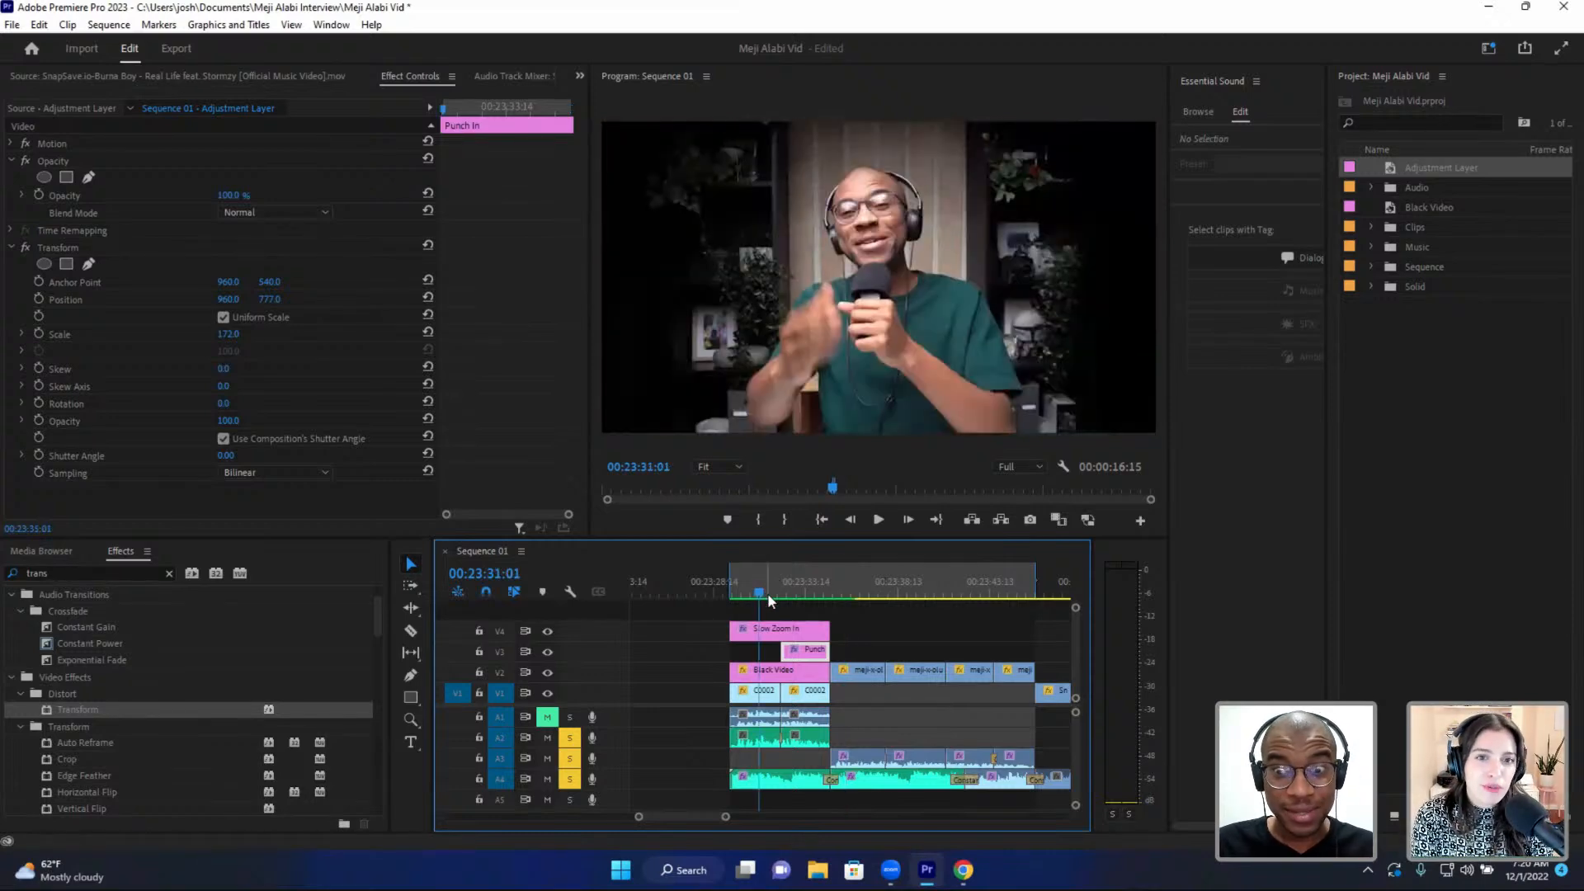
pyautogui.press('space')
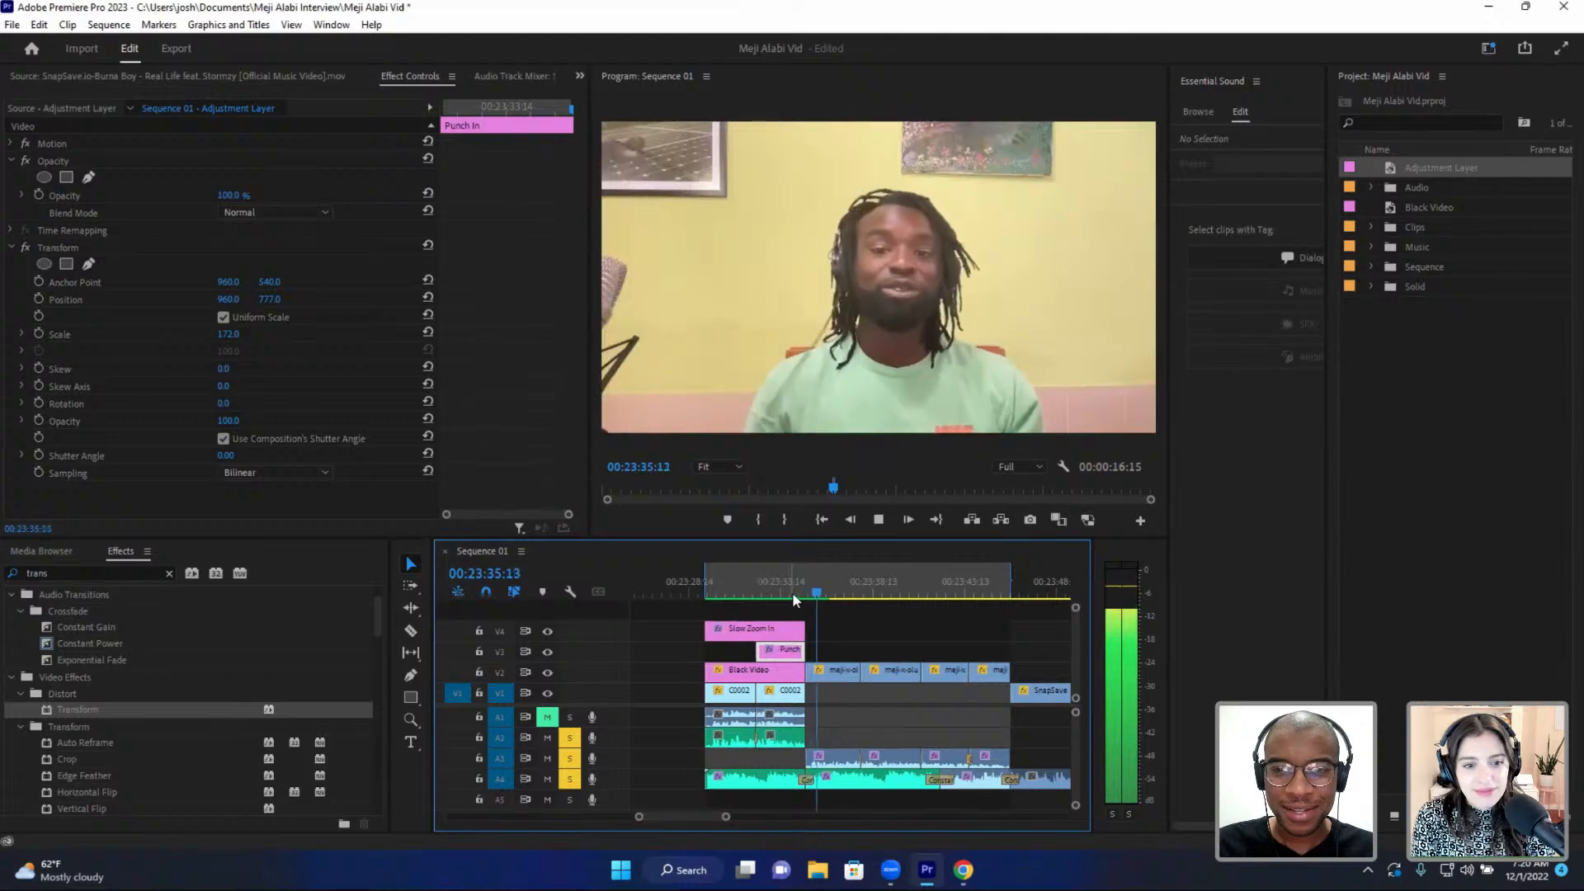
pyautogui.press('space')
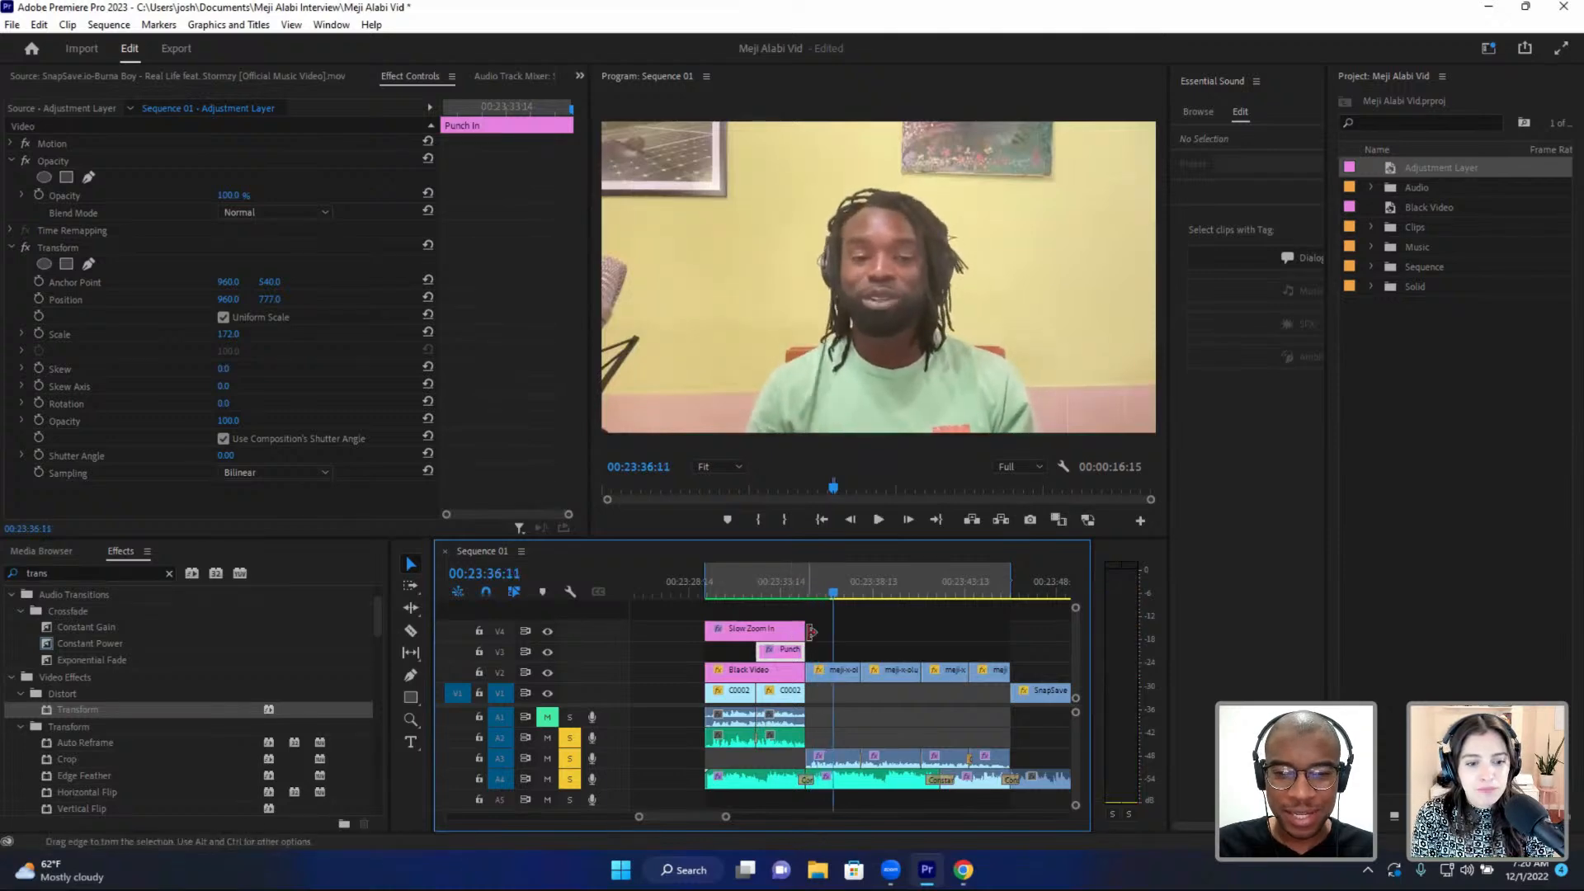
# - Duplicate the Slow Zoom In adjustment layer on V4 over the guest's interview clips and fit it to the end of the second clip
pyautogui.click(765, 632)
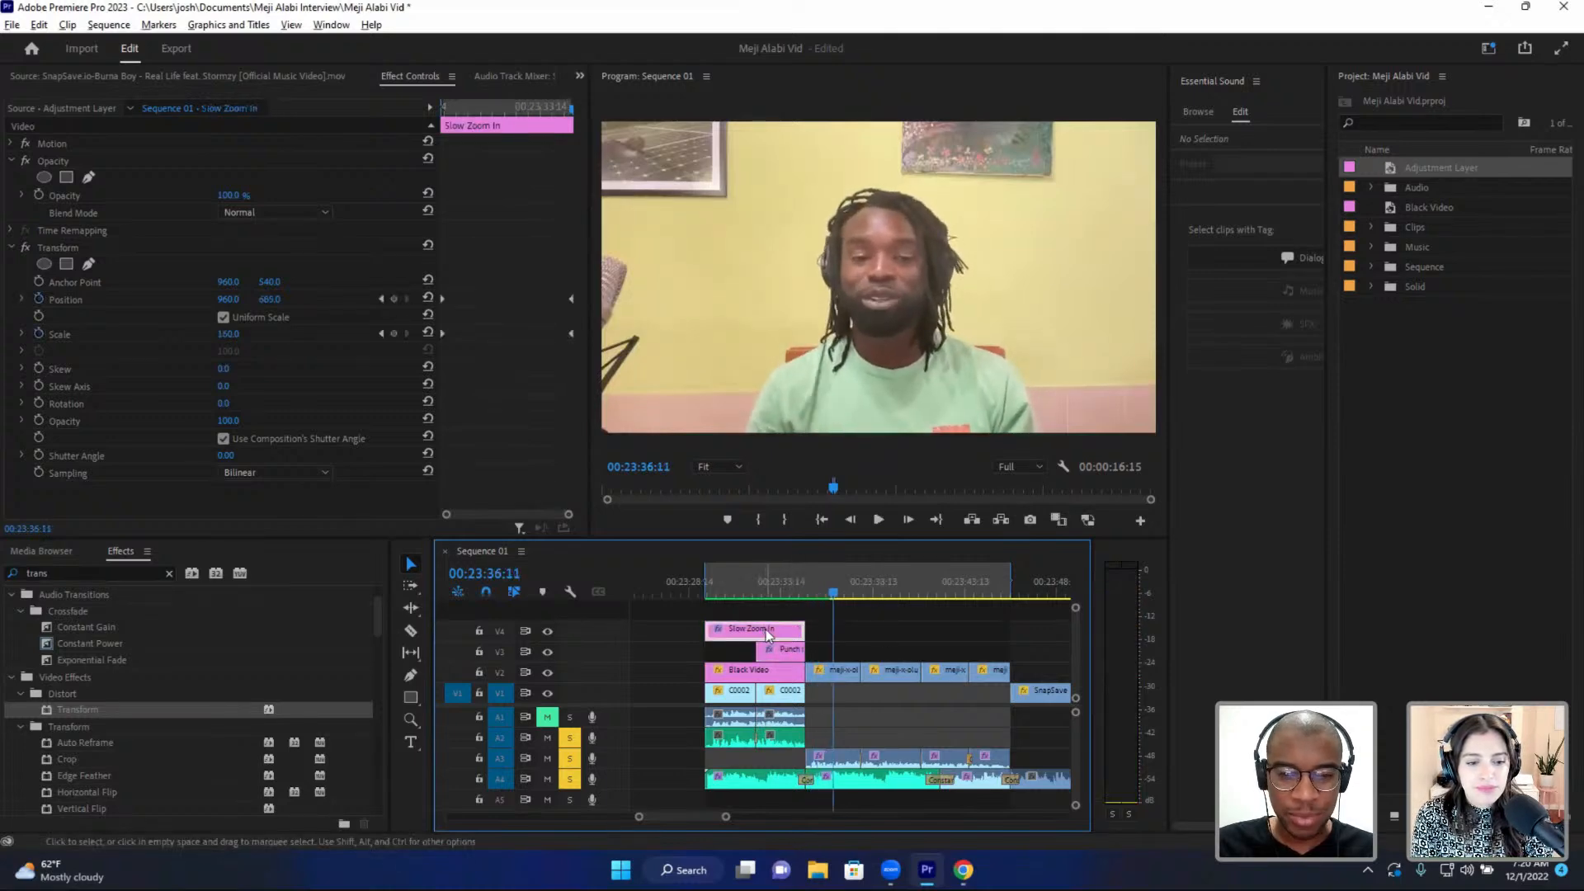
pyautogui.moveTo(766, 630); pyautogui.dragTo(922, 631)
pyautogui.scroll(3, 917, 642)
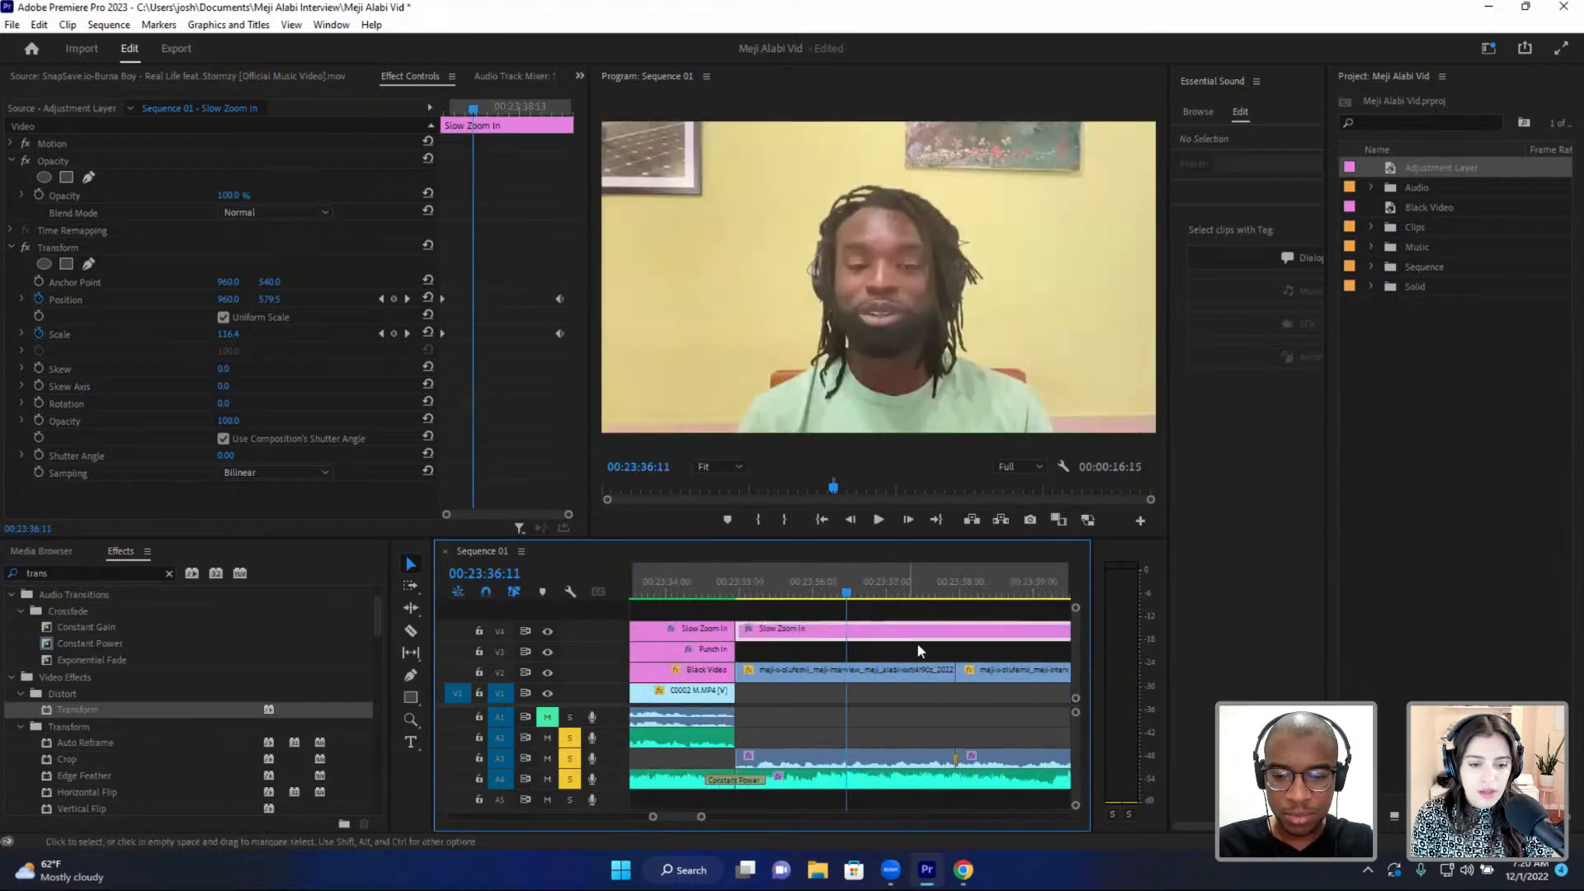
pyautogui.moveTo(1023, 629); pyautogui.dragTo(1020, 629)
pyautogui.scroll(-3, 870, 619)
# - Move the copied Slow Zoom In layer's ending Transform keyframes to the clip's end and play it from its start
pyautogui.click(836, 583)
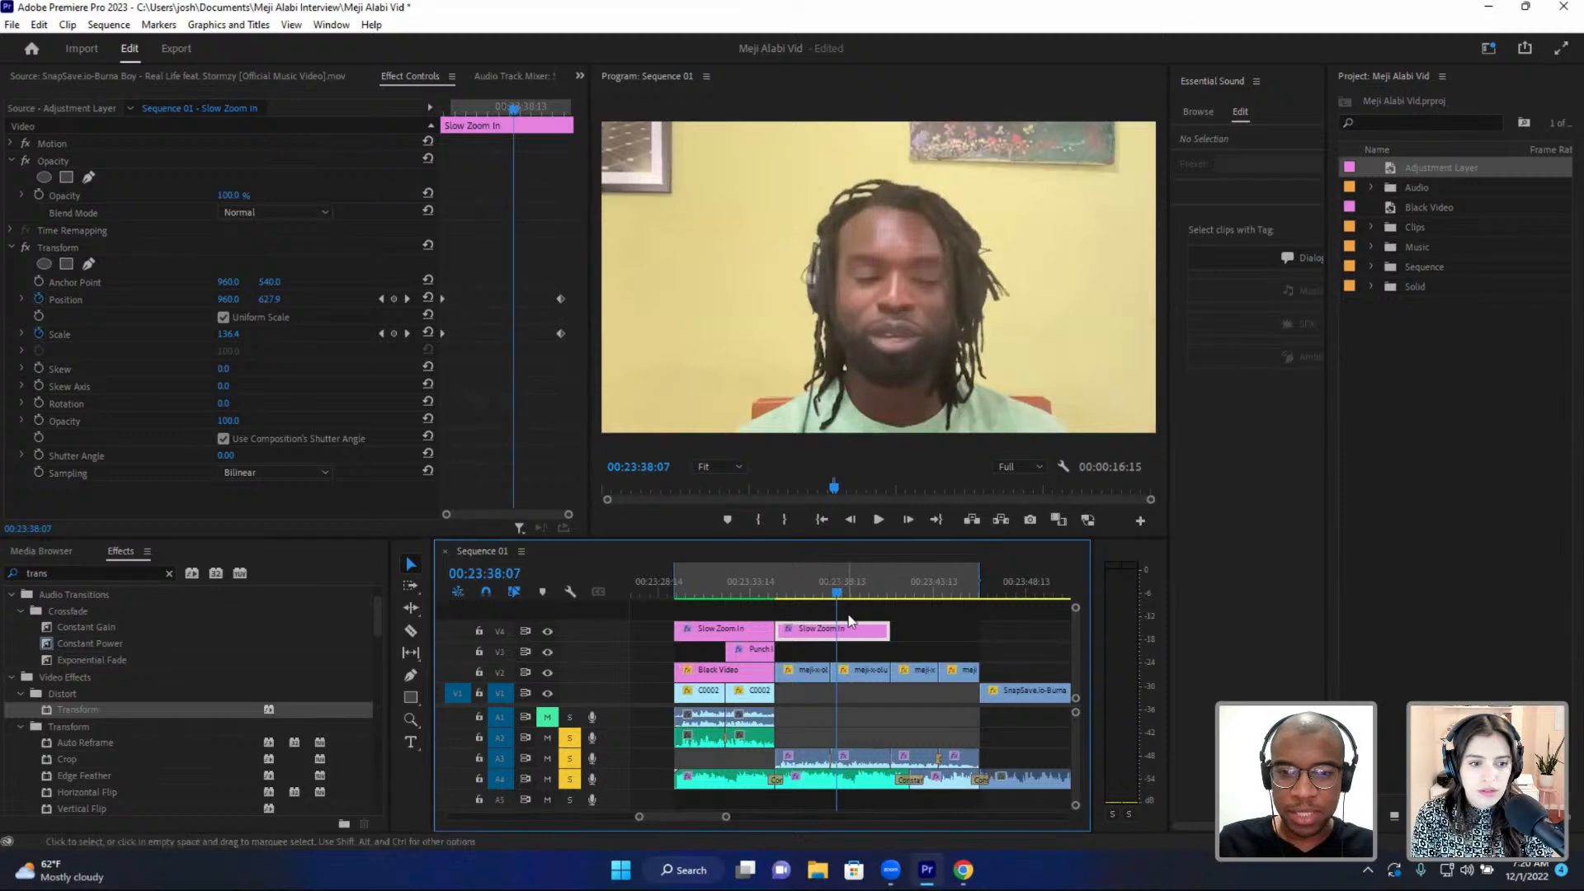
pyautogui.click(849, 617)
pyautogui.click(851, 625)
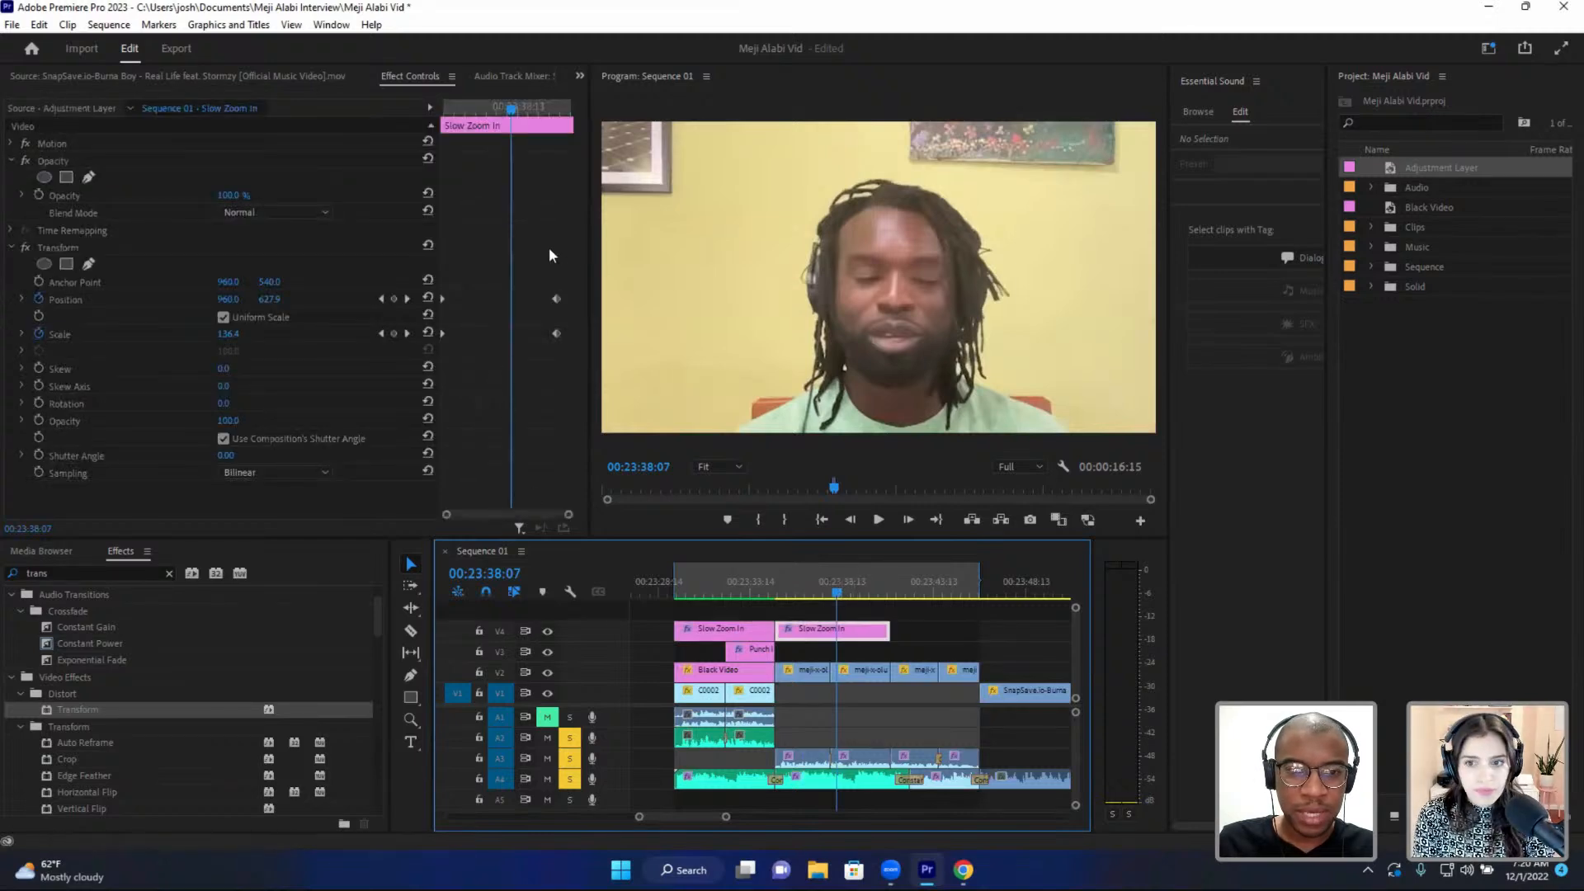
pyautogui.moveTo(549, 249); pyautogui.dragTo(622, 355)
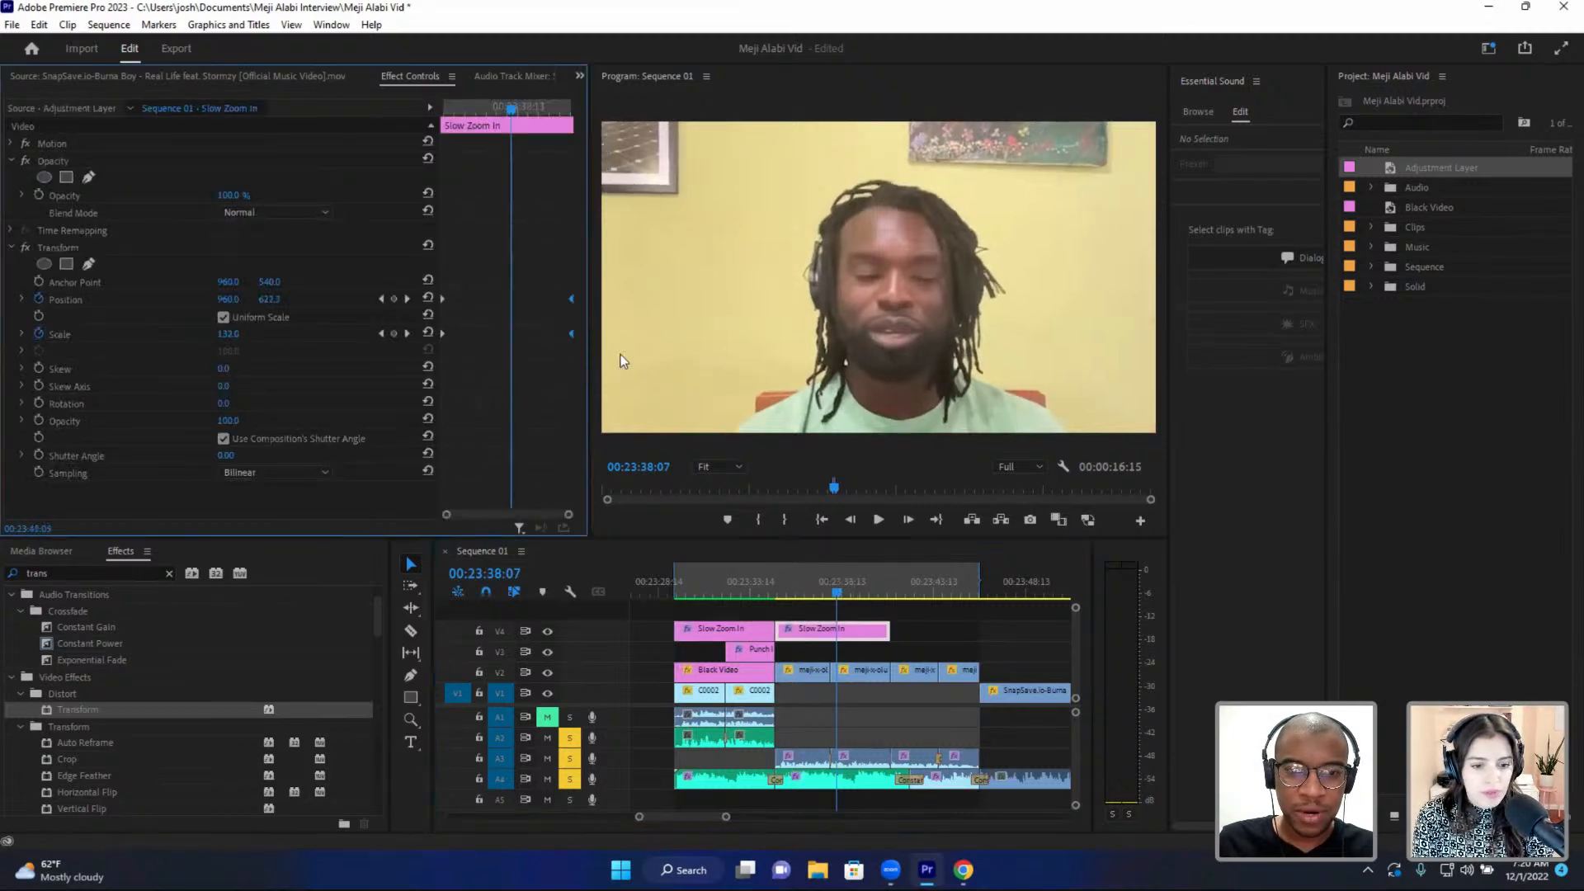
pyautogui.click(775, 584)
pyautogui.press('space')
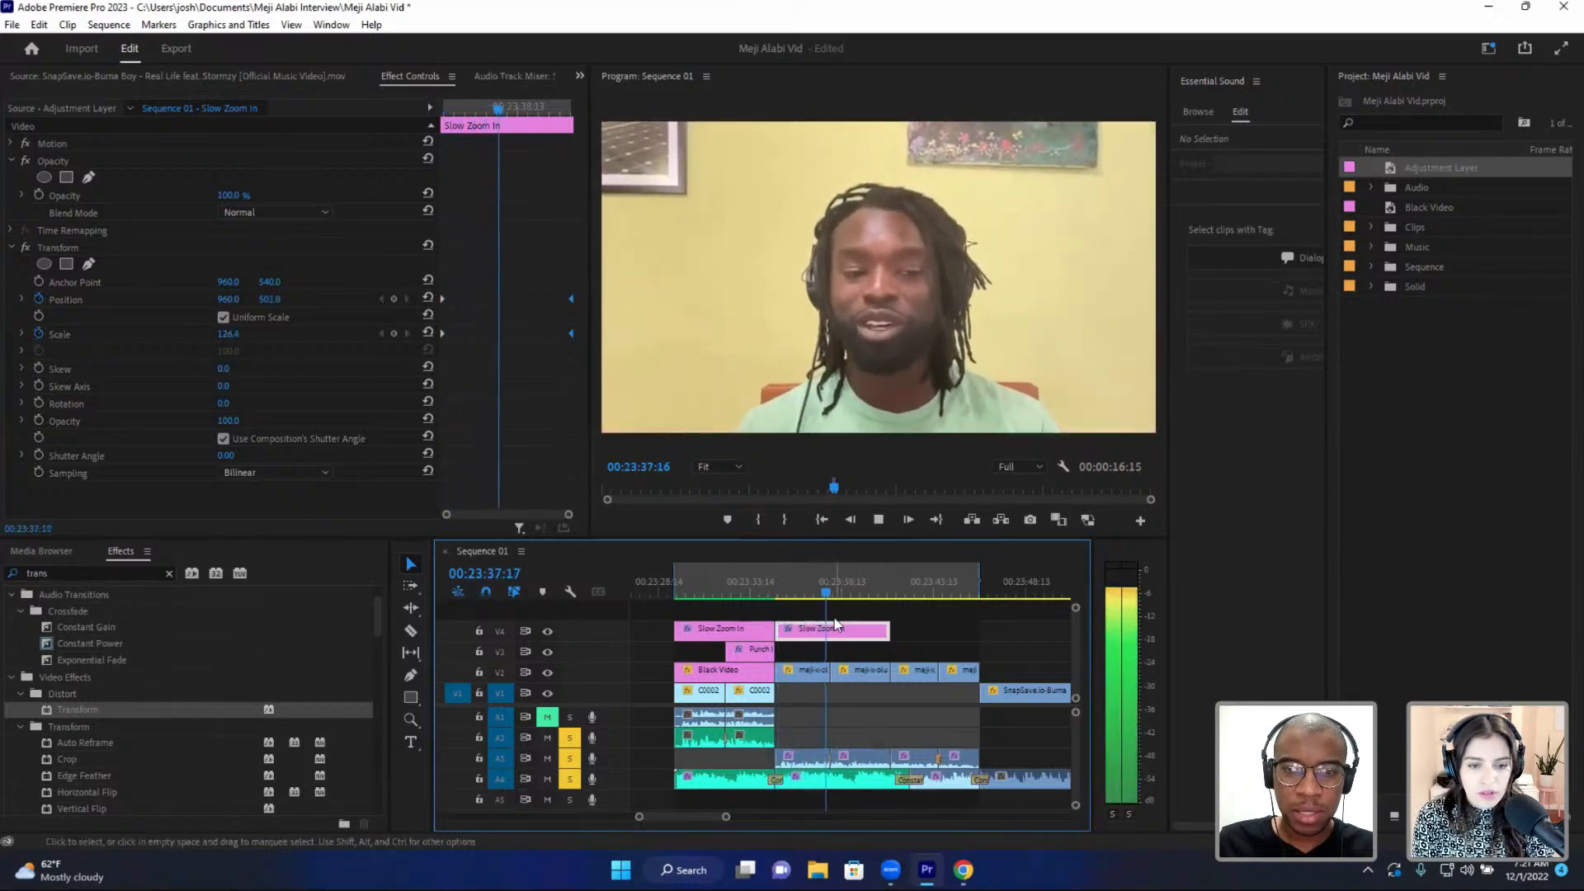
pyautogui.press('space')
pyautogui.press('space')
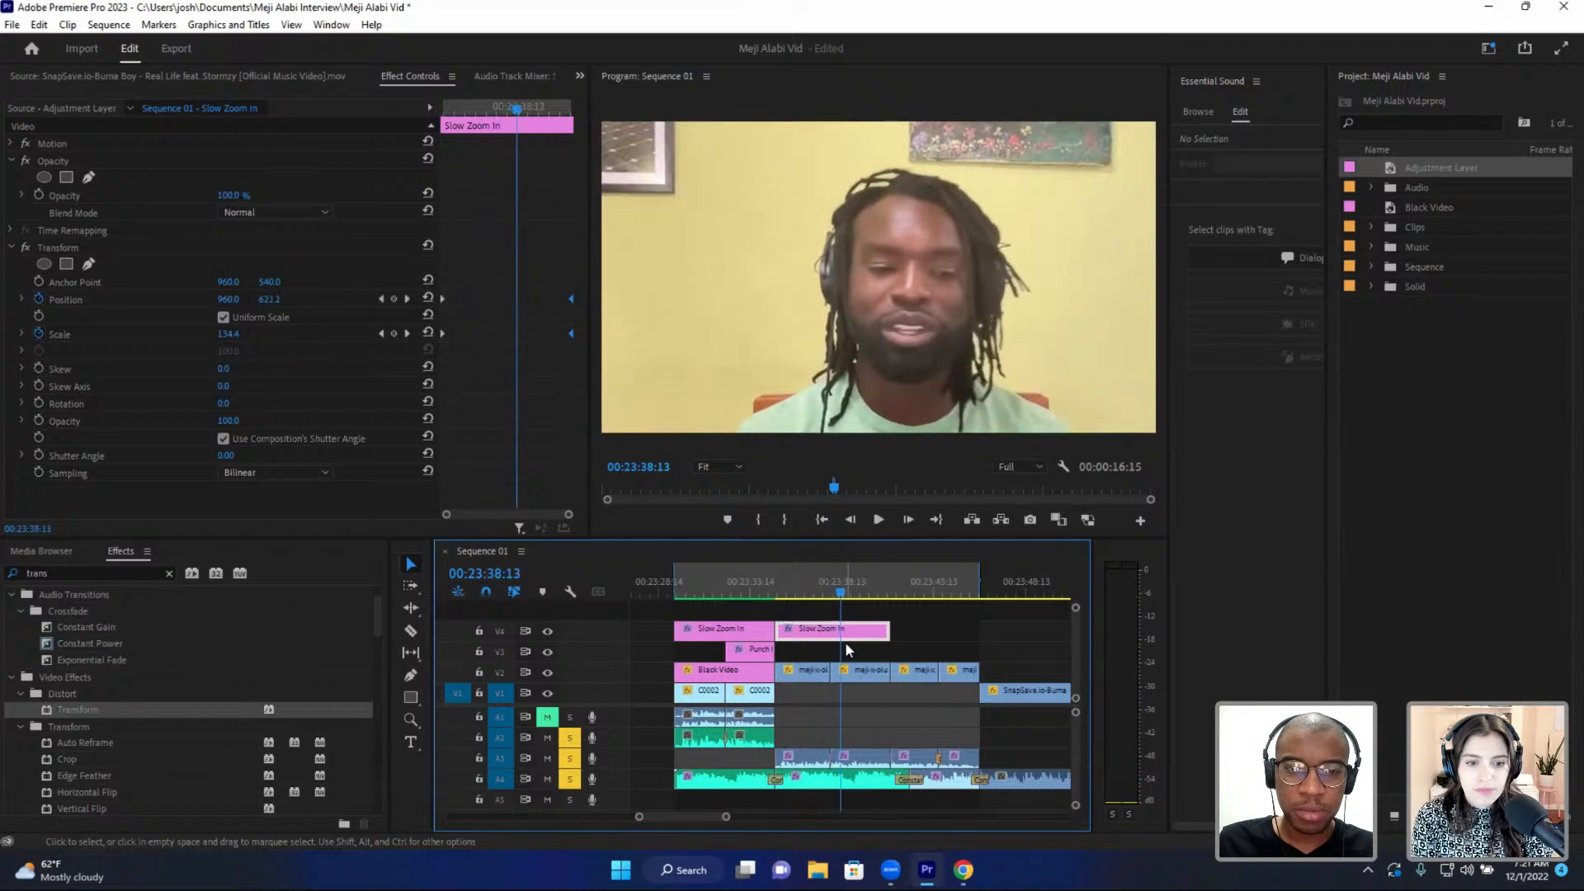
# - Move the copied layer's ending Transform keyframes to 00:23:38:13 and lower the vertical position value there to reframe the guest
pyautogui.click(576, 336)
pyautogui.moveTo(571, 336); pyautogui.dragTo(517, 335)
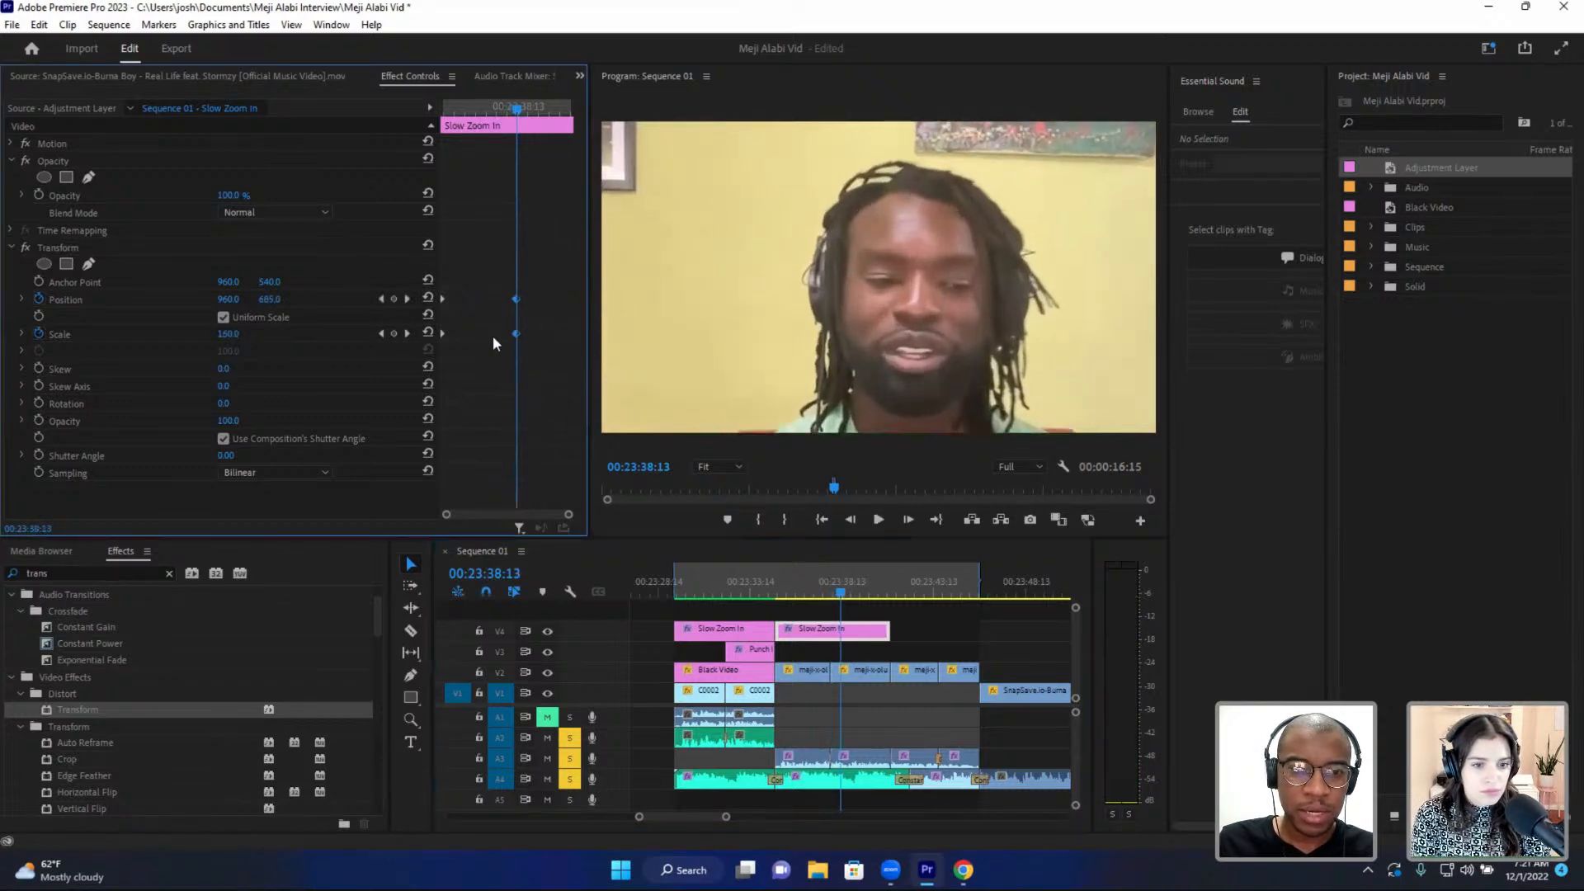
pyautogui.moveTo(275, 300); pyautogui.dragTo(195, 300)
pyautogui.moveTo(458, 110); pyautogui.dragTo(443, 108)
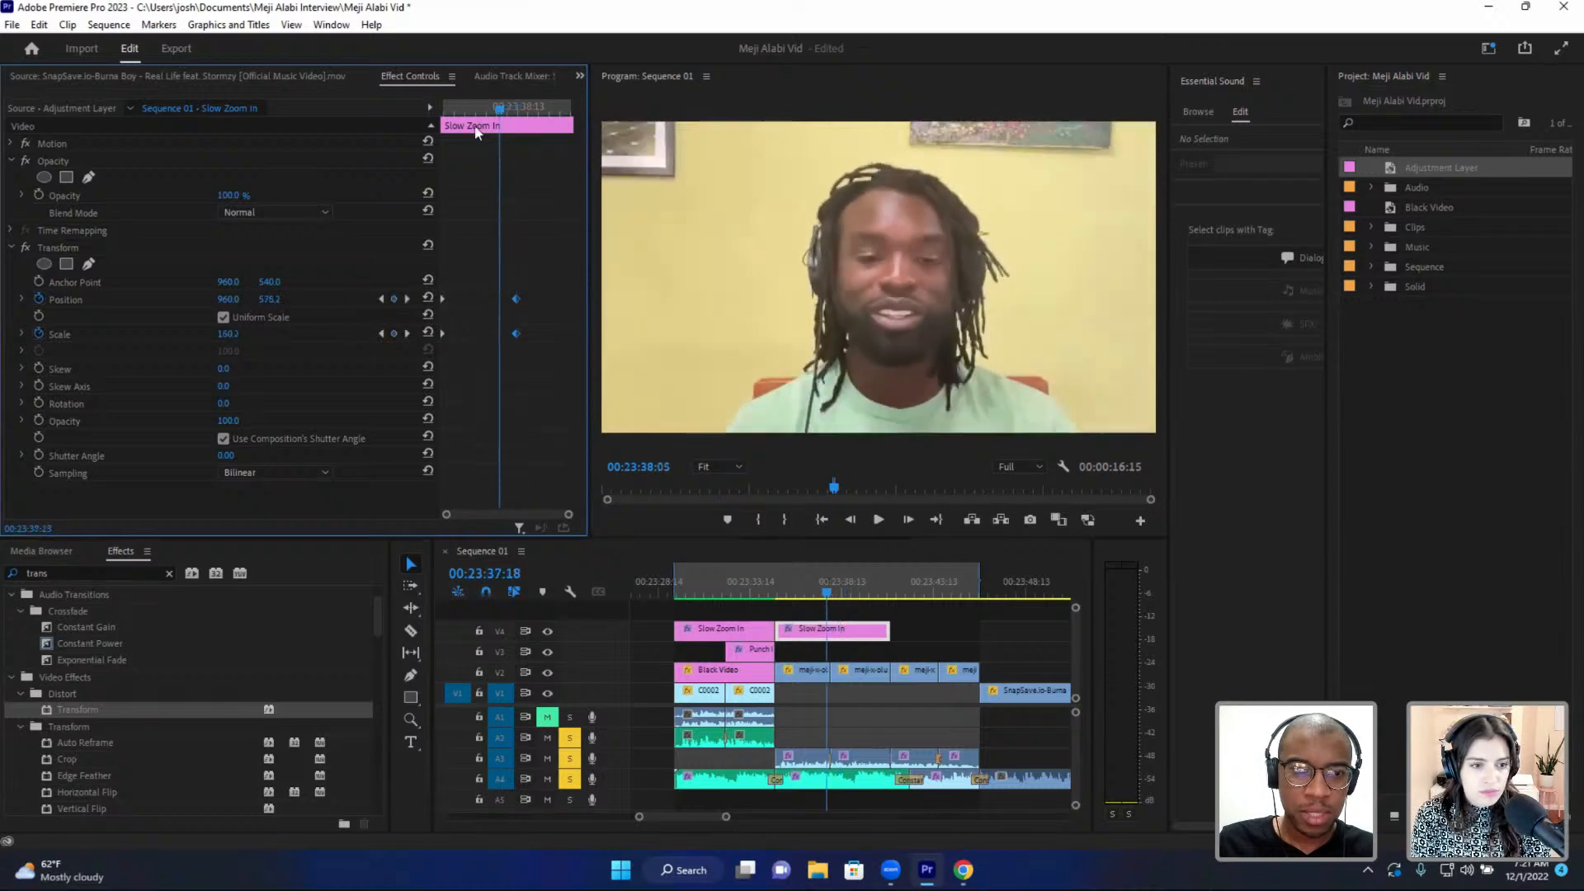
pyautogui.moveTo(264, 299); pyautogui.dragTo(99, 299)
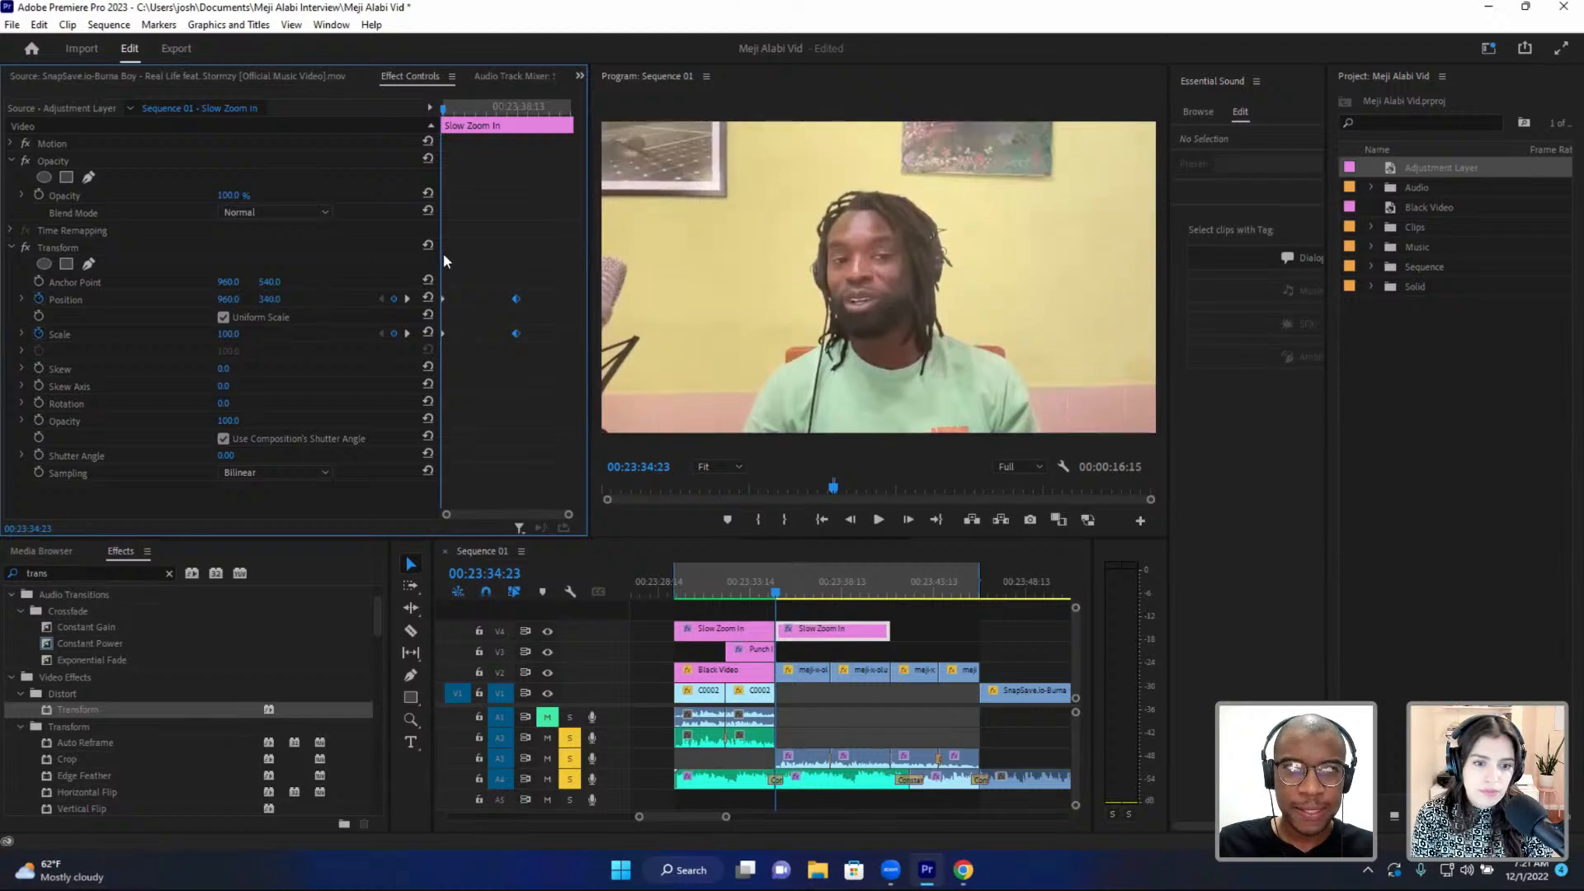
# - Return the copied layer's ending Transform keyframes to the clip's end and play back the slower zoom
pyautogui.moveTo(499, 260); pyautogui.dragTo(575, 360)
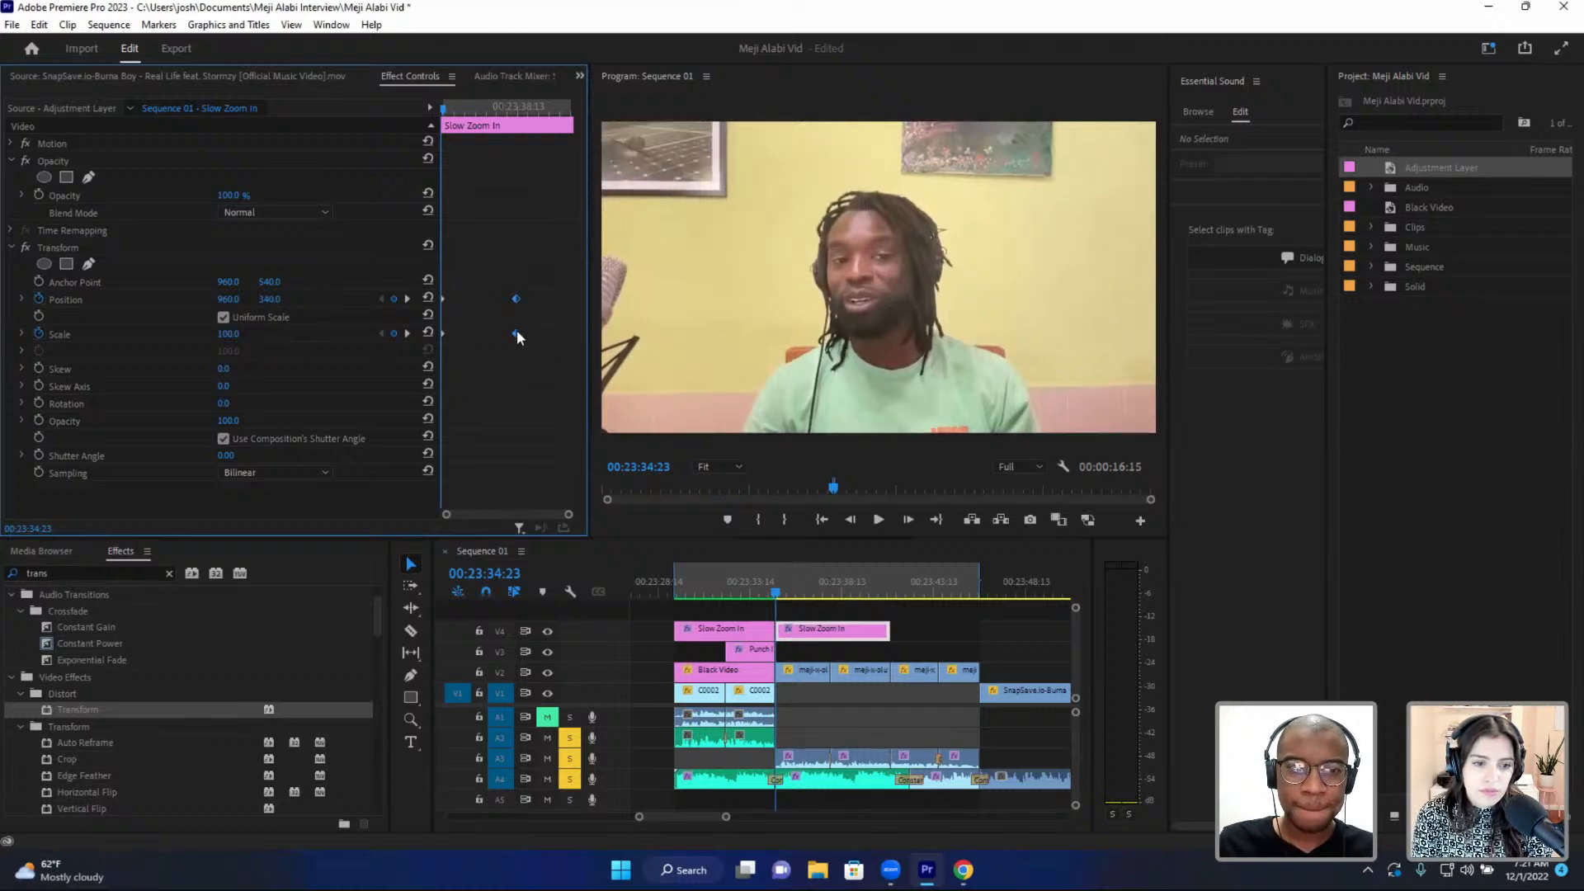
pyautogui.click(778, 581)
pyautogui.press('space')
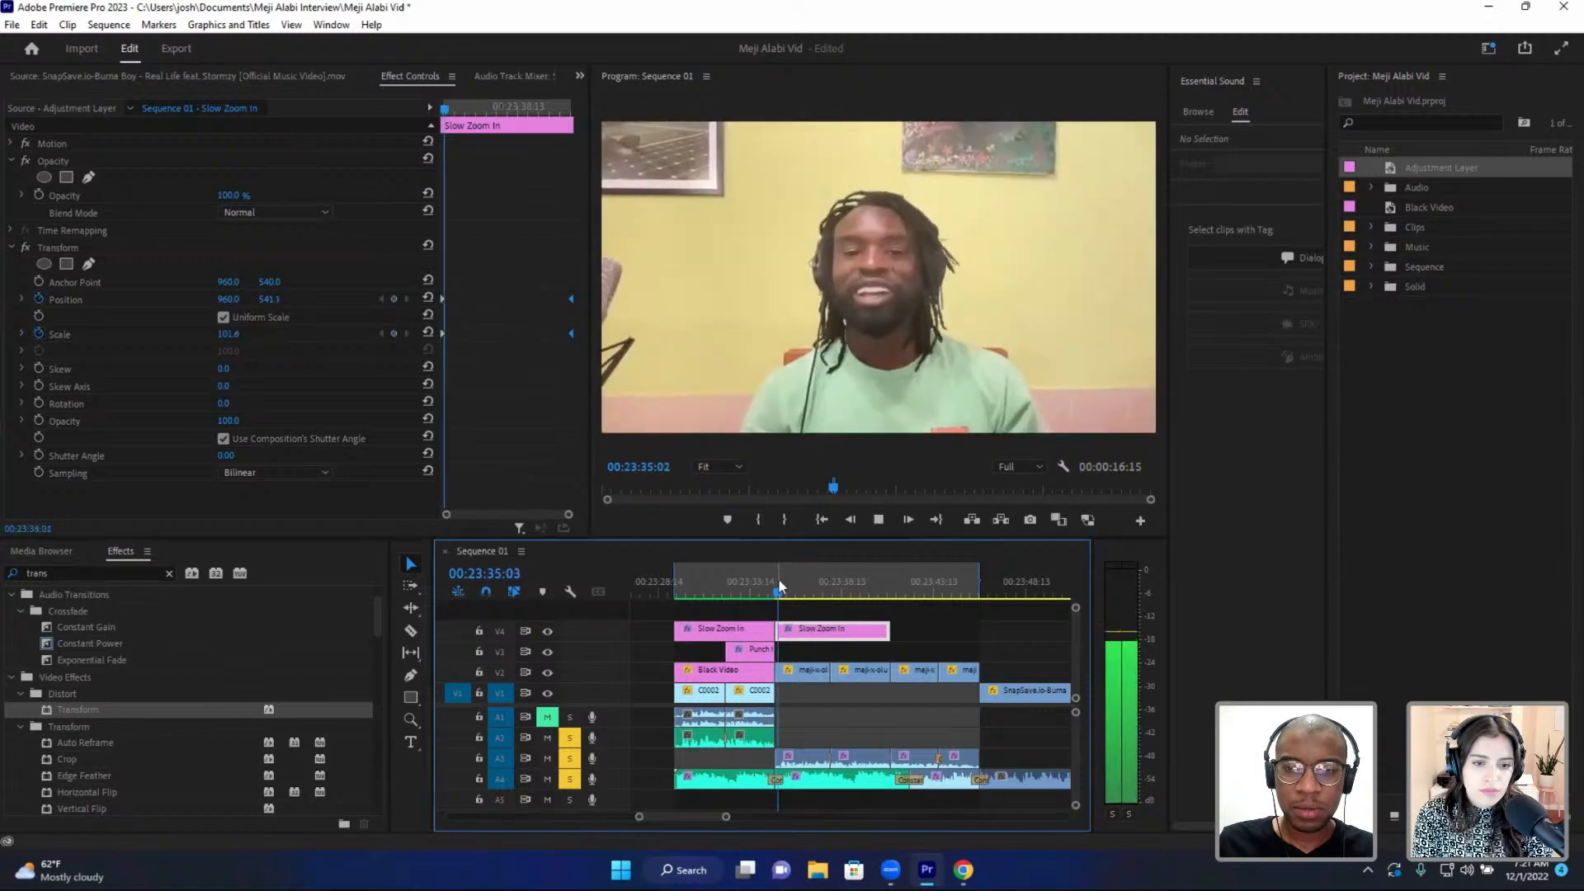
pyautogui.press('space')
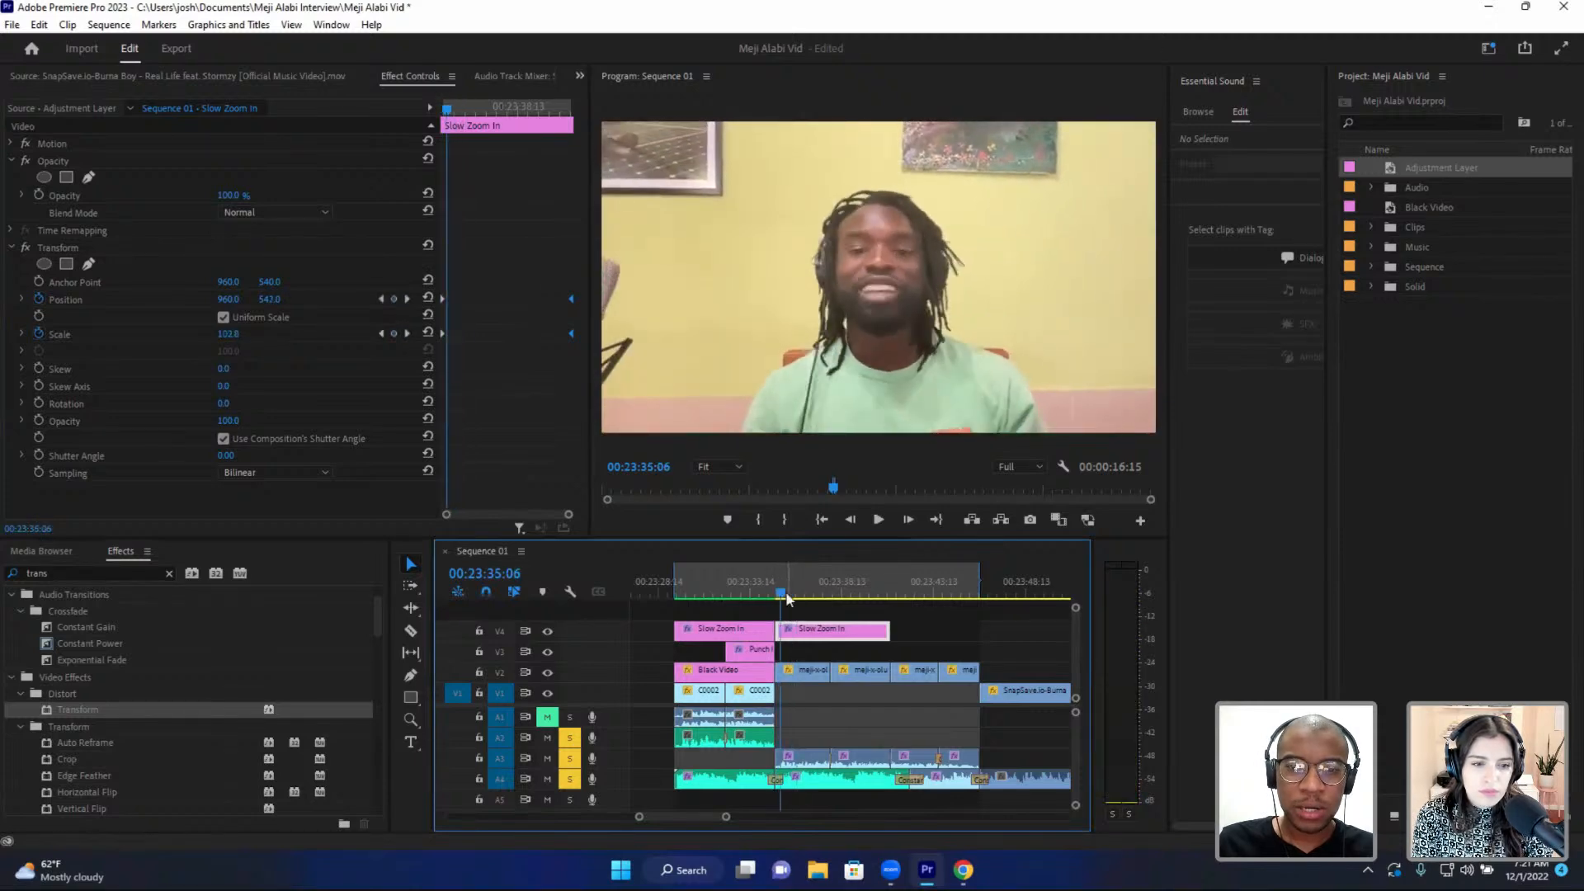
pyautogui.press('space')
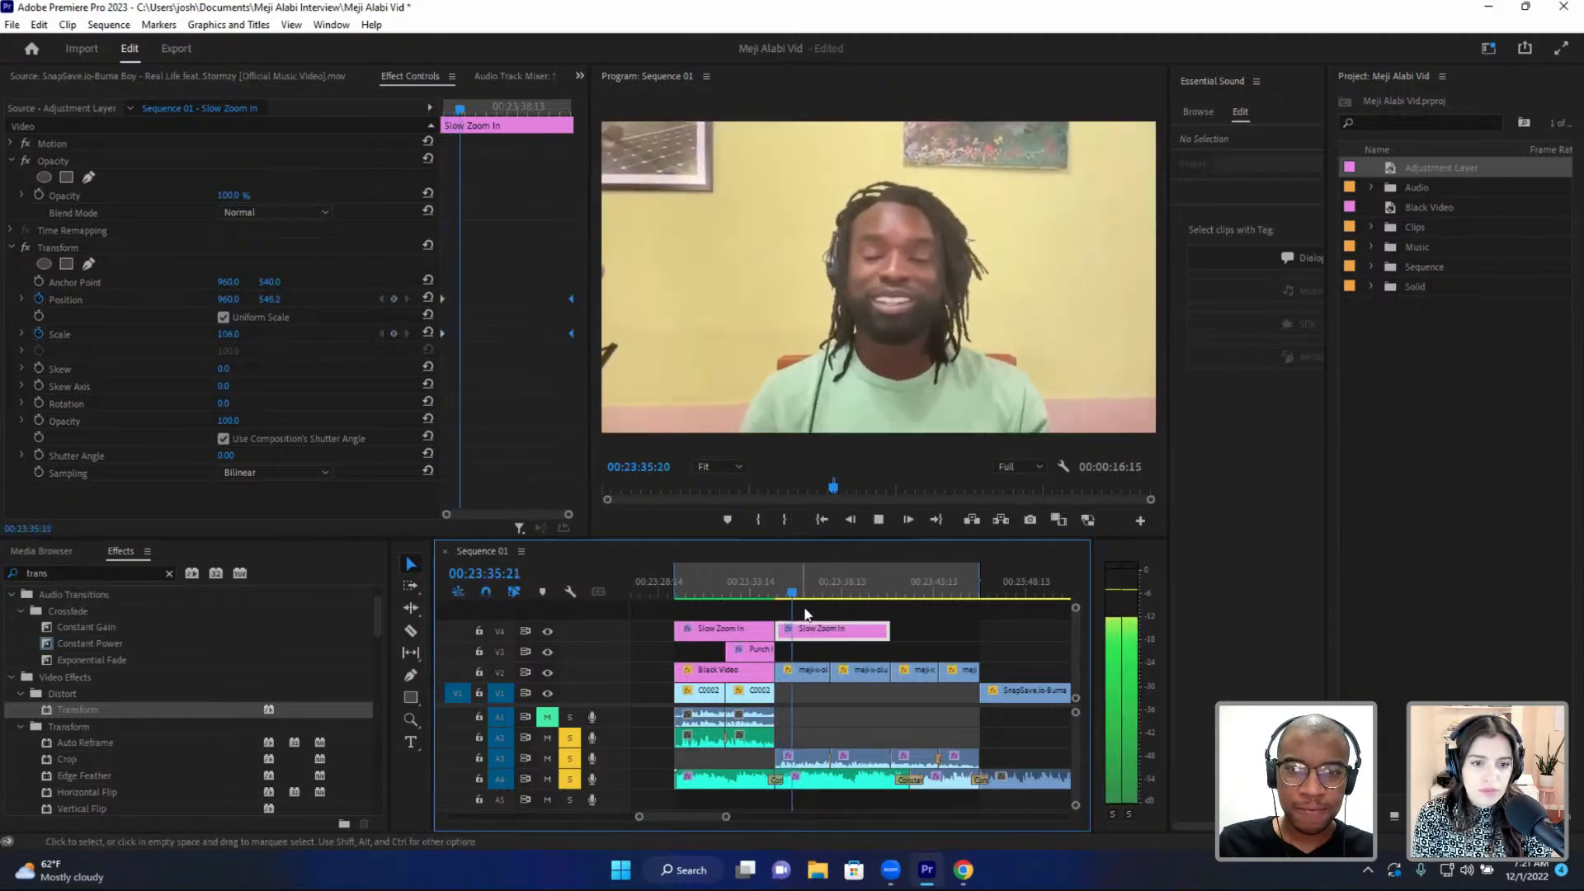
pyautogui.press('space')
pyautogui.click(806, 614)
pyautogui.click(806, 632)
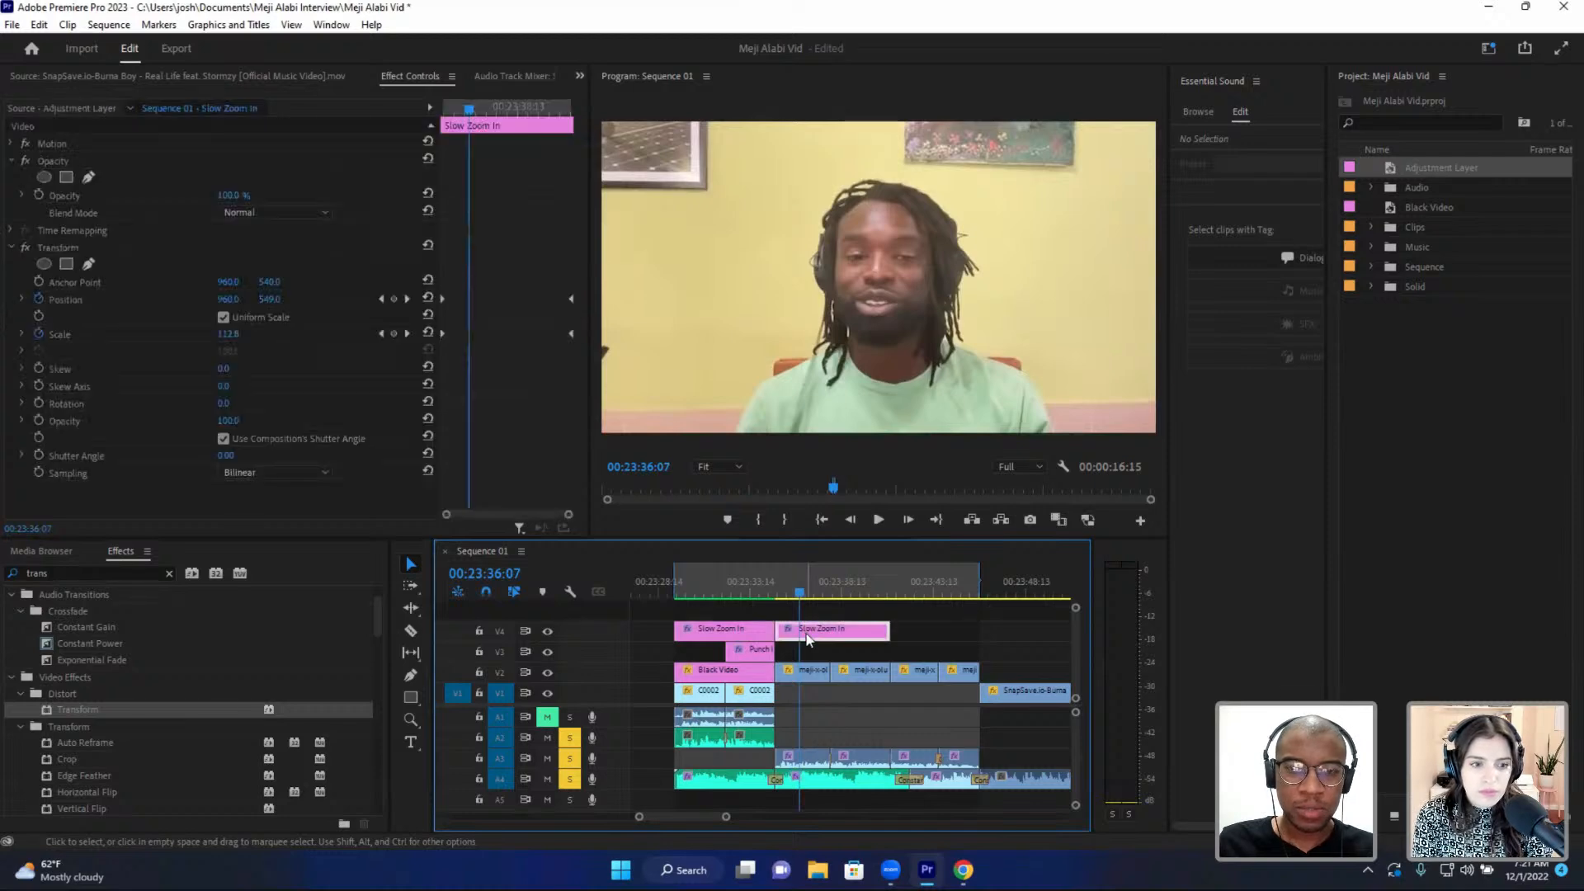
pyautogui.press('Delete')
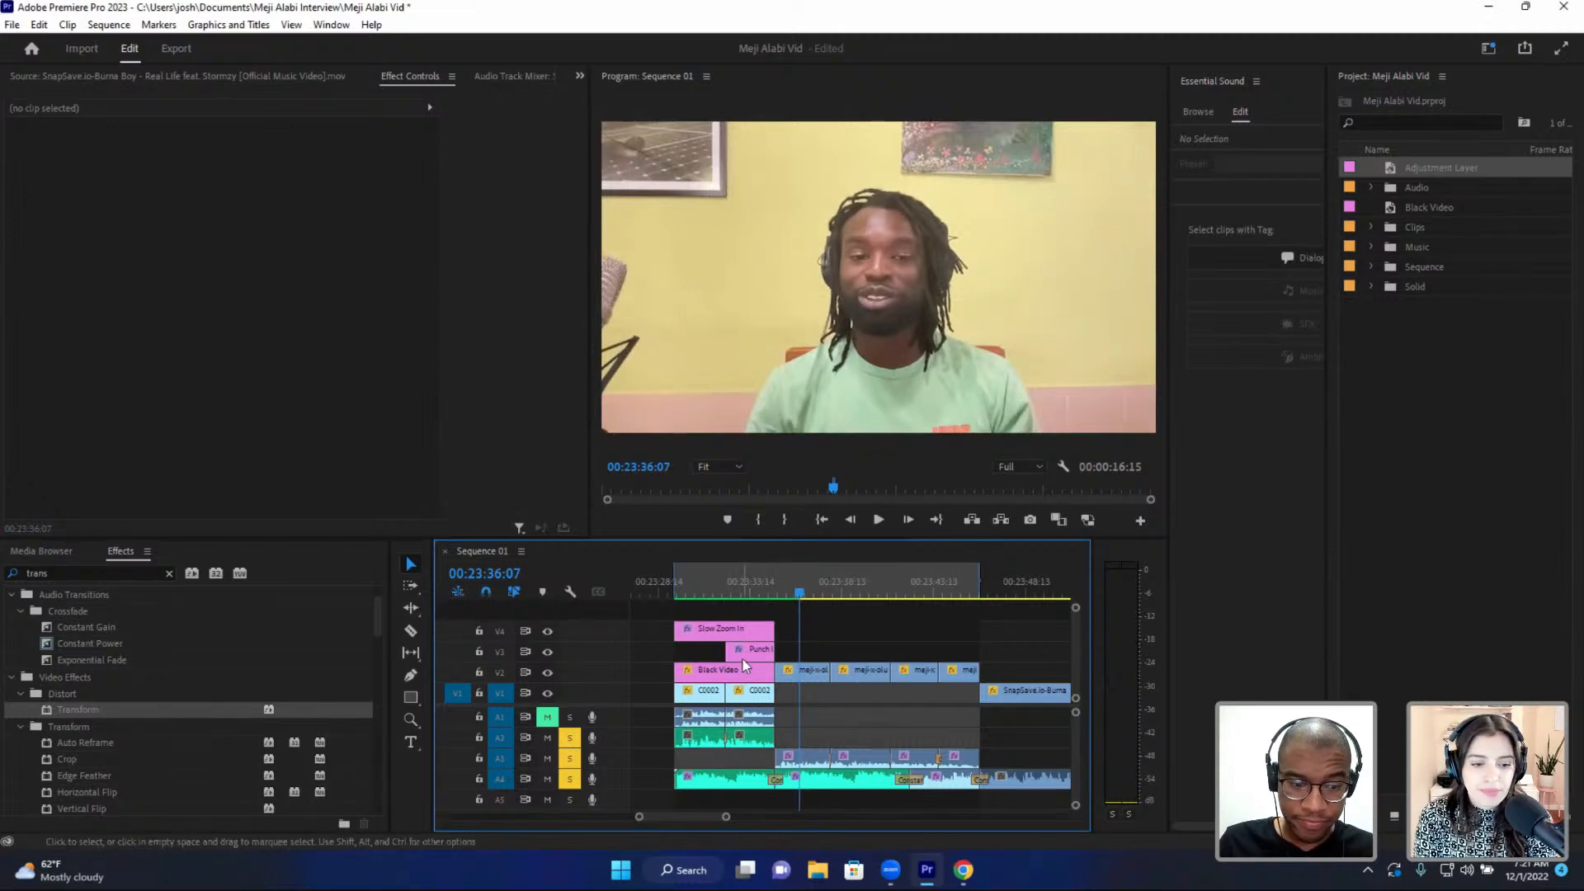
pyautogui.hotkey('ctrl', 'z')
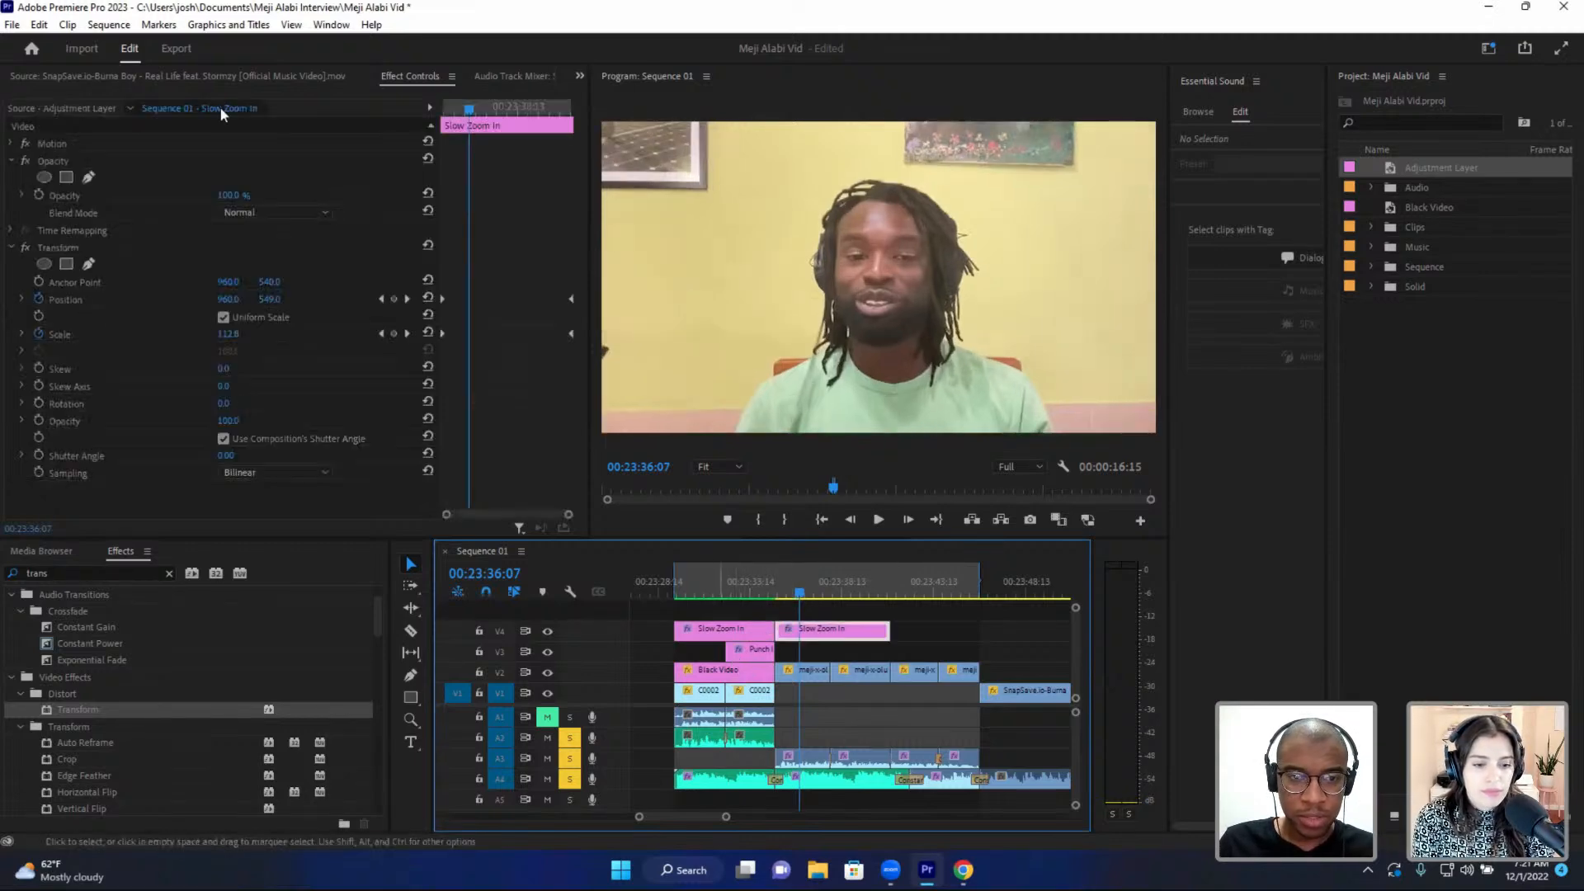
# - On the copied Slow Zoom In, set the start to scale 117, position 960, 461, and the ending keyframes at 00:23:40:00 to scale 132, position 960, 690
pyautogui.moveTo(468, 109); pyautogui.dragTo(387, 141)
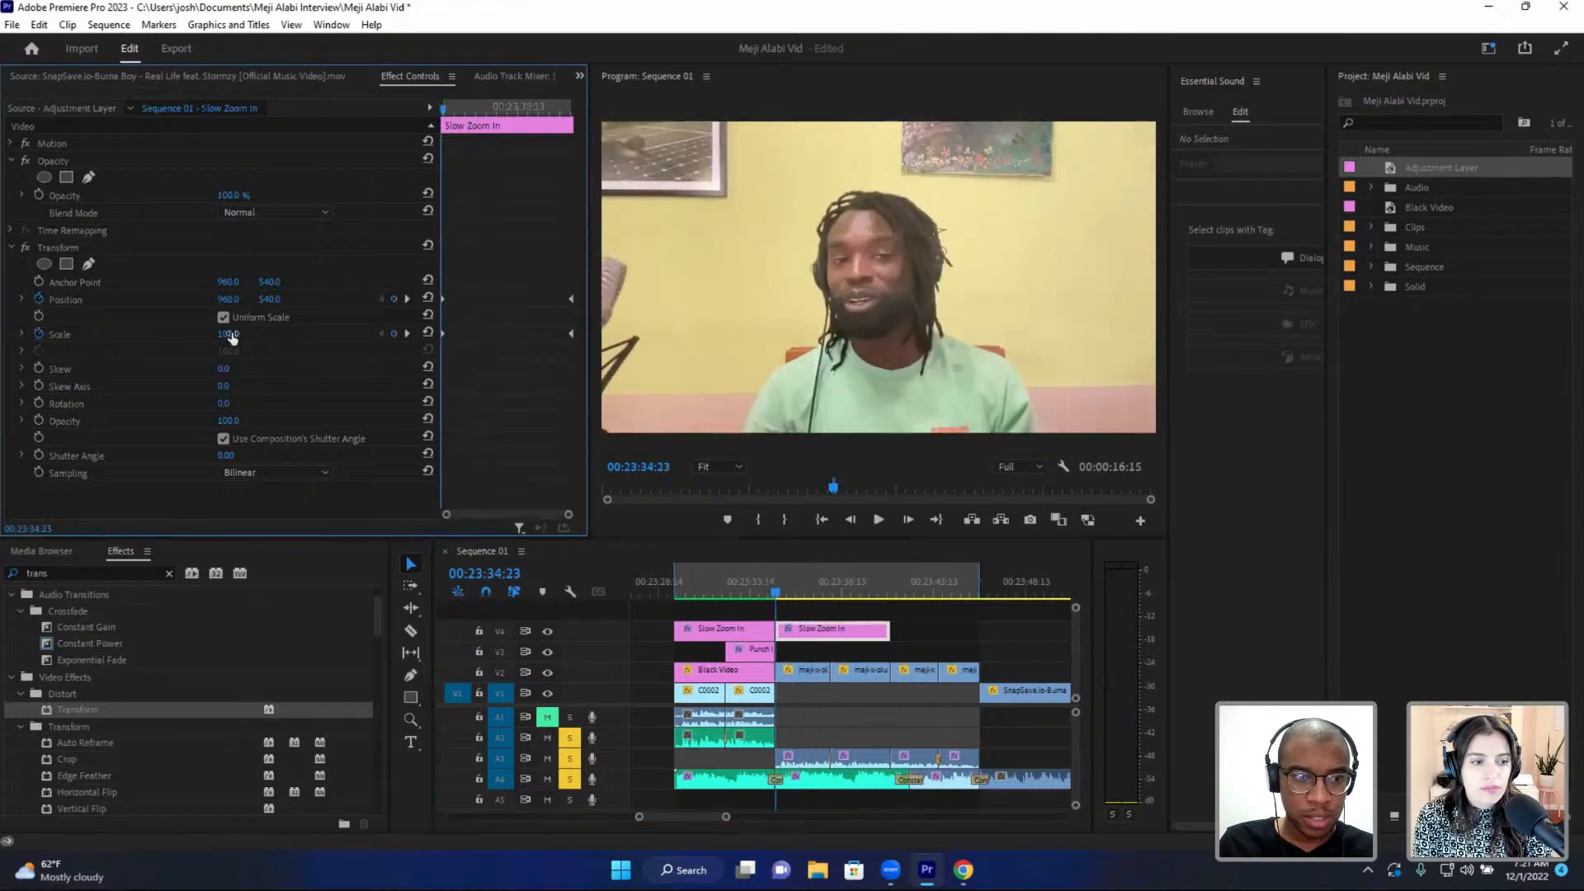
pyautogui.moveTo(233, 335); pyautogui.dragTo(237, 300)
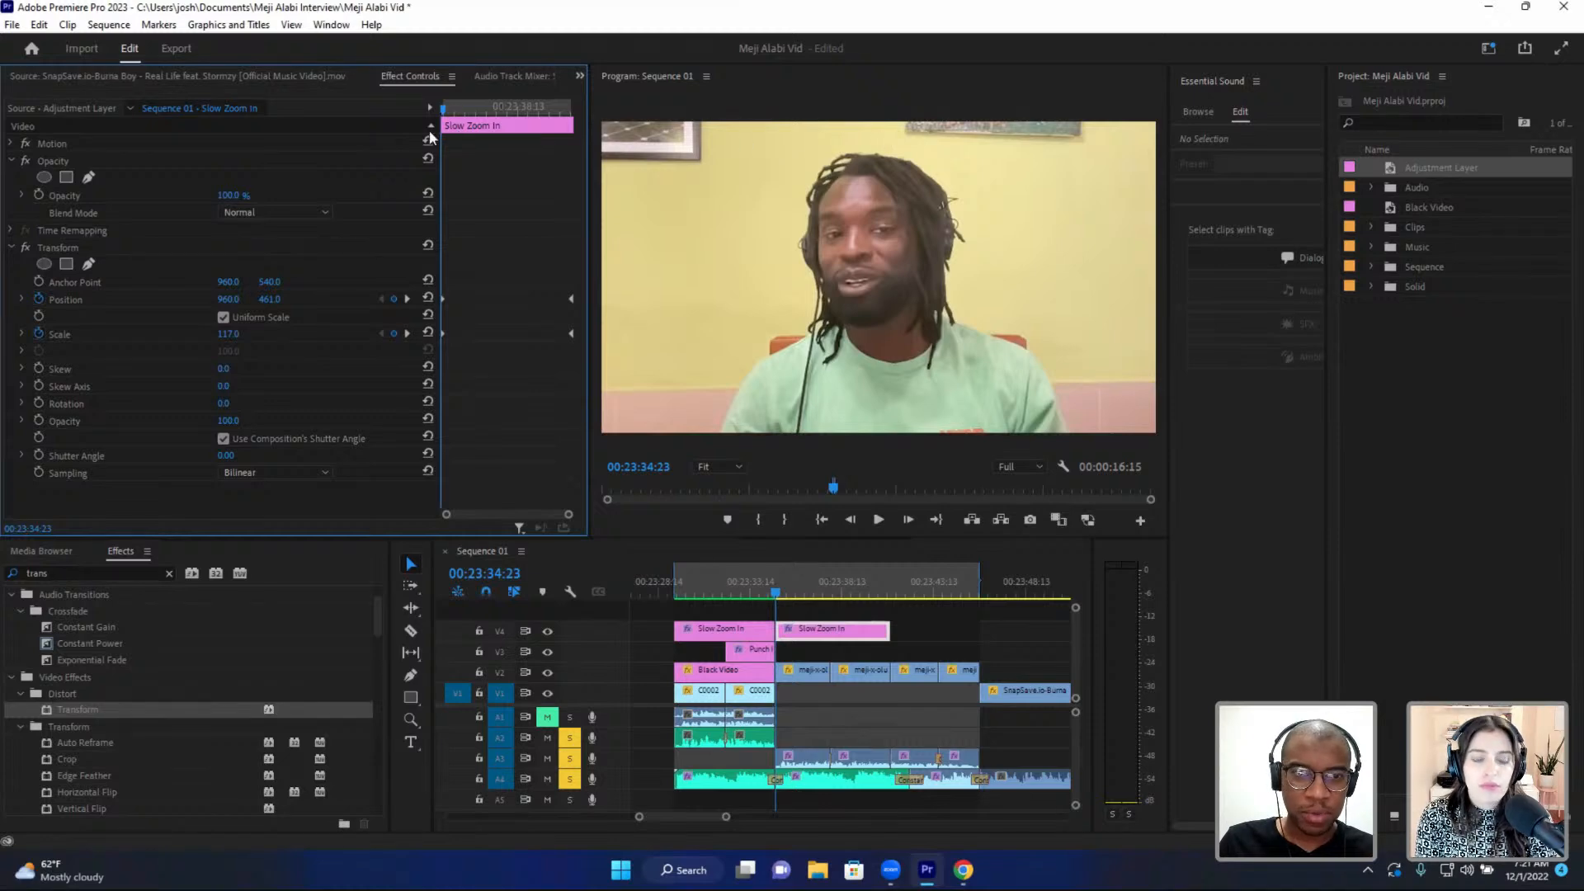
pyautogui.moveTo(451, 113); pyautogui.dragTo(551, 113)
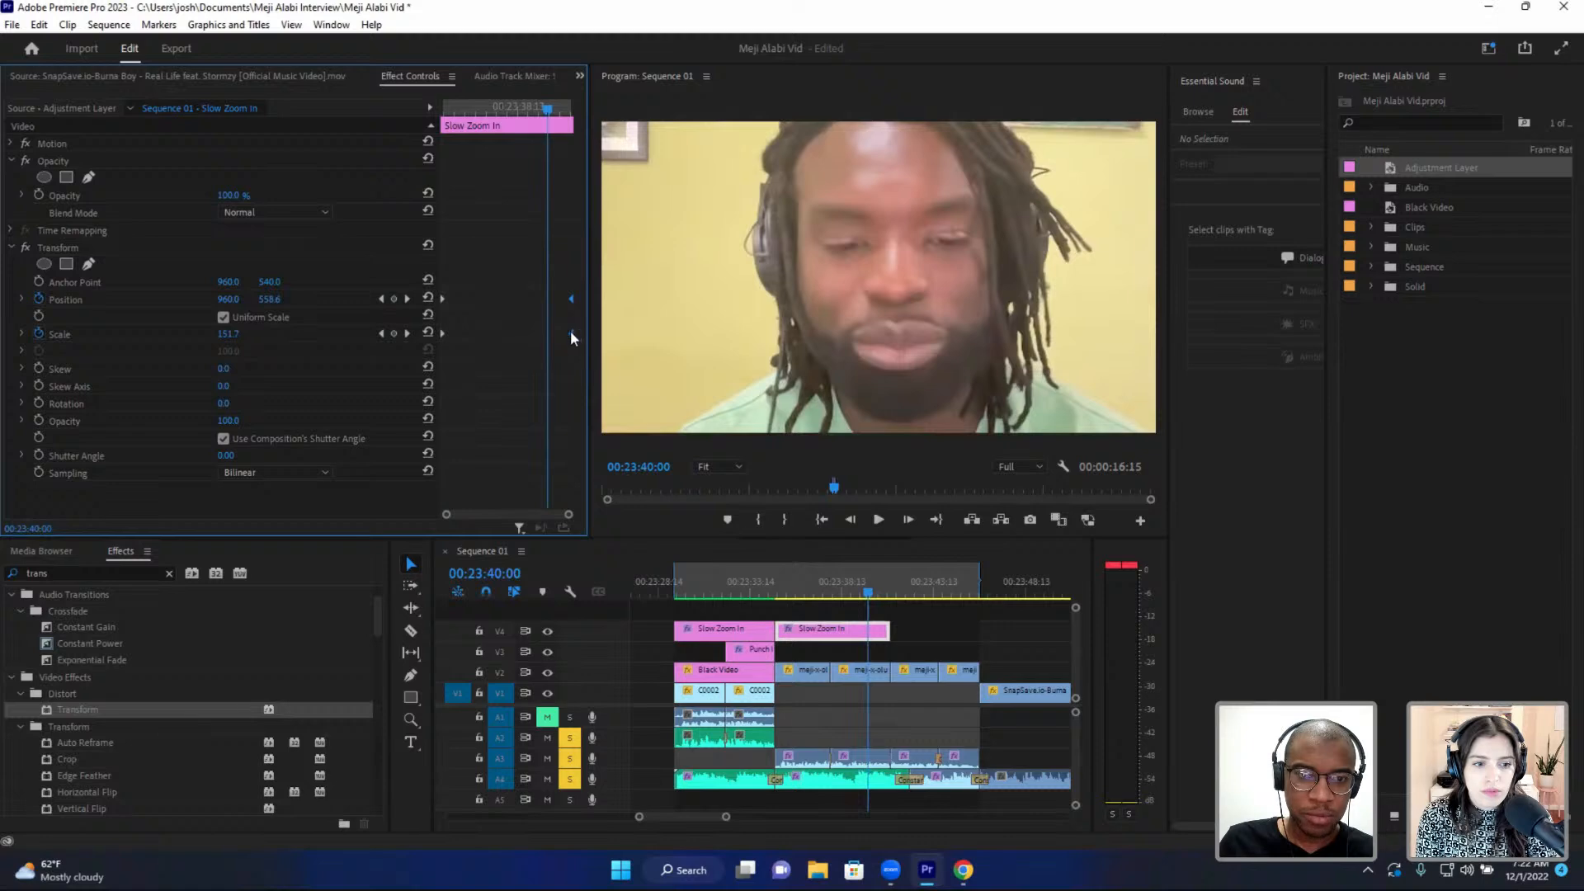
pyautogui.moveTo(573, 334); pyautogui.dragTo(550, 336)
pyautogui.moveTo(229, 333); pyautogui.dragTo(357, 298)
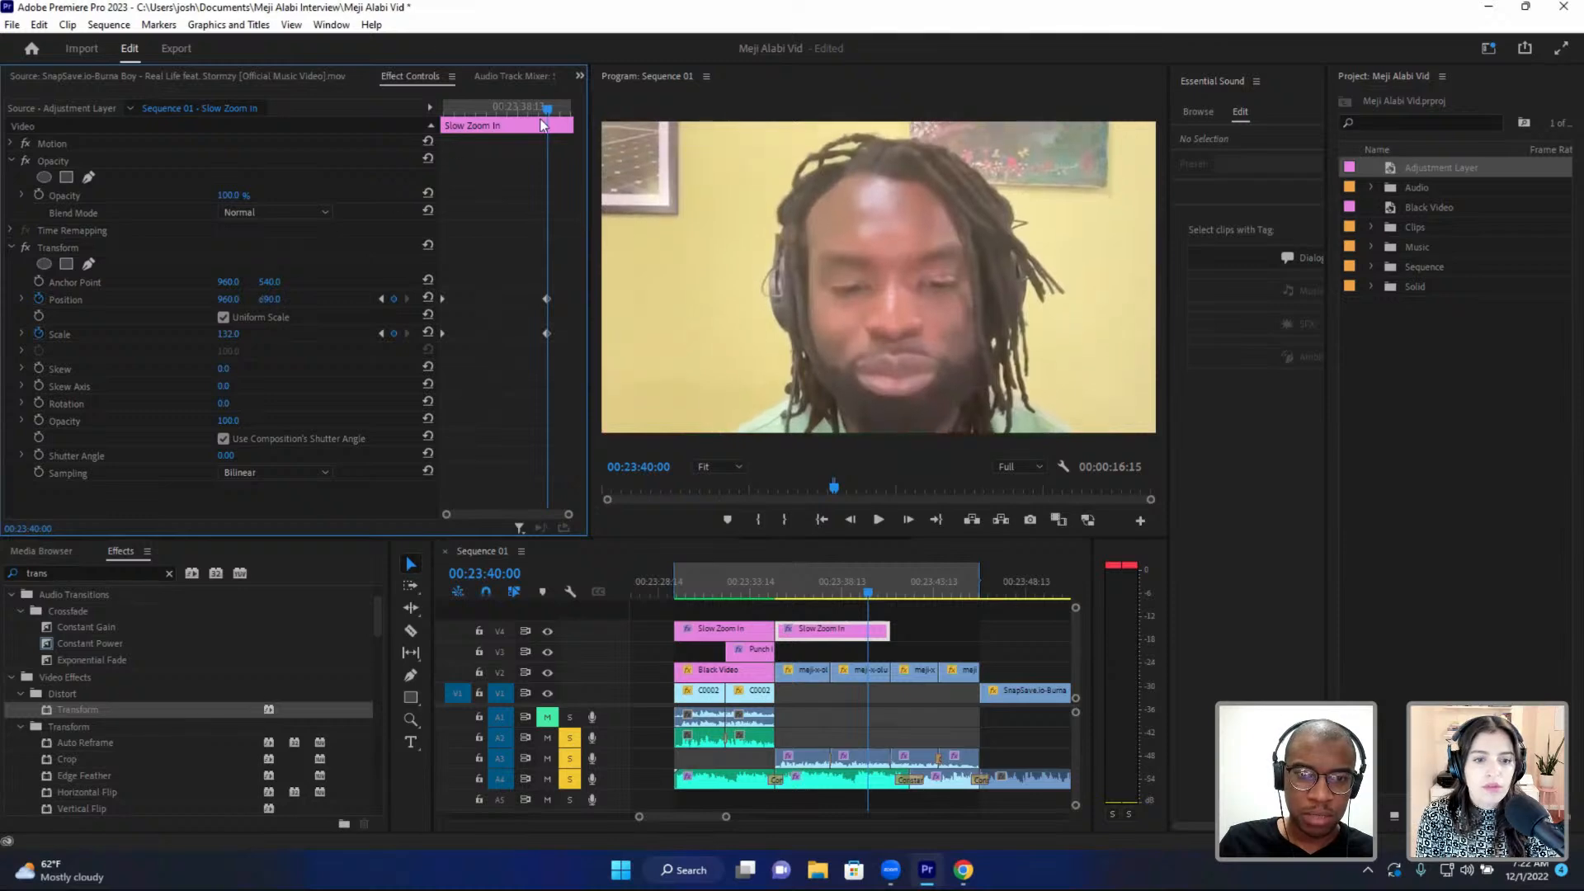
# - Reduce the scale and vertical position values at the copied layer's ending Transform keyframes
pyautogui.moveTo(549, 110); pyautogui.dragTo(542, 189)
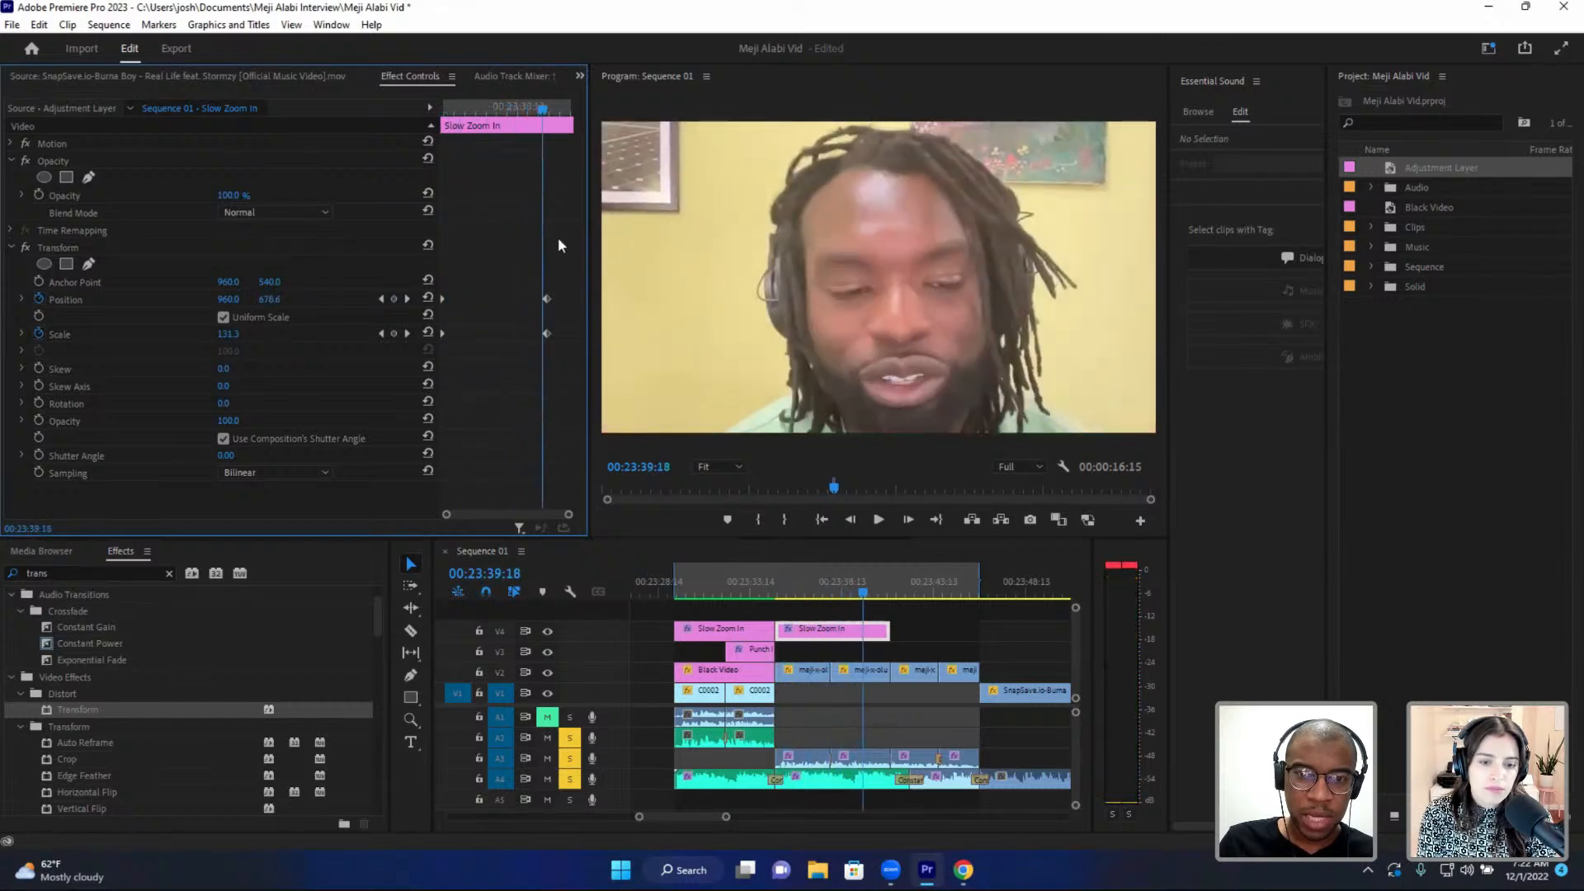
pyautogui.click(407, 300)
pyautogui.moveTo(270, 299); pyautogui.dragTo(214, 334)
# - Play back the revised movement from the copied layer's start and move its ending Transform keyframes to the clip's end
pyautogui.moveTo(532, 112); pyautogui.dragTo(405, 122)
pyautogui.press('space')
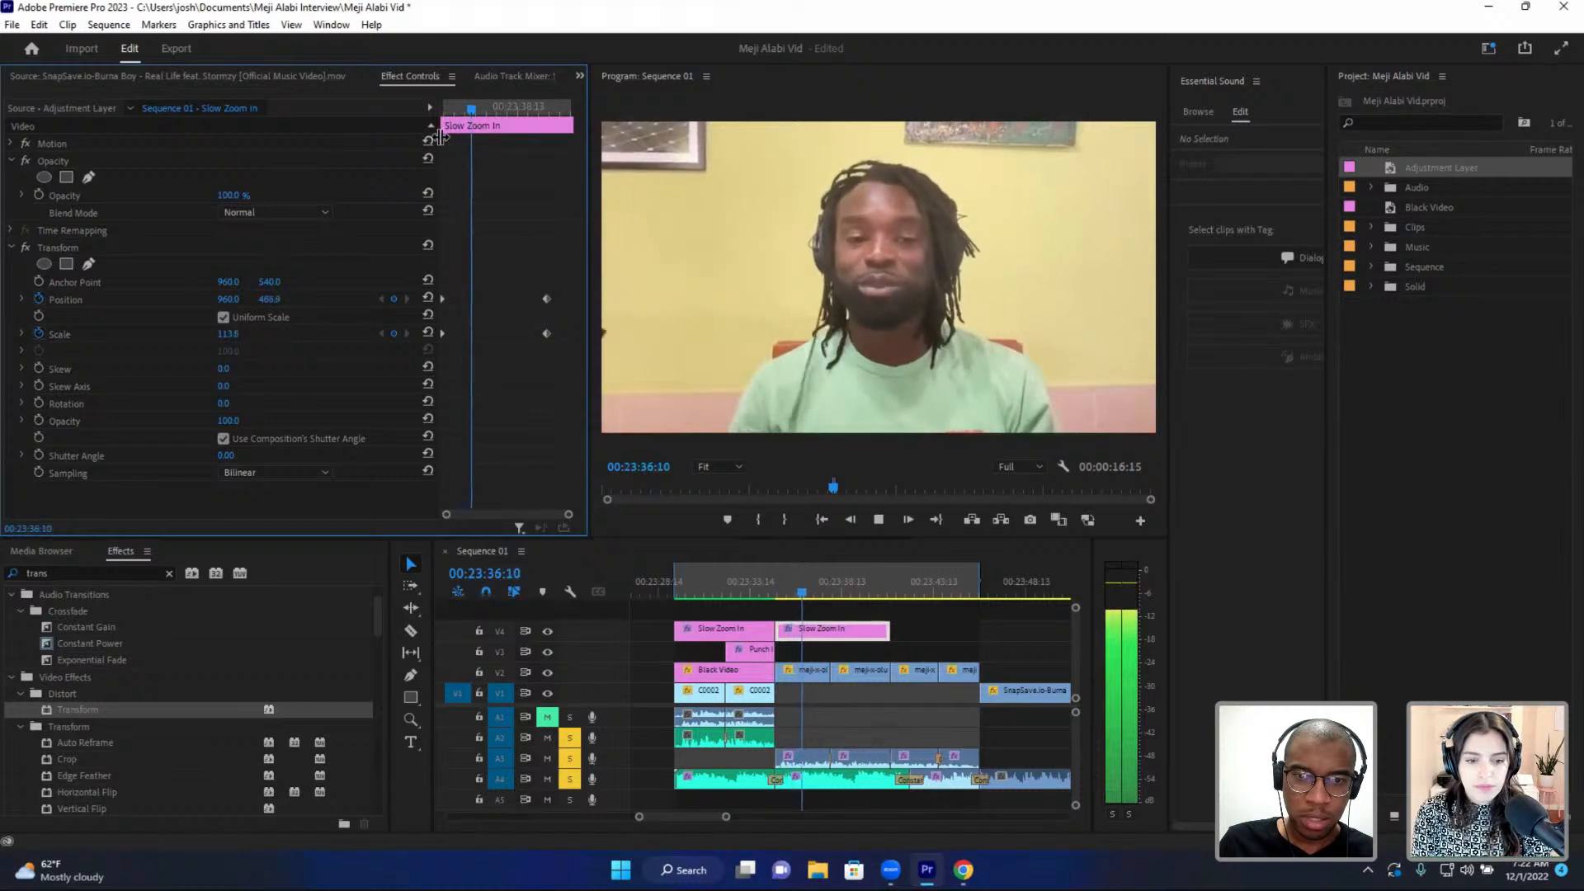
pyautogui.moveTo(474, 108)
pyautogui.mouseDown()
pyautogui.moveTo(399, 112)
pyautogui.moveTo(553, 111)
pyautogui.moveTo(447, 111)
pyautogui.mouseUp()
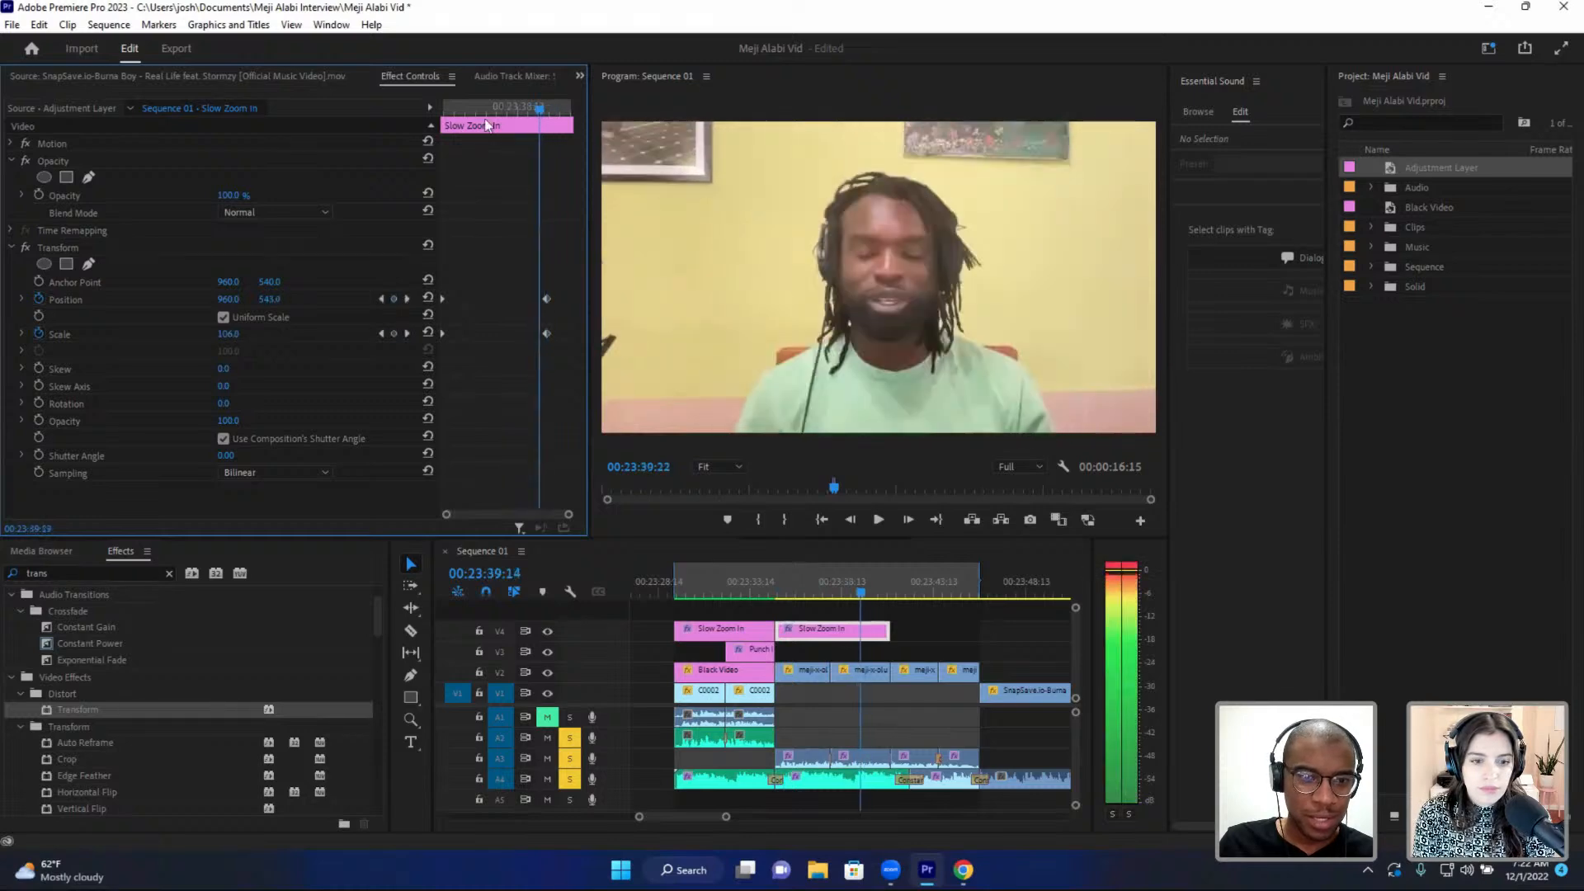
pyautogui.press('space')
pyautogui.press('space')
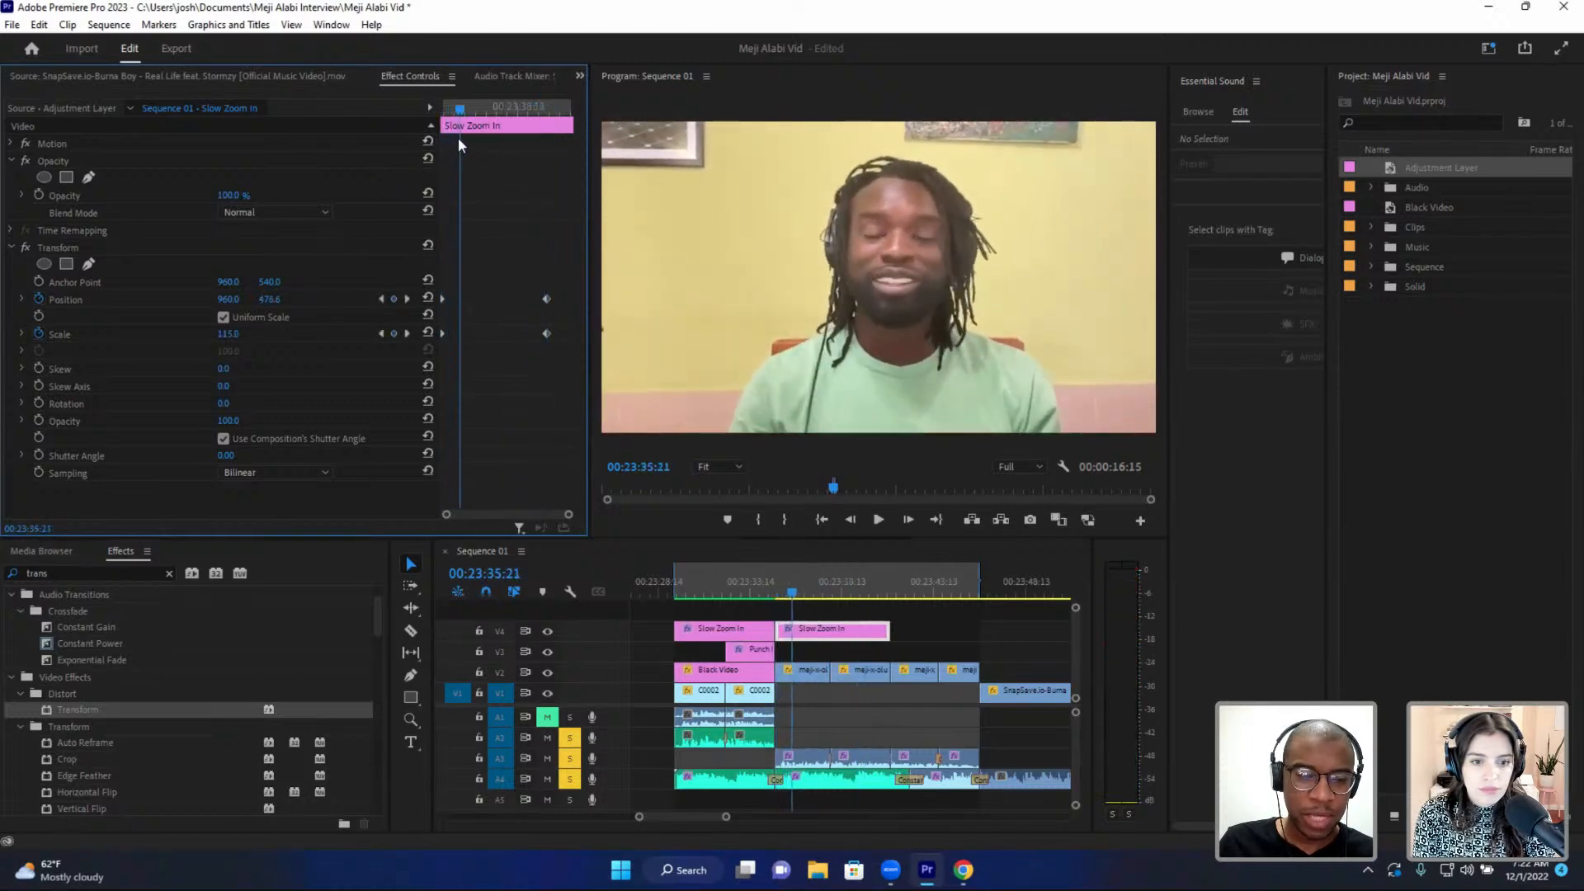
pyautogui.press('space')
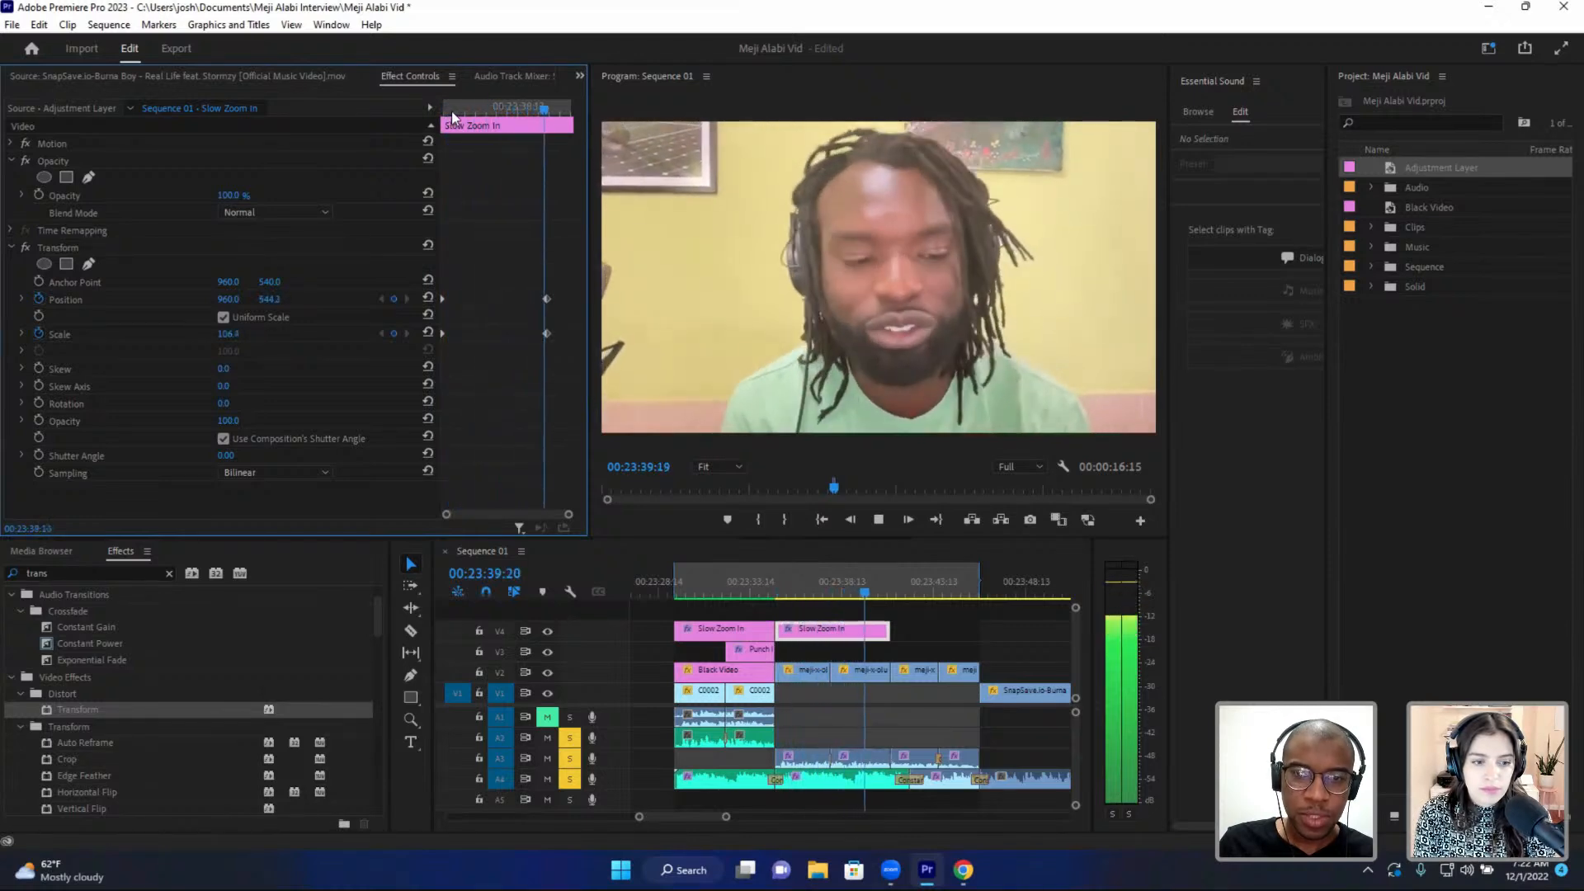
pyautogui.press('space')
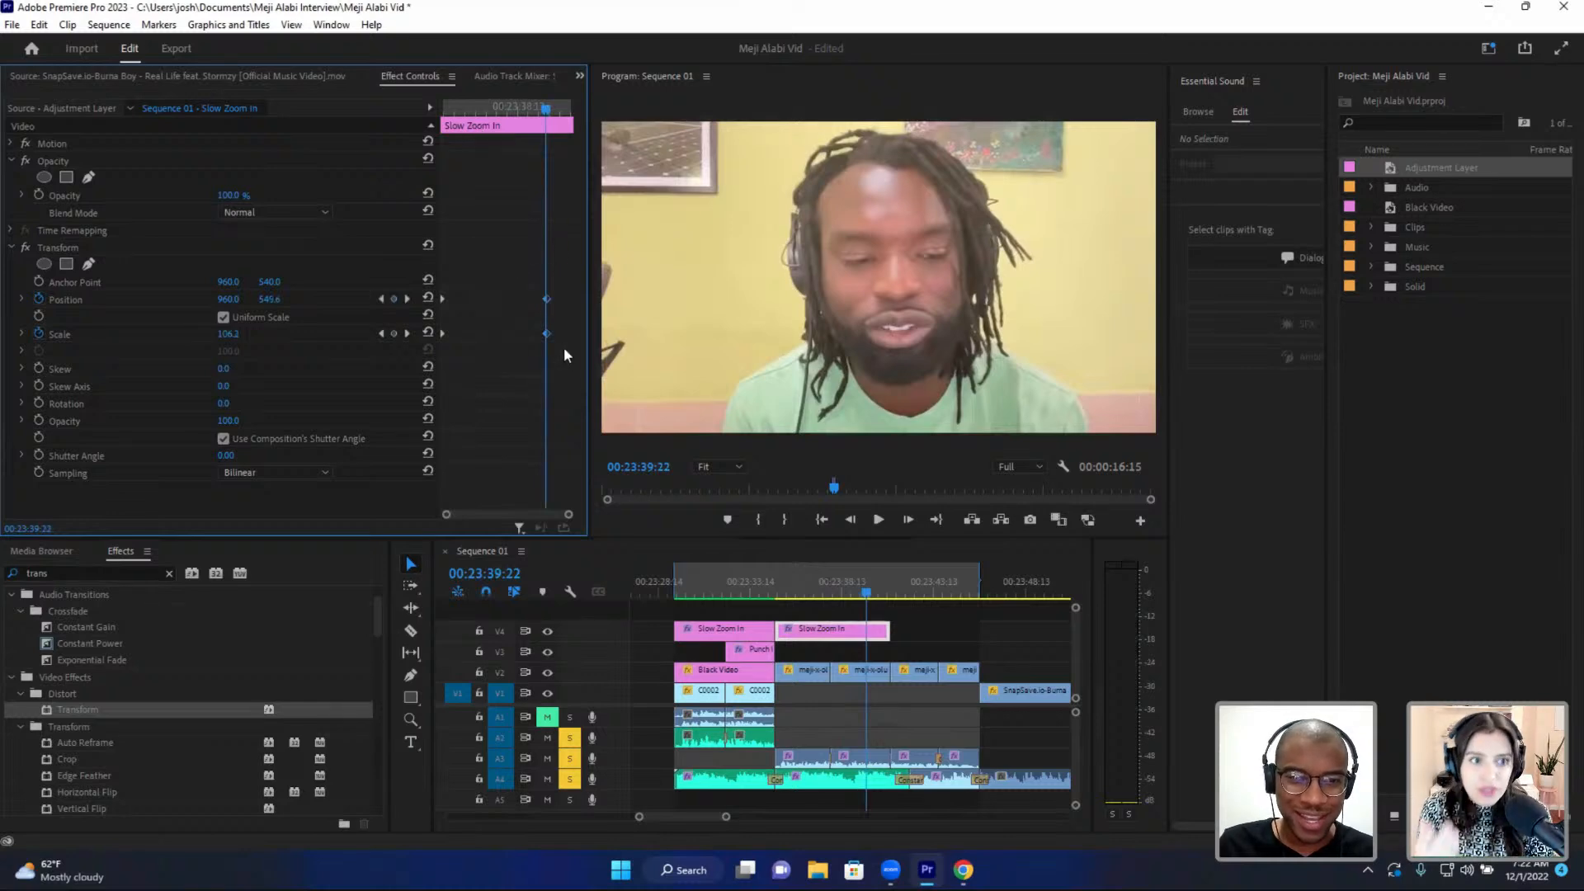
pyautogui.moveTo(546, 331); pyautogui.dragTo(820, 533)
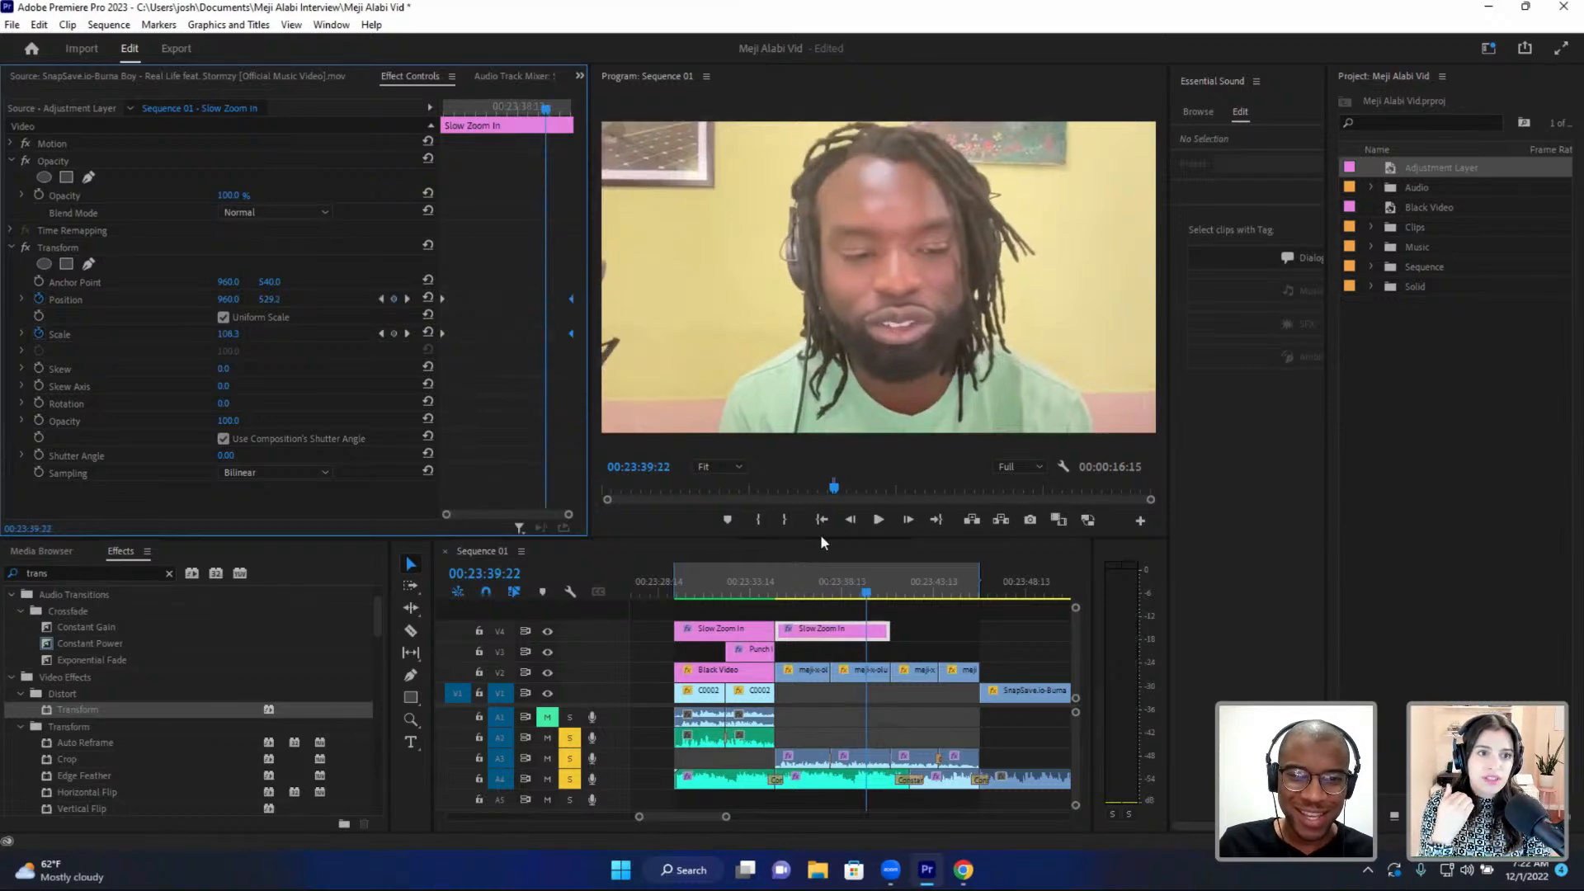
# - Play back the copied Slow Zoom In over the guest's first two clips to check the movement
pyautogui.click(804, 593)
pyautogui.press('space')
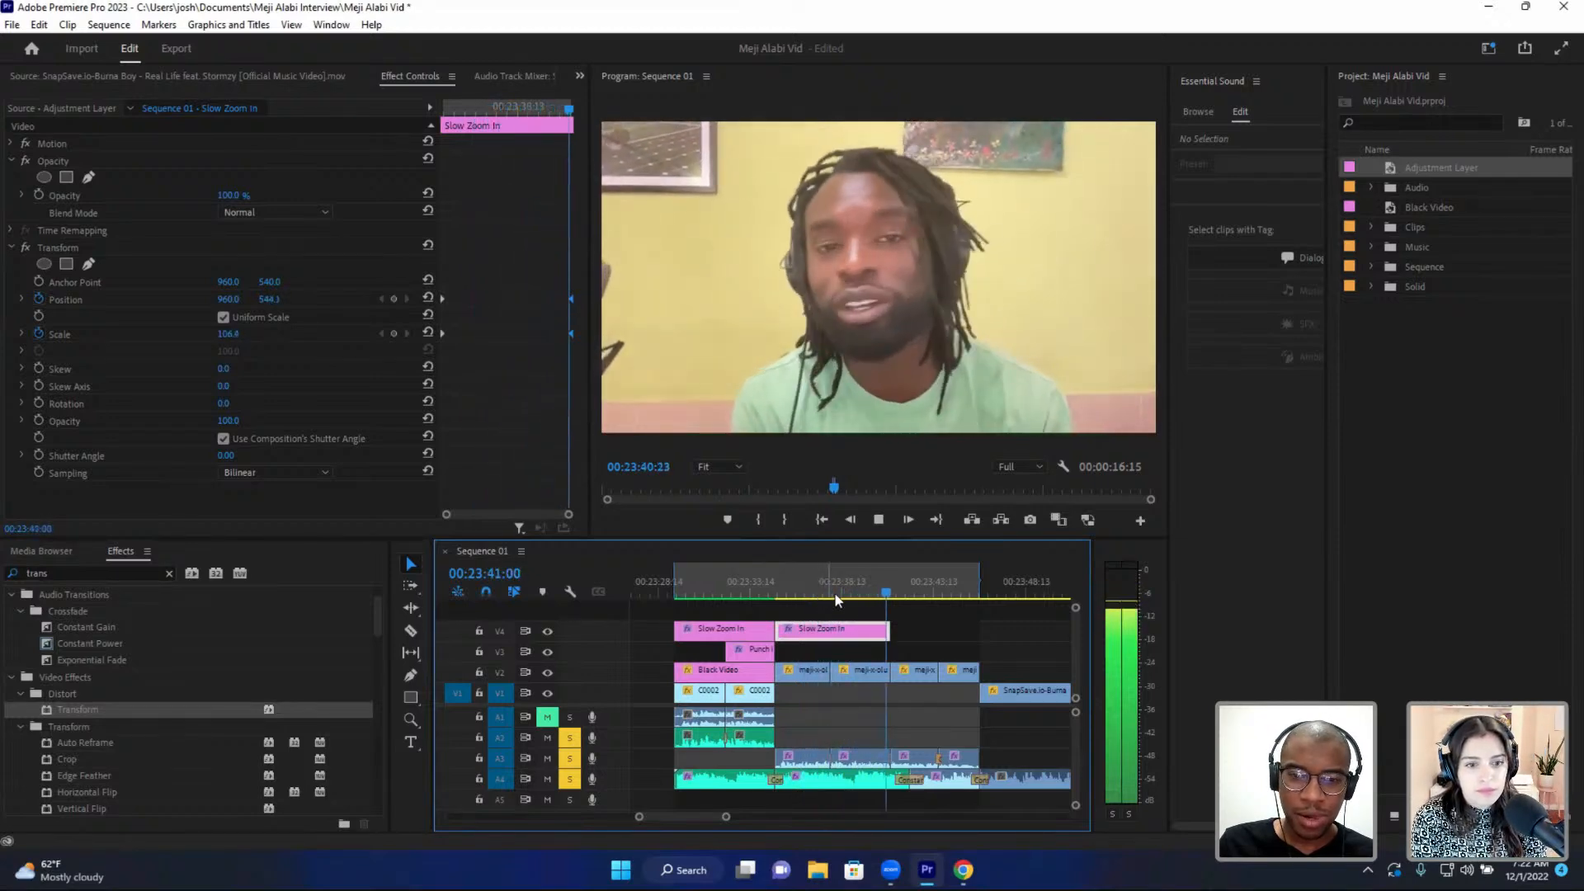
pyautogui.click(678, 572)
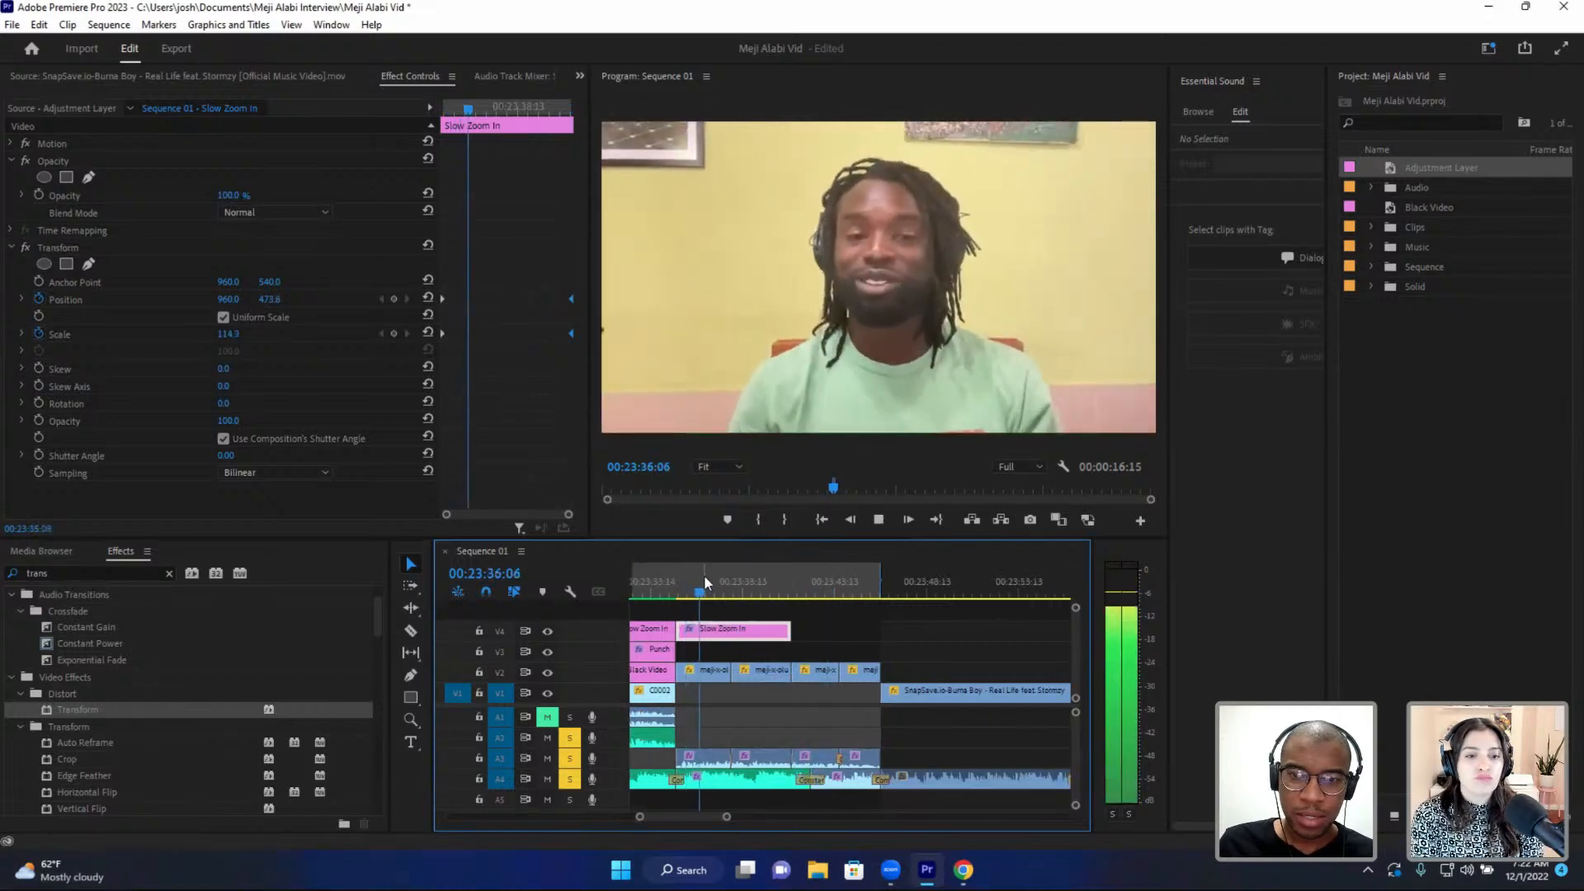
pyautogui.press('space')
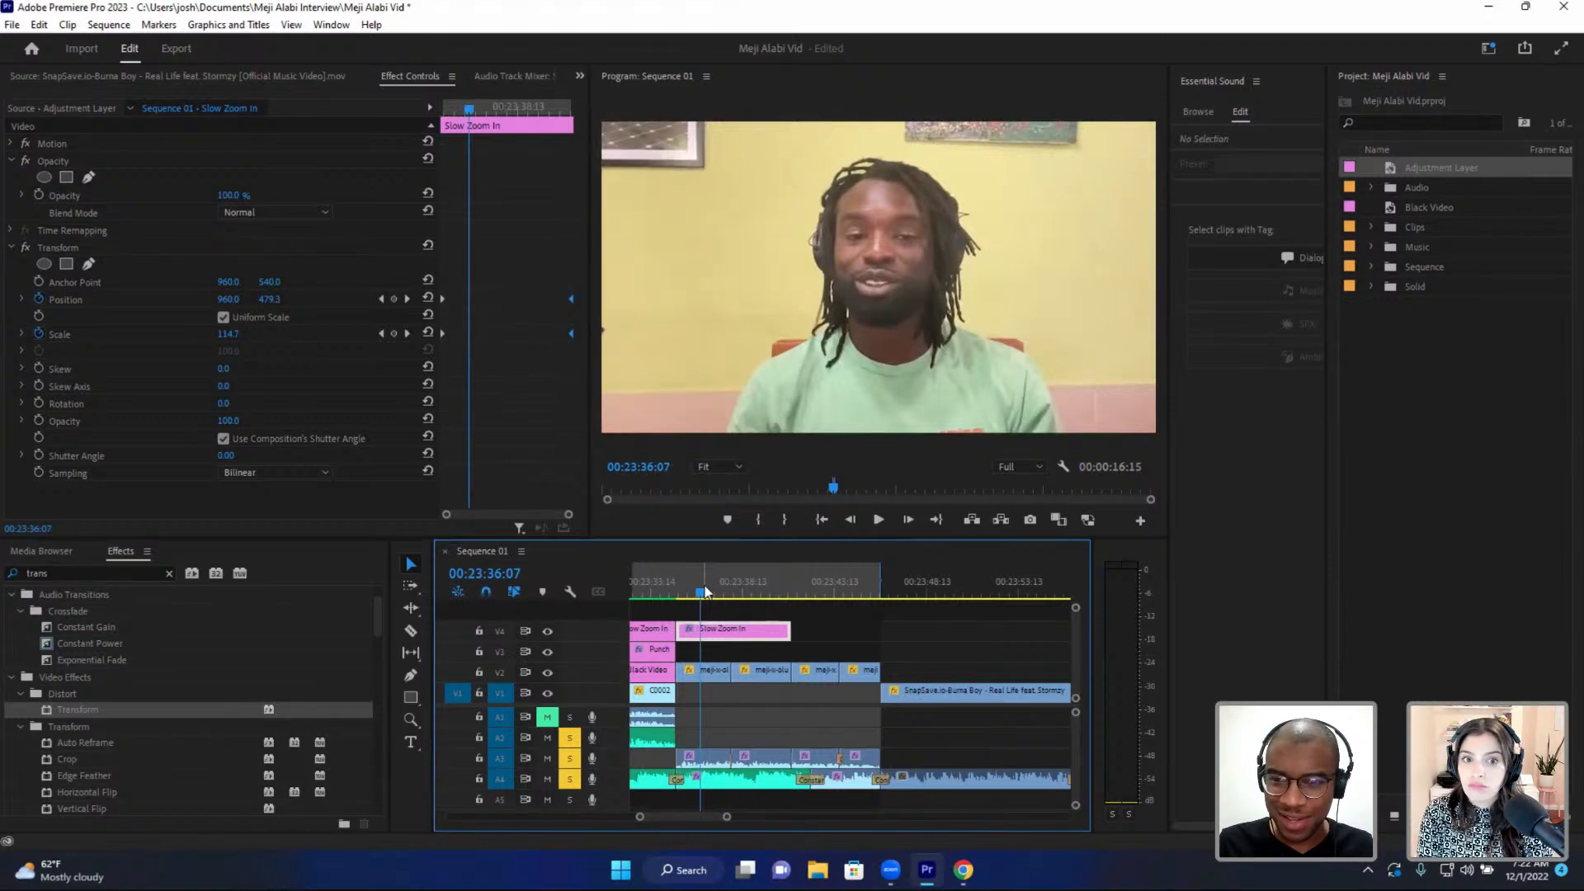
pyautogui.press('space')
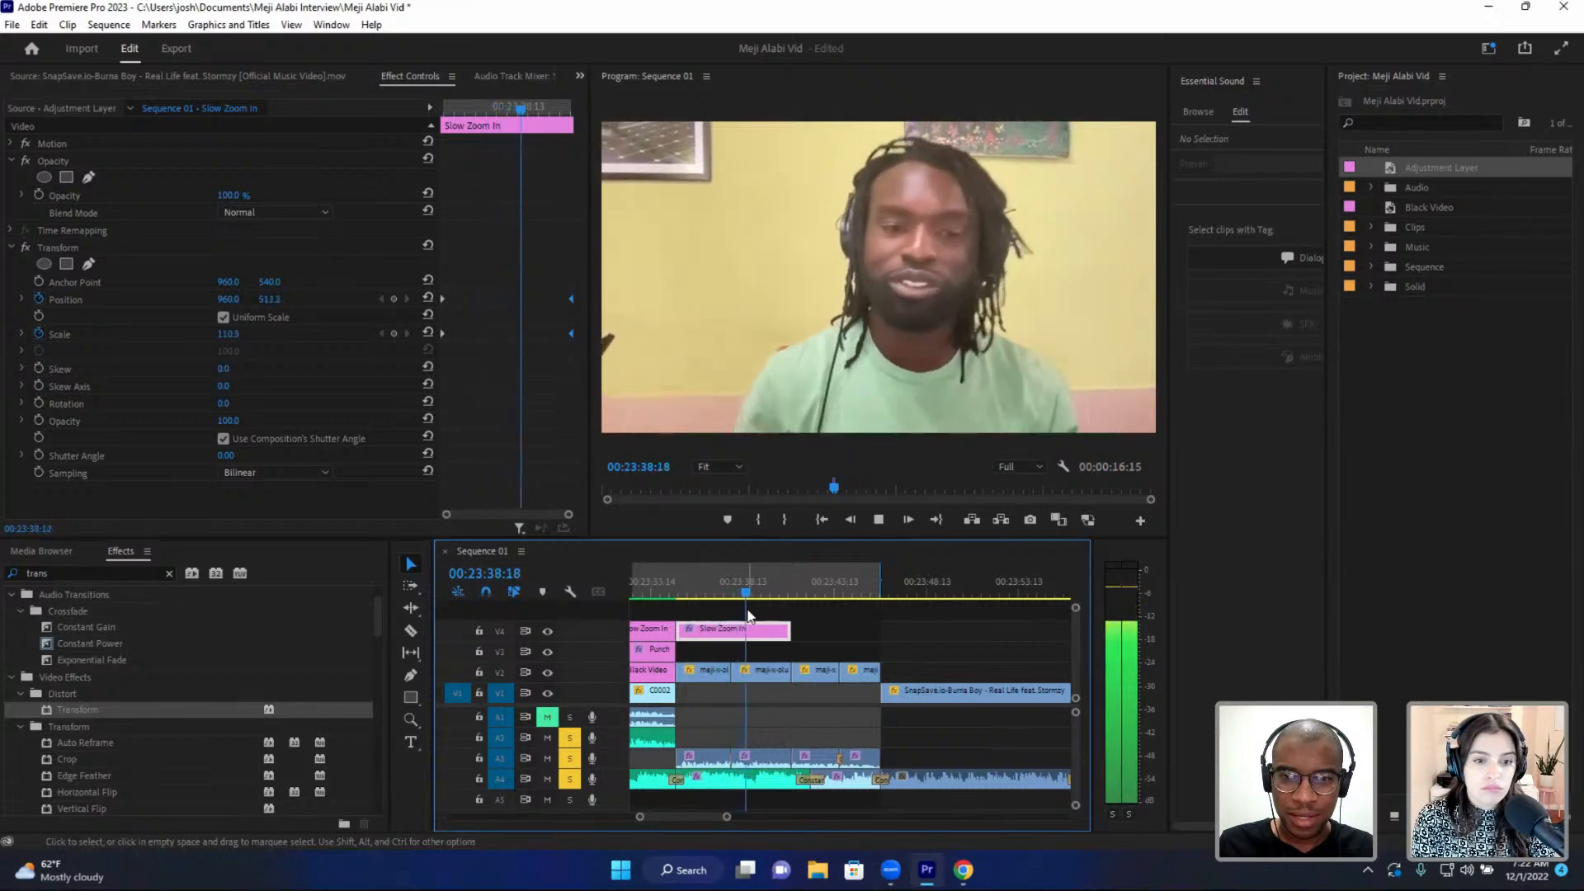
pyautogui.press('space')
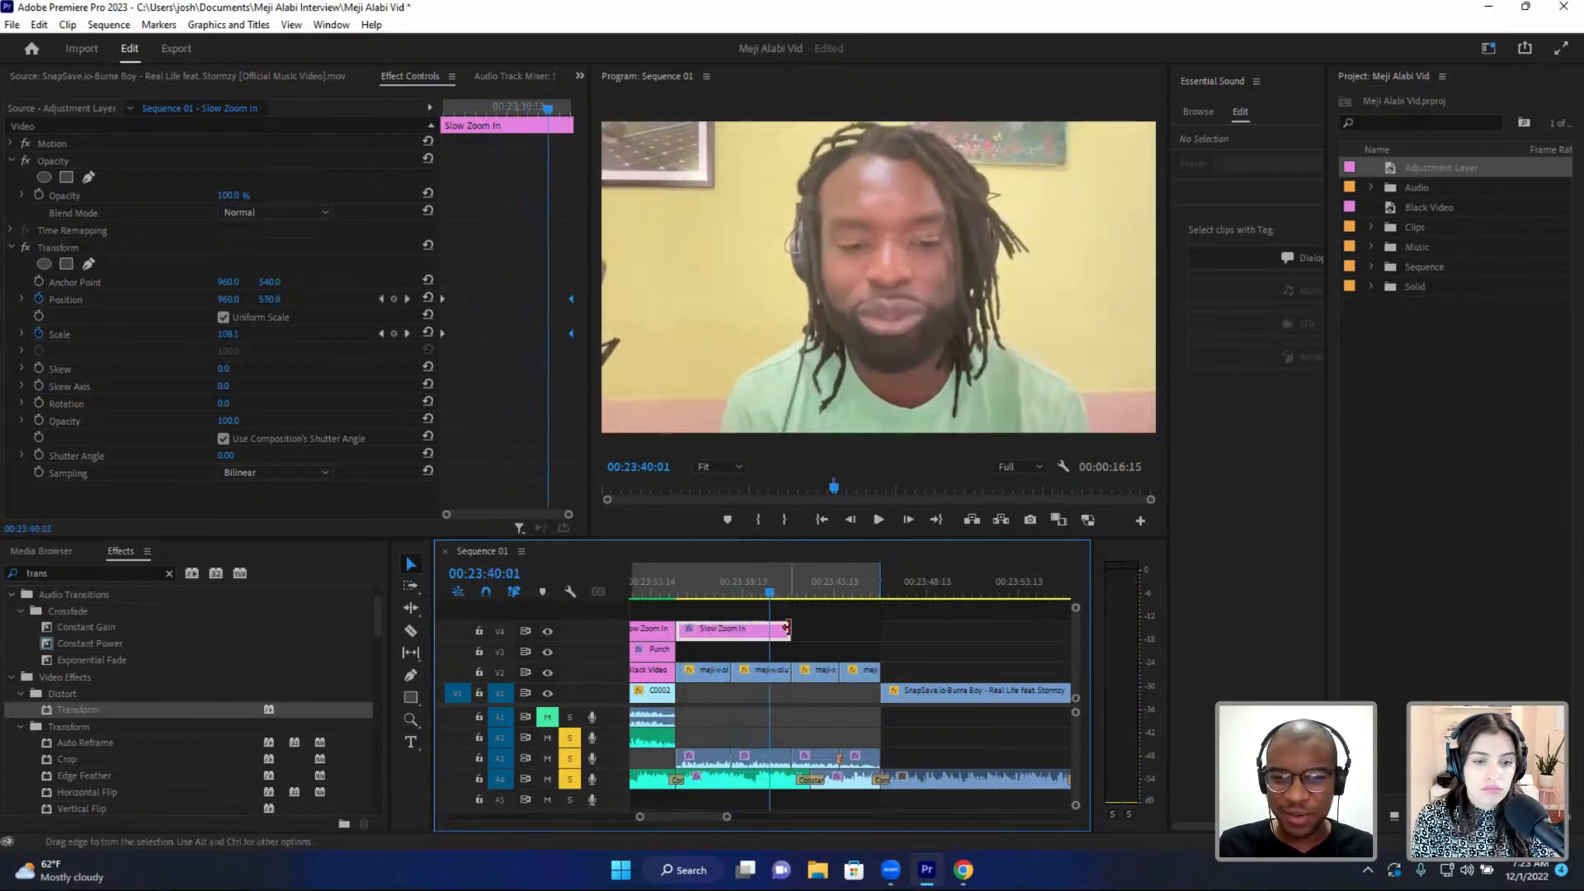
# - Place a copy of the Punch In adjustment layer over the guest's second clip, beneath the Slow Zoom In layer
pyautogui.moveTo(786, 628); pyautogui.dragTo(878, 649)
pyautogui.scroll(3, 775, 643)
pyautogui.click(721, 655)
pyautogui.press('=')
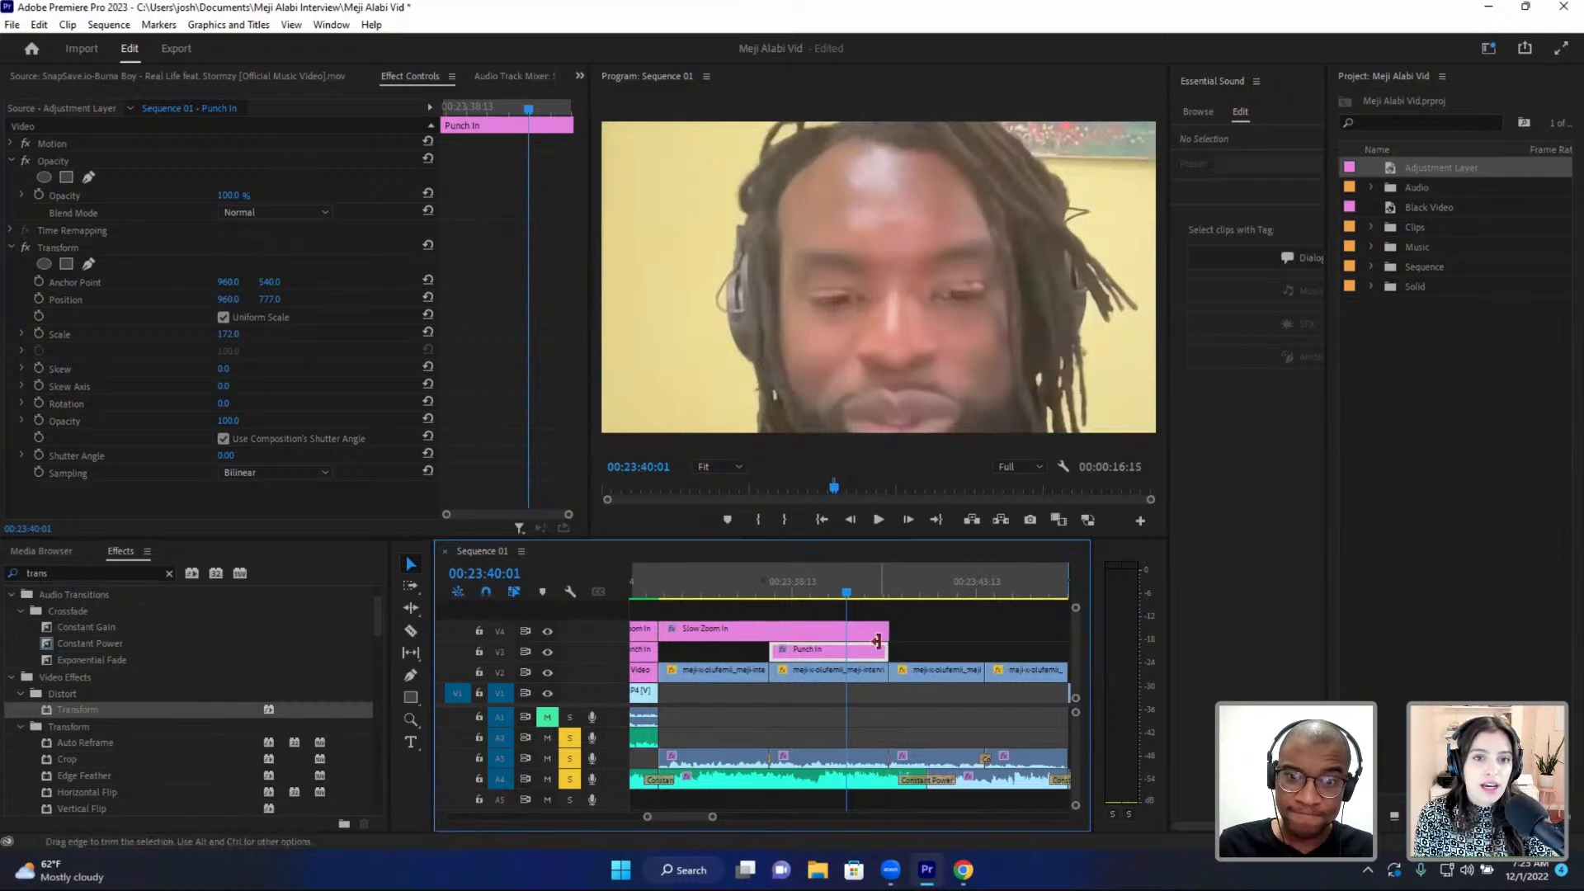
# - Reframe the guest on the copied Punch In by setting its Transform scale to 132 and position to 837, 681
pyautogui.click(750, 585)
pyautogui.press('space')
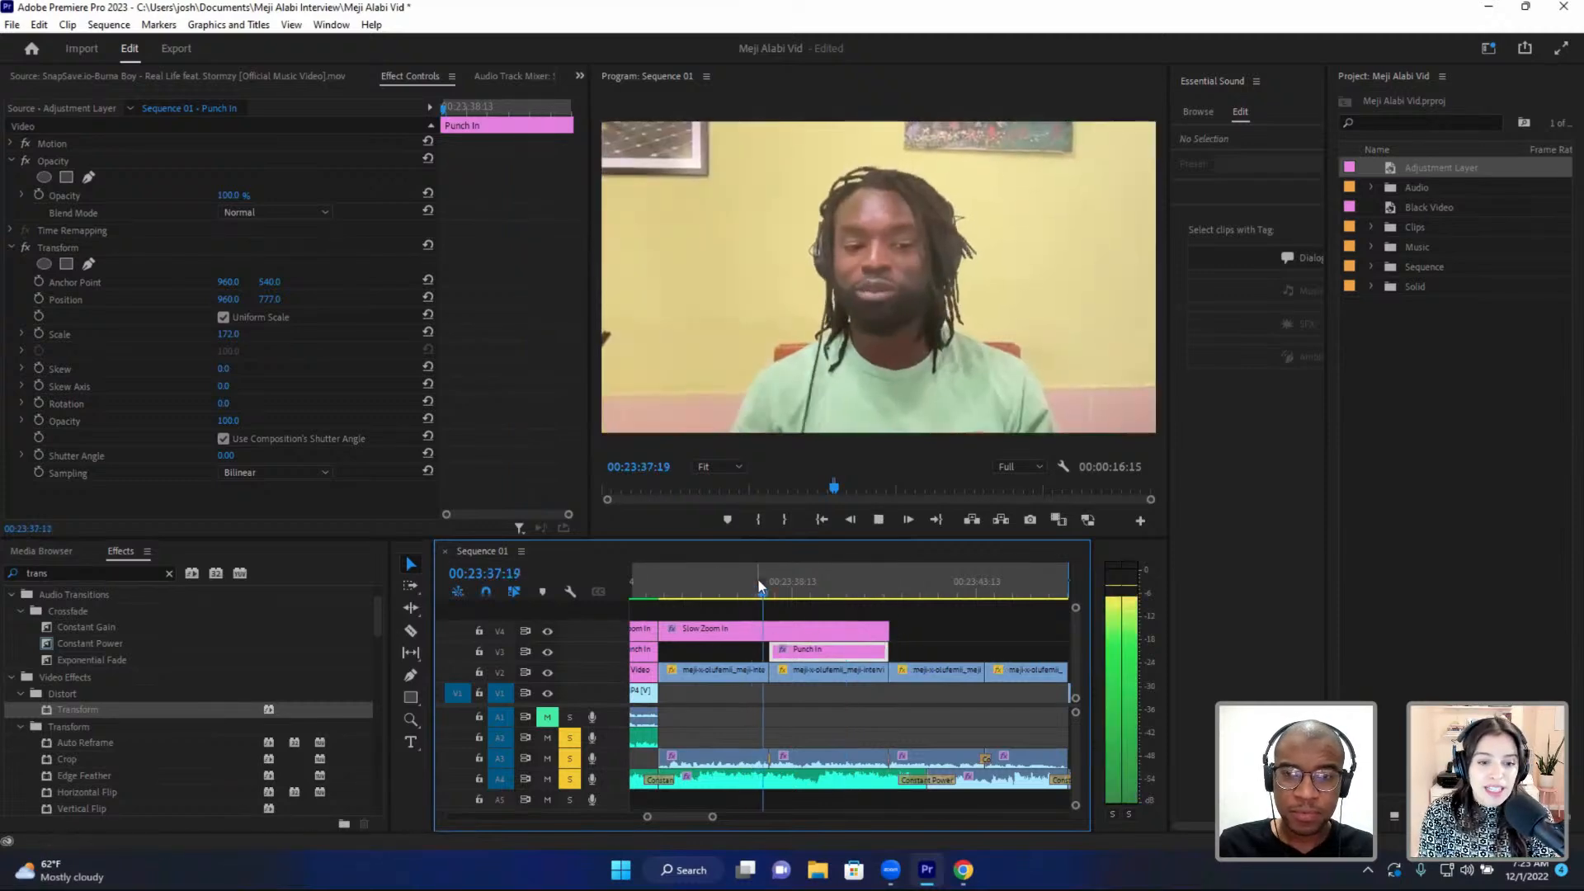
pyautogui.press('space')
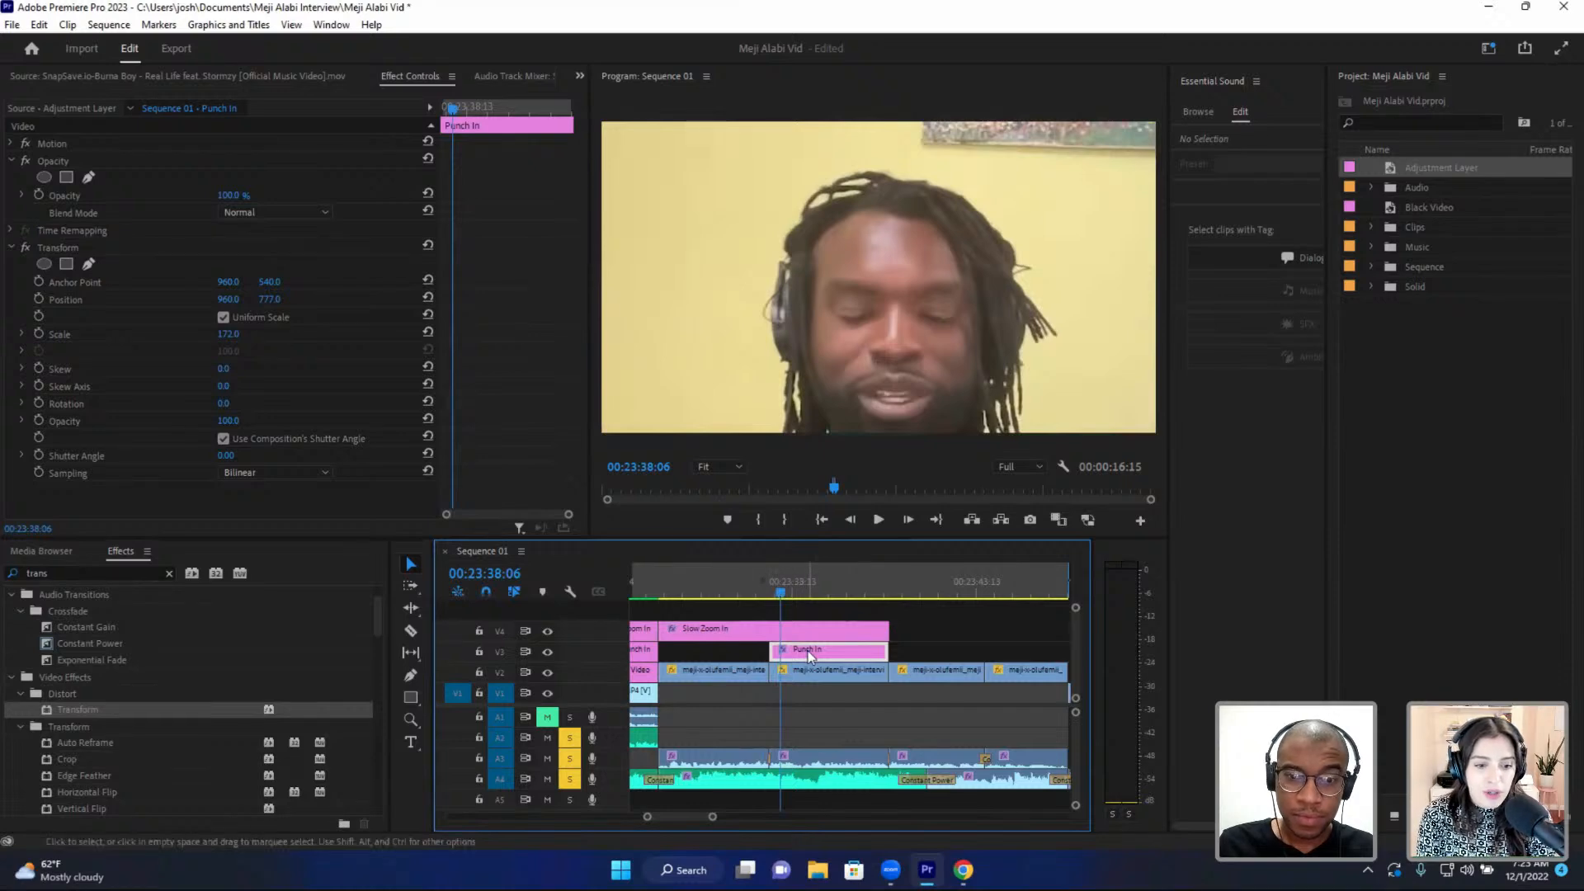
pyautogui.moveTo(271, 299)
pyautogui.mouseDown()
pyautogui.moveTo(207, 299)
pyautogui.moveTo(289, 310)
pyautogui.mouseUp()
pyautogui.press('space')
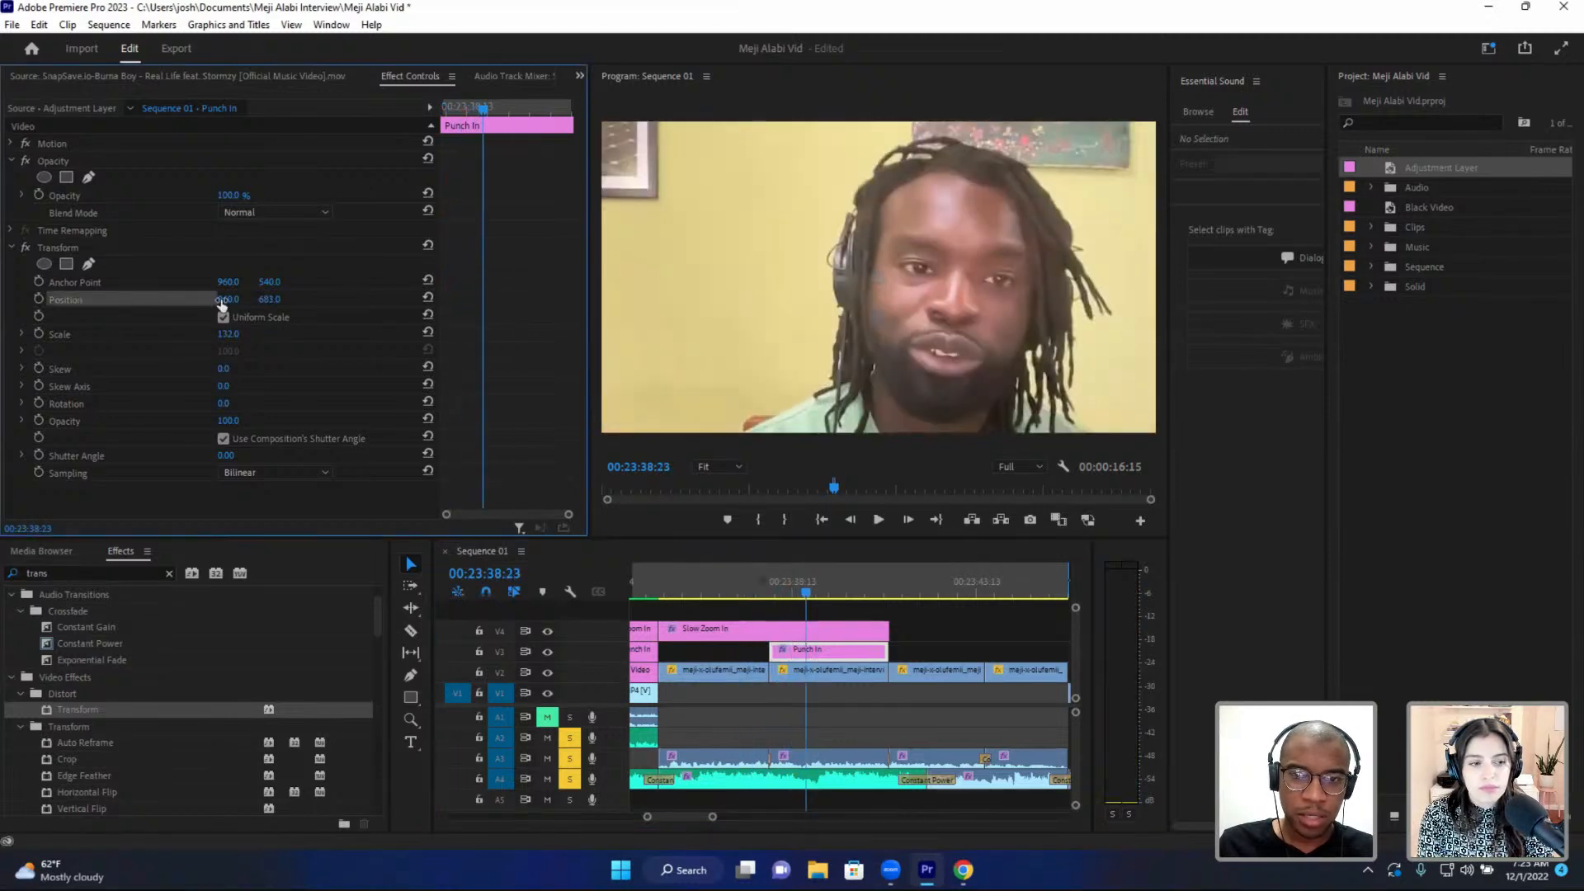
pyautogui.moveTo(228, 299); pyautogui.dragTo(121, 300)
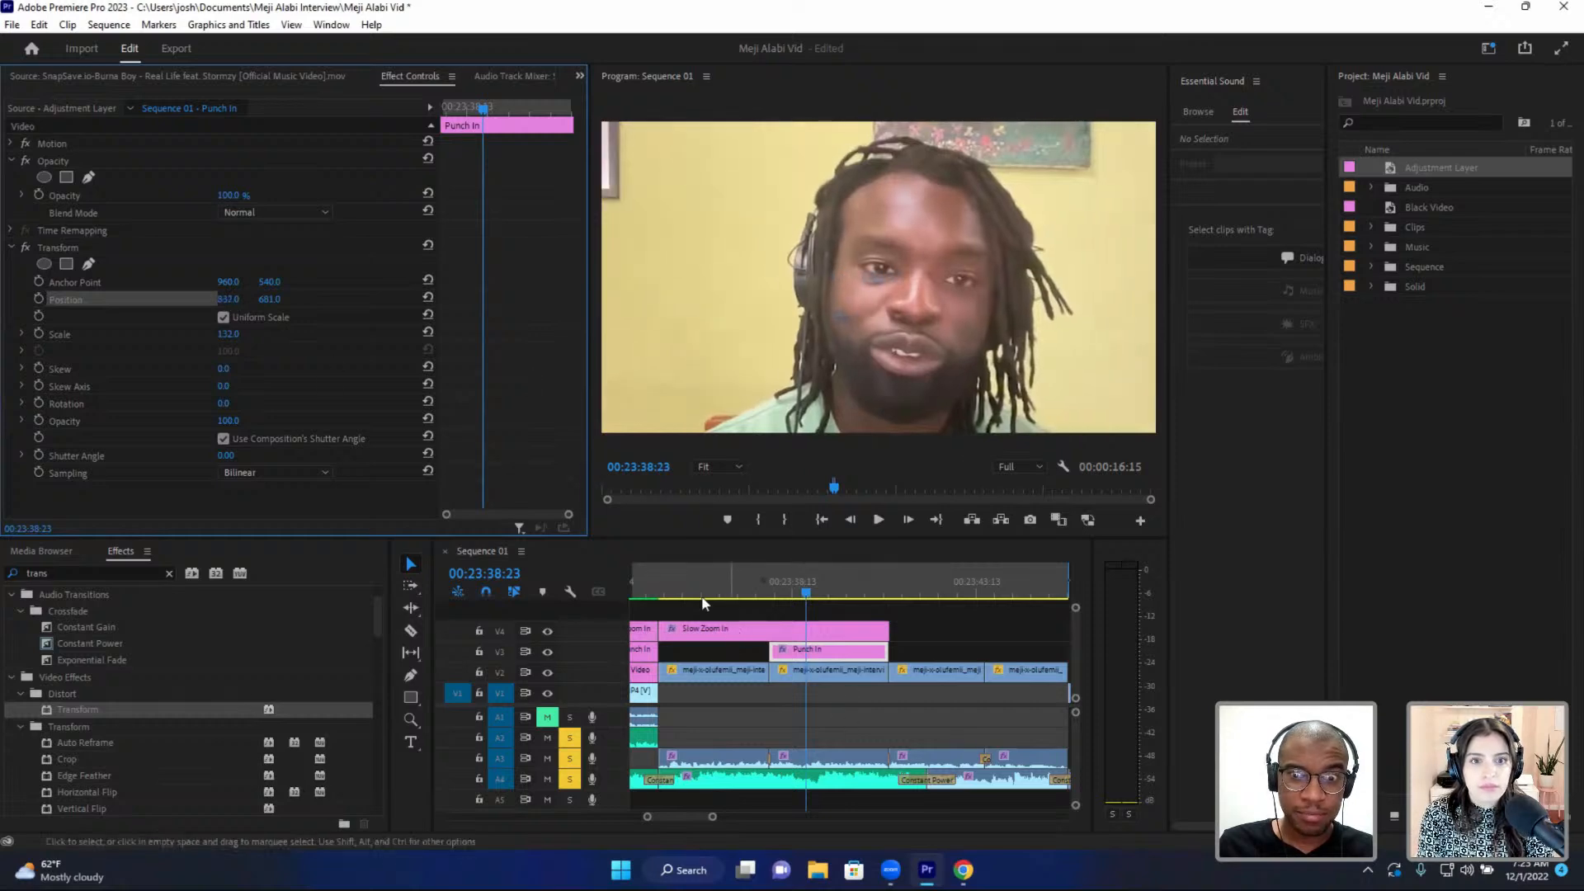
# - Play back the guest's section from about 00:23:35:00 to review the combined slow zoom and punch-in
pyautogui.click(687, 578)
pyautogui.press('-')
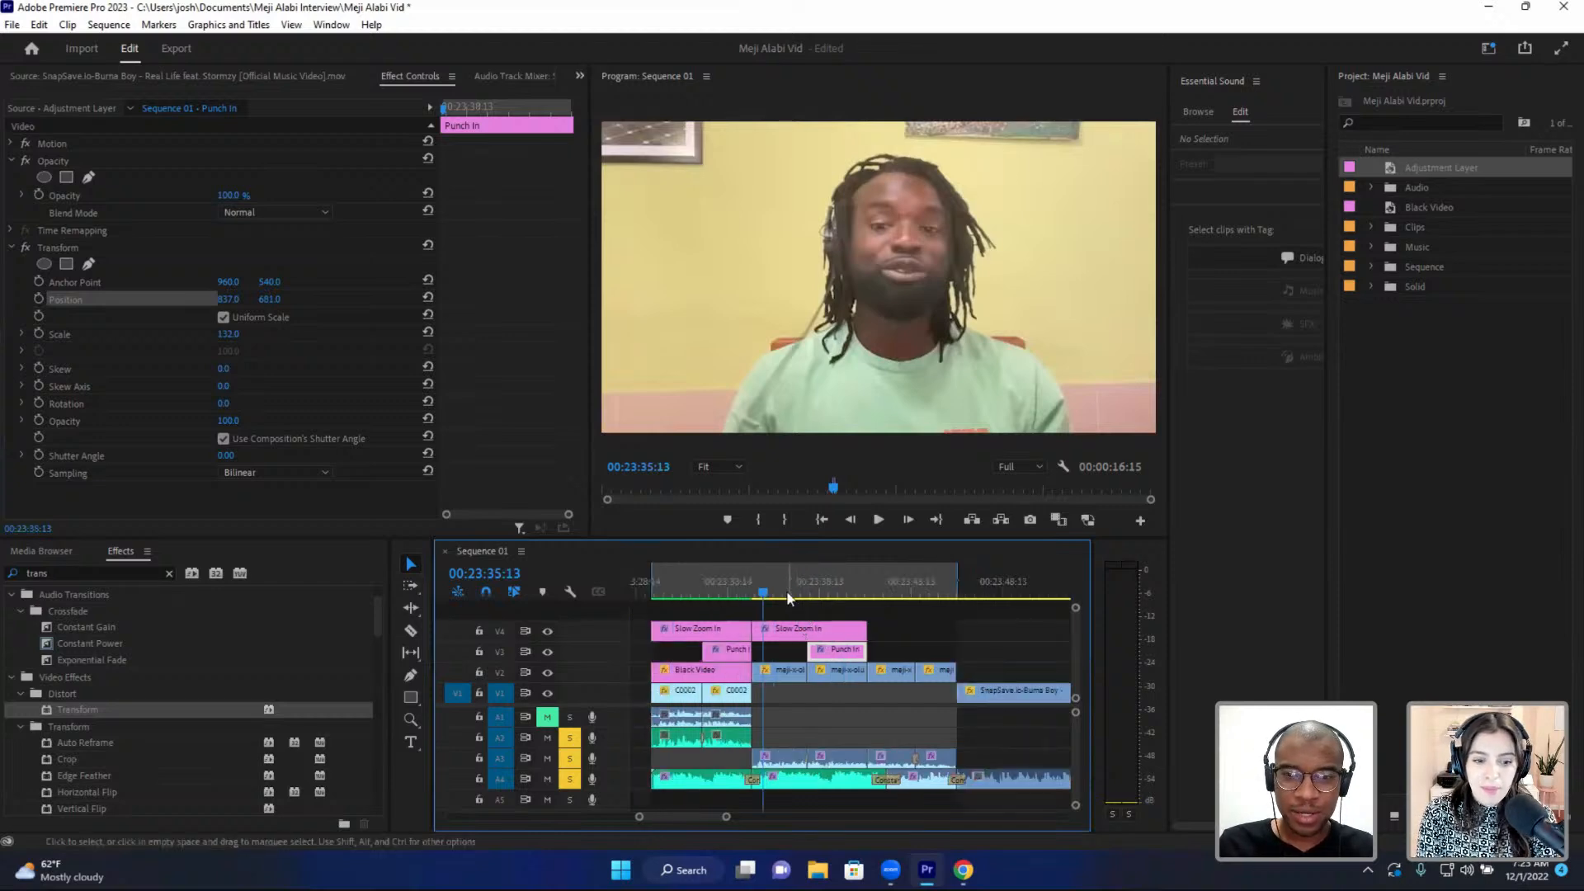
pyautogui.press('space')
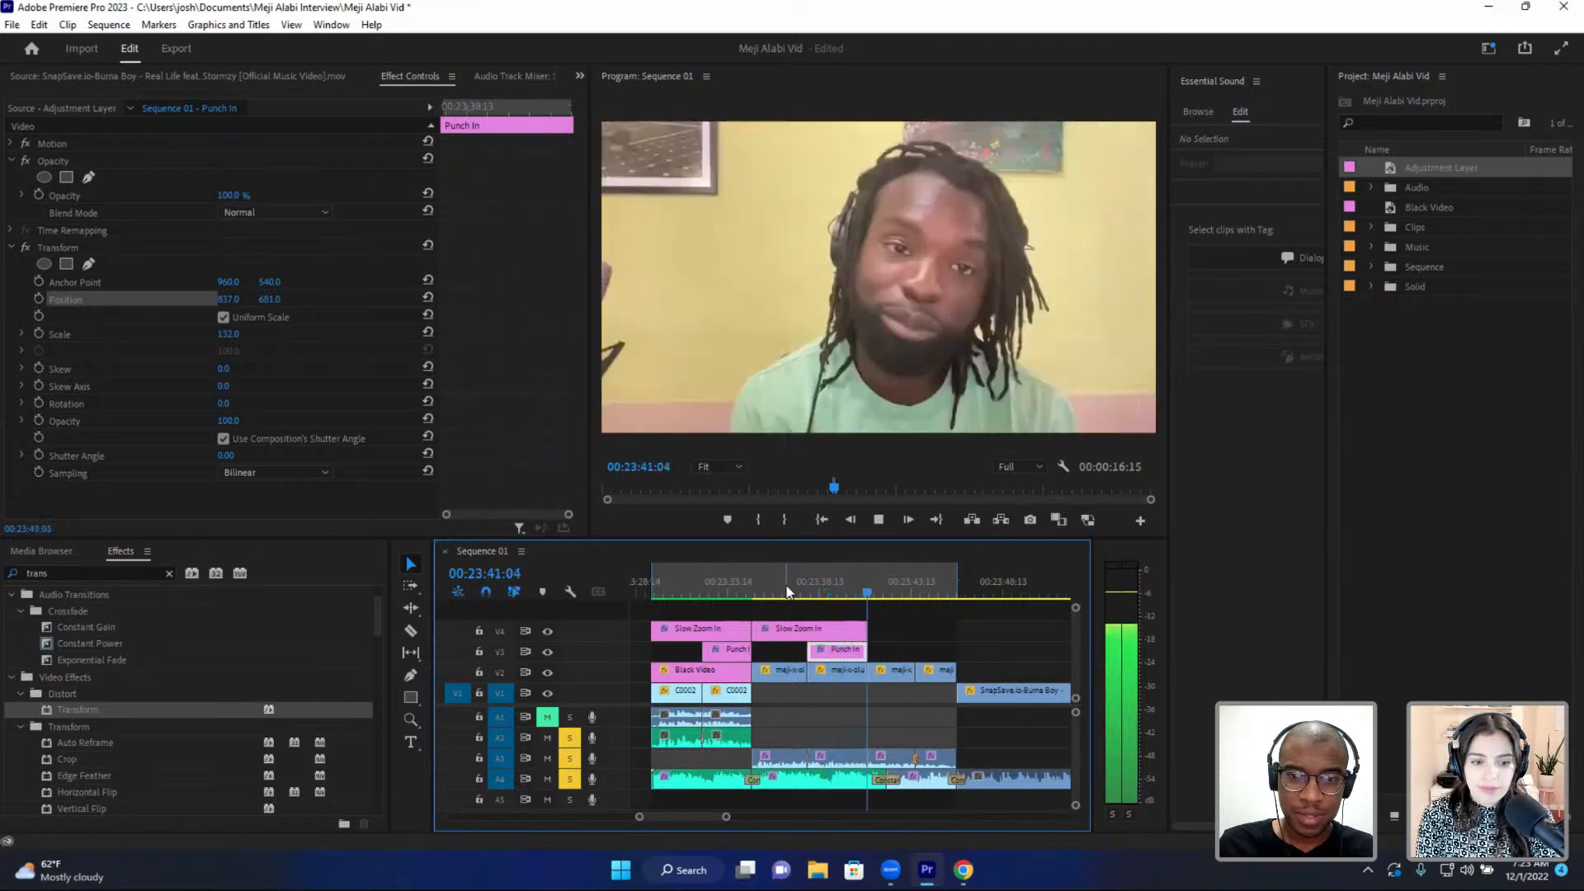
pyautogui.press('space')
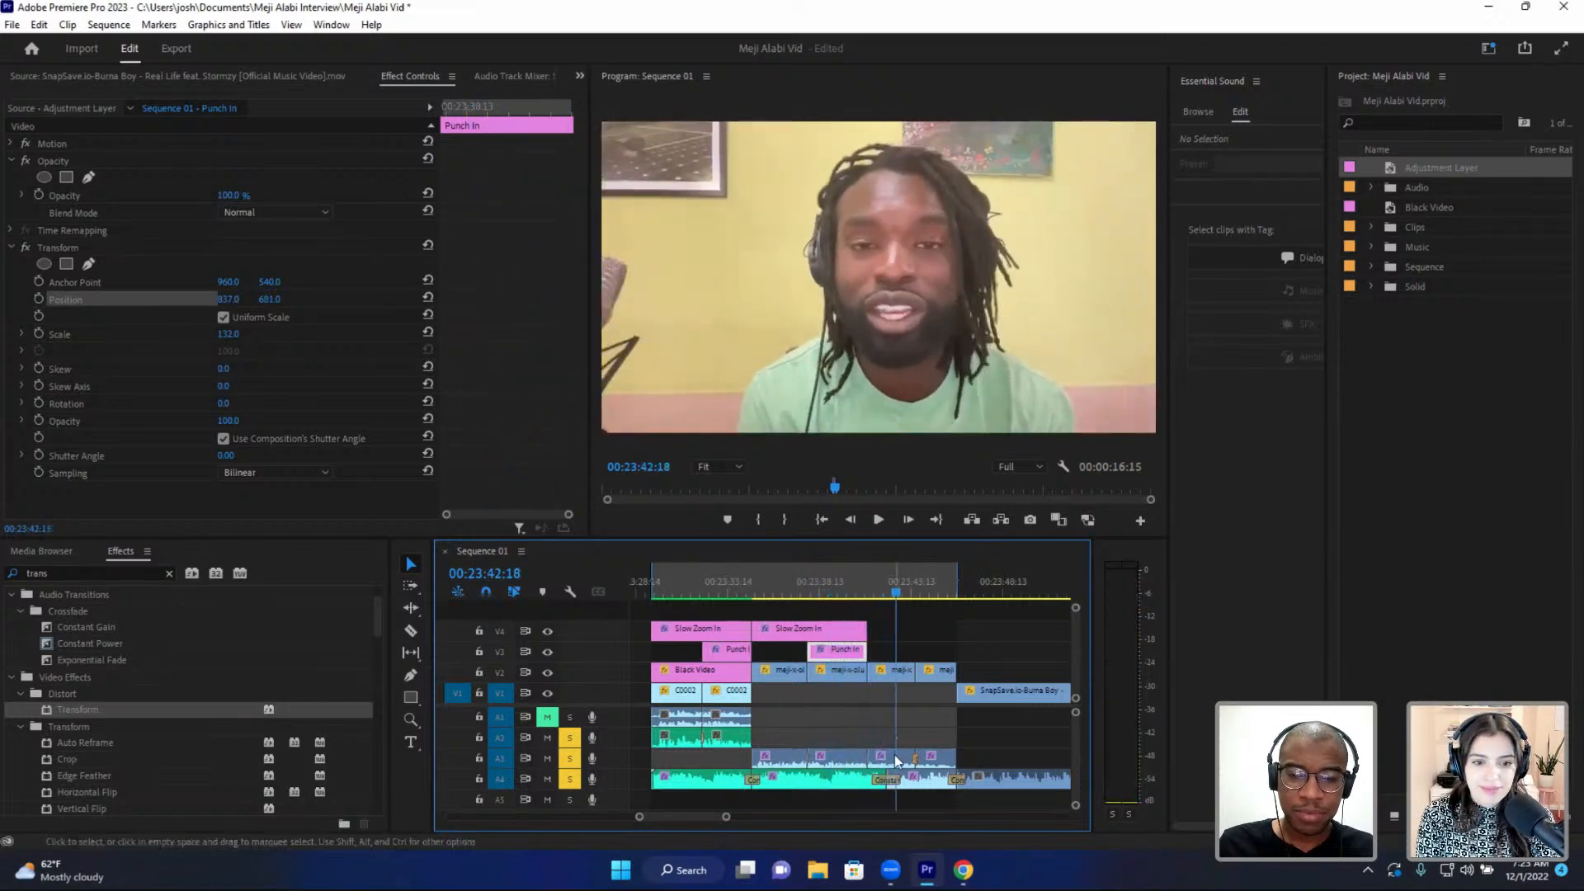
# - Turn off level keyframing on the guest's third audio clip and set its volume level to 6.4 dB
pyautogui.click(898, 757)
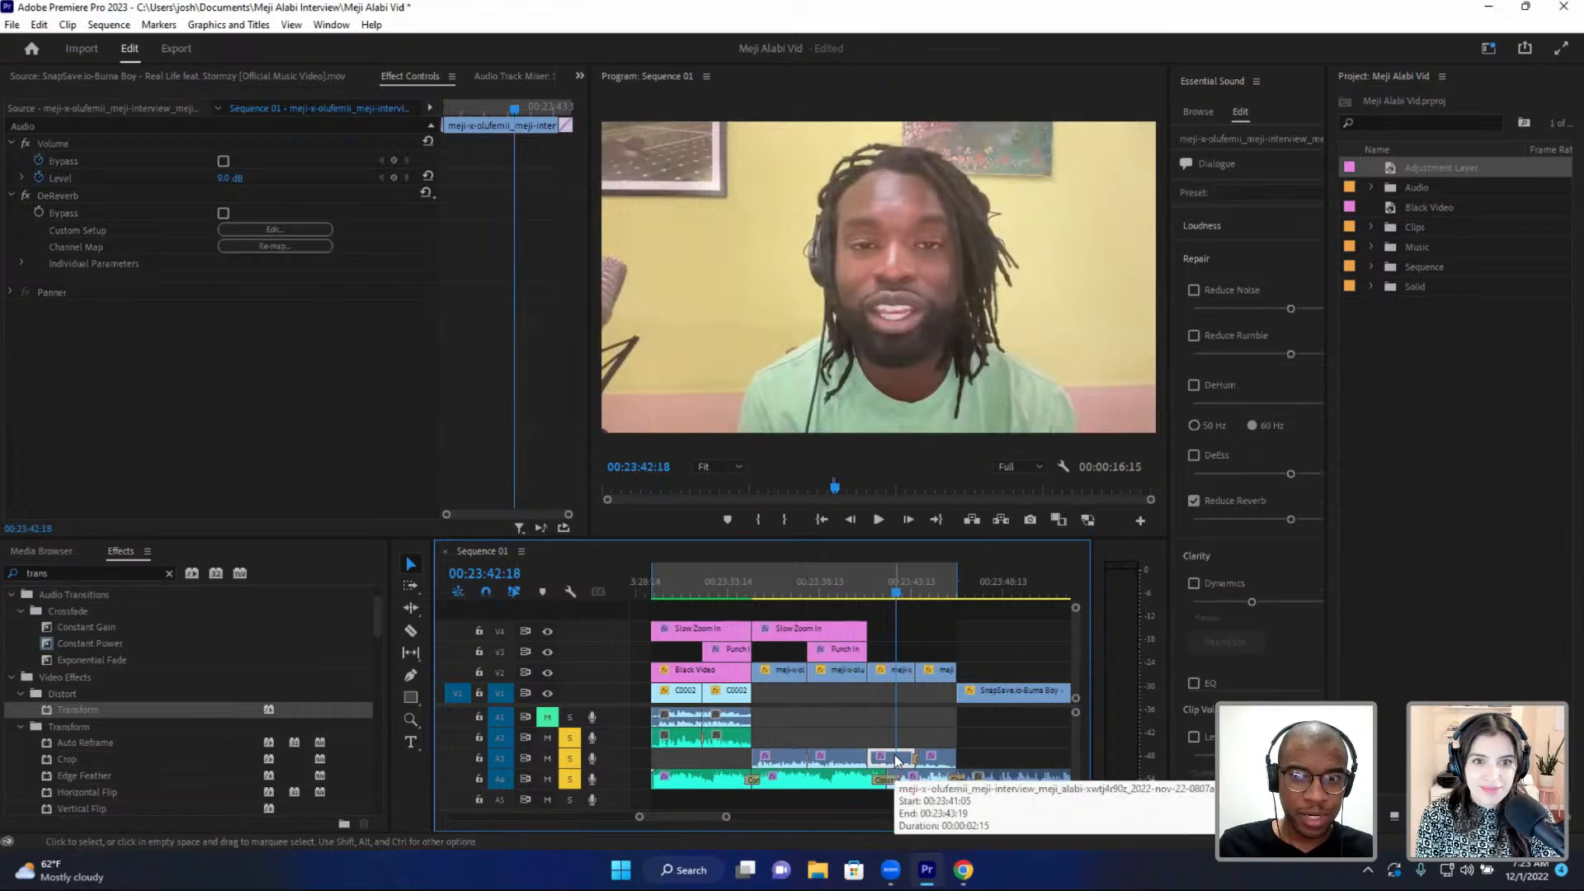
pyautogui.click(38, 179)
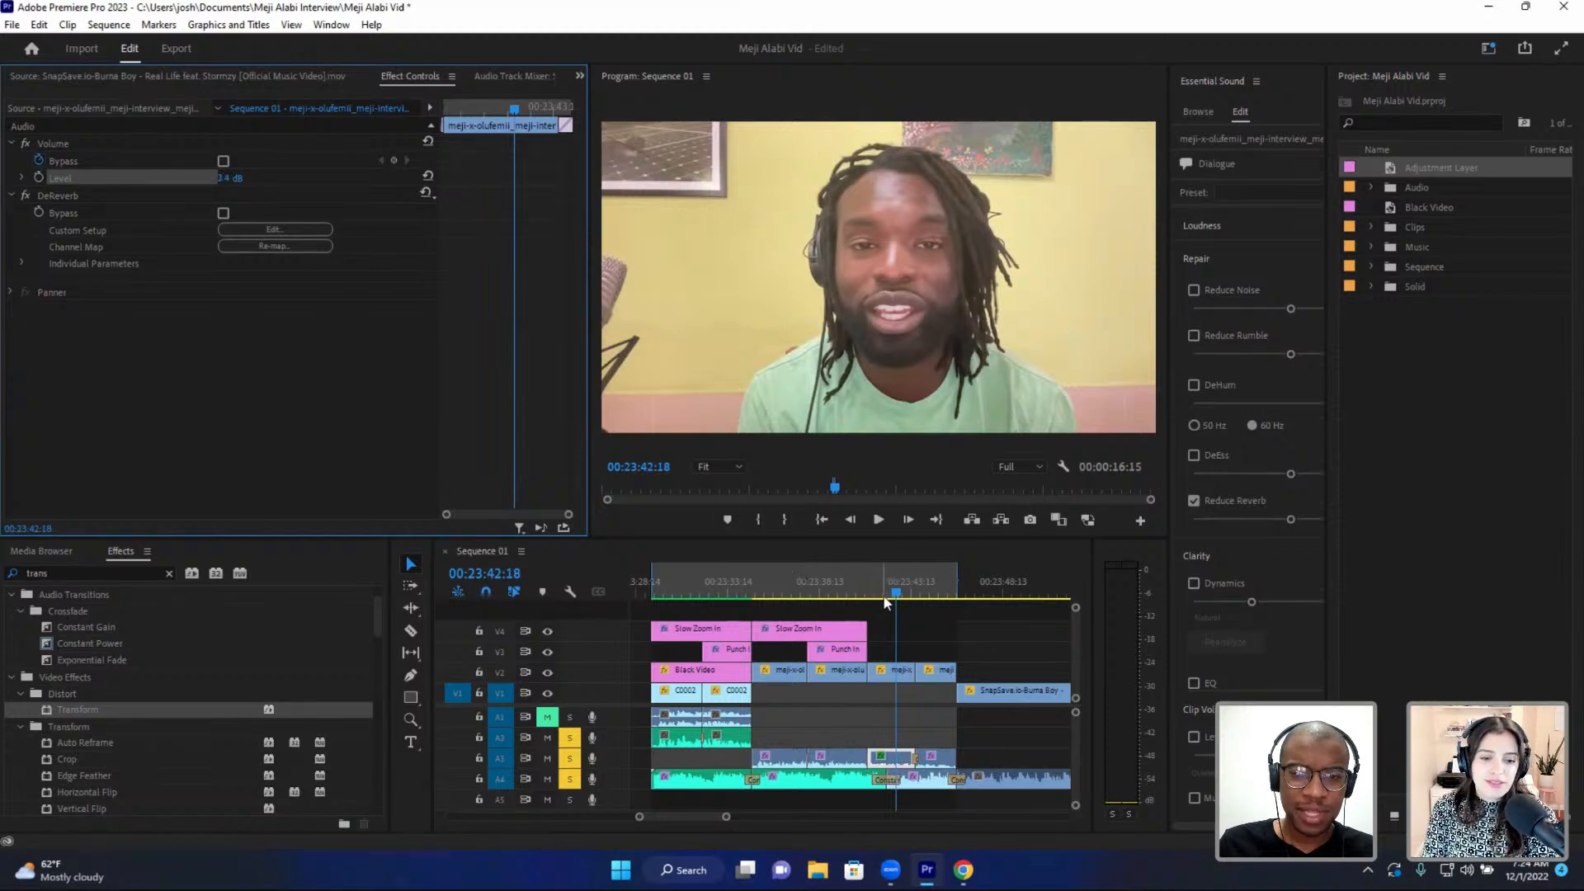
pyautogui.click(856, 588)
pyautogui.press('space')
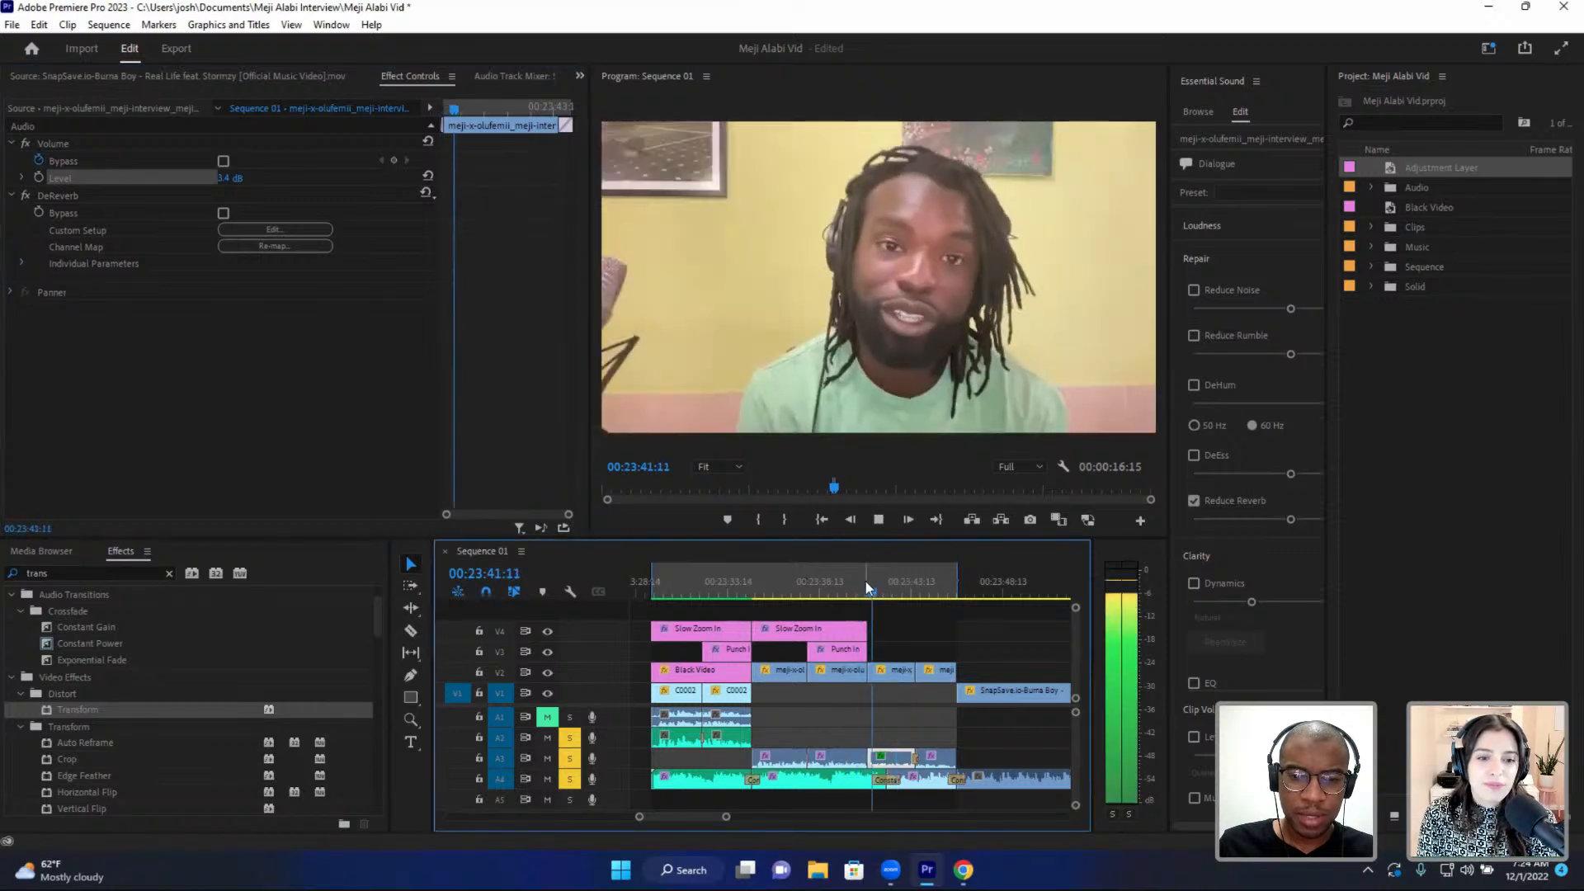
pyautogui.press('space')
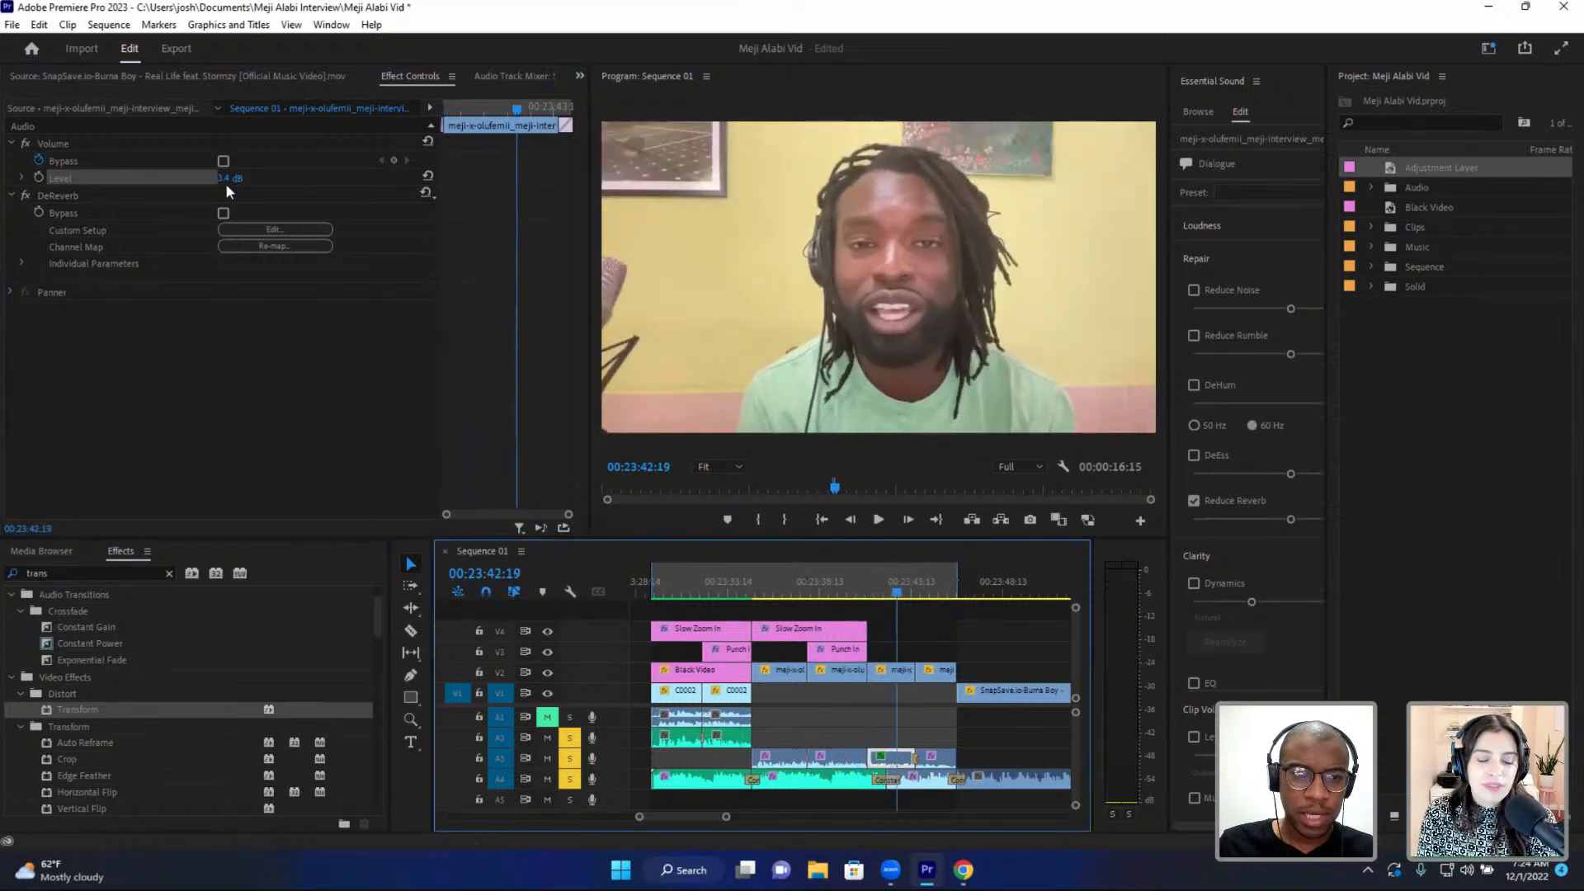
pyautogui.moveTo(225, 178); pyautogui.dragTo(233, 178)
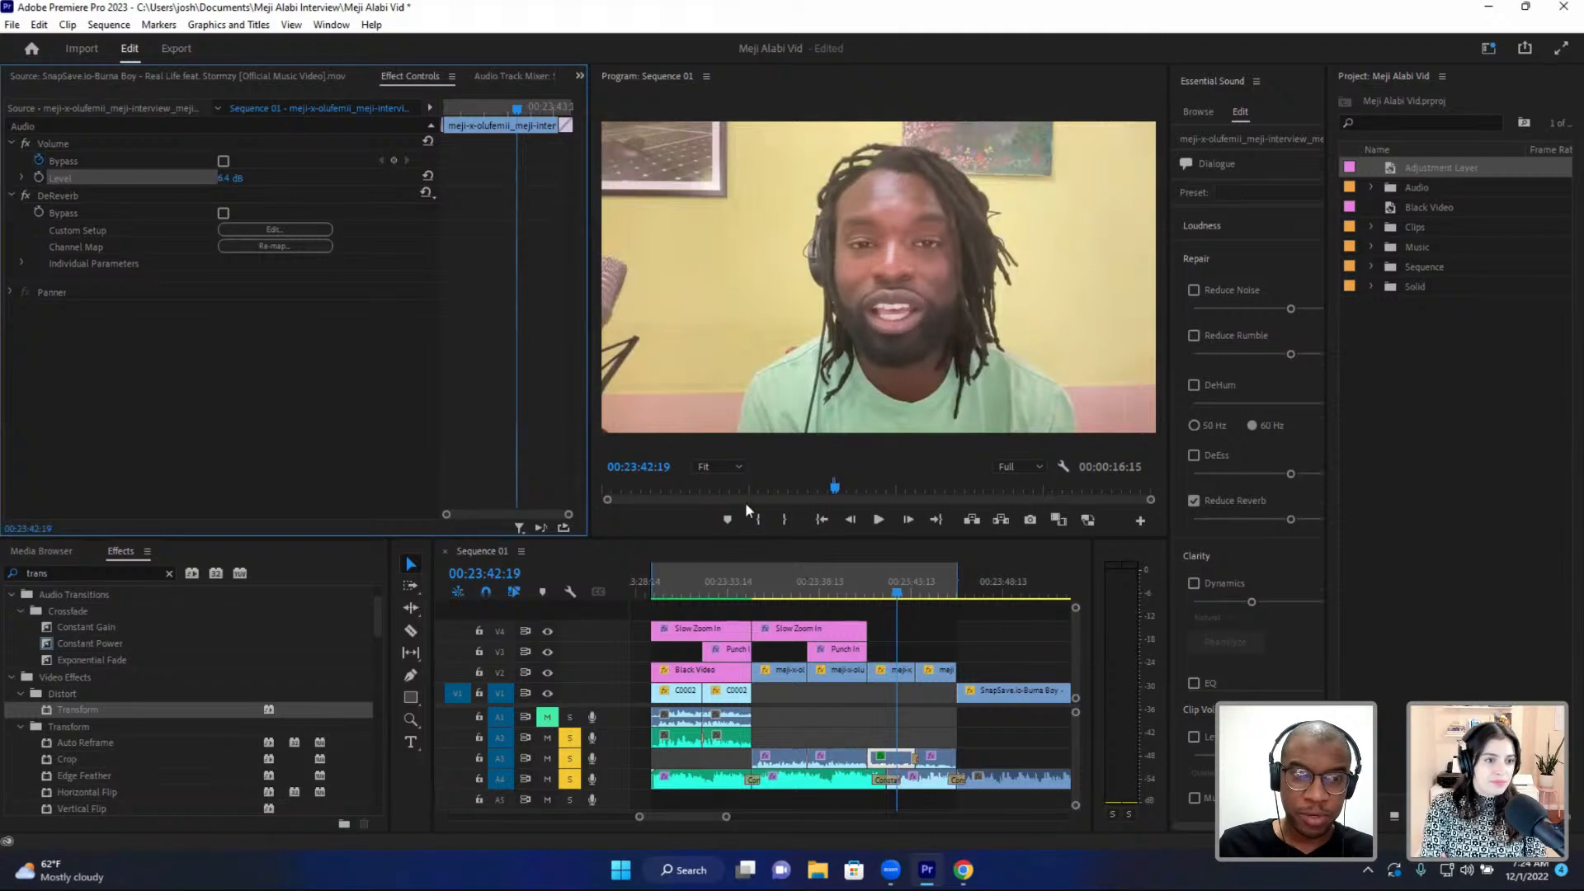
# - Play back the guest's louder audio and the cut into the following music video clip
pyautogui.click(879, 589)
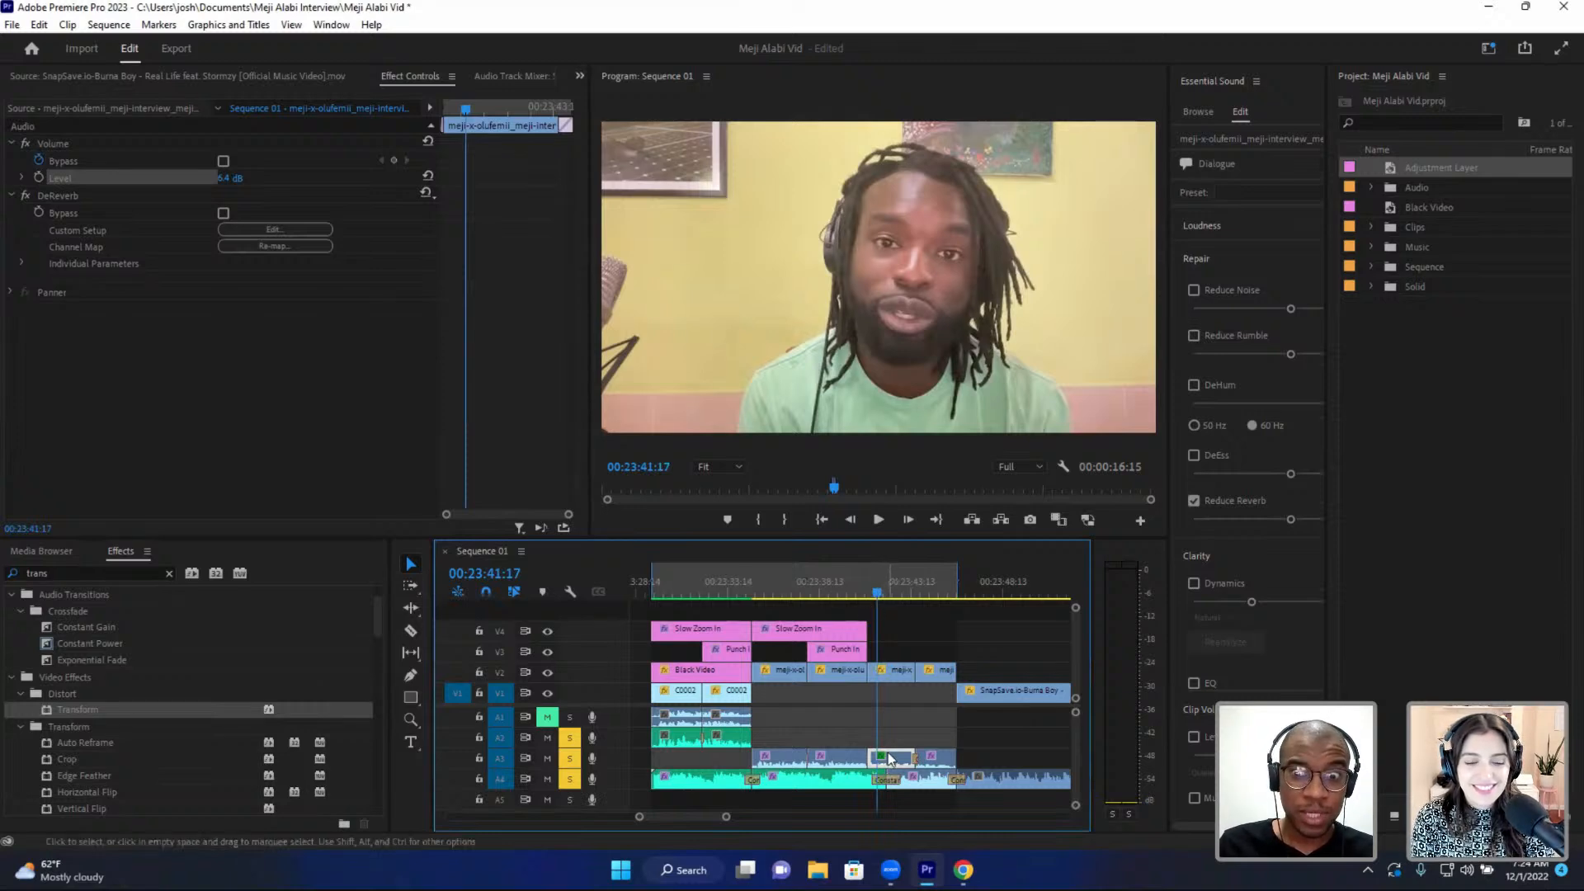
pyautogui.press('space')
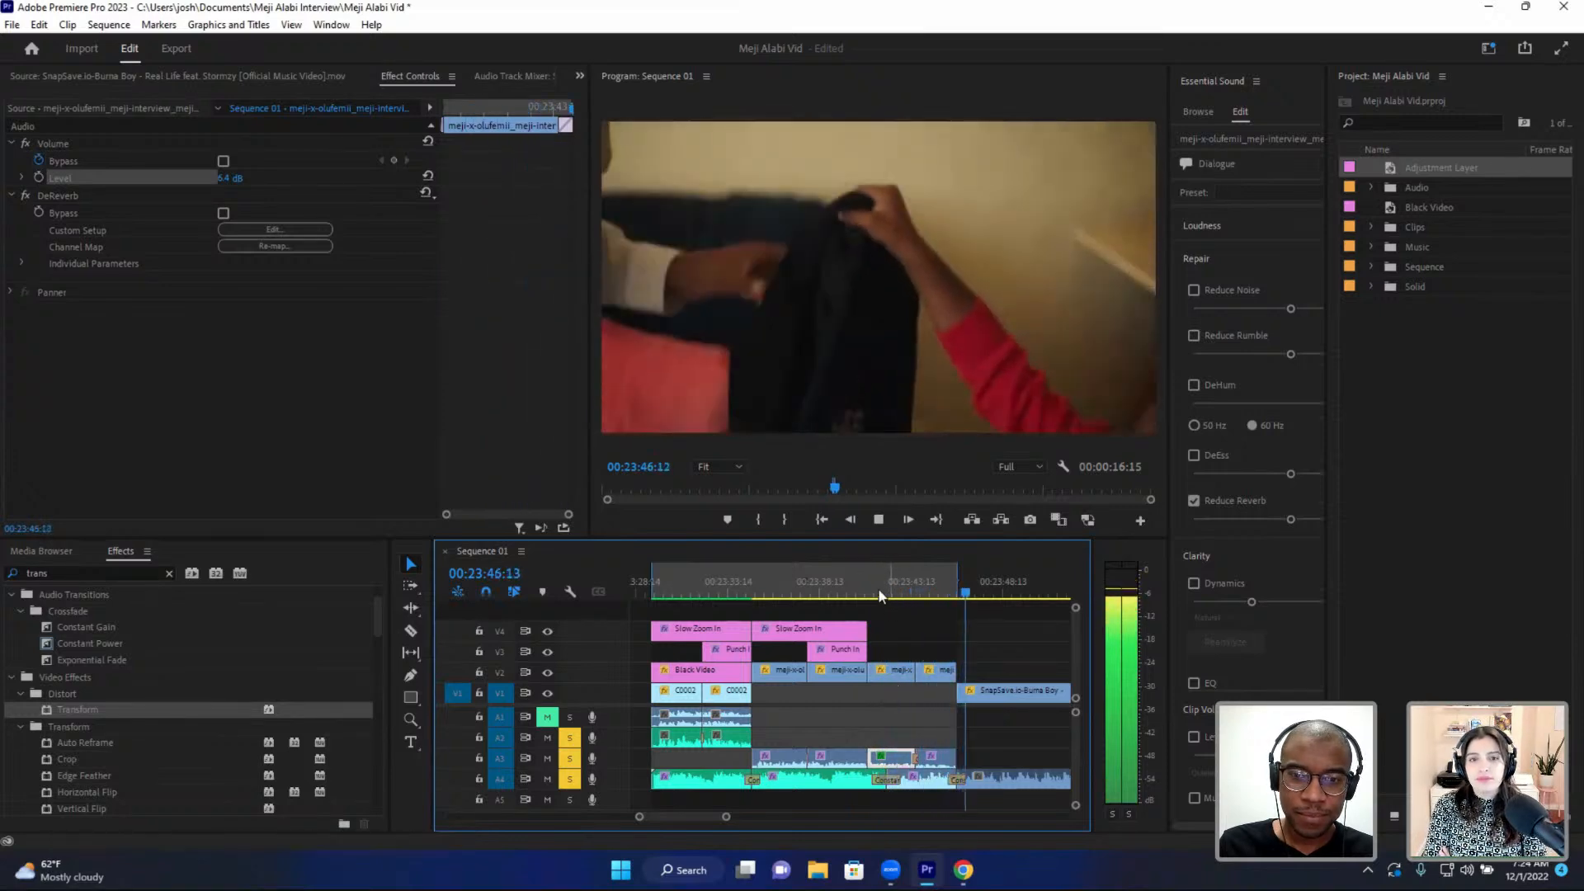
pyautogui.click(858, 578)
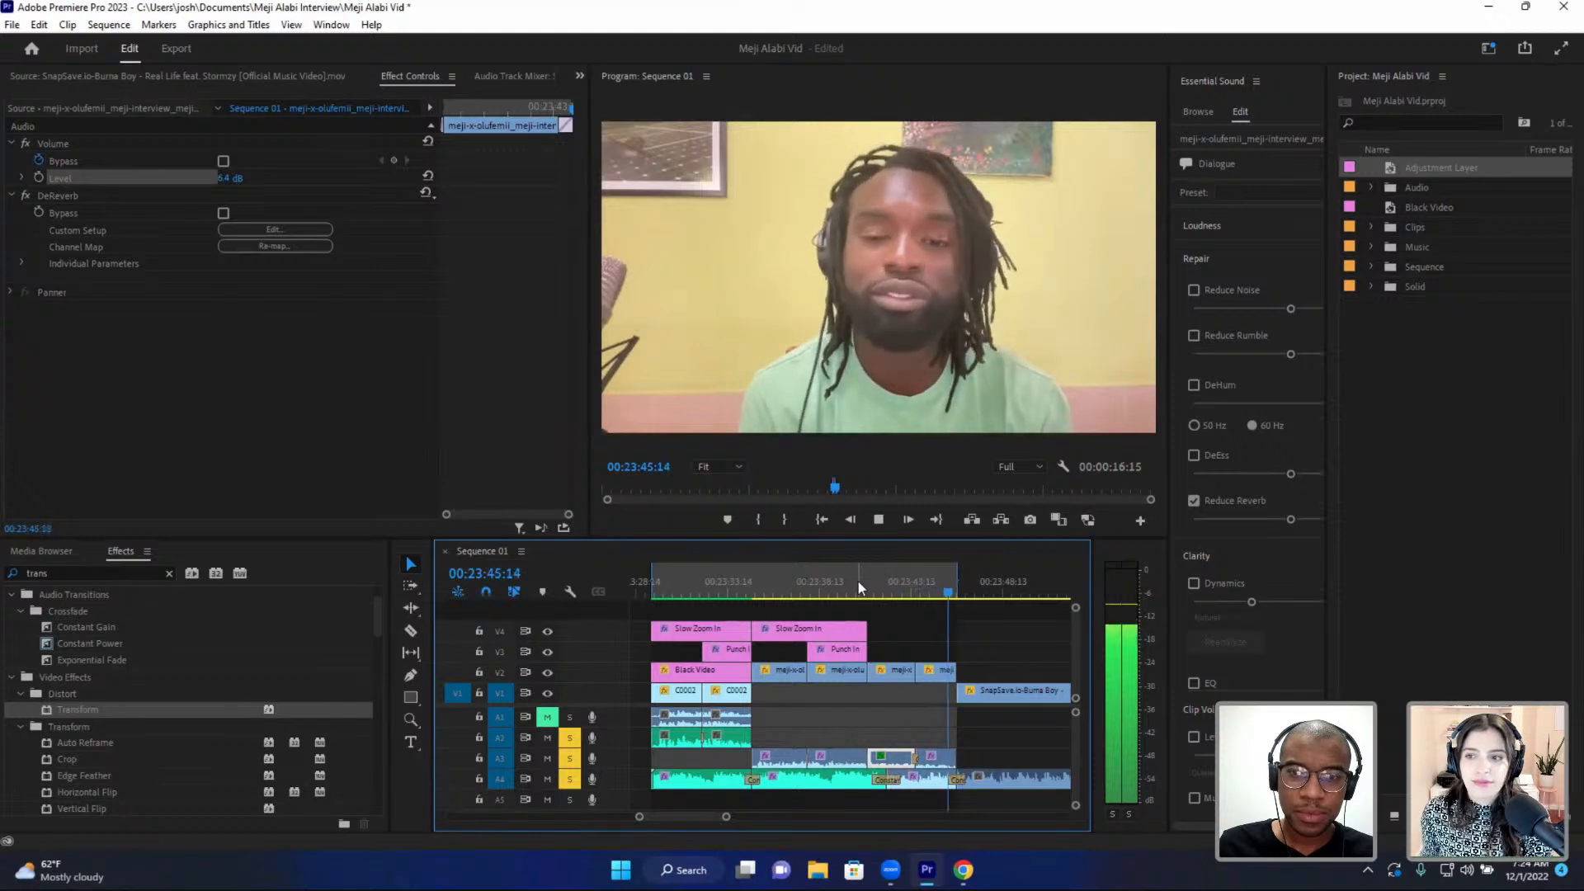
pyautogui.press('-')
pyautogui.press('-')
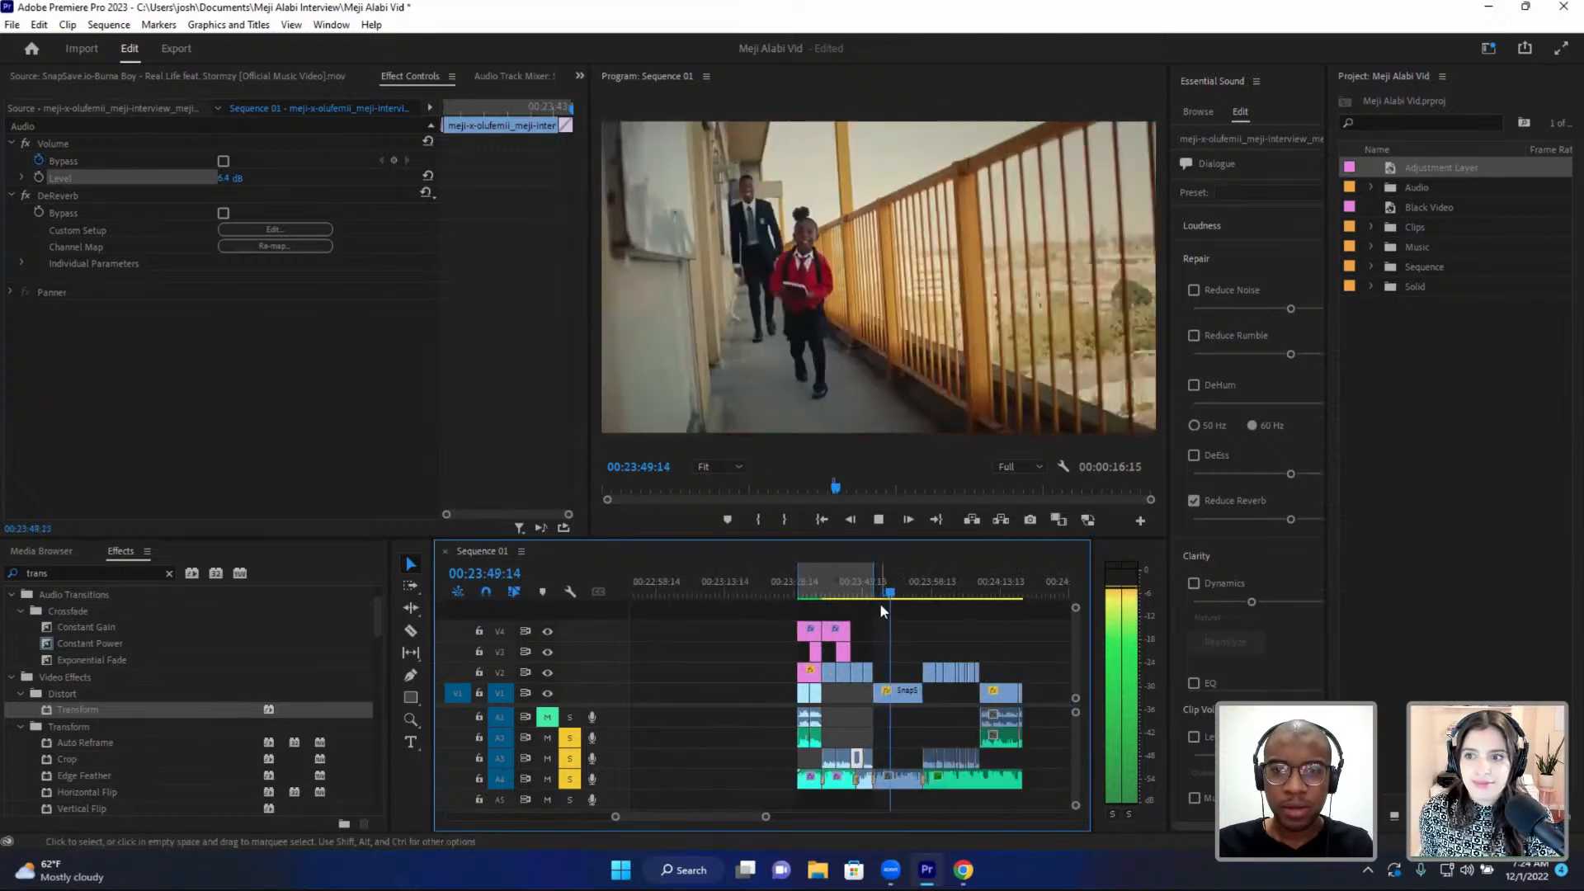
# - Extend the sequence's Out point to the end of the last clip and park the playhead at 00:23:49:14
pyautogui.click(891, 589)
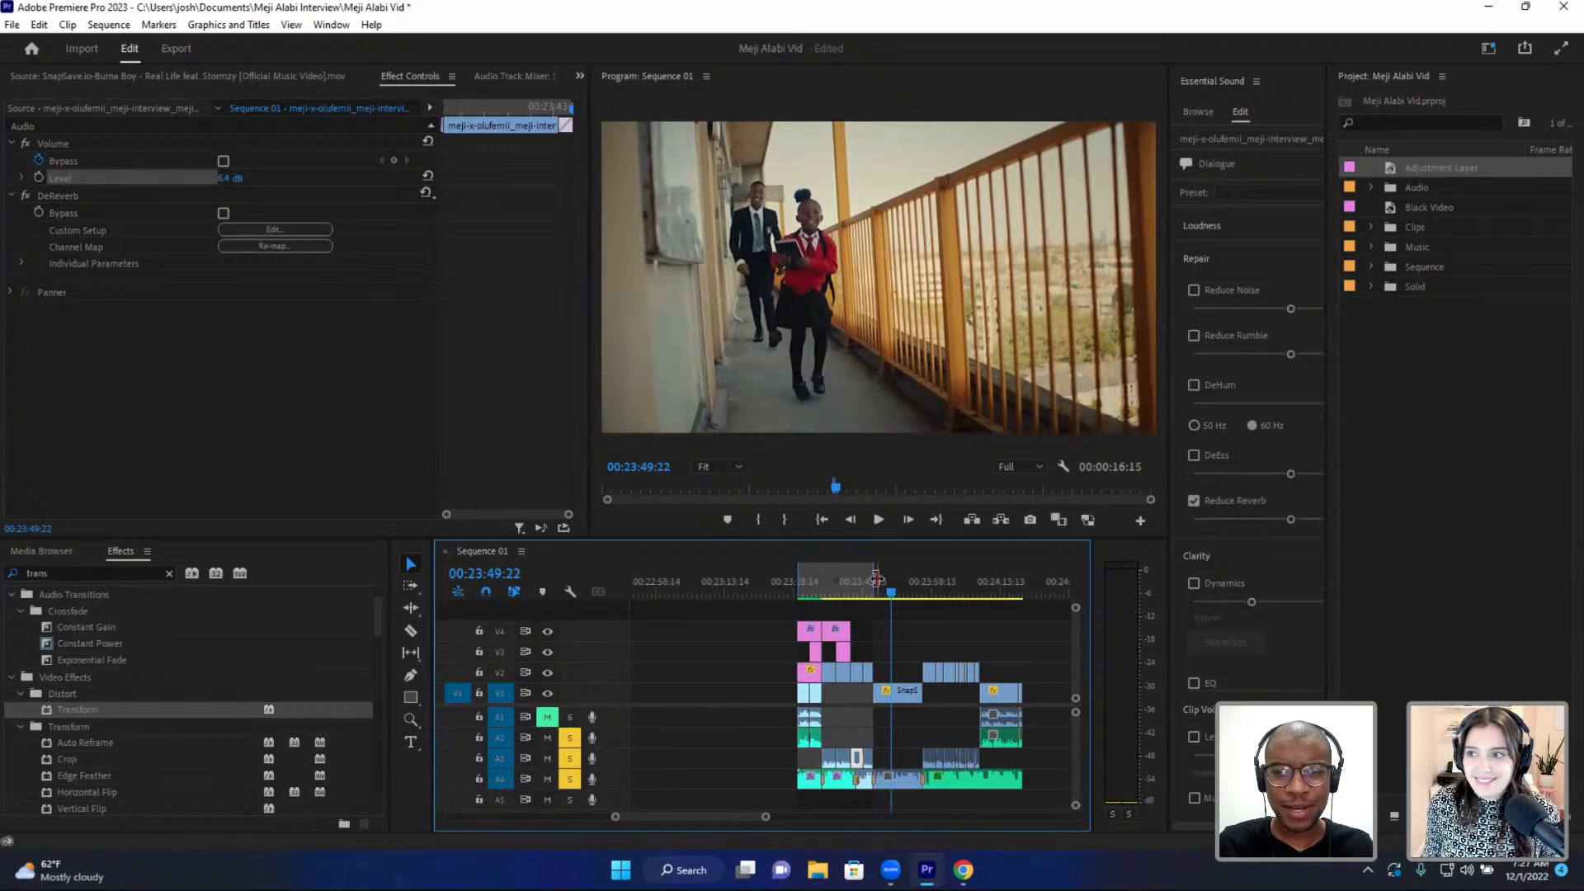
pyautogui.moveTo(876, 583); pyautogui.dragTo(1020, 557)
pyautogui.click(893, 576)
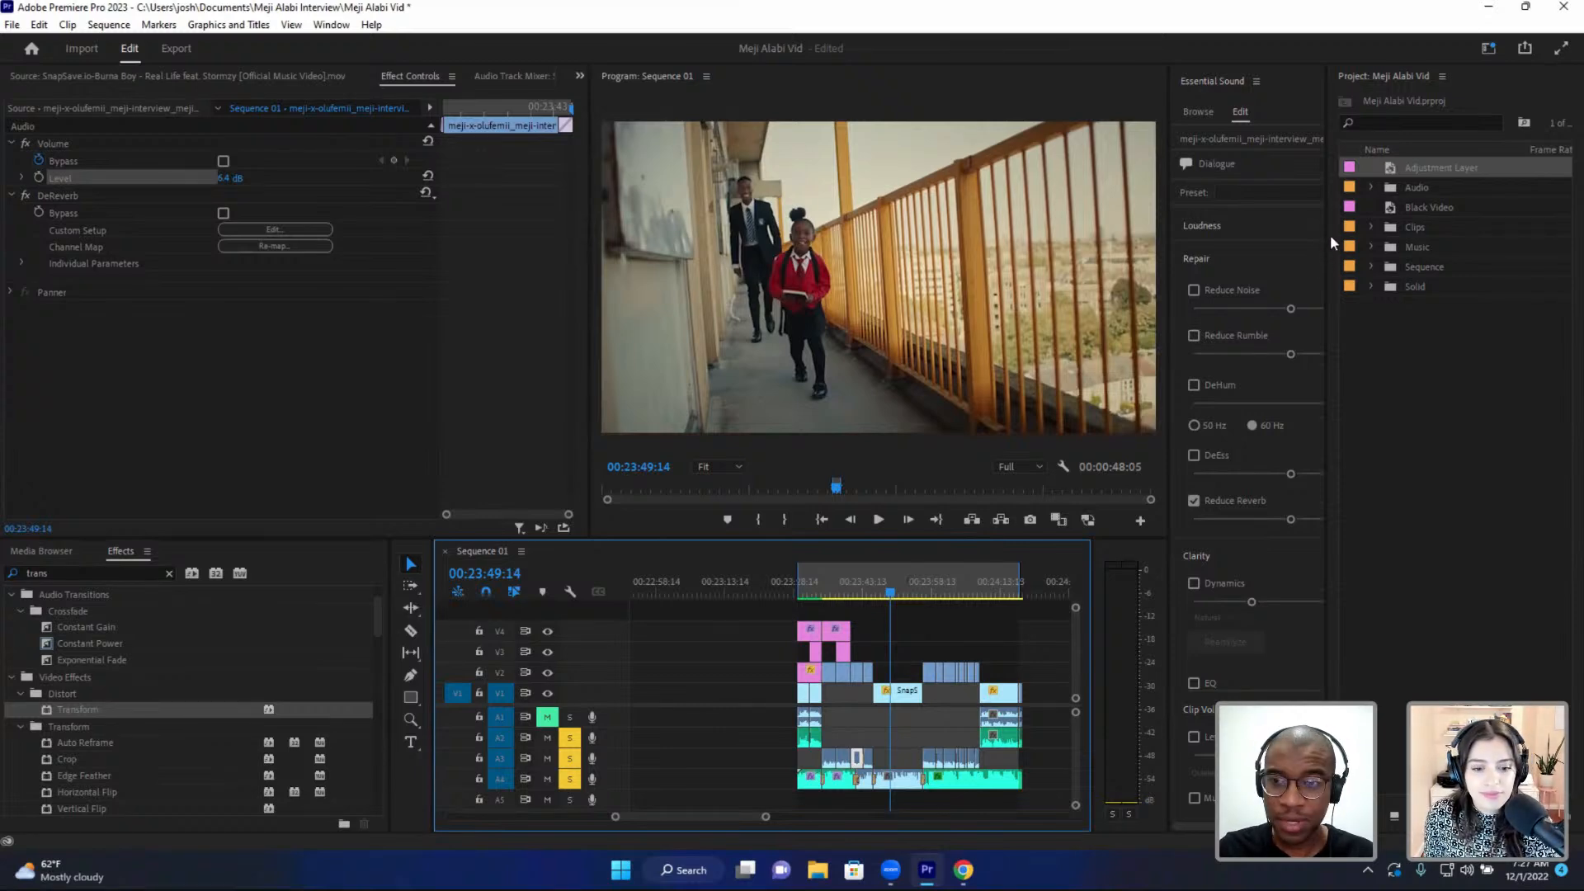
# - Replace the Essential Sound panel with the Essential Graphics panel and enlarge the program preview beside it
pyautogui.moveTo(1330, 235); pyautogui.dragTo(1436, 233)
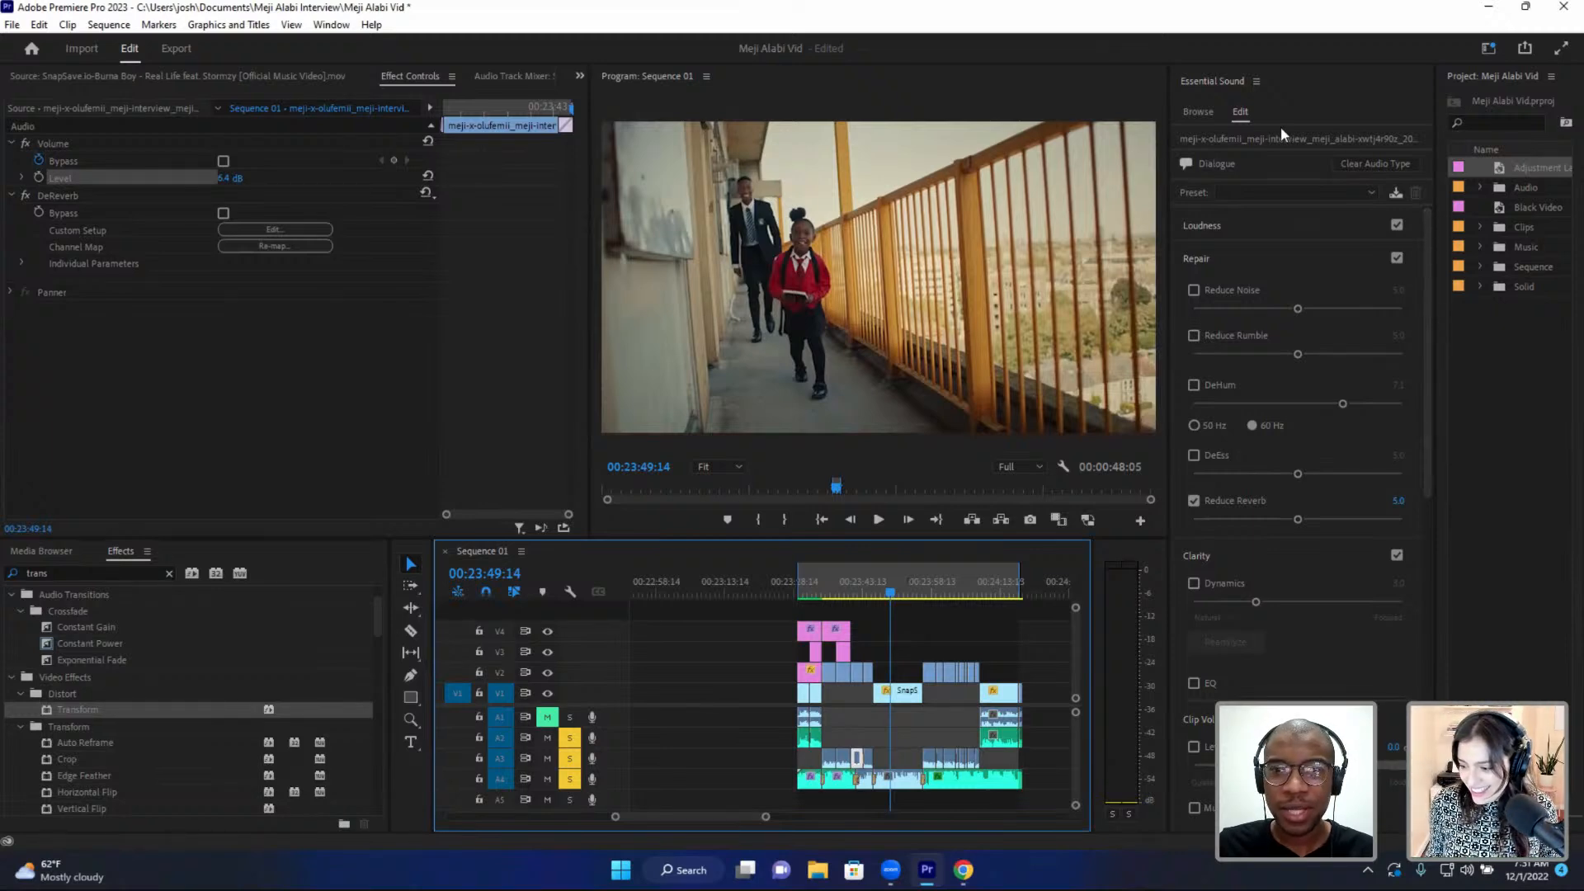
pyautogui.rightClick(1230, 77)
pyautogui.click(1256, 93)
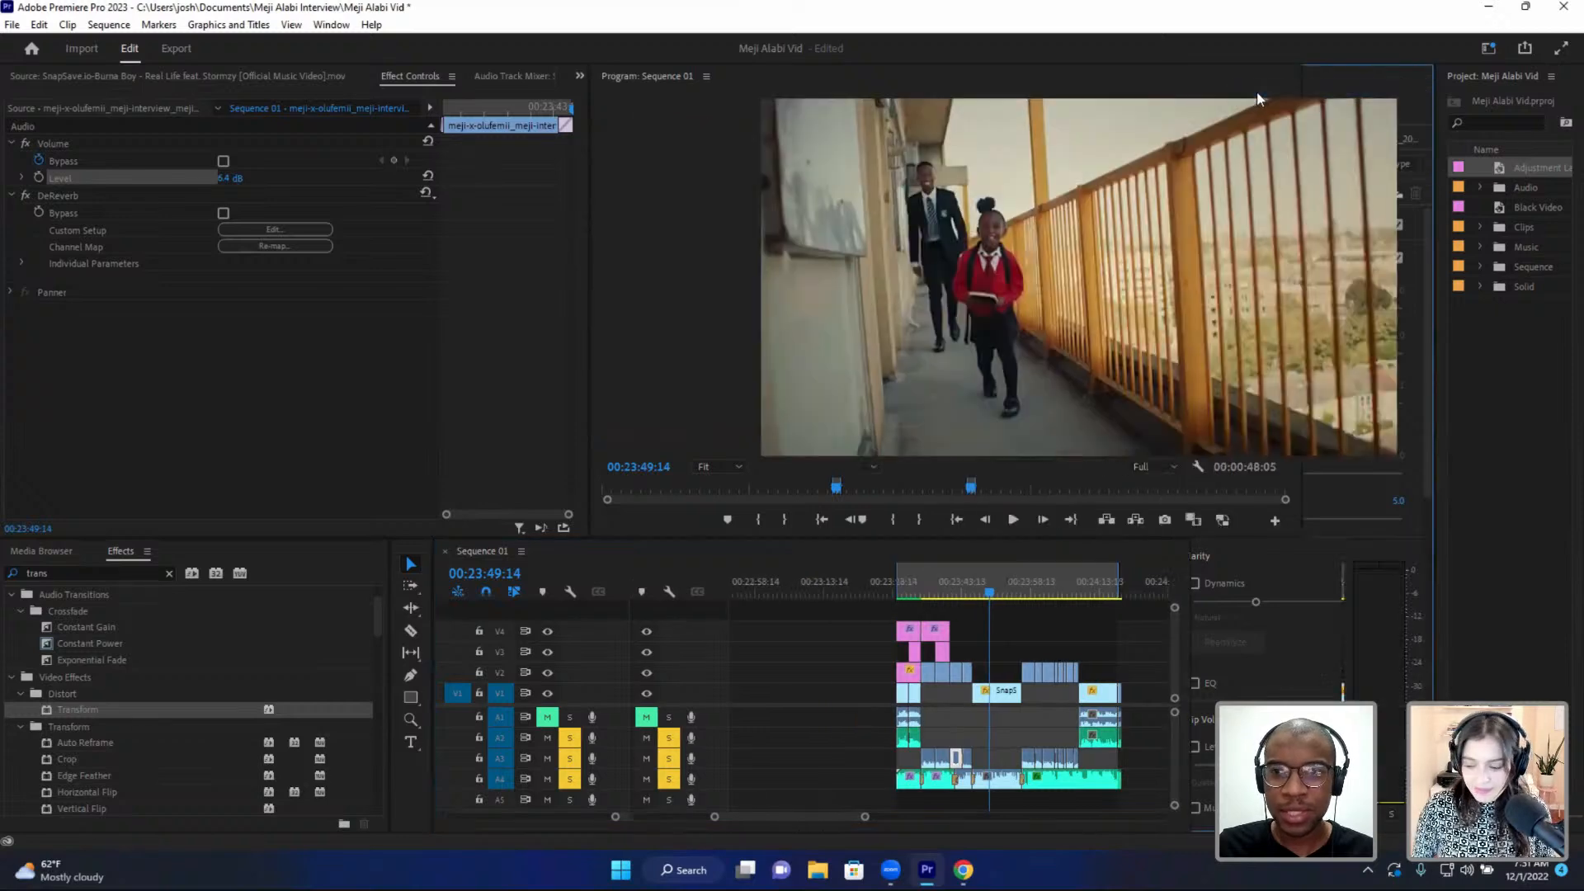
pyautogui.click(331, 24)
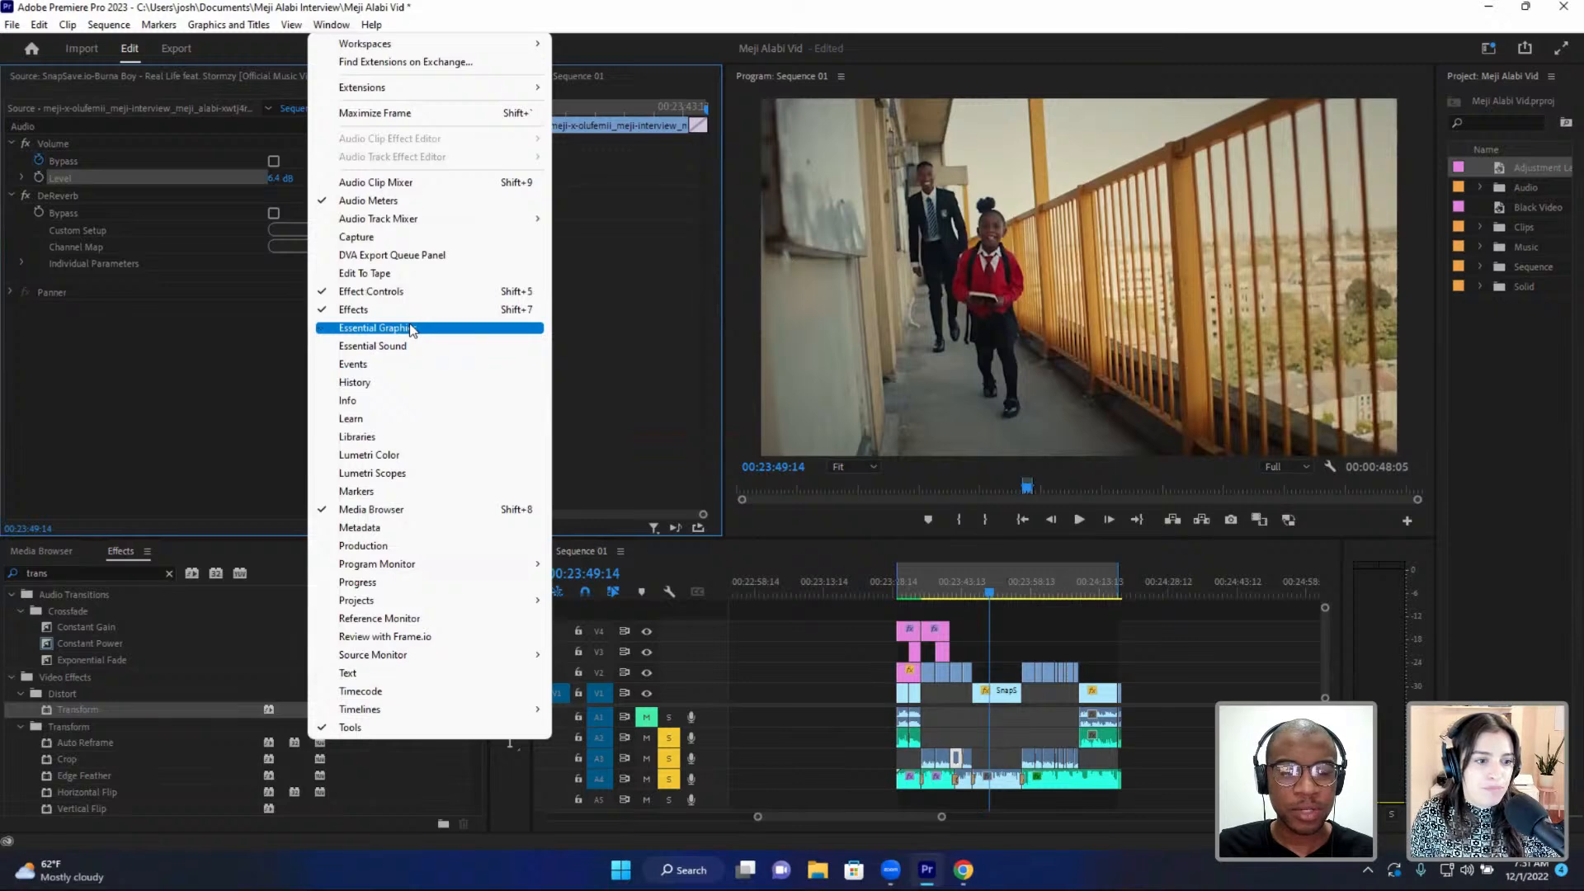
pyautogui.click(406, 345)
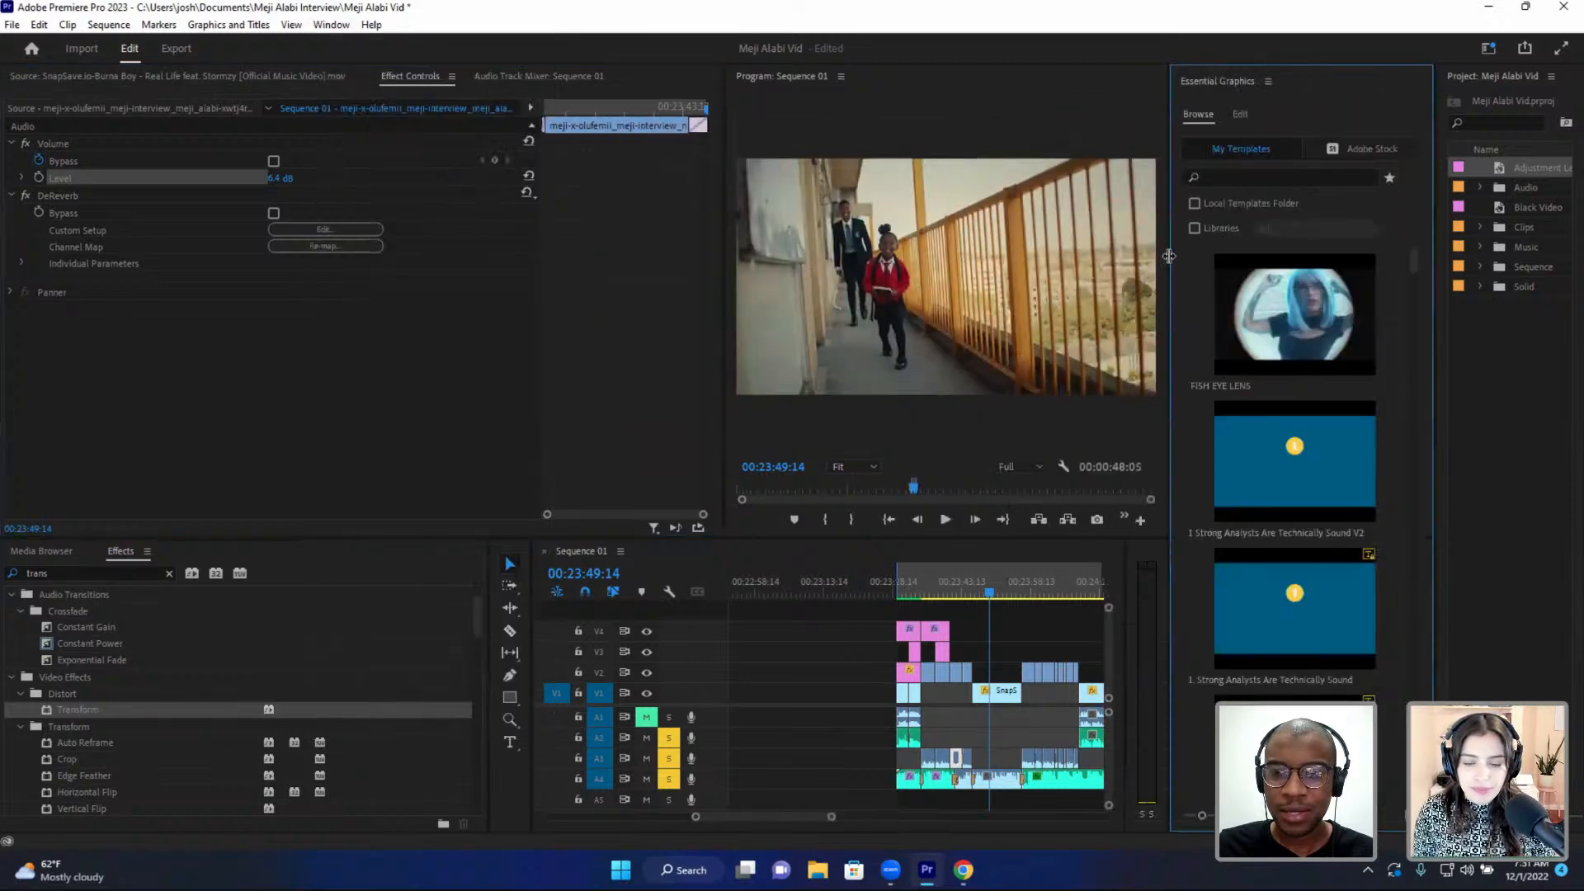
pyautogui.moveTo(1164, 261); pyautogui.dragTo(1228, 287)
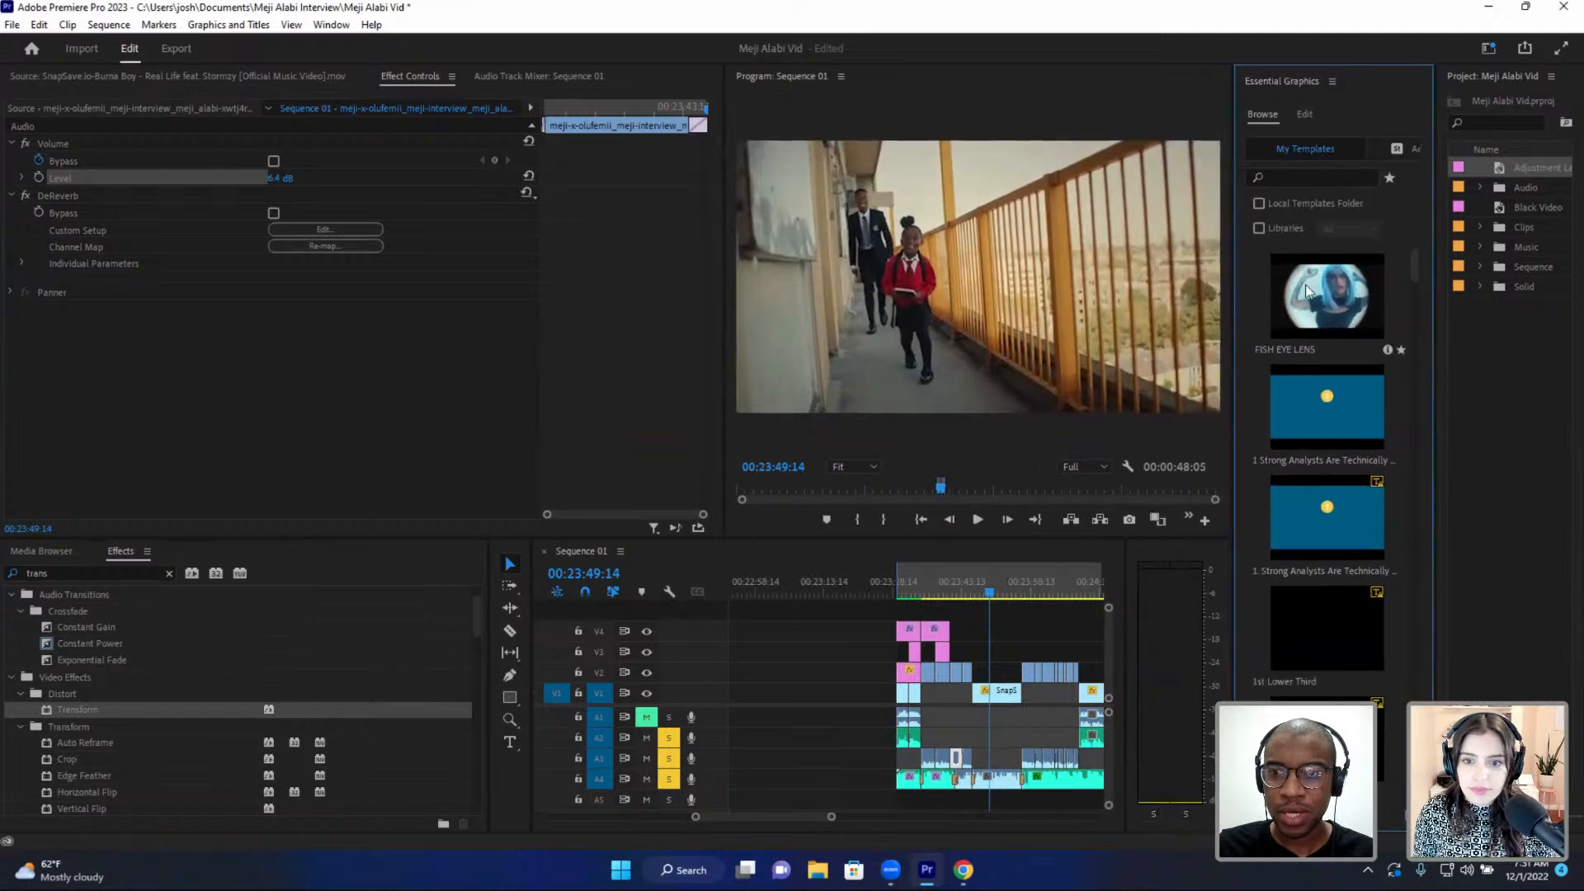
# - Find the 1920 1080 Single Scene template among My Templates and place it on track V4 in the empty area before the edit
pyautogui.scroll(-10, 1328, 346)
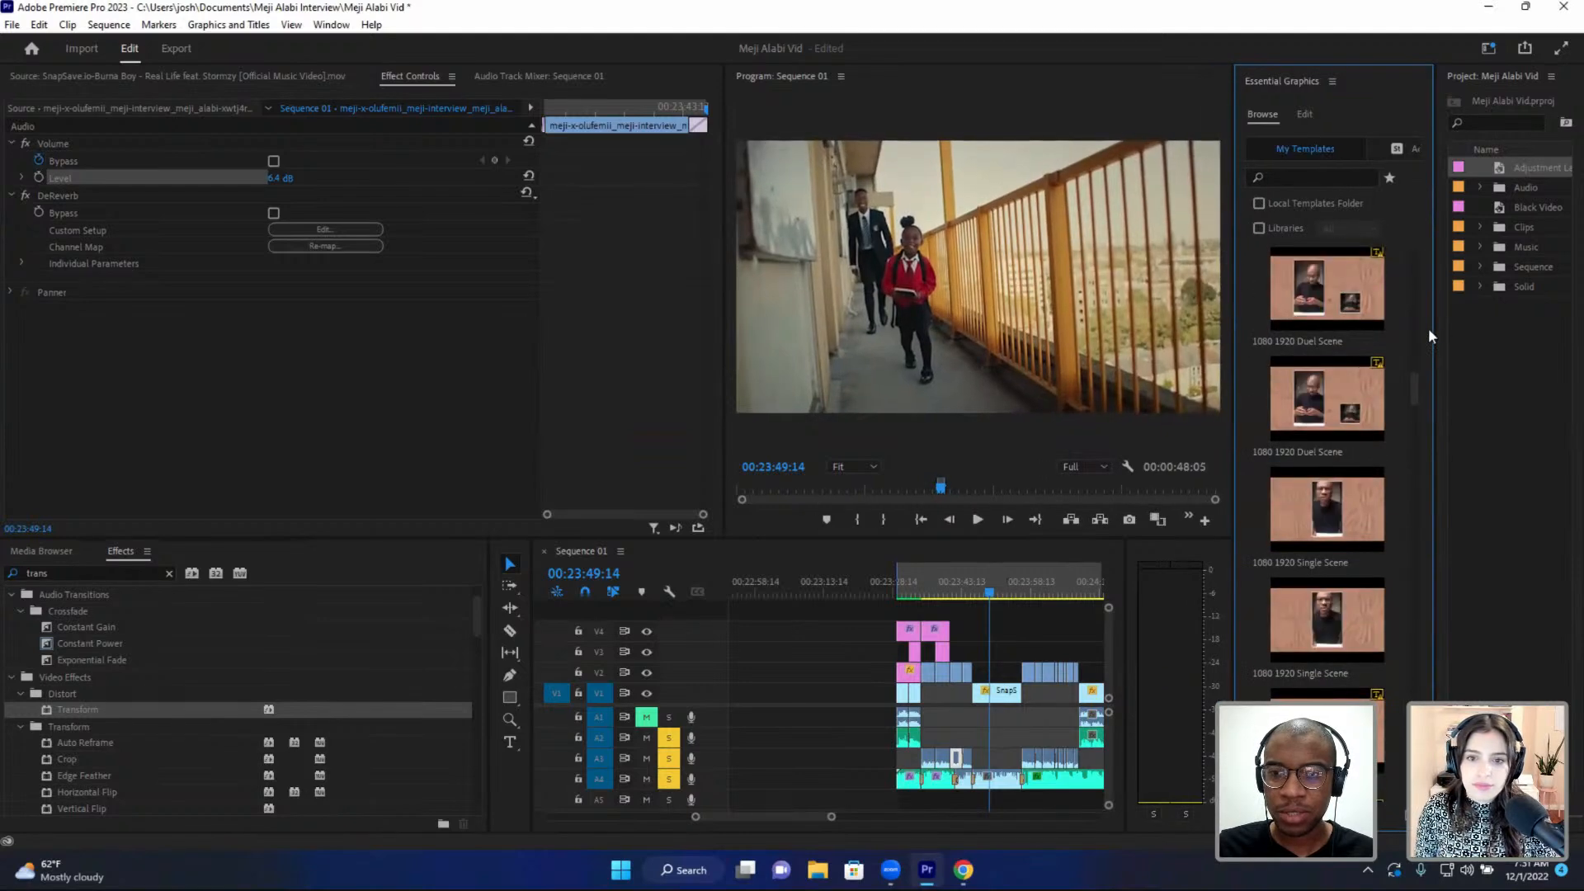
pyautogui.moveTo(1439, 330); pyautogui.dragTo(1492, 346)
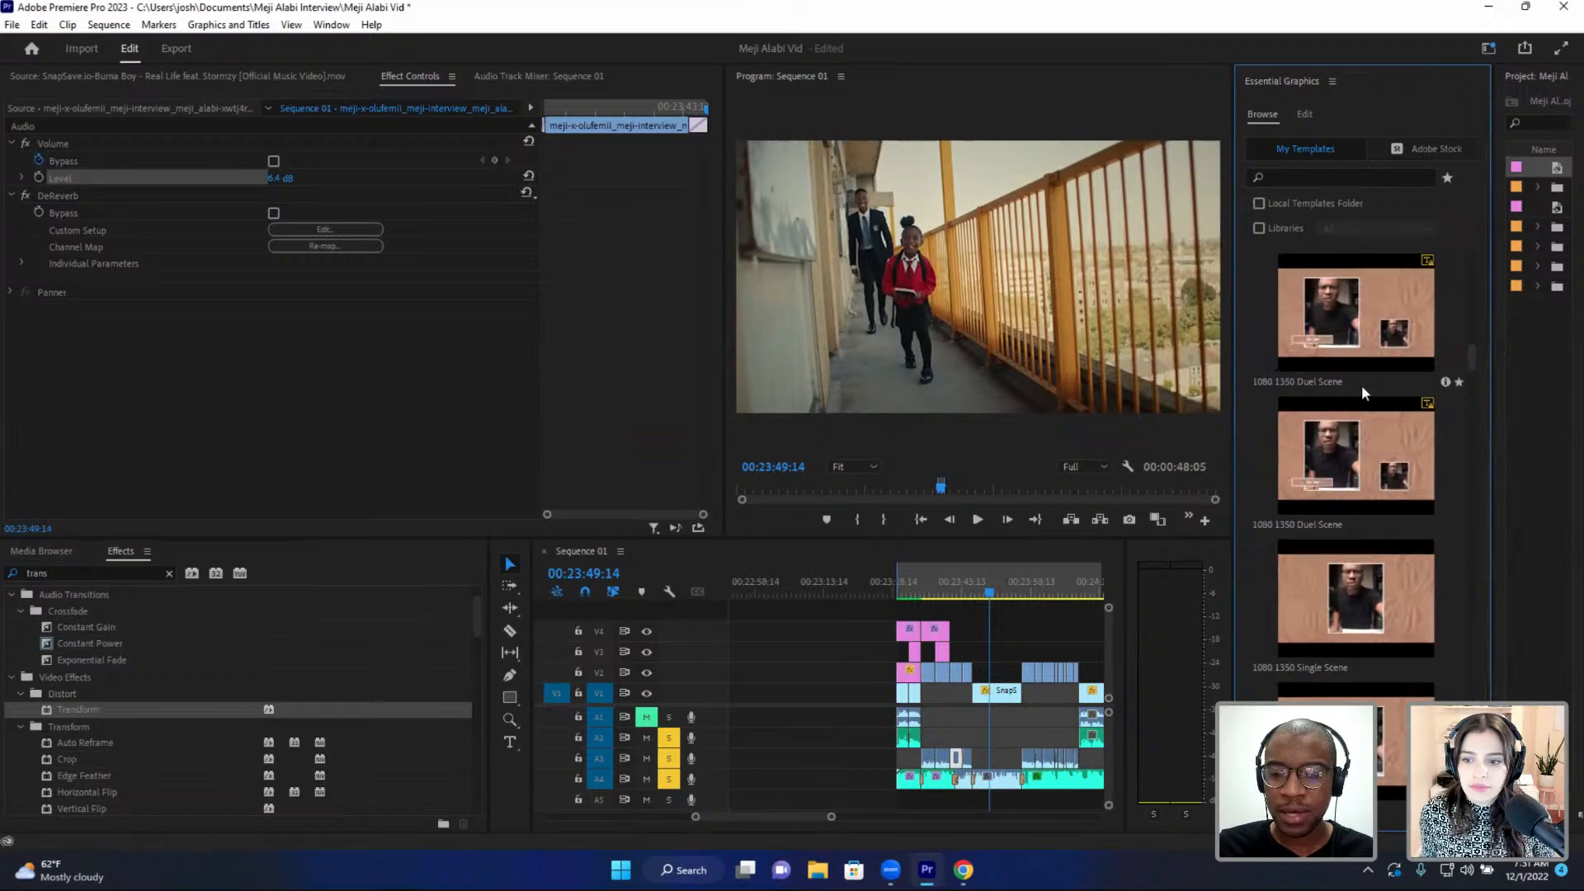
pyautogui.scroll(10, 1361, 385)
pyautogui.scroll(-7, 1362, 391)
pyautogui.scroll(-3, 1359, 394)
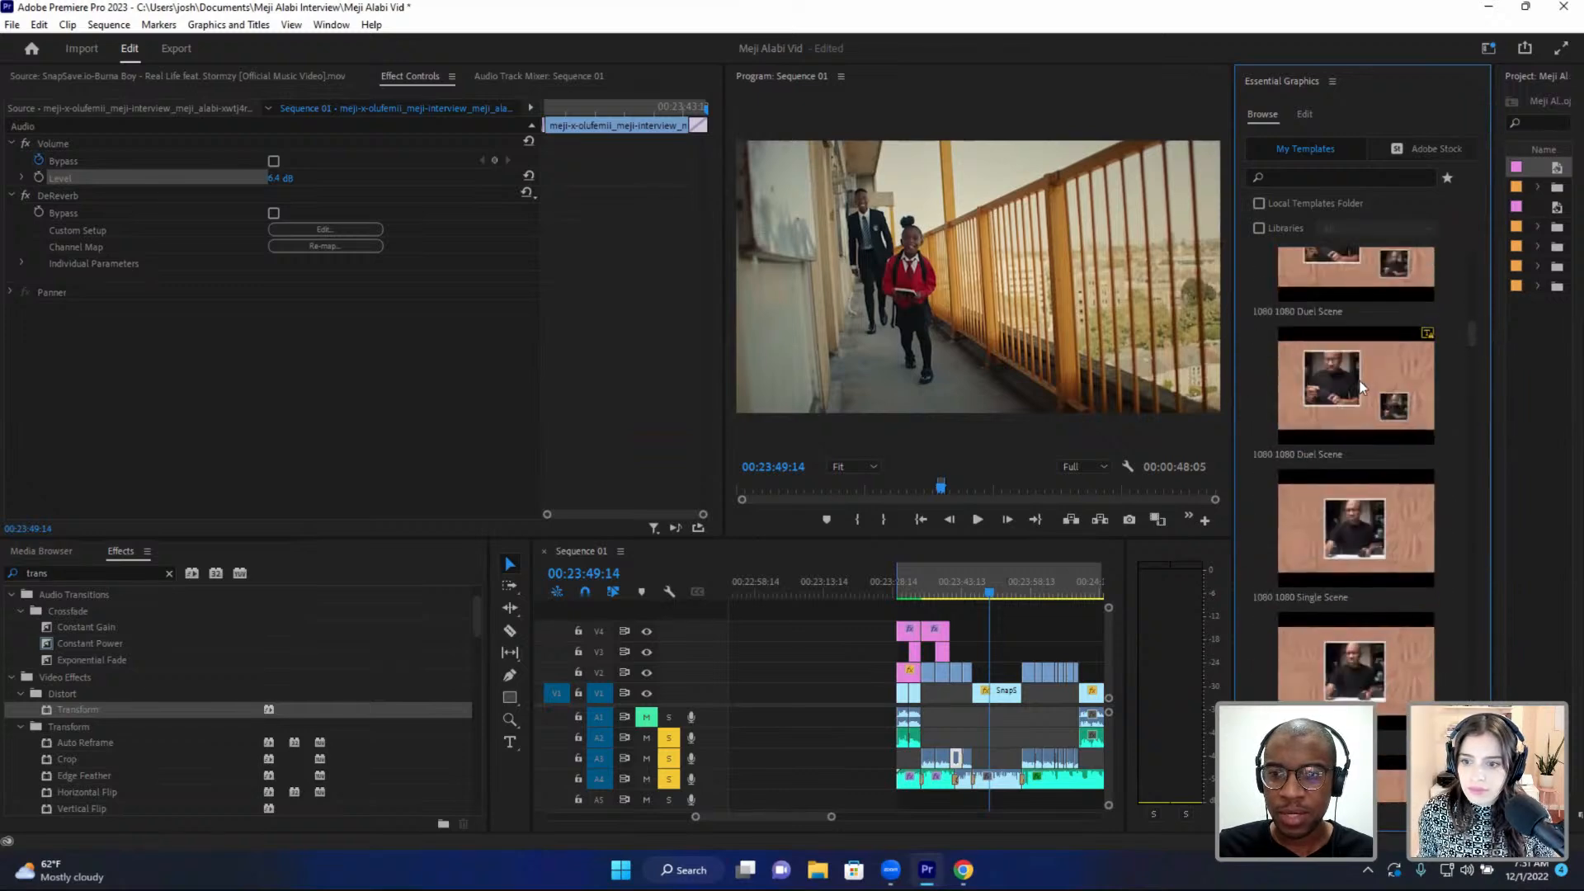
pyautogui.scroll(-2, 1358, 386)
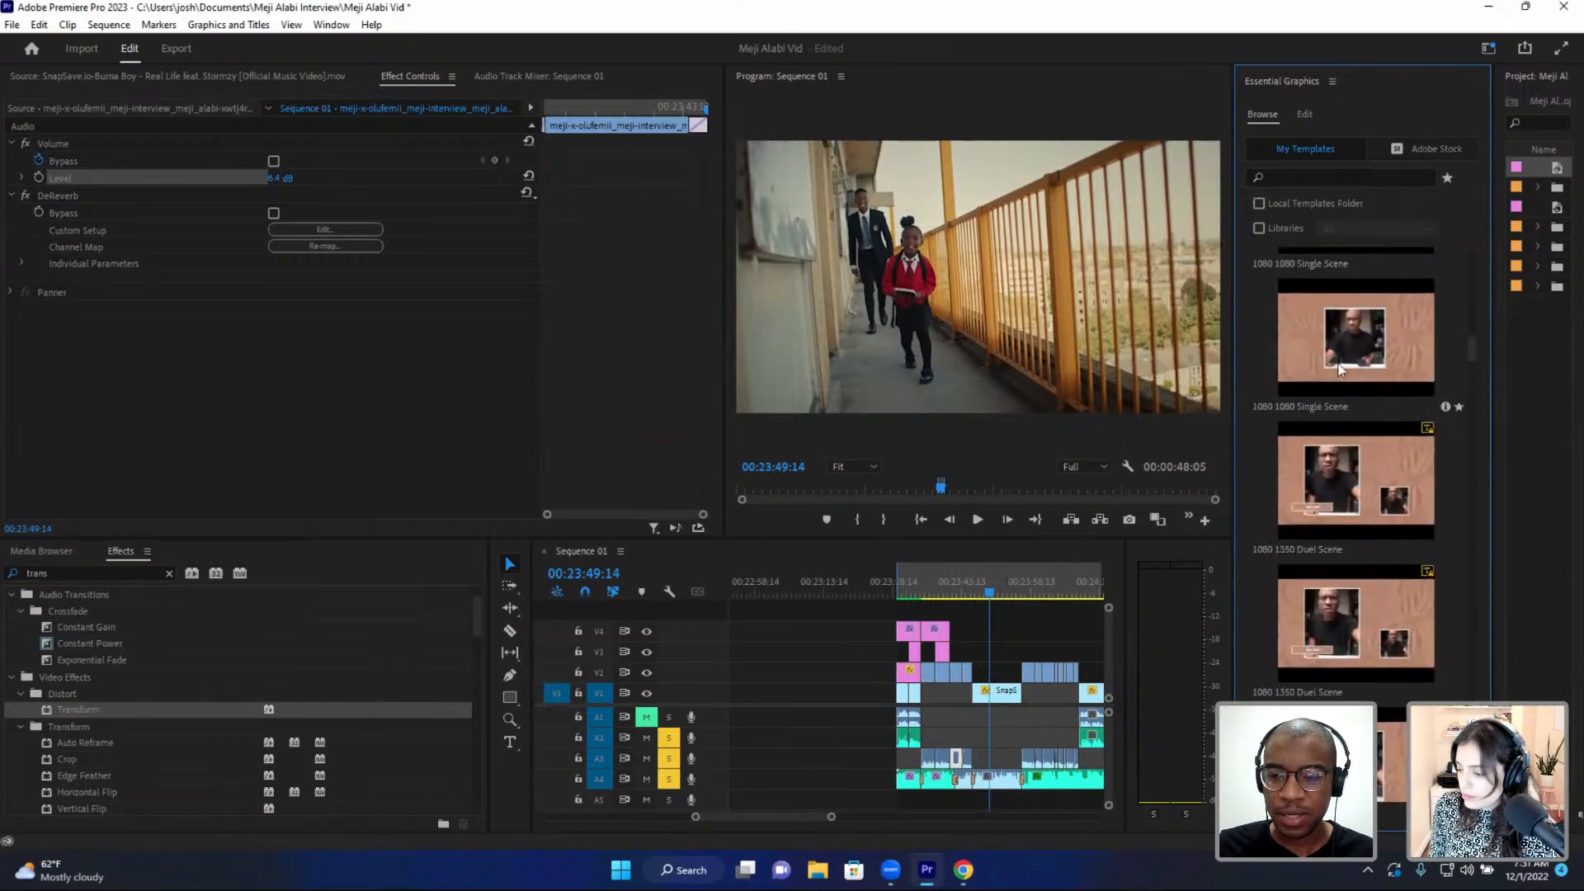
pyautogui.scroll(-4, 1339, 387)
pyautogui.scroll(-2, 1340, 391)
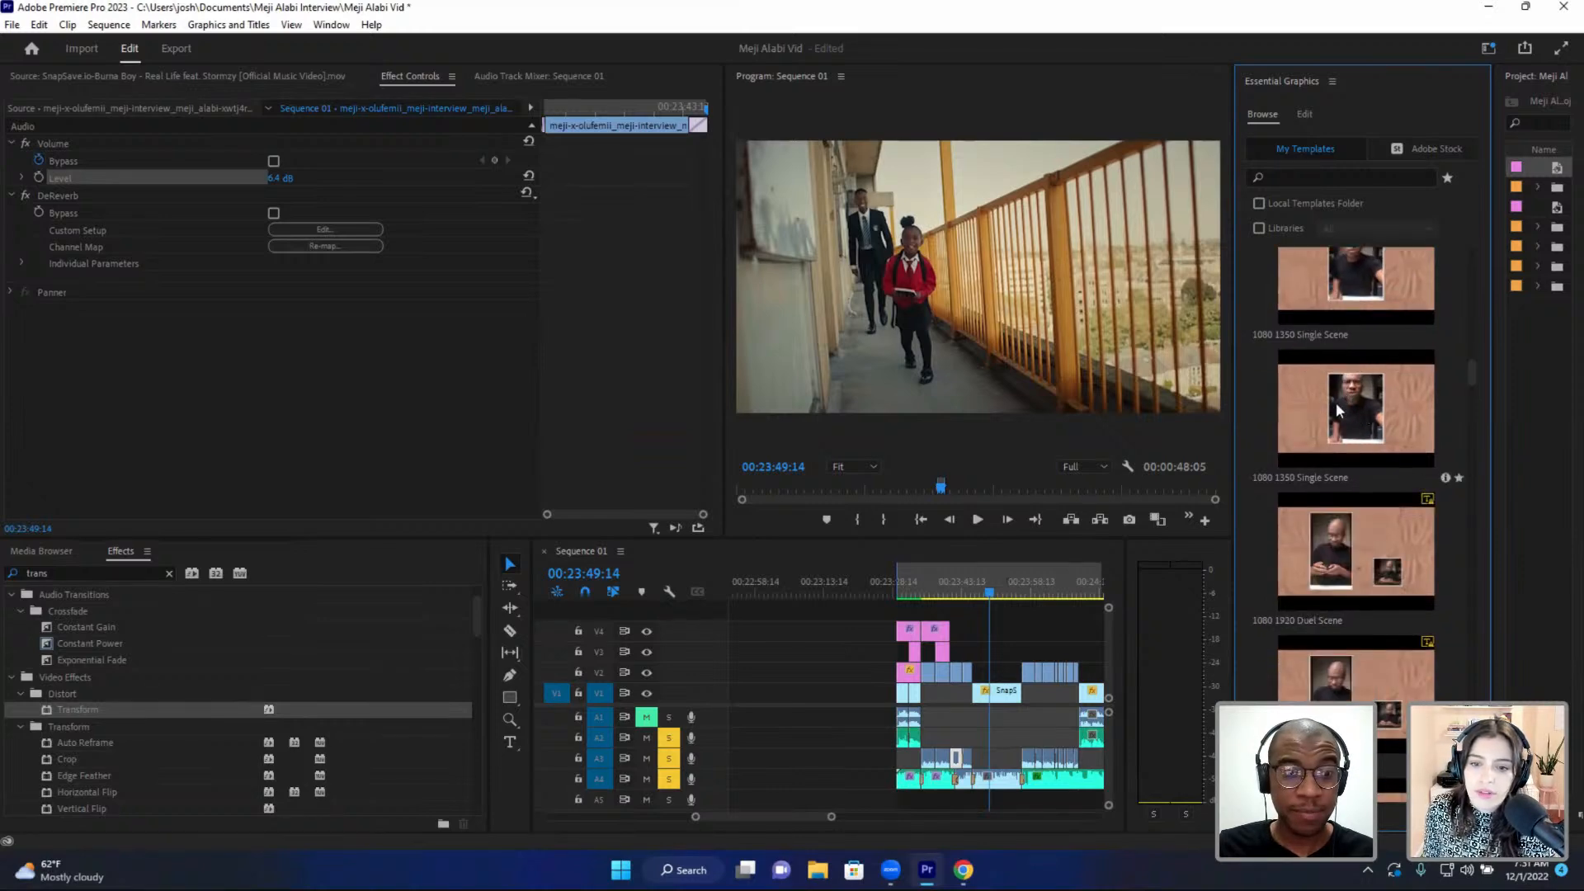
pyautogui.scroll(-5, 1353, 500)
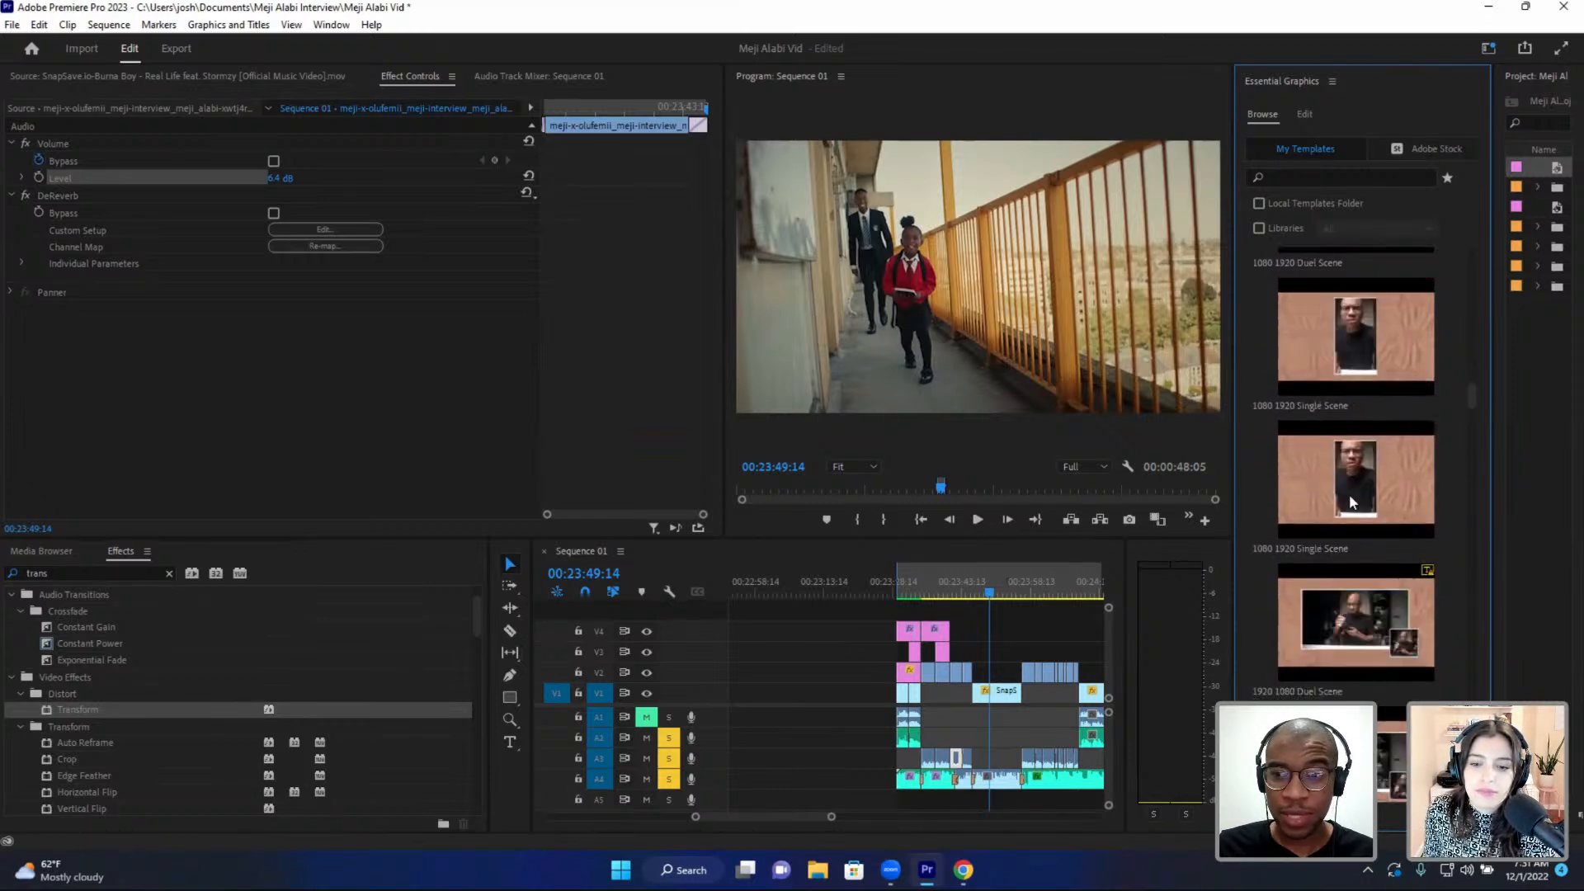
pyautogui.scroll(-4, 1353, 497)
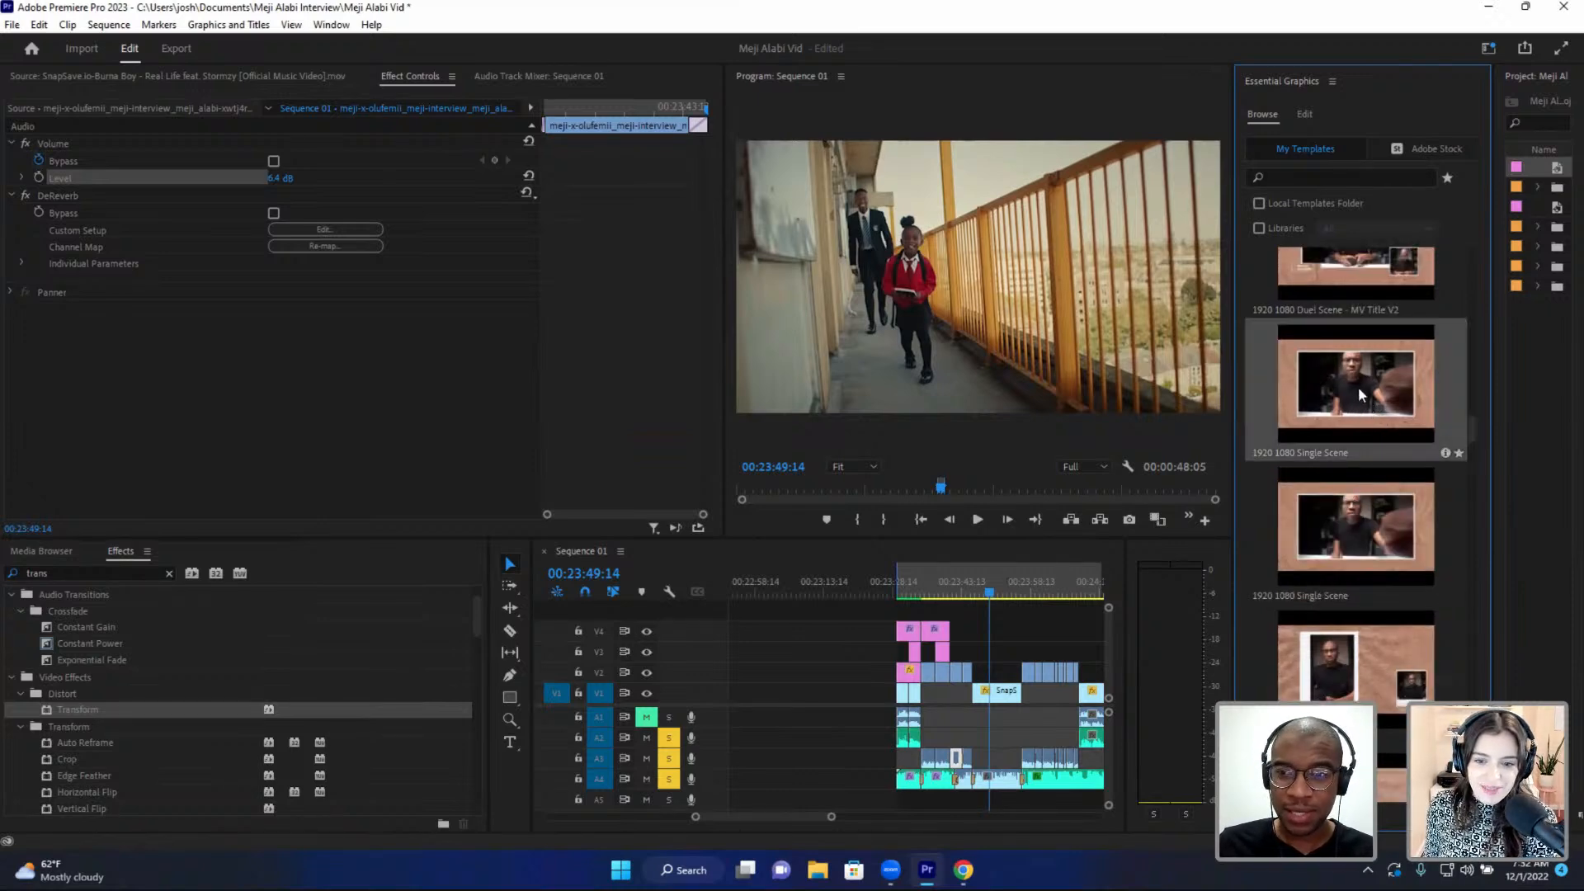
pyautogui.moveTo(1361, 386); pyautogui.dragTo(1061, 504)
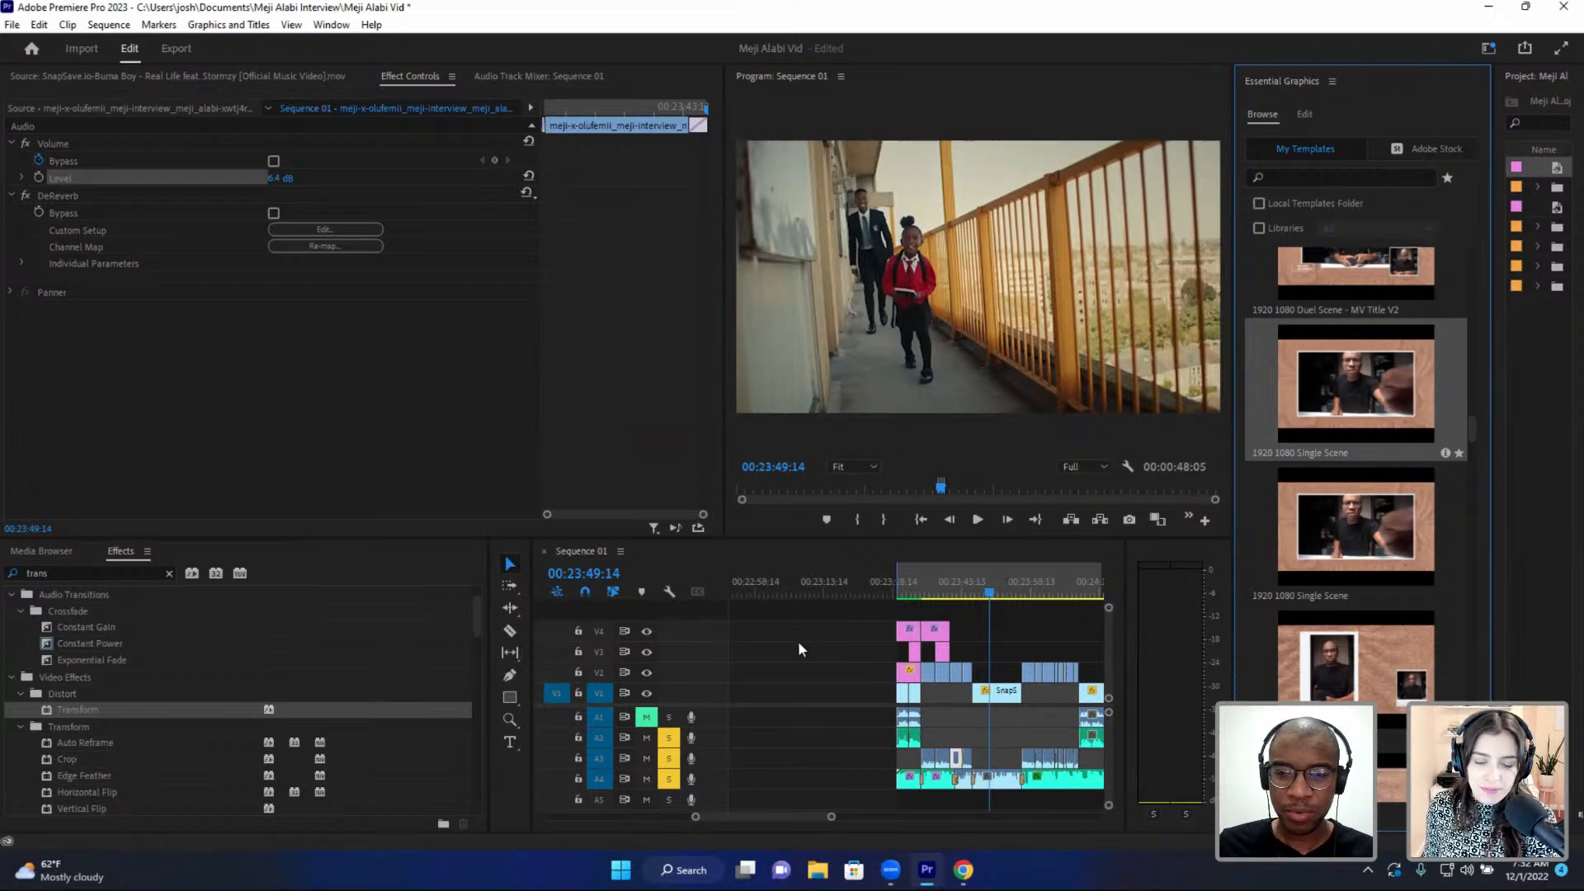
pyautogui.moveTo(798, 648)
pyautogui.mouseDown()
pyautogui.moveTo(740, 635)
pyautogui.moveTo(802, 641)
pyautogui.mouseUp()
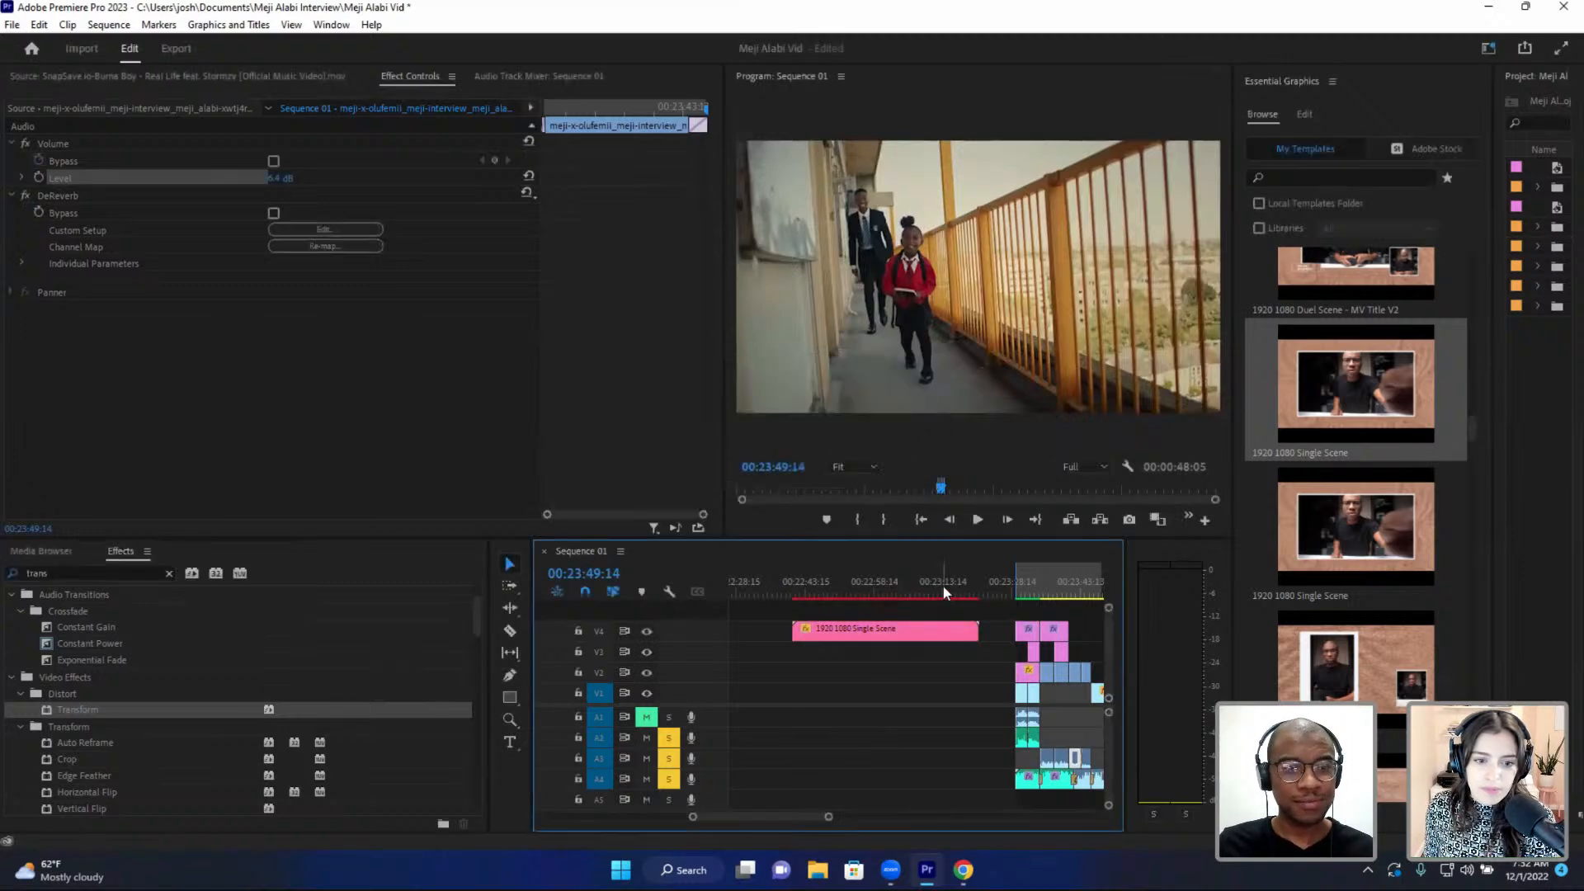
# - Play back the music video clip from 00:23:46:17 to about 00:23:49:11
pyautogui.scroll(-3, 949, 582)
pyautogui.click(973, 583)
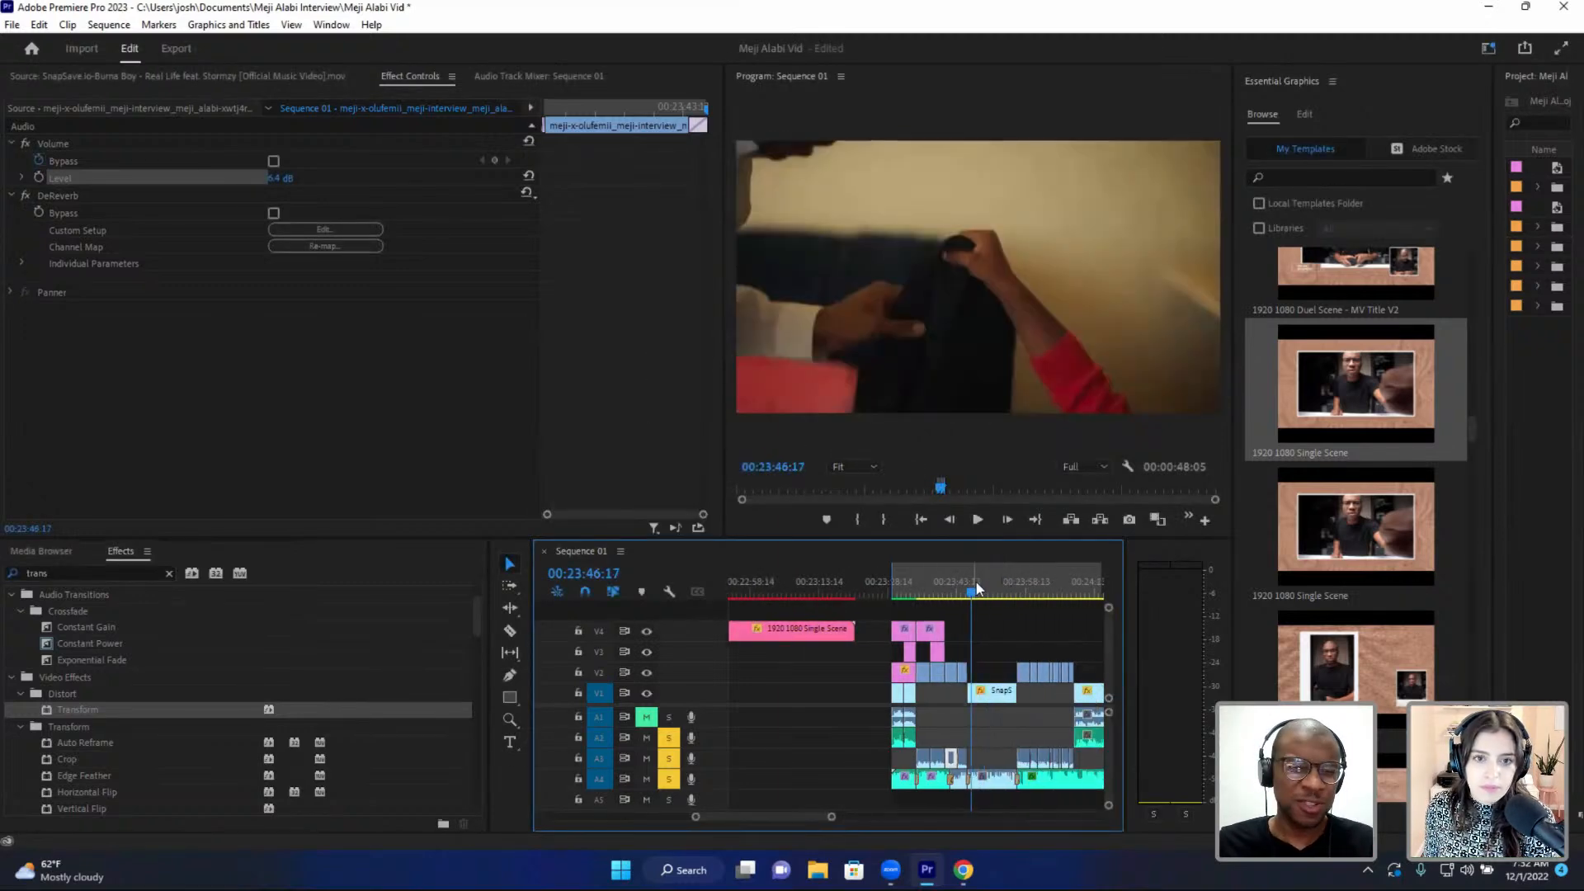
pyautogui.press('space')
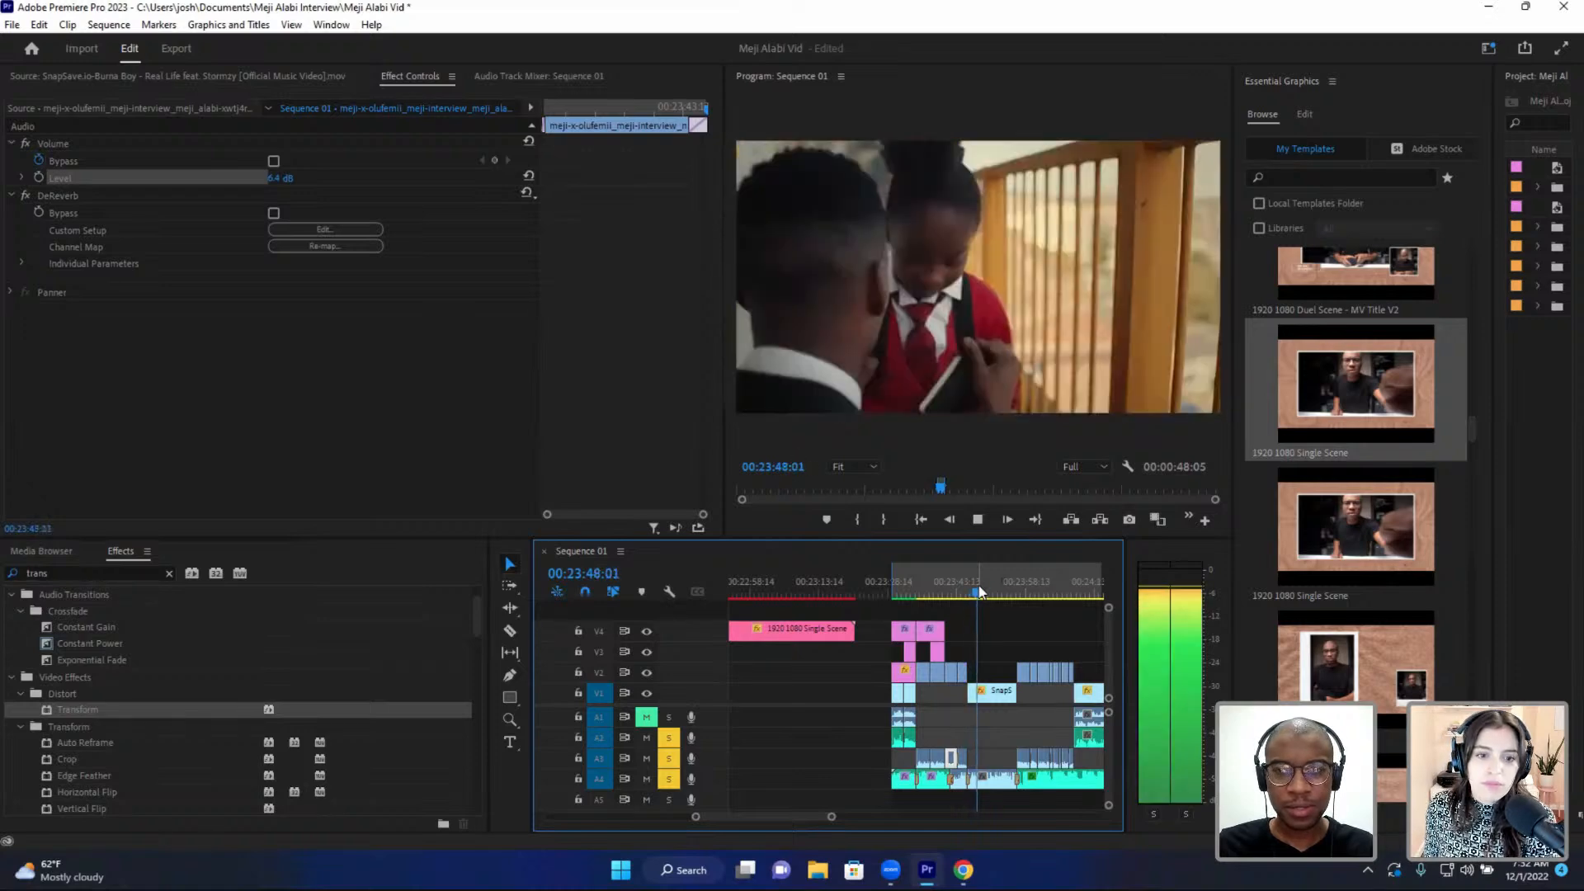
pyautogui.press('space')
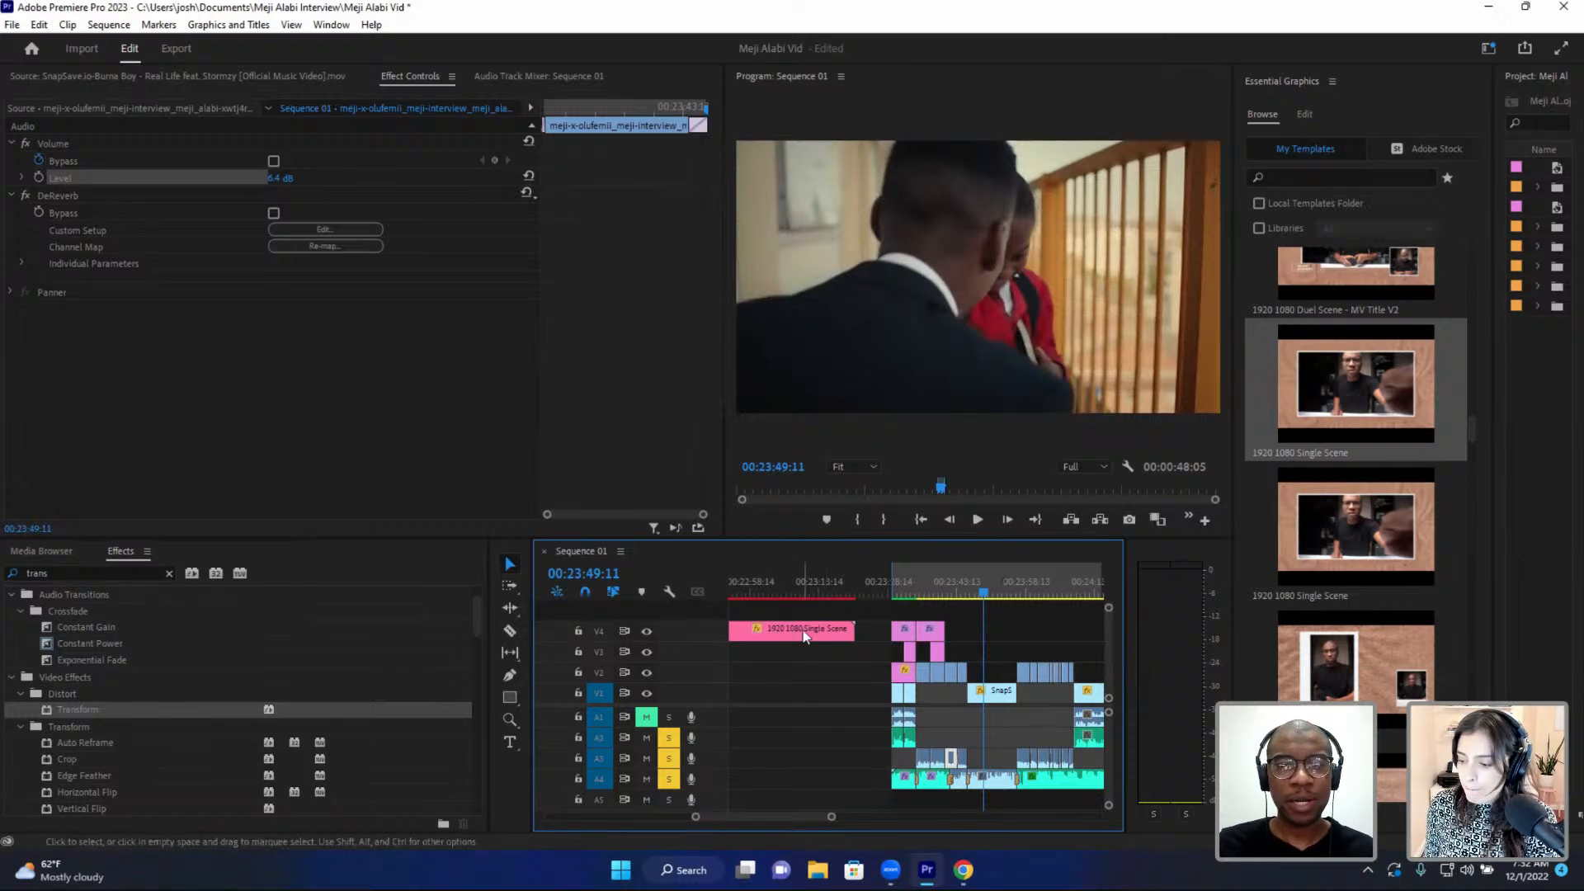
# - Move the 1920 1080 Single Scene graphic onto track V3 directly above the music video clip, fitted to that clip's length
pyautogui.scroll(1, 806, 632)
pyautogui.scroll(-1, 807, 622)
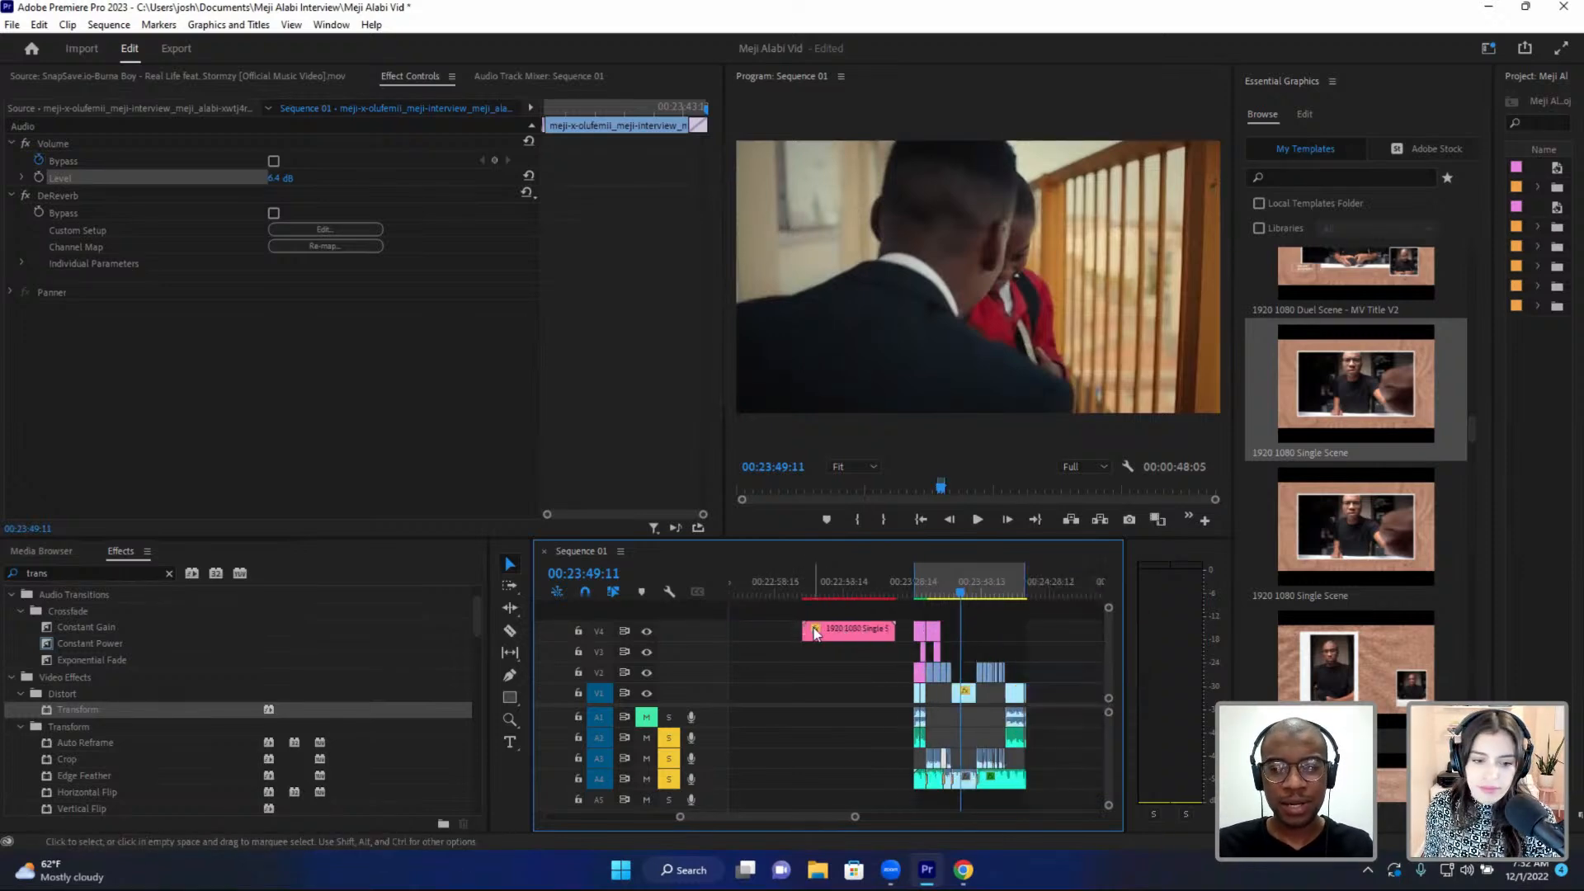
pyautogui.scroll(2, 813, 618)
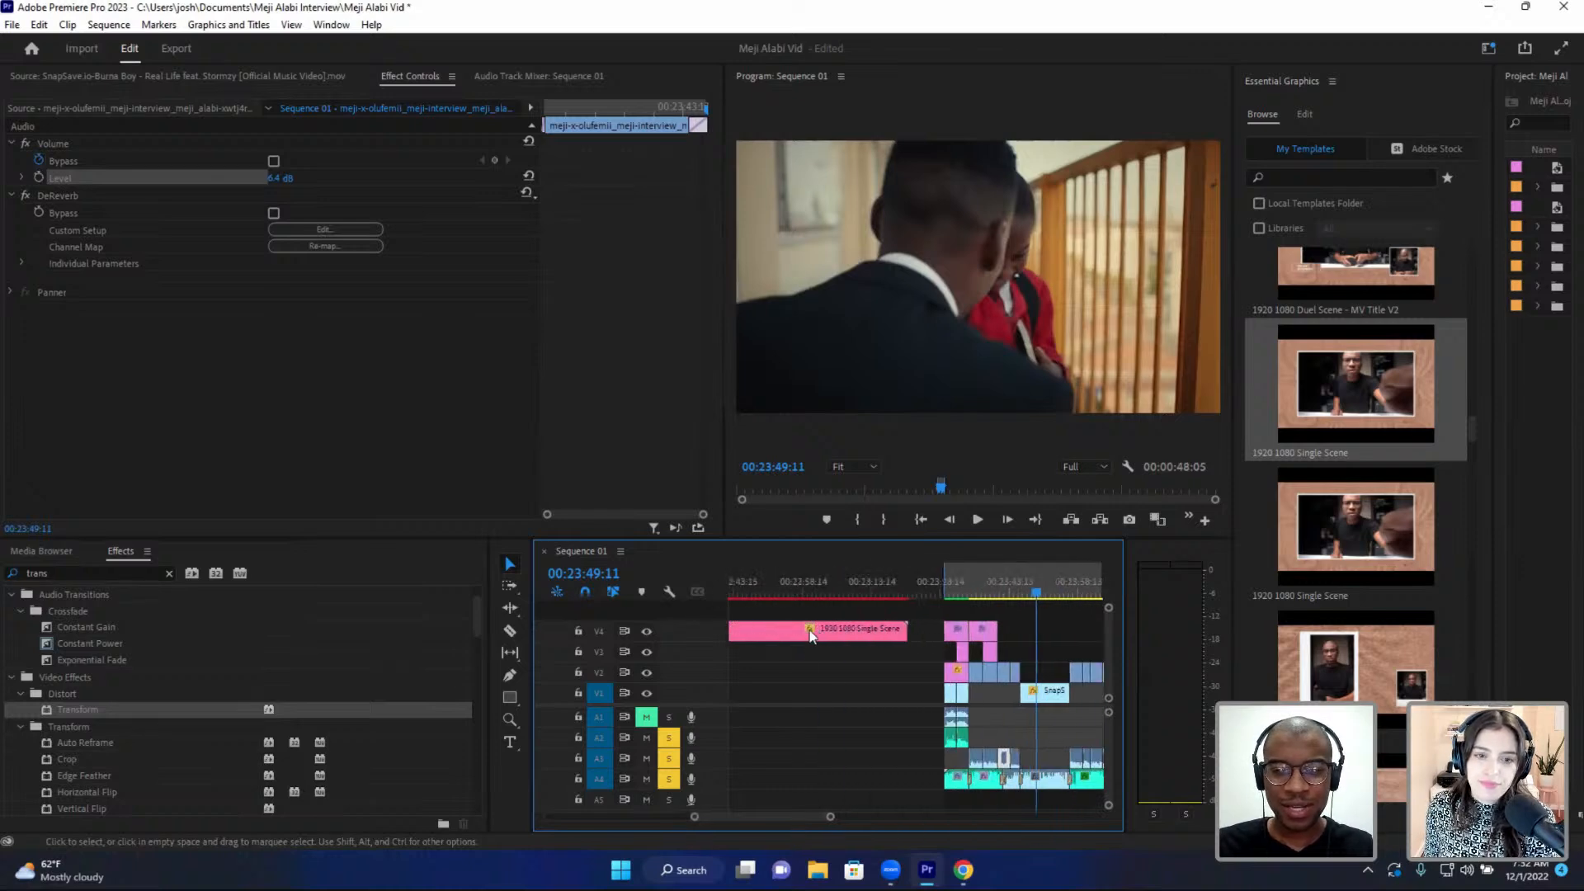
pyautogui.moveTo(819, 636); pyautogui.dragTo(952, 640)
pyautogui.scroll(-3, 1073, 635)
pyautogui.press('=')
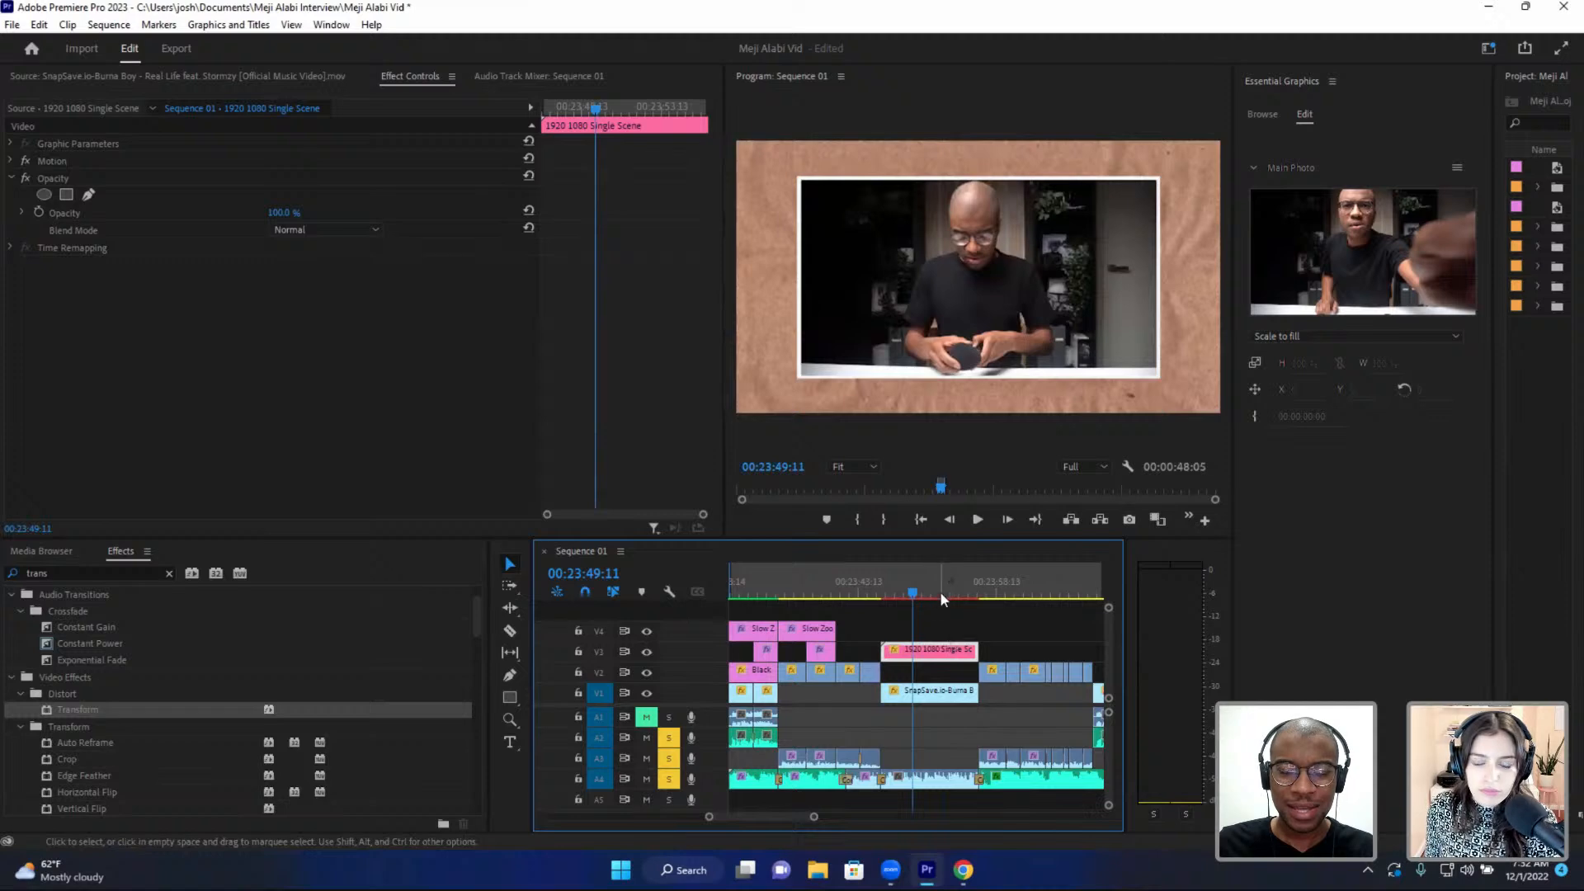
# - Scrub and play the 1920 1080 Single Scene graphic to review its framed layout and paper background
pyautogui.moveTo(907, 582); pyautogui.dragTo(938, 582)
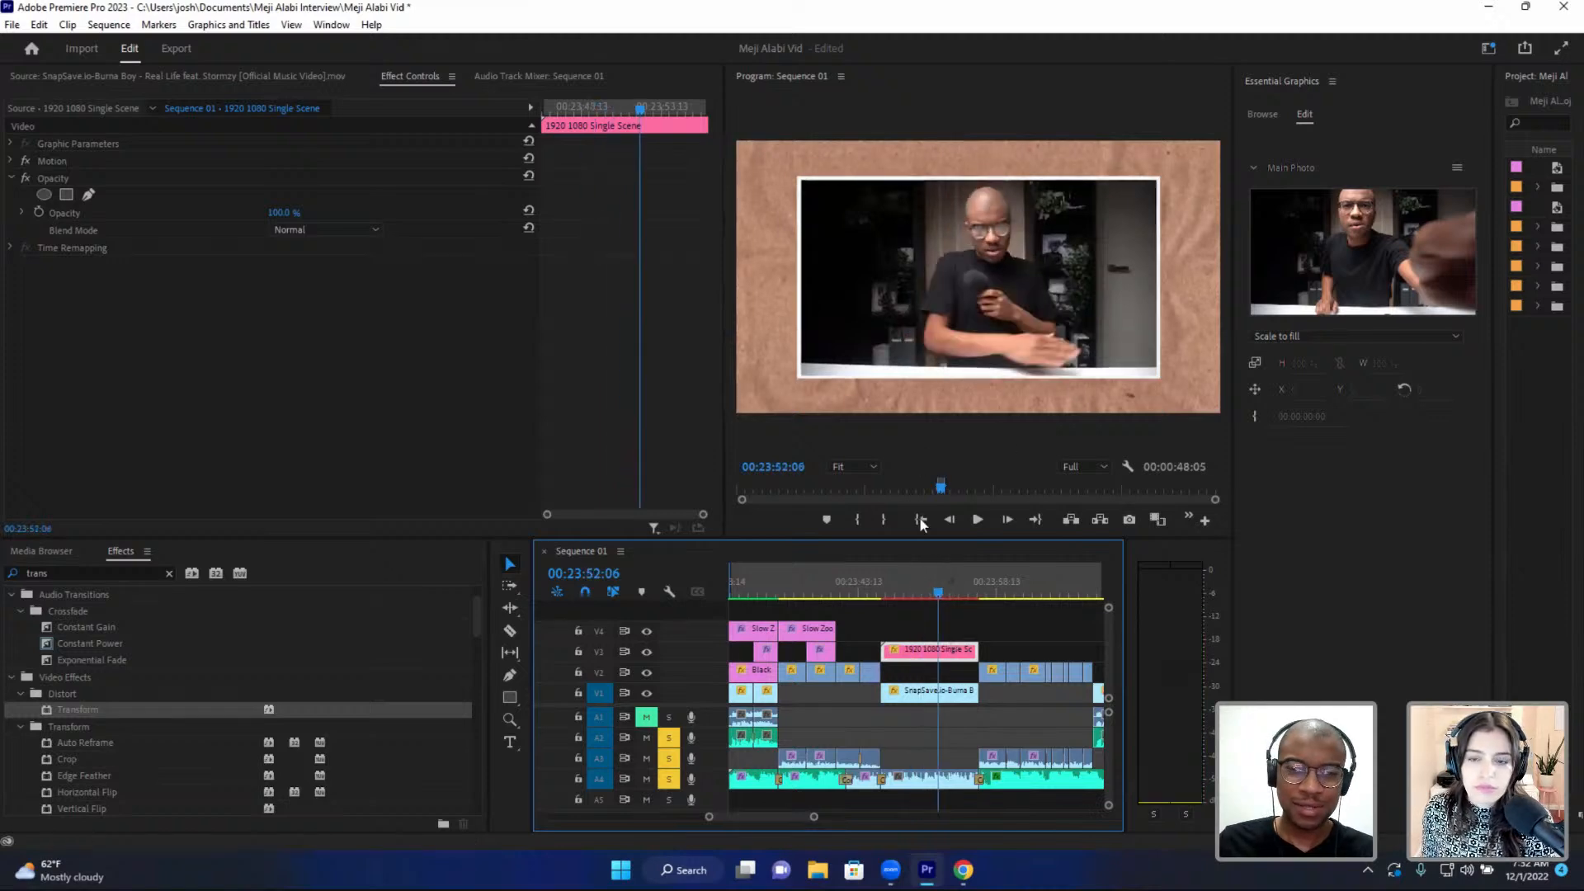
pyautogui.click(897, 589)
pyautogui.press('space')
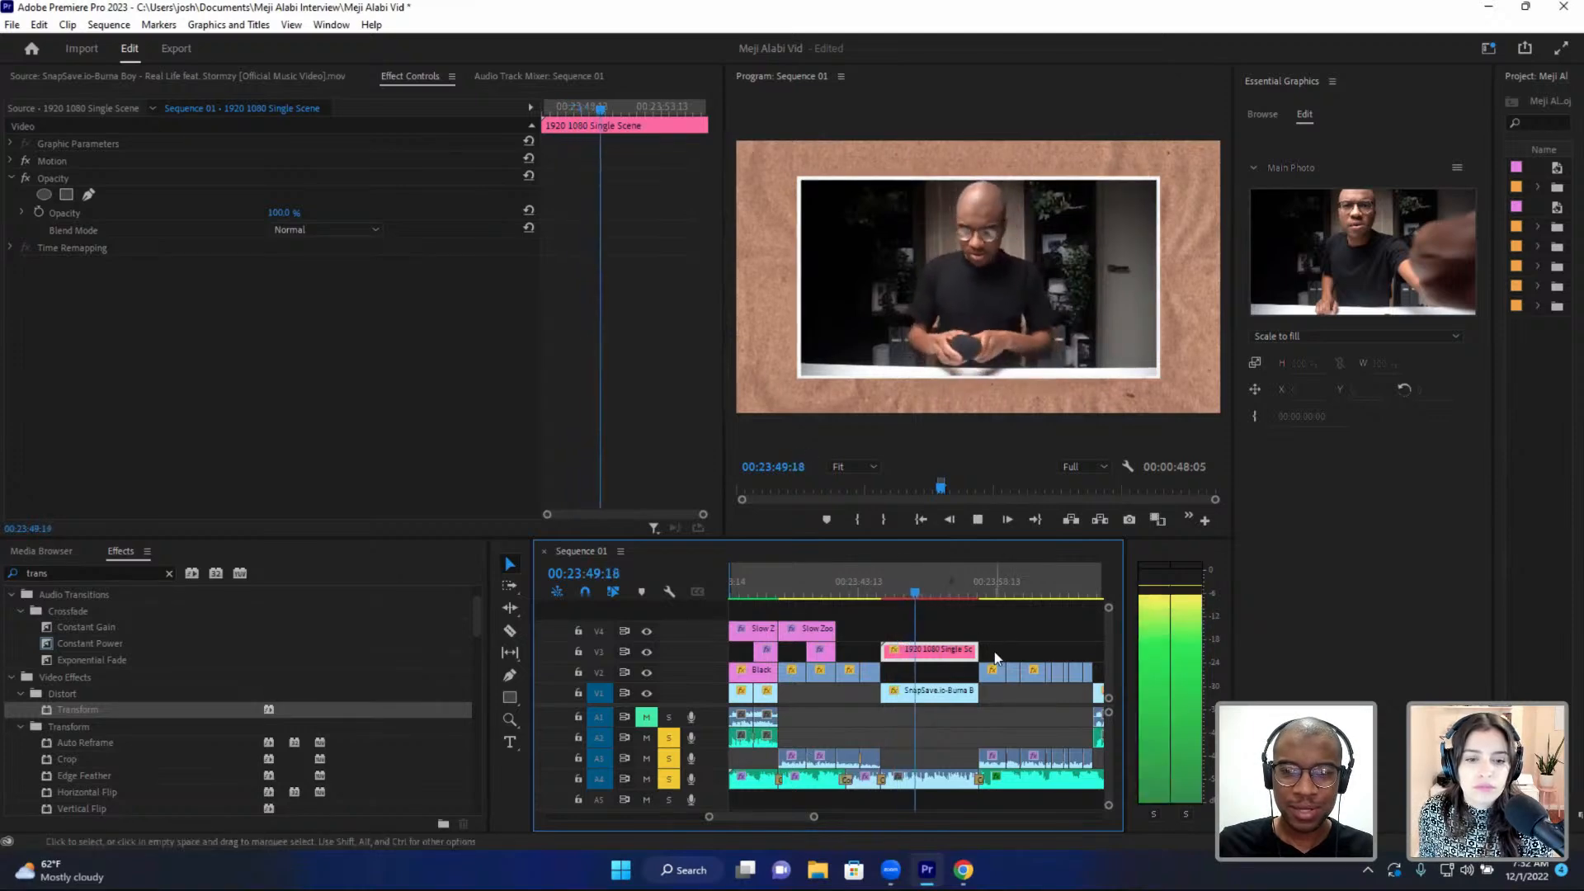
pyautogui.press('space')
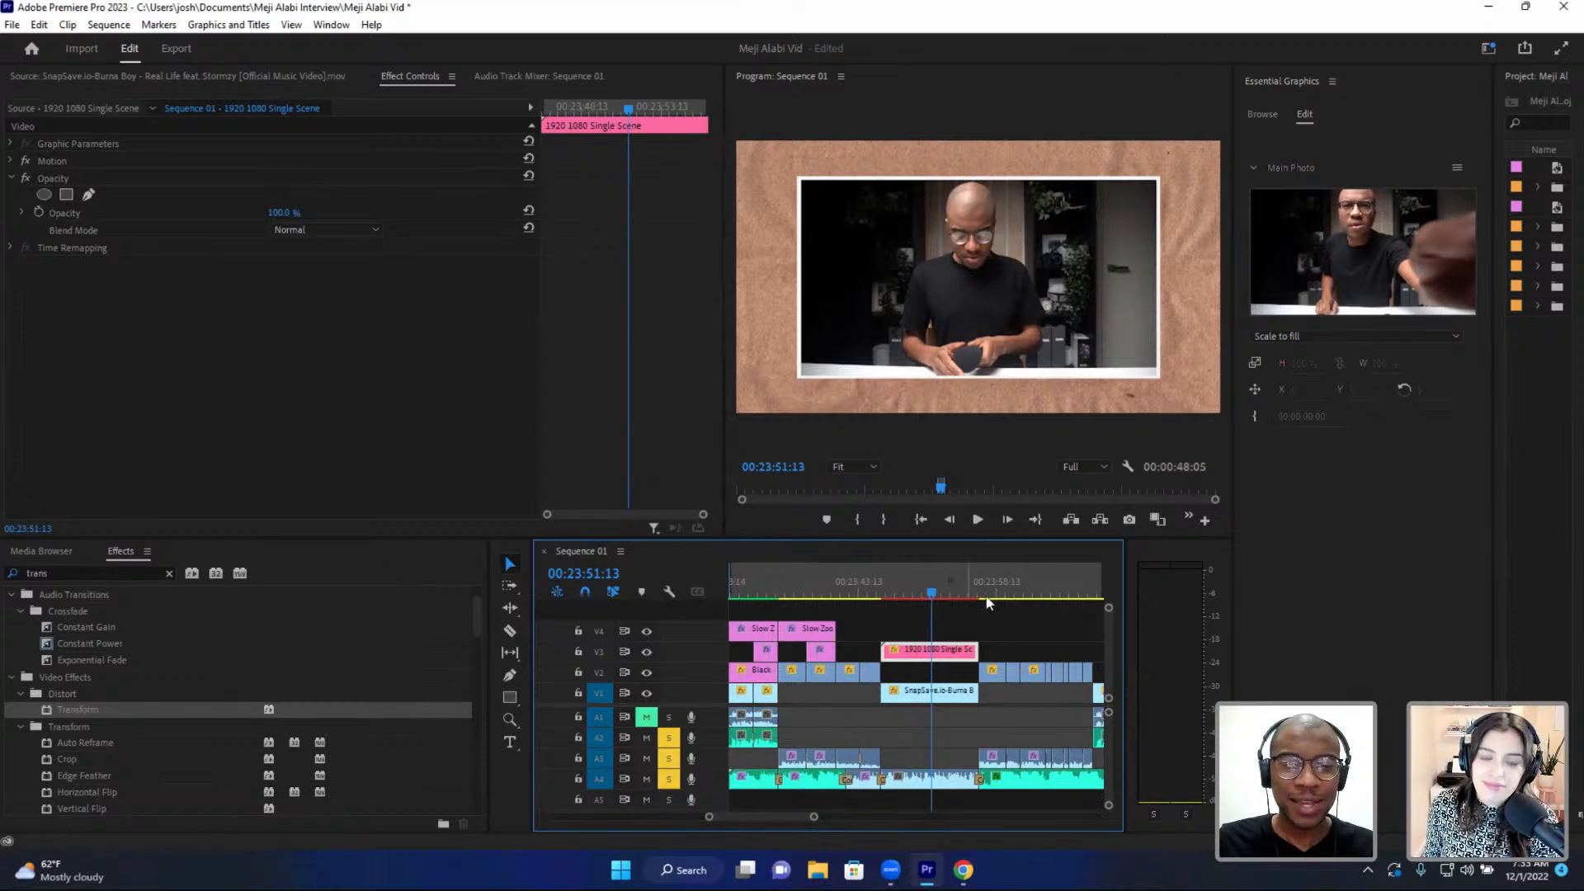
# - Reselect the 1920 1080 Single Scene graphic and widen the Project and Essential Graphics panels to show the bins and Main Photo settings
pyautogui.click(974, 653)
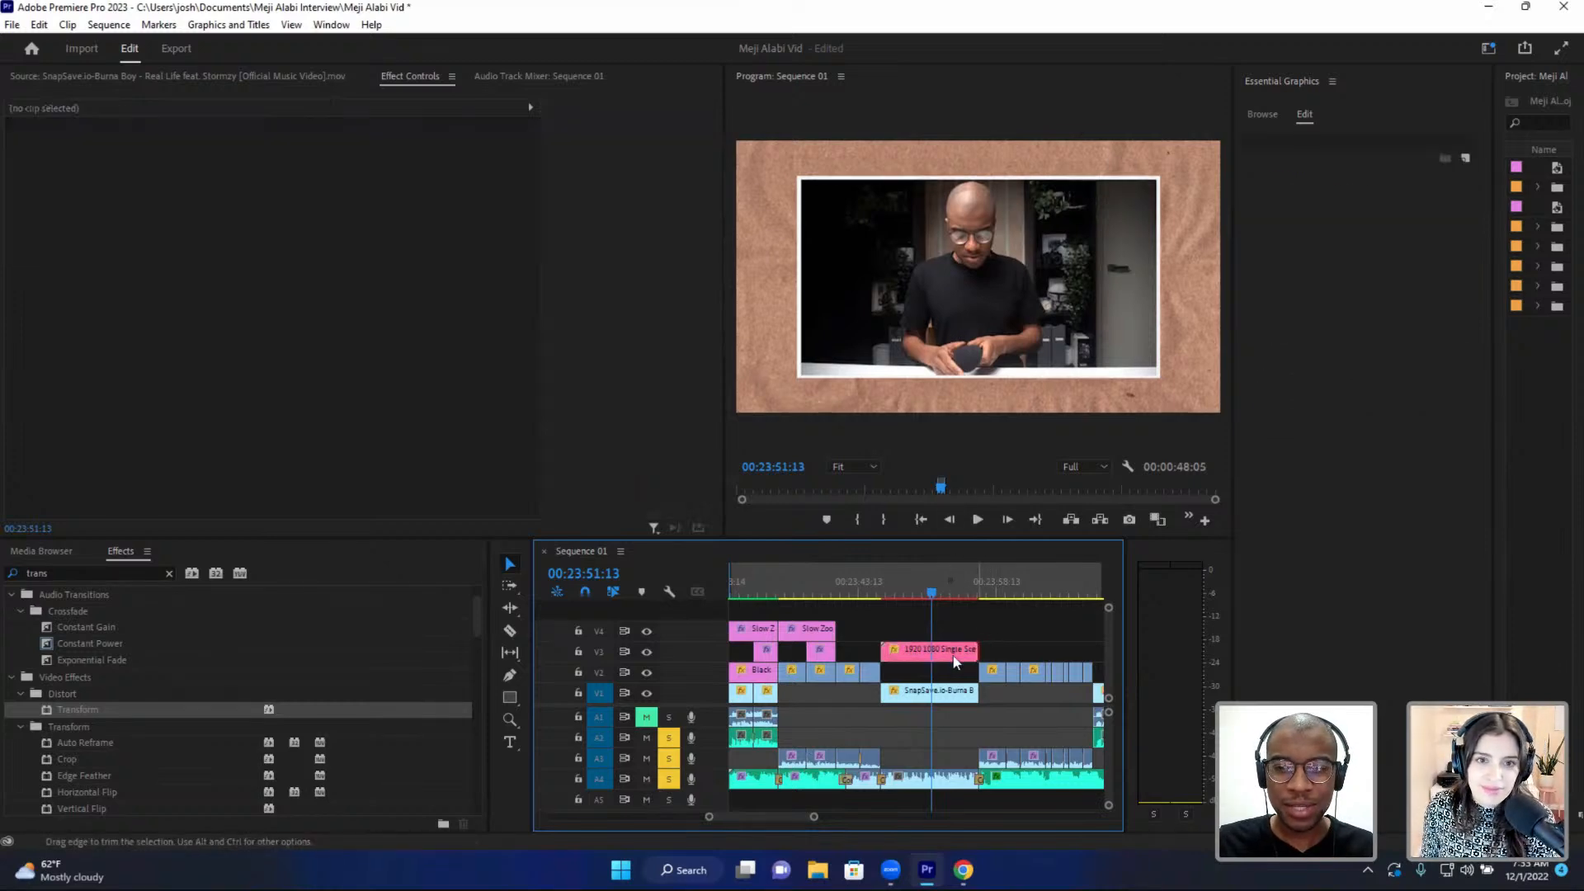
pyautogui.click(938, 655)
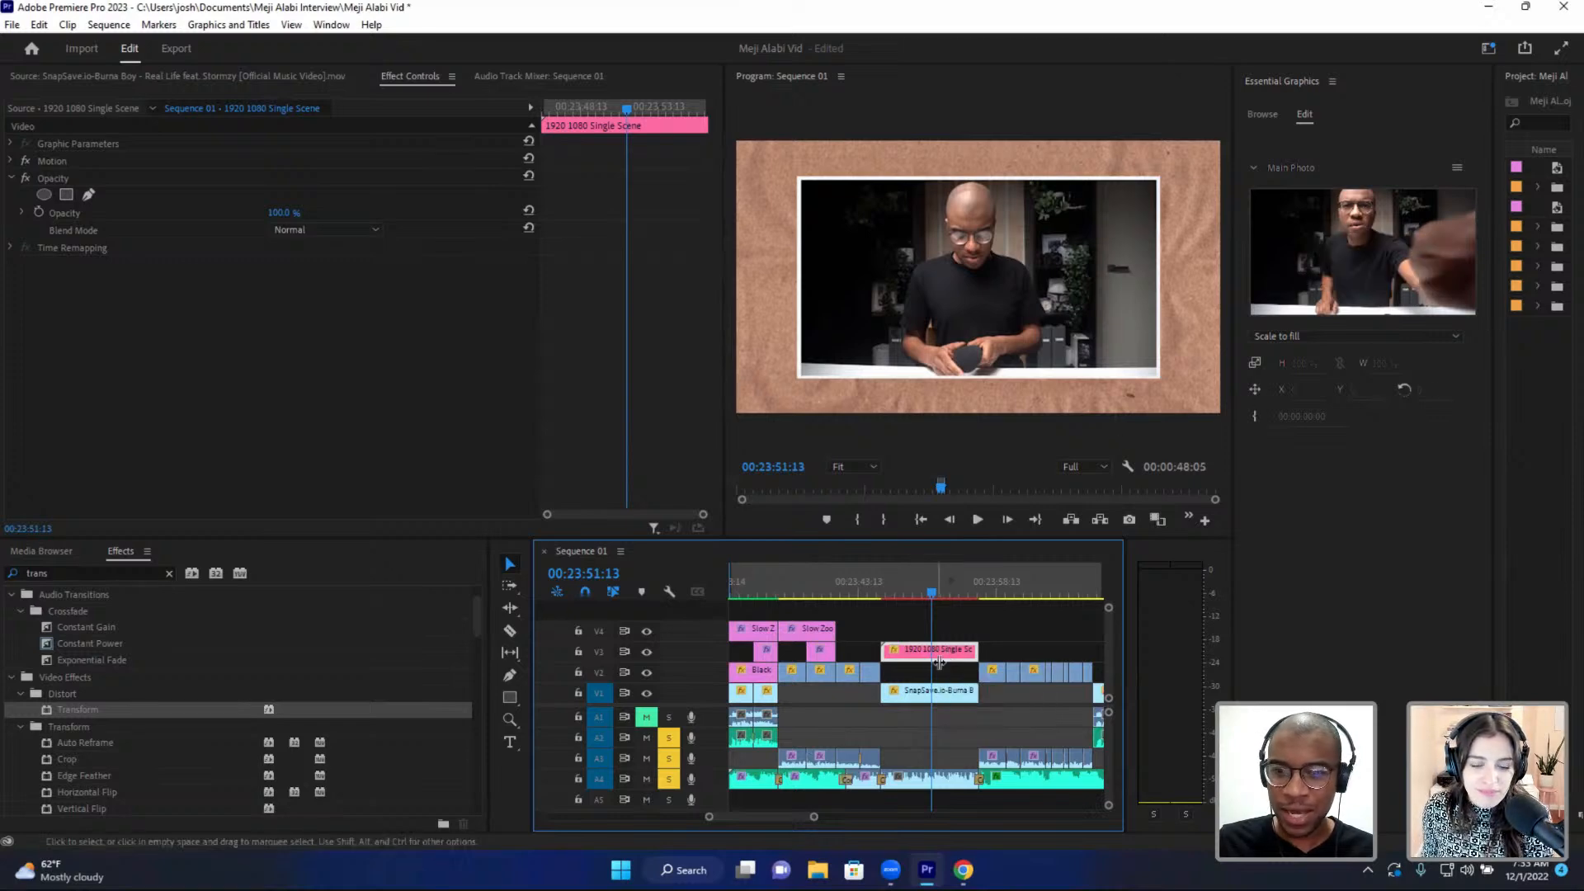
pyautogui.moveTo(1489, 469); pyautogui.dragTo(1395, 479)
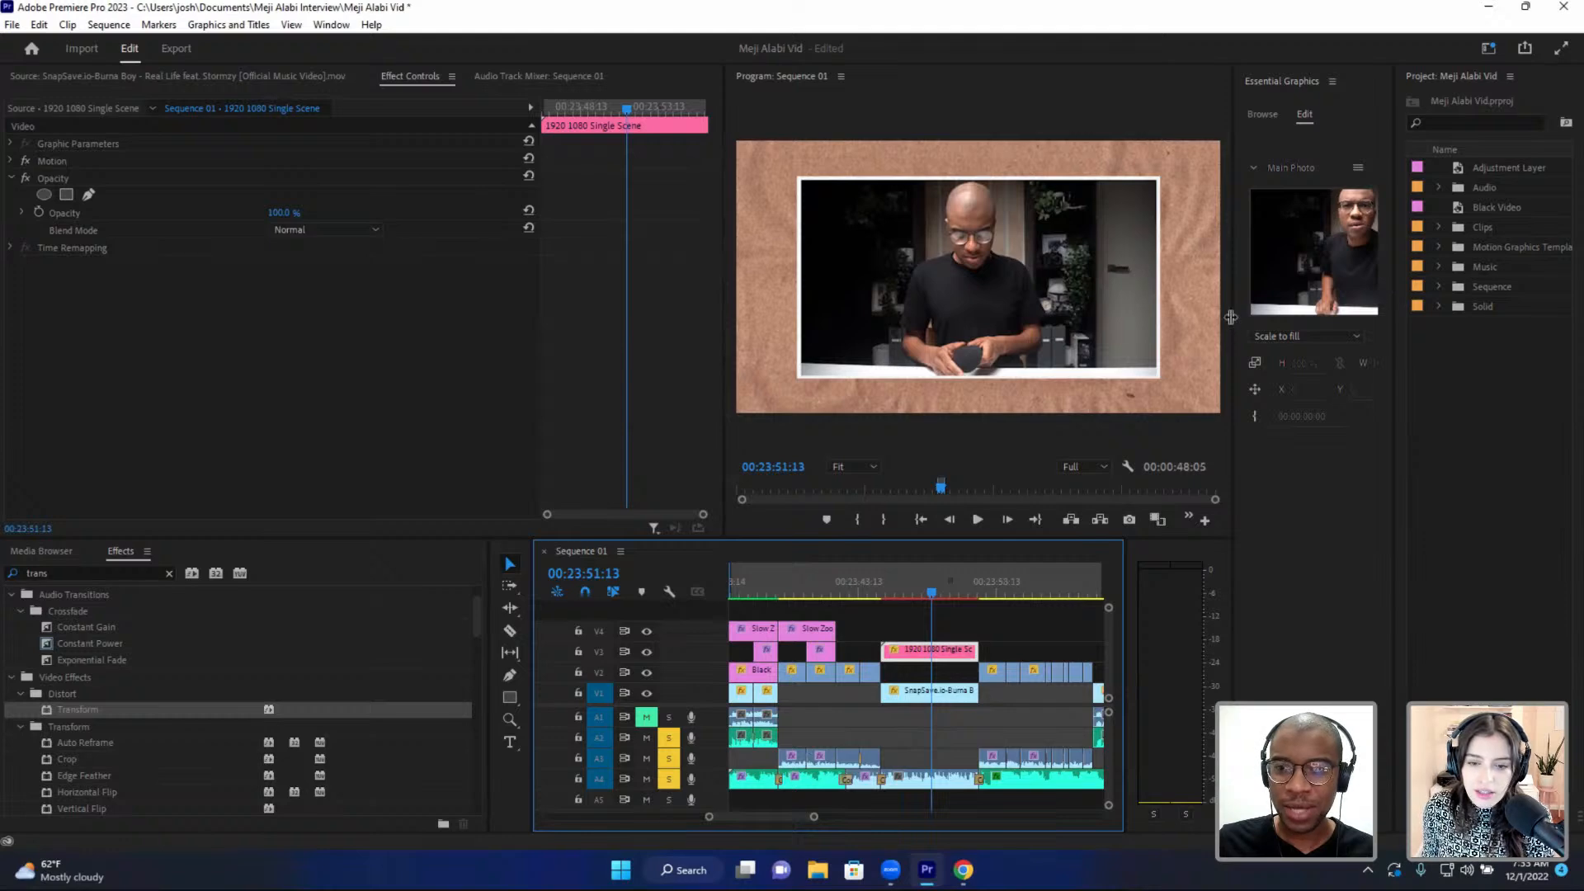
pyautogui.moveTo(1229, 315); pyautogui.dragTo(1185, 321)
pyautogui.moveTo(1391, 334); pyautogui.dragTo(1433, 330)
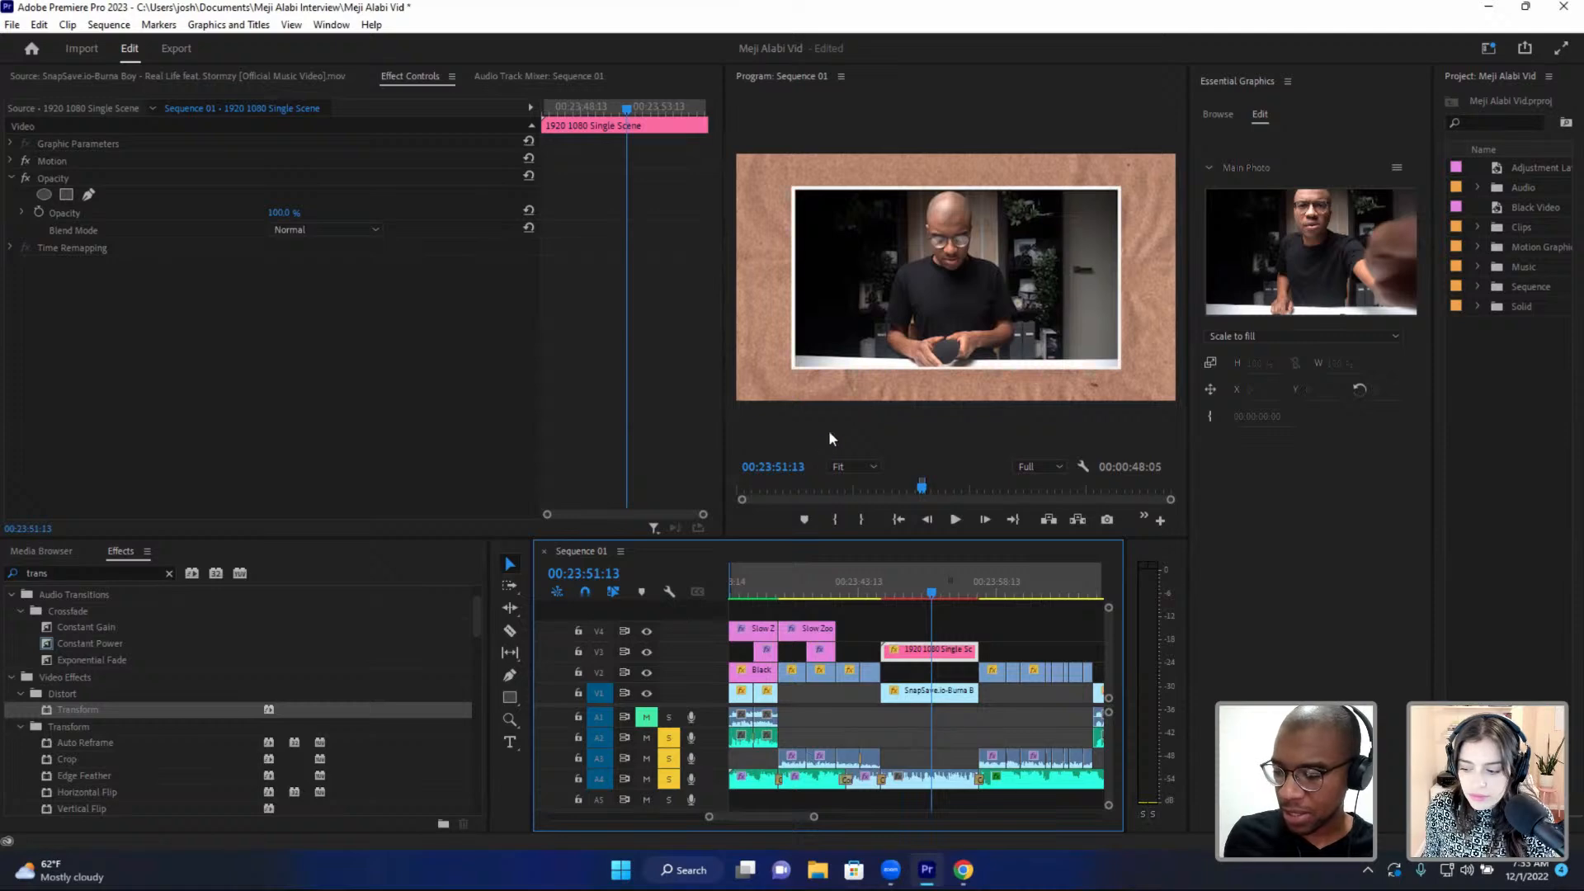
# - Nest the music video clip under the template graphic, keeping the name Nested Sequence 01
pyautogui.rightClick(944, 698)
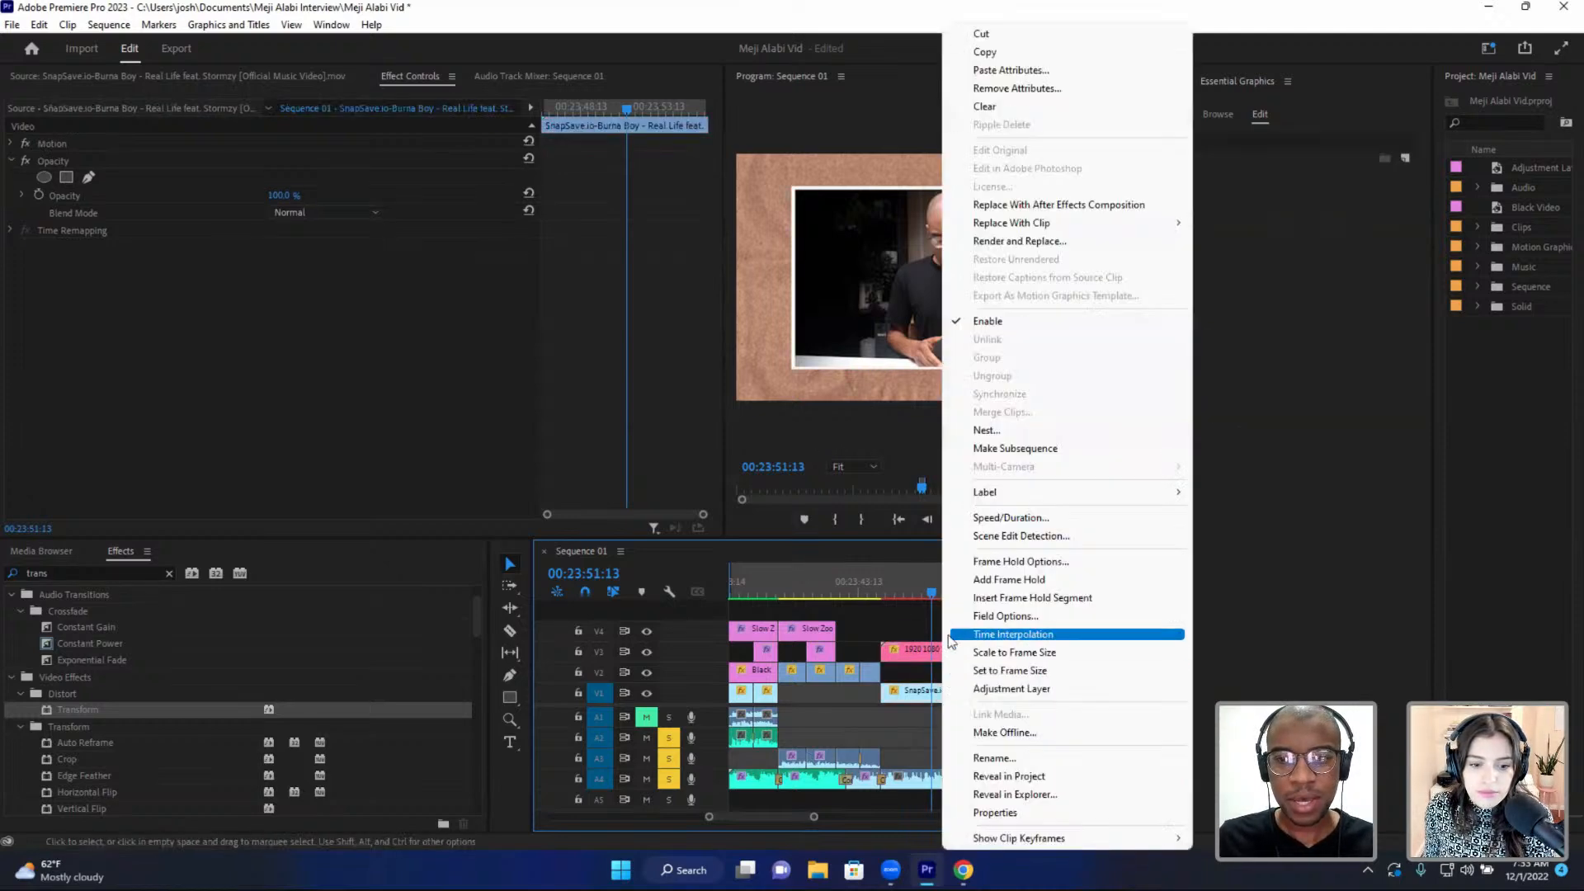
pyautogui.click(924, 701)
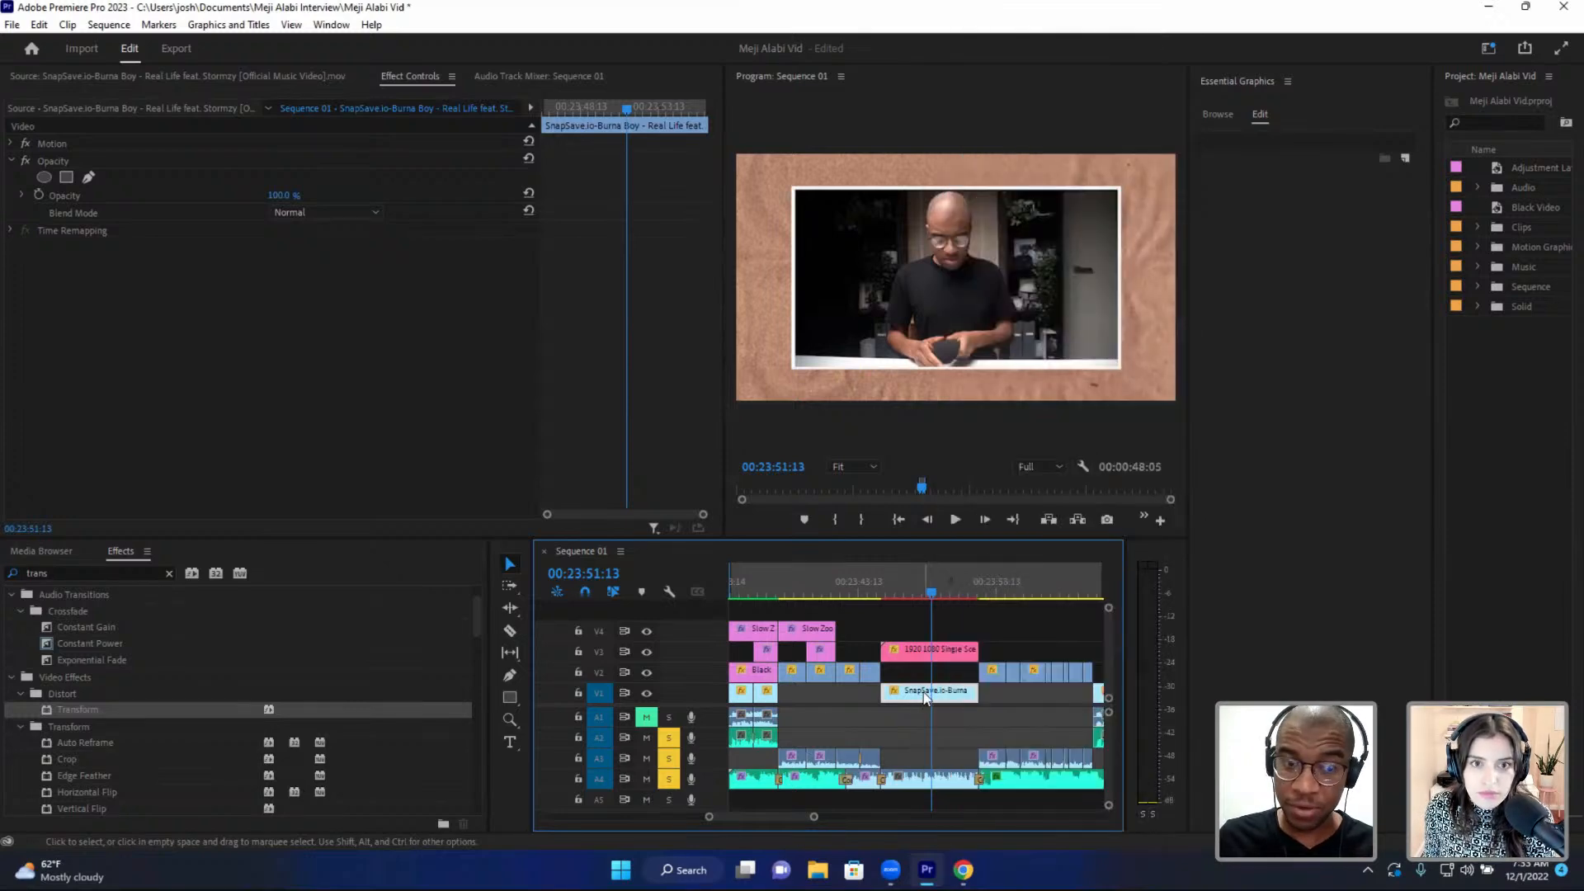
pyautogui.rightClick(926, 698)
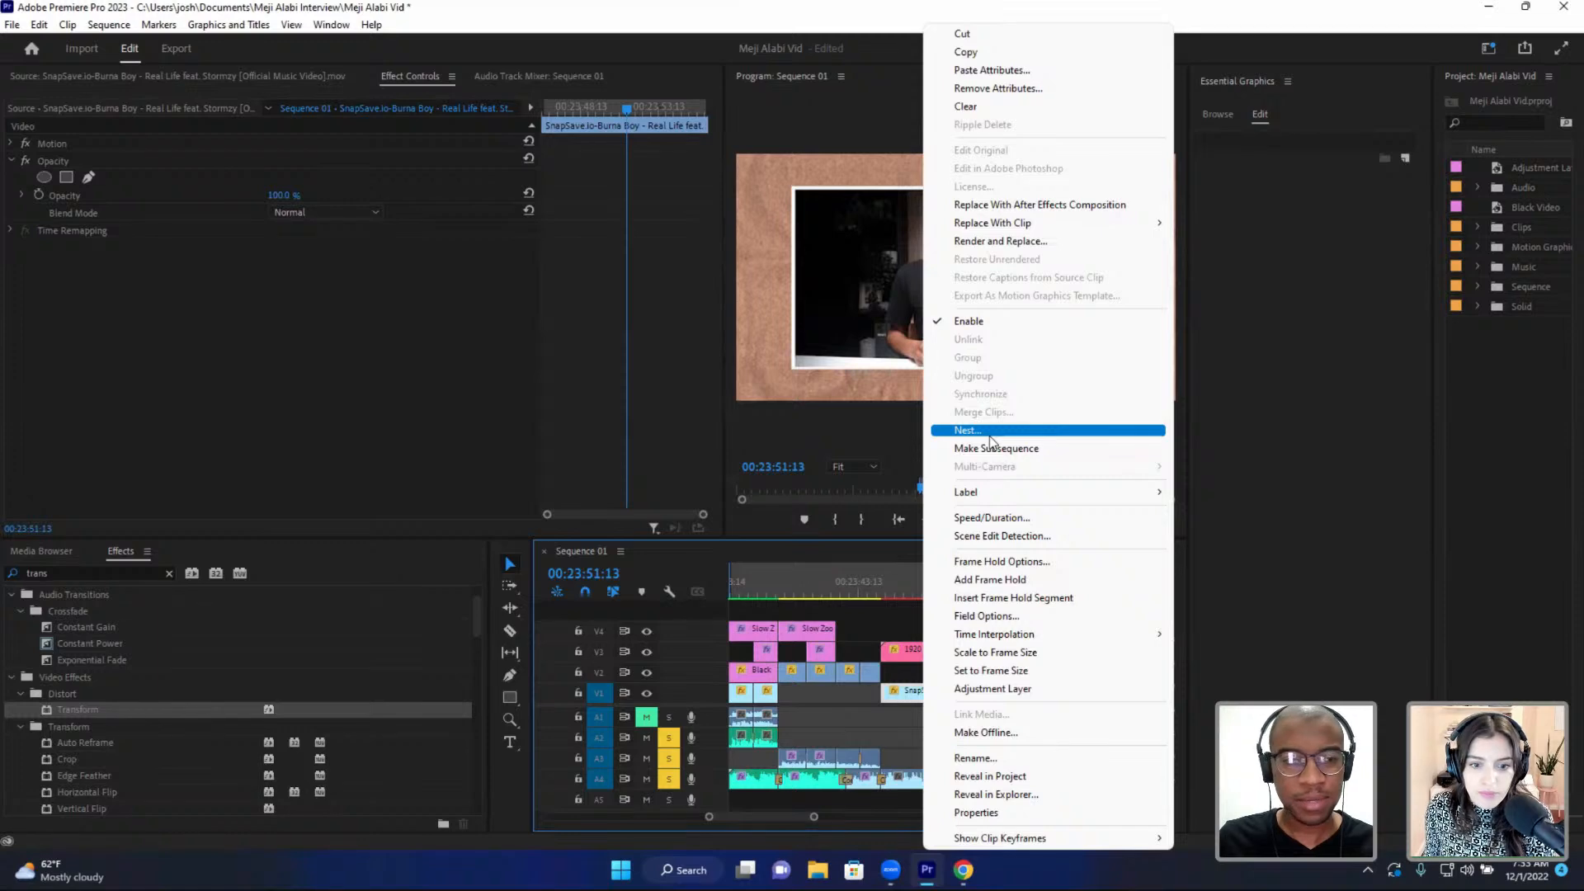
pyautogui.click(990, 436)
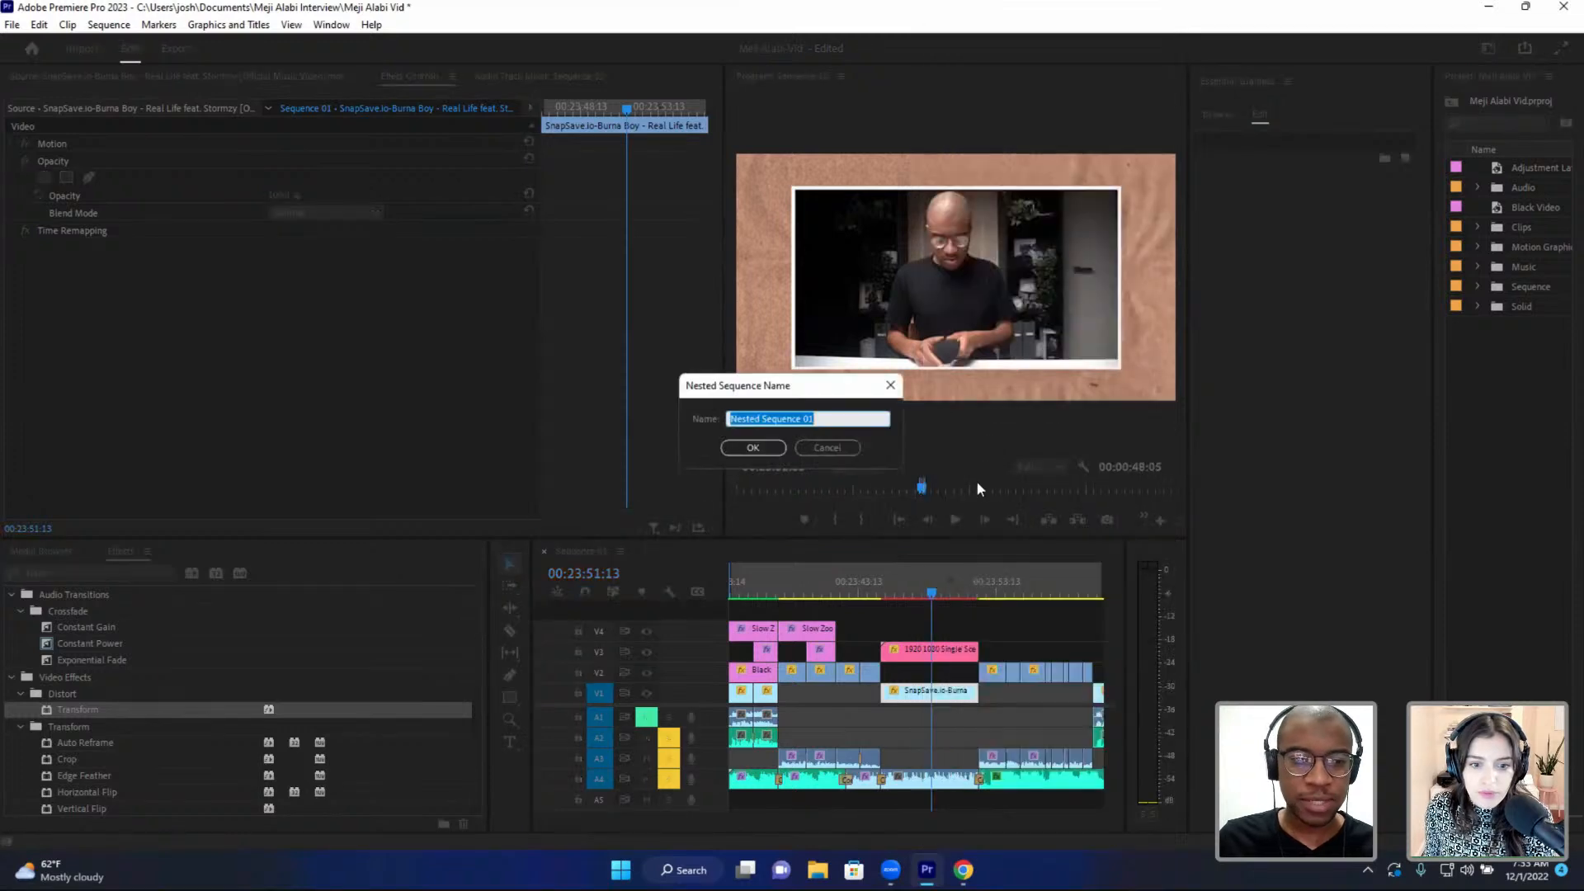
pyautogui.click(775, 448)
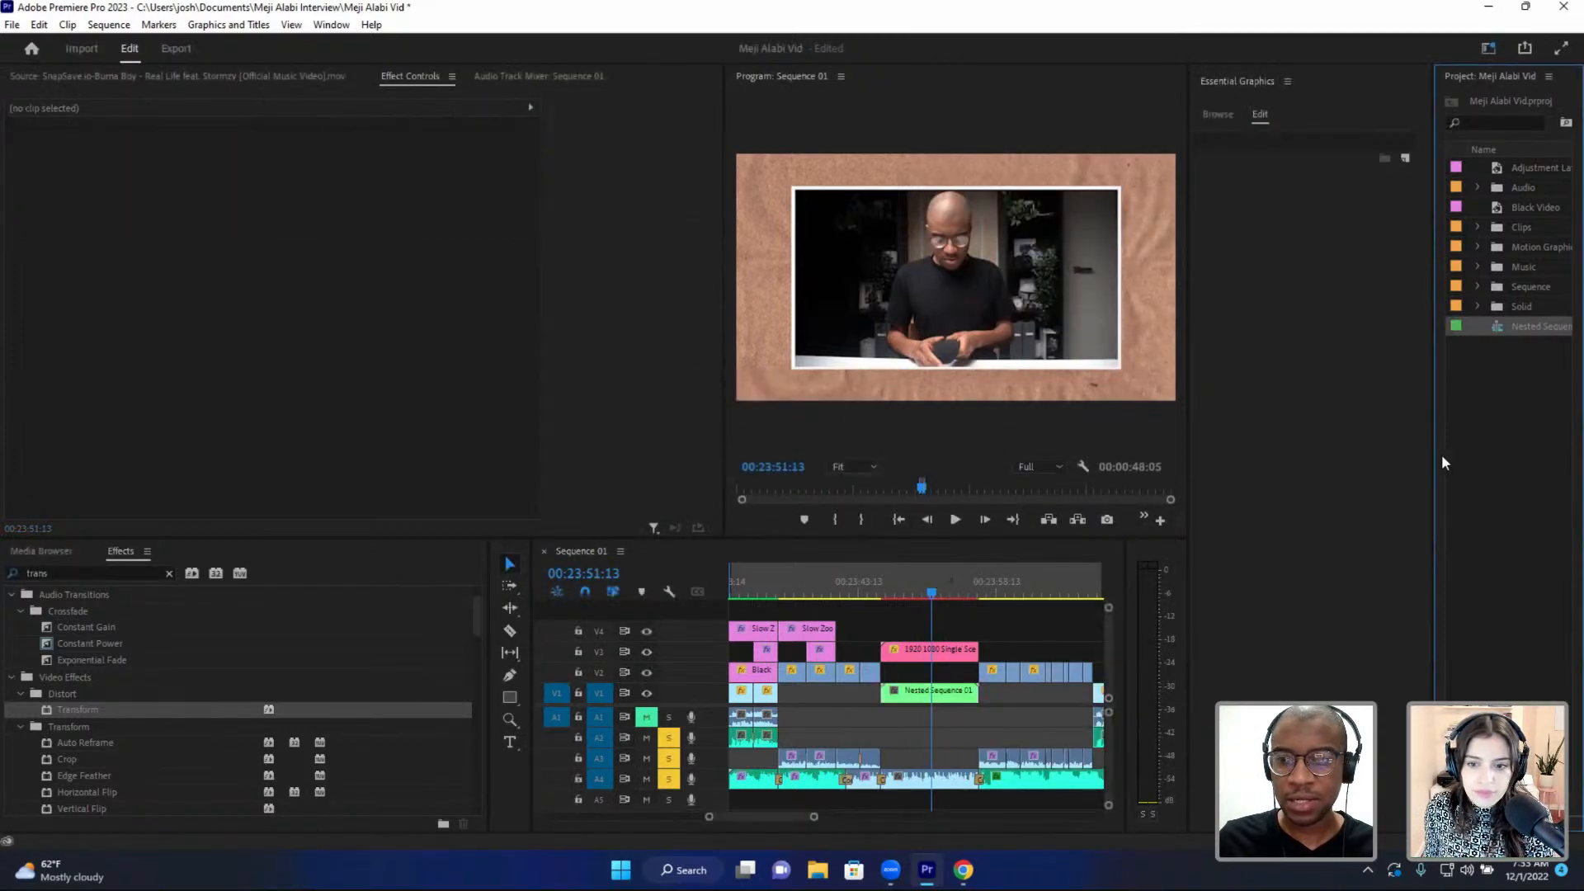
# - Replace the template graphic's Main Photo media with Nested Sequence 01 and check the framed footage at 00:23:48:13
pyautogui.moveTo(1435, 462); pyautogui.dragTo(1355, 467)
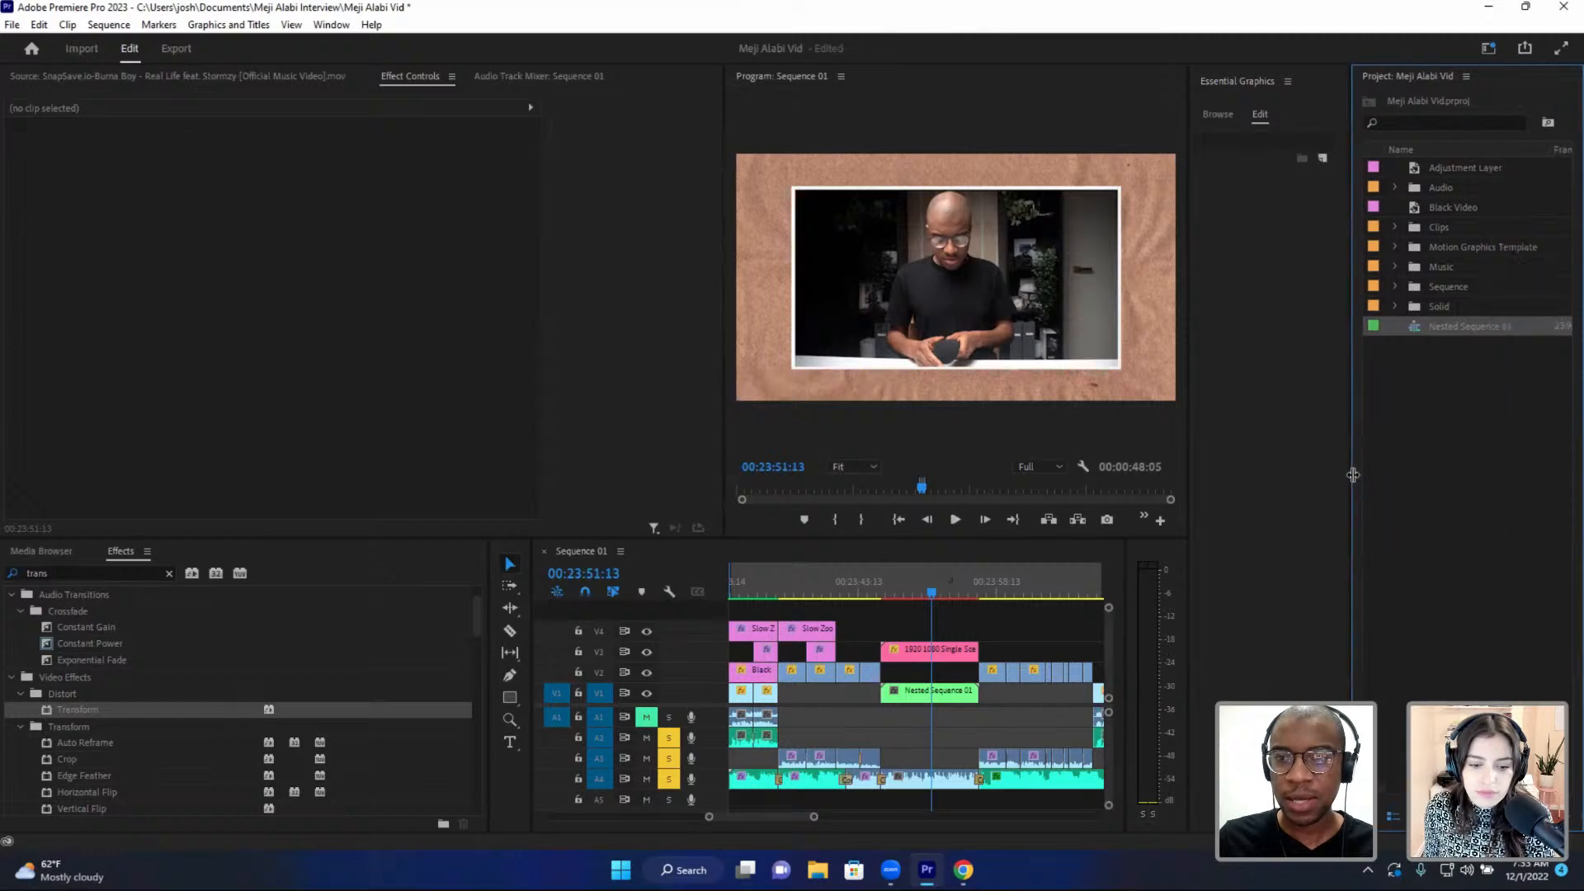
pyautogui.click(923, 649)
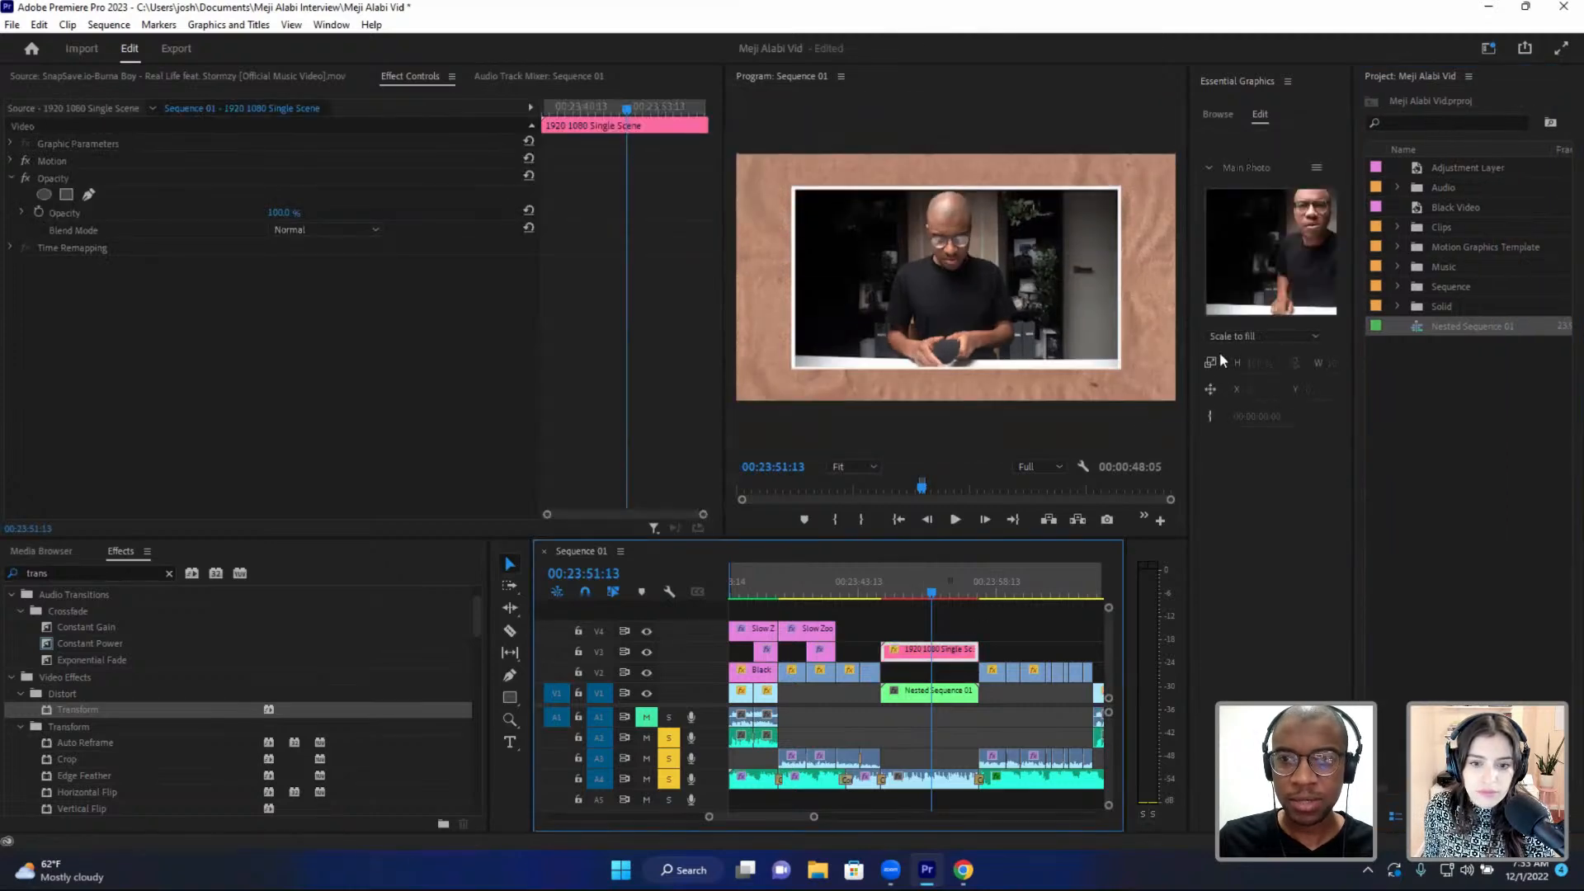
pyautogui.moveTo(1188, 308); pyautogui.dragTo(1133, 310)
pyautogui.moveTo(725, 402); pyautogui.dragTo(525, 402)
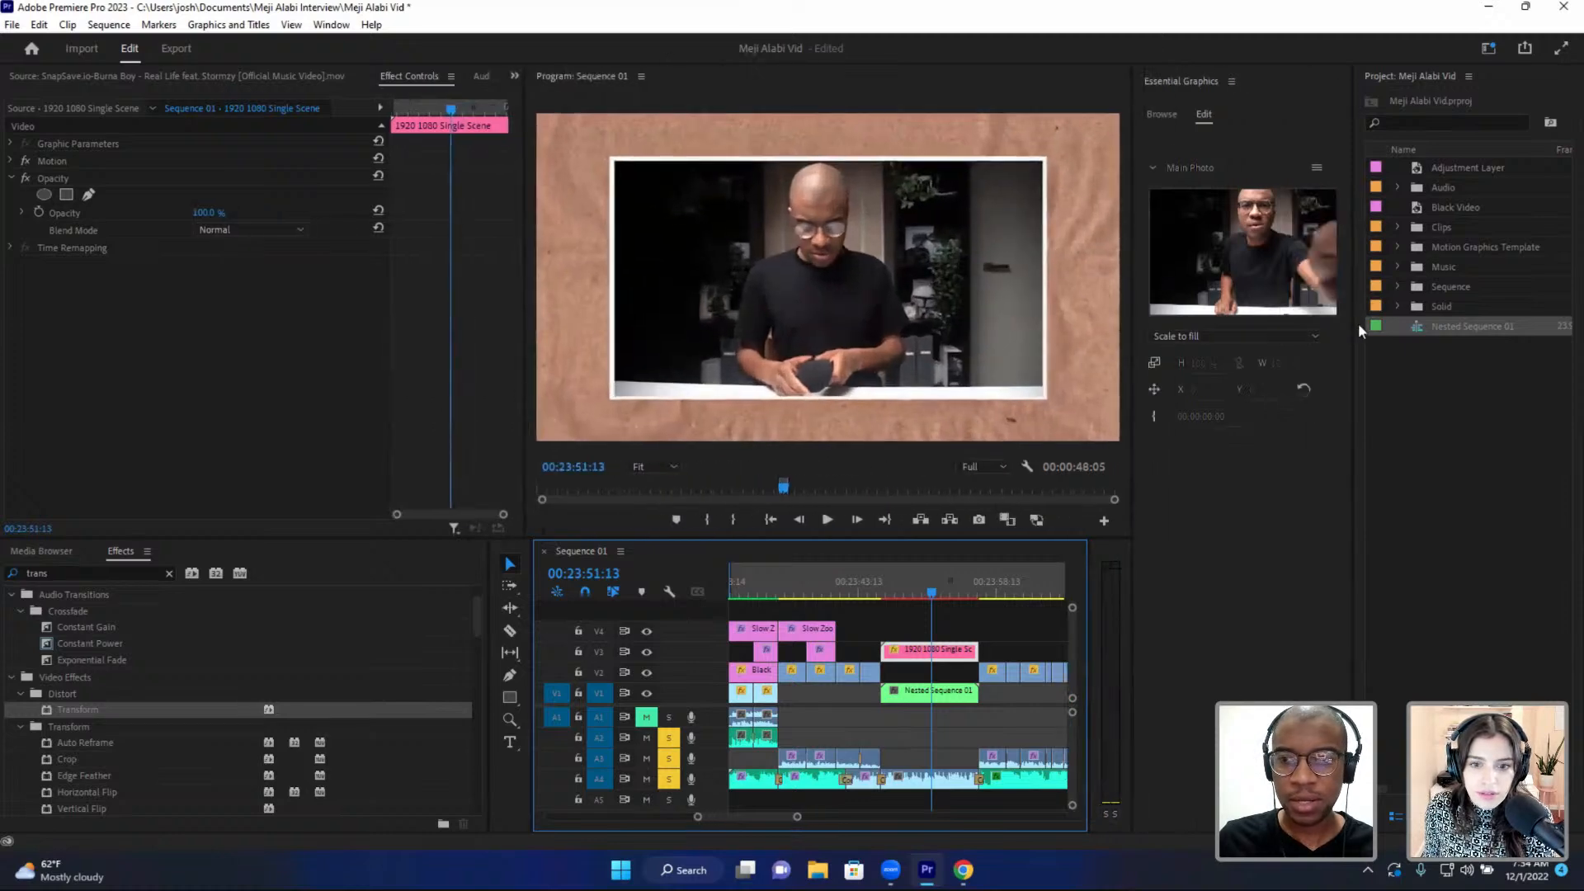
pyautogui.moveTo(1357, 323); pyautogui.dragTo(1299, 301)
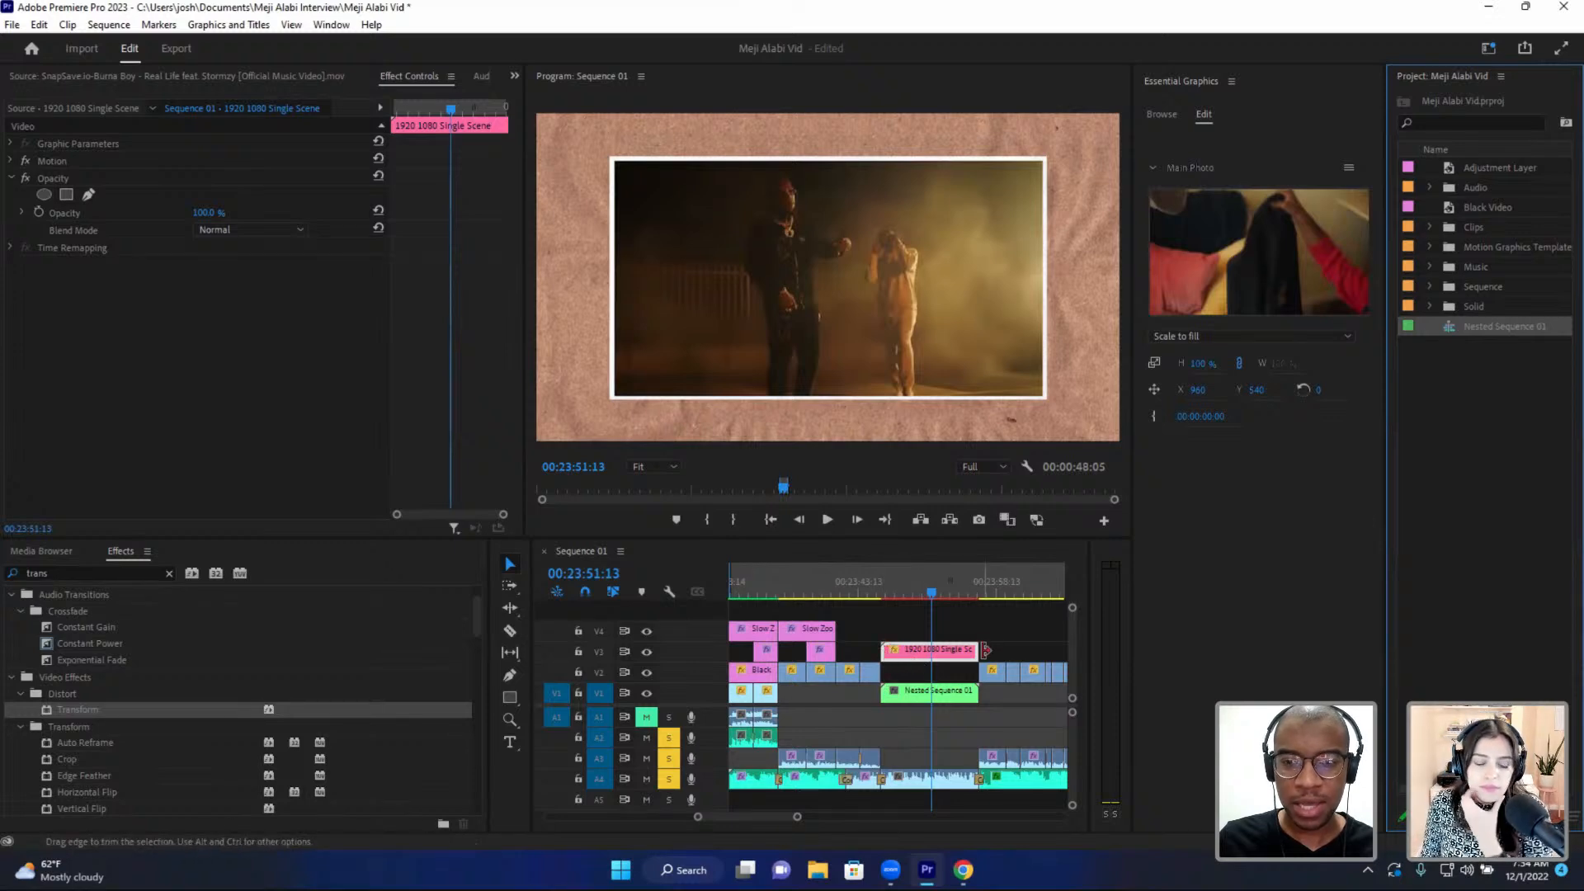
pyautogui.moveTo(916, 587); pyautogui.dragTo(904, 589)
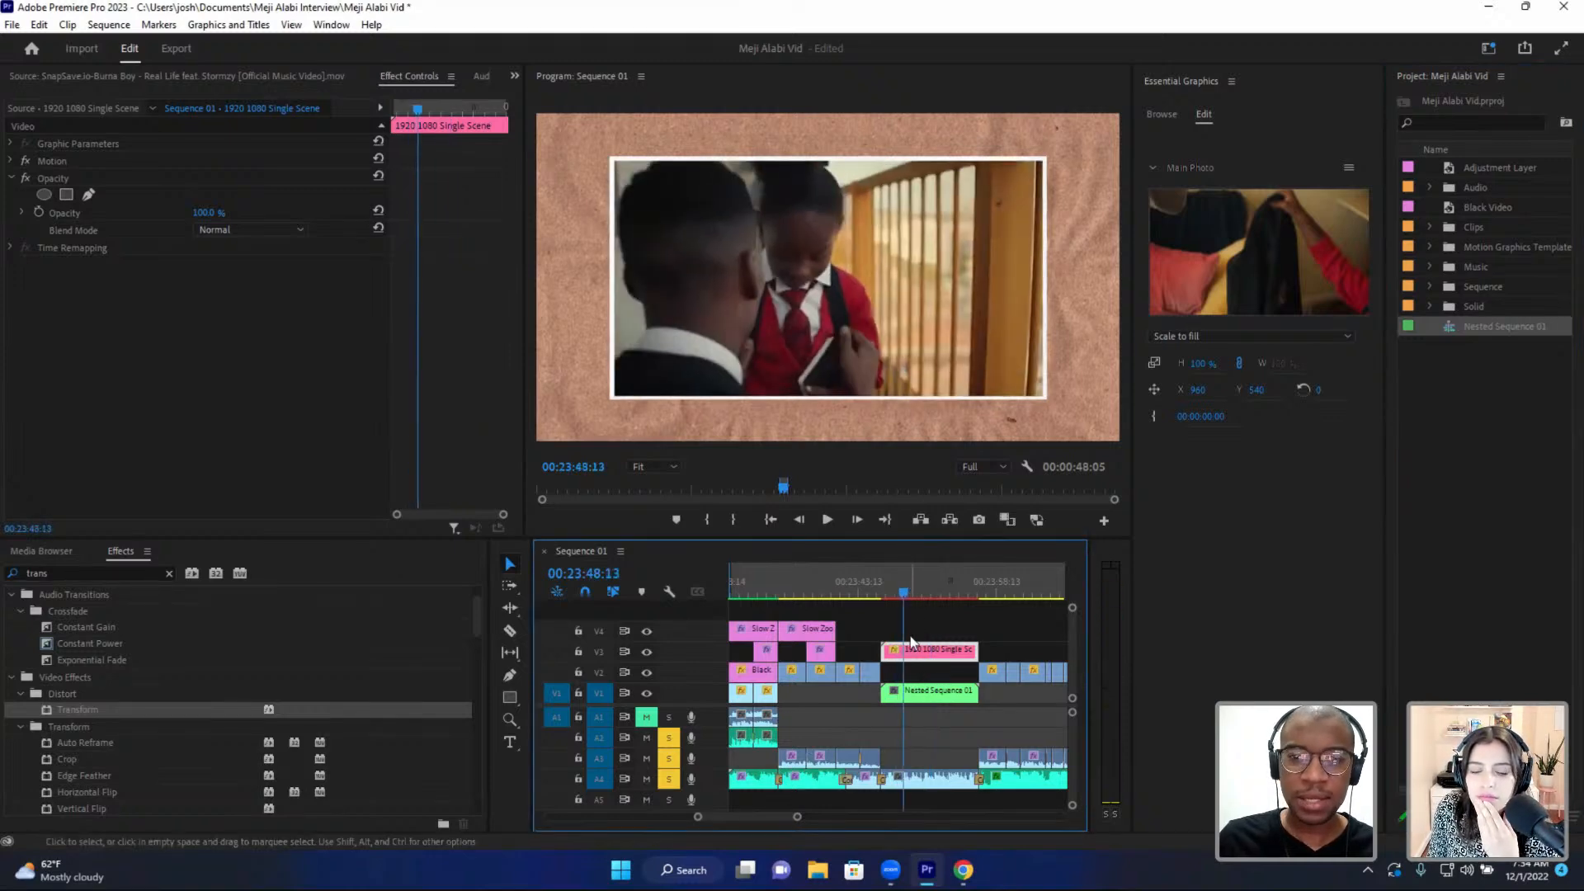
# - Open Nested Sequence 01 from beneath the template graphic and expand the music video clip's Motion settings at 00:00:05:10
pyautogui.click(930, 697)
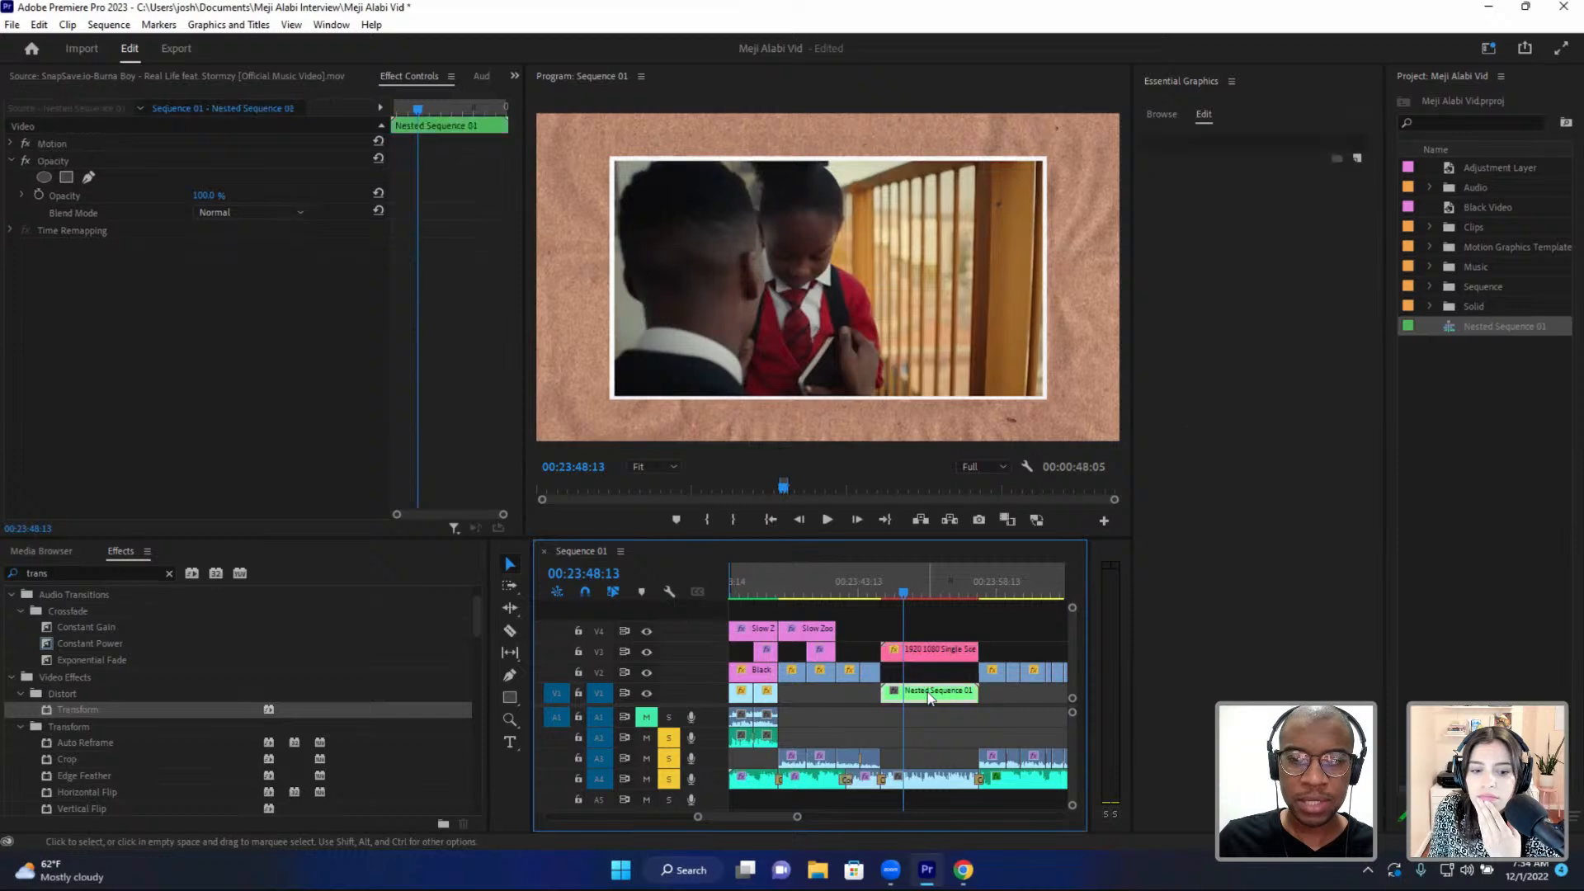
pyautogui.doubleClick(930, 697)
pyautogui.moveTo(730, 582); pyautogui.dragTo(759, 575)
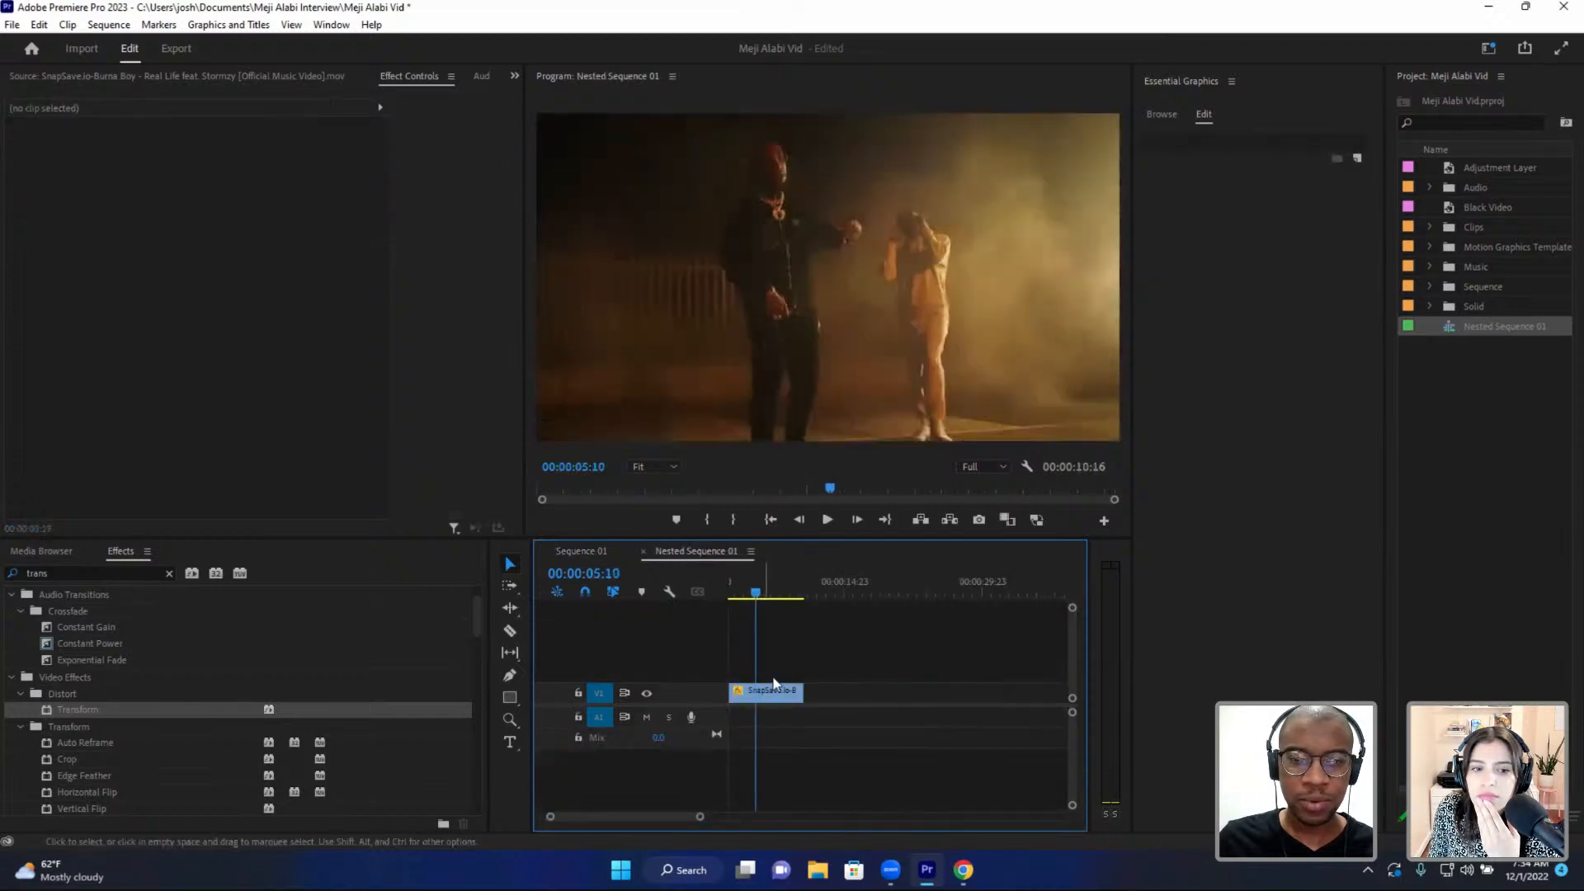
pyautogui.click(773, 690)
pyautogui.click(9, 147)
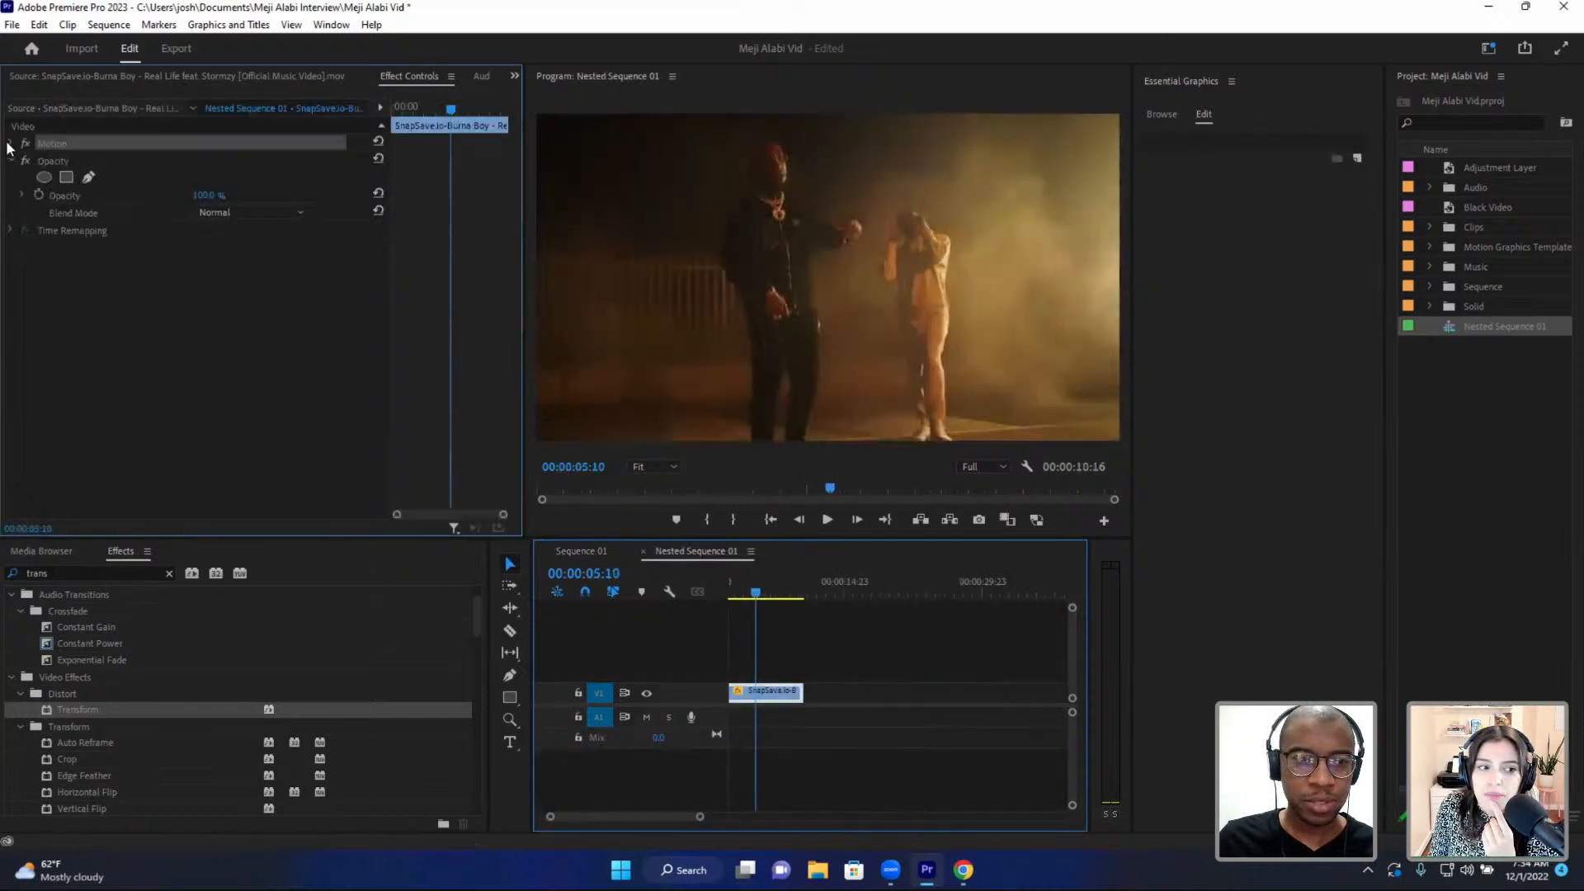
pyautogui.click(11, 144)
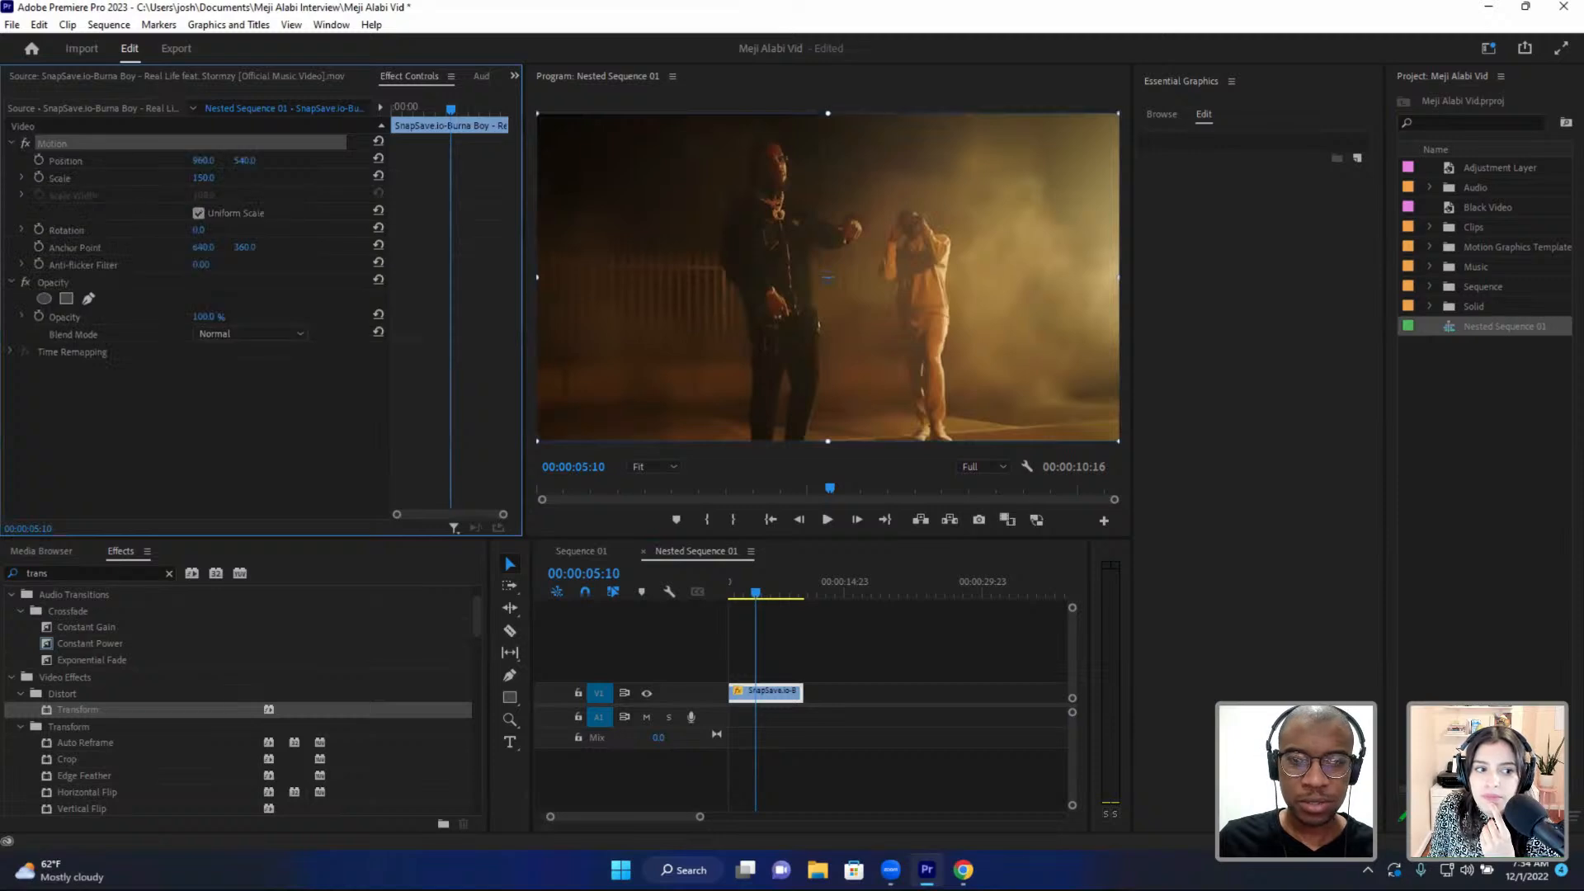
# - Compare Sequence 01 with the clip inside Nested Sequence 01, ending back in Sequence 01
pyautogui.click(579, 551)
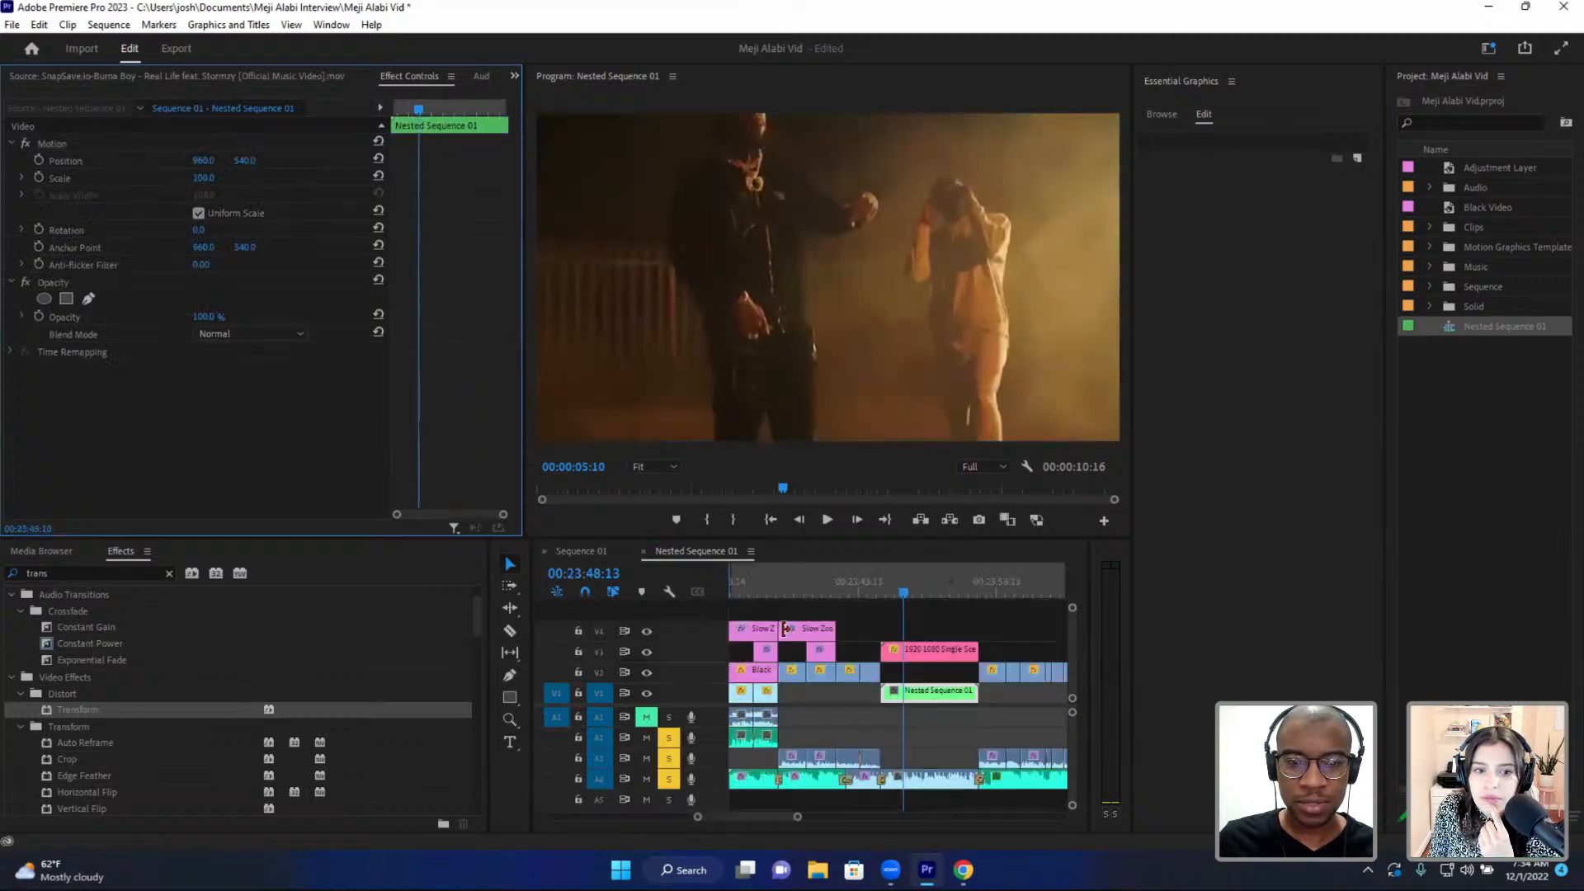
pyautogui.click(678, 550)
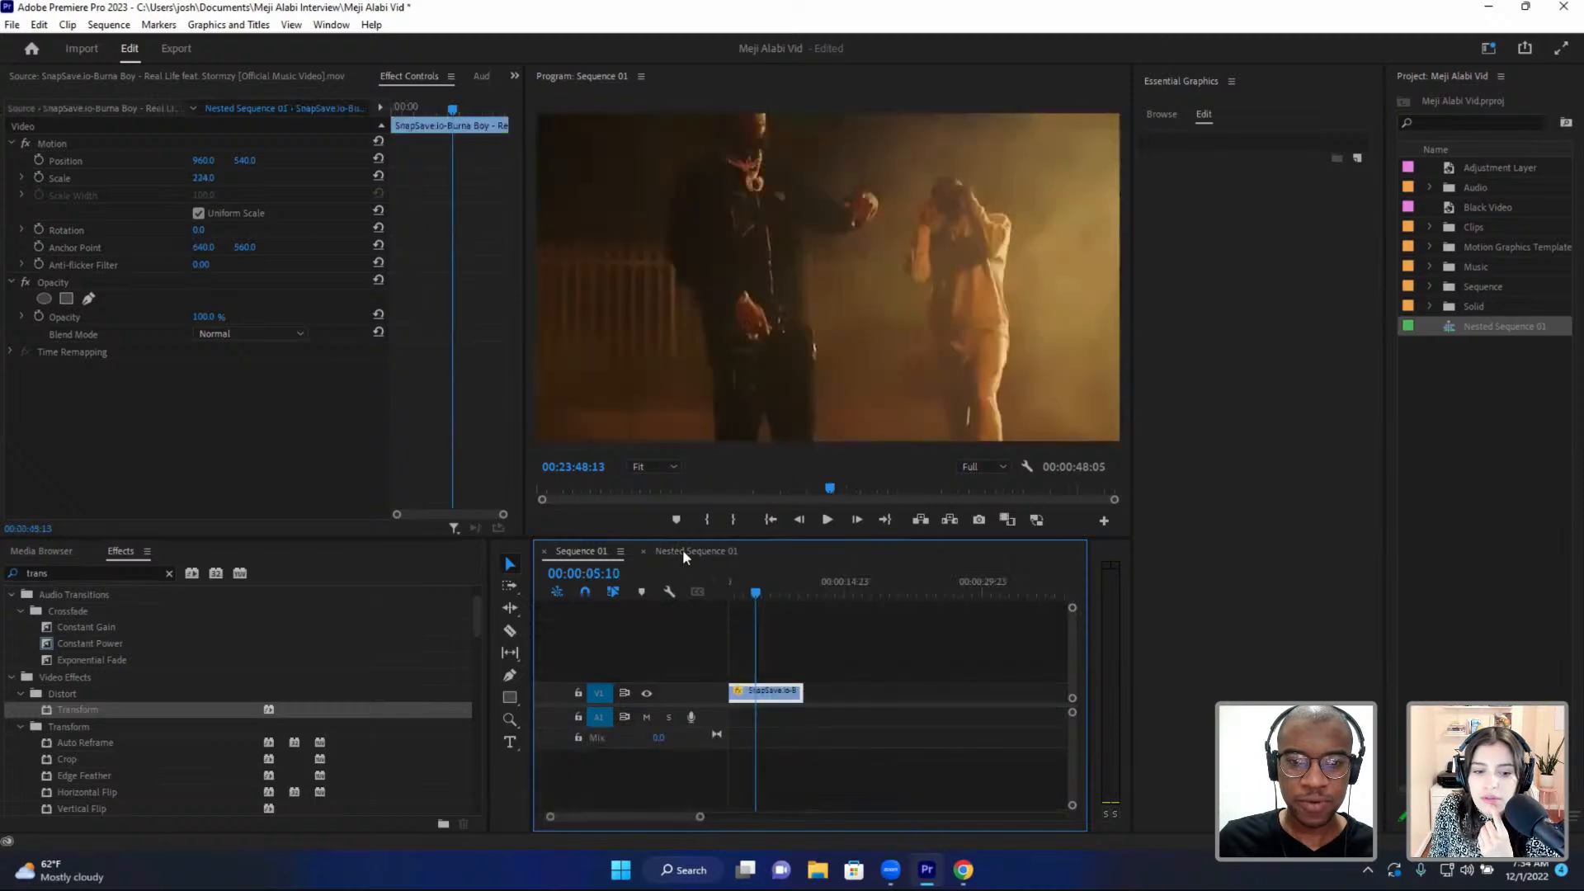
pyautogui.click(759, 693)
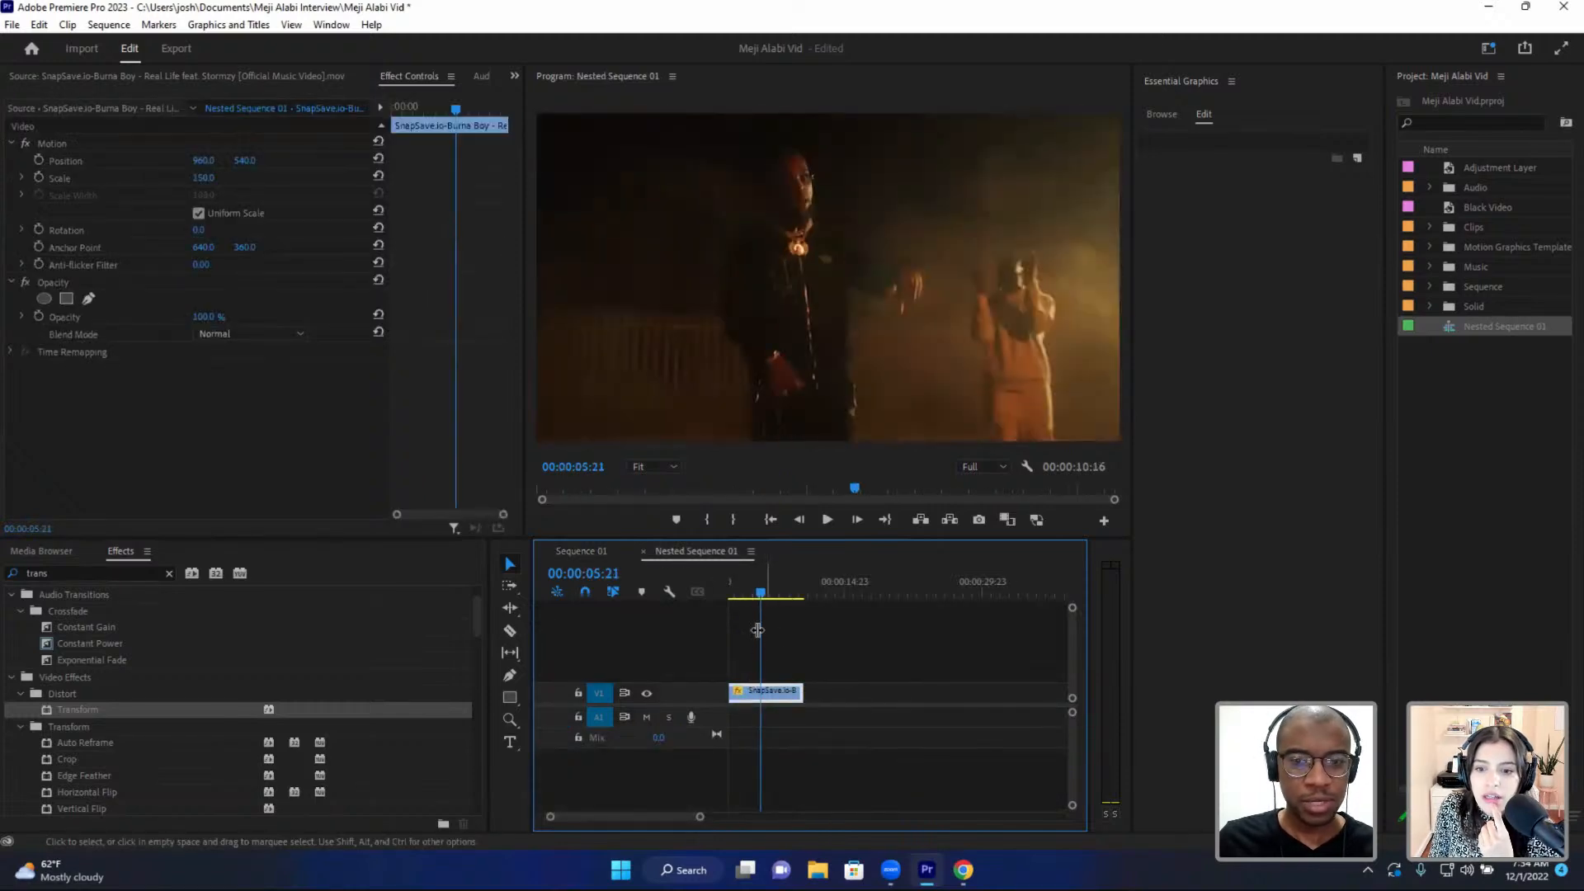
pyautogui.click(596, 548)
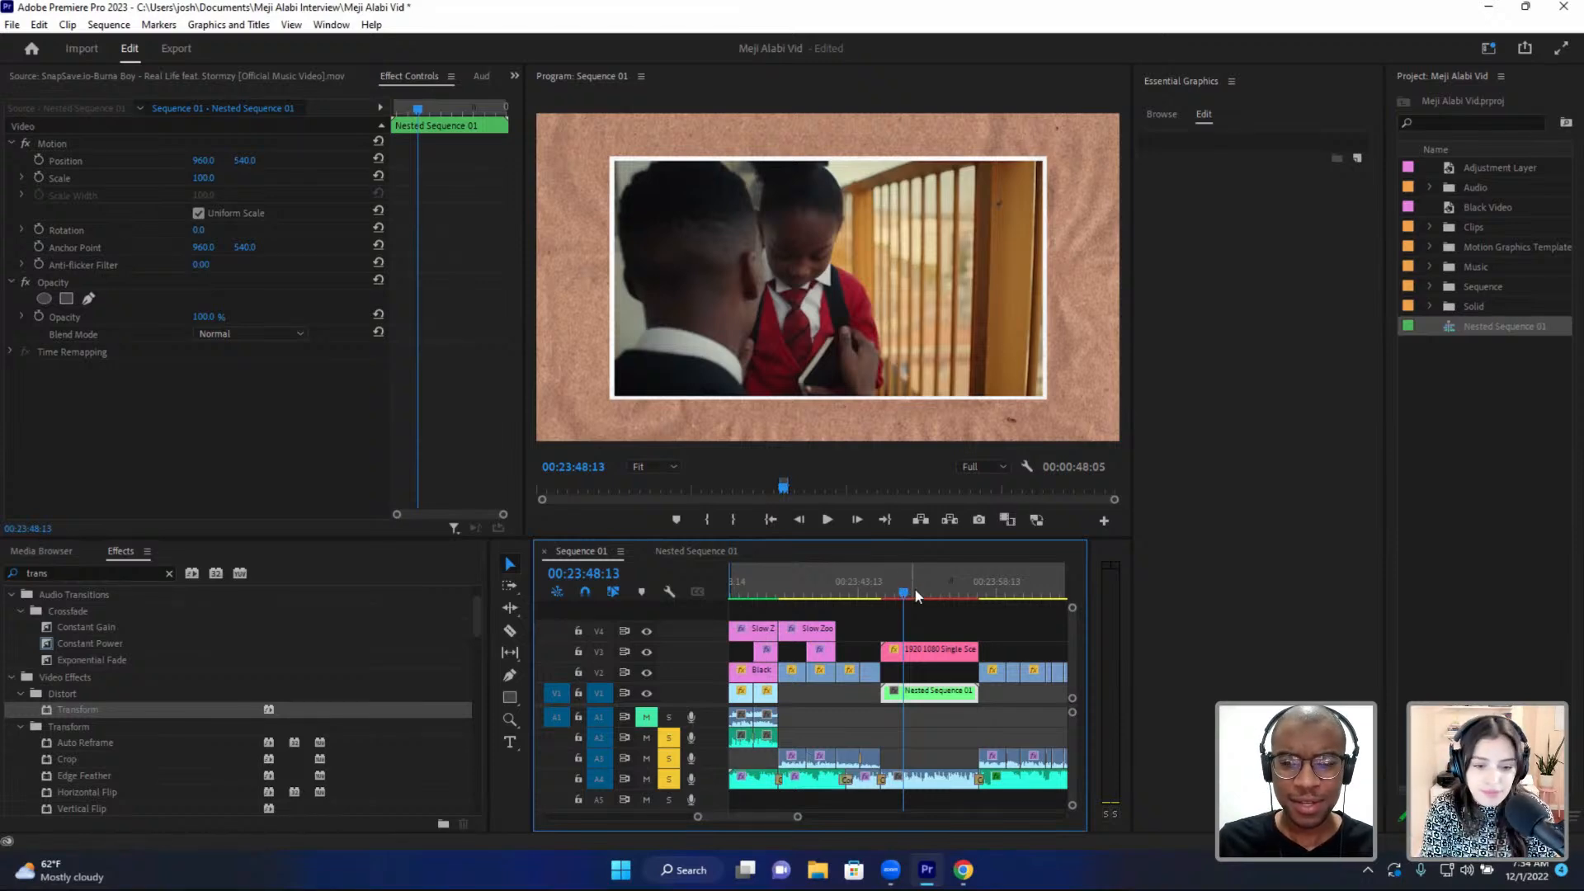
# - Move the 1920 1080 Single Scene graphic down to track V2, directly above Nested Sequence 01
pyautogui.moveTo(889, 588); pyautogui.dragTo(864, 587)
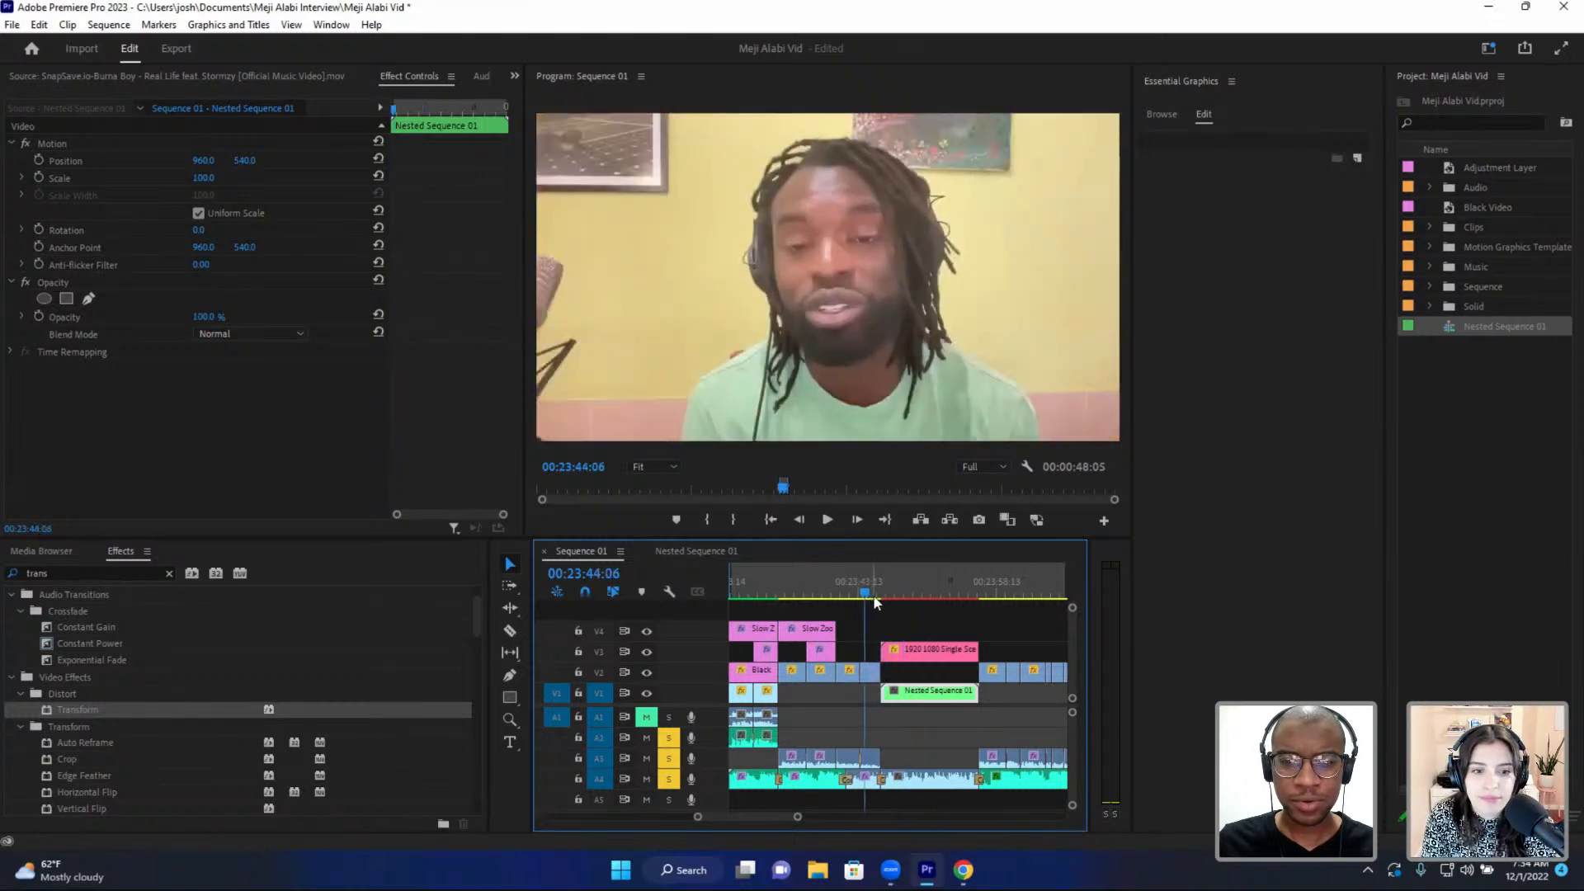
pyautogui.click(937, 658)
pyautogui.moveTo(934, 665); pyautogui.dragTo(927, 675)
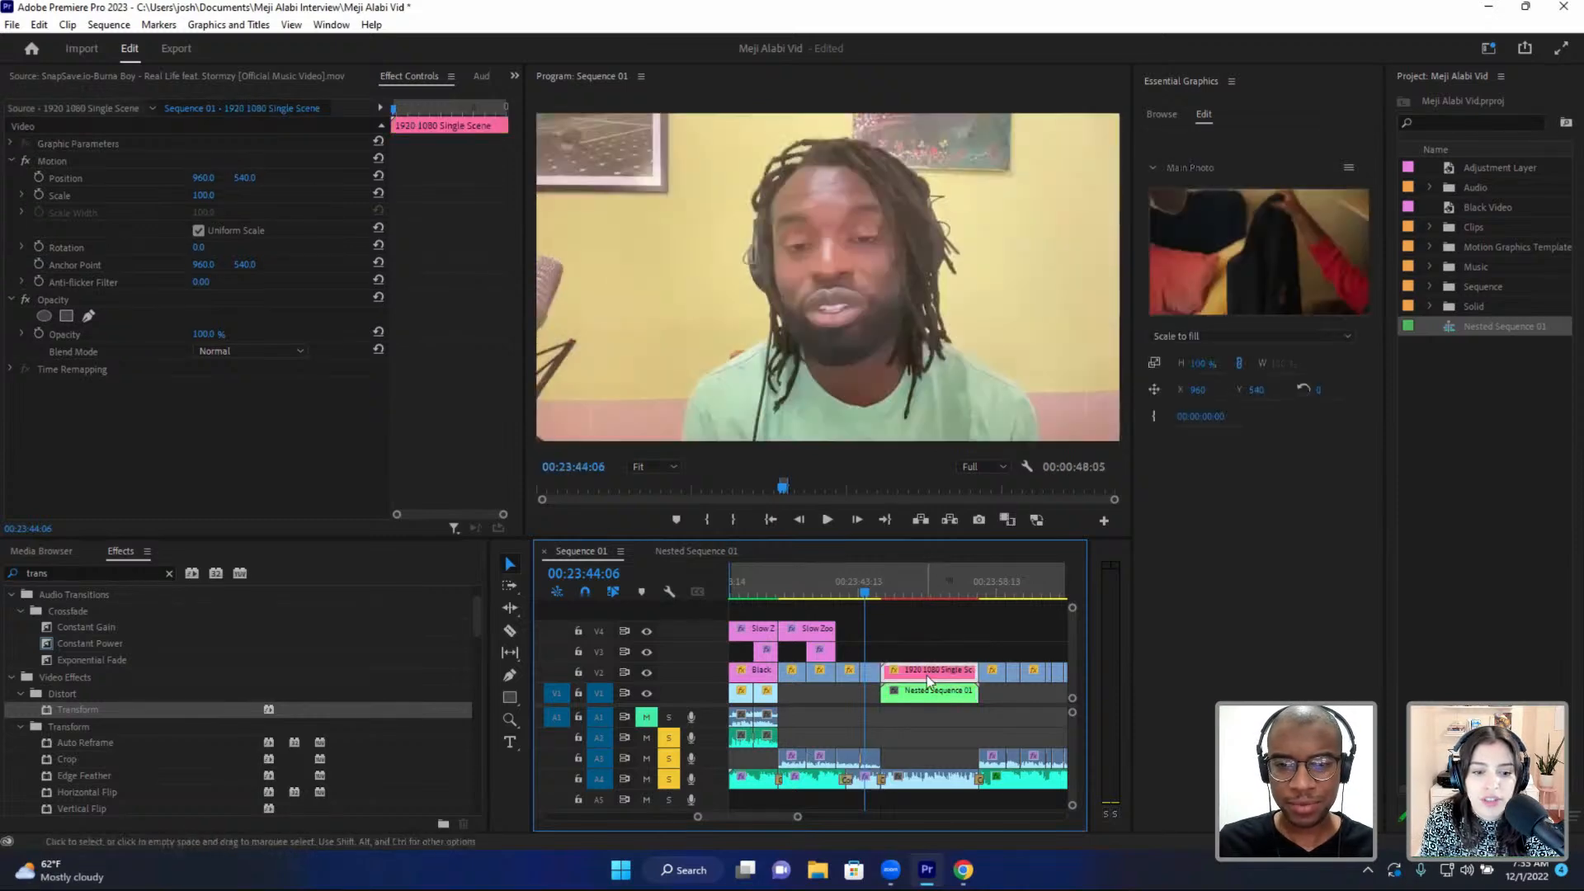
# - Delete Nested Sequence 01 from track V1 beneath the template graphic
pyautogui.hscroll(2, 928, 670)
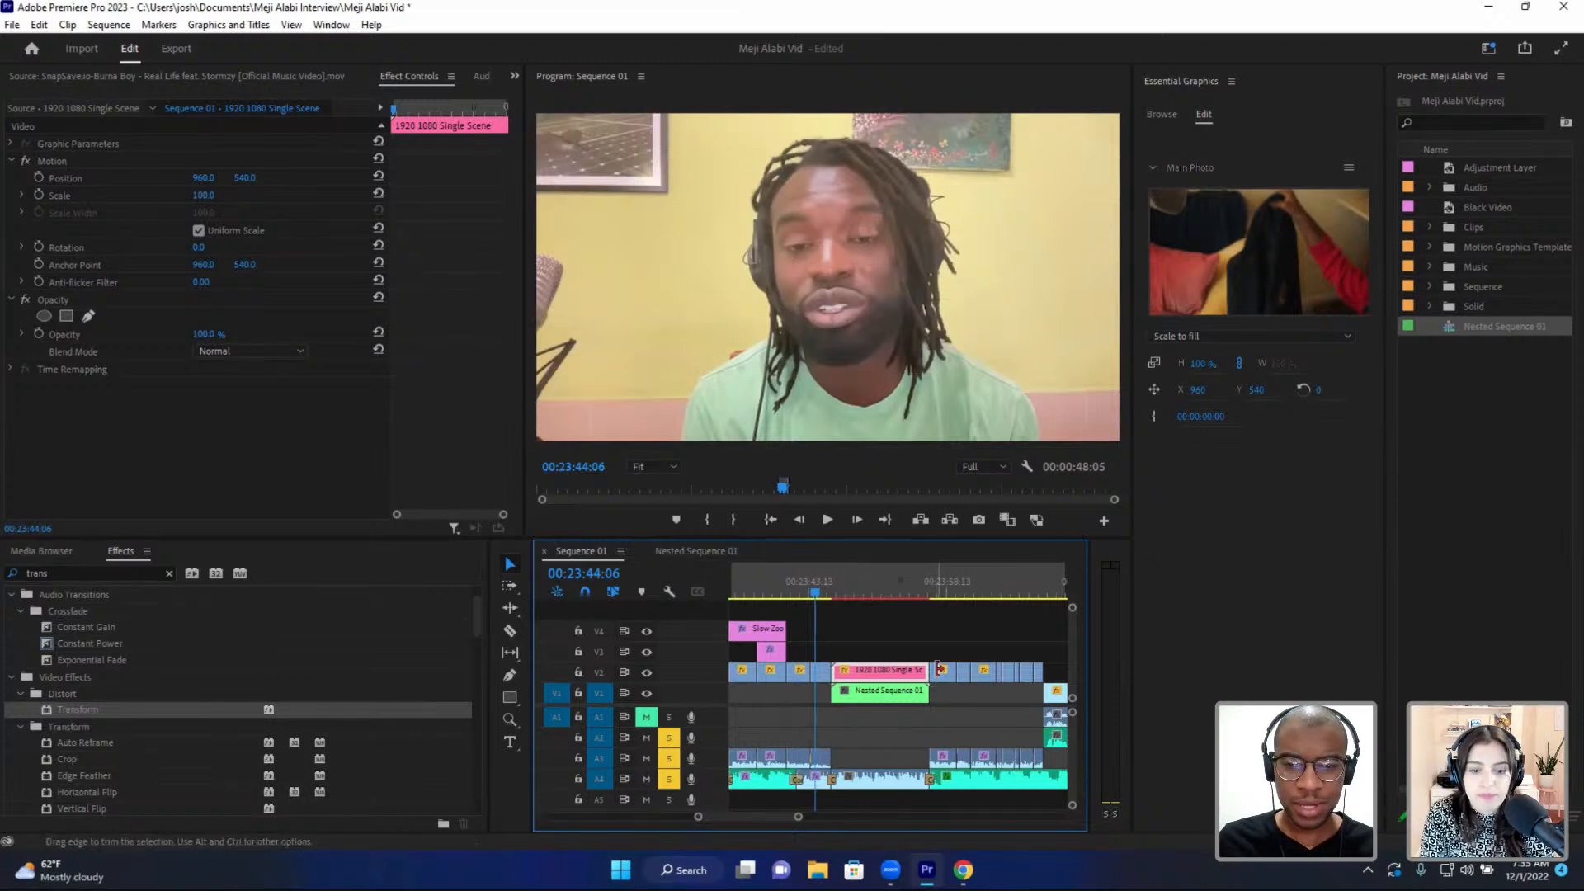
pyautogui.press('=')
pyautogui.press('=')
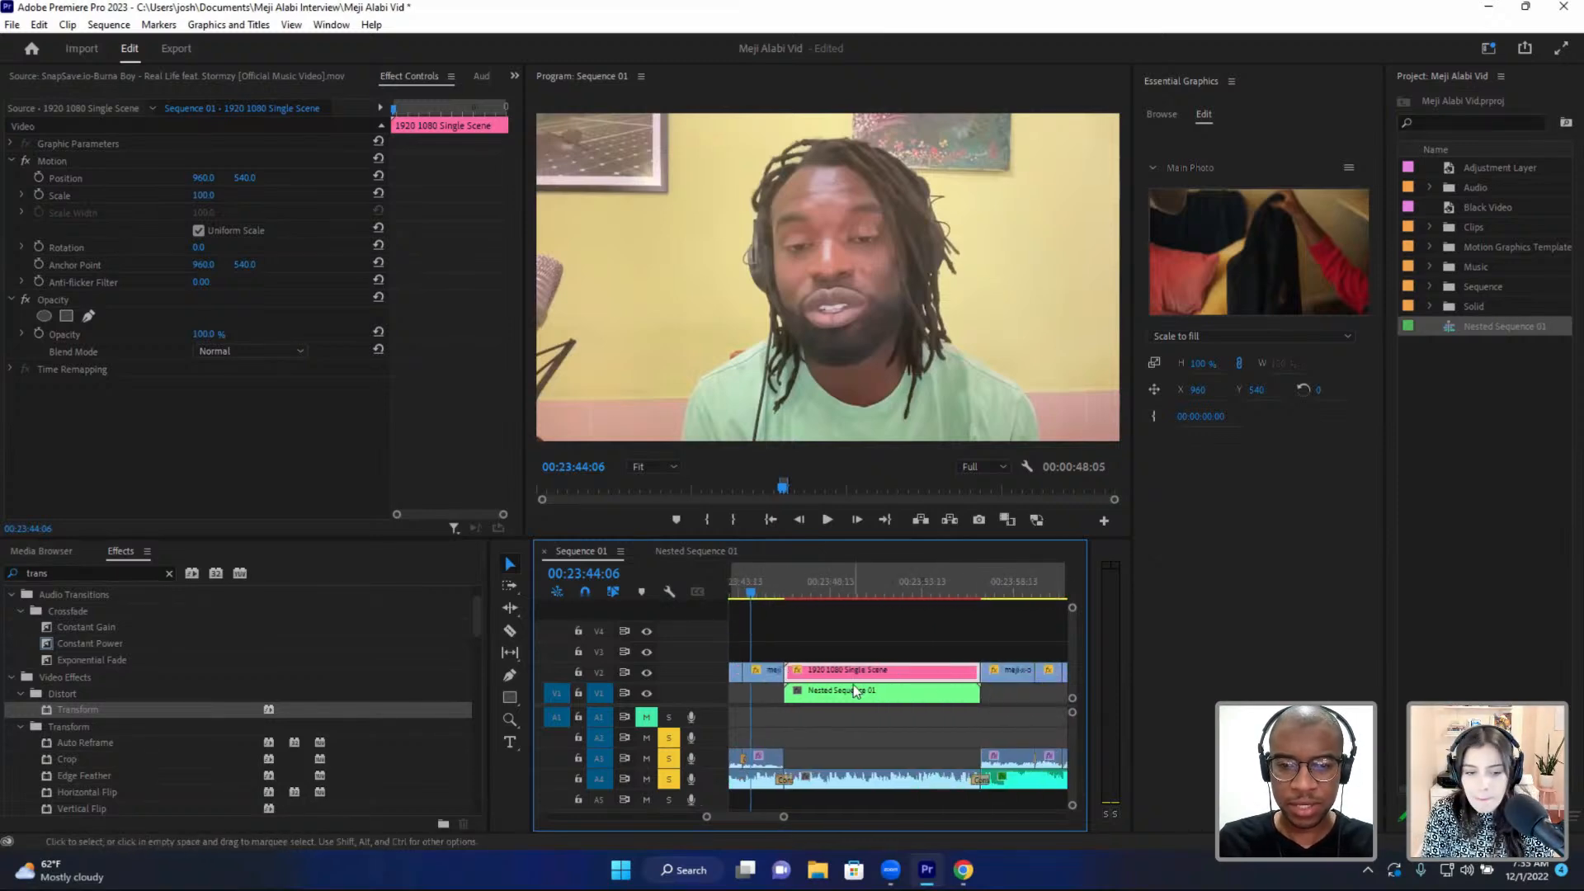
pyautogui.click(855, 691)
pyautogui.press('Delete')
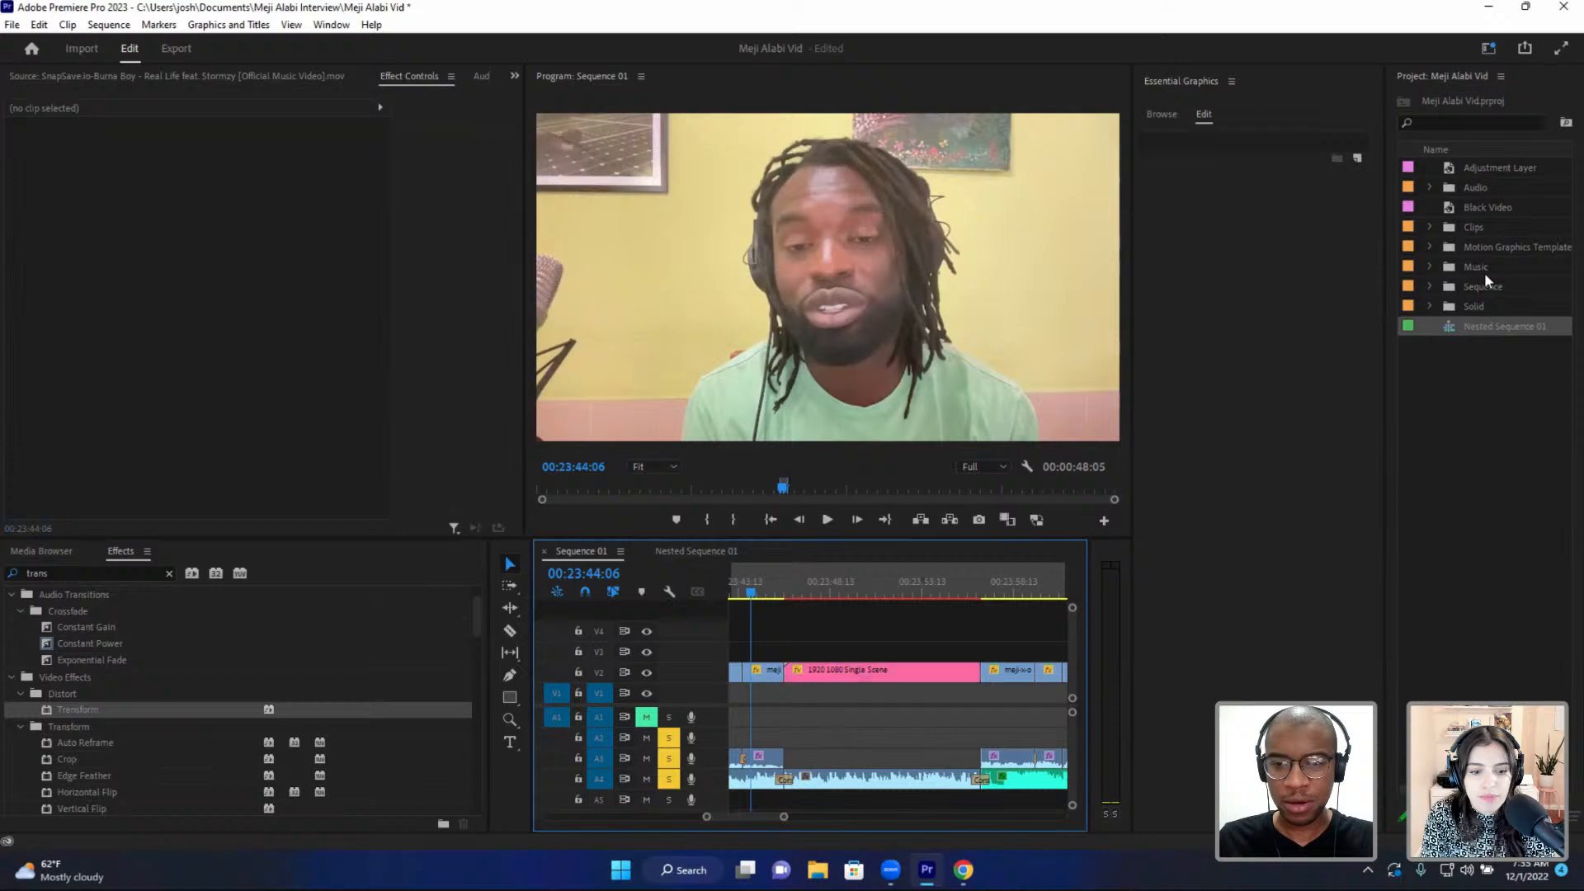
# - Open Nested Sequence 01 from the project, check the framed graphic at 00:23:49:15 in Sequence 01, and undo the timeline deletion
pyautogui.doubleClick(1447, 326)
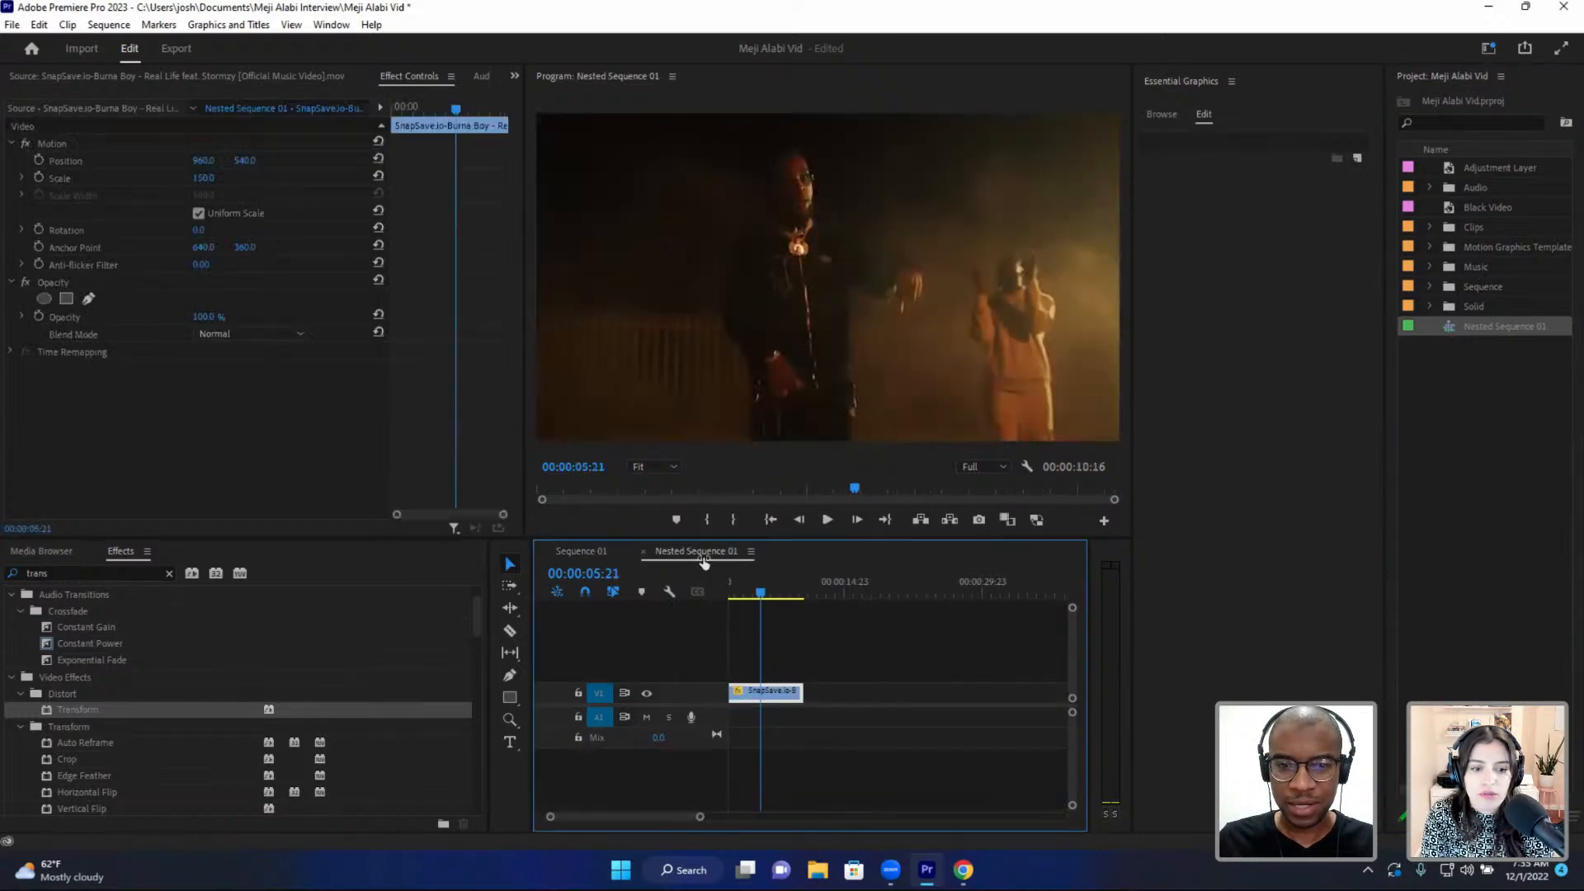
pyautogui.click(591, 551)
pyautogui.click(853, 591)
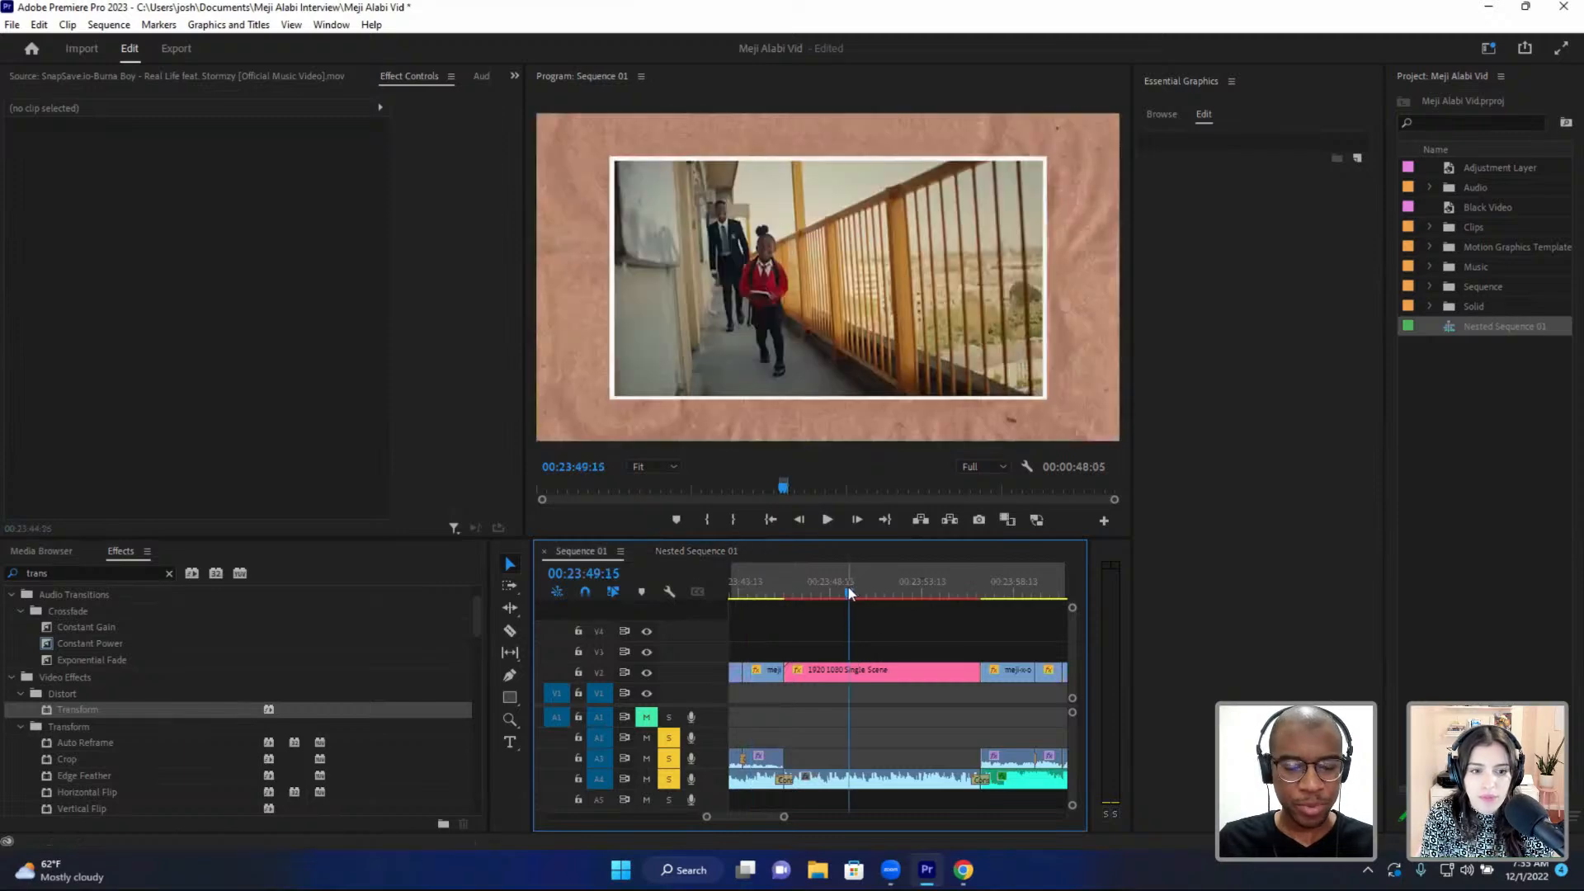
pyautogui.hotkey('ctrl', 'z')
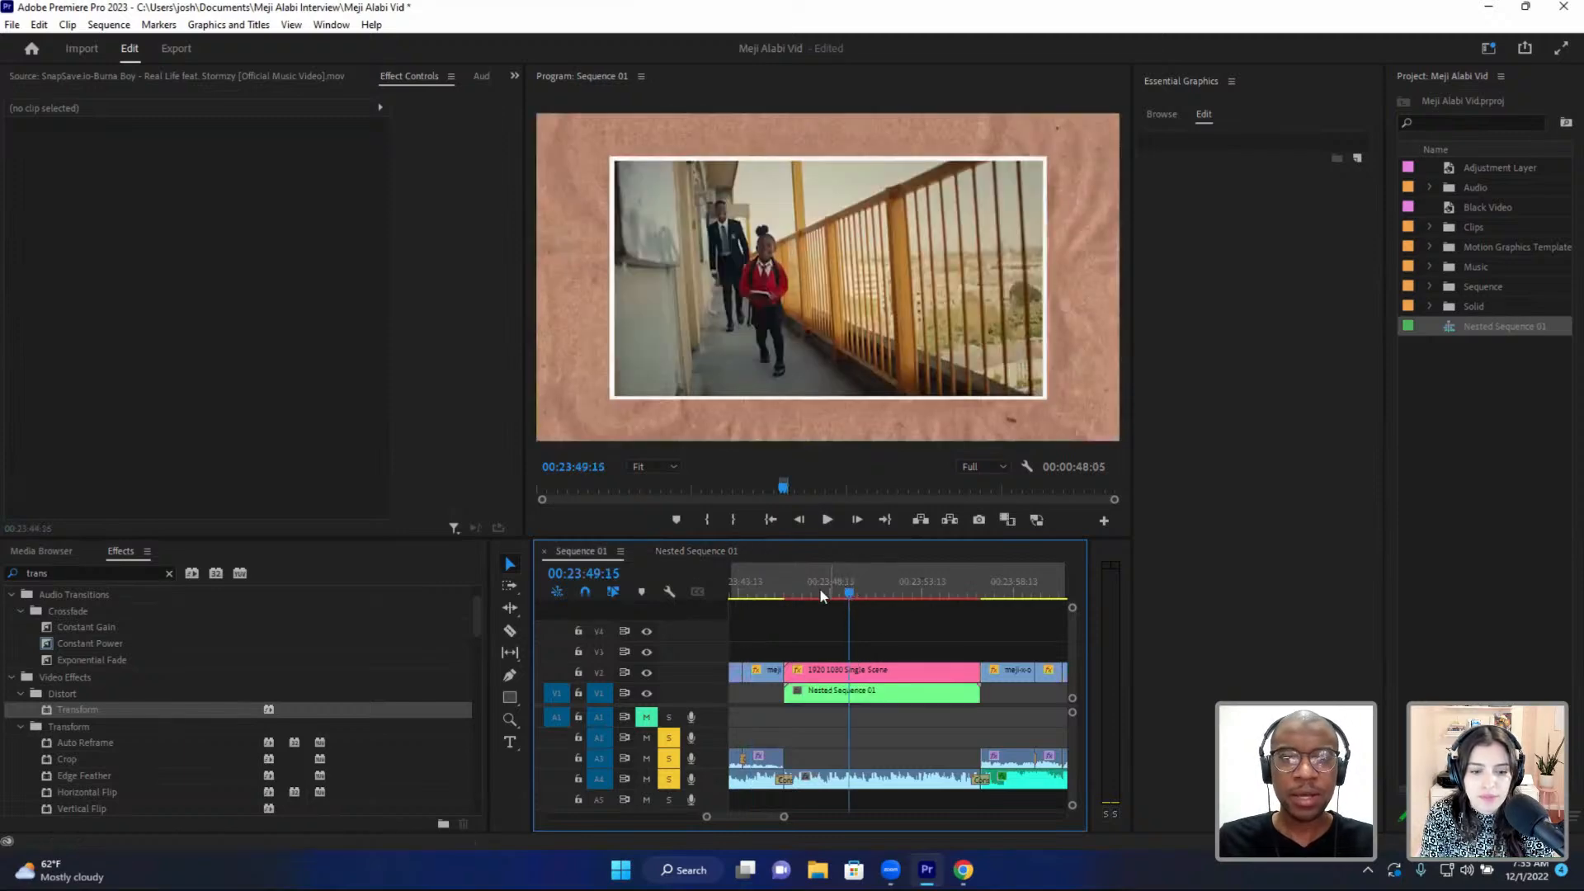
# - Set the sequence's Out point at 00:23:58:13, past the template graphic, and render the video previews from In to Out
pyautogui.click(765, 583)
pyautogui.press('-')
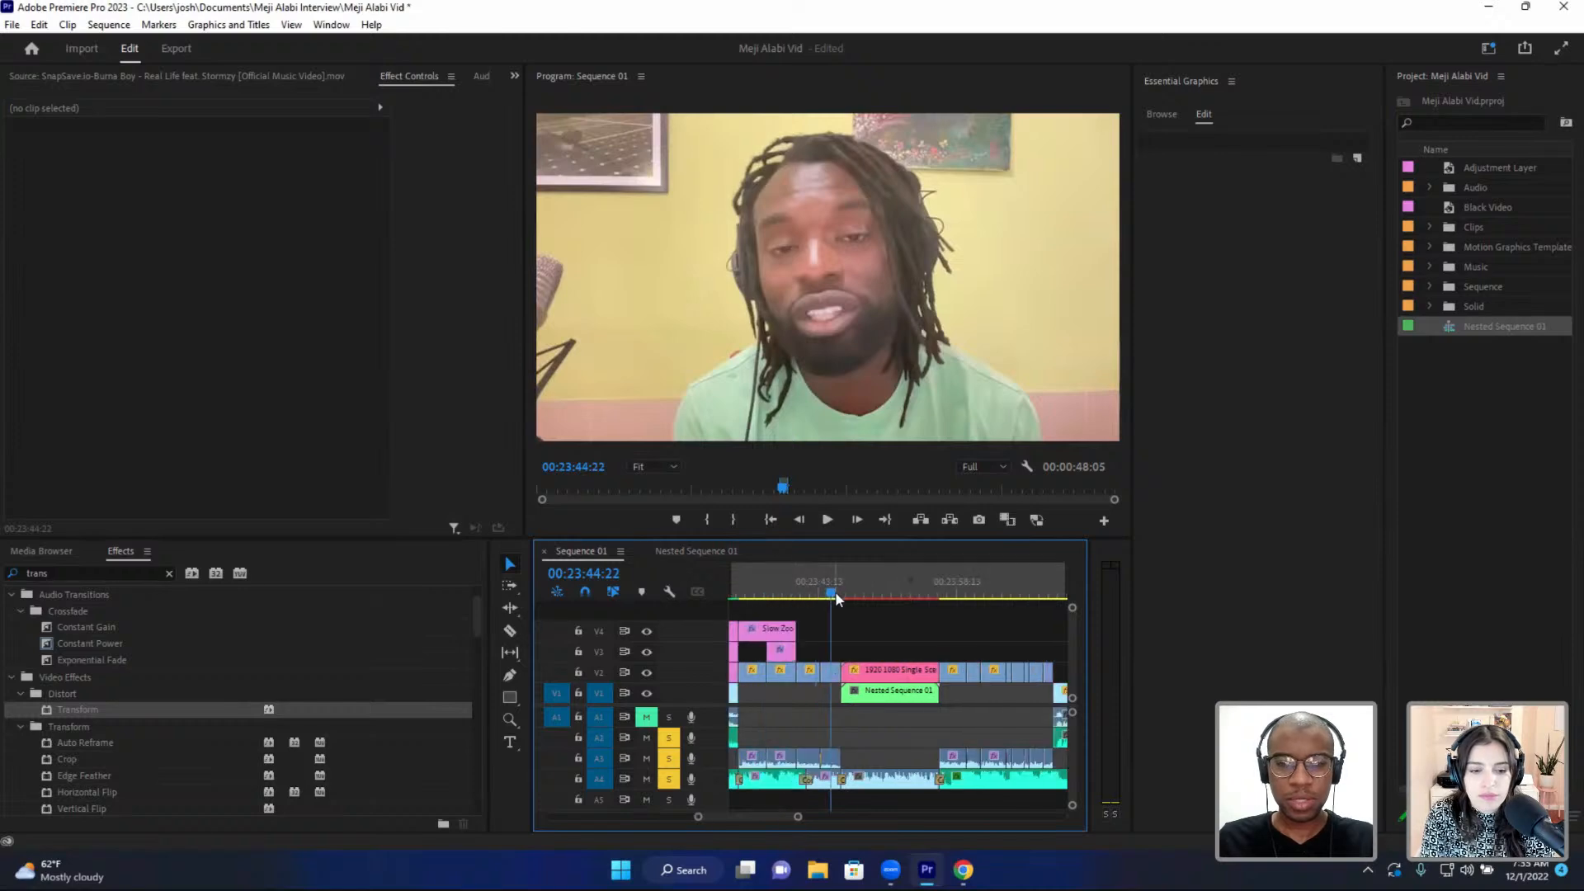
pyautogui.click(957, 583)
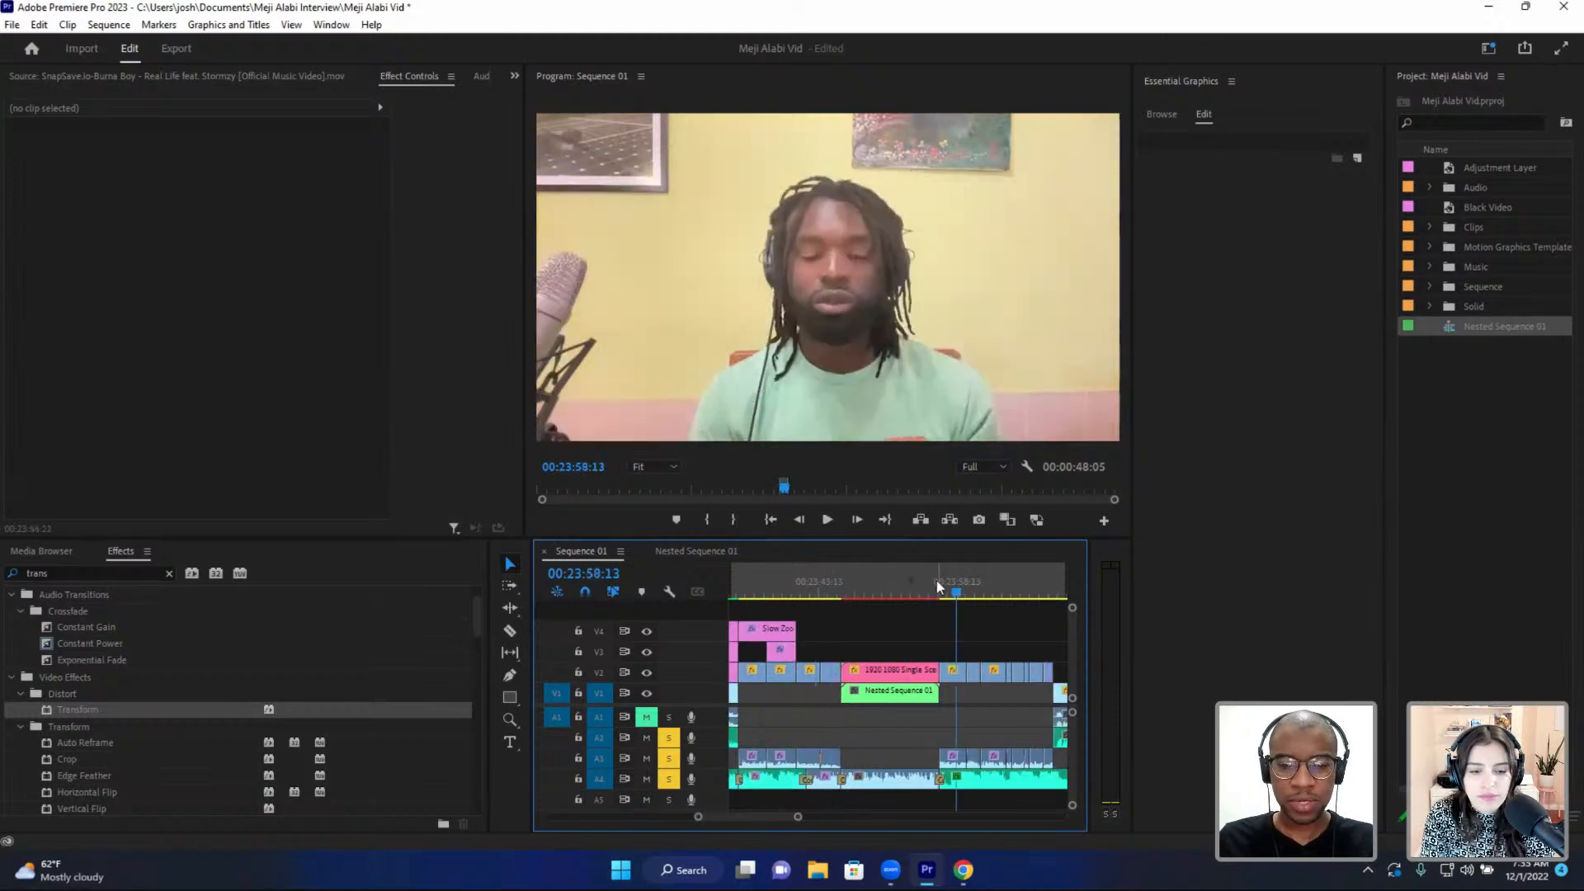
pyautogui.click(109, 26)
pyautogui.click(162, 92)
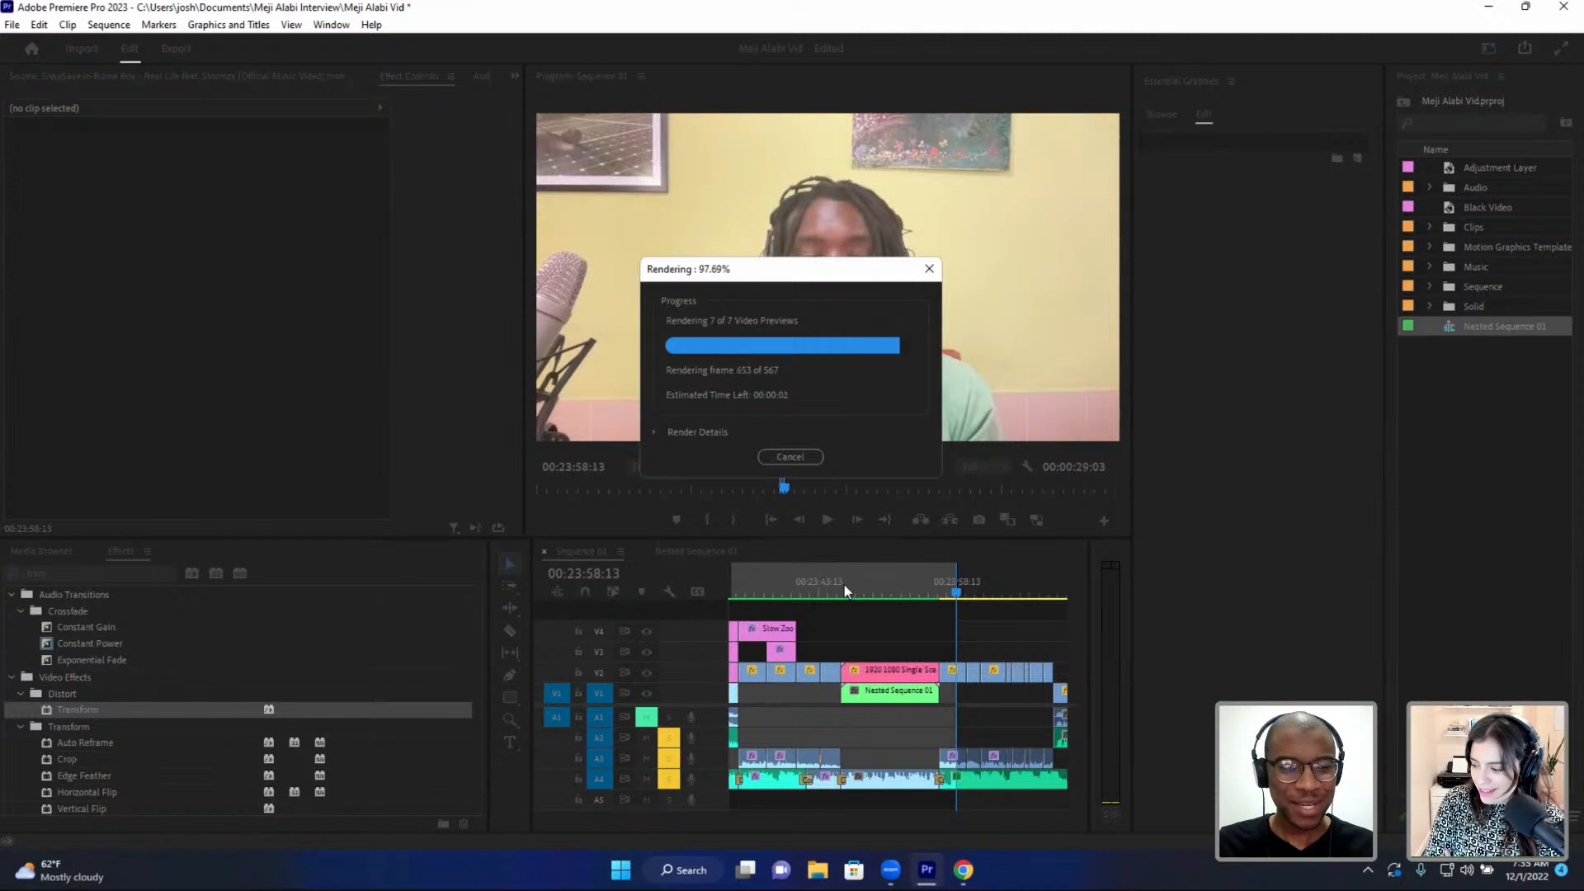
# - Scrub and play the opening of the rendered framed clip from about 00:23:46:13 to 00:23:47:15
pyautogui.click(852, 592)
pyautogui.moveTo(855, 591); pyautogui.dragTo(845, 594)
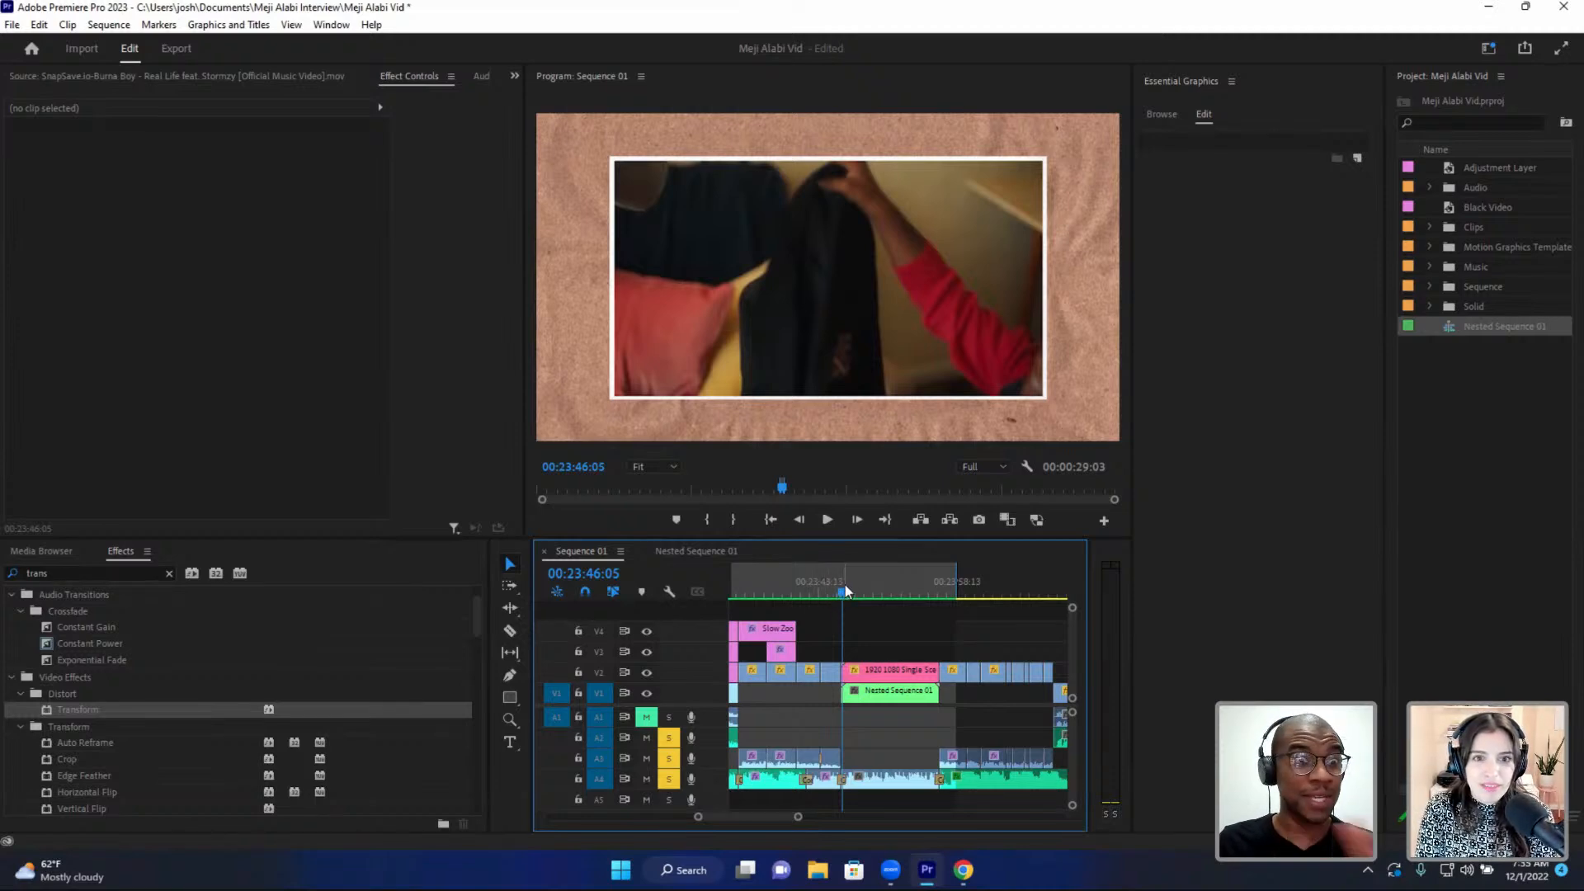
pyautogui.click(844, 582)
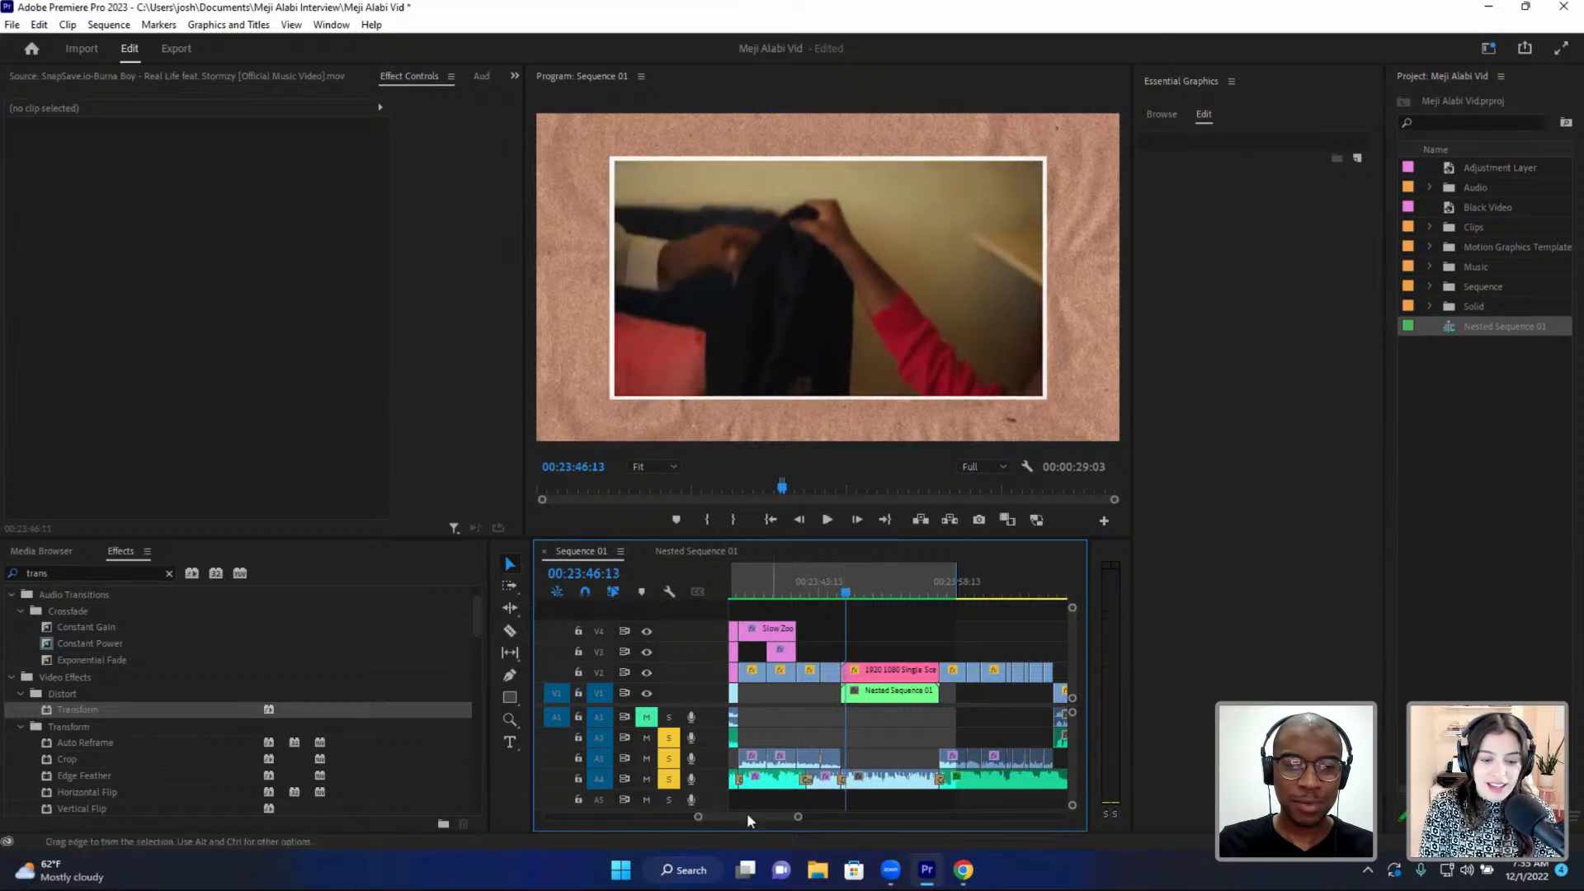
pyautogui.moveTo(798, 817); pyautogui.dragTo(777, 818)
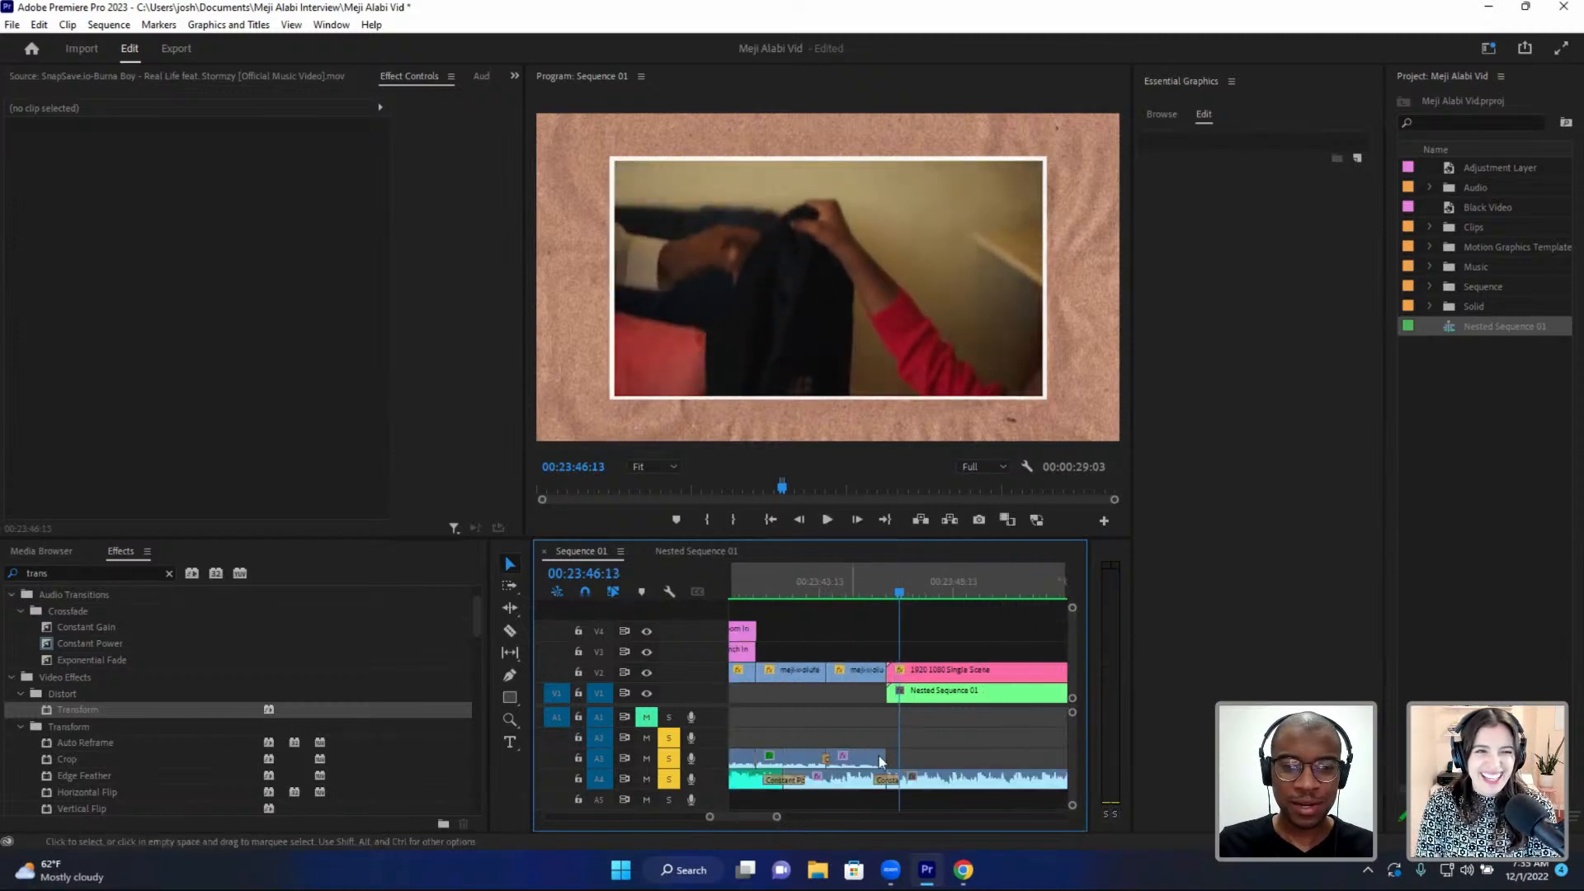
pyautogui.press('space')
pyautogui.press('space')
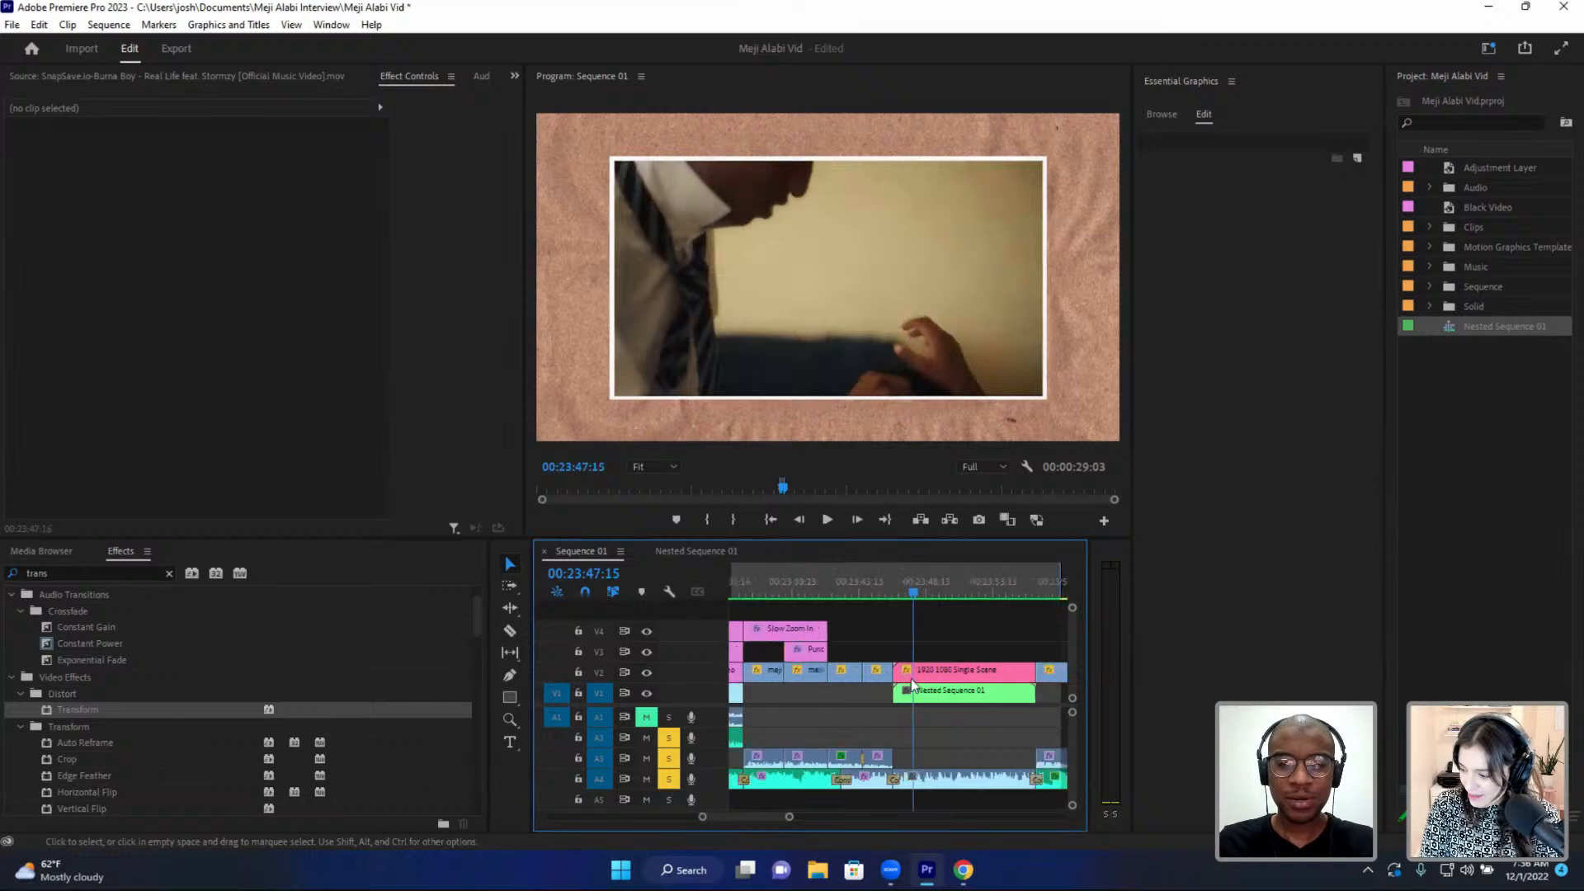
# - Extend the sequence's Out point so the marked range lasts 00:00:30:05
pyautogui.press('-')
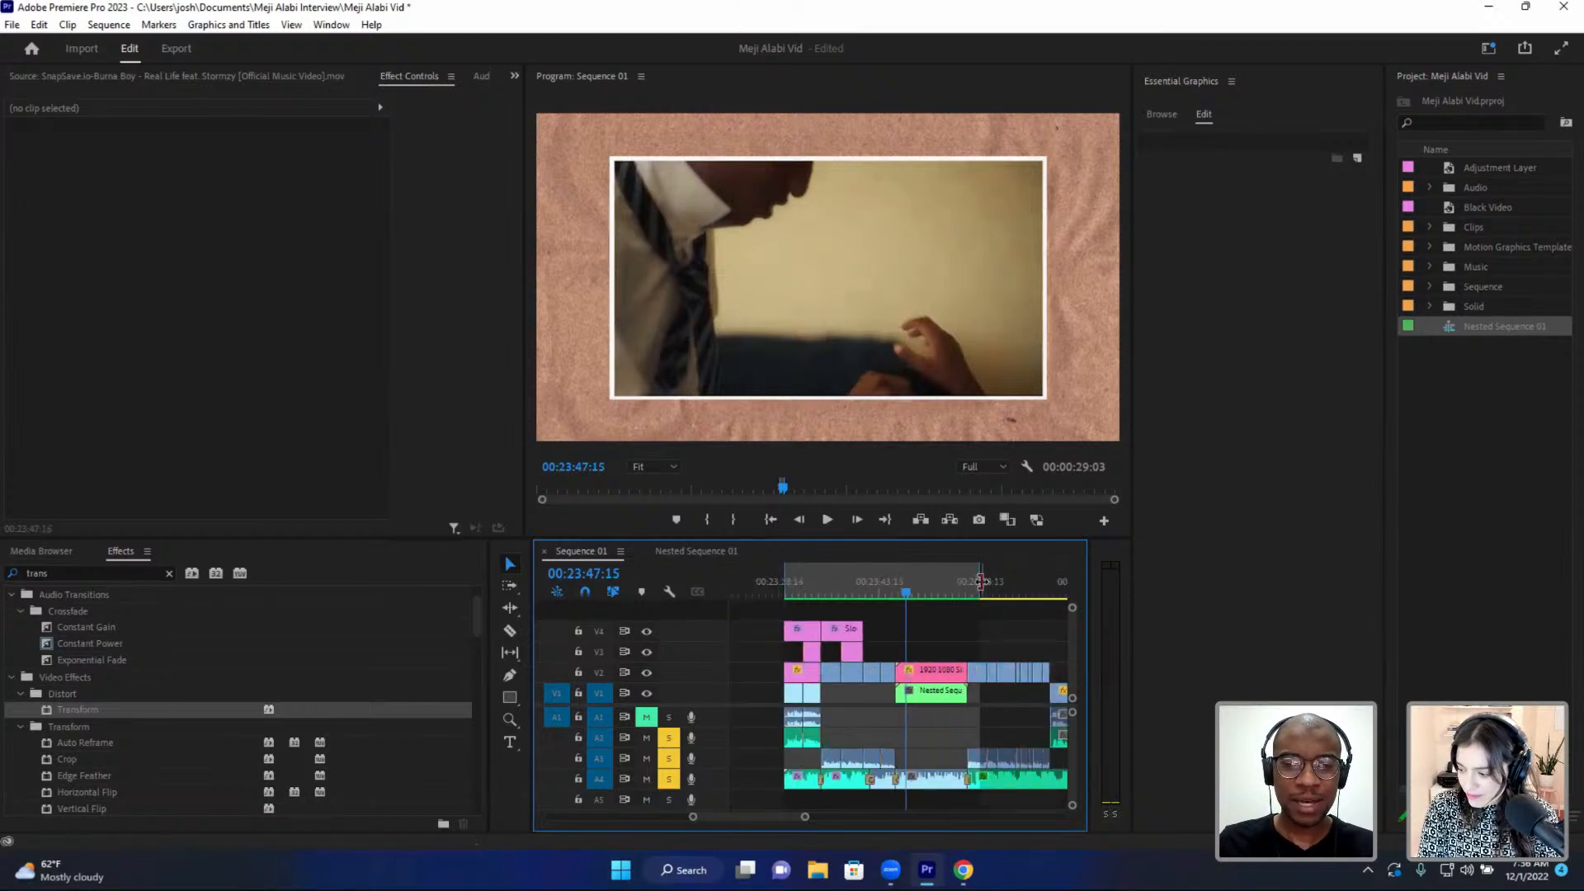
pyautogui.moveTo(980, 581); pyautogui.dragTo(986, 582)
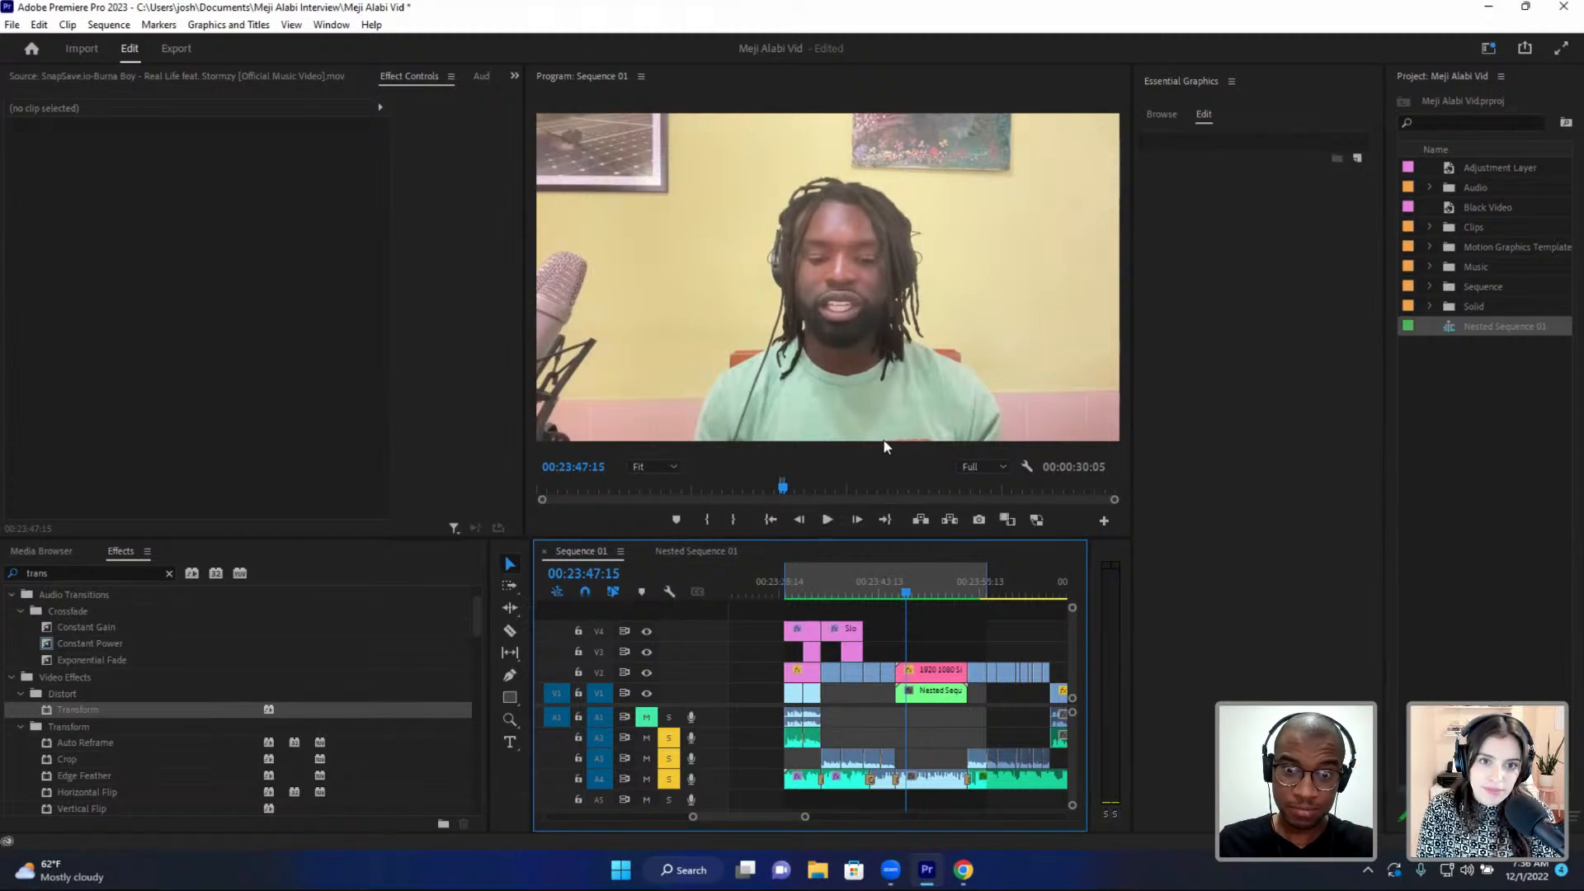
# - Play the change from the interview shot into the framed graphic, from 00:23:44:12 to 00:23:49:21
pyautogui.click(918, 584)
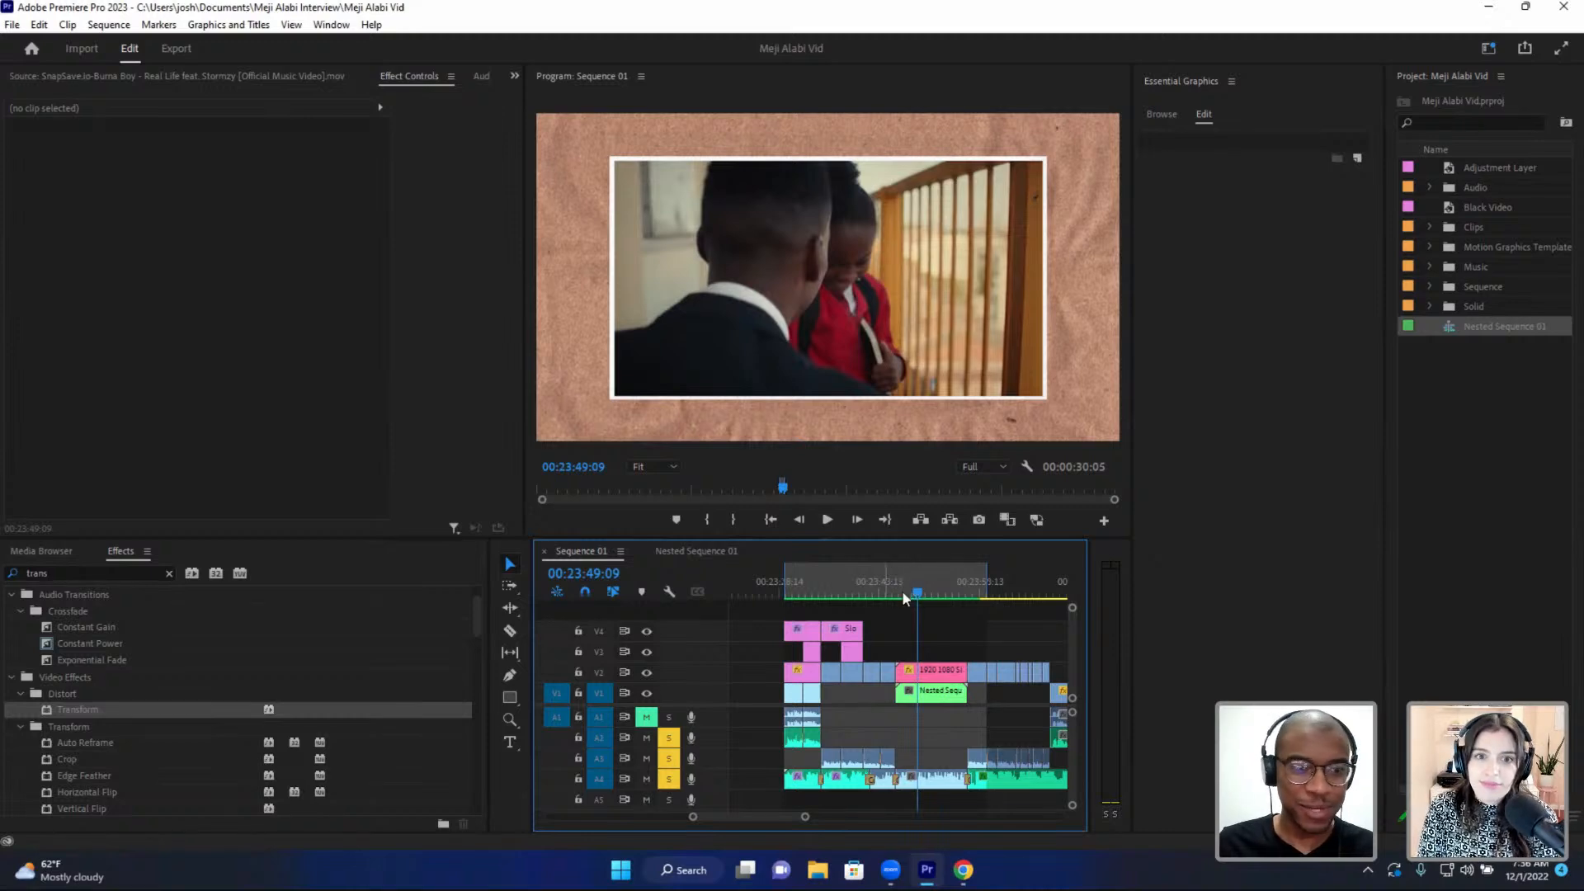
pyautogui.click(925, 594)
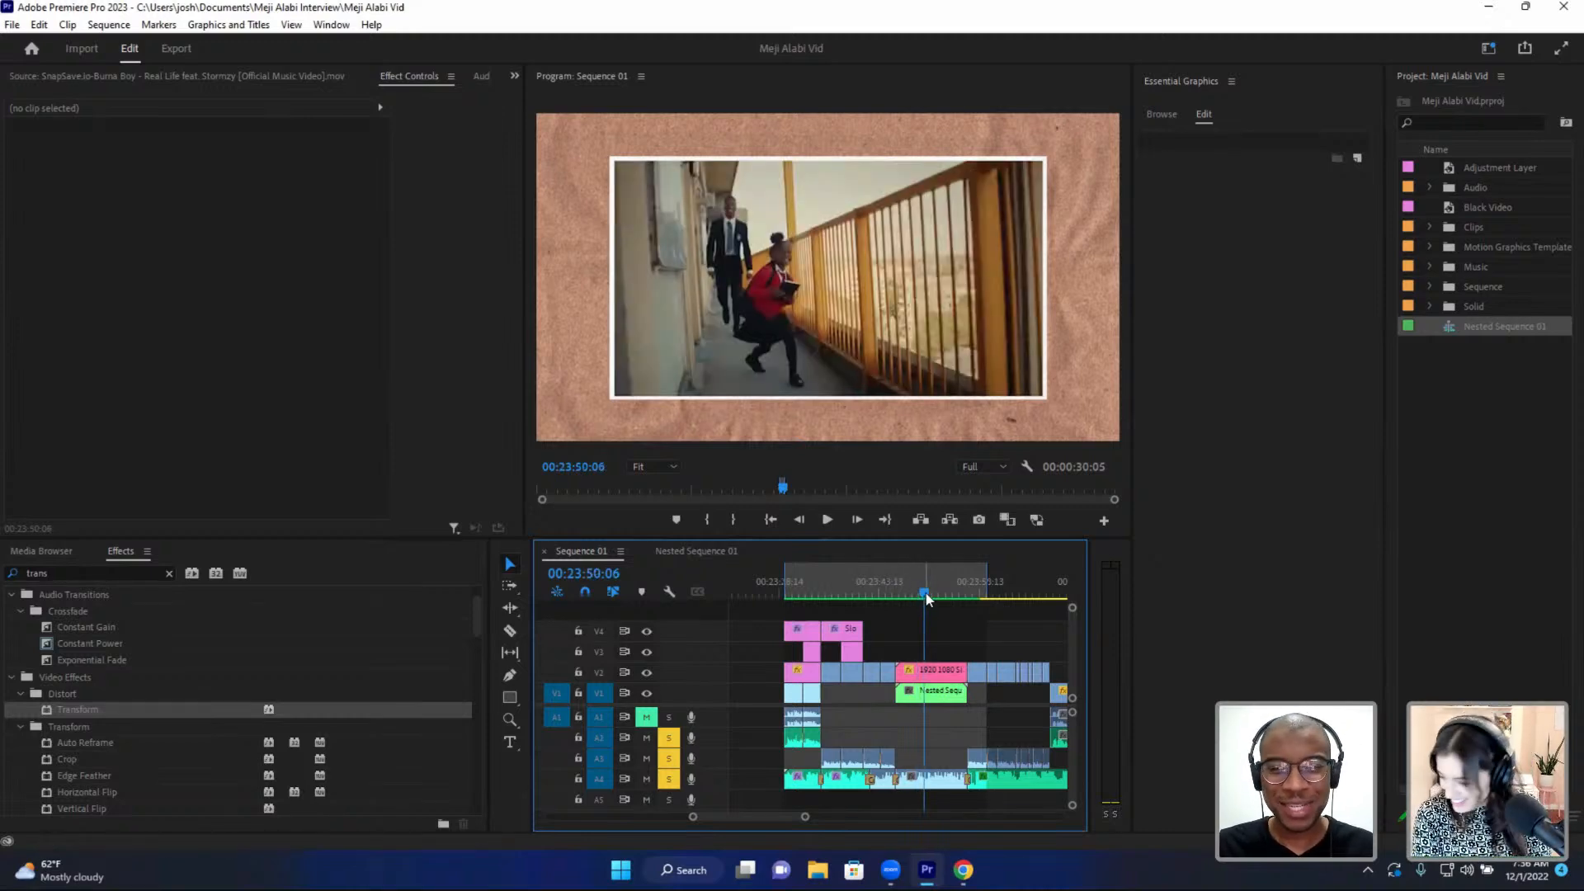
pyautogui.press('space')
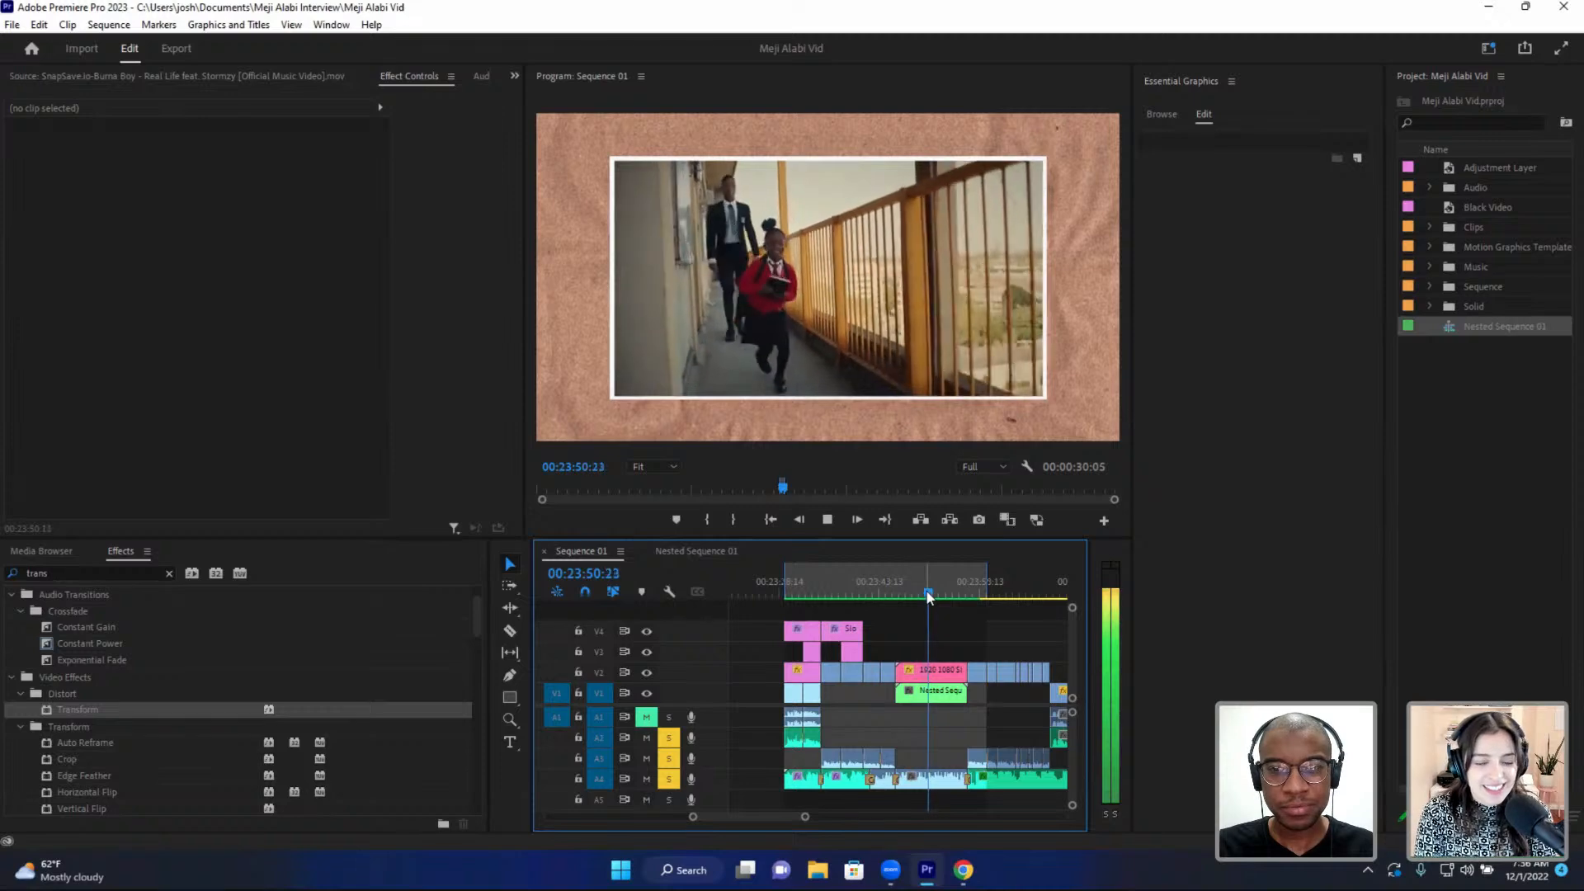
pyautogui.click(885, 578)
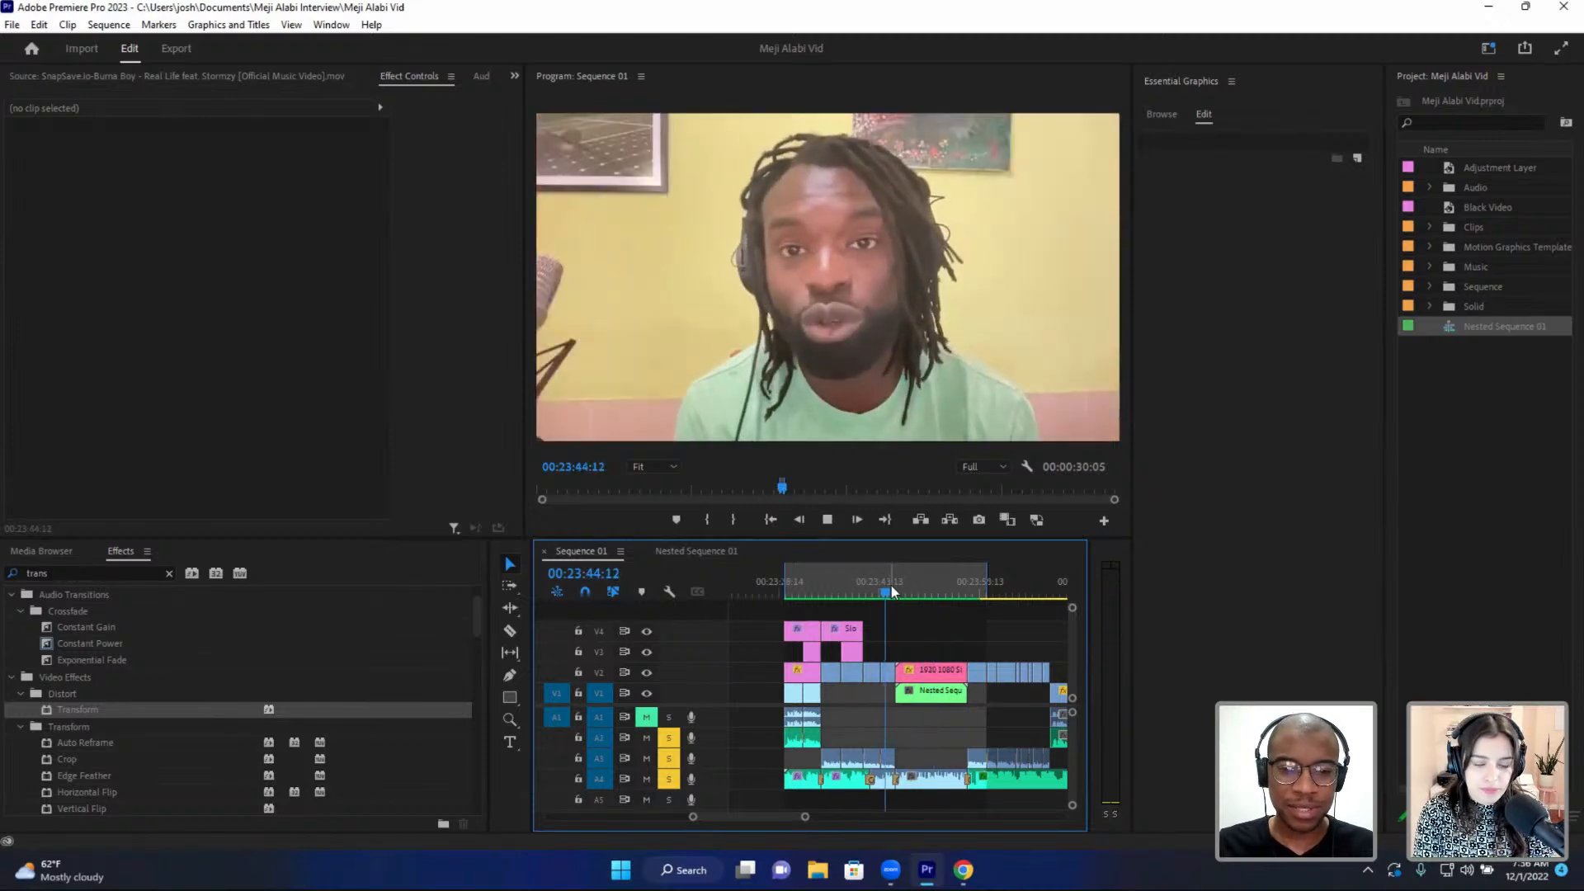
pyautogui.press('space')
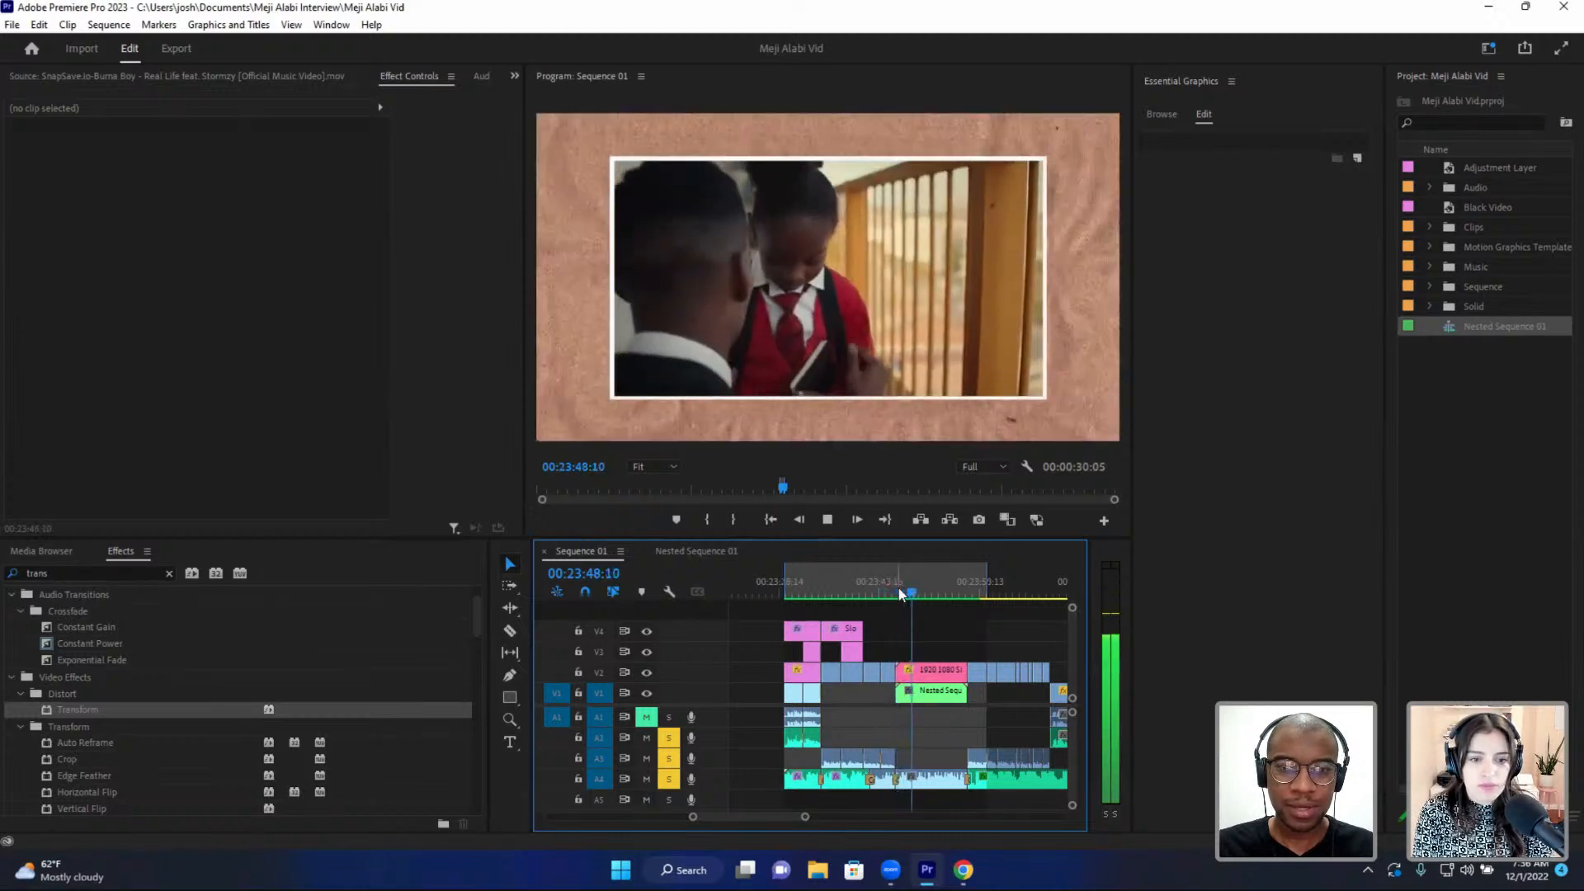
pyautogui.press('space')
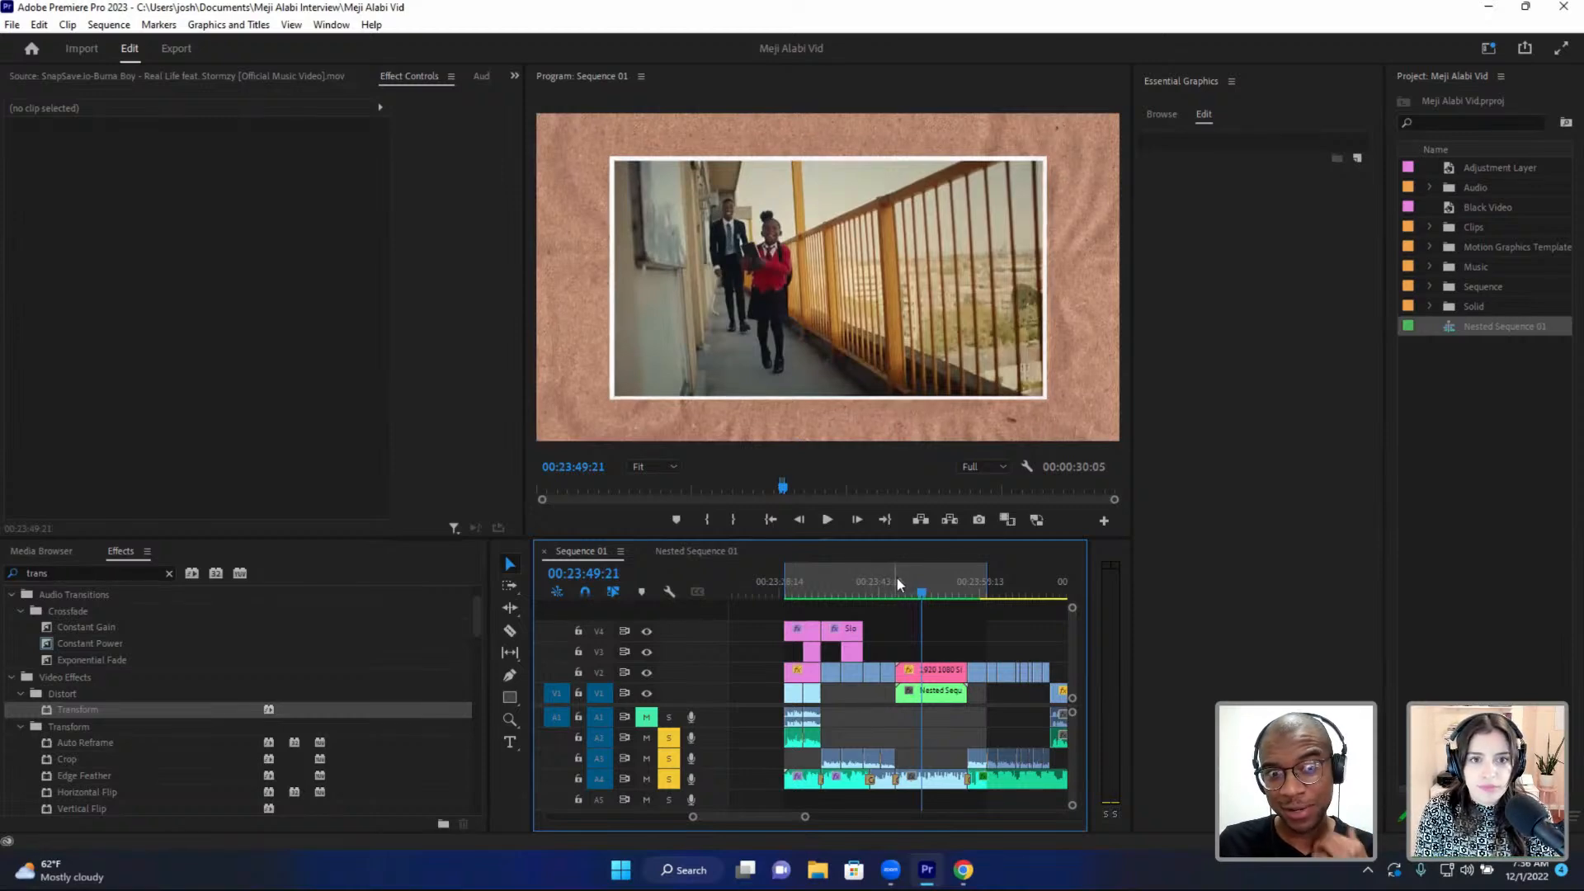
# - Play the rest of the framed clip from 00:23:51:17 and return to the zoomed interview shot at about 00:23:39
pyautogui.moveTo(918, 589); pyautogui.dragTo(938, 589)
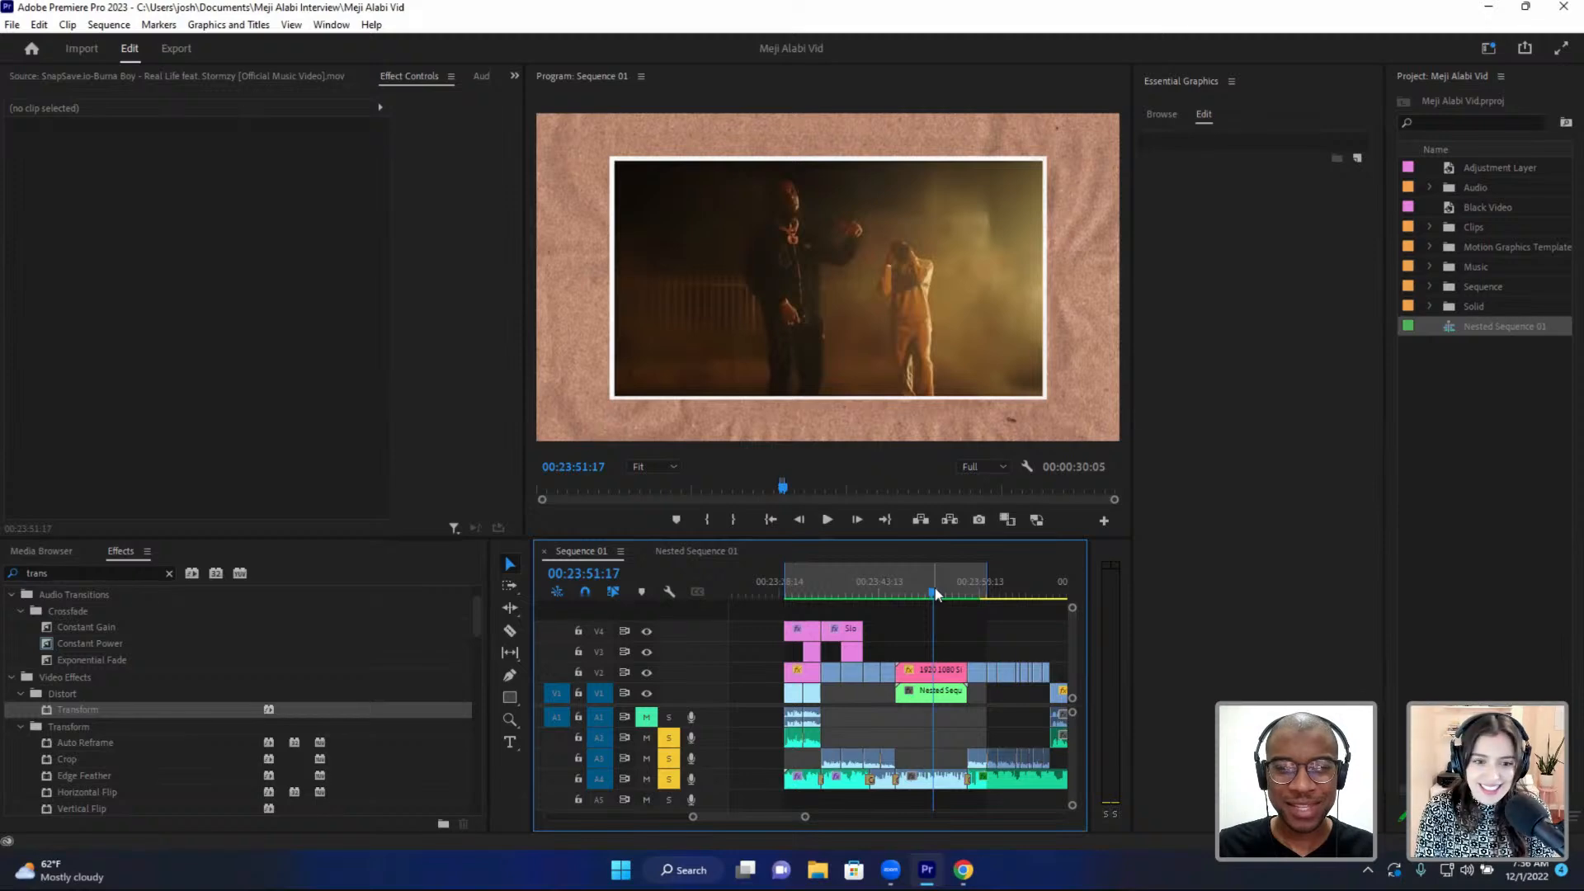
pyautogui.press('space')
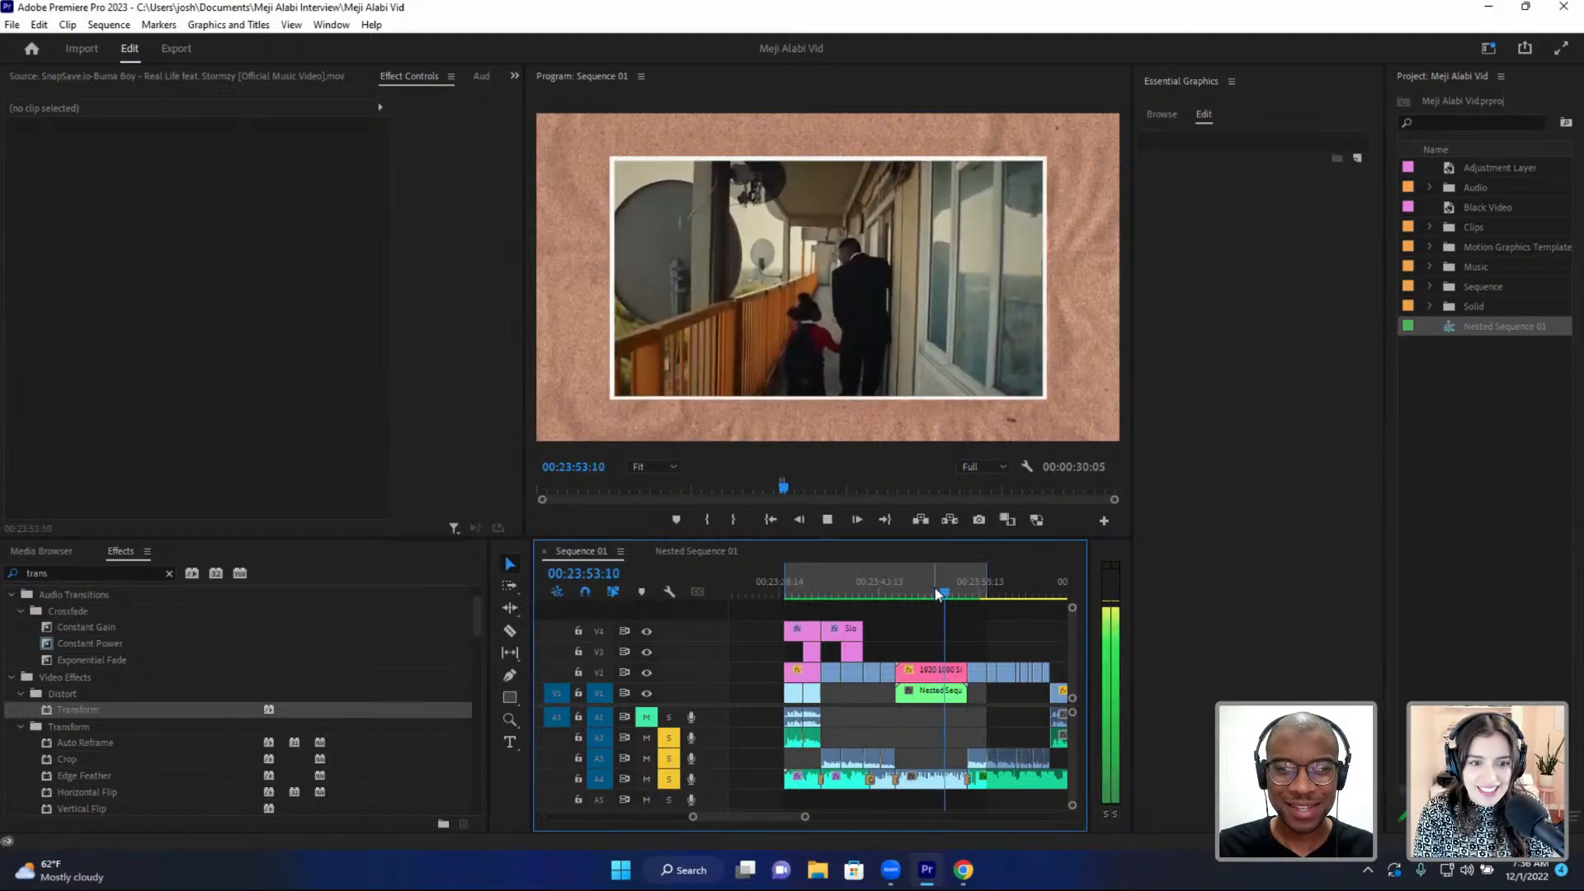
pyautogui.press('space')
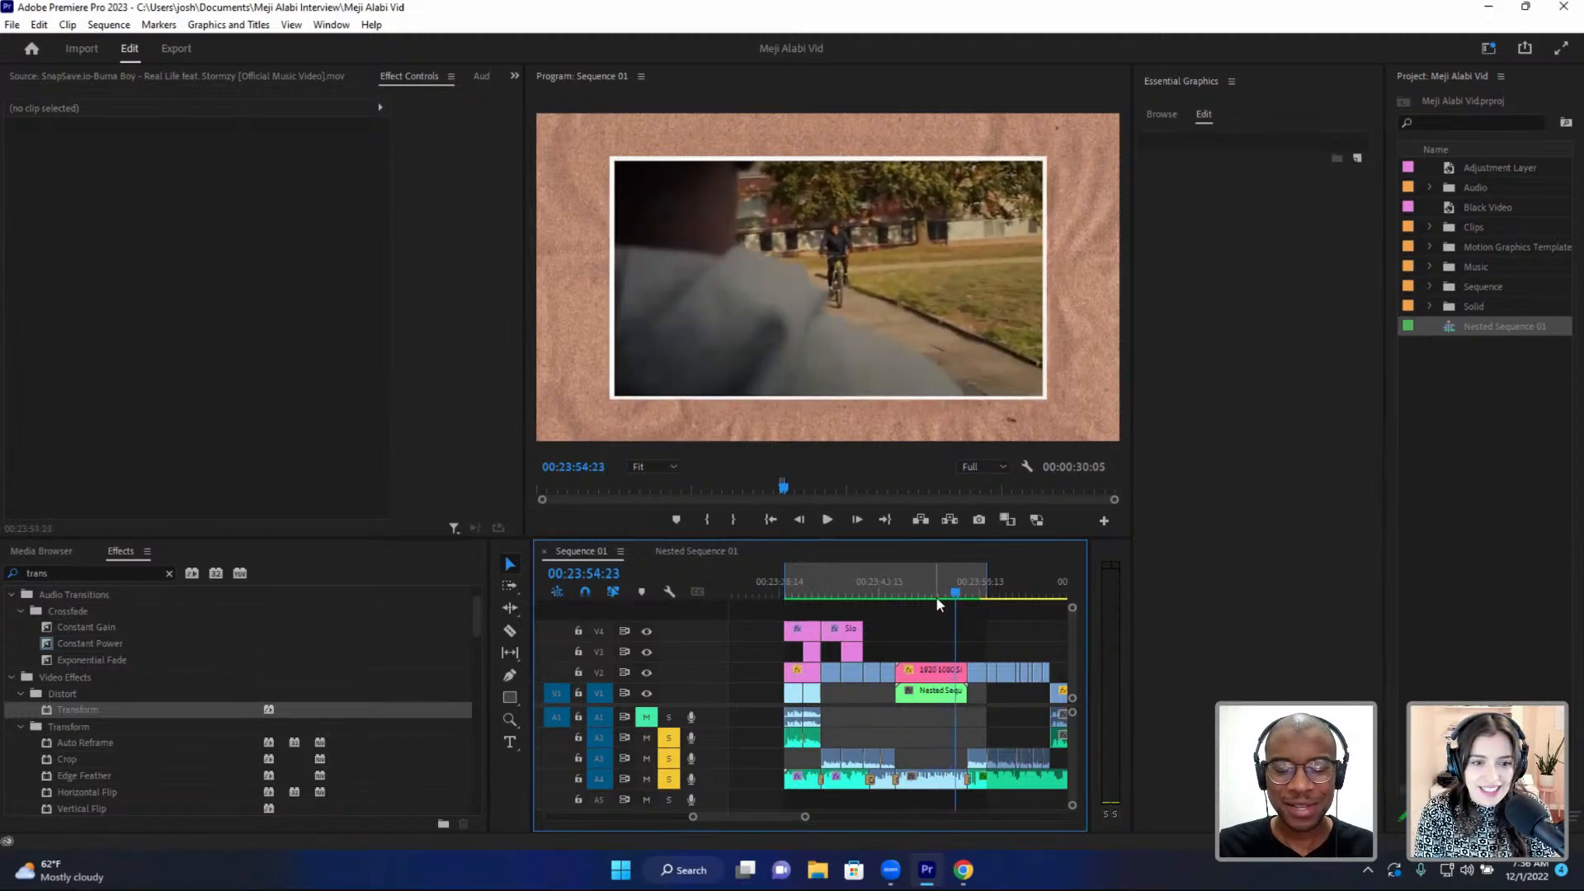
pyautogui.scroll(1, 937, 598)
pyautogui.click(875, 591)
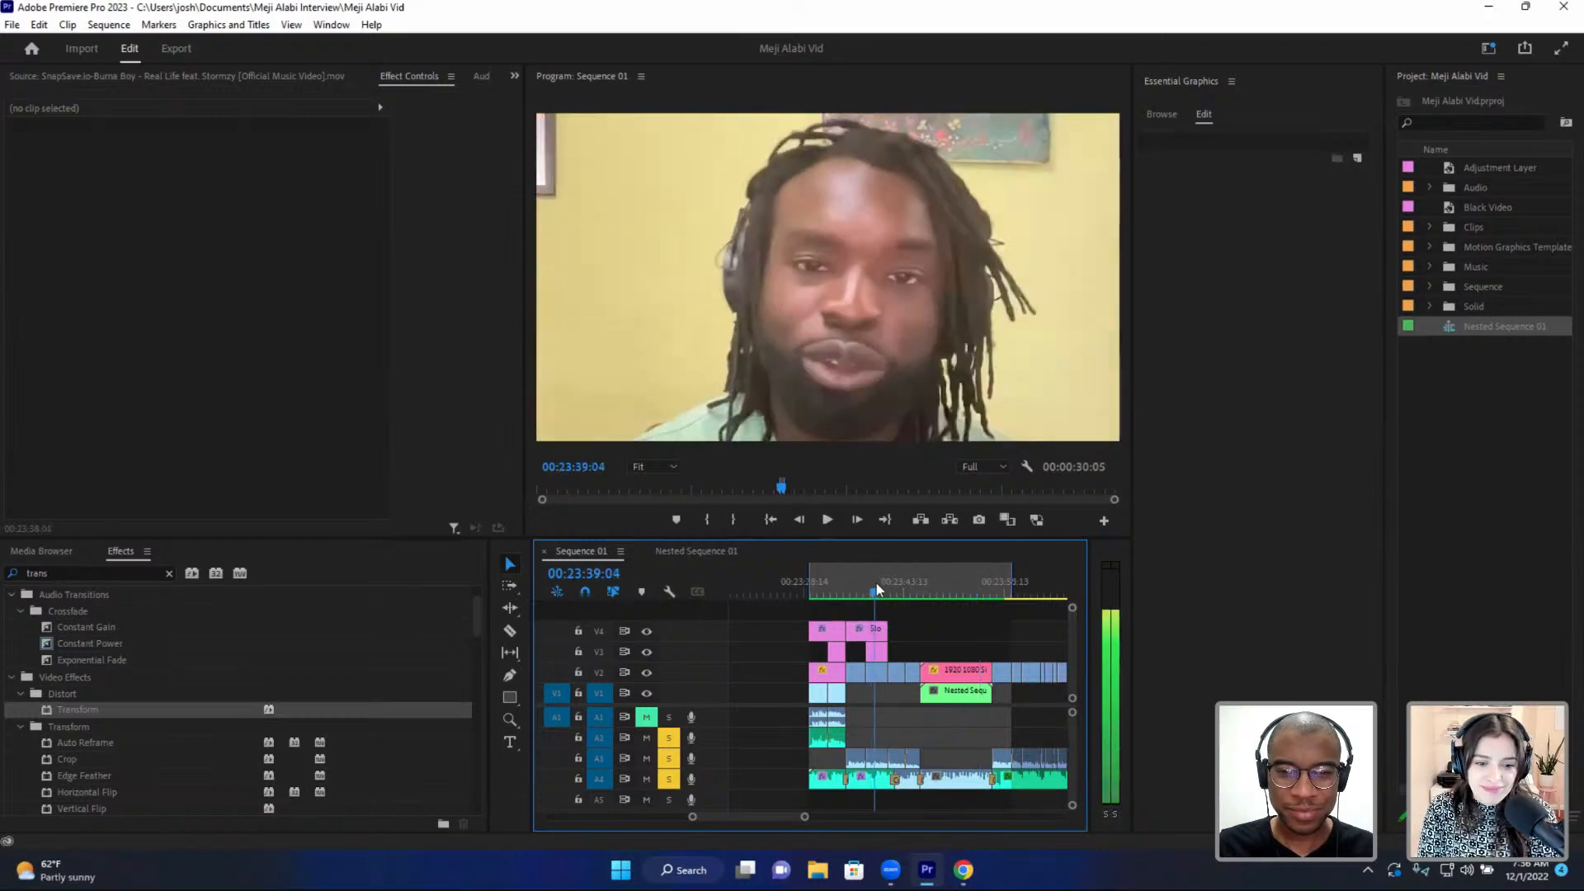
# - Duplicate the Slow Zoom In adjustment layer from the host's shot onto V4 above the start of the framed music video clip
pyautogui.click(840, 590)
pyautogui.click(828, 631)
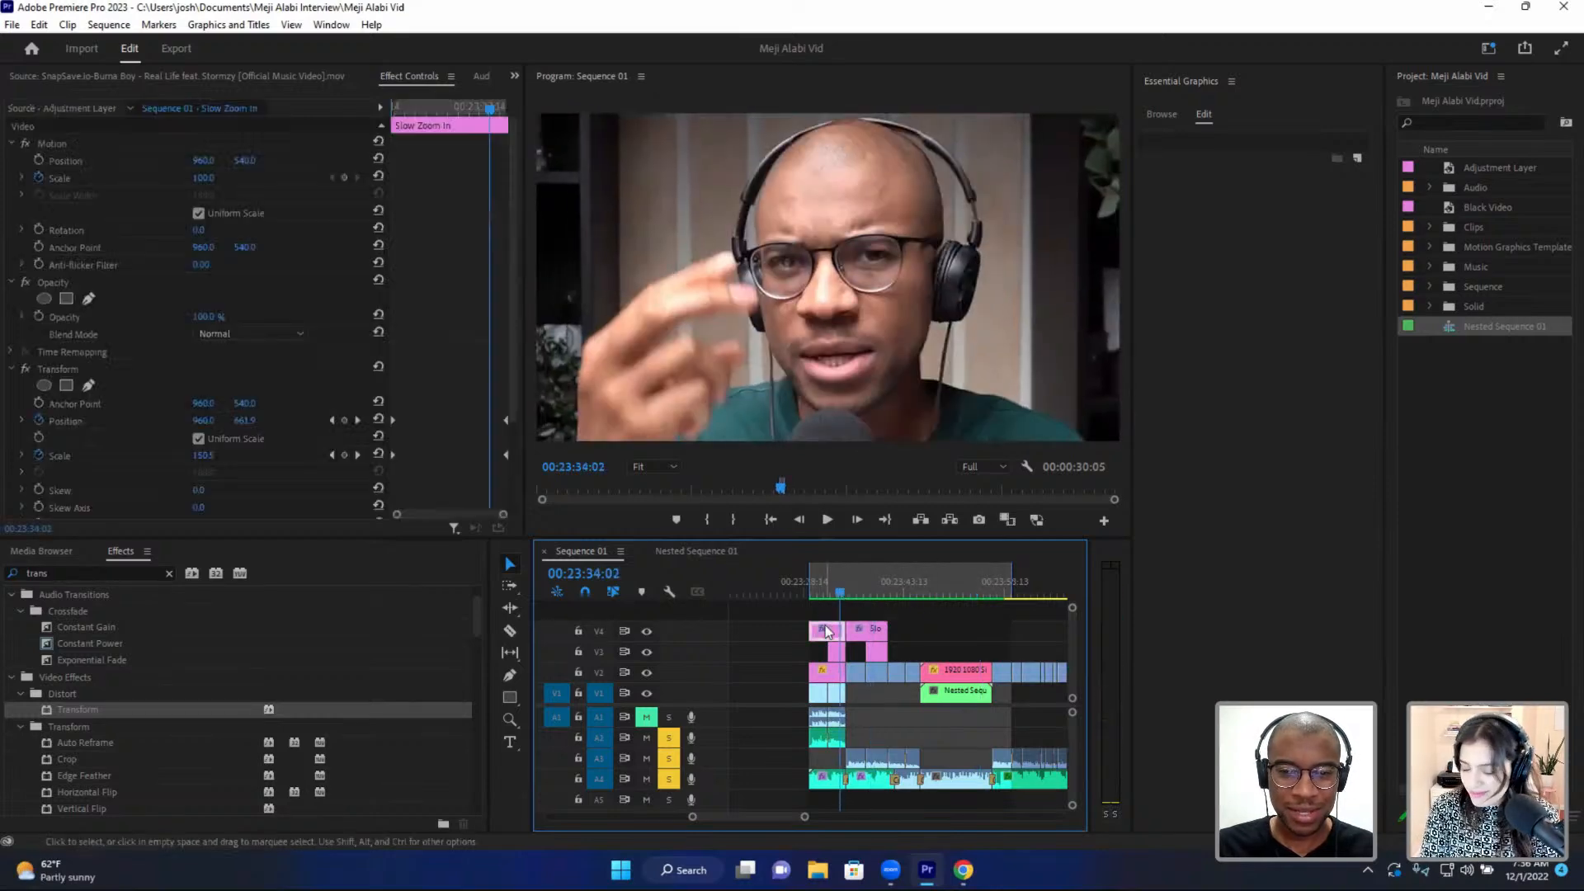
pyautogui.moveTo(827, 631); pyautogui.dragTo(939, 633)
pyautogui.click(961, 593)
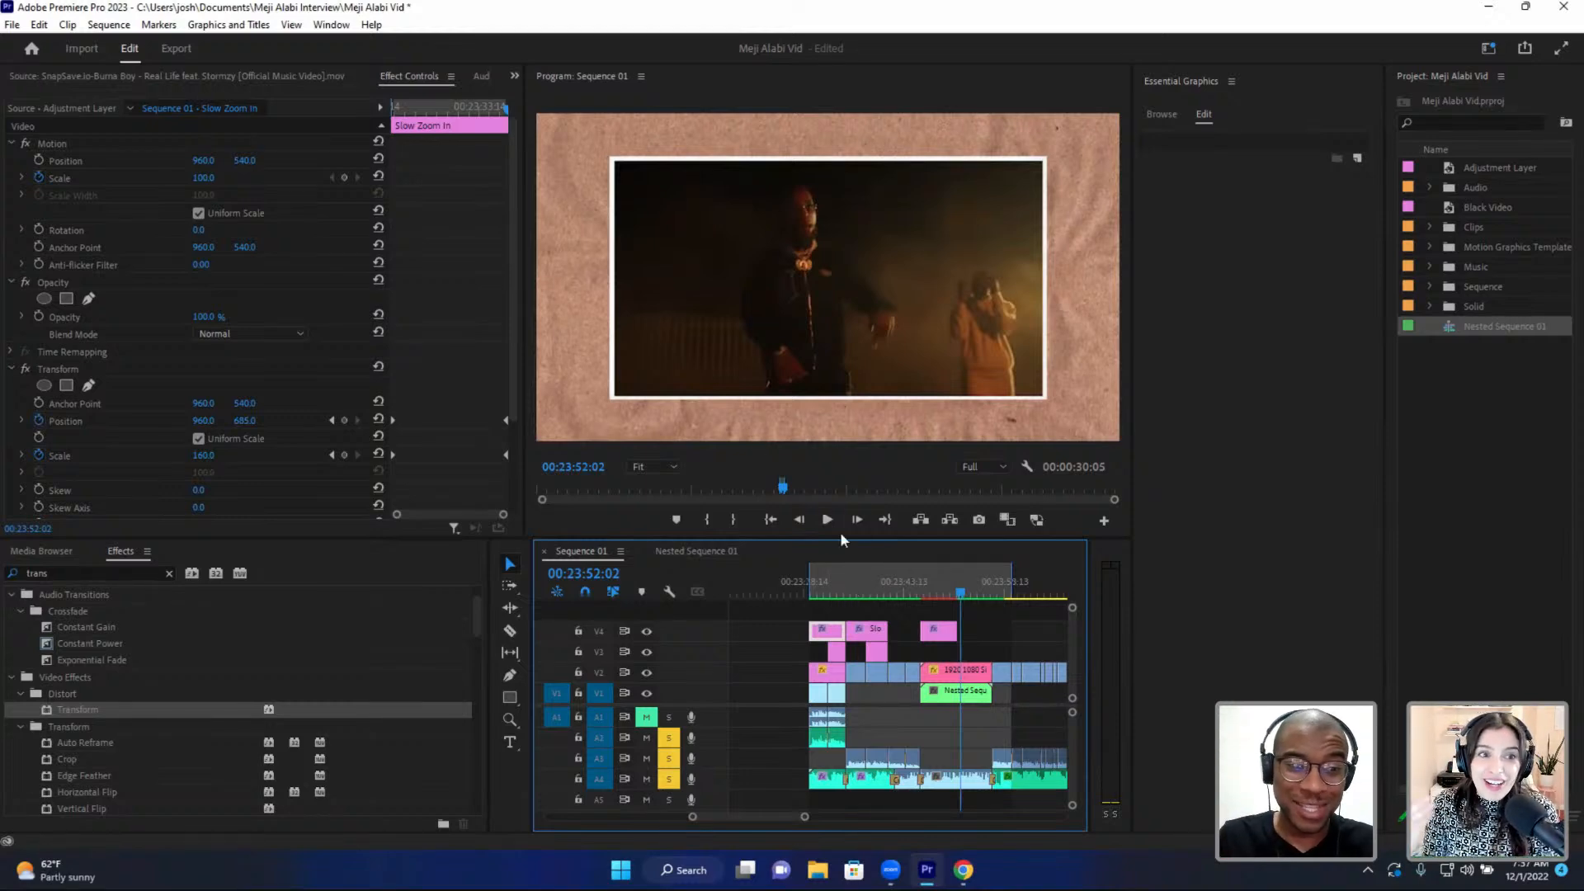
# - Extend the duplicated Slow Zoom In layer to the end of the framed music video clip and select it
pyautogui.click(944, 595)
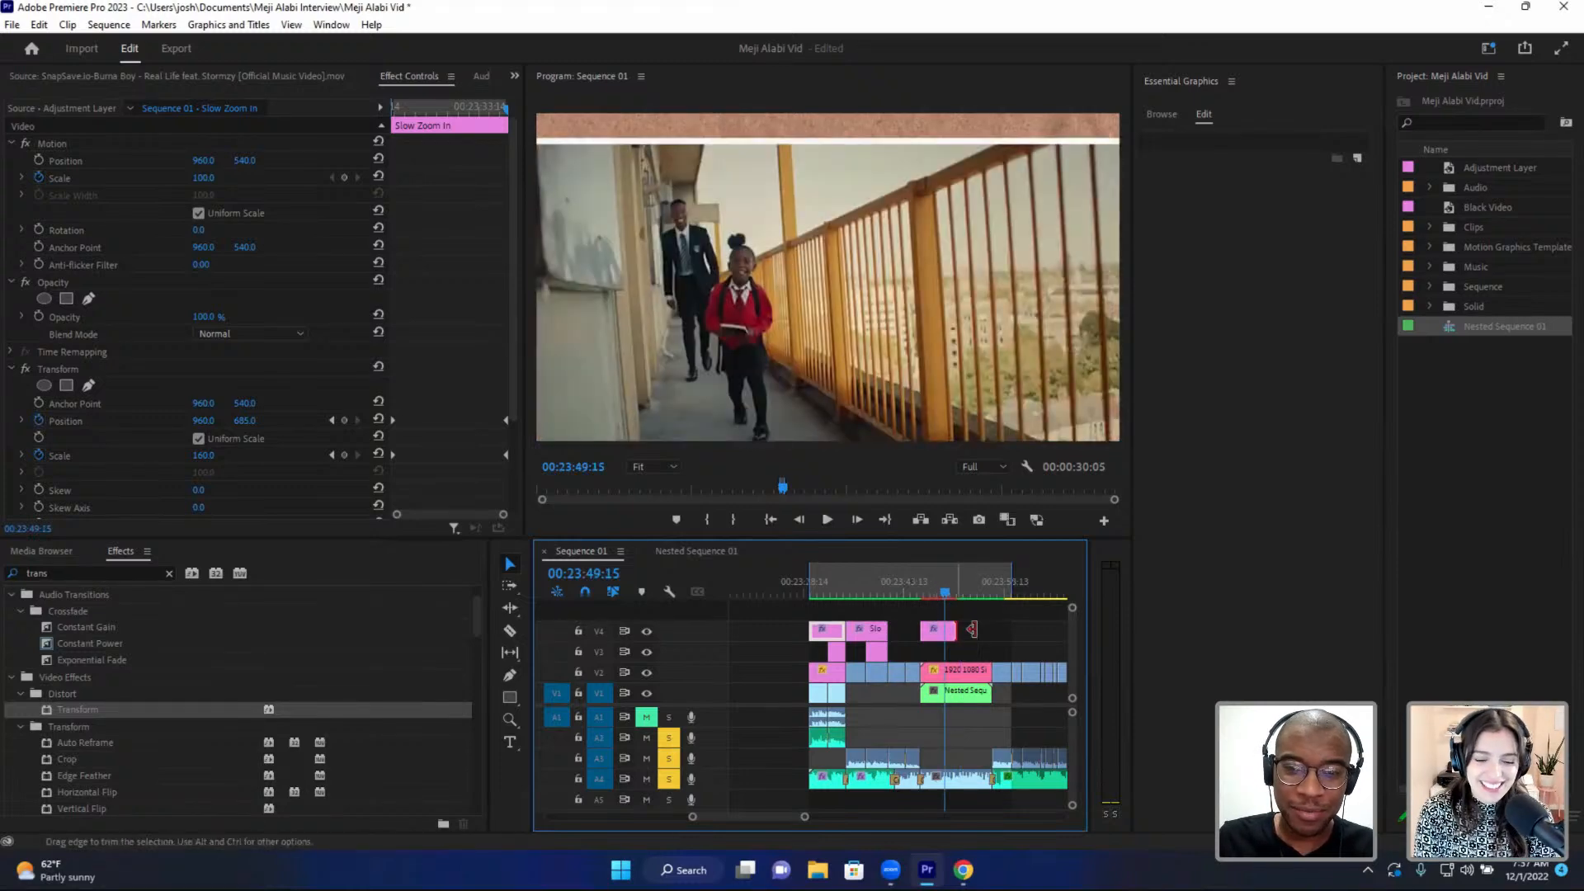
pyautogui.moveTo(956, 630); pyautogui.dragTo(983, 626)
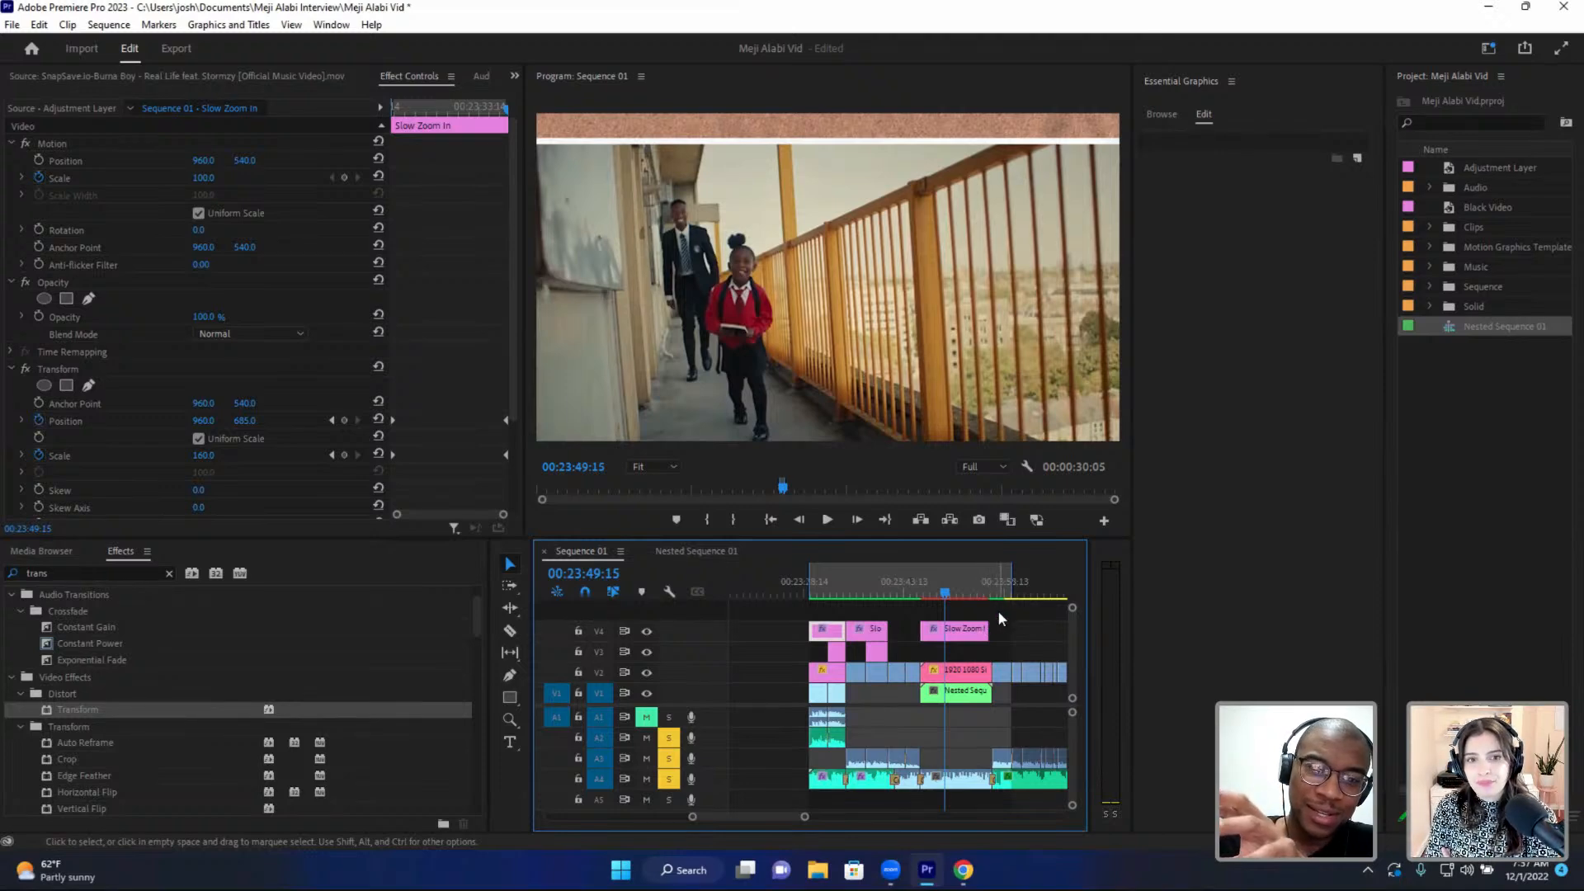
pyautogui.click(954, 632)
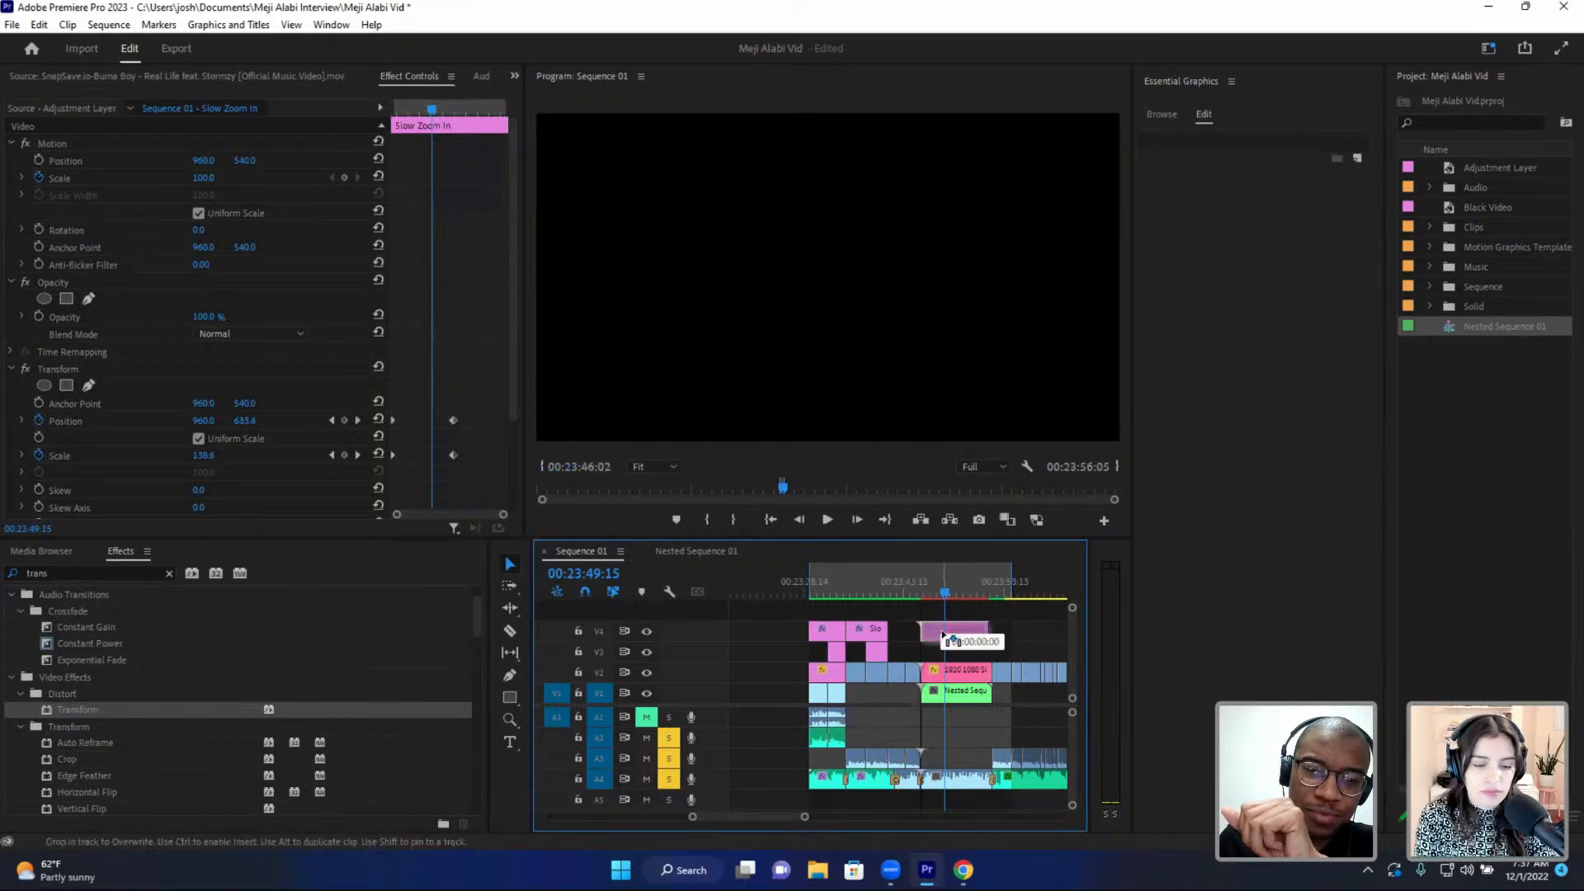
pyautogui.moveTo(982, 631); pyautogui.dragTo(988, 630)
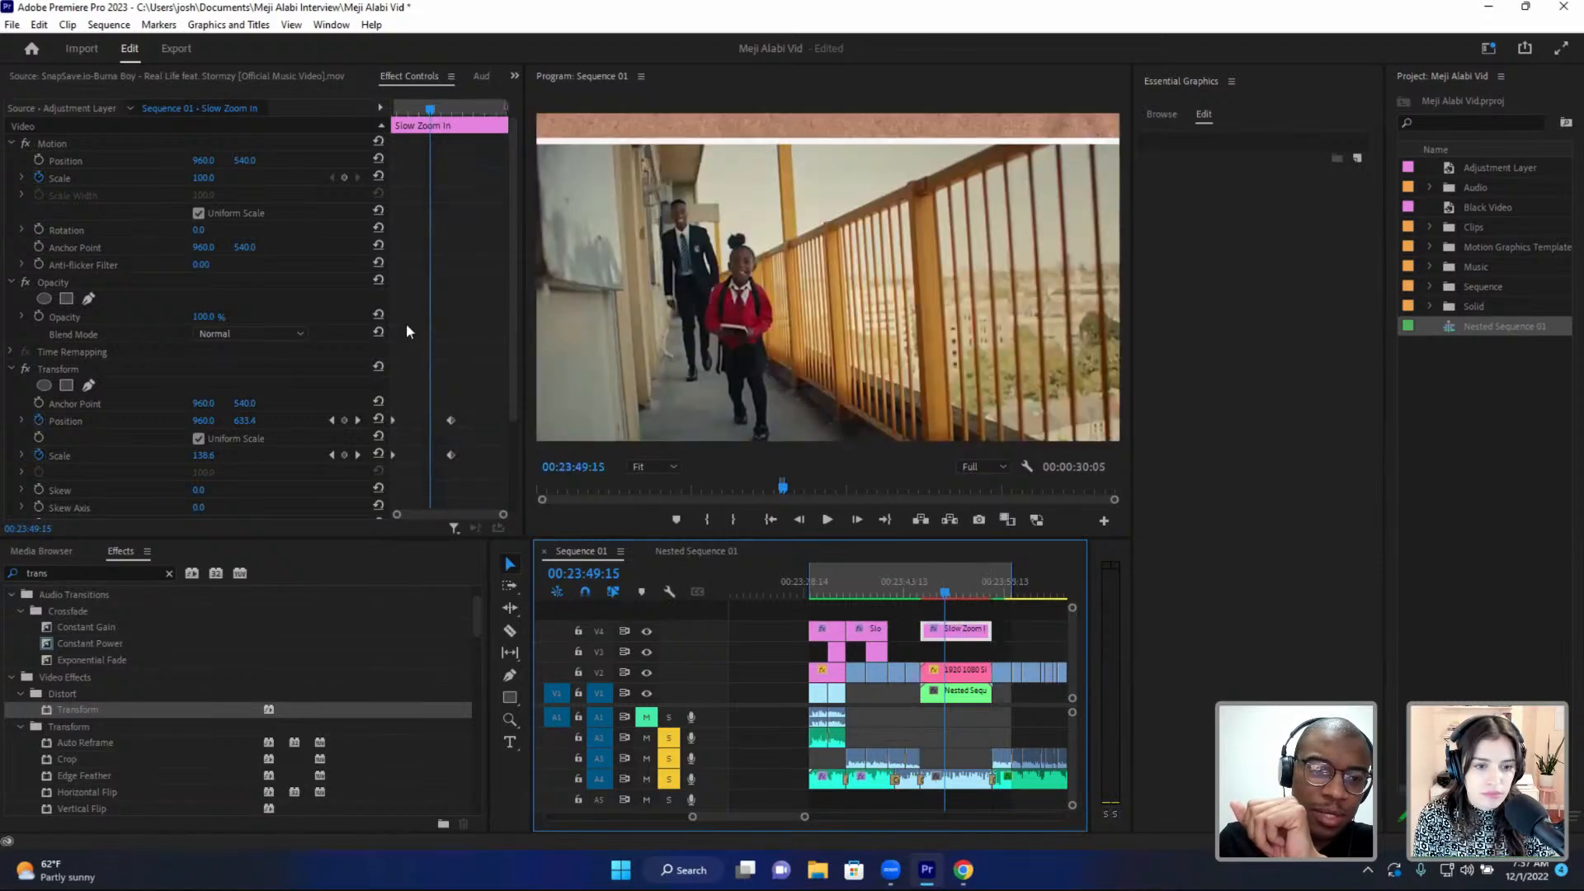
# - At the duplicated layer's last Transform keyframe, set Scale to 122 and the vertical Position to 537
pyautogui.click(418, 467)
pyautogui.click(357, 455)
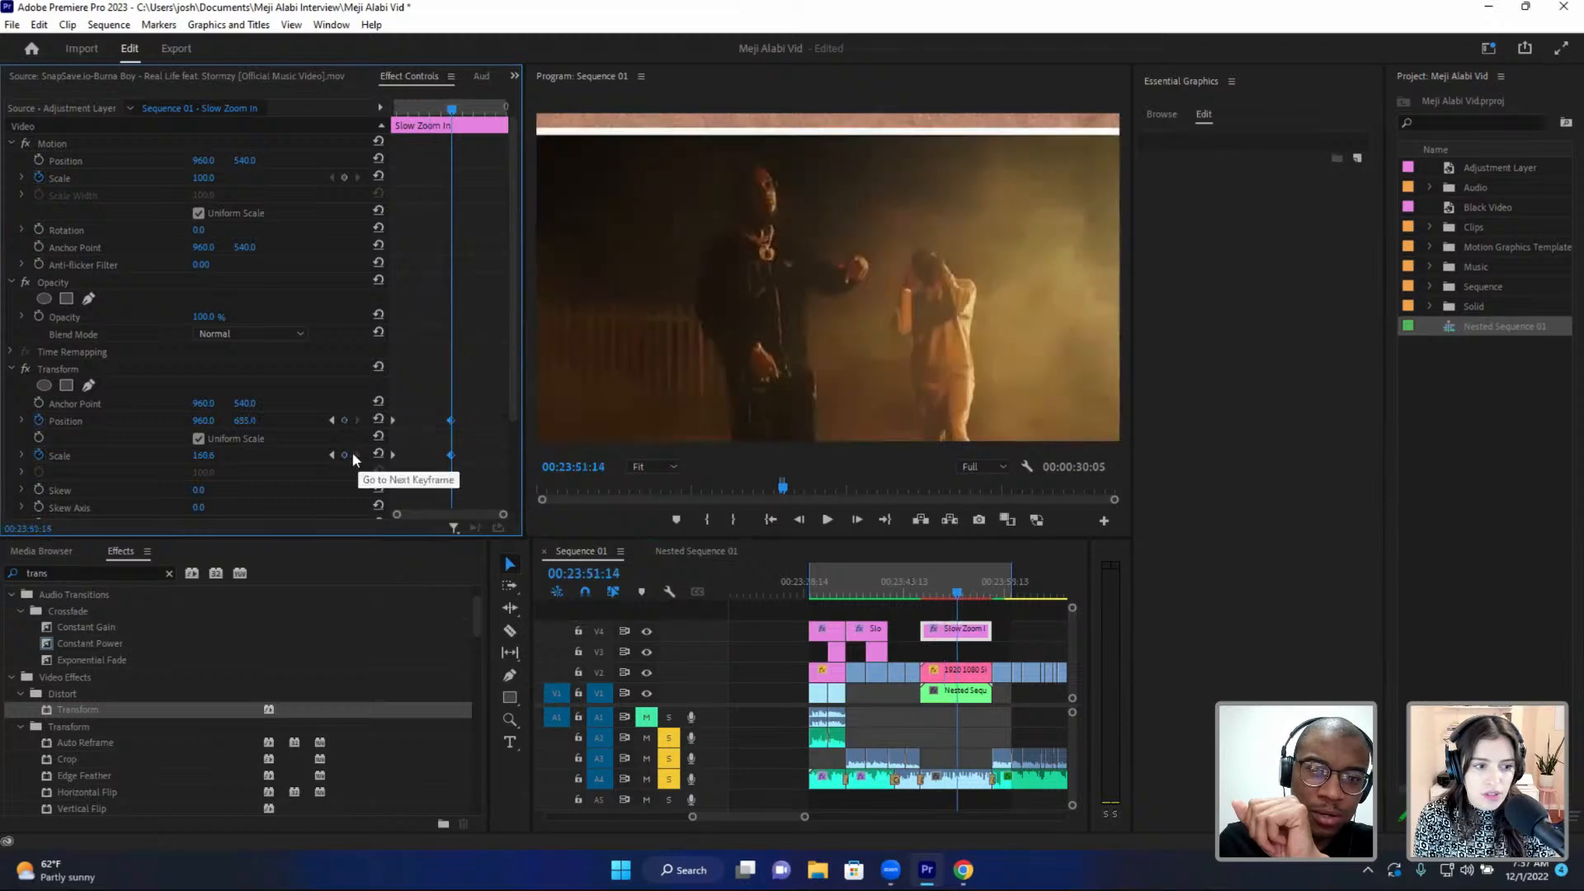
pyautogui.scroll(-1, 413, 478)
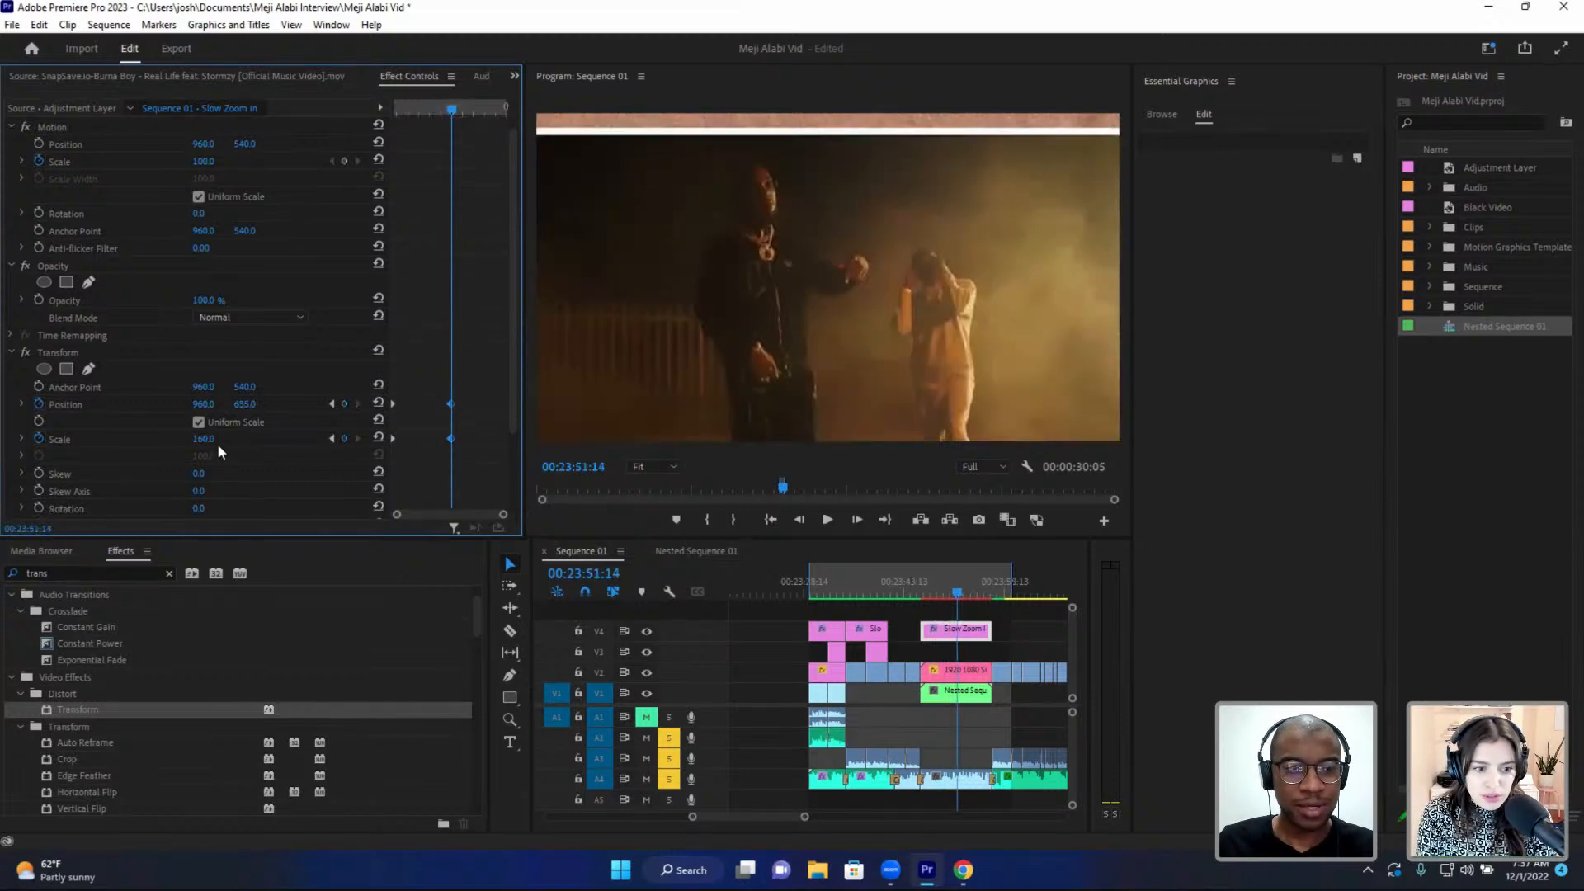
pyautogui.moveTo(203, 439); pyautogui.dragTo(172, 404)
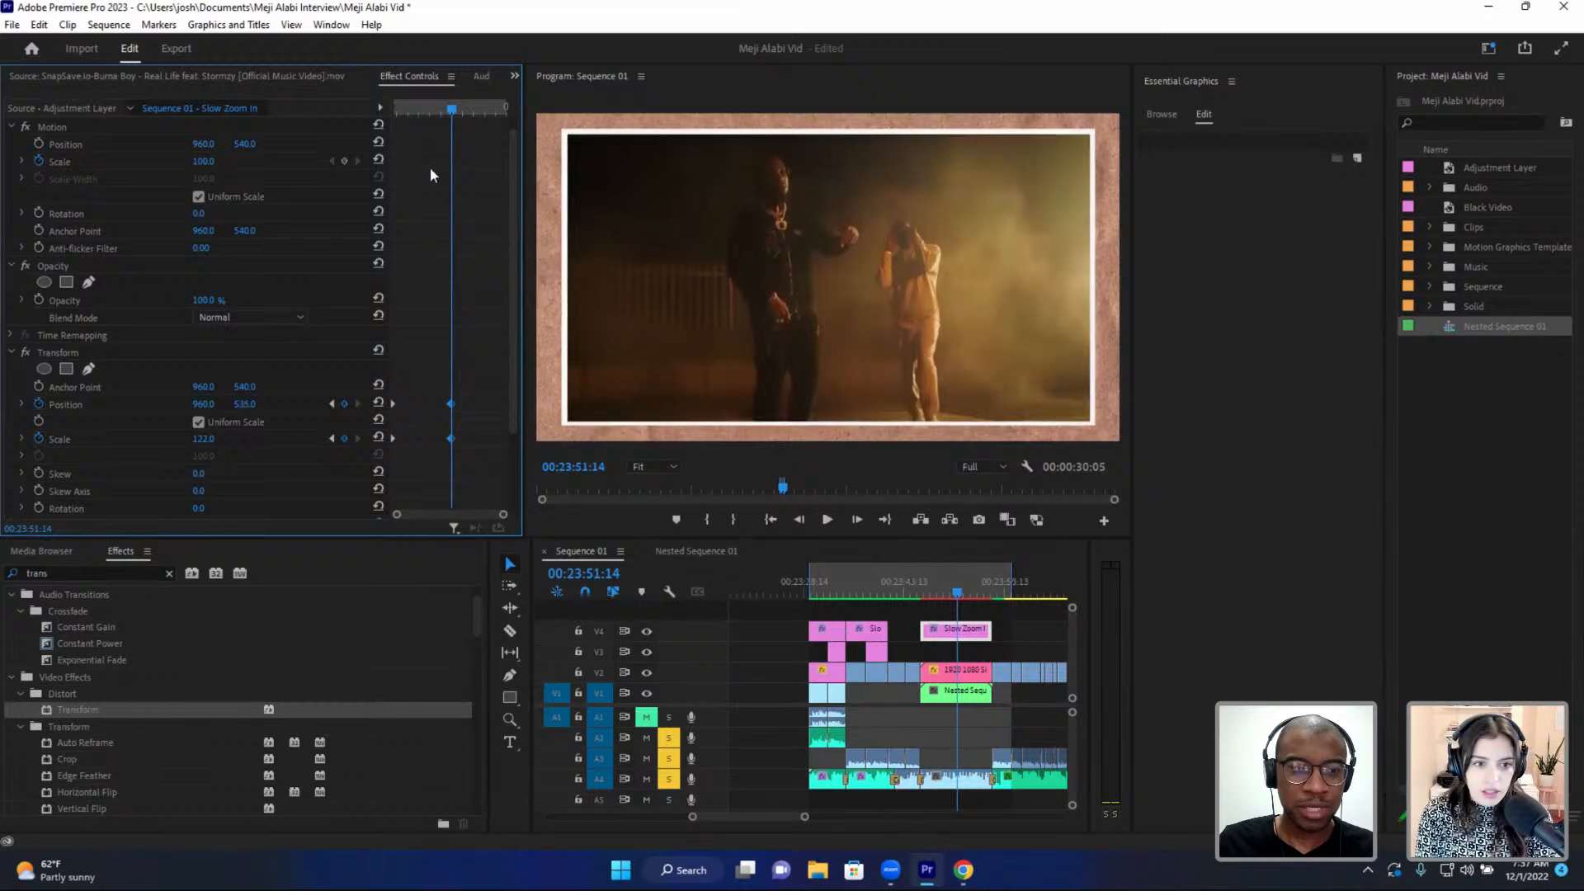
# - Move the ending Transform keyframes to the end of the layer and play the slow zoom from 00:23:46:02 to about 00:23:56
pyautogui.moveTo(447, 105); pyautogui.dragTo(336, 147)
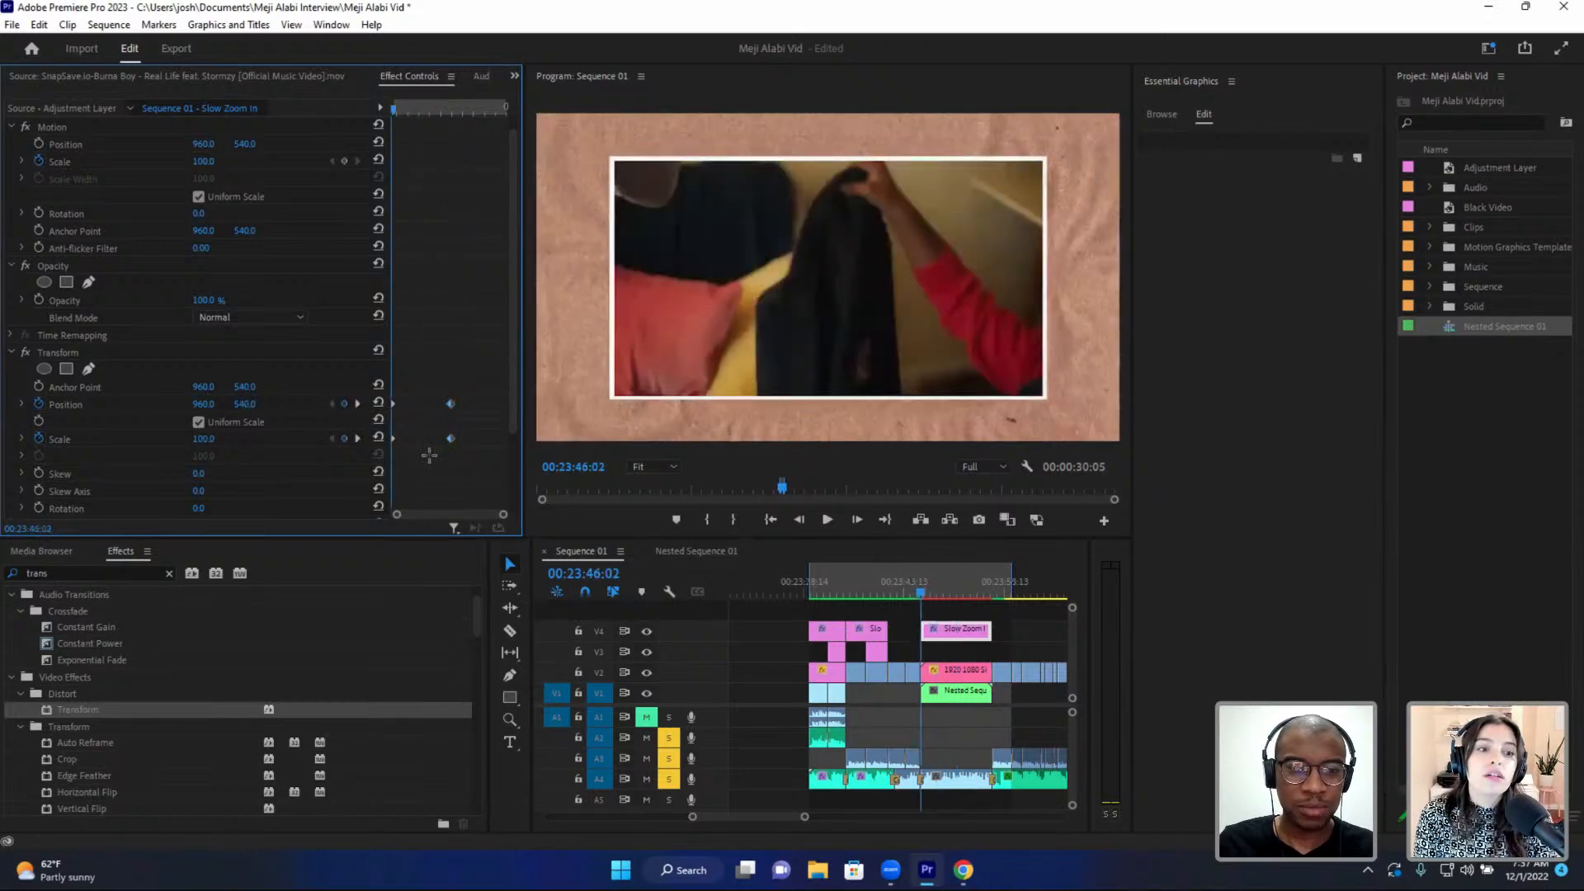
pyautogui.press('space')
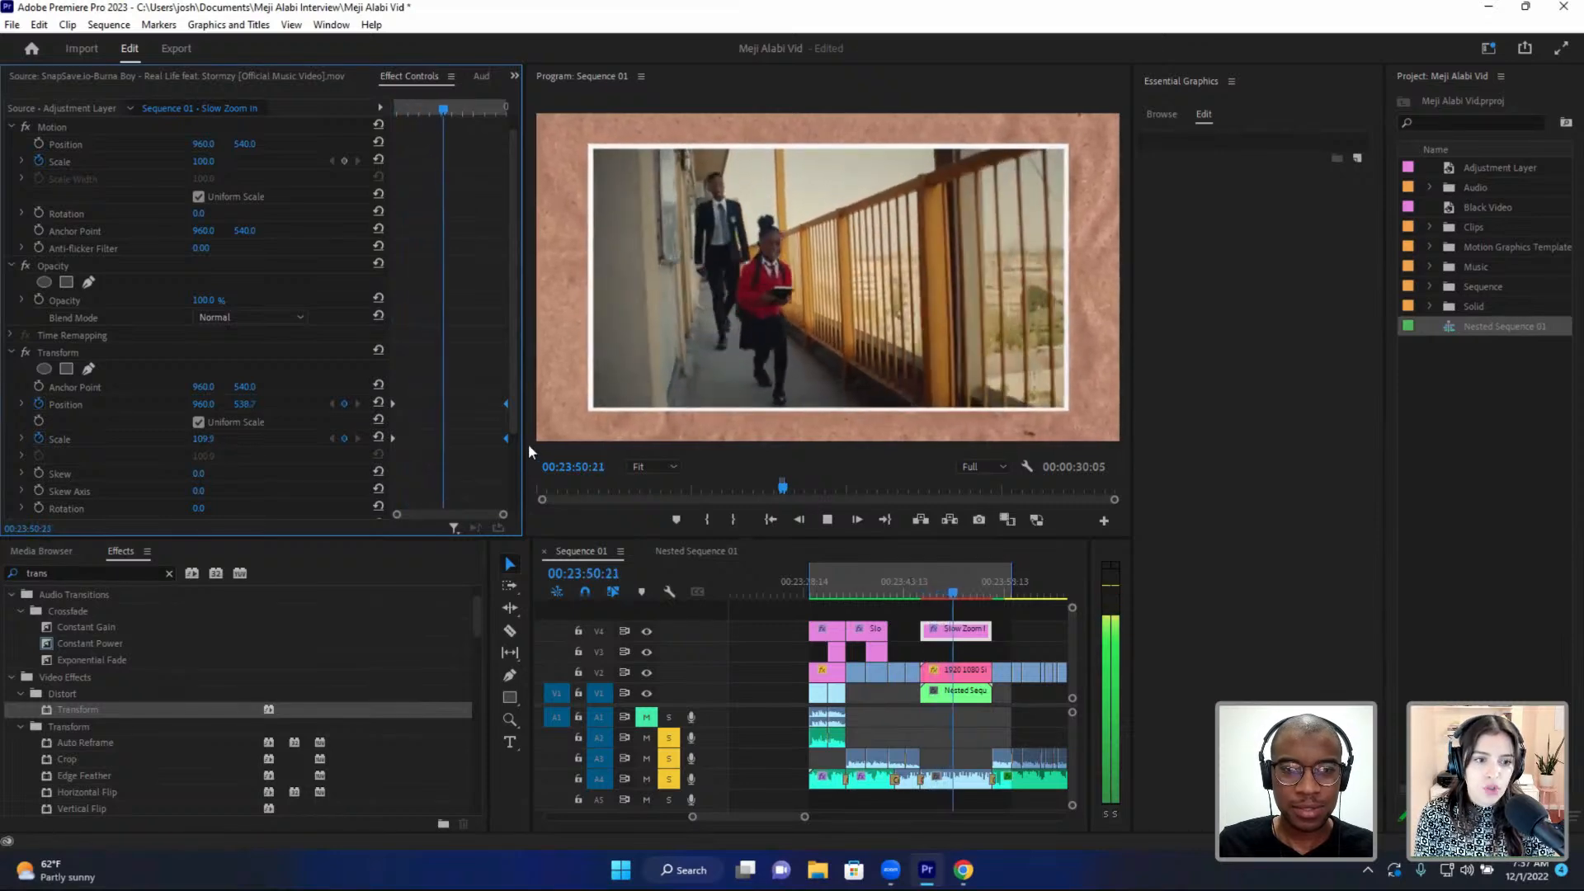
pyautogui.press('space')
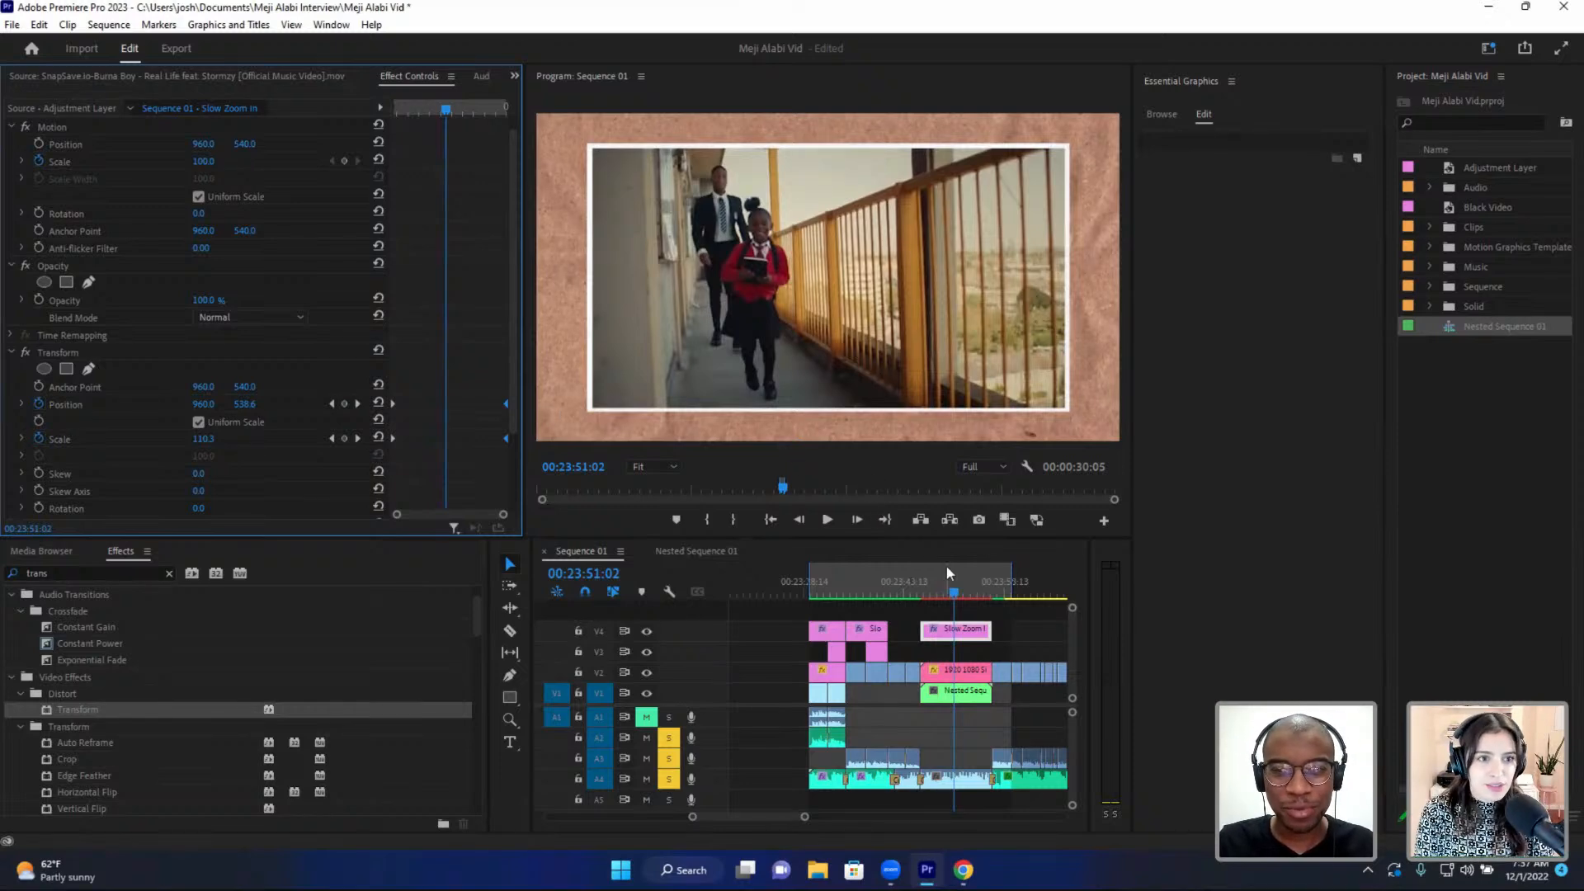
pyautogui.press('space')
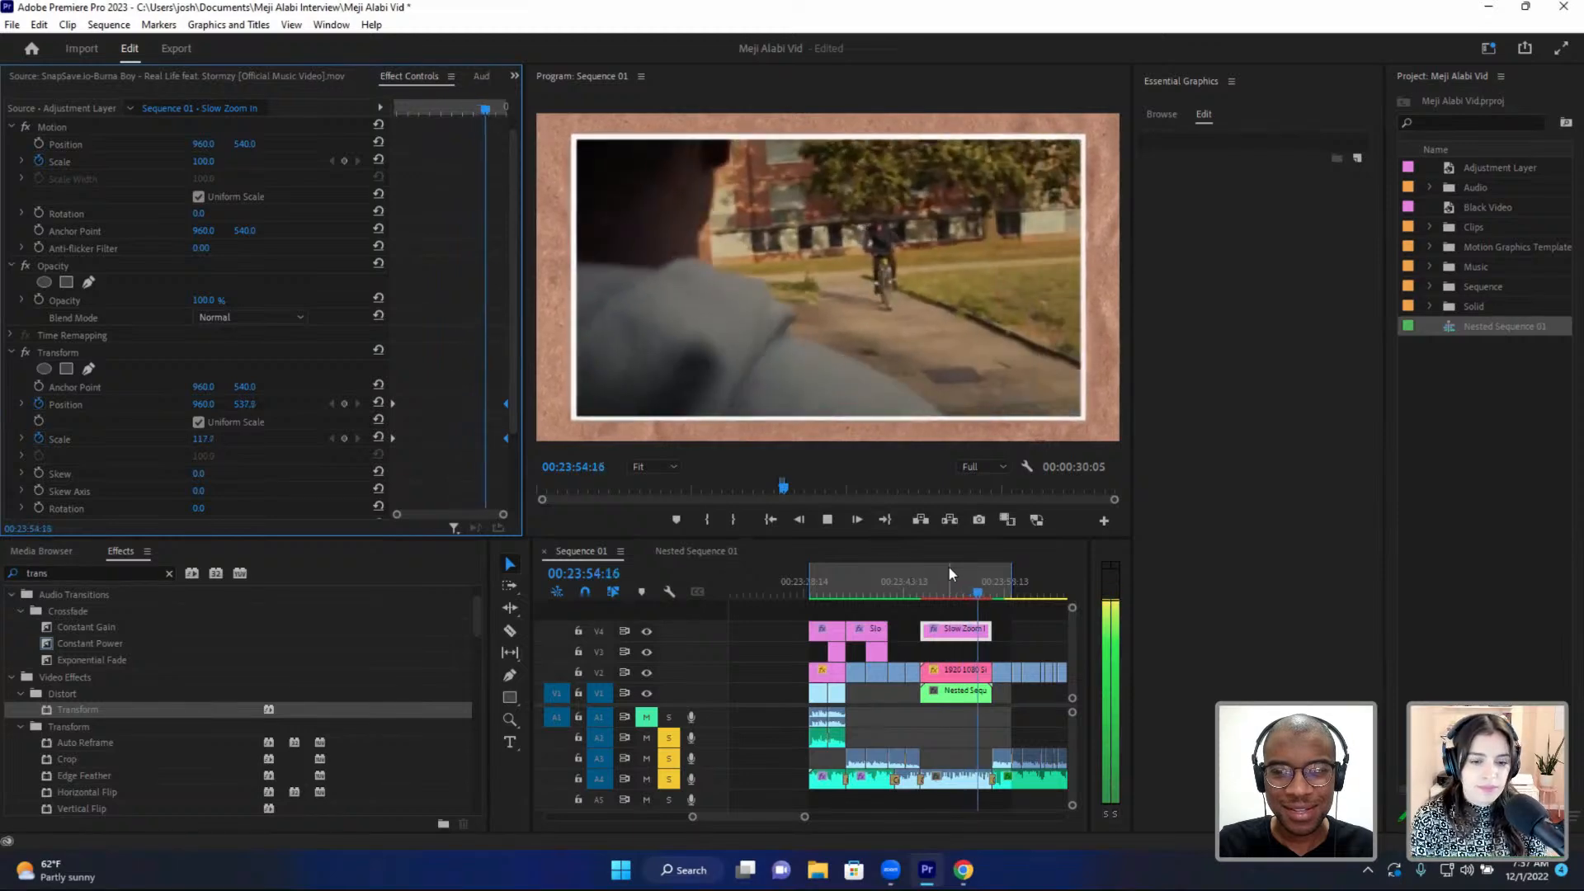
pyautogui.press('space')
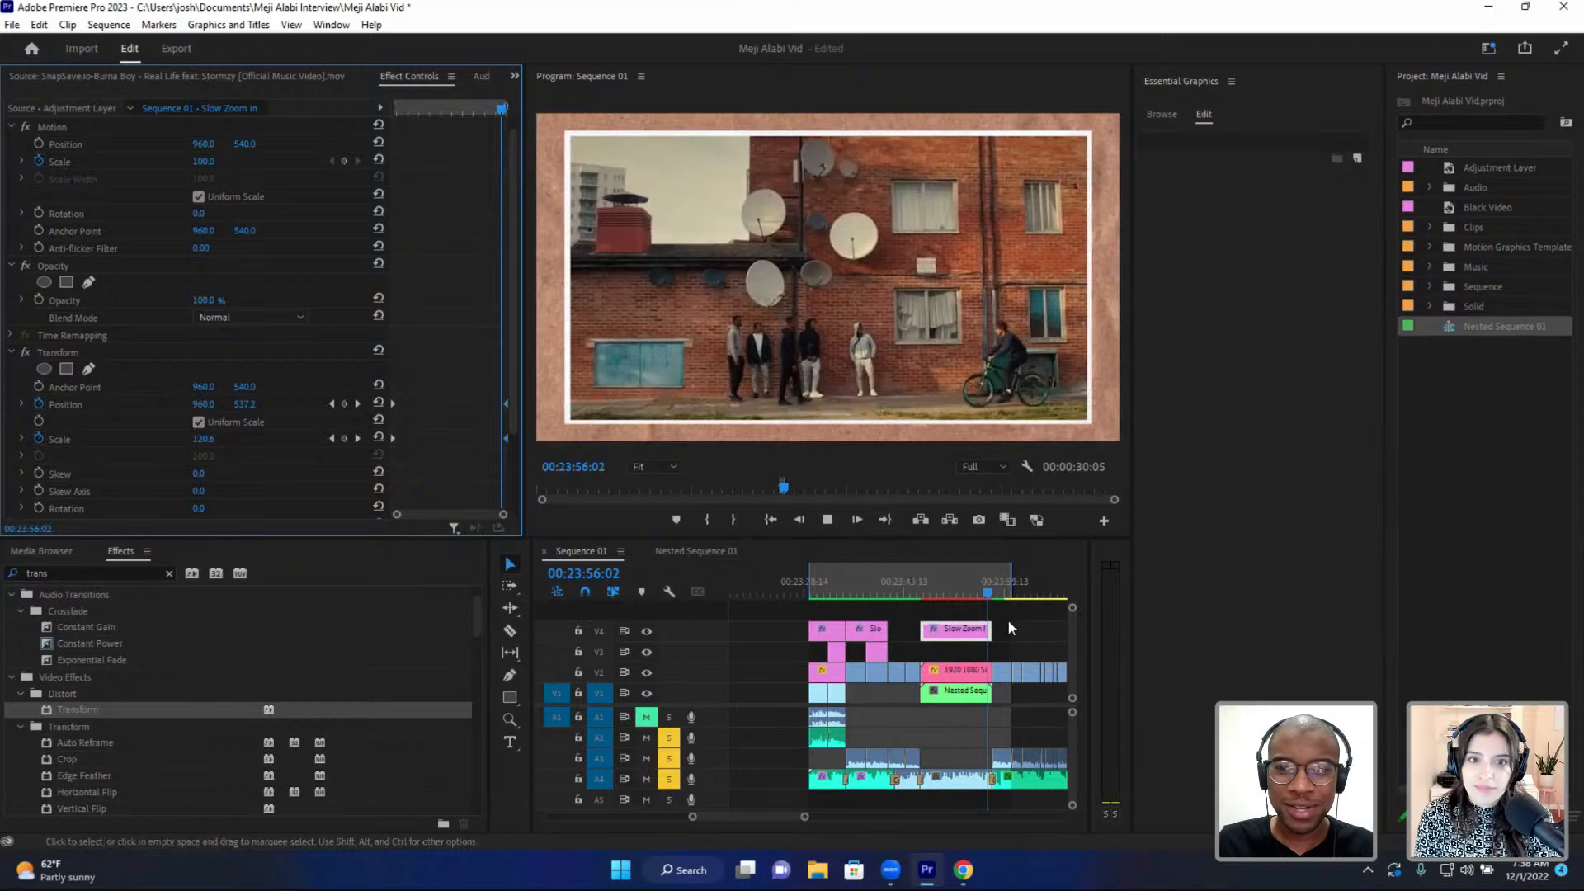
# - Play the interview shots after the framed clip up to 00:24:03:19
pyautogui.press('space')
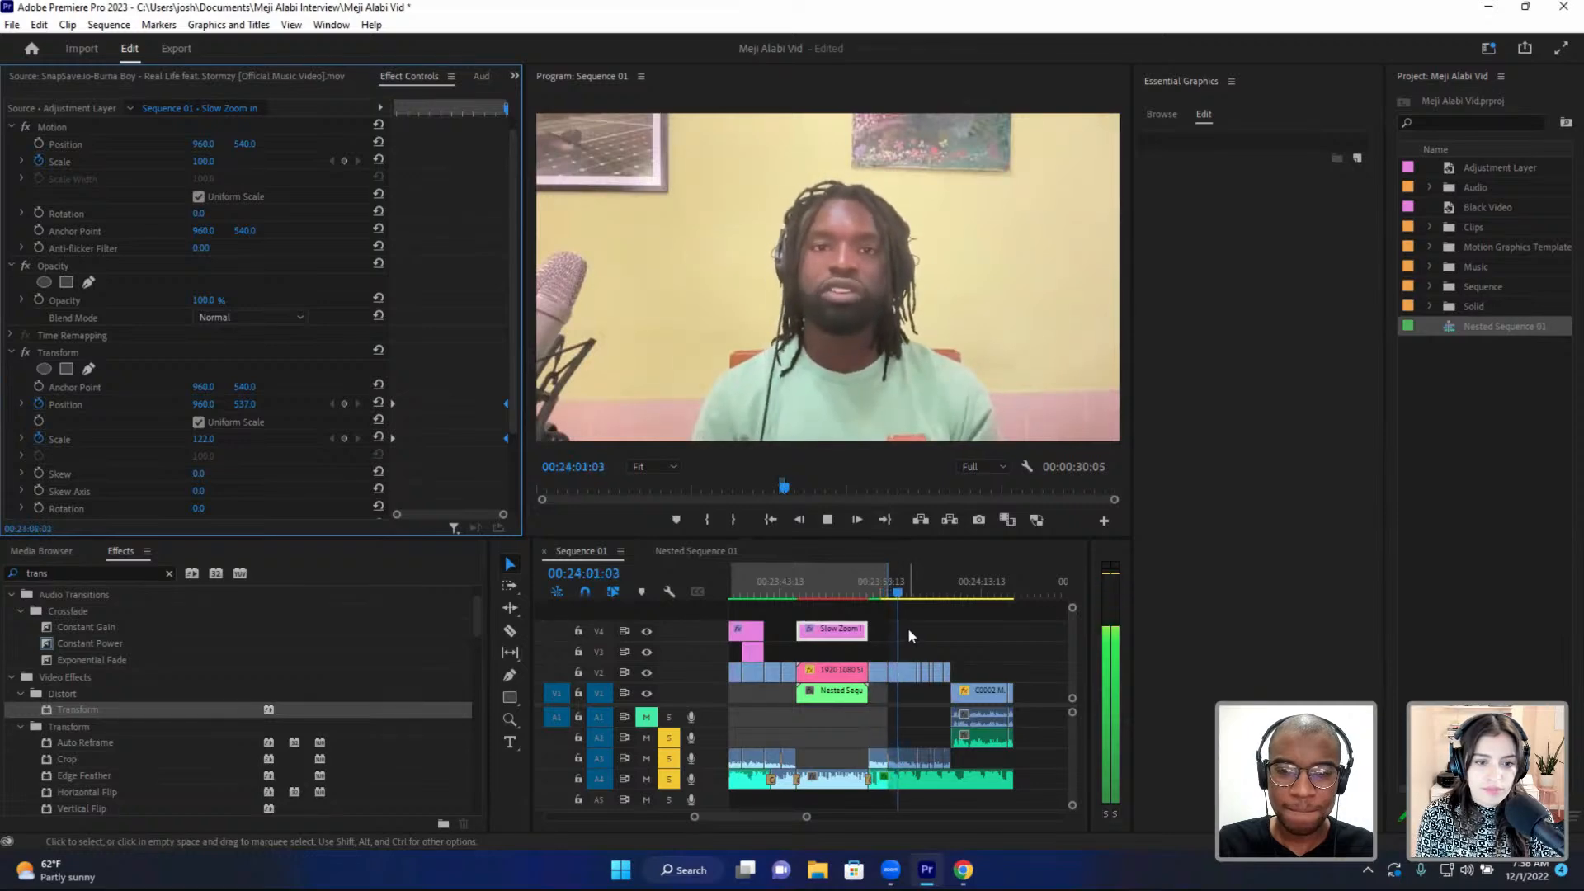
pyautogui.press('space')
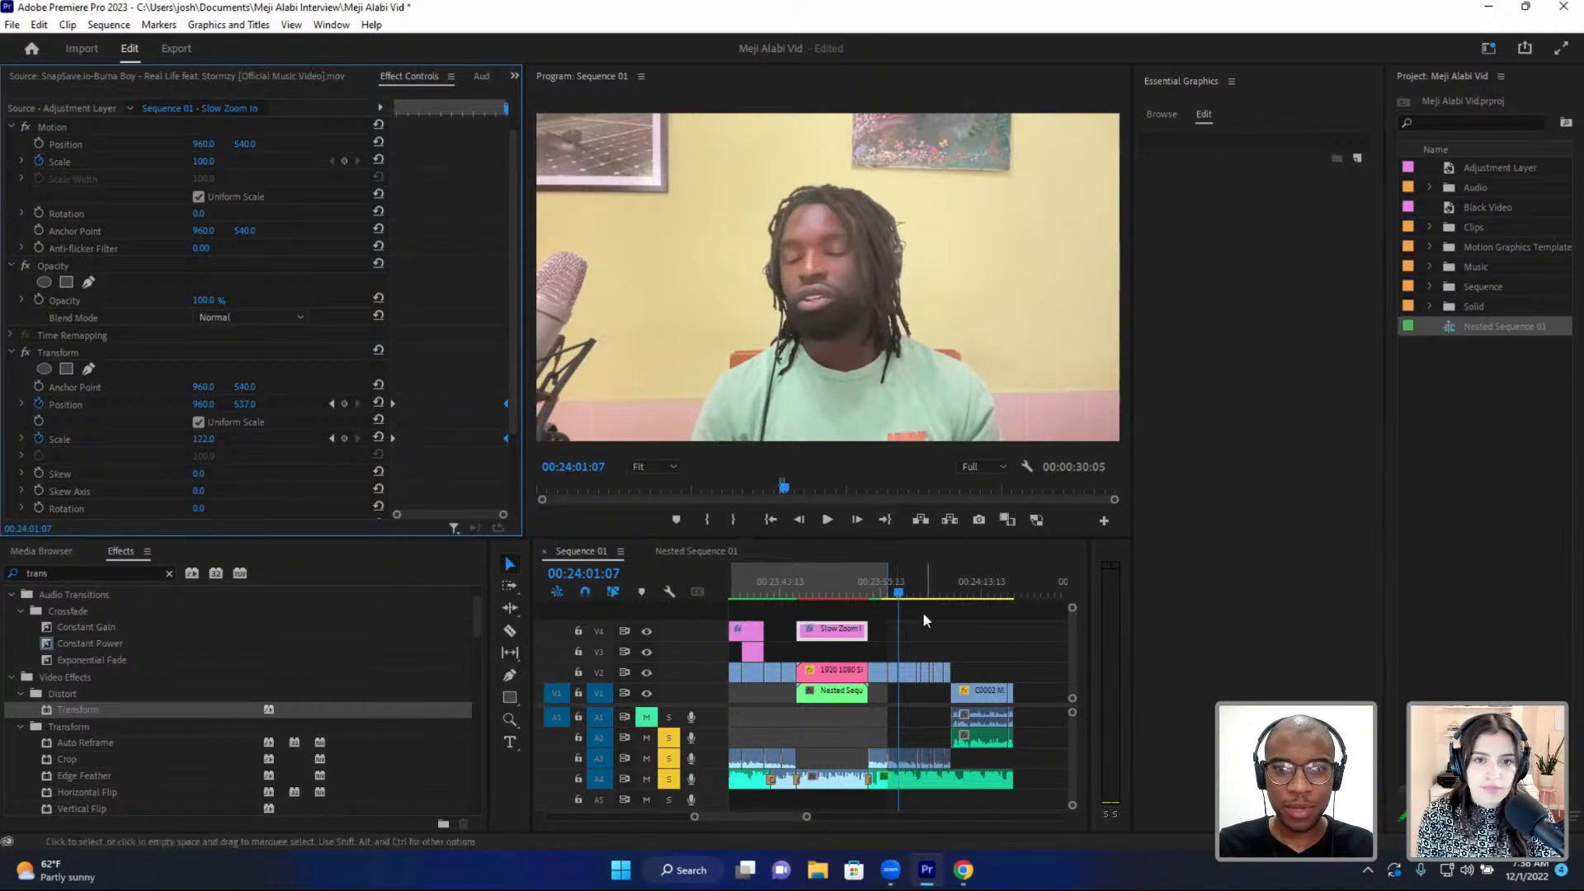
pyautogui.press('space')
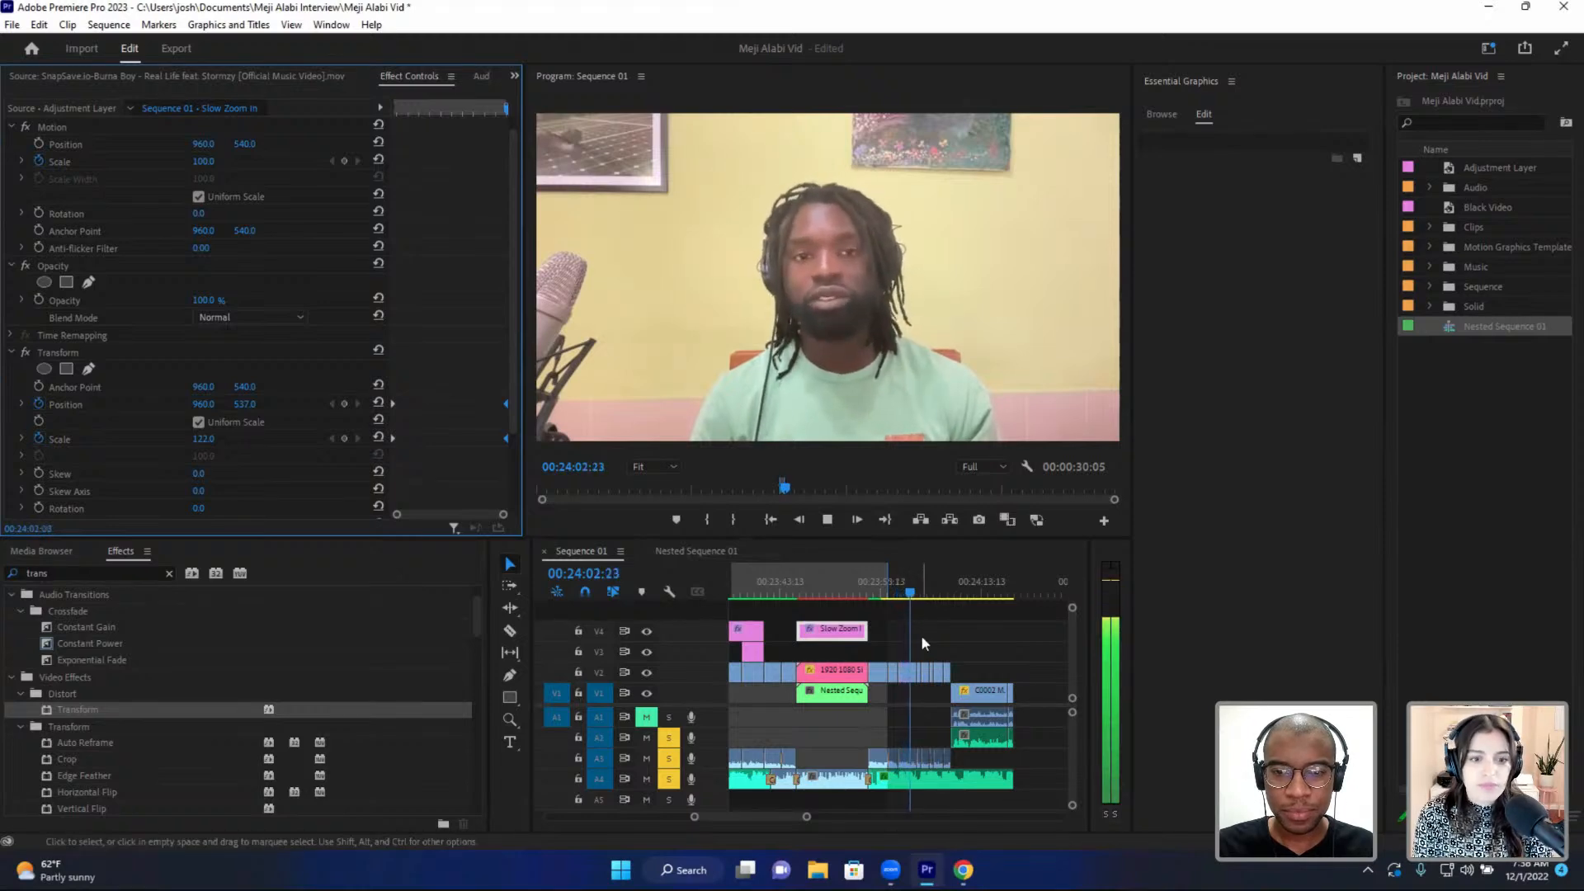
pyautogui.press('space')
# - Nest the interview clips following the framed clip as Nested Sequence 02 and move the nest down to track V1
pyautogui.moveTo(960, 647); pyautogui.dragTo(868, 678)
pyautogui.rightClick(881, 677)
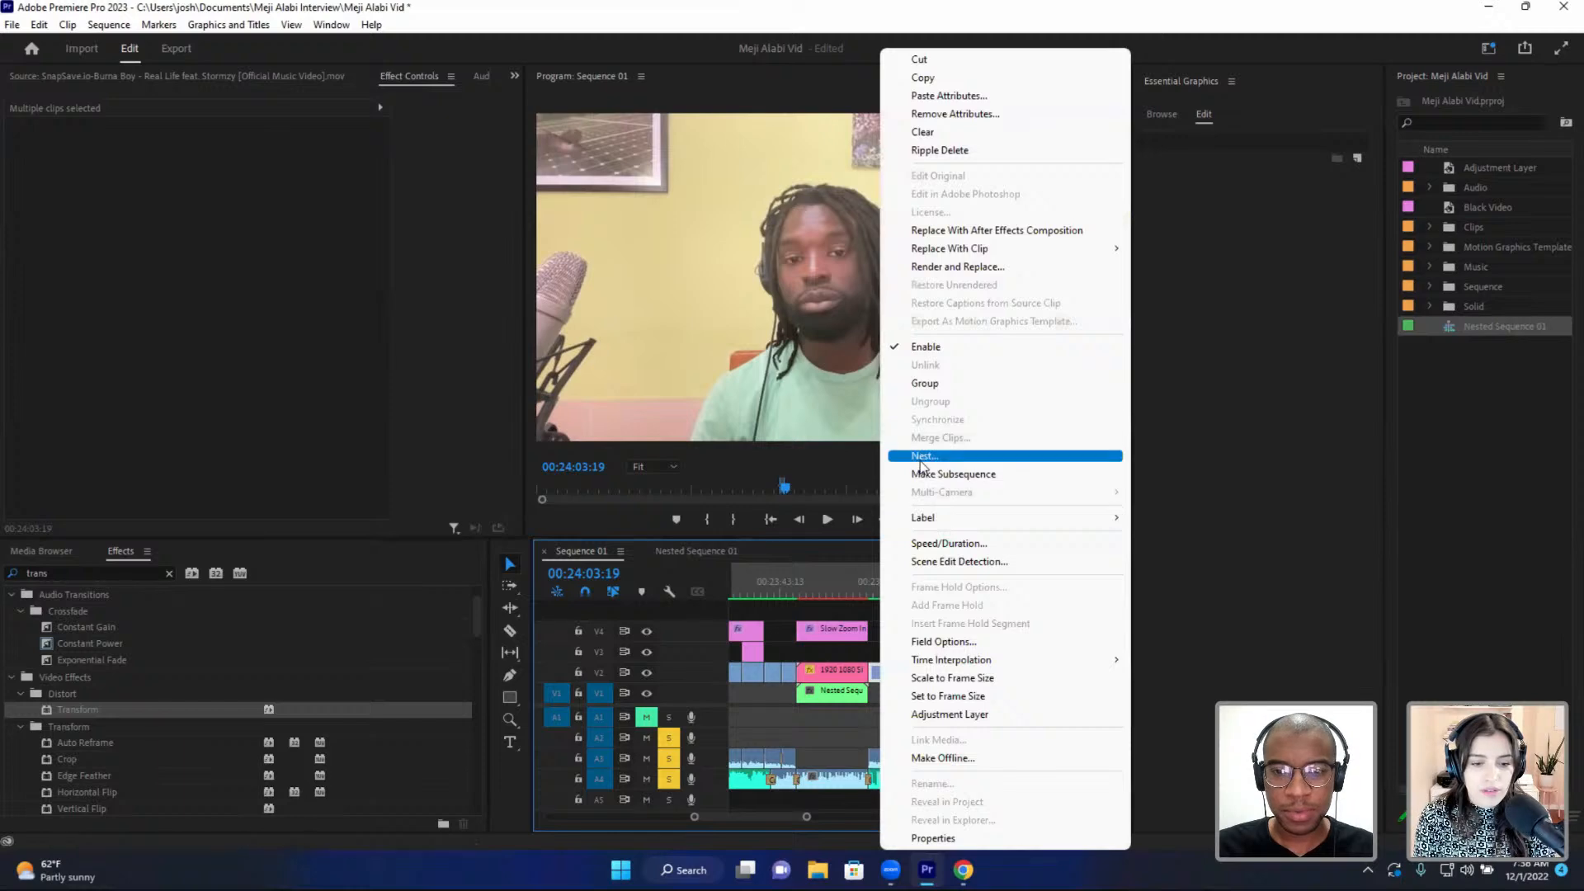
pyautogui.click(923, 455)
pyautogui.click(753, 448)
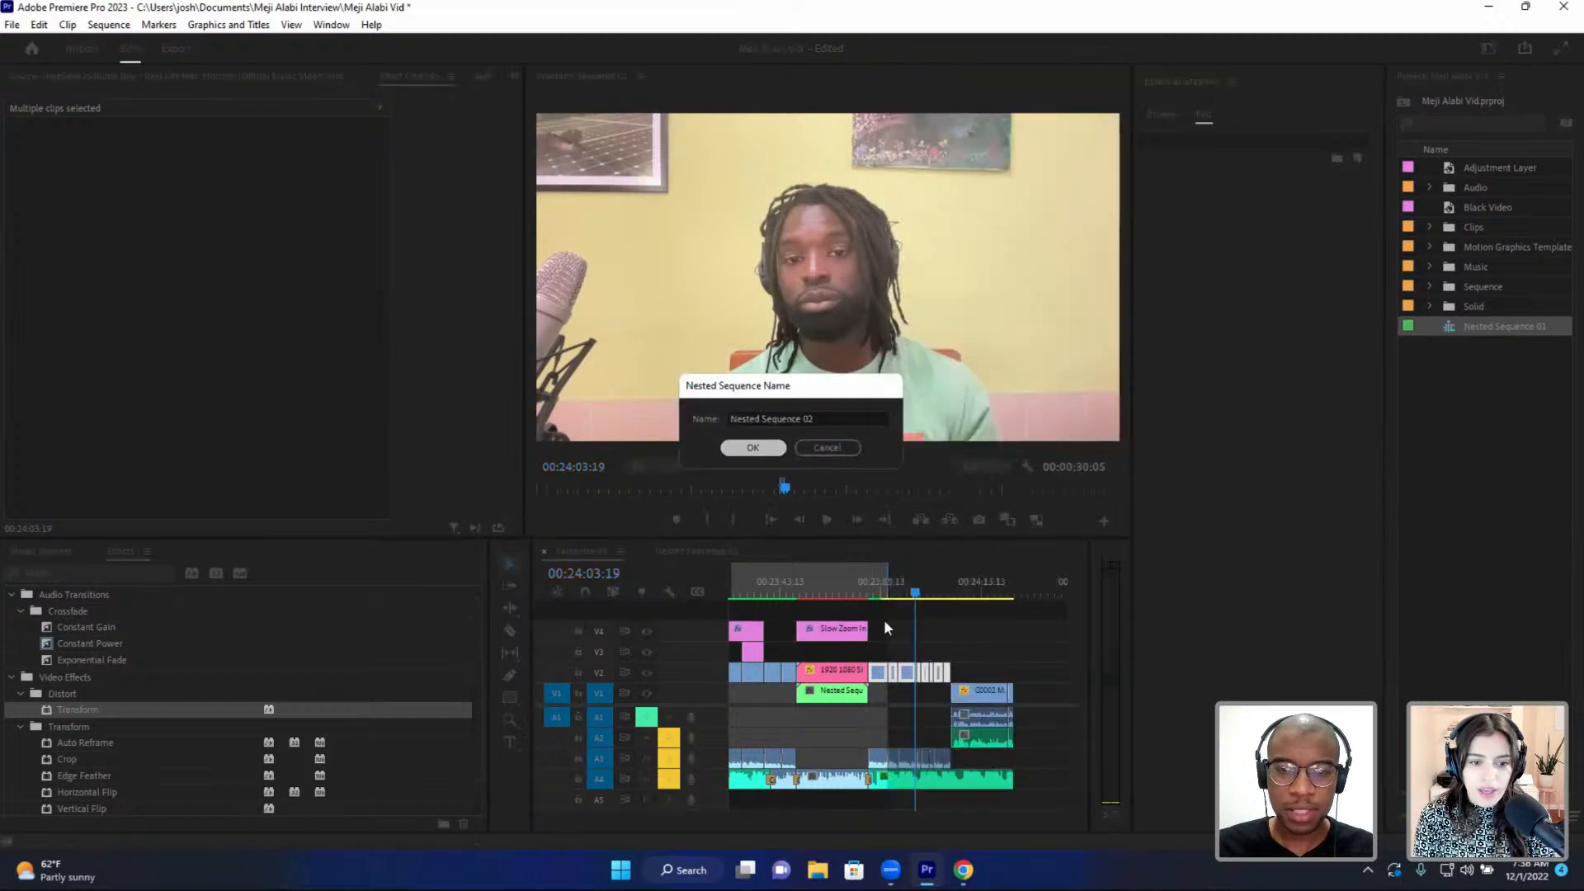
pyautogui.moveTo(905, 676); pyautogui.dragTo(908, 693)
pyautogui.press('=')
pyautogui.press('=')
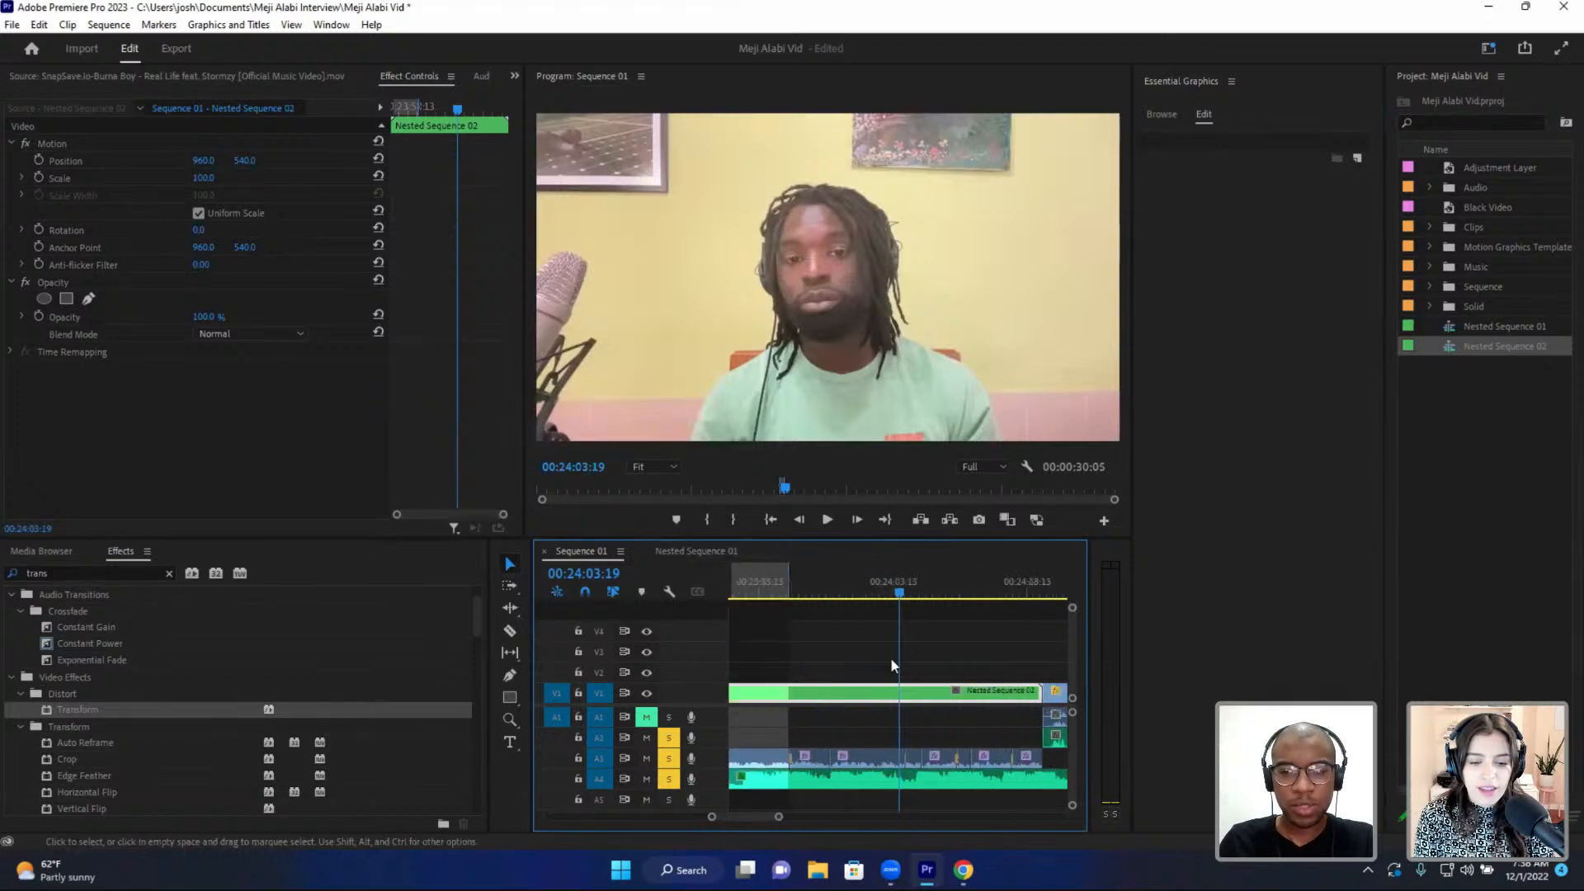
pyautogui.press('-')
pyautogui.press('-')
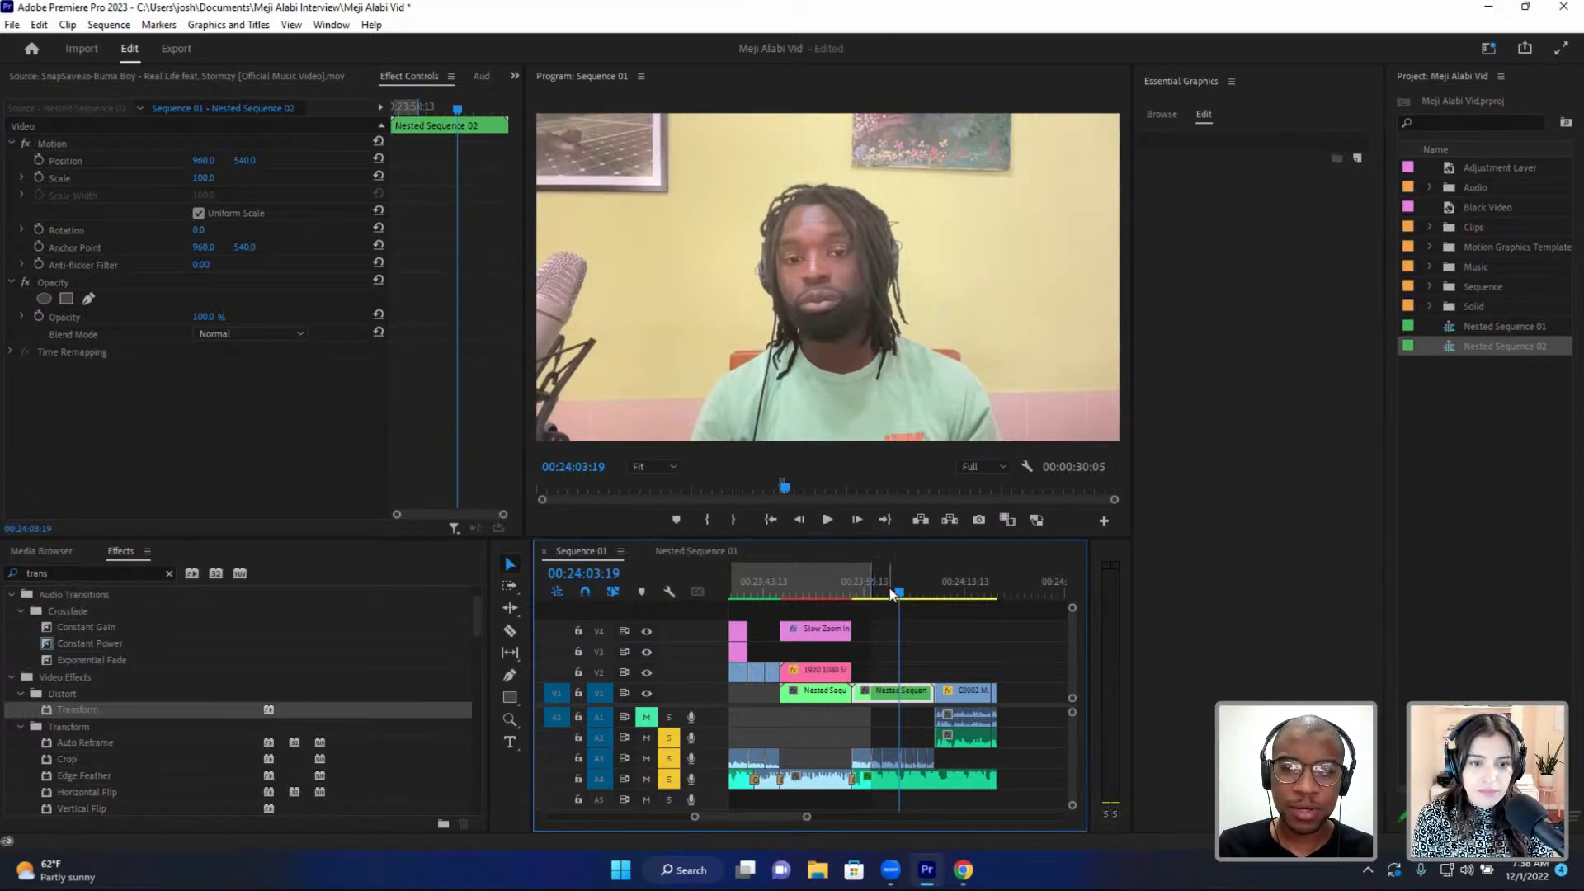
# - Play the nested interview section from 00:23:56:15 to 00:24:03:21
pyautogui.moveTo(890, 592); pyautogui.dragTo(882, 596)
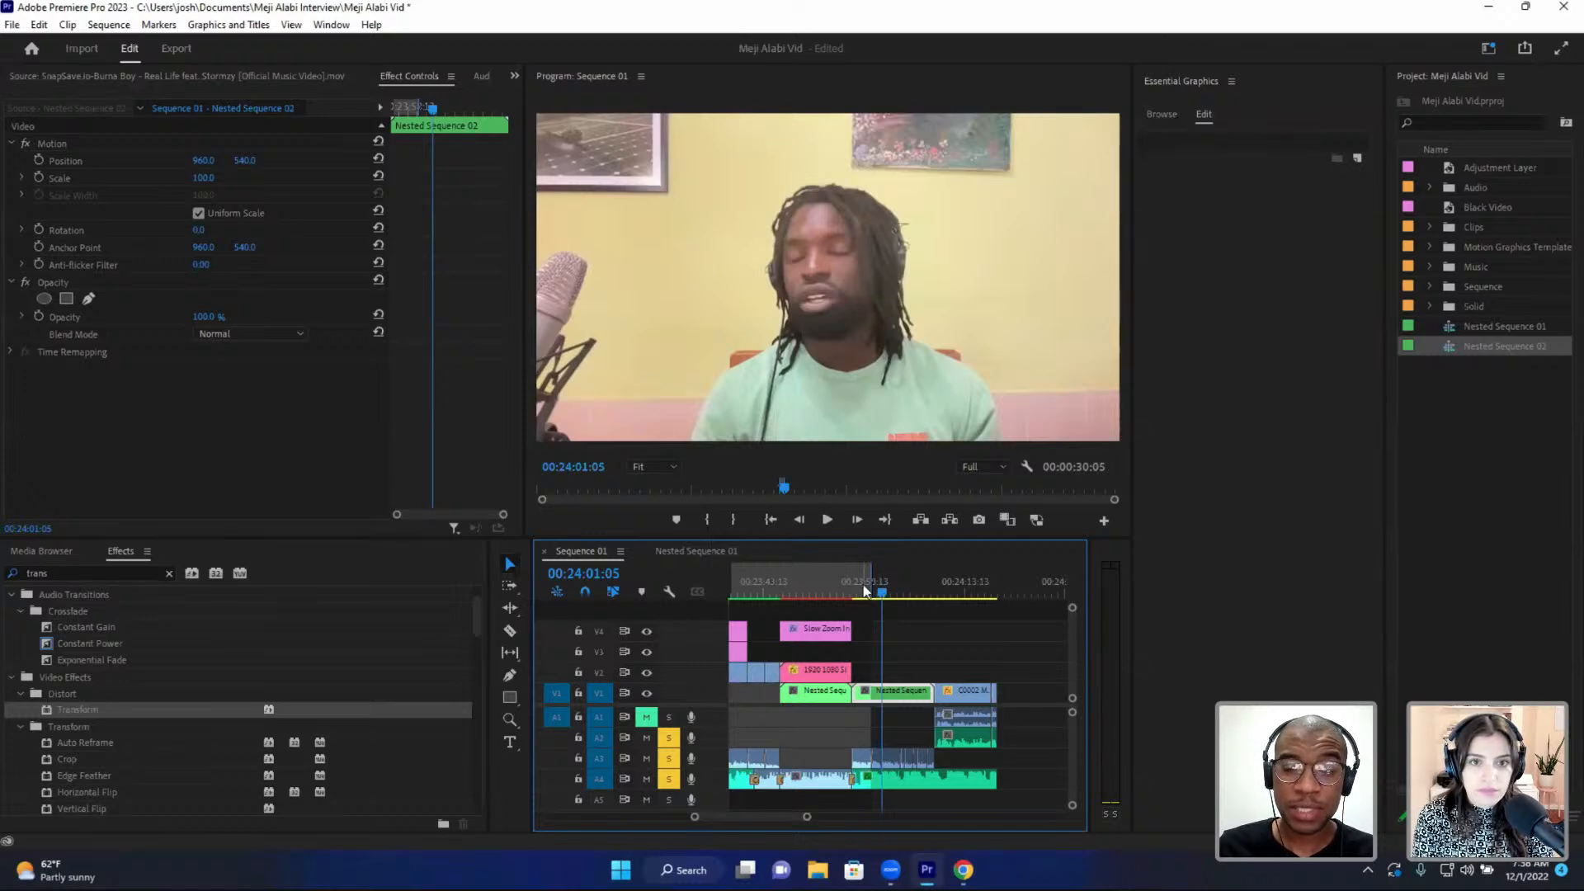
pyautogui.click(852, 590)
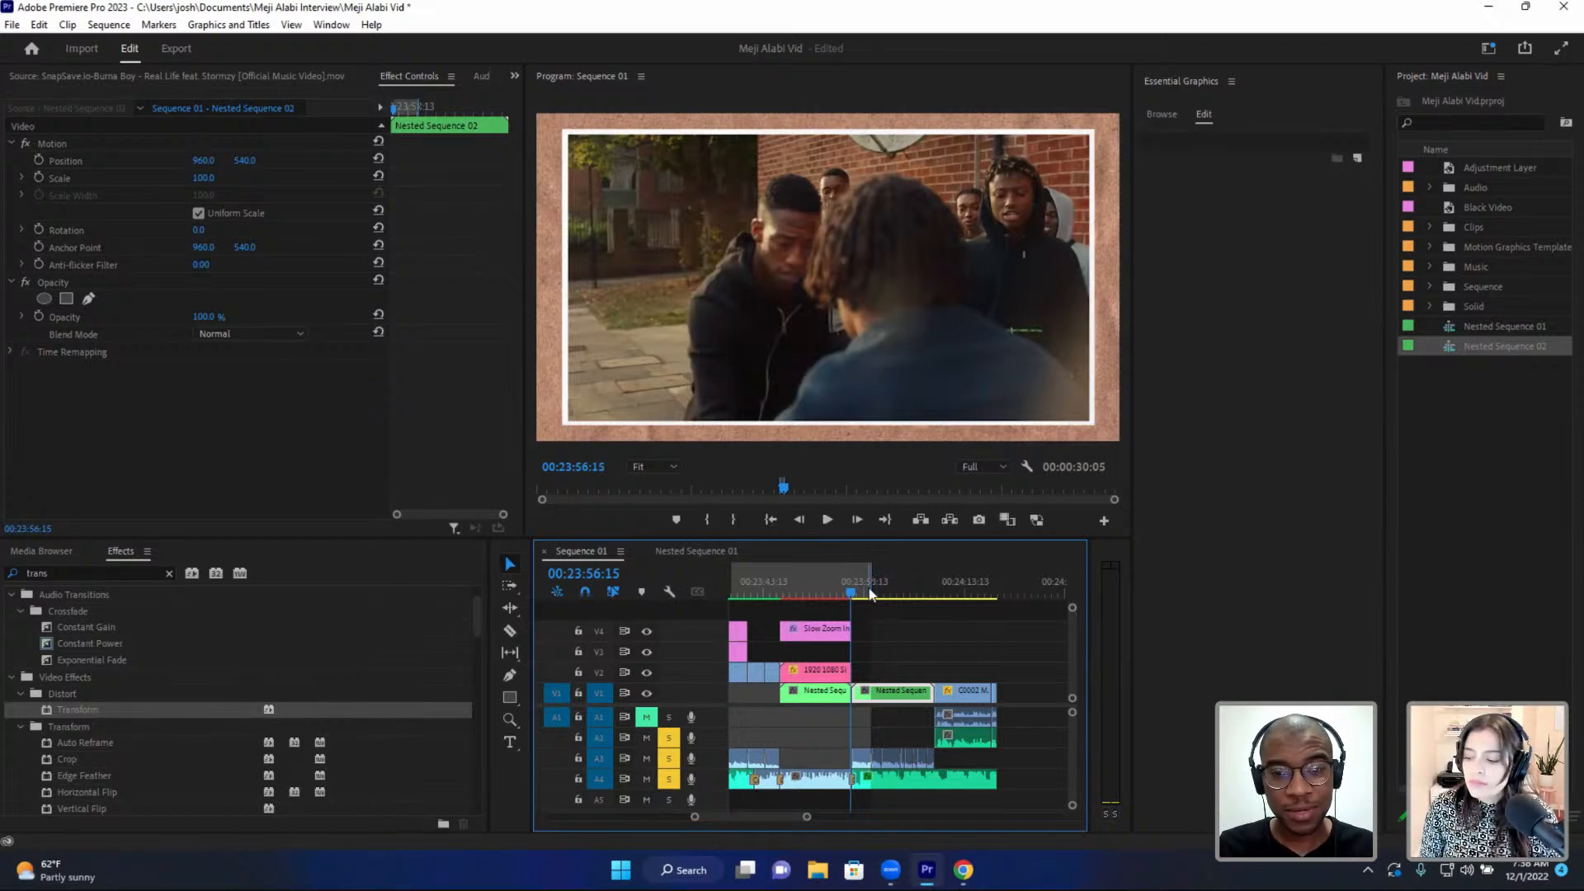
pyautogui.press('space')
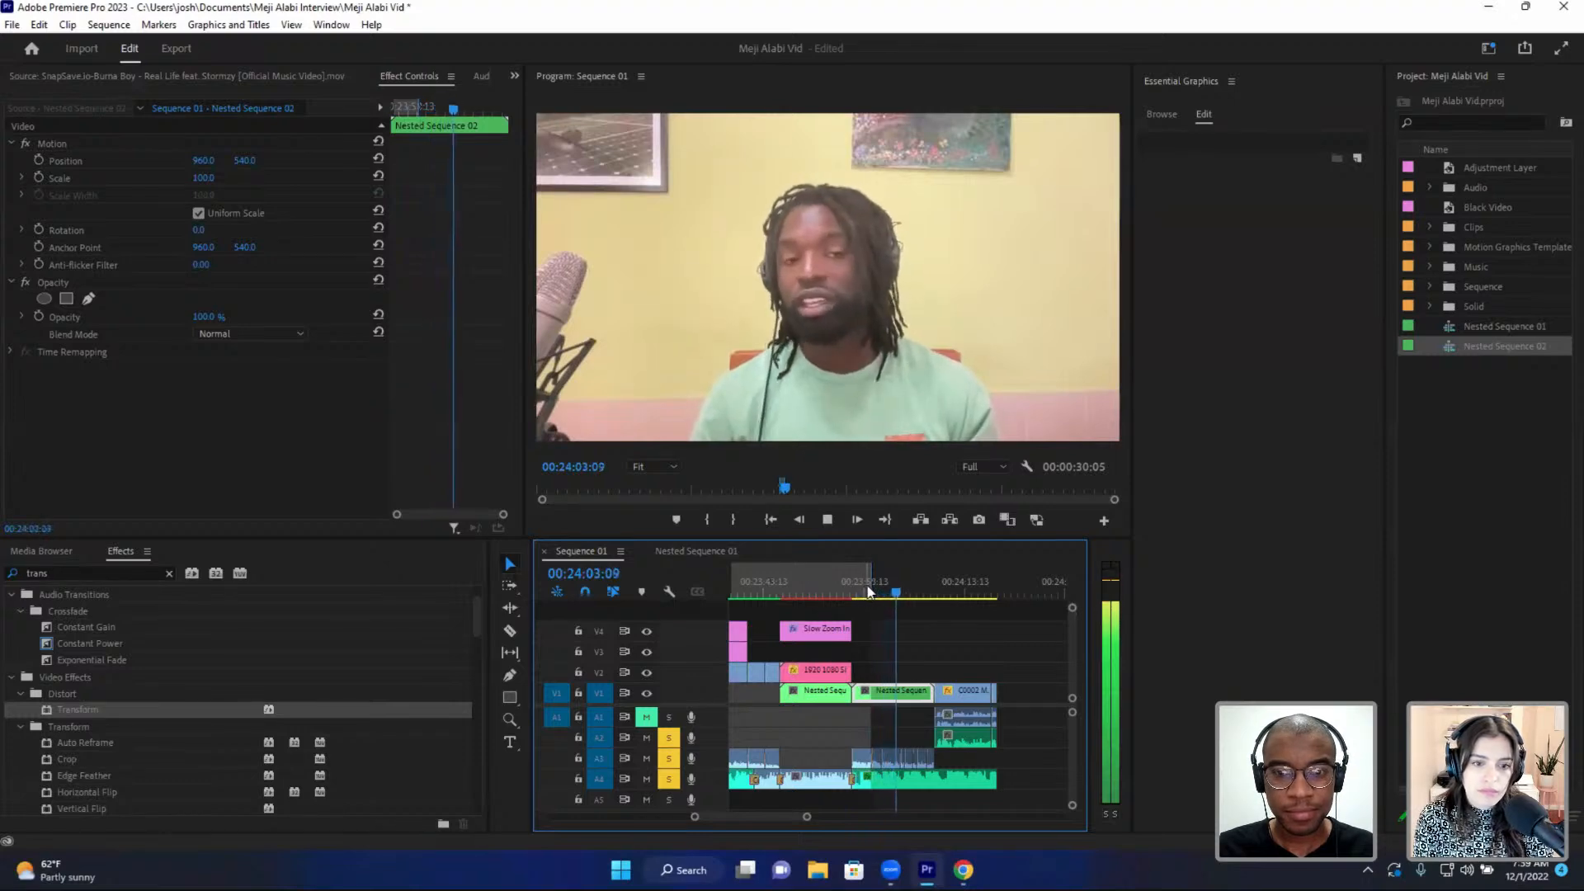
pyautogui.press('space')
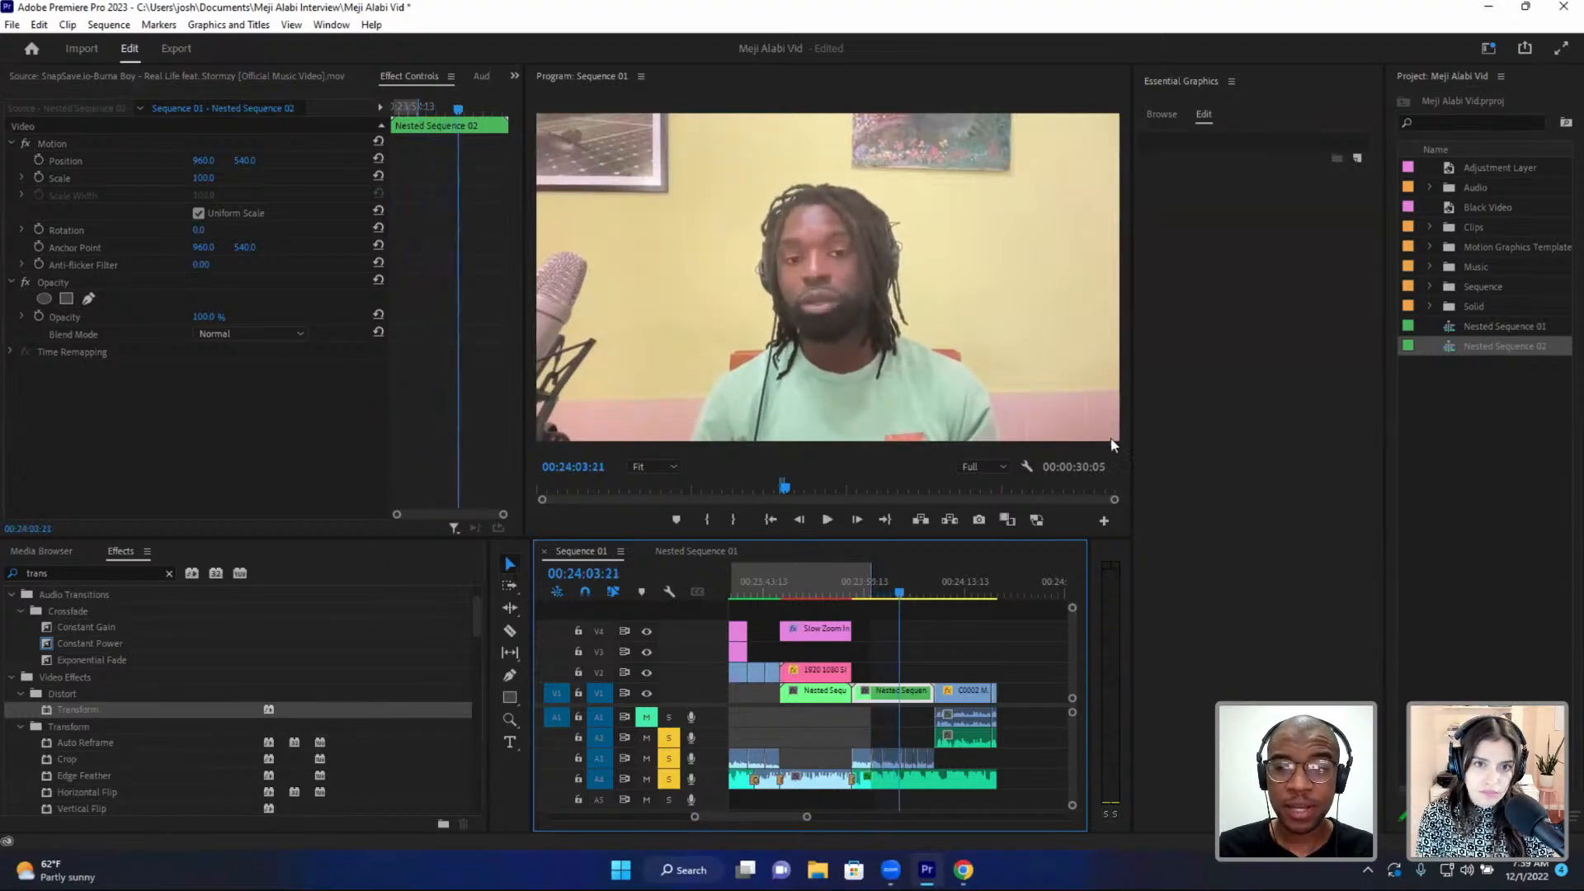
# - Open the Burna Boy Real Life music video from the Clips bin and scrub its source to 00:01:49:24
pyautogui.click(1429, 227)
pyautogui.doubleClick(1463, 350)
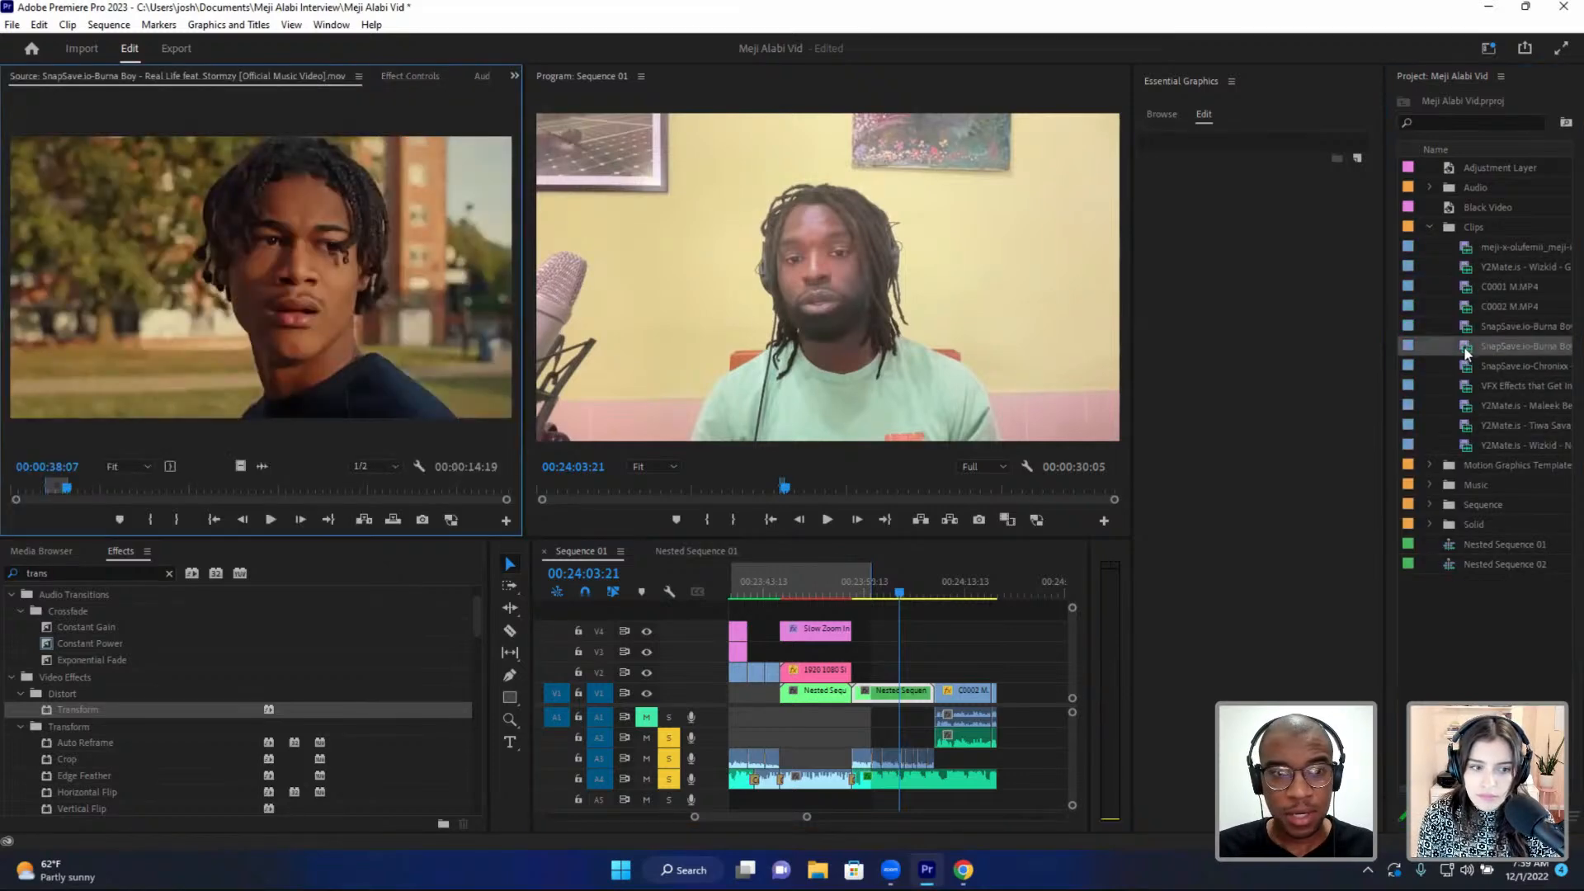
pyautogui.moveTo(90, 494); pyautogui.dragTo(123, 495)
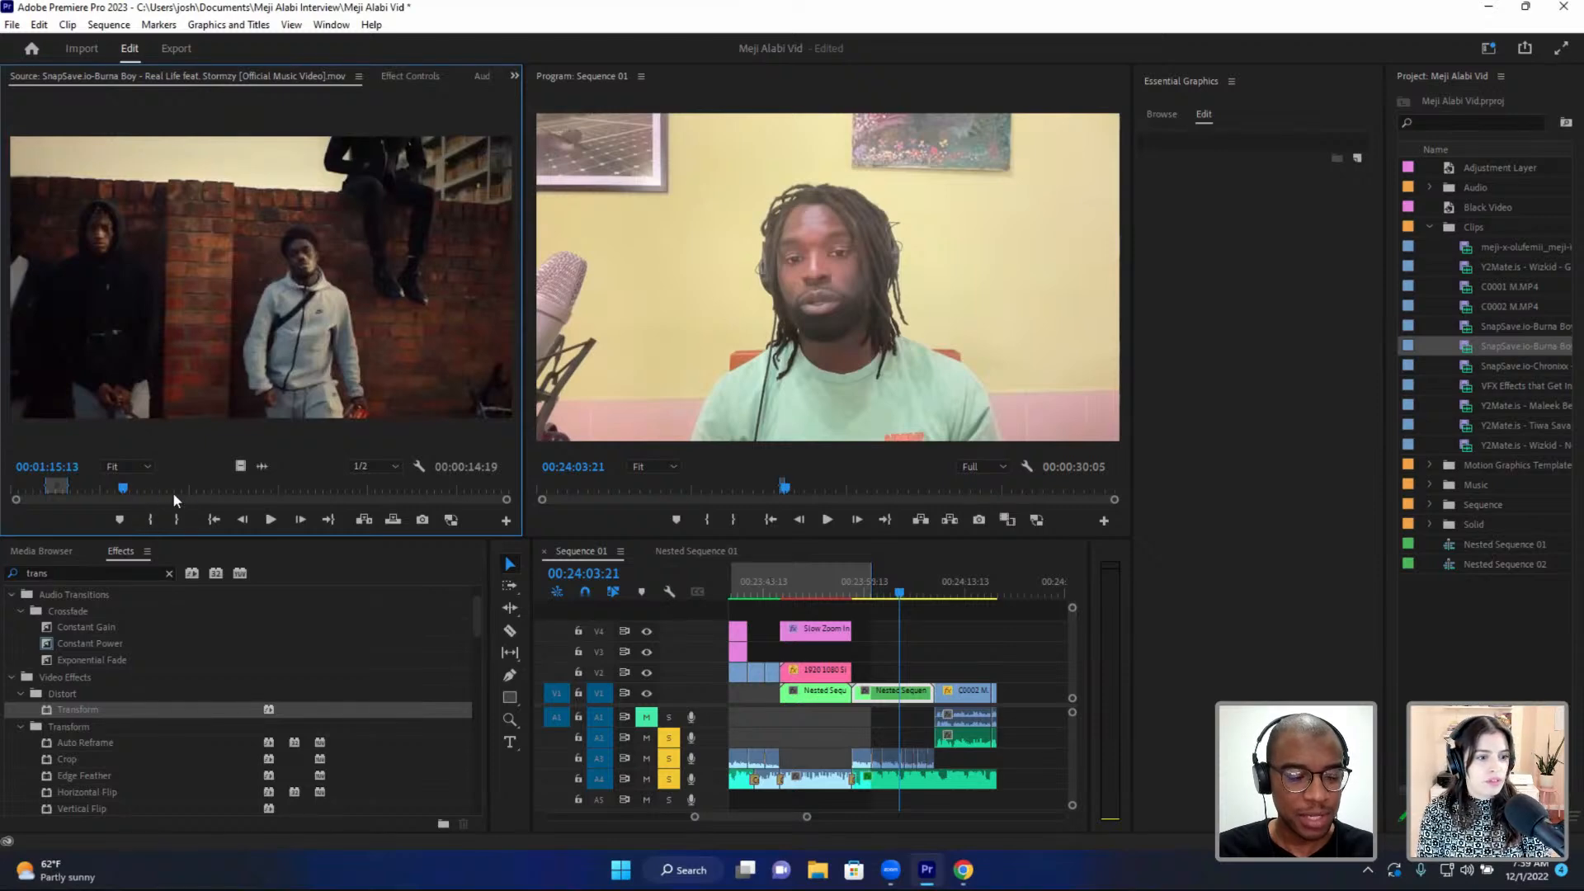
pyautogui.moveTo(130, 489); pyautogui.dragTo(172, 488)
pyautogui.press('XF86AudioMute')
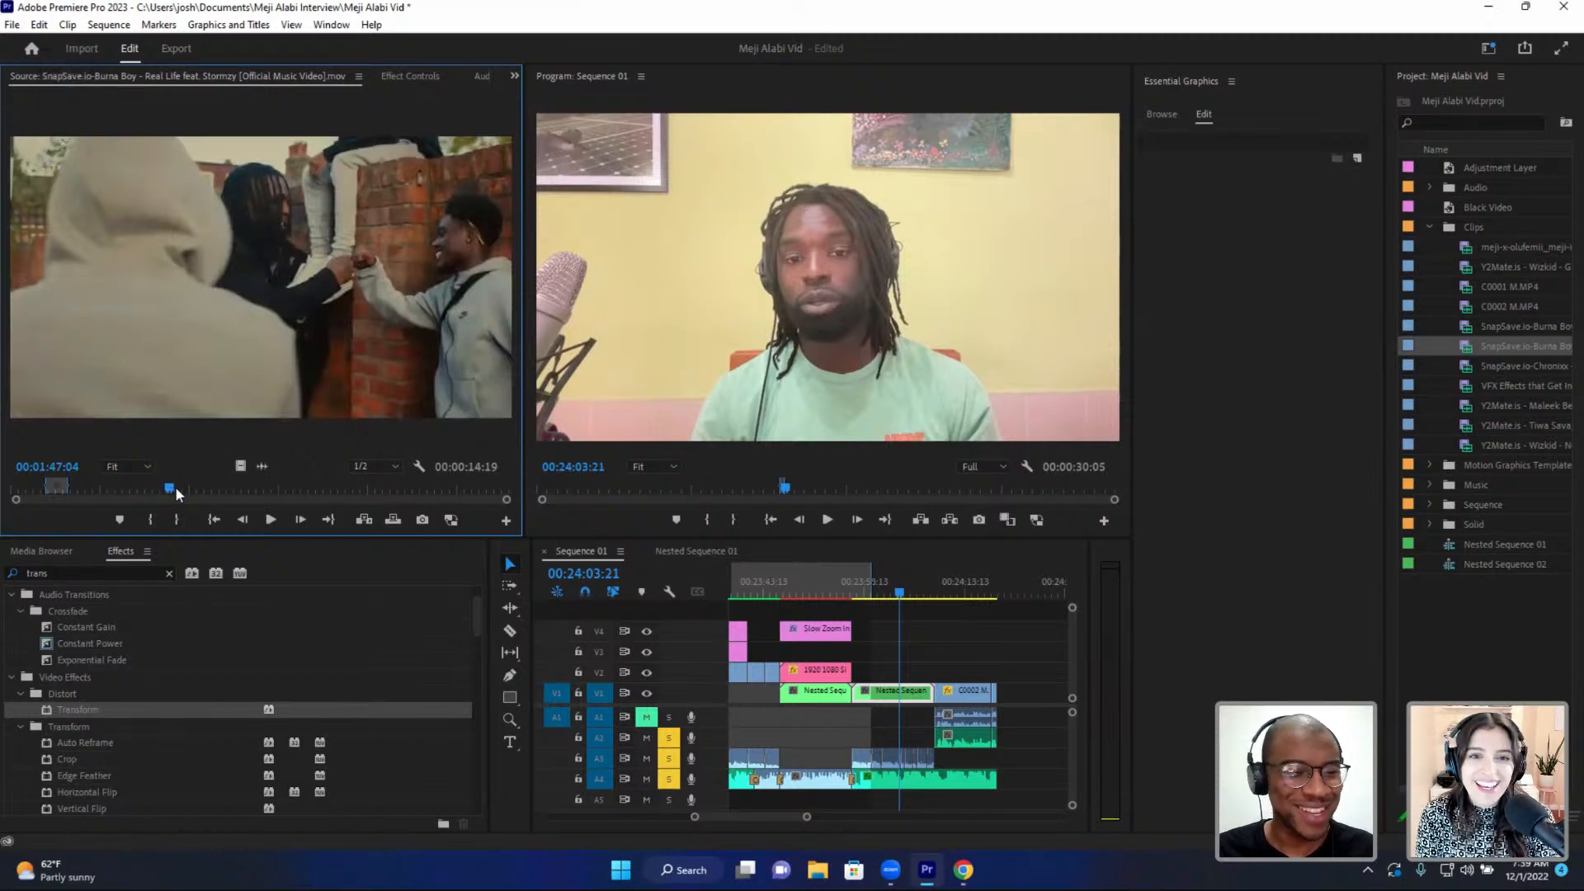
pyautogui.click(175, 486)
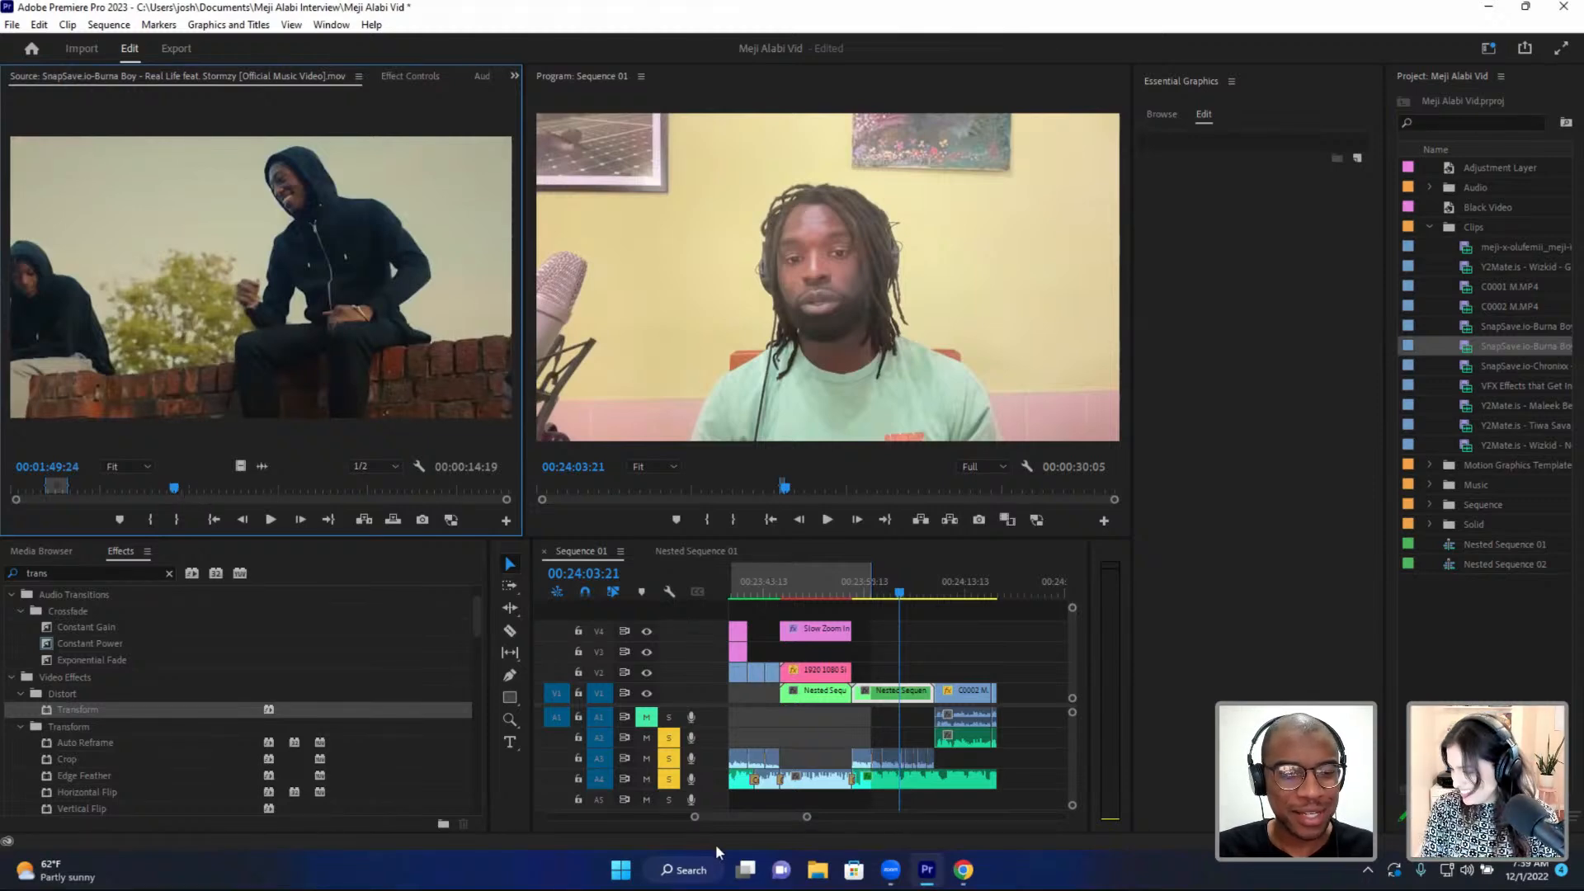
# - Mark the music video's Out point at 00:02:10:12 and place only its video on V2 in the empty stretch before the other clips
pyautogui.moveTo(806, 817); pyautogui.dragTo(873, 817)
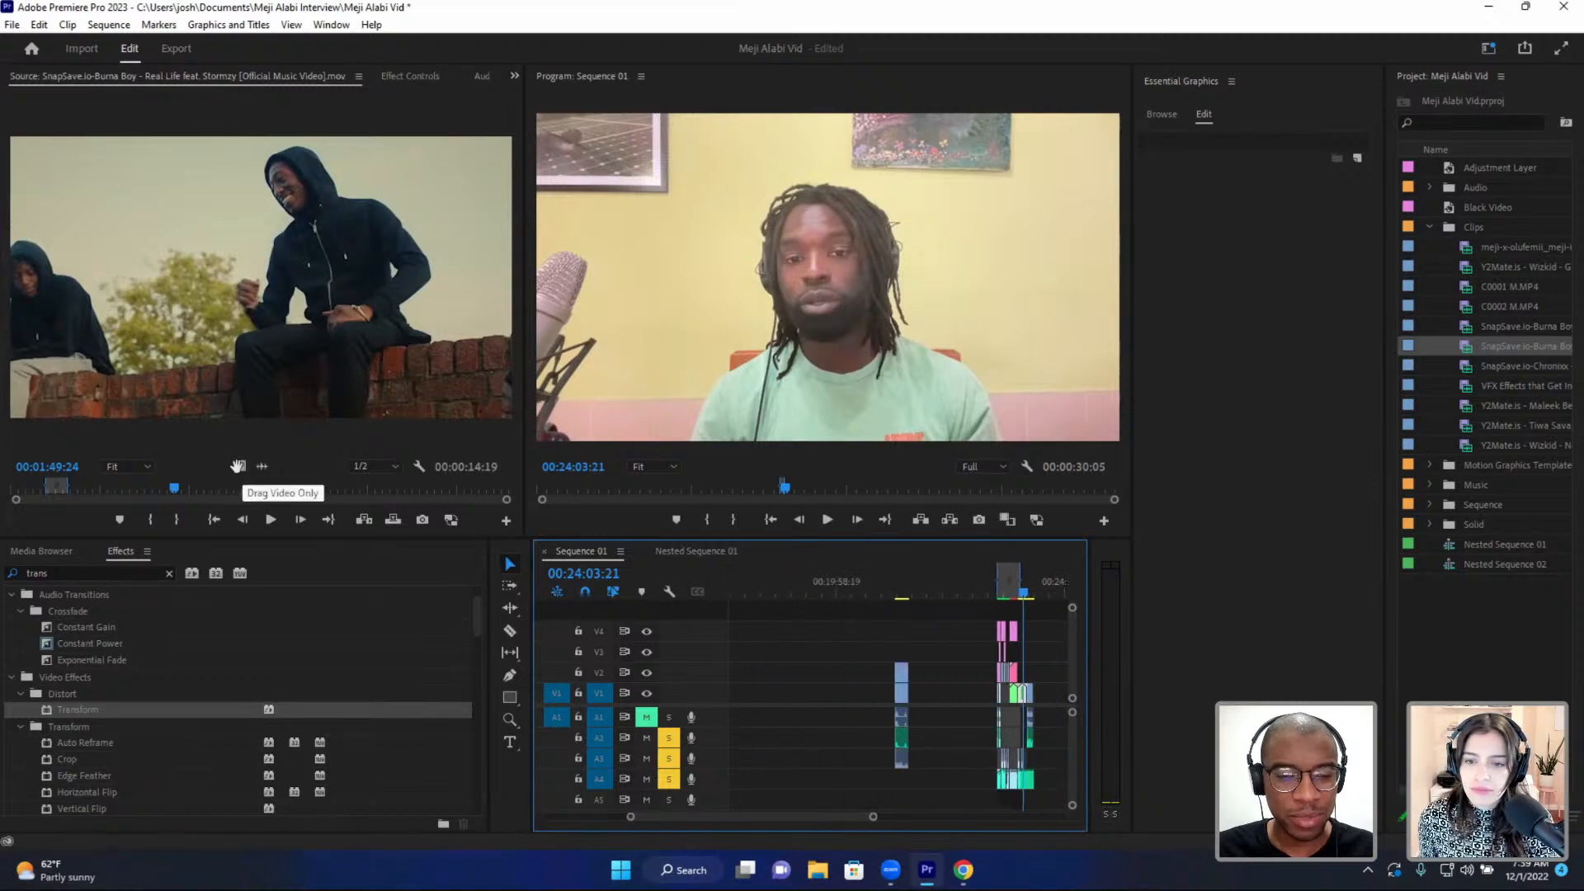
pyautogui.press('i')
pyautogui.click(205, 490)
pyautogui.press('o')
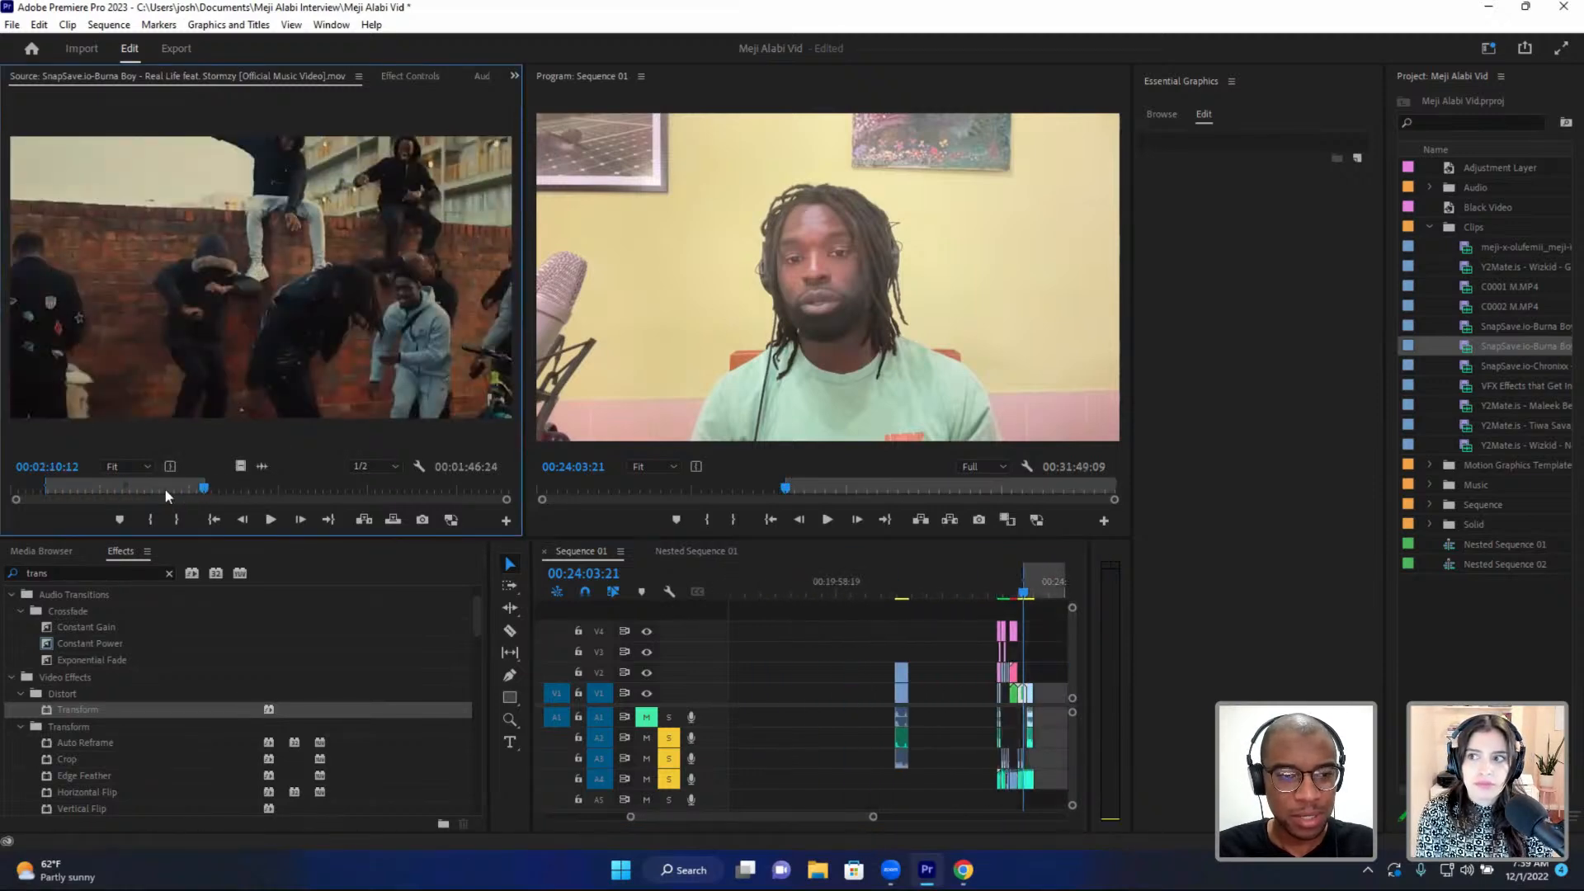
pyautogui.moveTo(379, 570); pyautogui.dragTo(769, 670)
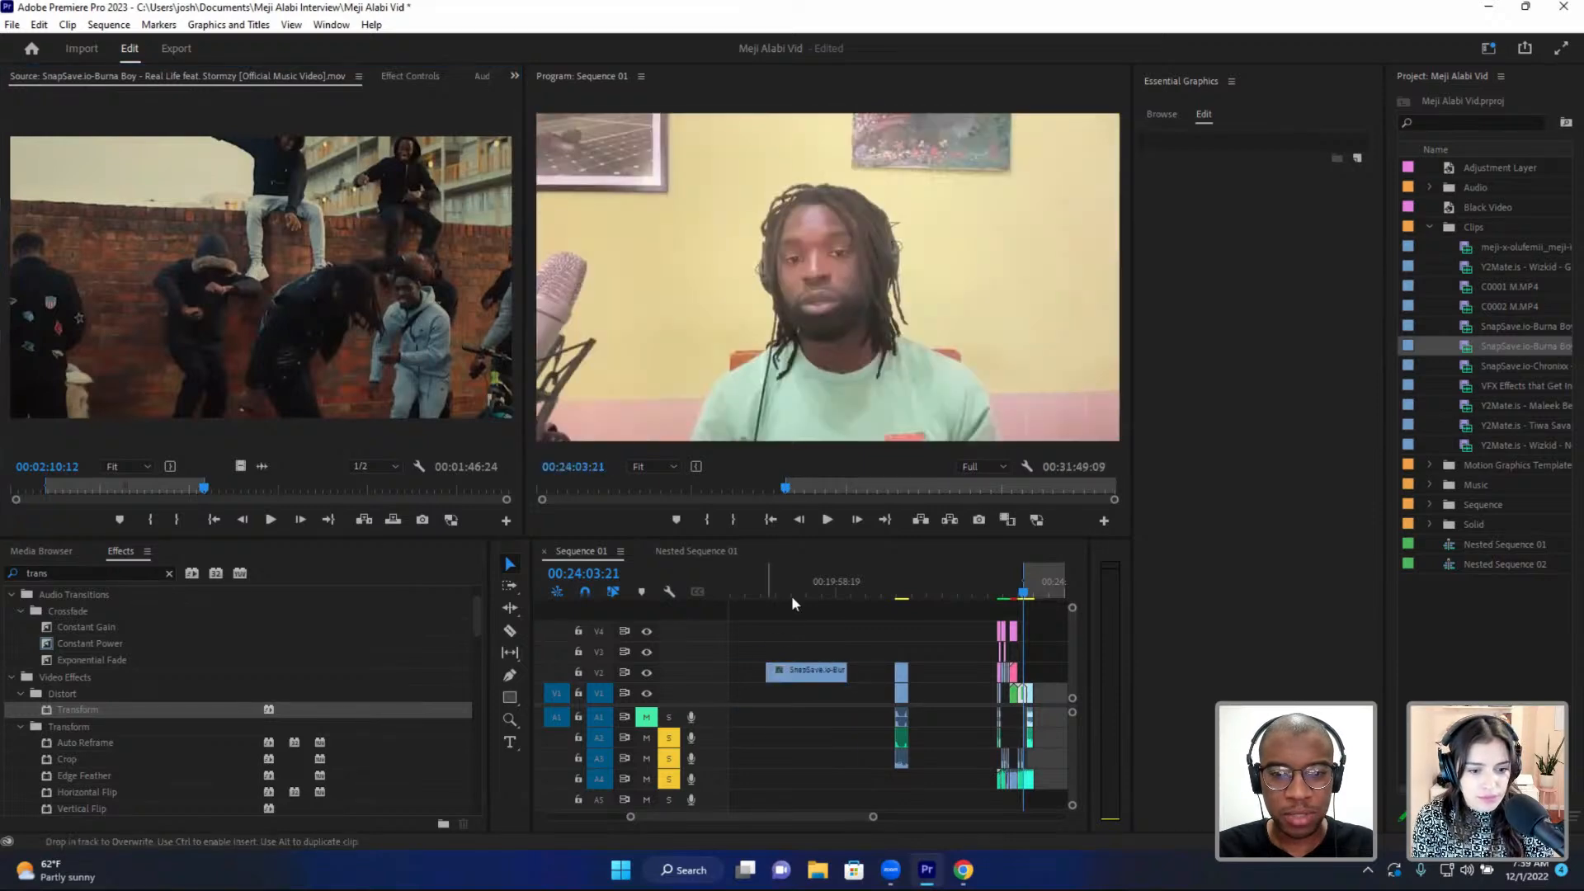
# - Set the music video clip on V2 to frame size and preview it from about 00:19:31:19
pyautogui.click(774, 592)
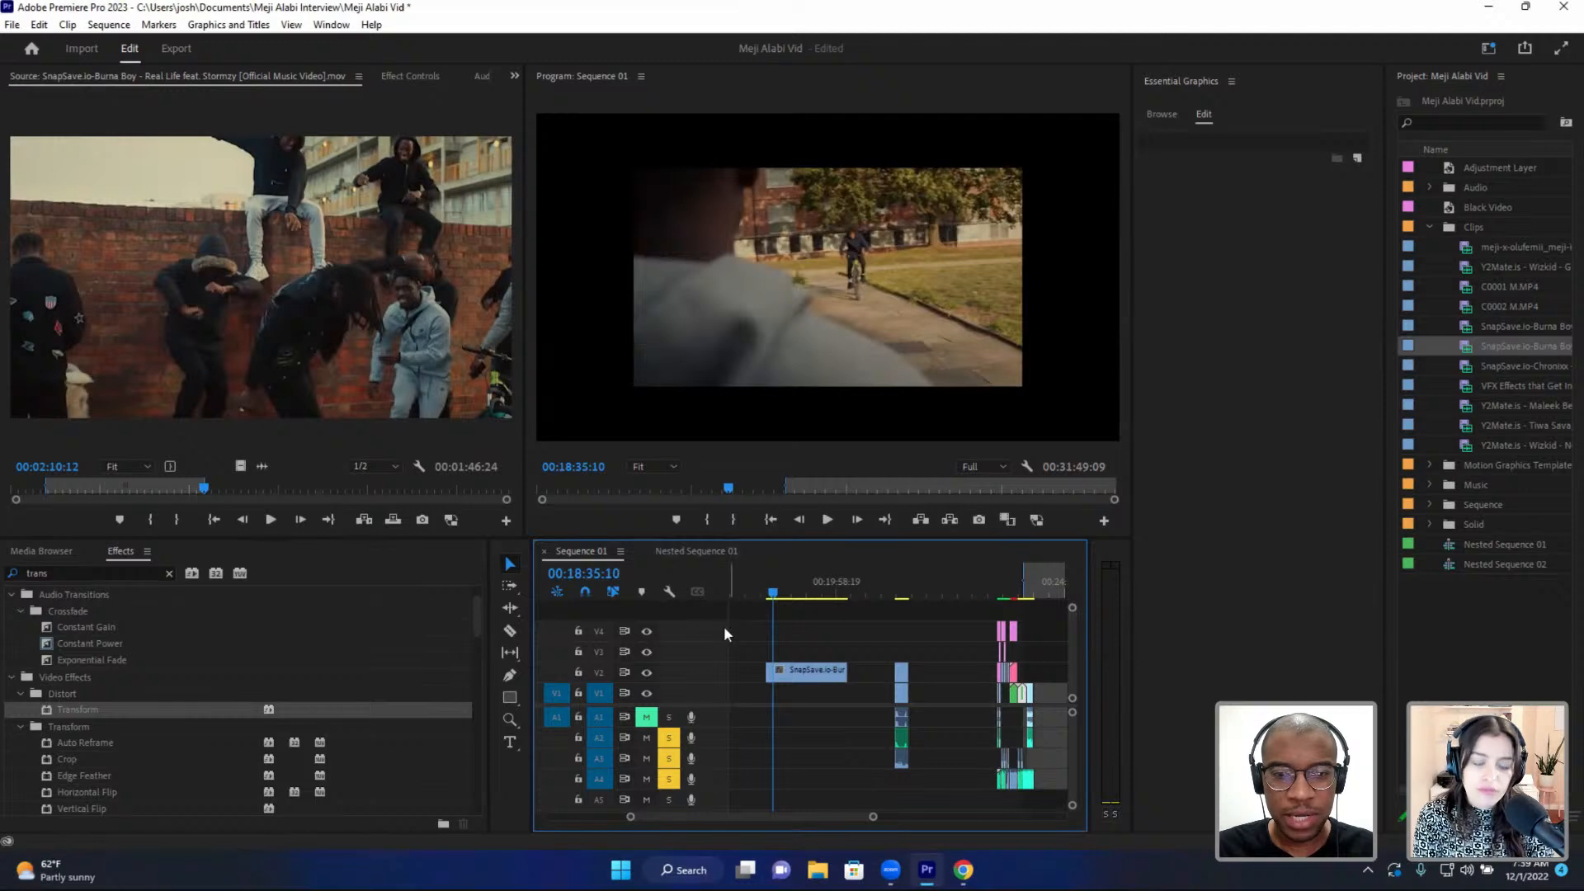
pyautogui.click(792, 594)
pyautogui.click(815, 594)
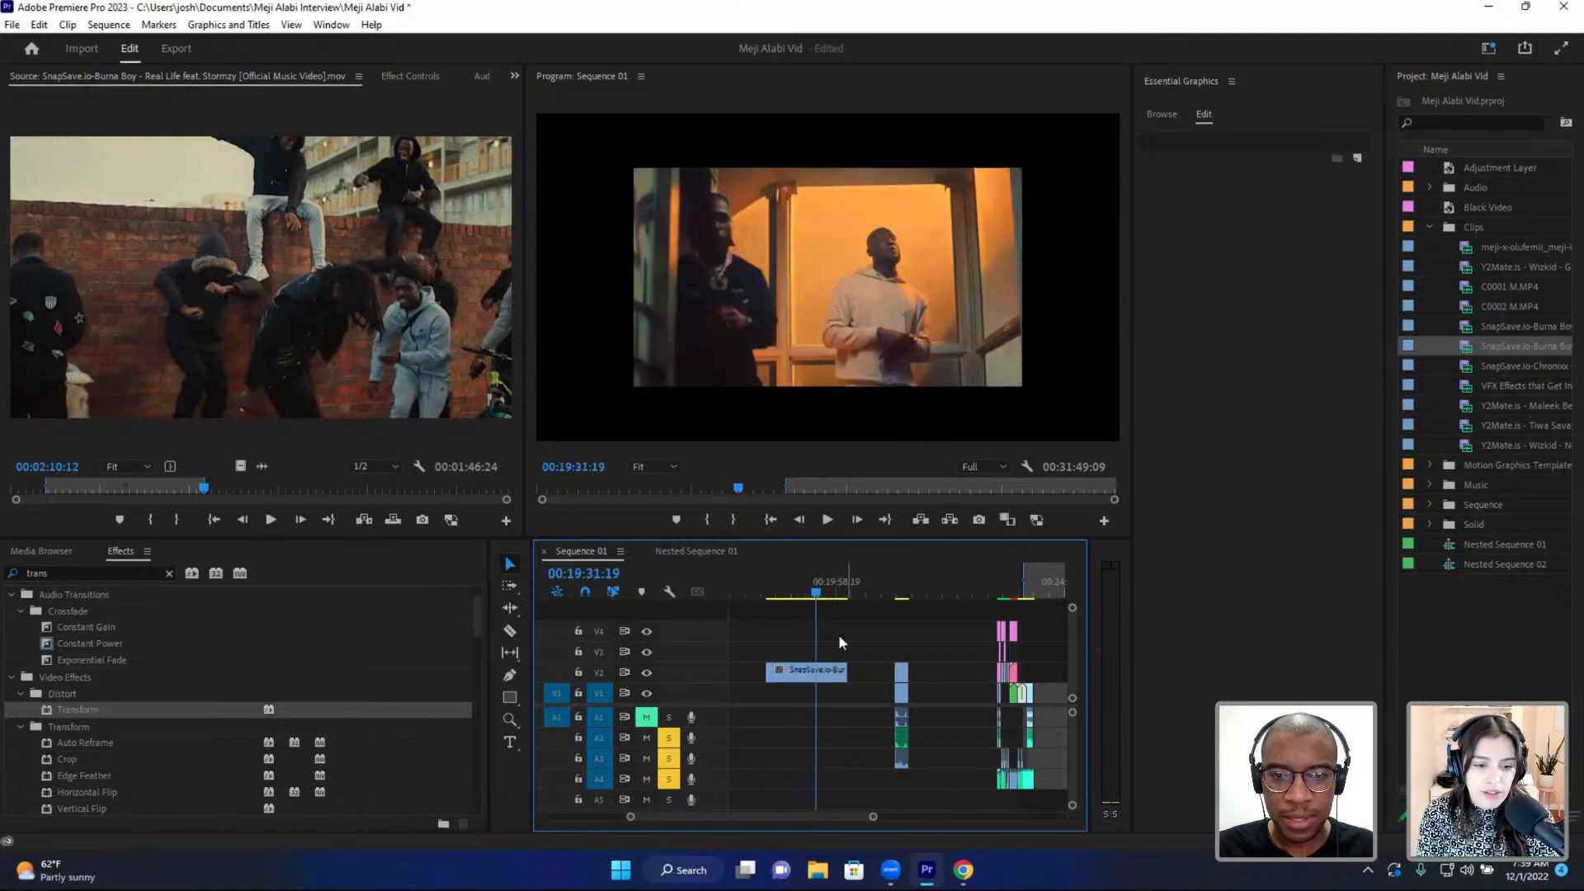
pyautogui.rightClick(822, 670)
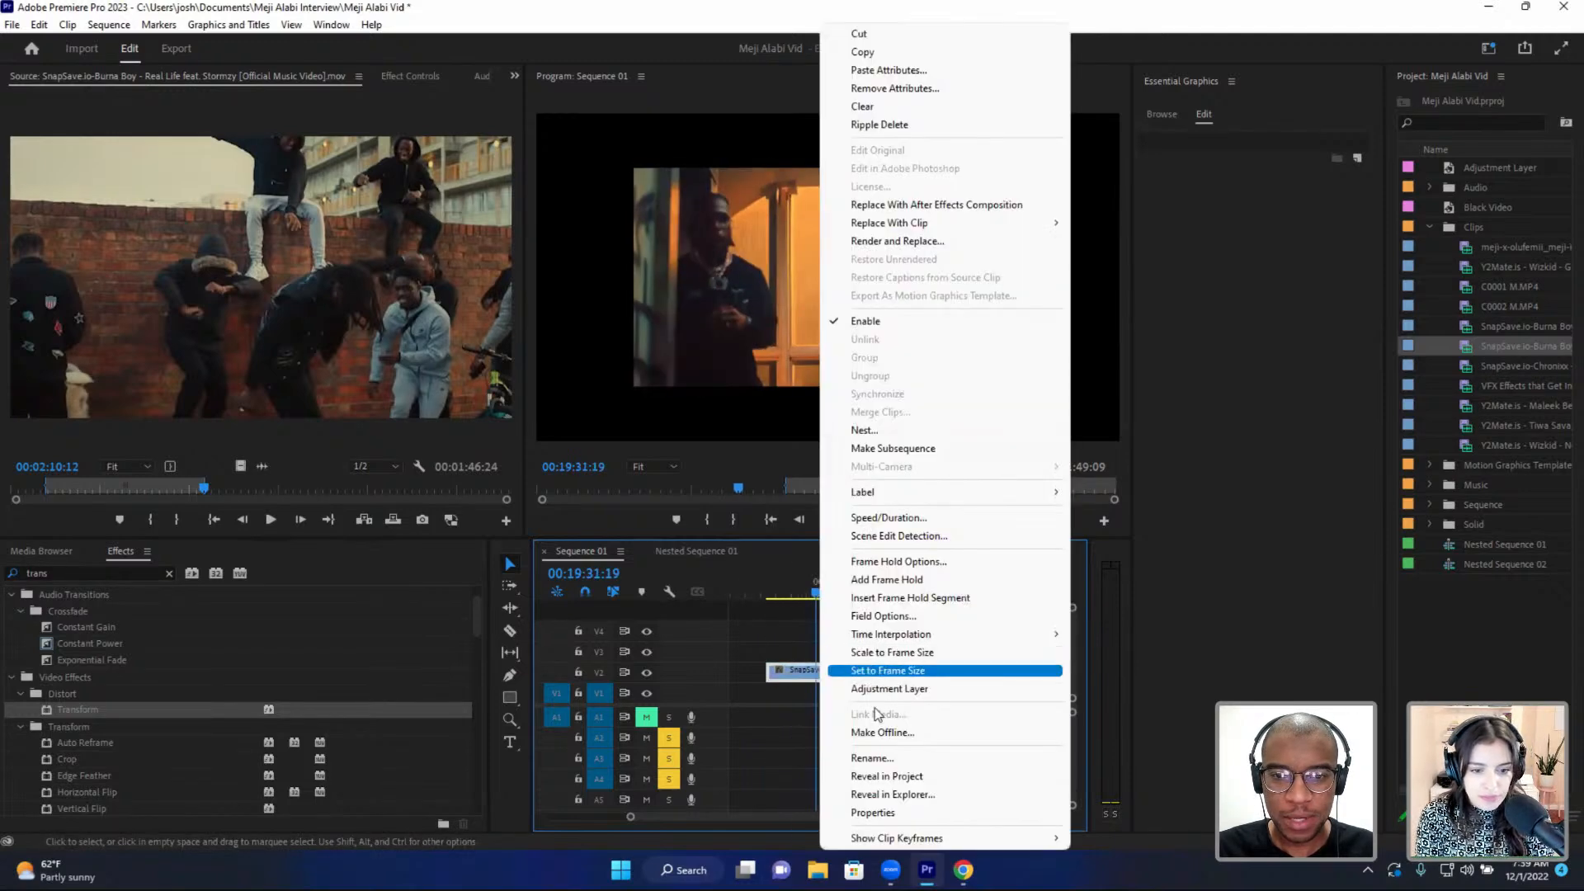
pyautogui.click(874, 671)
pyautogui.moveTo(807, 594); pyautogui.dragTo(823, 595)
pyautogui.press('space')
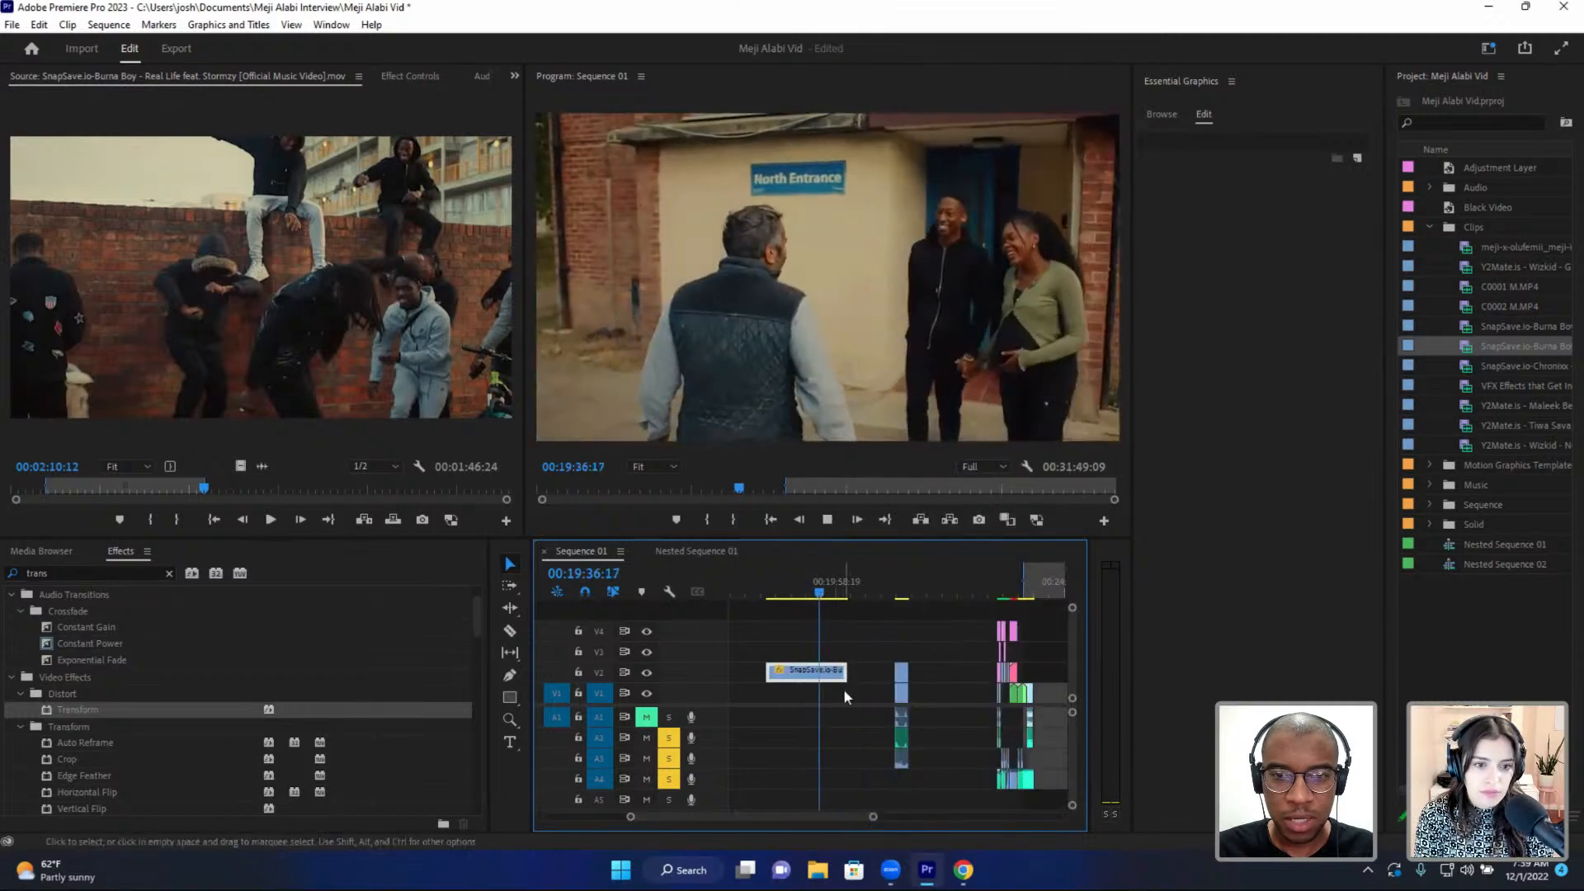
pyautogui.press('space')
# - Extend both ends of the music video clip on V2 to bring in more of its footage, previewing around 00:18:48:10
pyautogui.moveTo(844, 674)
pyautogui.mouseDown()
pyautogui.moveTo(876, 675)
pyautogui.moveTo(809, 674)
pyautogui.moveTo(867, 676)
pyautogui.mouseUp()
pyautogui.moveTo(786, 589); pyautogui.dragTo(782, 590)
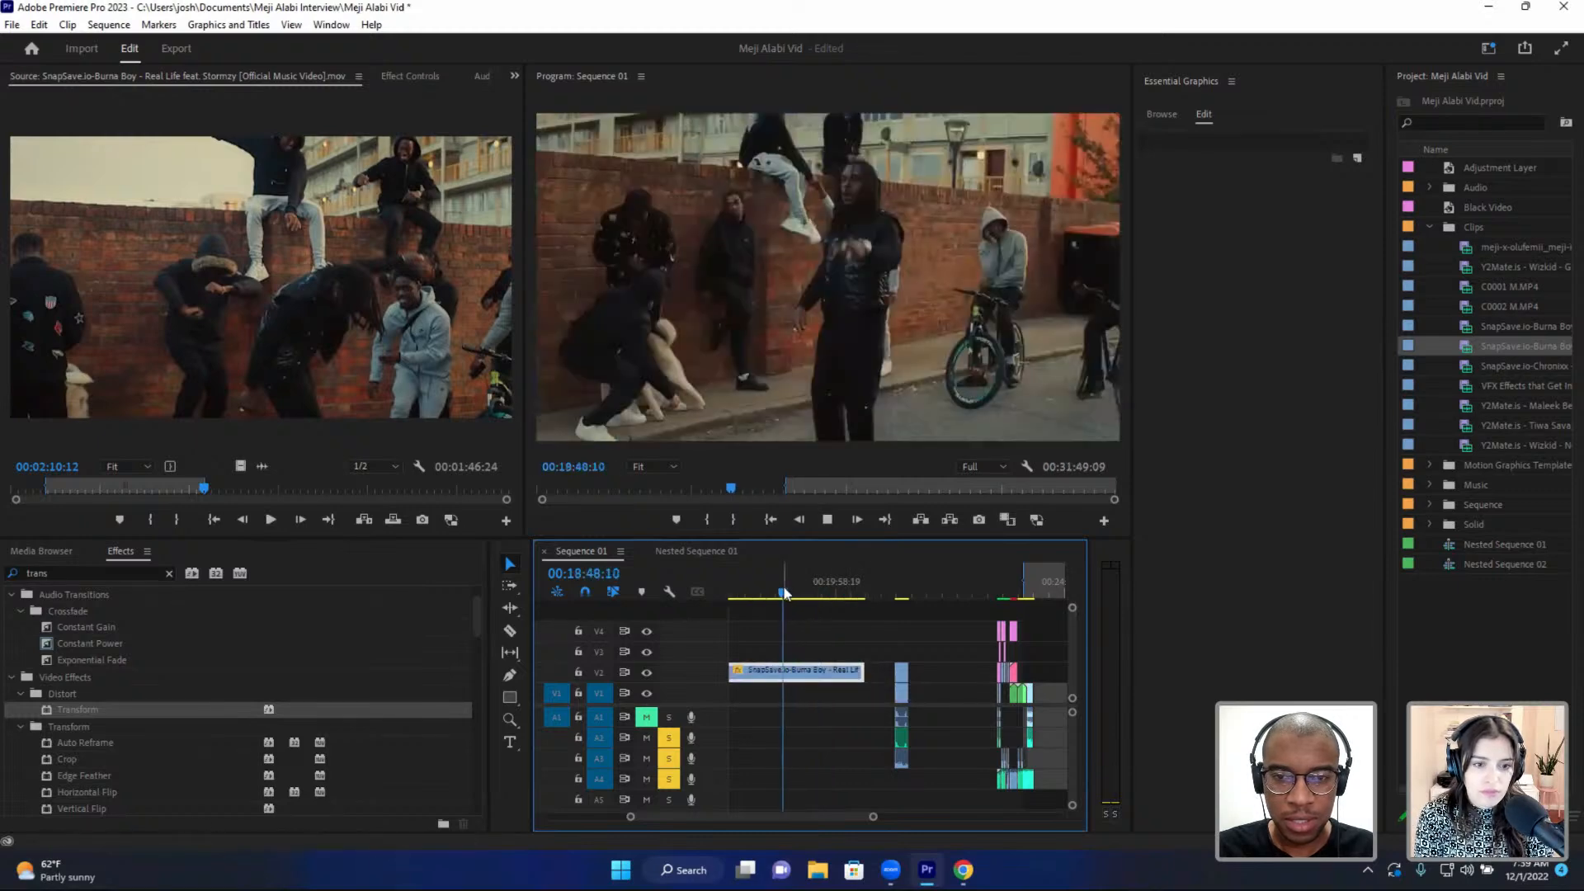
pyautogui.press('space')
pyautogui.press('space')
pyautogui.press('-')
pyautogui.press('-')
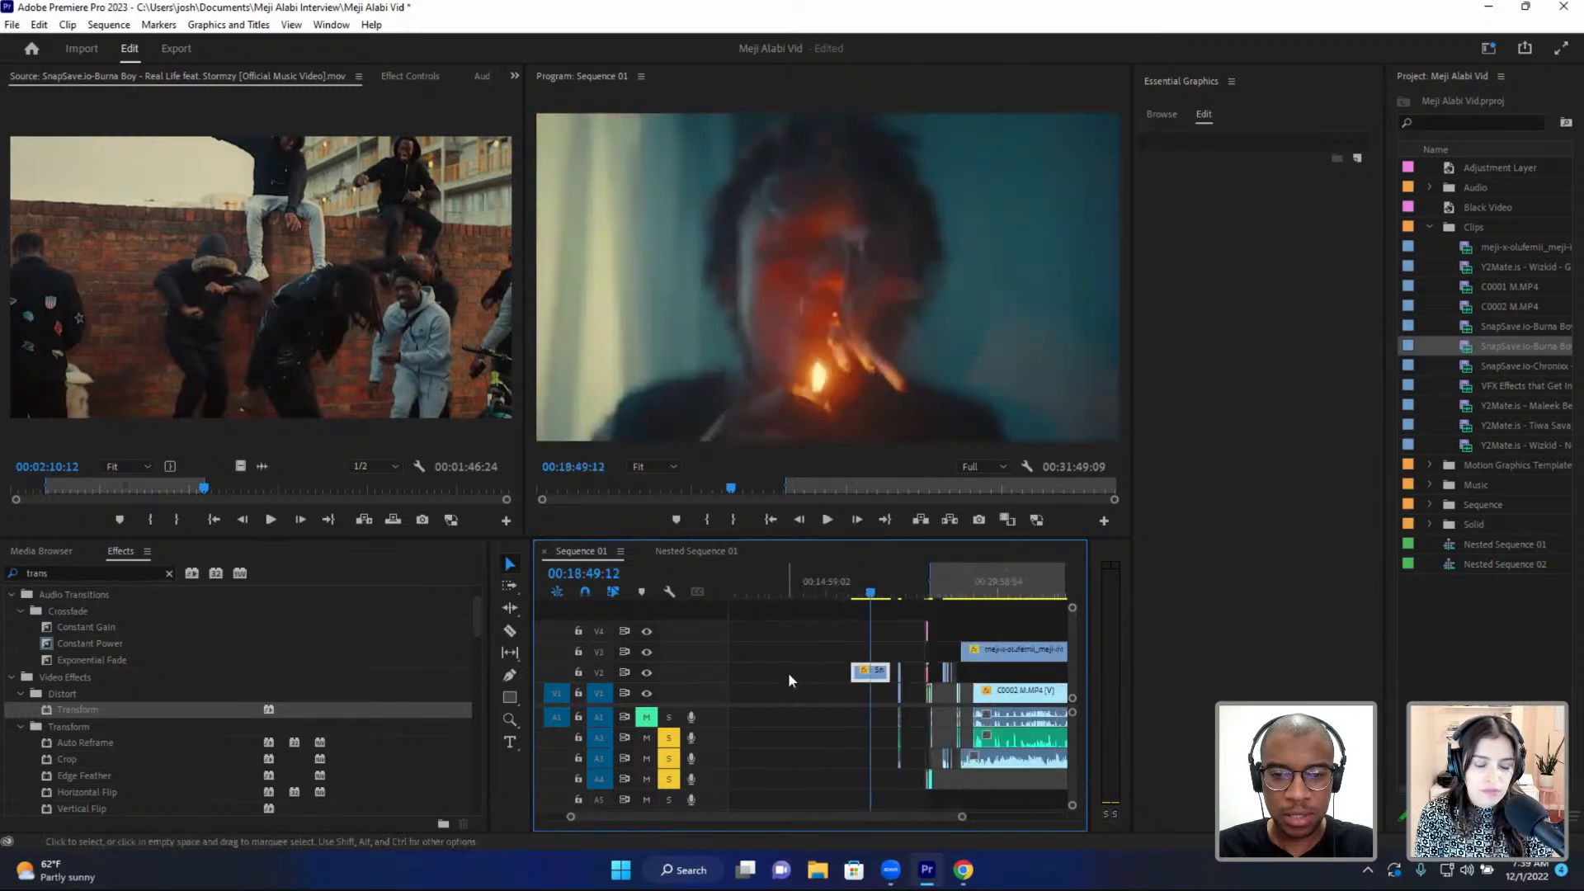
pyautogui.moveTo(863, 676)
pyautogui.mouseDown()
pyautogui.moveTo(802, 677)
pyautogui.moveTo(881, 680)
pyautogui.mouseUp()
pyautogui.moveTo(770, 673); pyautogui.dragTo(822, 670)
pyautogui.scroll(1, 804, 652)
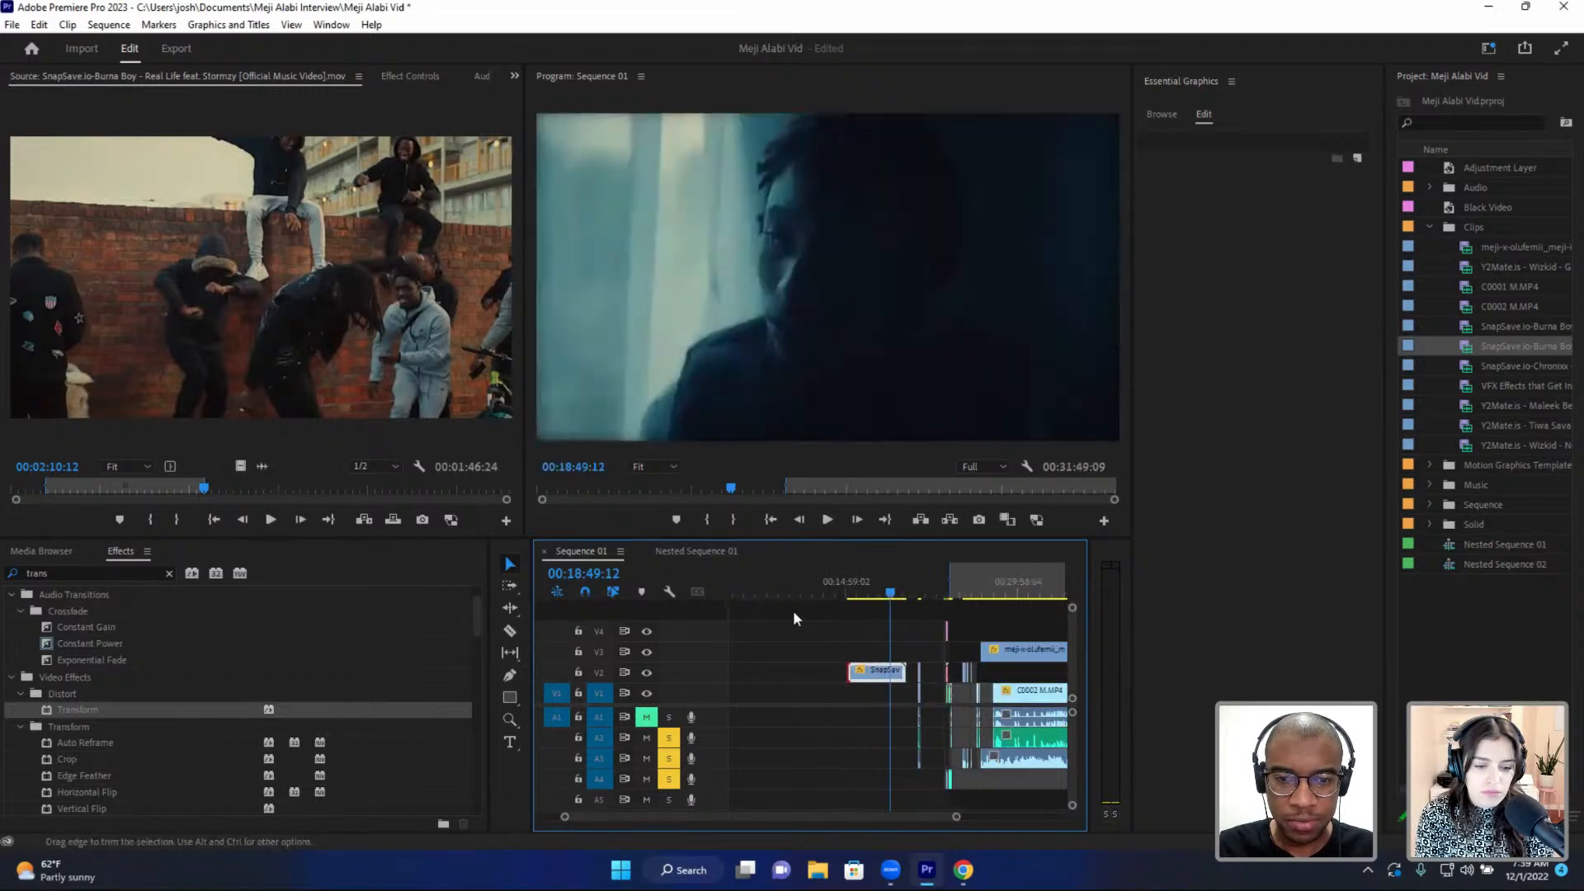
# - Preview the opening of the extended music video clip and trim its start to 00:15:32:03
pyautogui.moveTo(847, 597); pyautogui.dragTo(855, 592)
pyautogui.press('space')
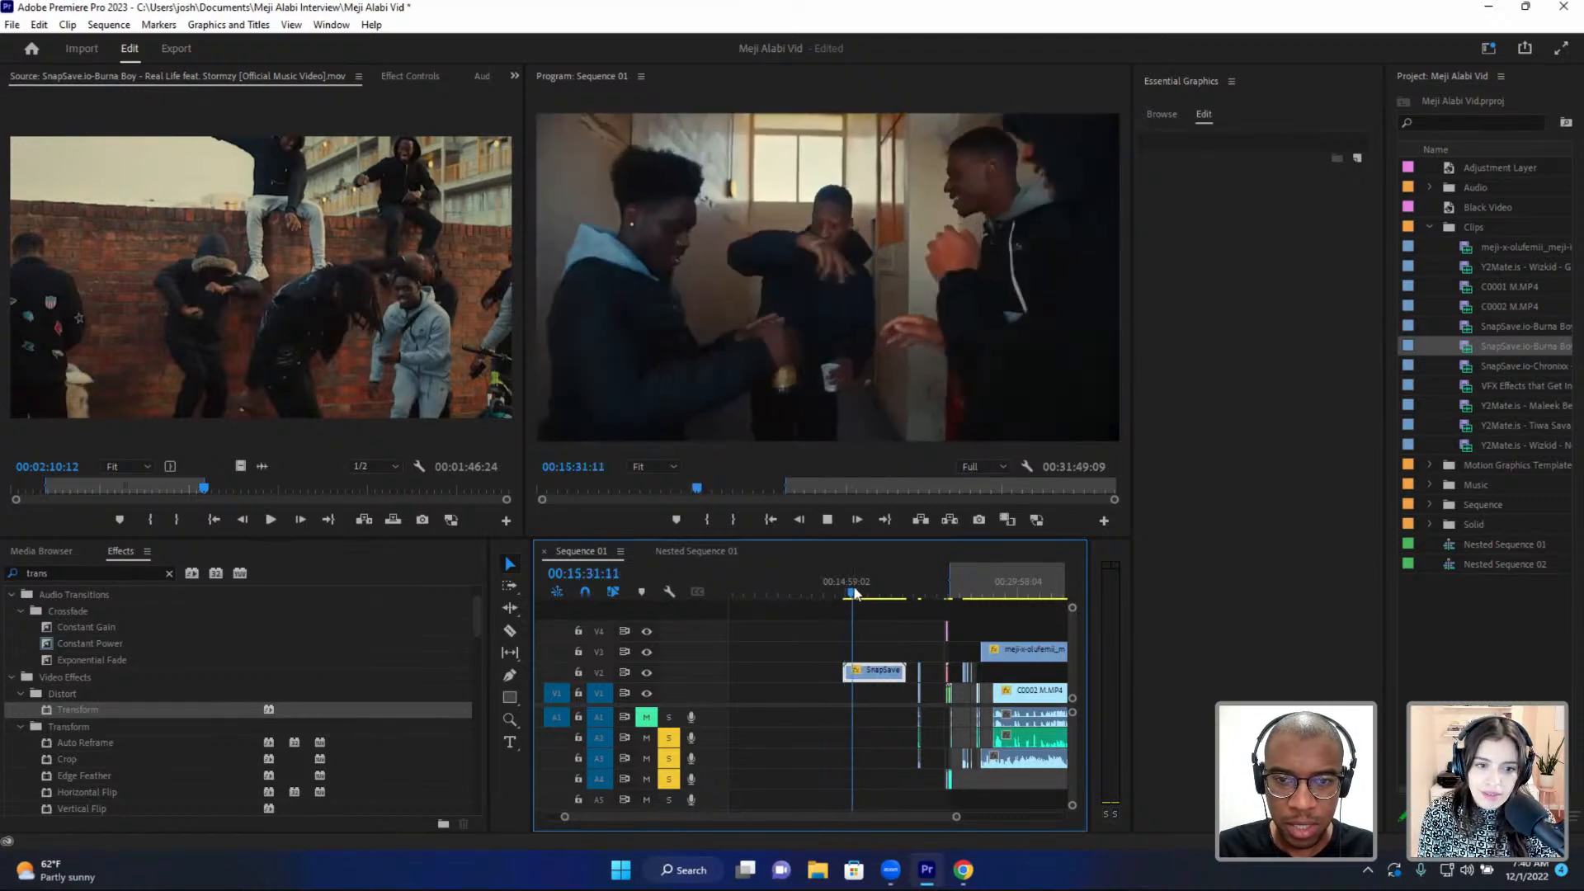
pyautogui.press('space')
pyautogui.press('=')
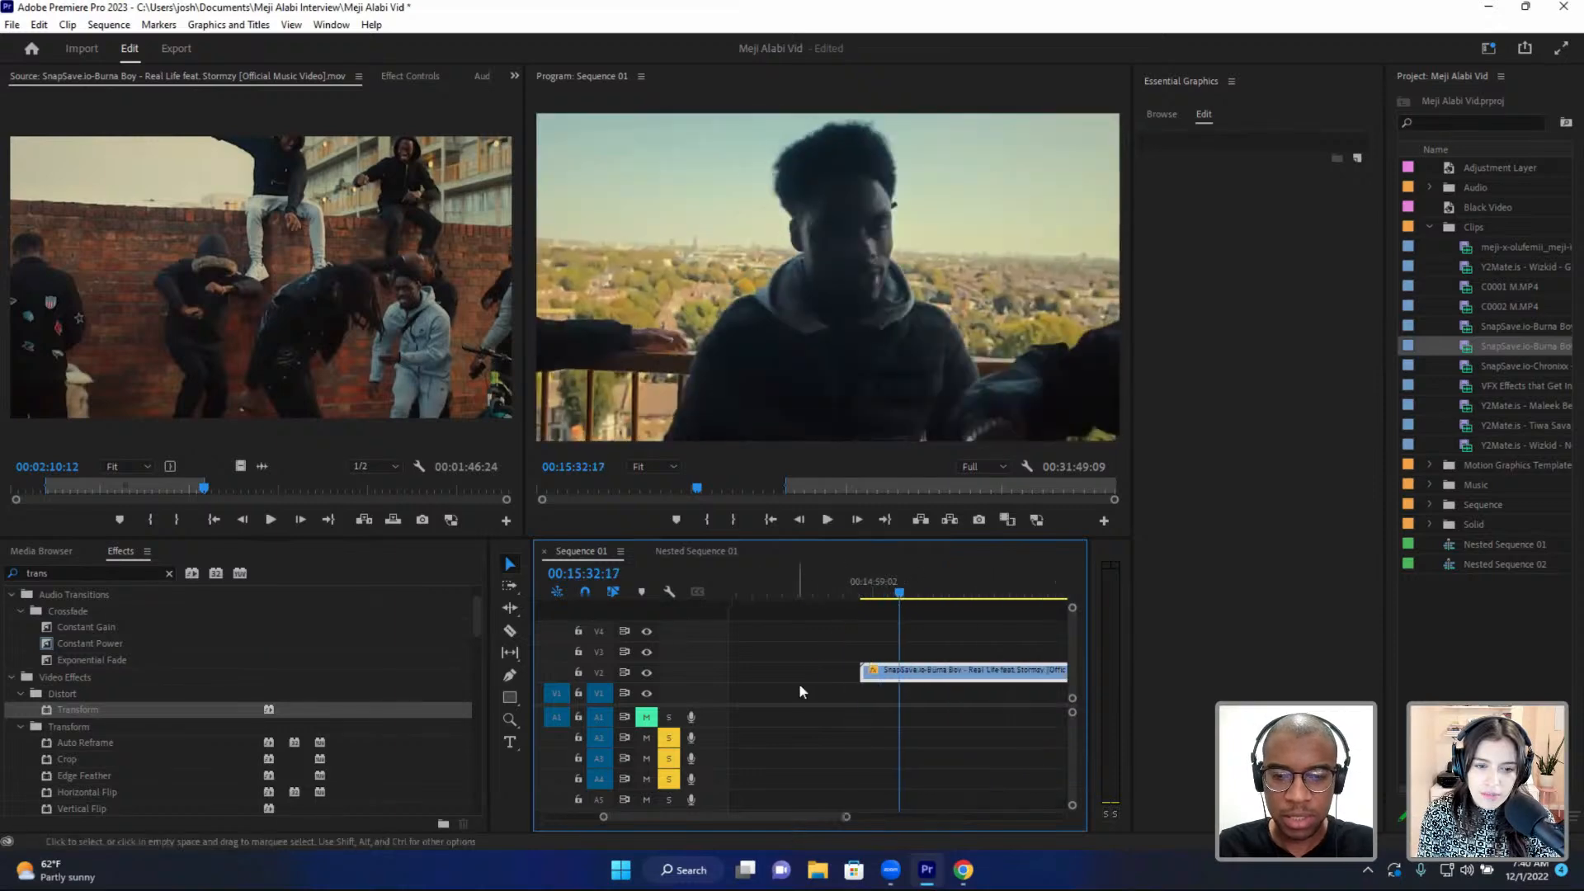
pyautogui.moveTo(845, 676); pyautogui.dragTo(875, 674)
pyautogui.moveTo(900, 596); pyautogui.dragTo(897, 598)
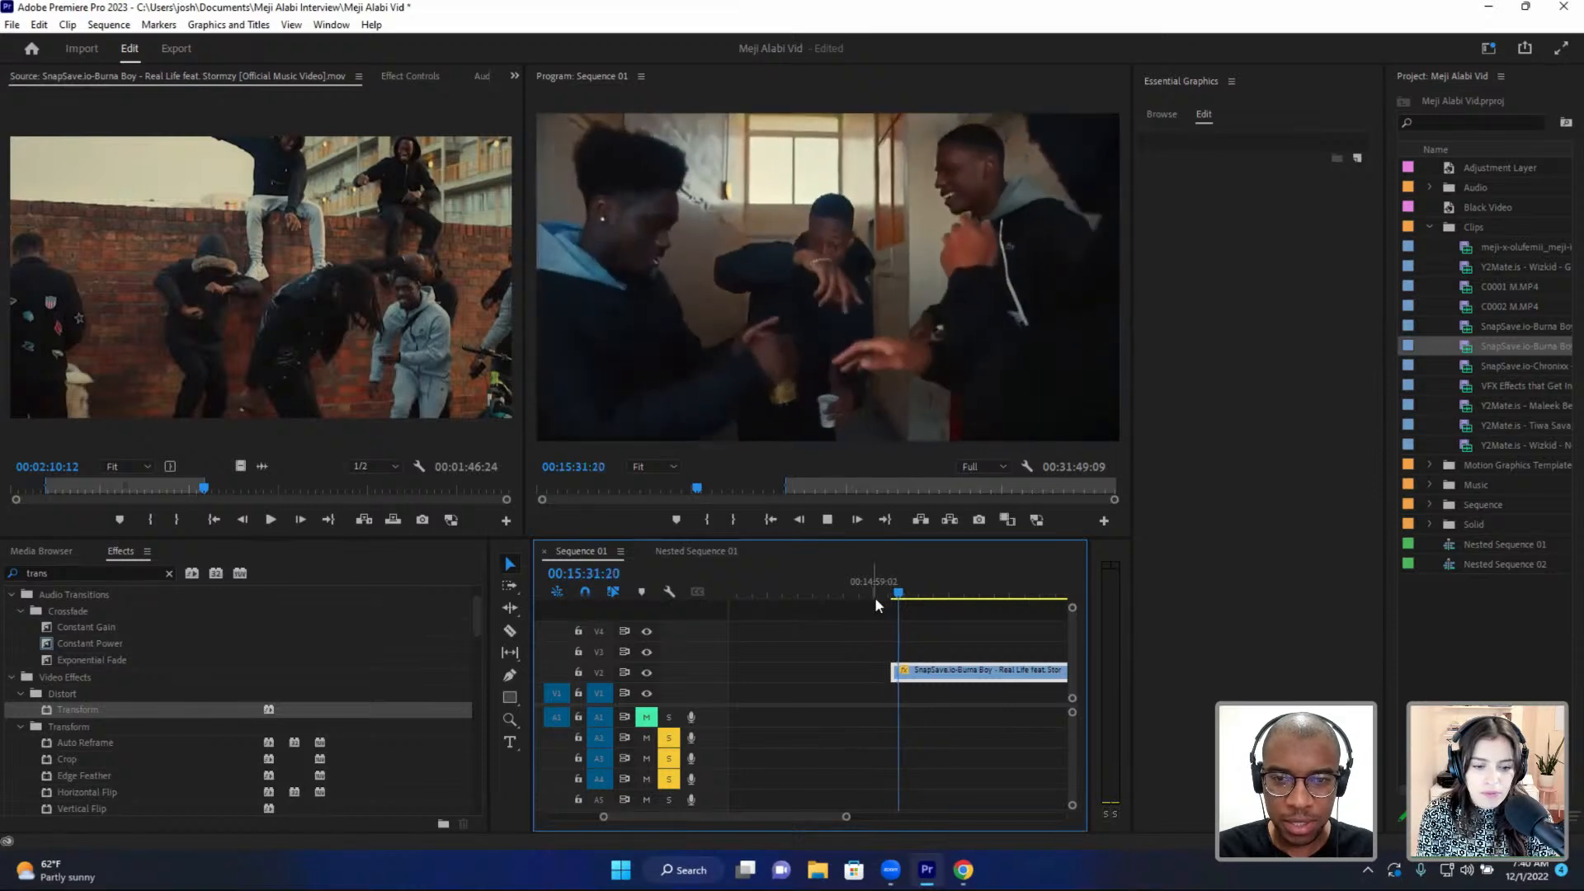
pyautogui.press('space')
pyautogui.moveTo(882, 673); pyautogui.dragTo(890, 672)
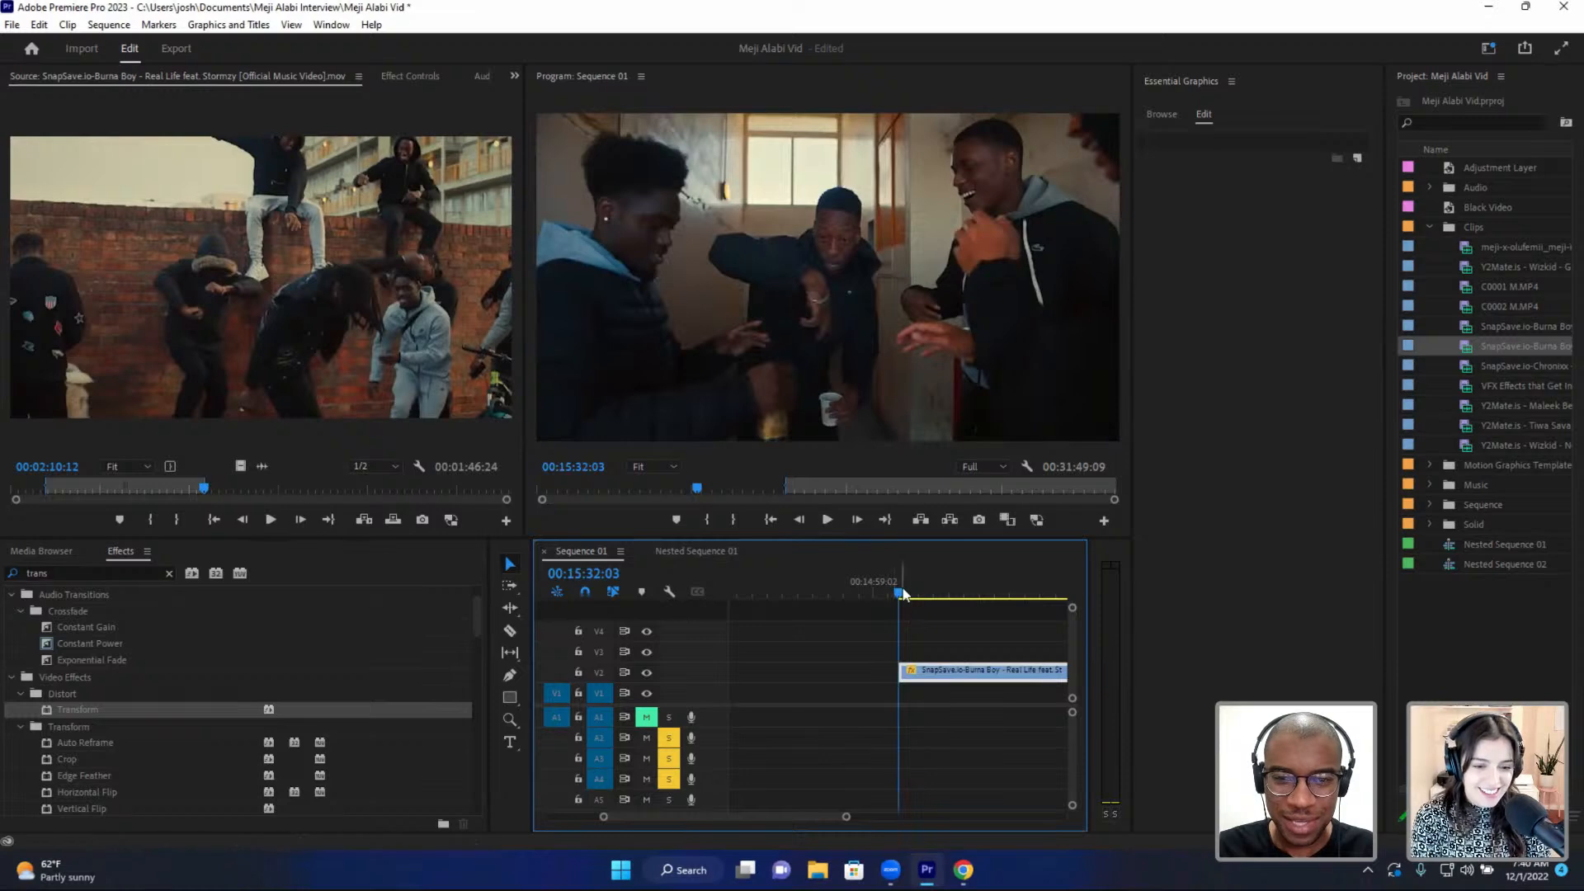
pyautogui.press('space')
# - Find the brick wall scene in the music video clip and trim the clip's start to 00:16:26:22
pyautogui.scroll(-2, 876, 614)
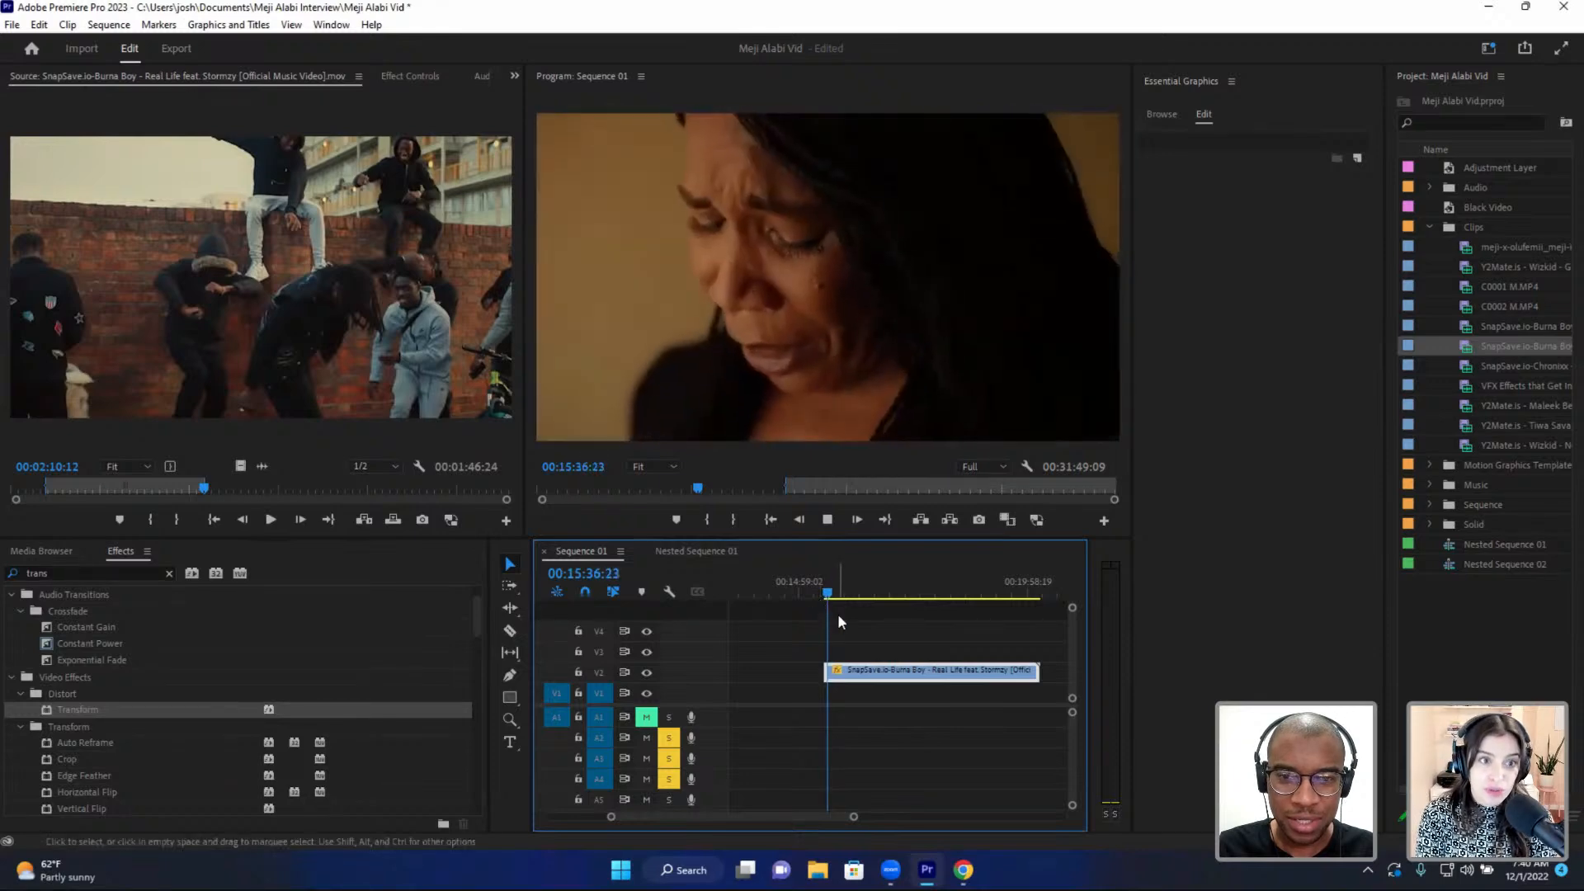
pyautogui.click(843, 593)
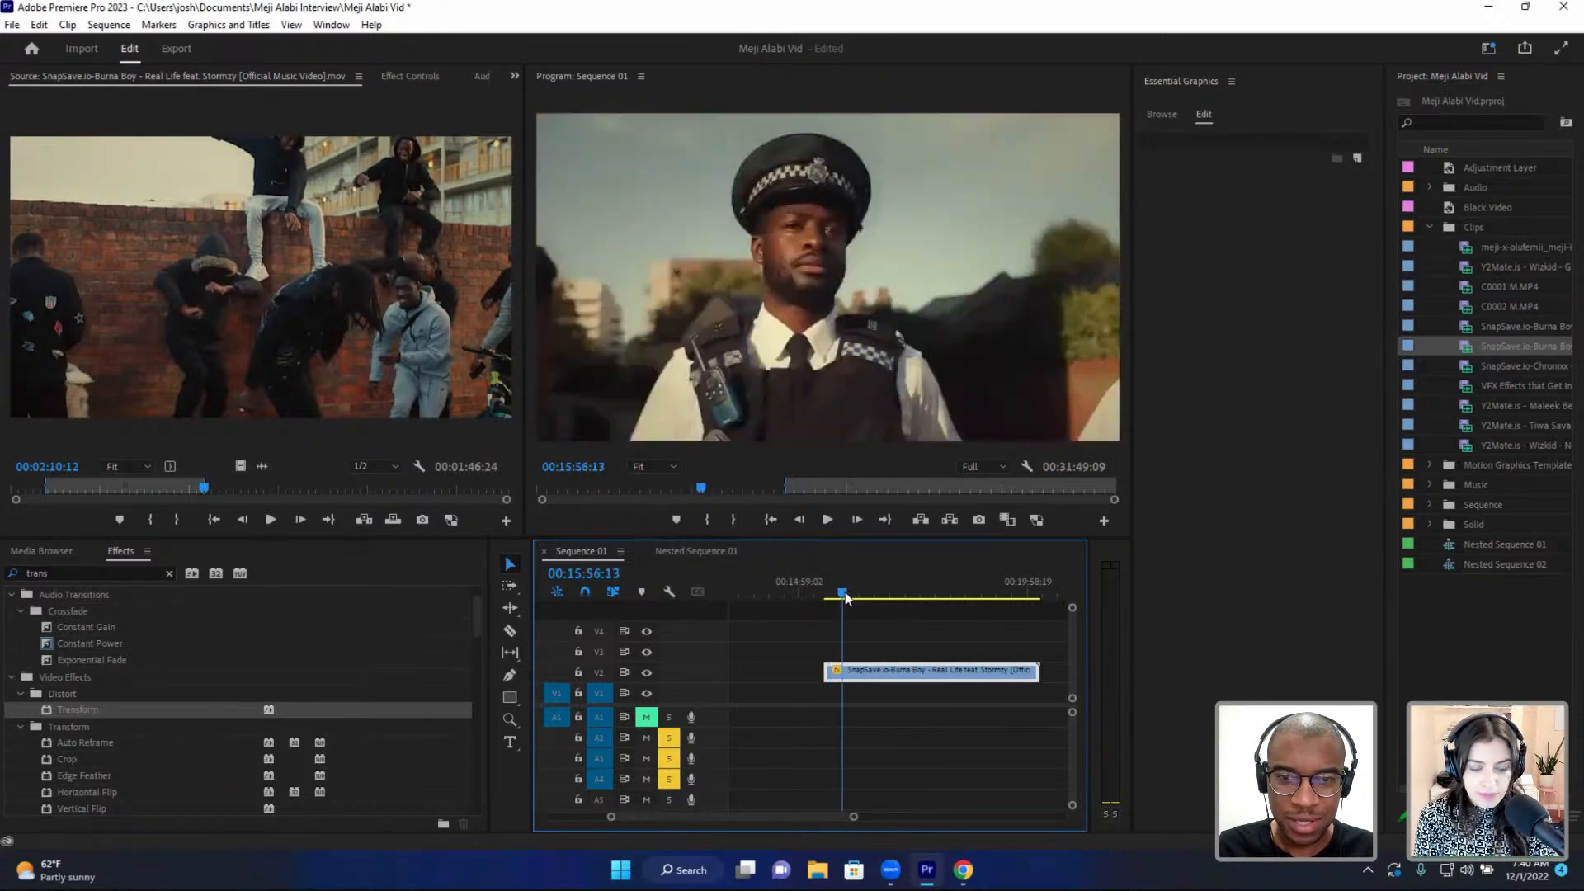
pyautogui.moveTo(845, 596); pyautogui.dragTo(875, 602)
pyautogui.press('space')
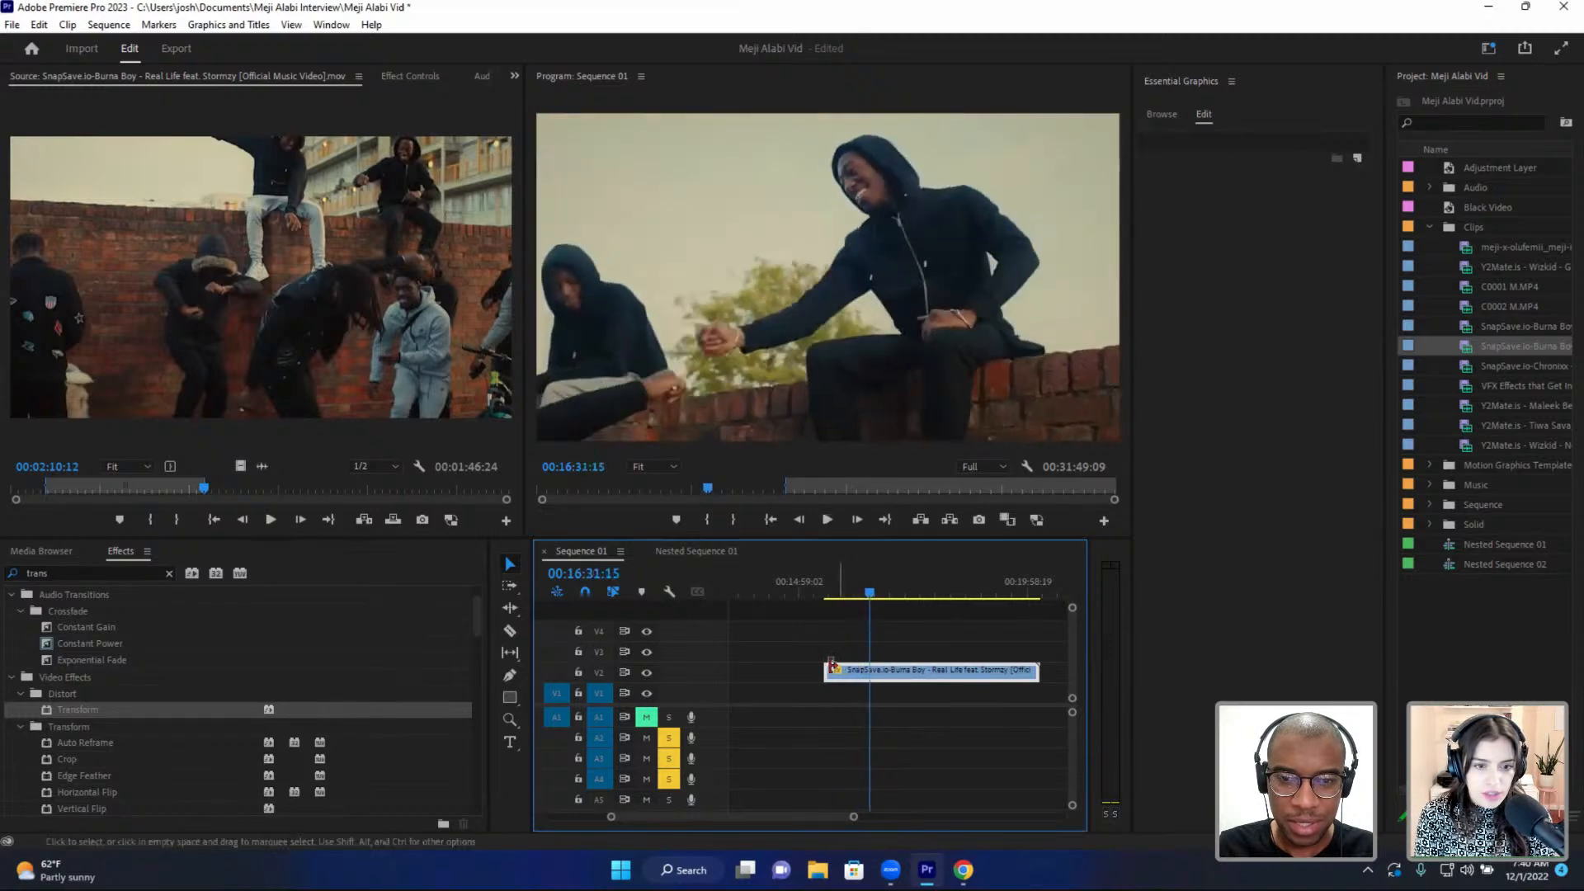
pyautogui.click(866, 601)
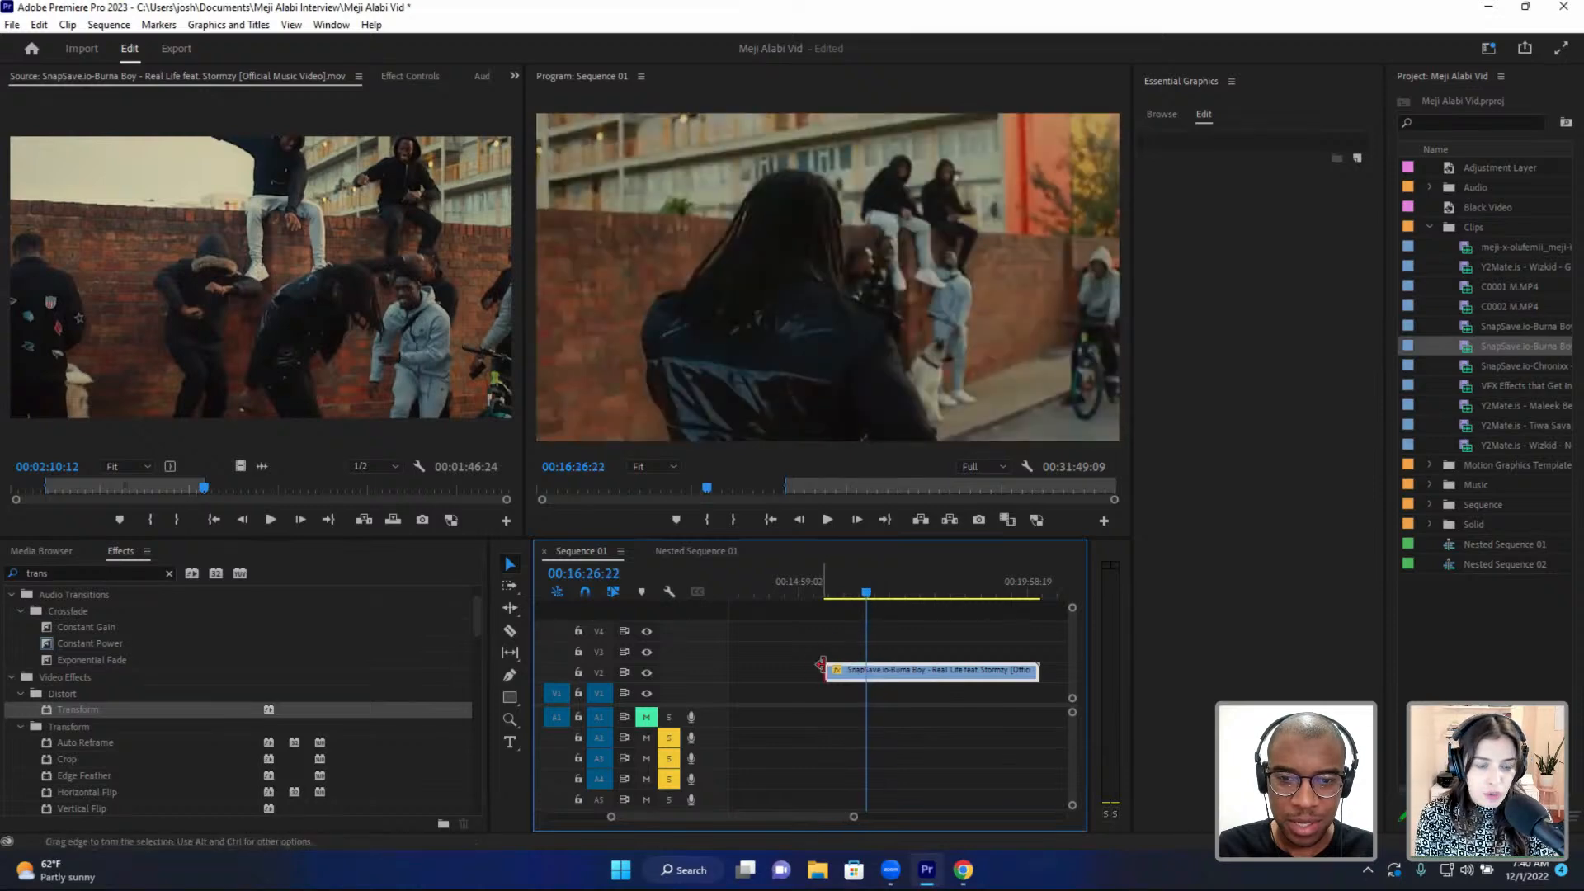
pyautogui.moveTo(826, 670); pyautogui.dragTo(866, 668)
pyautogui.press('space')
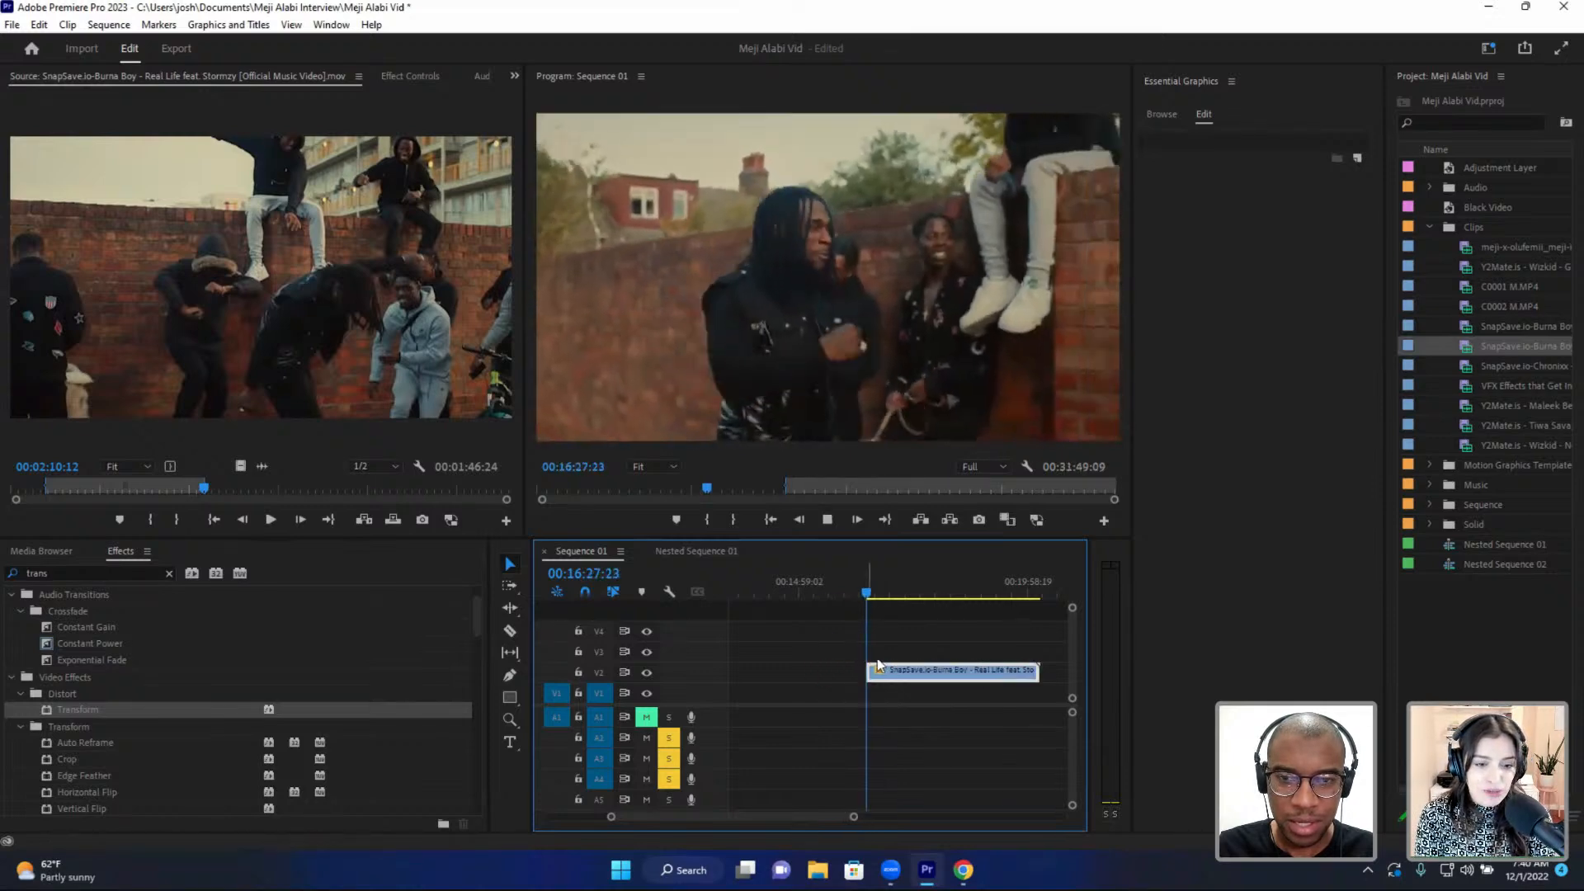
# - Play through the brick wall greeting scene and split the music video clip at 00:16:37:04
pyautogui.scroll(-2, 845, 639)
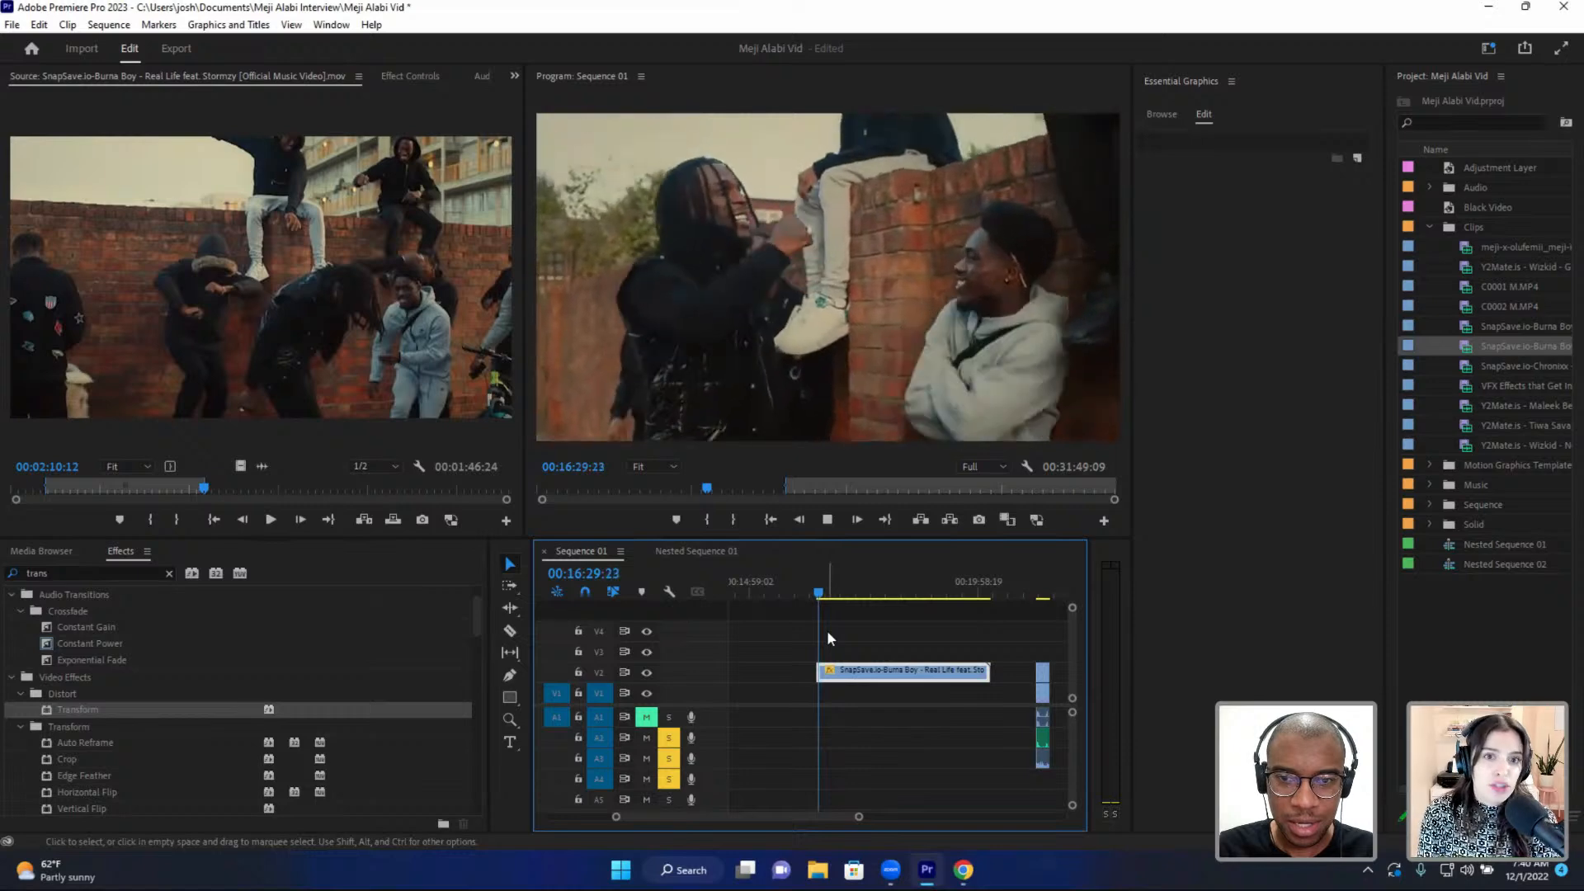
pyautogui.press('=')
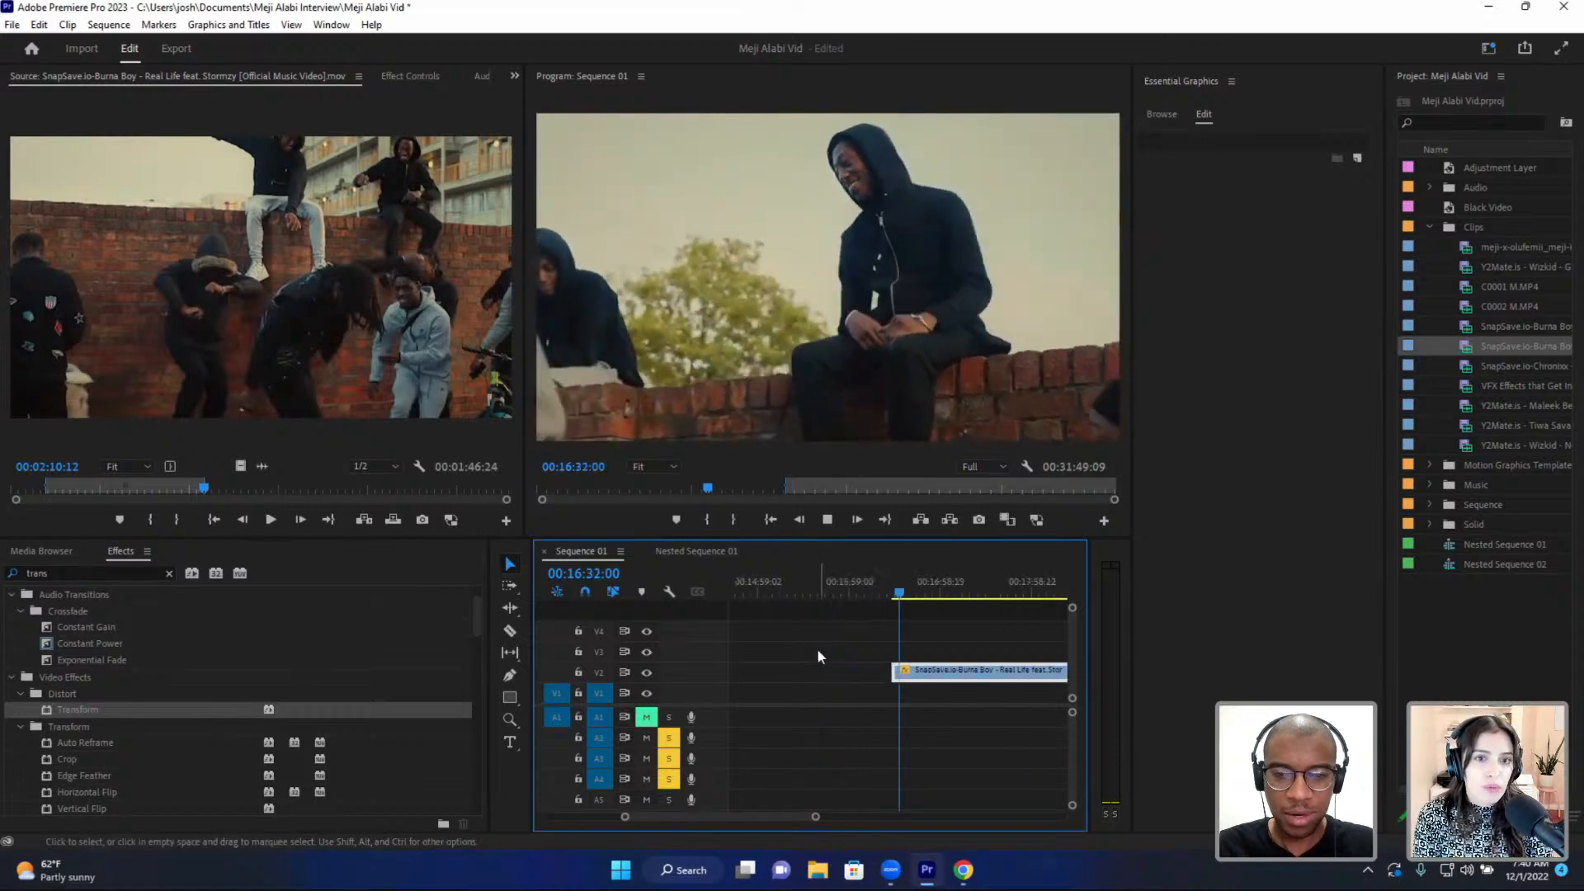
pyautogui.scroll(-3, 863, 632)
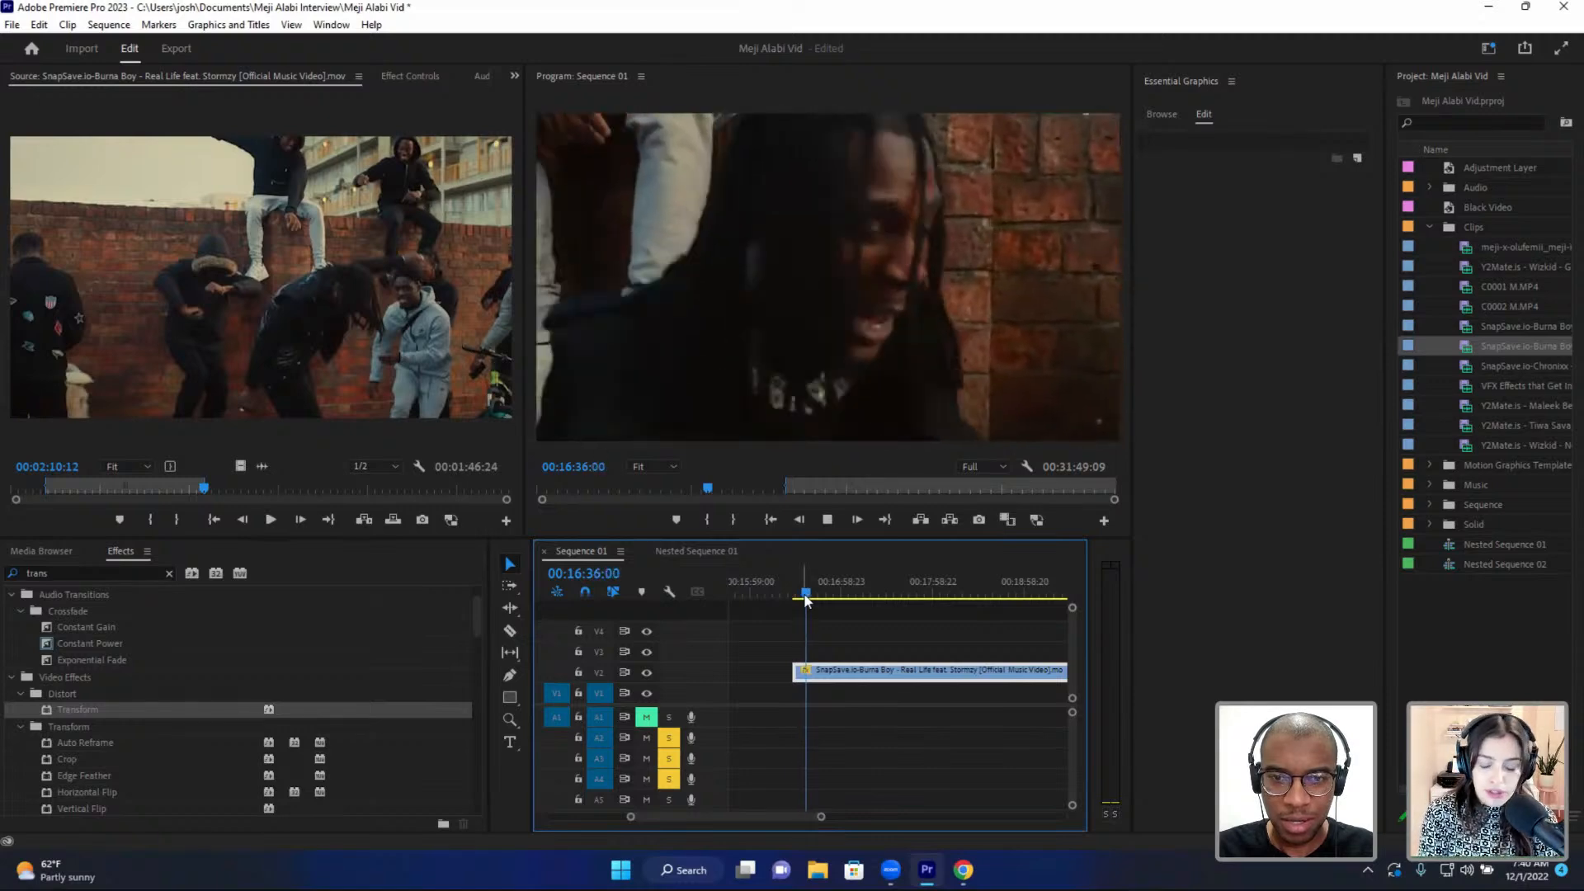
pyautogui.press('space')
pyautogui.press('c')
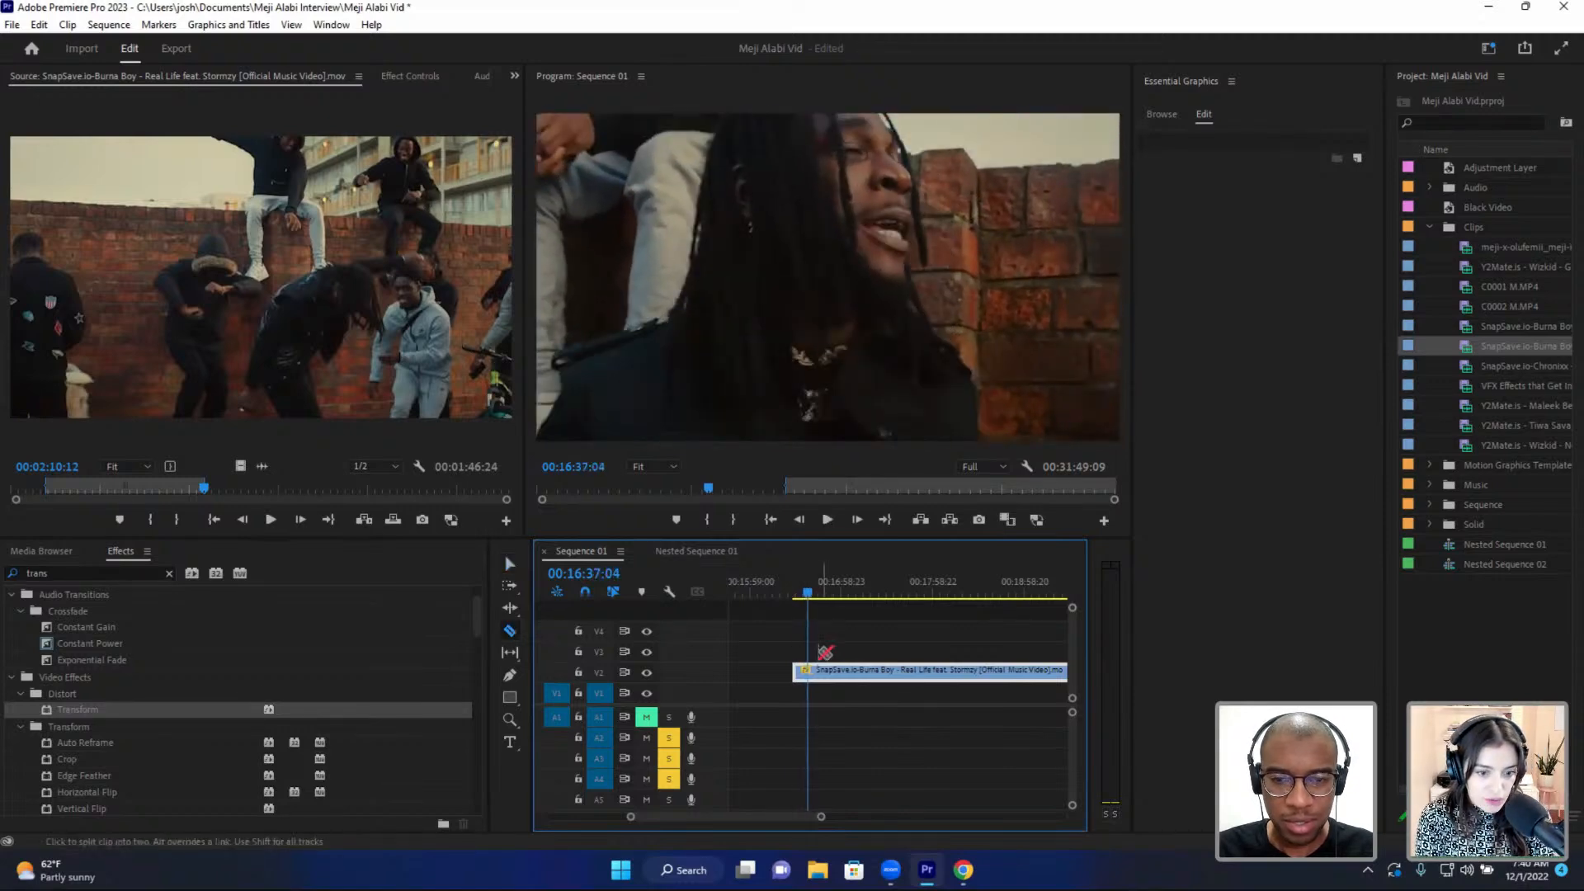
pyautogui.click(809, 670)
pyautogui.press('v')
# - Review the footage after the split and delete that remaining part of the music video clip
pyautogui.click(842, 593)
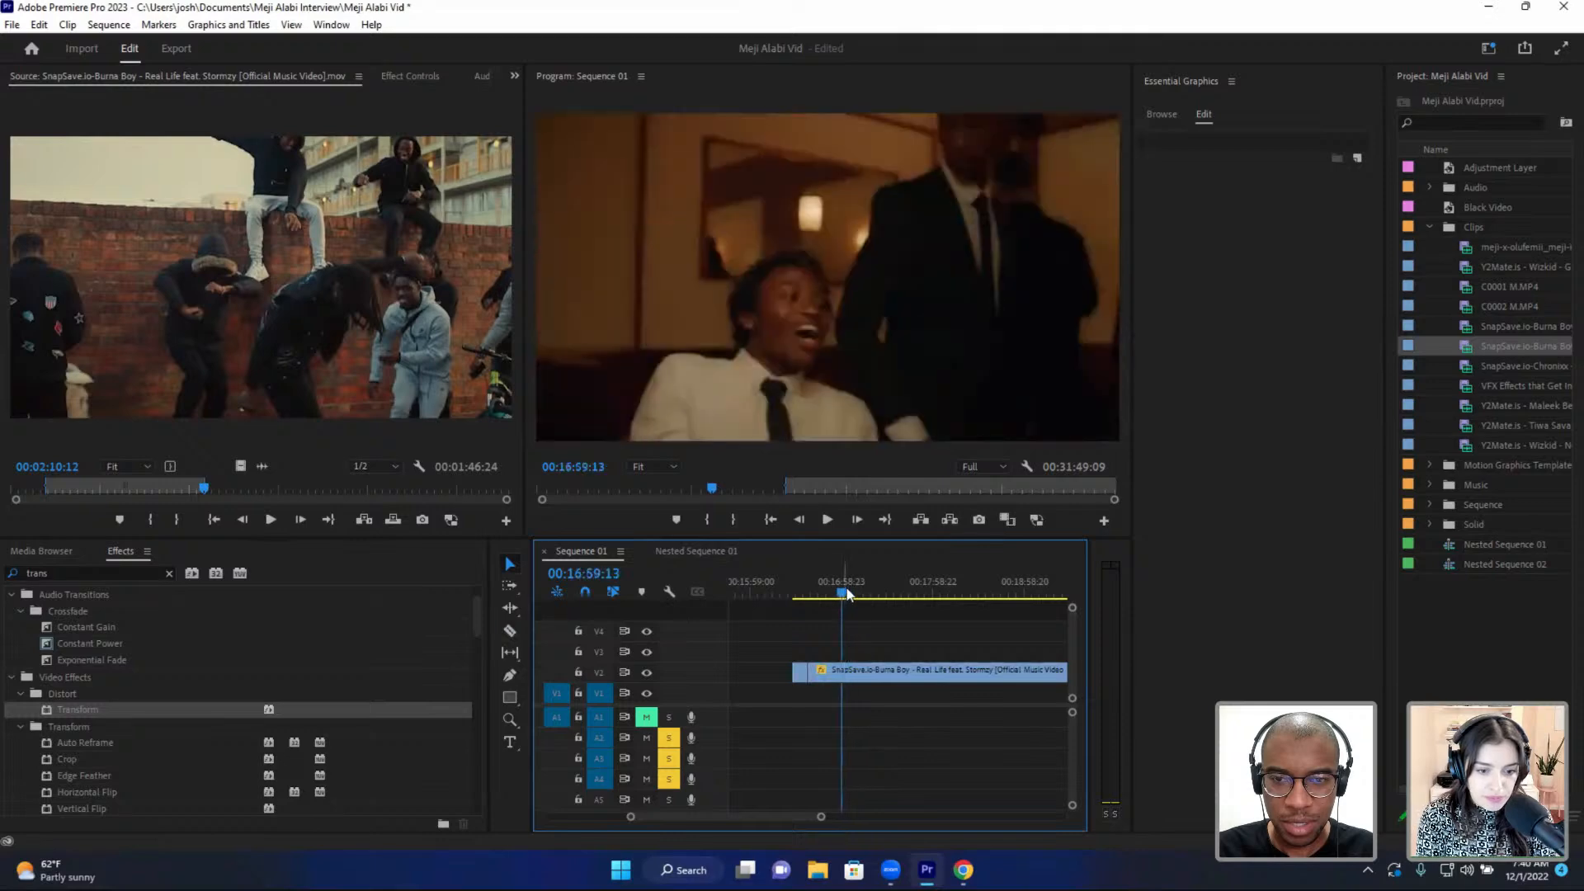
pyautogui.moveTo(848, 592)
pyautogui.mouseDown()
pyautogui.moveTo(918, 592)
pyautogui.moveTo(930, 576)
pyautogui.moveTo(1007, 589)
pyautogui.moveTo(876, 594)
pyautogui.mouseUp()
pyautogui.press('space')
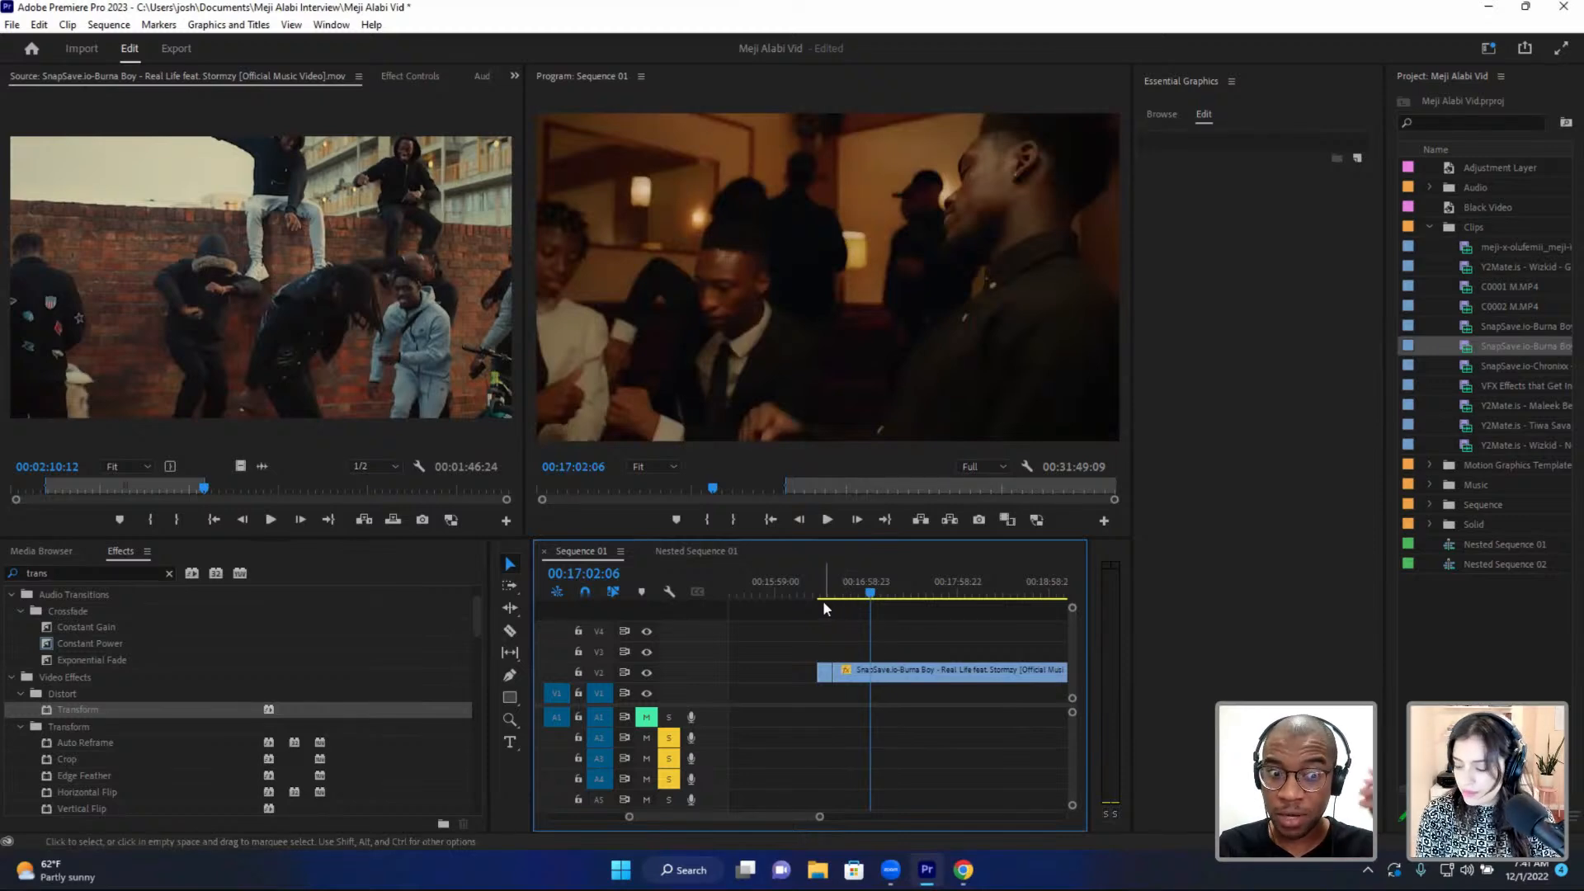
pyautogui.click(854, 594)
pyautogui.press('space')
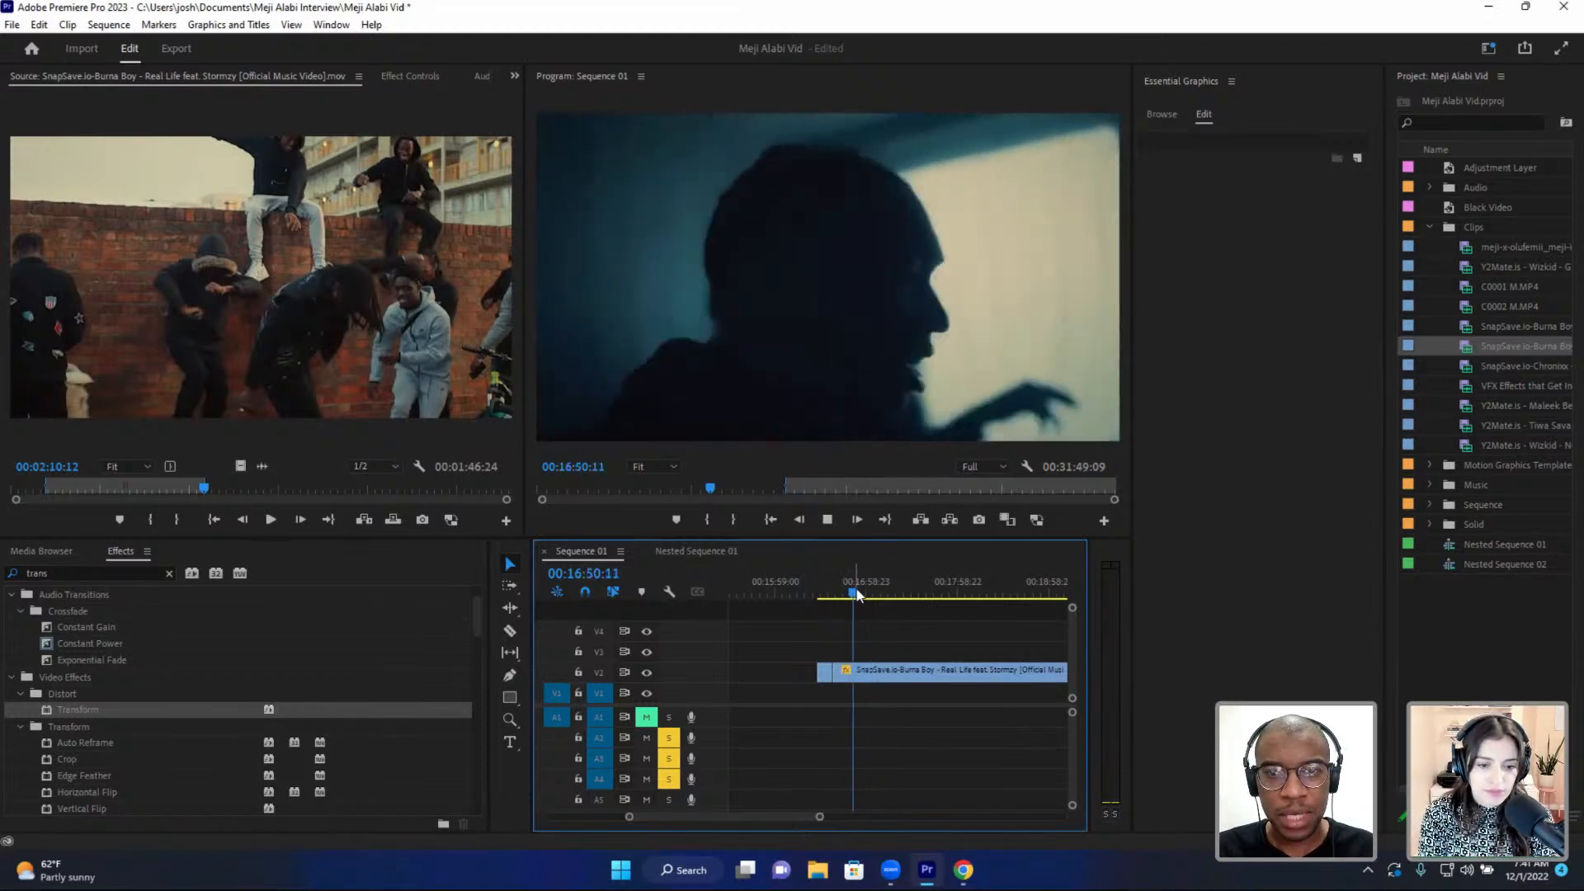
pyautogui.press('space')
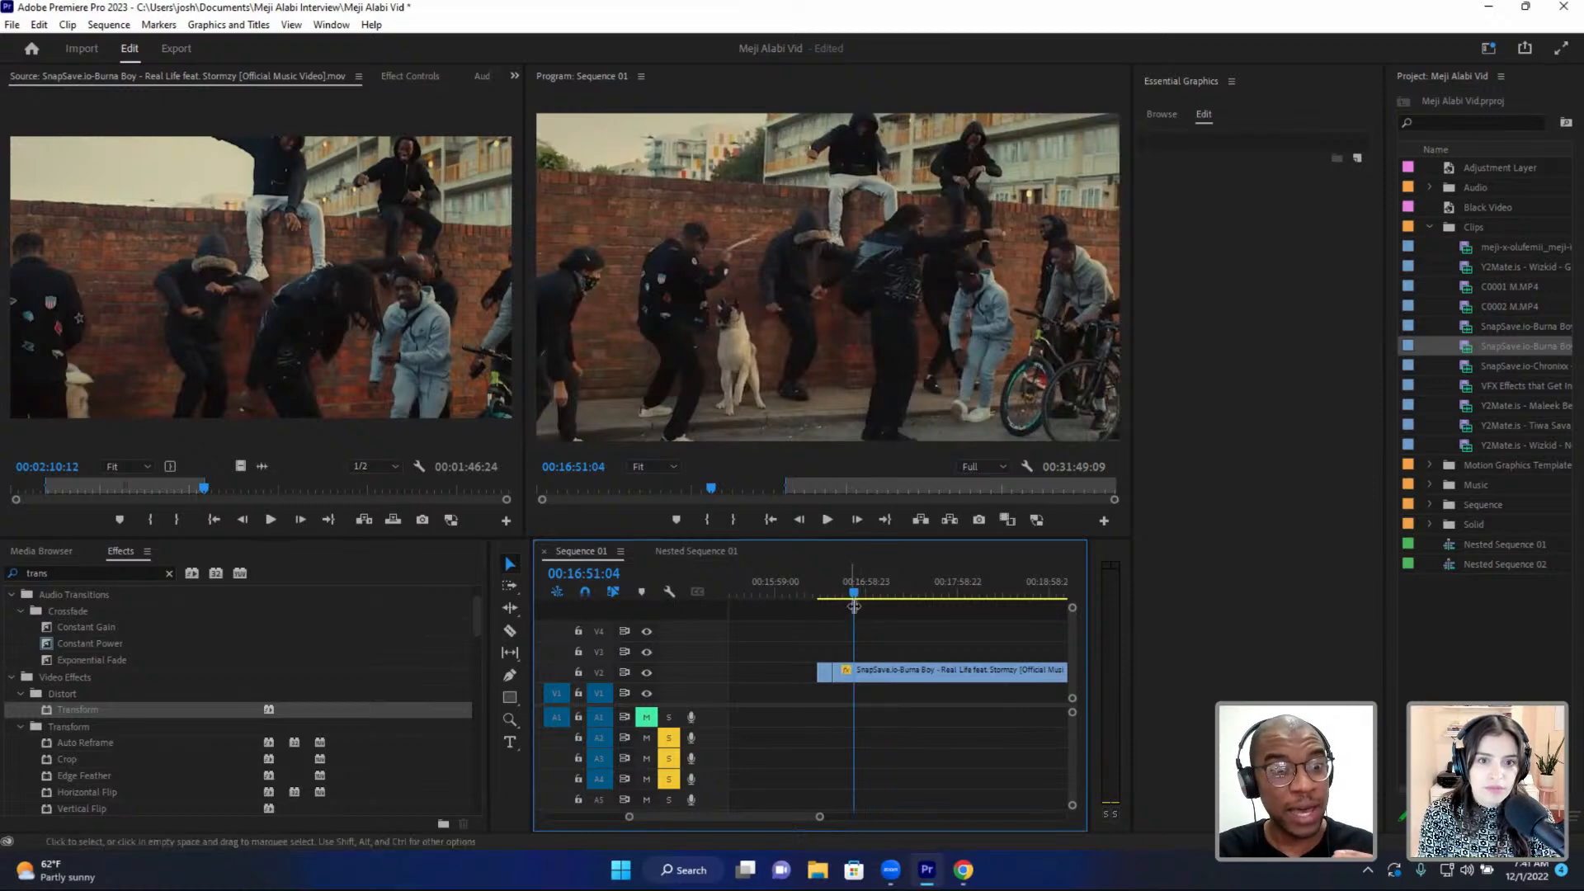
pyautogui.click(878, 673)
pyautogui.press('Delete')
# - Play the kept music video segment from 00:16:28:03 to 00:16:31:00
pyautogui.moveTo(835, 596); pyautogui.dragTo(820, 595)
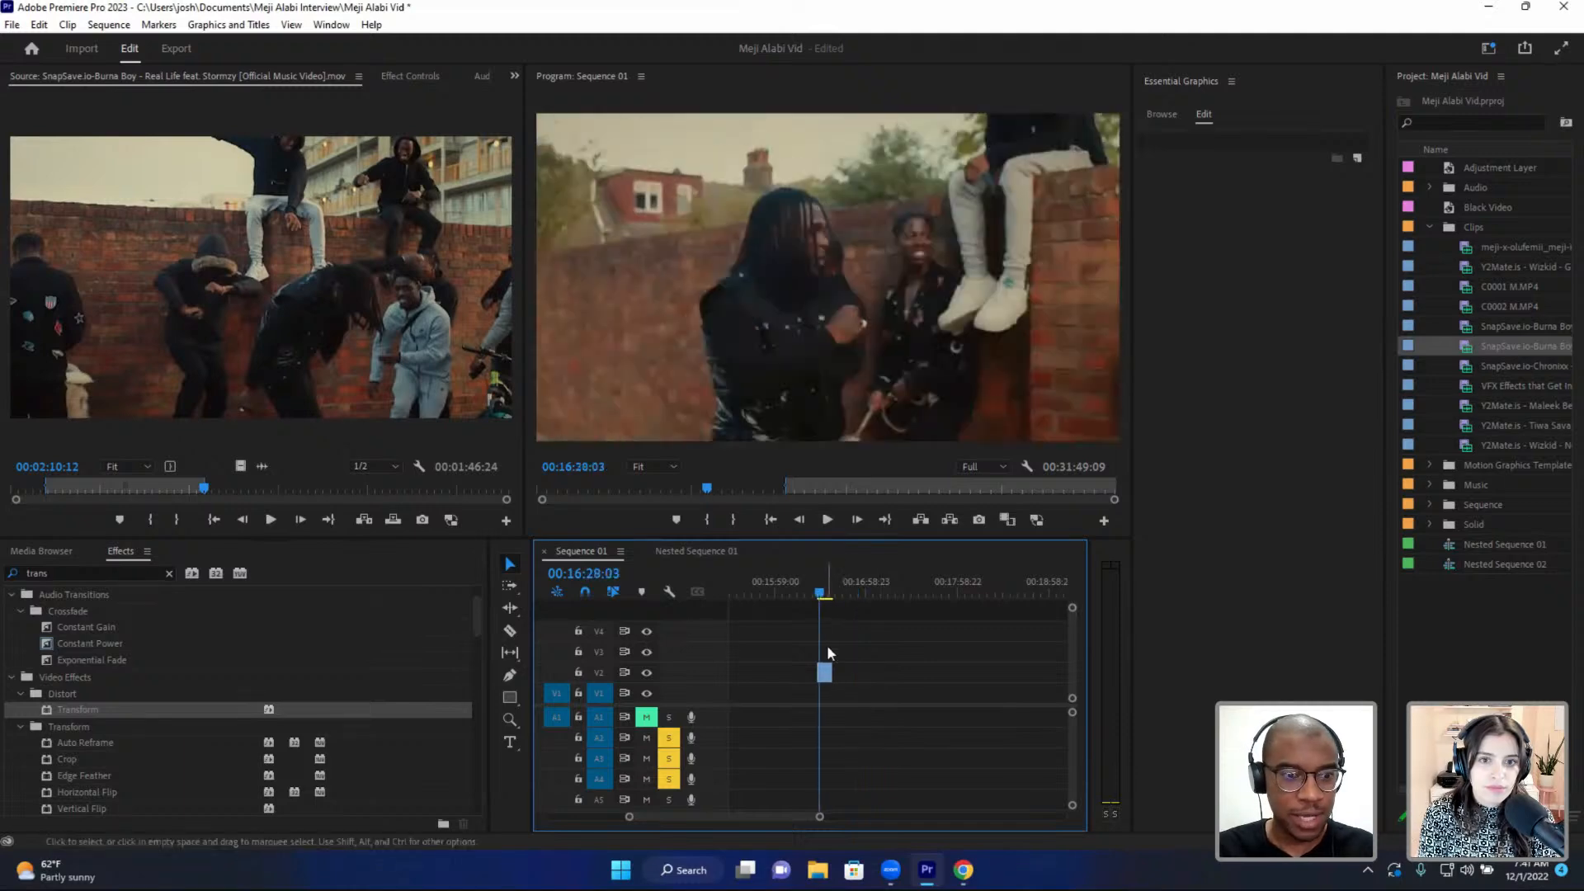
pyautogui.press('-')
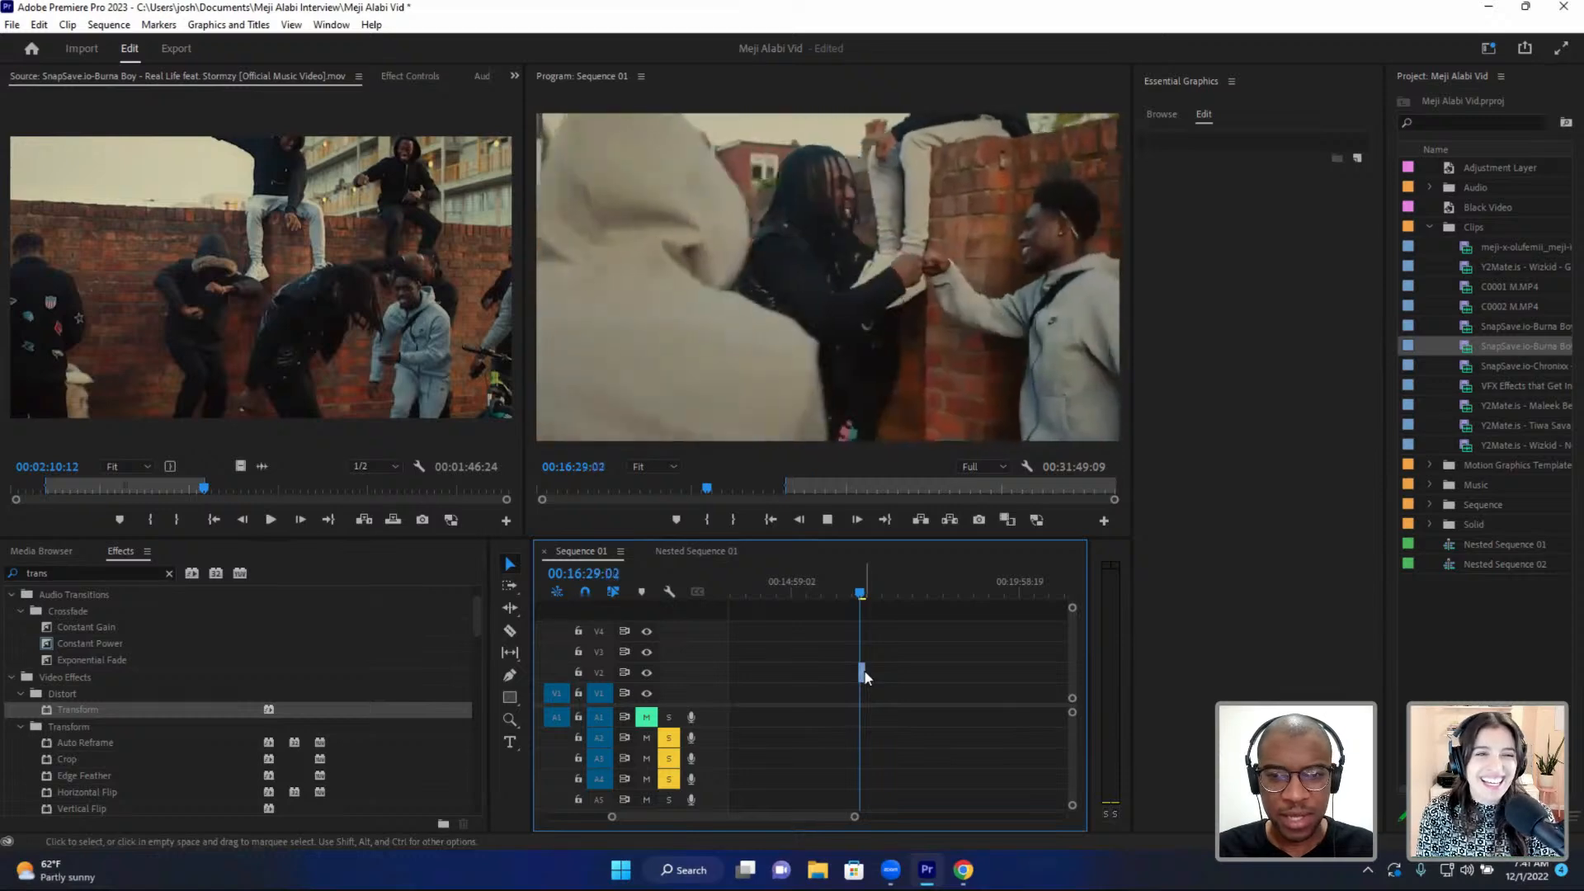
pyautogui.press('space')
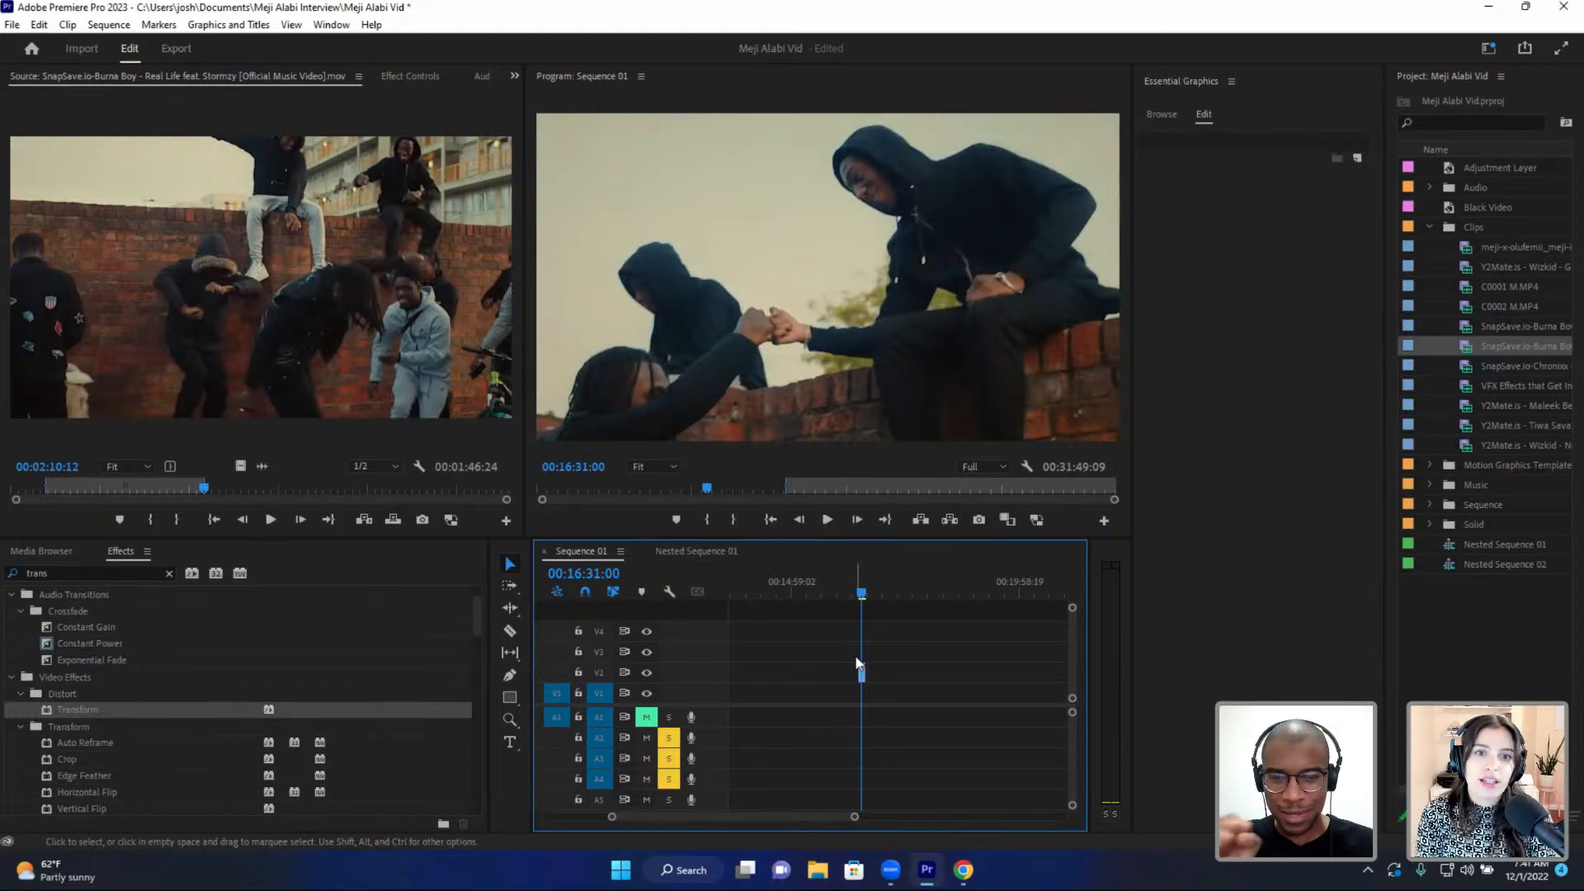
# - Move the short music video segment onto track V3 above the nested interview section near 00:24:06:03
pyautogui.scroll(-2, 771, 775)
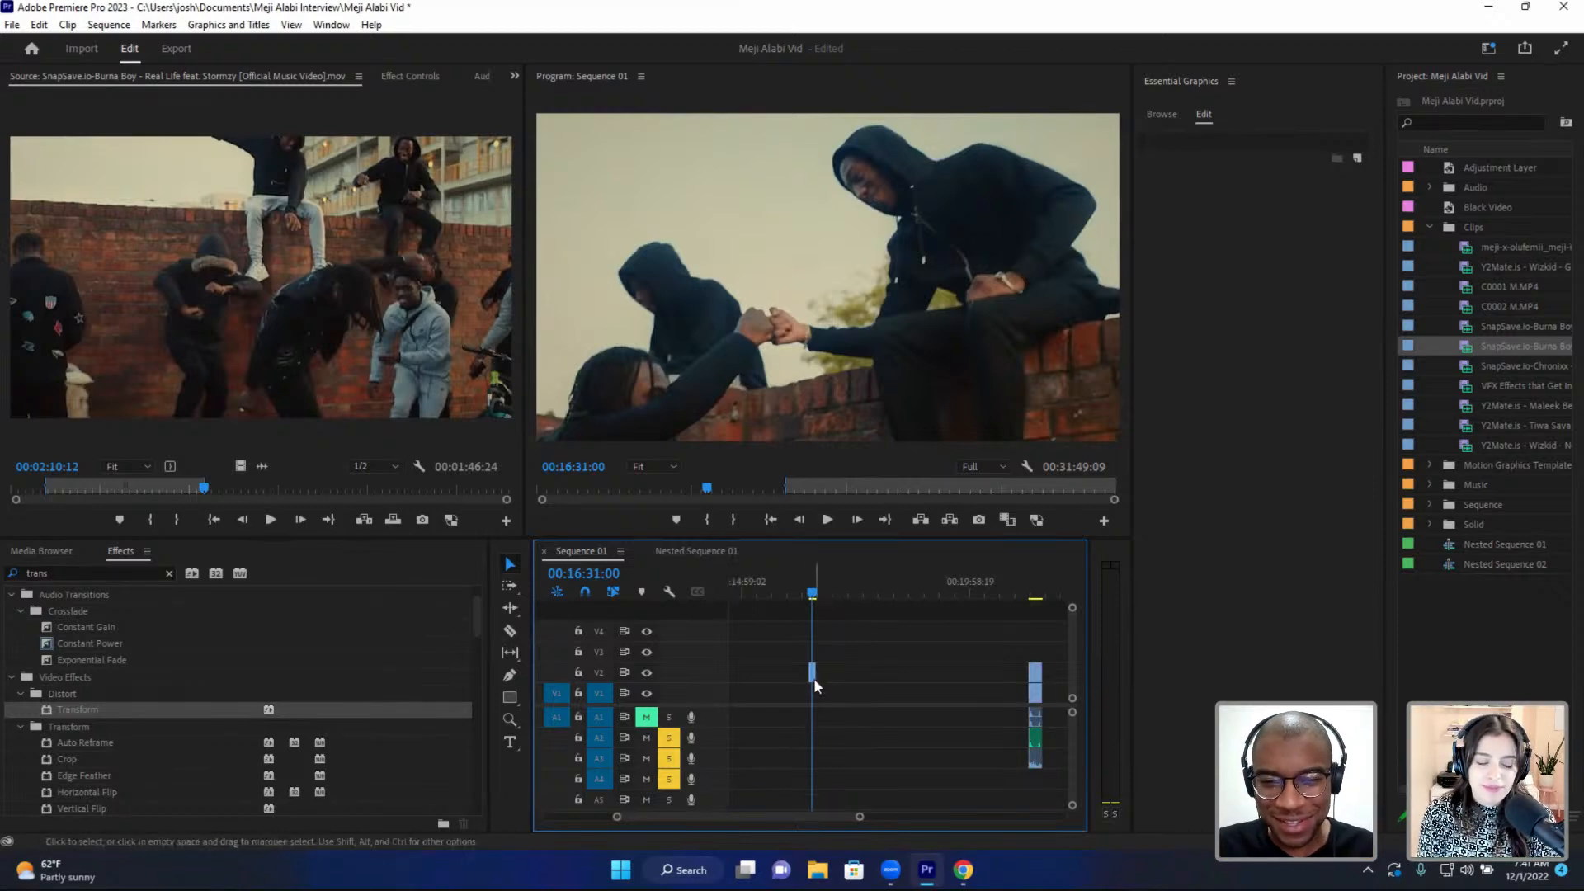
pyautogui.moveTo(814, 685); pyautogui.dragTo(1011, 658)
pyautogui.click(1011, 594)
pyautogui.press('=')
pyautogui.press('=')
pyautogui.press('=')
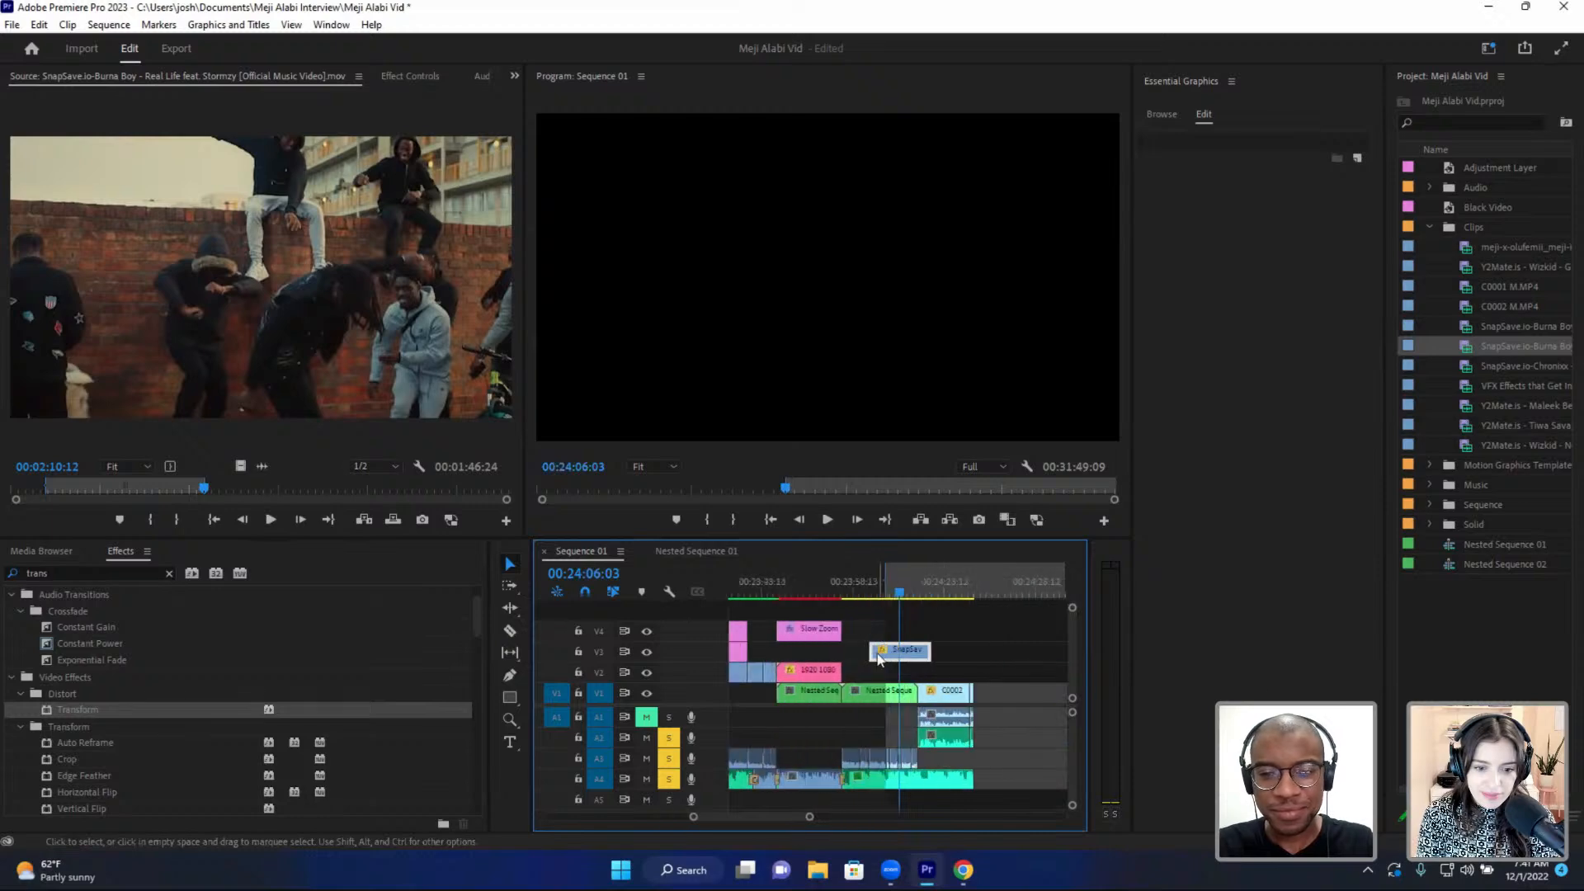
# - Align the music video segment on V3 with the start of Nested Sequence 02 and extend its end to match the nest's length
pyautogui.moveTo(902, 658)
pyautogui.mouseDown()
pyautogui.moveTo(874, 657)
pyautogui.moveTo(916, 649)
pyautogui.mouseUp()
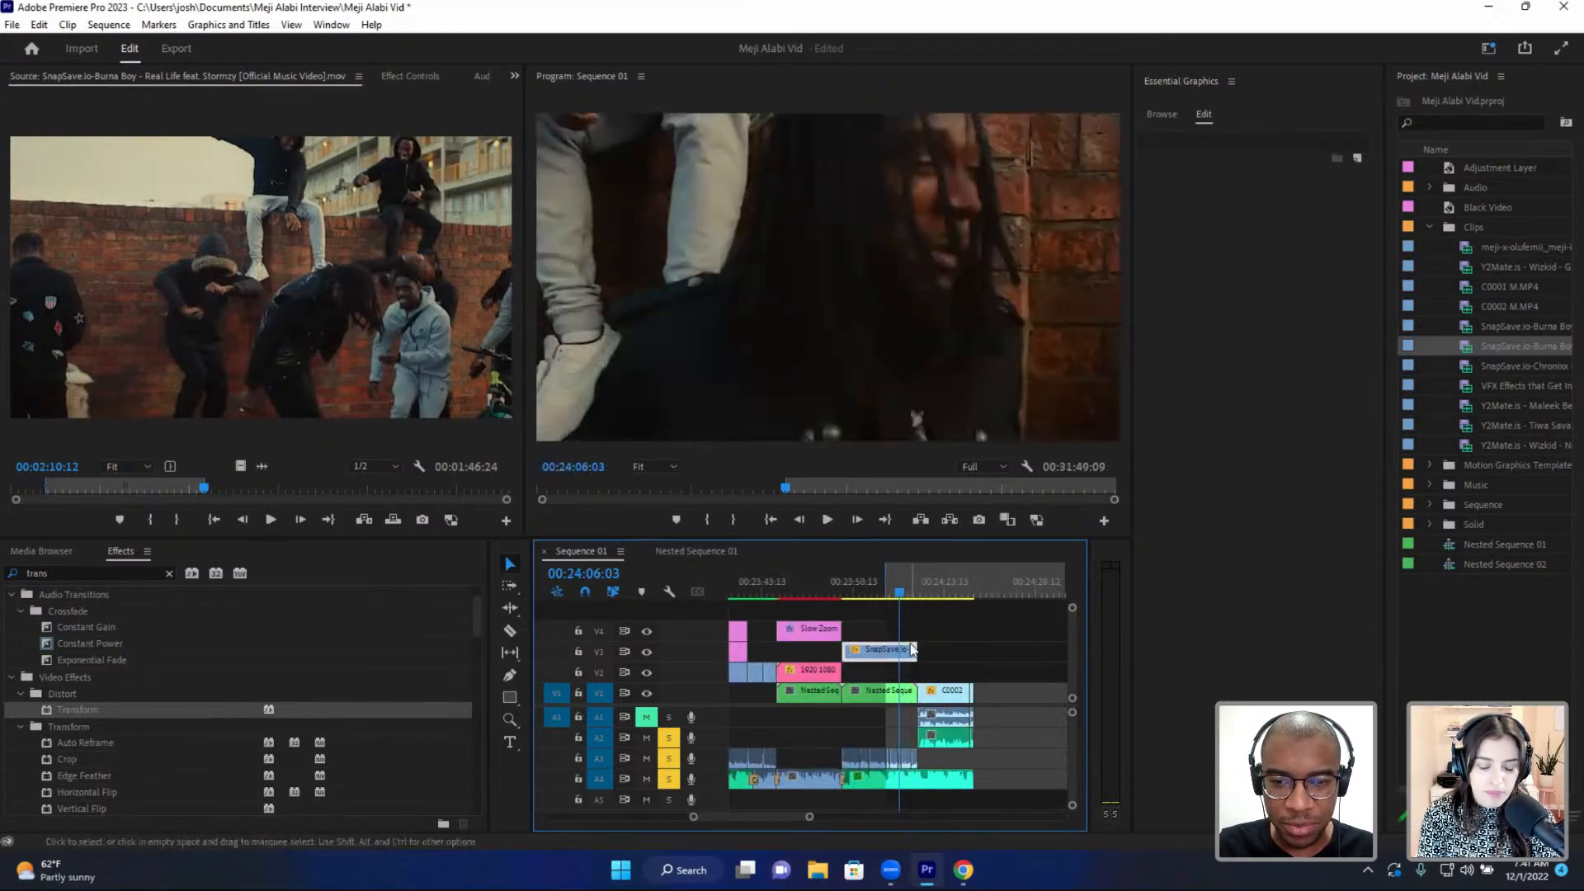
pyautogui.moveTo(856, 596); pyautogui.dragTo(842, 595)
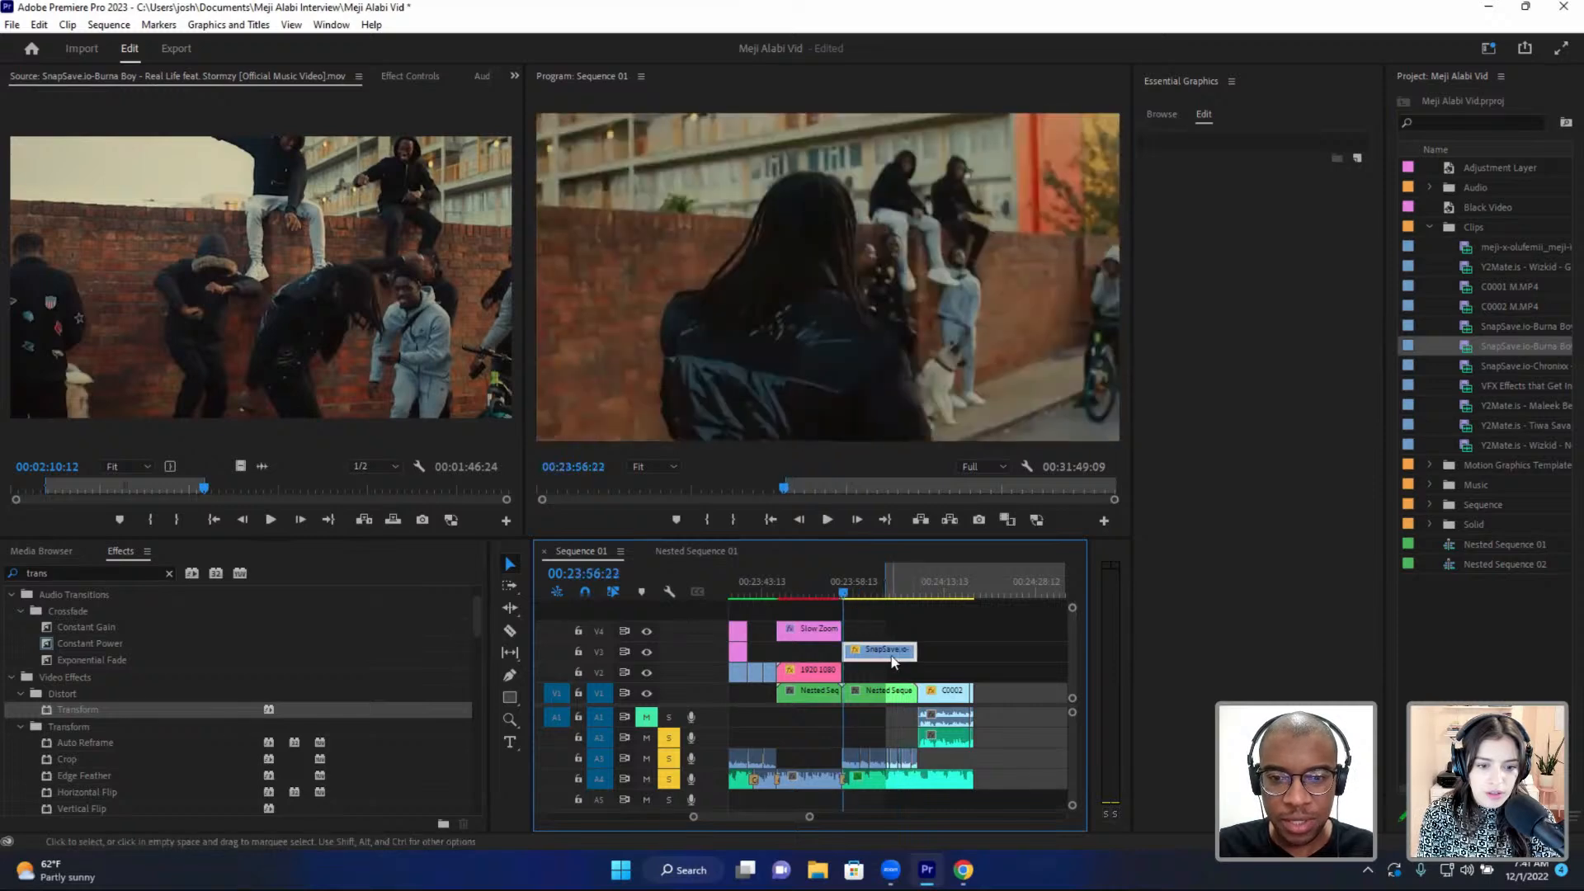
pyautogui.scroll(3, 882, 660)
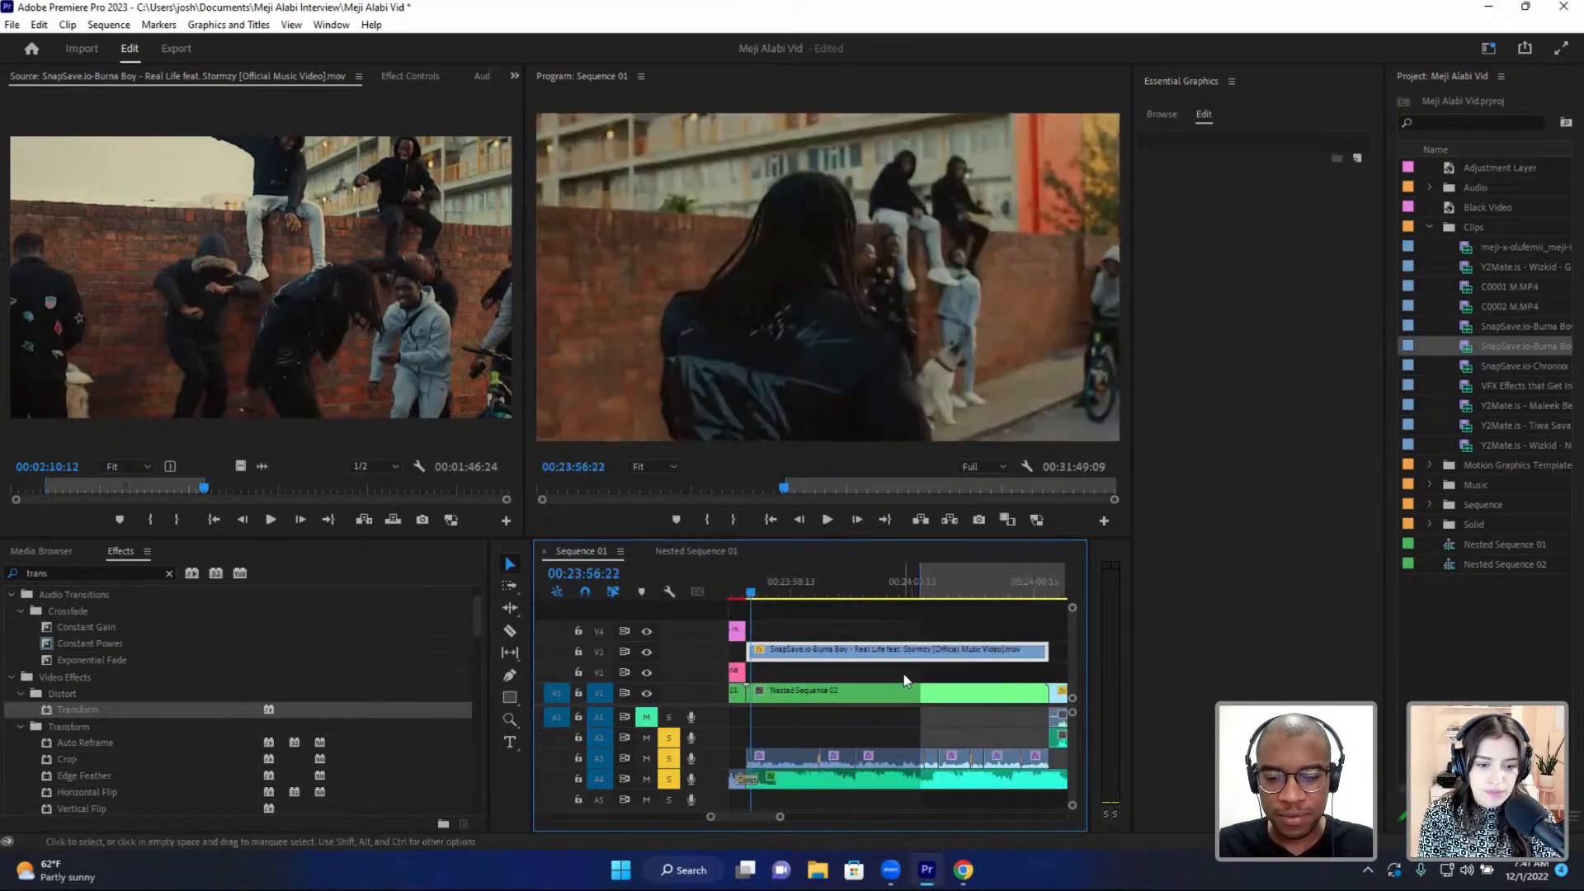
pyautogui.scroll(-2, 905, 680)
pyautogui.moveTo(899, 651); pyautogui.dragTo(967, 650)
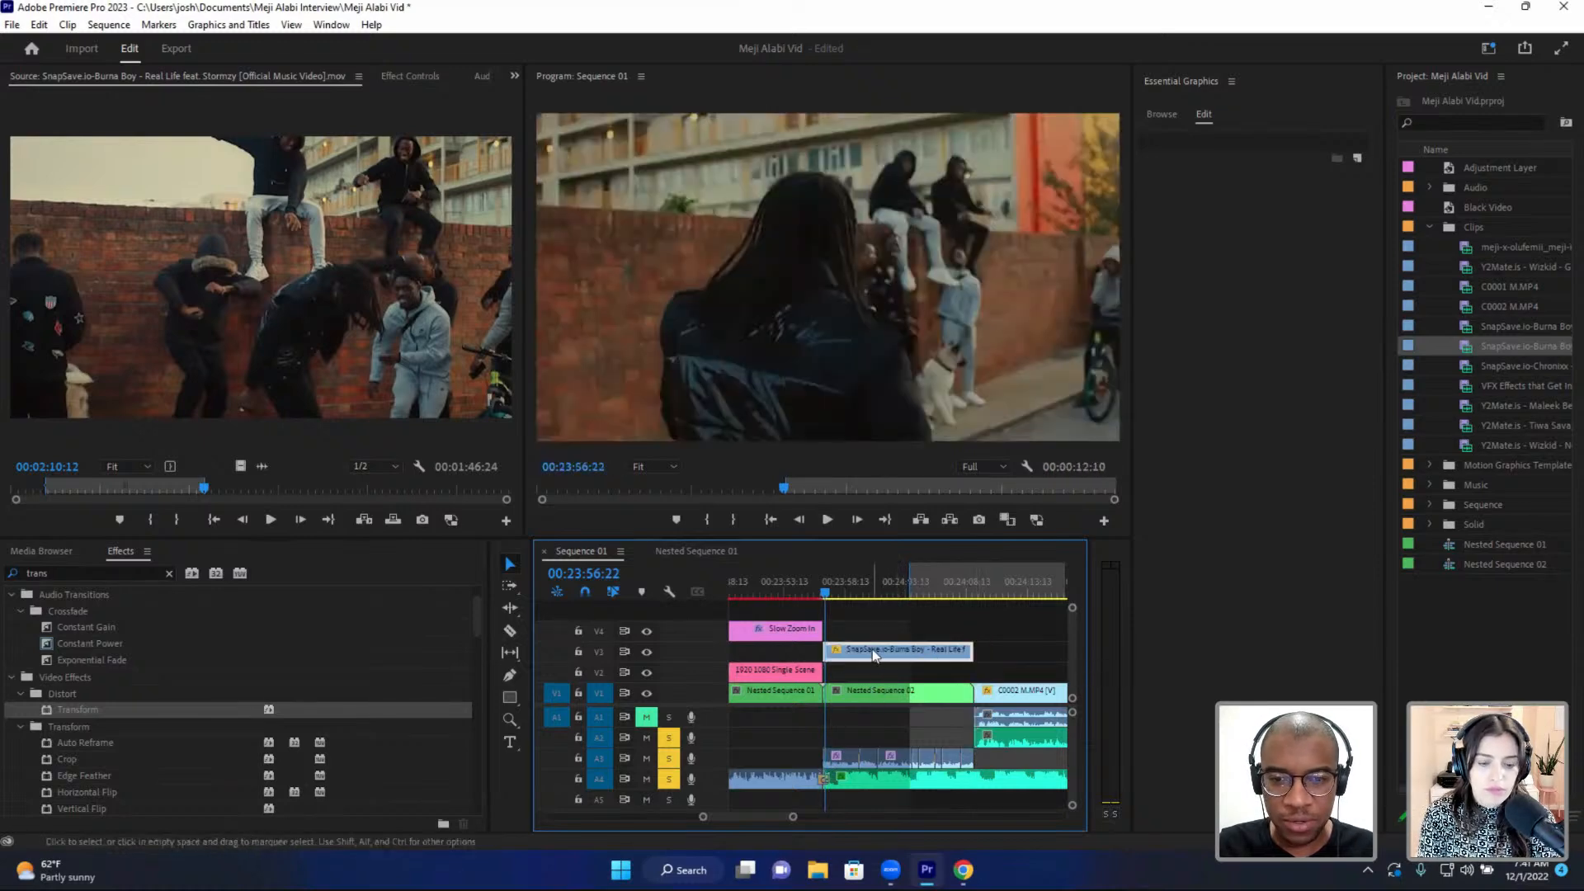
# - Nest the Burna Boy music video segment on V3, accepting the default sequence name
pyautogui.rightClick(877, 651)
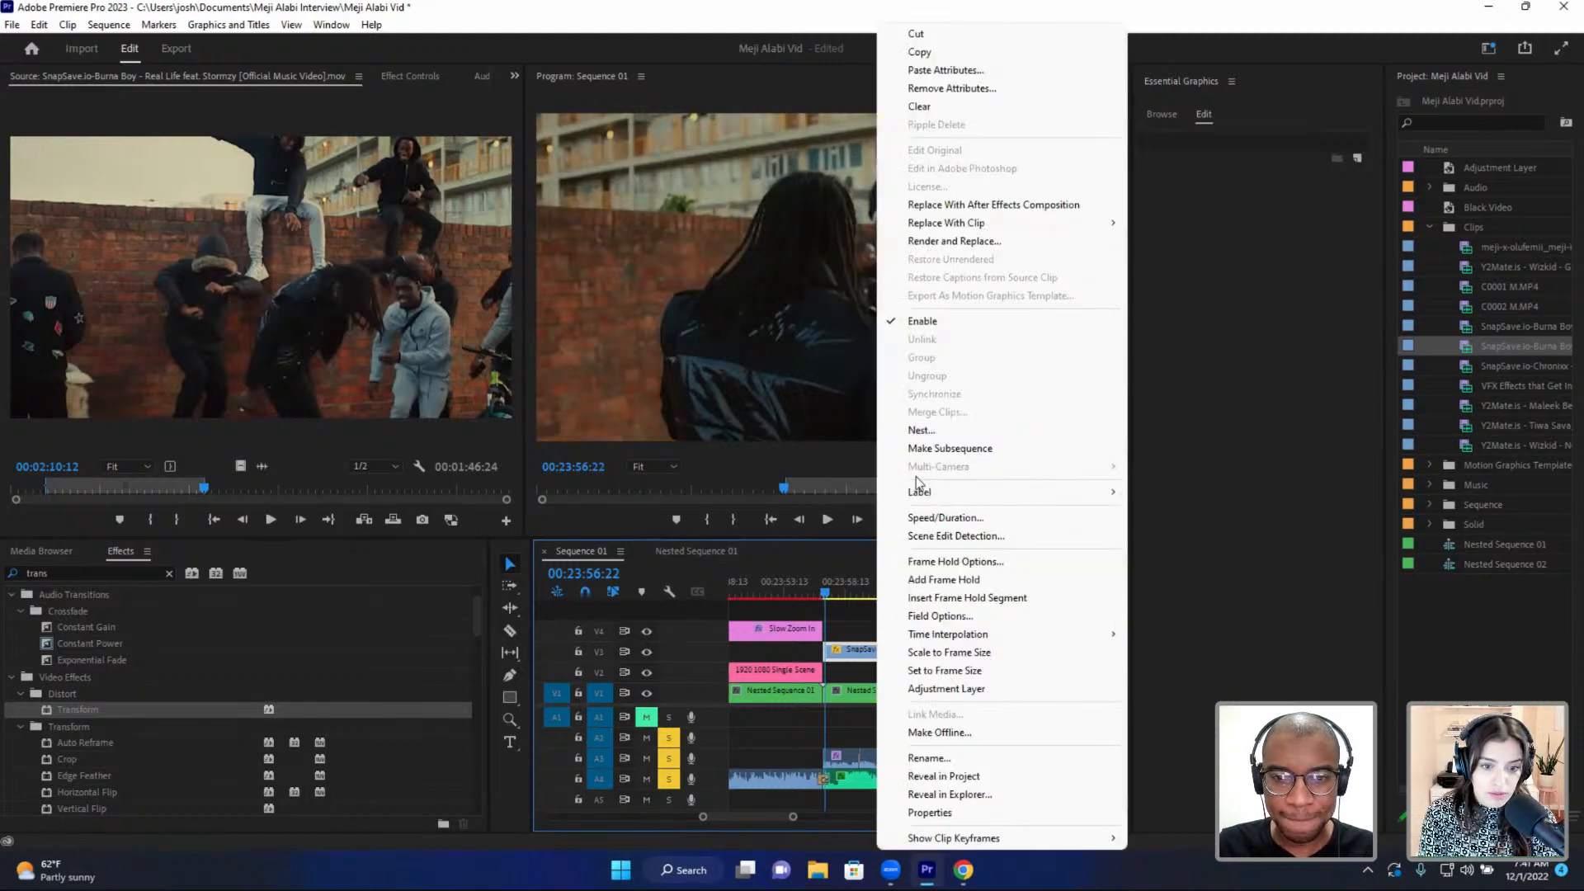
pyautogui.press('Return')
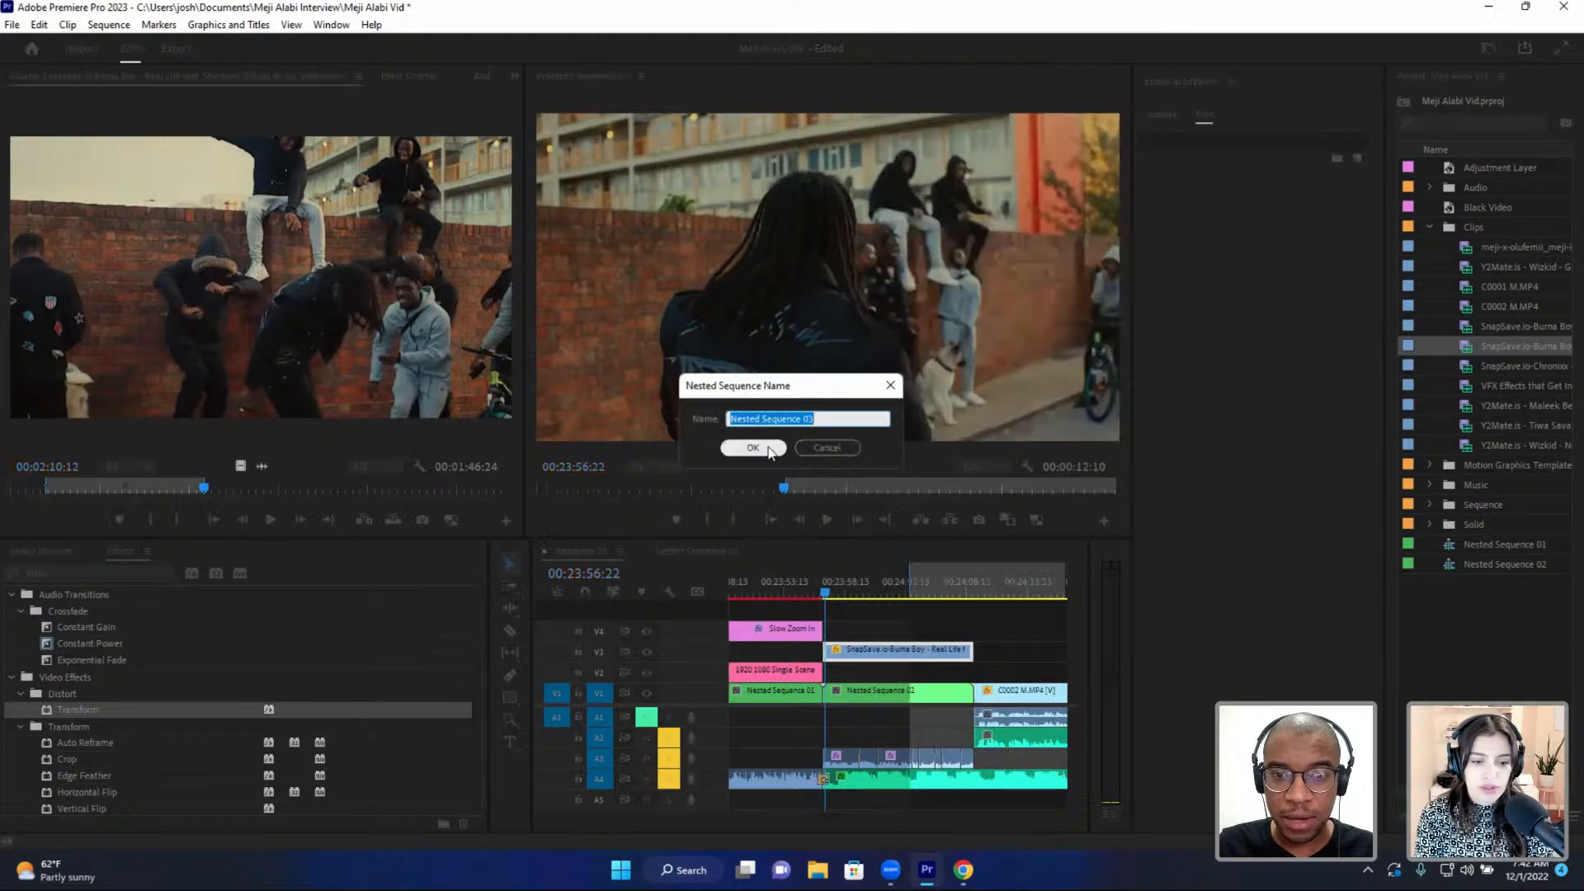
pyautogui.click(752, 447)
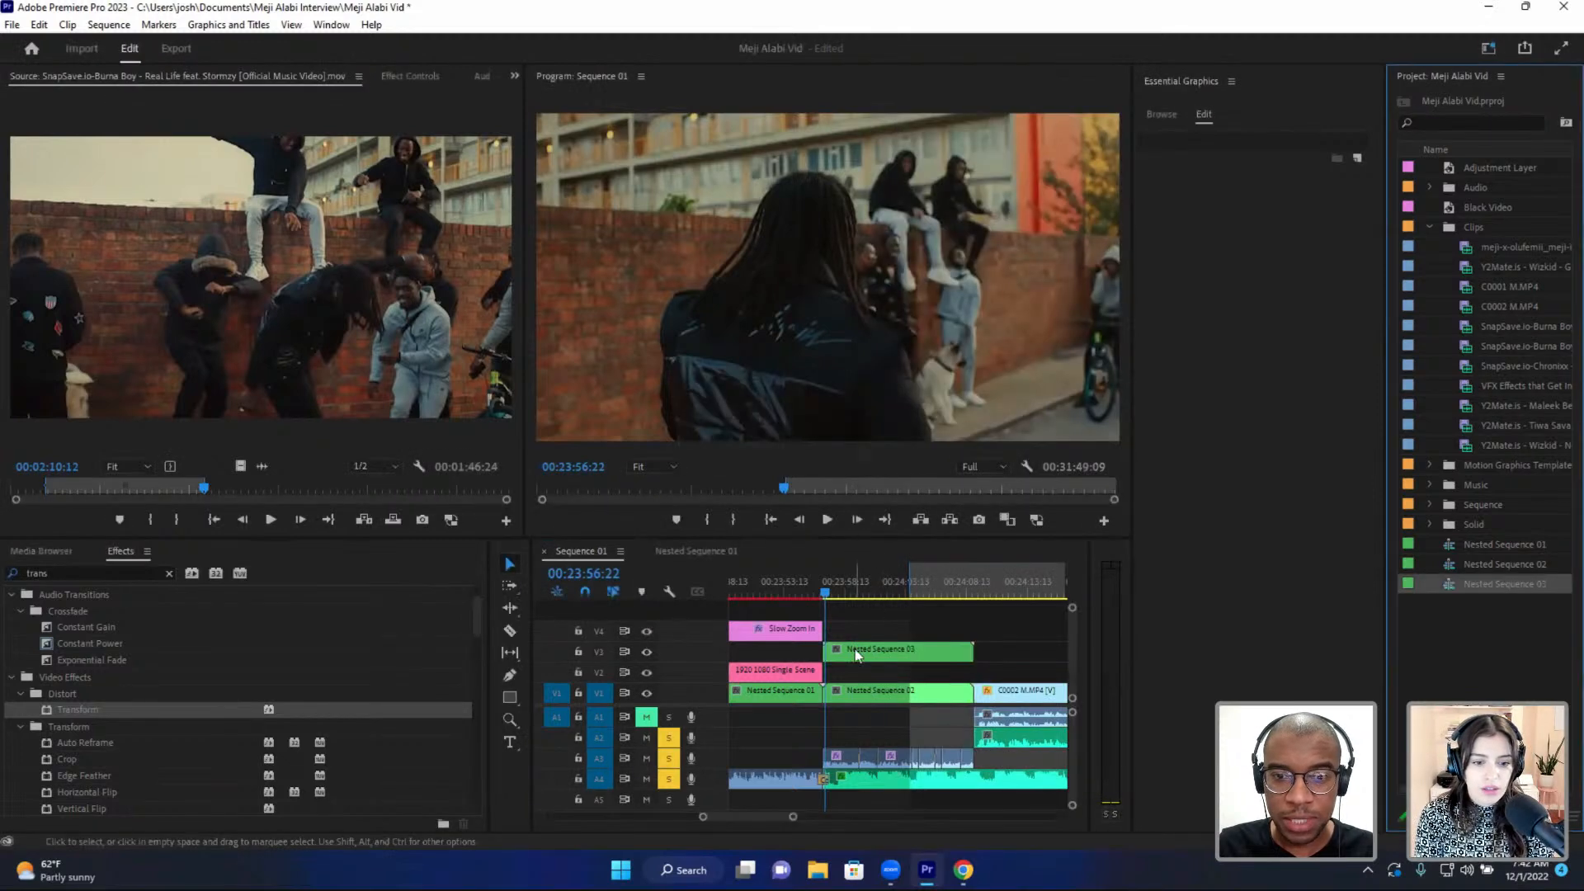
# - Move the newly nested music video segment from V3 down to V2, directly above Nested Sequence 02
pyautogui.press('=')
pyautogui.press('=')
pyautogui.click(858, 647)
pyautogui.press('=')
pyautogui.press('=')
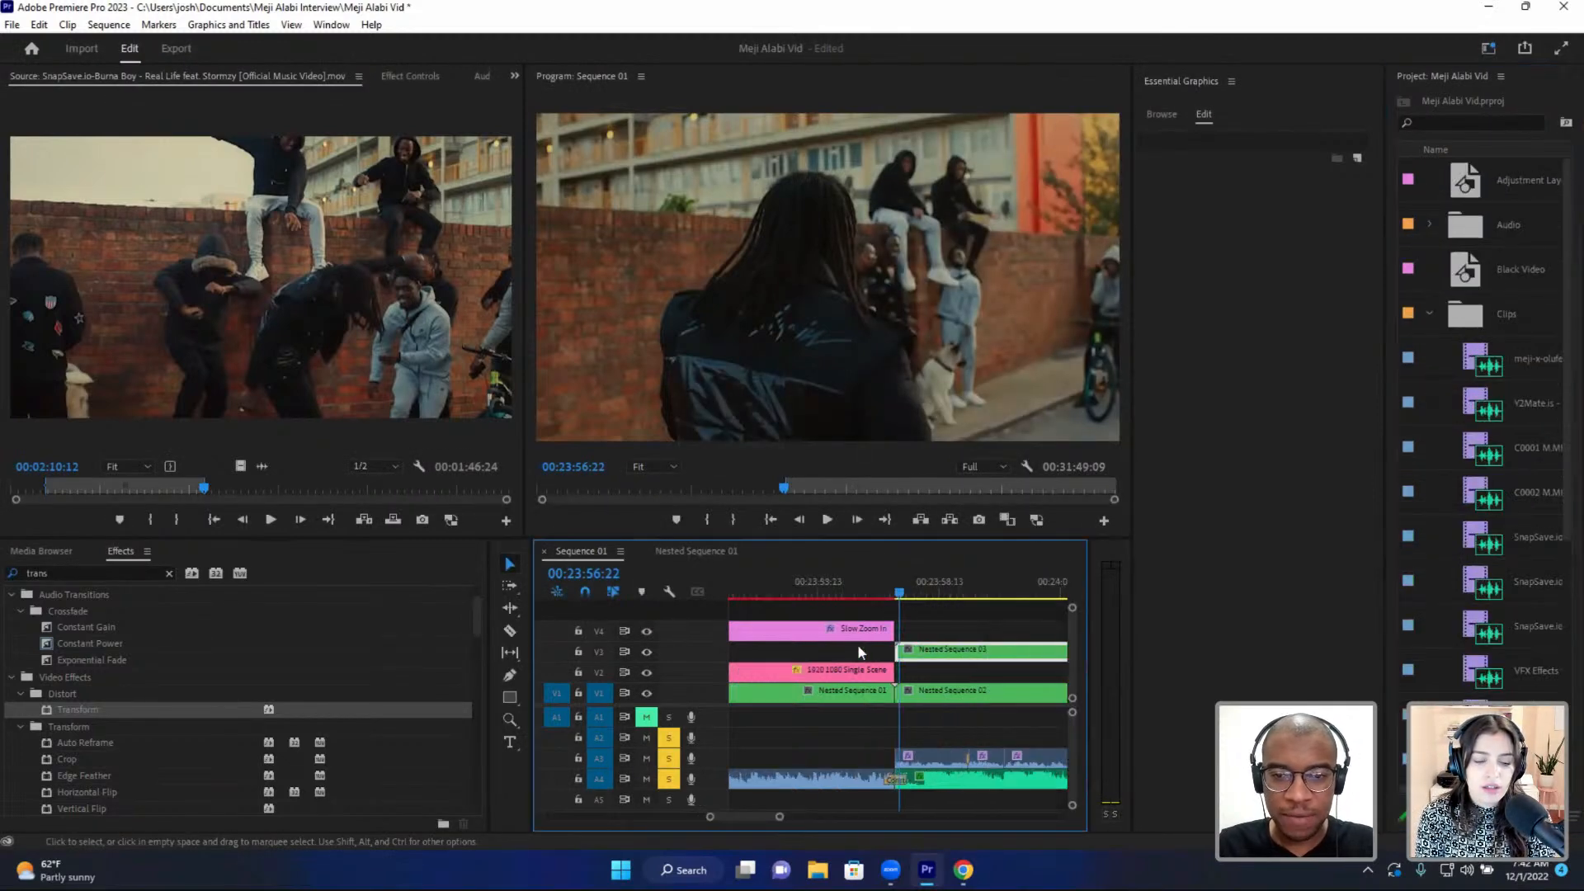
pyautogui.moveTo(910, 657); pyautogui.dragTo(912, 671)
pyautogui.press('-')
pyautogui.press('-')
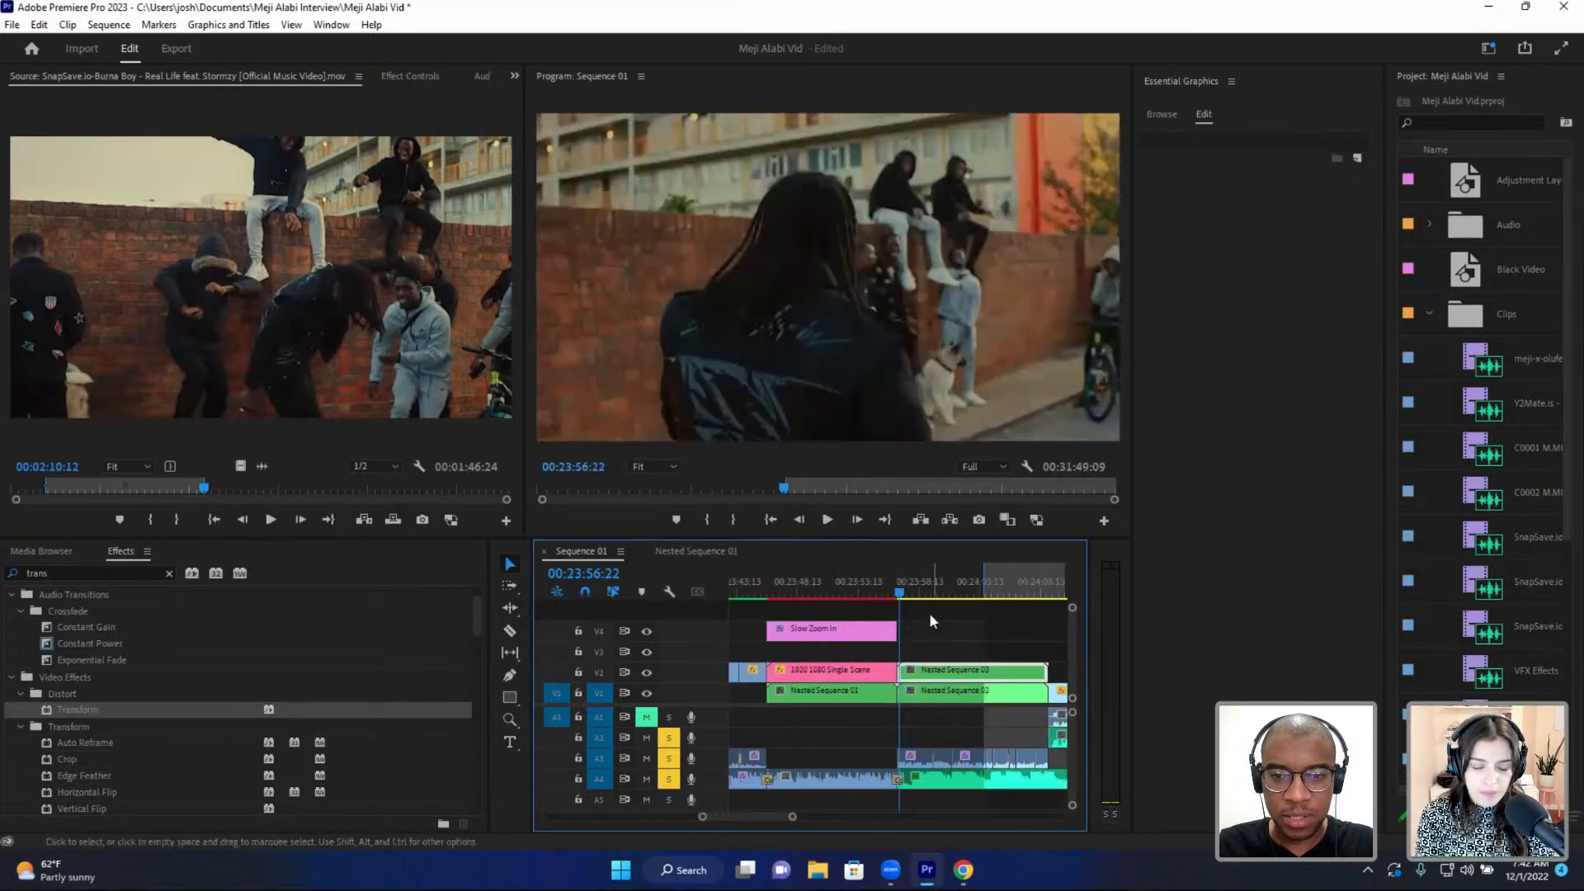
# - Play parts of the nested music video segment between 00:23:56:22 and 00:24:07:14 to review its shots
pyautogui.scroll(-1, 920, 613)
pyautogui.press('space')
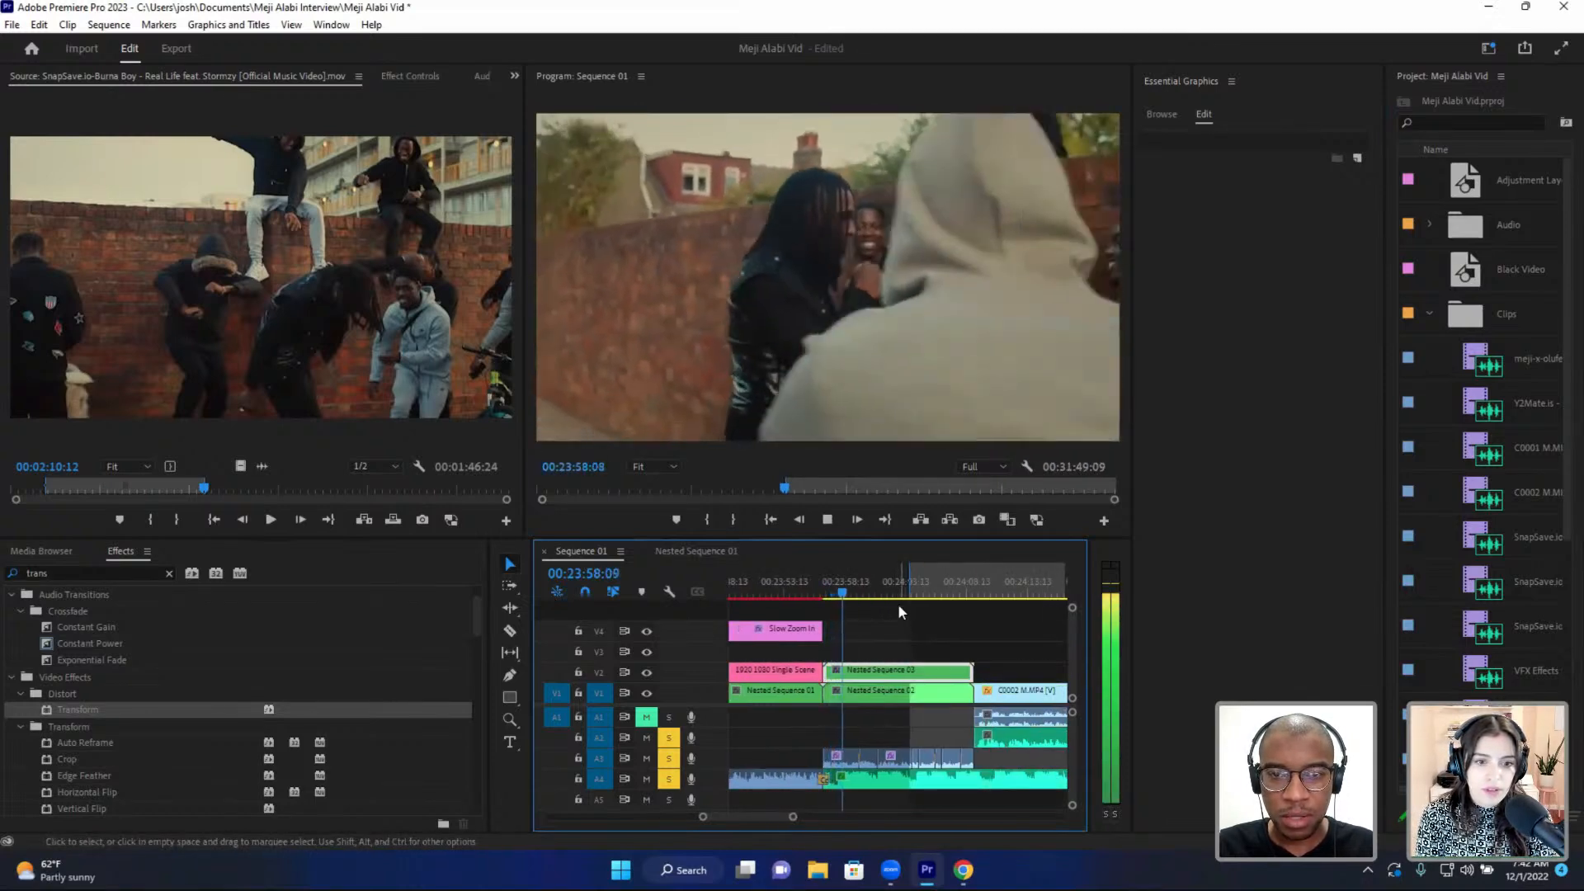
pyautogui.click(896, 592)
pyautogui.press('space')
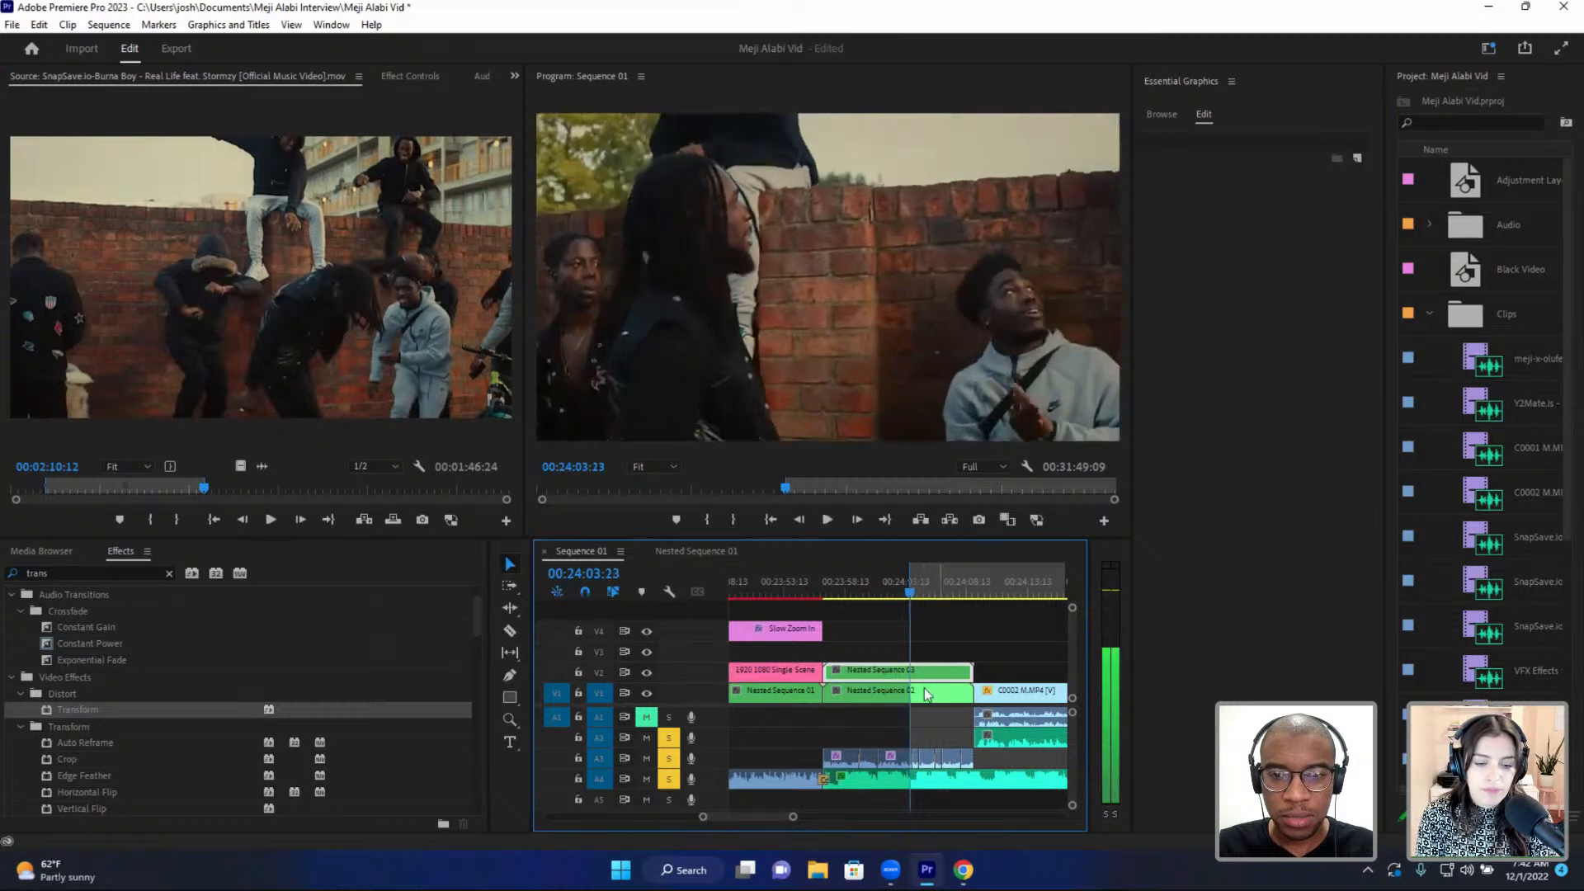
pyautogui.click(951, 580)
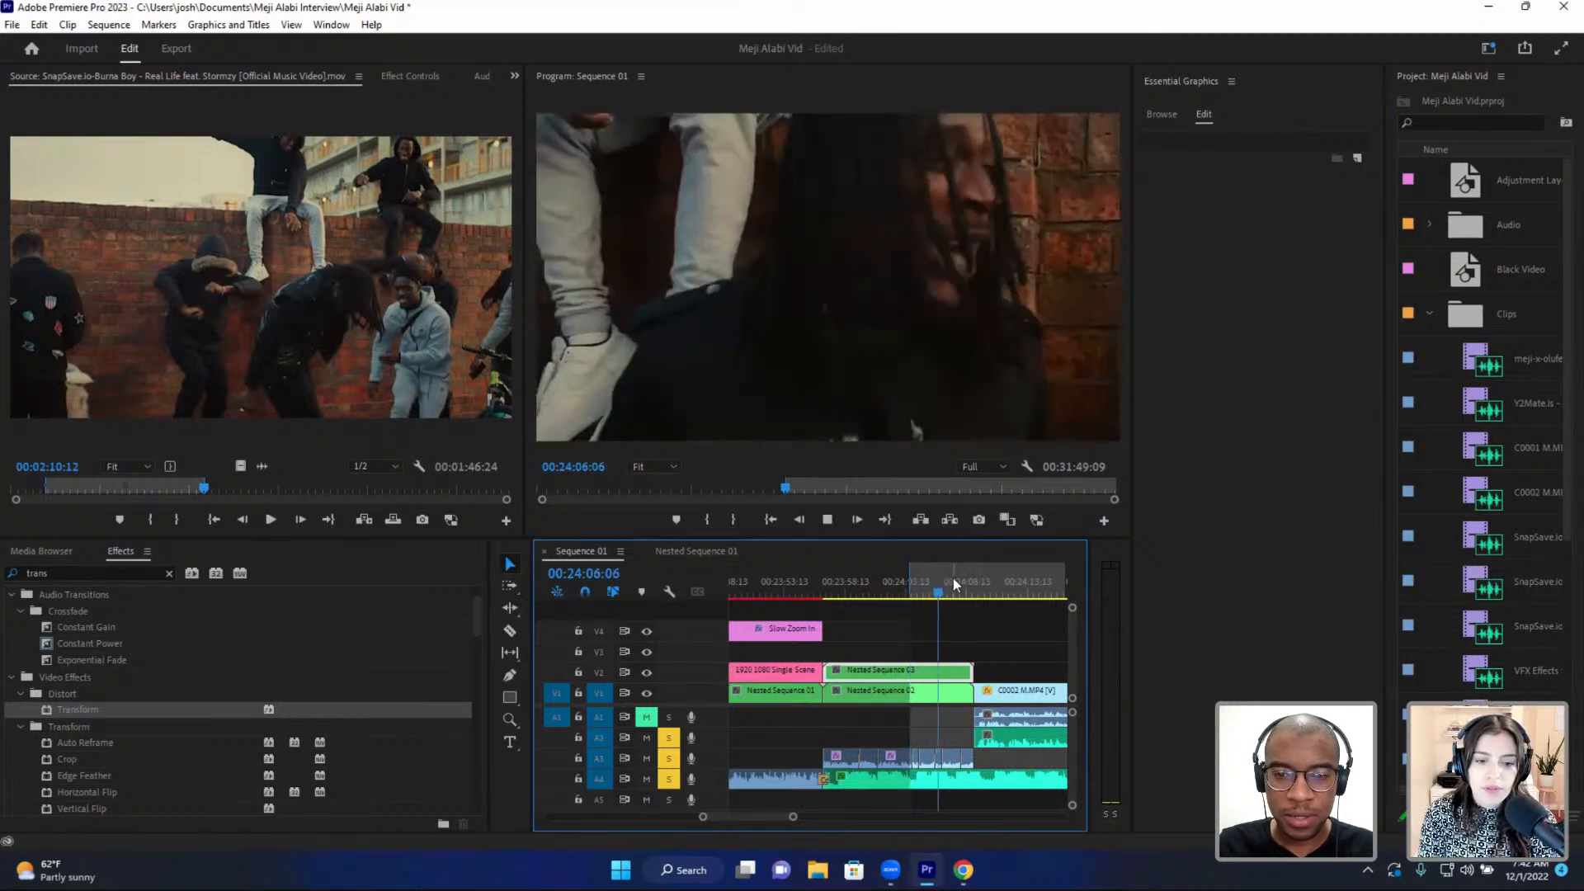
pyautogui.press('space')
pyautogui.press('space')
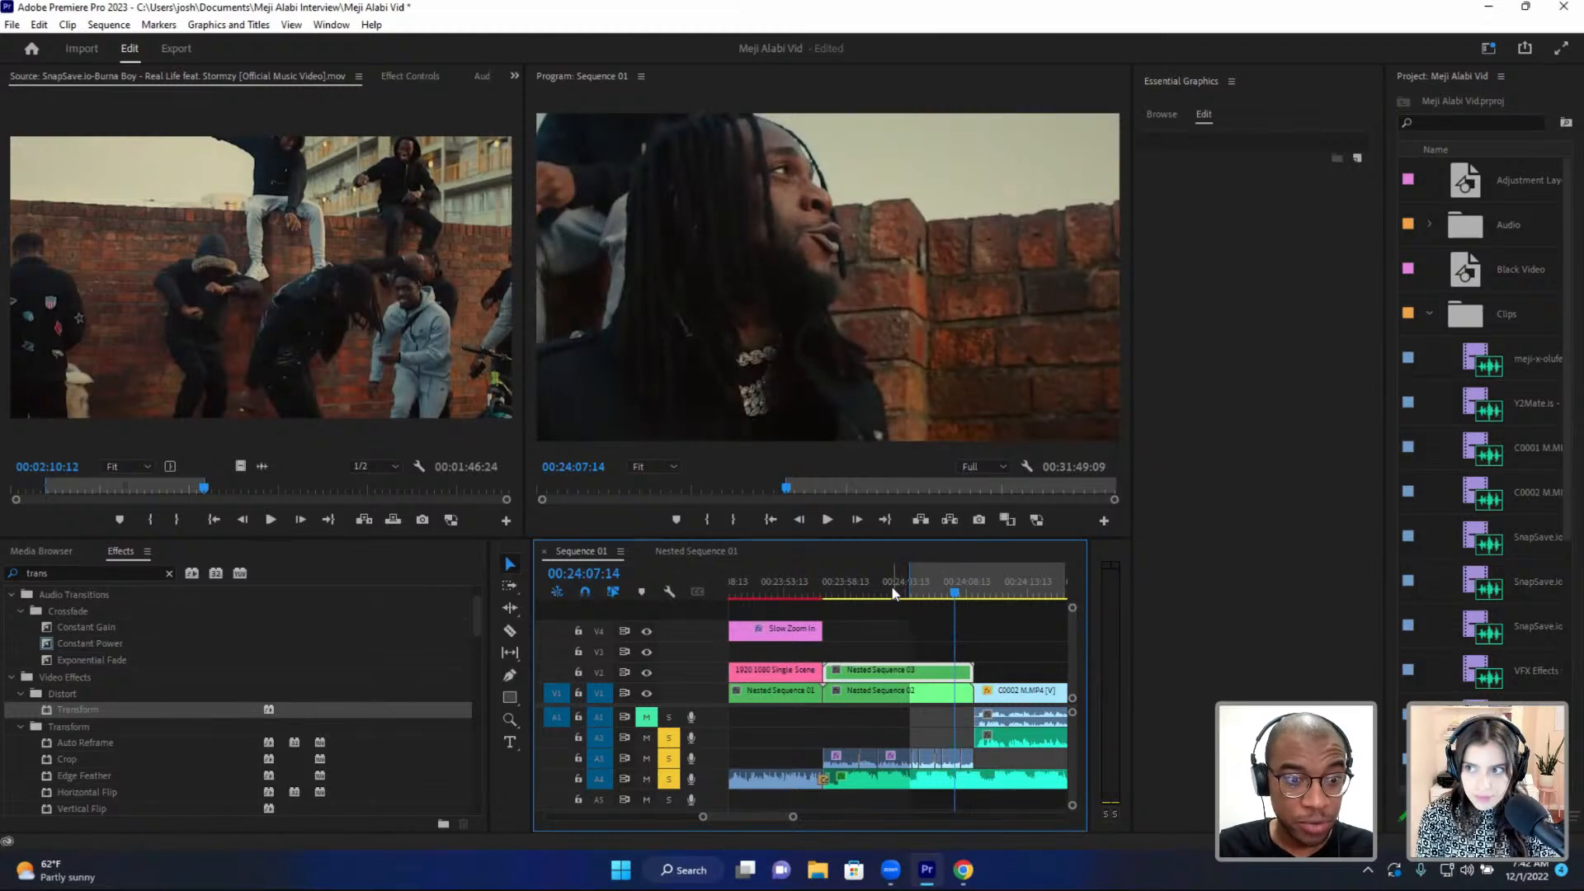
pyautogui.click(867, 582)
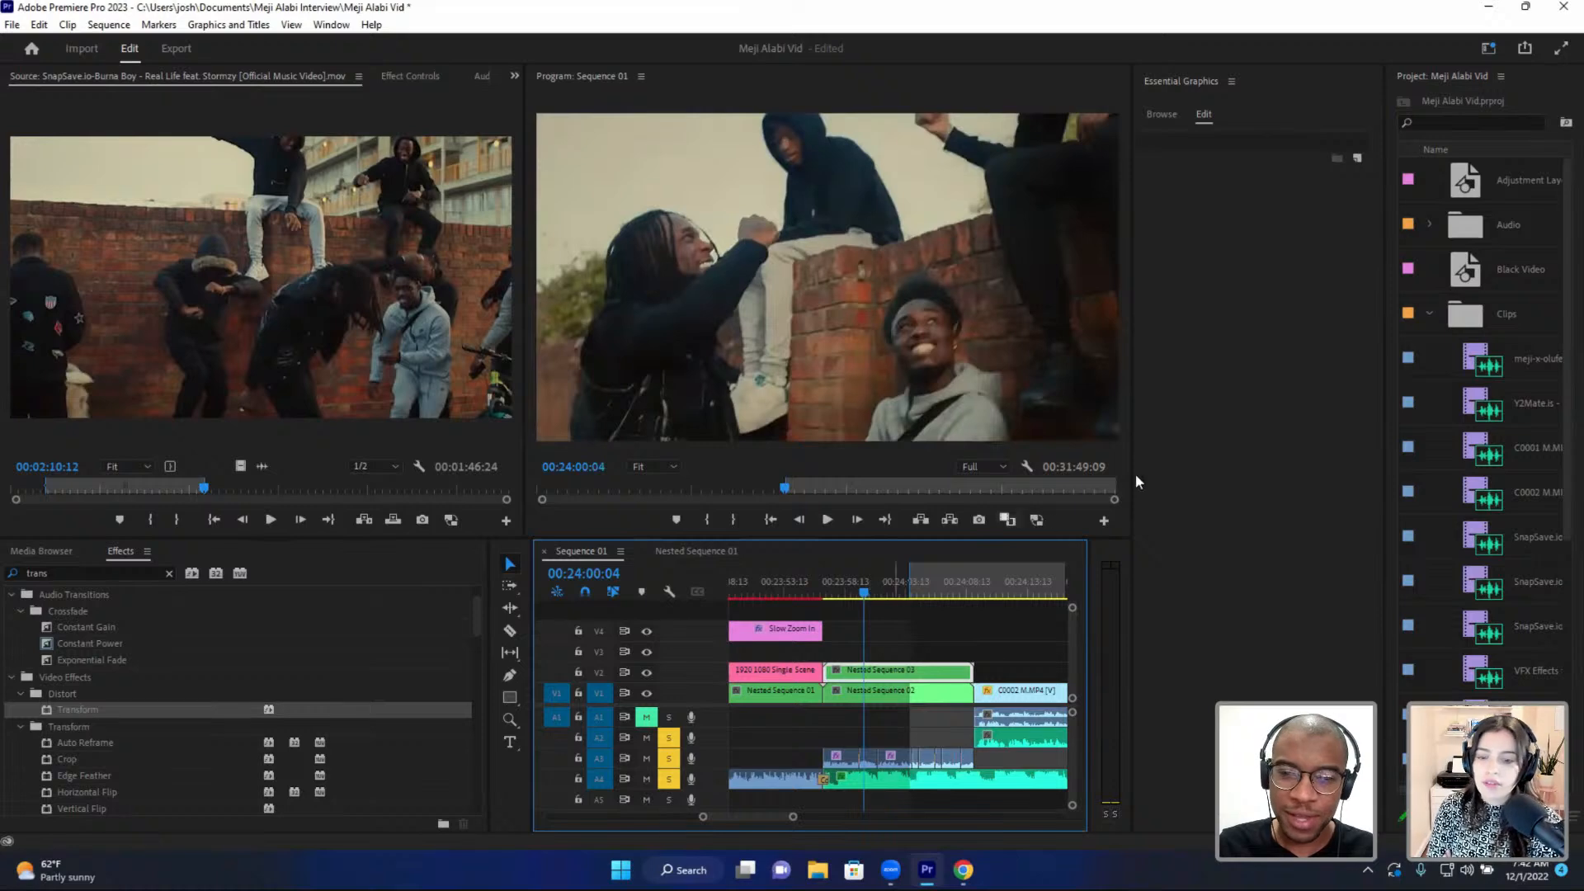
# - Find the 1920 1080 Duel Scene template in My Templates and add it to an empty area of V2 near 00:20:18
pyautogui.click(1164, 117)
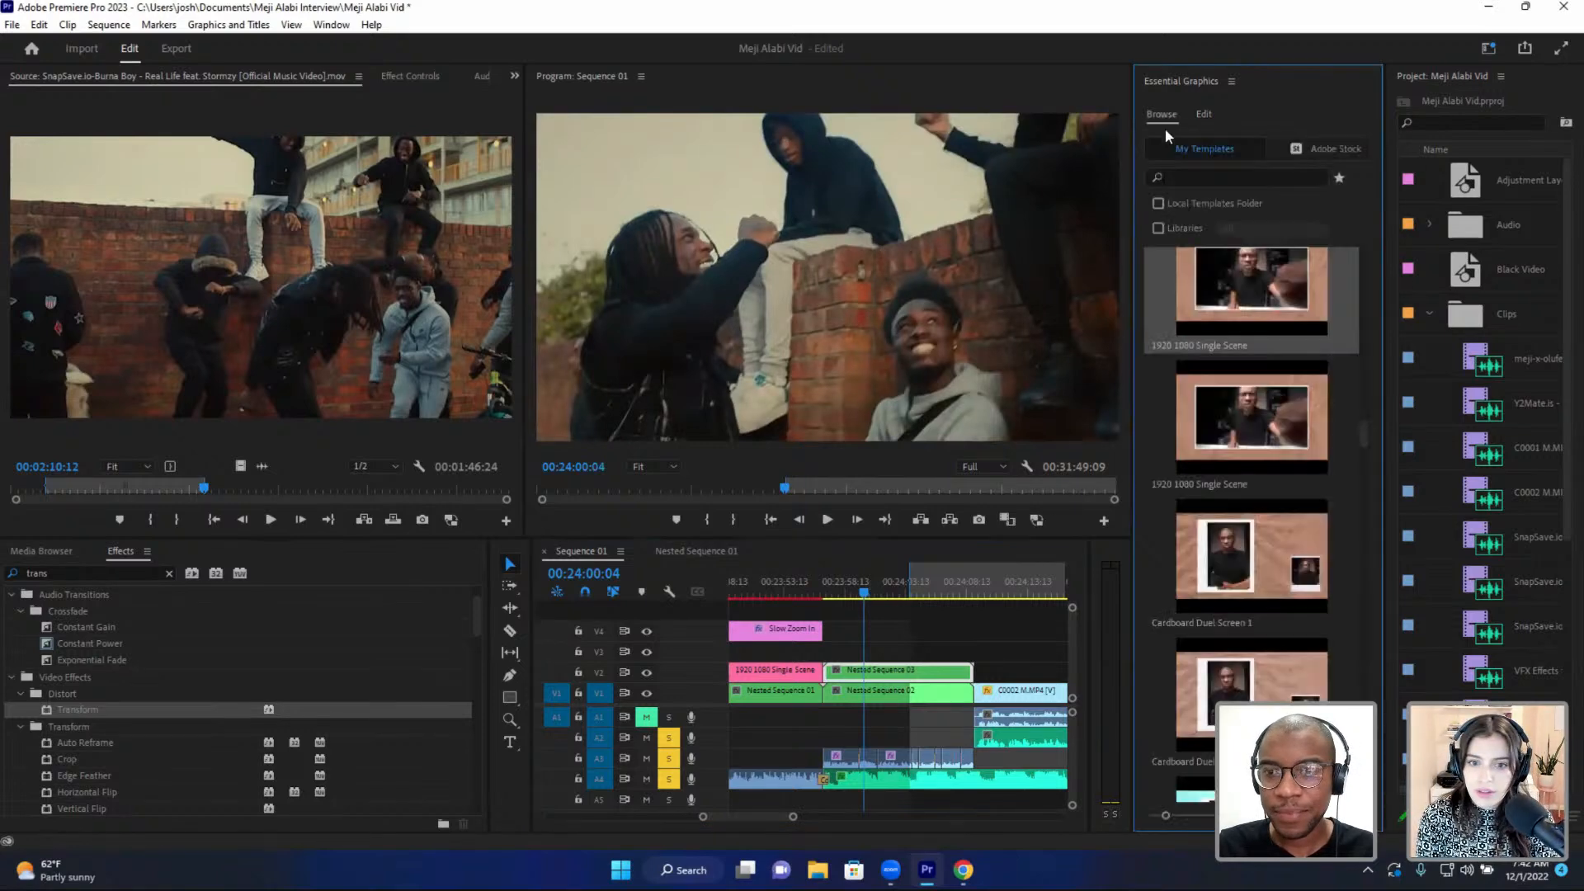
pyautogui.scroll(-5, 1262, 477)
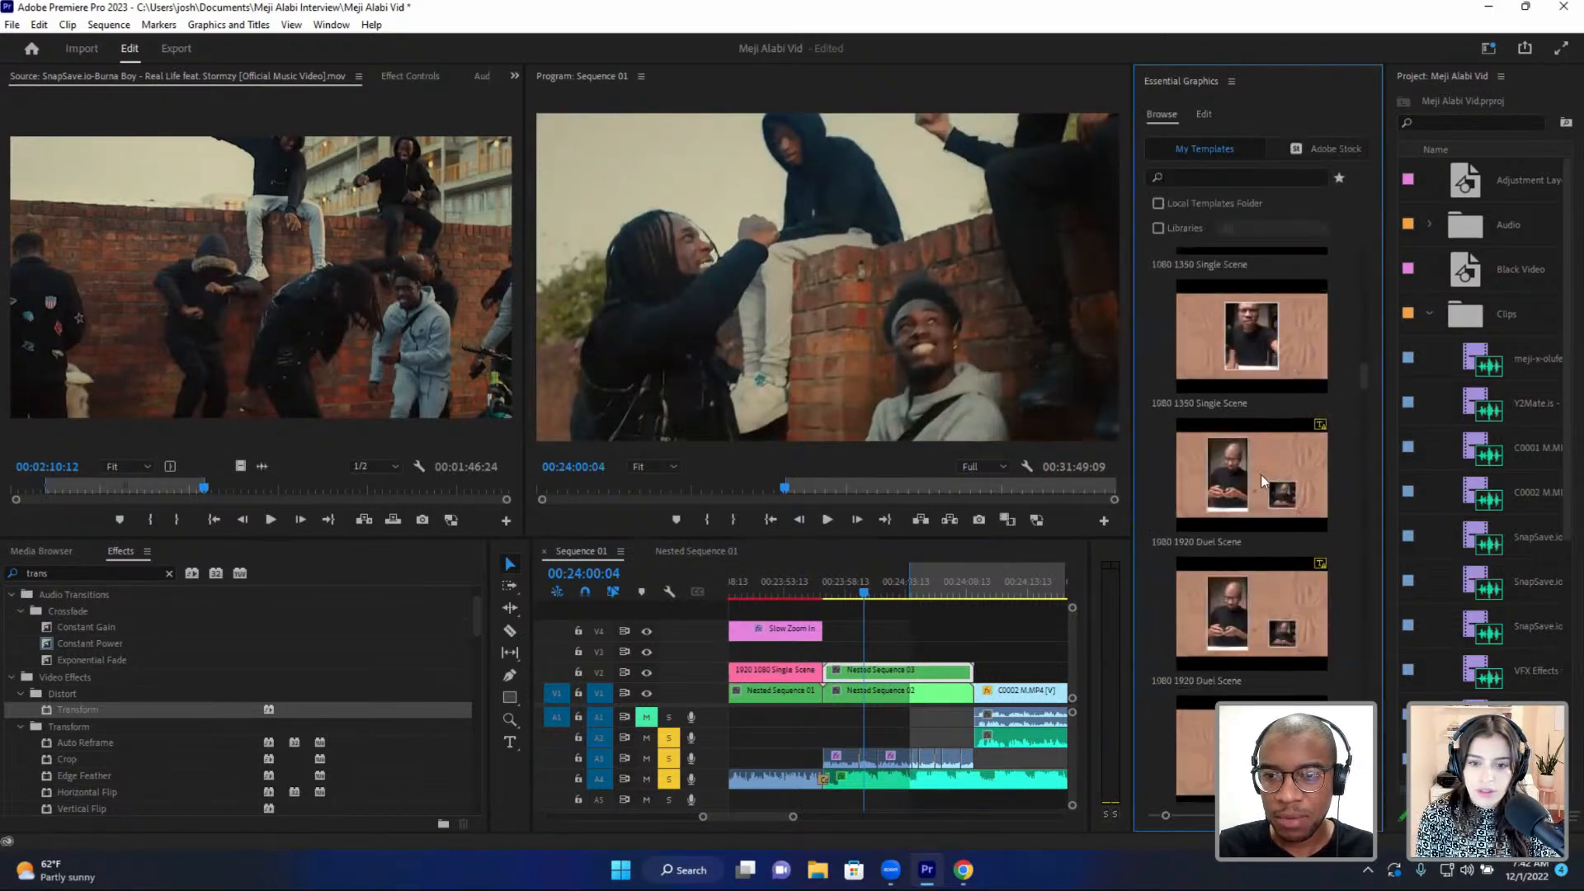
pyautogui.scroll(5, 1269, 482)
pyautogui.scroll(-6, 1269, 483)
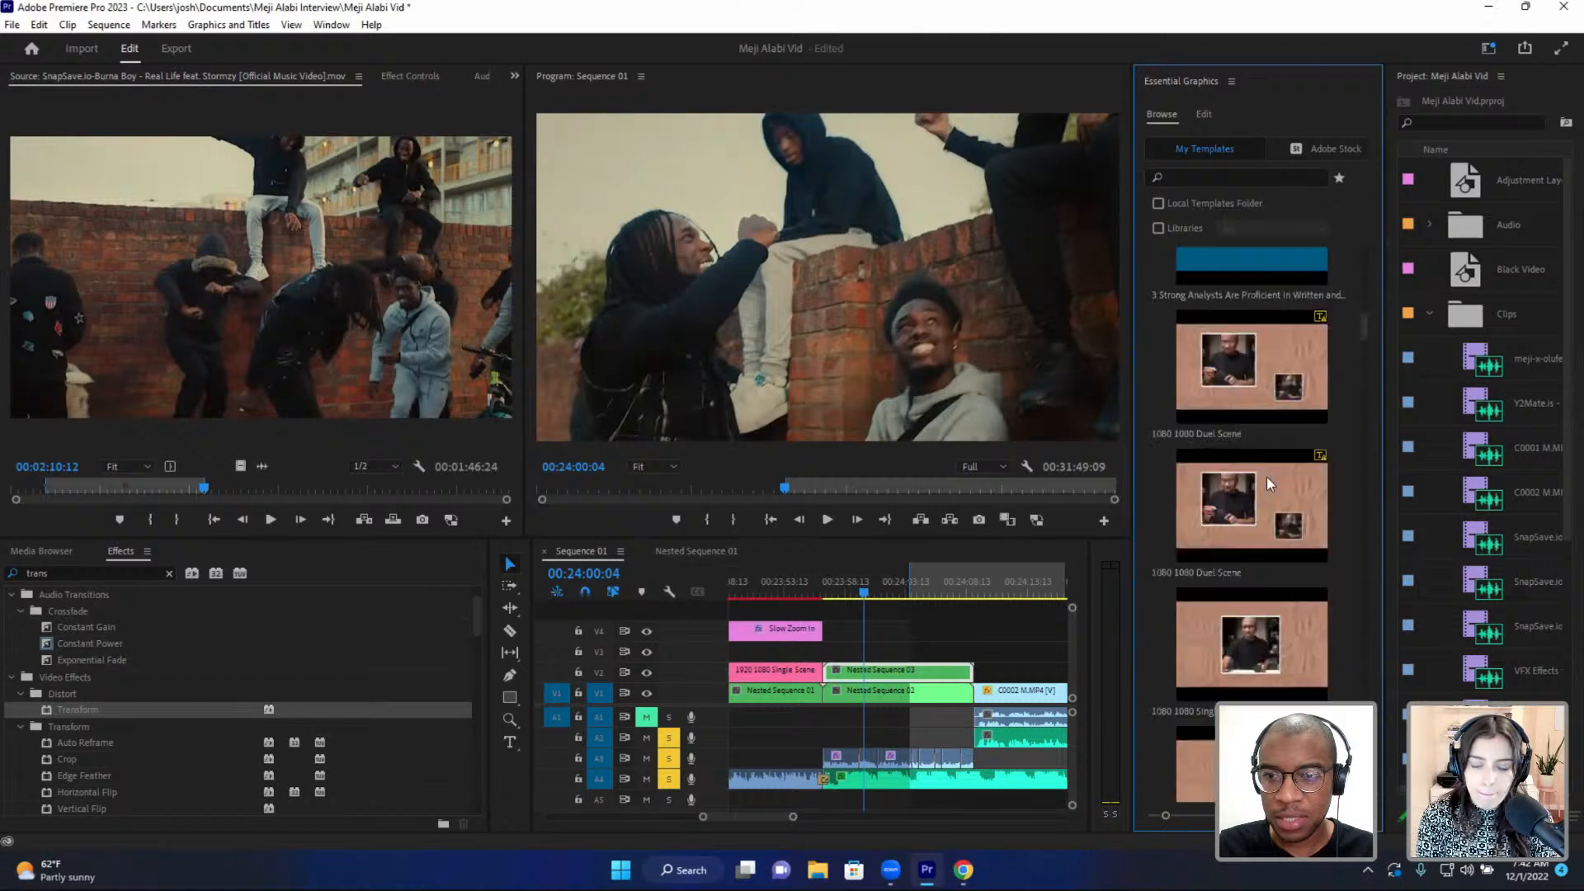
pyautogui.scroll(5, 1267, 488)
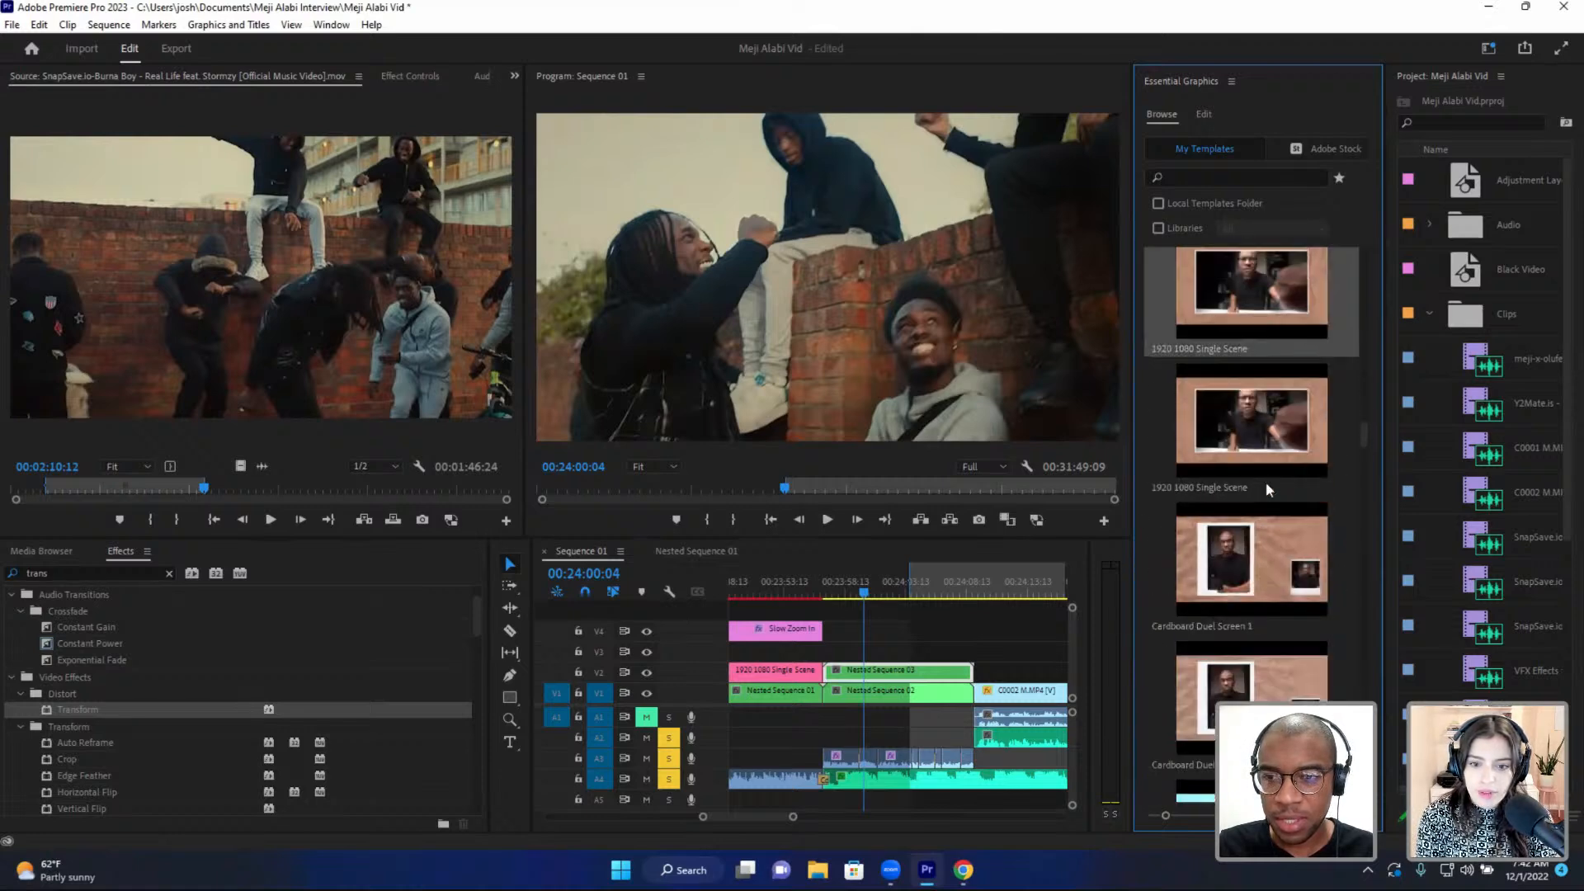
pyautogui.scroll(10, 1265, 482)
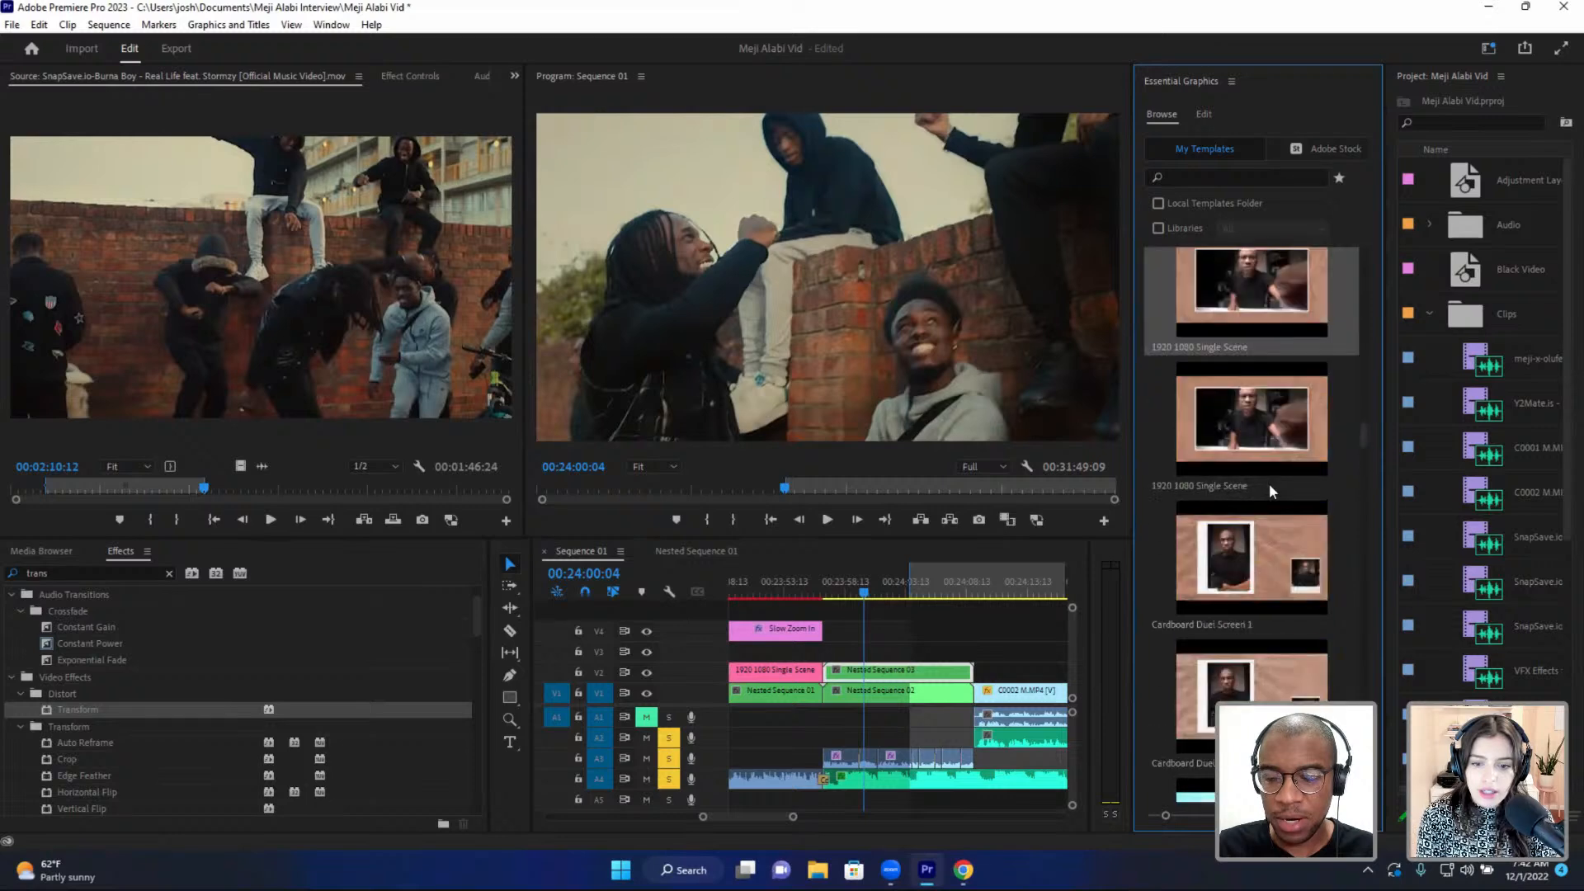
pyautogui.scroll(2, 1271, 485)
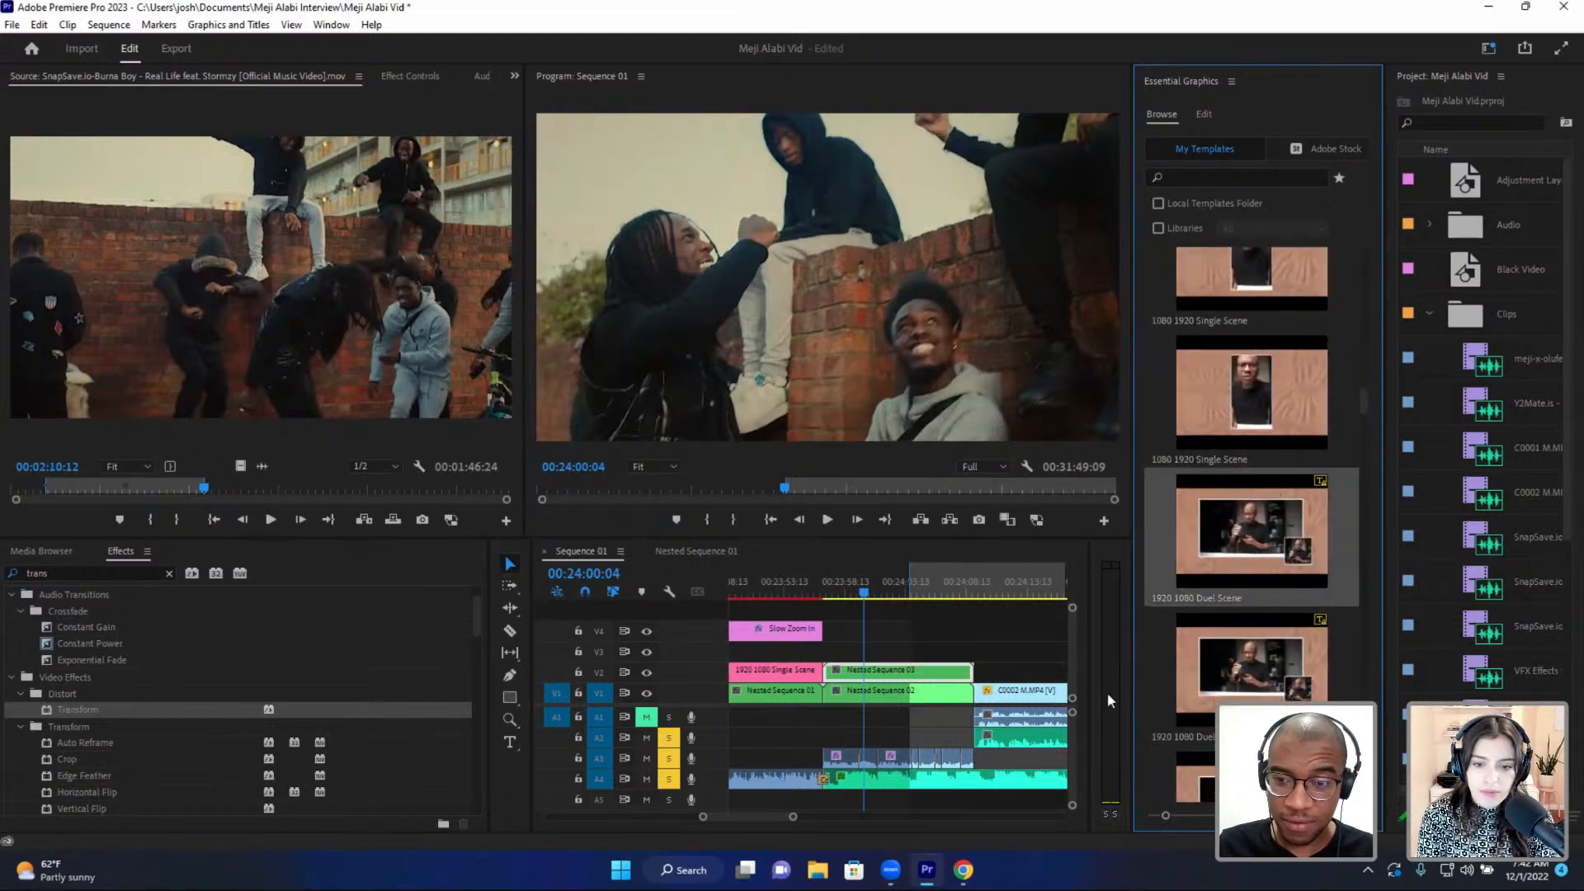
pyautogui.moveTo(991, 550); pyautogui.dragTo(1193, 567)
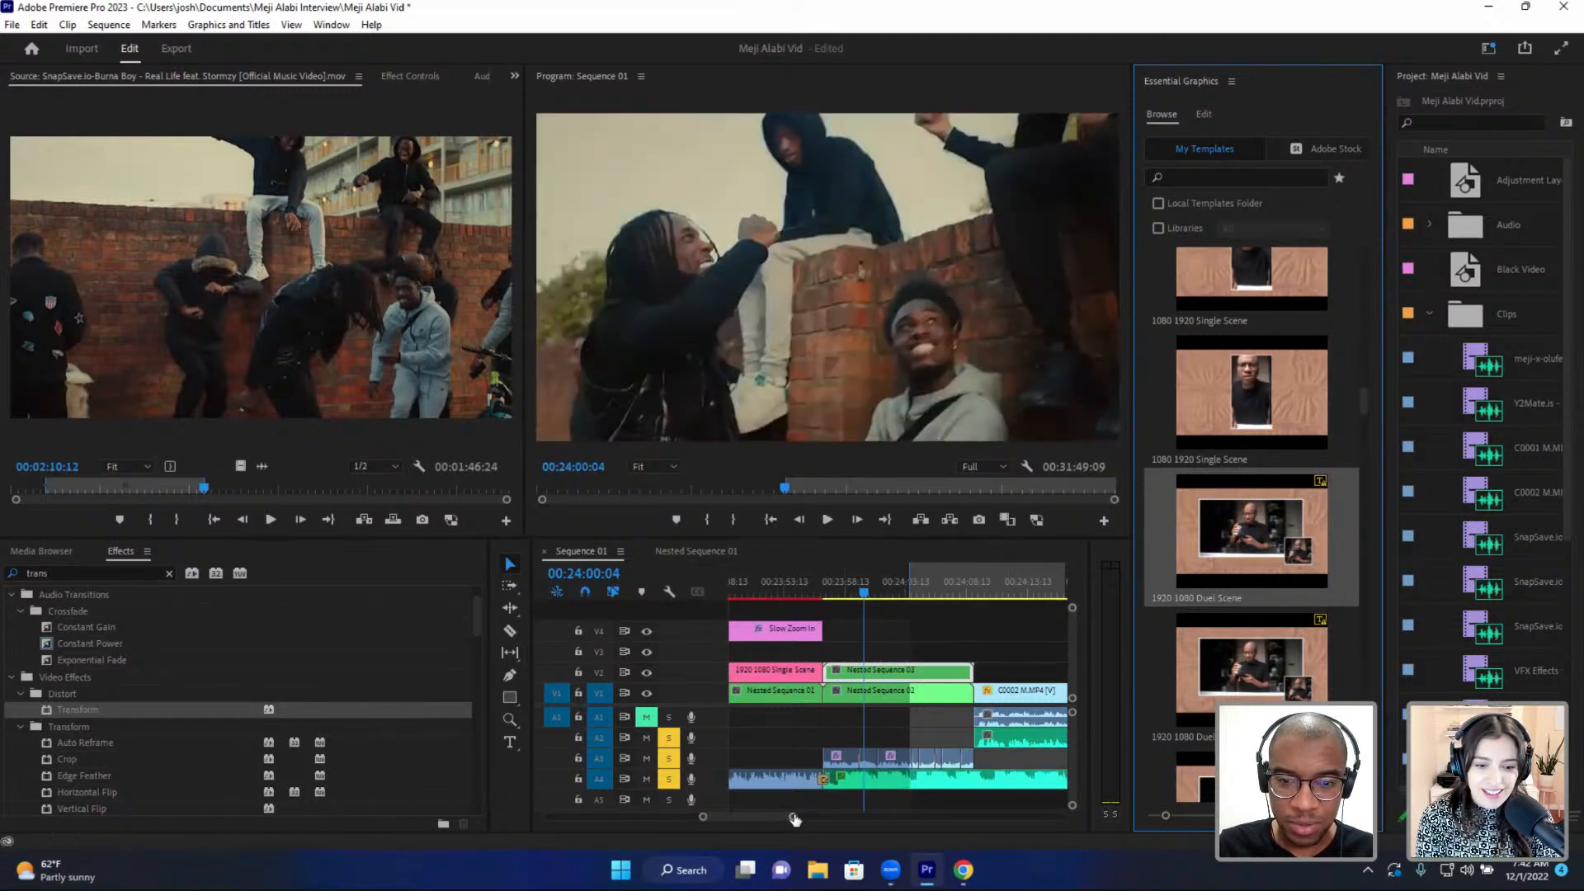
pyautogui.moveTo(793, 819); pyautogui.dragTo(886, 825)
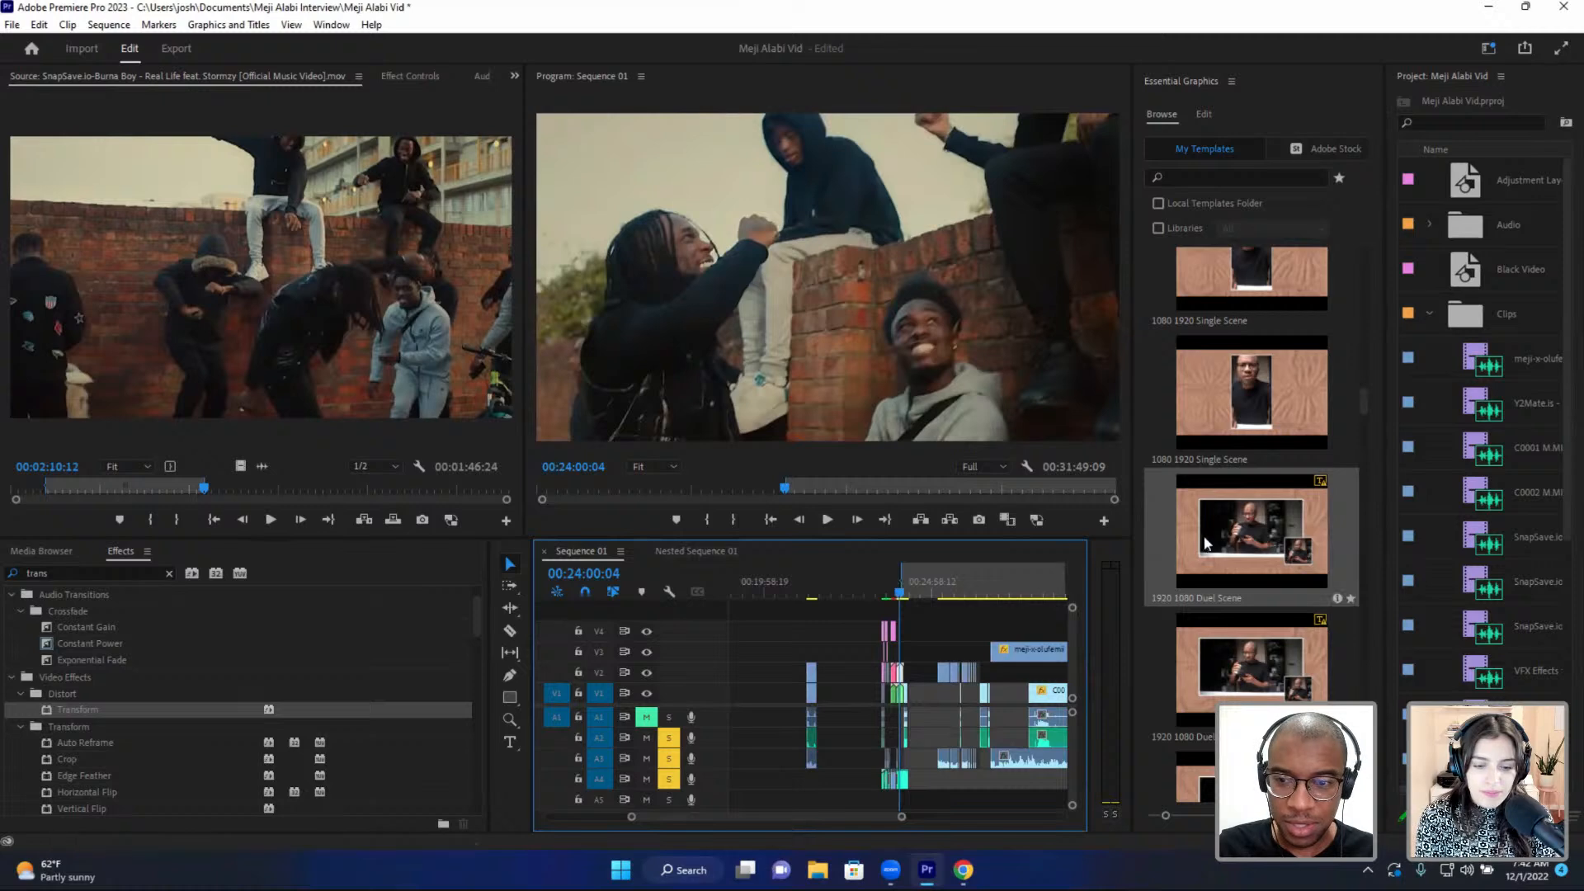
pyautogui.moveTo(1151, 561); pyautogui.dragTo(773, 632)
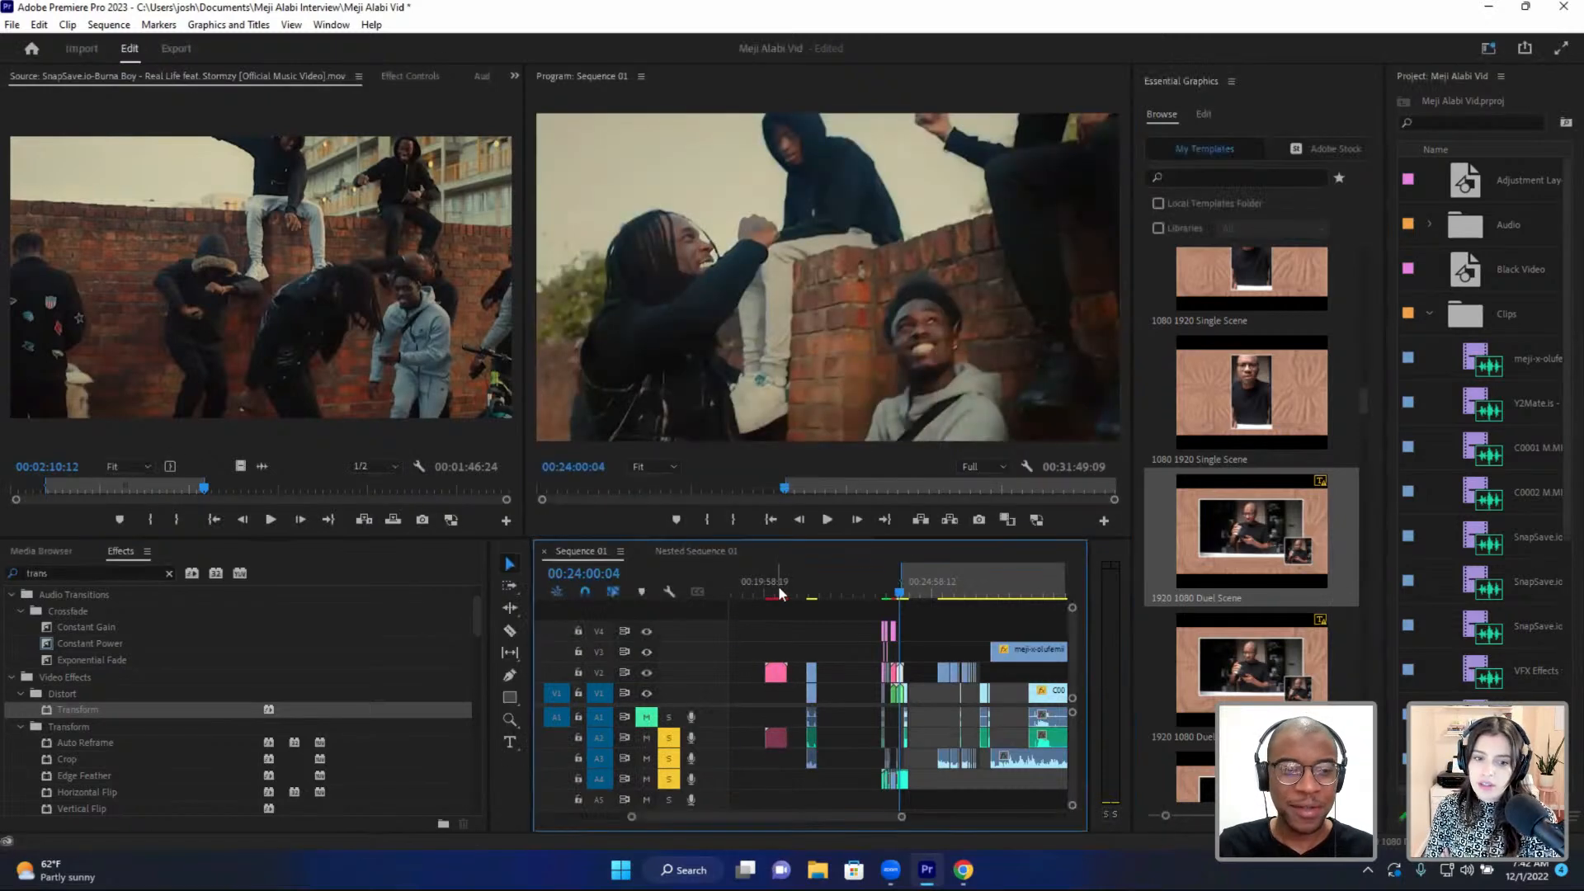
# - Unlink the audio from the 1920 1080 Duel Scene graphic and delete that audio clip
pyautogui.click(777, 587)
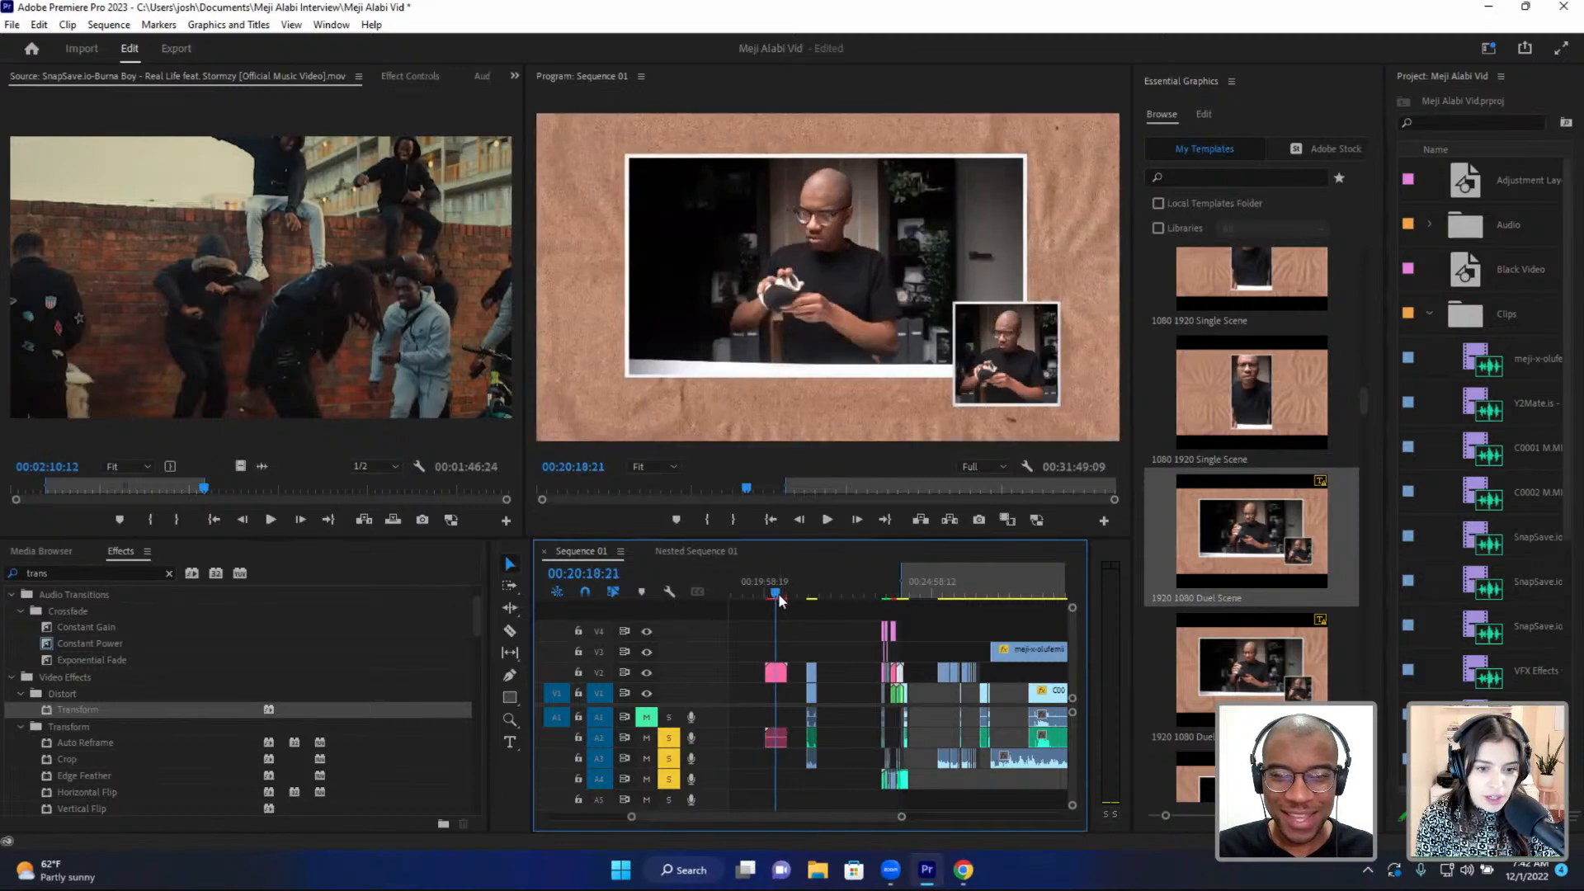
pyautogui.click(782, 679)
pyautogui.rightClick(780, 681)
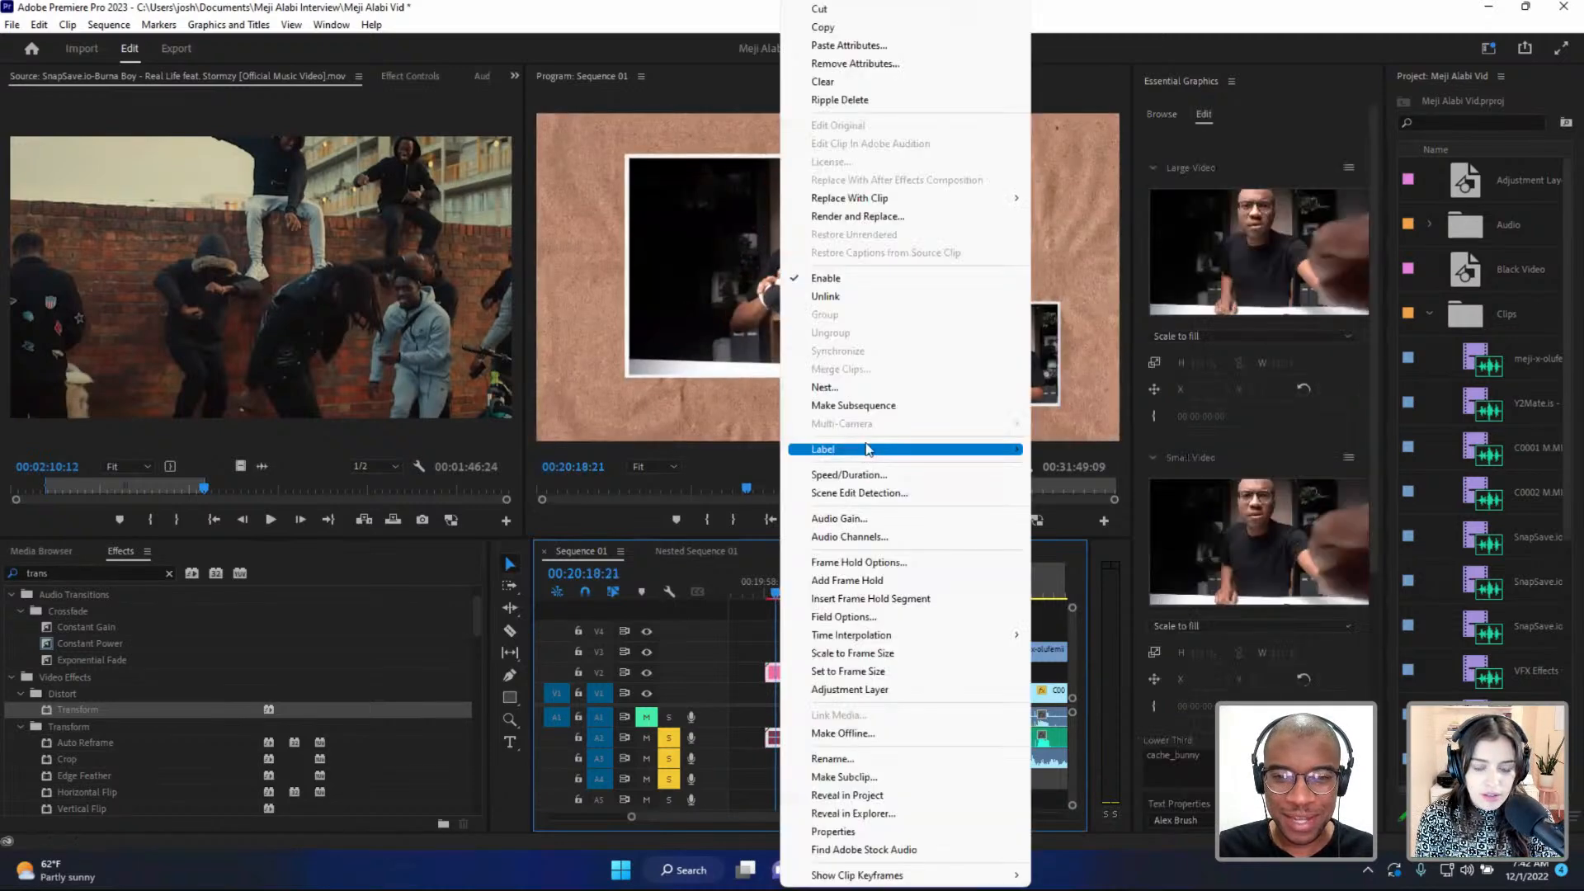
pyautogui.click(829, 298)
pyautogui.click(777, 736)
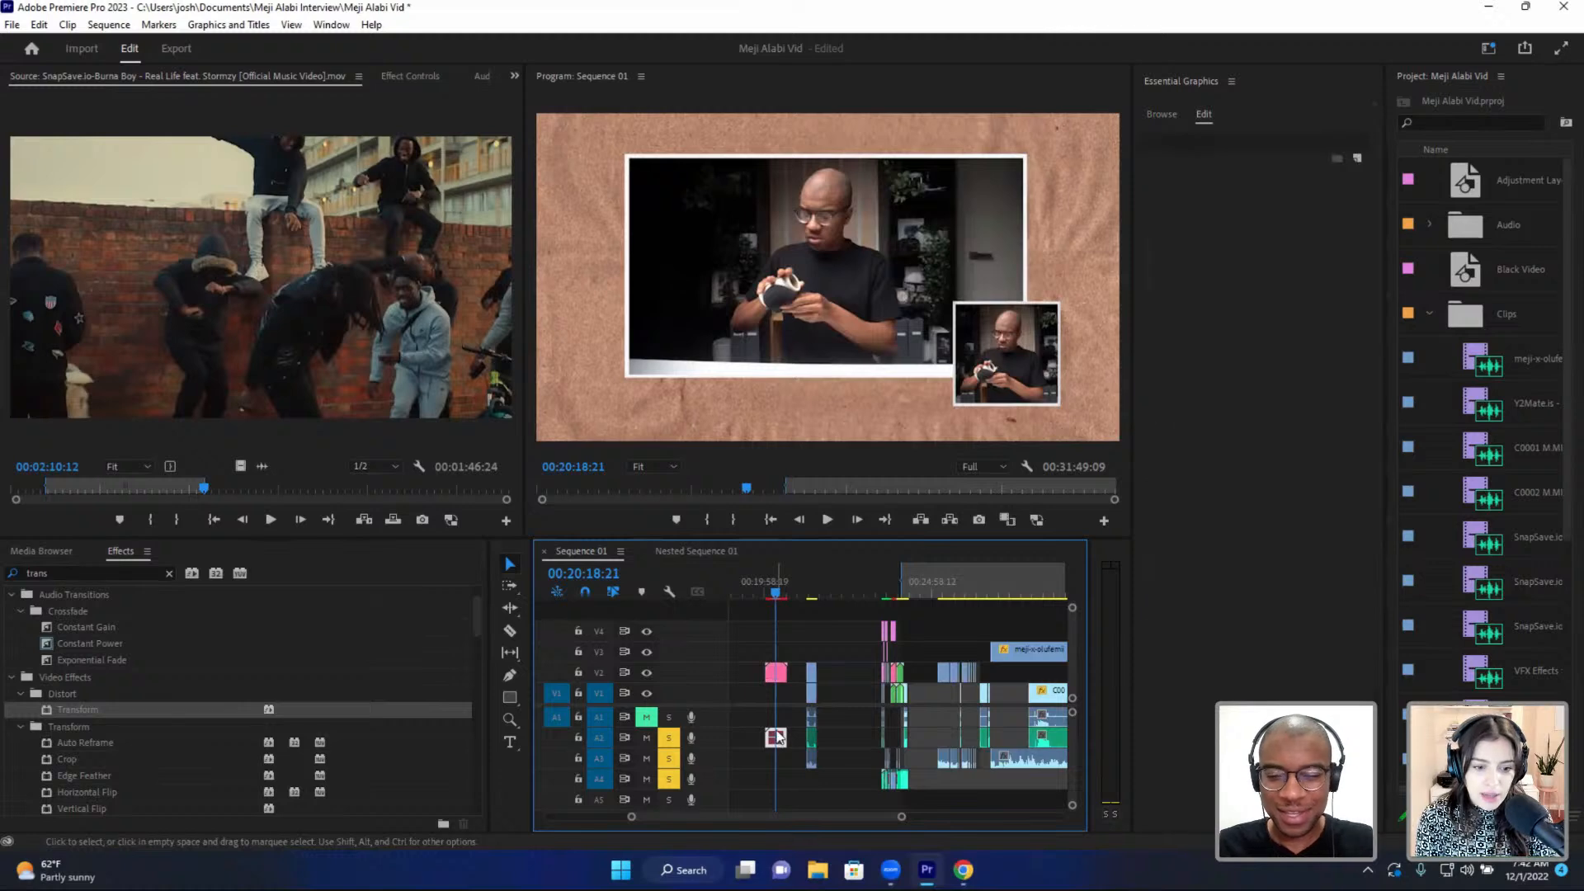
pyautogui.scroll(-2, 721, 690)
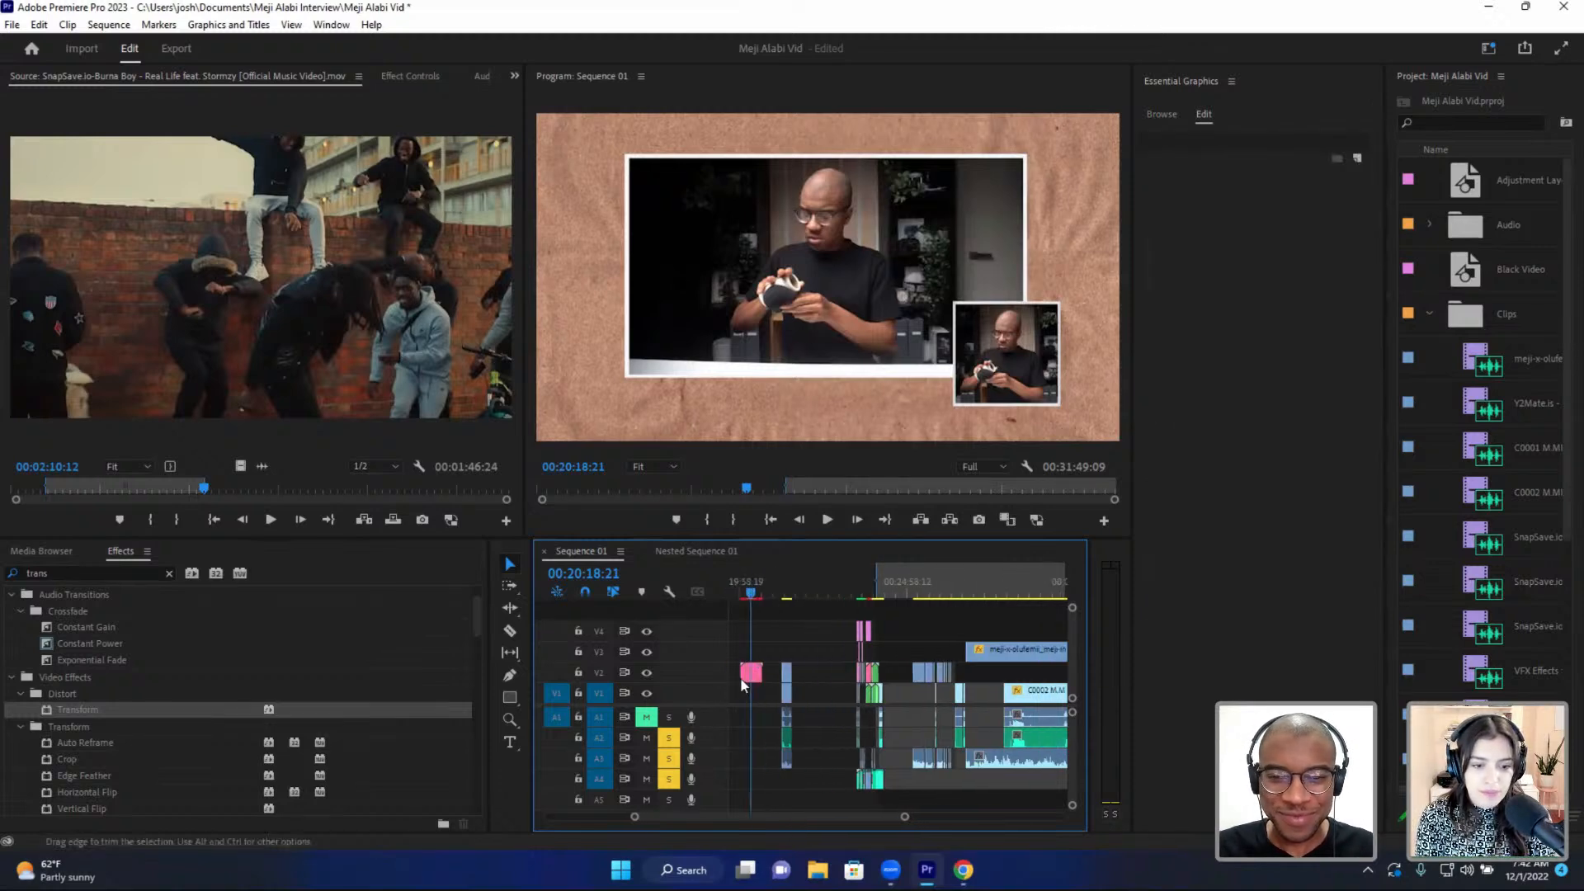
# - Place the Duel Scene graphic on V3 at the start of Nested Sequence 03, with the preceding Single Scene graphic also on V3
pyautogui.click(752, 675)
pyautogui.moveTo(752, 675); pyautogui.dragTo(805, 651)
pyautogui.click(884, 584)
pyautogui.press('=')
pyautogui.press('=')
pyautogui.press('=')
pyautogui.press('=')
pyautogui.scroll(1, 793, 653)
pyautogui.scroll(-1, 851, 637)
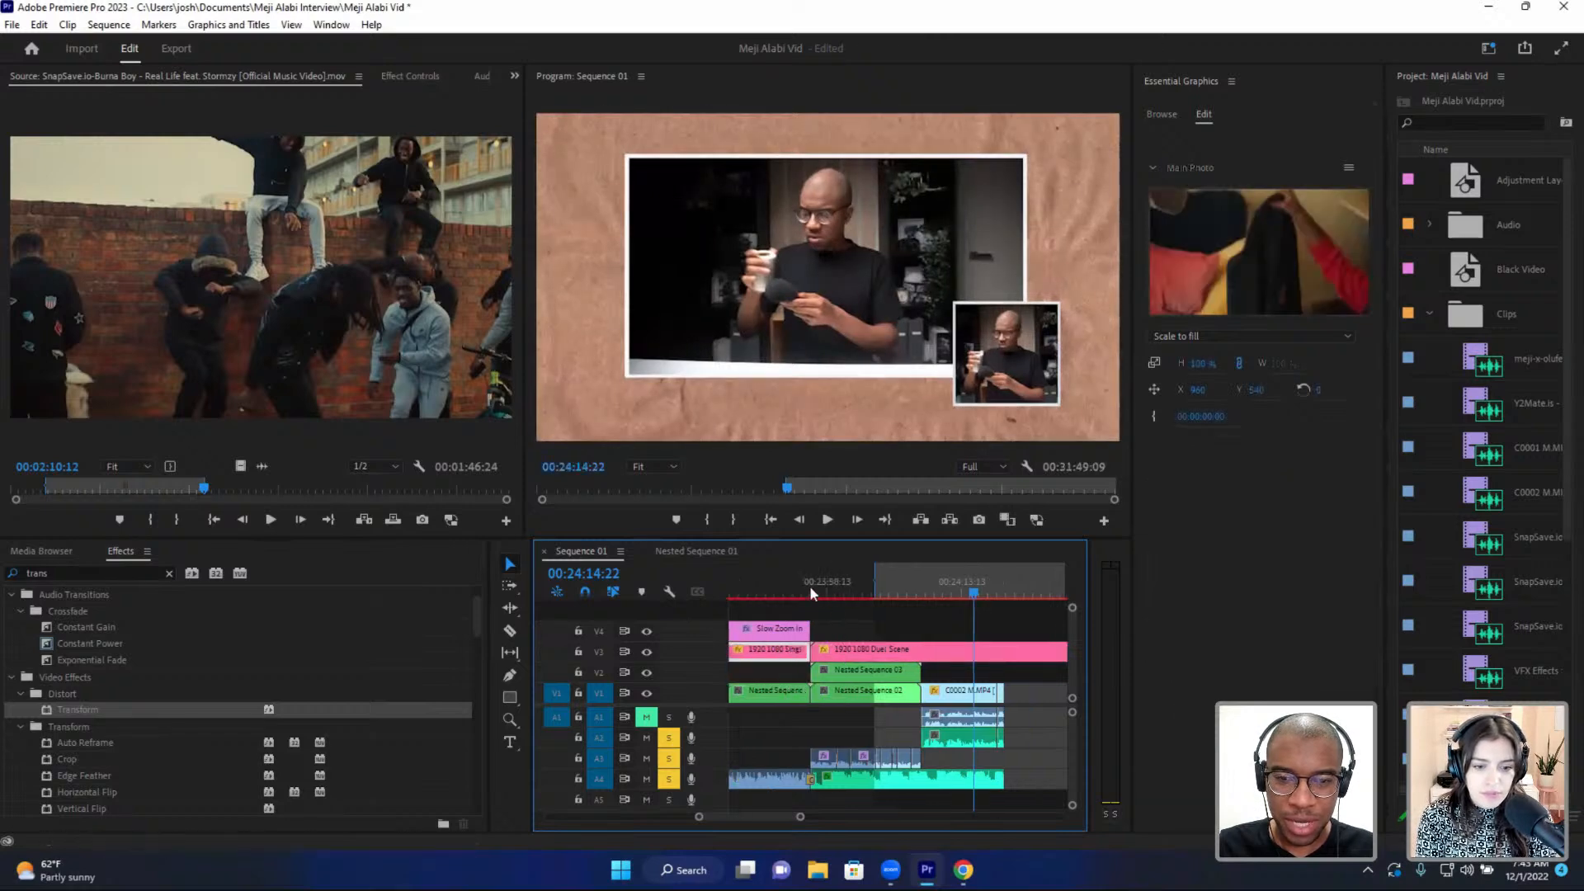
# - Split the Duel Scene graphic at the end of Nested Sequence 03 and delete the excess part
pyautogui.moveTo(811, 585)
pyautogui.mouseDown()
pyautogui.moveTo(864, 587)
pyautogui.moveTo(833, 596)
pyautogui.mouseUp()
pyautogui.press('c')
pyautogui.click(924, 652)
pyautogui.press('v')
pyautogui.click(941, 652)
pyautogui.press('Delete')
# - Play the start of the Duel Scene section from 00:23:56:20 to check its title and two video frames
pyautogui.press('space')
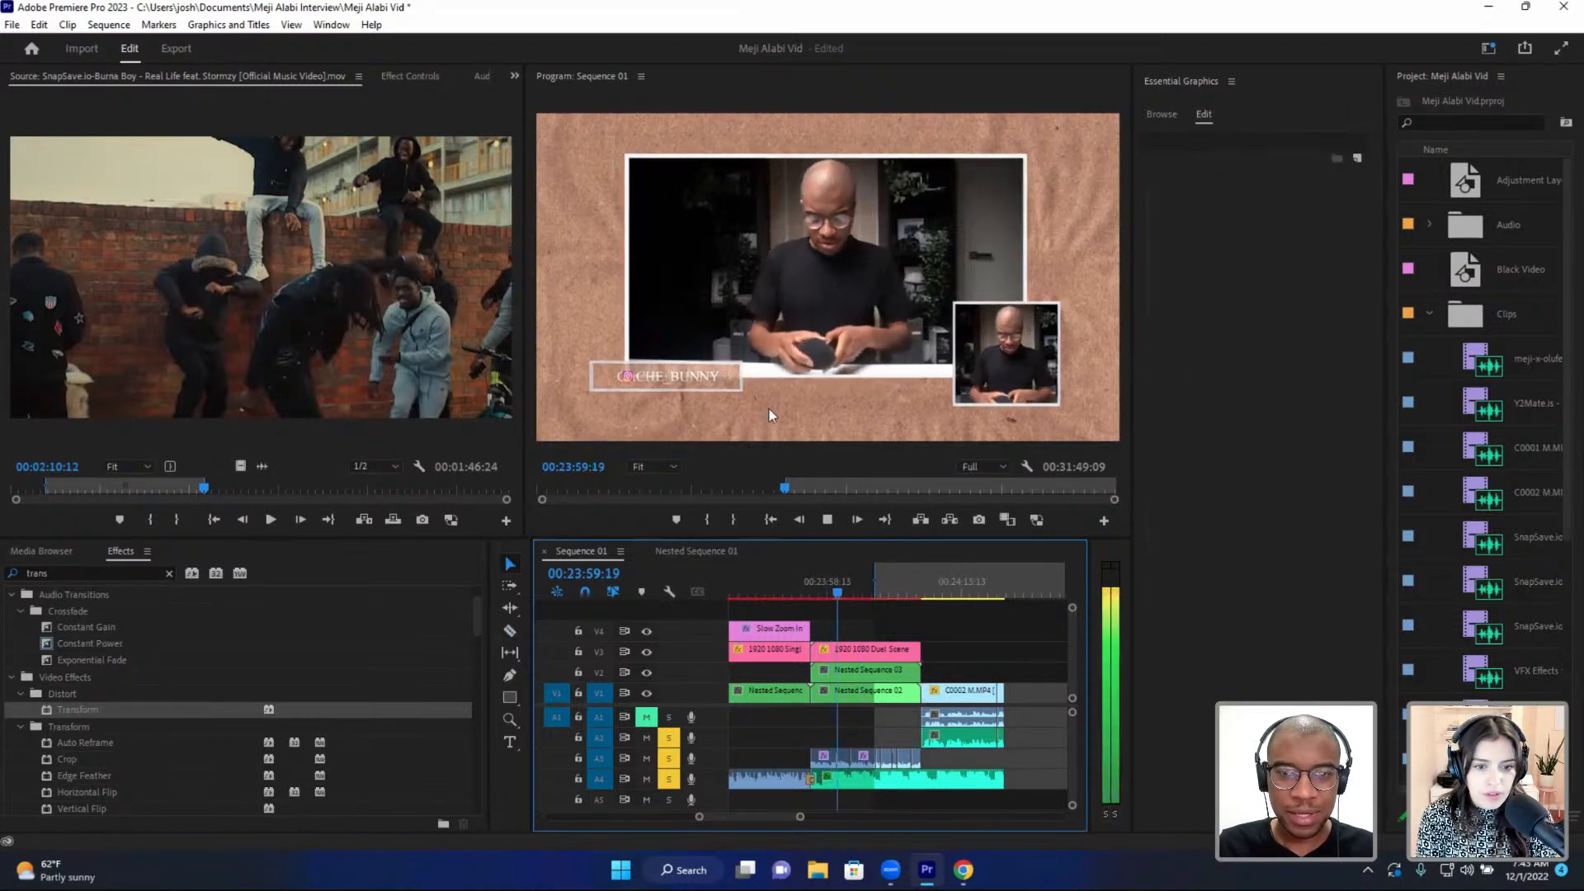
pyautogui.press('space')
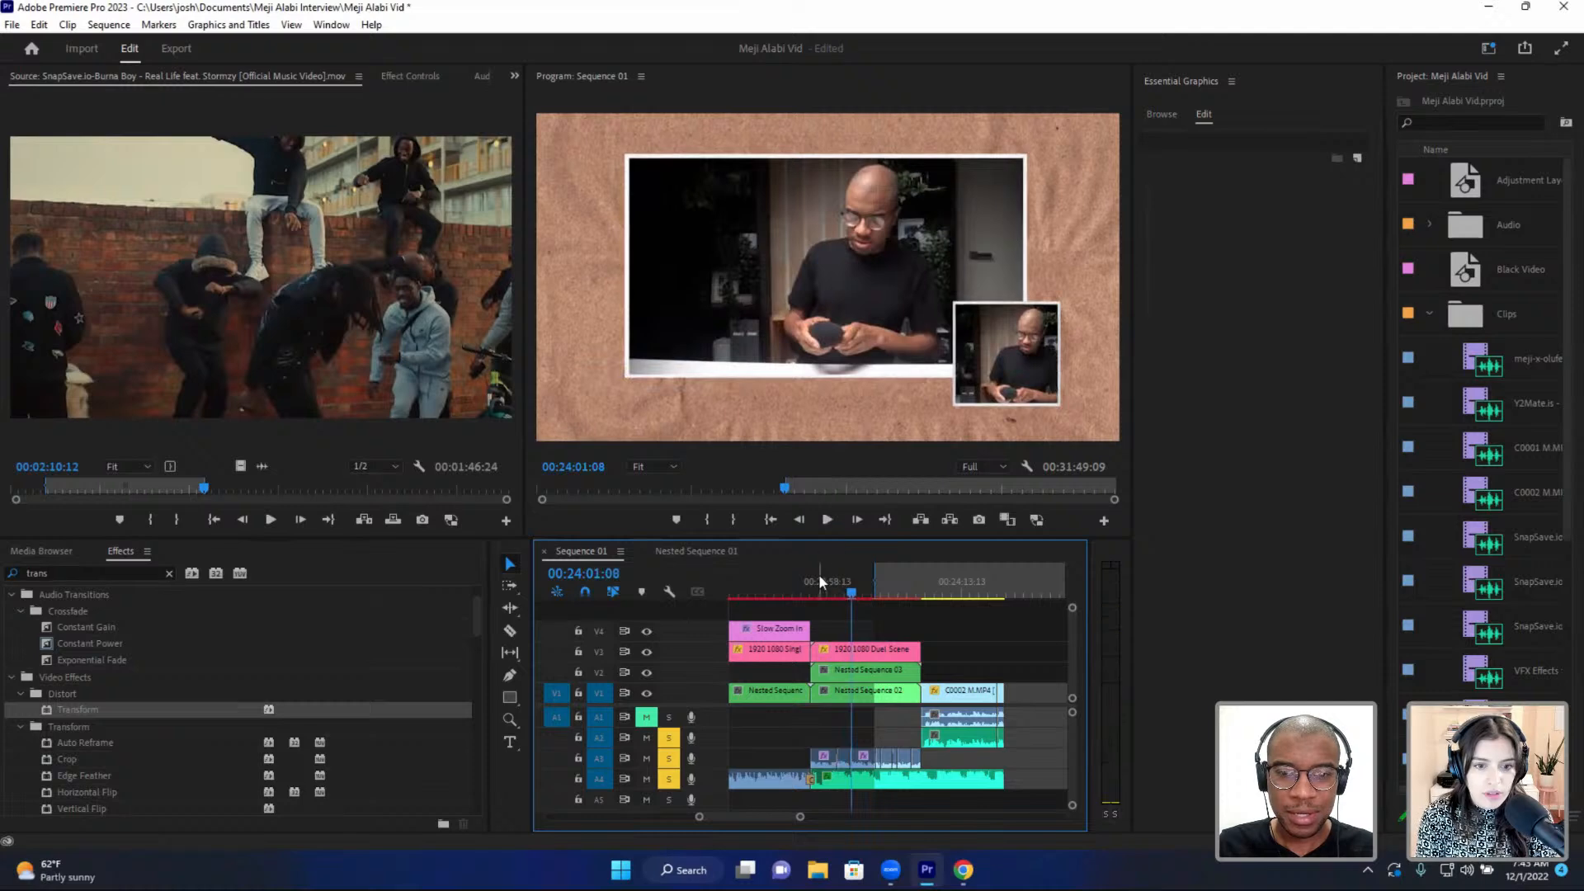
pyautogui.moveTo(818, 577); pyautogui.dragTo(813, 577)
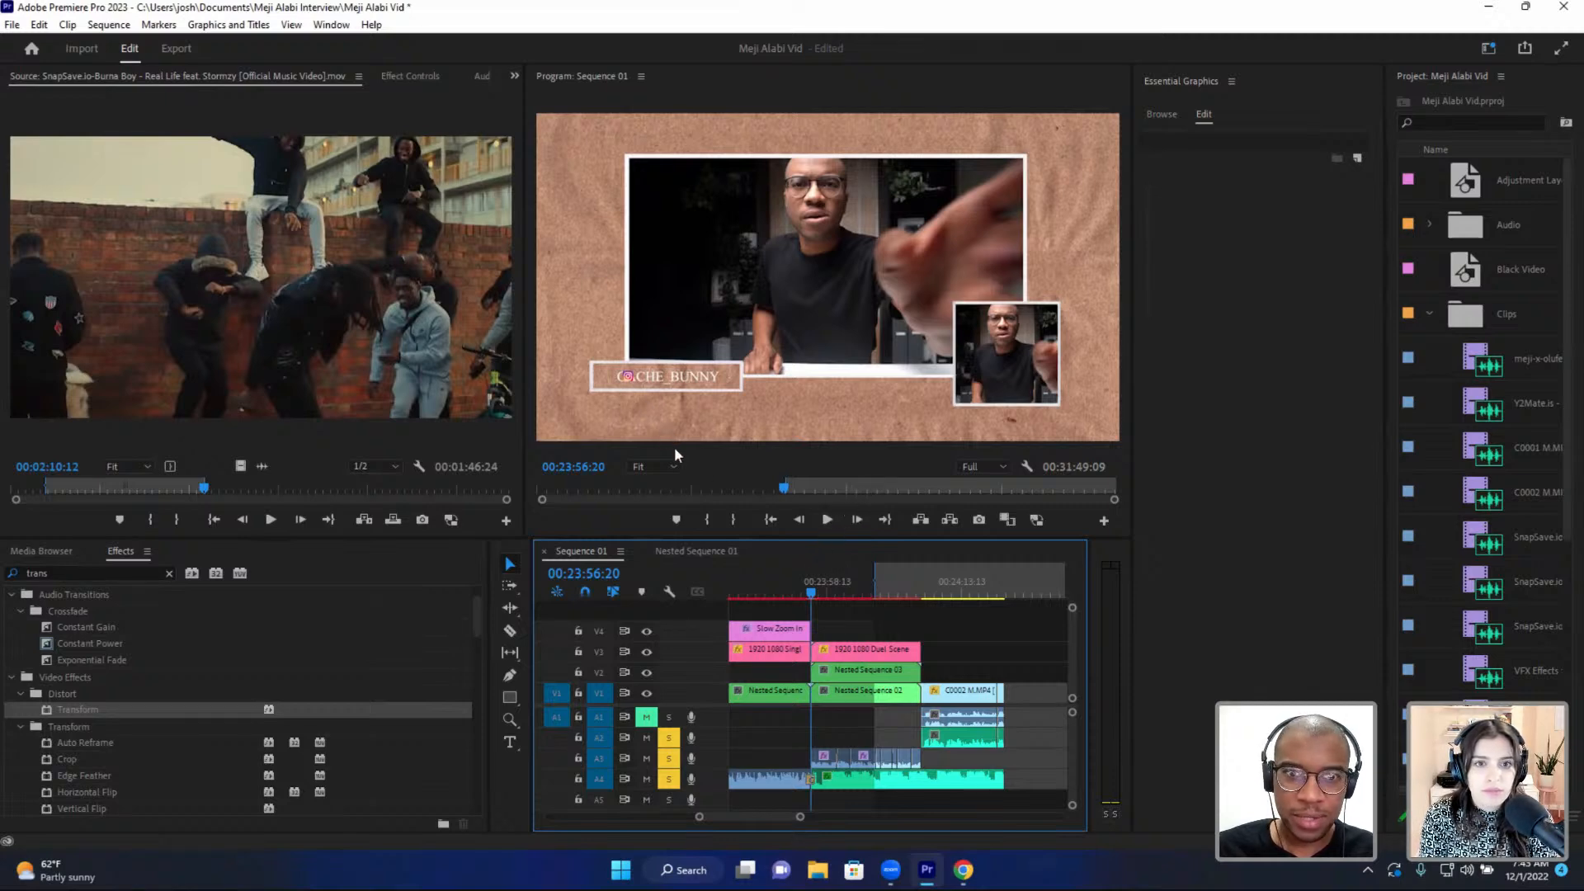
pyautogui.press('space')
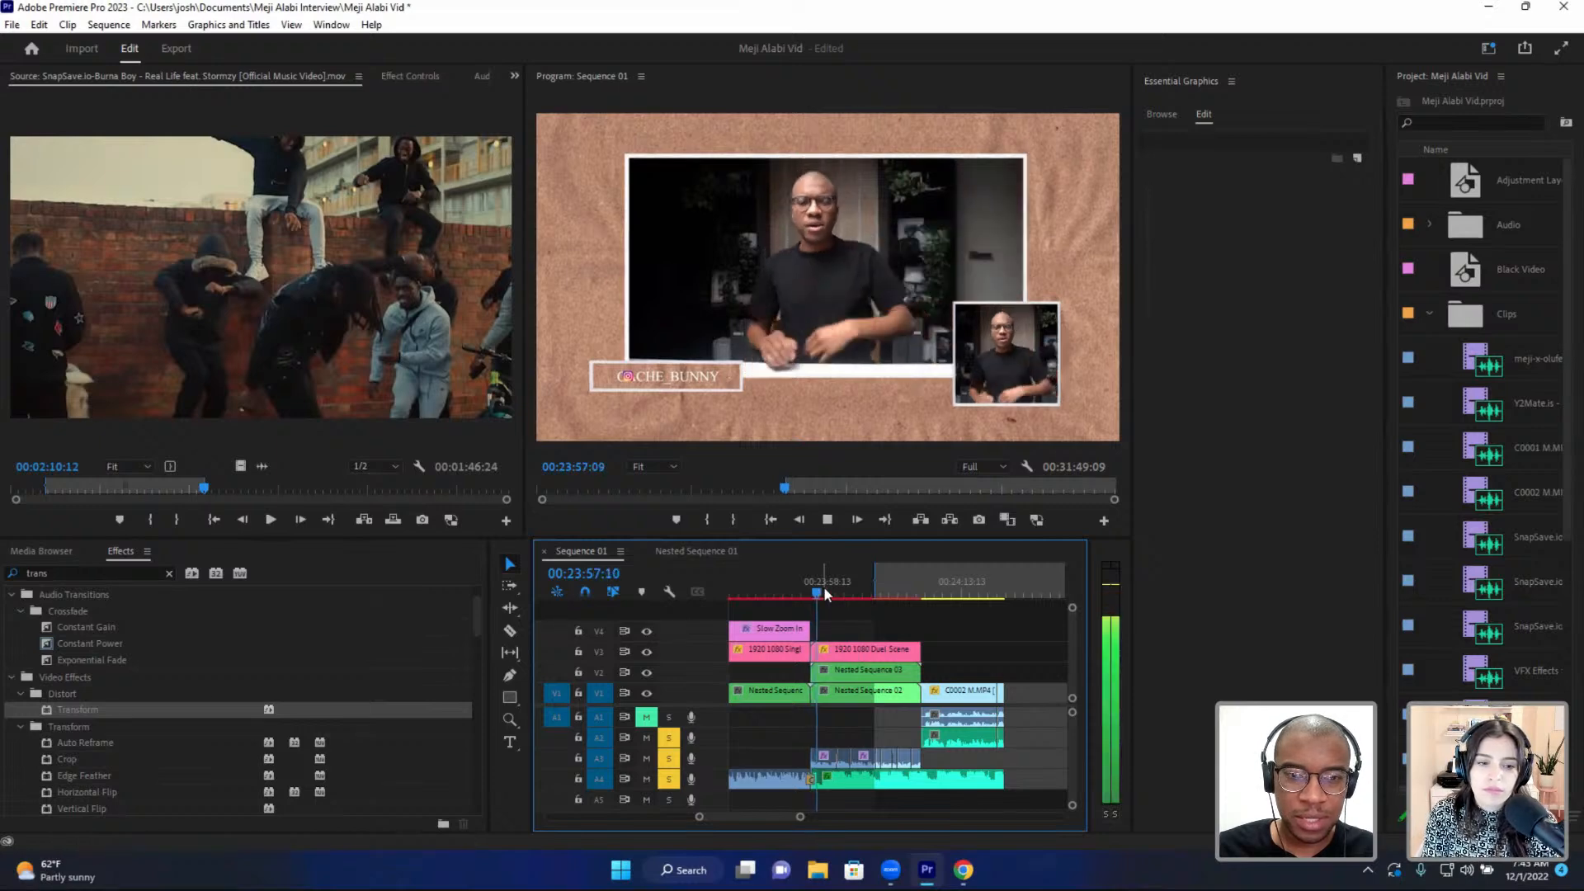
pyautogui.press('space')
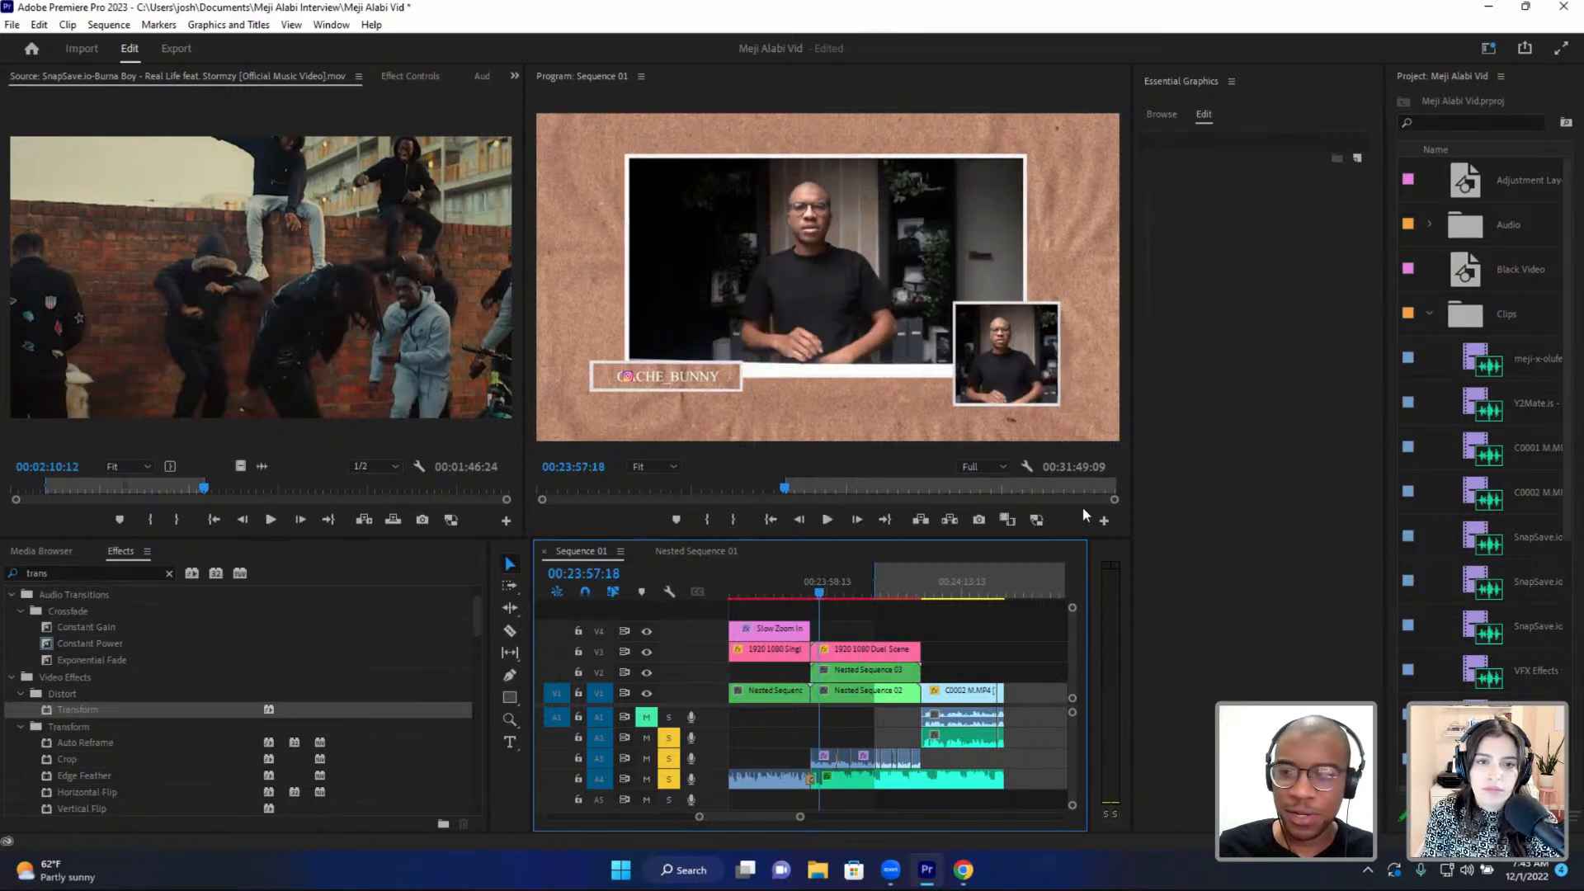
# - Browse the saved motion graphics templates to compare the available Duel Scene and Single Scene layouts
pyautogui.click(1171, 117)
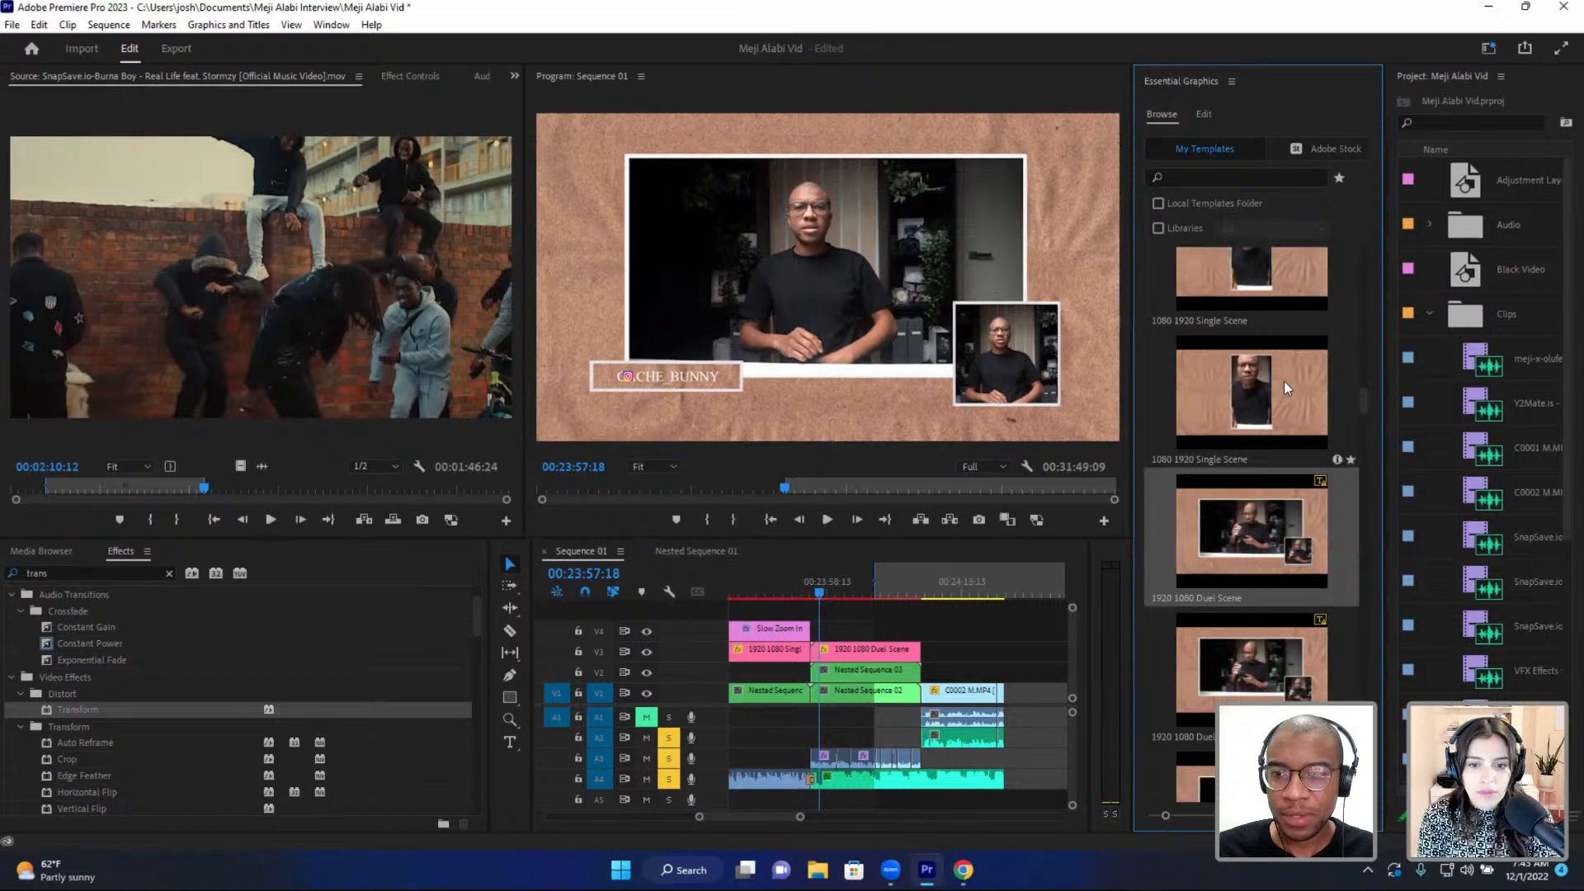
pyautogui.scroll(-5, 1285, 388)
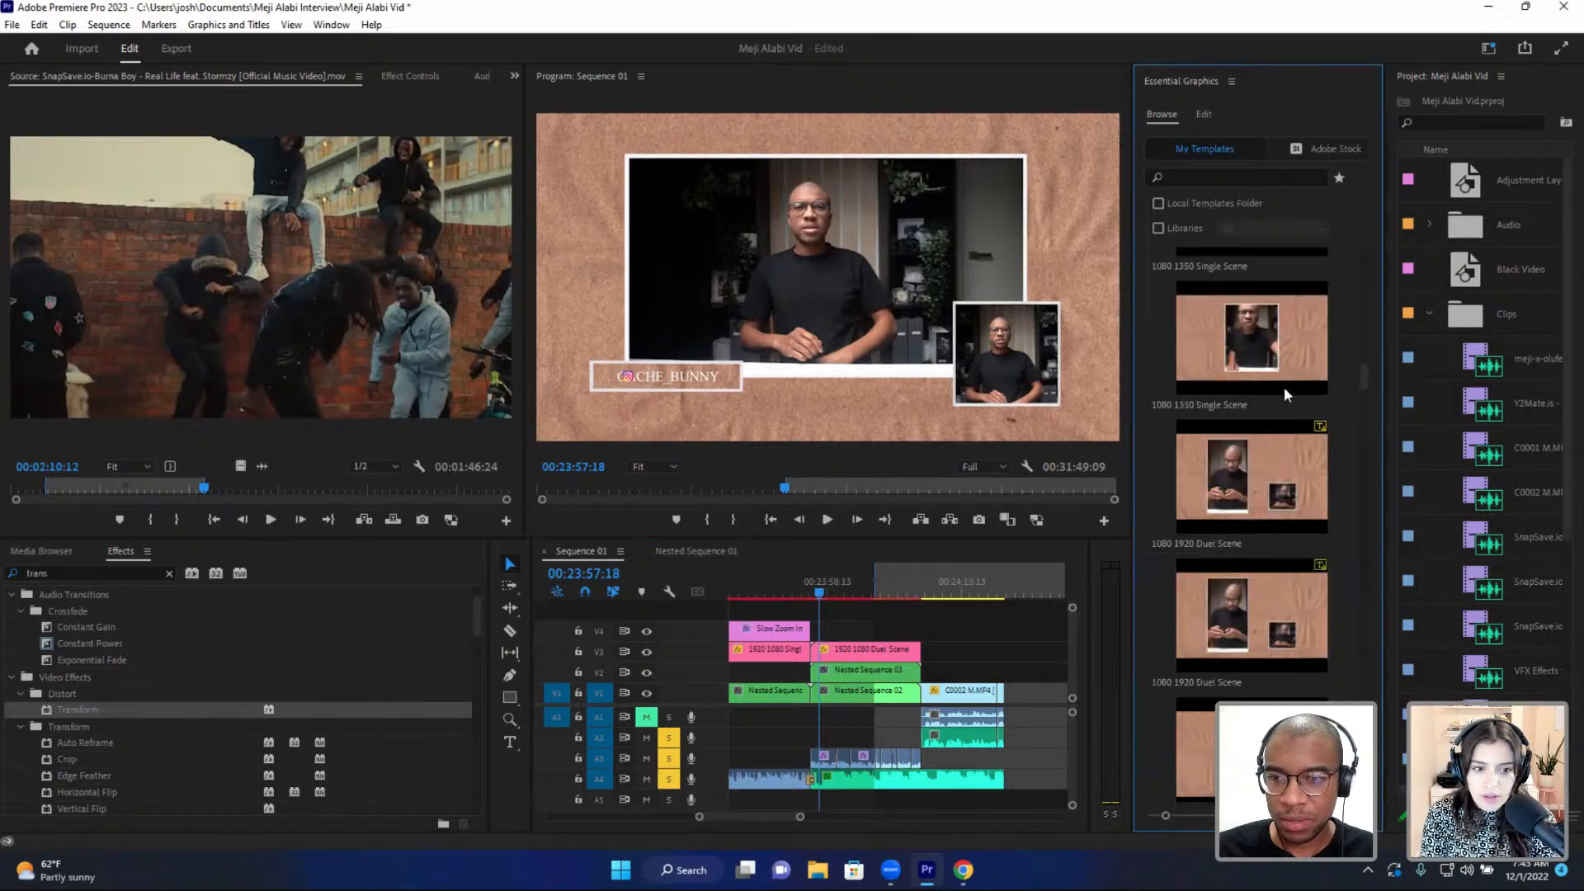
pyautogui.scroll(4, 1285, 386)
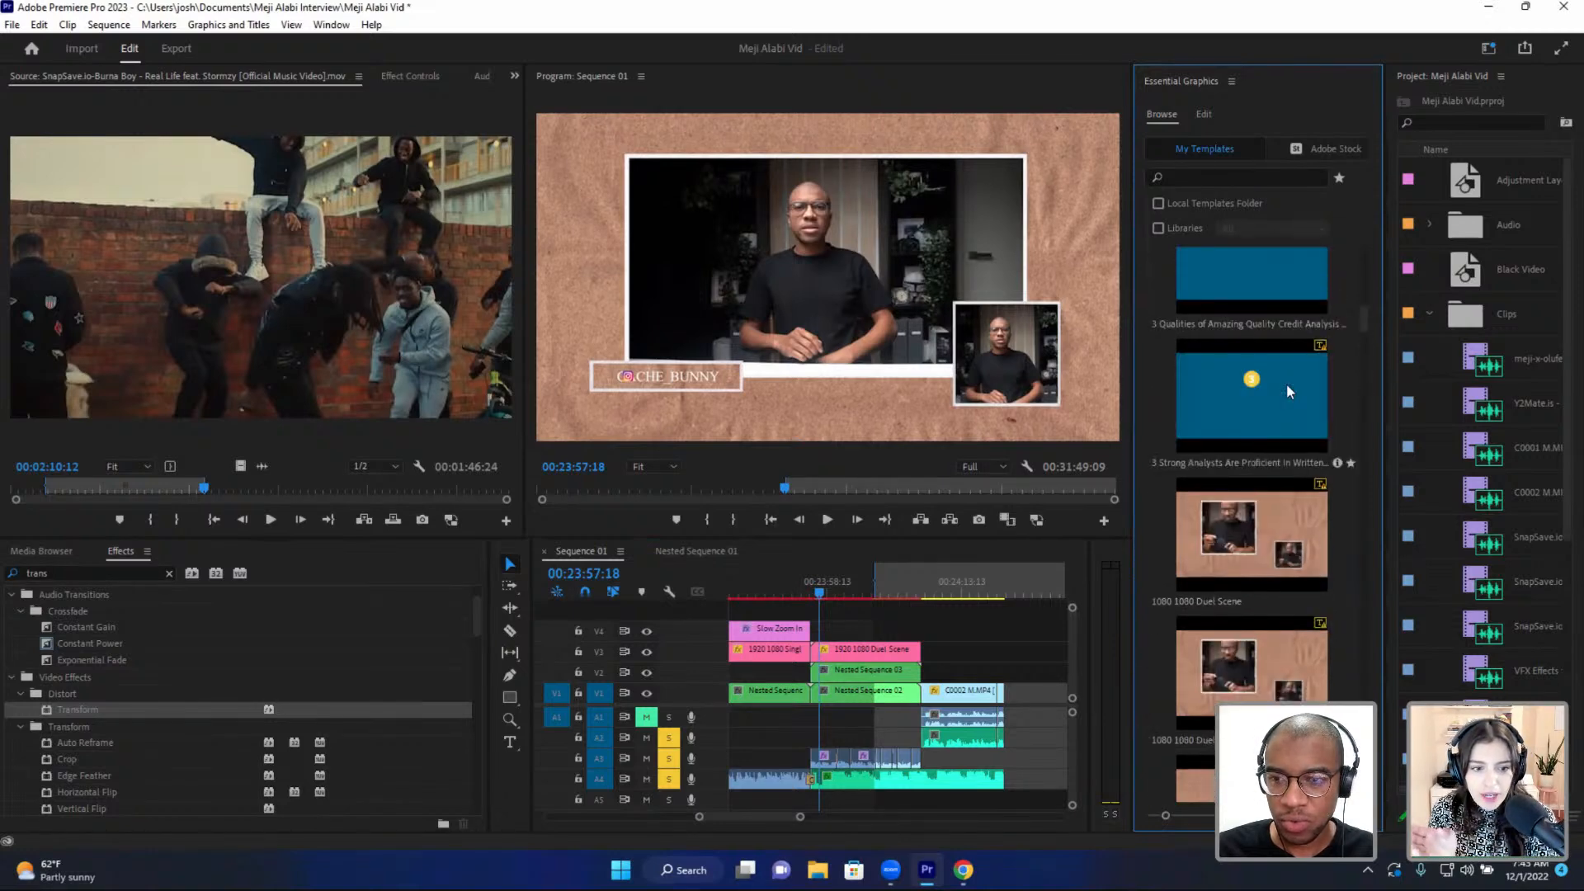
pyautogui.scroll(-2, 1289, 391)
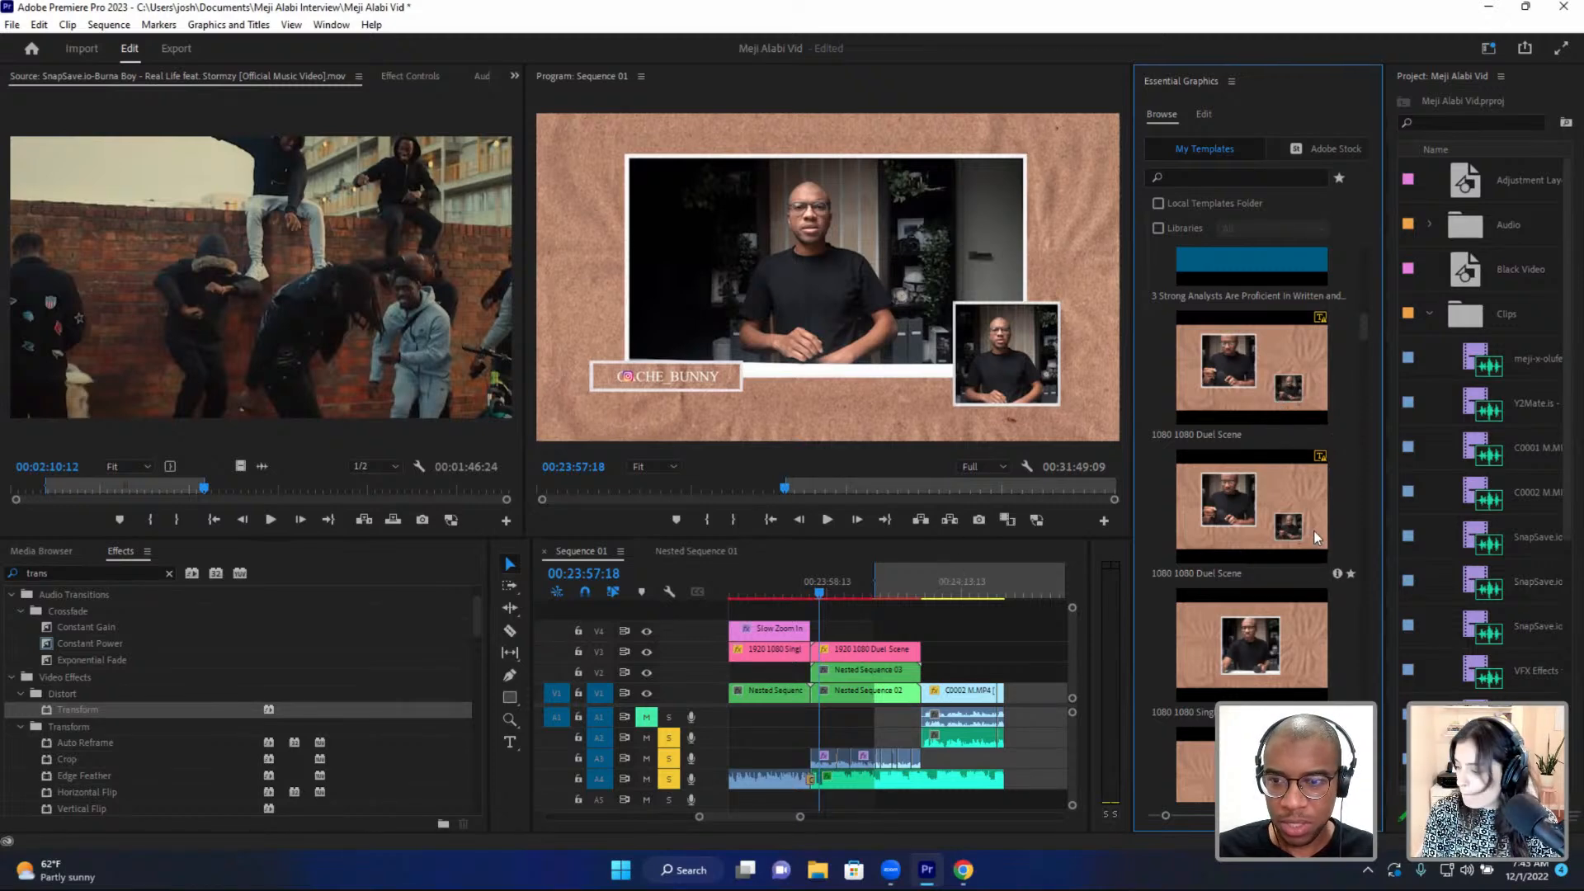
pyautogui.scroll(6, 1315, 541)
pyautogui.scroll(-8, 1313, 528)
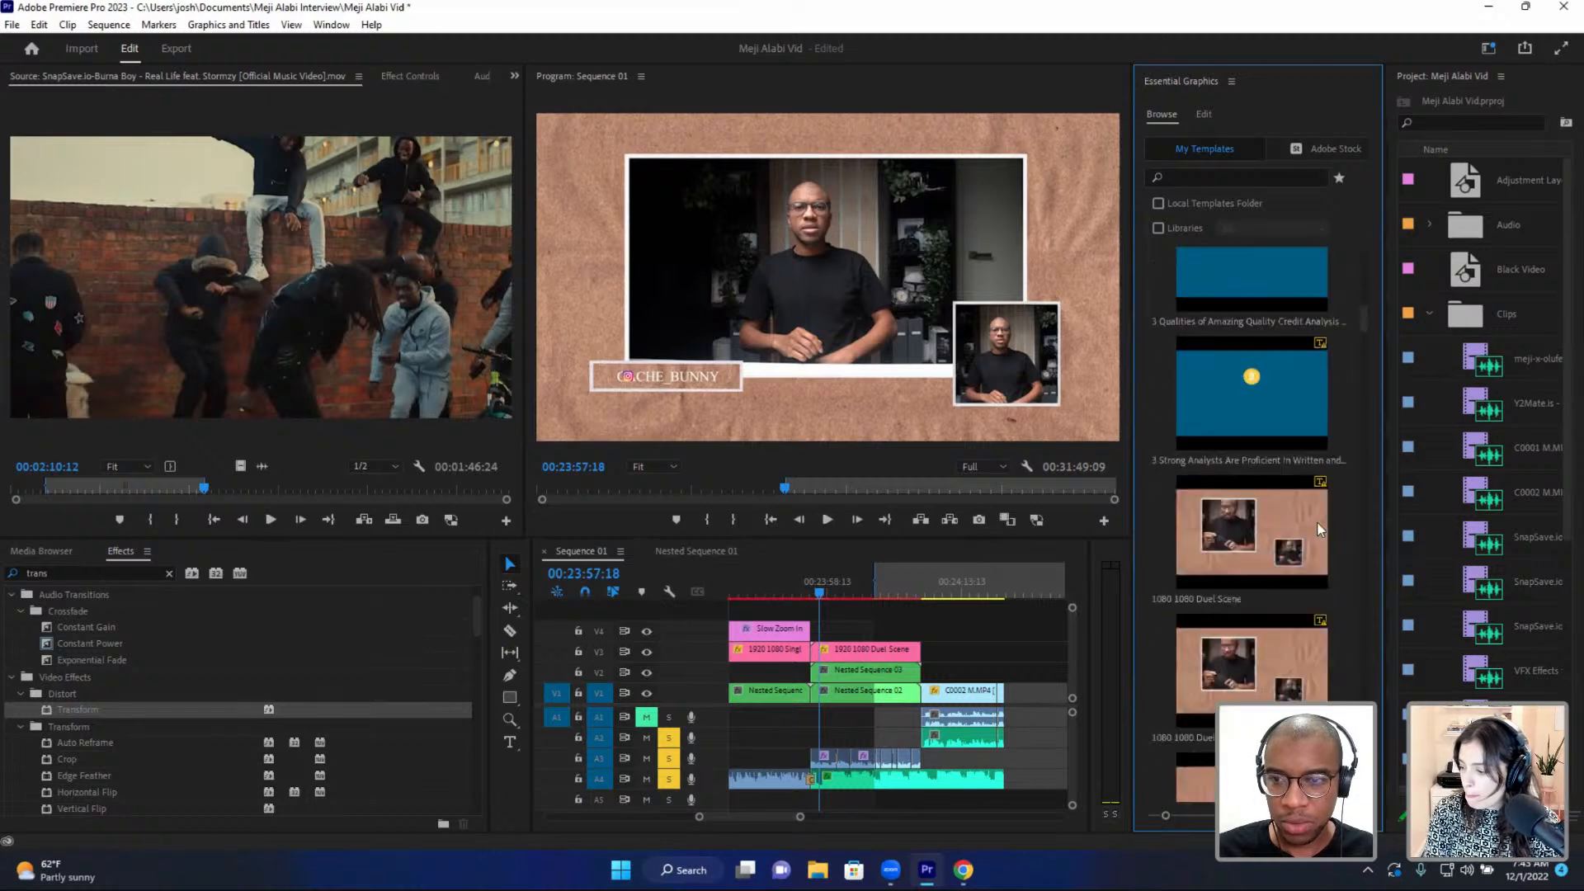
pyautogui.scroll(3, 1320, 528)
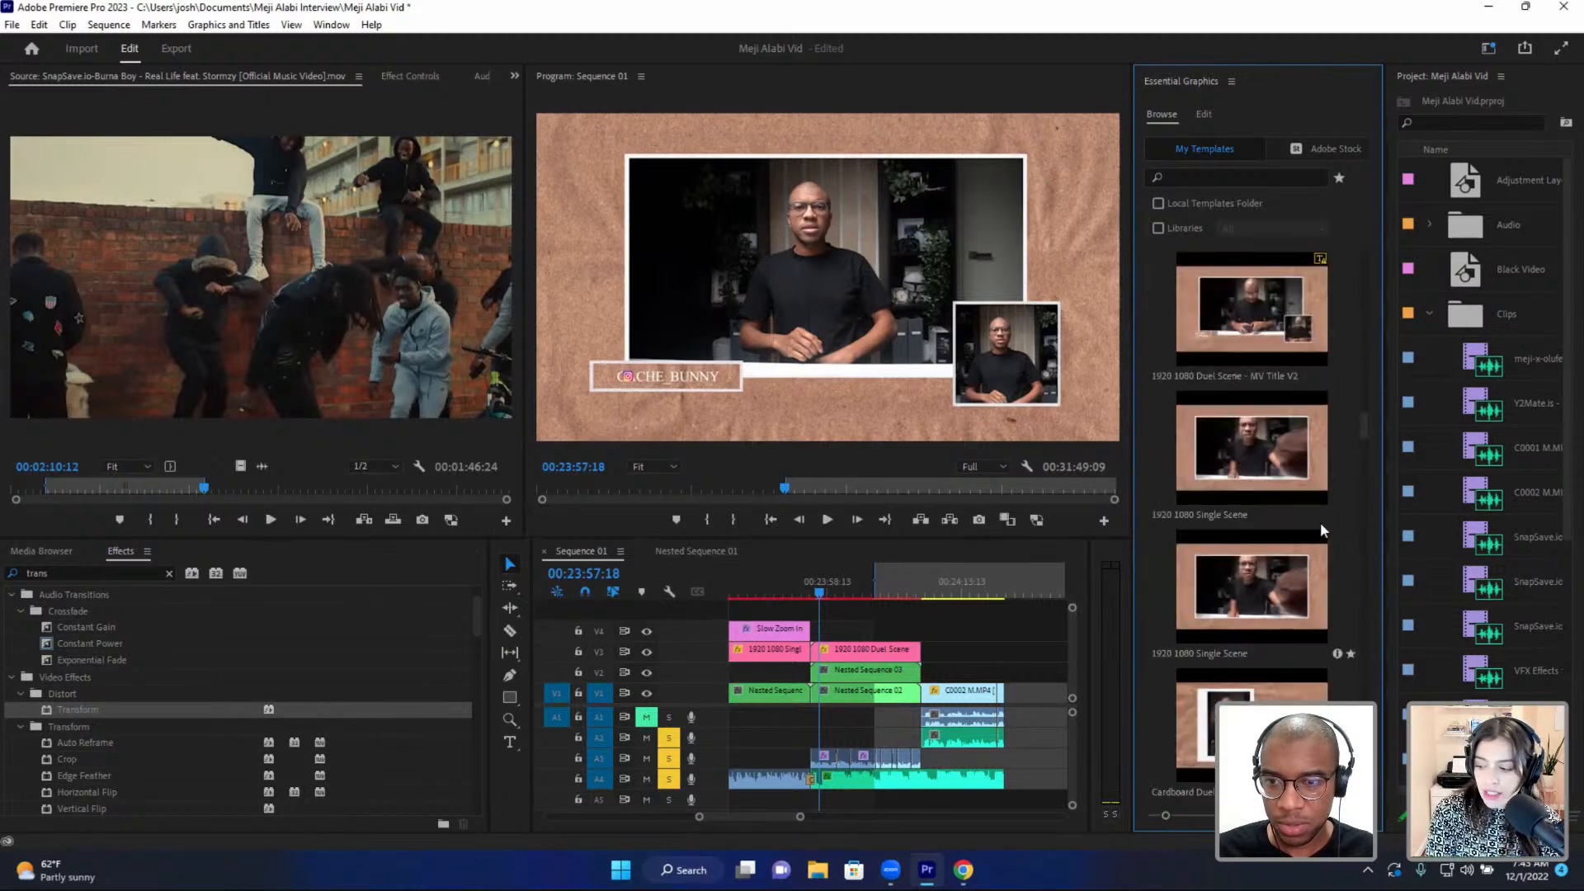
# - Select the 1920 1080 Duel Scene graphic at 00:23:58:12 and shrink the project items to bring the nested sequences into view
pyautogui.click(826, 580)
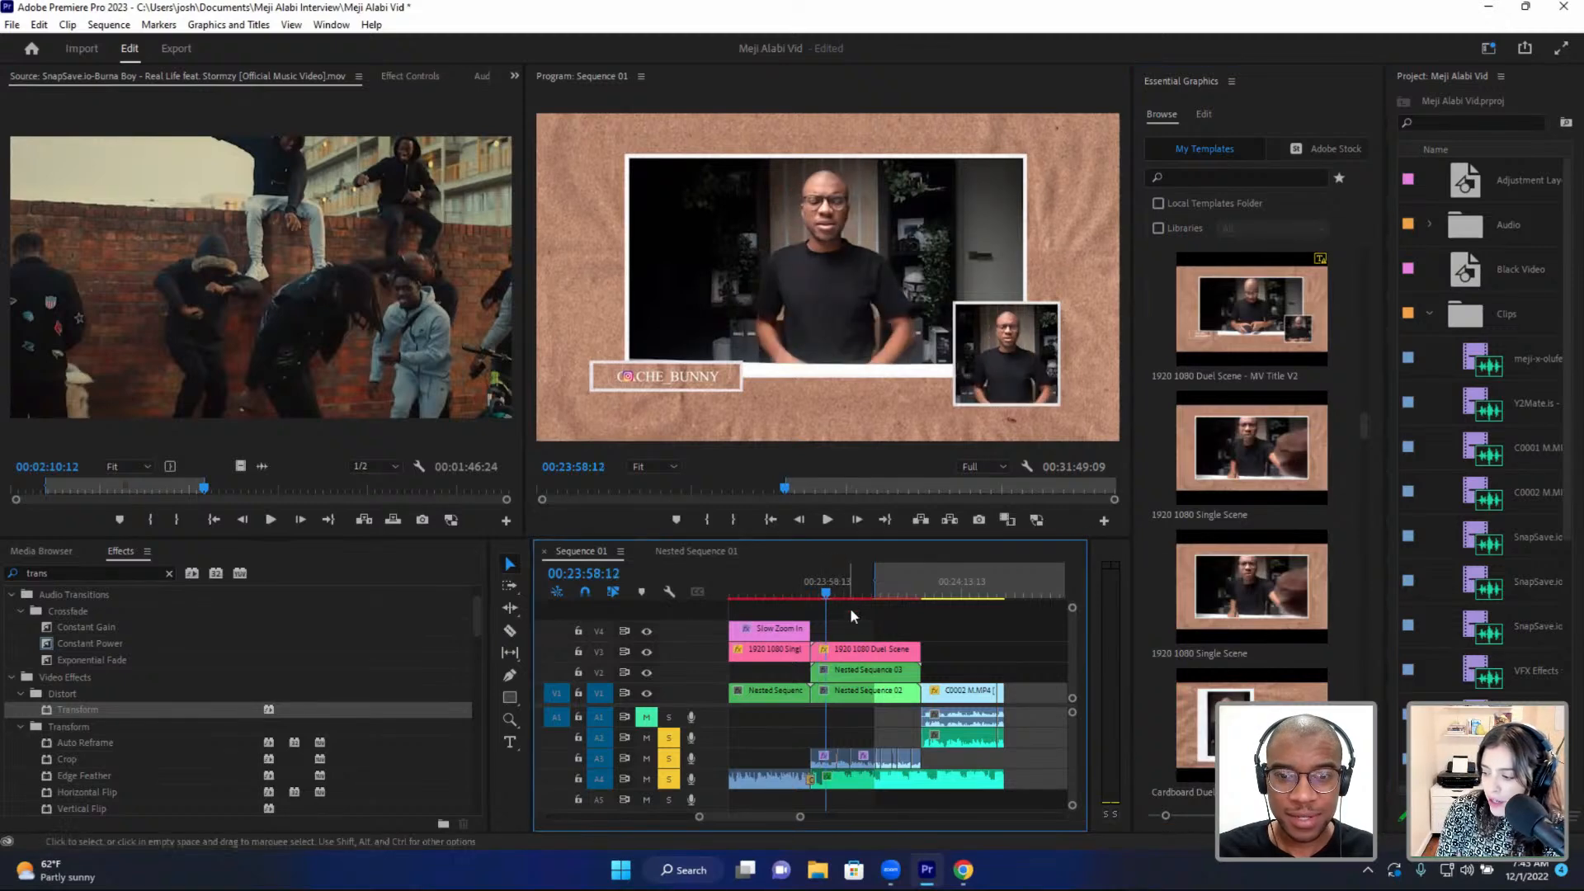
pyautogui.click(858, 652)
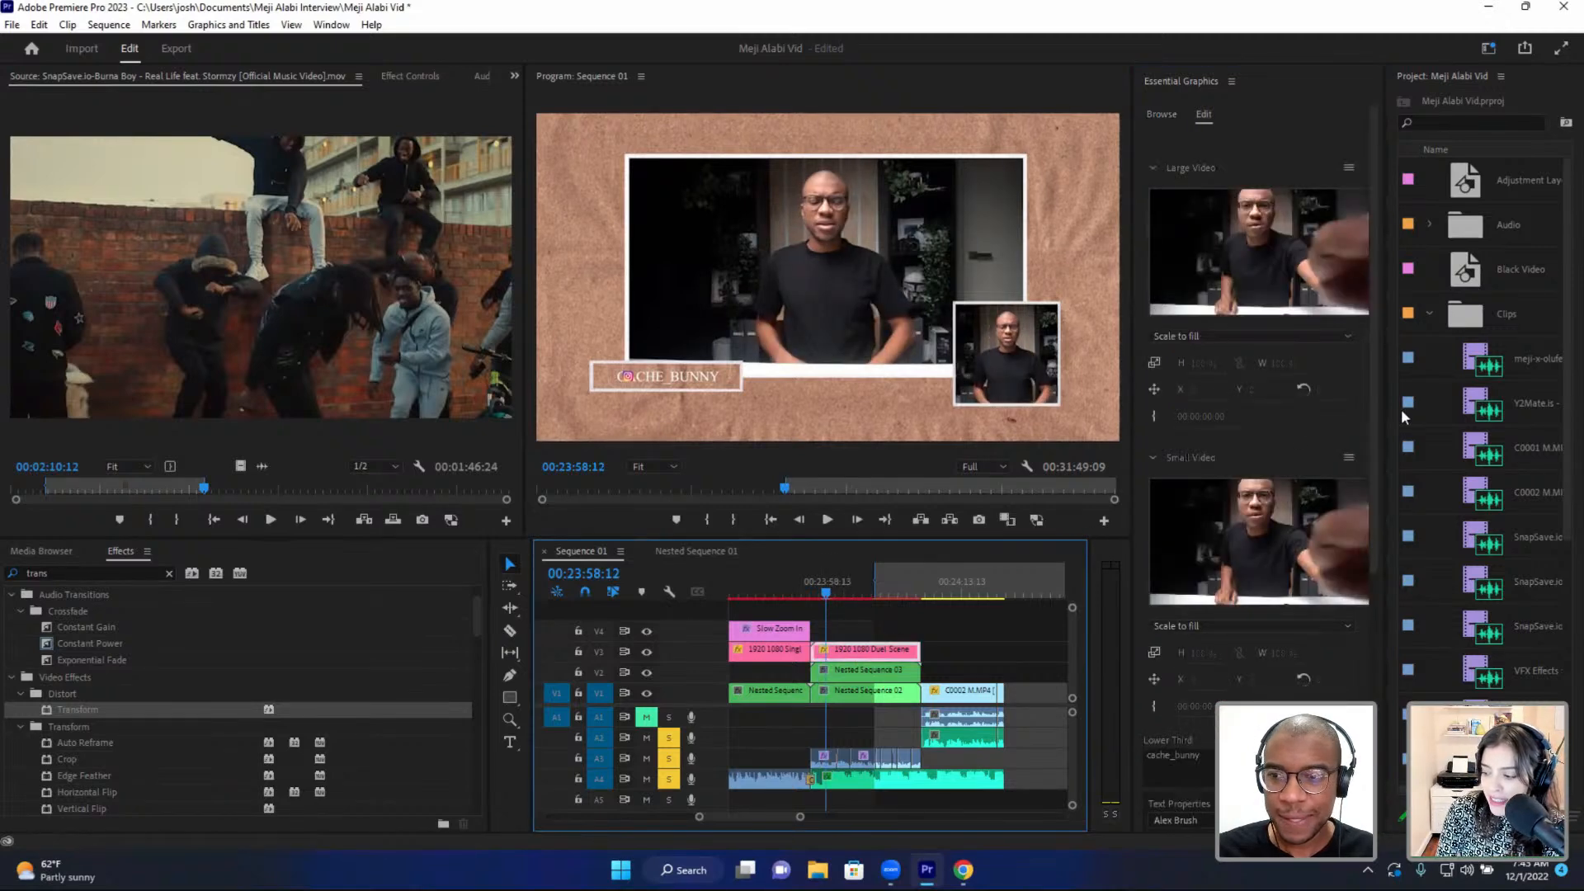
pyautogui.moveTo(1503, 816); pyautogui.dragTo(1479, 816)
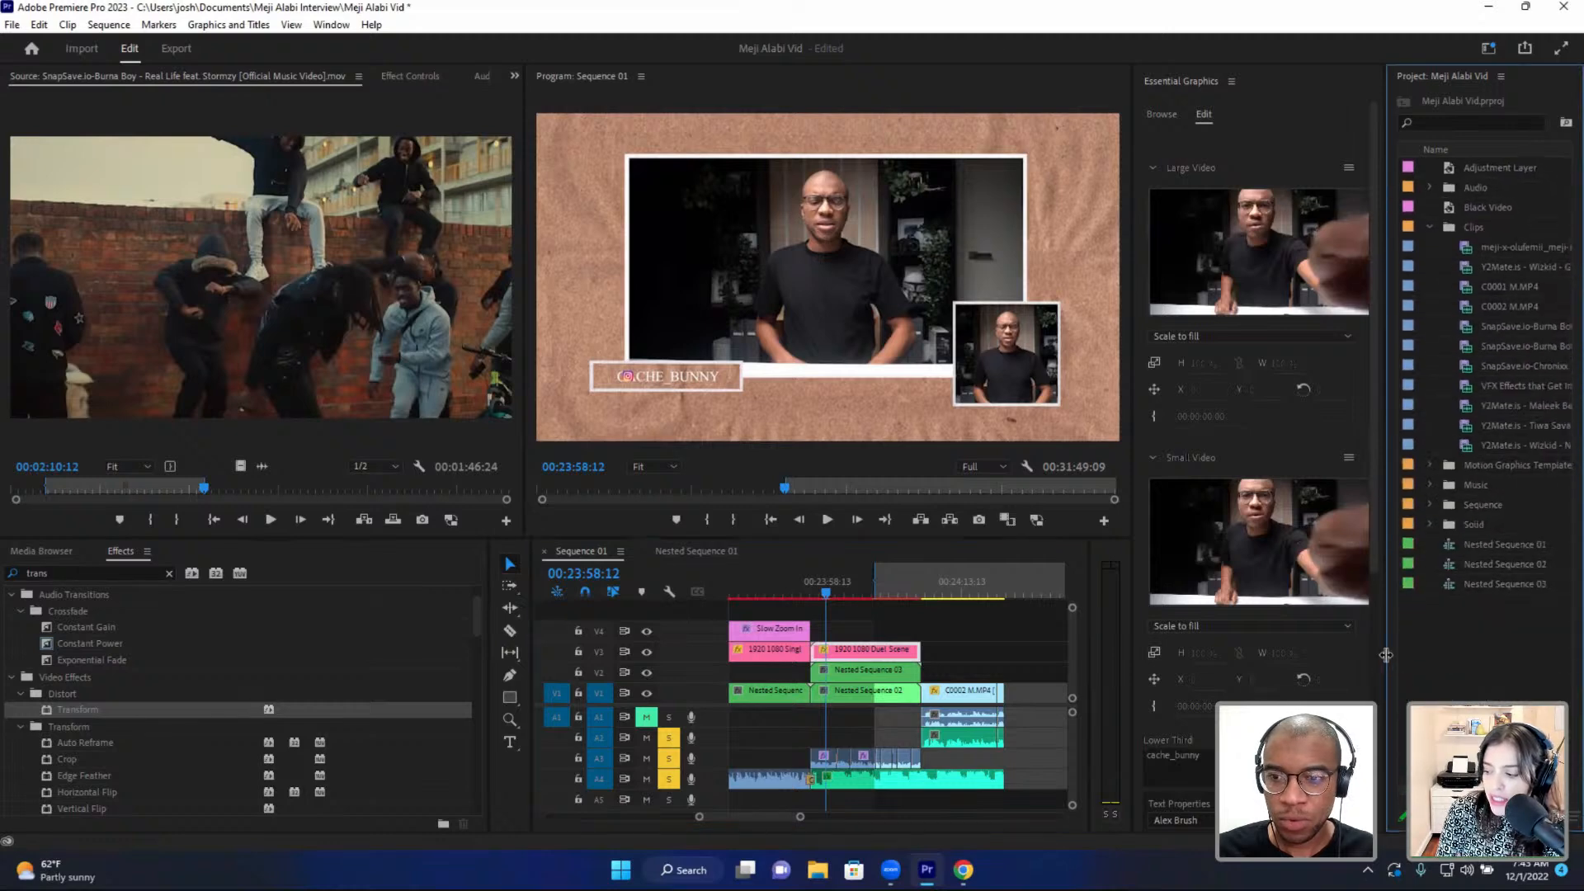
pyautogui.moveTo(1378, 655); pyautogui.dragTo(1300, 675)
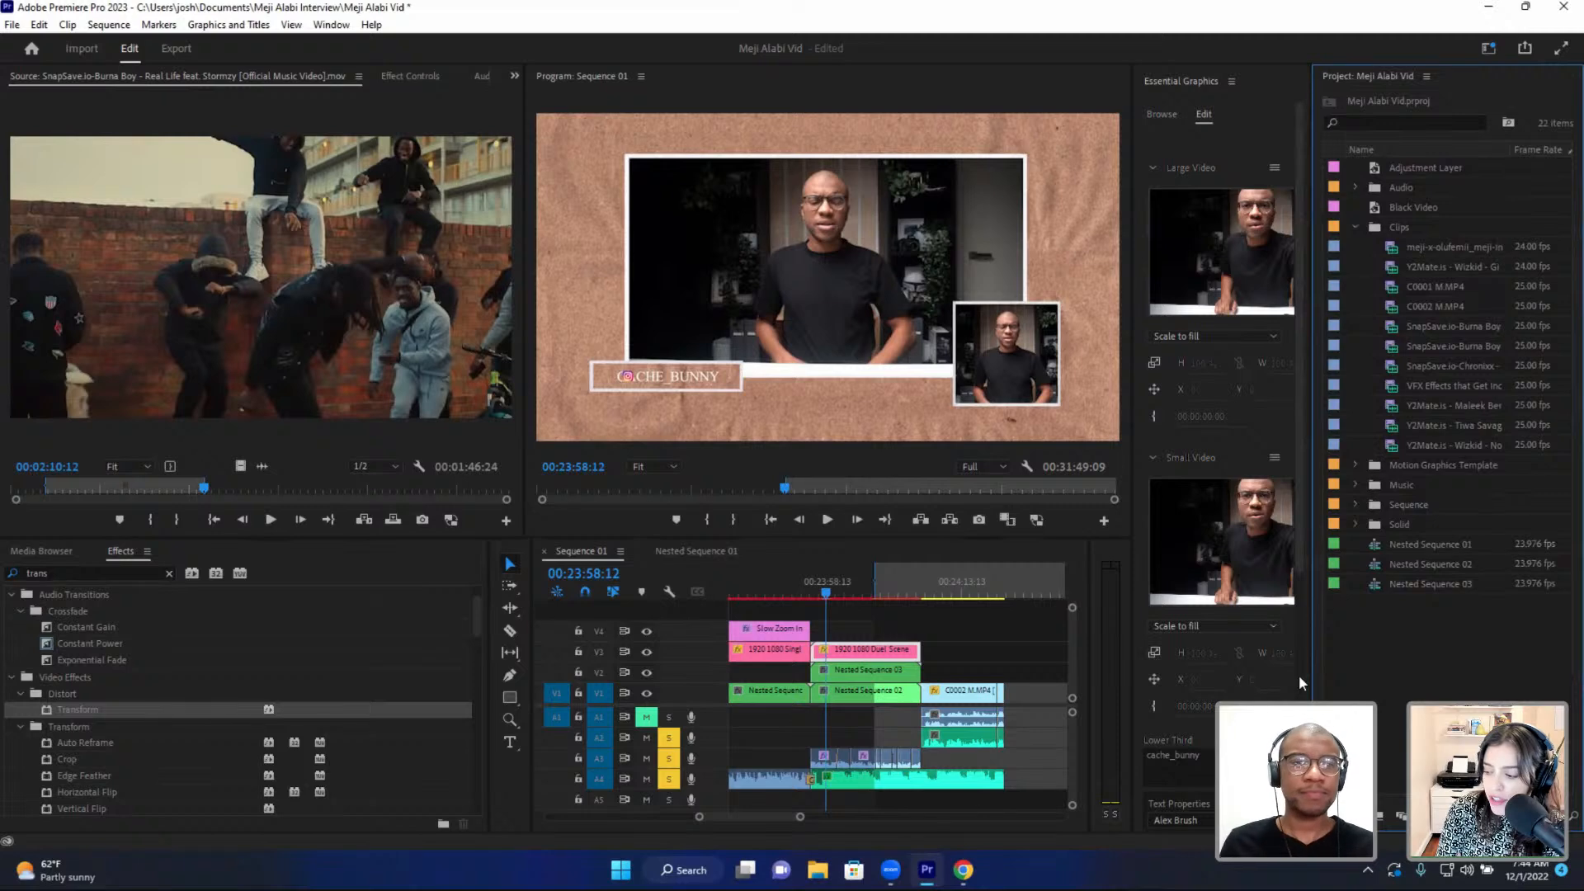
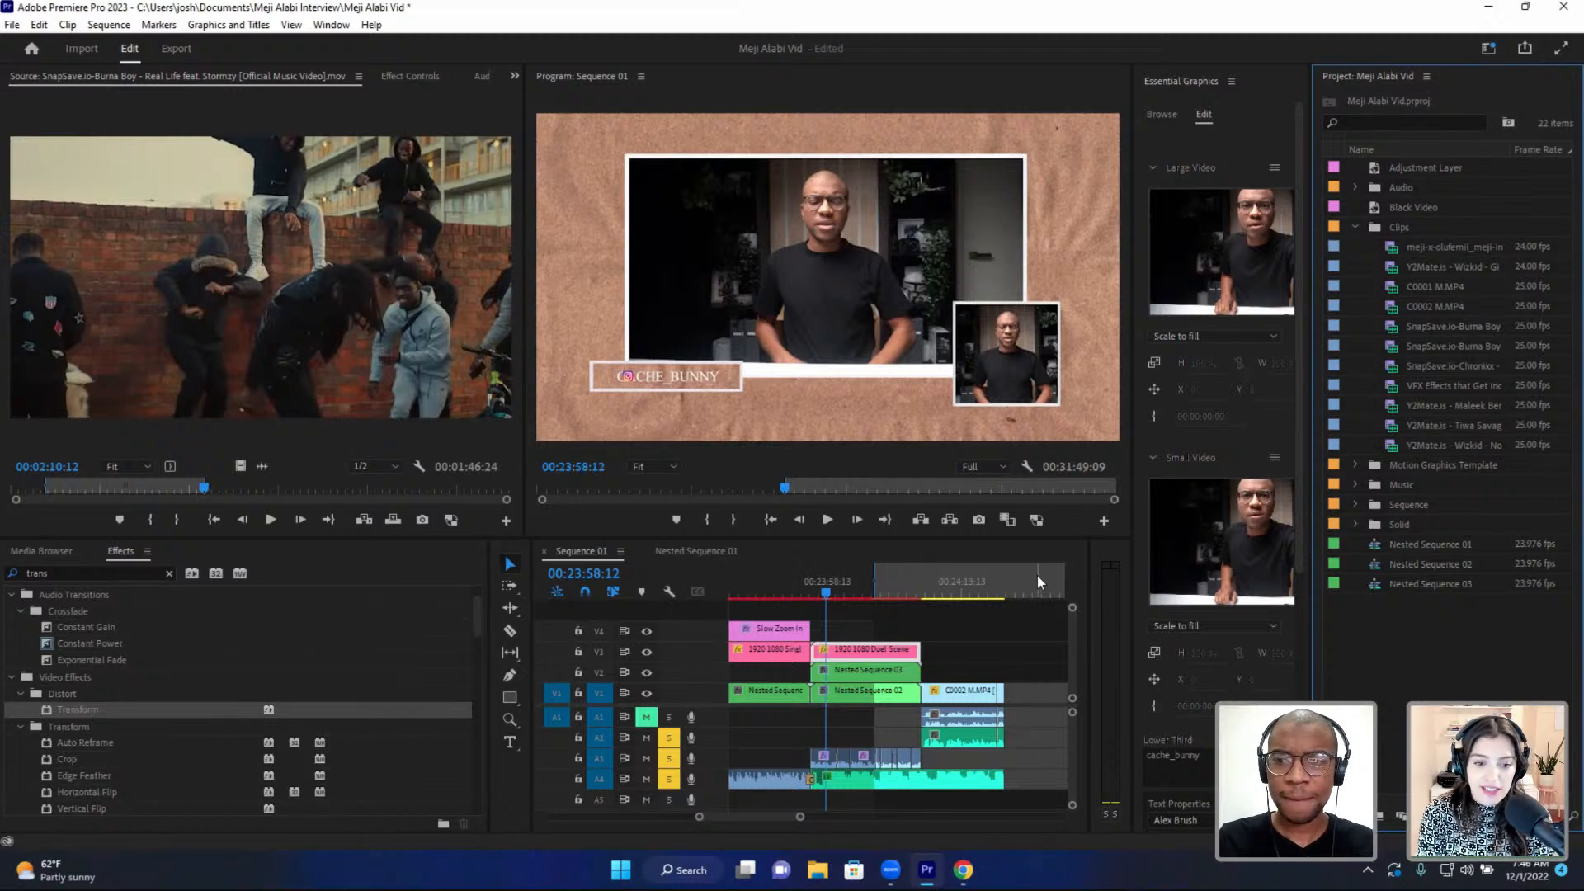
pyautogui.click(867, 651)
pyautogui.moveTo(1306, 499); pyautogui.dragTo(1384, 488)
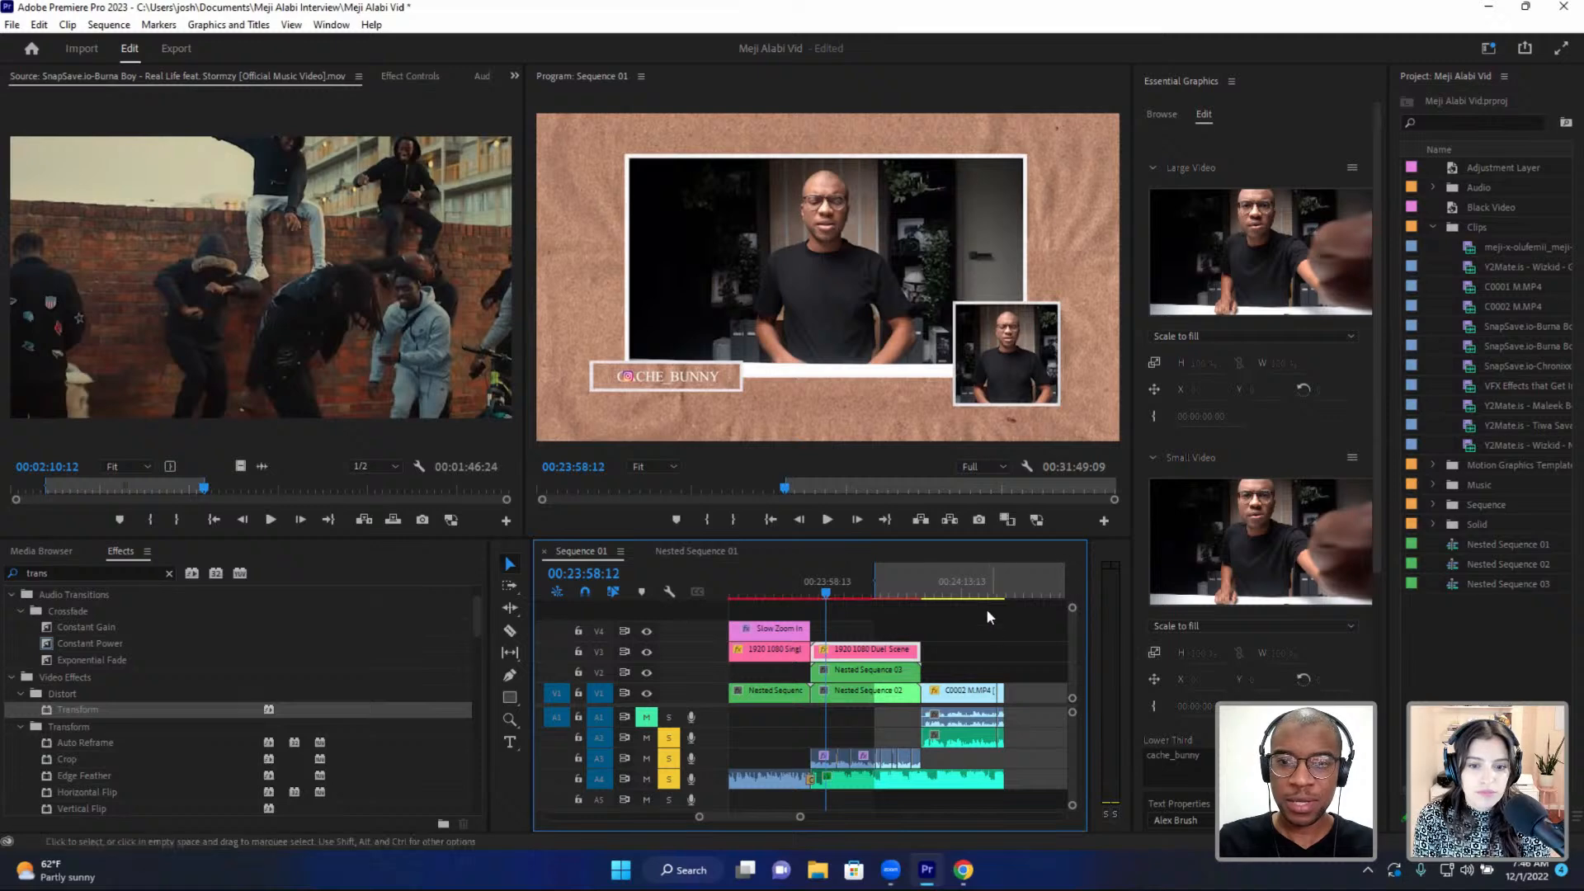
# - Replace the Duel Scene graphic's Large Video with Nested Sequence 03 and its Small Video with Nested Sequence 02
pyautogui.click(877, 700)
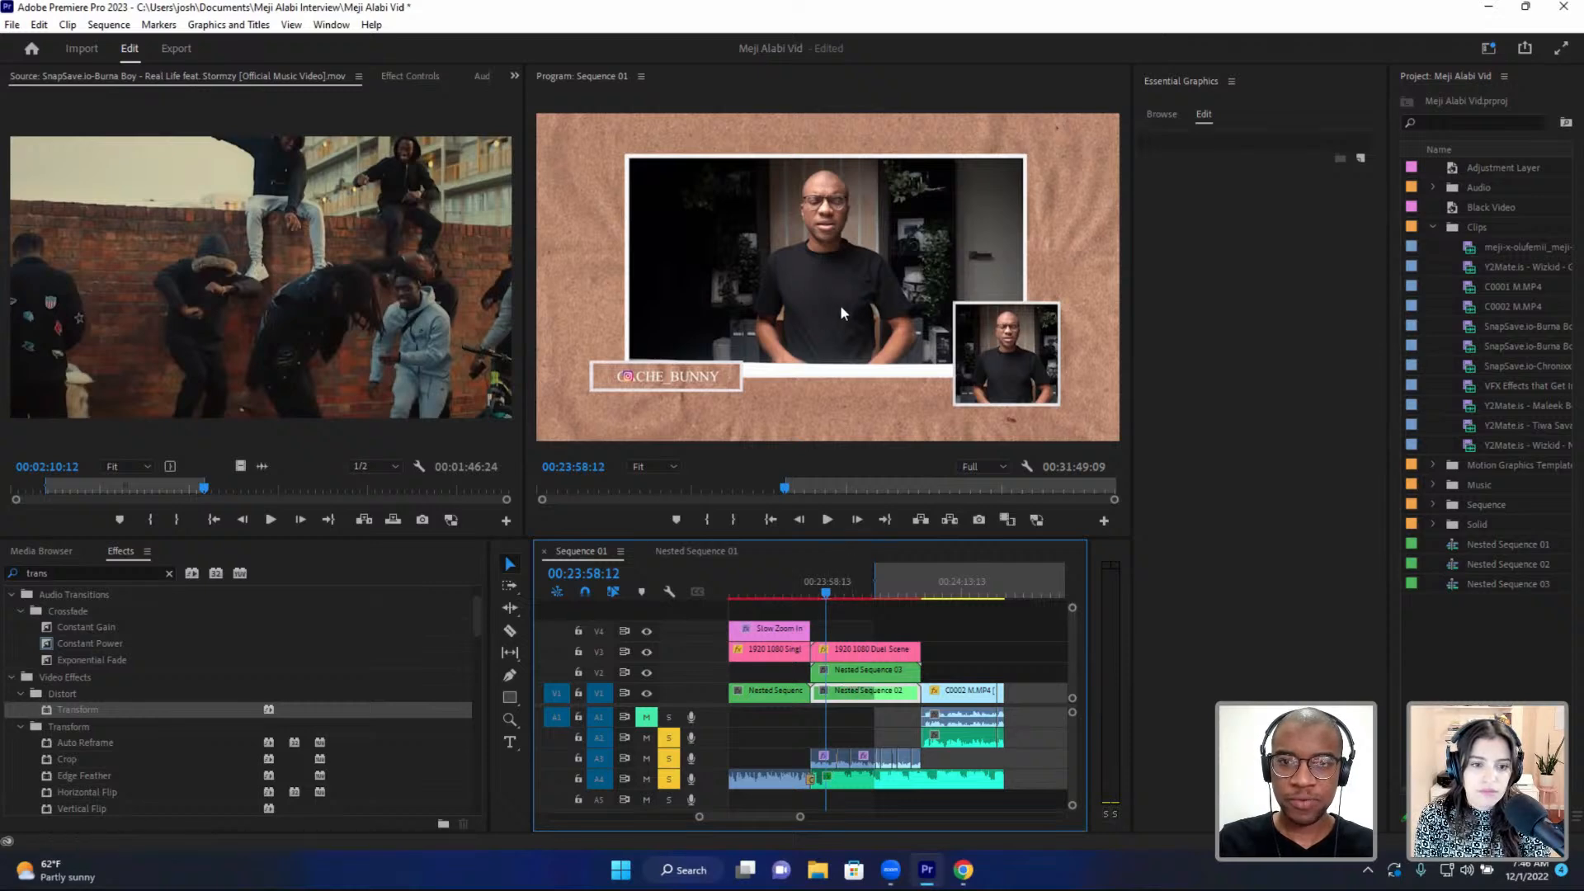
pyautogui.click(863, 672)
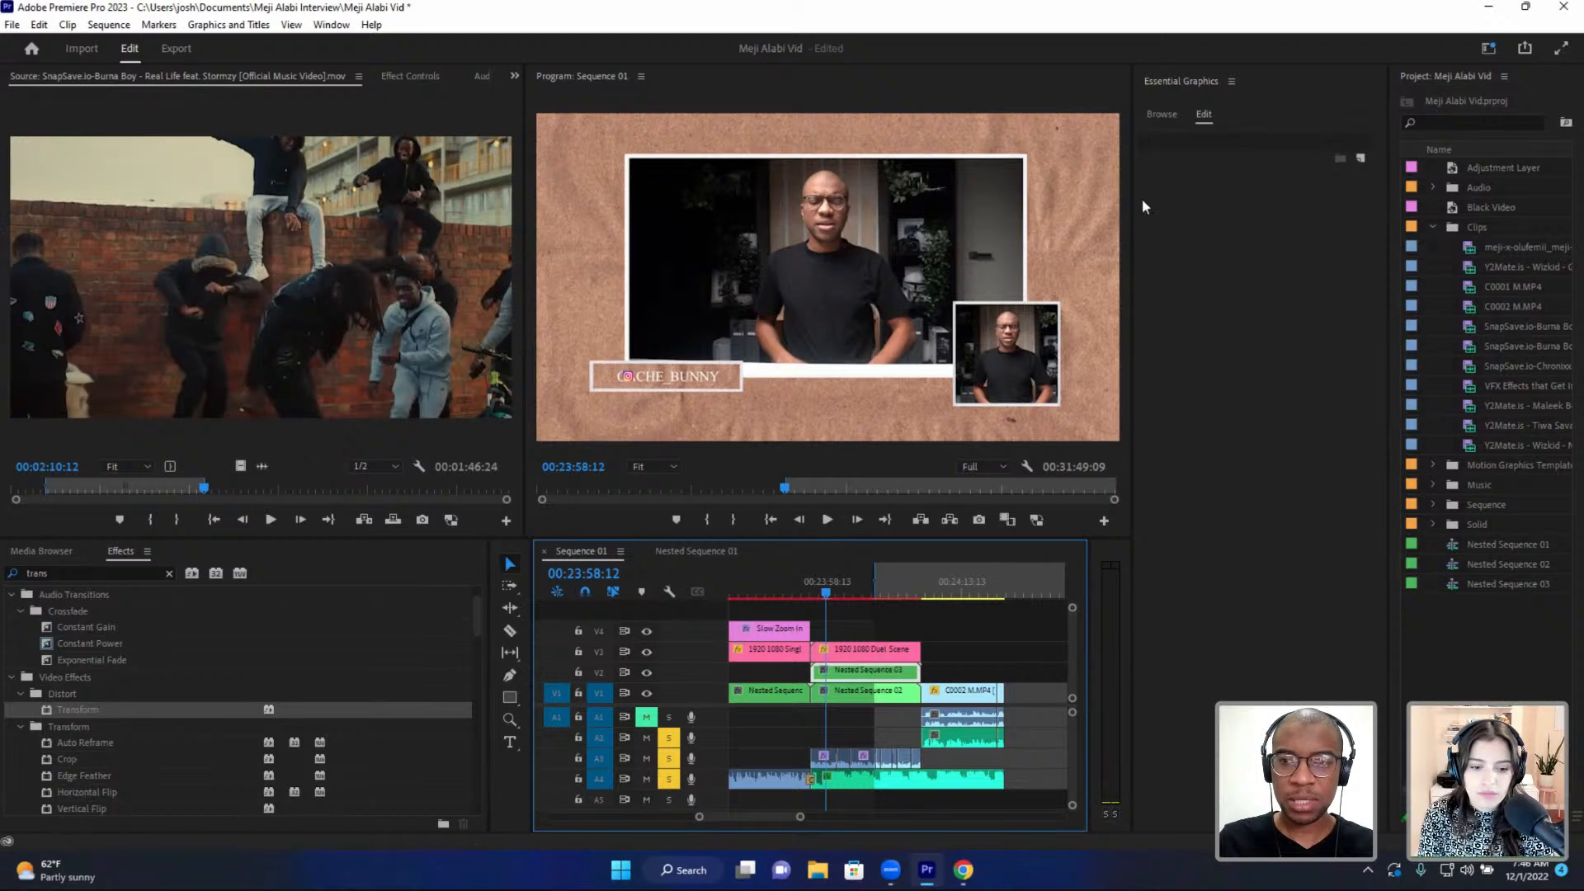
pyautogui.click(848, 649)
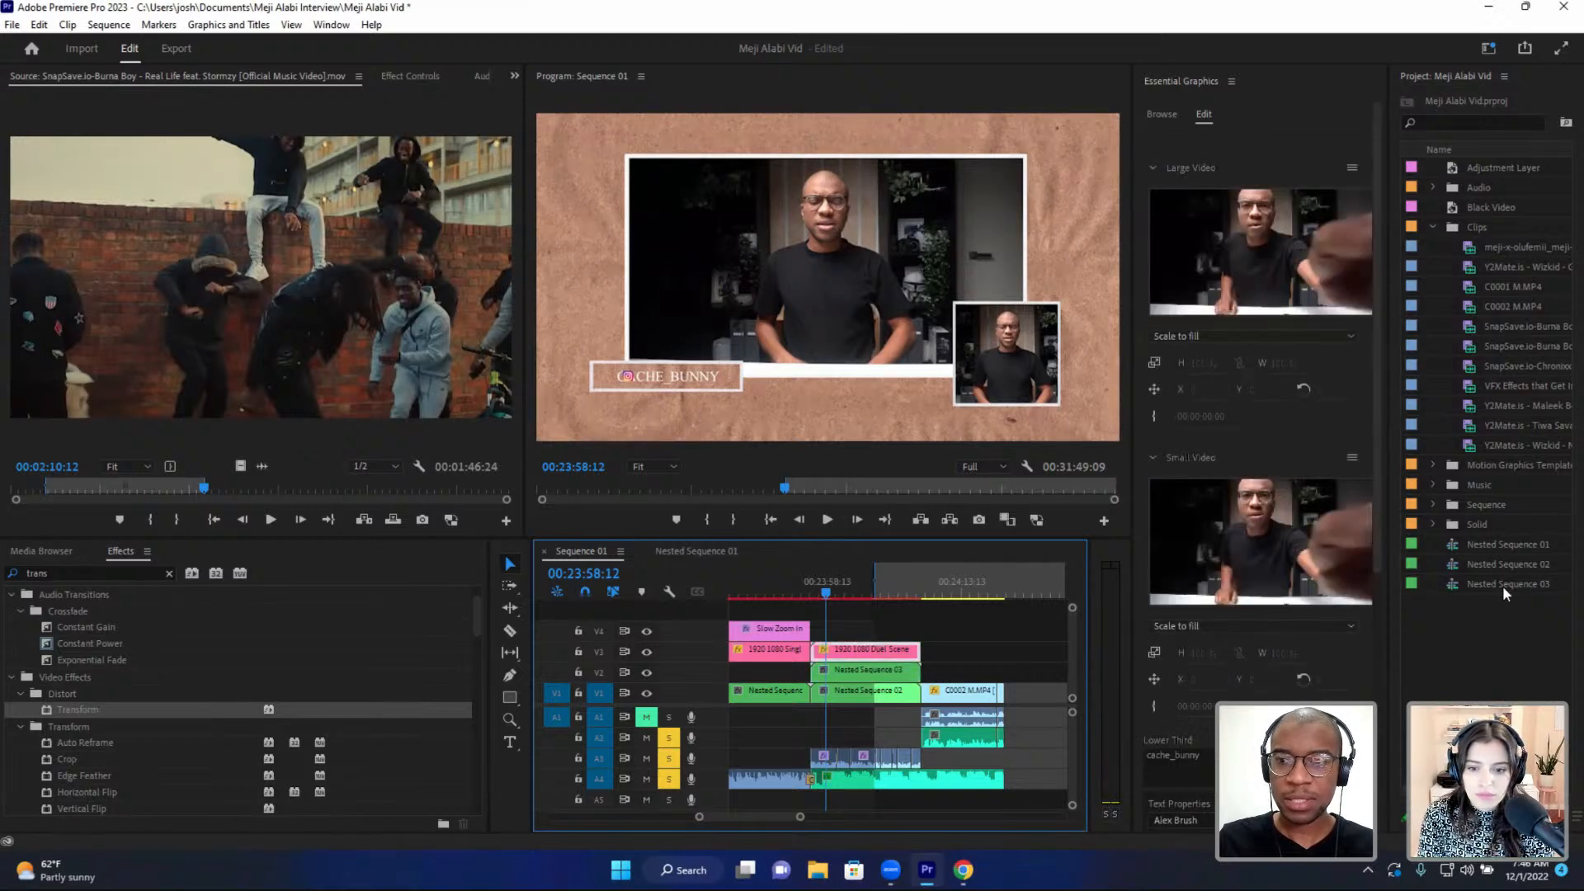
pyautogui.moveTo(1503, 585); pyautogui.dragTo(1280, 284)
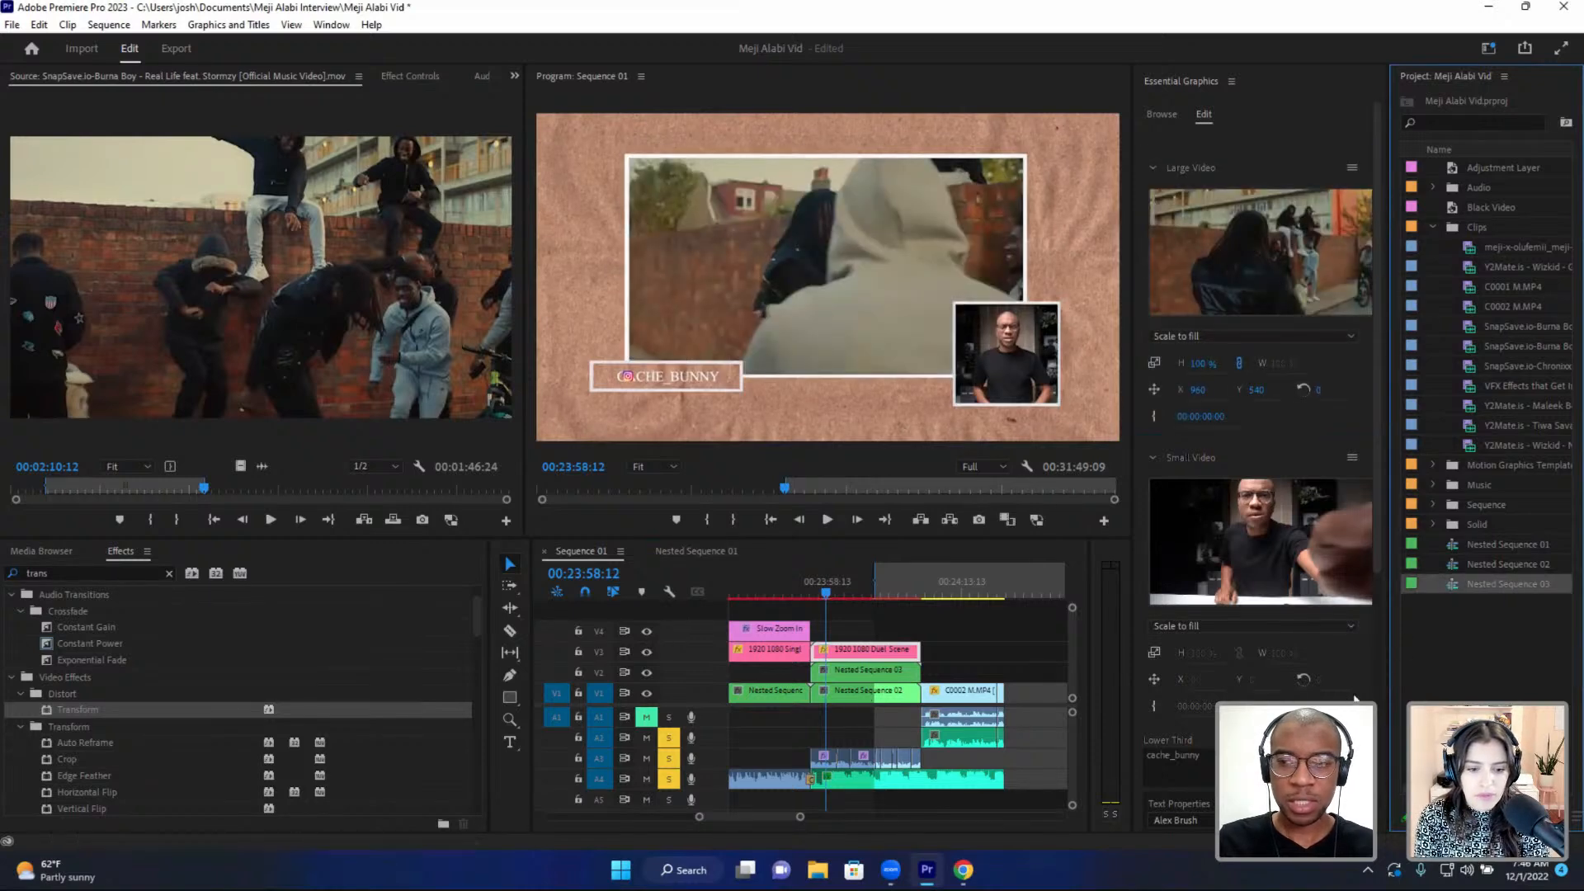
pyautogui.moveTo(1518, 564); pyautogui.dragTo(1248, 573)
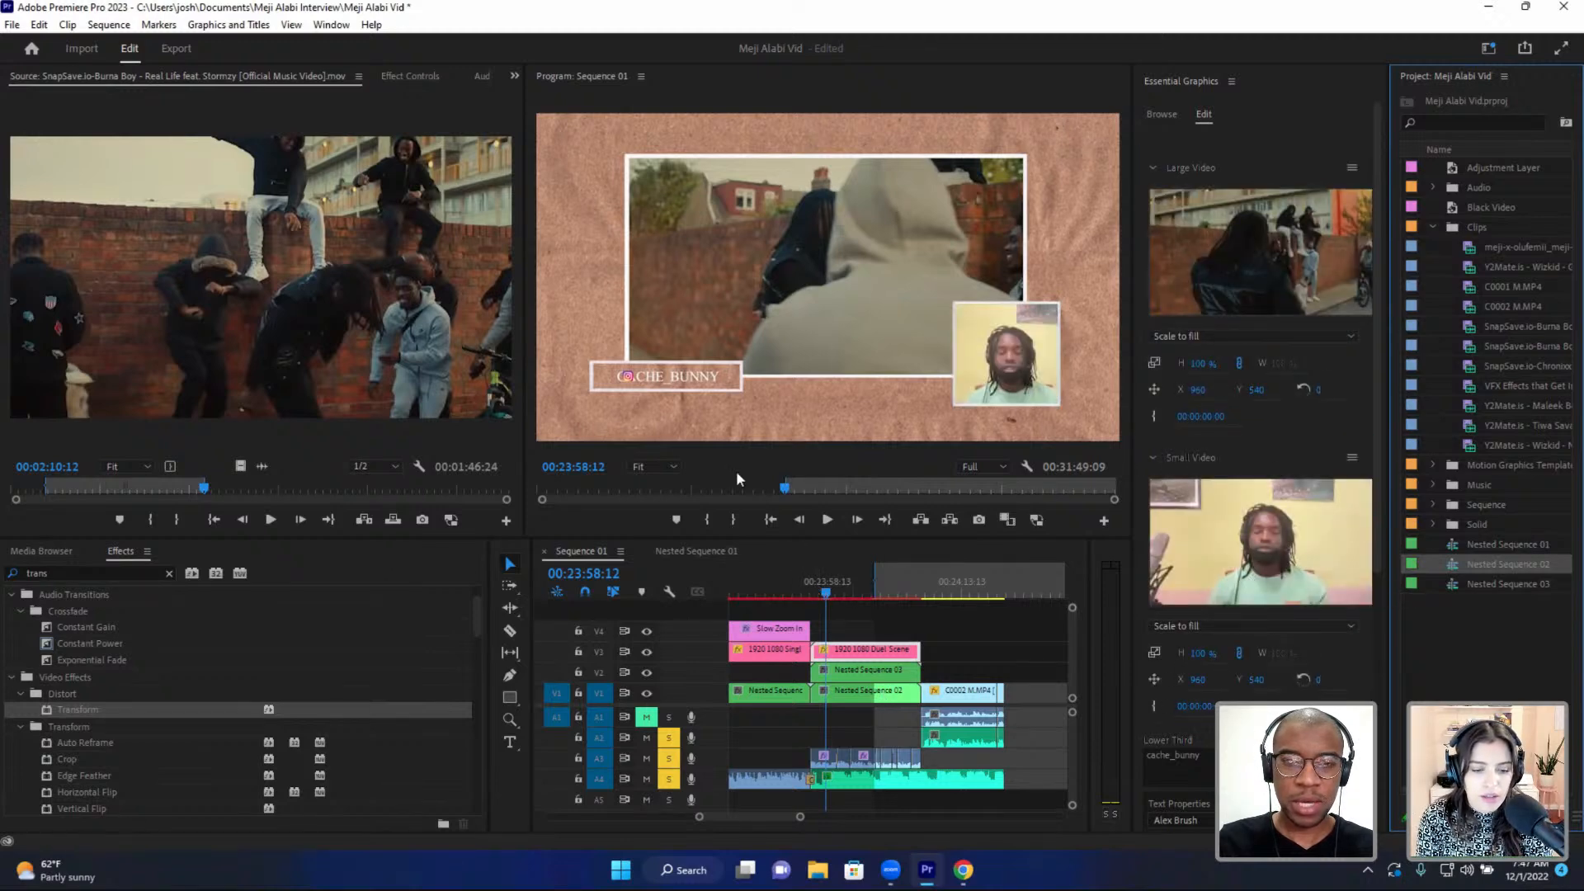
# - Clear the placeholder text from the Duel Scene graphic's Lower Third
pyautogui.scroll(-1, 1177, 729)
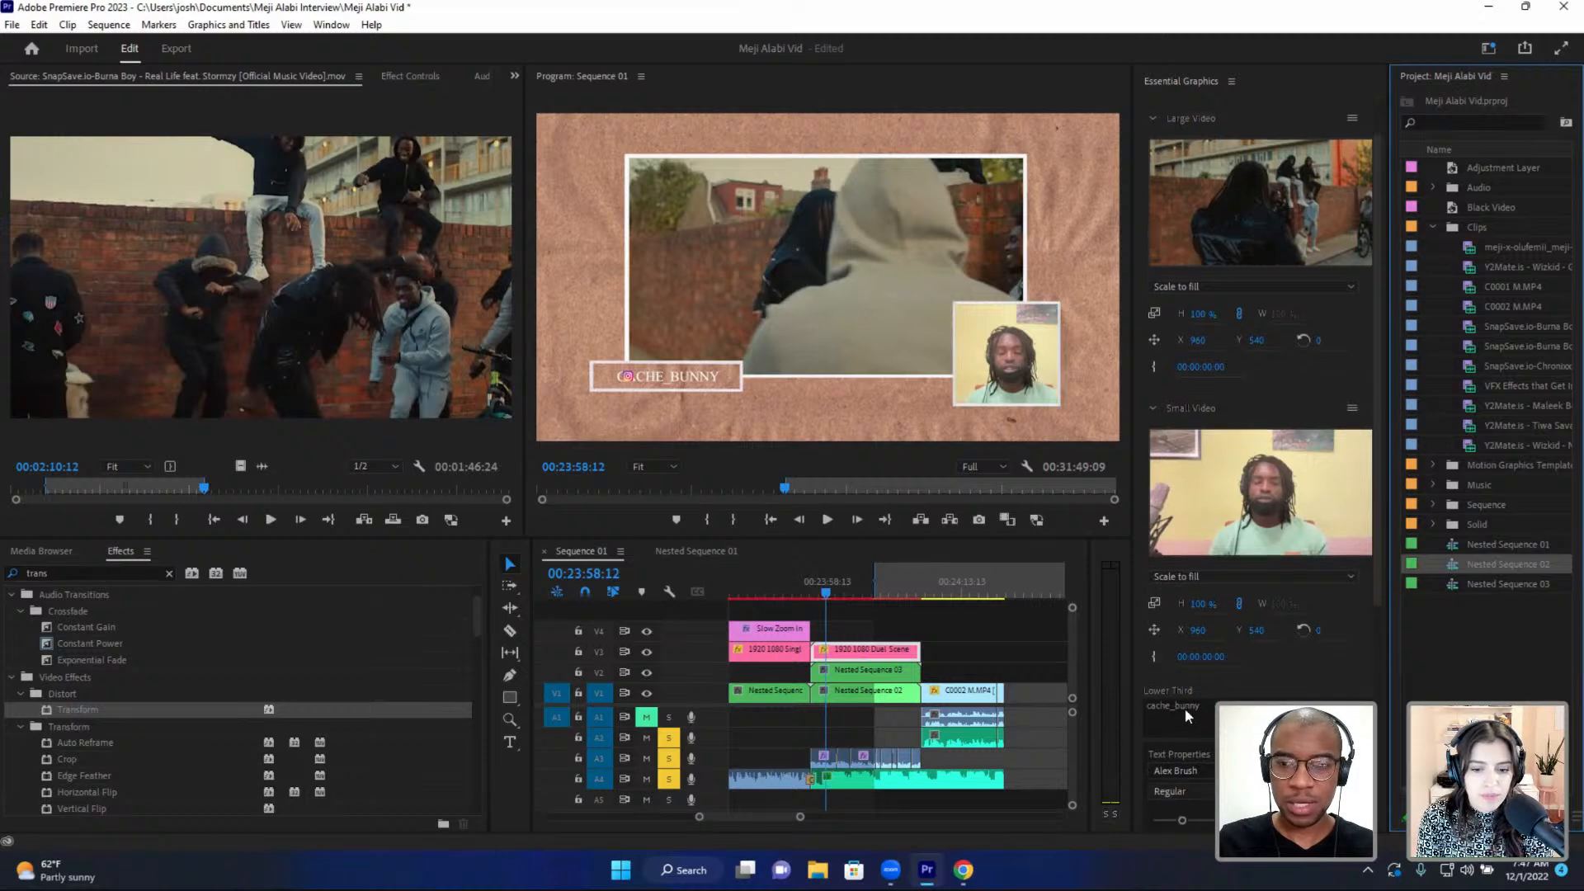
pyautogui.scroll(-1, 1184, 710)
pyautogui.doubleClick(1188, 656)
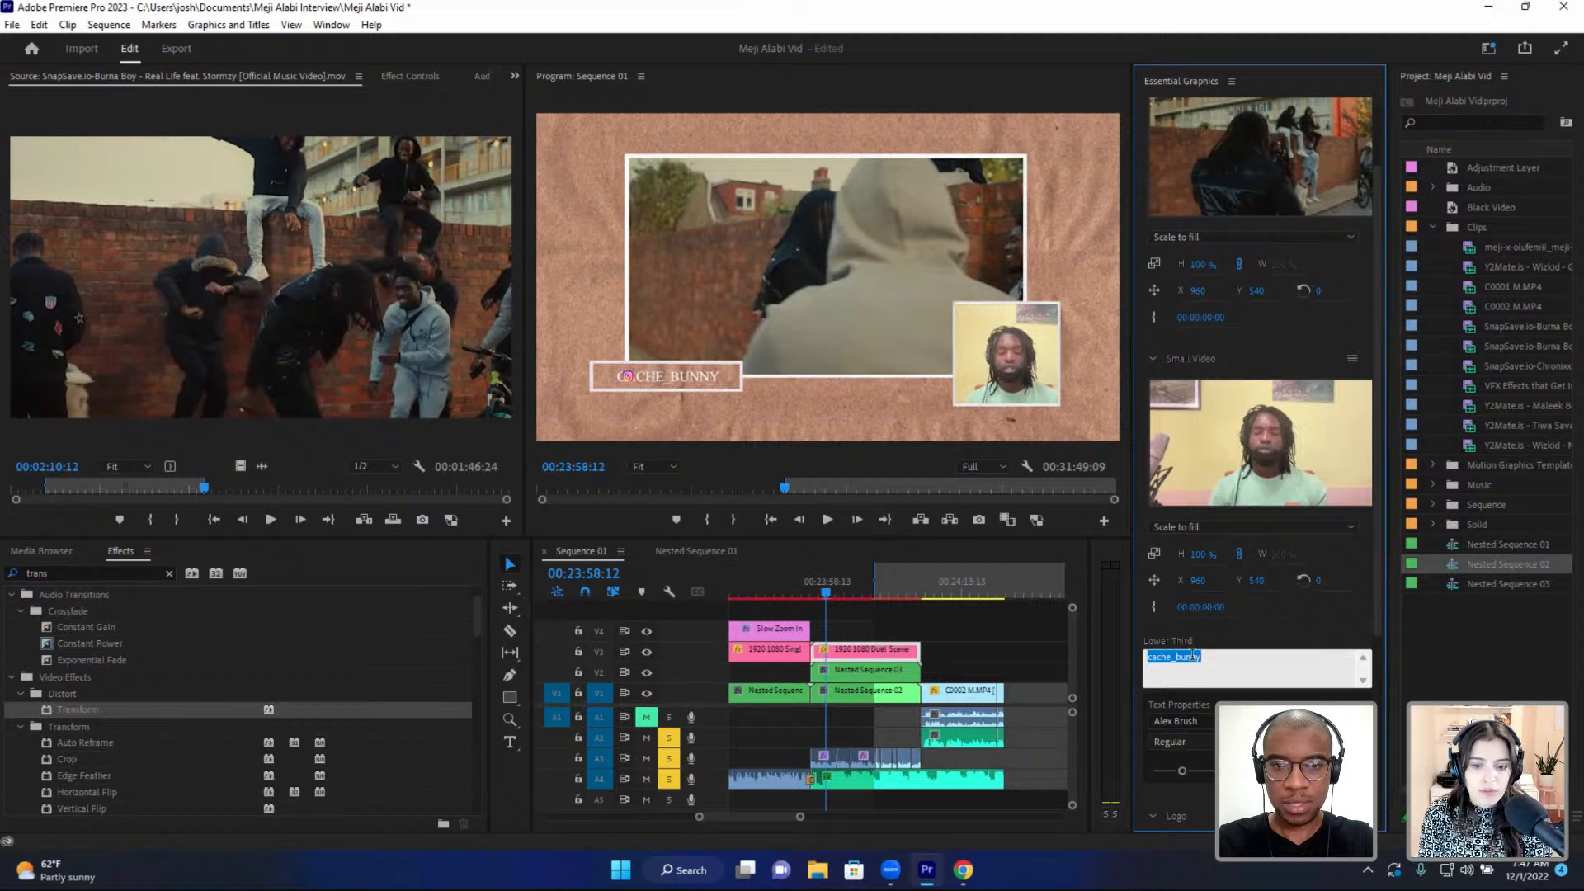
pyautogui.press('BackSpace')
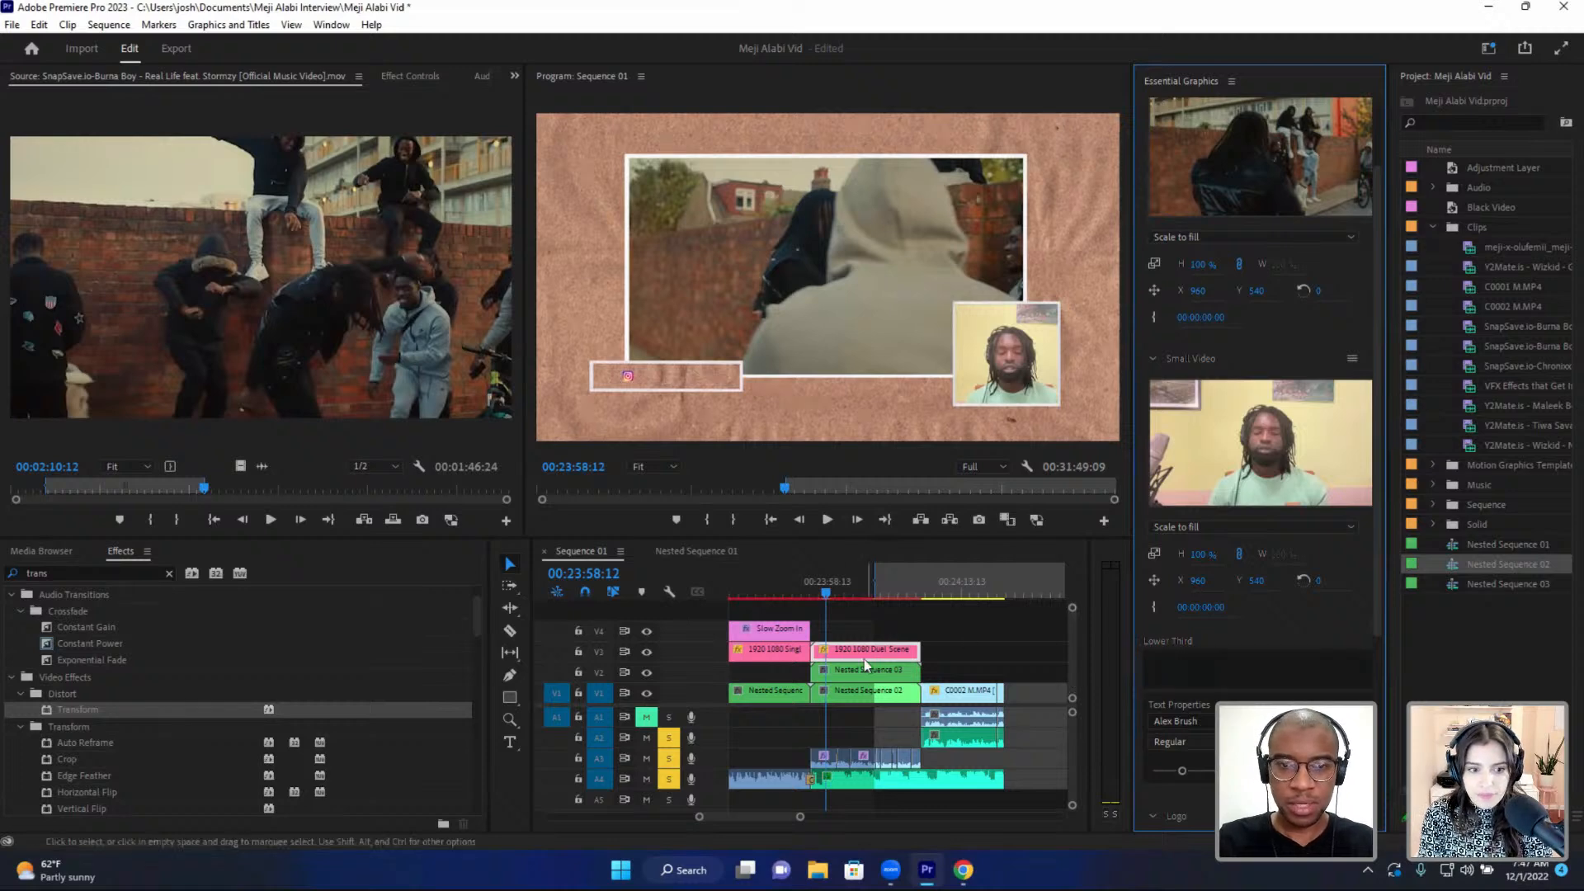
# - Check the replacement options for the Instagram logo in the Duel Scene graphic
pyautogui.scroll(-5, 1179, 710)
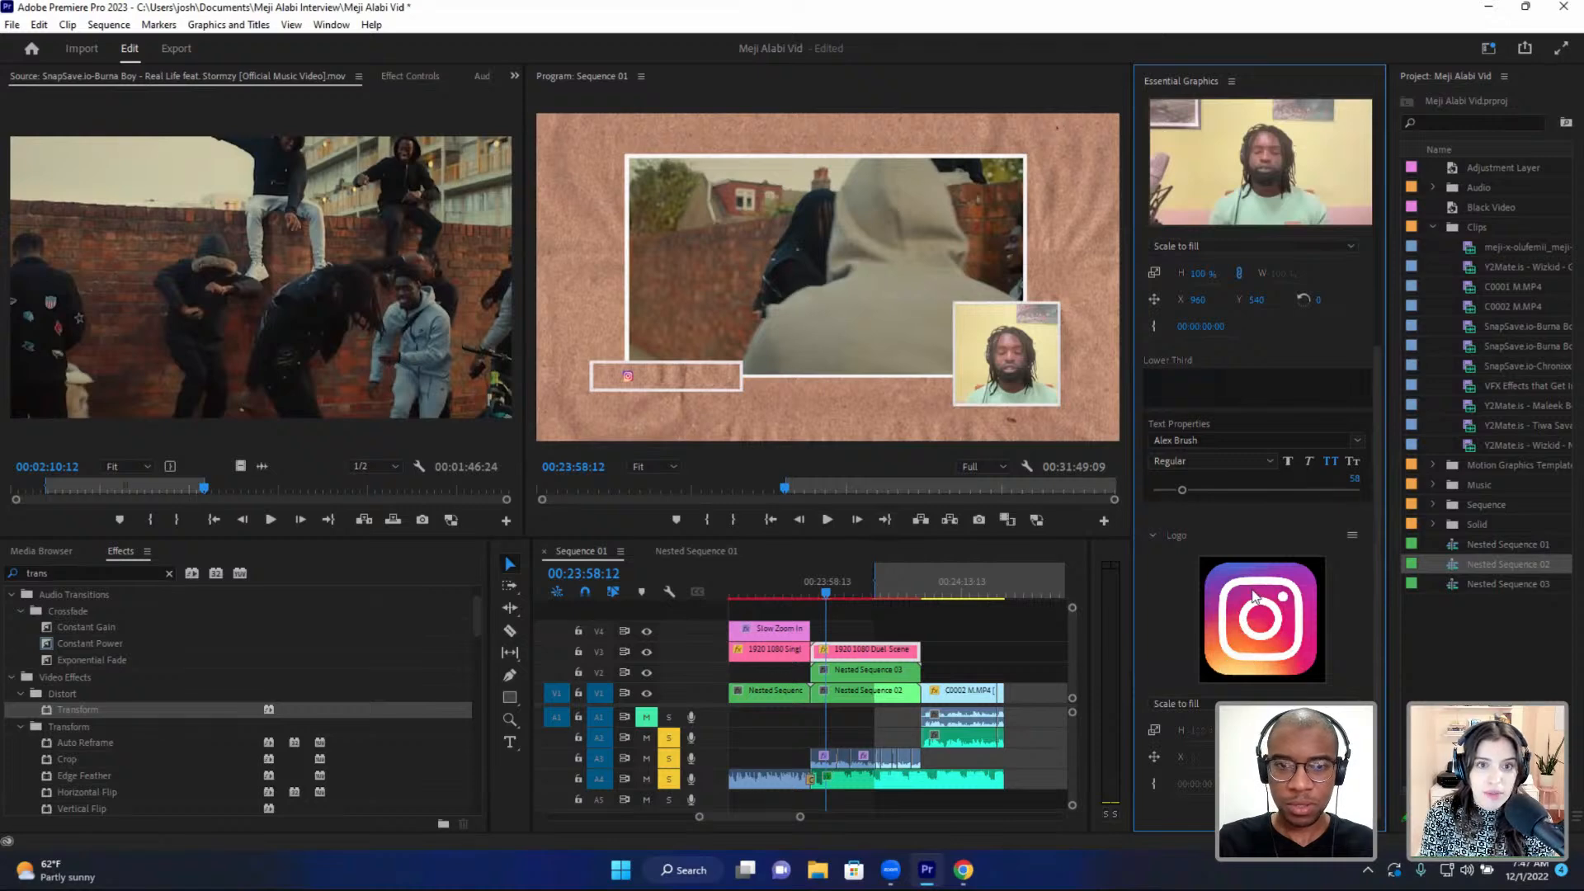
pyautogui.click(1346, 540)
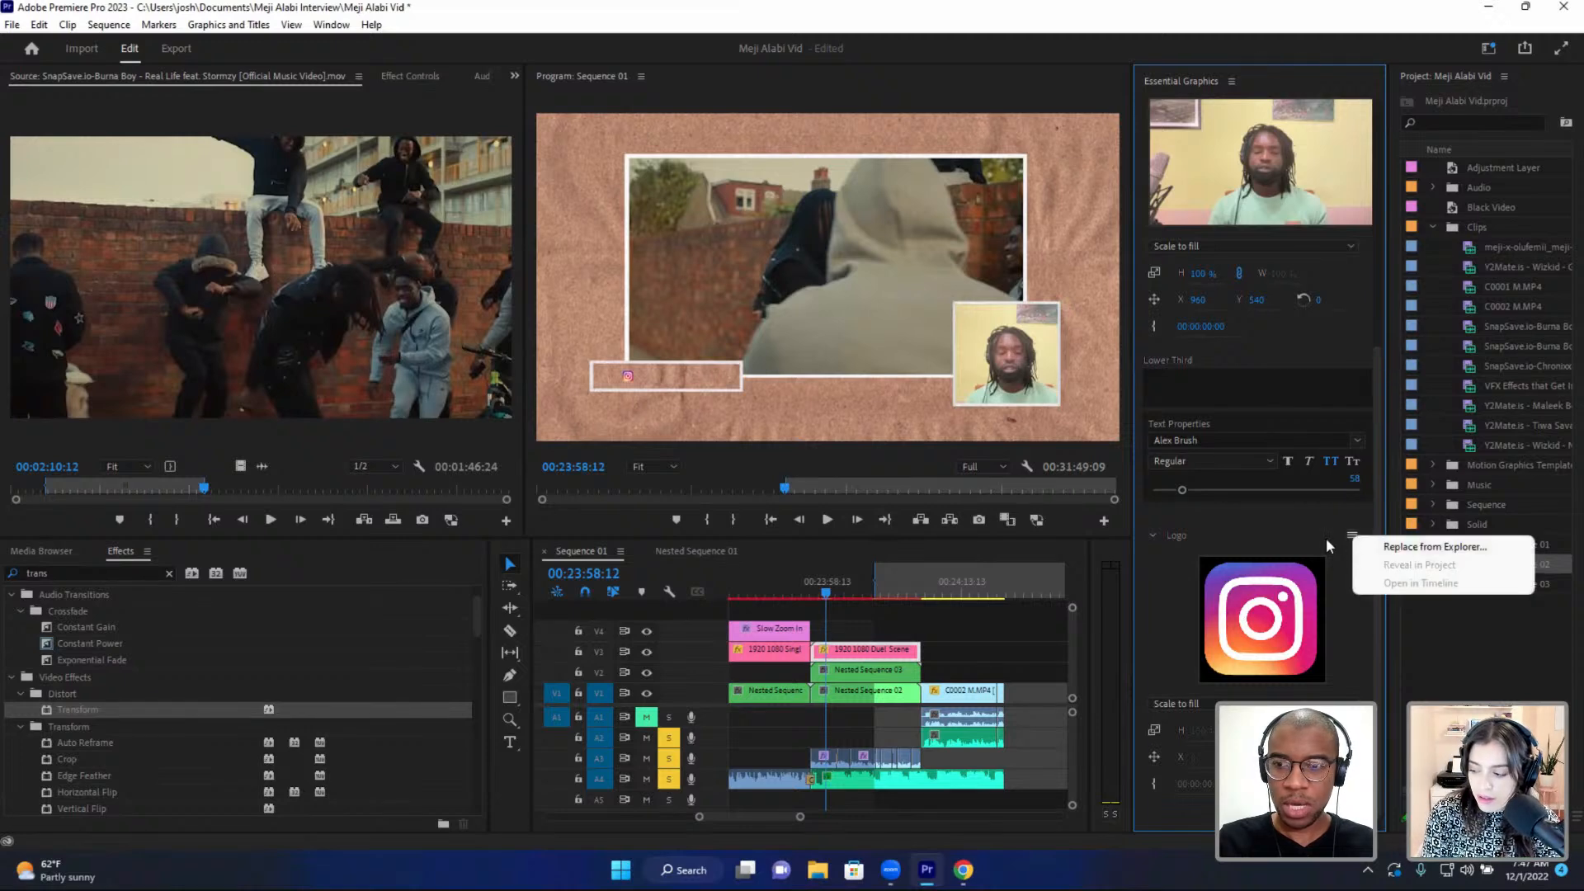
pyautogui.click(1325, 545)
pyautogui.scroll(-1, 1260, 628)
pyautogui.scroll(1, 1247, 595)
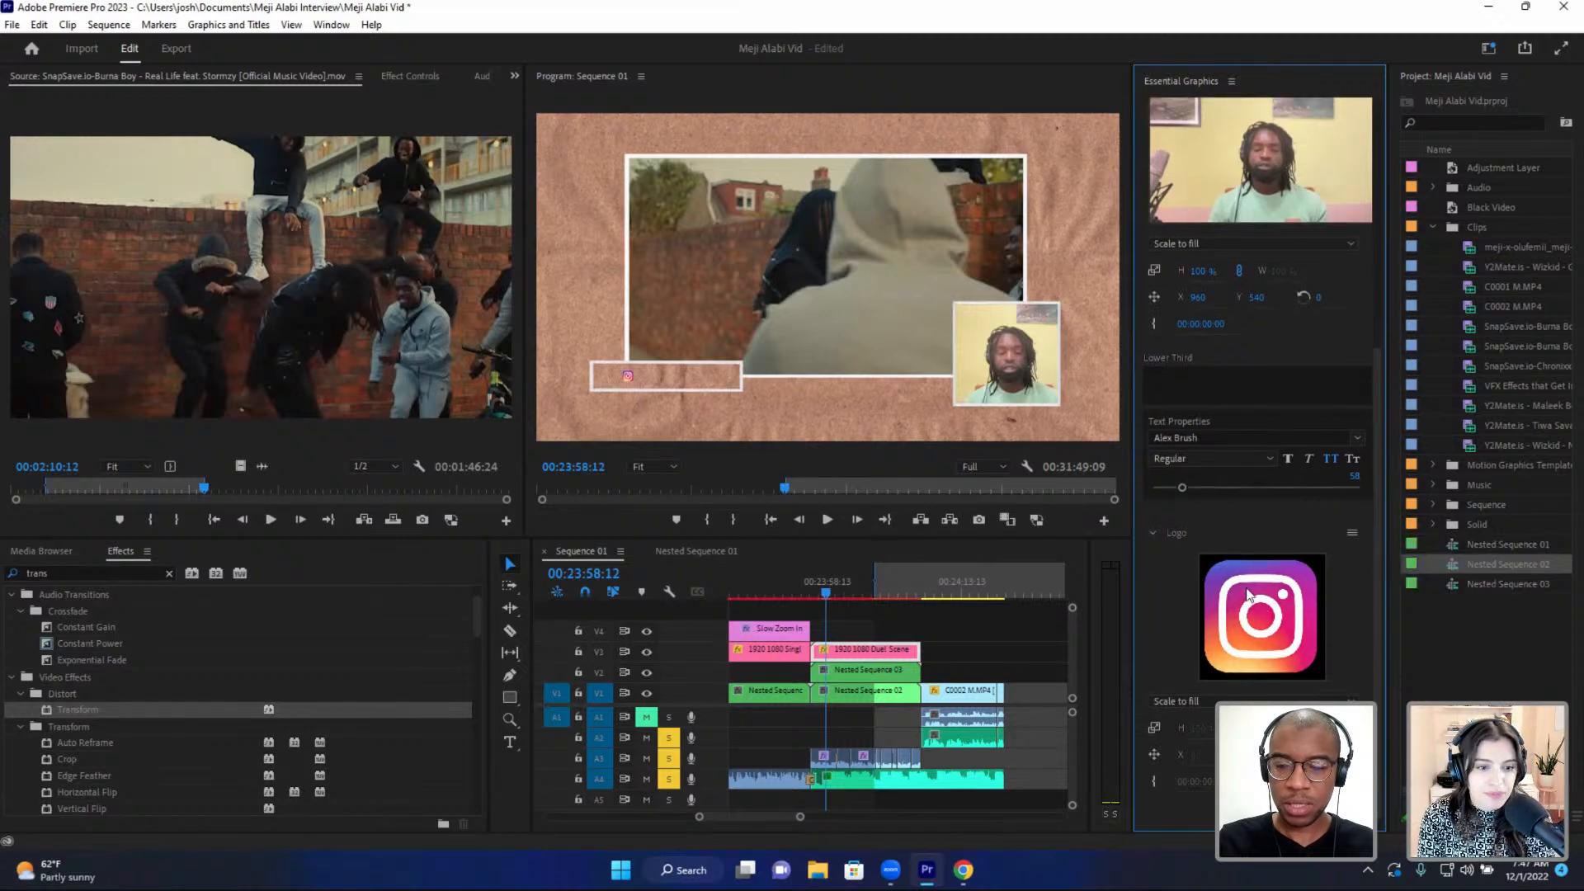
# - Enter "mejialibi" as the Duel Scene graphic's Lower Third text
pyautogui.click(1196, 381)
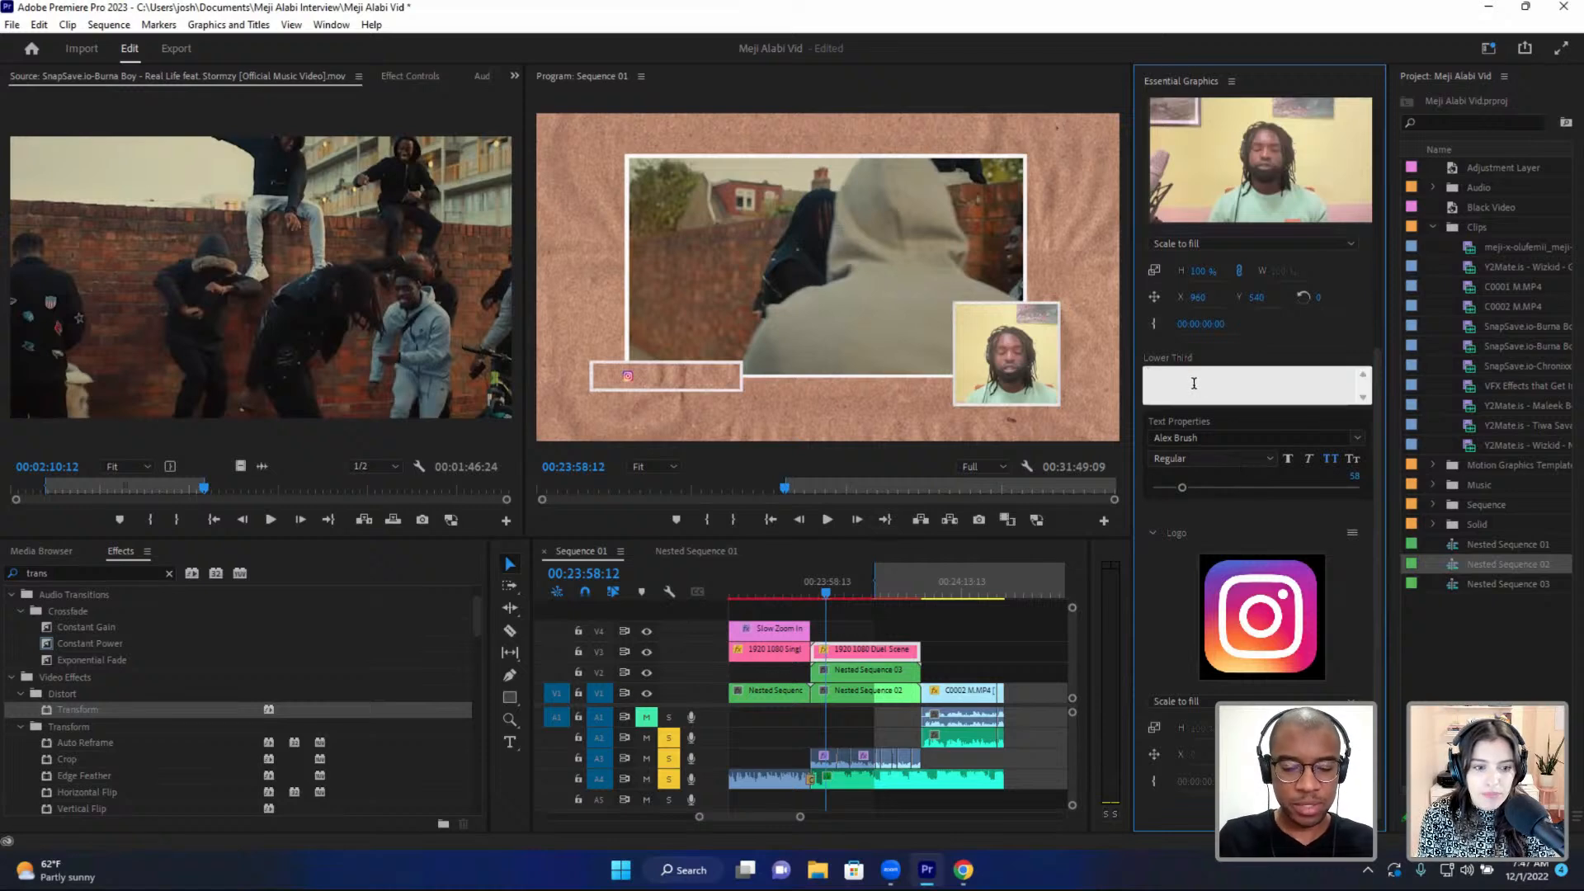
pyautogui.write('meji')
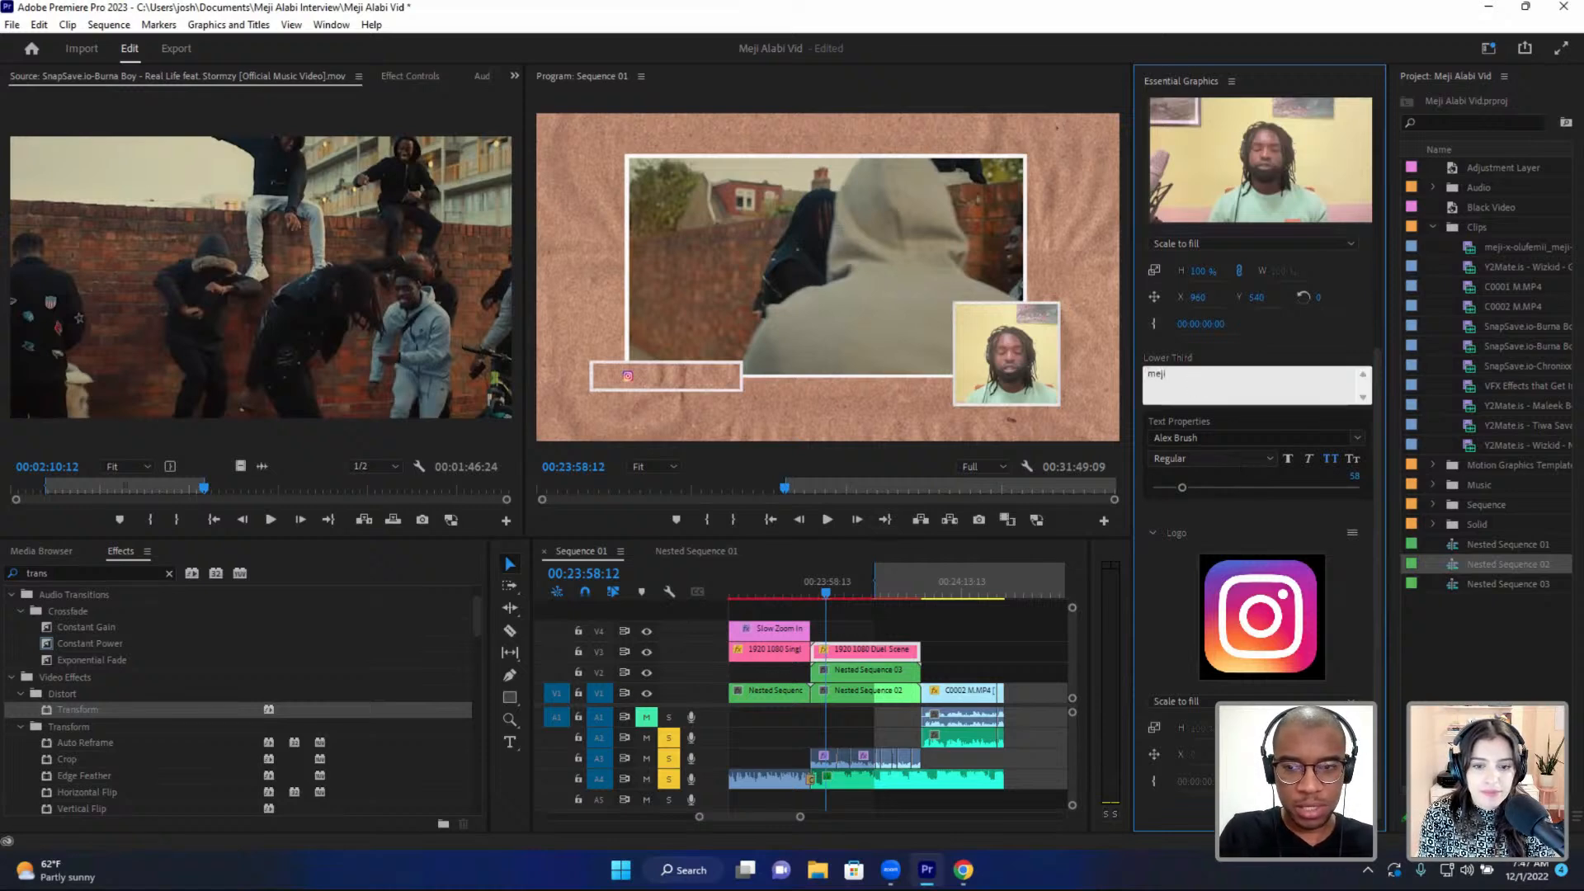
pyautogui.write('albi')
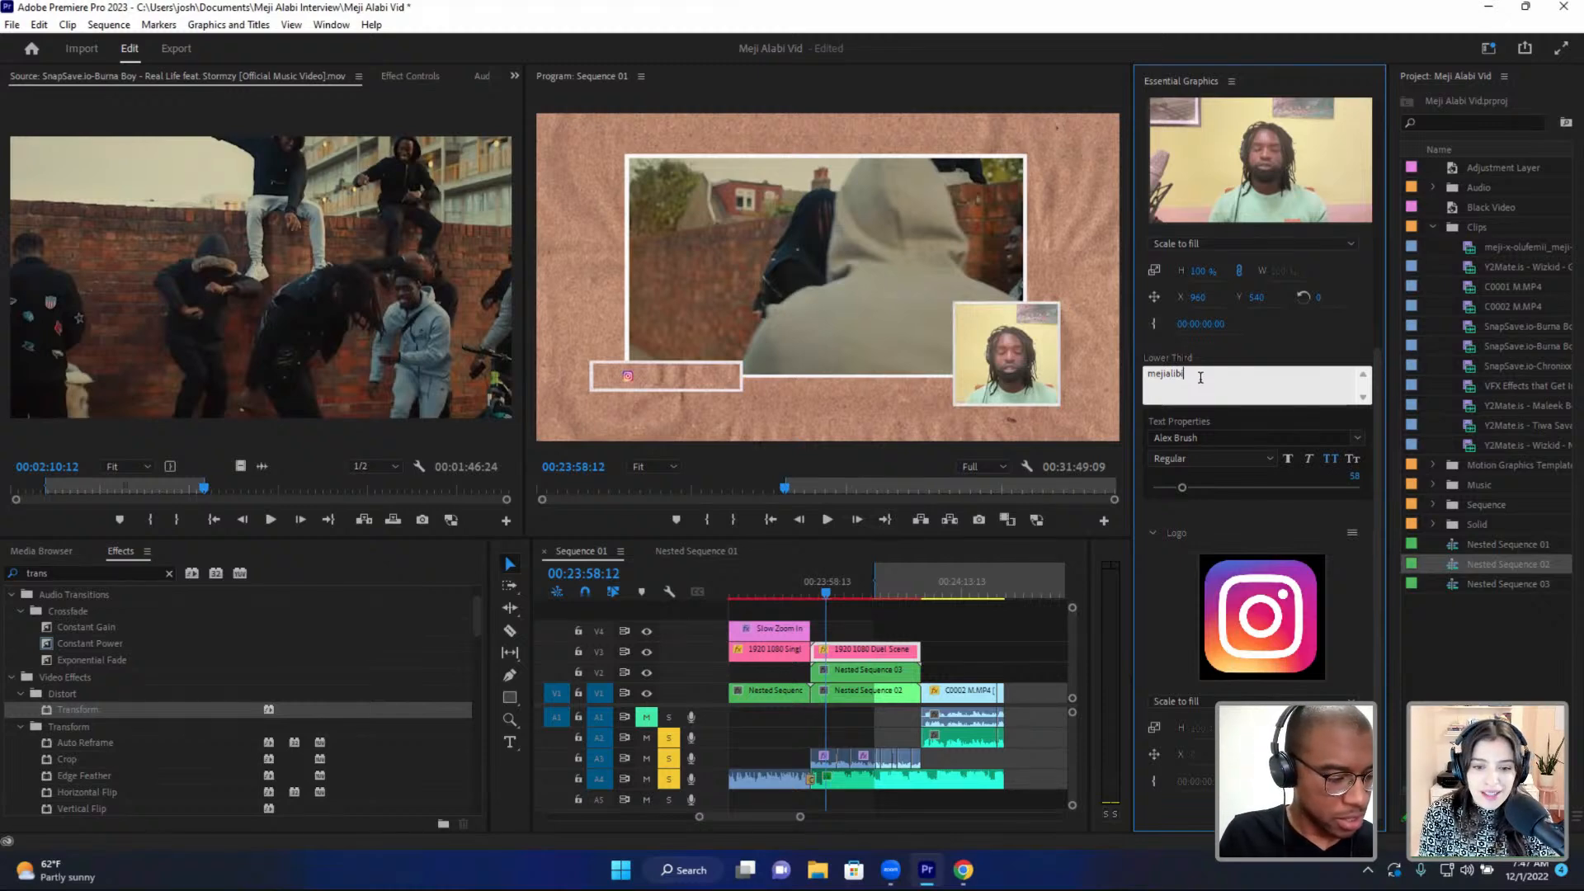
pyautogui.click(1251, 418)
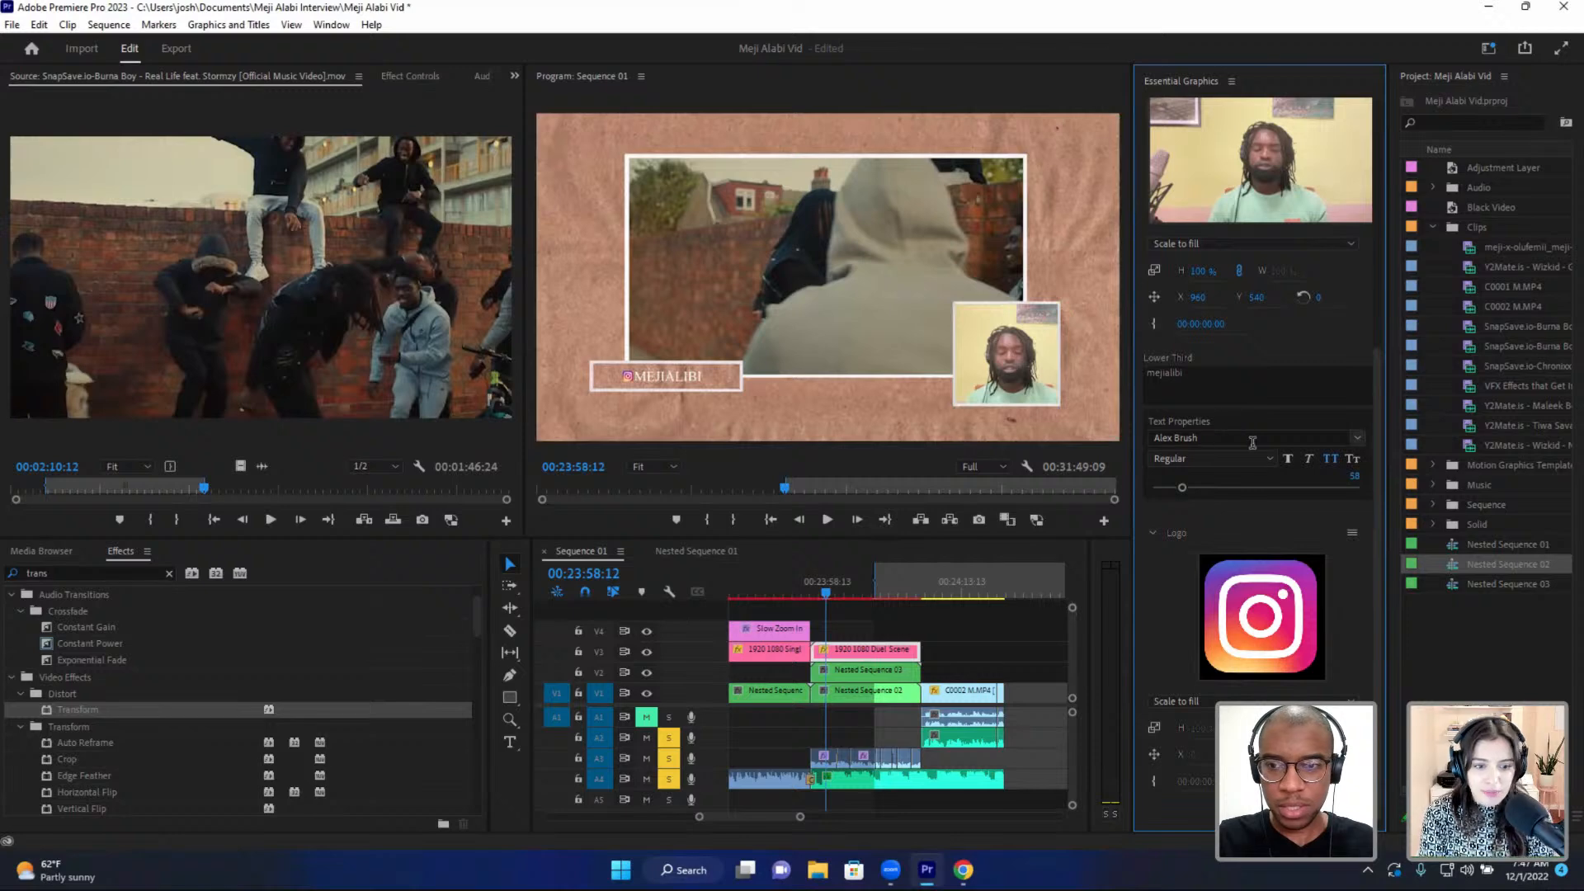
# - Set the Lower Third text's font to Verdana
pyautogui.click(1254, 440)
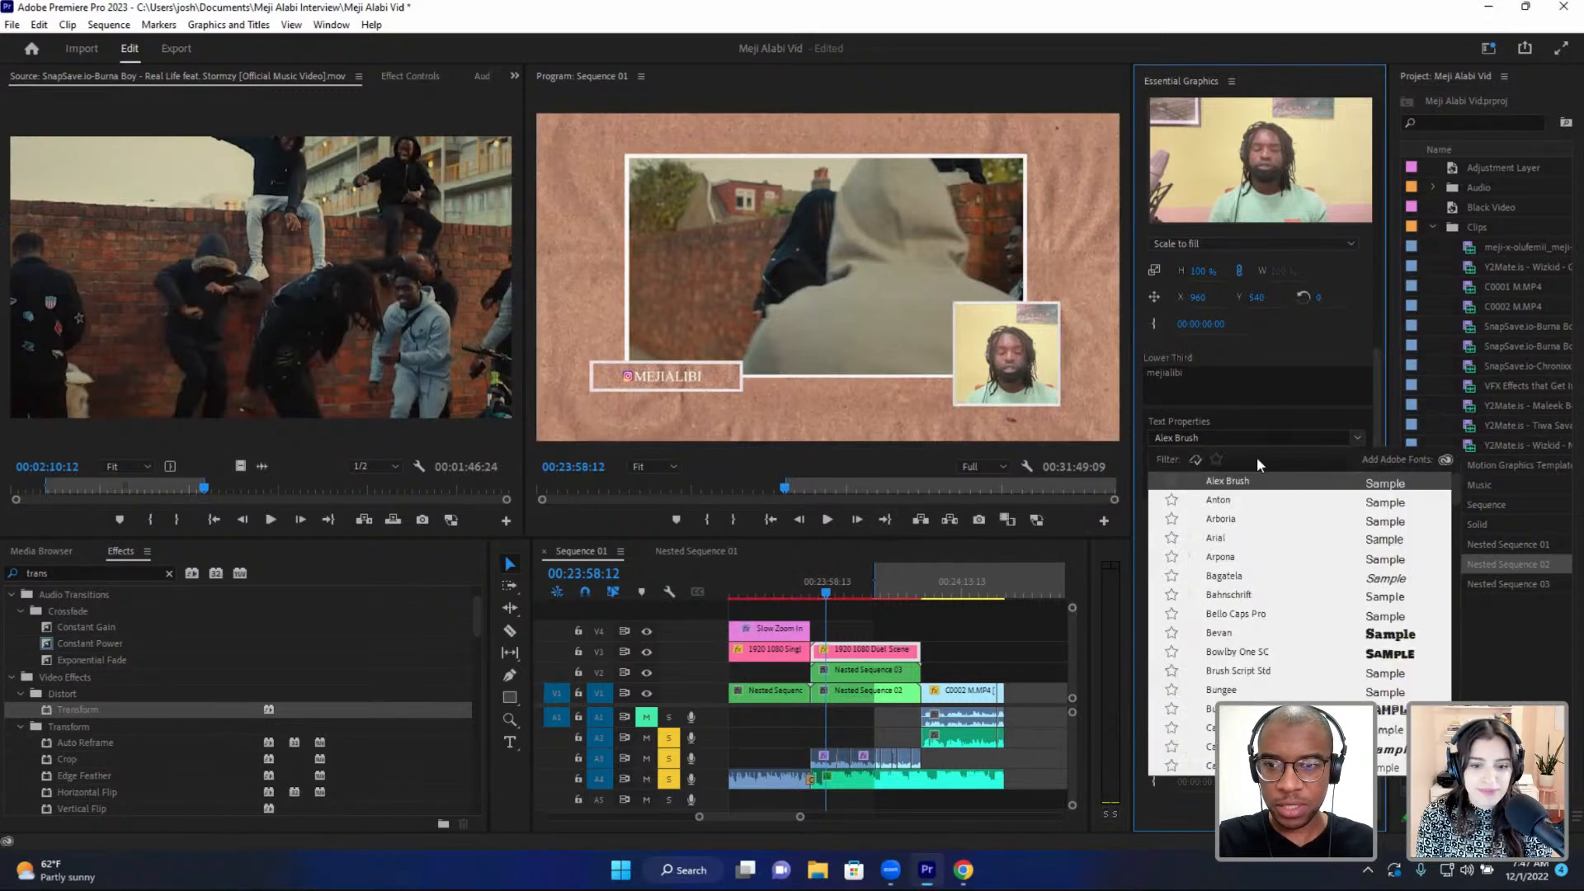
pyautogui.scroll(-3, 1269, 621)
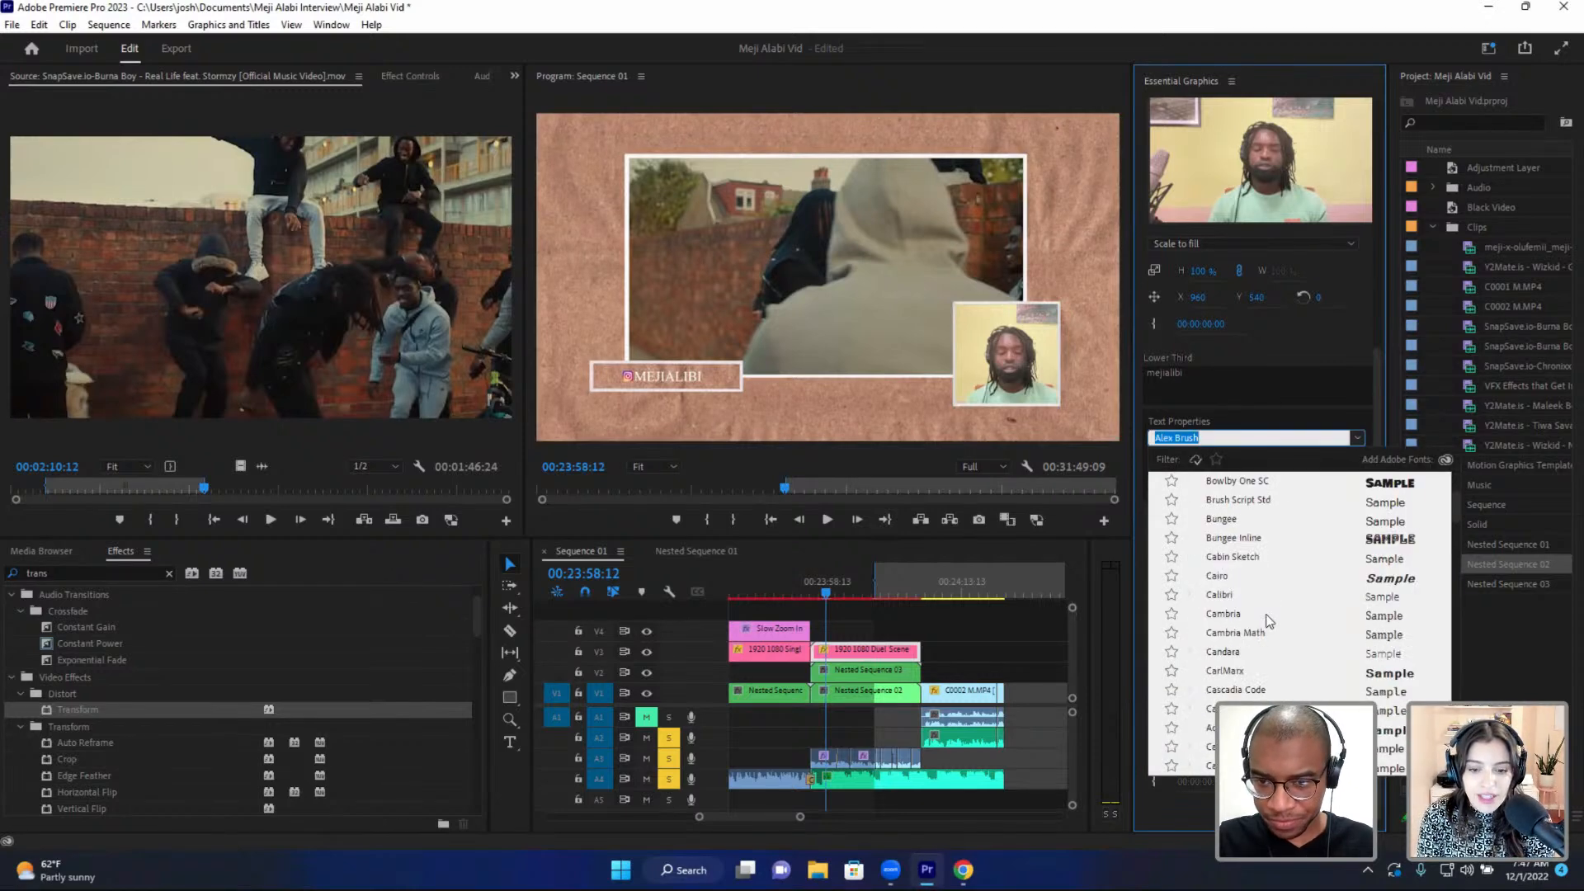
pyautogui.scroll(-3, 1269, 621)
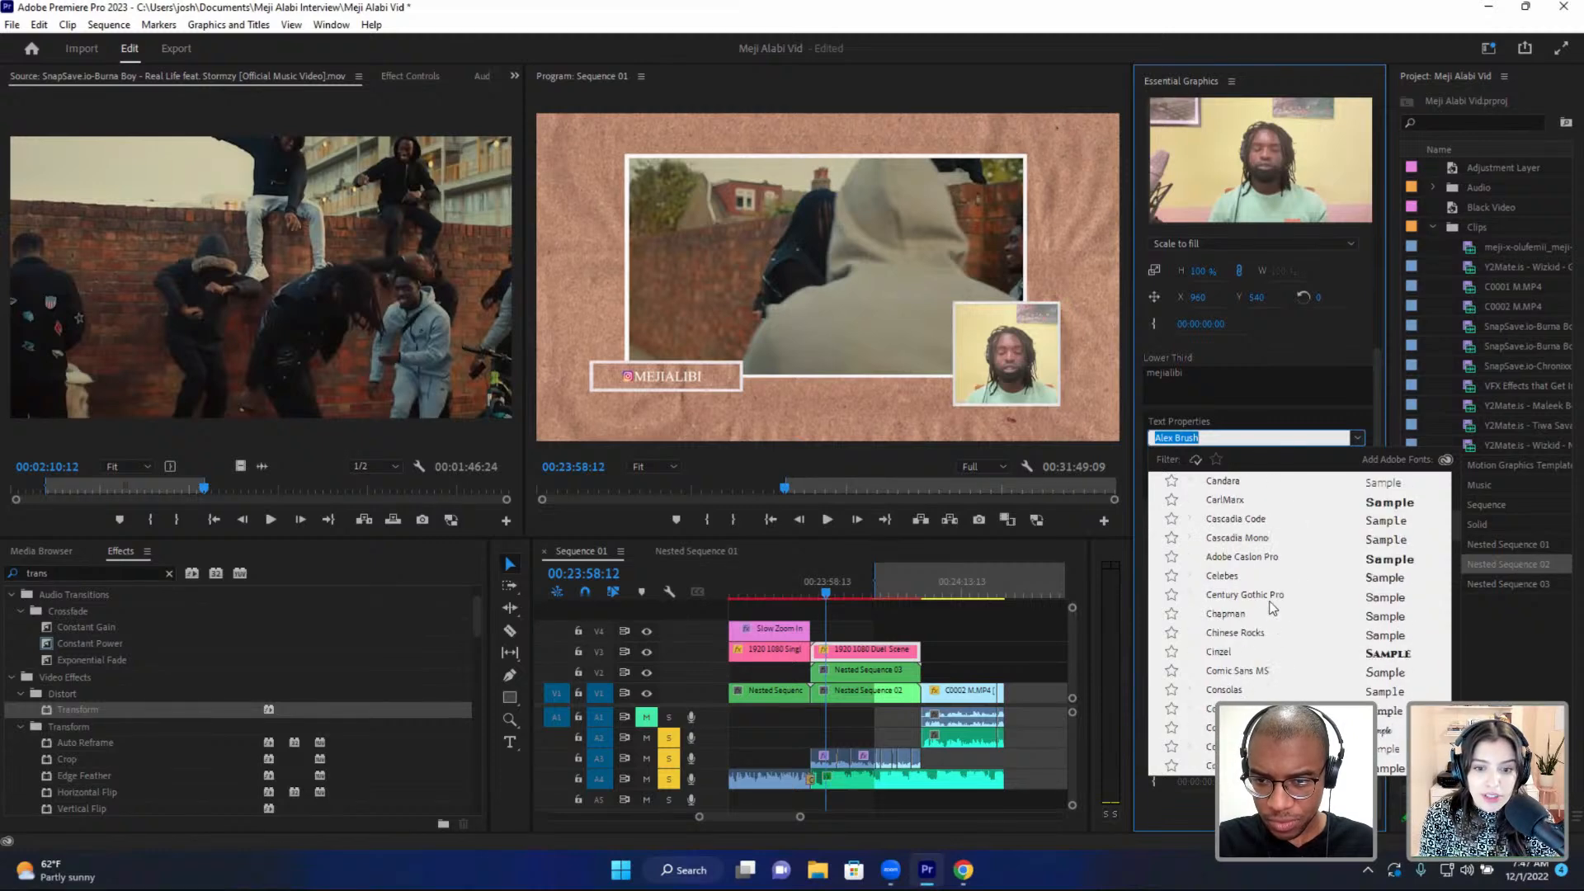
pyautogui.scroll(6, 1273, 608)
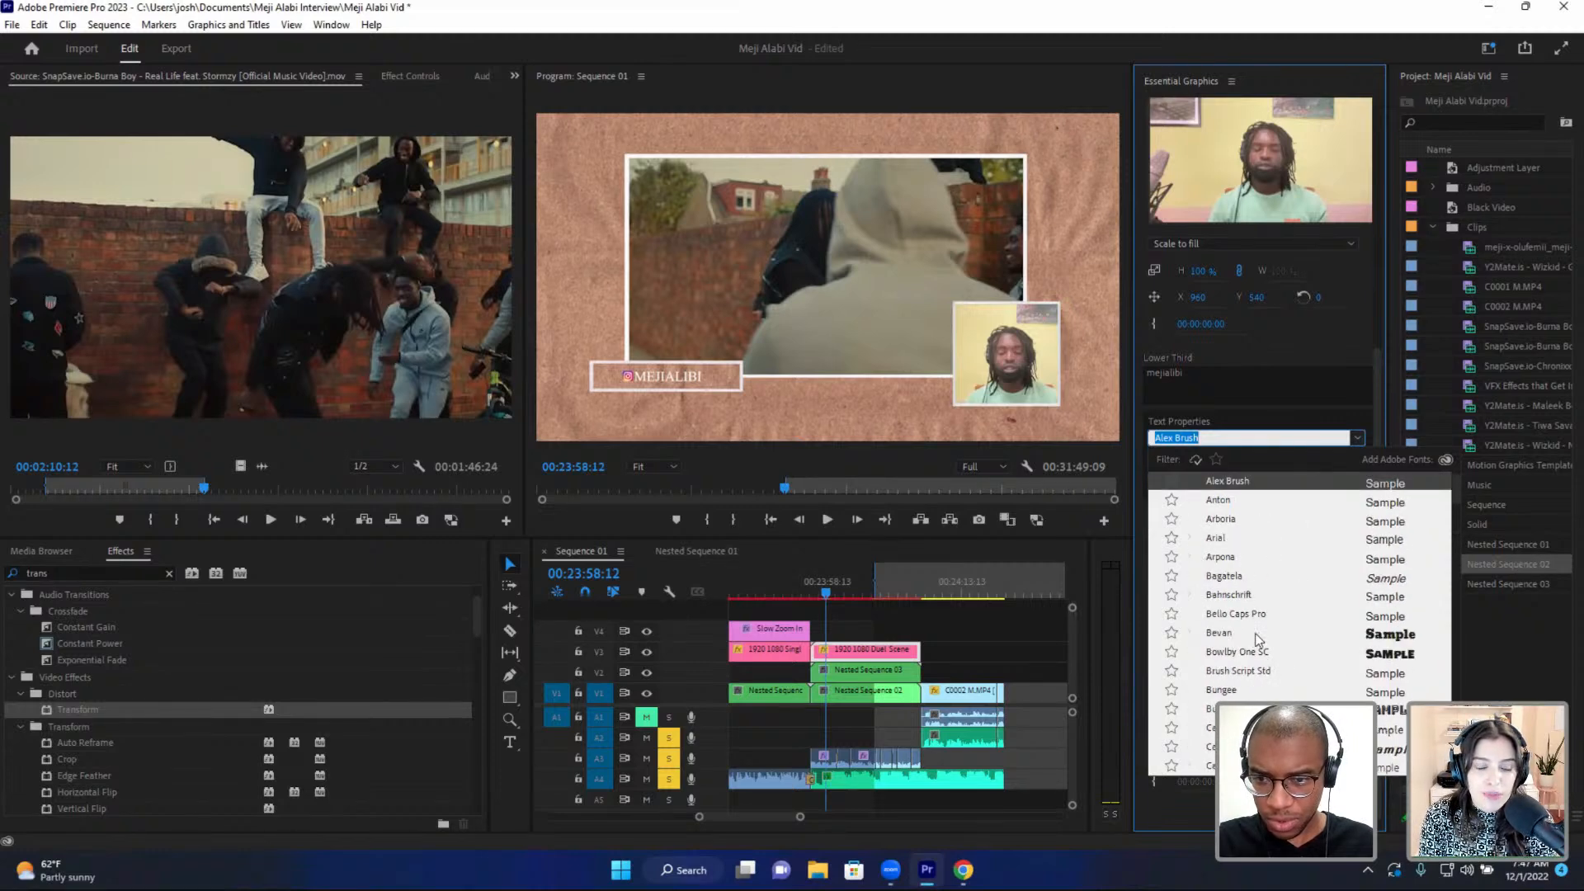
pyautogui.scroll(-12, 1255, 632)
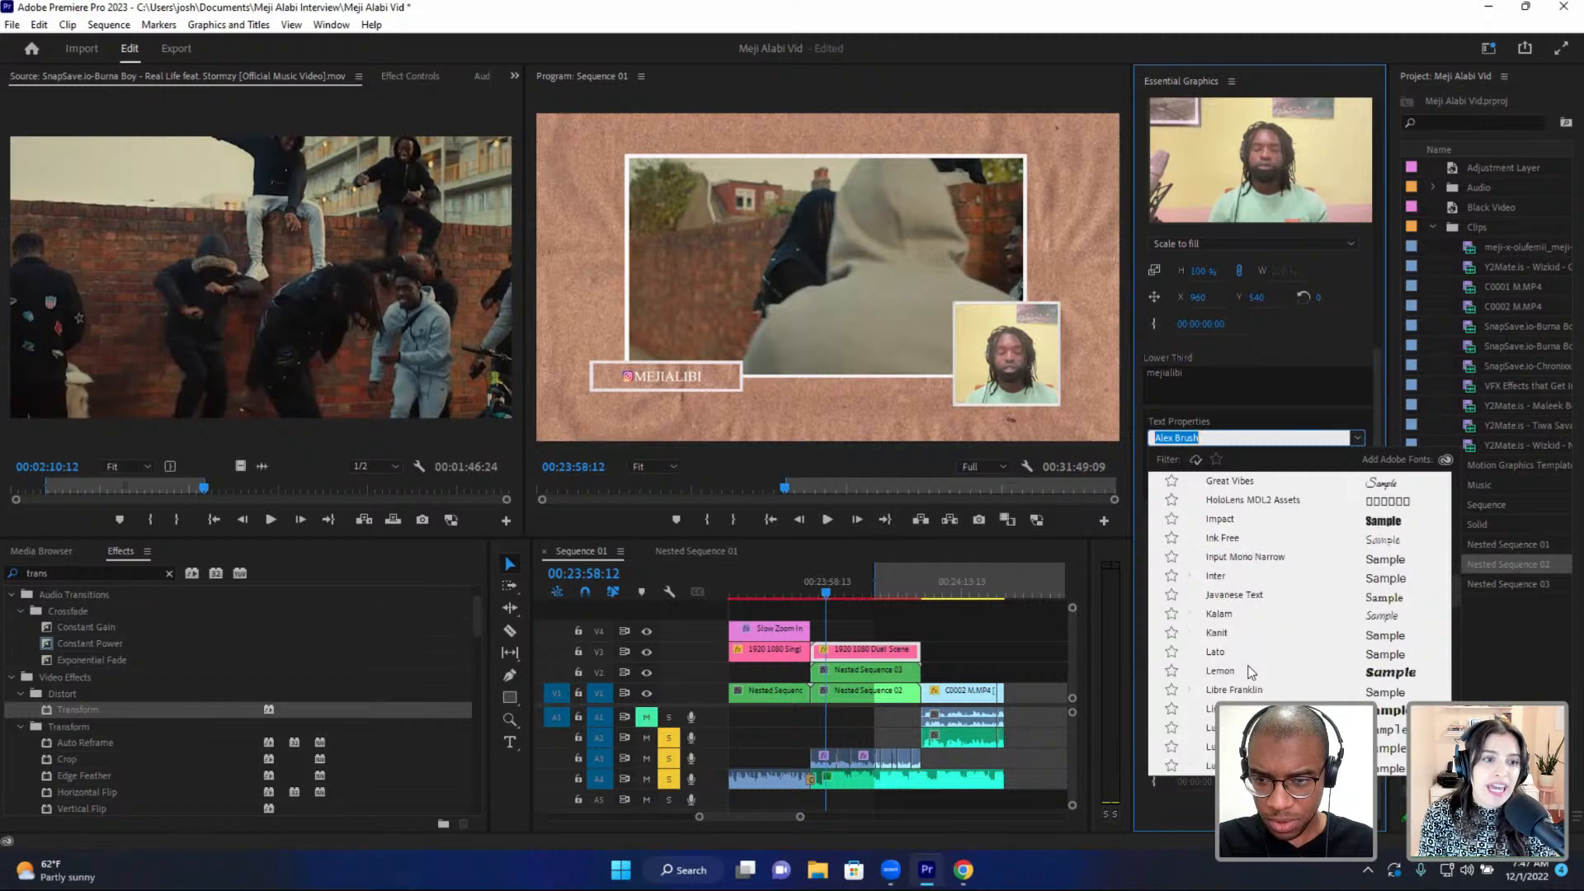
pyautogui.scroll(-10, 1252, 673)
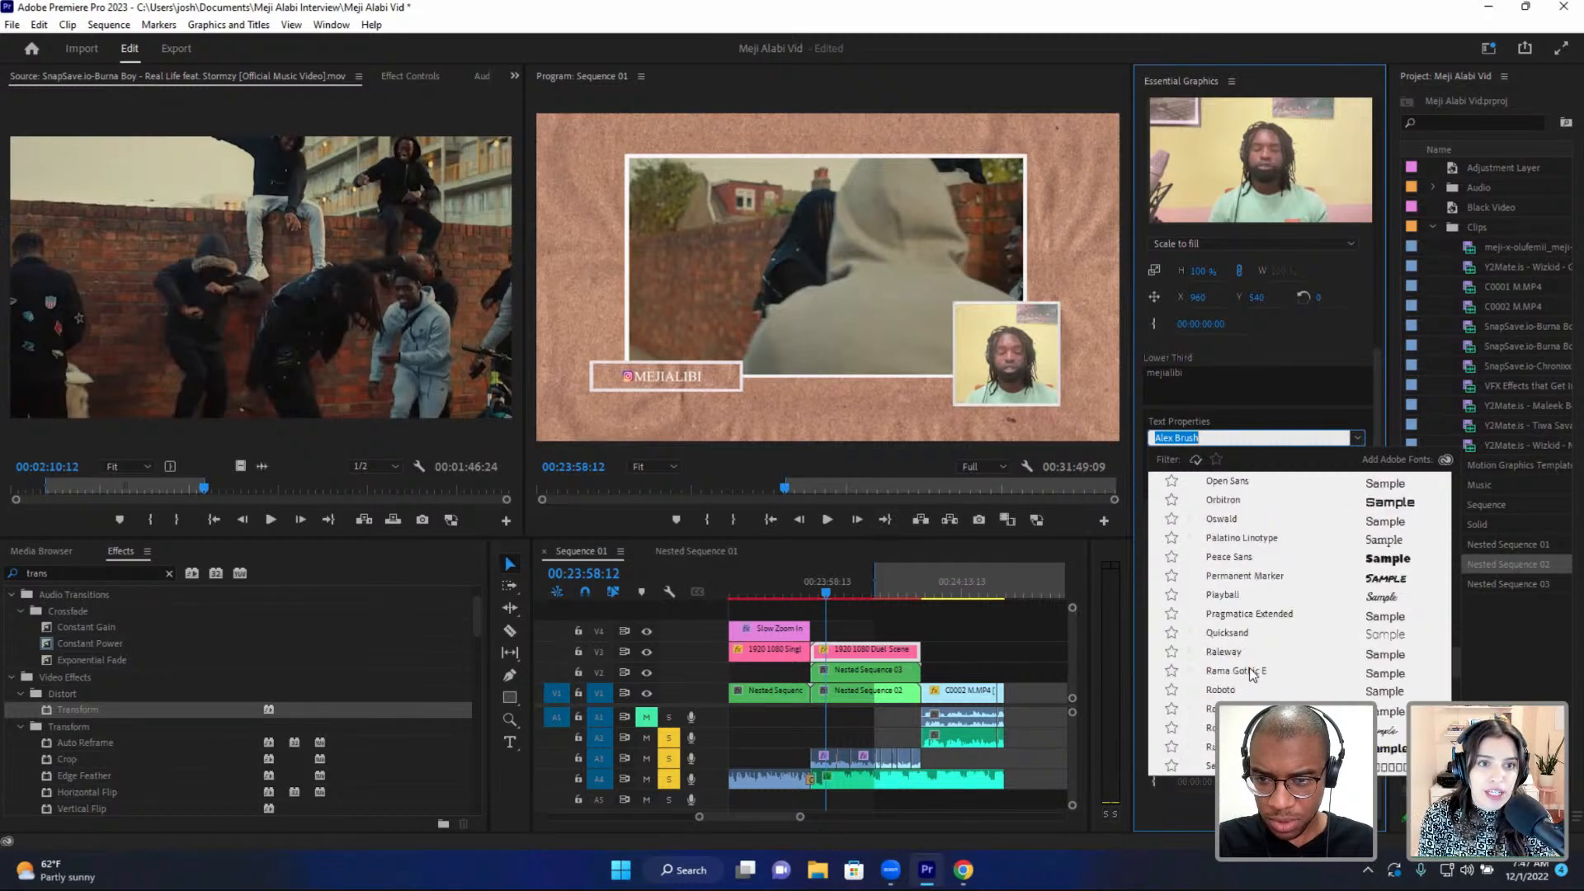
pyautogui.scroll(-8, 1251, 673)
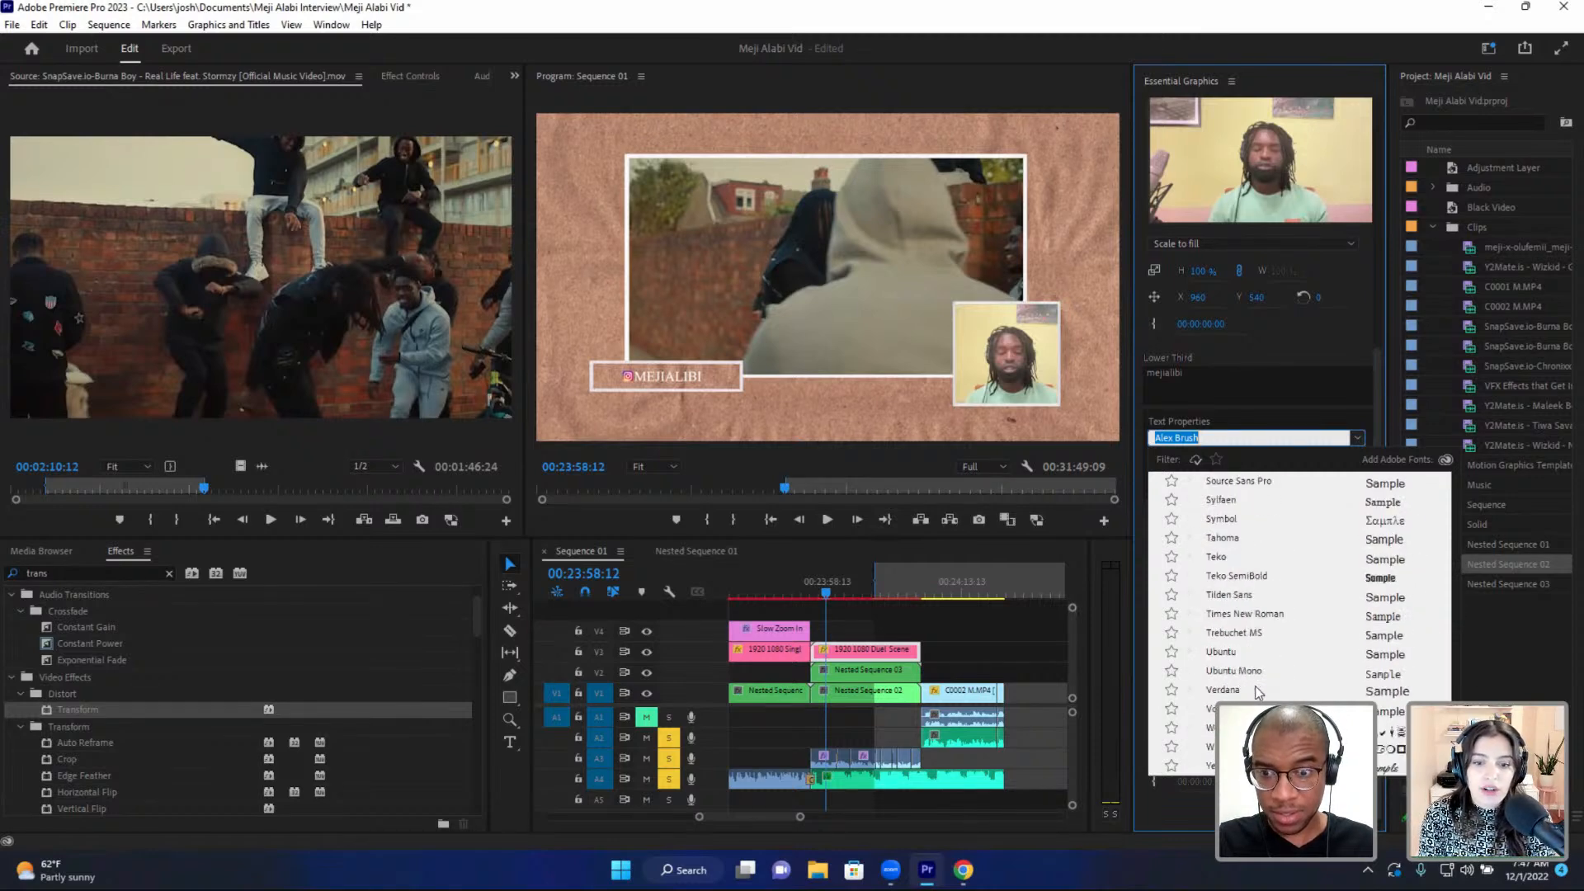
pyautogui.click(1250, 688)
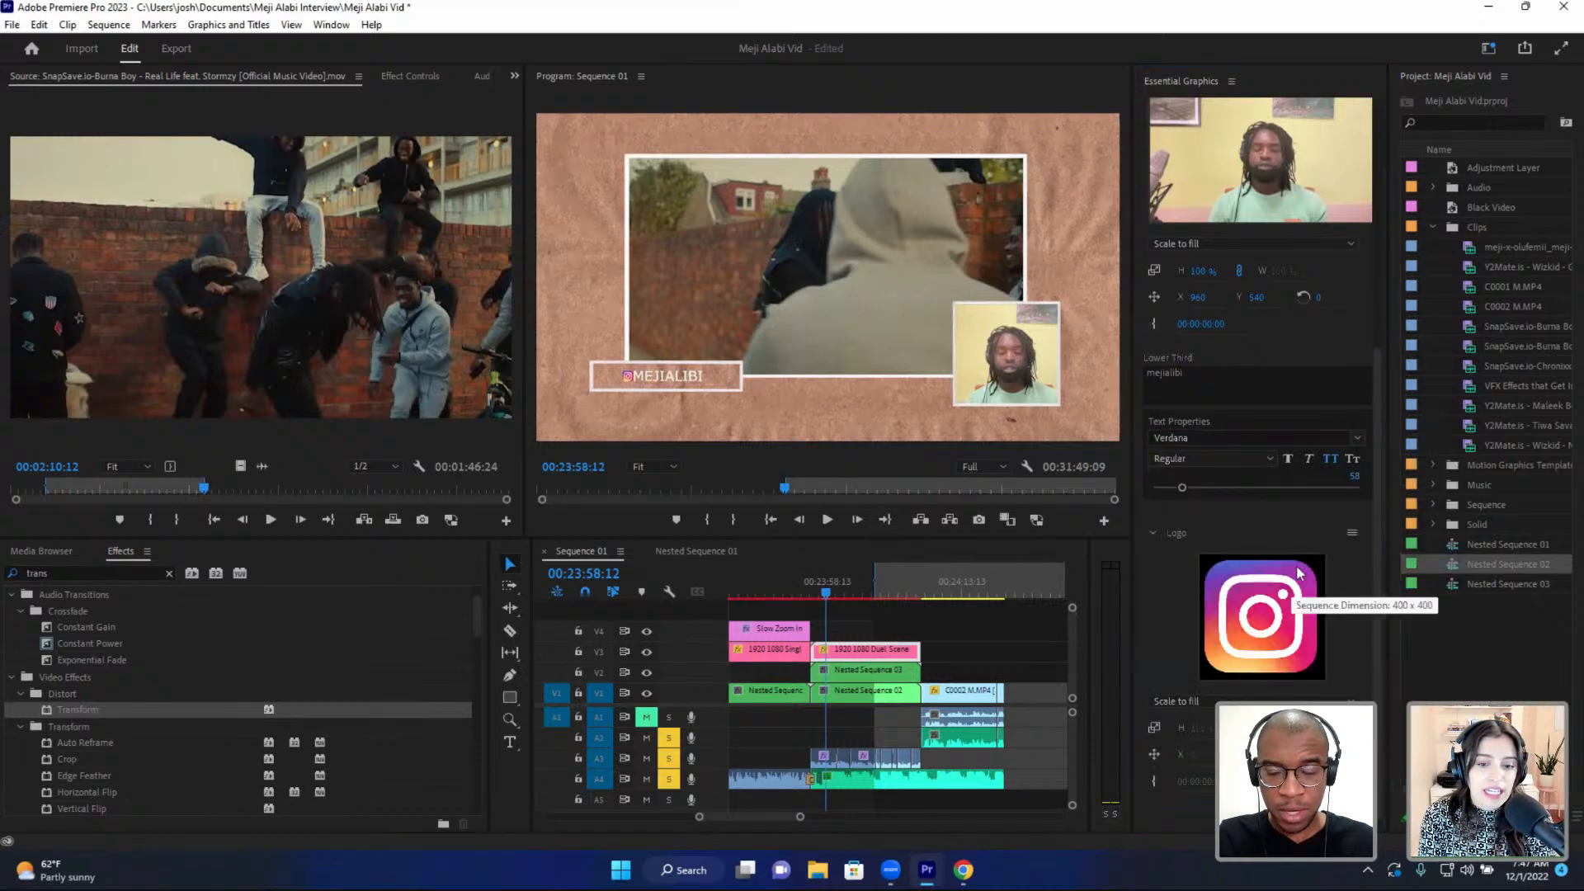
# - Try Source Sans Pro and Roboto as fonts for the Duel Scene graphic's Lower Third text
pyautogui.click(1355, 438)
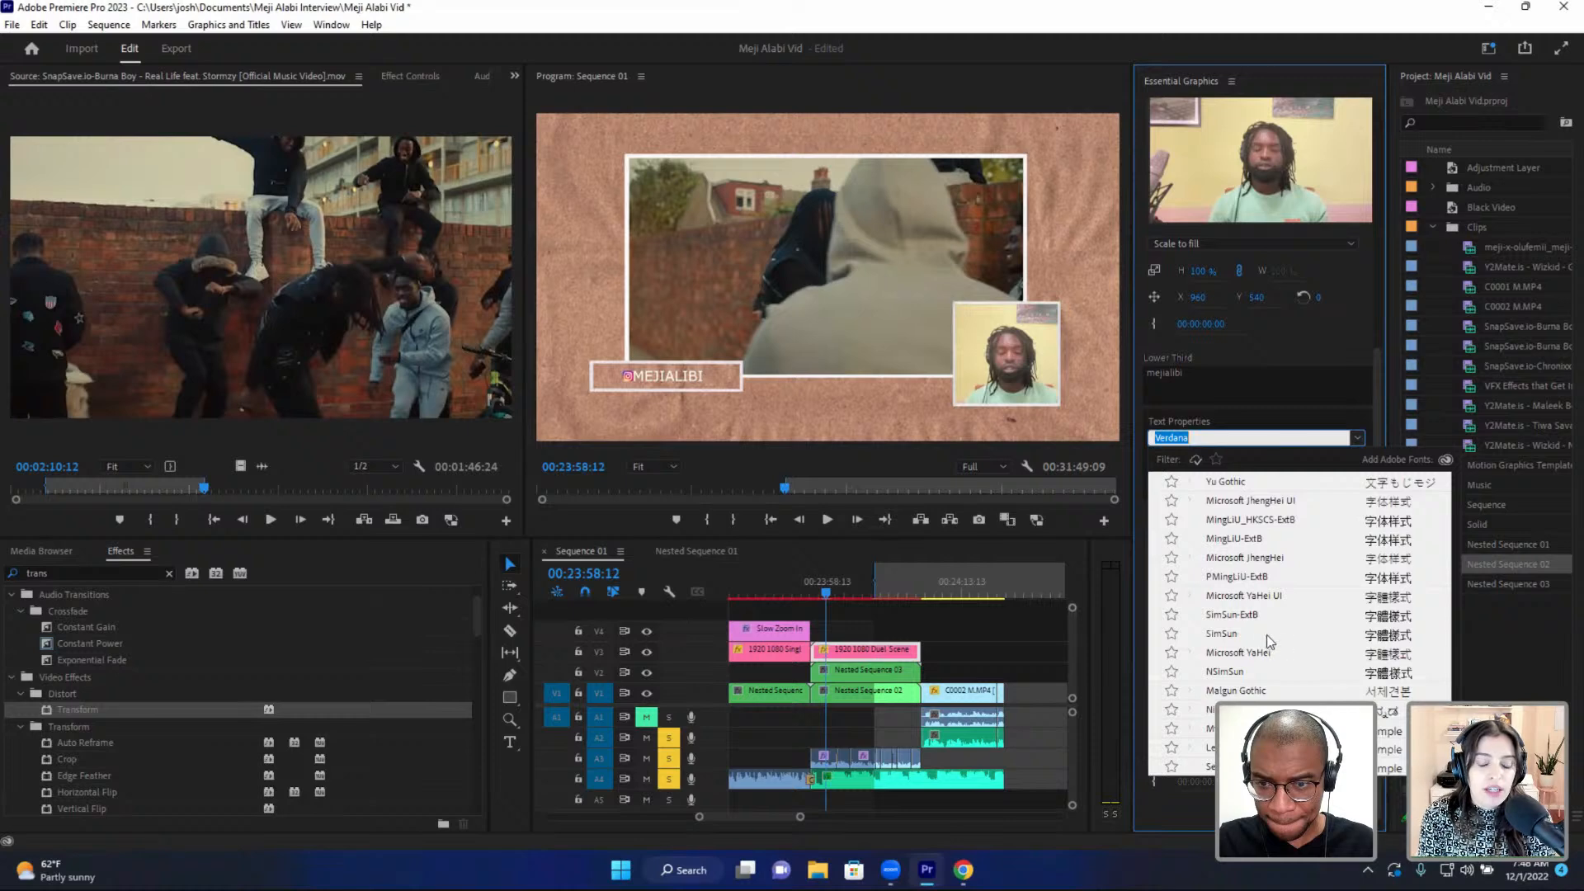
pyautogui.scroll(-10, 1268, 642)
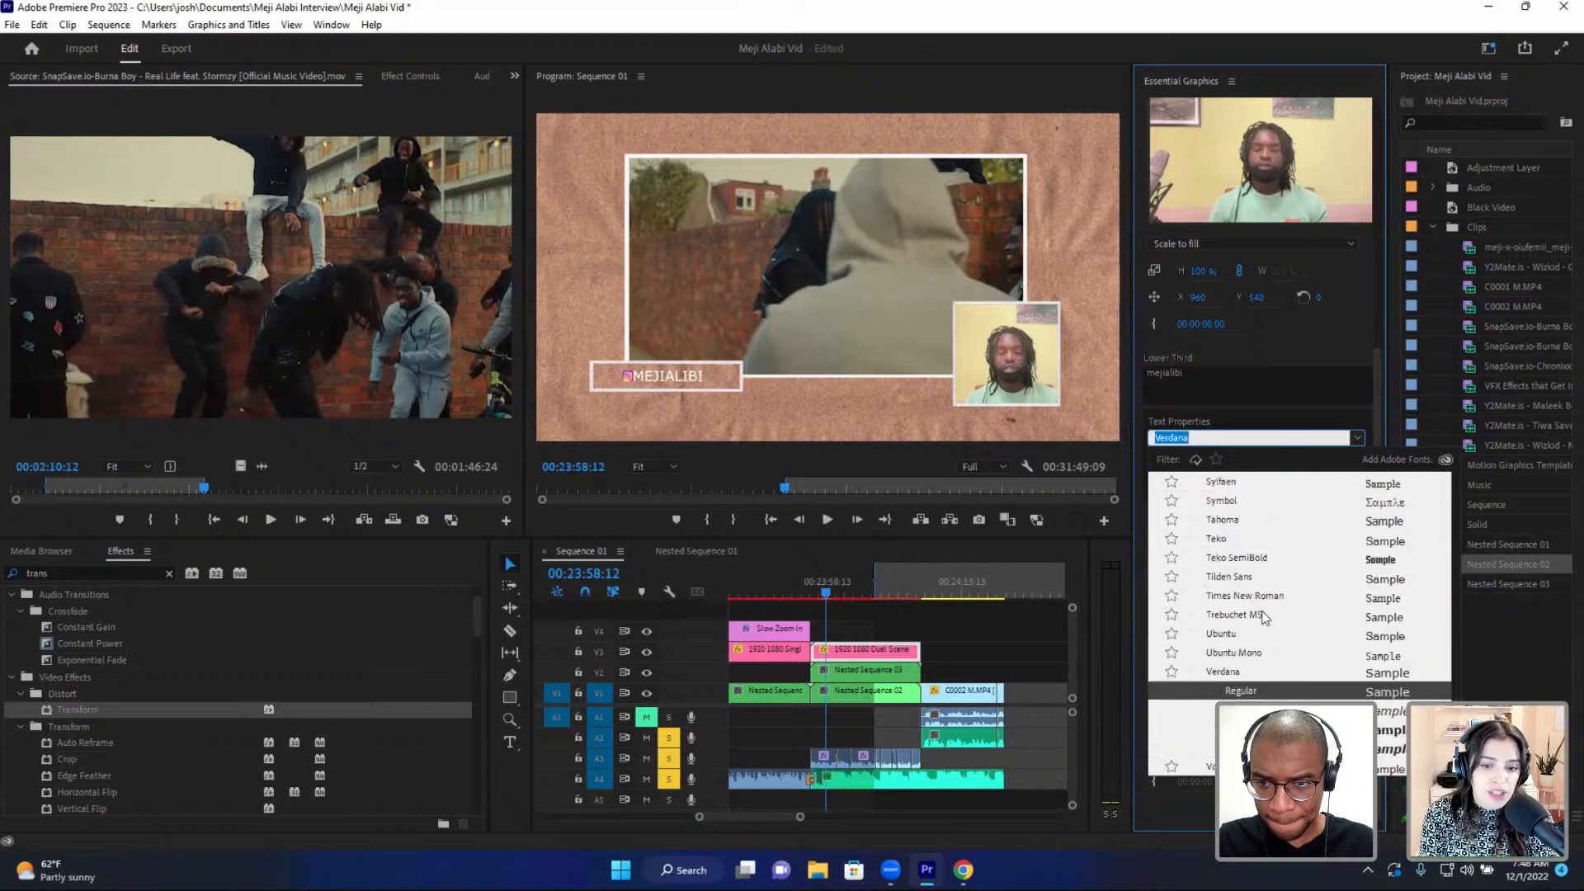
pyautogui.scroll(3, 1264, 617)
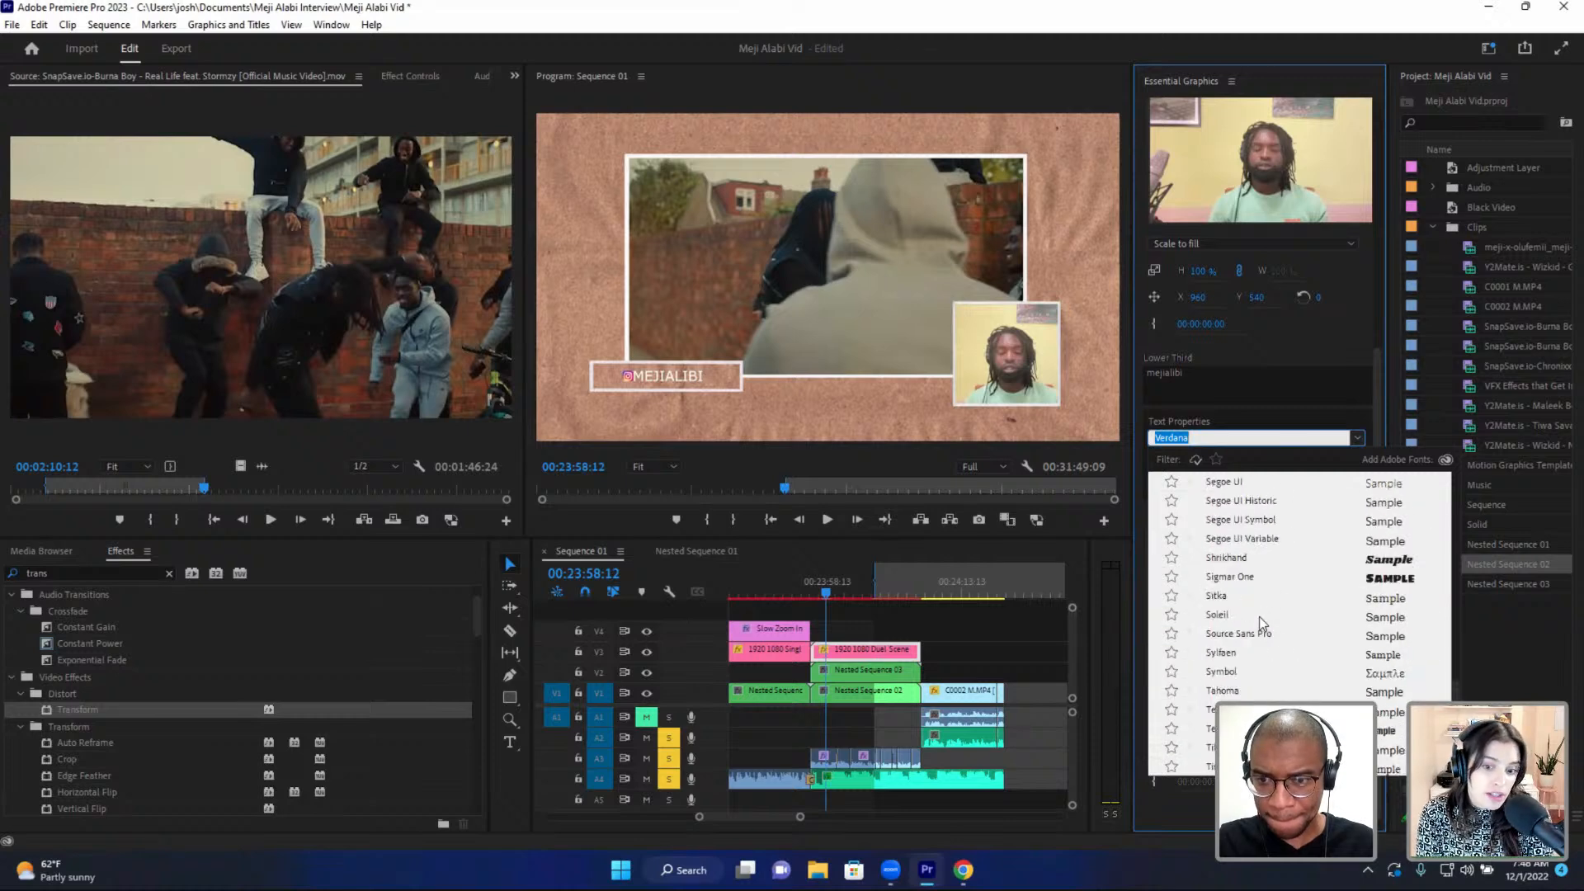
pyautogui.click(1258, 632)
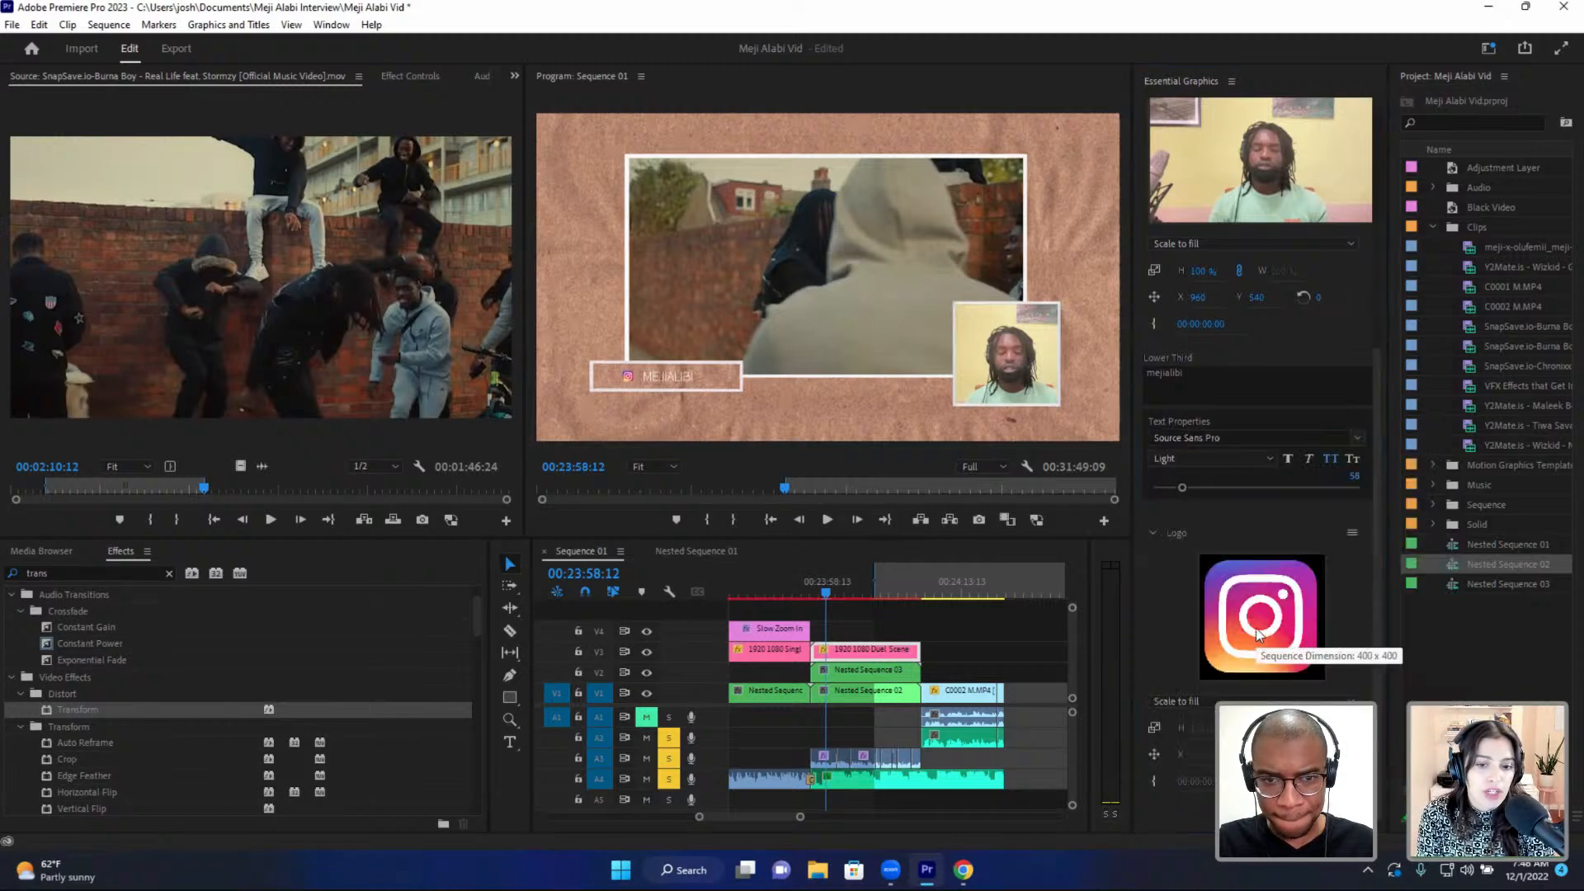
pyautogui.click(1353, 440)
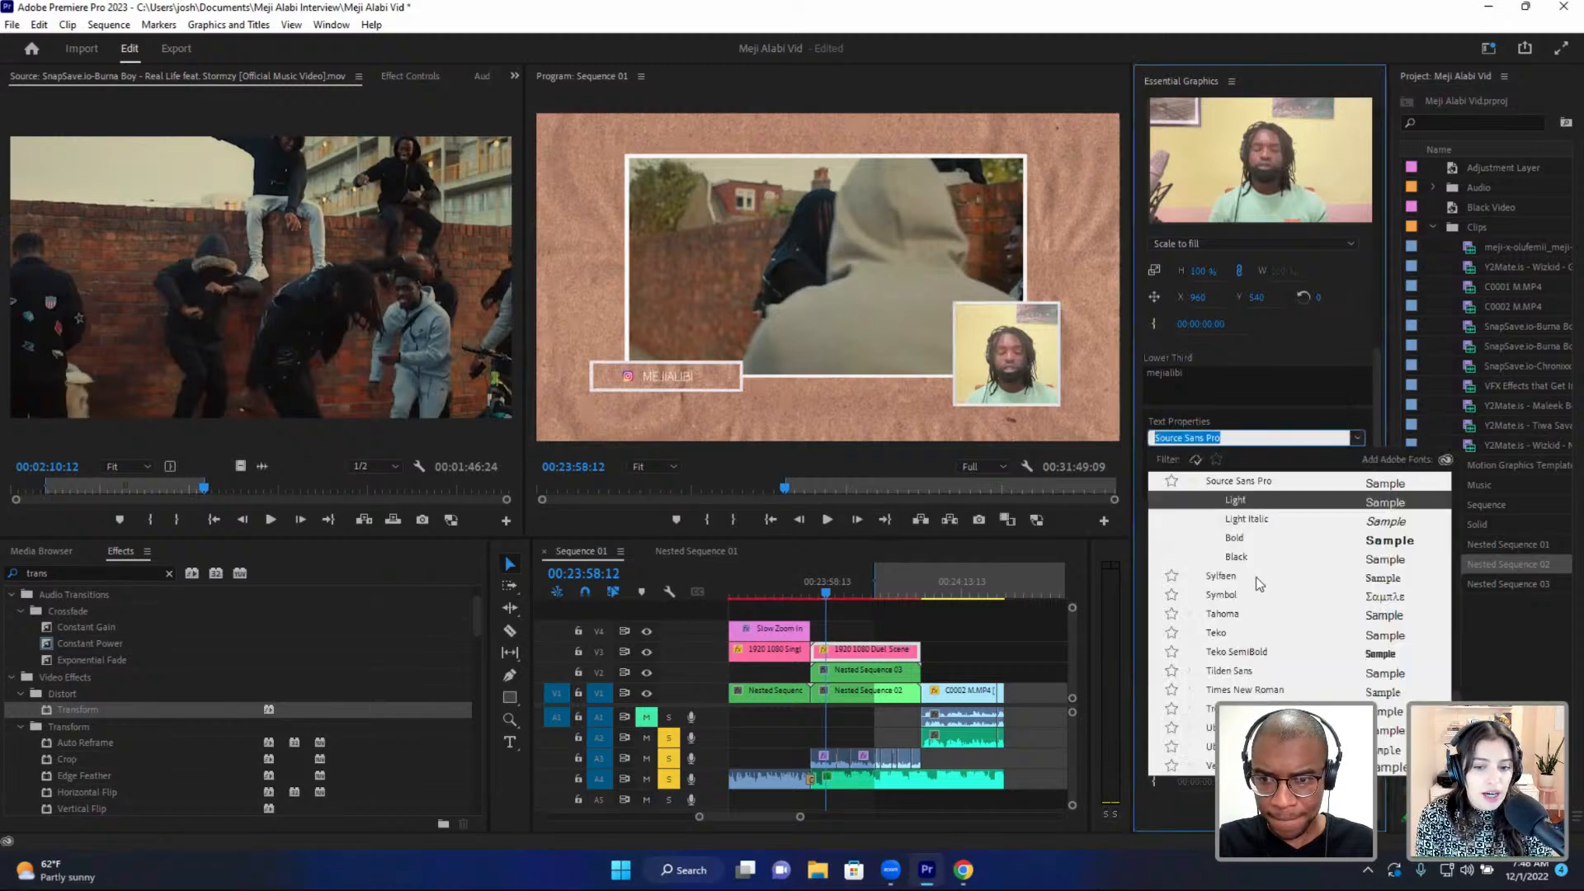
pyautogui.scroll(6, 1255, 577)
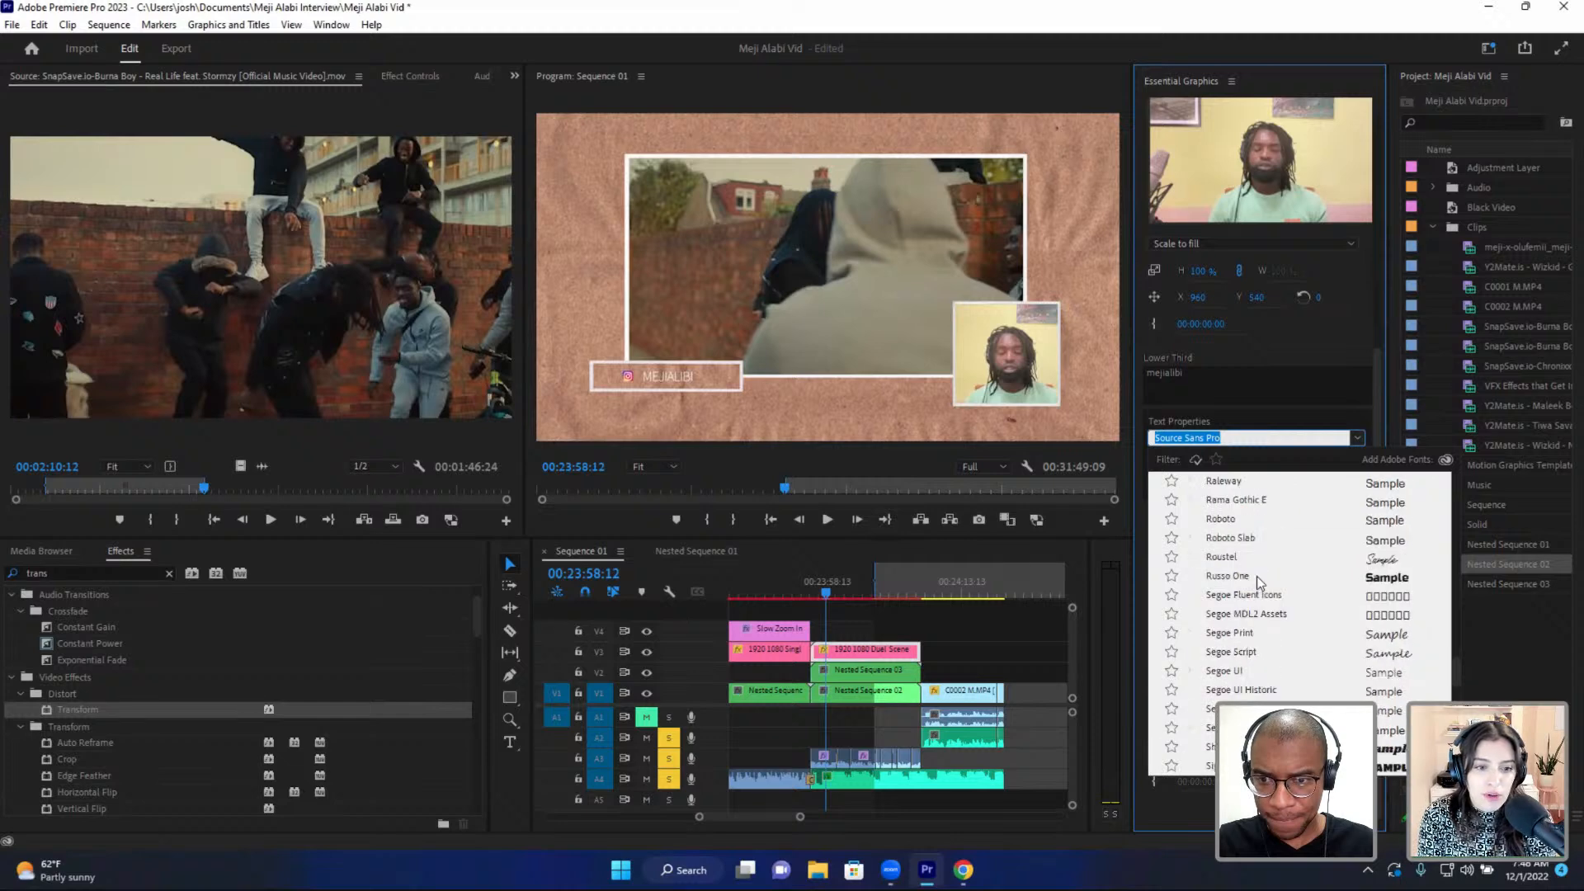
pyautogui.scroll(1, 1256, 576)
pyautogui.click(1254, 578)
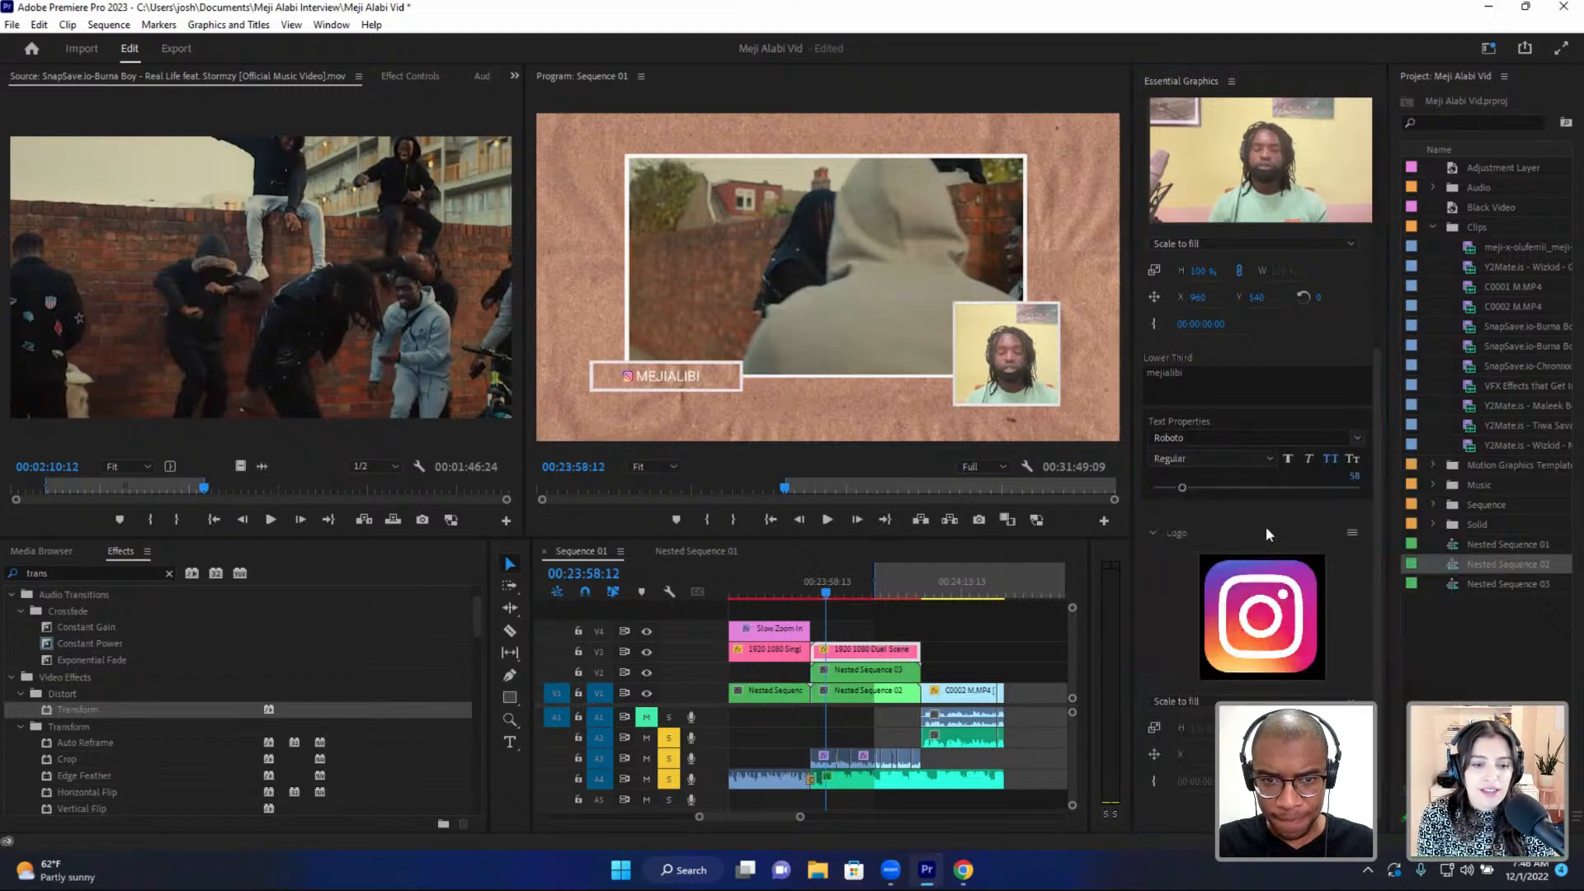
# - Try the Noto Sans font in the Black style on the Lower Third text
pyautogui.click(1357, 439)
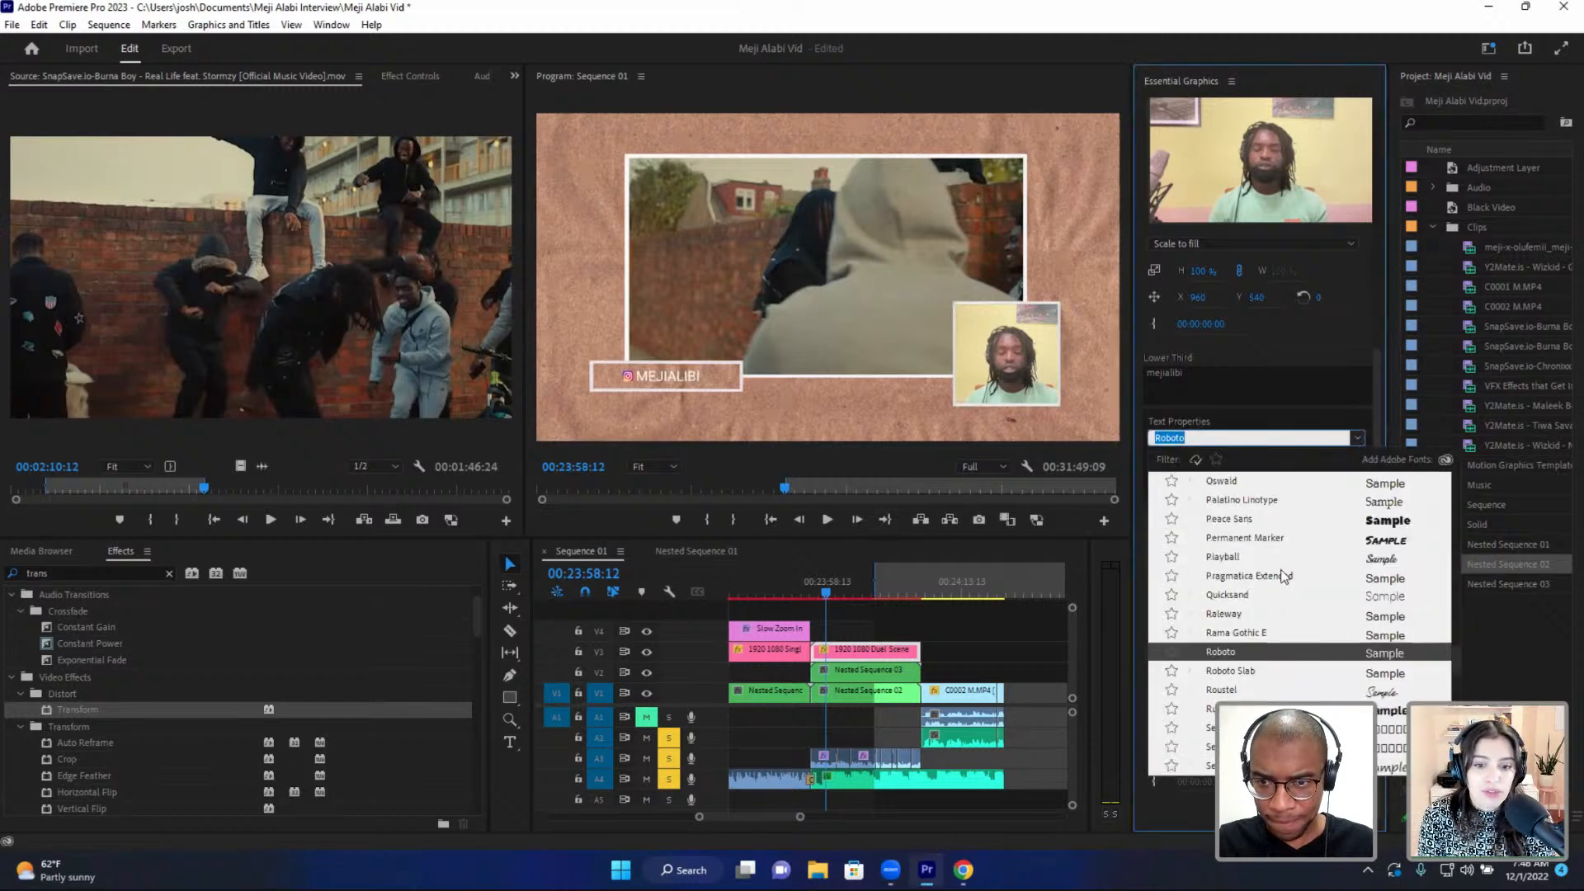
pyautogui.scroll(2, 1275, 577)
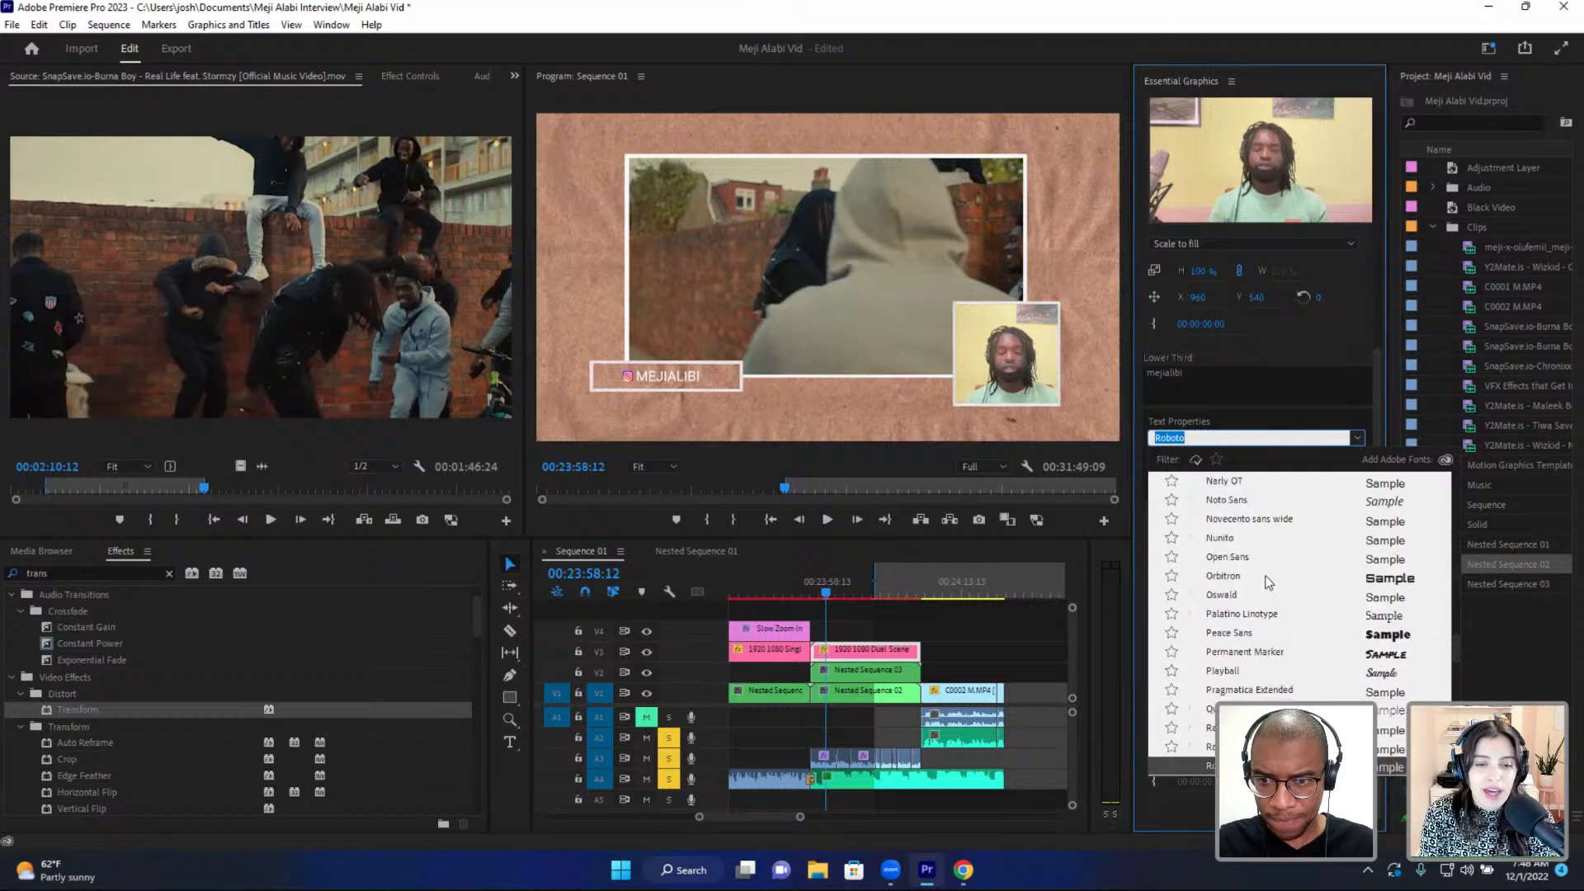
pyautogui.scroll(1, 1269, 582)
pyautogui.click(1264, 557)
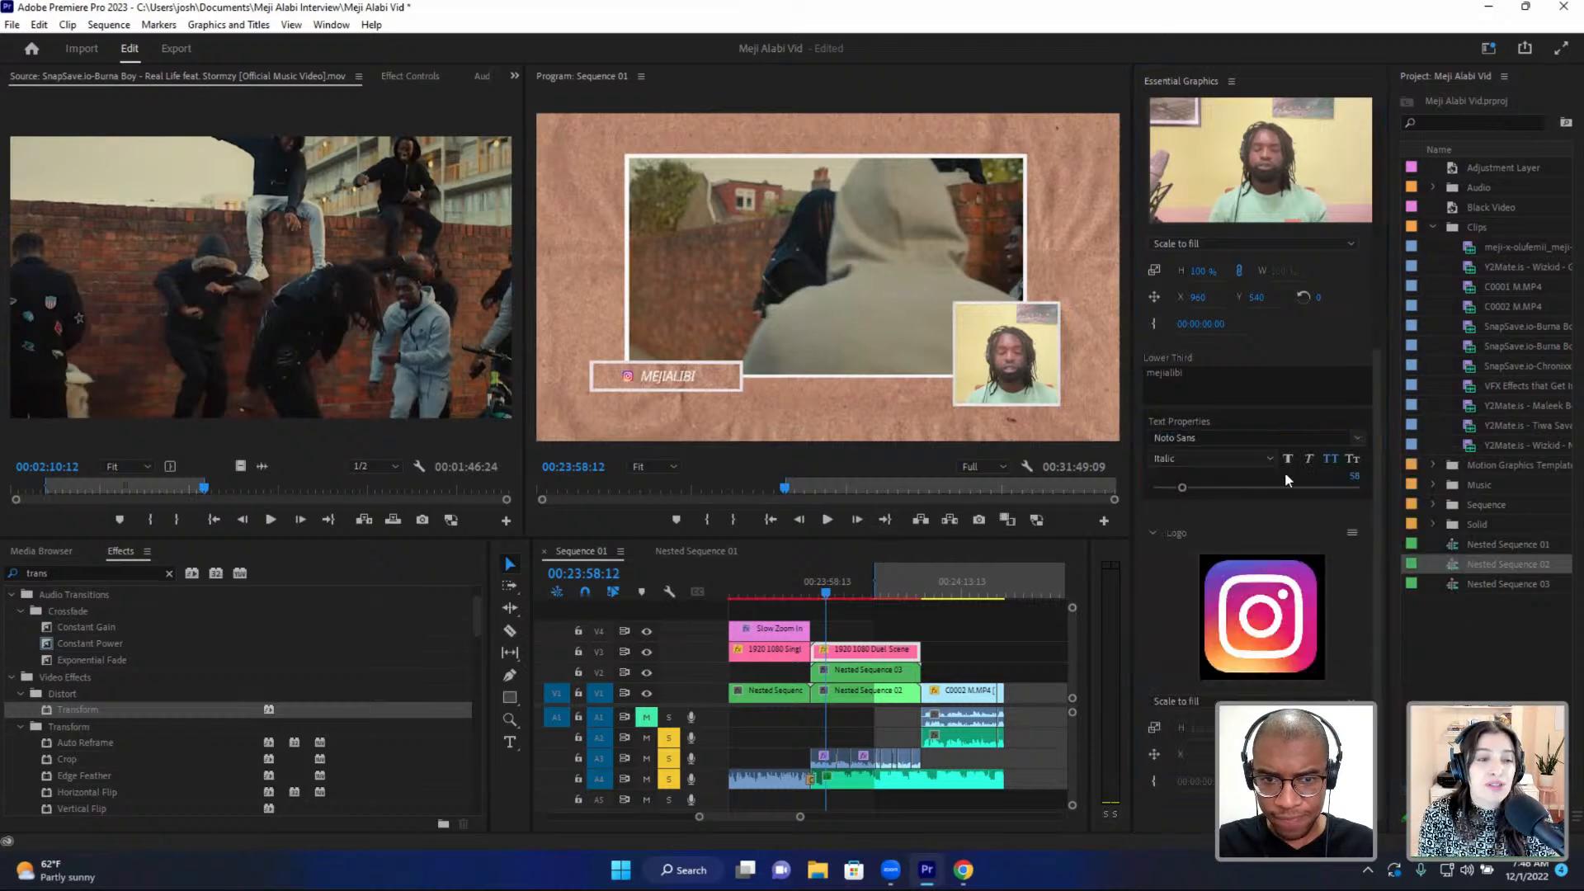
pyautogui.click(1268, 460)
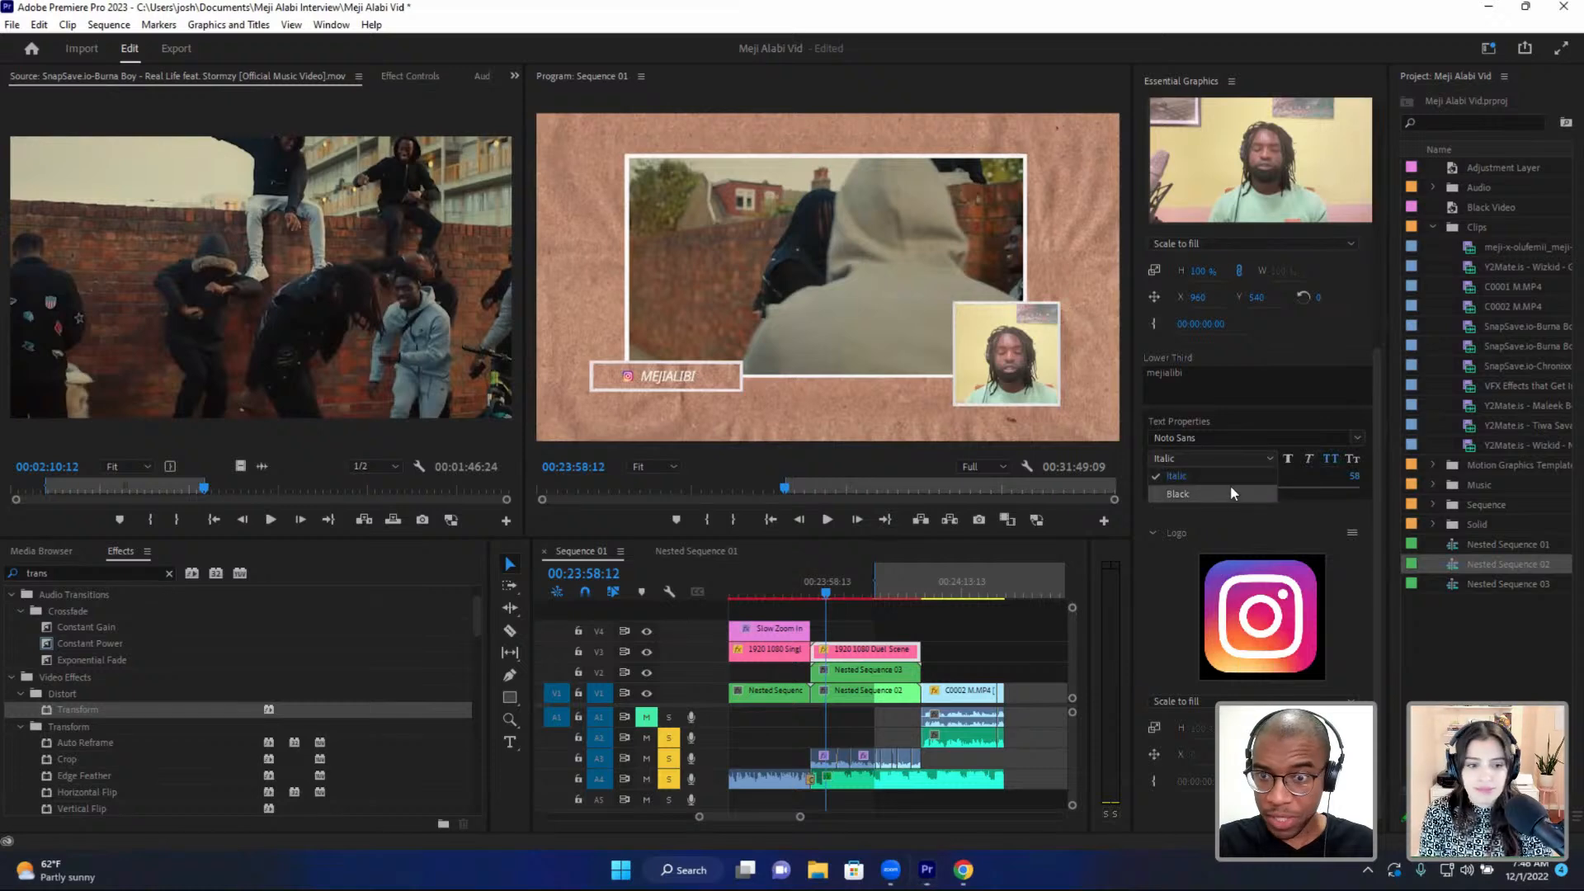
pyautogui.click(1231, 490)
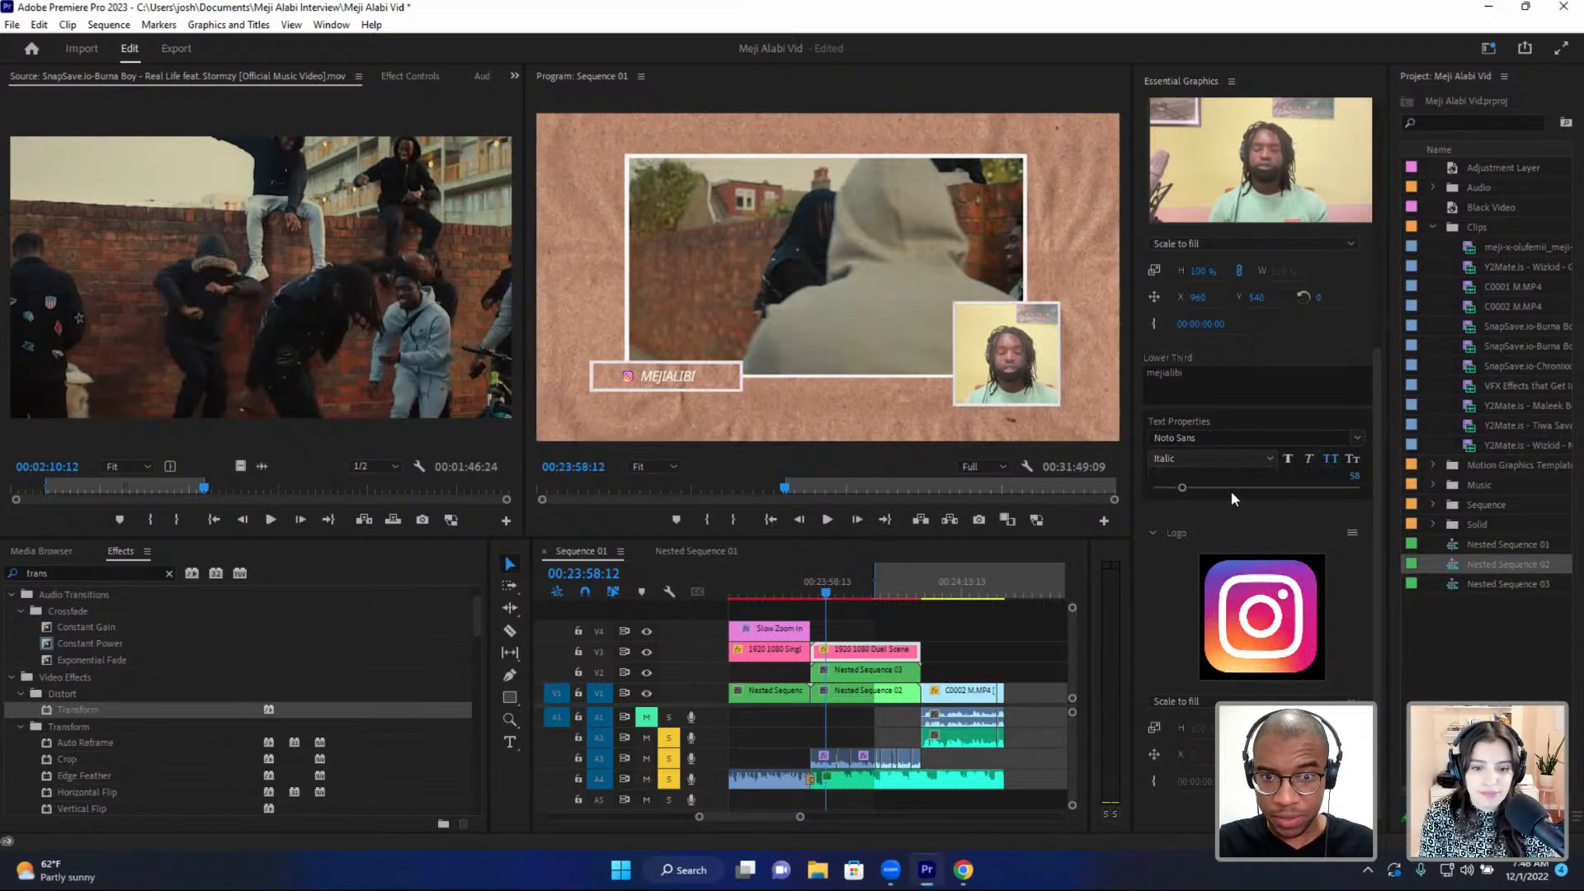
# - Try the Montserrat font in the Bold Italic style on the Lower Third text
pyautogui.click(1357, 438)
pyautogui.scroll(2, 1256, 525)
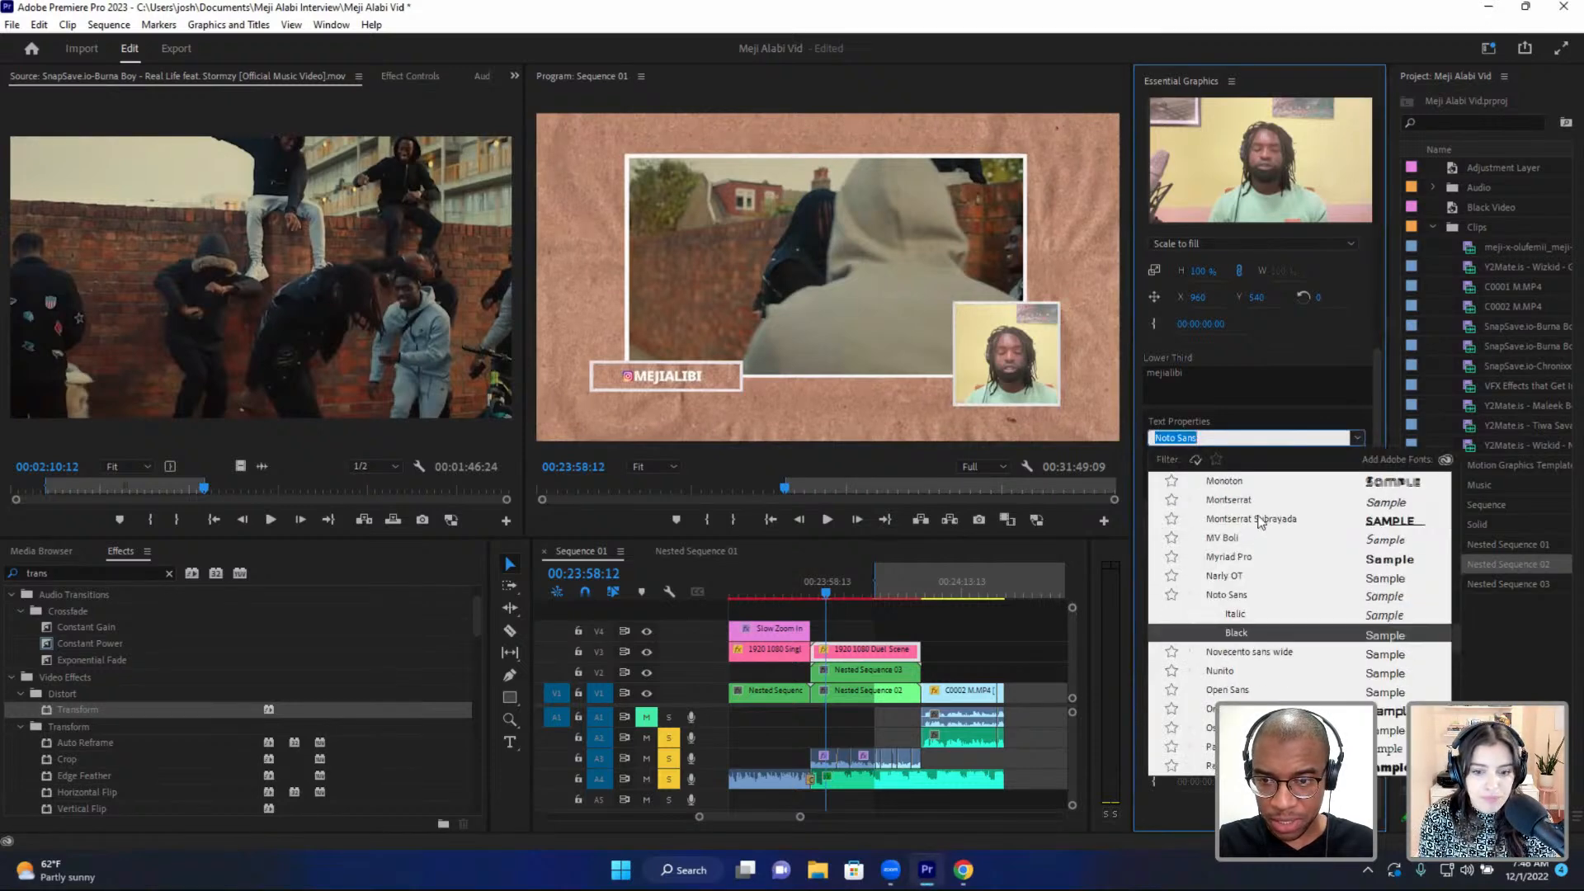
pyautogui.click(1257, 499)
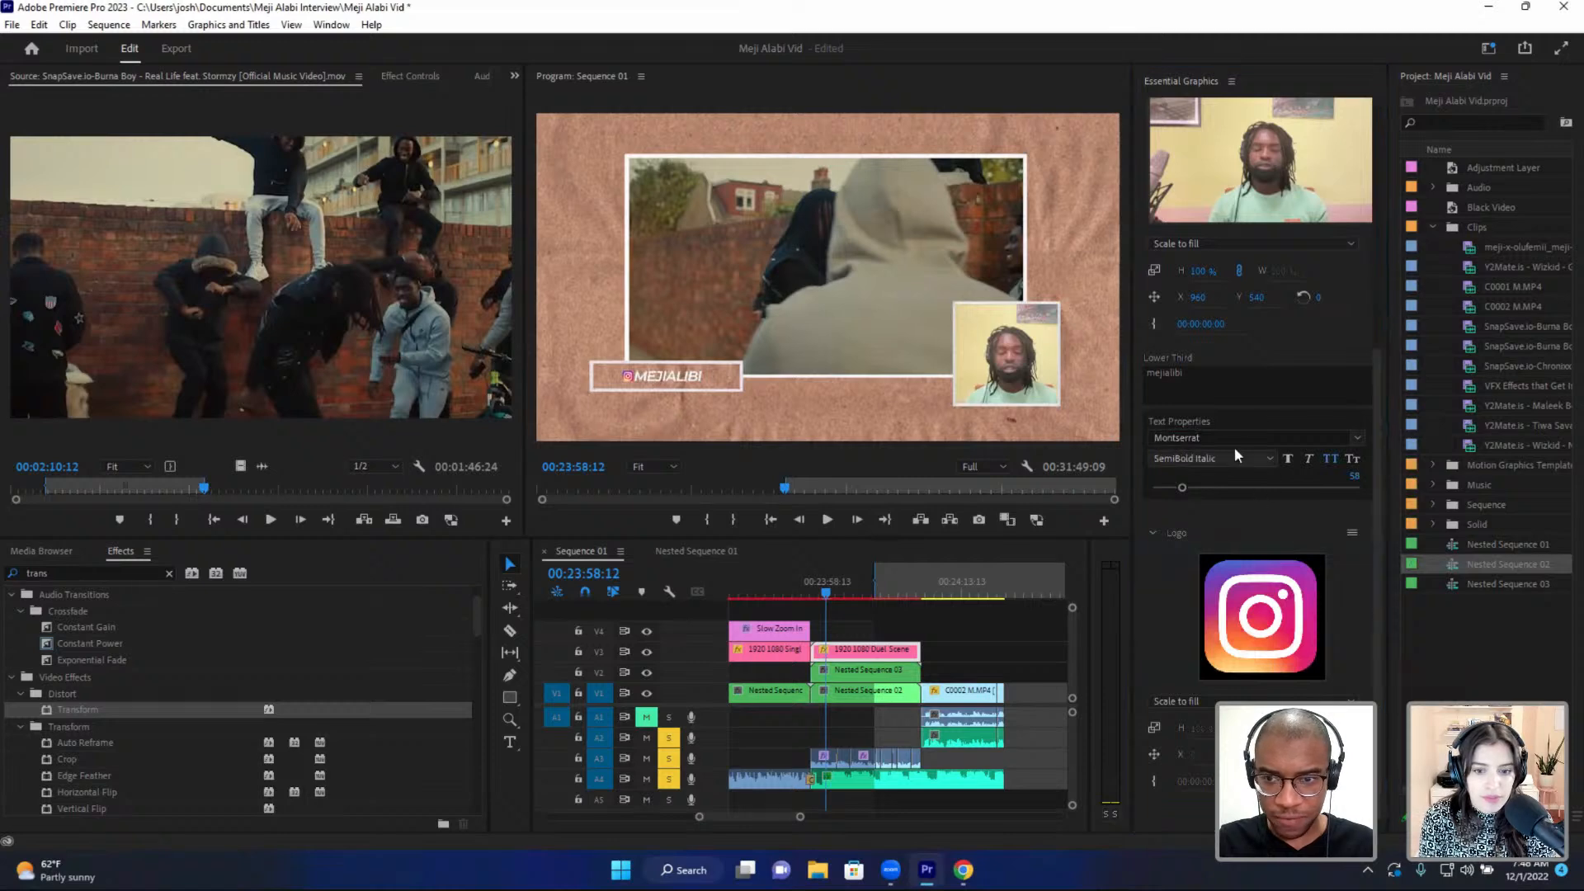
pyautogui.click(1186, 374)
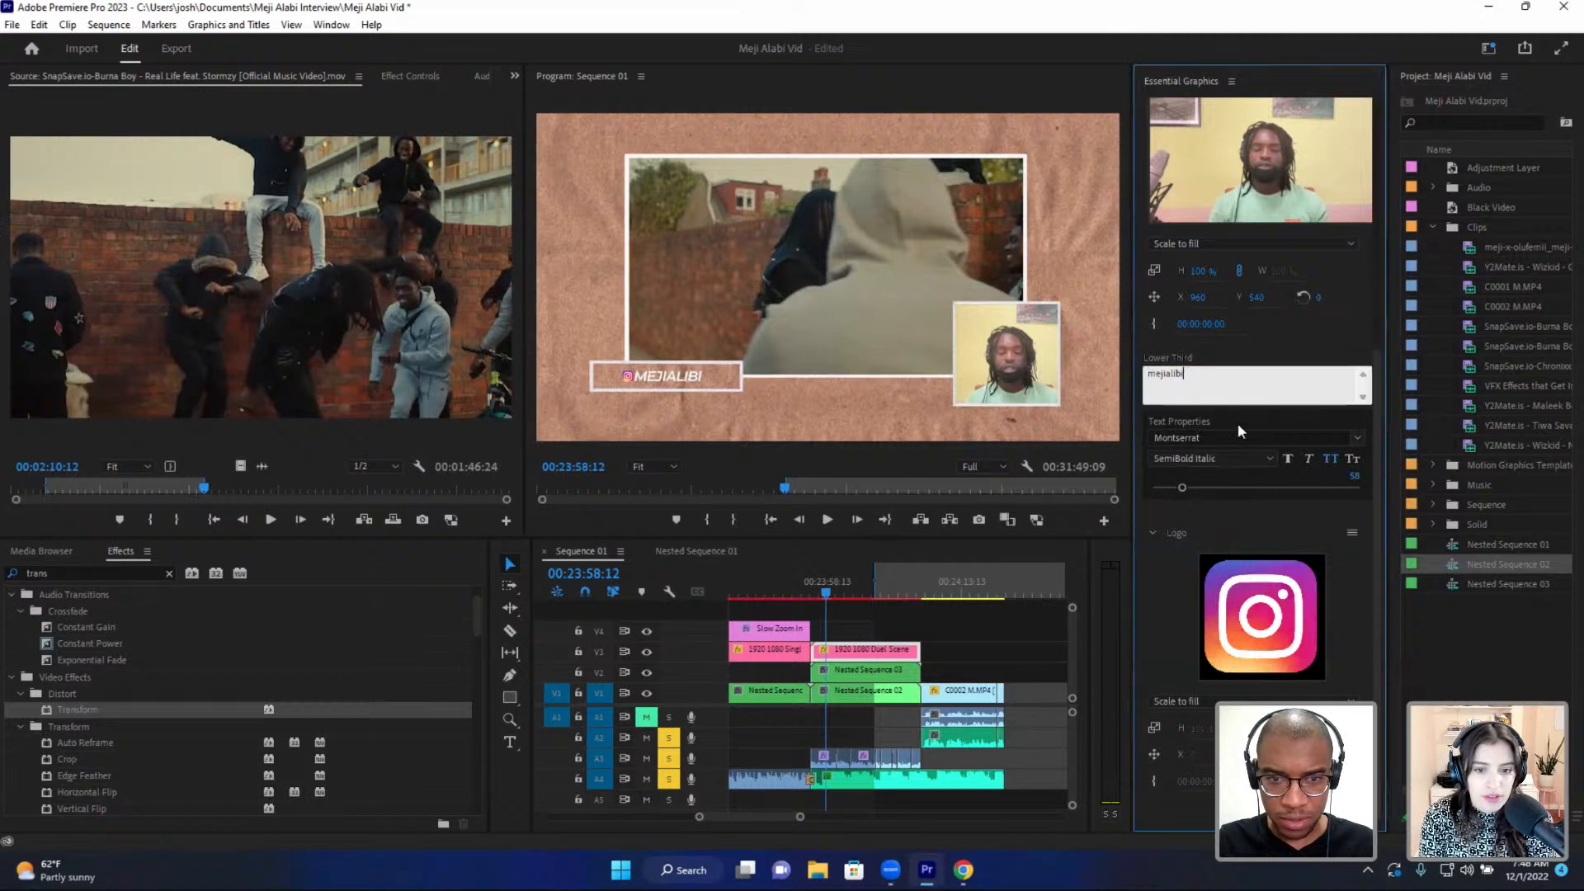
pyautogui.click(1274, 458)
pyautogui.click(1269, 493)
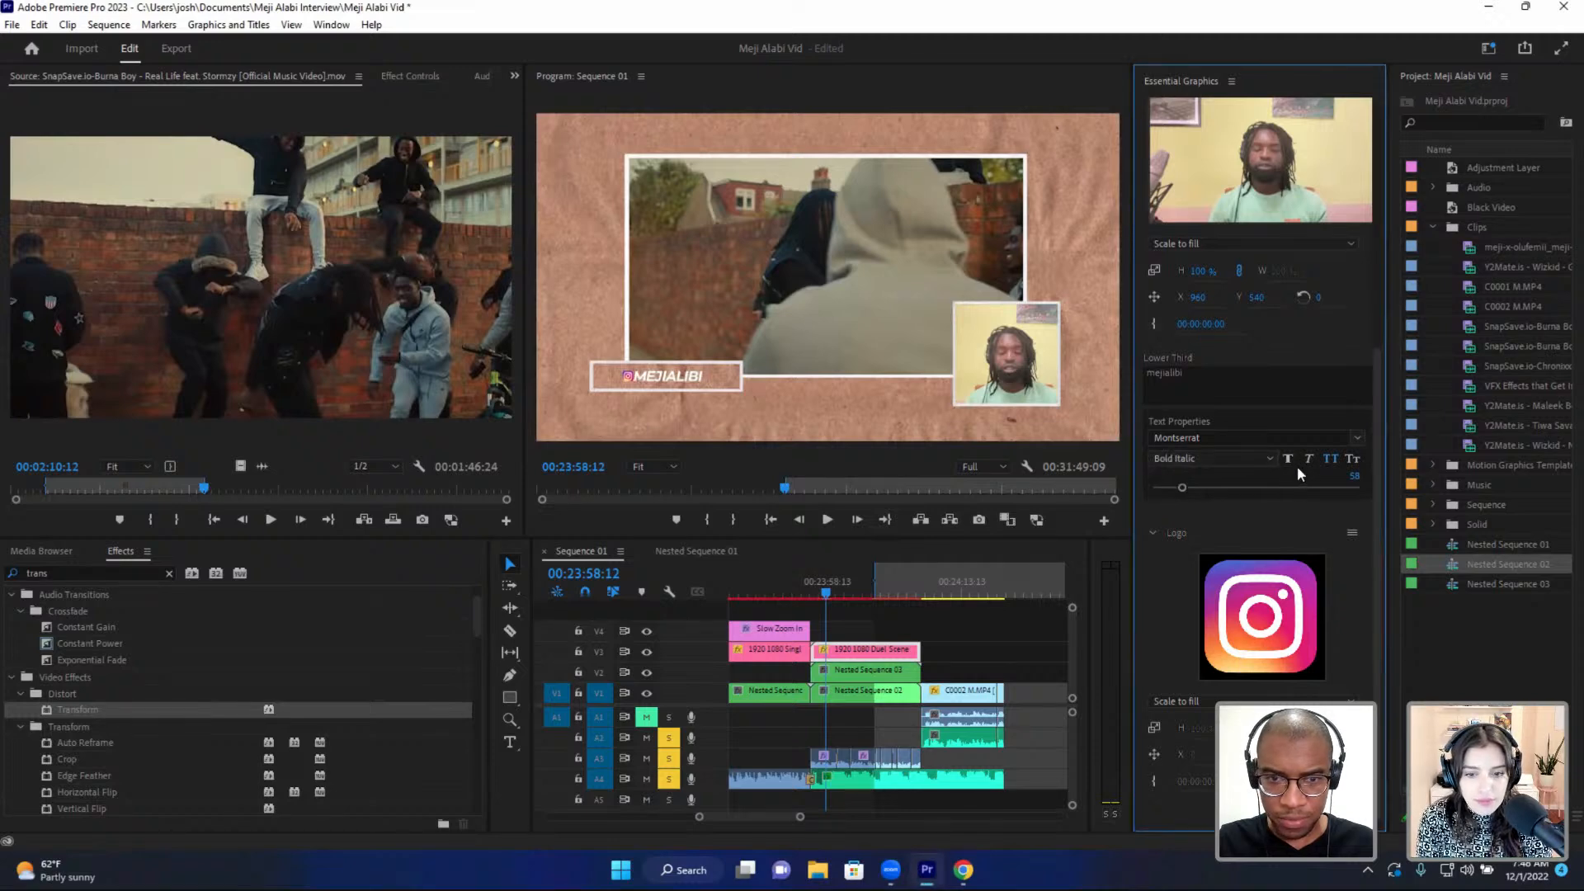
# - Try Courier New as the Lower Third text's font
pyautogui.click(1361, 438)
pyautogui.scroll(10, 1293, 532)
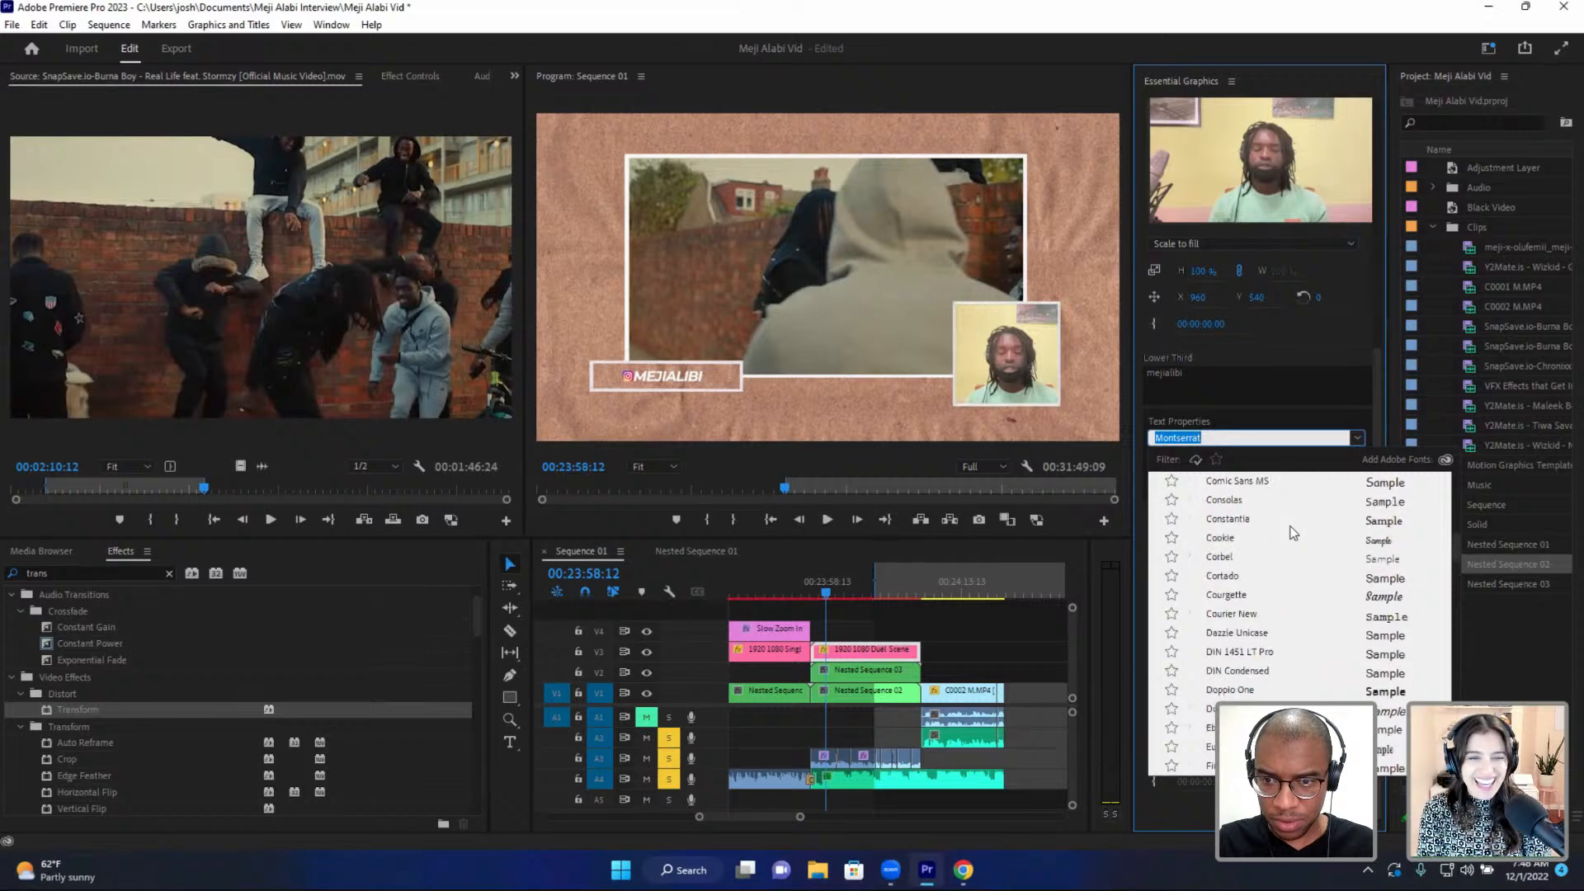
pyautogui.click(1262, 615)
# - Set the Lower Third text's font to DIN Condensed
pyautogui.click(1363, 438)
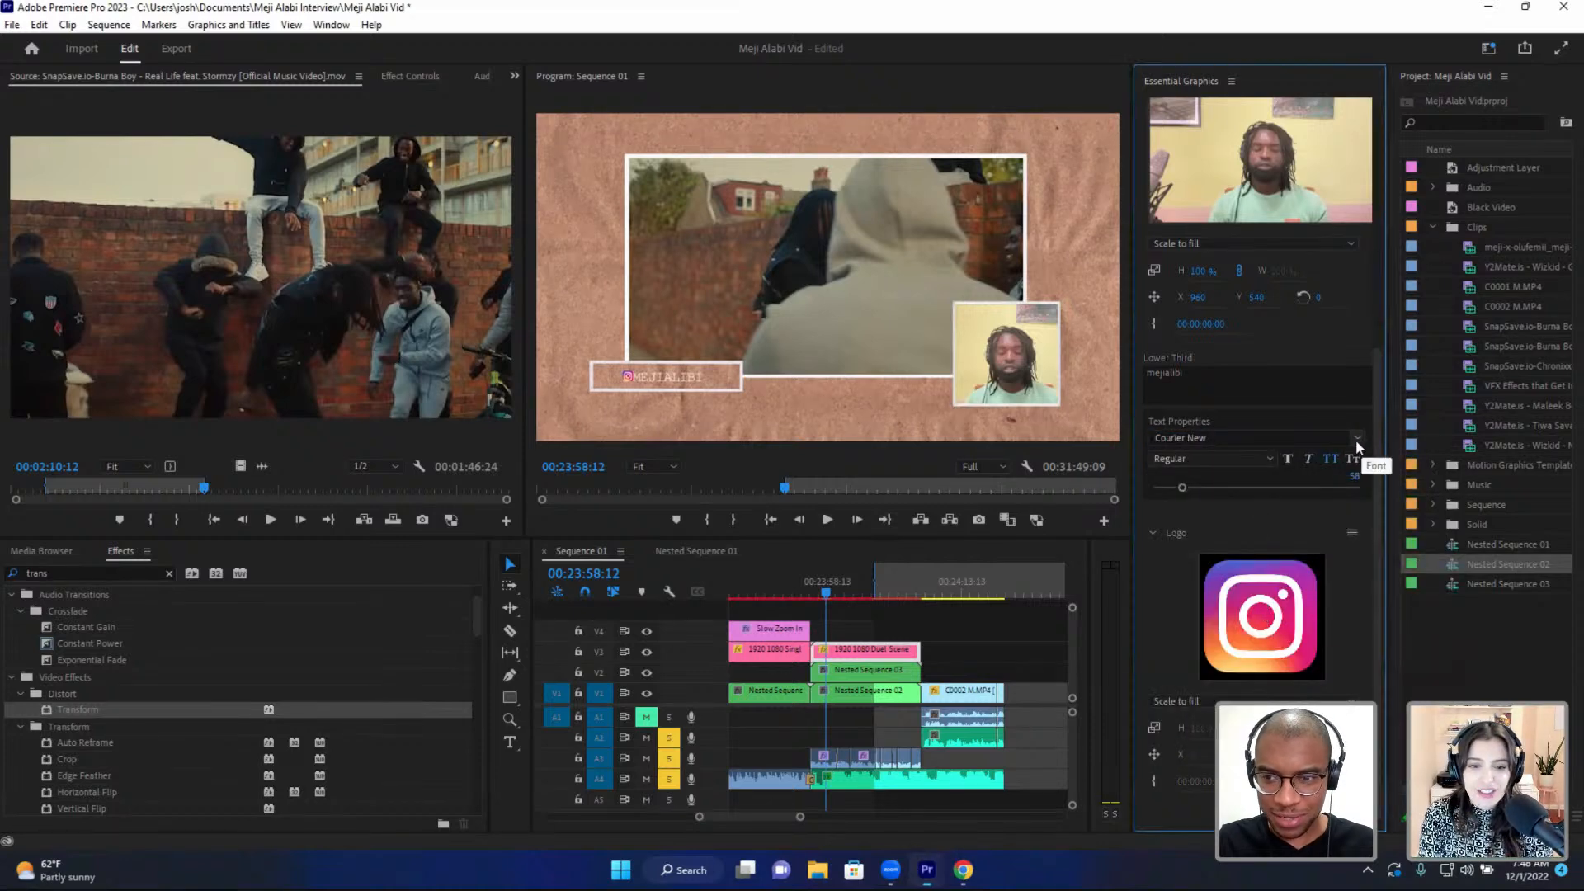
pyautogui.scroll(8, 1260, 556)
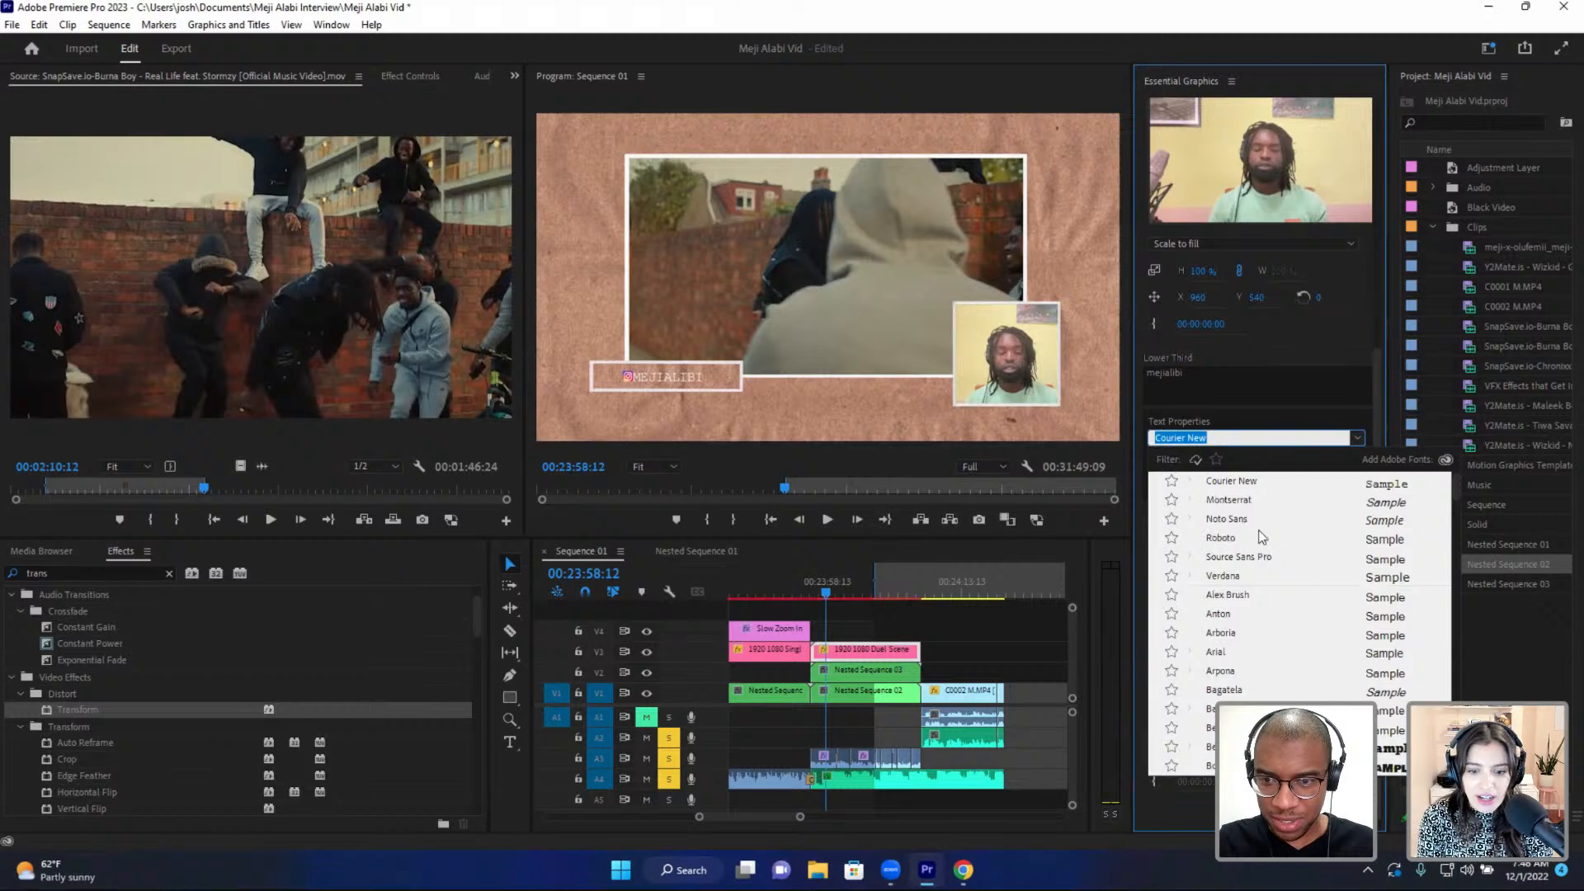
pyautogui.scroll(-8, 1242, 594)
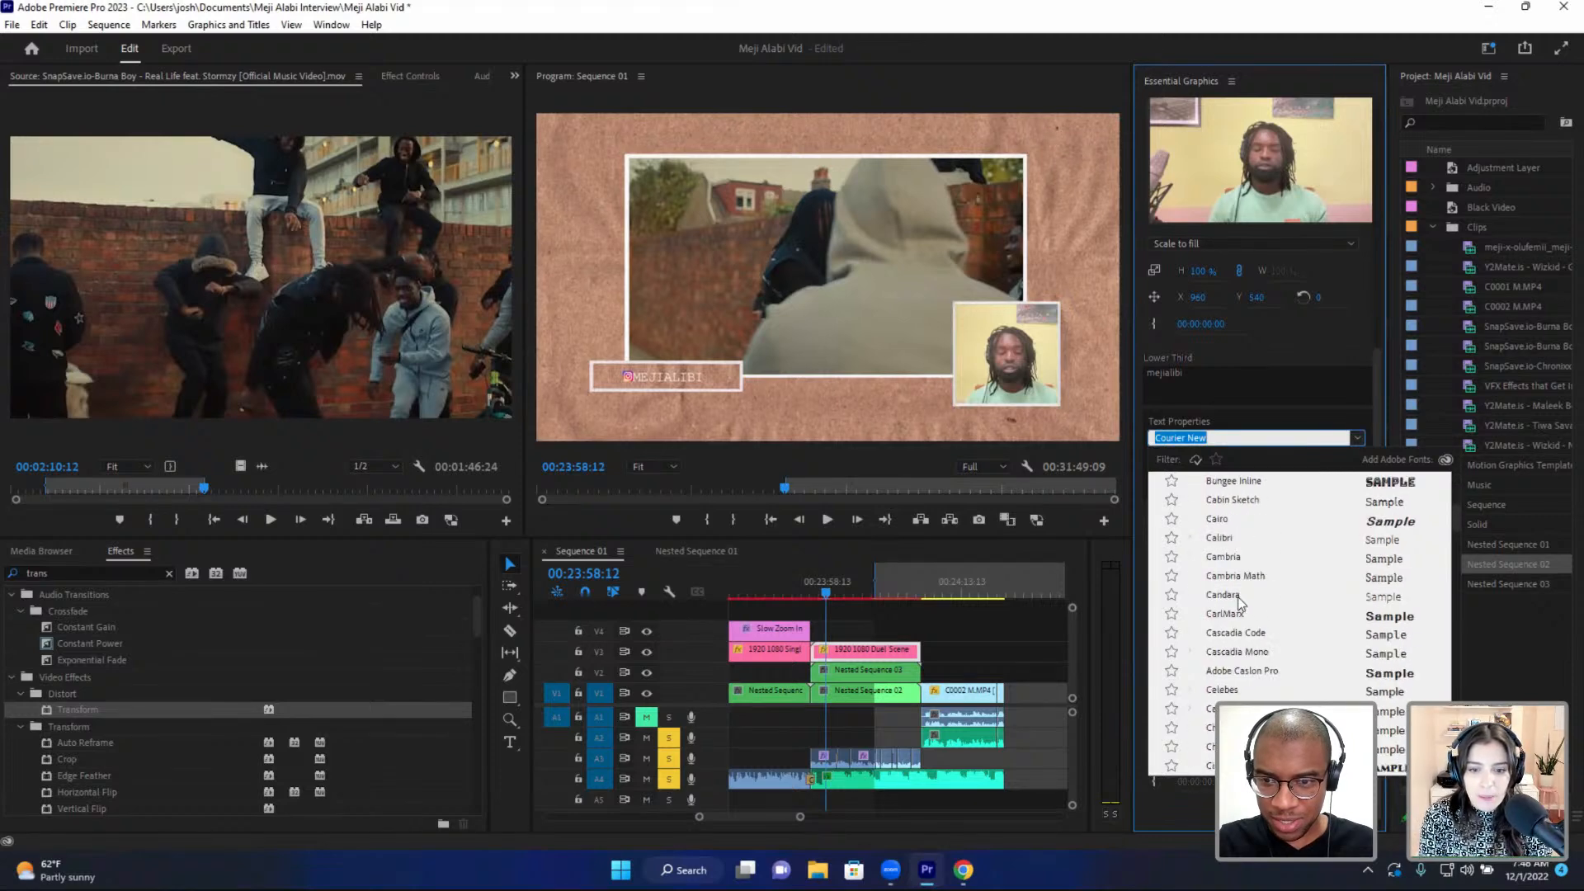
pyautogui.scroll(-5, 1245, 598)
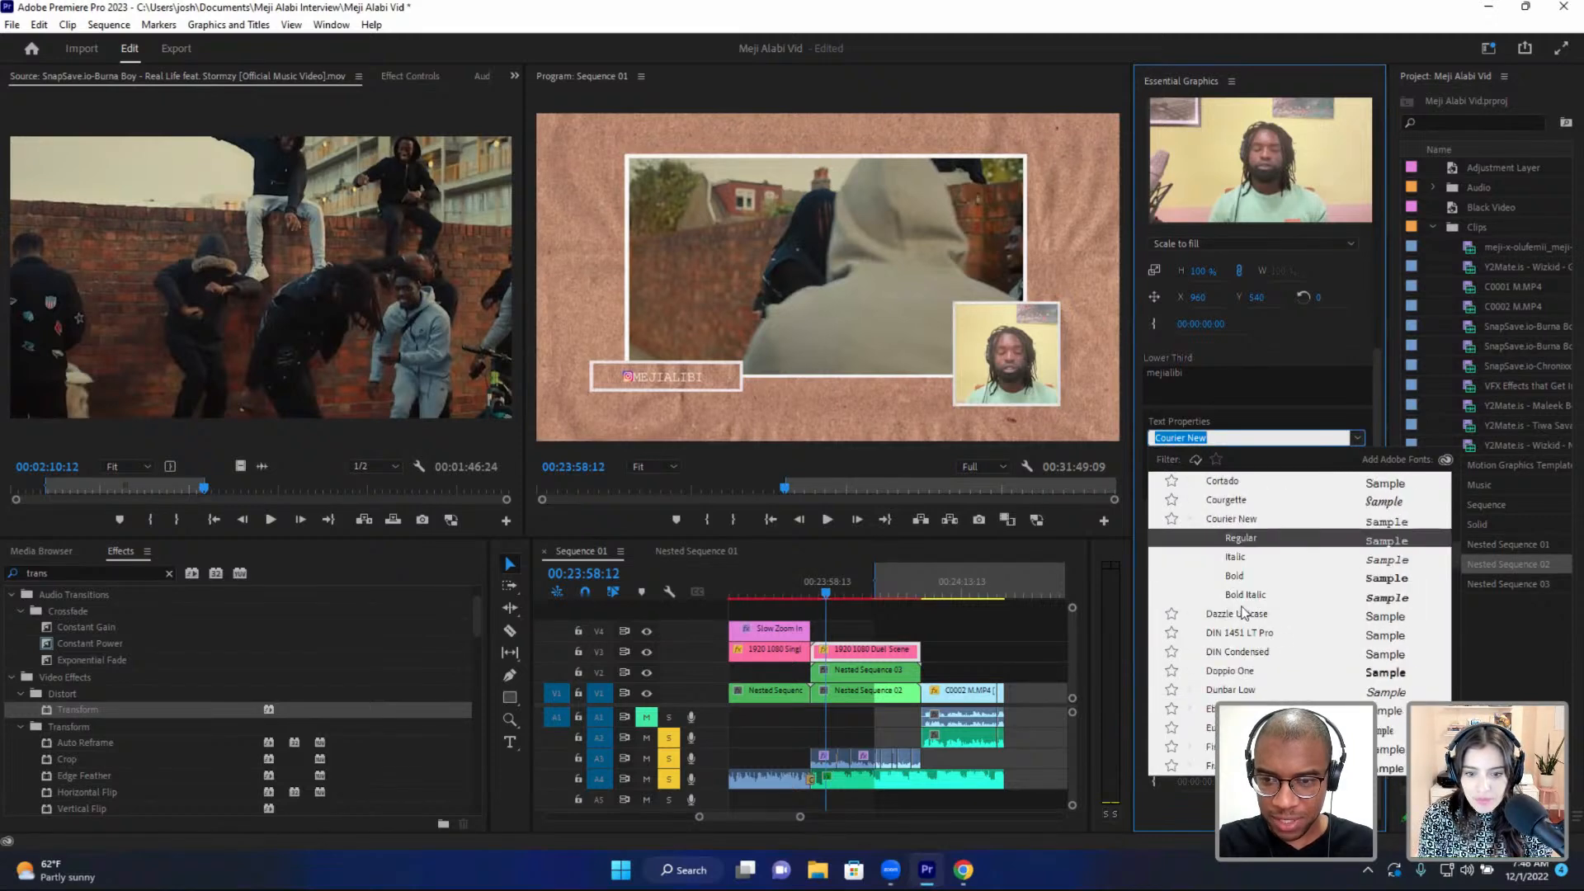
pyautogui.click(1249, 538)
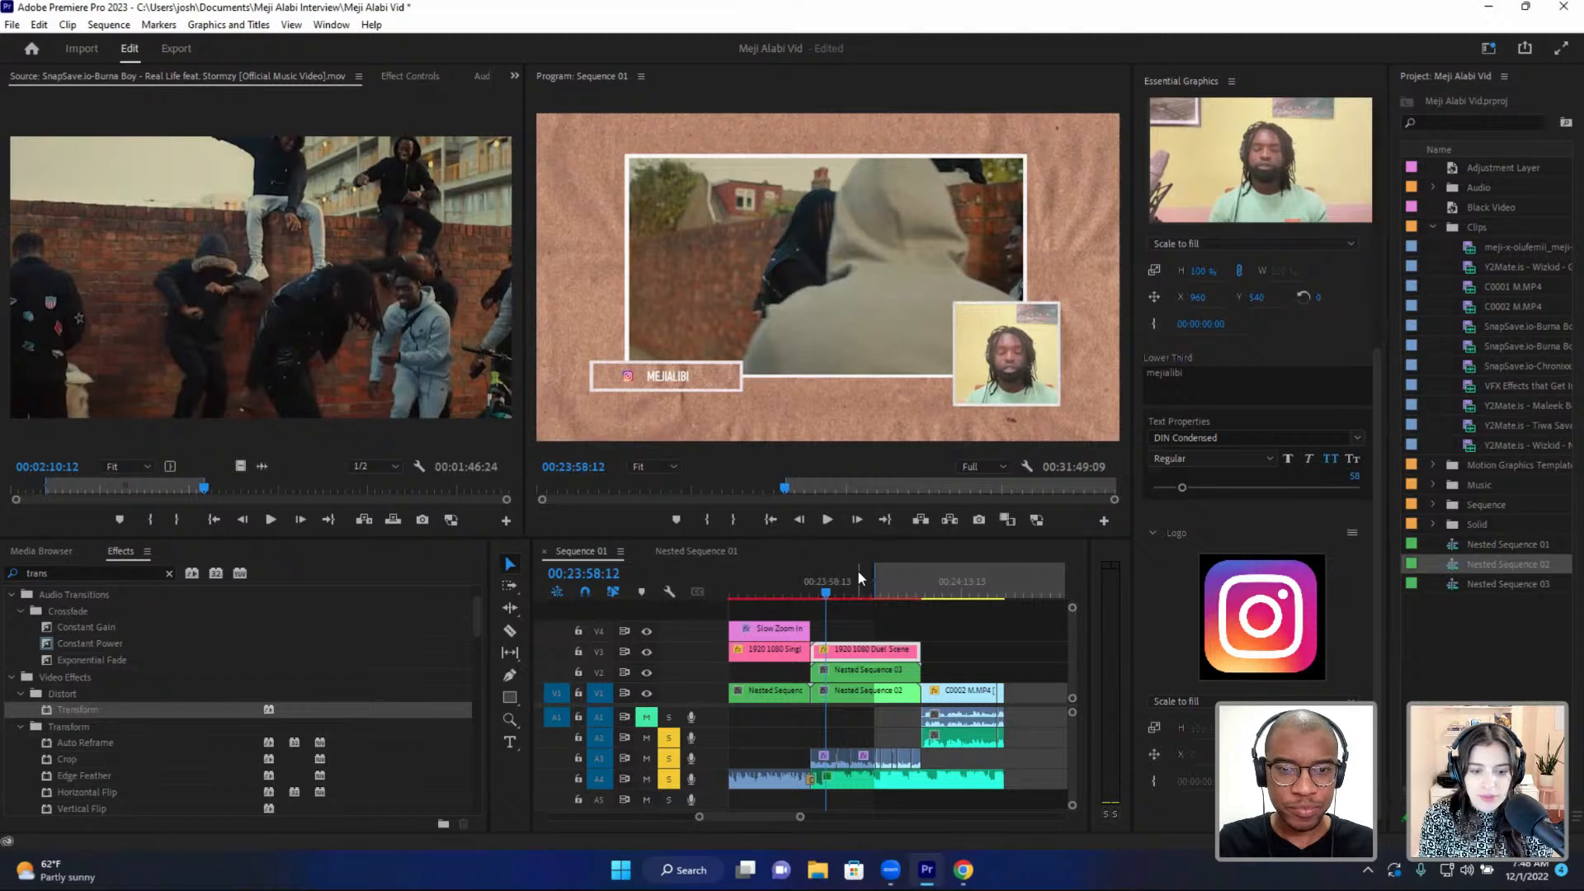
# - Mark the range from 23:56:09 to 24:14:09 around the Duel Scene graphic in Sequence 01 and render it from In to Out
pyautogui.moveTo(825, 584); pyautogui.dragTo(744, 578)
pyautogui.press('i')
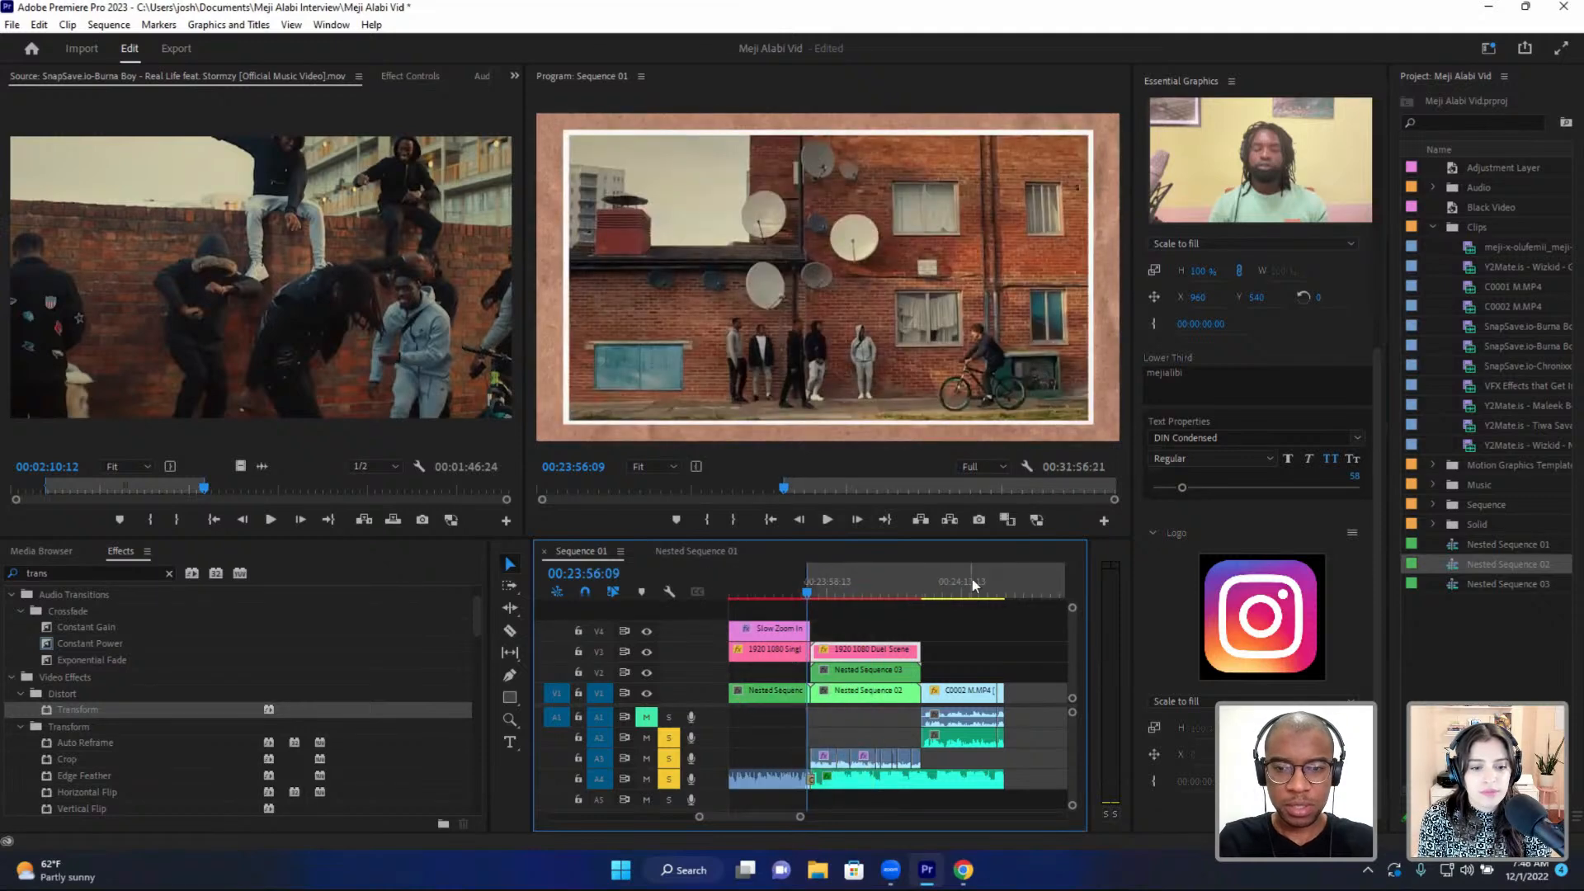
pyautogui.click(969, 583)
pyautogui.press('o')
pyautogui.click(108, 24)
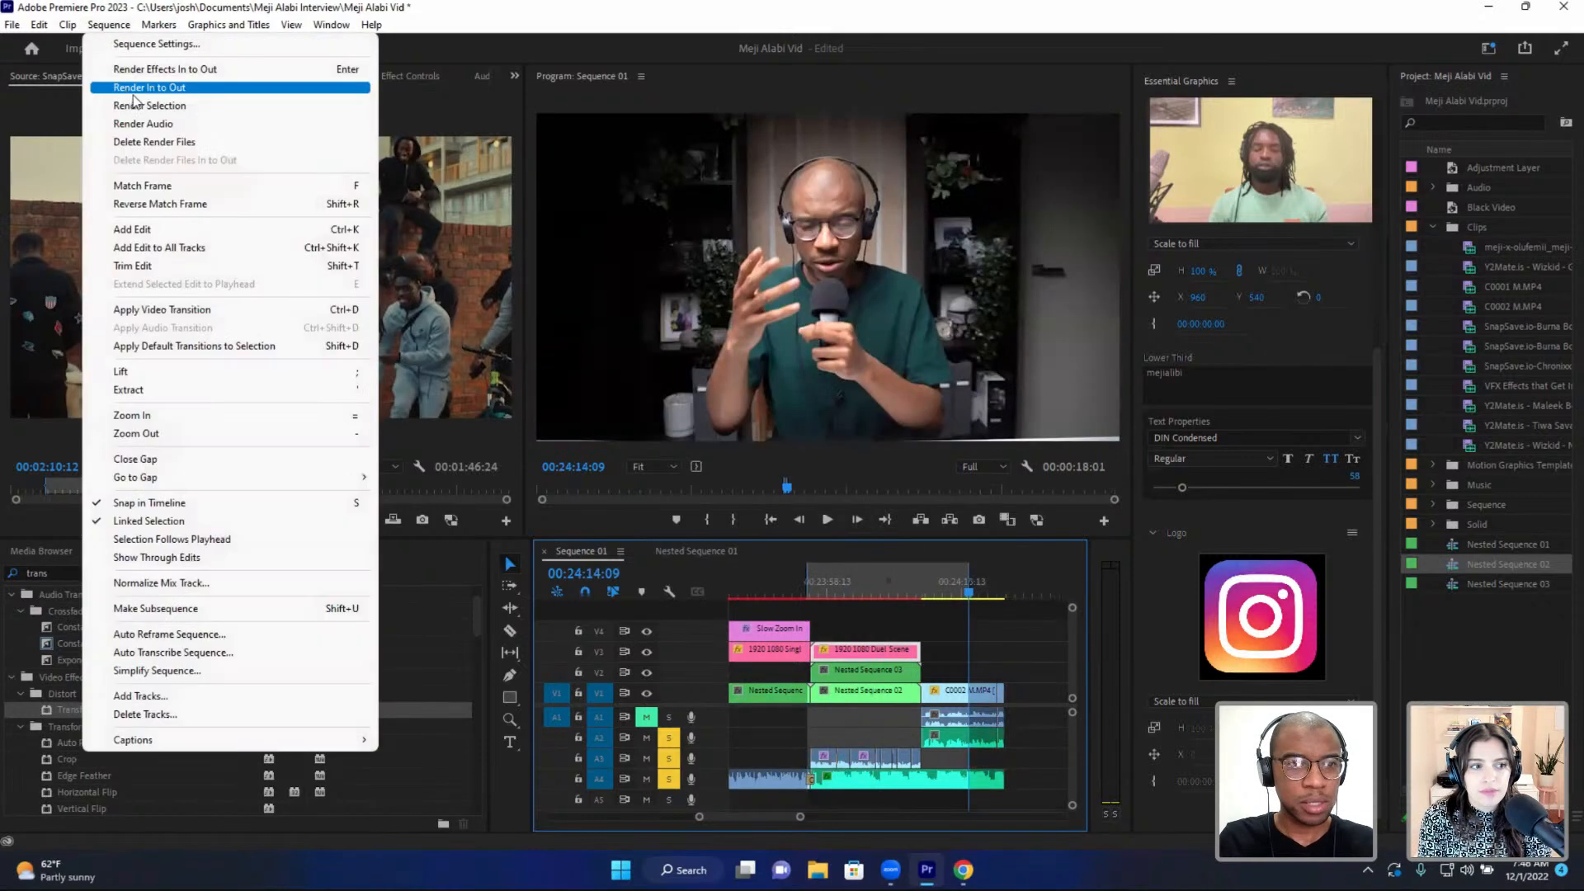
pyautogui.click(132, 93)
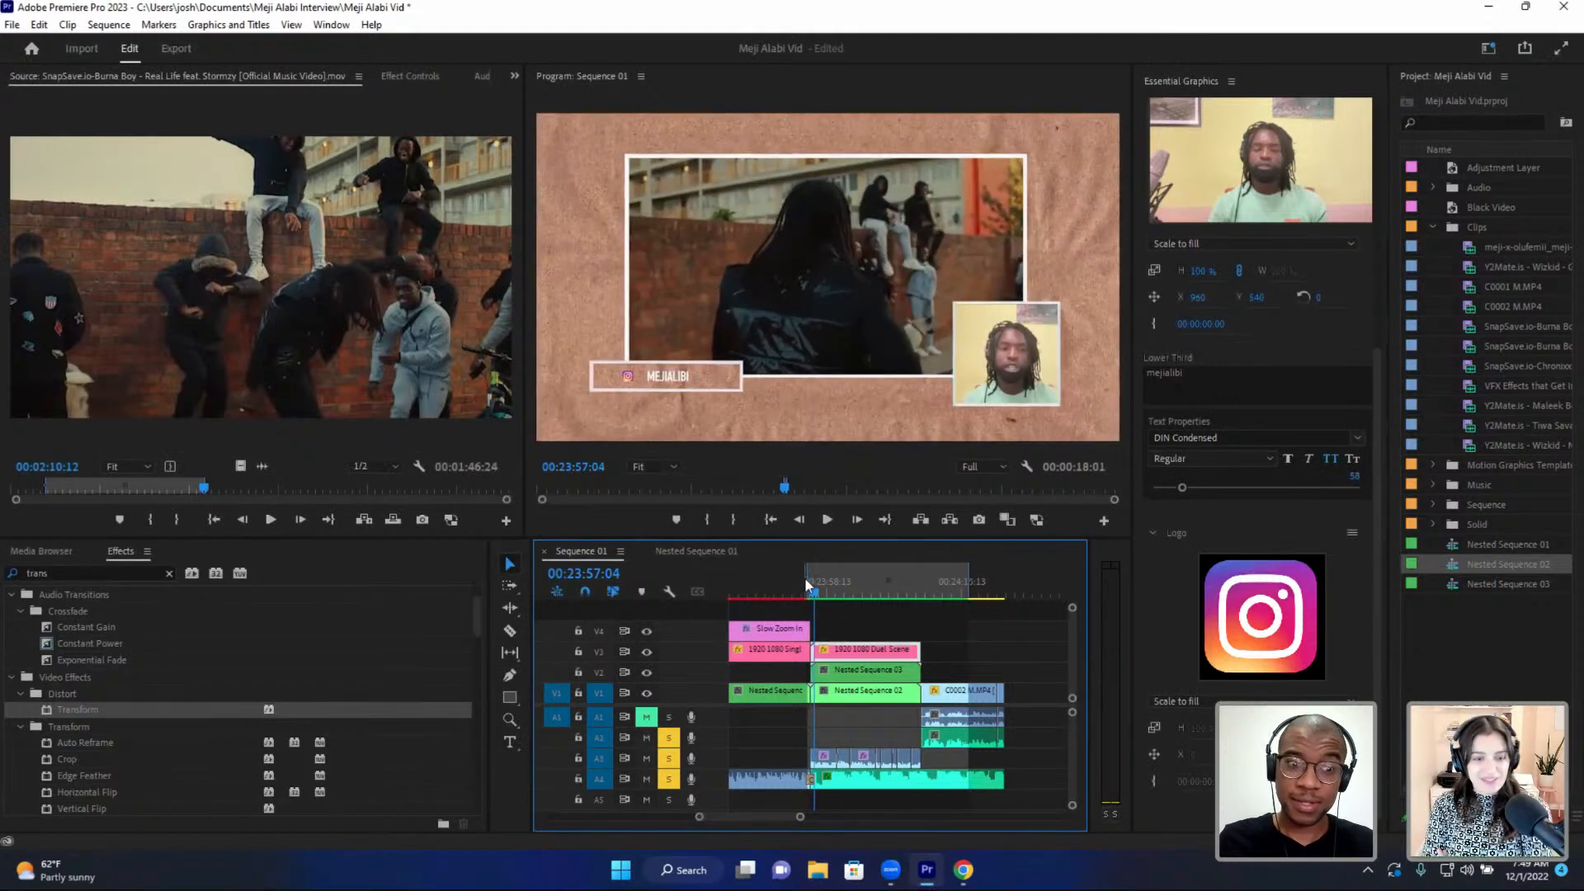
# - Move the In point earlier into the single-frame scene and play back the cut through the Duel Scene section
pyautogui.moveTo(807, 582); pyautogui.dragTo(776, 582)
pyautogui.click(791, 582)
pyautogui.press('space')
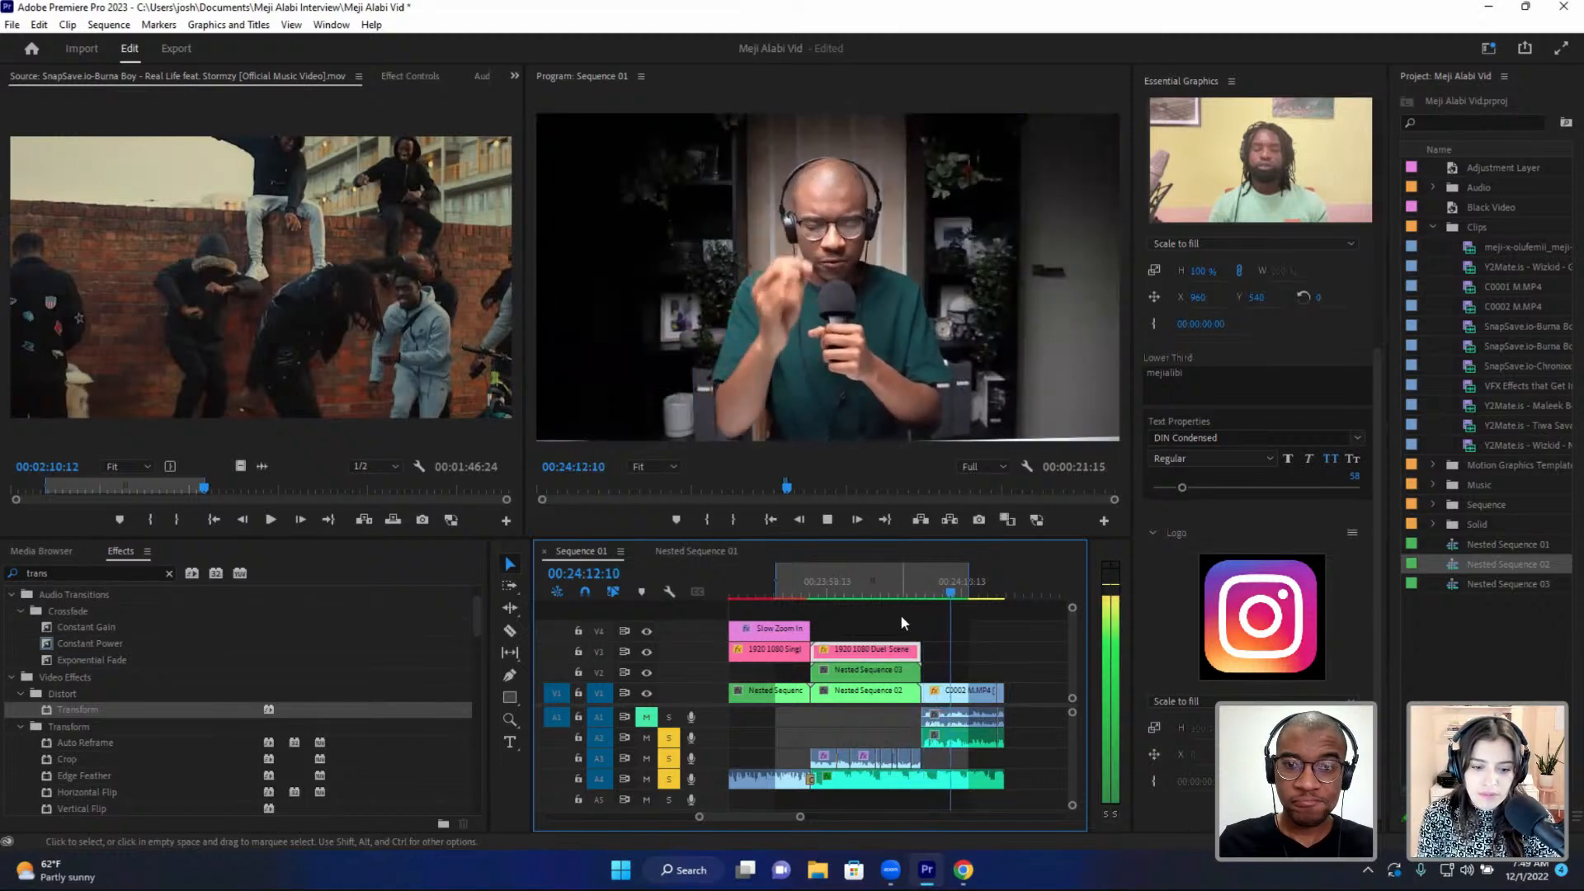
pyautogui.press('space')
# - Extend the marked range from the start of the earlier zoom clips to the end of the C0002 M.MP4 clip
pyautogui.scroll(5, 899, 614)
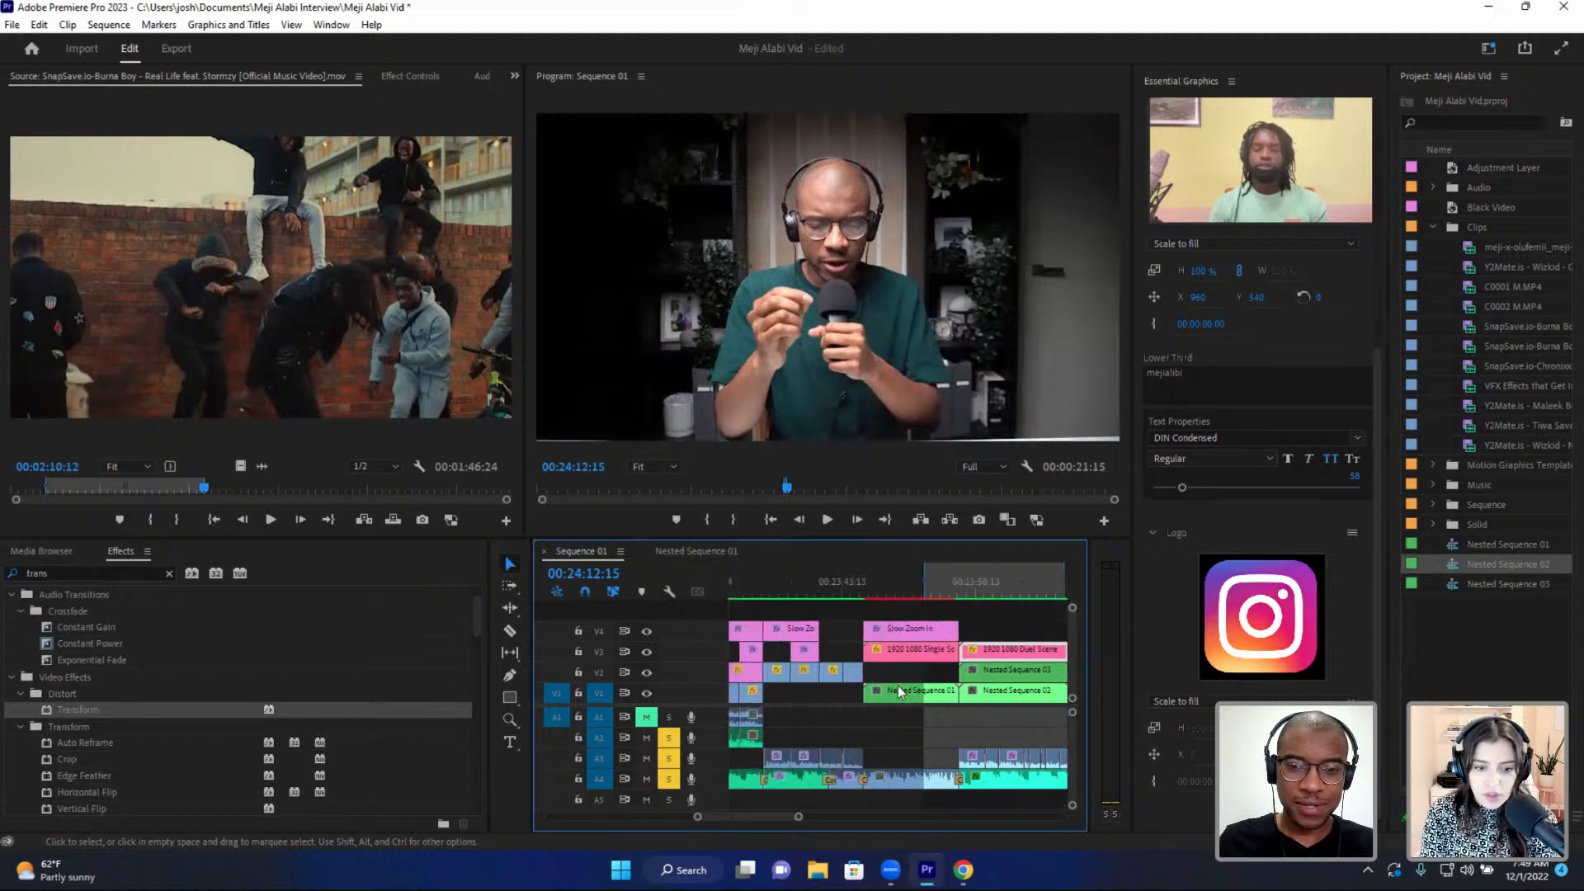
pyautogui.moveTo(799, 817)
pyautogui.mouseDown()
pyautogui.moveTo(870, 817)
pyautogui.moveTo(815, 815)
pyautogui.mouseUp()
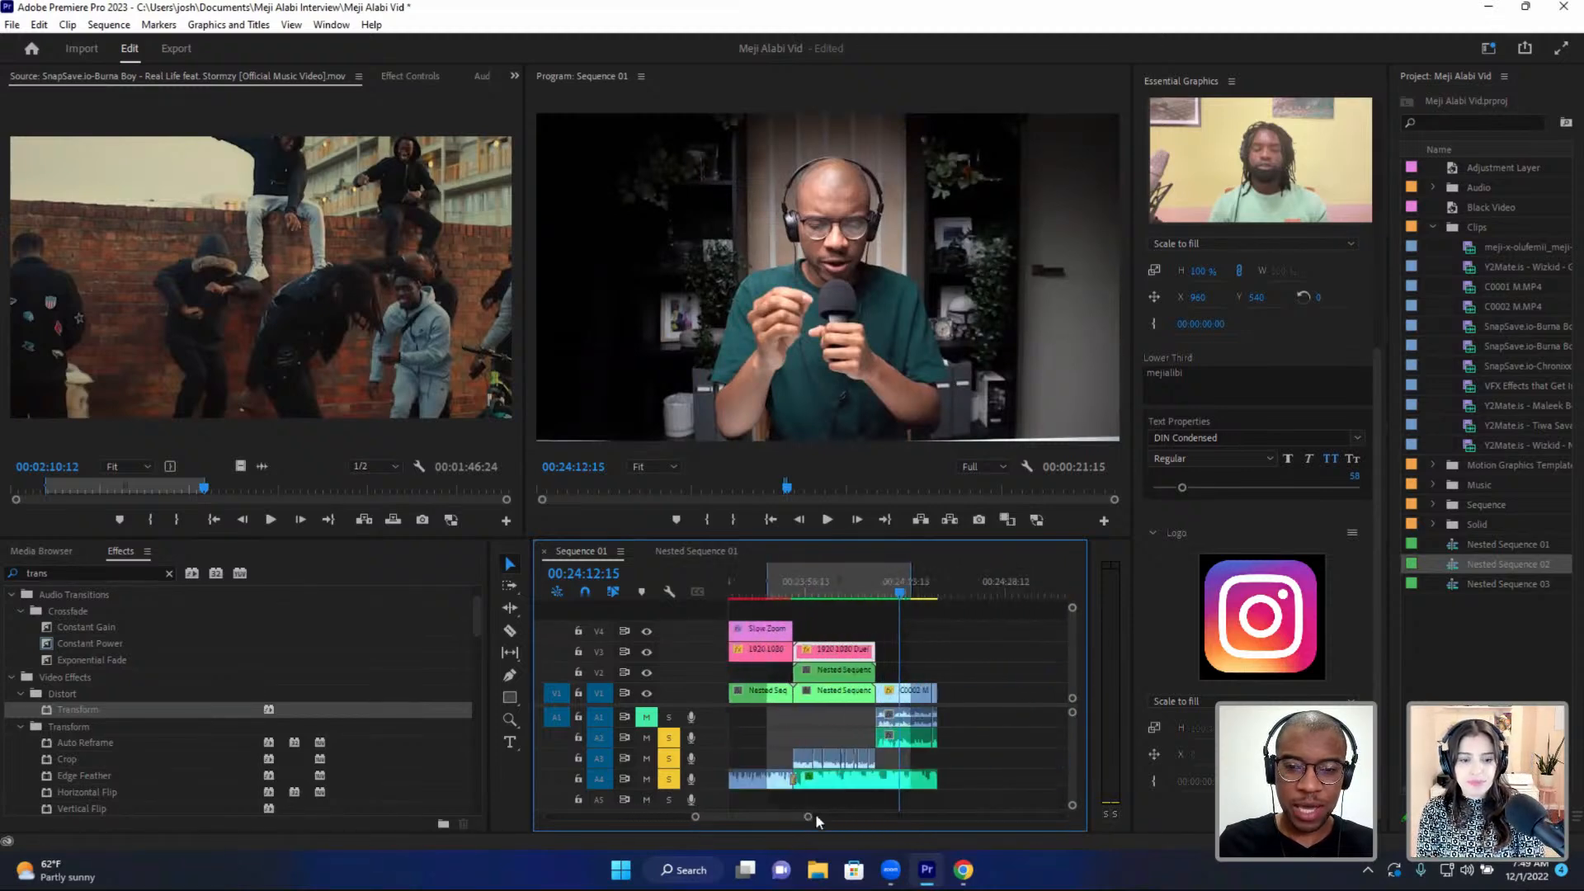
pyautogui.scroll(3, 889, 675)
pyautogui.scroll(2, 845, 675)
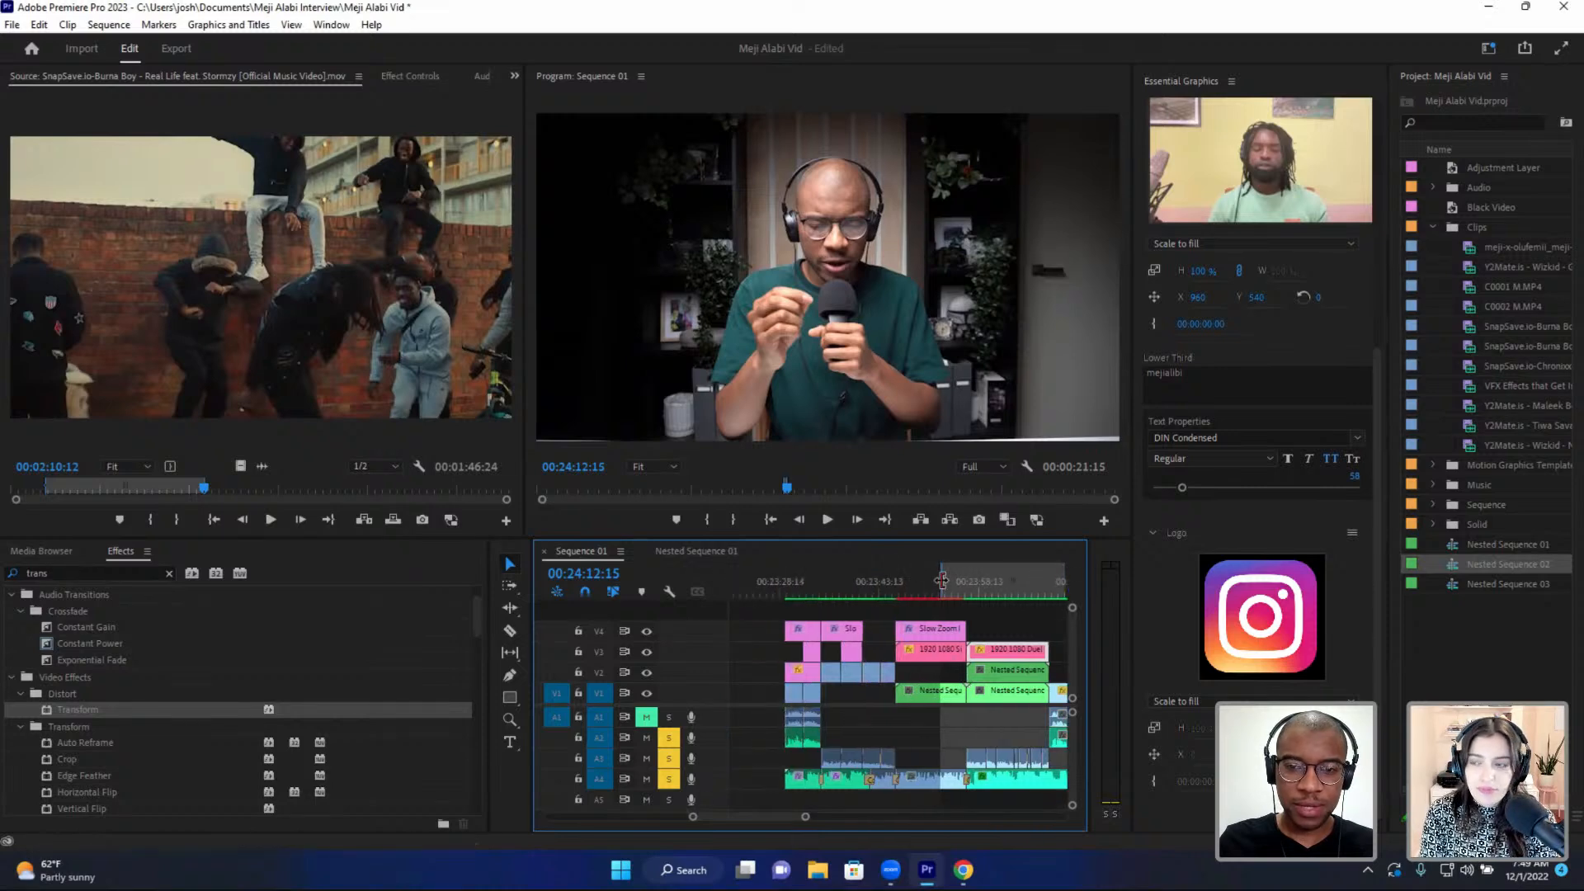
pyautogui.click(785, 606)
pyautogui.scroll(-2, 835, 603)
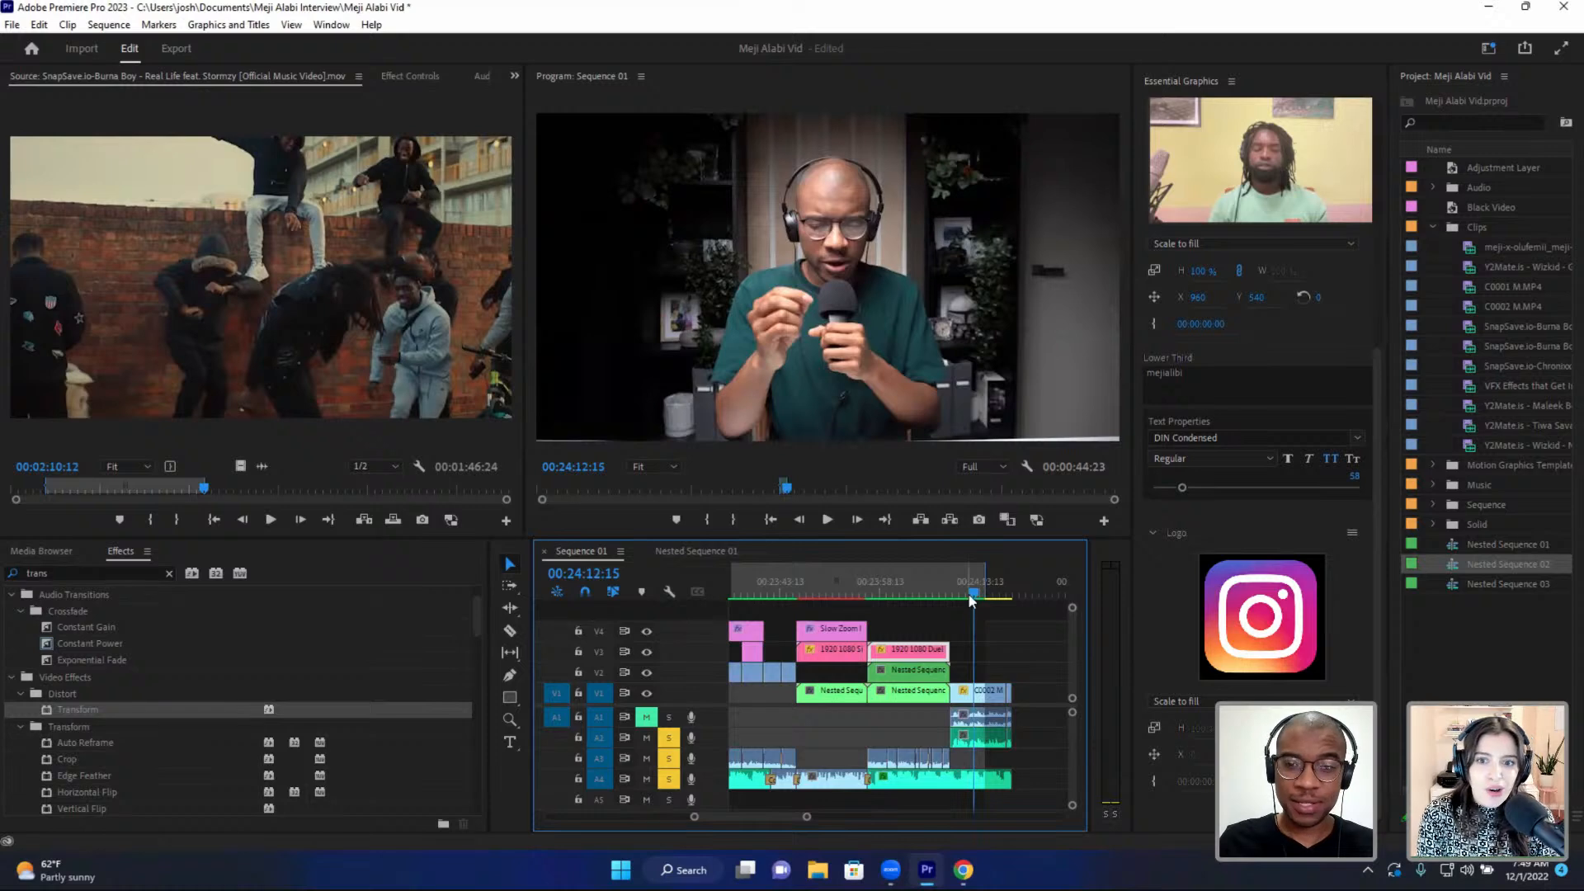
pyautogui.moveTo(986, 580); pyautogui.dragTo(1013, 581)
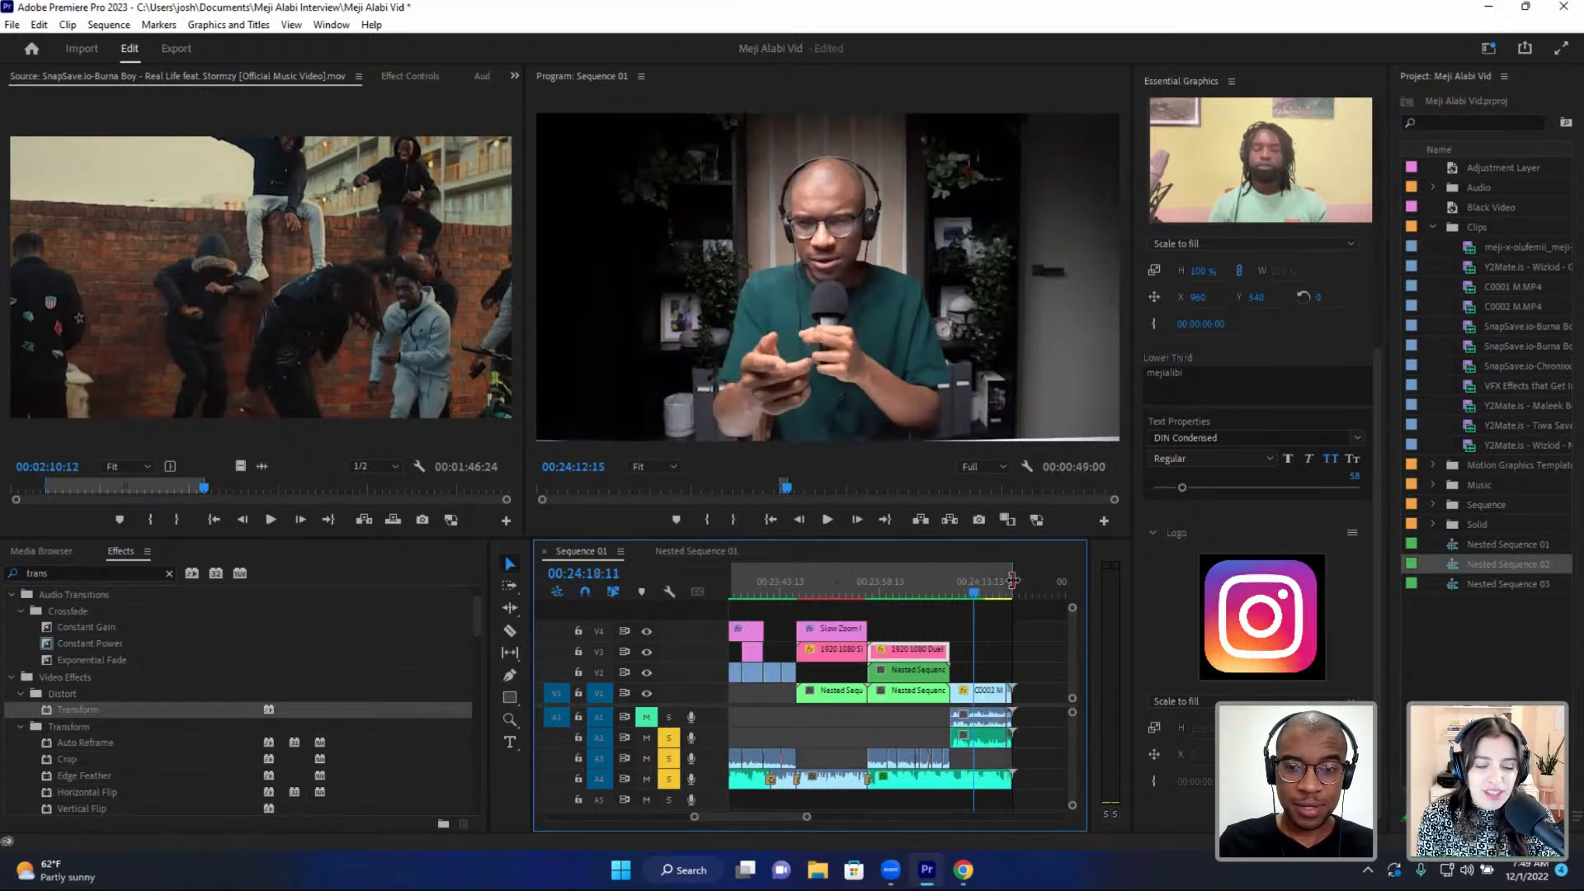
# - Open Nested Sequence 02 from beneath the Duel Scene graphic and examine its interview clips
pyautogui.click(925, 578)
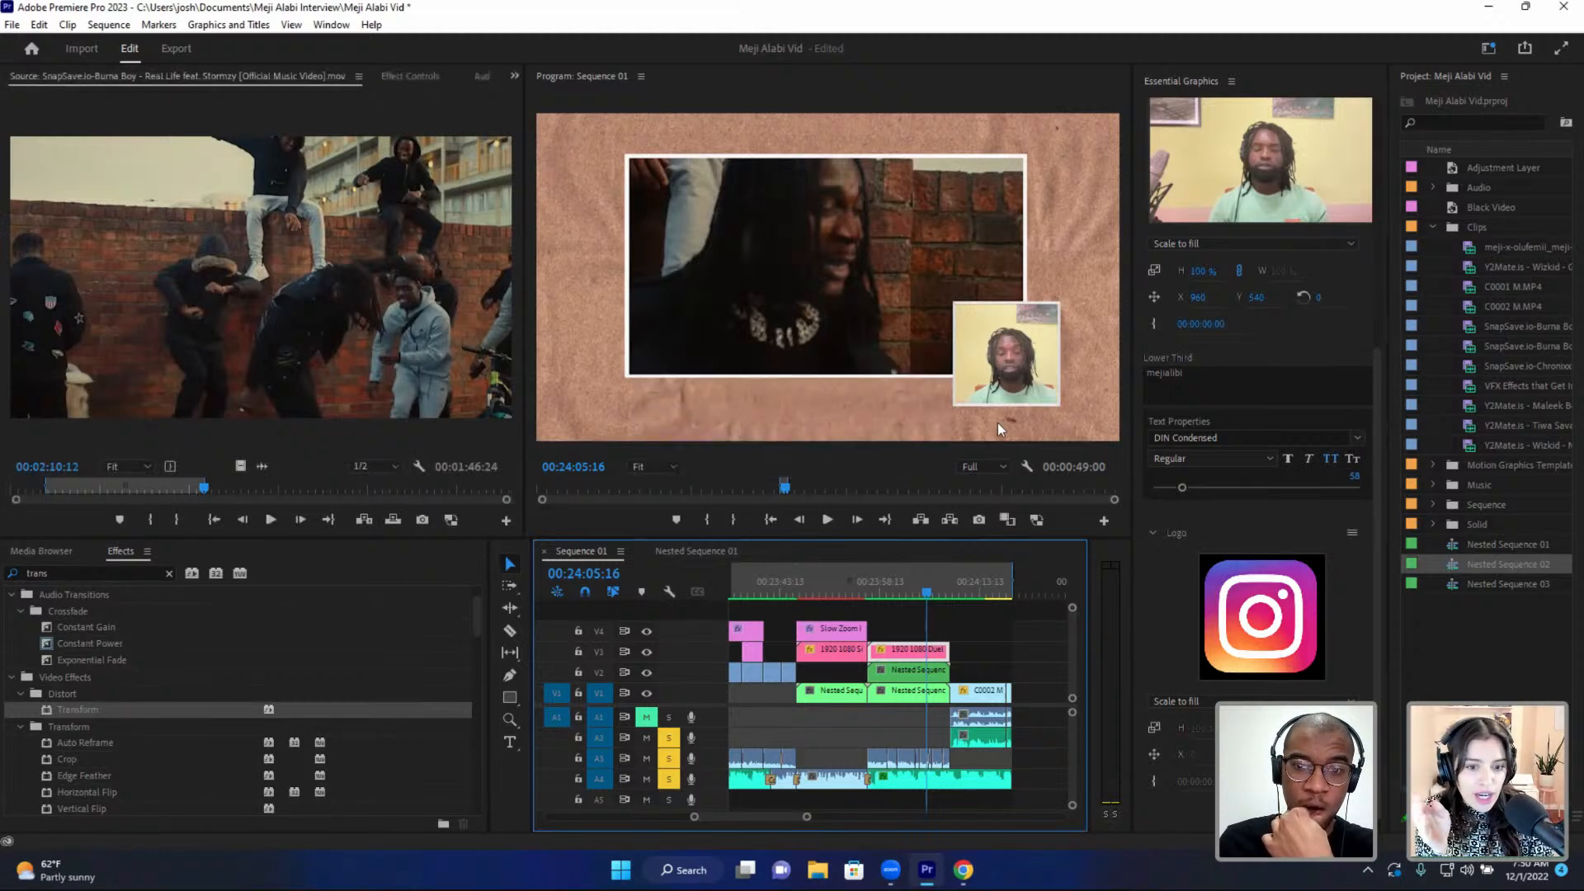
pyautogui.click(909, 688)
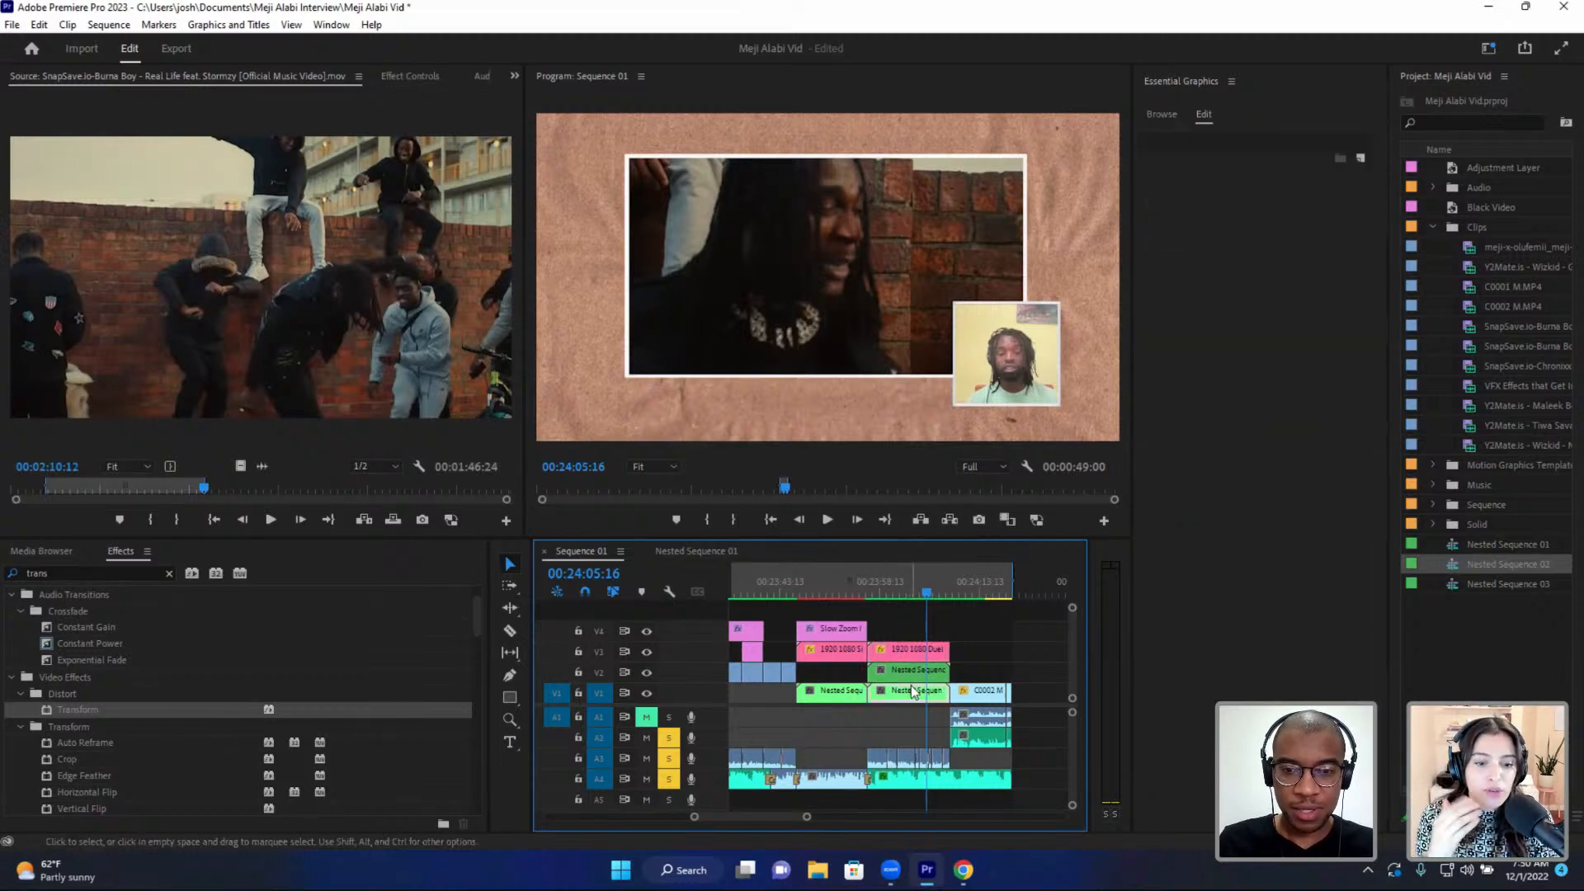
pyautogui.doubleClick(910, 688)
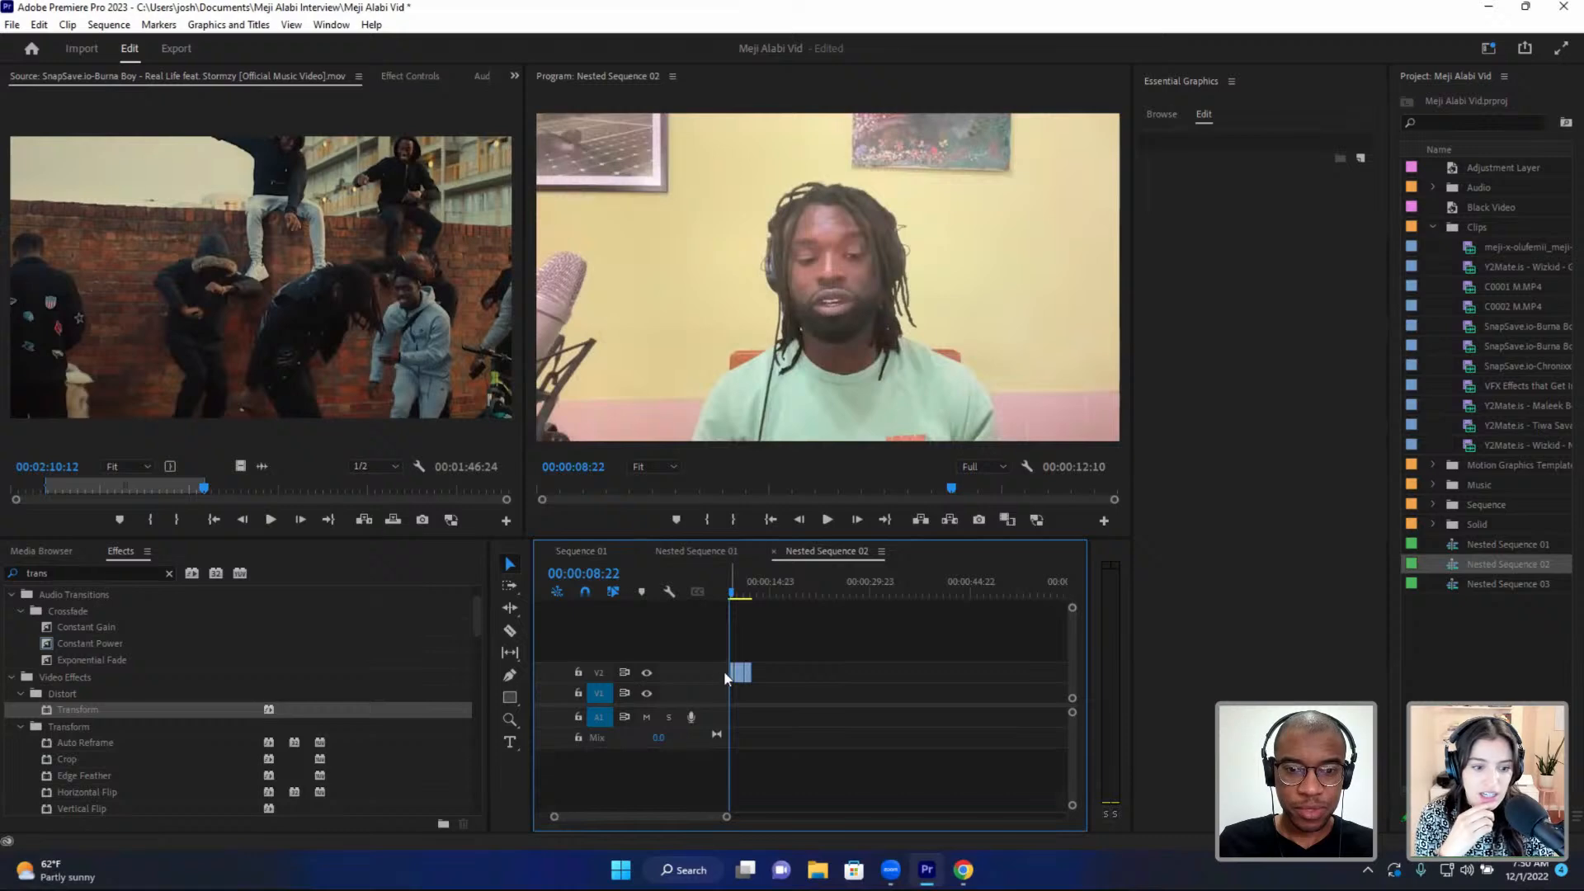
pyautogui.click(741, 591)
pyautogui.press('=')
pyautogui.press('=')
pyautogui.press('-')
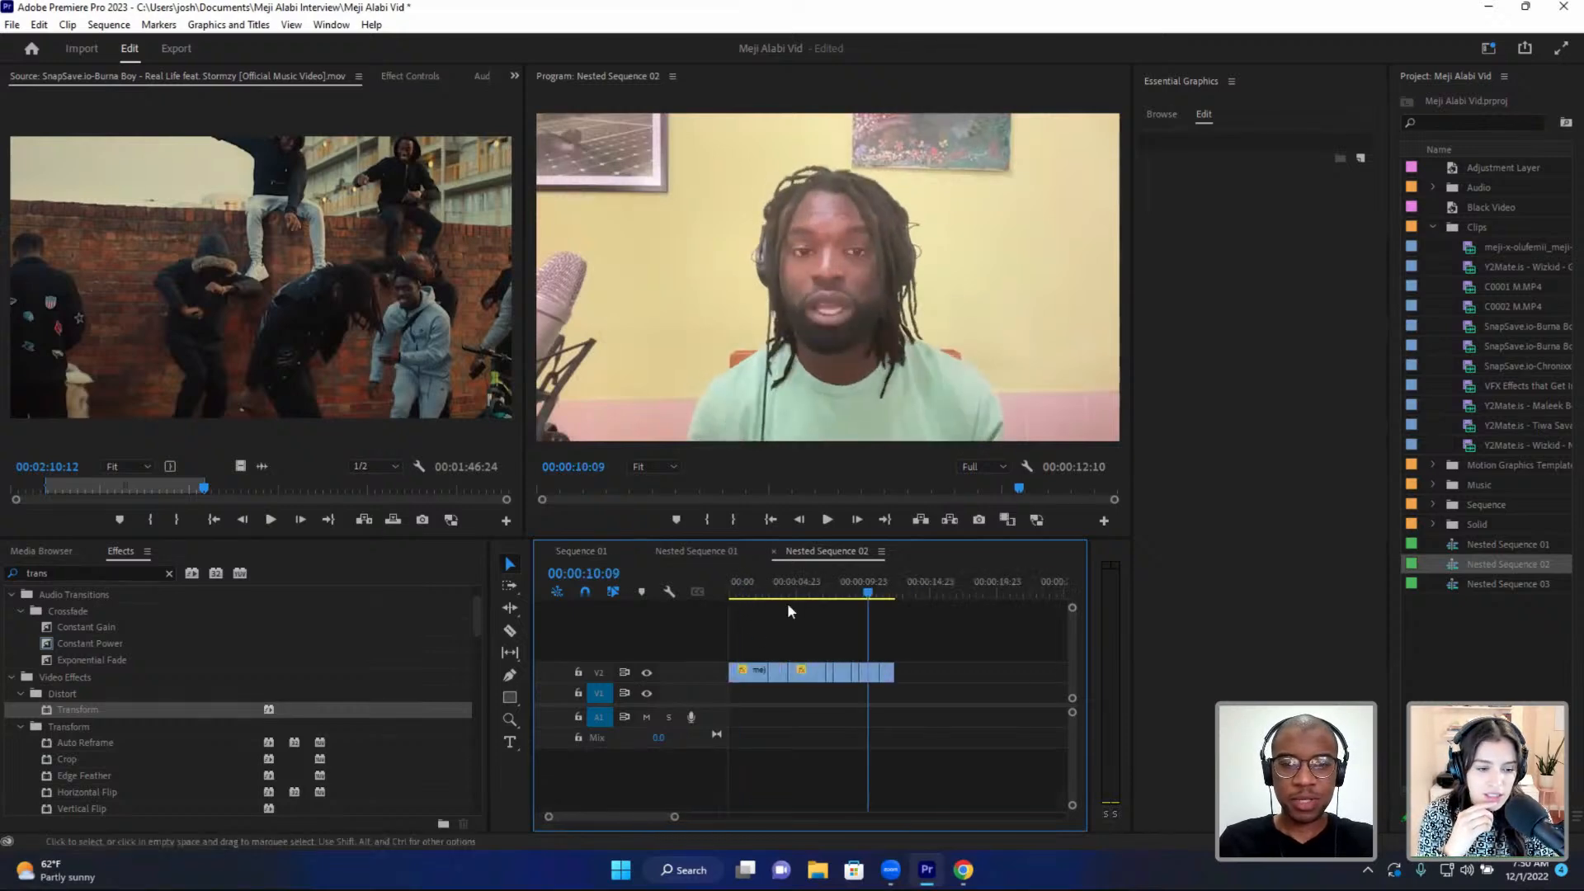
# - Add an adjustment layer above the interview clips in Nested Sequence 02, spanning their full length
pyautogui.click(726, 594)
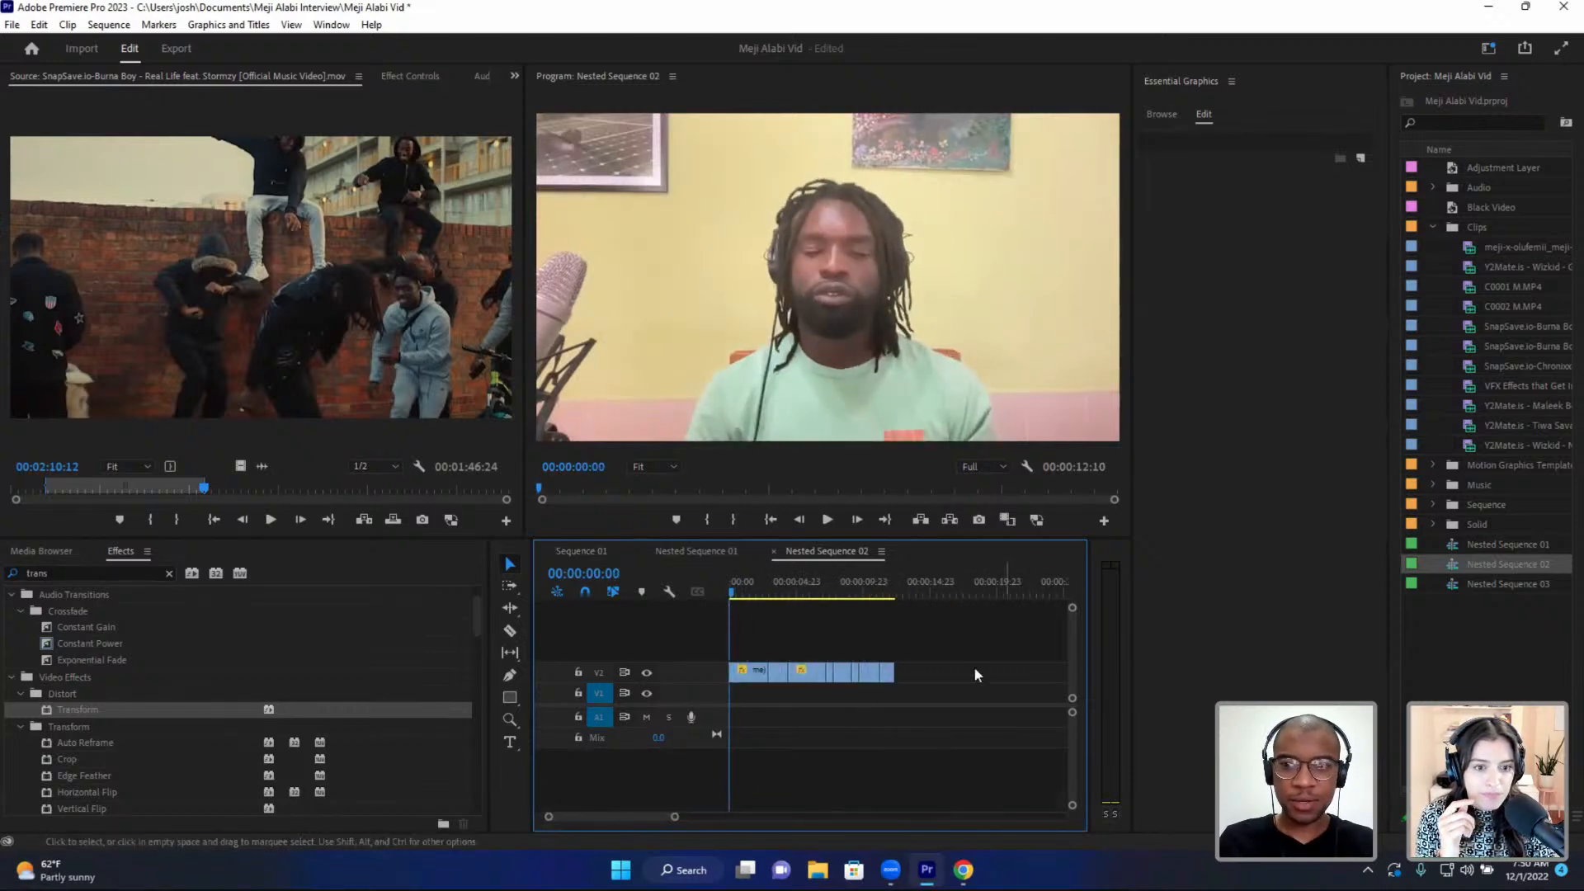
pyautogui.click(747, 587)
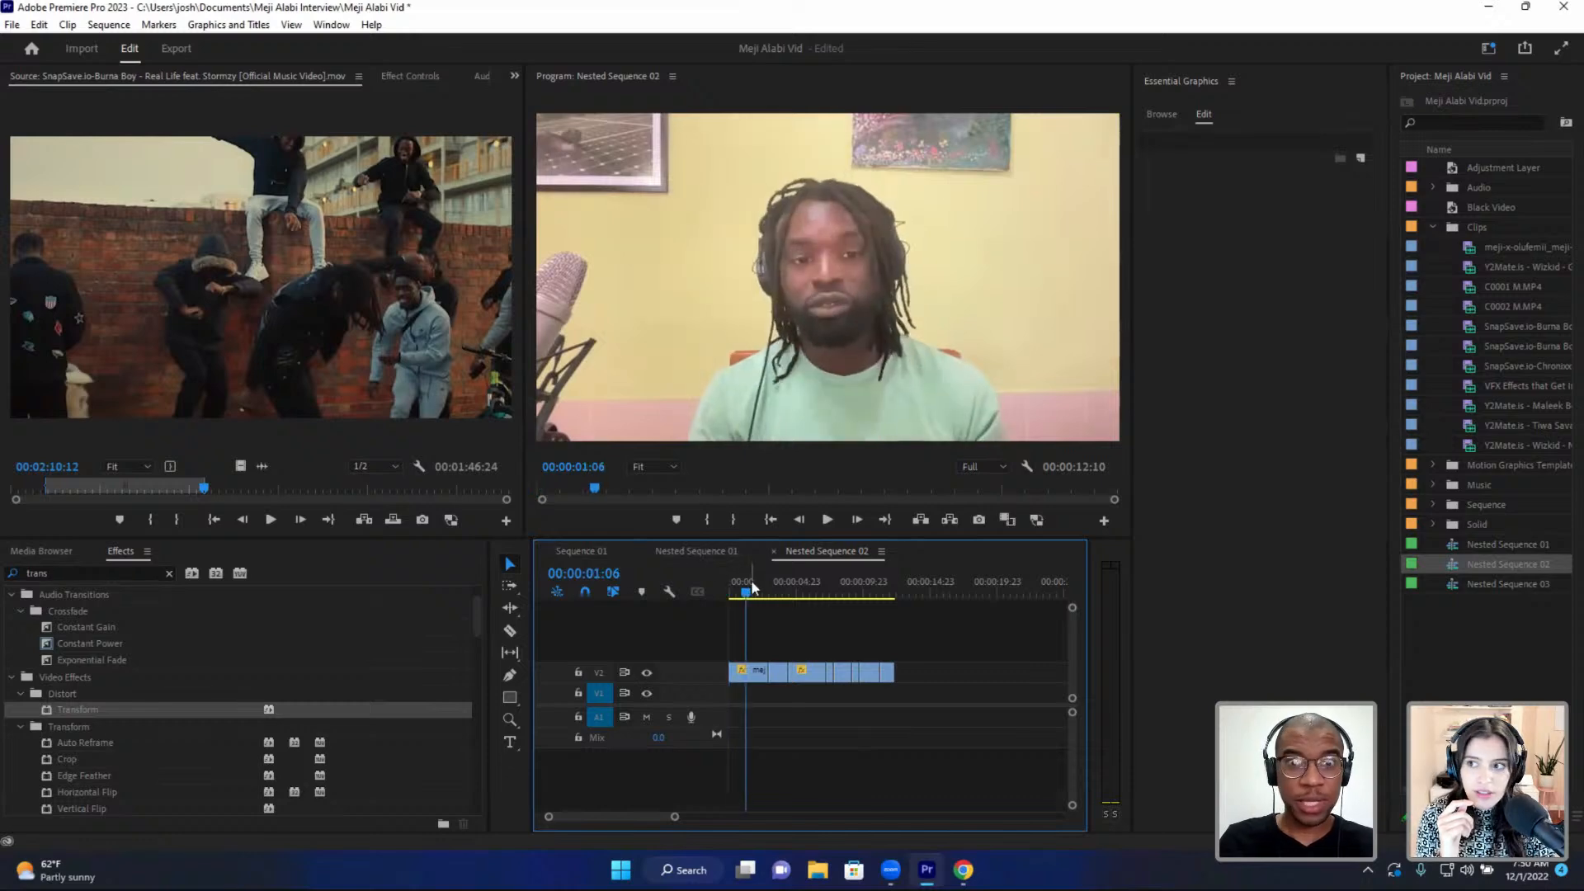
pyautogui.moveTo(751, 586); pyautogui.dragTo(756, 587)
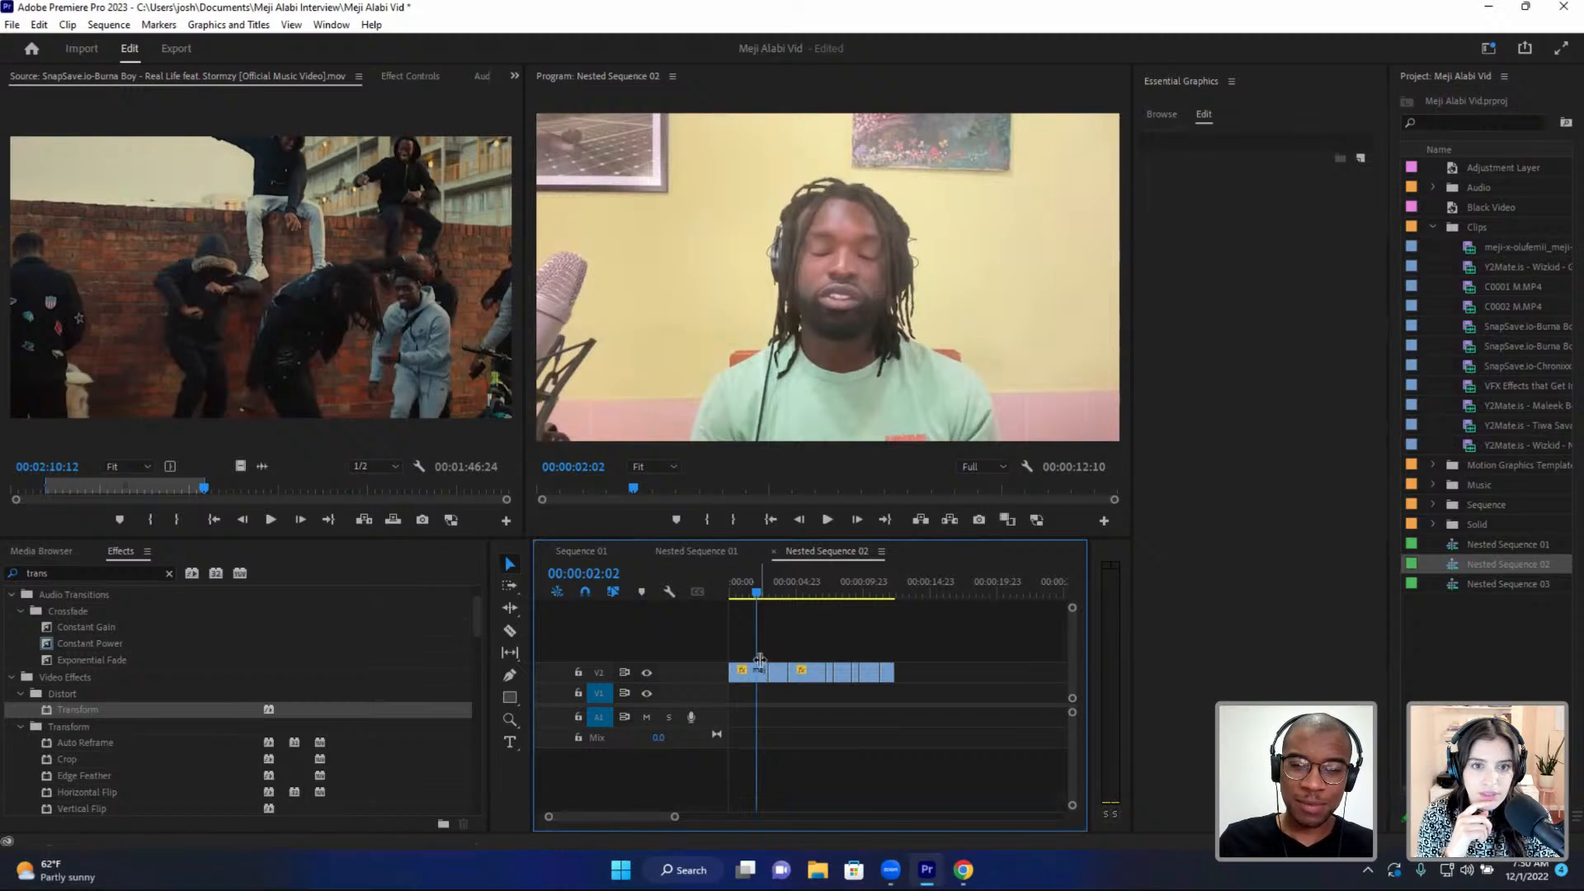
pyautogui.click(746, 591)
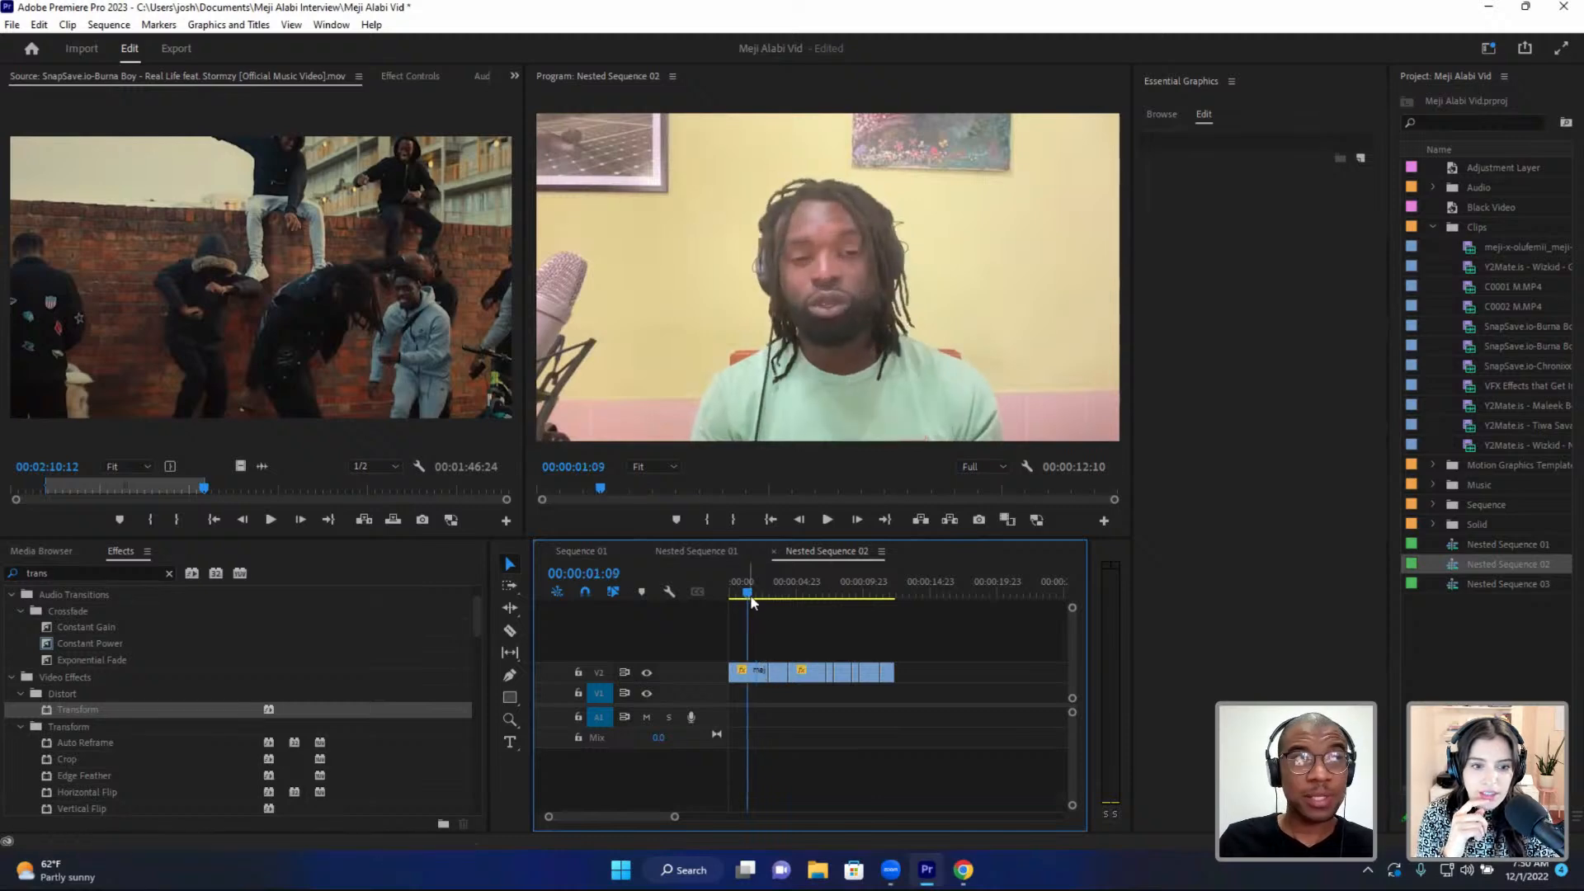
pyautogui.moveTo(751, 591)
pyautogui.mouseDown()
pyautogui.moveTo(740, 606)
pyautogui.moveTo(831, 599)
pyautogui.moveTo(740, 621)
pyautogui.mouseUp()
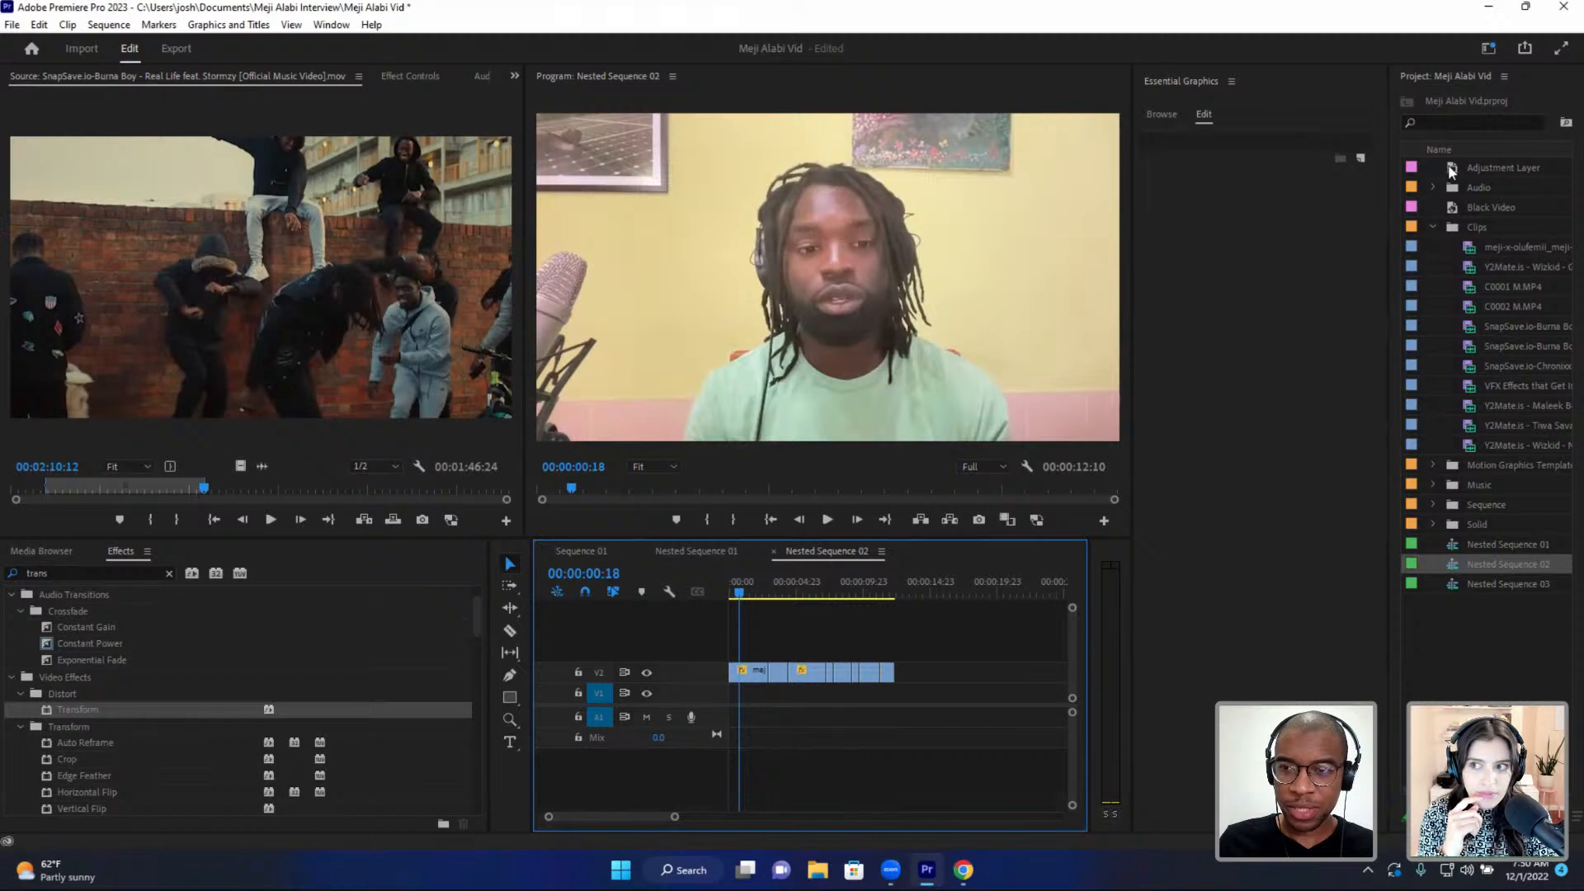
pyautogui.moveTo(1445, 172); pyautogui.dragTo(893, 654)
pyautogui.press('space')
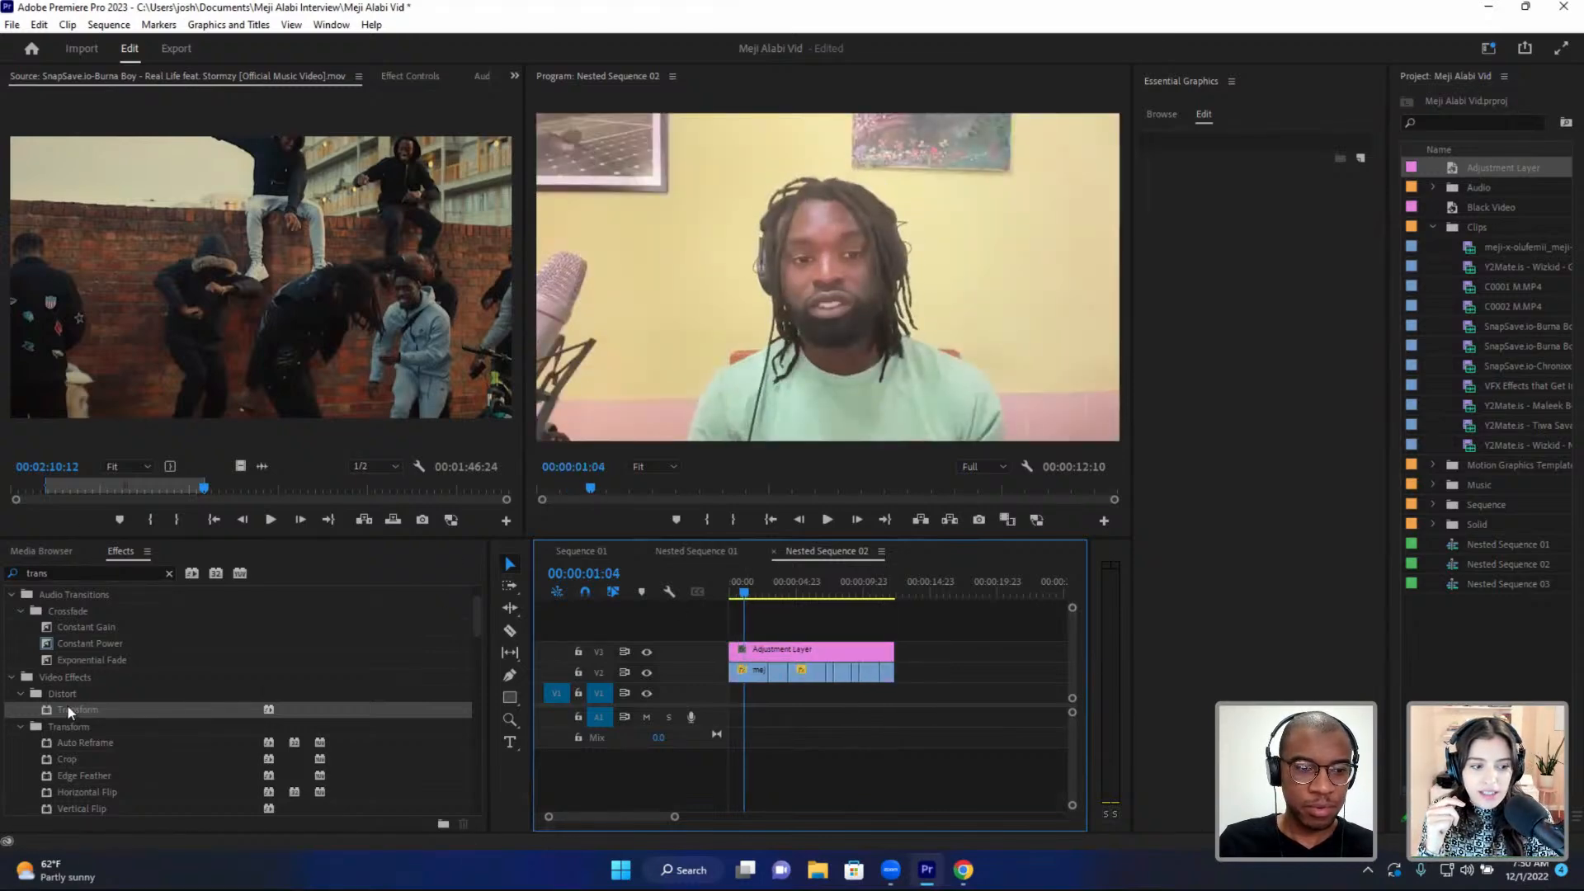
# - Apply the Transform effect to the nested adjustment layer and set its horizontal Position to 900
pyautogui.moveTo(66, 705); pyautogui.dragTo(772, 655)
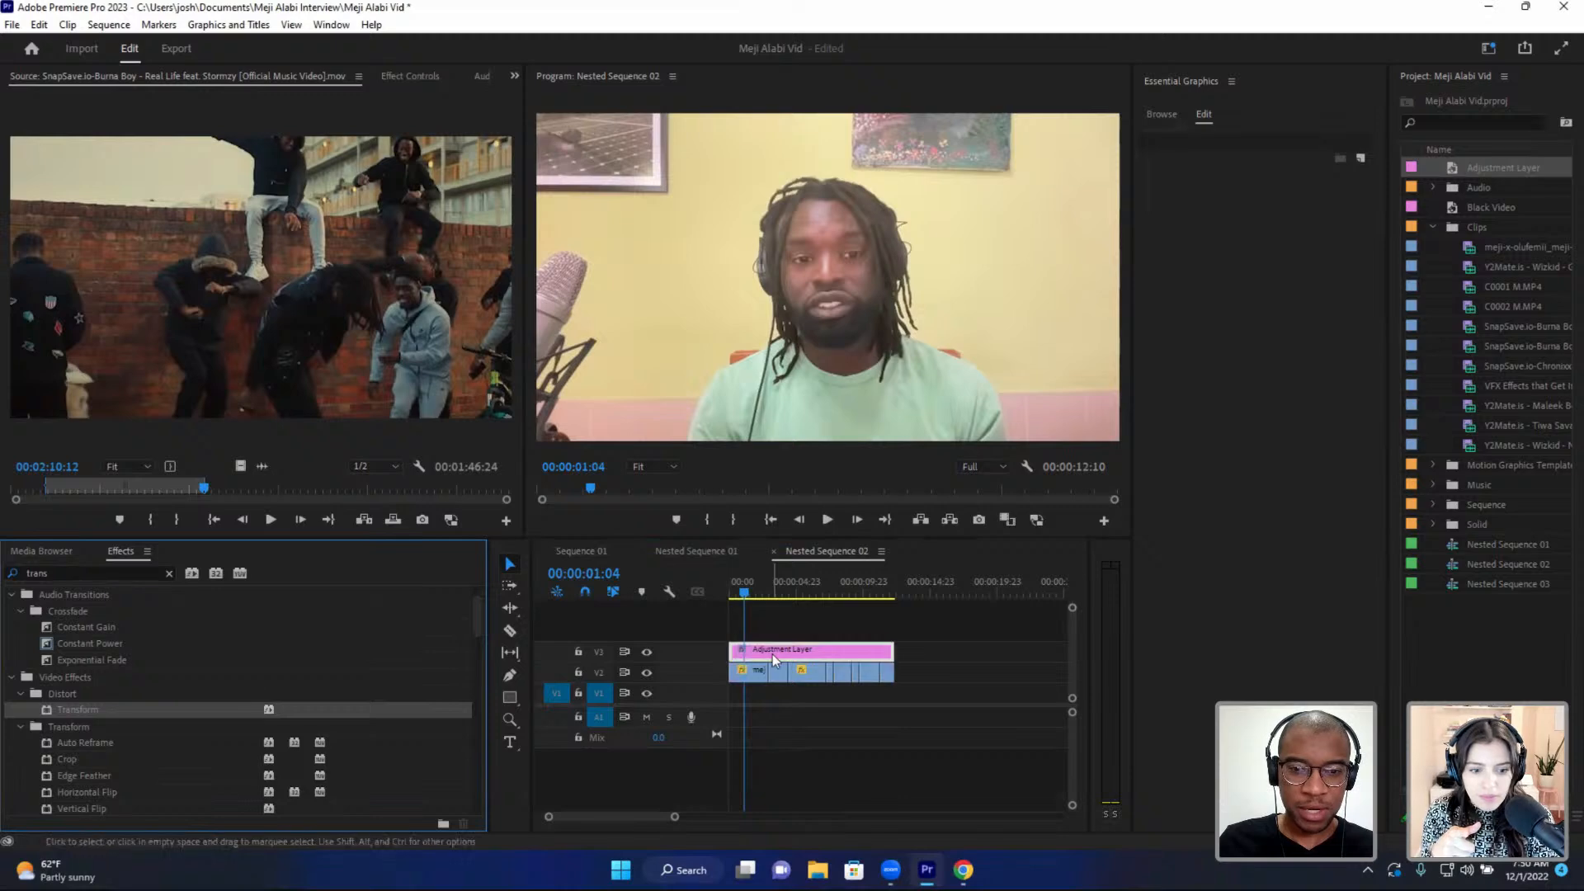
pyautogui.click(402, 79)
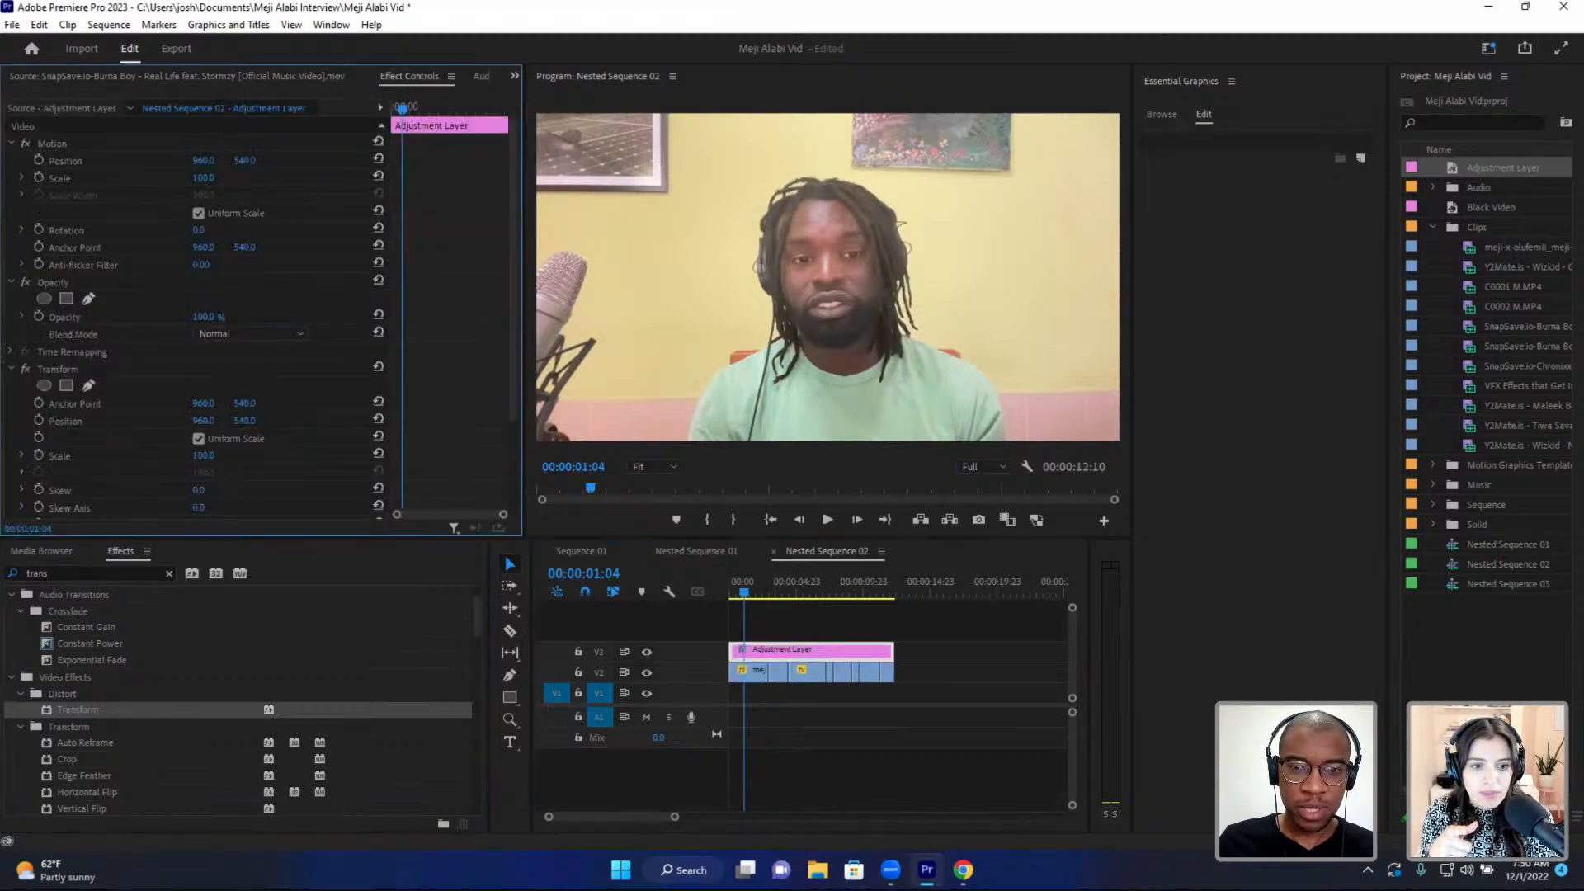
pyautogui.moveTo(203, 421); pyautogui.dragTo(155, 421)
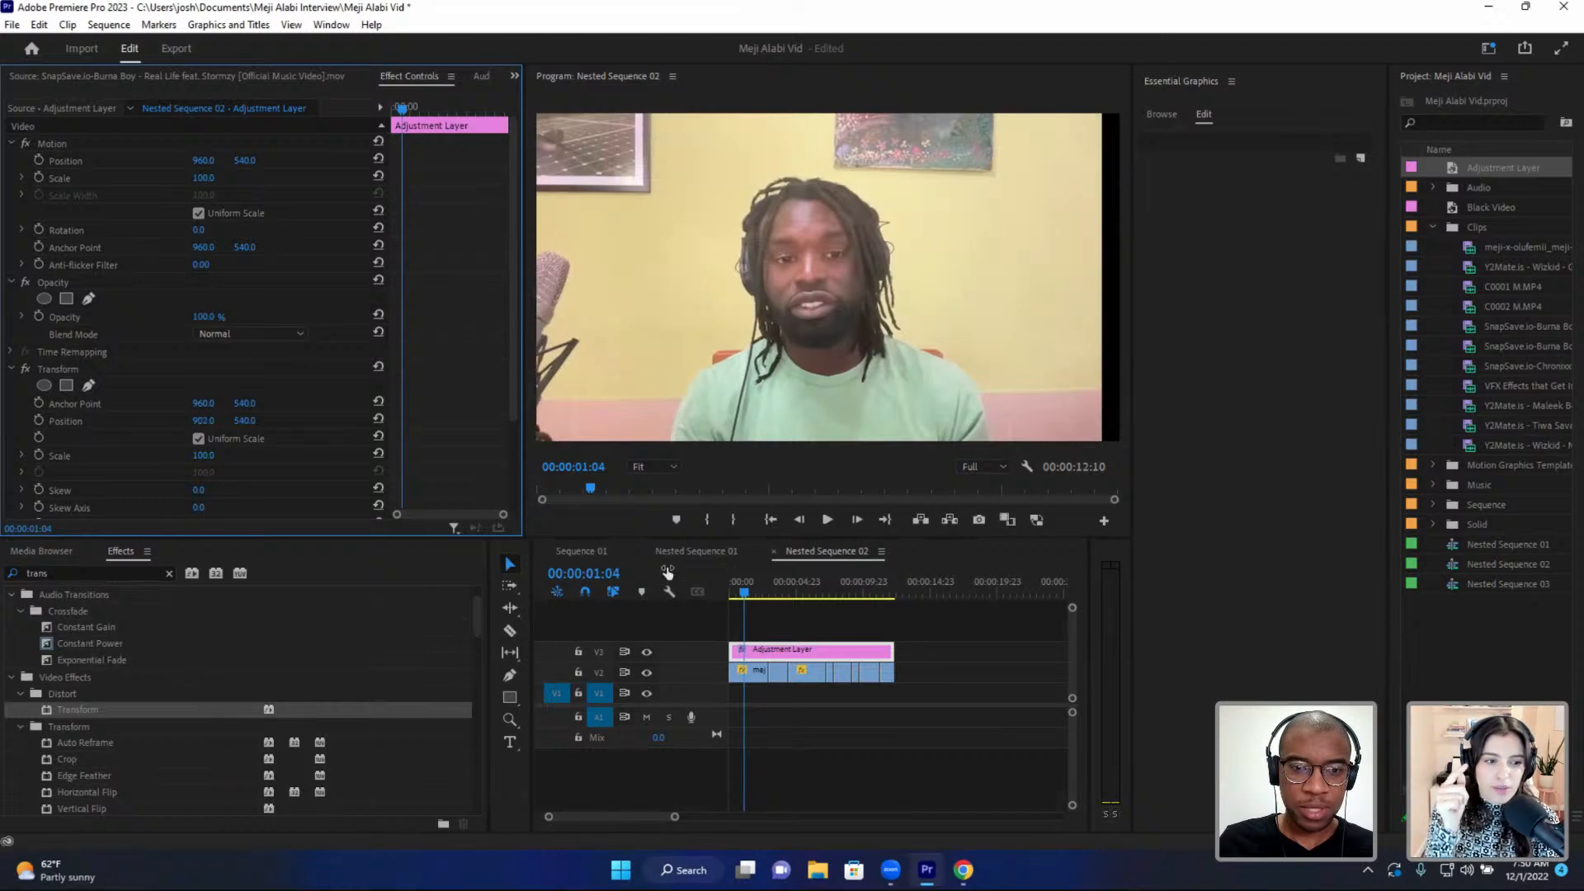
pyautogui.click(591, 549)
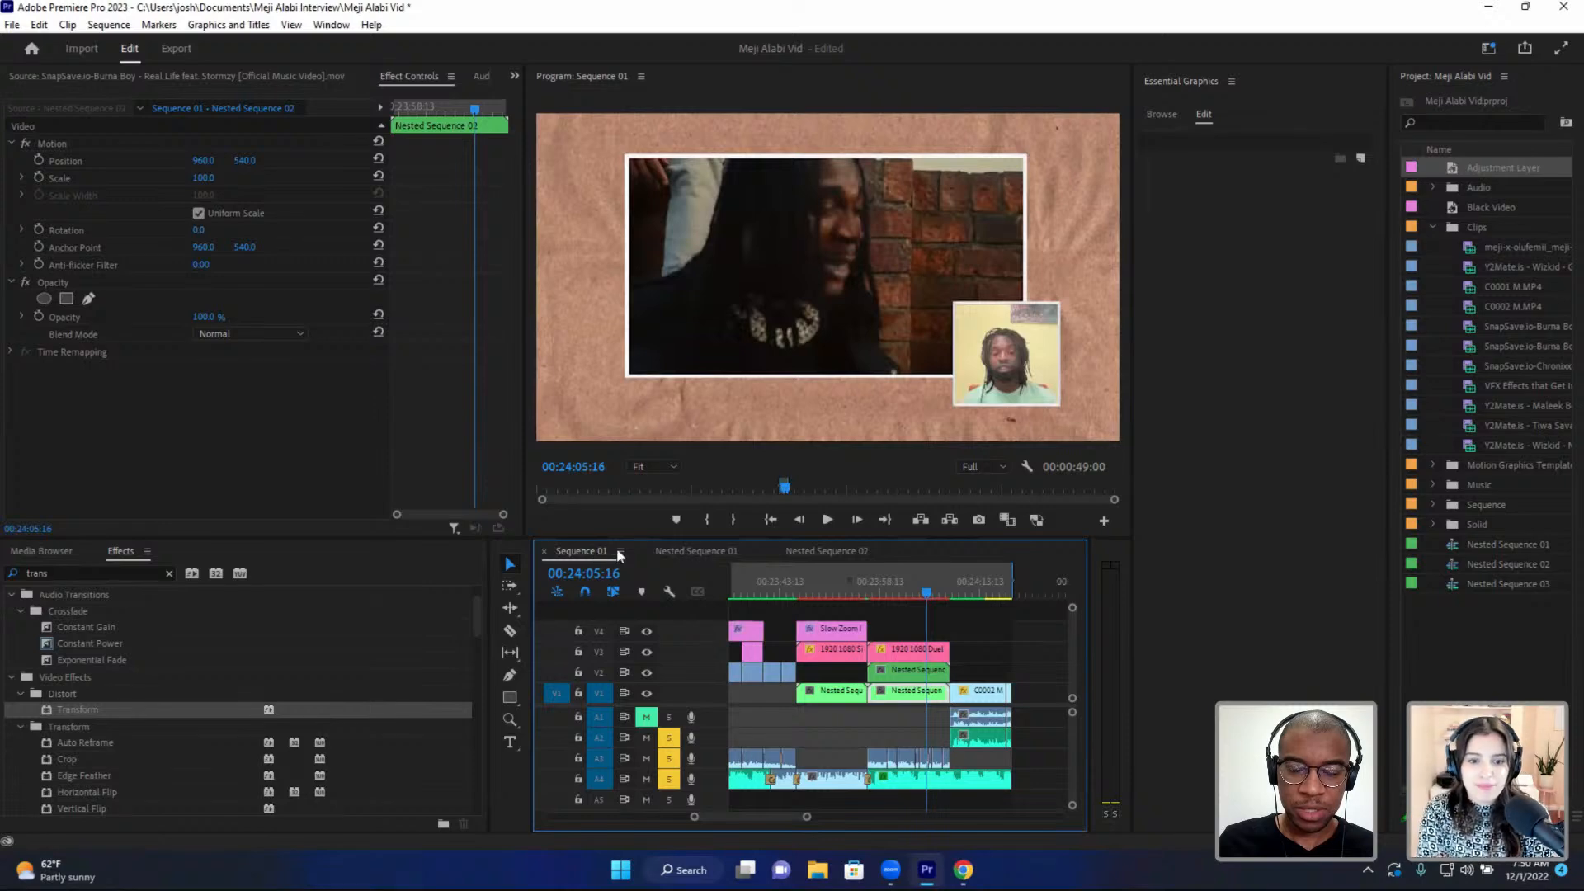
pyautogui.click(796, 551)
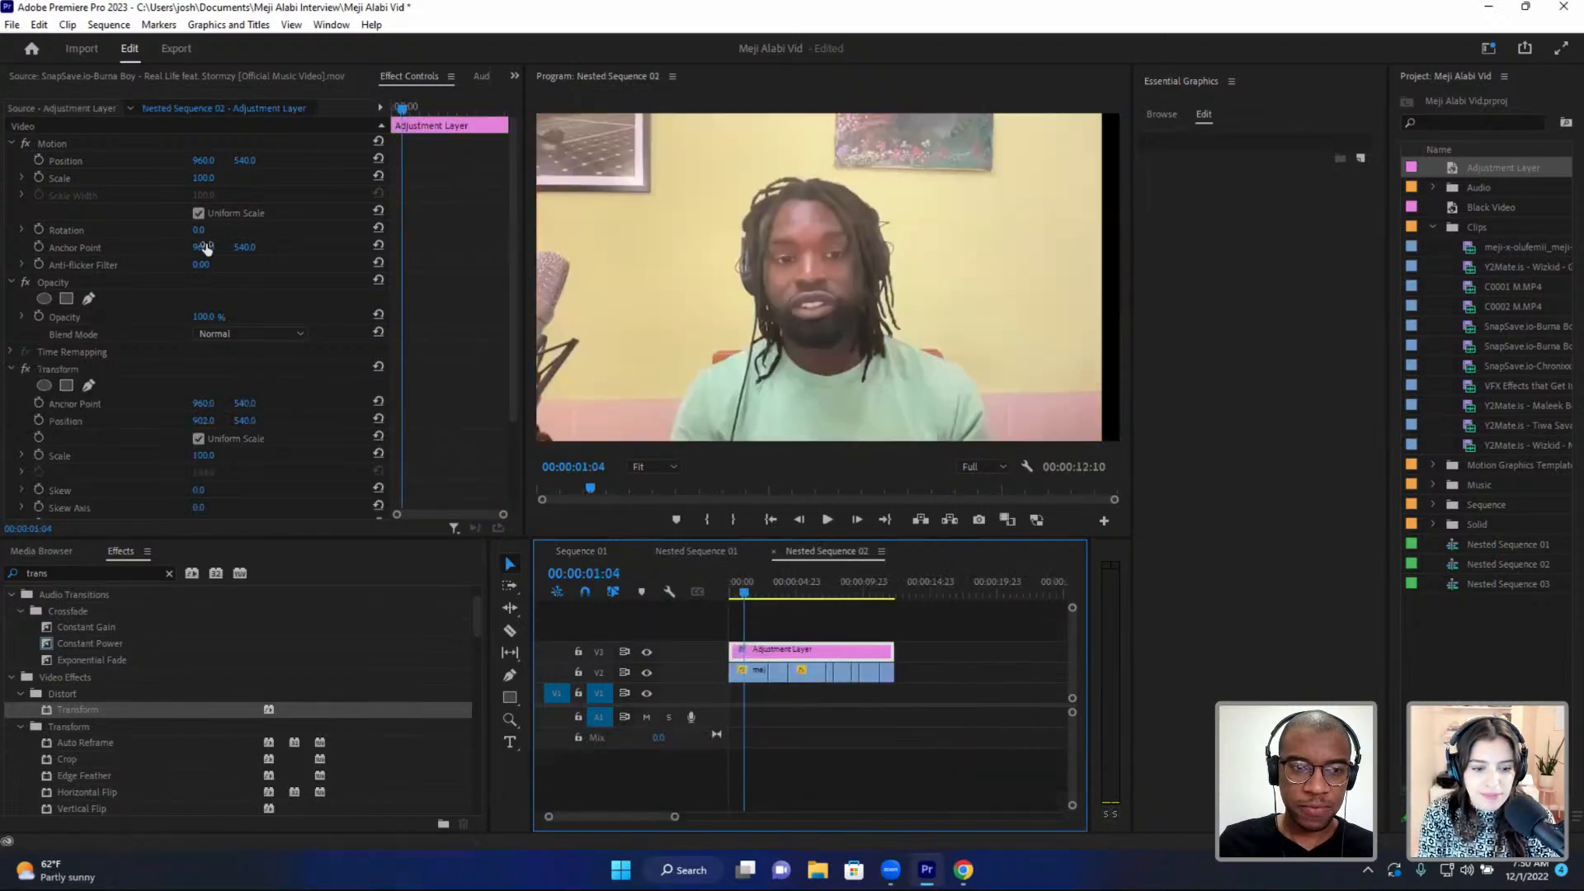
pyautogui.click(206, 420)
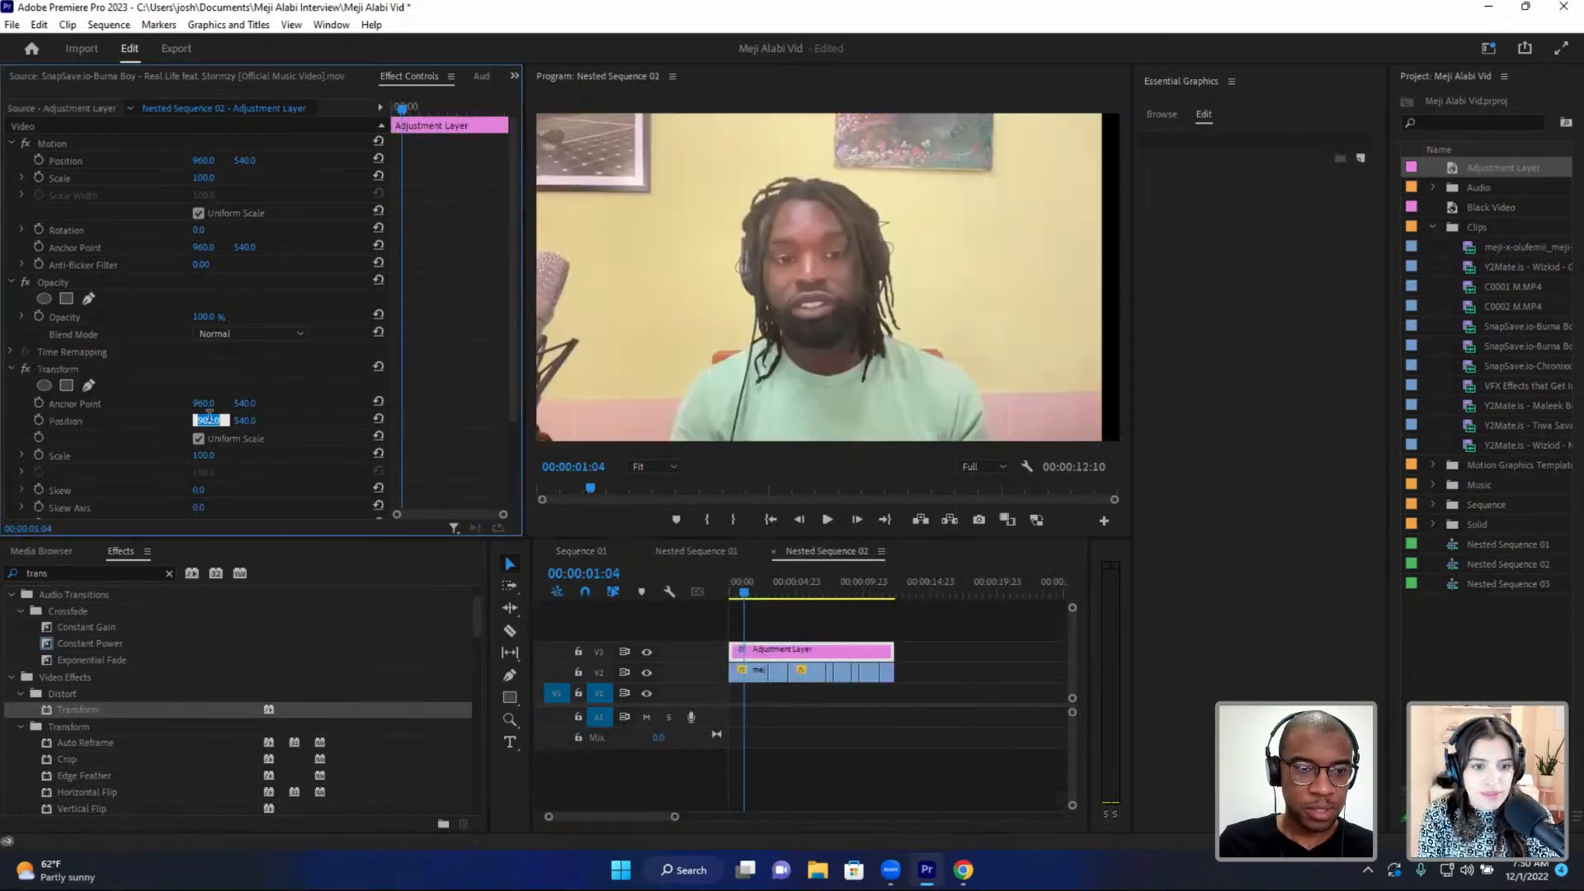
pyautogui.write('9')
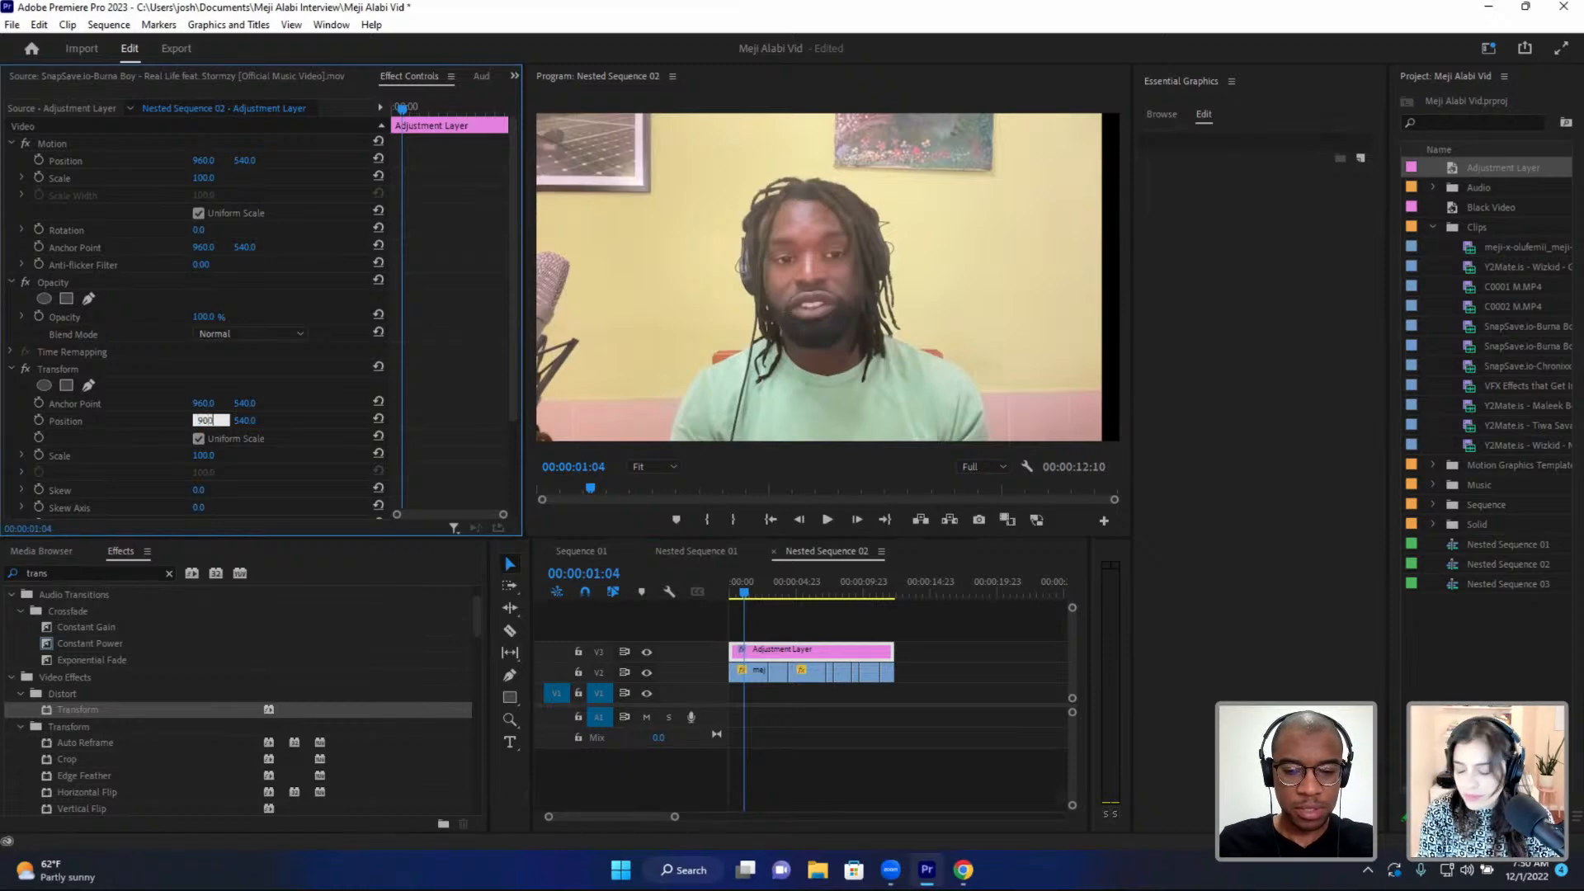
pyautogui.write('00')
pyautogui.click(177, 422)
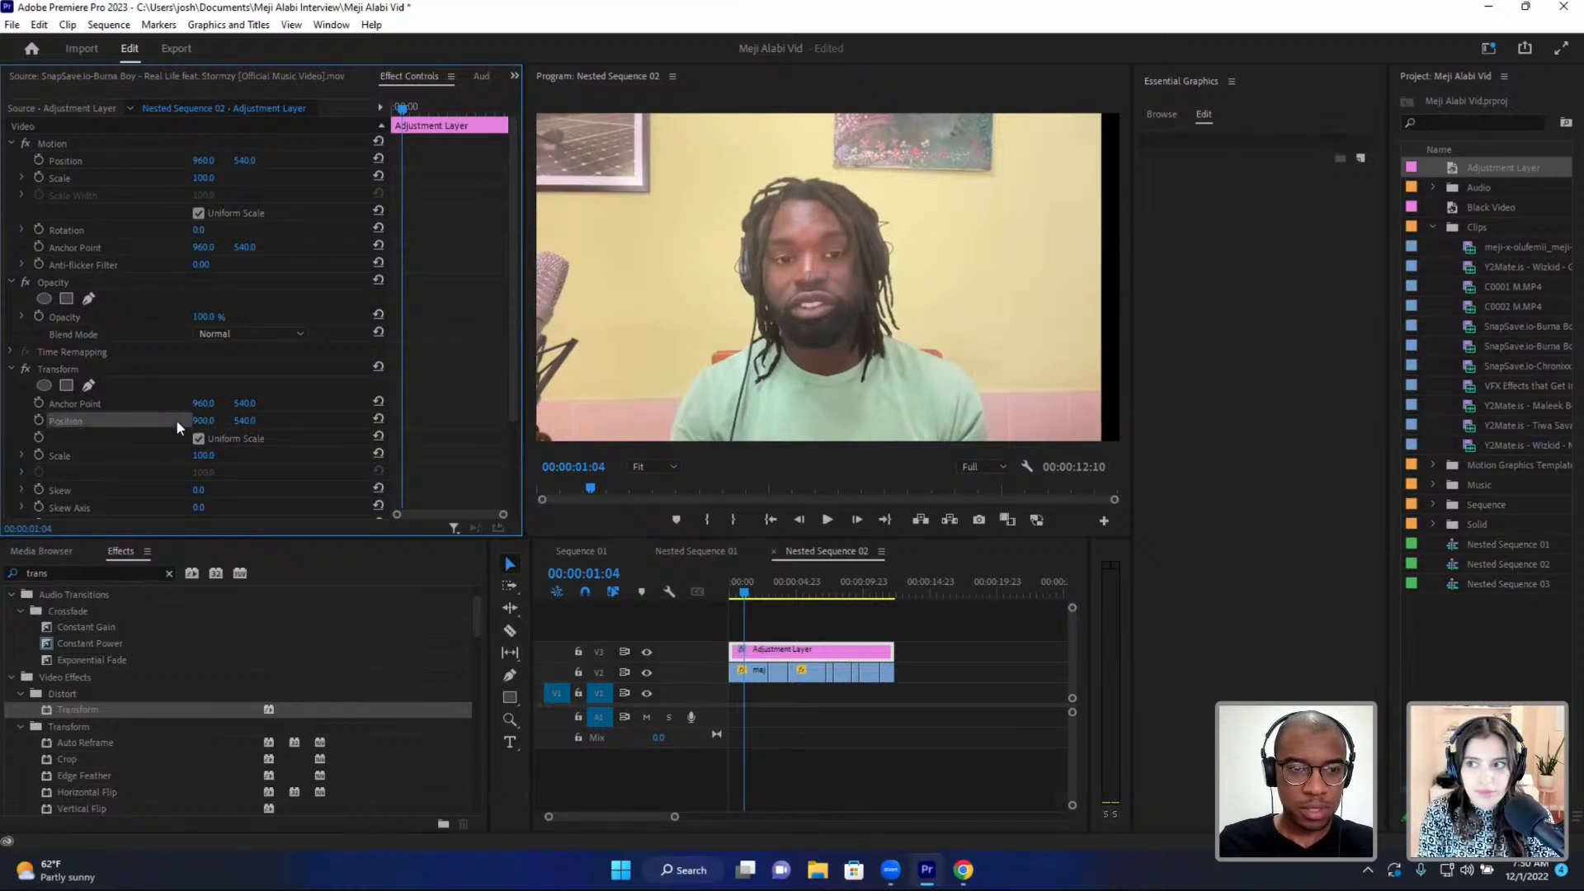
# - Return to Sequence 01 and render the marked range from In to Out
pyautogui.click(581, 551)
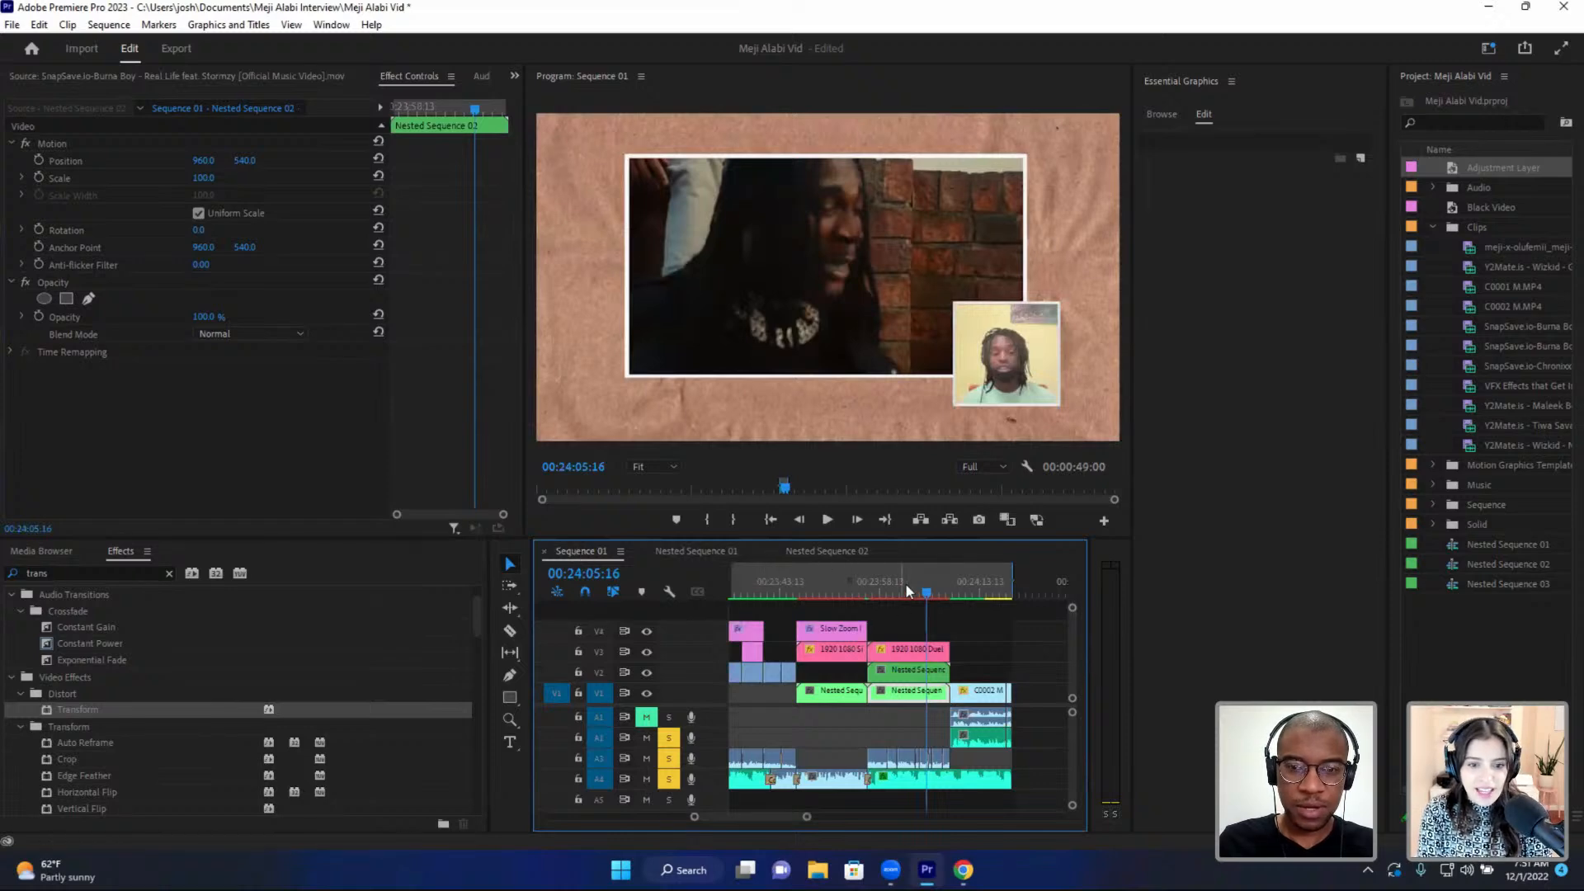
pyautogui.moveTo(908, 585); pyautogui.dragTo(904, 594)
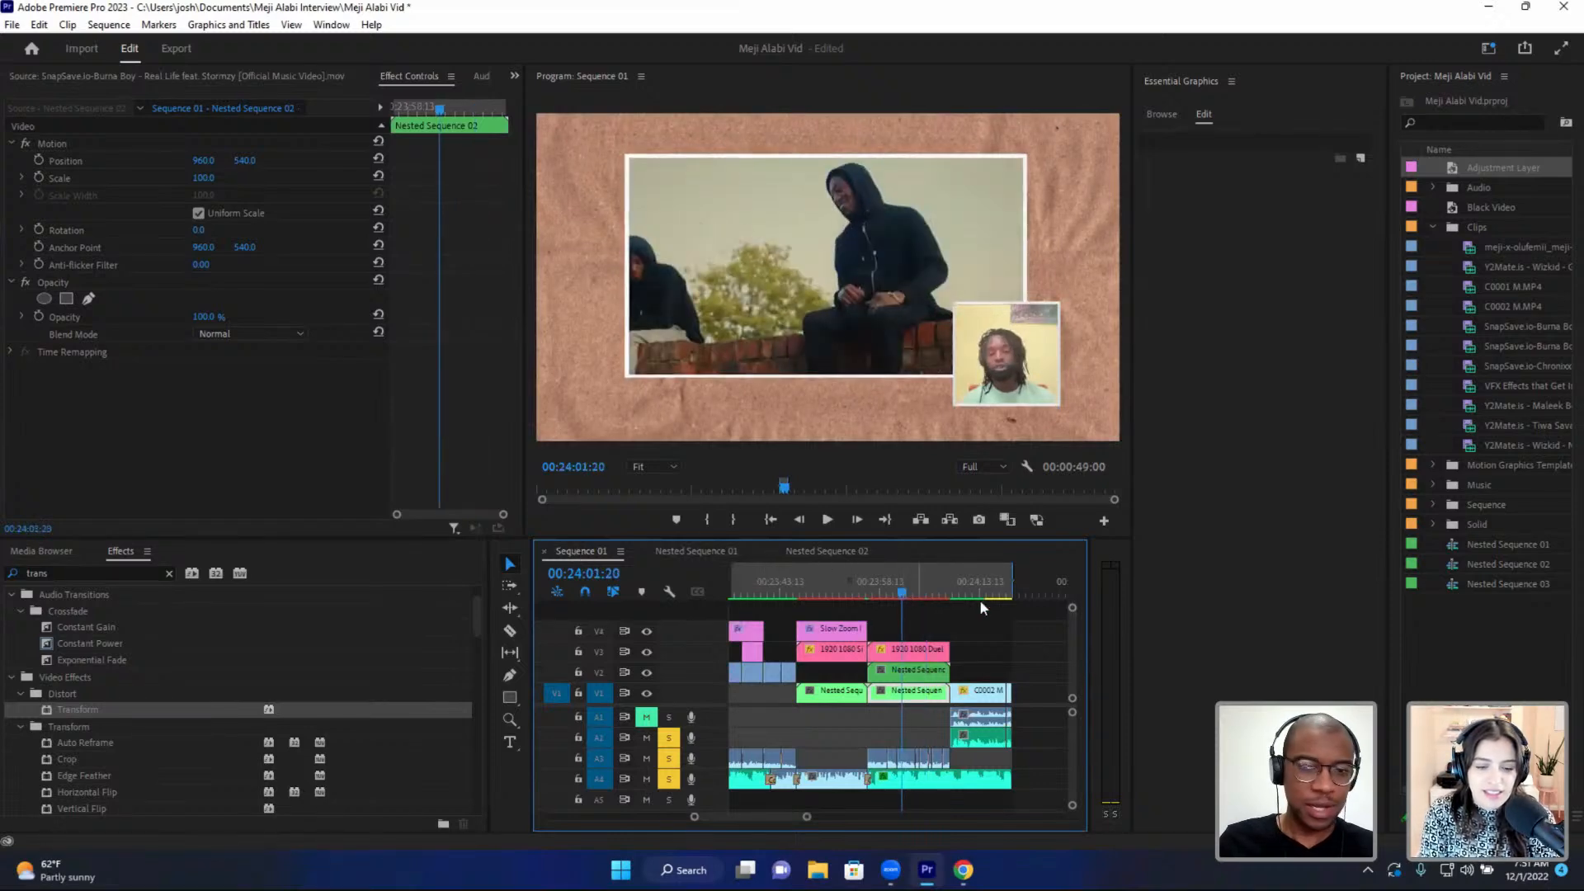
pyautogui.hscroll(-3, 949, 594)
pyautogui.click(112, 25)
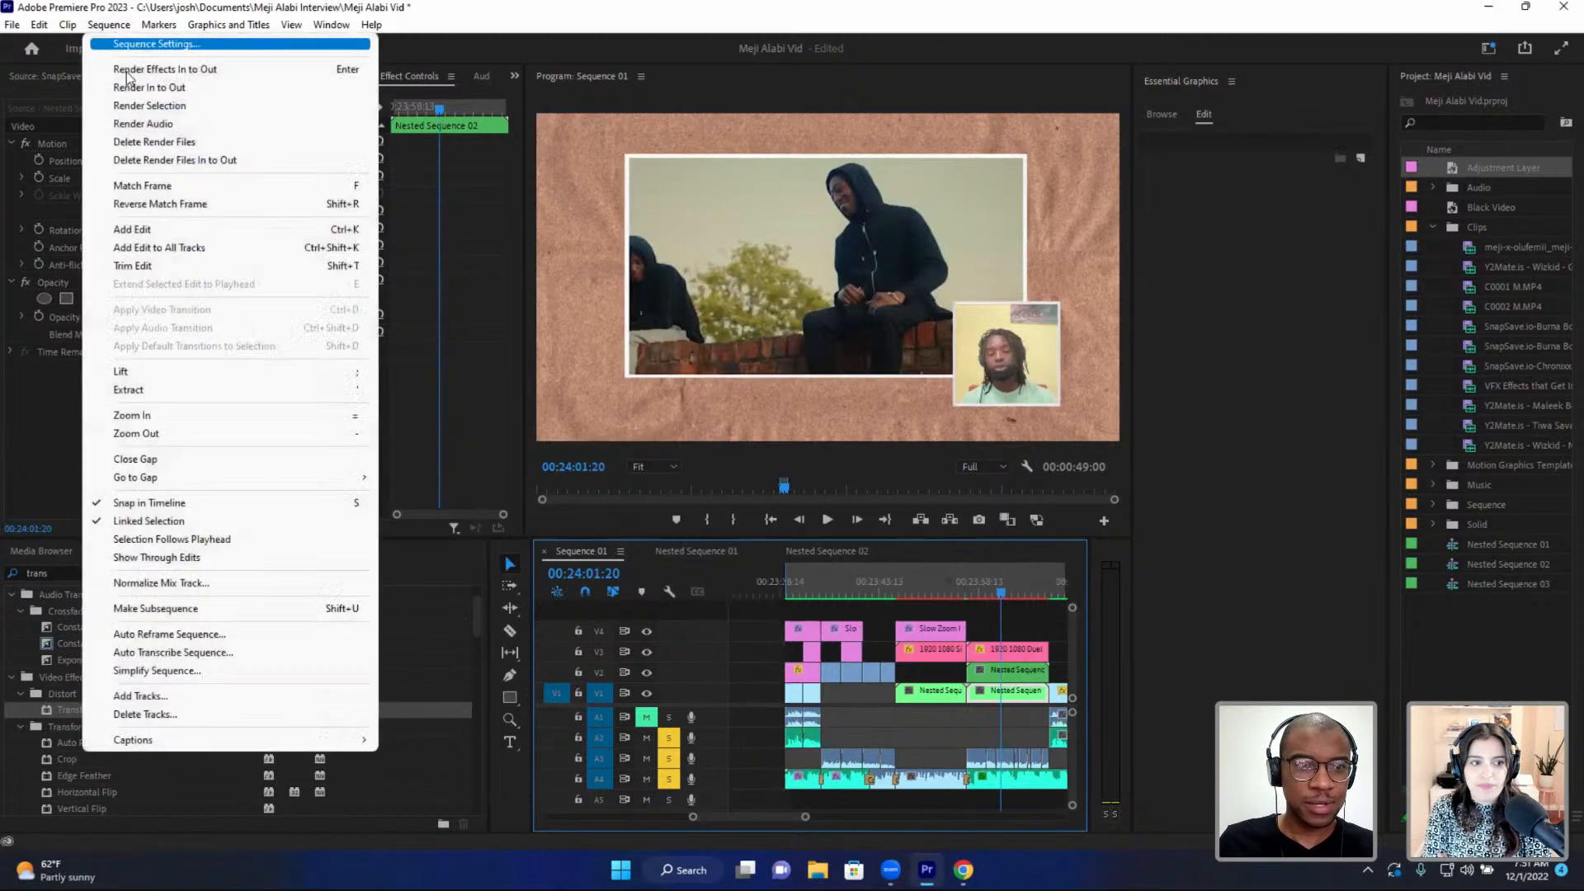
pyautogui.click(136, 93)
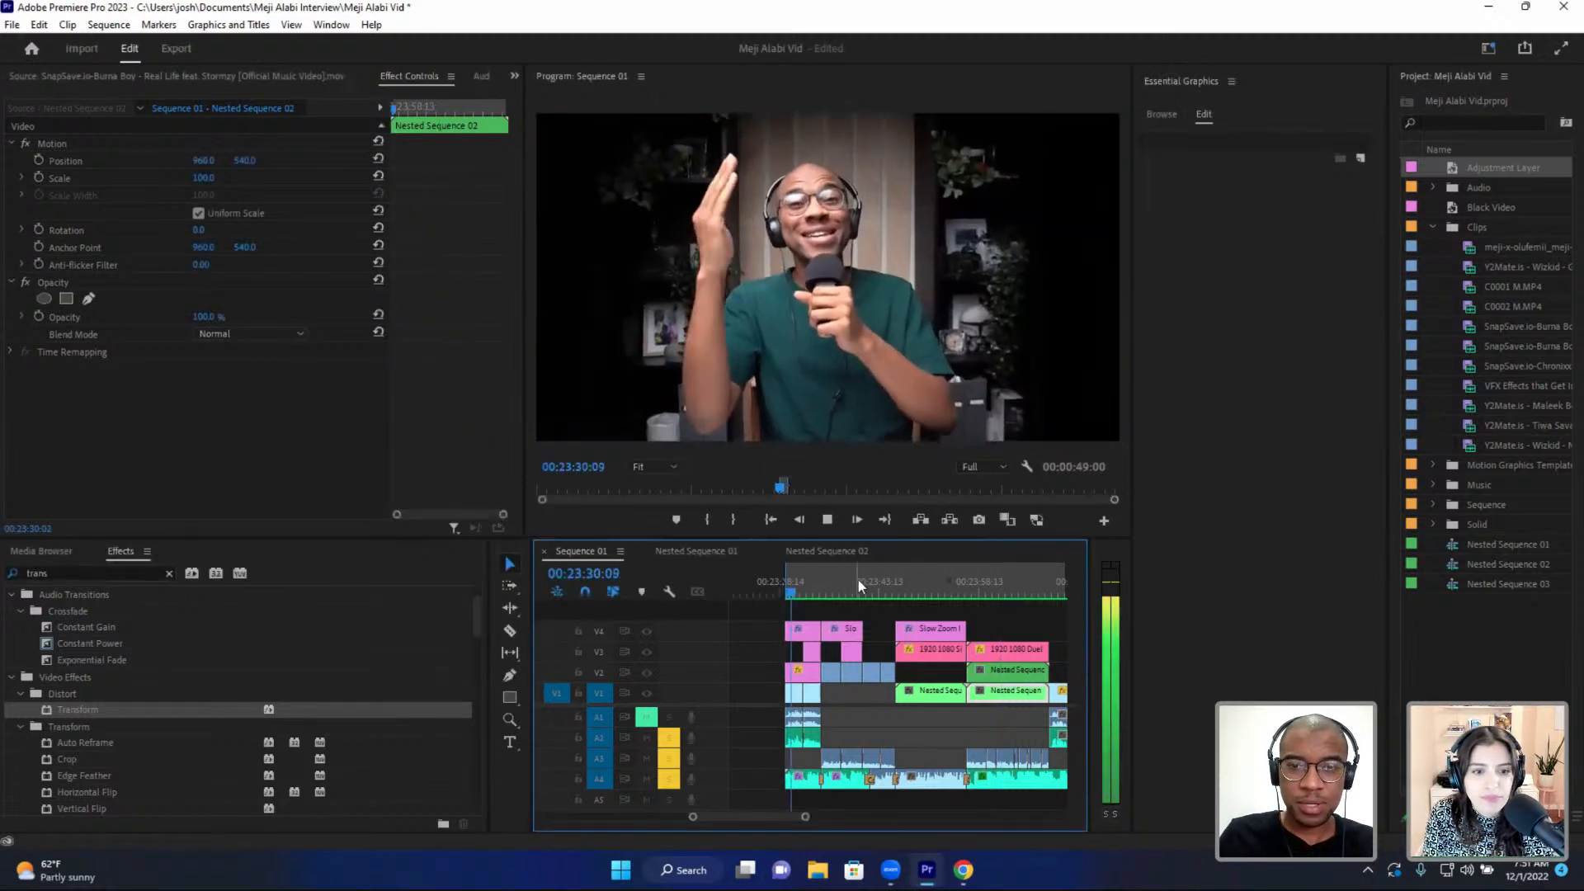
# - Play back the rendered section of Sequence 01 from the opening zooms into the Duel Scene graphic
pyautogui.scroll(-2, 858, 582)
pyautogui.scroll(11, 830, 586)
pyautogui.scroll(-4, 893, 599)
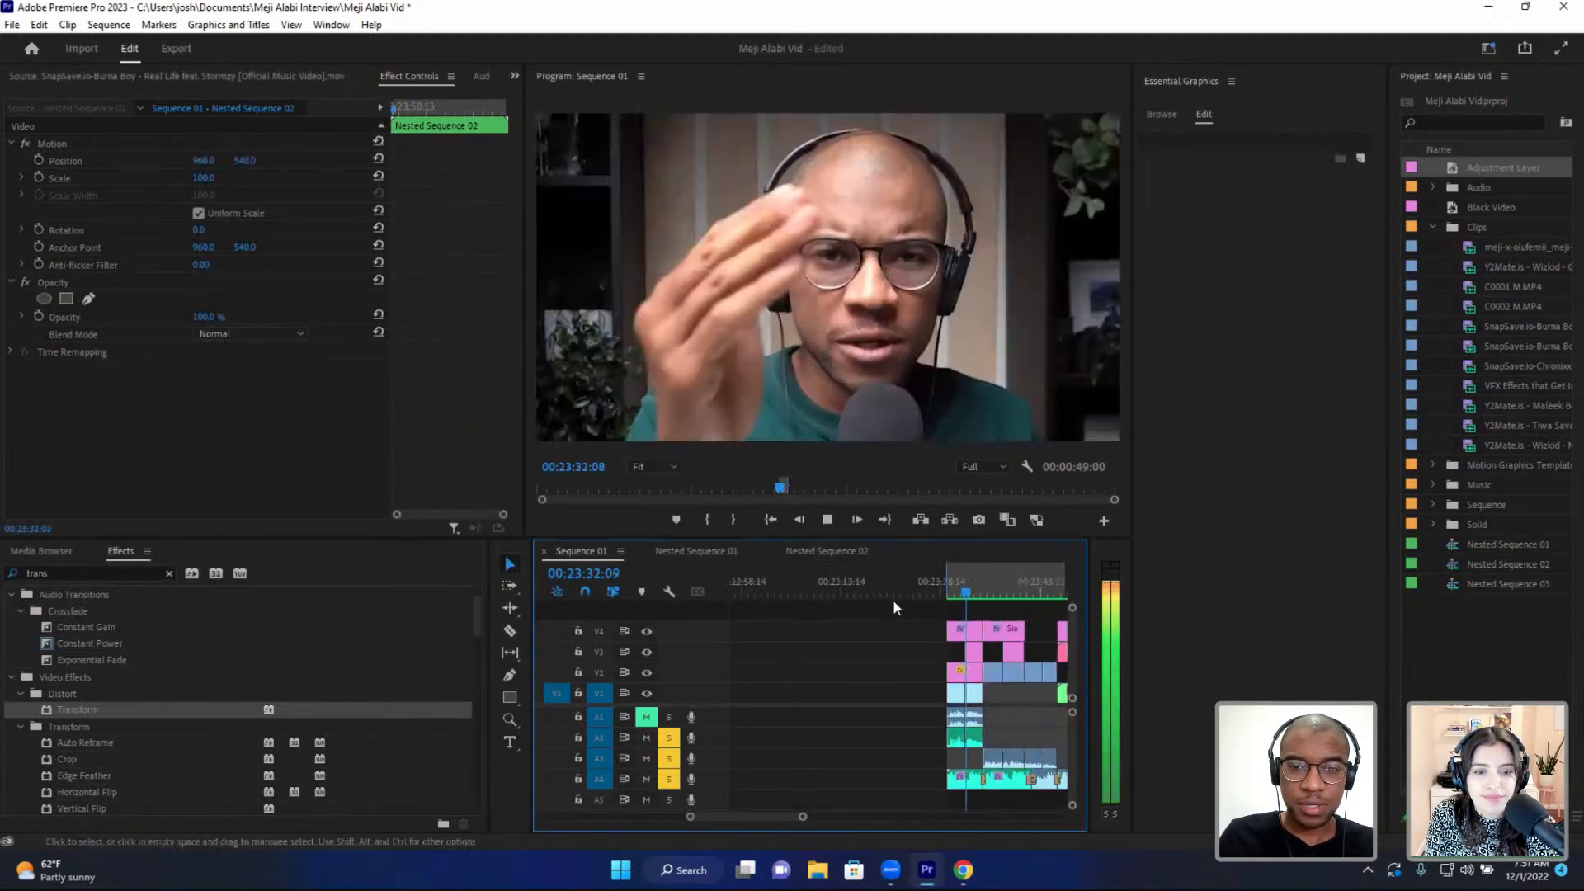
pyautogui.scroll(-1, 888, 601)
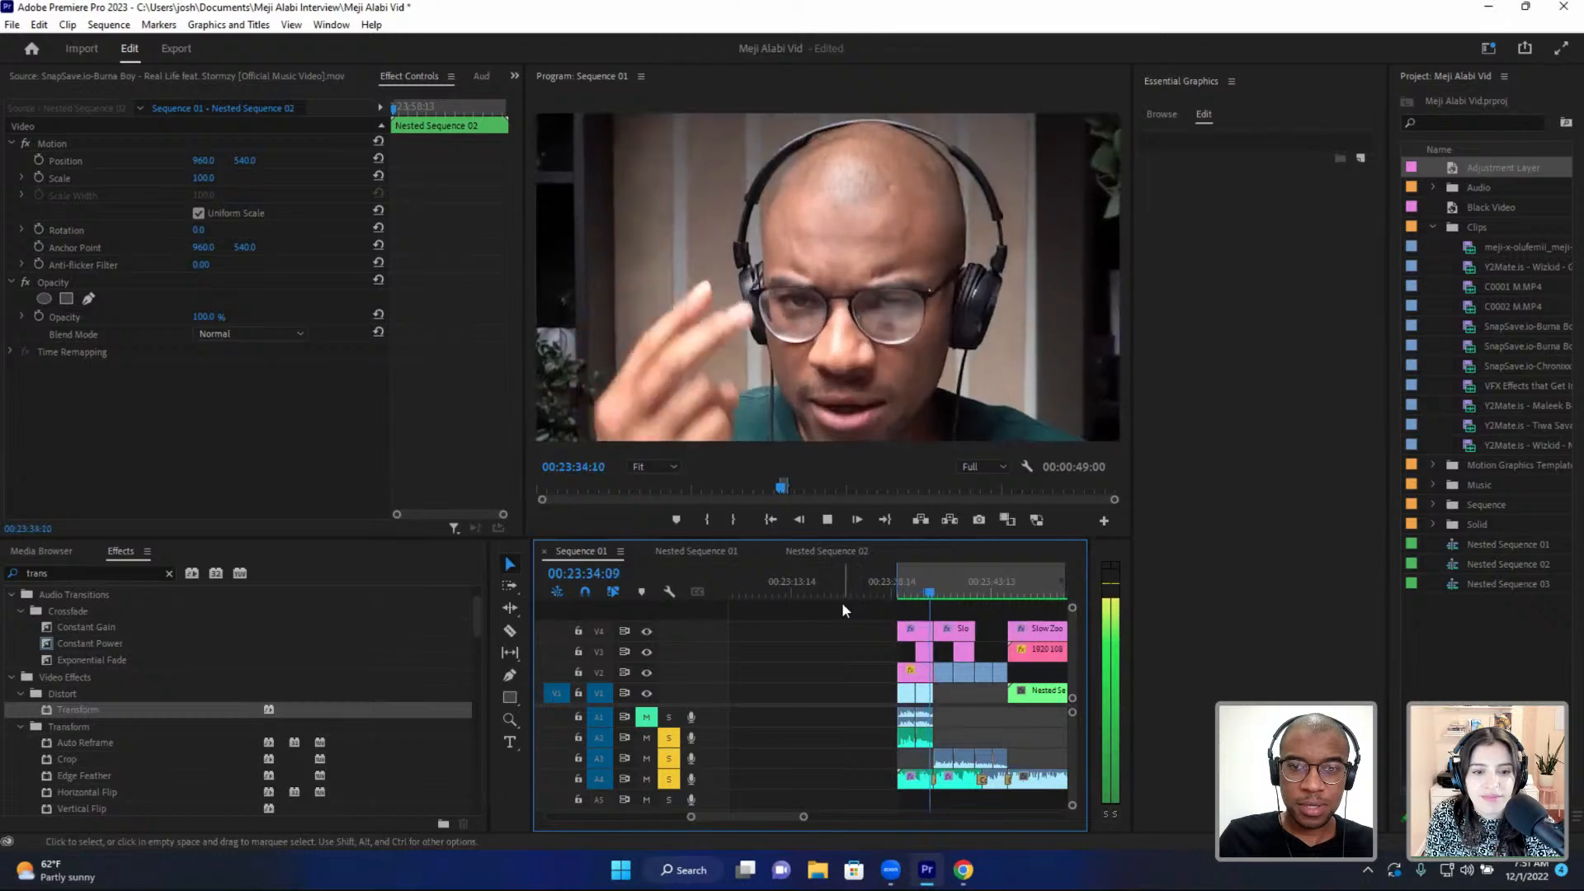
pyautogui.scroll(-2, 829, 601)
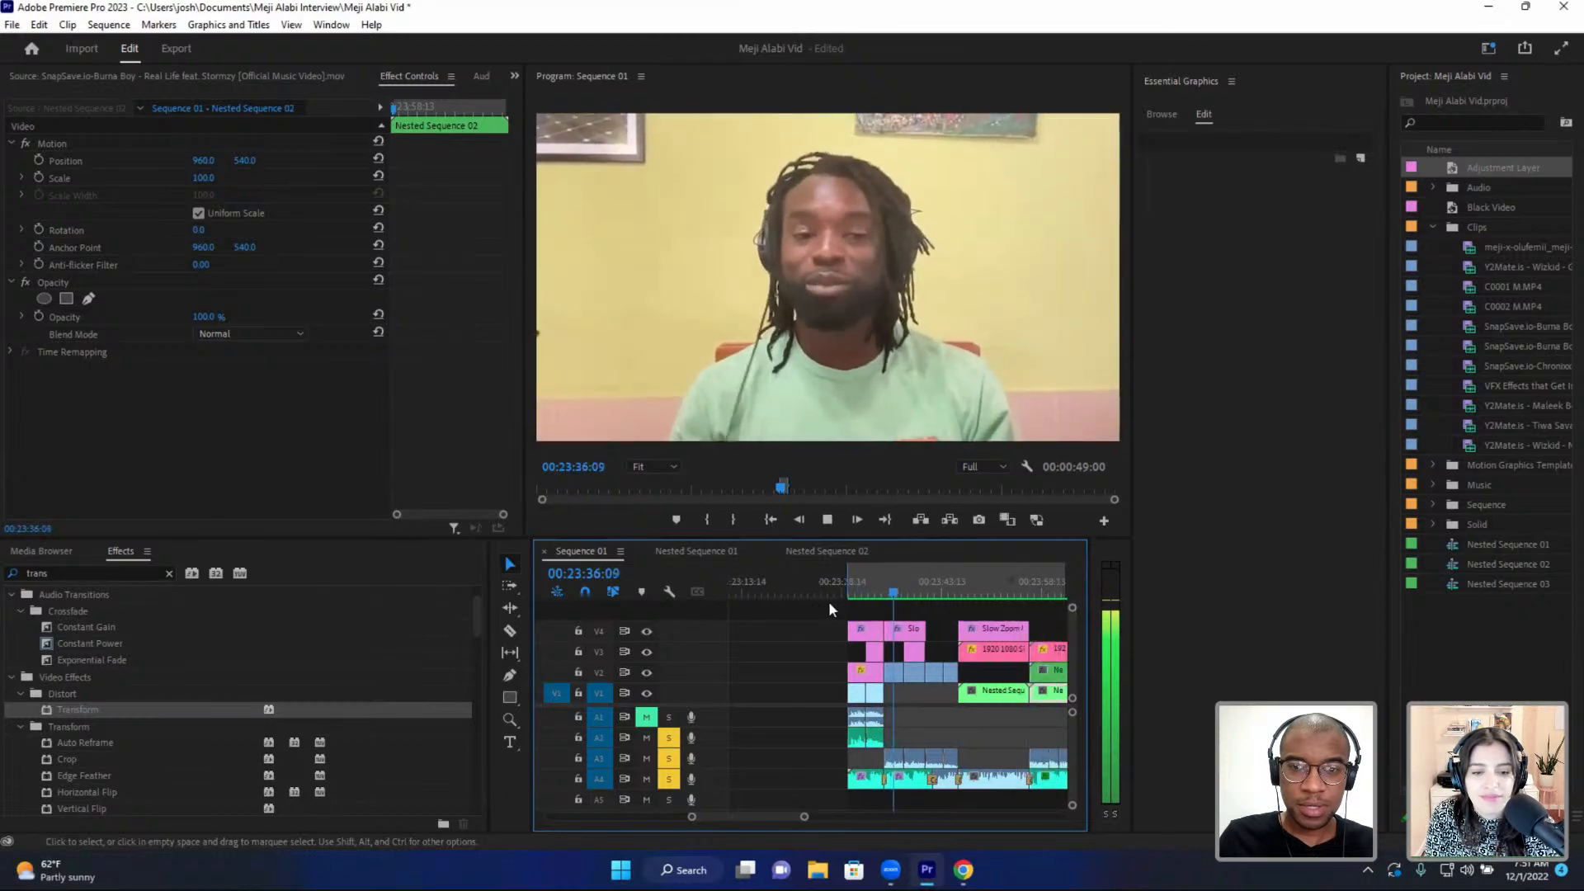
pyautogui.scroll(-2, 846, 621)
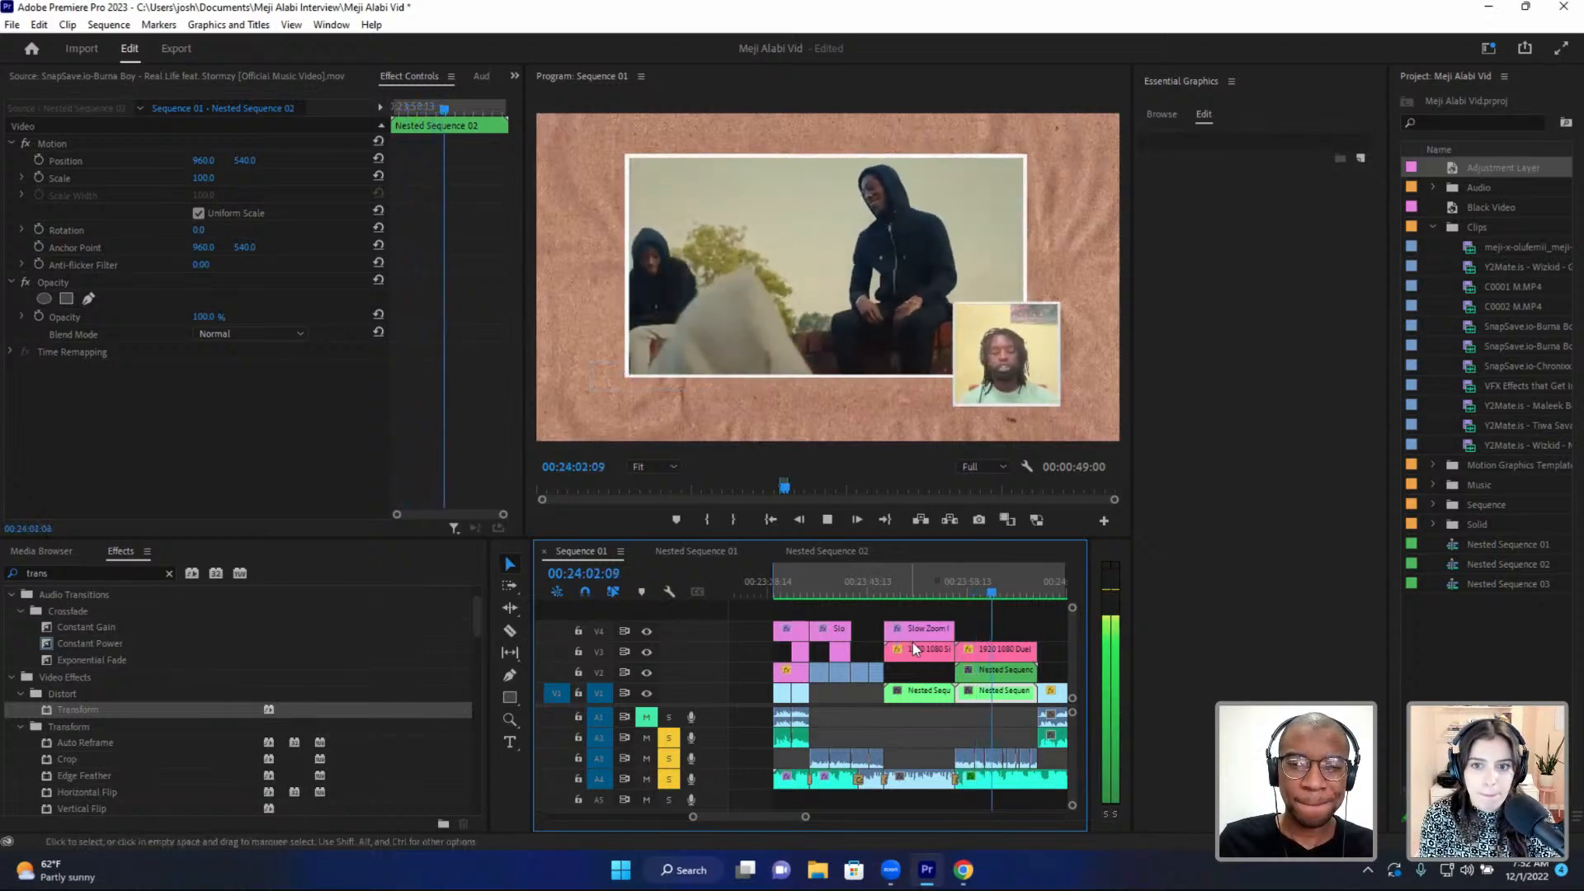
pyautogui.press('space')
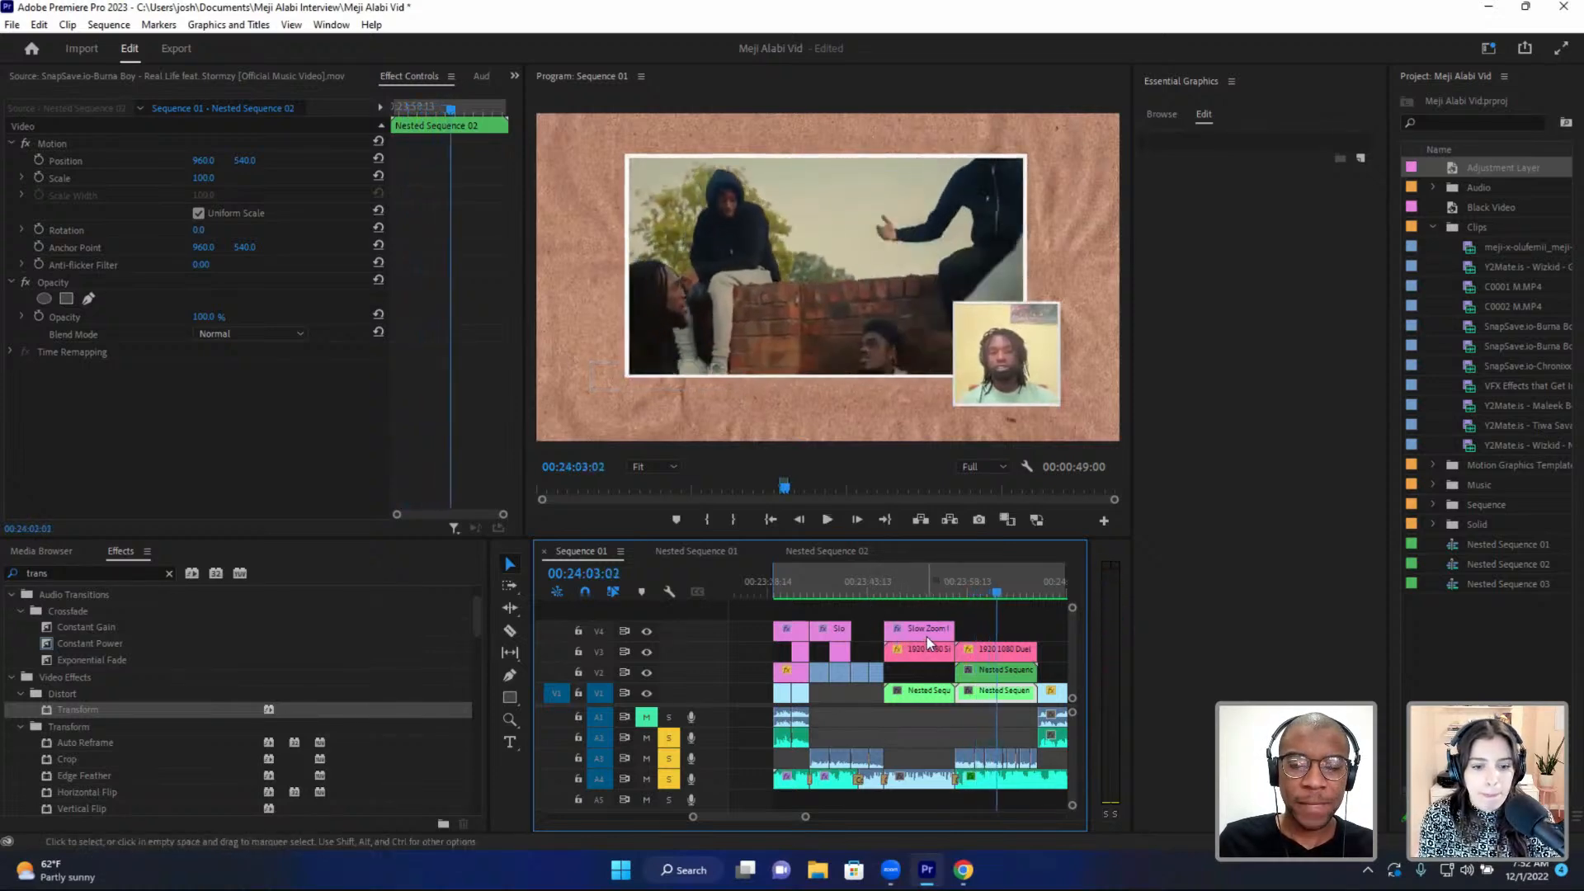
# - Place an adjustment layer on V5 above the interview's Slow Zoom In clip and extend its end to match that clip
pyautogui.click(845, 591)
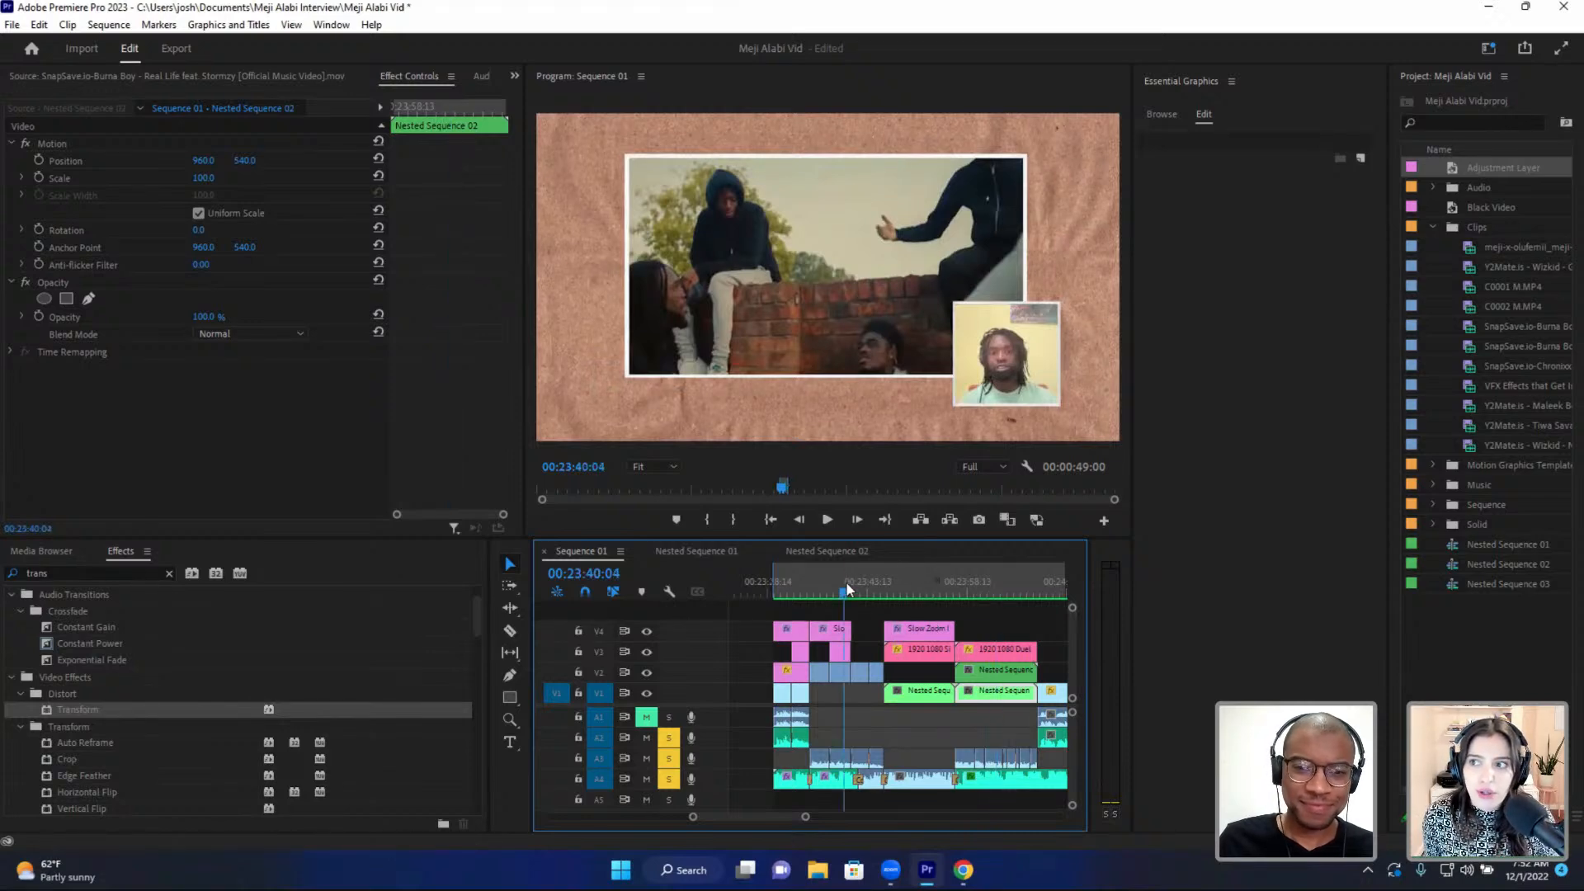
pyautogui.click(823, 591)
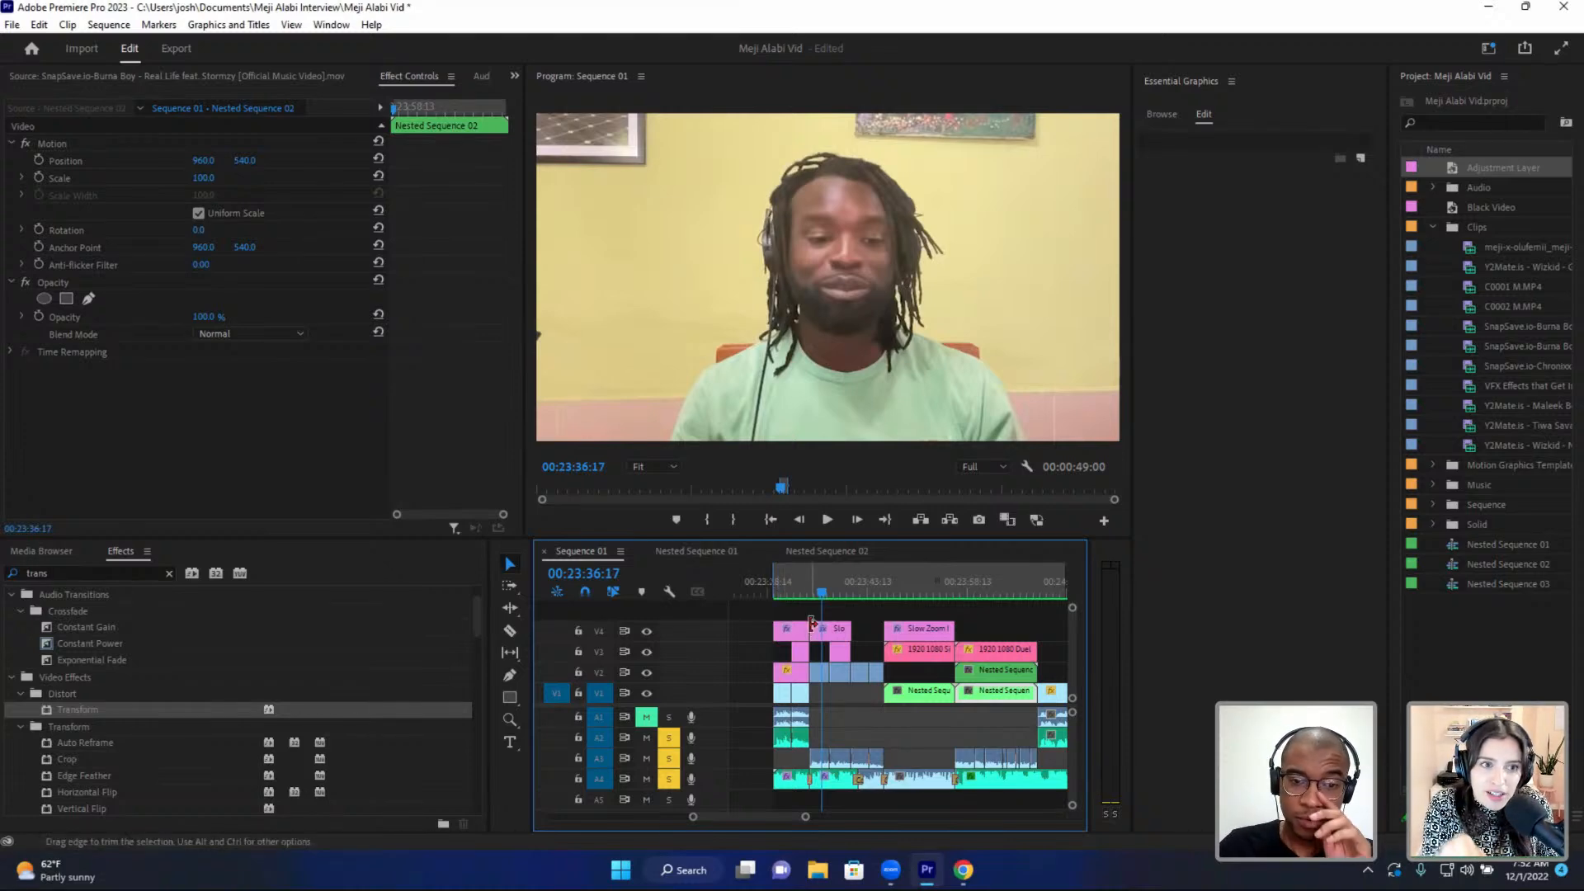
pyautogui.scroll(-1, 982, 670)
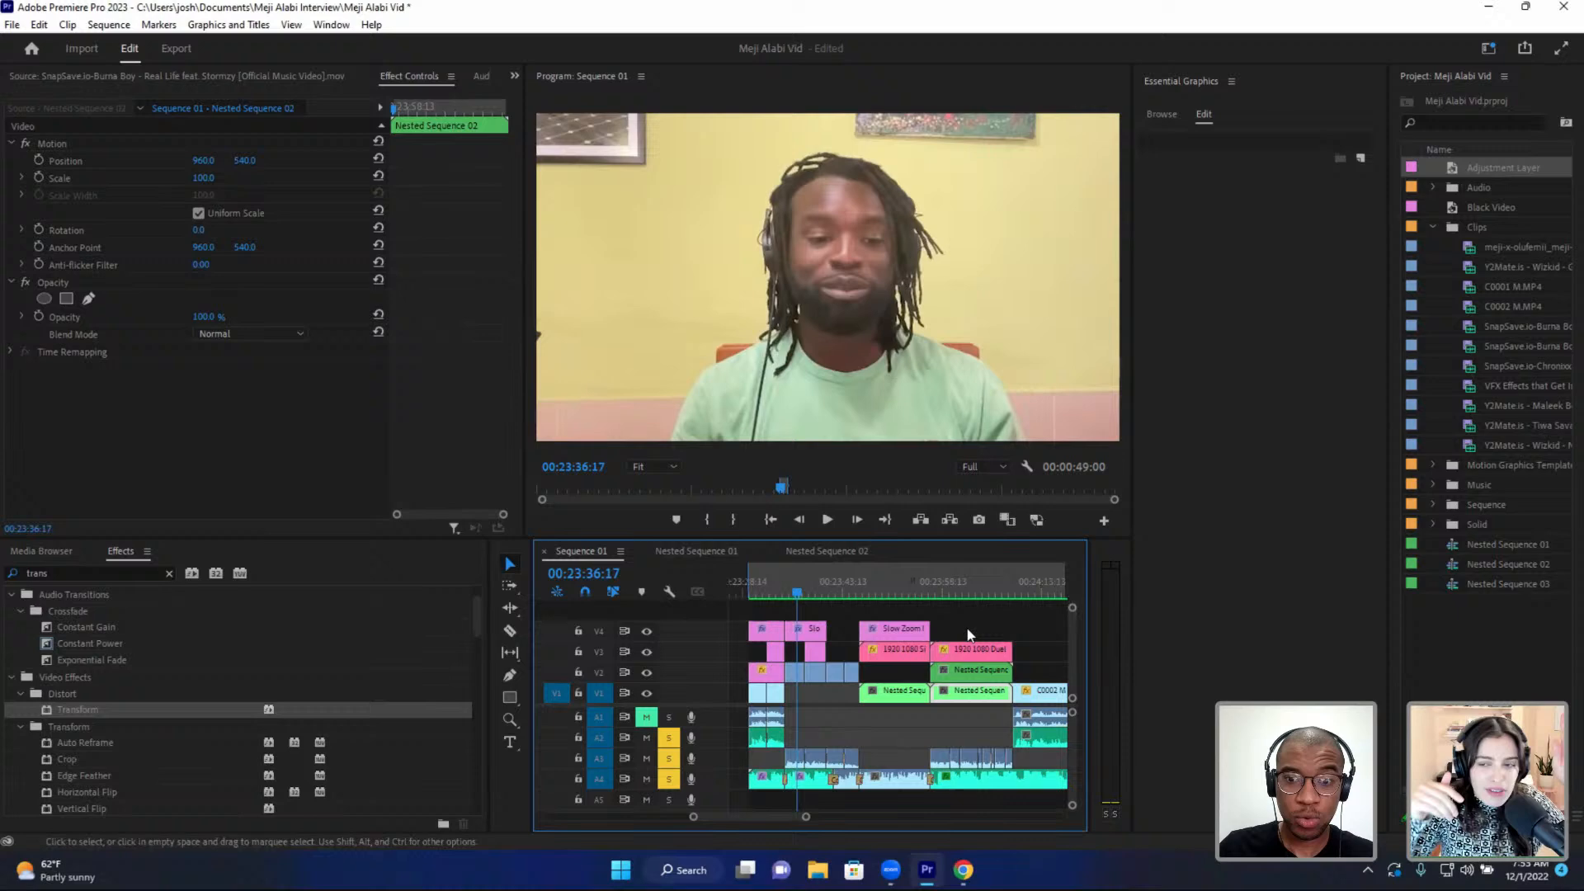
pyautogui.click(981, 587)
pyautogui.click(793, 587)
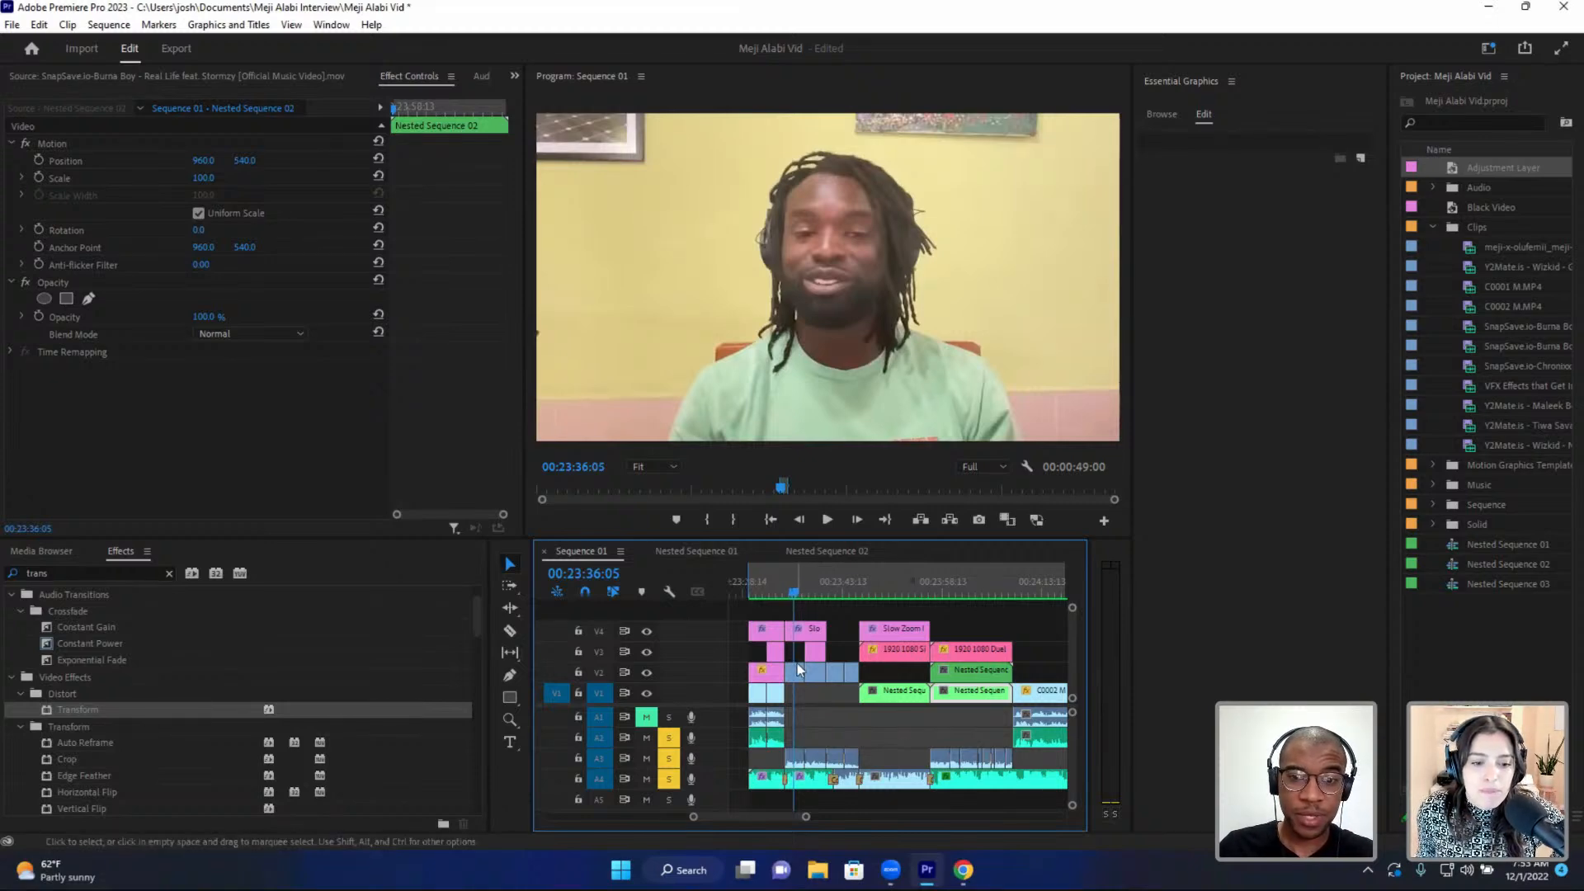
pyautogui.moveTo(1450, 171); pyautogui.dragTo(794, 612)
pyautogui.press('=')
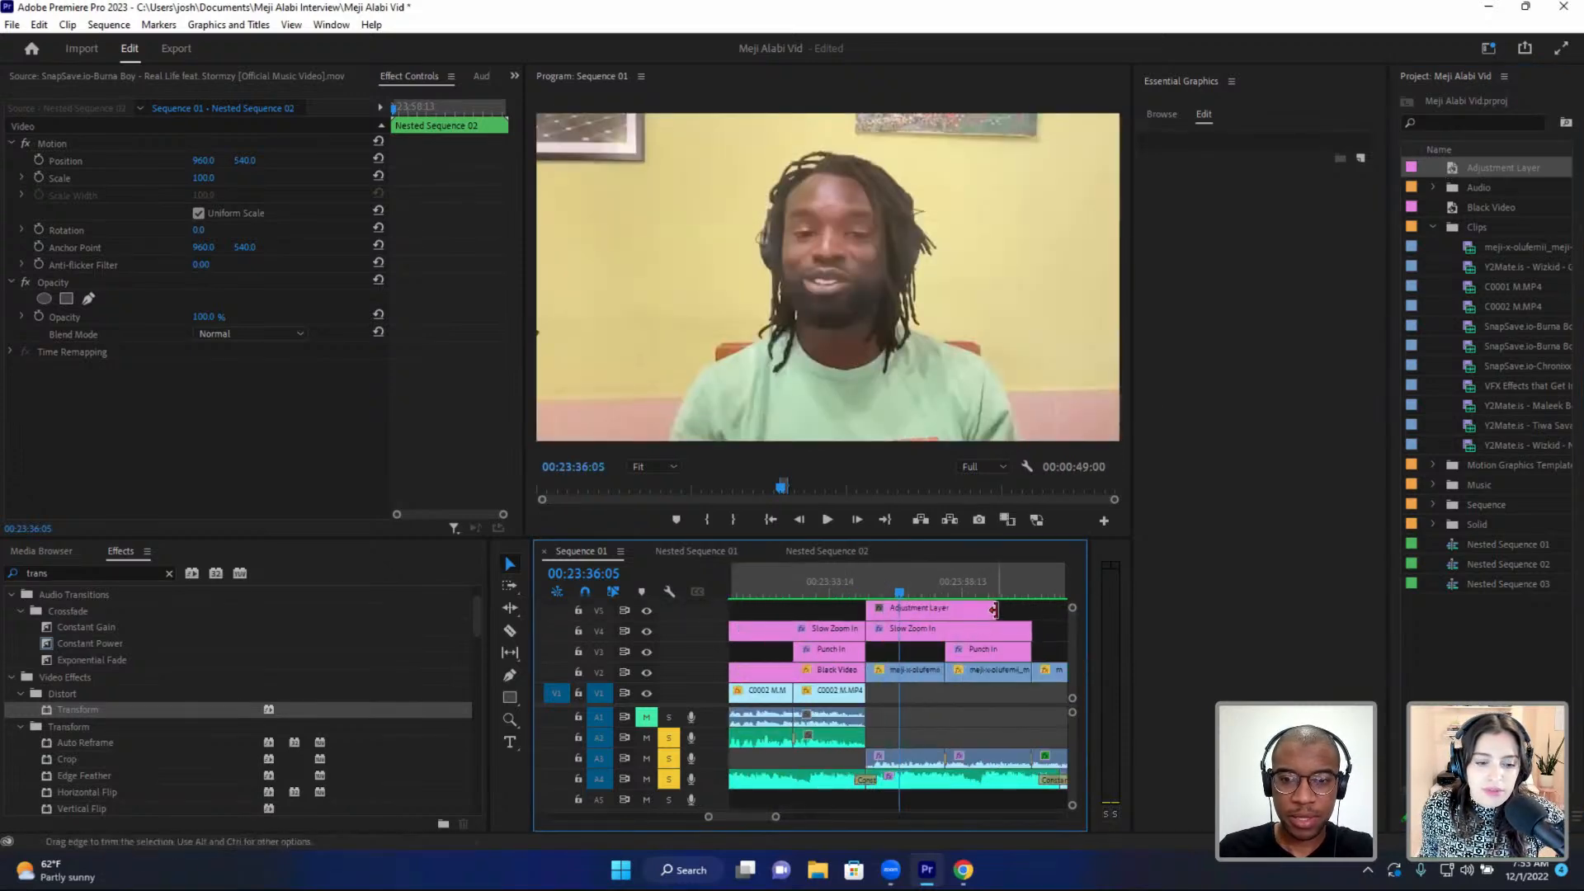
pyautogui.moveTo(996, 609); pyautogui.dragTo(1036, 611)
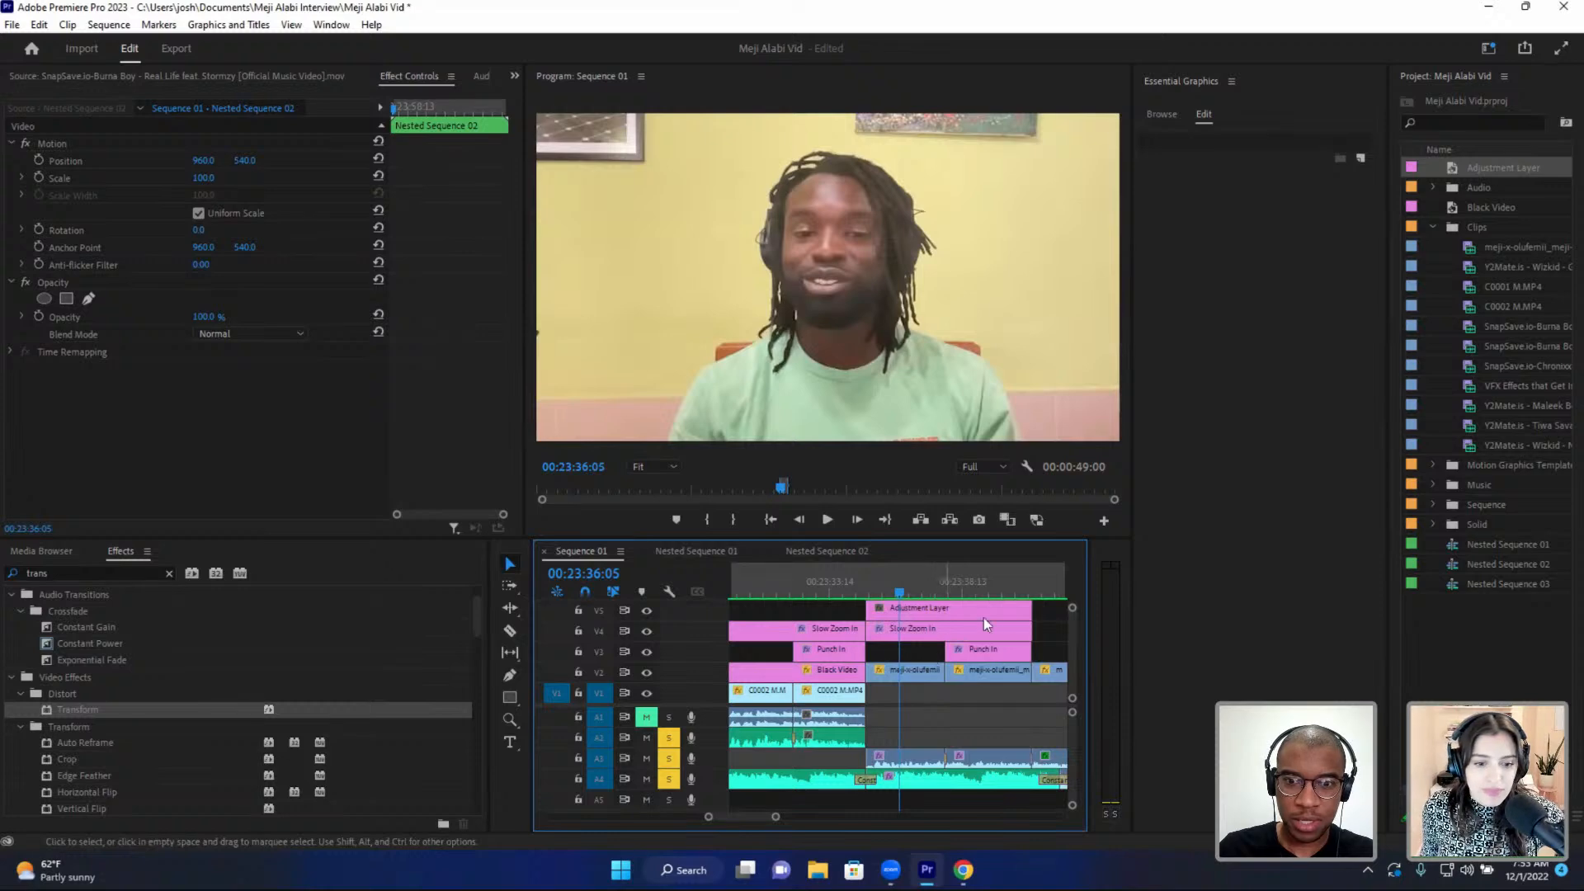
pyautogui.click(1029, 631)
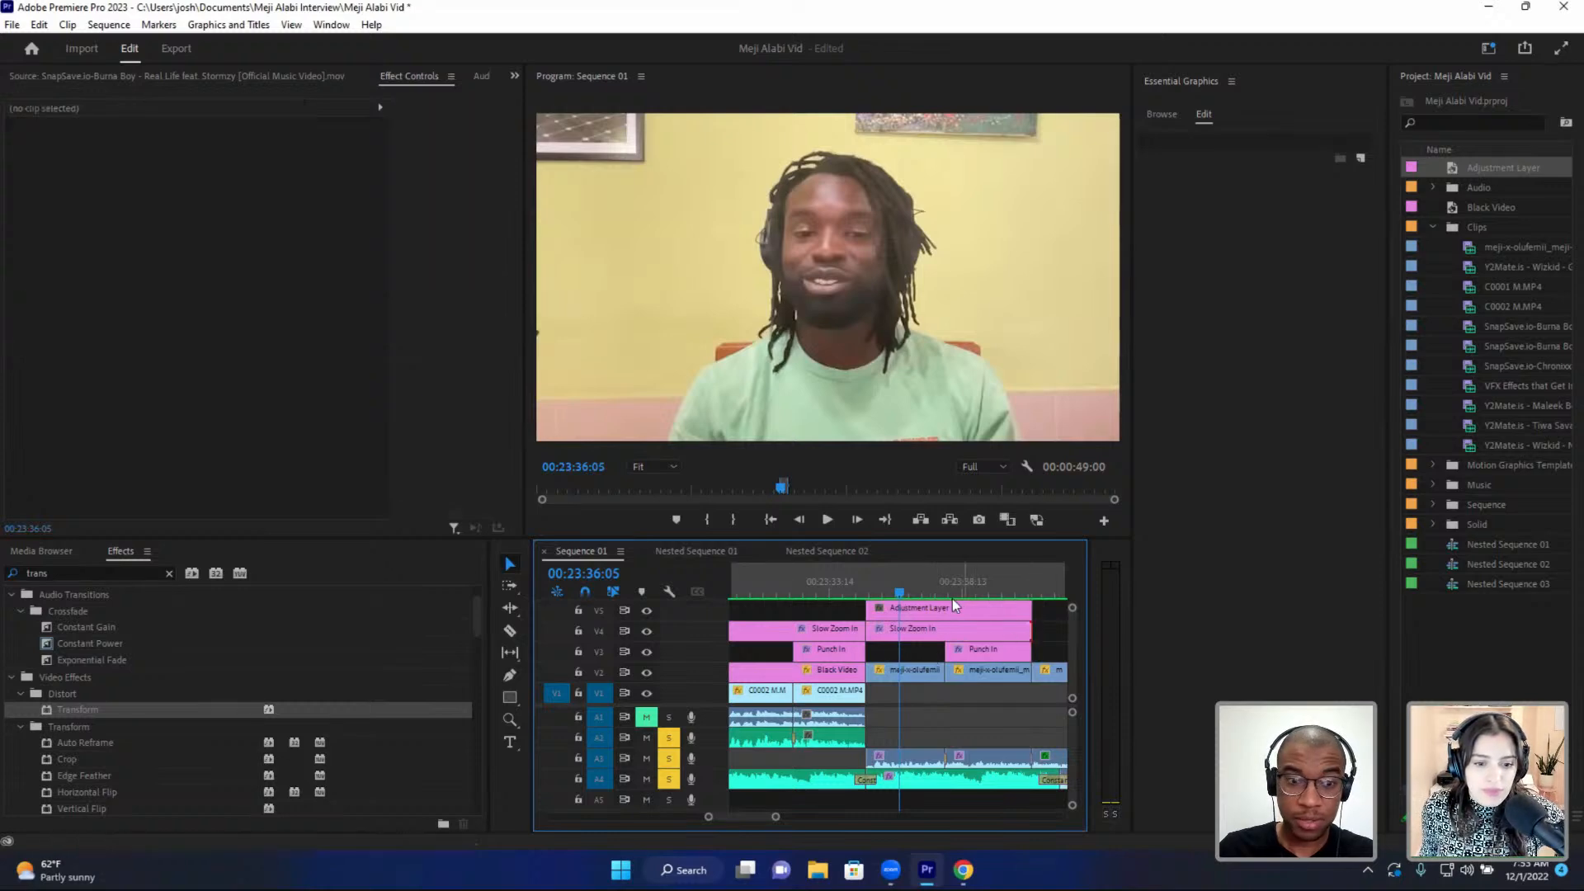
pyautogui.click(905, 573)
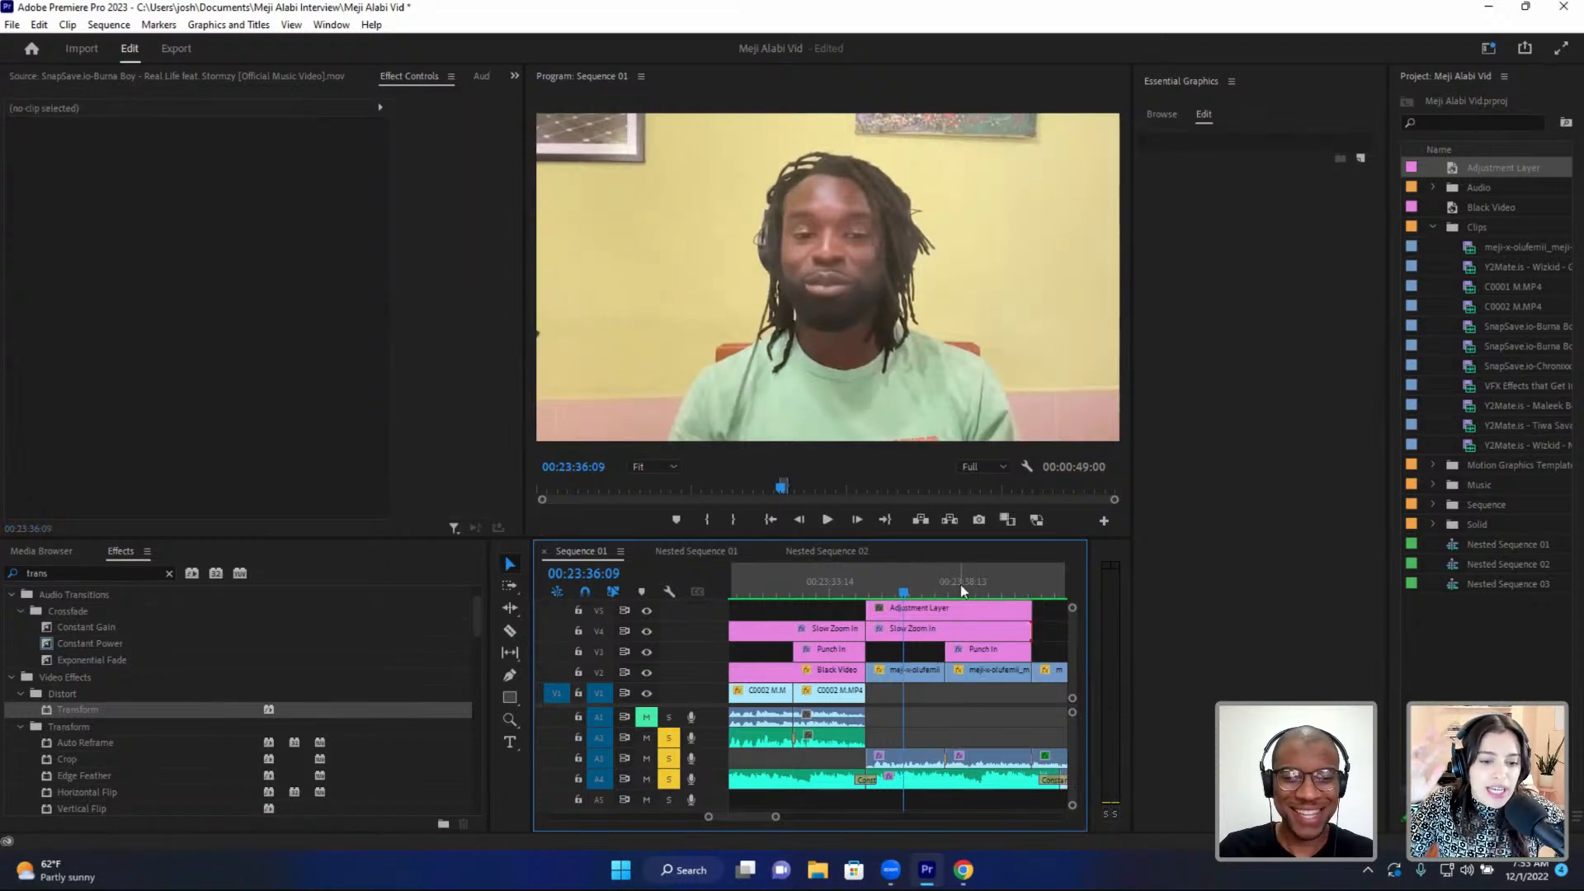
# - Select the adjustment layer on V5 above the interview and open the Lumetri Color controls for it
pyautogui.click(919, 611)
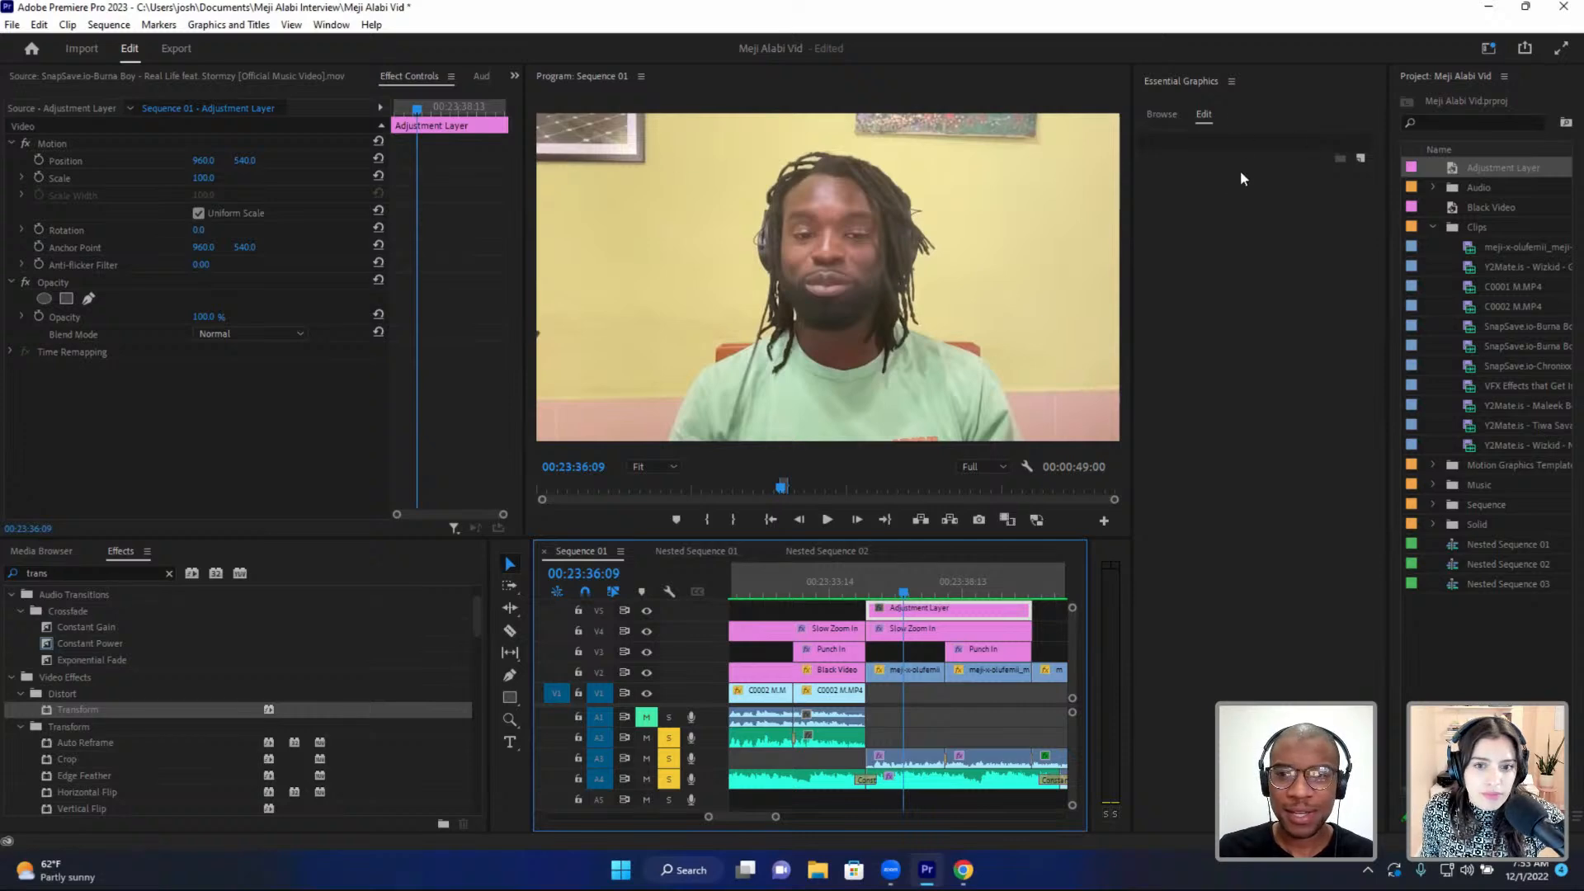
pyautogui.rightClick(979, 614)
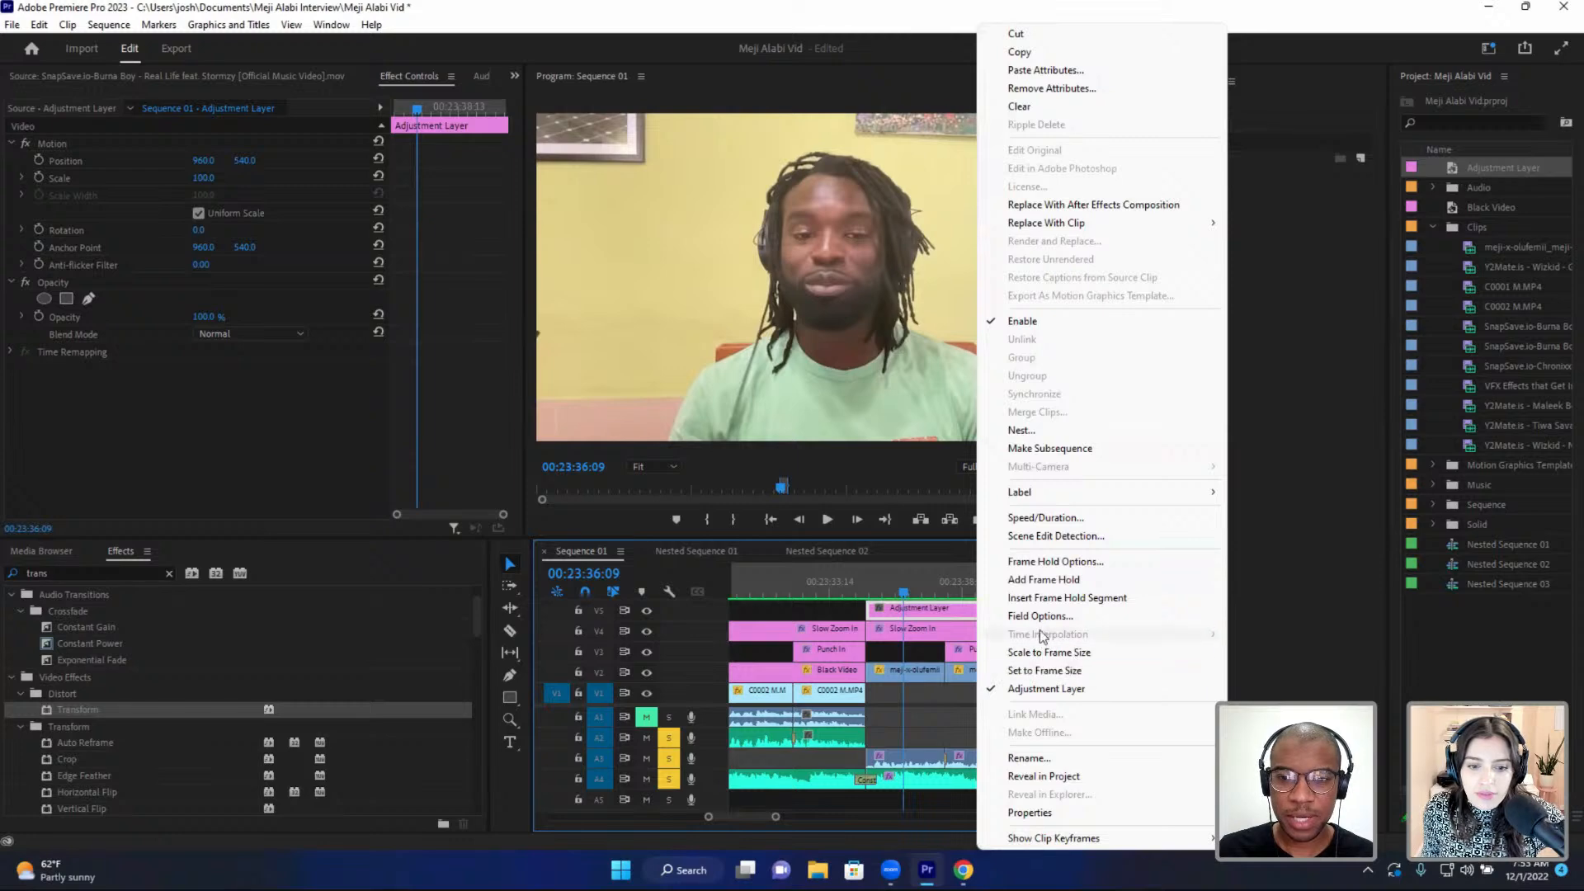
pyautogui.click(952, 620)
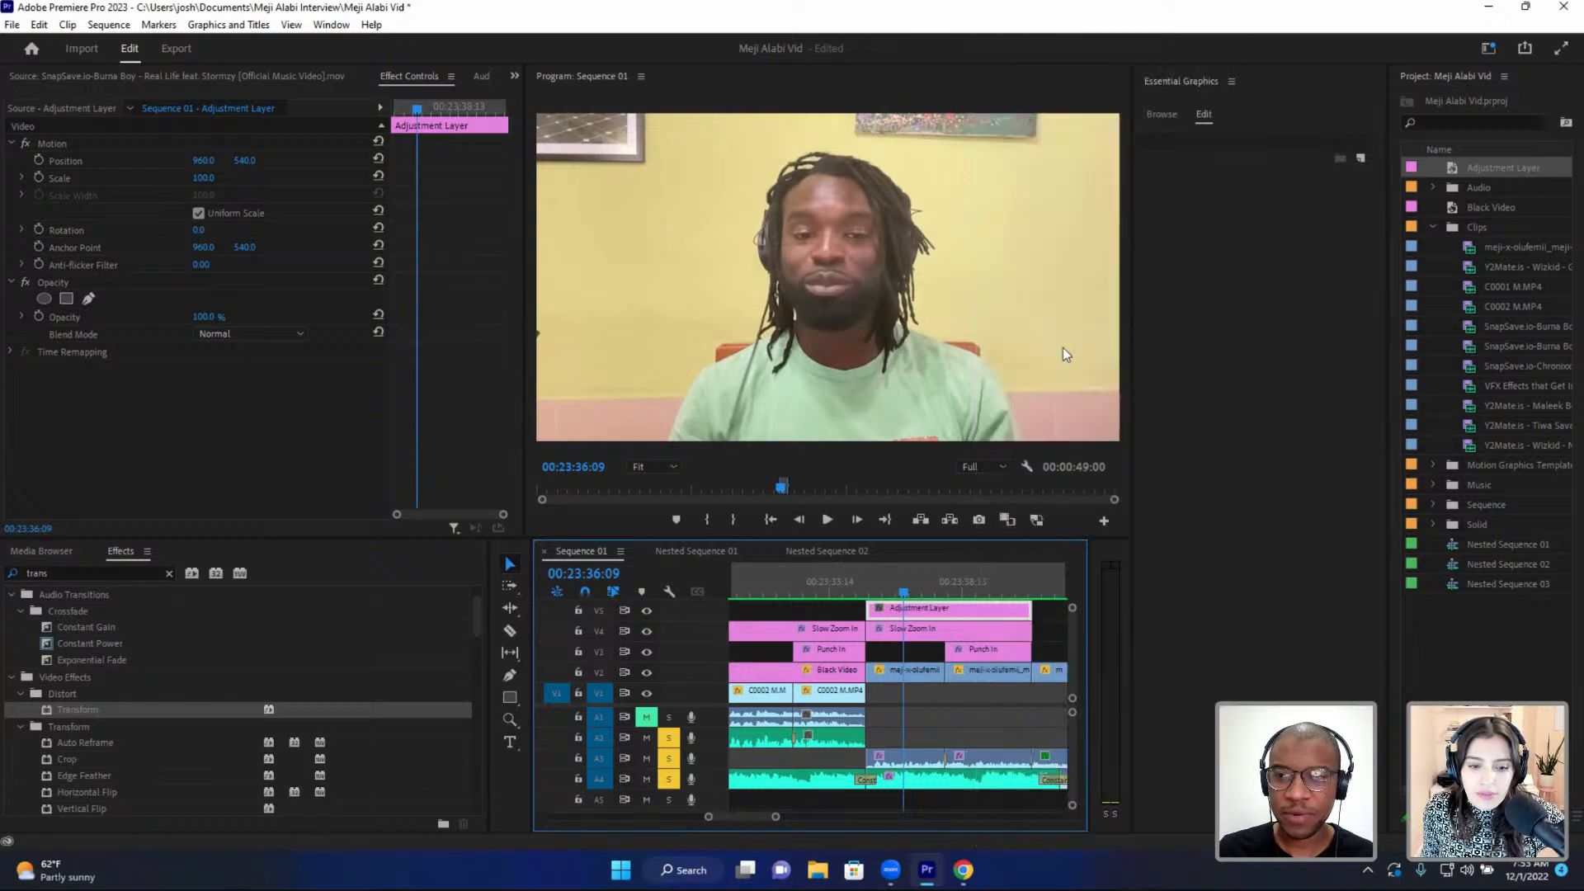
pyautogui.click(108, 25)
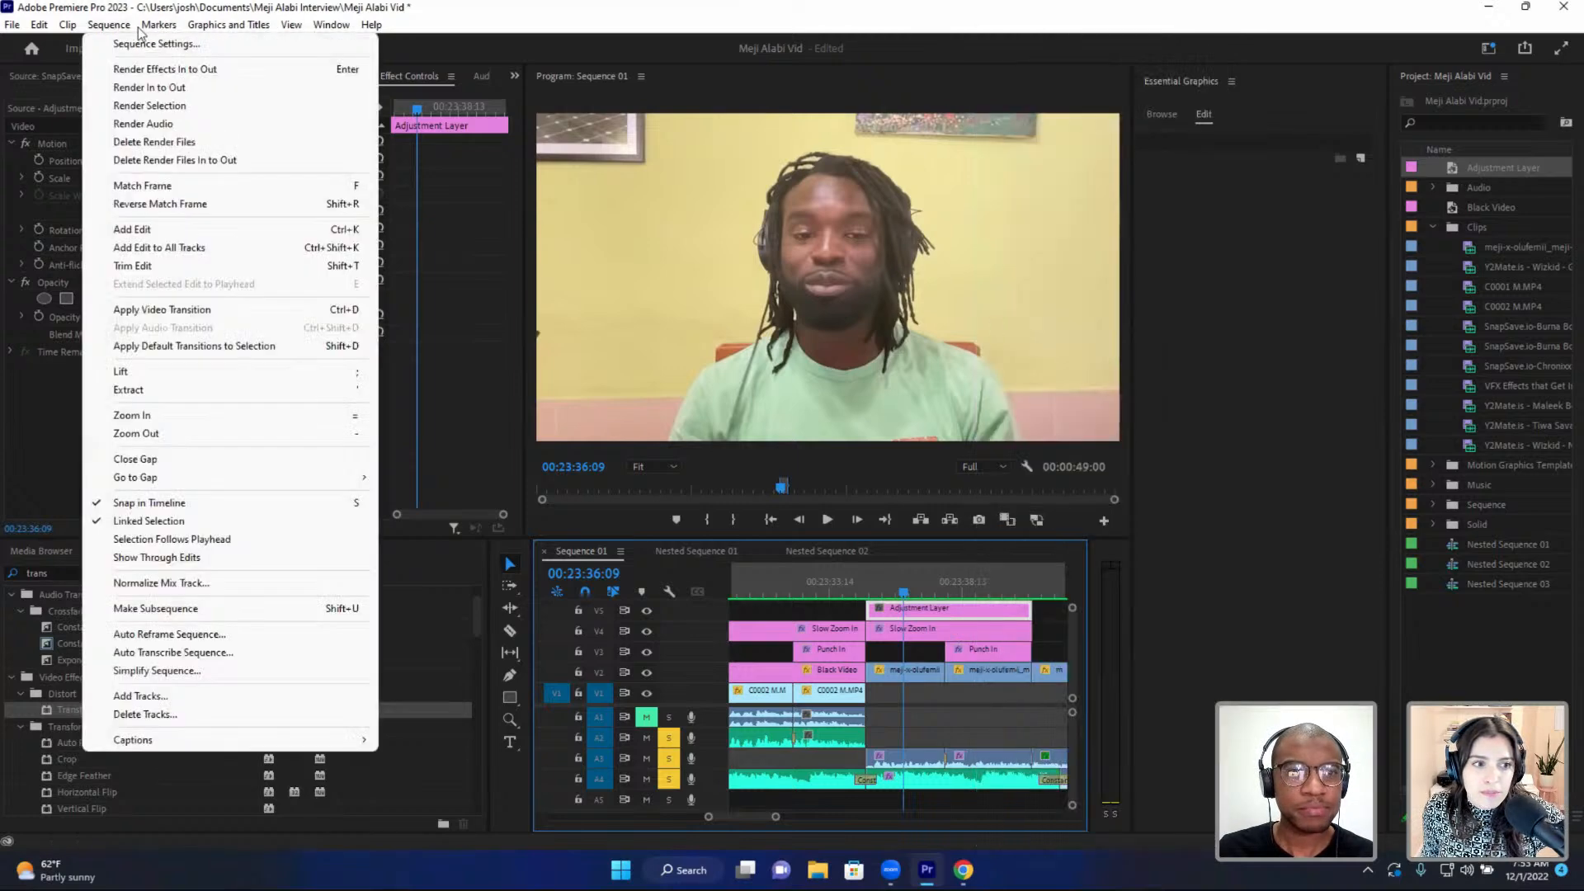
pyautogui.moveTo(330, 27)
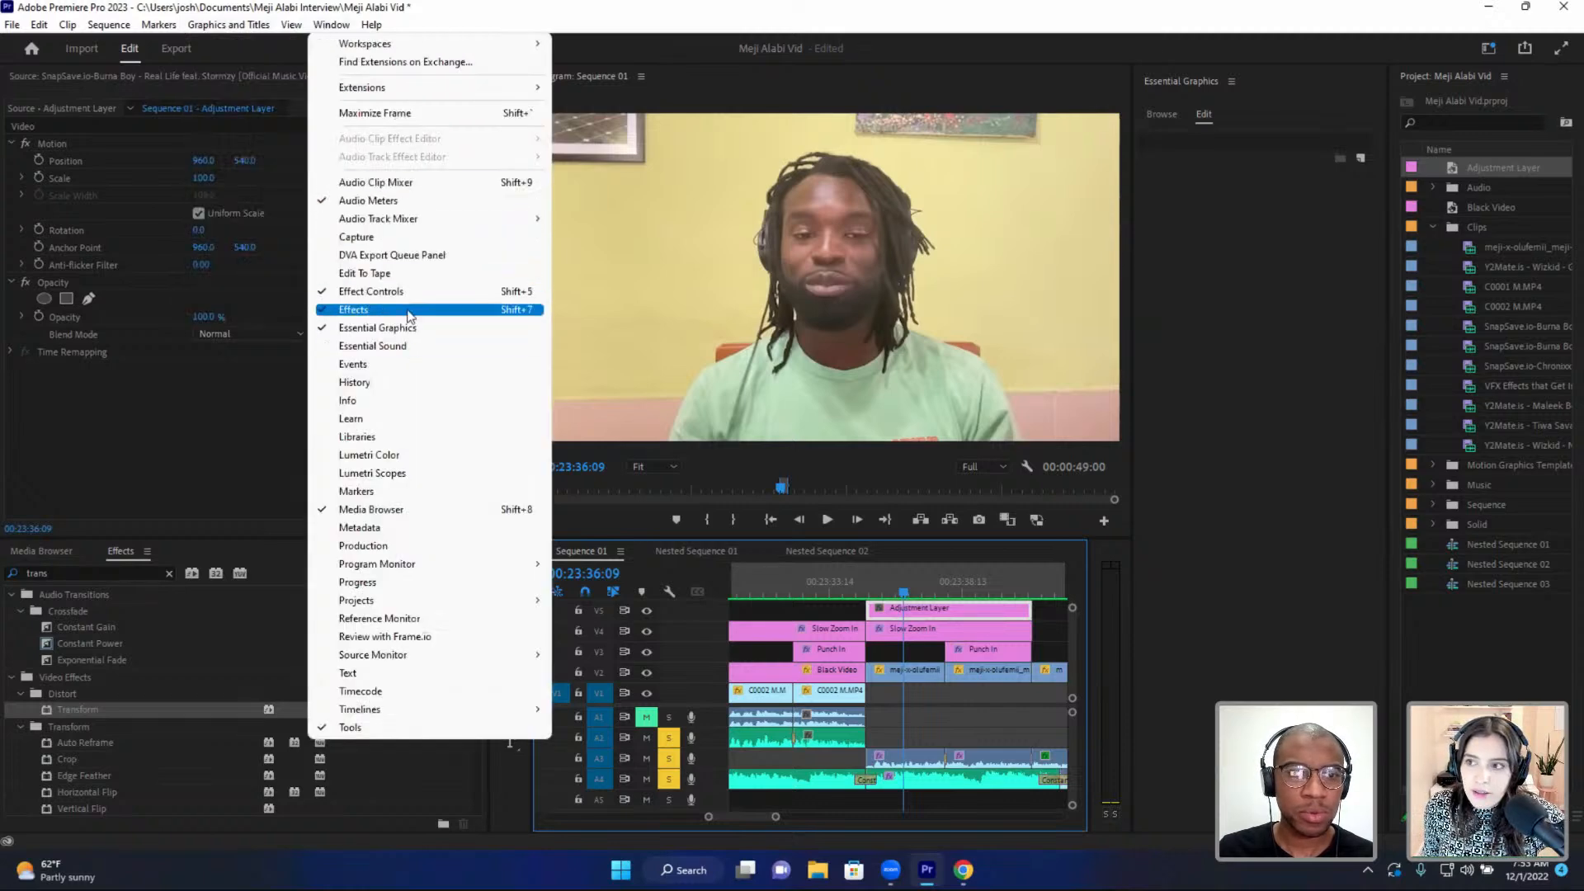
pyautogui.click(402, 456)
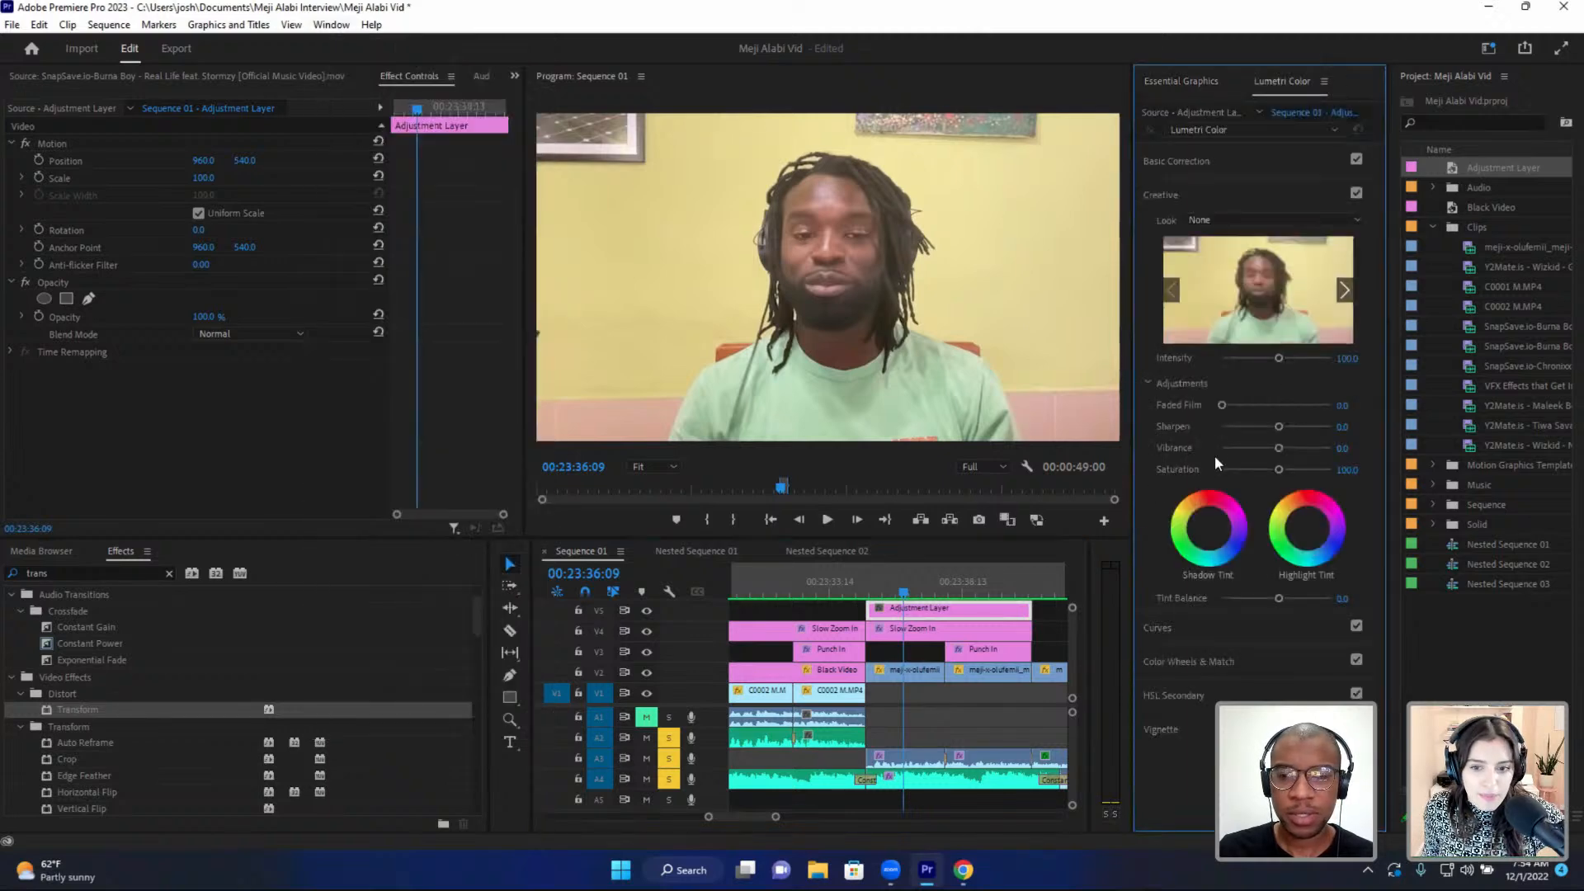
# - Set the adjustment layer's Basic Correction Highlights to 18.8 and Shadows to -54.9, and preview the grade on the interview
pyautogui.click(1180, 195)
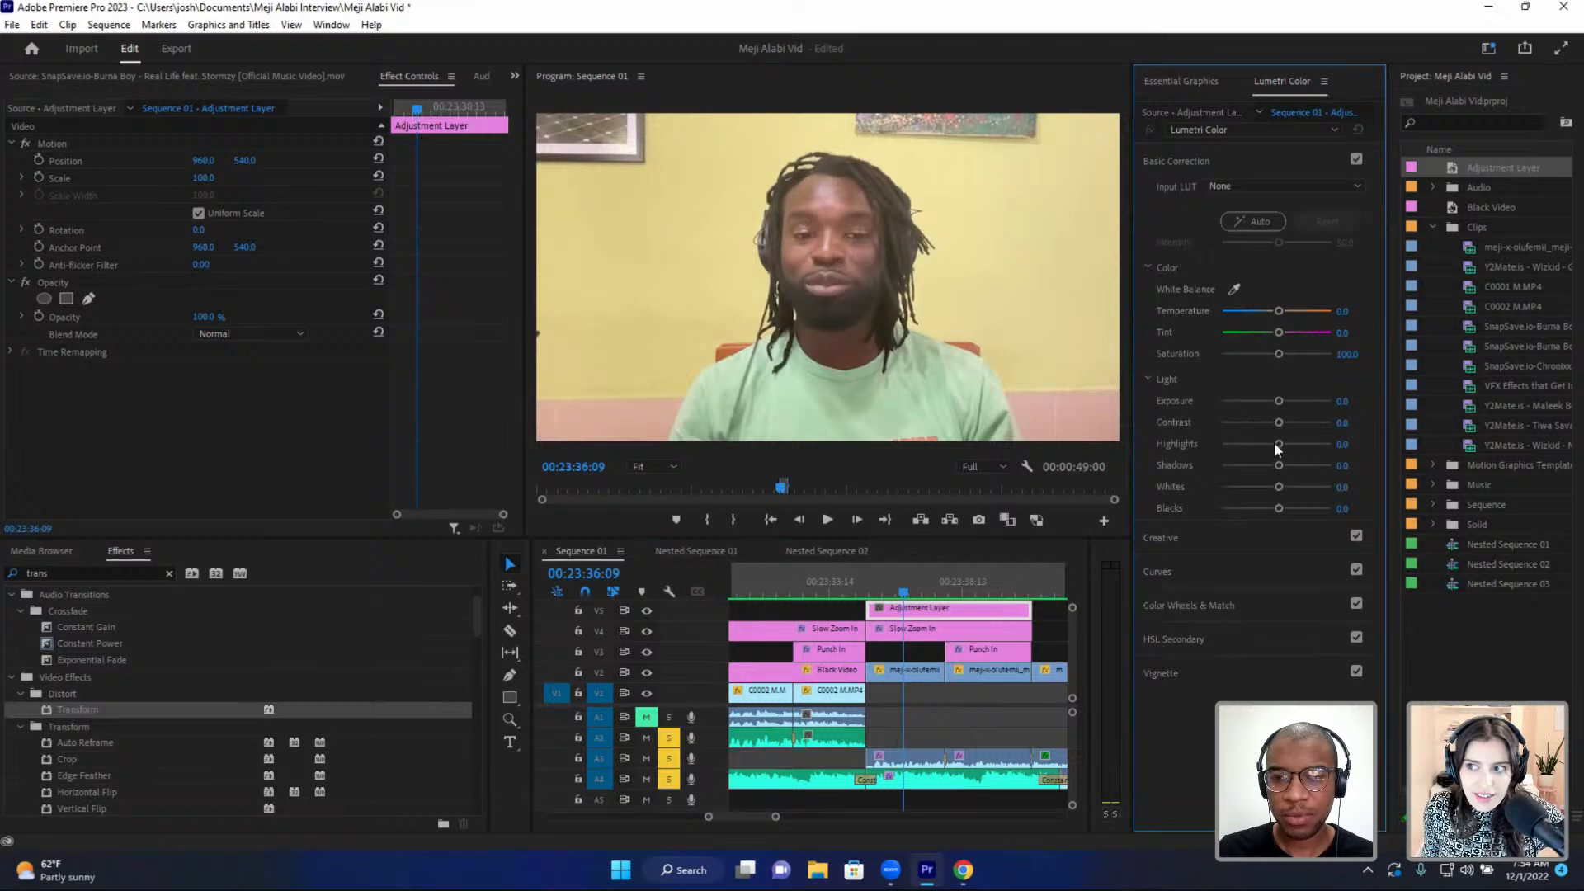
pyautogui.moveTo(1277, 444); pyautogui.dragTo(1247, 467)
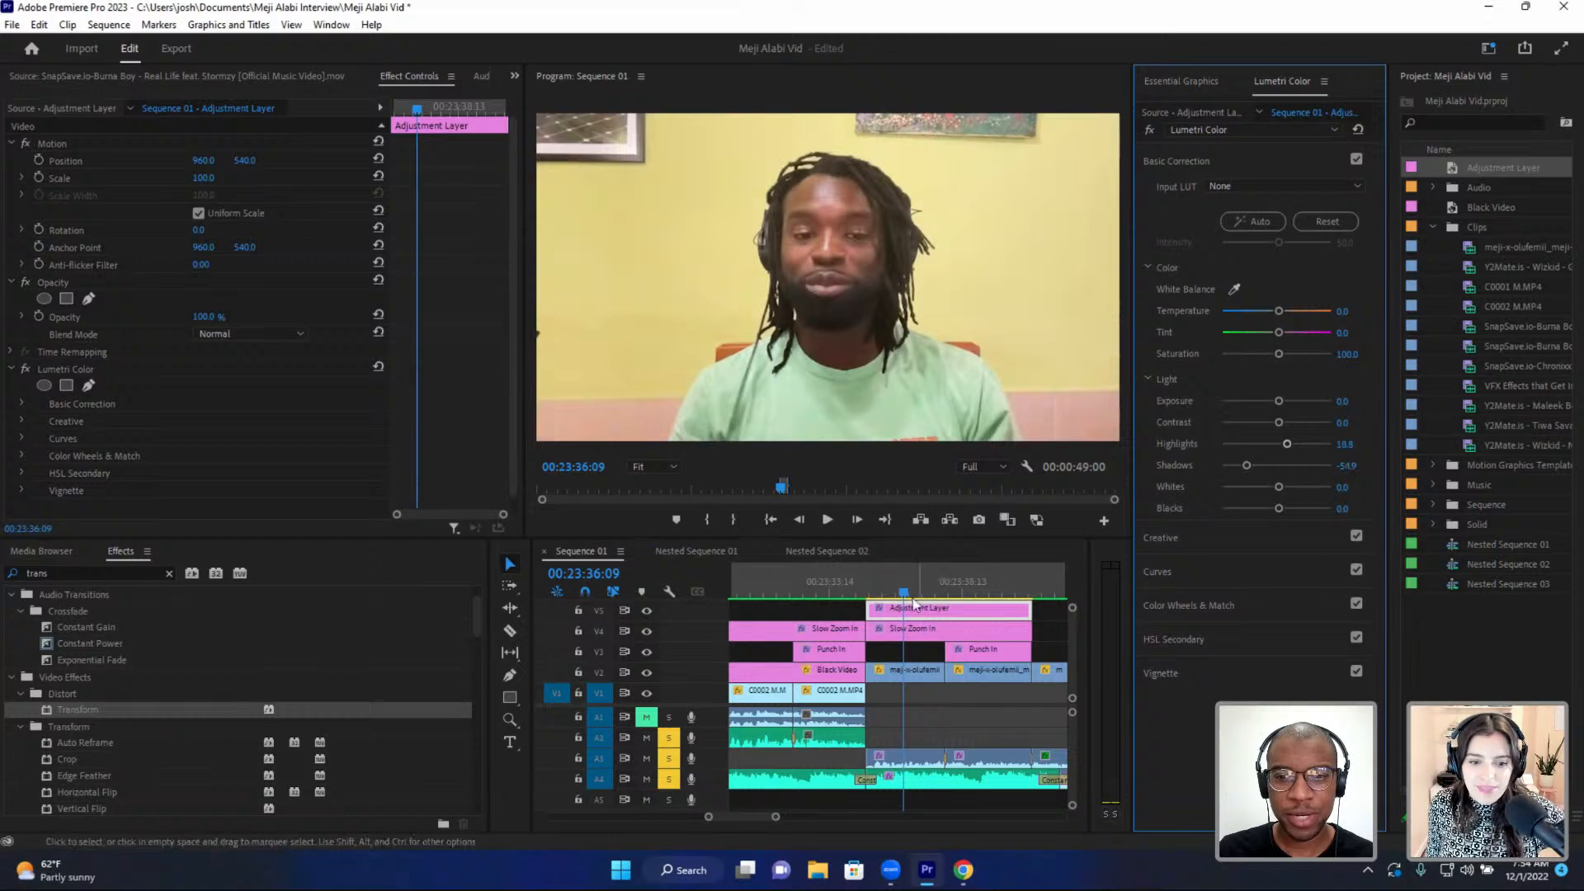
pyautogui.press('space')
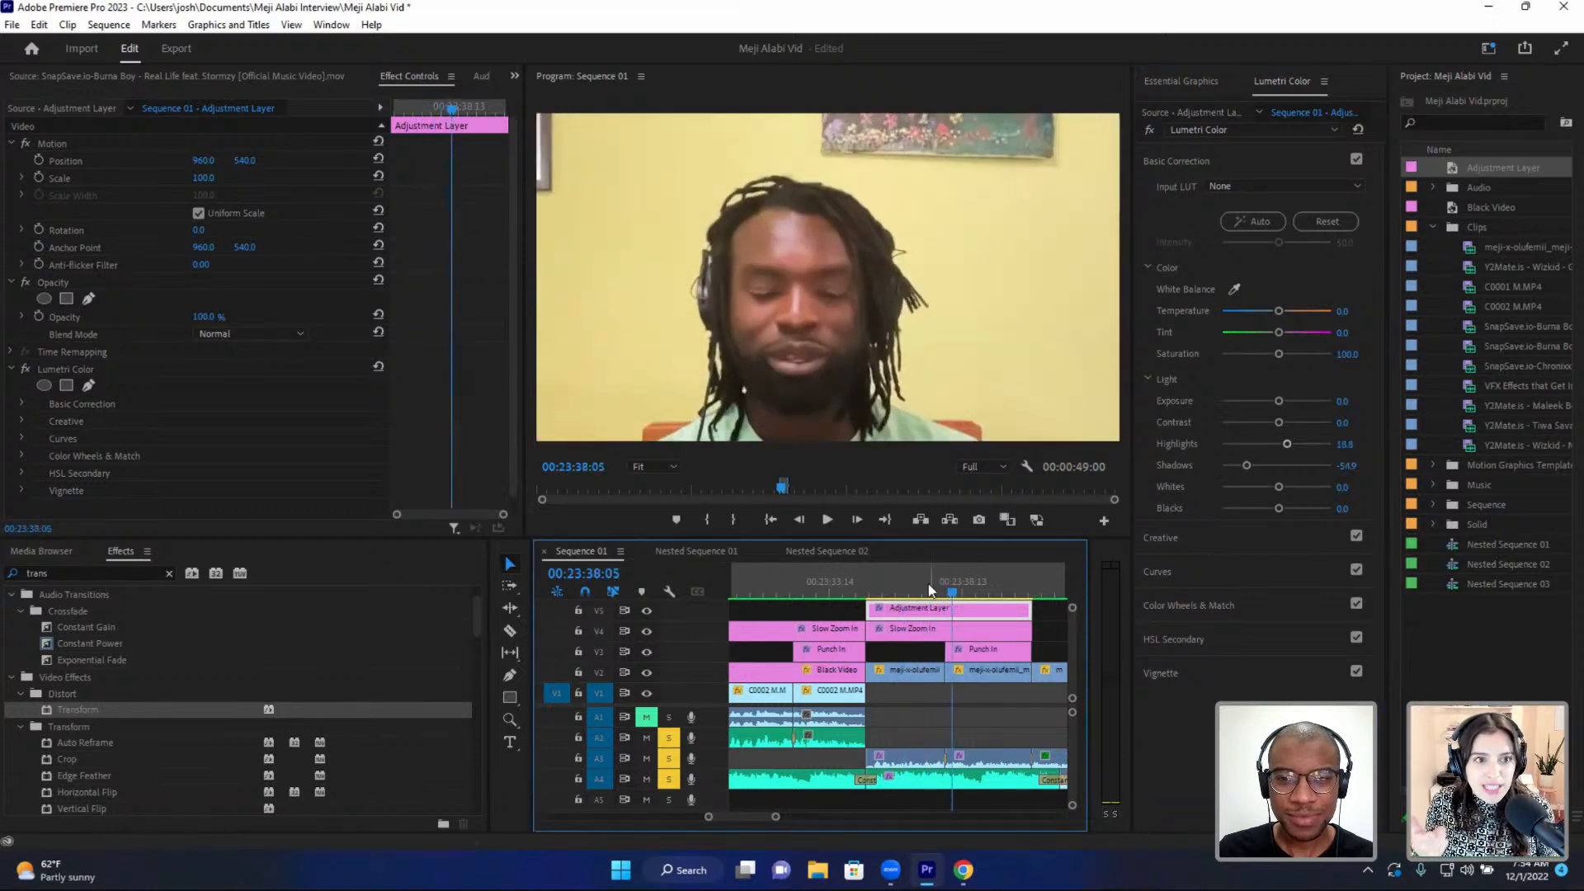
pyautogui.click(900, 587)
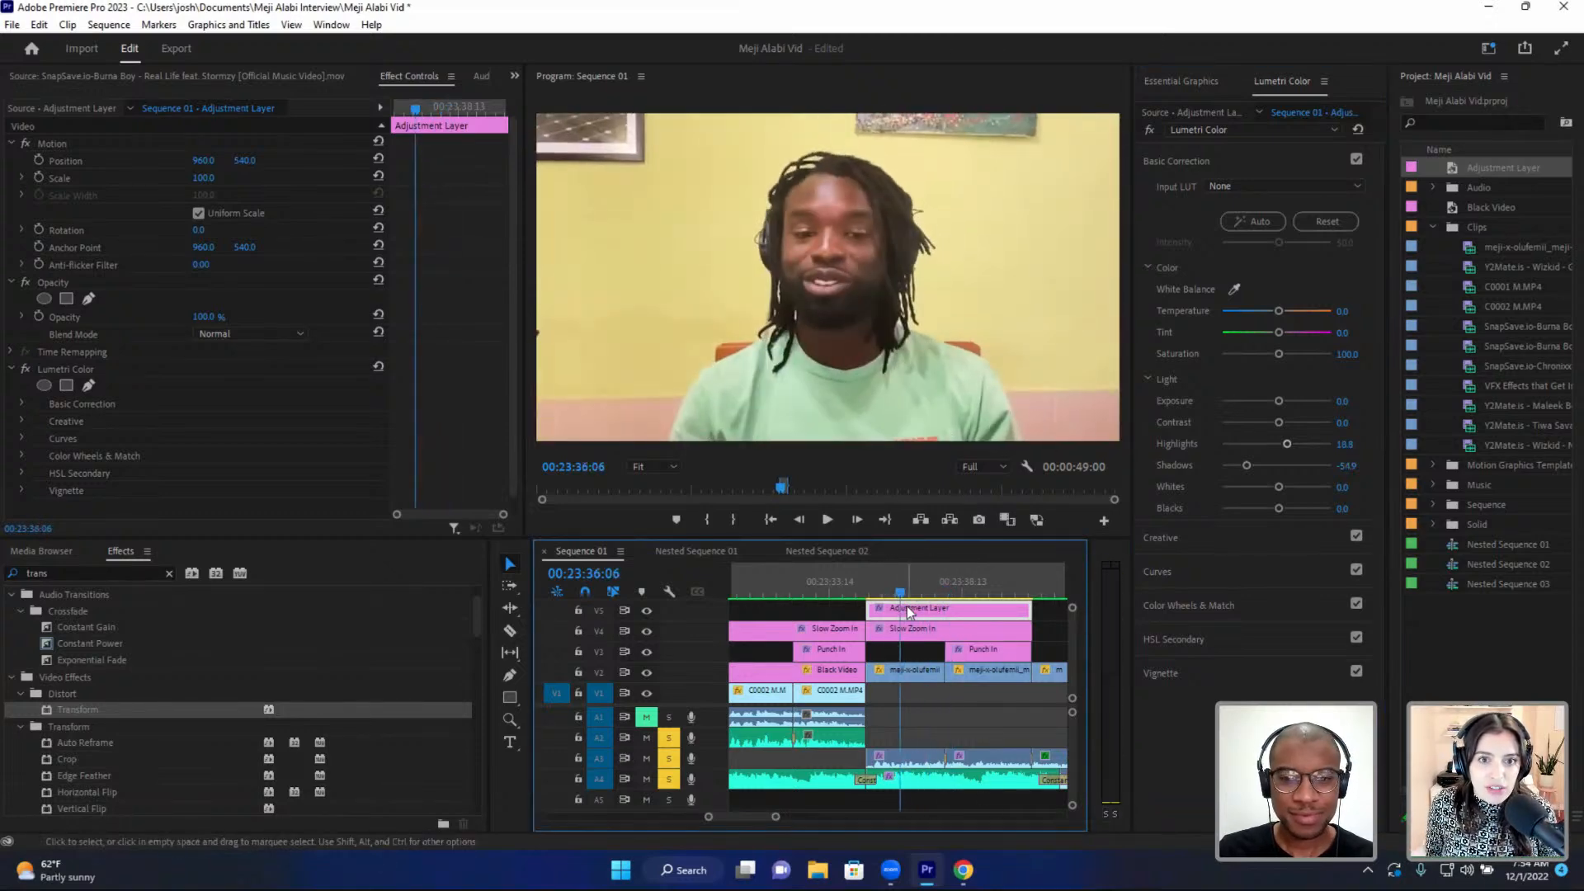
# - Rename the graded adjustment layer on V5 as "Color for Meji"
pyautogui.rightClick(908, 606)
pyautogui.click(972, 754)
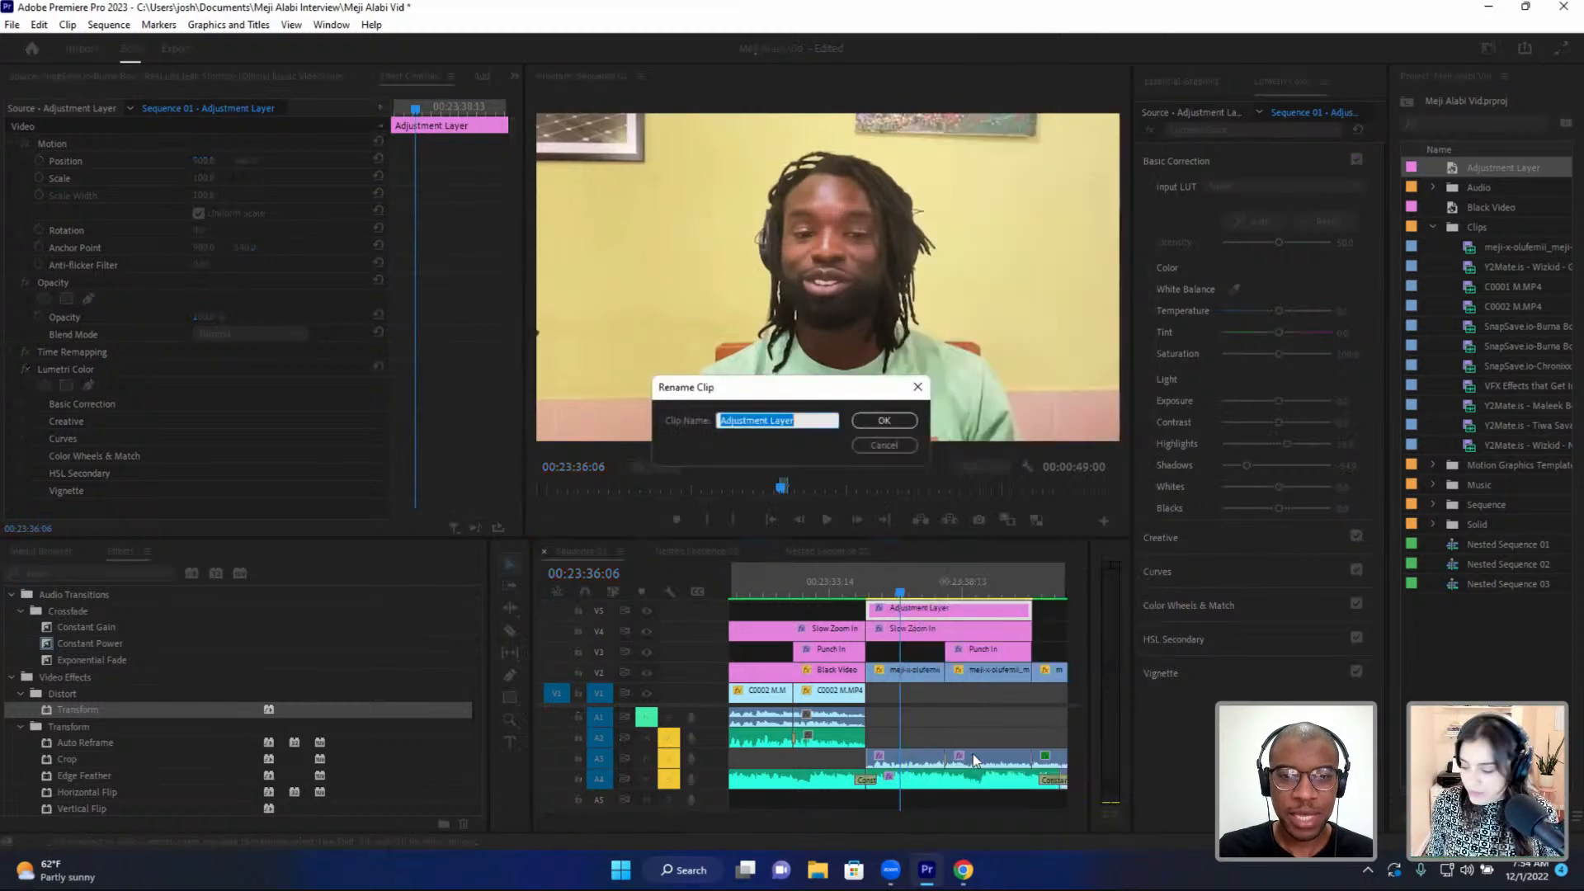
pyautogui.write('Color f')
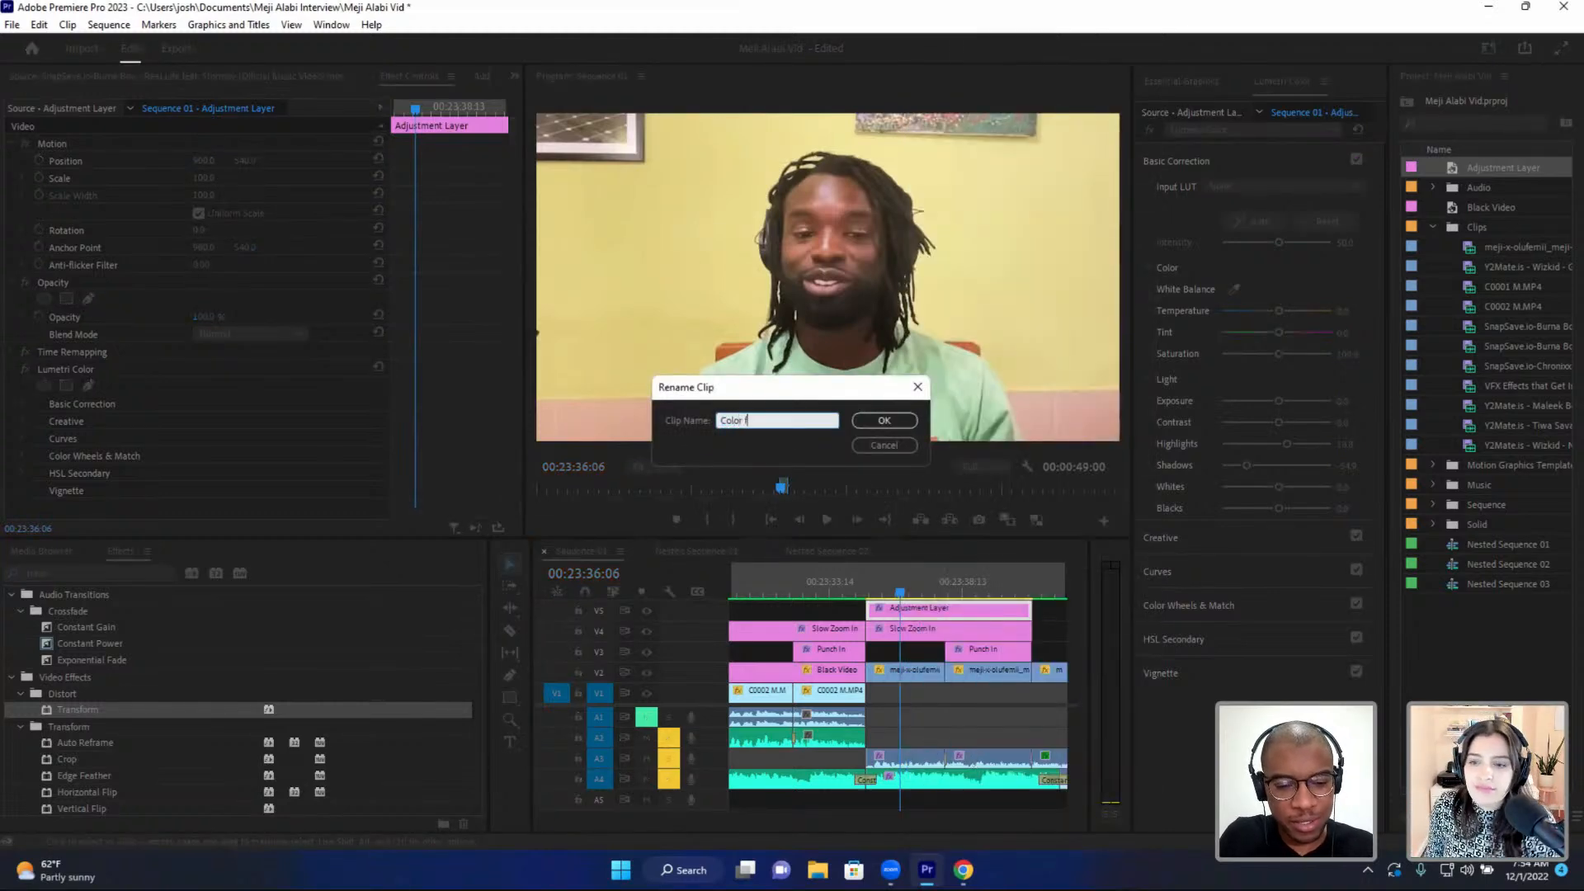
pyautogui.write('or Meji')
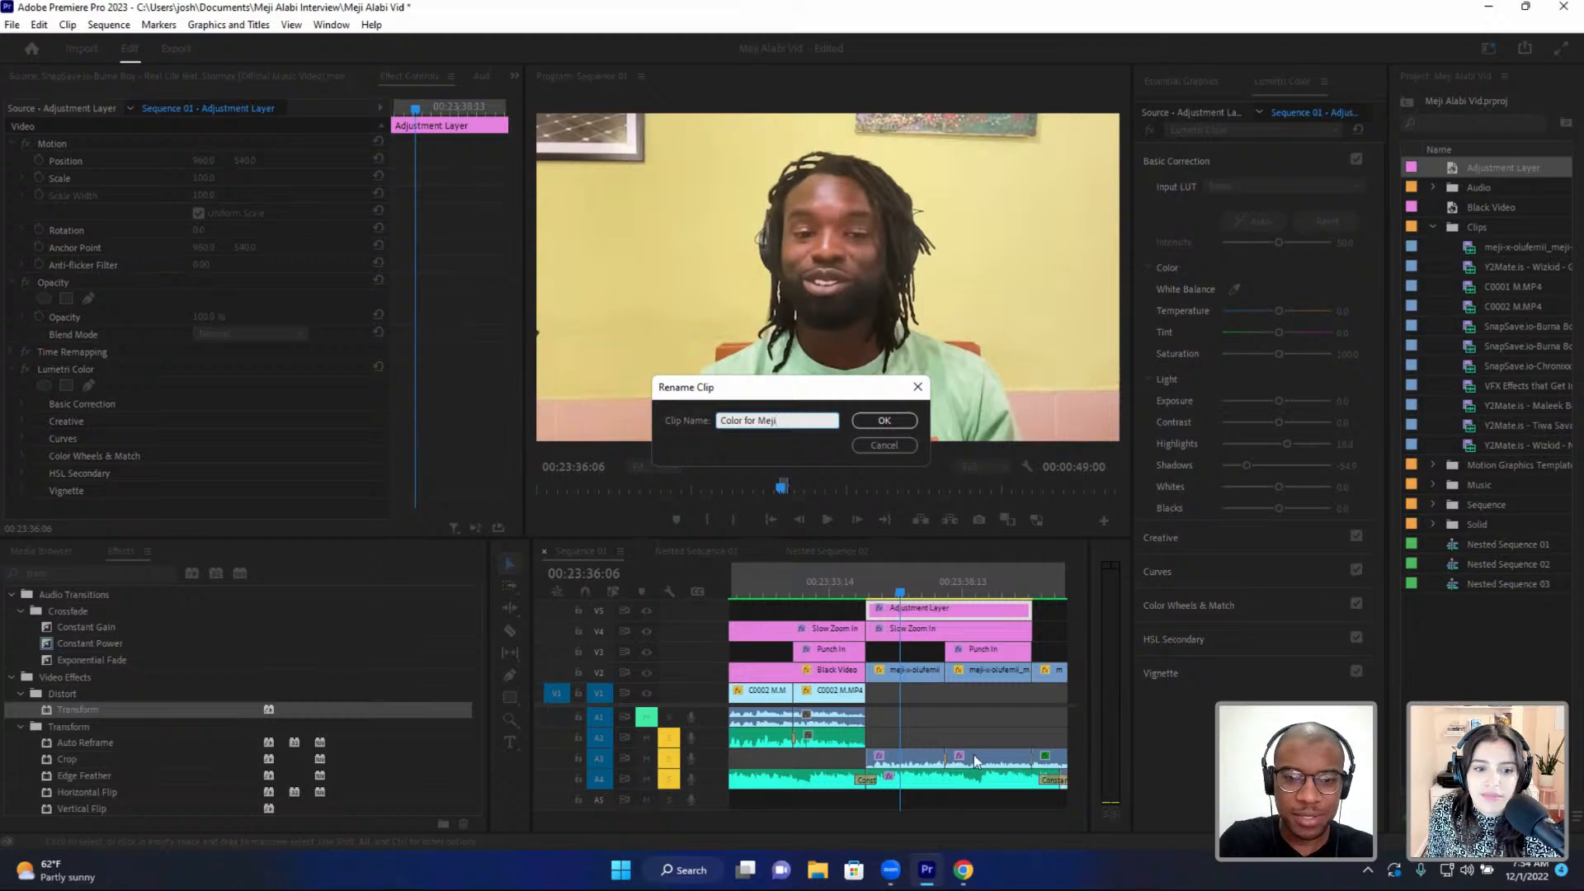
pyautogui.click(870, 421)
# - Check the grade on the interview's Punch In close-up and bring the following clips into view in the timeline
pyautogui.moveTo(934, 575); pyautogui.dragTo(983, 565)
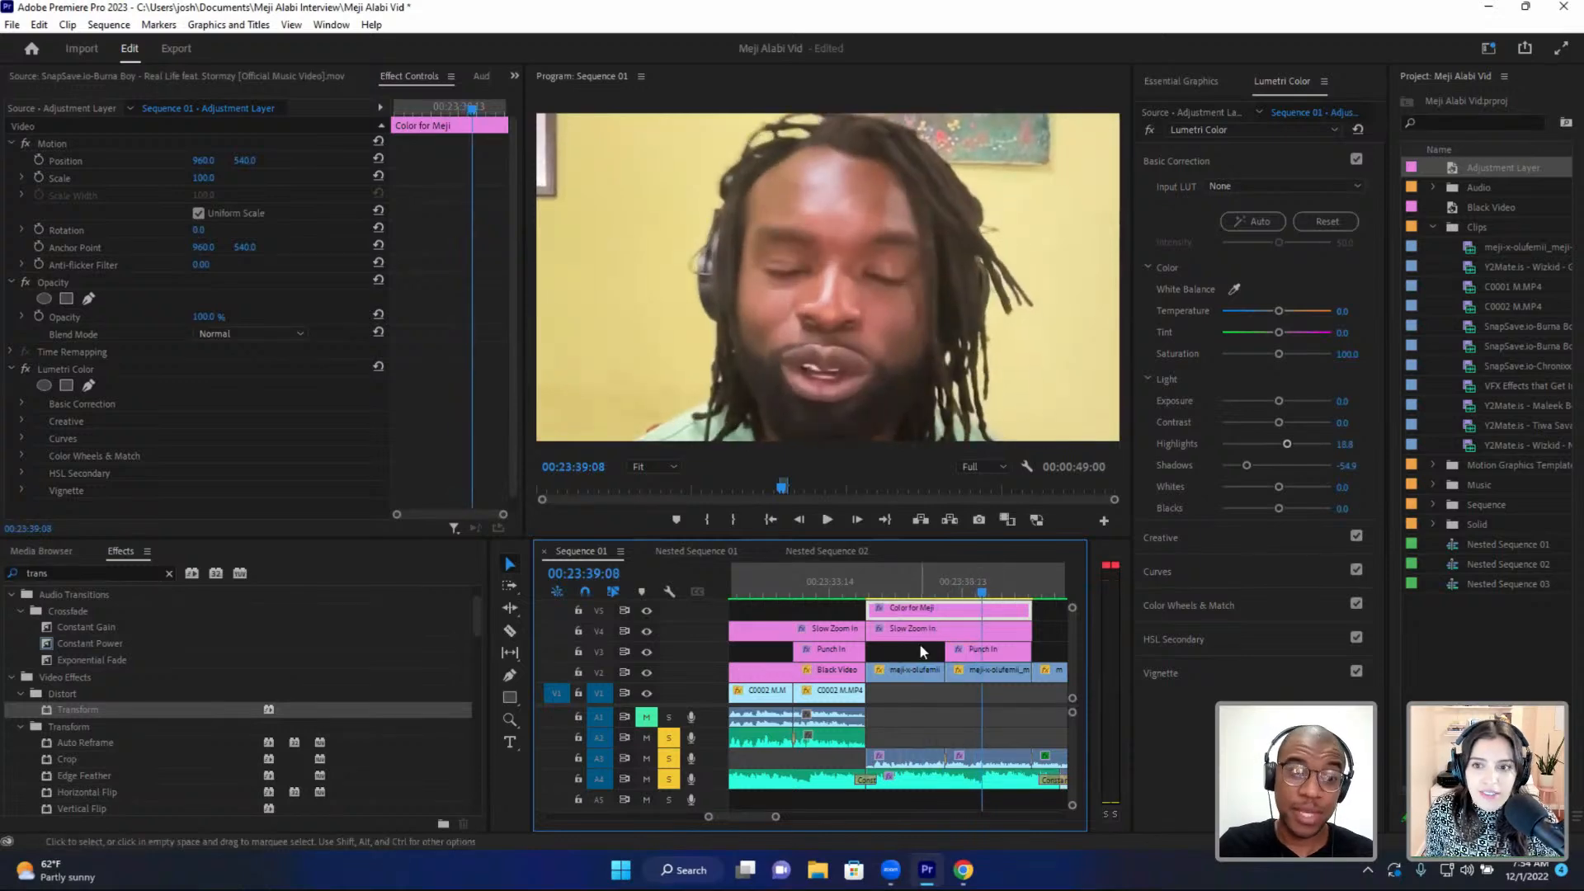
pyautogui.hscroll(2, 888, 692)
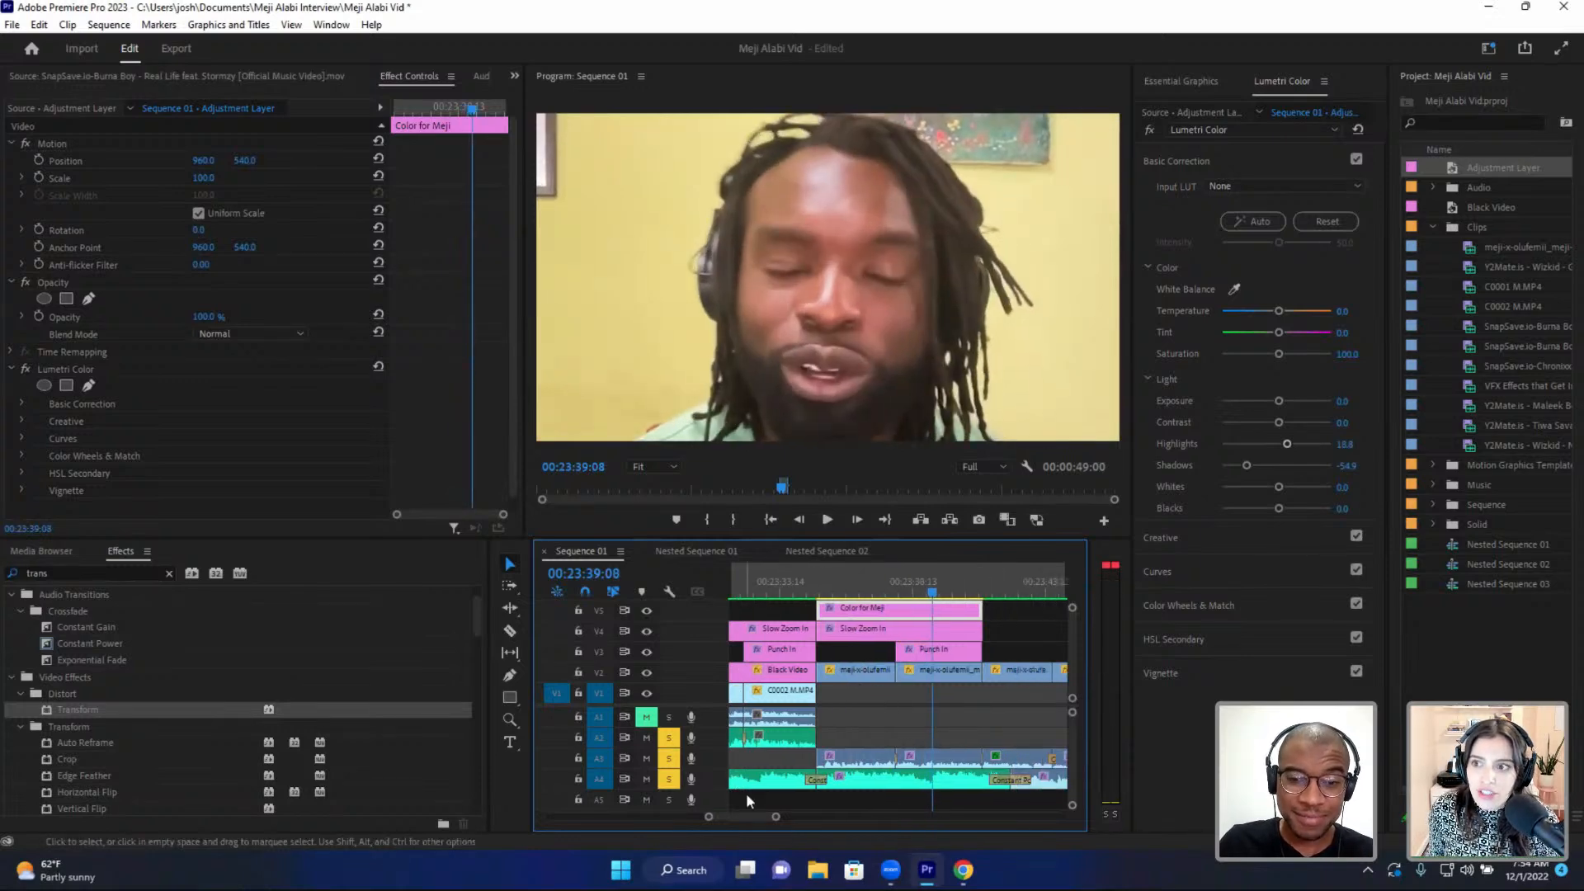
pyautogui.moveTo(776, 817); pyautogui.dragTo(815, 817)
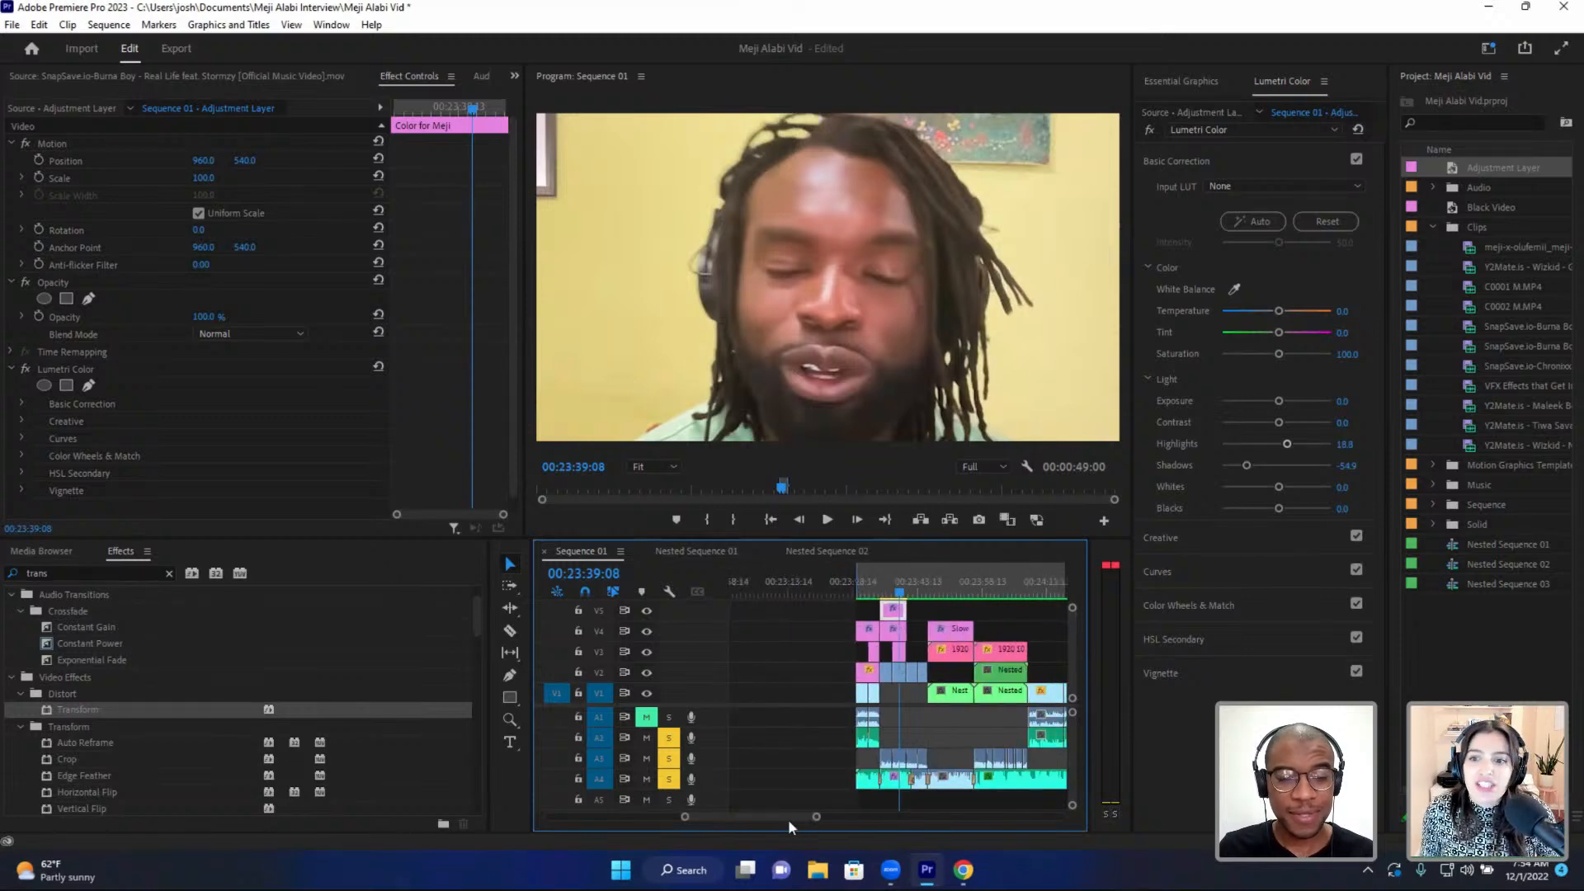